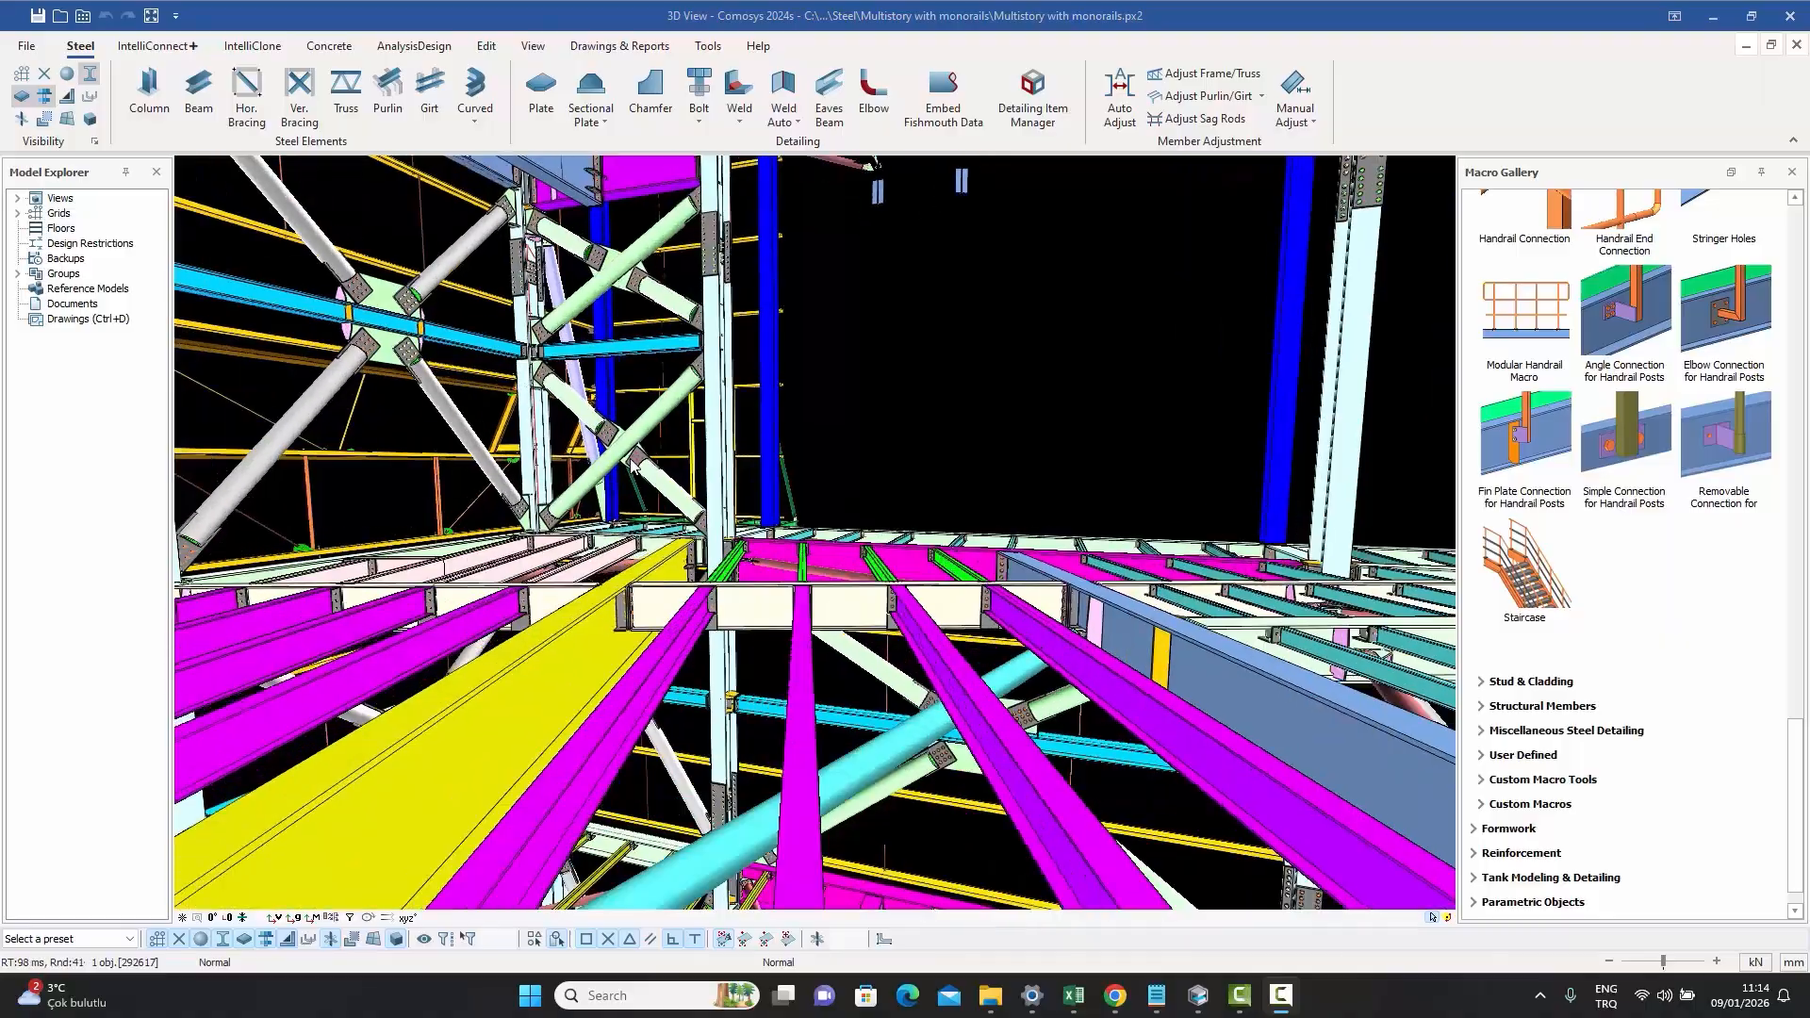
- Examine the bolted bracing, column splice and floor beam connections inside the multistory steel model
scroll(630, 460, up, 3)
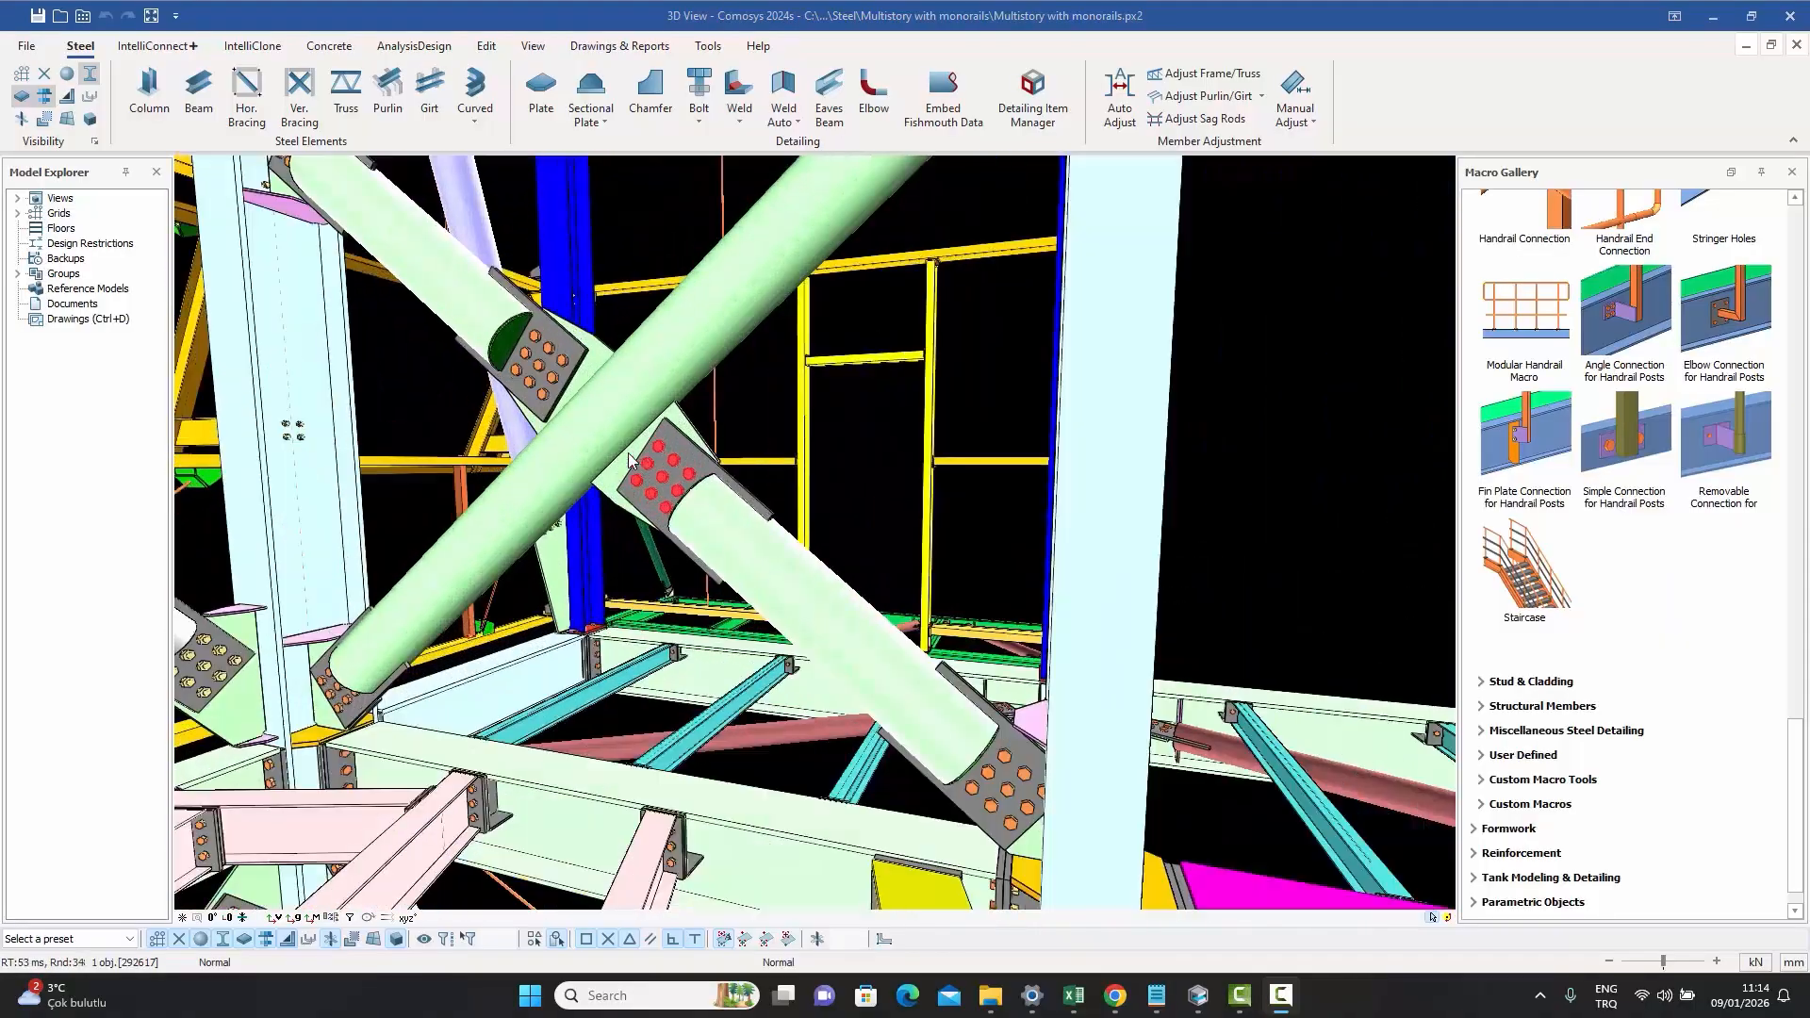
middle_drag(630, 460, 817, 479)
scroll(803, 485, up, 4)
scroll(797, 498, up, 5)
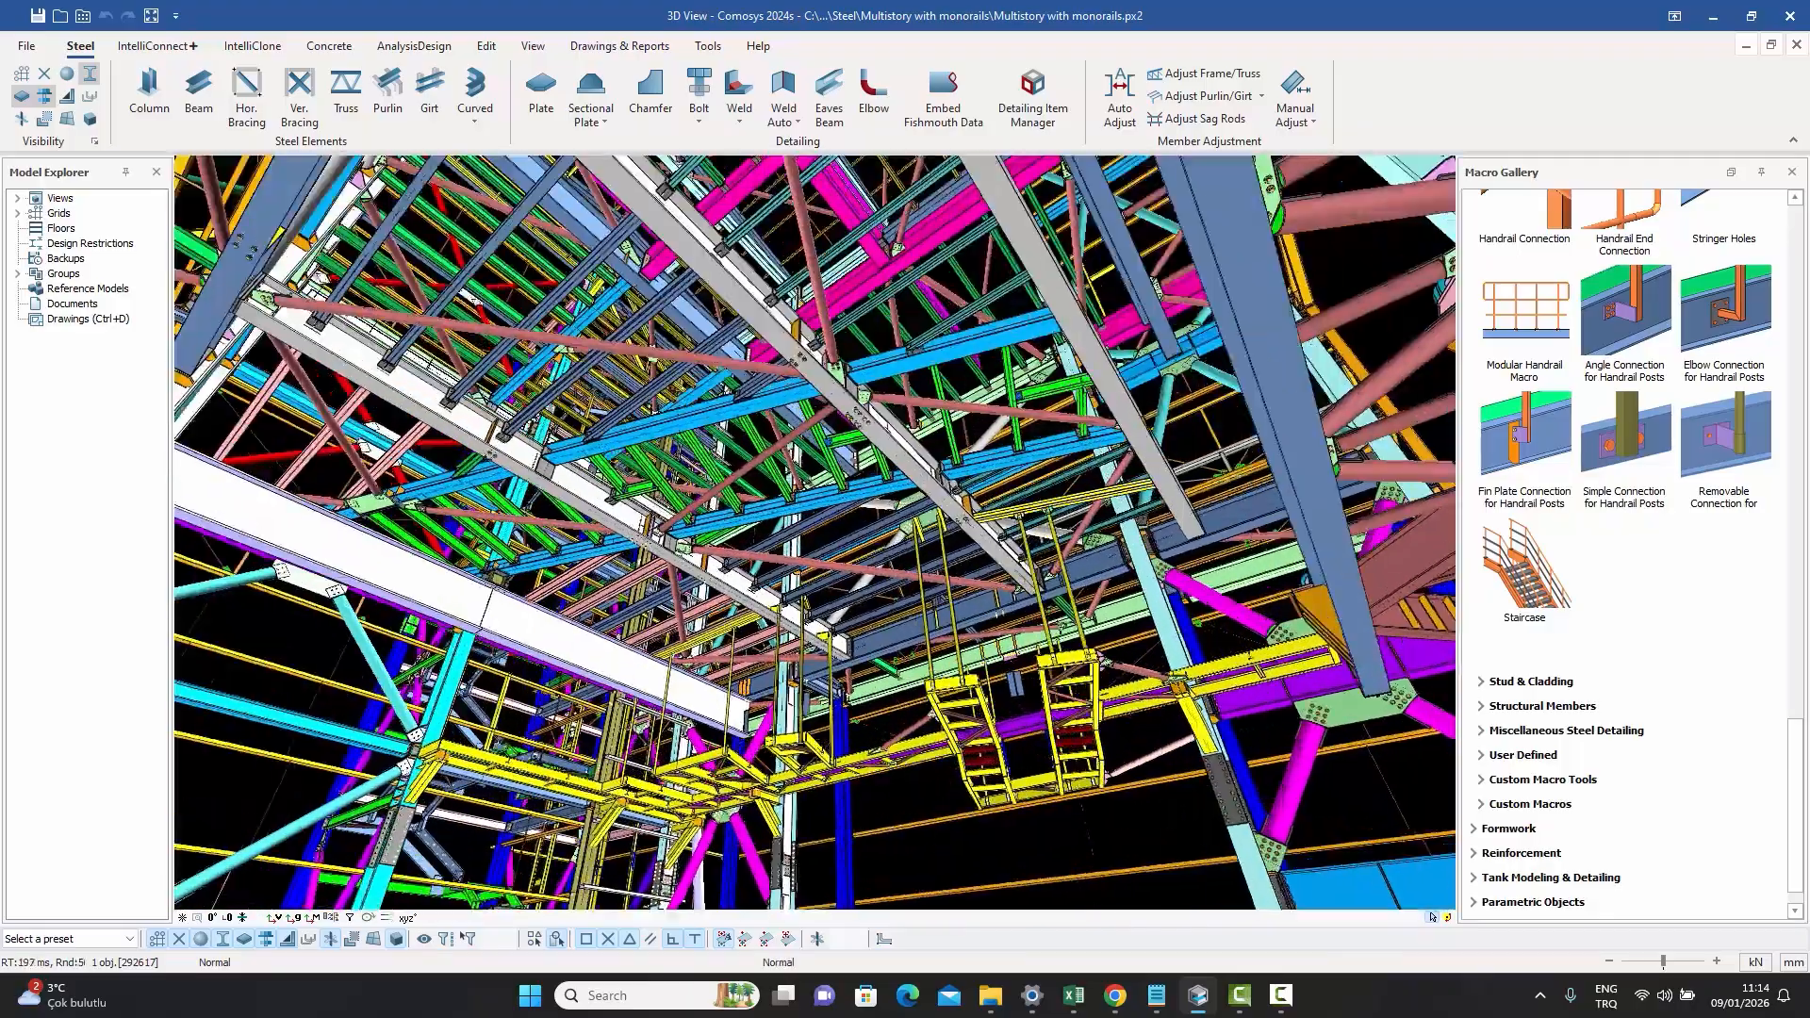
scroll(799, 460, up, 5)
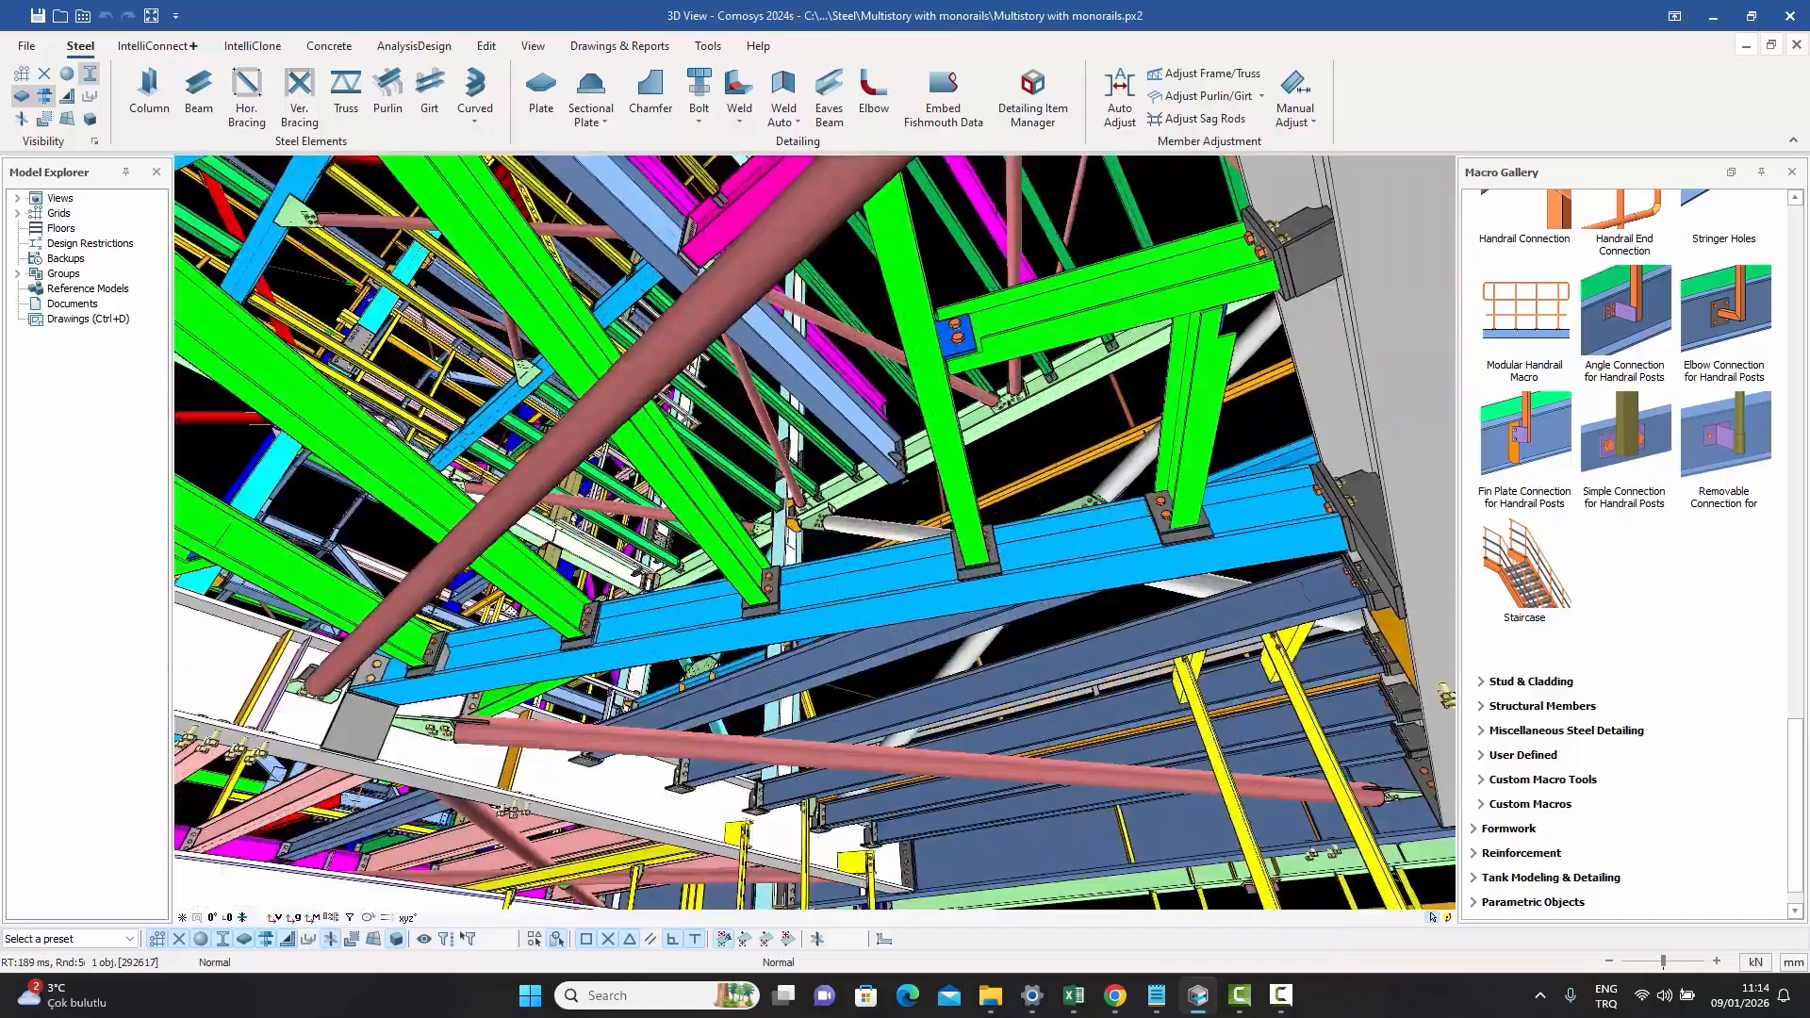
scroll(799, 459, up, 2)
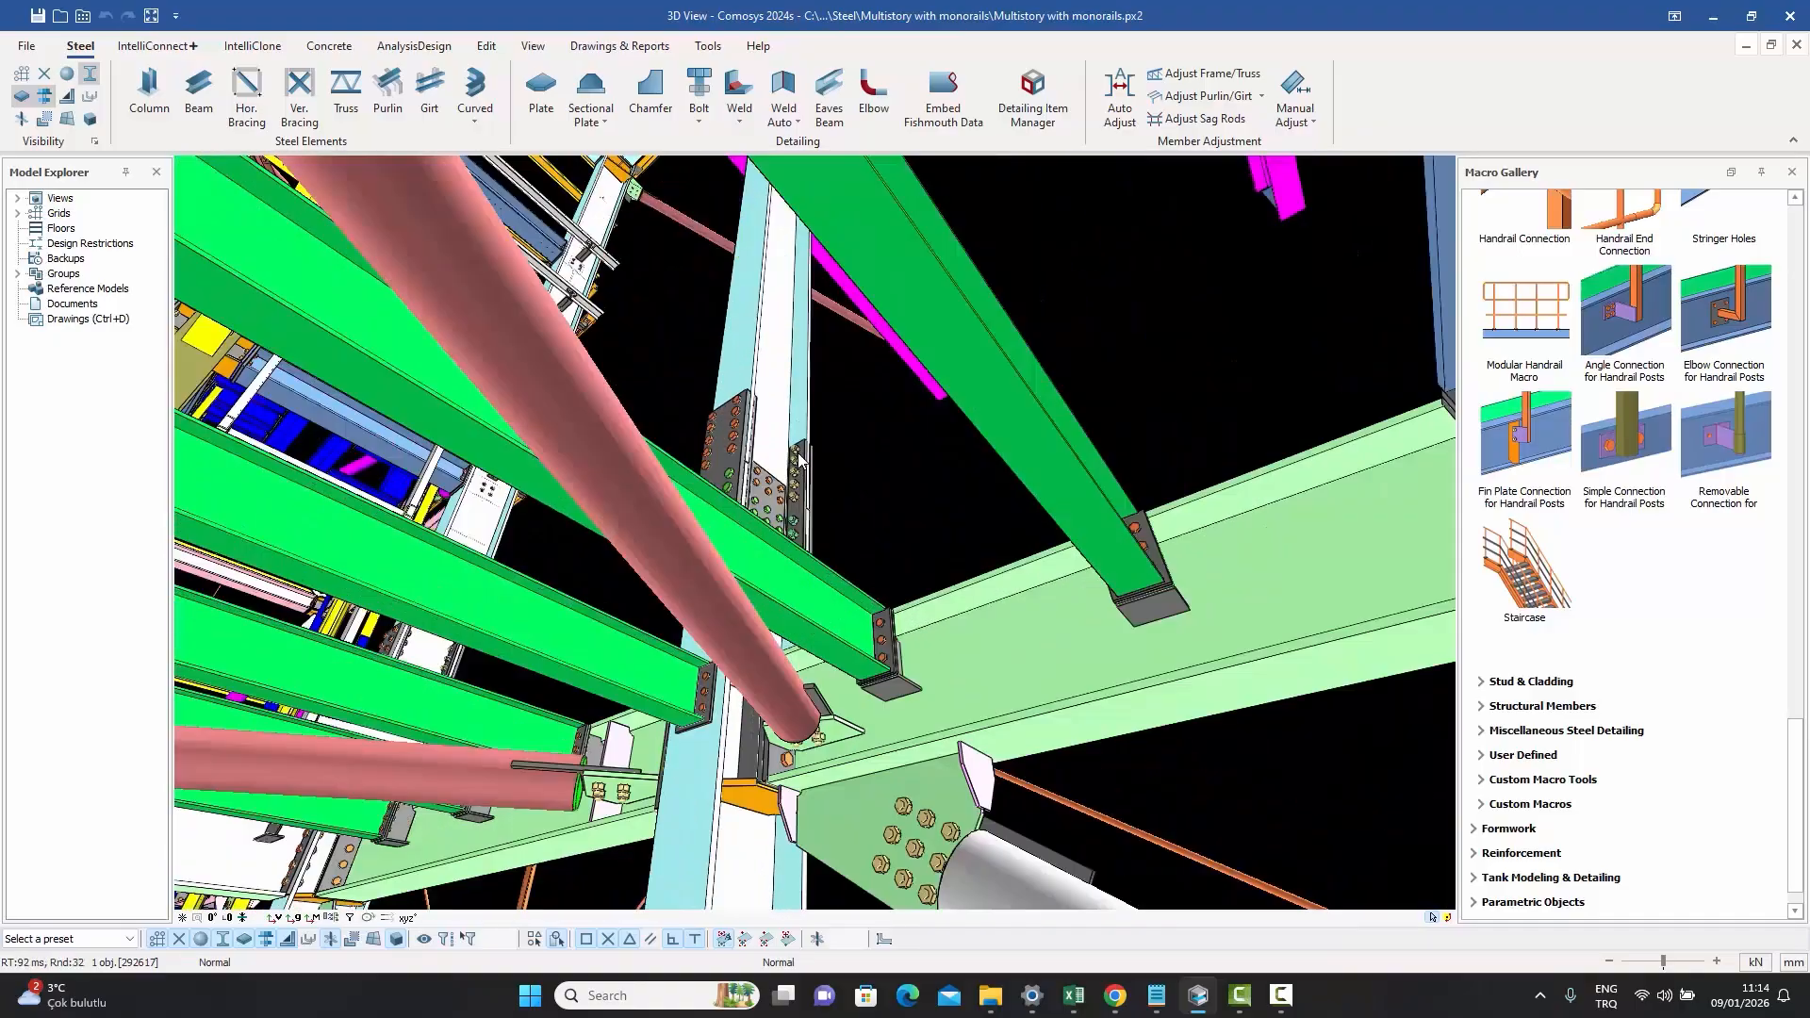
middle_drag(800, 459, 1004, 503)
scroll(986, 336, up, 5)
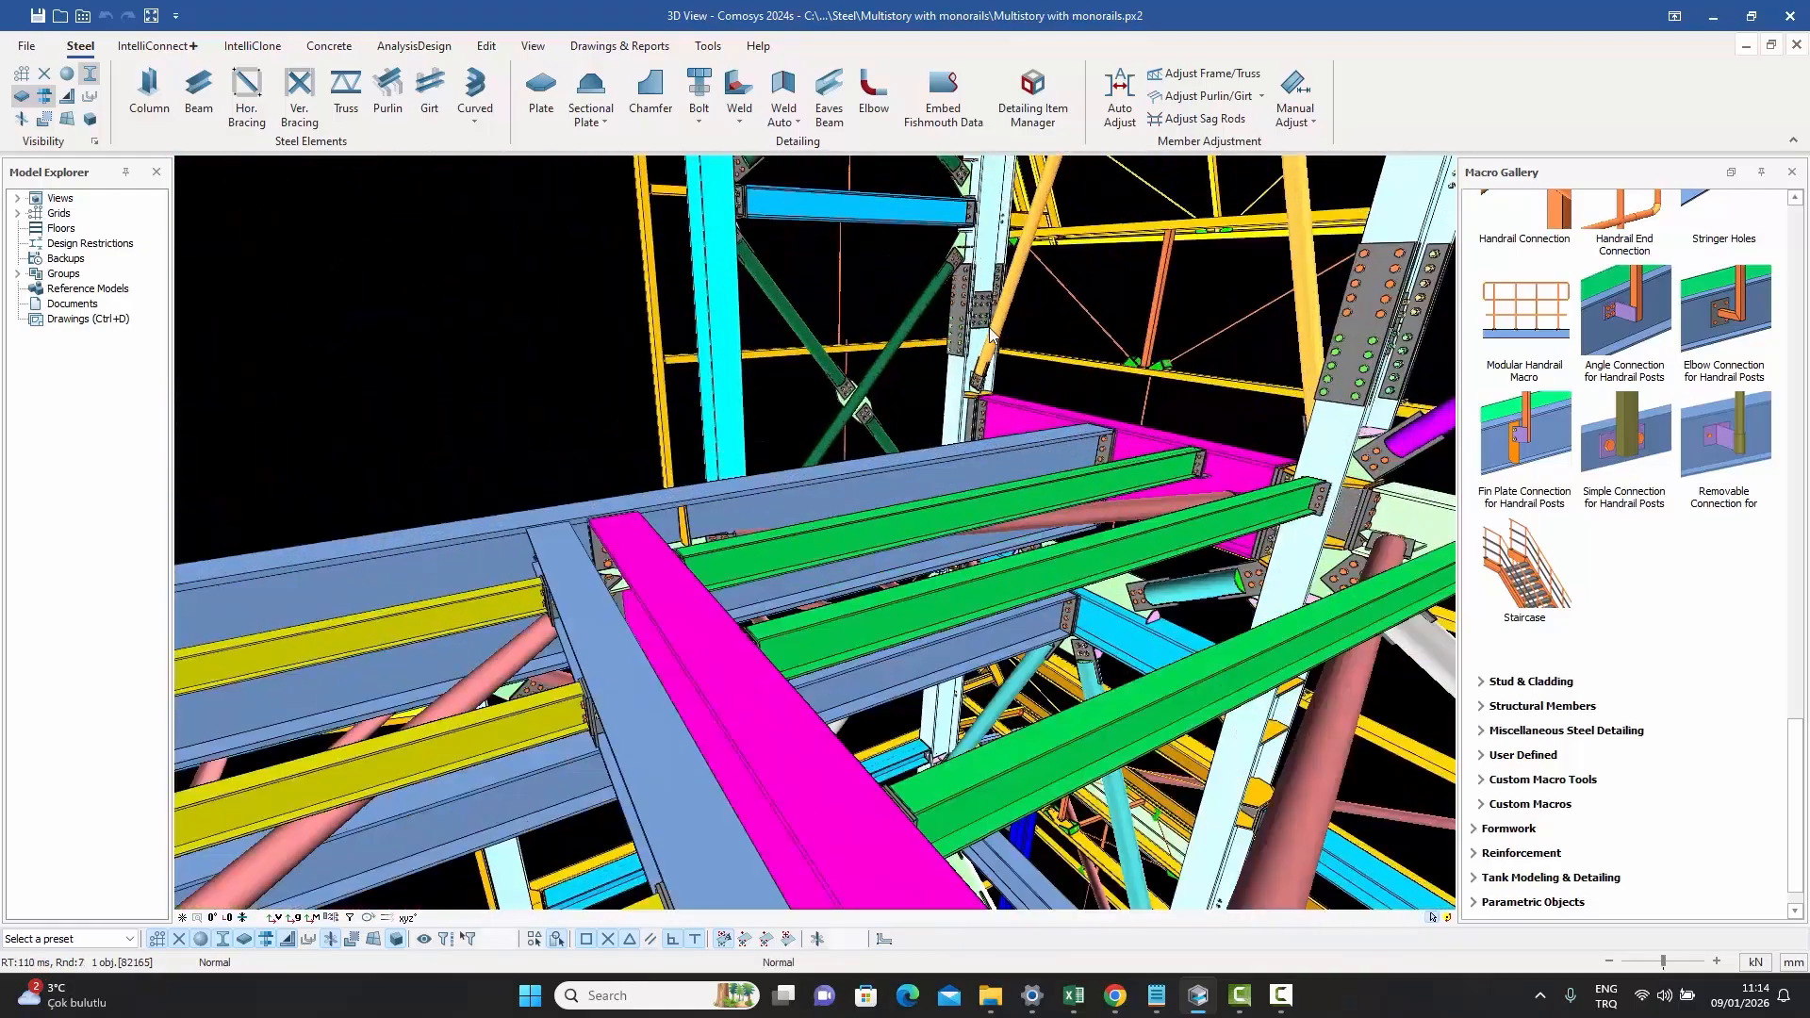
middle_drag(990, 335, 755, 283)
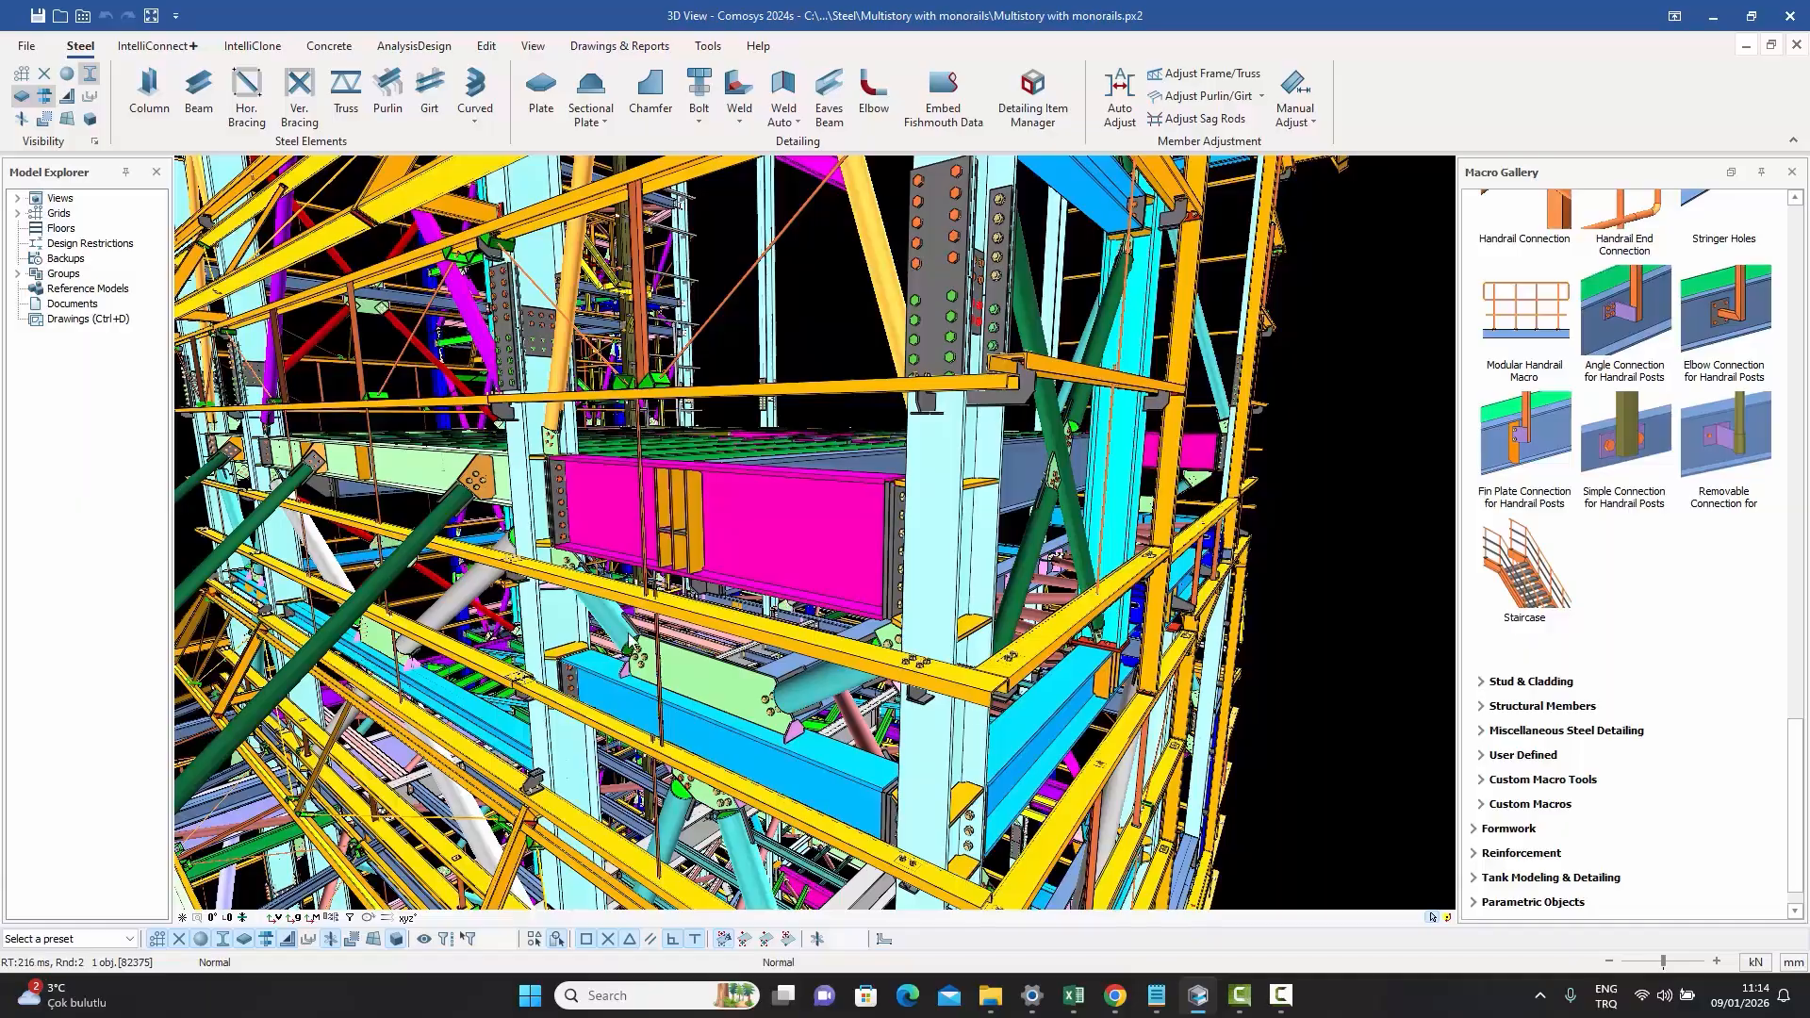
- Examine the interior floor framing and the stair tower in the 3D steel model
scroll(629, 639, up, 10)
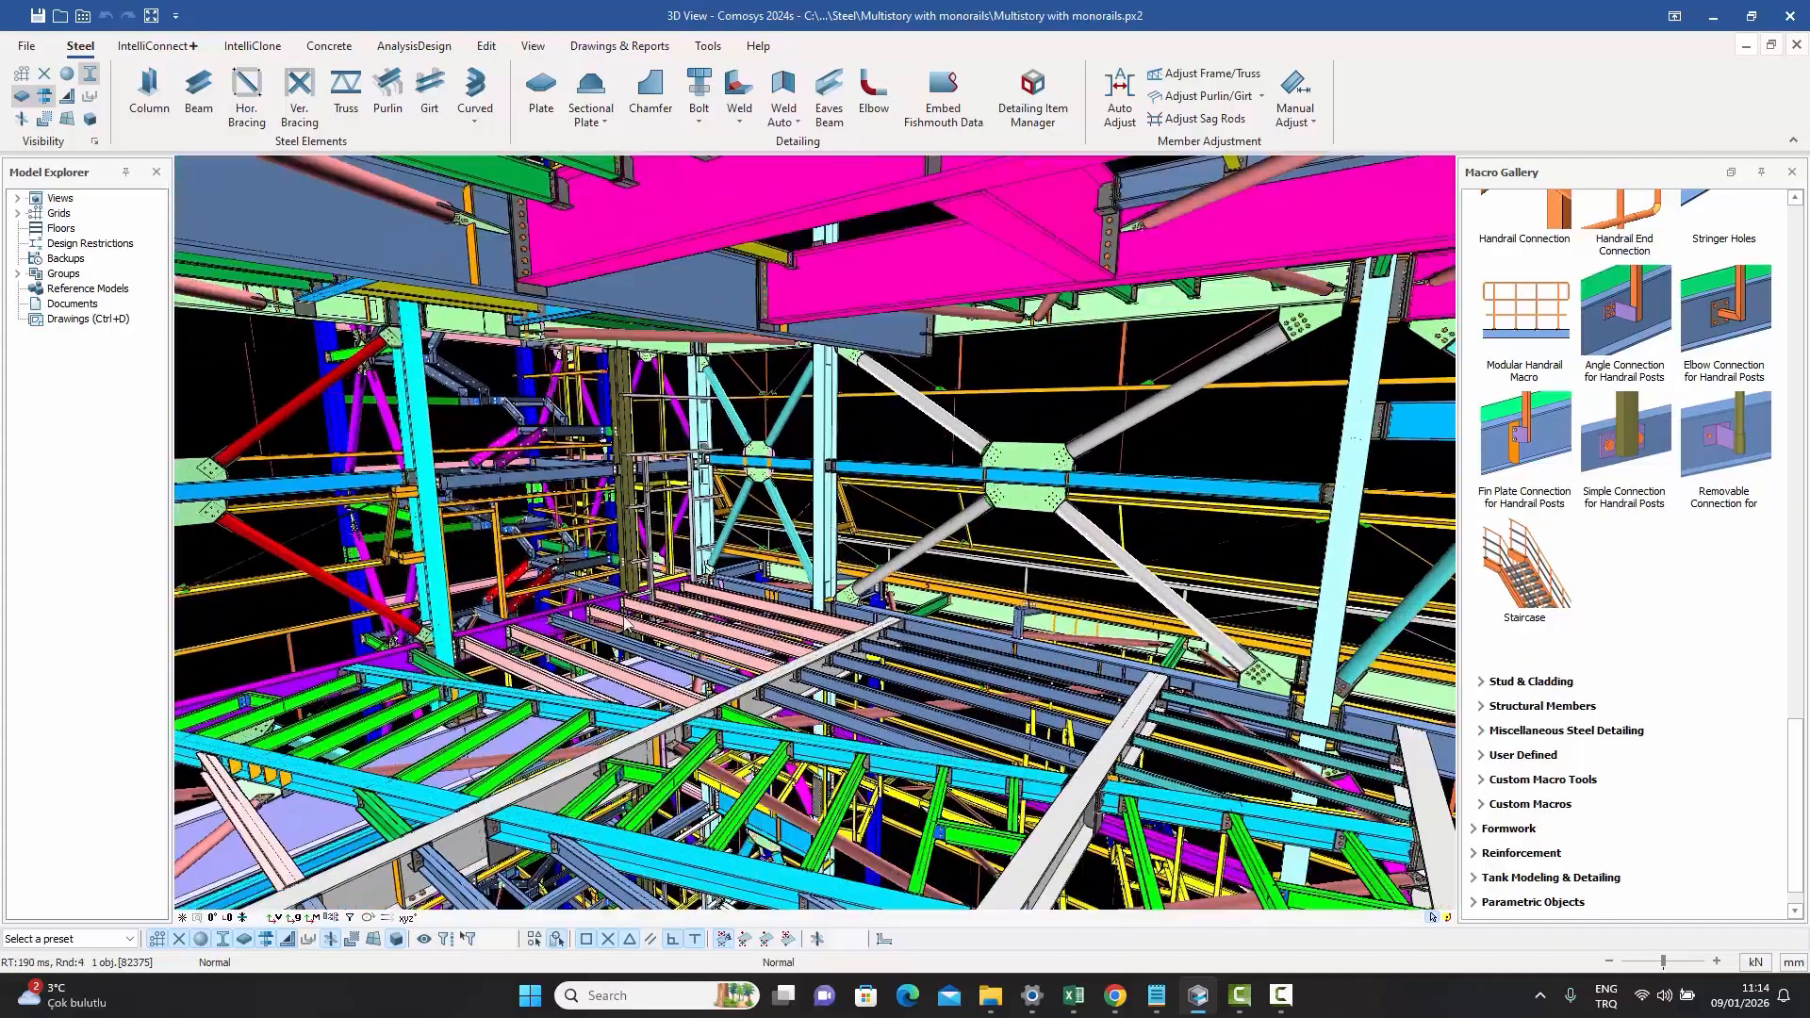
scroll(625, 622, up, 10)
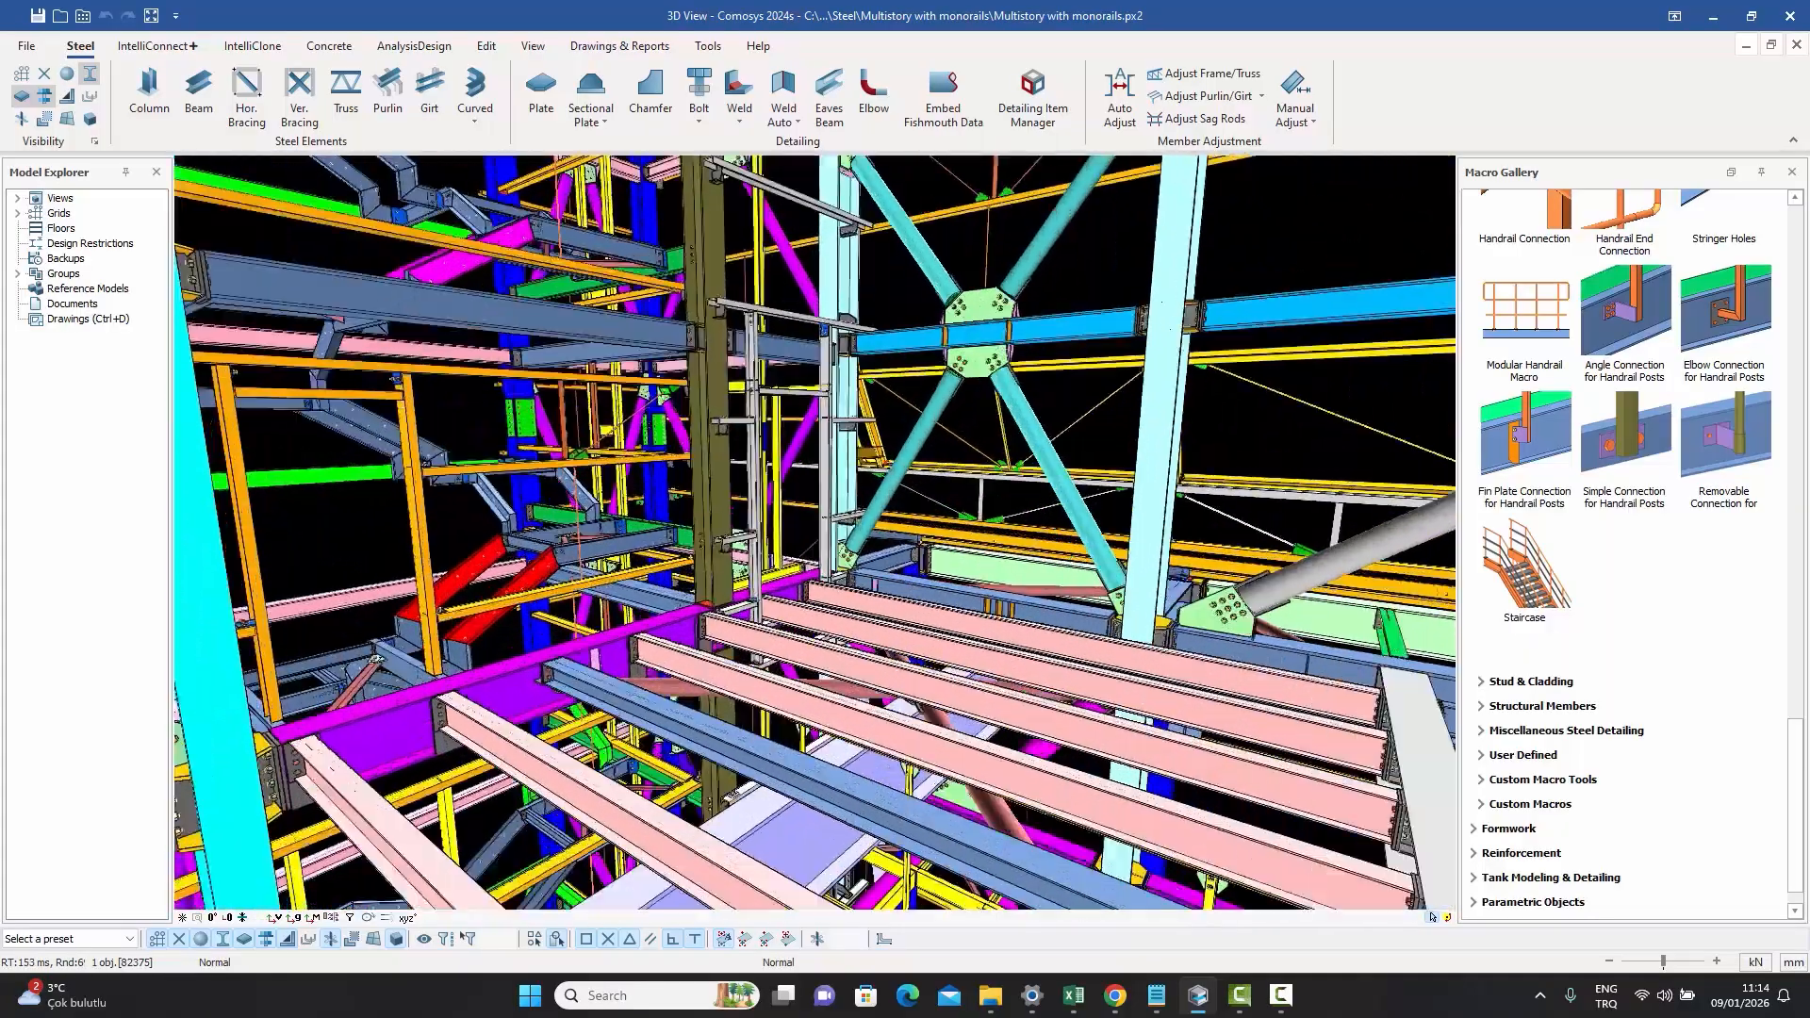
scroll(677, 499, up, 8)
middle_drag(677, 500, 1028, 622)
scroll(809, 856, up, 6)
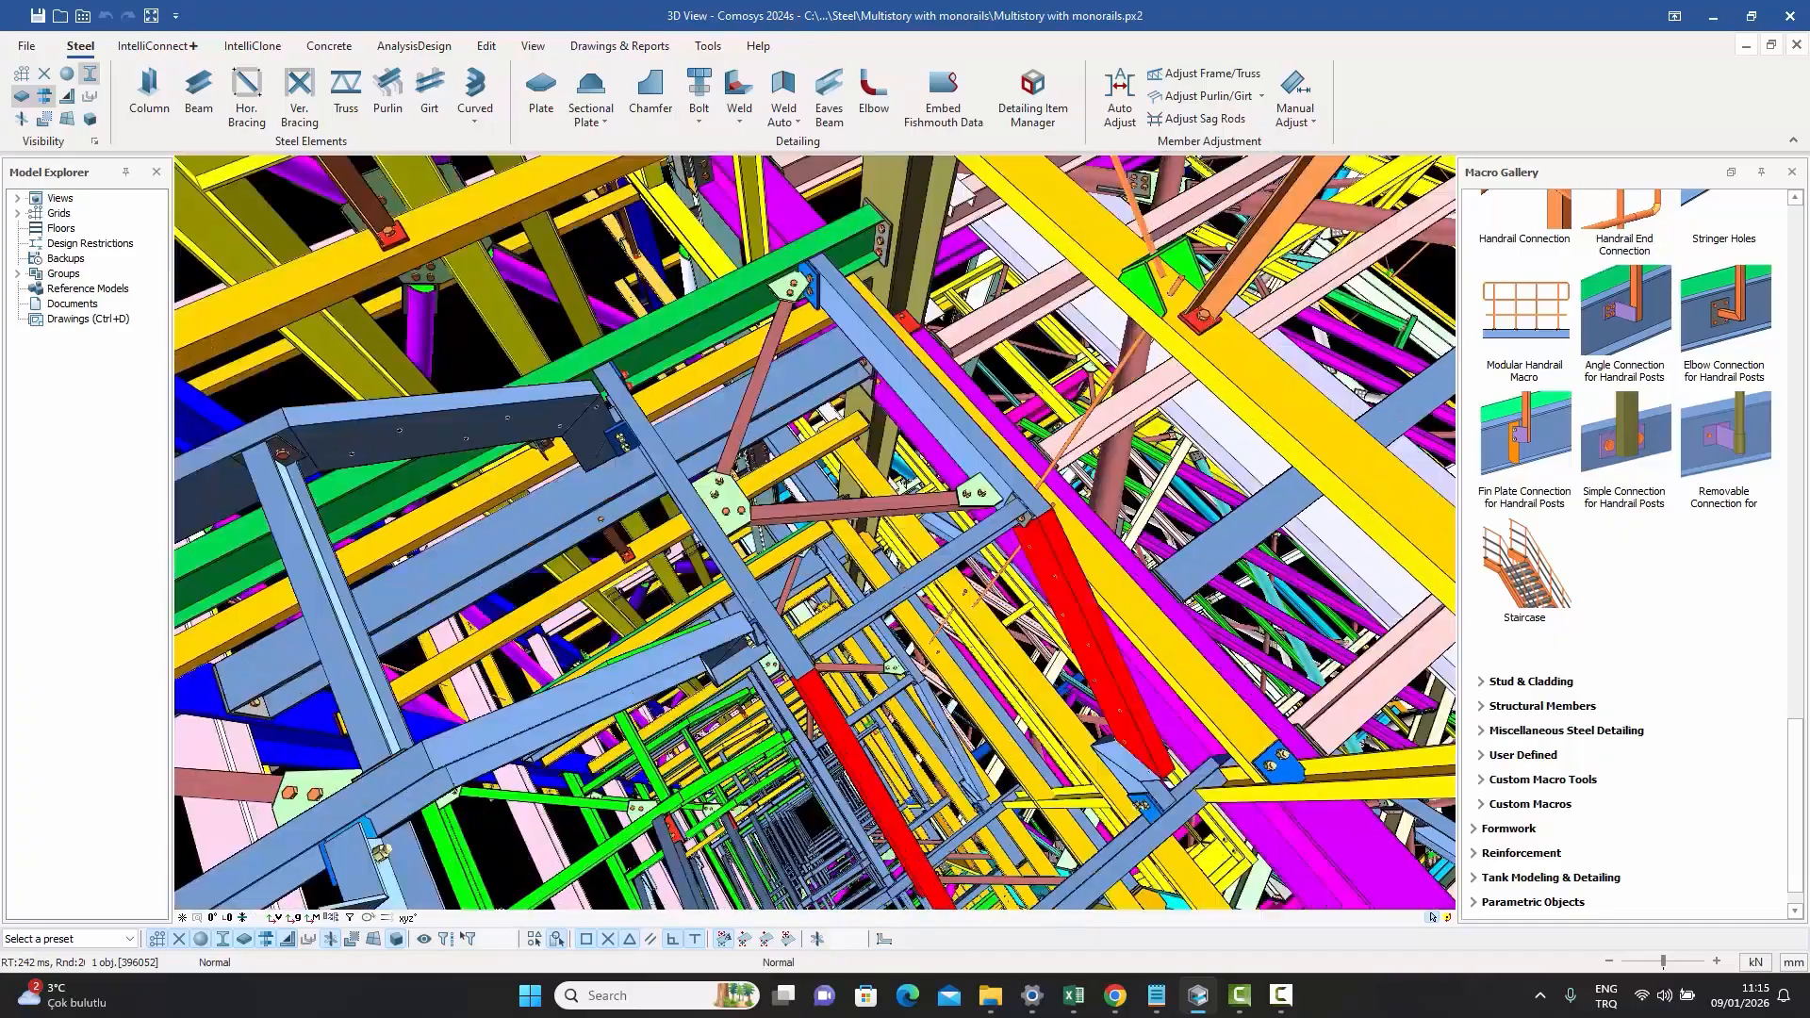
scroll(819, 839, up, 6)
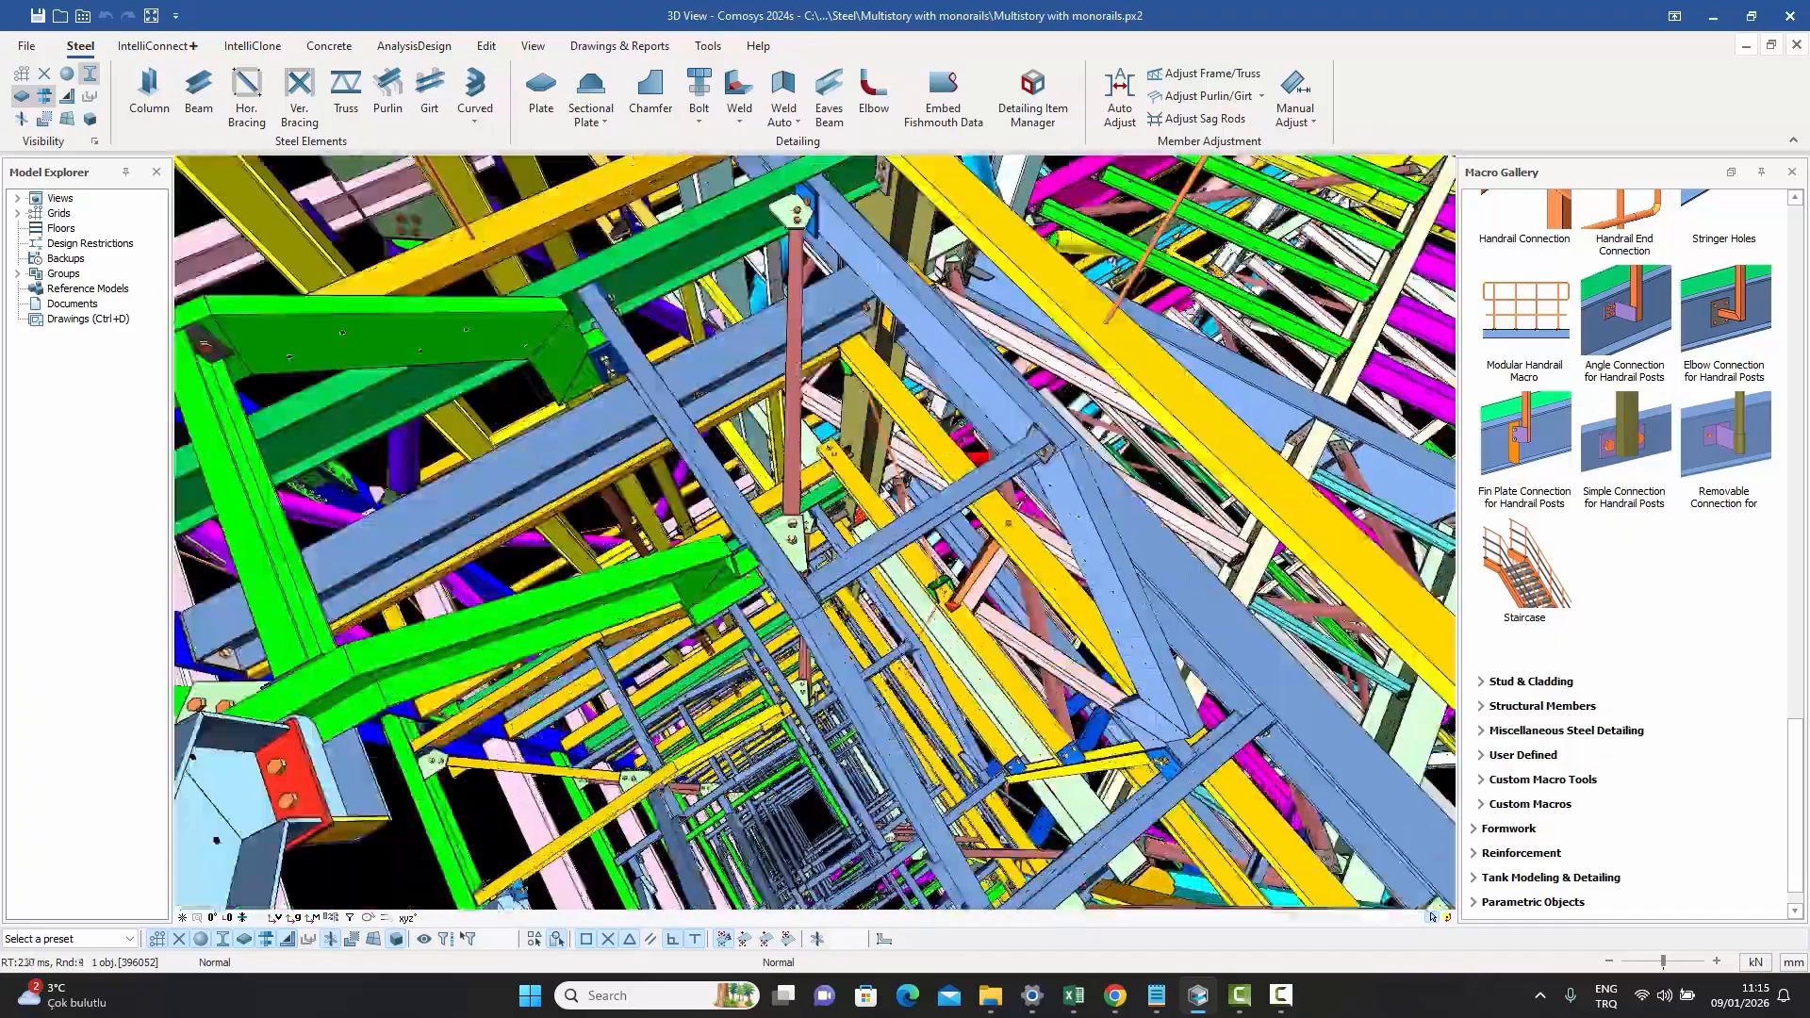
scroll(818, 835, up, 6)
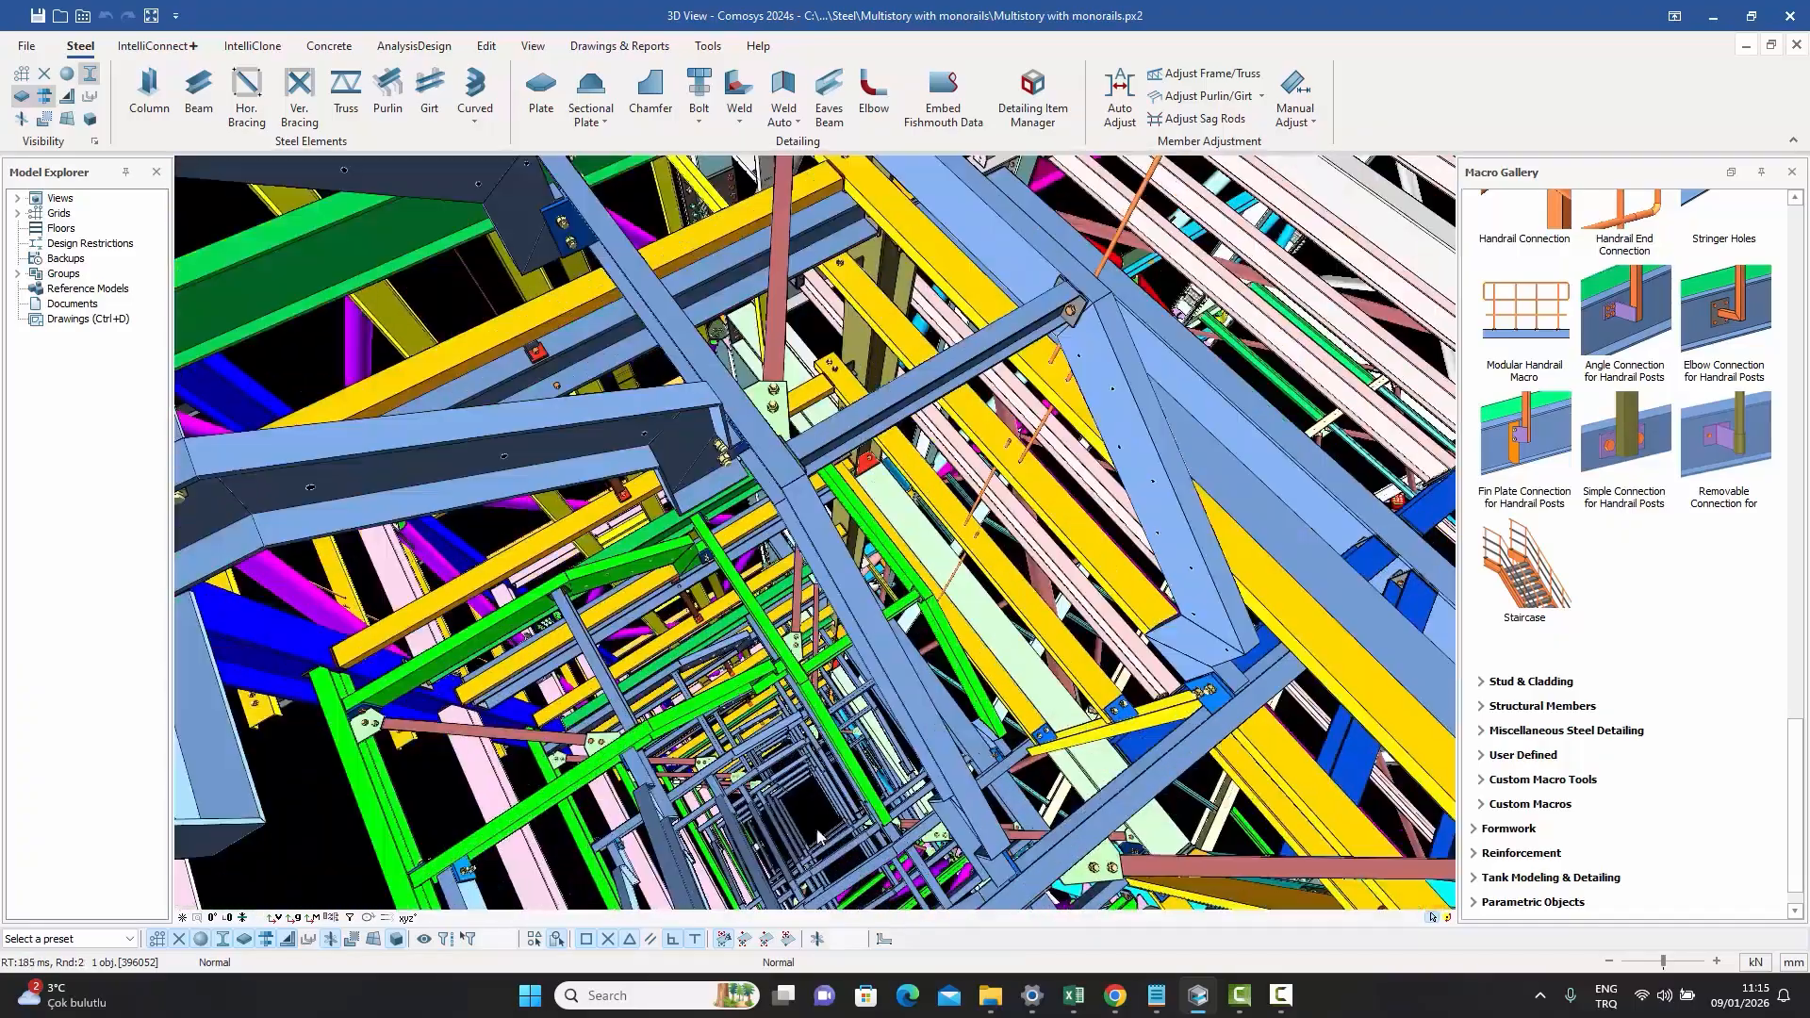
scroll(817, 832, up, 6)
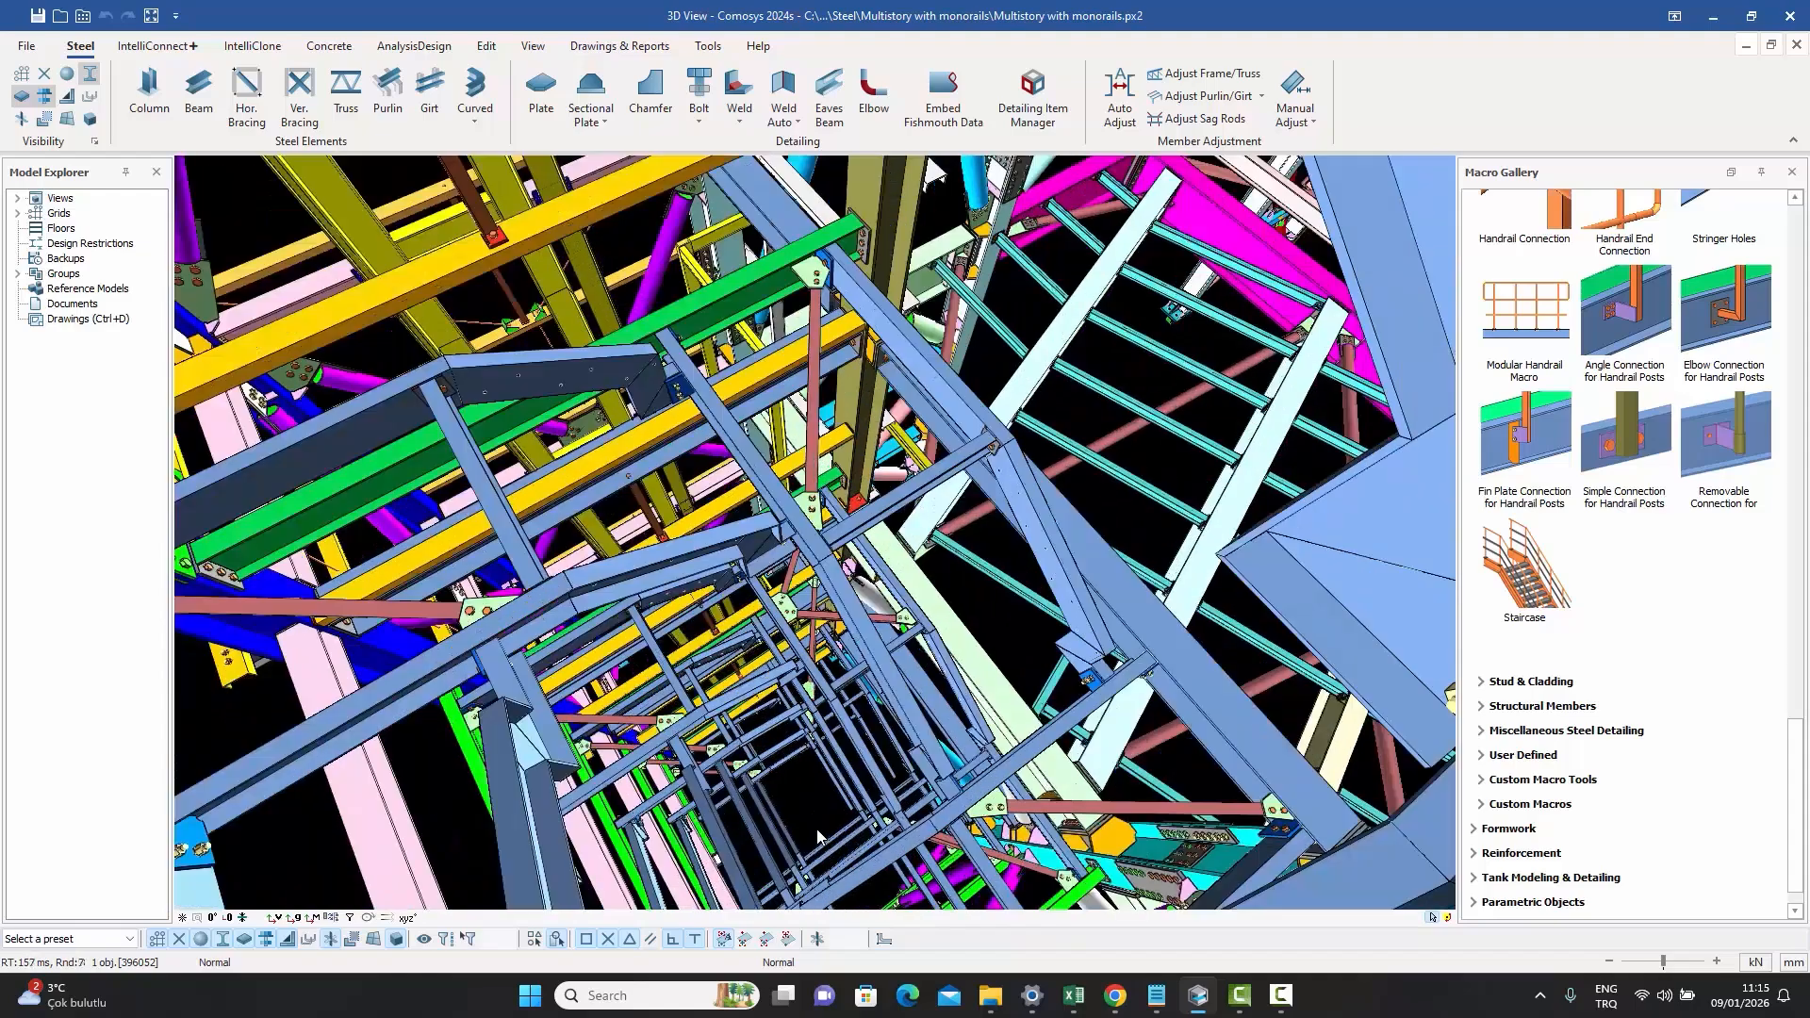
scroll(814, 820, up, 2)
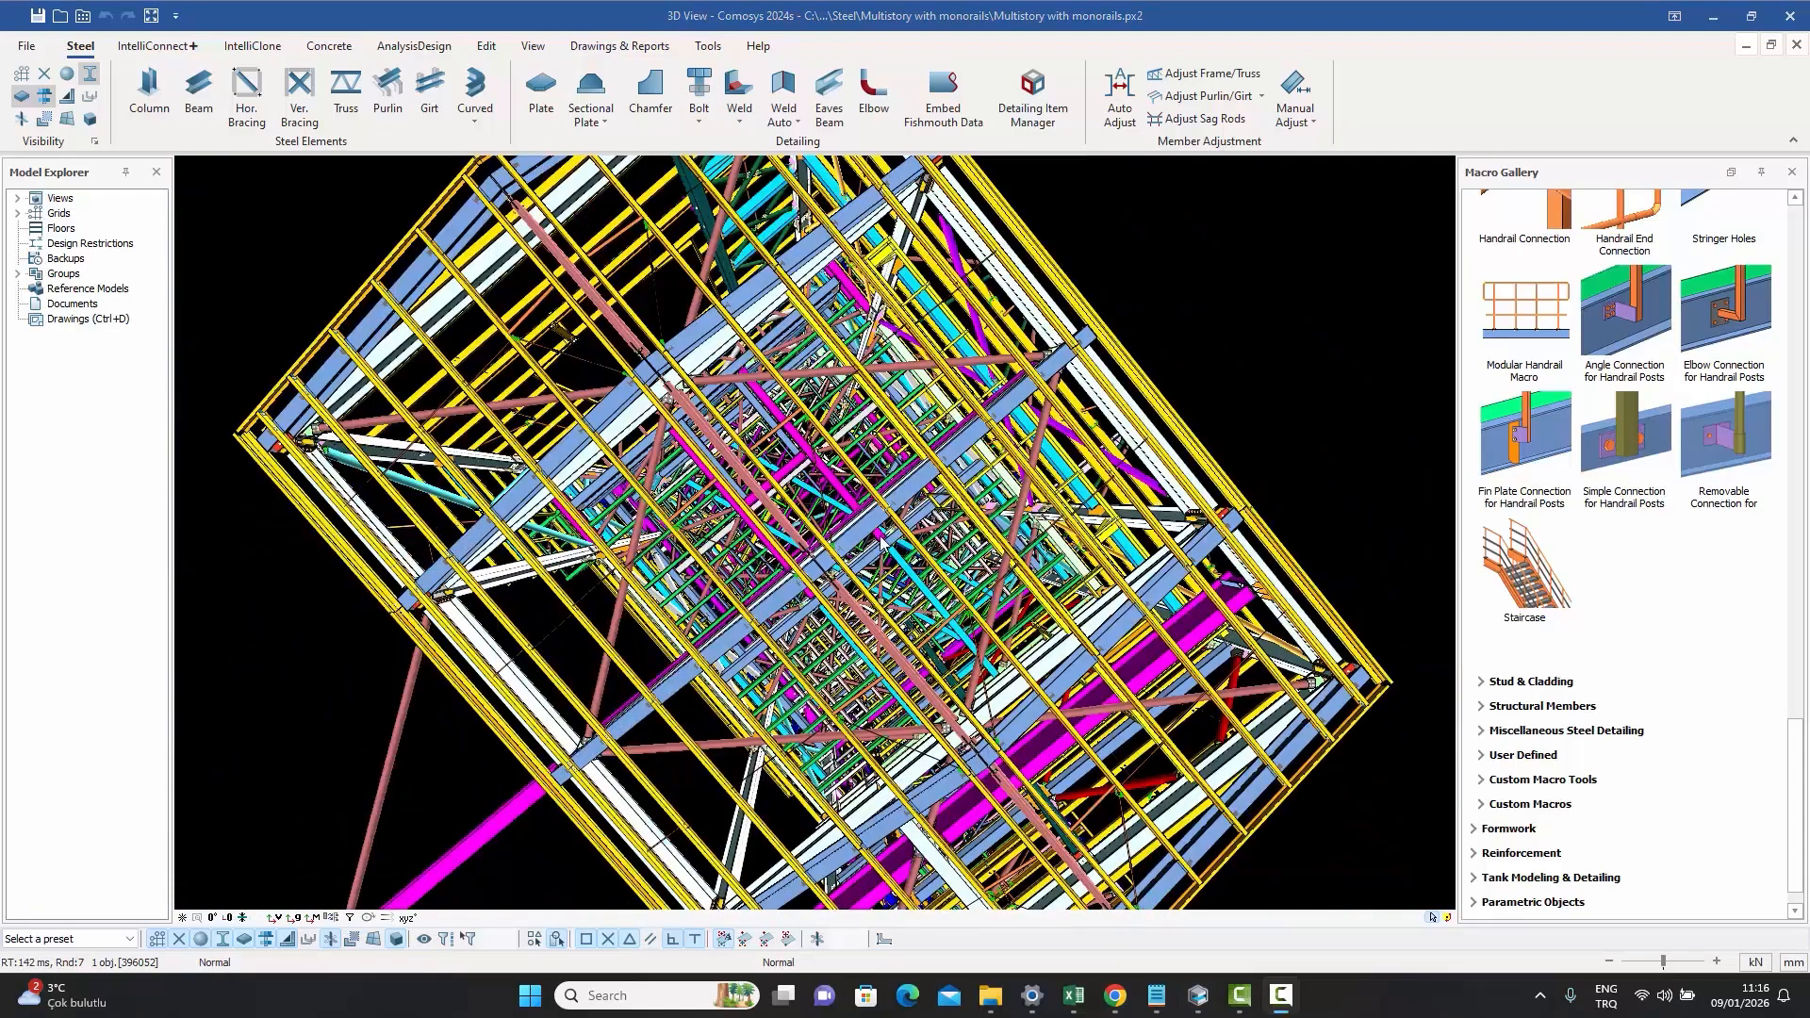
- Examine the roof framing from above, continuing through the floors to a bolted horizontal bracing joint
scroll(880, 536, up, 5)
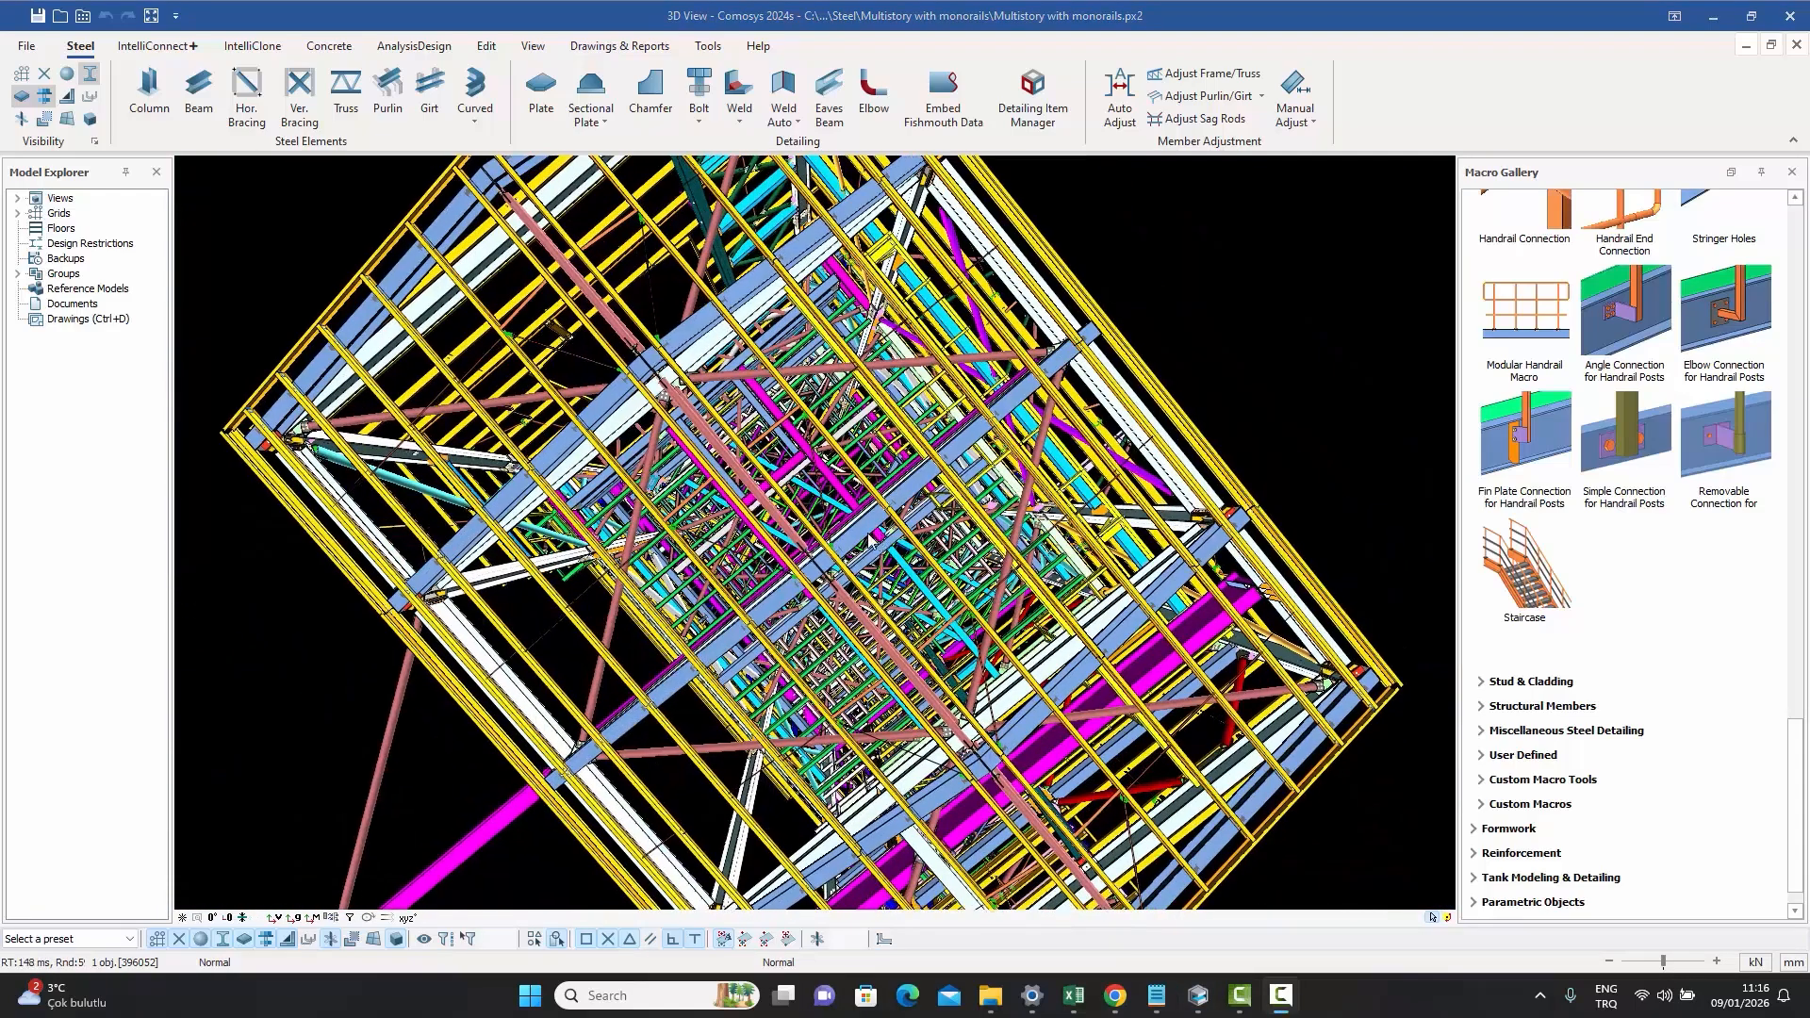
scroll(880, 535, up, 5)
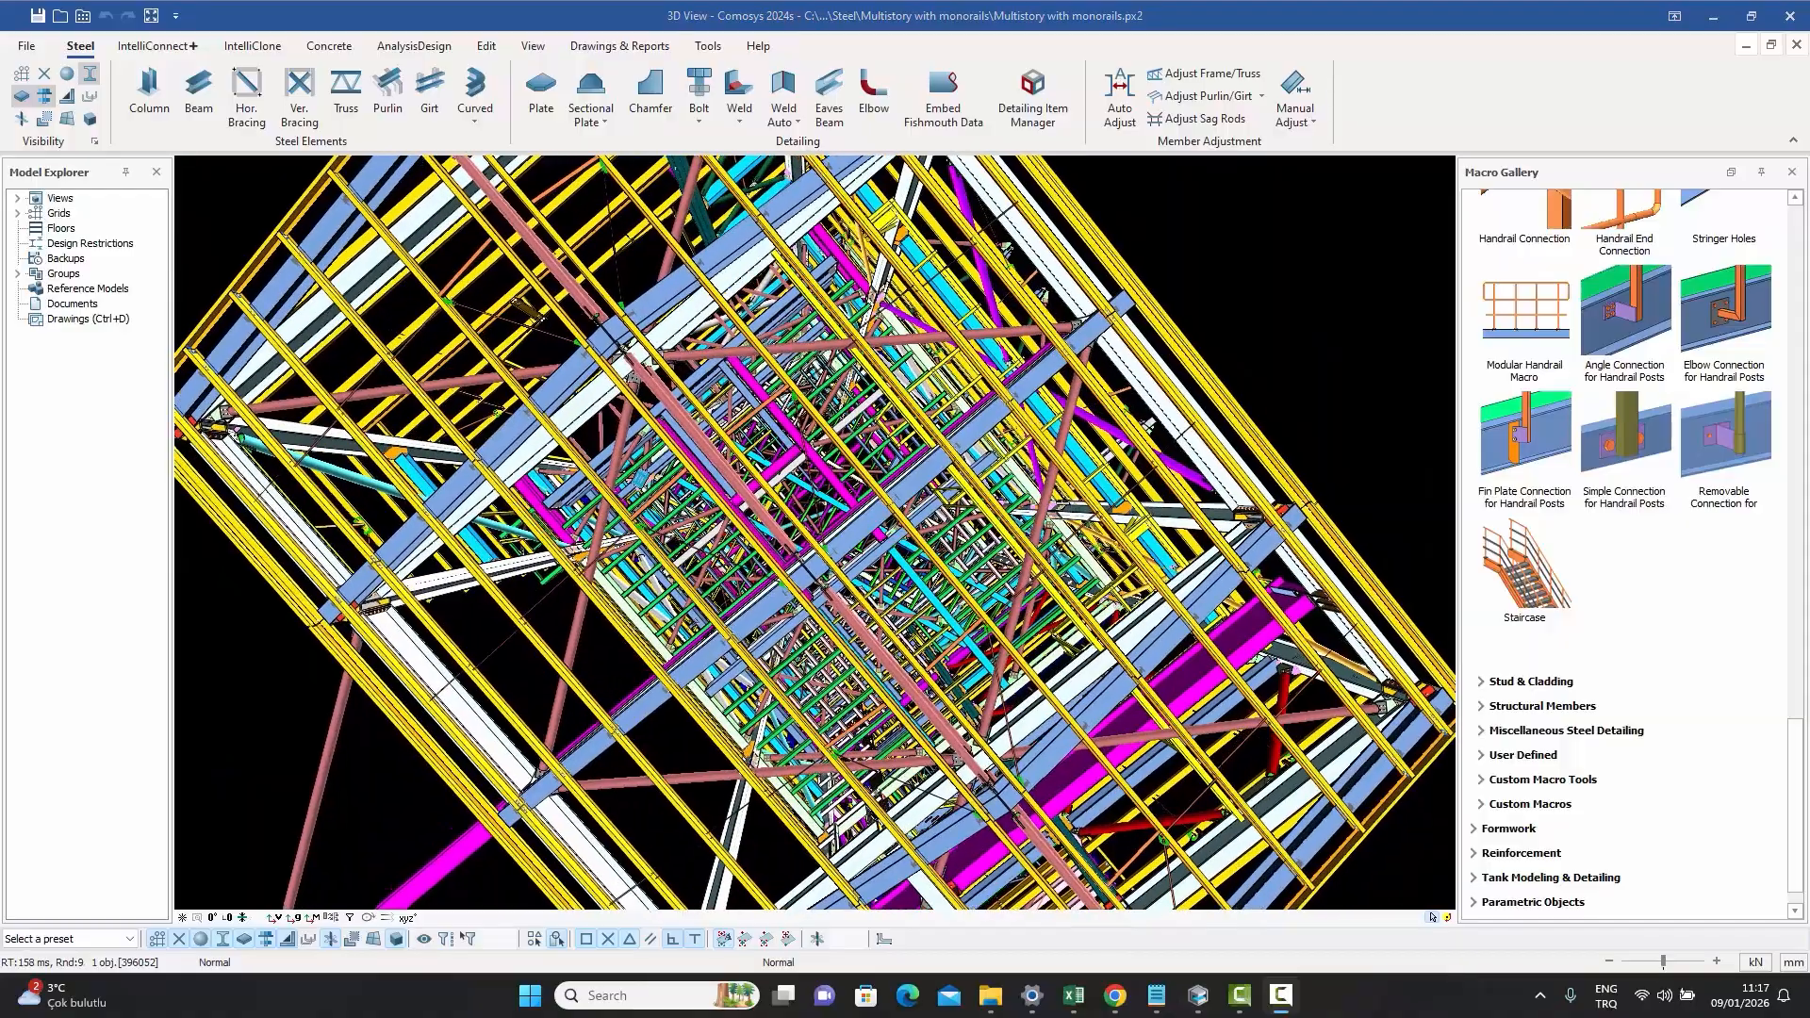
scroll(830, 528, up, 5)
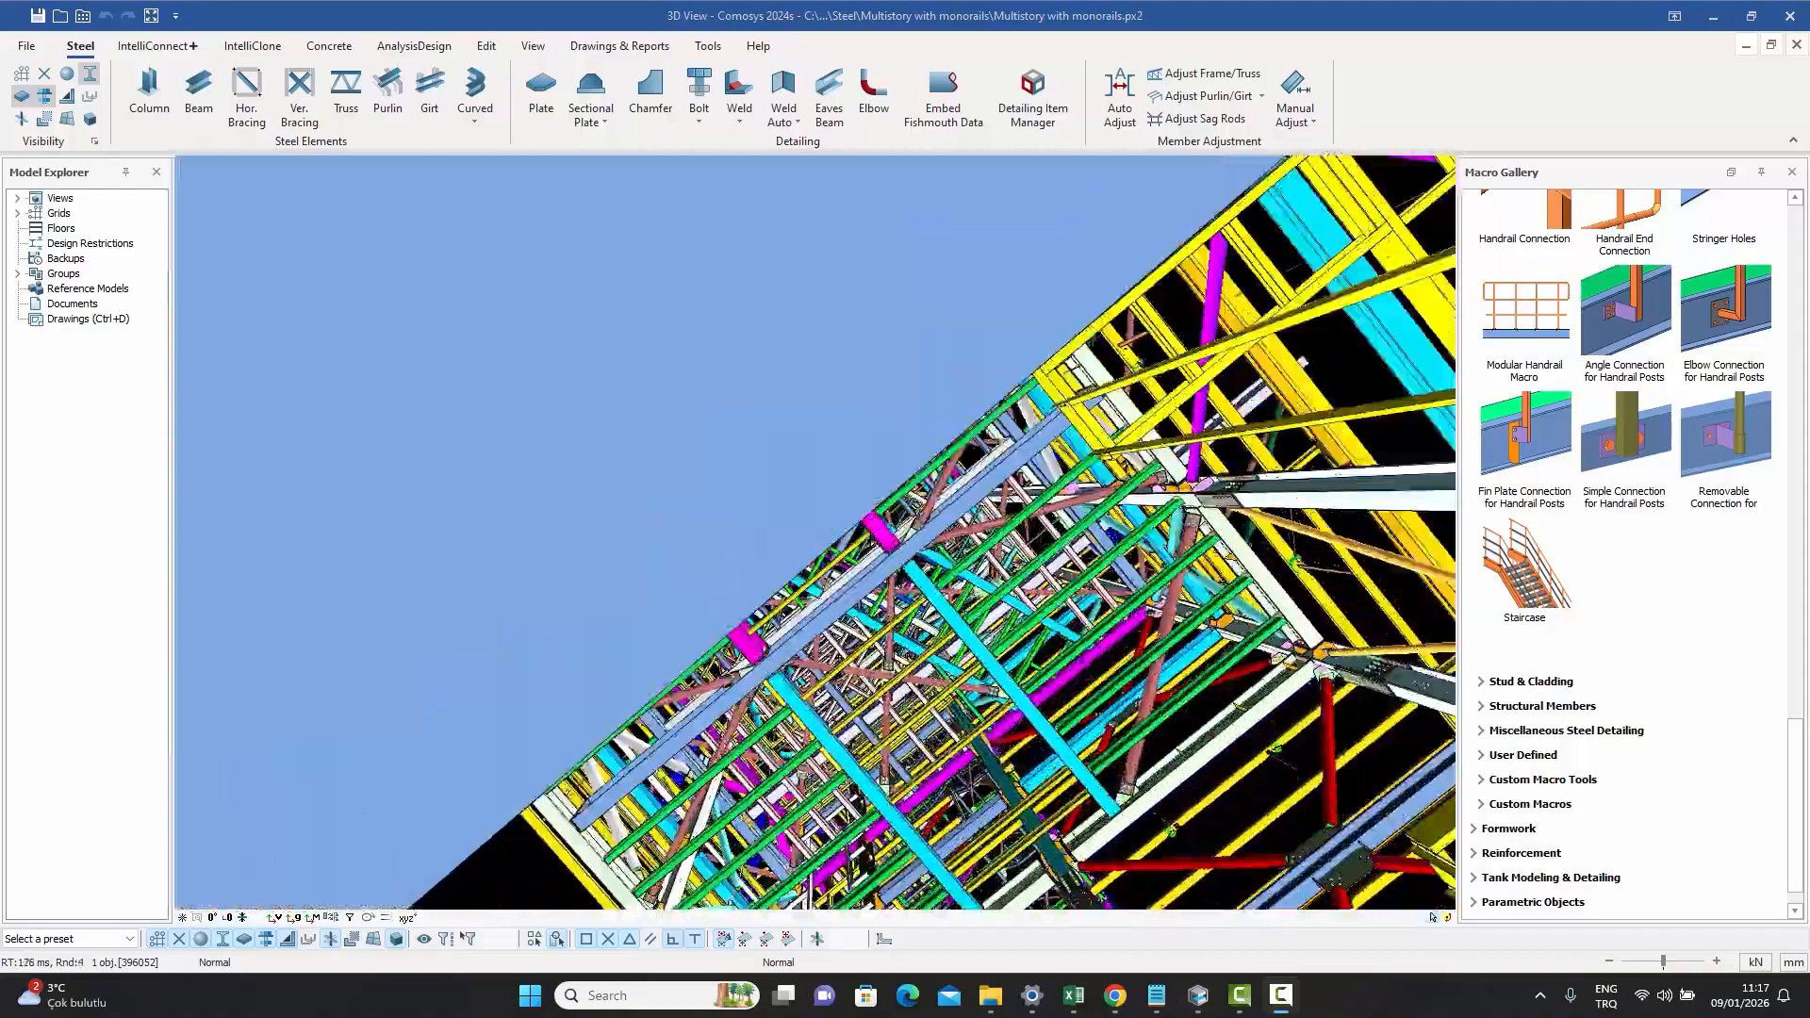
scroll(816, 533, up, 5)
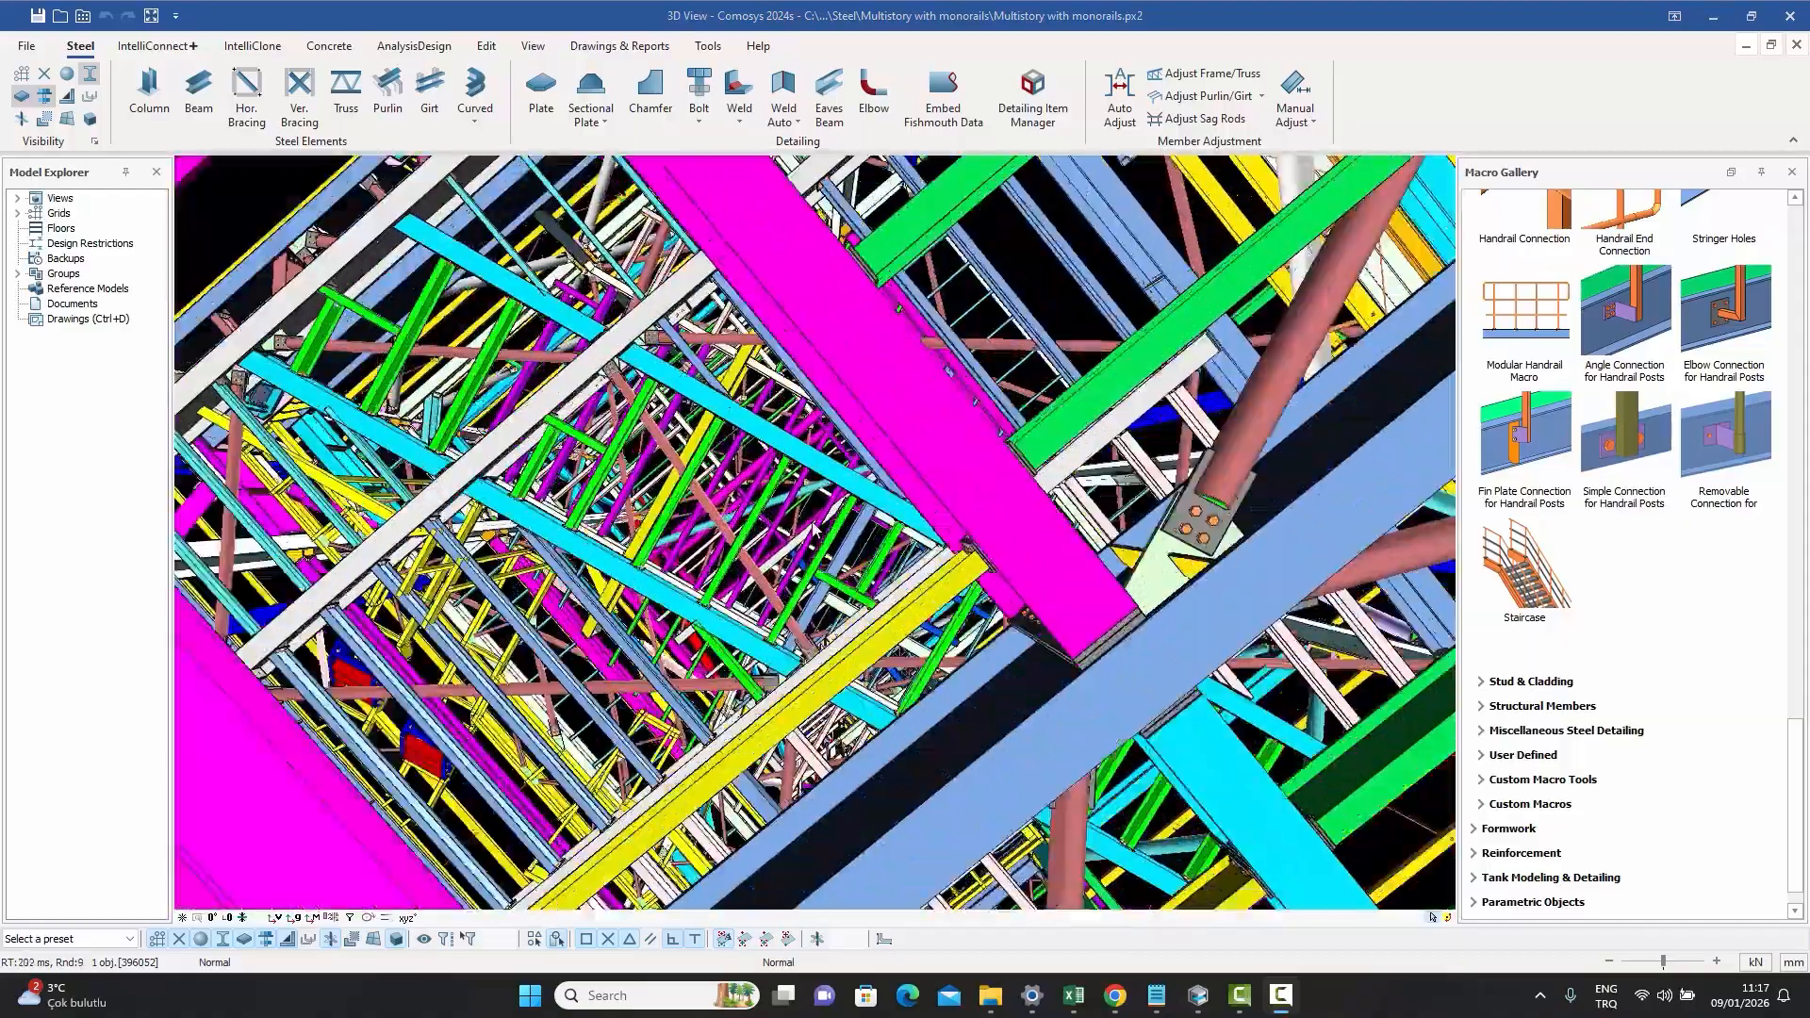
scroll(816, 530, up, 5)
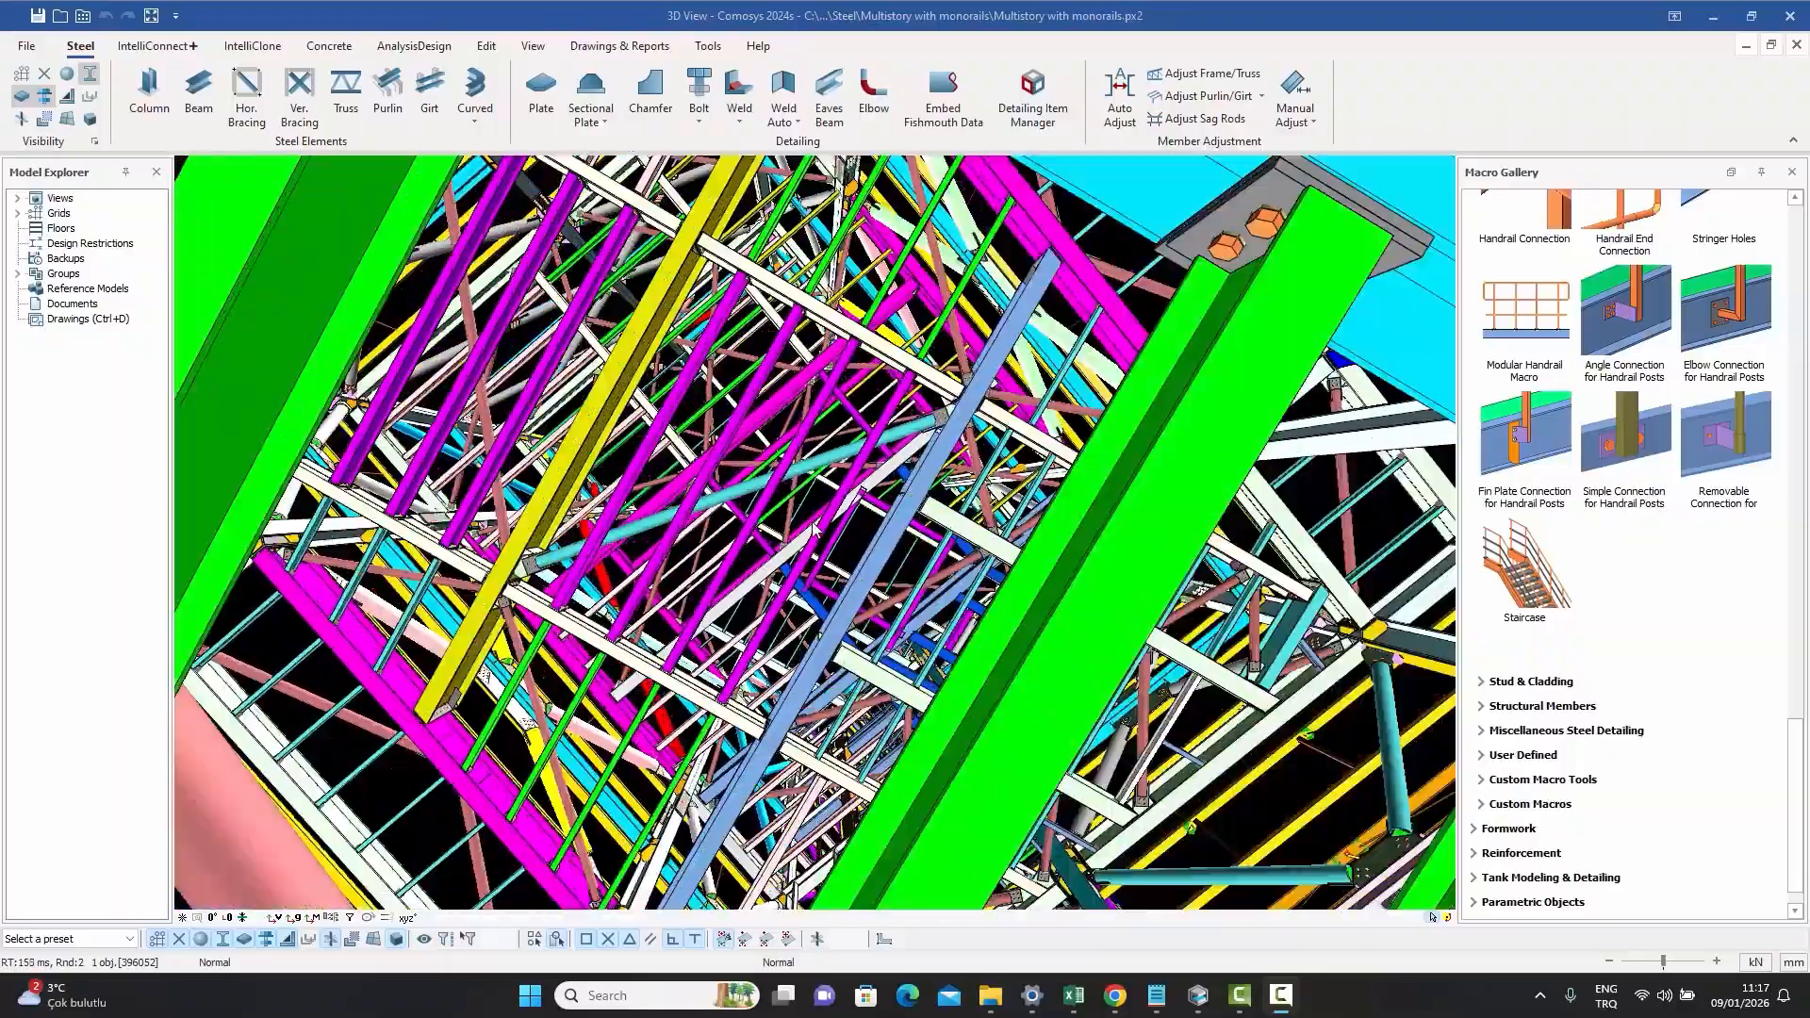
scroll(816, 530, up, 5)
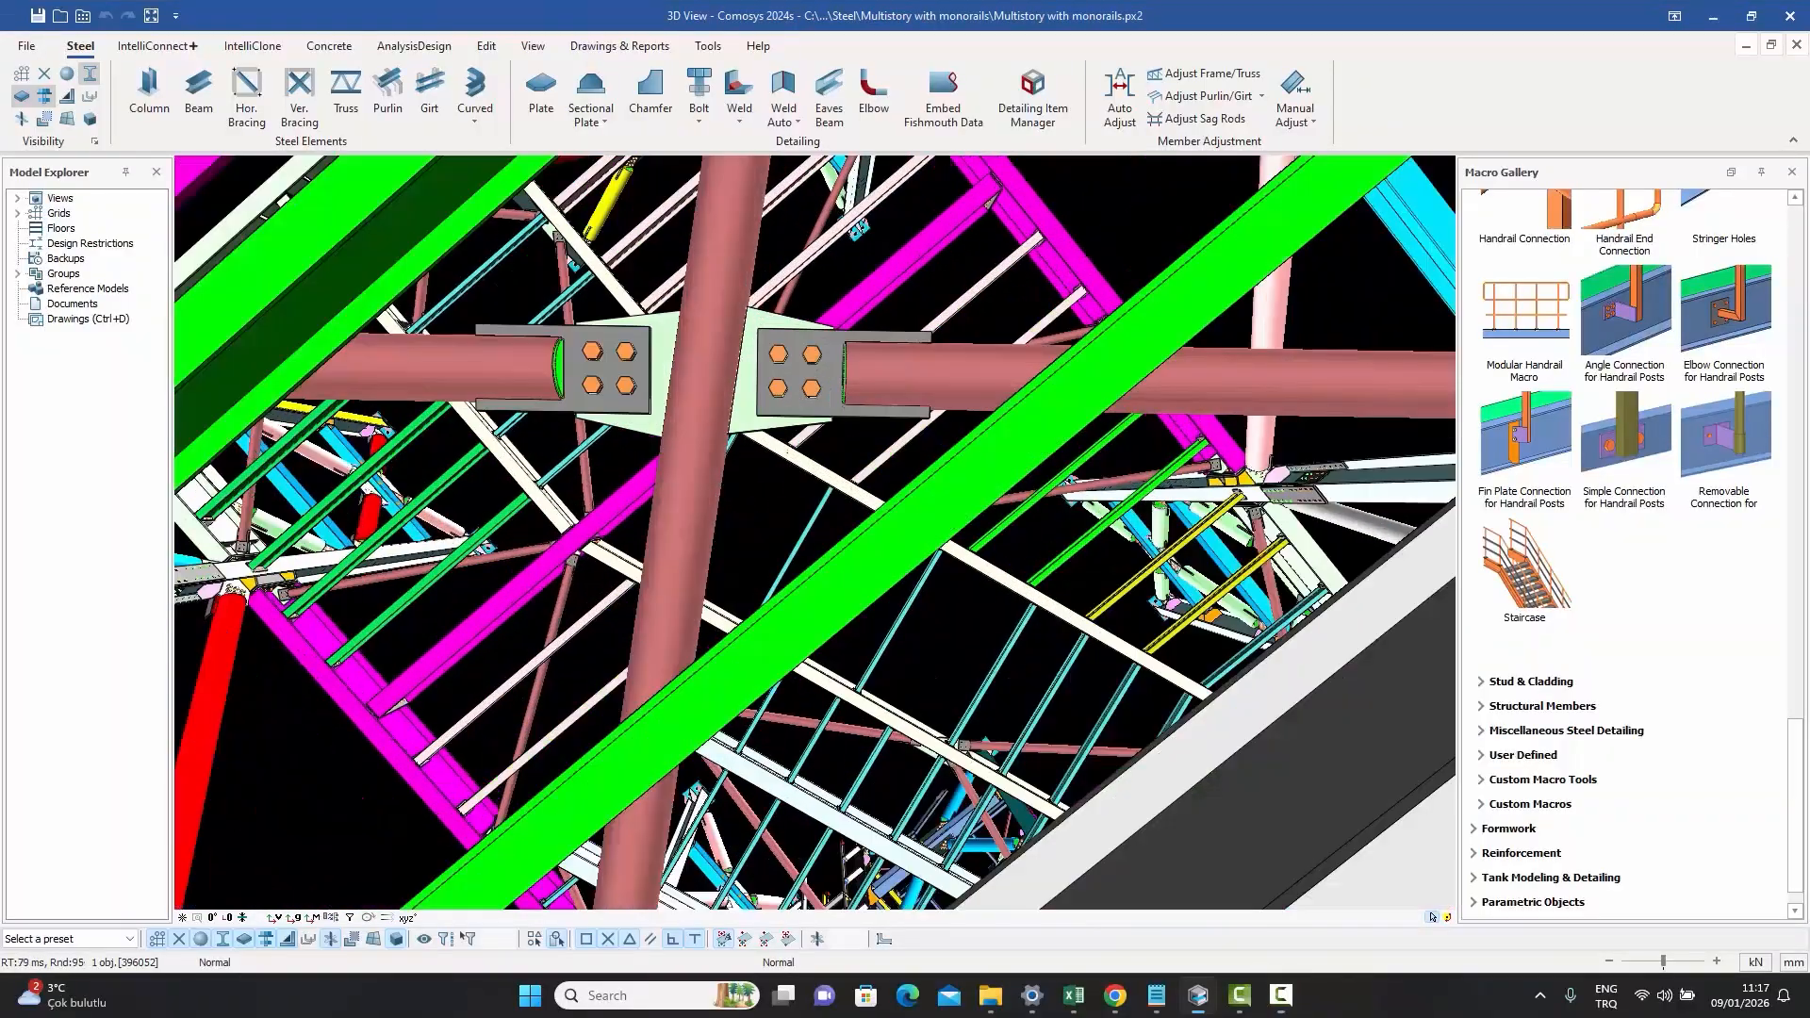
middle_drag(787, 453, 887, 424)
middle_drag(1190, 329, 1169, 387)
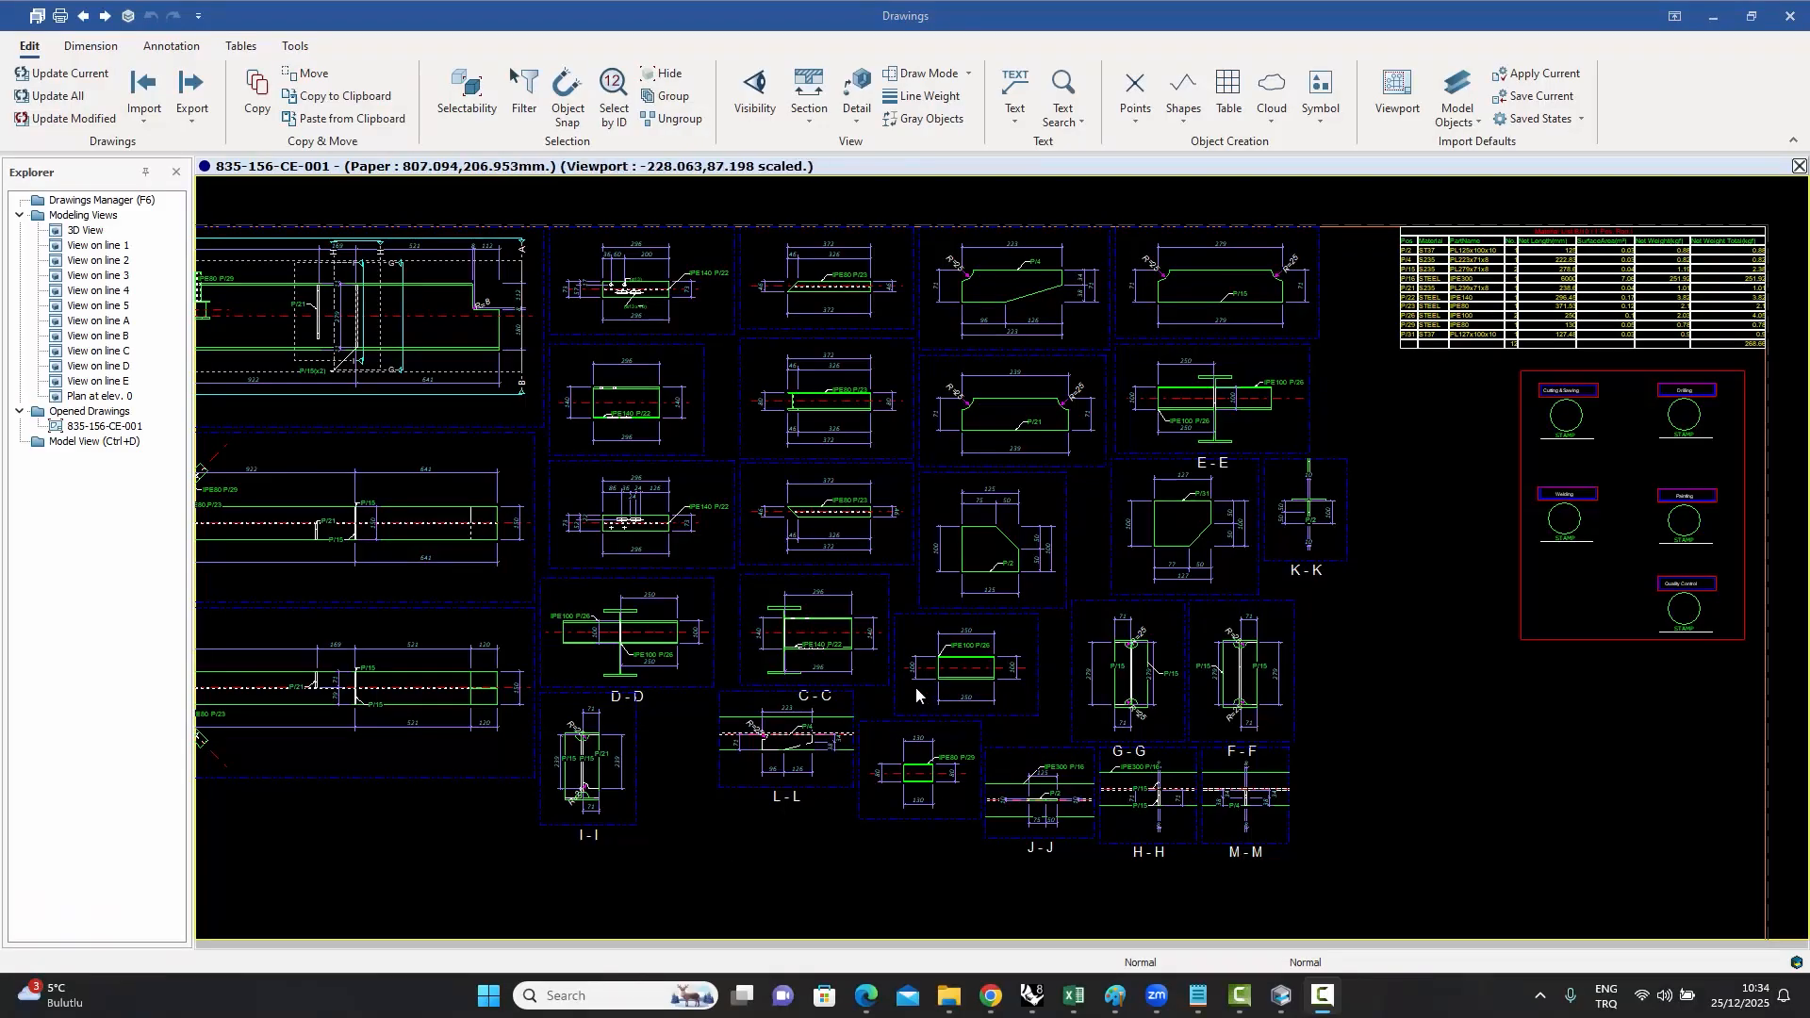
- Examine the main views, sections and single-part details on assembly drawing 835-156-CE-001
scroll(915, 687, down, 3)
middle_drag(940, 644, 1144, 703)
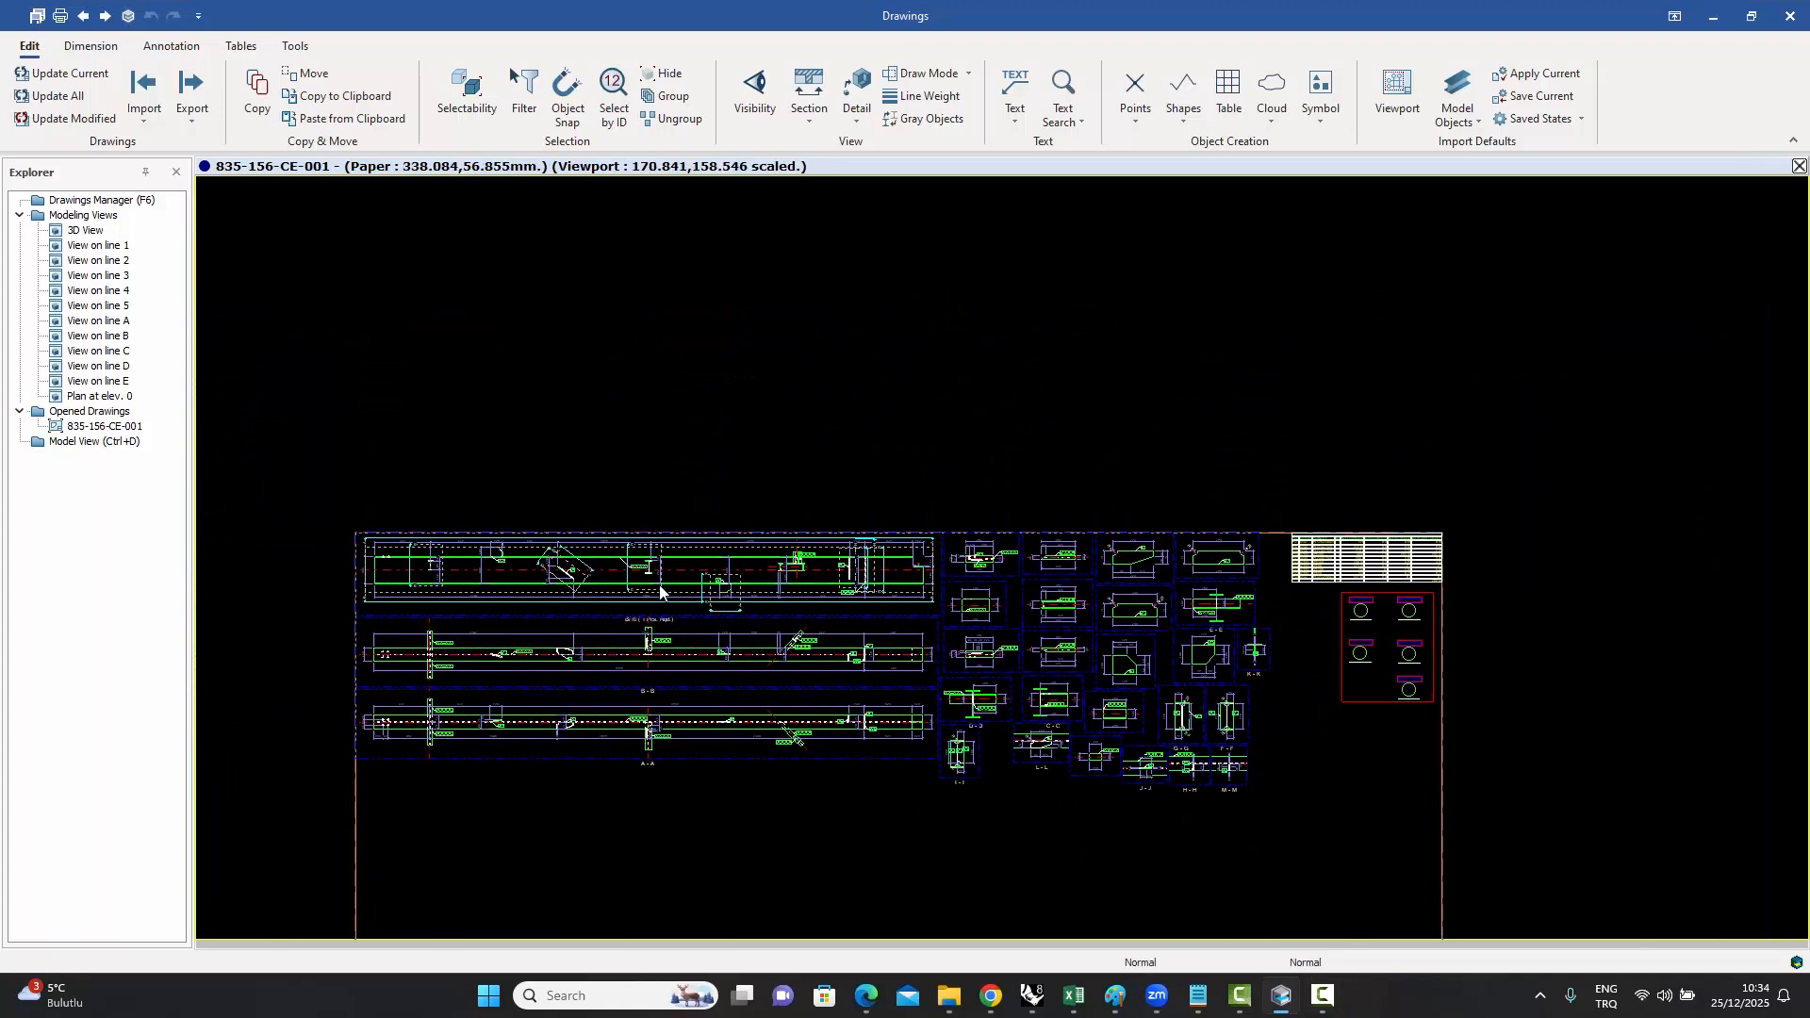
scroll(1035, 650, up, 3)
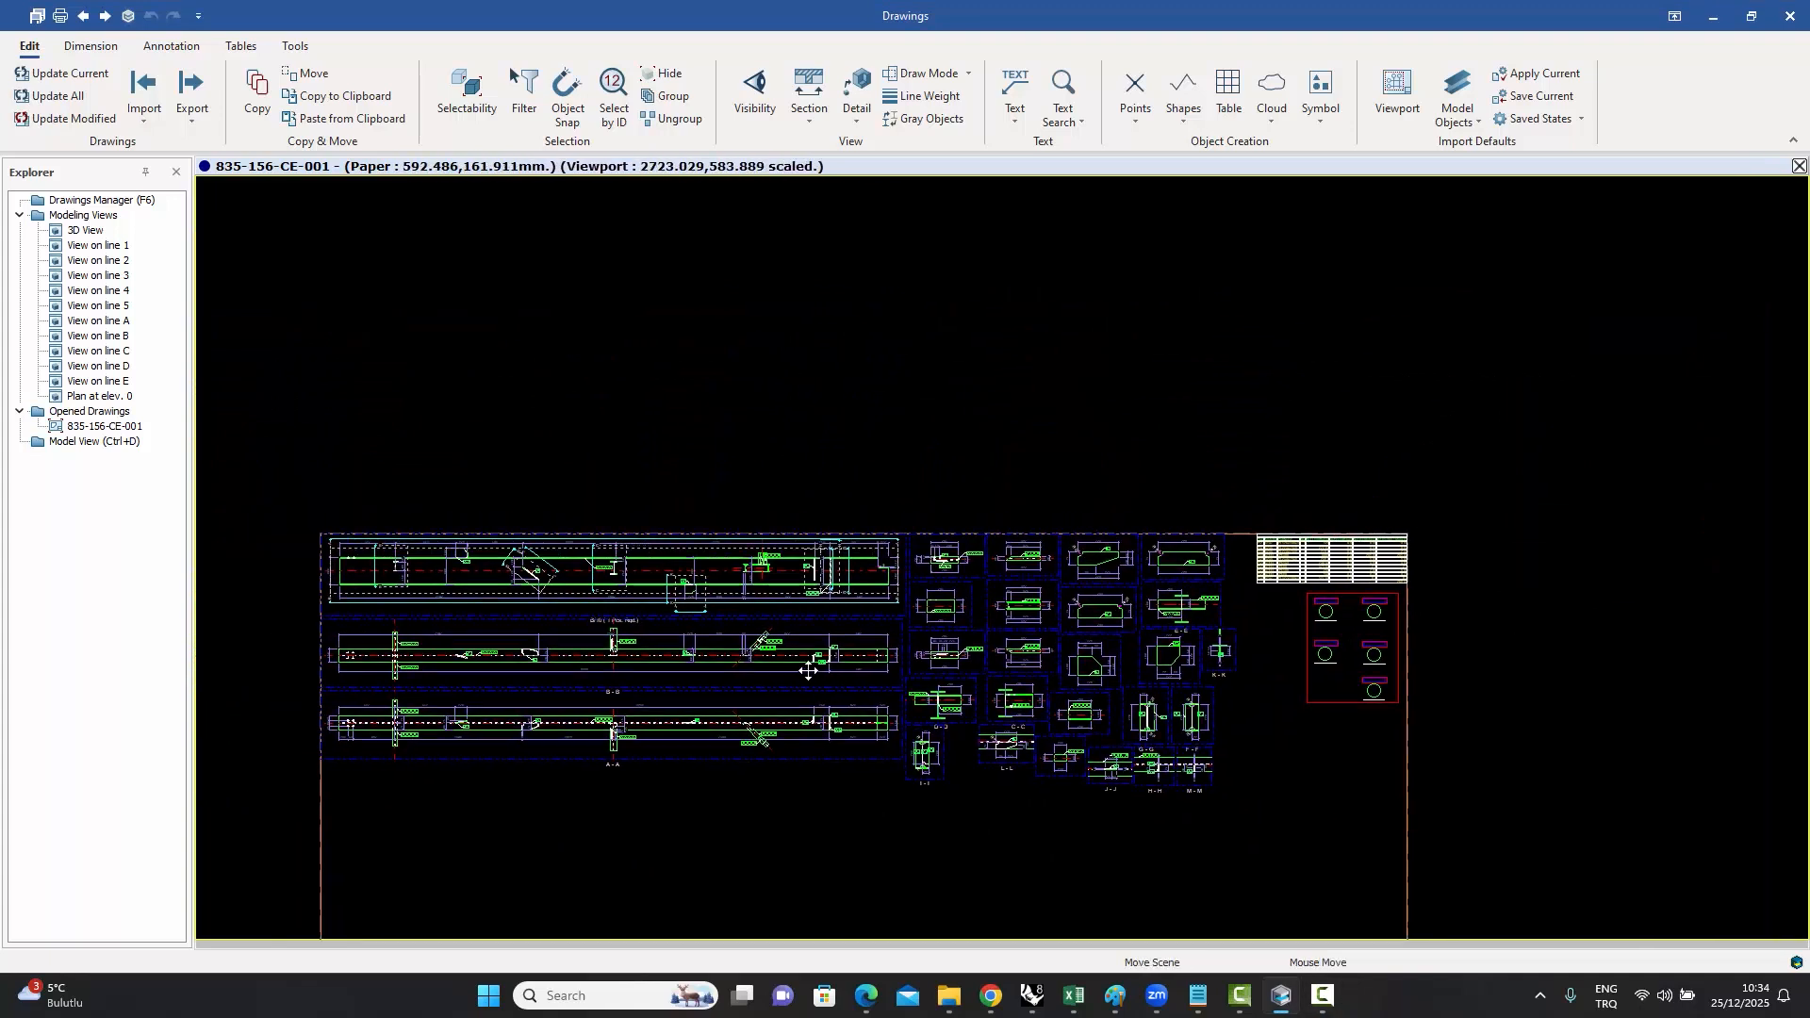
scroll(1037, 649, up, 2)
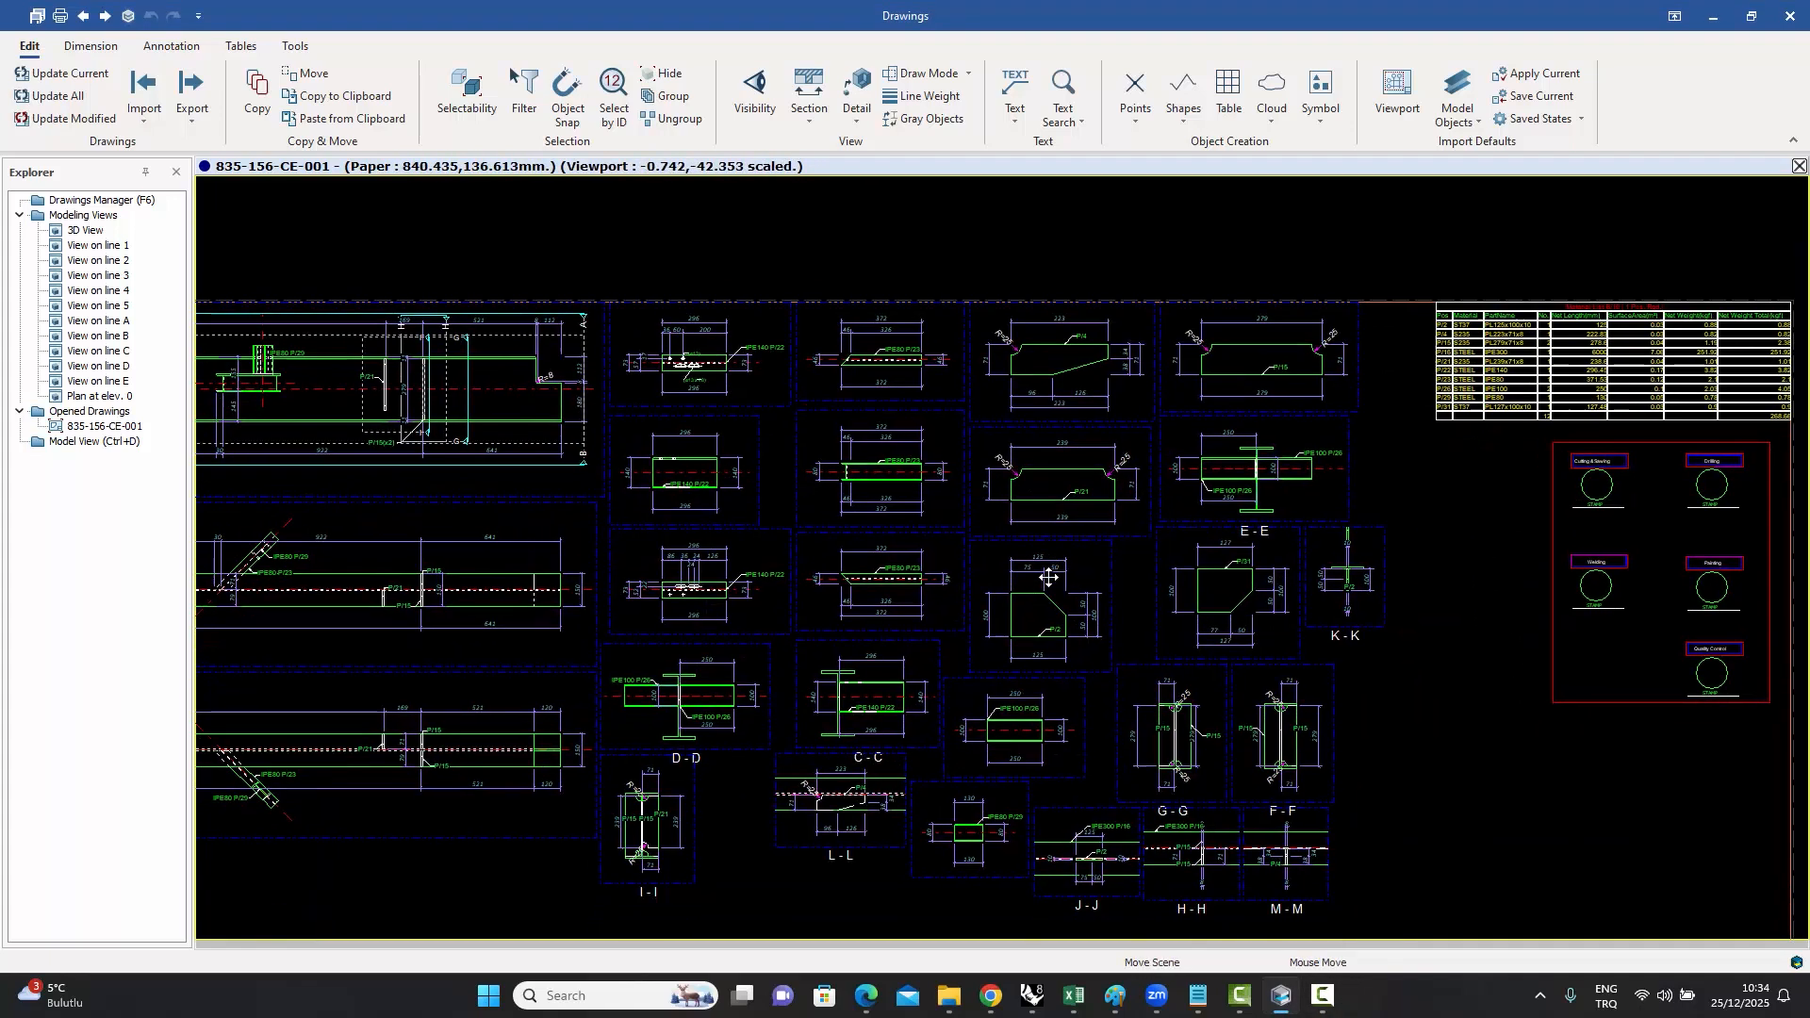
middle_drag(897, 607, 843, 620)
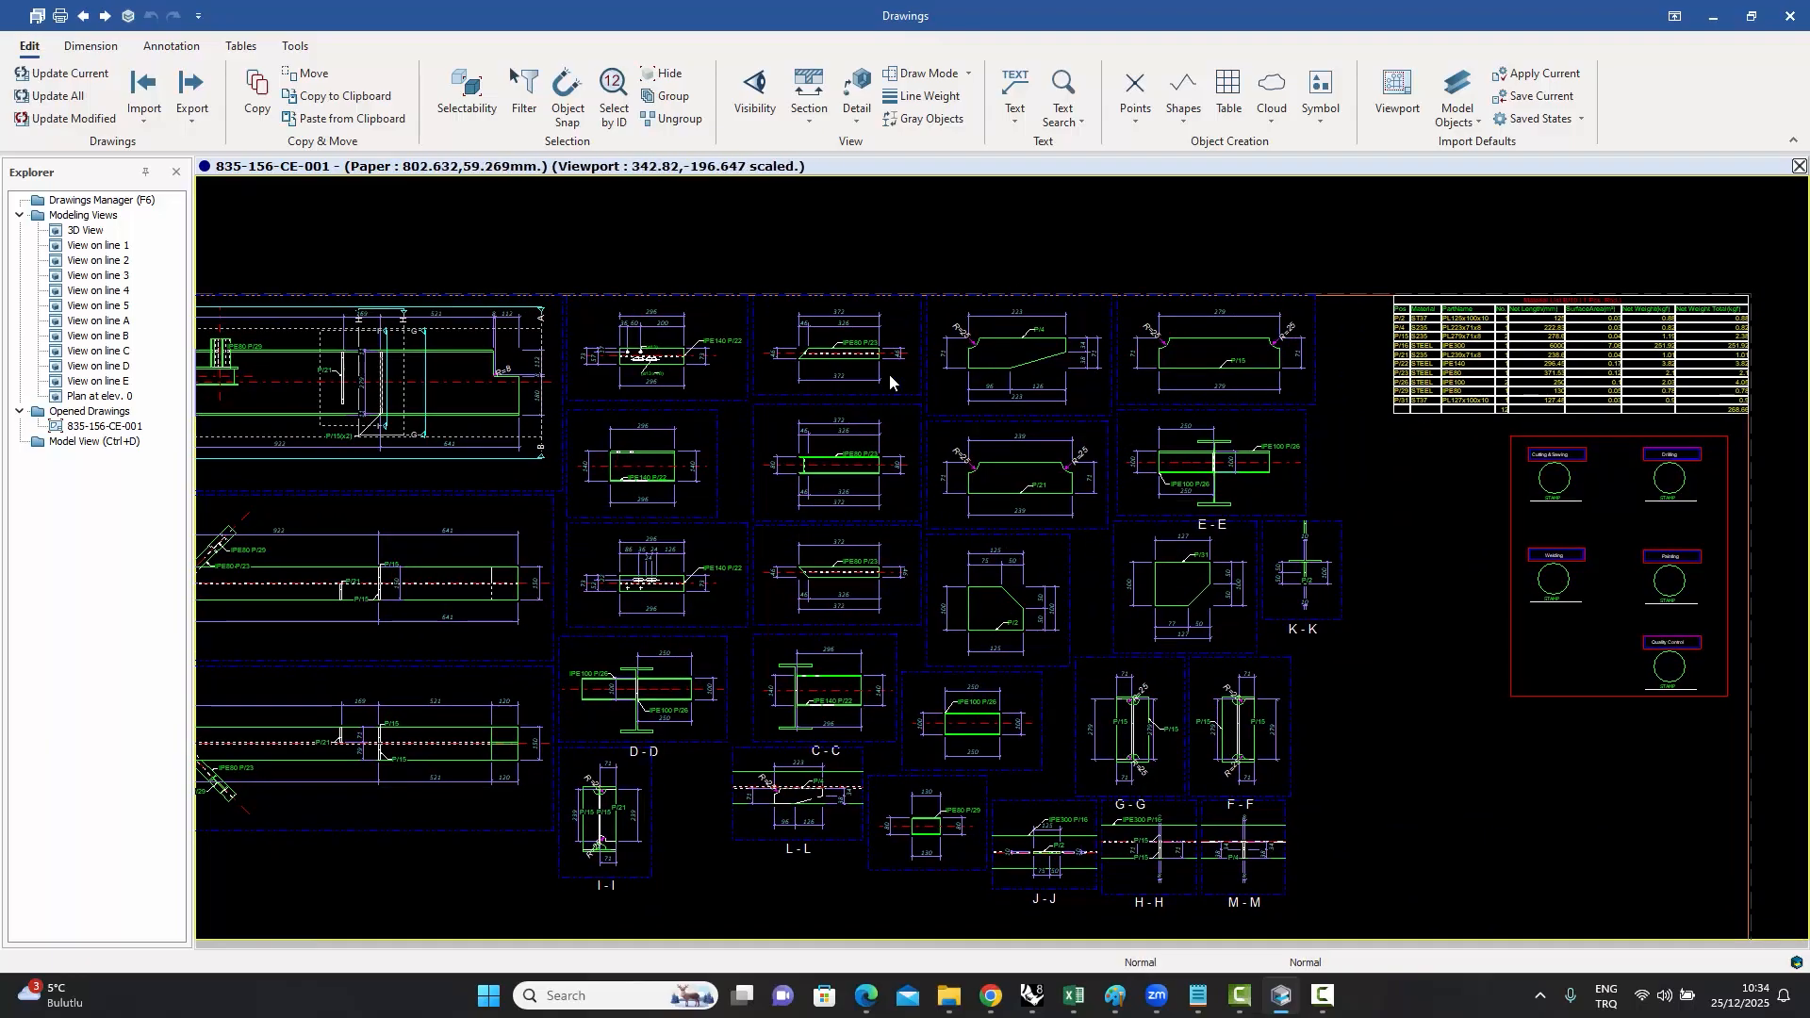
scroll(893, 376, up, 3)
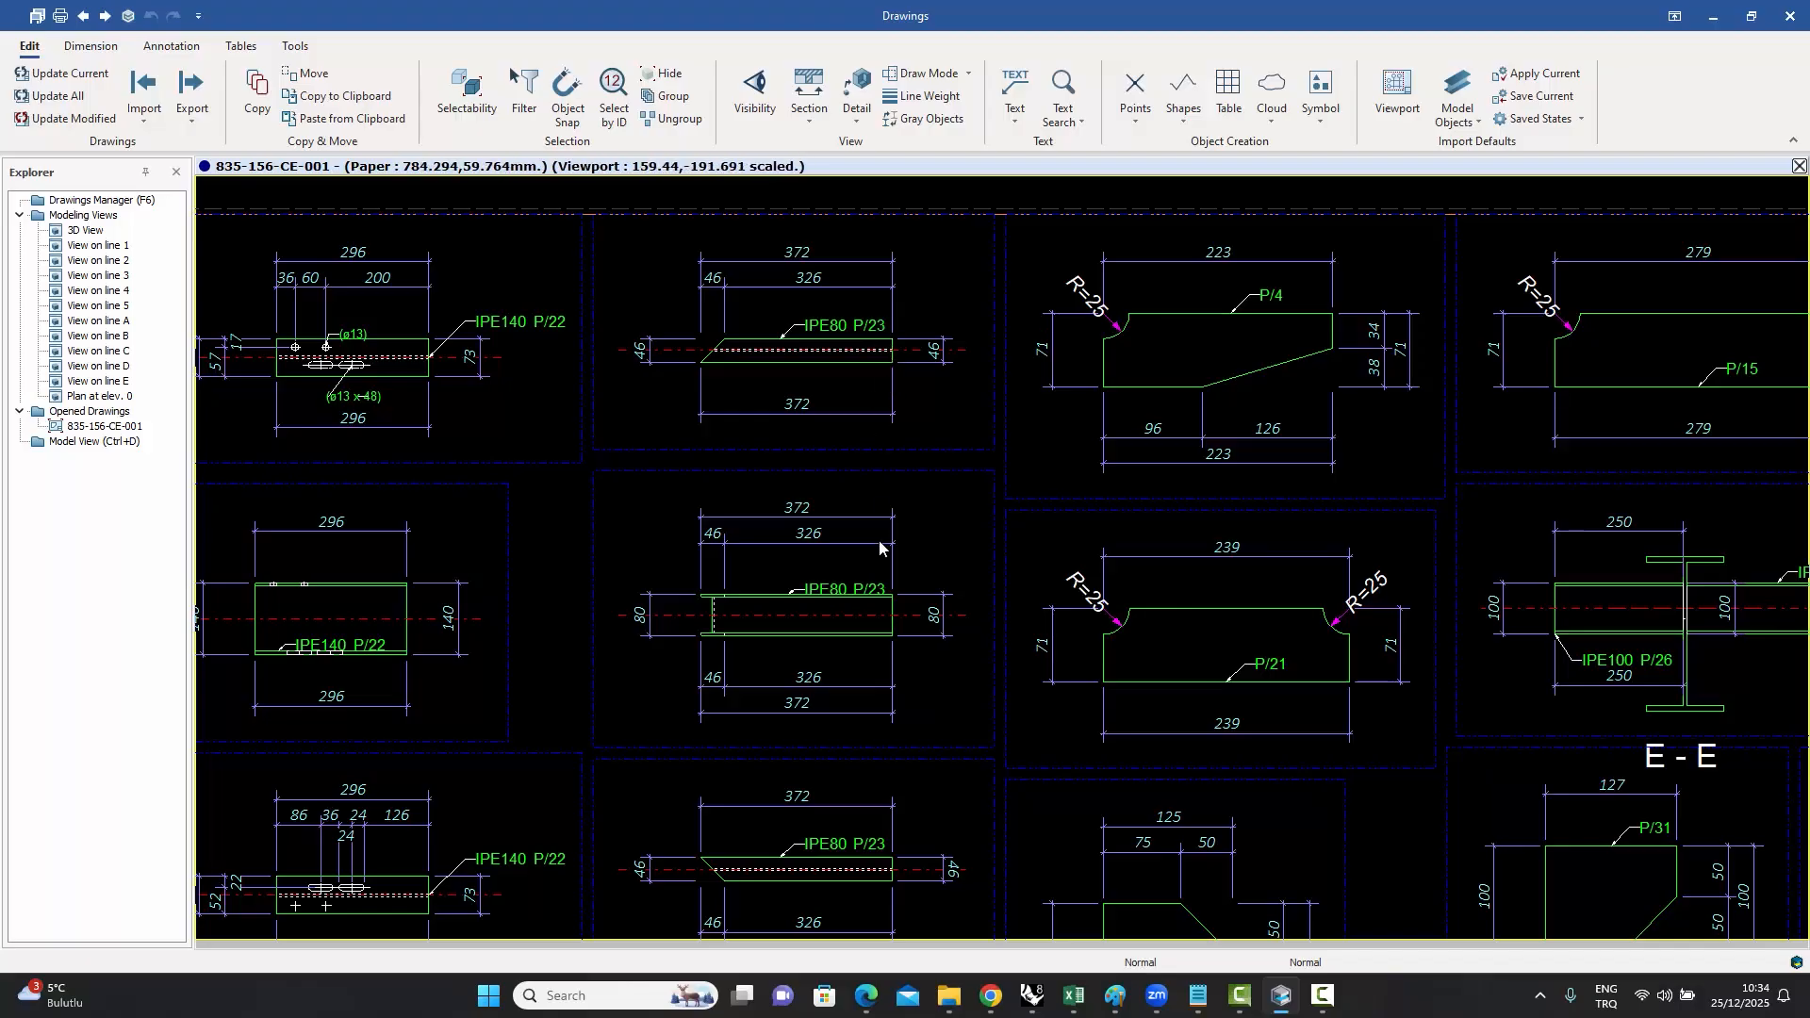
- Select each of the three single-part views of IPE80 profile P/23 in turn to inspect them
click(849, 592)
click(849, 369)
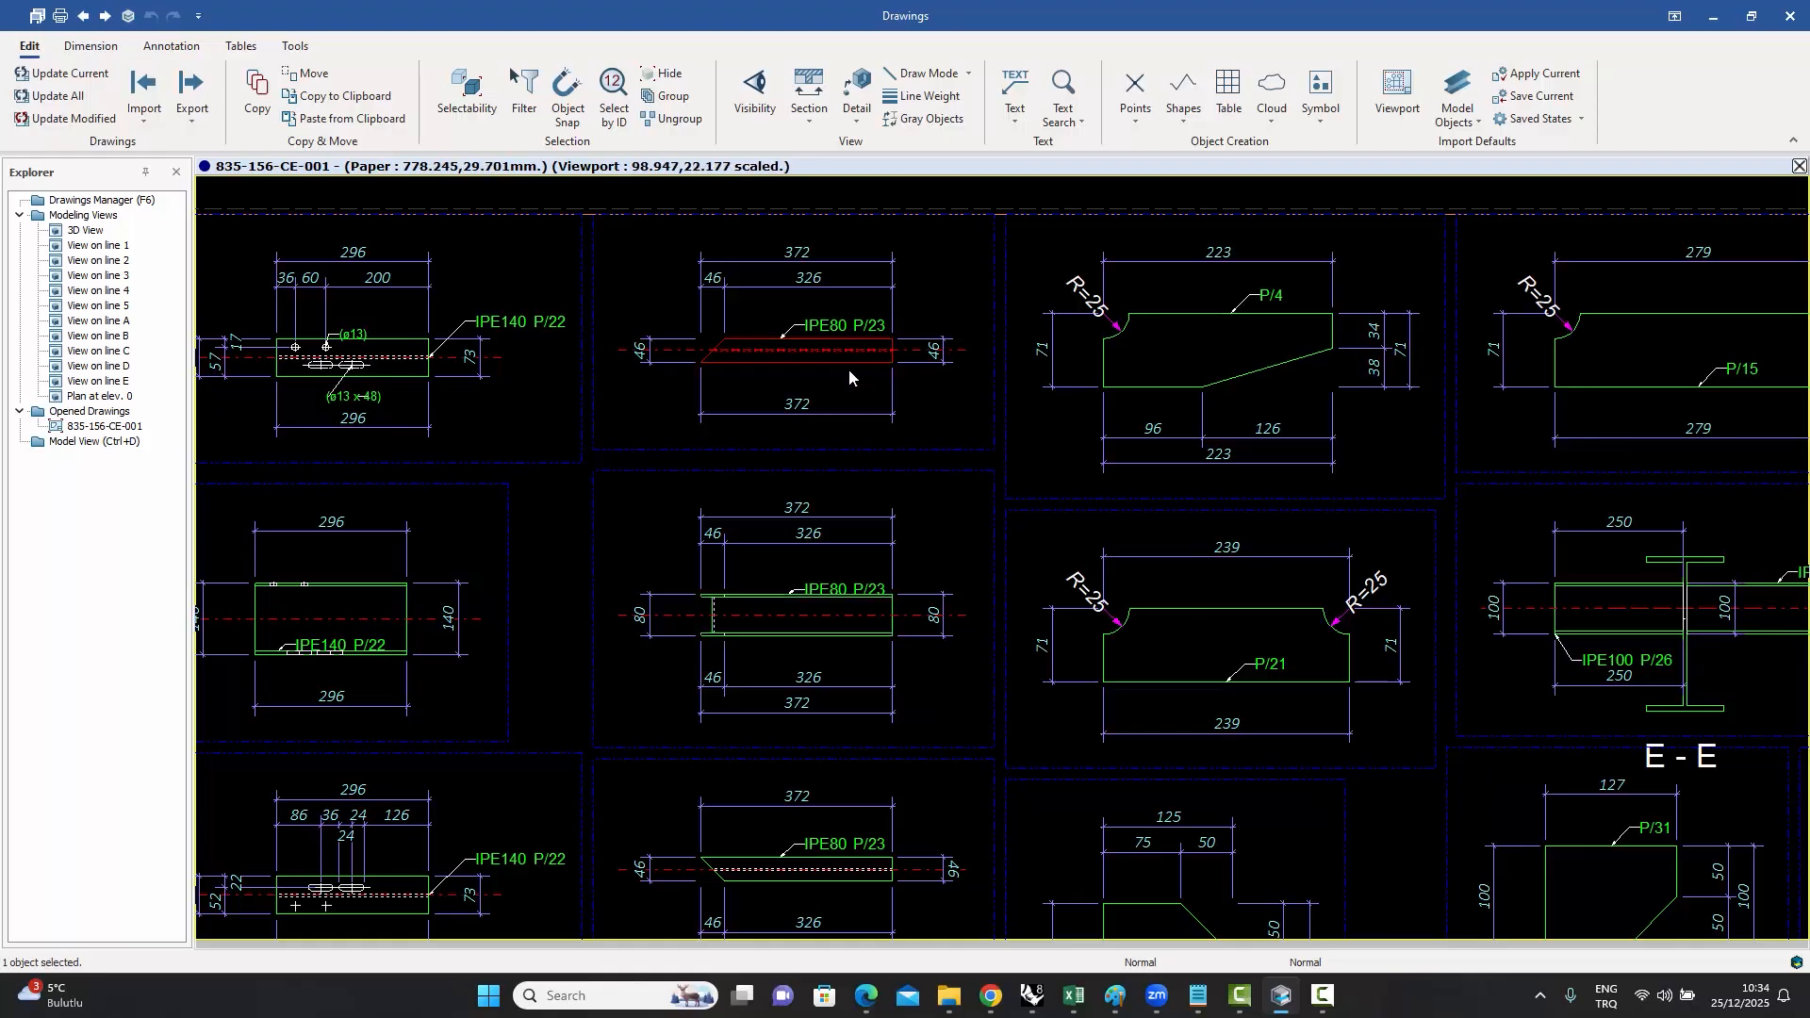
click(830, 867)
scroll(920, 492, down, 3)
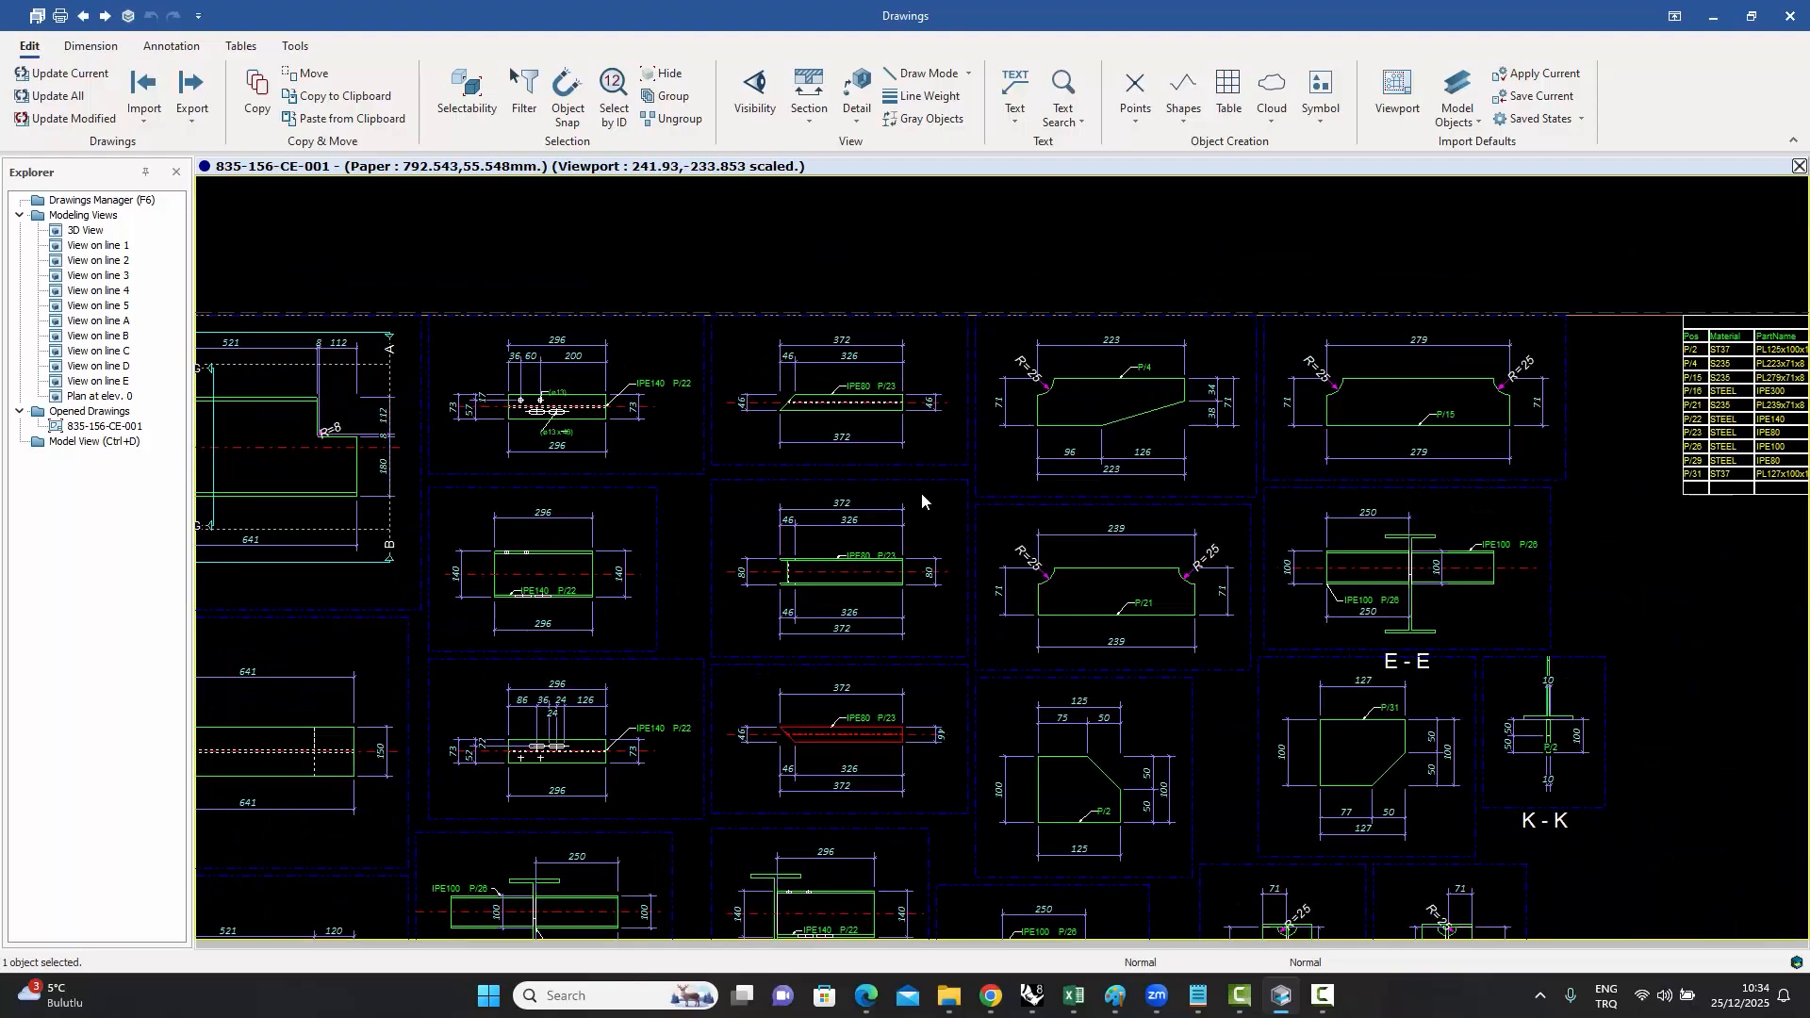
- Open the DETAILS OF BEAMS settings of the Assembly Macro through the drawing's properties
double_click(1004, 284)
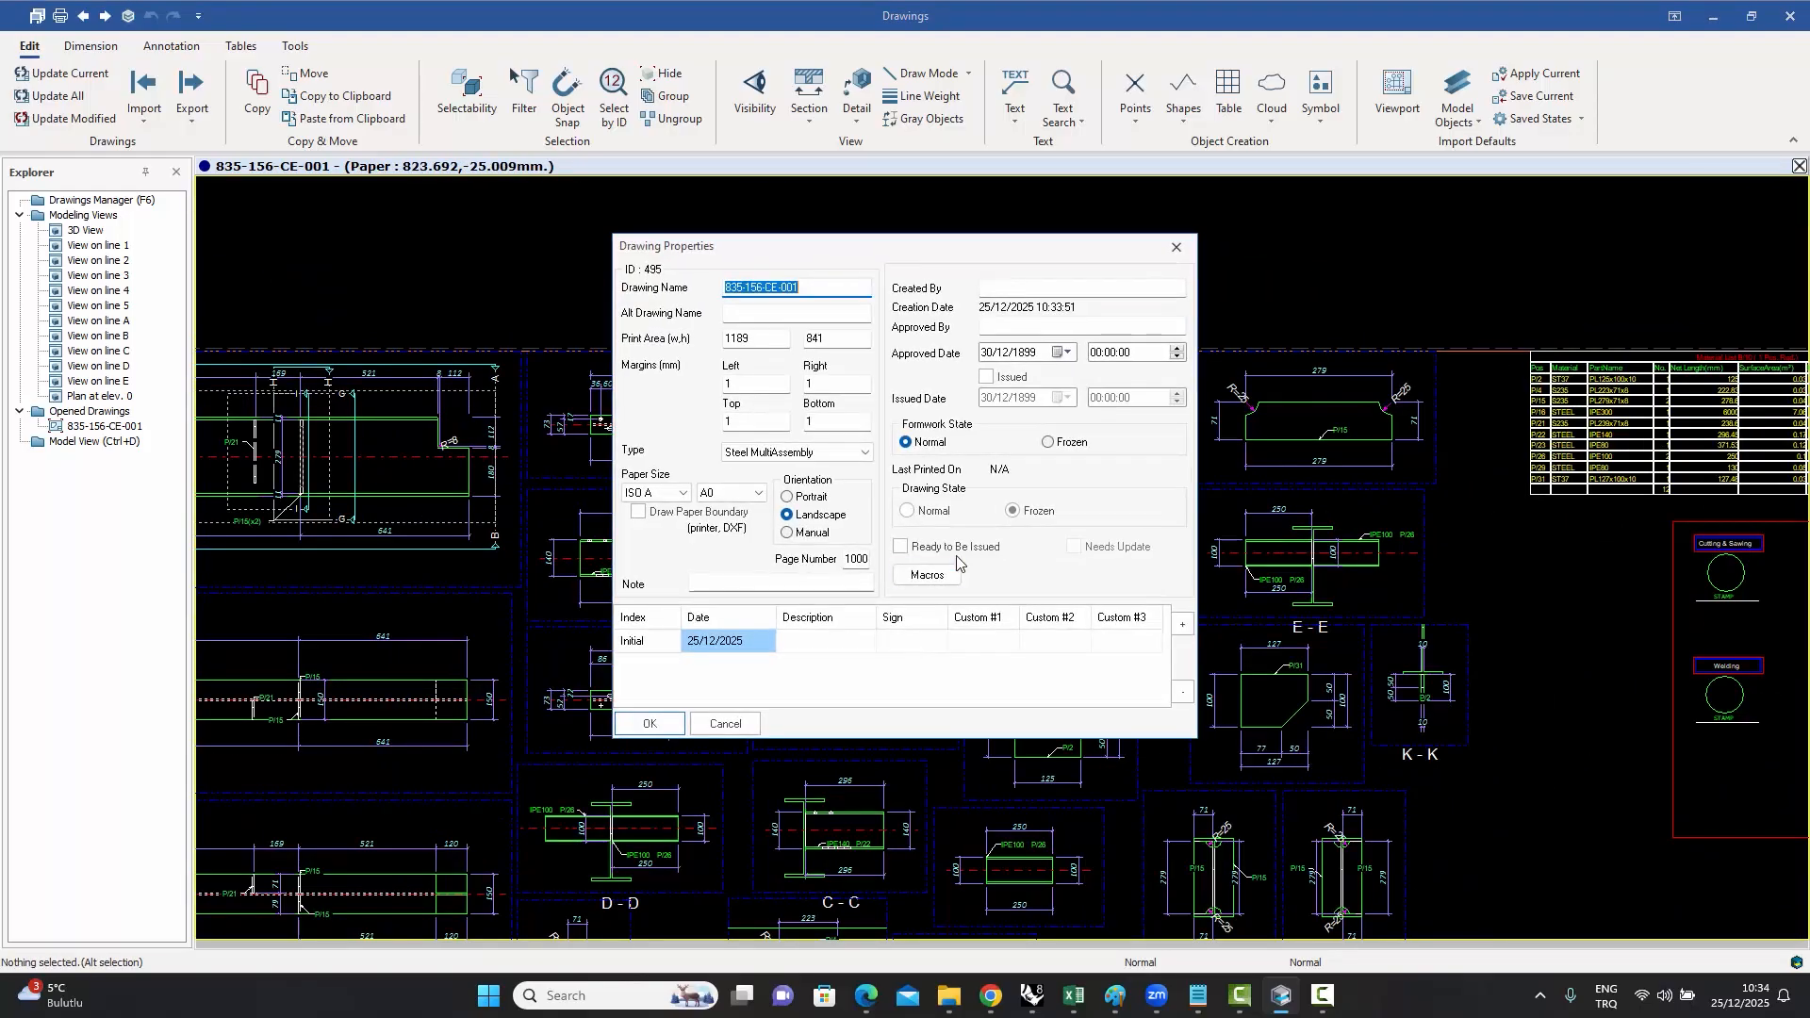
click(957, 577)
double_click(681, 345)
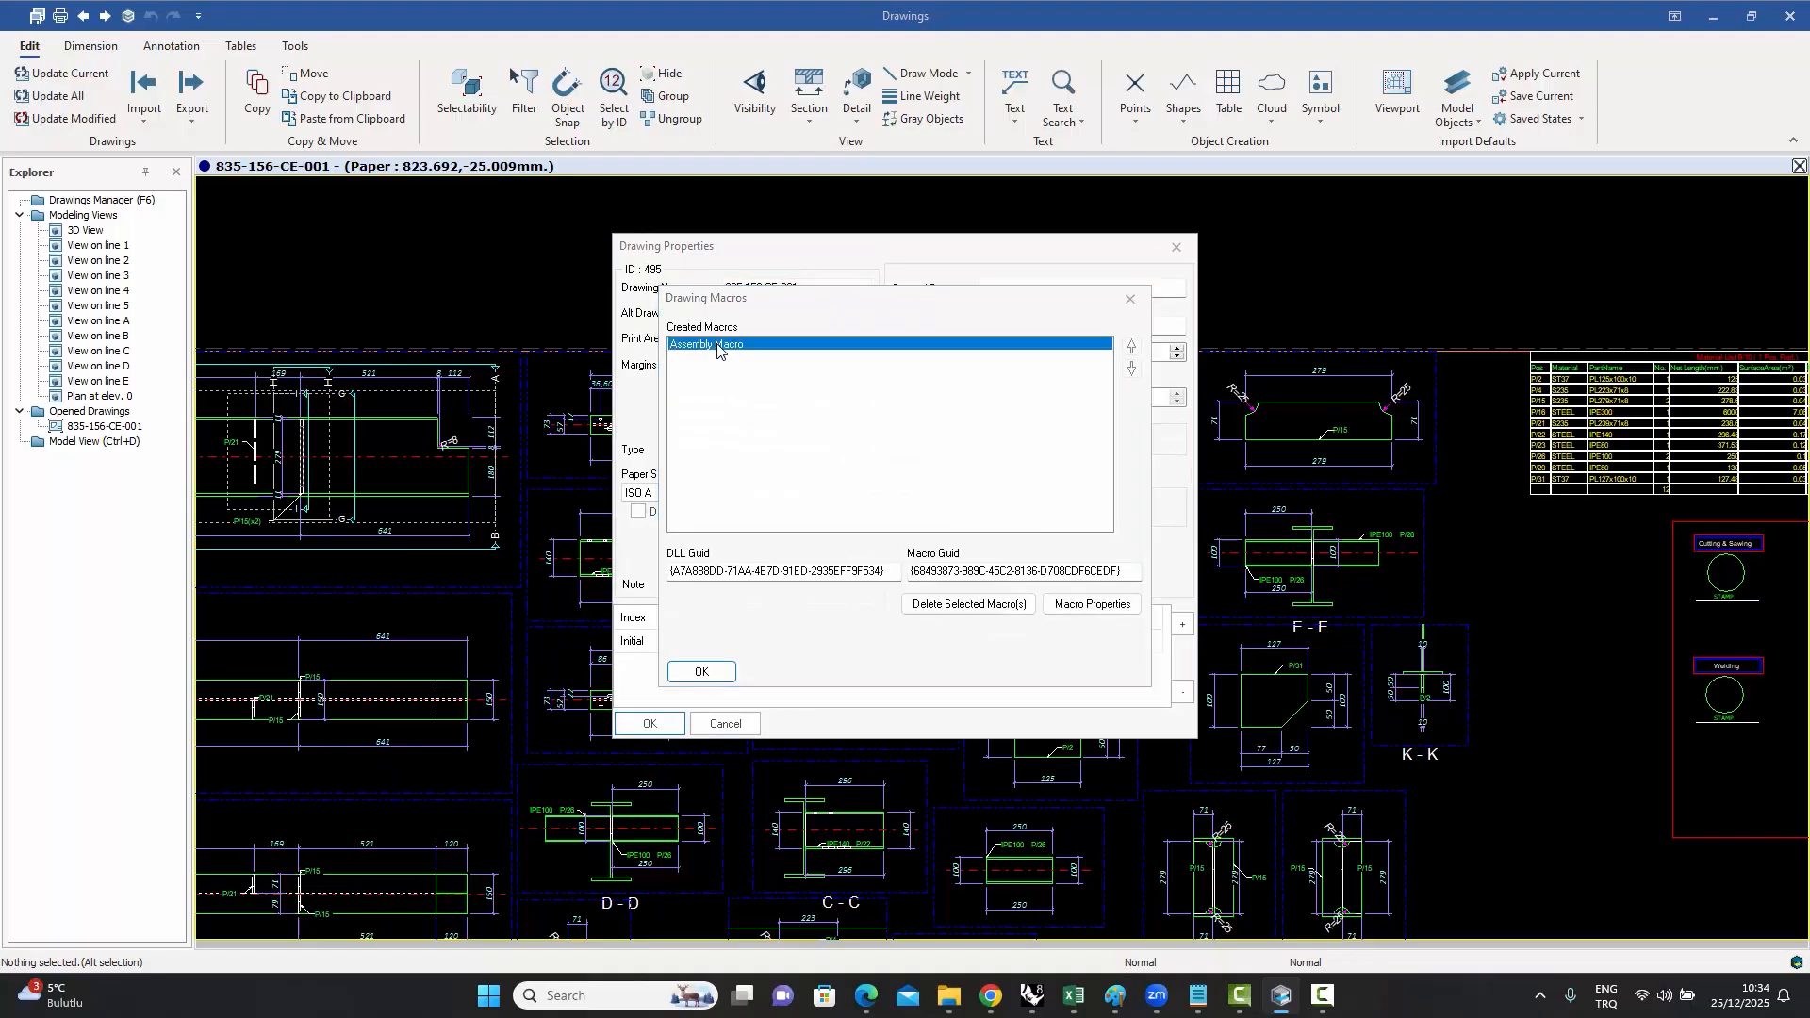
double_click(40, 132)
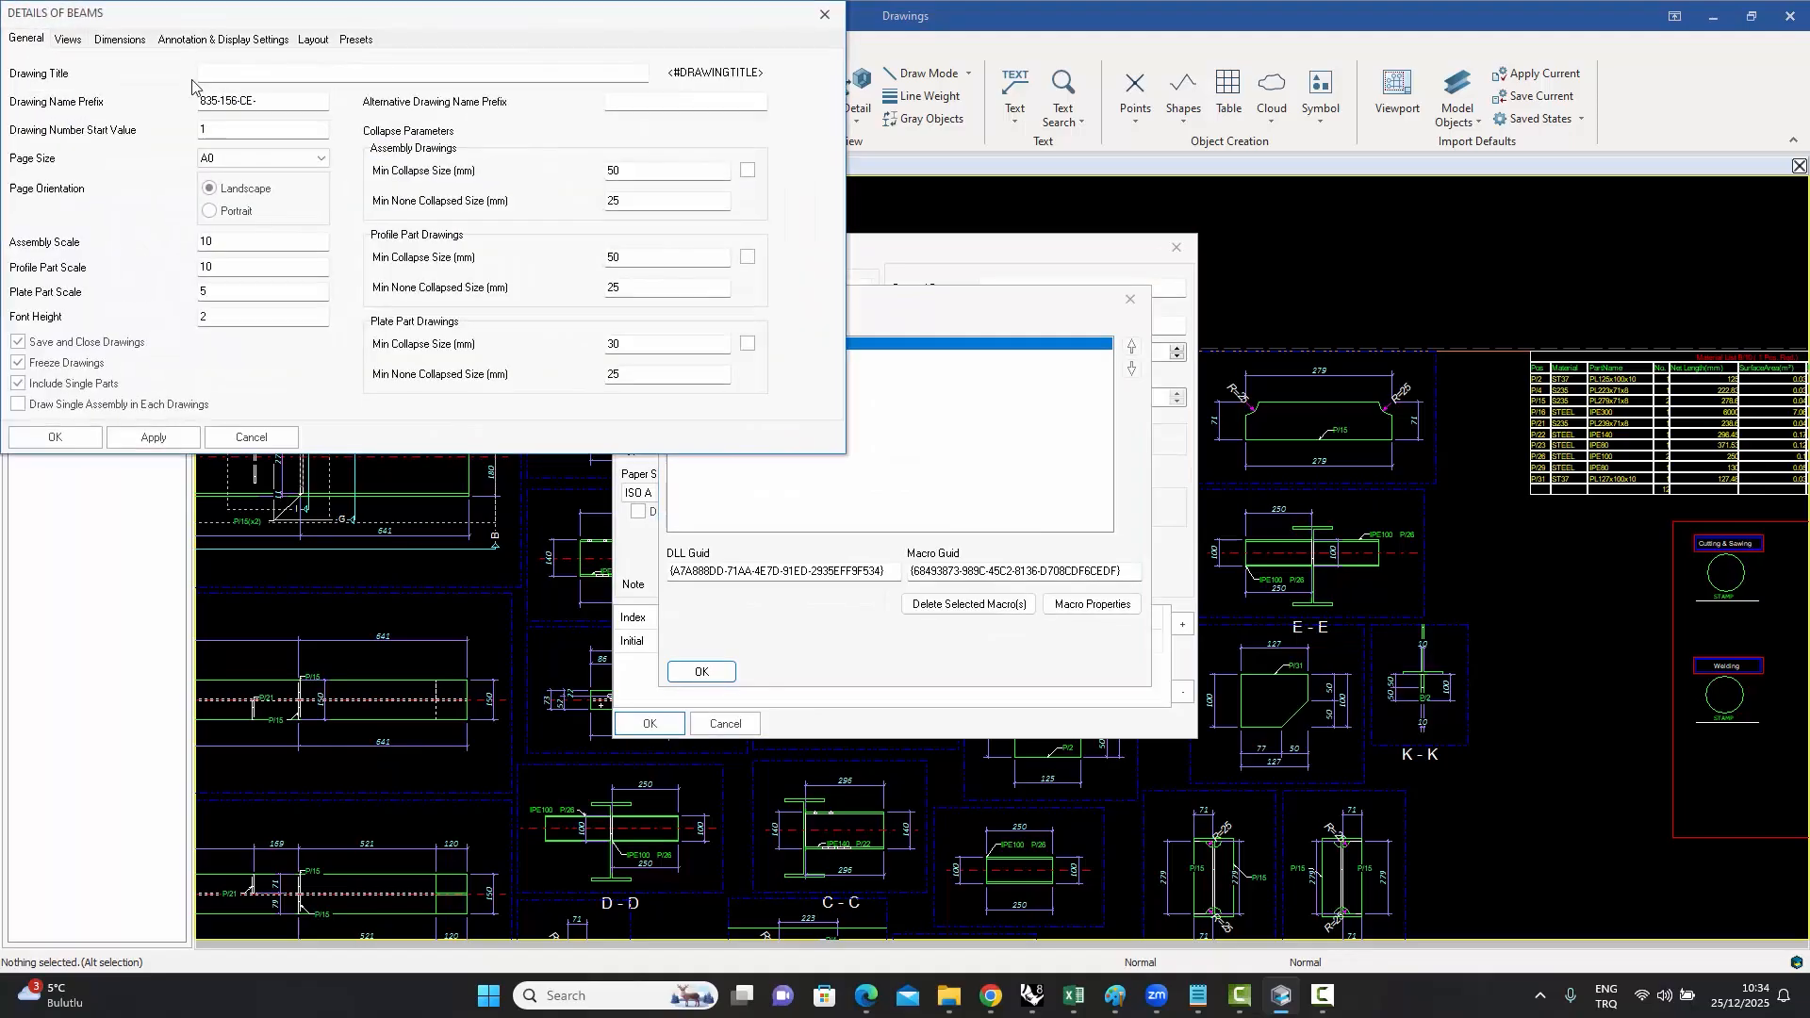
- Review the single-part view directions for profiles in the beam detail settings, then close the macro settings and drawing properties
click(68, 39)
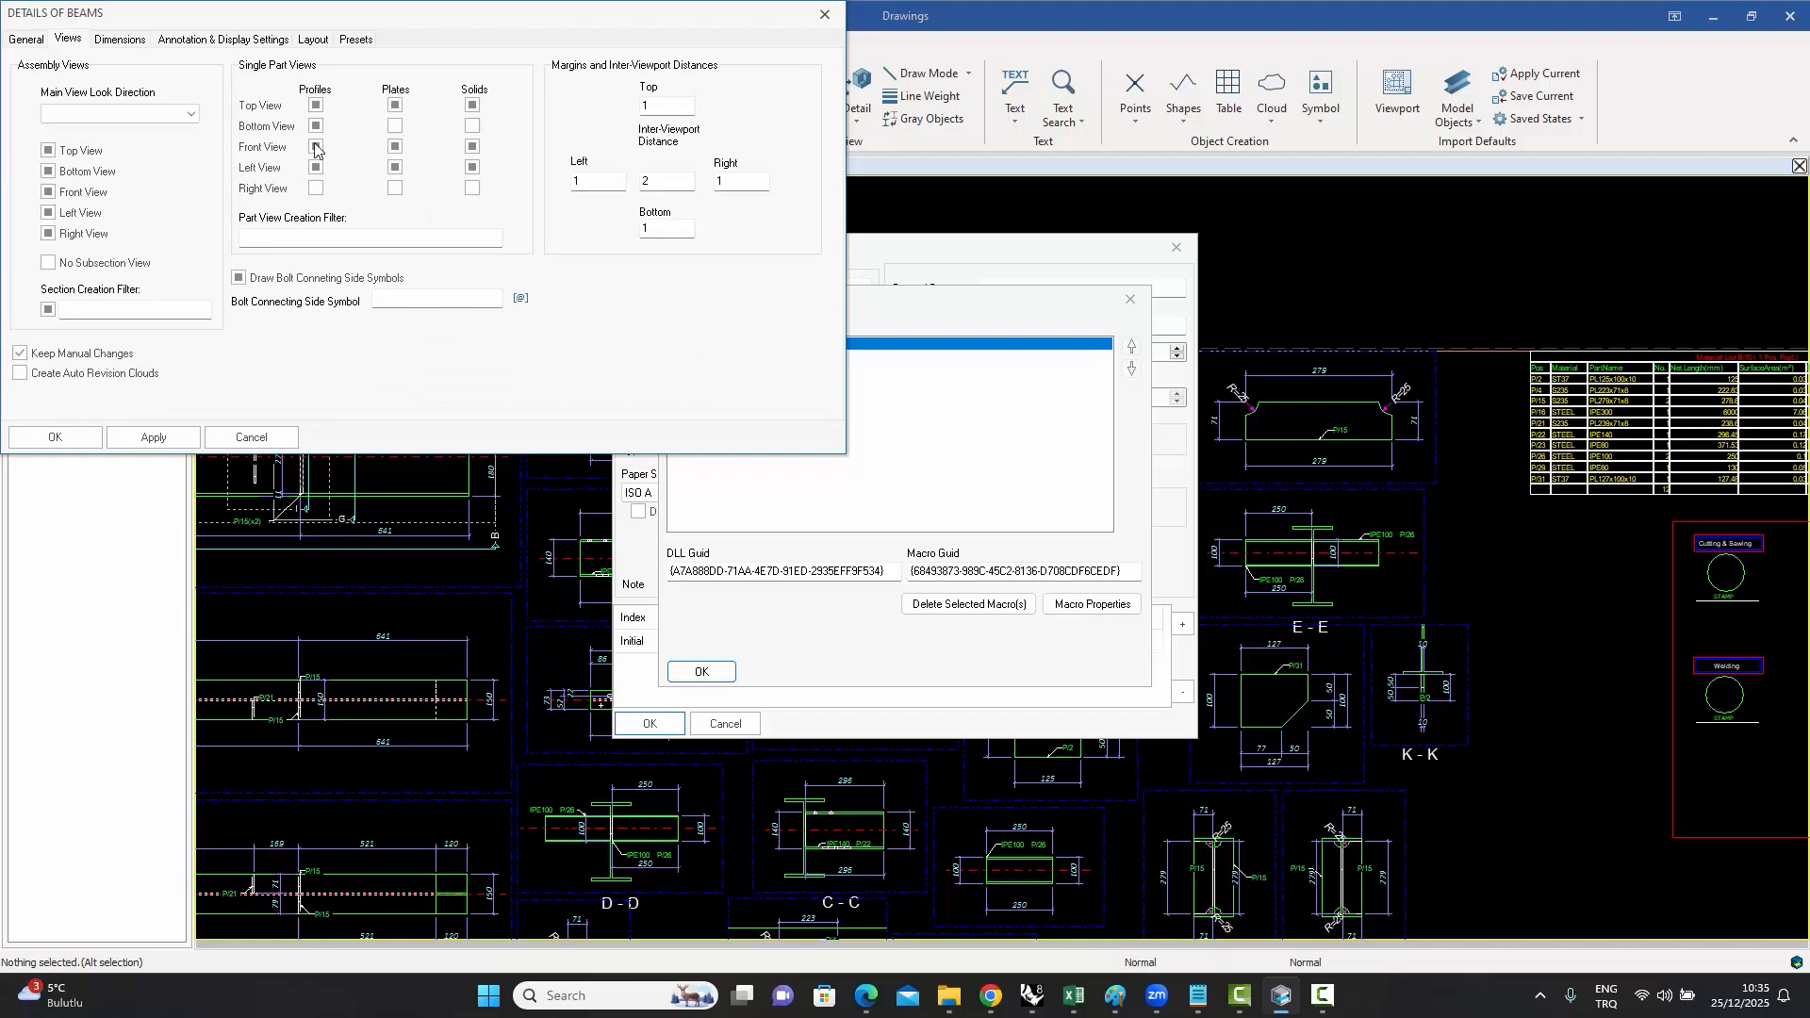
click(316, 106)
click(826, 17)
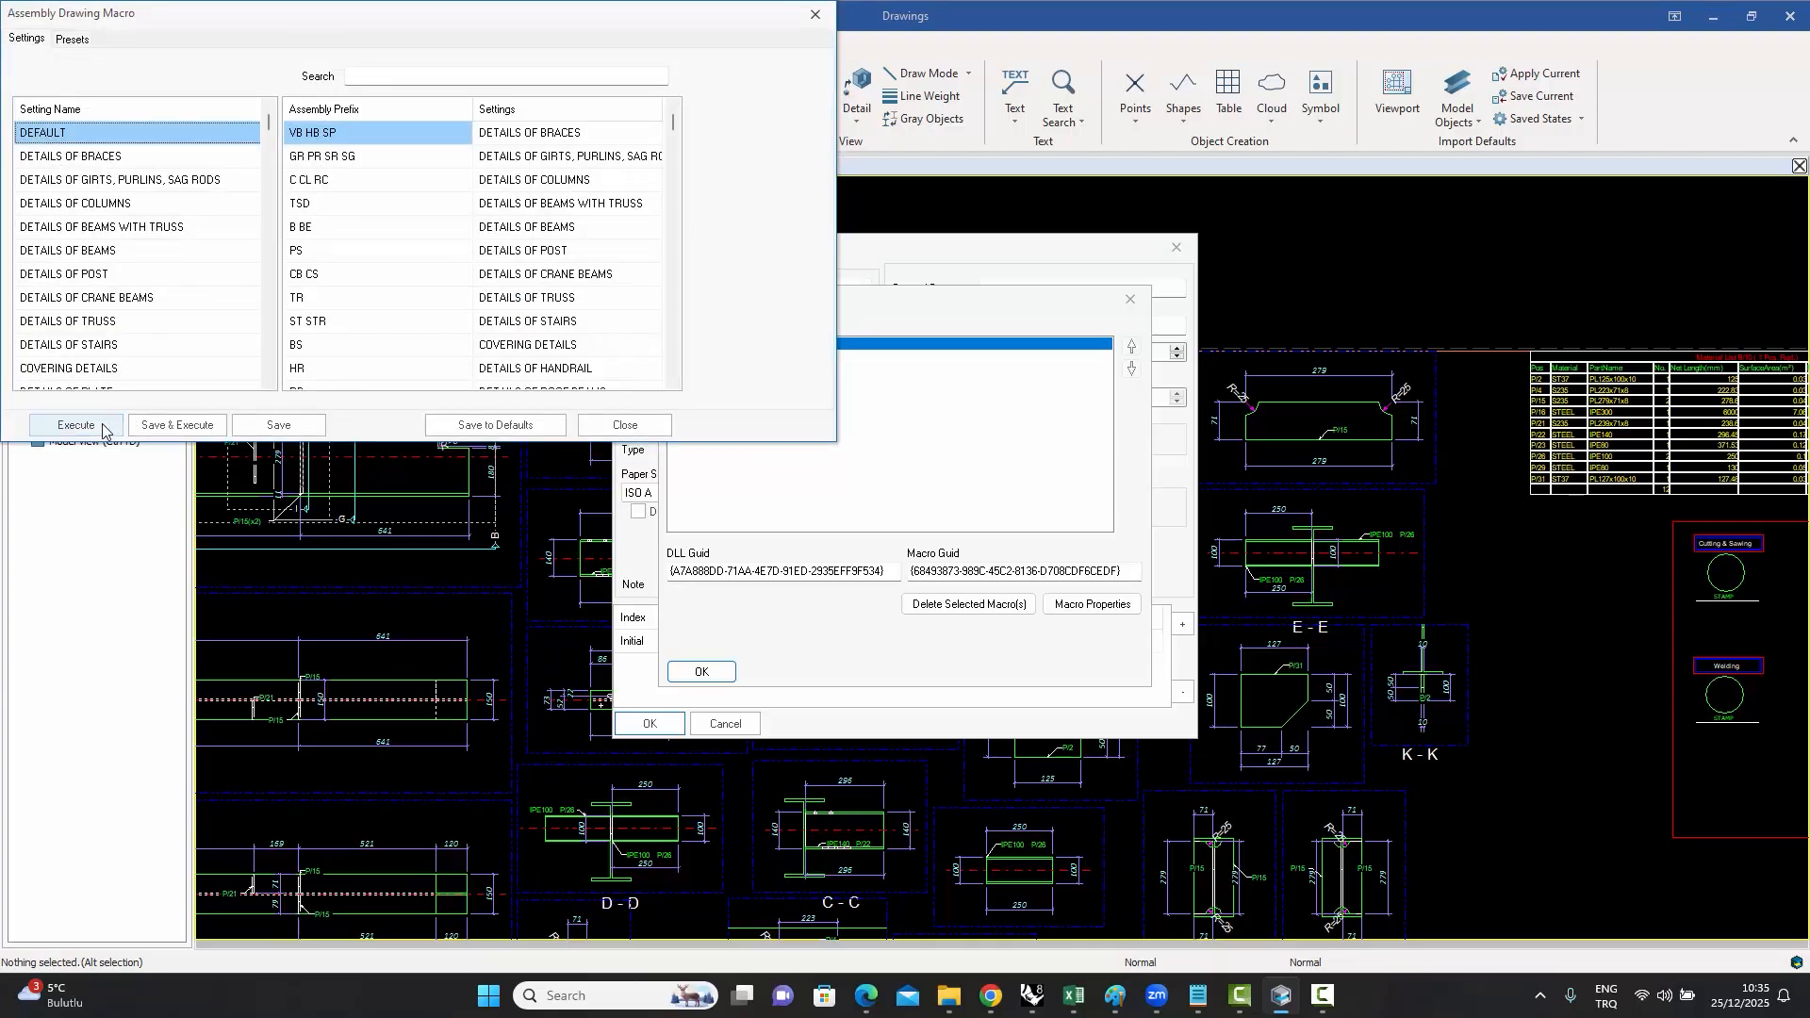
click(585, 427)
click(702, 672)
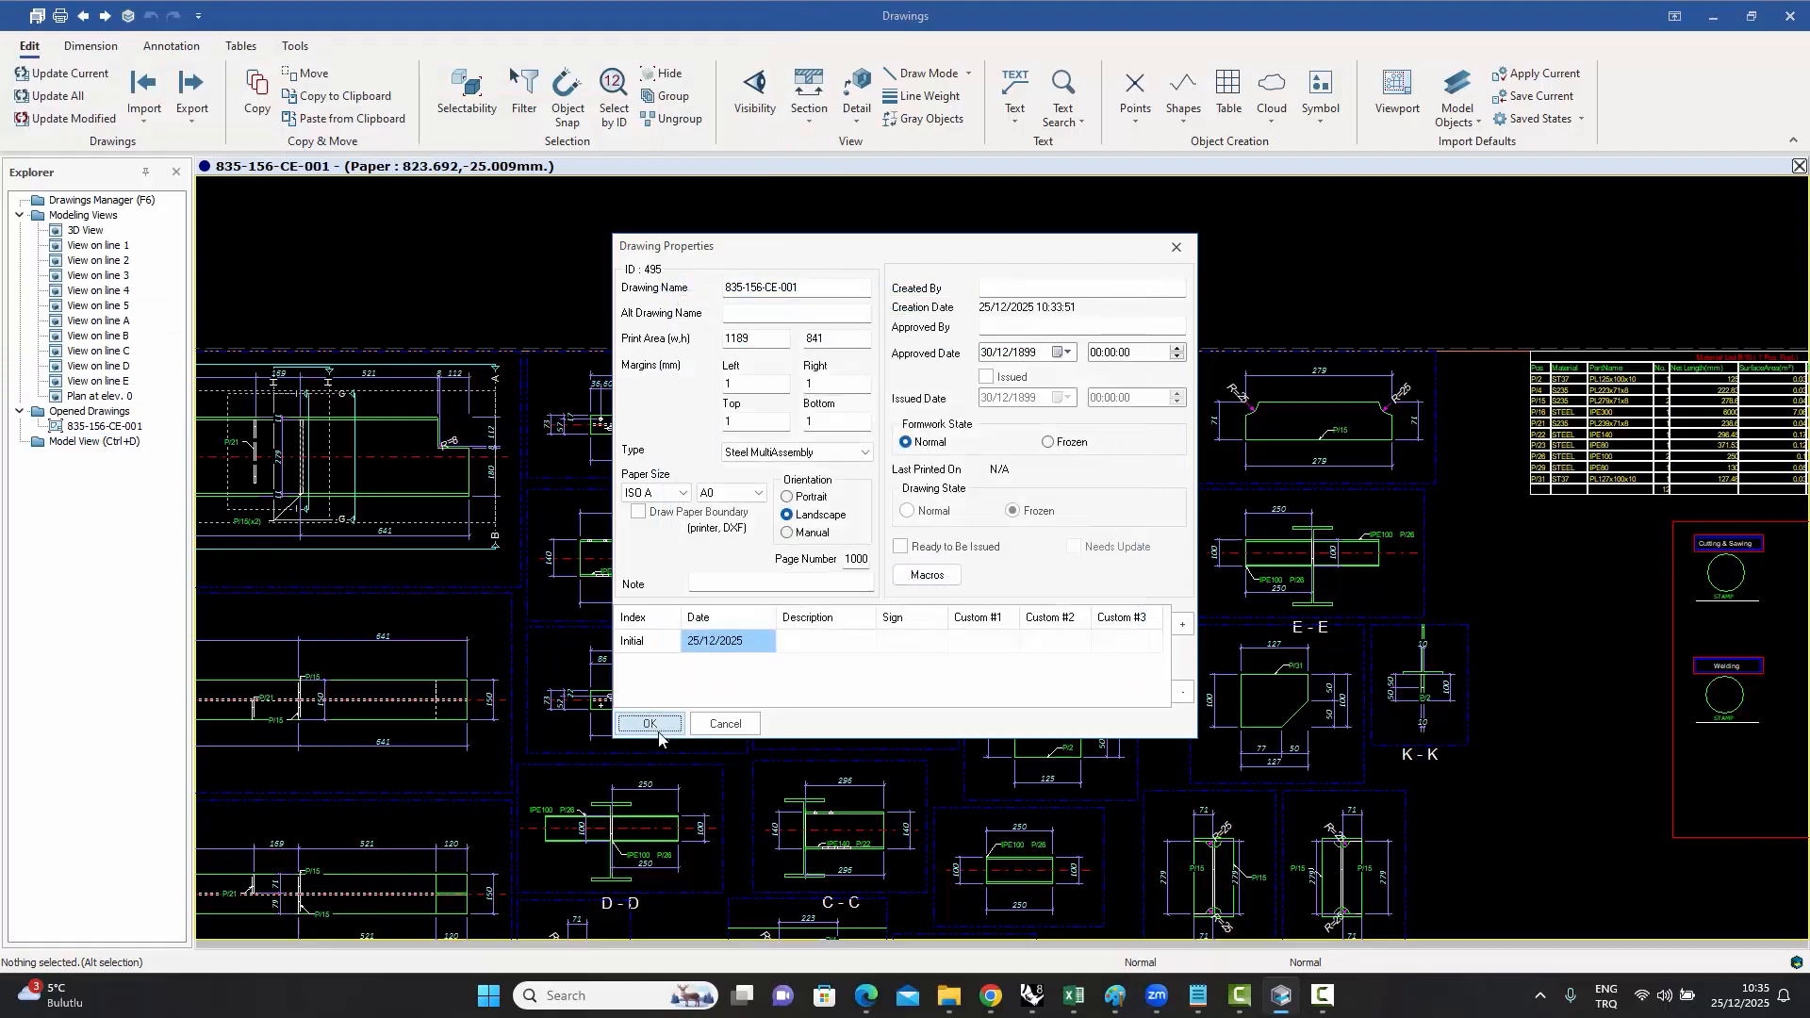
click(650, 723)
- Inspect the middle and lower single-part views of IPE80 profile P/23 by selecting them on the sheet
scroll(981, 466, up, 3)
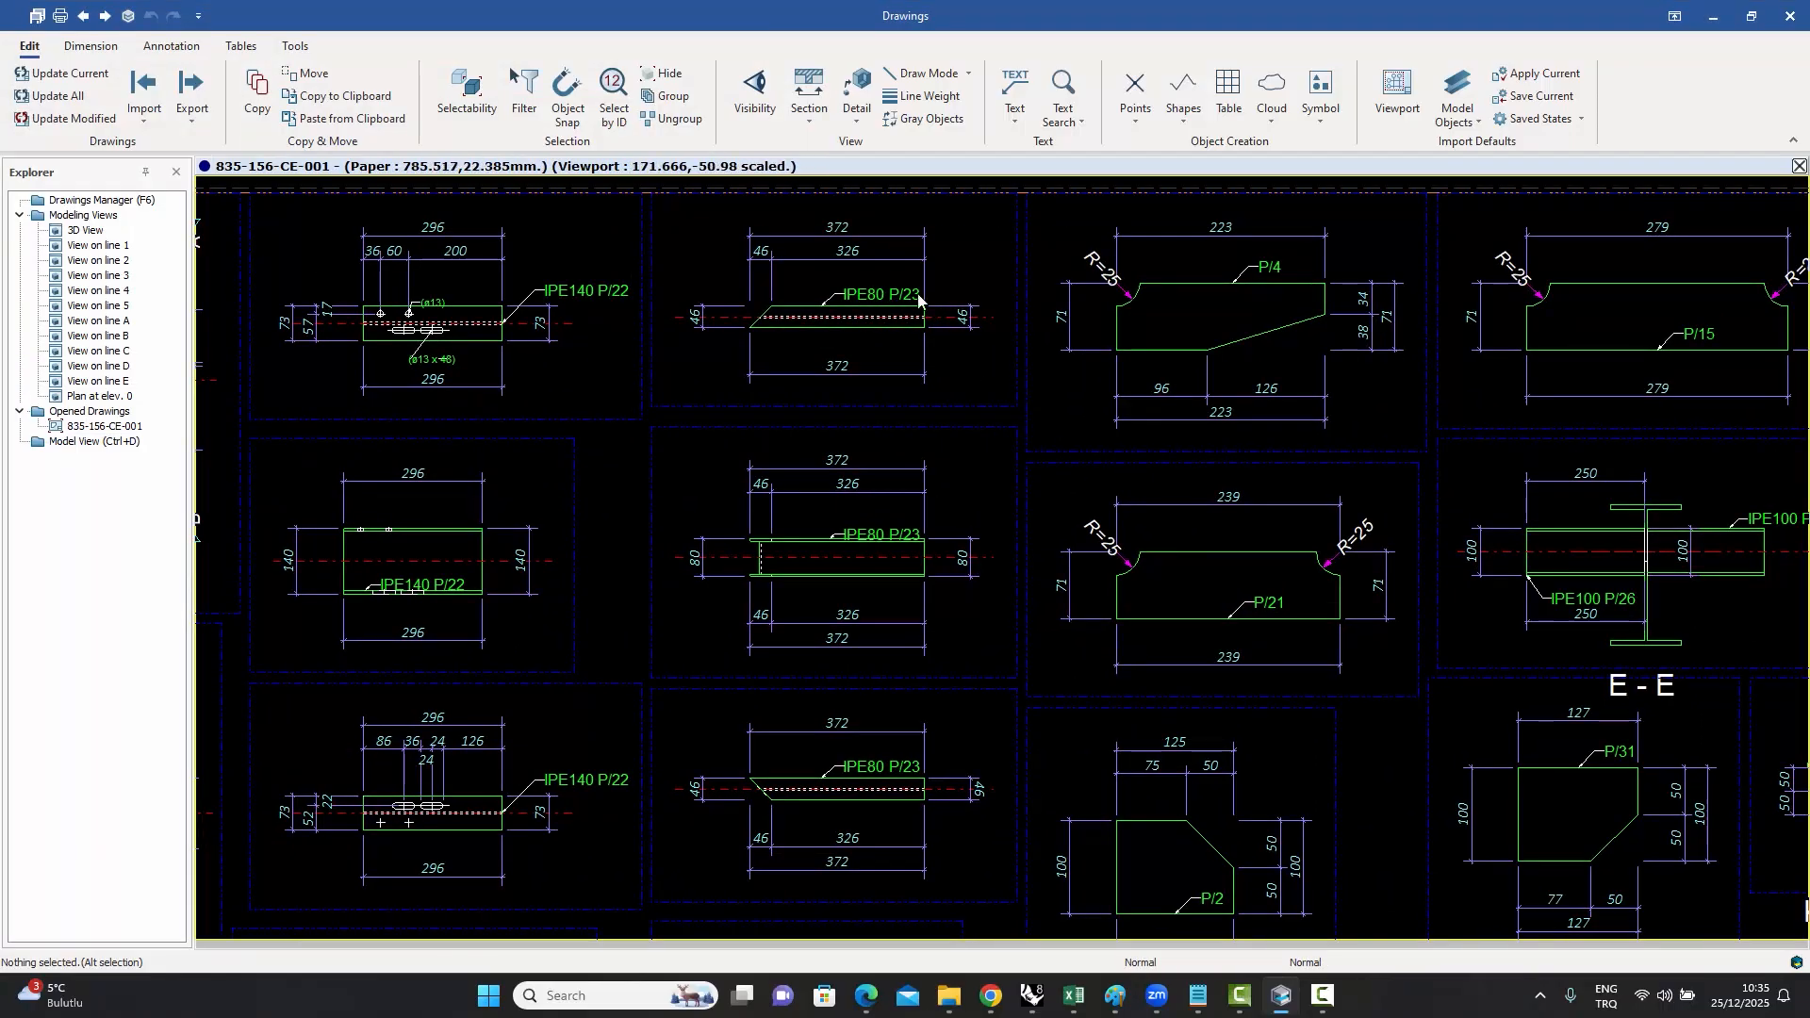
click(830, 569)
click(816, 790)
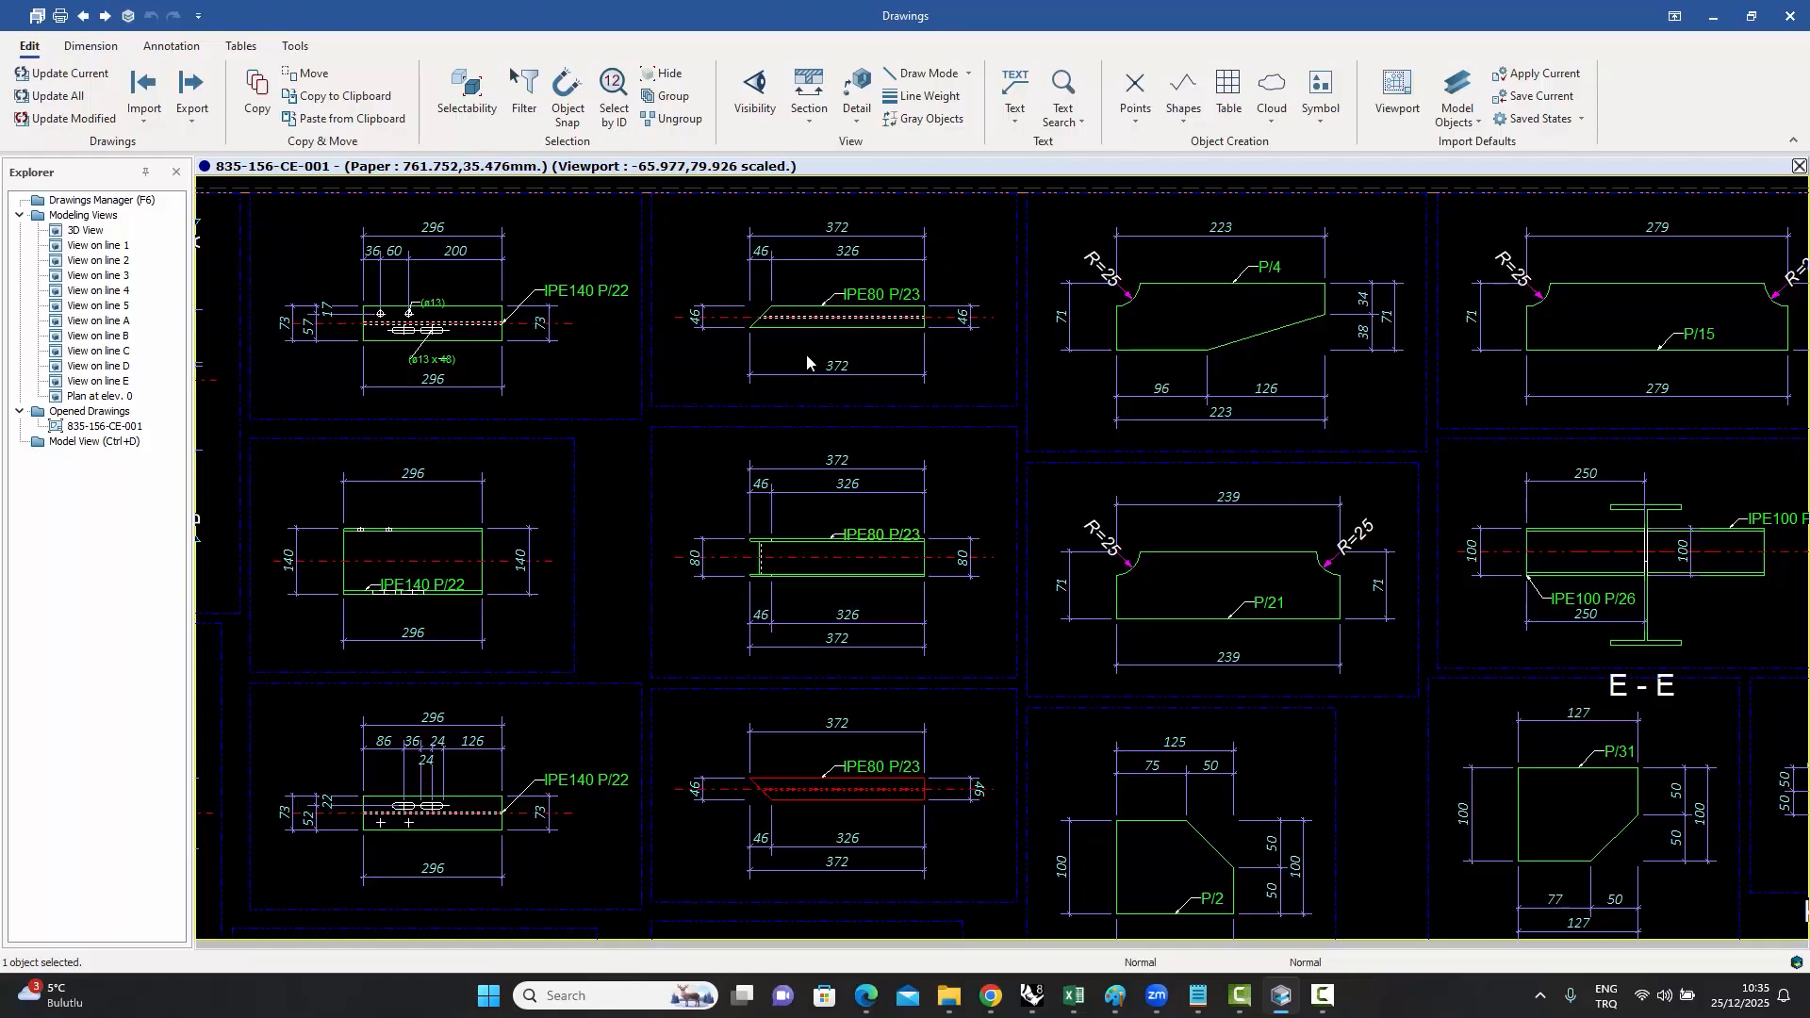
- Open the view settings of DETAILS OF BEAMS in the Assembly Macro through the drawing's properties
scroll(809, 334, down, 3)
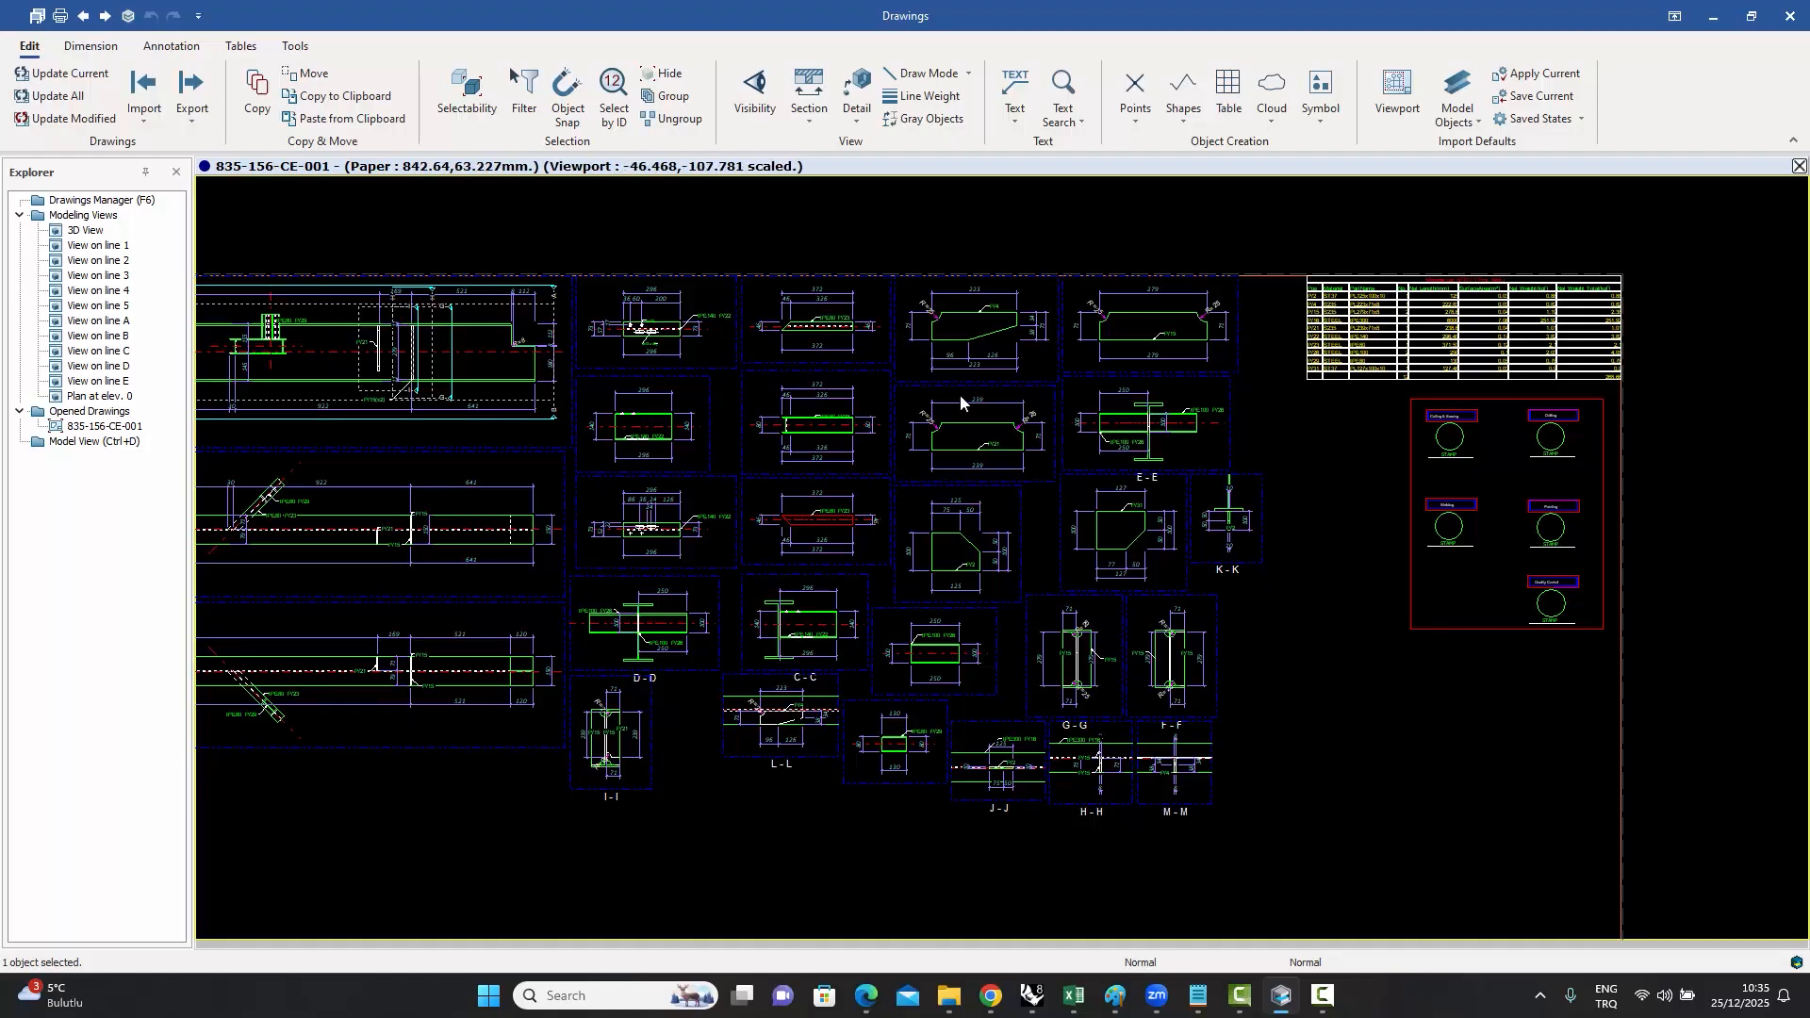
middle_drag(950, 361, 967, 356)
click(890, 233)
scroll(873, 241, up, 5)
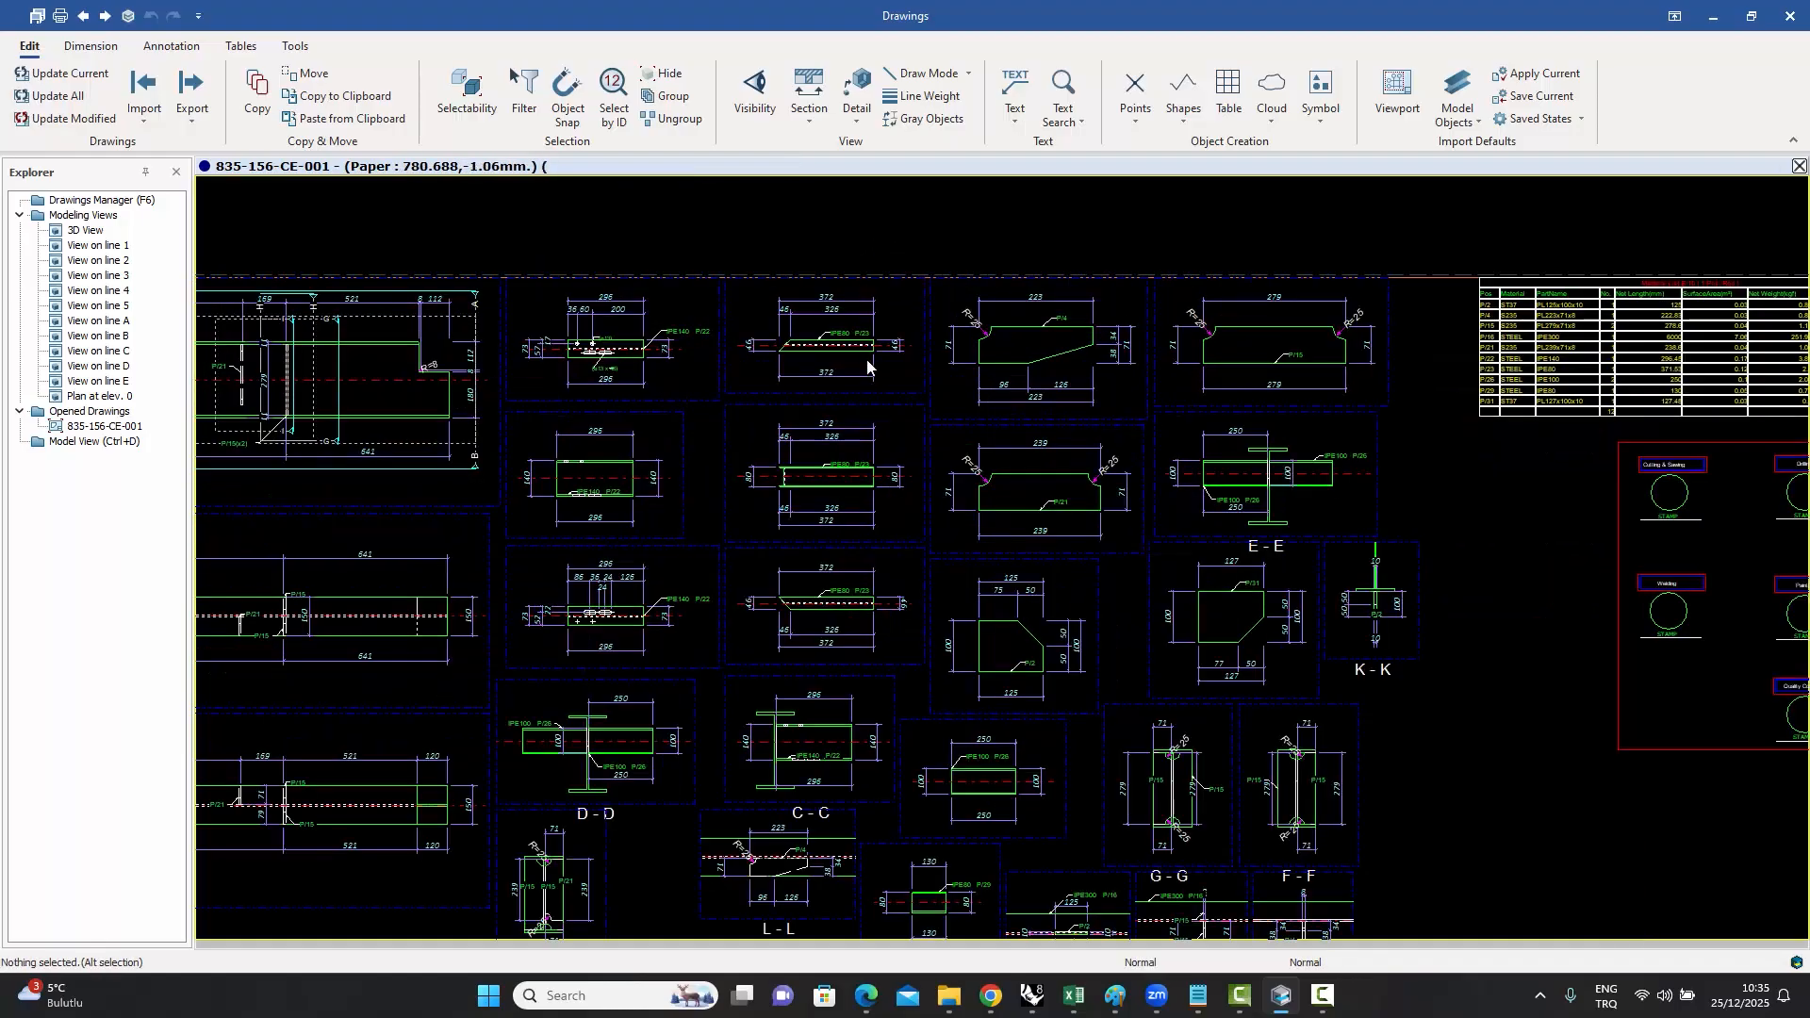
scroll(873, 241, down, 8)
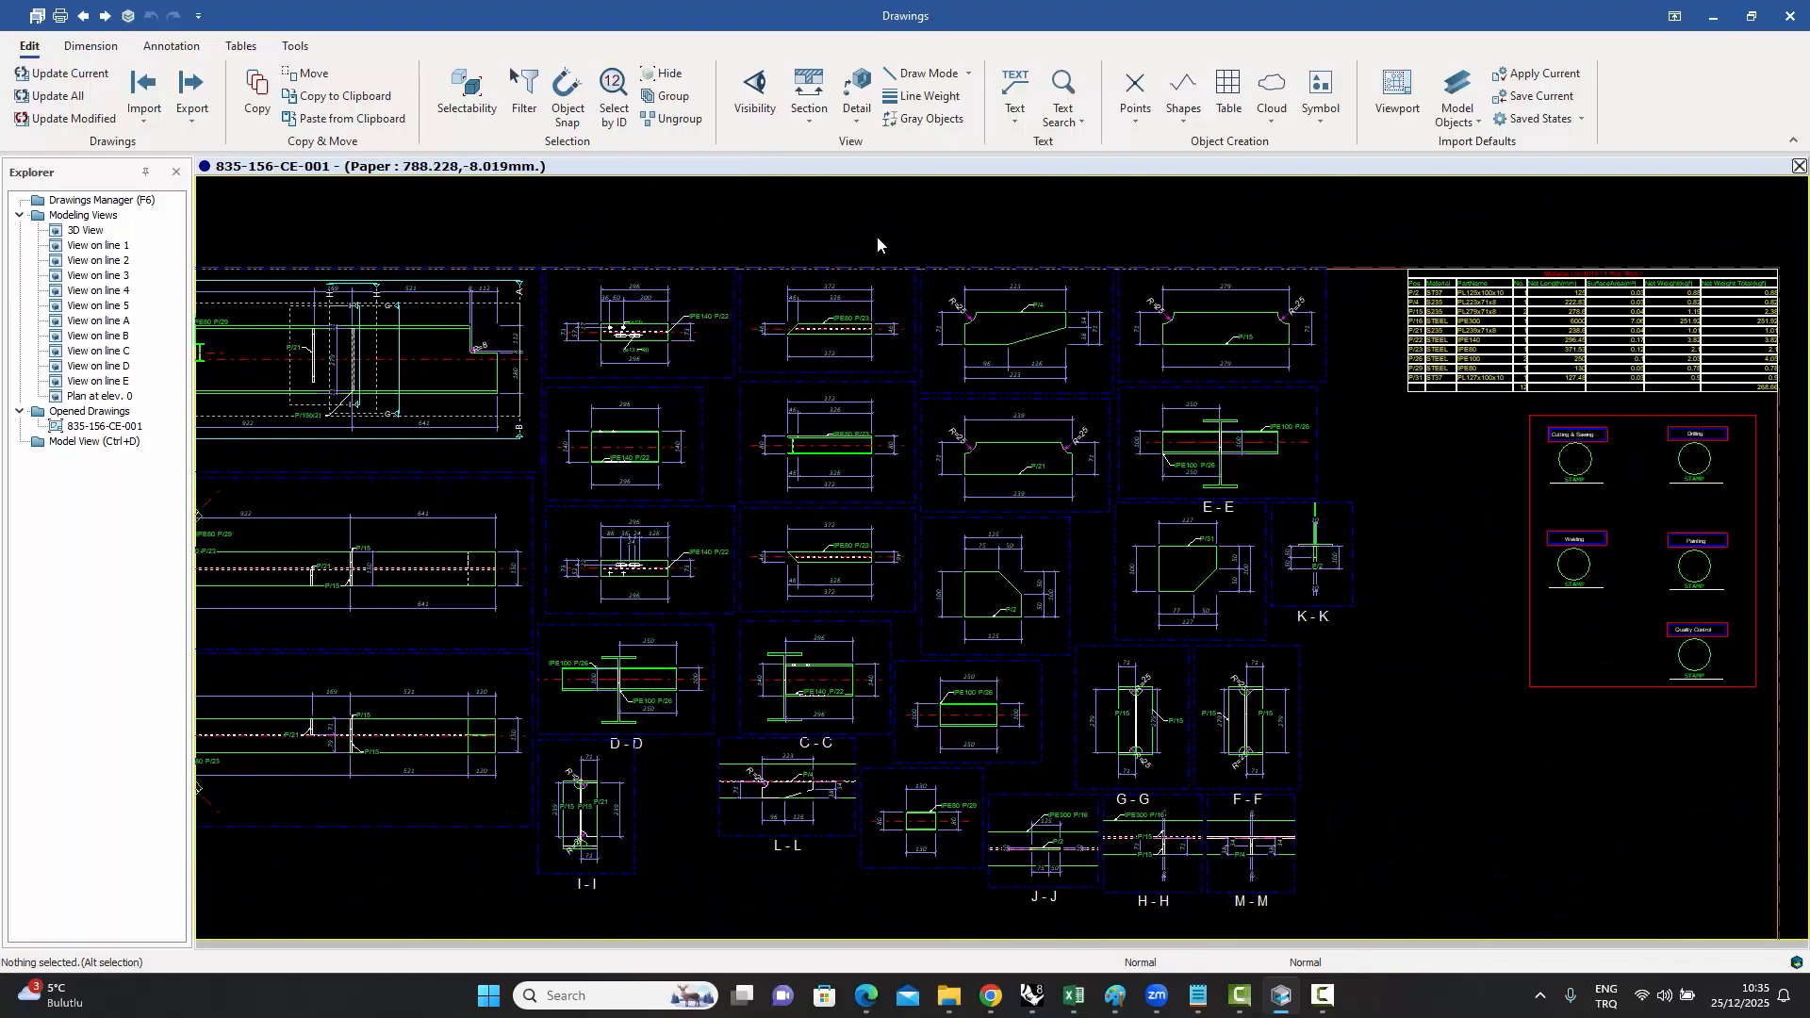
double_click(877, 235)
click(927, 574)
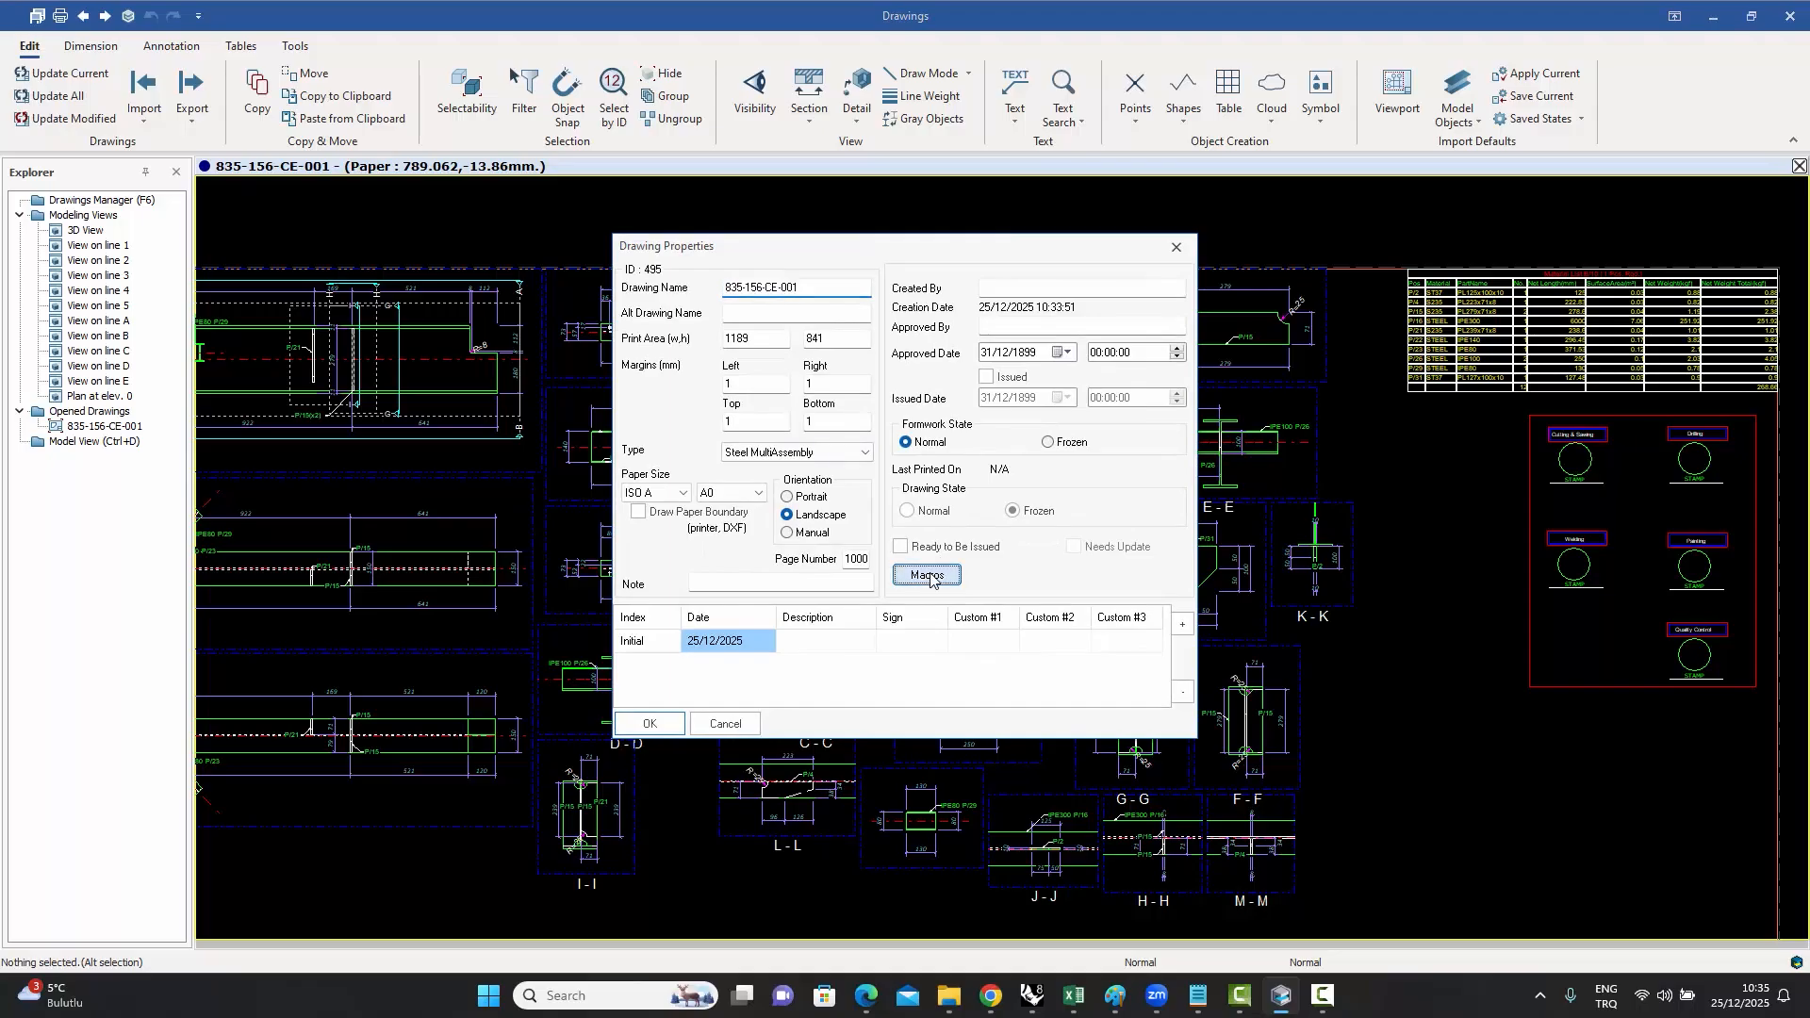
double_click(700, 347)
double_click(80, 139)
click(67, 41)
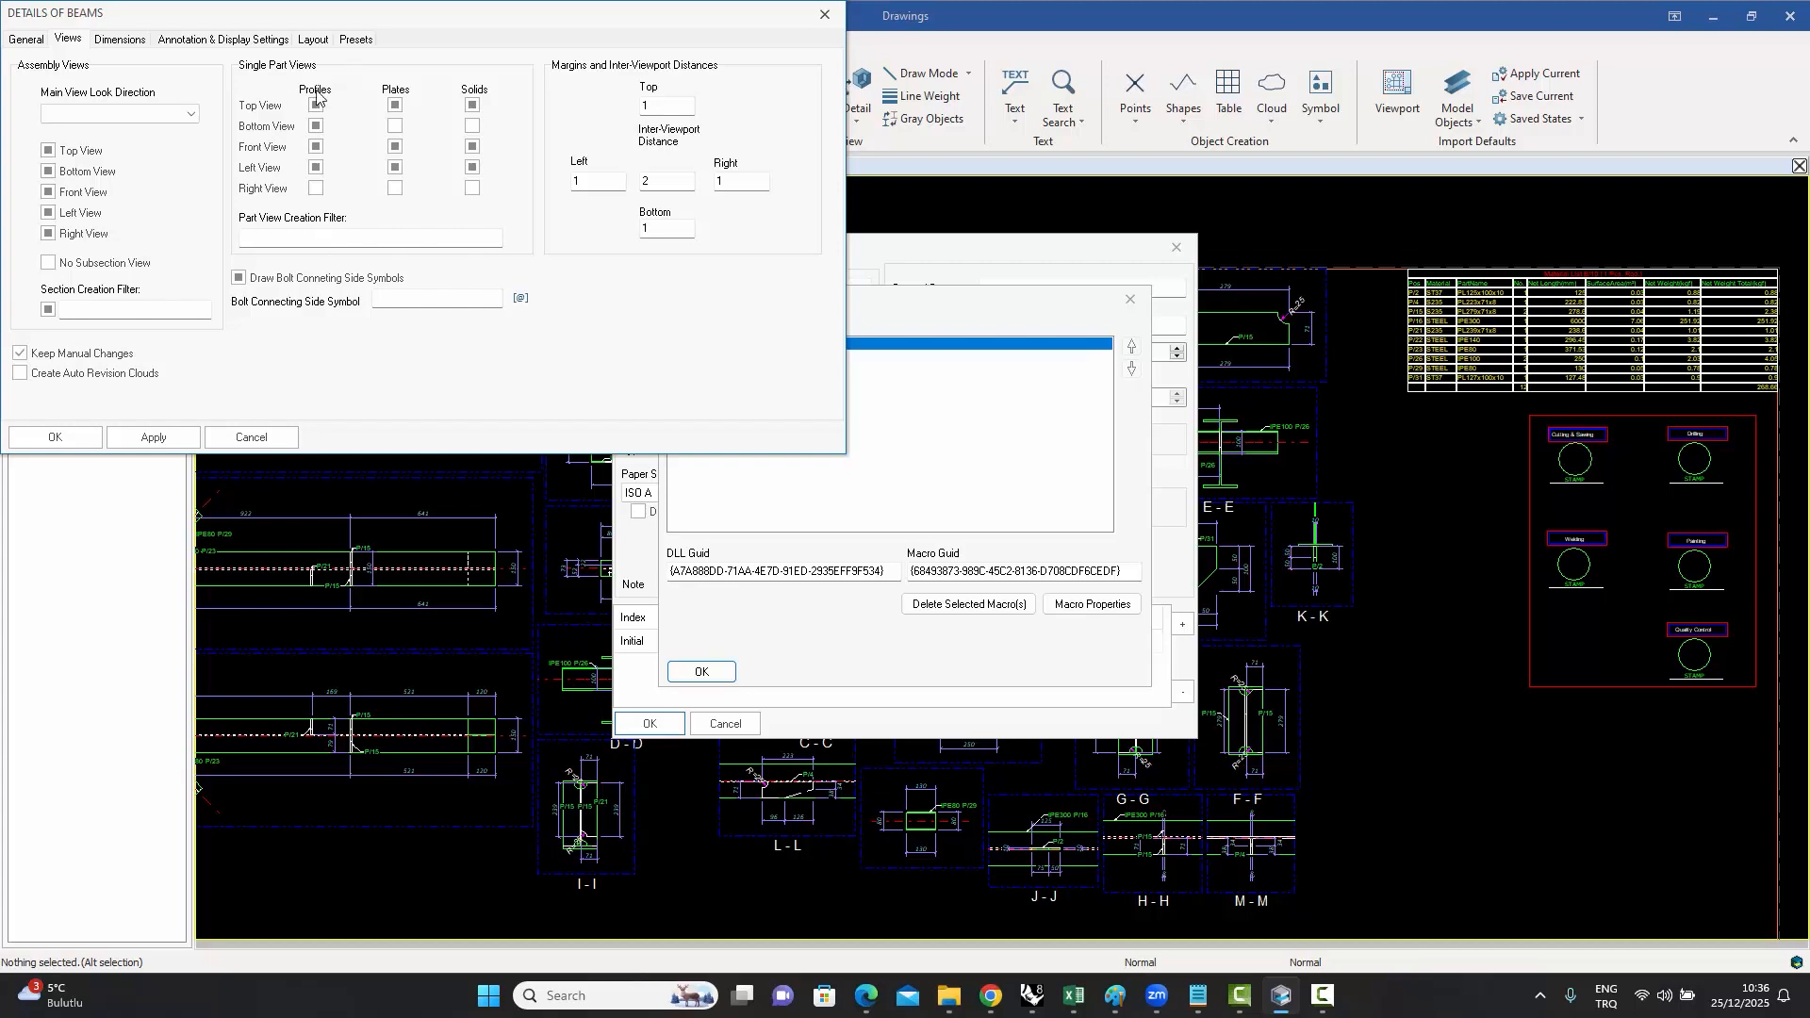
- Set the single-part view creation filter to "P/23 T" so profile P/23 gets only a top view, and accept the beam settings
click(301, 239)
text(P)
text(F)
text(TBLF)
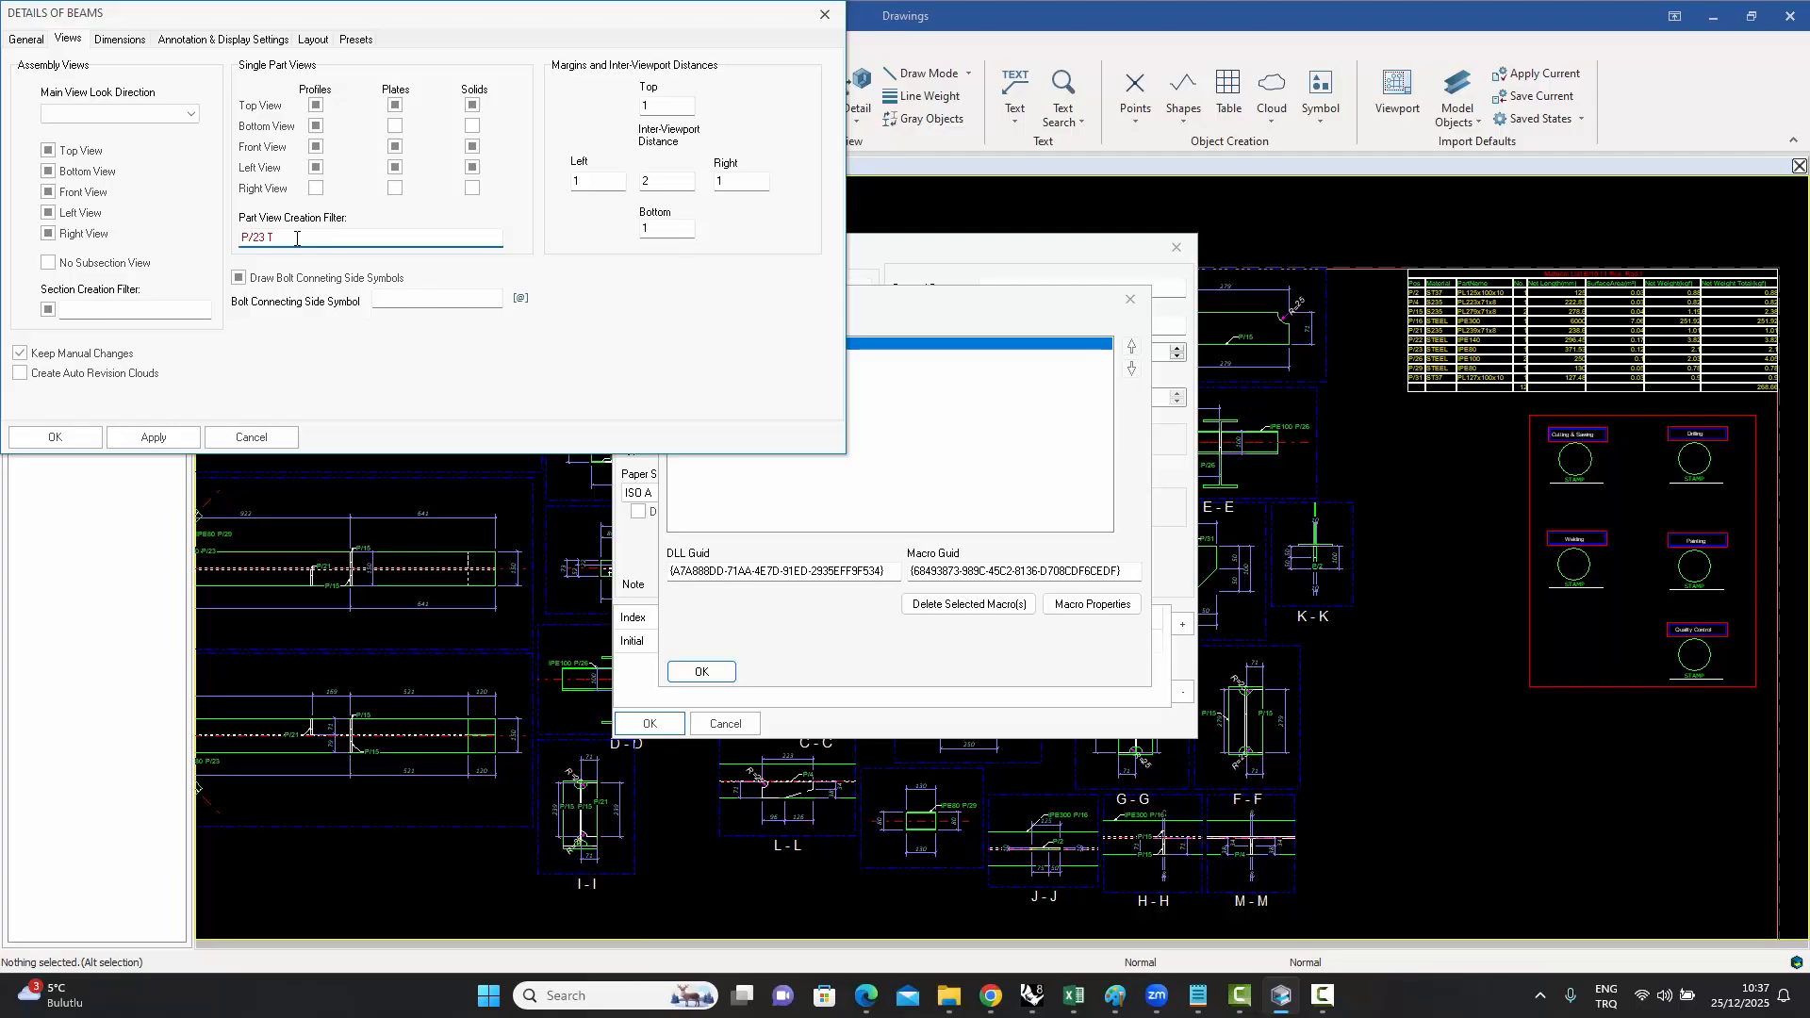
key(BackSpace)
key(BackSpace)
text(F)
text(T)
click(55, 436)
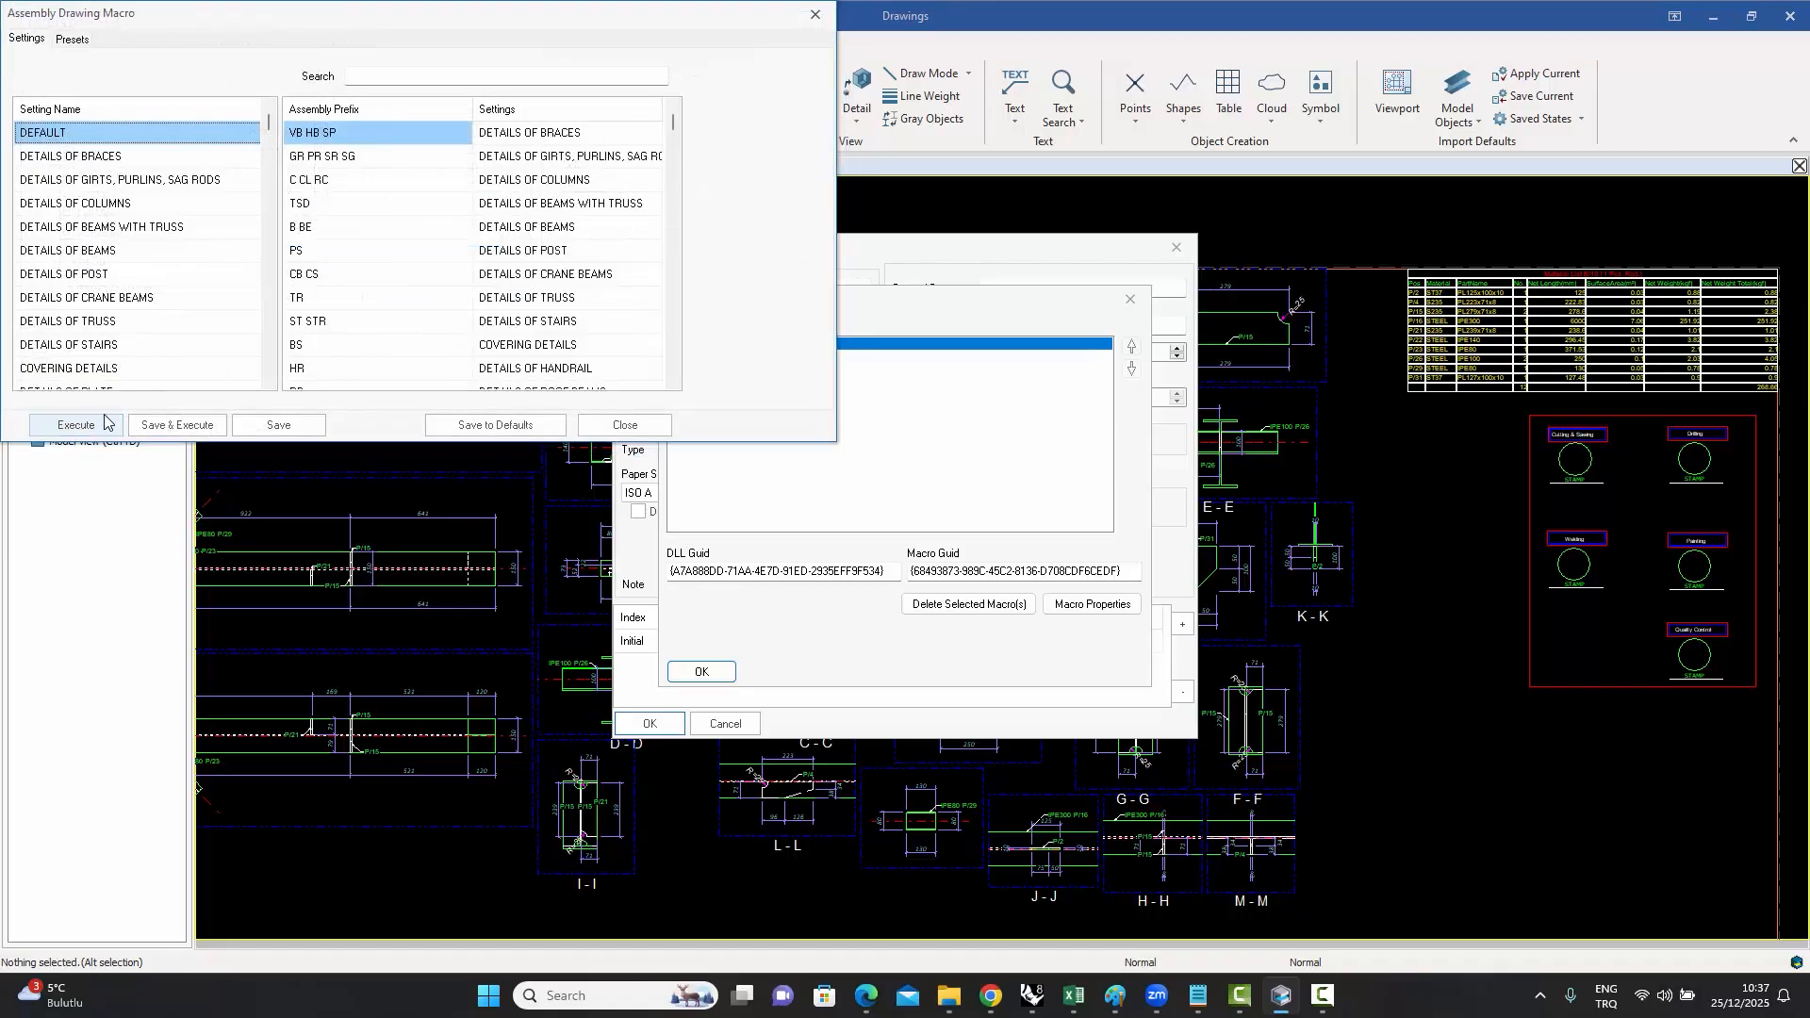
- Execute the Assembly Macro to regenerate the drawing's views, and close the macro list and drawing properties
click(78, 425)
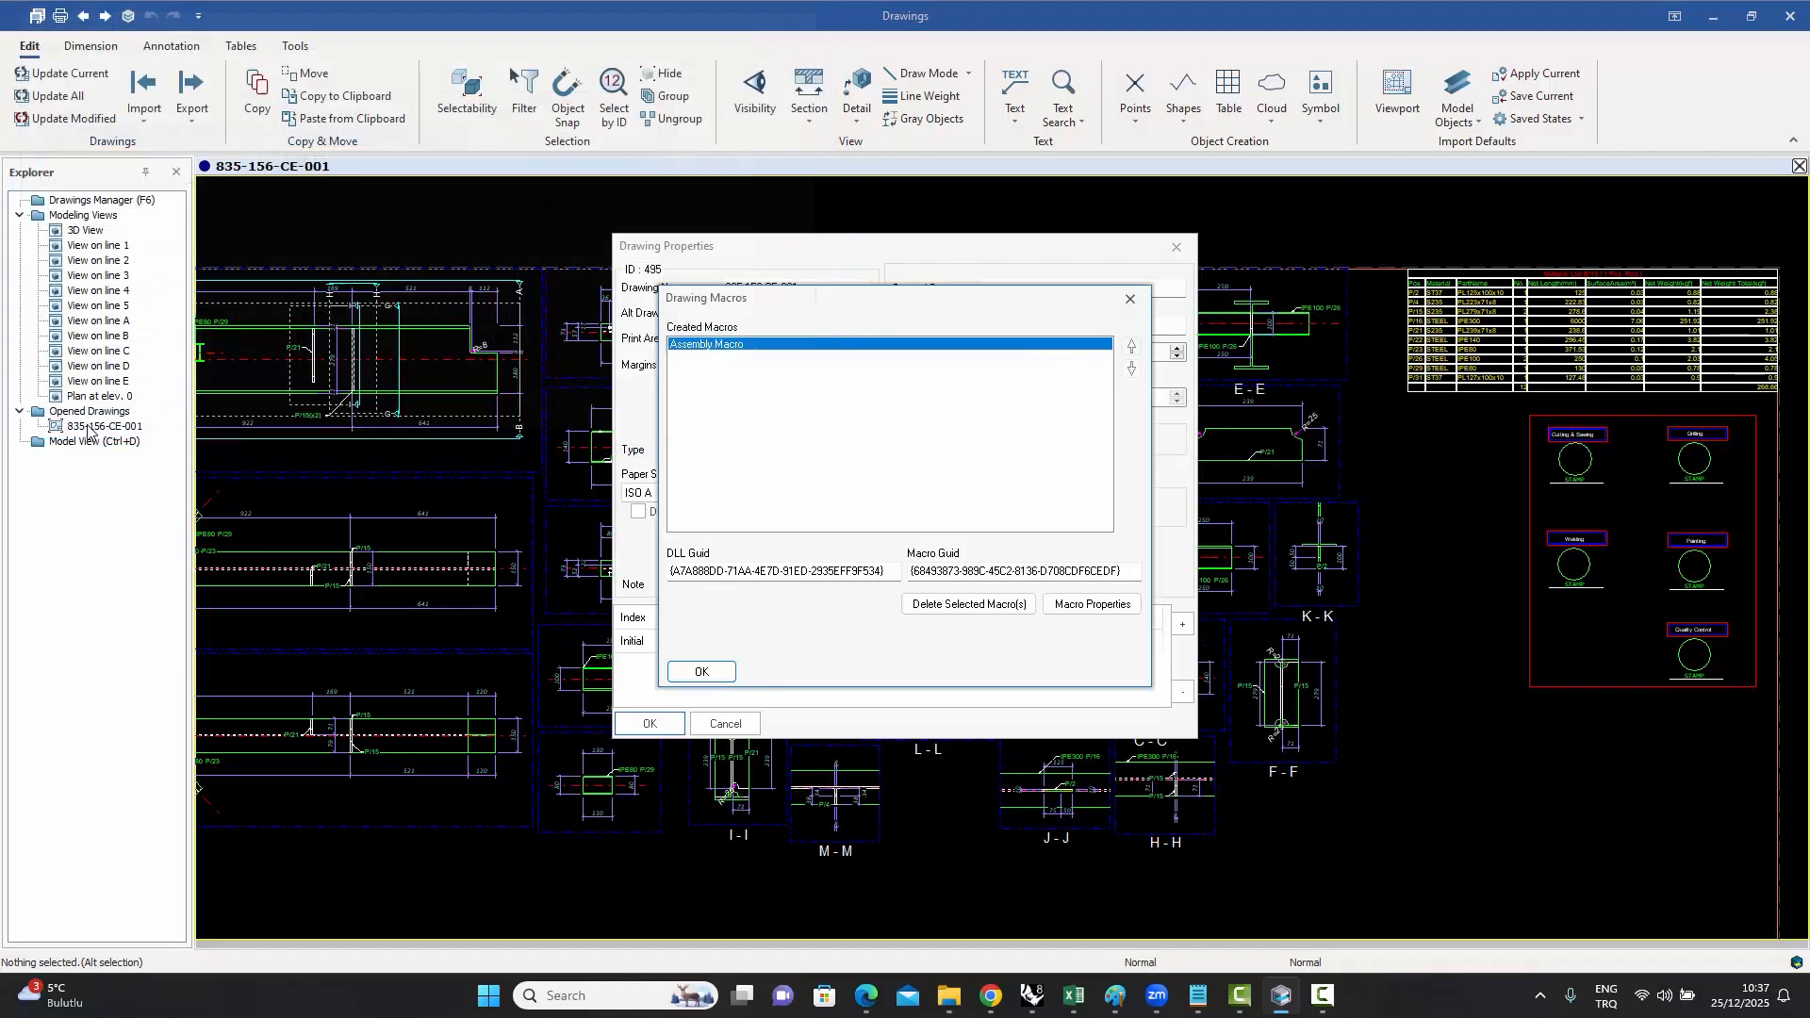
click(702, 672)
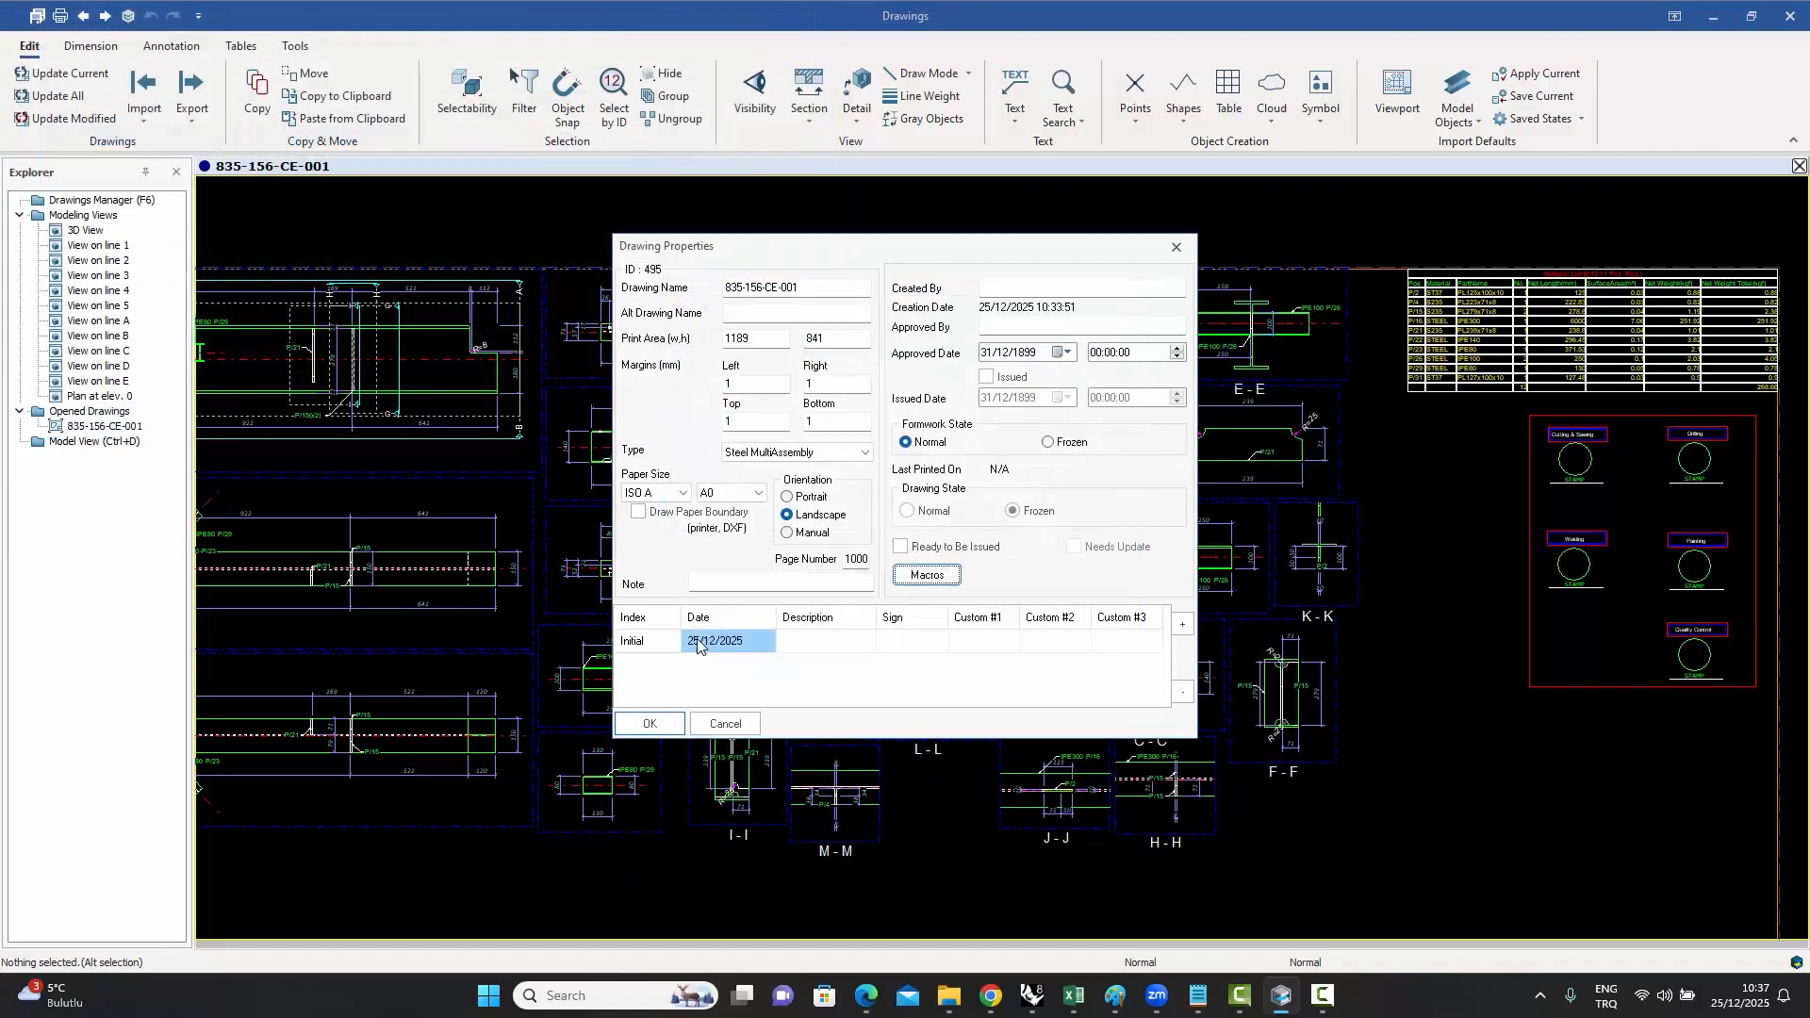
click(649, 723)
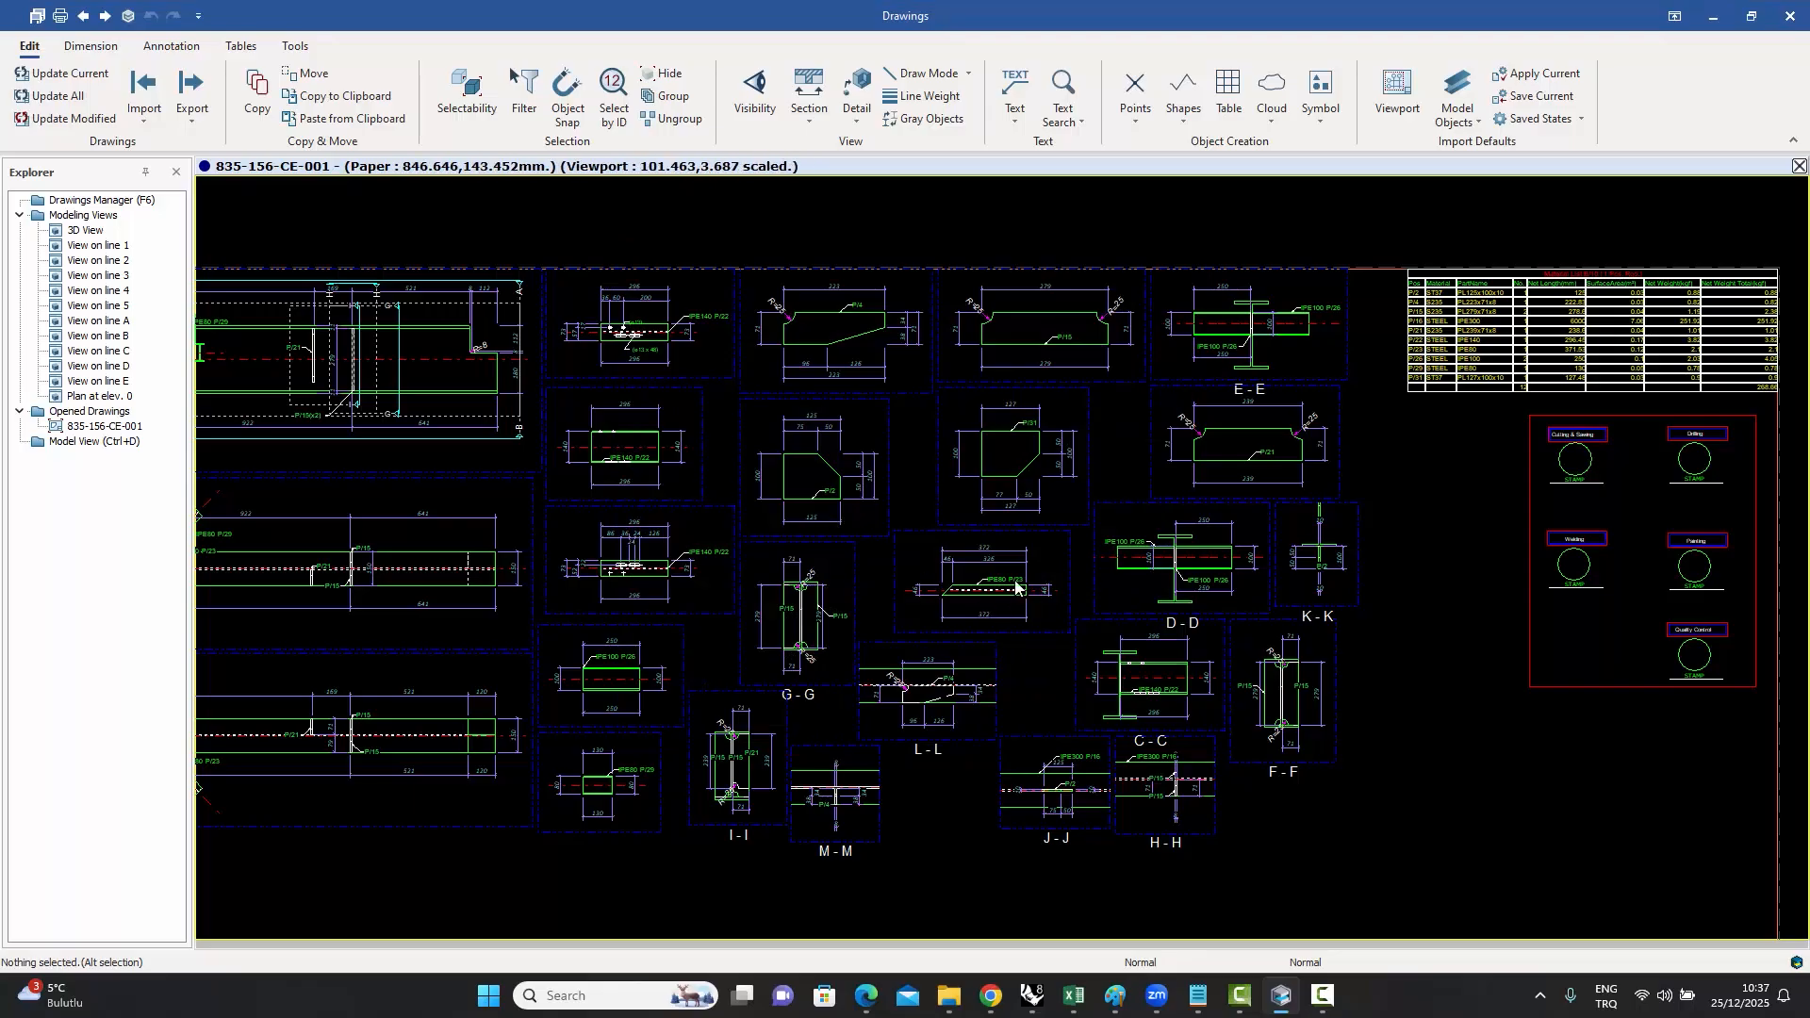
- Examine the single-part view of IPE80 profile P/23 on the regenerated sheet
mouse_move(1129, 569)
middle_down()
mouse_move(1080, 576)
mouse_move(1047, 522)
mouse_move(1110, 453)
middle_up()
scroll(987, 562, up, 5)
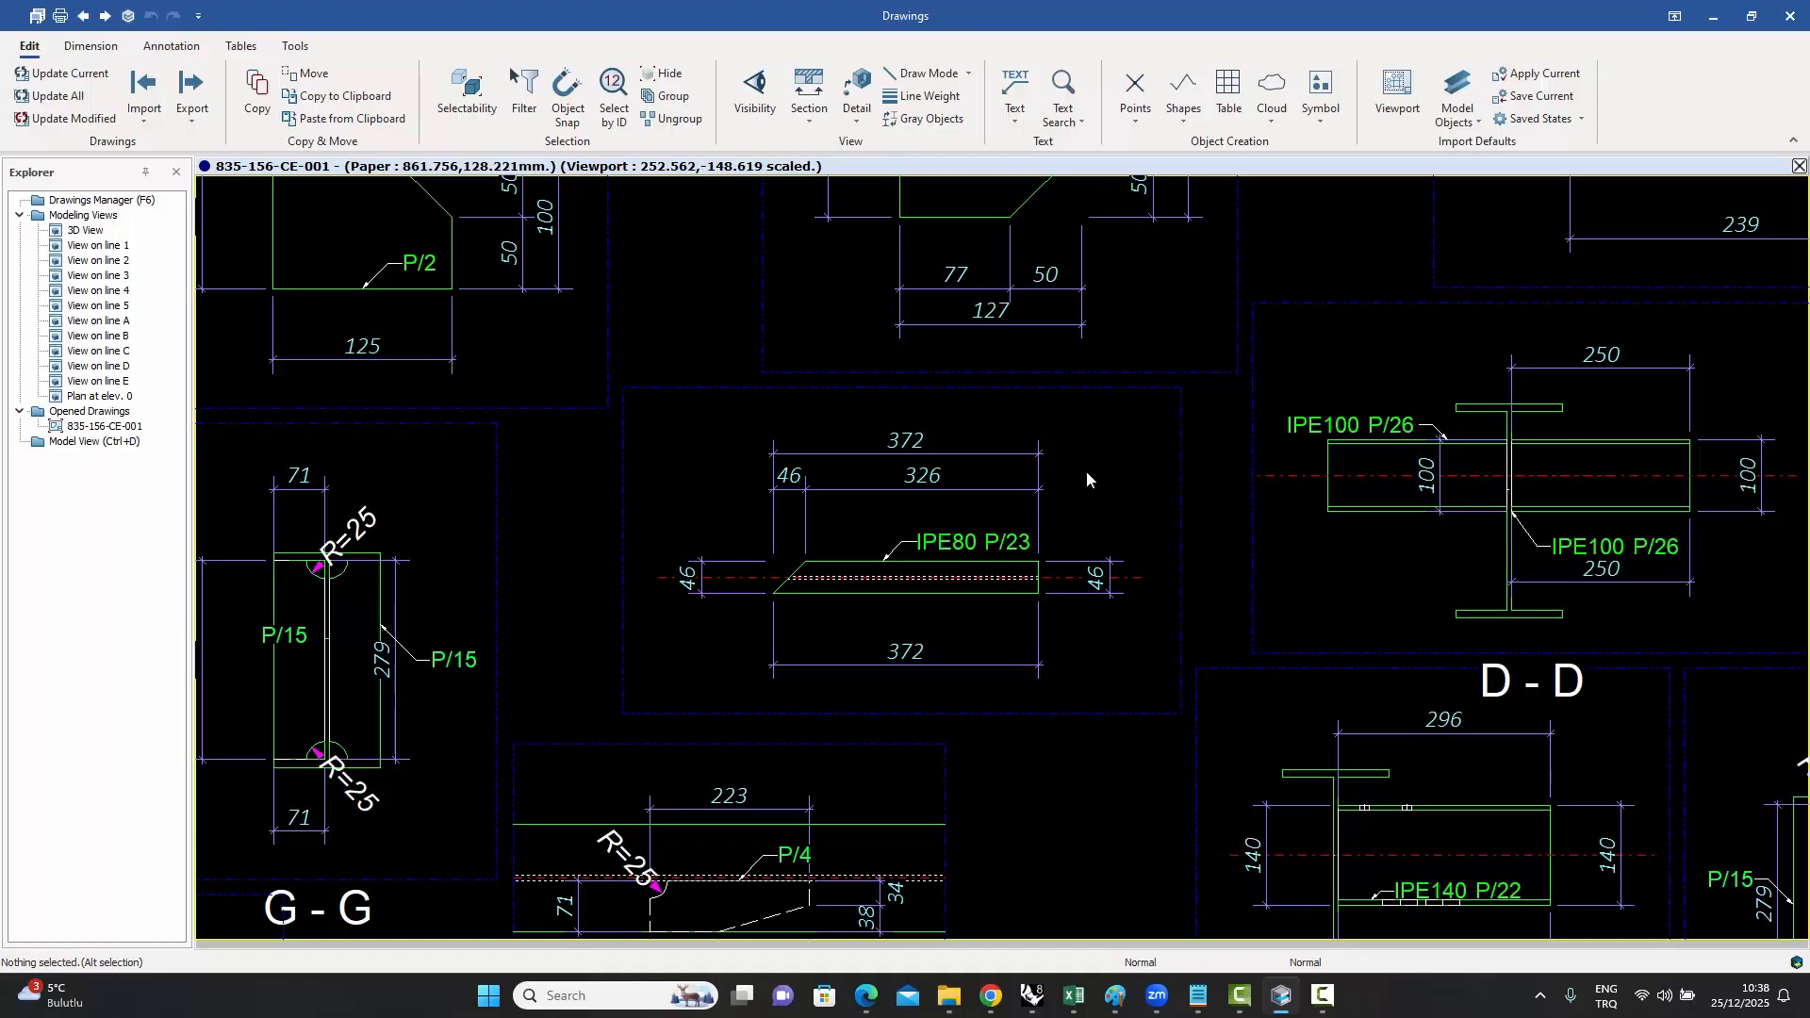
scroll(1249, 646, down, 5)
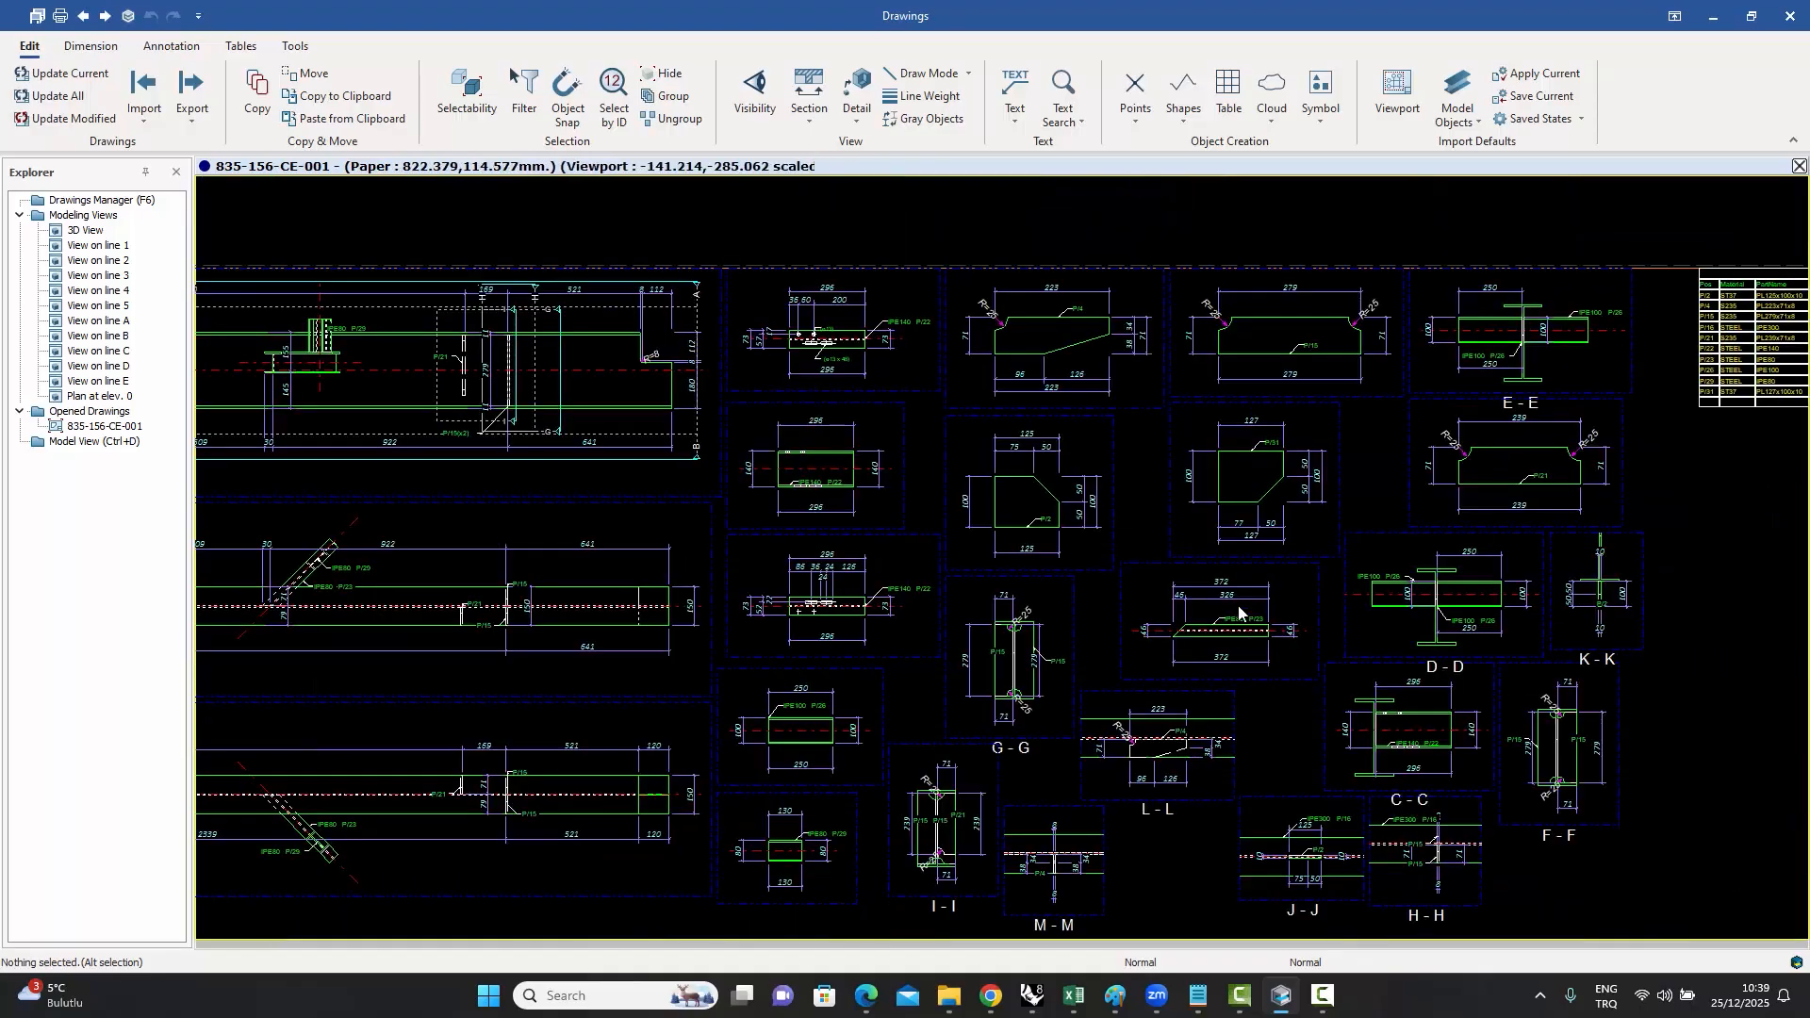
scroll(1285, 640, up, 5)
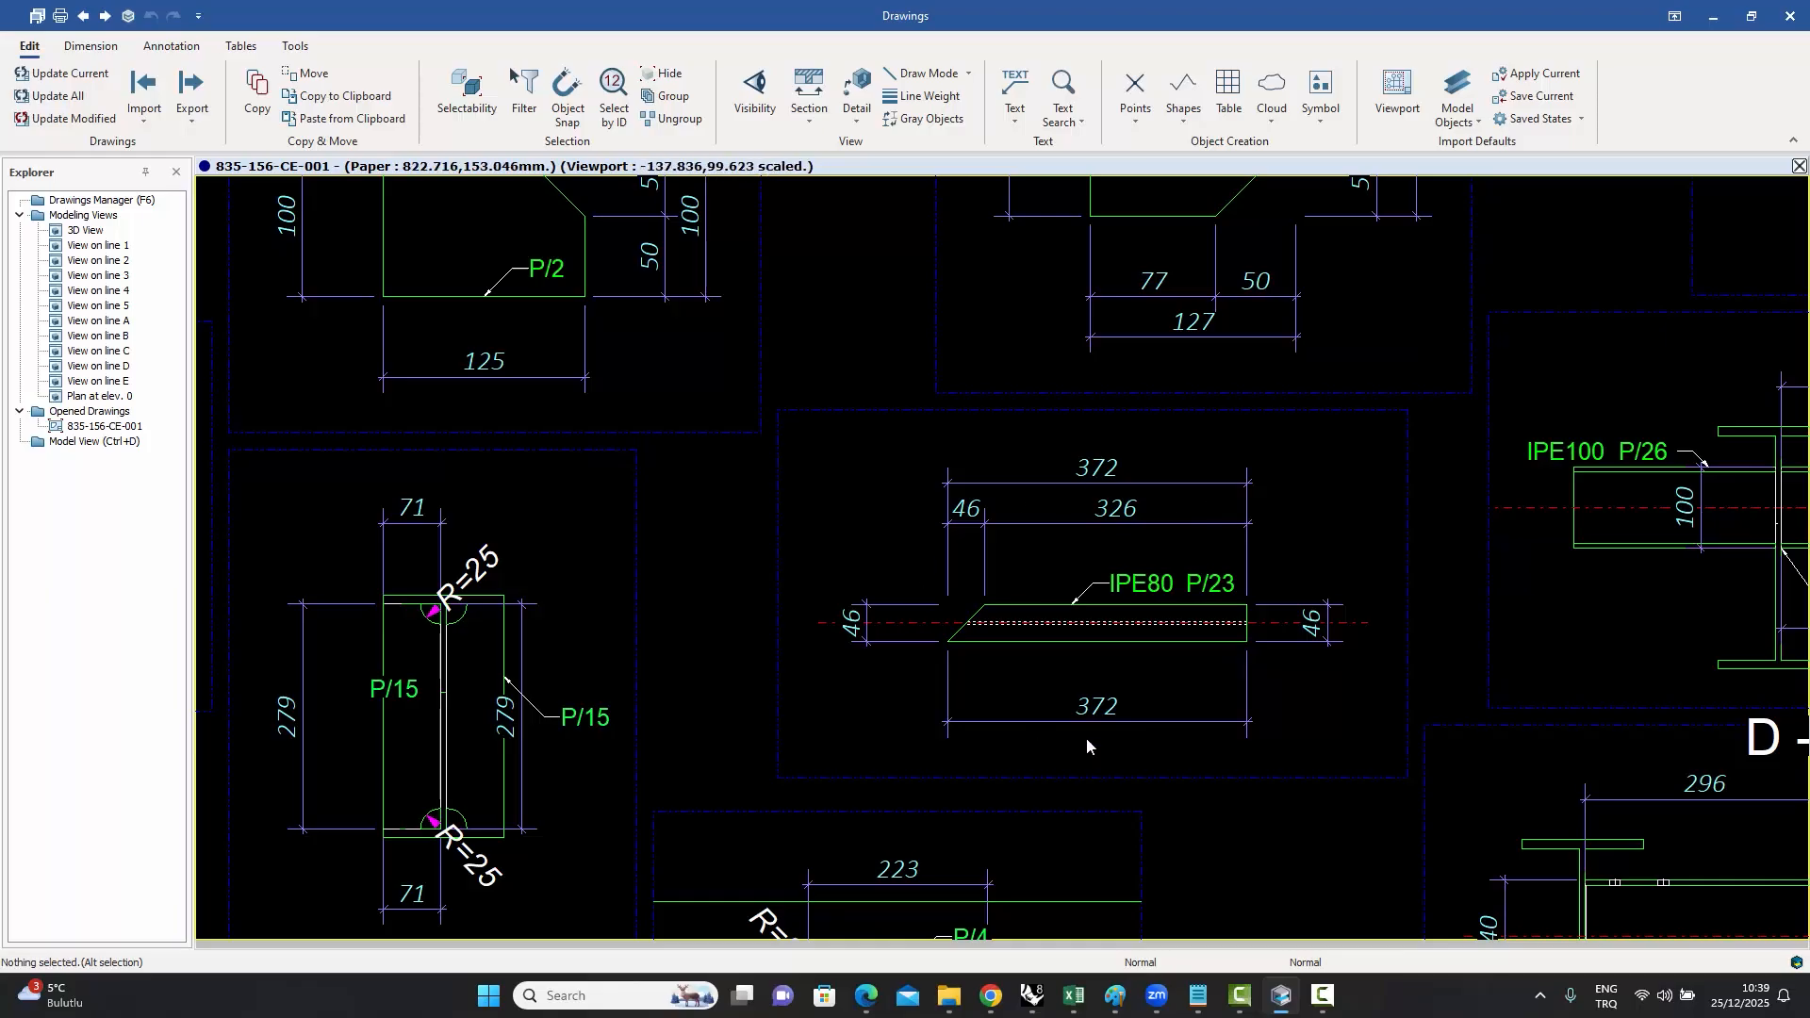
scroll(1320, 622, down, 5)
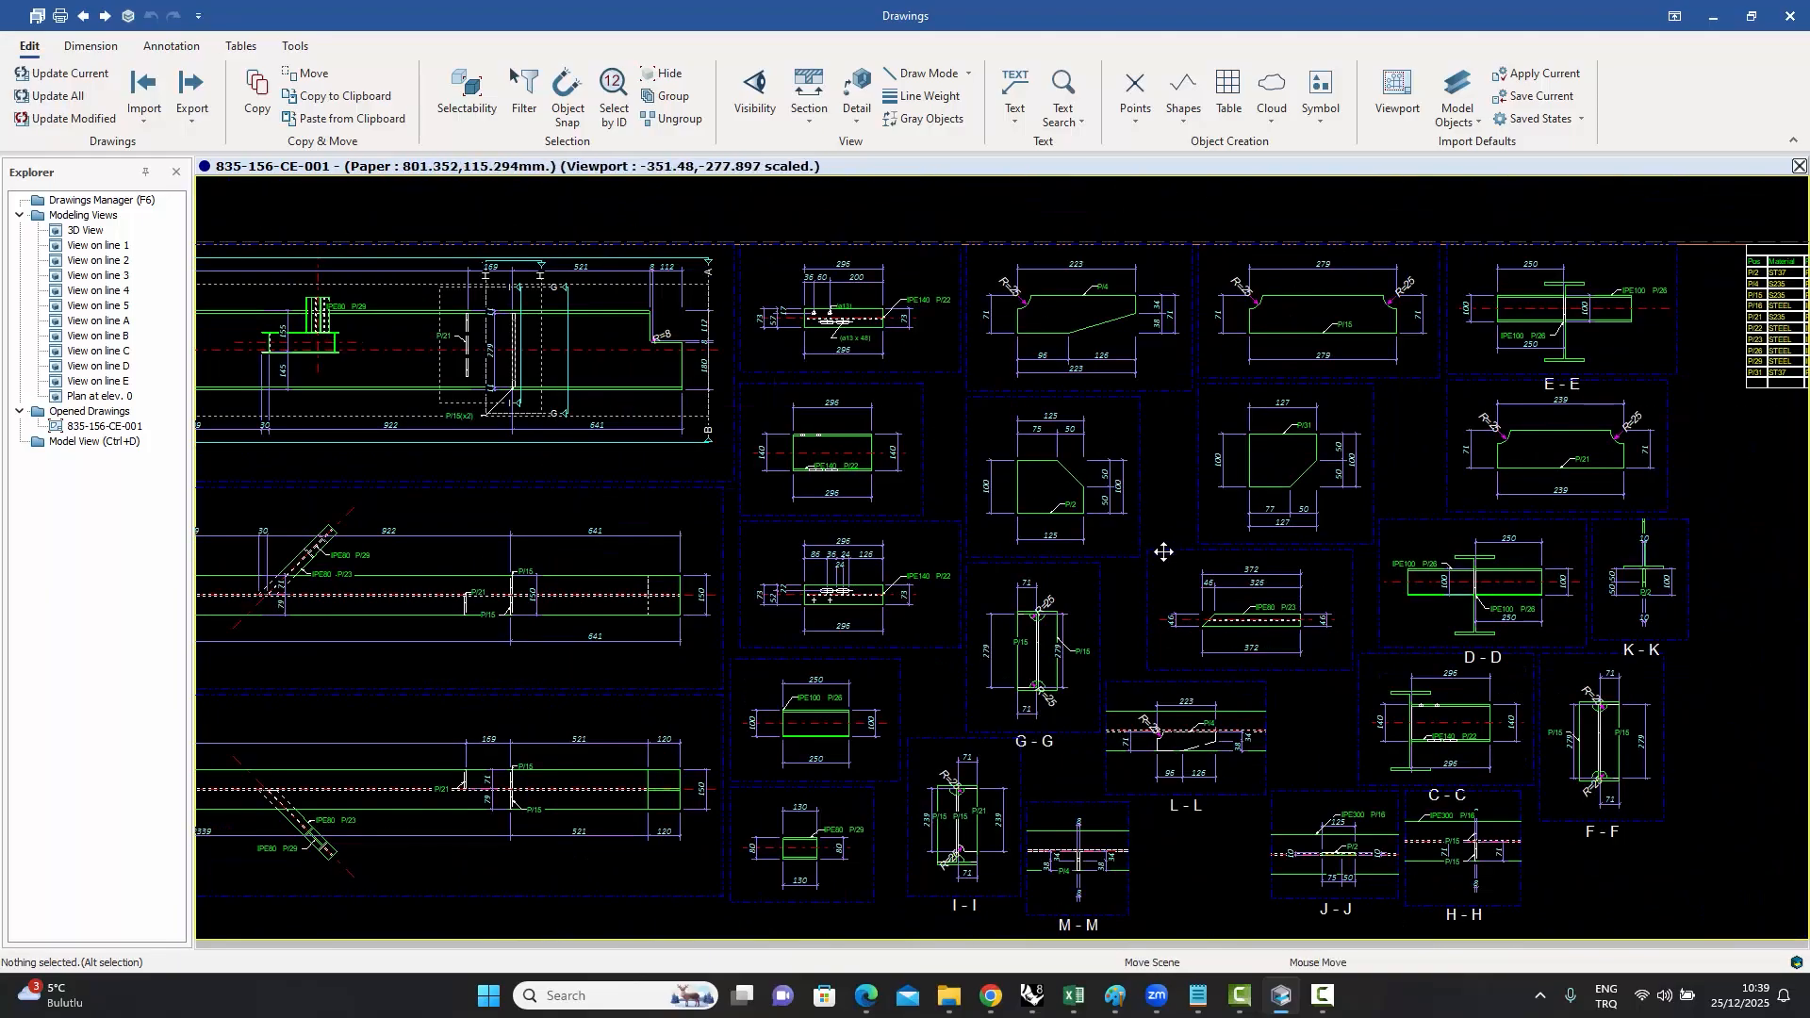
scroll(1283, 613, up, 5)
scroll(1284, 615, down, 7)
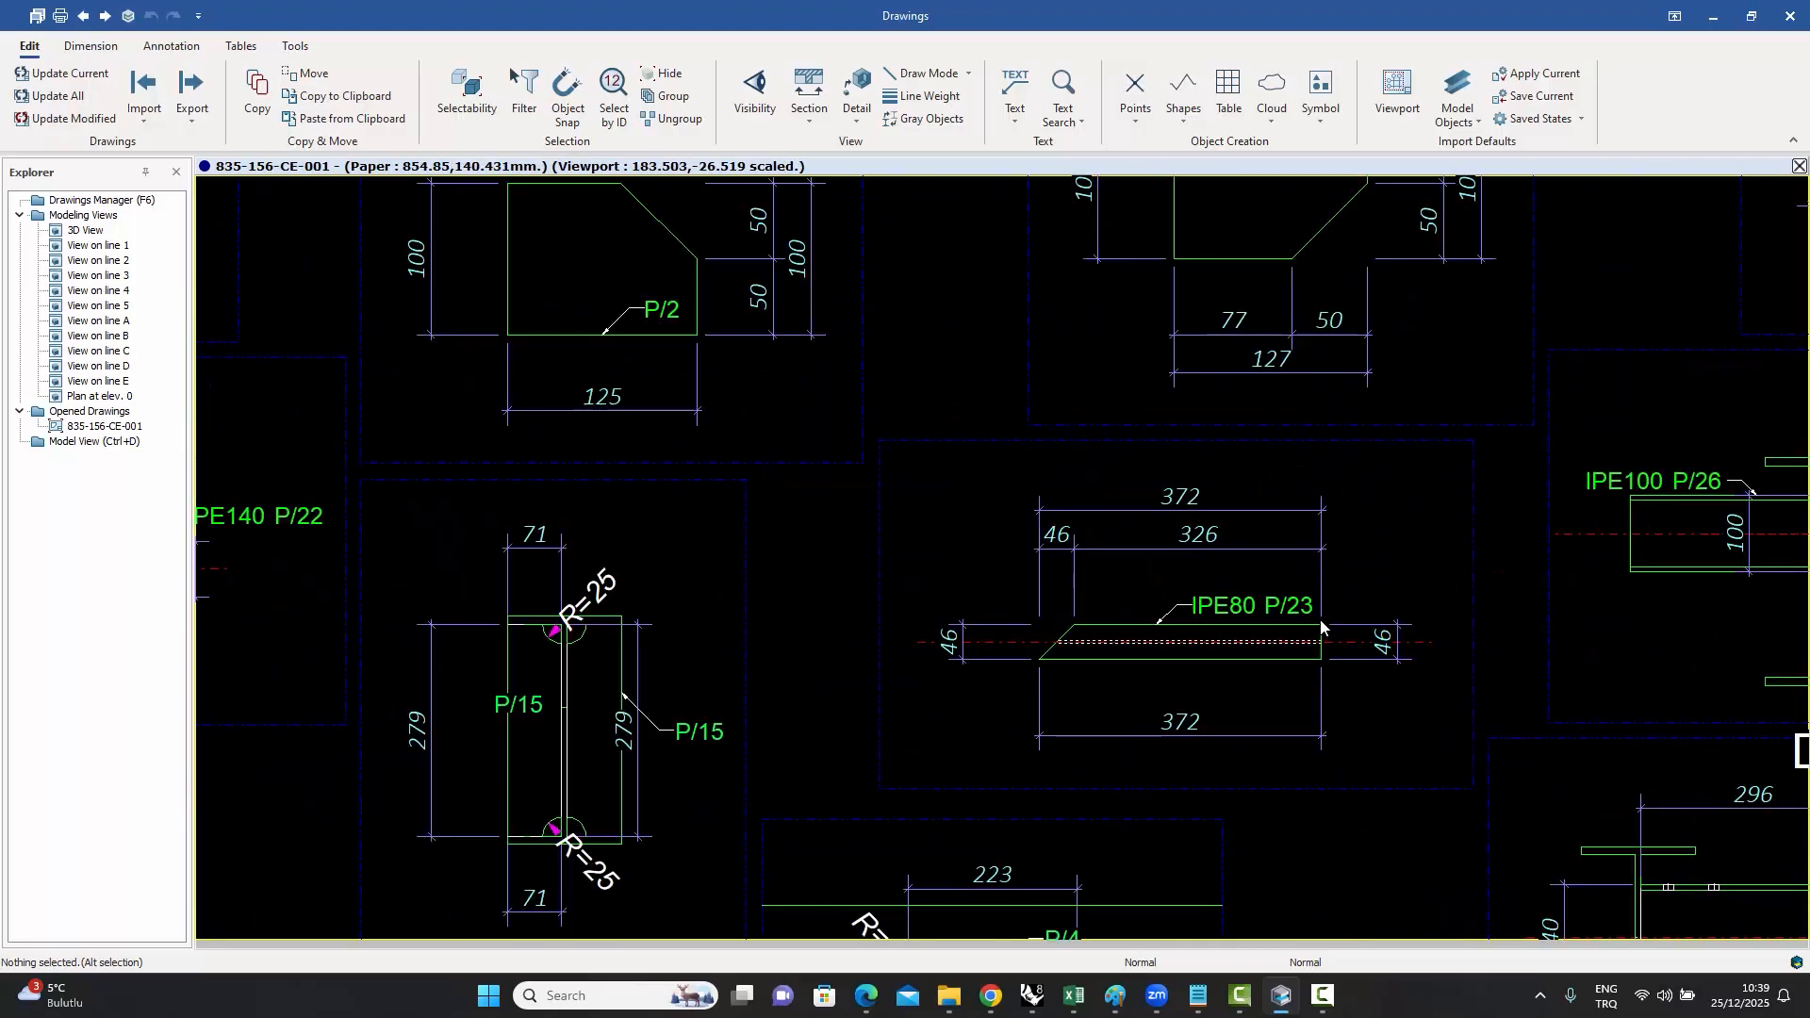
- Examine the holes and slots in the three single-part views of IPE140 profile P/22
scroll(896, 487, up, 2)
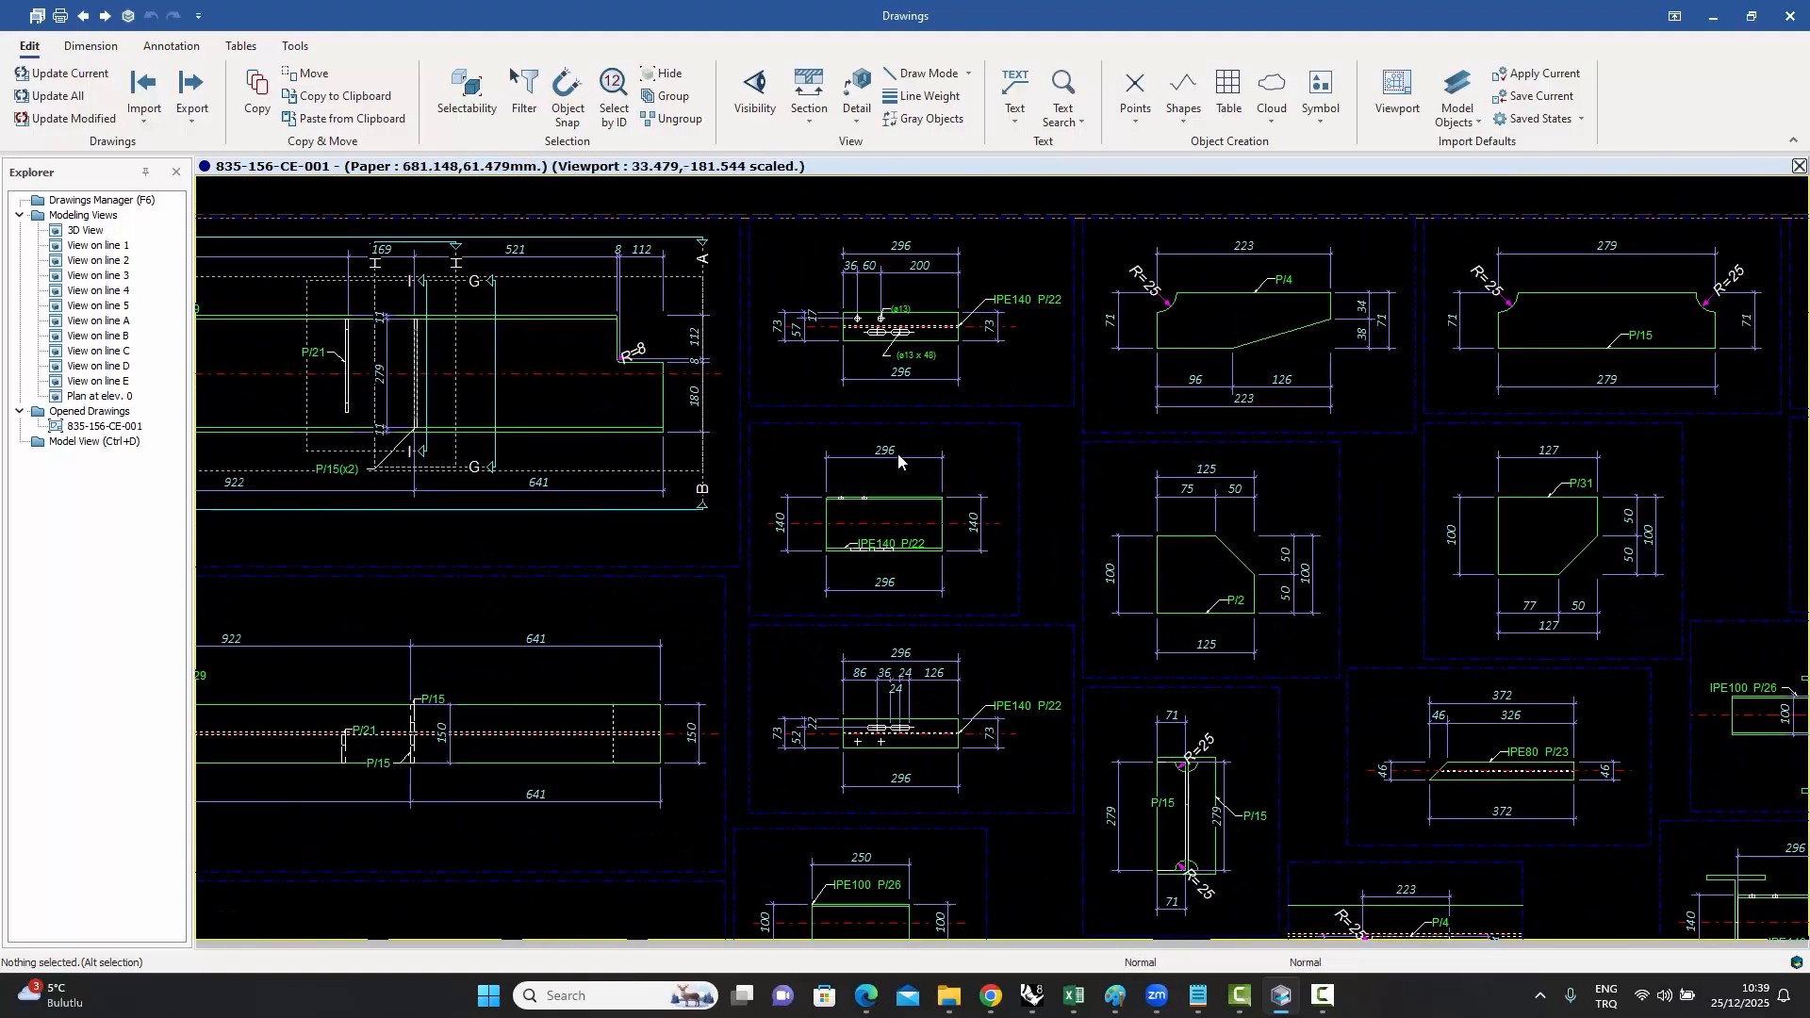
scroll(1054, 313, up, 1)
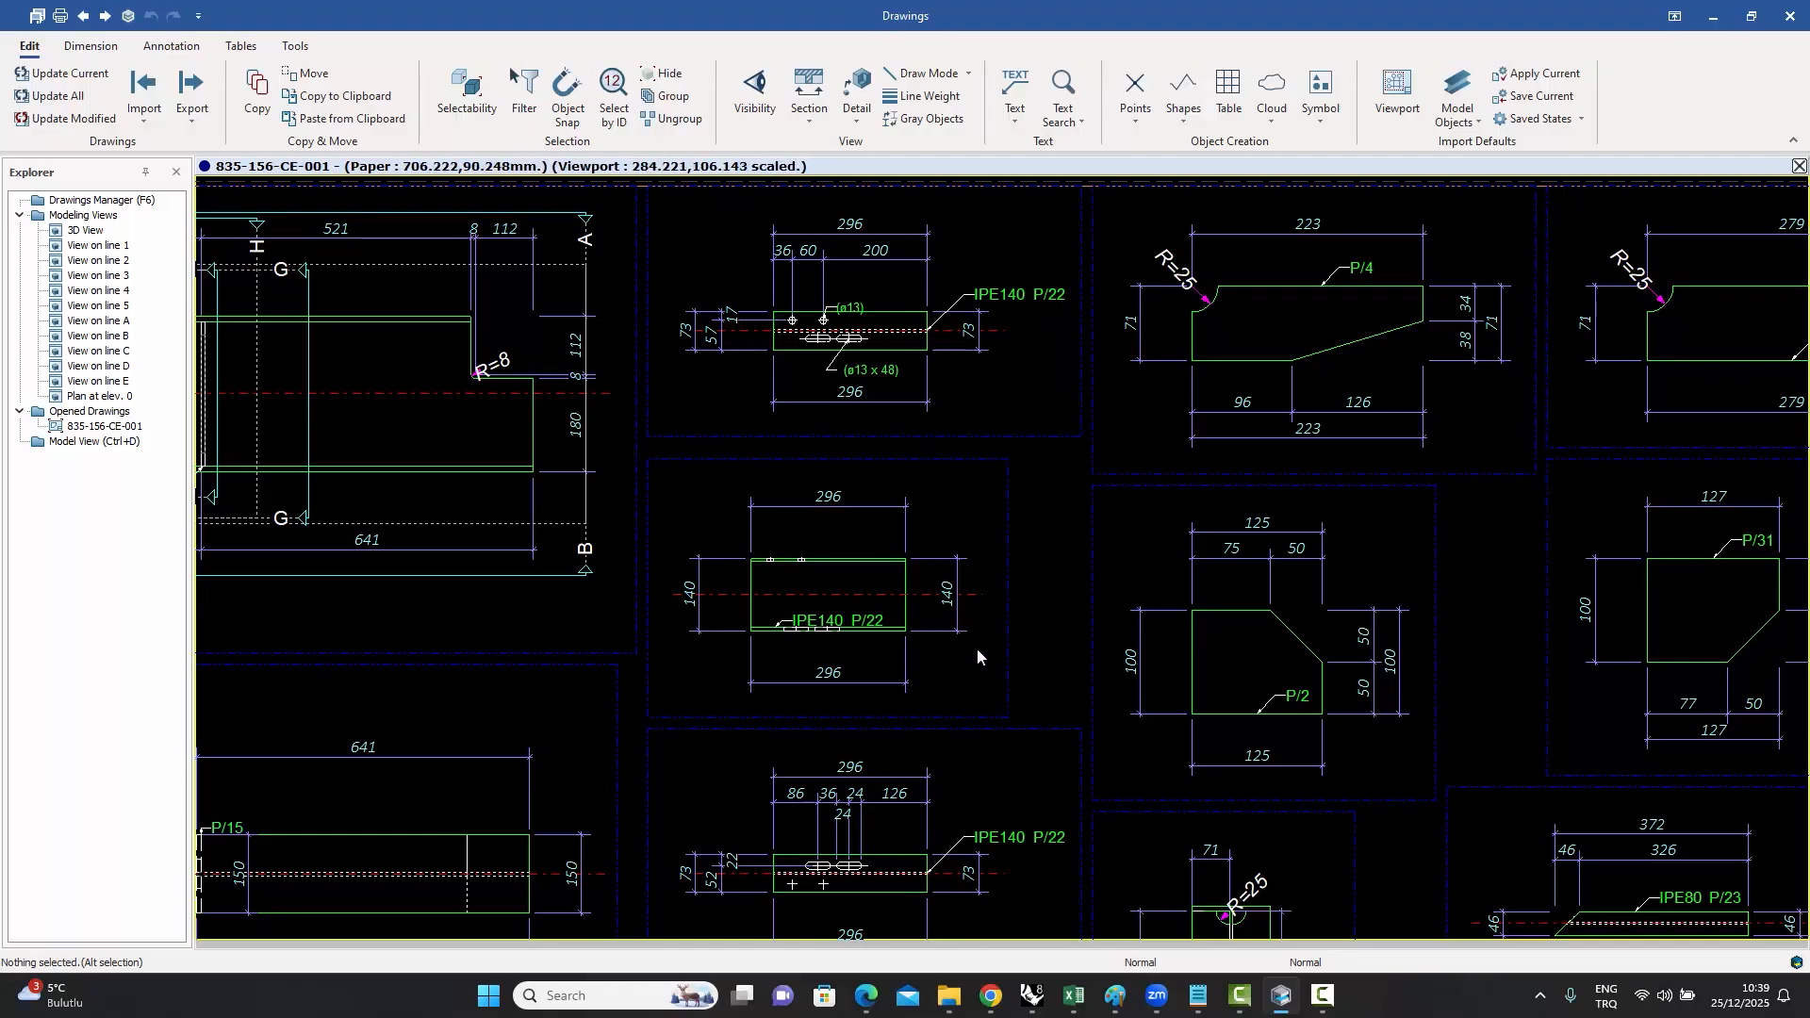
scroll(936, 720, up, 6)
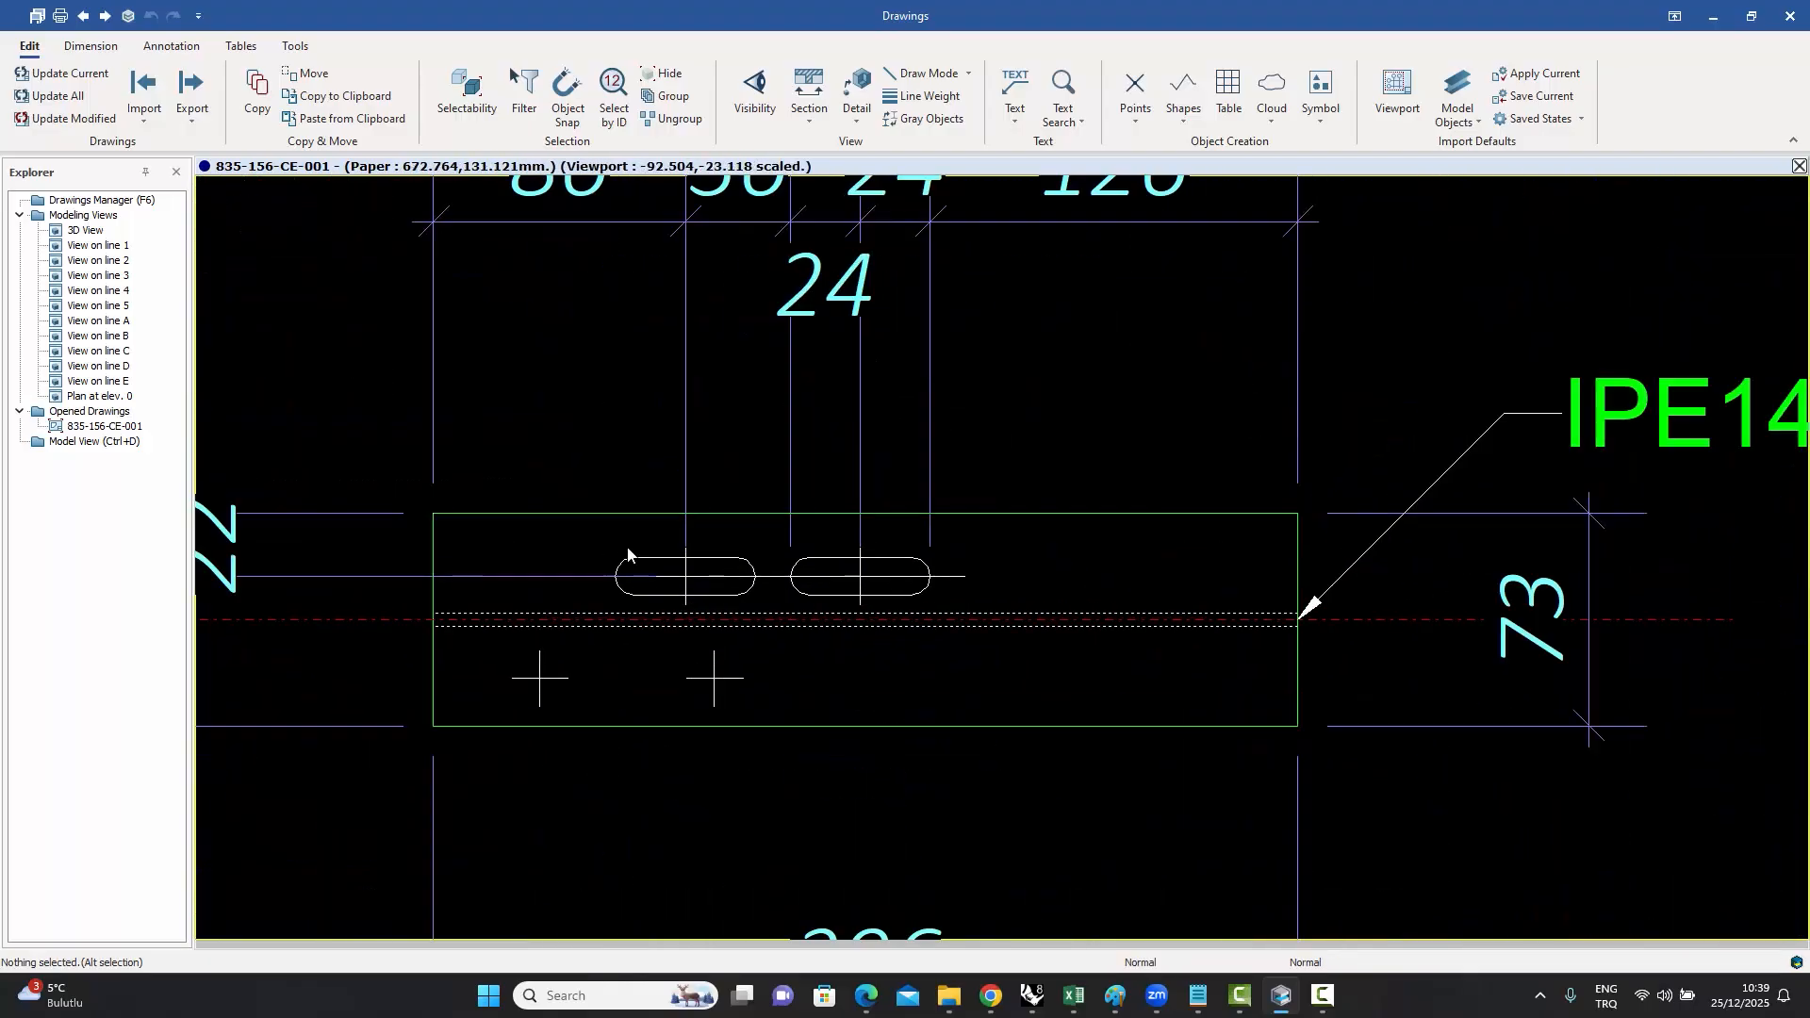
scroll(852, 647, down, 6)
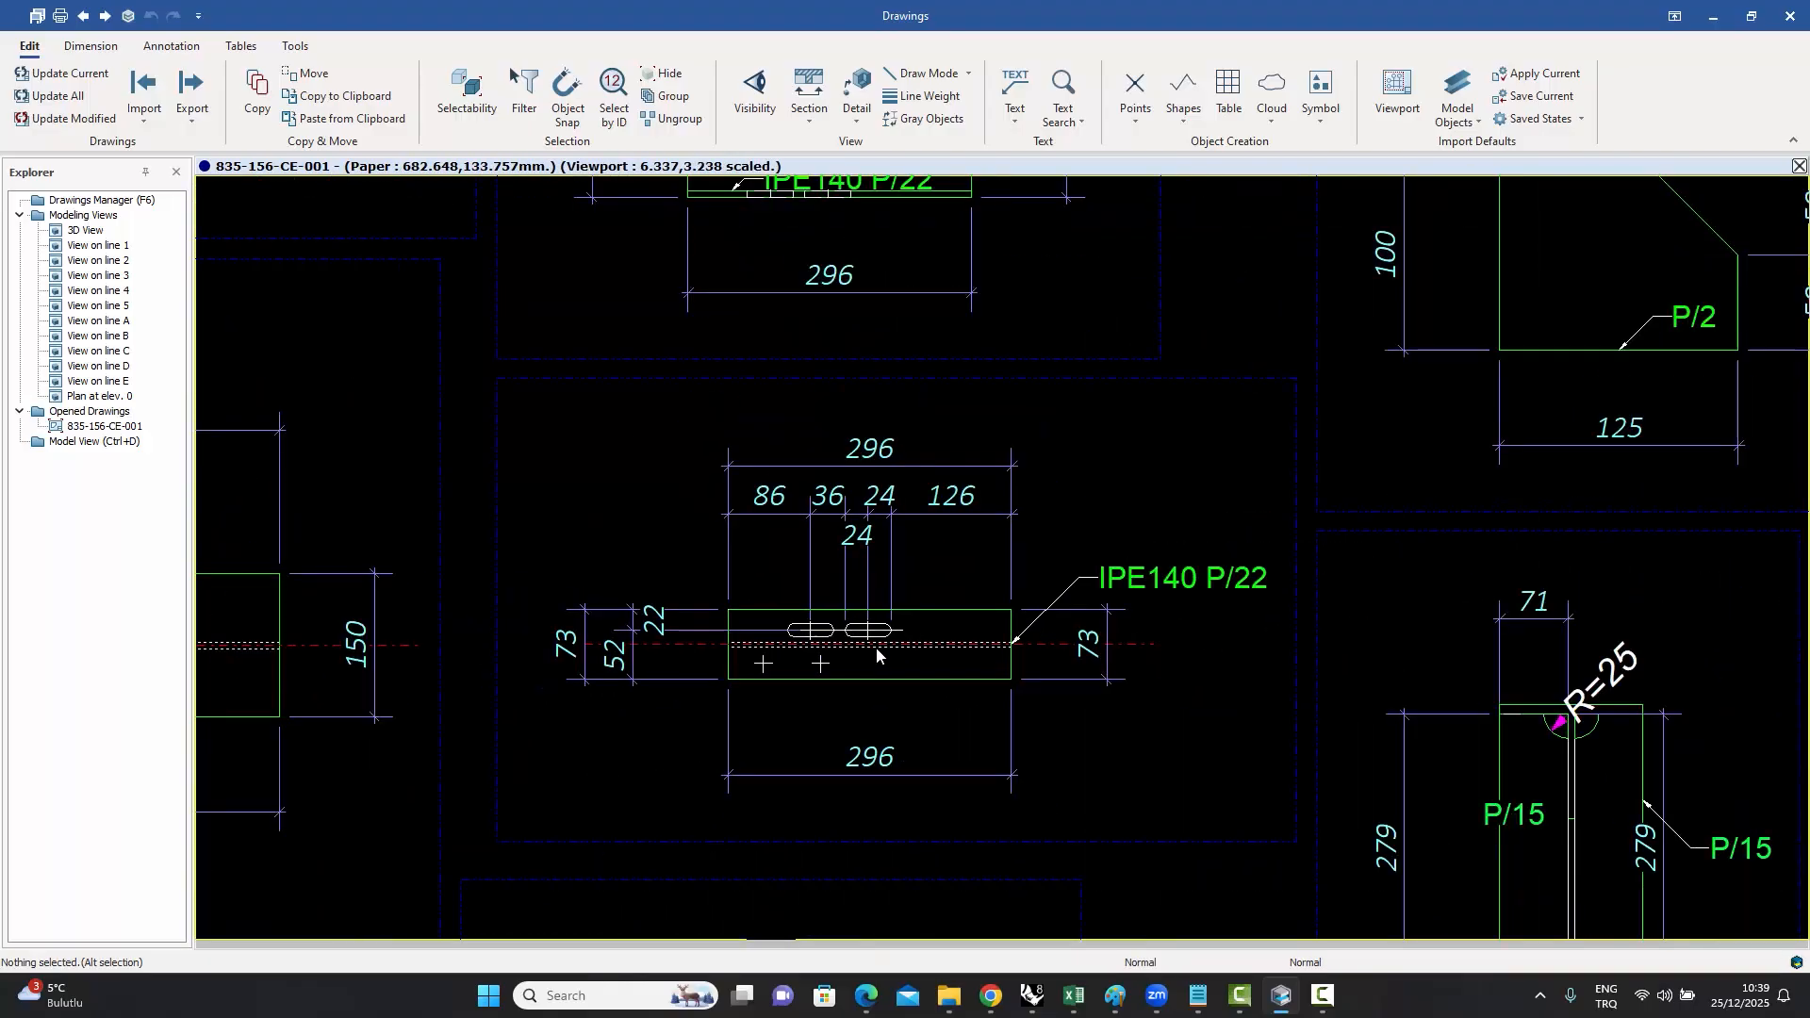
scroll(820, 476, up, 5)
scroll(820, 476, up, 1)
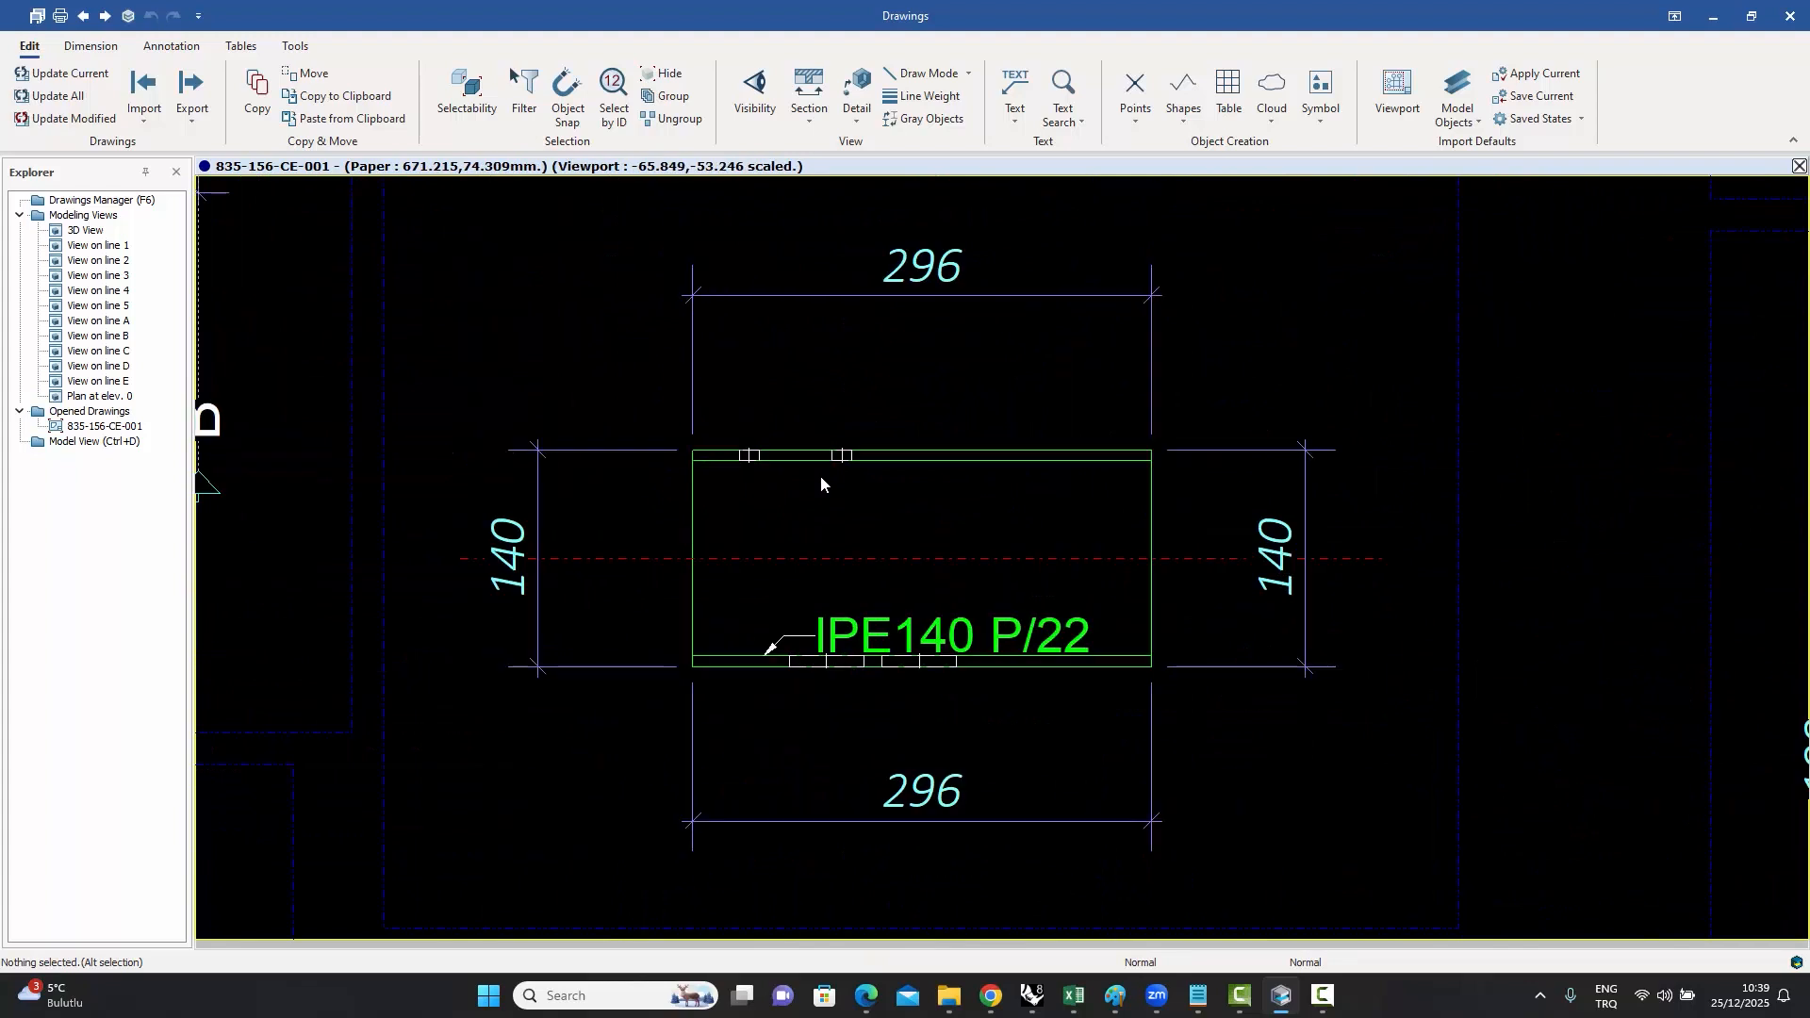
scroll(826, 487, down, 5)
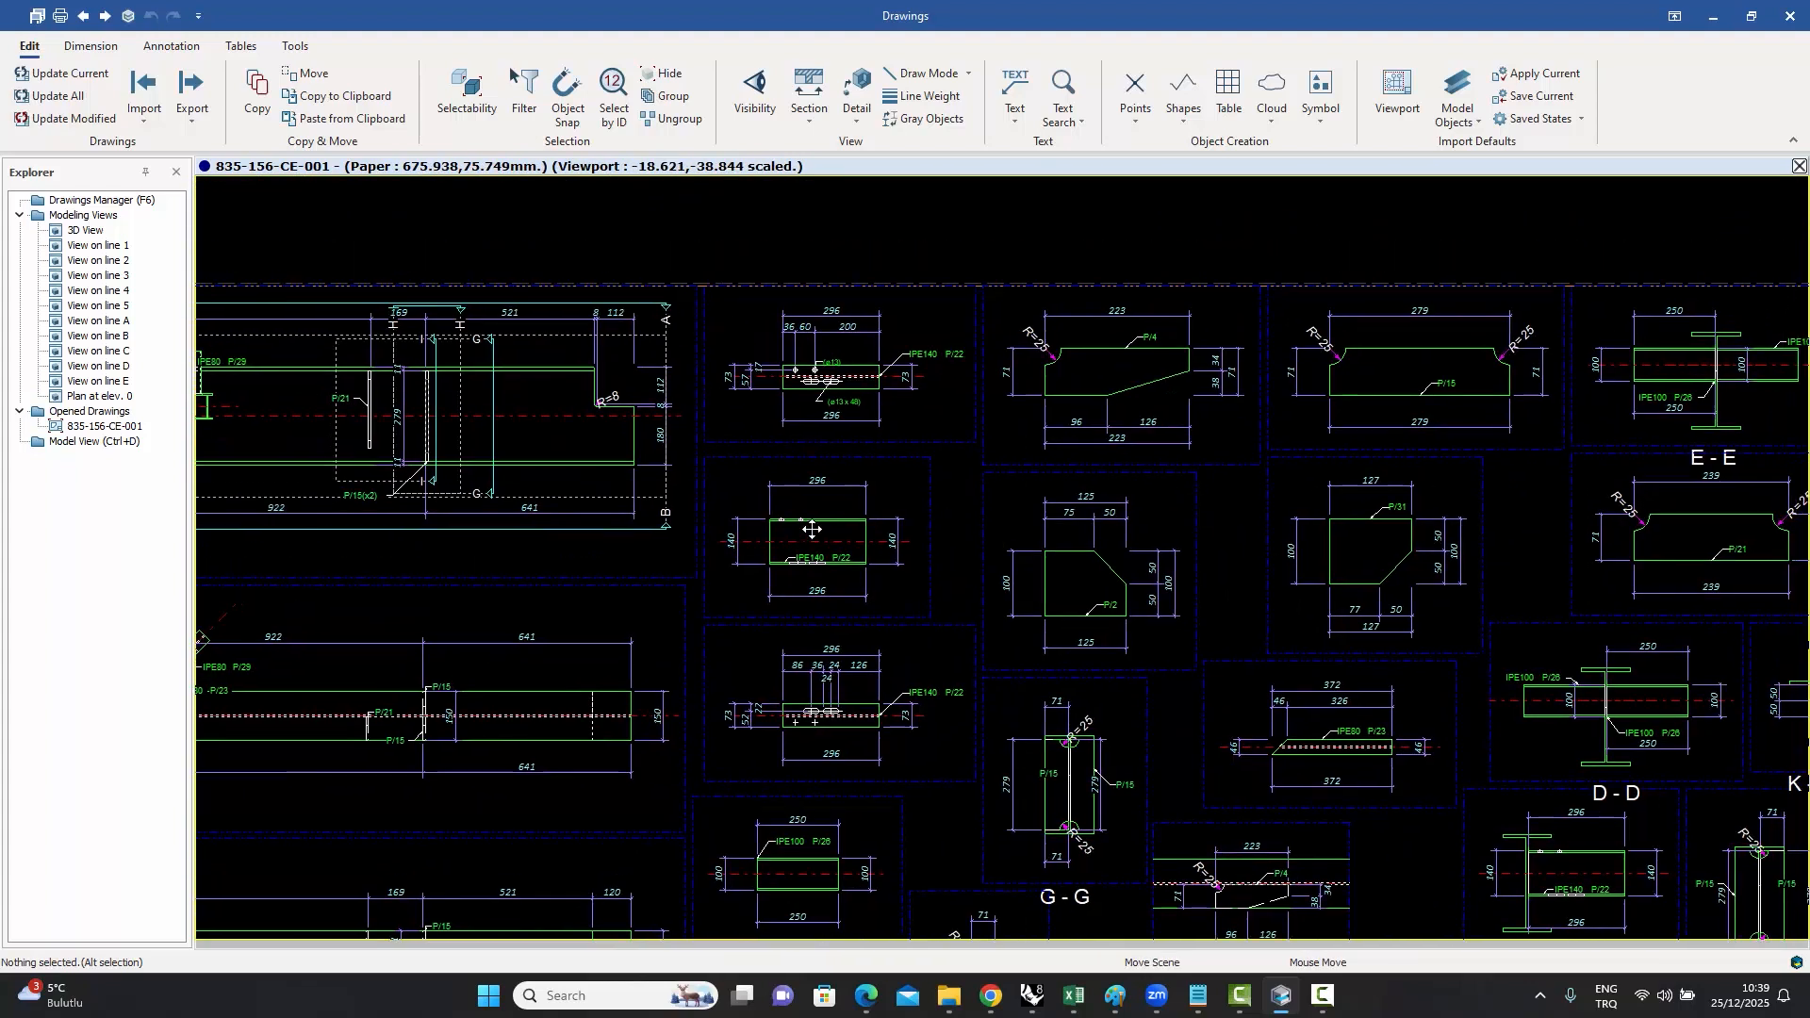
scroll(829, 353, up, 4)
scroll(829, 354, up, 4)
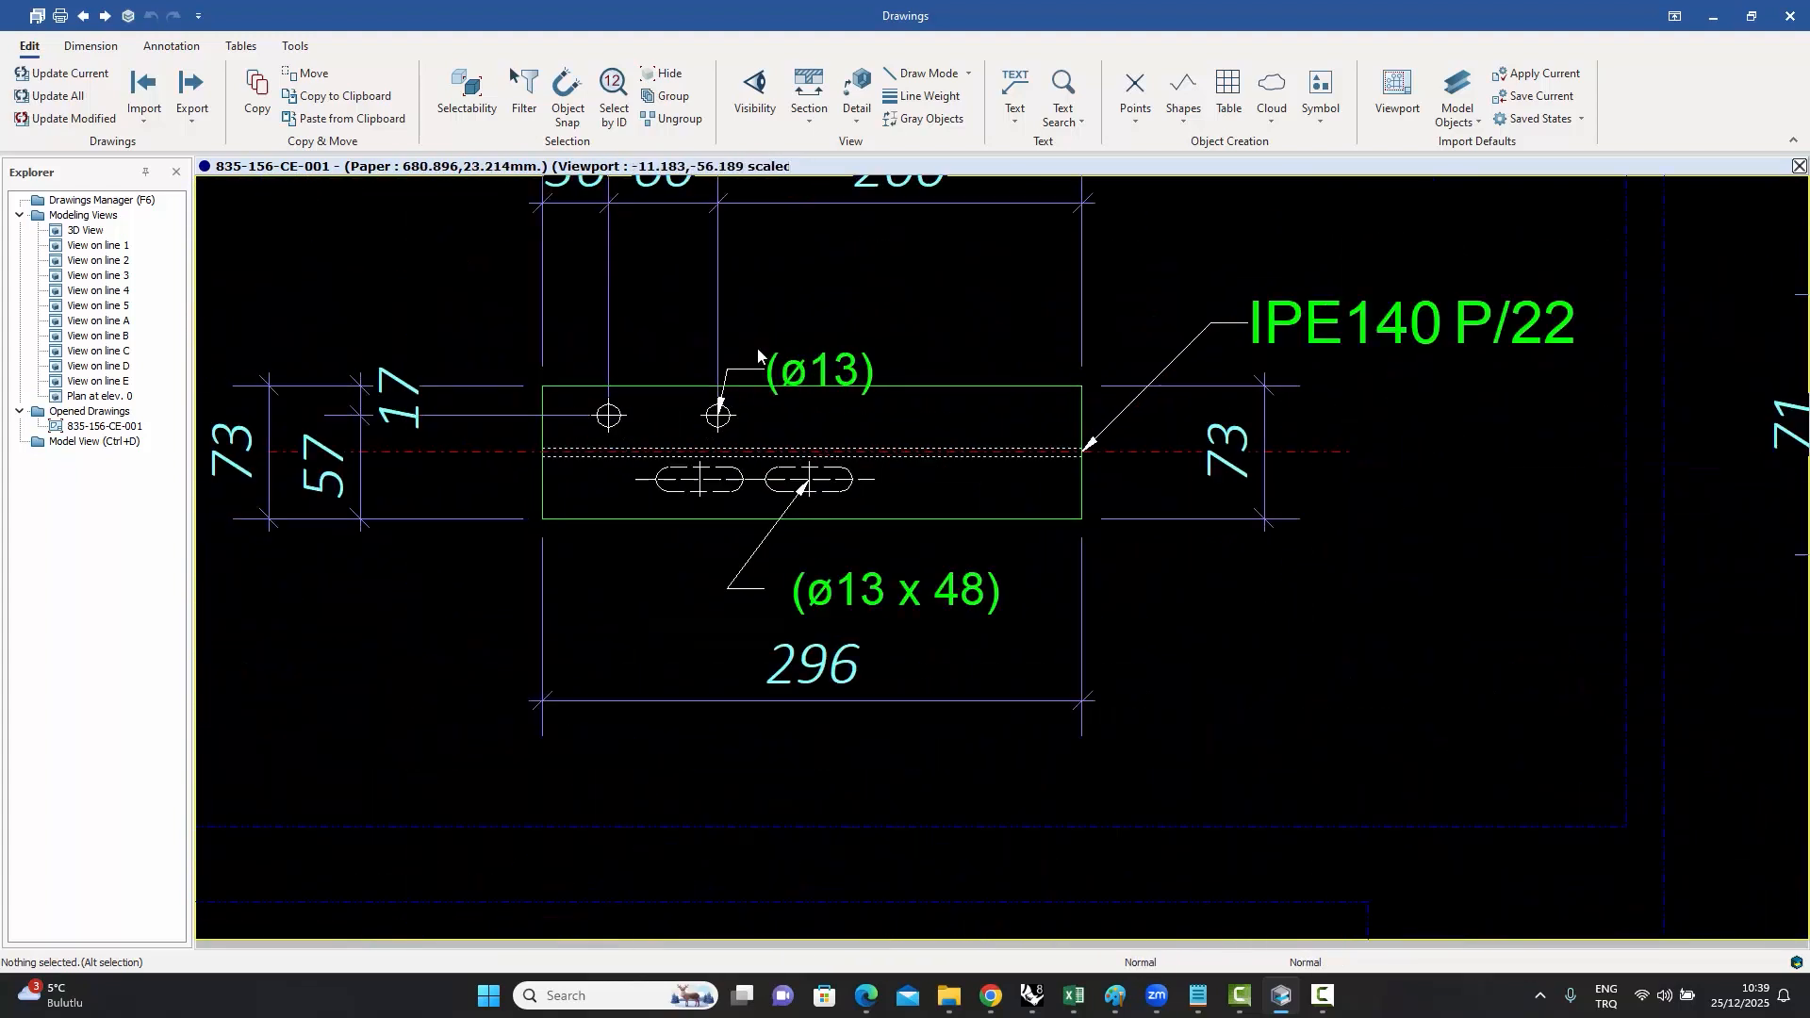
scroll(864, 323, down, 7)
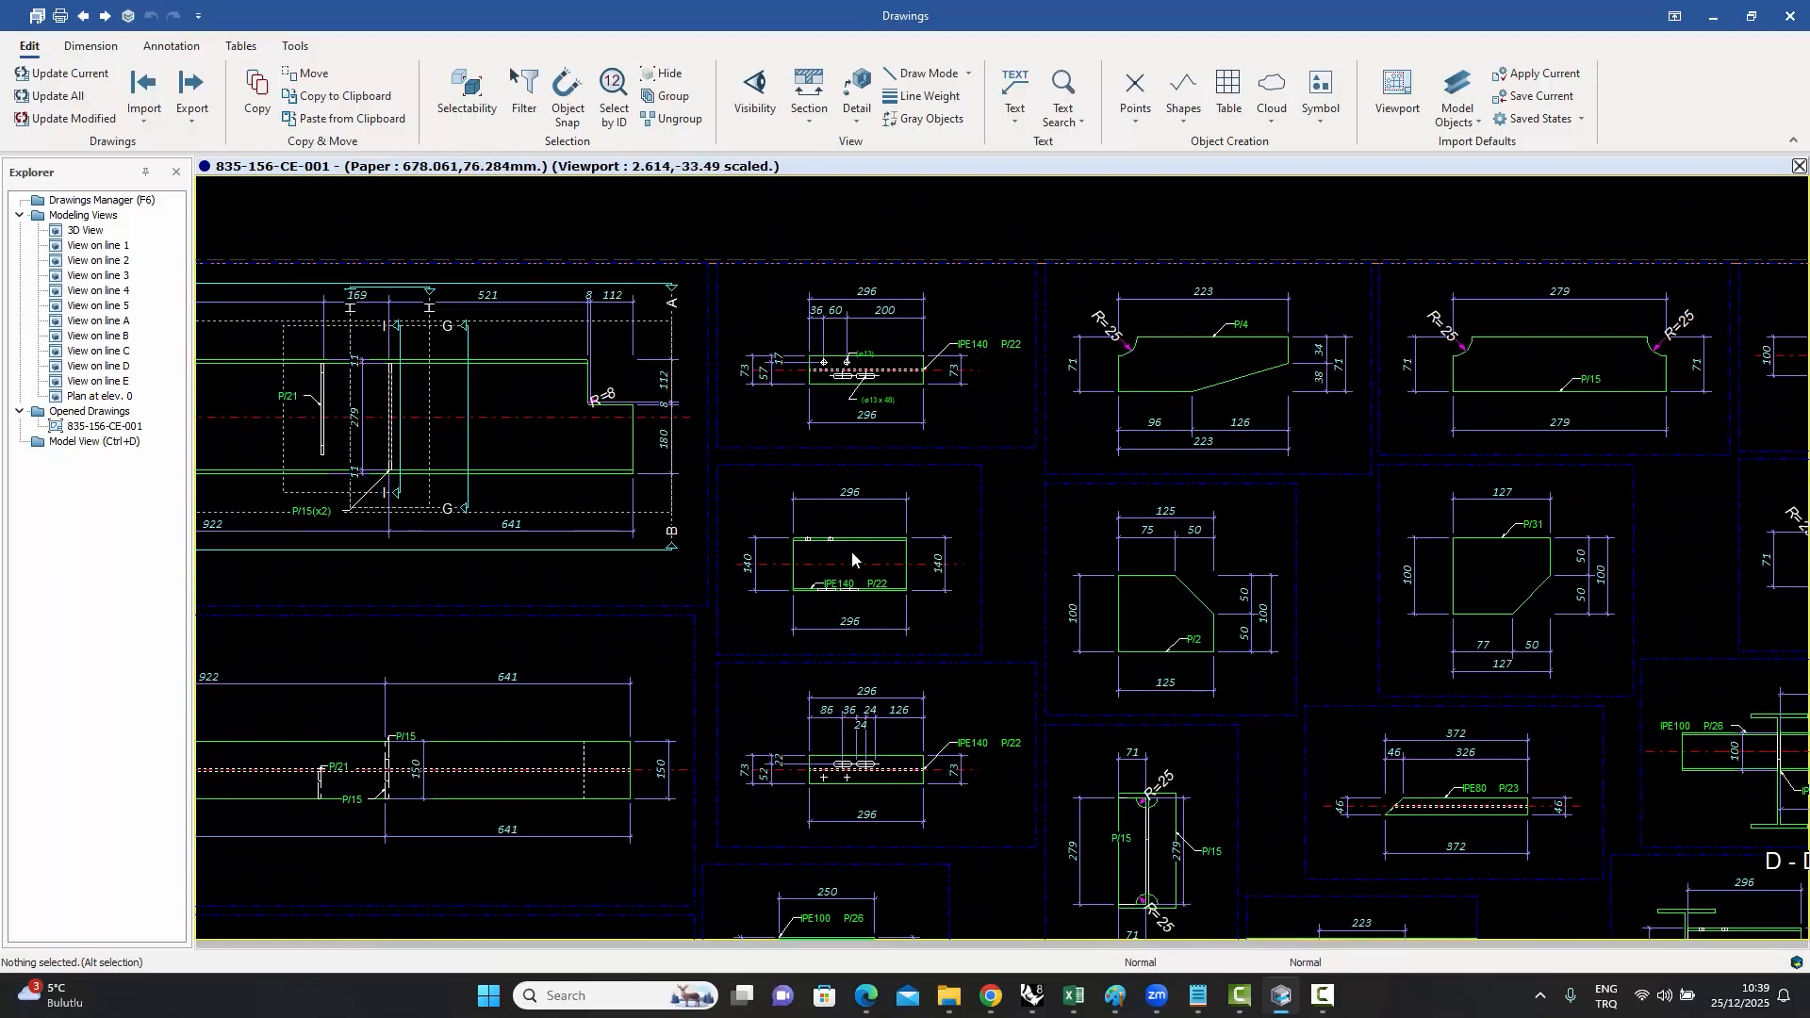
scroll(884, 641, up, 4)
scroll(886, 633, down, 6)
scroll(891, 624, up, 4)
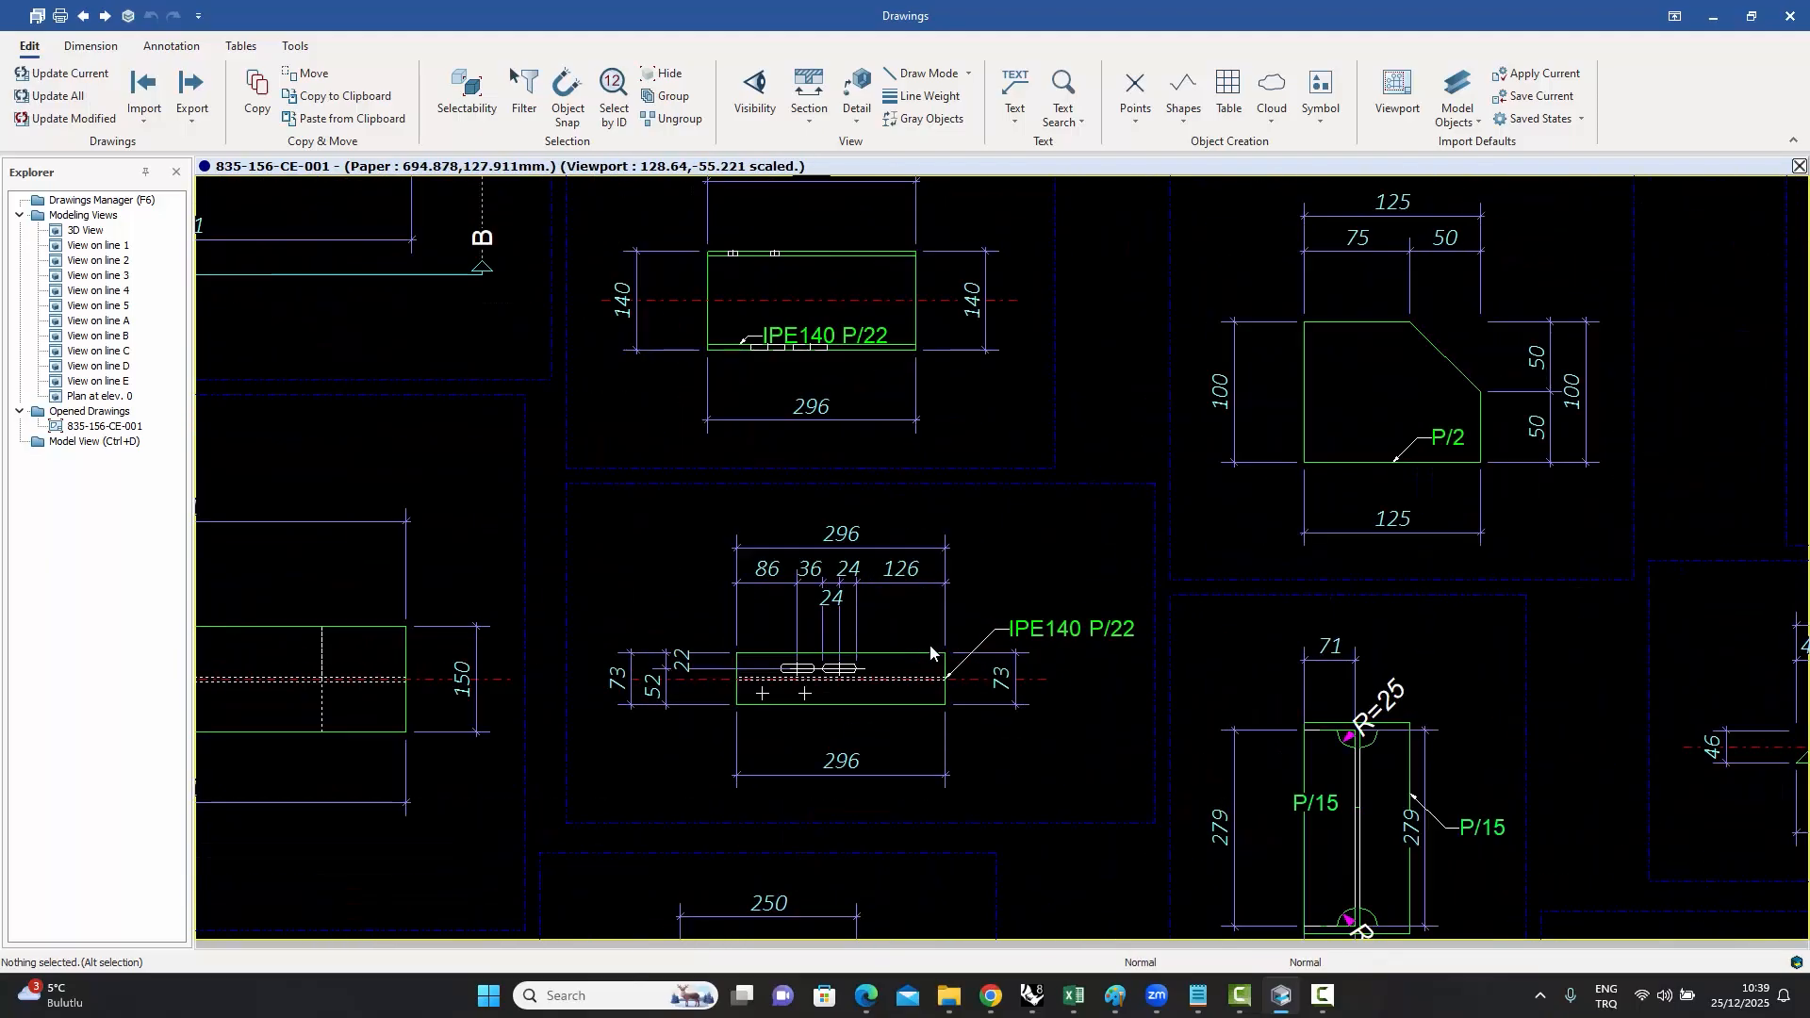
scroll(866, 469, down, 7)
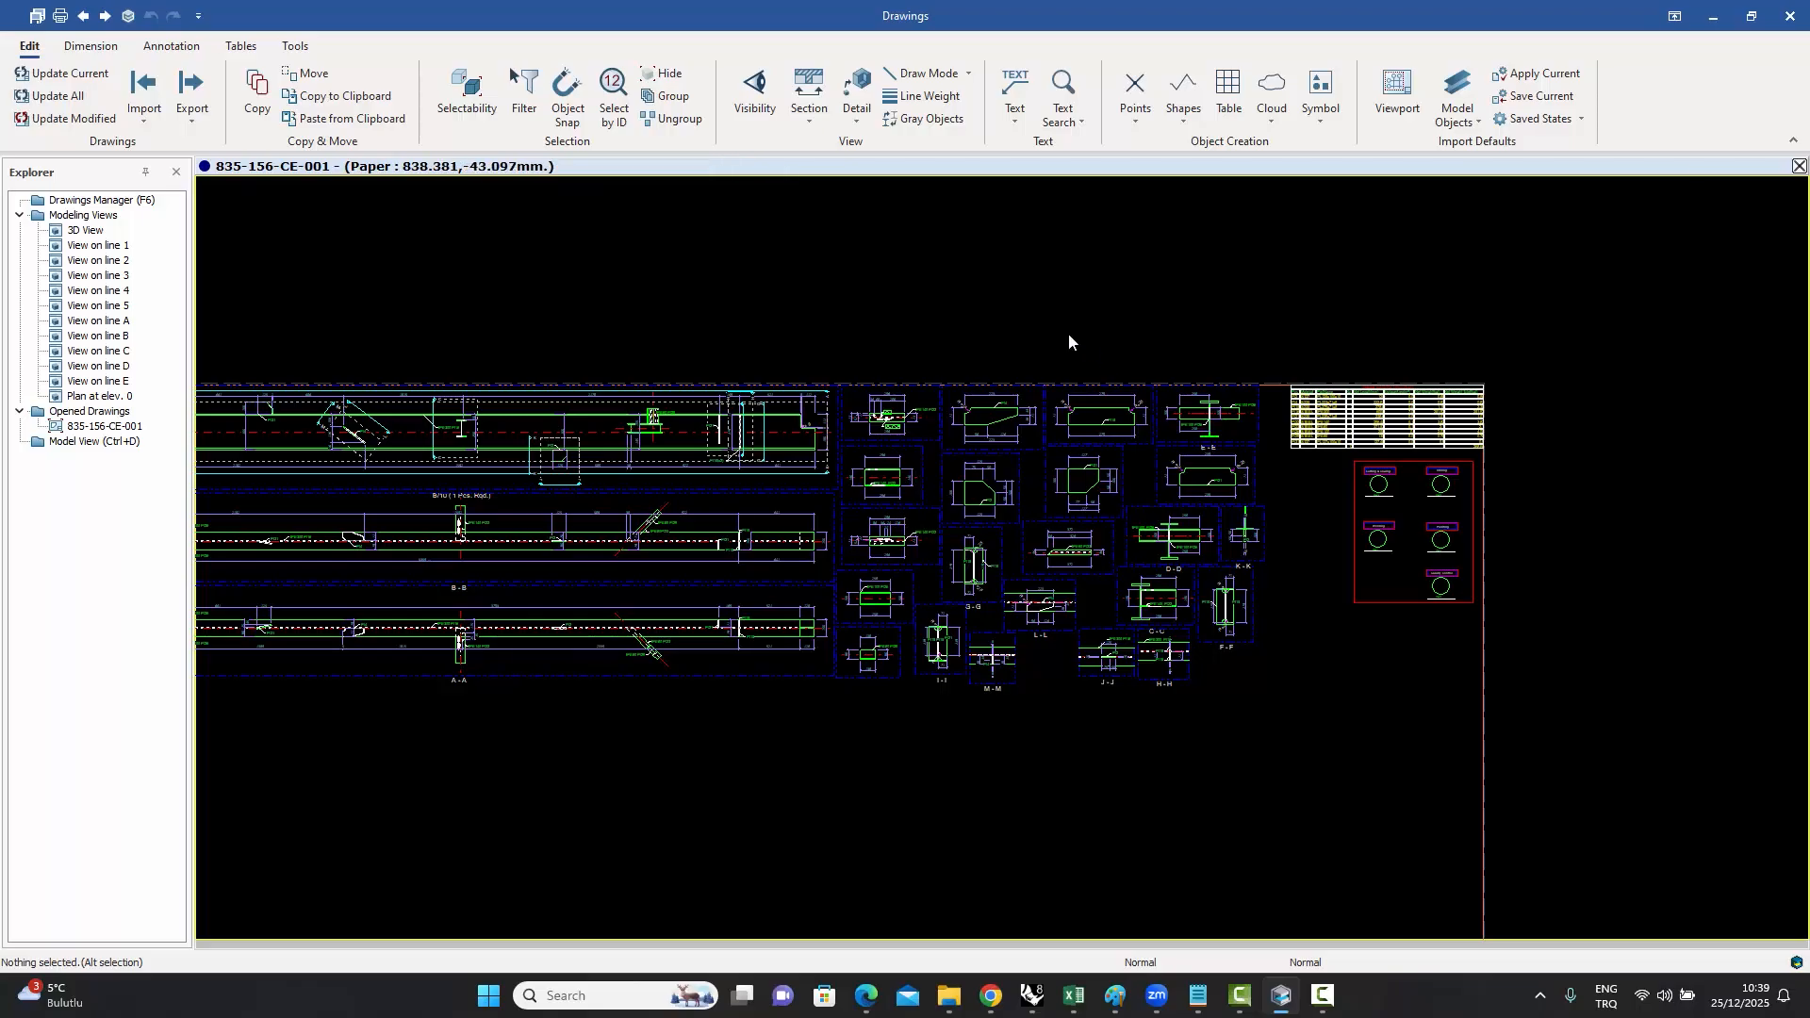
- Reopen the Assembly Macro's DETAILS OF BEAMS view settings from the drawing's properties
double_click(875, 307)
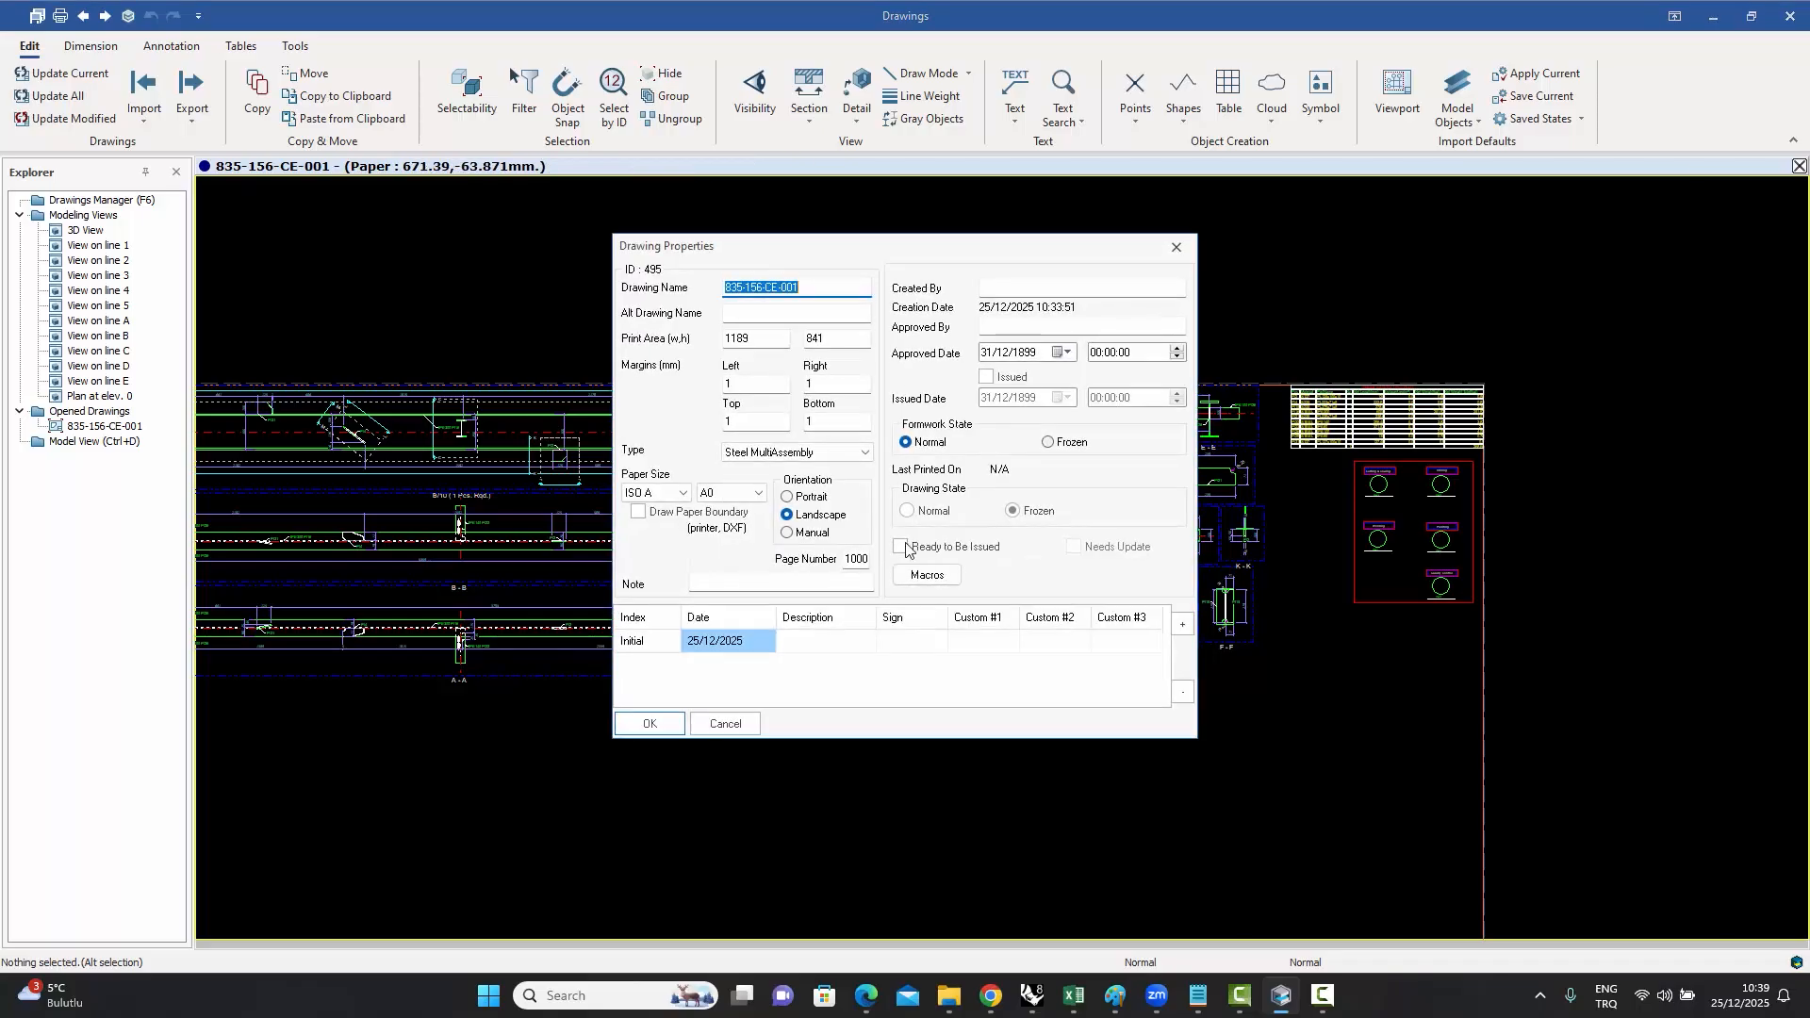
click(929, 579)
double_click(733, 346)
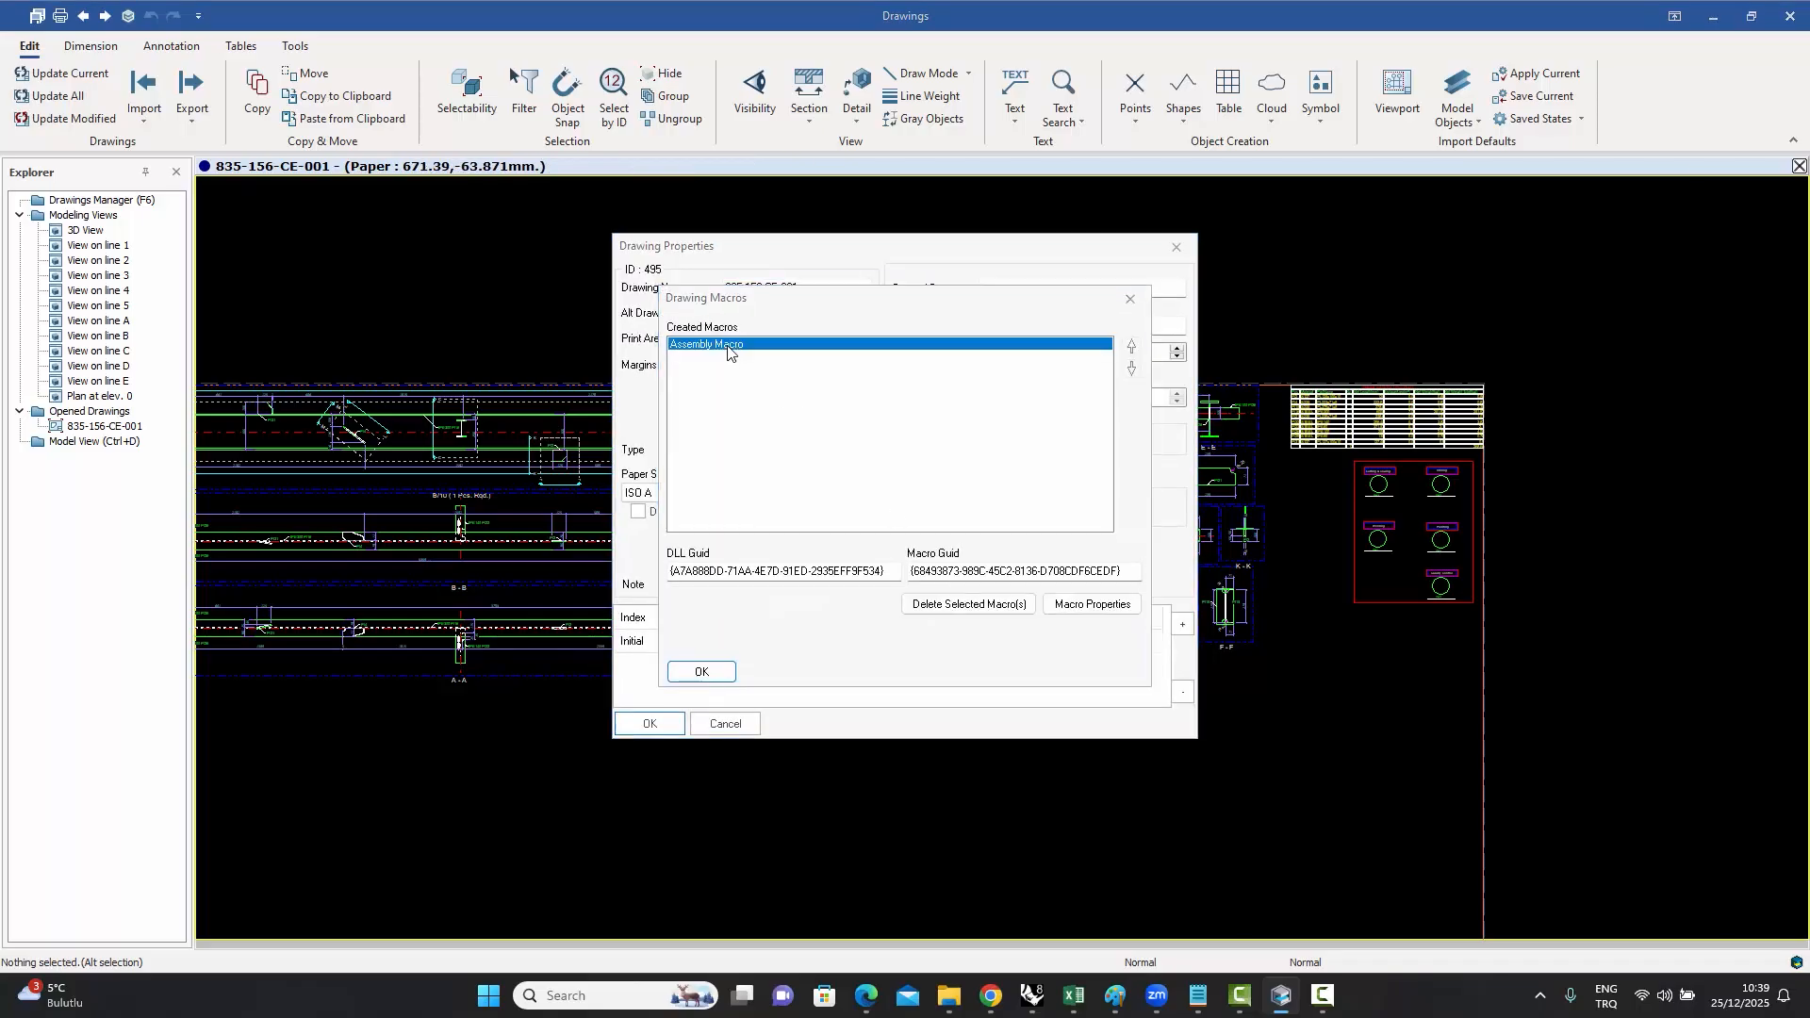
double_click(56, 134)
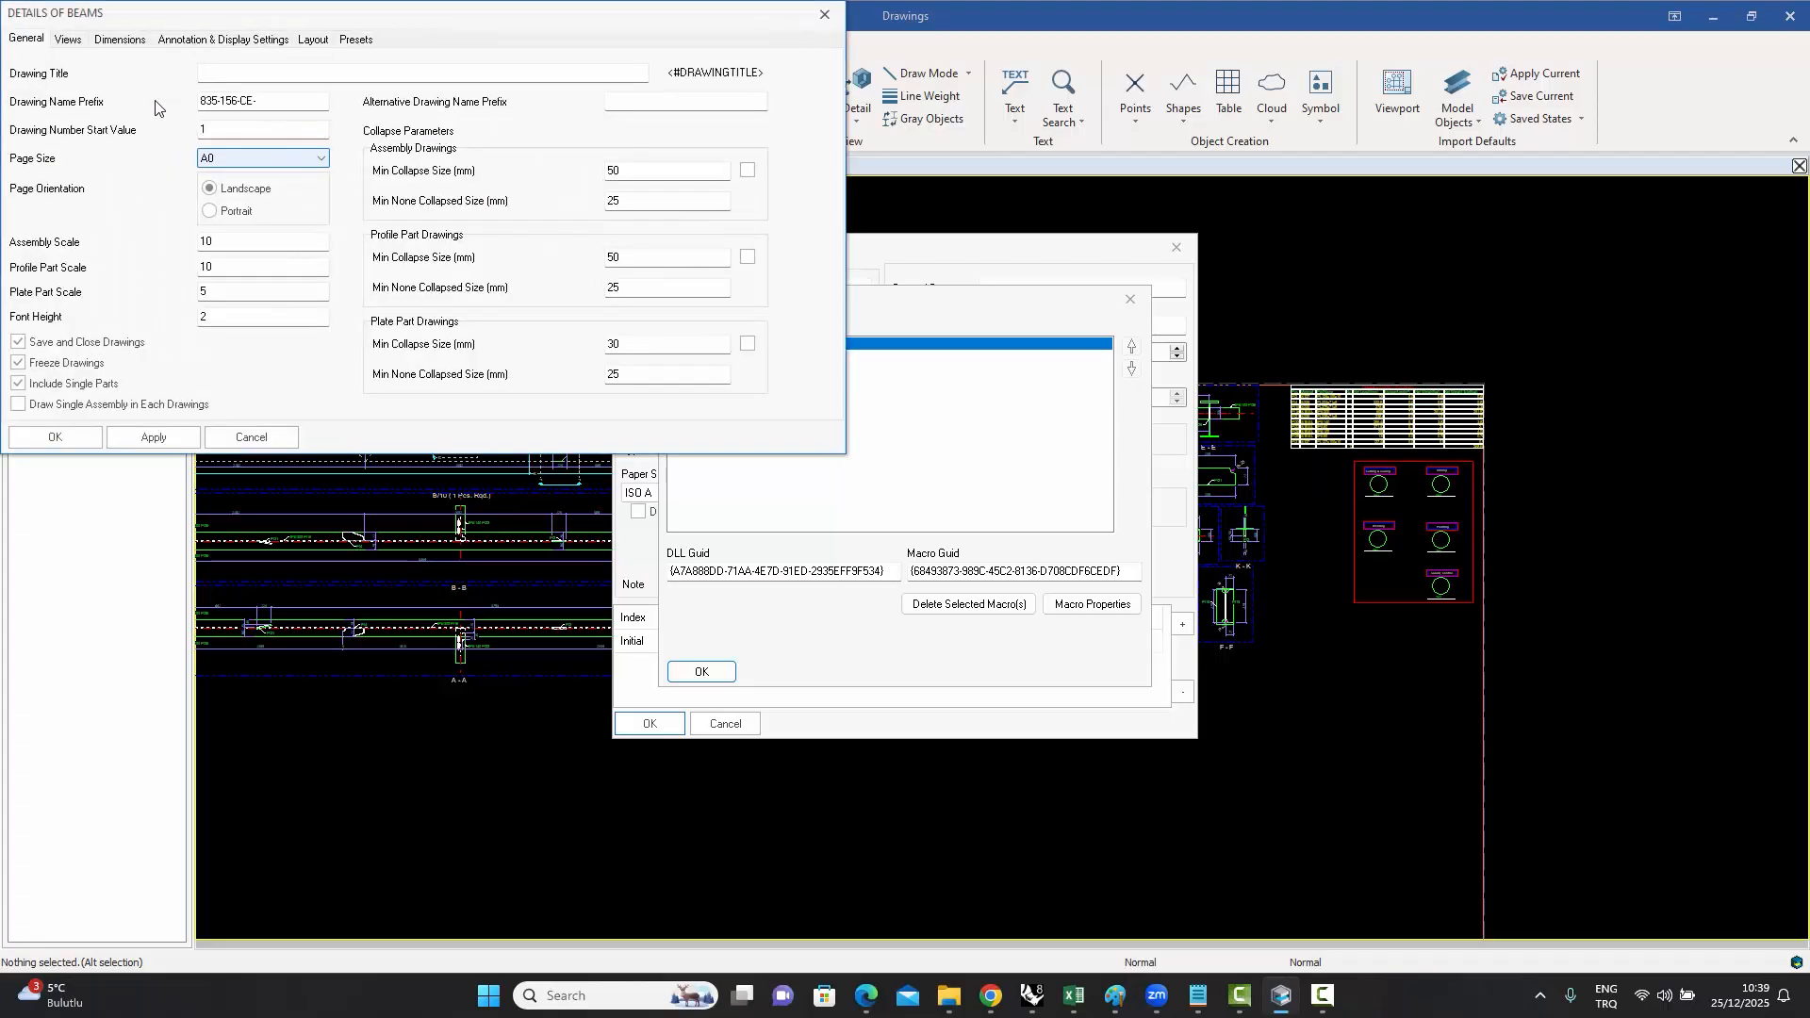
click(68, 40)
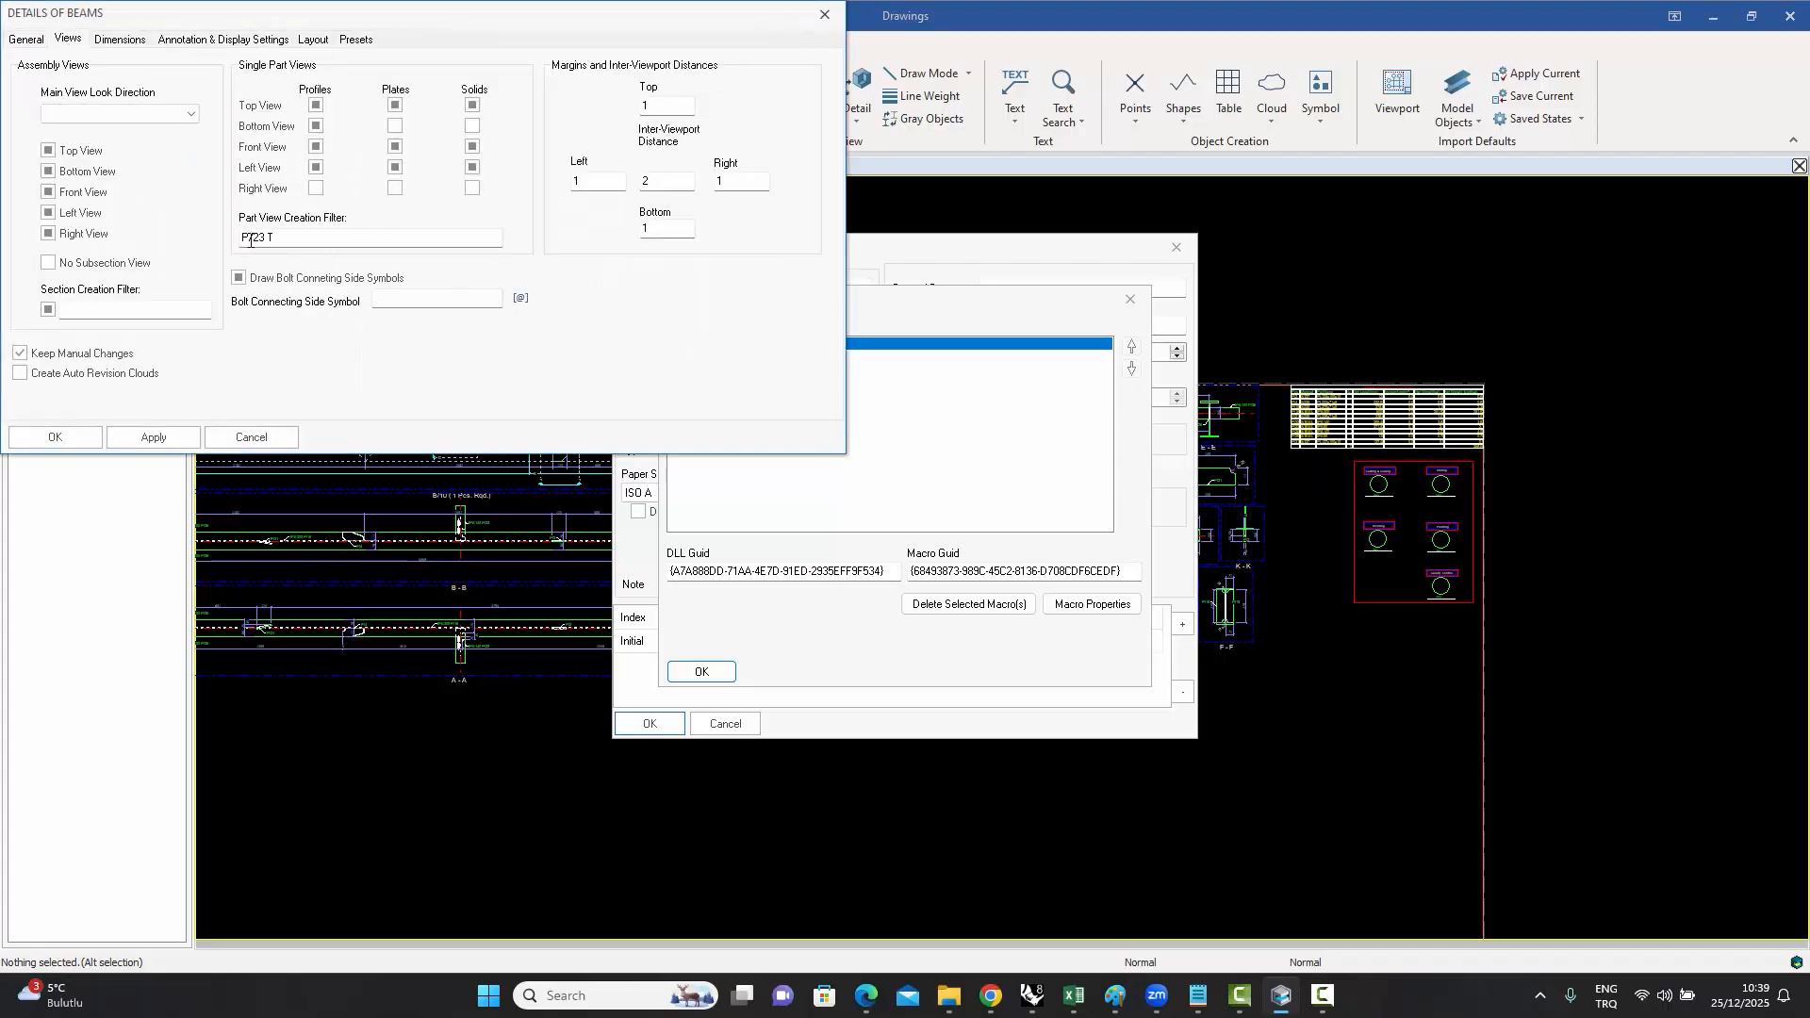
- Extend the part view creation filter with front and bottom views (FB) for P/22, and execute the macro to regenerate the drawing
click(293, 239)
text(FB)
click(70, 436)
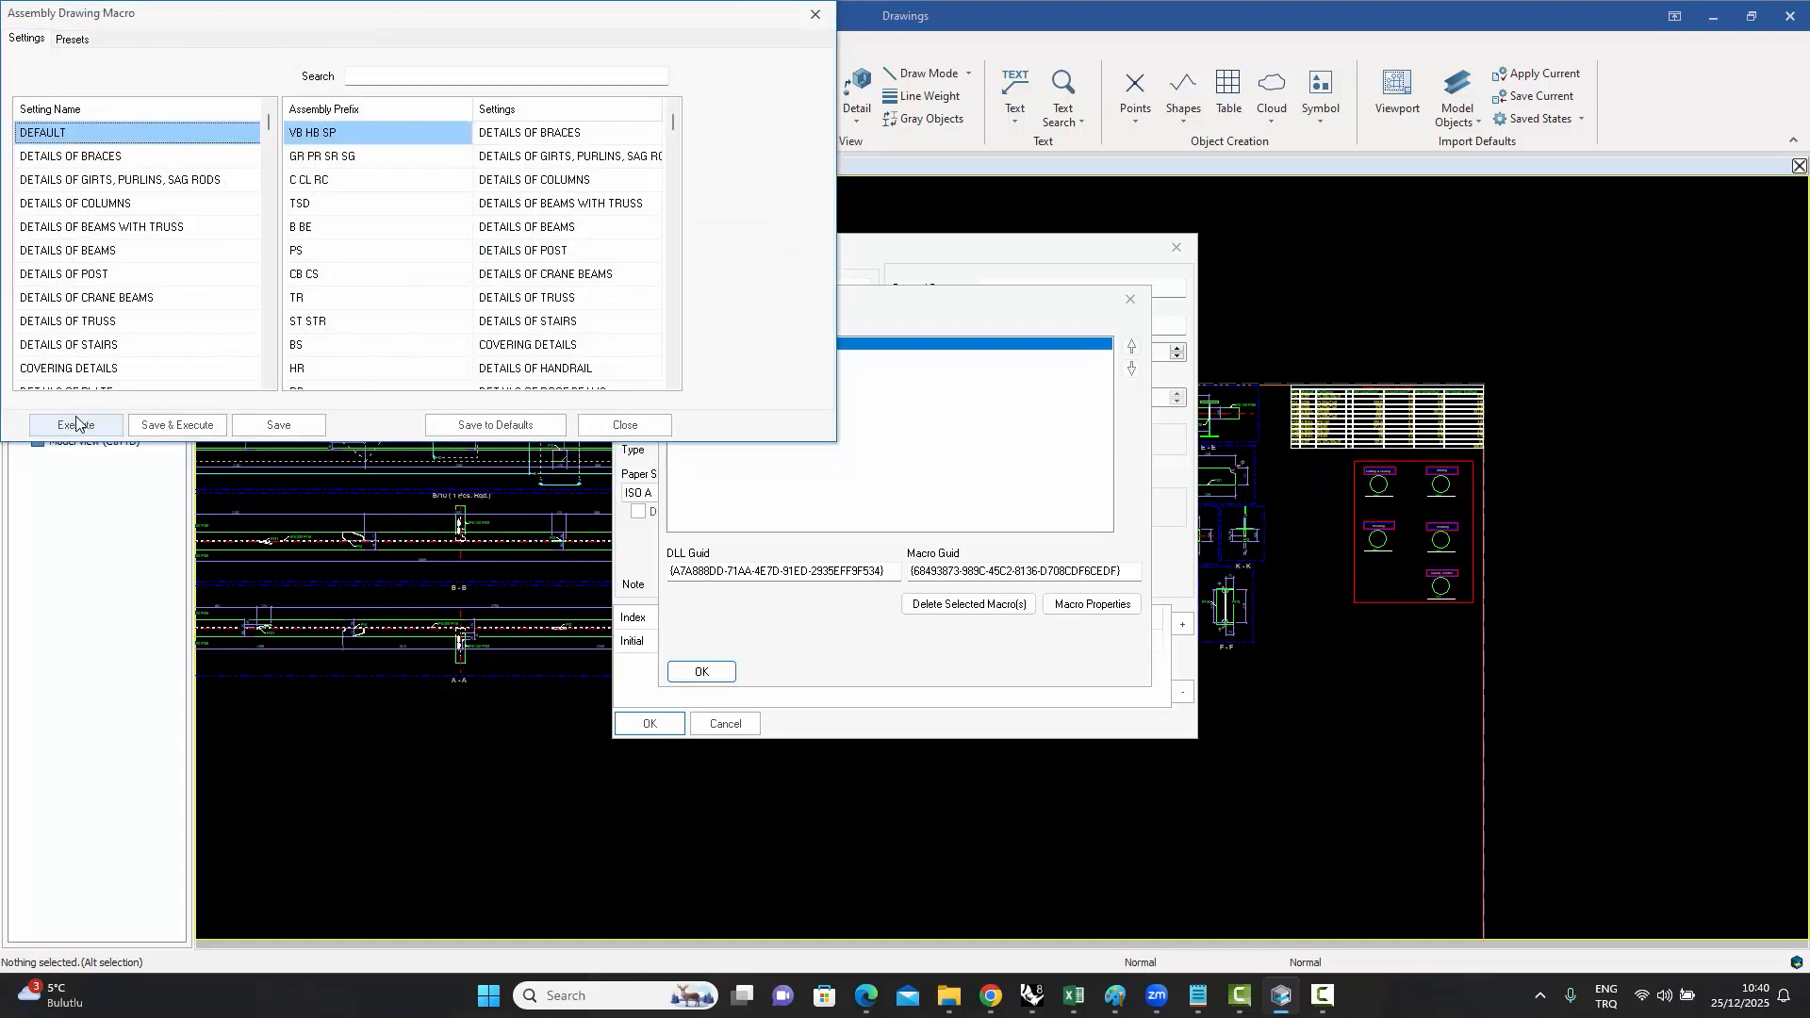
click(74, 425)
click(702, 671)
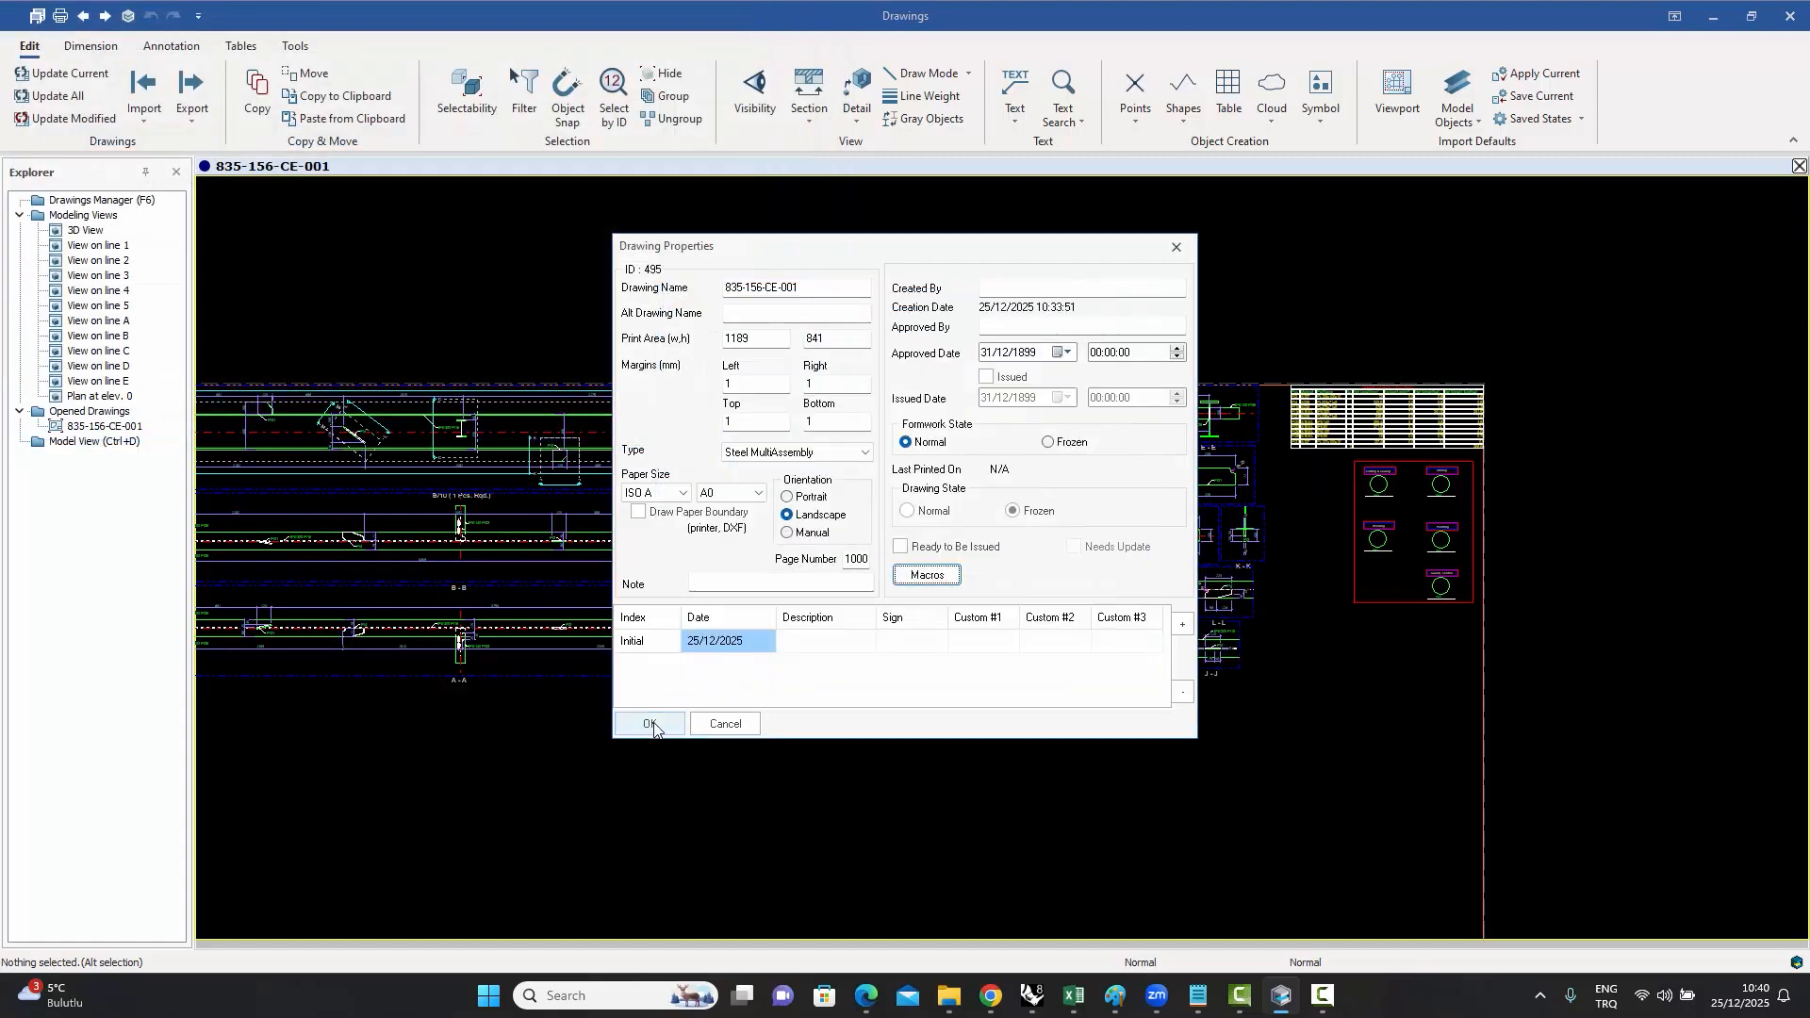
click(650, 723)
- Examine the regenerated single-part views of IPE140 P/22 and the rest of the sheet's part layout
scroll(949, 432, up, 3)
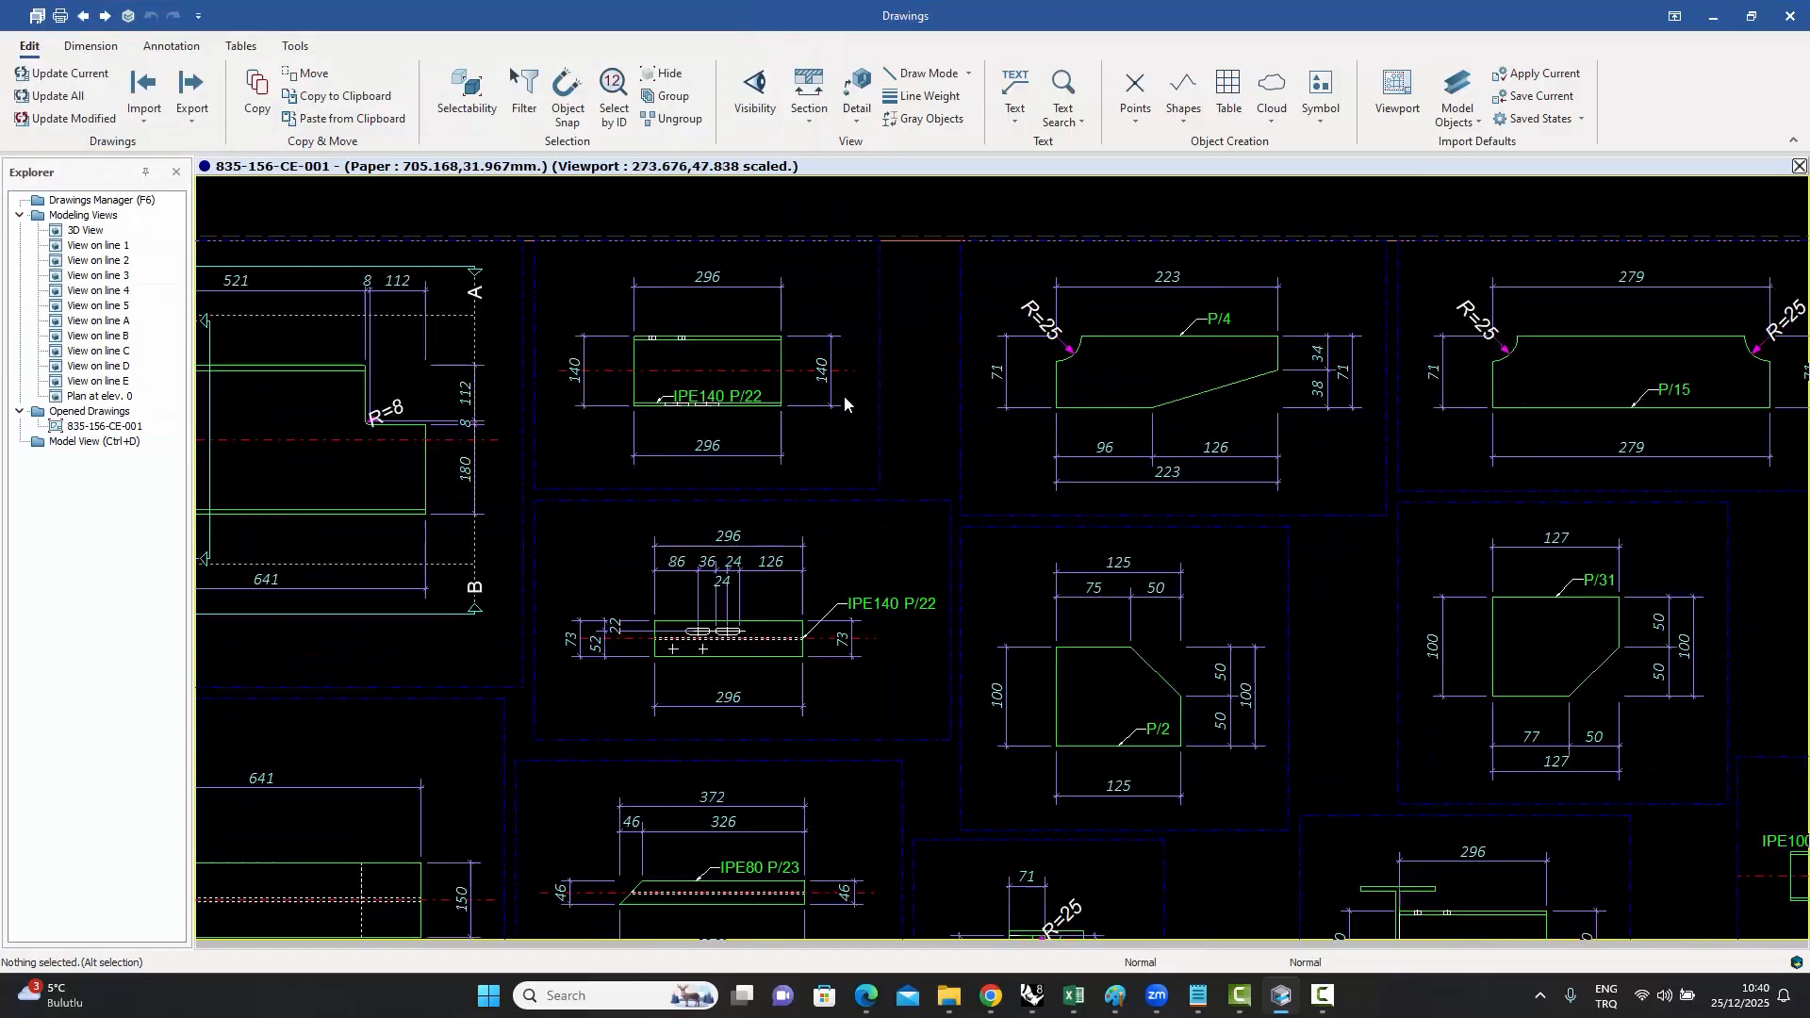
scroll(848, 542, up, 3)
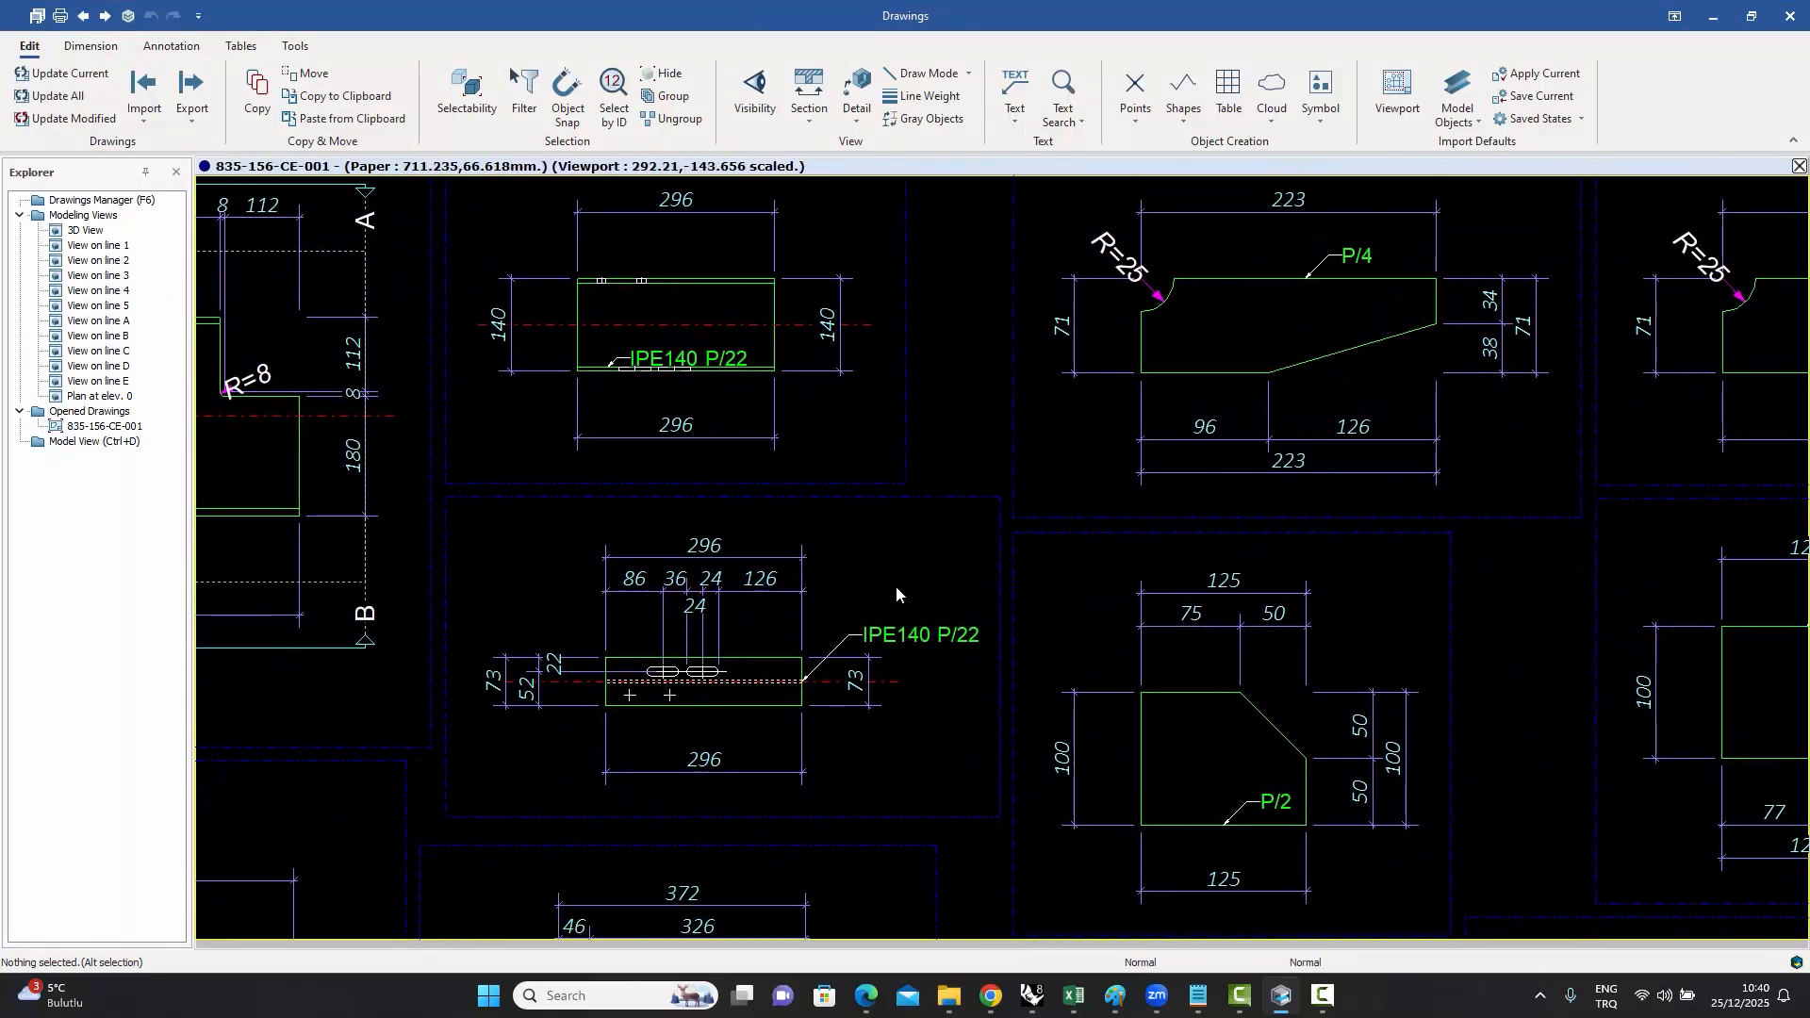
scroll(895, 586, down, 2)
scroll(816, 436, down, 4)
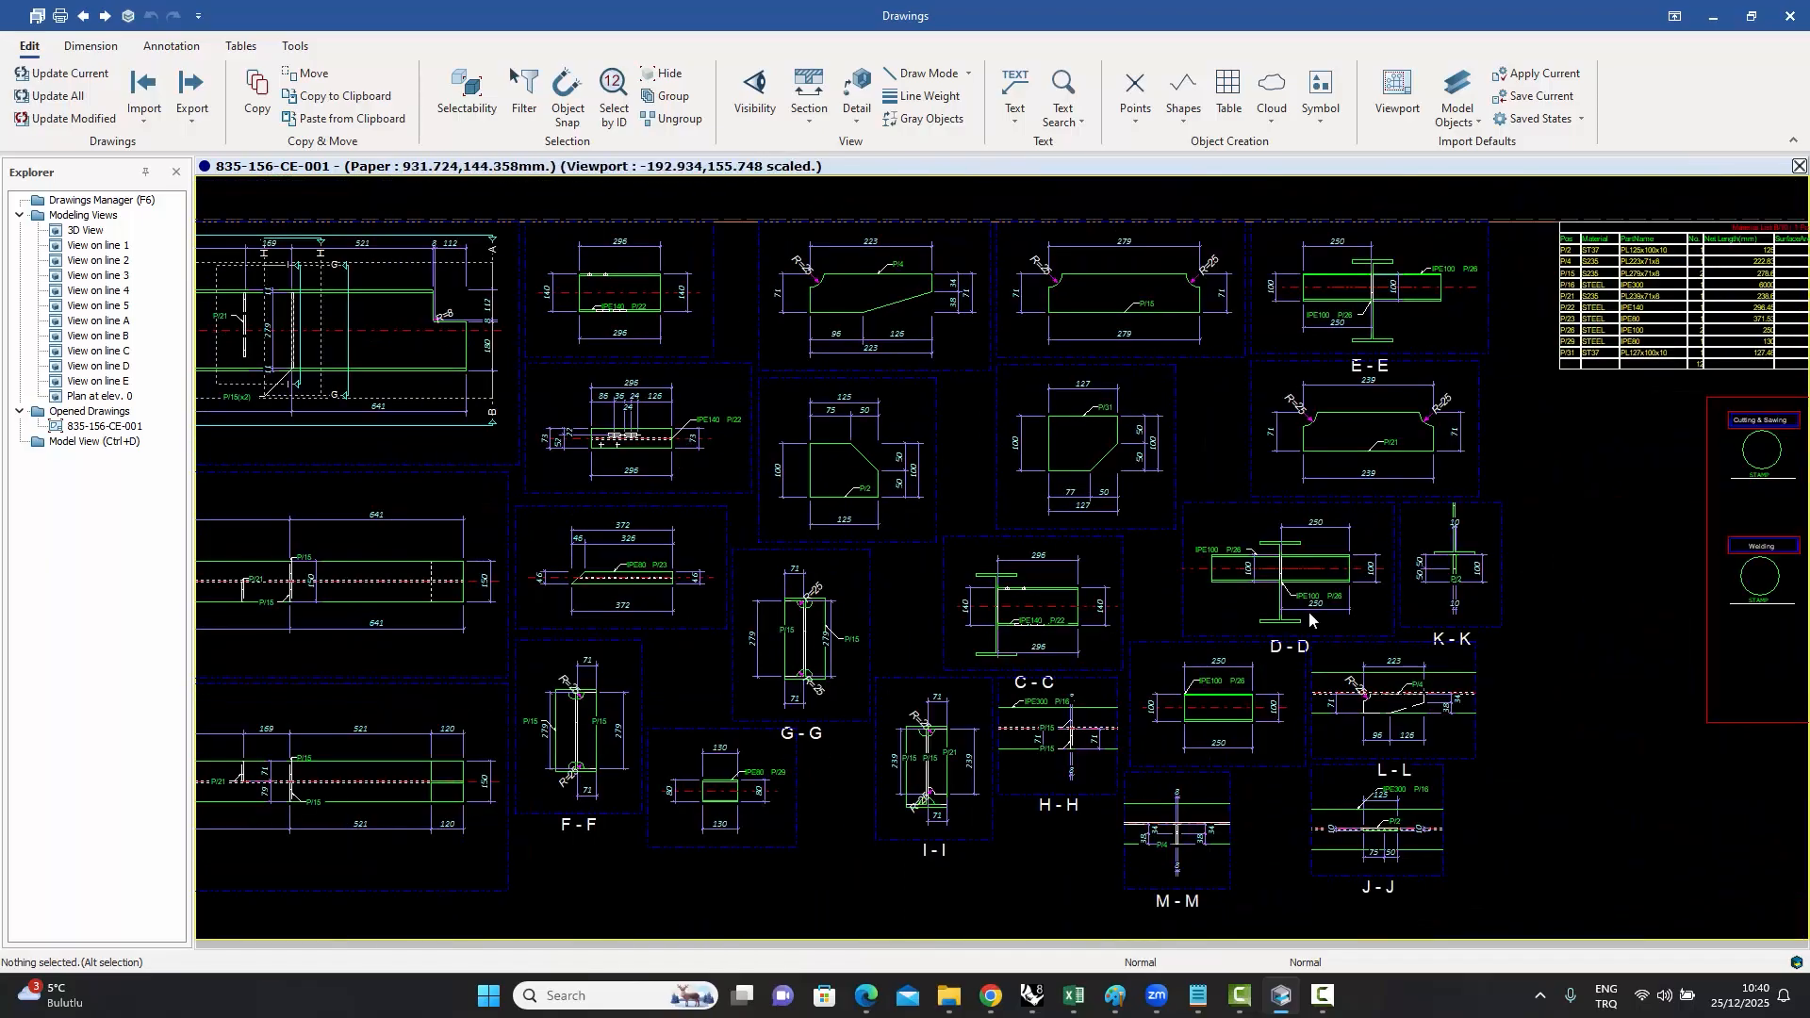
middle_drag(1135, 648, 1183, 650)
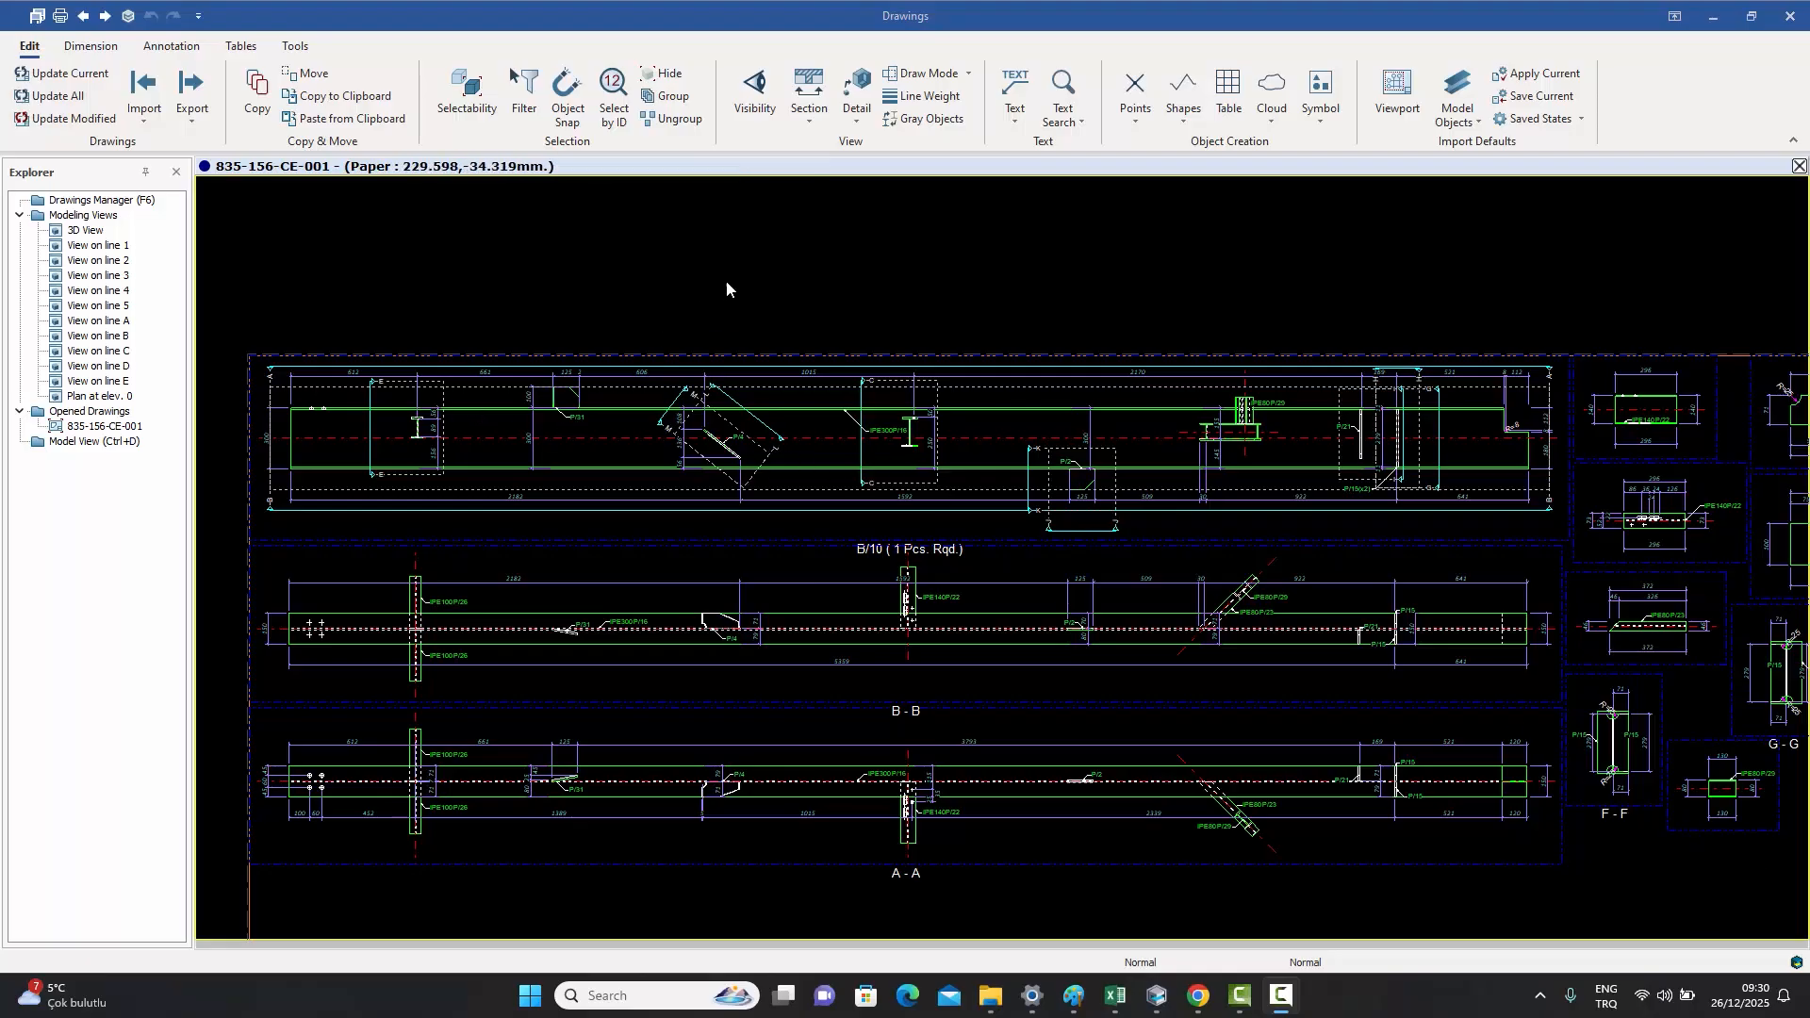
- Examine the section marks along the main view of beam B/10, including those around the IPE profiles, P/4 and P/2
middle_drag(717, 322, 758, 336)
scroll(507, 411, up, 5)
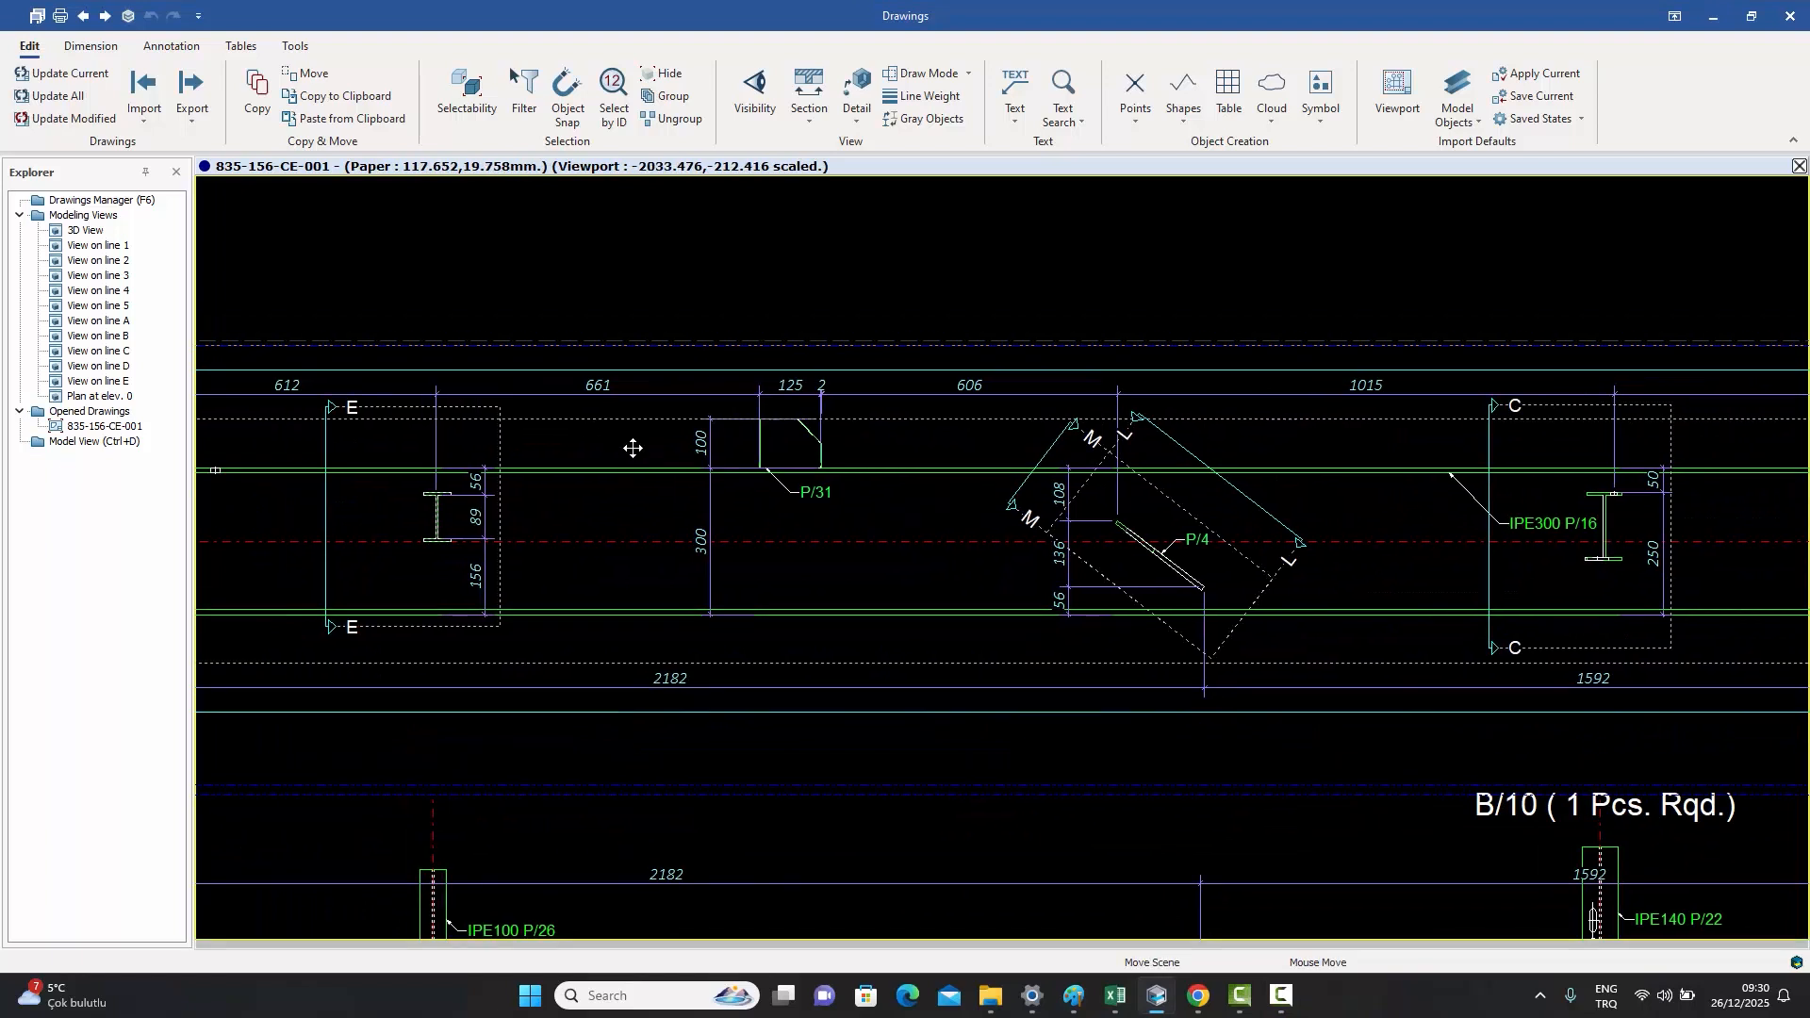
middle_drag(632, 447, 655, 458)
mouse_move(918, 547)
middle_down()
mouse_move(758, 533)
mouse_move(813, 529)
middle_up()
middle_drag(385, 447, 594, 476)
scroll(592, 481, up, 2)
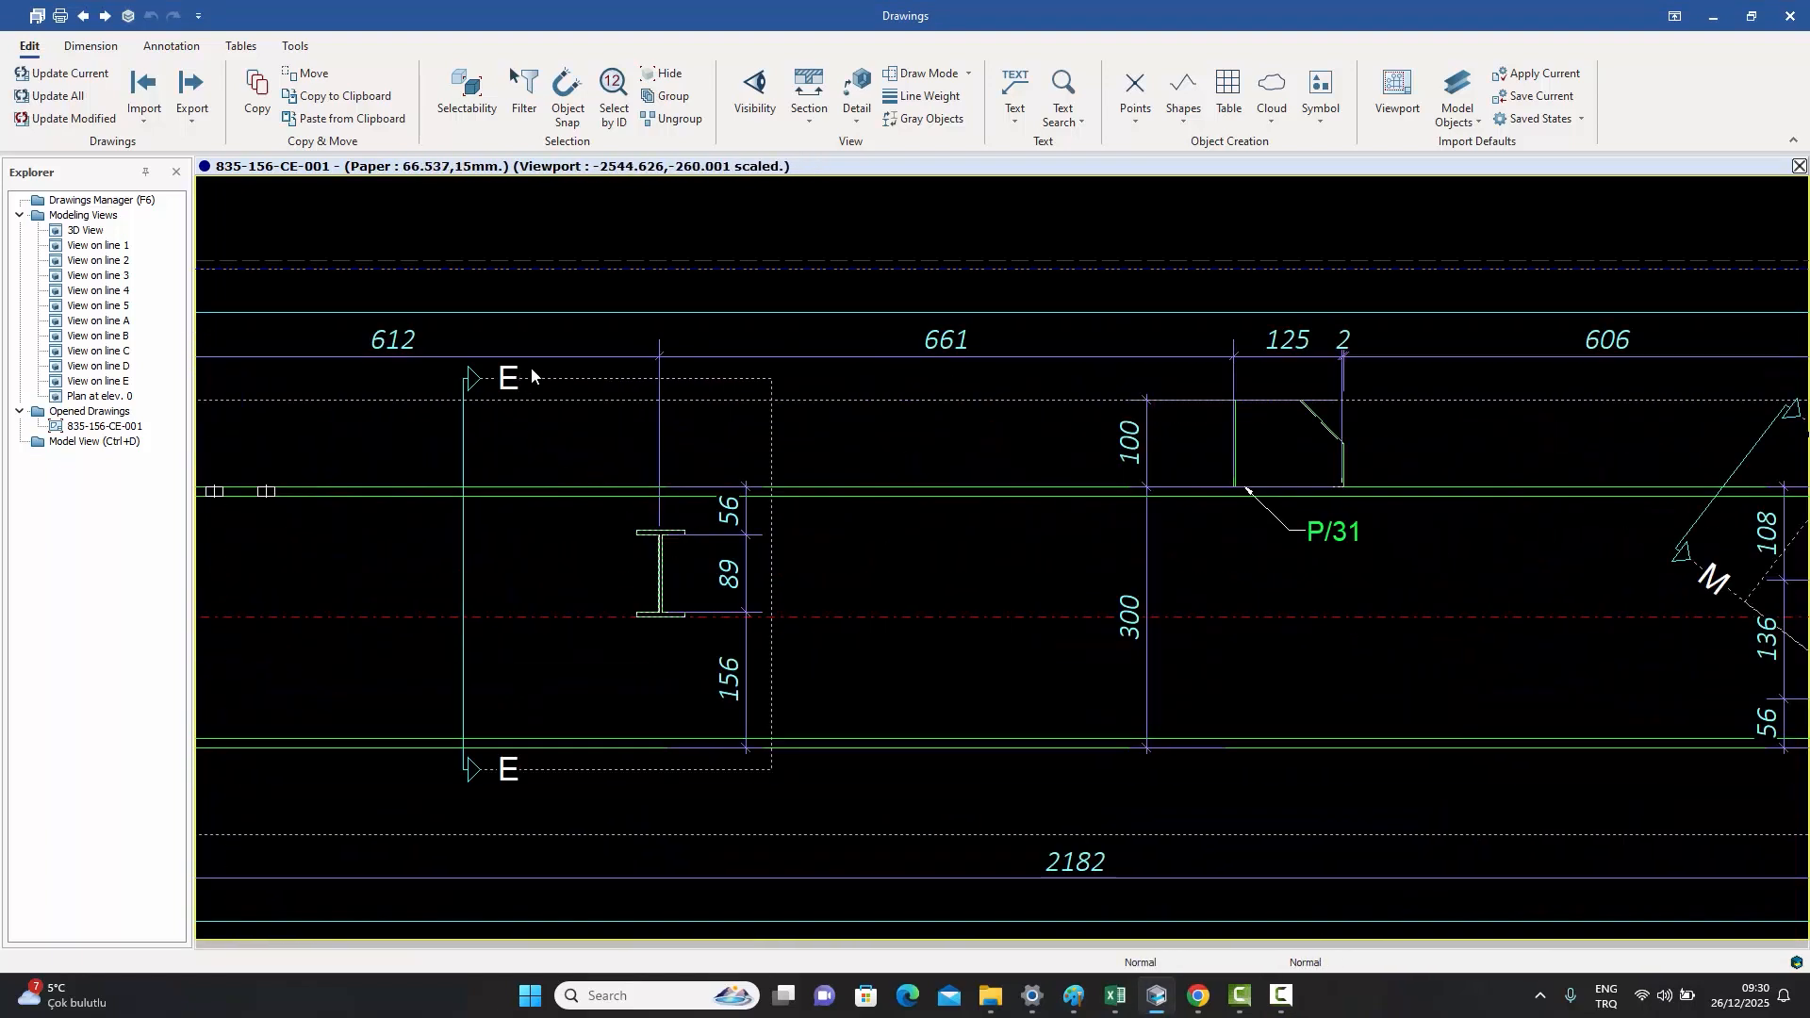
scroll(781, 614, down, 3)
middle_drag(1037, 620, 965, 603)
scroll(1043, 588, up, 2)
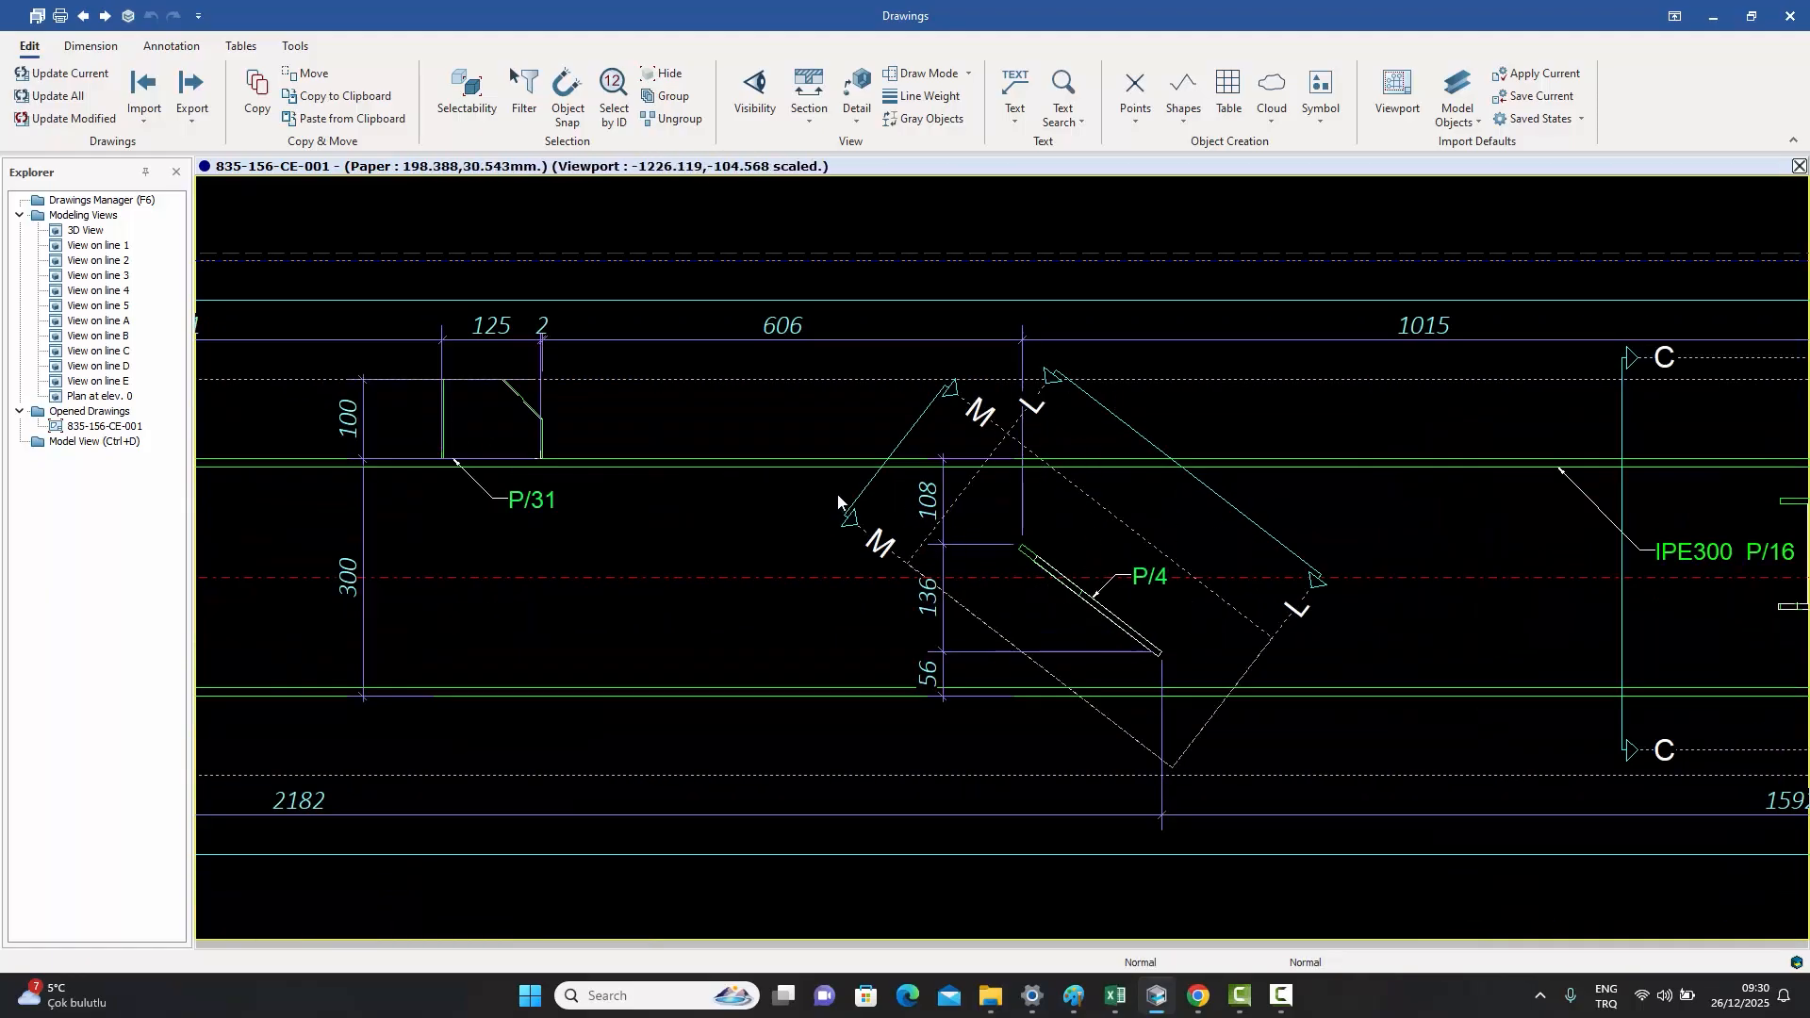
scroll(838, 497, down, 2)
middle_drag(1213, 571, 1019, 563)
middle_drag(1264, 609, 943, 586)
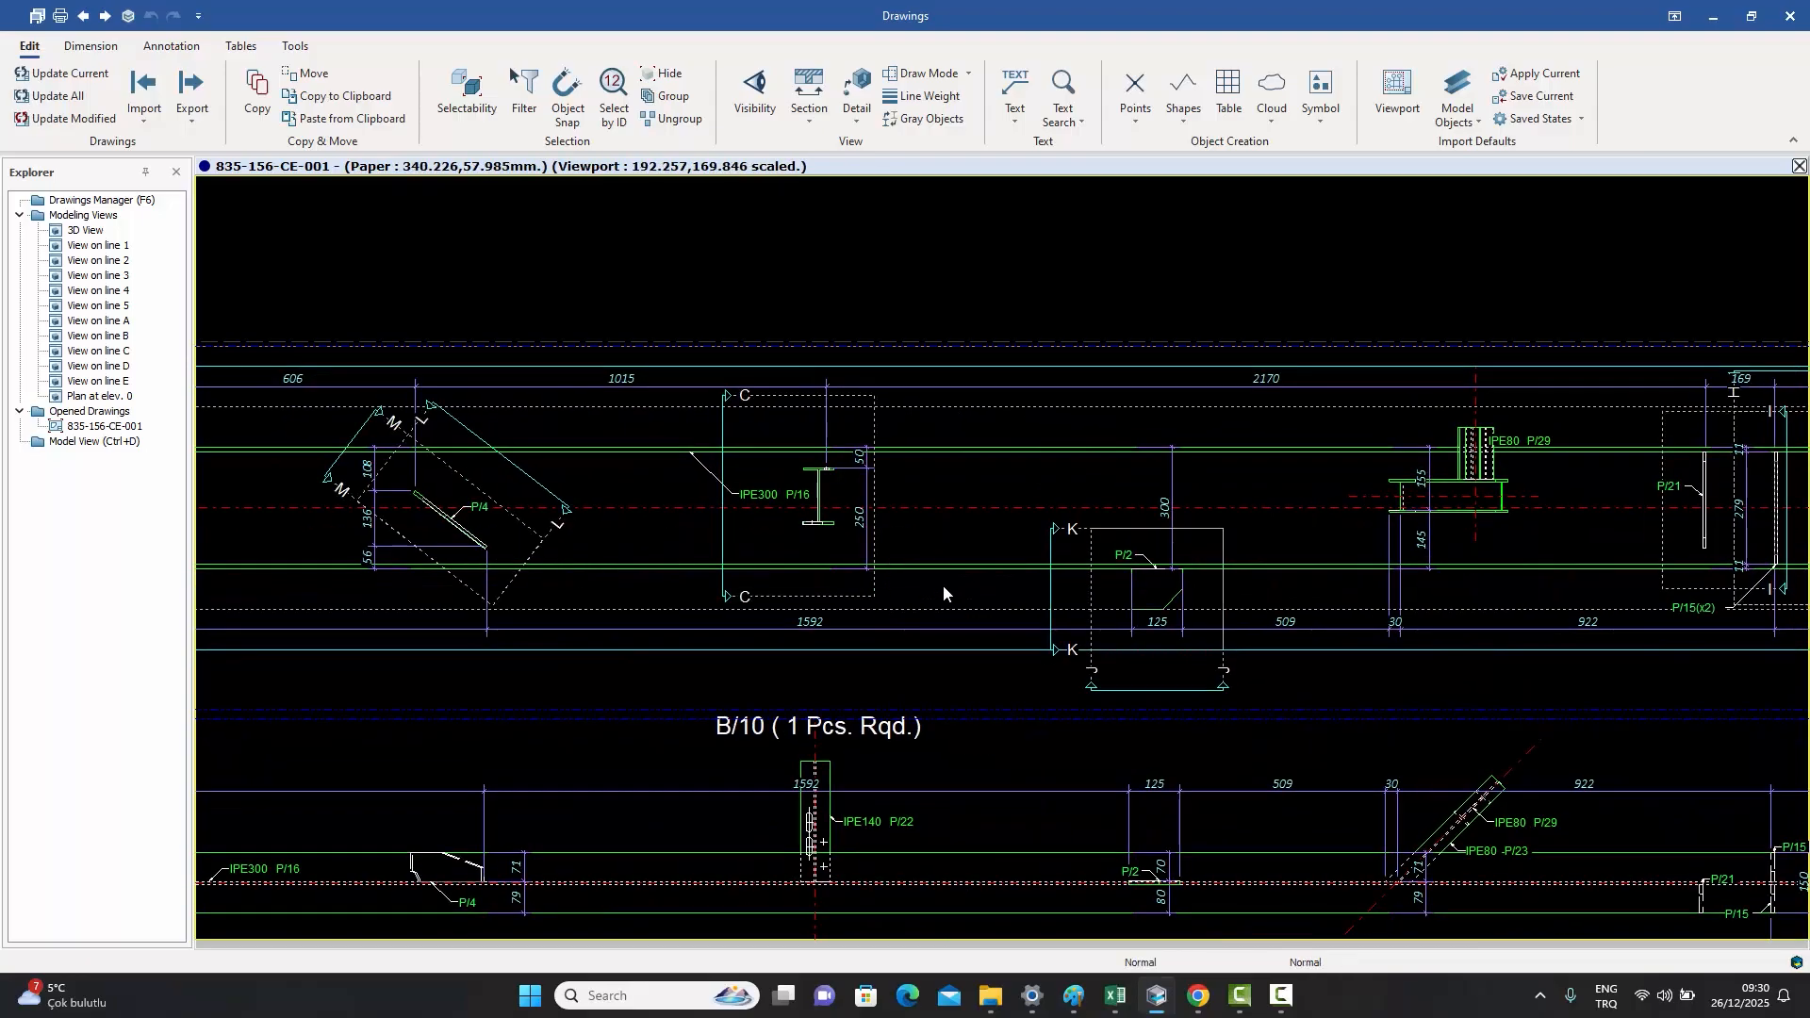
mouse_move(1577, 613)
middle_down()
mouse_move(1282, 607)
mouse_move(1548, 613)
middle_up()
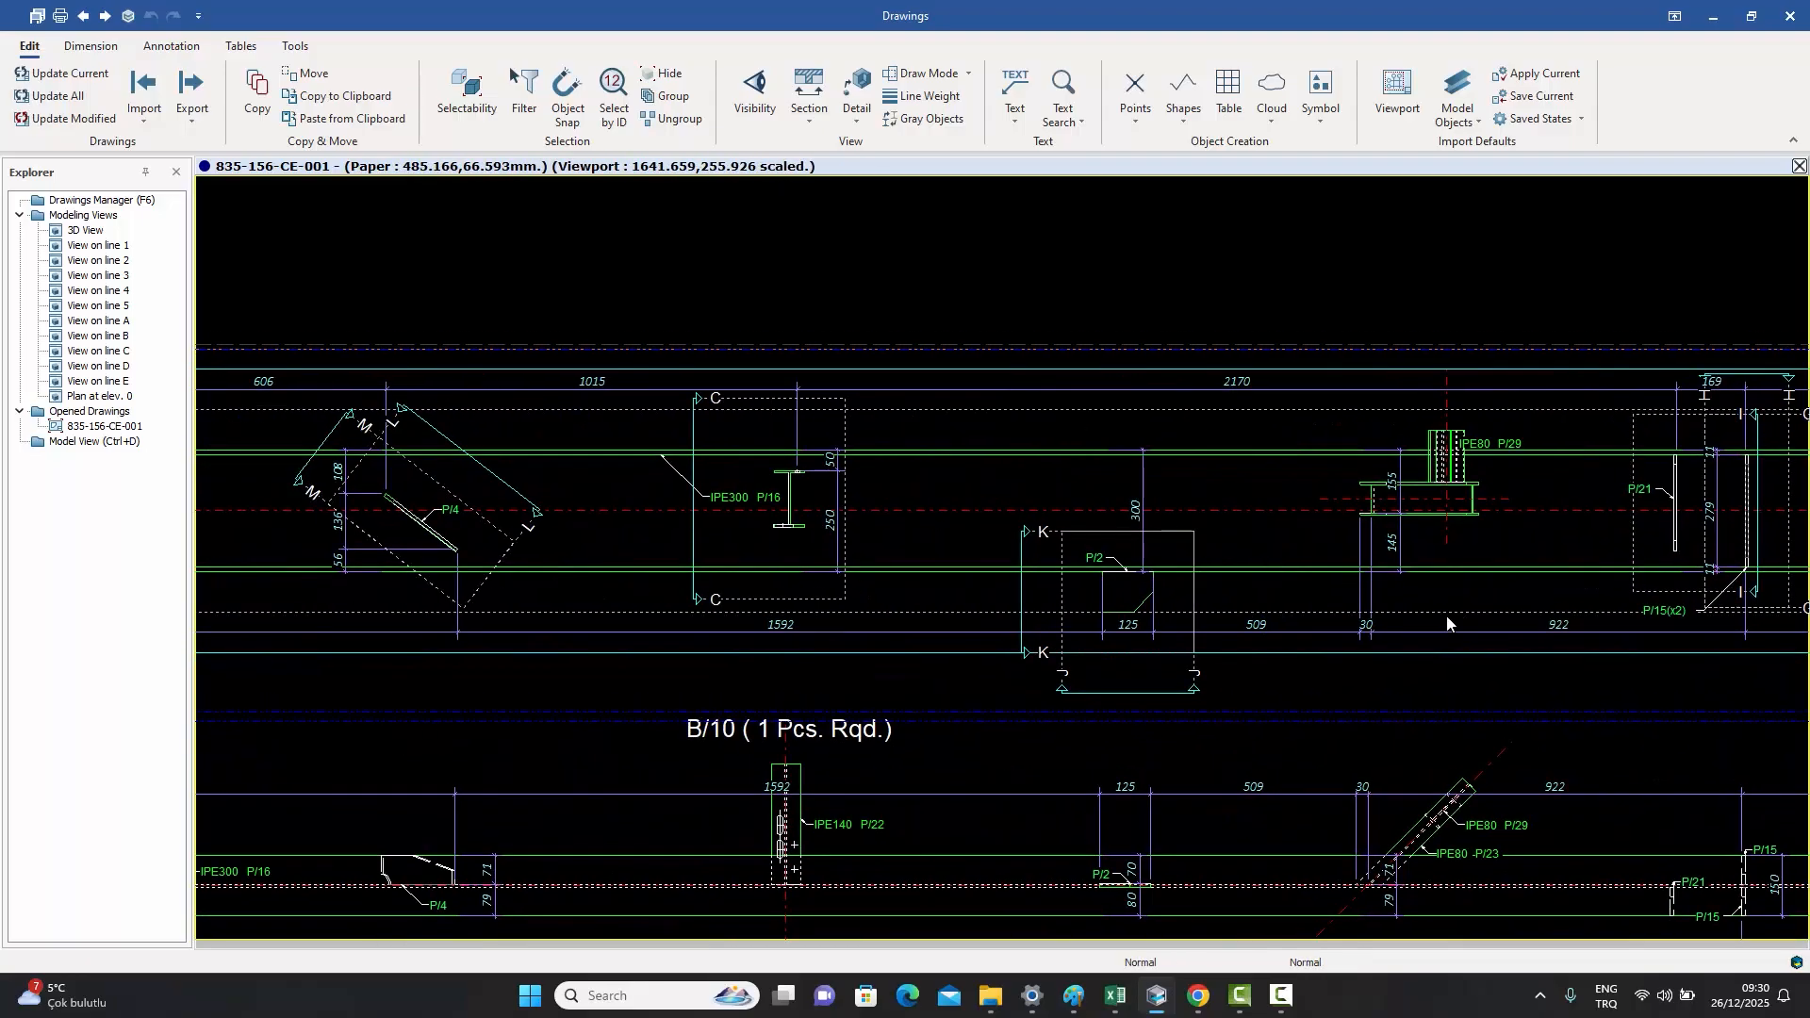
scroll(1436, 610, down, 2)
mouse_move(1121, 421)
middle_down()
mouse_move(1116, 364)
mouse_move(1034, 331)
middle_up()
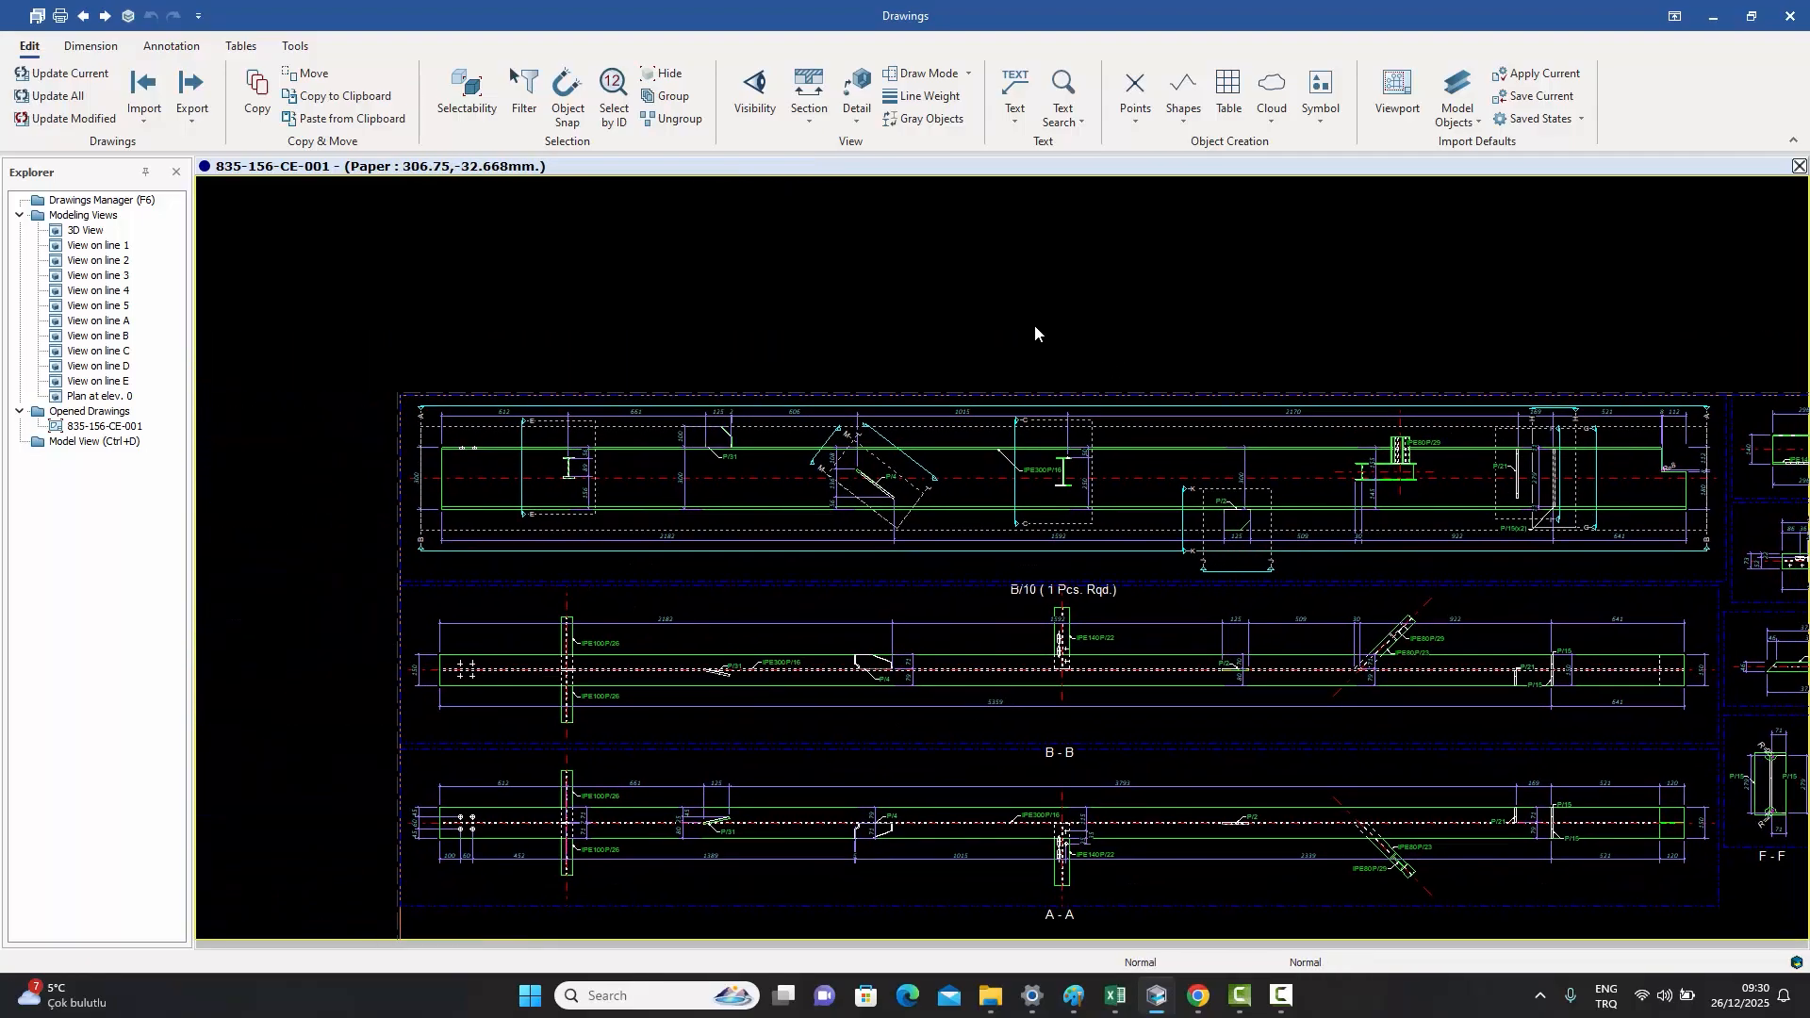
- Enable No Subsection View in the Assembly Macro's DETAILS OF BEAMS view settings and execute the macro to regenerate the drawing
double_click(1034, 325)
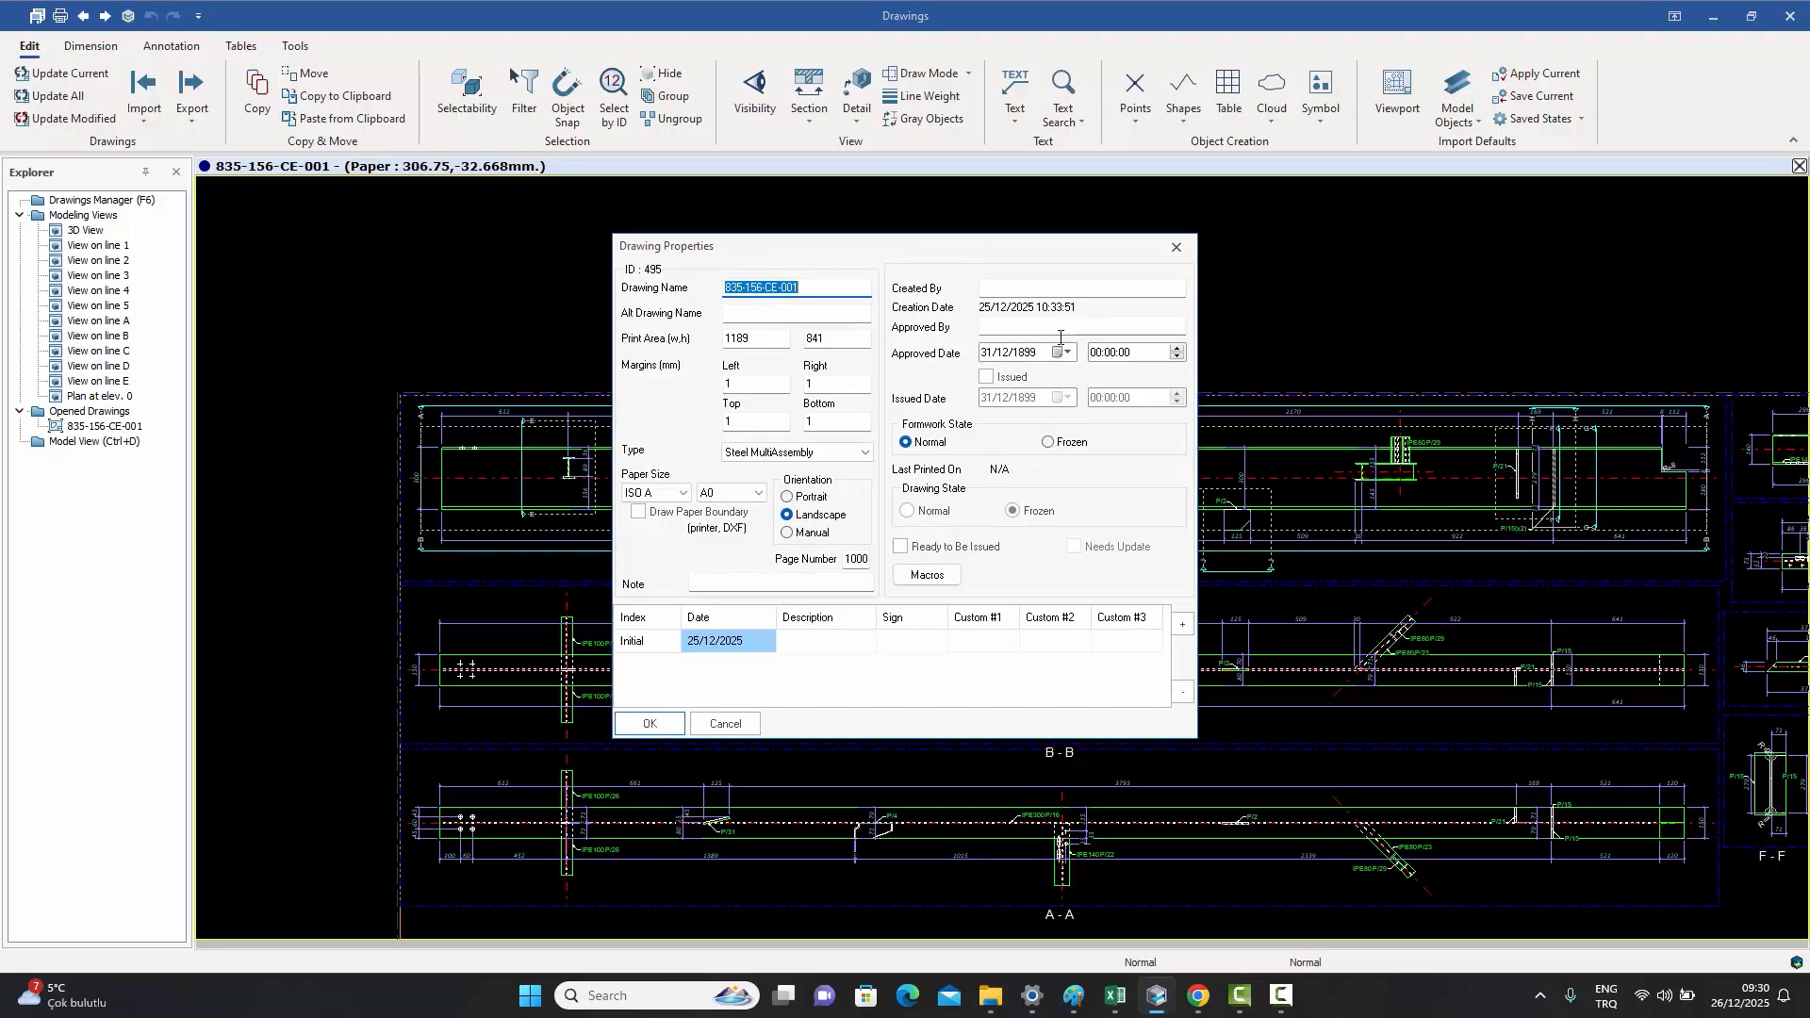
click(927, 578)
double_click(721, 355)
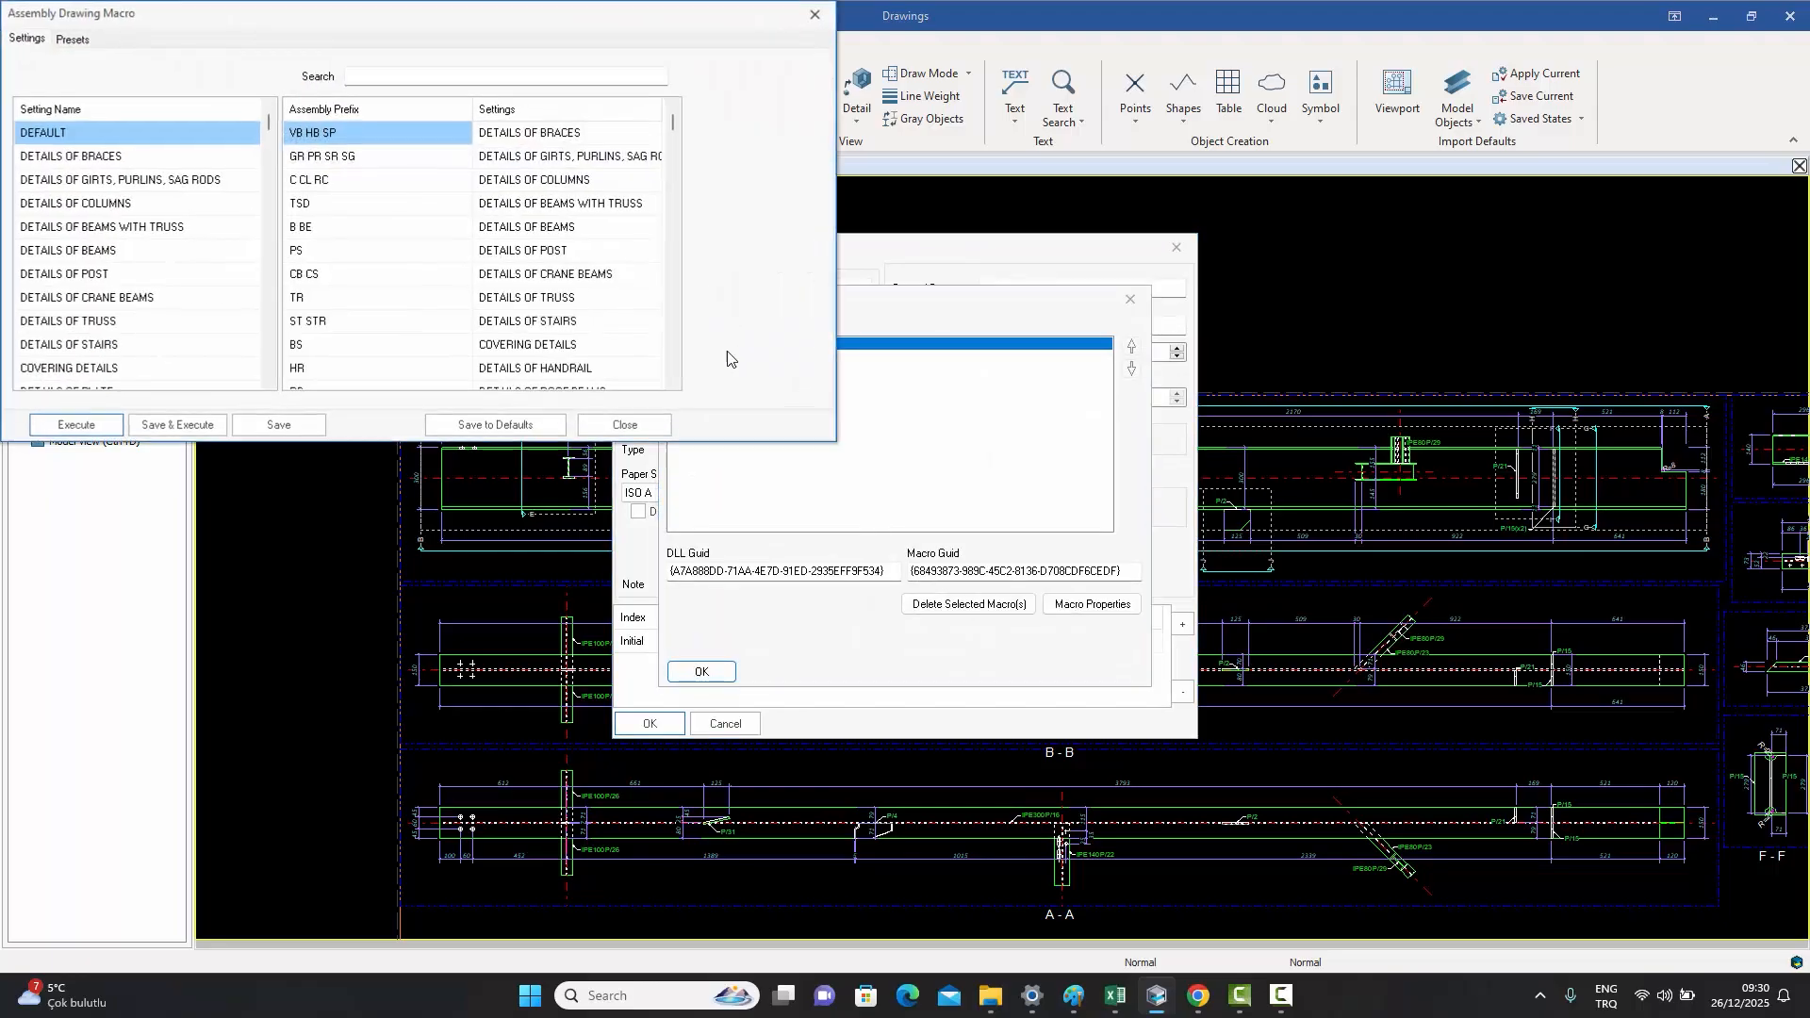
click(68, 41)
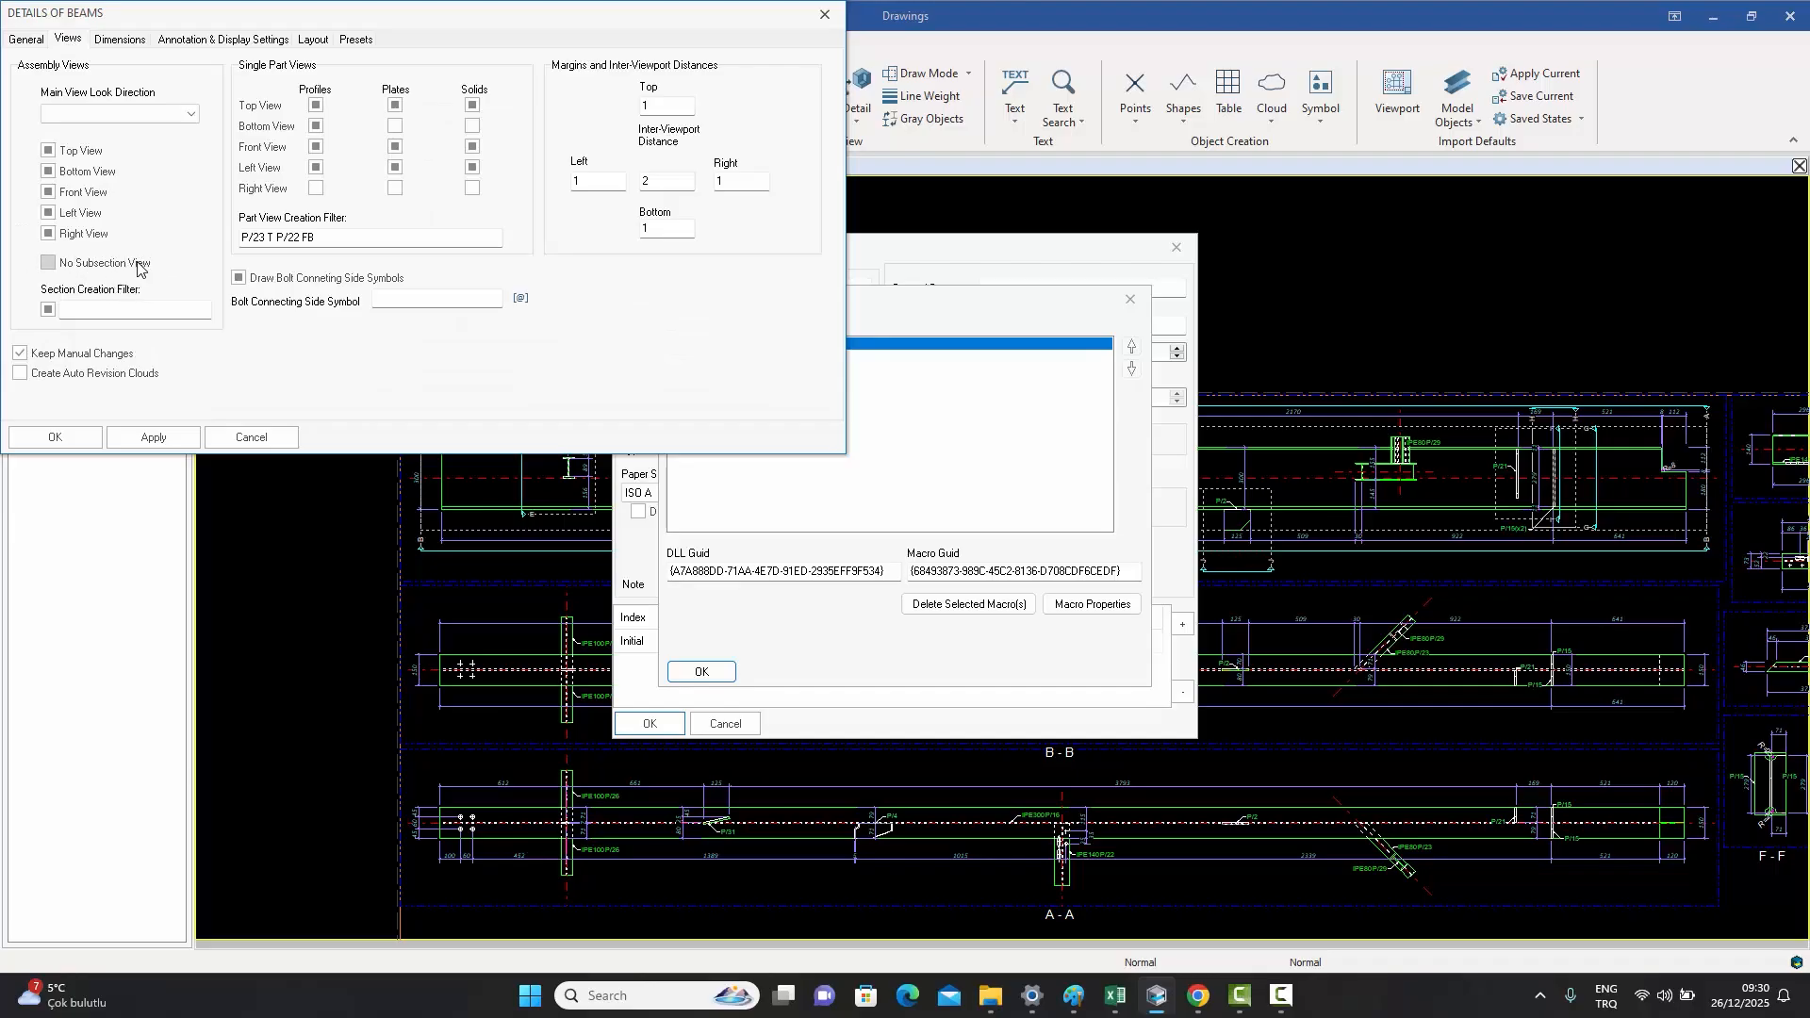
click(52, 267)
click(65, 437)
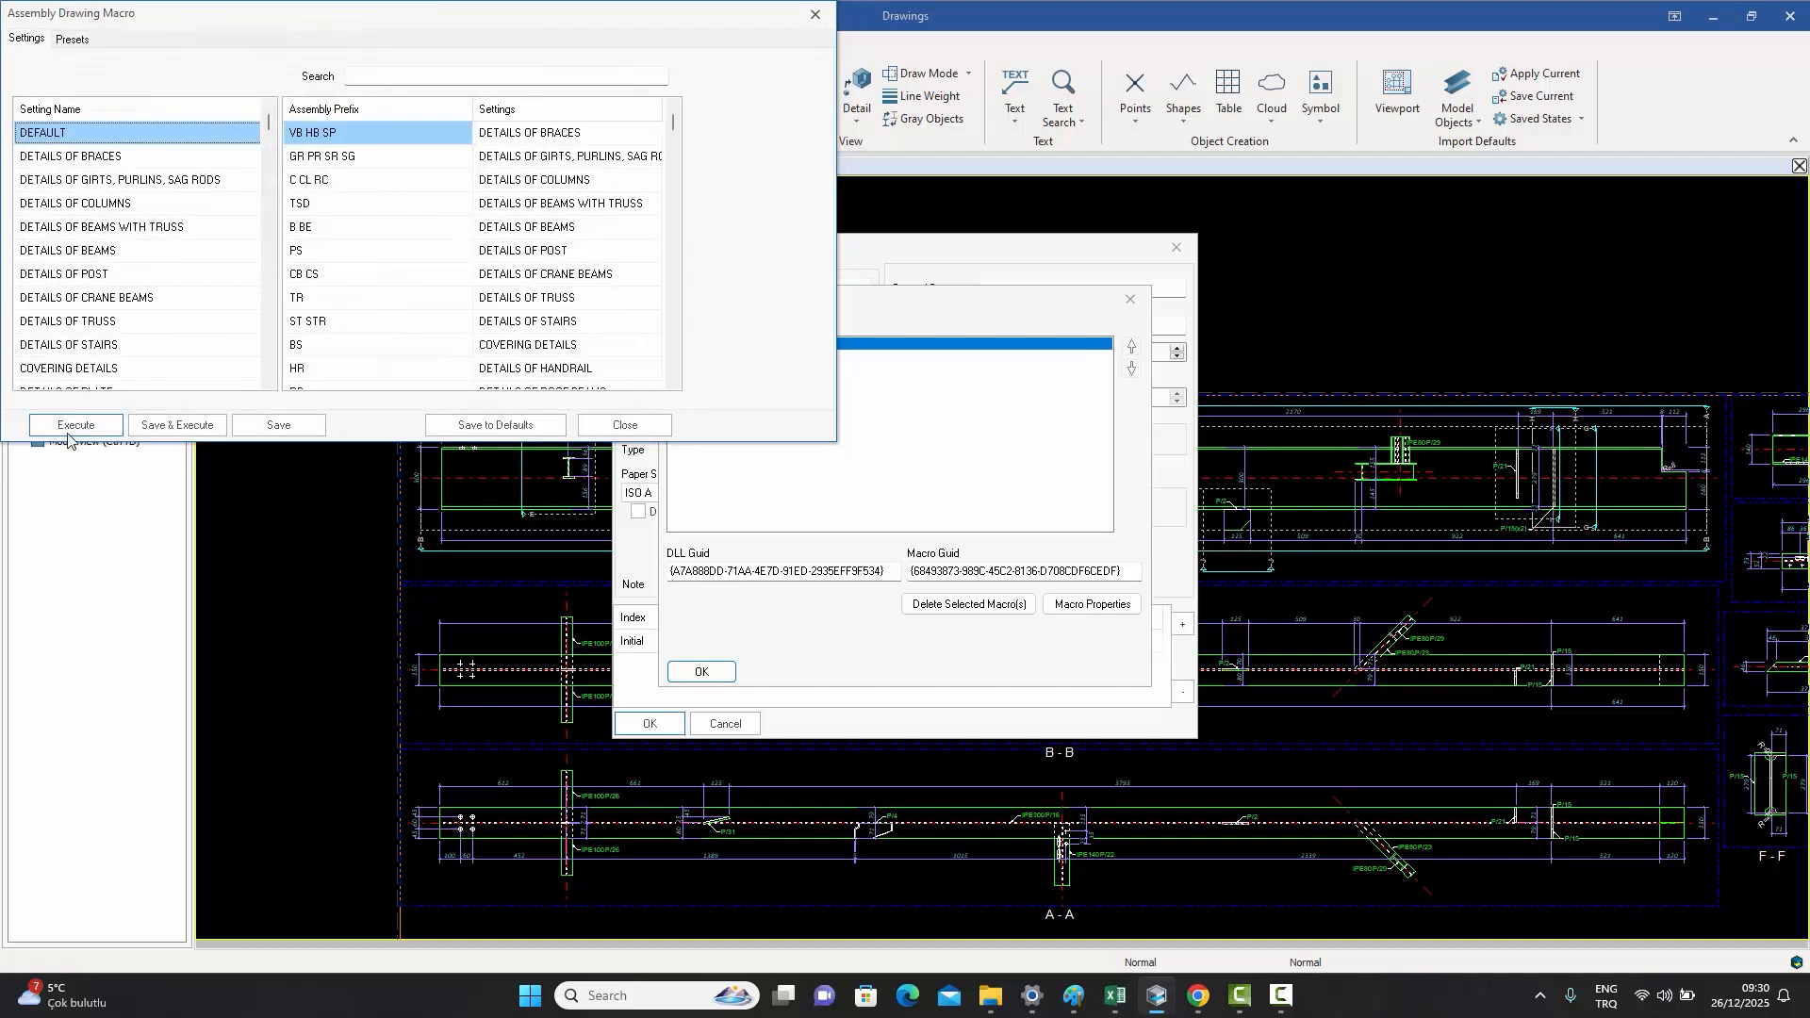
click(73, 426)
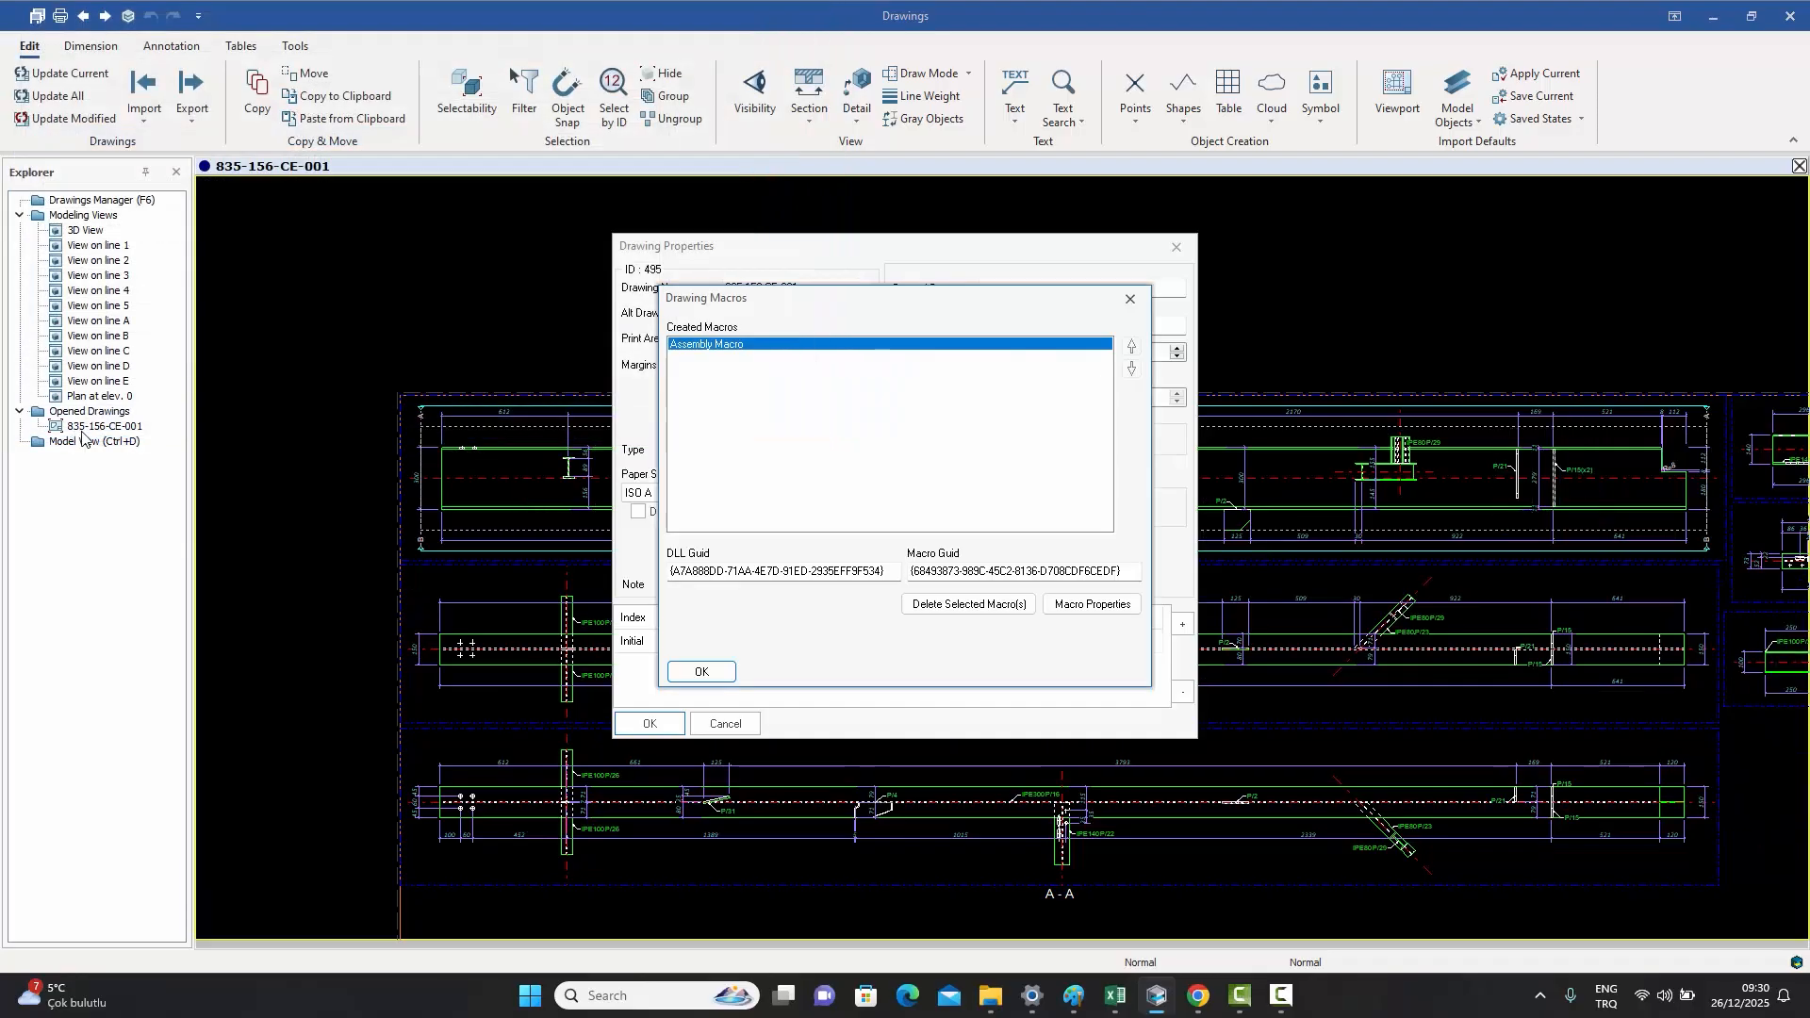
click(701, 672)
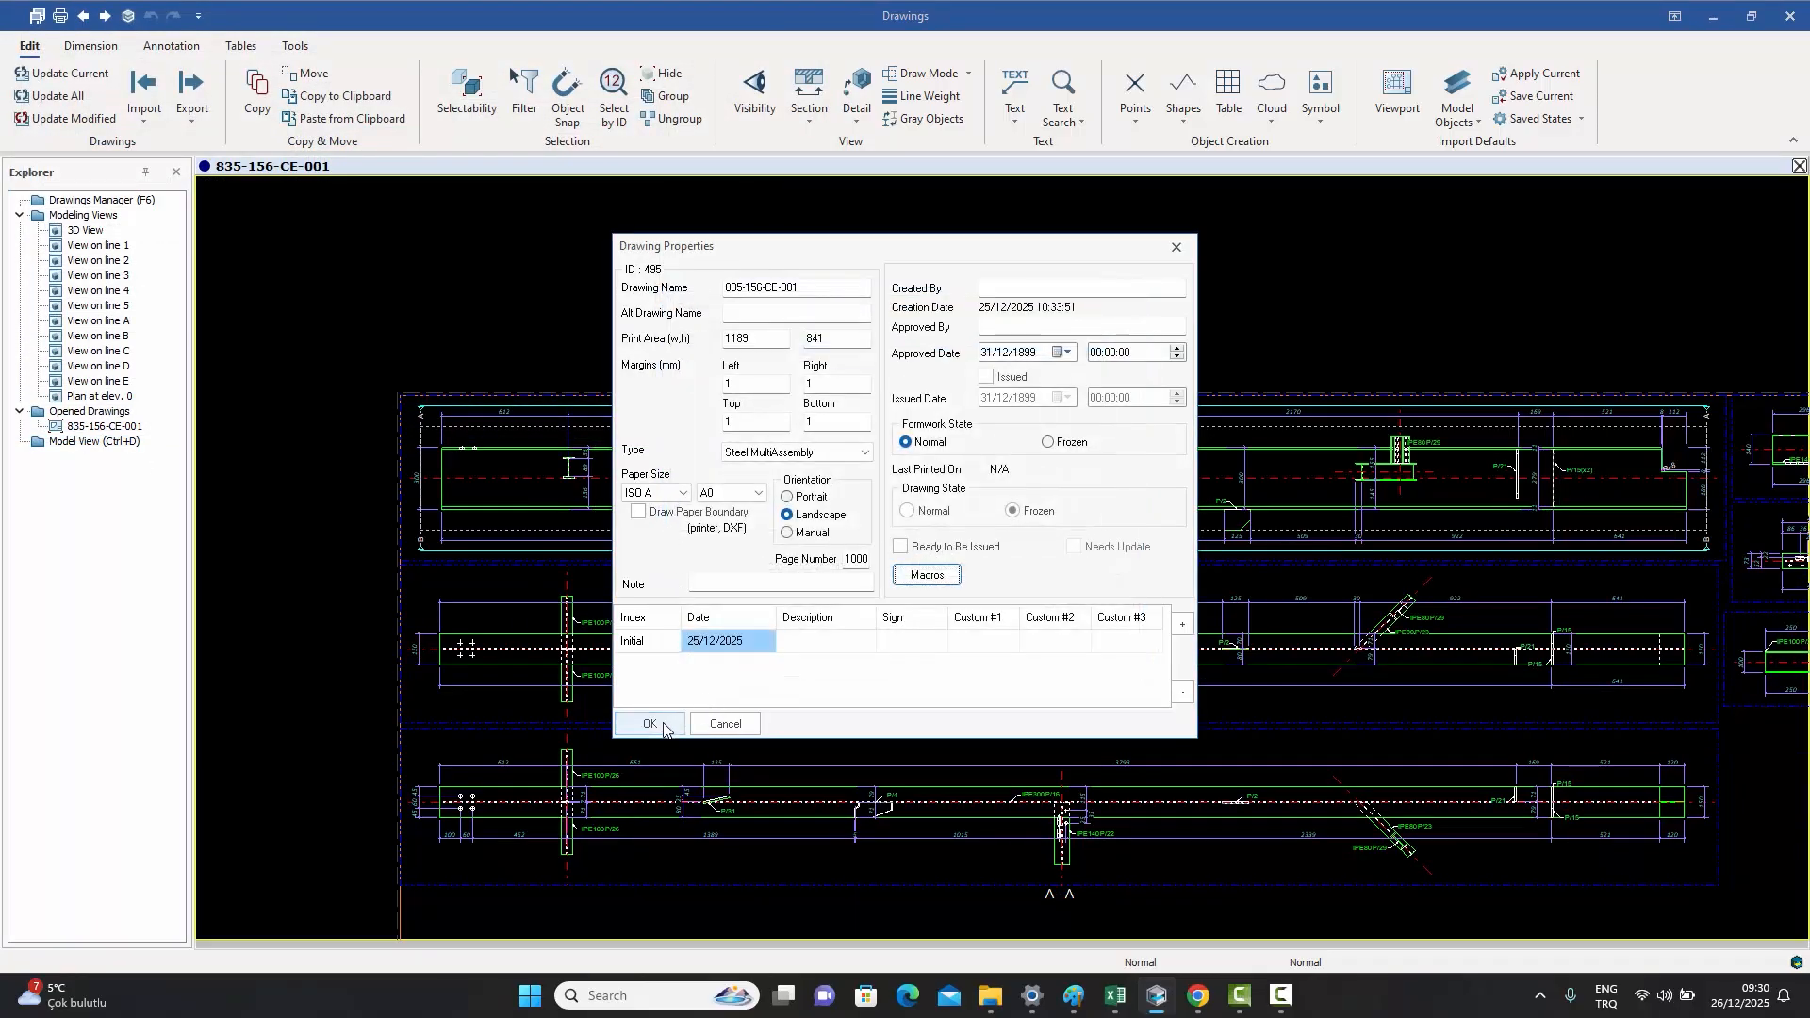
click(651, 724)
- Check the regenerated main view of beam B/10 along its full length for subsection marks
scroll(613, 481, up, 4)
middle_drag(715, 502, 416, 469)
middle_drag(1010, 513, 610, 521)
middle_drag(873, 515, 575, 509)
mouse_move(928, 510)
middle_down()
mouse_move(604, 509)
mouse_move(1128, 516)
middle_up()
scroll(1196, 517, down, 4)
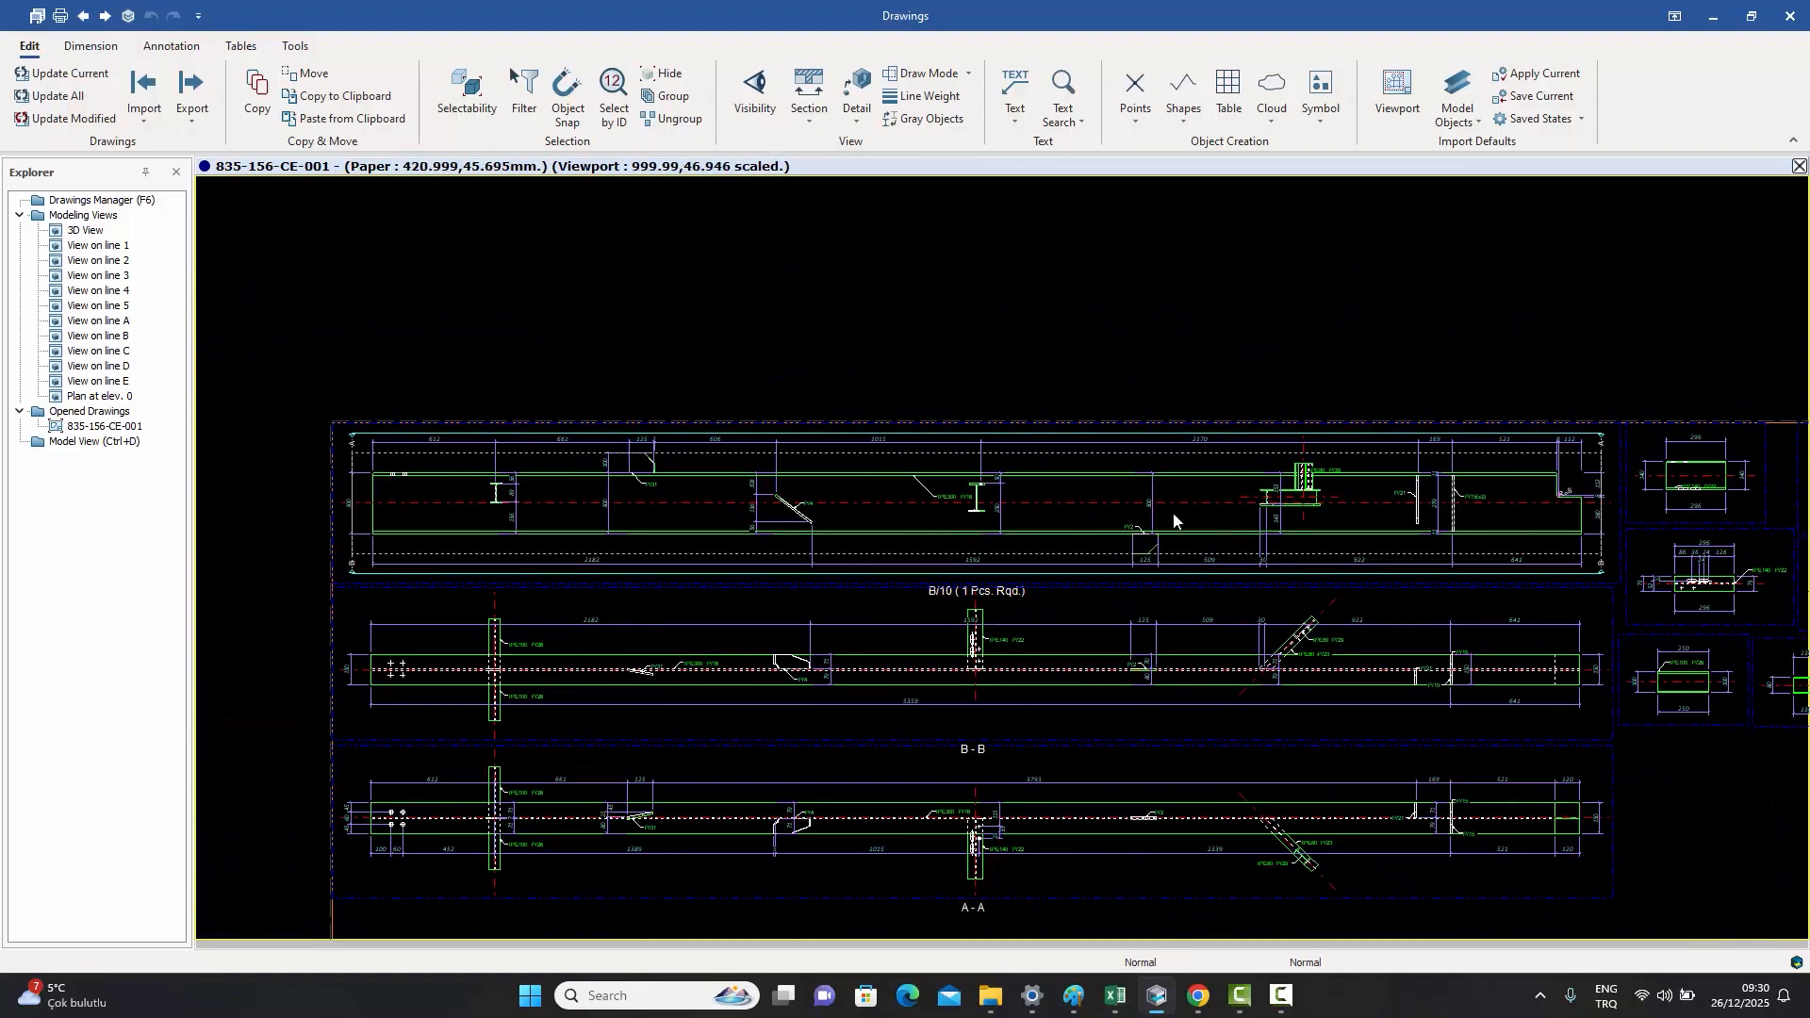
- Disable No Subsection View in the DETAILS OF BEAMS view settings and execute the Assembly Macro again
double_click(924, 375)
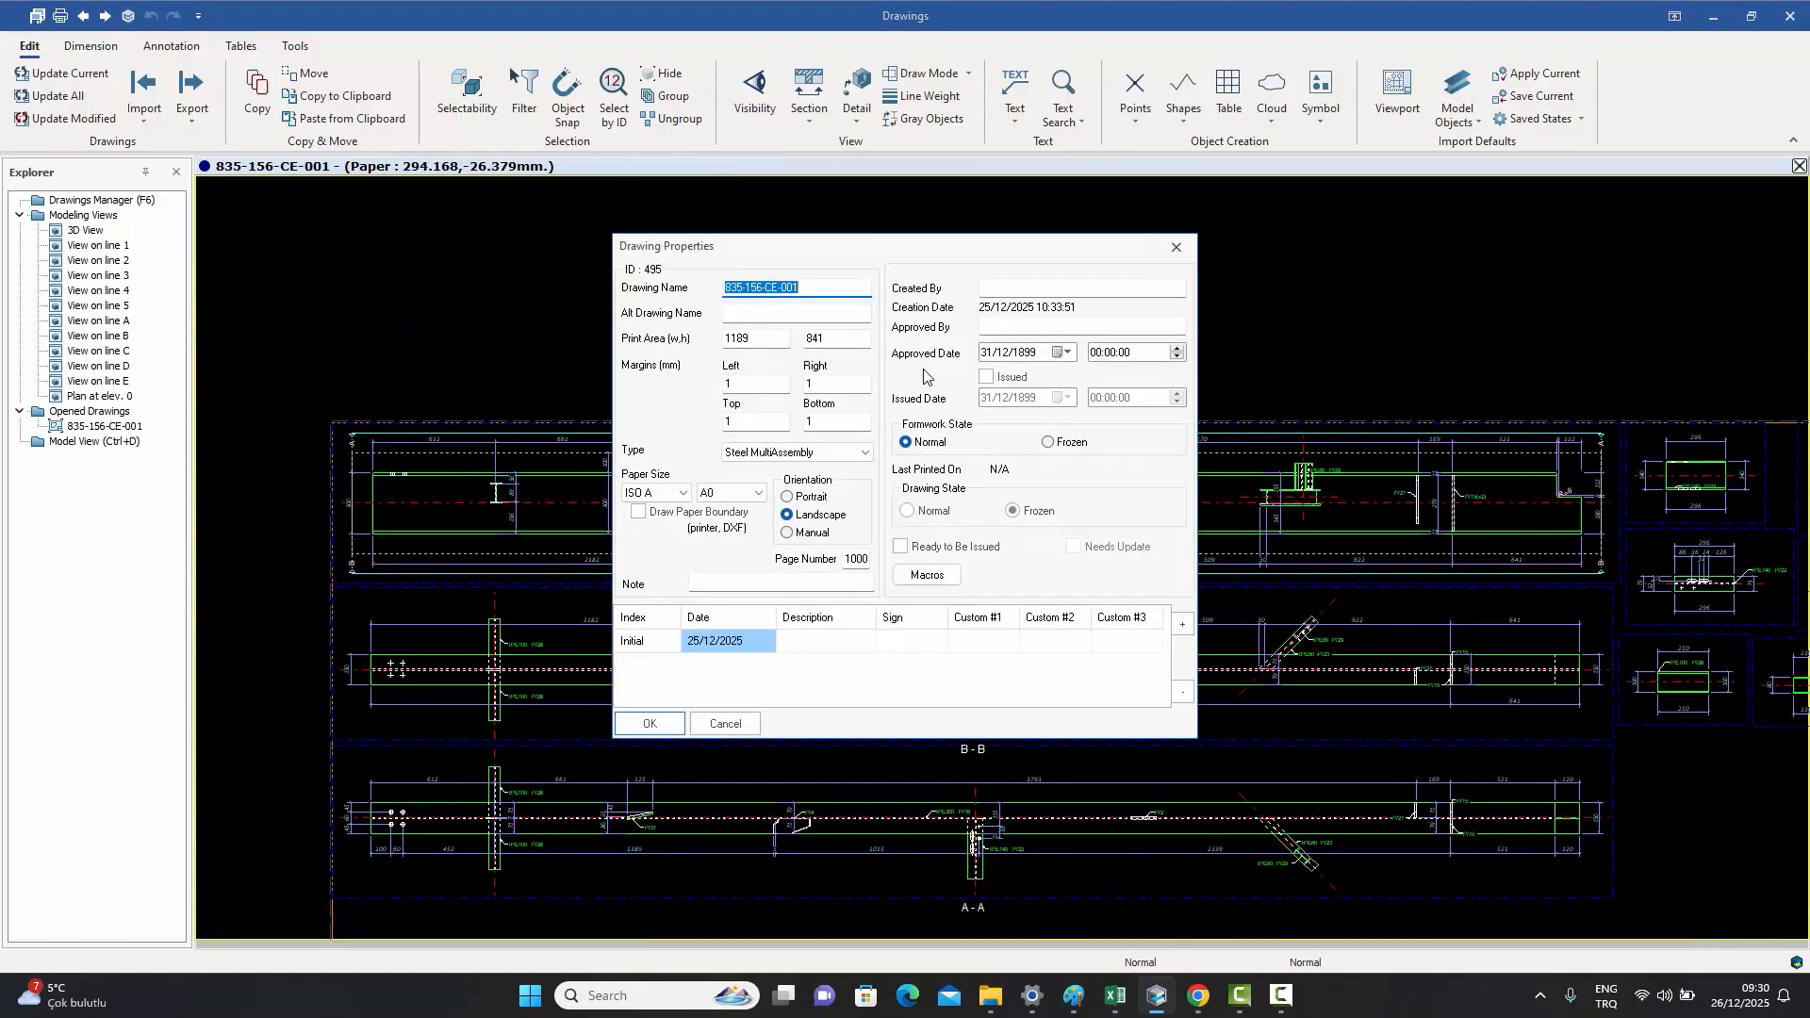
click(939, 579)
double_click(716, 346)
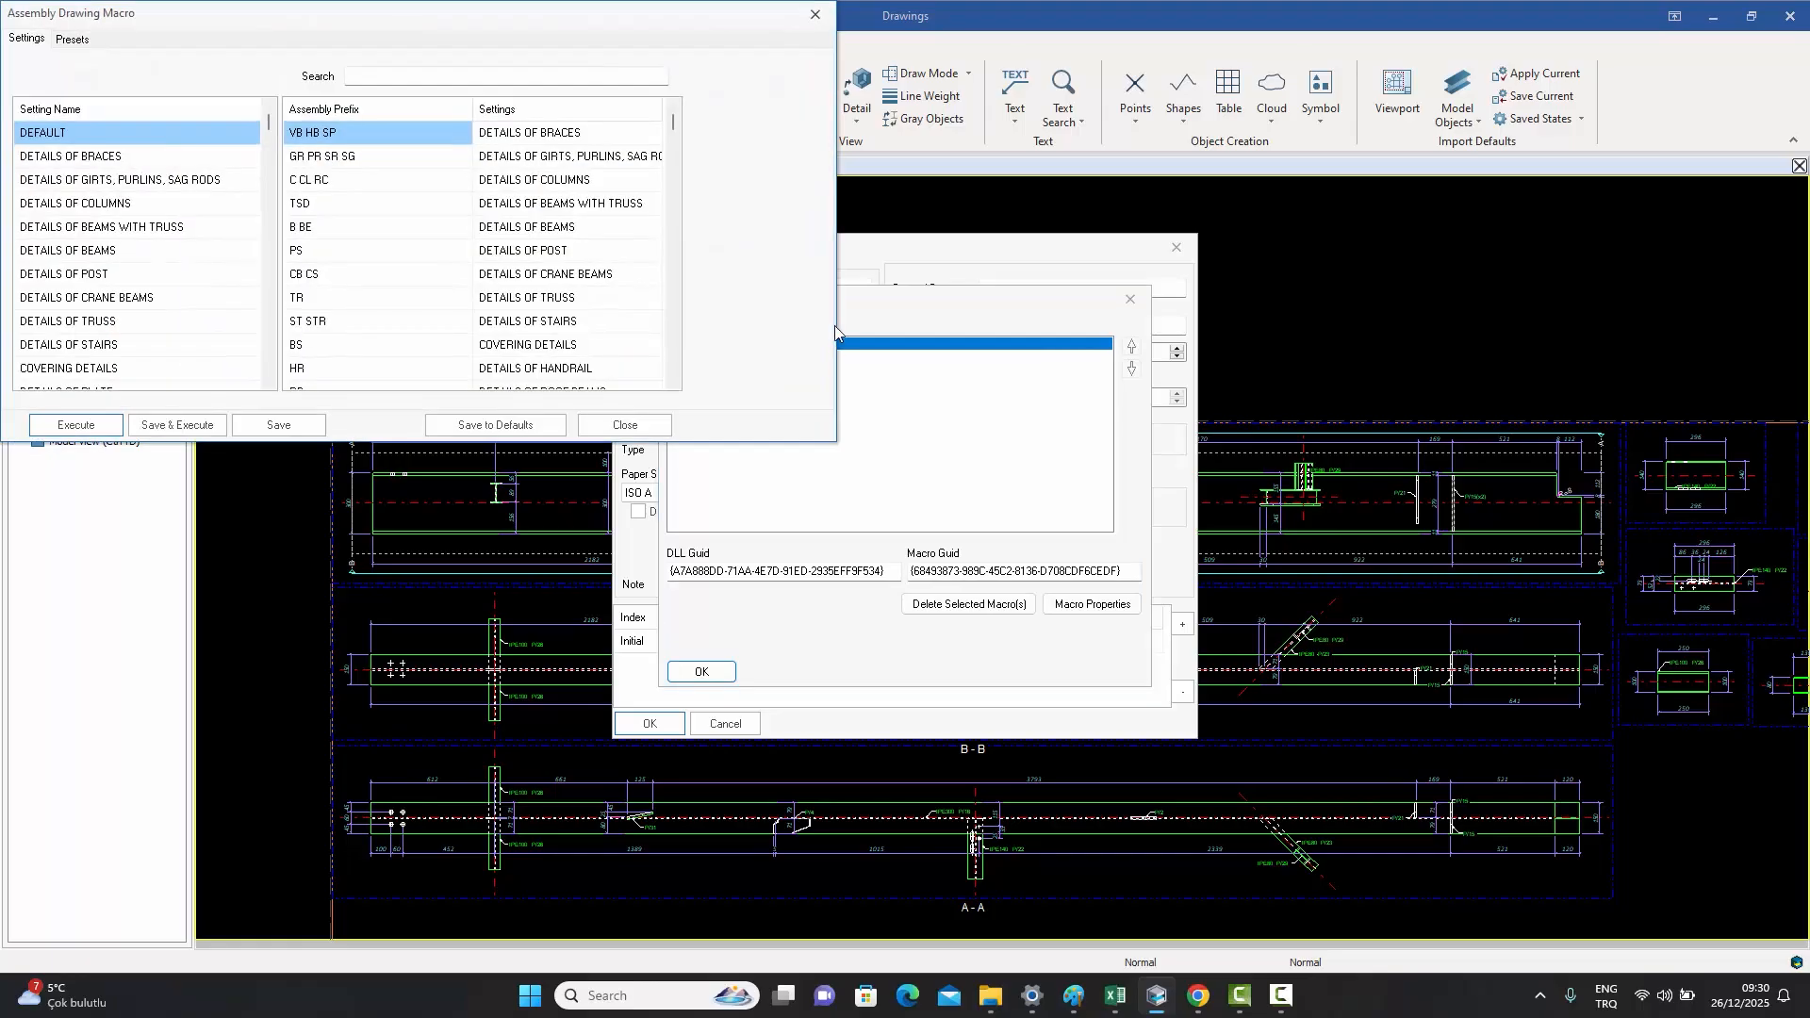
double_click(59, 135)
click(68, 39)
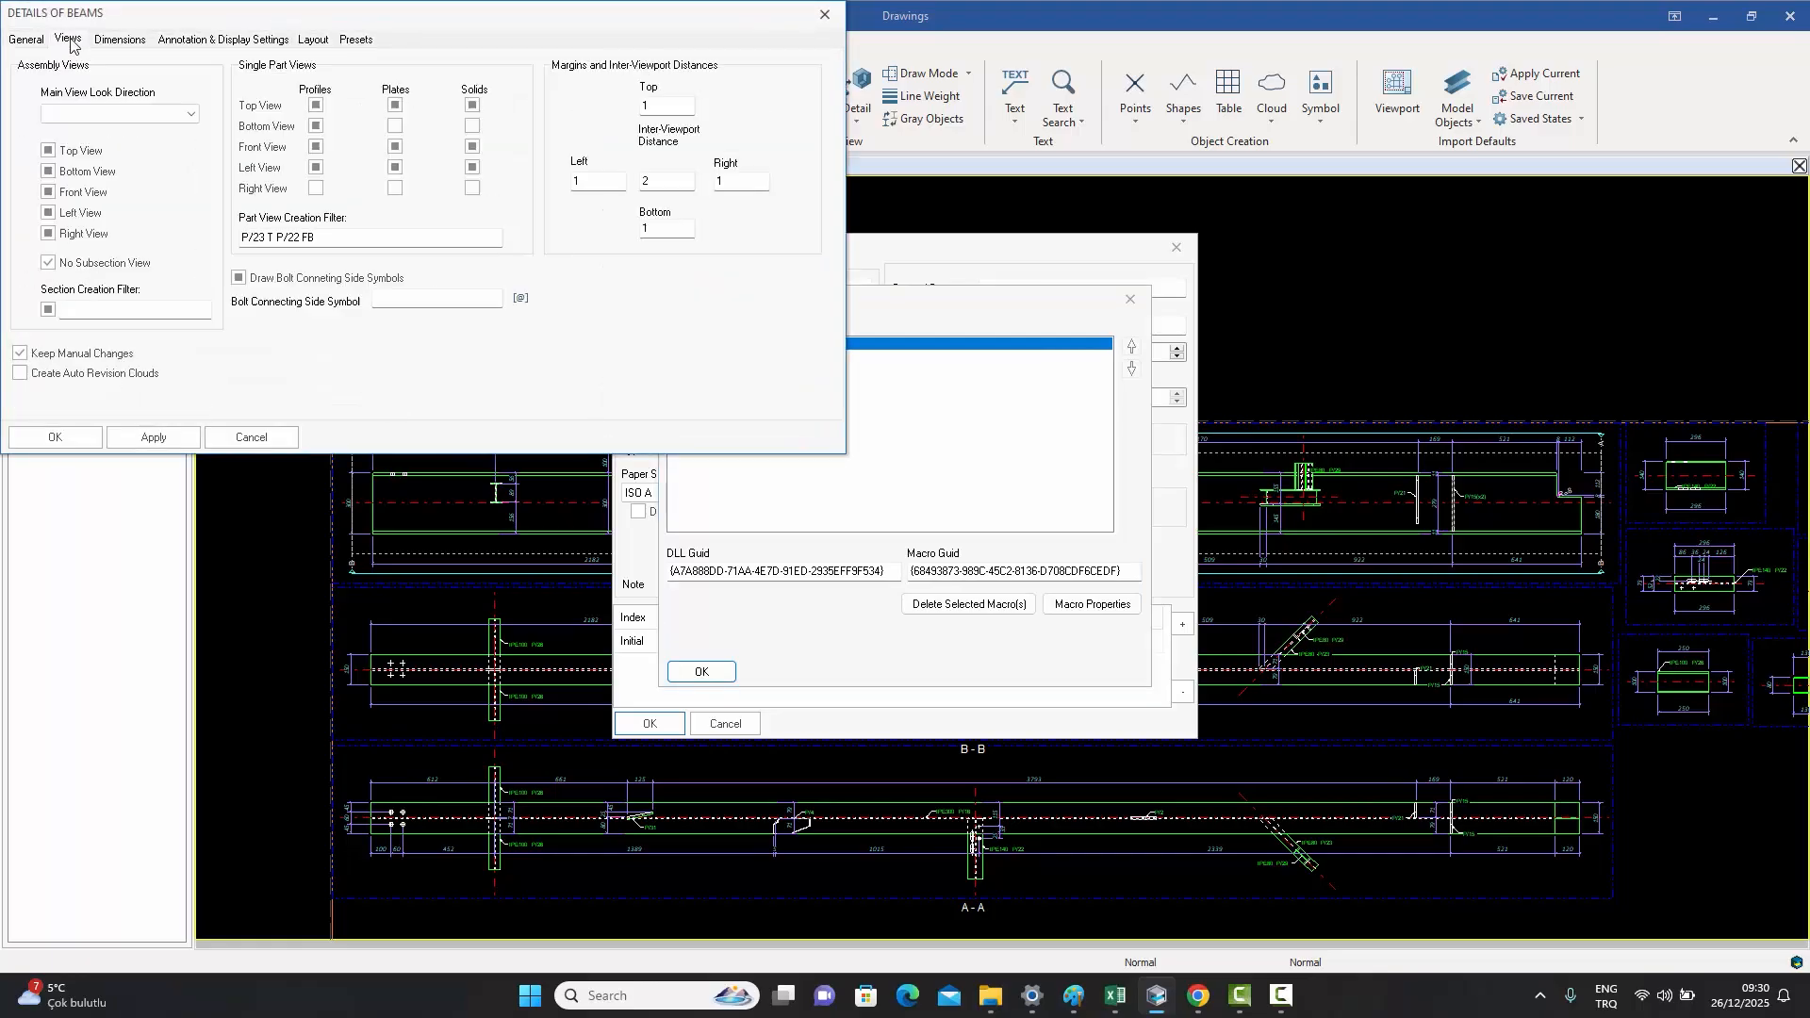
click(78, 261)
click(55, 437)
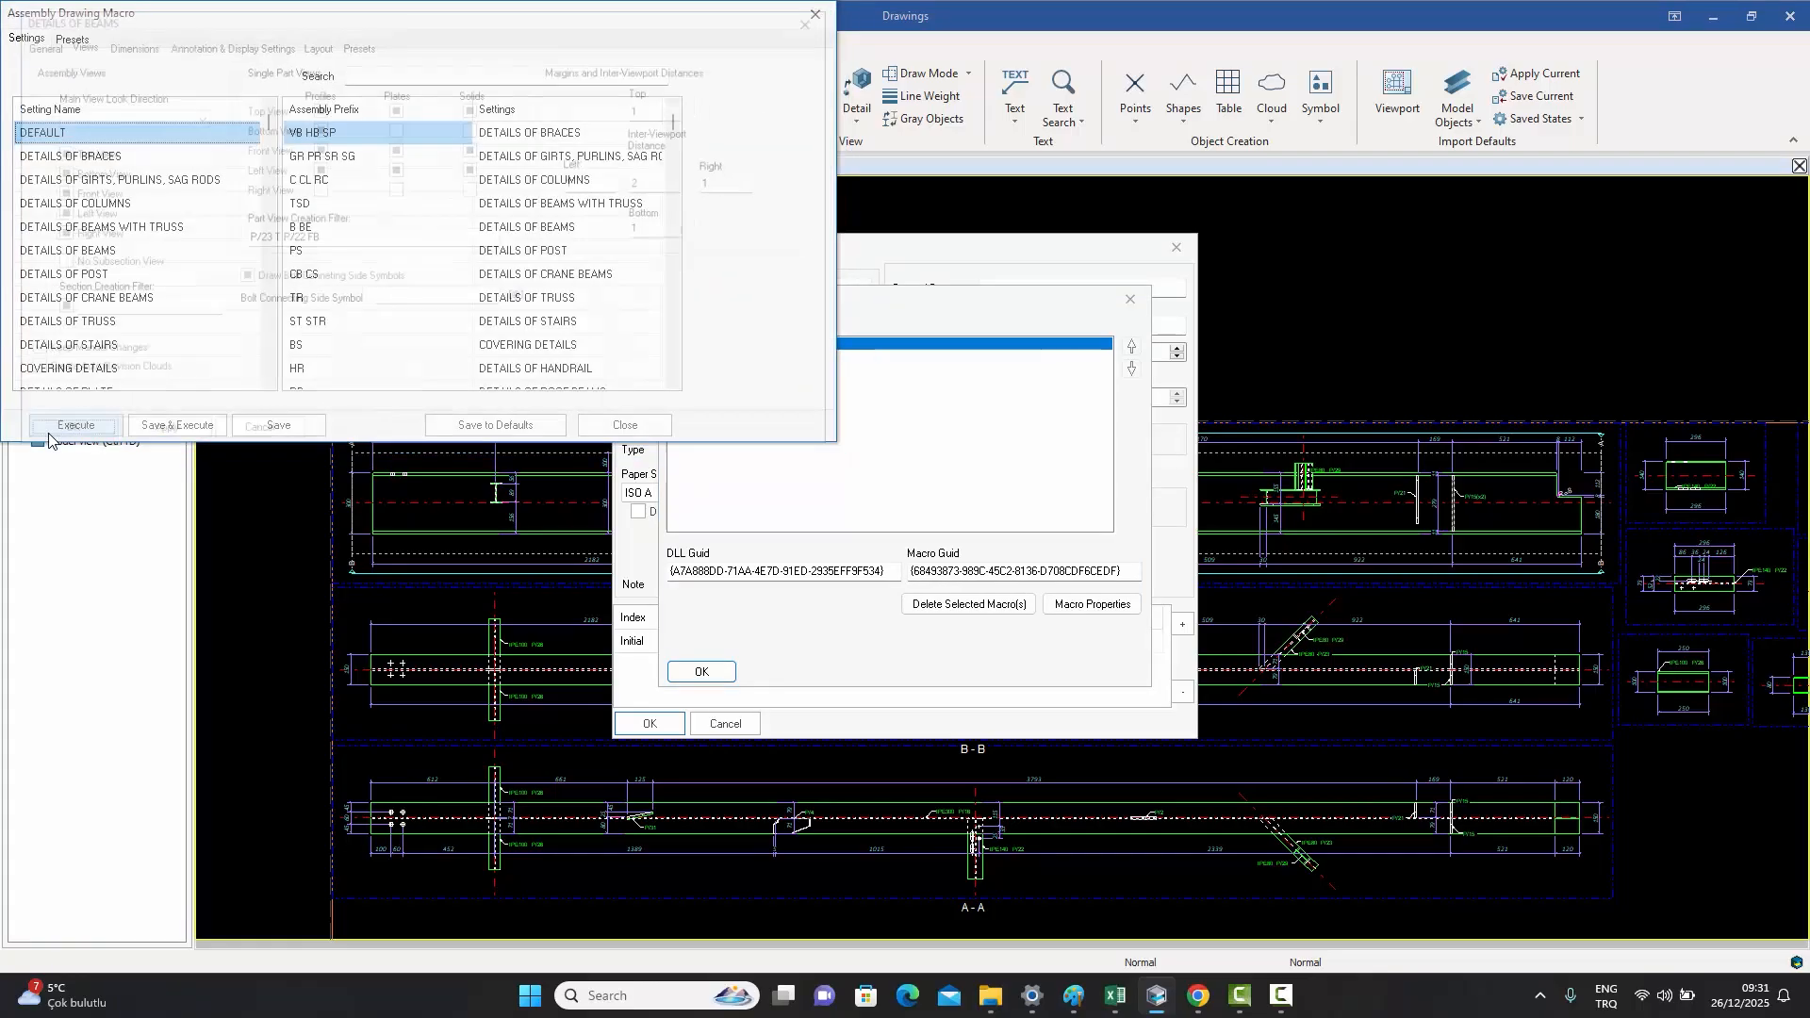
click(77, 424)
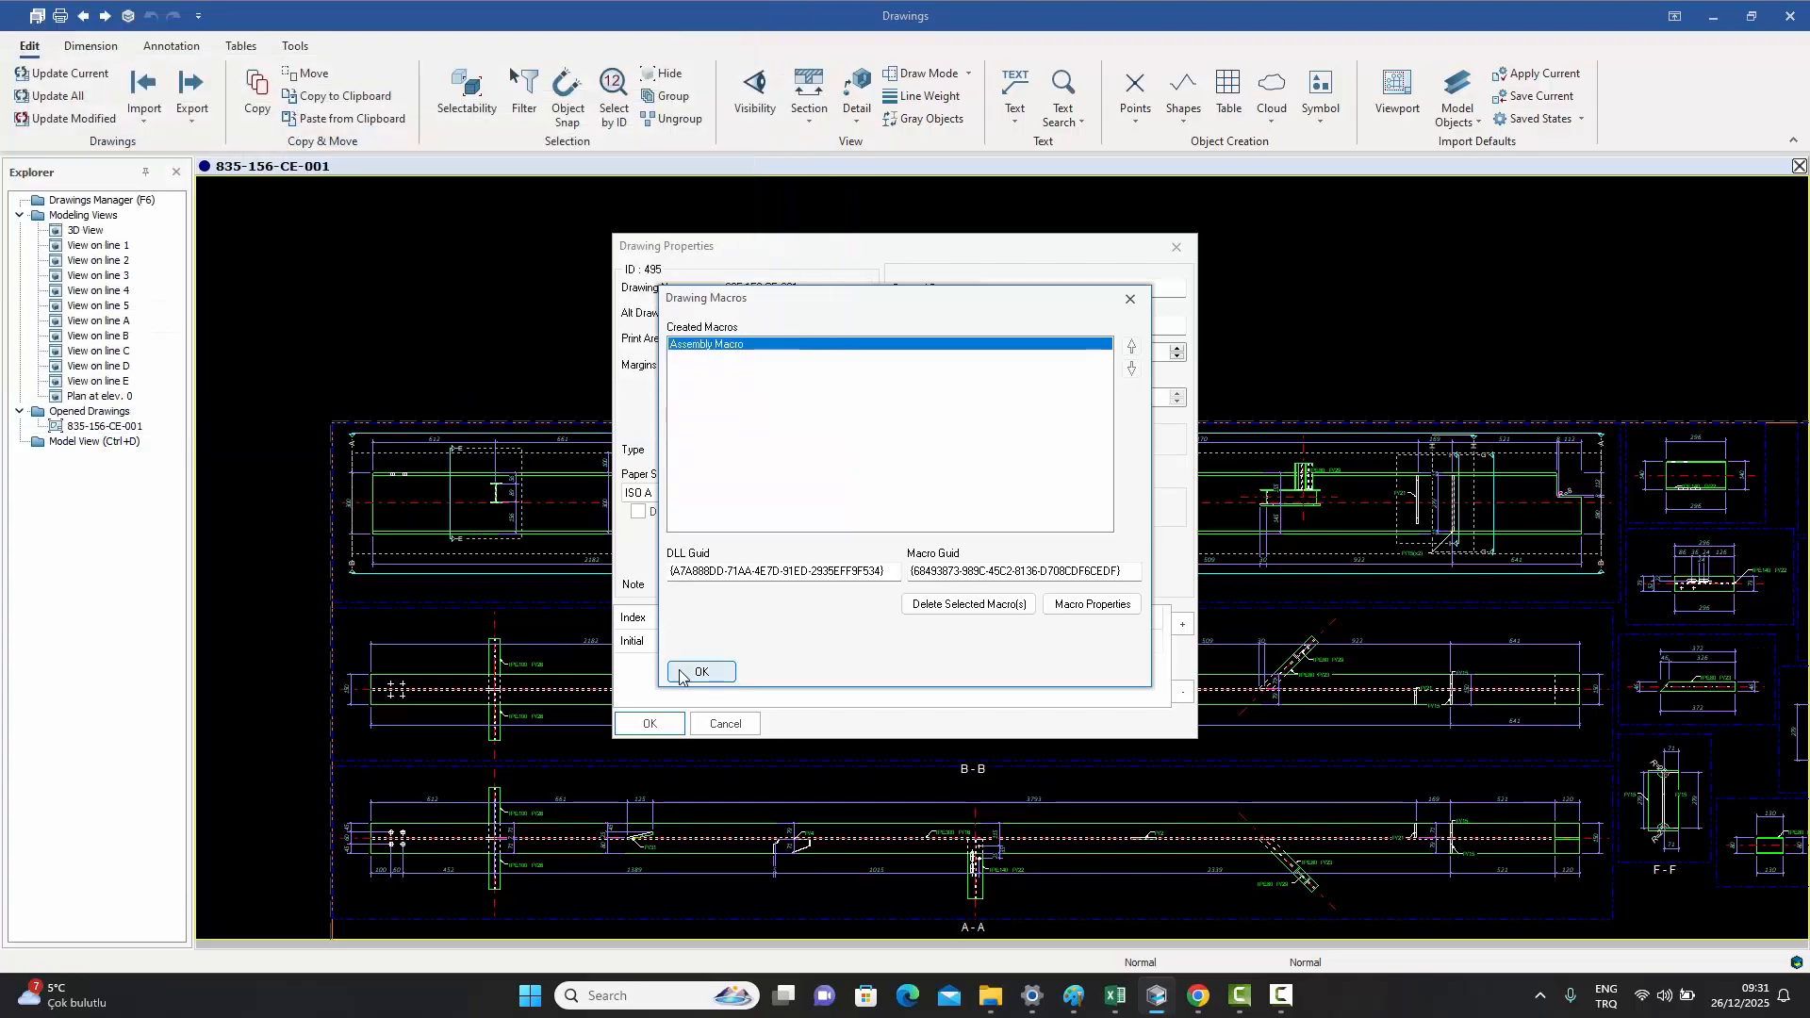
click(698, 673)
click(650, 723)
- Examine the section marks around plate P/4 on beam B/10 and the matching section views L-L and M-M on the sheet
scroll(830, 566, up, 4)
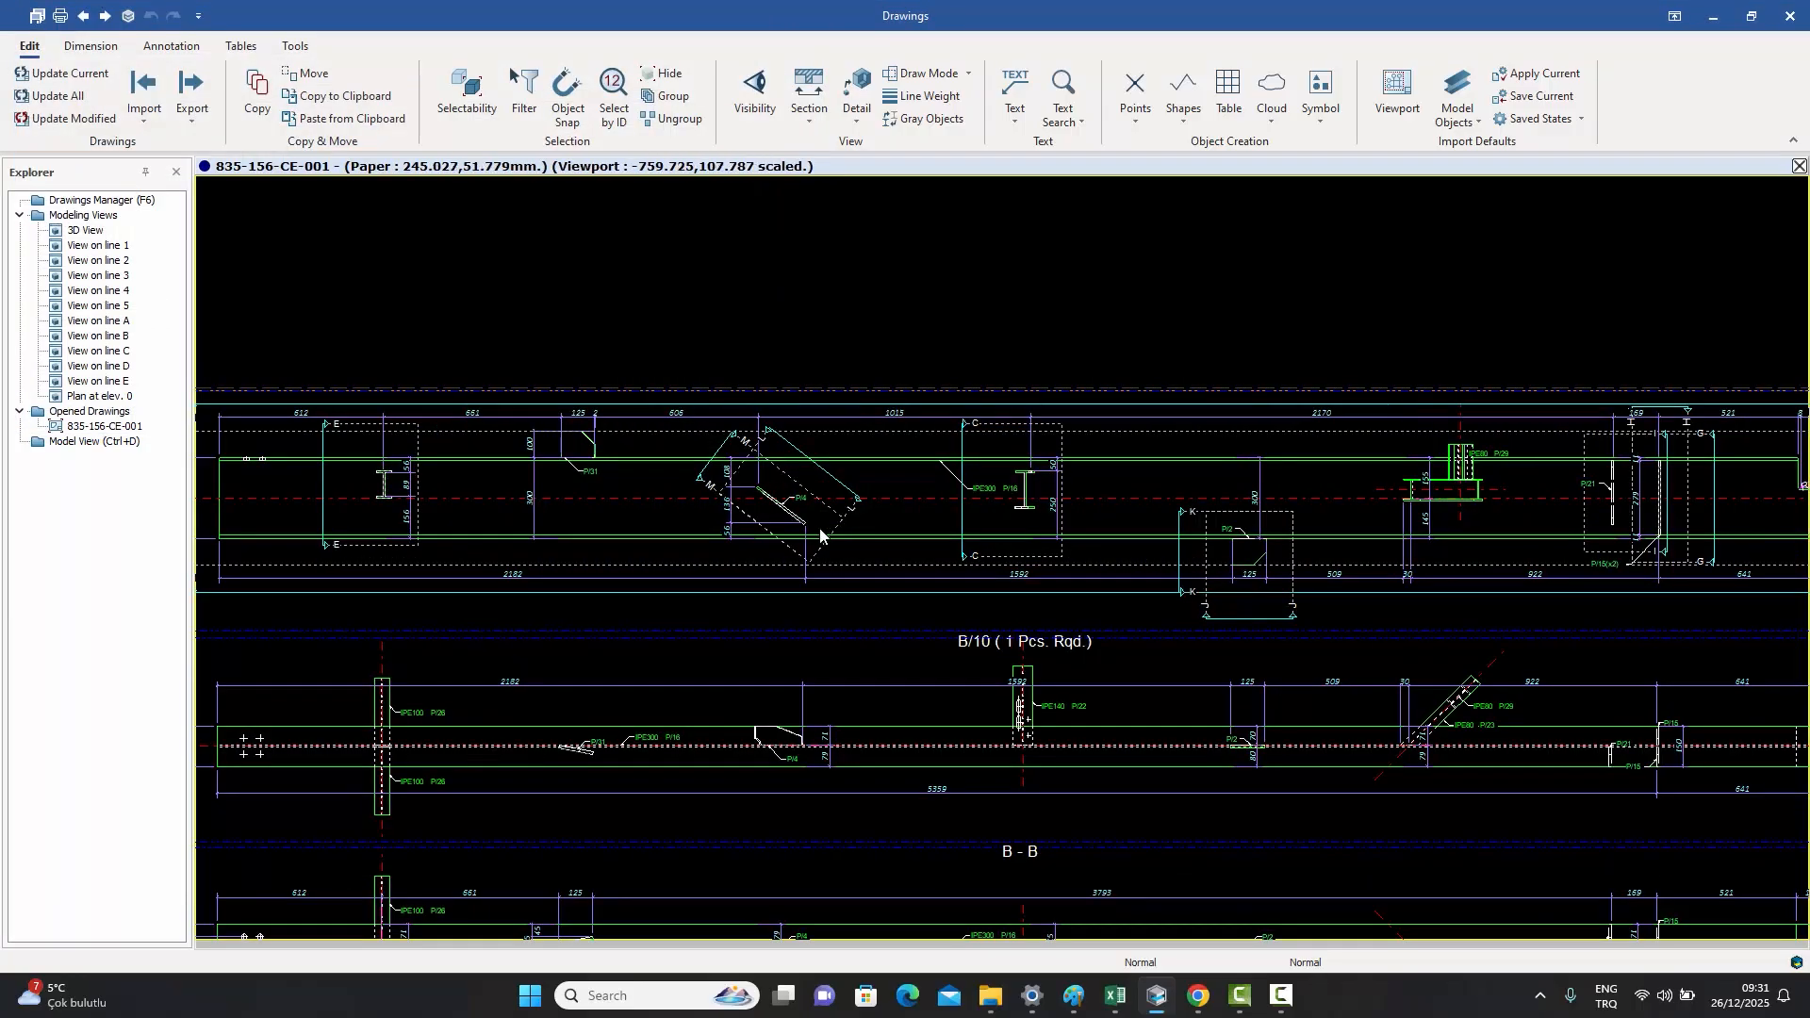
middle_drag(339, 479, 512, 480)
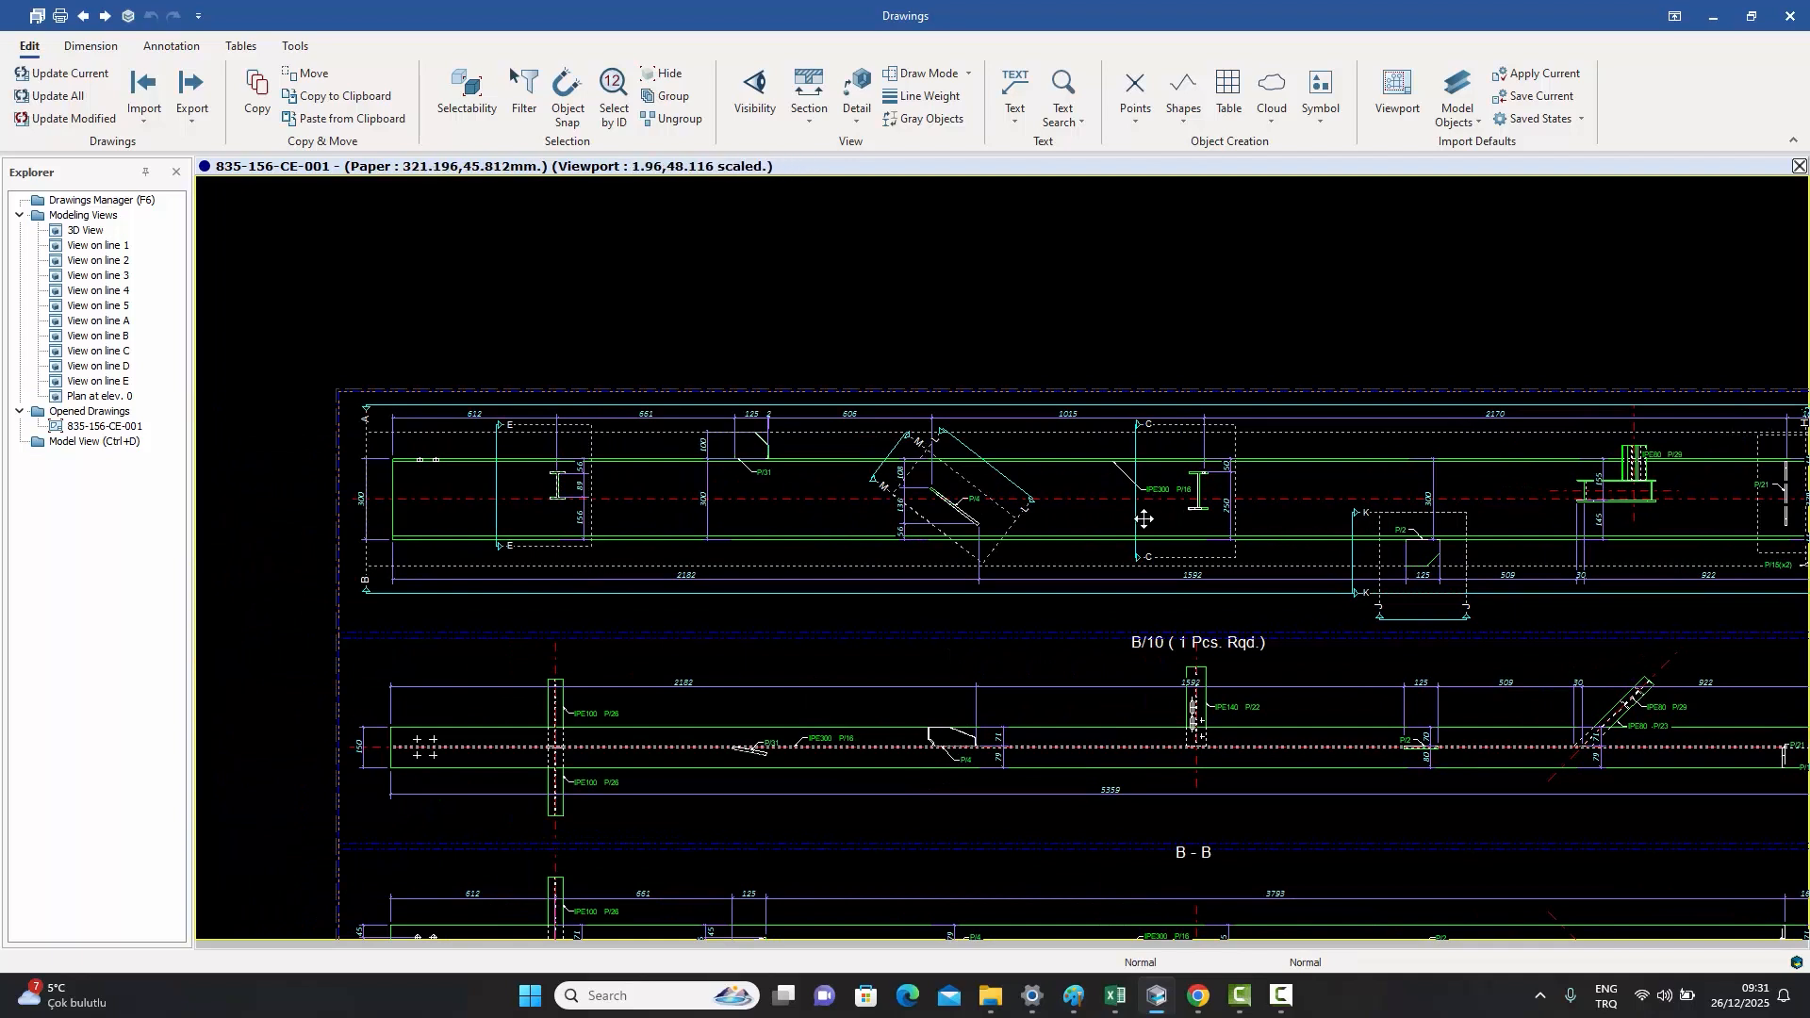
middle_drag(1144, 519, 872, 517)
scroll(877, 513, up, 3)
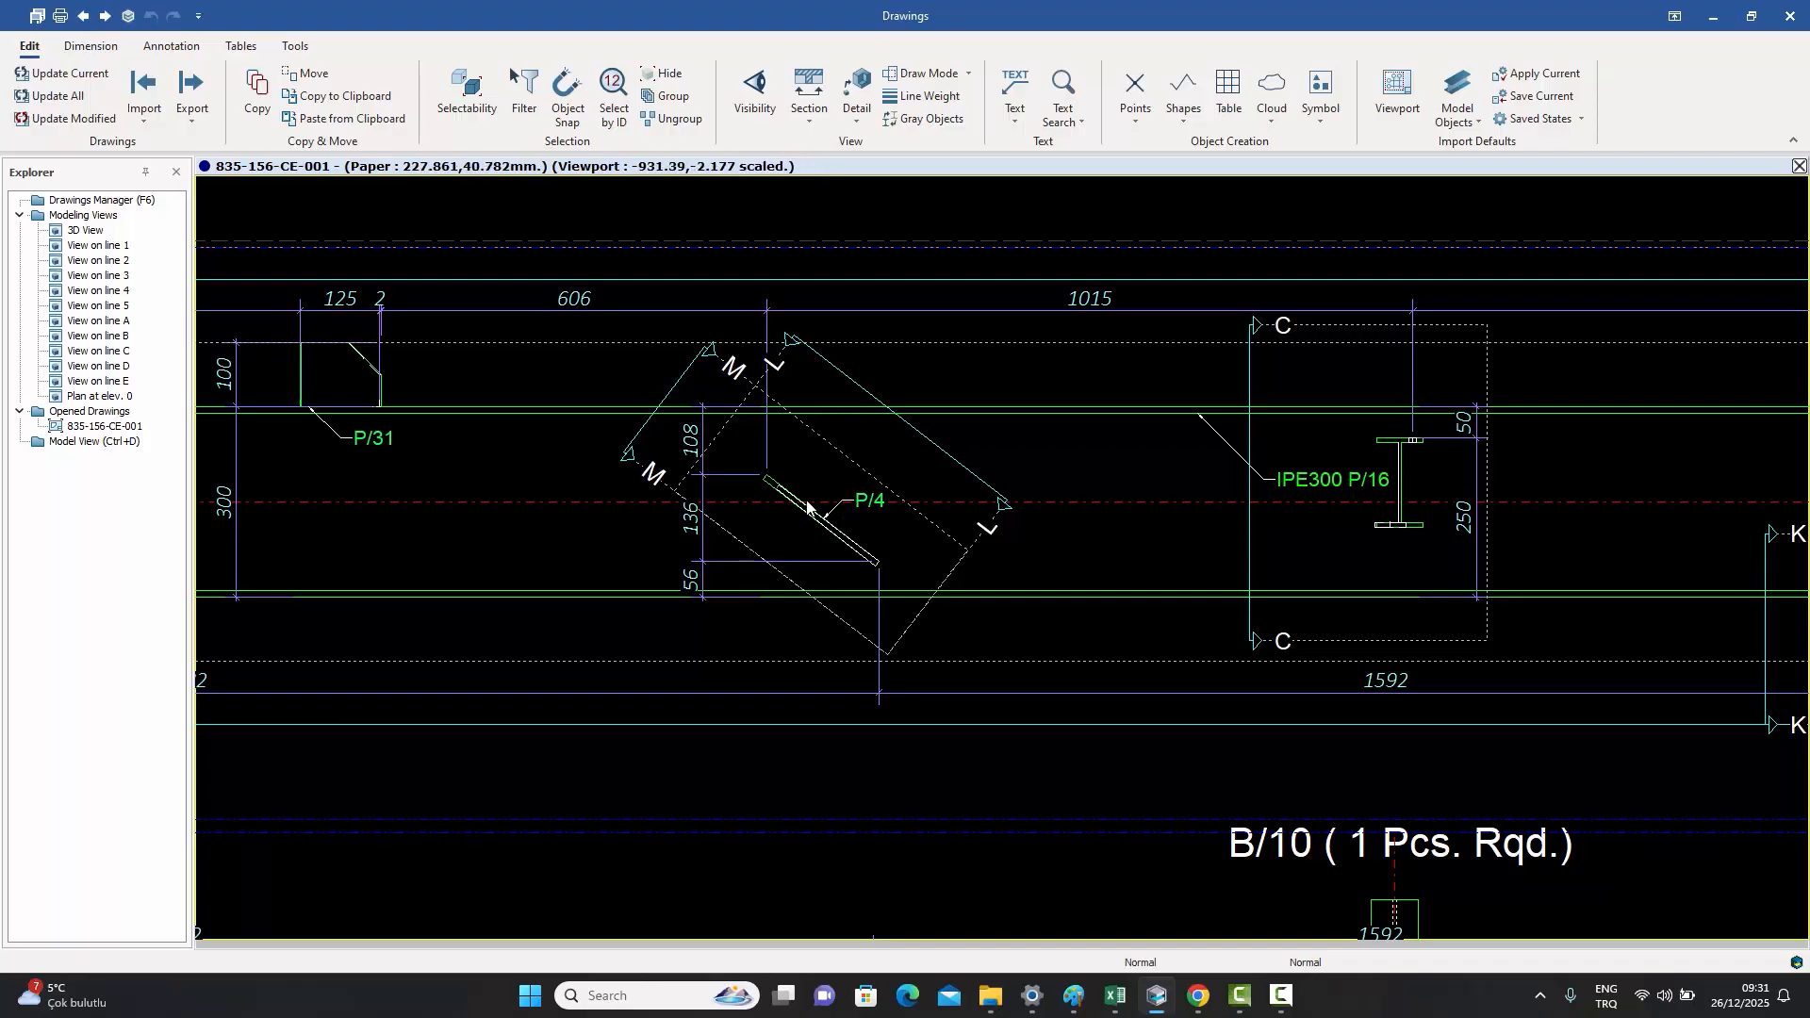
scroll(807, 510, down, 7)
scroll(1099, 618, up, 4)
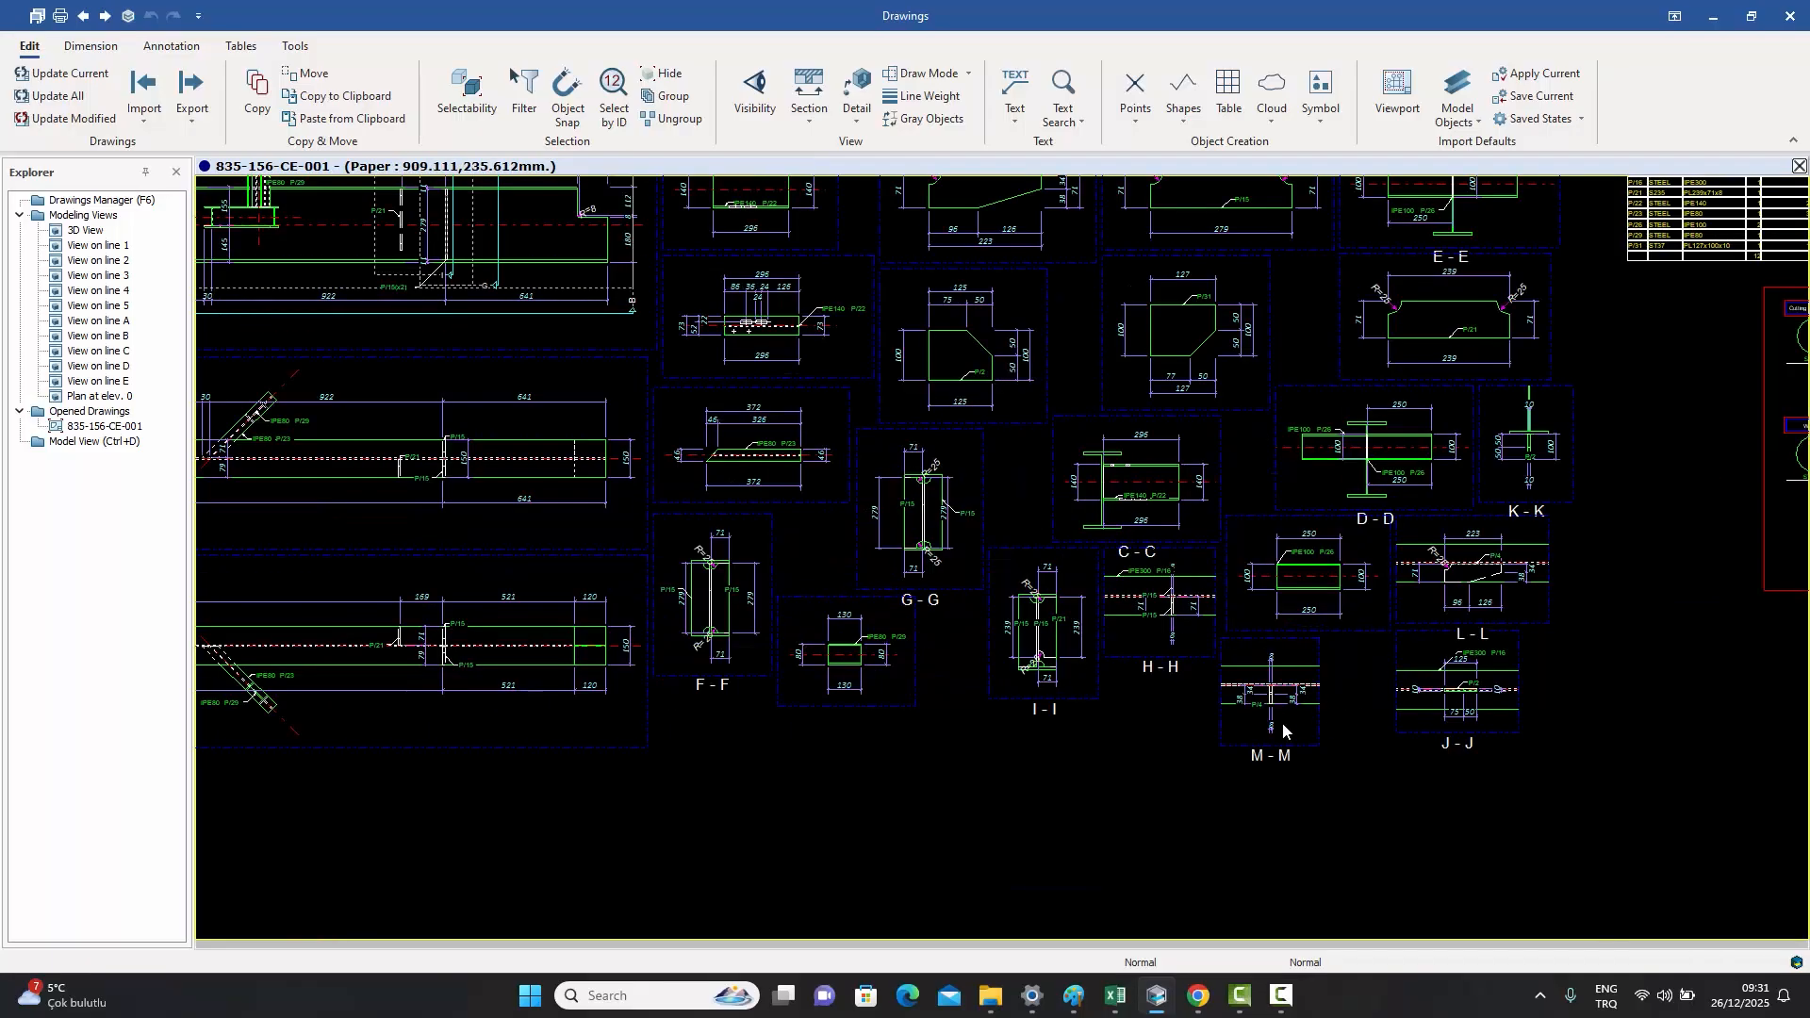
scroll(1358, 628, down, 2)
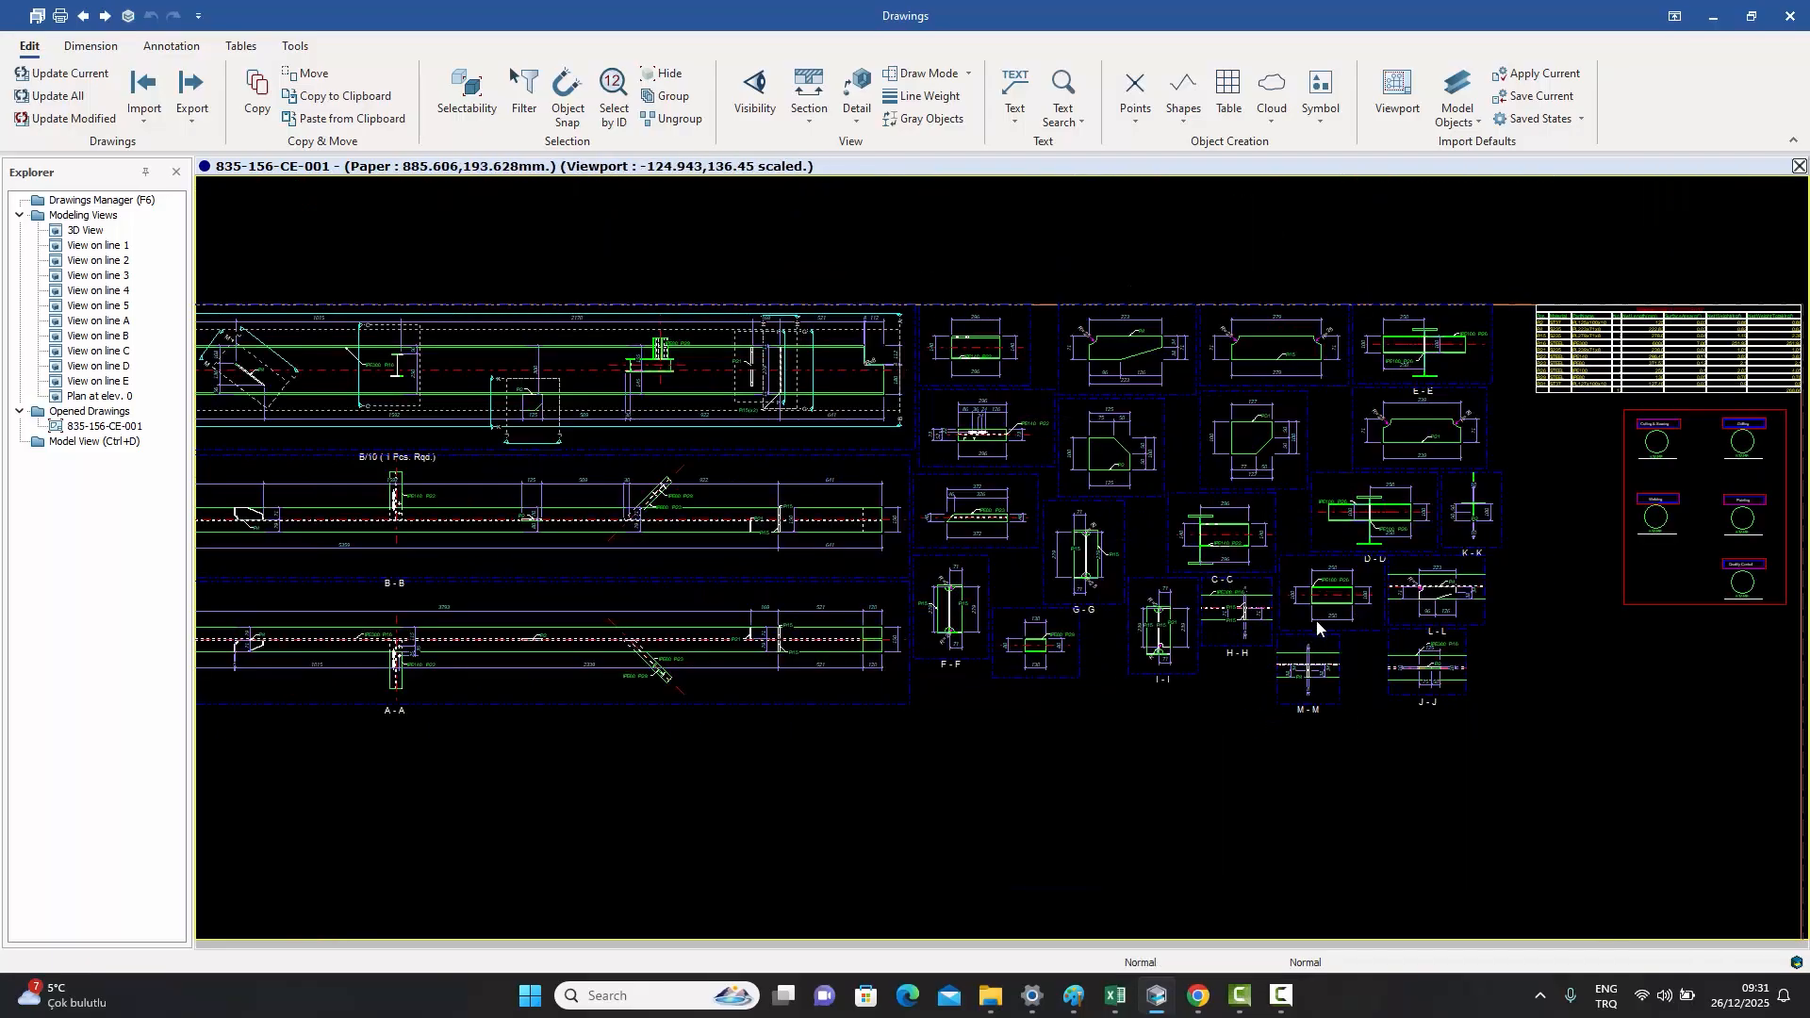
scroll(1126, 565, down, 2)
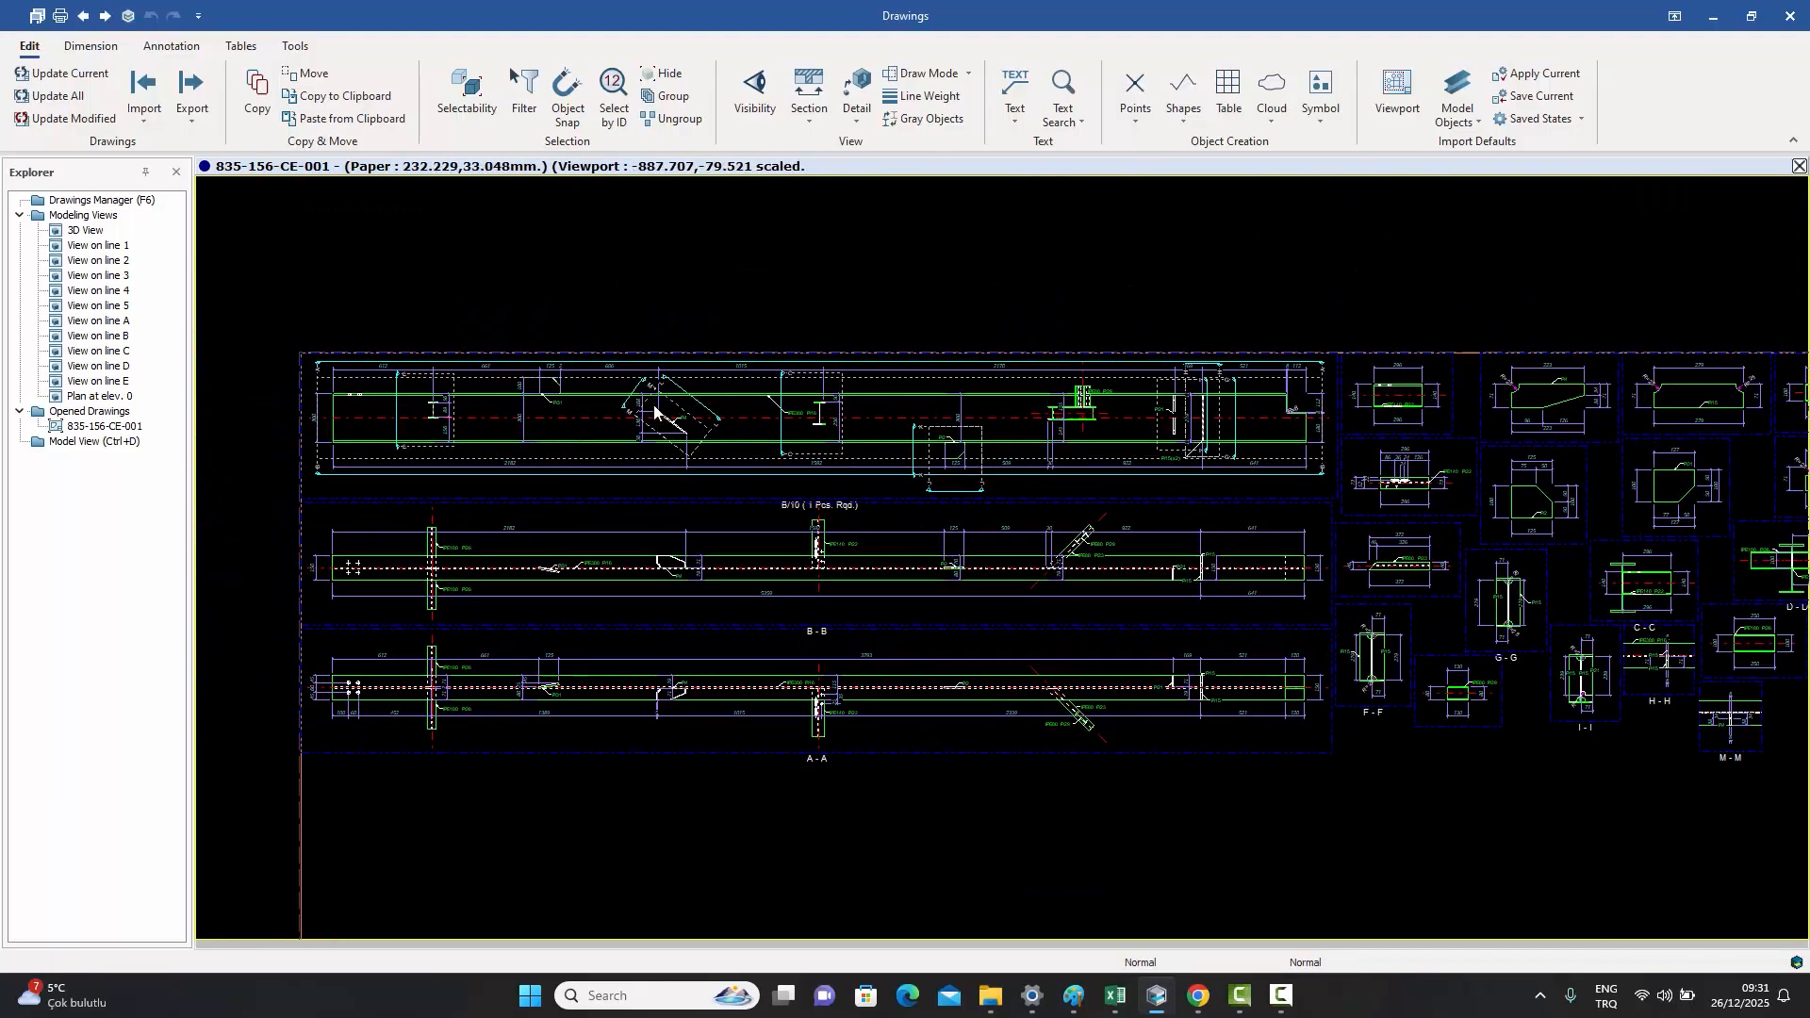
- Inspect plate P/4 in the main view, selecting its L-L and M-M section marks in turn
scroll(656, 412, up, 4)
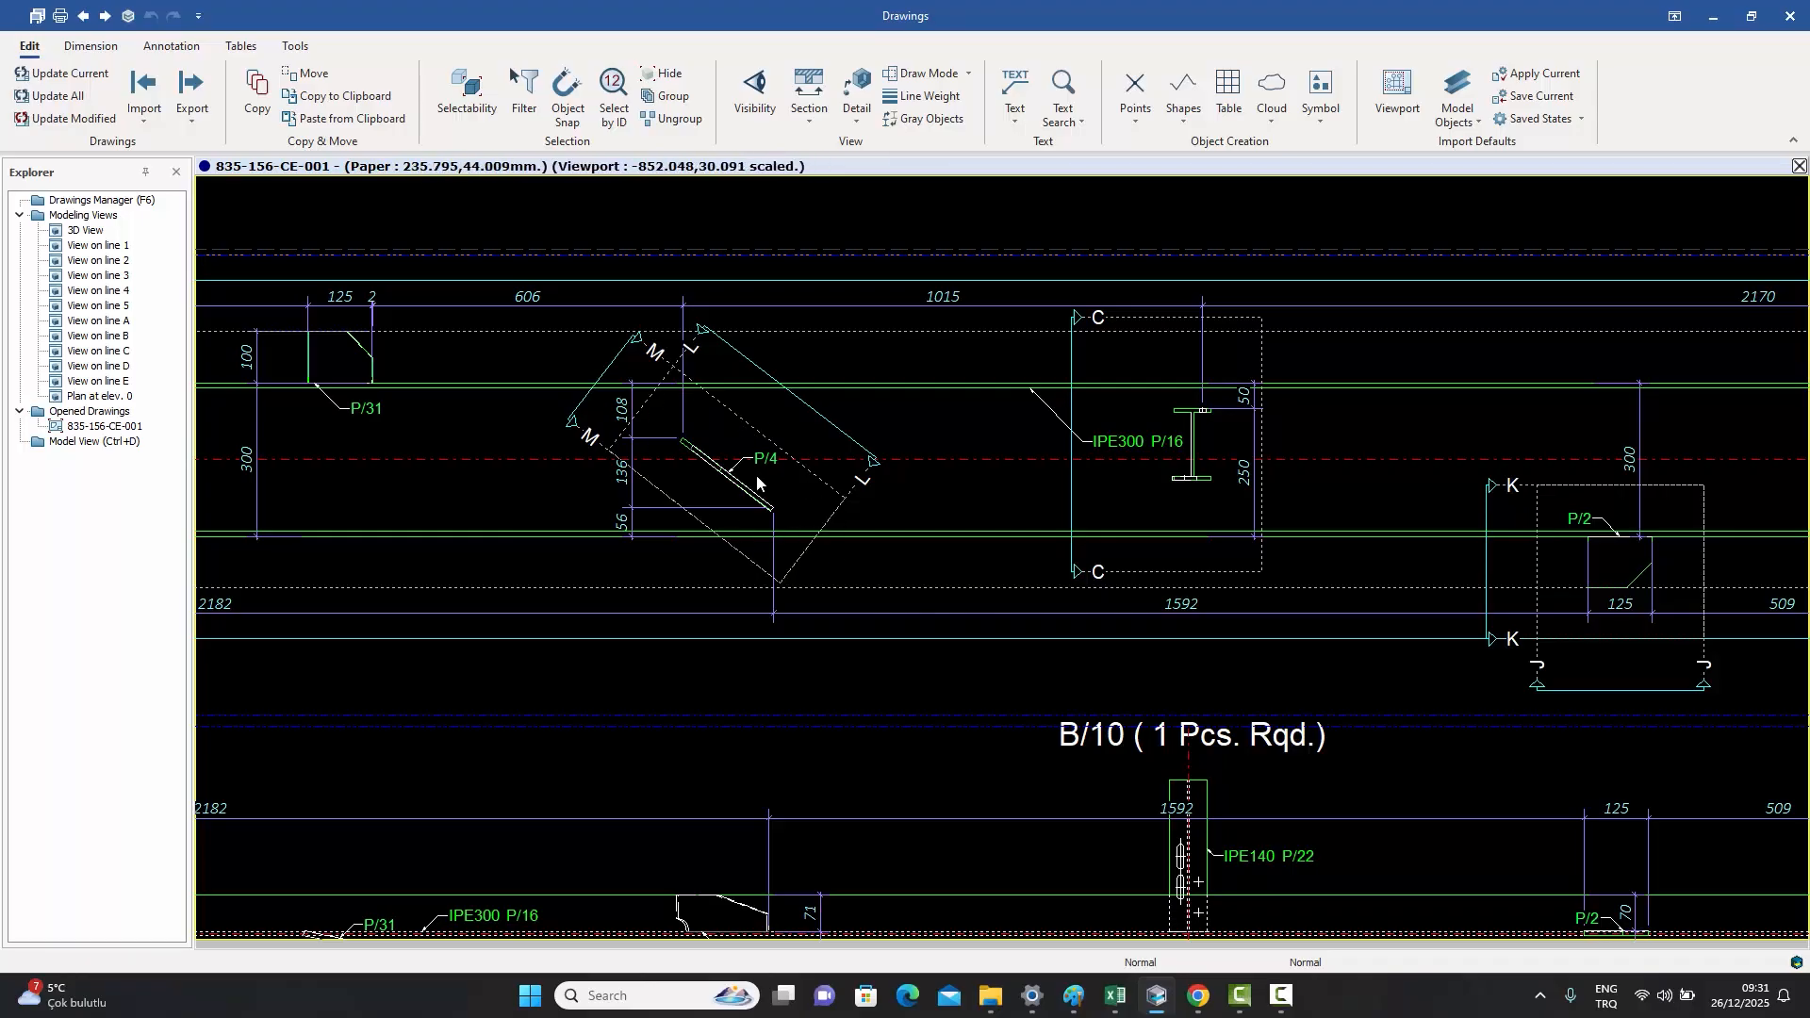
scroll(758, 479, up, 1)
middle_drag(760, 486, 769, 534)
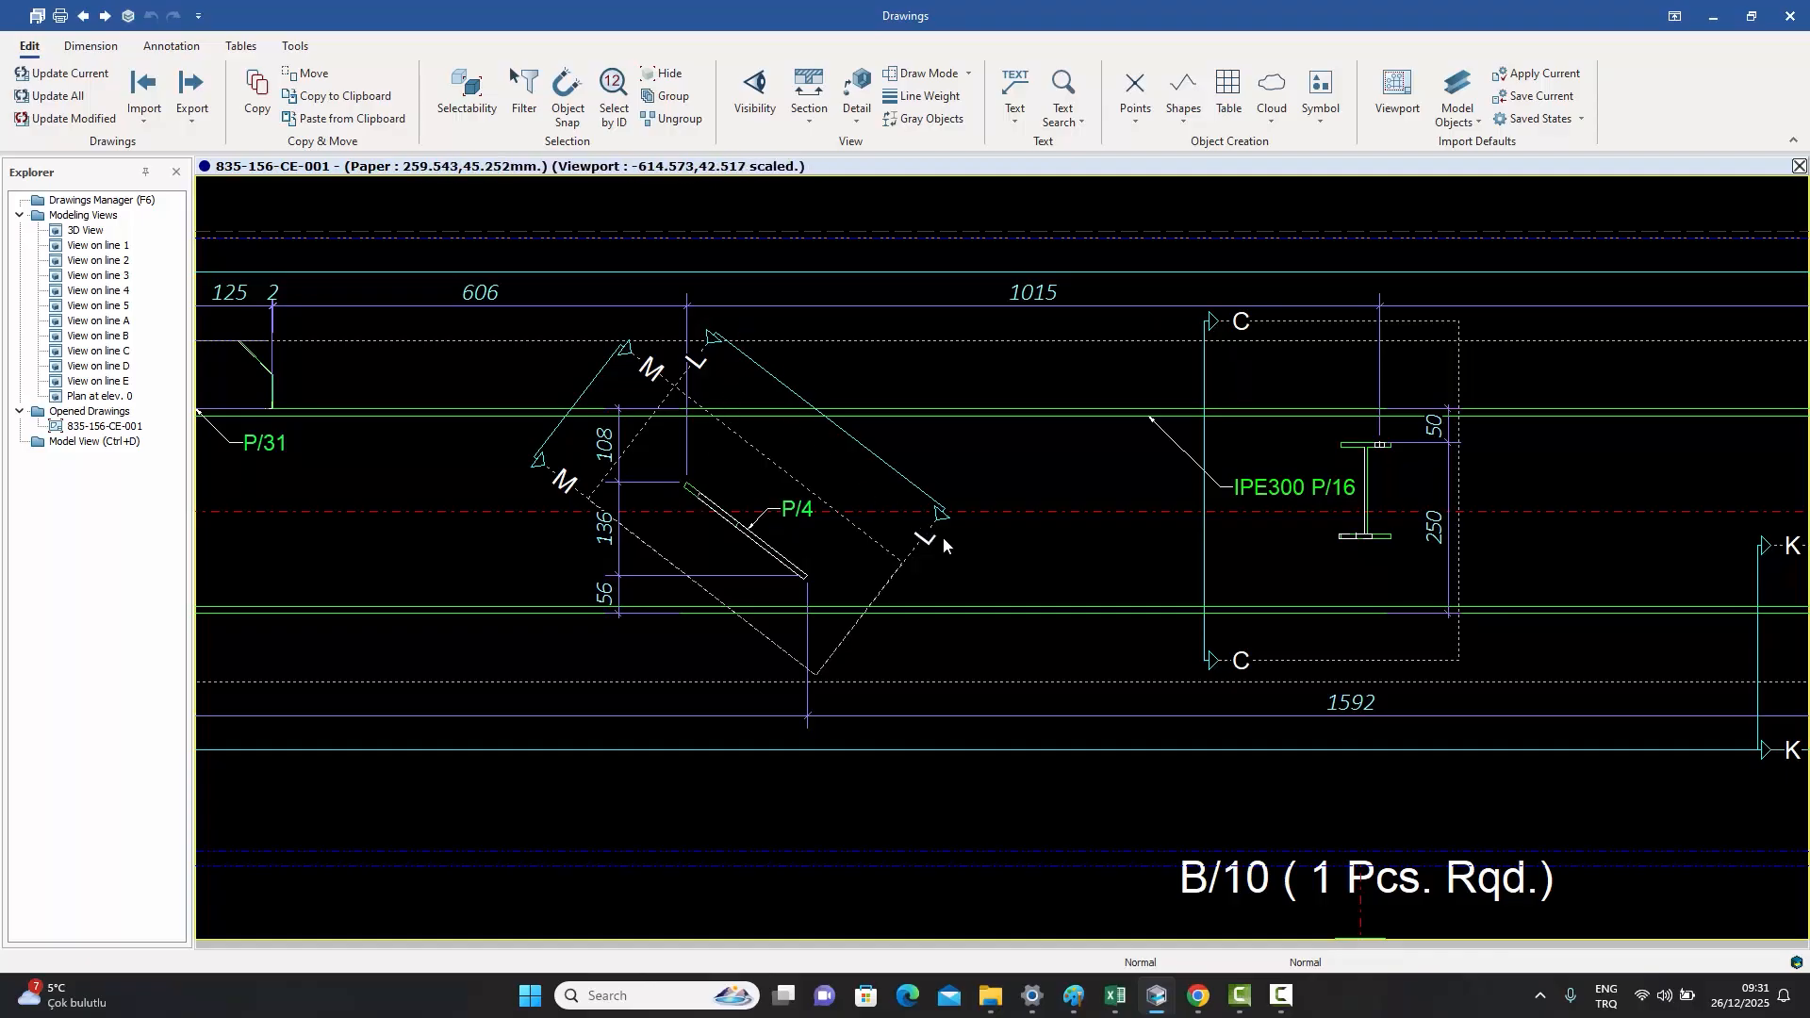
click(871, 460)
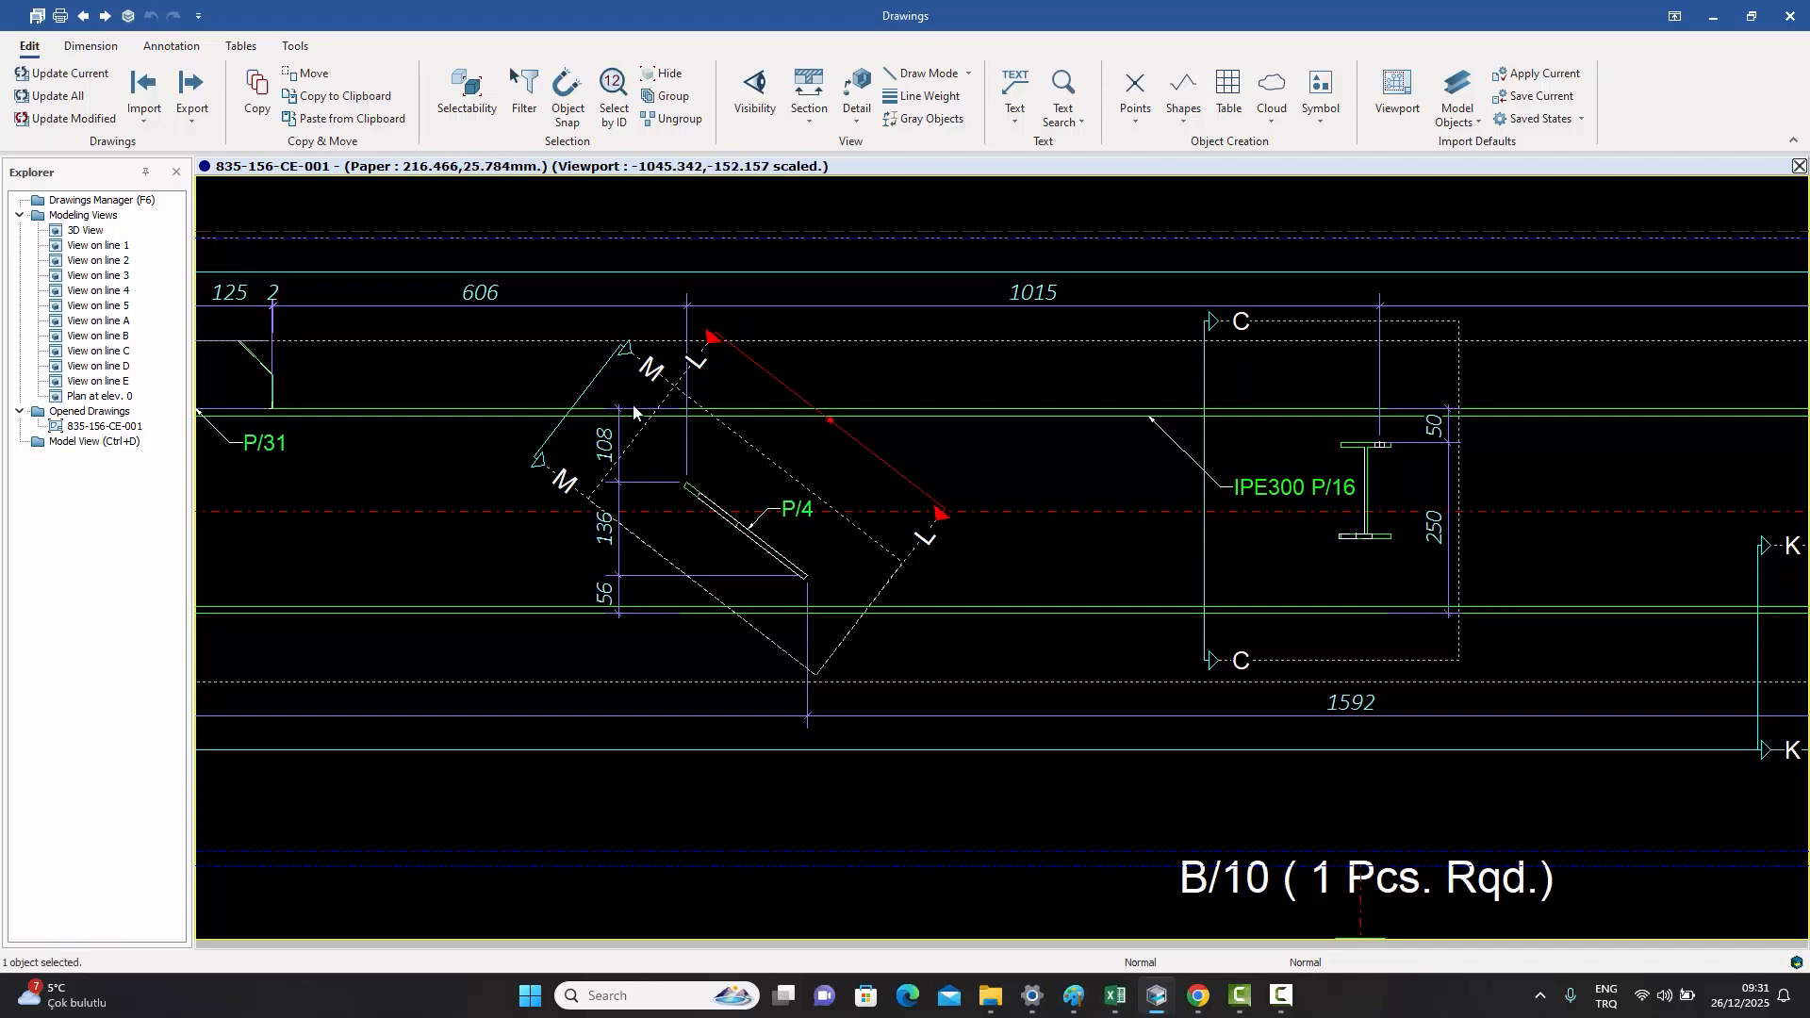
click(598, 381)
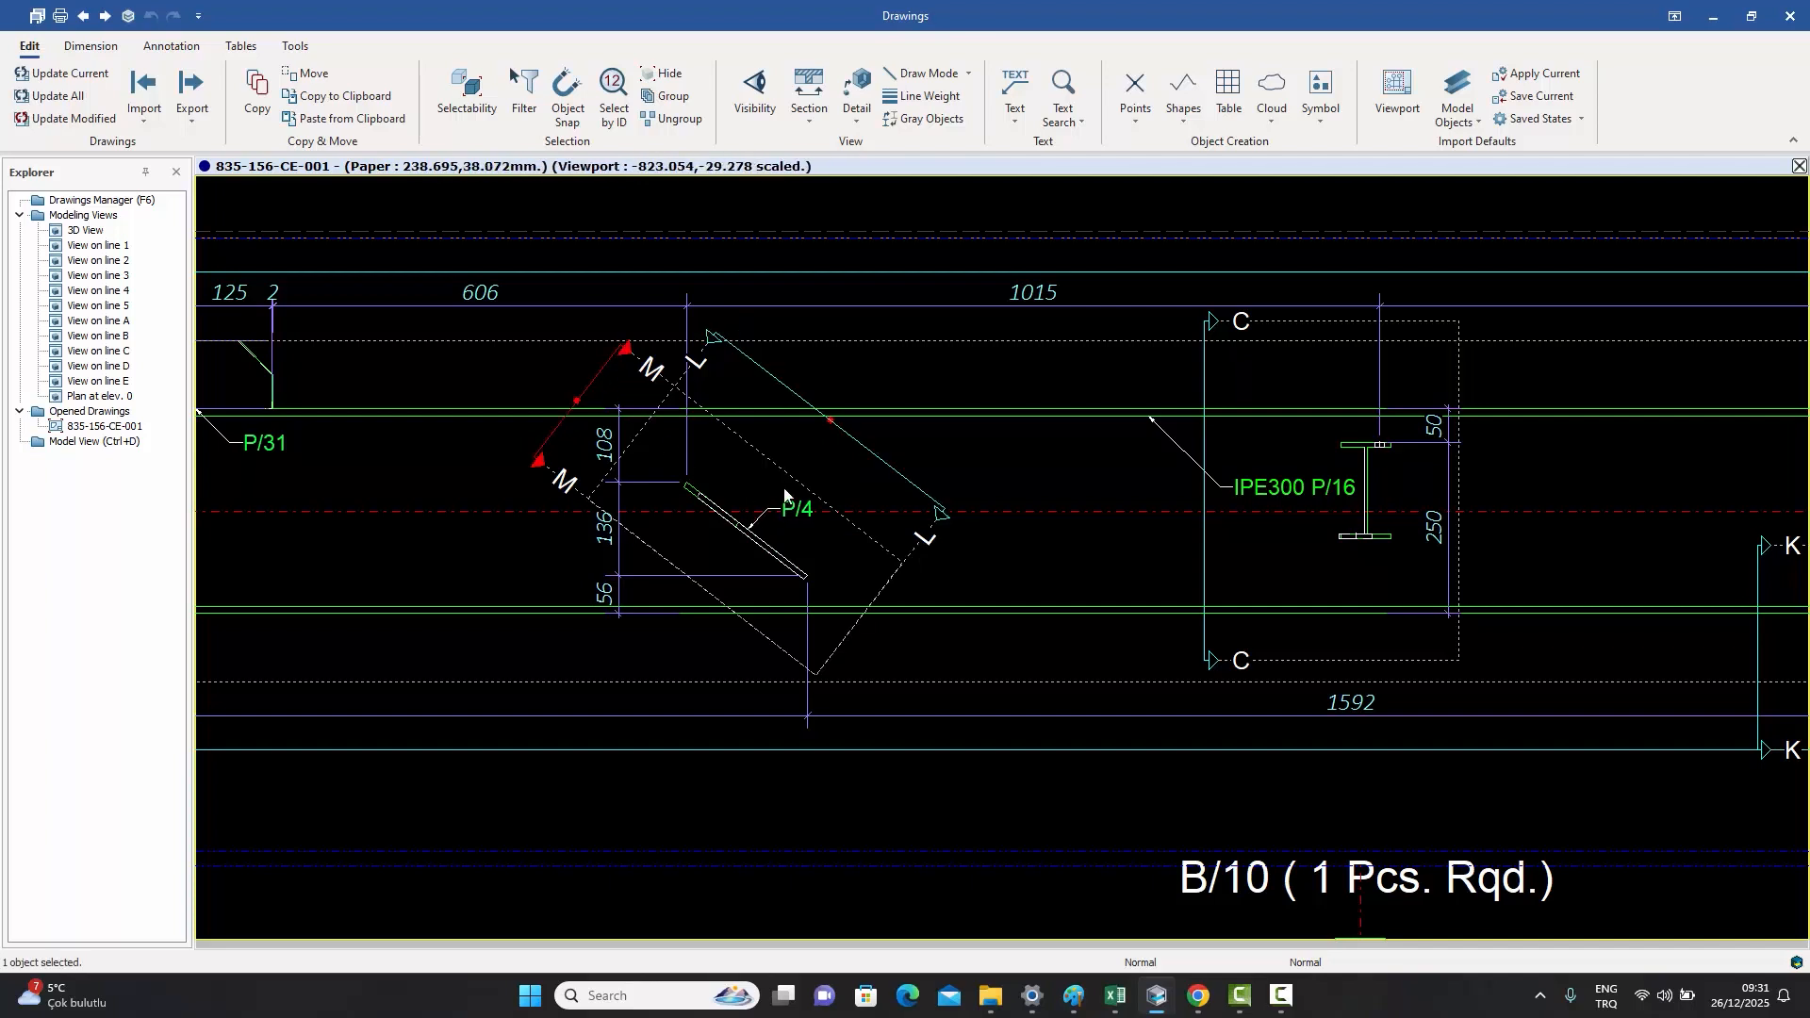
scroll(842, 627, down, 5)
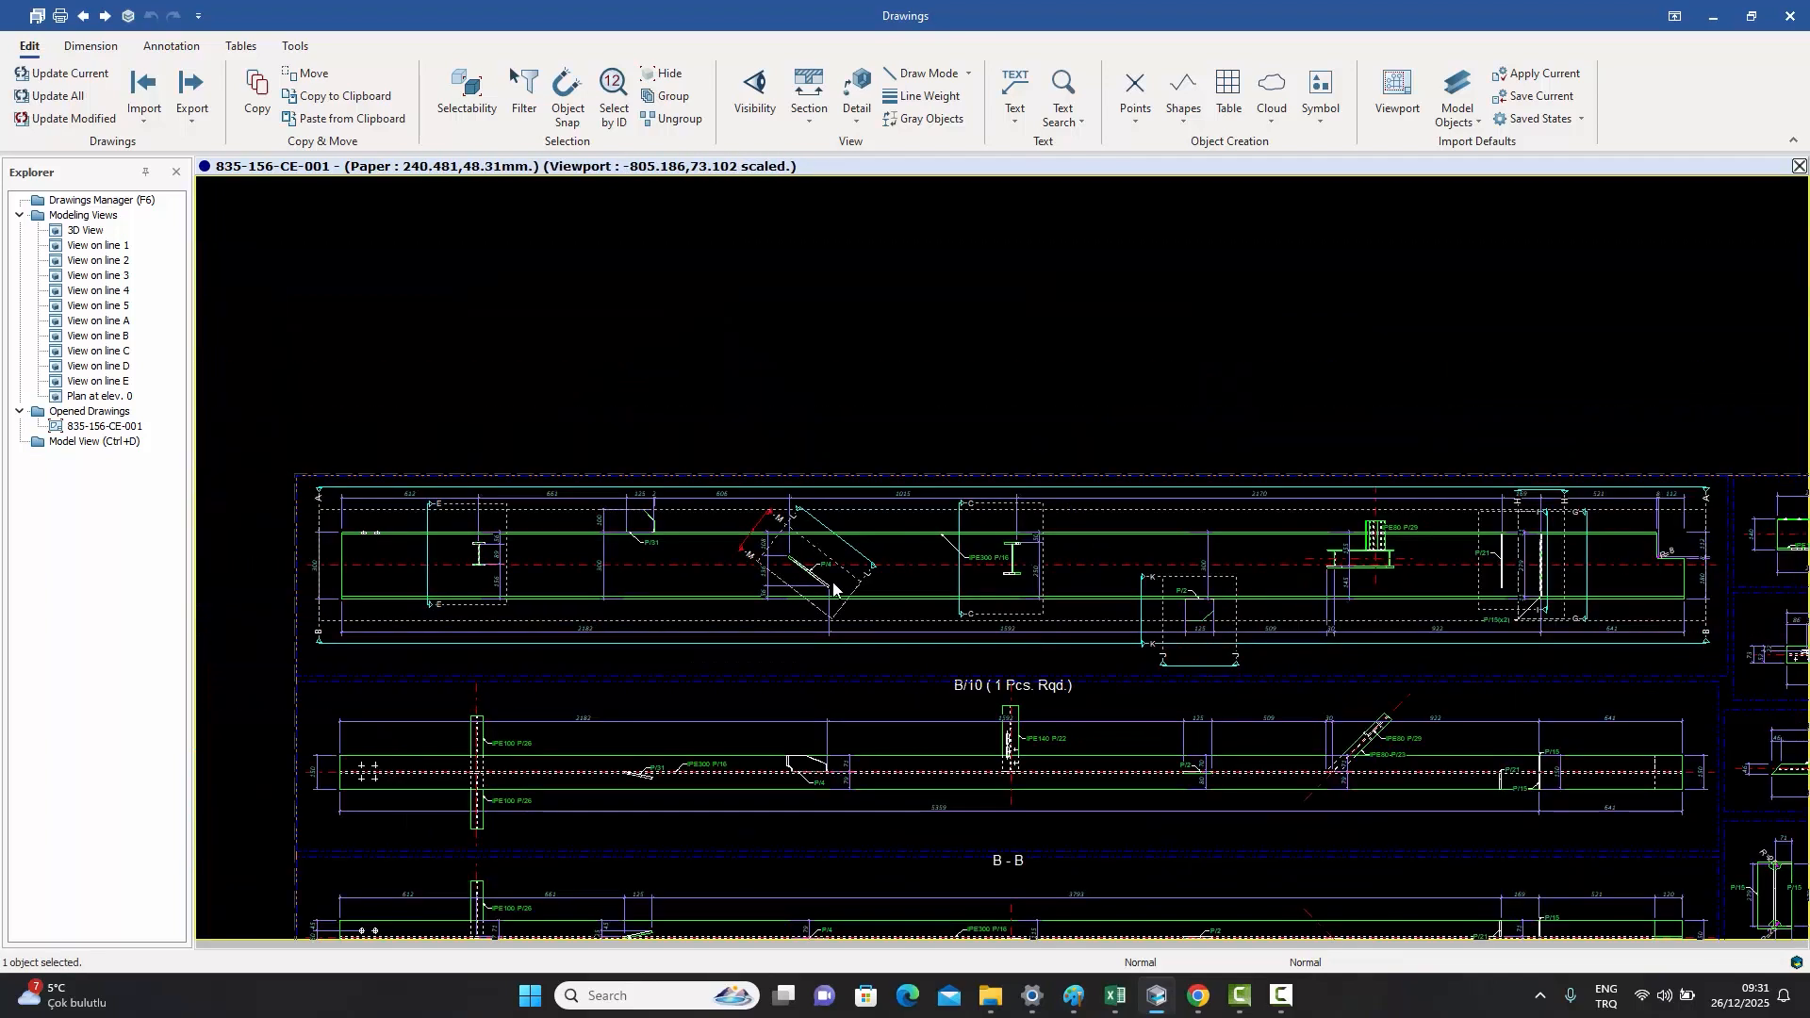
- Activate the Section Creation Filter with P/4 in the DETAILS OF BEAMS view settings and execute the Assembly Macro to regenerate the drawing
double_click(761, 428)
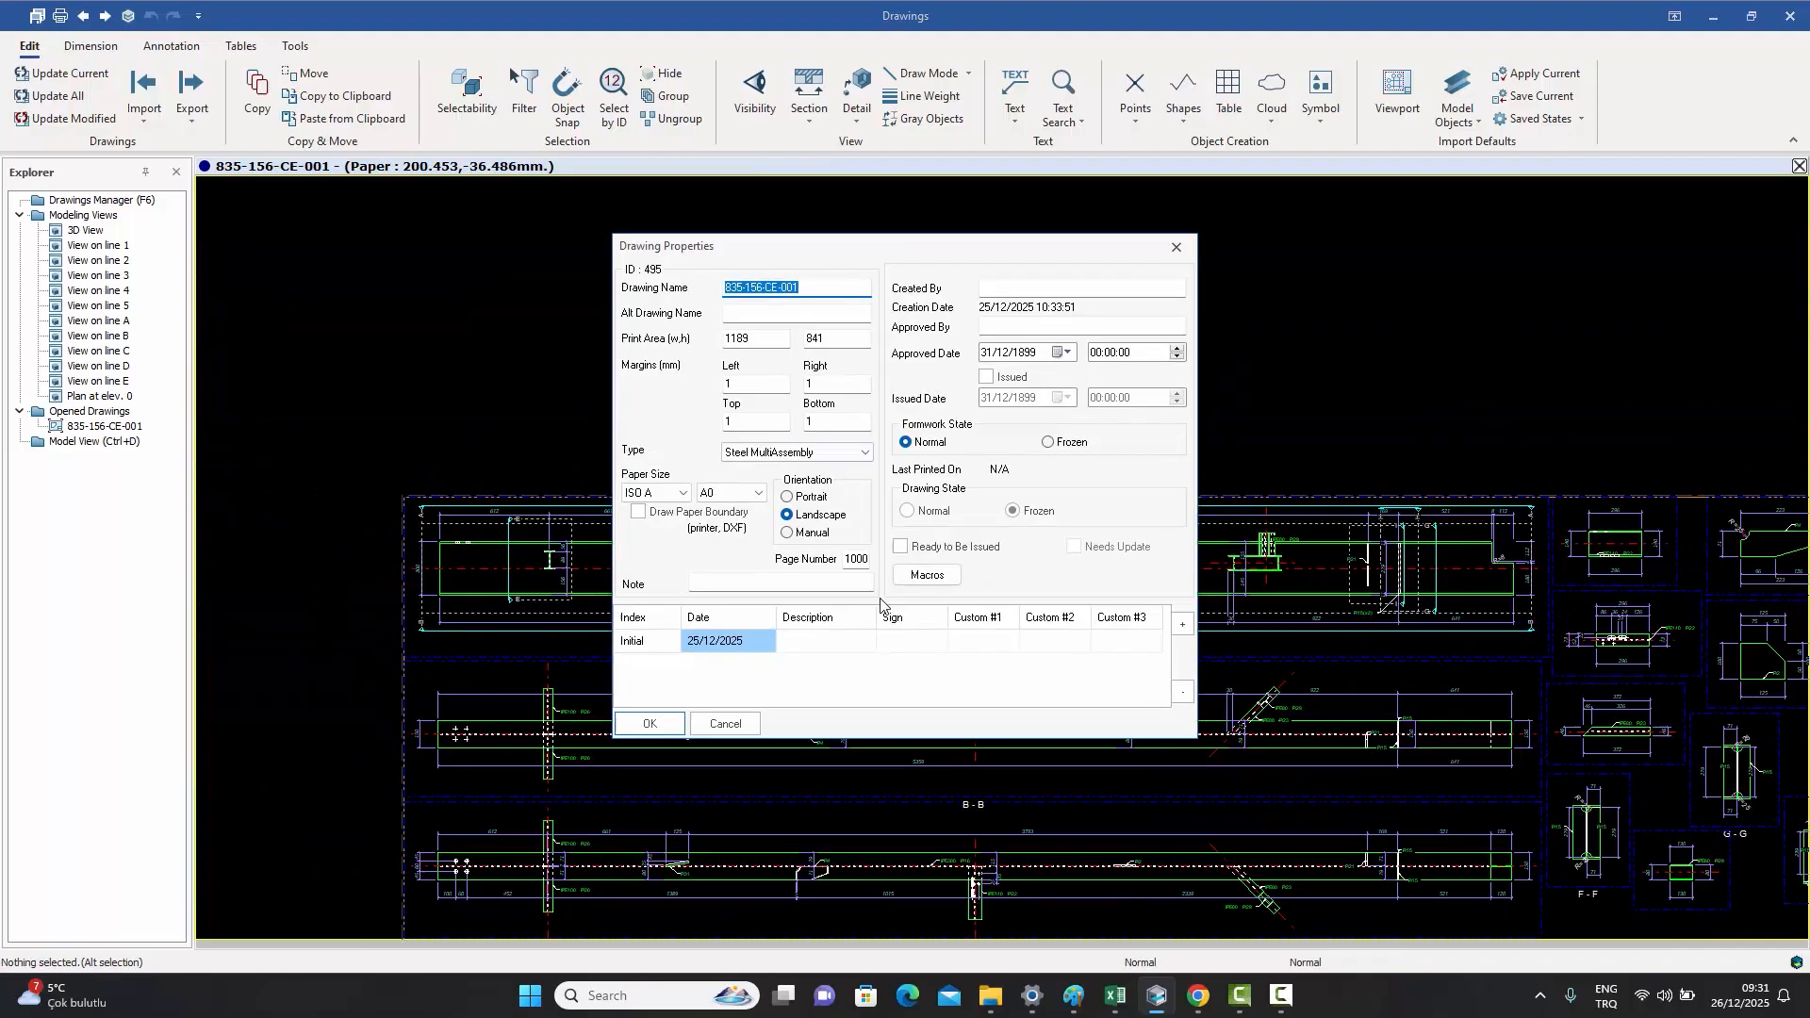
click(928, 574)
click(702, 345)
double_click(702, 345)
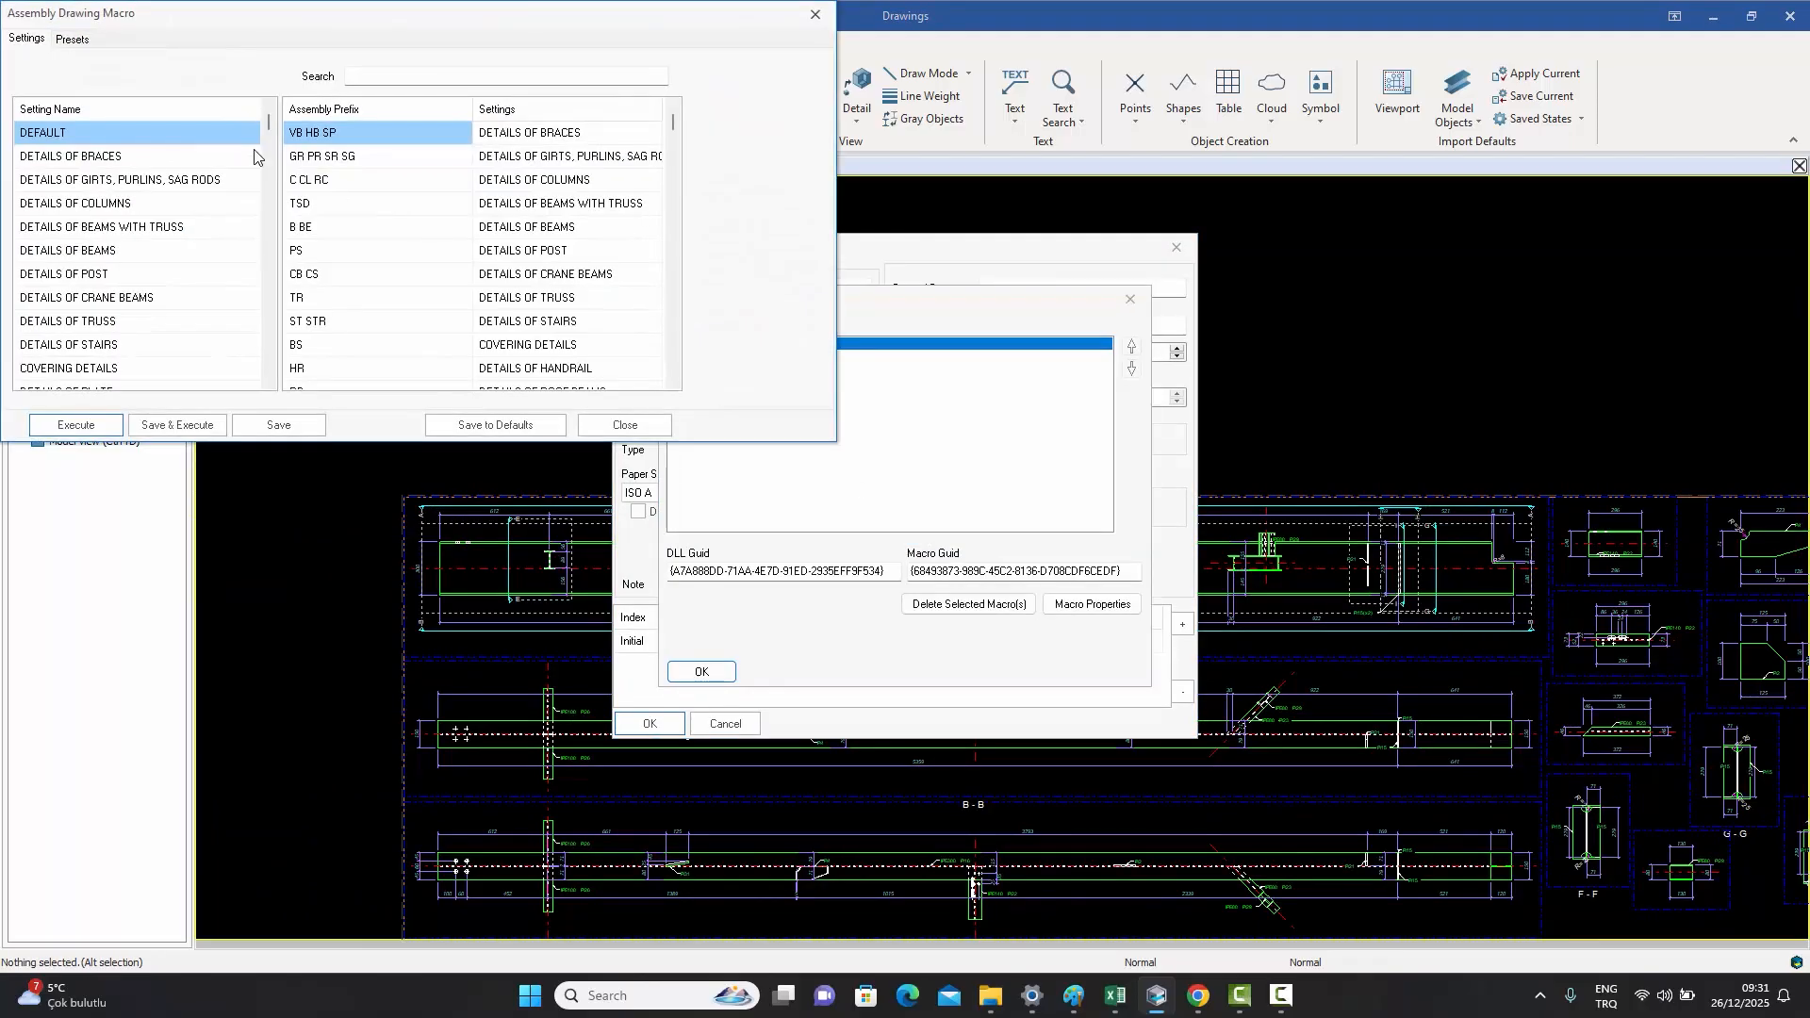
double_click(133, 134)
click(67, 41)
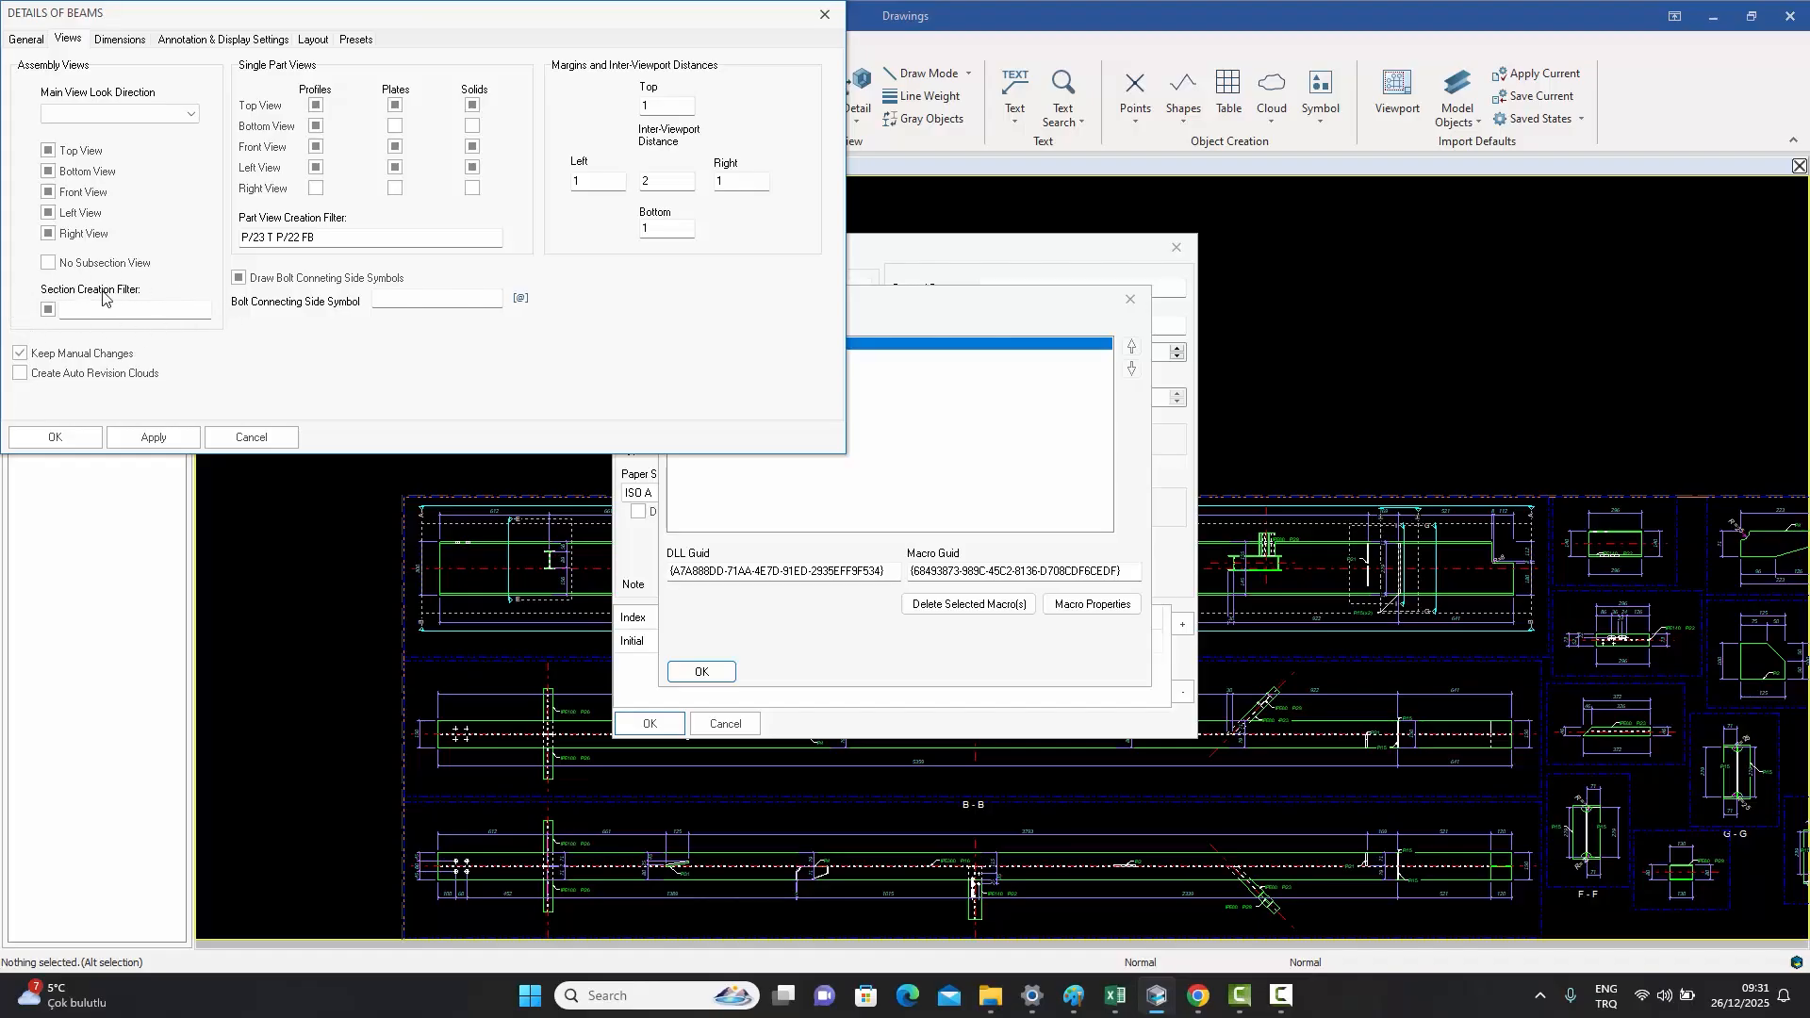
click(49, 311)
click(73, 307)
text(P/4)
click(57, 439)
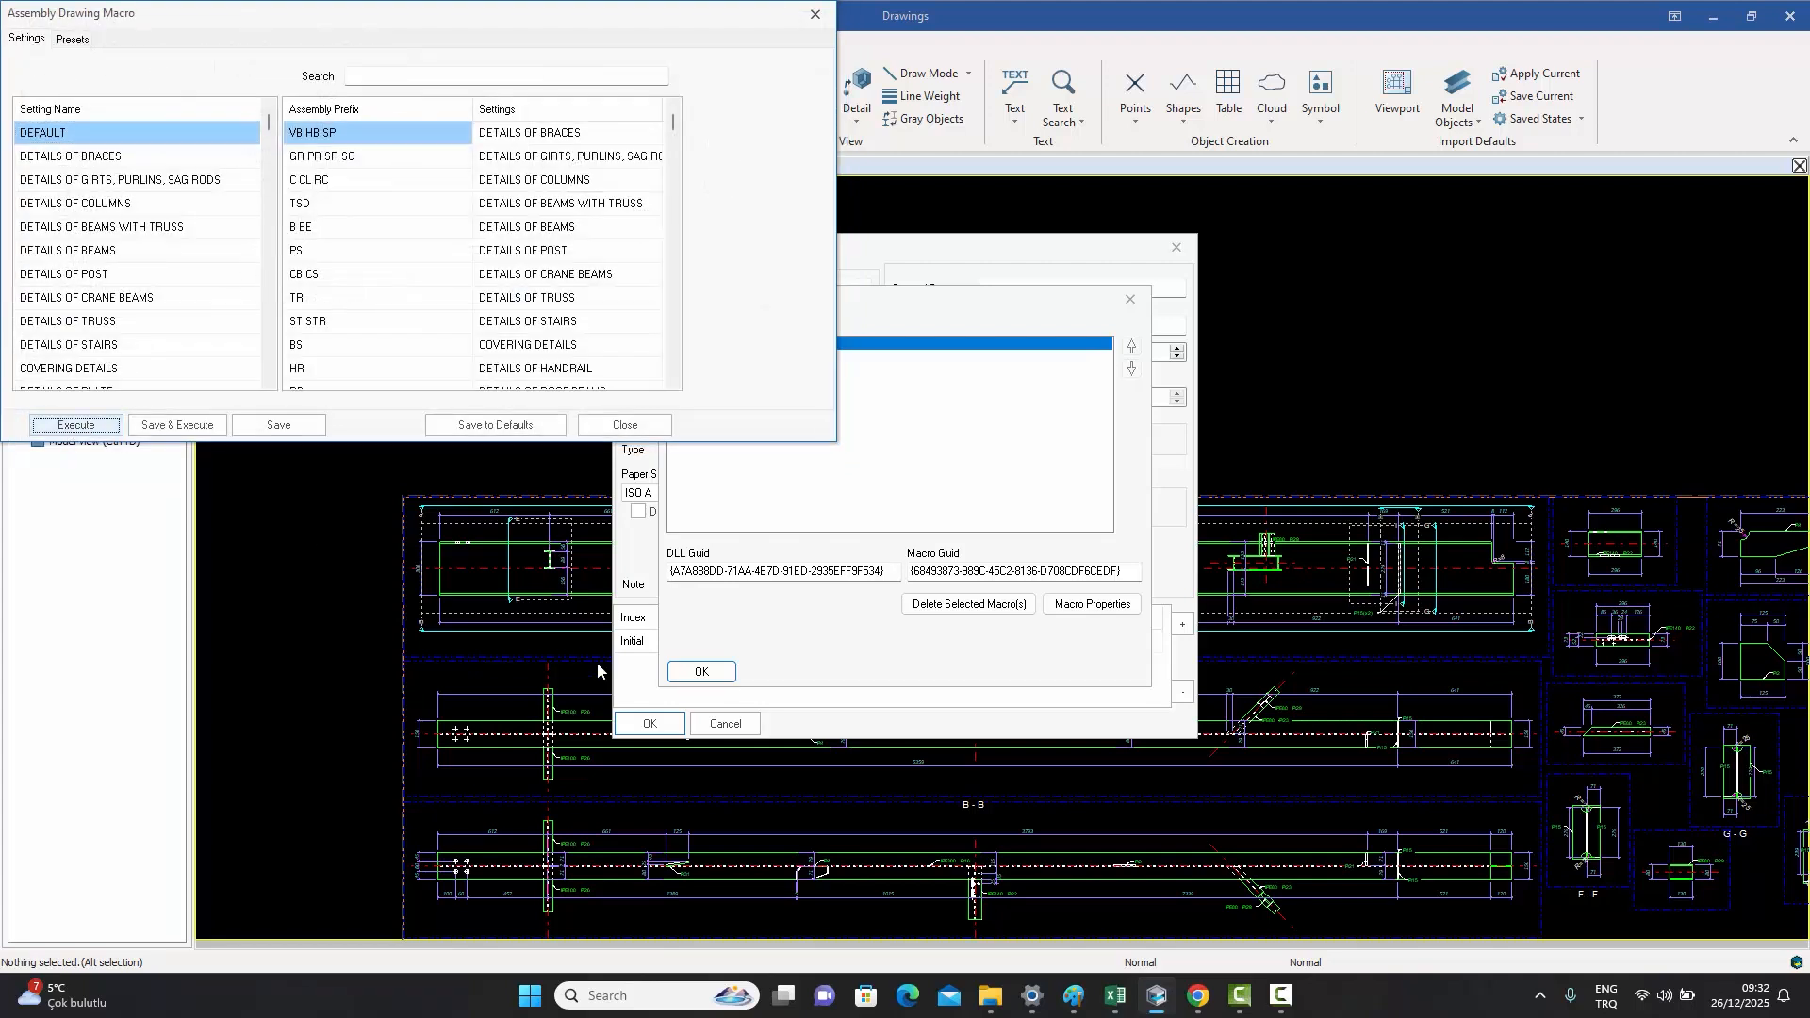
click(701, 671)
click(649, 723)
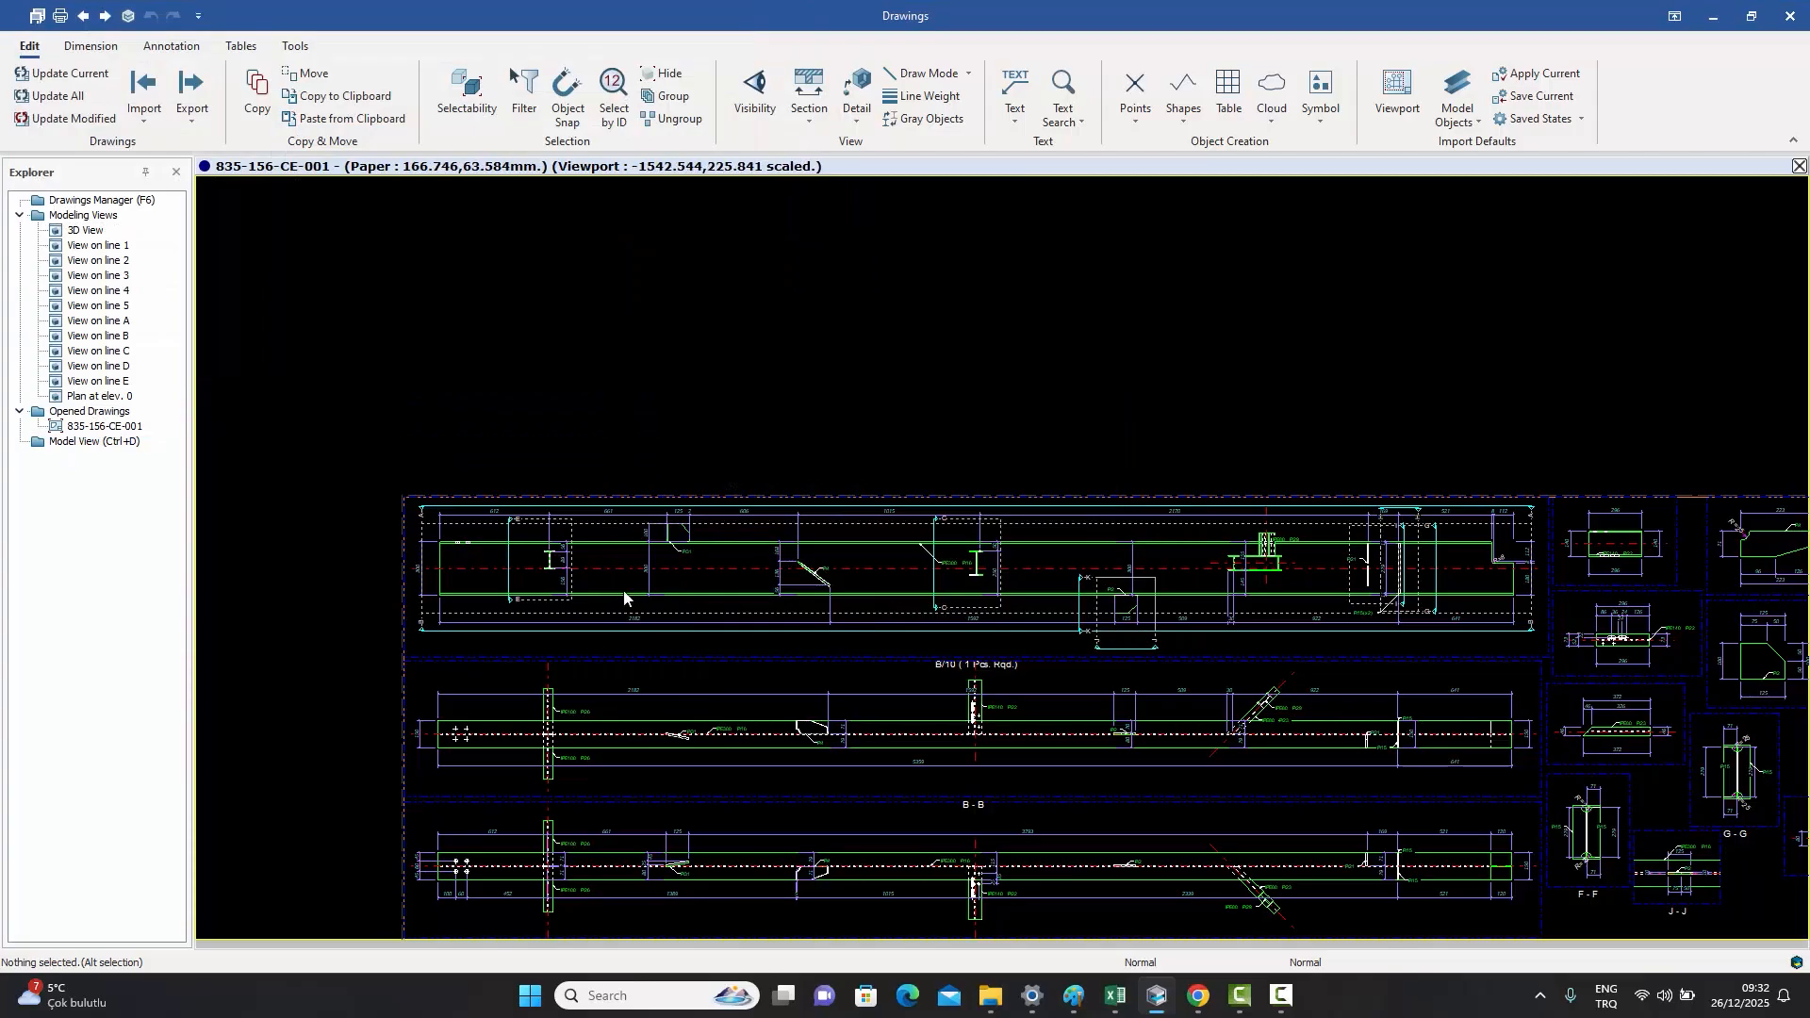
scroll(624, 597, up, 4)
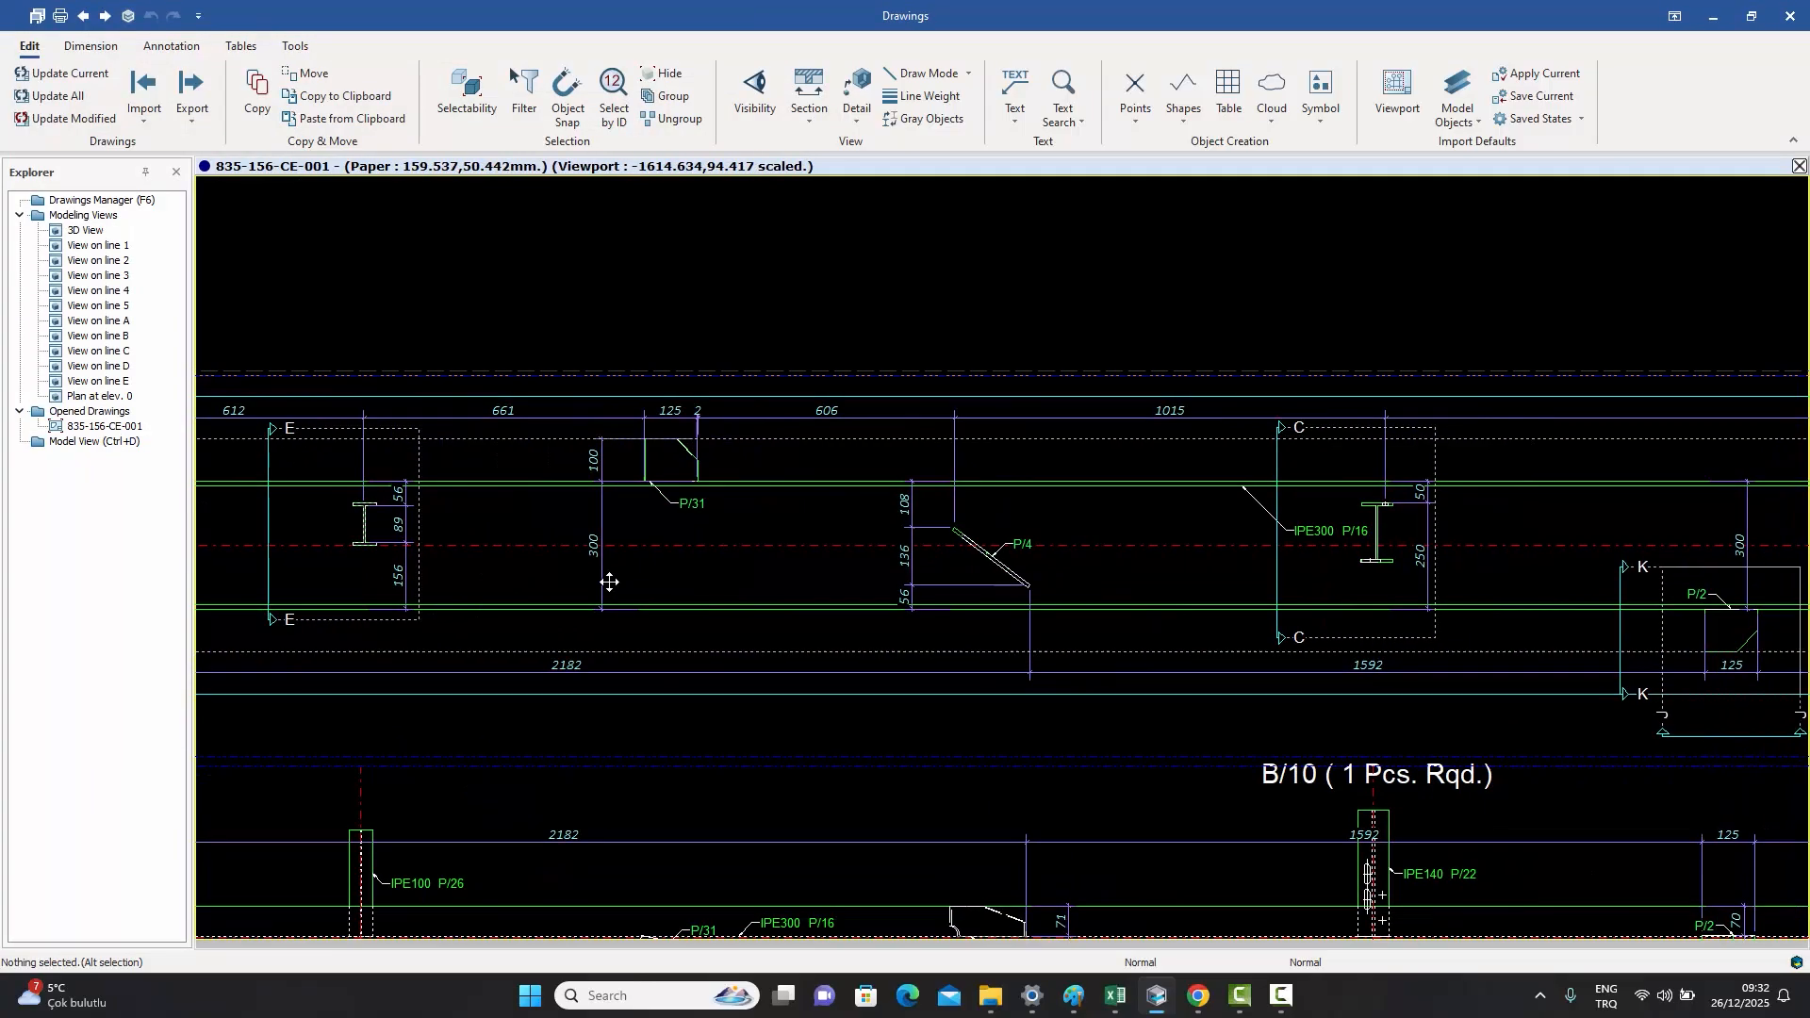
- Examine plate P/4 in the regenerated main view of beam B/10 for section marks
middle_drag(609, 582, 0, 547)
scroll(1009, 596, up, 3)
scroll(1037, 596, down, 4)
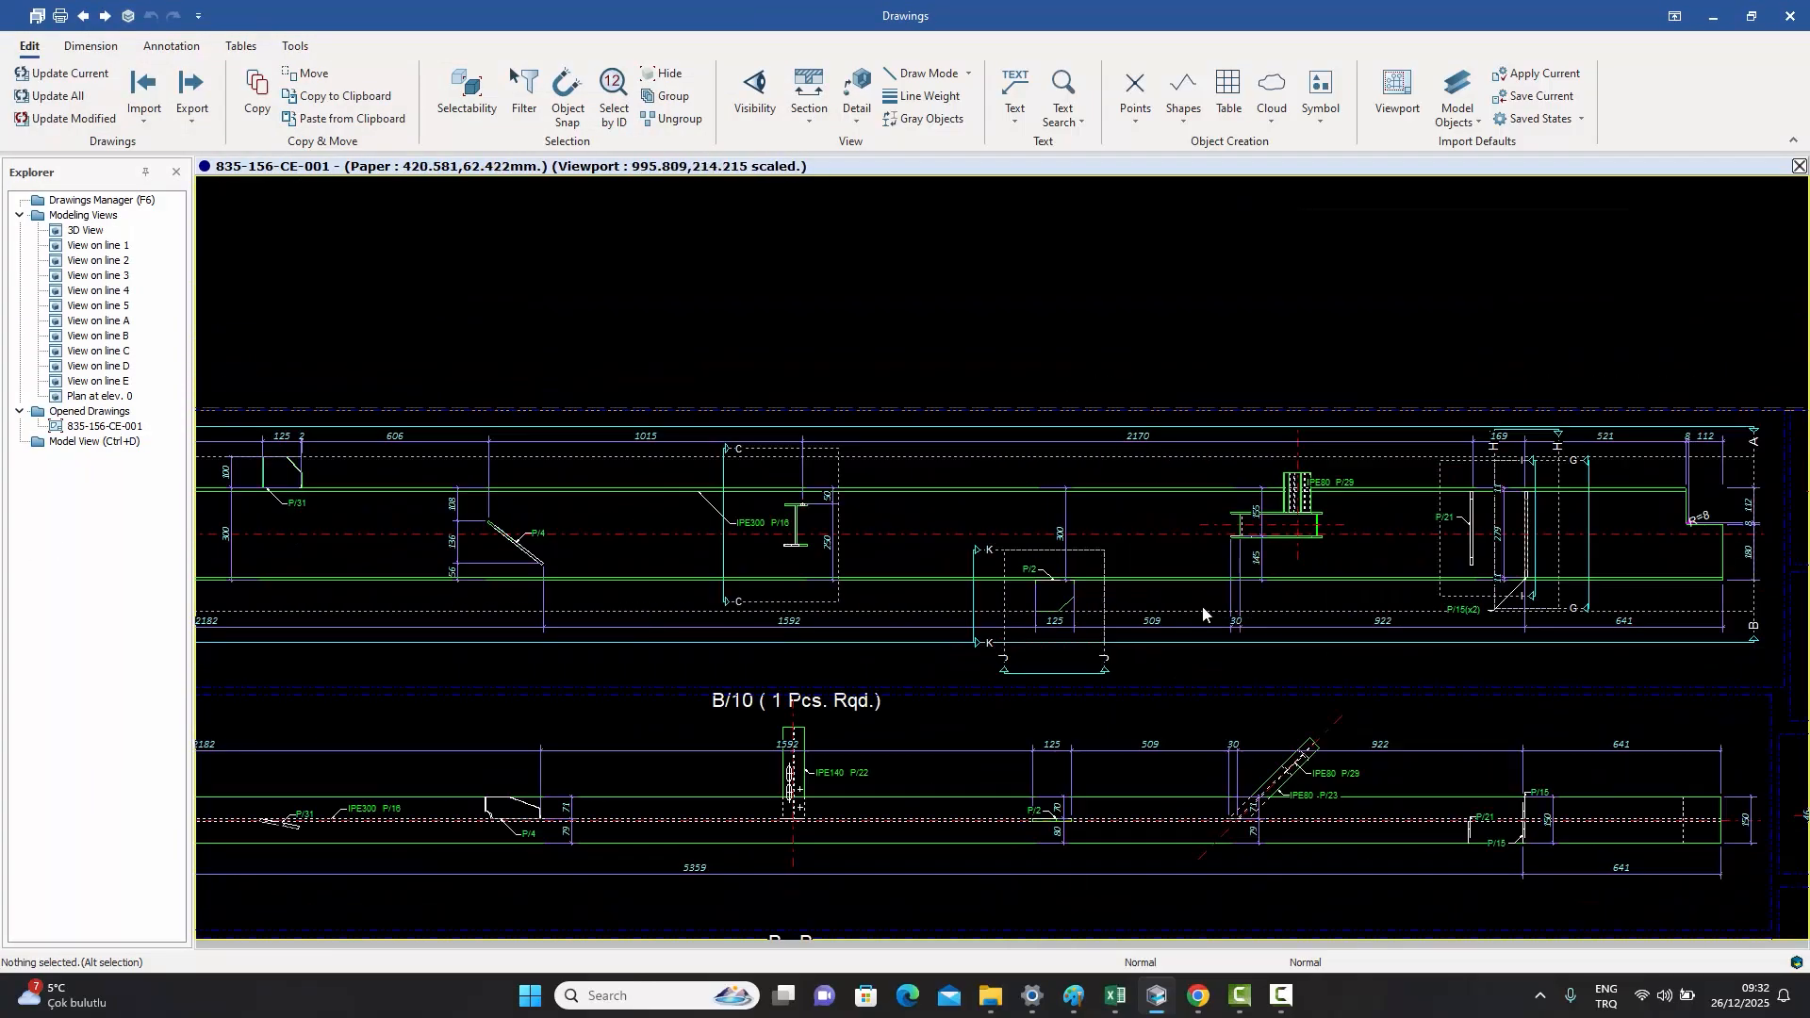
scroll(1546, 573, up, 4)
scroll(1536, 562, down, 6)
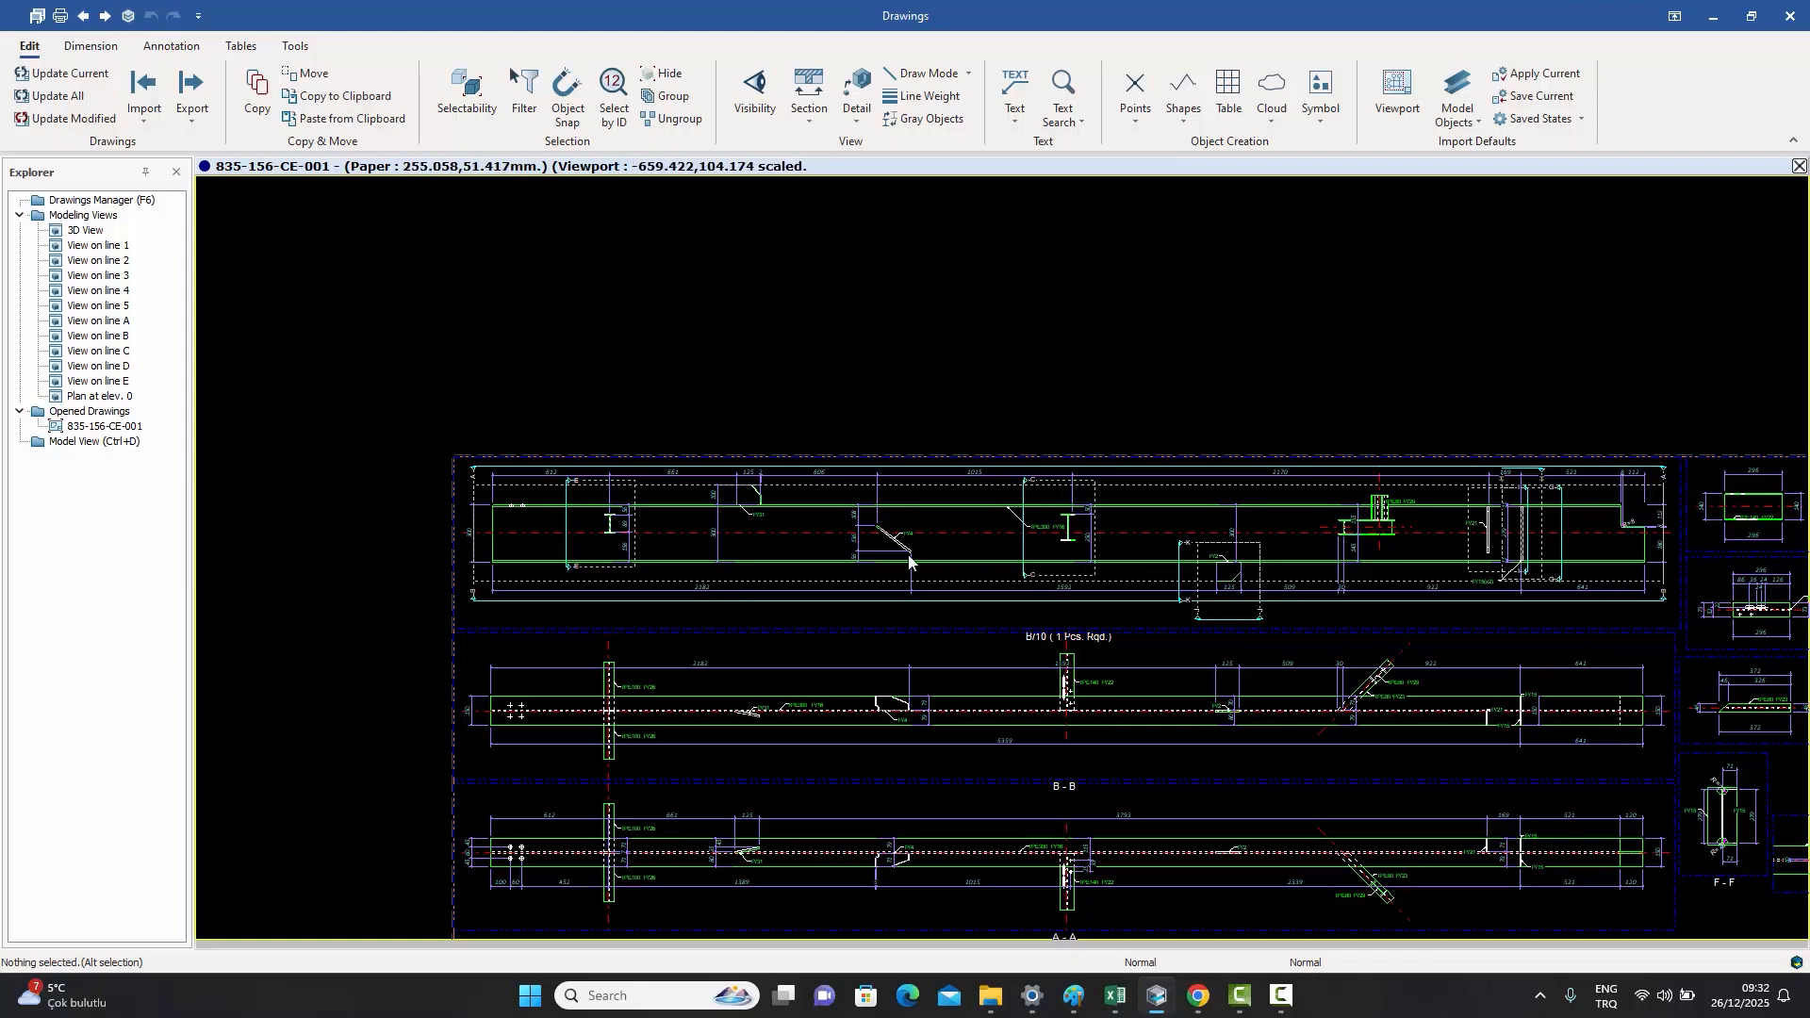
scroll(909, 557, up, 6)
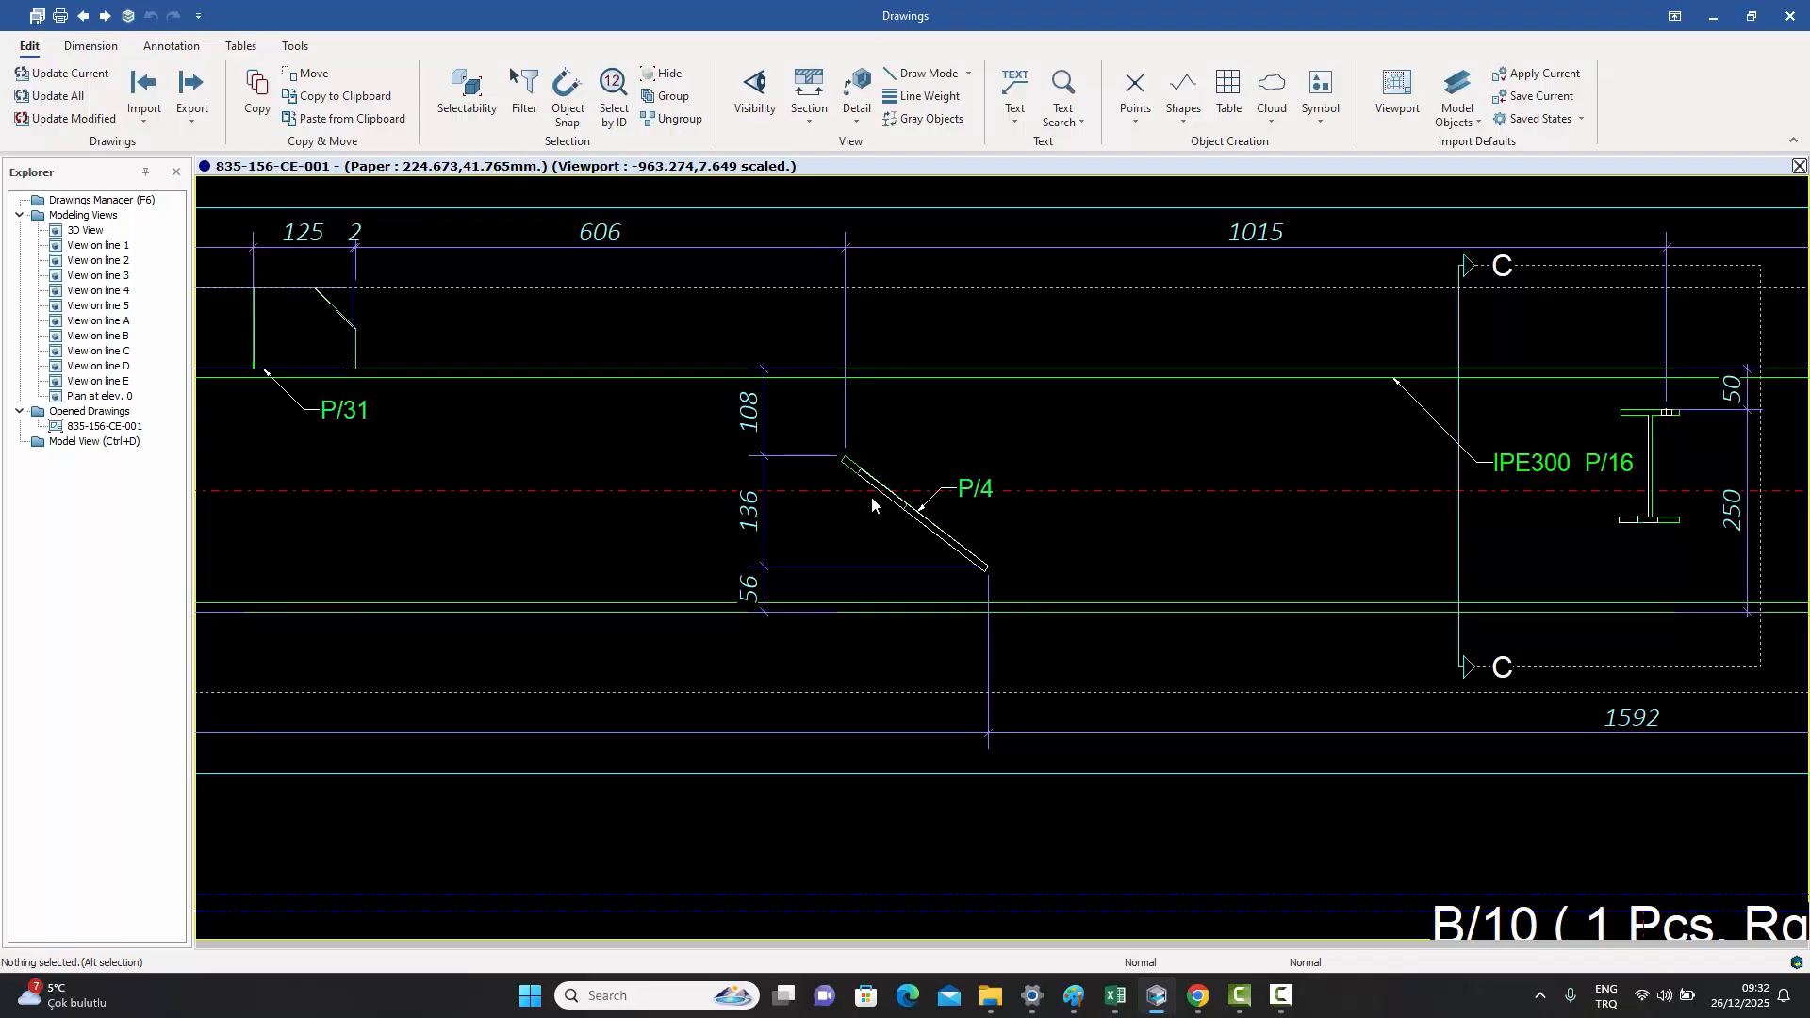
- Inspect the section marks along beam B/10 up to plates P/21 and P/15, selecting the G-G mark
scroll(872, 496, down, 2)
middle_drag(1039, 560, 699, 498)
middle_drag(1109, 555, 774, 538)
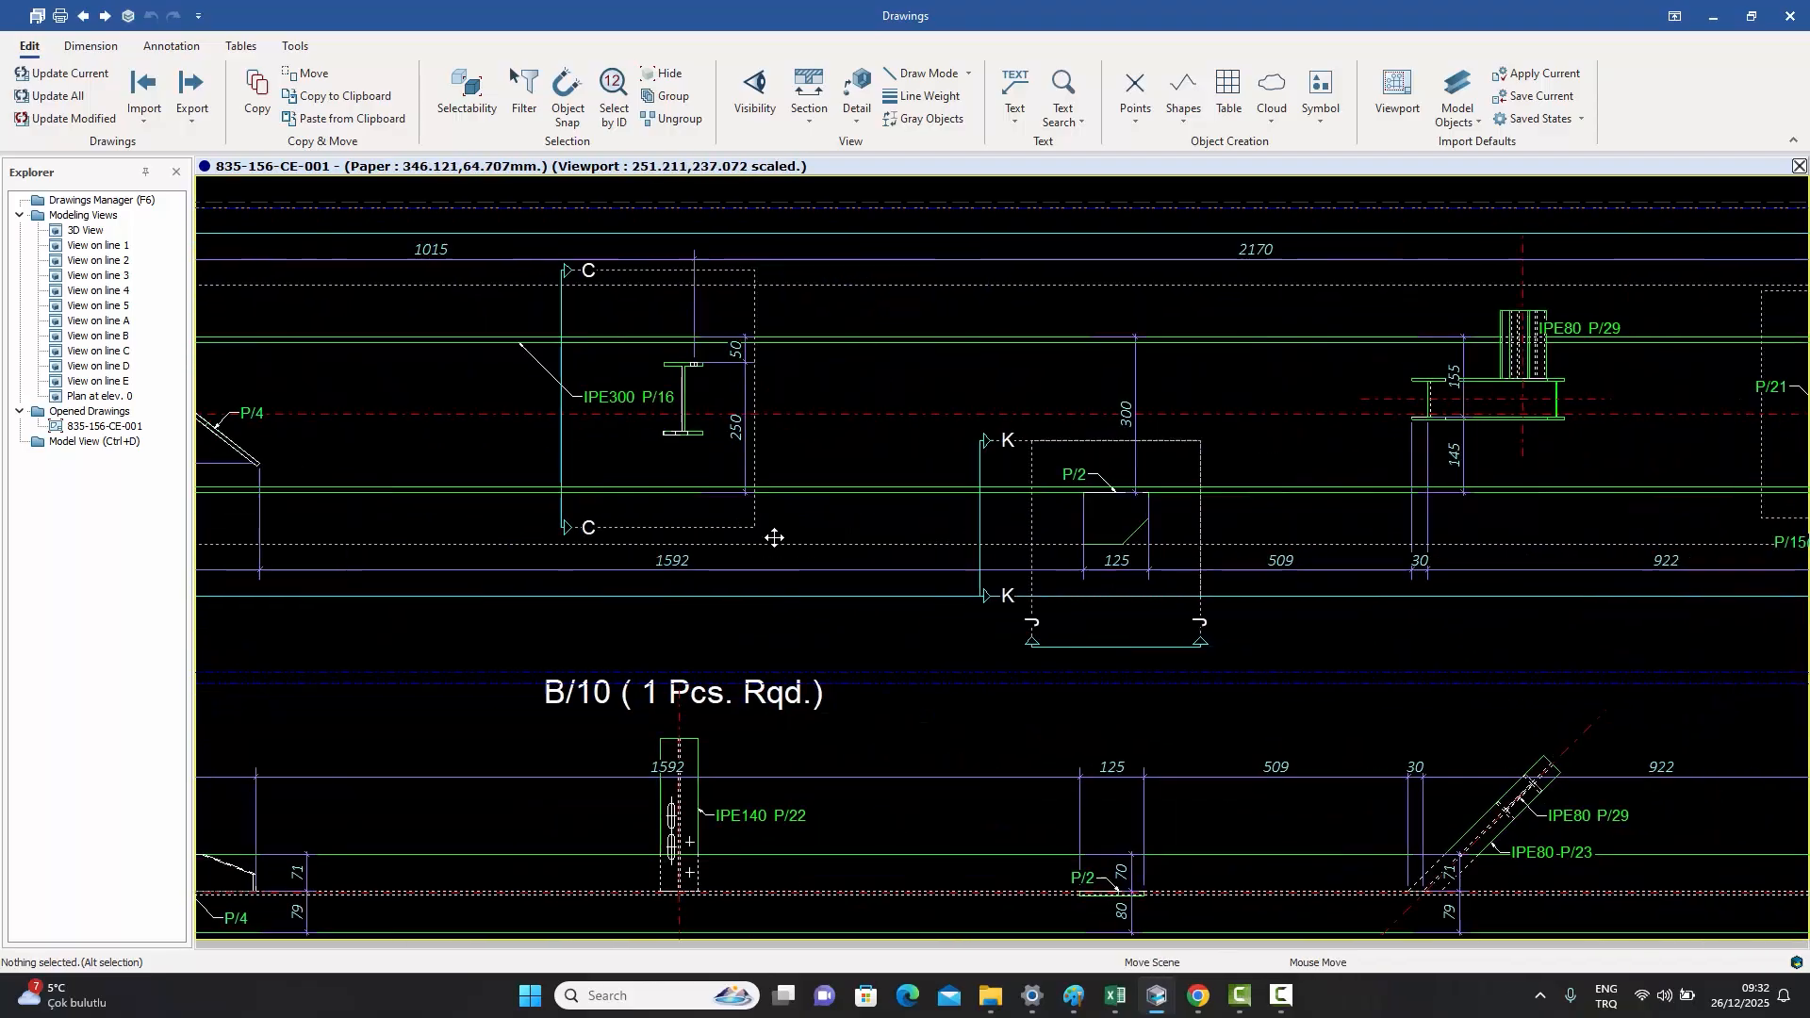
scroll(992, 535, down, 1)
middle_drag(998, 570, 687, 591)
middle_drag(1119, 579, 866, 609)
scroll(1199, 486, up, 1)
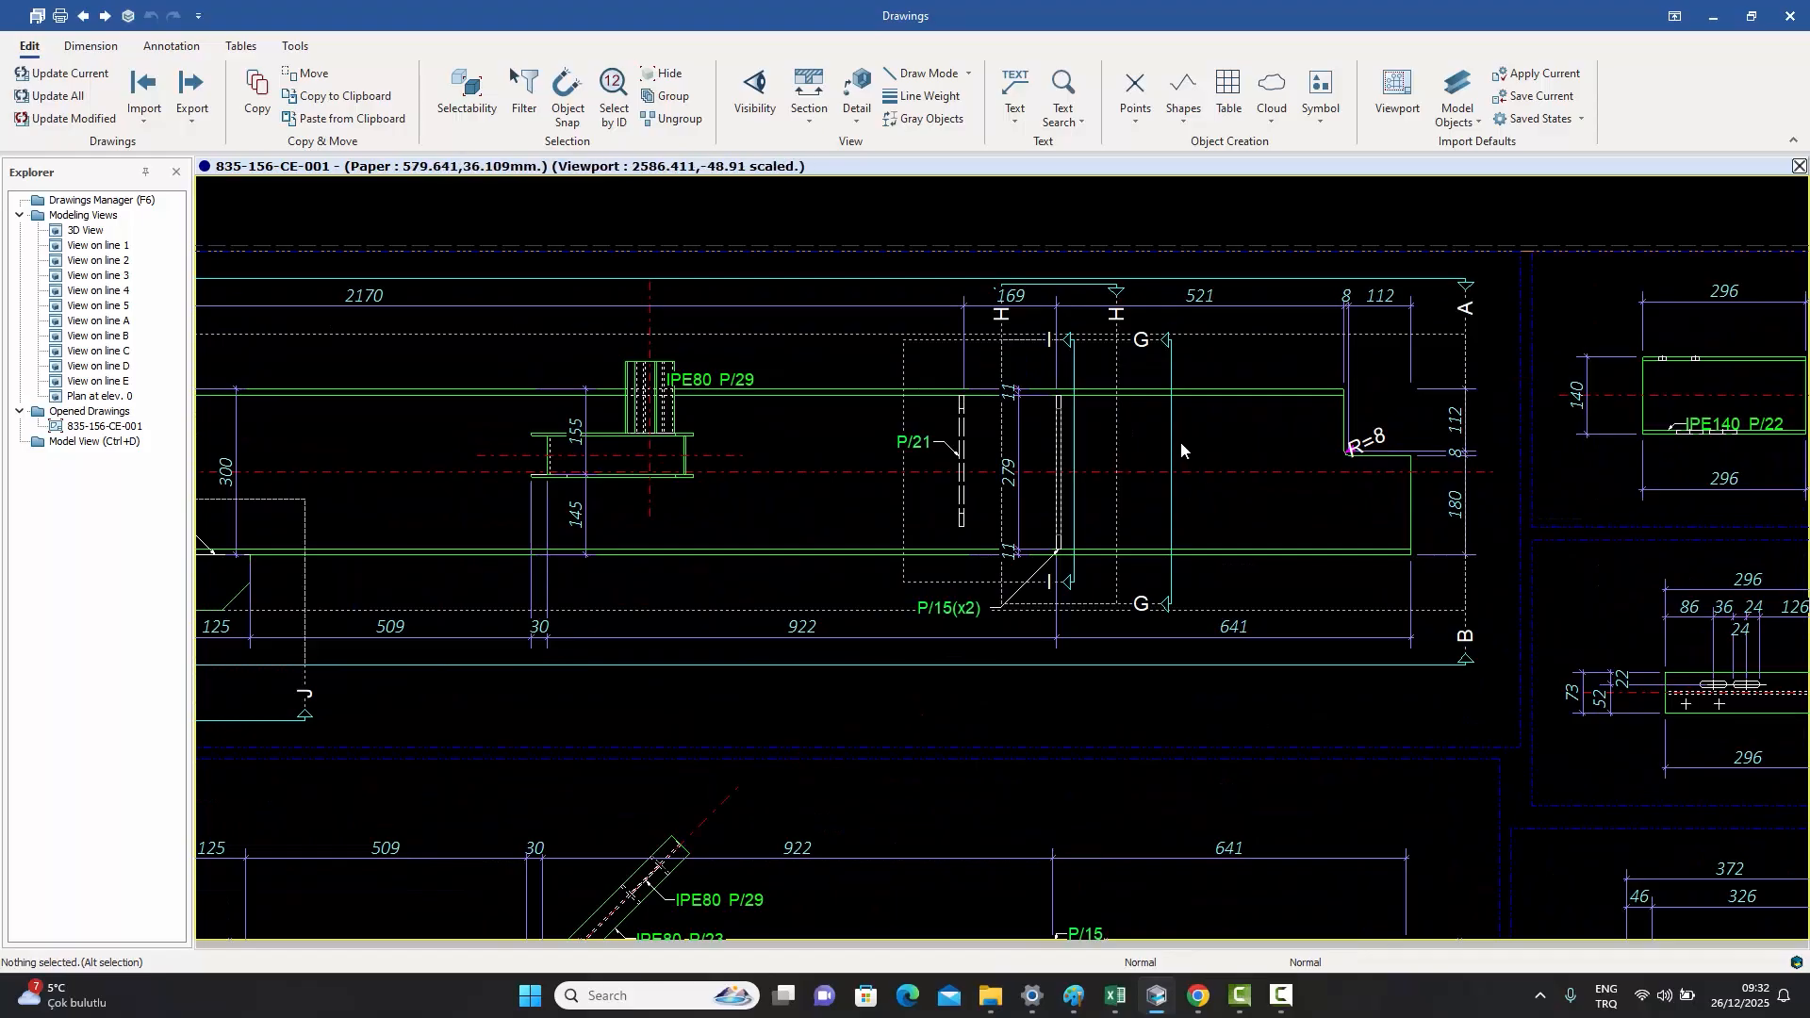
click(1174, 445)
scroll(1100, 506, up, 1)
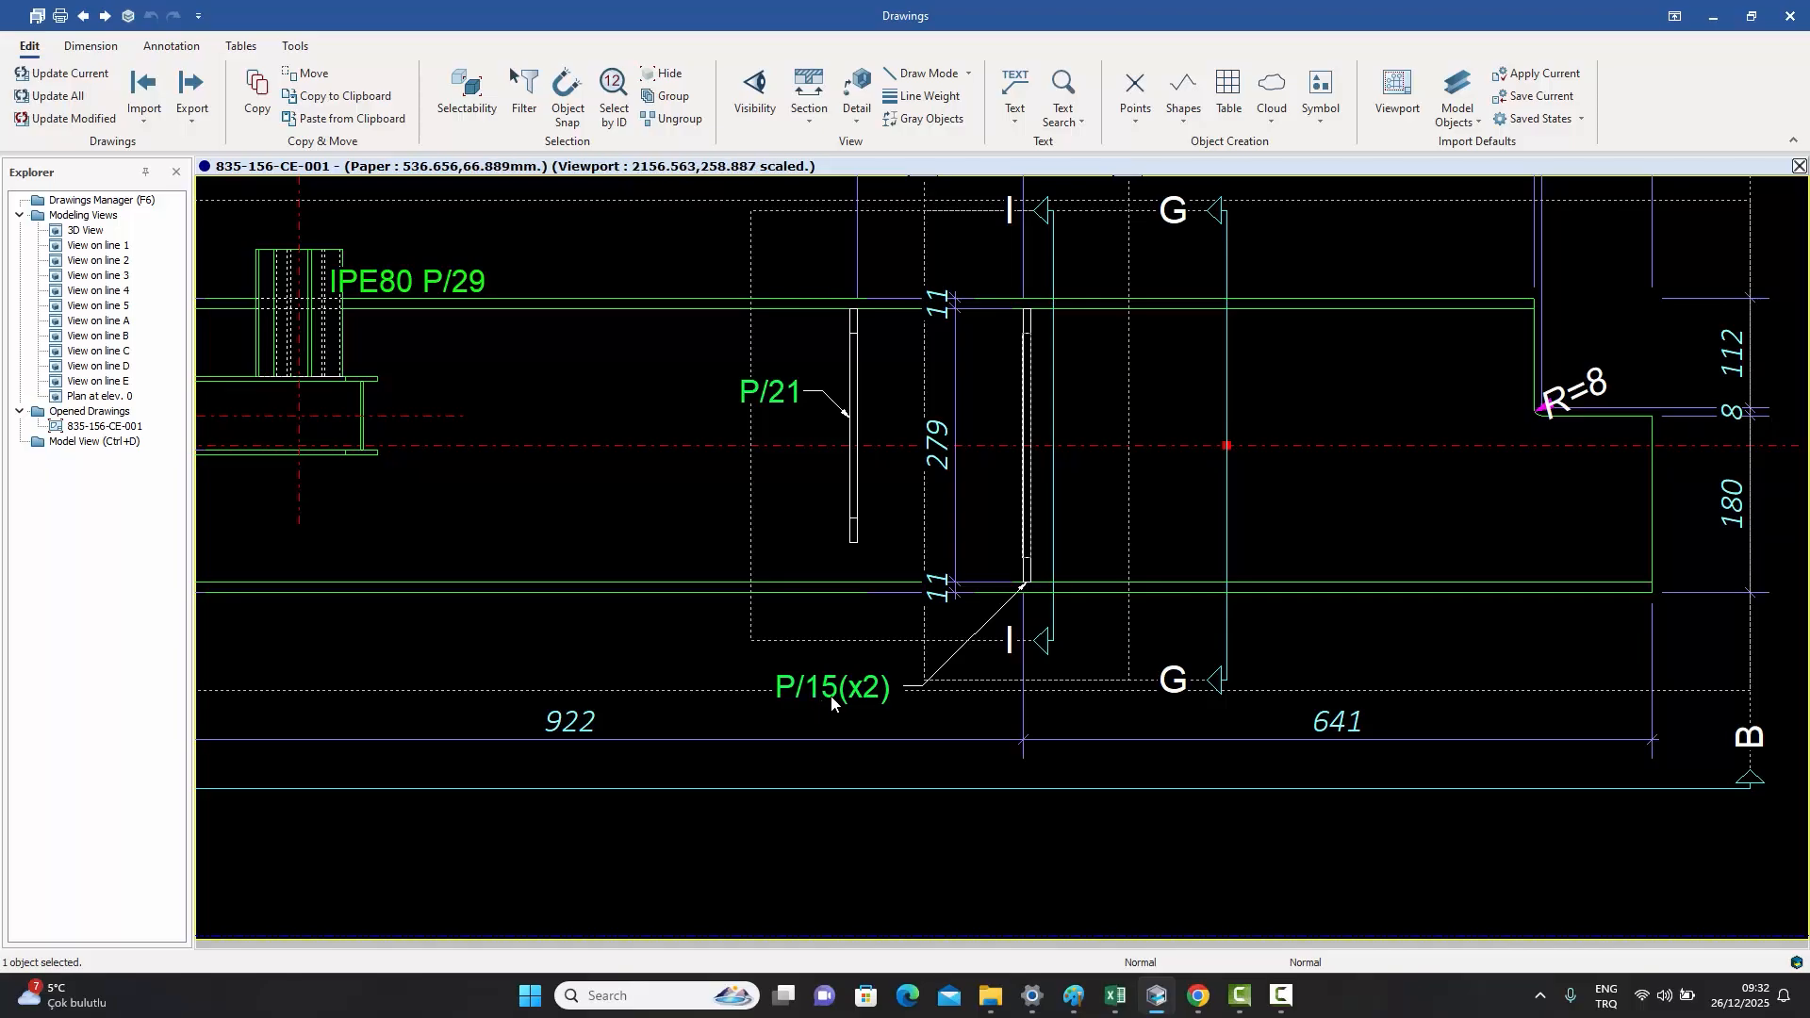
- Set the Section Creation Filter to P/4 P/15 P/21 in the Assembly Macro's DETAILS OF BEAMS view settings
scroll(807, 439, down, 5)
double_click(820, 364)
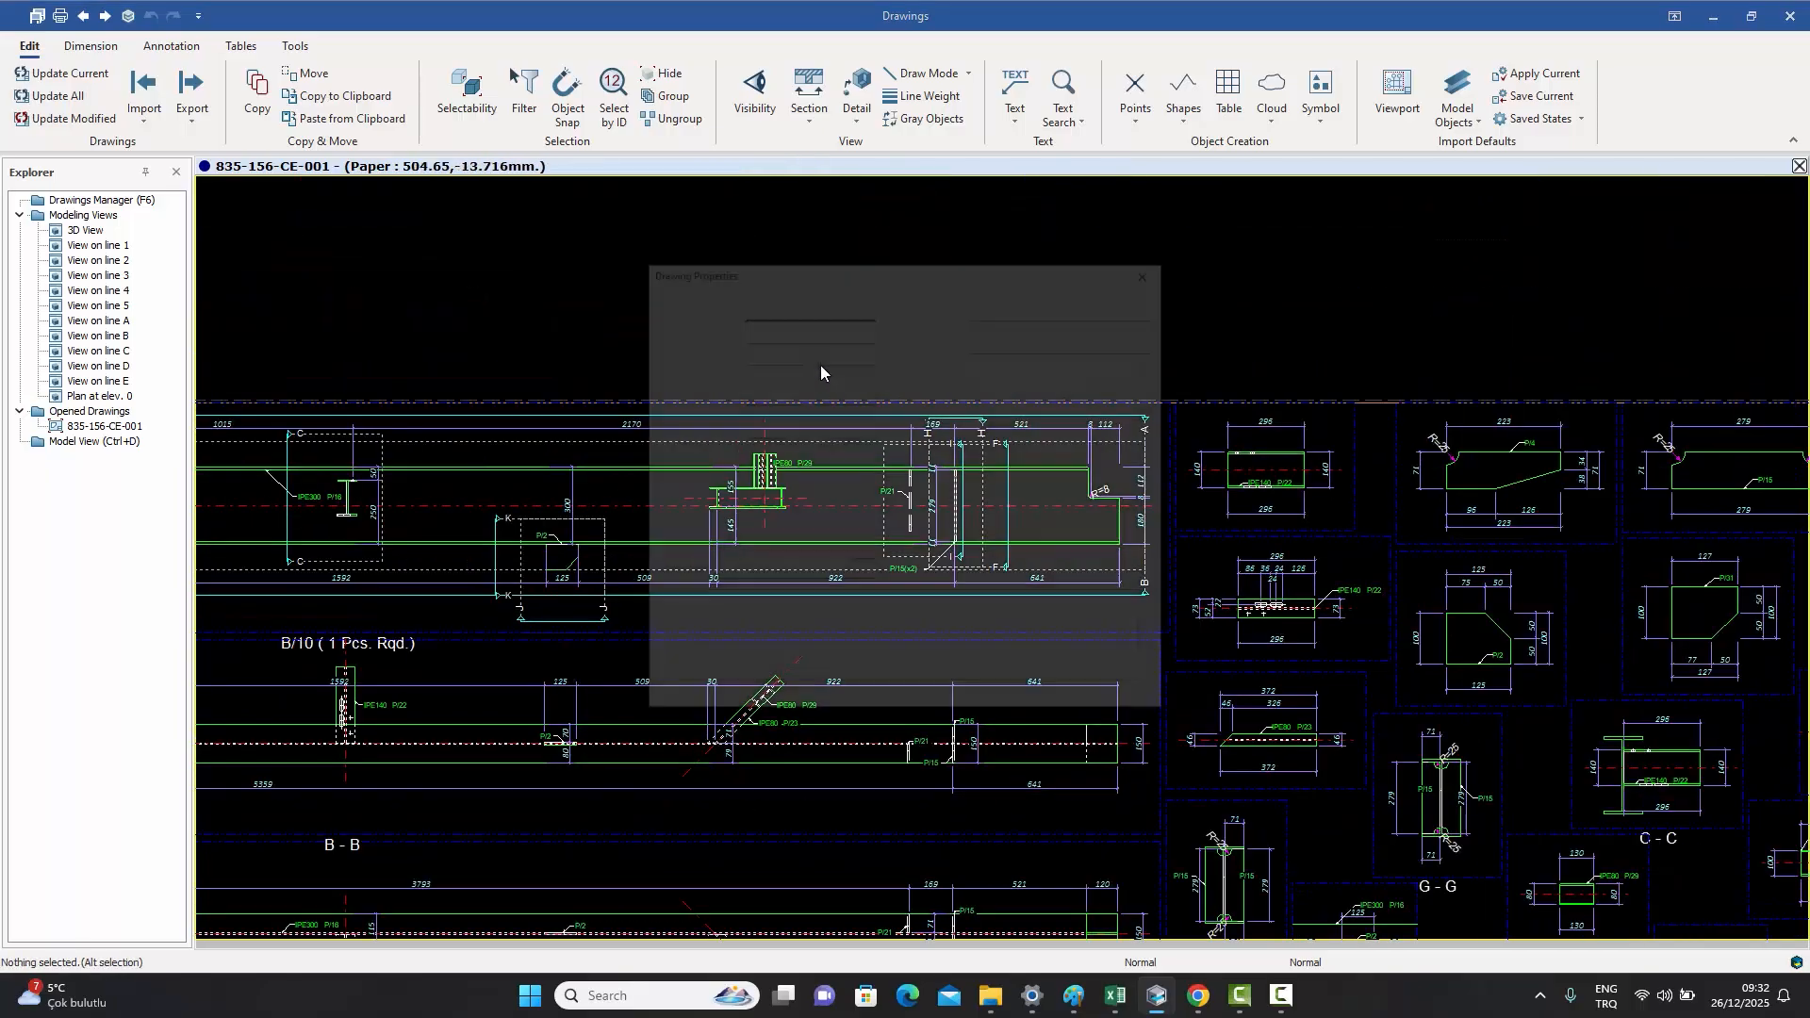
click(924, 575)
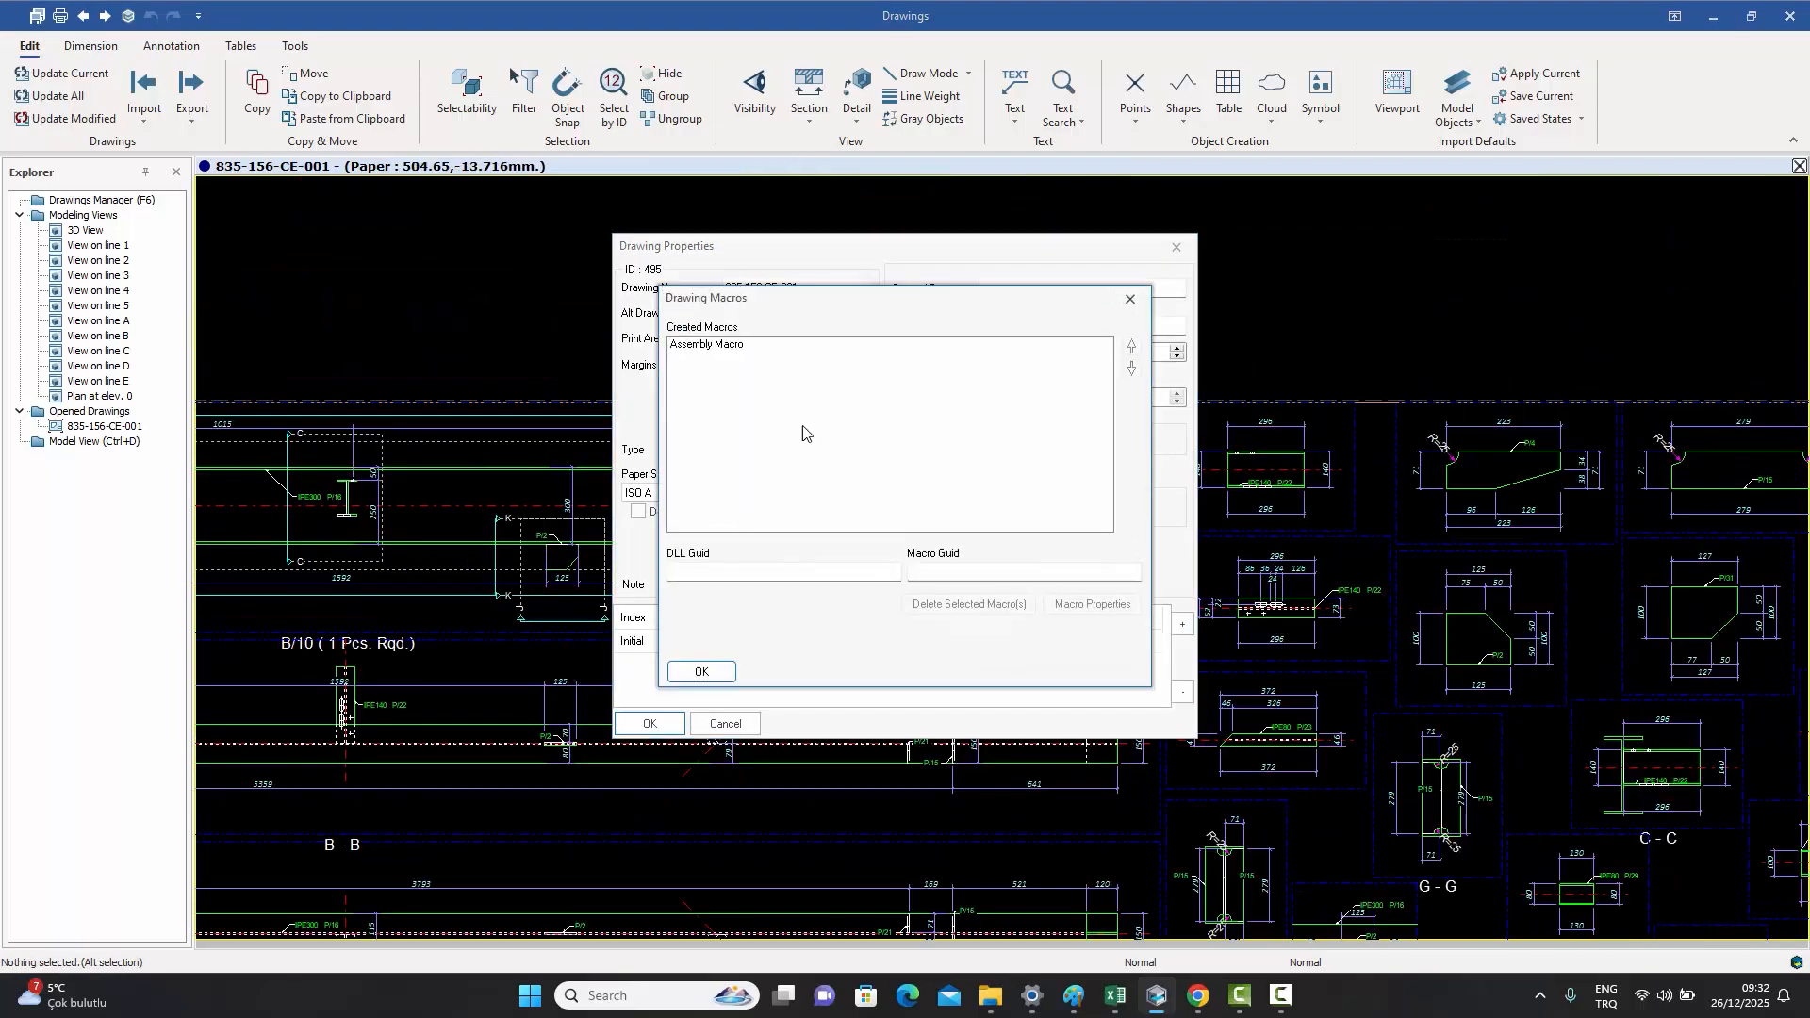
click(719, 346)
double_click(719, 346)
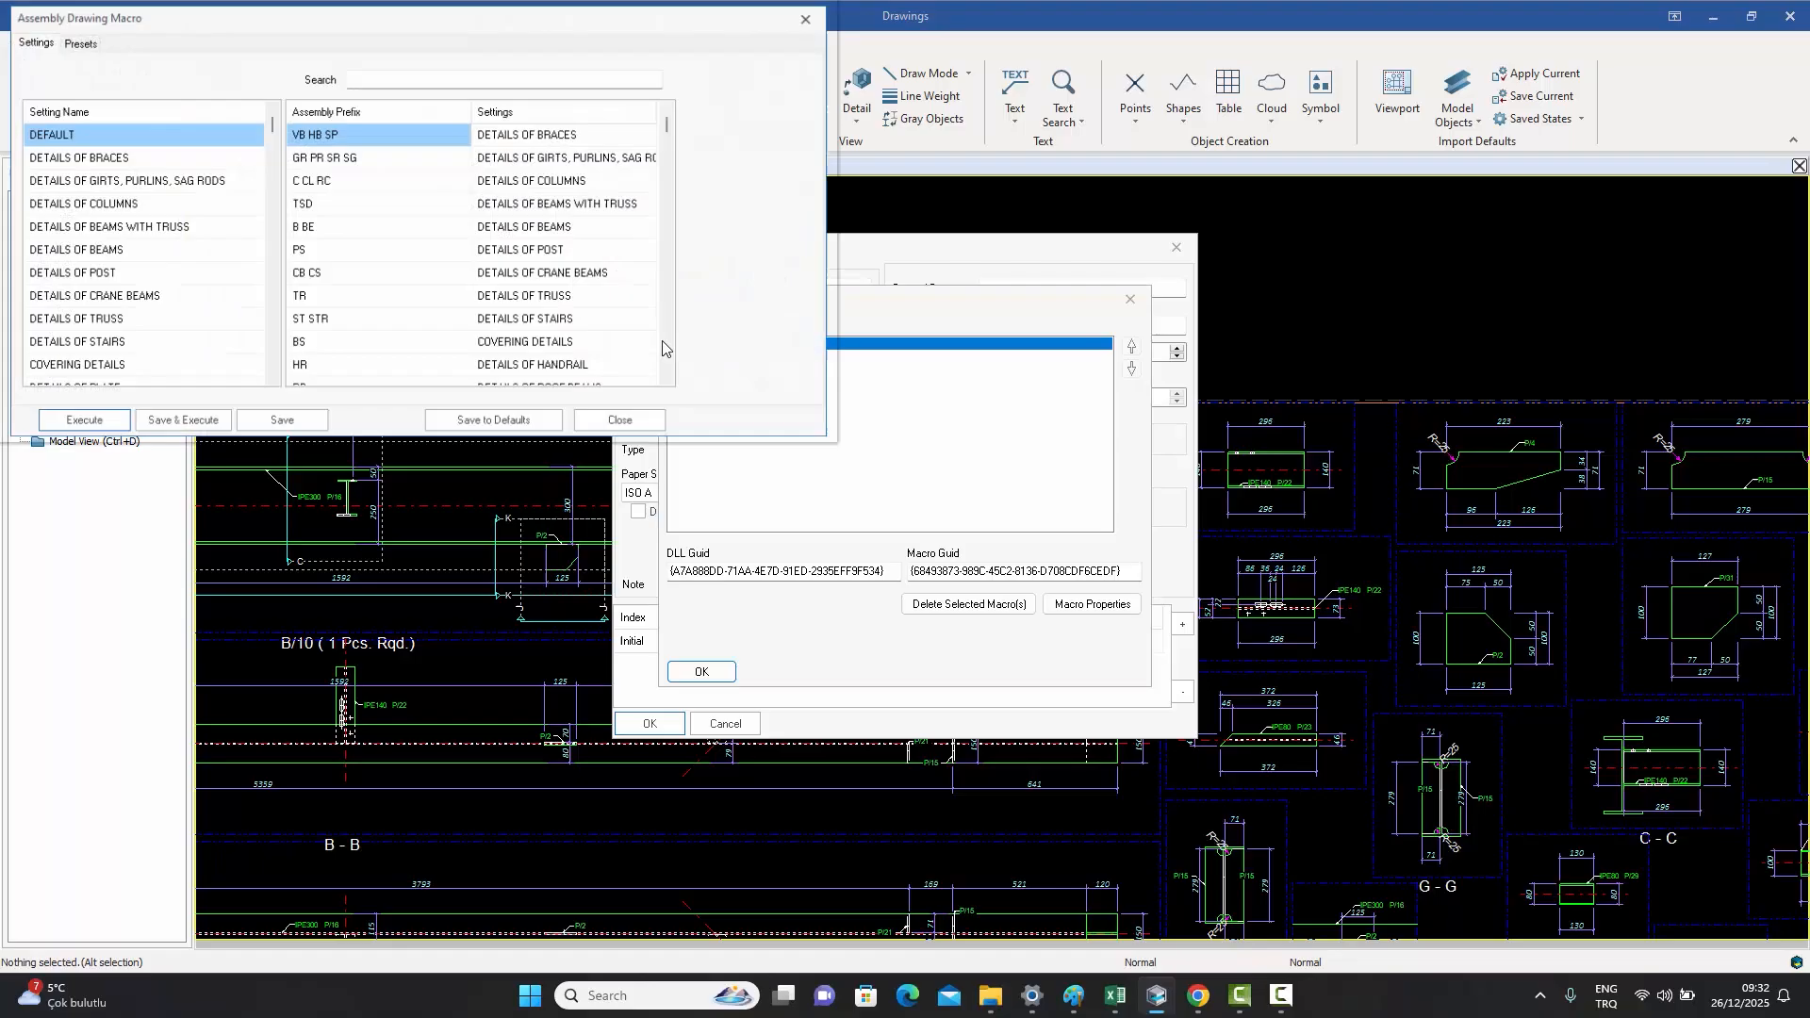
double_click(115, 125)
click(73, 42)
click(113, 309)
text(P/4 P/1)
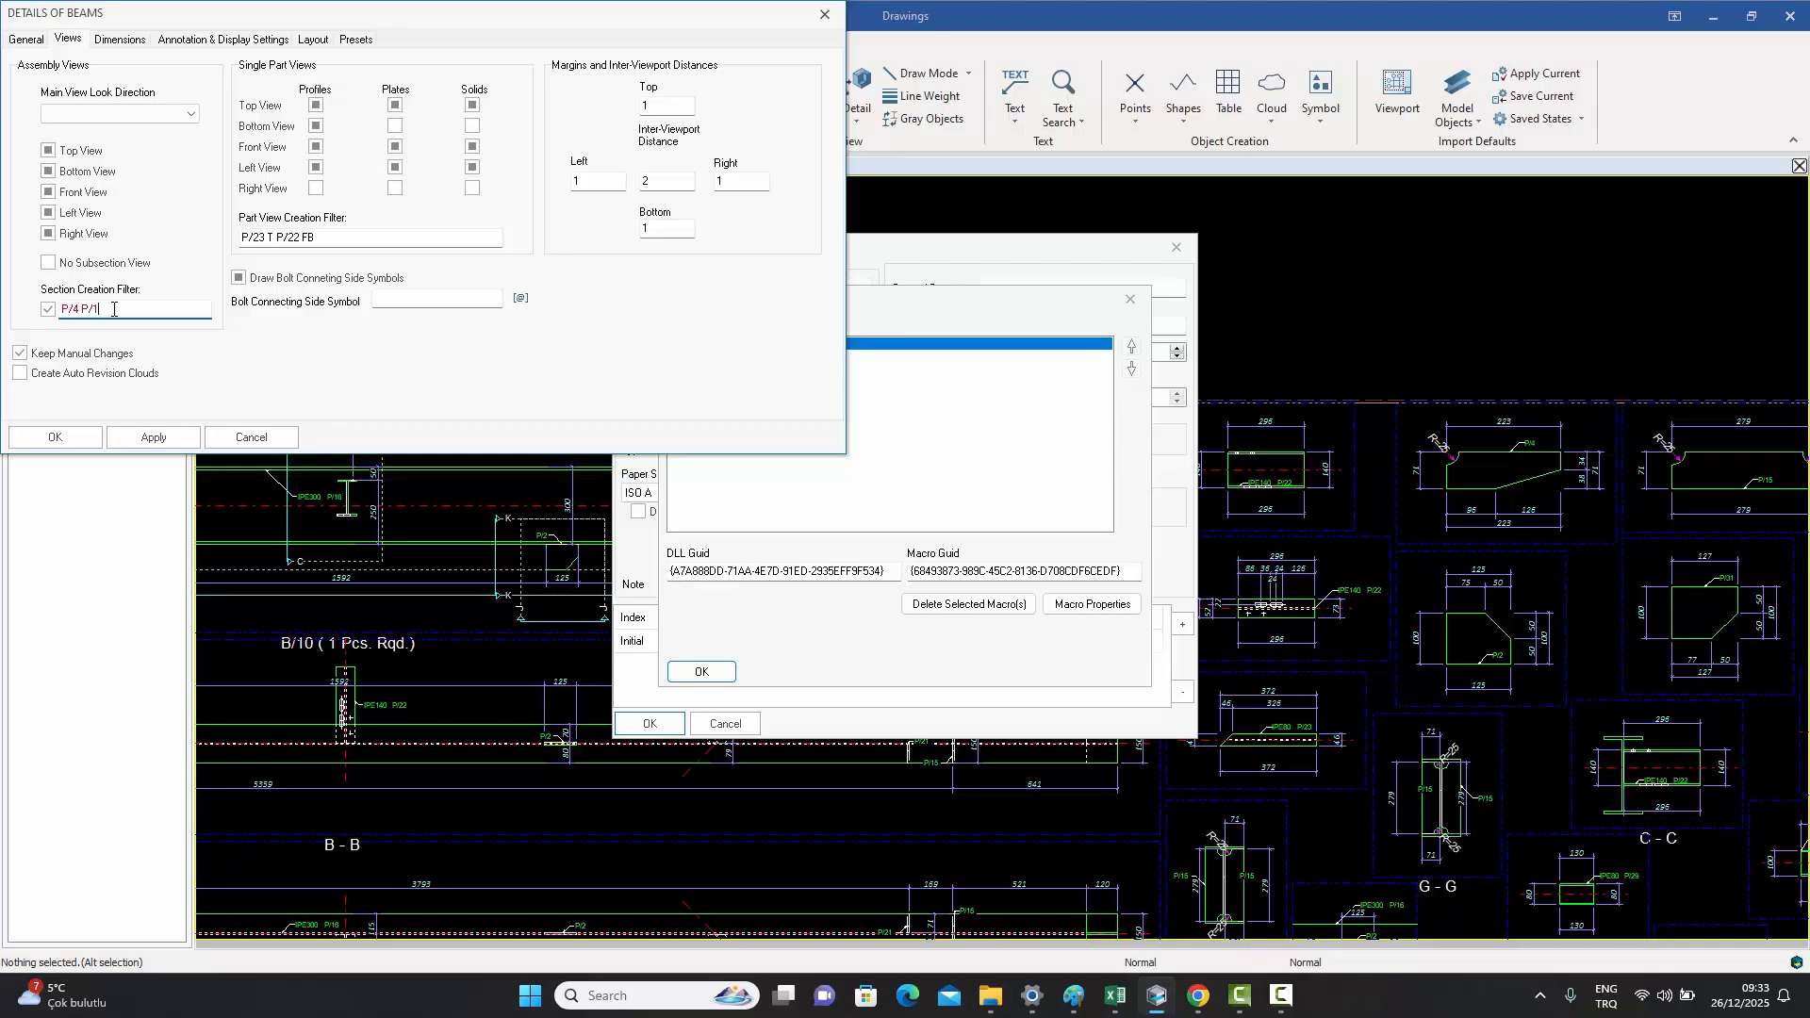
text(5 P/21)
click(56, 436)
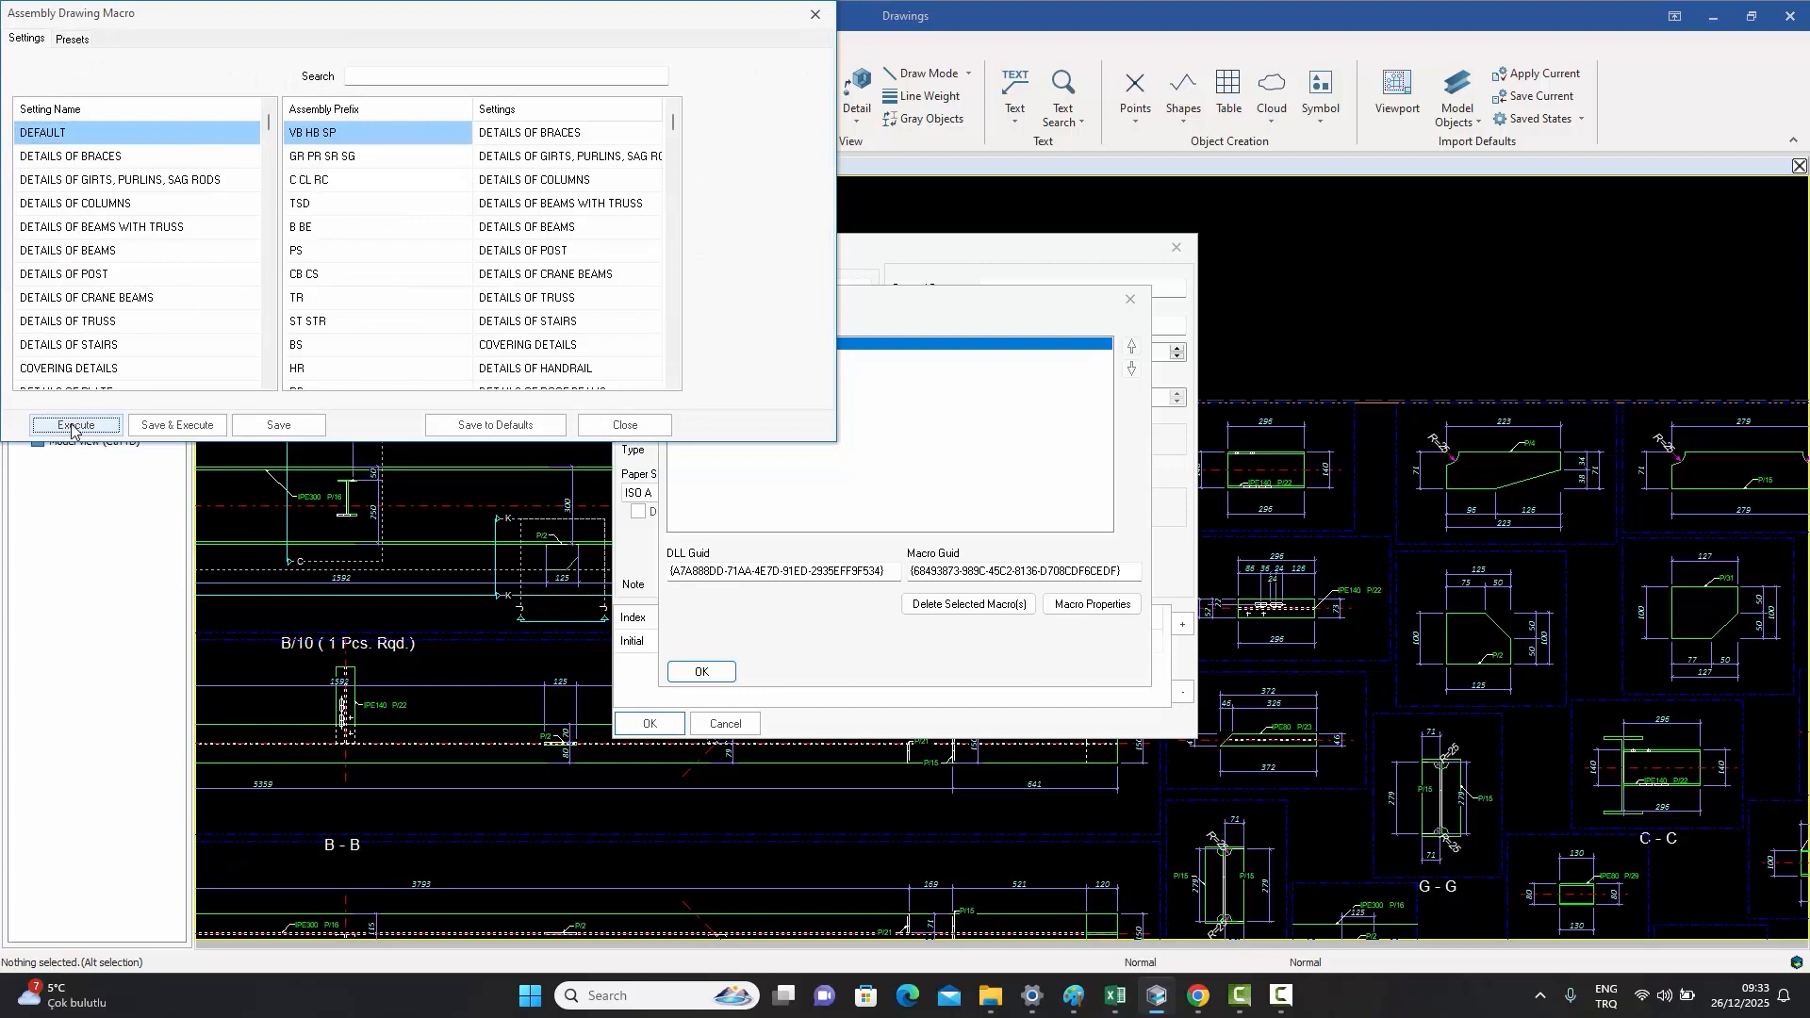
- Execute the Assembly Macro to regenerate drawing 835-156-CE-001 and close its macro list and properties
click(75, 429)
click(699, 672)
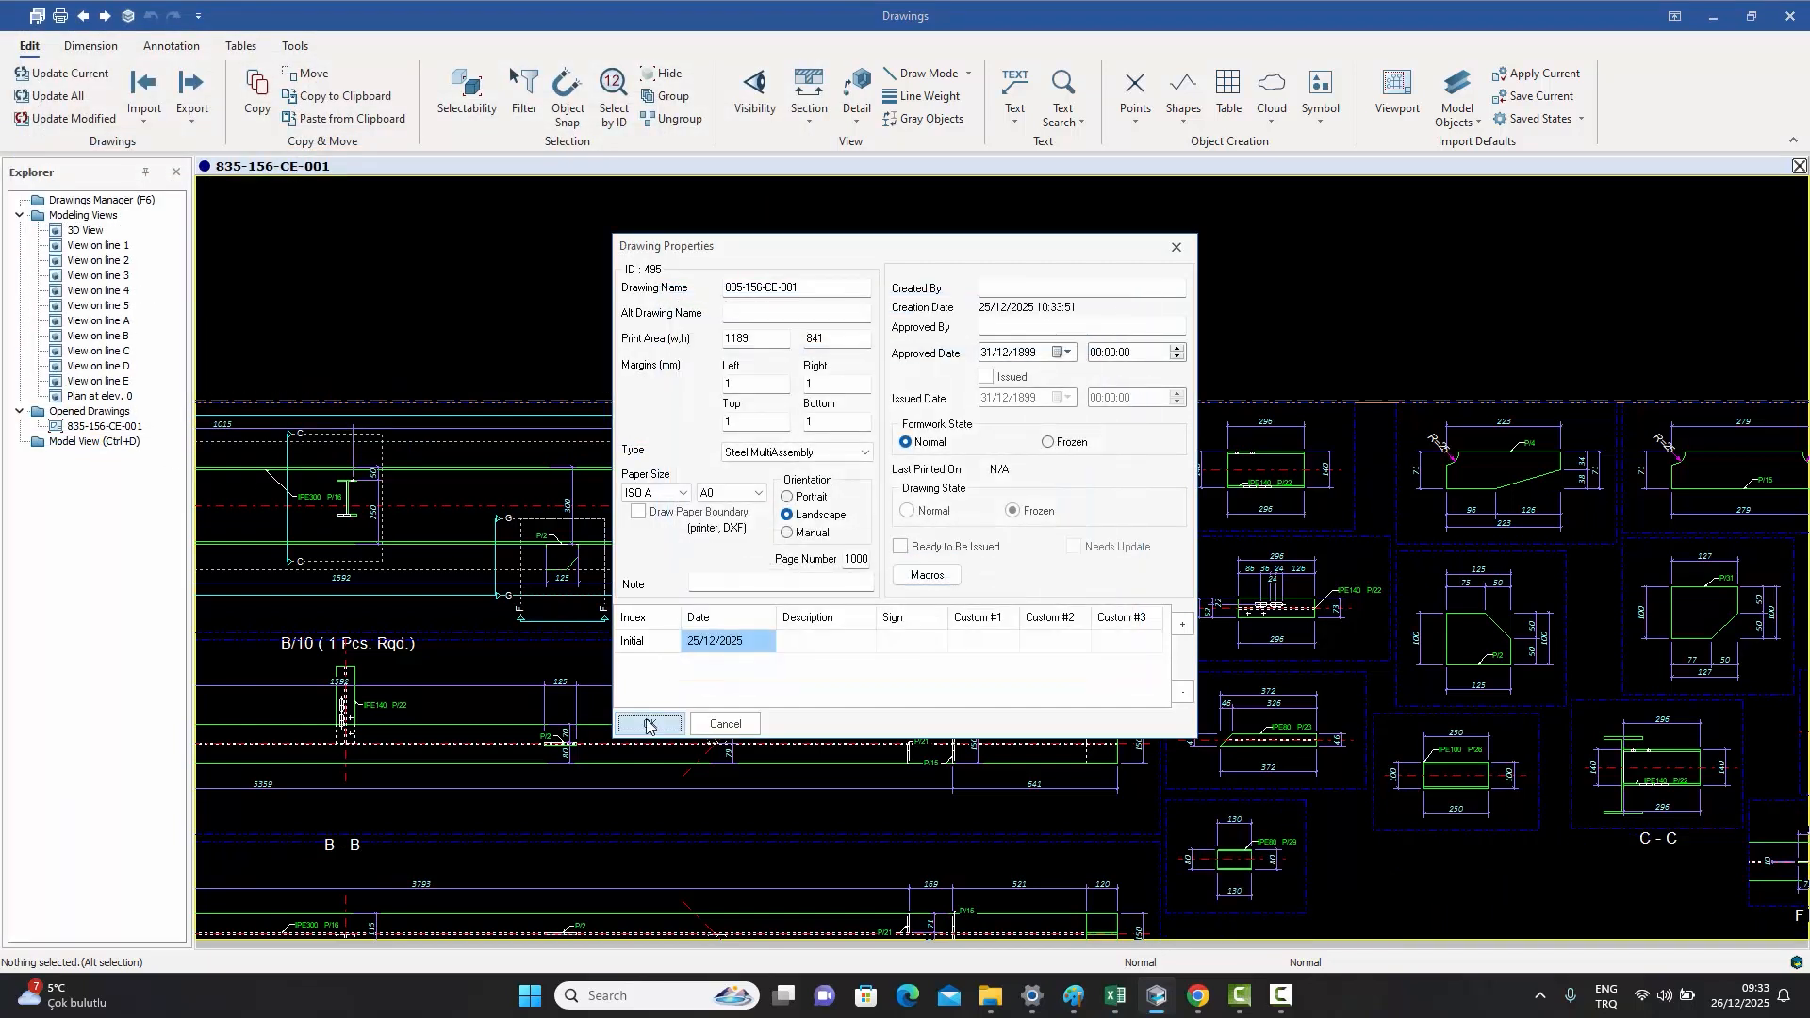
click(649, 724)
- Examine plates P/21, P/15 and P/2 in the regenerated B/10 main view for section marks
scroll(851, 563, up, 10)
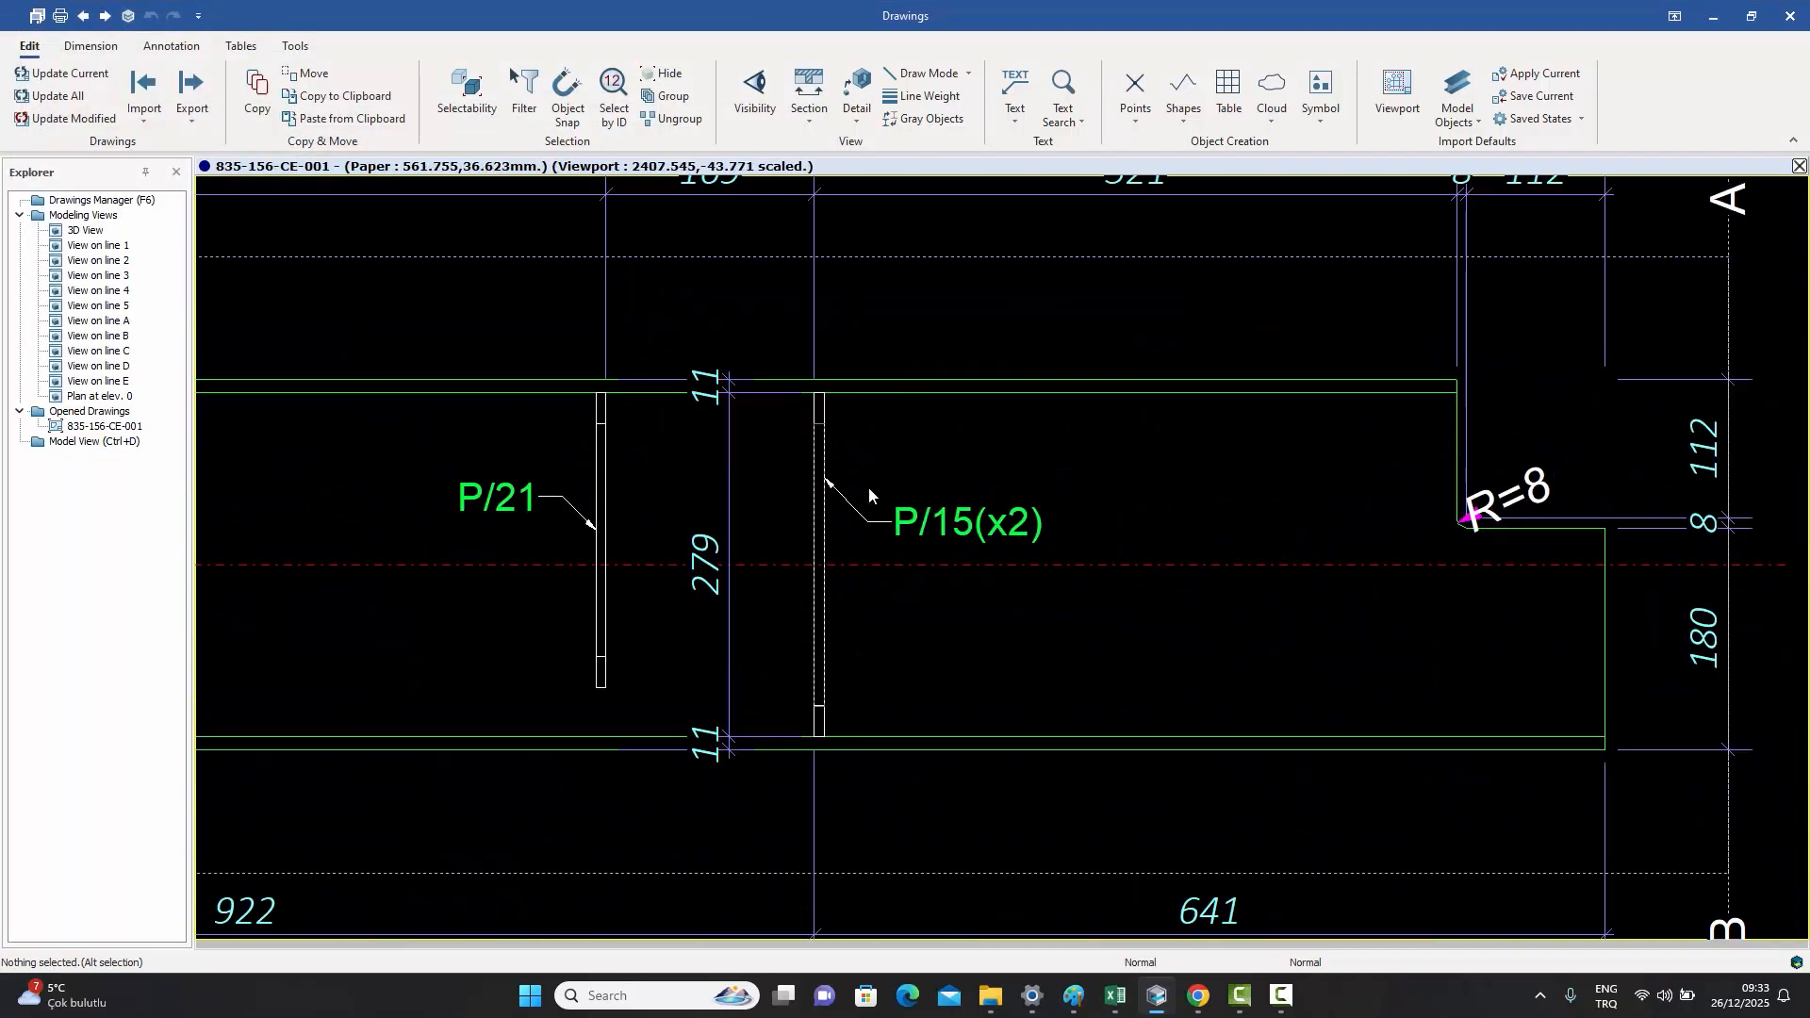
scroll(856, 483, down, 5)
scroll(981, 495, up, 3)
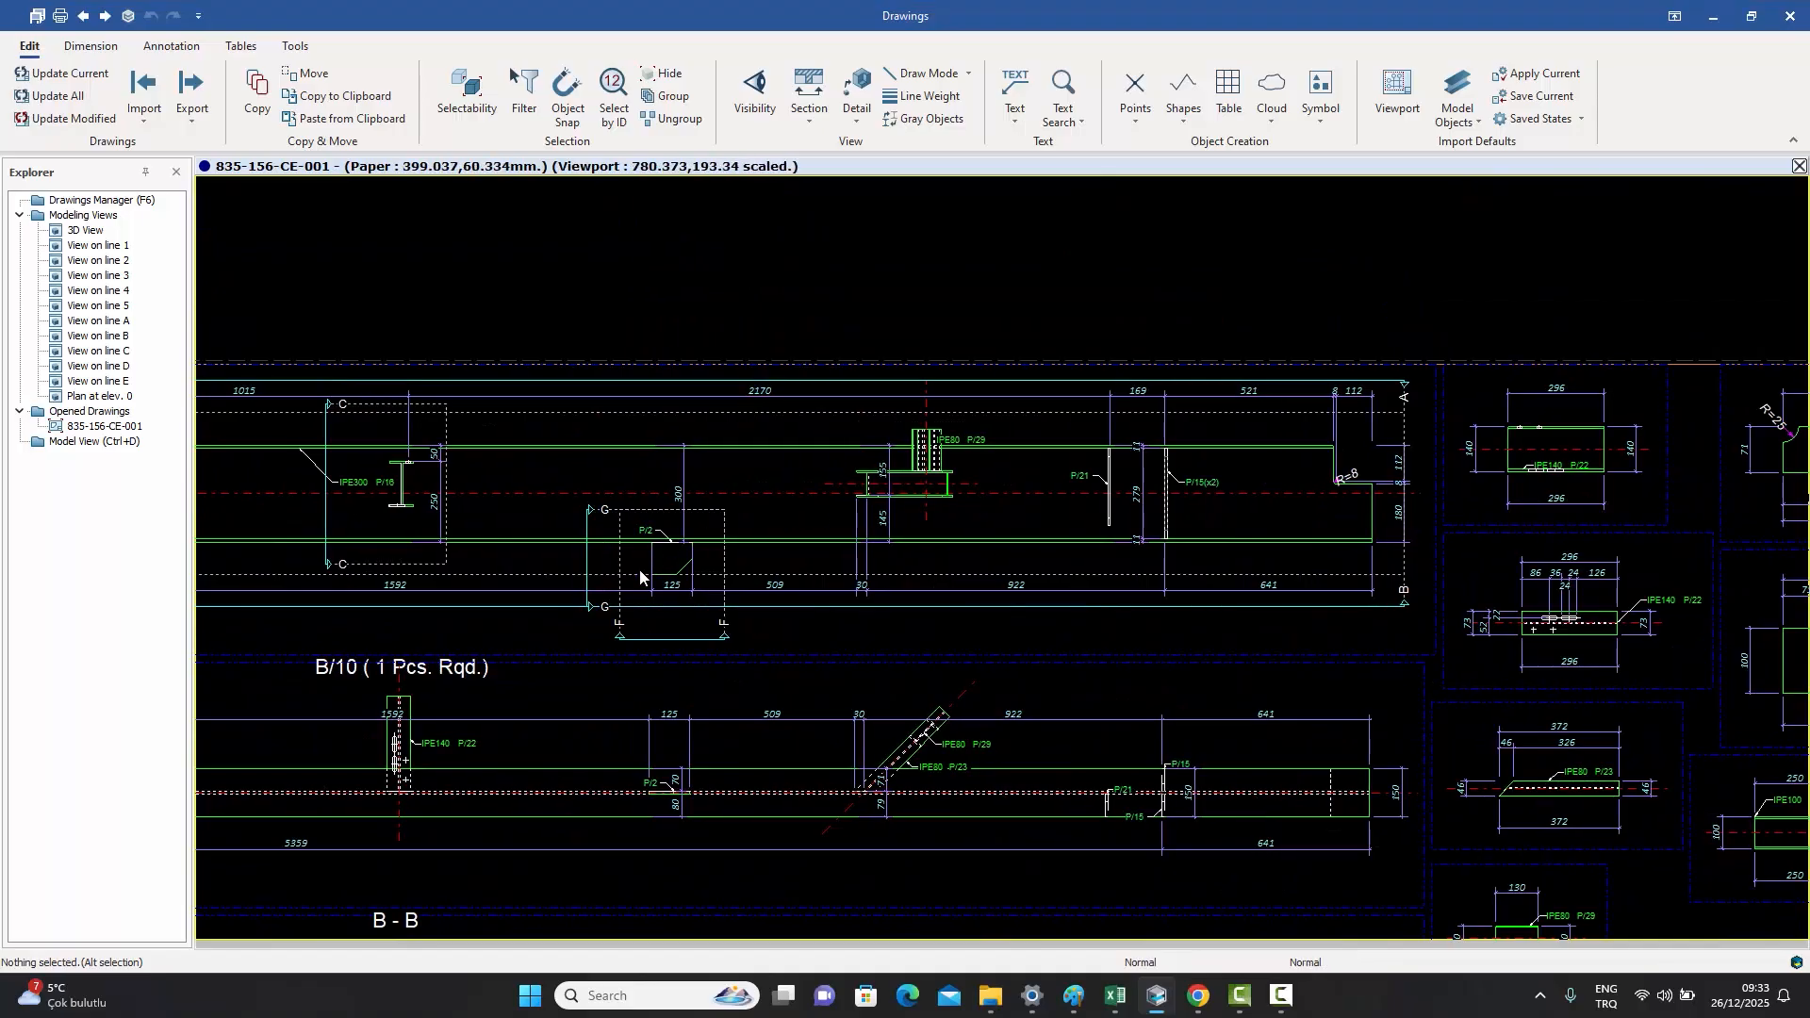
scroll(595, 541, up, 2)
scroll(596, 541, down, 6)
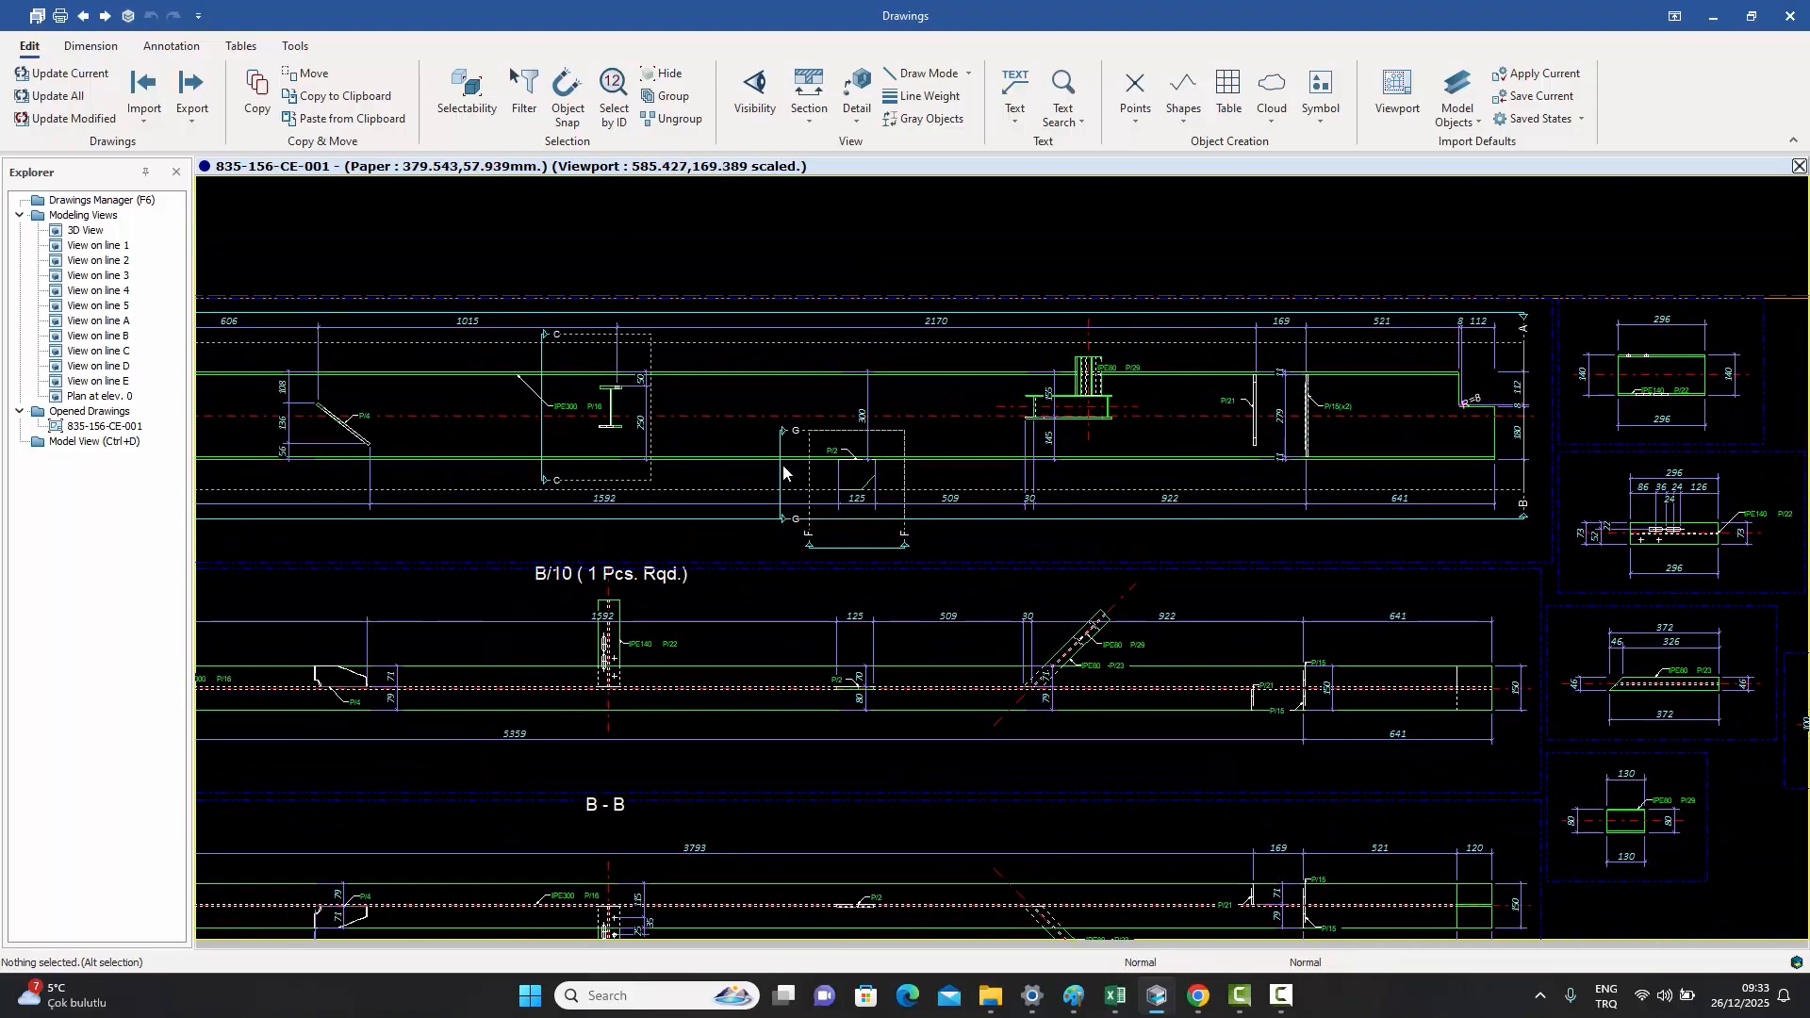
middle_drag(959, 533, 760, 535)
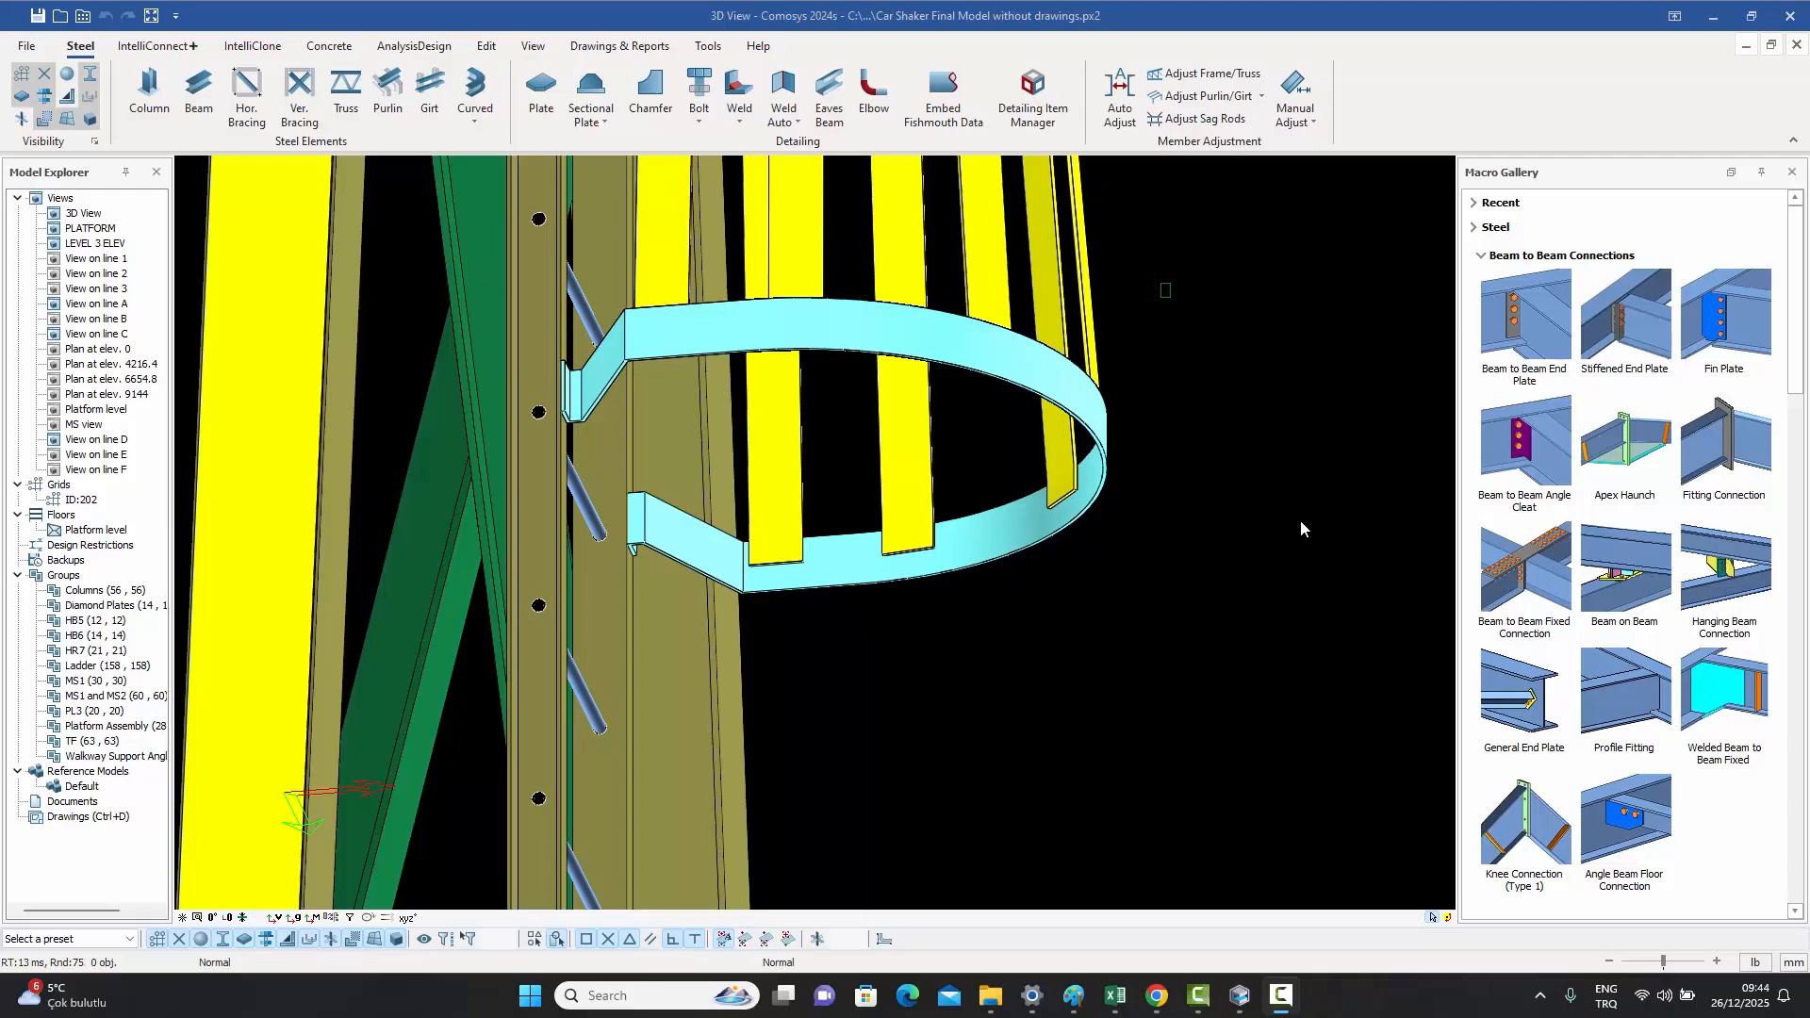
- Inspect the lowest ladder cage hoop in the 3D model, selecting it and viewing it from several angles
click(1001, 376)
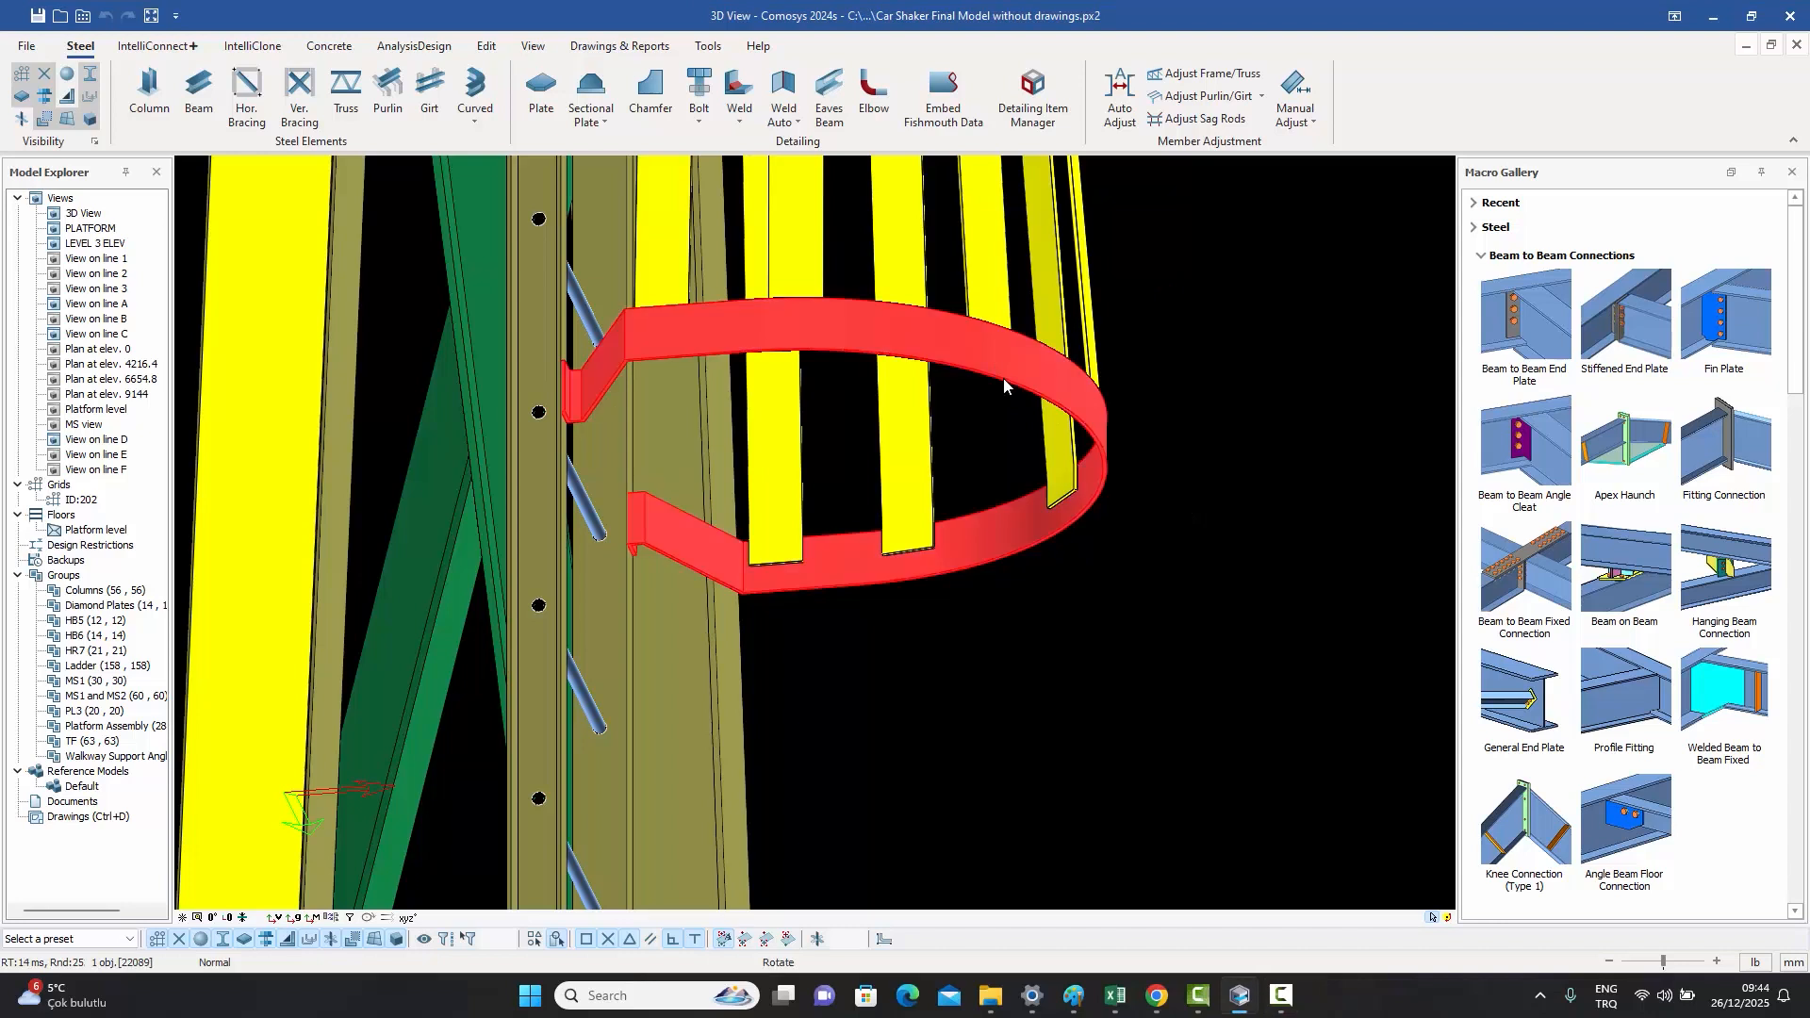
middle_drag(1003, 377, 1122, 464)
scroll(961, 550, down, 6)
scroll(948, 407, up, 5)
scroll(947, 406, down, 5)
scroll(988, 630, up, 4)
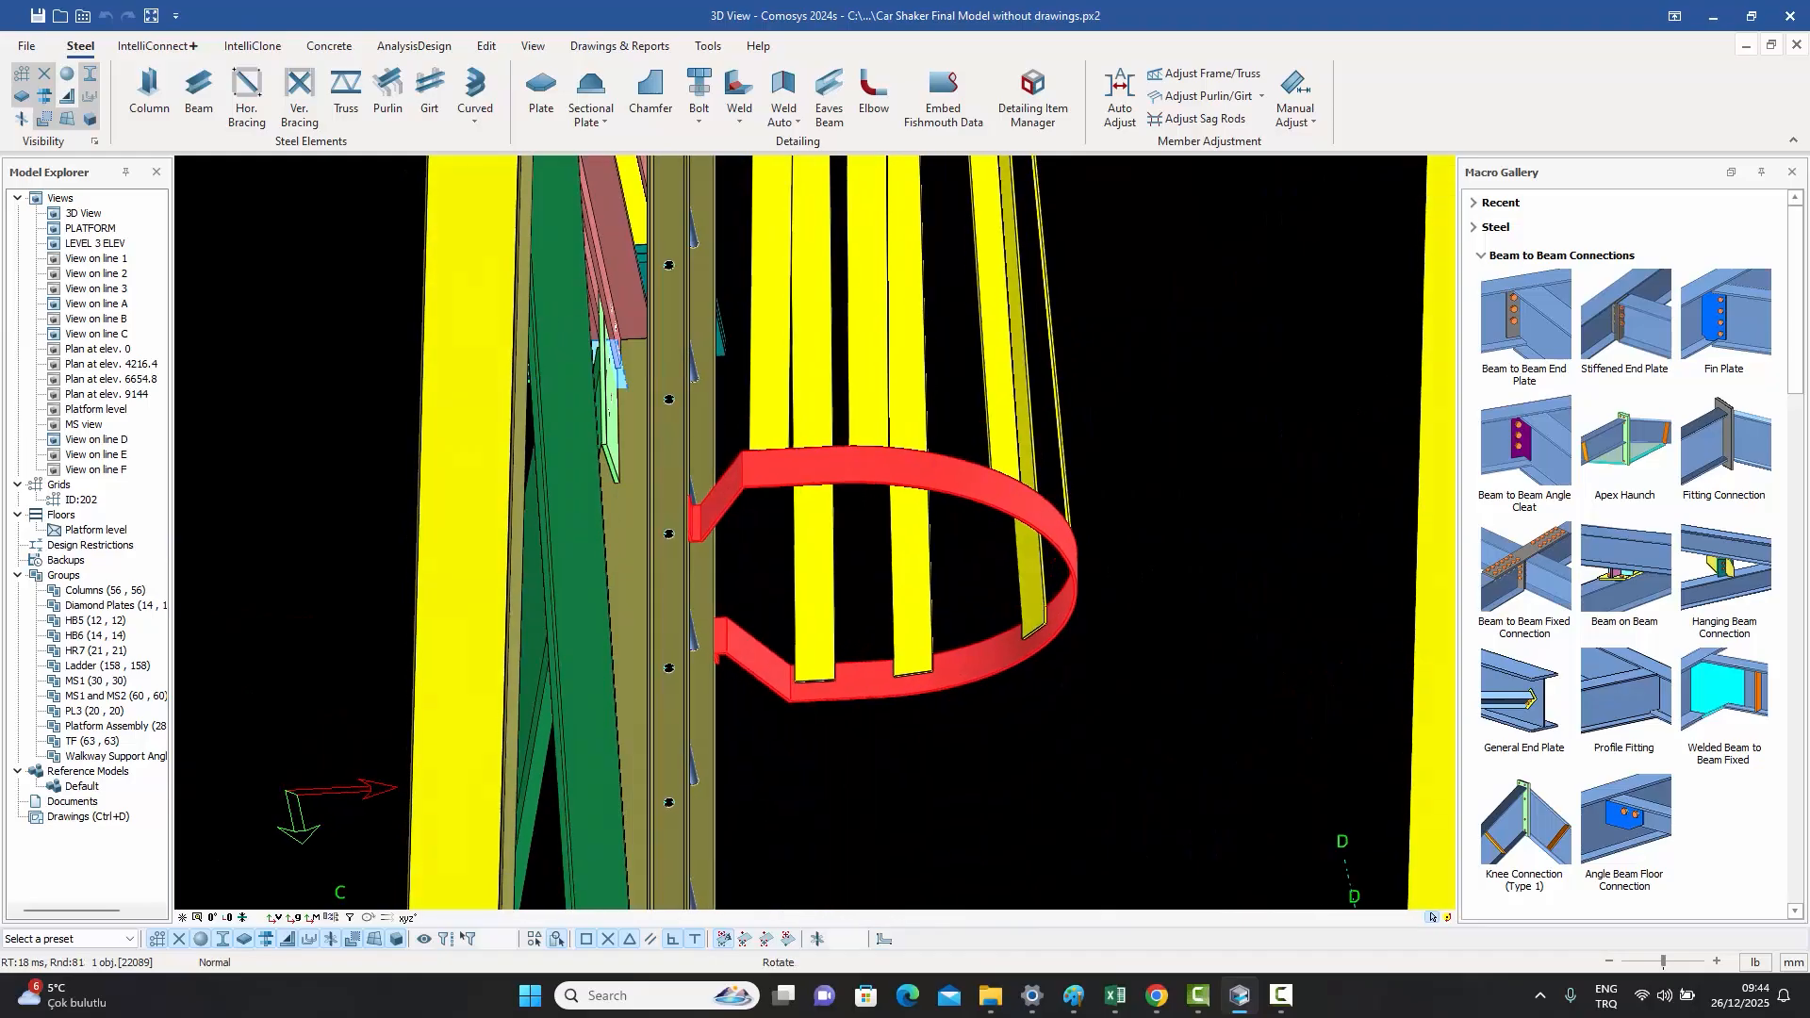
click(1127, 461)
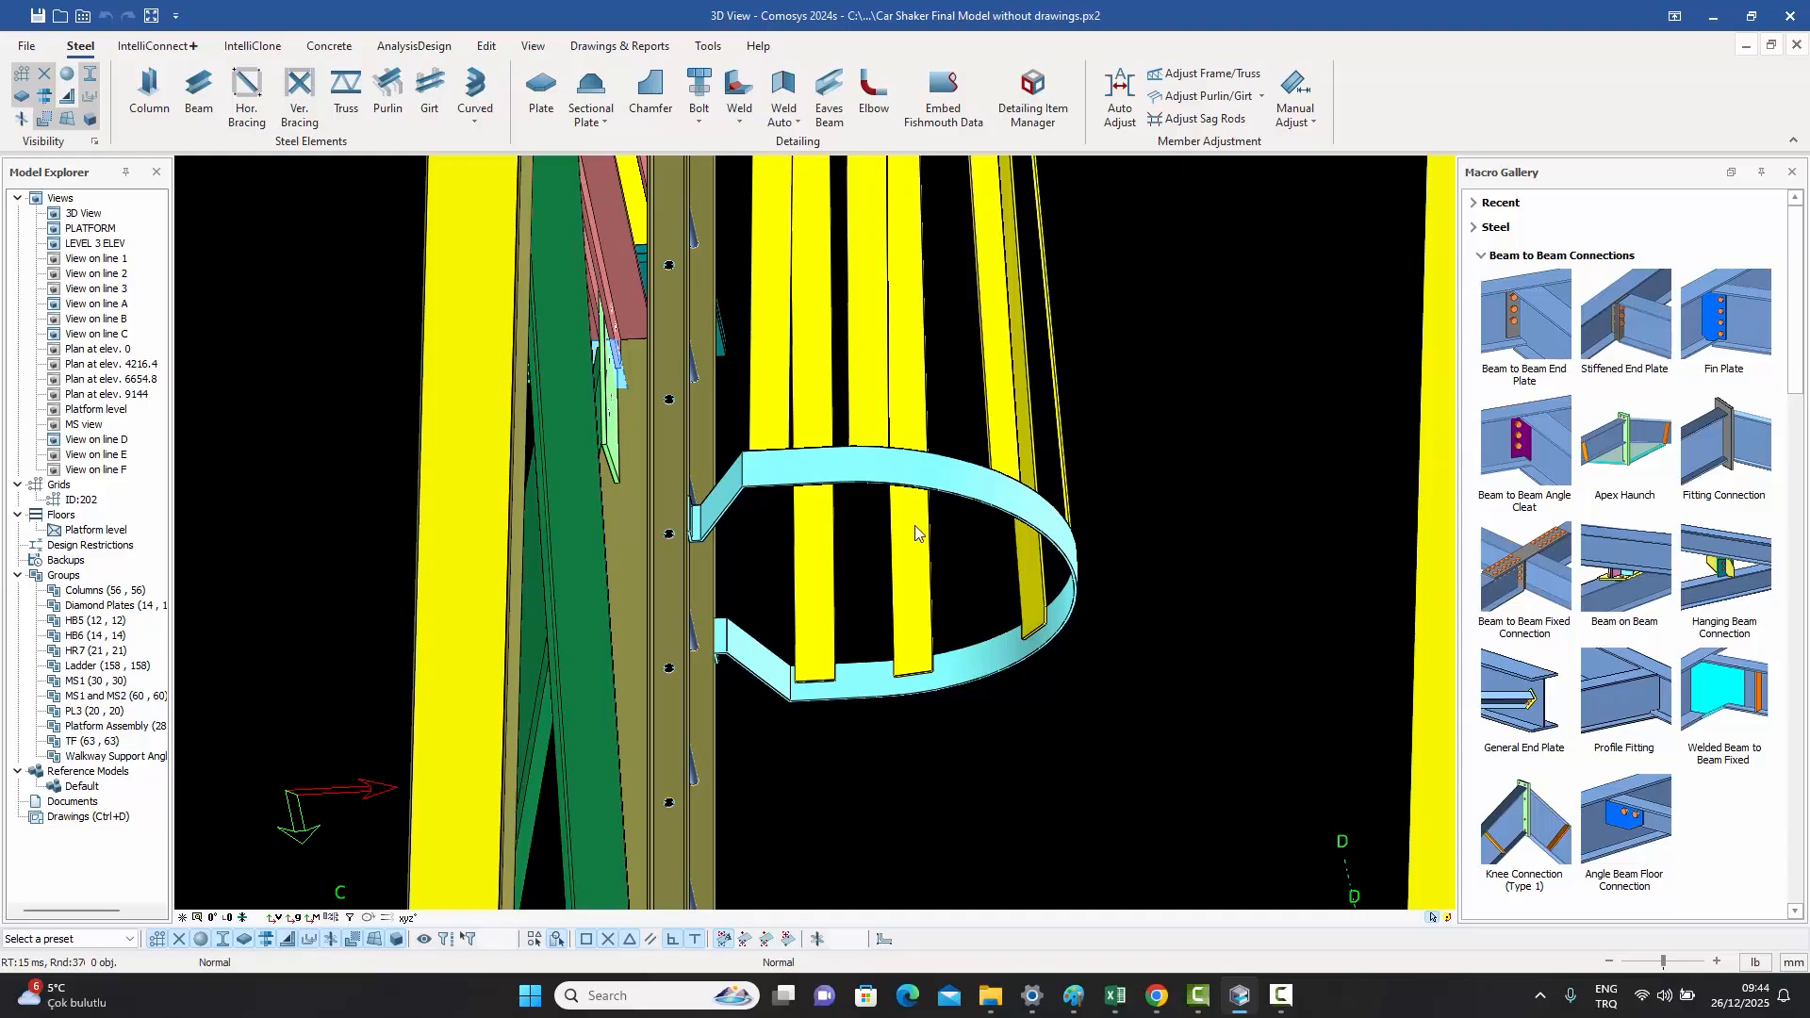
middle_drag(852, 558, 828, 613)
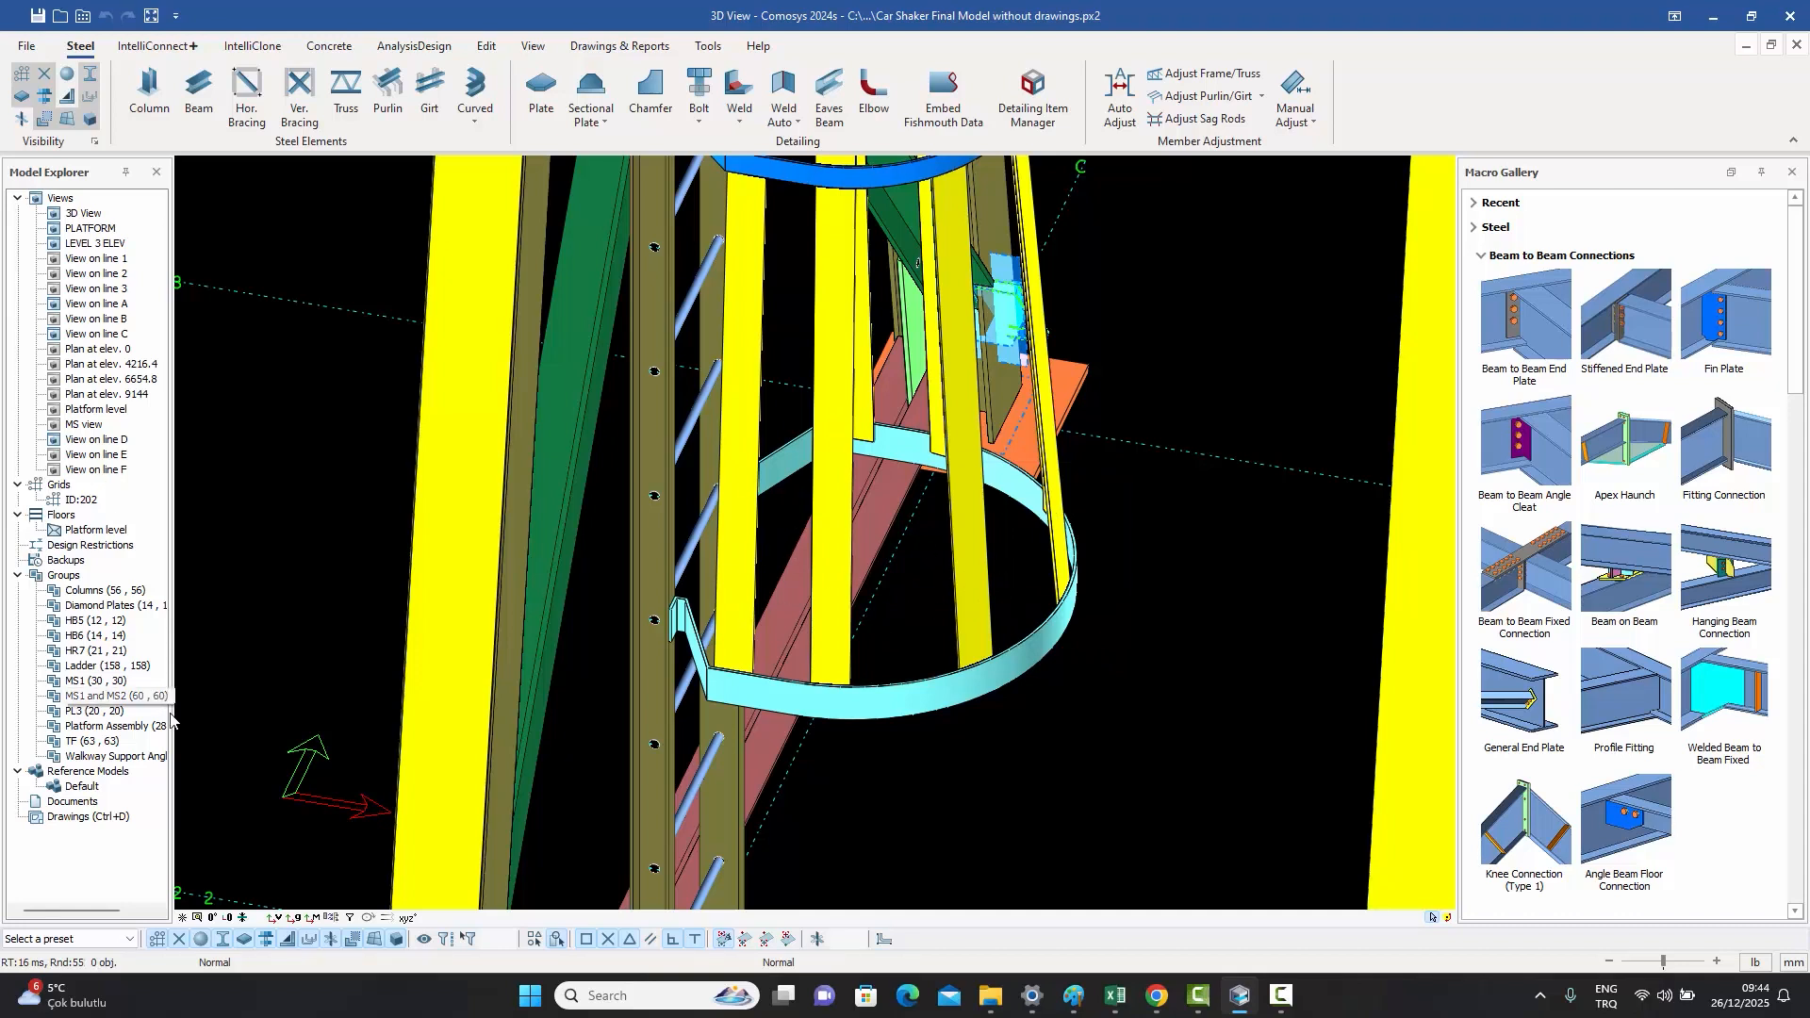
- Open the drawings window on P-11 and examine the orientation of hoop plate P/11 in its front view
double_click(110, 814)
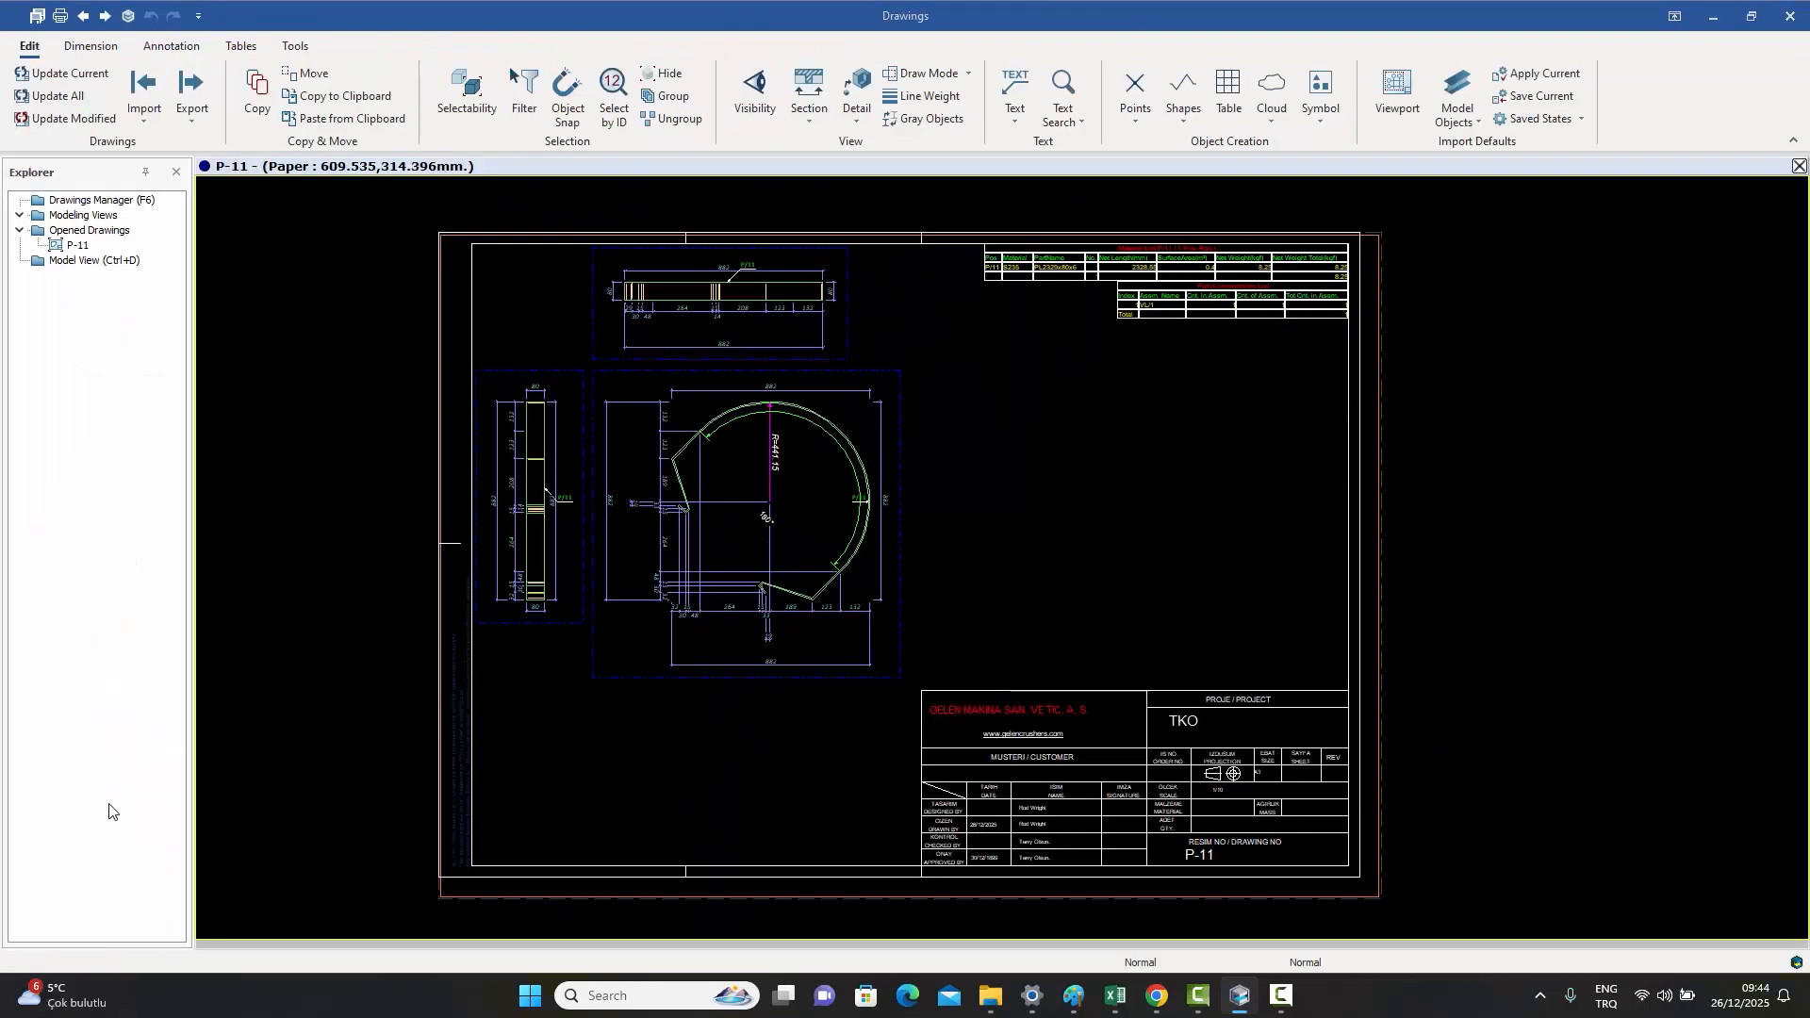
scroll(788, 456, up, 2)
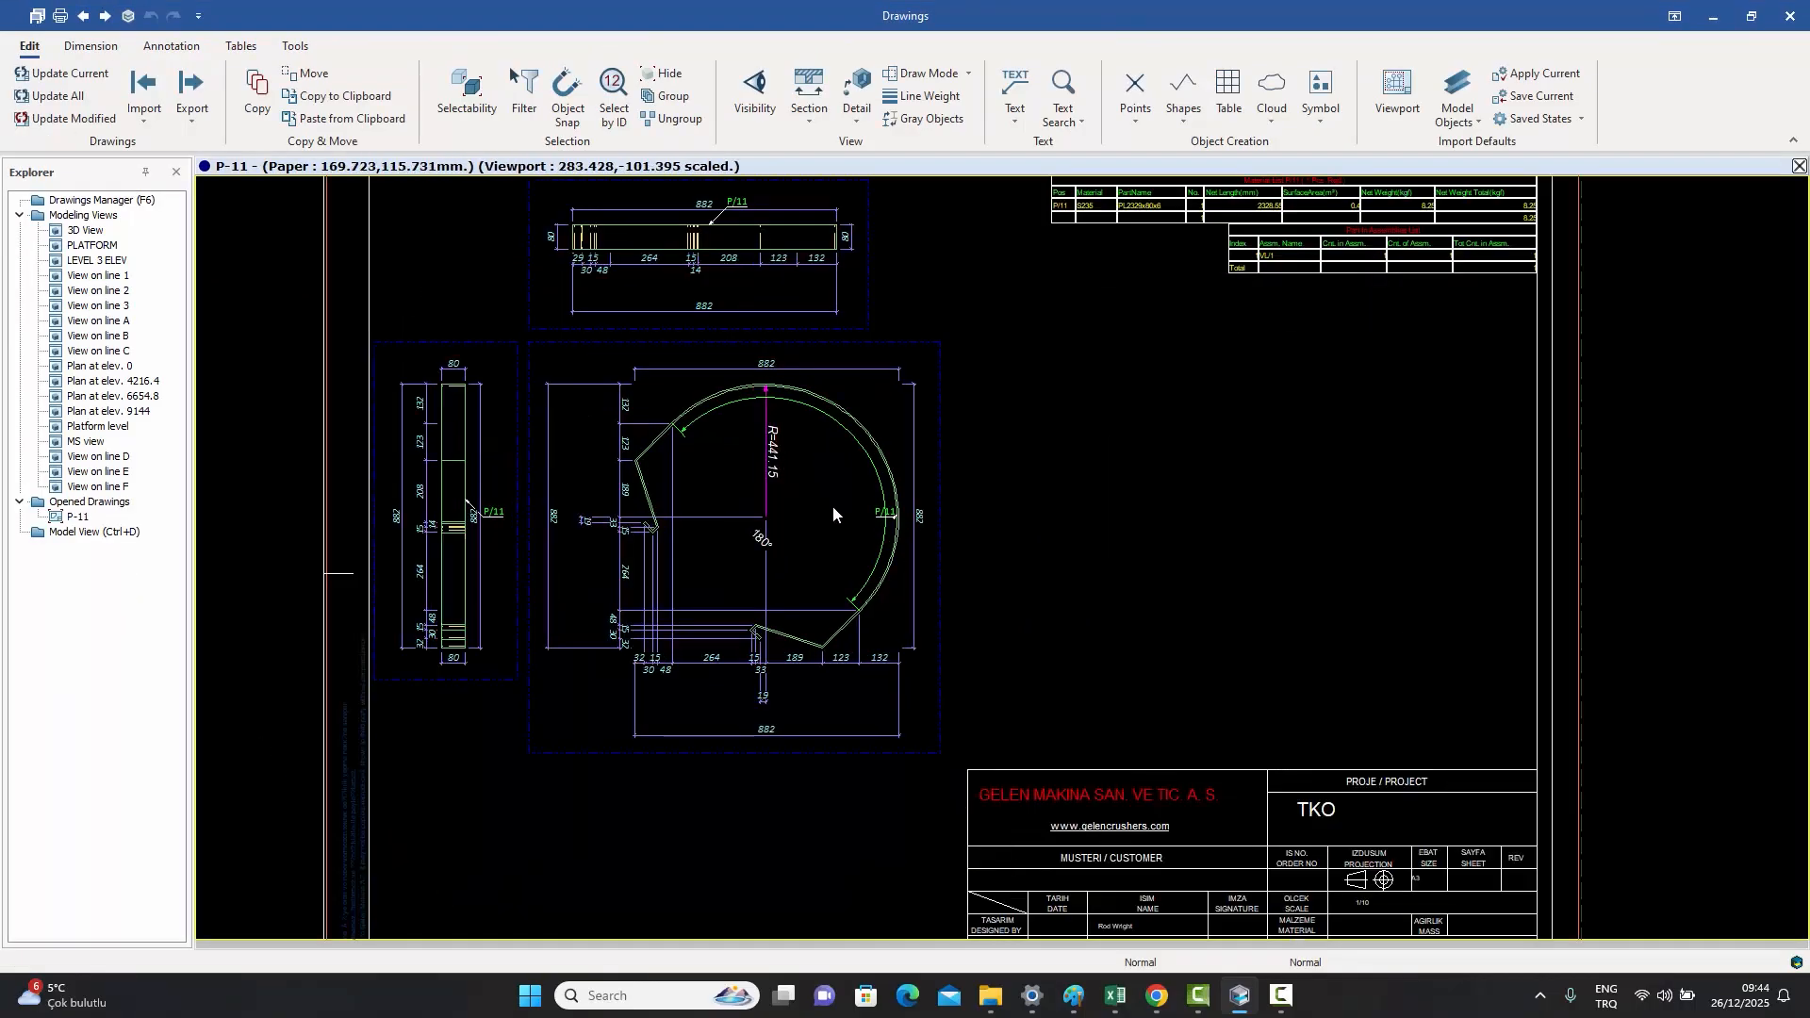
scroll(829, 566, up, 4)
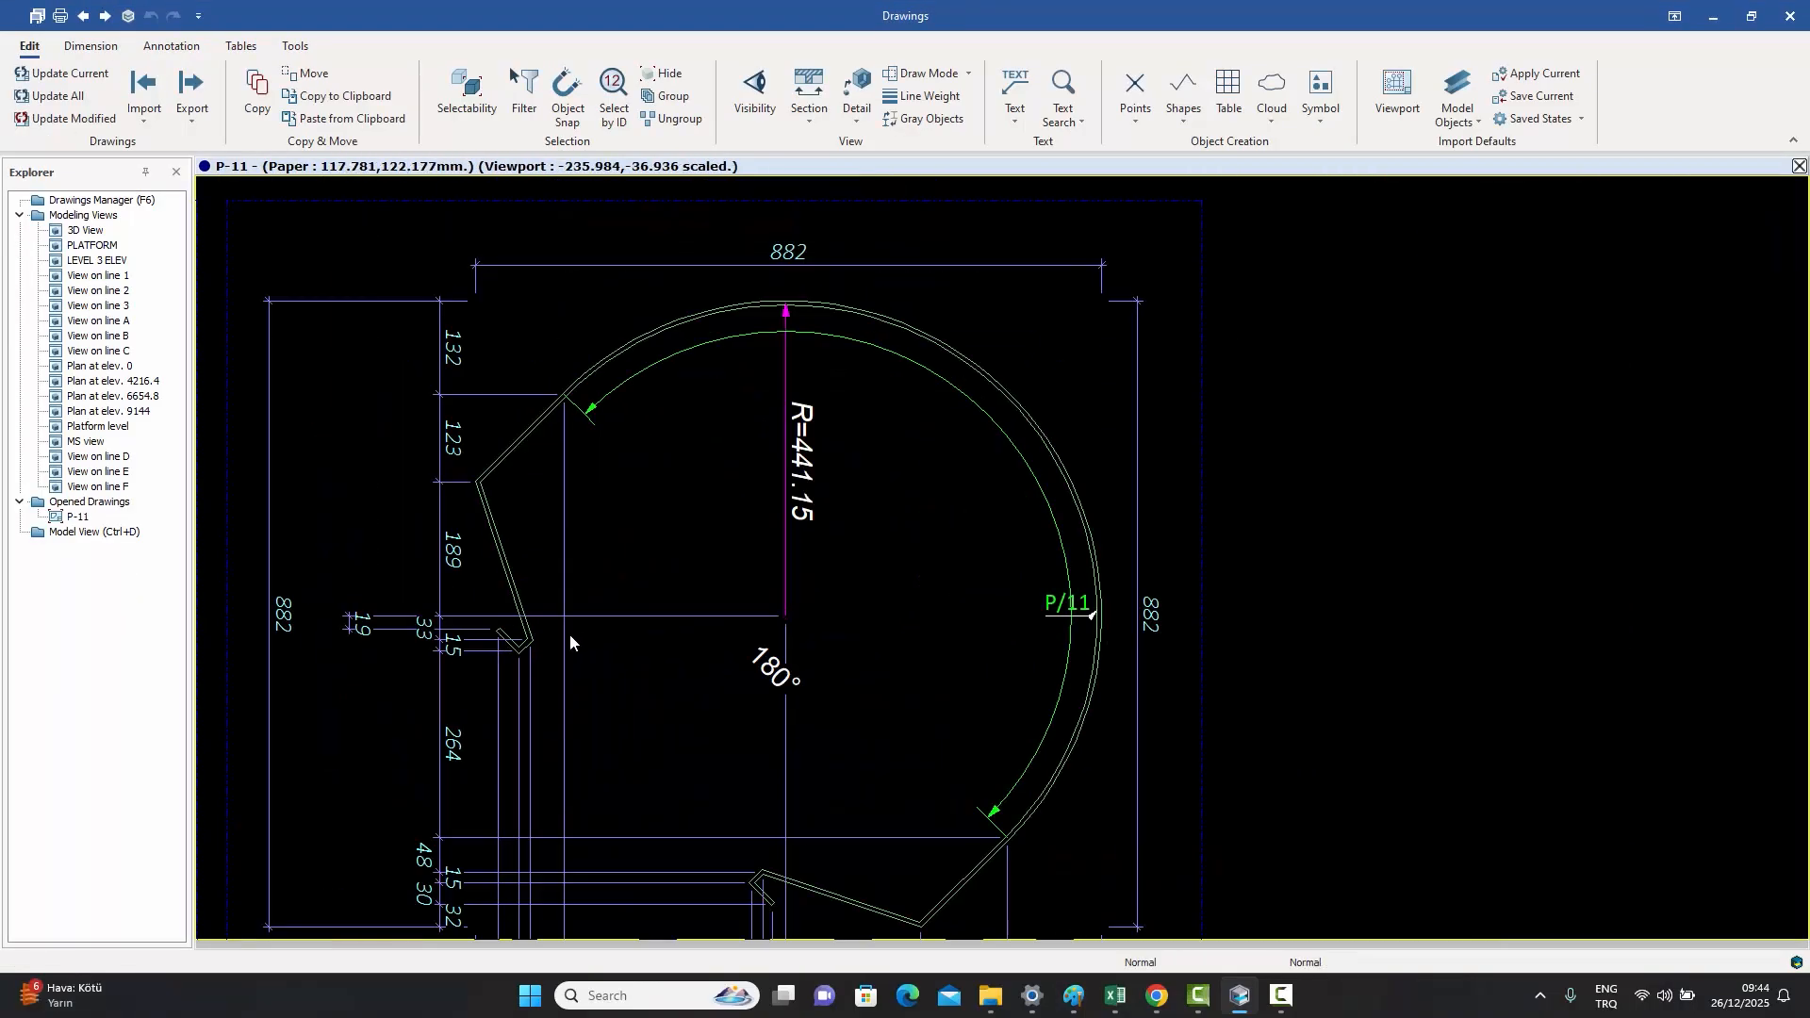
middle_drag(952, 868, 977, 788)
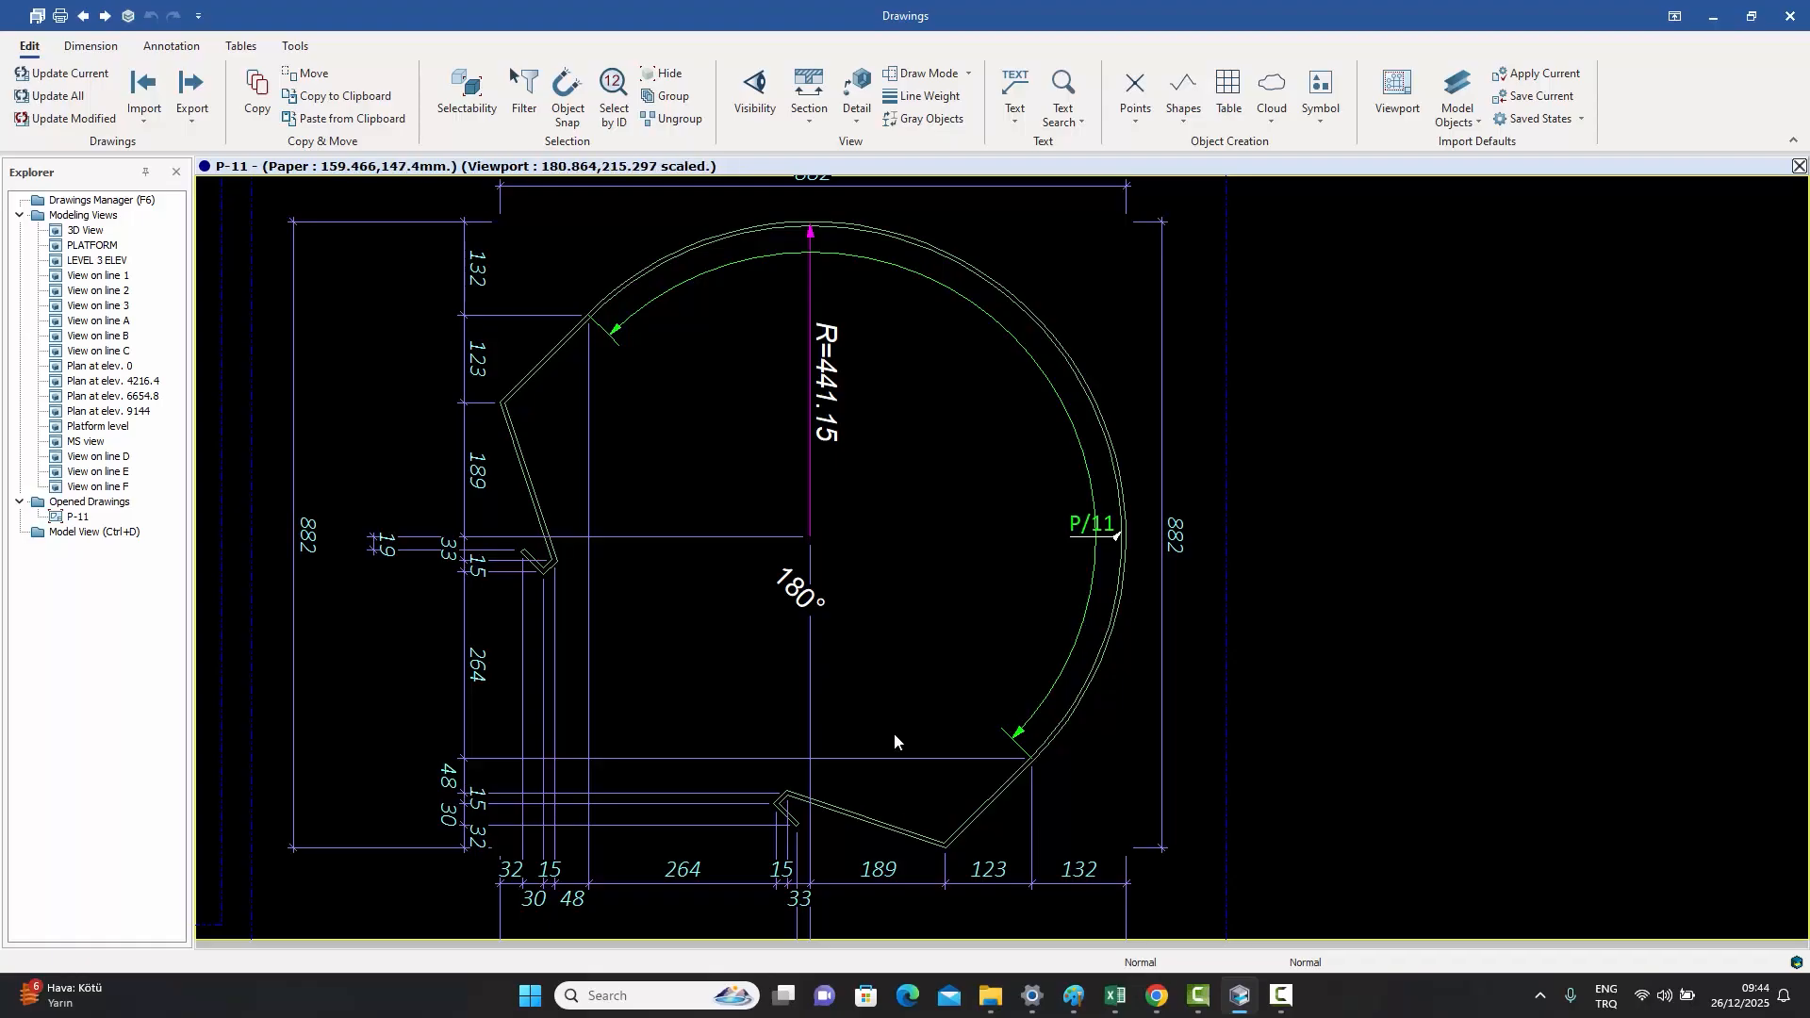
scroll(895, 736, down, 1)
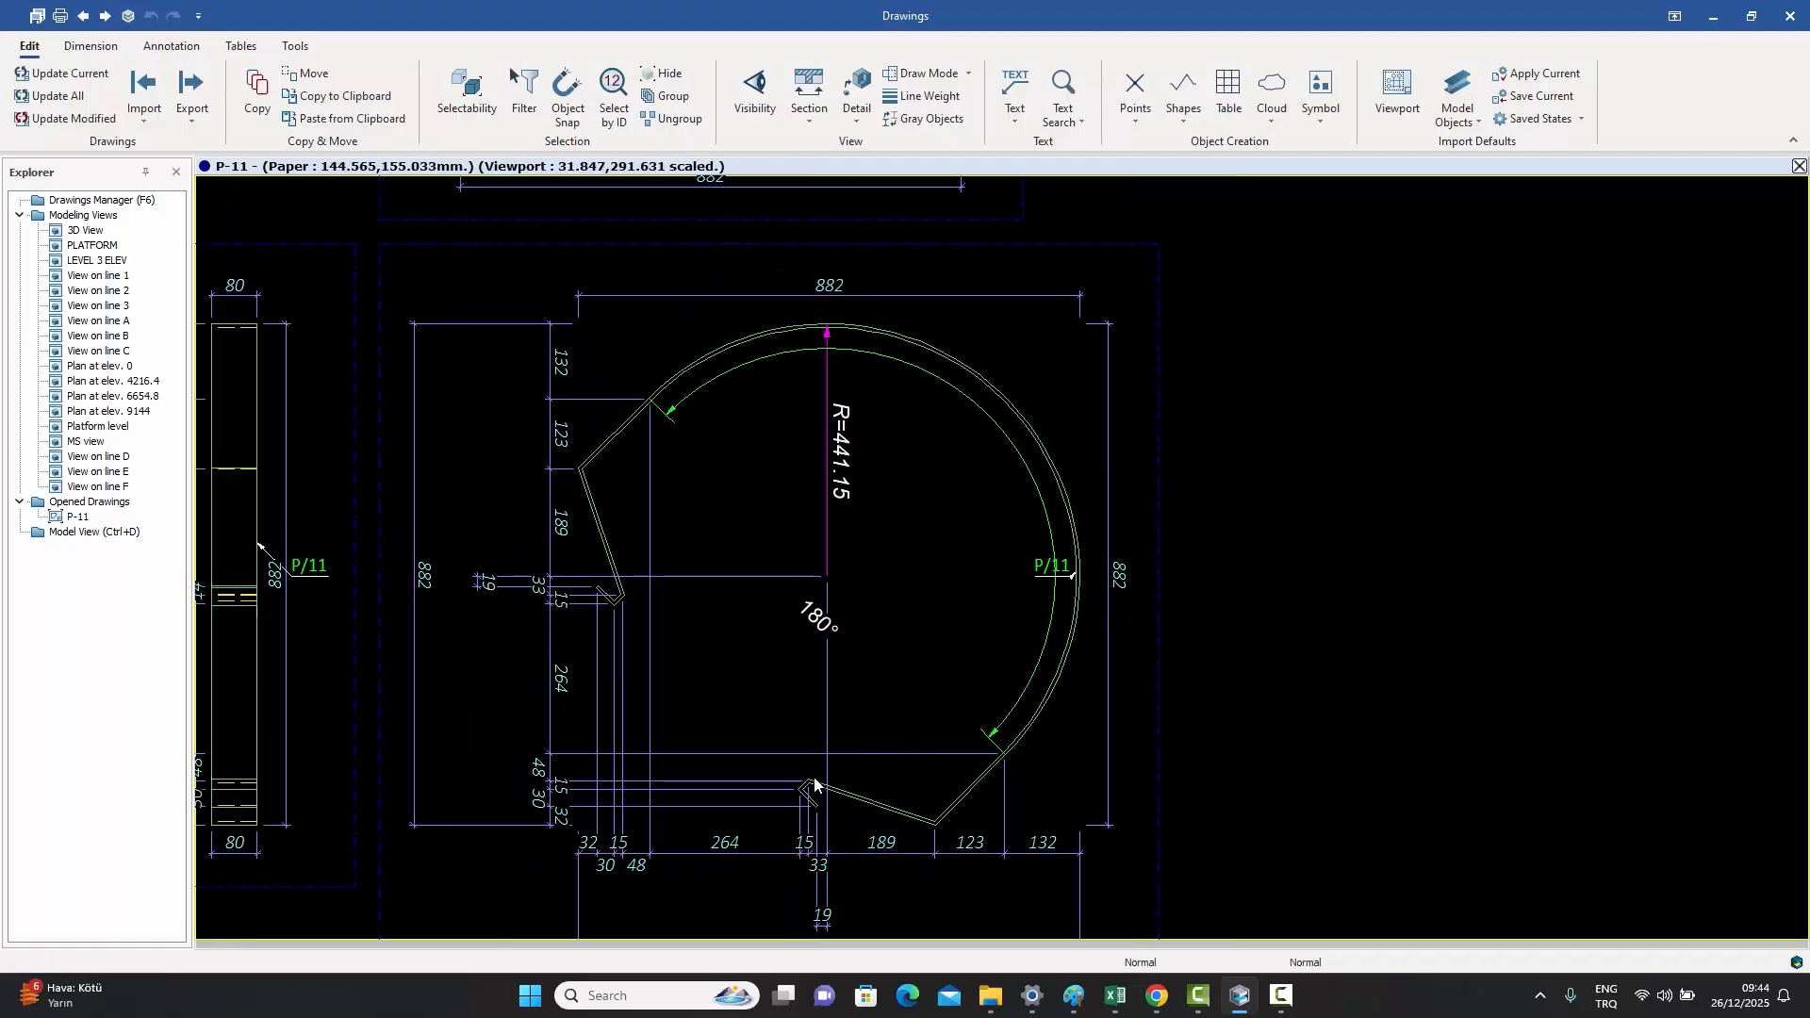
click(862, 800)
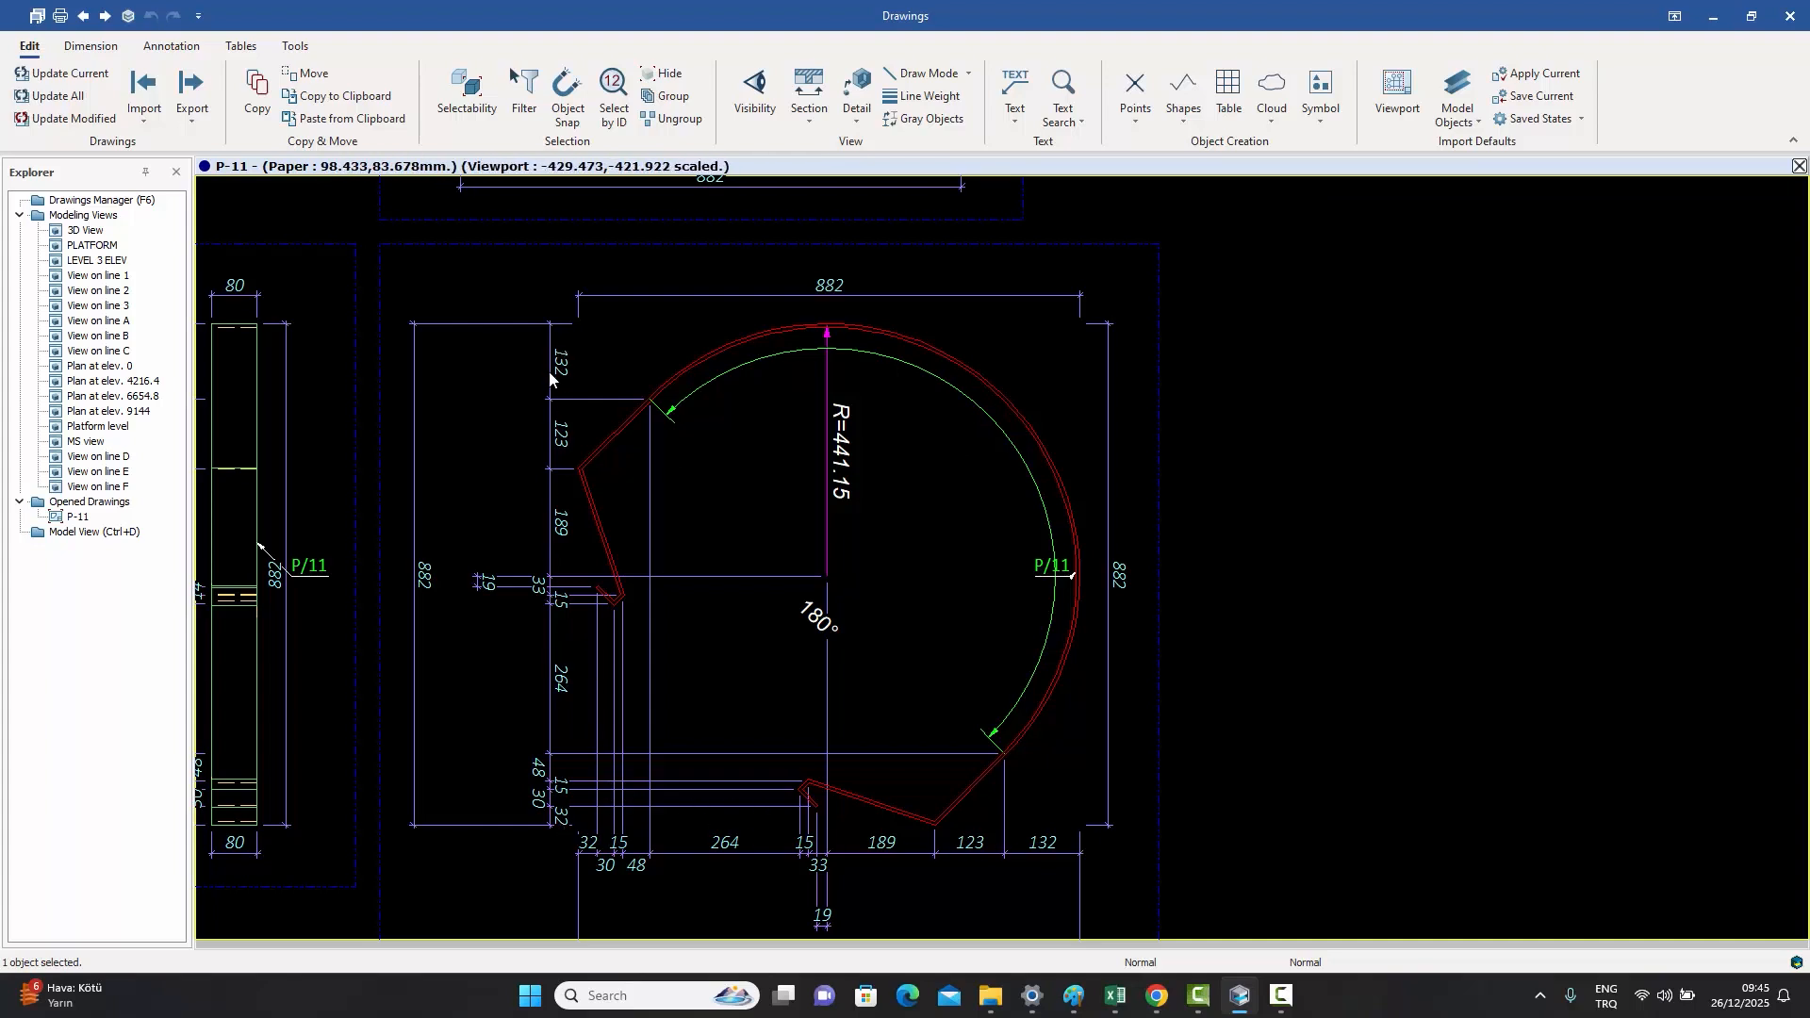
- Set Part Rotation to 45 in drawing P-11's Part Macro, then execute it to regenerate the part views
scroll(711, 424, down, 4)
double_click(992, 462)
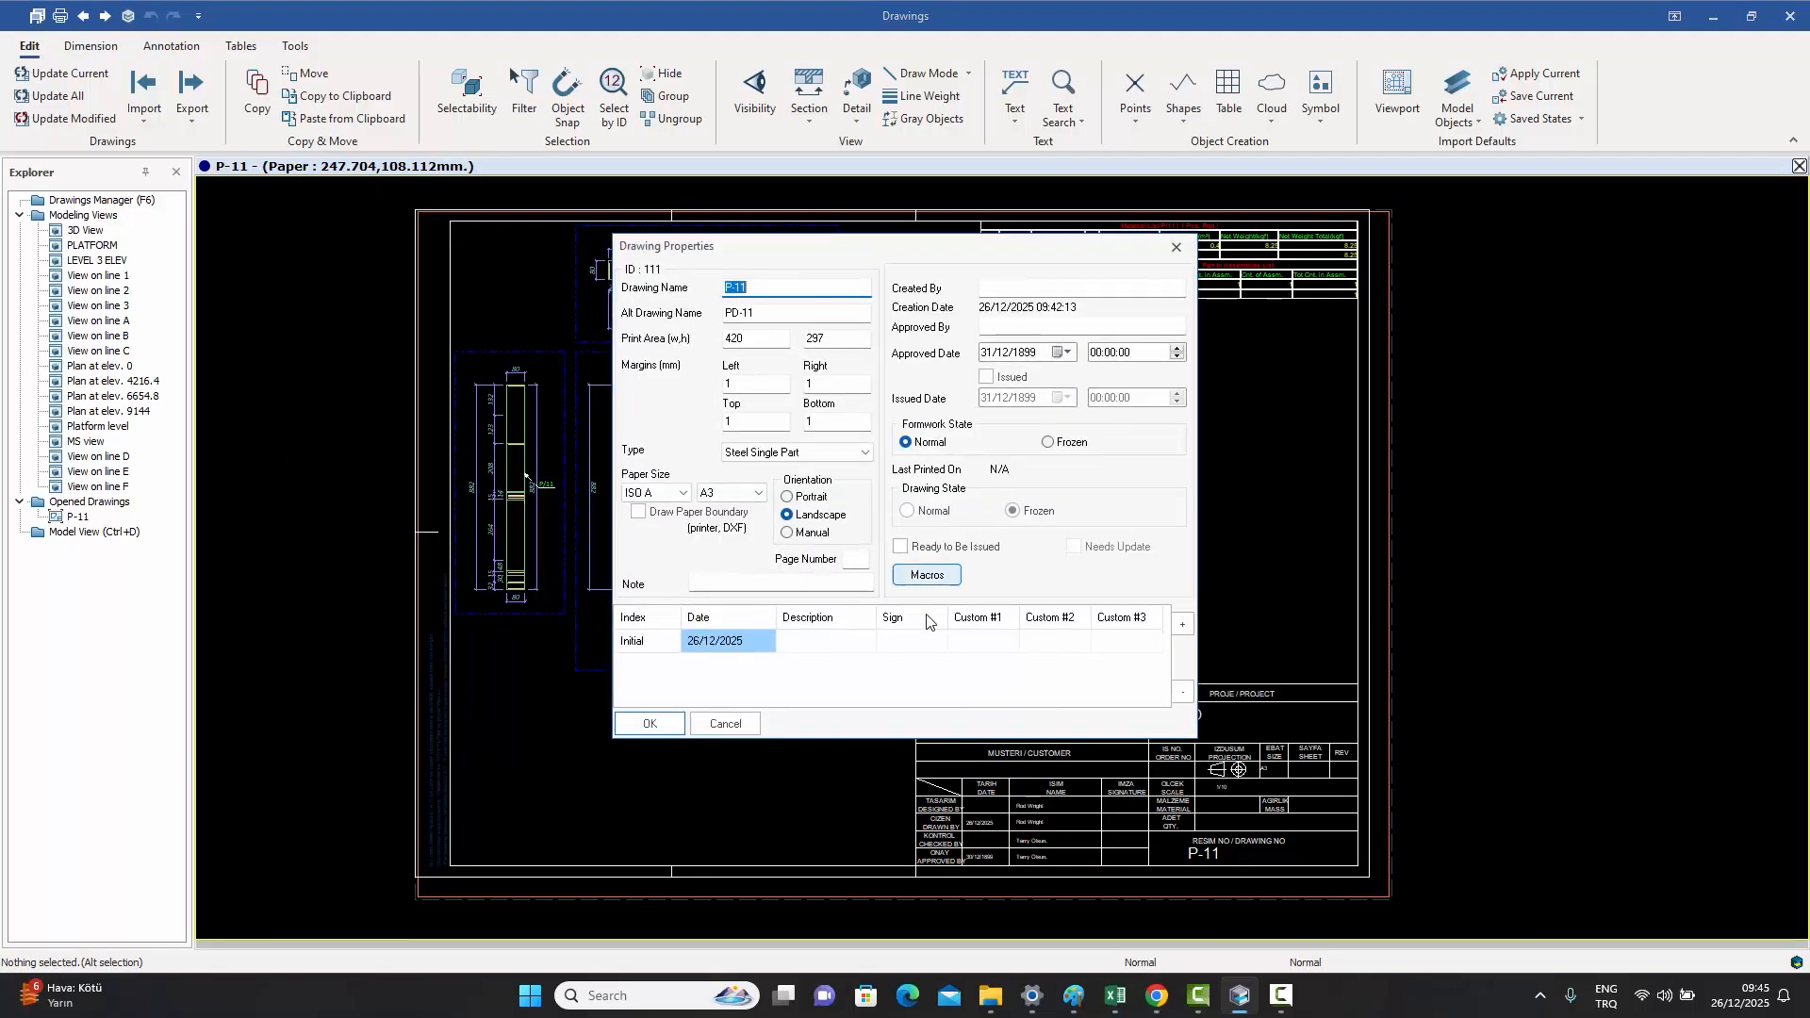
click(942, 577)
click(702, 347)
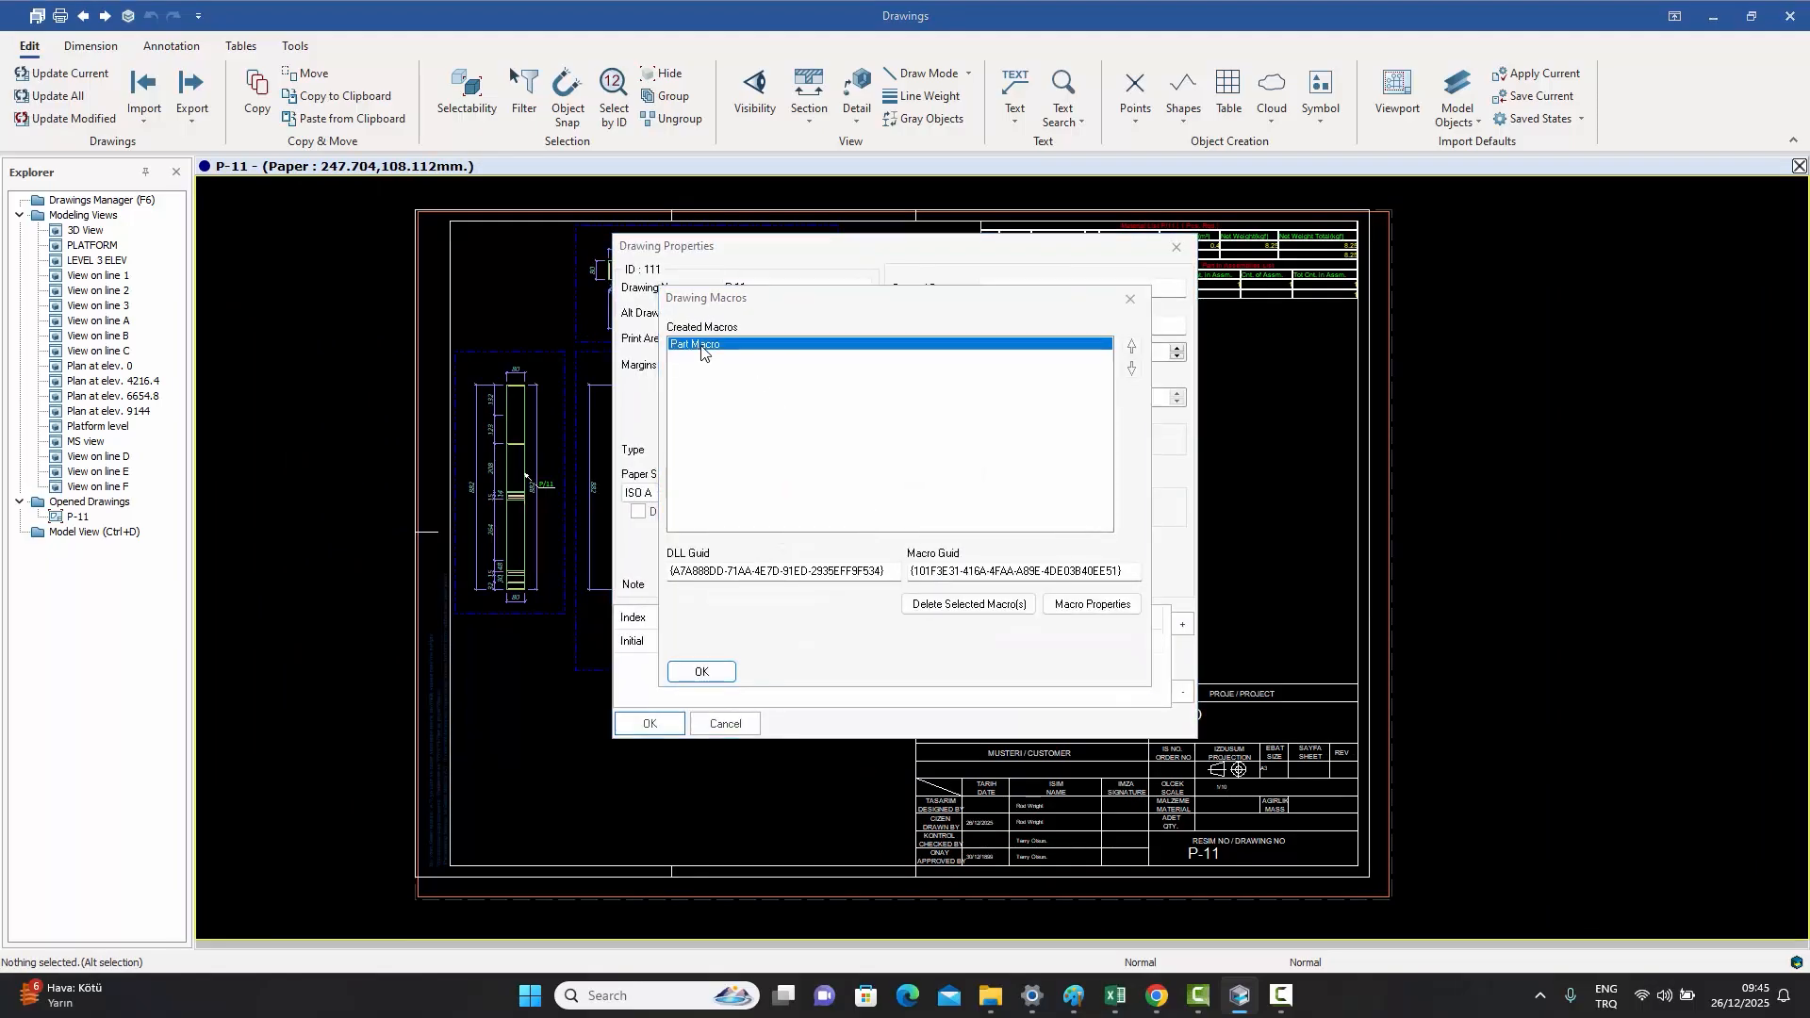
double_click(702, 345)
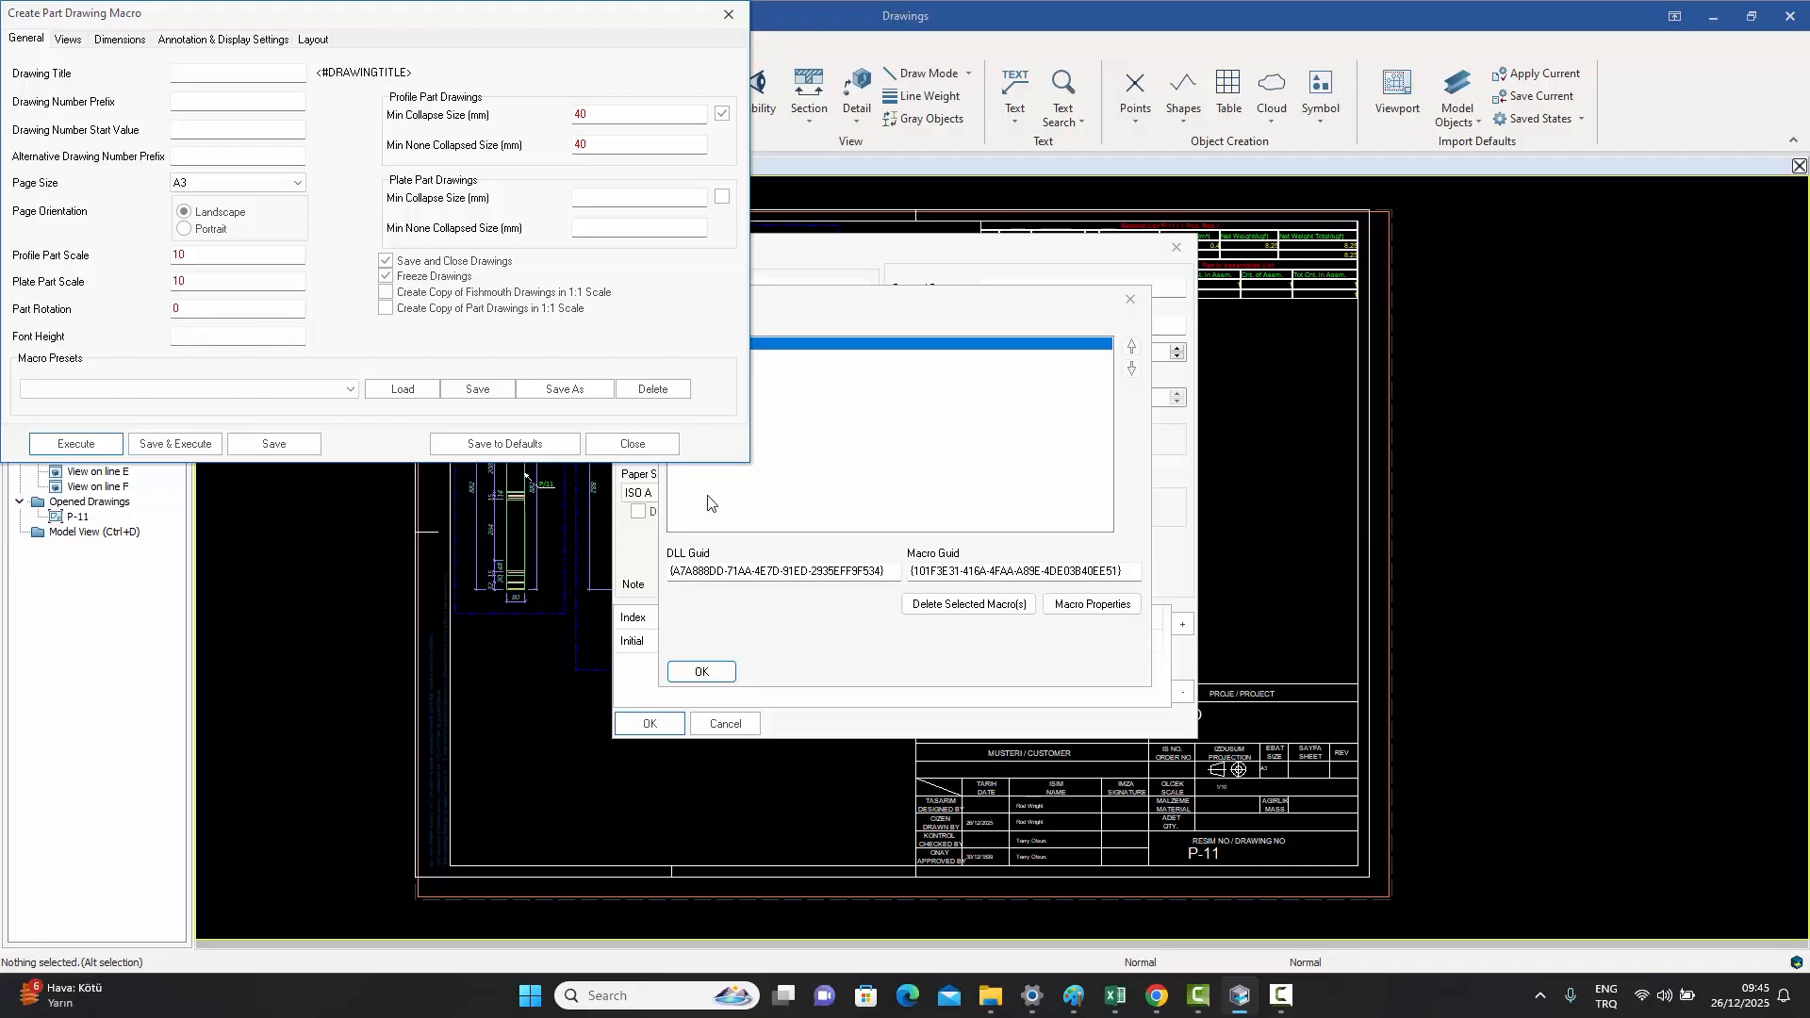
double_click(204, 313)
text(45)
click(58, 447)
click(702, 671)
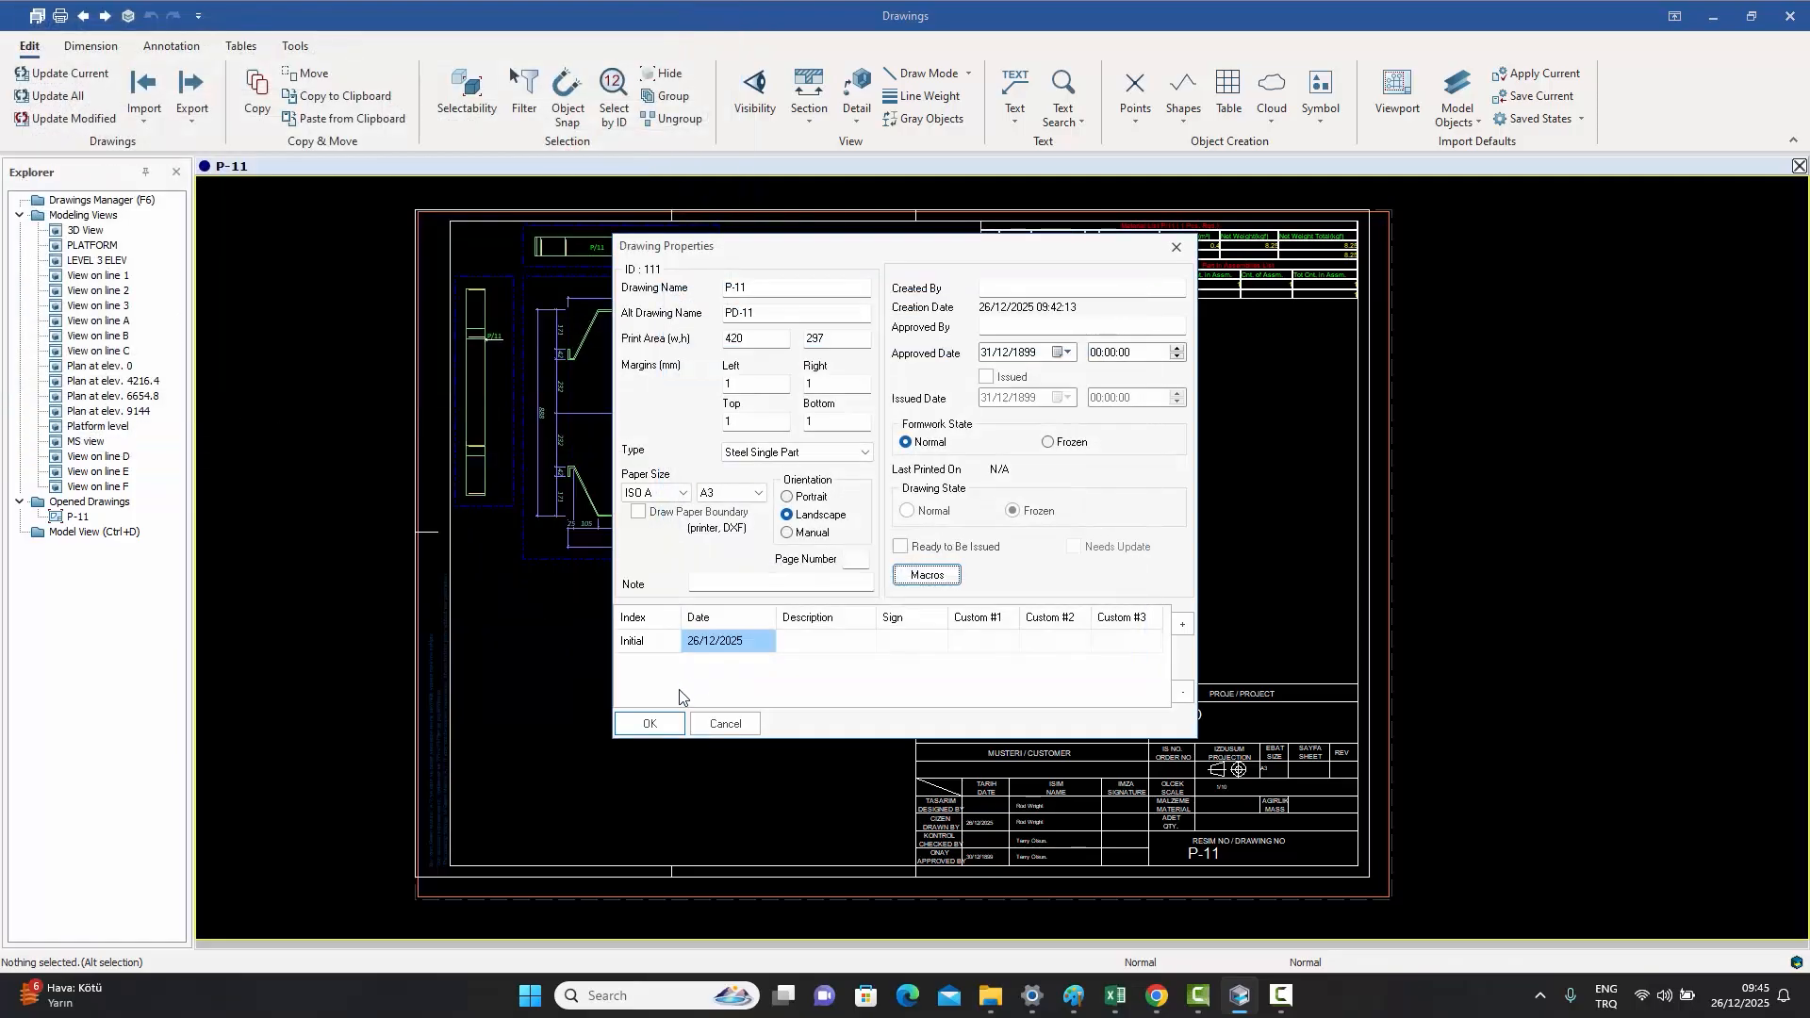
click(650, 723)
- Examine the rotated views and dimensions of plate P/11 on the regenerated P-11 sheet
scroll(769, 514, up, 3)
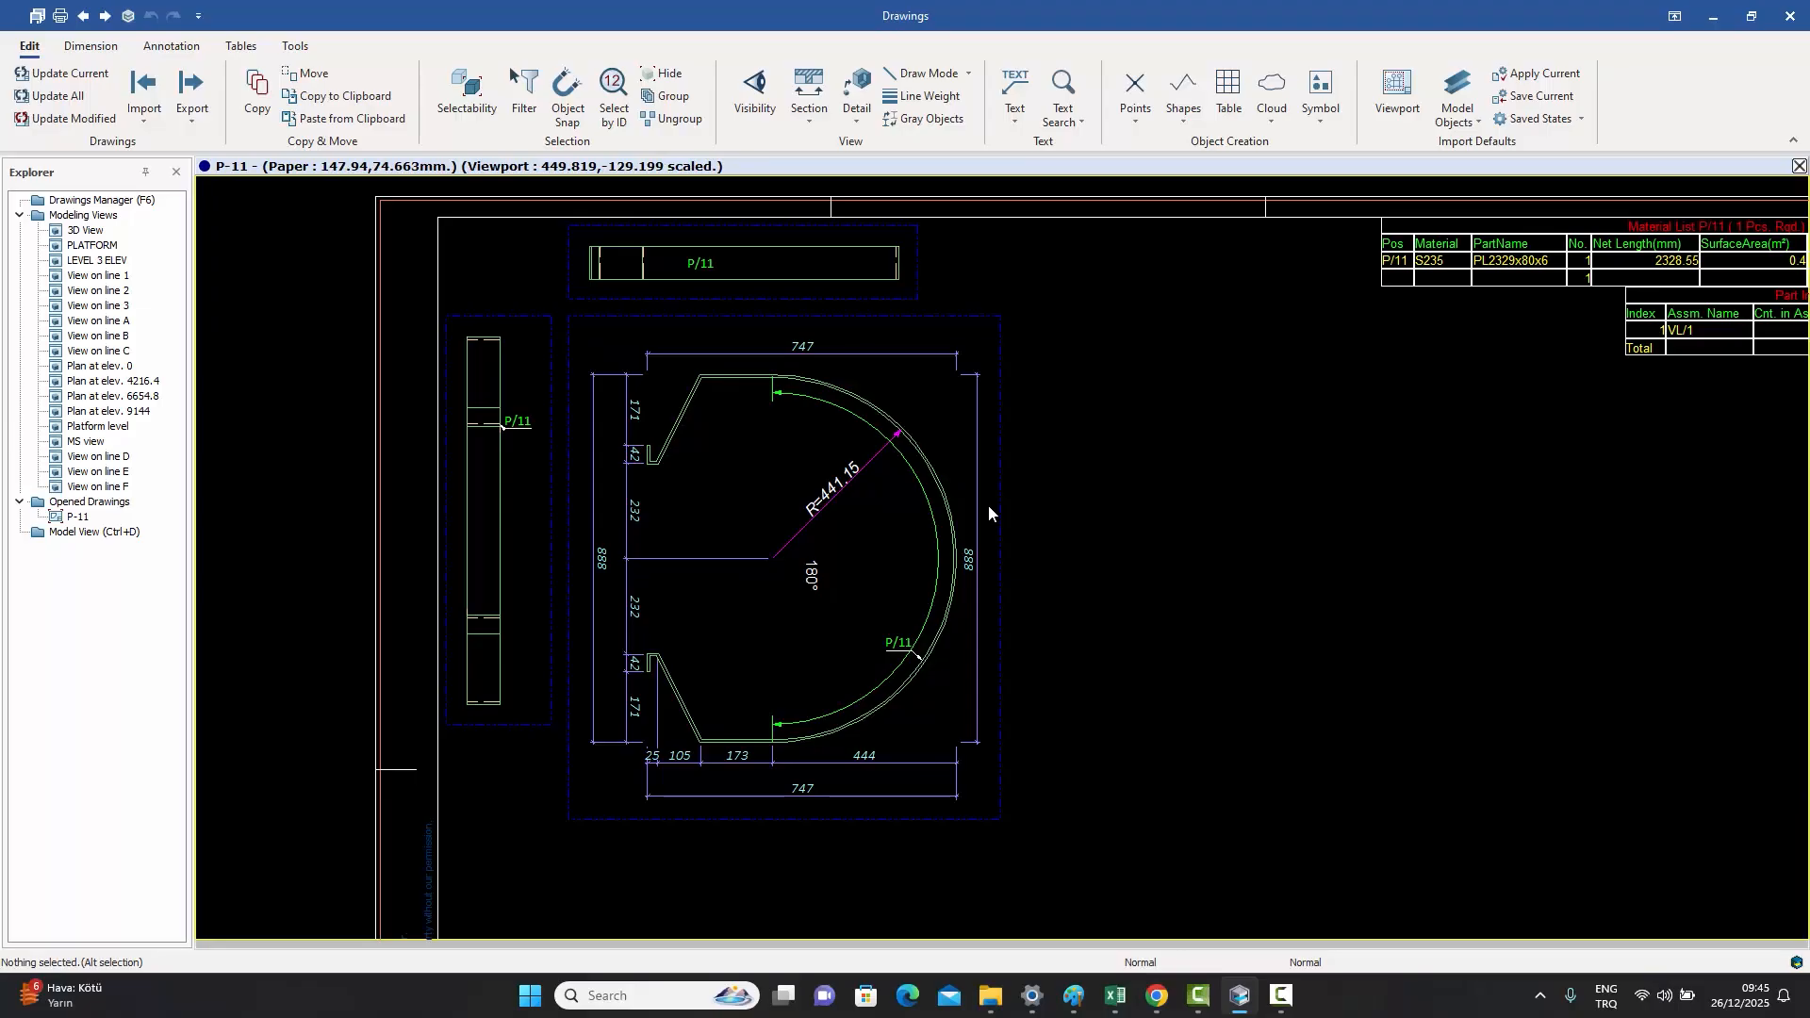
scroll(1016, 524, down, 4)
middle_drag(1050, 538, 984, 495)
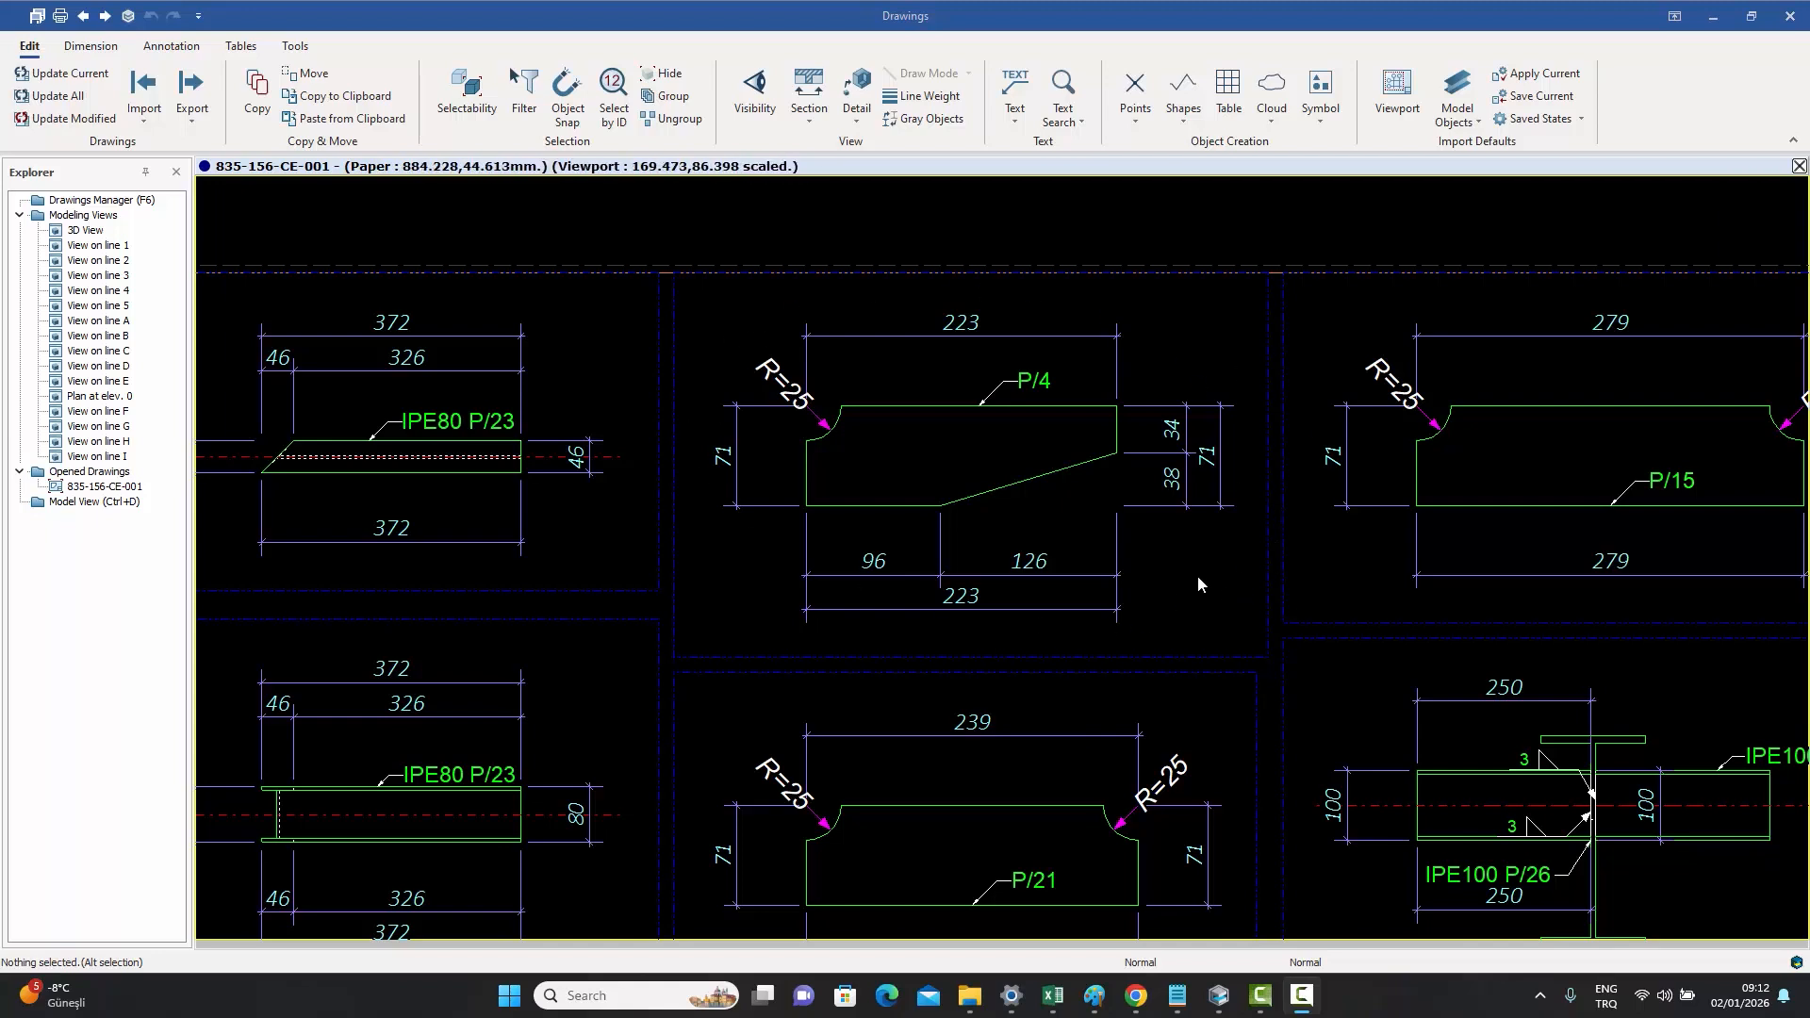
- Examine the single-part views of plates P/4, P/15 and P/21 in drawing 835-156-CE-001
scroll(1197, 575, down, 5)
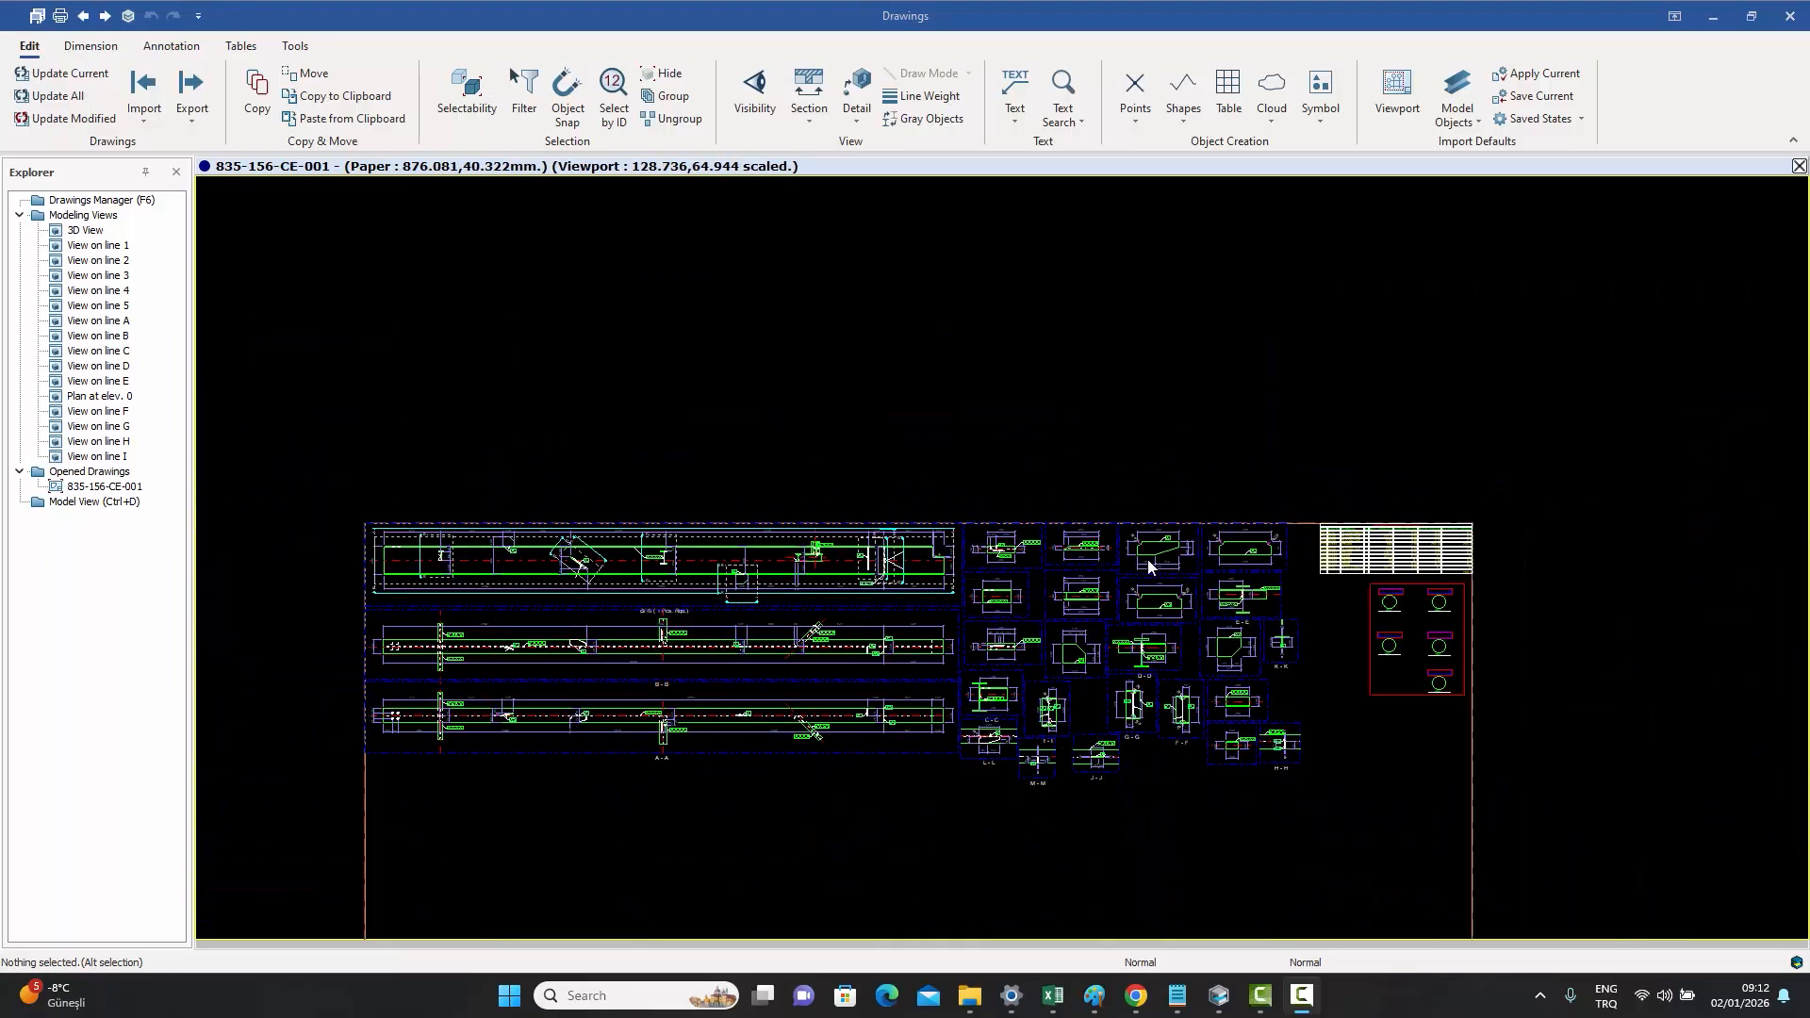
scroll(1122, 551, up, 5)
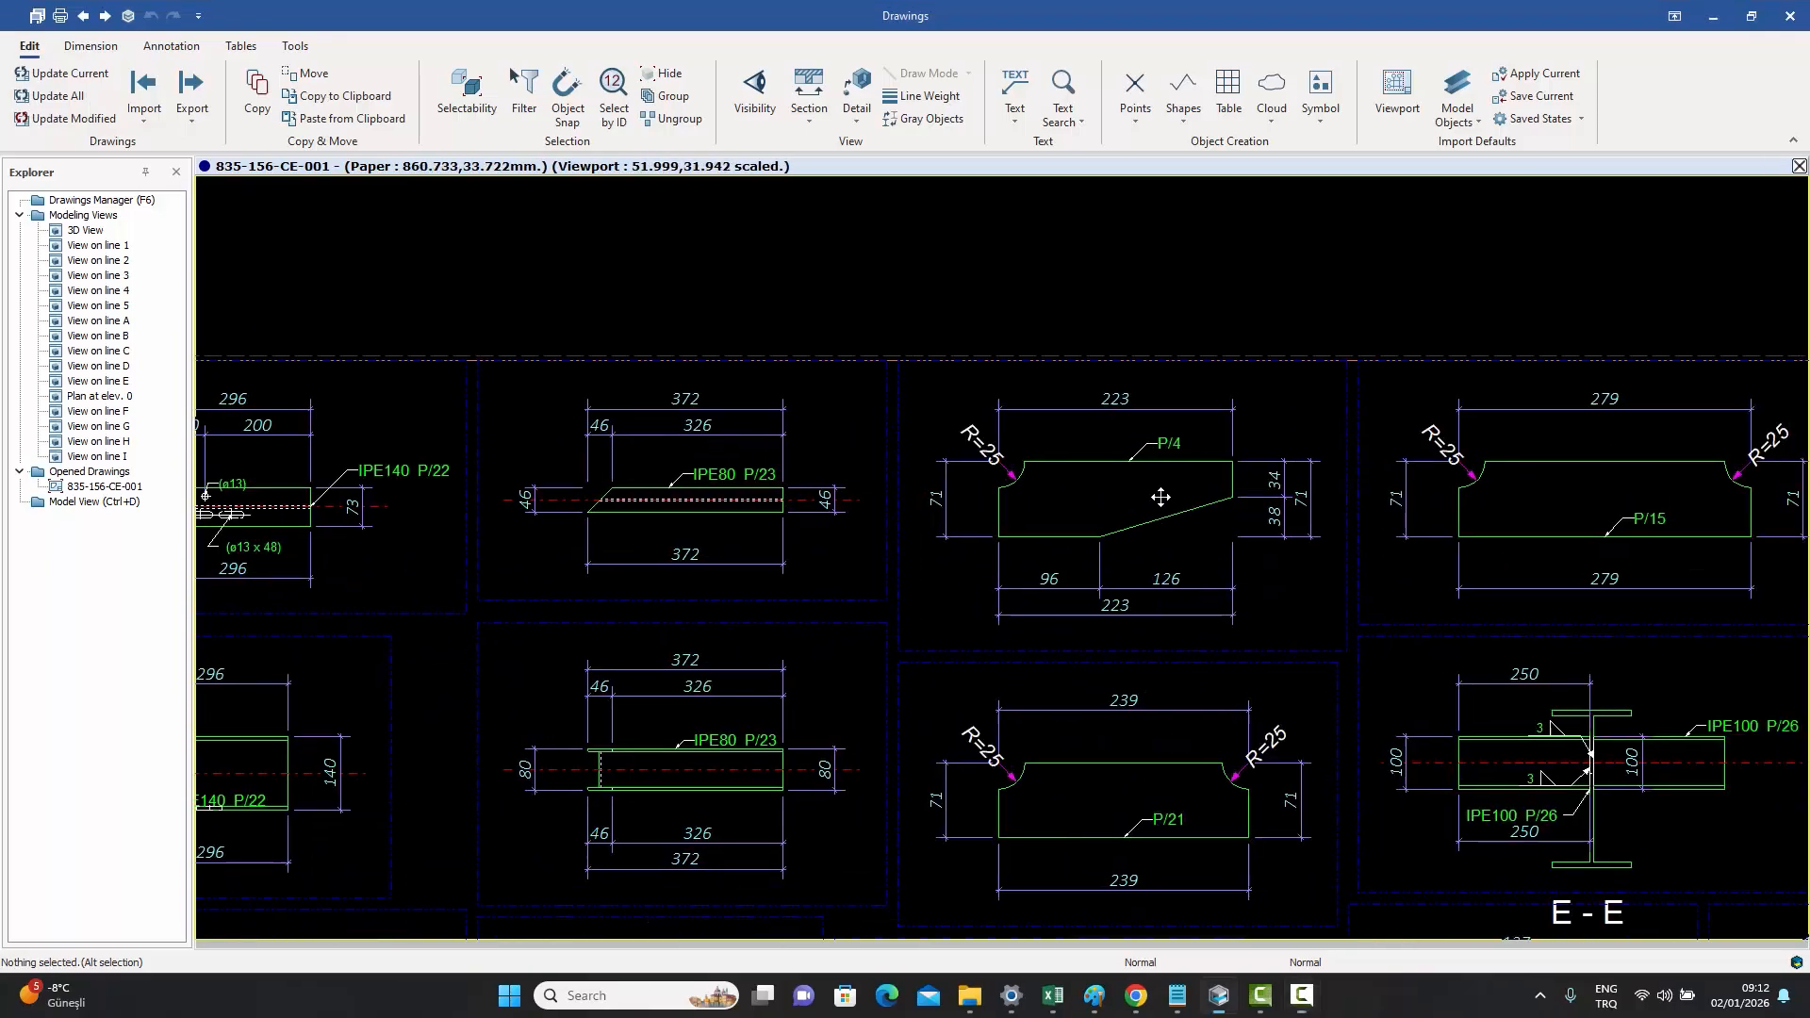
mouse_move(1069, 458)
middle_down()
mouse_move(957, 482)
mouse_move(1031, 474)
middle_up()
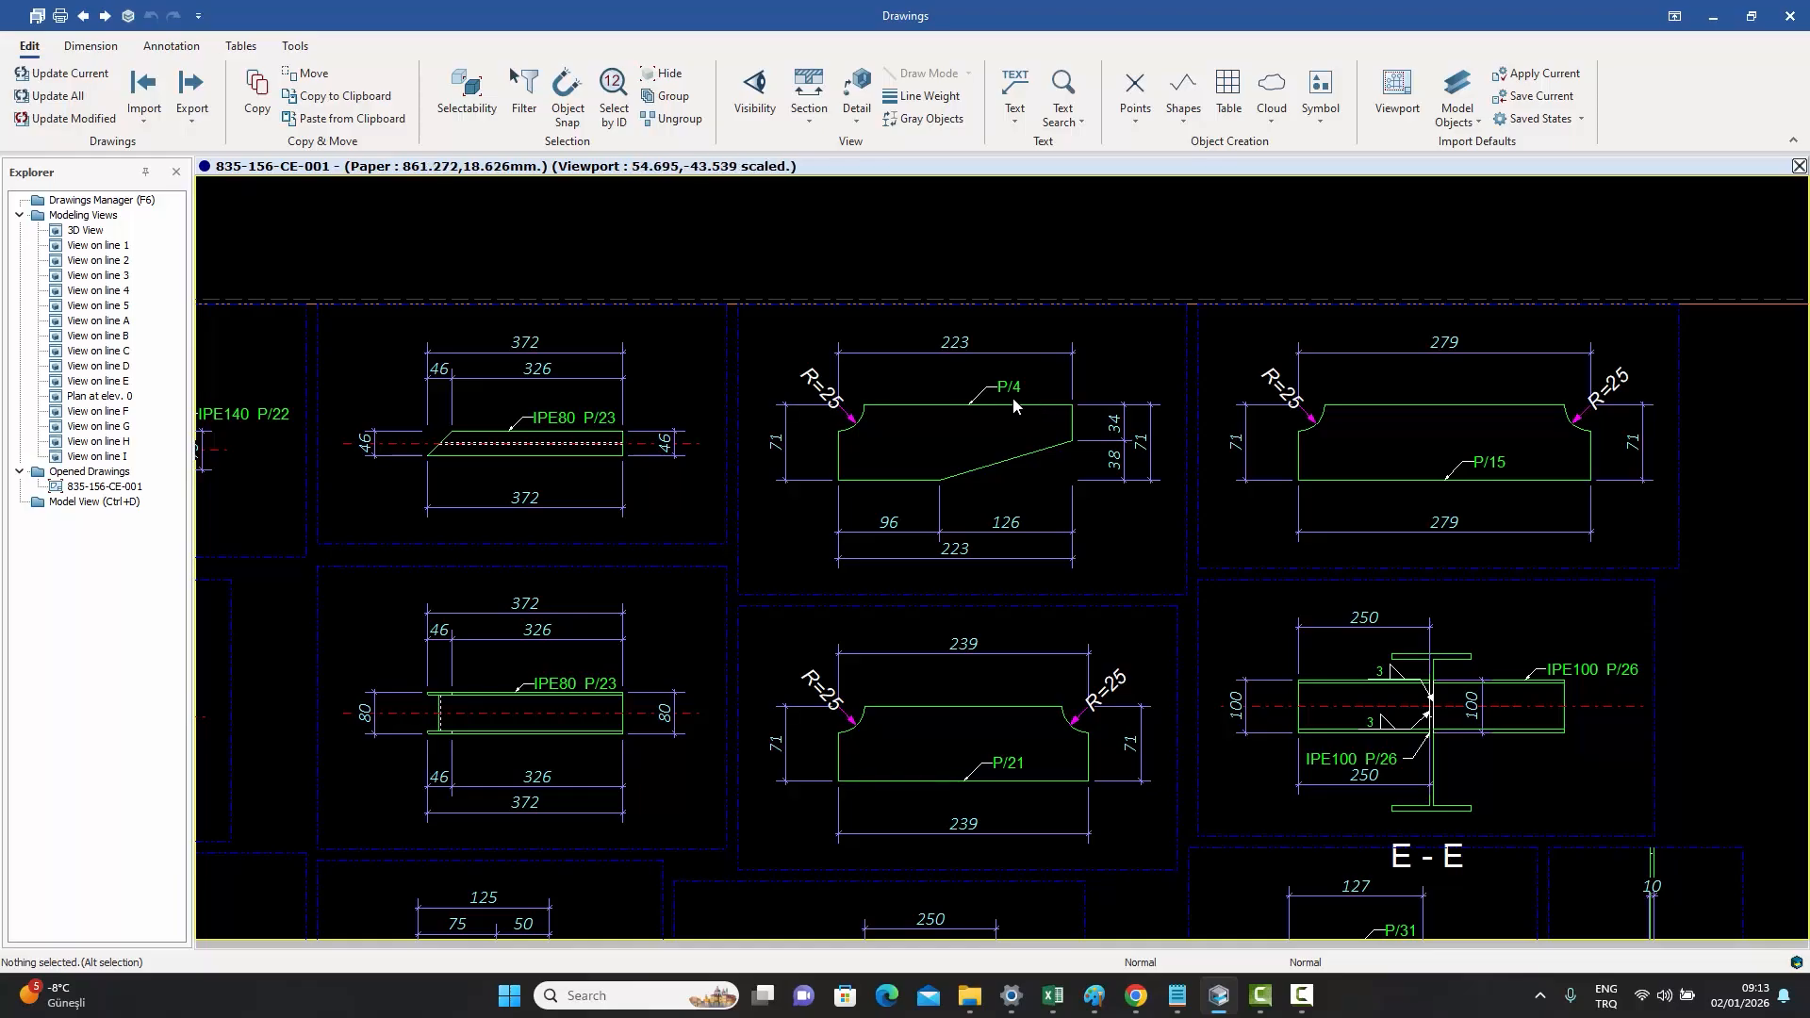
- Open the DETAILS OF BEAMS settings in the Assembly Macro of drawing 835-156-CE-001
scroll(1013, 405, up, 2)
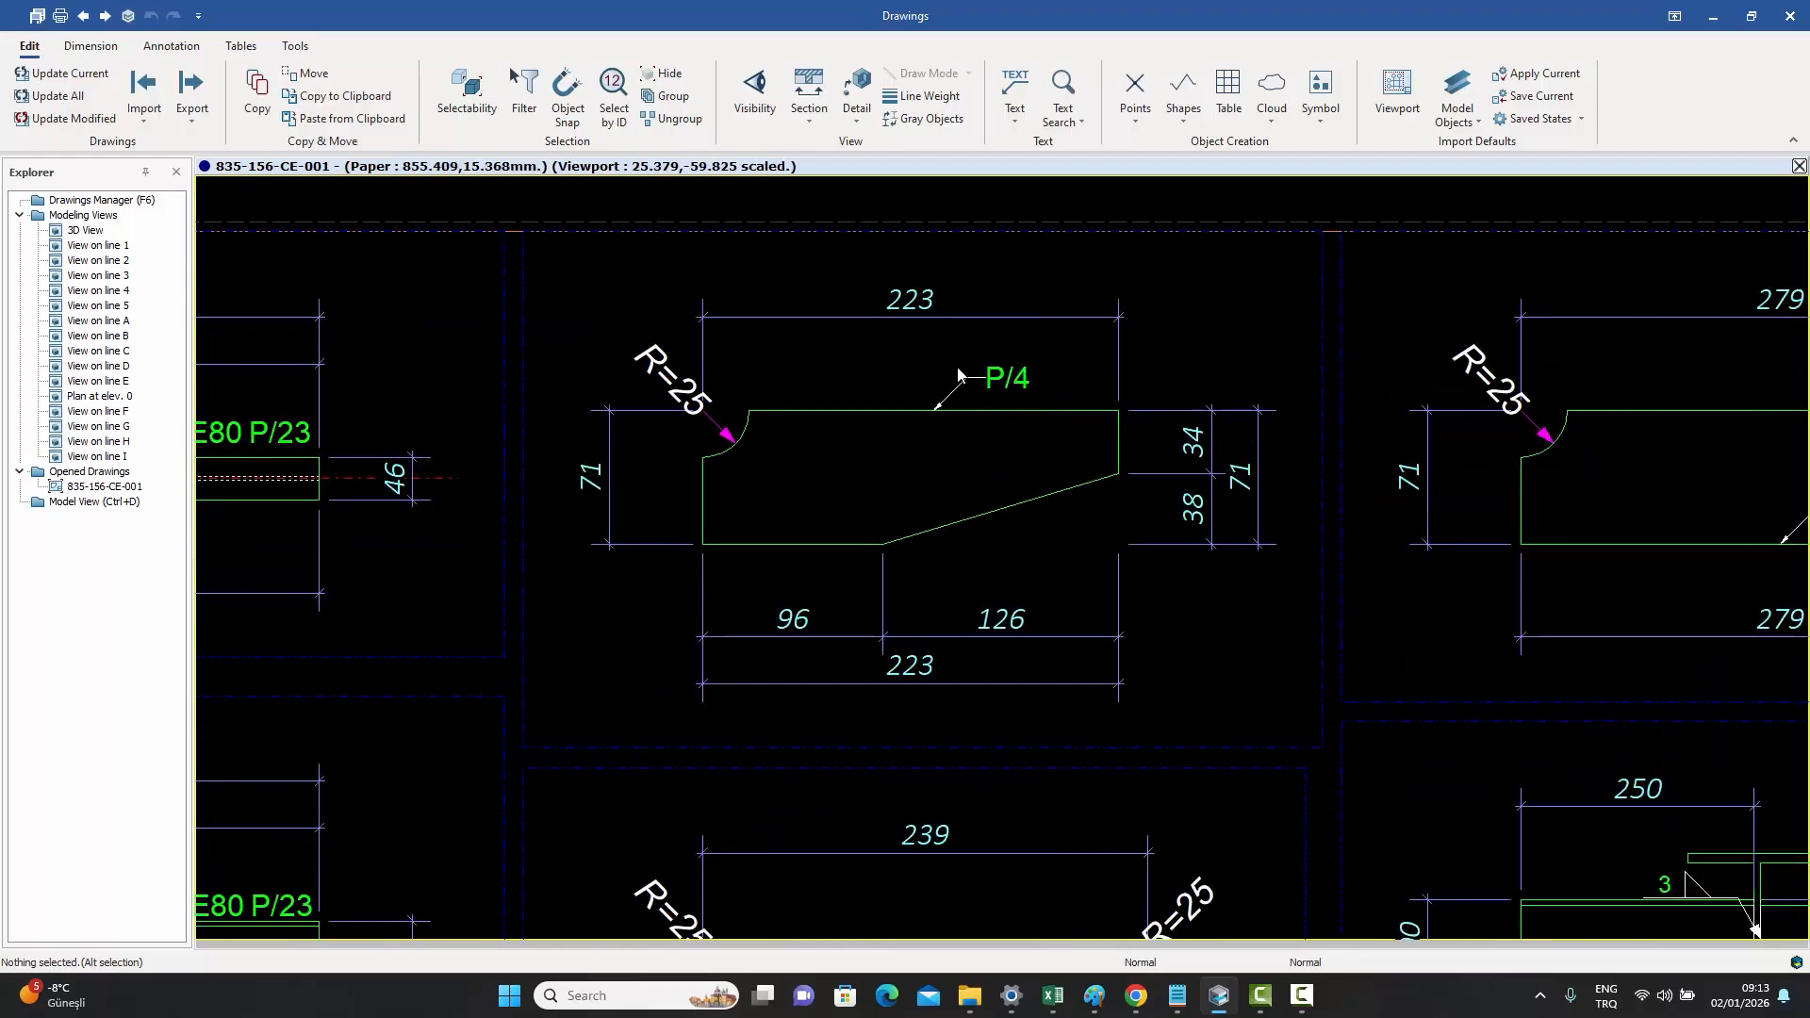
scroll(1011, 413, down, 1)
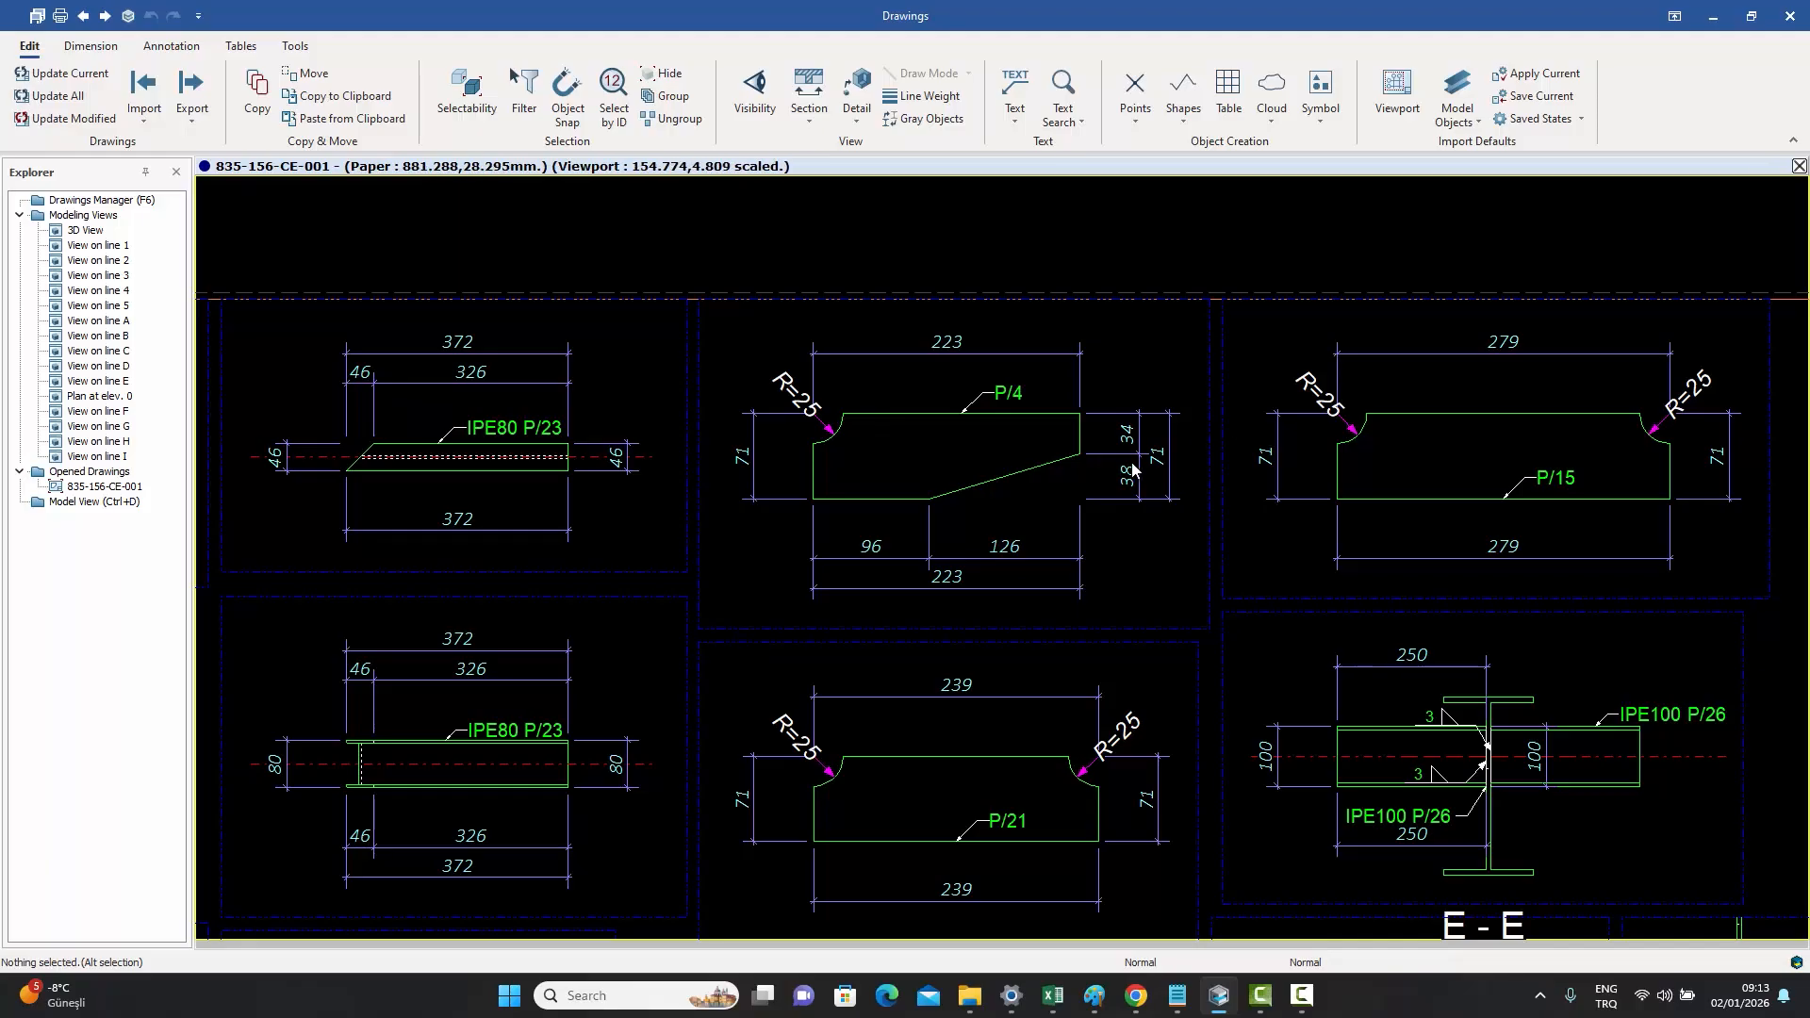
scroll(1113, 492, down, 1)
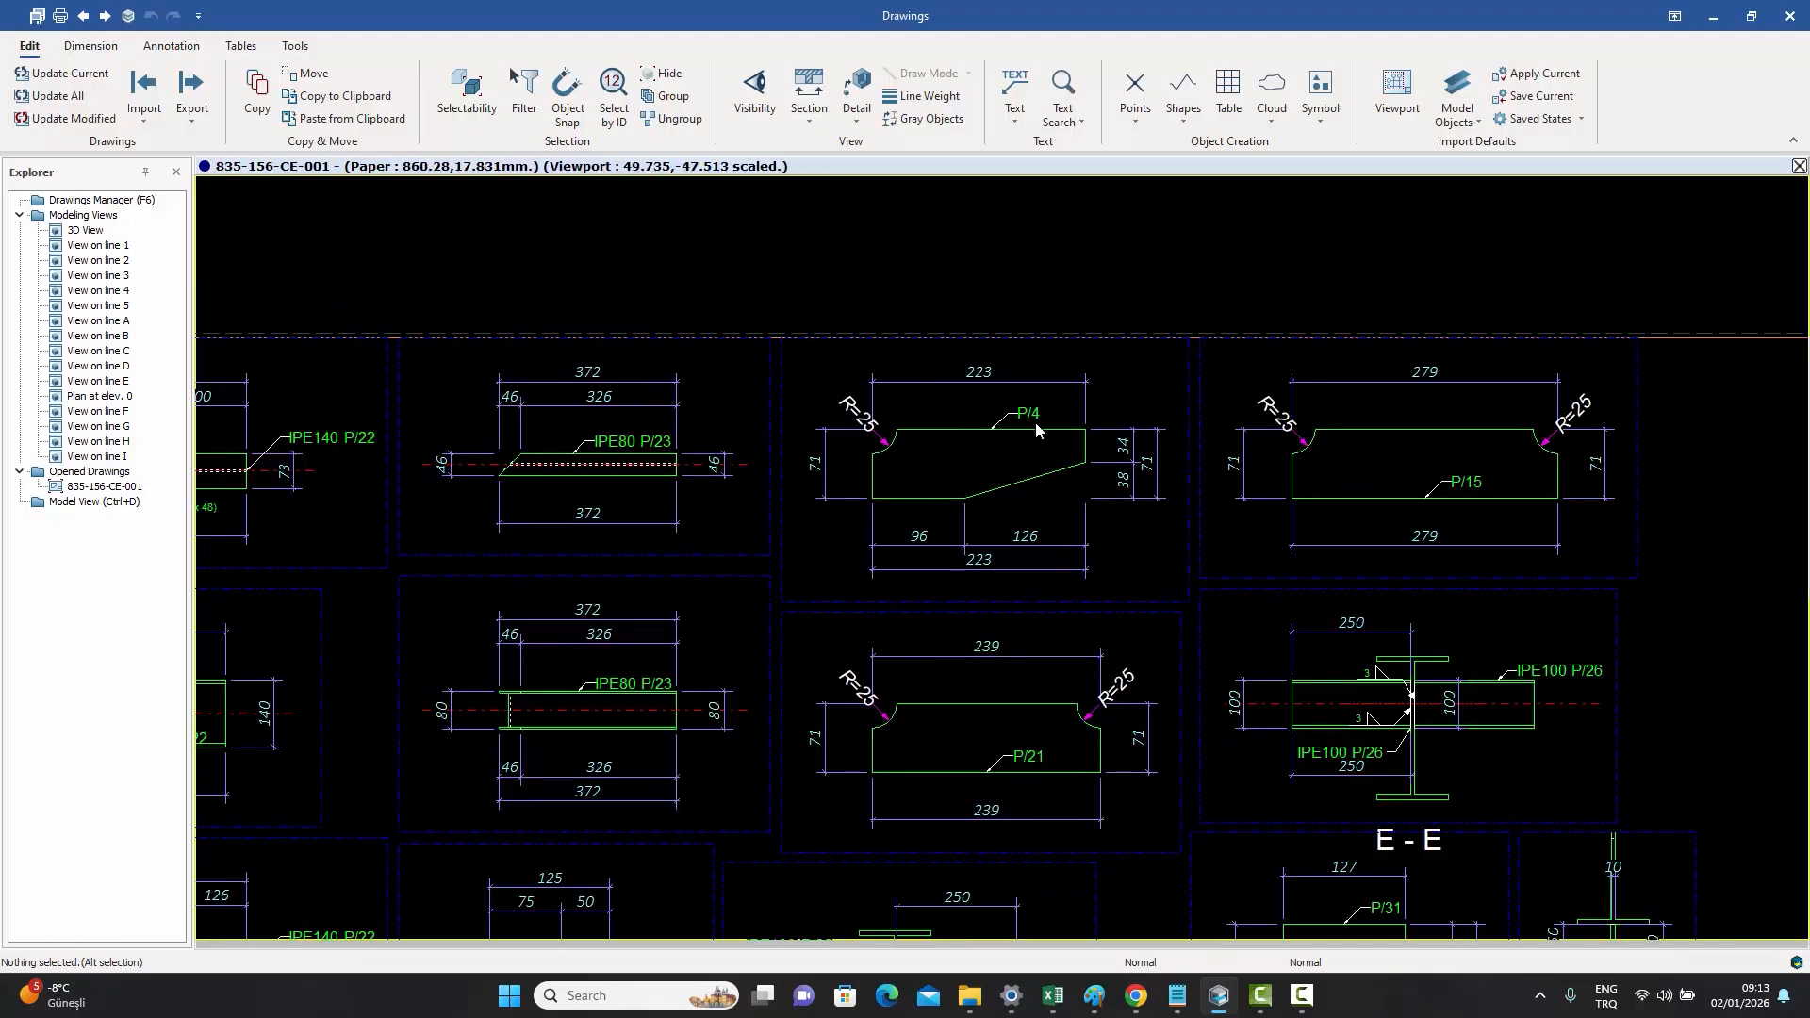
scroll(1033, 415, up, 5)
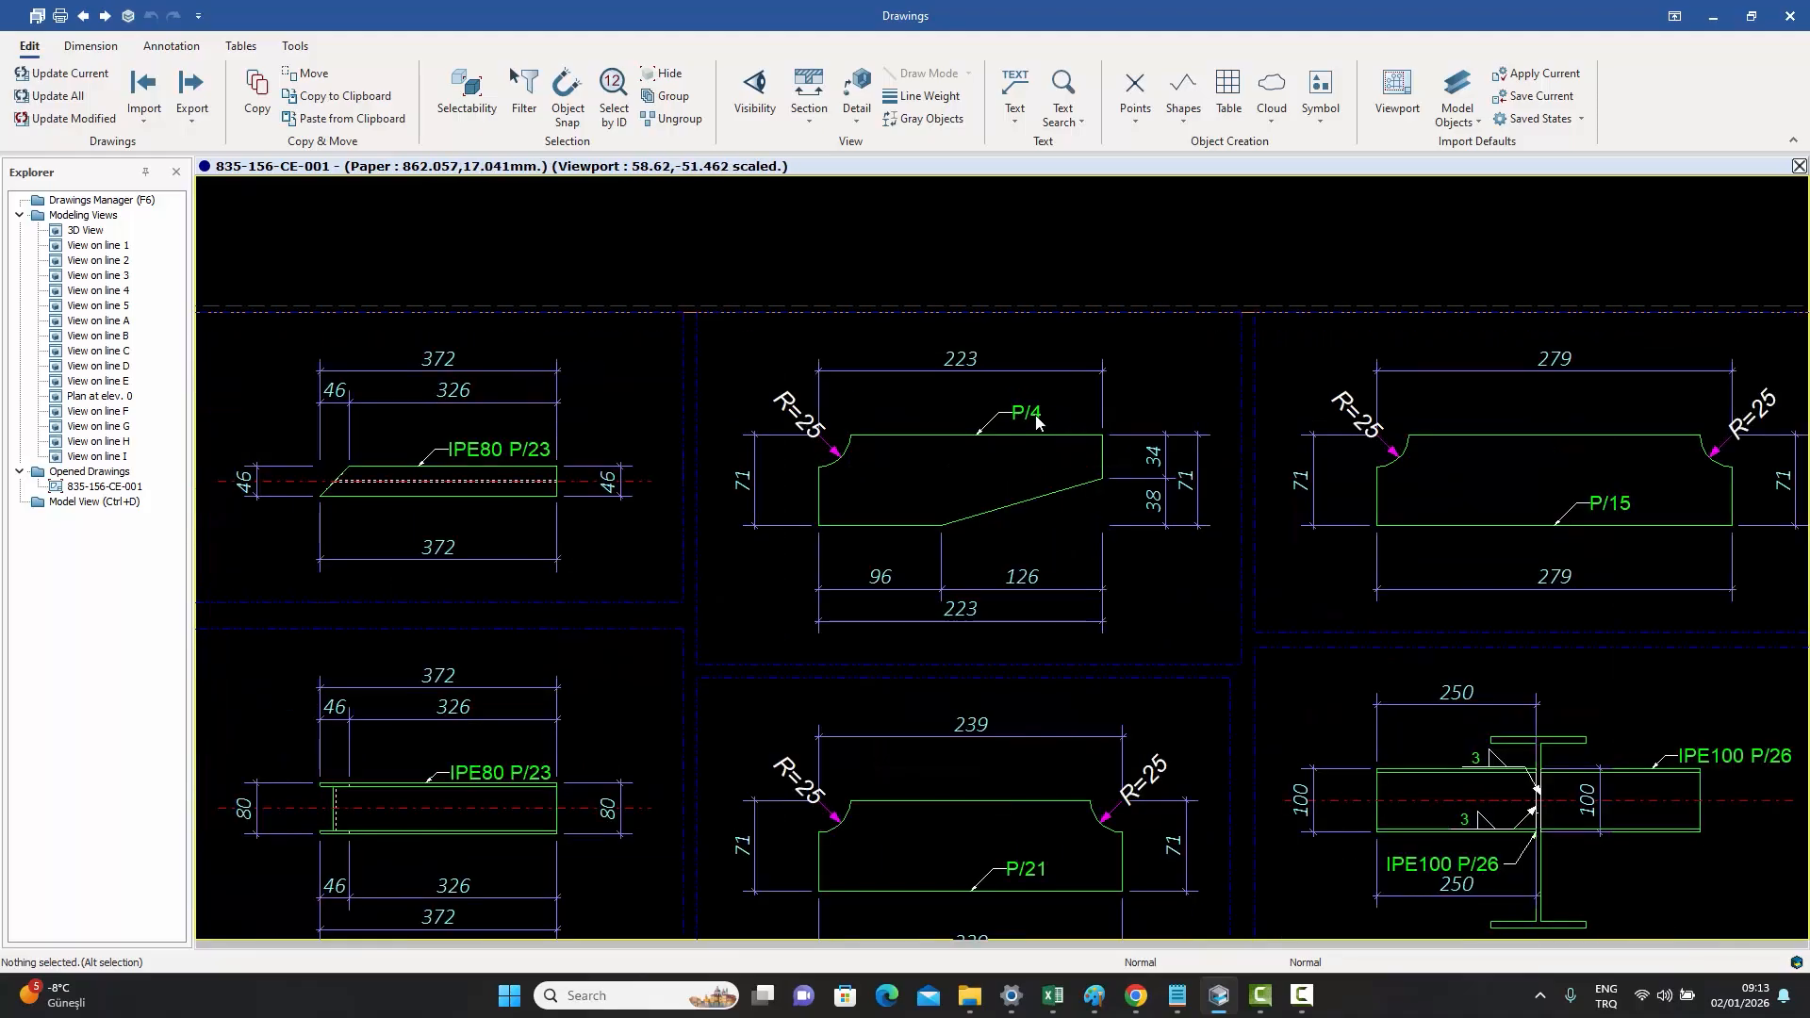
scroll(1037, 422, down, 5)
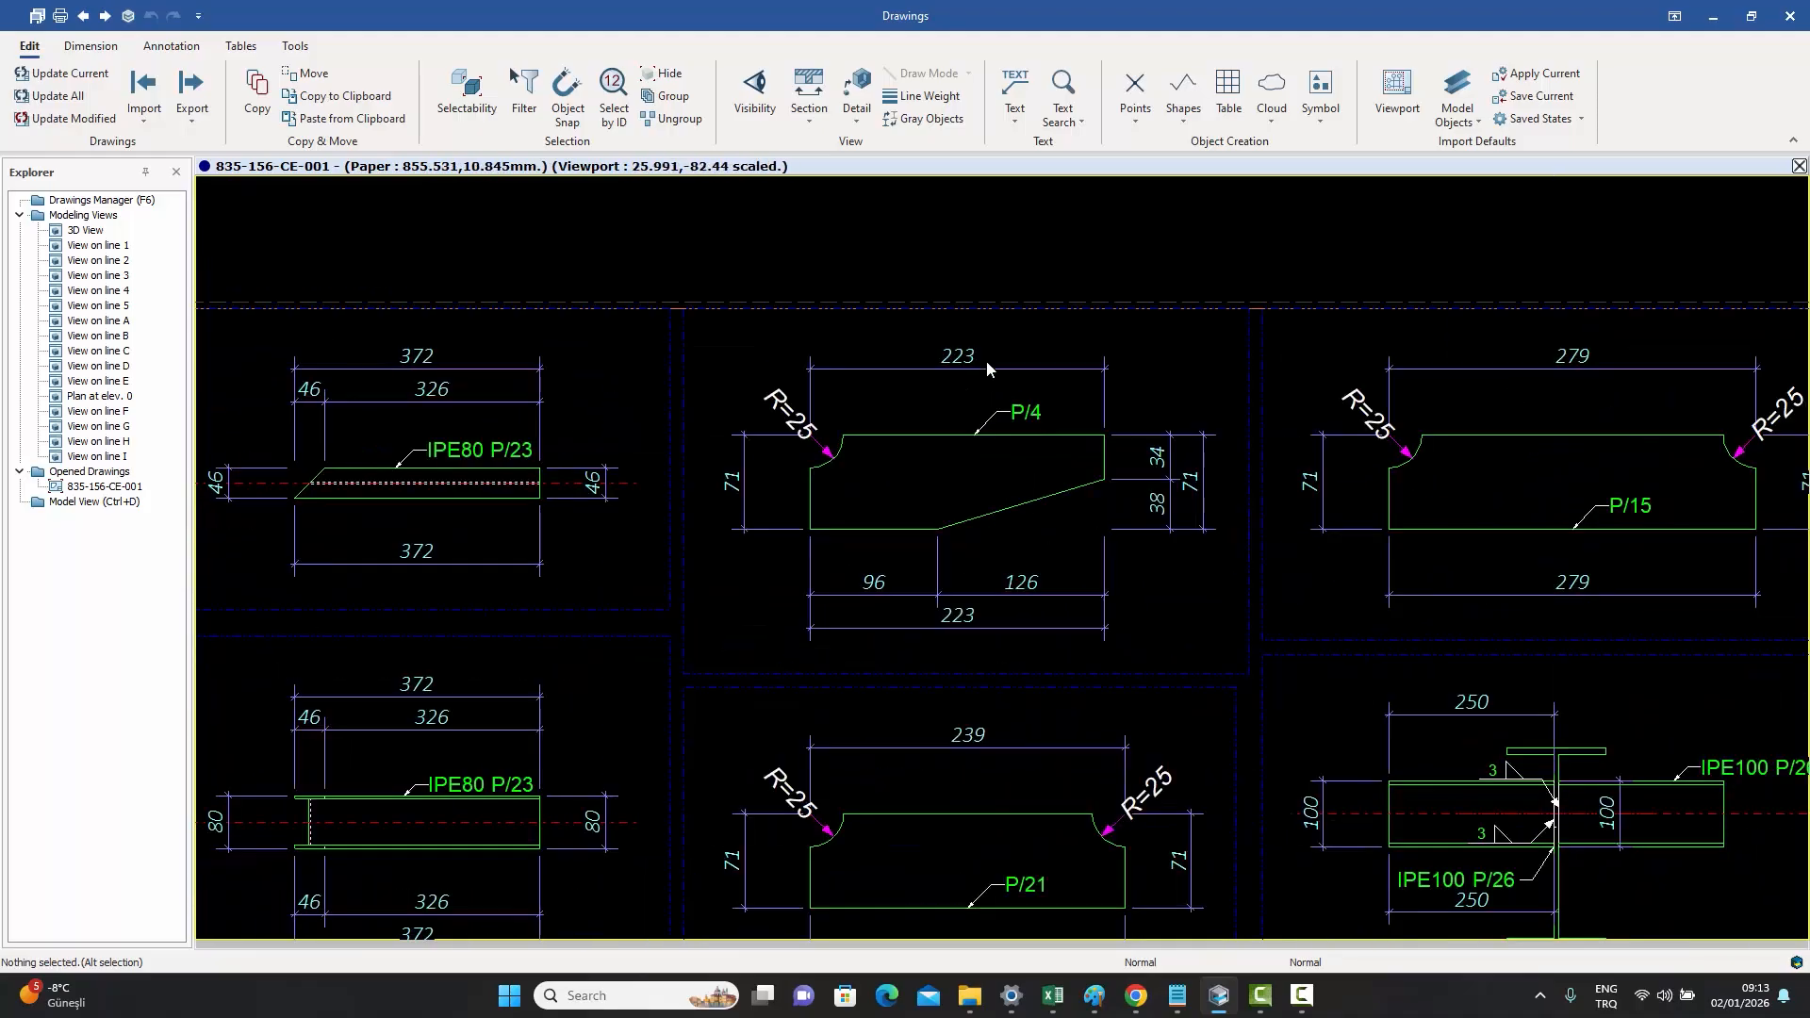
double_click(963, 273)
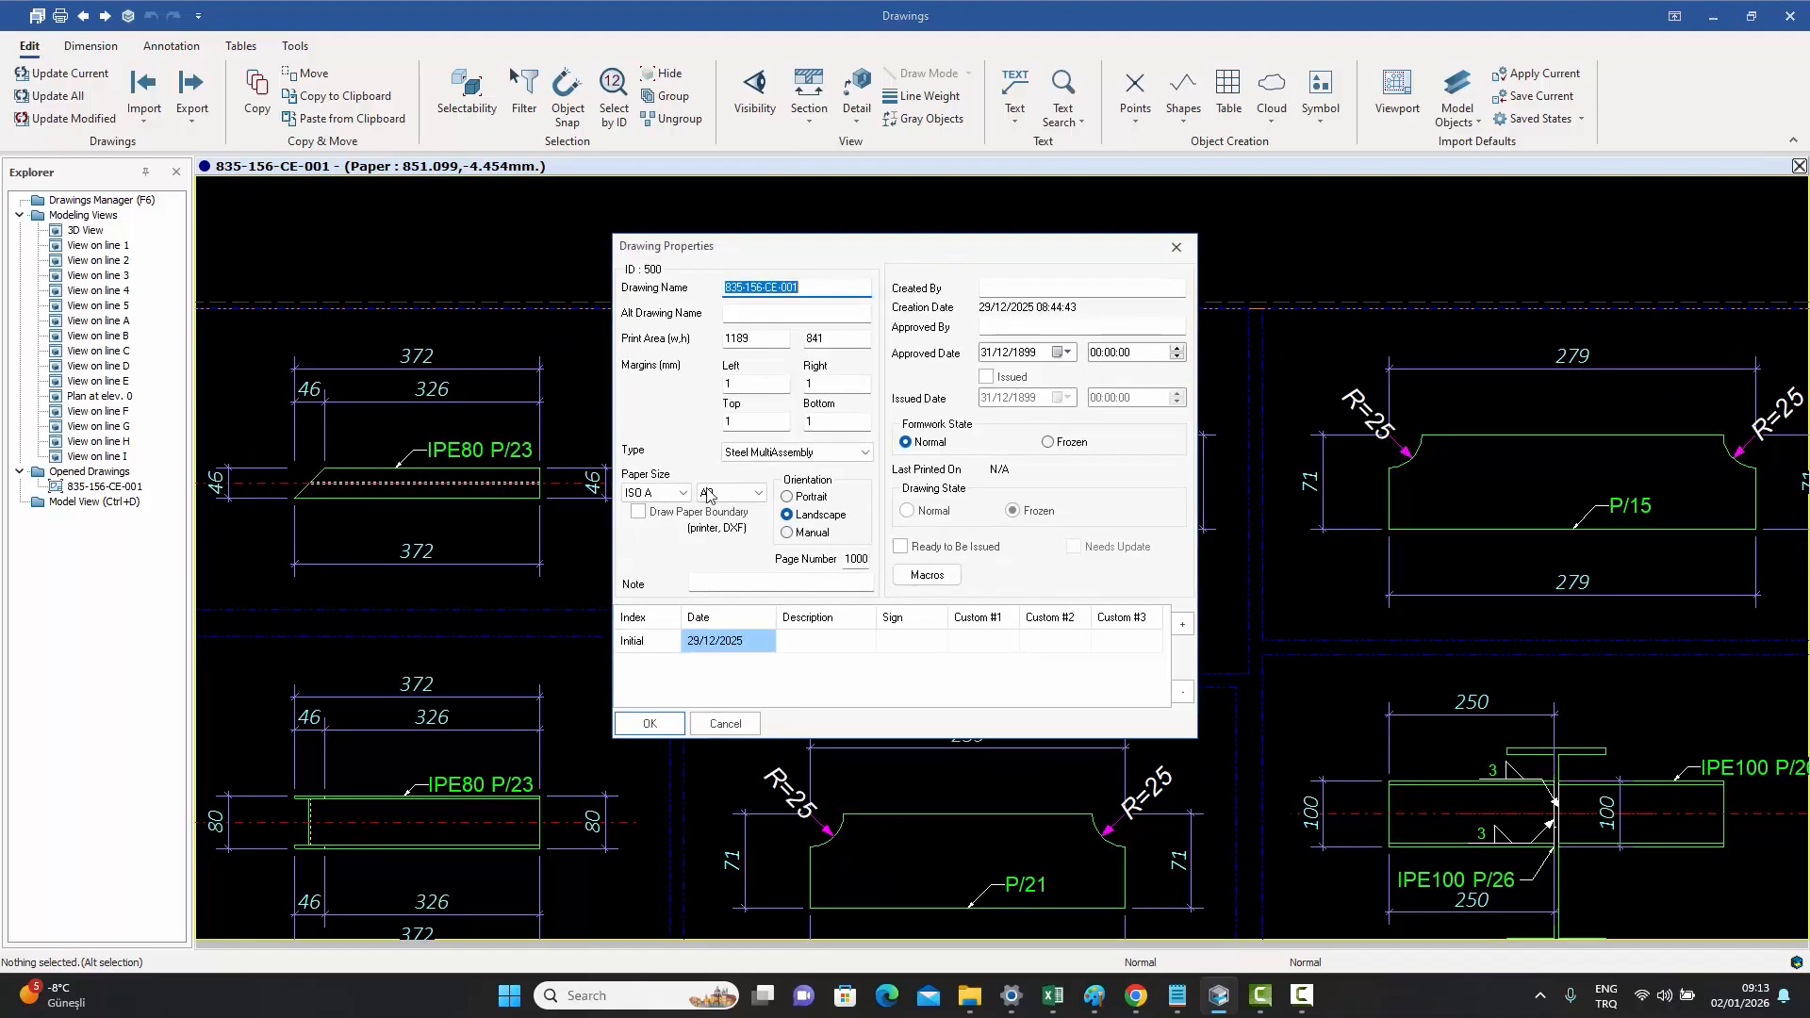
click(925, 574)
double_click(696, 345)
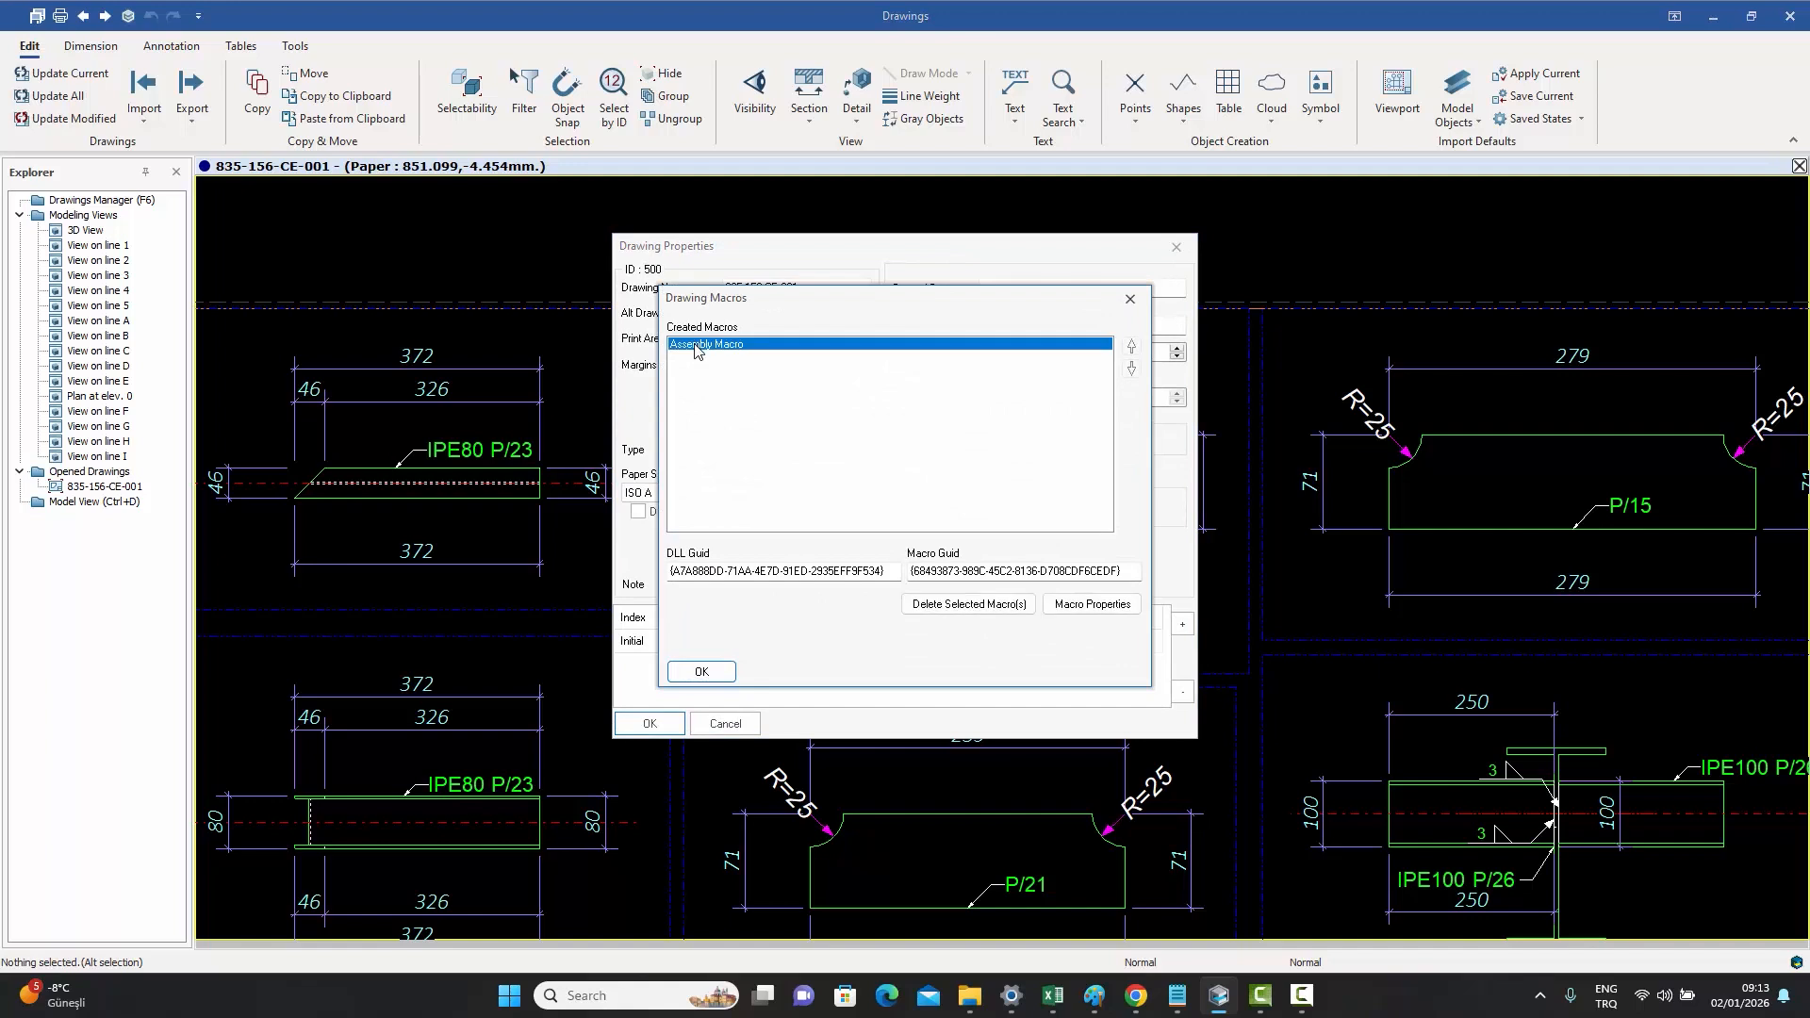
double_click(124, 151)
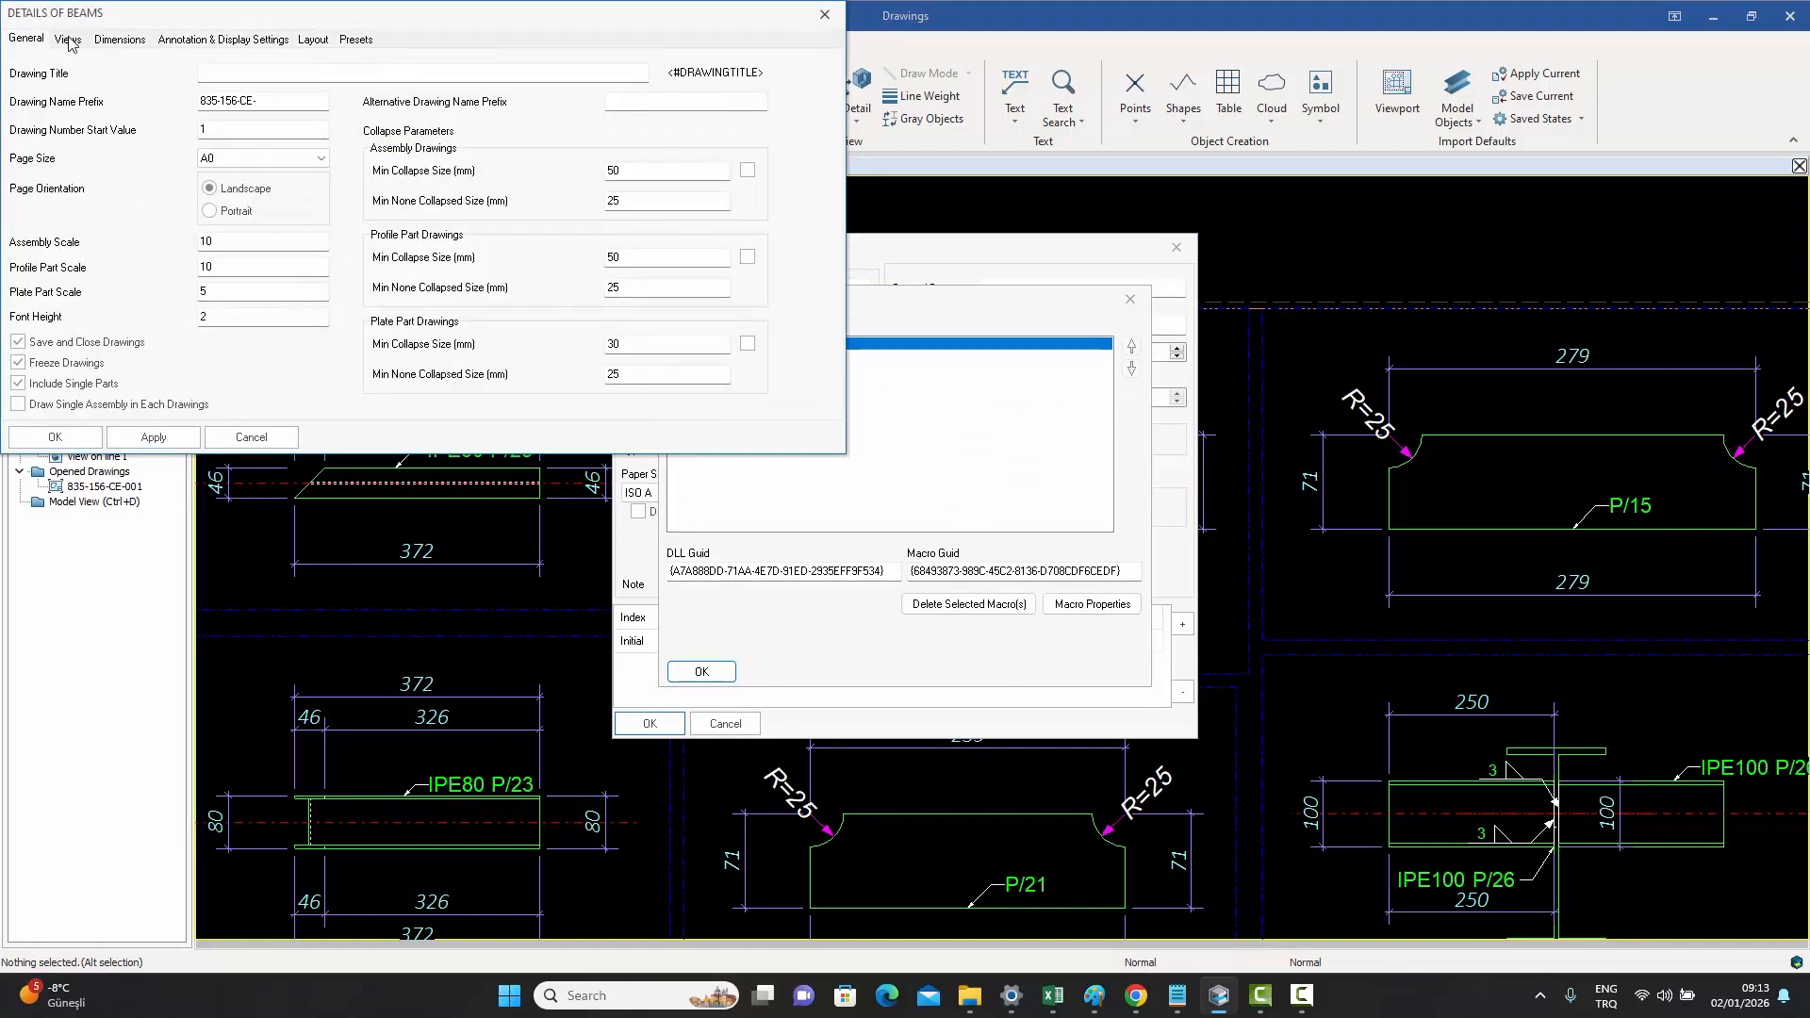
- Set Part View Rotations to P/4 90 in the beam view settings and execute the Assembly Macro to regenerate the views
click(68, 38)
click(283, 276)
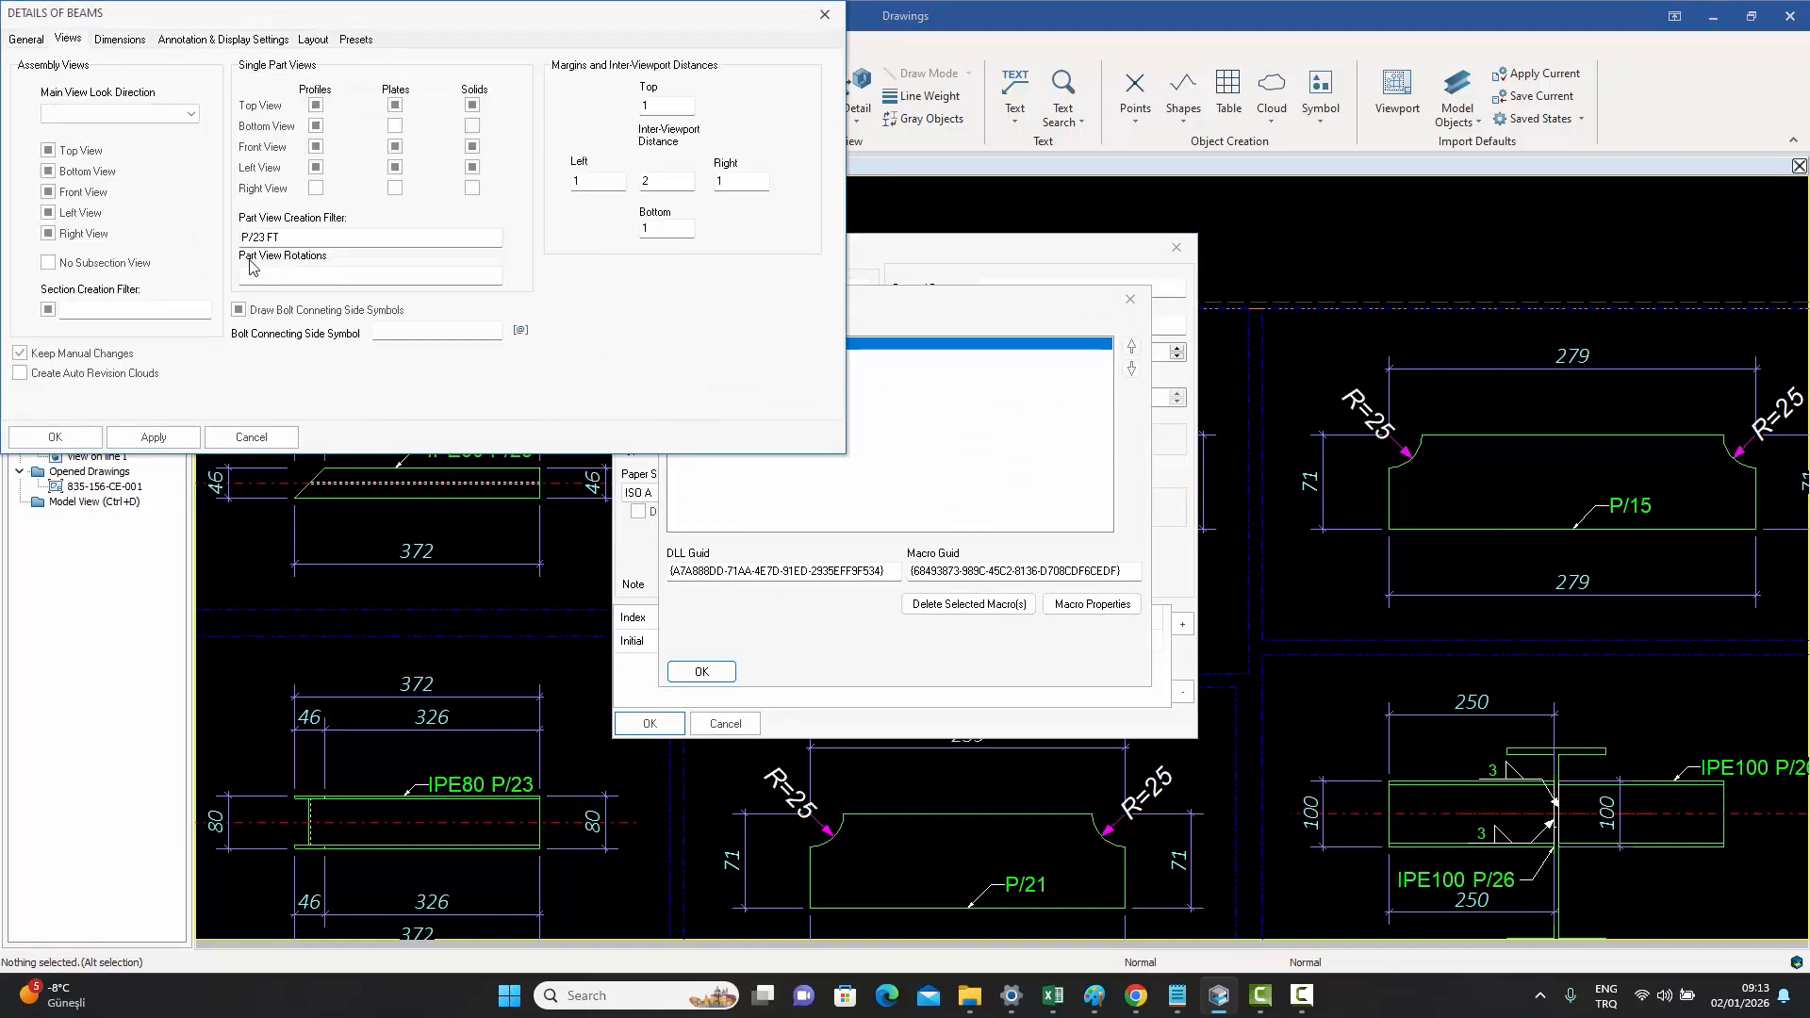
text(P/4 90)
click(55, 436)
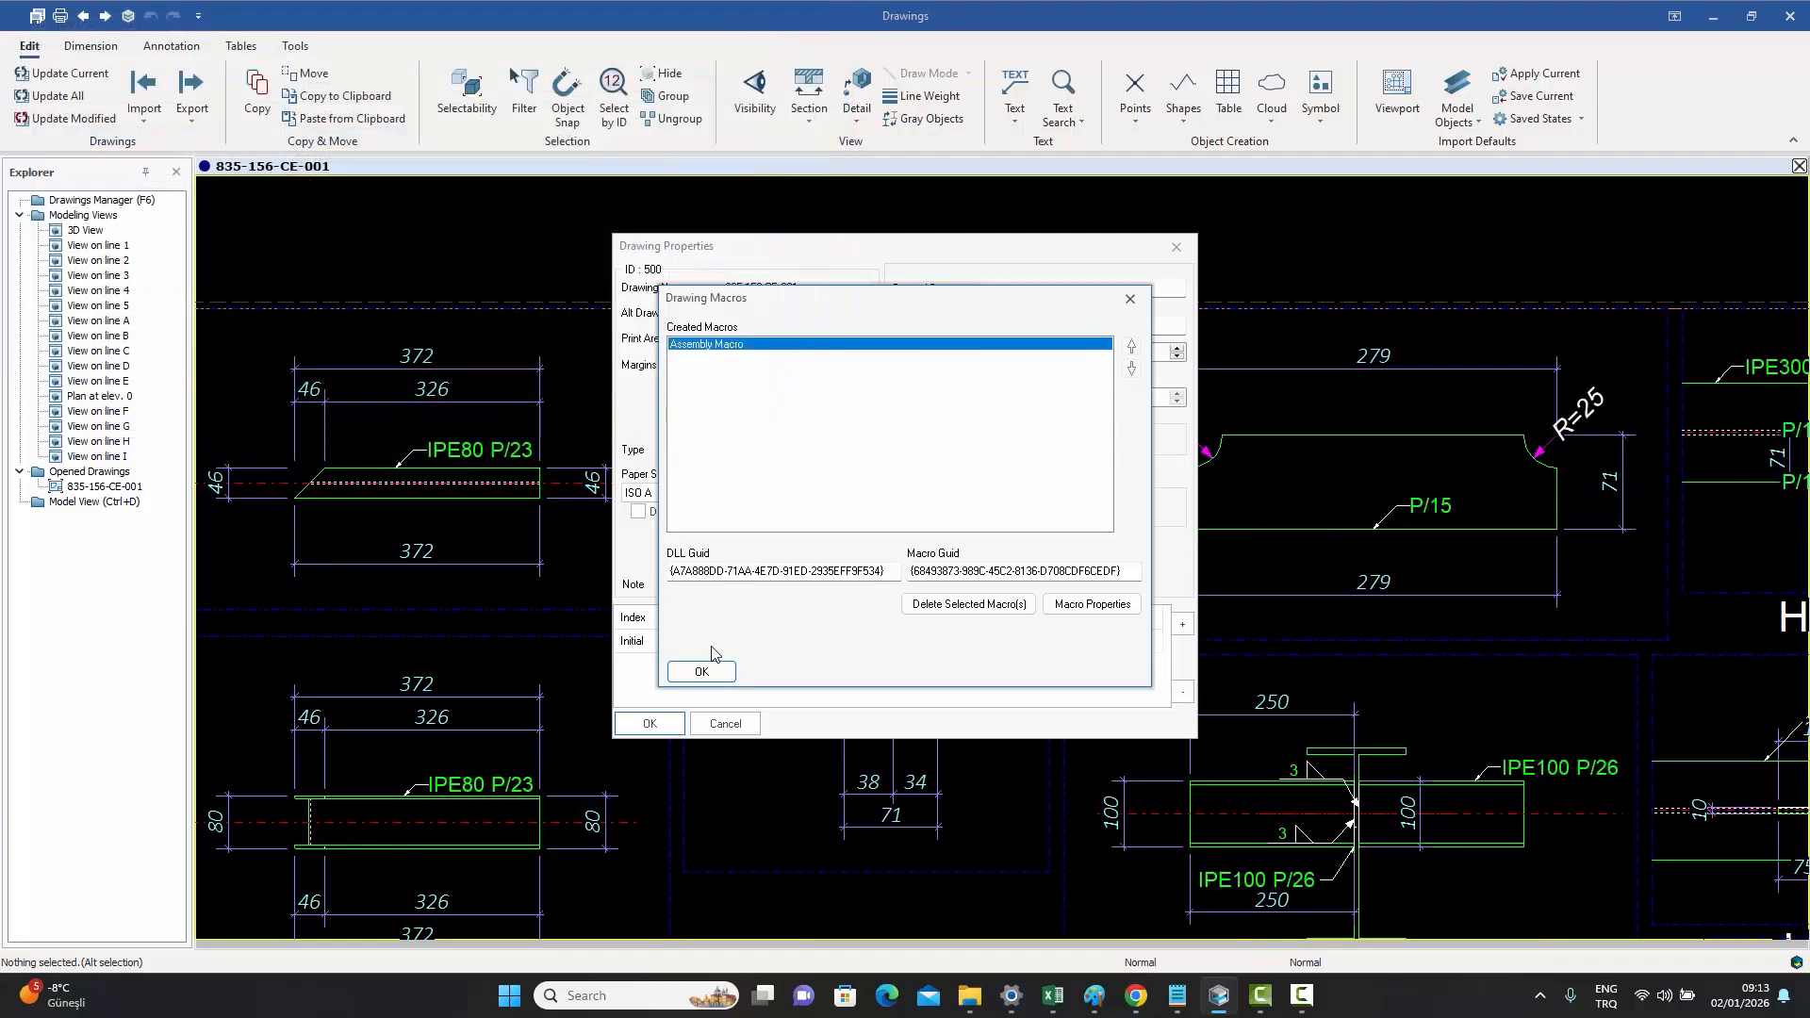
click(702, 671)
click(649, 723)
scroll(664, 487, down, 2)
middle_drag(852, 558, 886, 500)
scroll(880, 415, up, 1)
scroll(887, 537, up, 1)
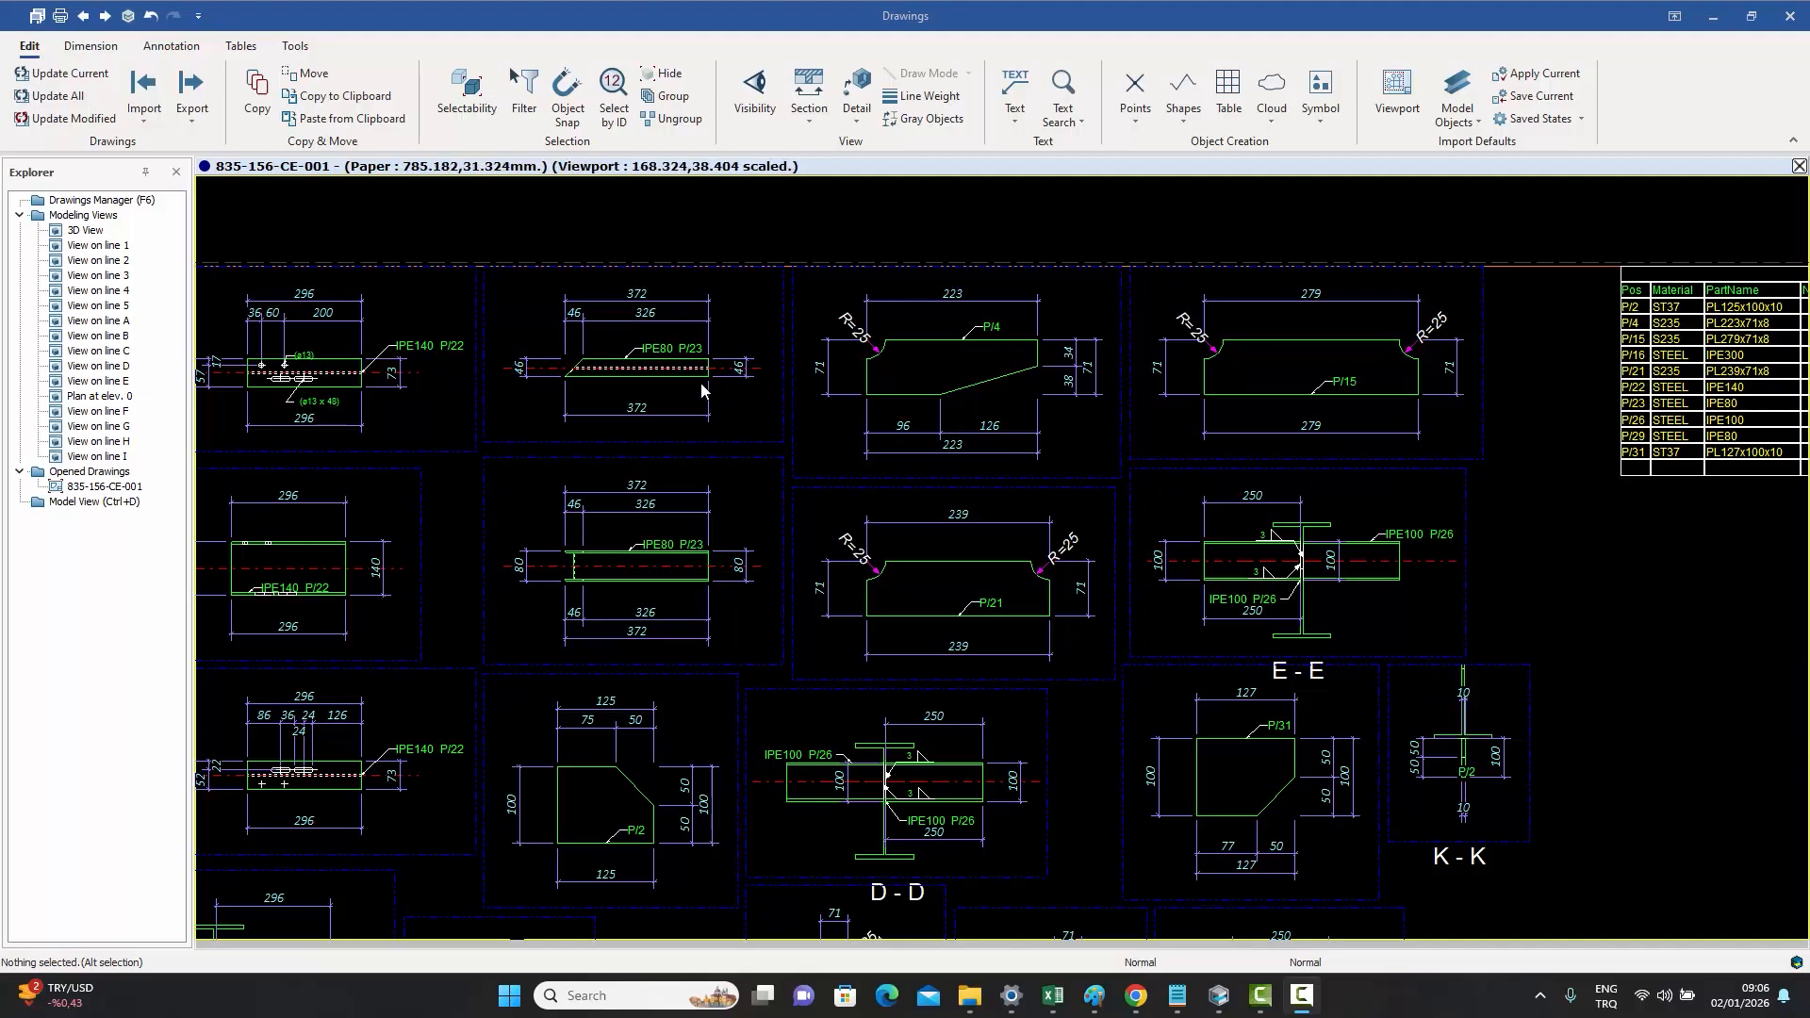
- Examine the dimensions in the single-part views of IPE80 P/23 among the neighbouring part views
scroll(664, 378, up, 2)
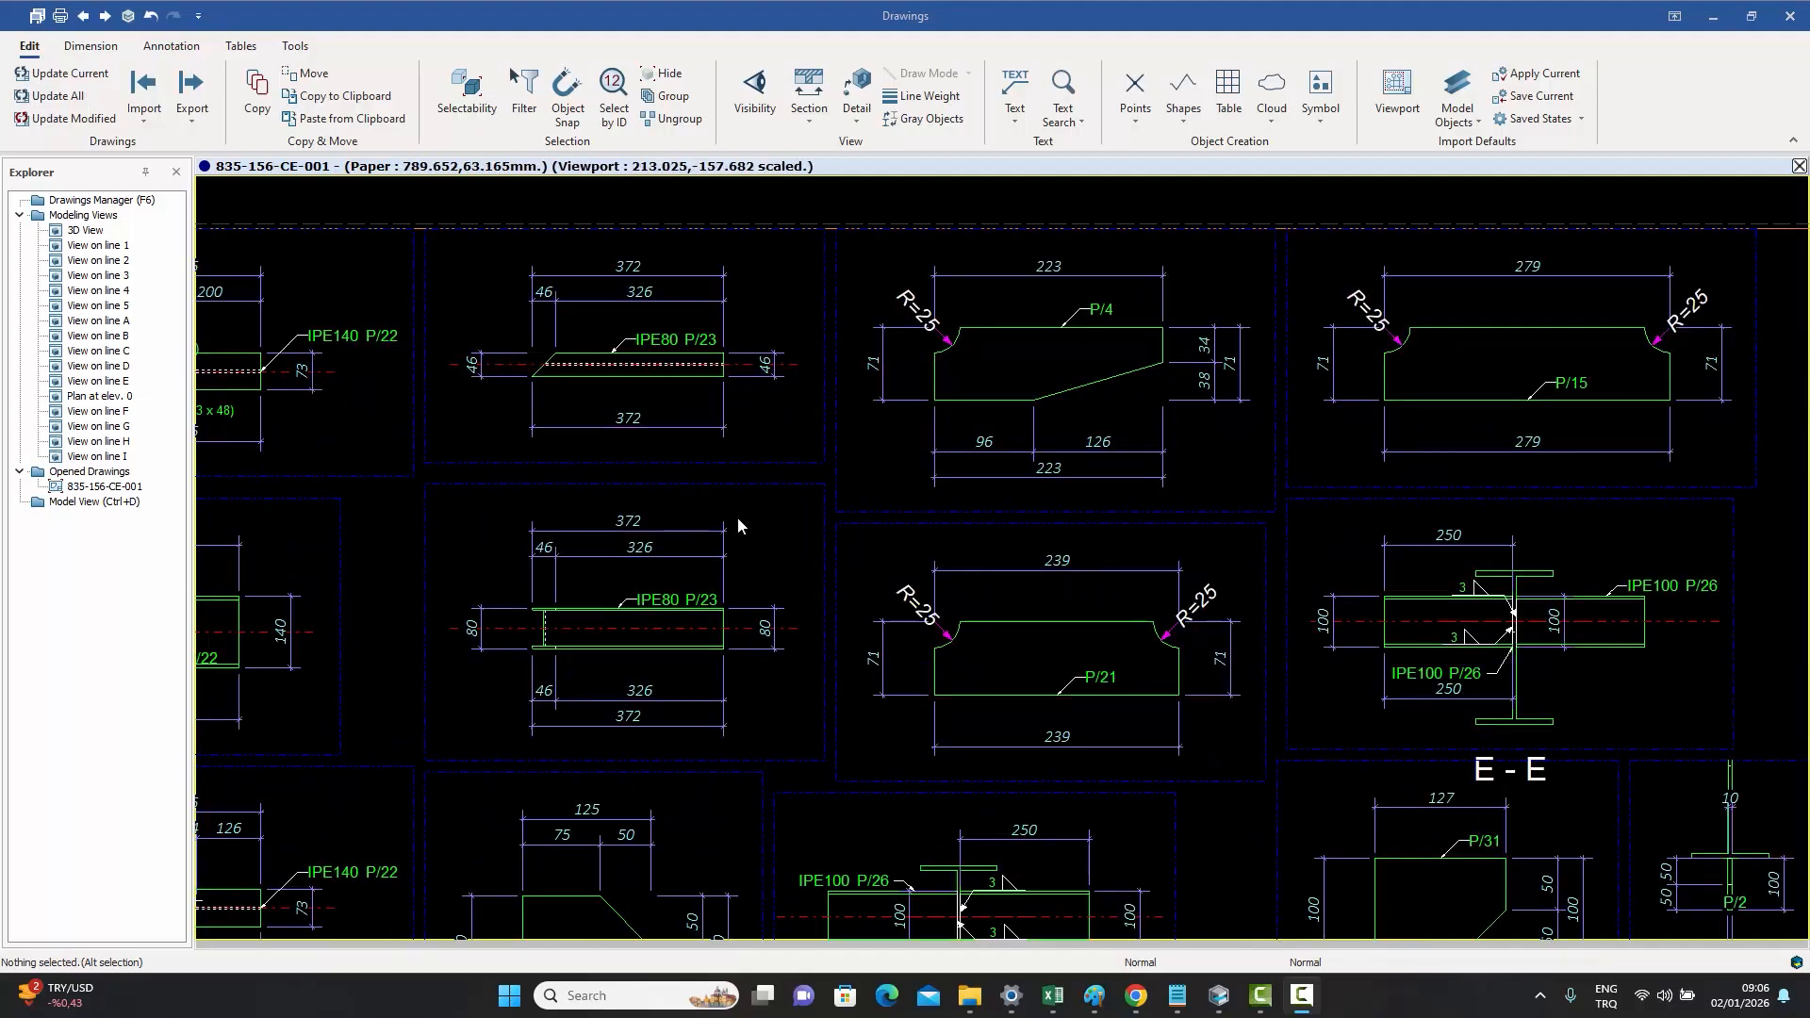
scroll(730, 342, up, 10)
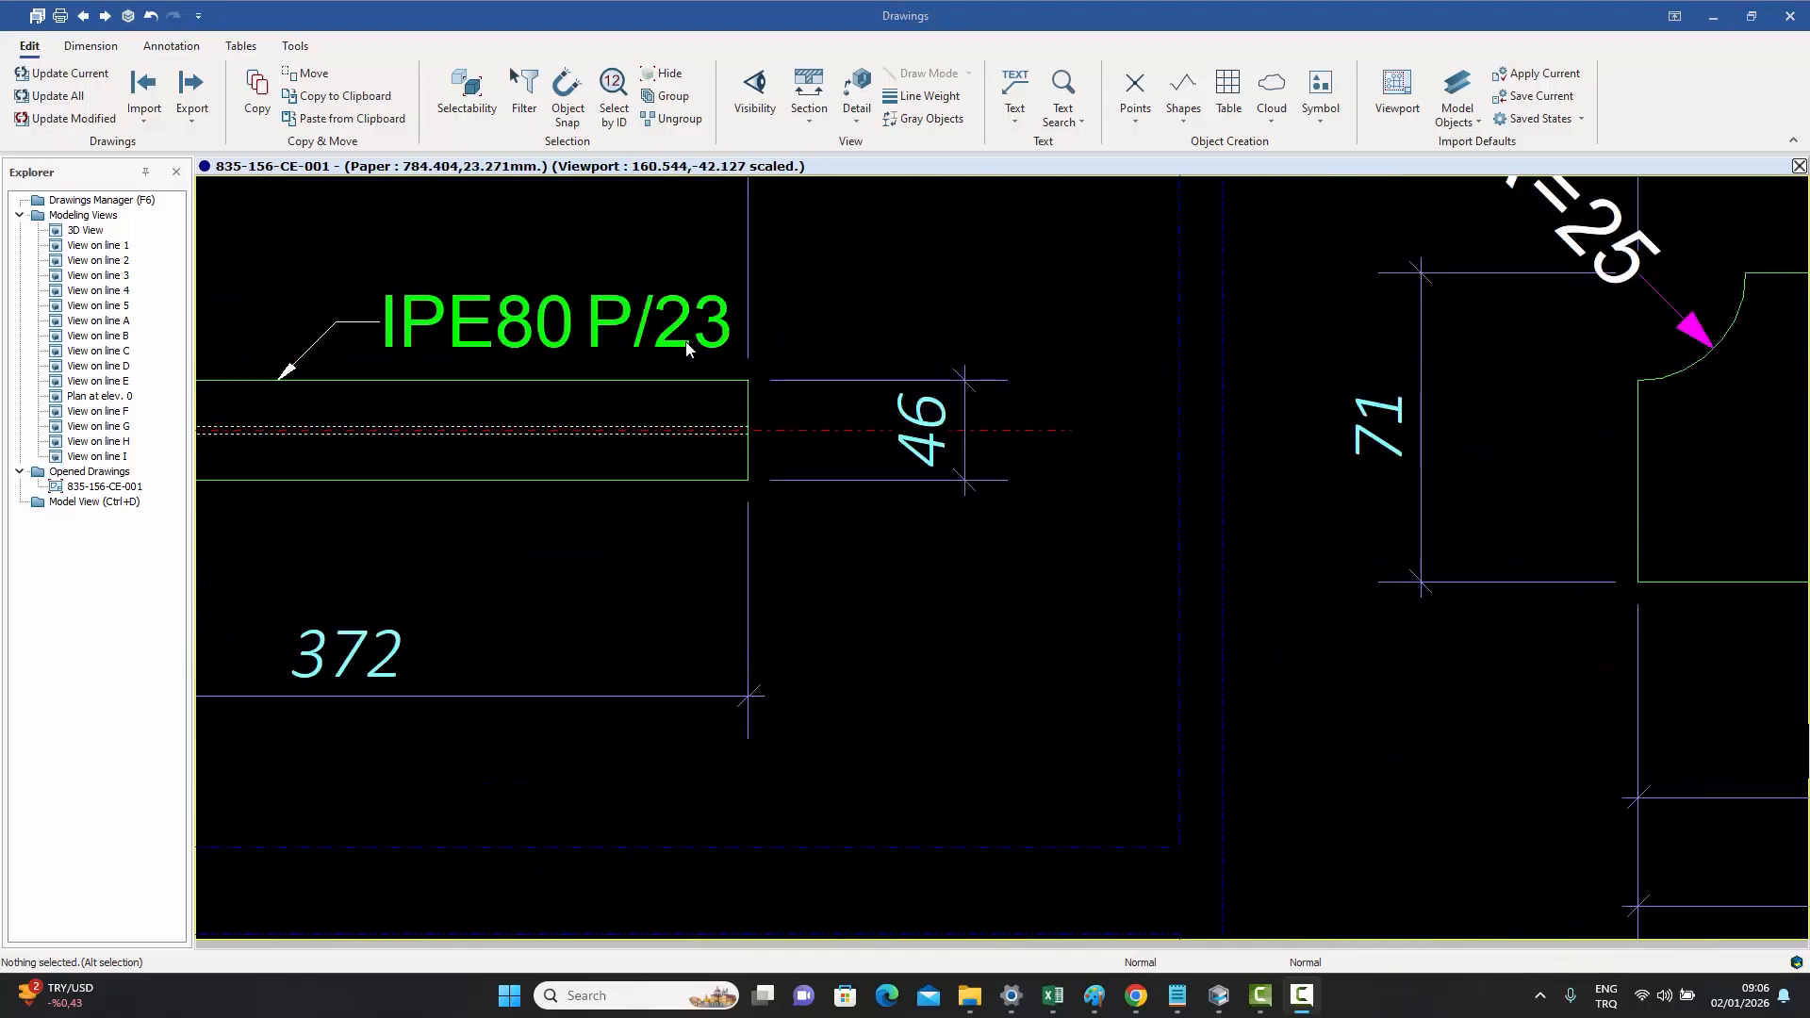
scroll(693, 314, down, 12)
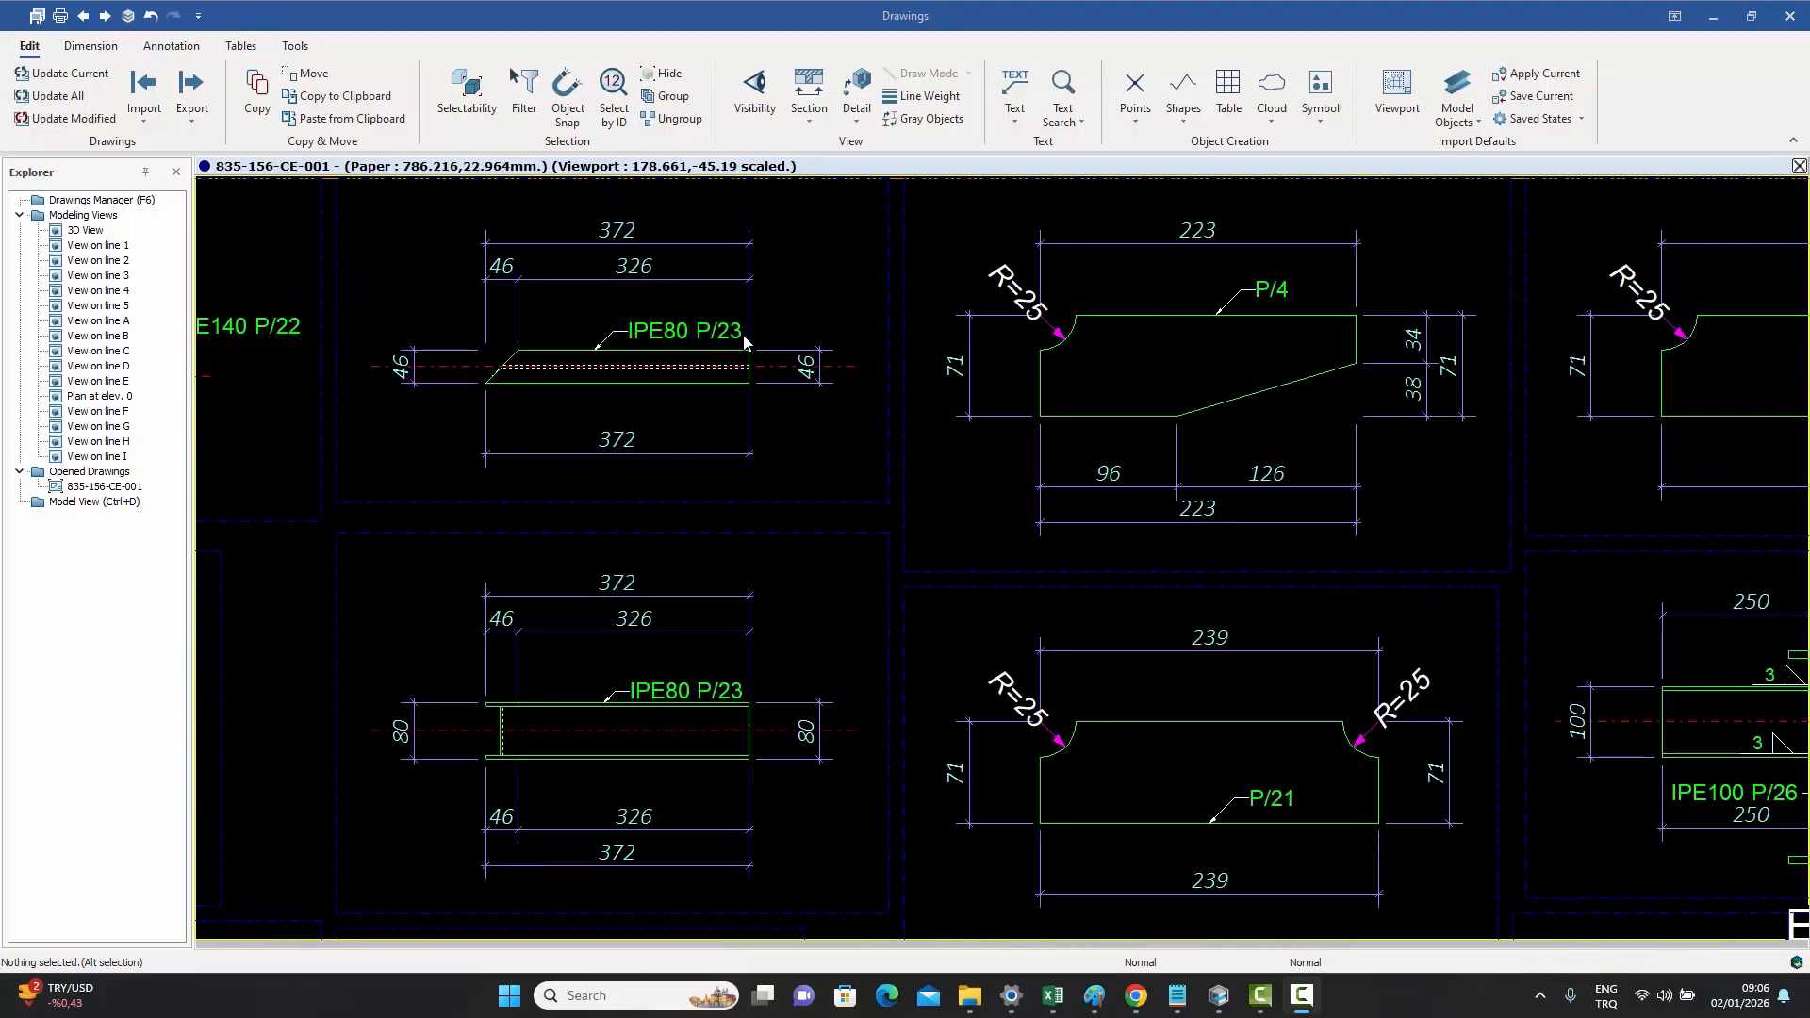
scroll(920, 539, down, 5)
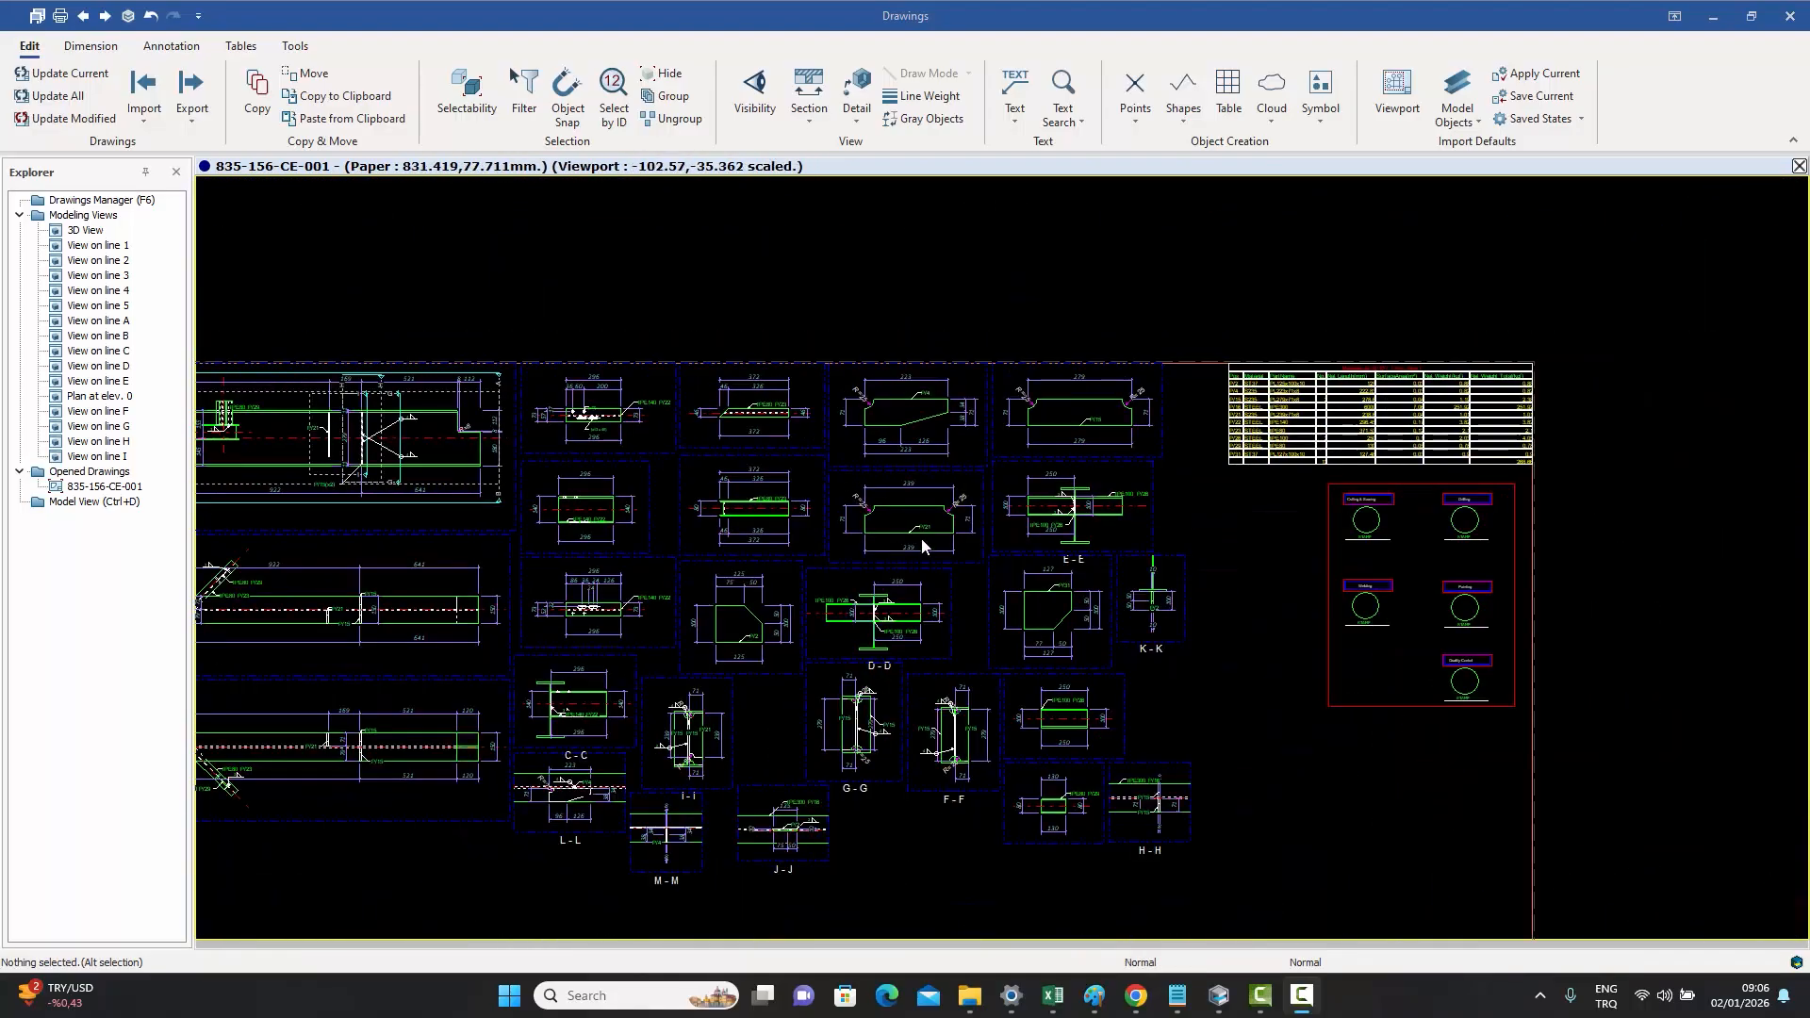
scroll(903, 519, up, 3)
scroll(903, 521, up, 3)
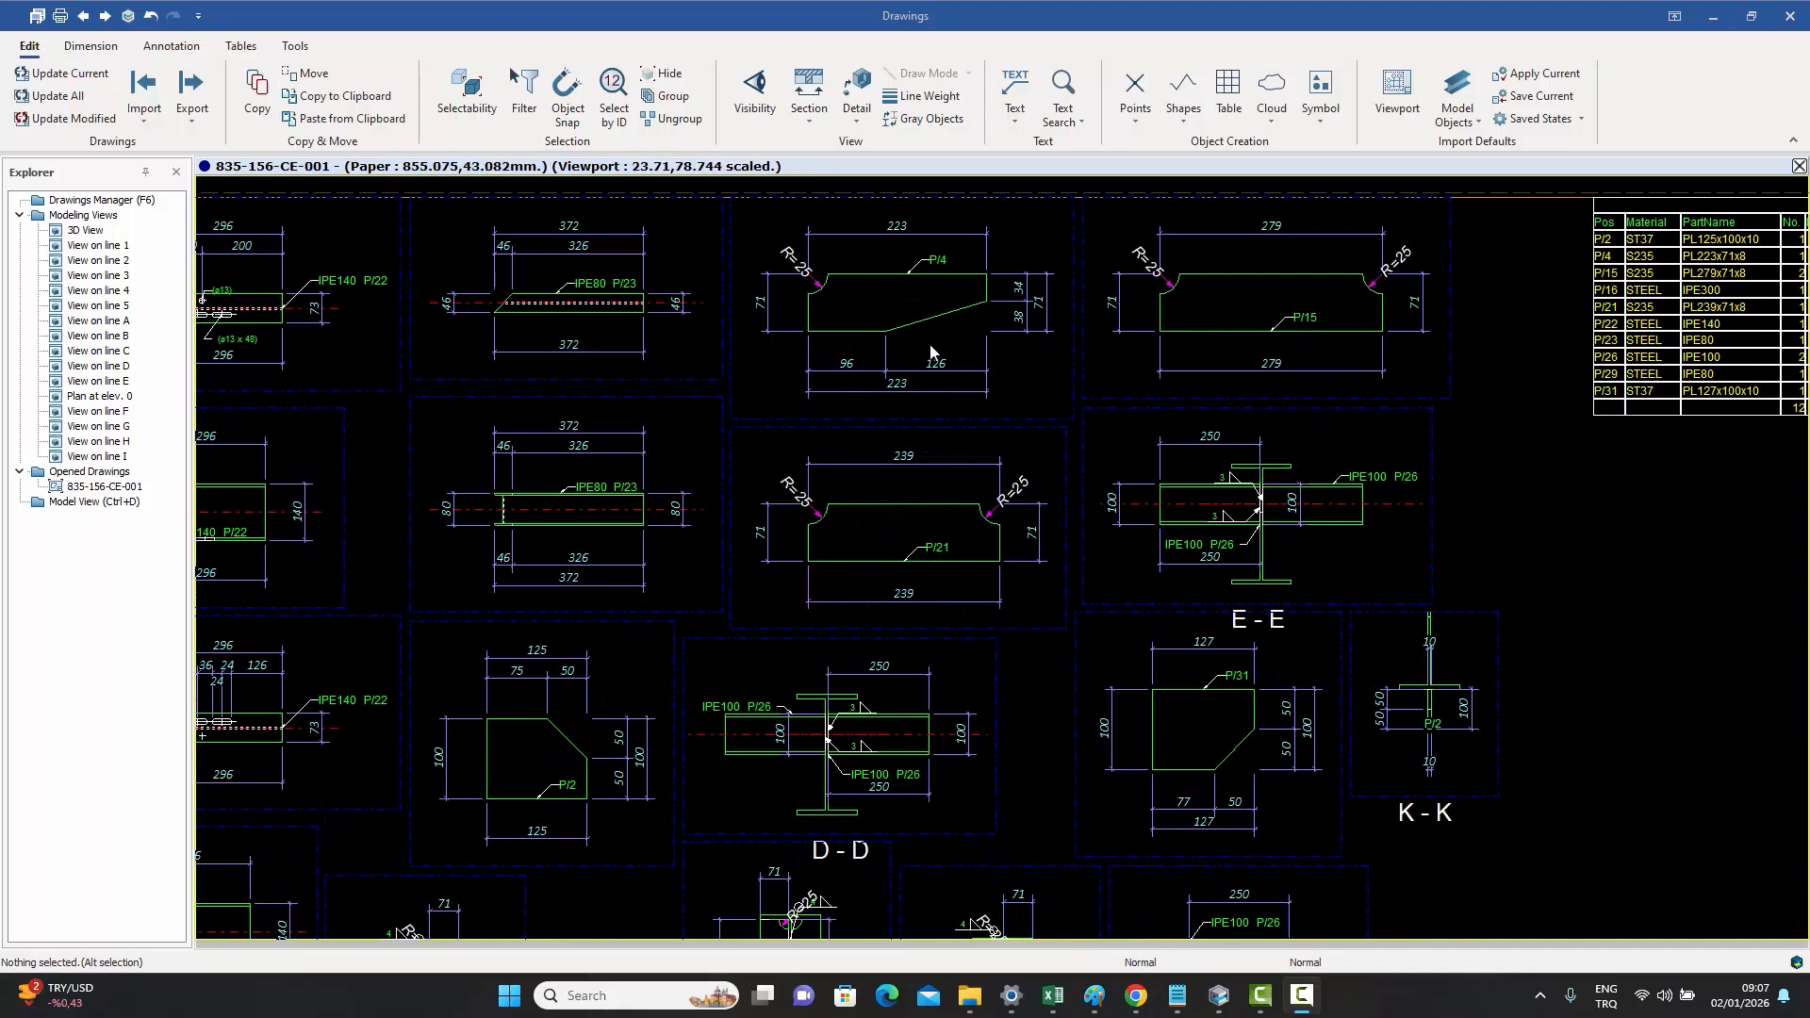
scroll(1035, 577, down, 1)
mouse_move(878, 566)
middle_down()
mouse_move(942, 574)
mouse_move(939, 559)
middle_up()
scroll(779, 351, up, 2)
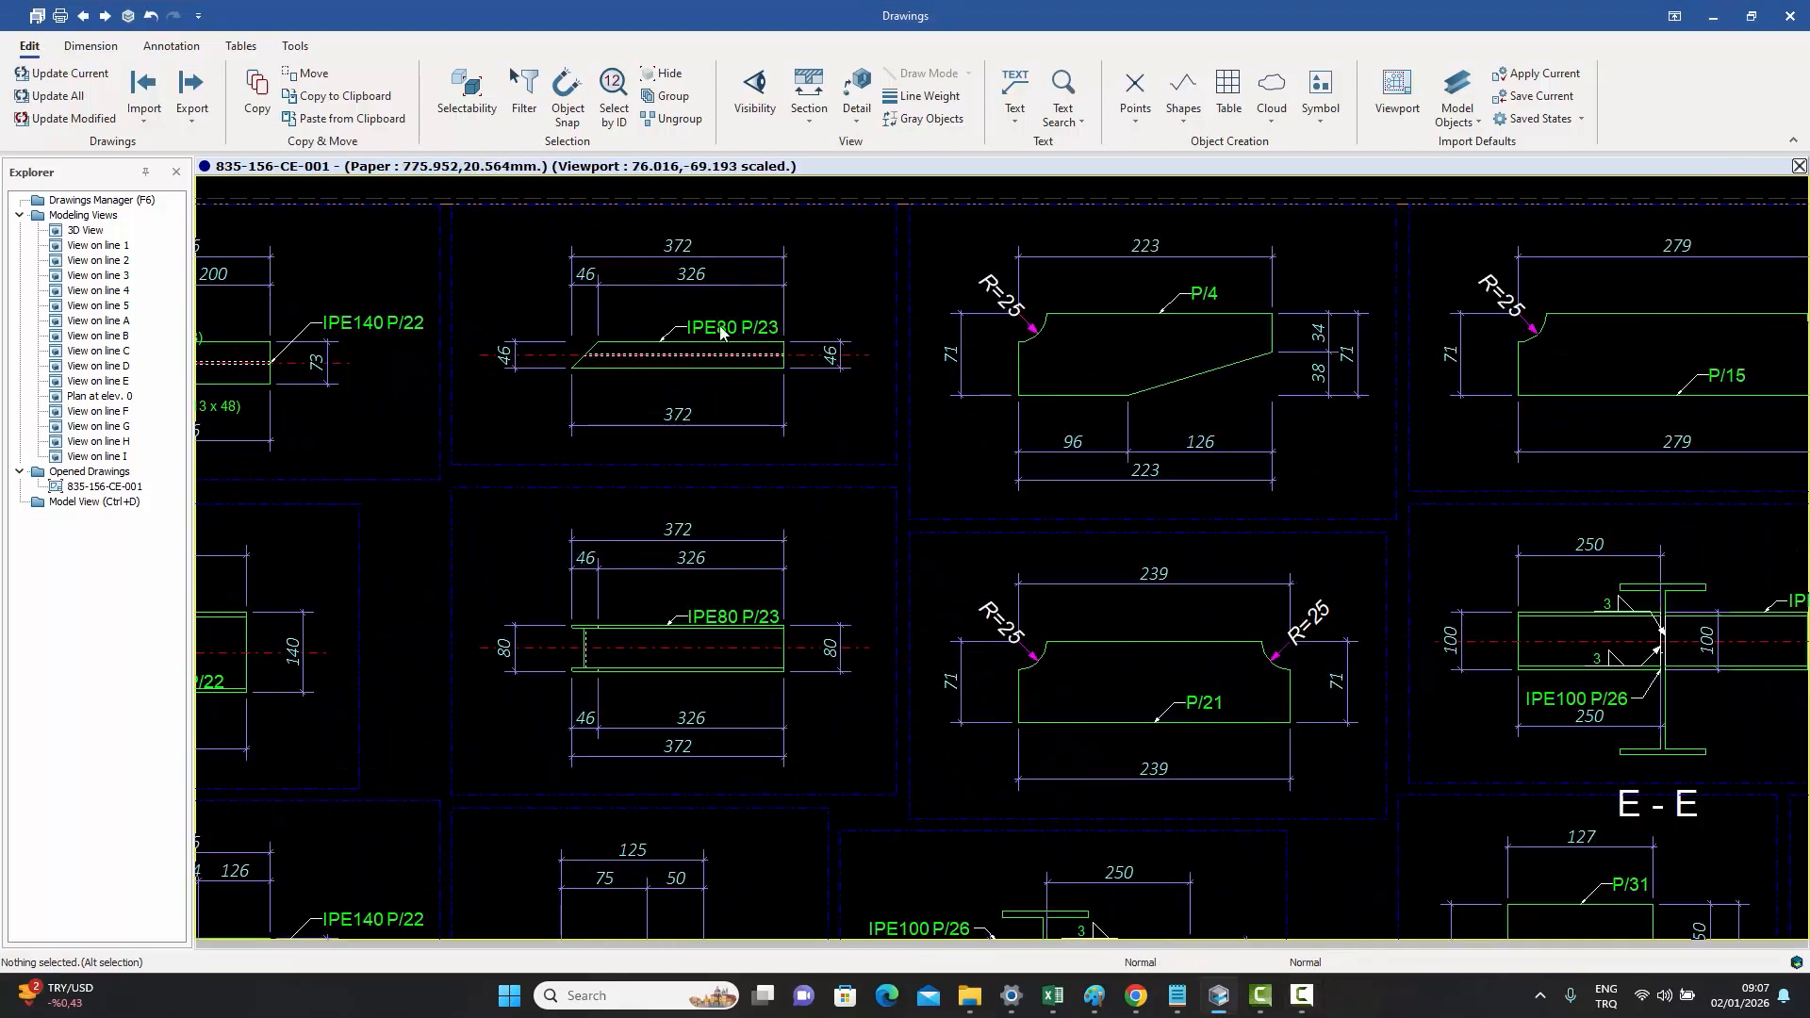
scroll(711, 434, down, 3)
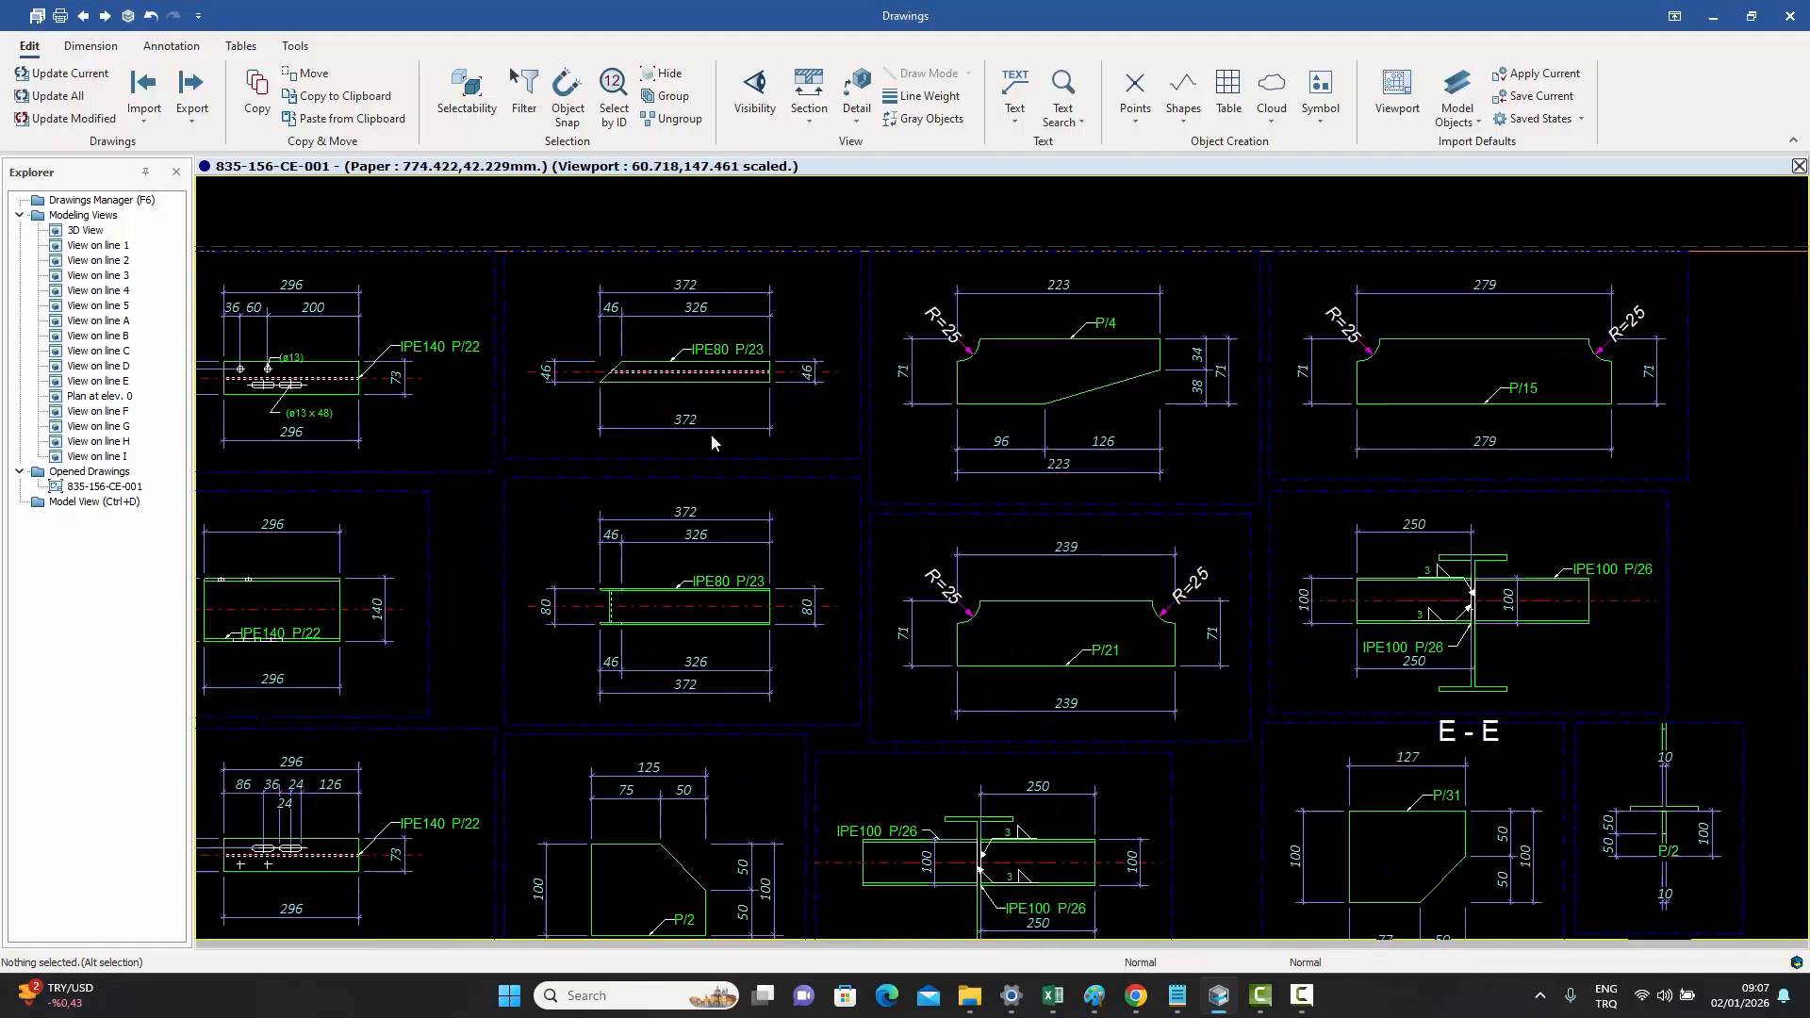
- Bring up the Assembly Macro's DETAILS OF BEAMS settings, moving the dialogs aside to keep the part views in sight
double_click(1030, 223)
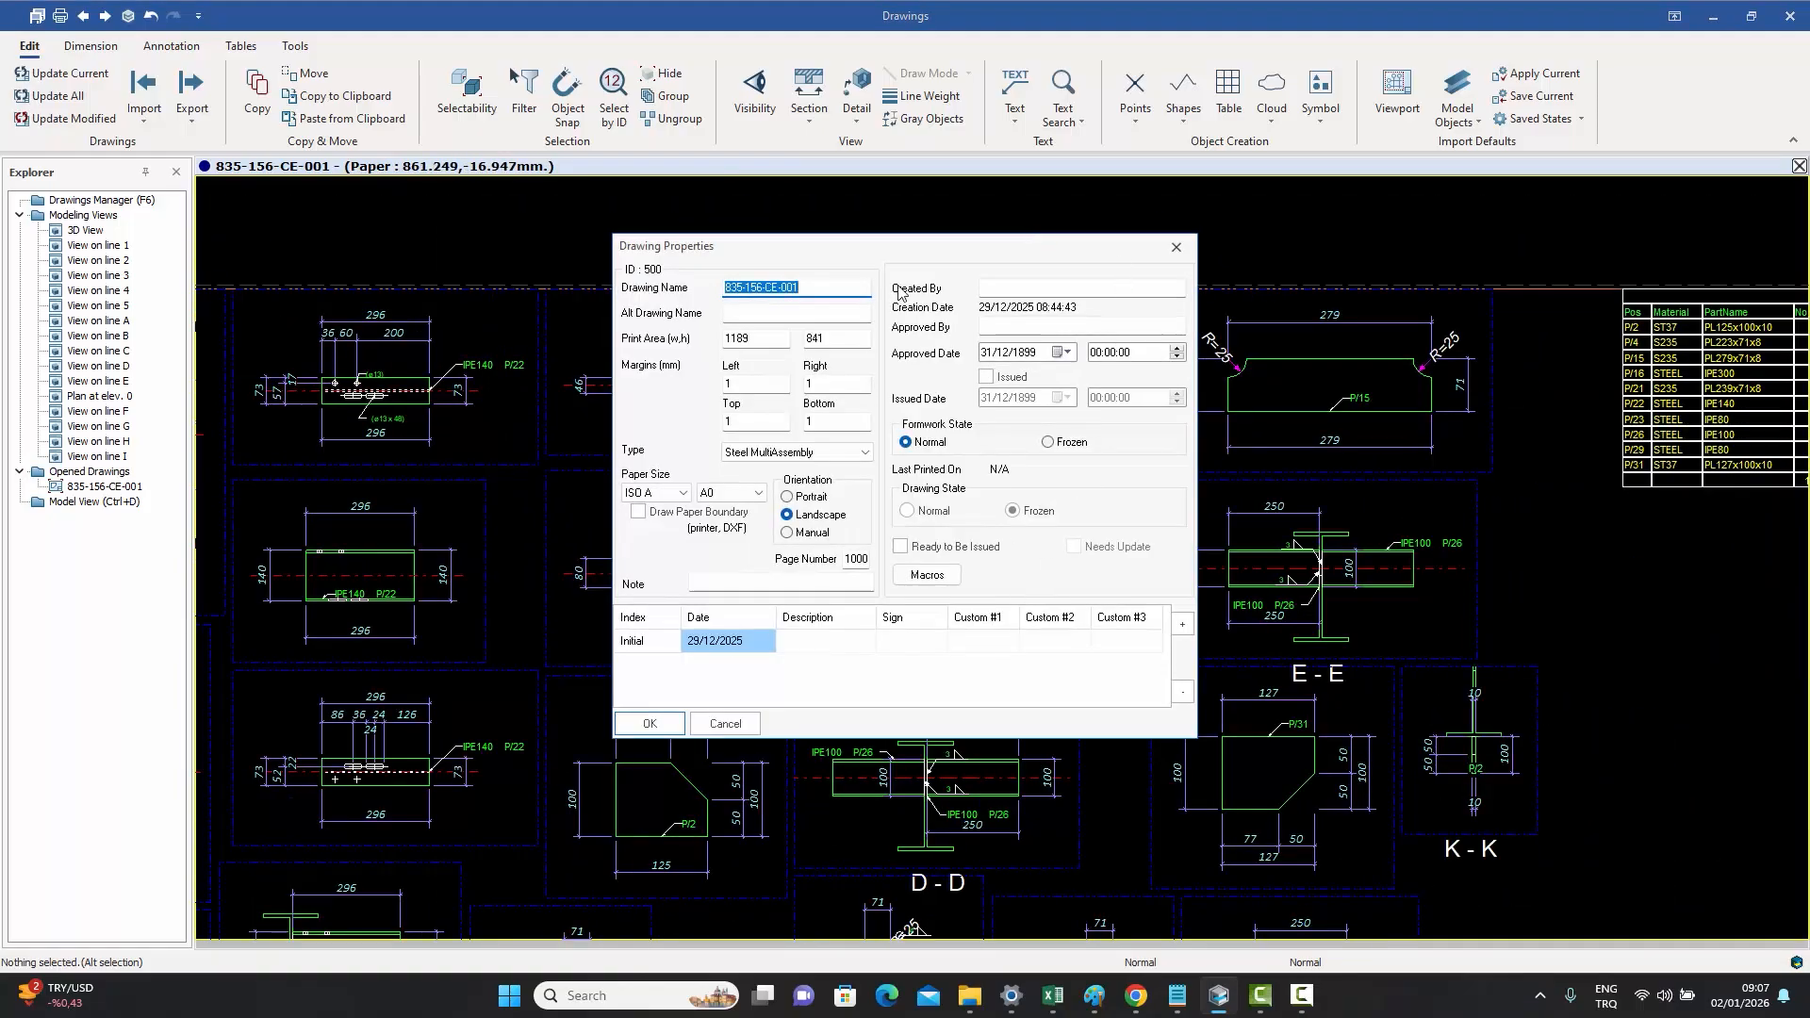
drag(884, 255, 1496, 272)
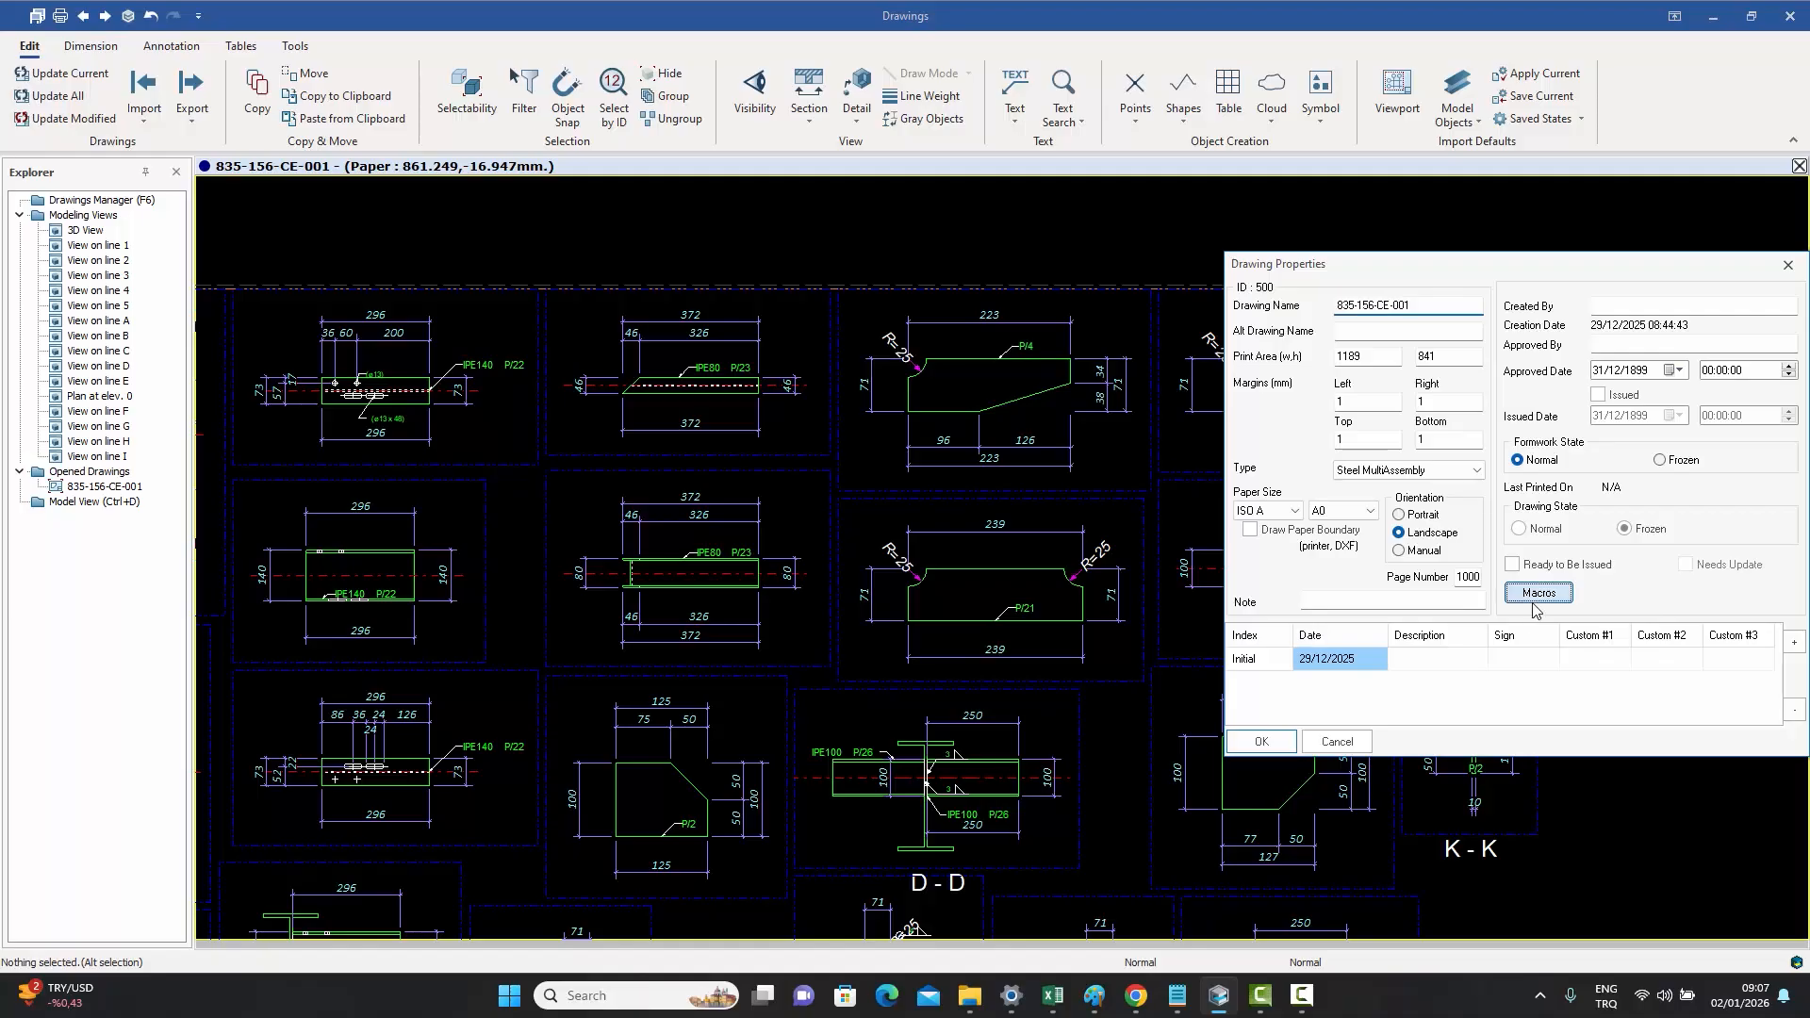
click(1539, 592)
drag(863, 318, 1513, 345)
double_click(1356, 372)
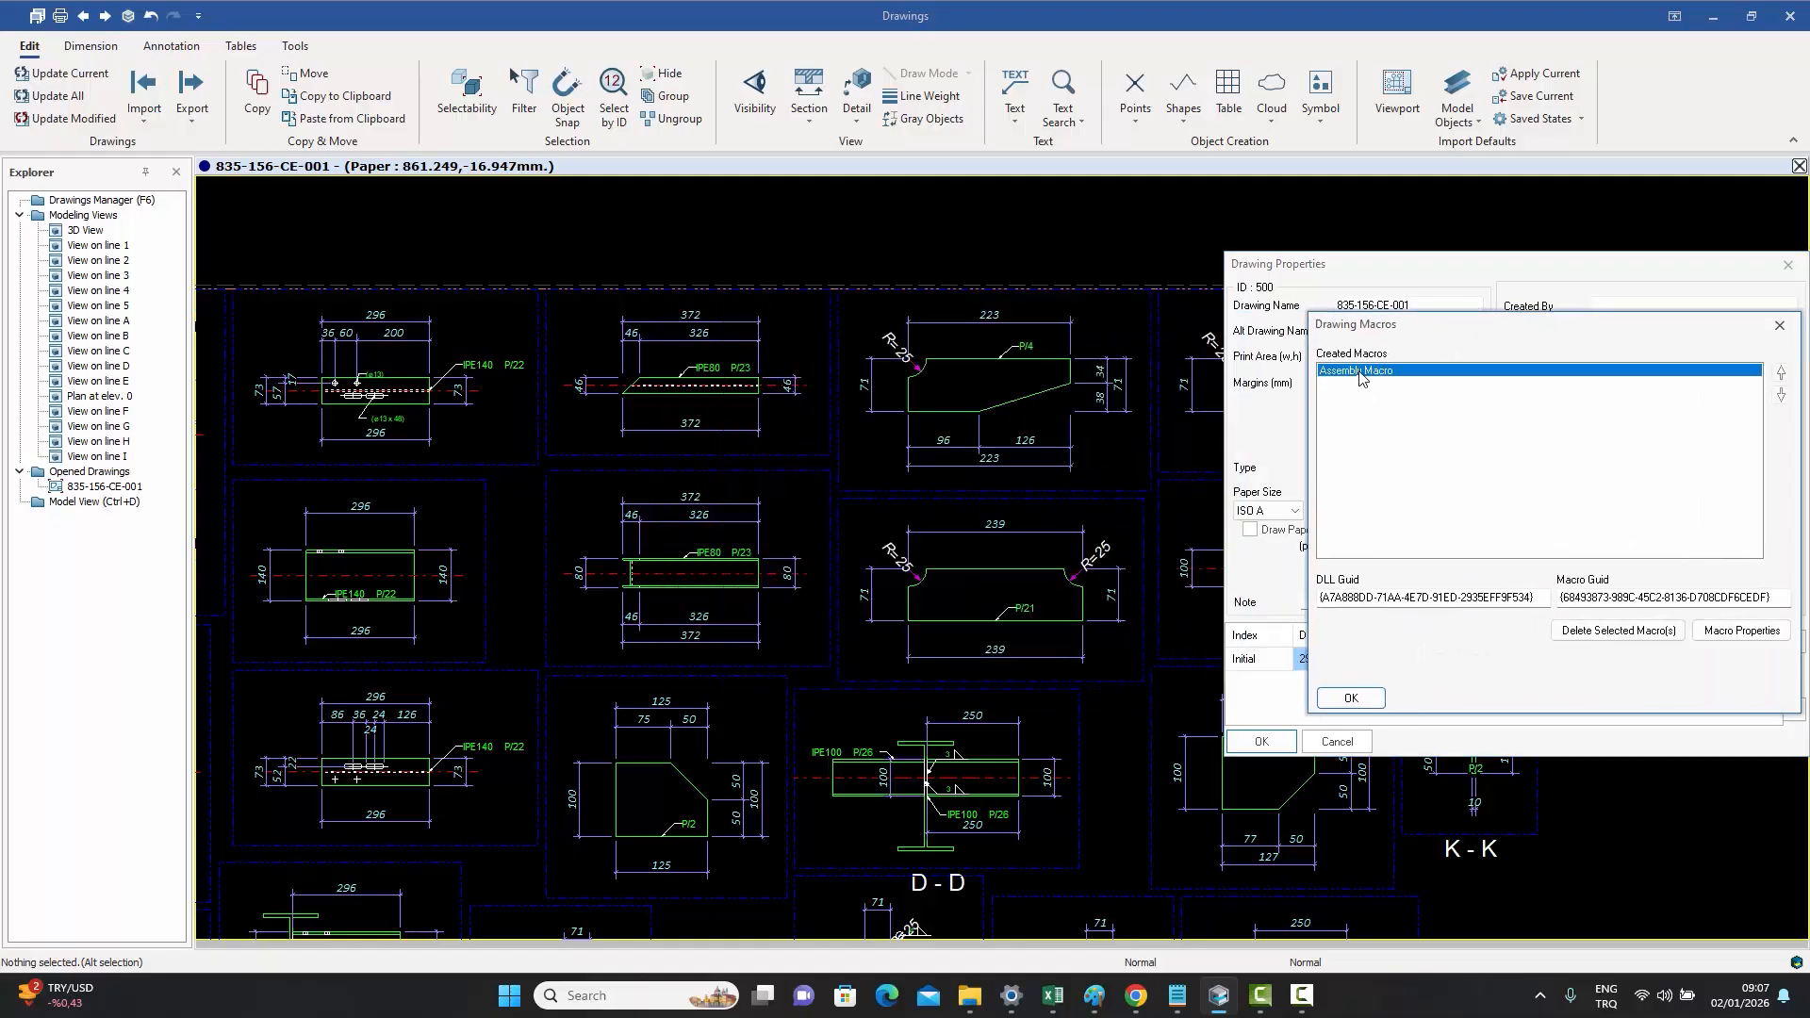
mouse_move(437, 22)
mouse_down()
mouse_move(1433, 236)
mouse_move(1615, 311)
mouse_up()
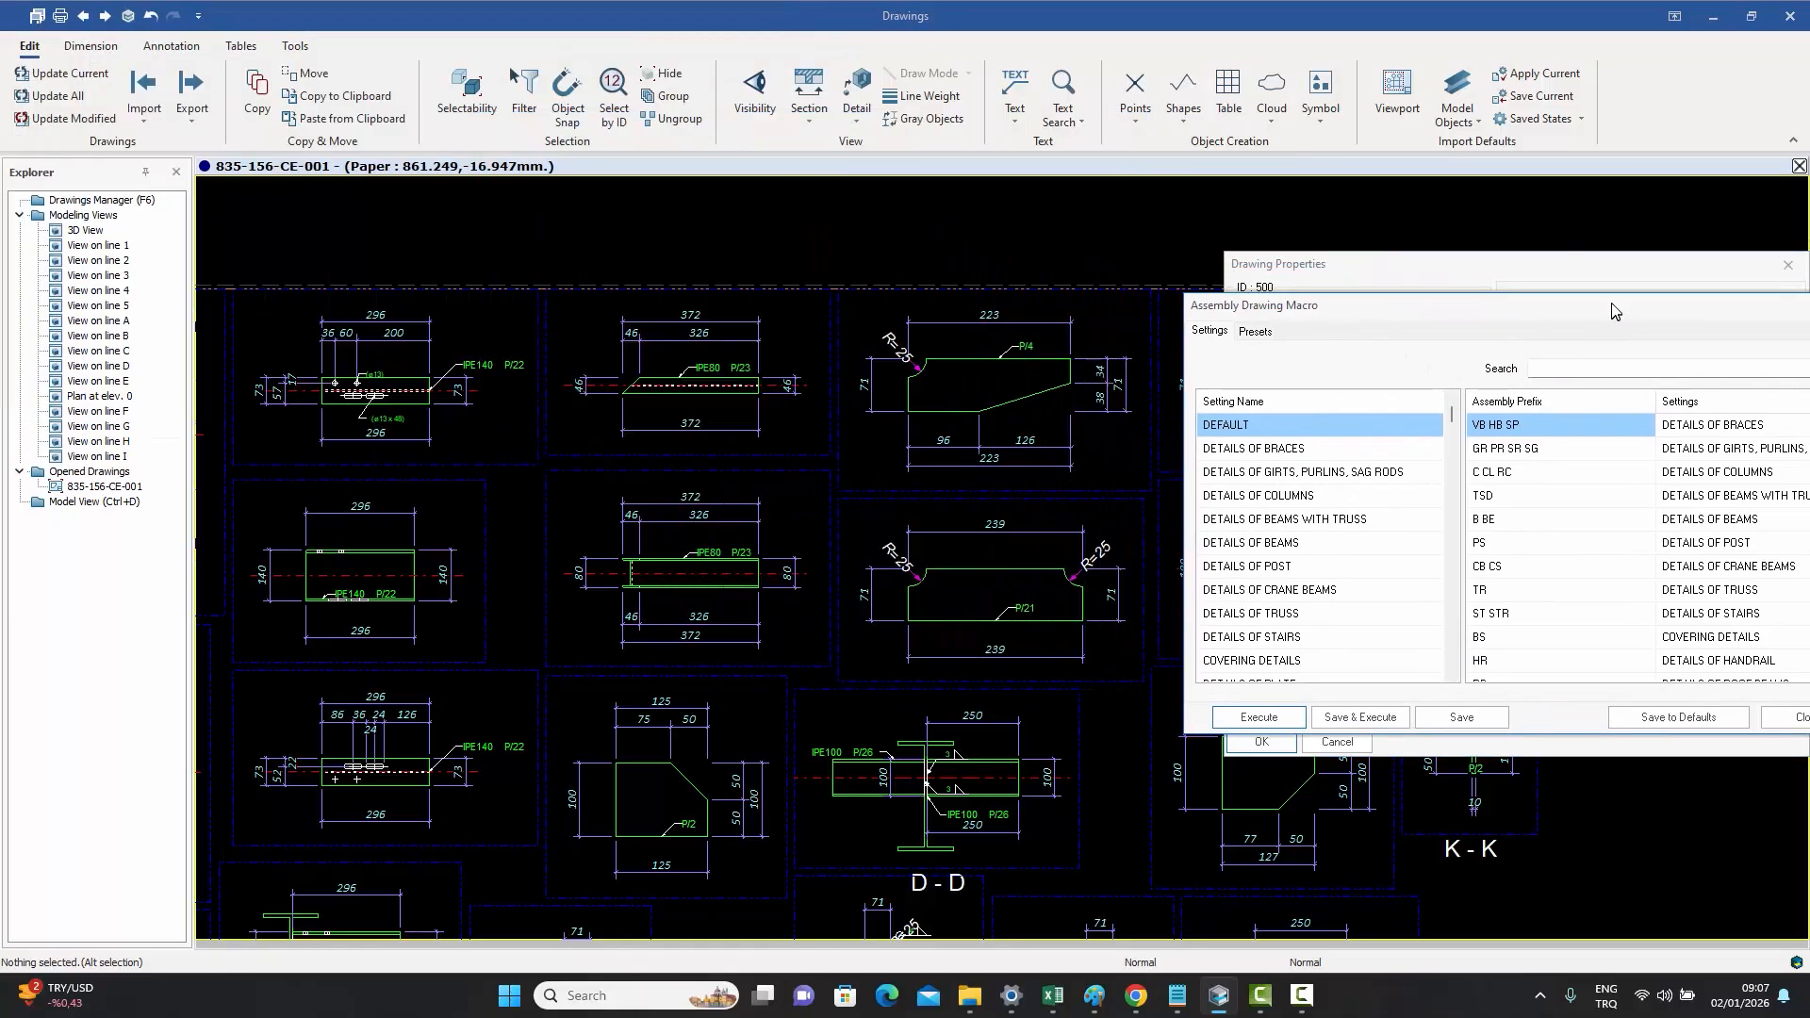
double_click(1248, 432)
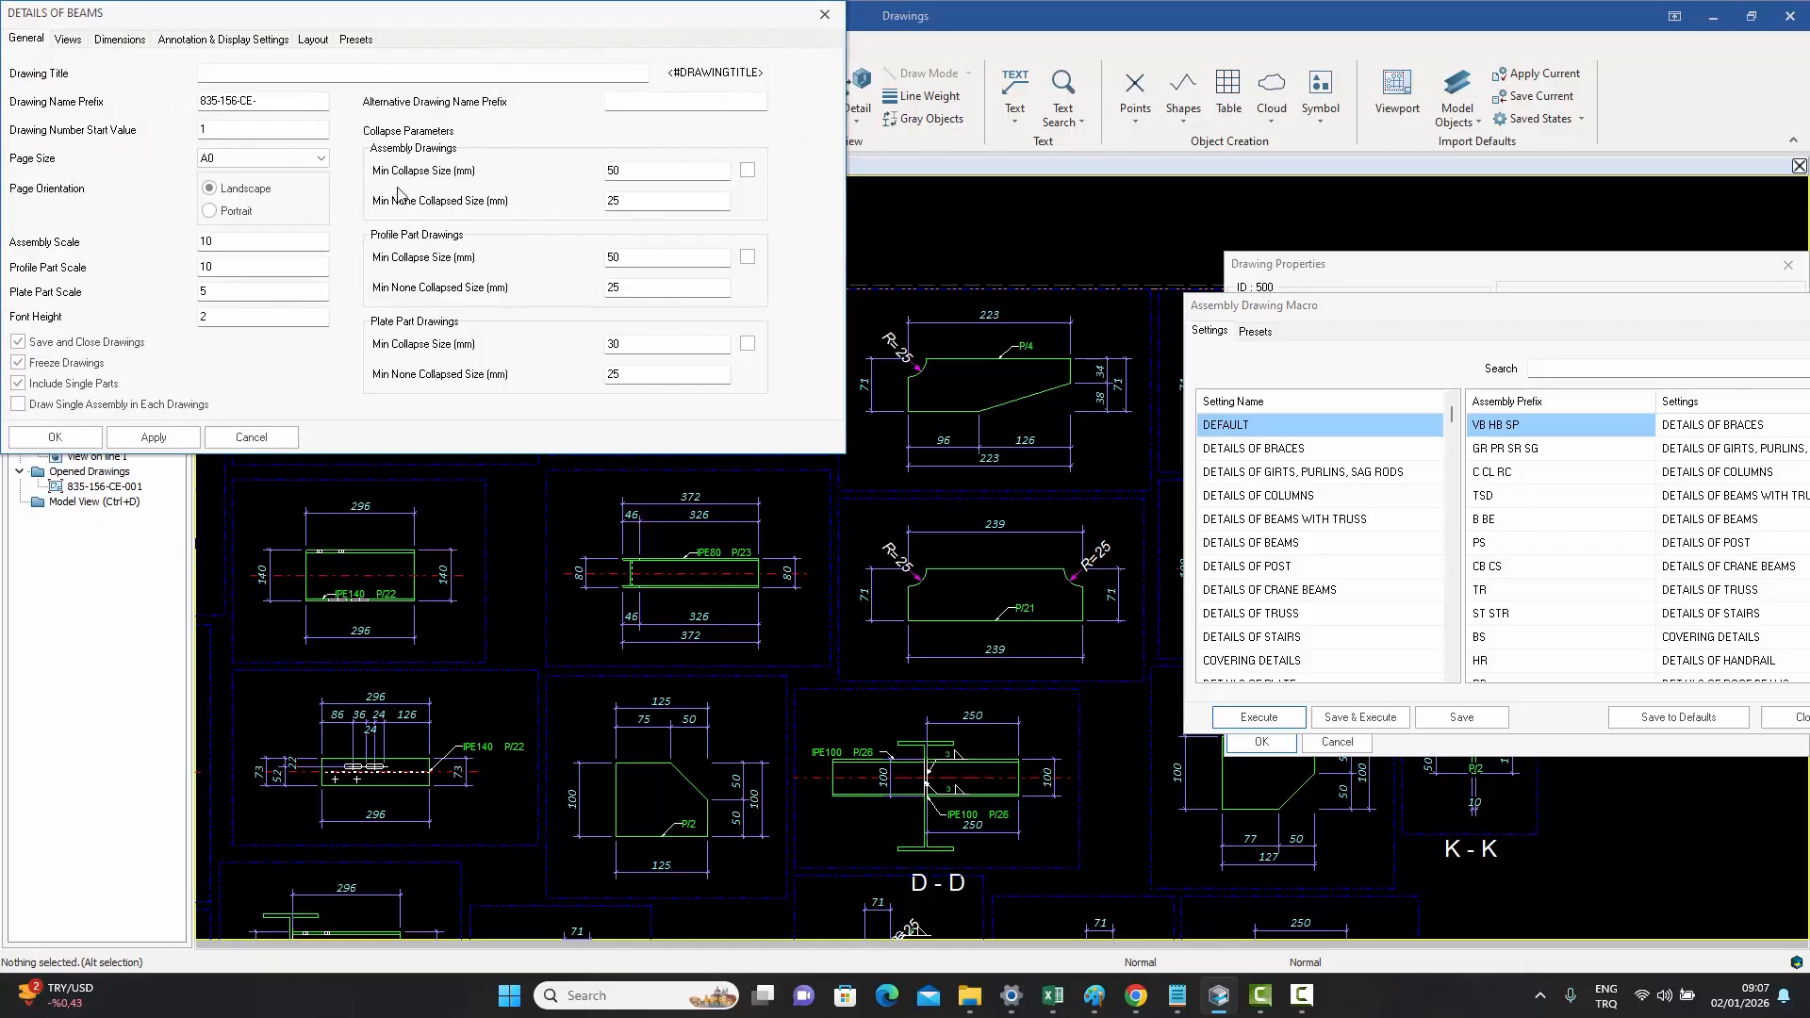
drag(350, 25, 1554, 276)
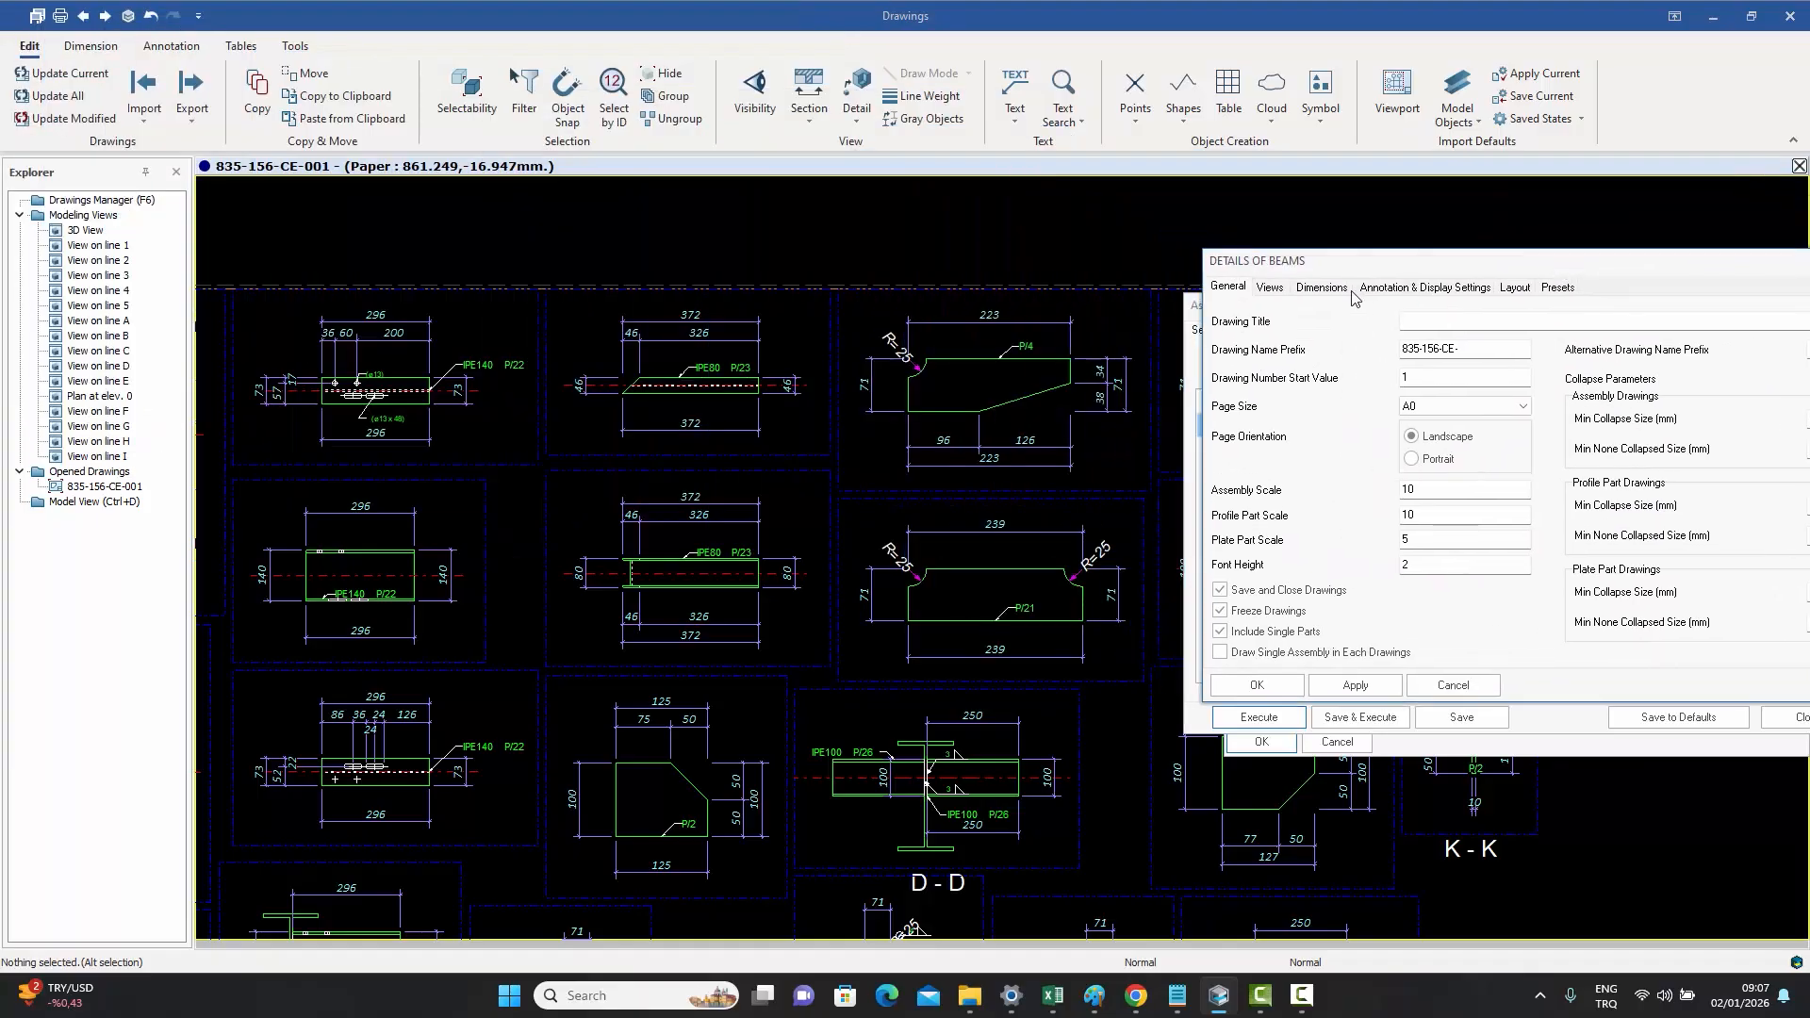
- Set Do Not Dimension Single Part Viewports to P/23, execute the Assembly Macro, and check the regenerated P/23 views
click(1322, 287)
drag(1410, 261, 1181, 217)
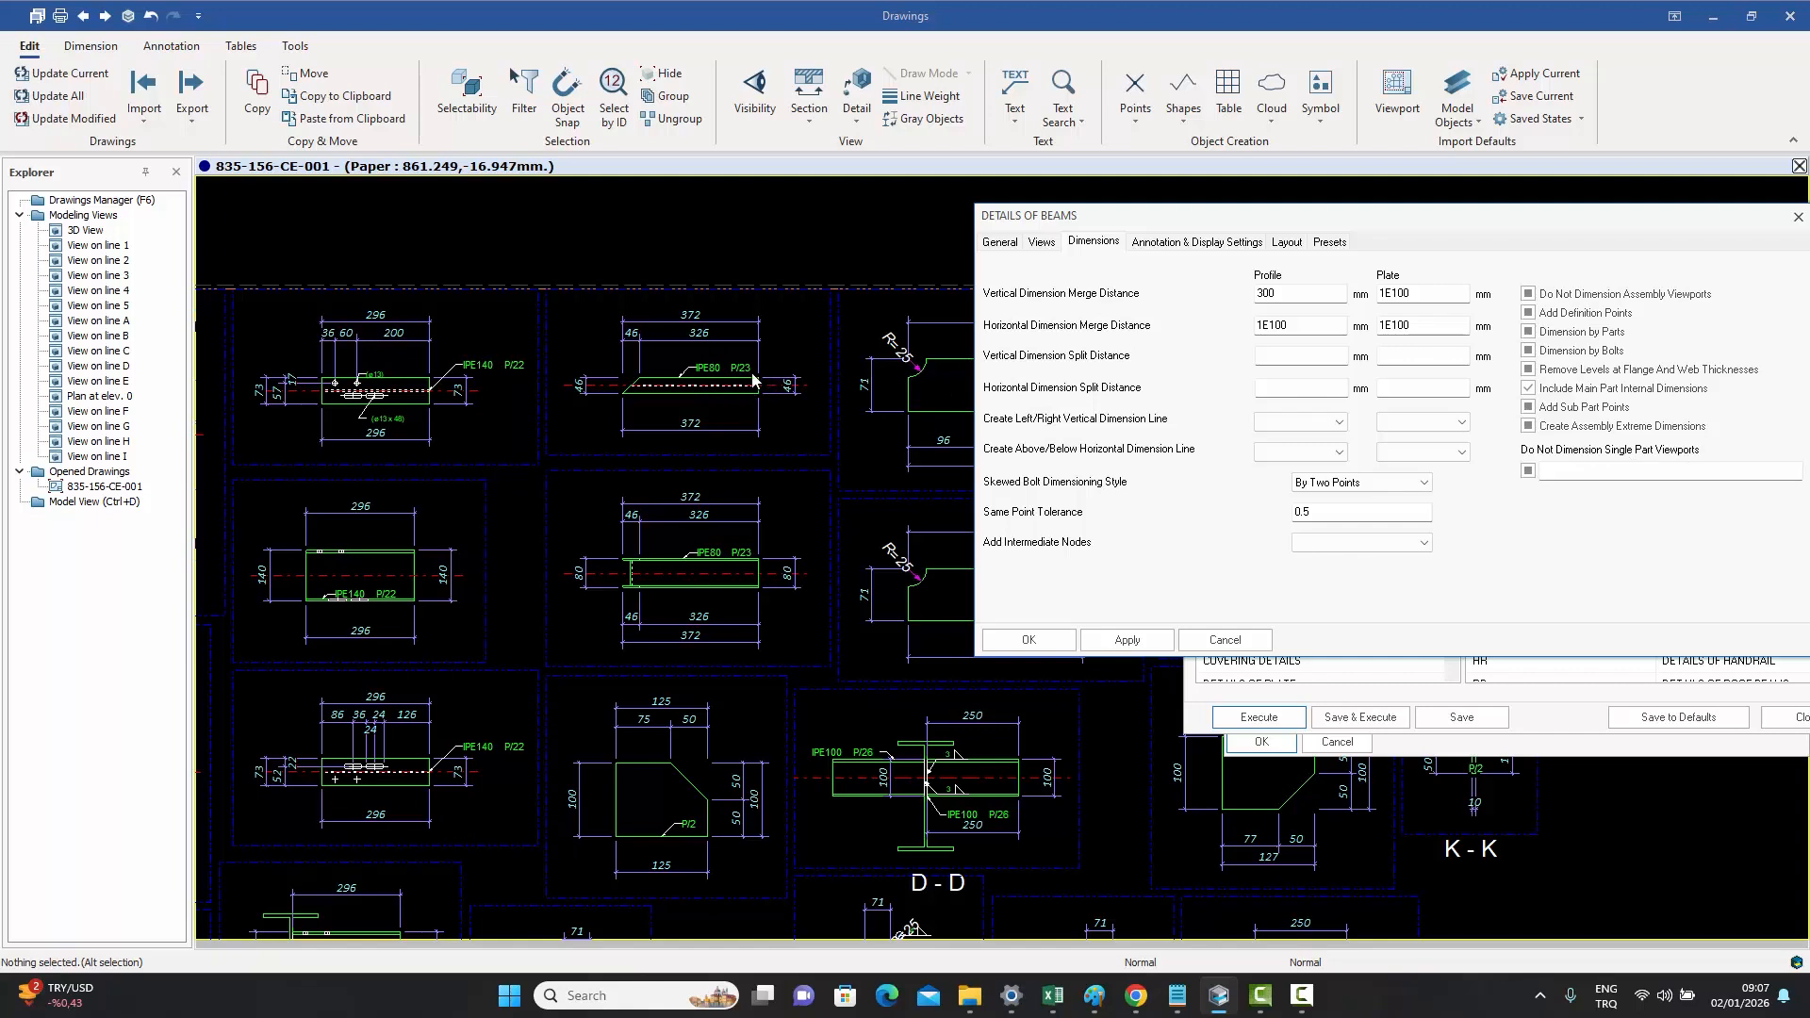
click(1608, 471)
text(P/23)
click(1124, 639)
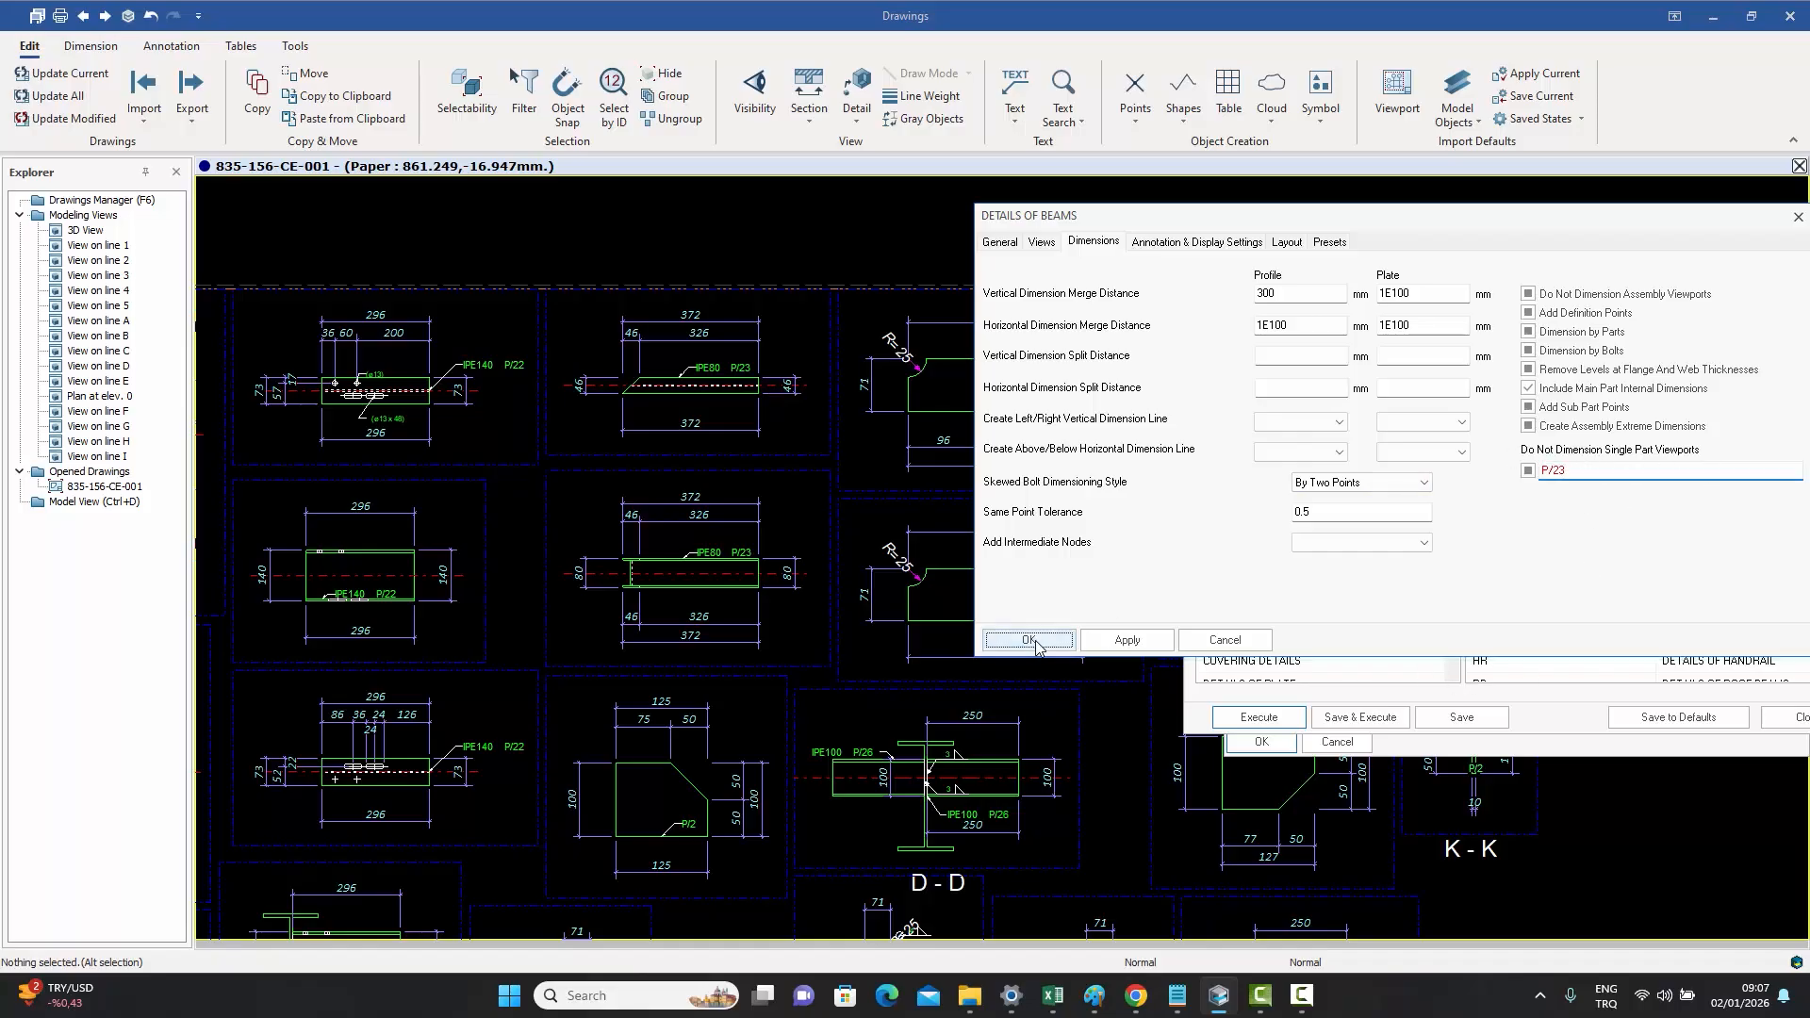
click(1268, 718)
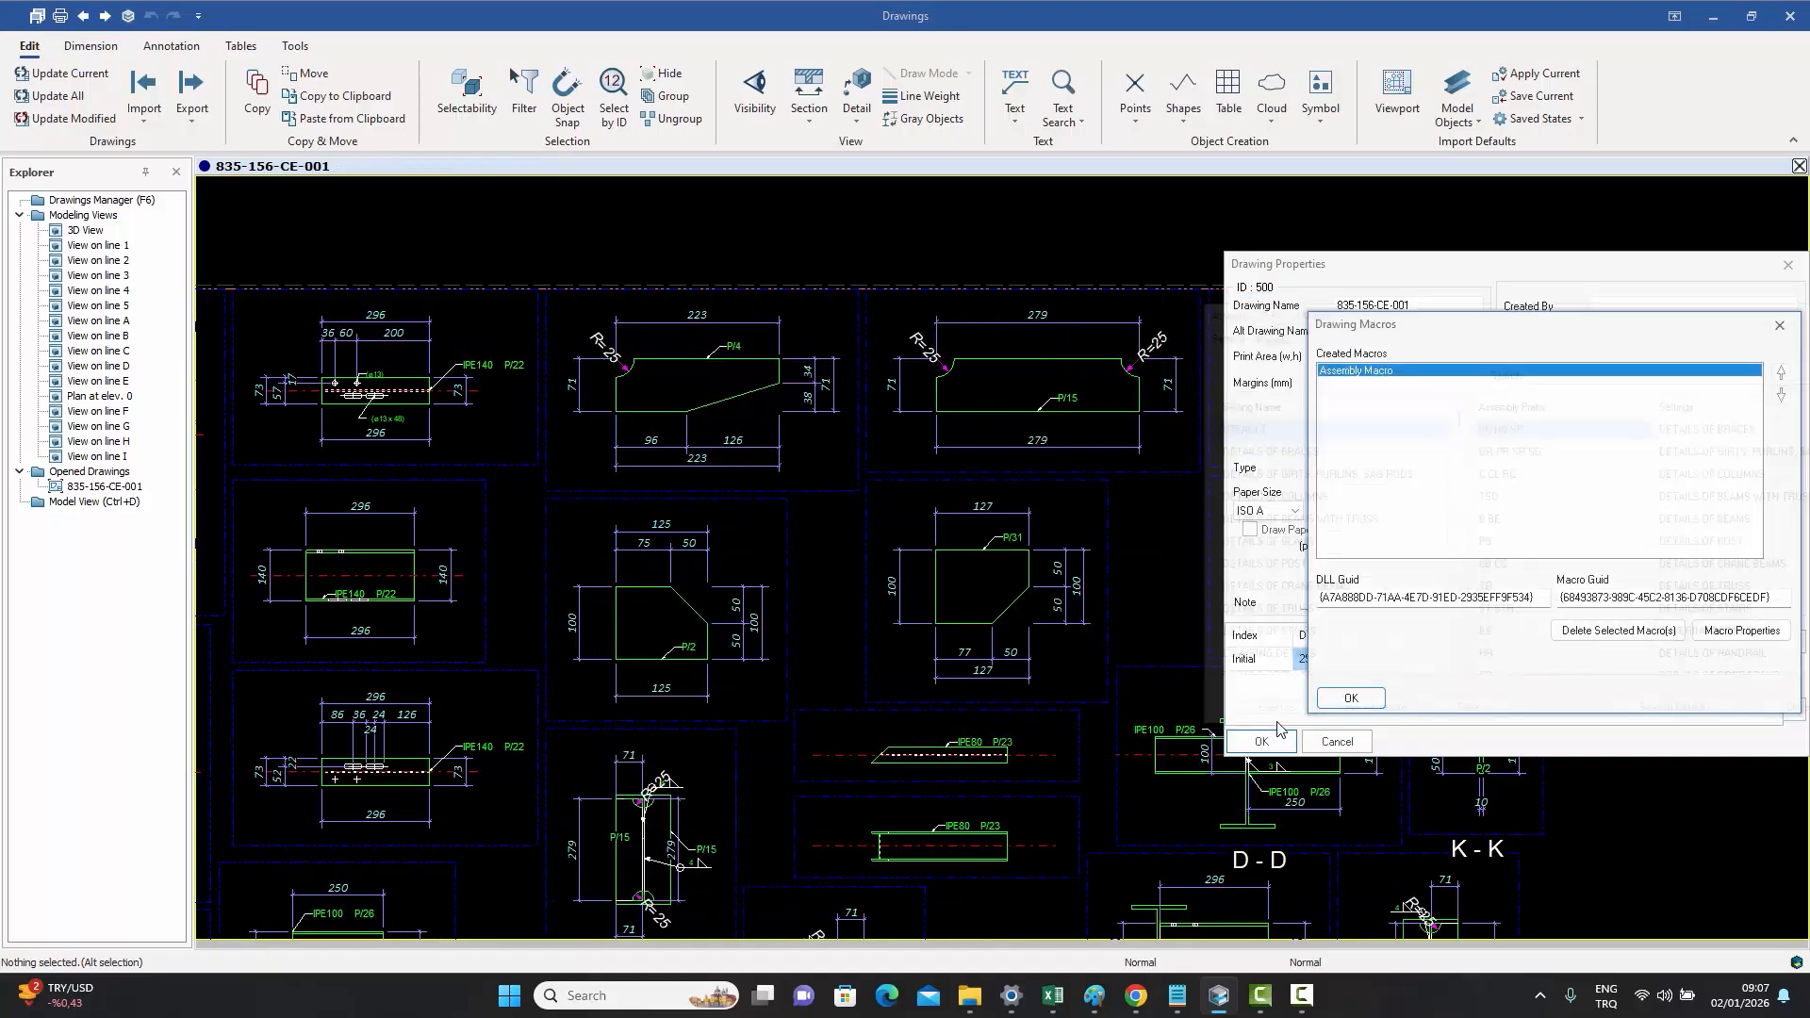
click(1352, 699)
click(1264, 741)
scroll(1259, 664, down, 5)
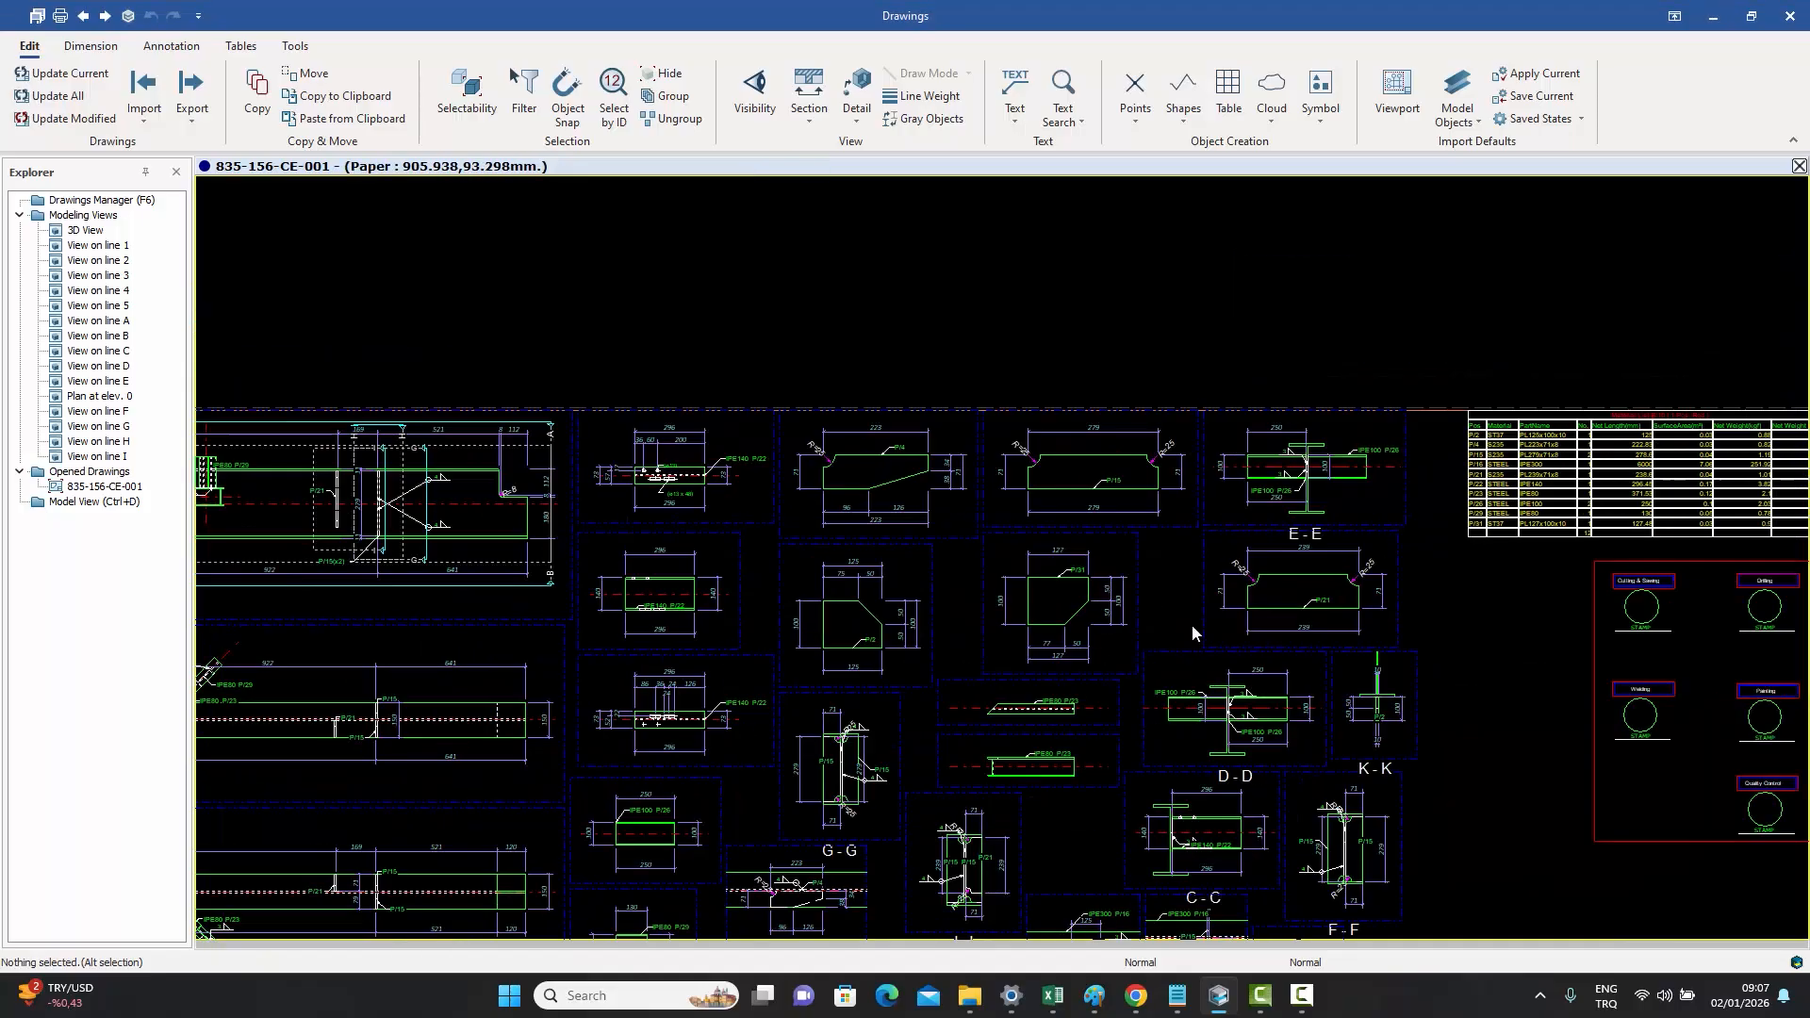
scroll(1134, 614, up, 3)
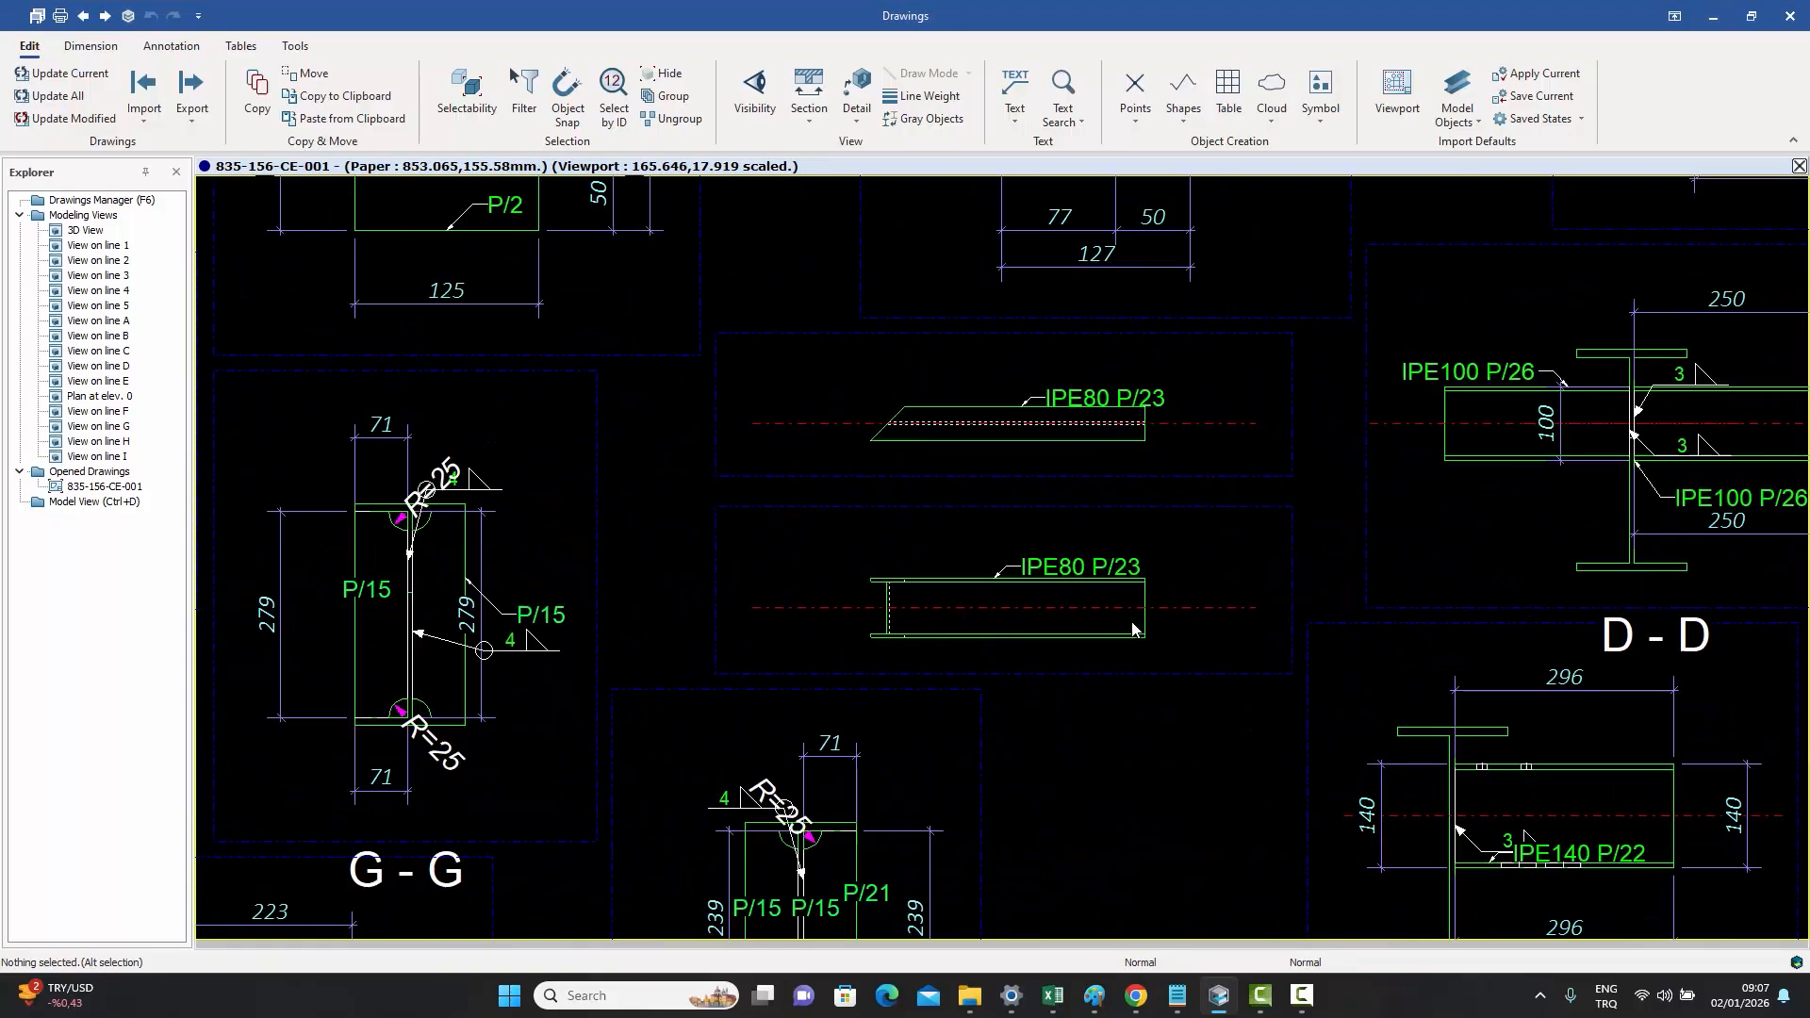
scroll(1163, 590, up, 1)
scroll(1133, 529, up, 1)
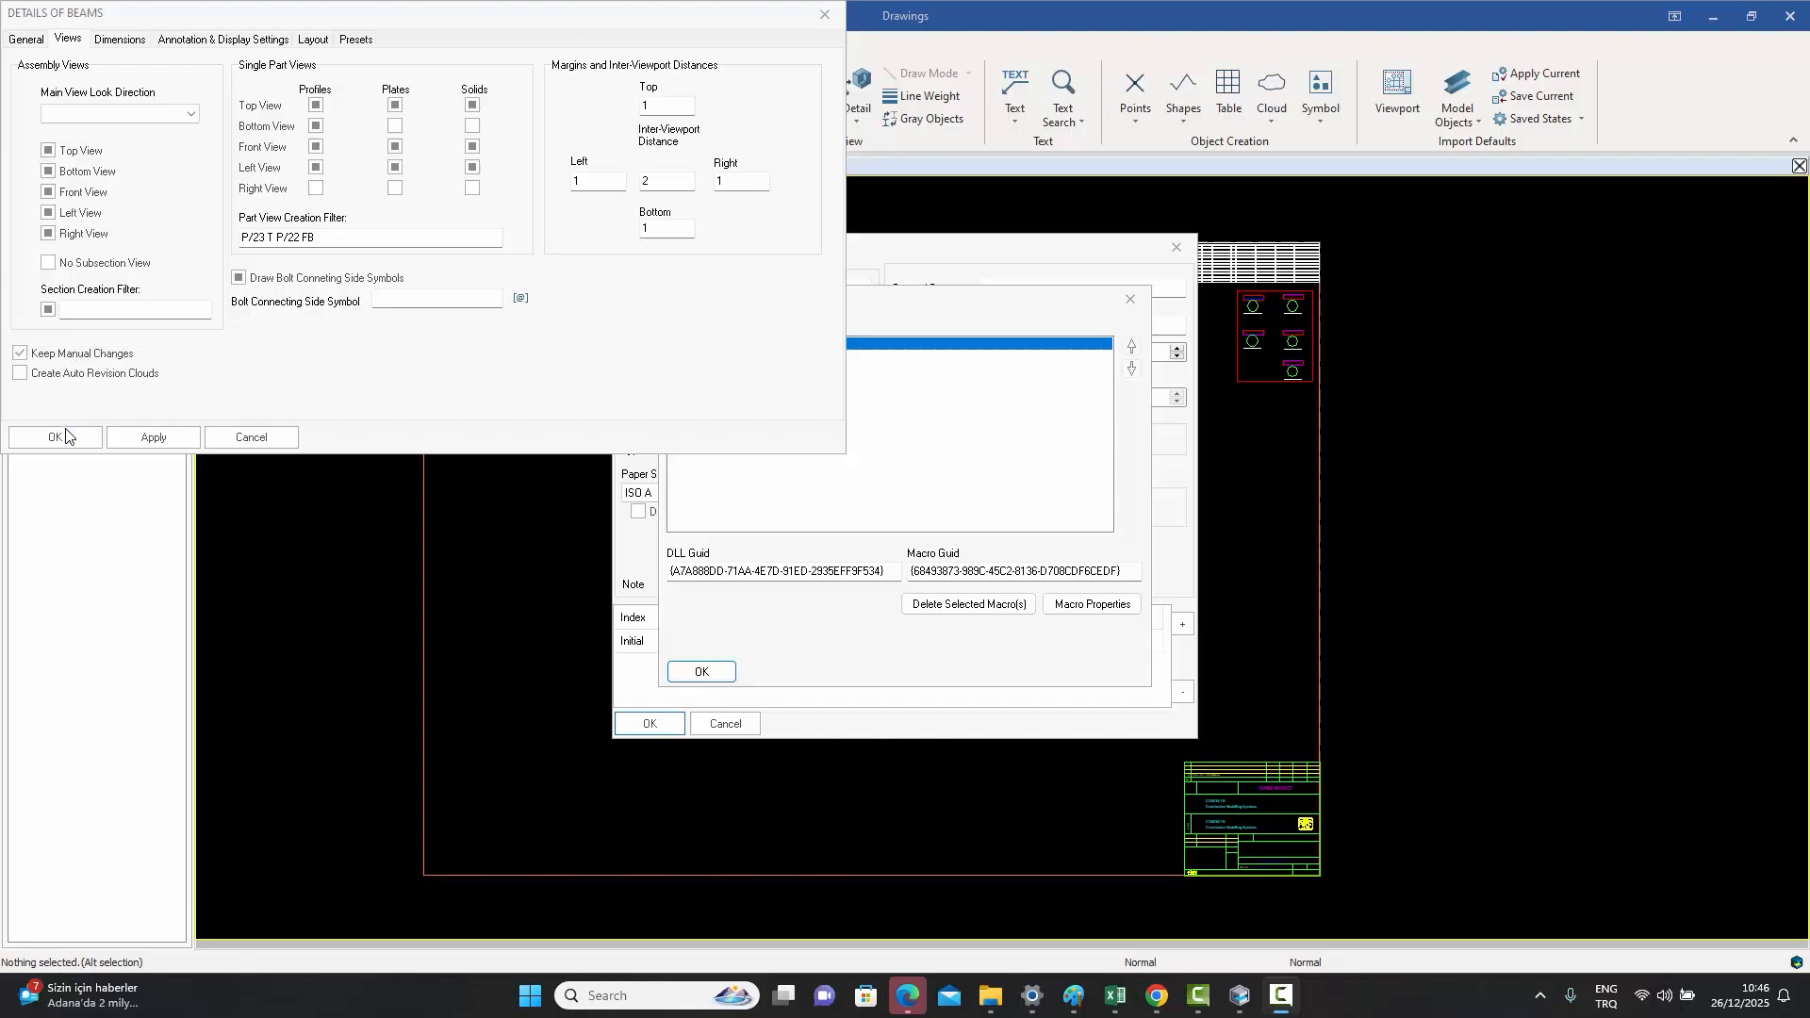
- Cancel the beam settings, close the Assembly Macro without executing it, and dismiss the drawing properties
click(274, 441)
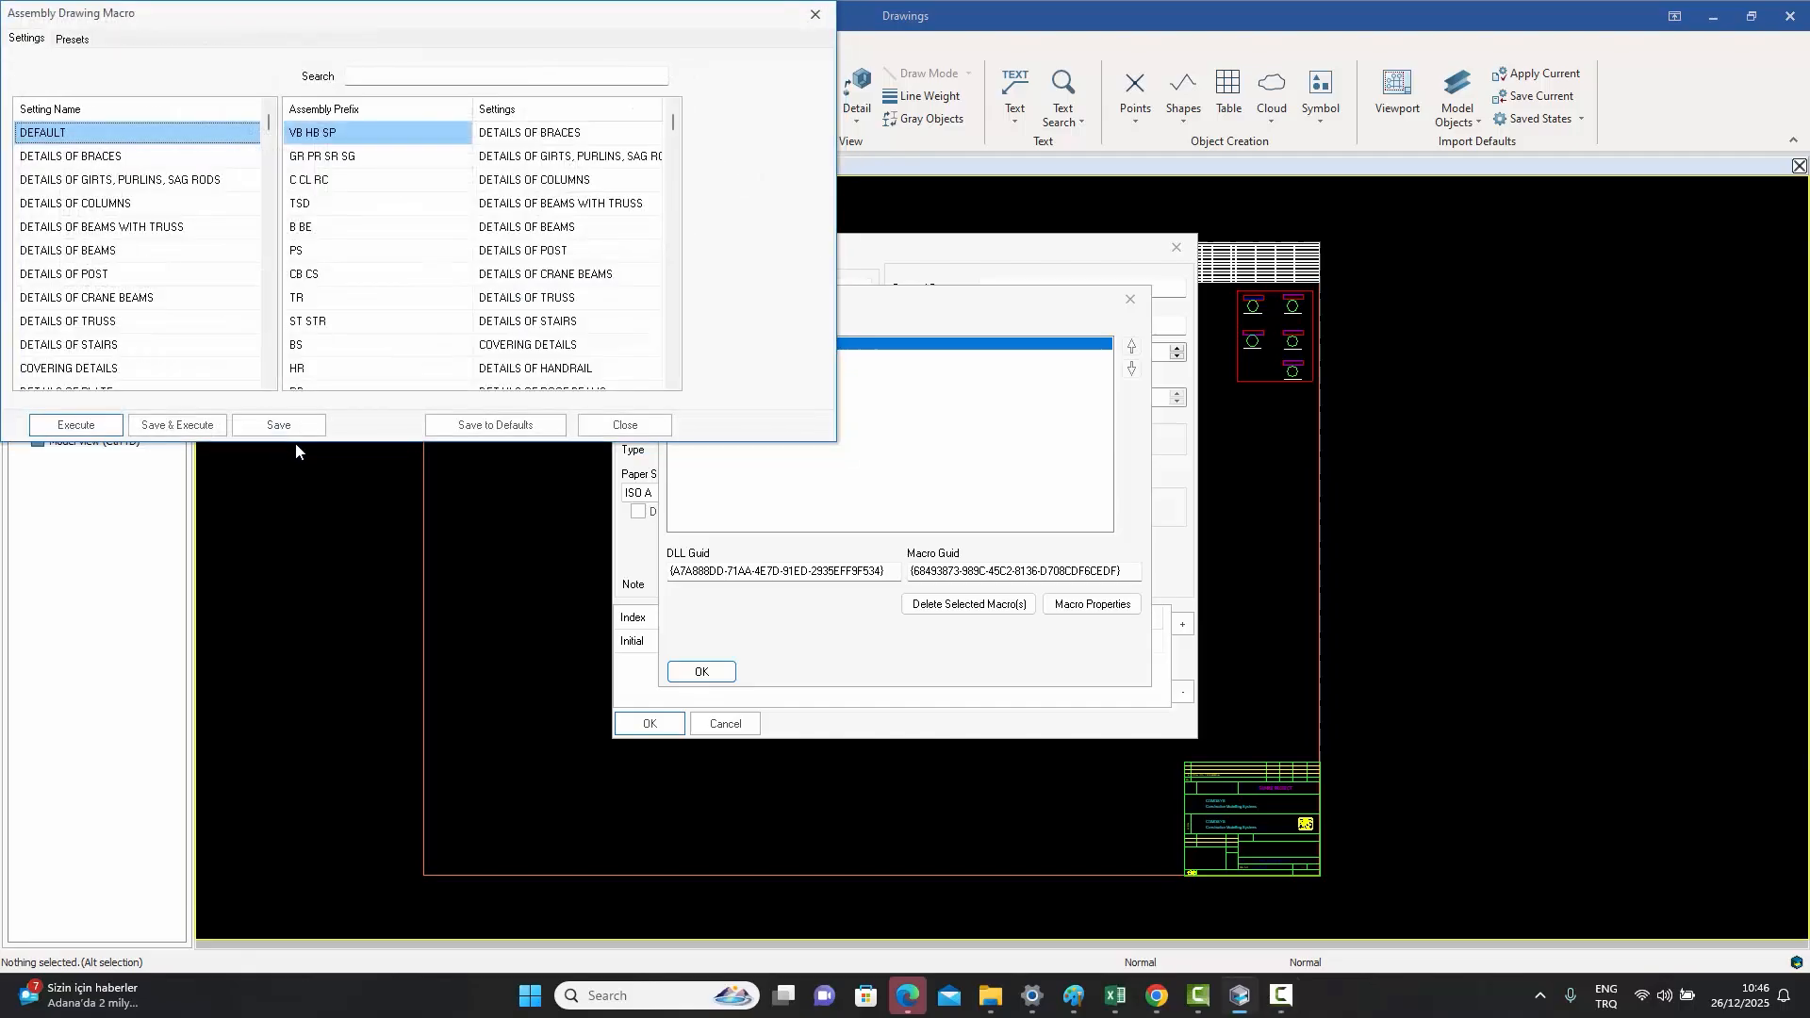
click(625, 426)
click(702, 671)
click(730, 728)
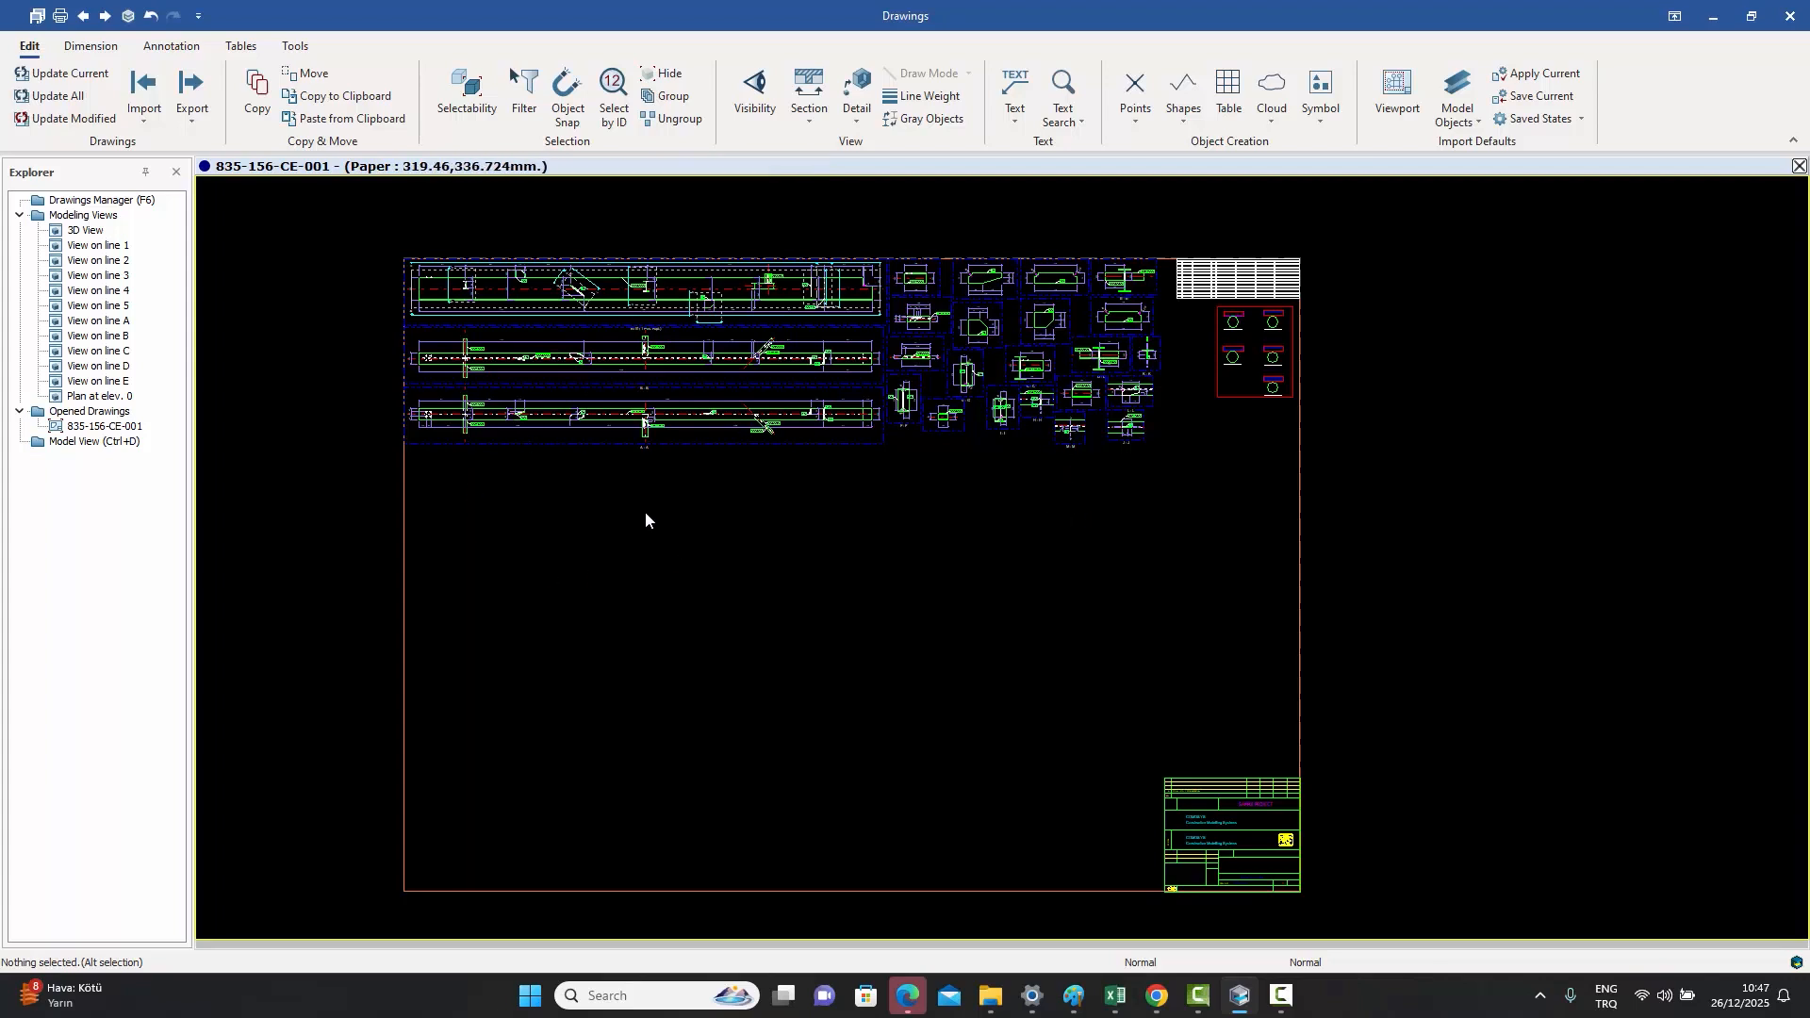
- Examine the material list of assembly B/10 and the overall view layout of drawing 835-156-CE-001
middle_drag(687, 539, 611, 506)
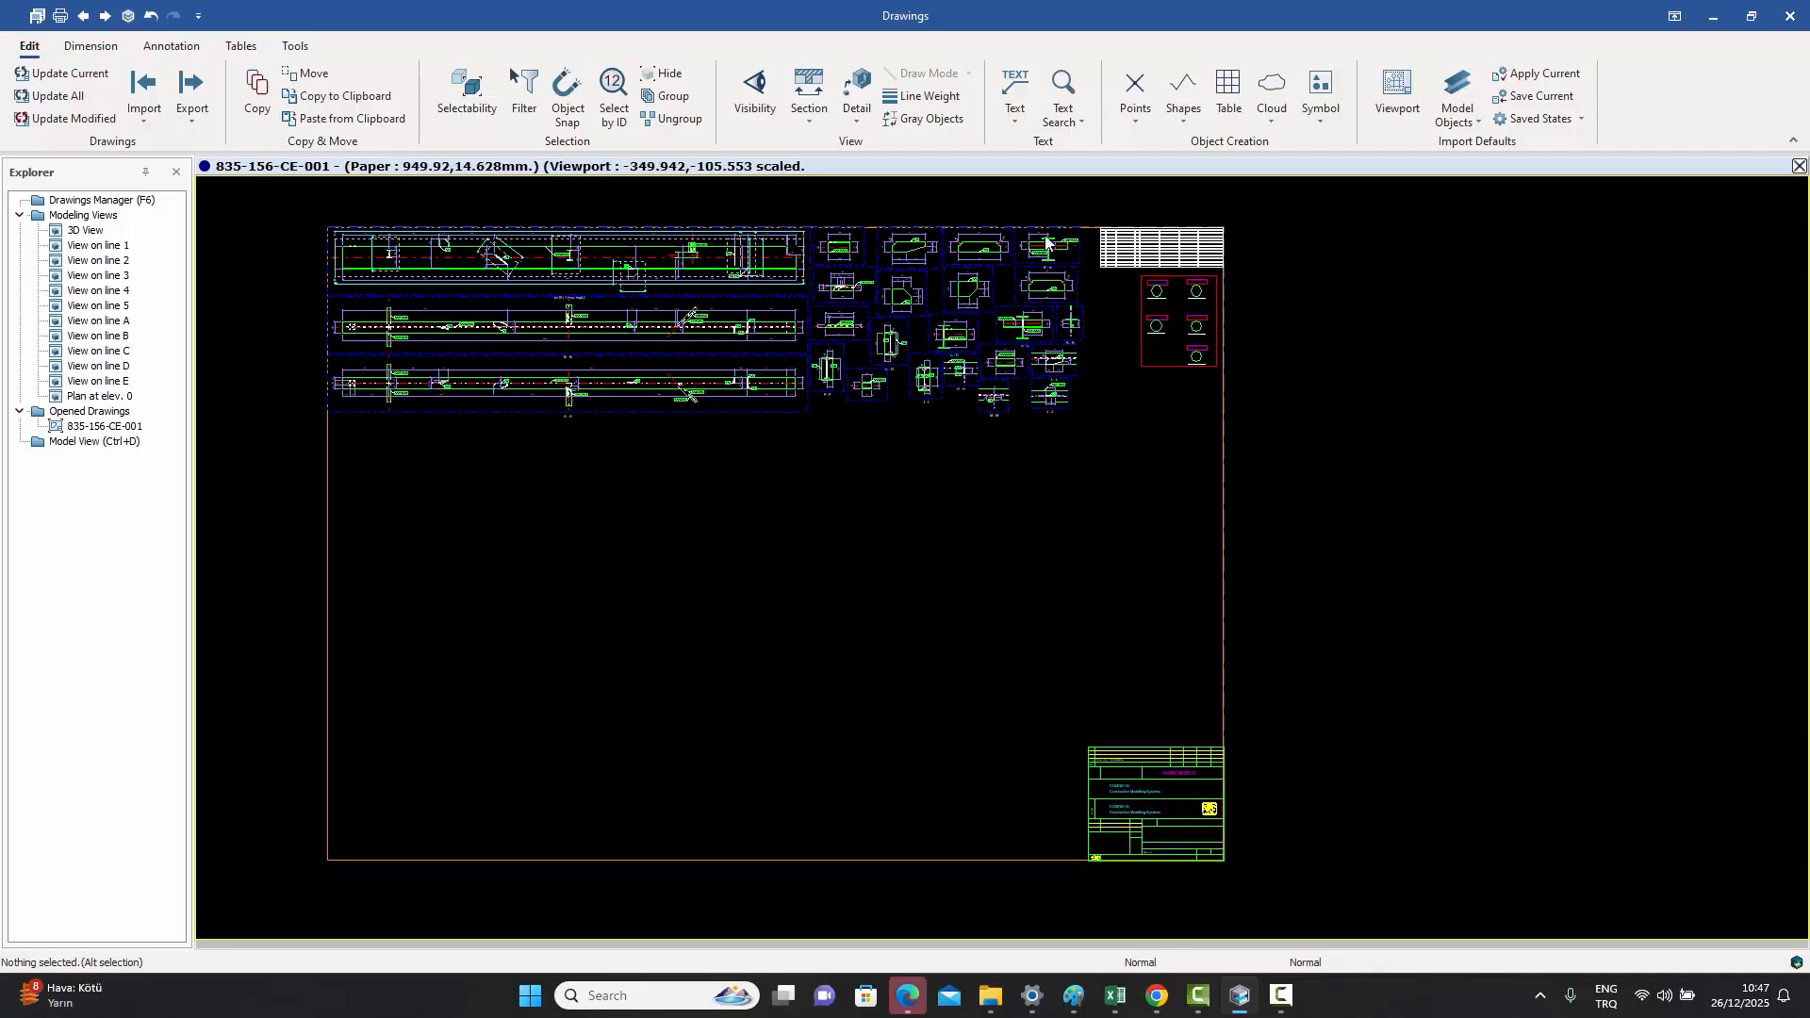
scroll(1162, 232, up, 5)
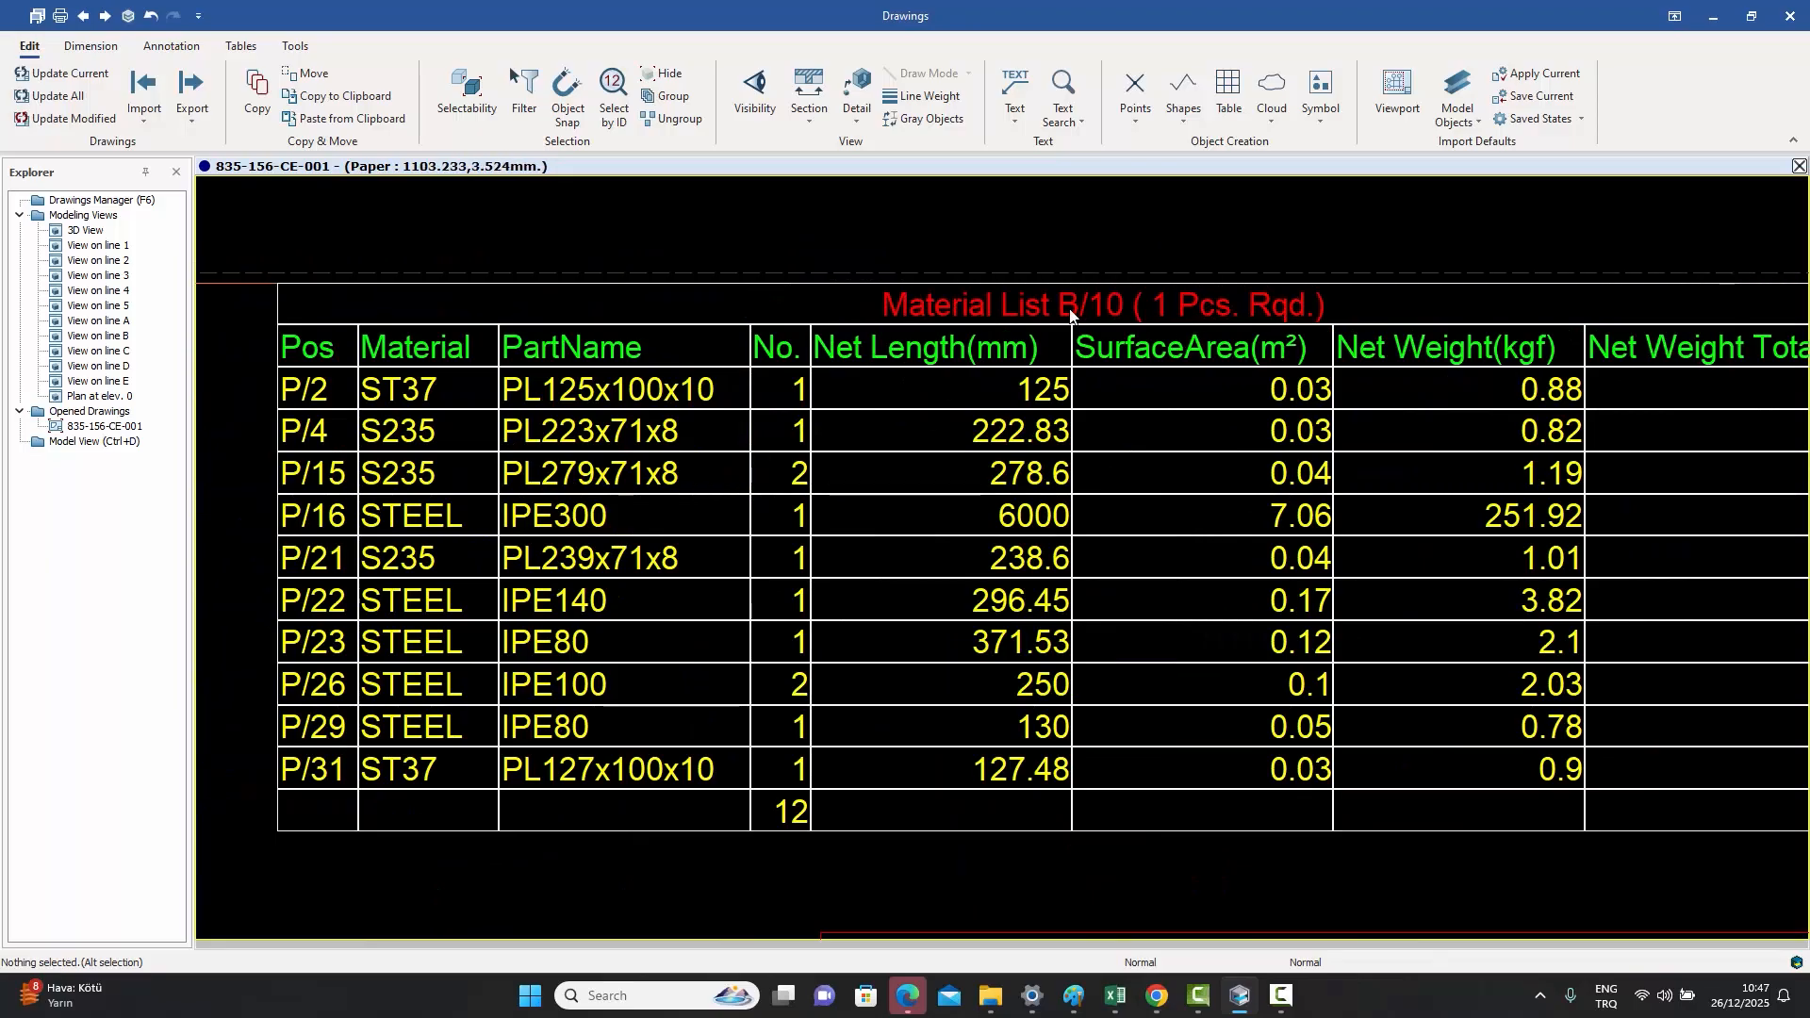
scroll(1131, 283, down, 5)
middle_drag(891, 400, 1221, 367)
middle_drag(812, 375, 772, 397)
scroll(773, 367, down, 1)
scroll(820, 387, up, 1)
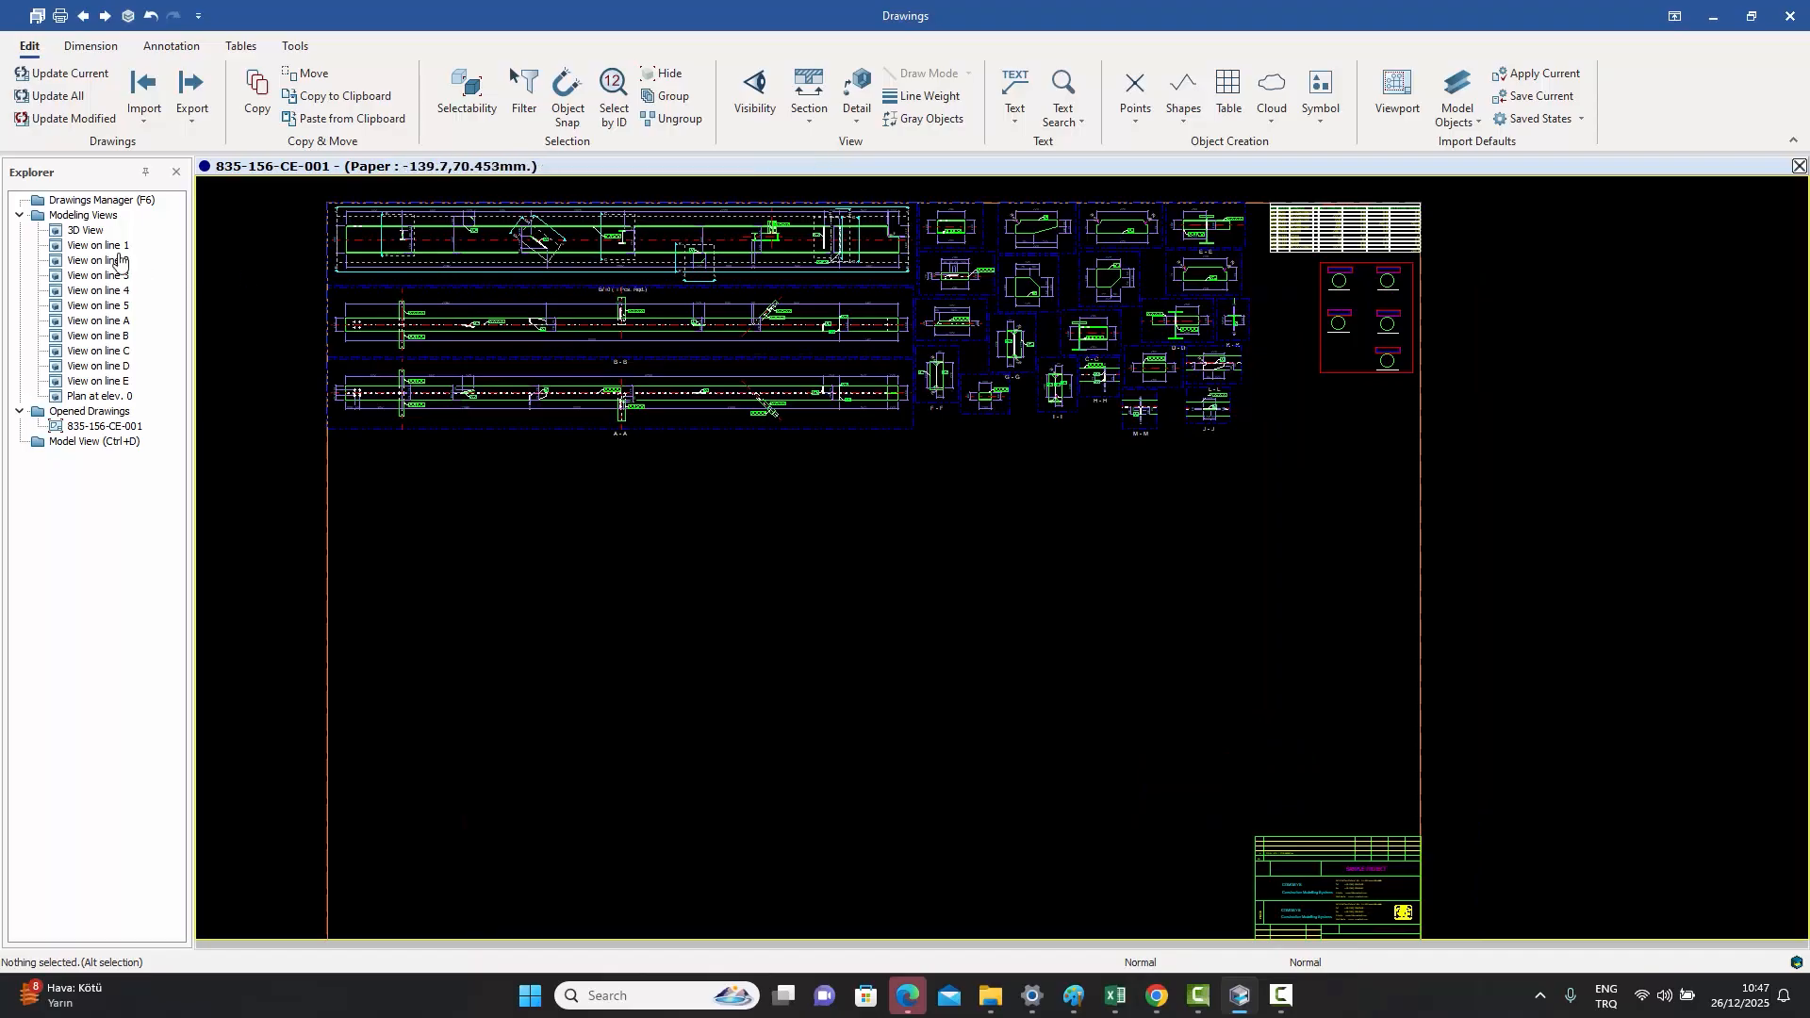
- Create a viewport of the 3D View modeling view on drawing 835-156-CE-001
click(87, 234)
right_click(105, 234)
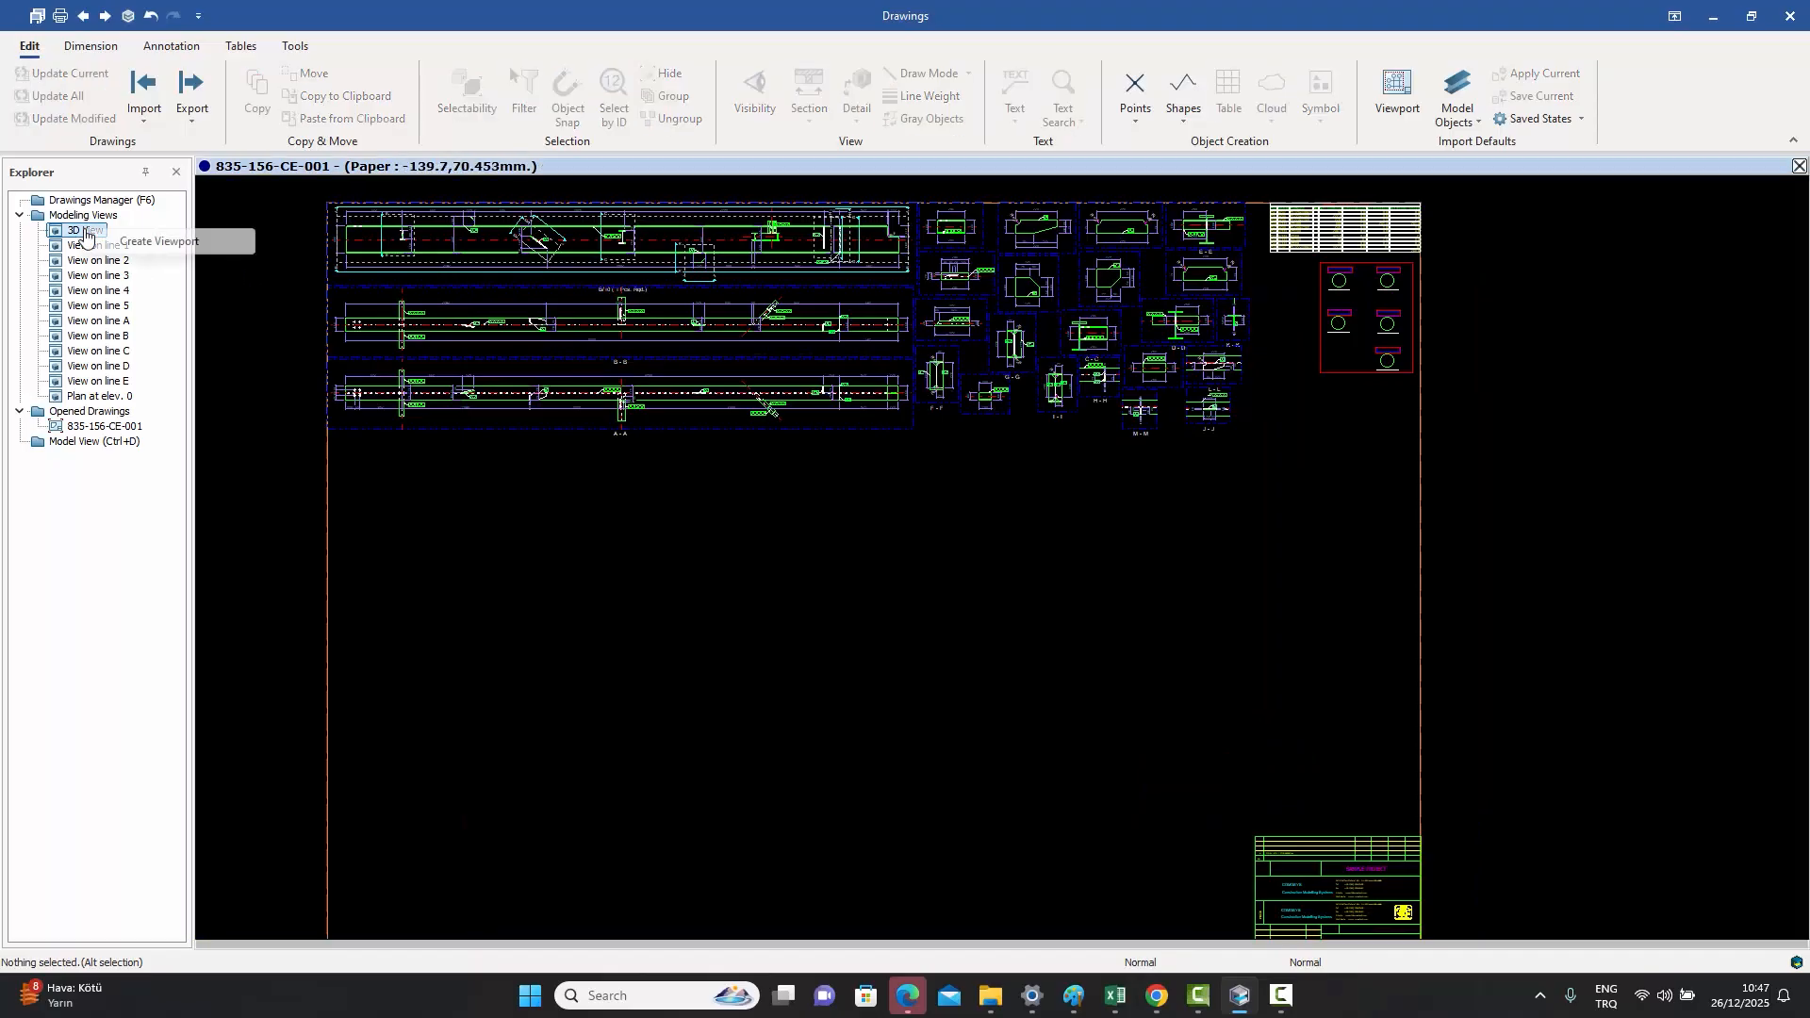
click(156, 241)
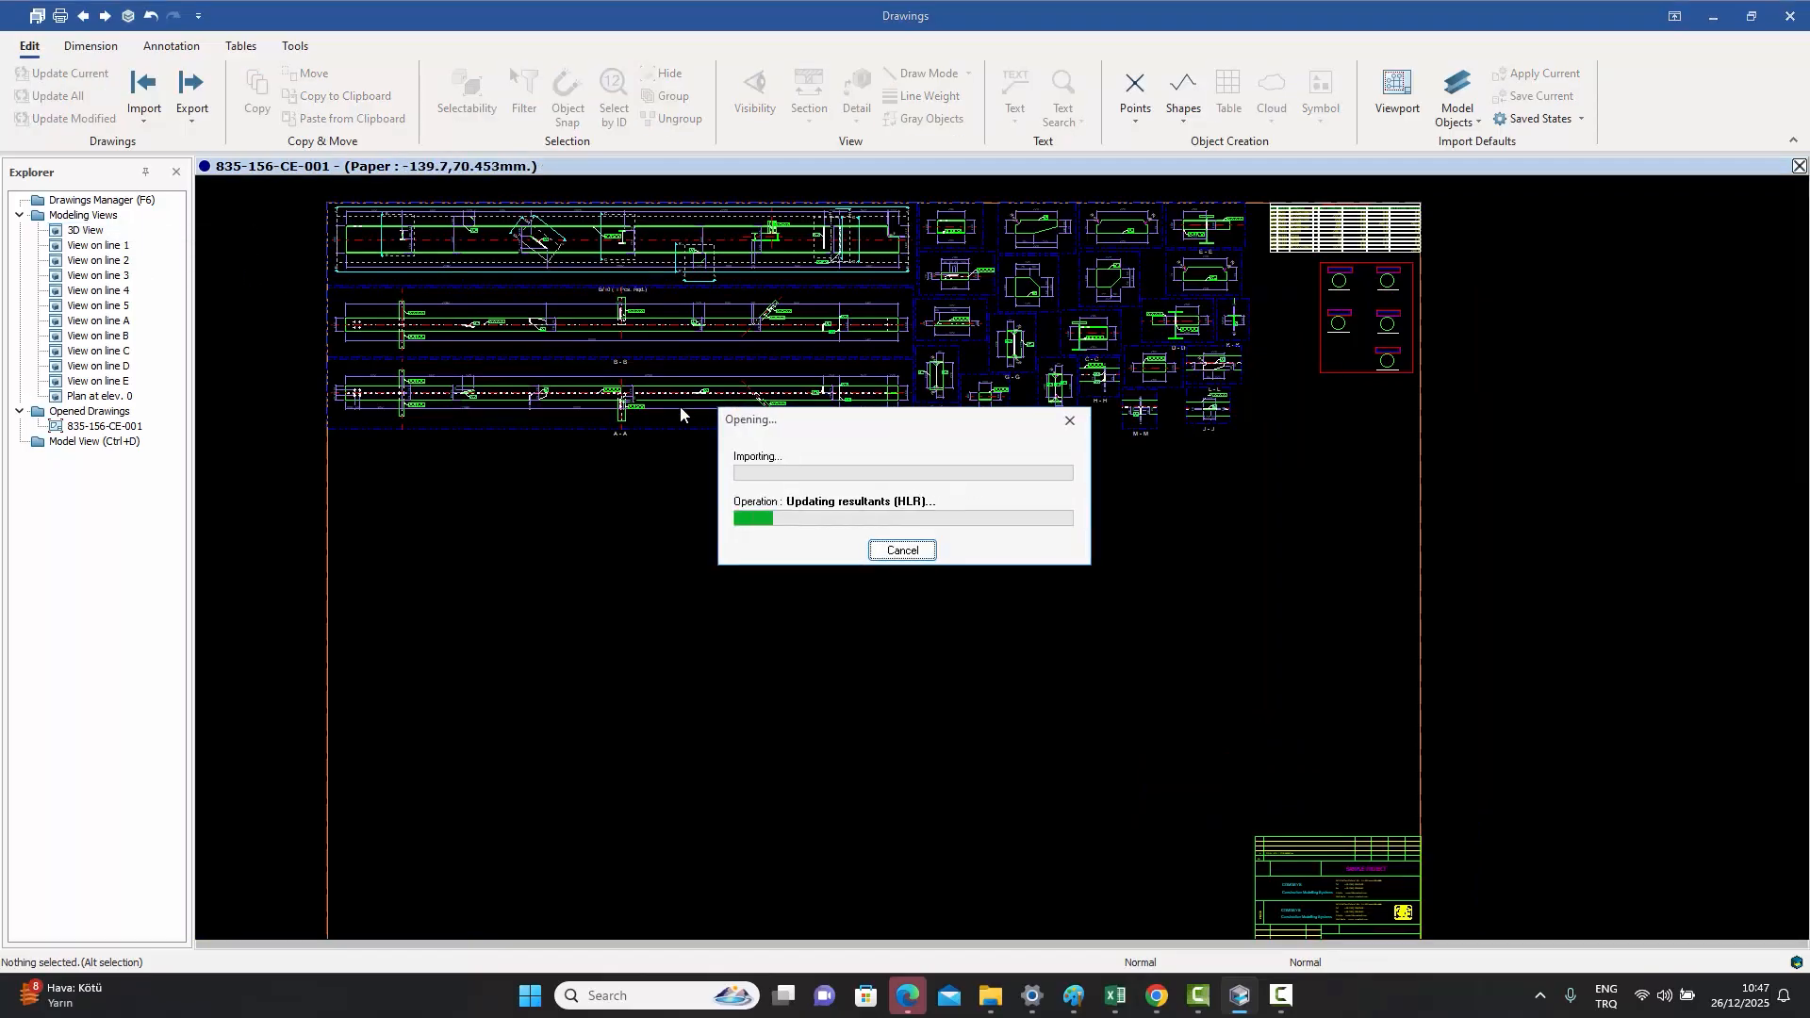
scroll(731, 518, down, 3)
scroll(740, 492, down, 2)
scroll(813, 438, up, 4)
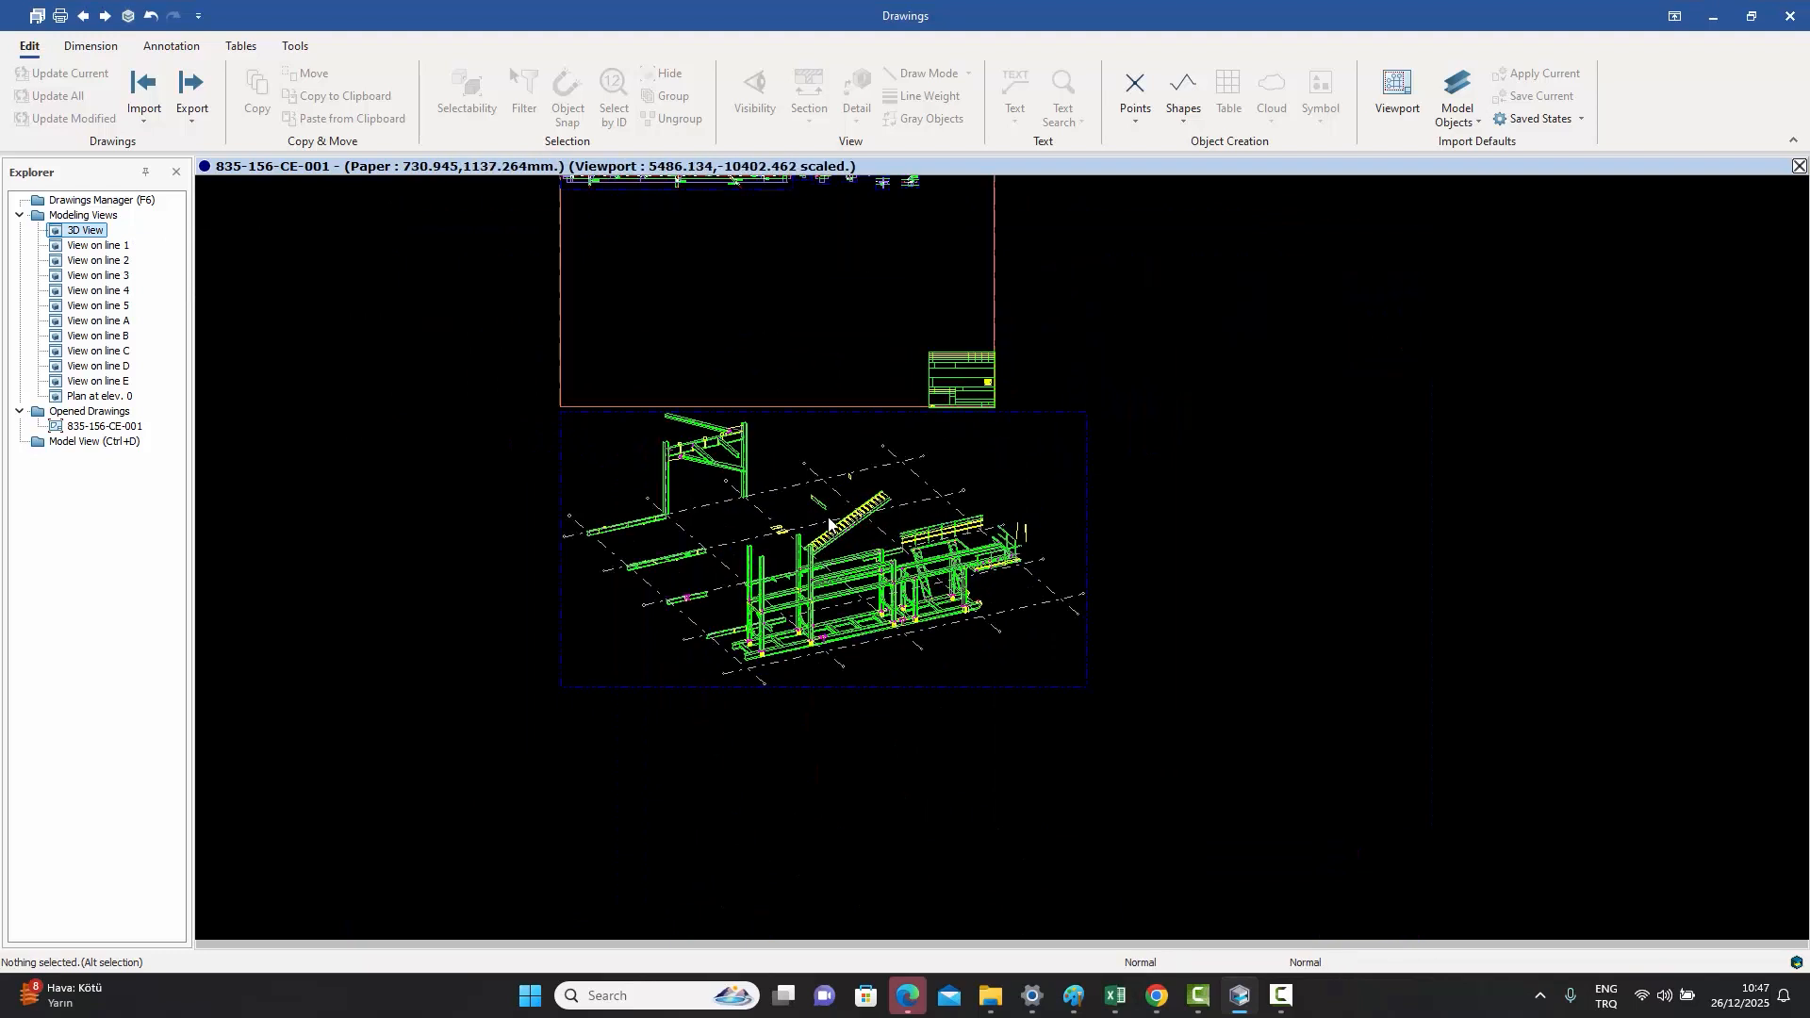
- Filter the 3D View viewport by Actual Assembly B/10 and apply the filter
double_click(833, 430)
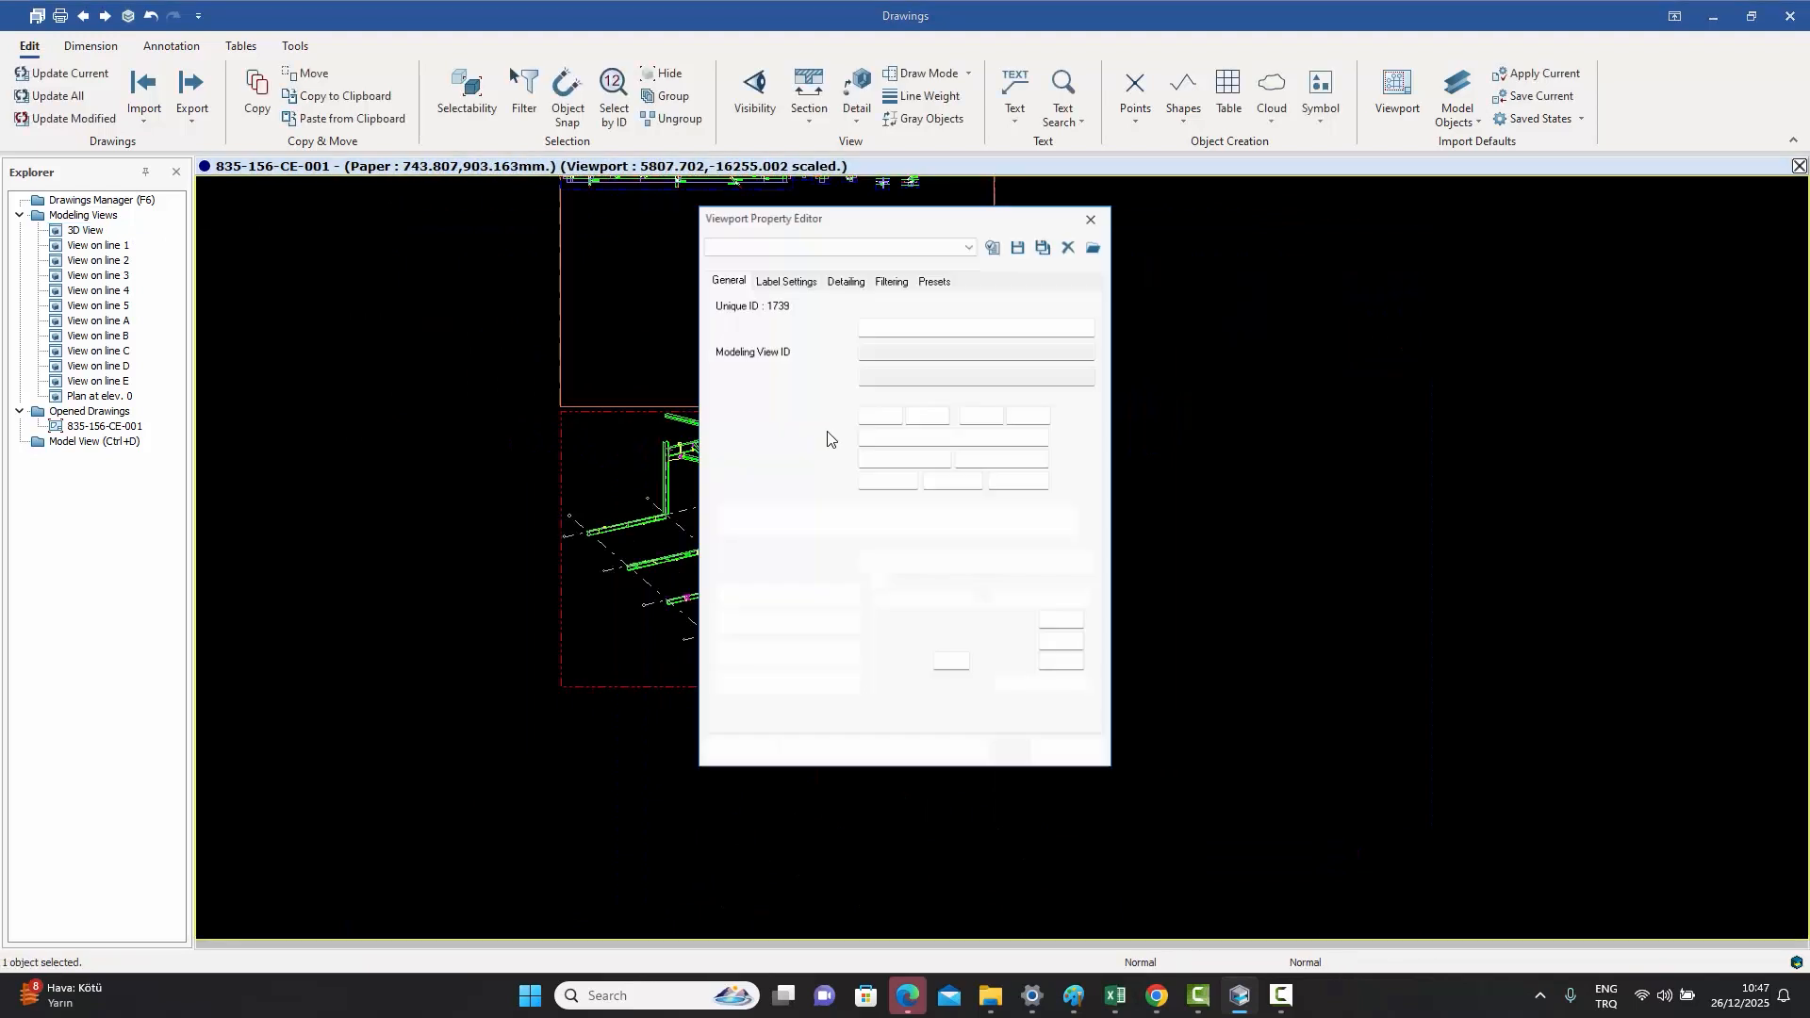
click(875, 273)
click(822, 675)
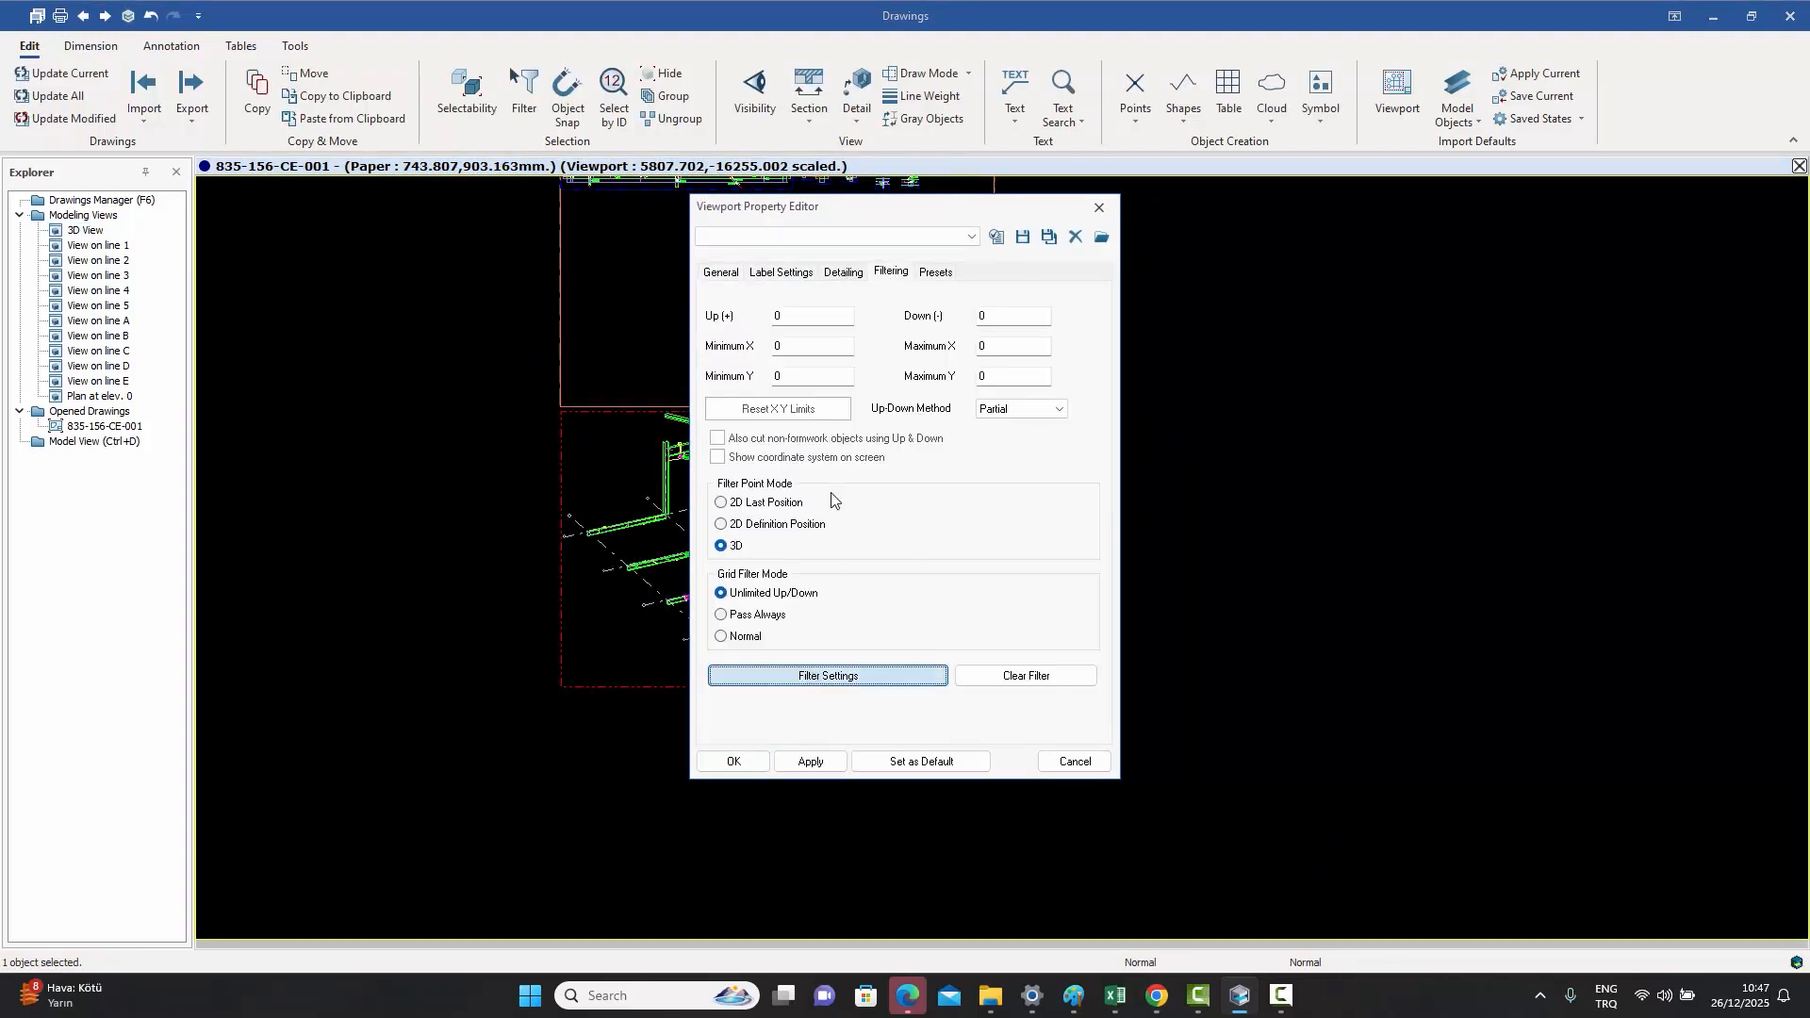
click(160, 129)
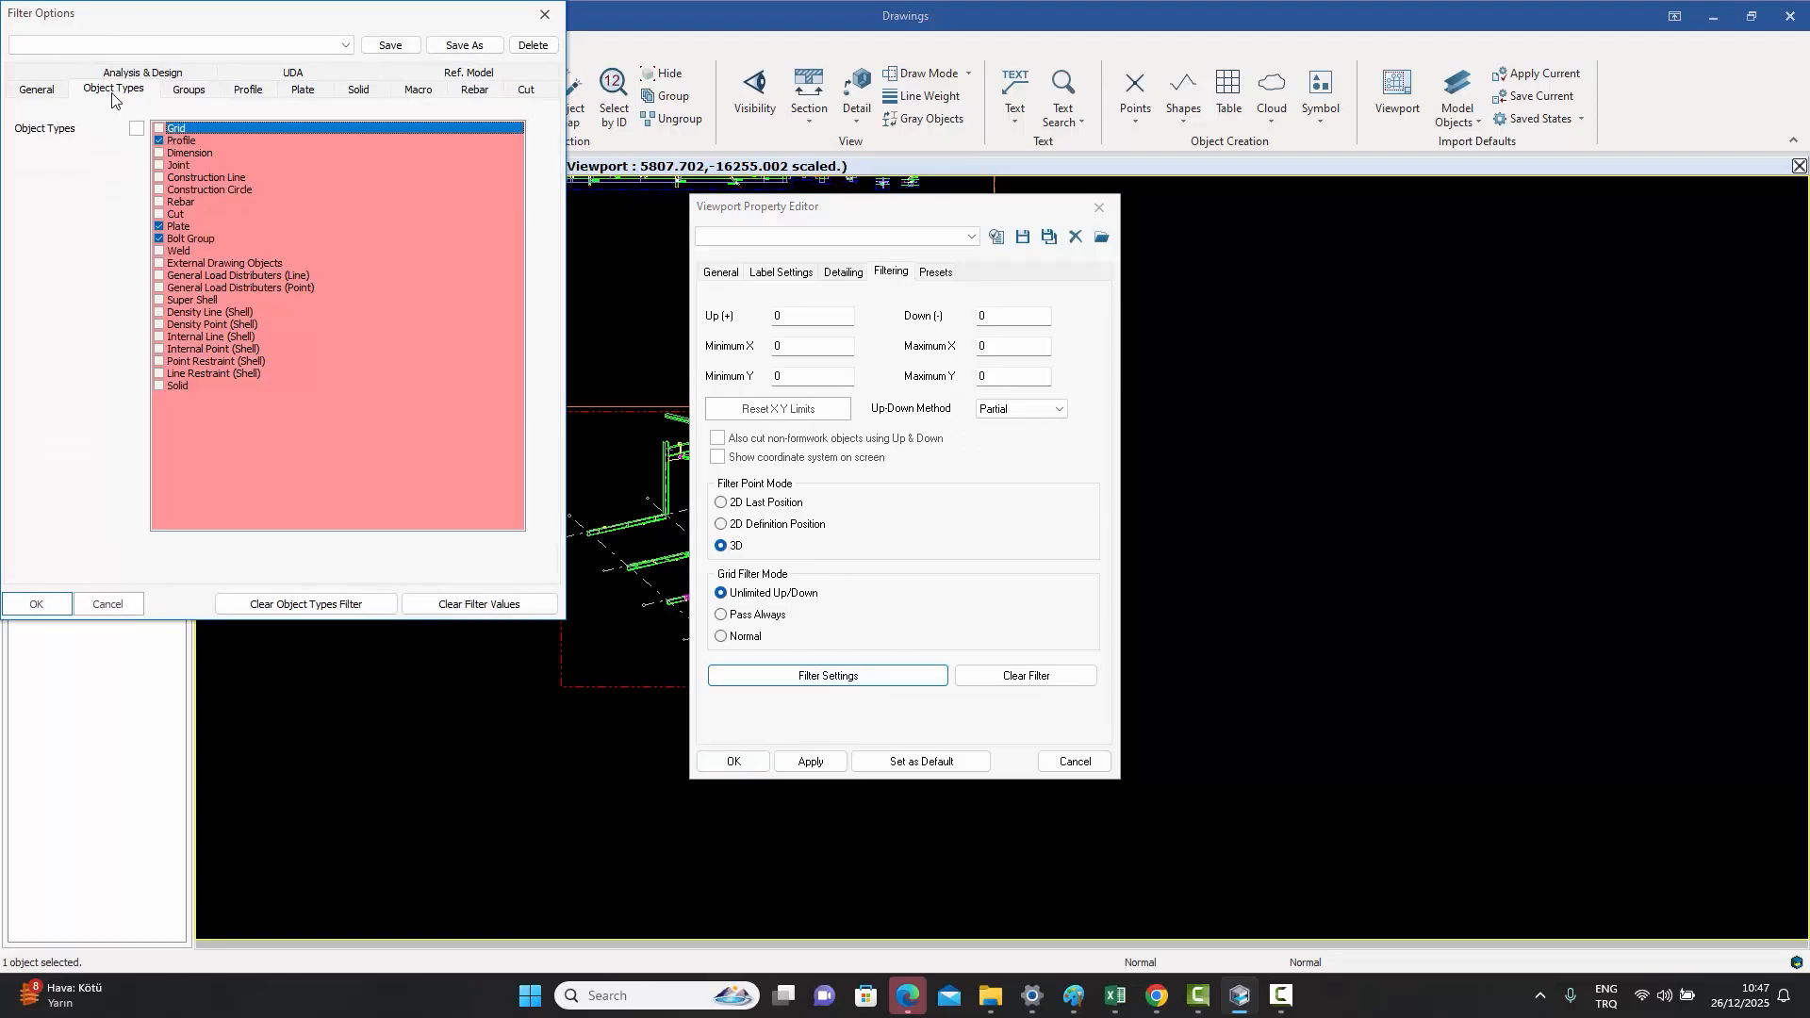
click(36, 89)
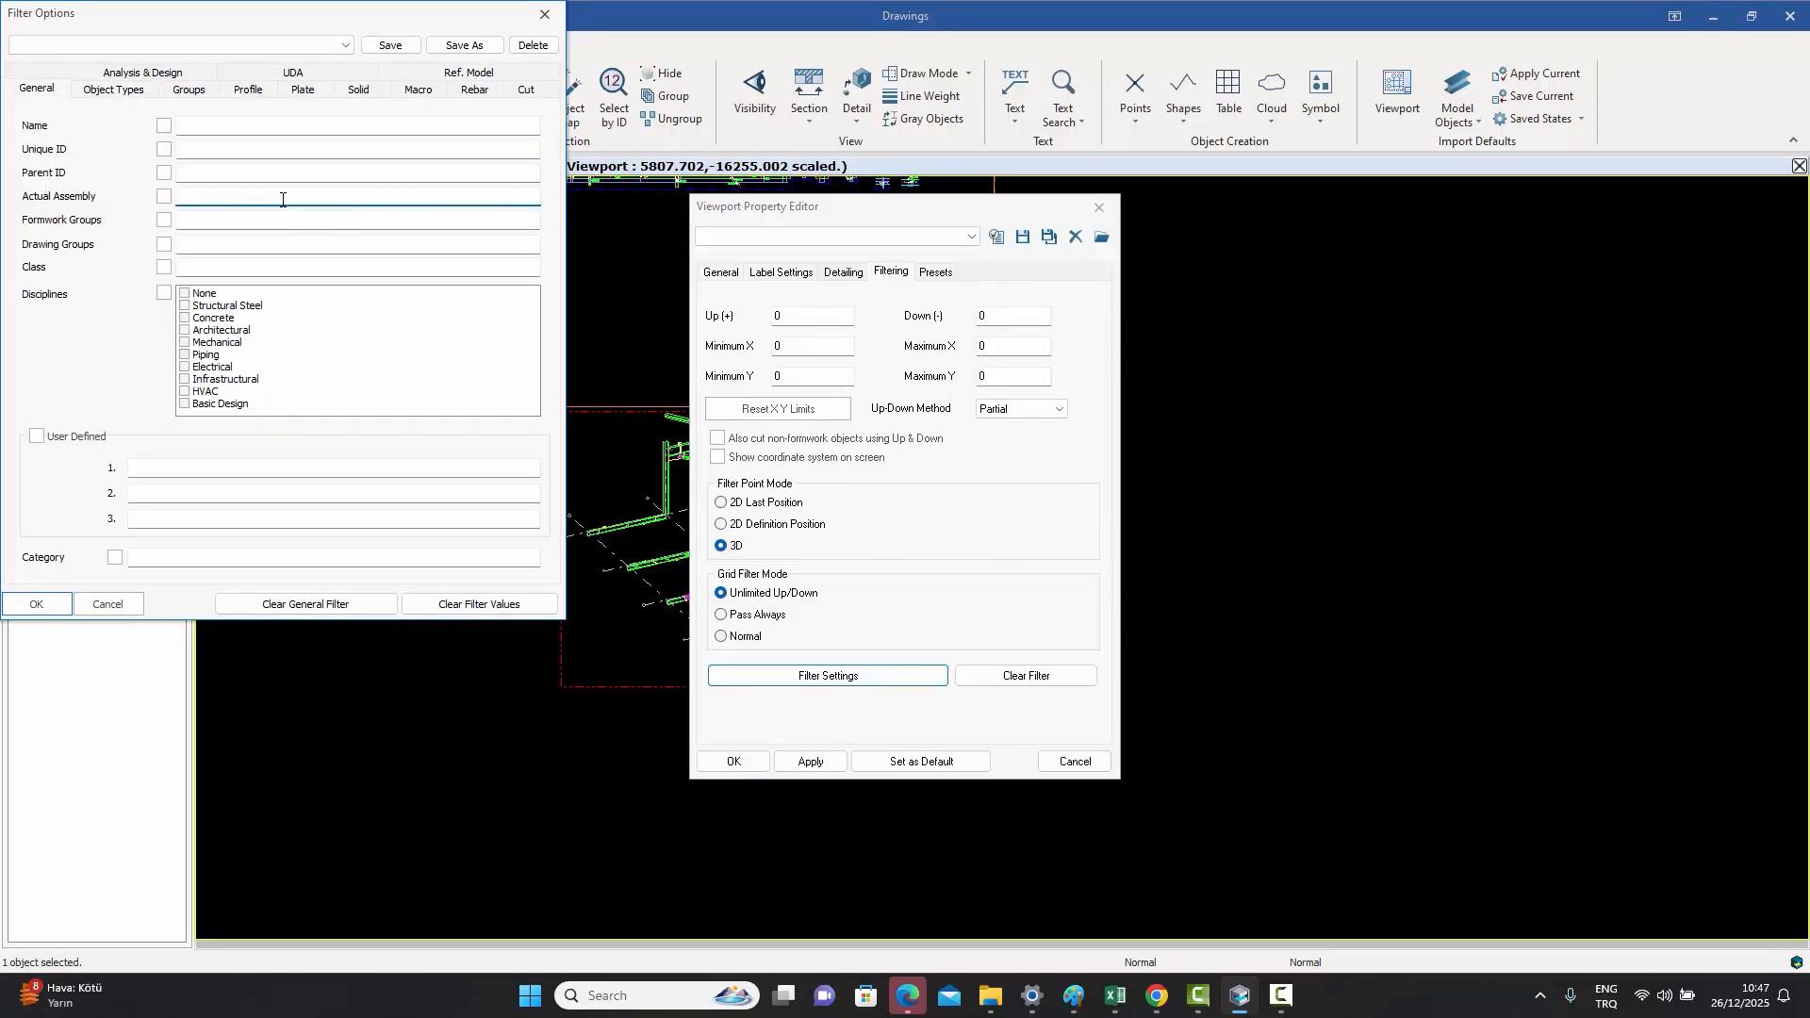
text(B/10)
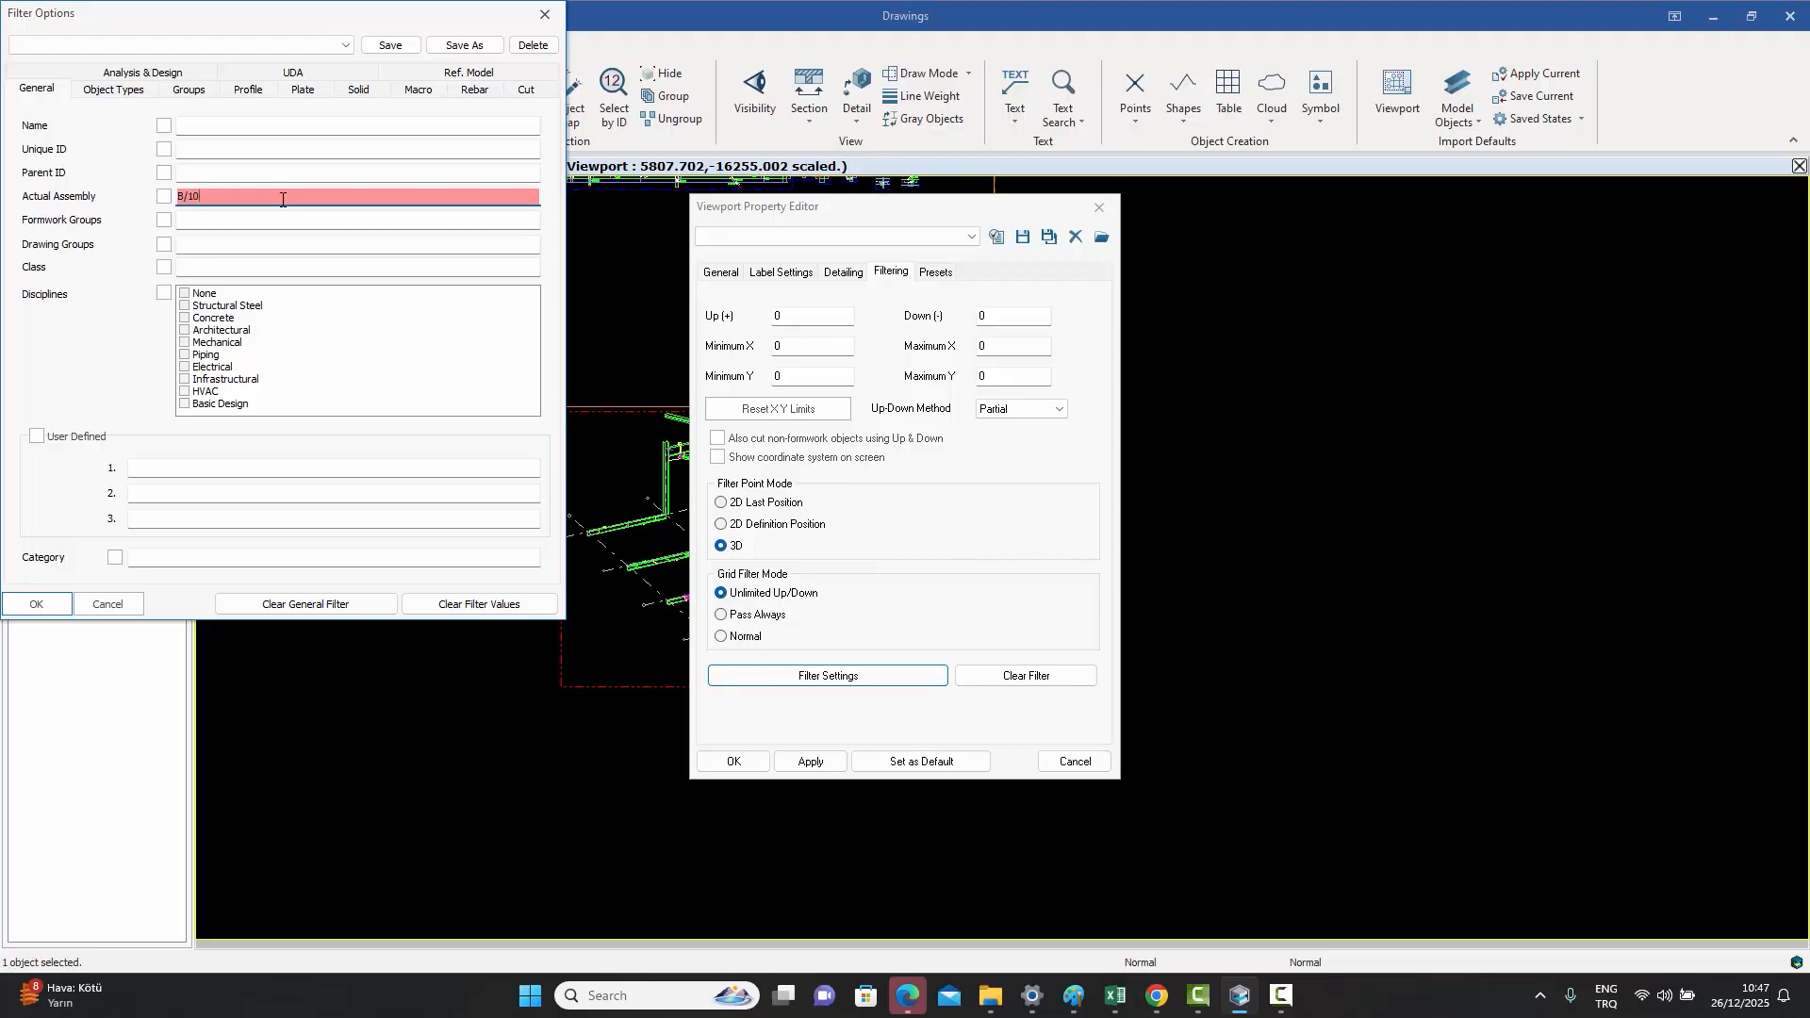
click(36, 608)
click(743, 765)
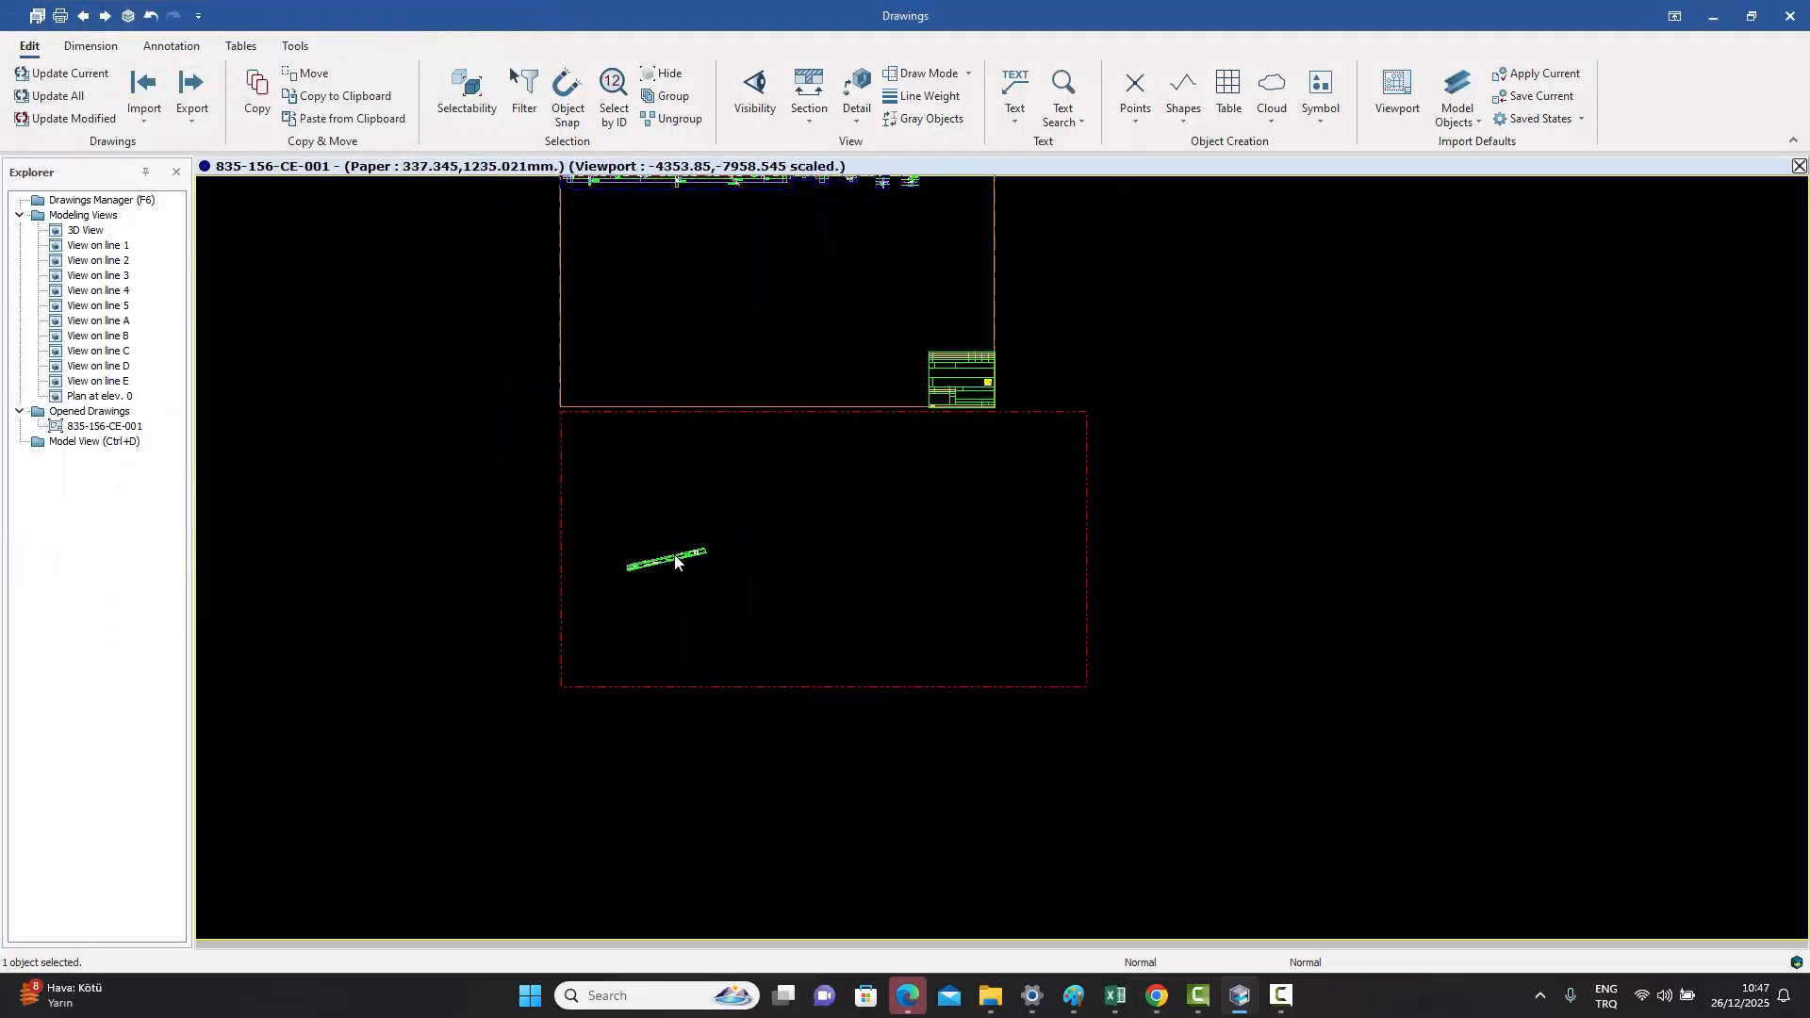
scroll(755, 590, up, 5)
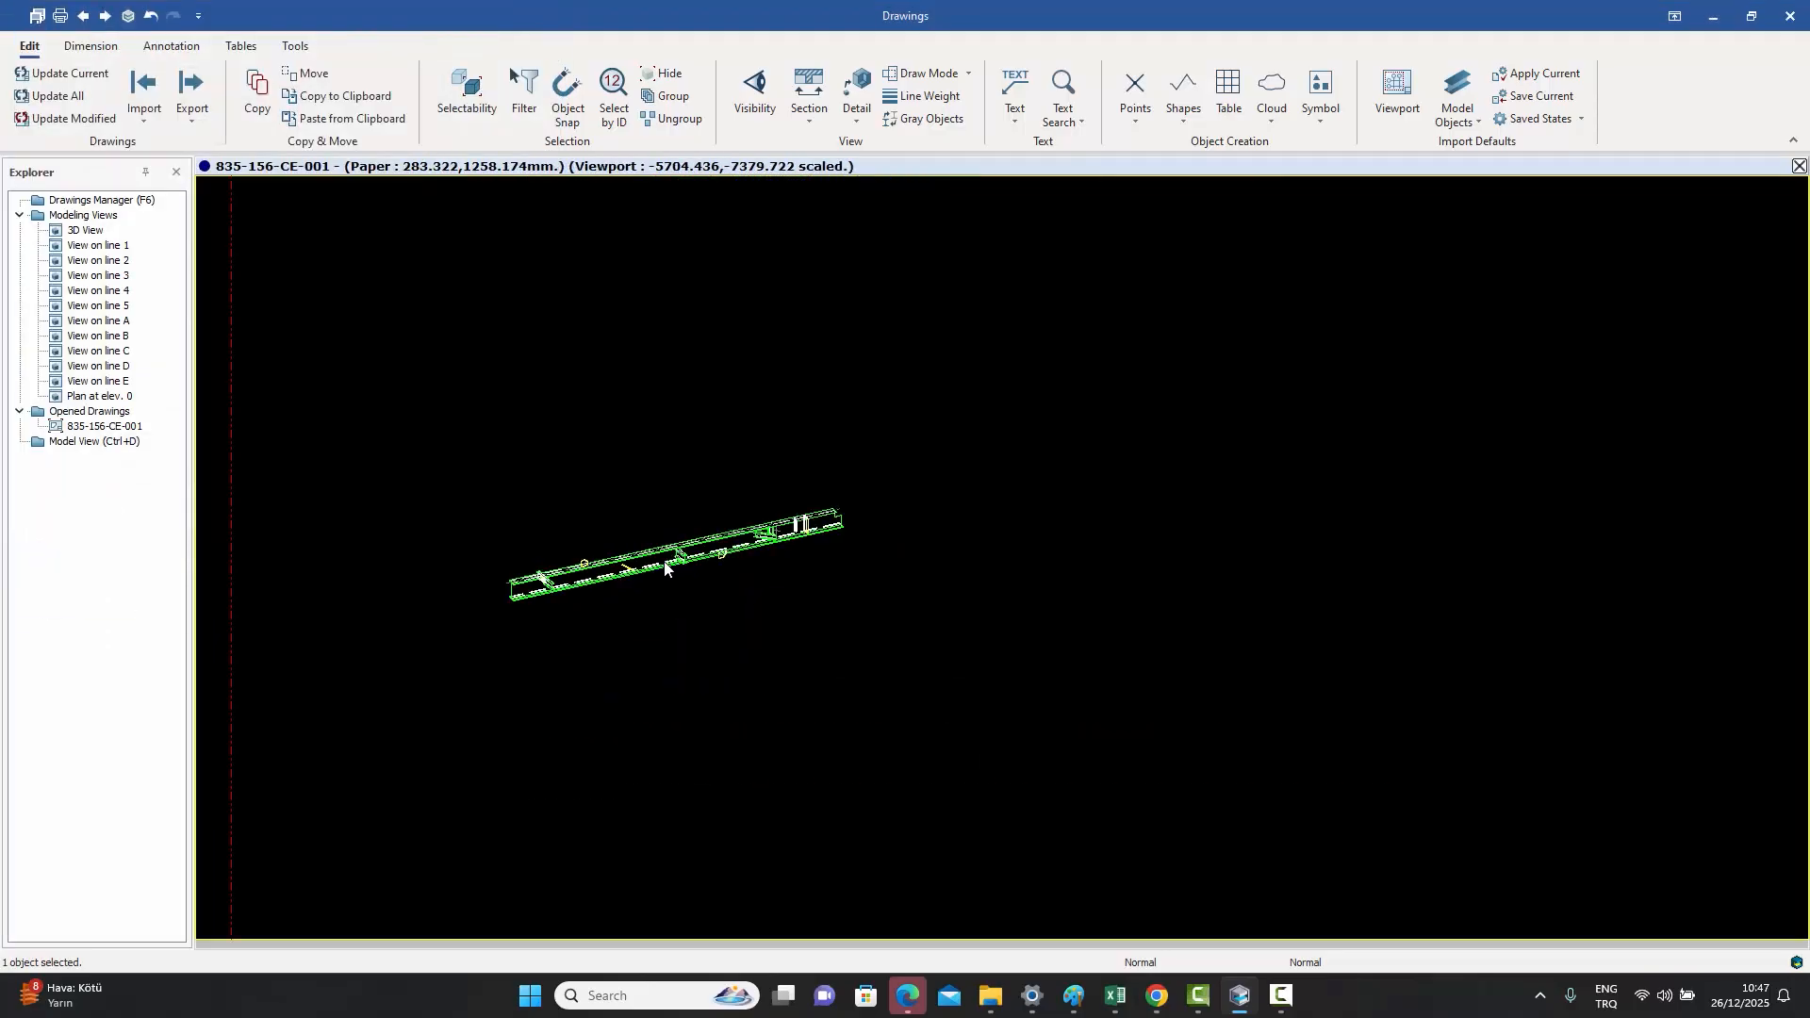
- Set the 3D View viewport's draw mode to Hidden Line
double_click(815, 350)
click(957, 566)
click(905, 595)
click(732, 761)
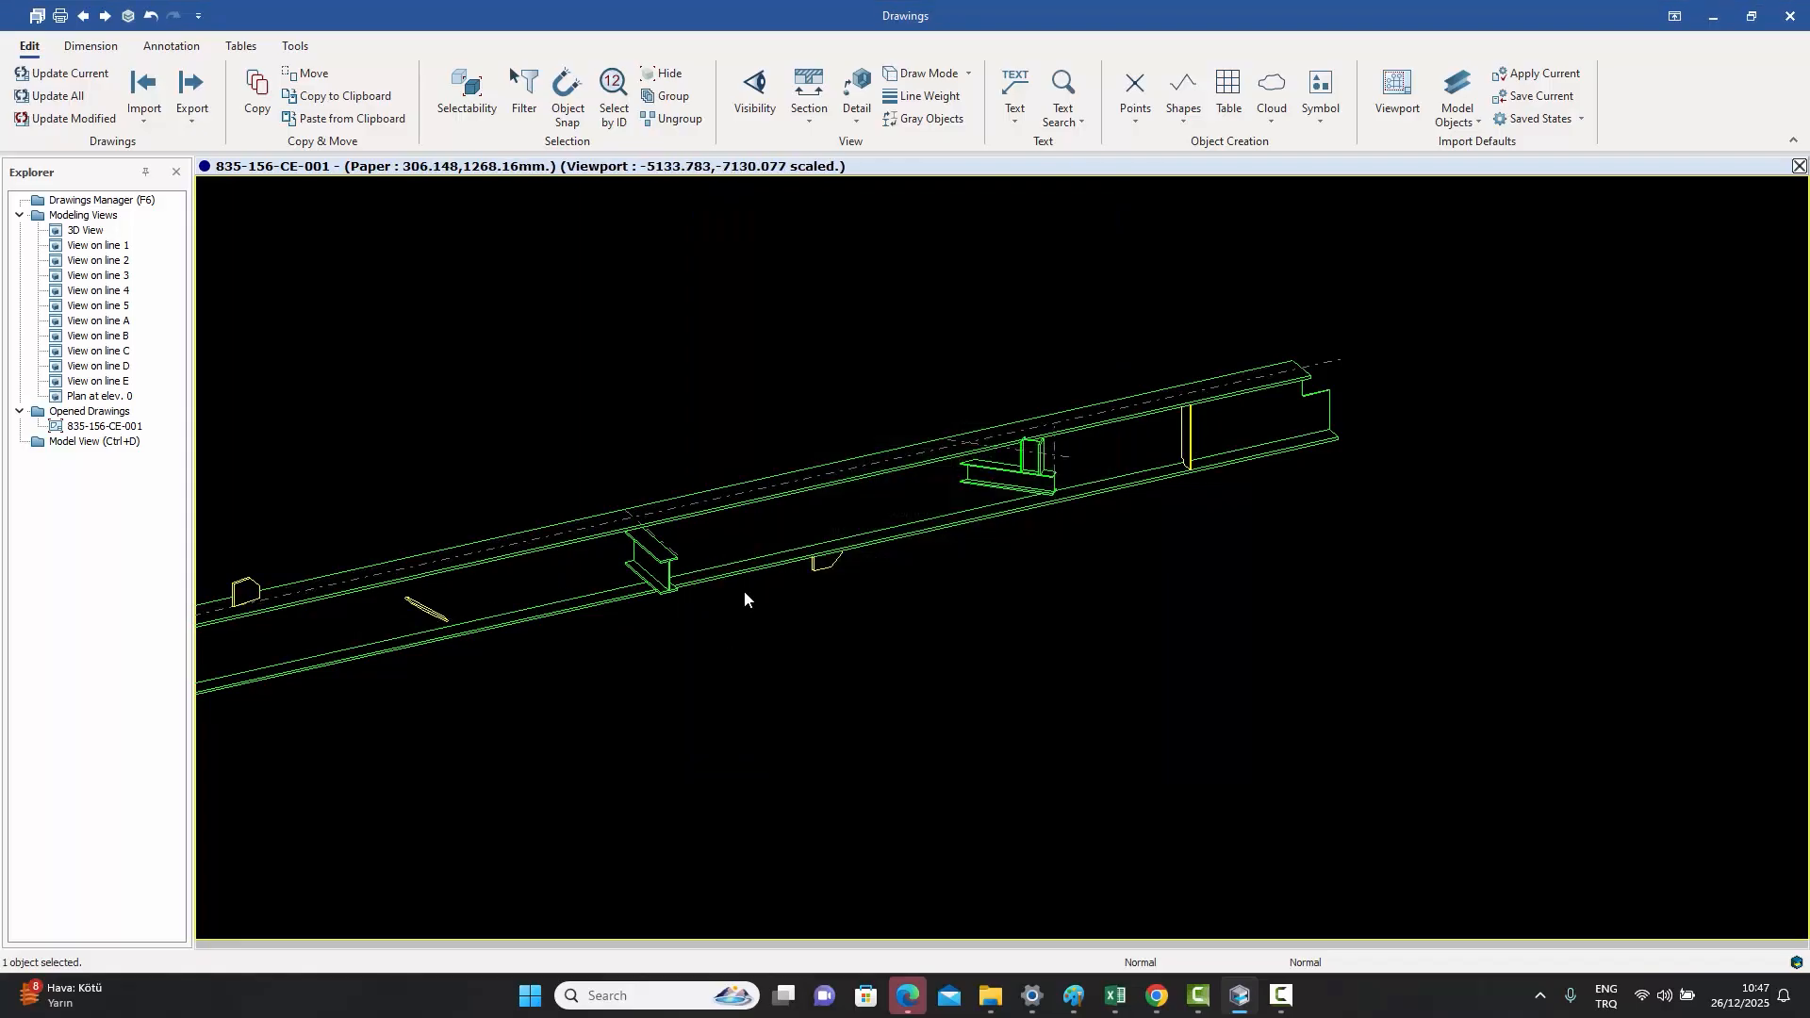
- Select only the profiles of the assembly in the 3D view and set their definition line style to None
scroll(1115, 494, down, 5)
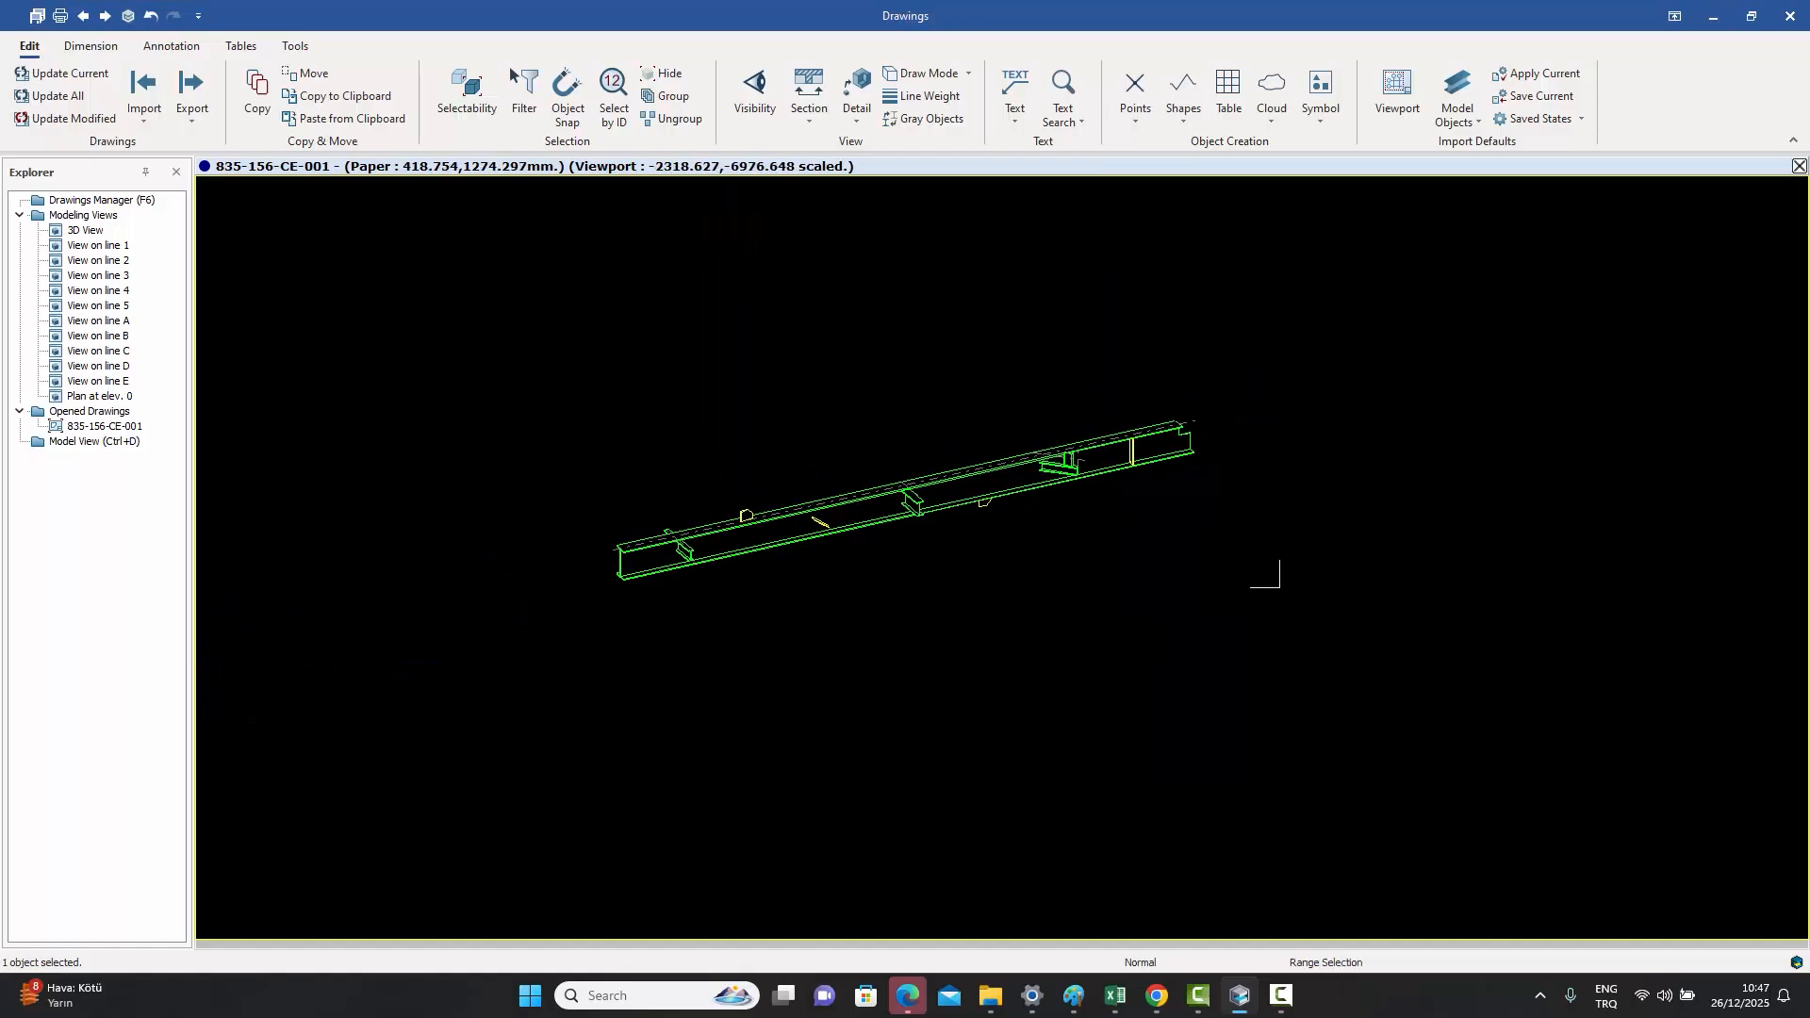
drag(1278, 585, 501, 353)
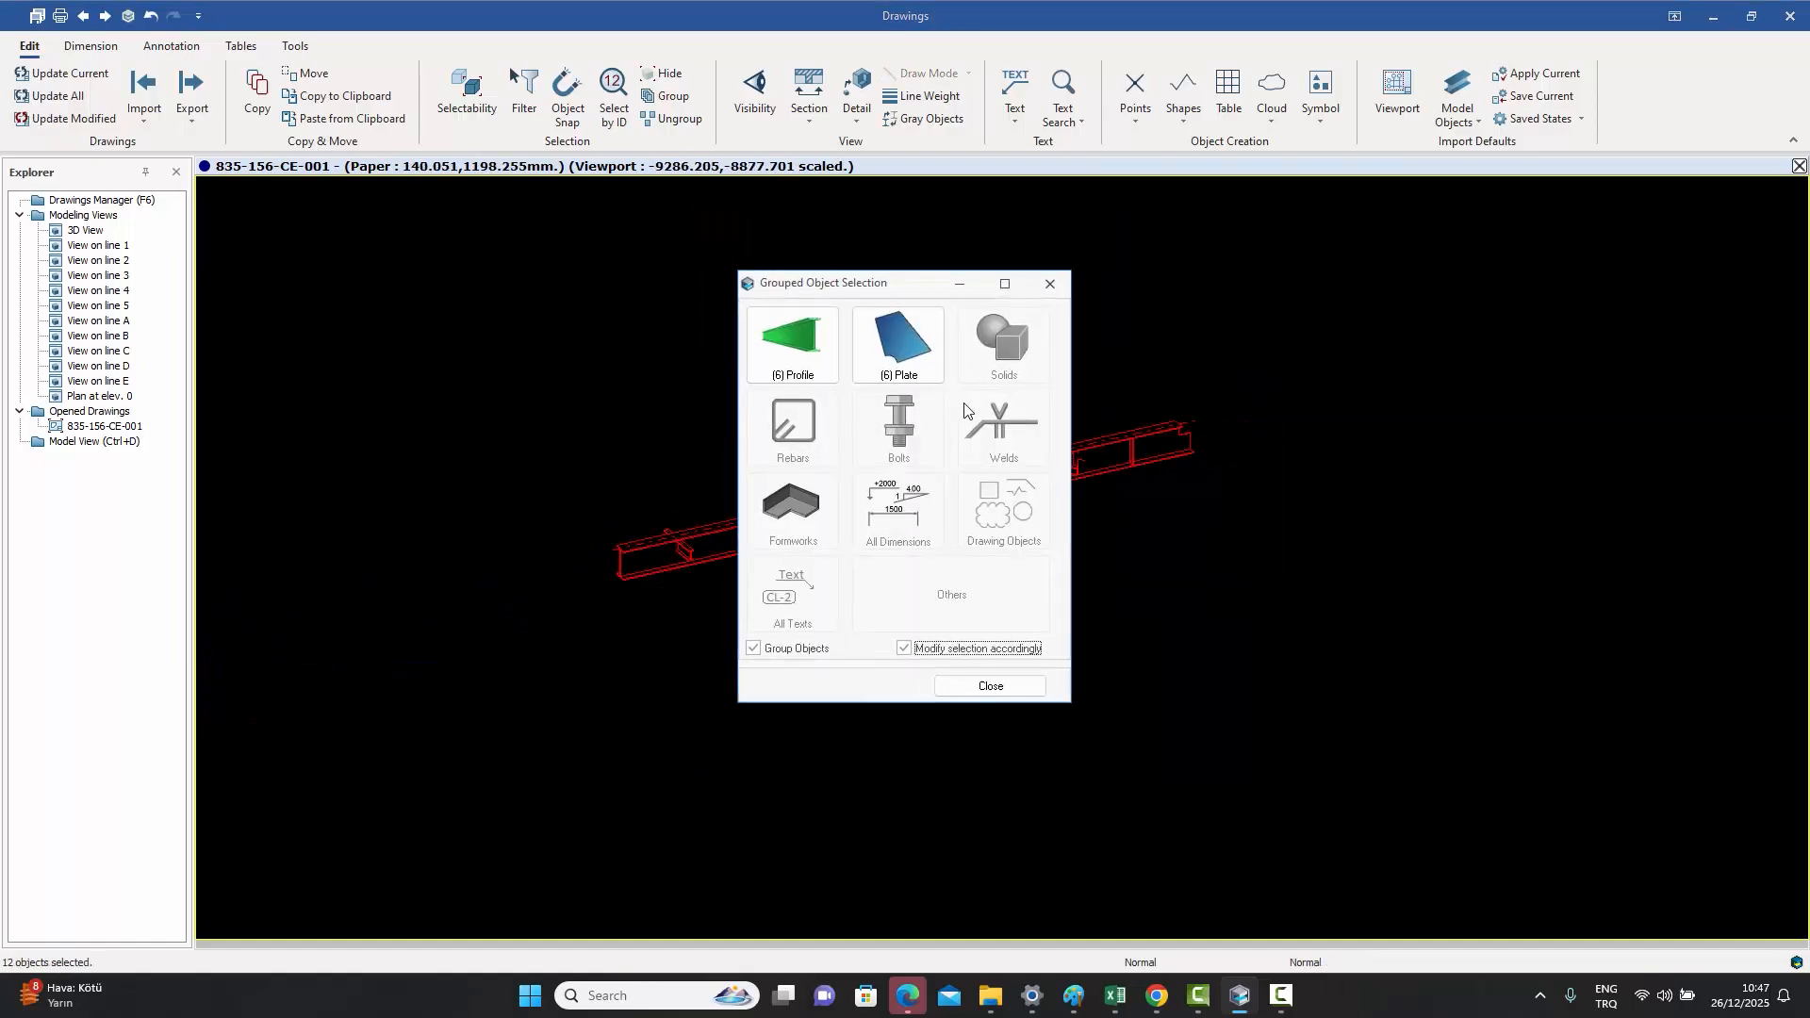
click(792, 342)
double_click(1127, 325)
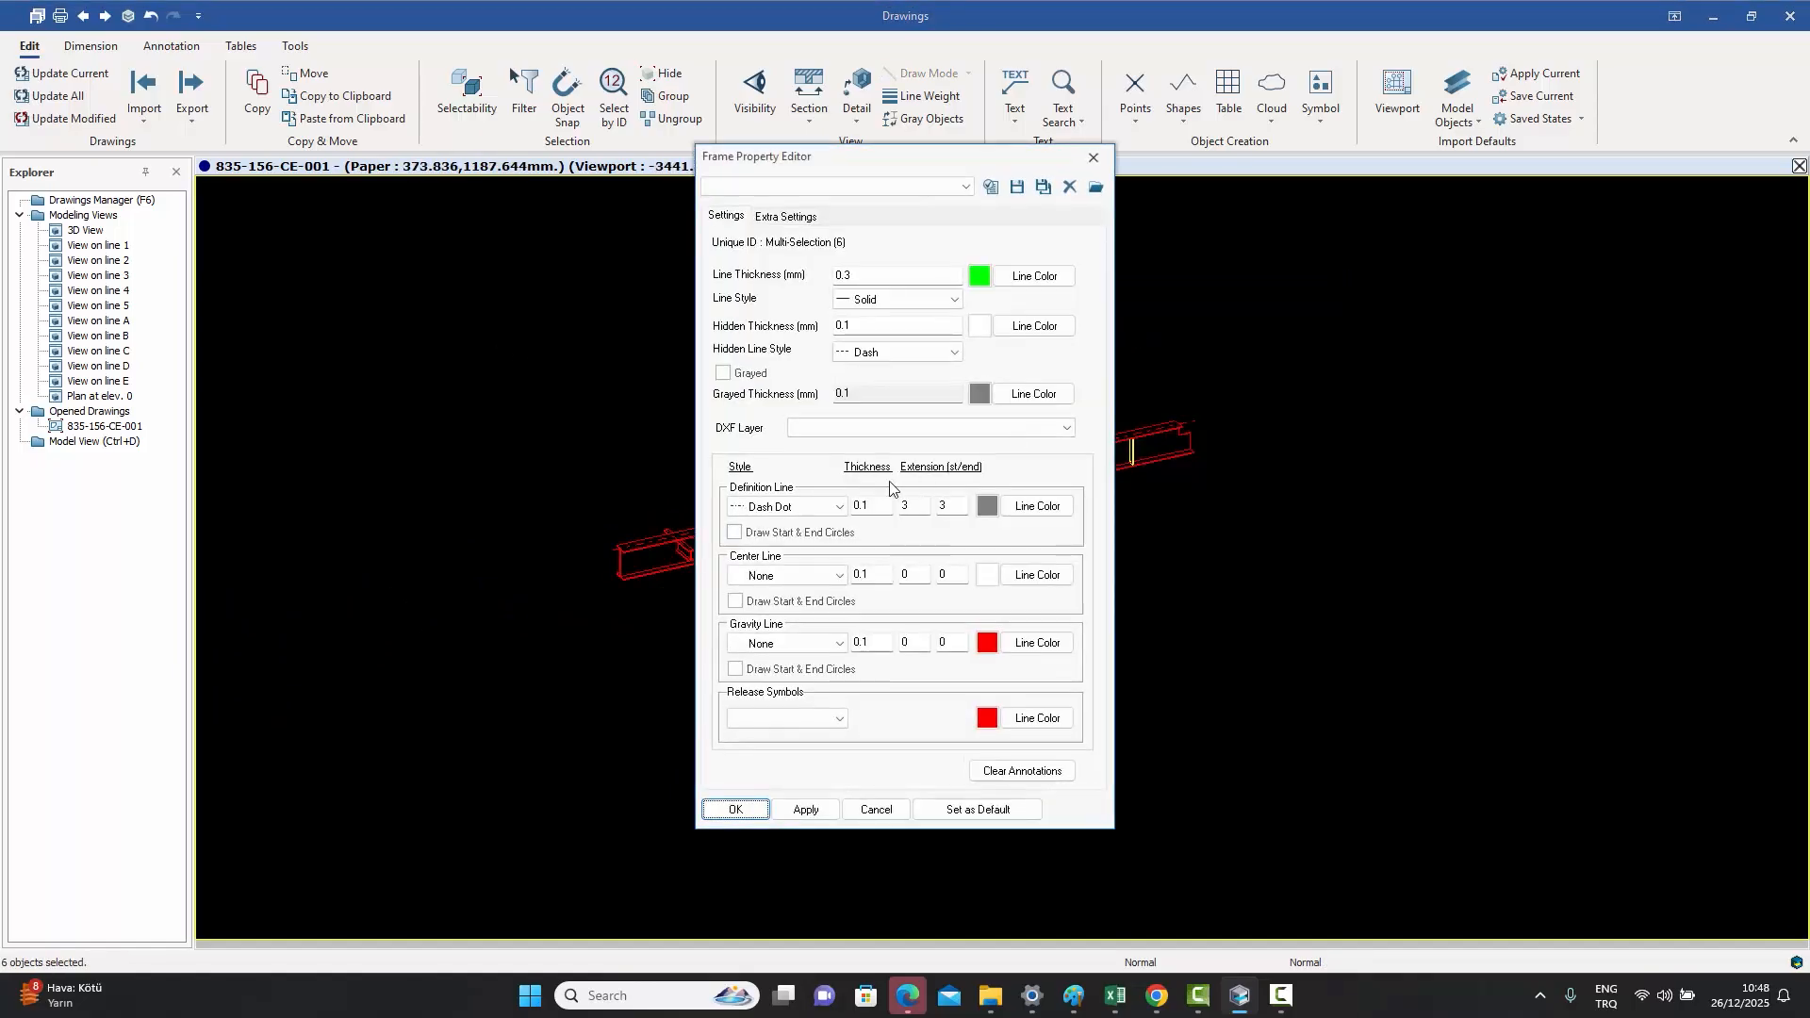
click(797, 509)
click(797, 525)
click(735, 809)
- Set the 3D View viewport's scale to 10, fit the viewport to its contents, and close its properties
double_click(771, 705)
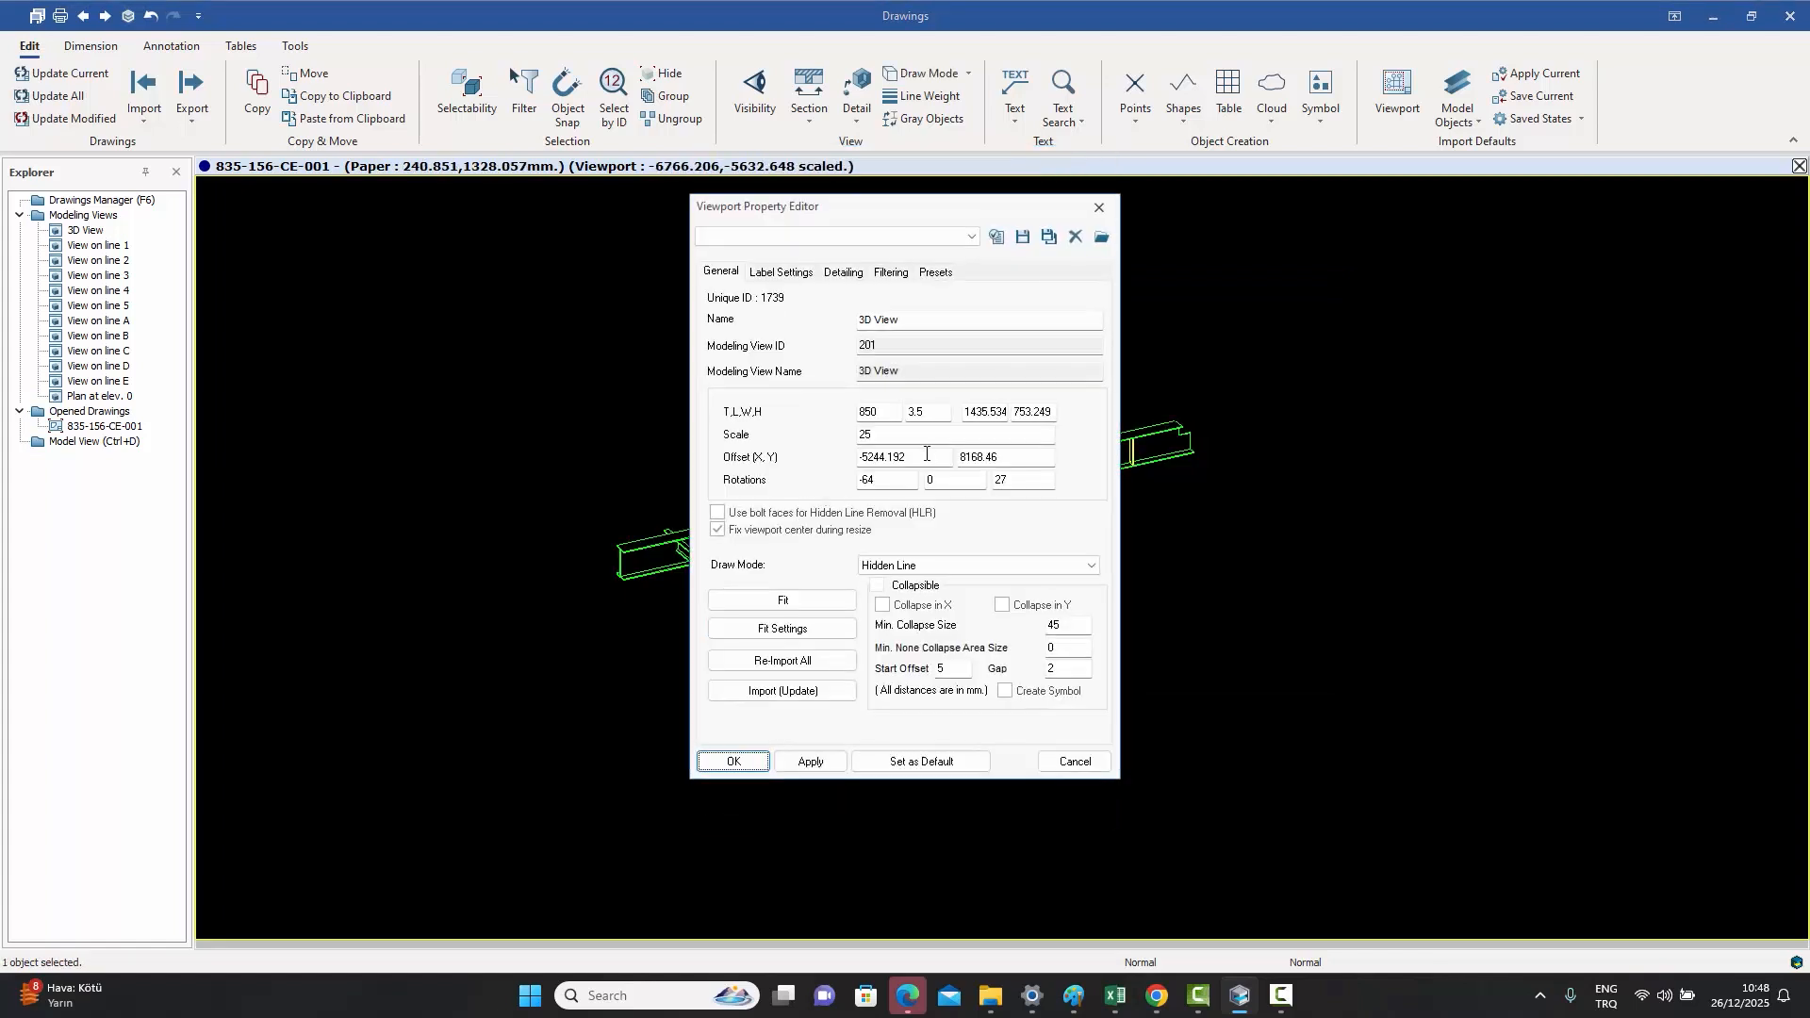
double_click(898, 437)
text(1)
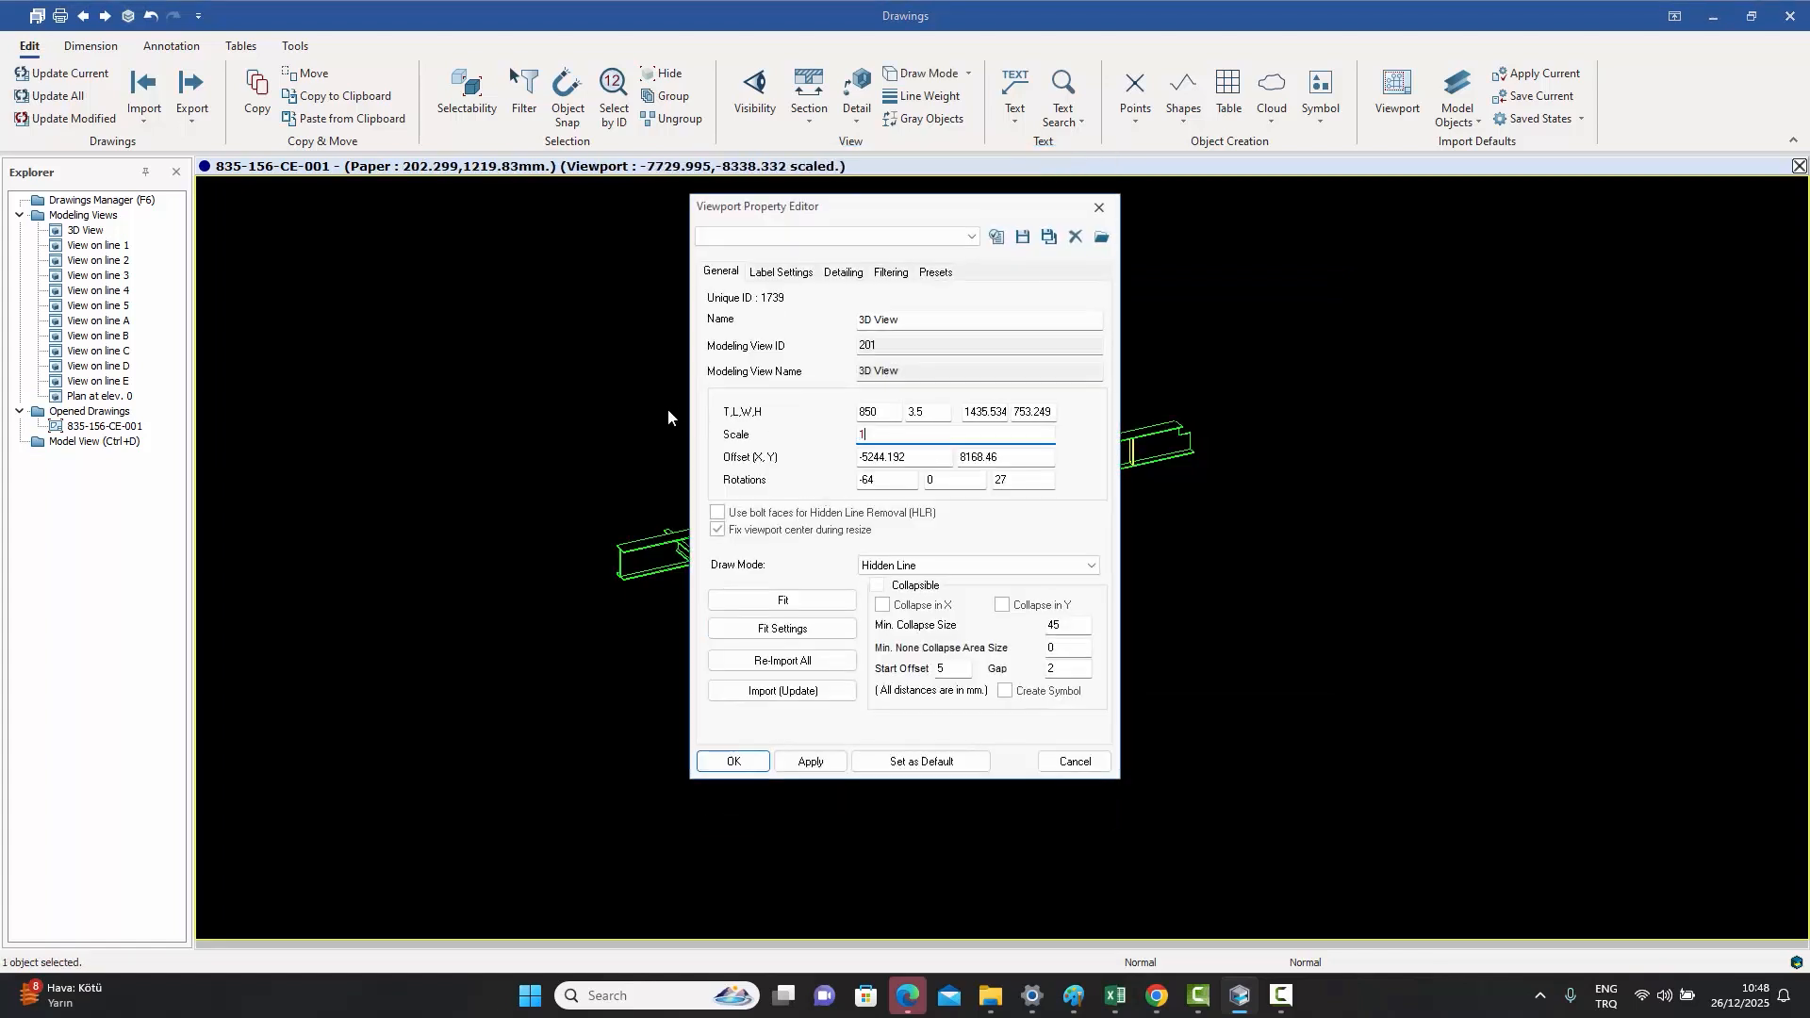
text(0)
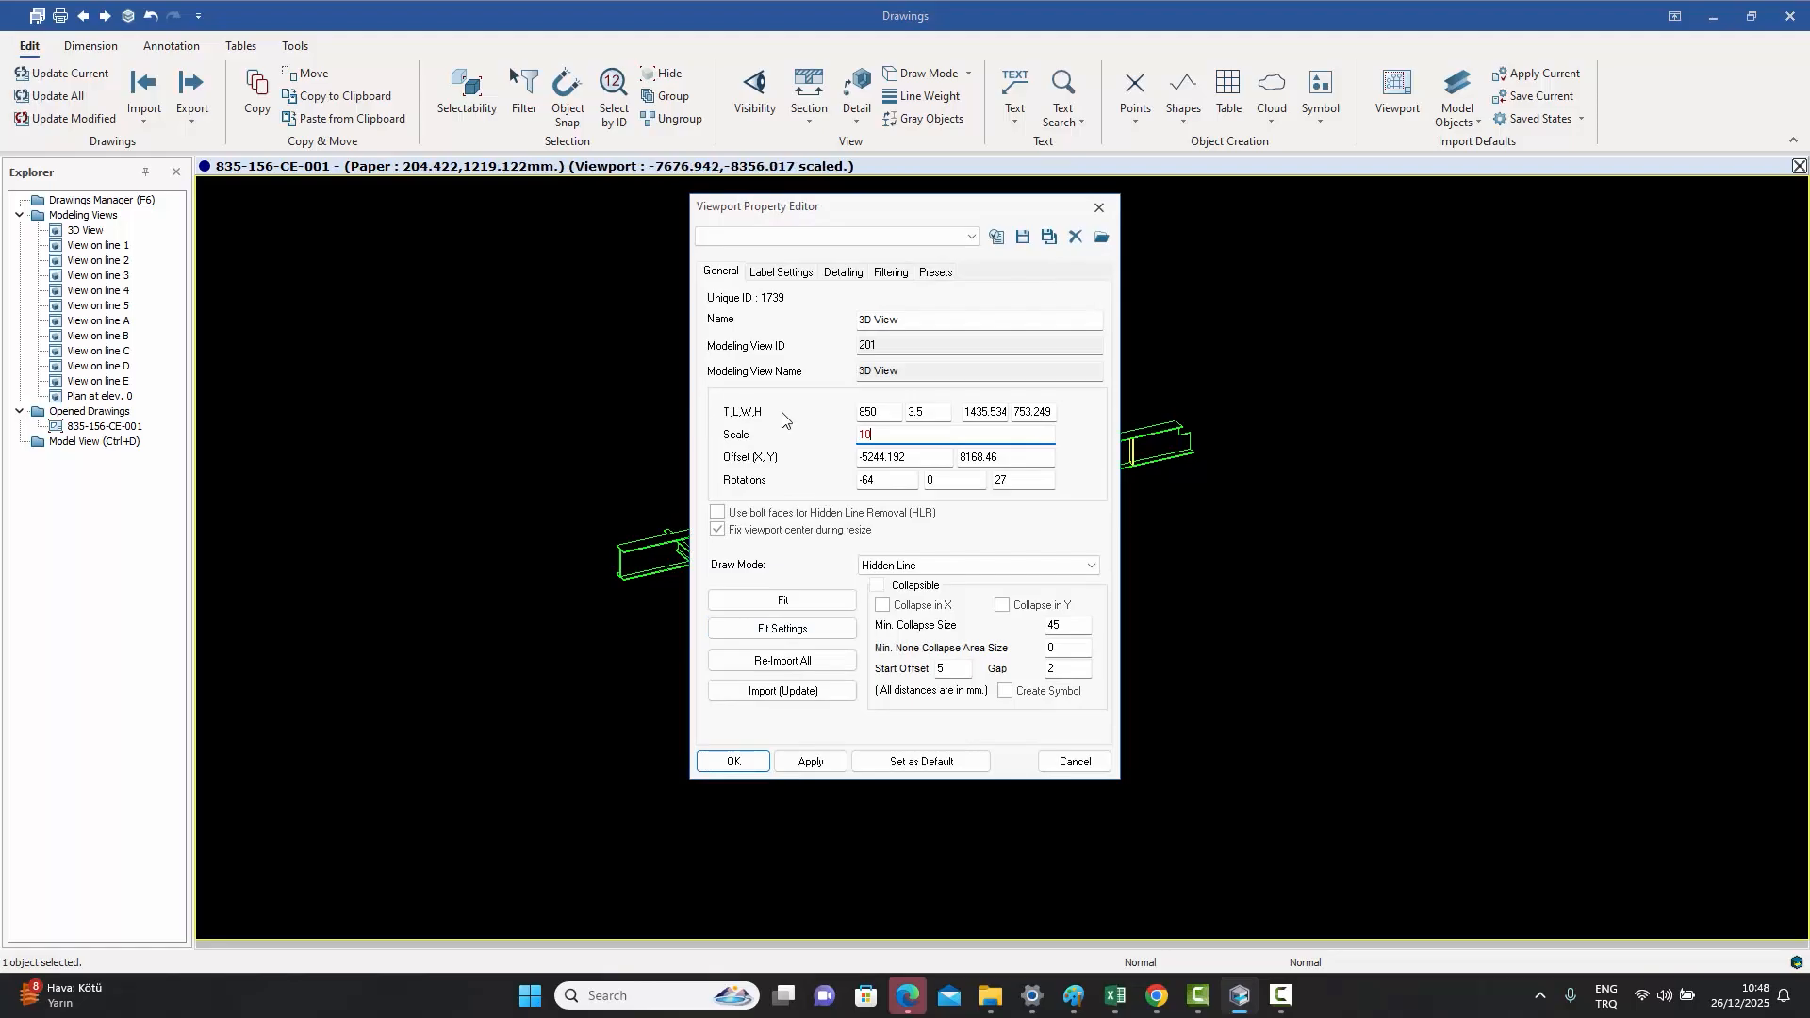
click(811, 761)
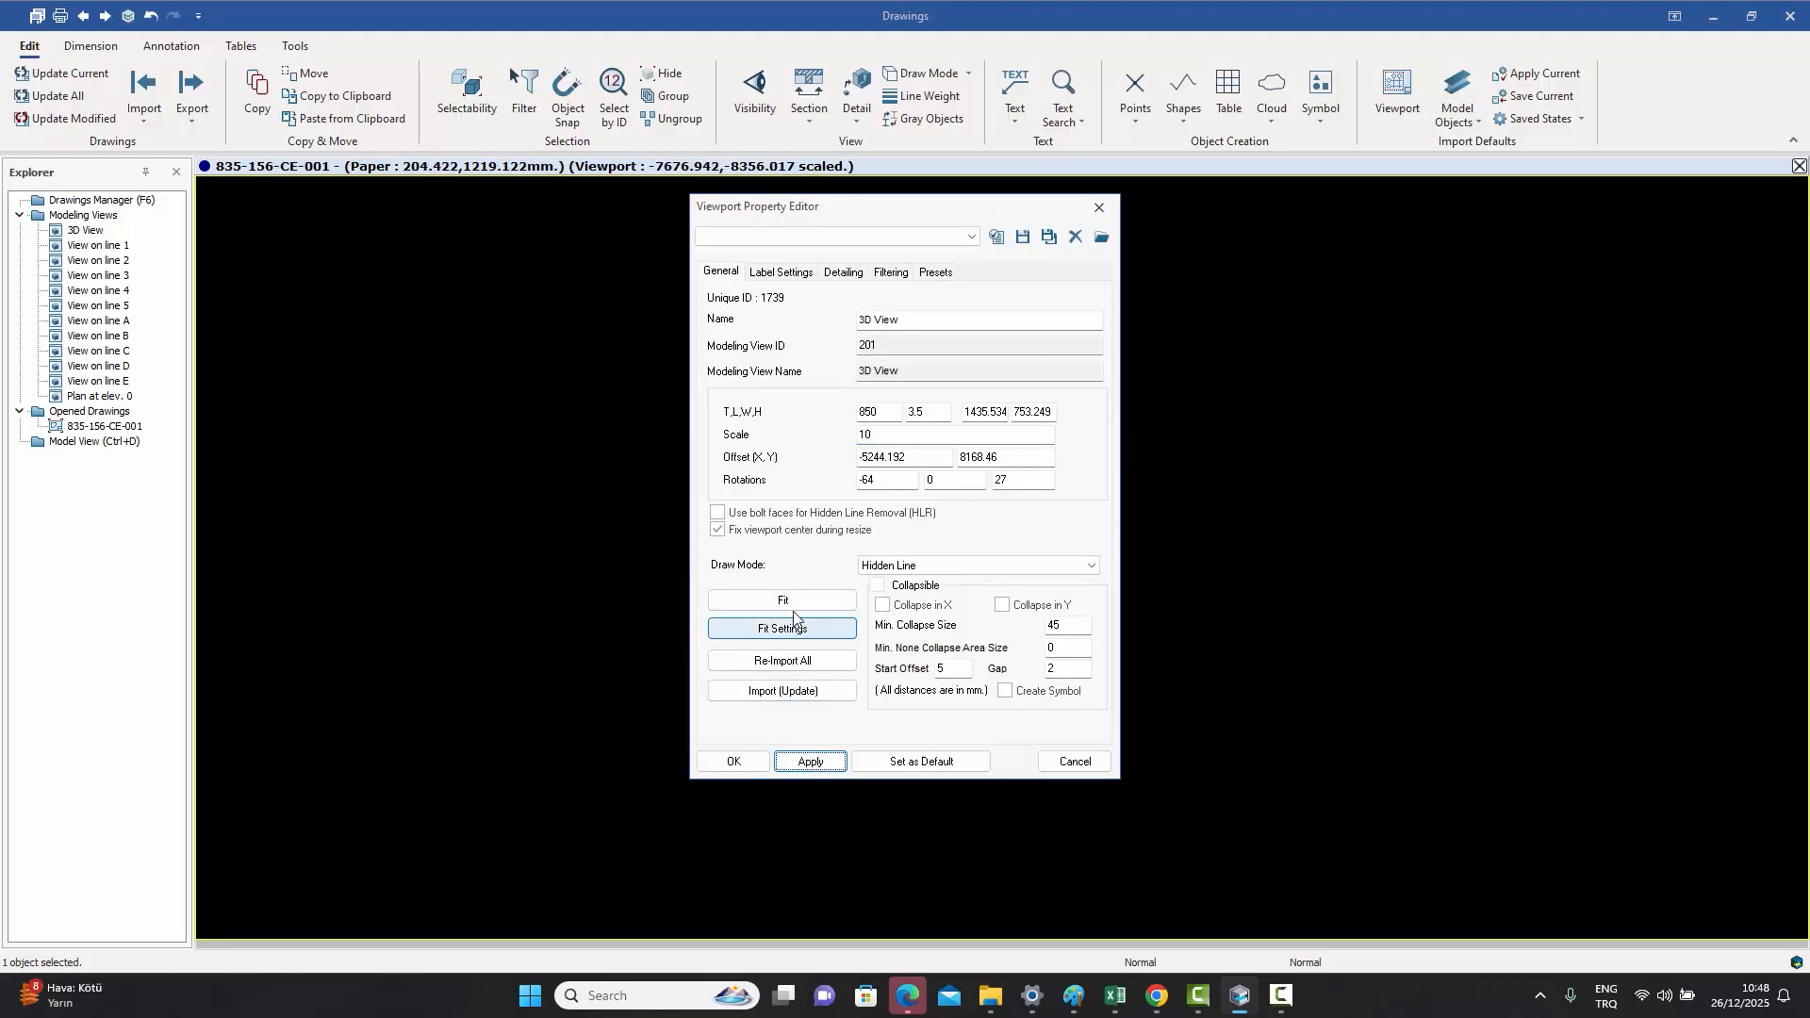
click(783, 599)
click(1038, 760)
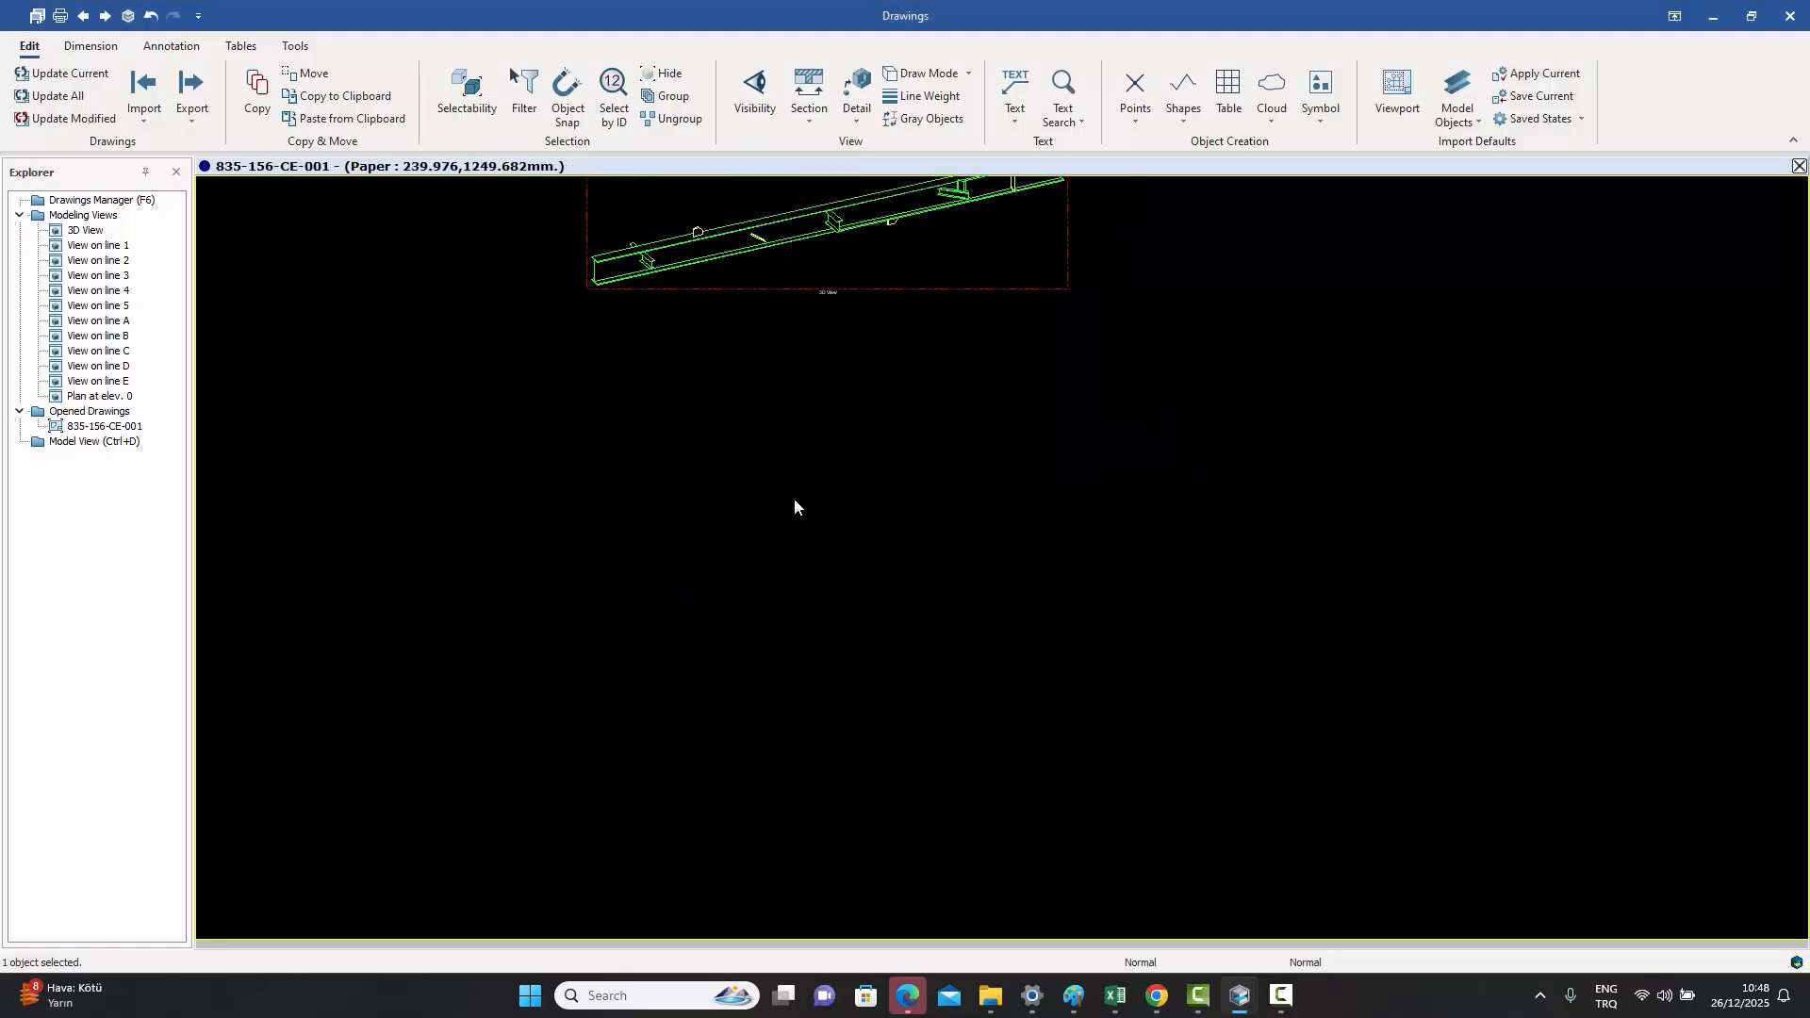
- Move the 3D View viewport onto the sheet, directly below section A-A
scroll(774, 610, up, 5)
drag(773, 622, 825, 266)
scroll(849, 368, down, 3)
middle_drag(865, 442, 857, 600)
scroll(913, 377, up, 5)
middle_drag(966, 485, 960, 573)
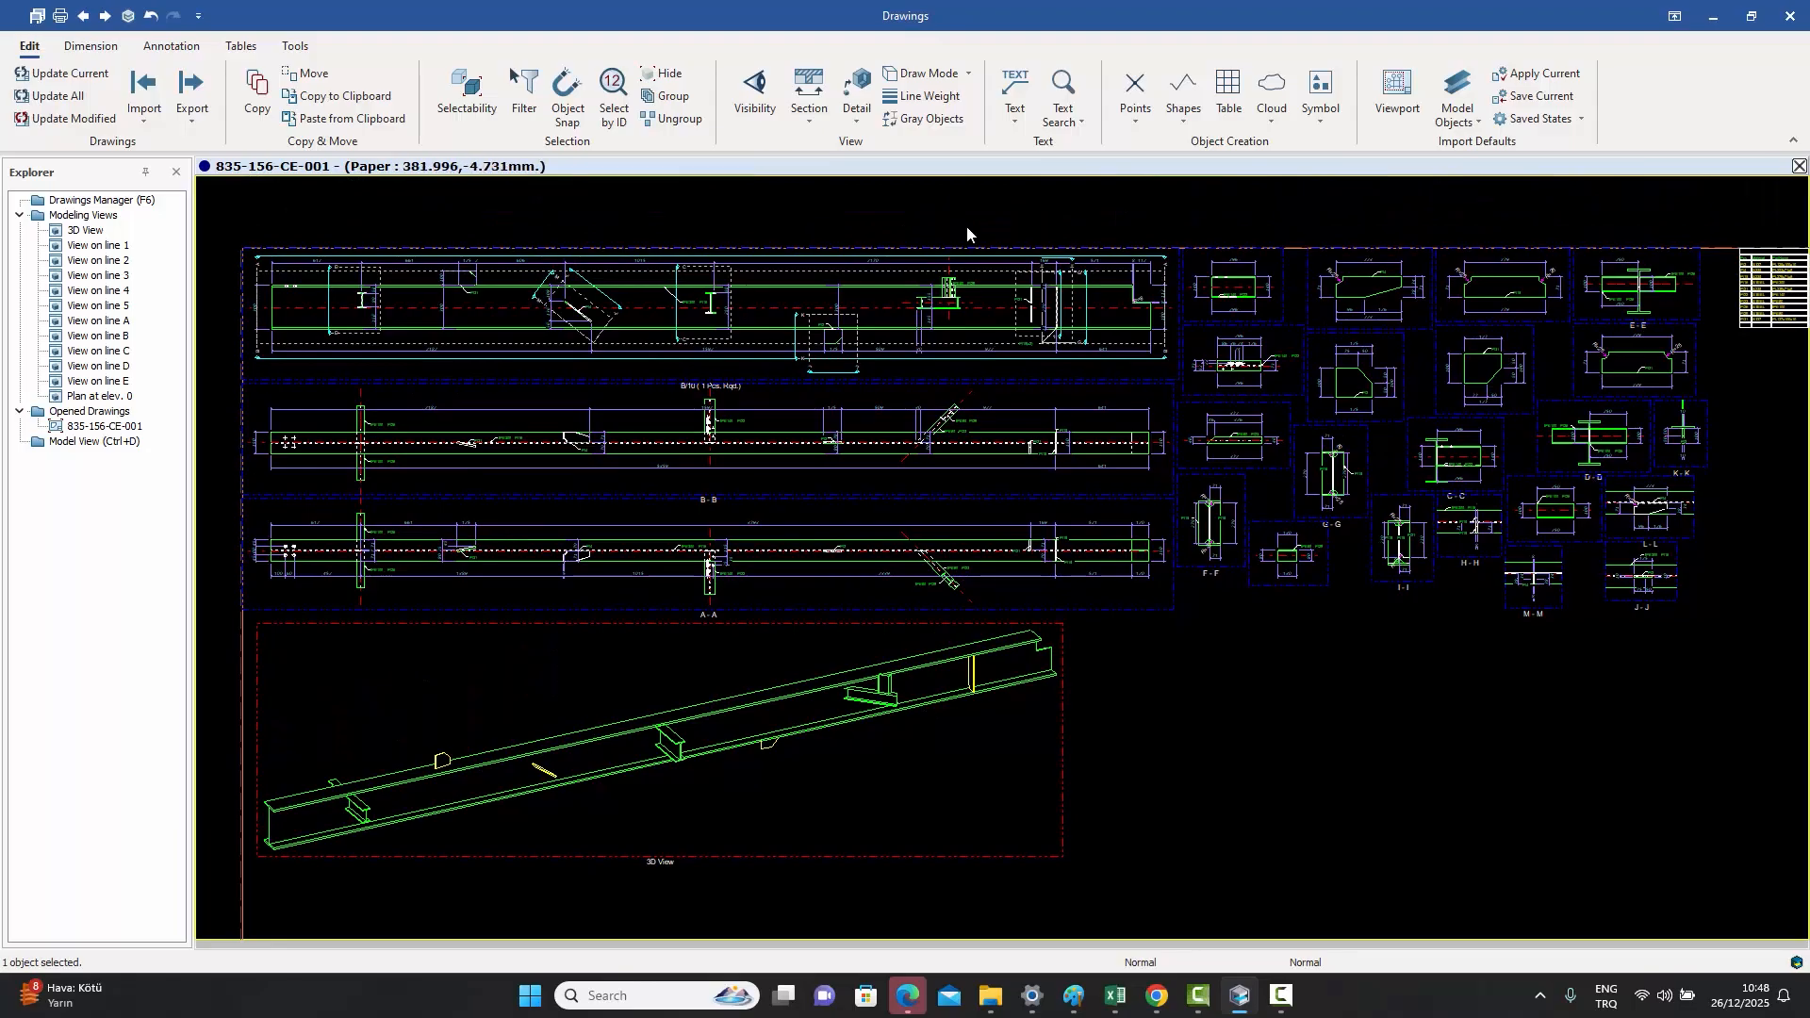
- Annotate the short cross profile at mid-beam in the 3D view and place its label beside the profile
scroll(986, 536, up, 5)
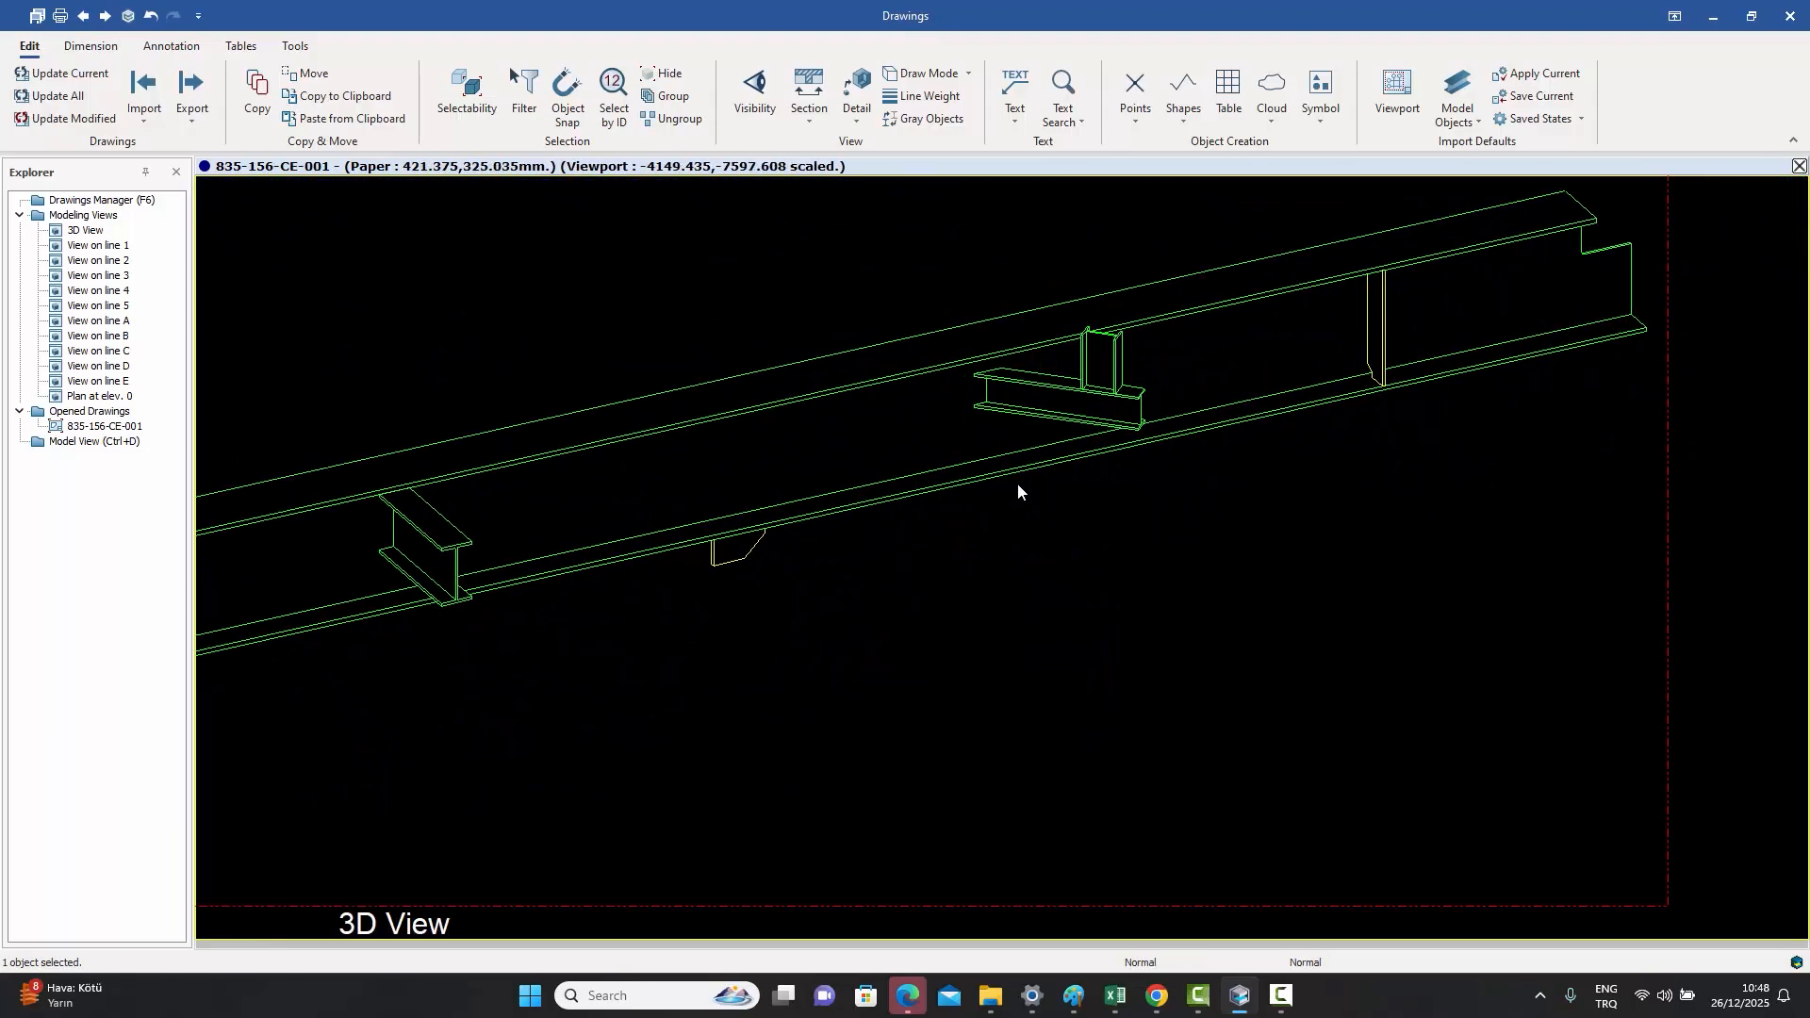
scroll(1009, 478, down, 3)
middle_drag(841, 502, 1018, 497)
scroll(906, 505, up, 4)
click(699, 494)
click(162, 46)
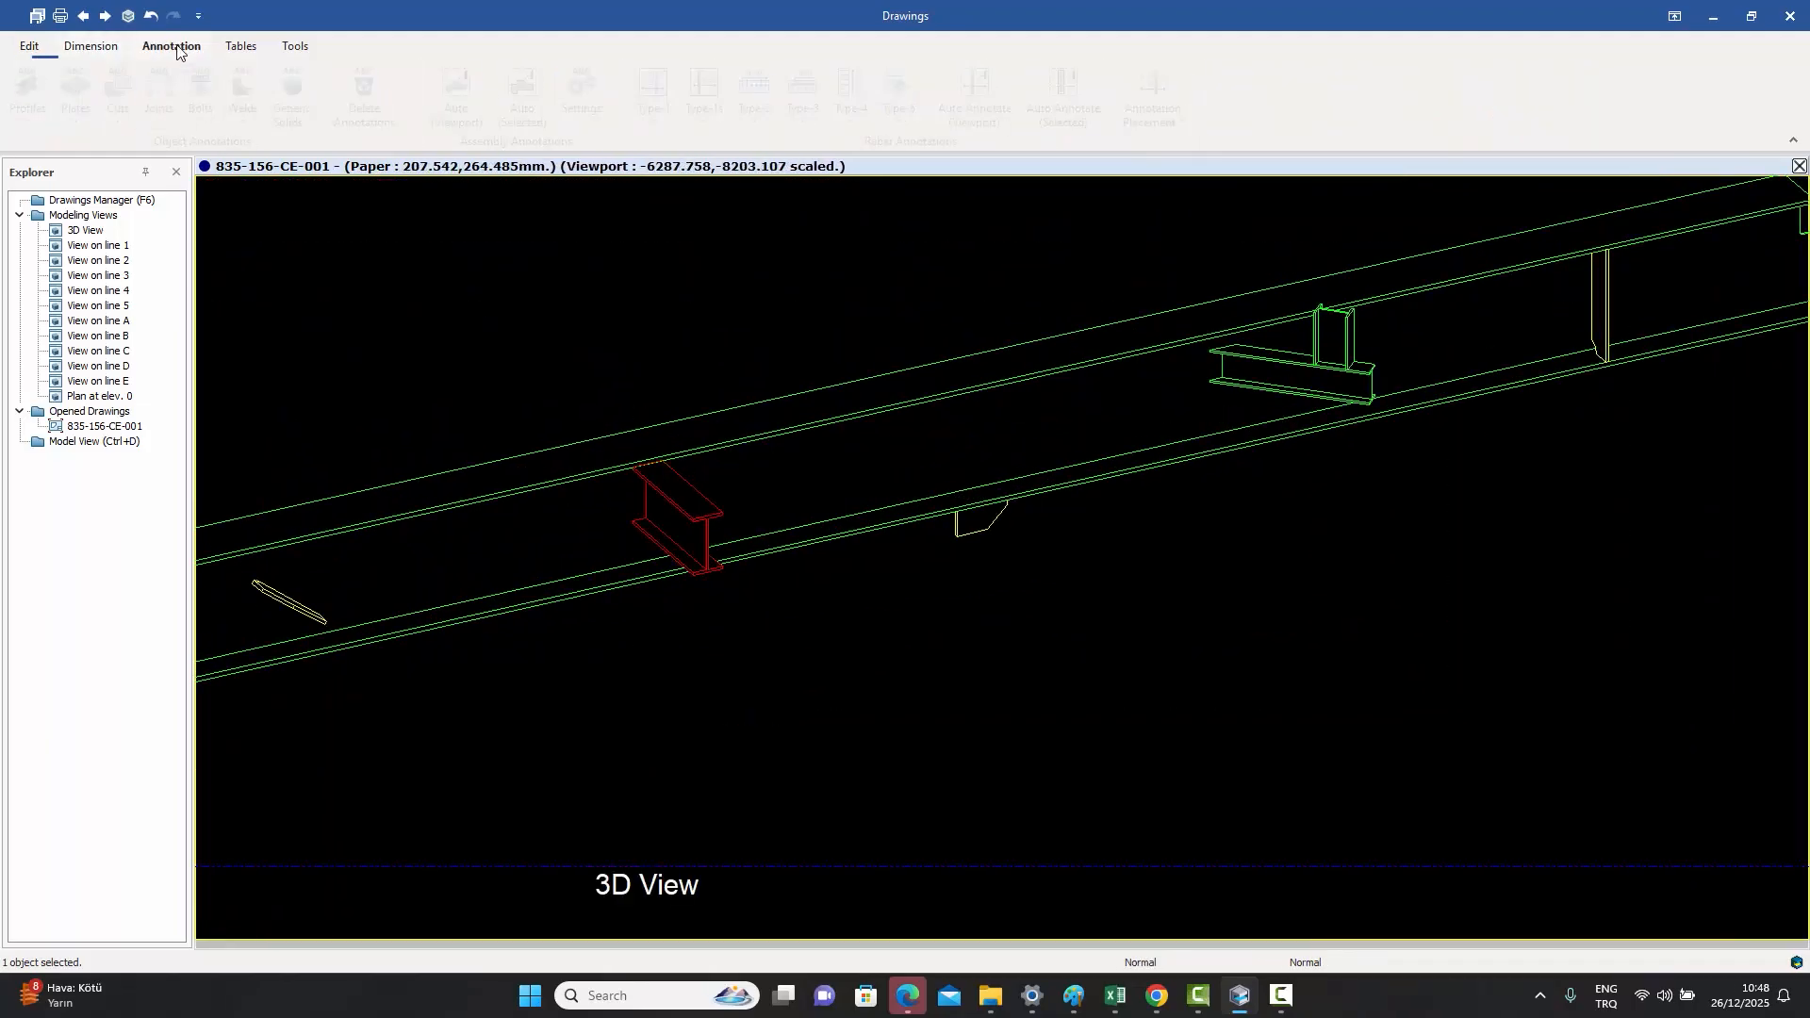
click(36, 90)
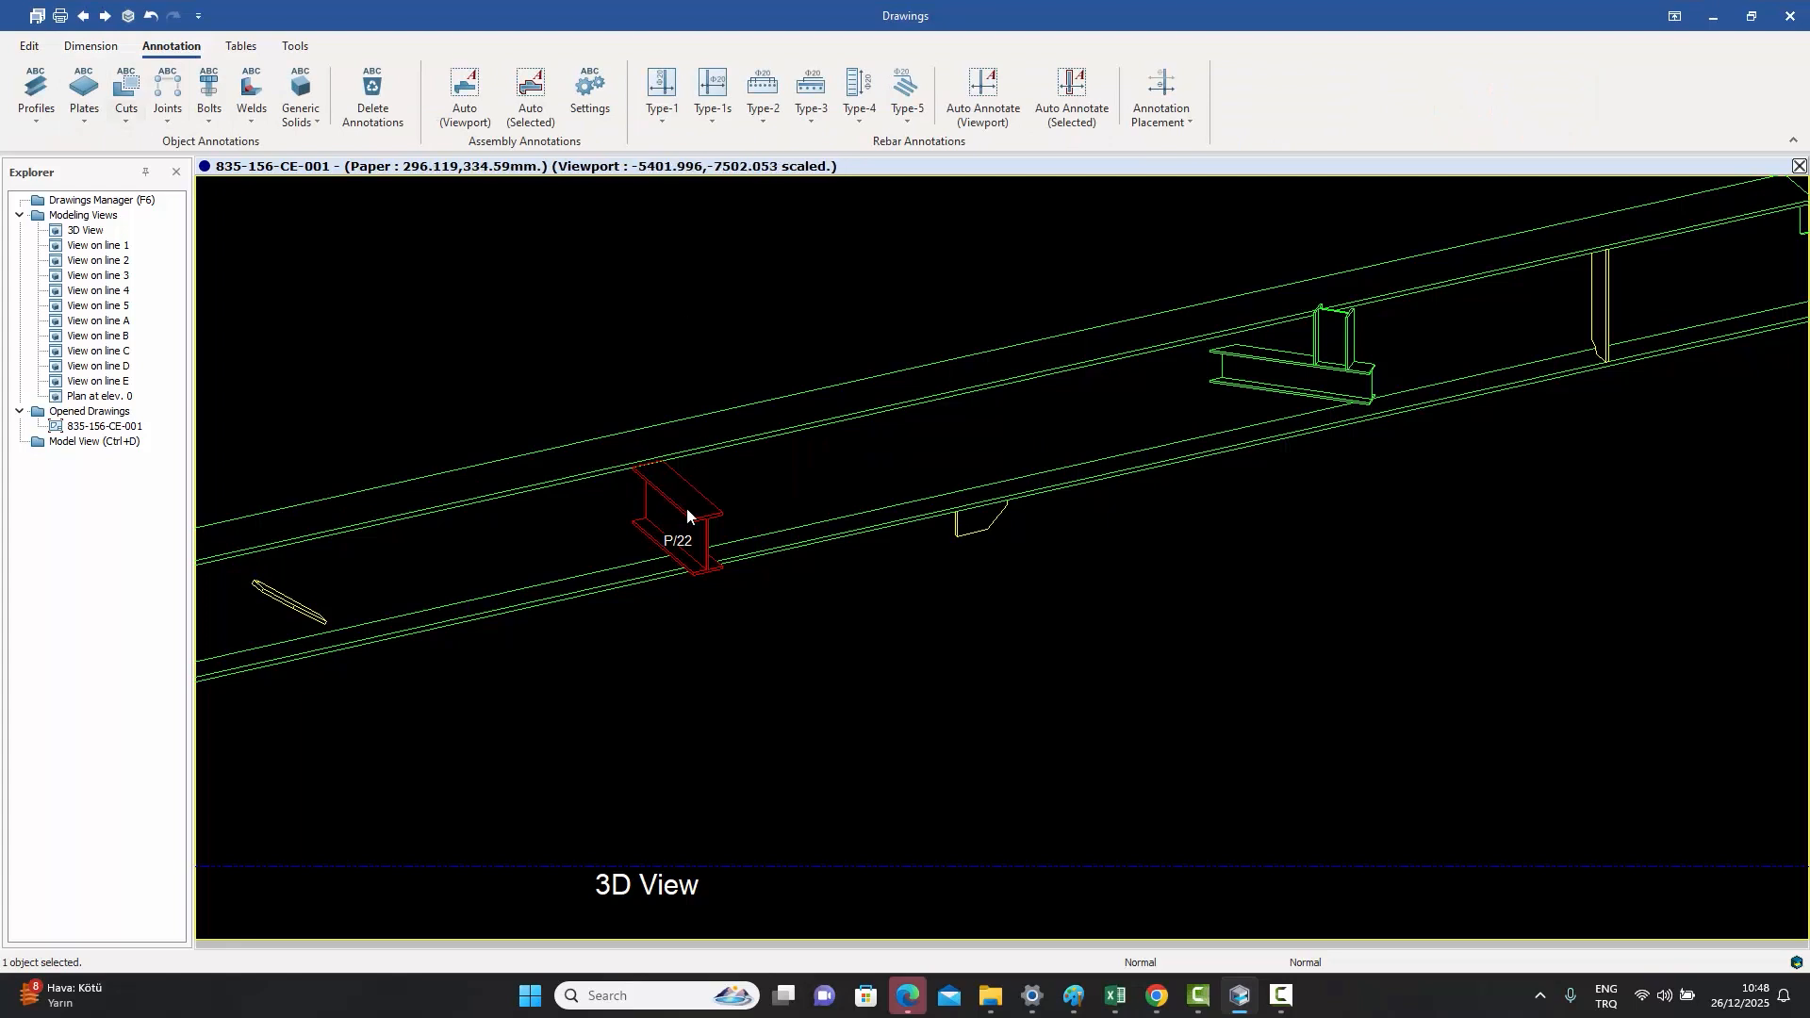
double_click(679, 541)
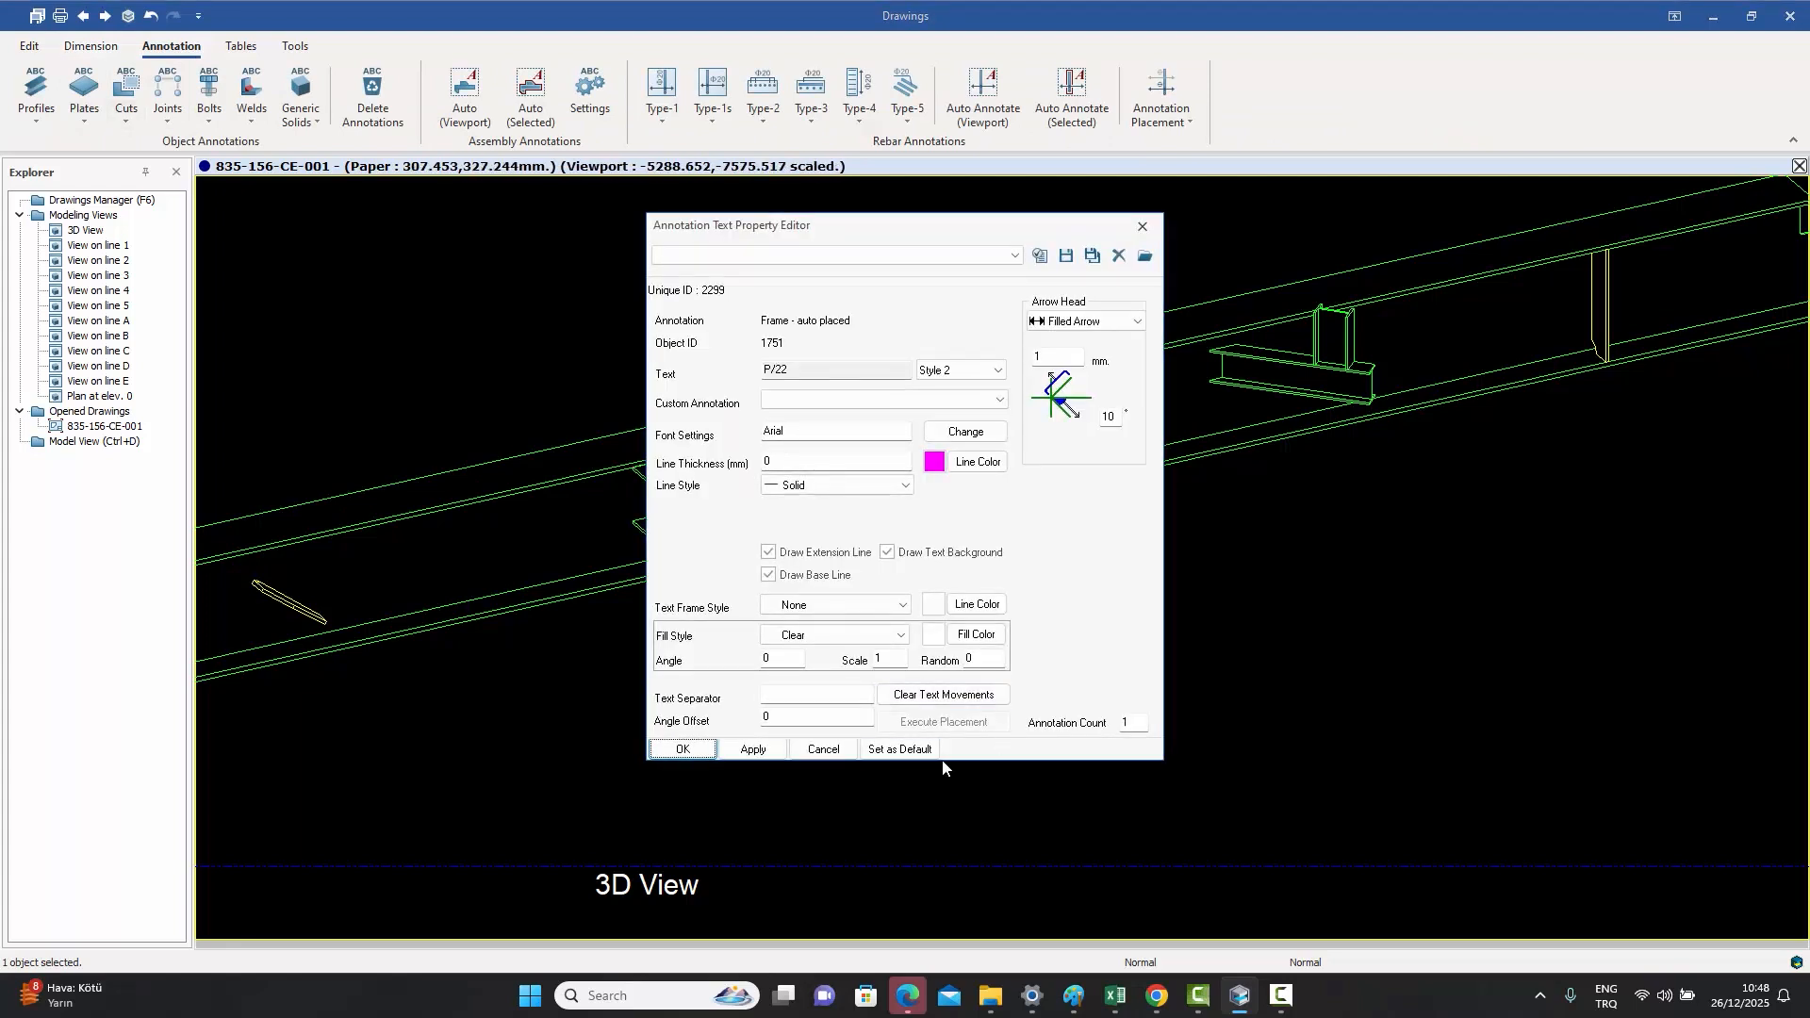
click(823, 749)
drag(682, 541, 727, 491)
- Annotate the small chamfered plate under the beam in the 3D view and place its label next to the plate
click(985, 537)
click(84, 89)
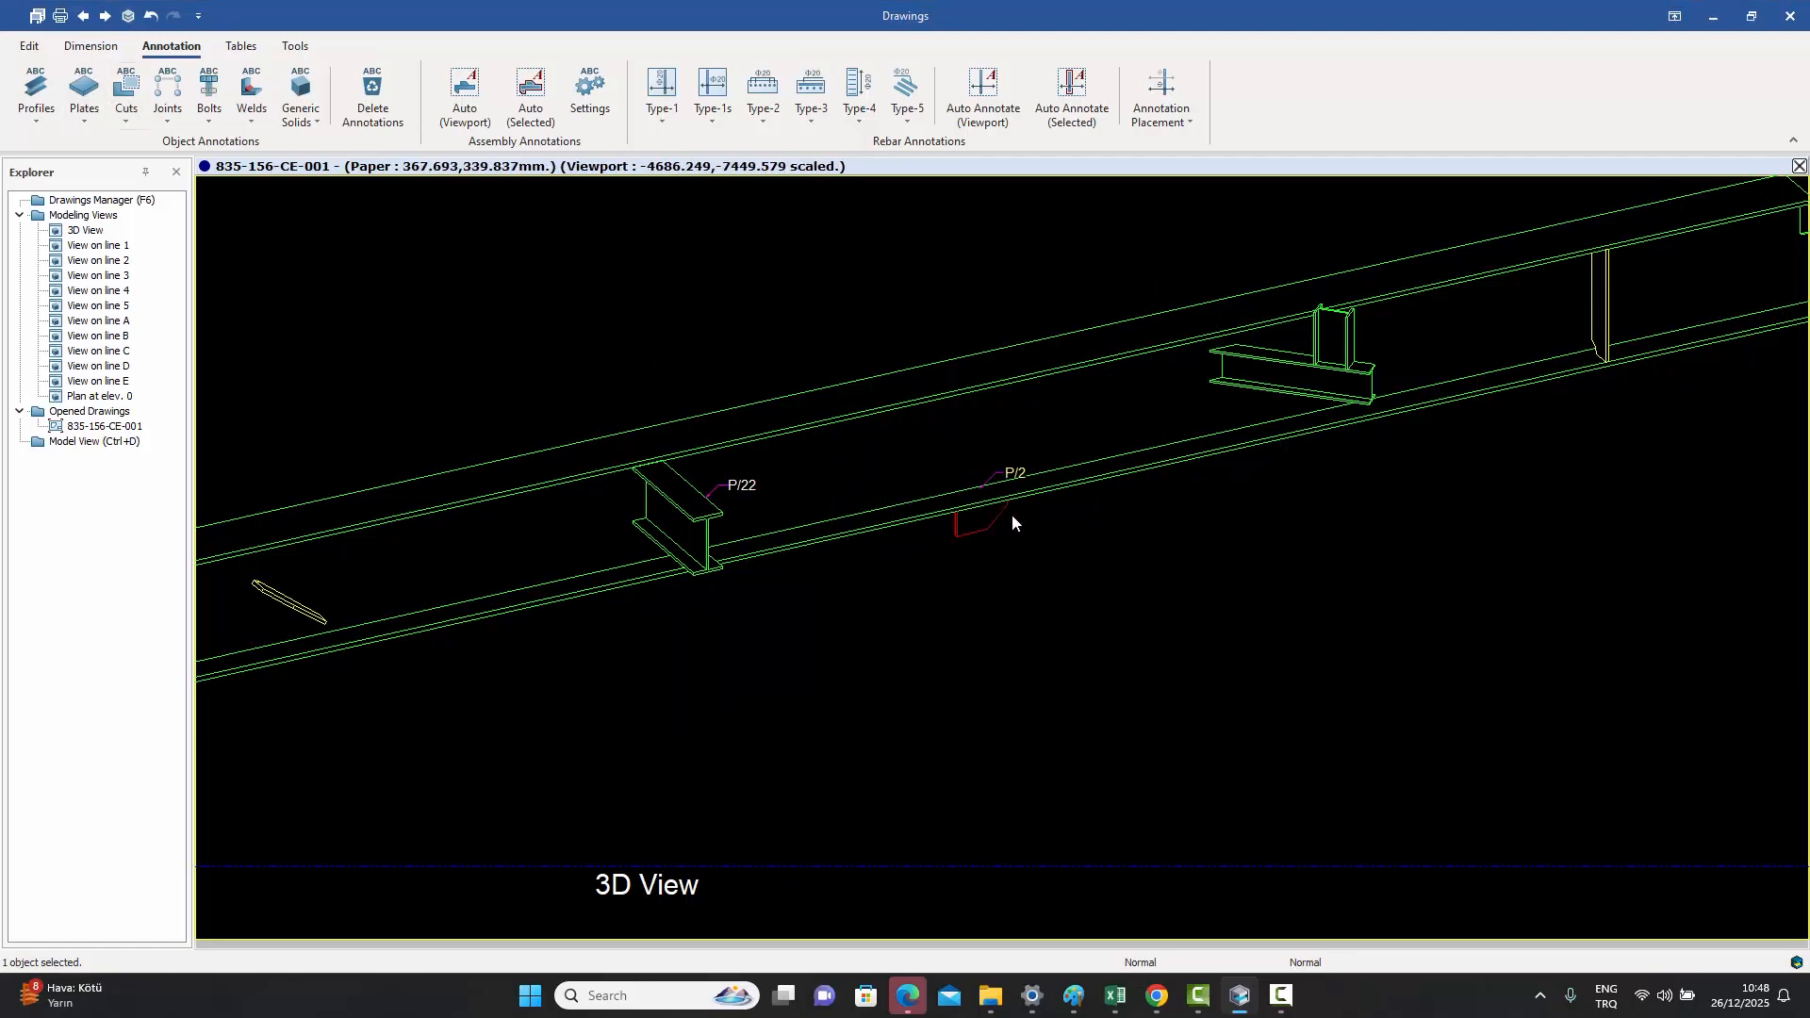
drag(1007, 474, 1025, 542)
scroll(1041, 579, down, 3)
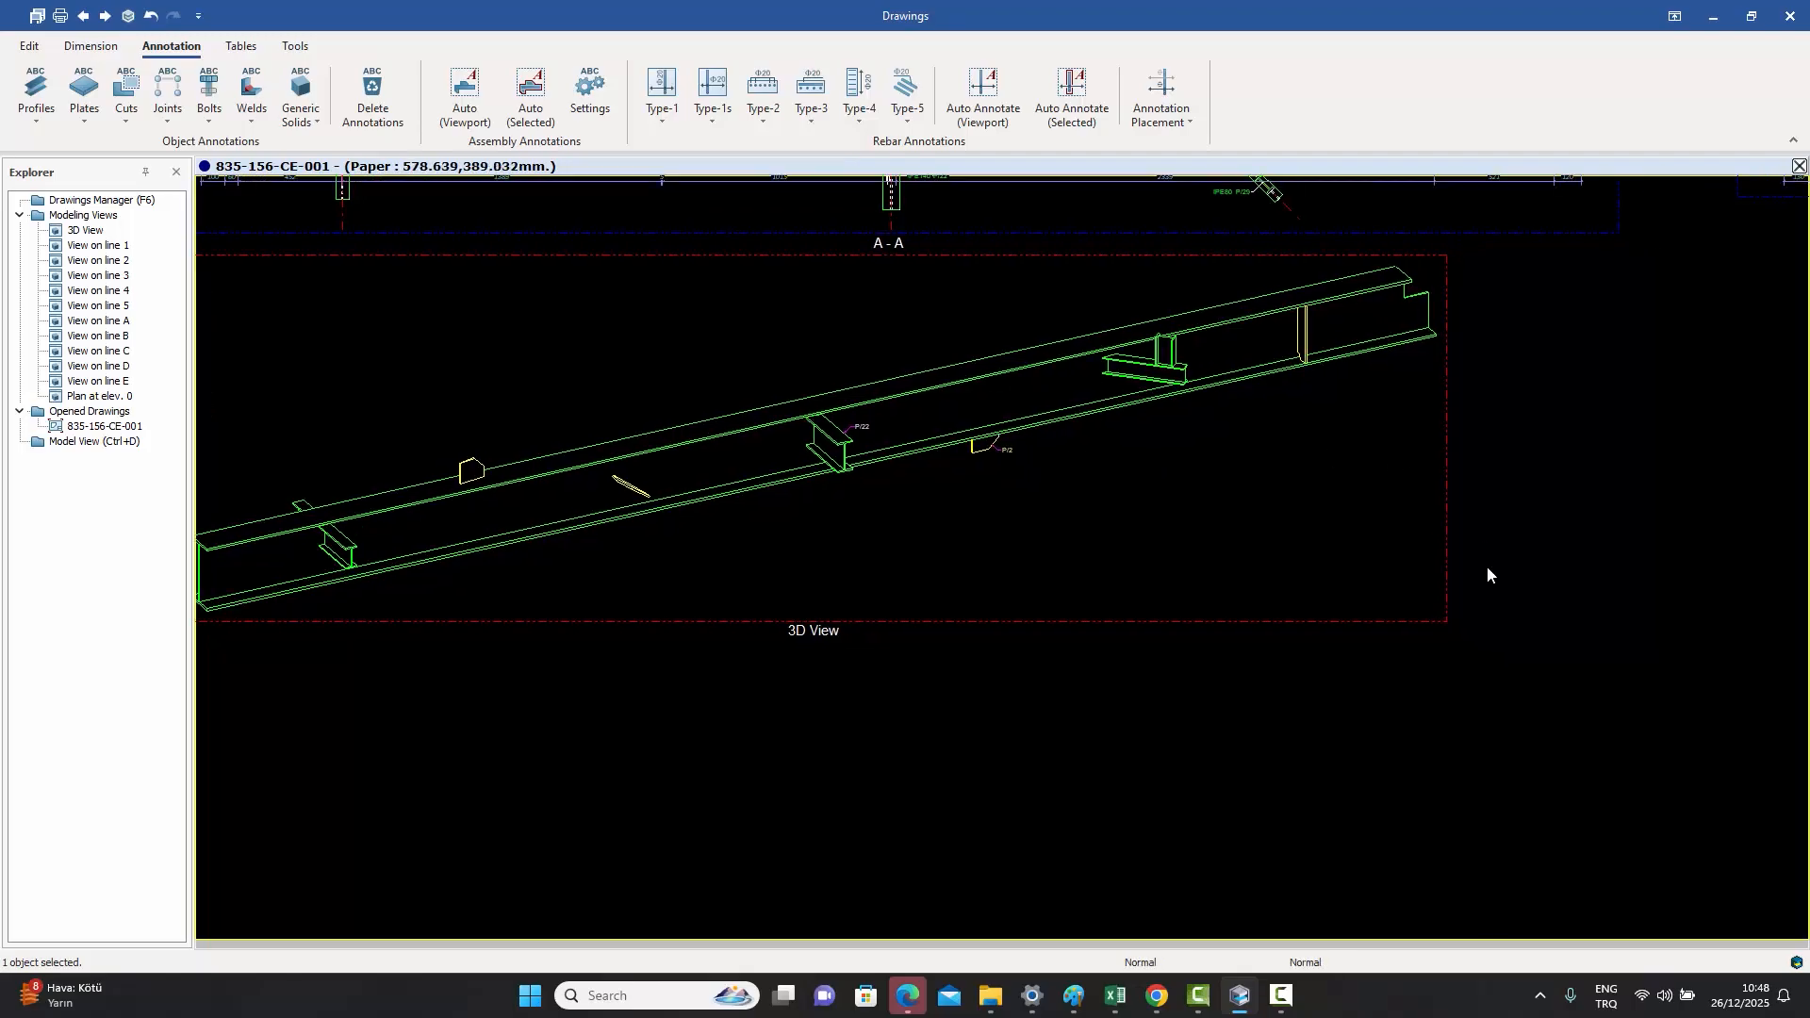
scroll(611, 554, down, 3)
scroll(731, 703, up, 2)
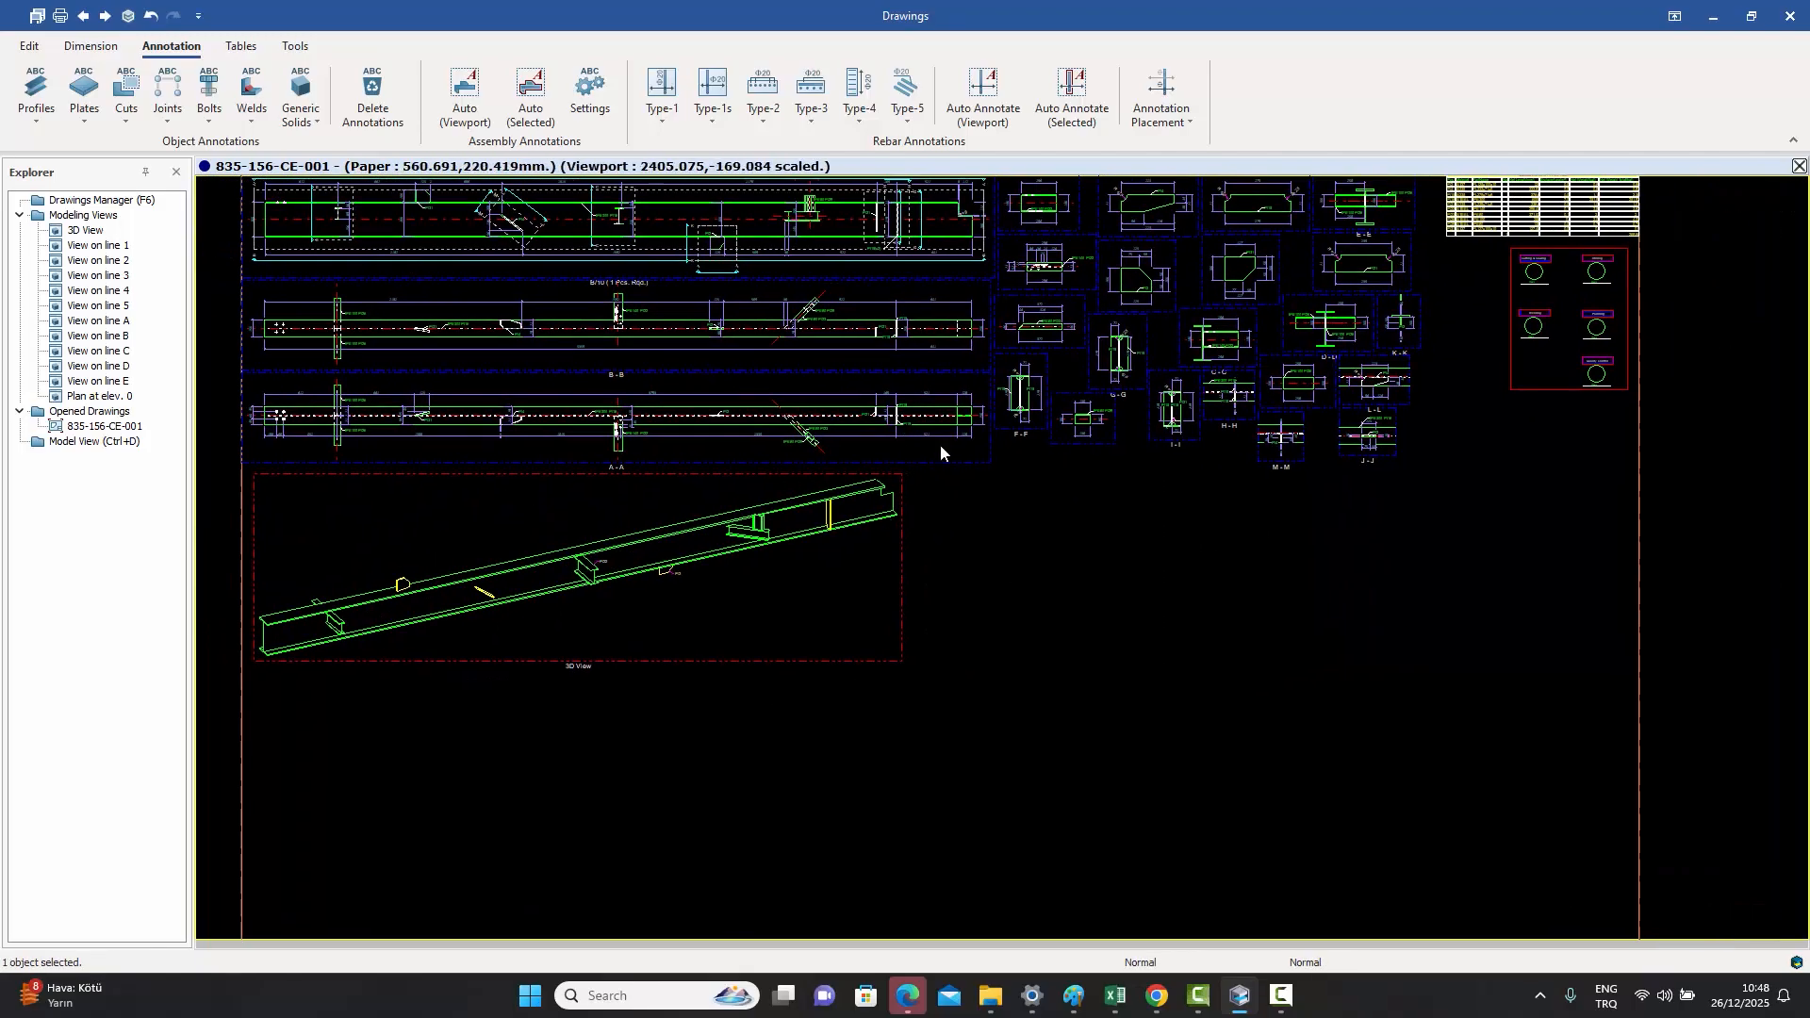
middle_drag(925, 366, 884, 435)
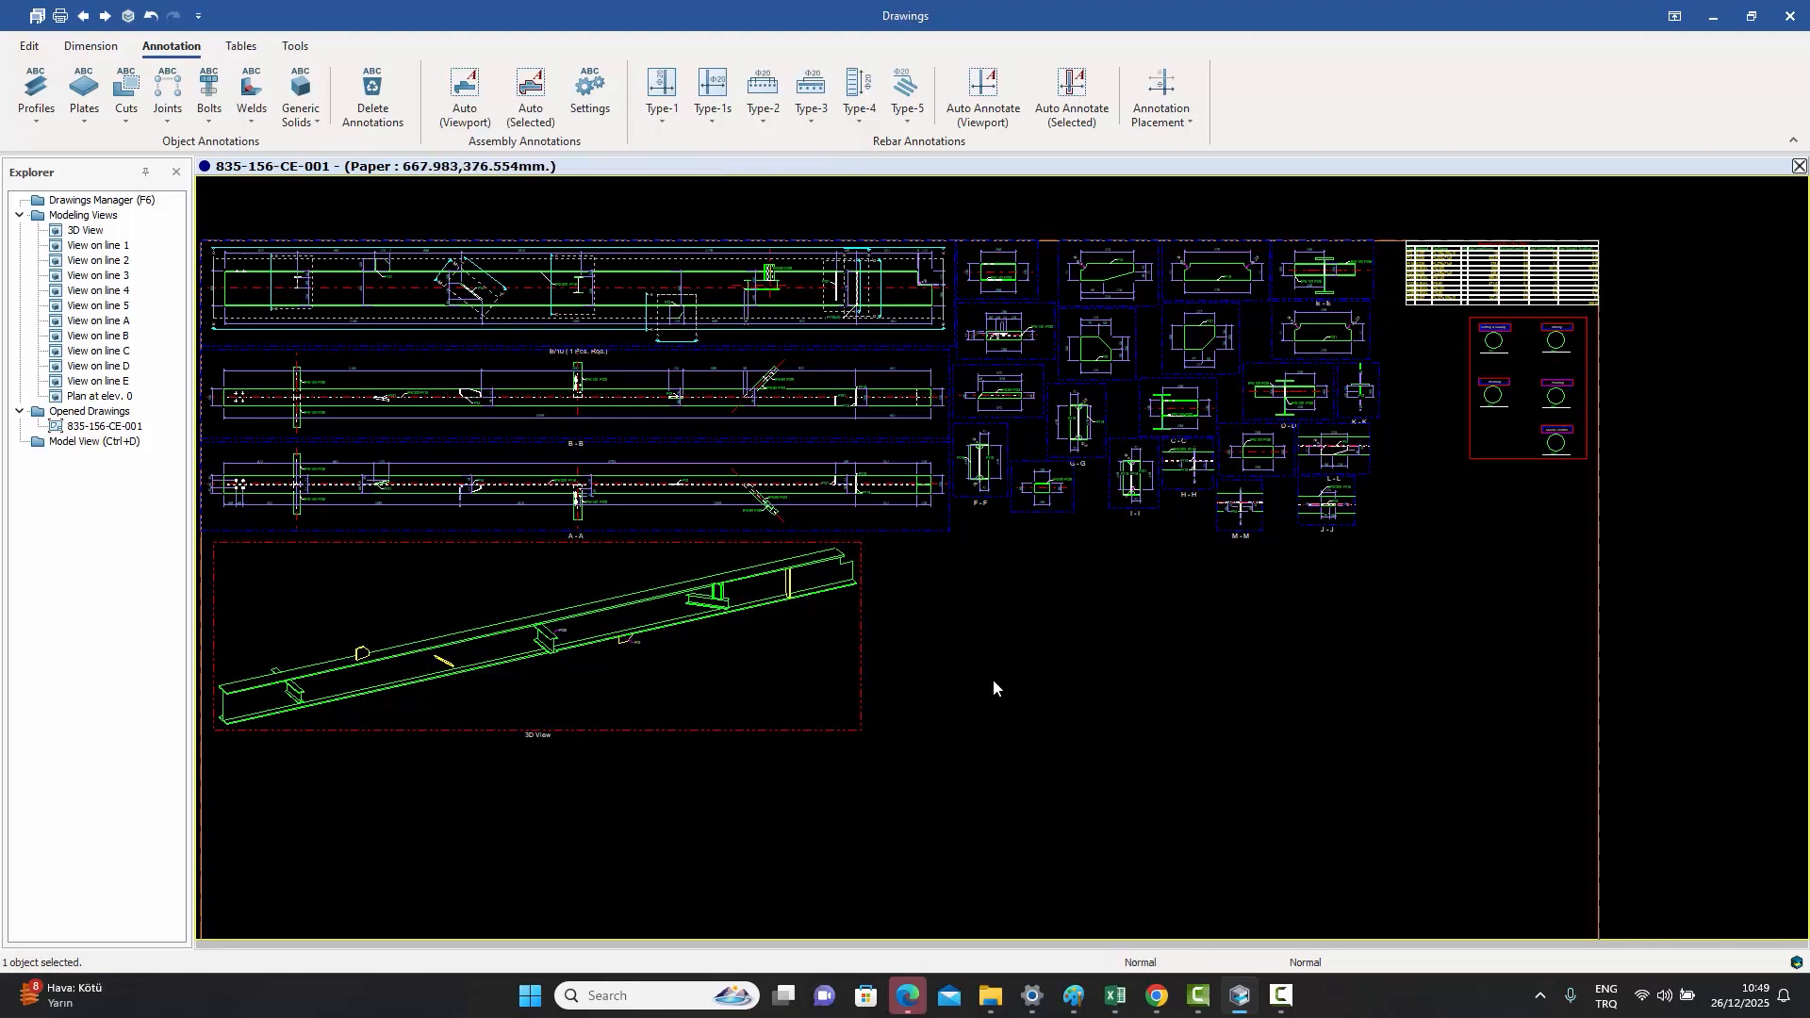
middle_drag(993, 679, 1022, 627)
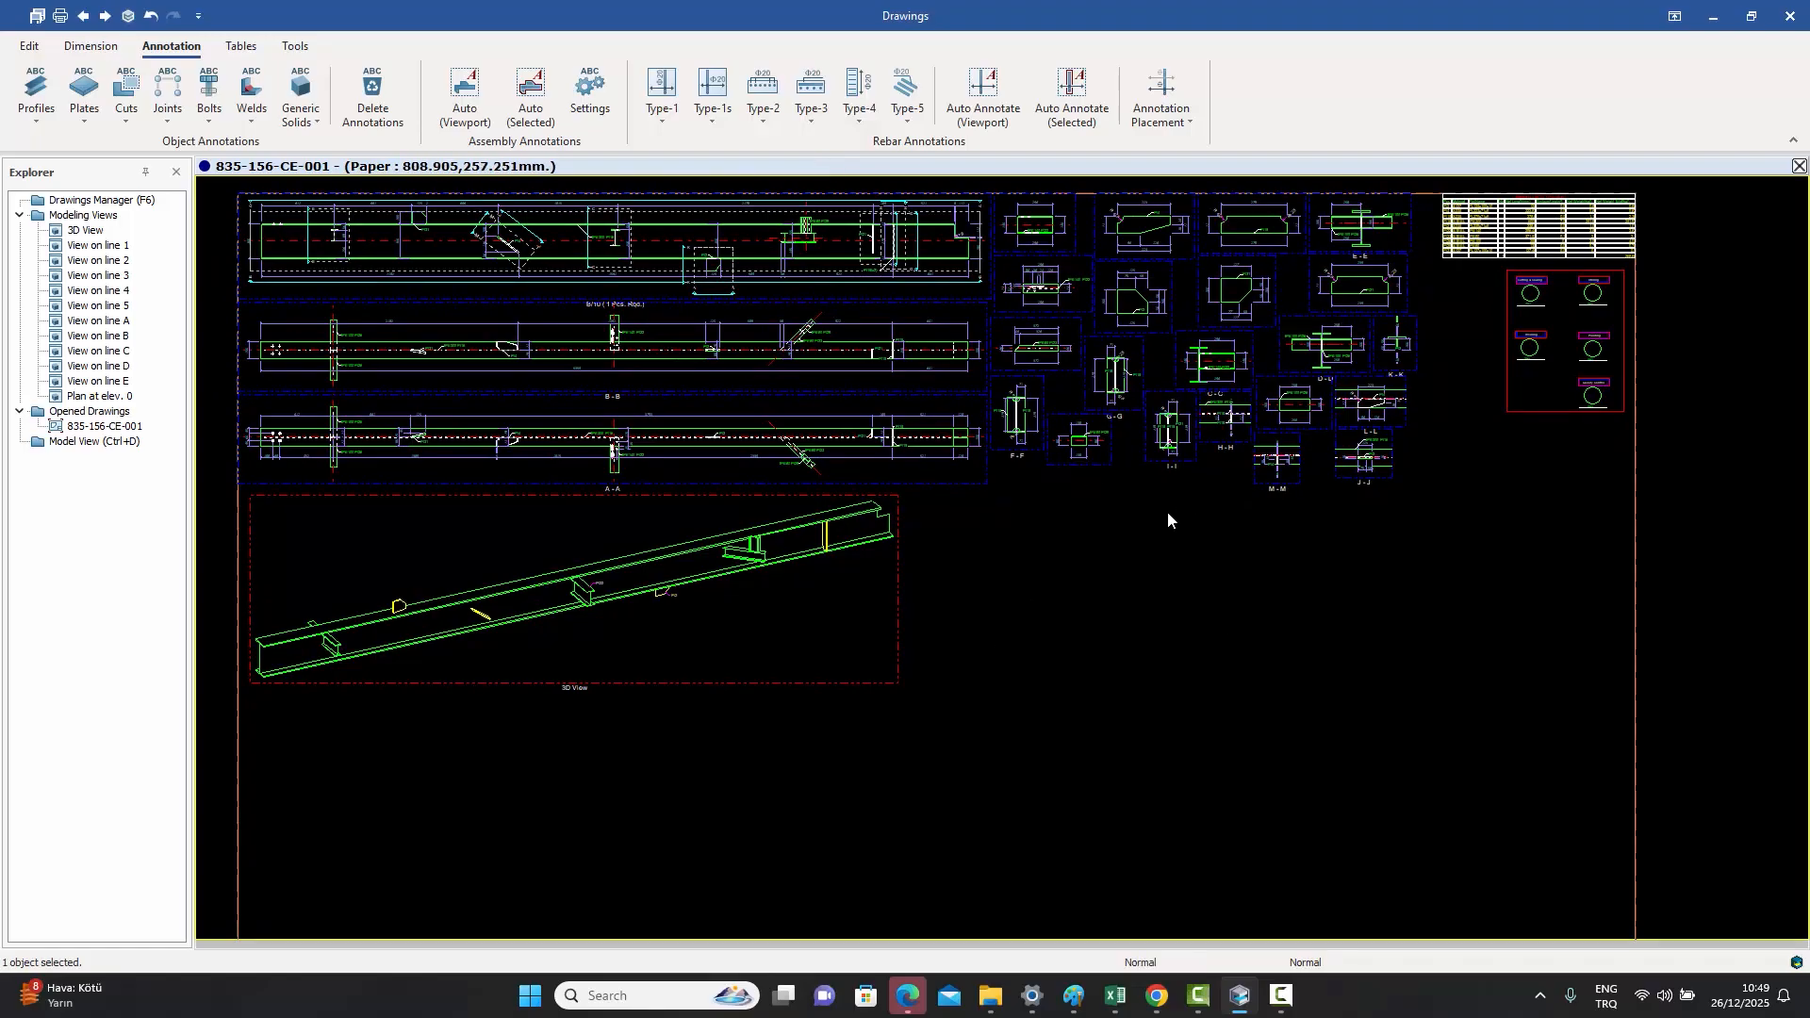
middle_drag(1078, 534, 1062, 559)
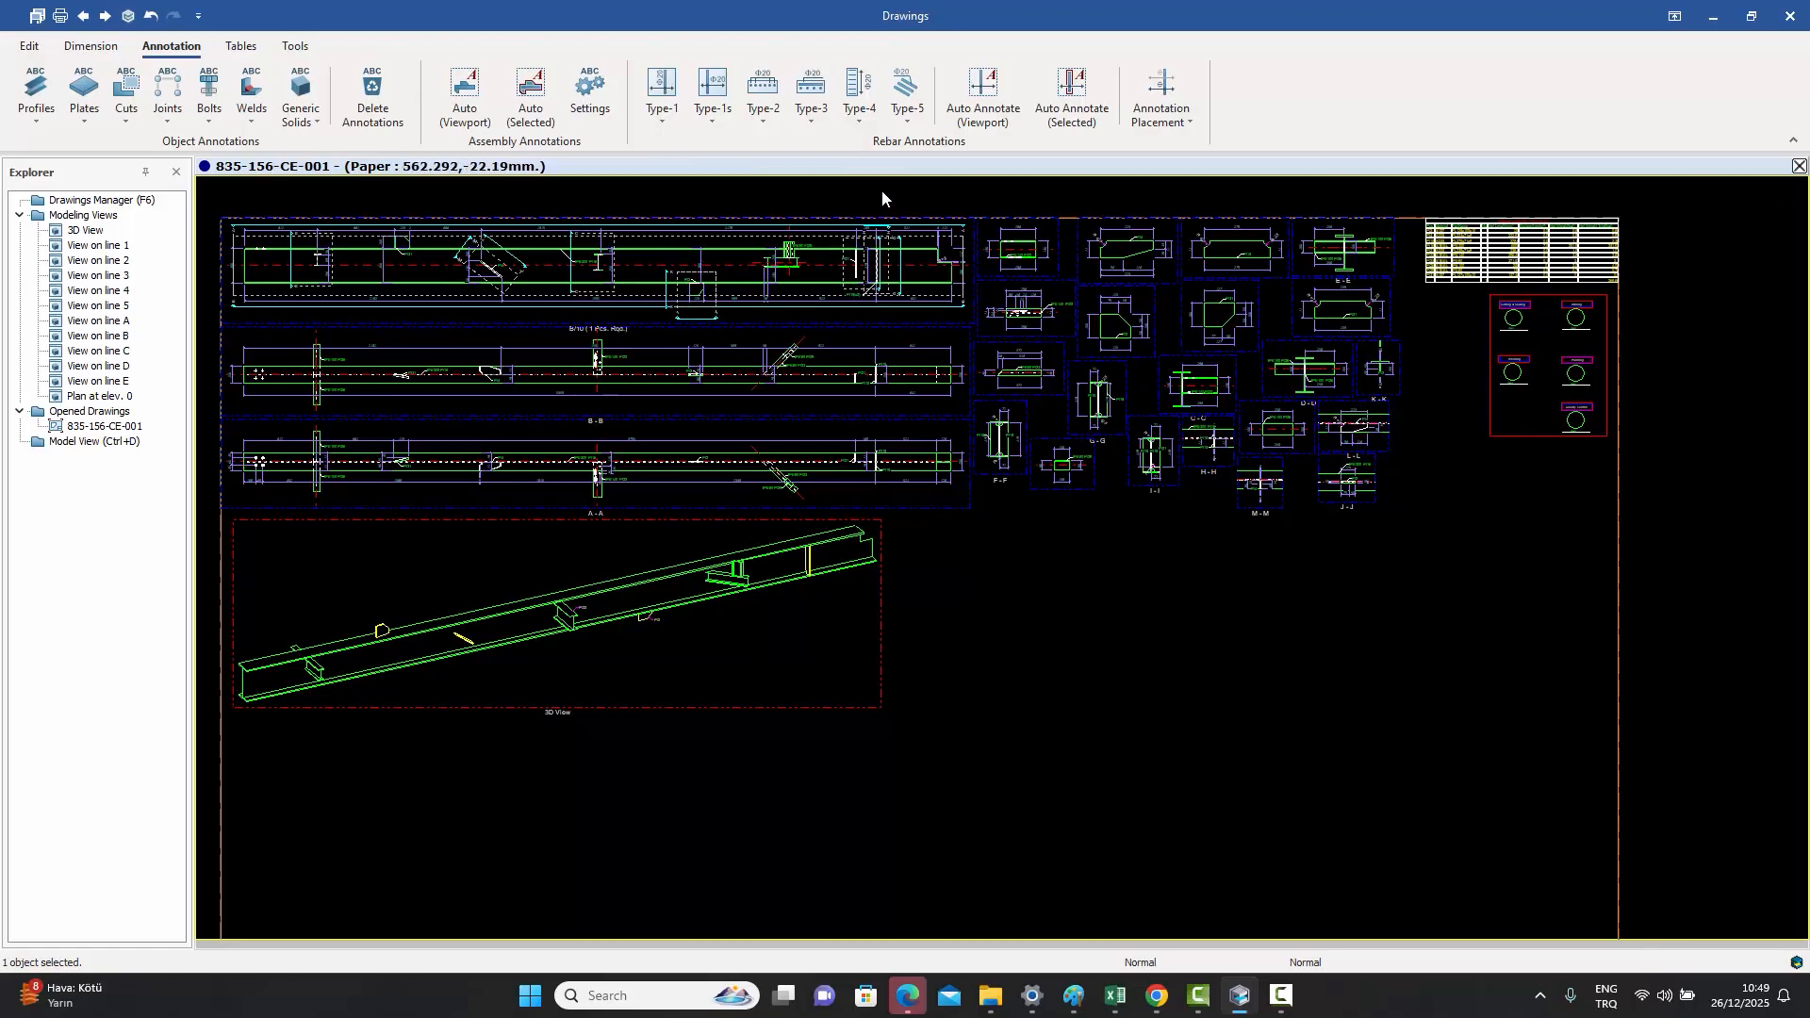
click(29, 45)
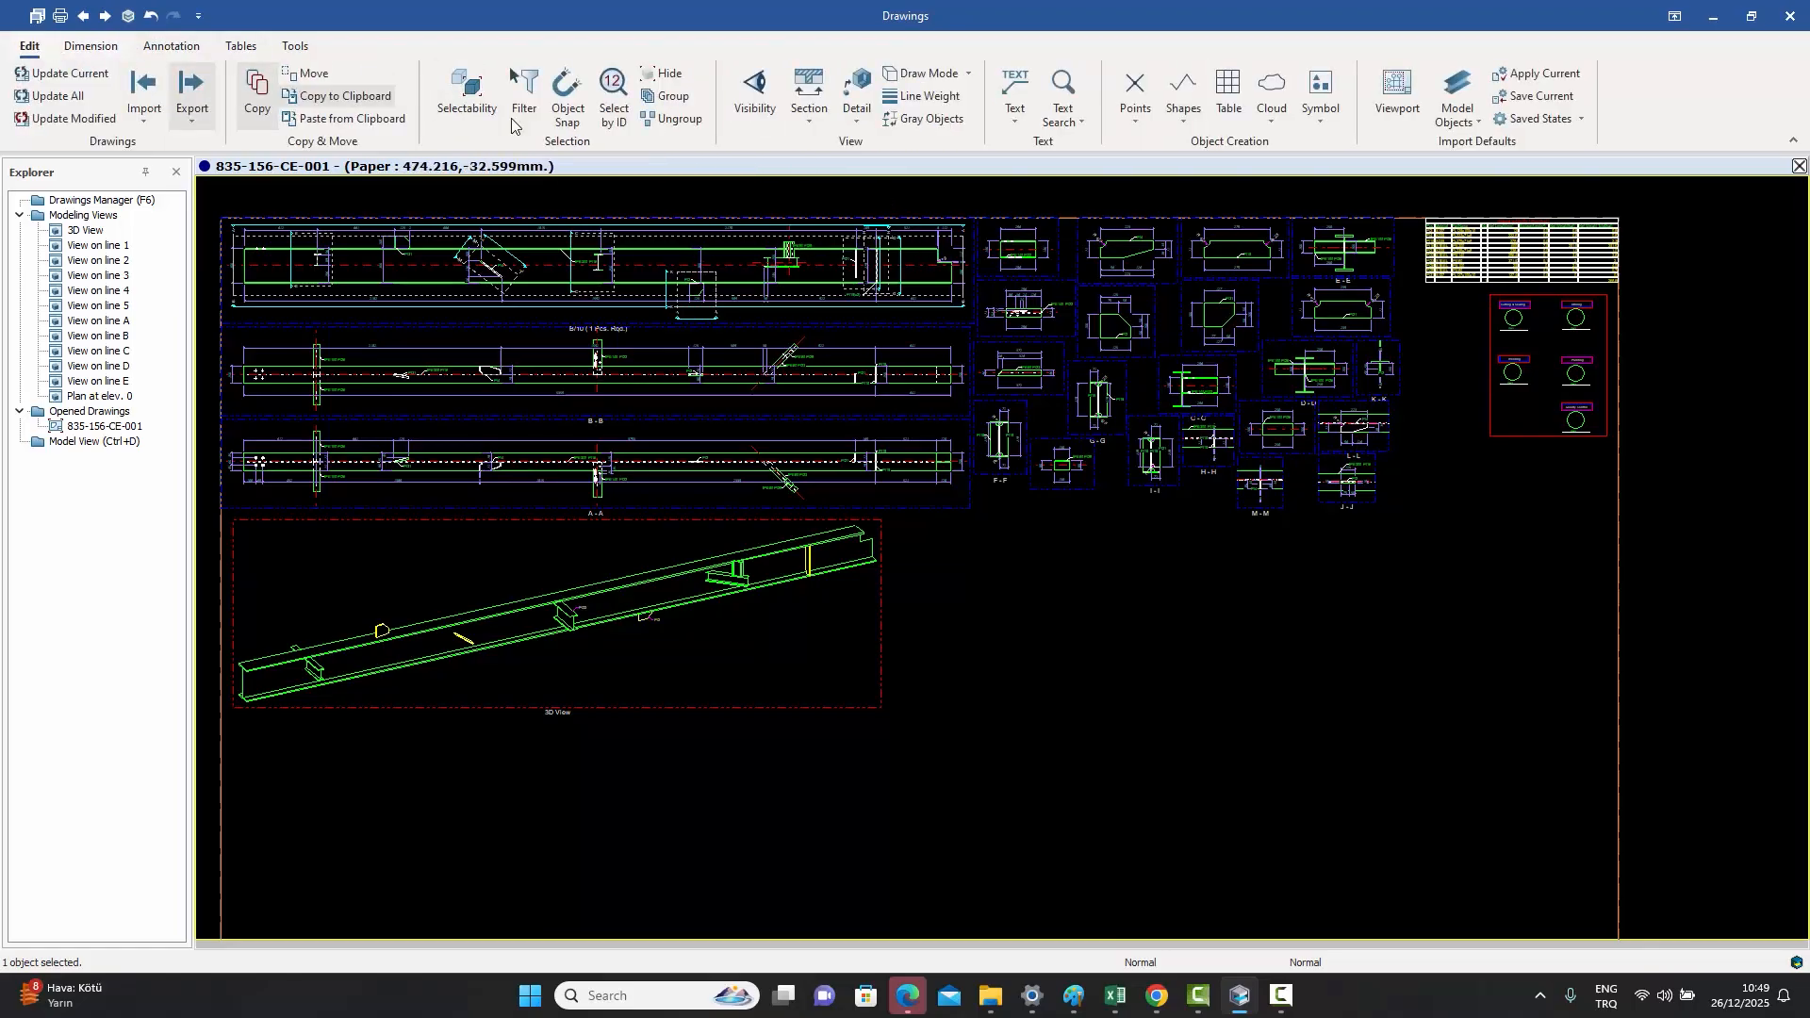
click(810, 121)
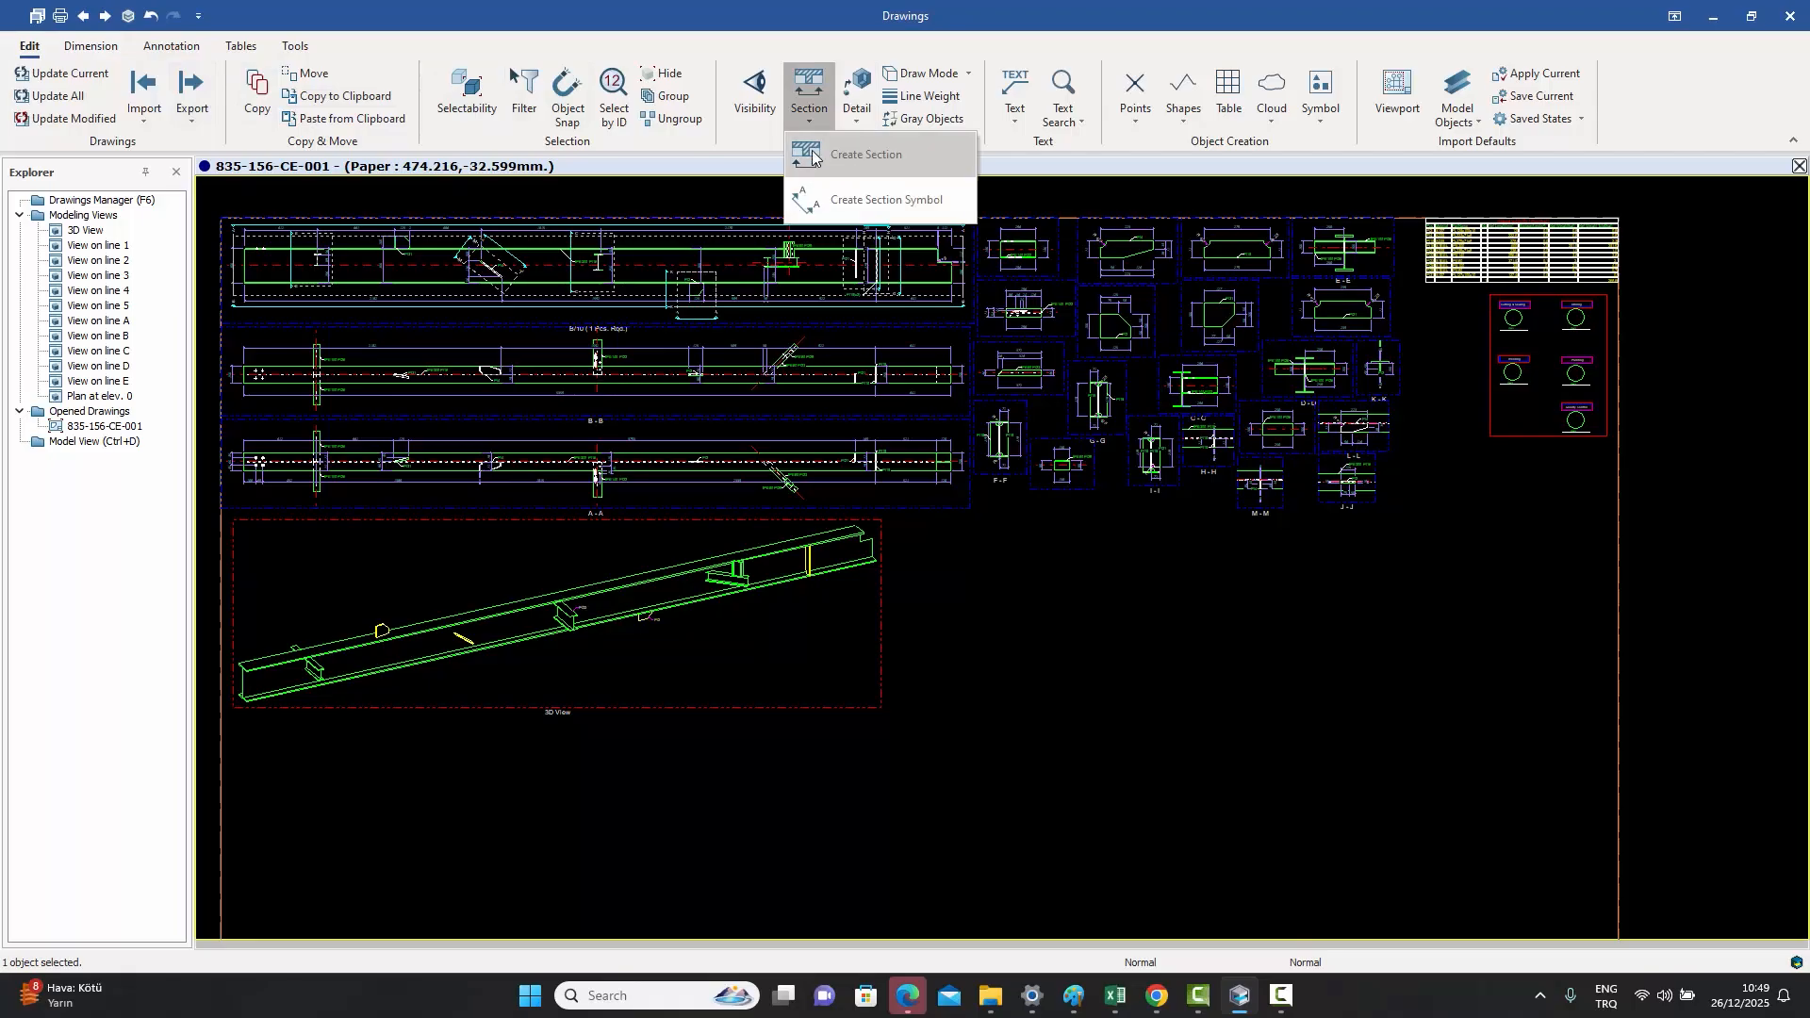
scroll(688, 278, up, 5)
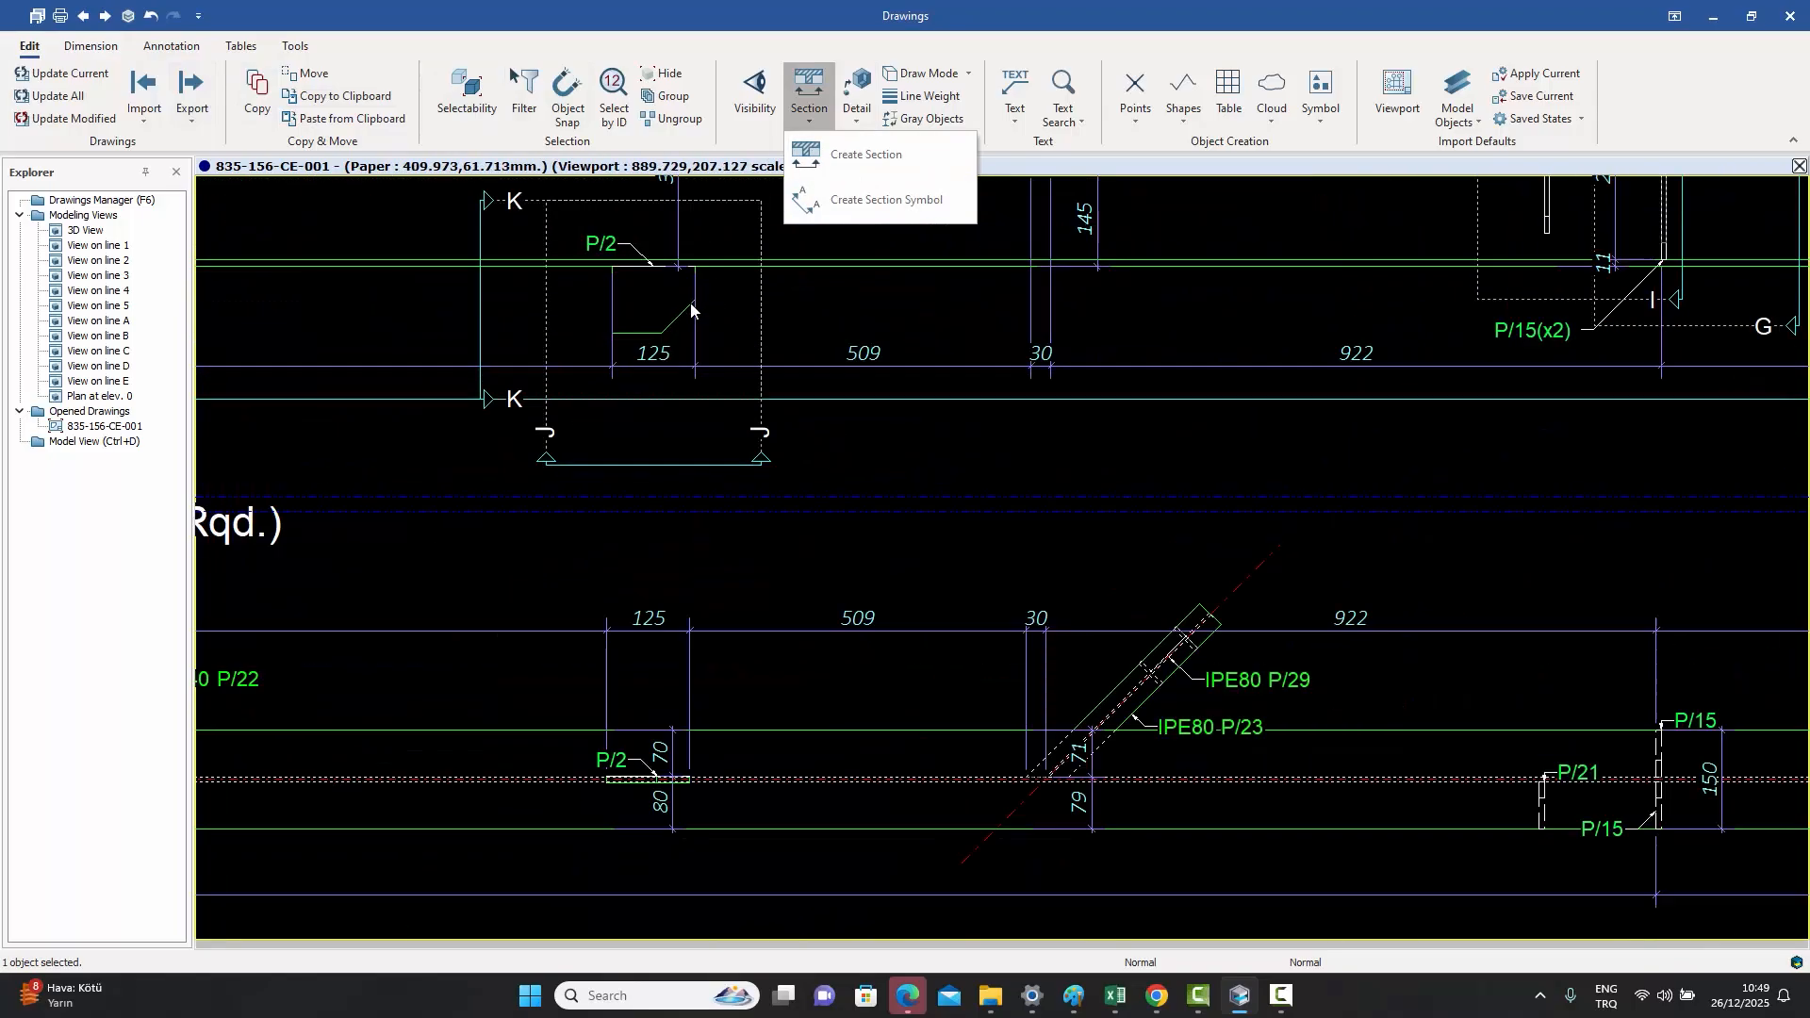
click(830, 305)
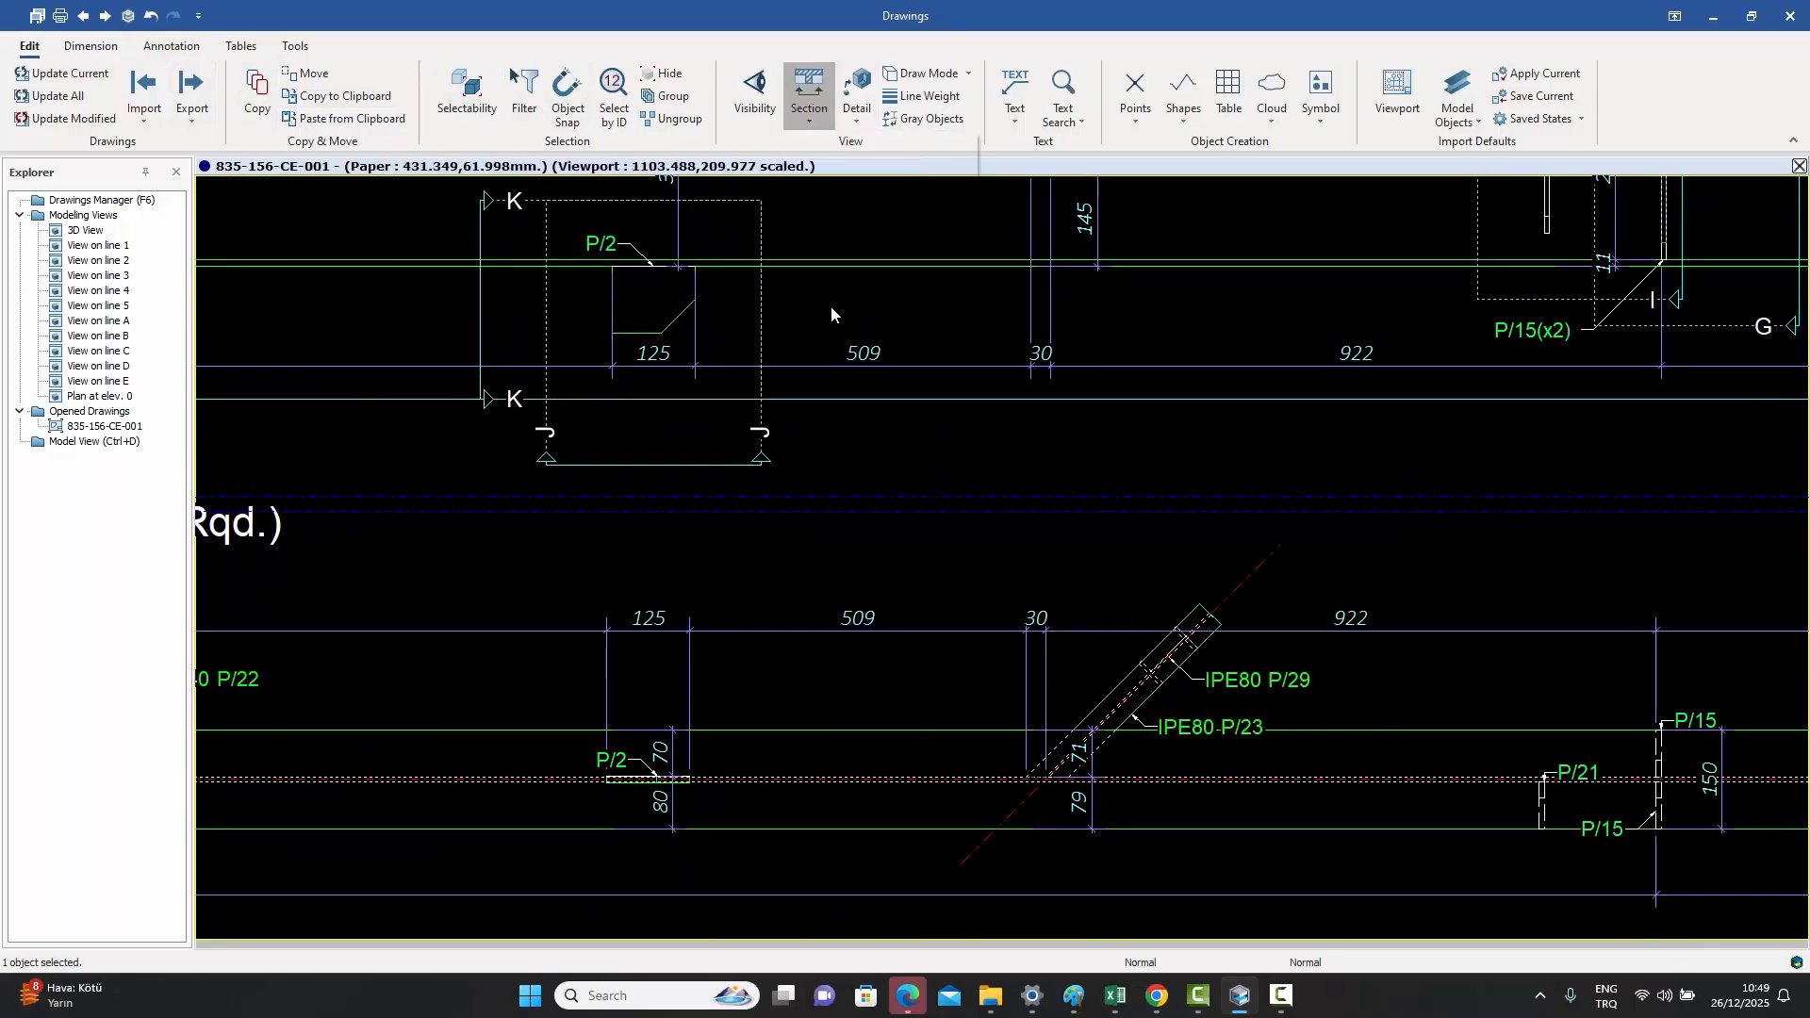
click(857, 109)
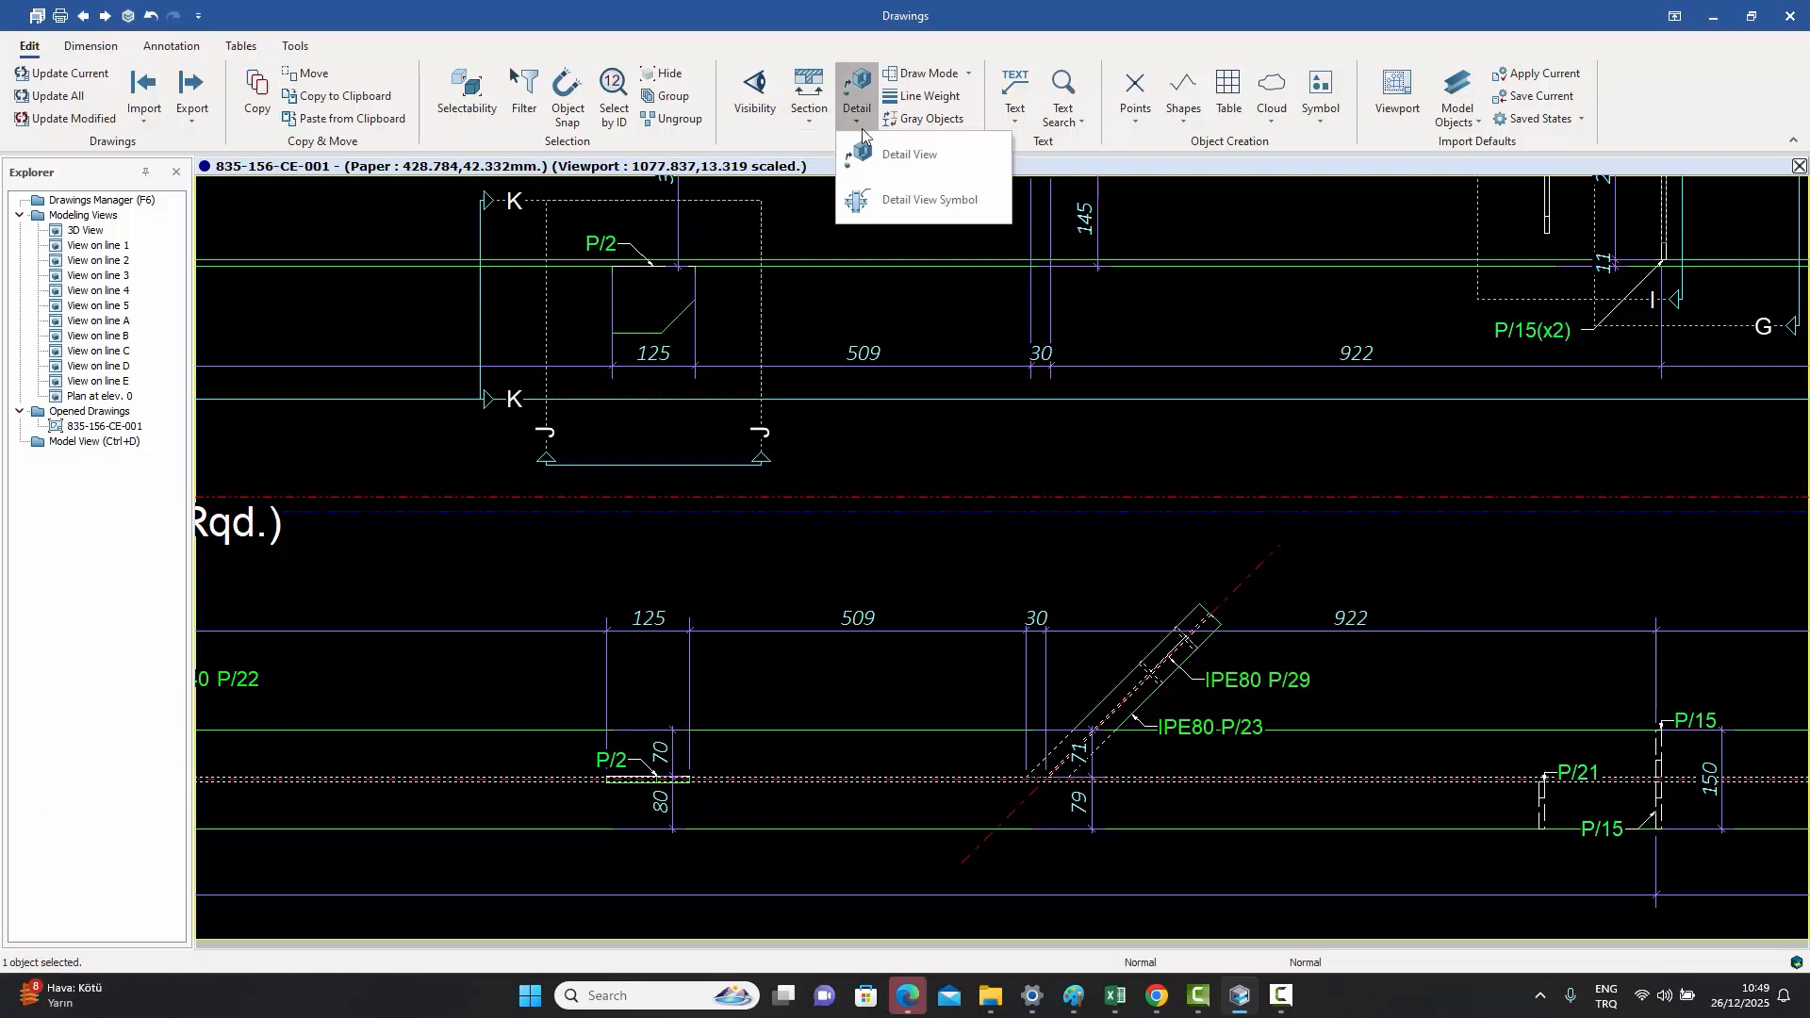
click(870, 313)
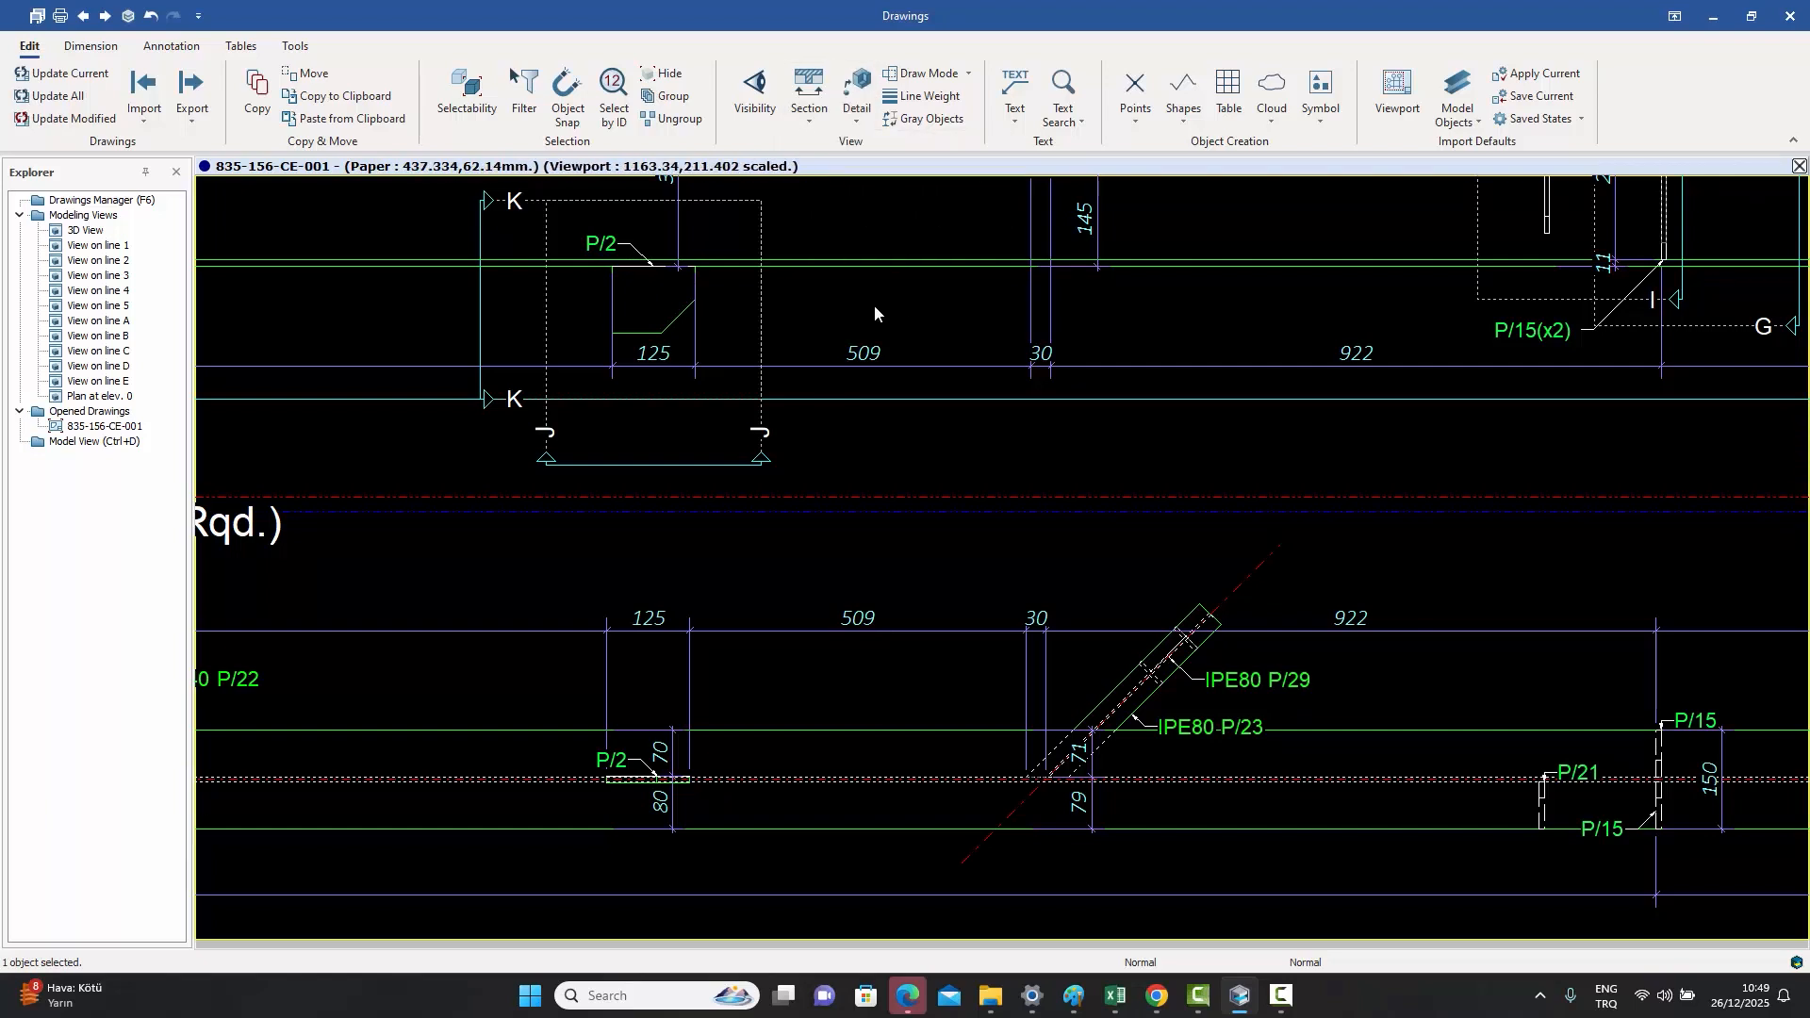
scroll(872, 302, down, 5)
scroll(867, 298, down, 4)
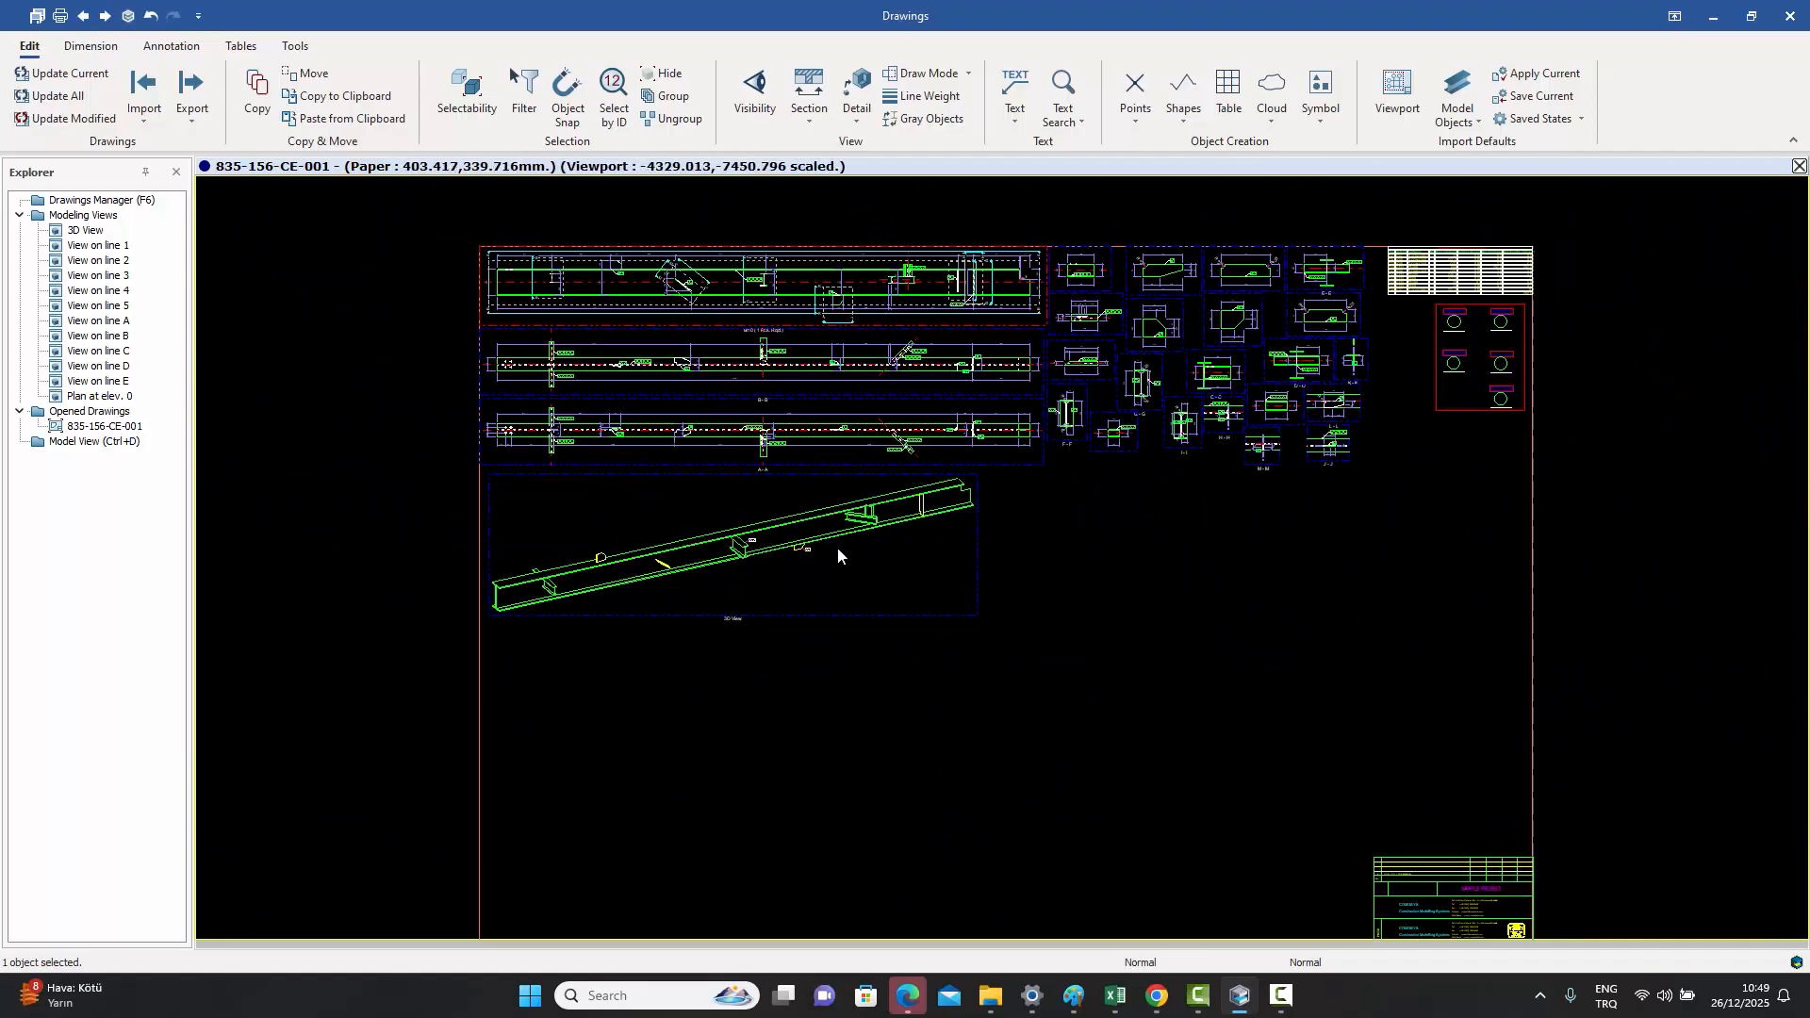
scroll(1109, 593, up, 1)
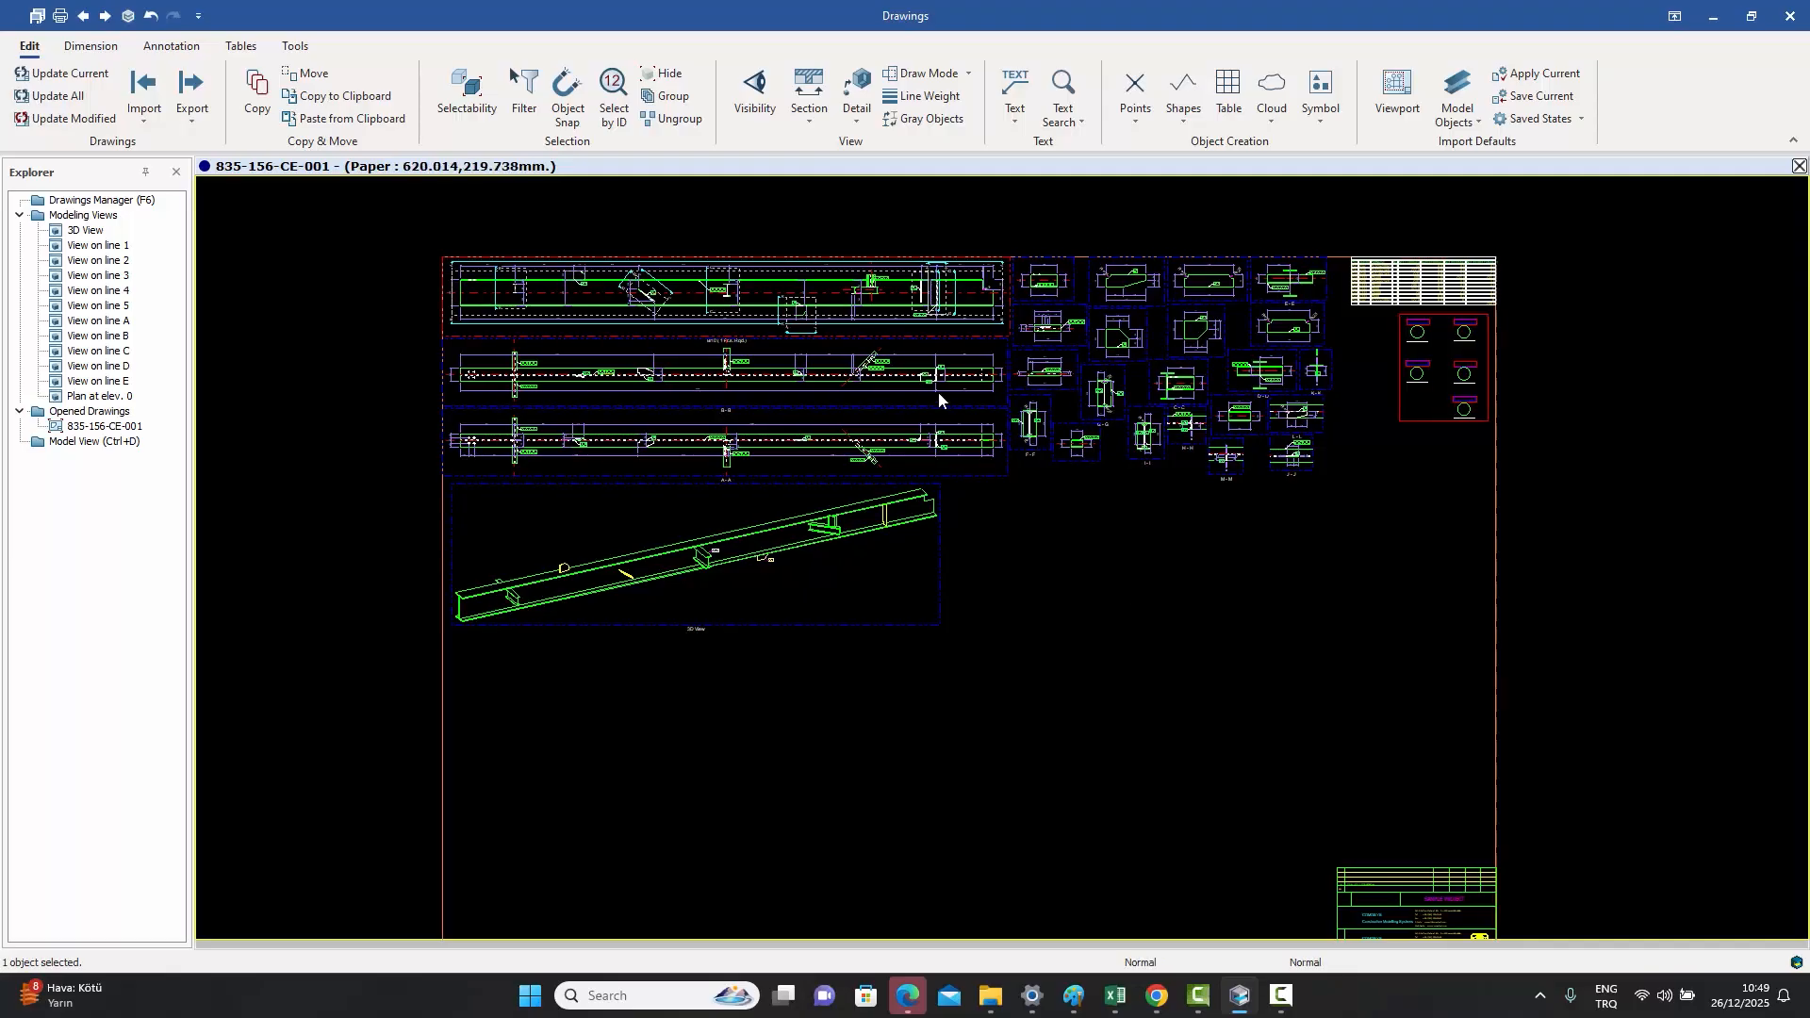
scroll(947, 390, up, 3)
scroll(947, 388, down, 2)
scroll(1033, 558, up, 1)
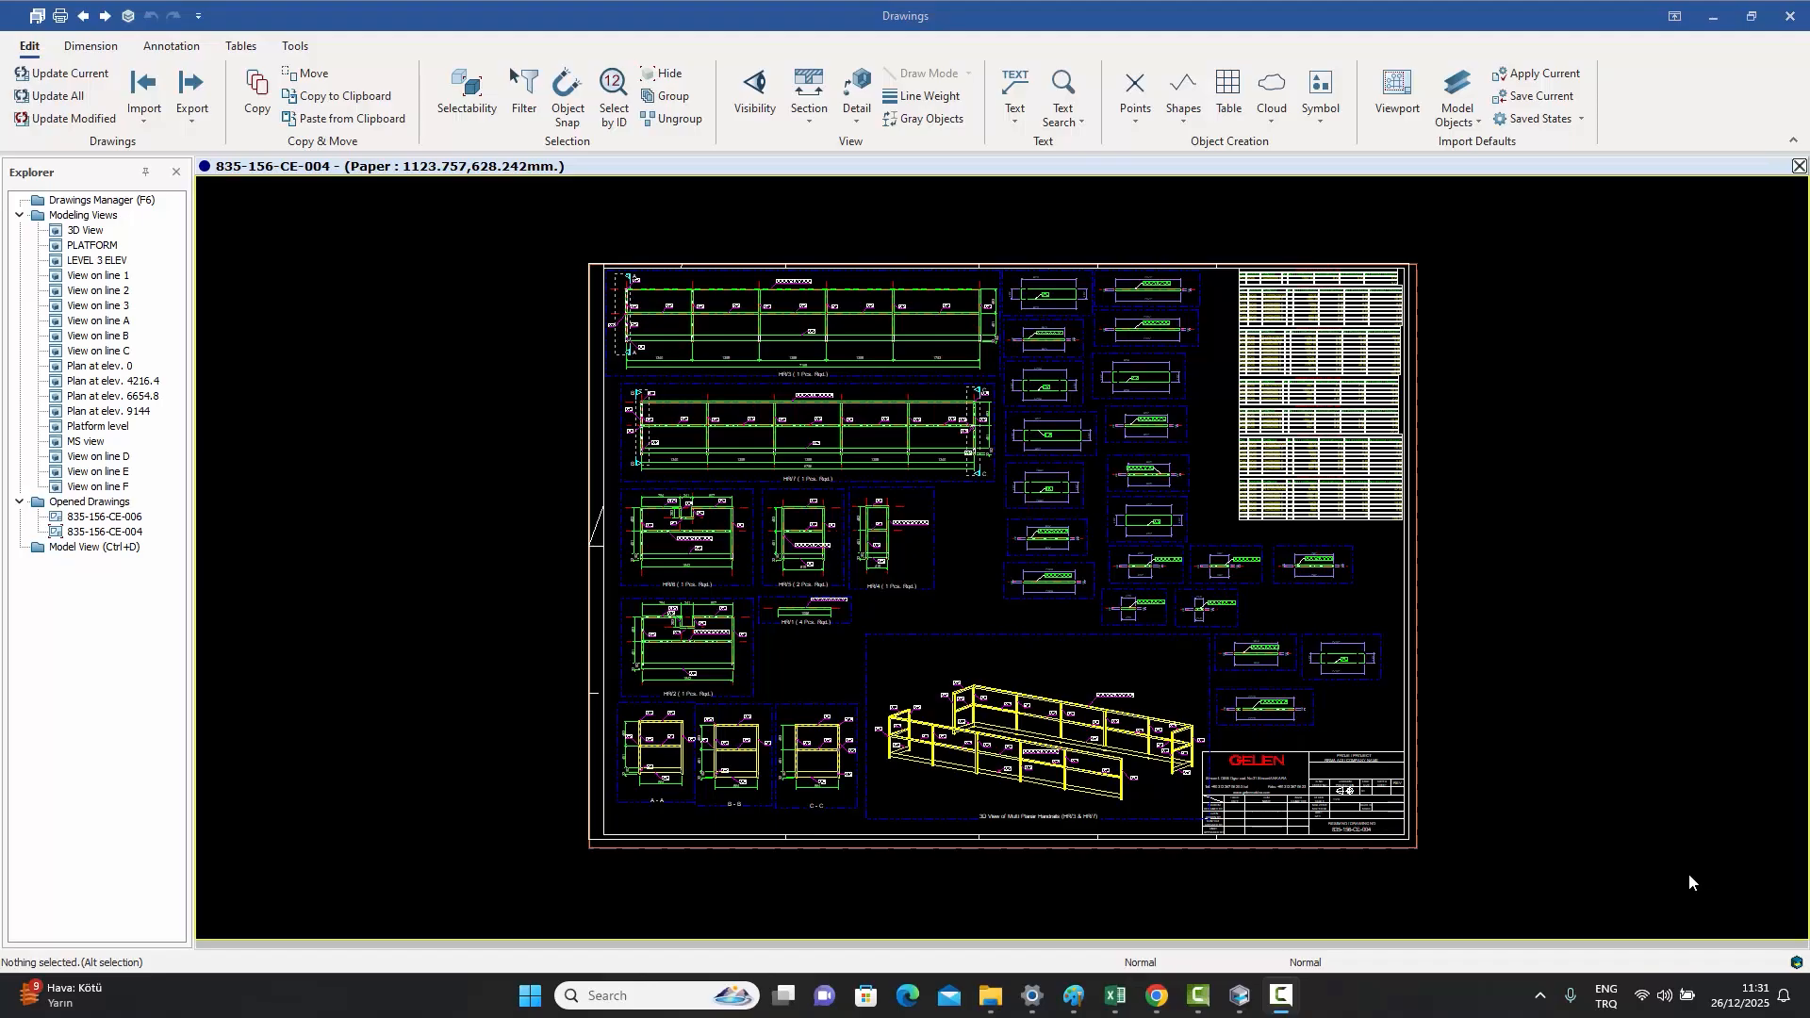
- Examine the HR/3 and HR/7 handrail assembly views in drawing 835-156-CE-004
middle_drag(1608, 811, 1610, 810)
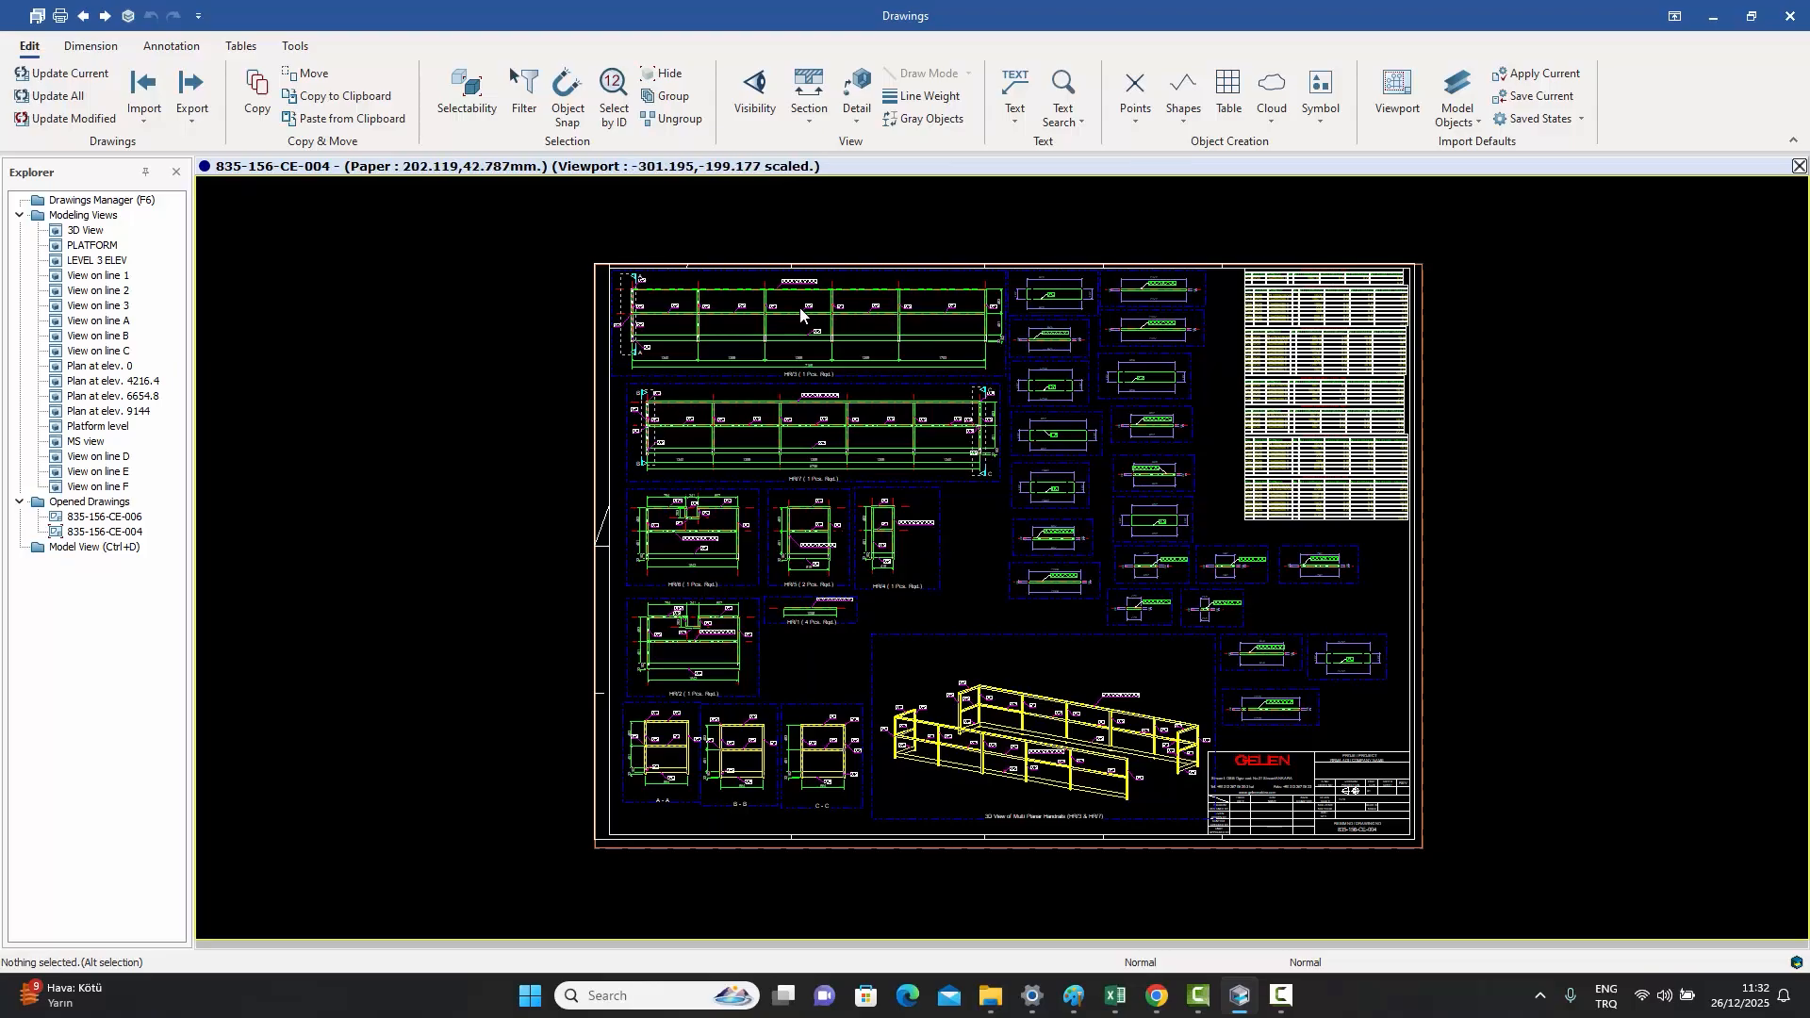
scroll(796, 303, up, 5)
scroll(962, 382, up, 3)
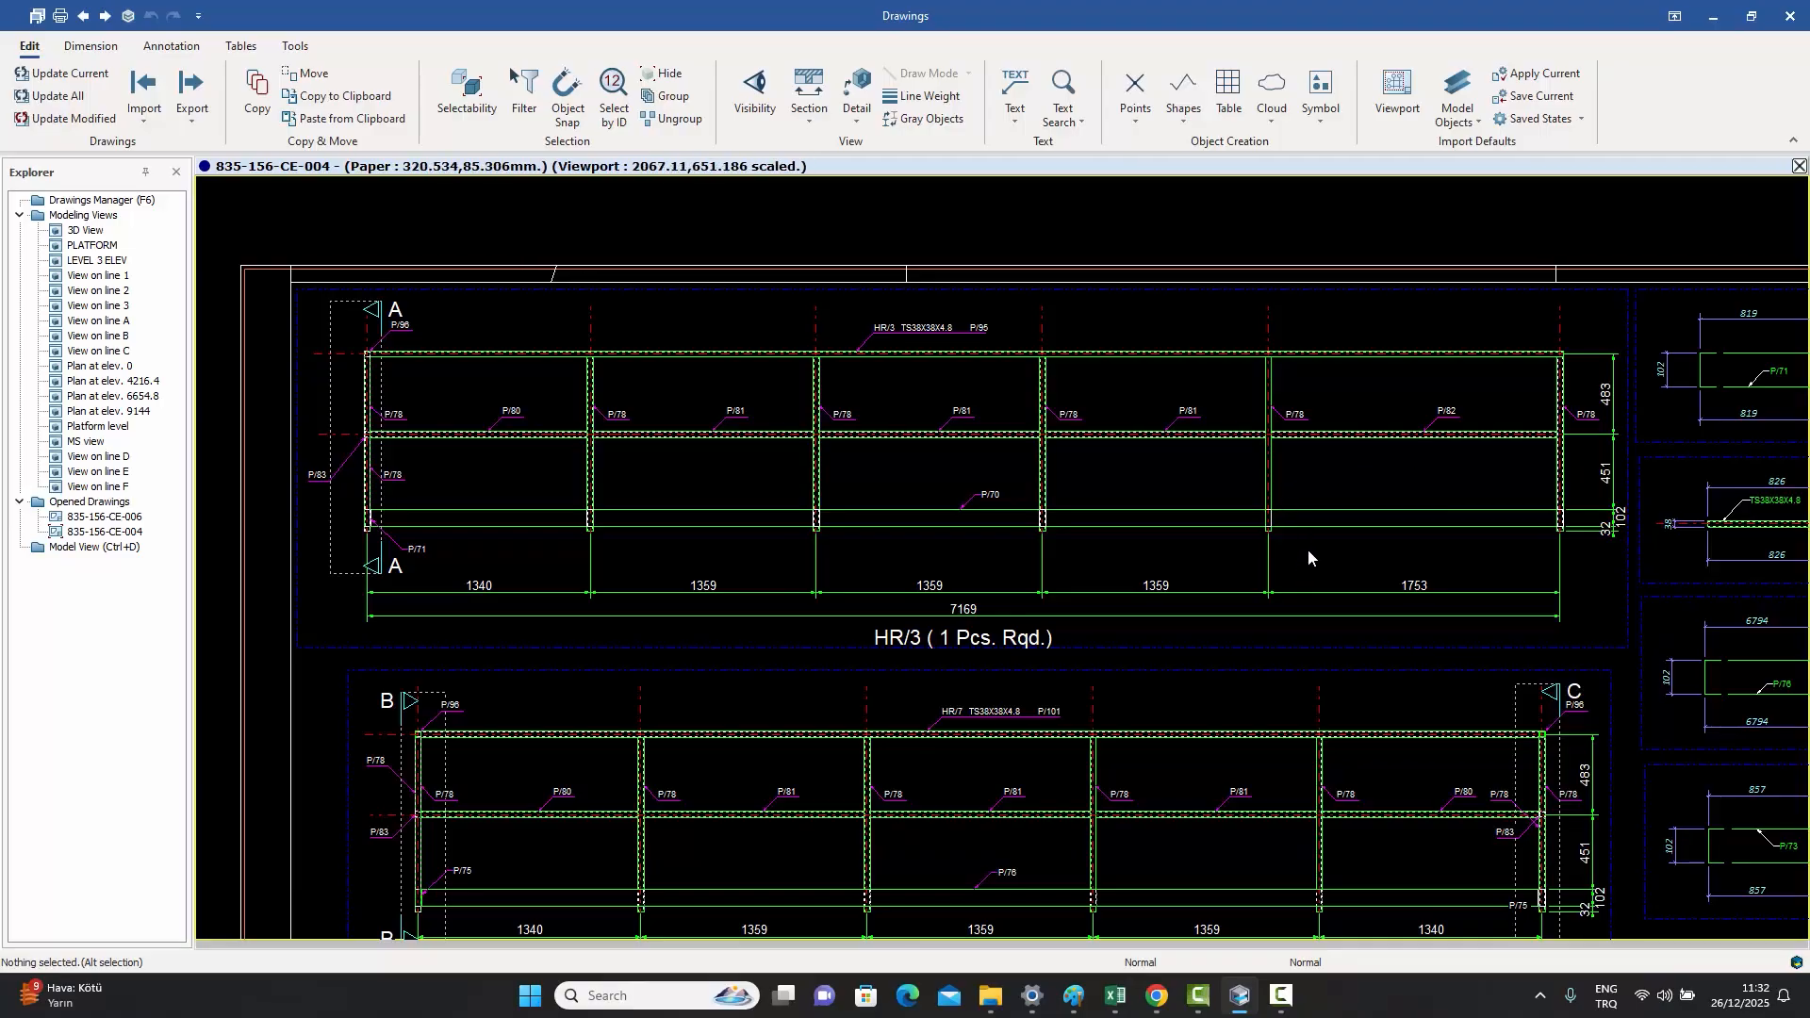
scroll(952, 434, down, 1)
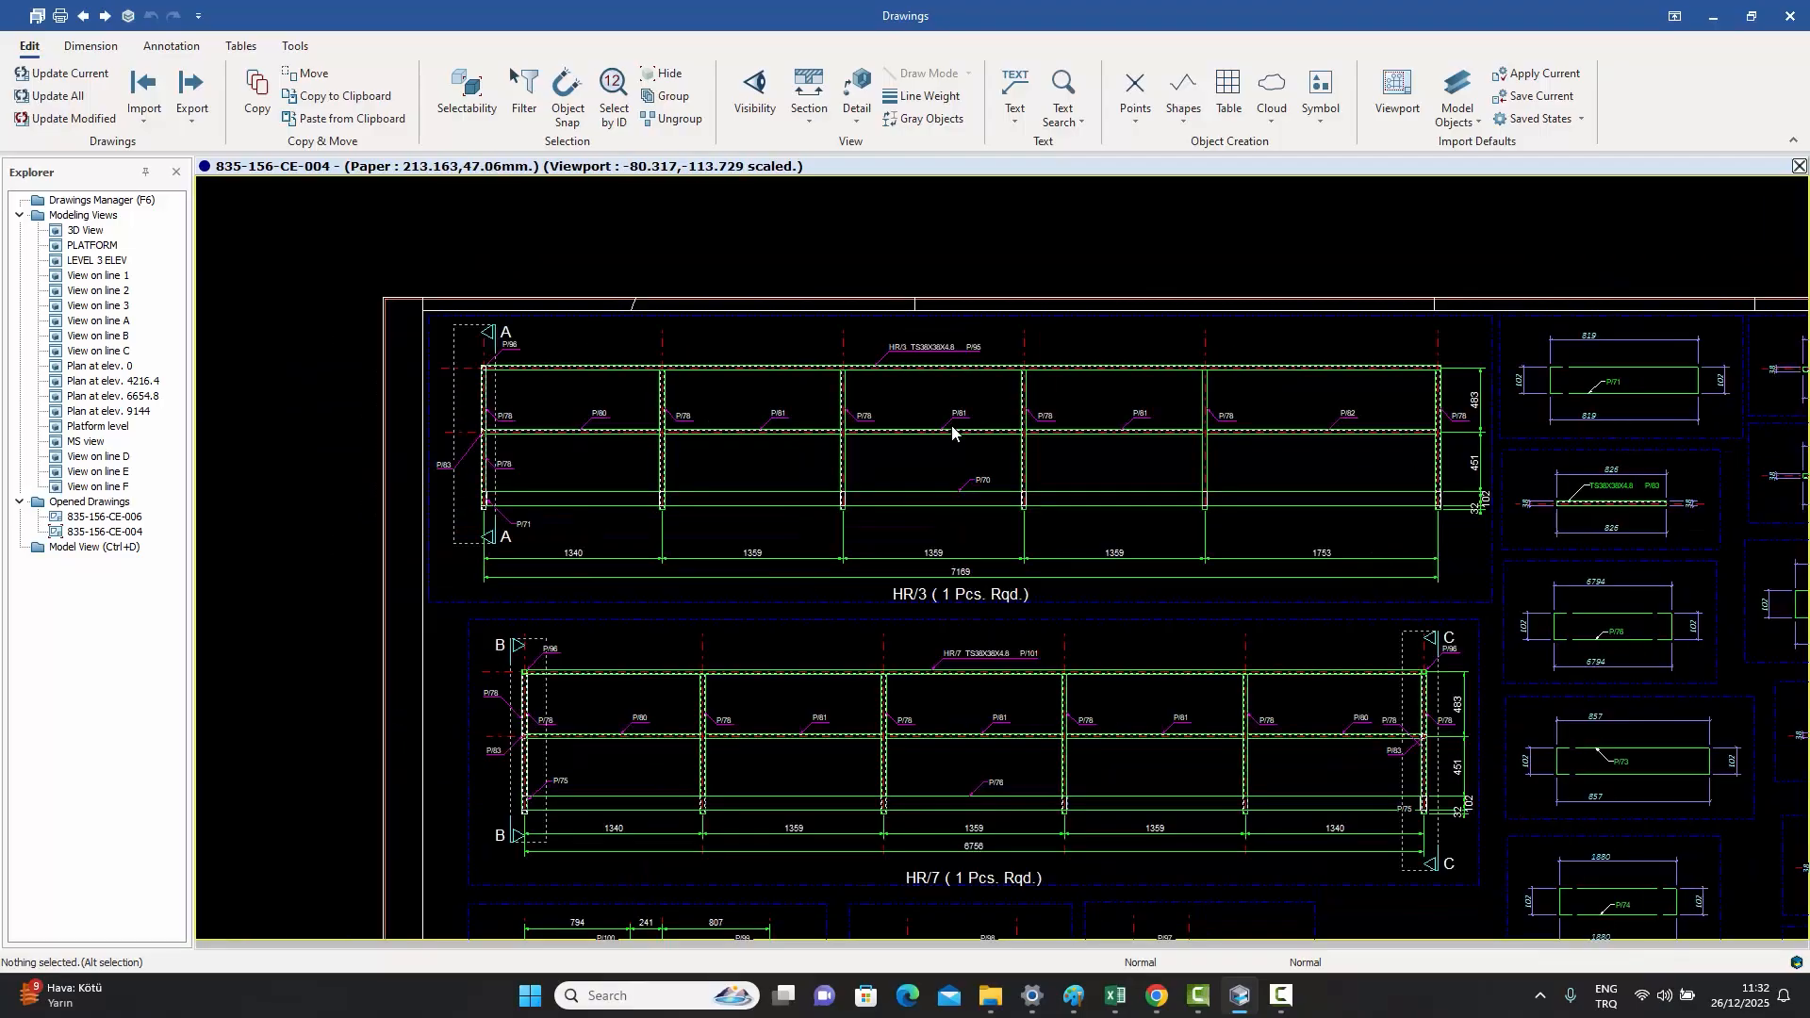
mouse_move(1022, 477)
middle_down()
mouse_move(981, 400)
mouse_move(977, 481)
mouse_move(1027, 491)
middle_up()
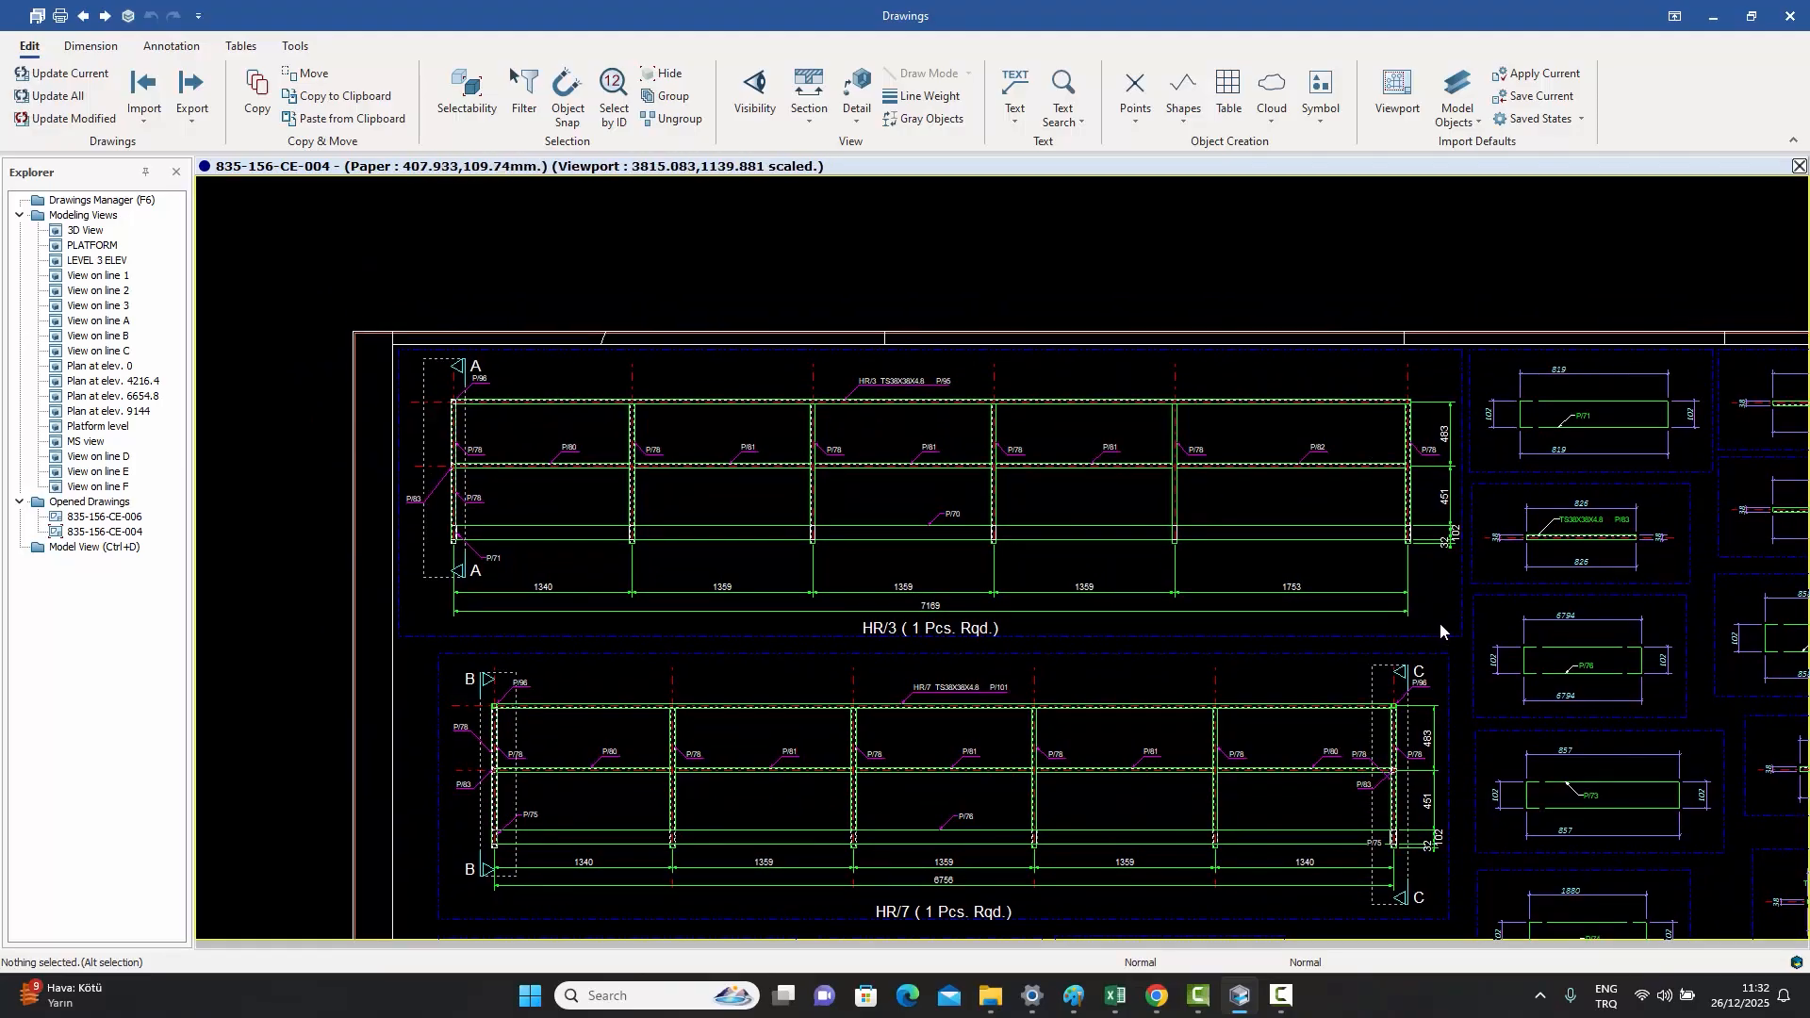
mouse_move(1442, 624)
mouse_down()
mouse_move(1412, 512)
mouse_move(965, 358)
mouse_move(417, 358)
mouse_up()
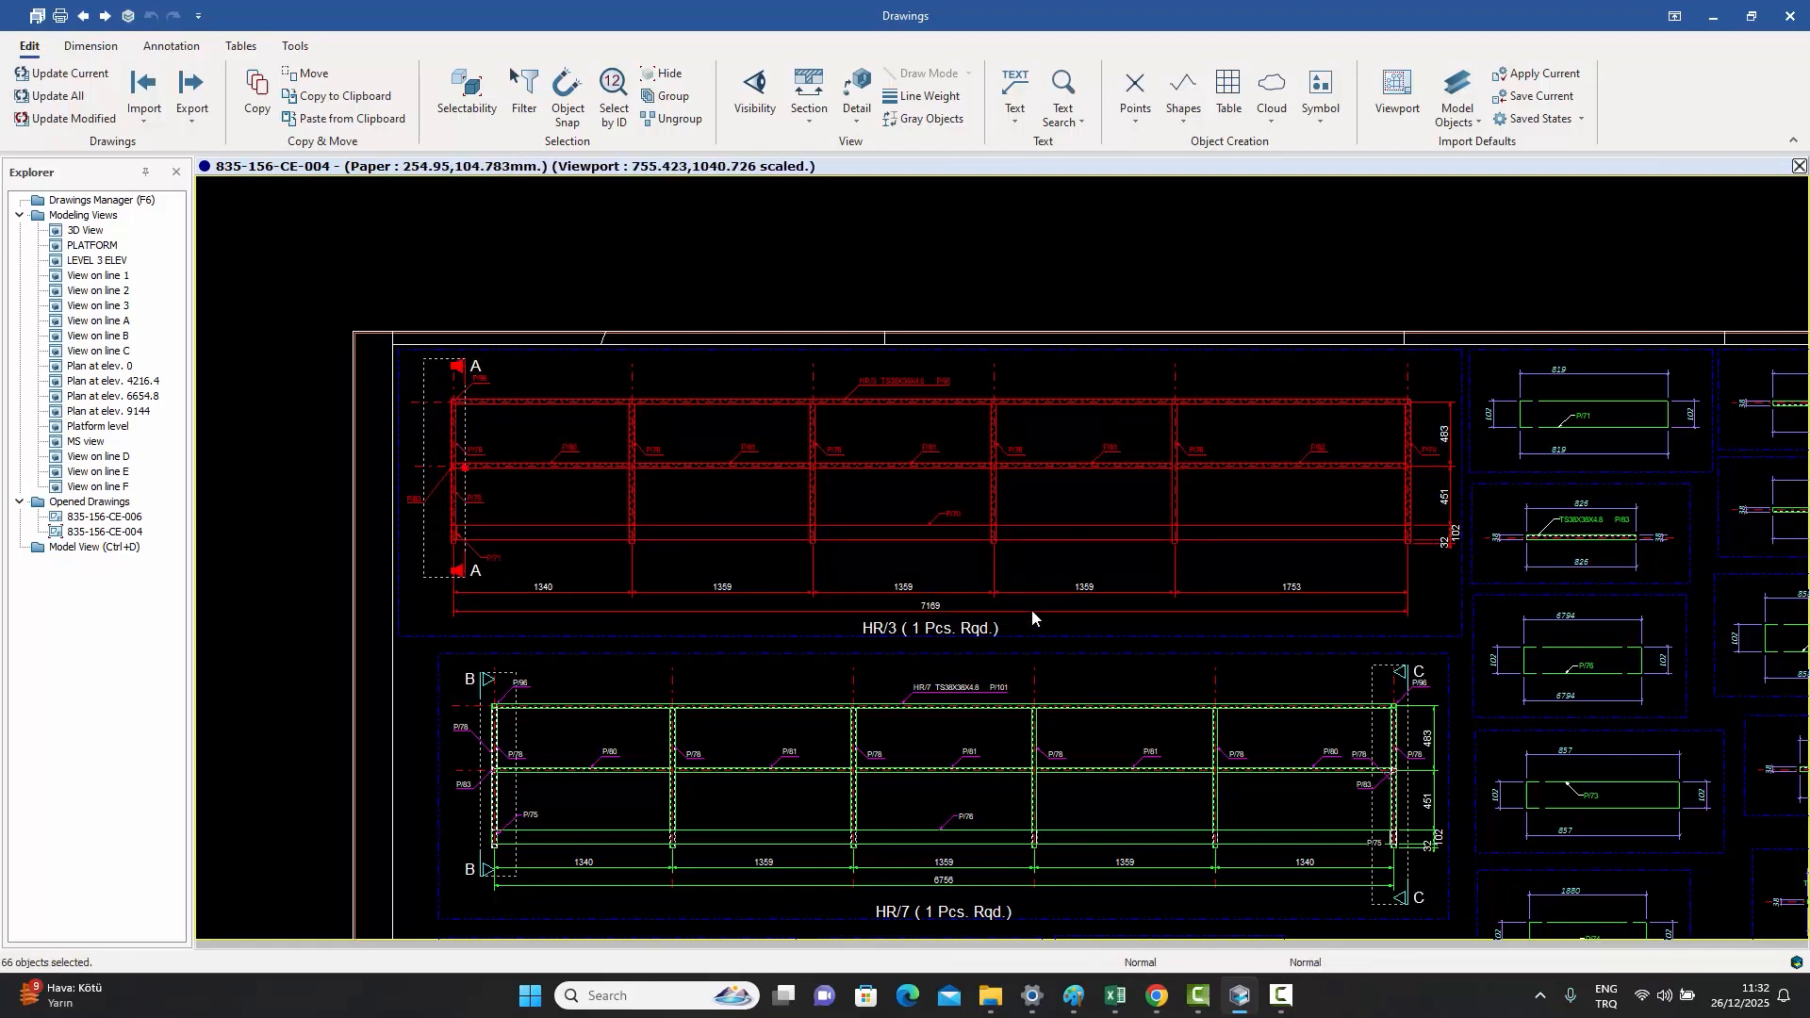
click(1049, 494)
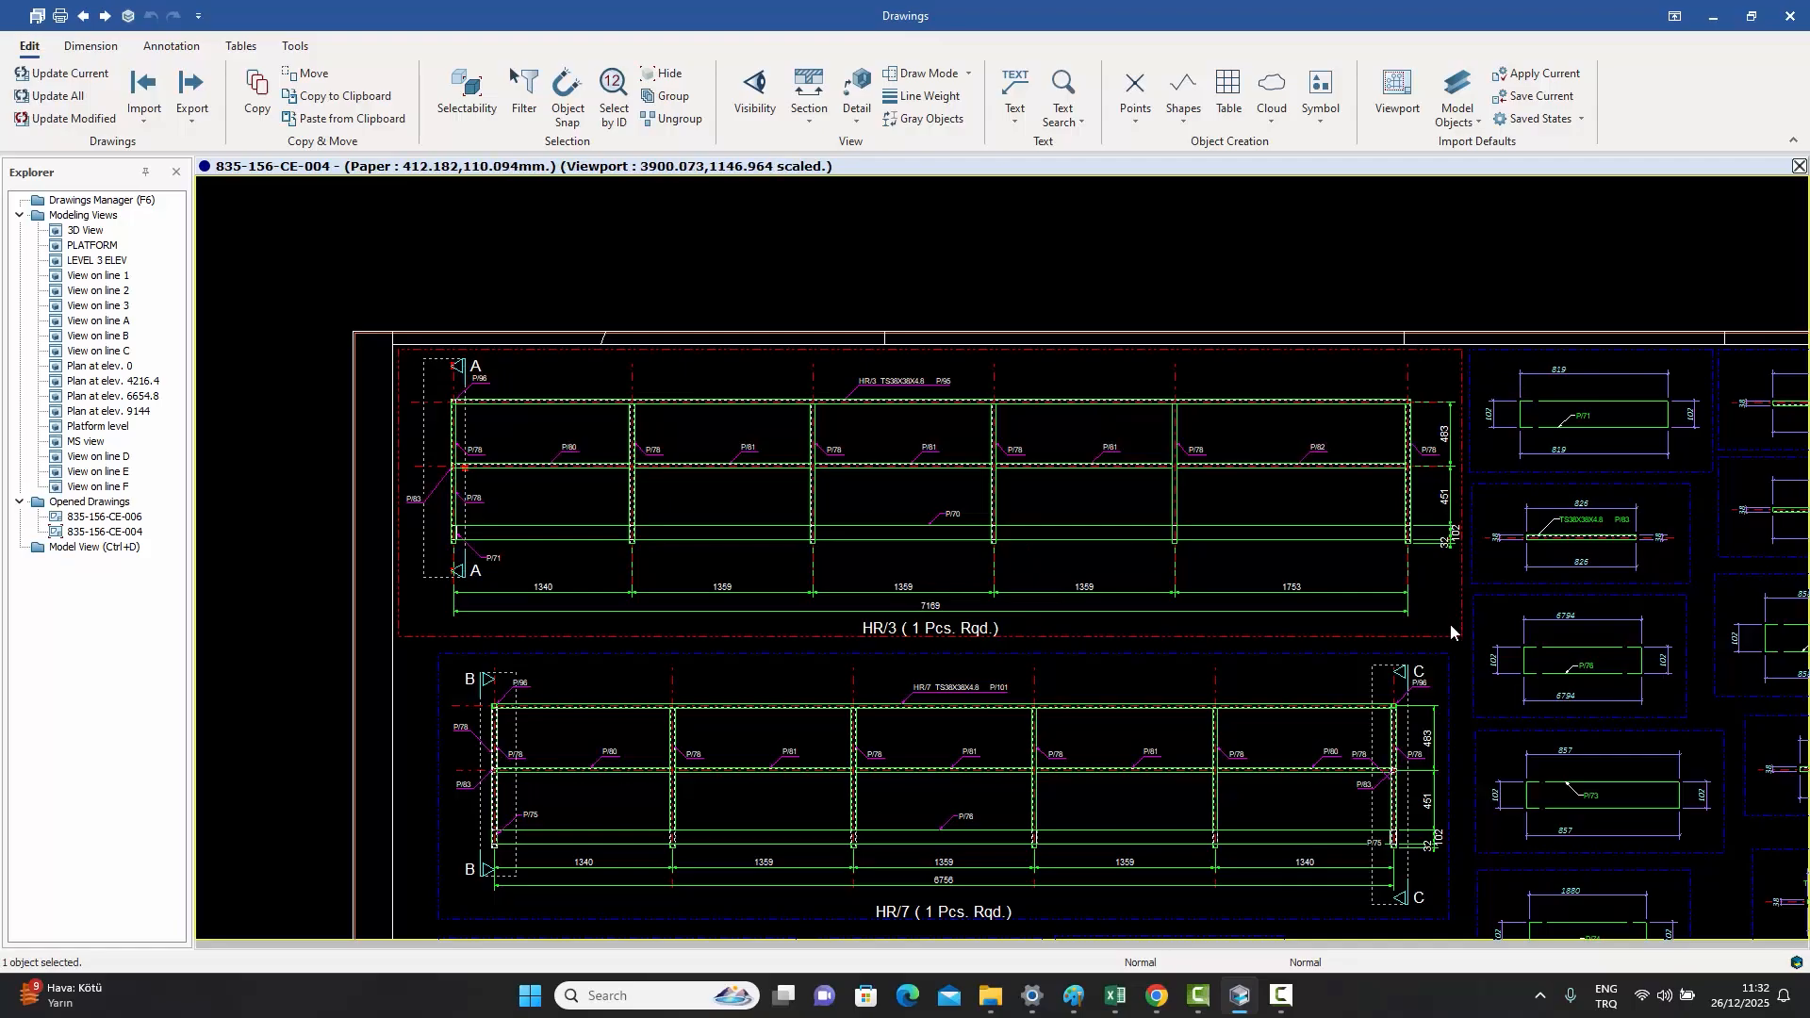
click(1428, 225)
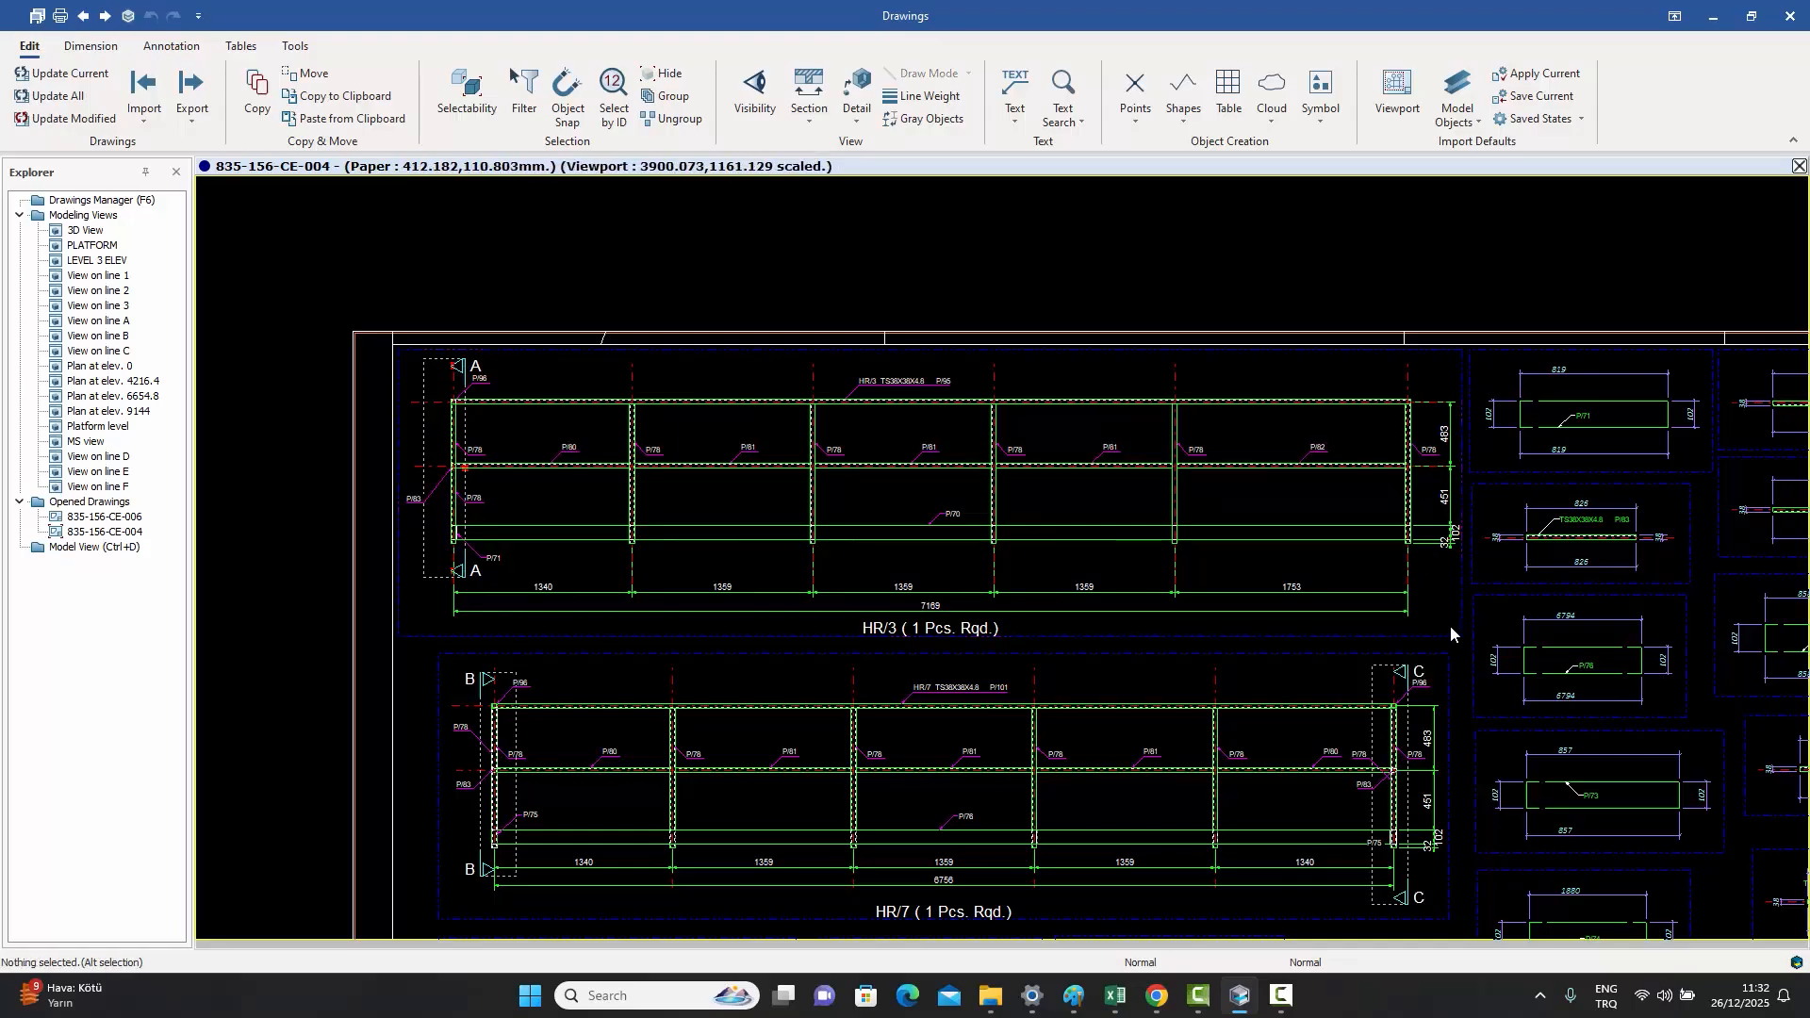
- Select all objects in the HR/3 handrail view and narrow the selection to all its dimensions through Grouped Object Selection
drag(1457, 631, 418, 355)
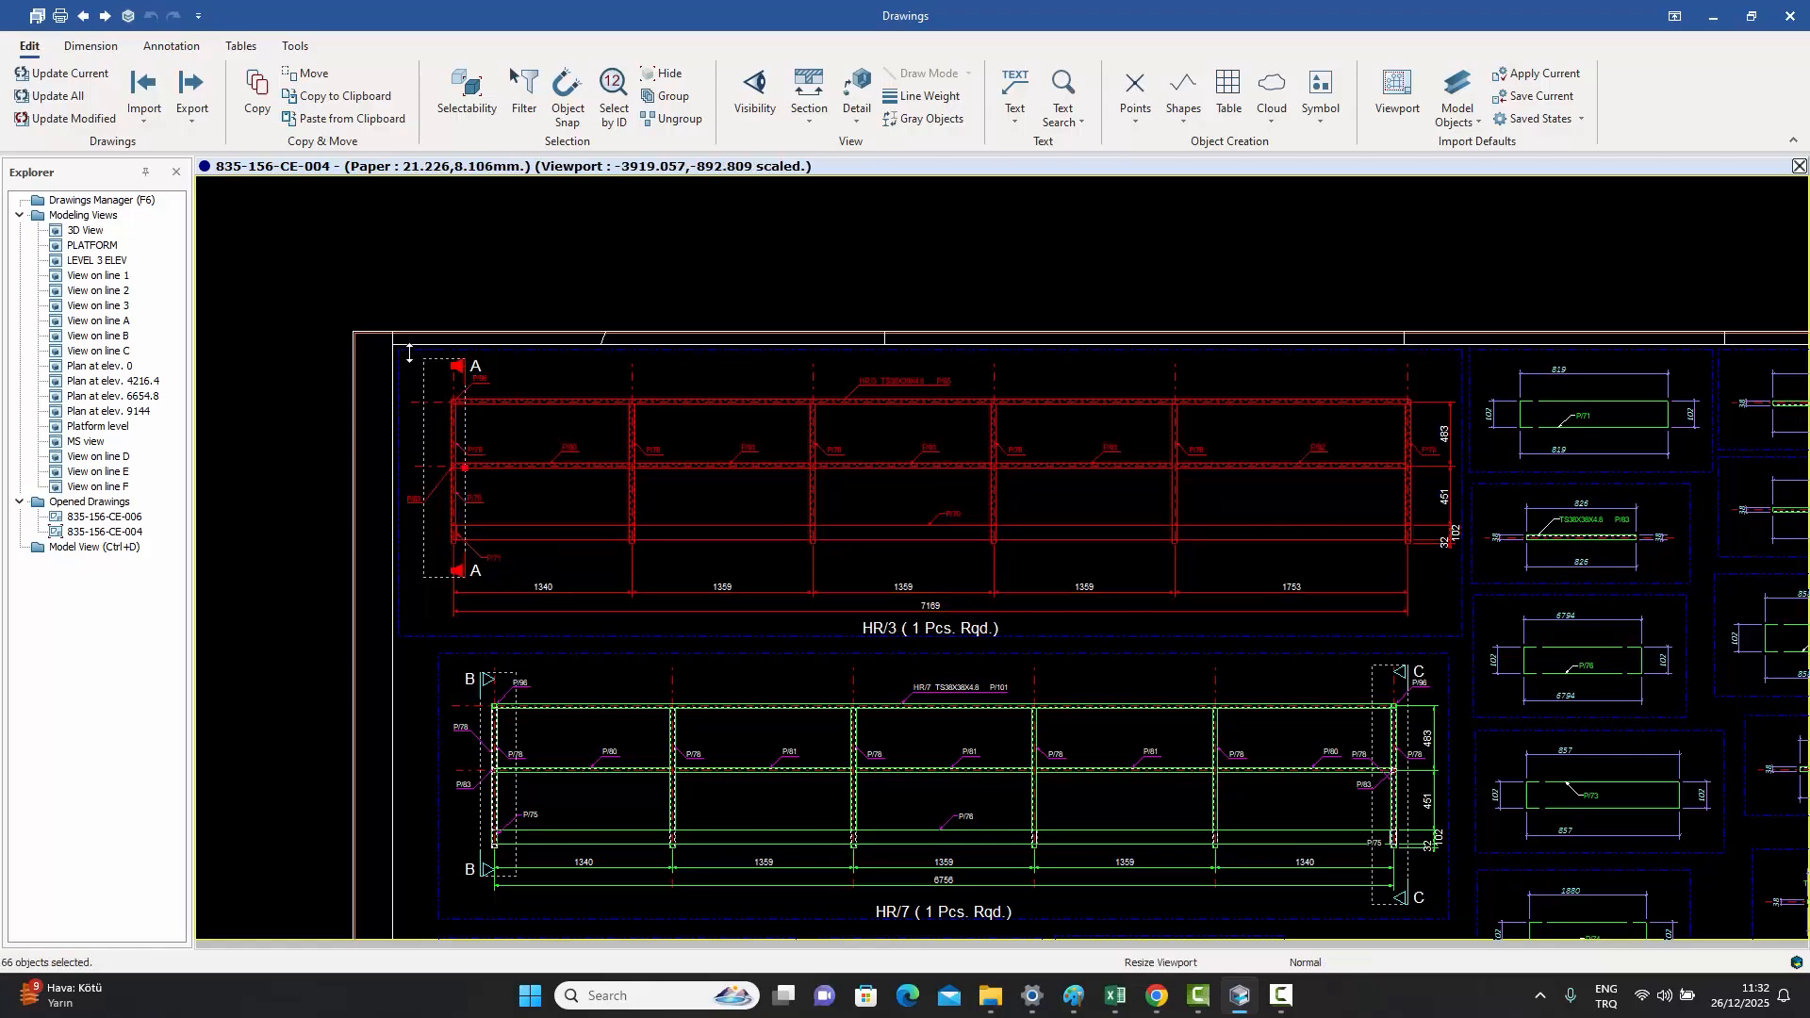
key(Return)
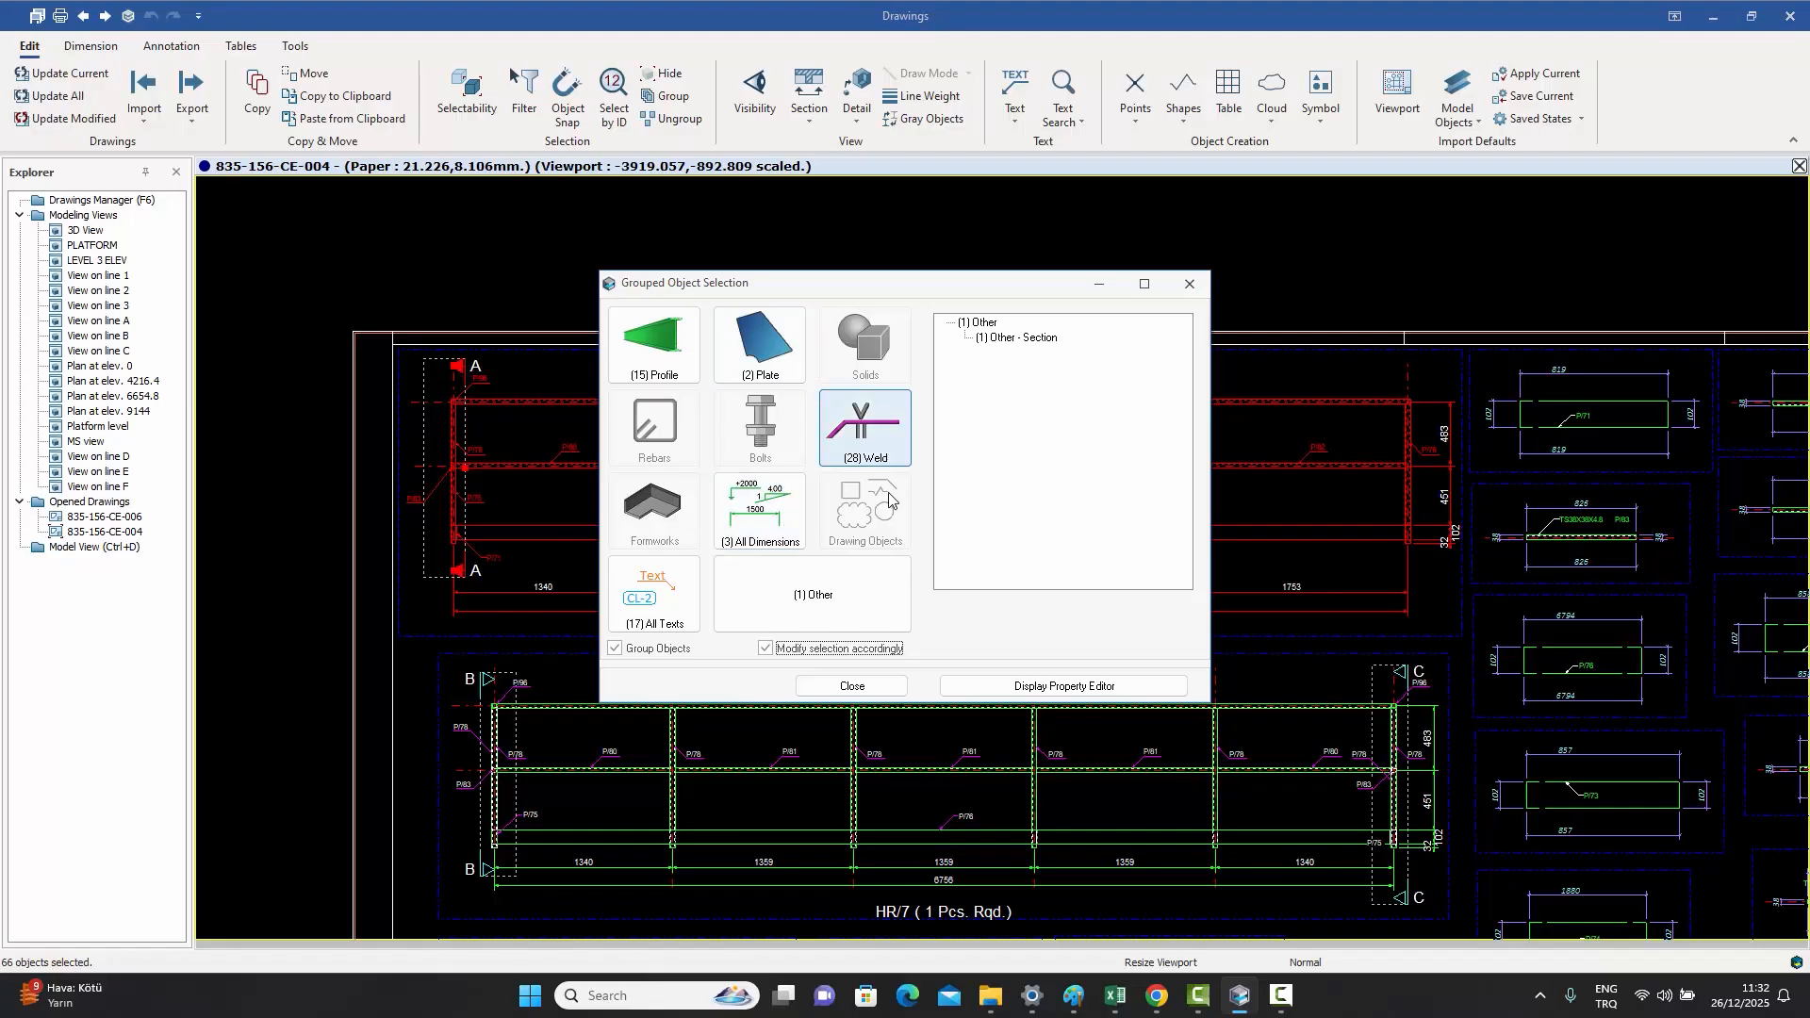
click(763, 519)
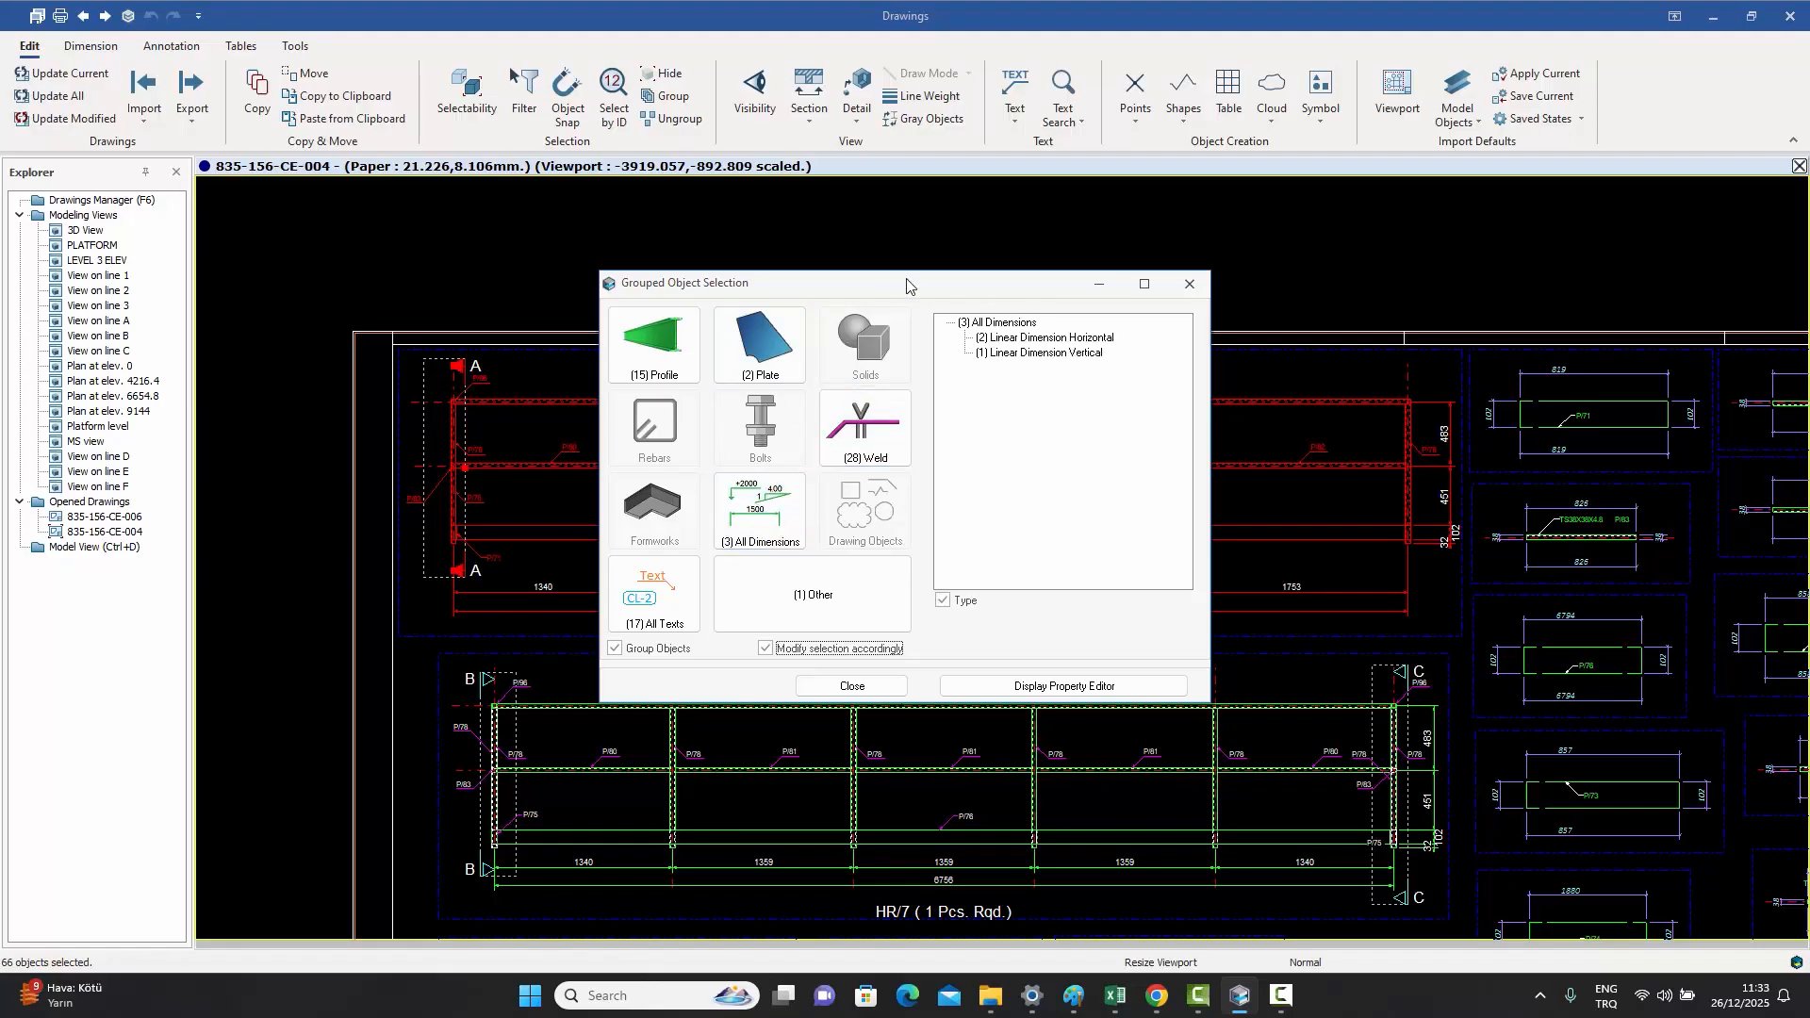
drag(891, 294, 1313, 242)
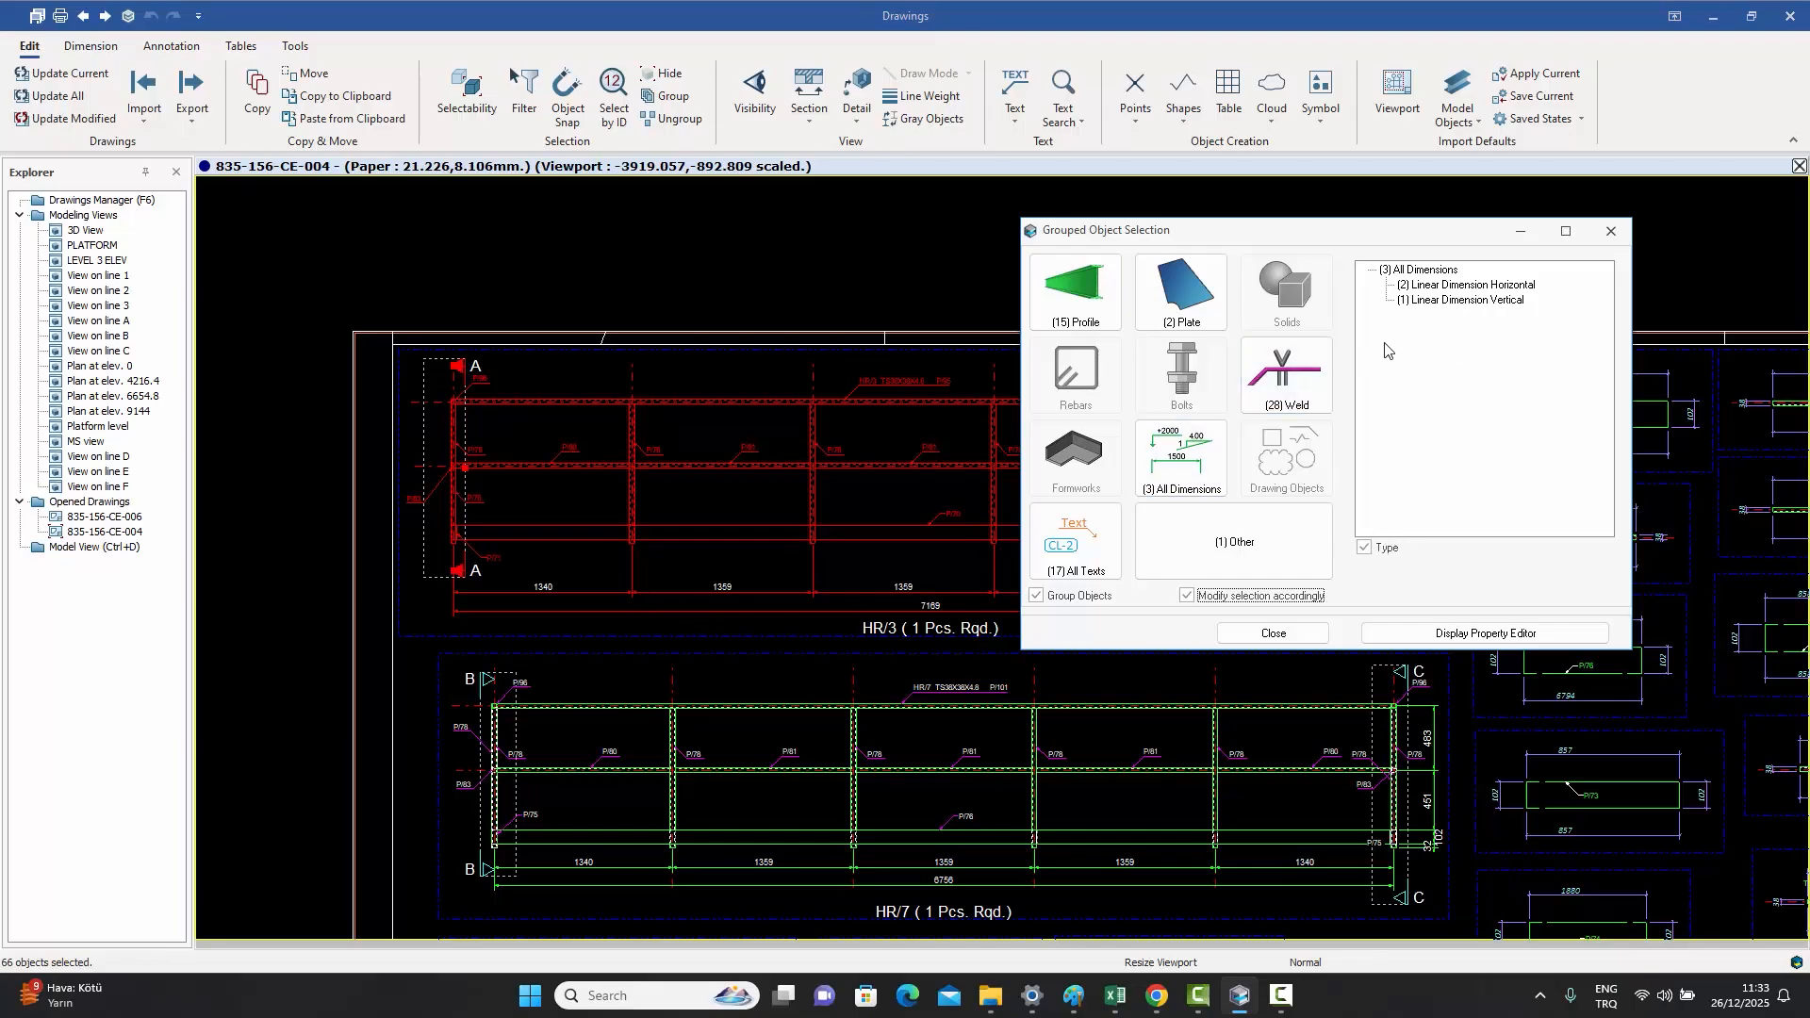
click(1421, 270)
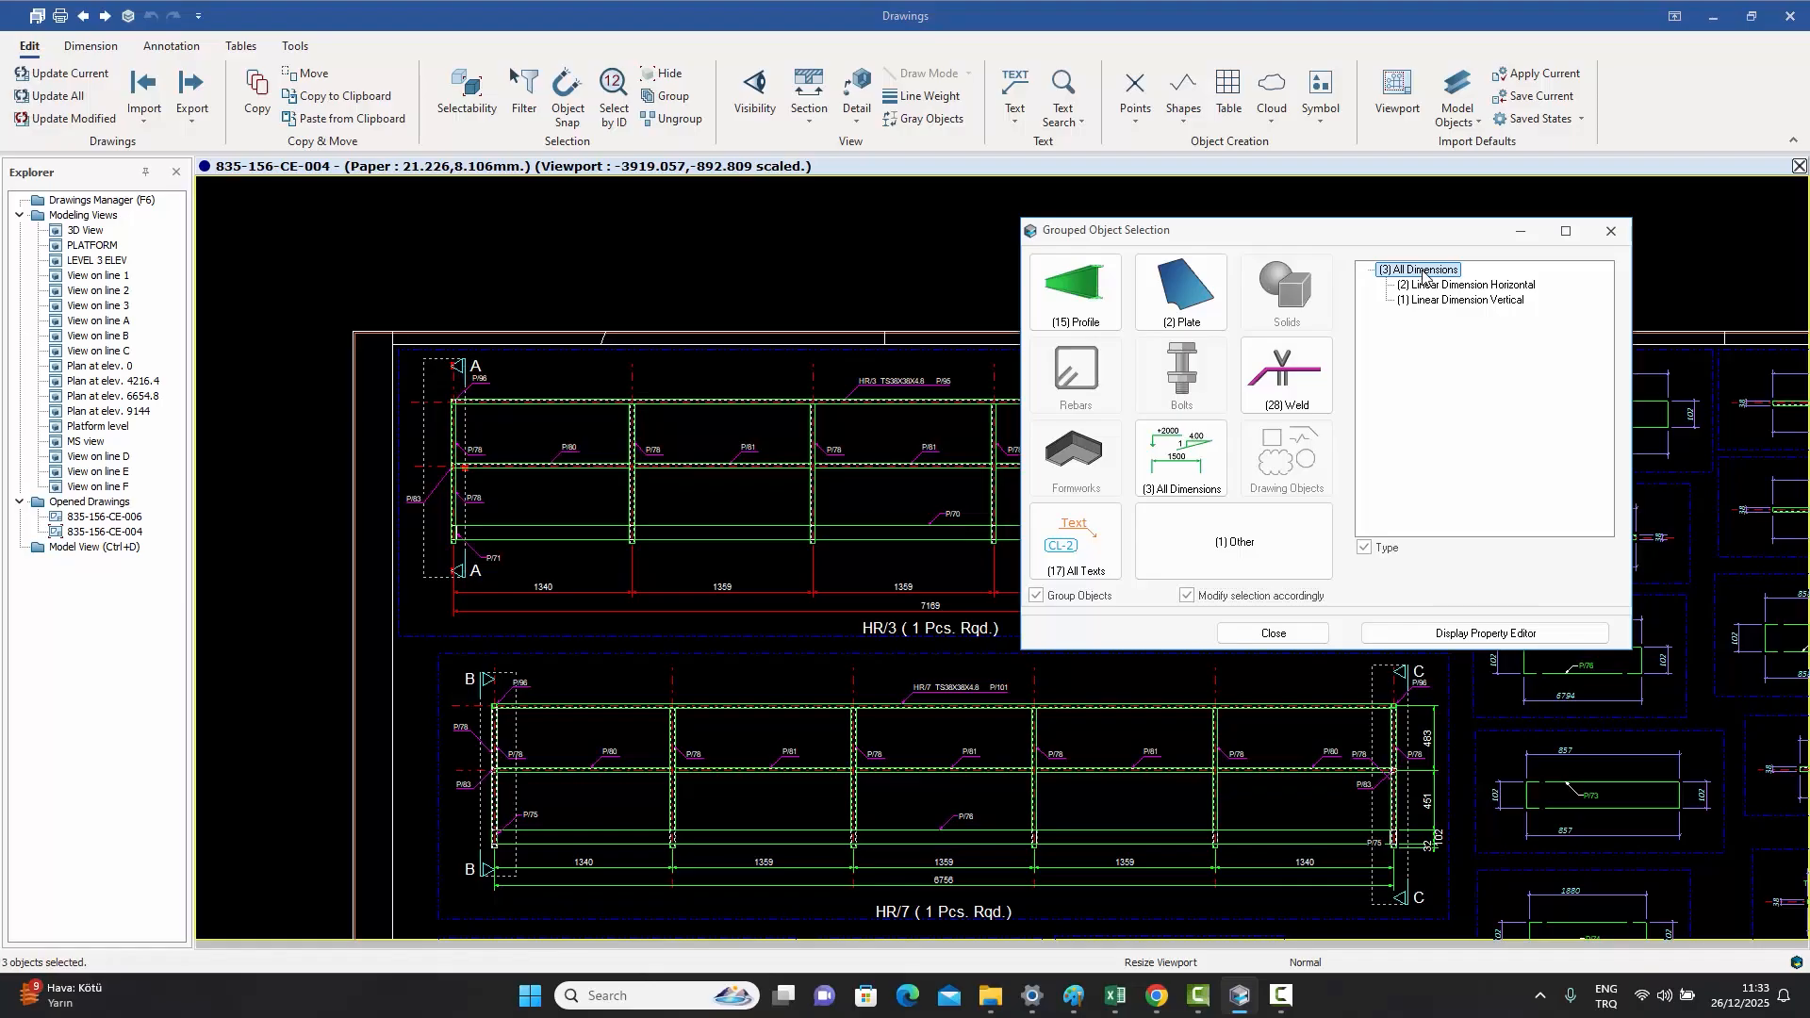
mouse_move(1158, 244)
mouse_down()
mouse_move(1198, 293)
mouse_move(1367, 685)
mouse_move(1353, 656)
mouse_up()
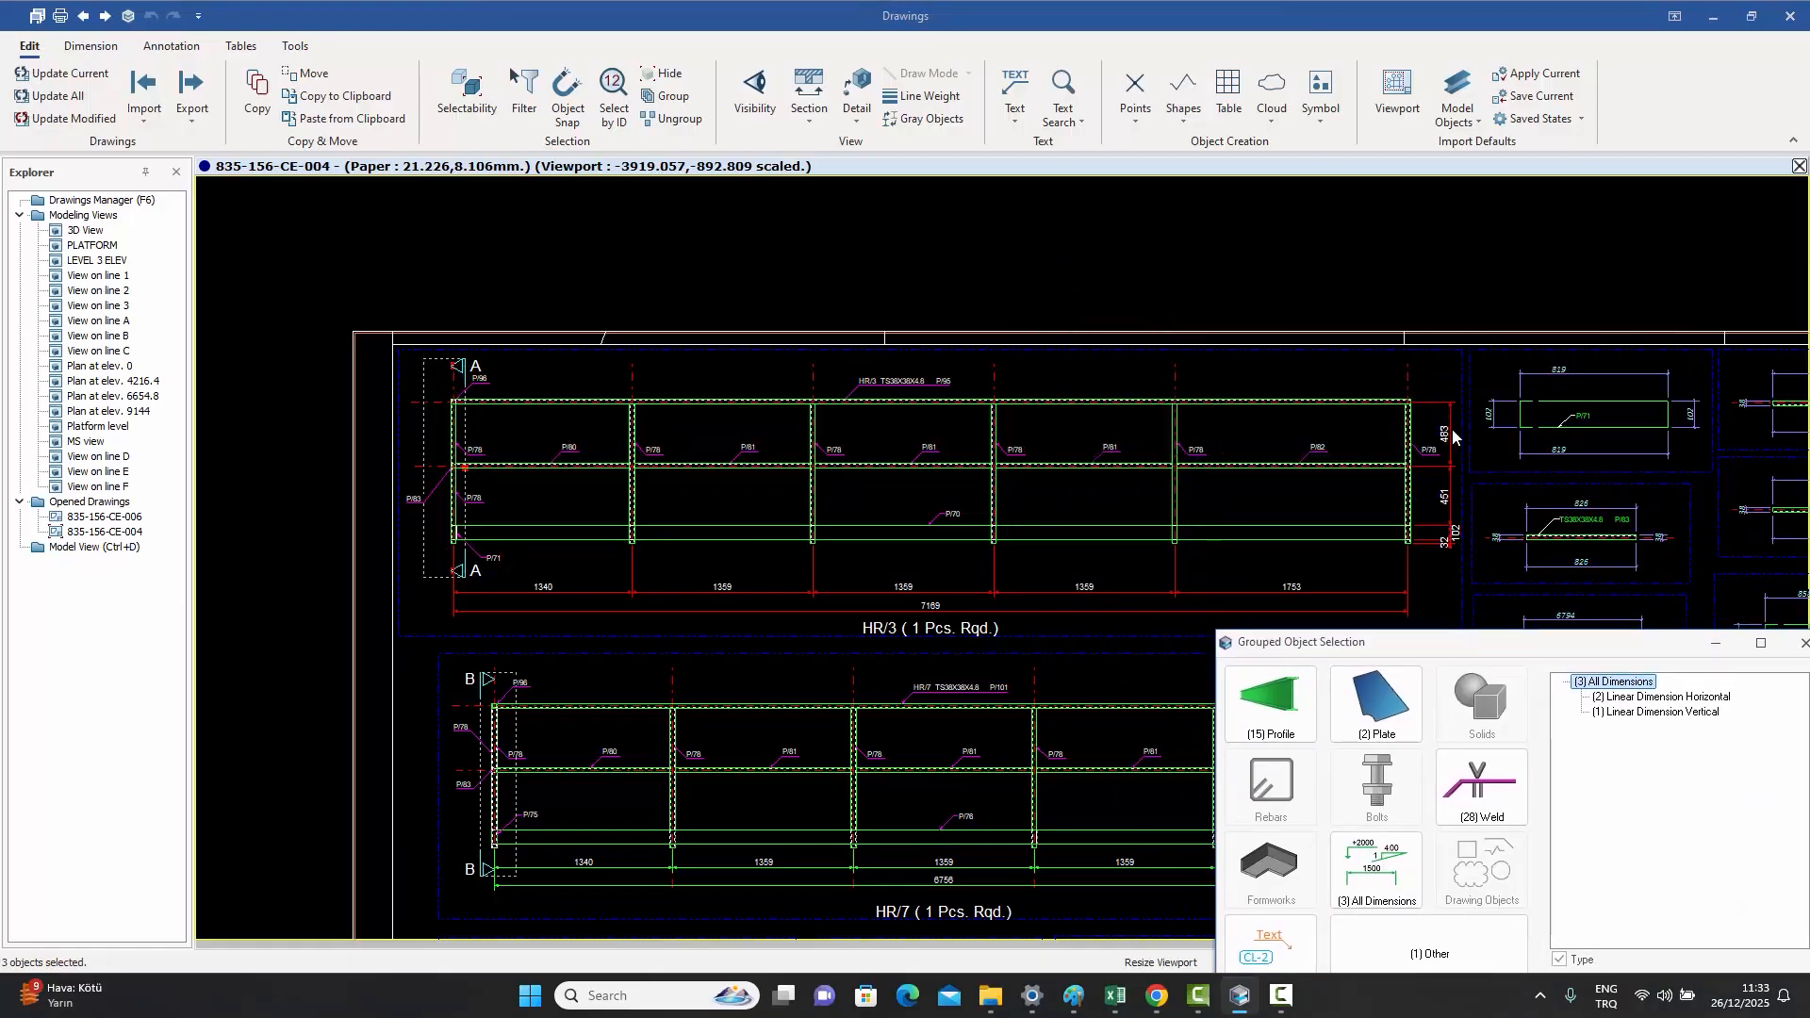
drag(1486, 650, 1170, 285)
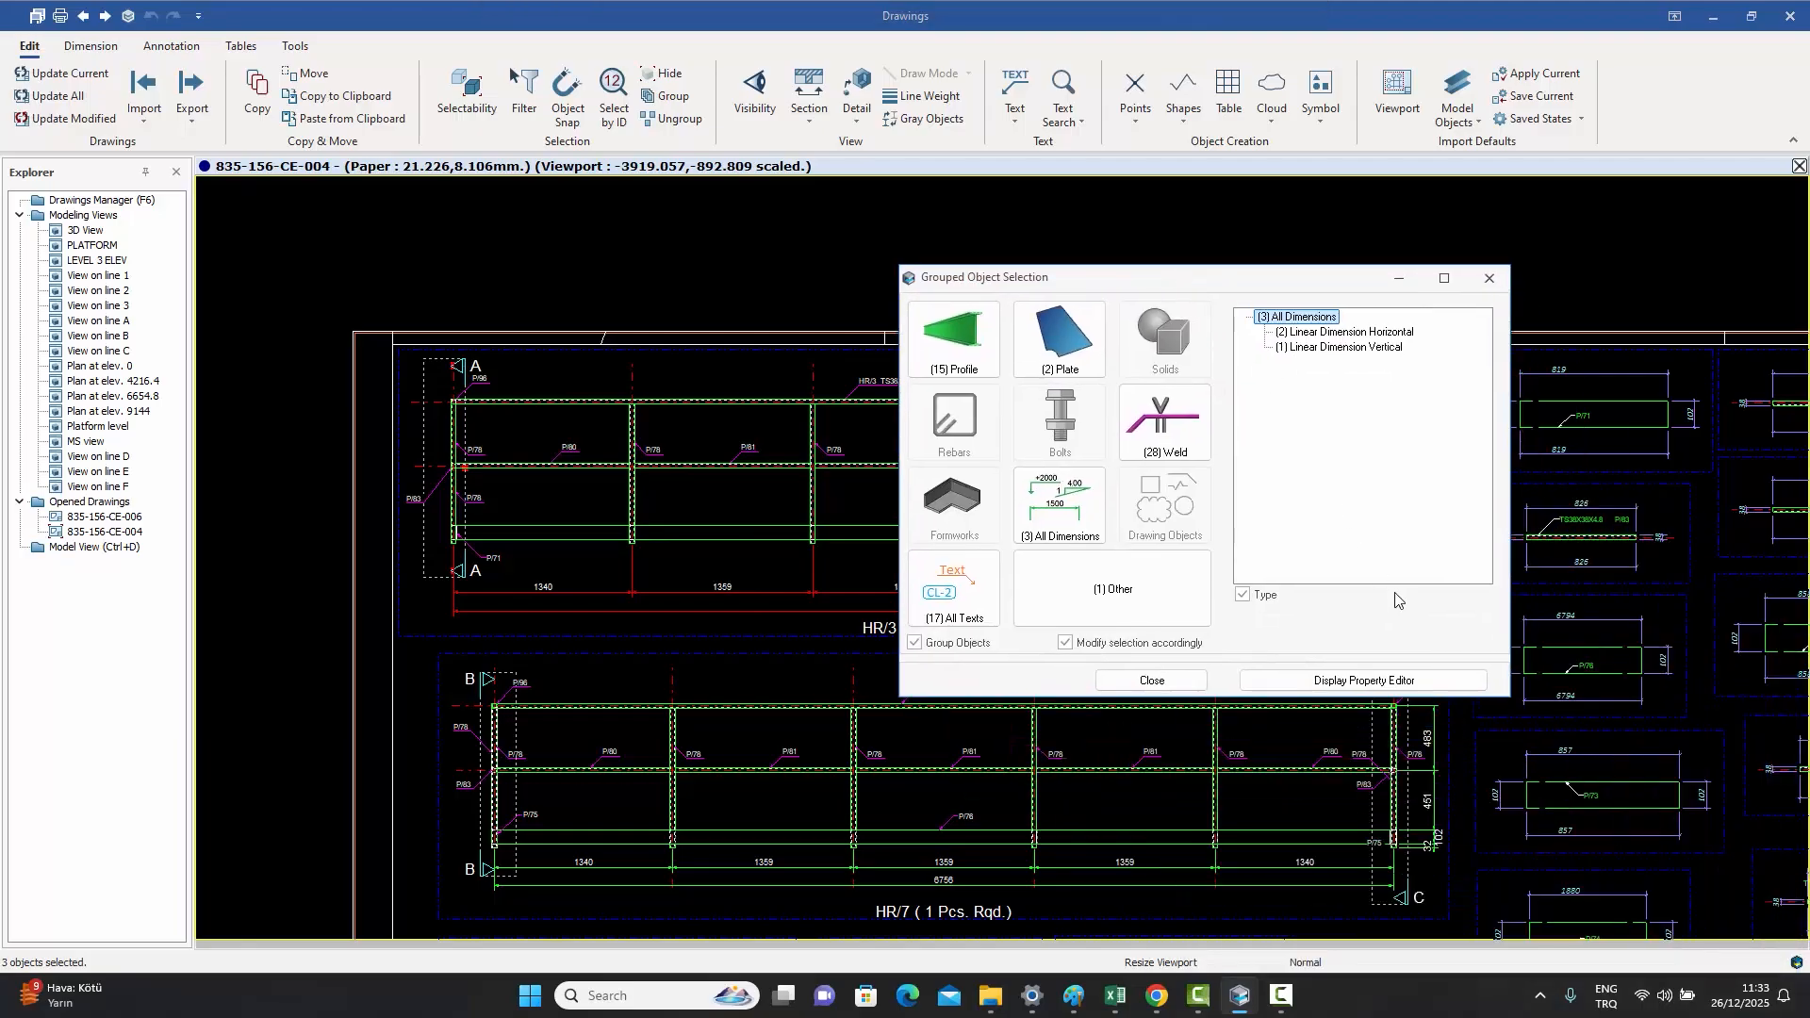
- Review the selected HR/3 dimensions in the Dimension Property Editor, accept the settings, and clear the selection
click(1364, 680)
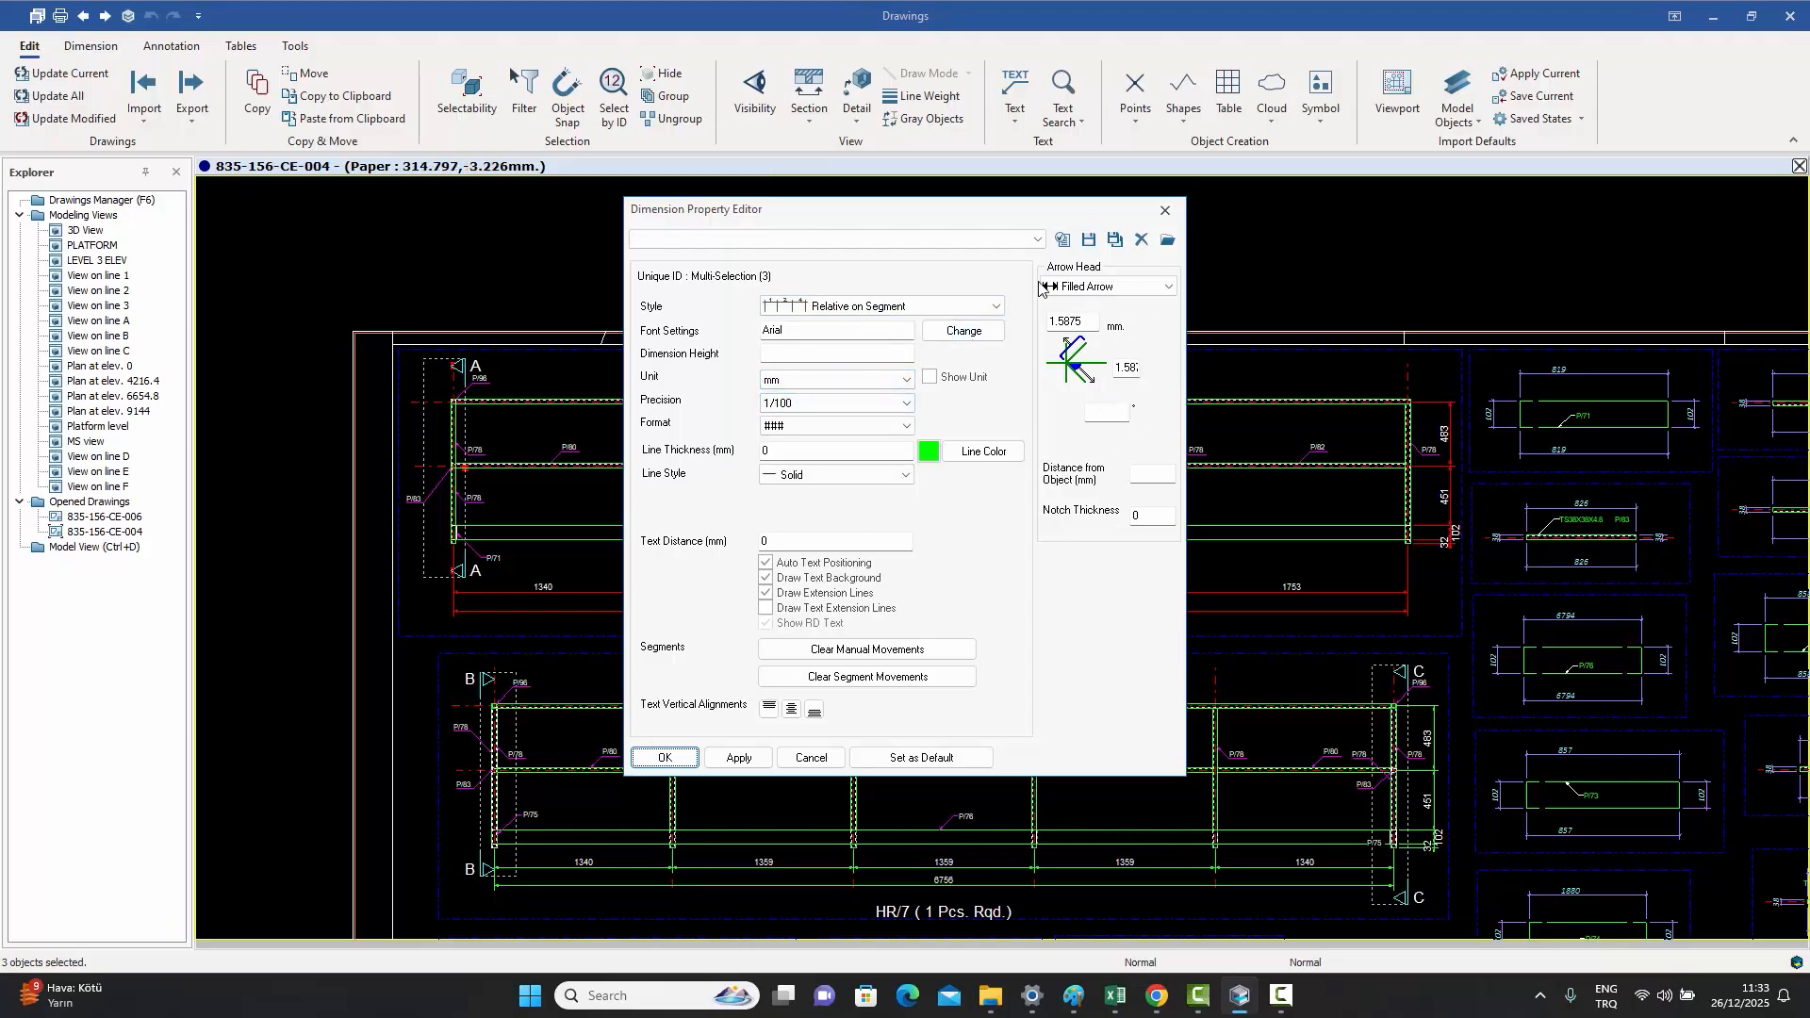
click(664, 757)
click(807, 271)
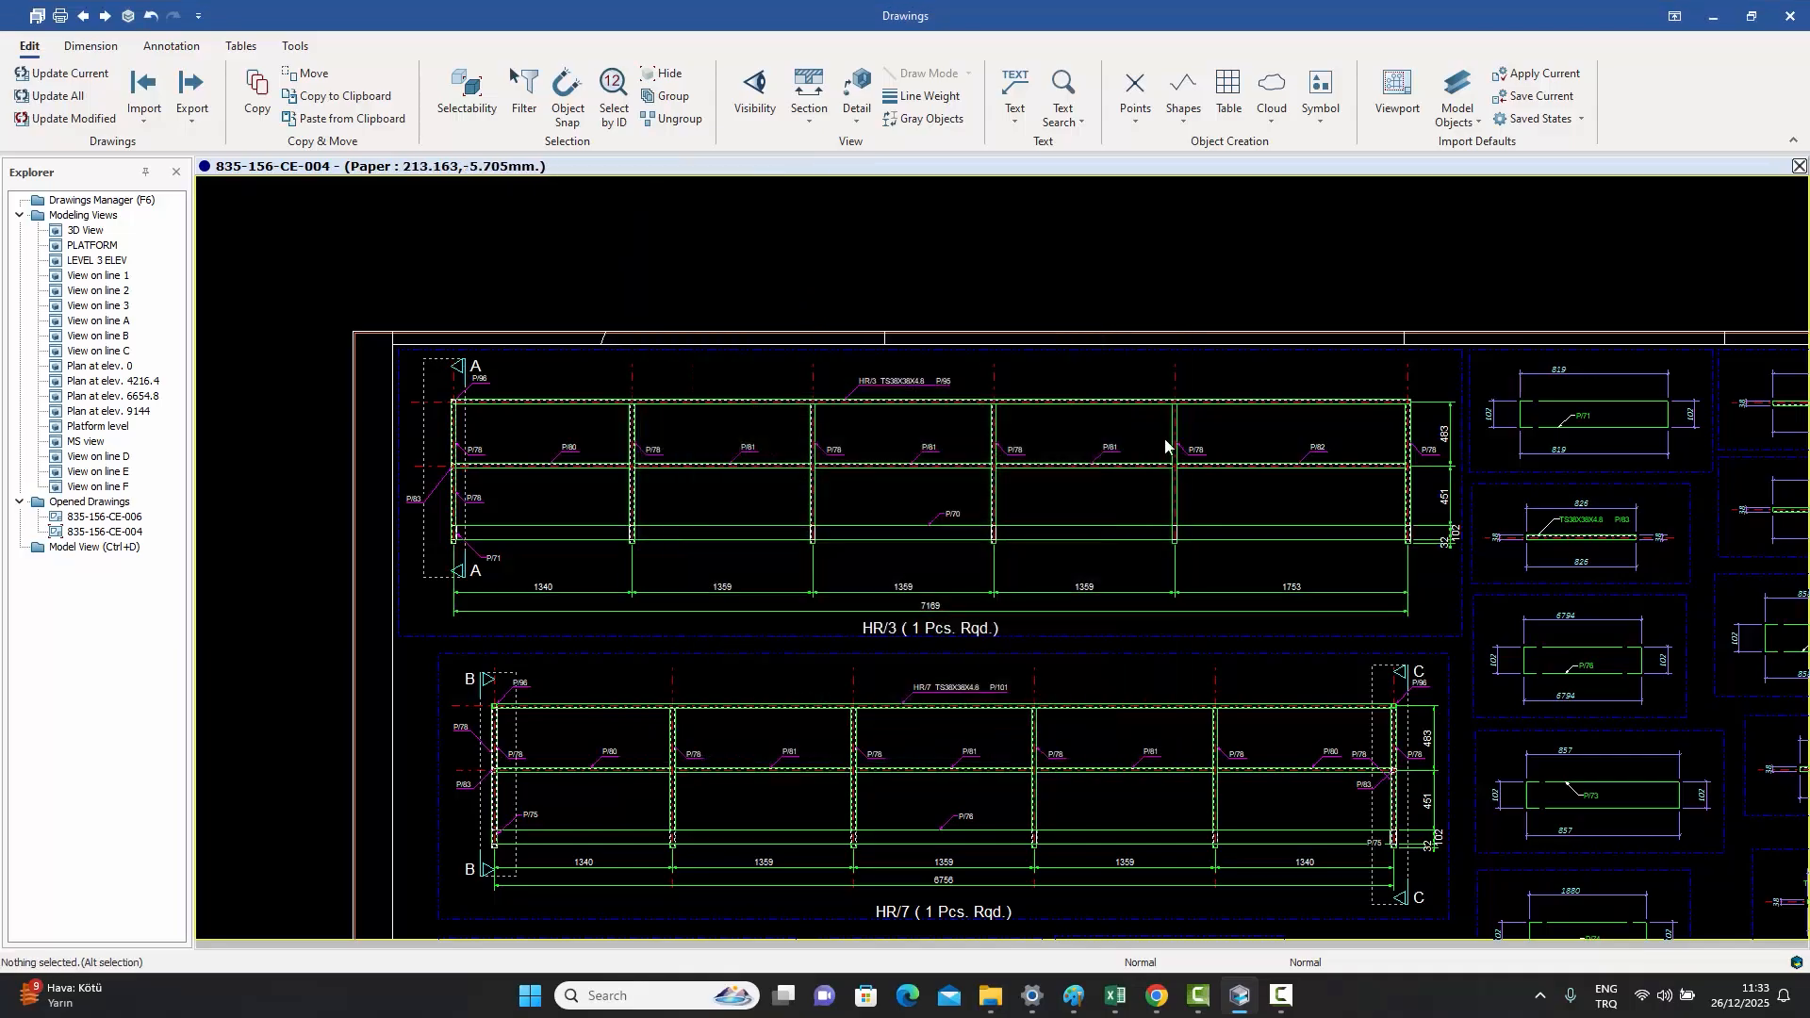
- Filter the objects of the HR/3 view down to its annotation texts, close Grouped Object Selection, and clear the selection
mouse_move(1456, 628)
mouse_down()
mouse_move(1442, 566)
mouse_move(1304, 359)
mouse_move(705, 344)
mouse_move(429, 361)
mouse_up()
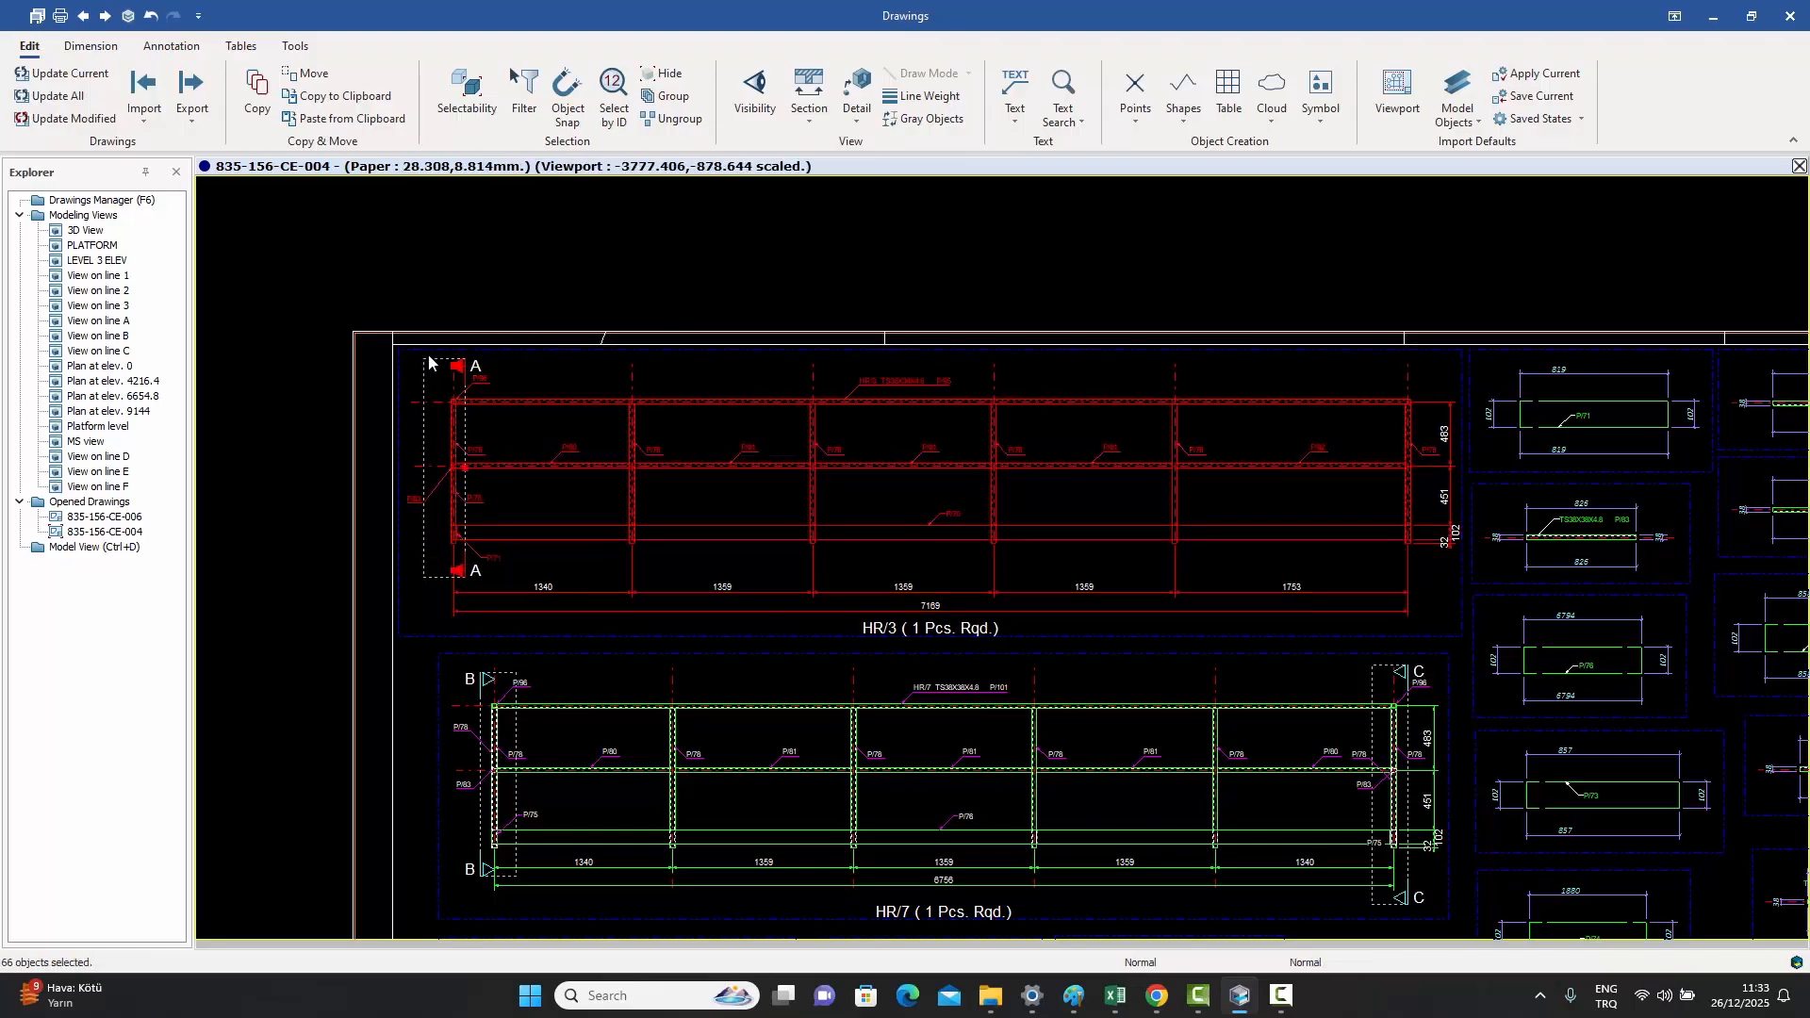
double_click(429, 357)
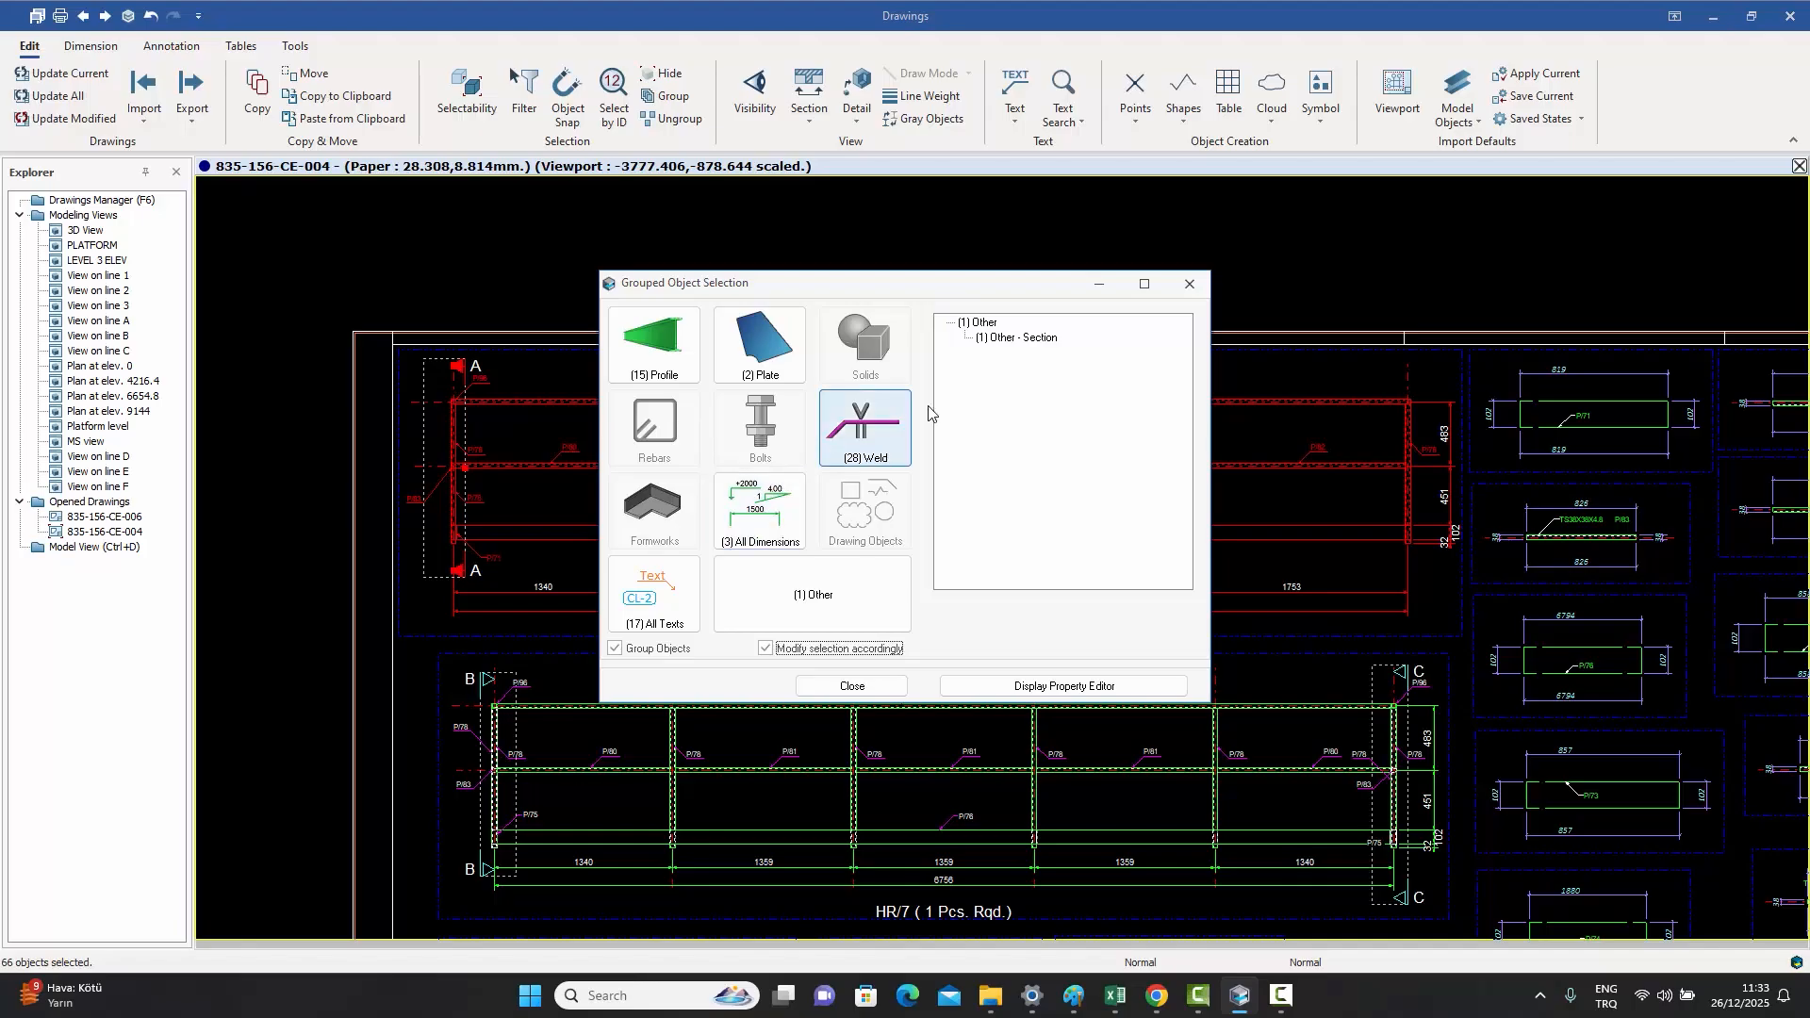
click(648, 594)
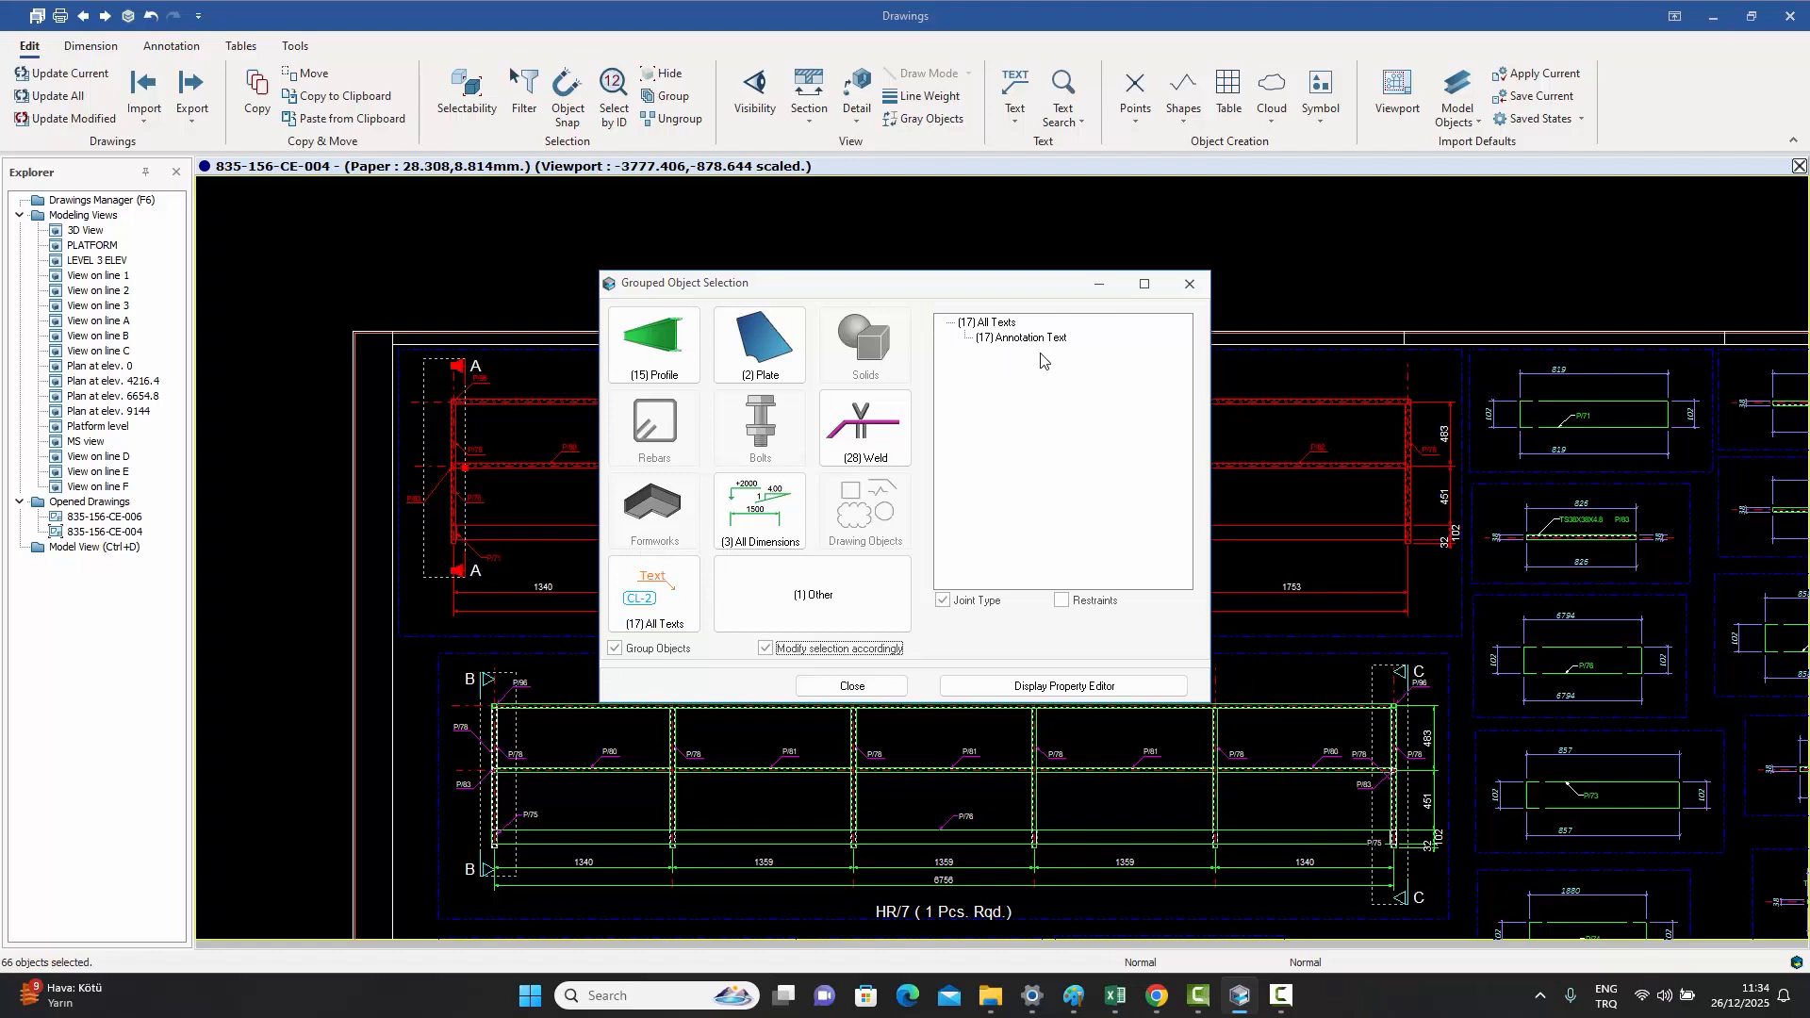
drag(1003, 302, 1605, 296)
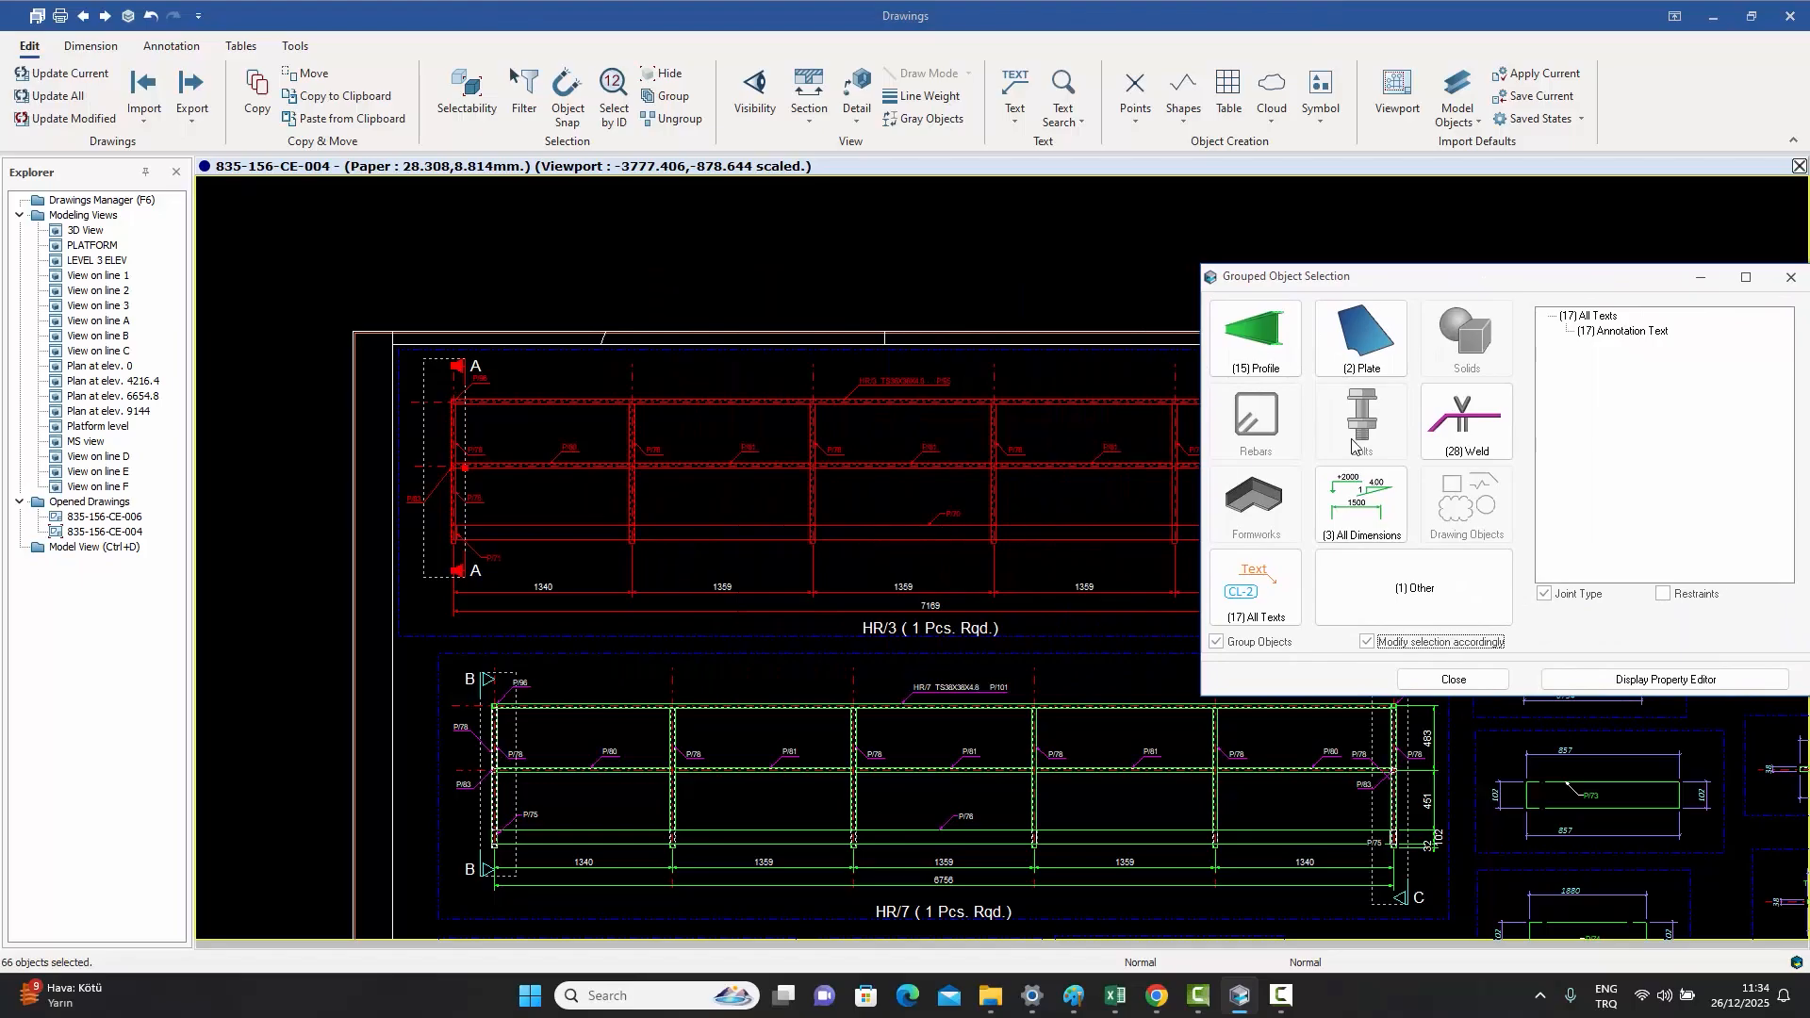
click(1625, 334)
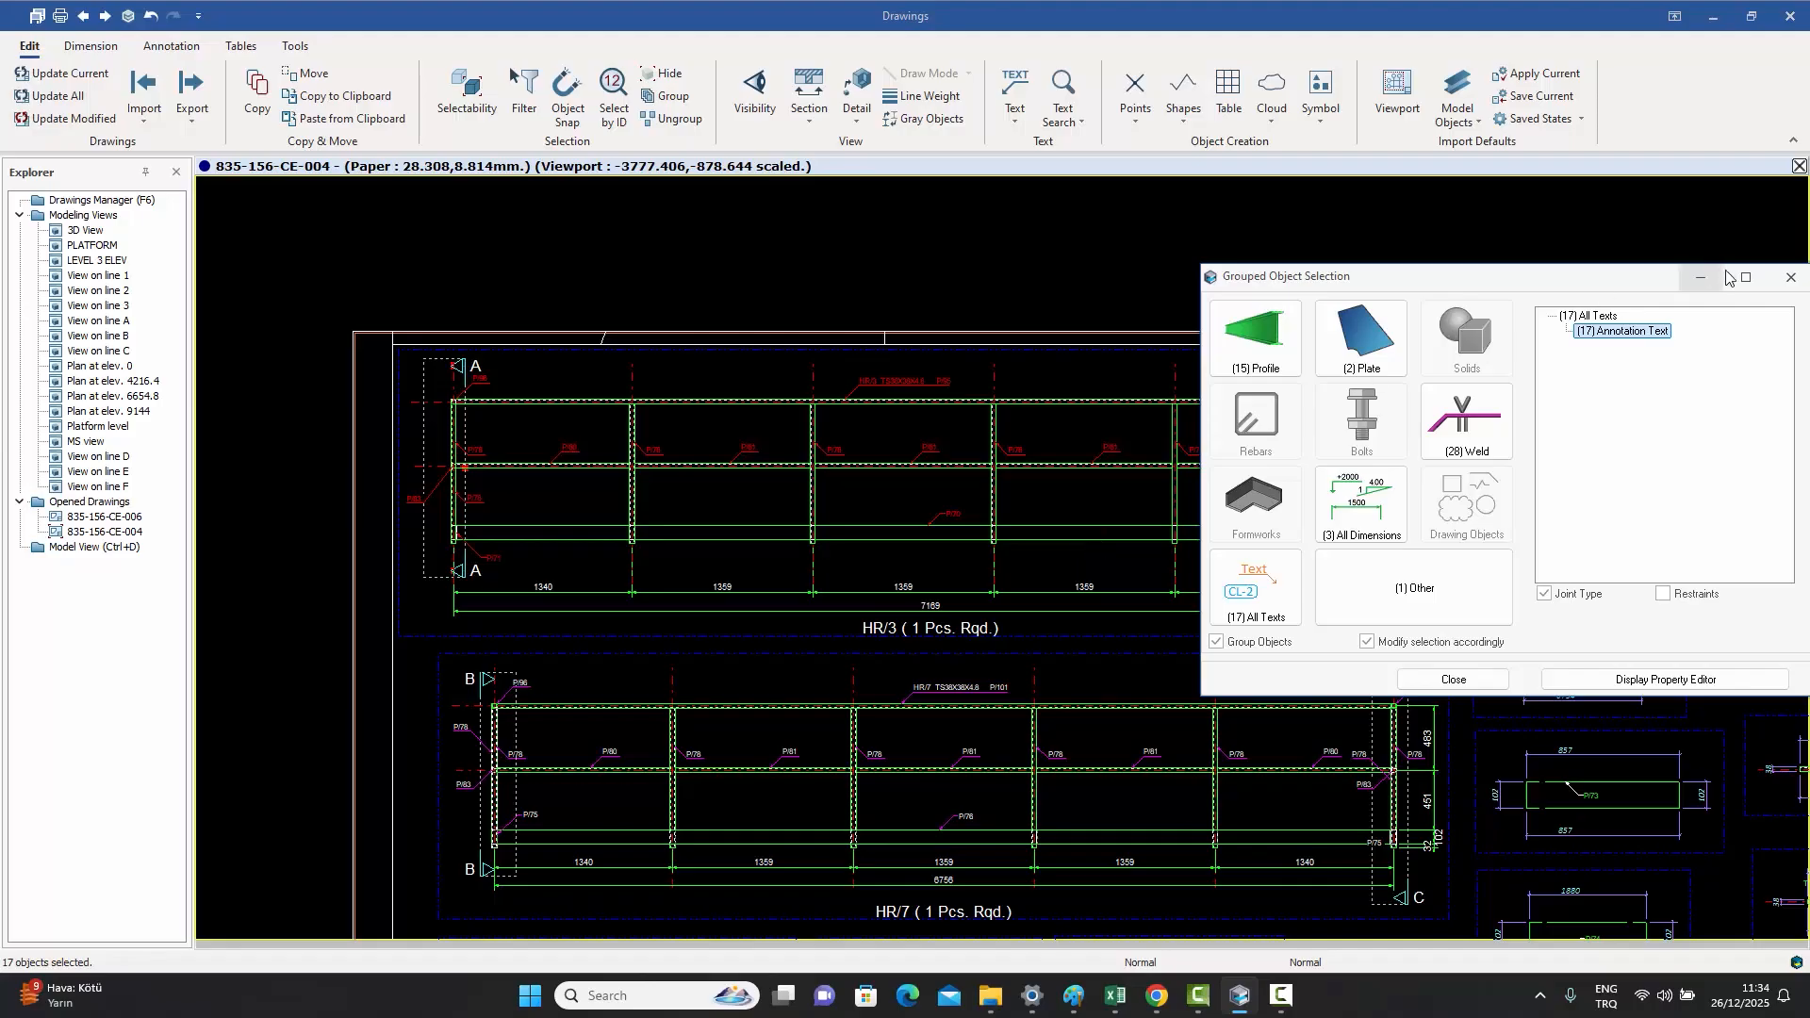
click(1791, 281)
click(1135, 427)
- Select all objects in the HR/3 handrail view and narrow the selection to all its profiles through Grouped Object Selection
scroll(1060, 467, up, 3)
scroll(971, 408, up, 6)
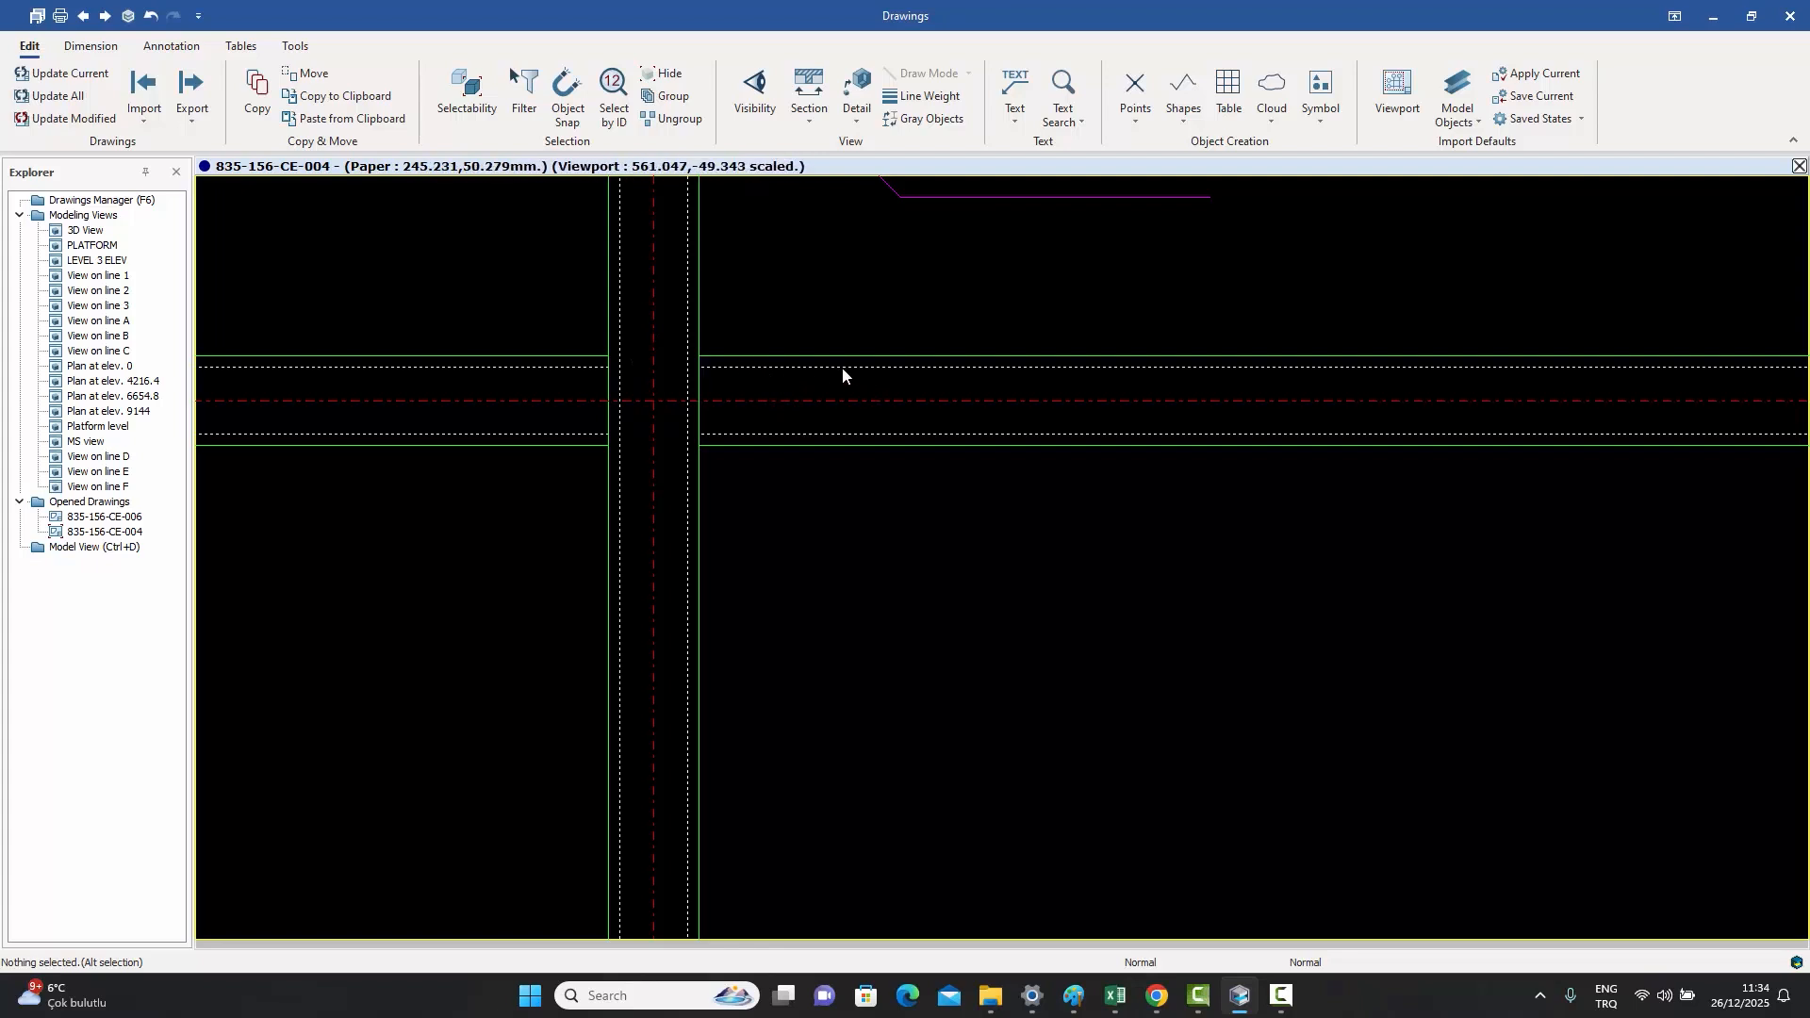
scroll(853, 387, down, 6)
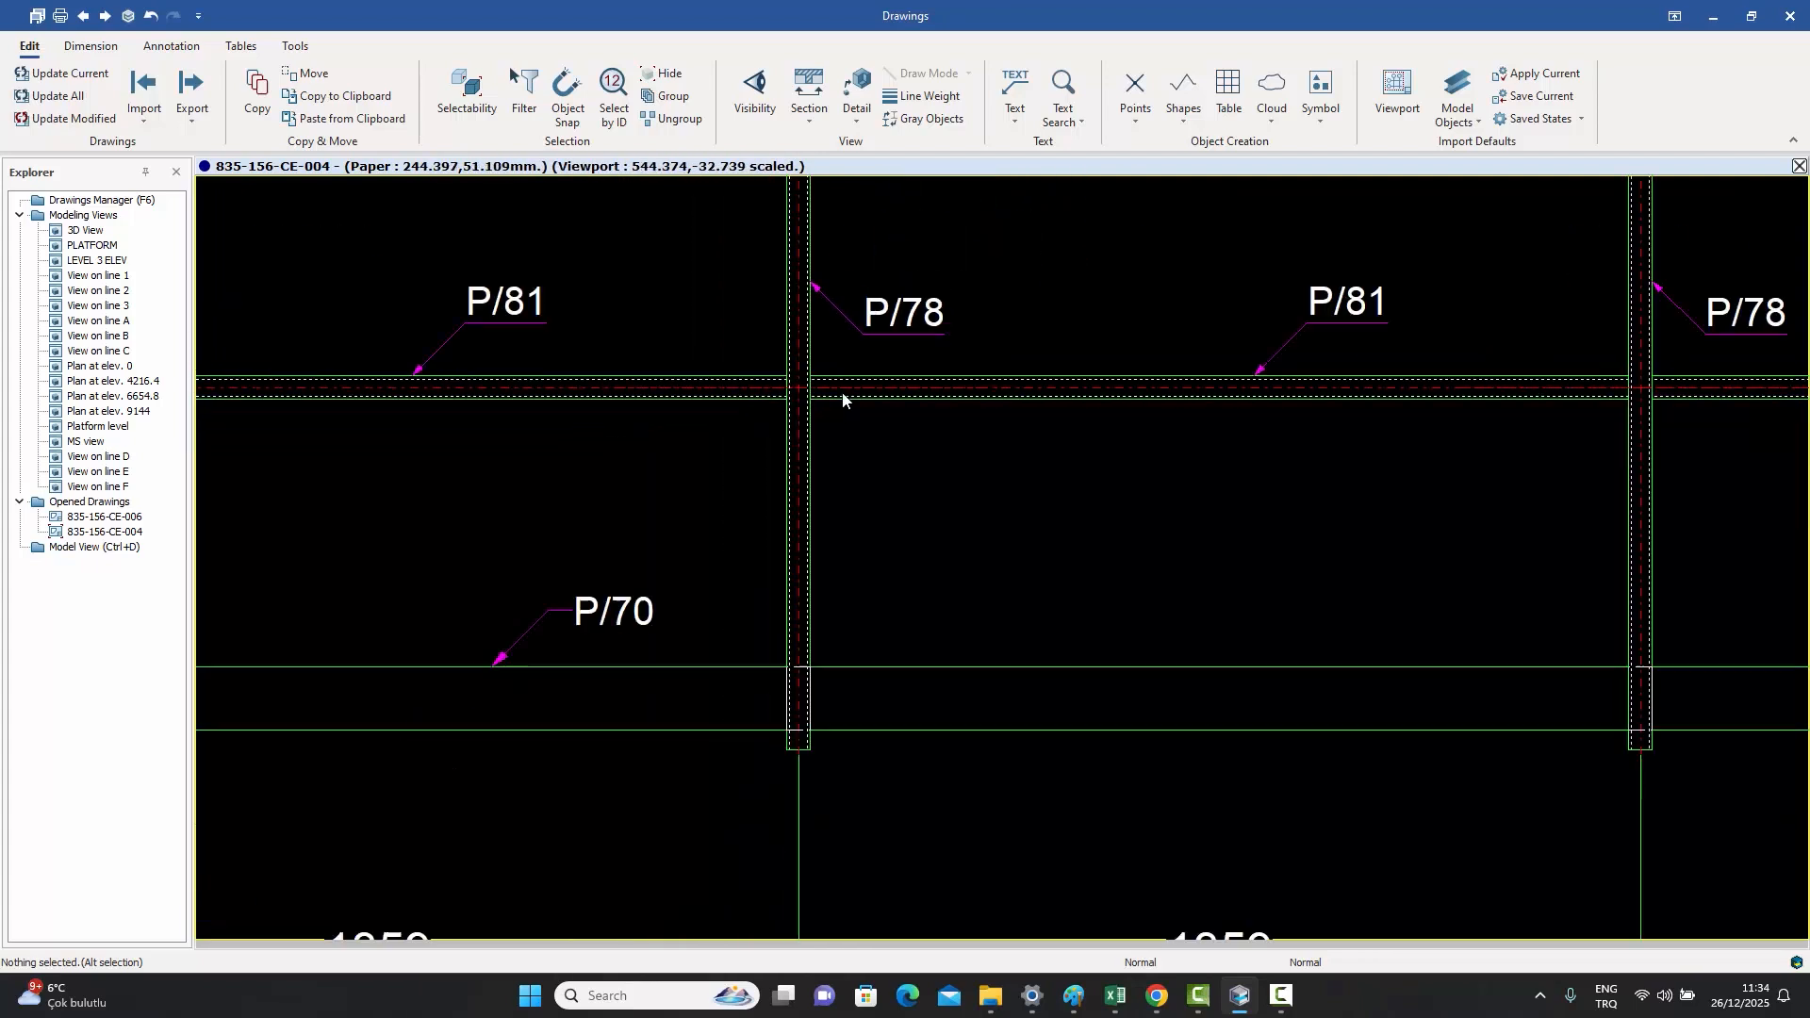
scroll(1023, 453, down, 4)
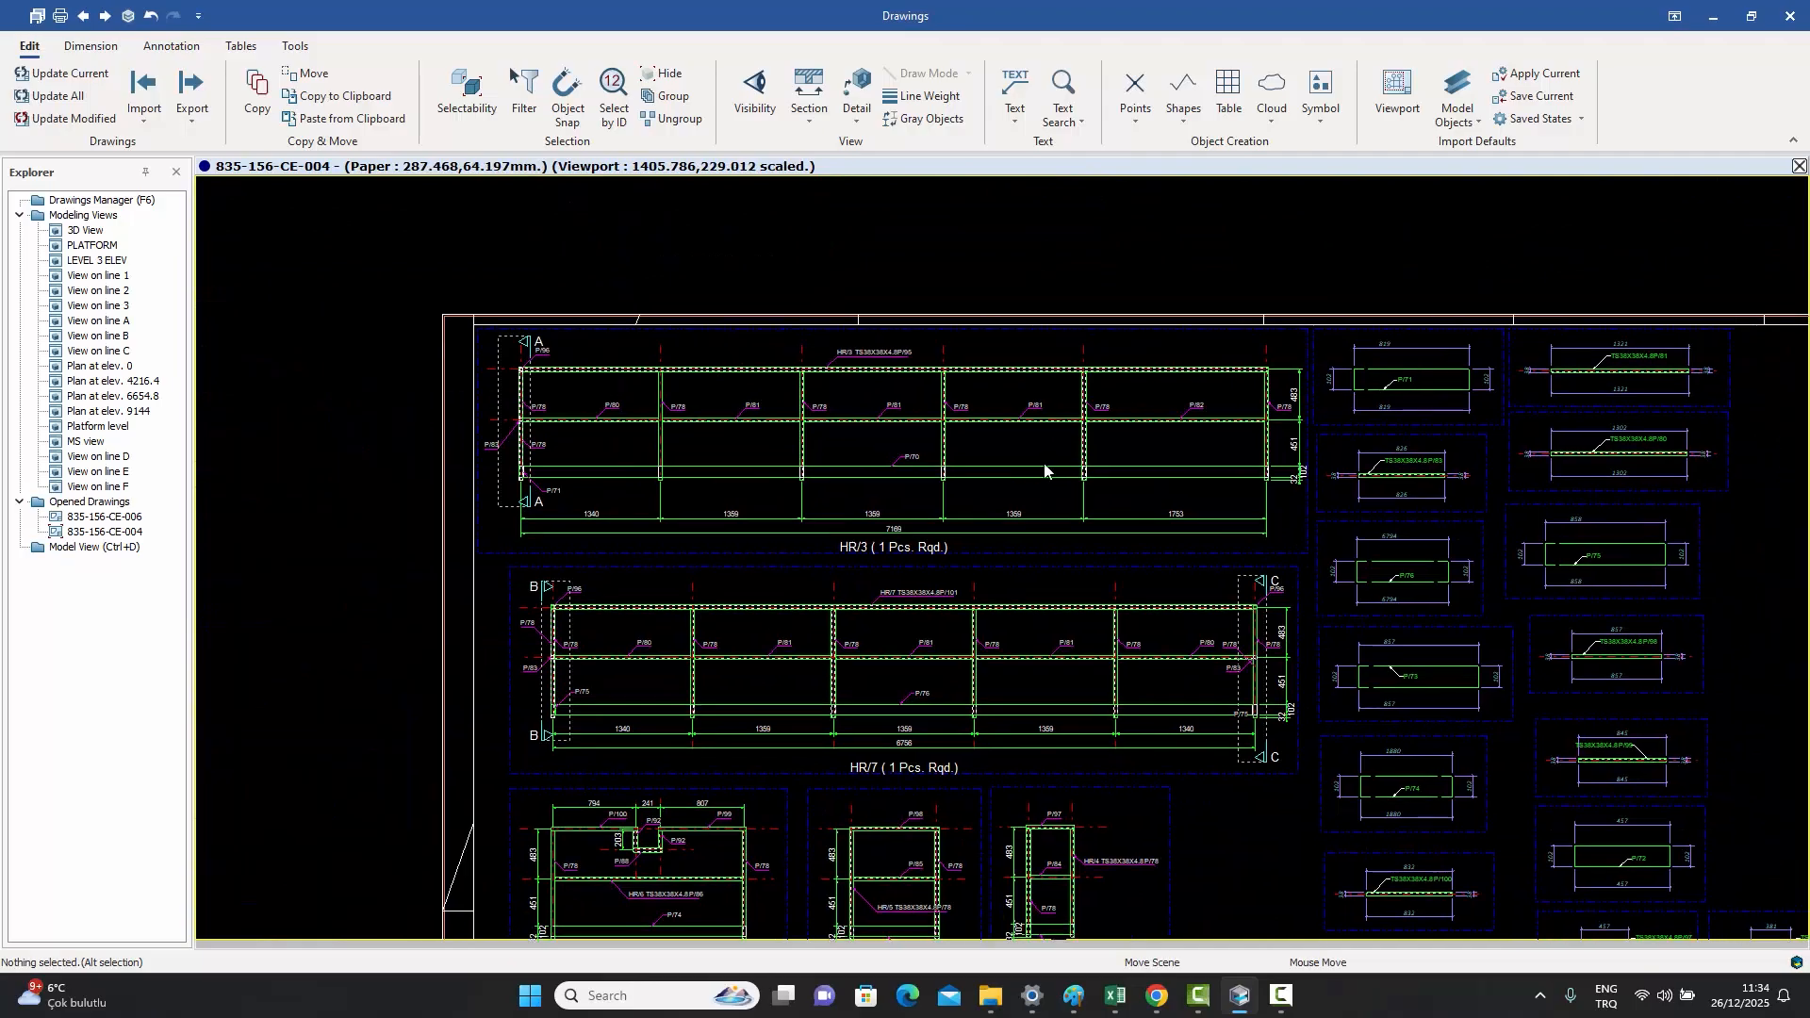
drag(1299, 539, 496, 339)
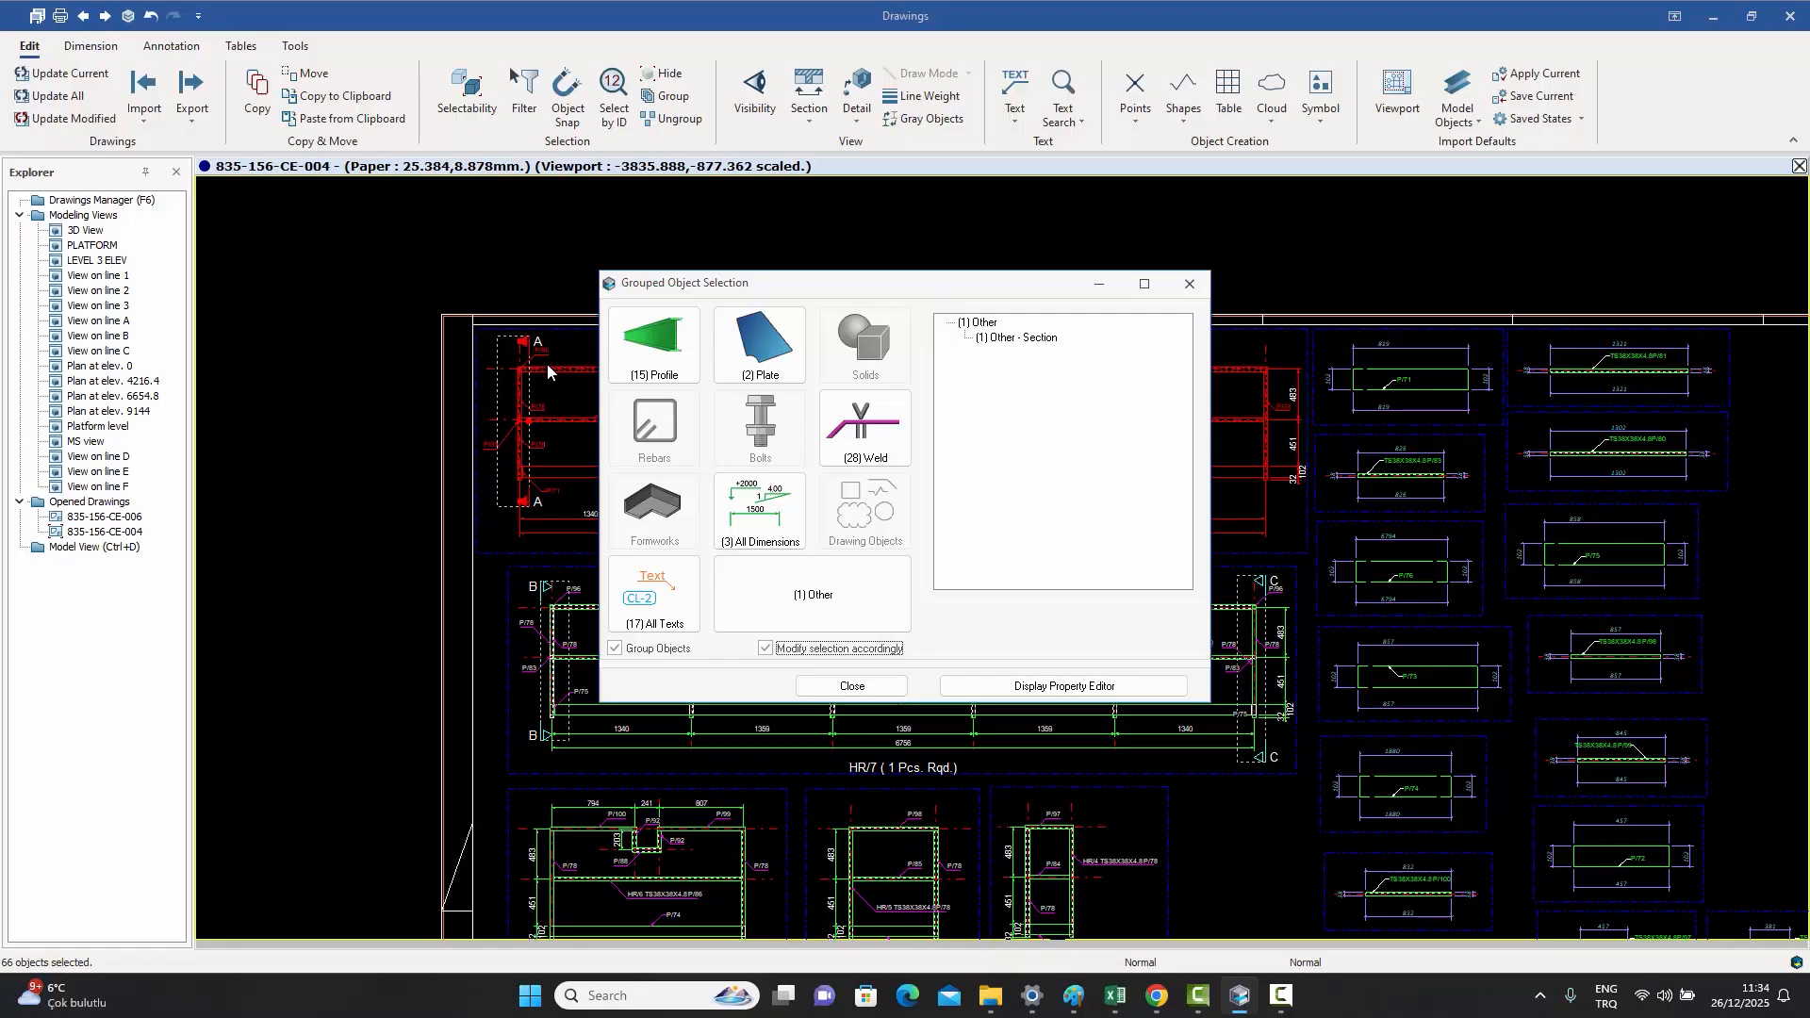
click(649, 362)
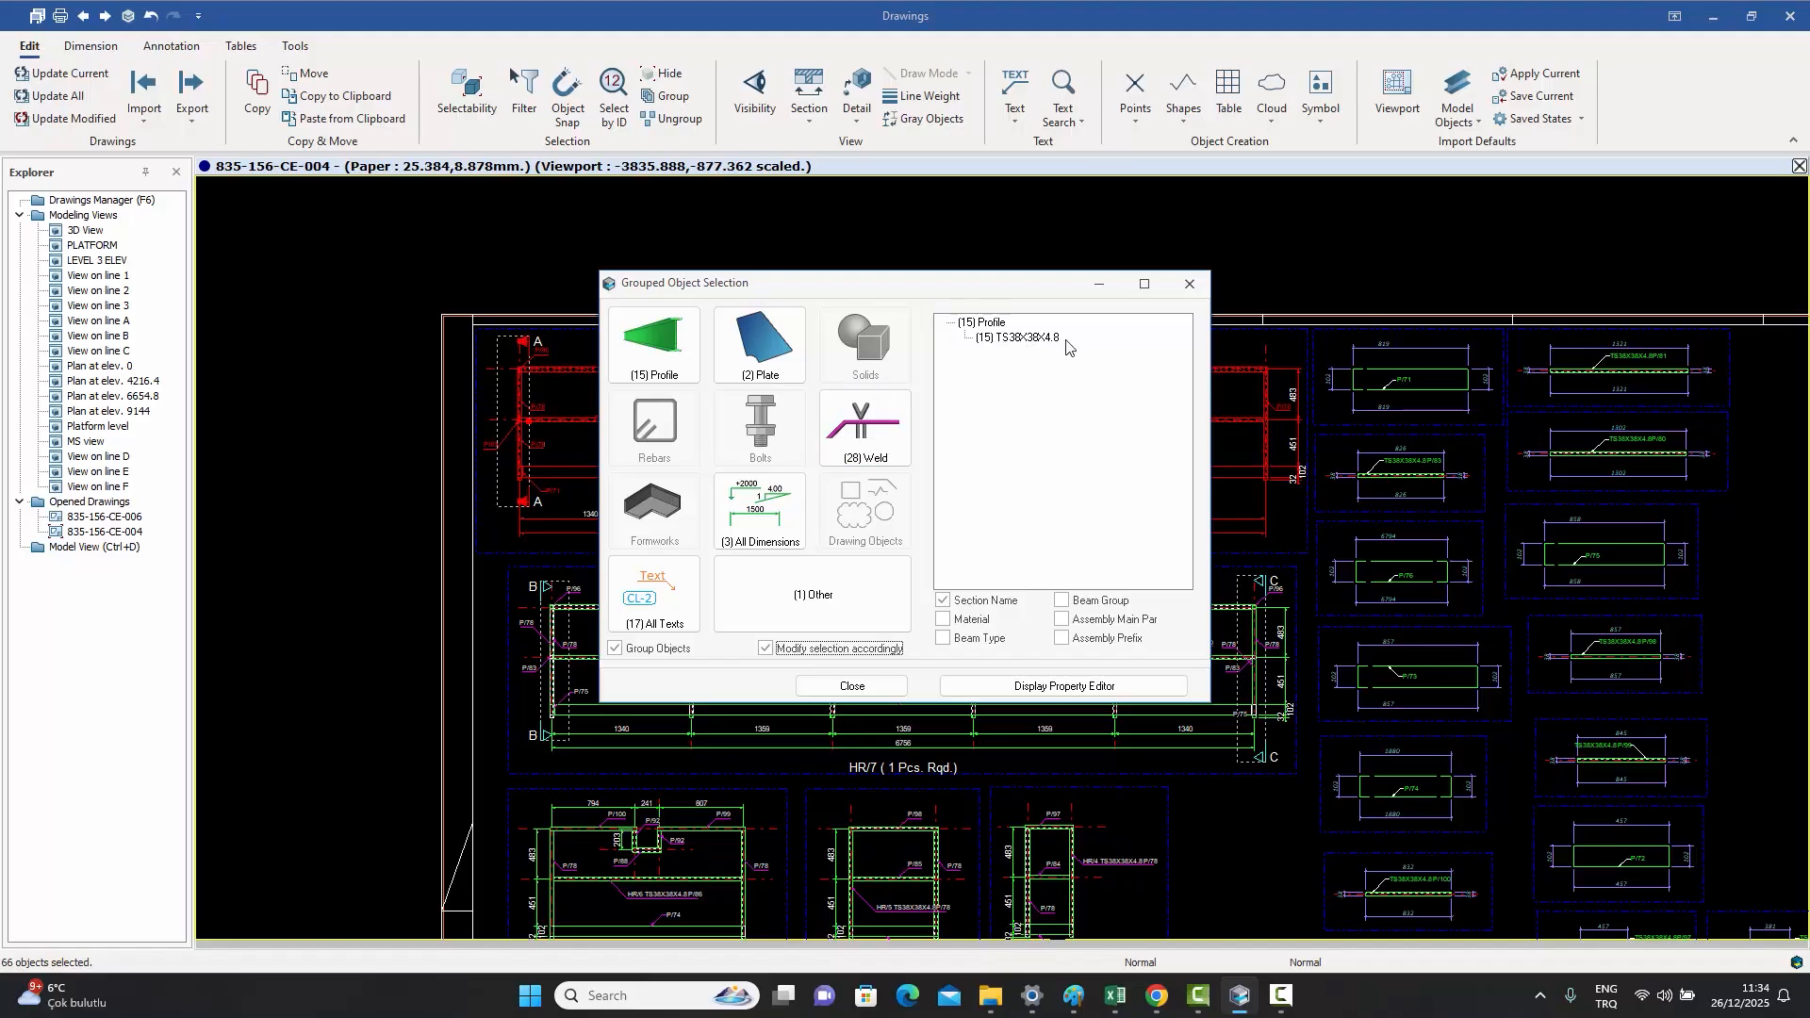
click(992, 325)
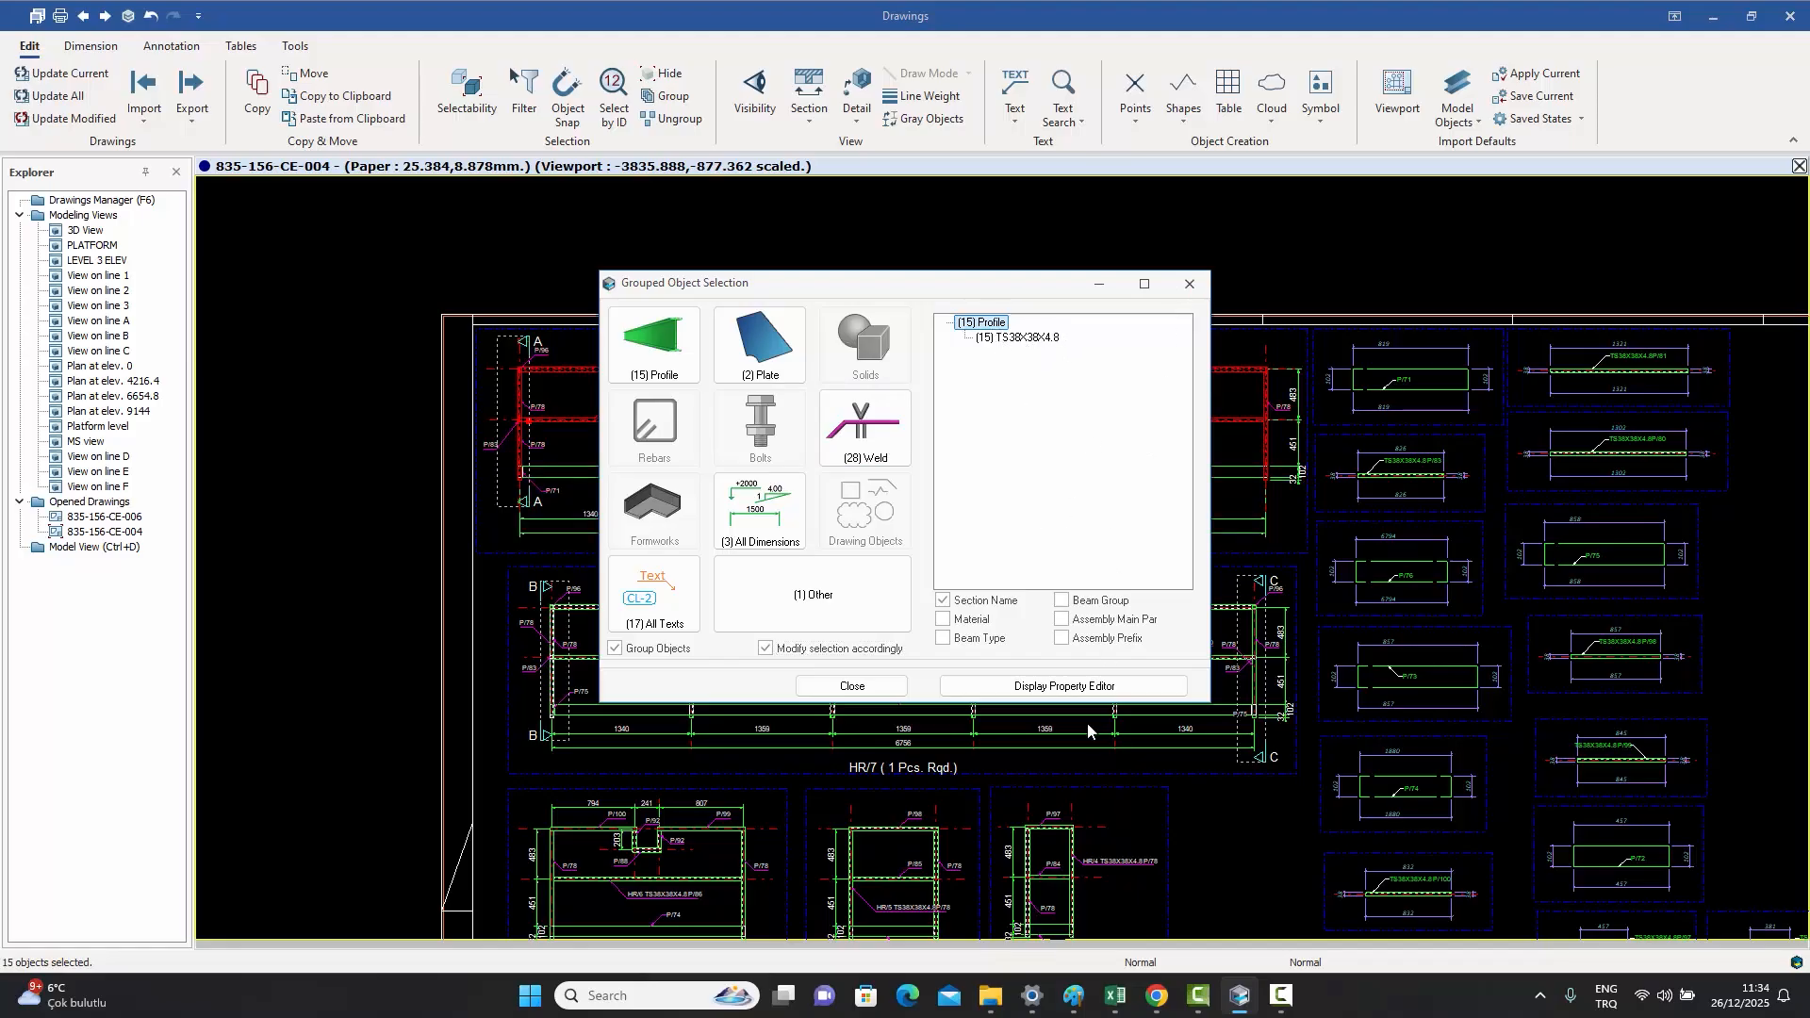
- Review the selected HR/3 profiles' line settings in the Frame Property Editor, close it, and clear the selection
click(1076, 687)
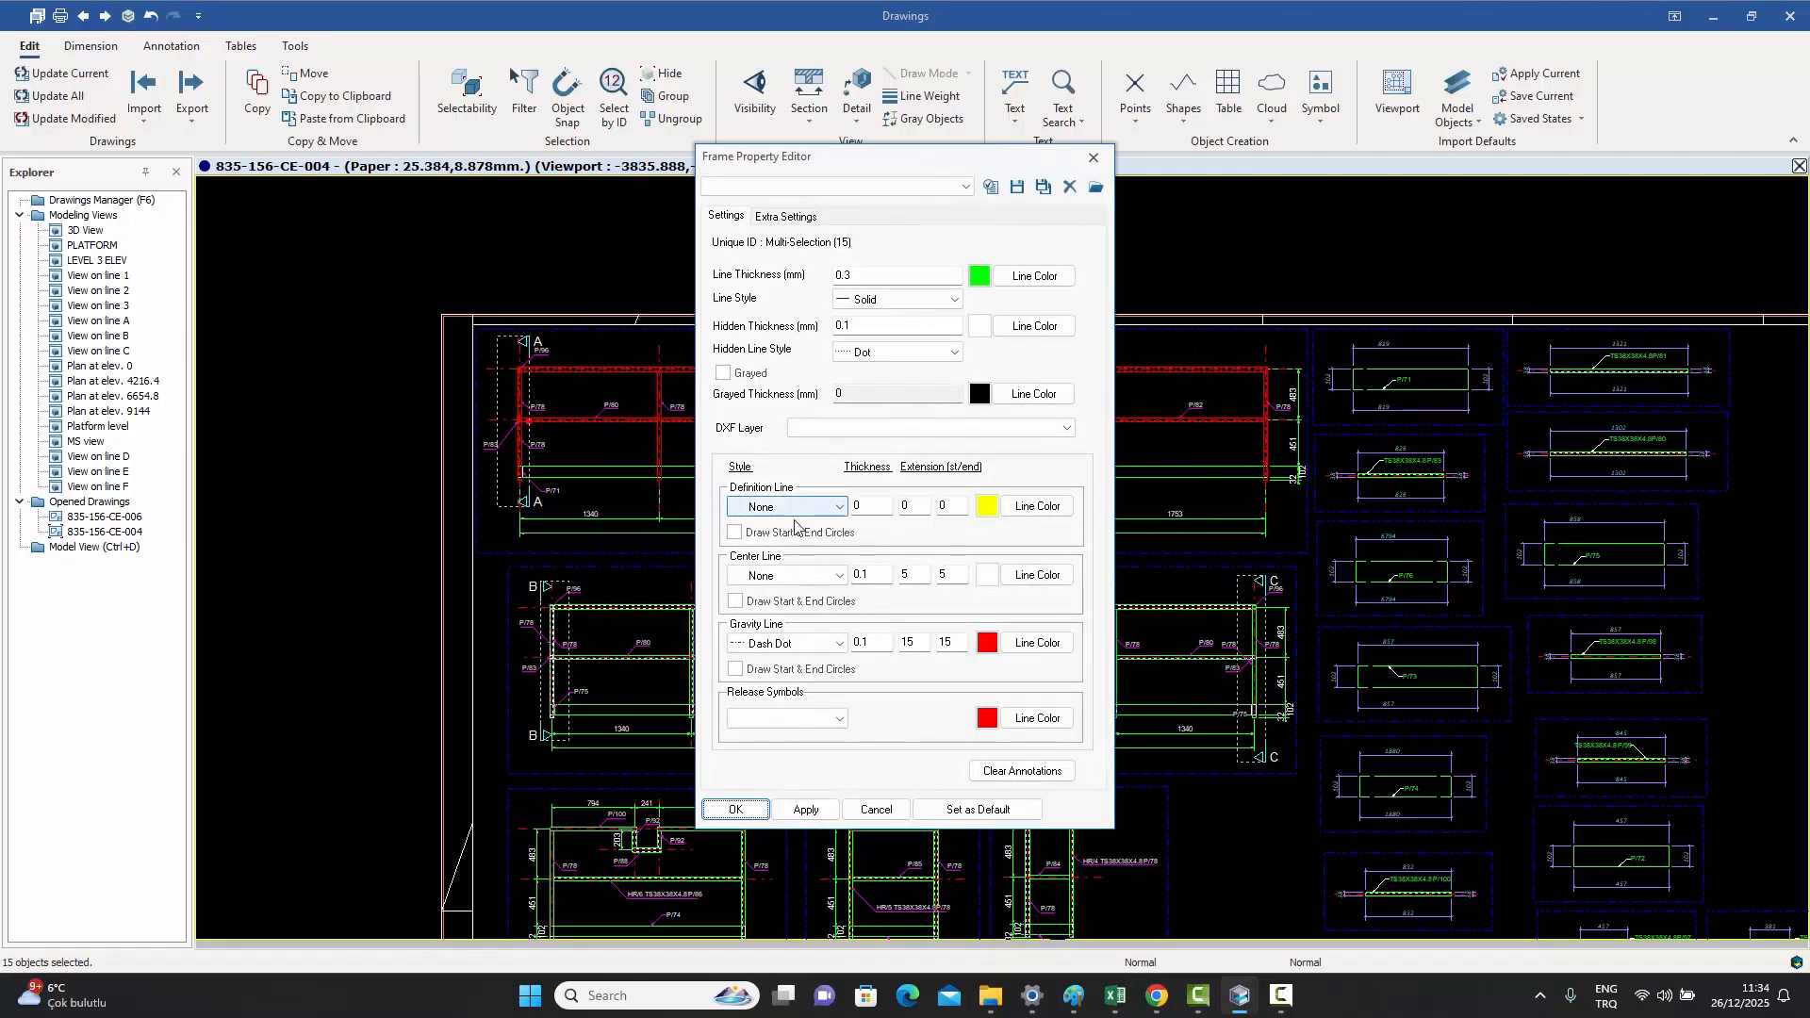
click(1092, 162)
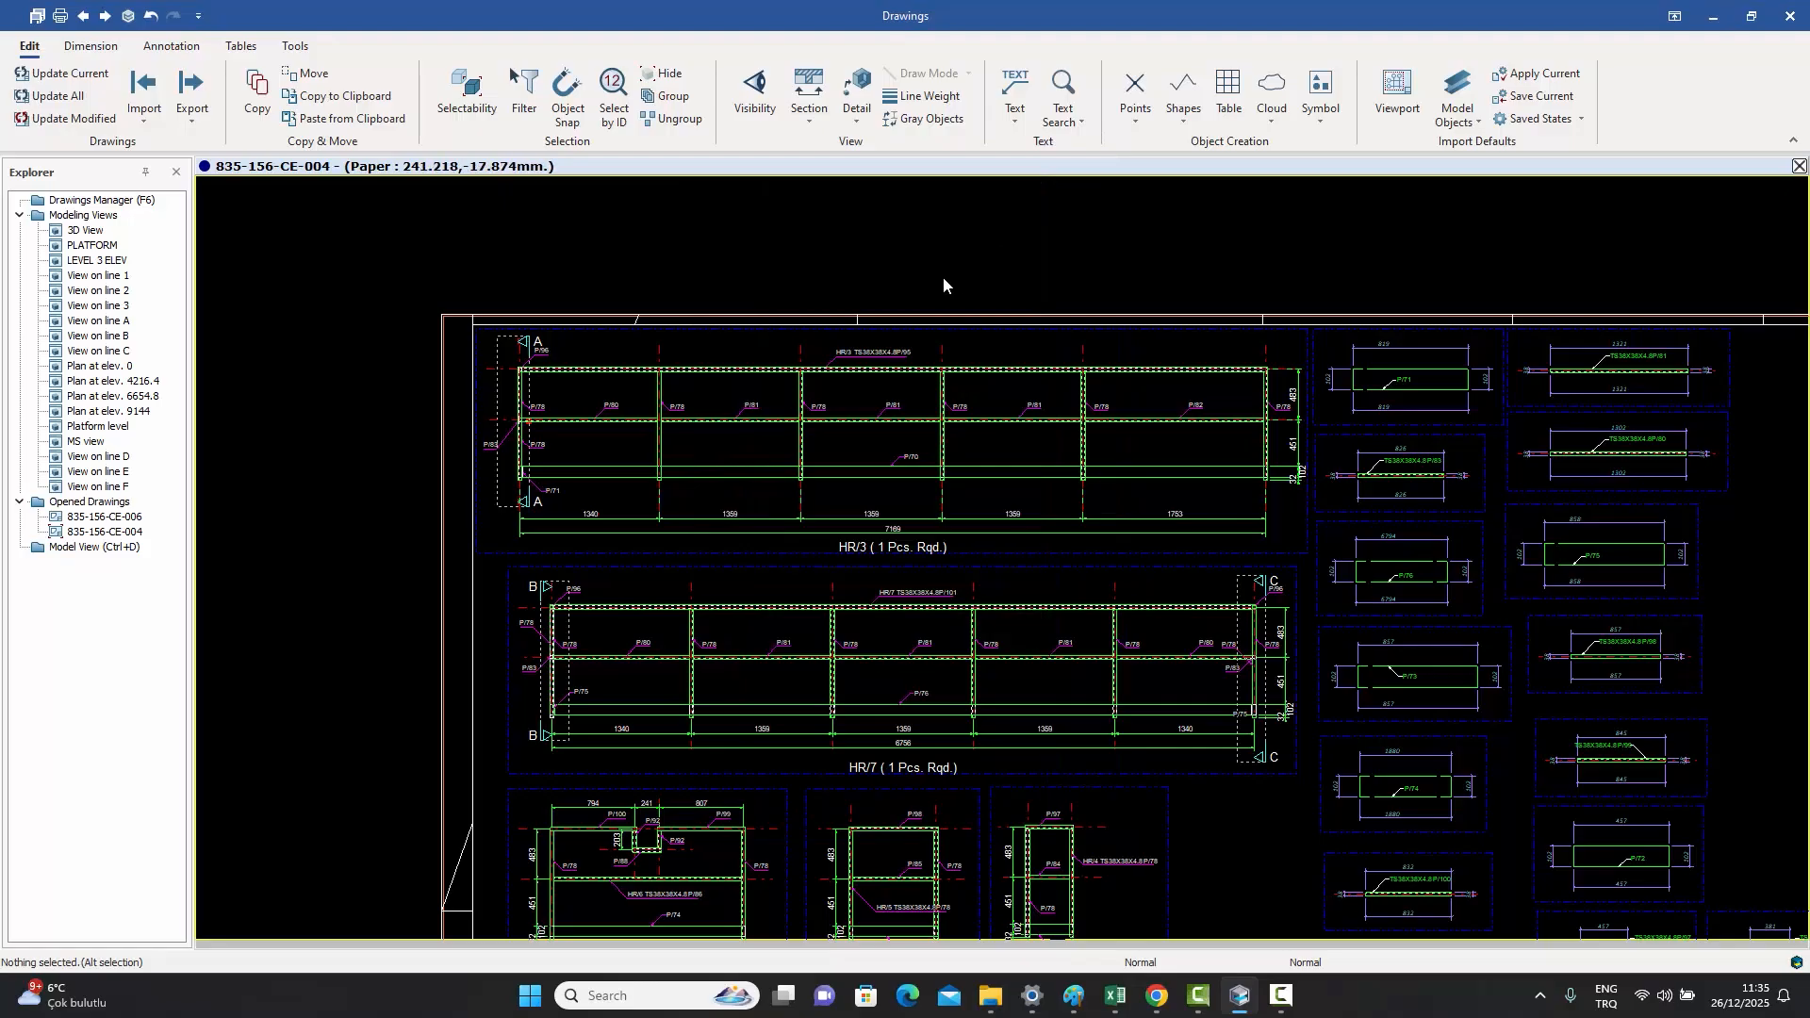
- Examine the arrangement of assembly views, single-part views, and material lists across the whole 835-156-CE-004 sheet
middle_drag(926, 272, 865, 255)
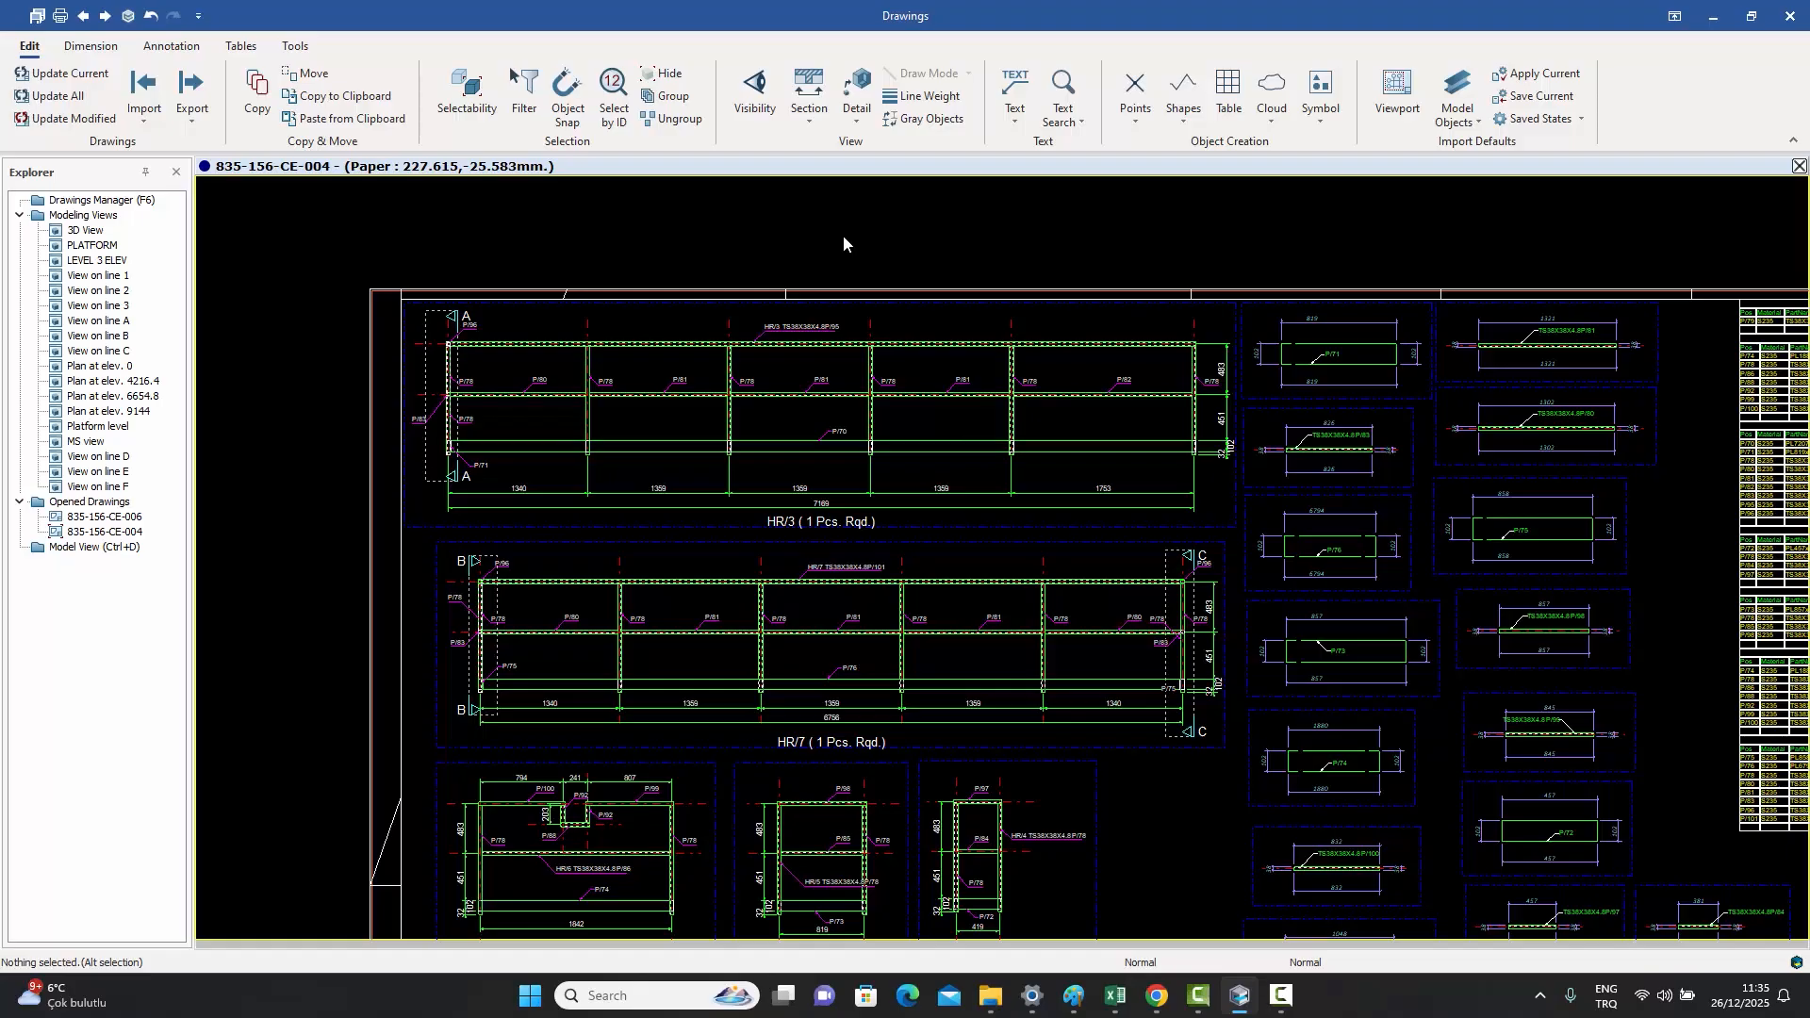
scroll(843, 236, down, 2)
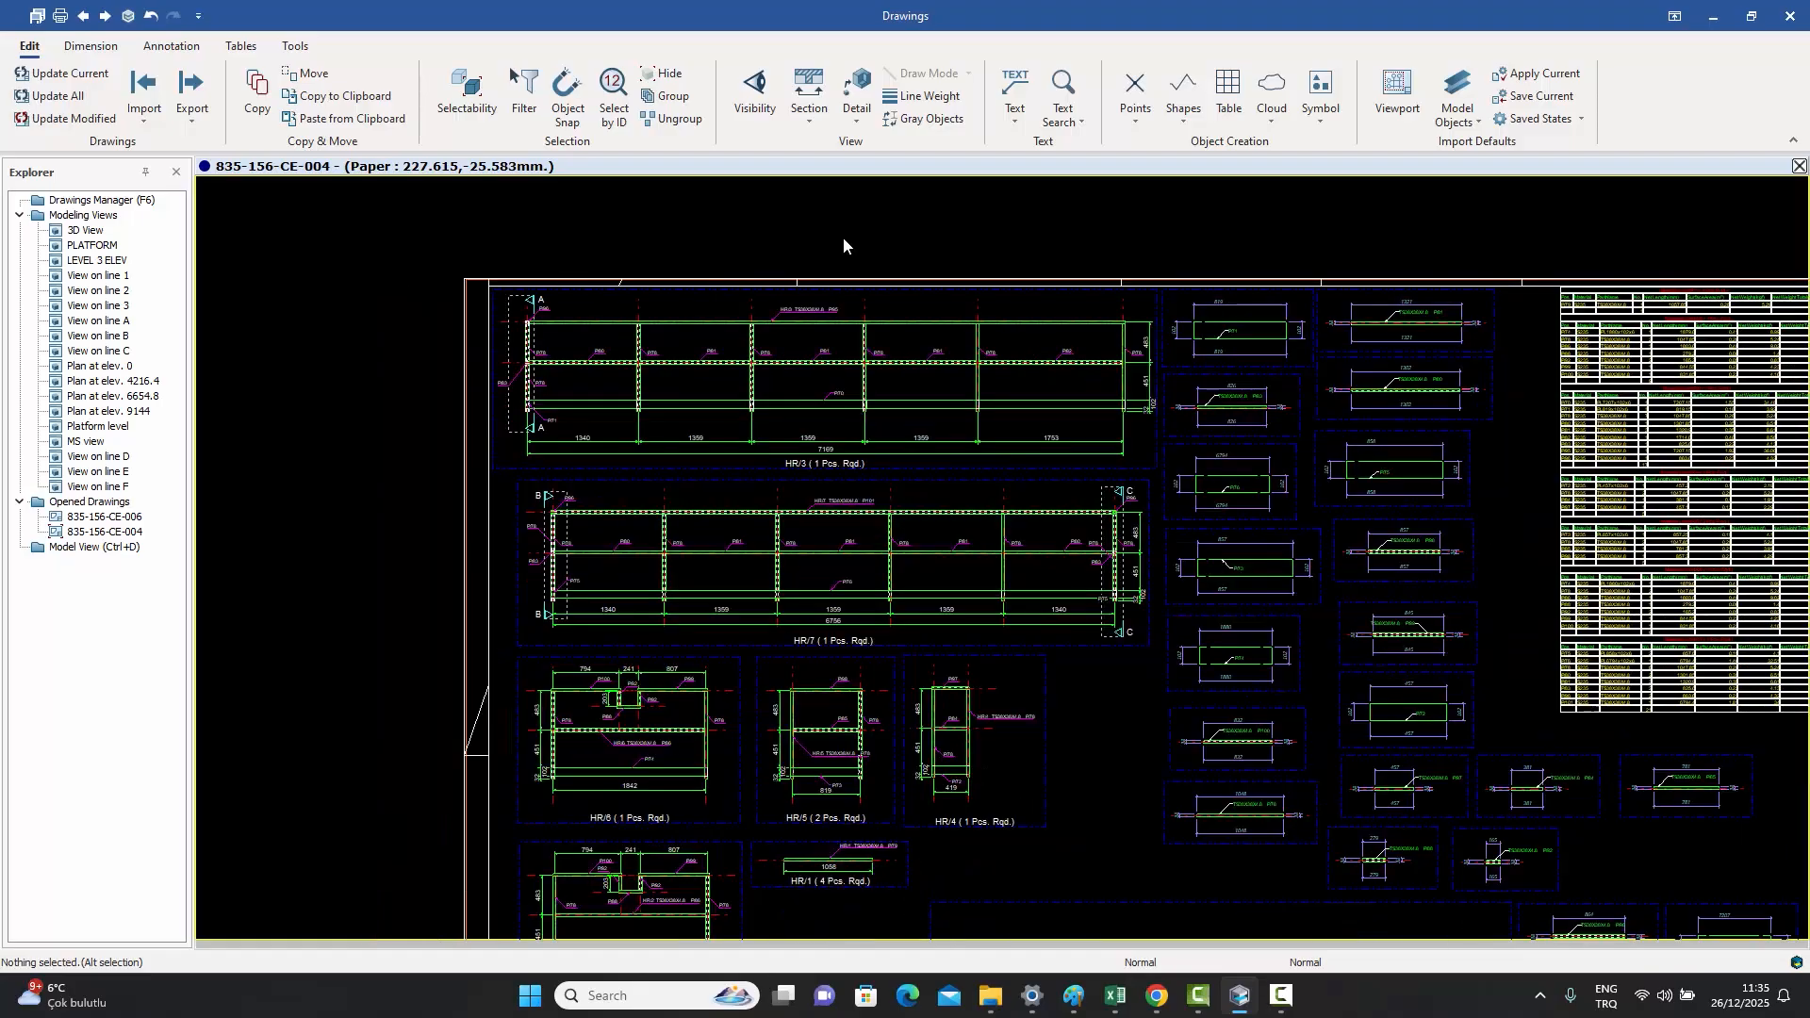
scroll(879, 260, down, 2)
middle_drag(913, 279, 784, 281)
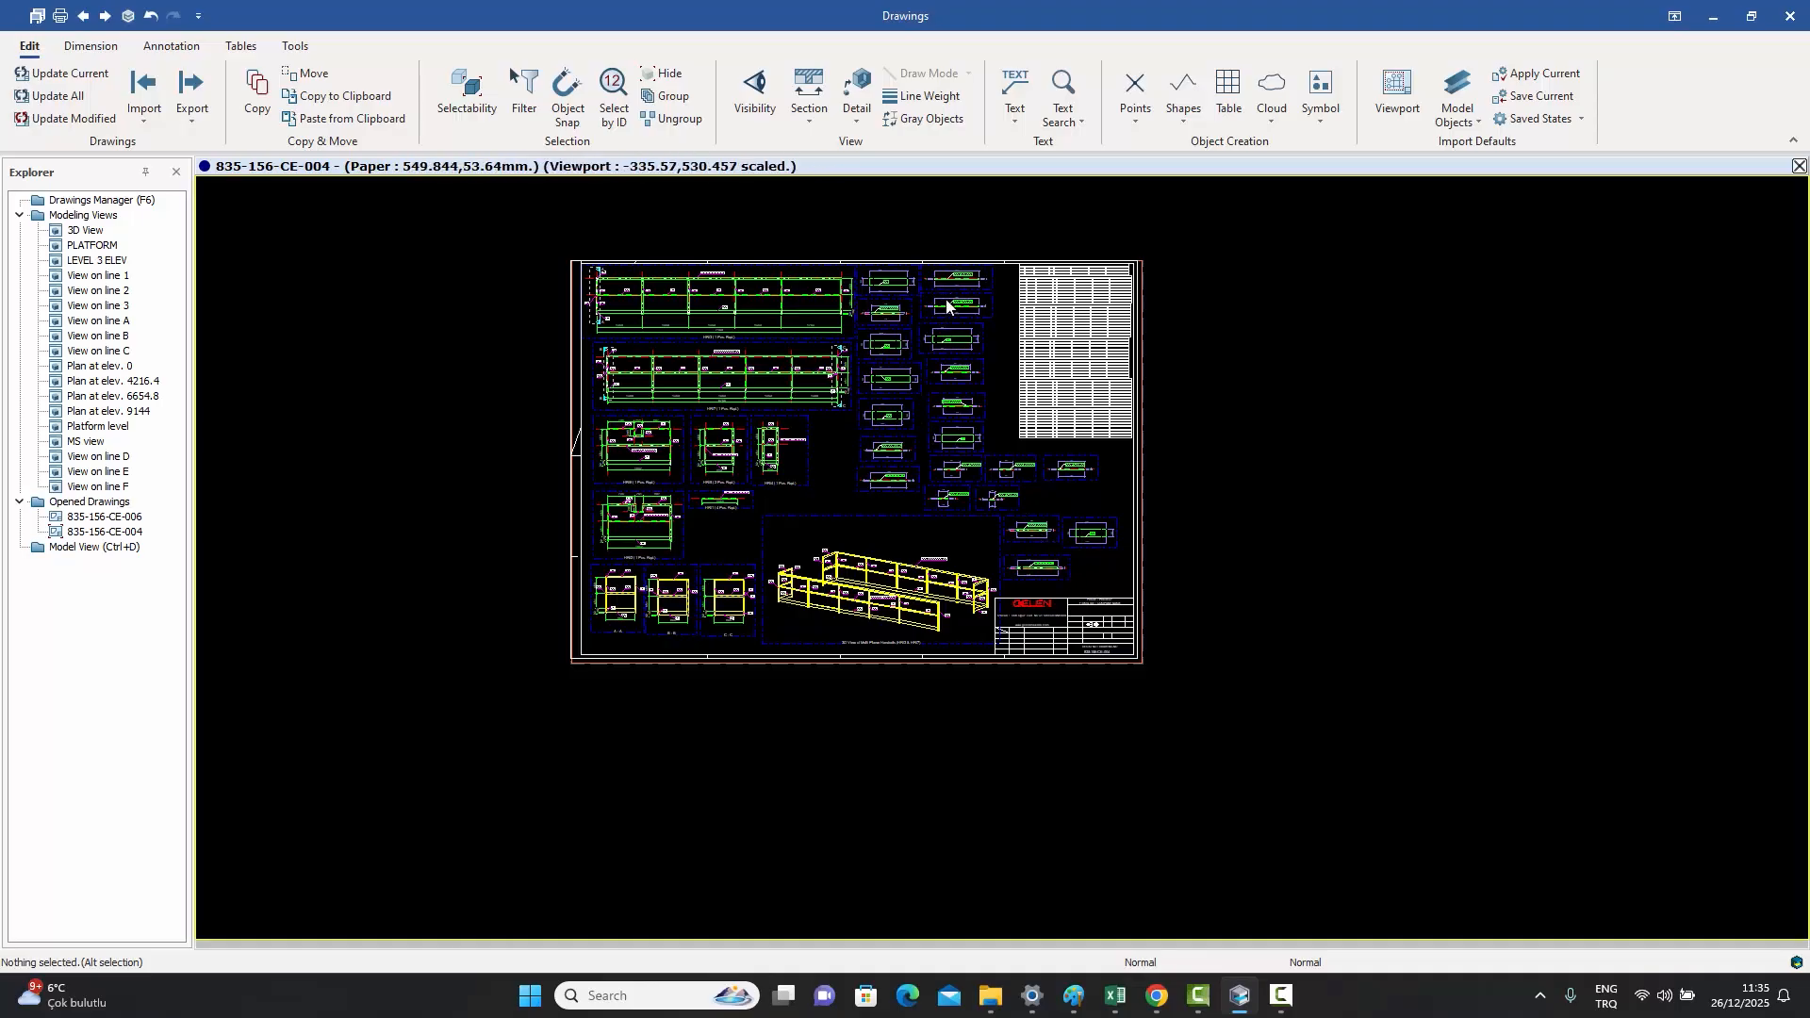
scroll(904, 290, up, 4)
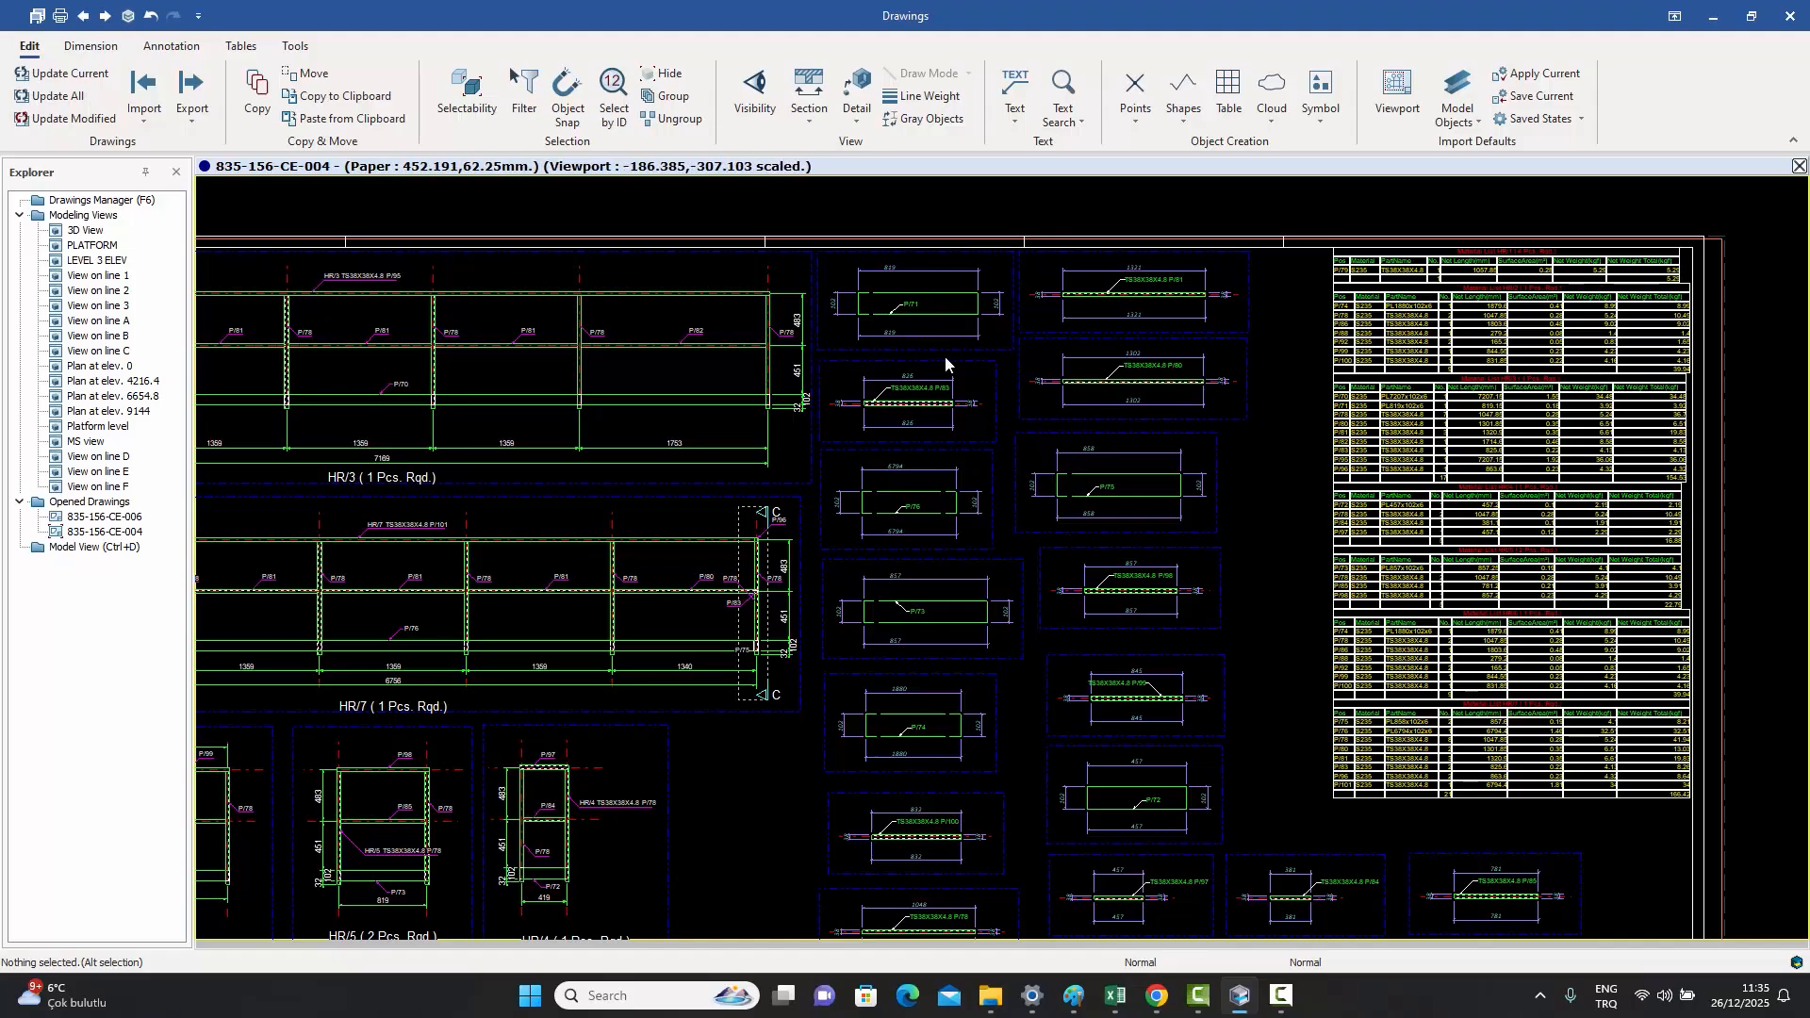
scroll(997, 325, down, 2)
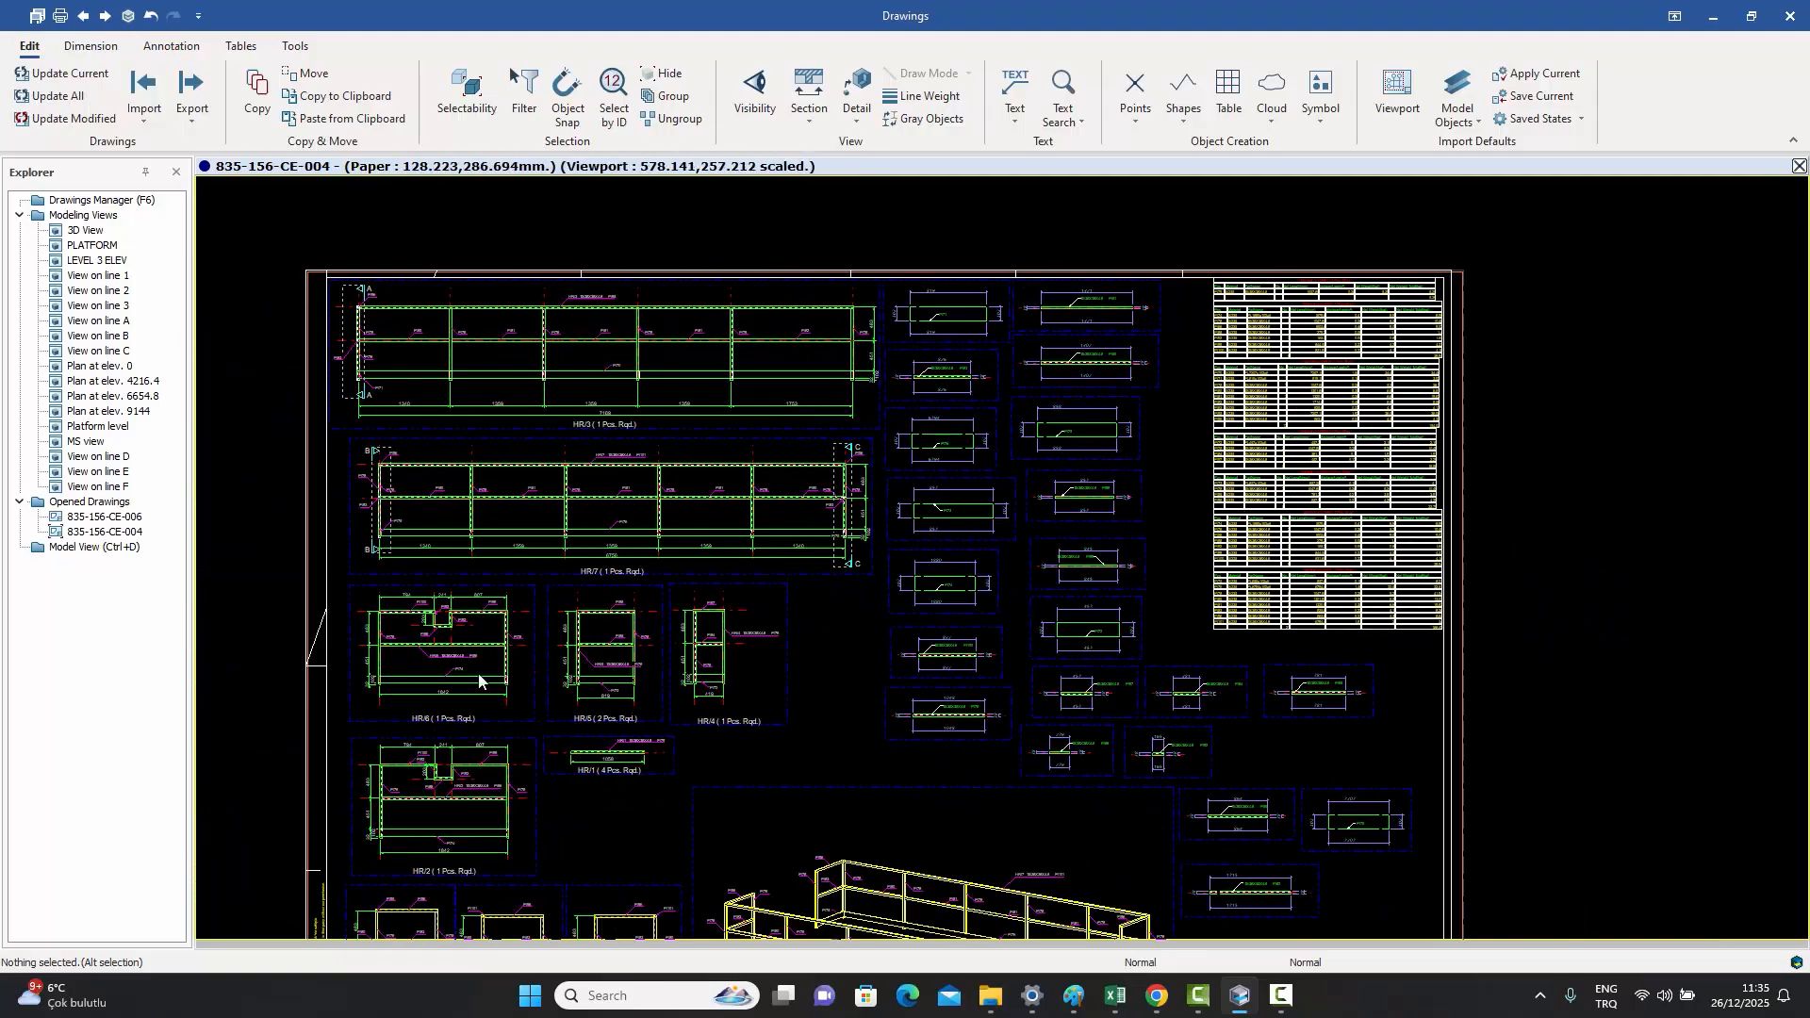
scroll(479, 681, up, 4)
scroll(615, 593, down, 8)
middle_drag(691, 531, 723, 466)
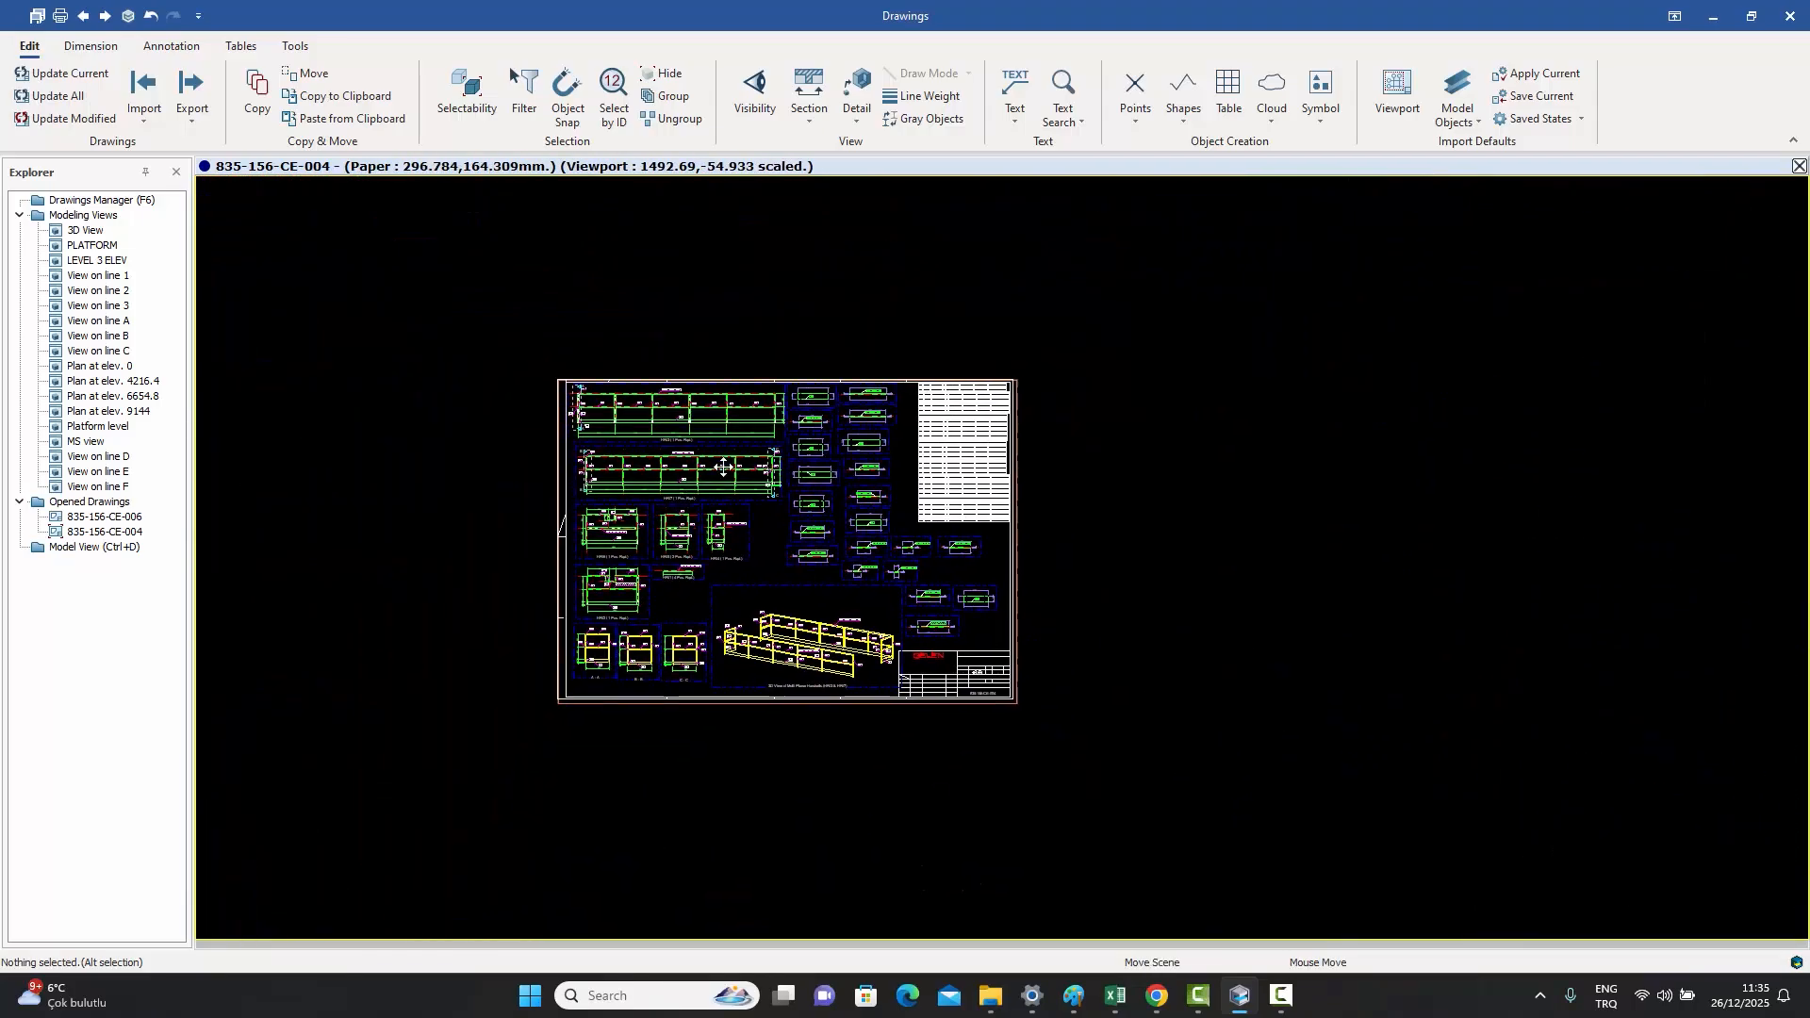
- Select all objects in the HR/3 handrail view and add the contents of the P/71 and P/81 part views
scroll(631, 400, up, 7)
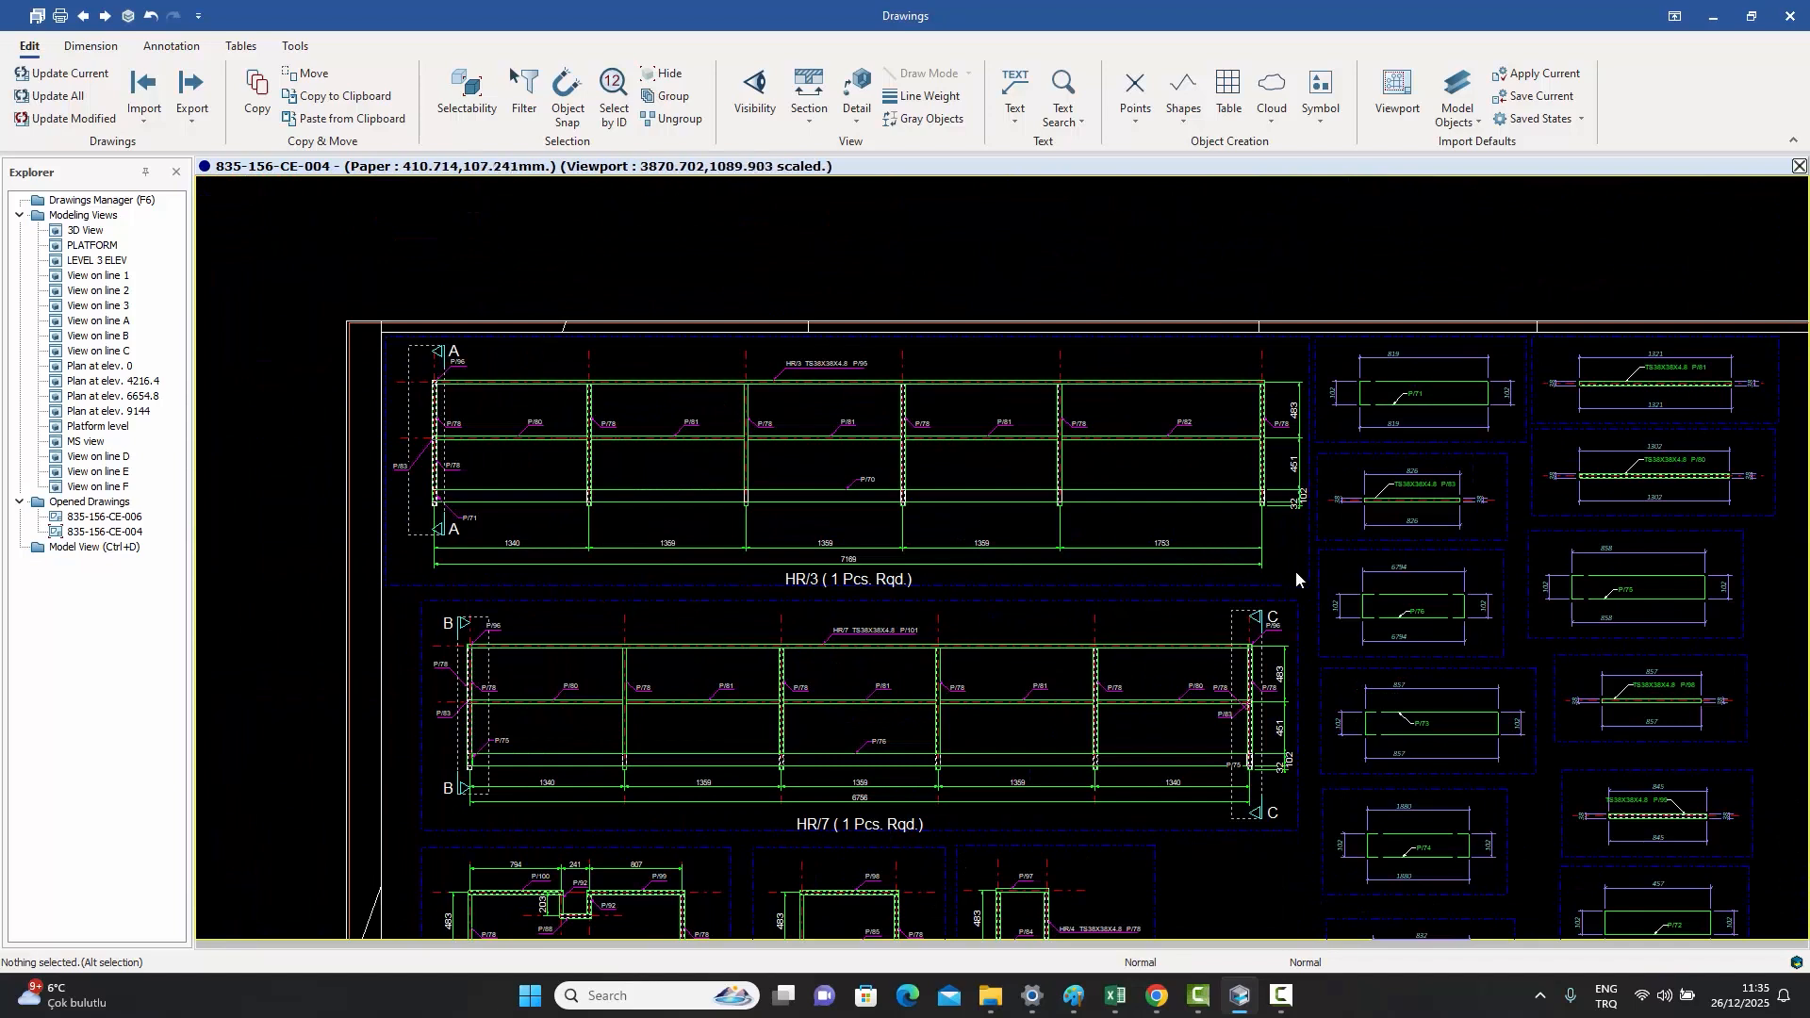
drag(1297, 573, 432, 363)
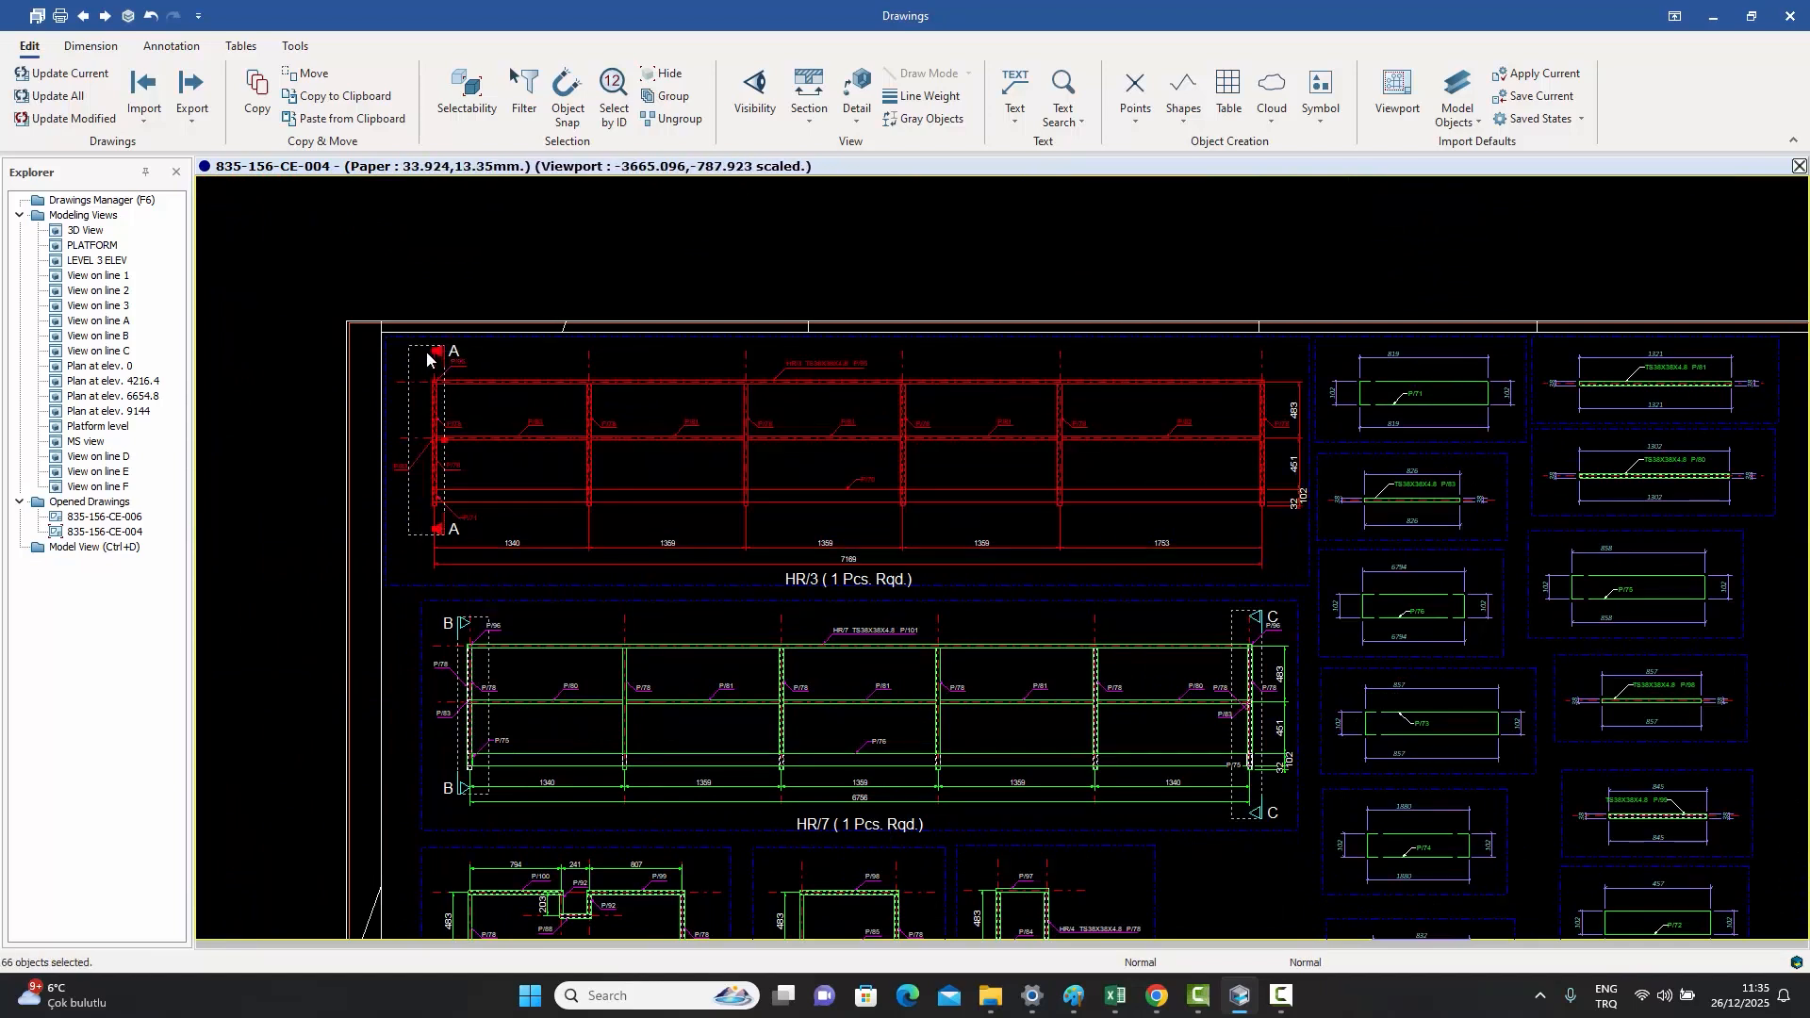
scroll(1530, 357, up, 5)
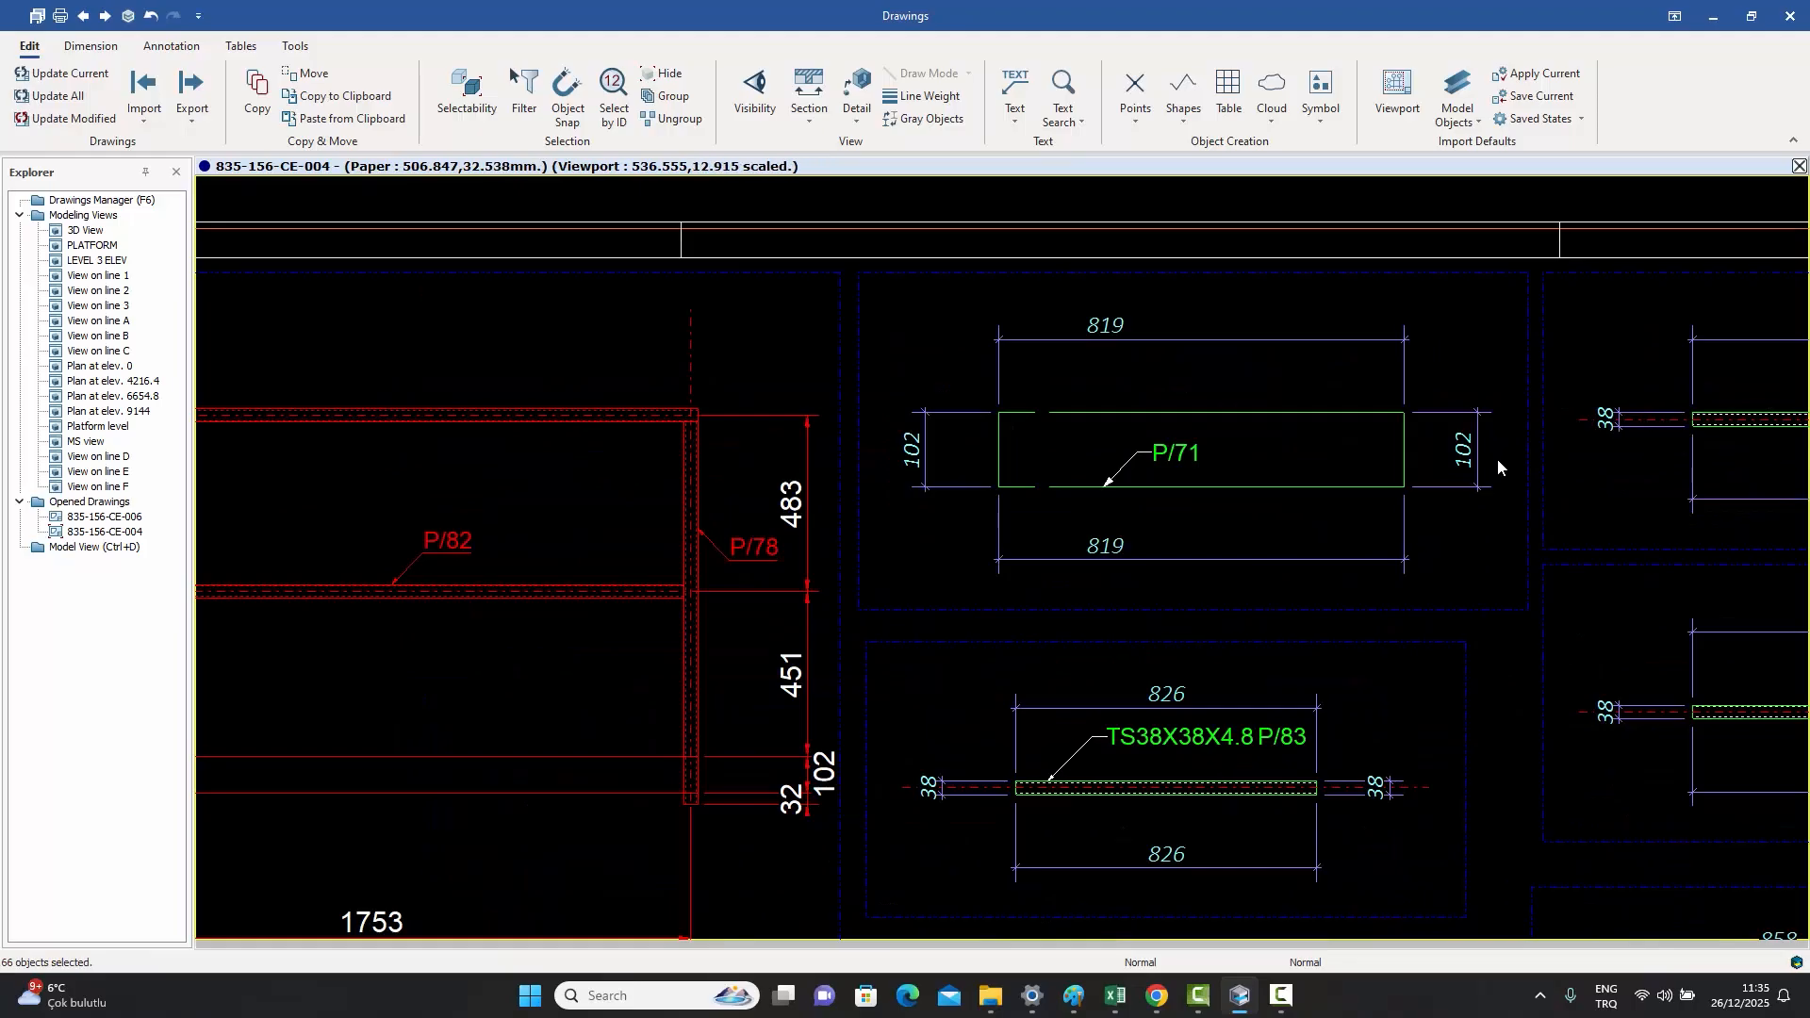
drag(1506, 592, 894, 300)
scroll(880, 300, down, 3)
scroll(1554, 374, up, 1)
scroll(1555, 375, up, 1)
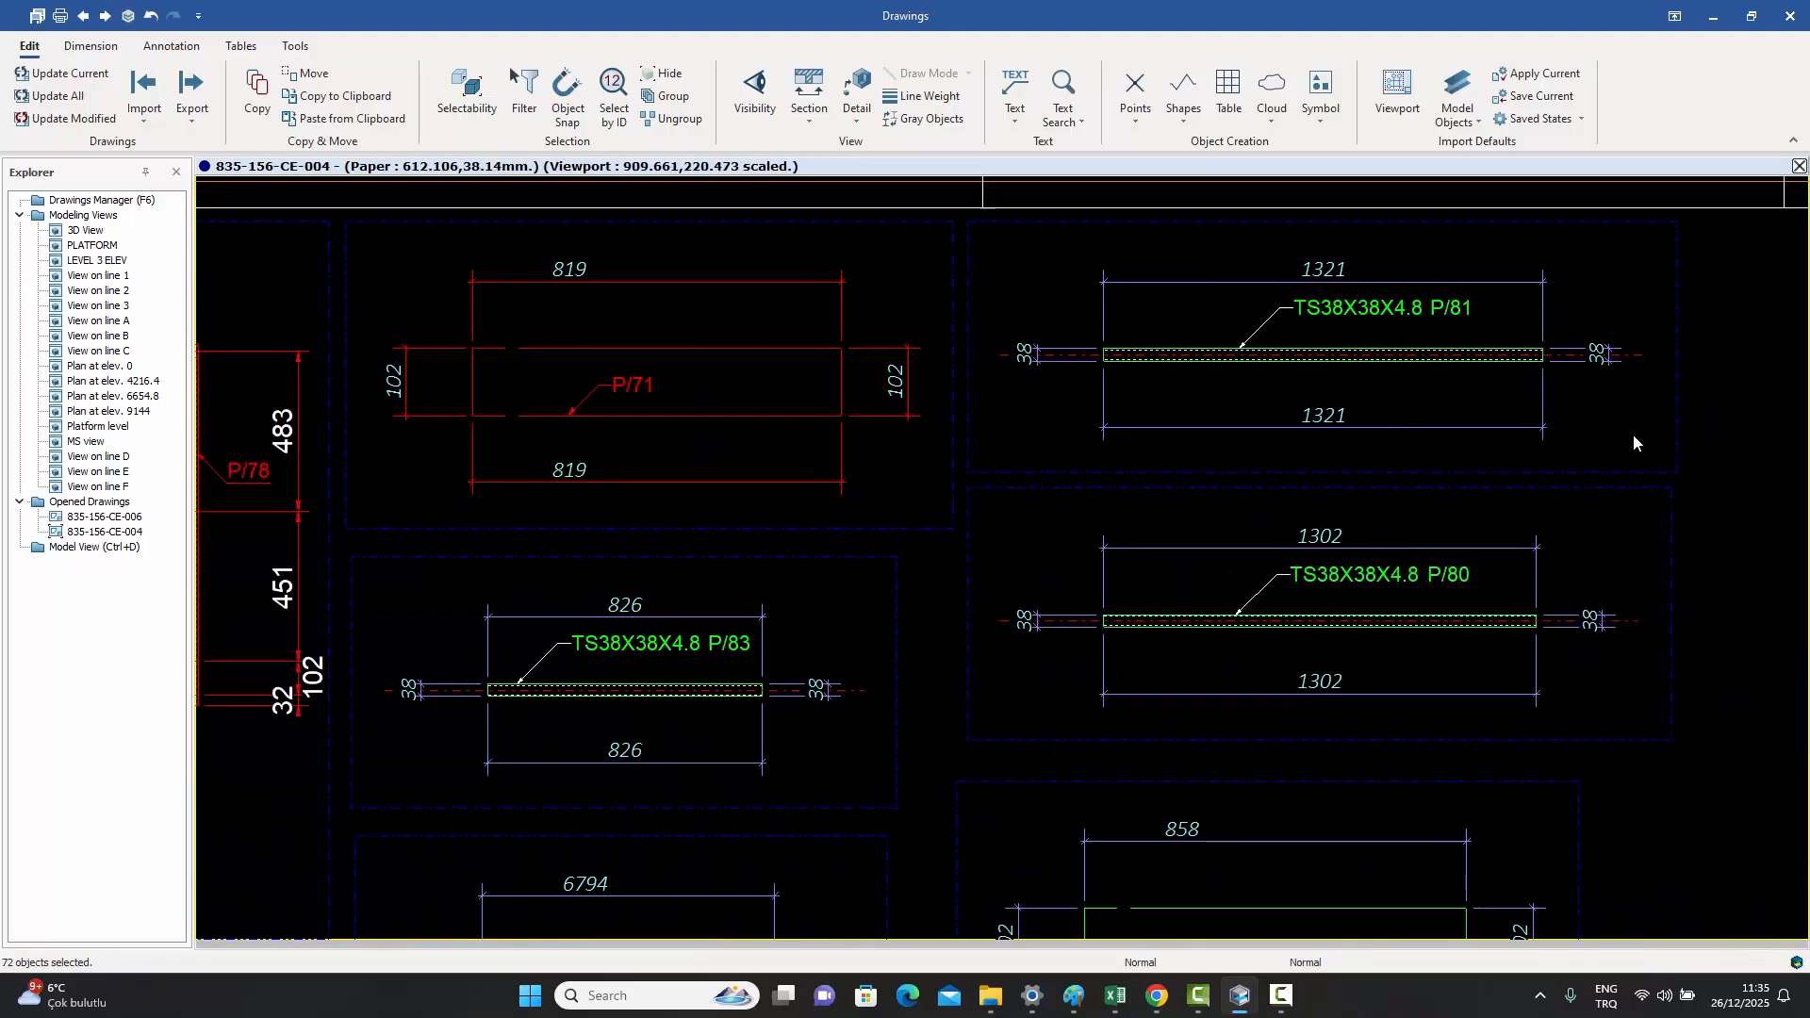
drag(1646, 453, 987, 239)
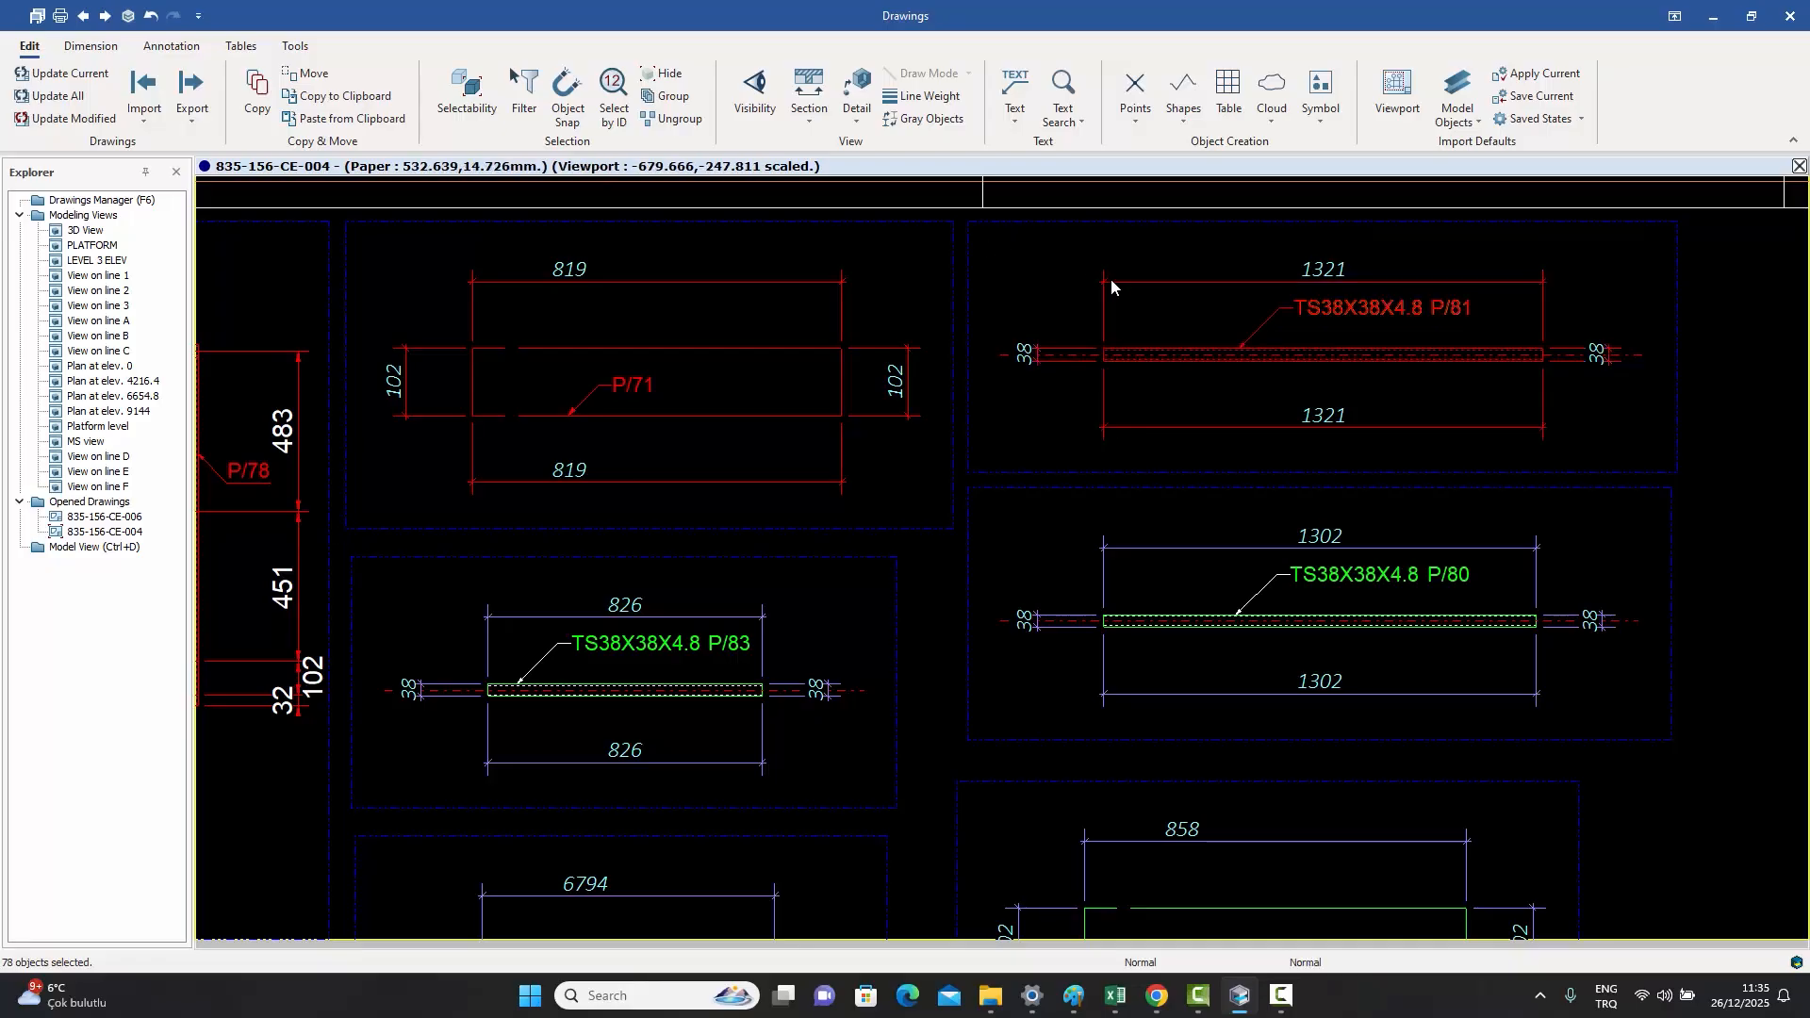
scroll(1156, 308, down, 3)
scroll(1106, 453, down, 2)
scroll(1106, 459, down, 2)
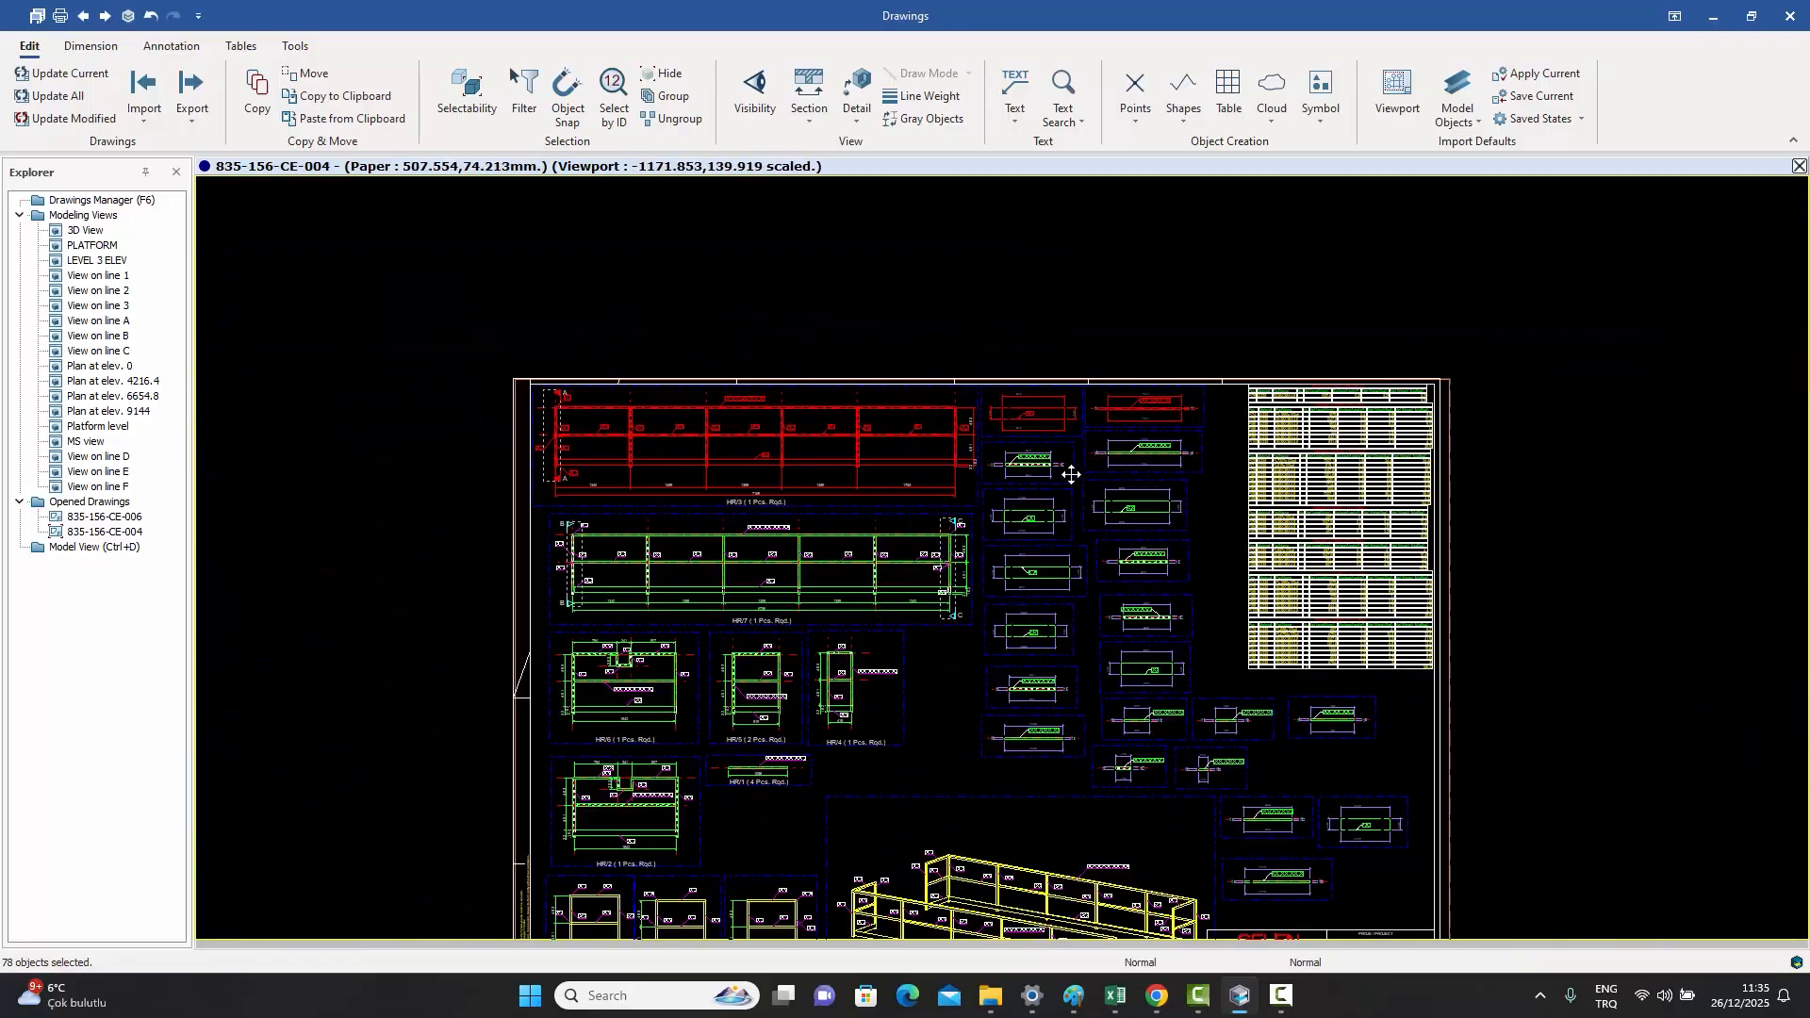
- Review the object types of the combined selection, including all dimensions, in Grouped Object Selection, close it, and clear the selection
key(Return)
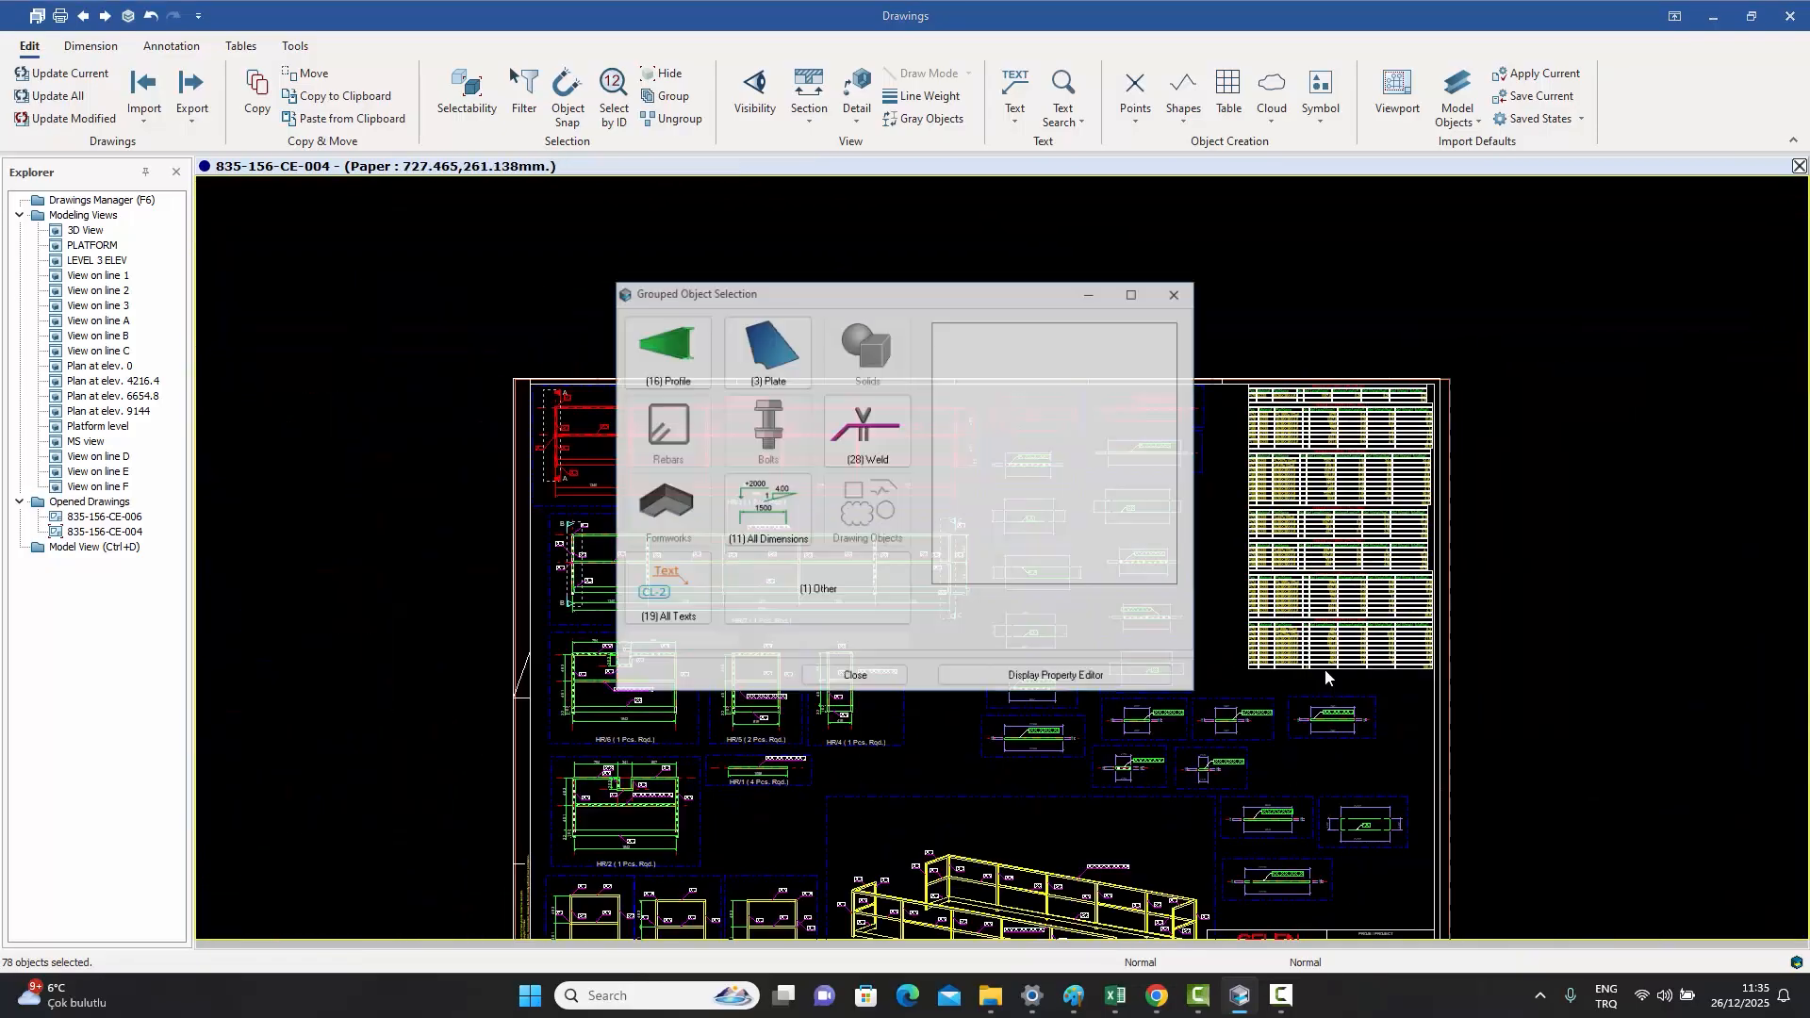
click(757, 523)
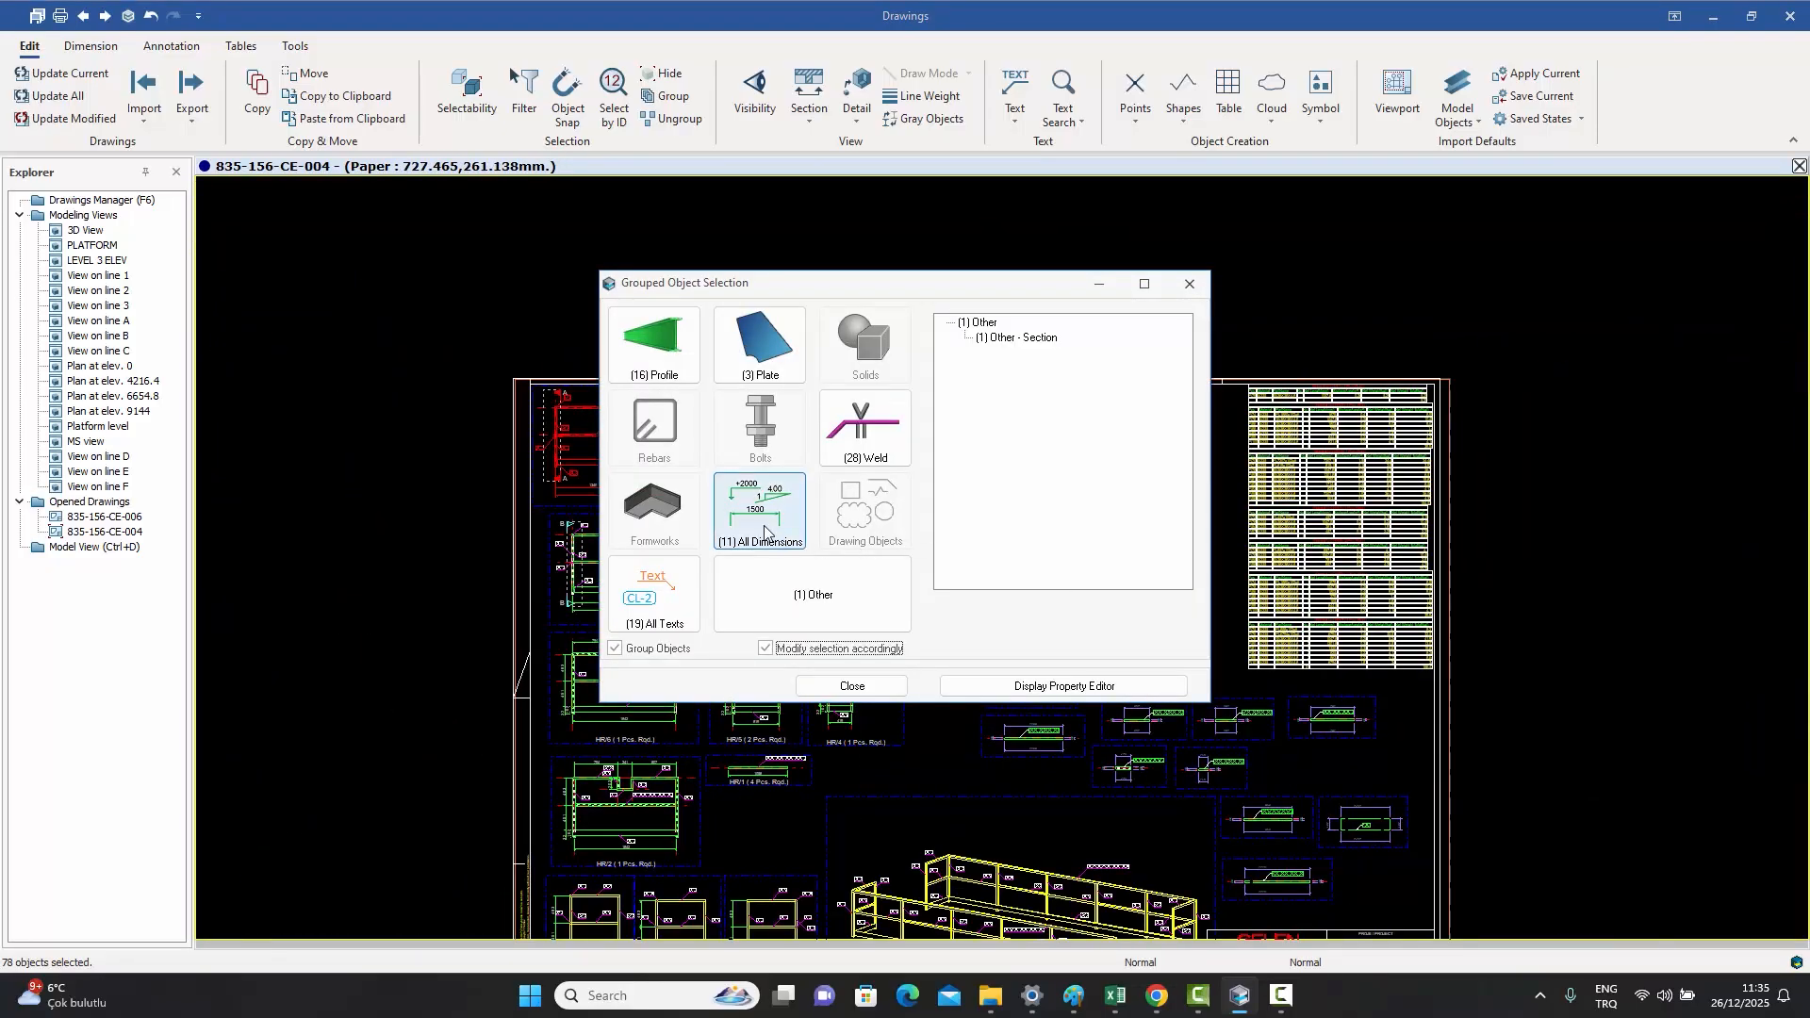
click(1190, 284)
- Select all view frames, material tables, and title block objects on the whole sheet, inspect them, and clear the selection
scroll(1105, 239, down, 2)
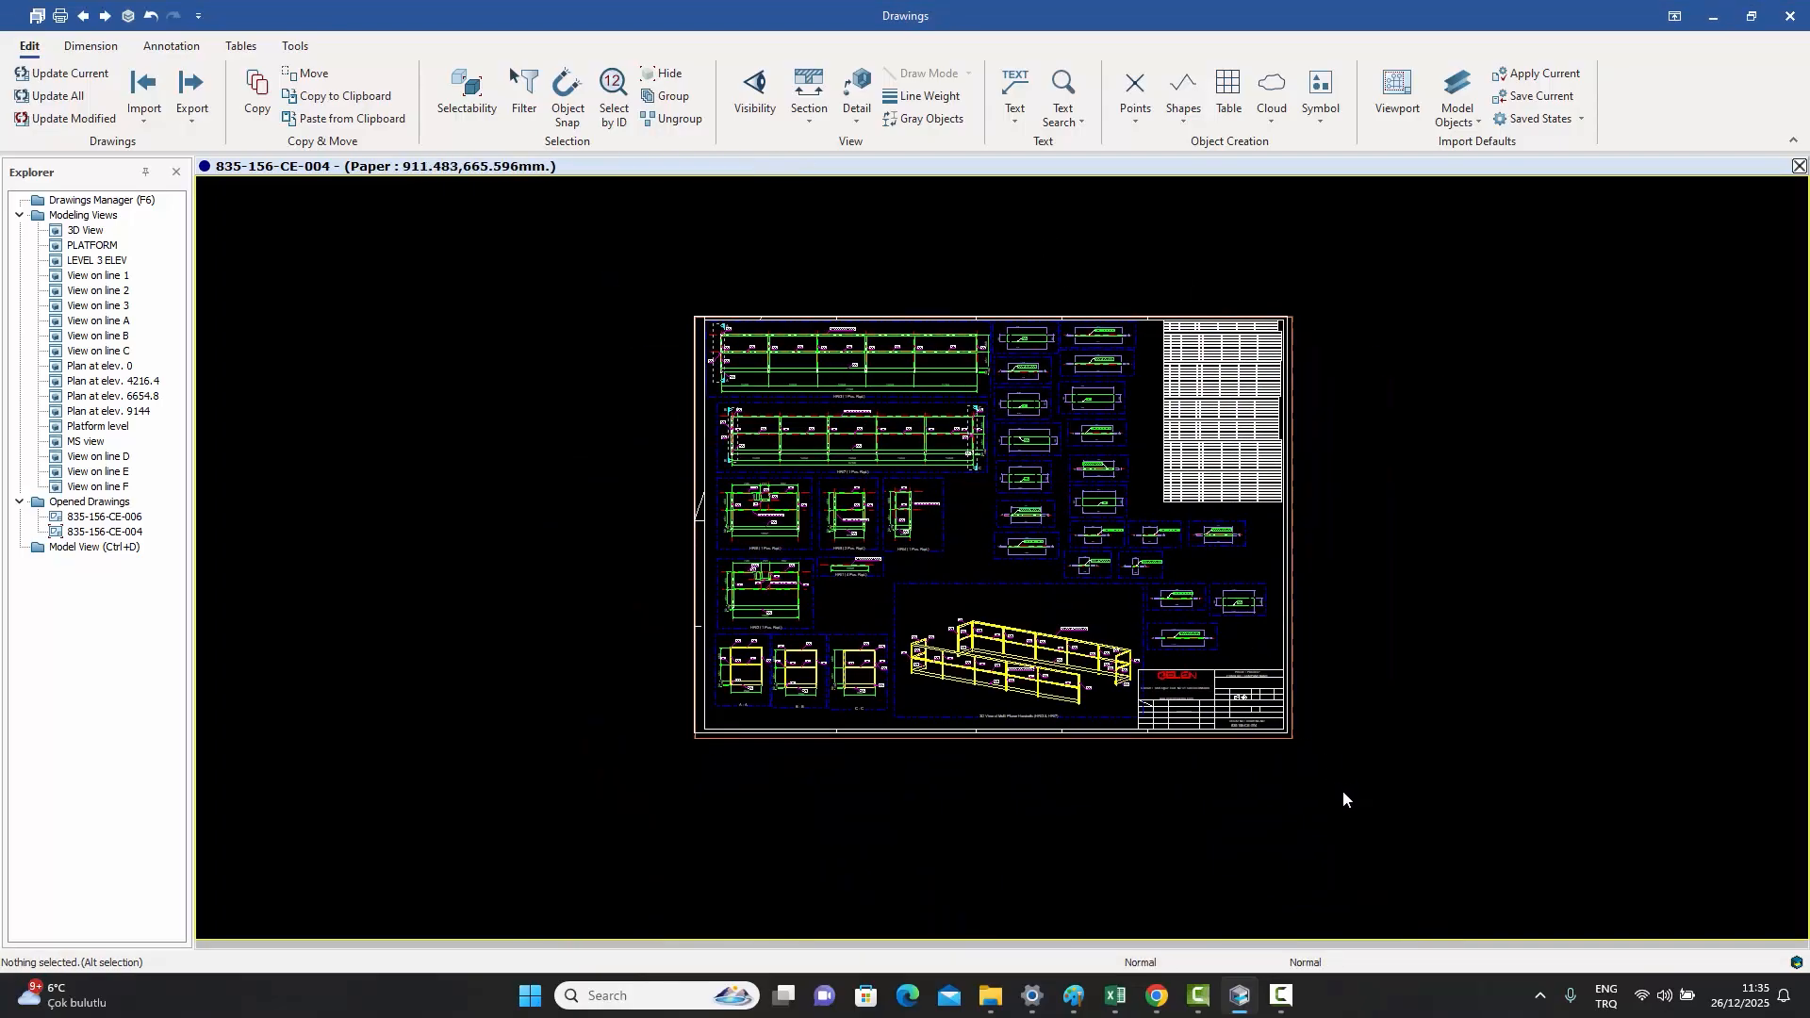
mouse_move(1345, 786)
mouse_down()
mouse_move(1245, 481)
mouse_move(880, 286)
mouse_move(698, 283)
mouse_up()
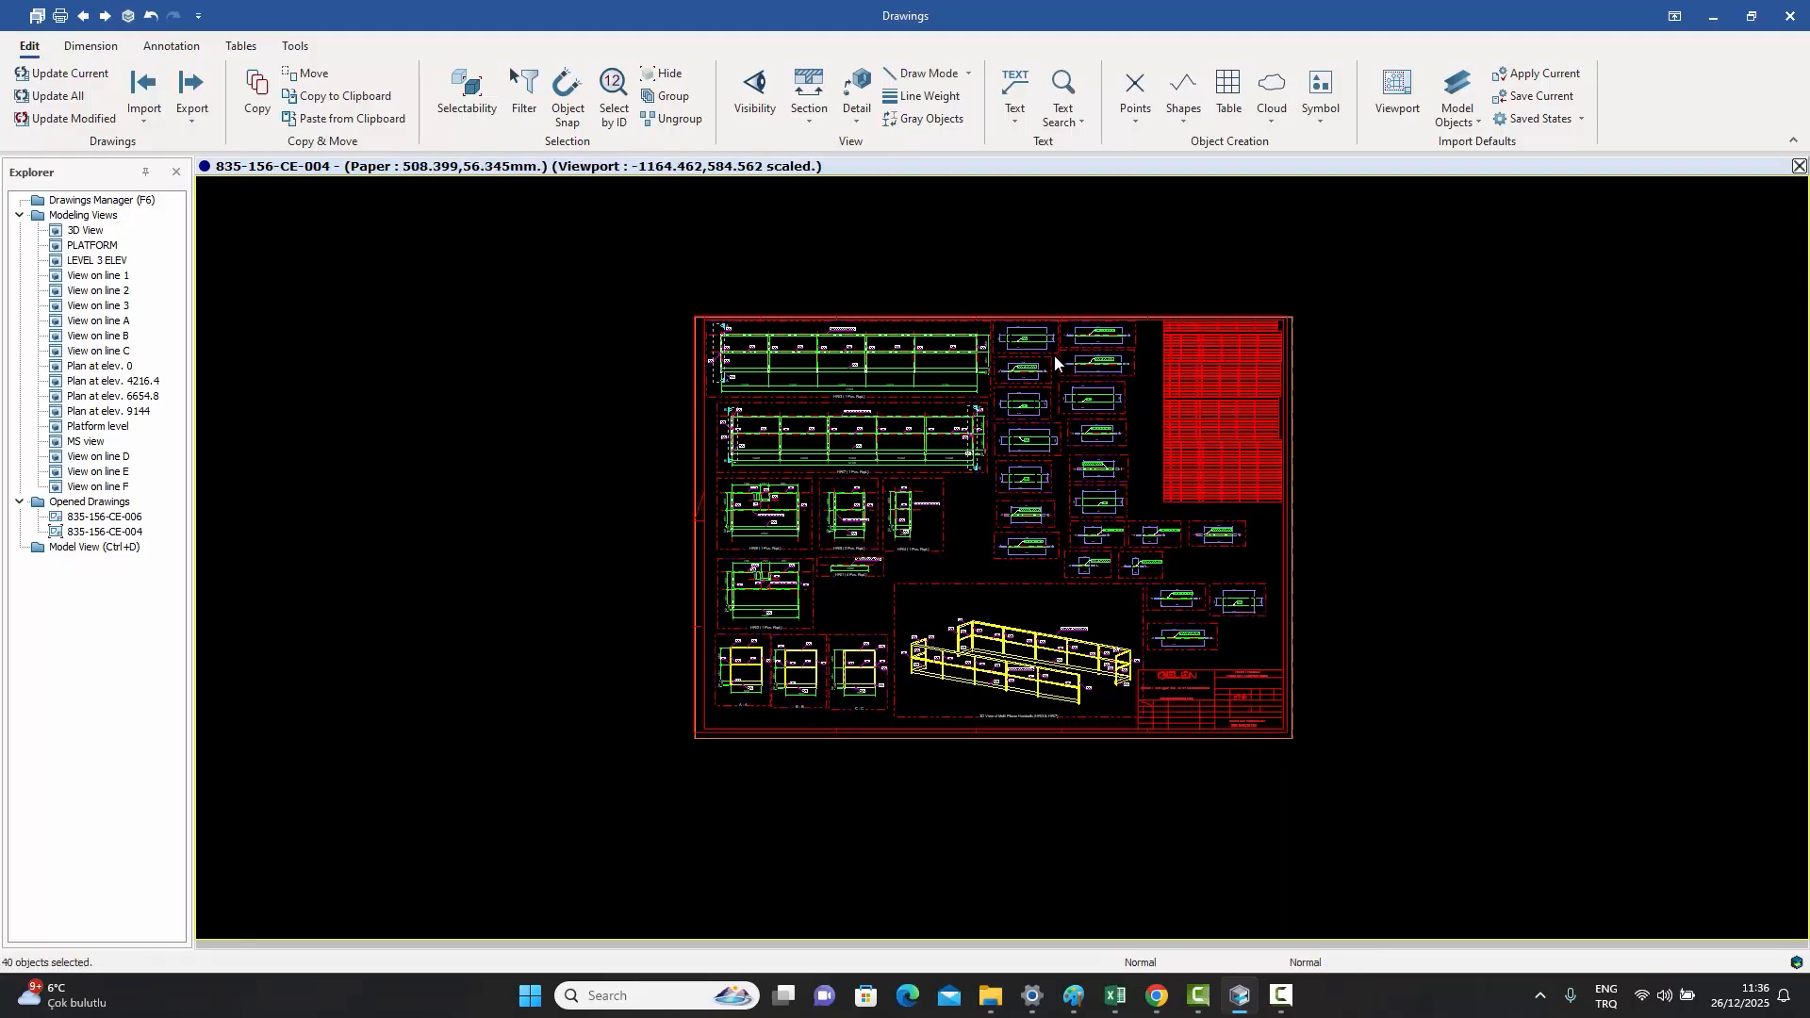
scroll(1054, 354, up, 3)
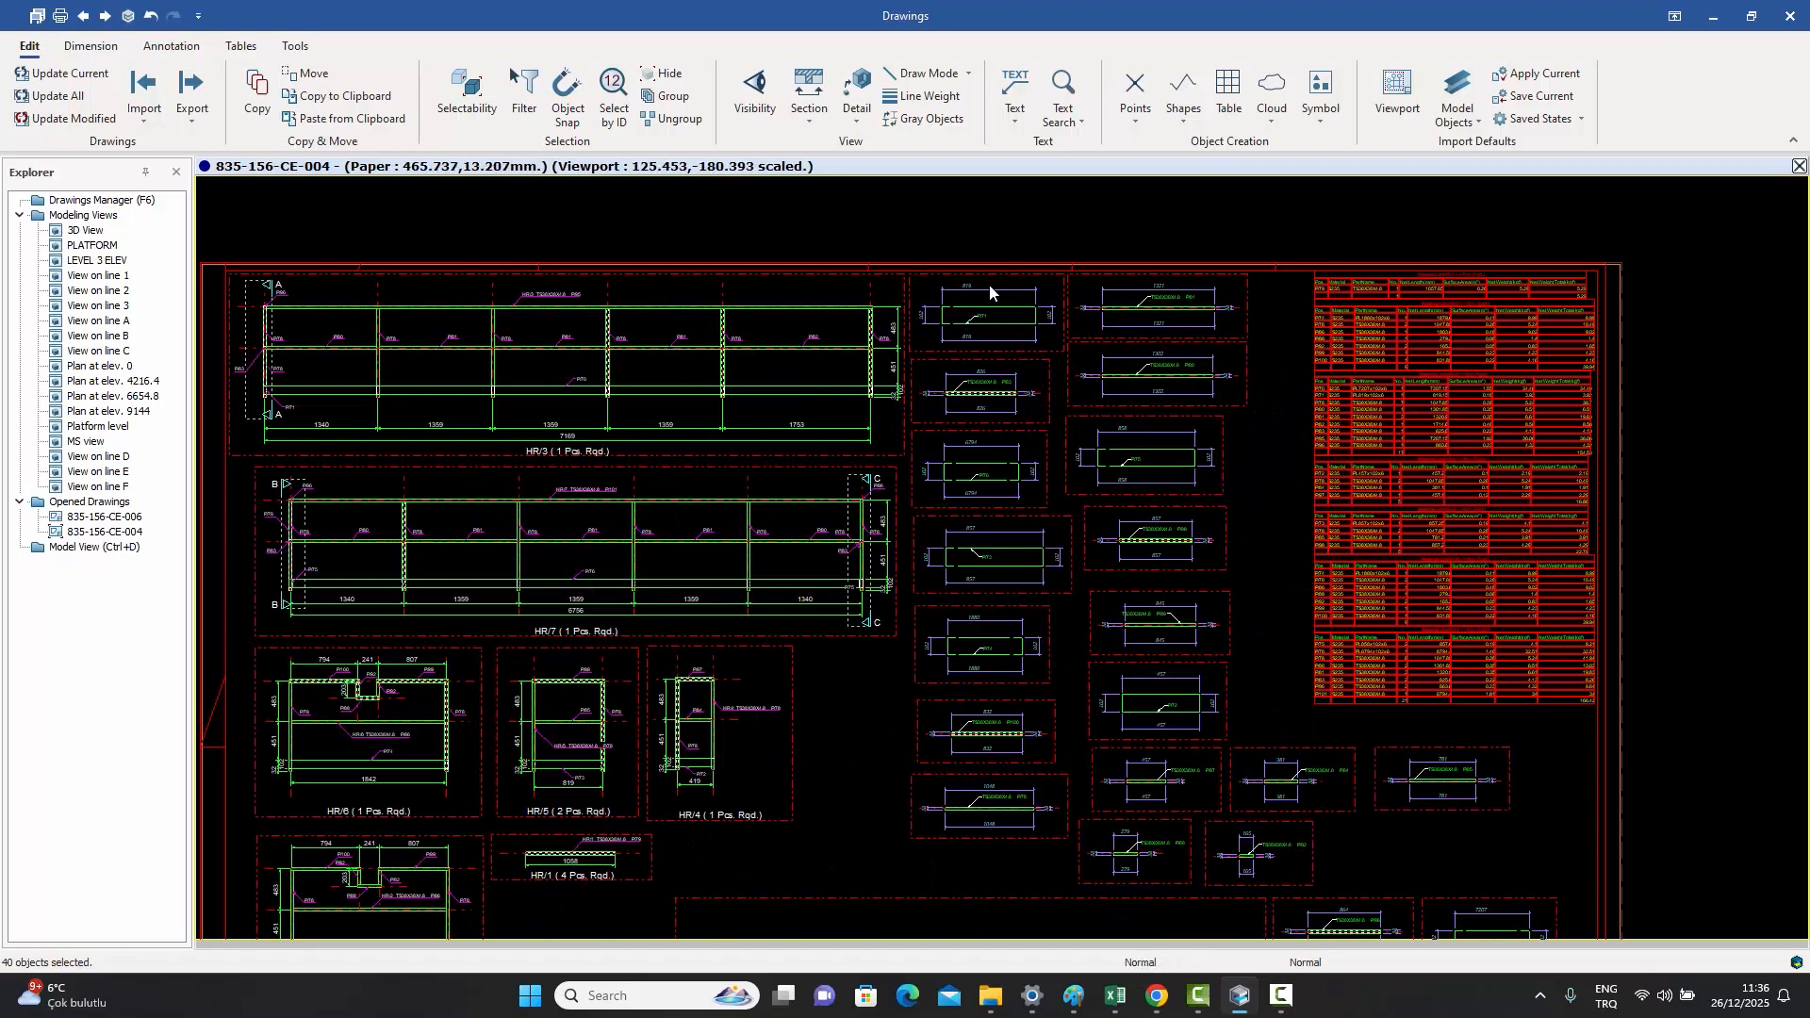
scroll(992, 287, up, 3)
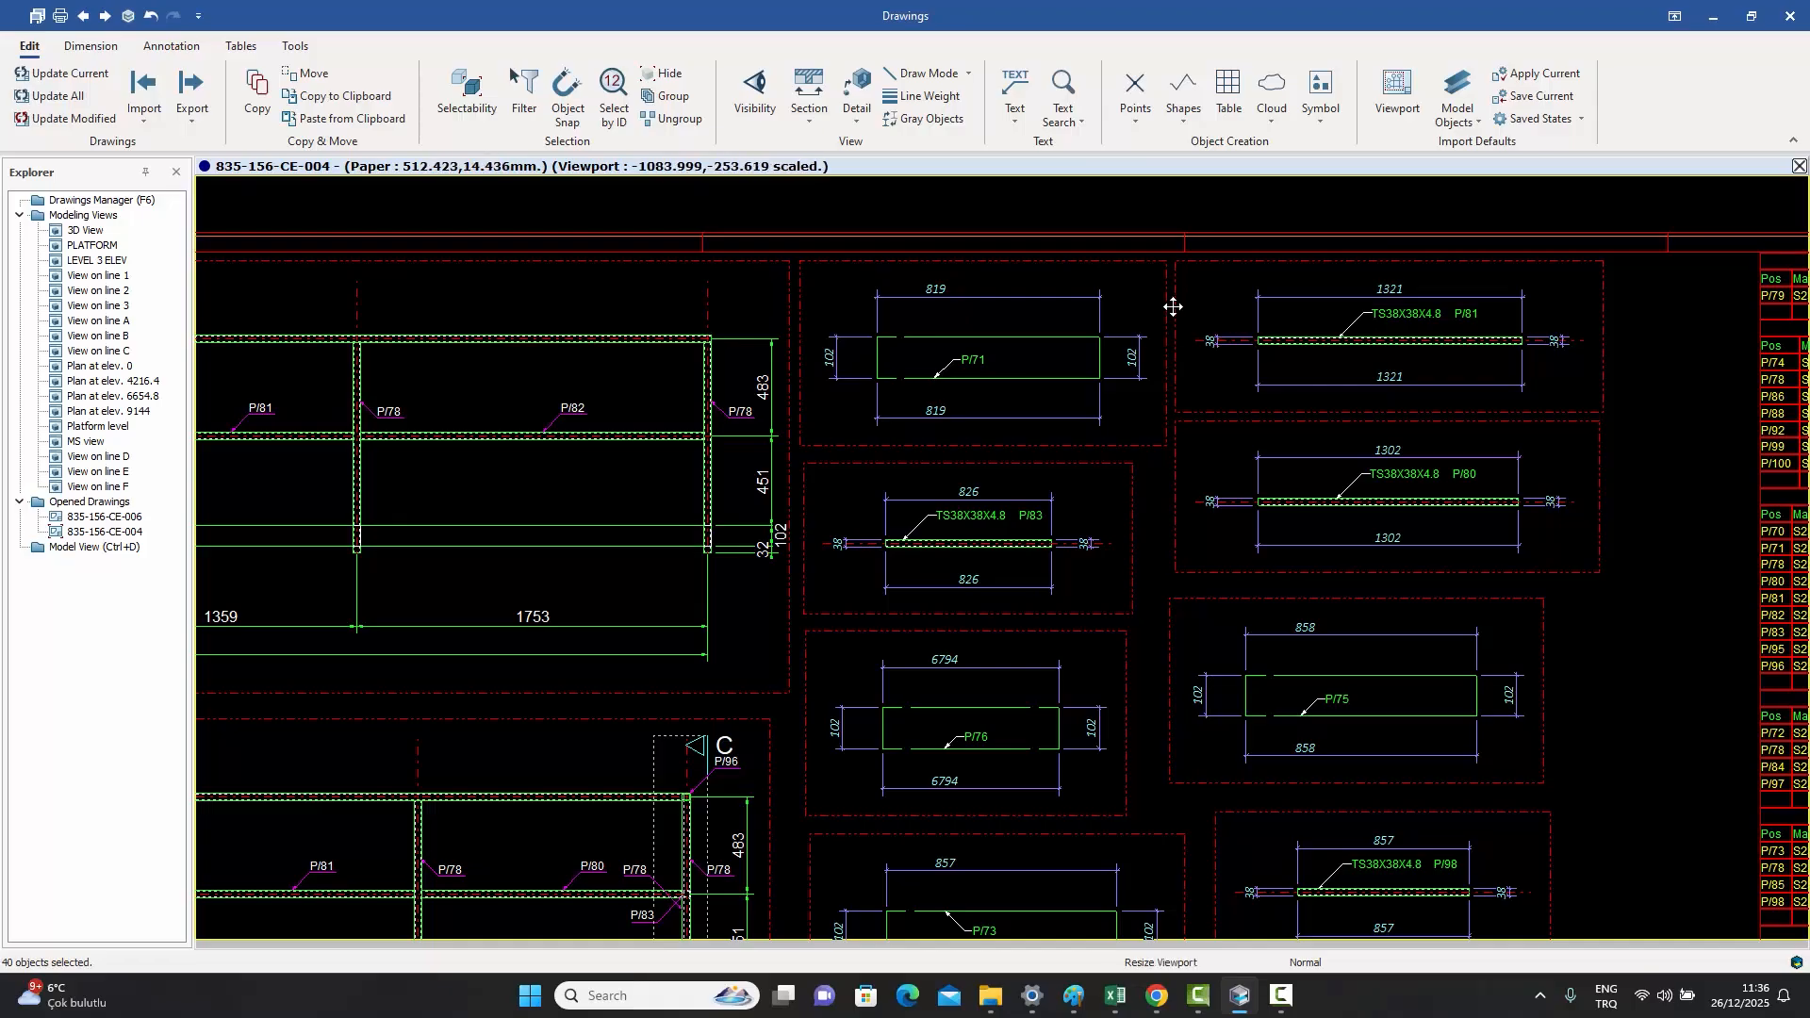
scroll(1167, 309, down, 8)
scroll(1154, 310, up, 2)
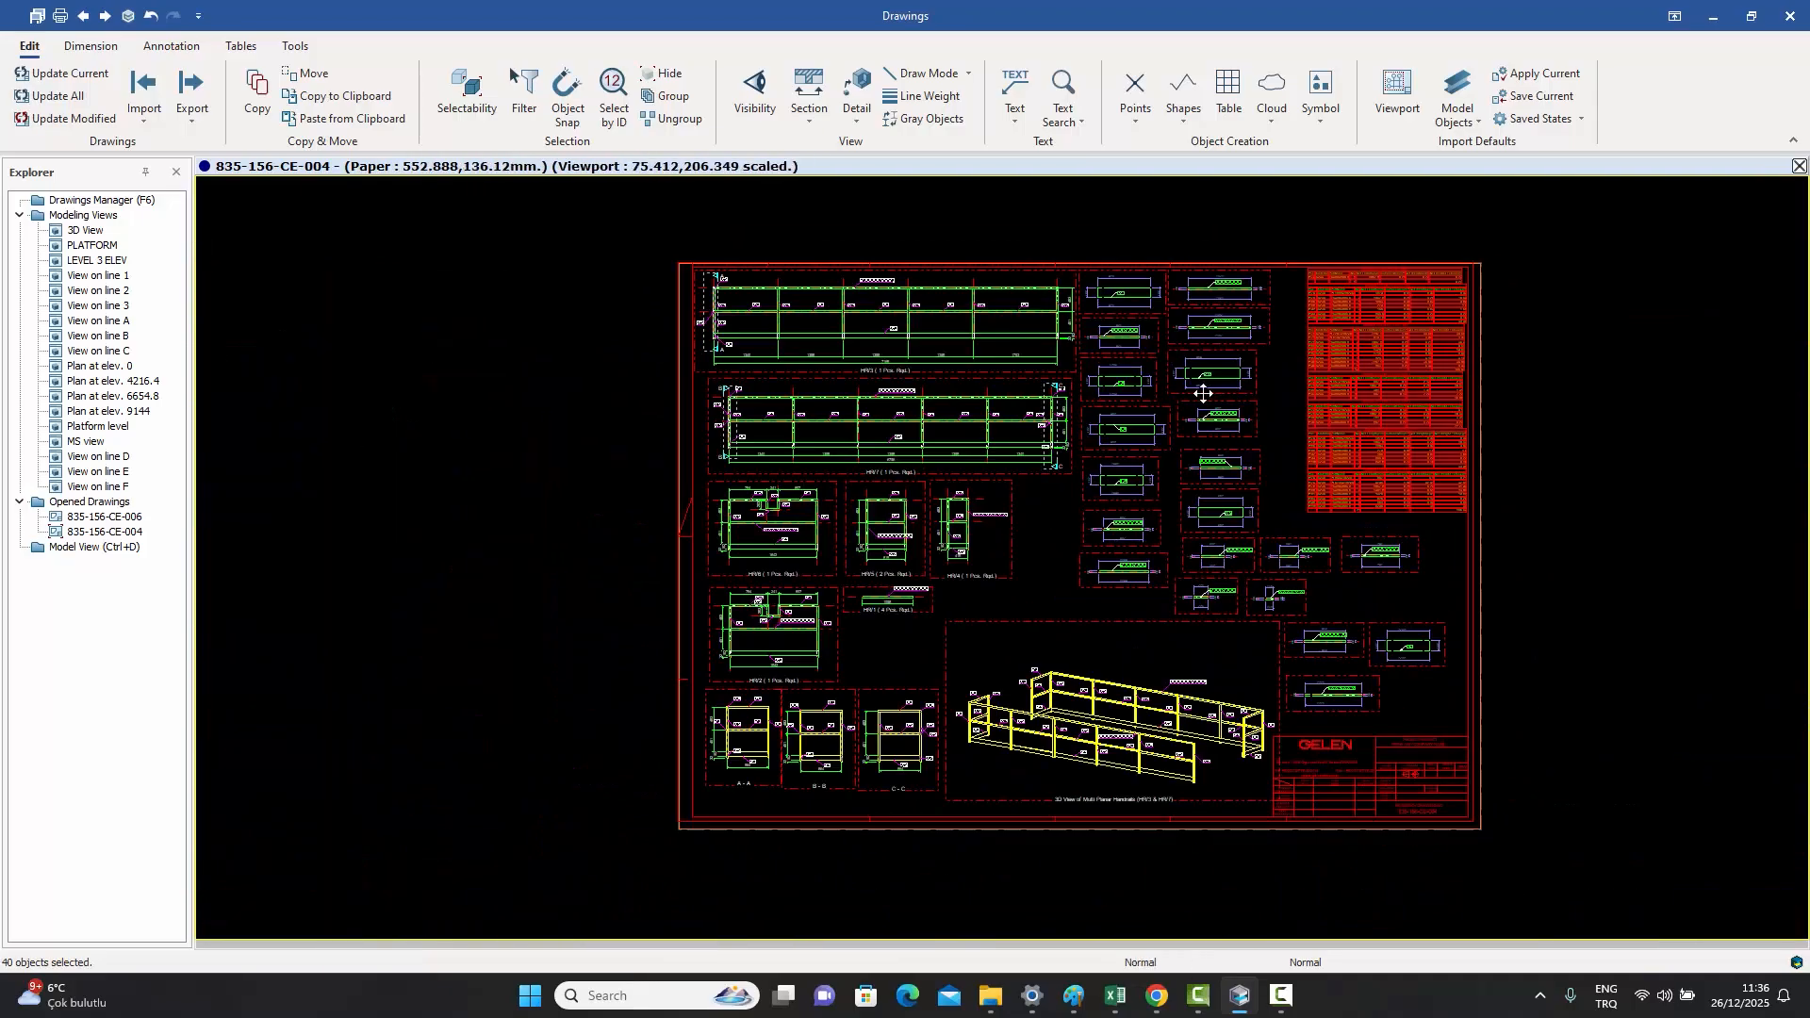
middle_drag(1203, 393, 1107, 394)
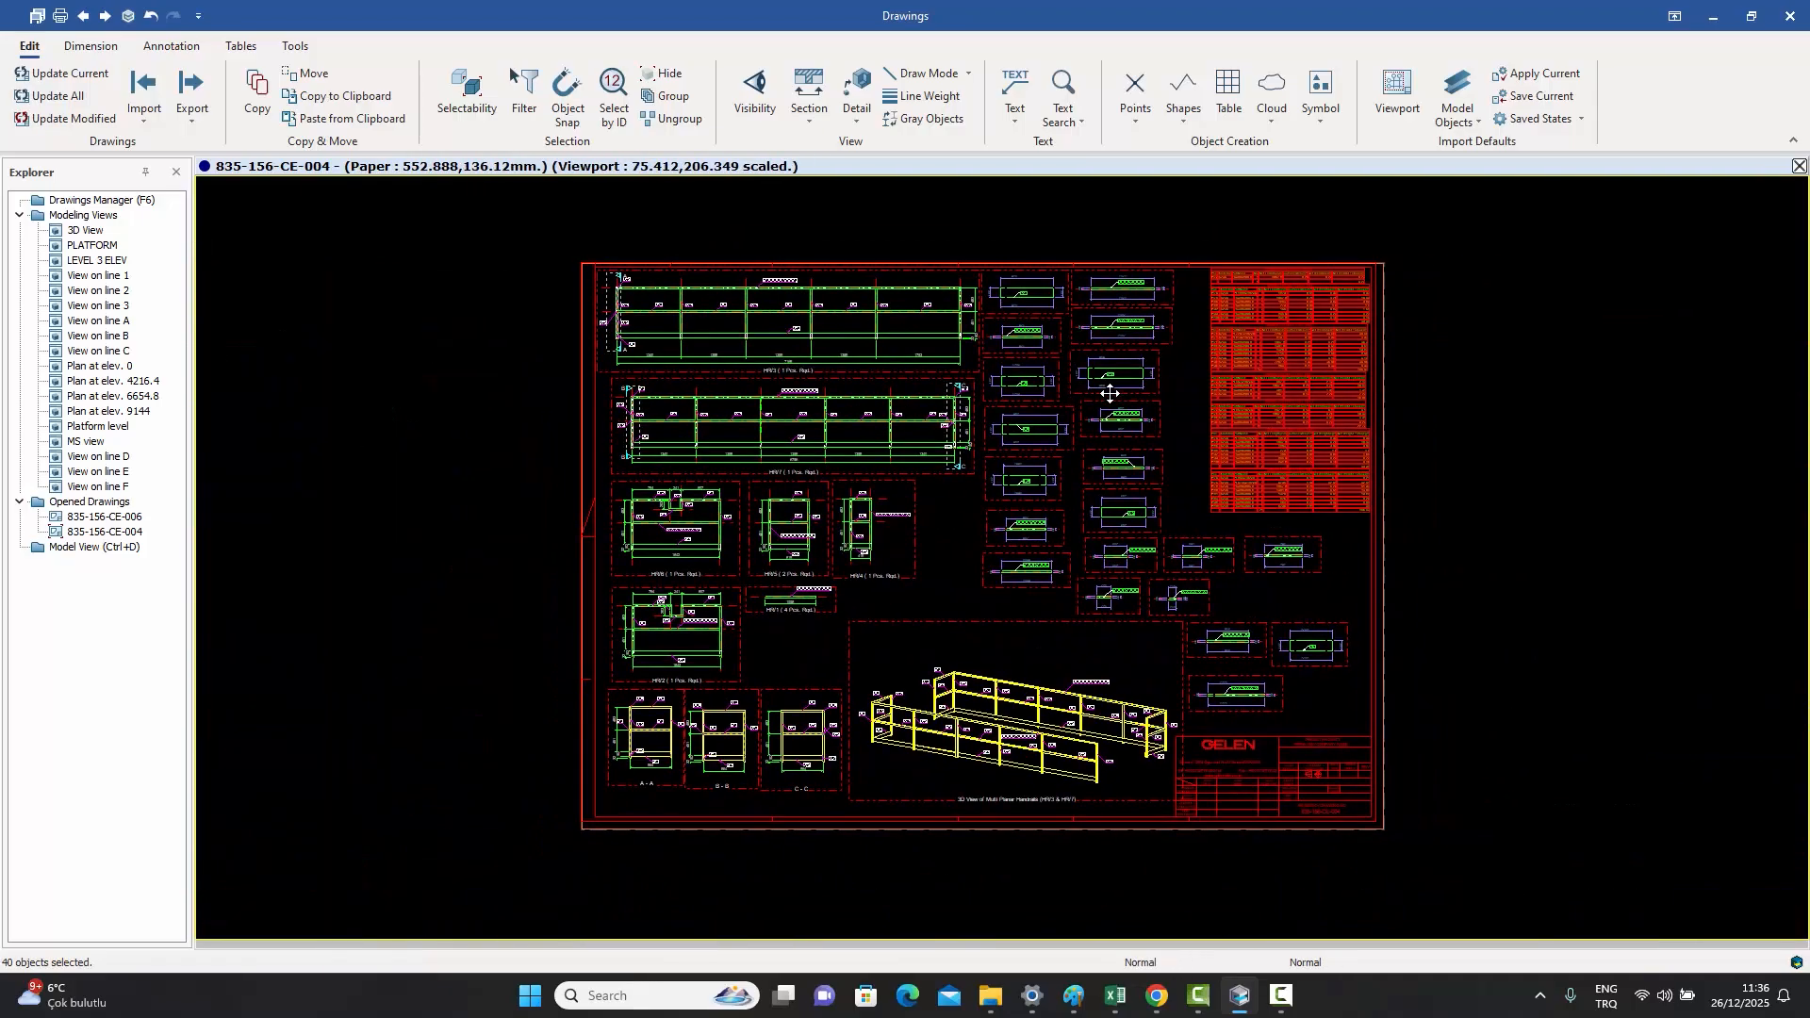
click(1523, 428)
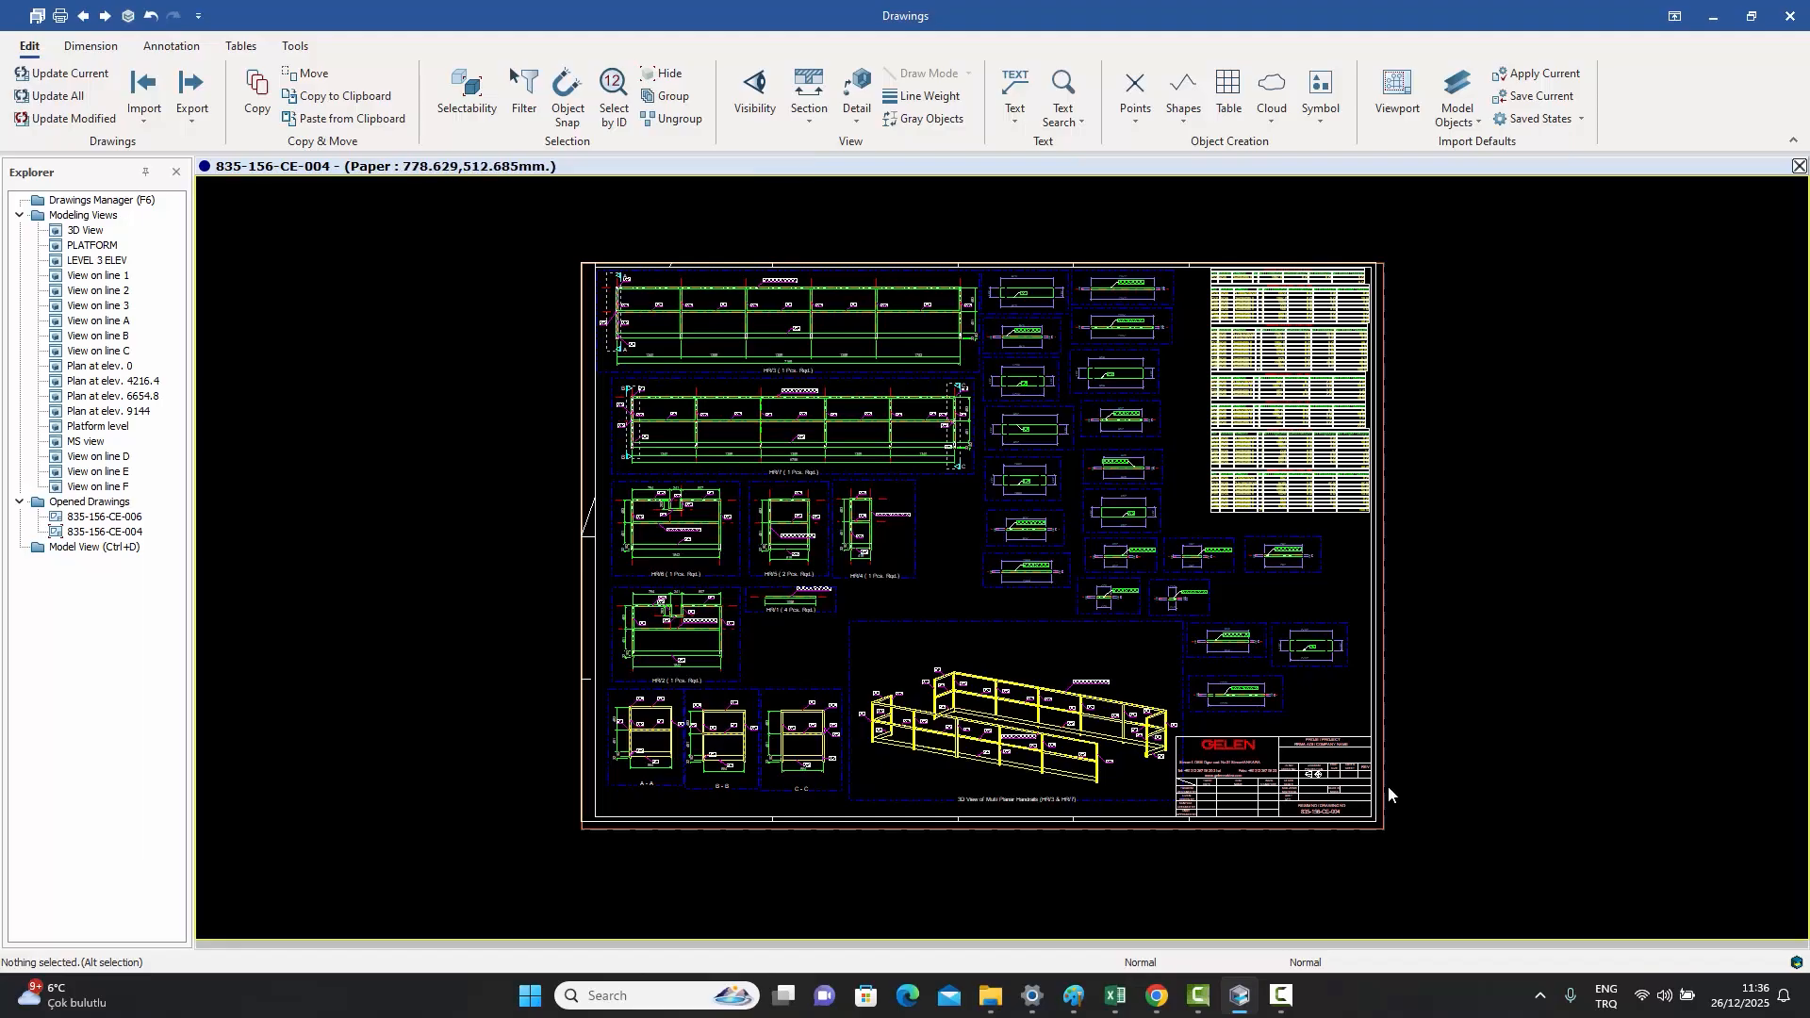
- Select all objects on the whole 835-156-CE-004 sheet and inspect the selected part views and 3D handrail view
click(1454, 799)
drag(1488, 879, 515, 220)
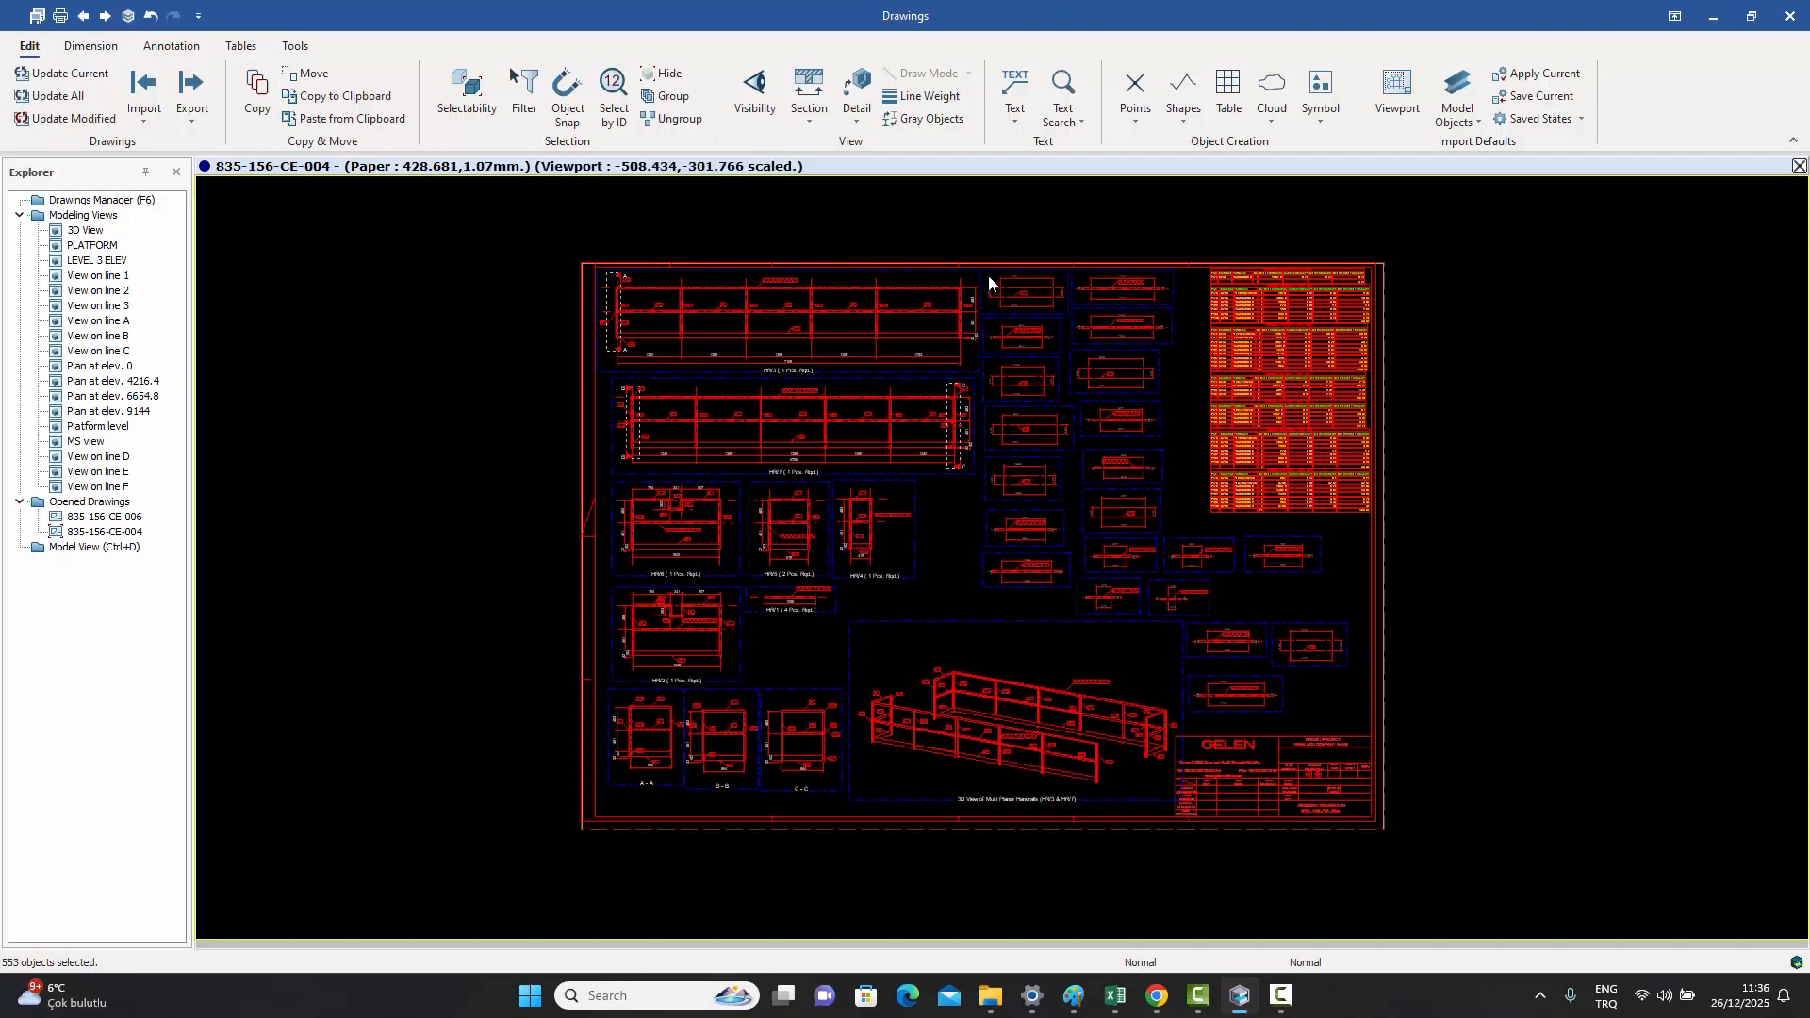
scroll(1143, 288, up, 6)
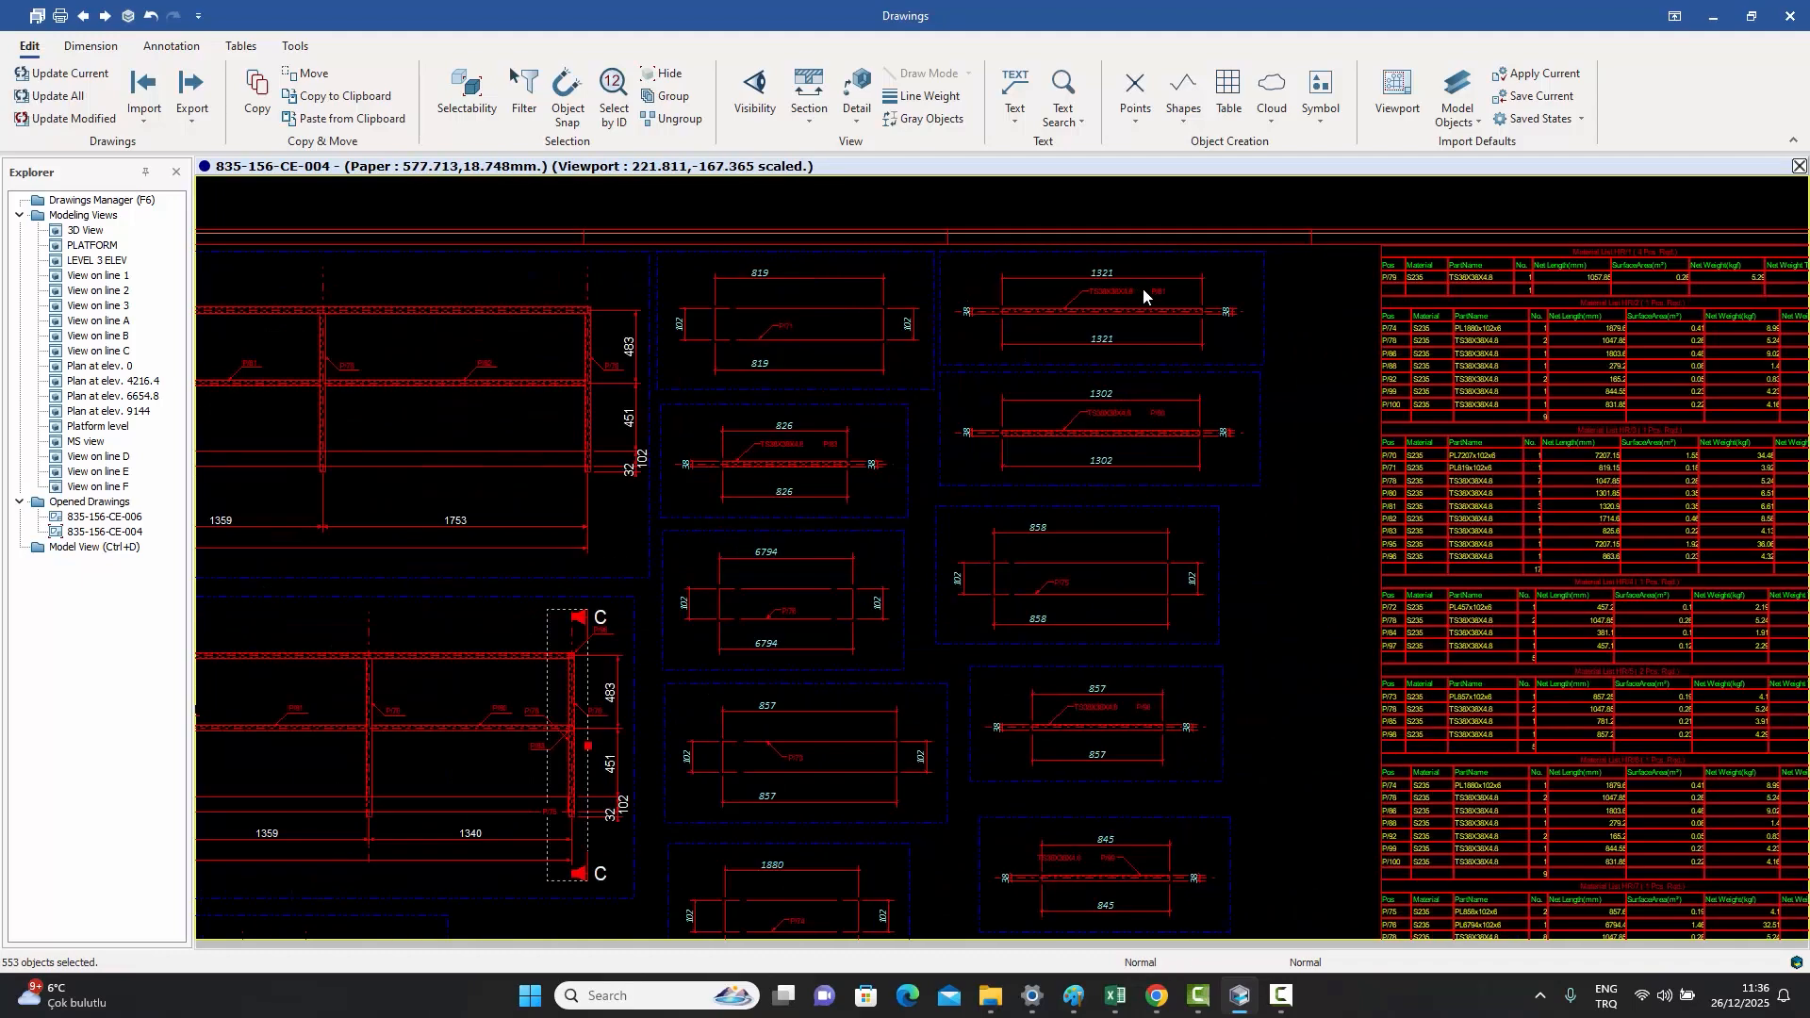
scroll(1158, 485, up, 3)
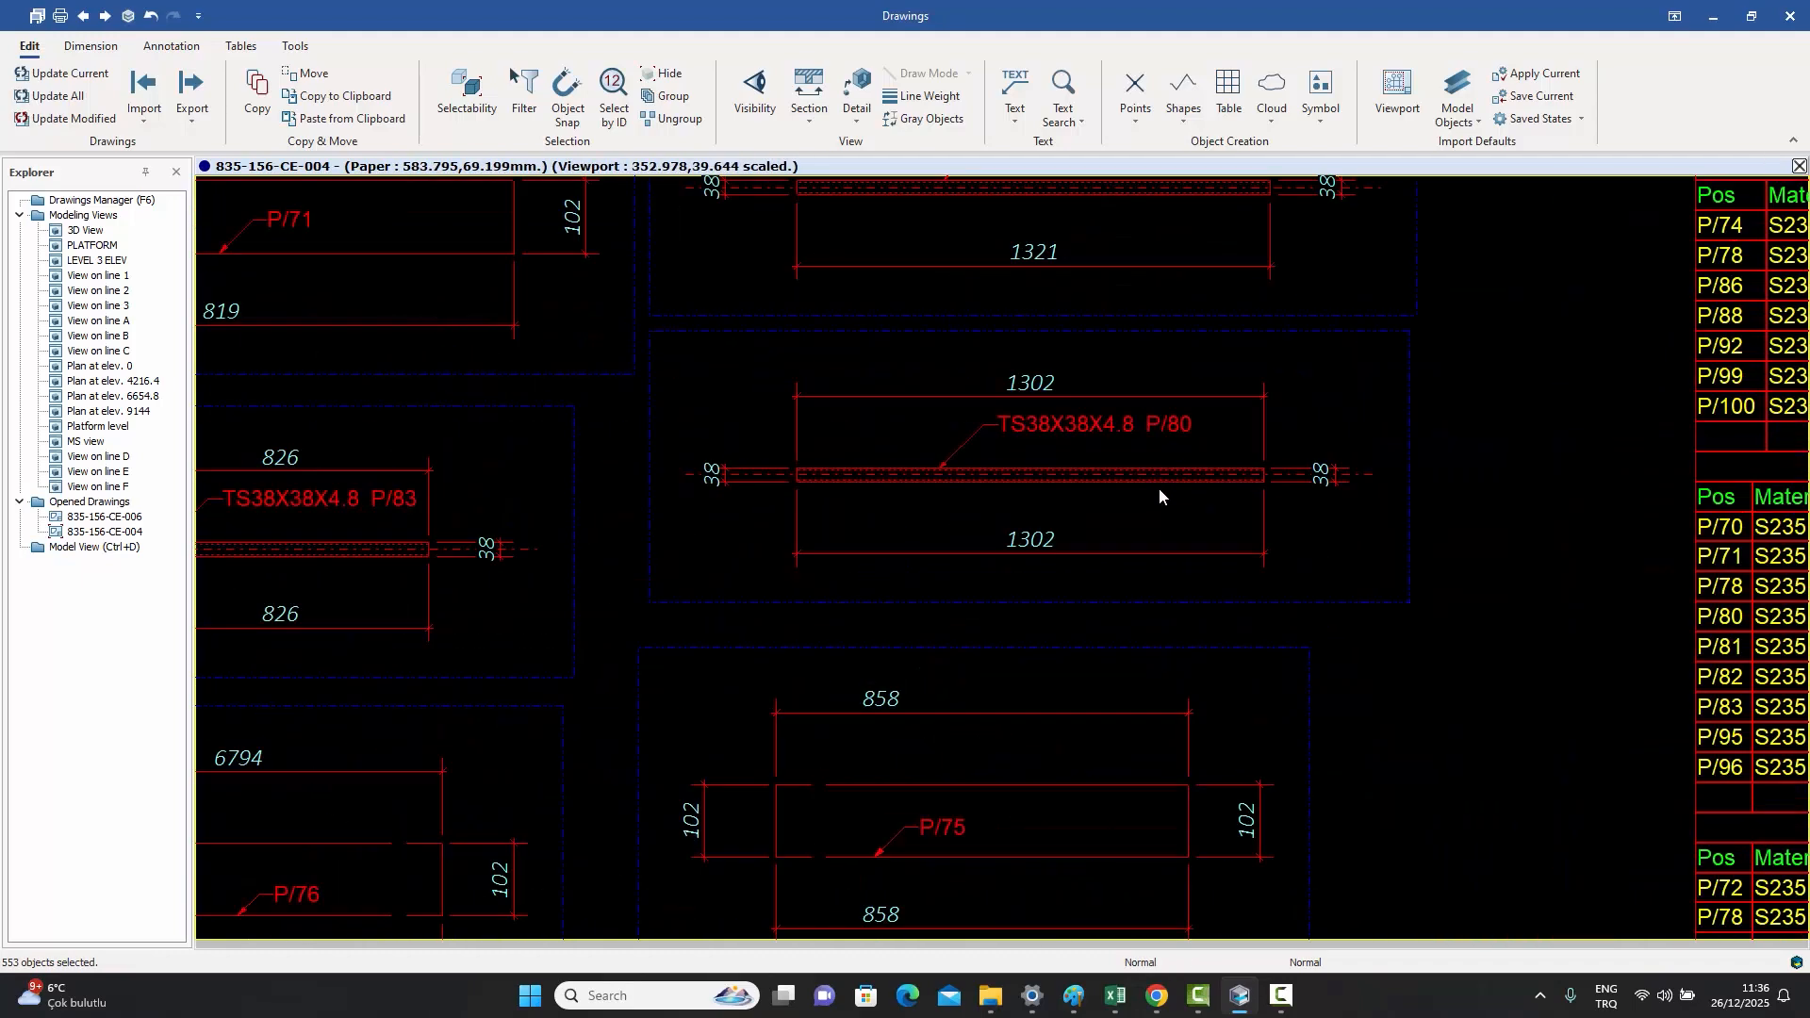
scroll(1158, 474, down, 10)
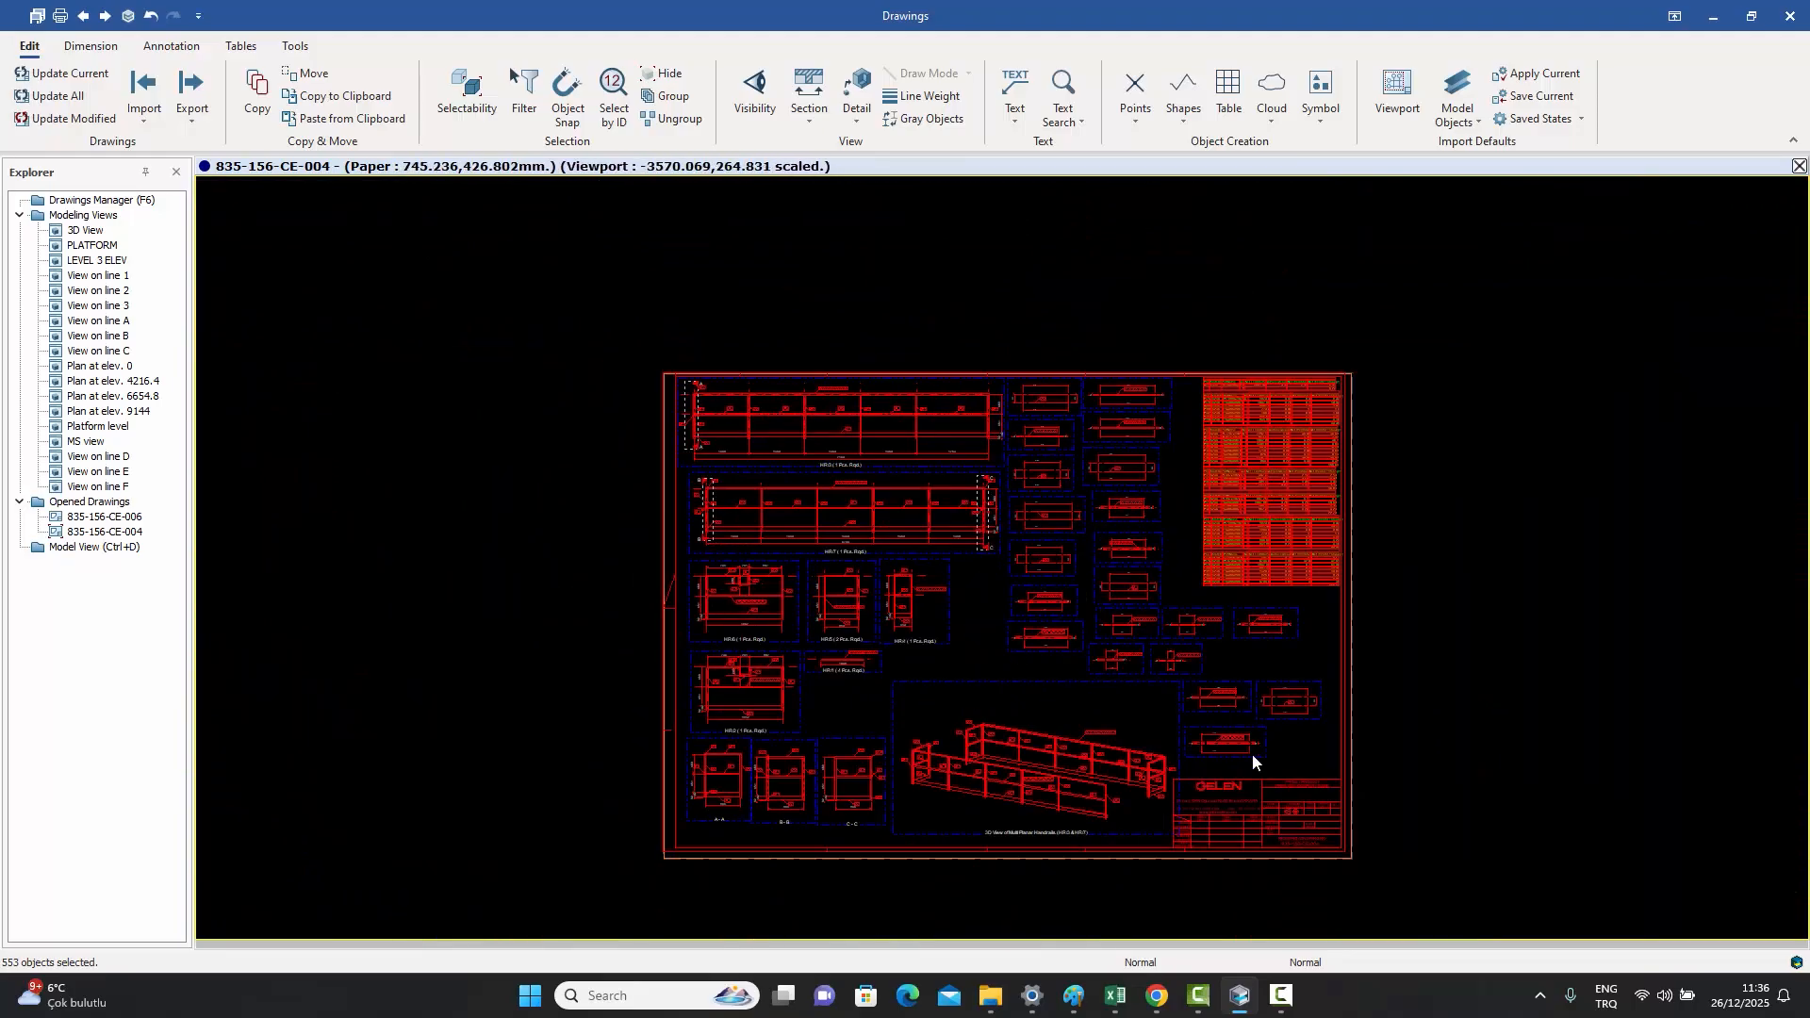
scroll(1043, 828, up, 4)
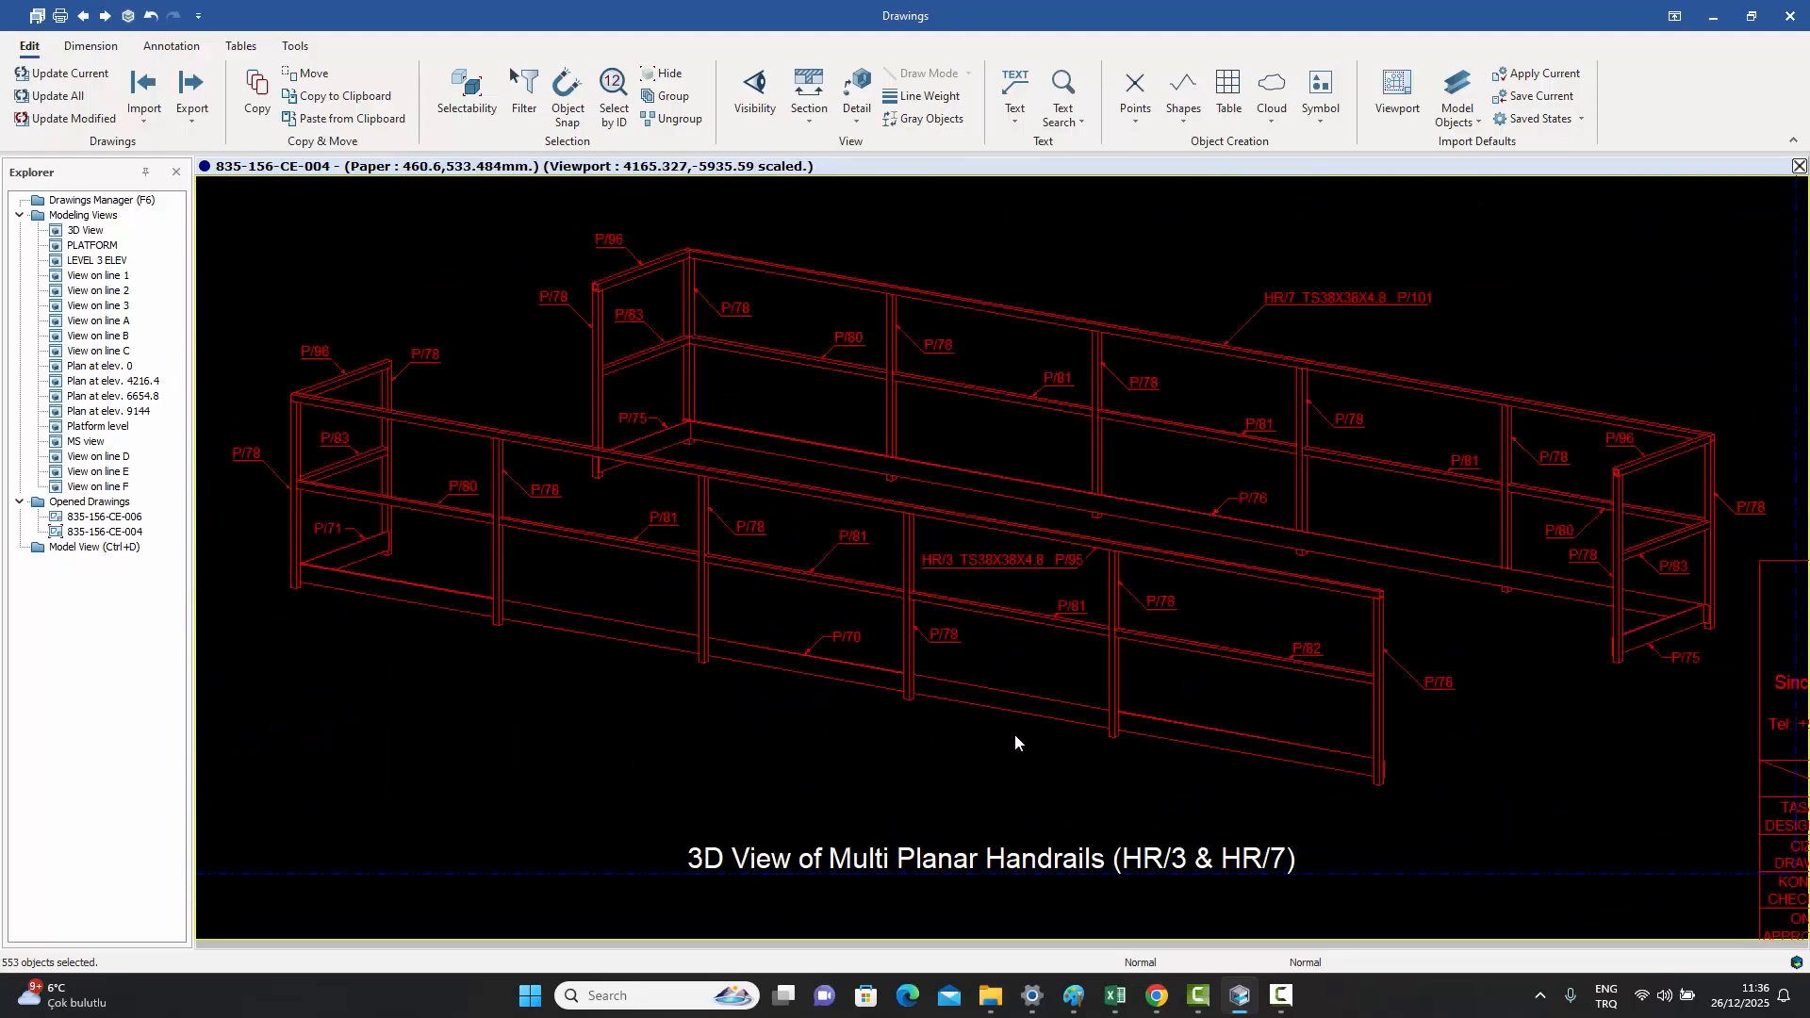
scroll(1014, 728, down, 5)
middle_drag(994, 518, 1040, 615)
scroll(1025, 594, down, 2)
- Filter the whole-sheet selection to all dimensions in Grouped Object Selection and review their shared Dimension Property Editor without changing anything
double_click(1024, 590)
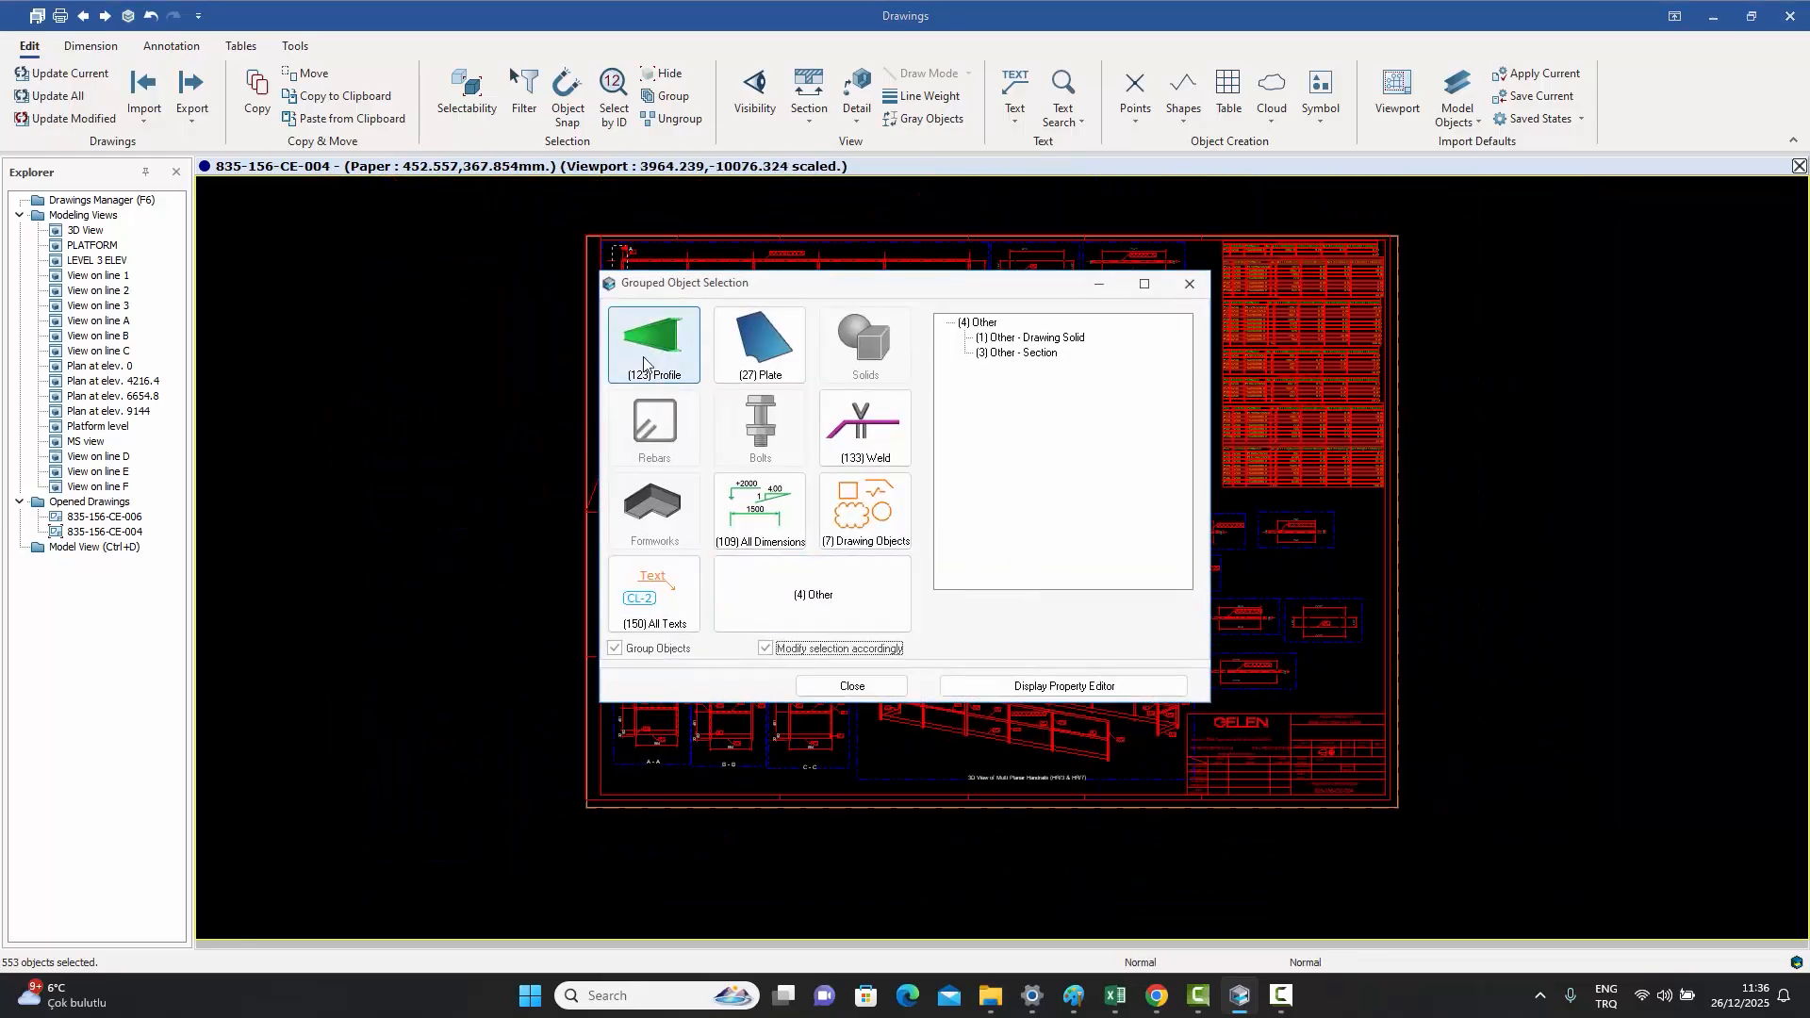
click(760, 512)
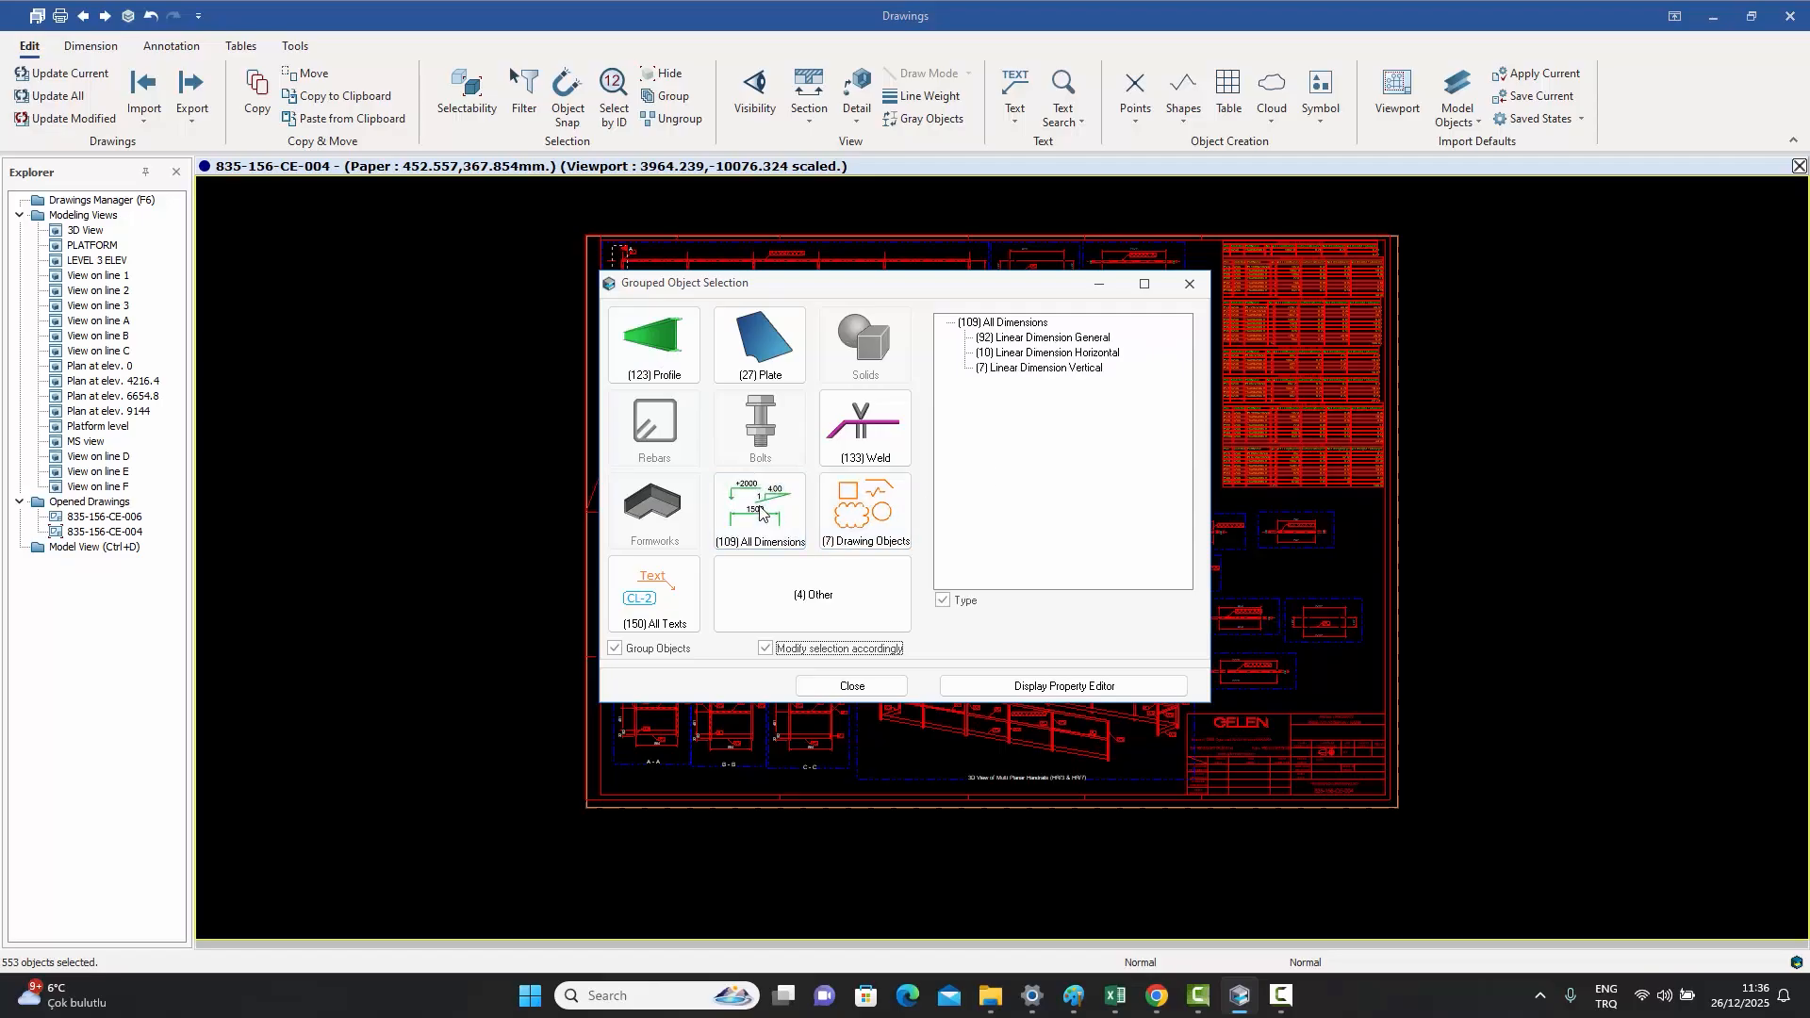
click(1018, 323)
click(1063, 687)
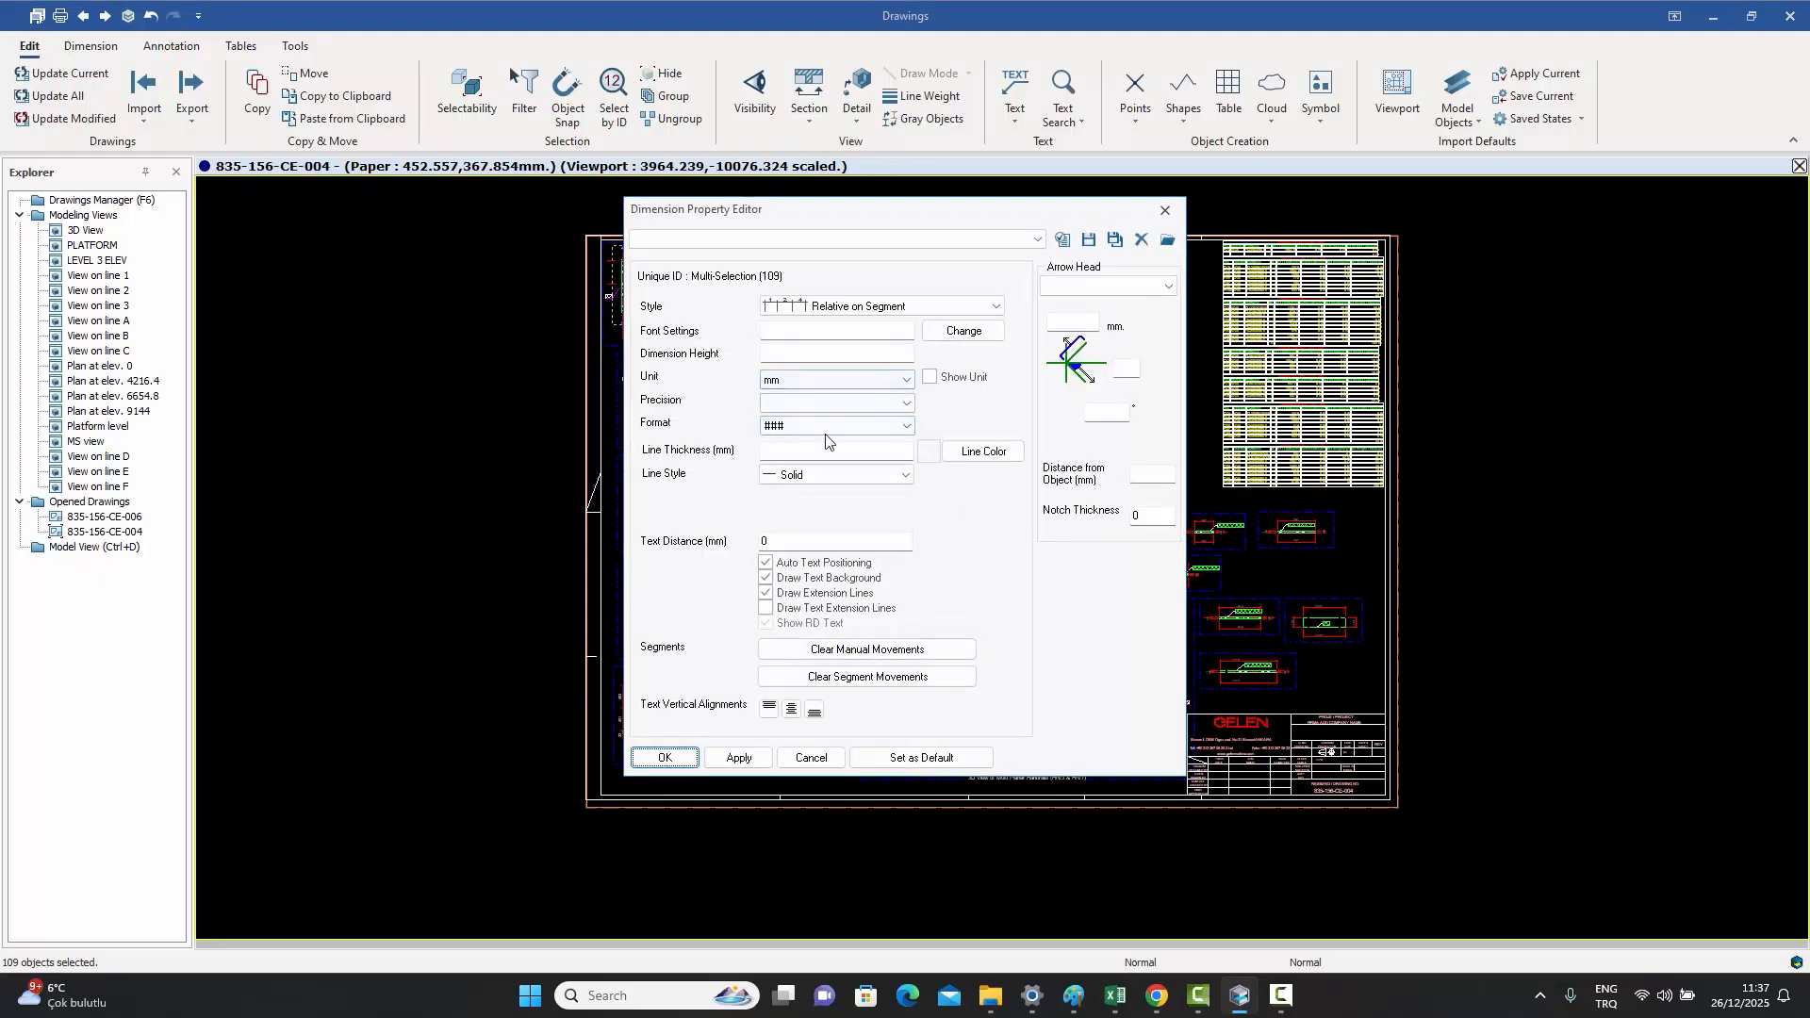
click(1164, 211)
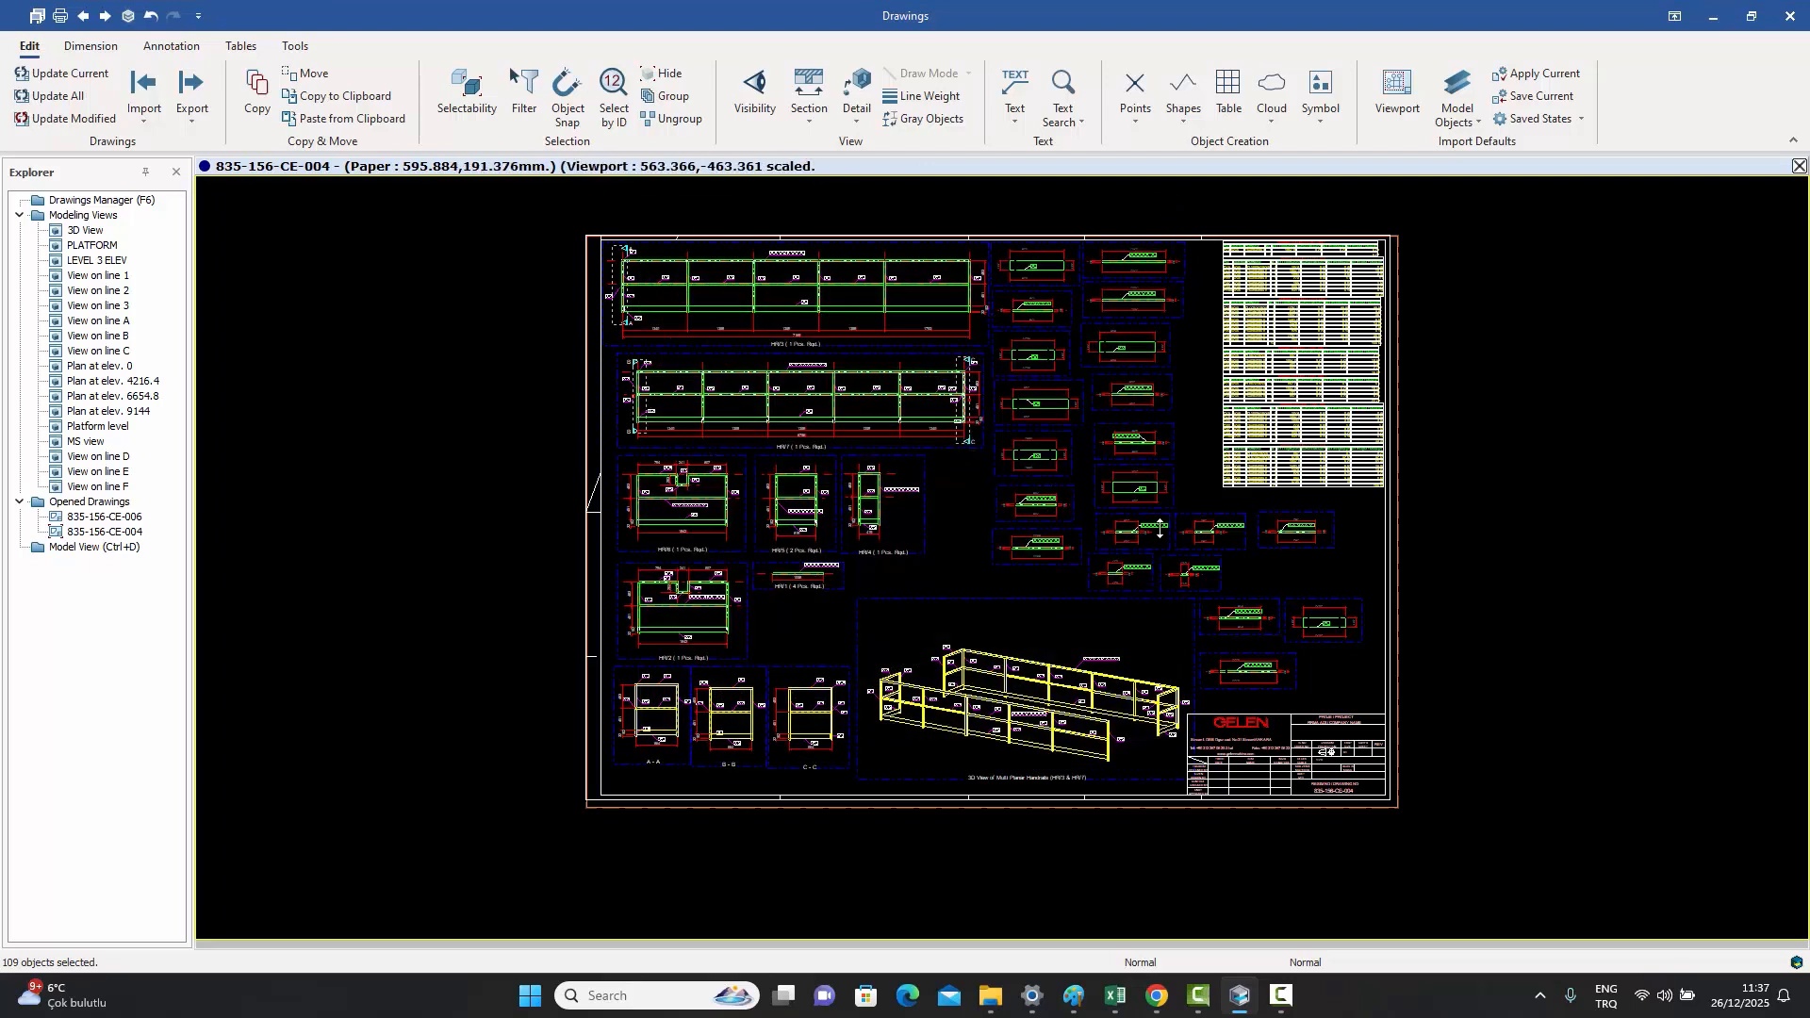
middle_drag(1478, 563, 1475, 587)
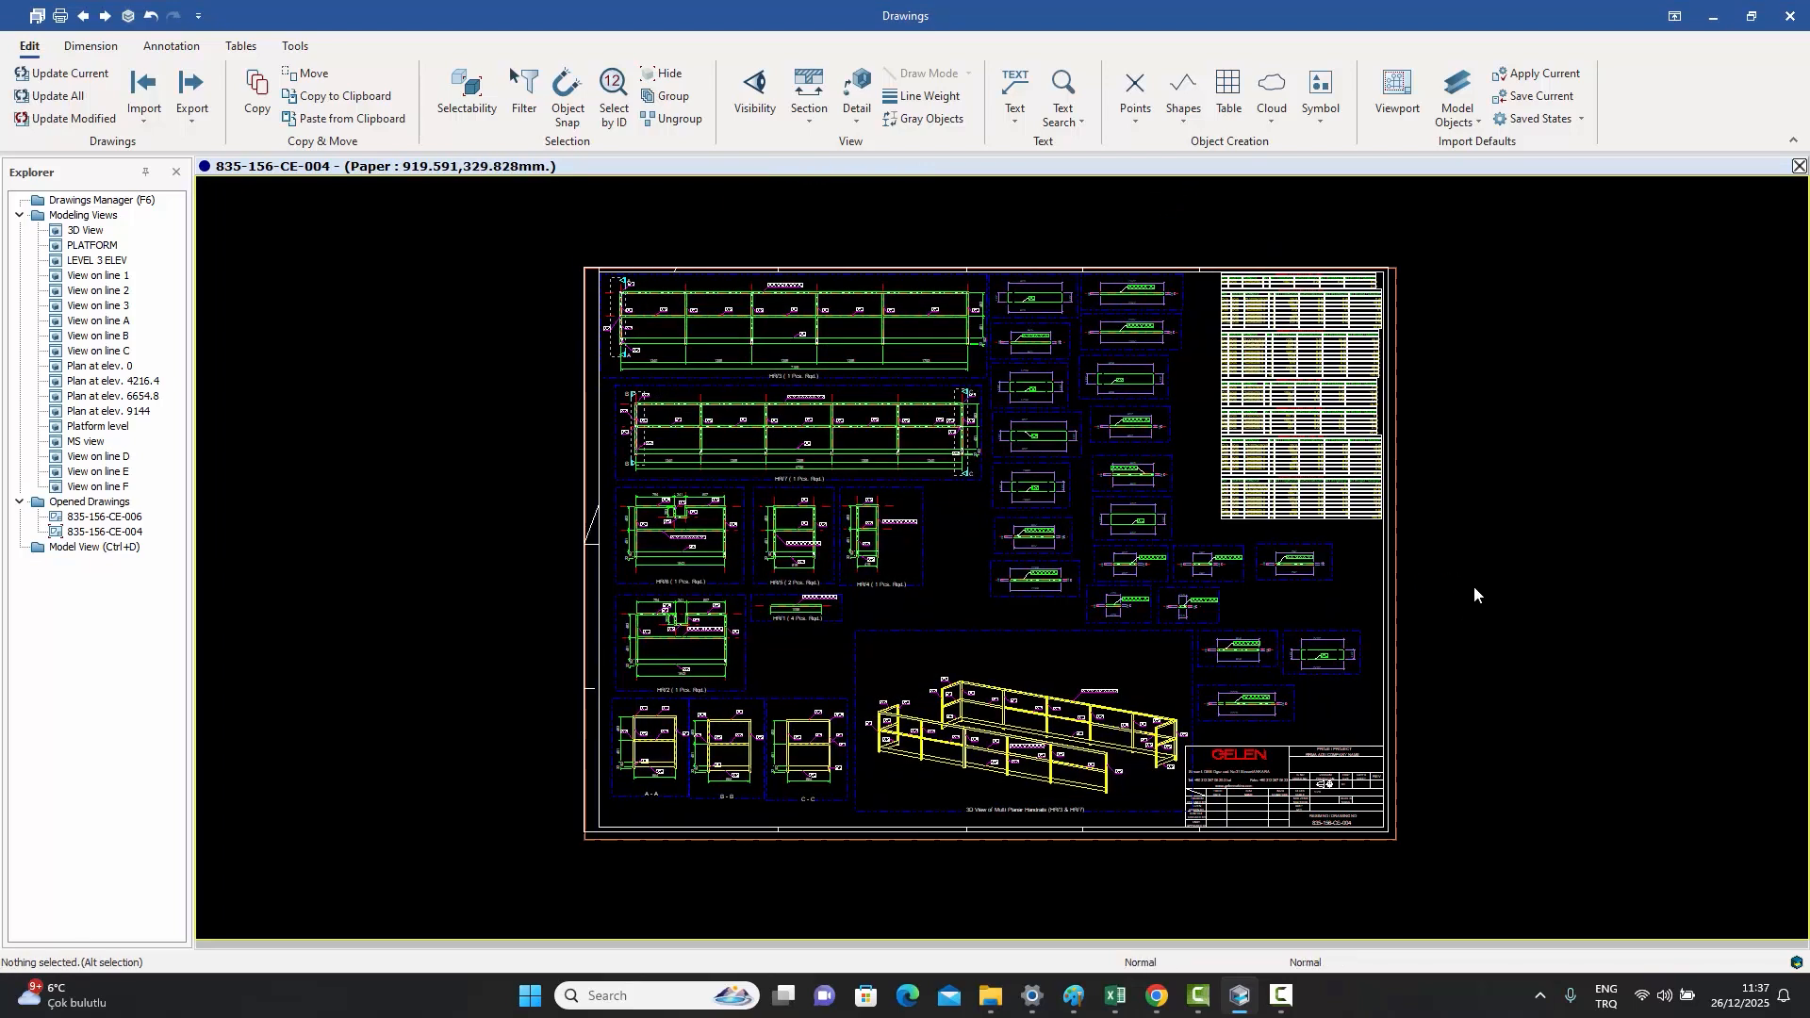
scroll(864, 683, up, 2)
middle_drag(977, 509, 885, 730)
scroll(1015, 562, up, 1)
mouse_move(1192, 381)
middle_down()
mouse_move(1015, 611)
mouse_move(1100, 493)
middle_up()
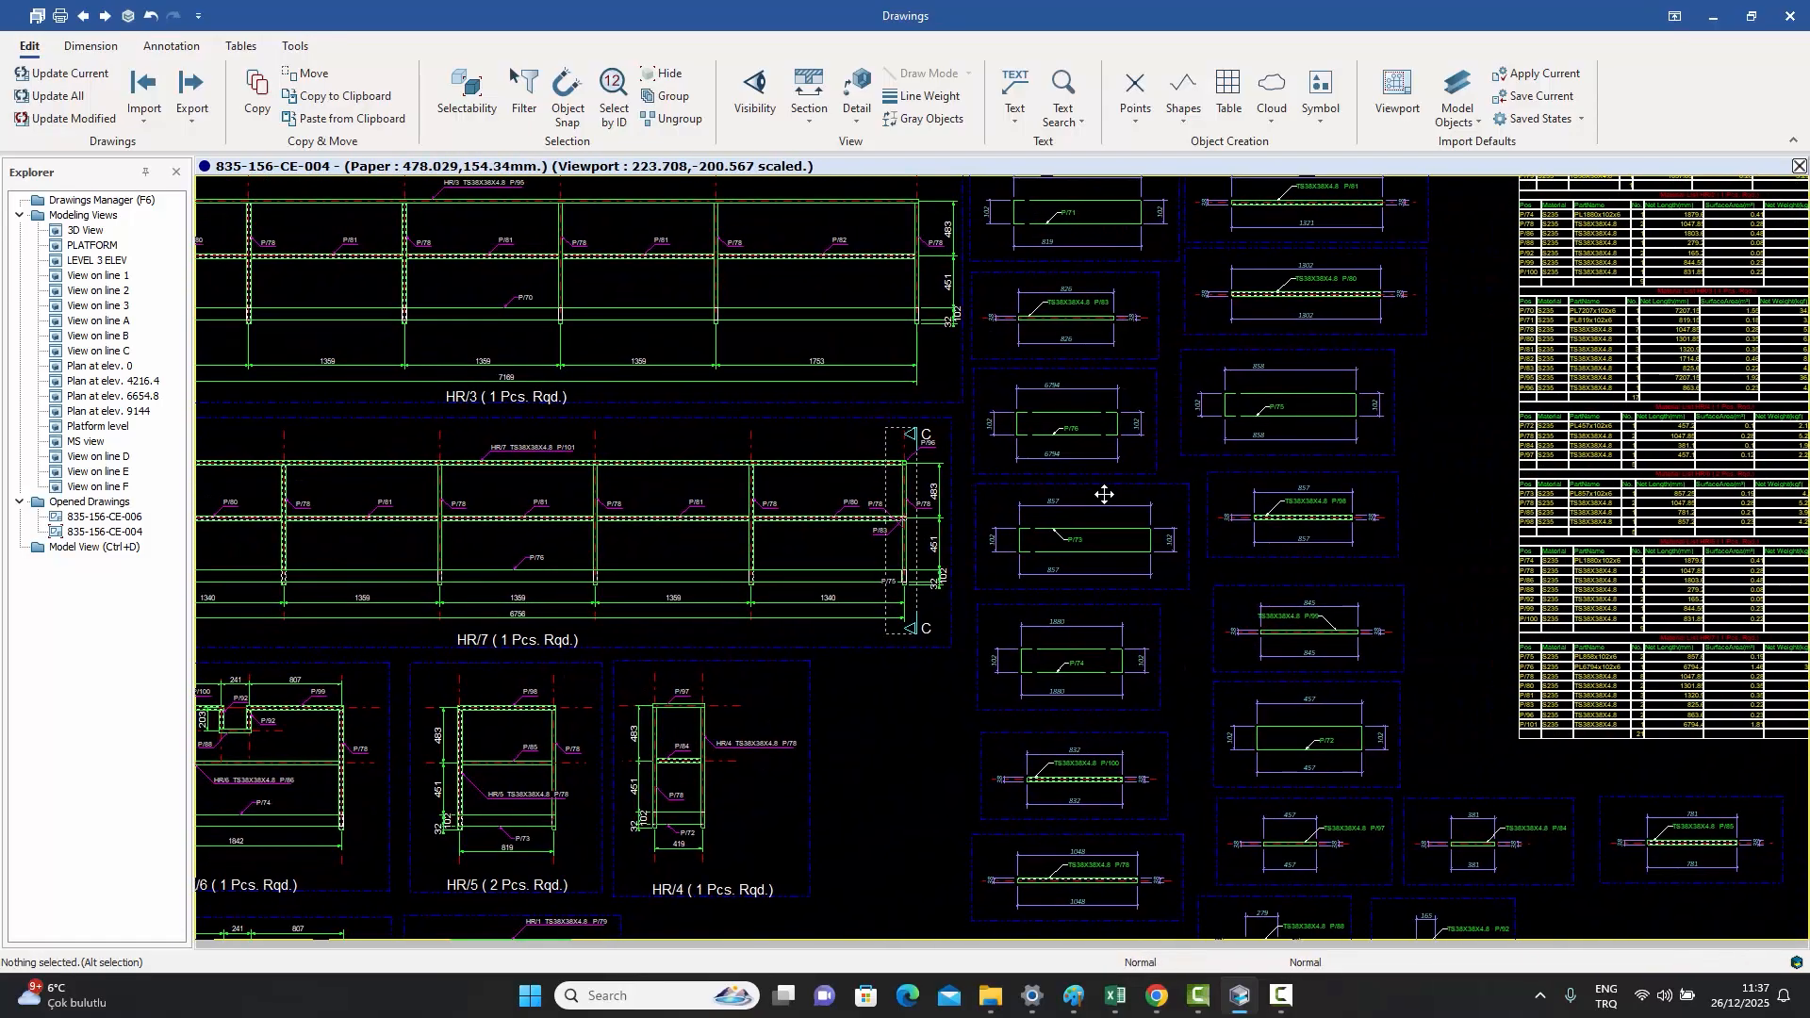
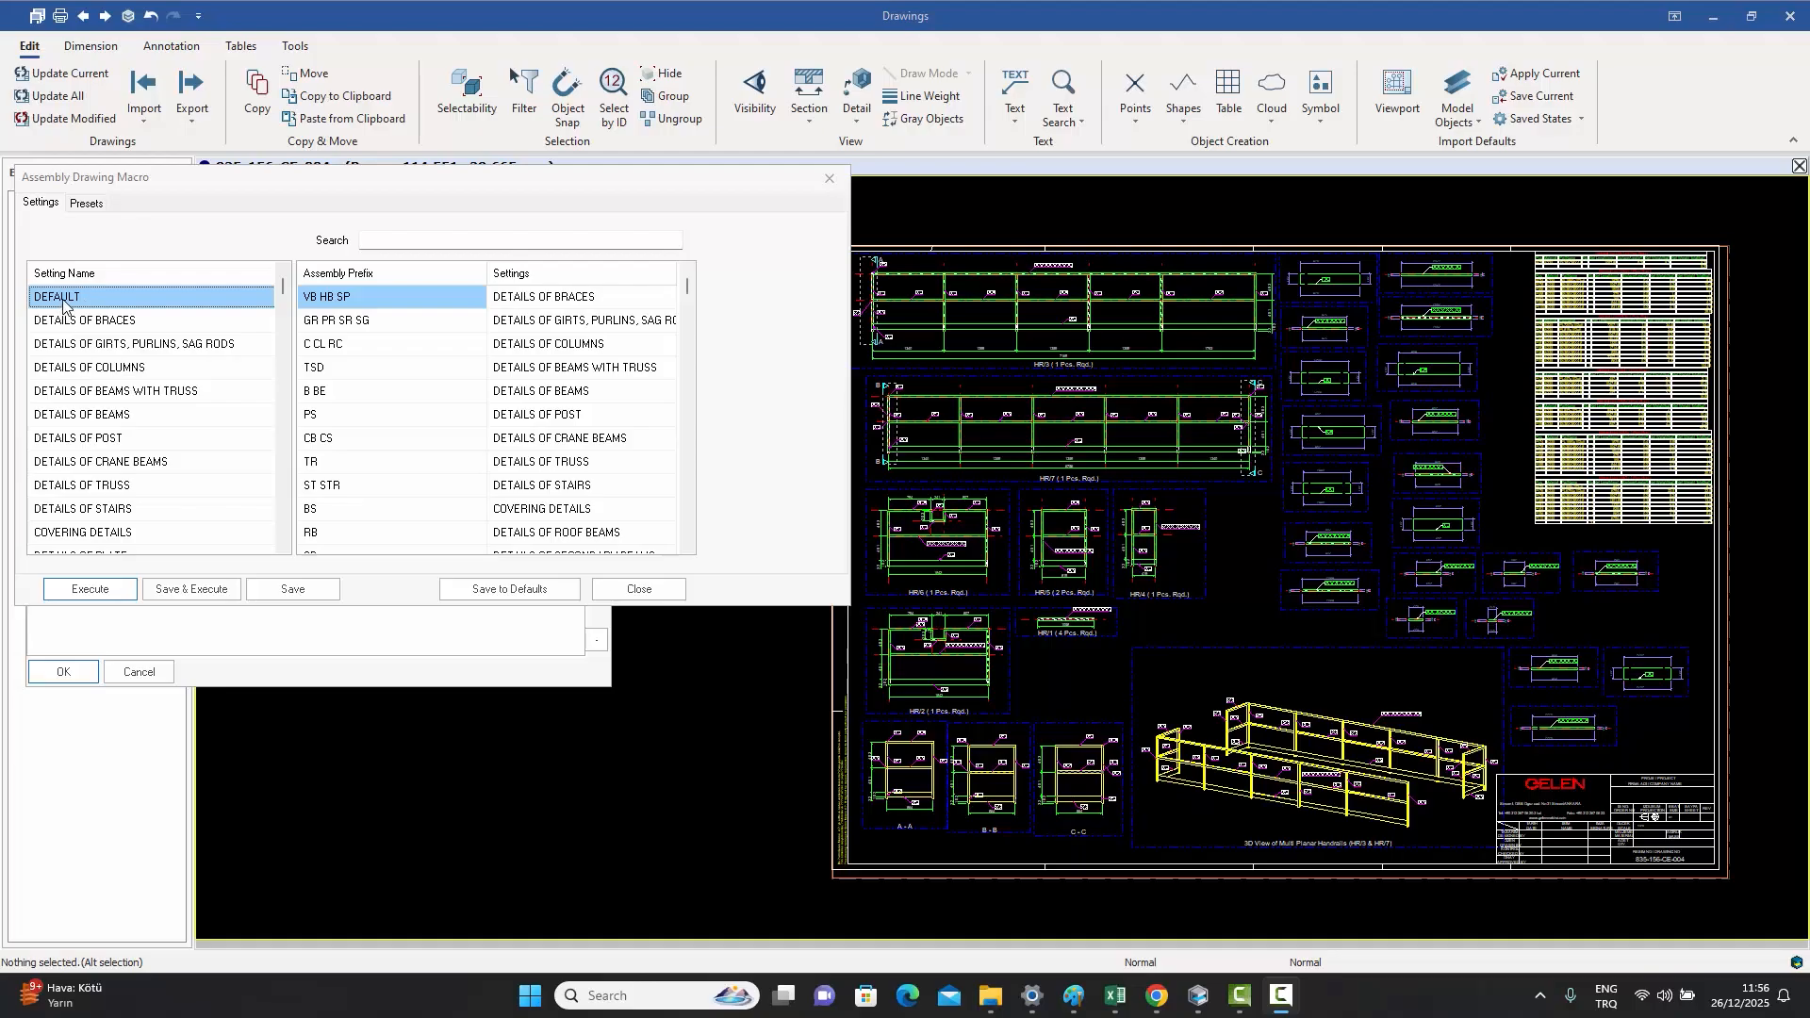
- Open the DEFAULT setting of the Assembly Drawing Macro and review its general, view, dimension, annotation, layout, and preset options
double_click(63, 303)
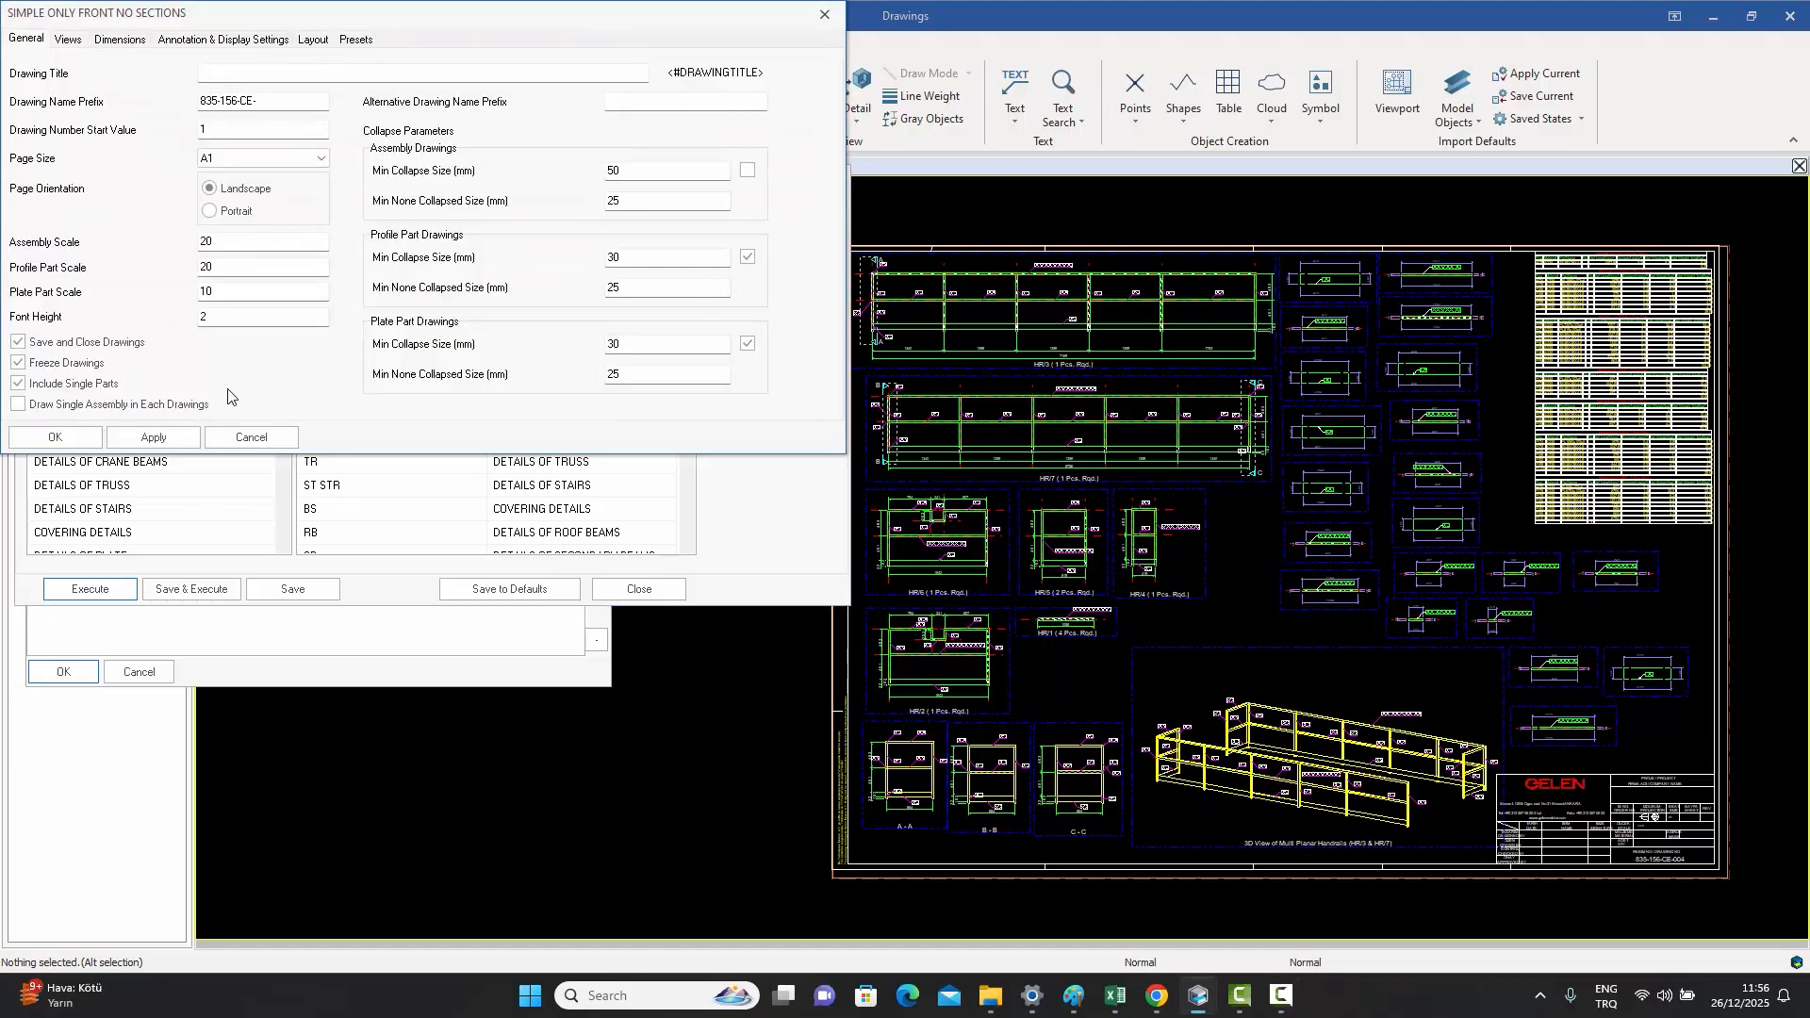
drag(281, 19, 285, 186)
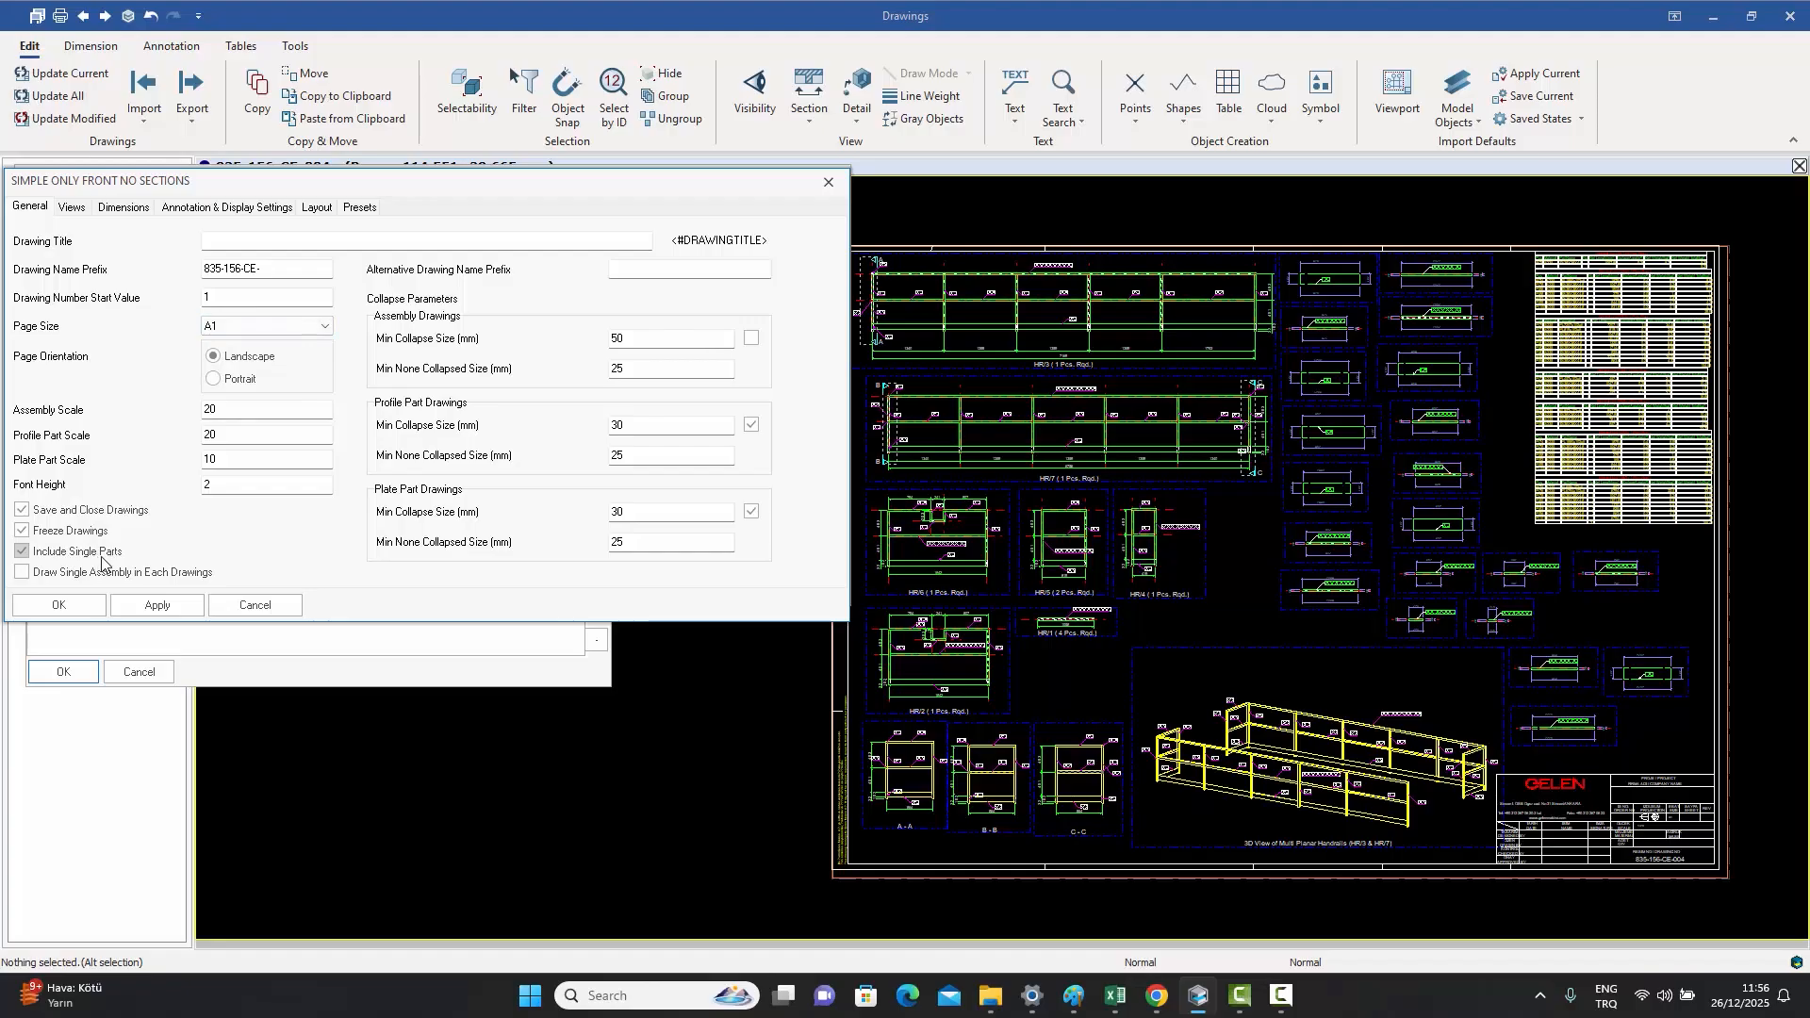
click(73, 210)
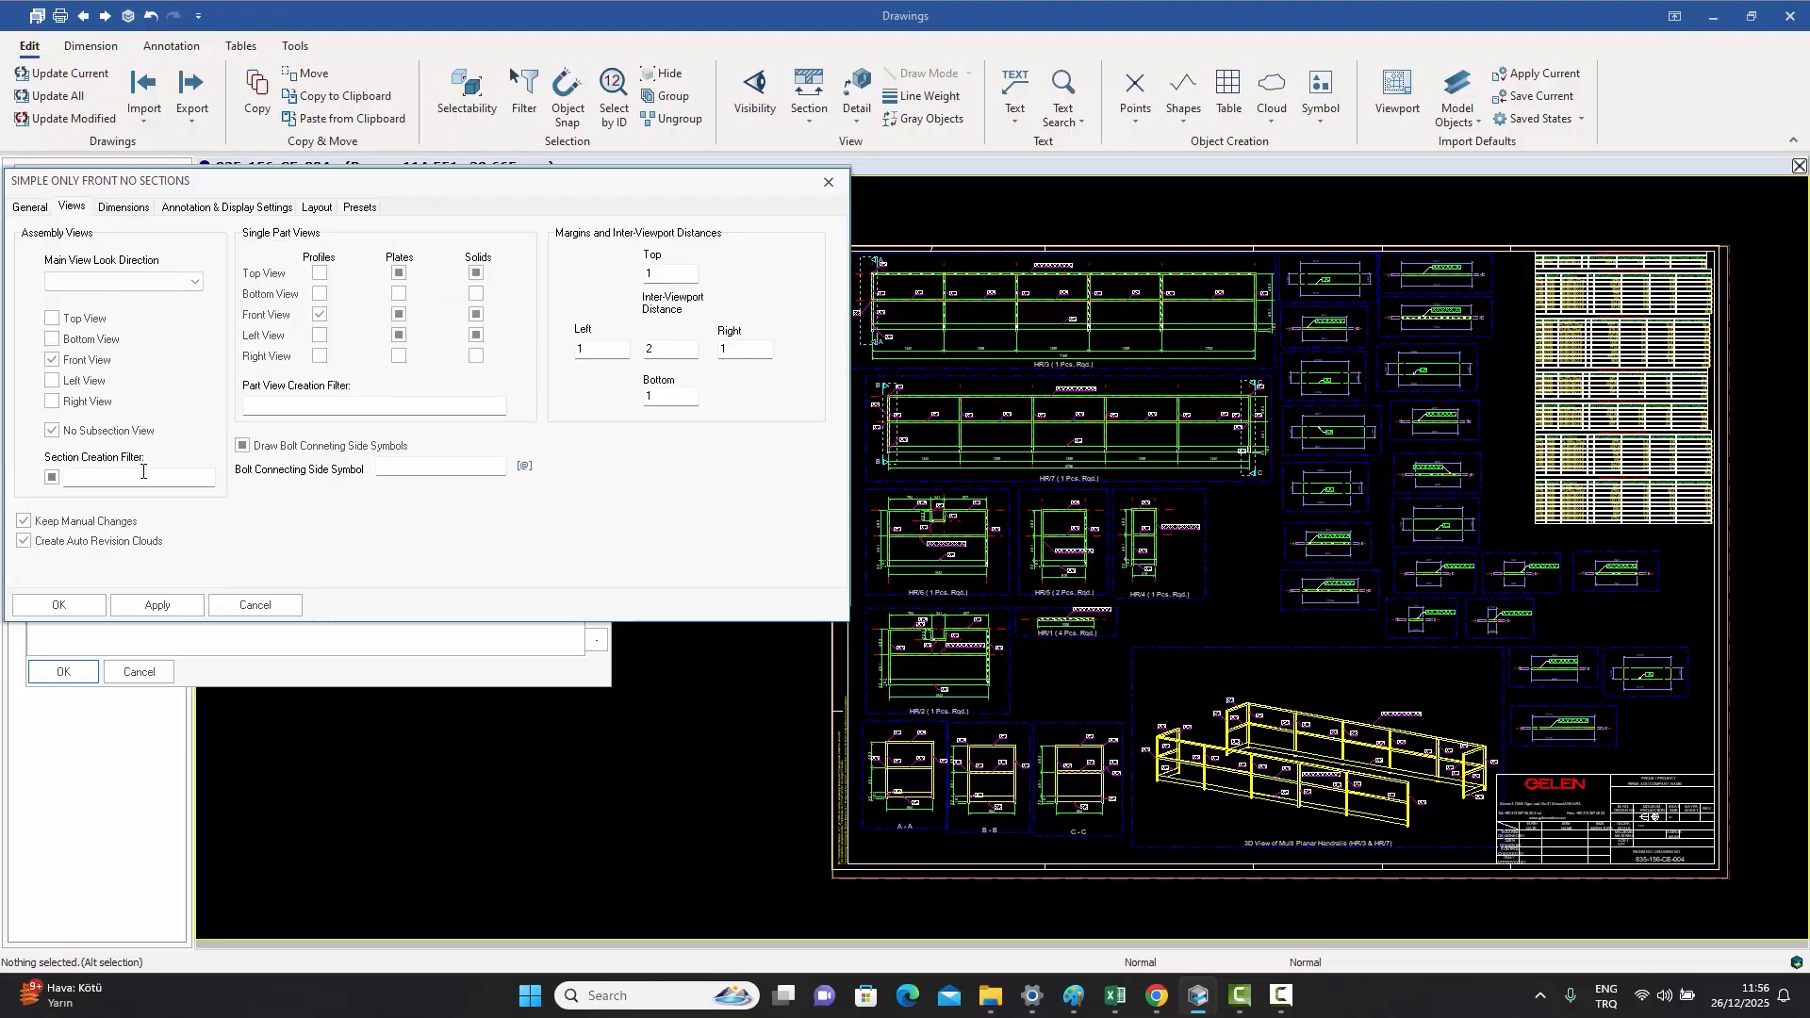
click(125, 208)
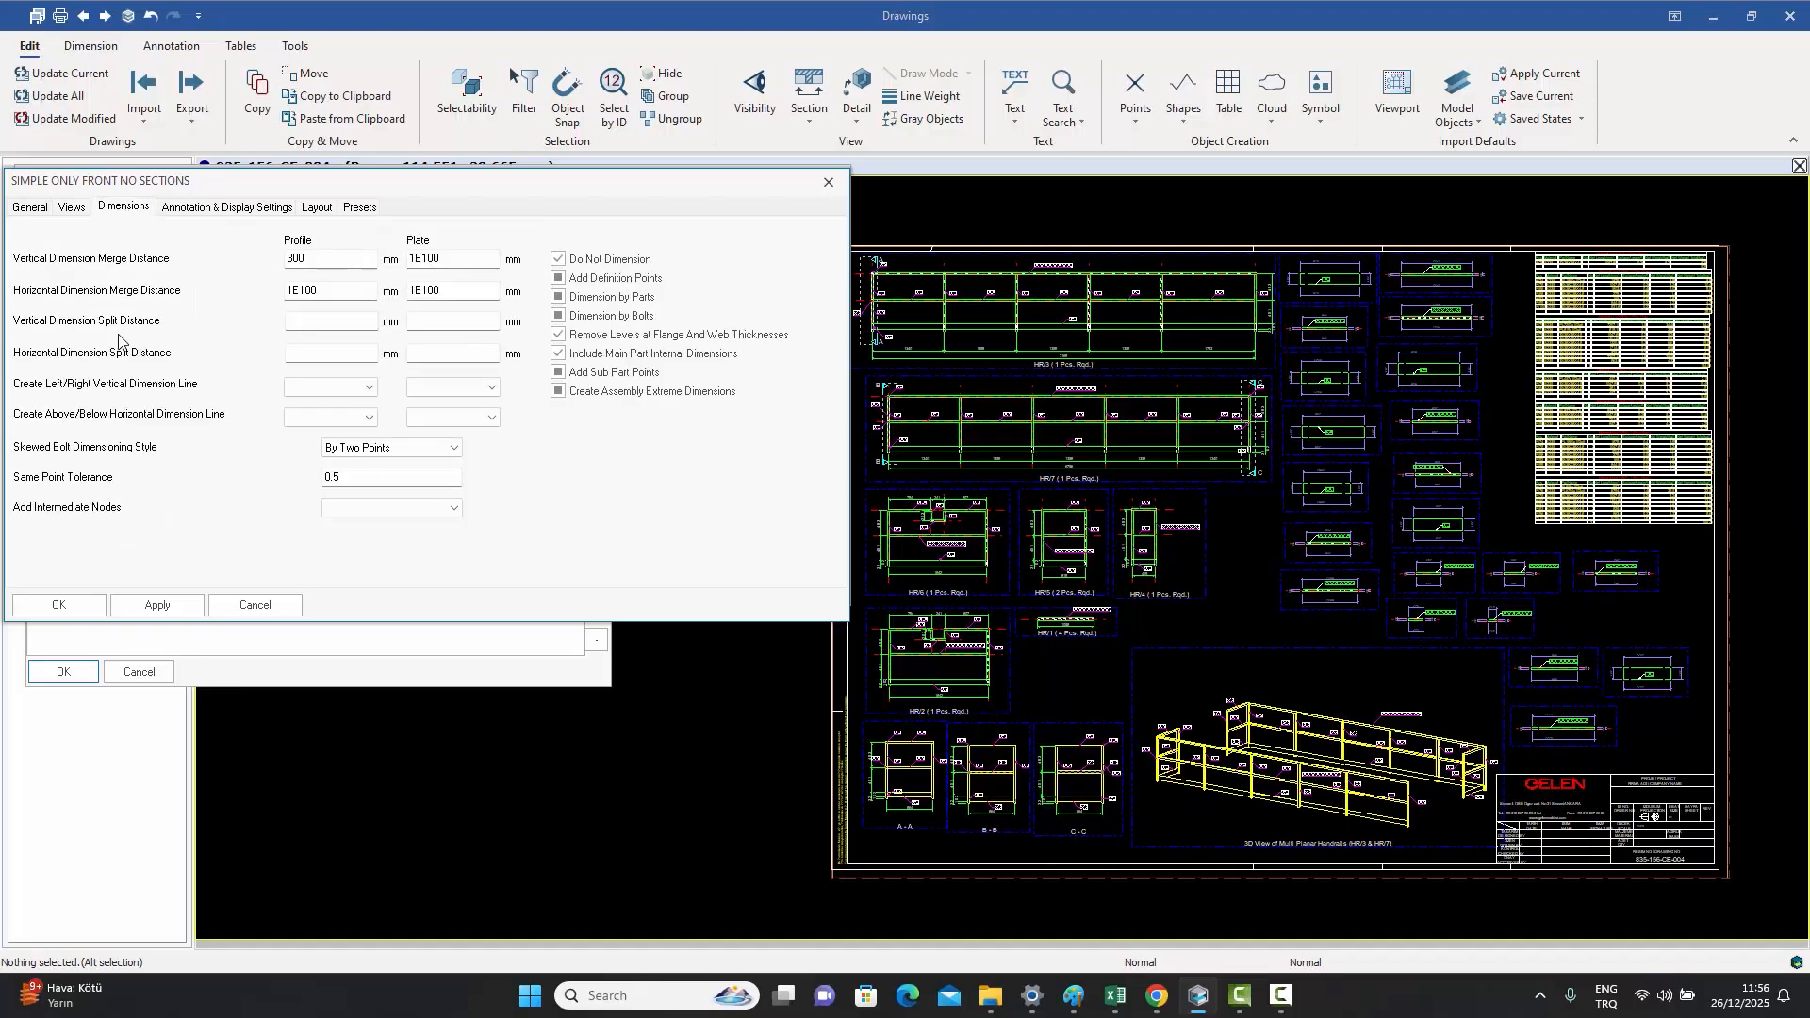
click(193, 209)
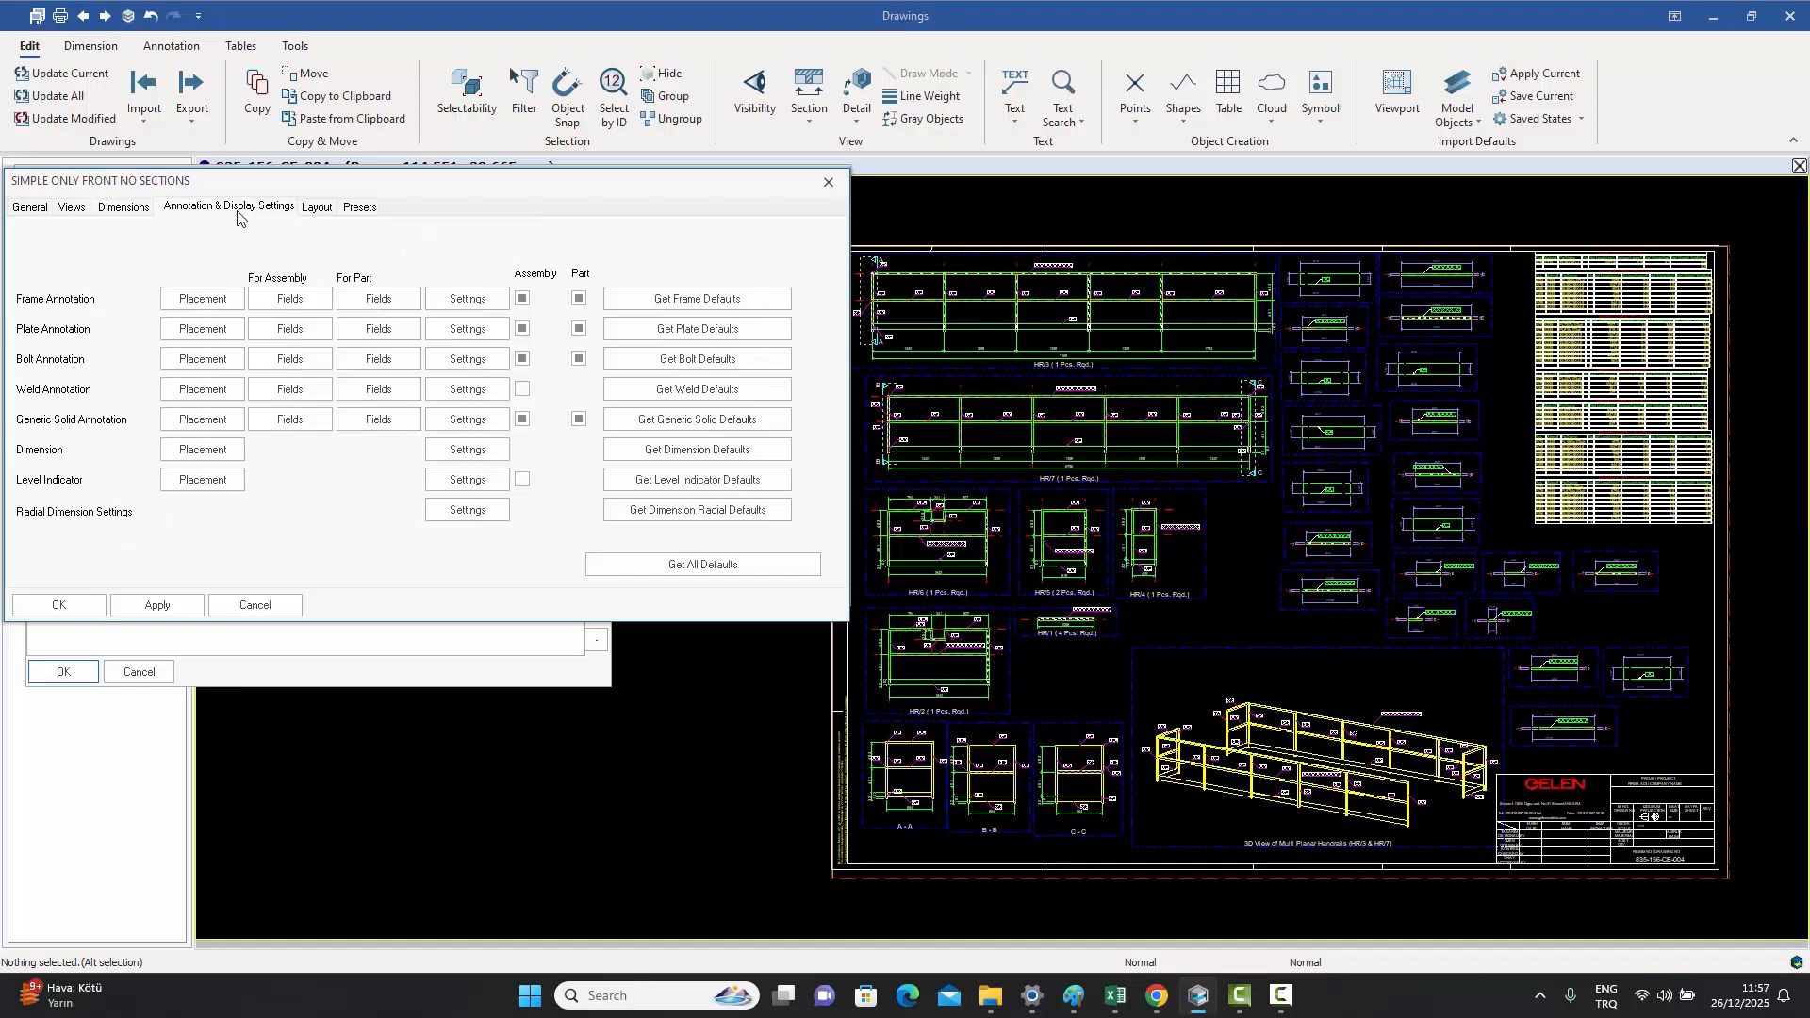
click(319, 209)
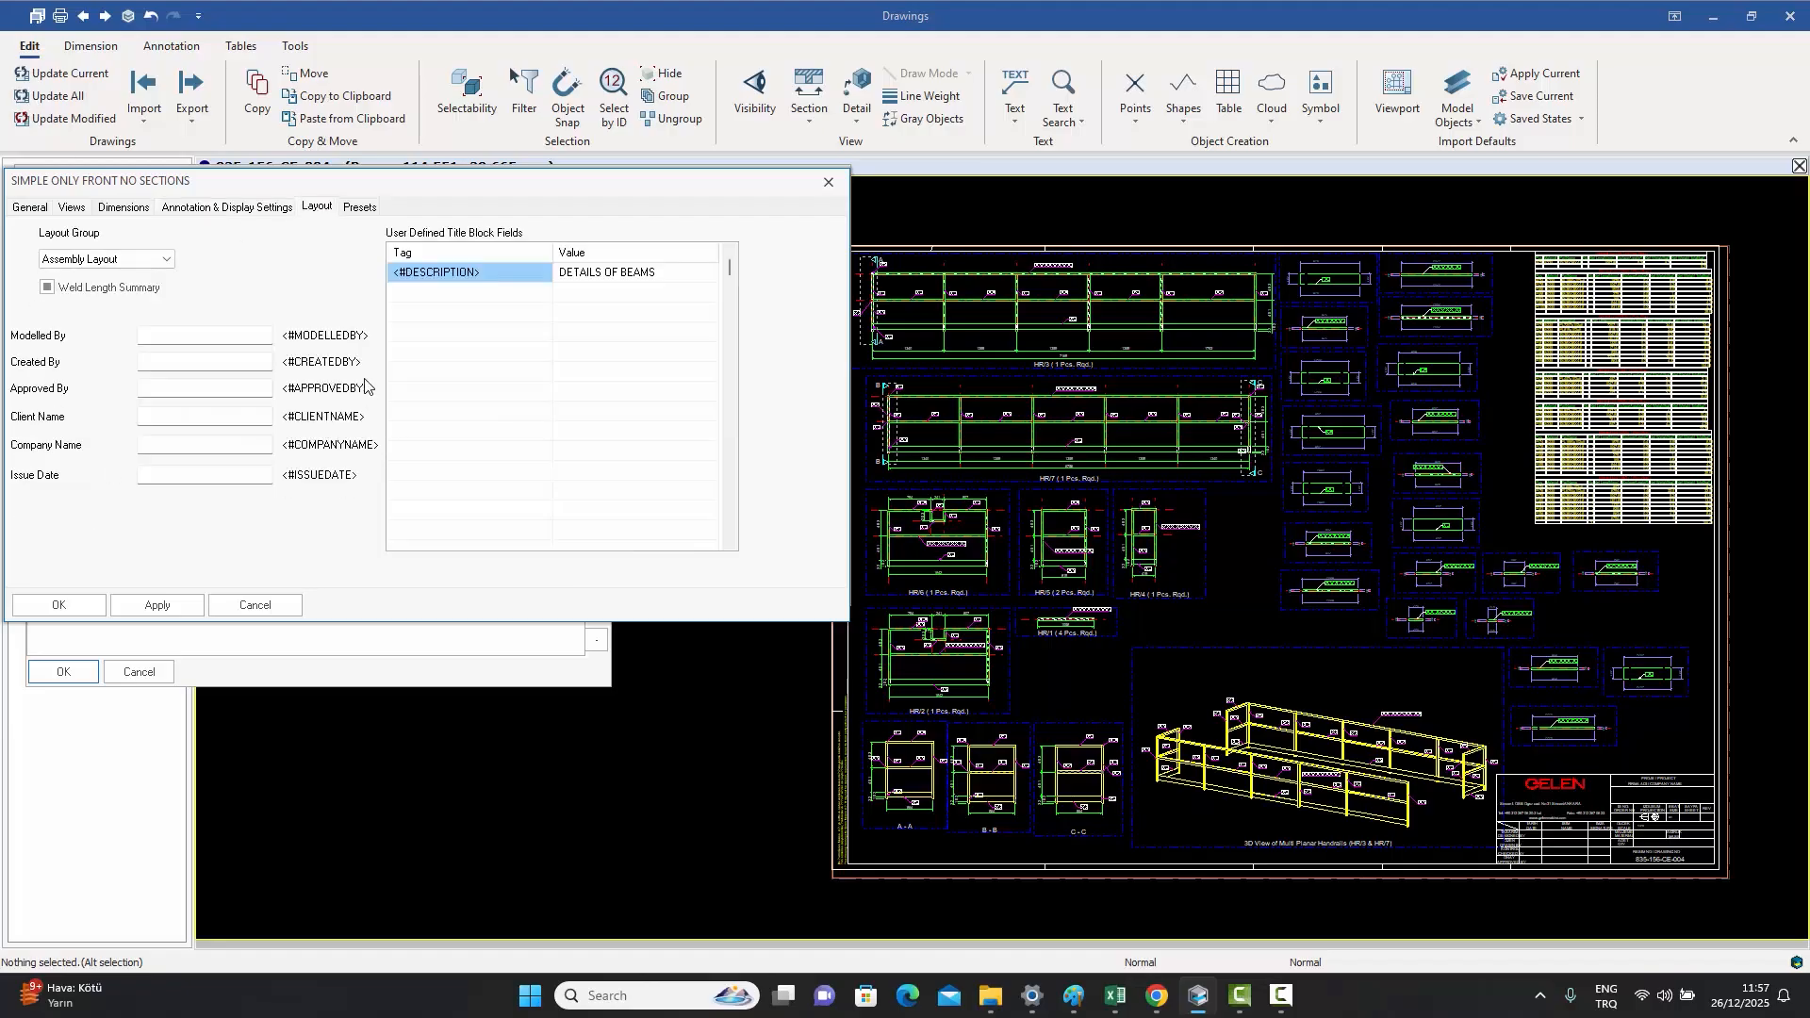
click(359, 209)
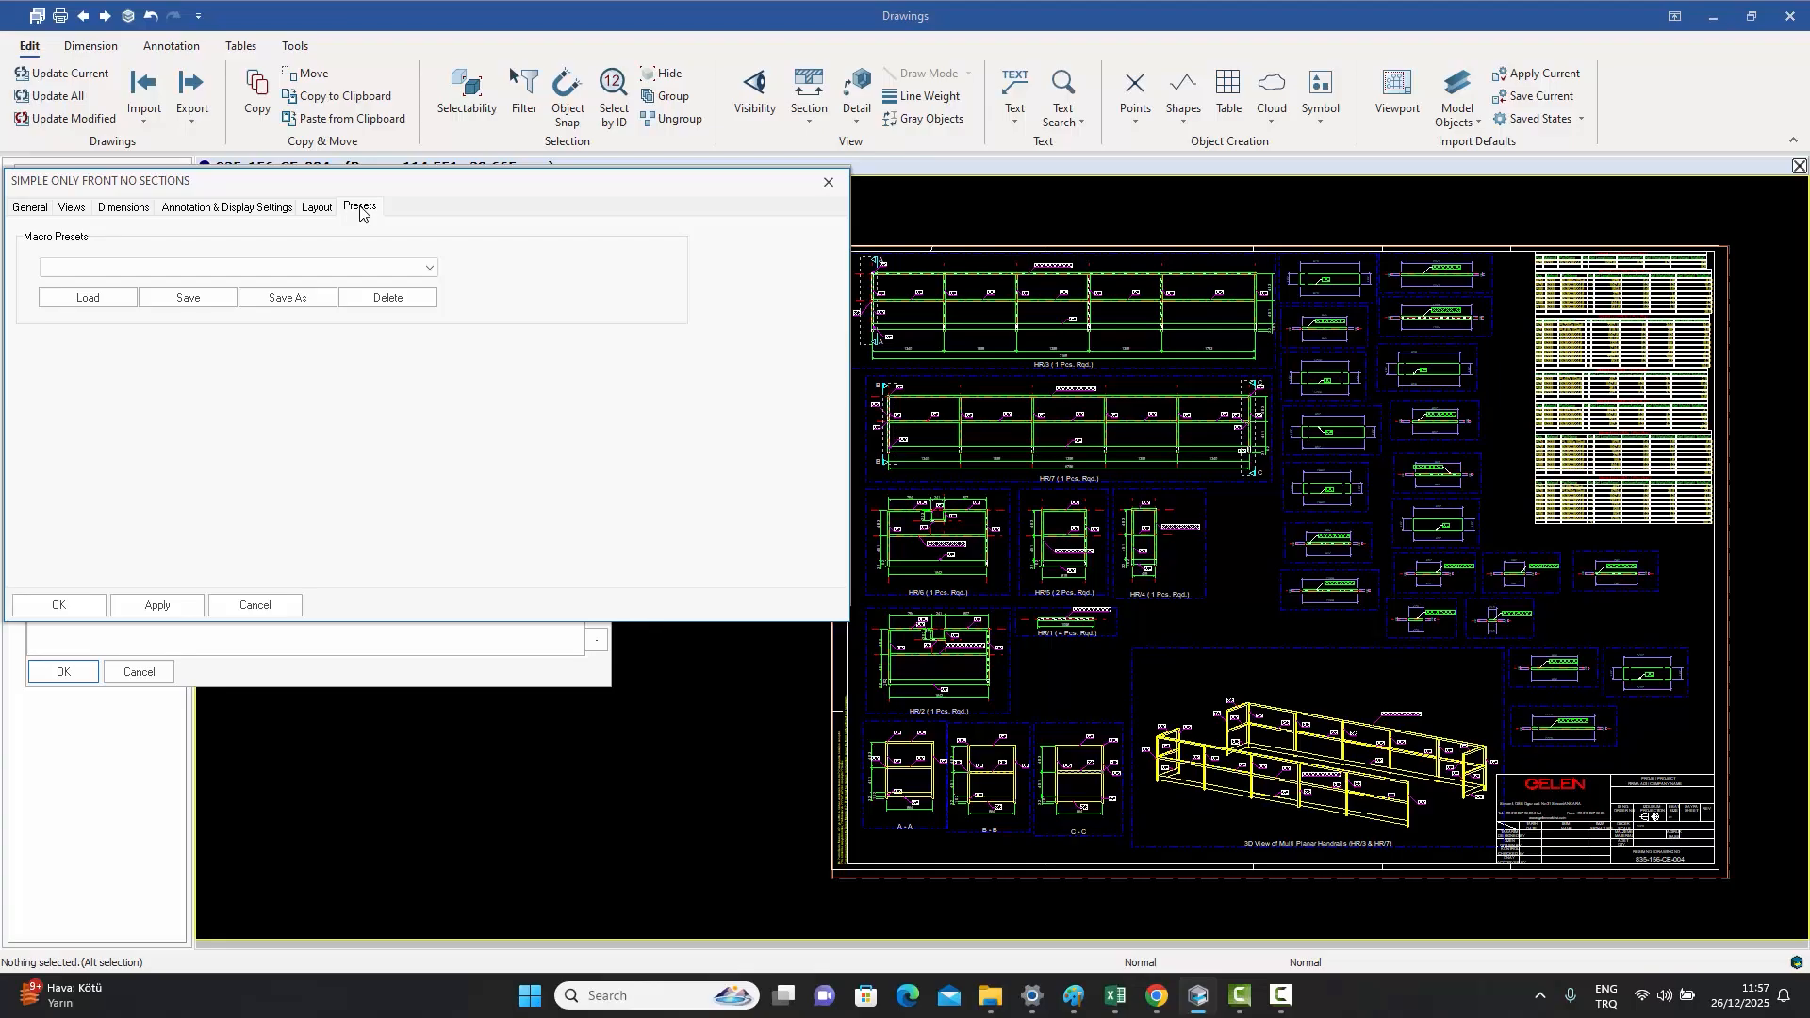
- Go through all option categories of the DEFAULT assembly drawing setting once more, ending at the macro presets
click(33, 213)
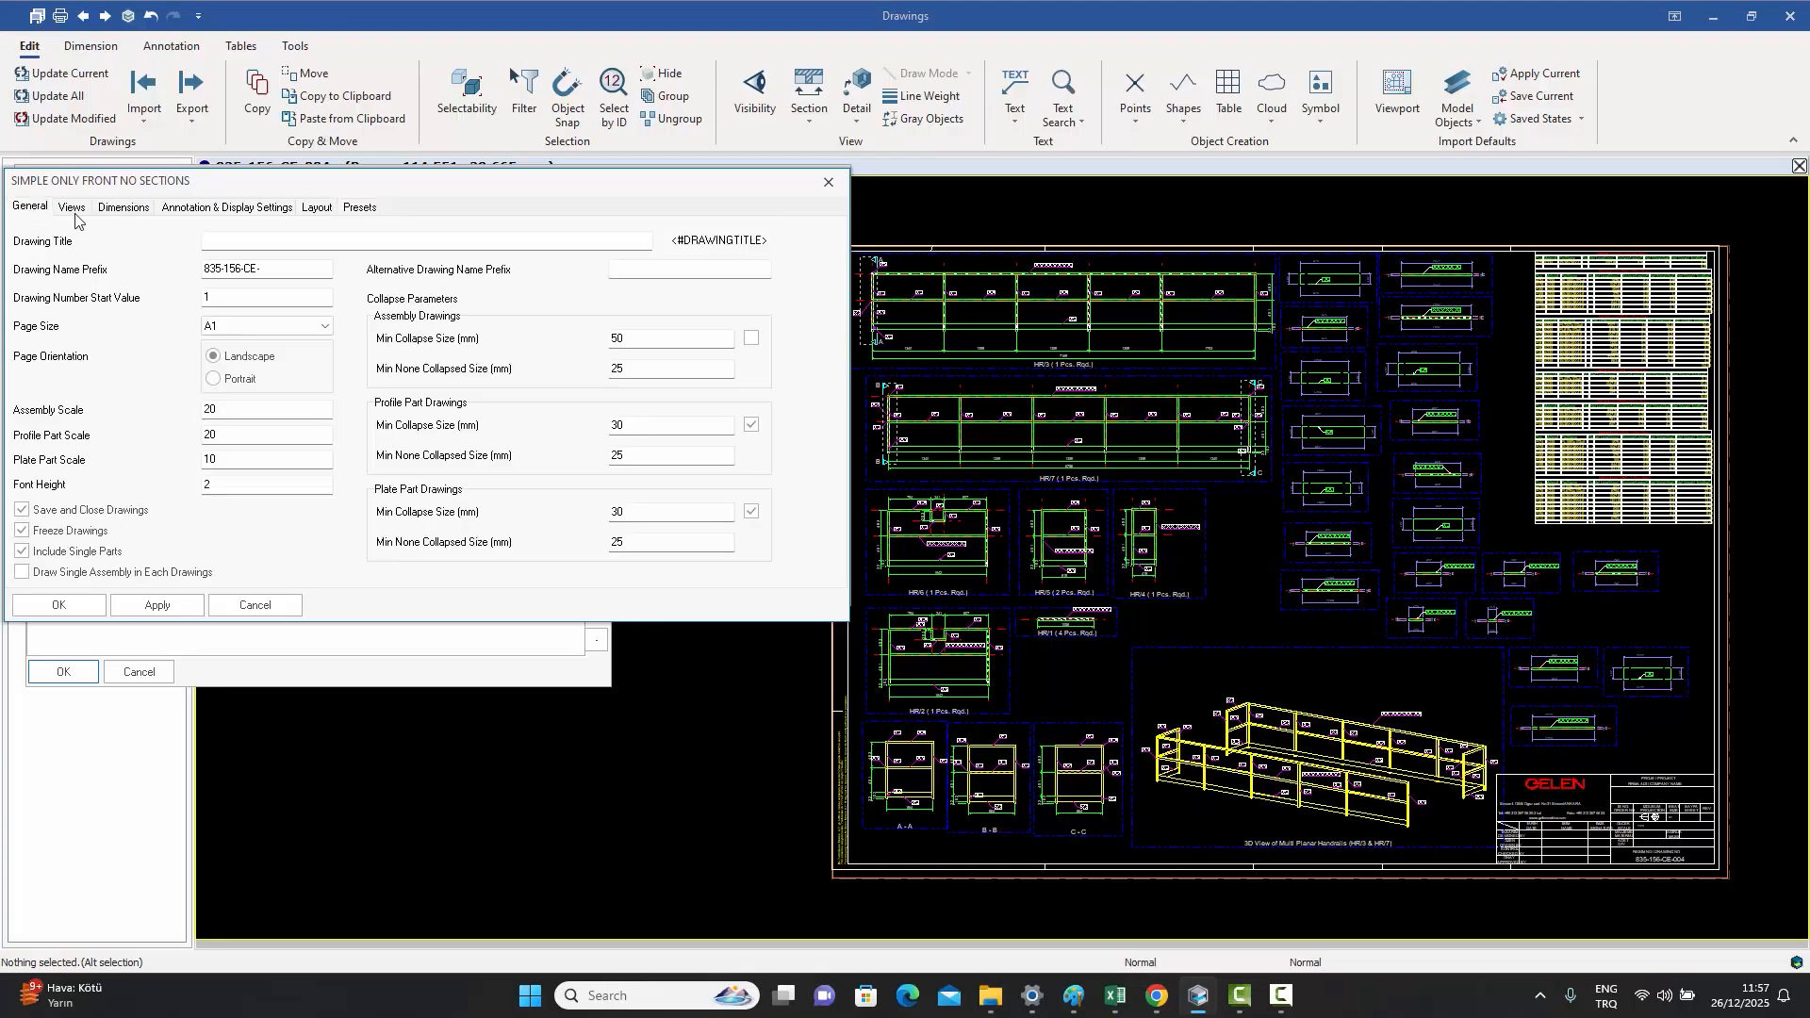
click(72, 208)
click(124, 208)
click(193, 209)
click(318, 212)
click(365, 210)
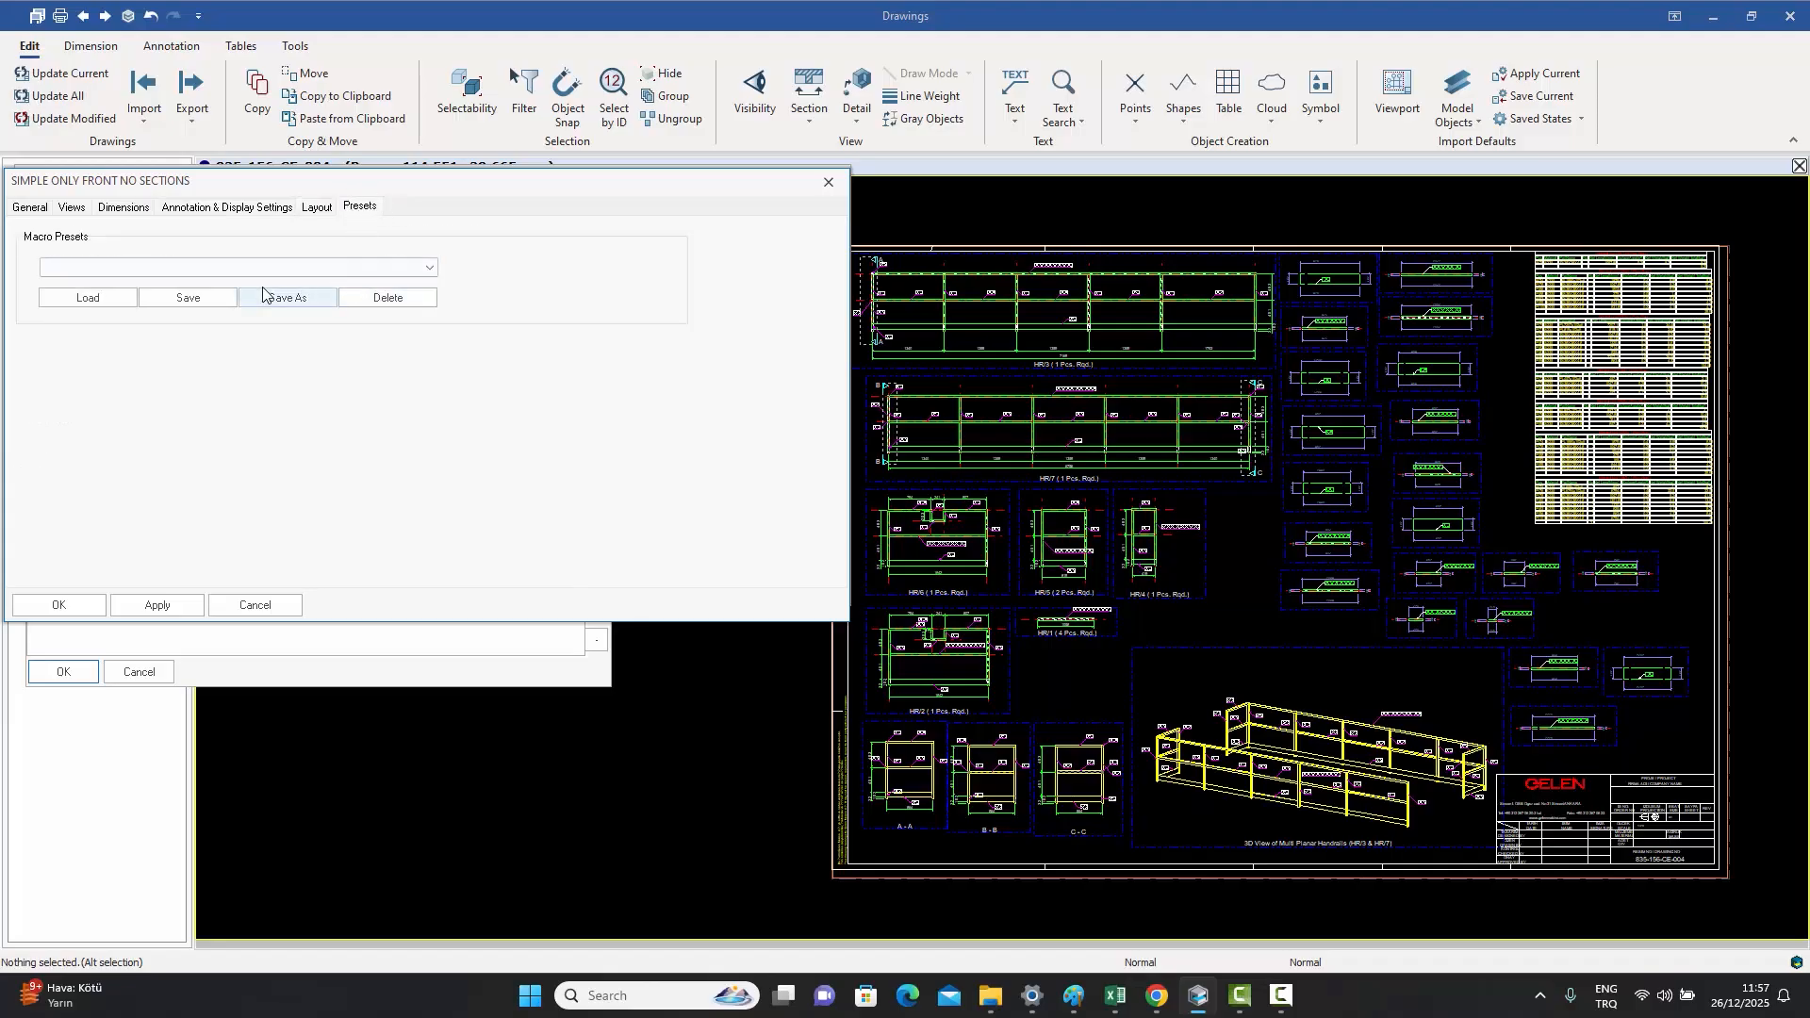
- Check the naming prompt for saving a macro preset, cancel it, review the available macro presets, and close the setting
click(187, 298)
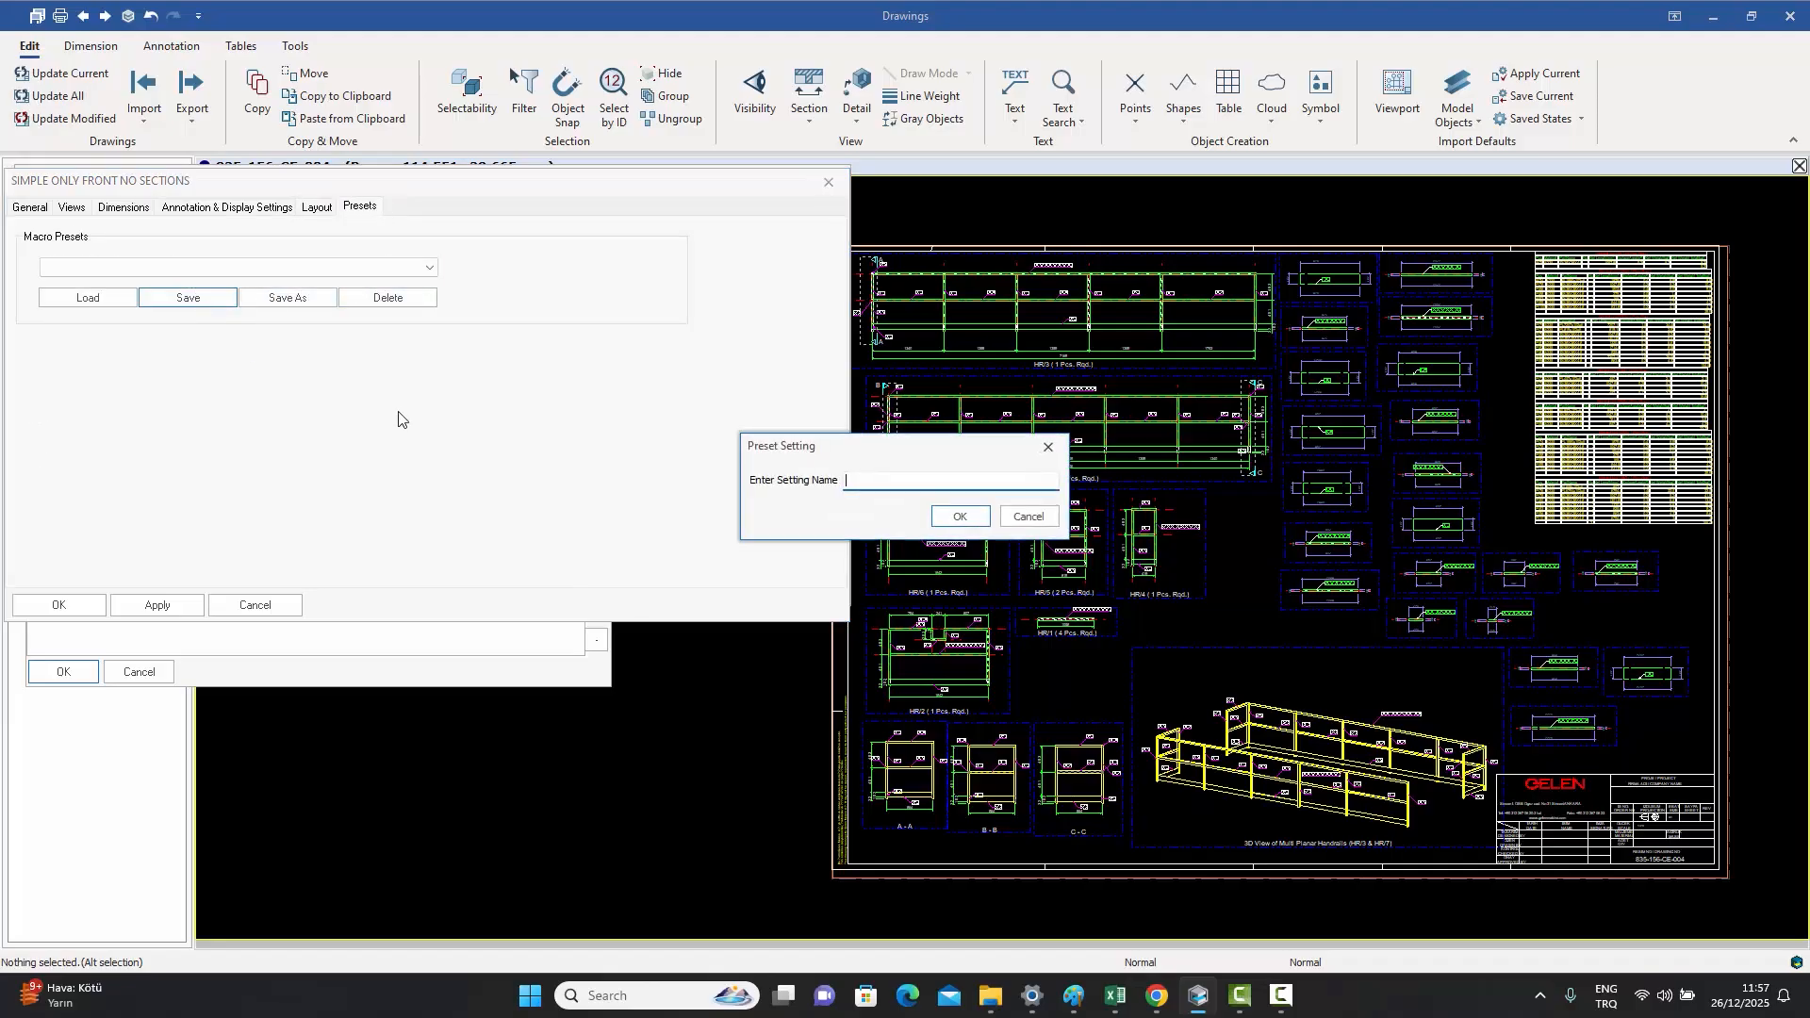
click(1030, 518)
click(429, 269)
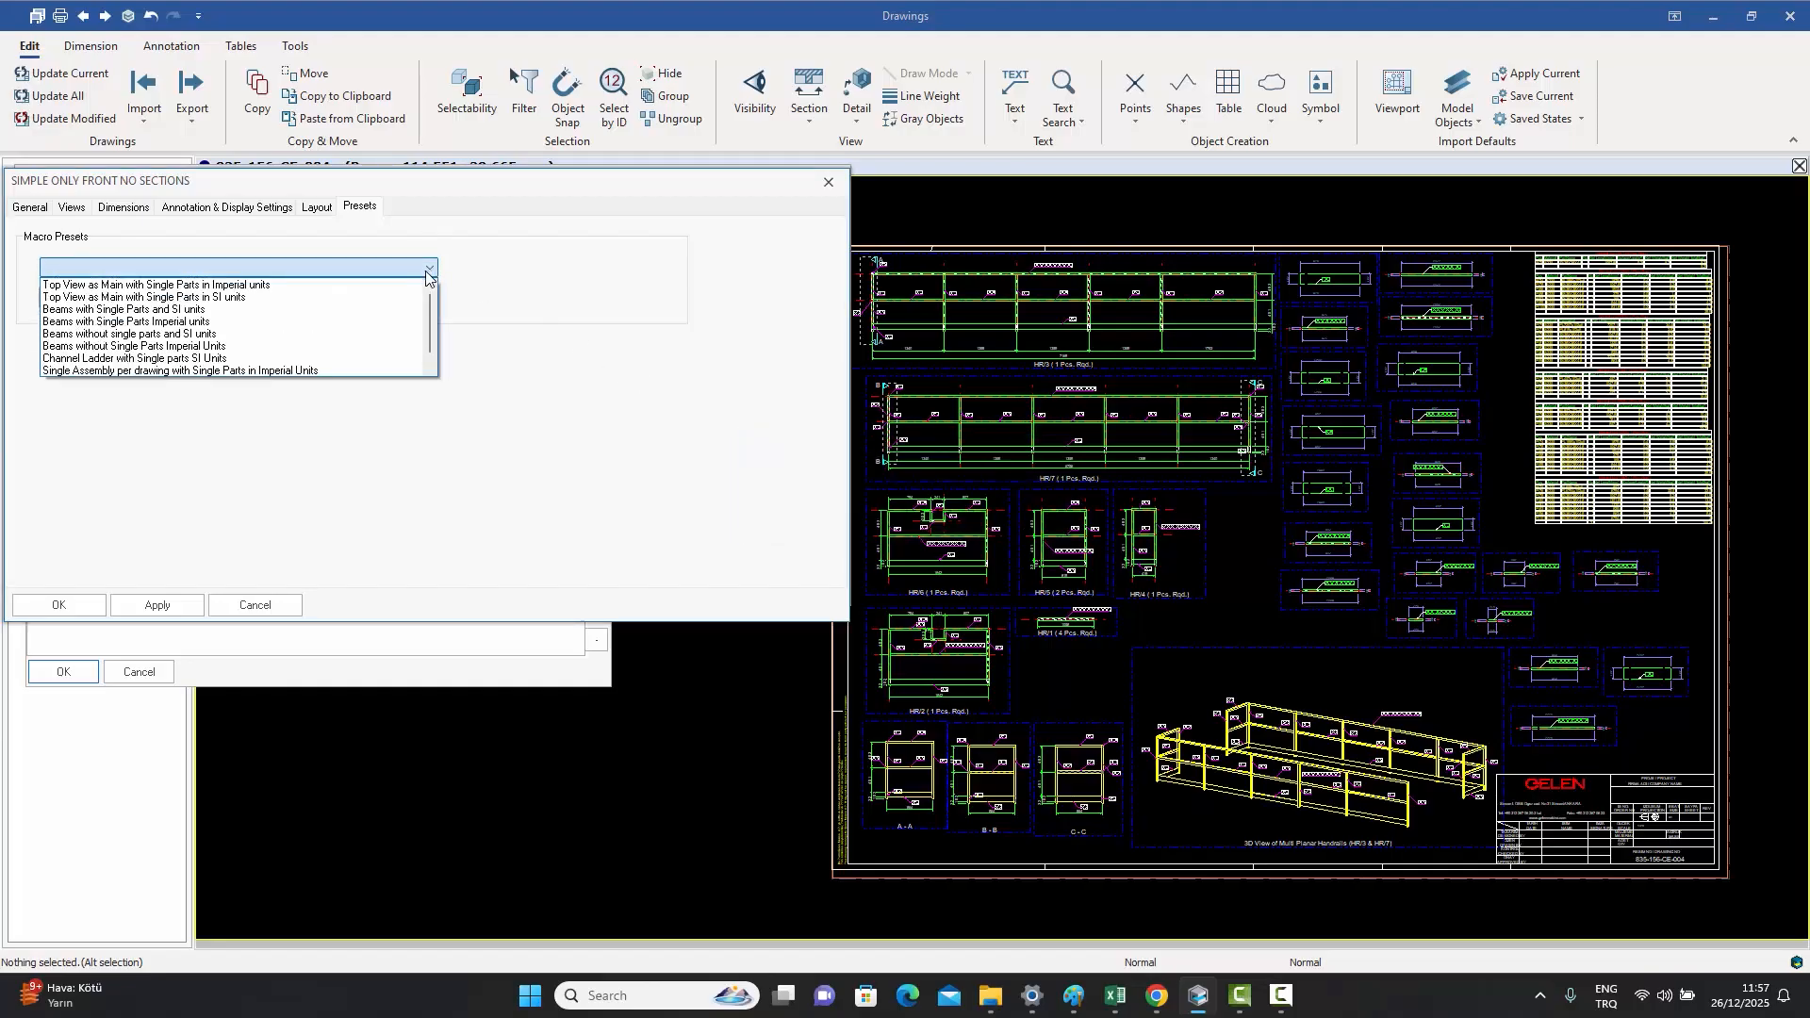
mouse_move(428, 315)
mouse_down()
mouse_move(424, 330)
mouse_move(427, 299)
mouse_up()
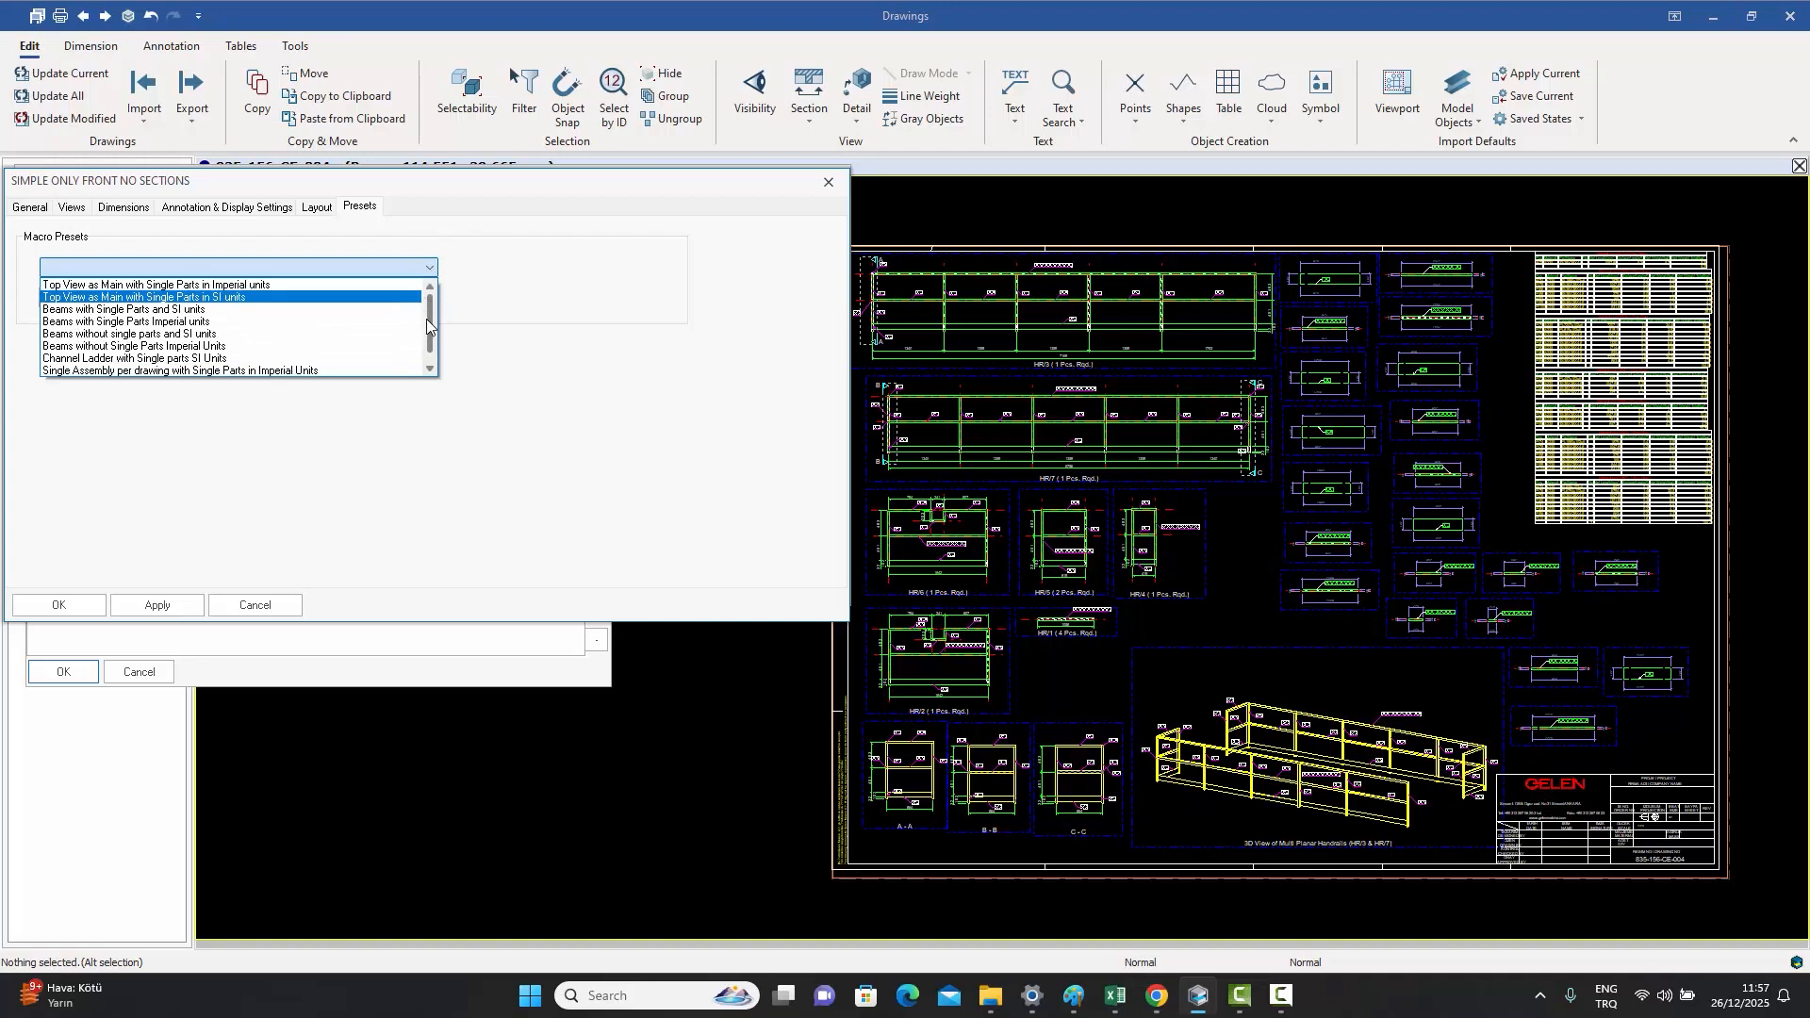
click(528, 299)
click(430, 268)
click(811, 219)
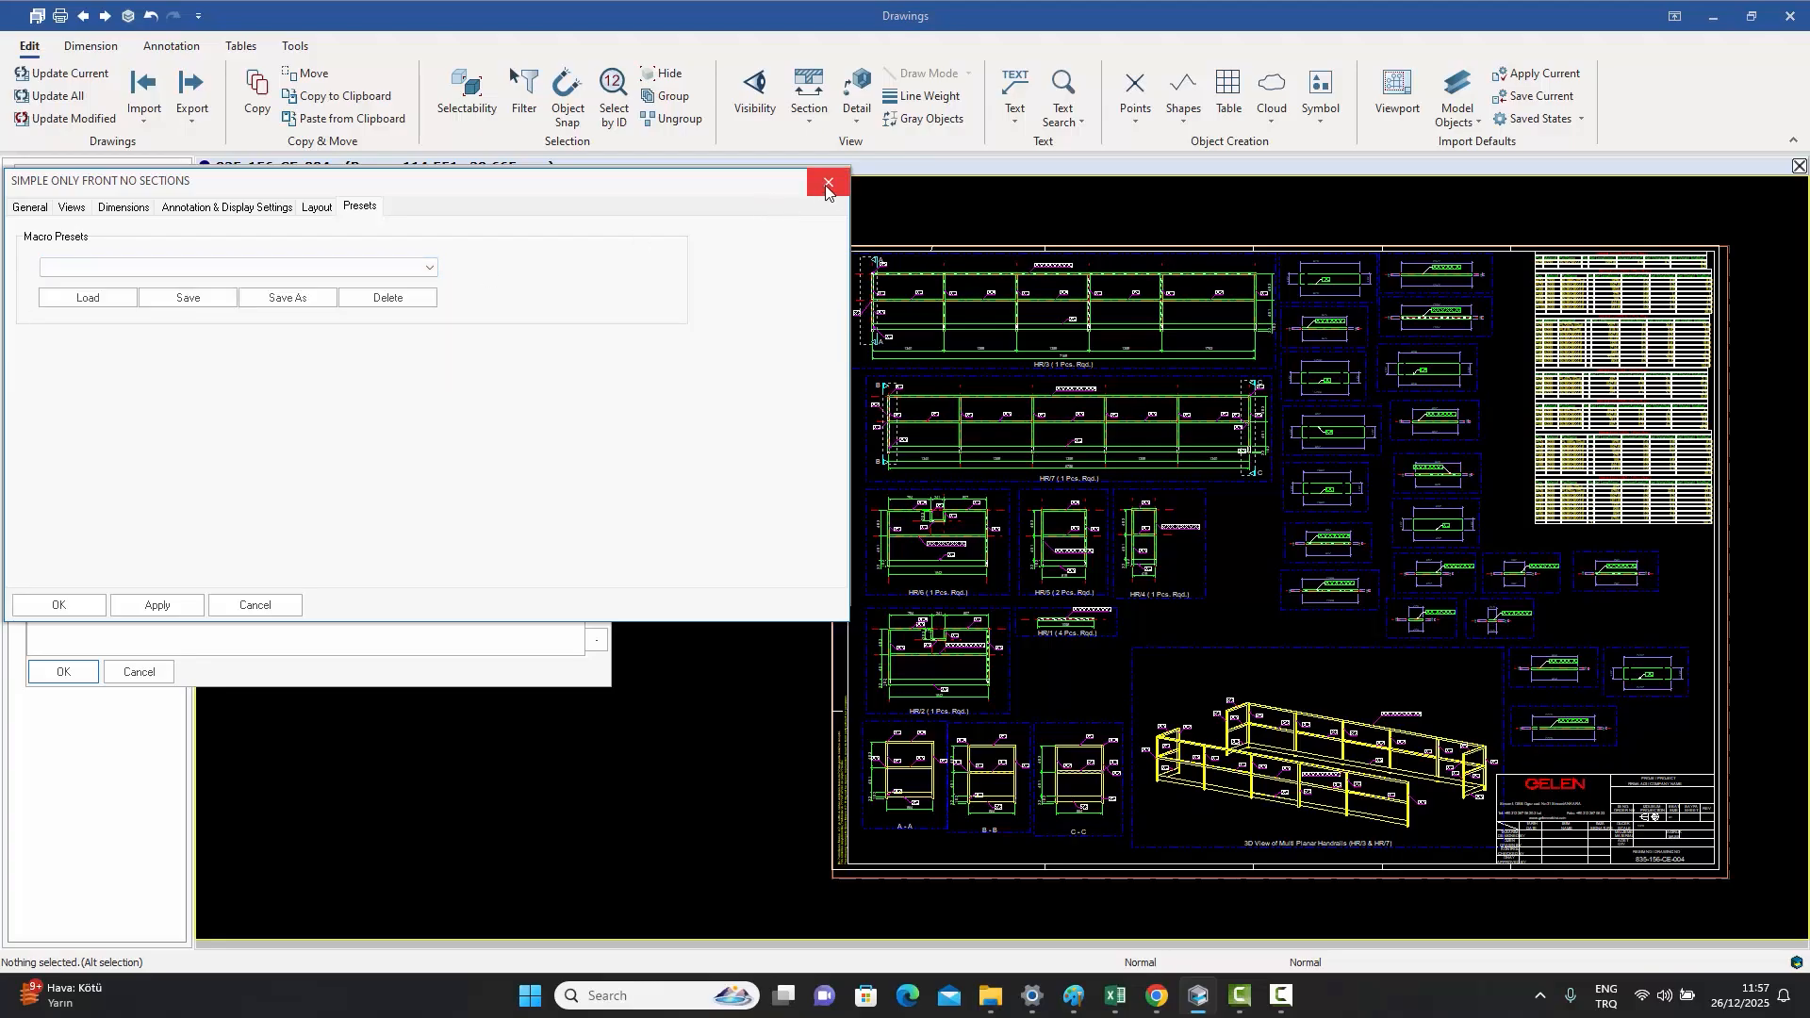
click(431, 269)
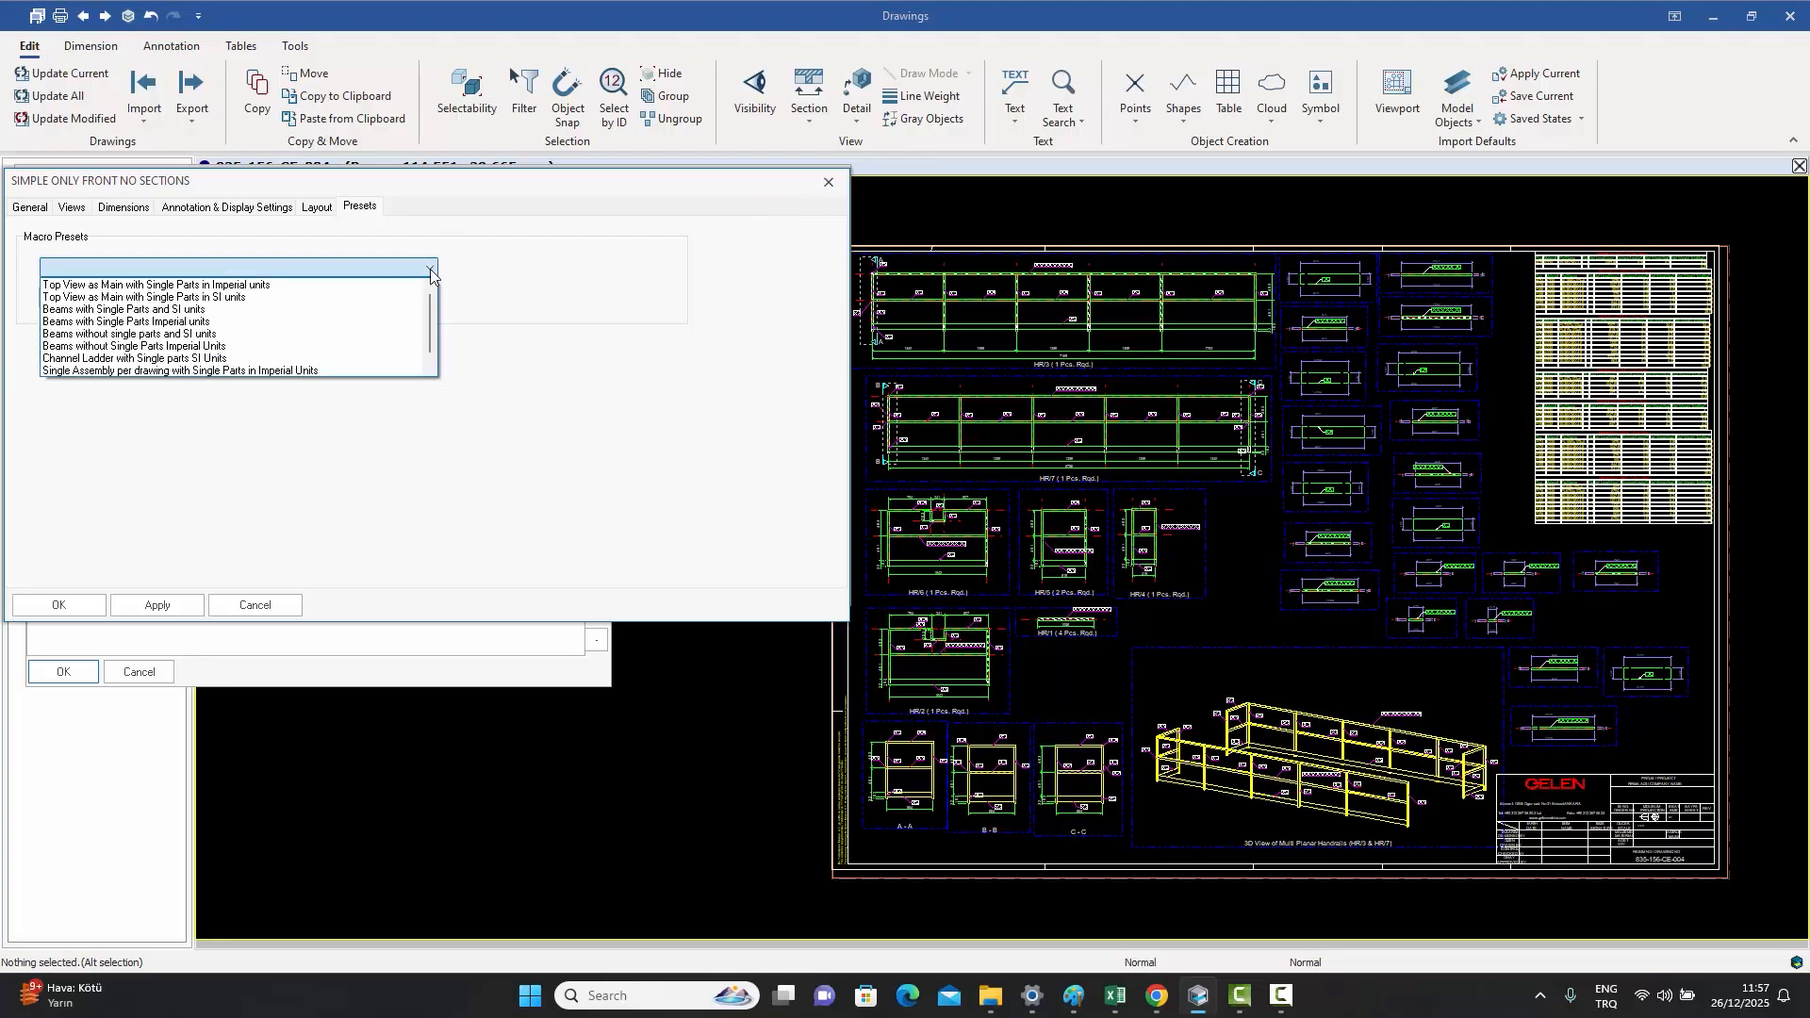
click(696, 263)
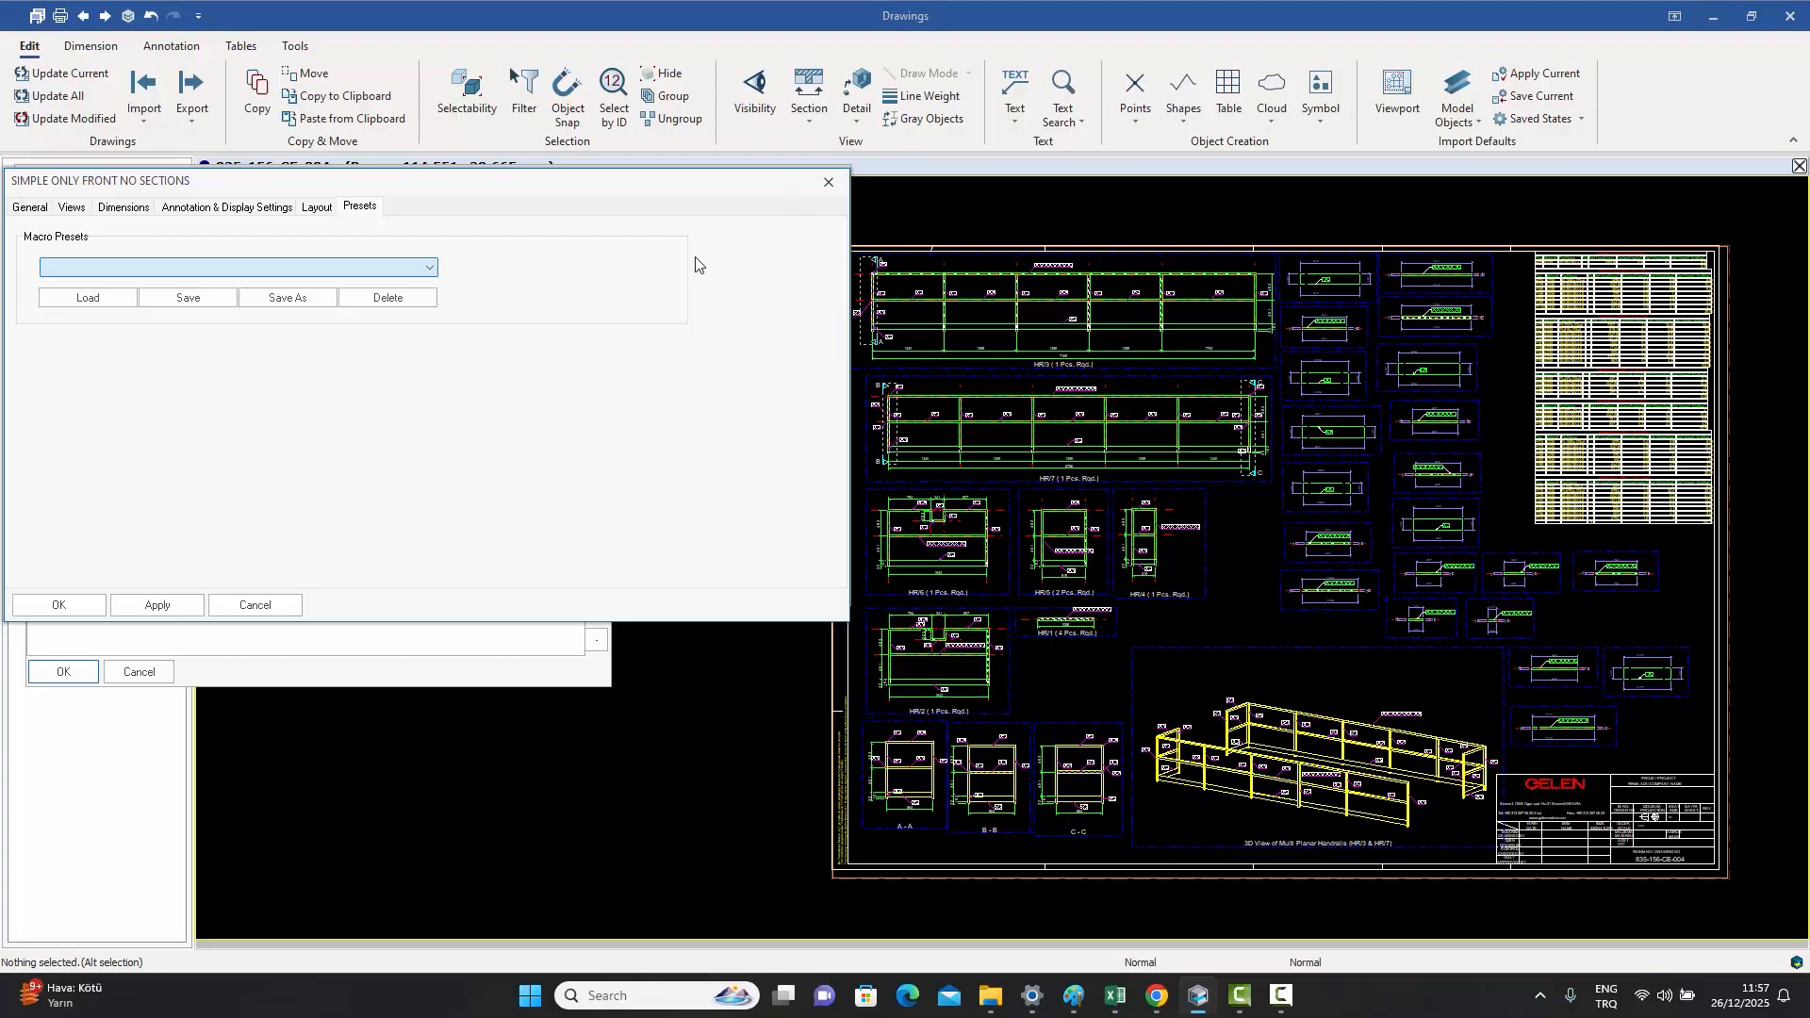
click(829, 182)
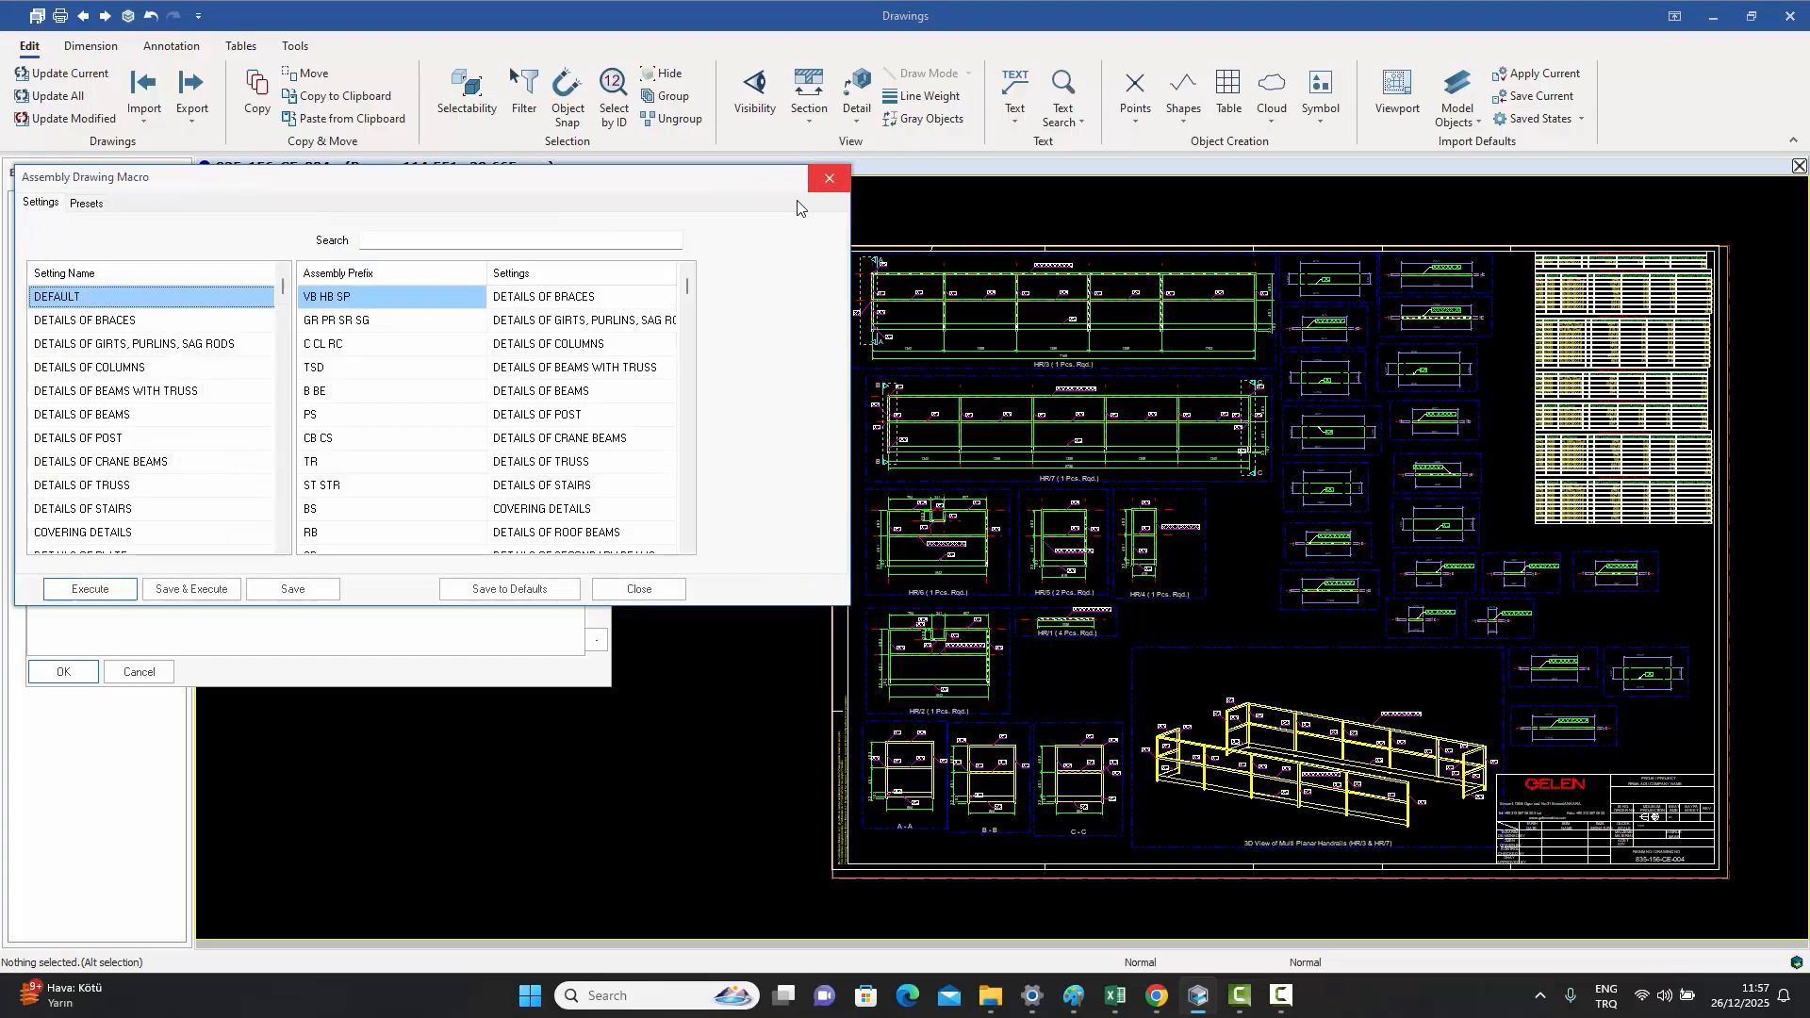
- Reopen the DEFAULT assembly drawing setting and review the full list of macro presets, including the single-assembly-per-drawing ones
double_click(83, 298)
drag(382, 47, 385, 196)
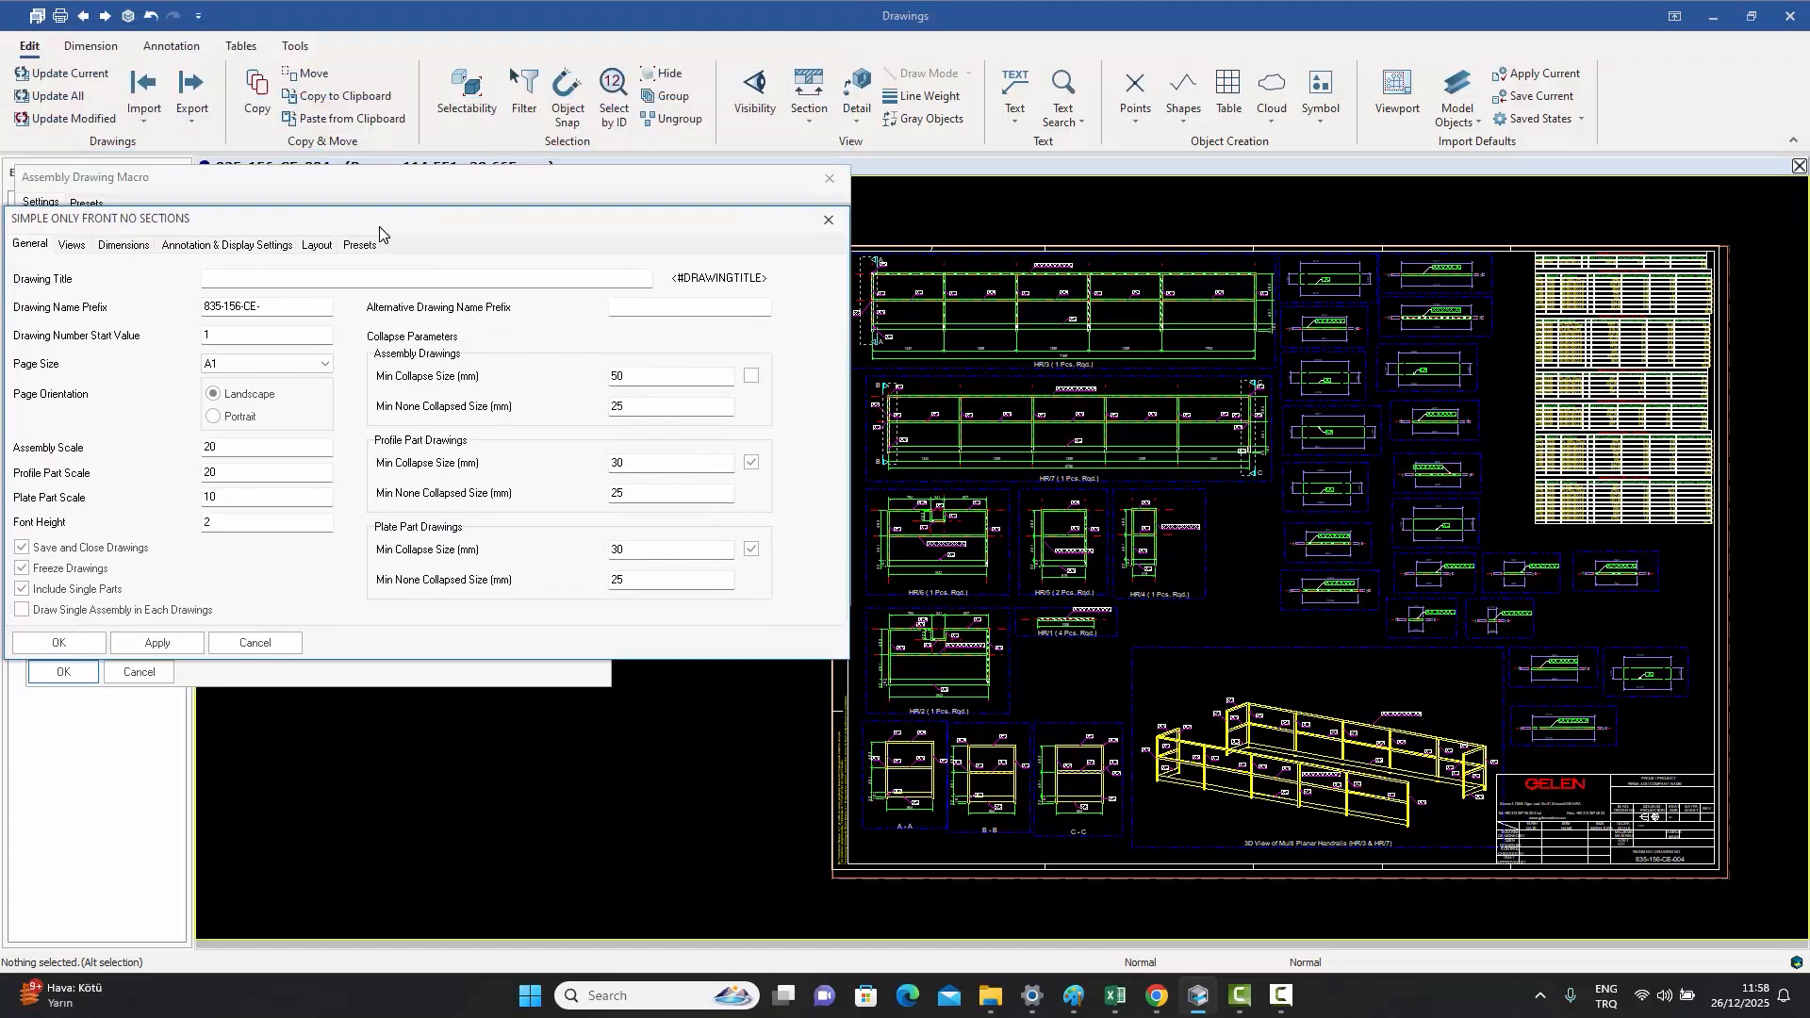
click(368, 212)
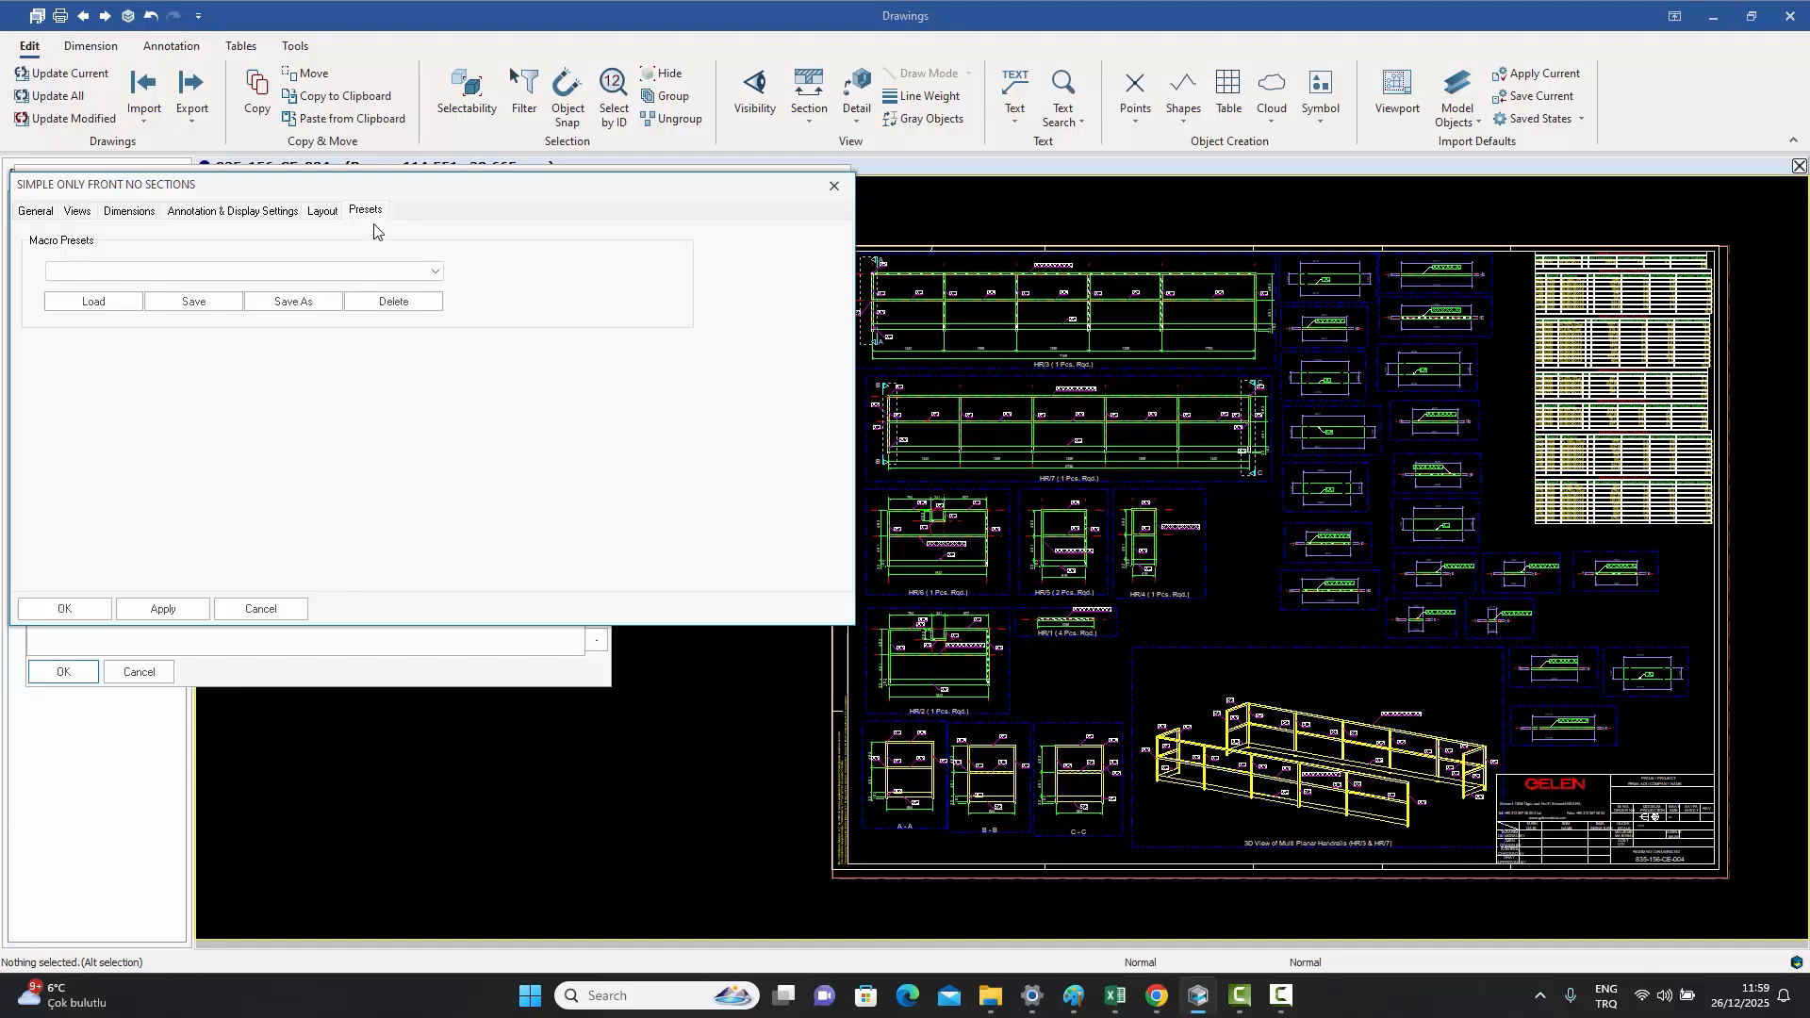
click(434, 274)
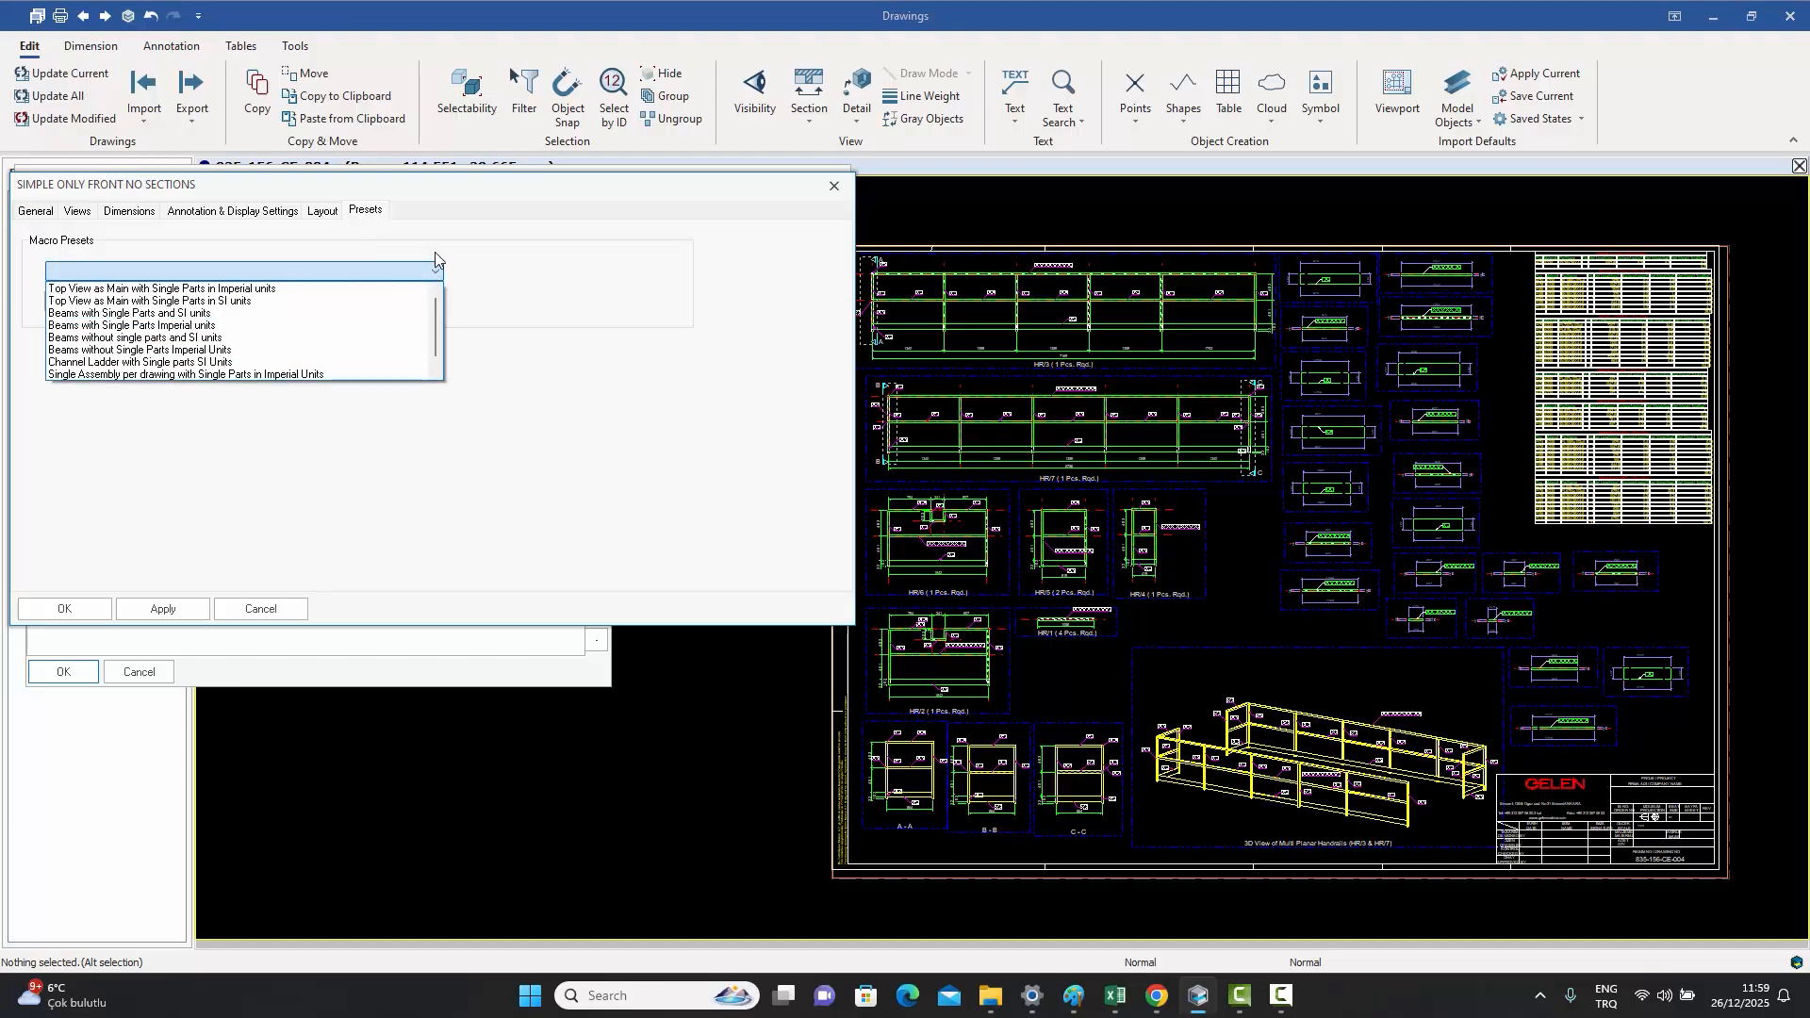
click(377, 226)
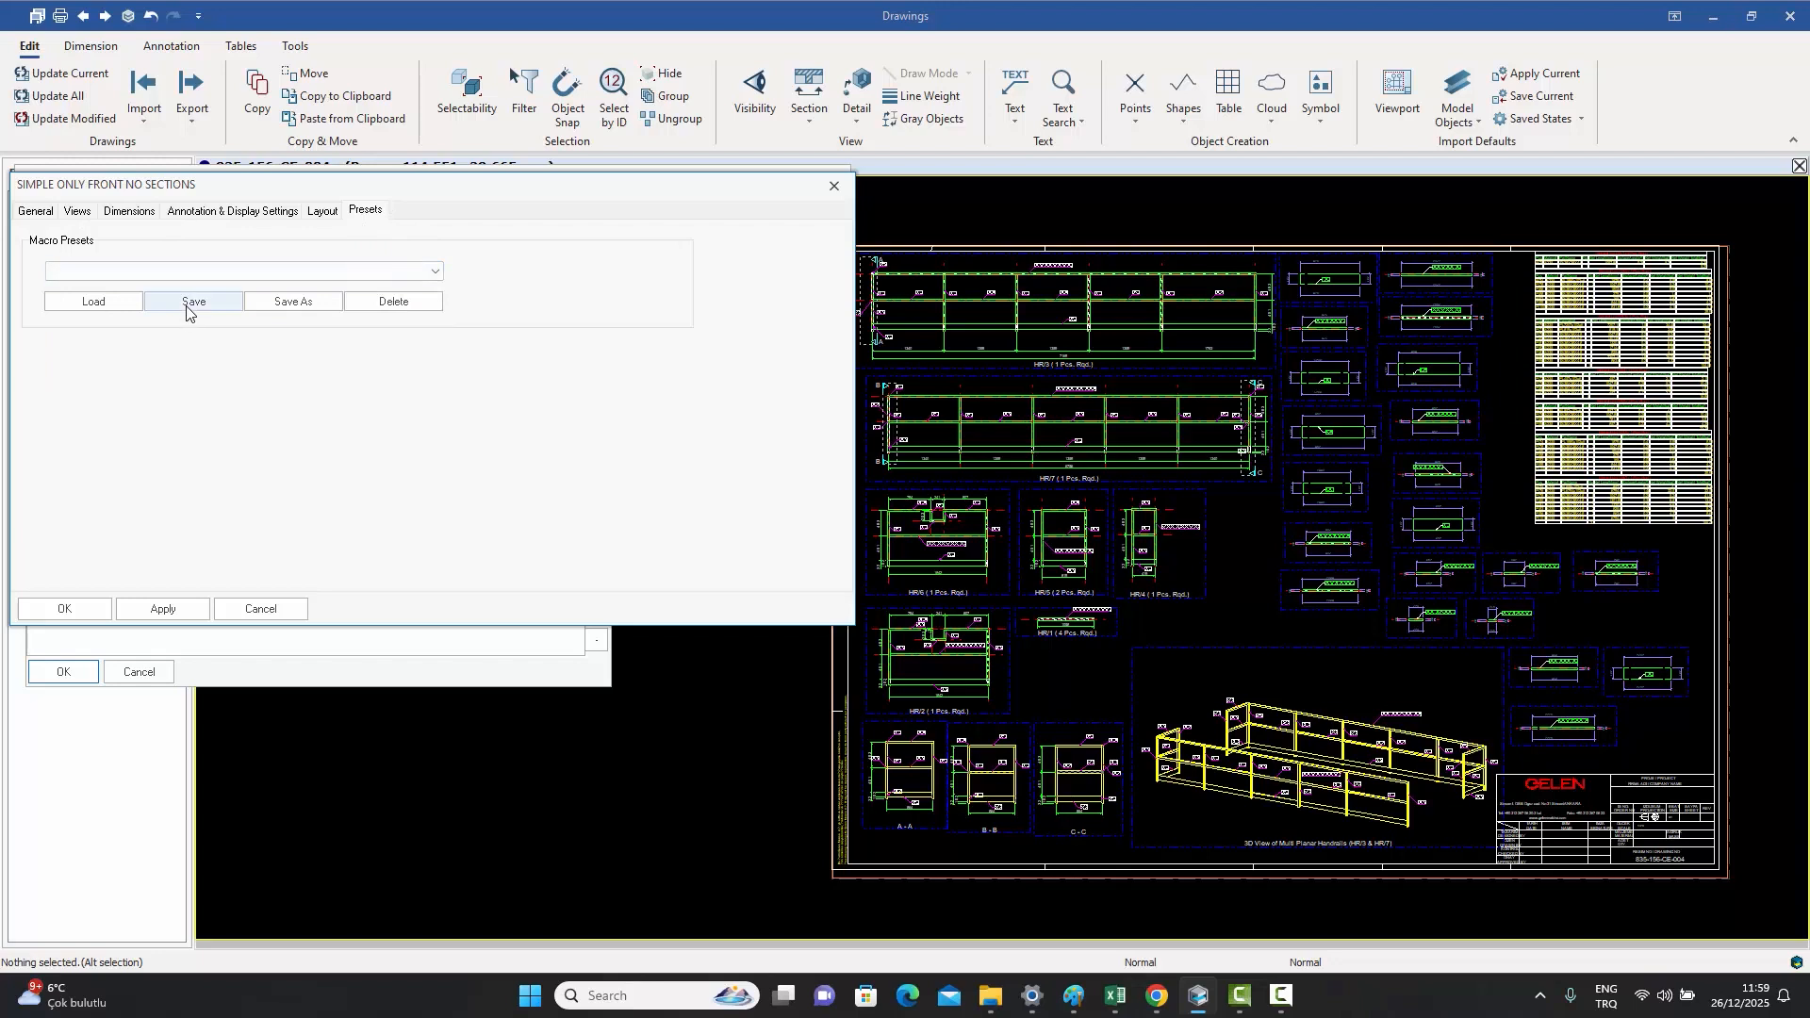
click(437, 272)
drag(437, 306, 438, 328)
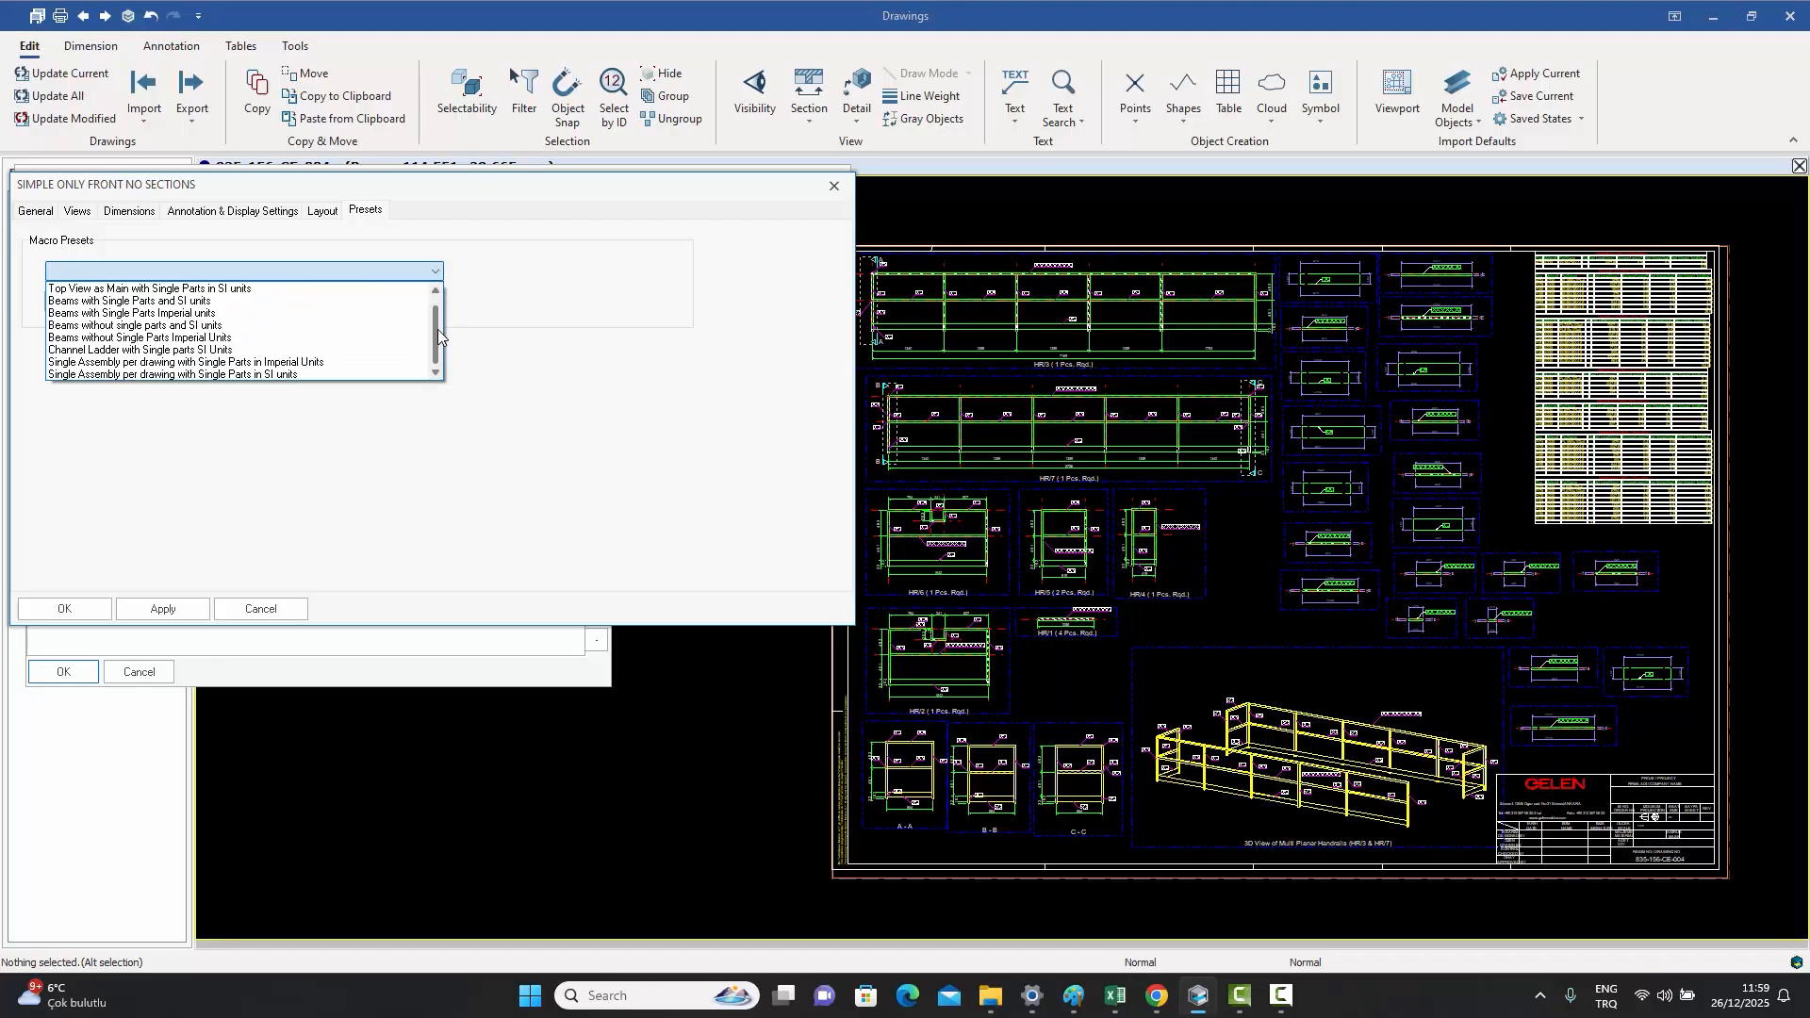
click(510, 312)
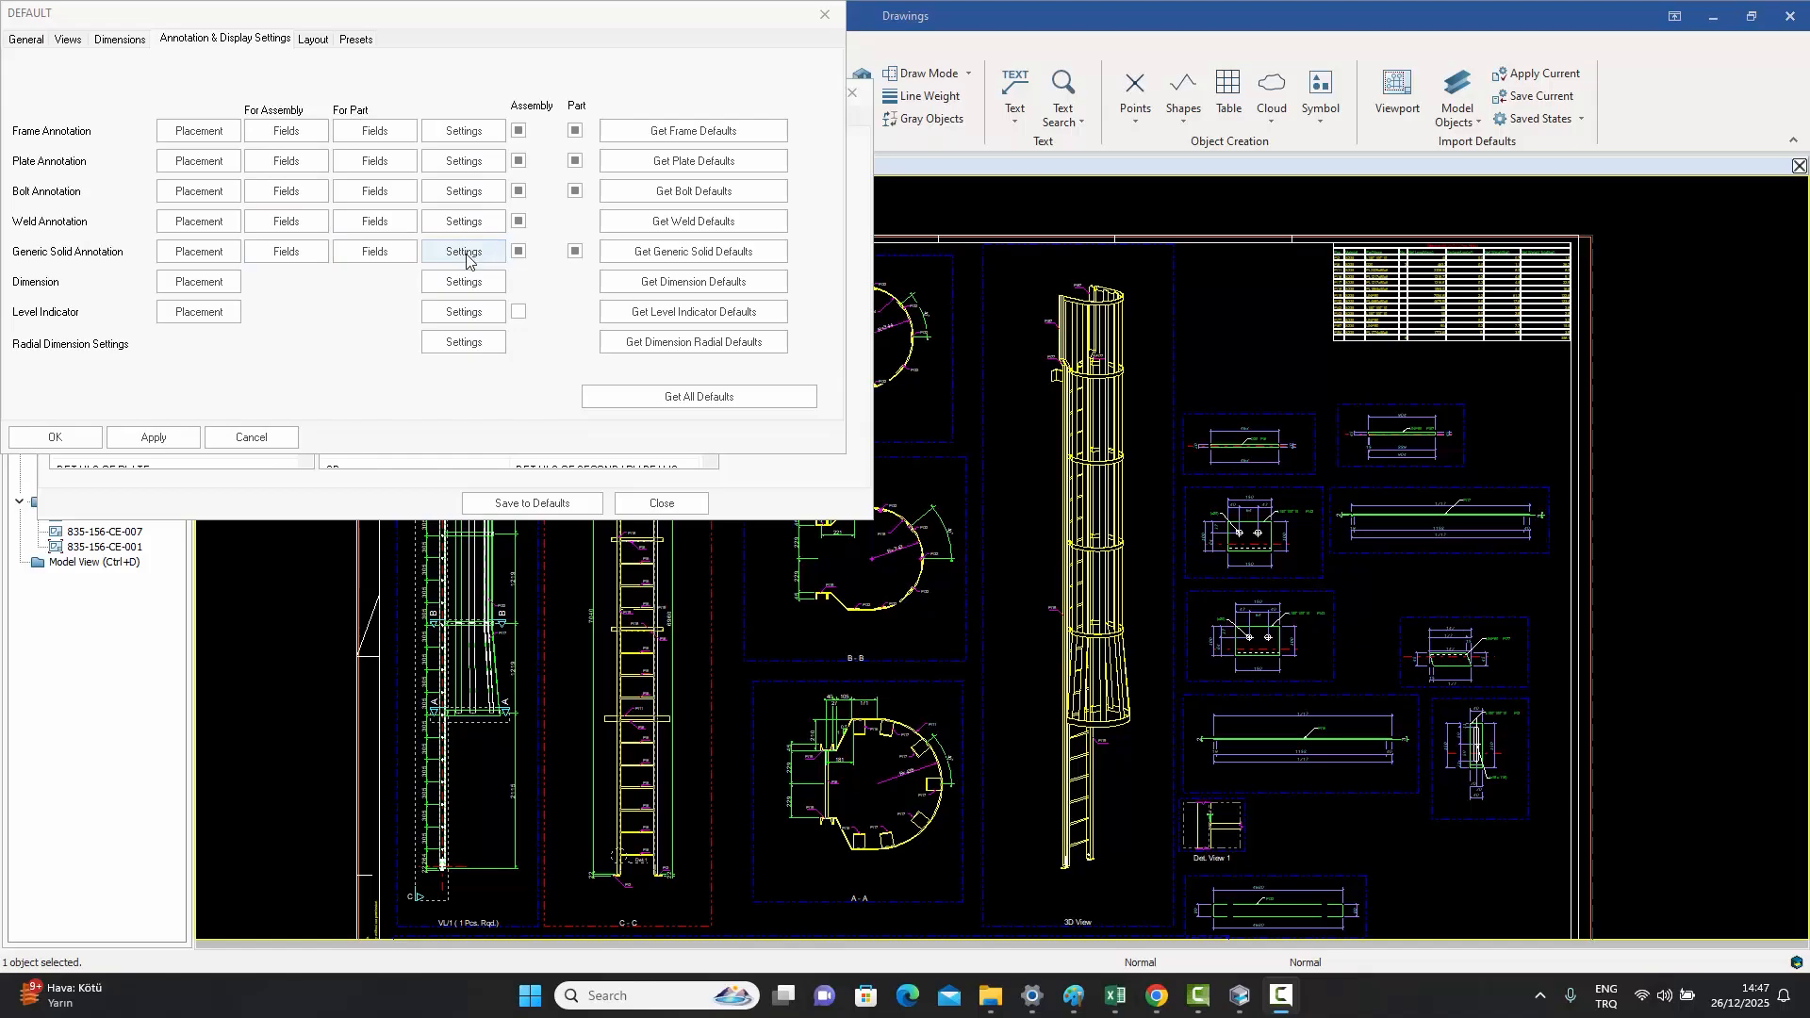
- Open the assembly fields of the generic solid annotation and review the solid types in every category from Basic Design to Structural Steel
click(283, 254)
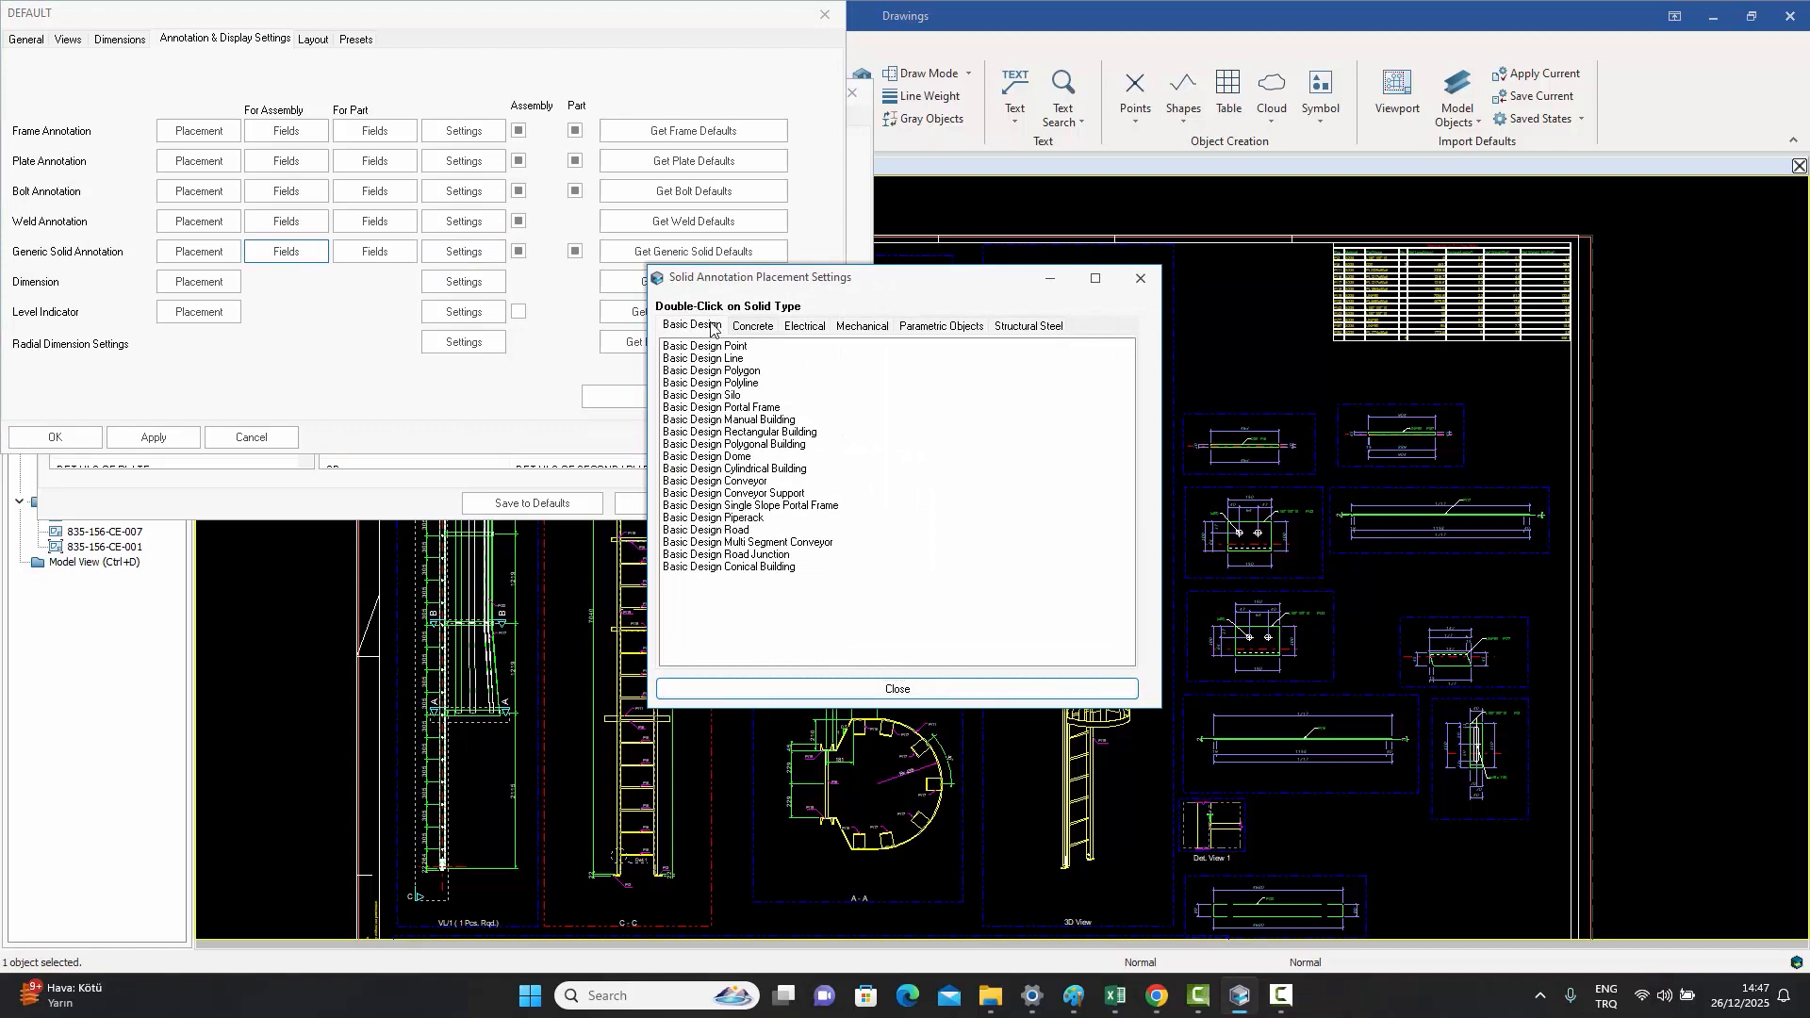
click(752, 327)
click(805, 325)
click(859, 326)
click(943, 327)
click(1027, 326)
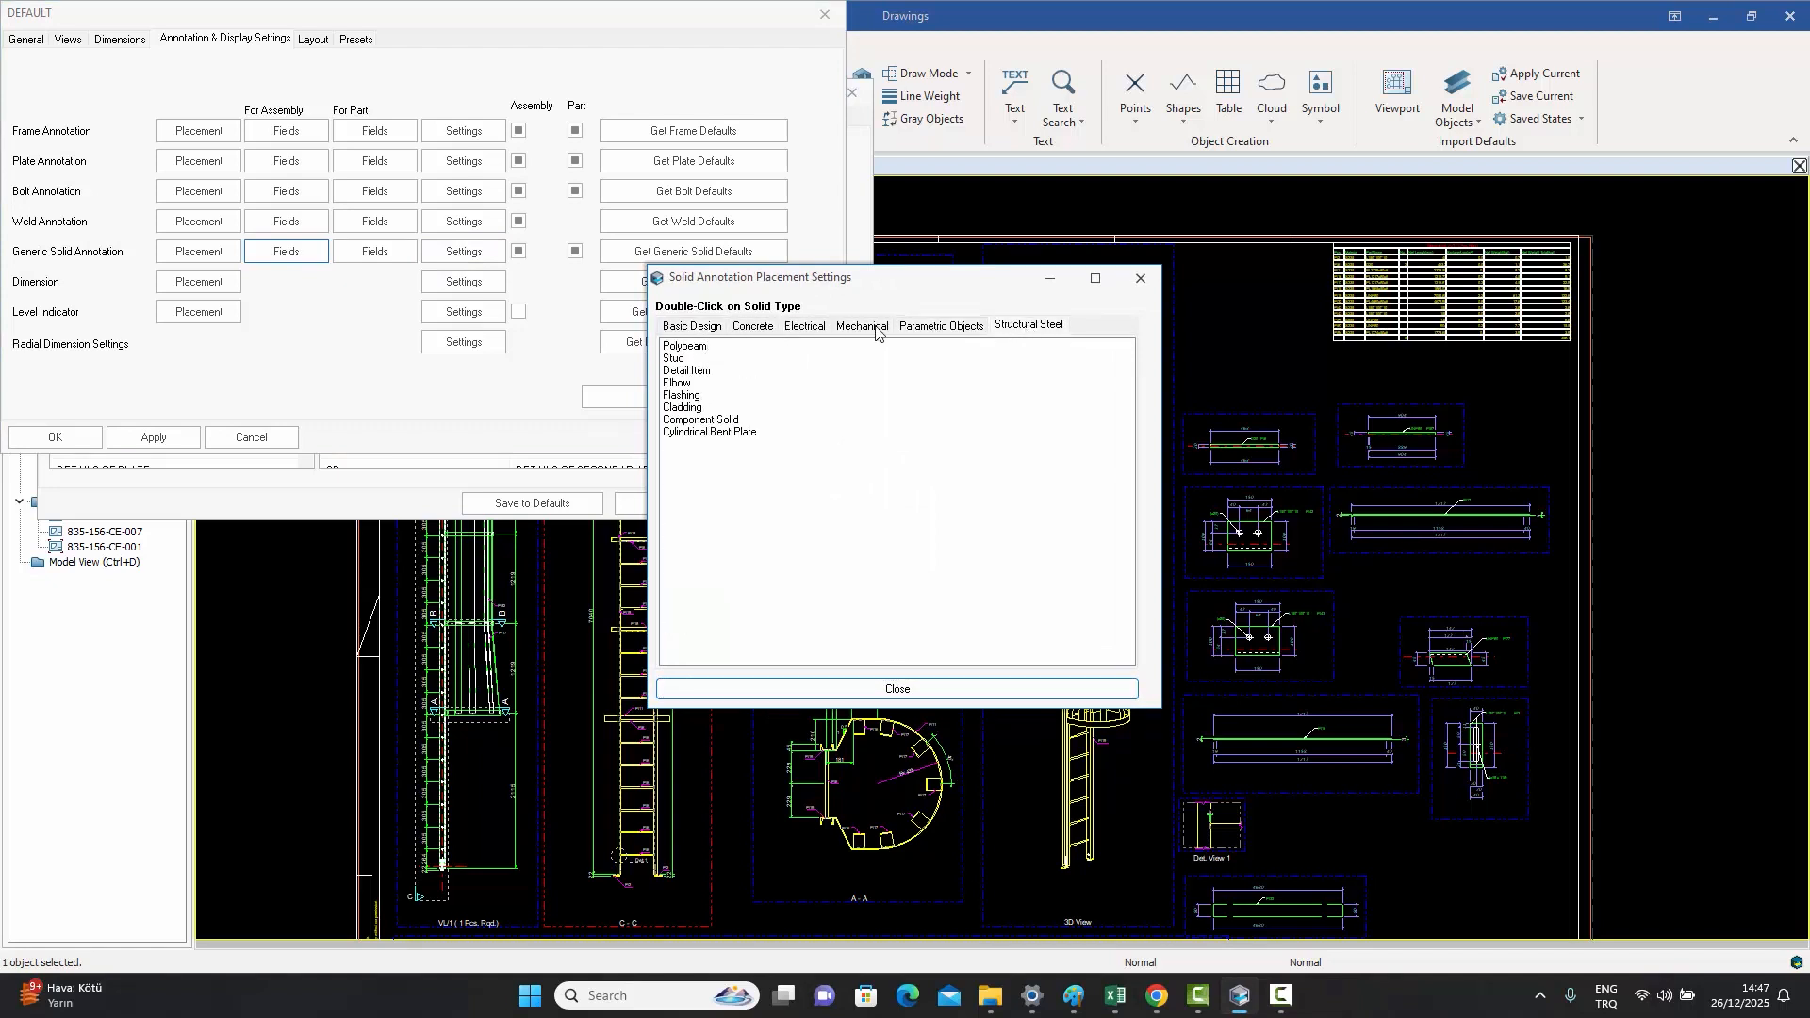
click(959, 328)
click(862, 327)
click(800, 330)
click(752, 328)
click(694, 329)
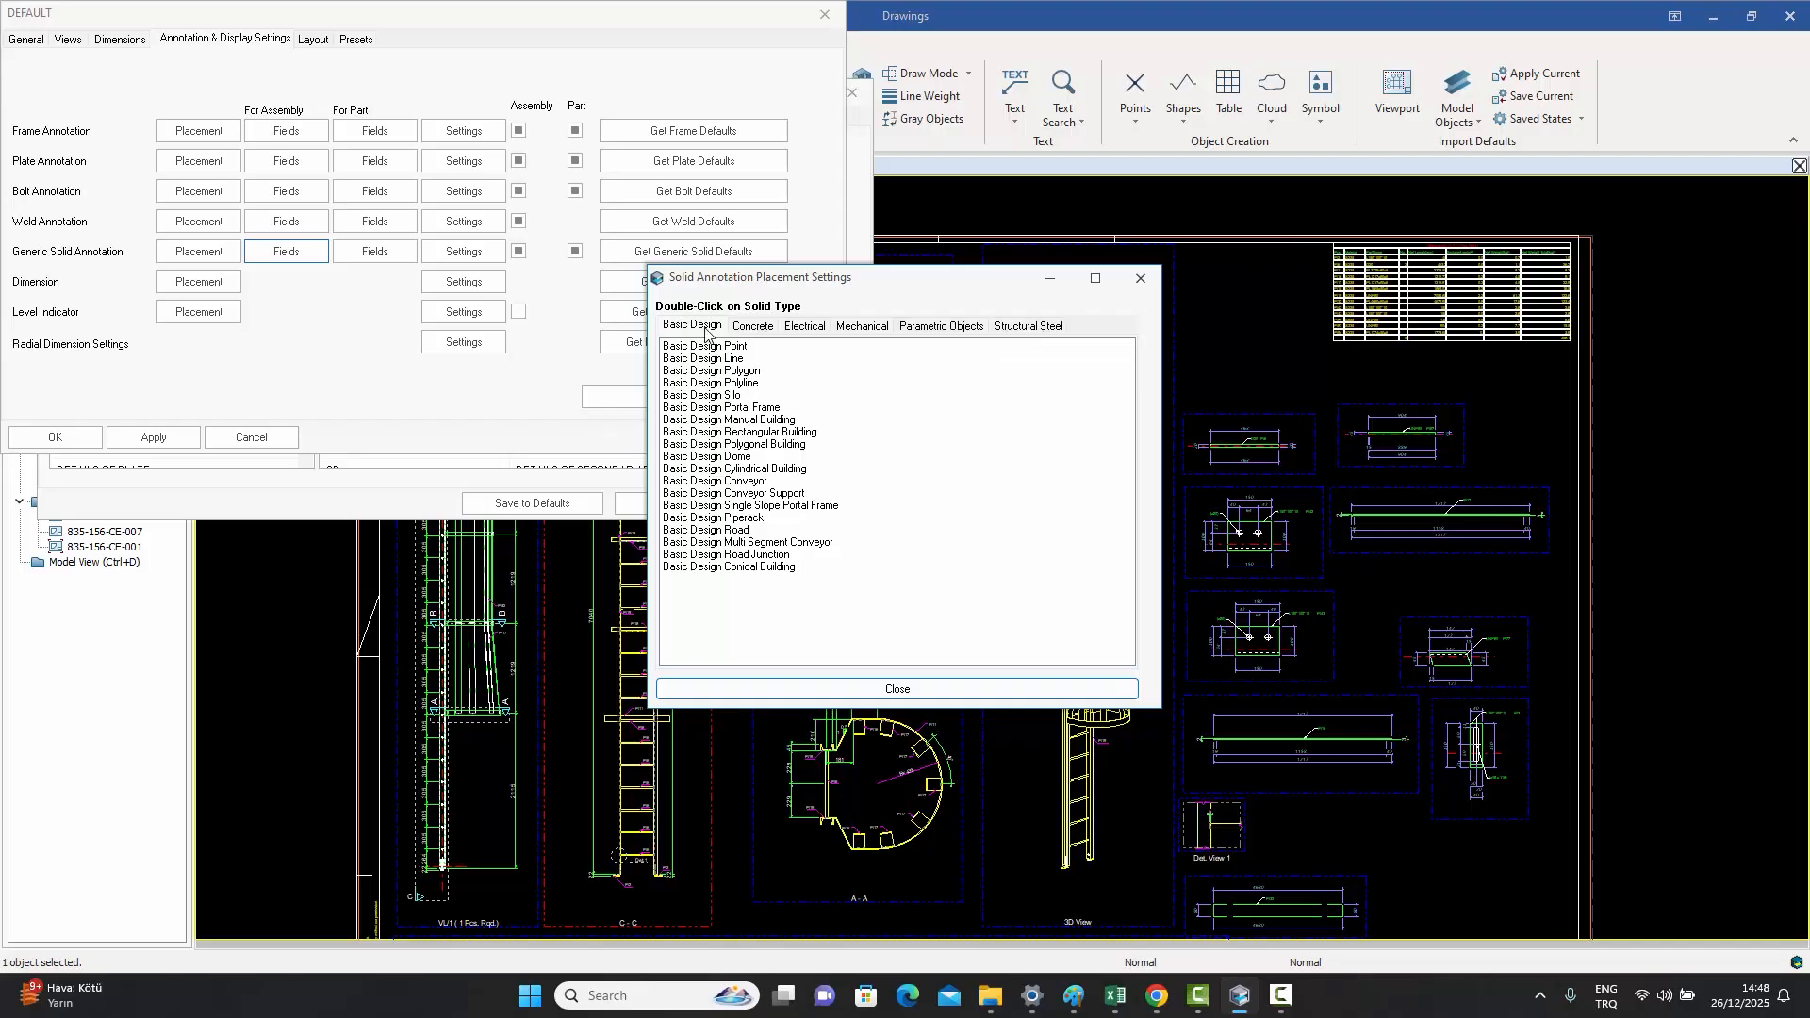
- Go through the Concrete, Electrical, Mechanical and Parametric Objects solid types again, ending at the Structural Steel list
click(758, 330)
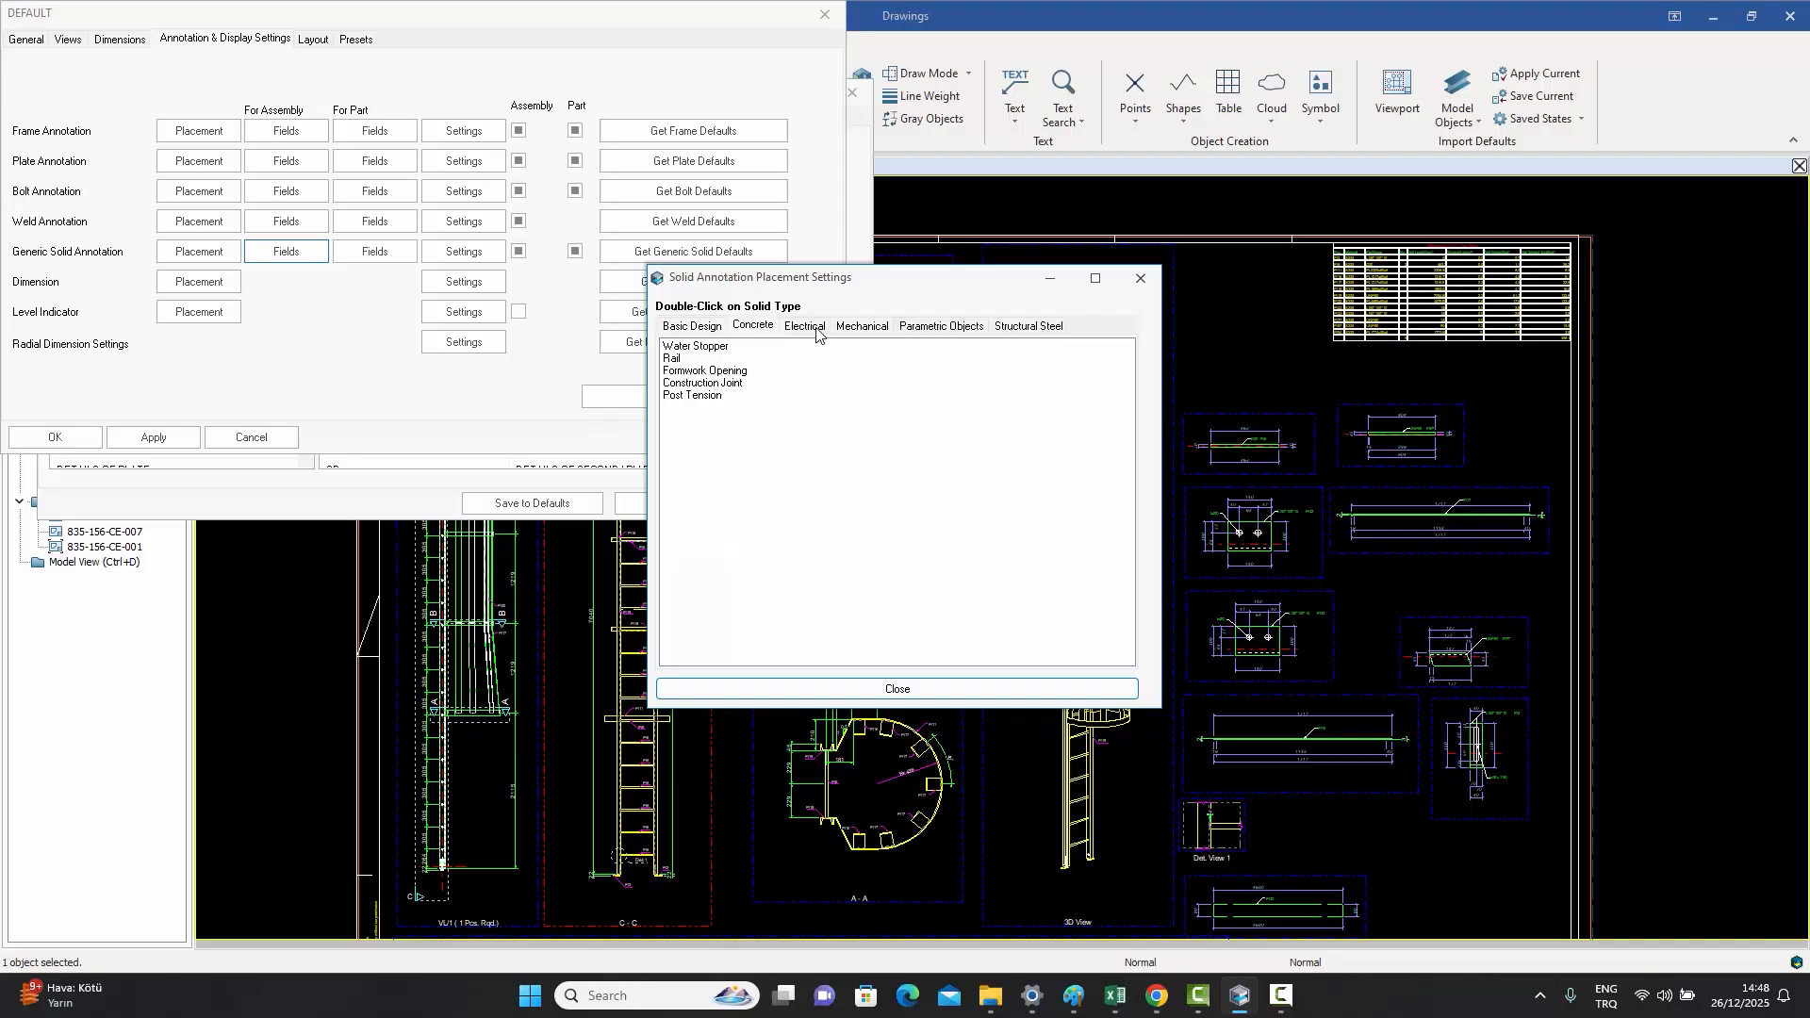
click(811, 328)
click(862, 328)
click(943, 329)
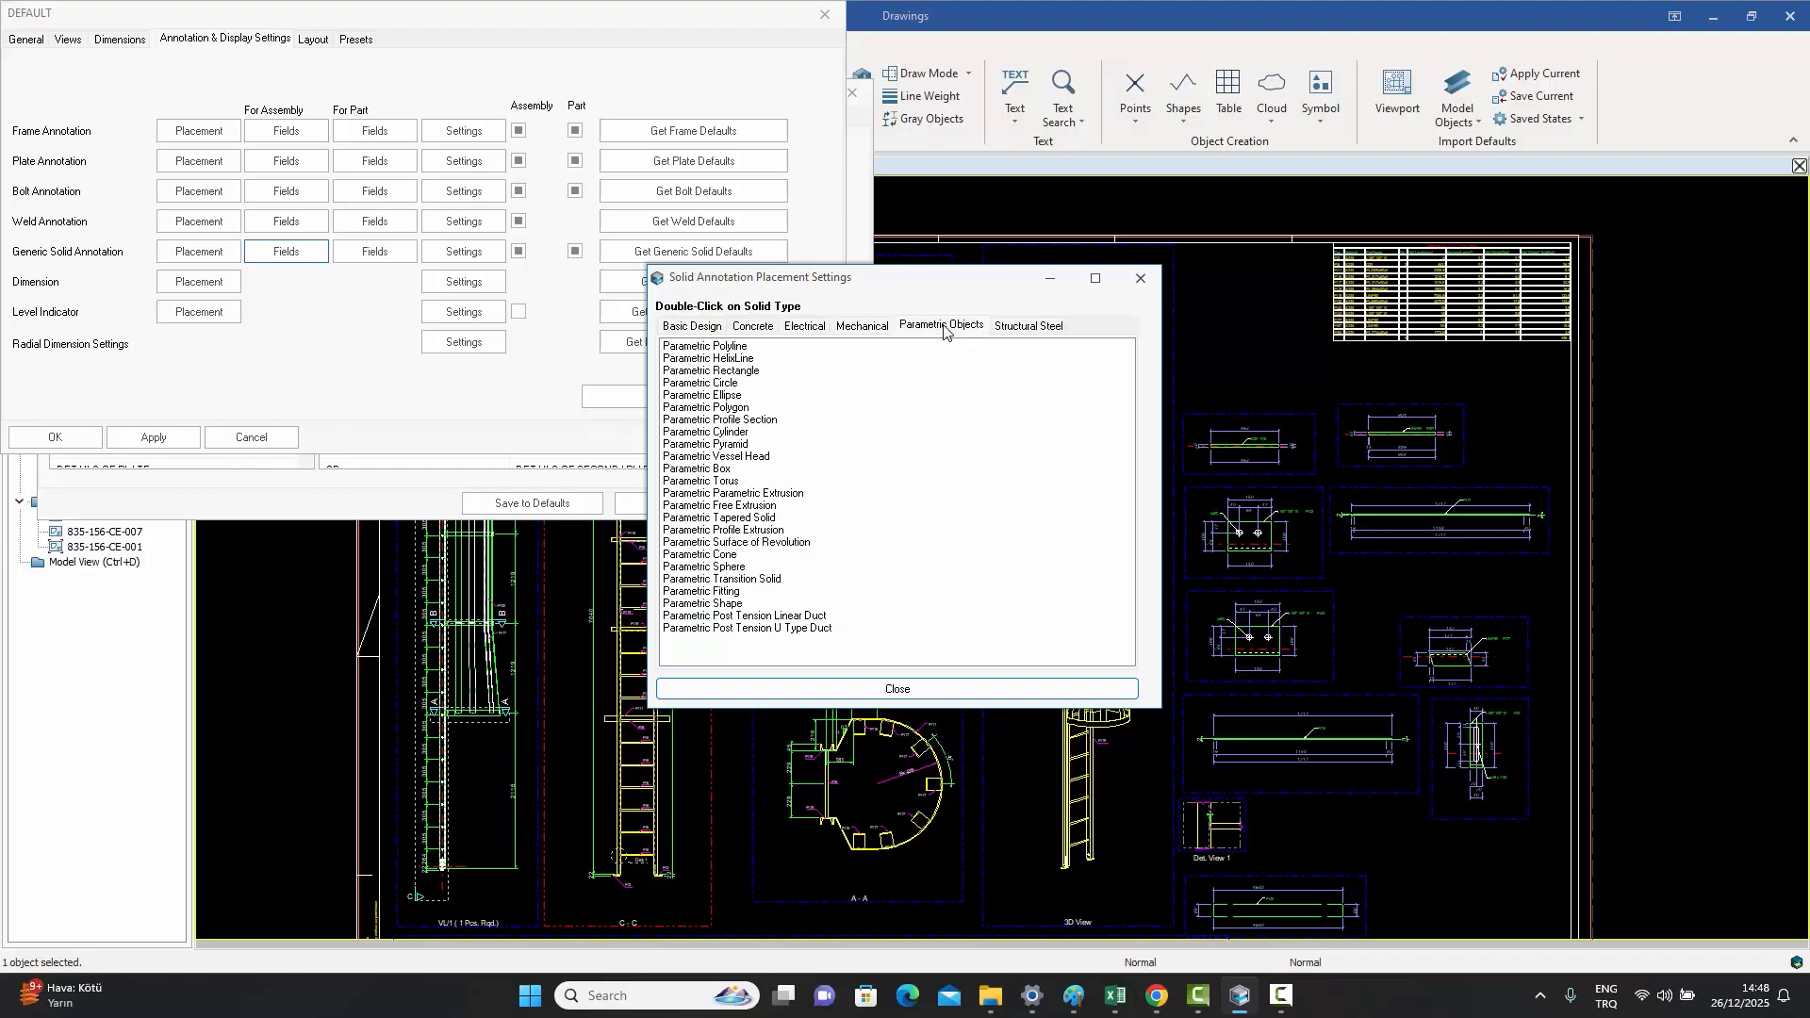
click(1043, 326)
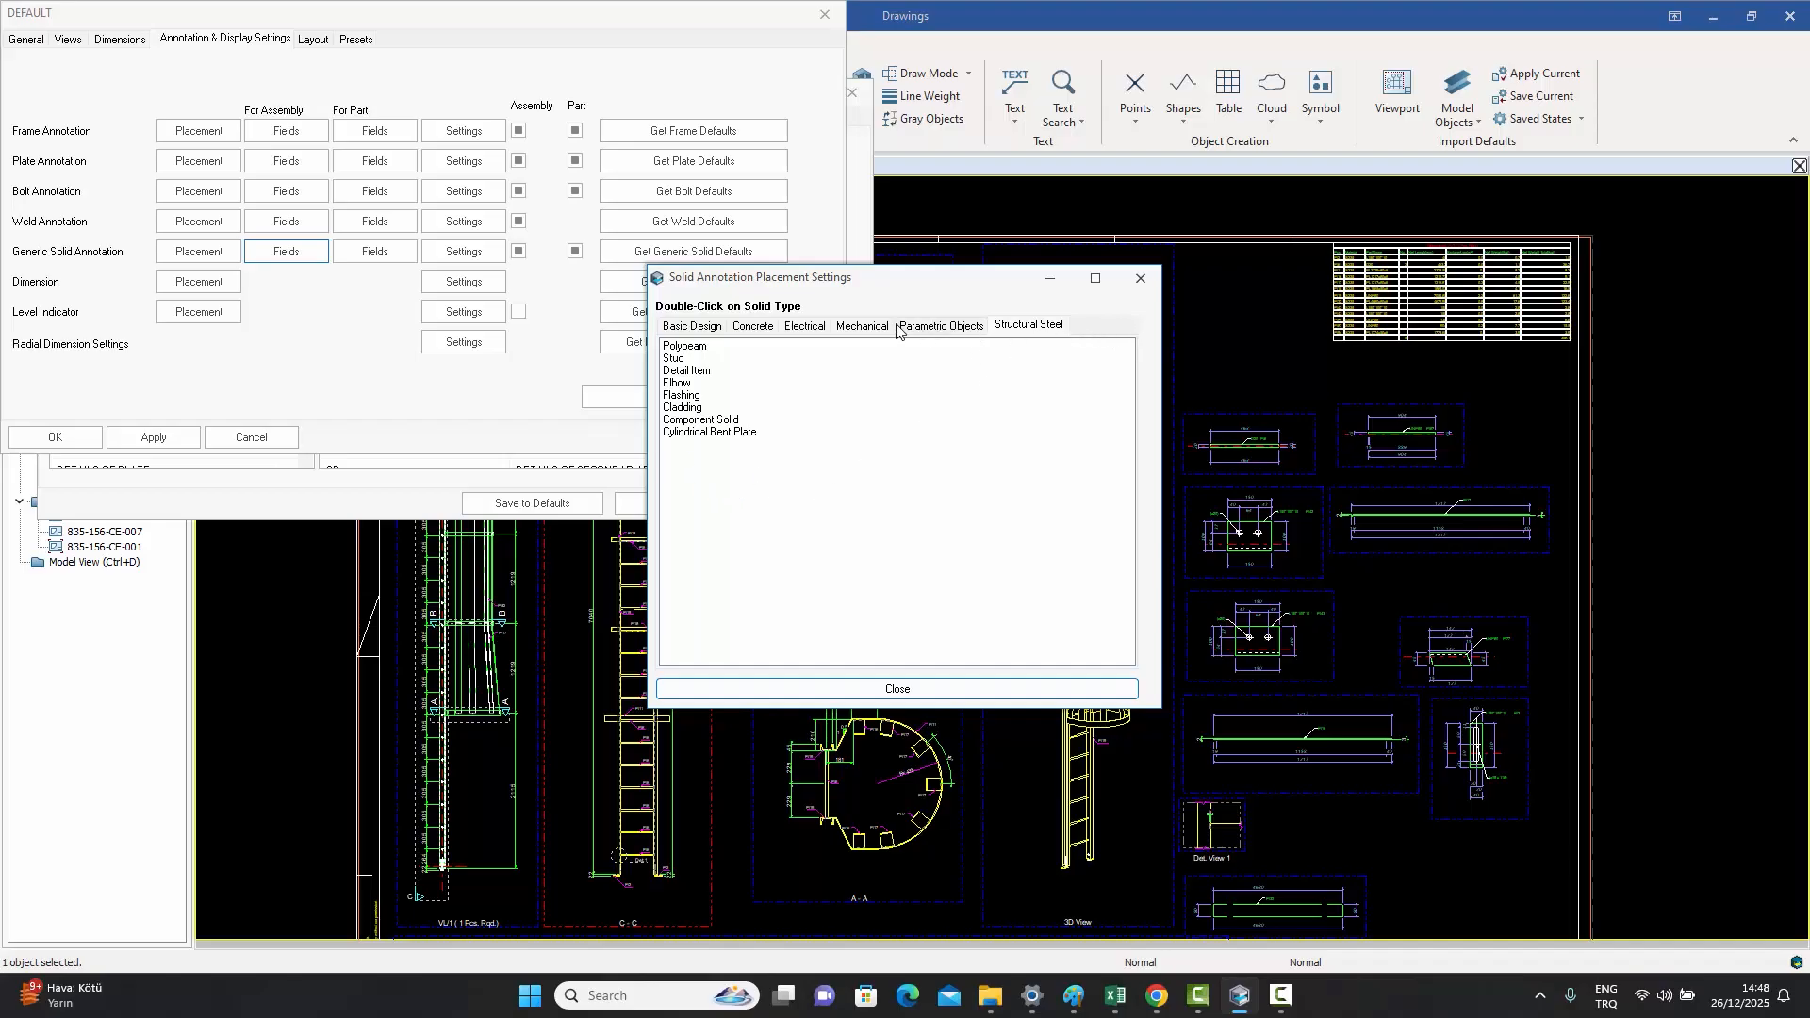
click(855, 332)
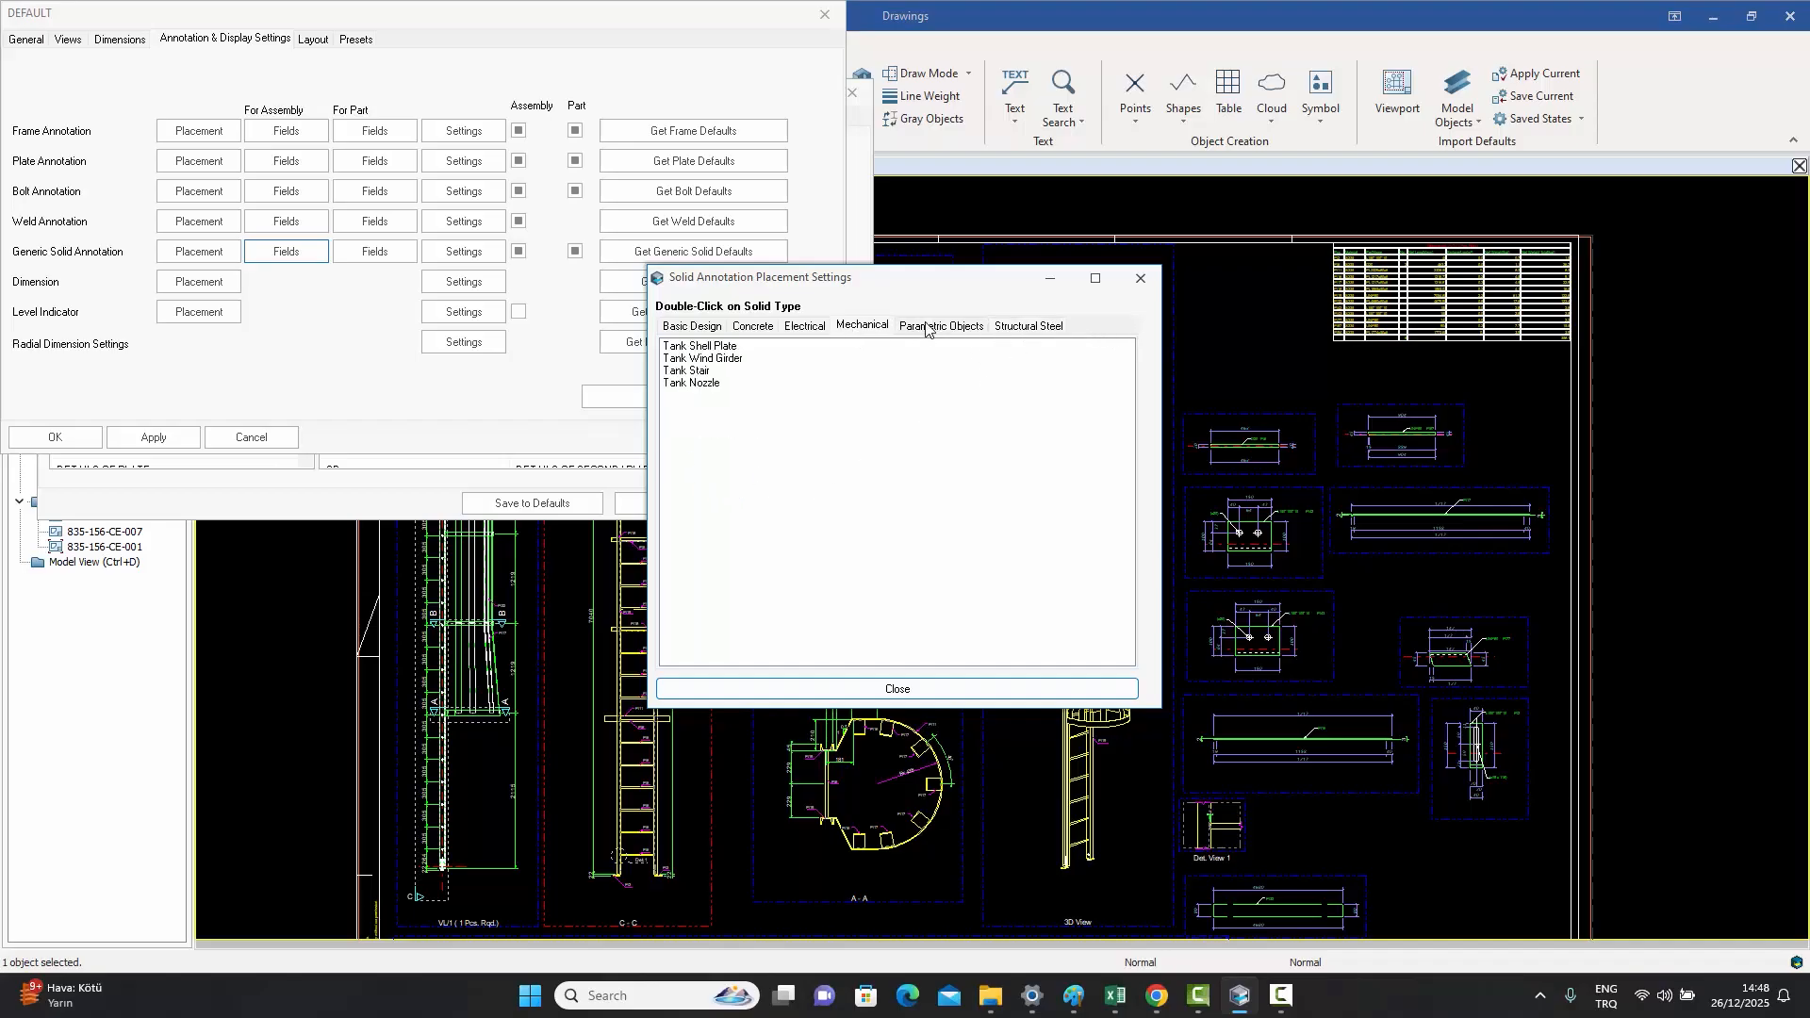
click(1013, 328)
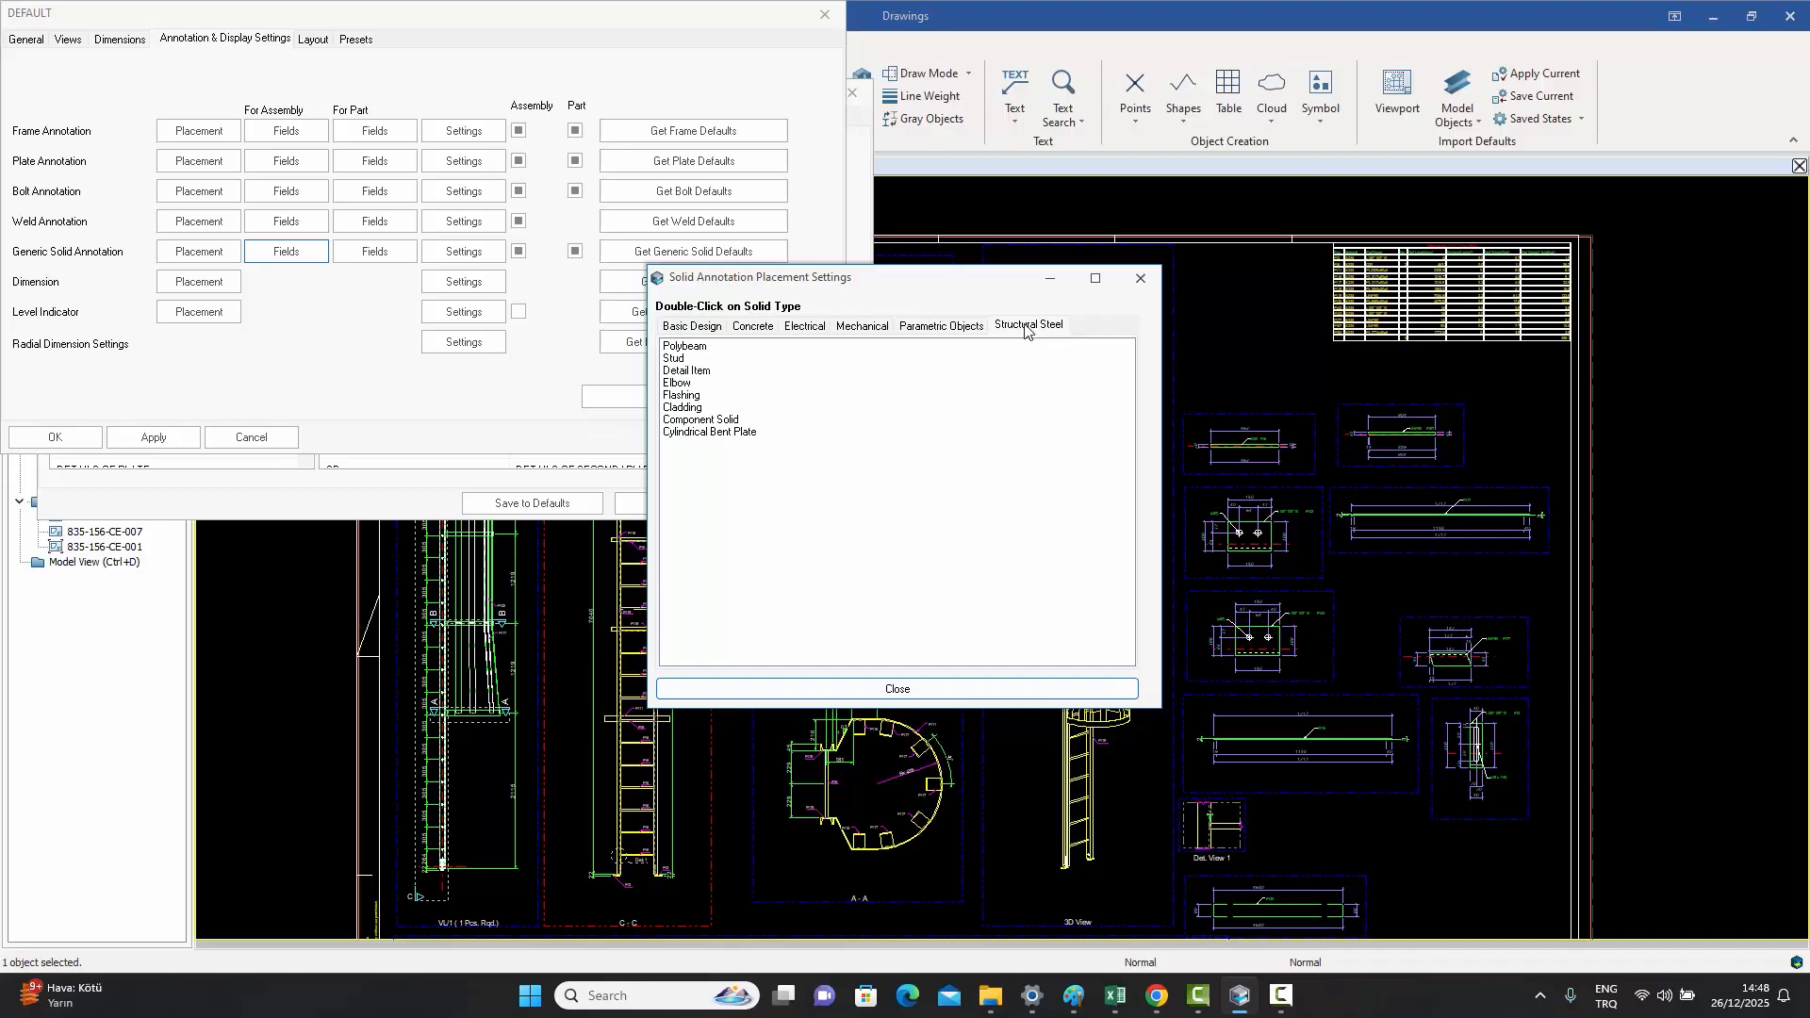
- Review the built-in annotation fields for Cladding, highlight Actual Part No, apply, and close the cladding annotation settings
double_click(685, 409)
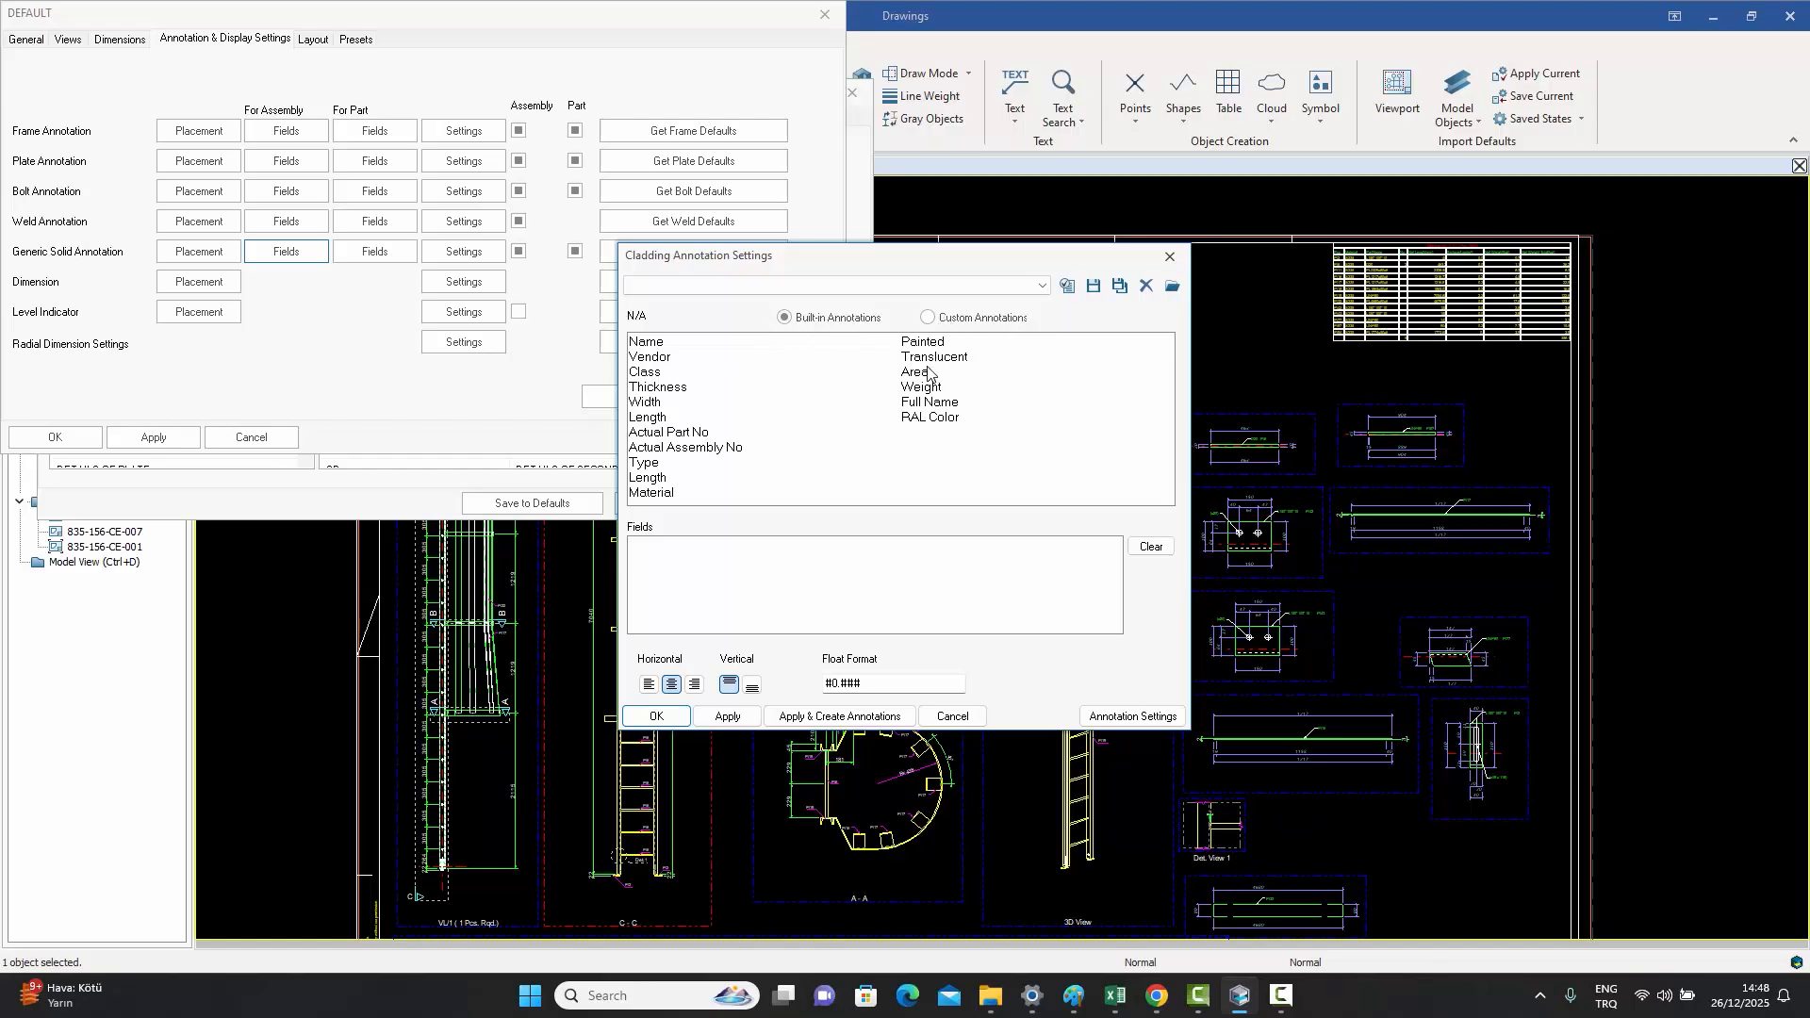
click(647, 403)
click(651, 434)
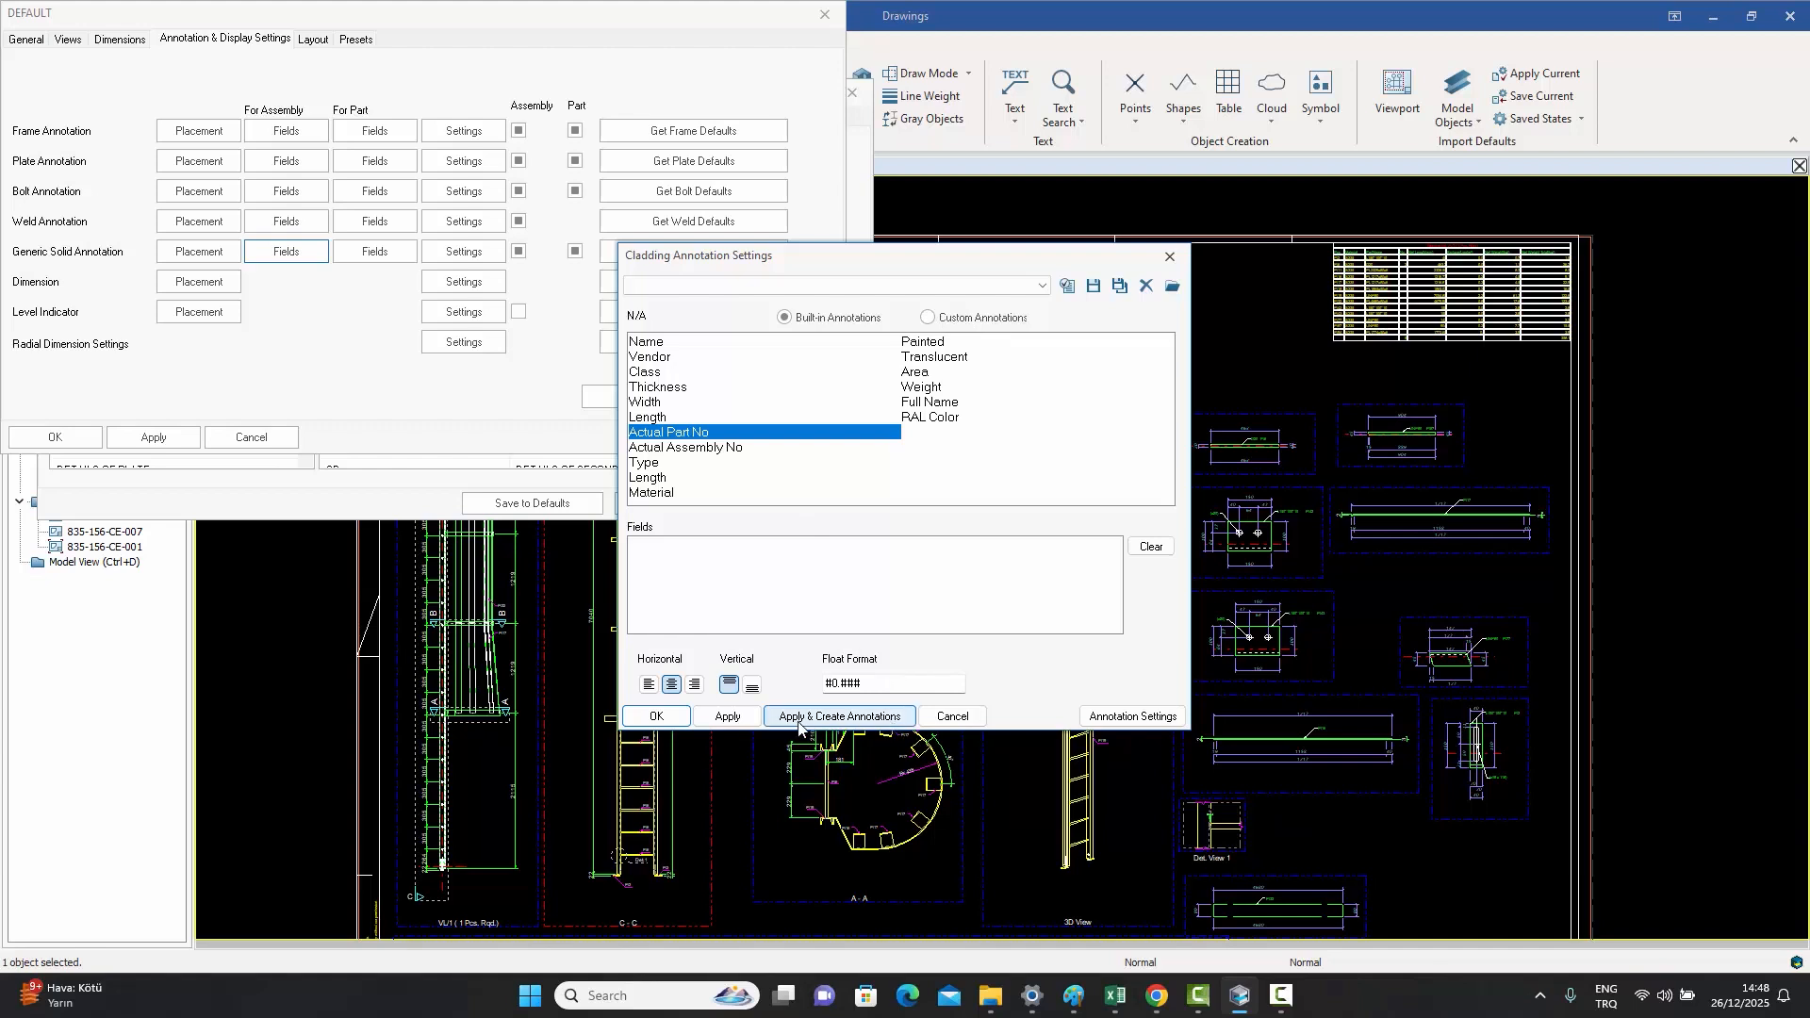
click(723, 718)
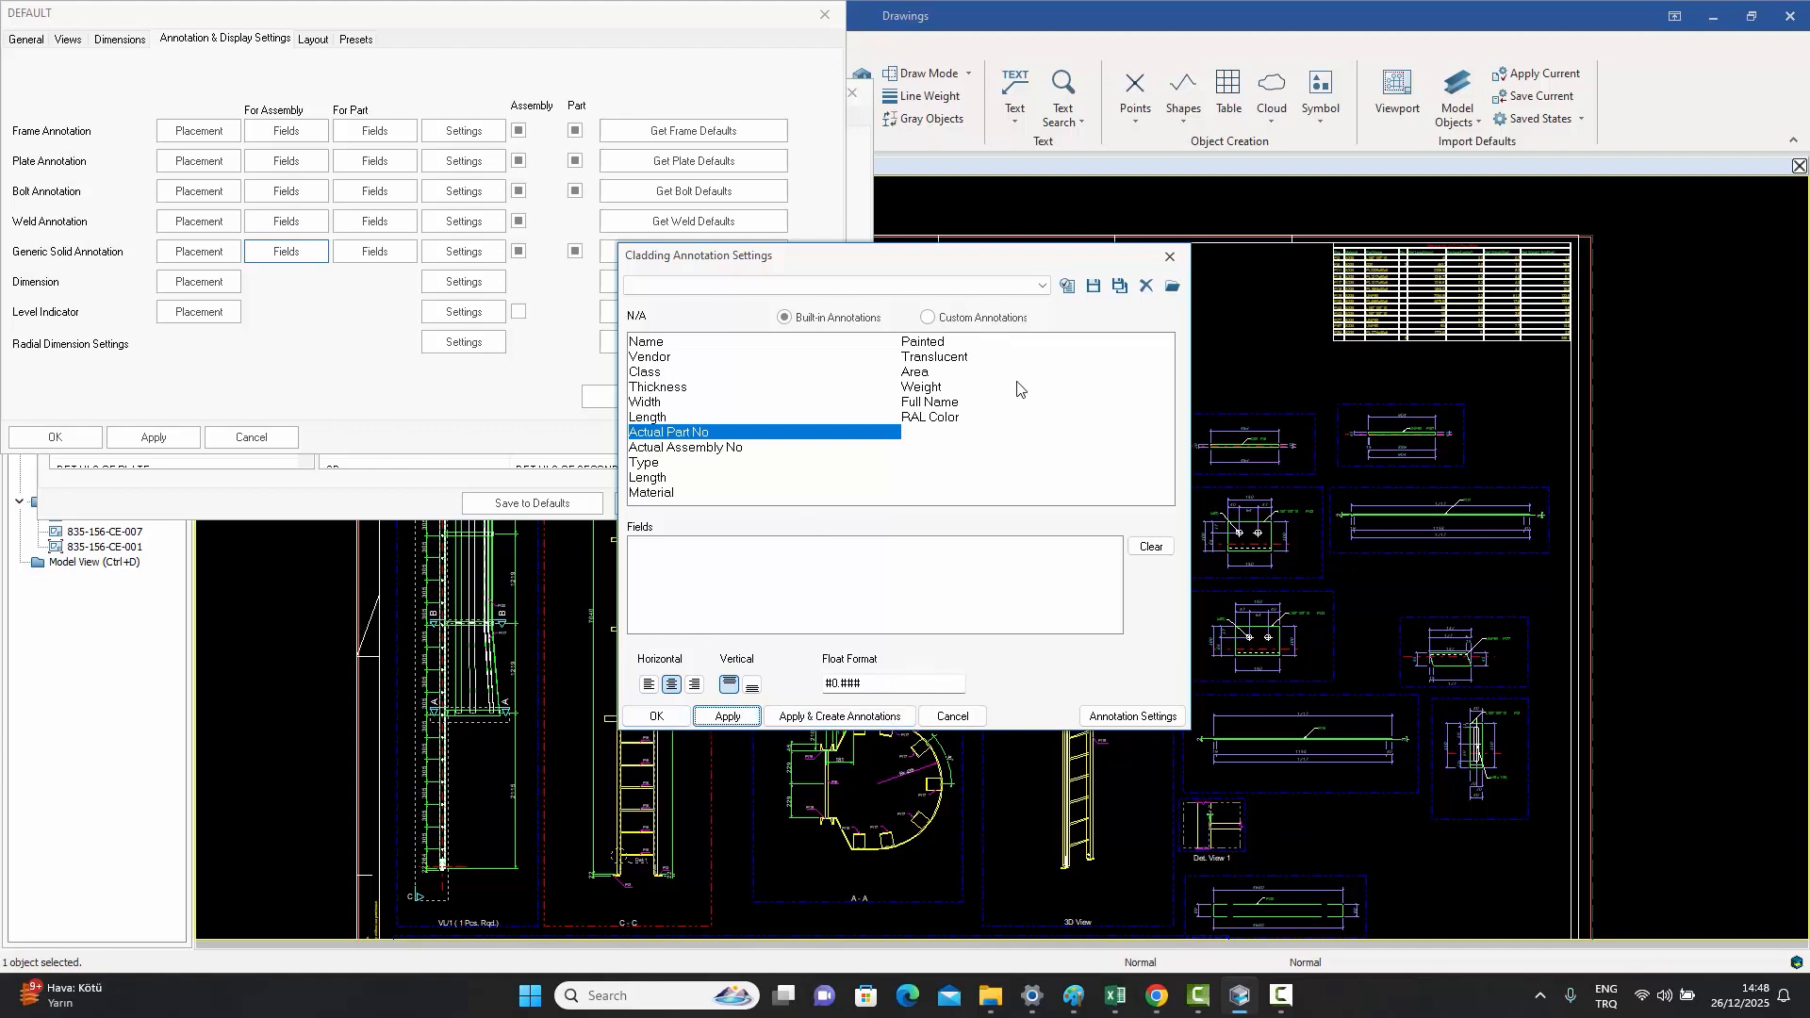
click(1170, 257)
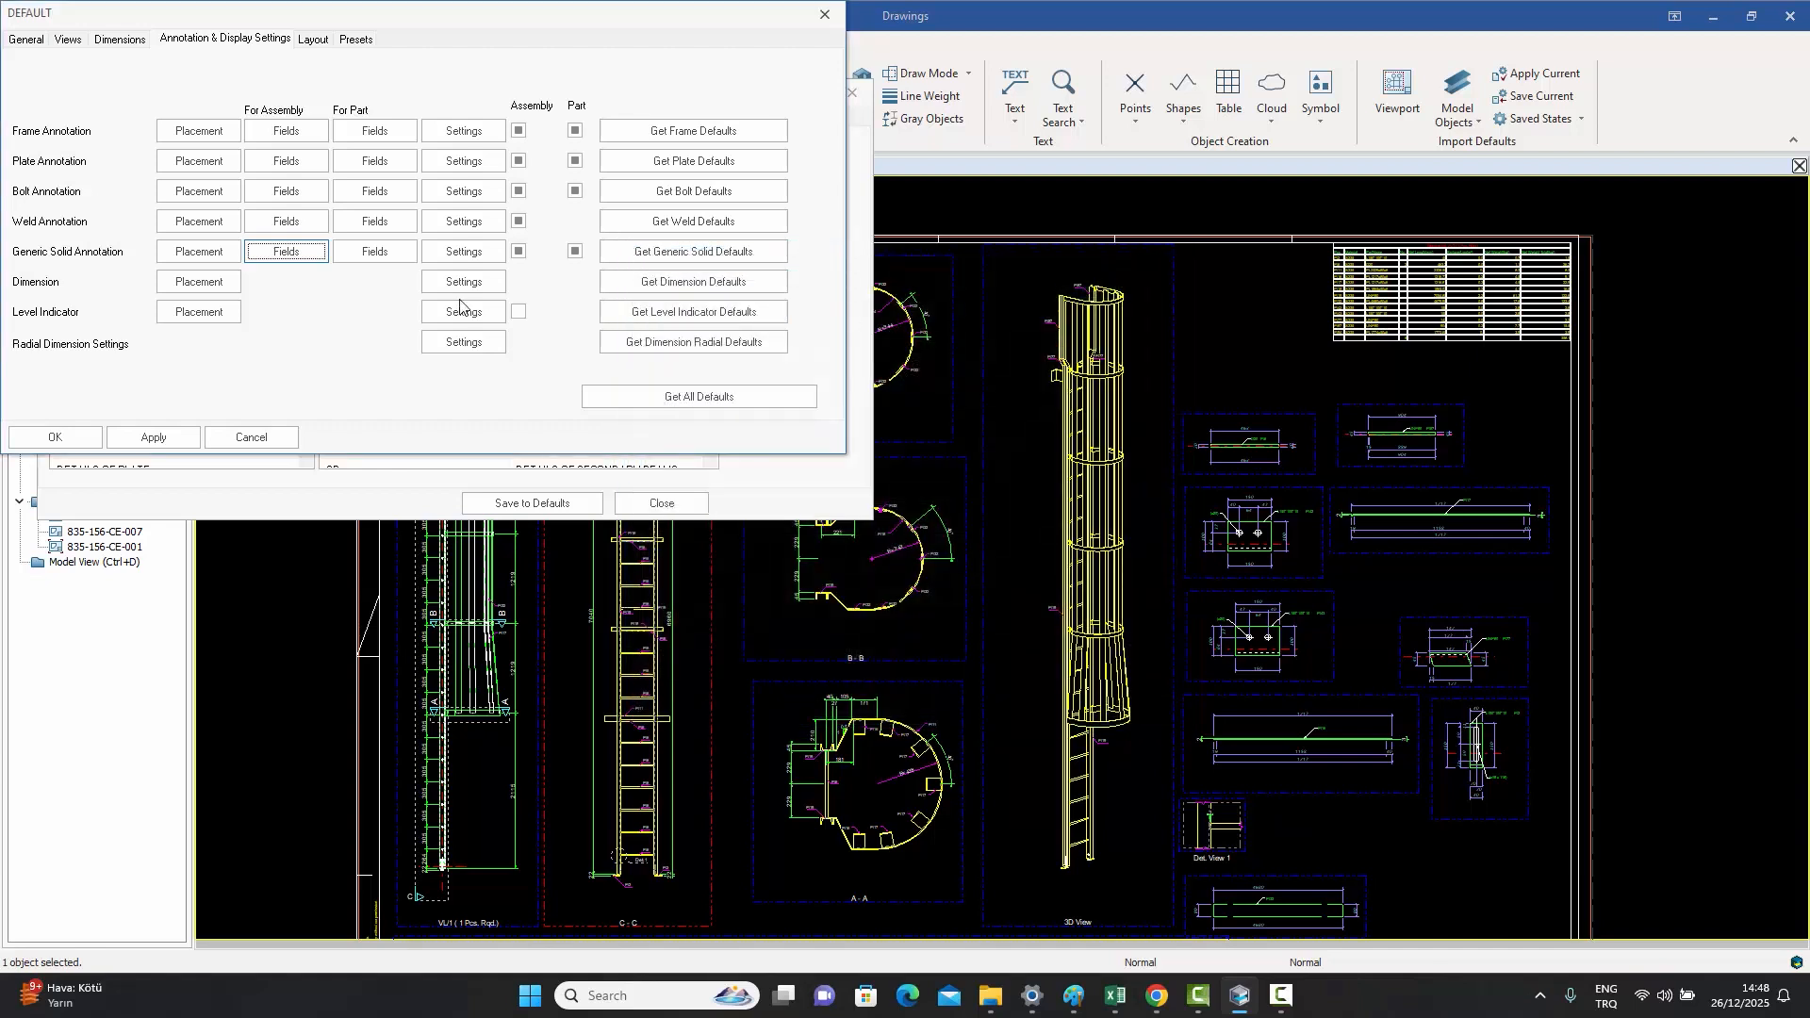
- Reopen the generic solid annotation fields for assembly, review the Stud annotation fields under Structural Steel, and close them
click(293, 253)
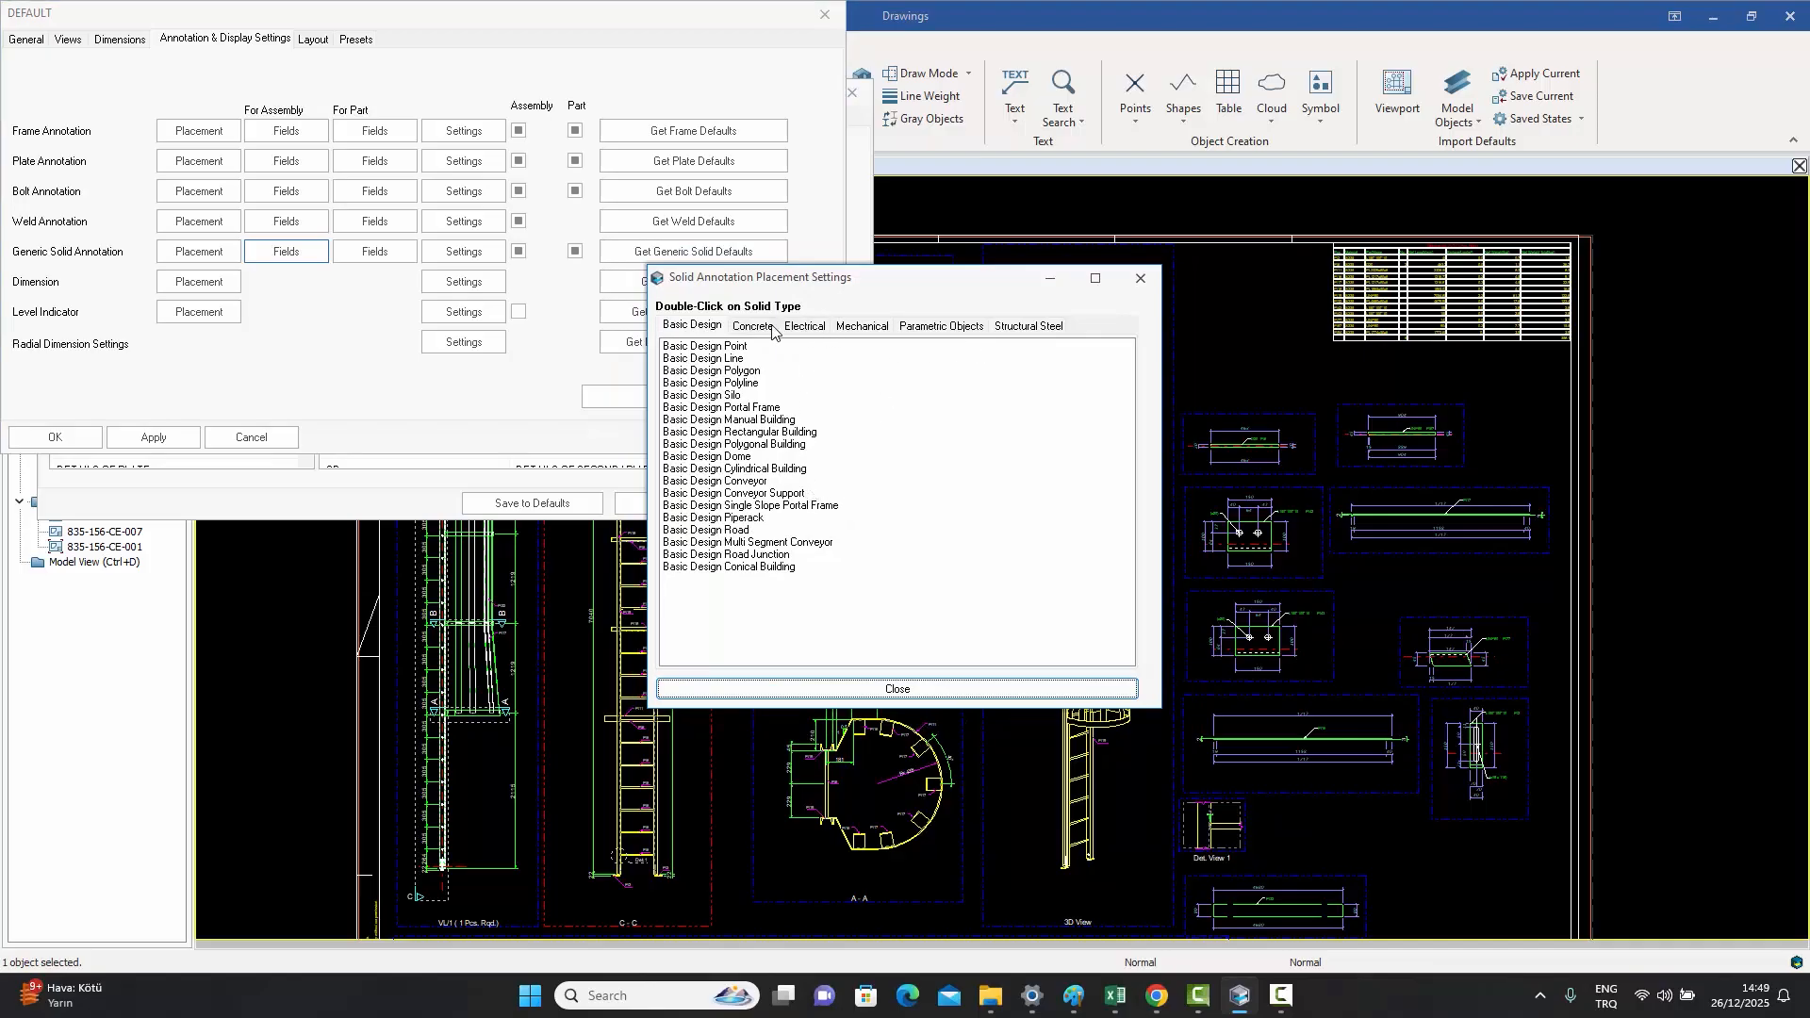
click(920, 331)
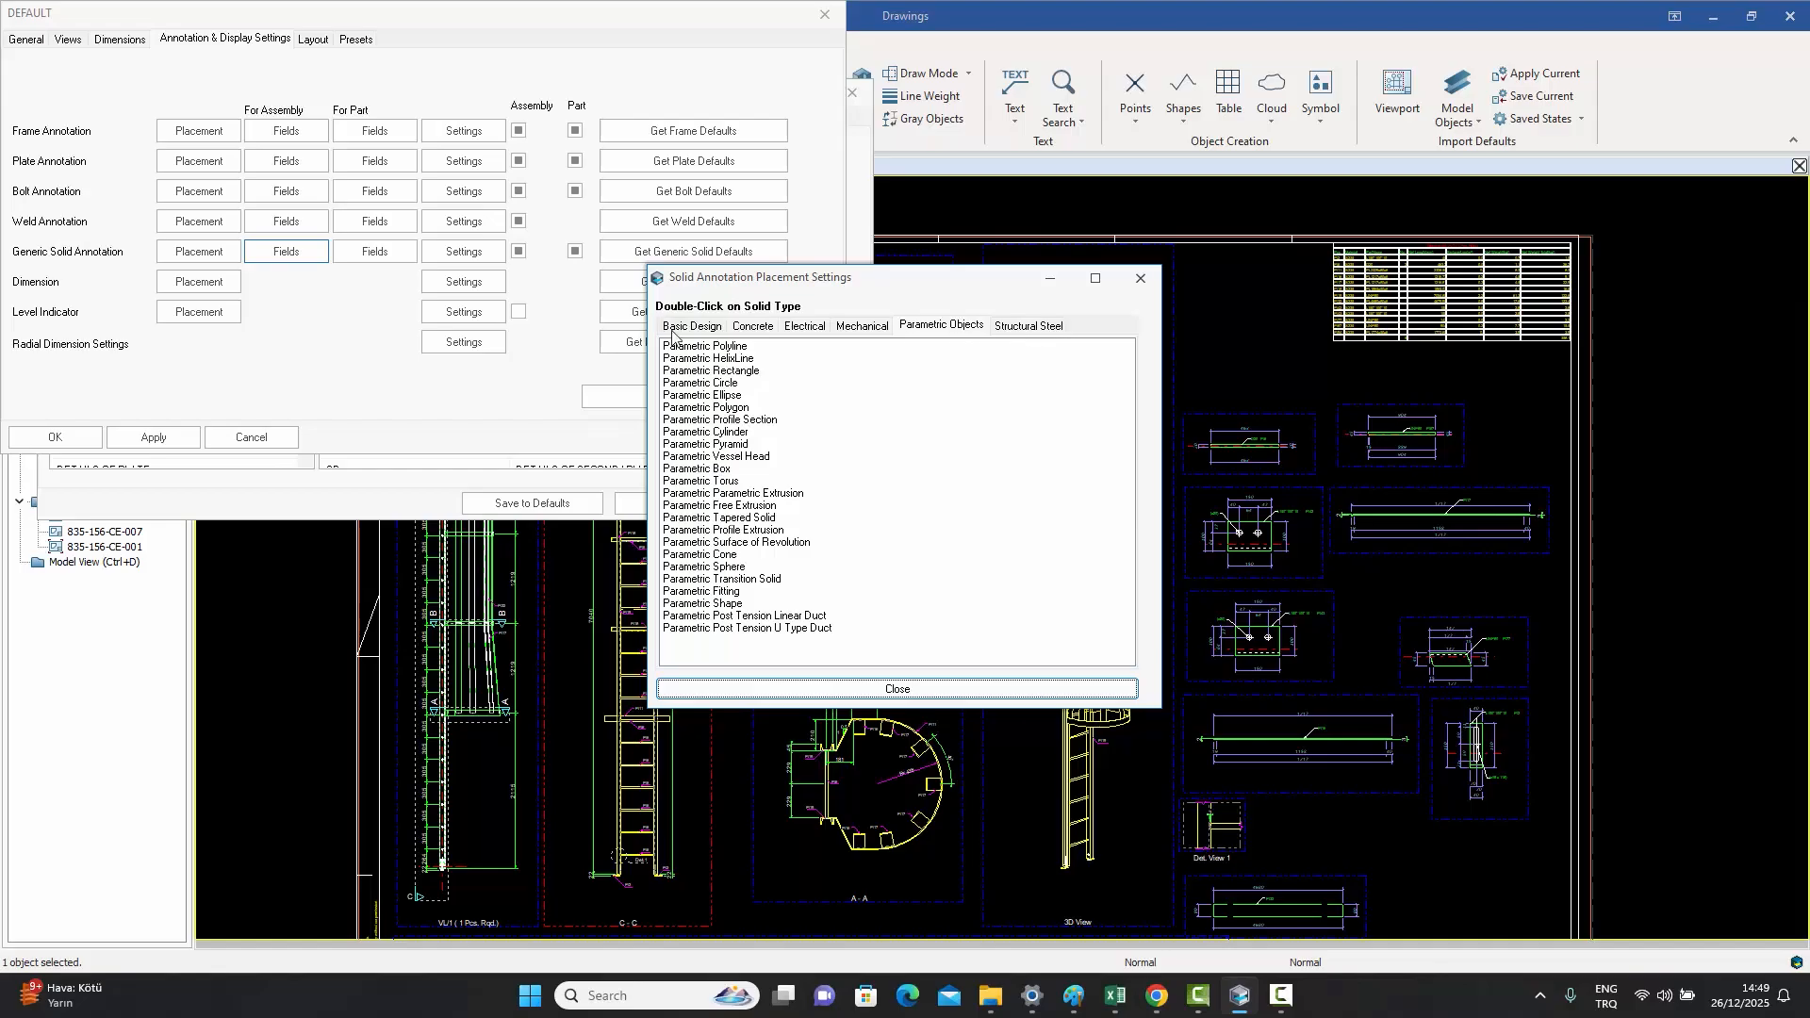
click(1032, 325)
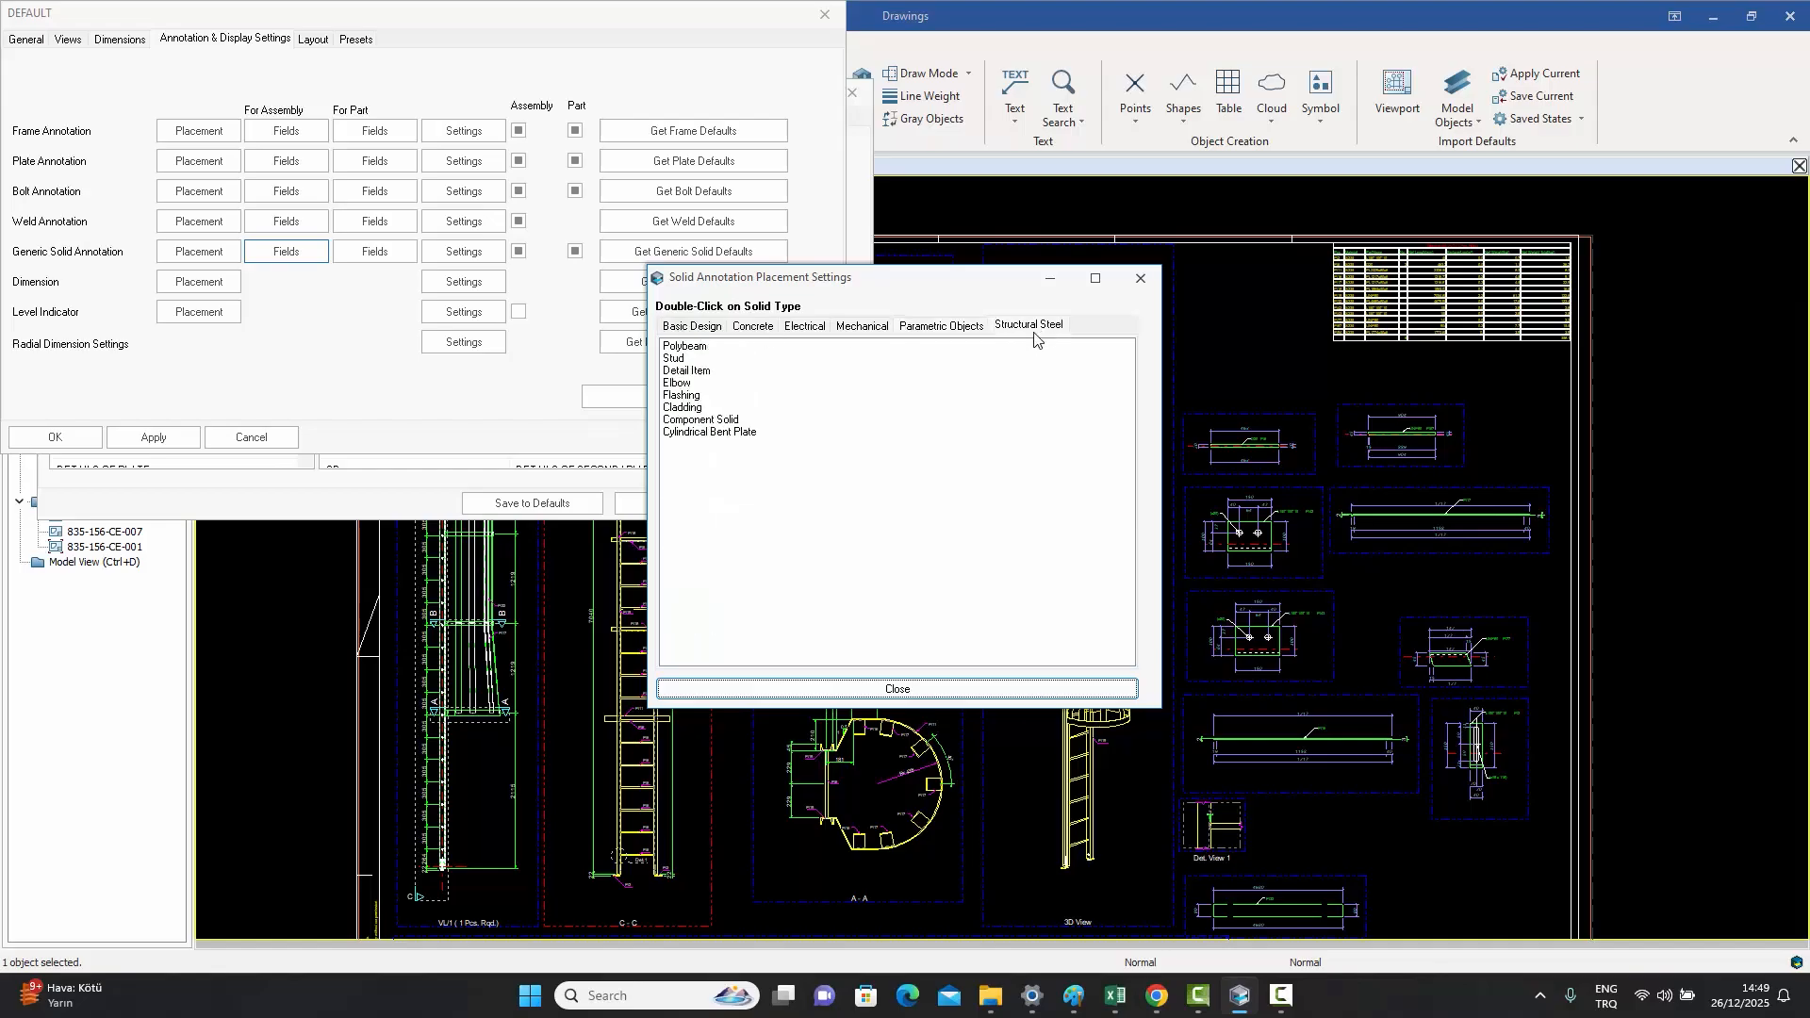
double_click(675, 359)
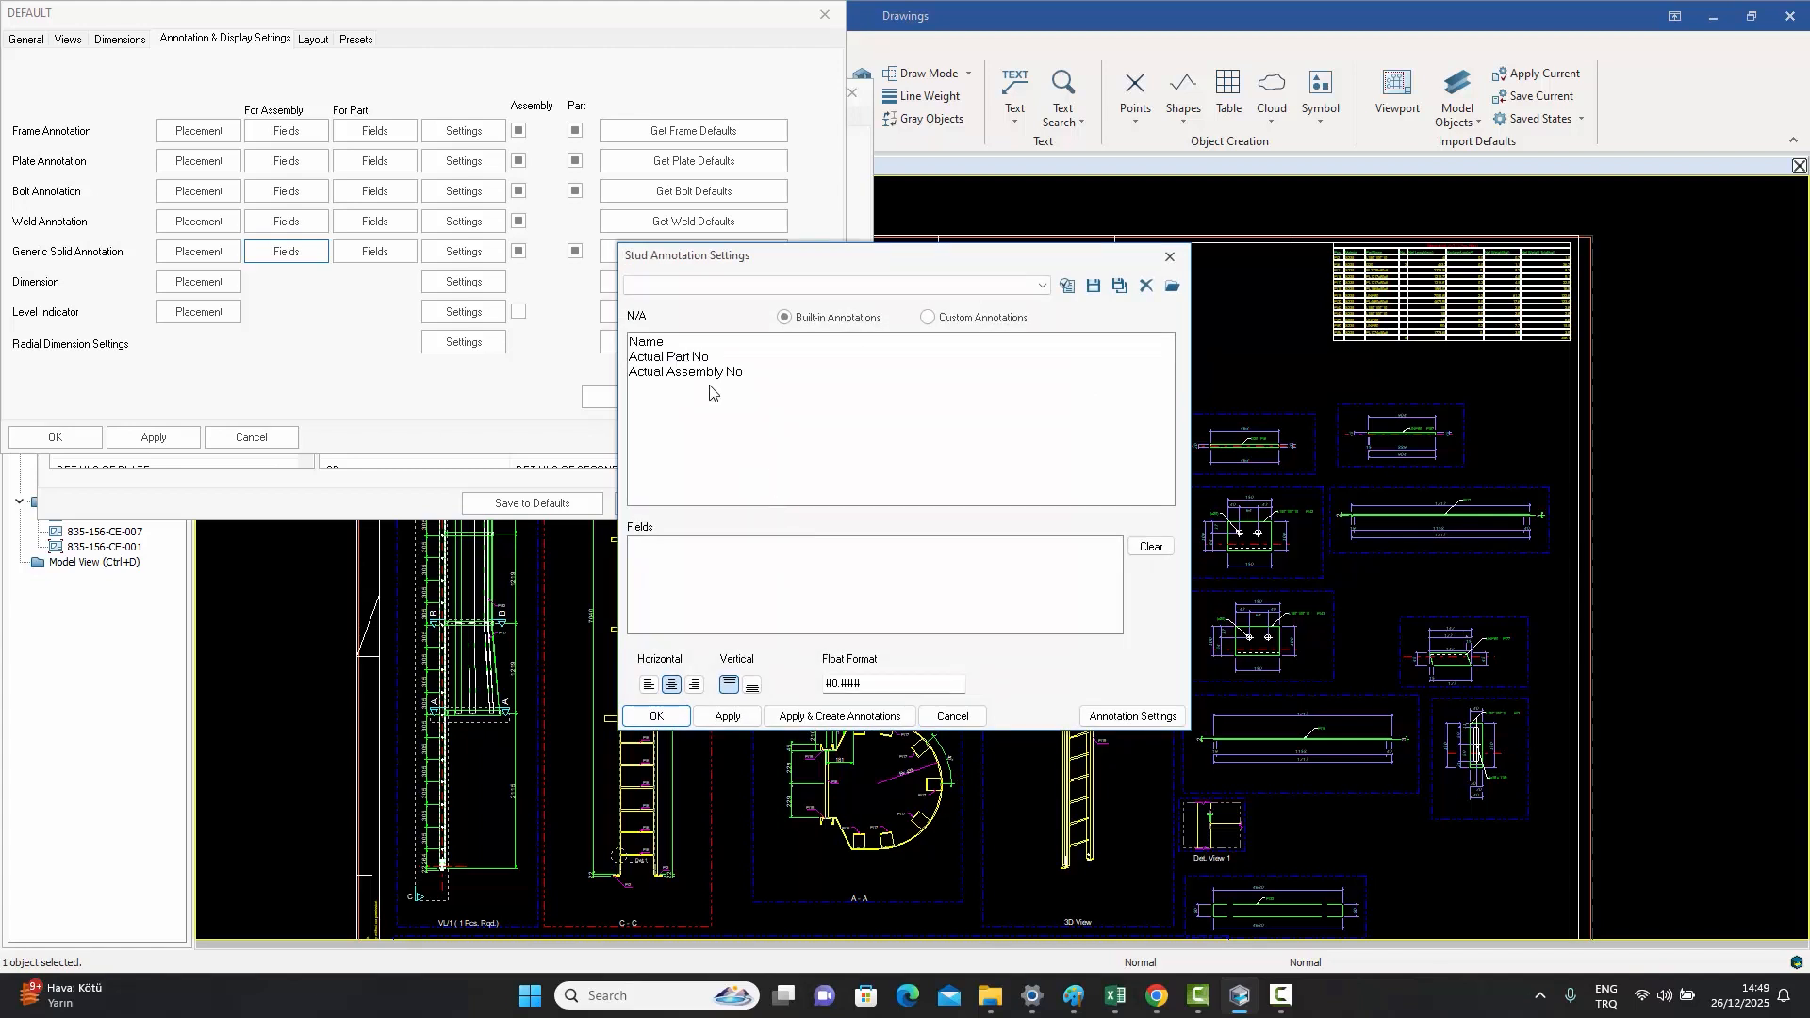
click(1169, 256)
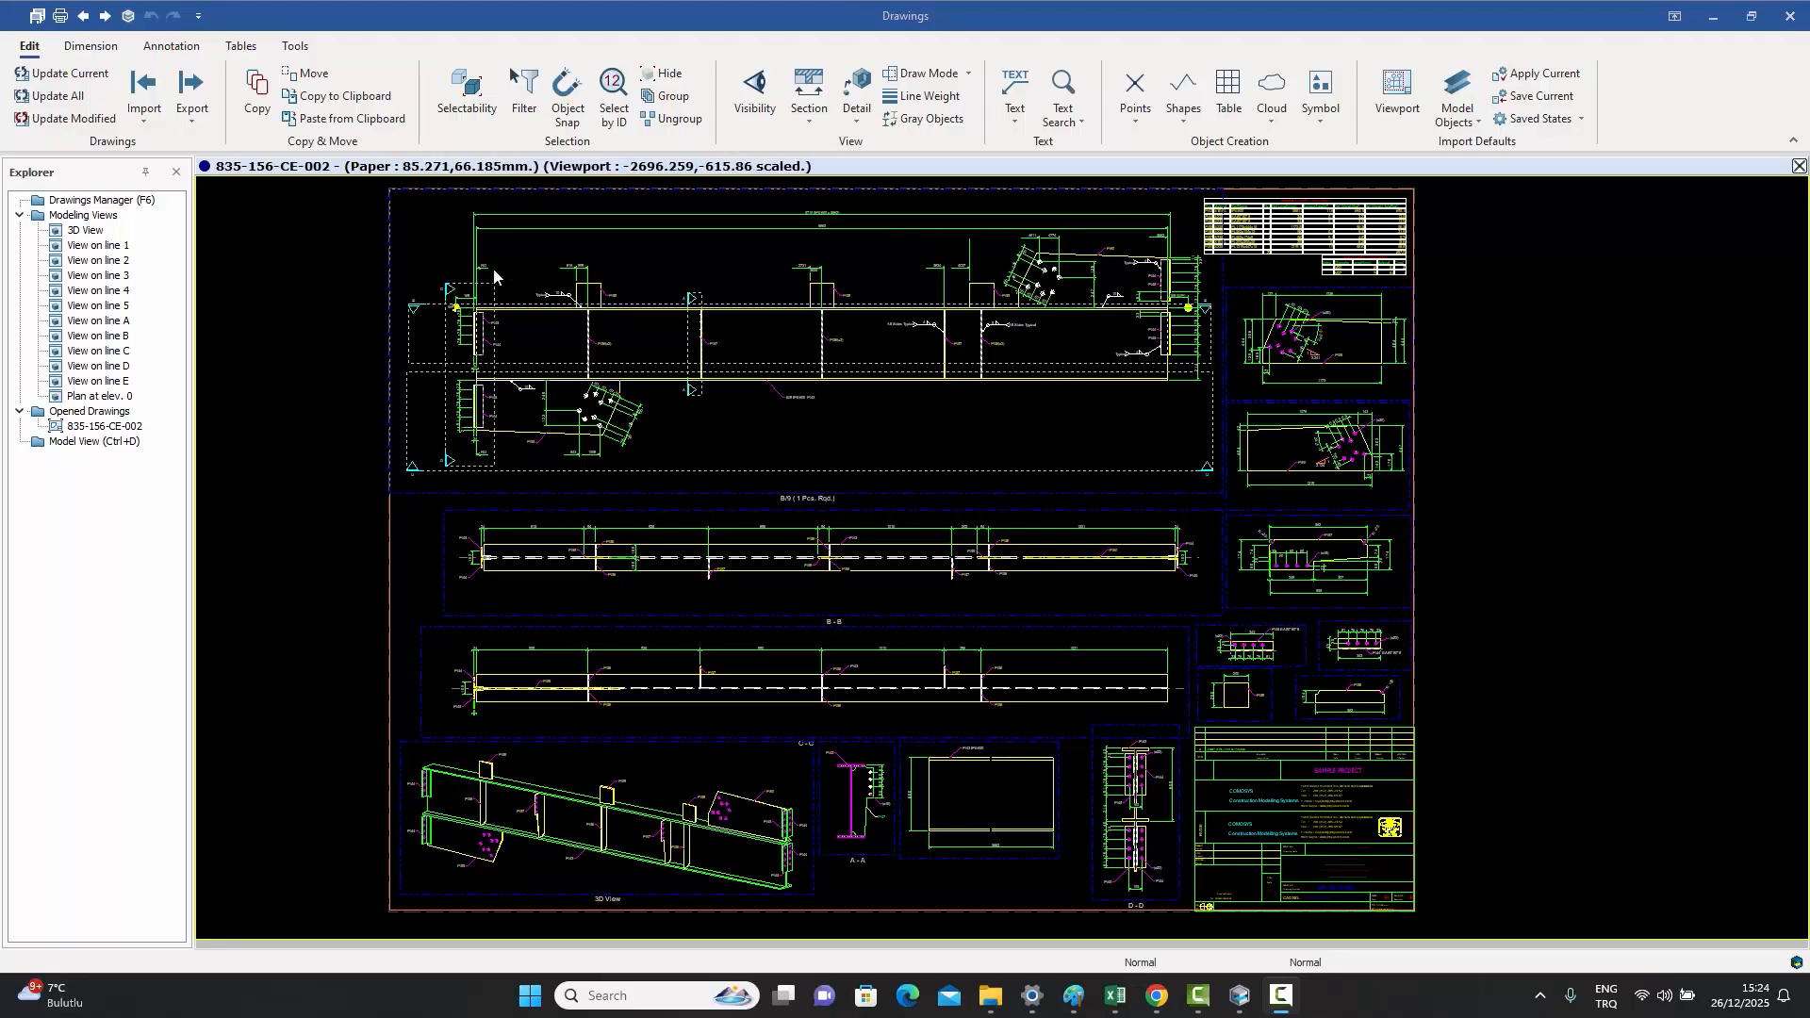
- Examine the tail dimensions along the upper edge of the main beam view in drawing 835-156-CE-002
scroll(509, 271, up, 2)
scroll(507, 268, up, 5)
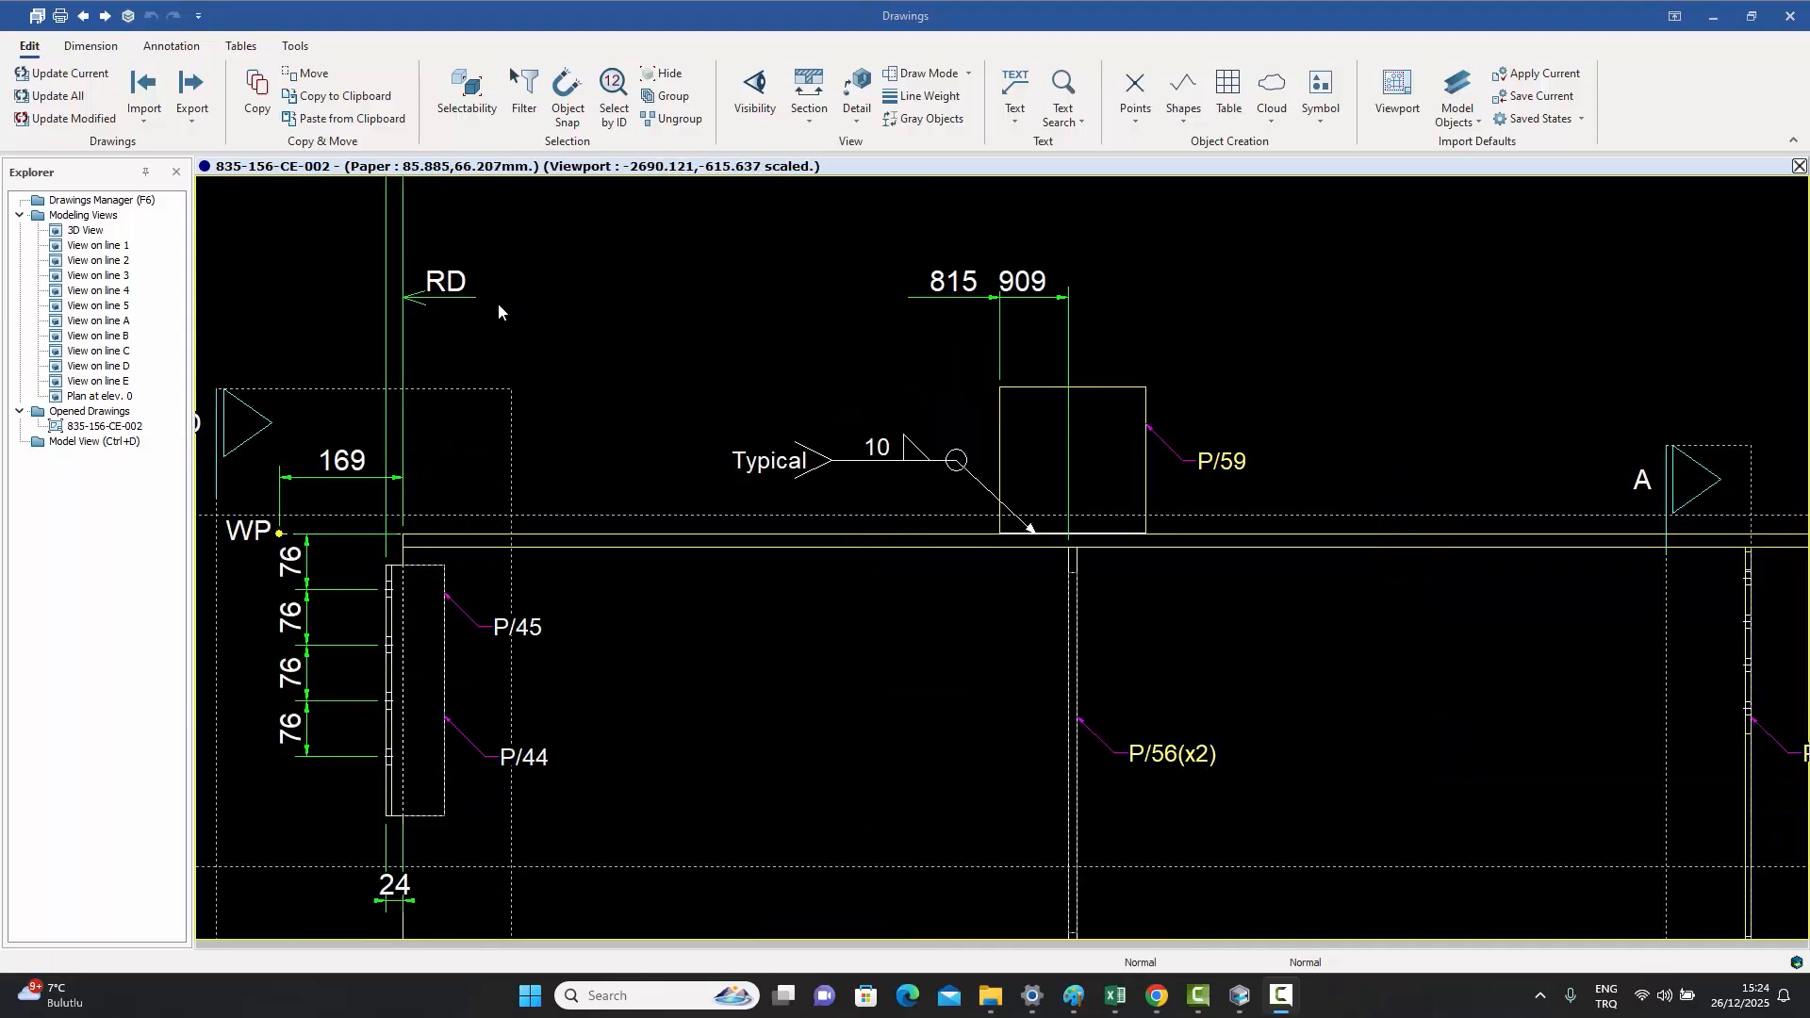
middle_drag(692, 348, 369, 344)
scroll(723, 292, up, 3)
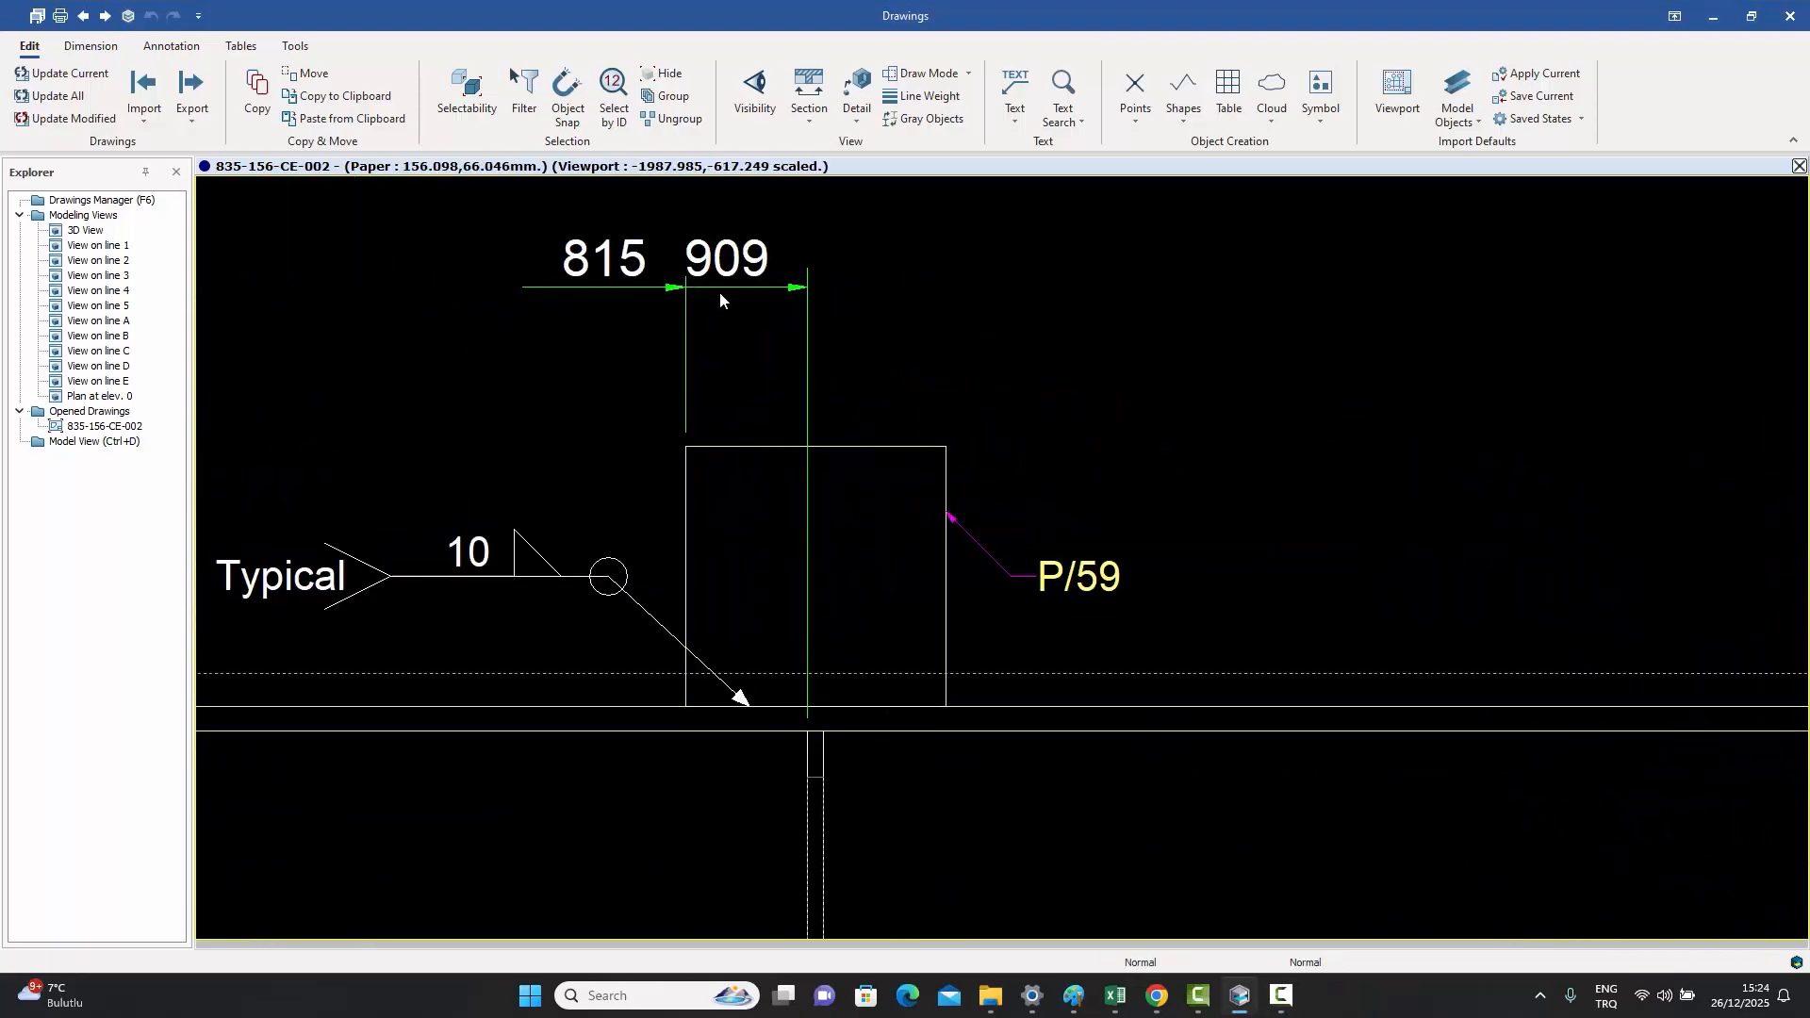
scroll(726, 309, down, 3)
middle_drag(1005, 365, 416, 401)
middle_drag(938, 424, 533, 399)
scroll(1046, 323, down, 1)
middle_drag(1130, 358, 702, 389)
scroll(937, 314, up, 2)
mouse_move(1006, 336)
middle_down()
mouse_move(748, 345)
mouse_move(928, 334)
middle_up()
scroll(892, 344, down, 3)
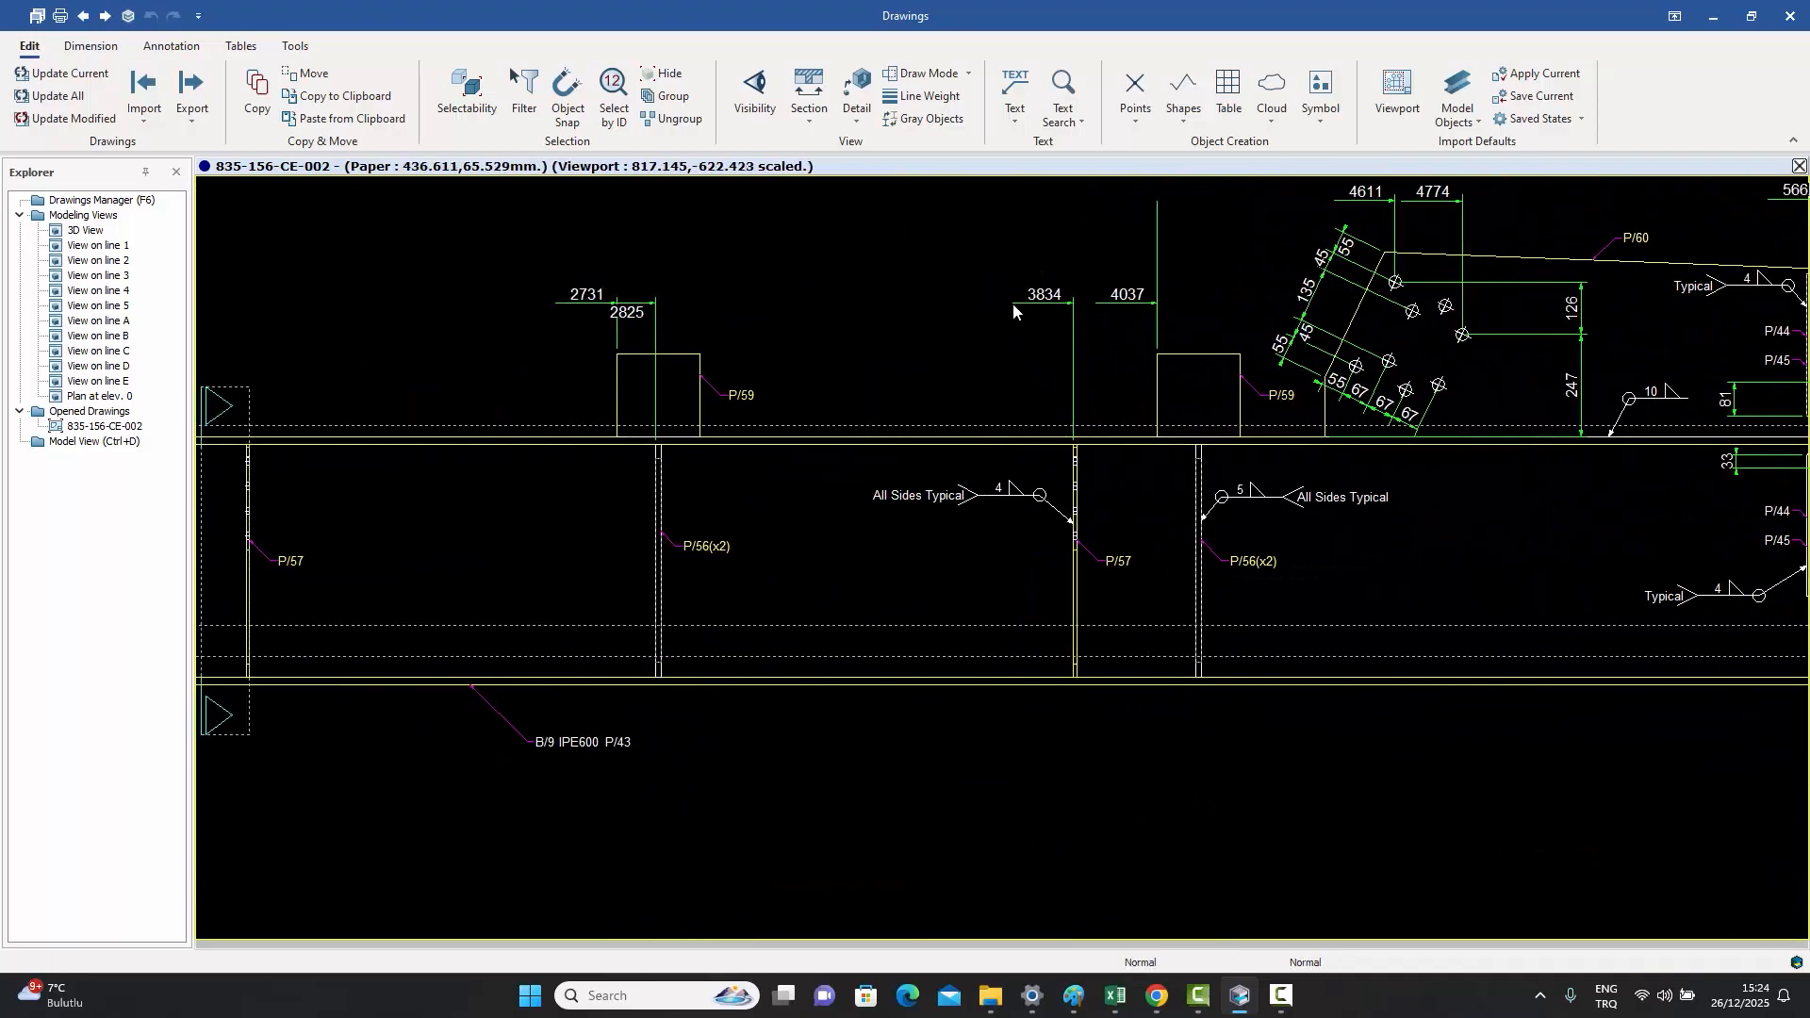
- Examine the dimension texts above the middle P/59 plate closely, and return to an overview of the whole sheet
middle_drag(479, 300, 741, 290)
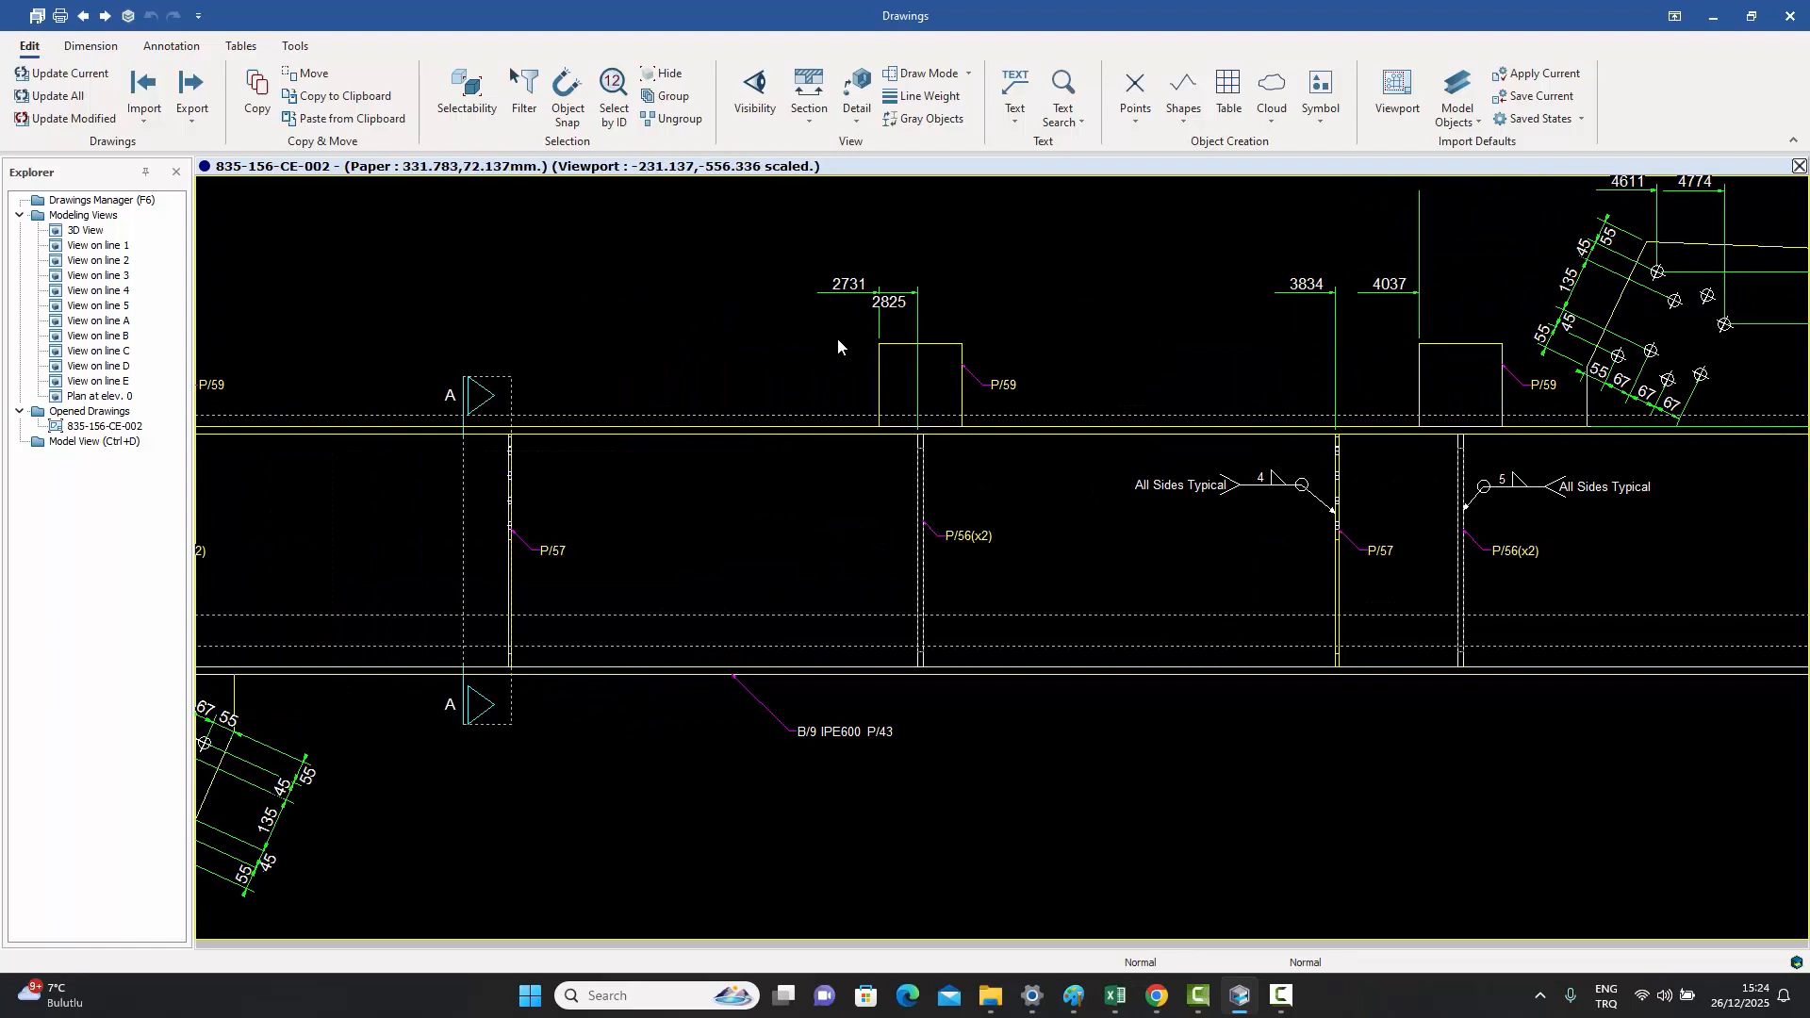
scroll(918, 302, up, 3)
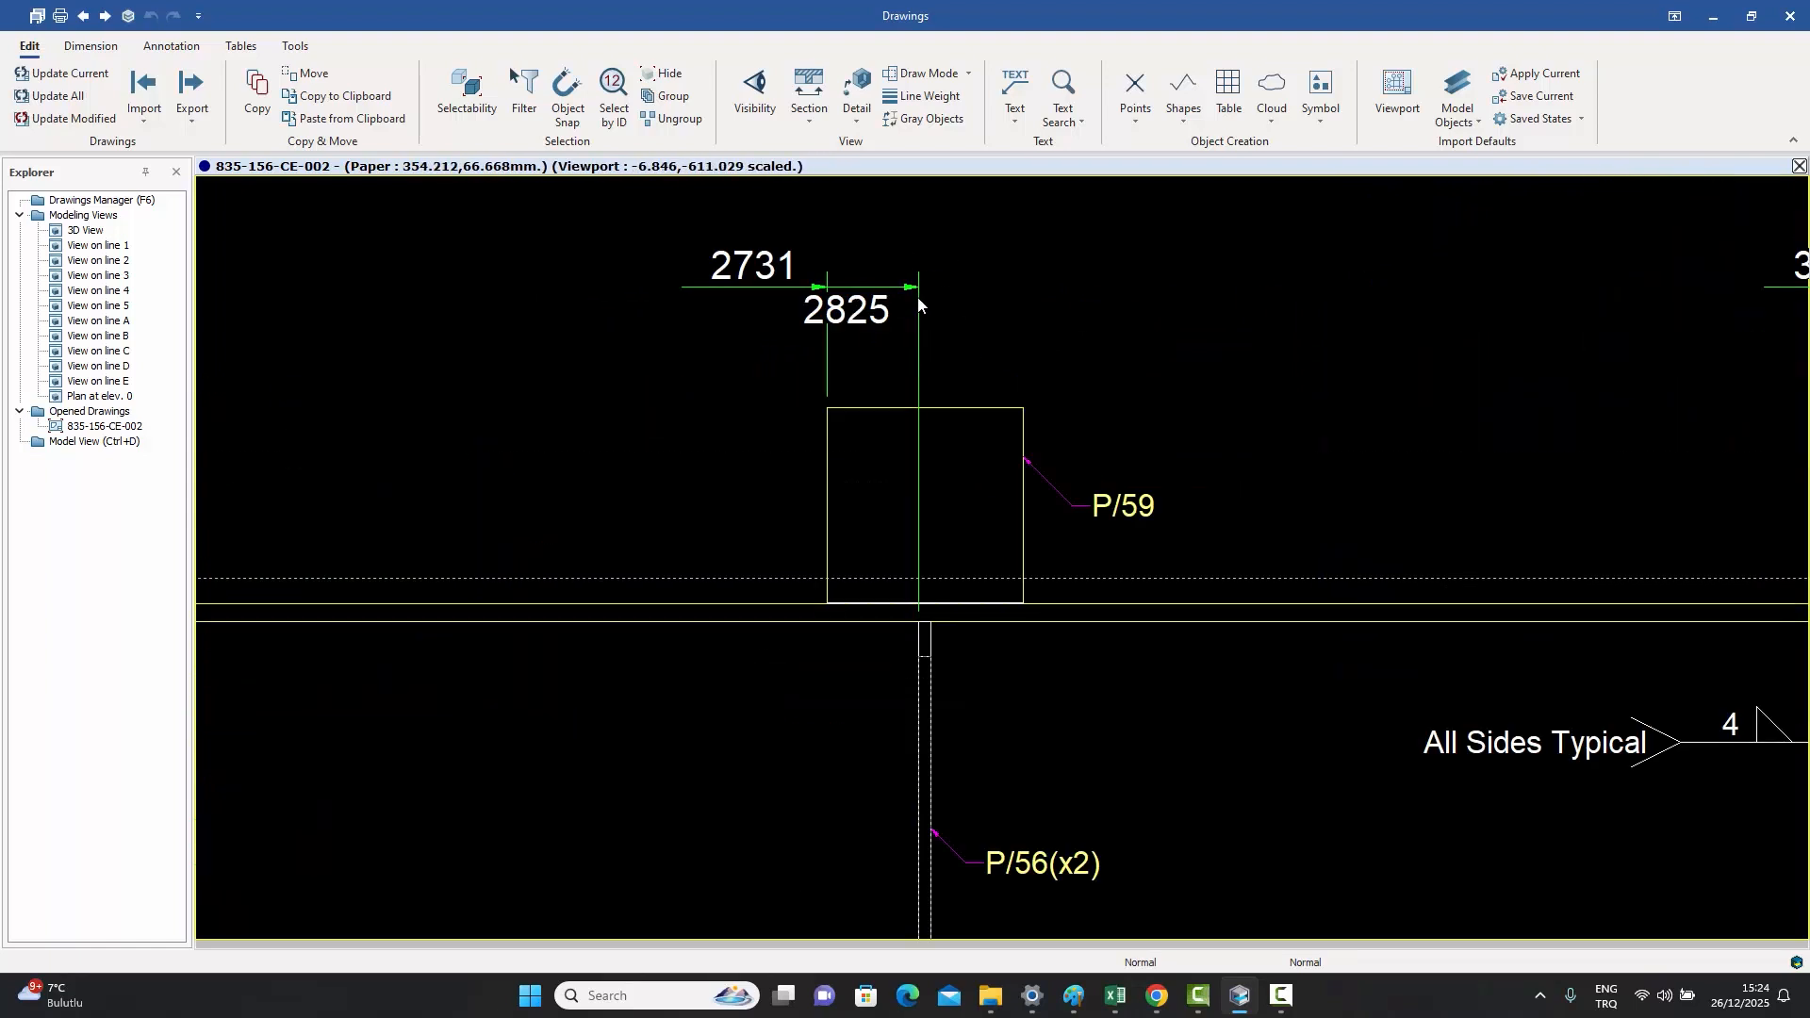
scroll(997, 355, up, 1)
scroll(947, 332, down, 8)
scroll(1072, 427, down, 1)
middle_drag(1218, 525, 1148, 496)
scroll(1177, 517, up, 1)
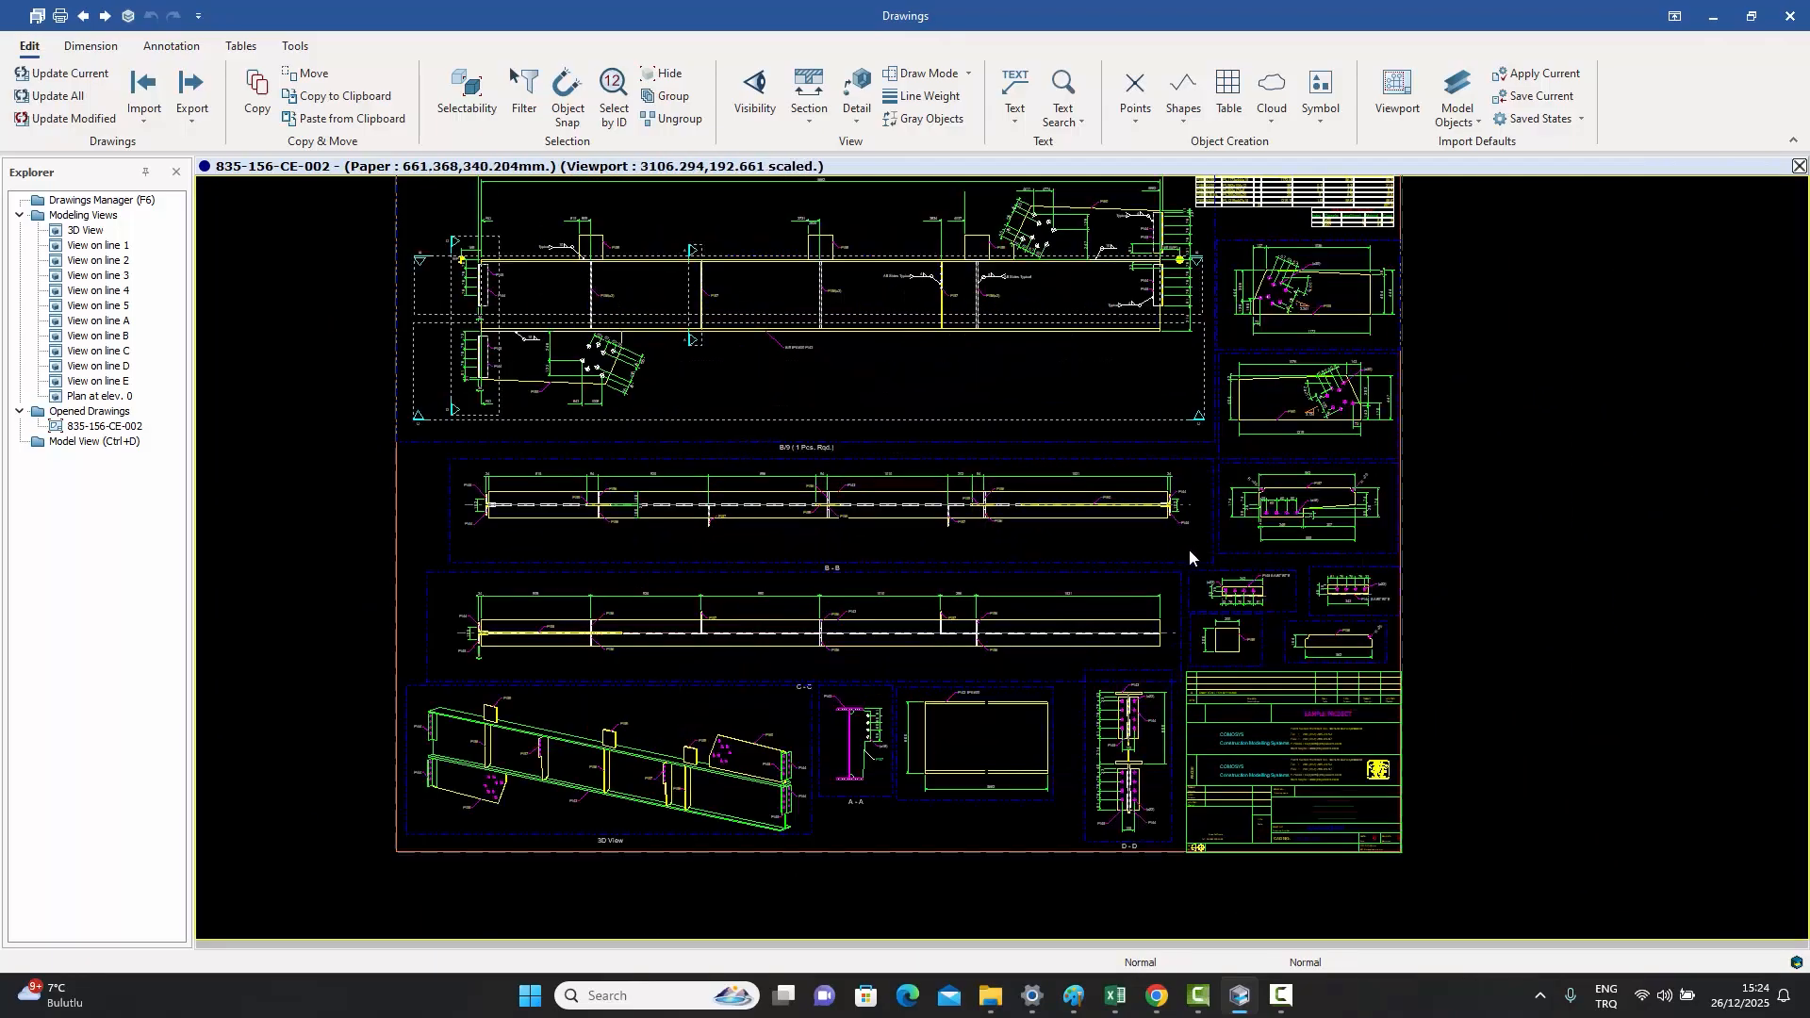
middle_drag(1186, 554, 1171, 602)
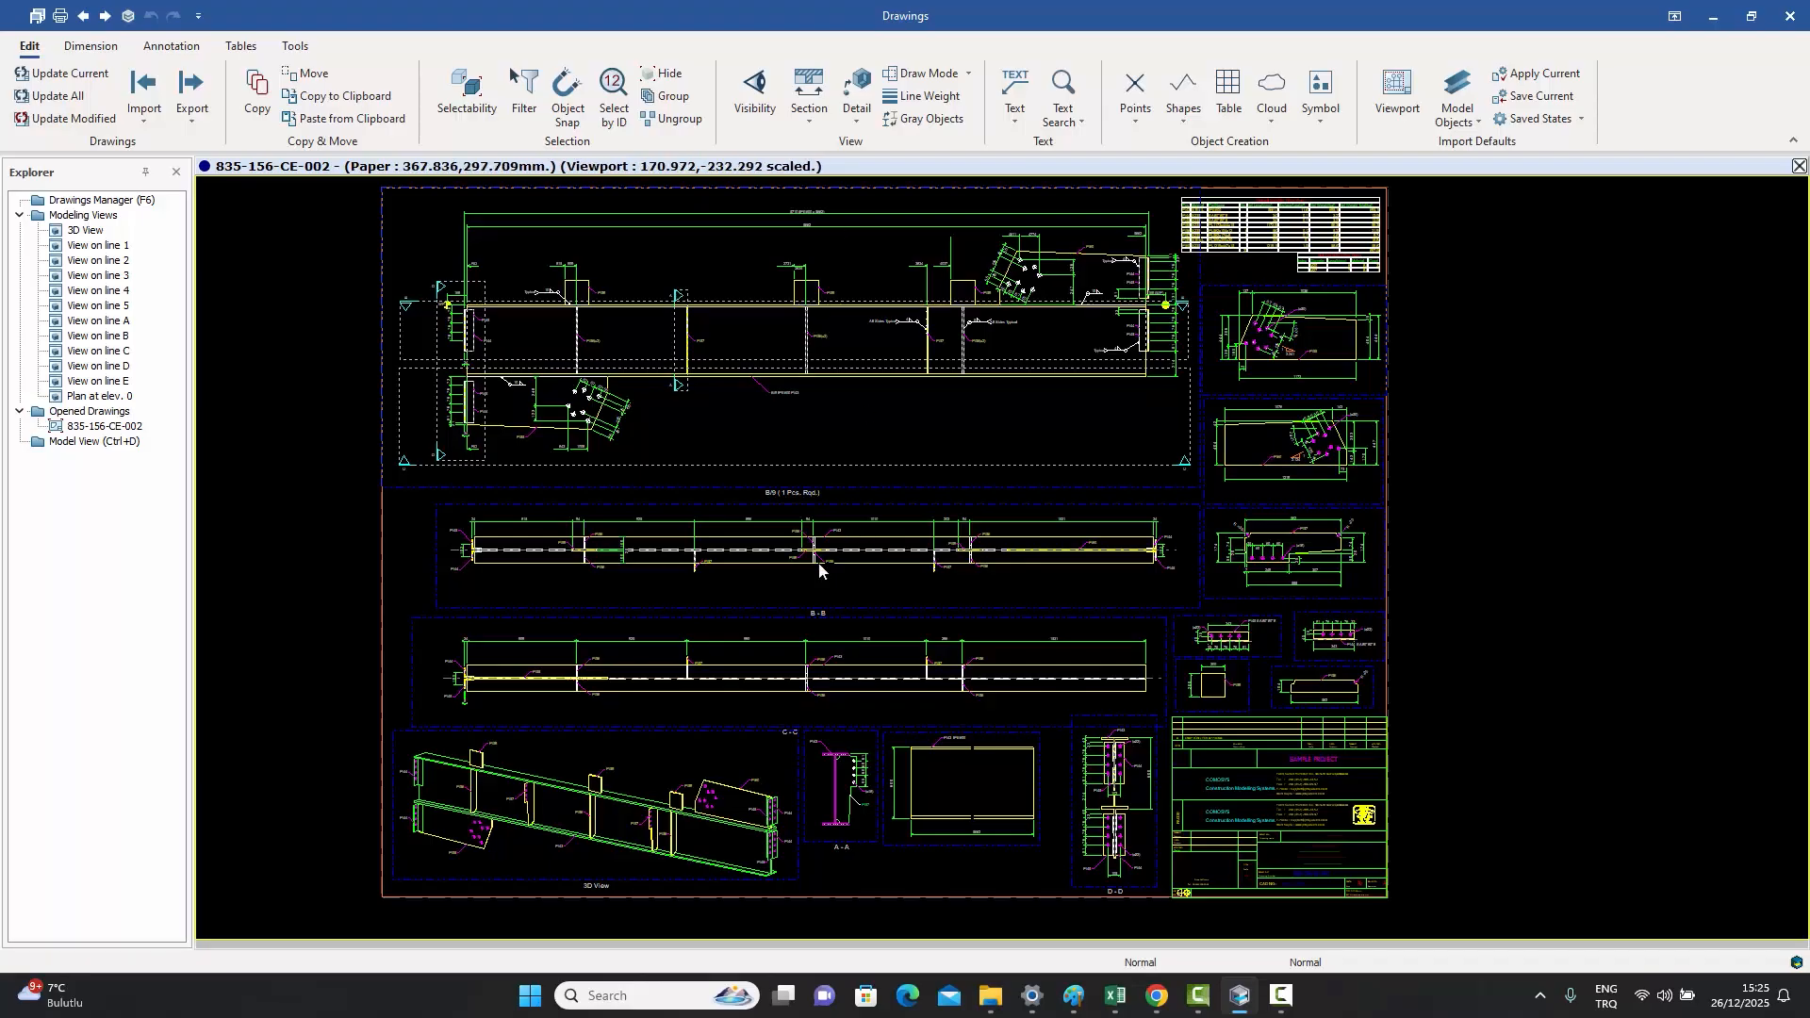
- Change the style of the horizontal dimension chain above the beam in view B-B to Tail Dimension
scroll(727, 538, up, 4)
middle_drag(711, 545, 996, 483)
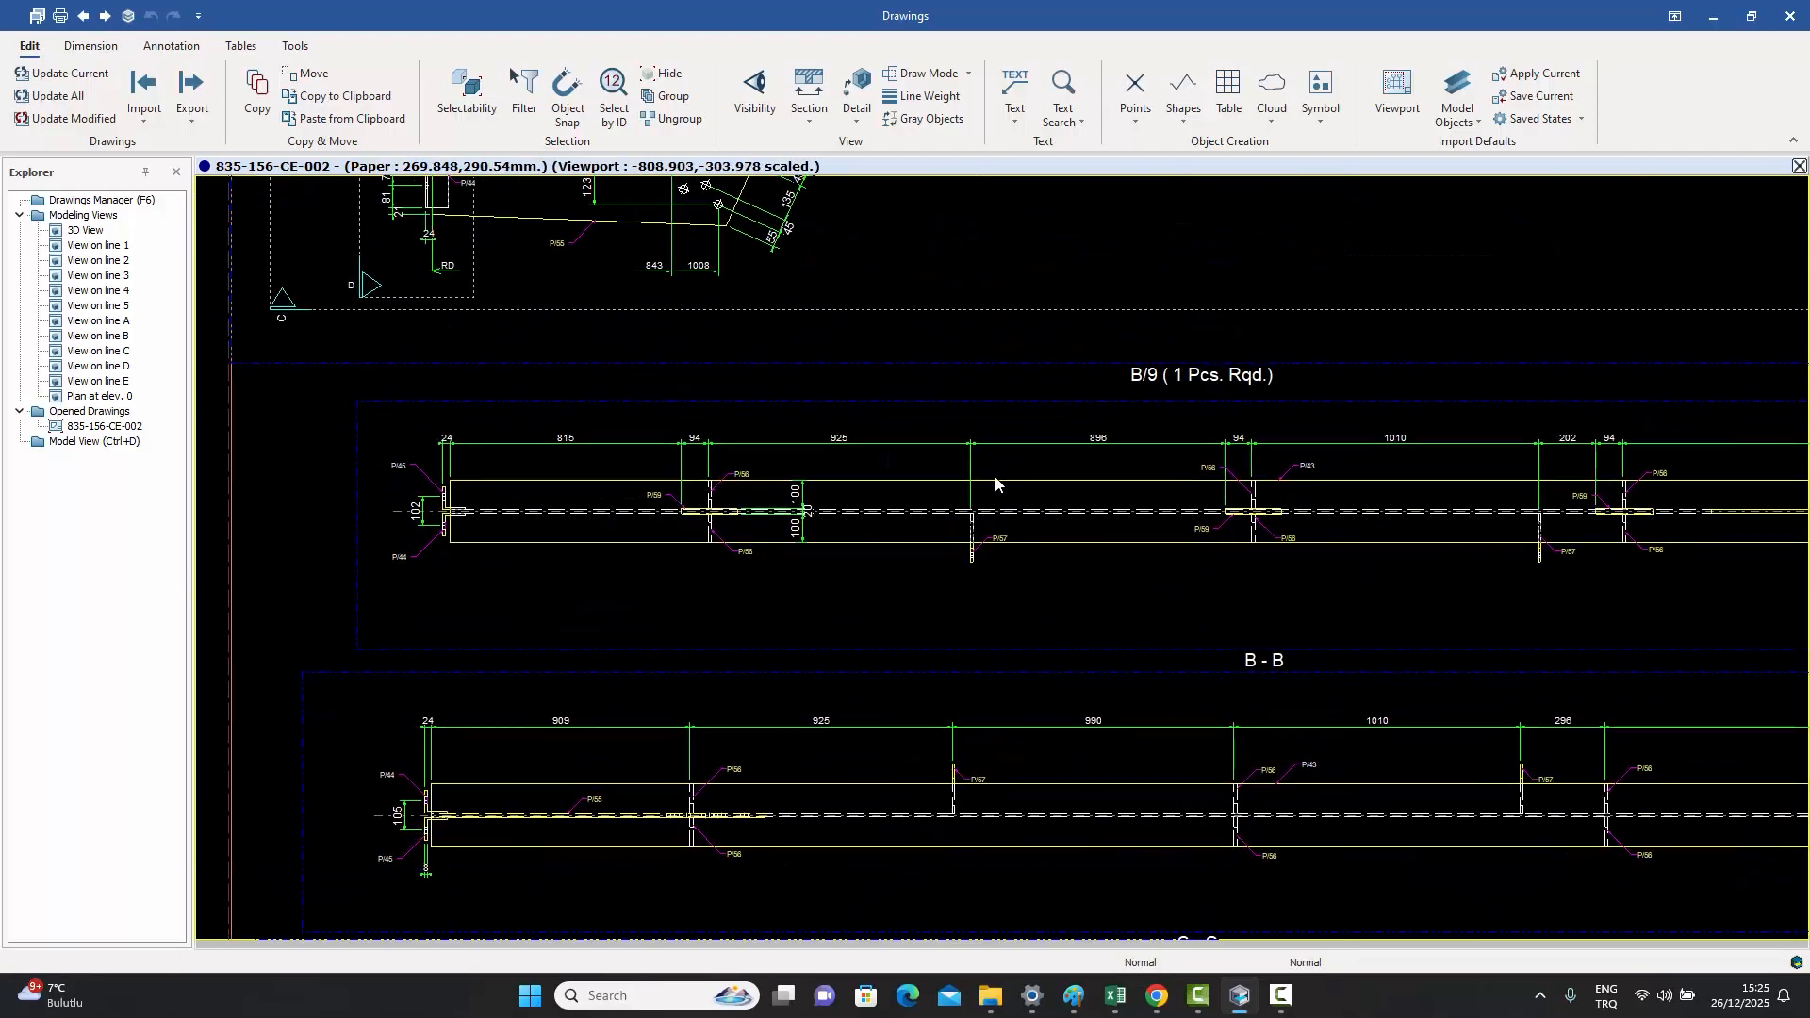
click(913, 453)
double_click(913, 454)
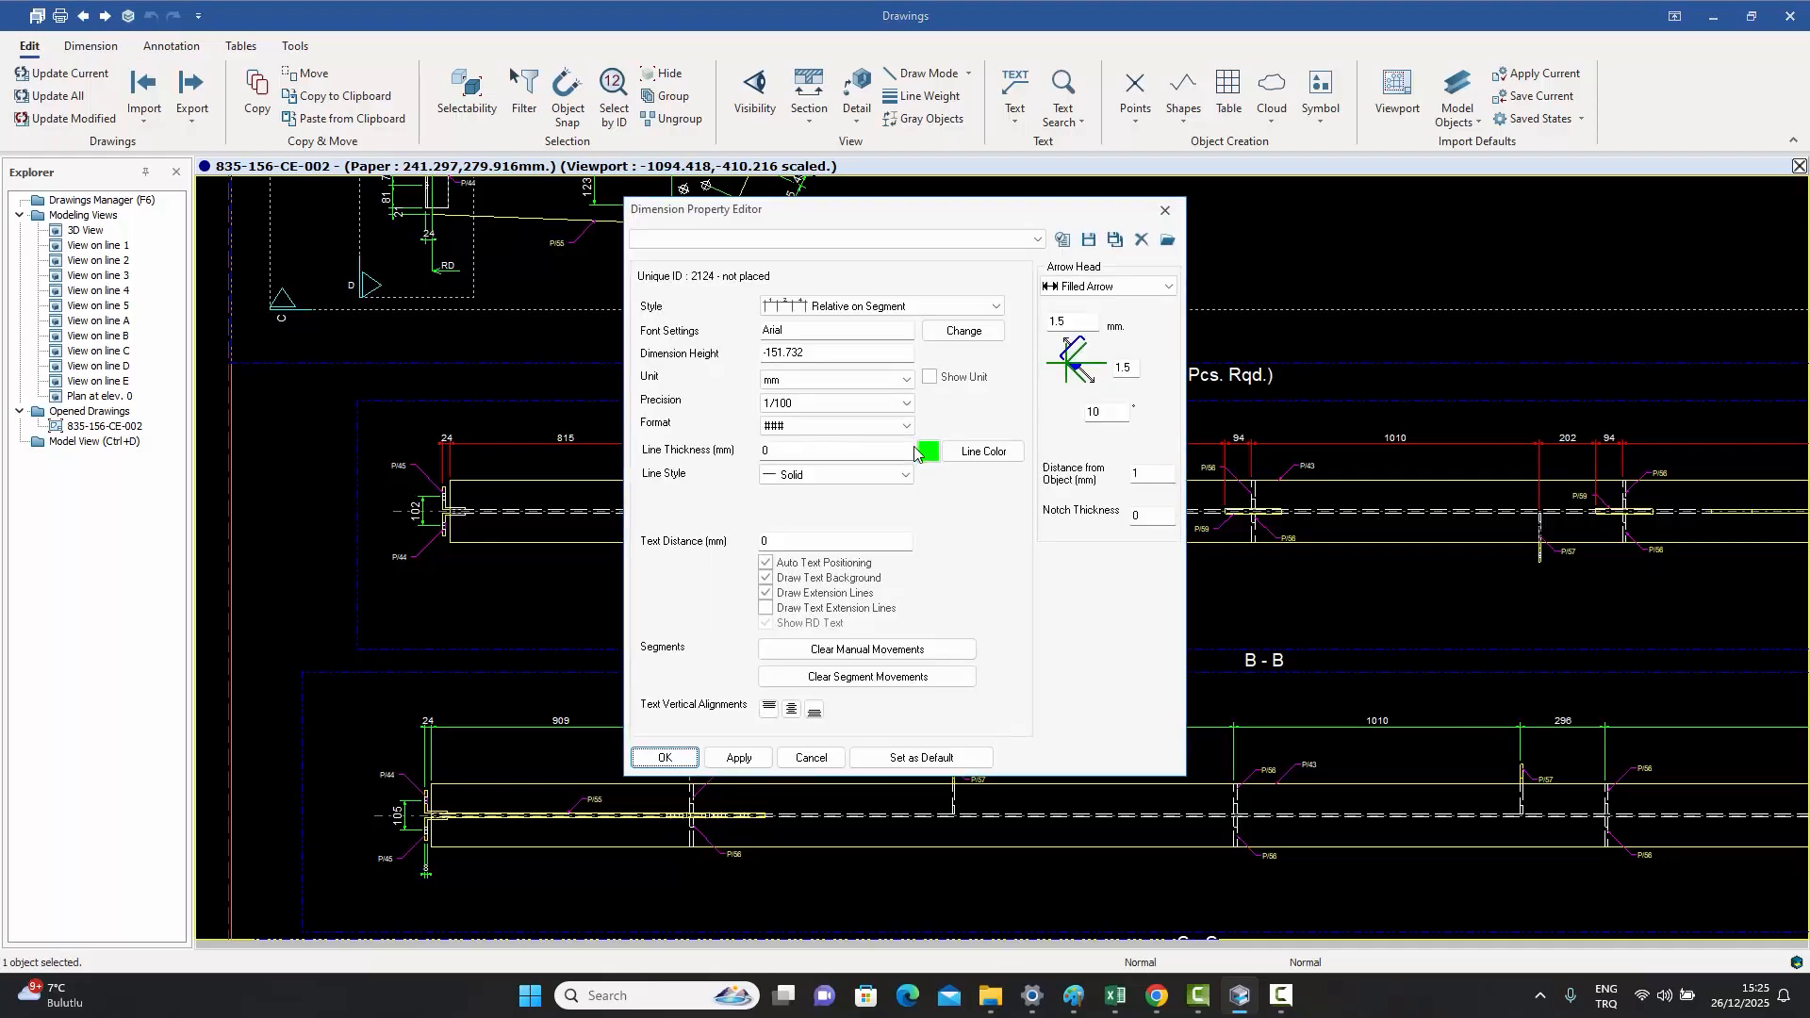
drag(877, 215, 1429, 215)
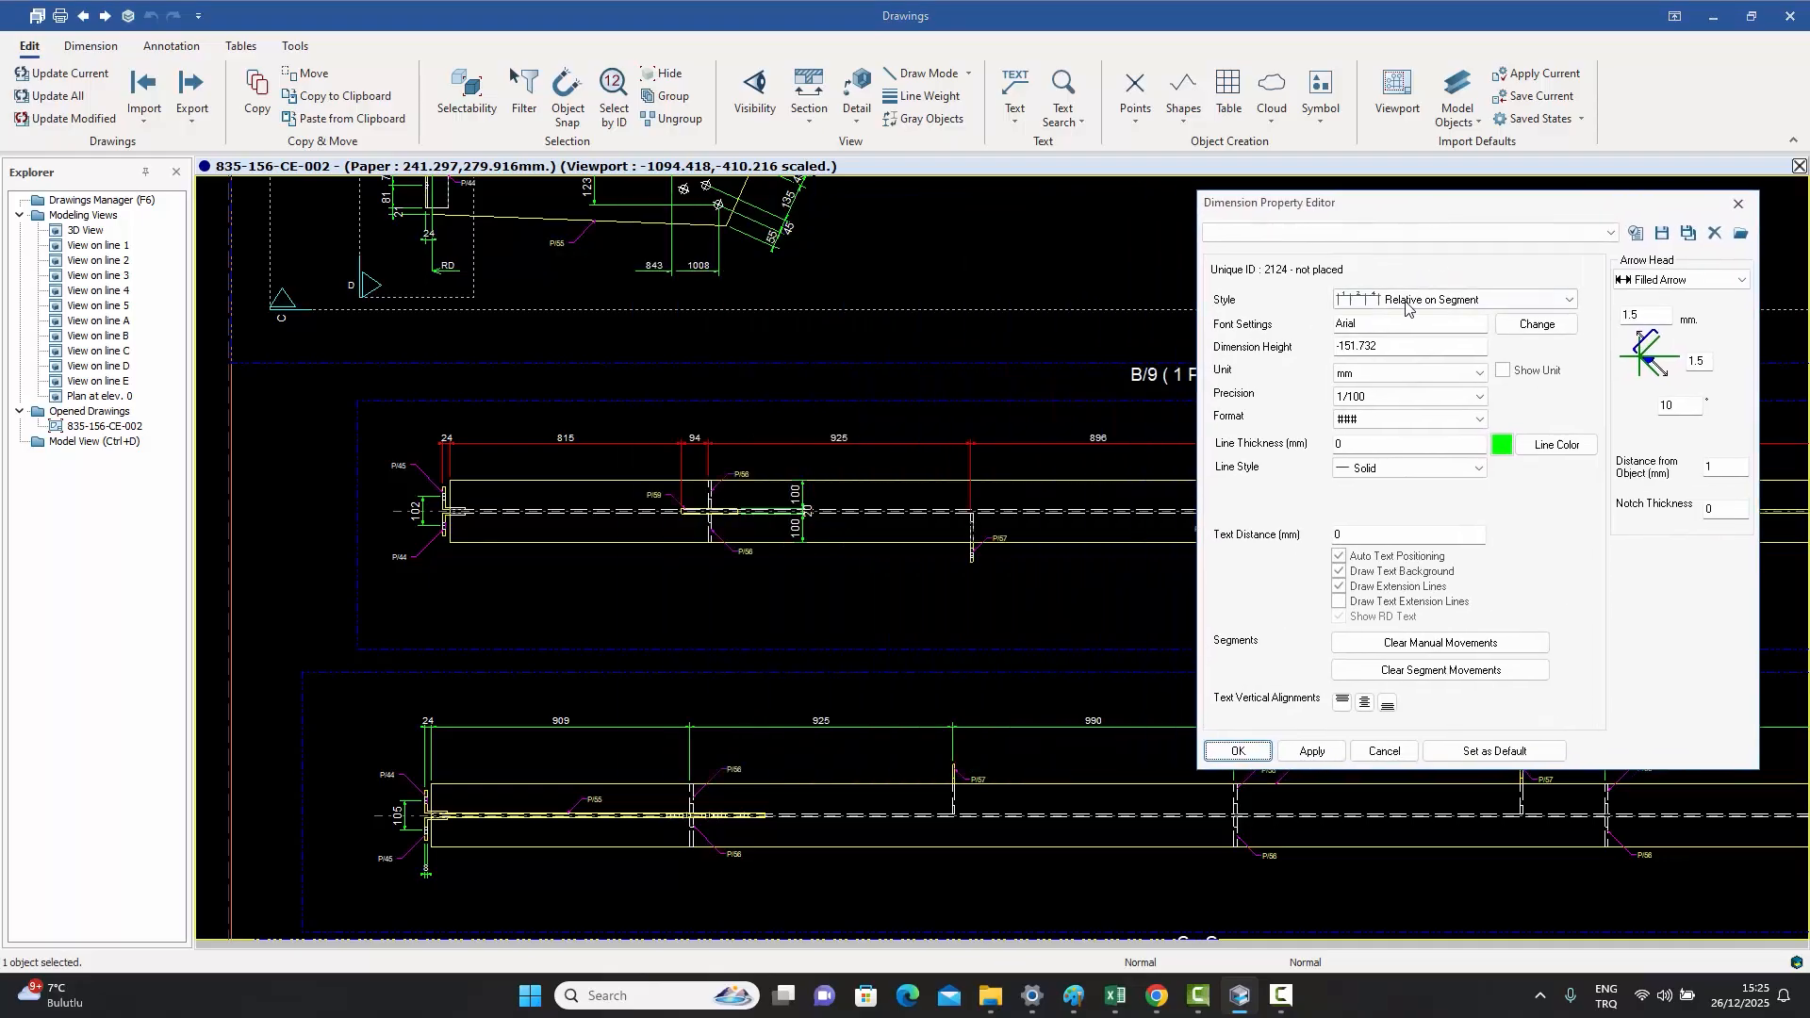
click(1430, 302)
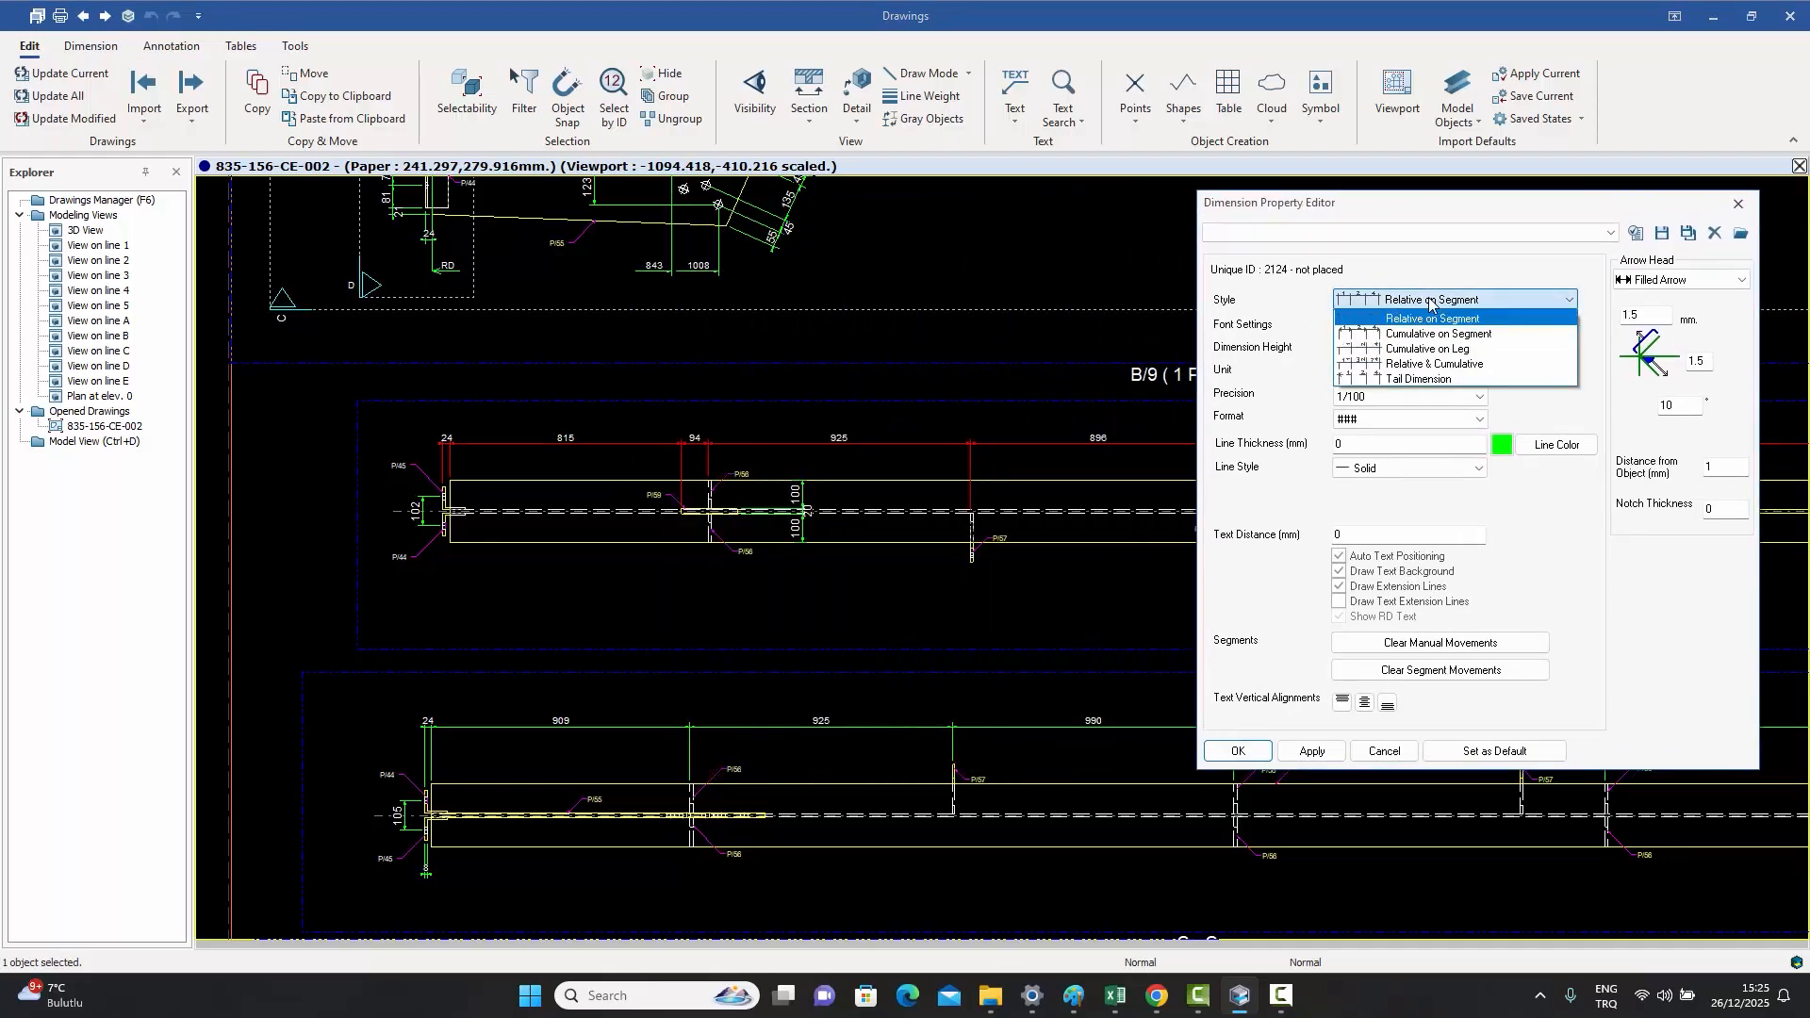
click(1412, 379)
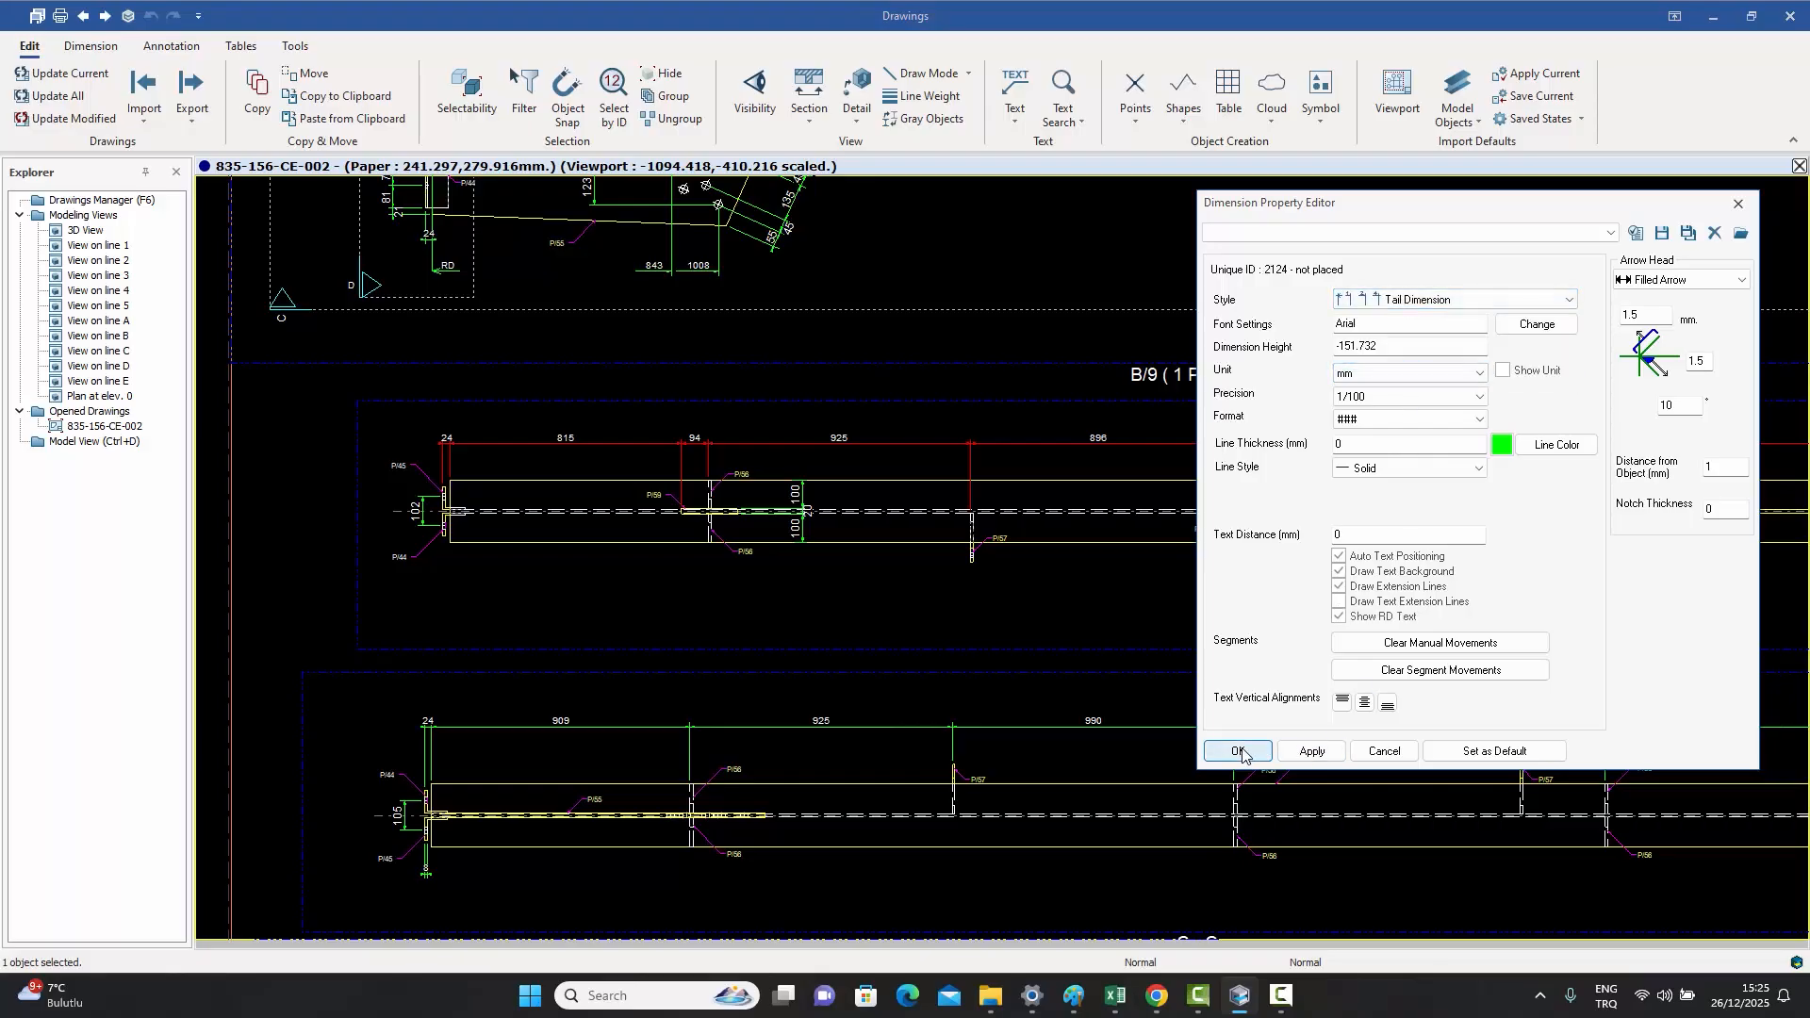
click(1239, 752)
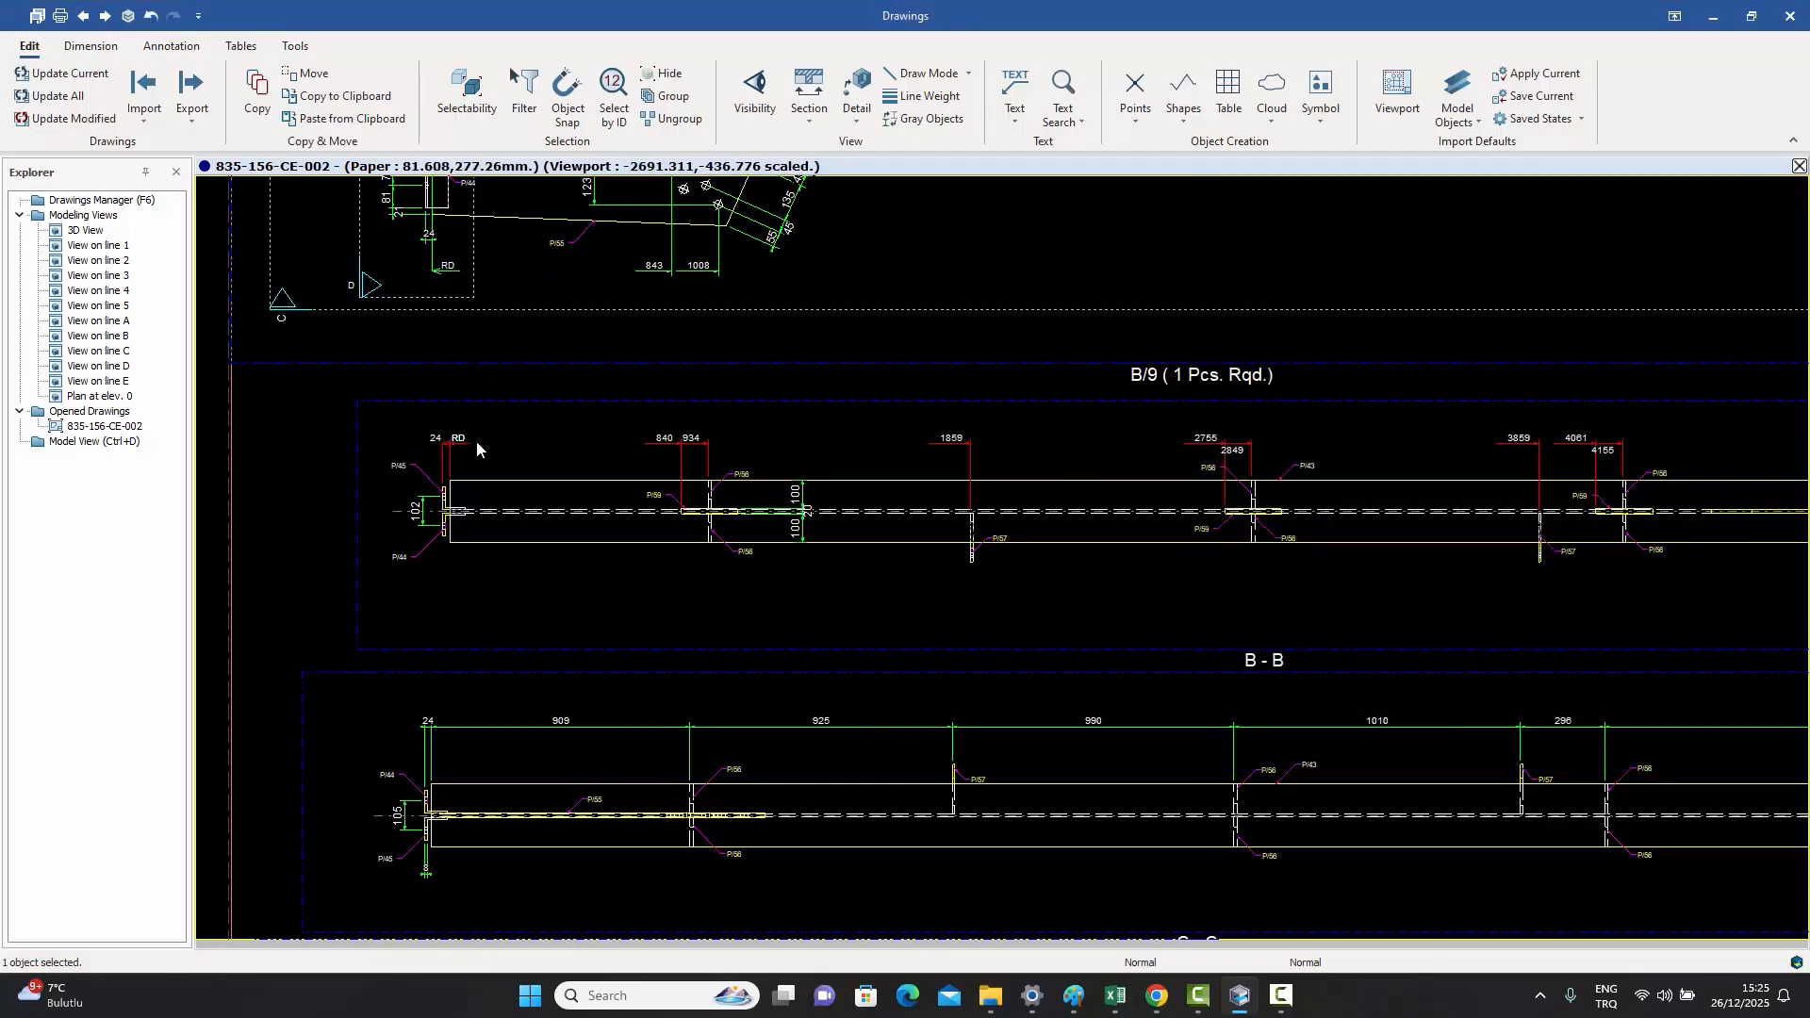
- Examine the red running dimensions along section B-B and the chain dimensions in section C-C of drawing 835-156-CE-002
scroll(1252, 434, up, 3)
mouse_move(1725, 473)
middle_down()
mouse_move(1056, 467)
mouse_move(1067, 421)
middle_up()
scroll(1064, 411, down, 2)
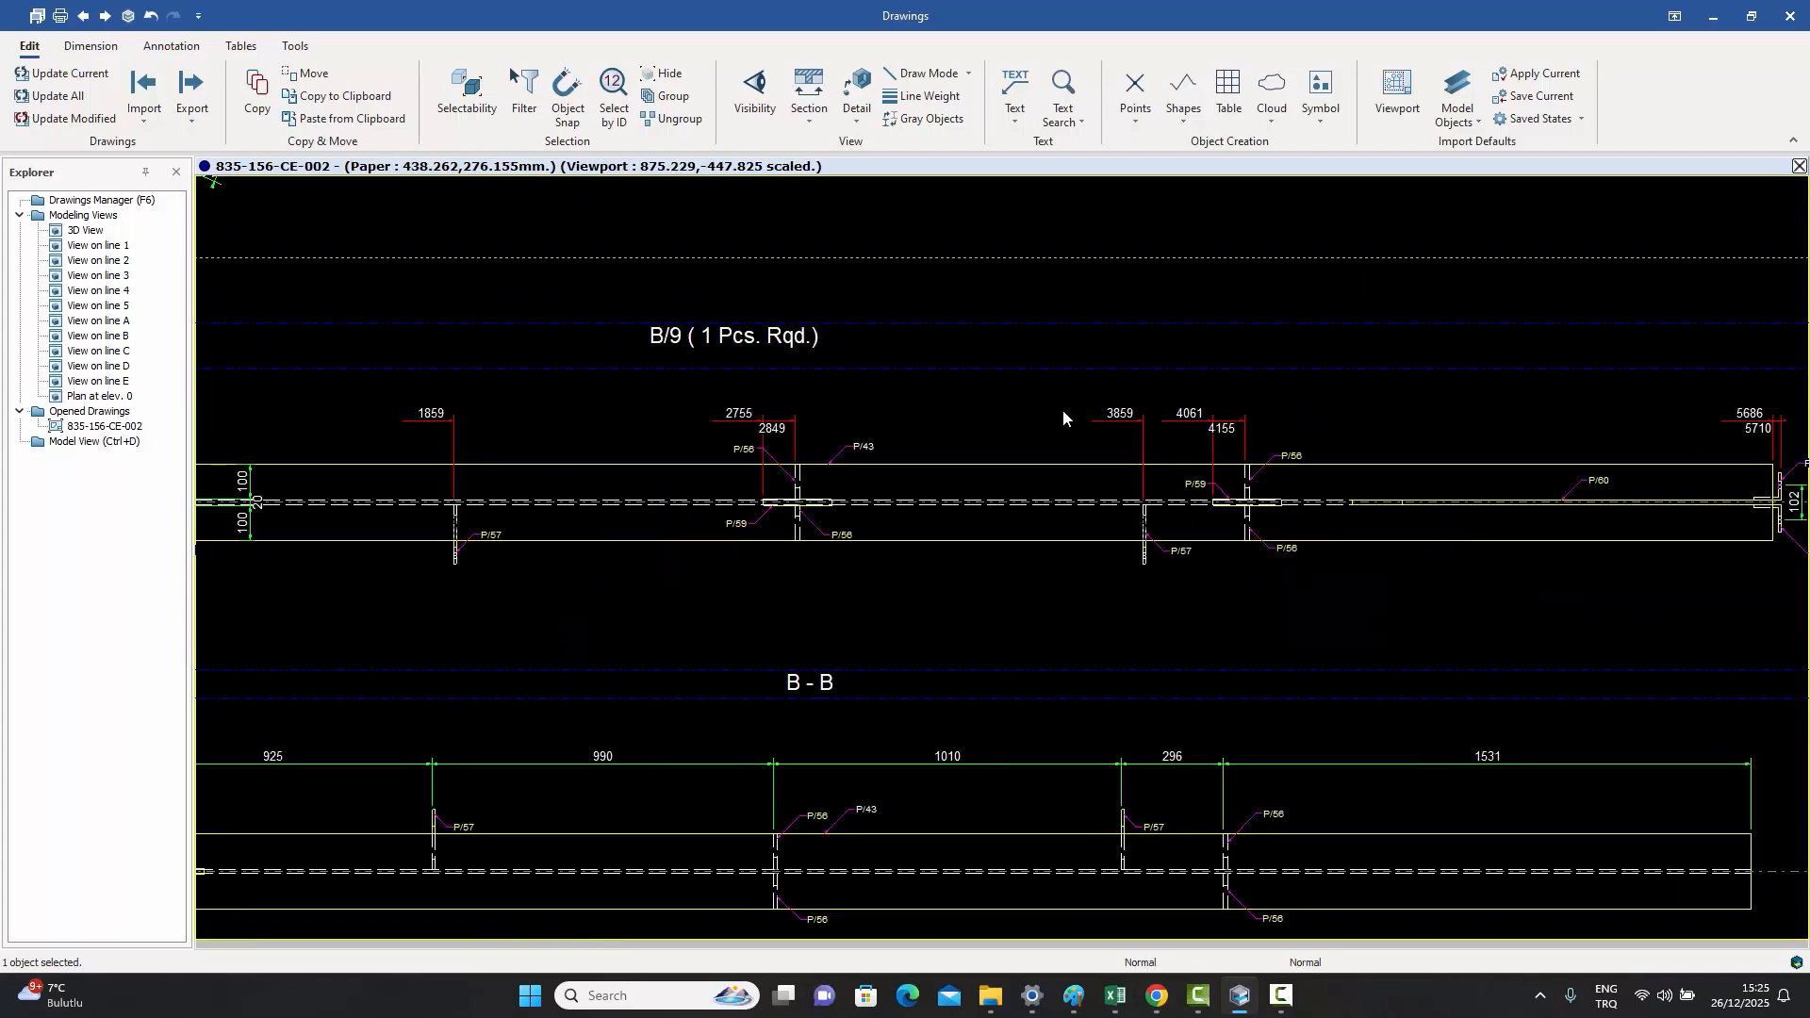
scroll(1062, 410, down, 3)
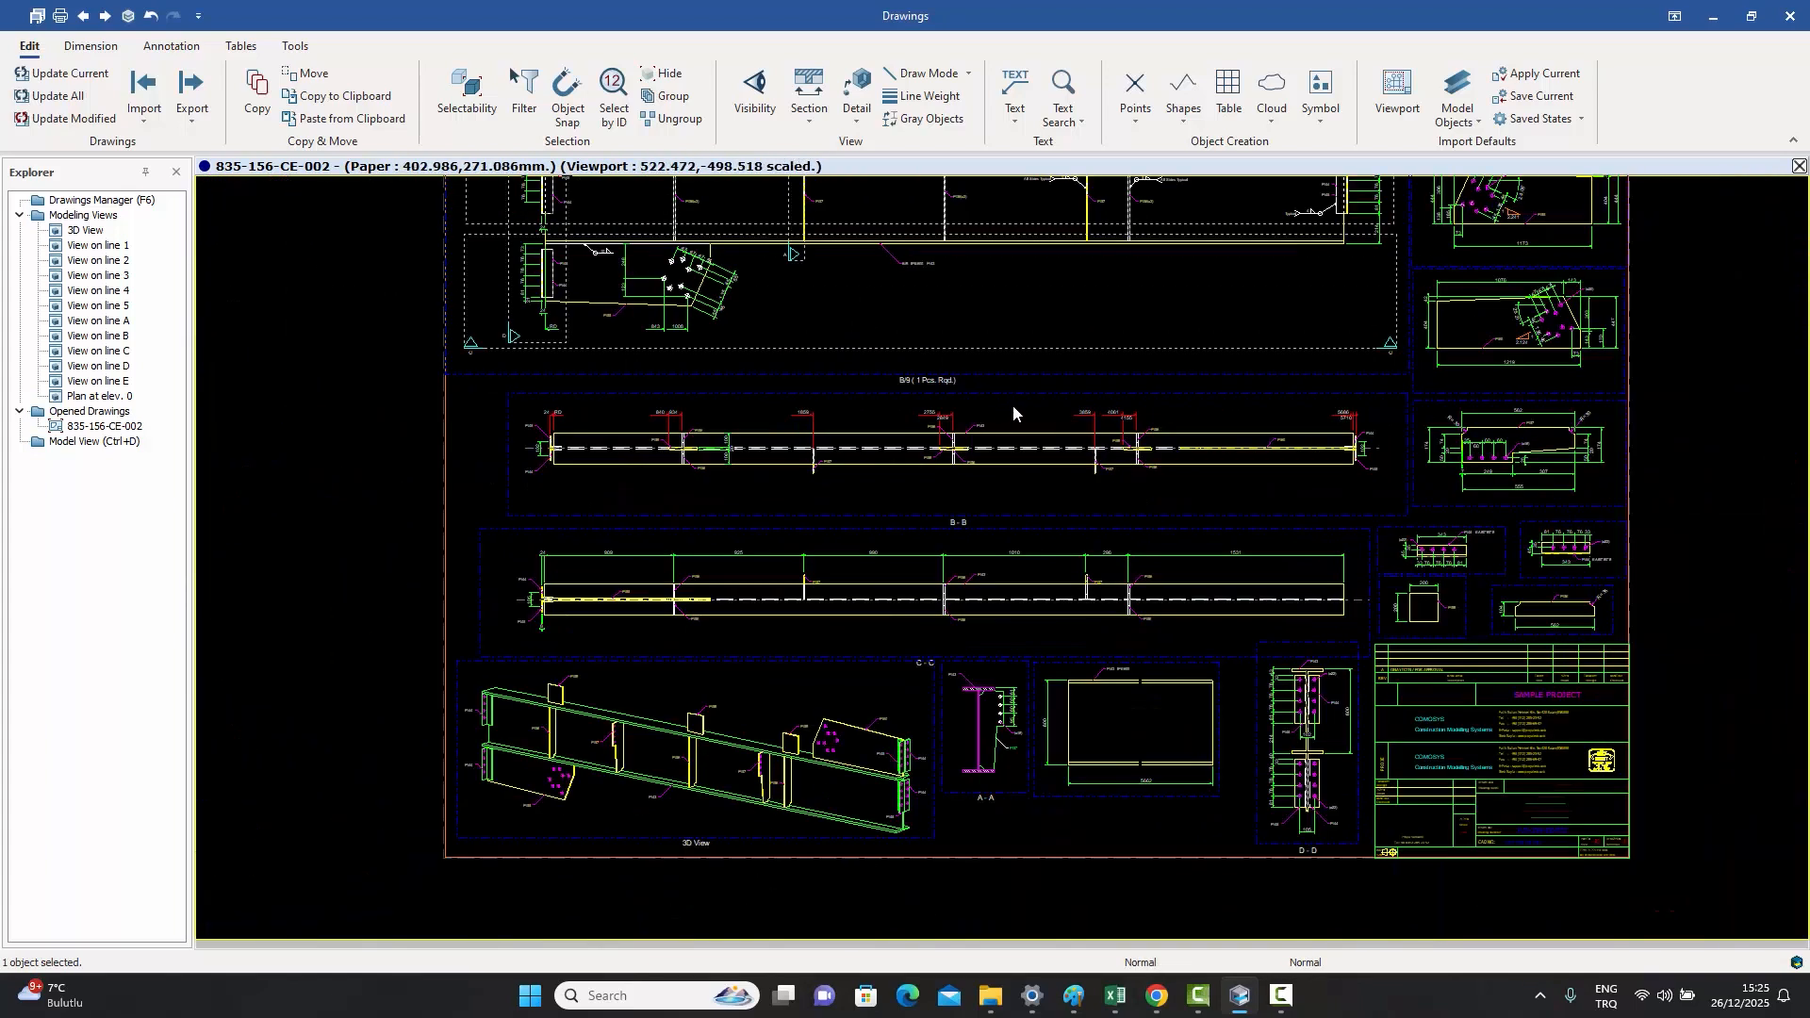
scroll(941, 418, up, 3)
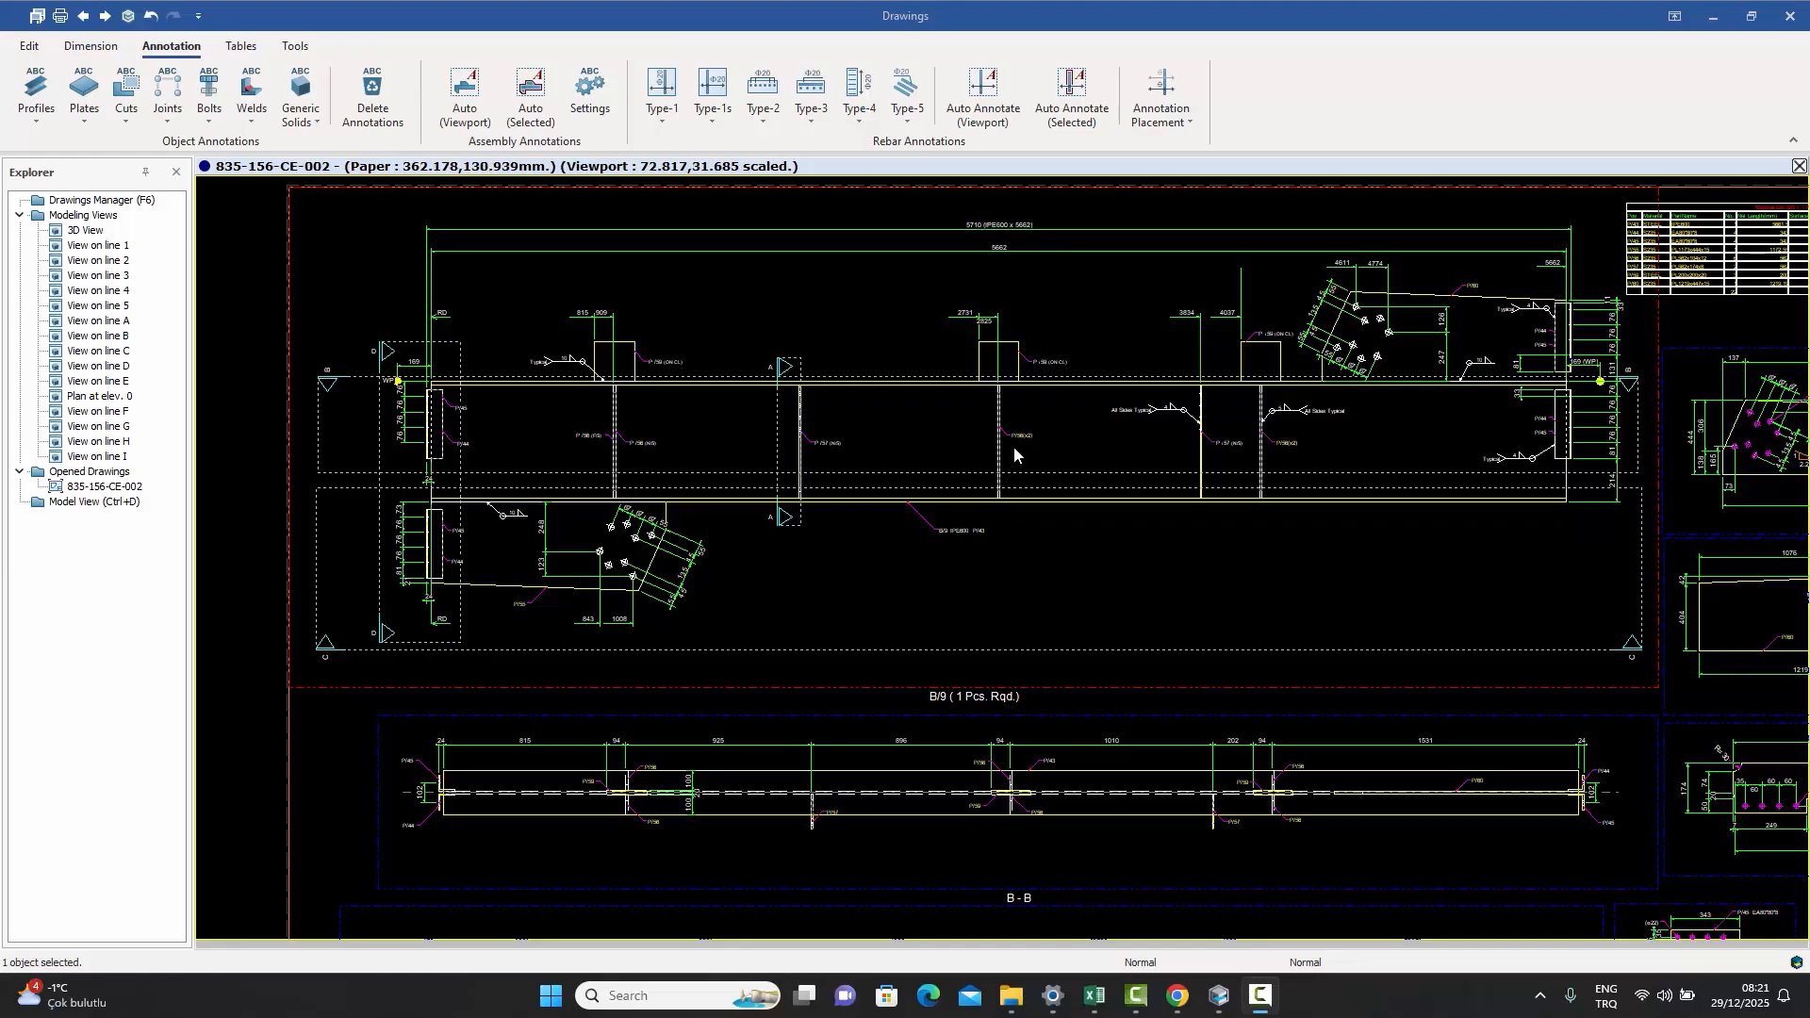
- Examine the stiffener plates in the B/9 main view and their positions in section B-B
scroll(1016, 445, up, 2)
scroll(1016, 443, up, 1)
scroll(1014, 444, down, 3)
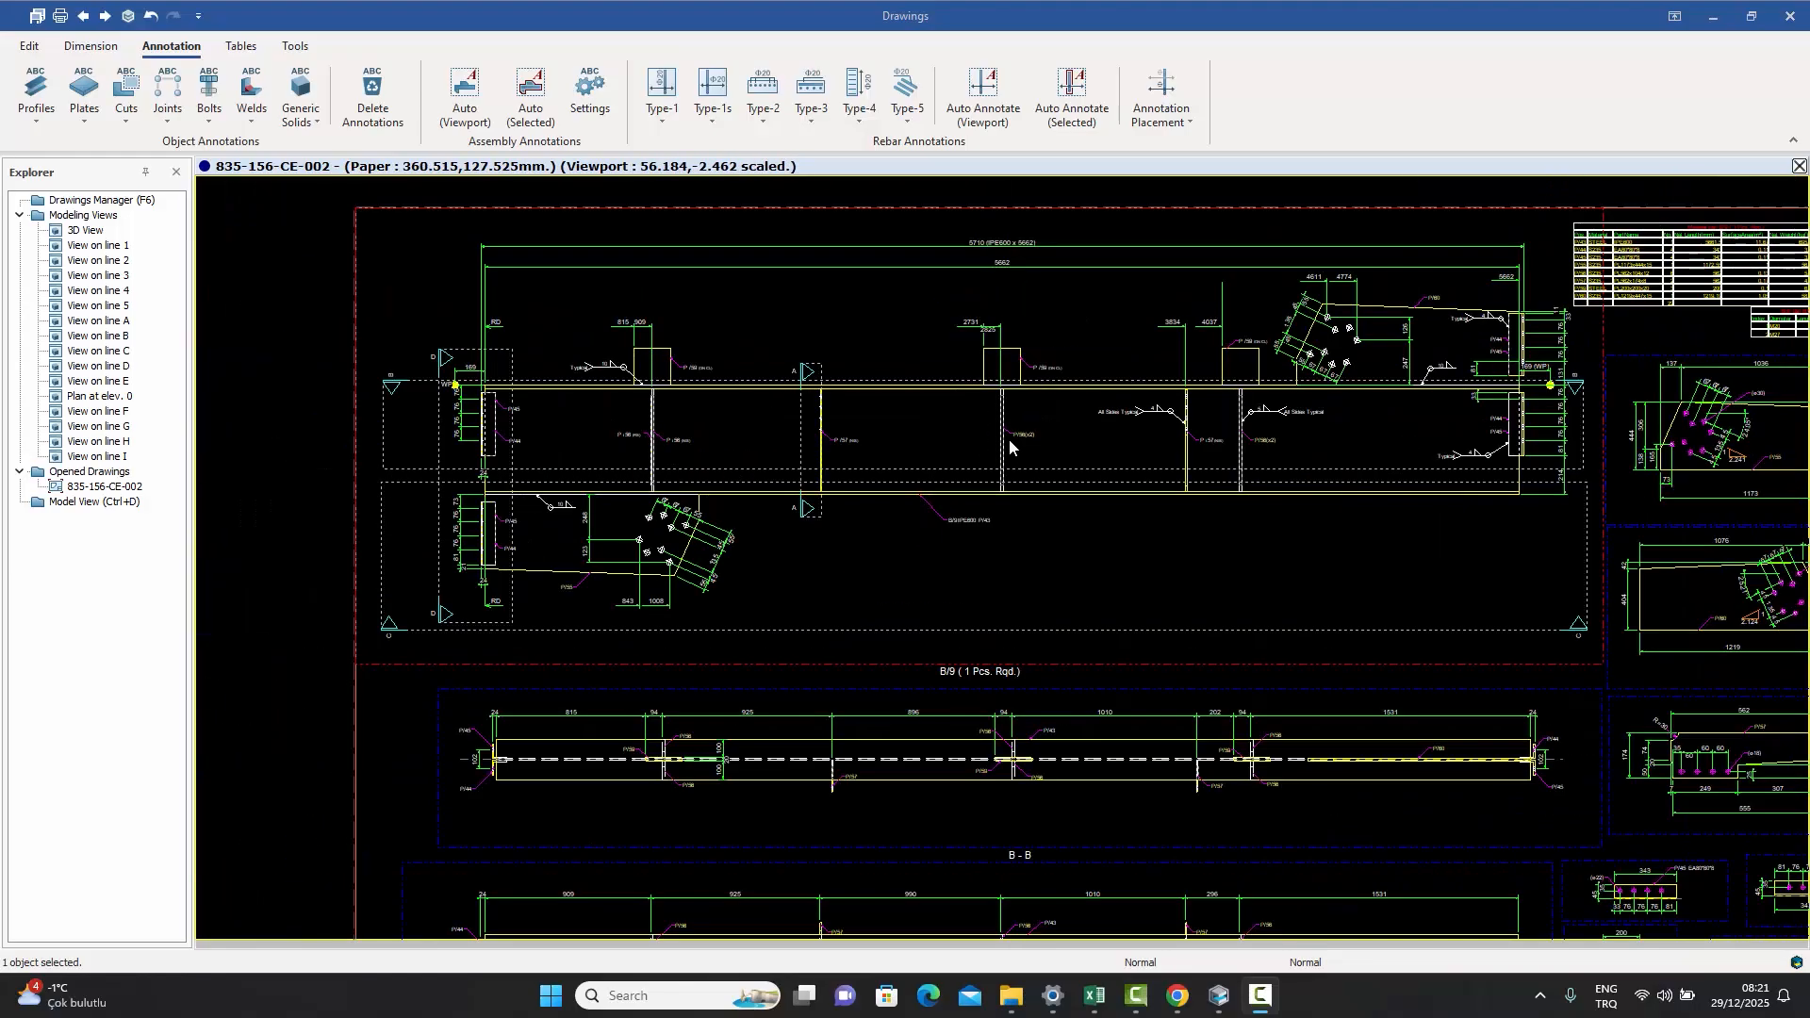
scroll(999, 445, up, 3)
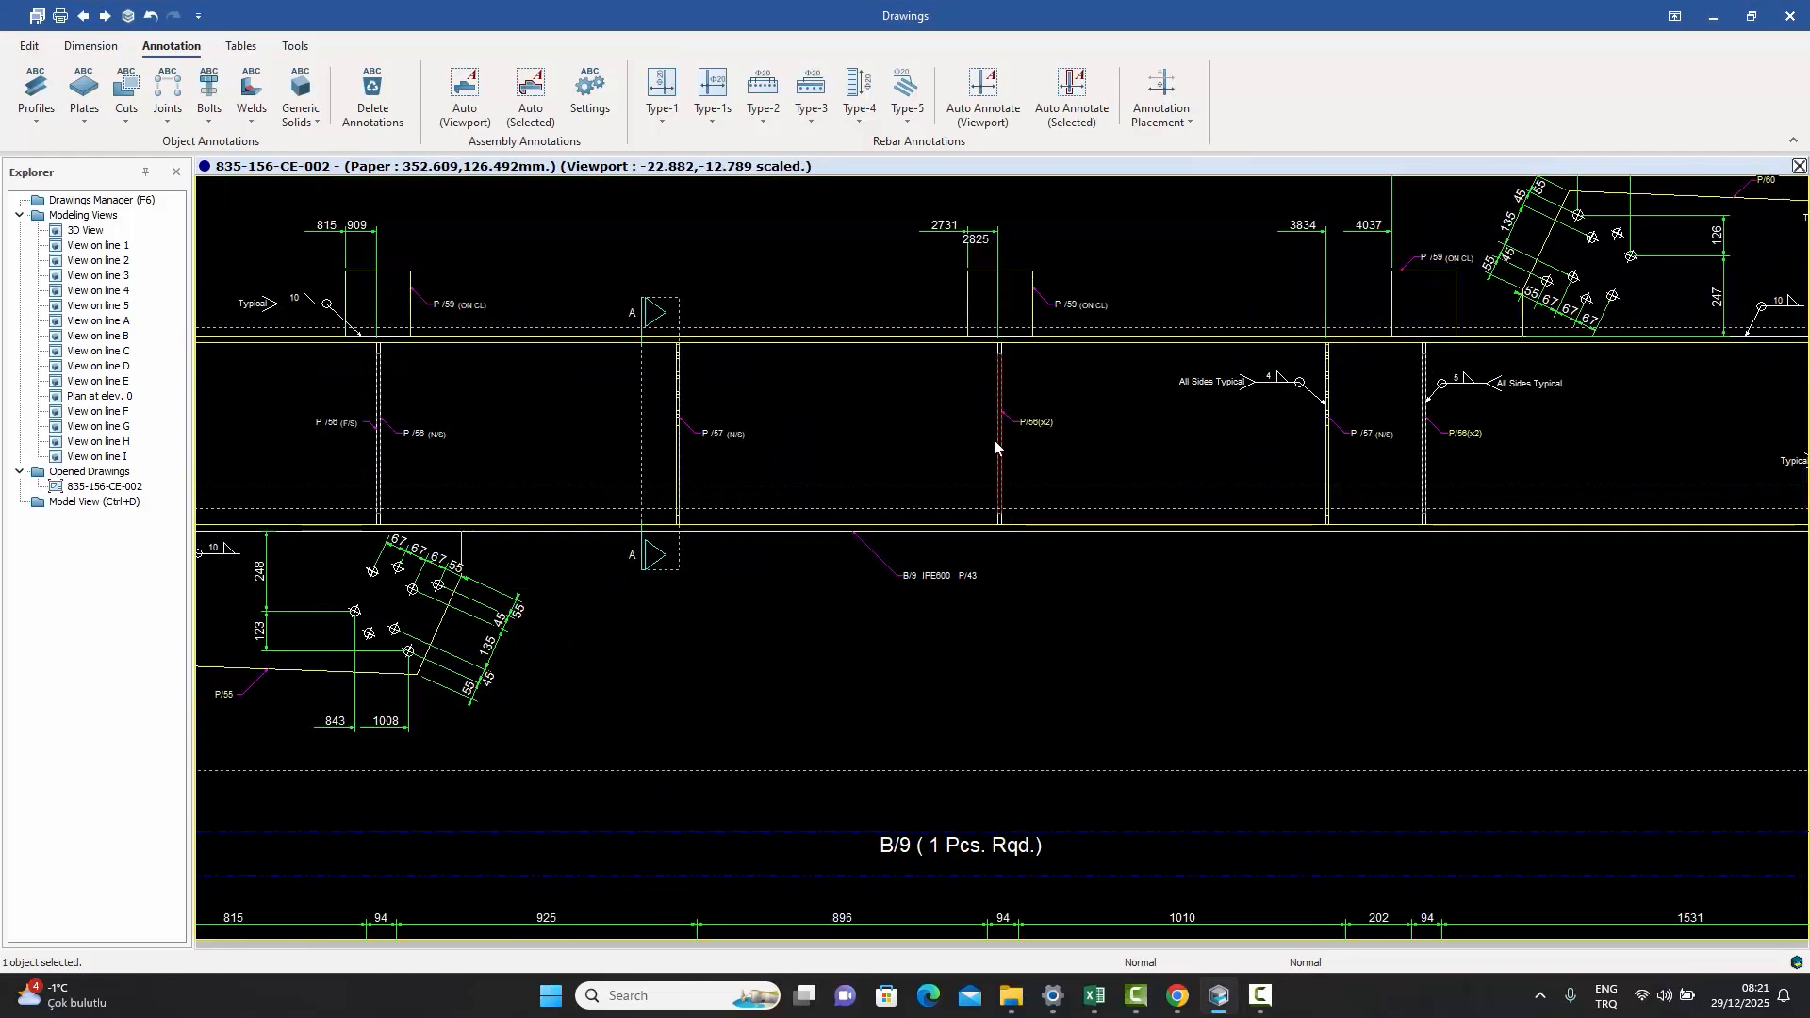
scroll(1009, 428, down, 4)
scroll(1028, 625, up, 3)
scroll(1004, 613, up, 3)
scroll(1005, 604, down, 2)
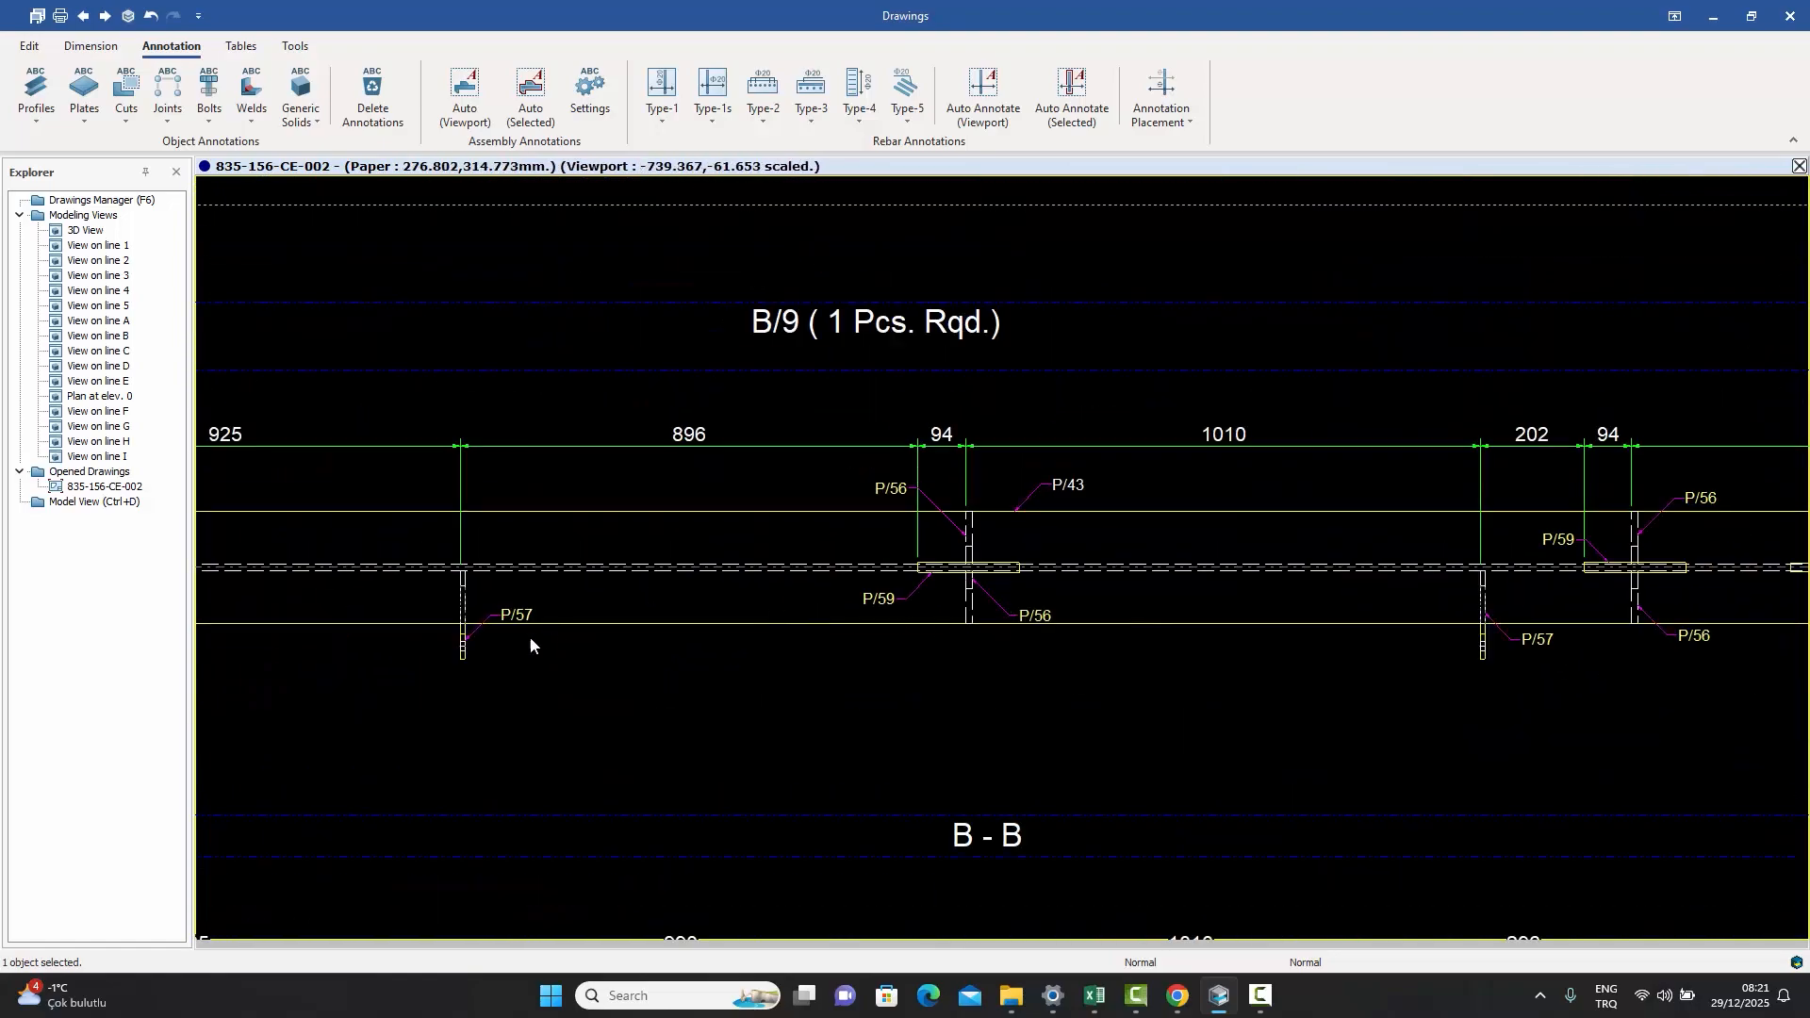
scroll(529, 645, up, 3)
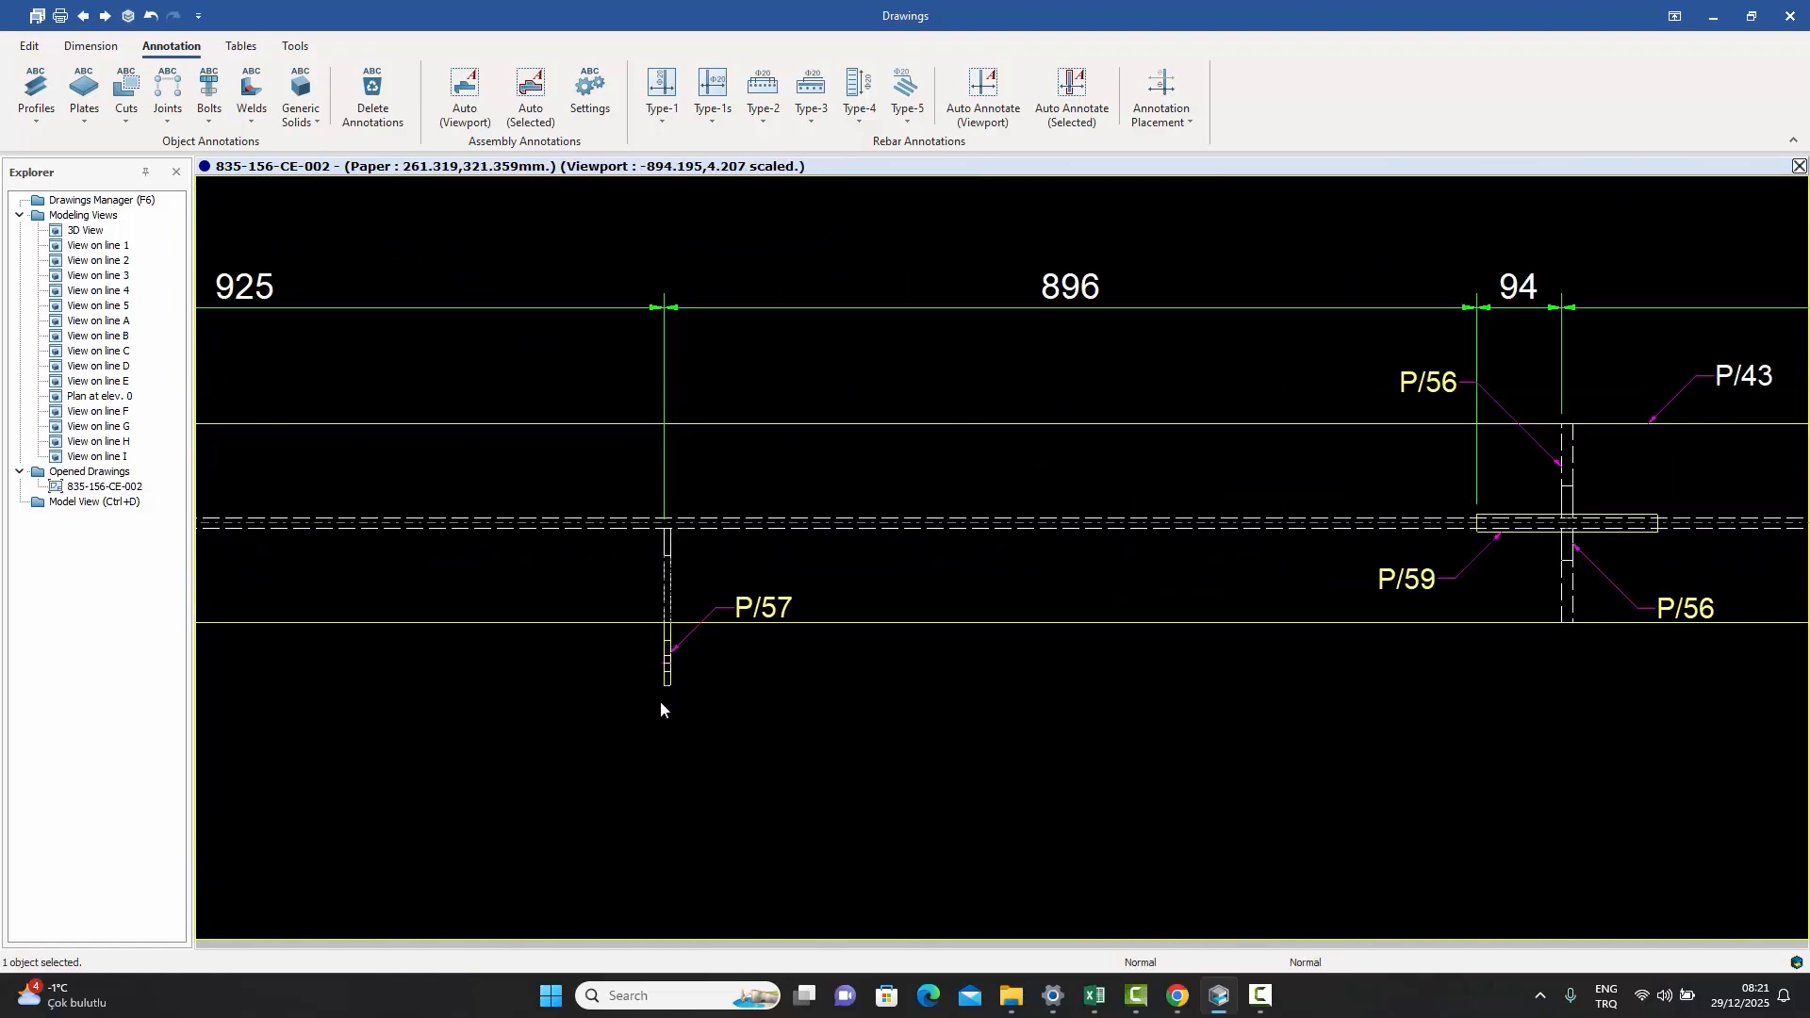
scroll(782, 584, down, 4)
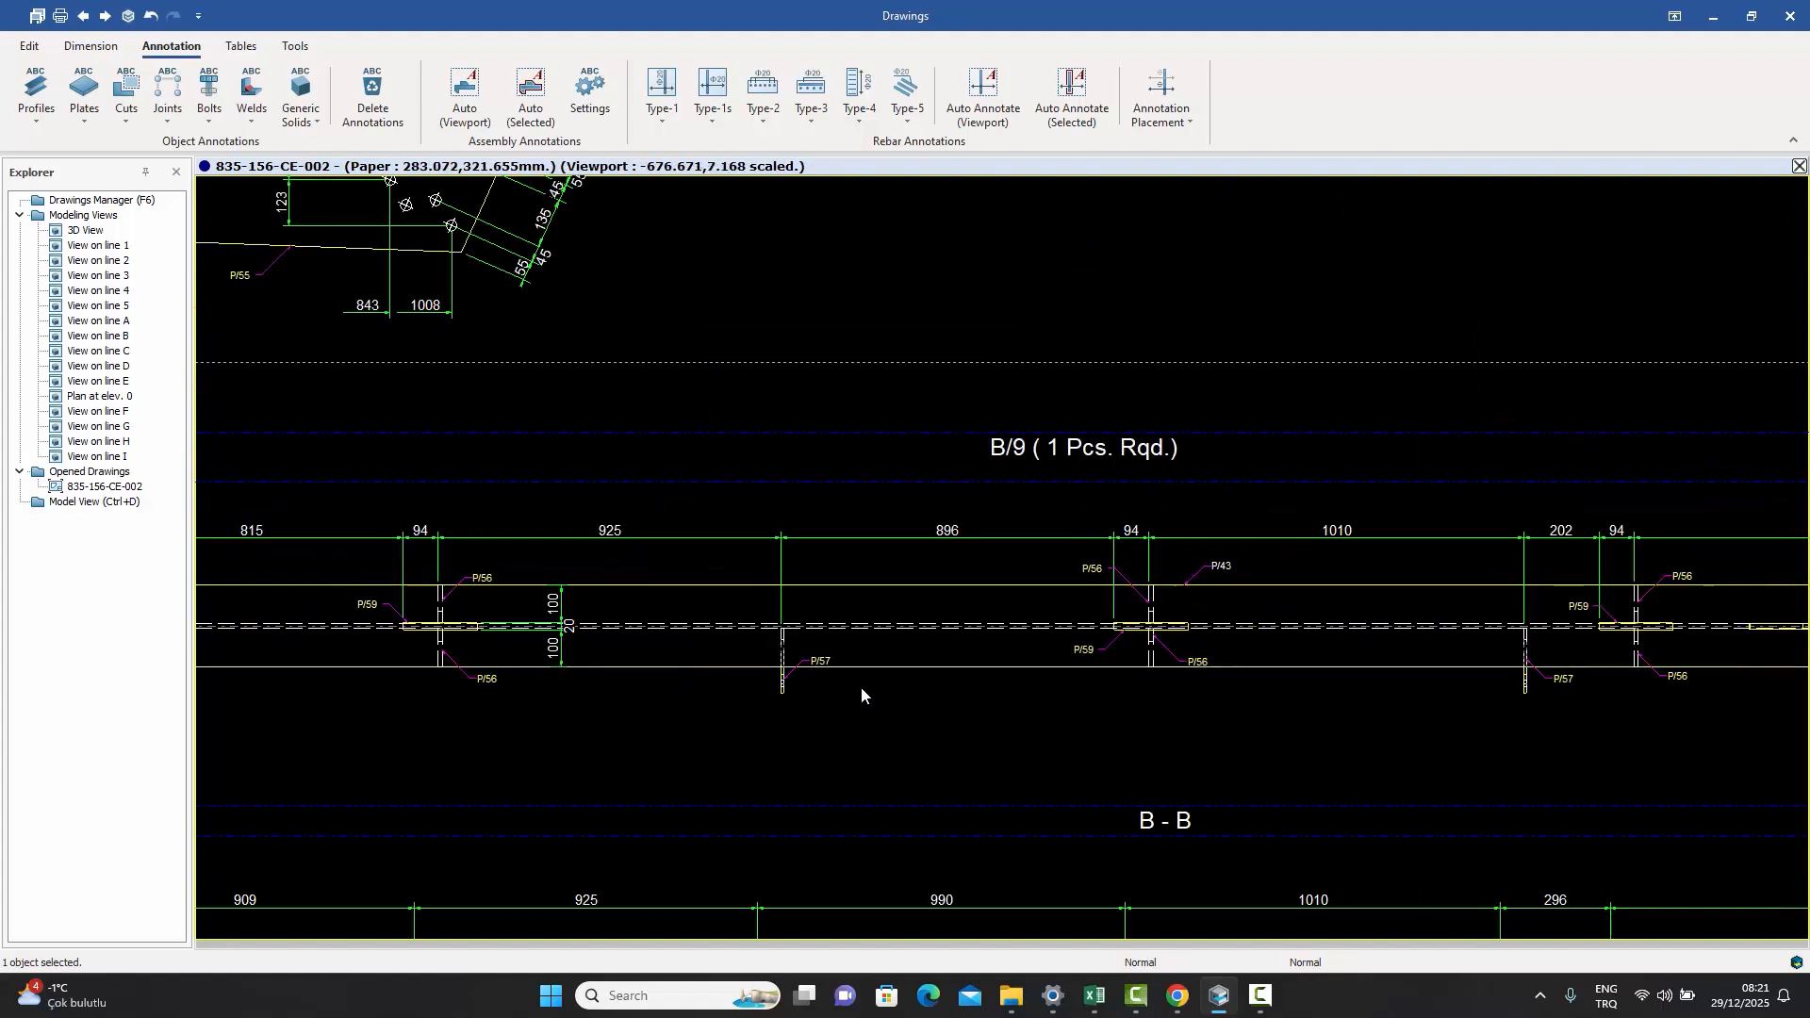
- Inspect the N/S, F/S and ON CL side indications on the P/57, P/56 and P/59 plate annotations in the B/9 main view
scroll(821, 386, up, 3)
scroll(823, 383, up, 2)
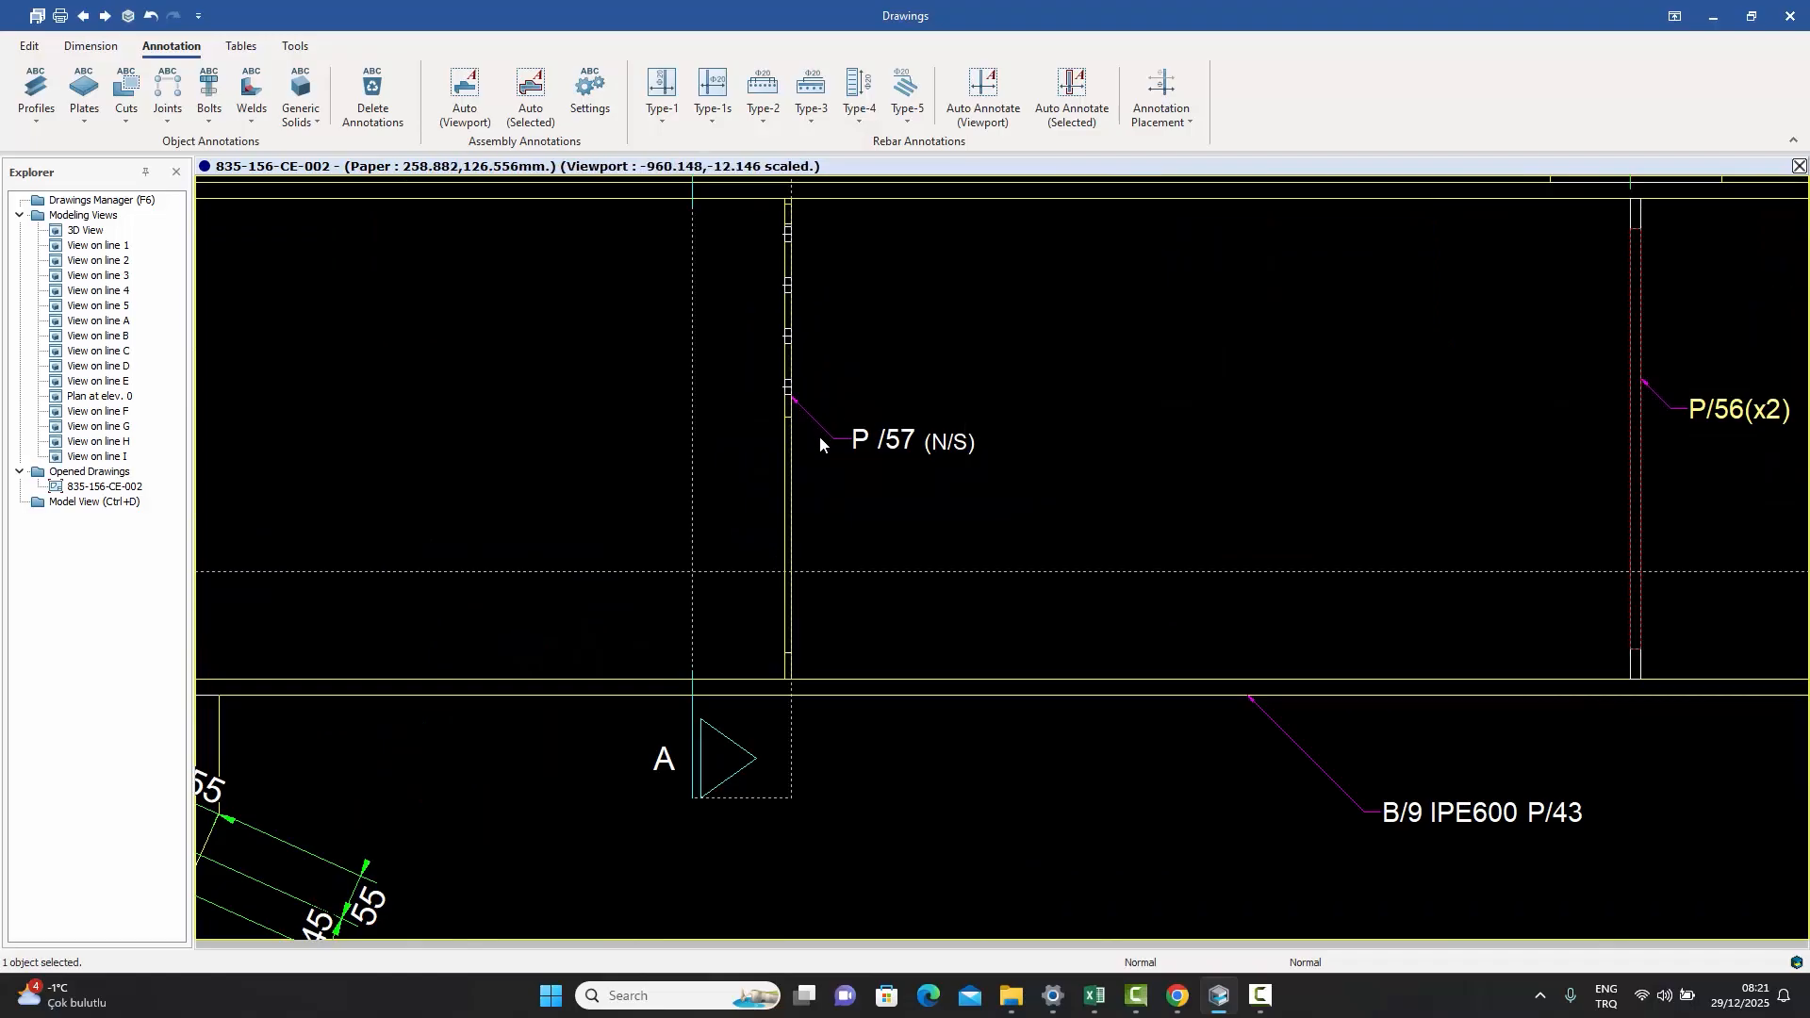
scroll(920, 480, down, 2)
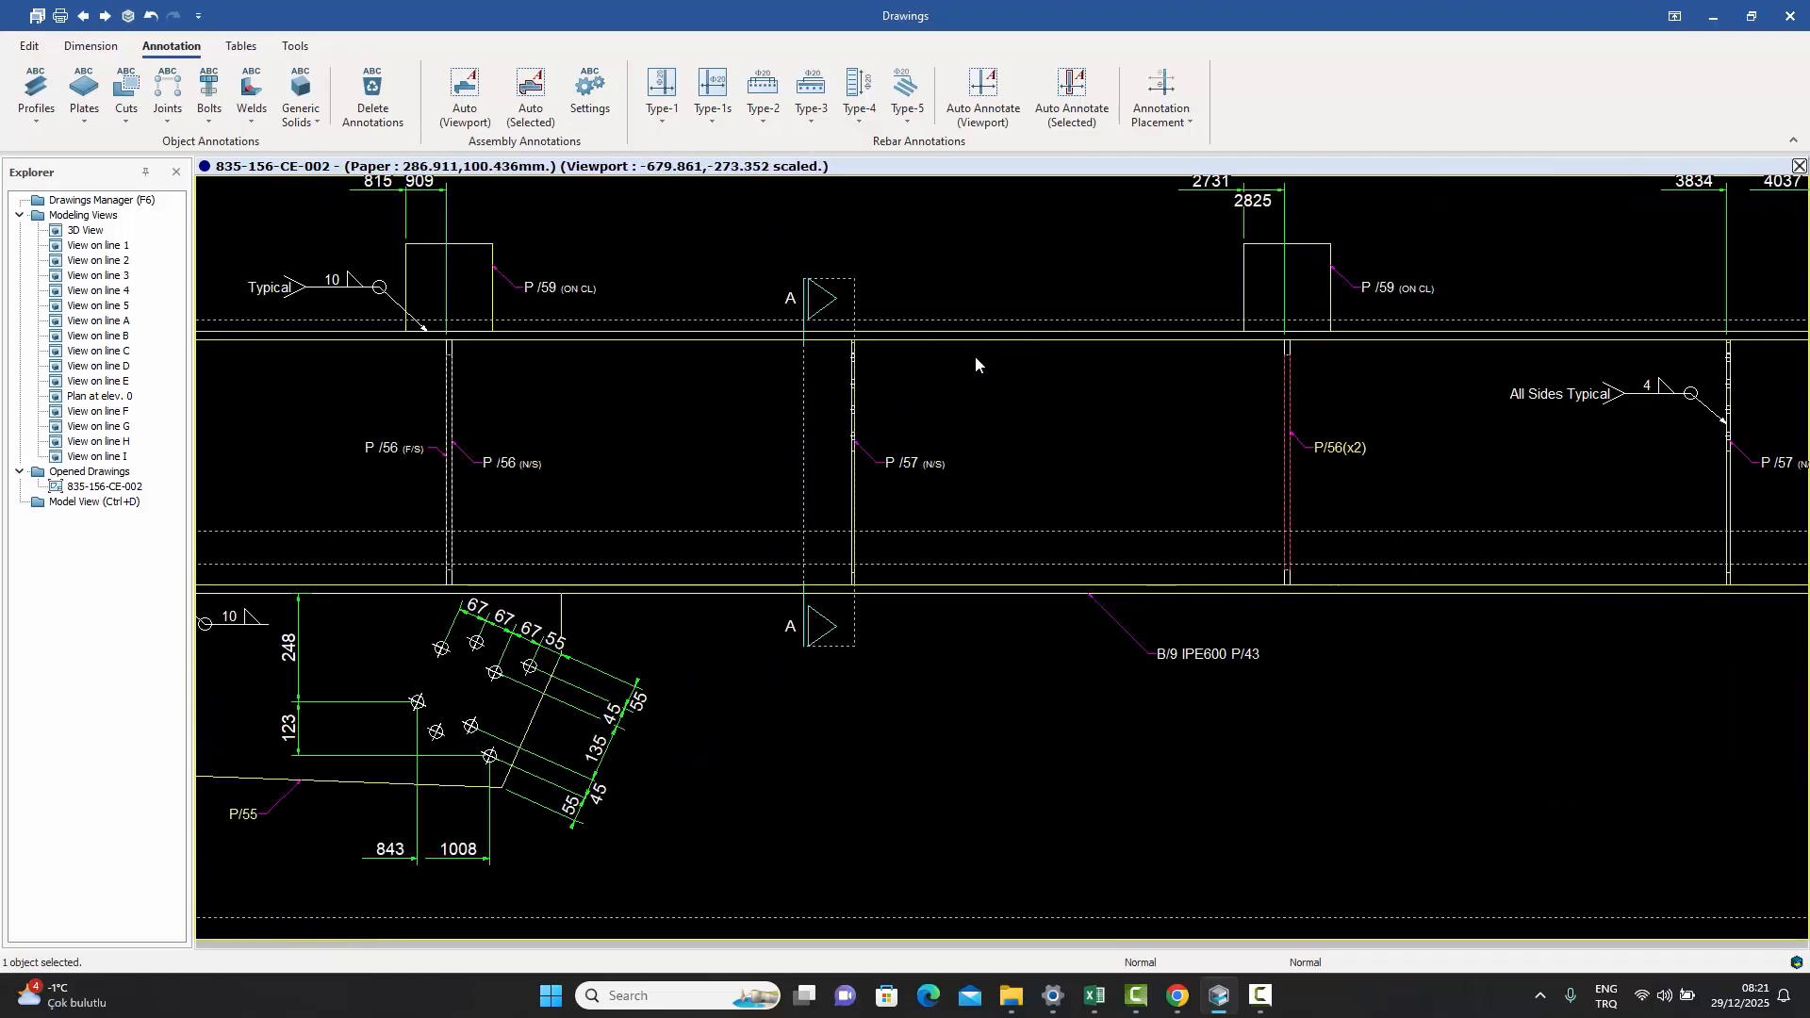
scroll(930, 470, up, 2)
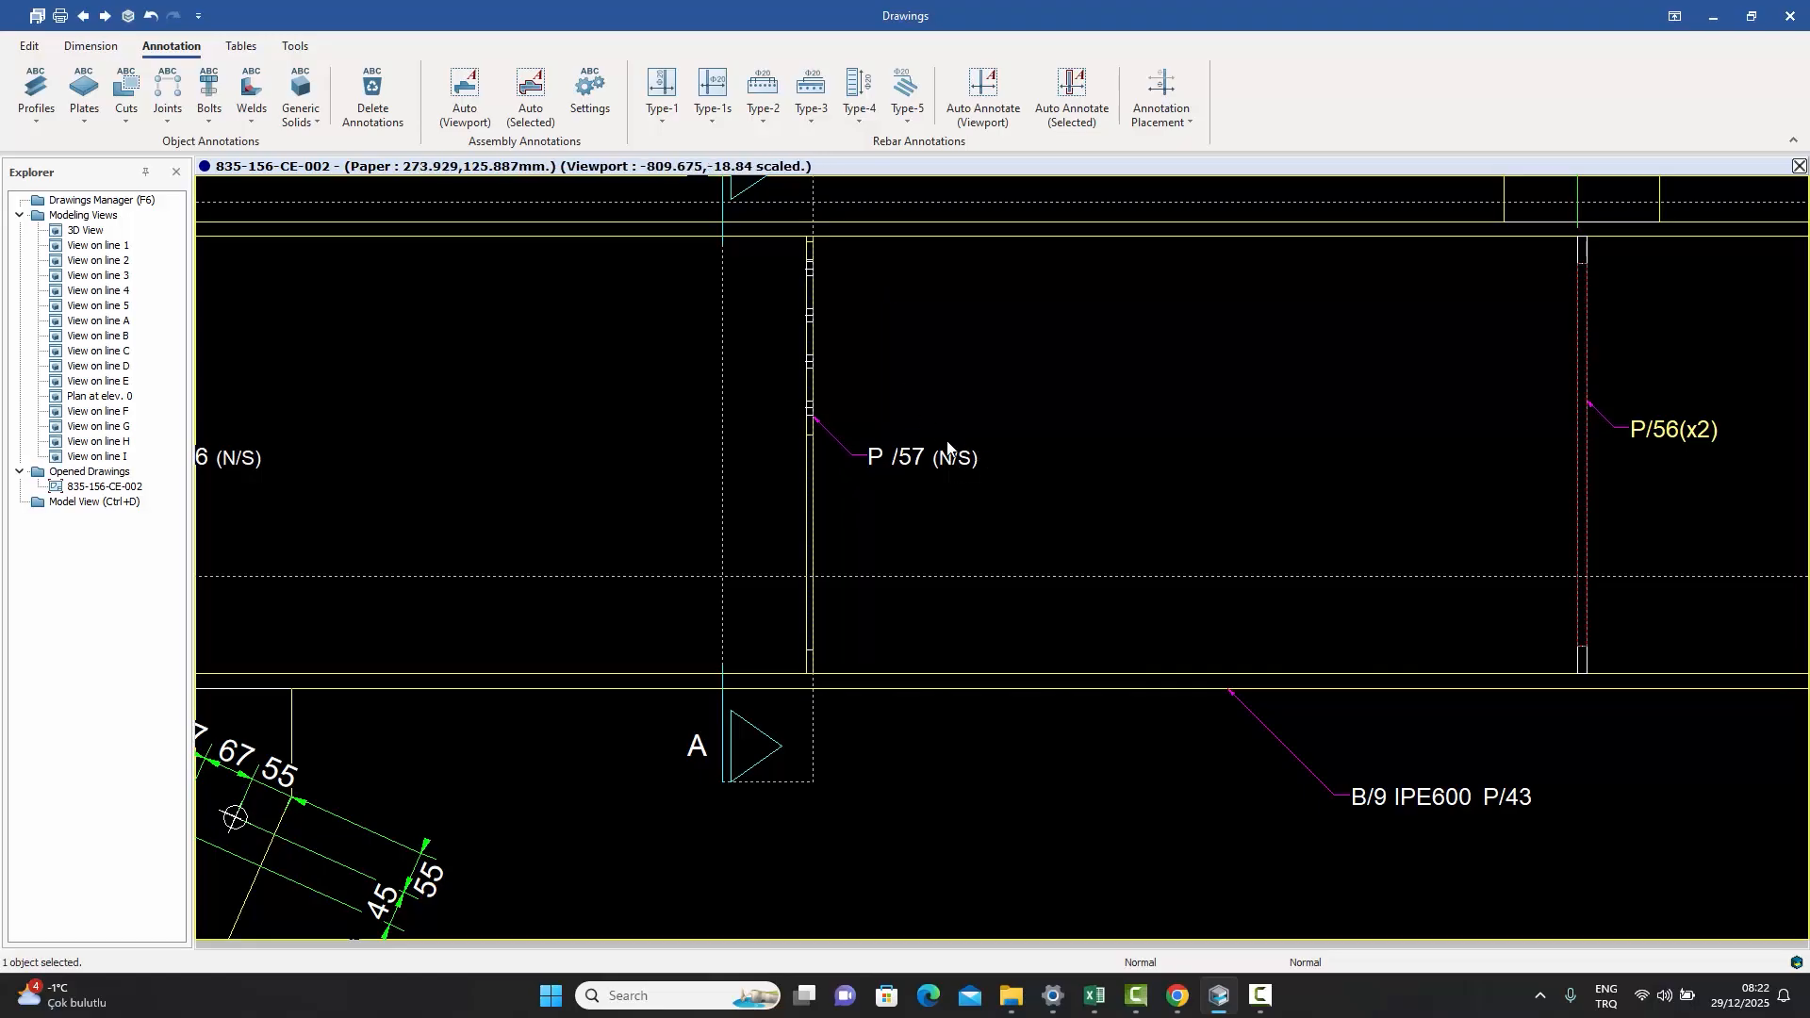
scroll(980, 472, down, 2)
scroll(722, 482, down, 3)
scroll(581, 462, up, 6)
scroll(583, 464, up, 2)
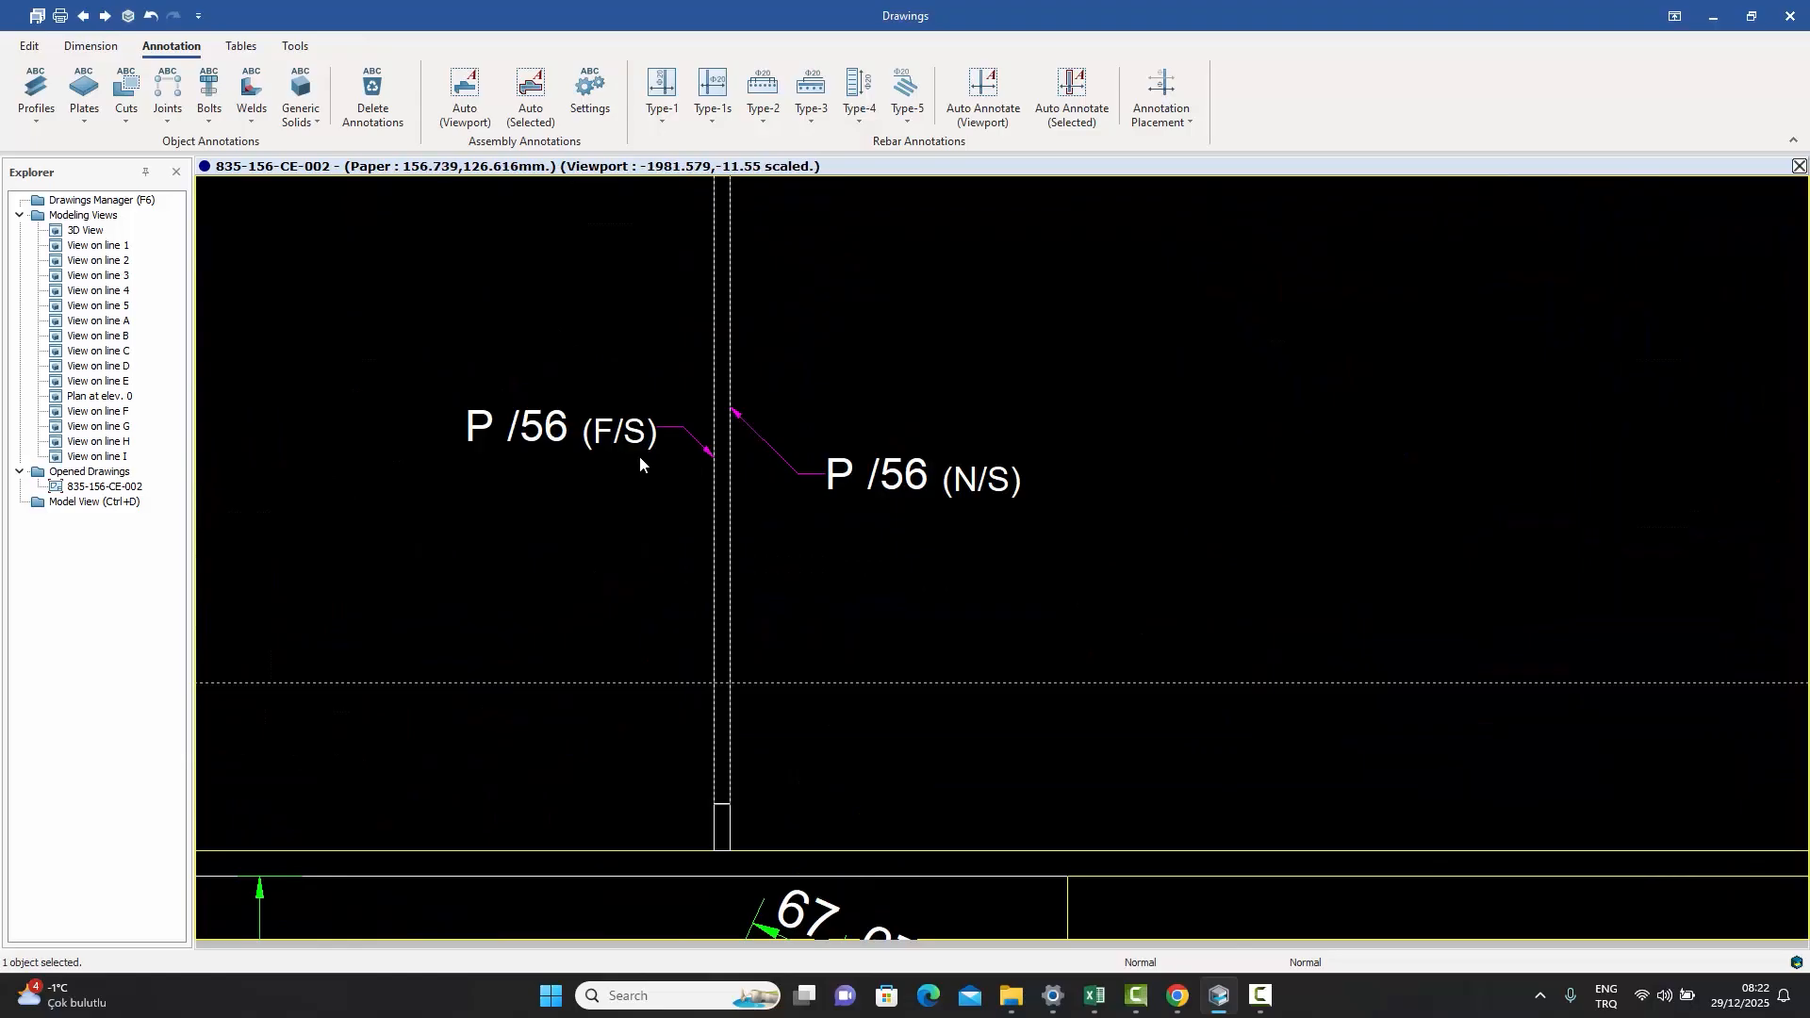
scroll(626, 458, down, 5)
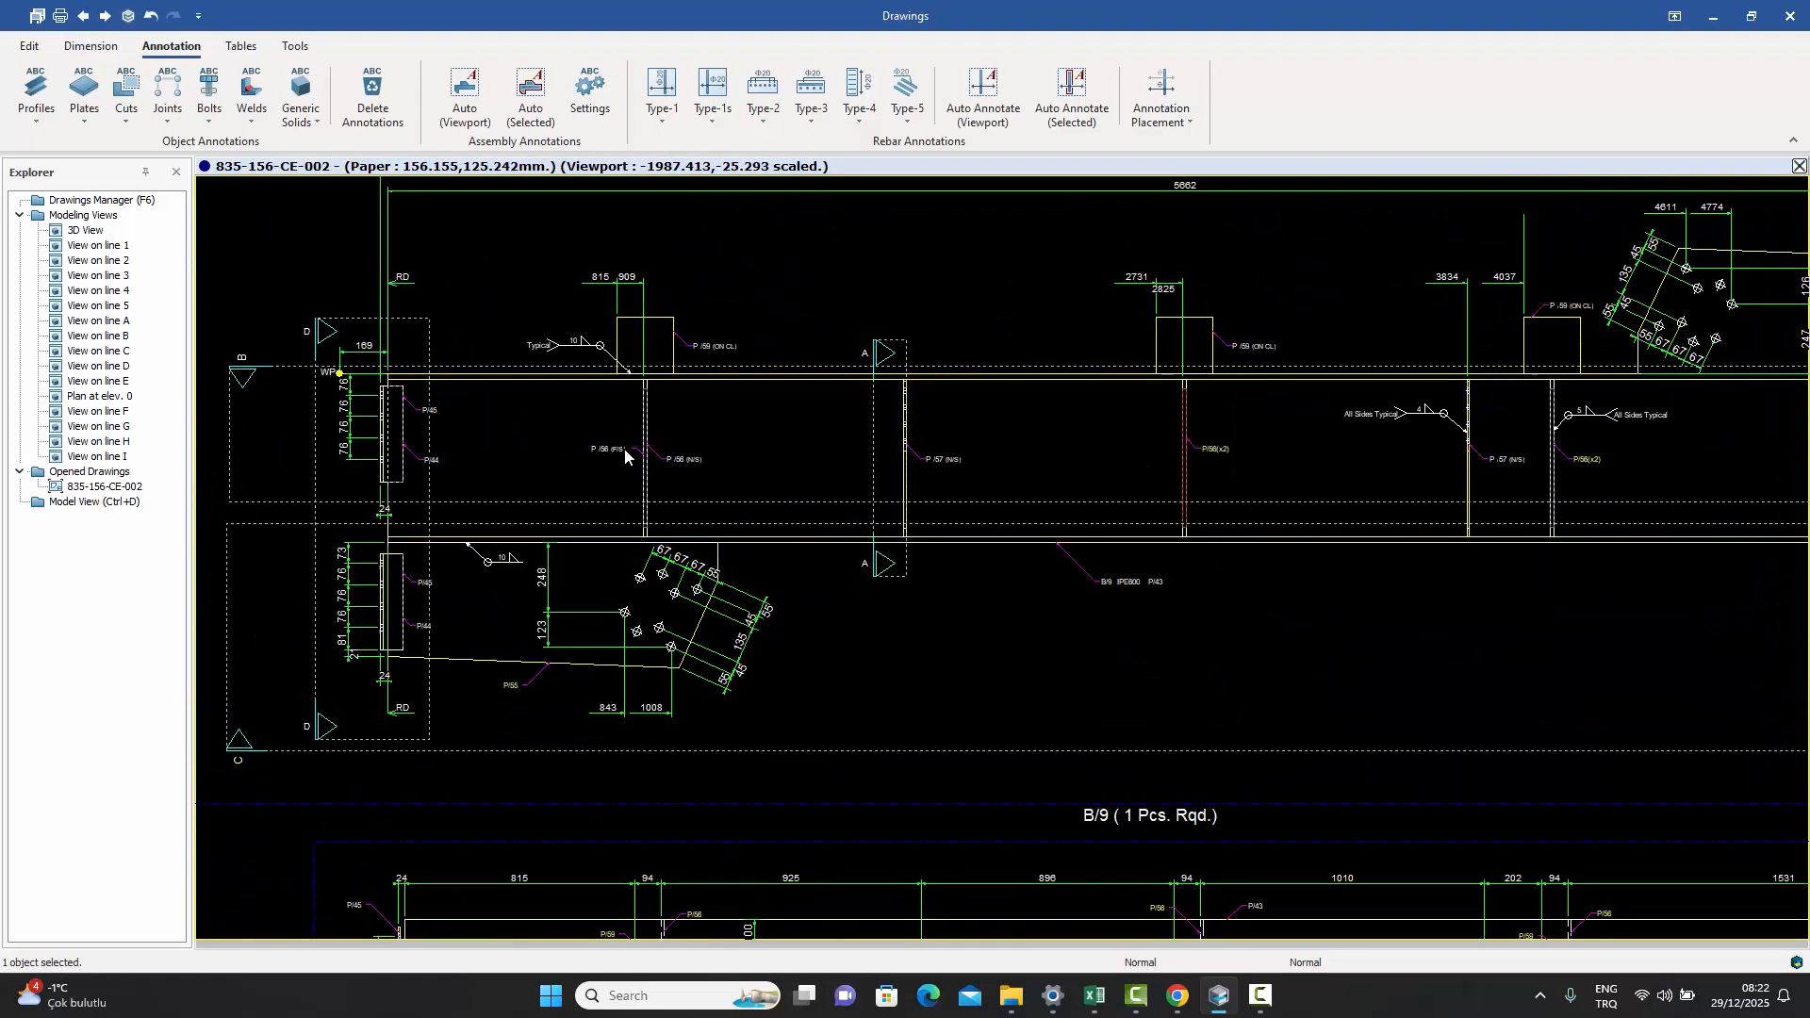
scroll(1009, 453, up, 1)
scroll(1075, 417, up, 6)
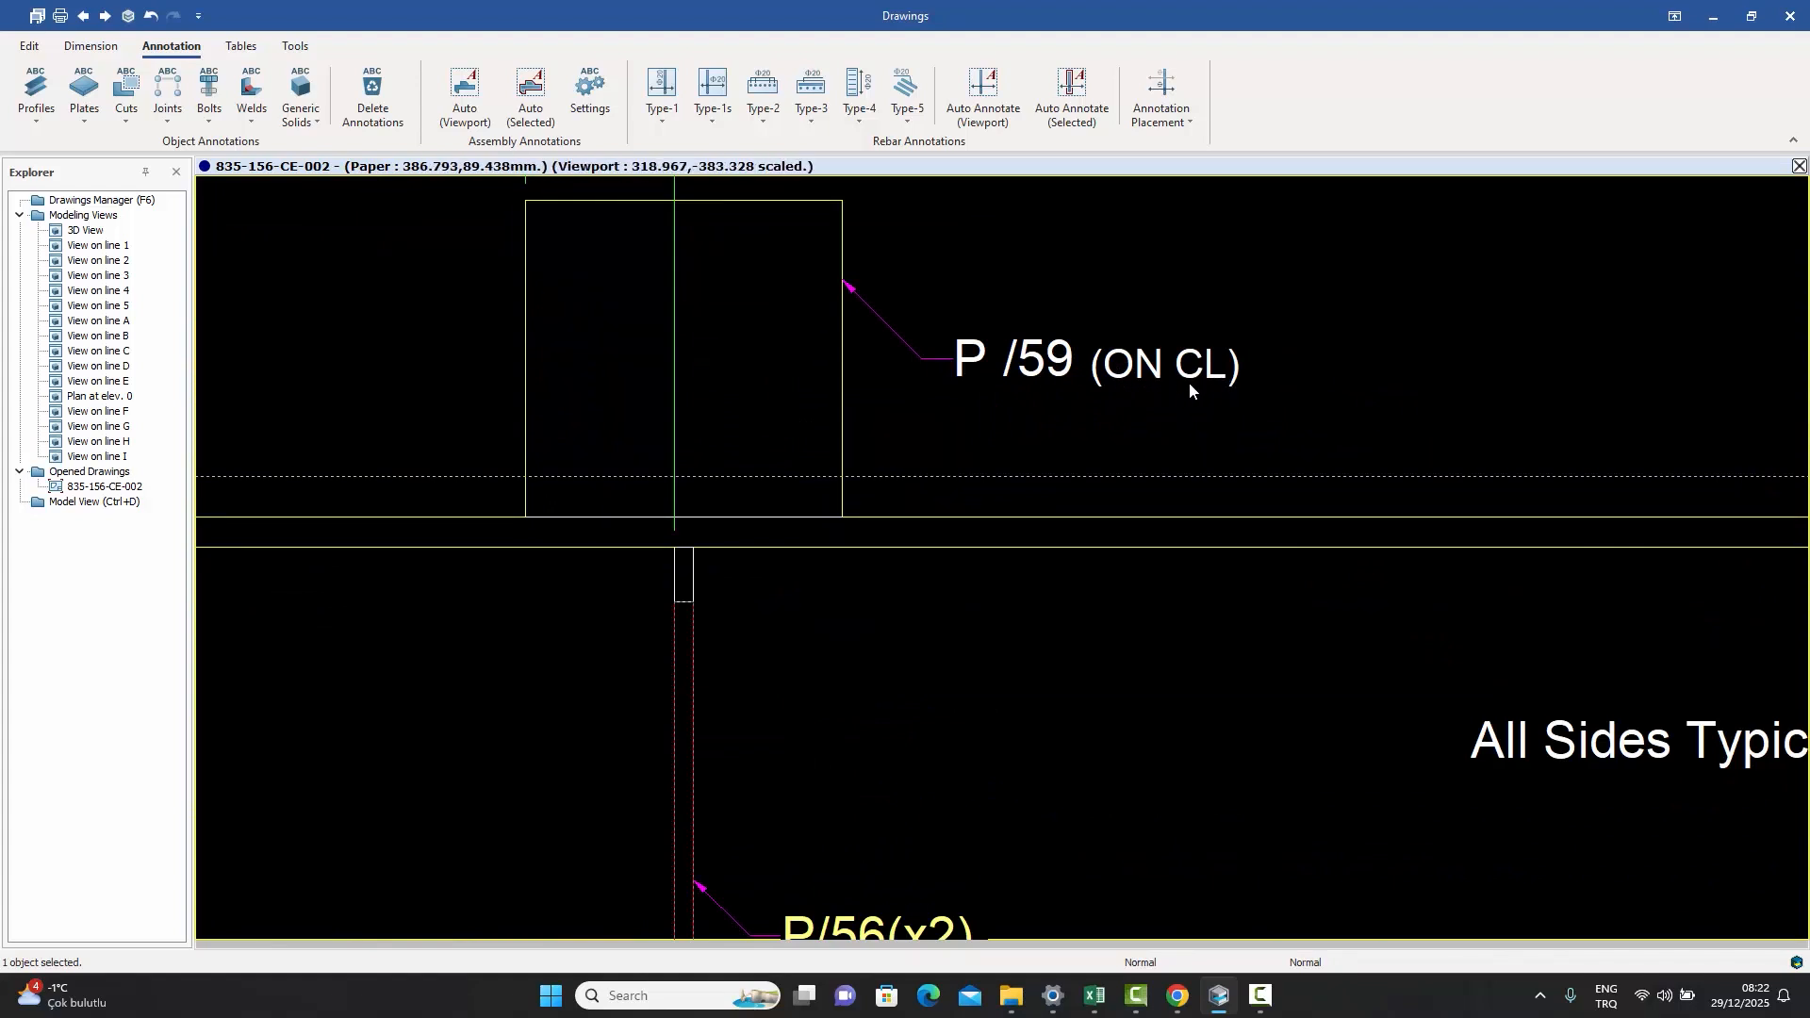
scroll(1189, 382, down, 3)
scroll(1184, 387, down, 3)
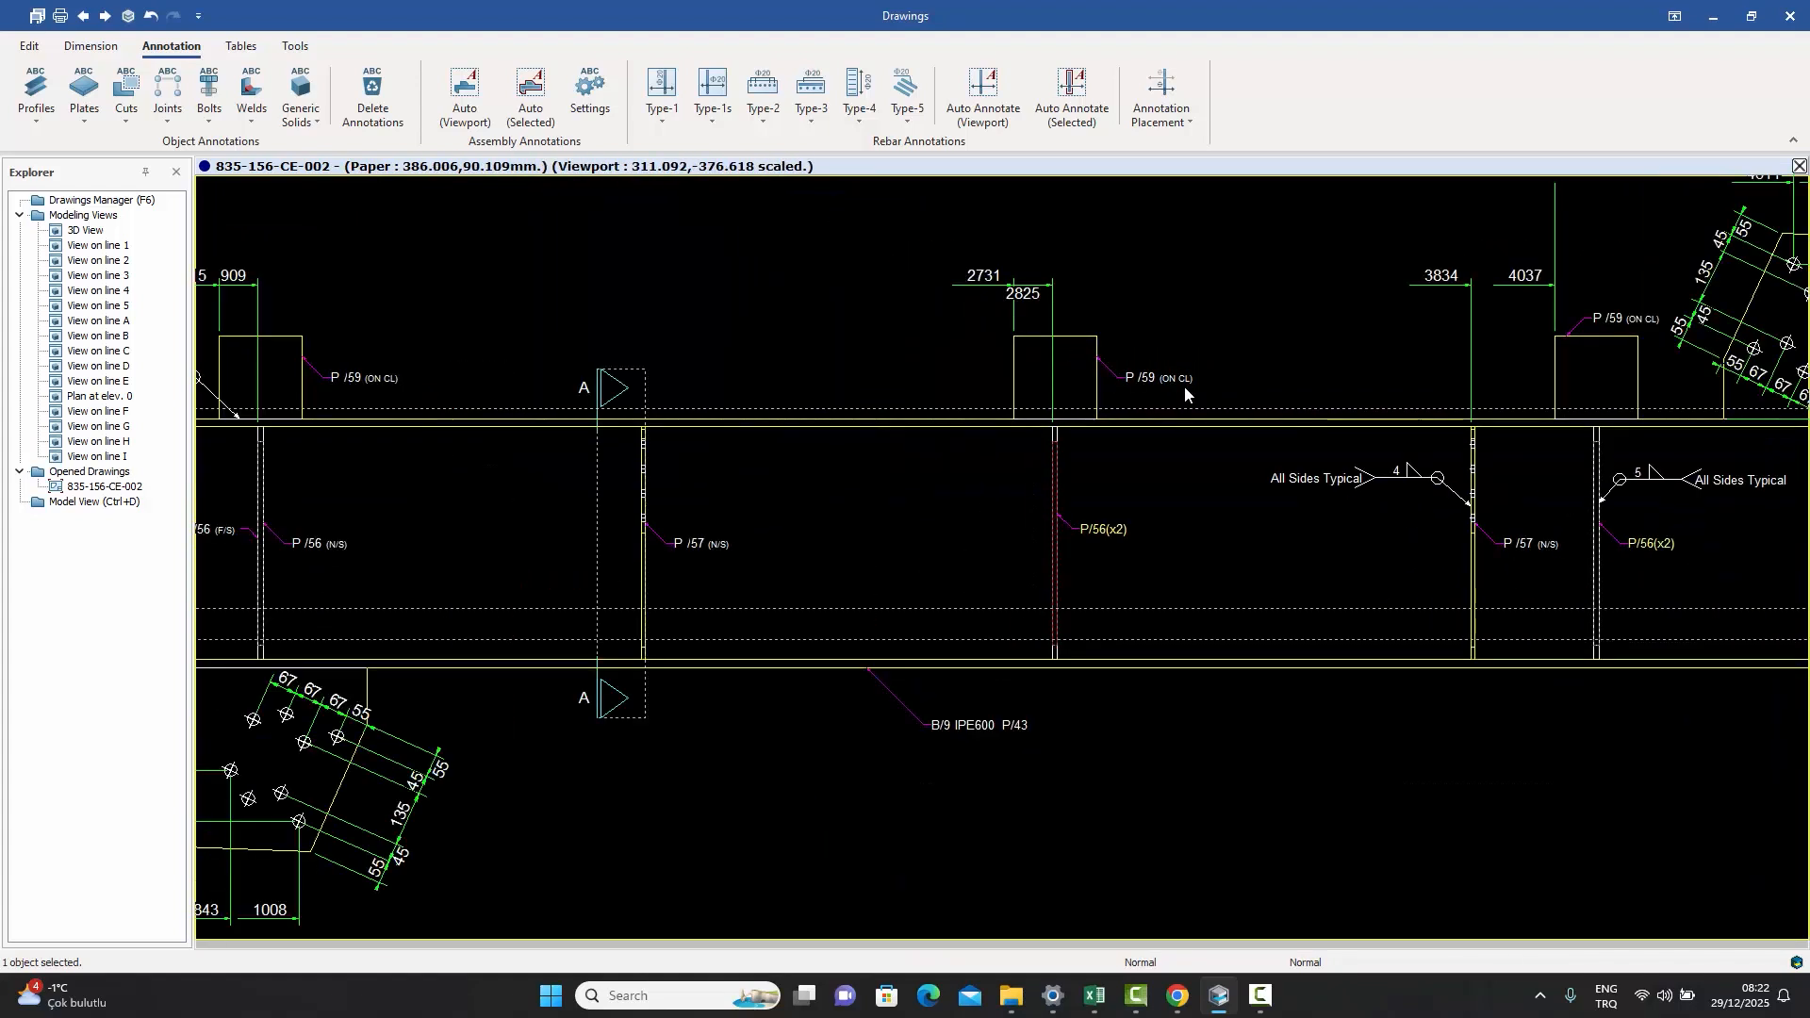
middle_drag(1170, 419, 1256, 419)
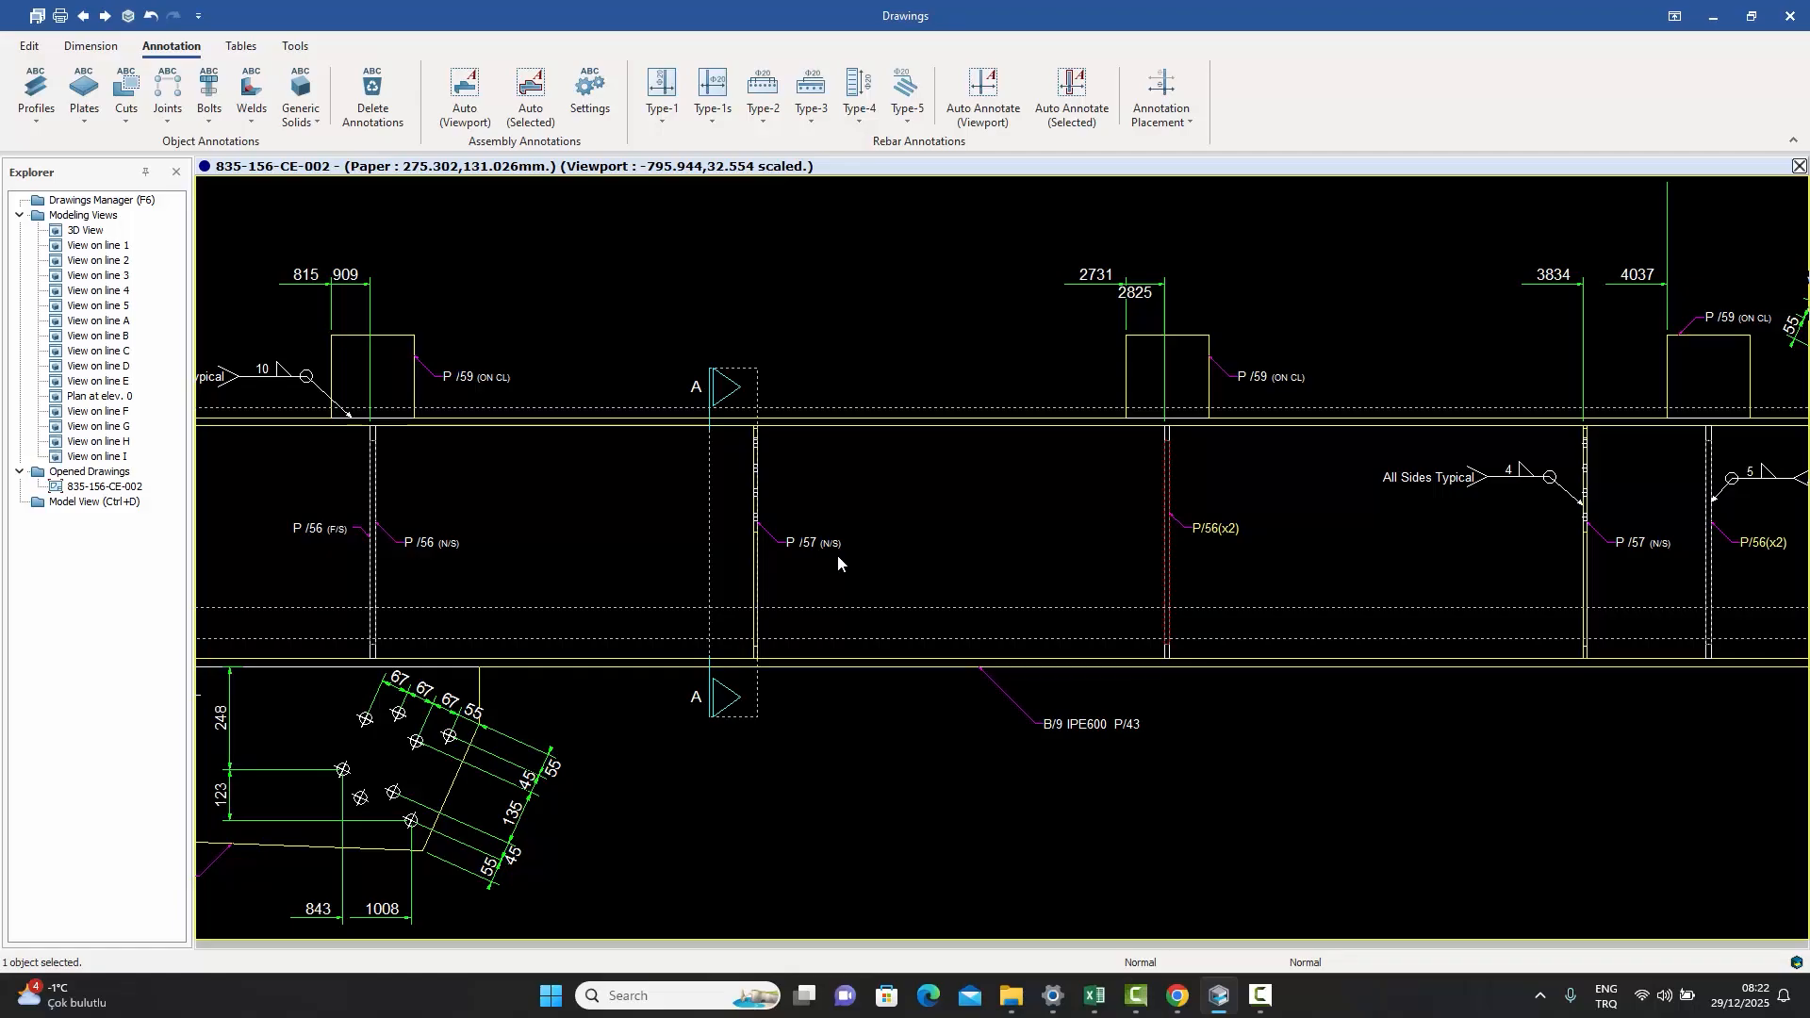
- Load the TKO Plate 1 custom annotation from the Custom Annotation Catalog and select its N/S field
click(297, 47)
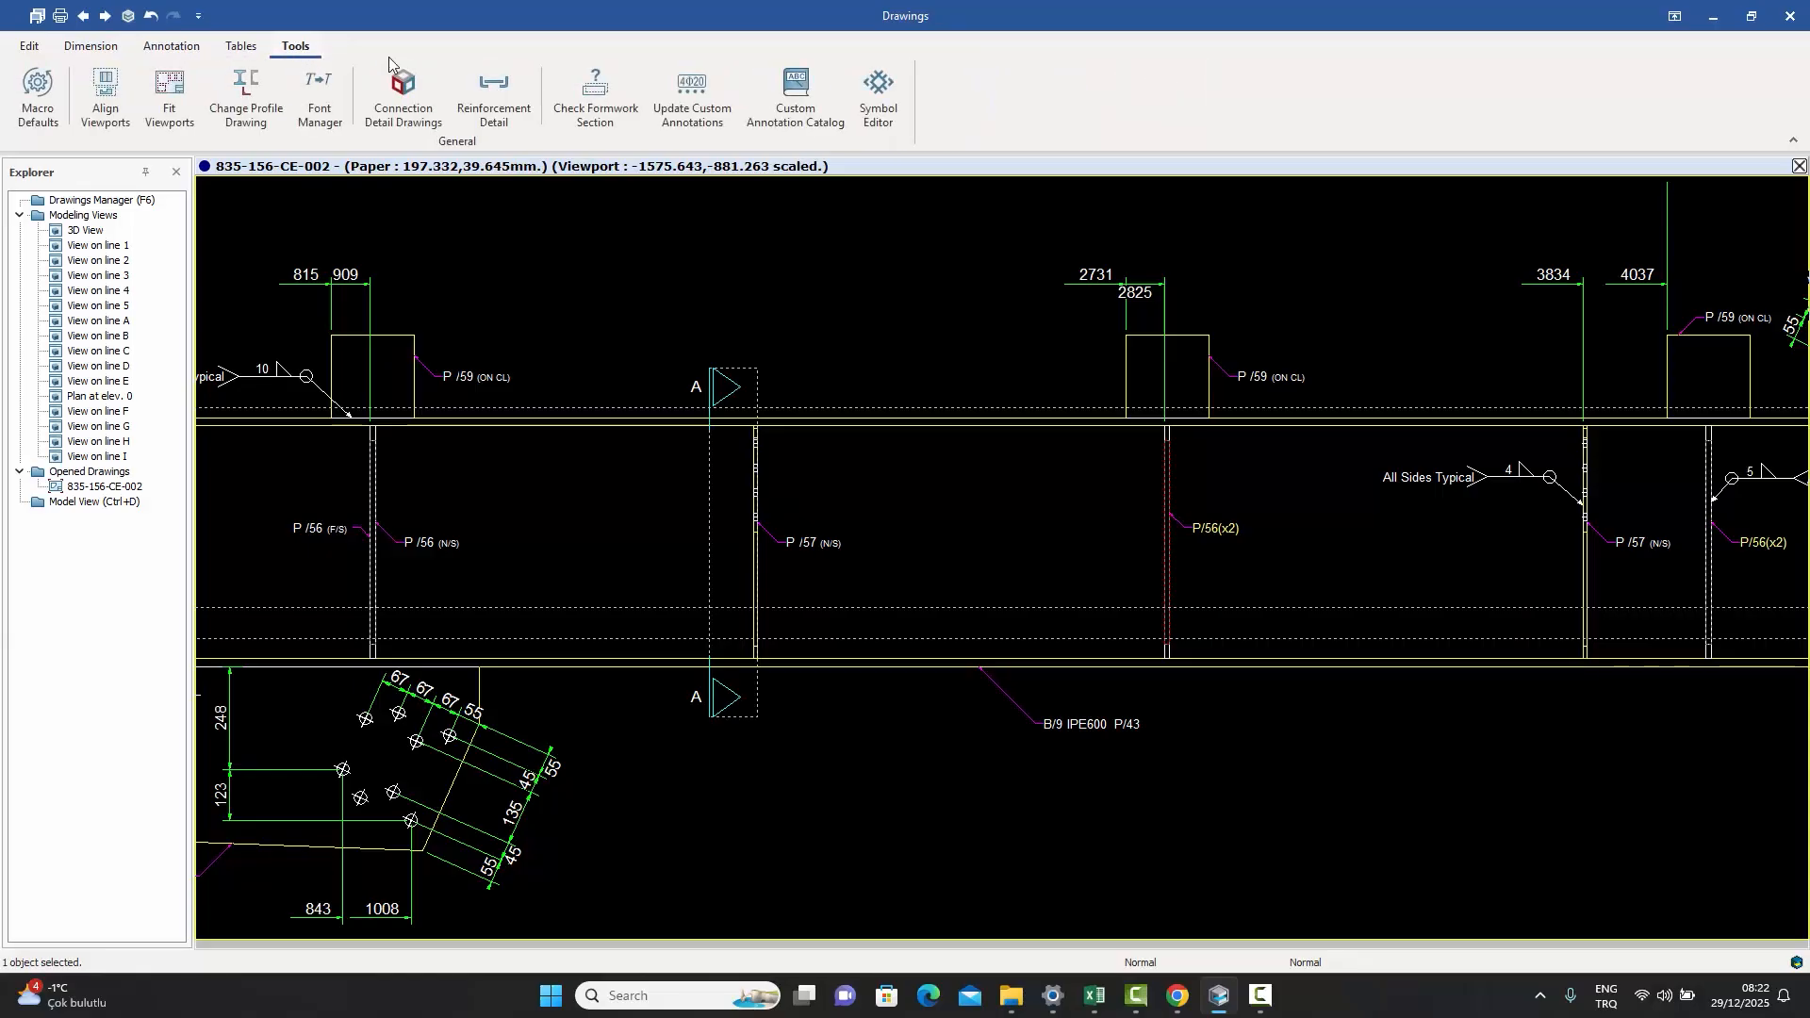
click(798, 101)
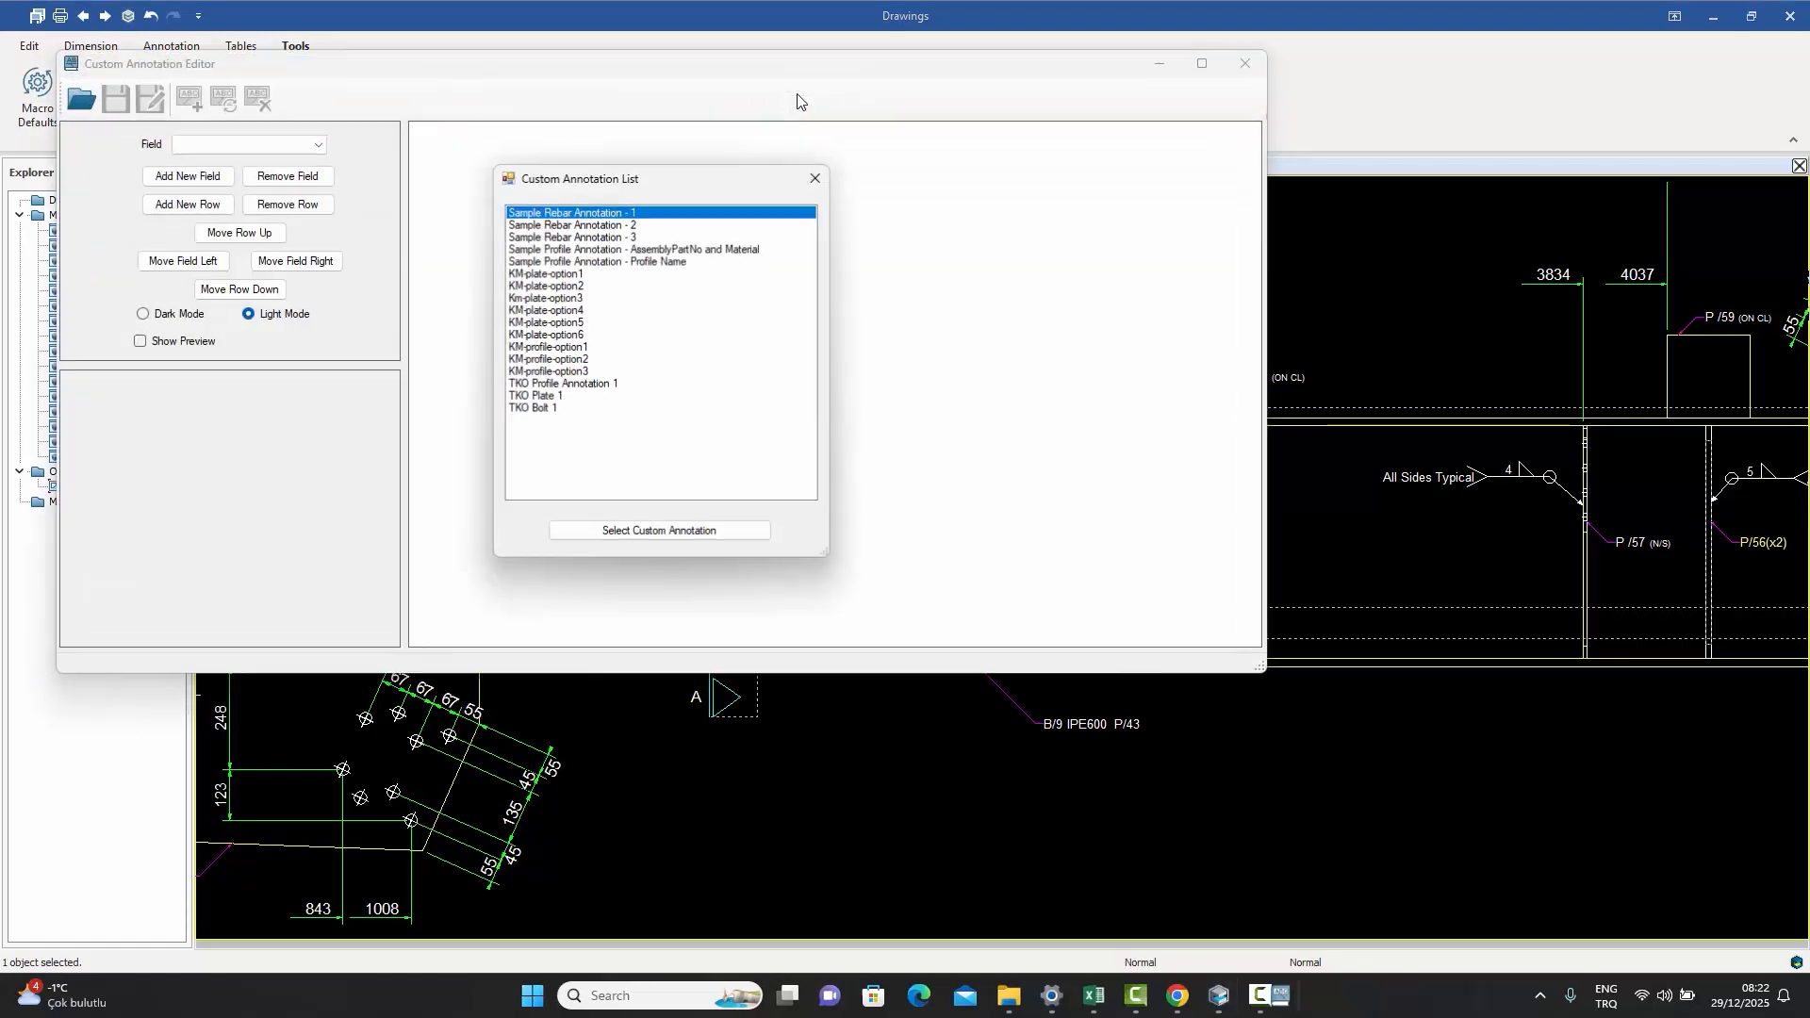
click(540, 397)
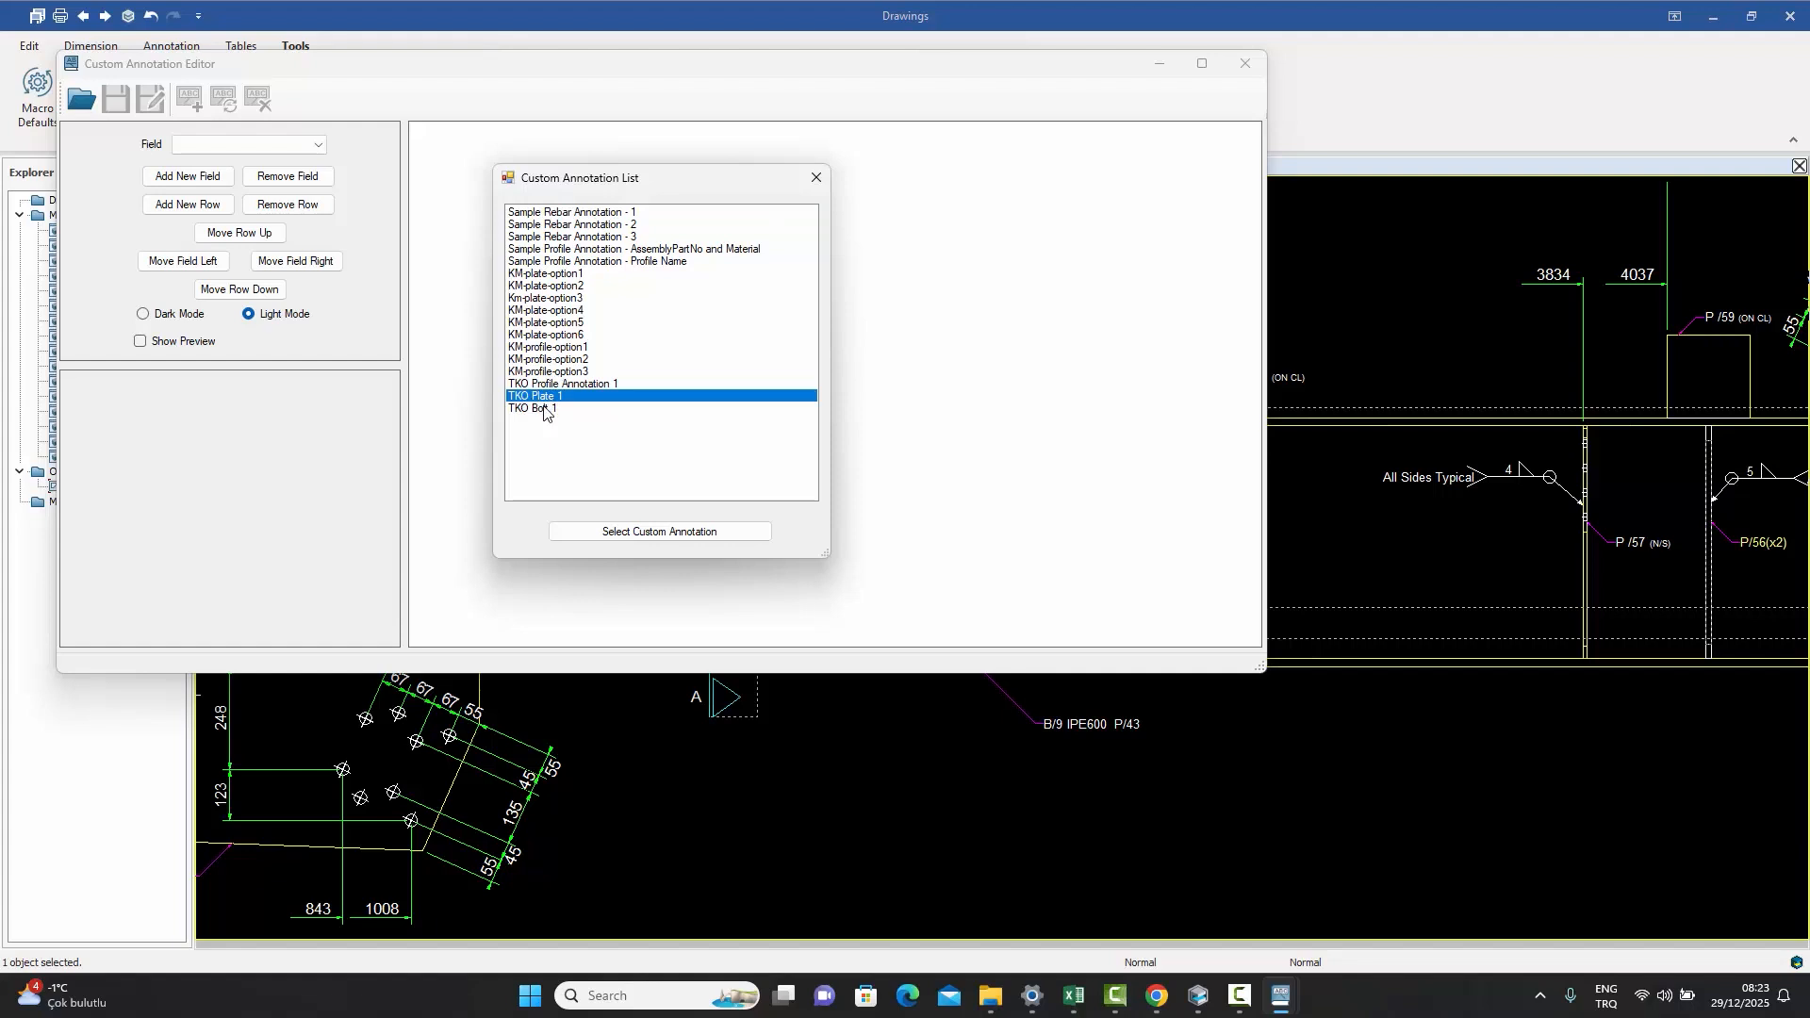
click(619, 534)
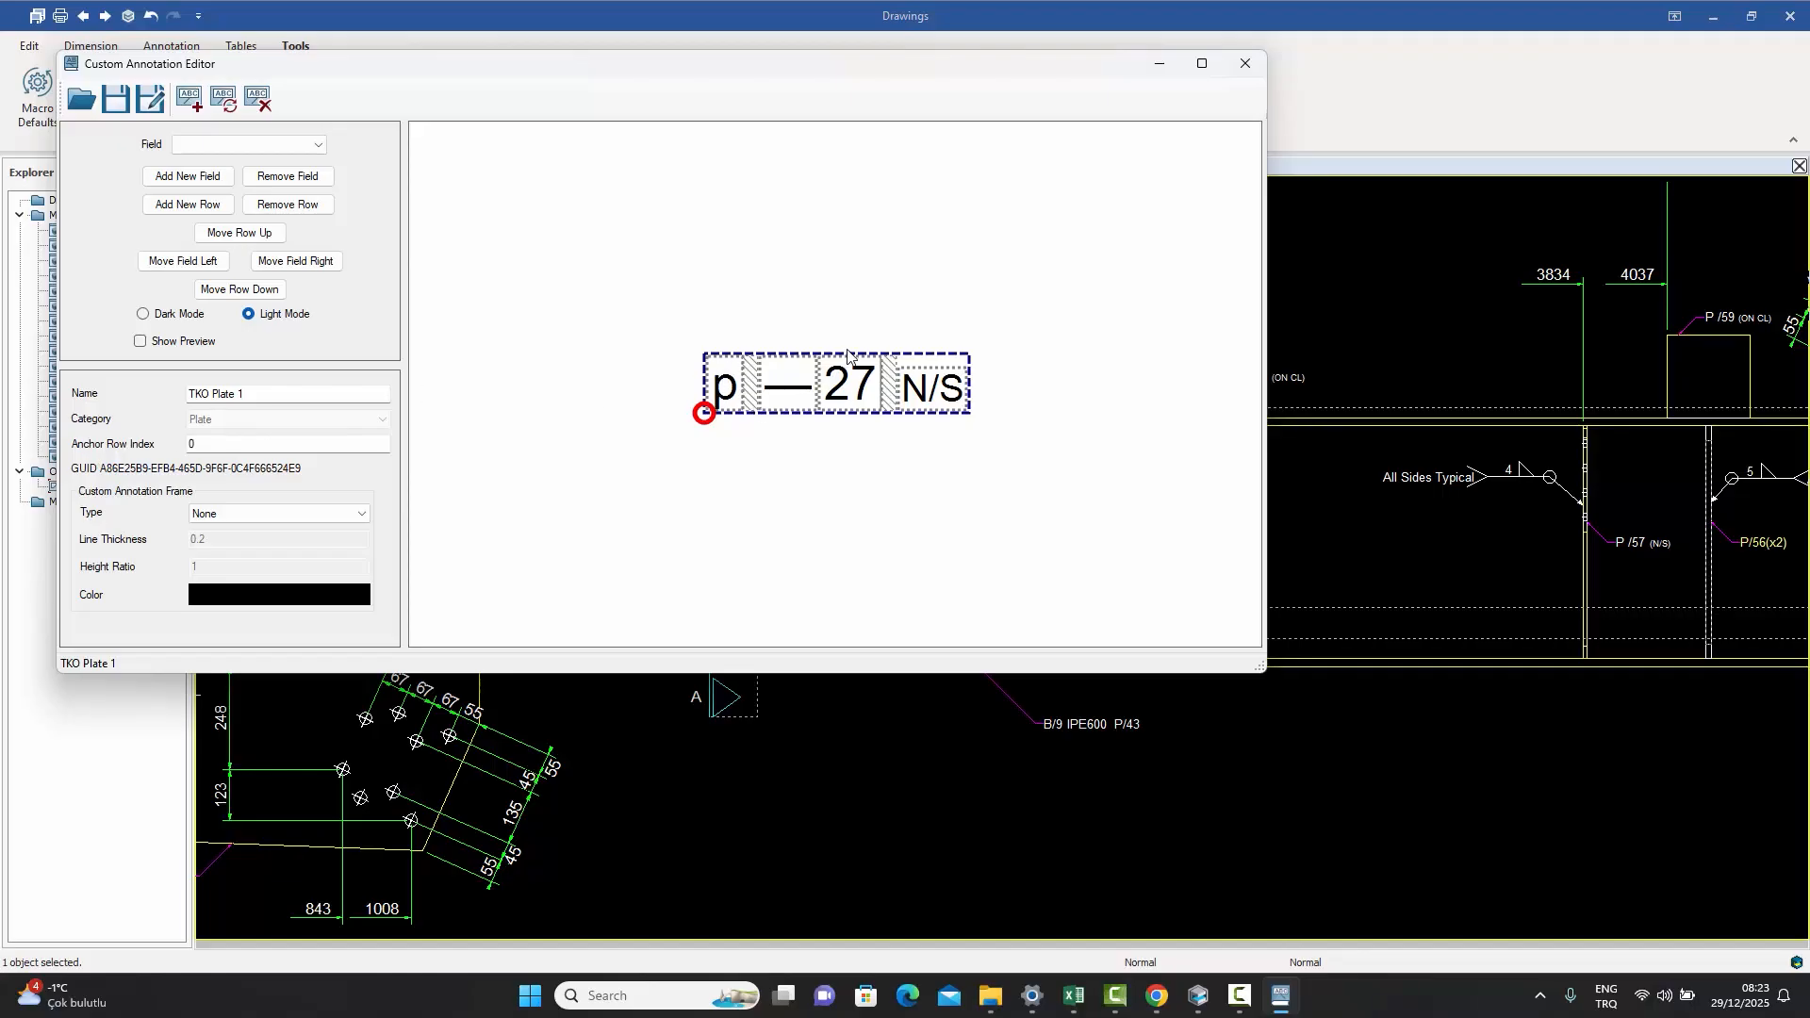
click(938, 396)
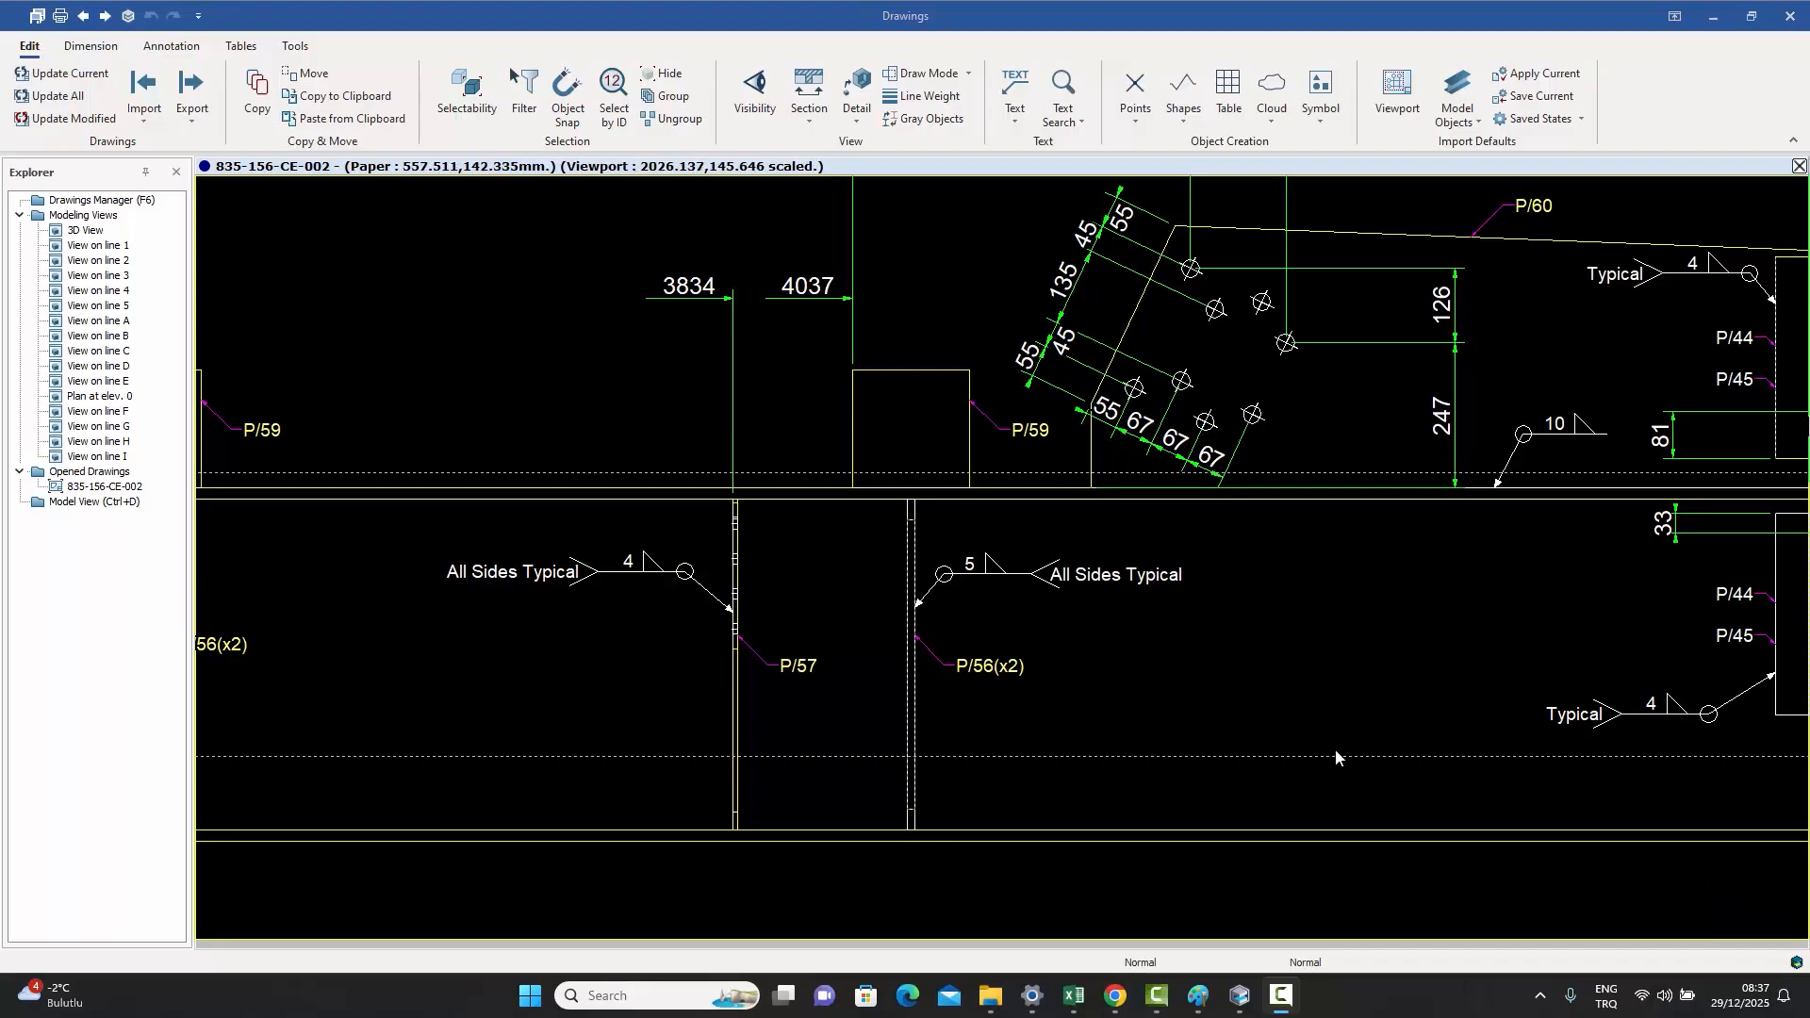
- Compare the P/56(x2) annotation in the B/9 main view with the two P/56 plates in section B-B, selecting the plates to identify them
scroll(1003, 675, up, 5)
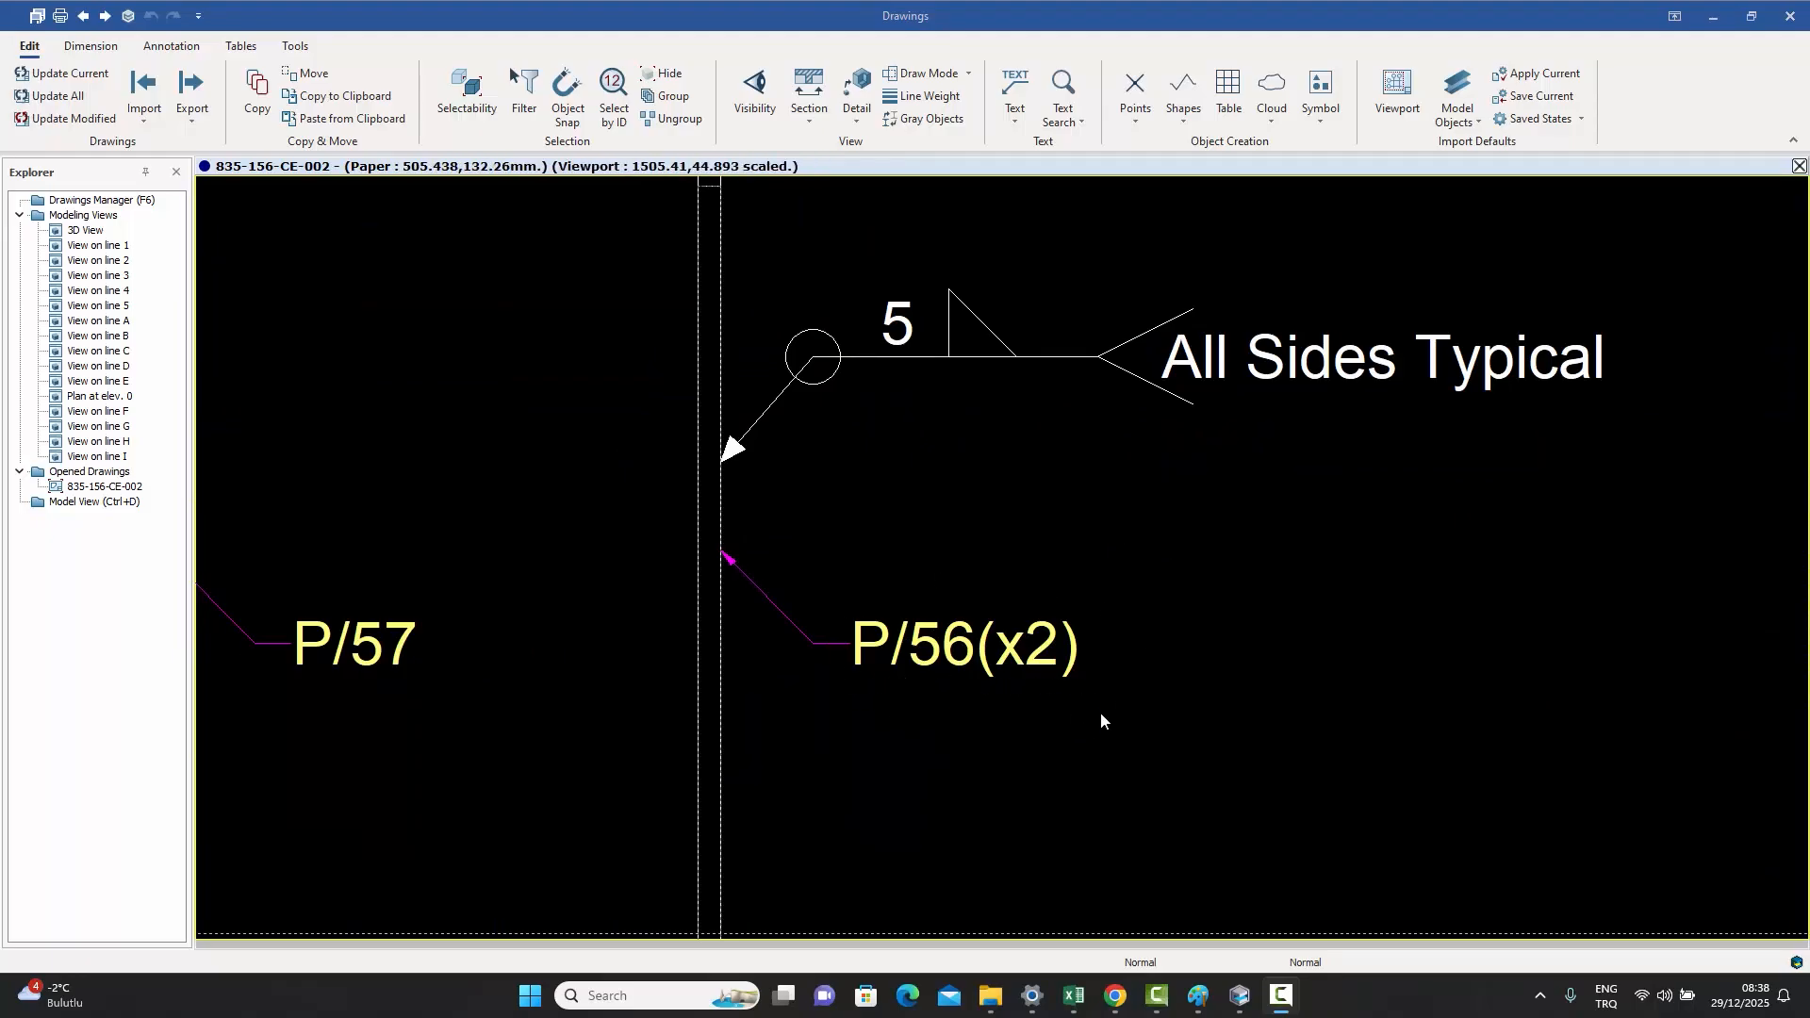
click(700, 672)
scroll(739, 668, down, 3)
scroll(745, 671, down, 3)
scroll(797, 707, up, 5)
scroll(792, 685, up, 3)
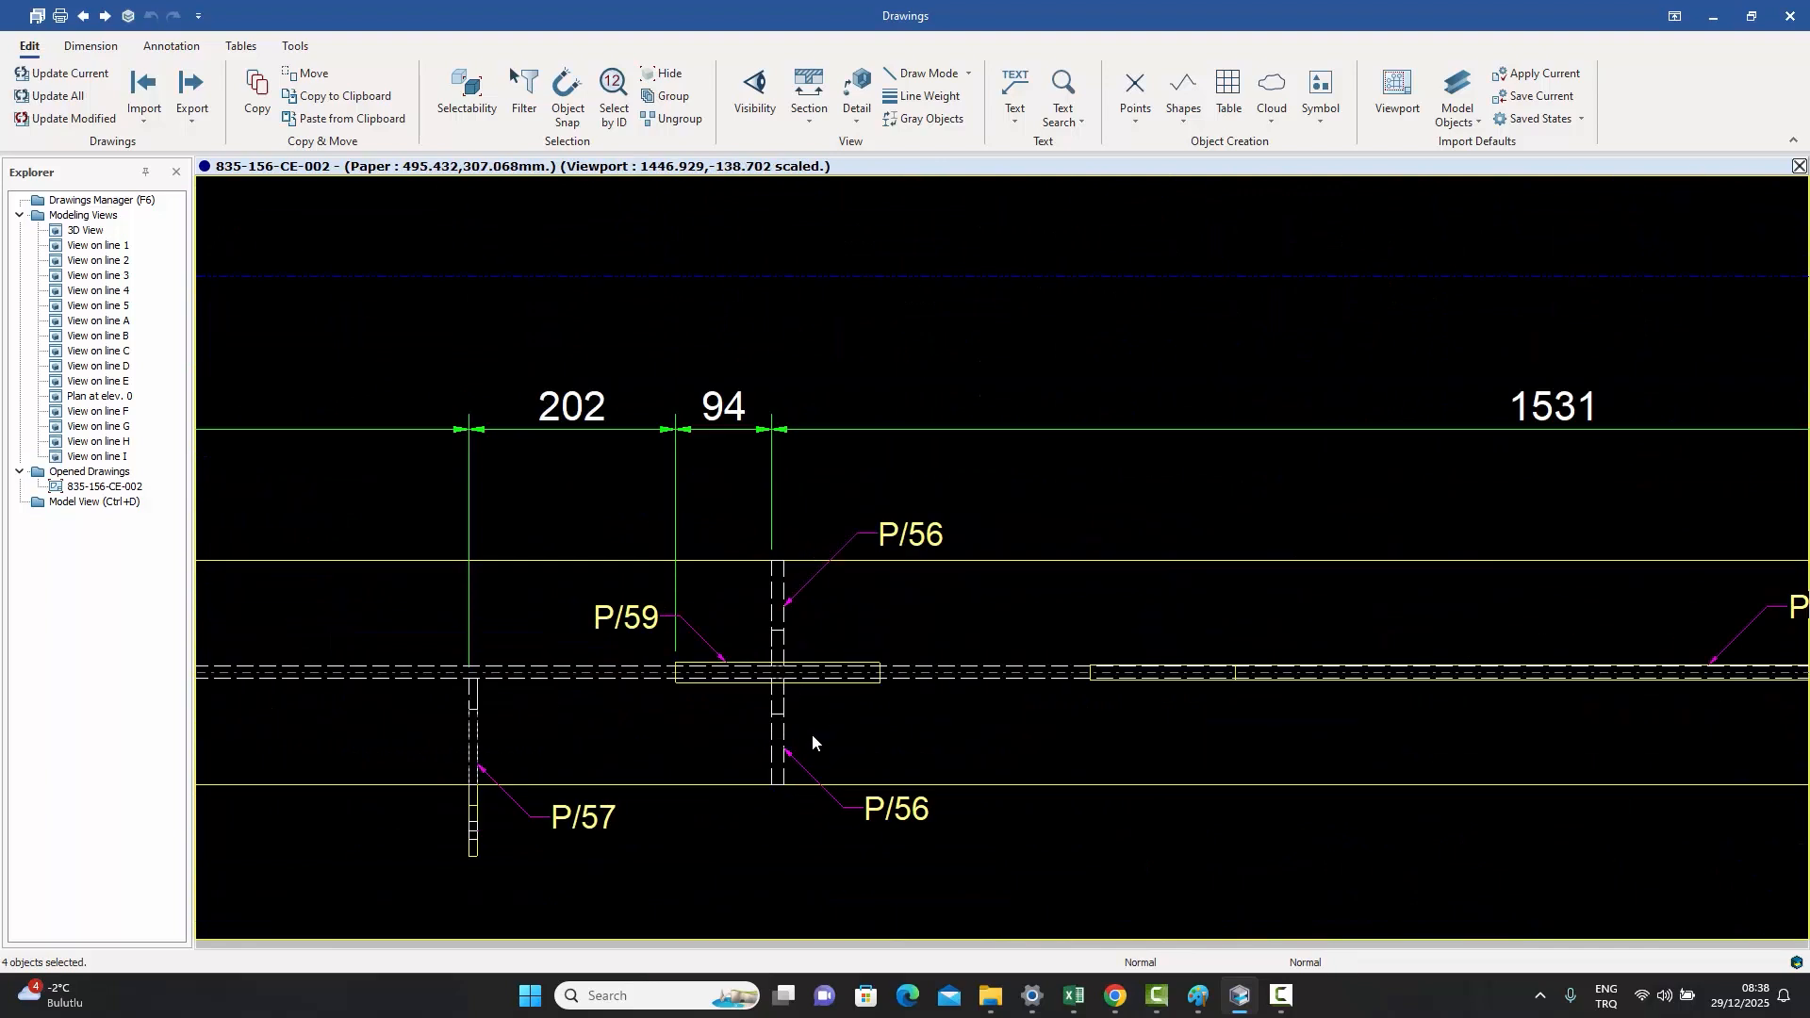
click(785, 726)
click(784, 586)
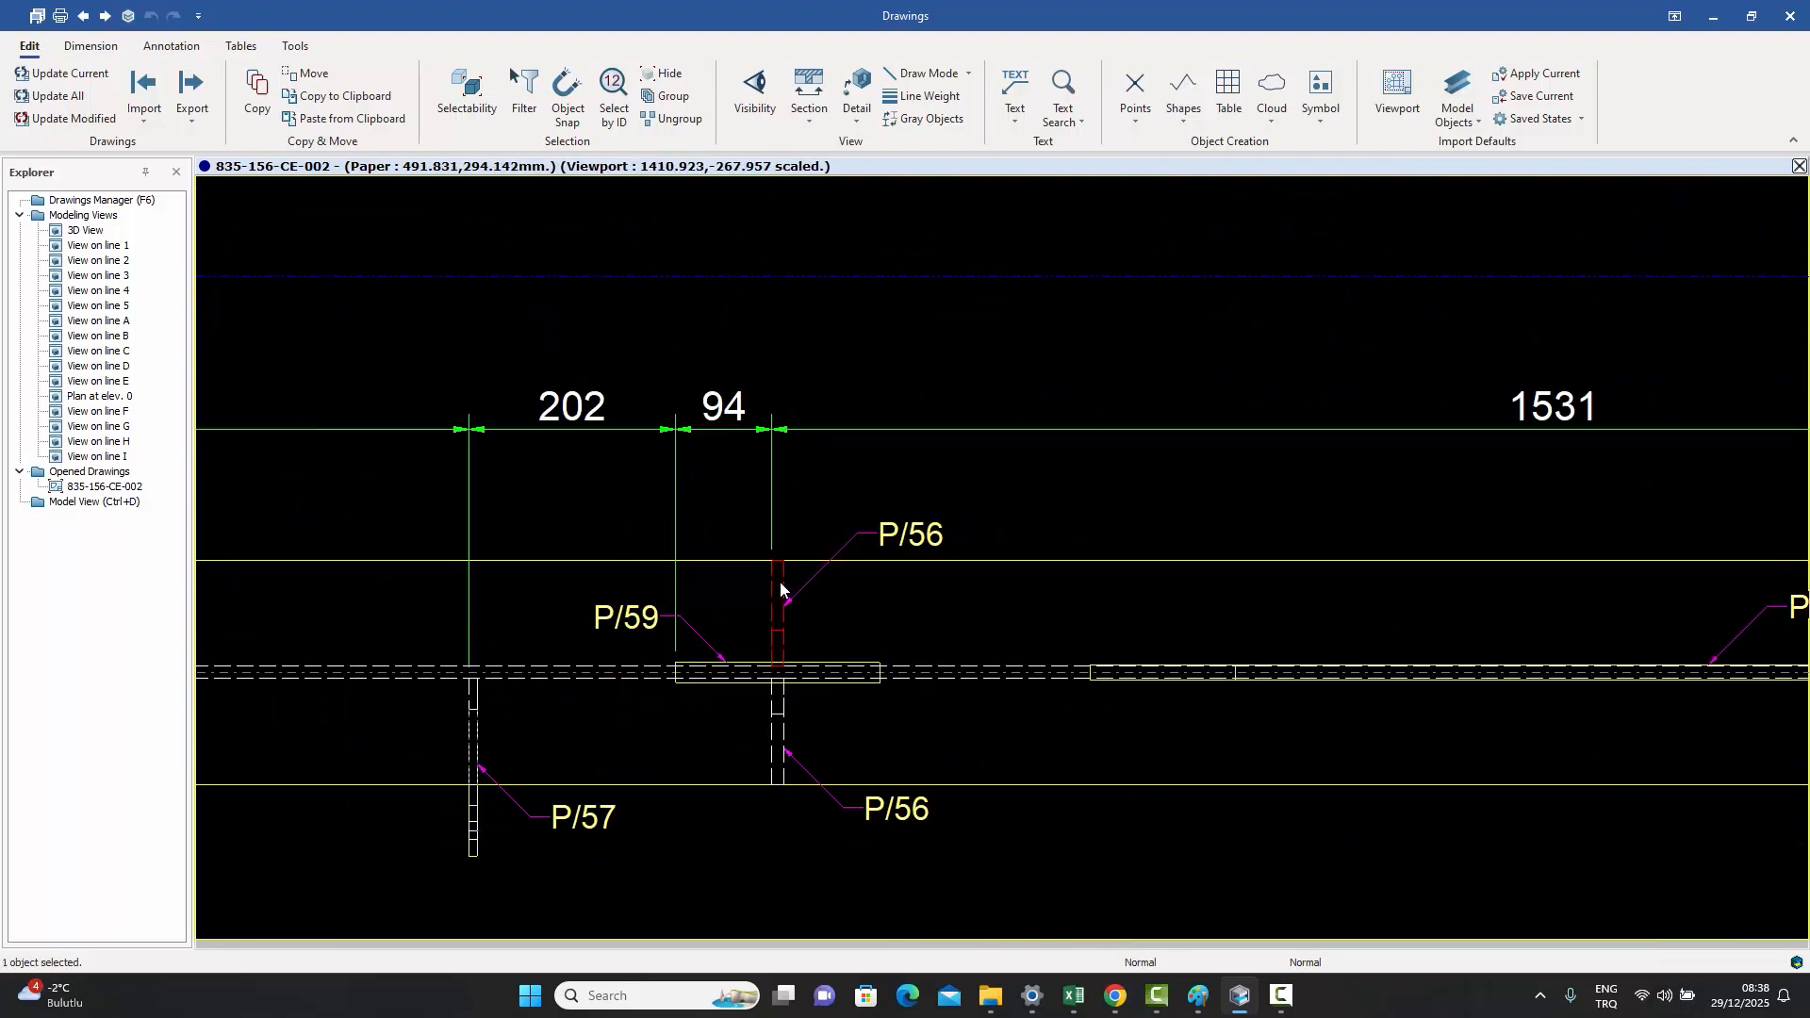
scroll(894, 737, down, 1)
scroll(894, 738, down, 5)
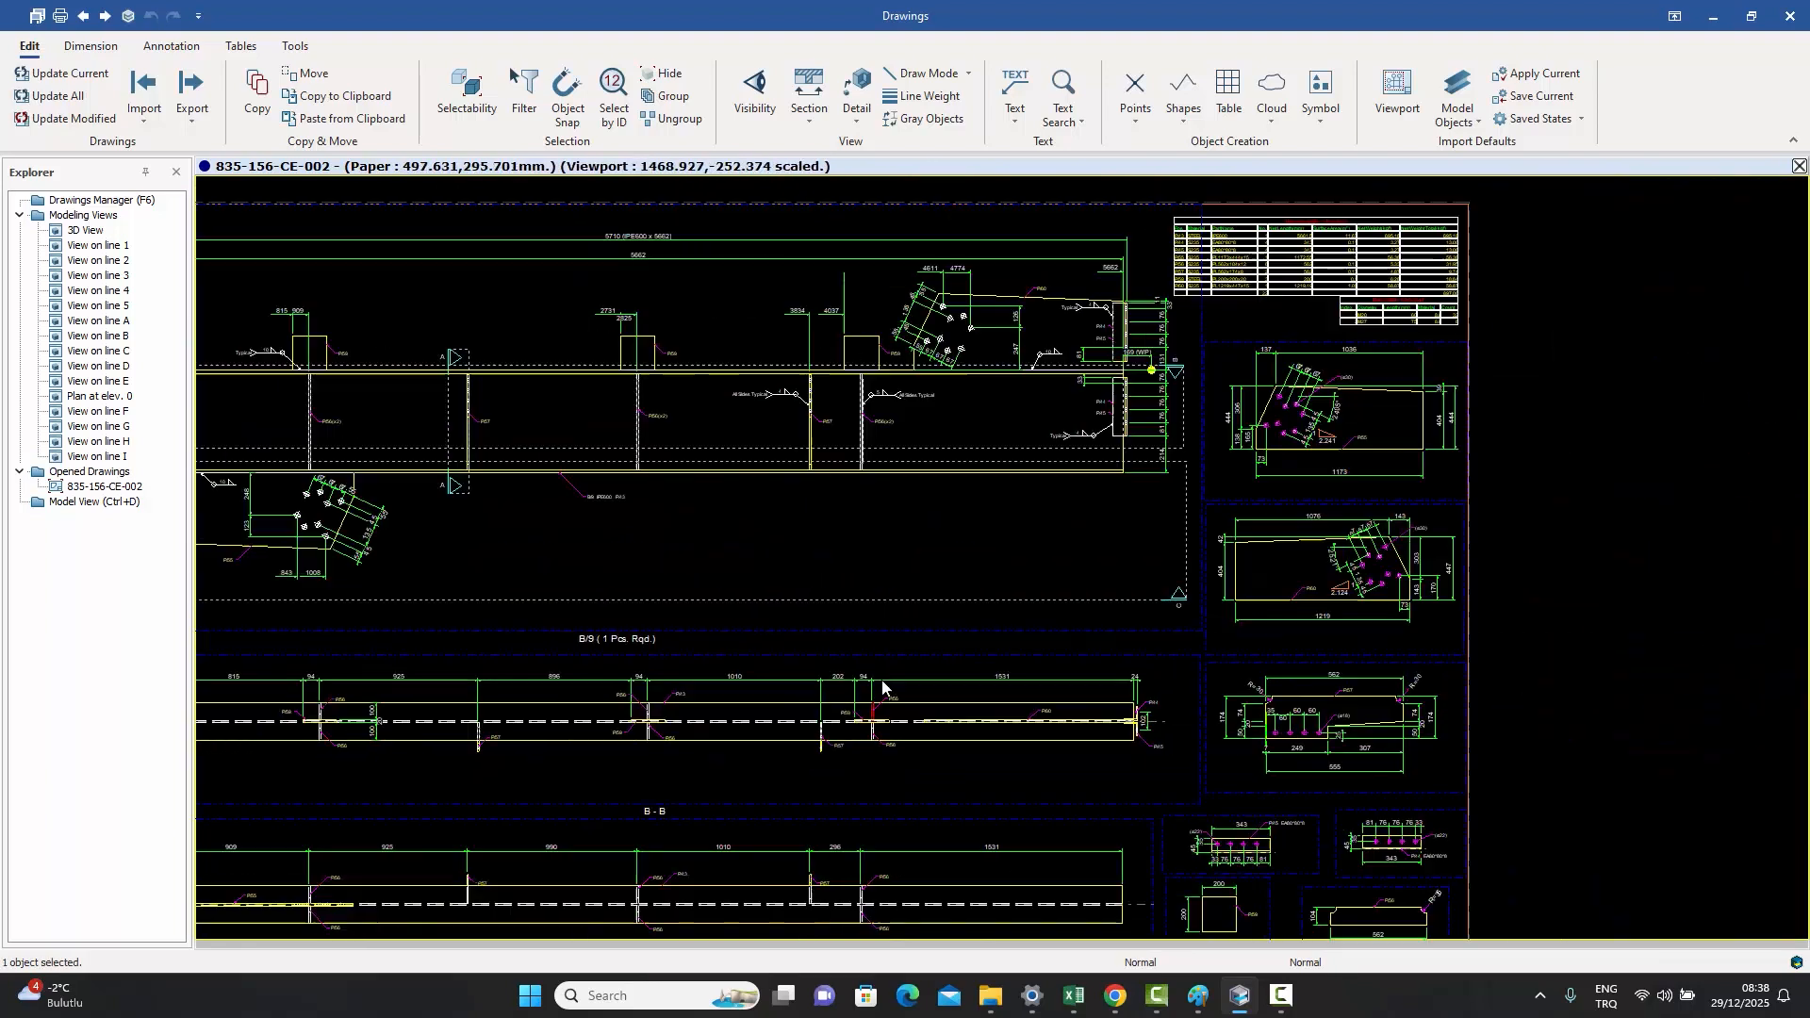
scroll(889, 578, up, 5)
scroll(890, 572, up, 4)
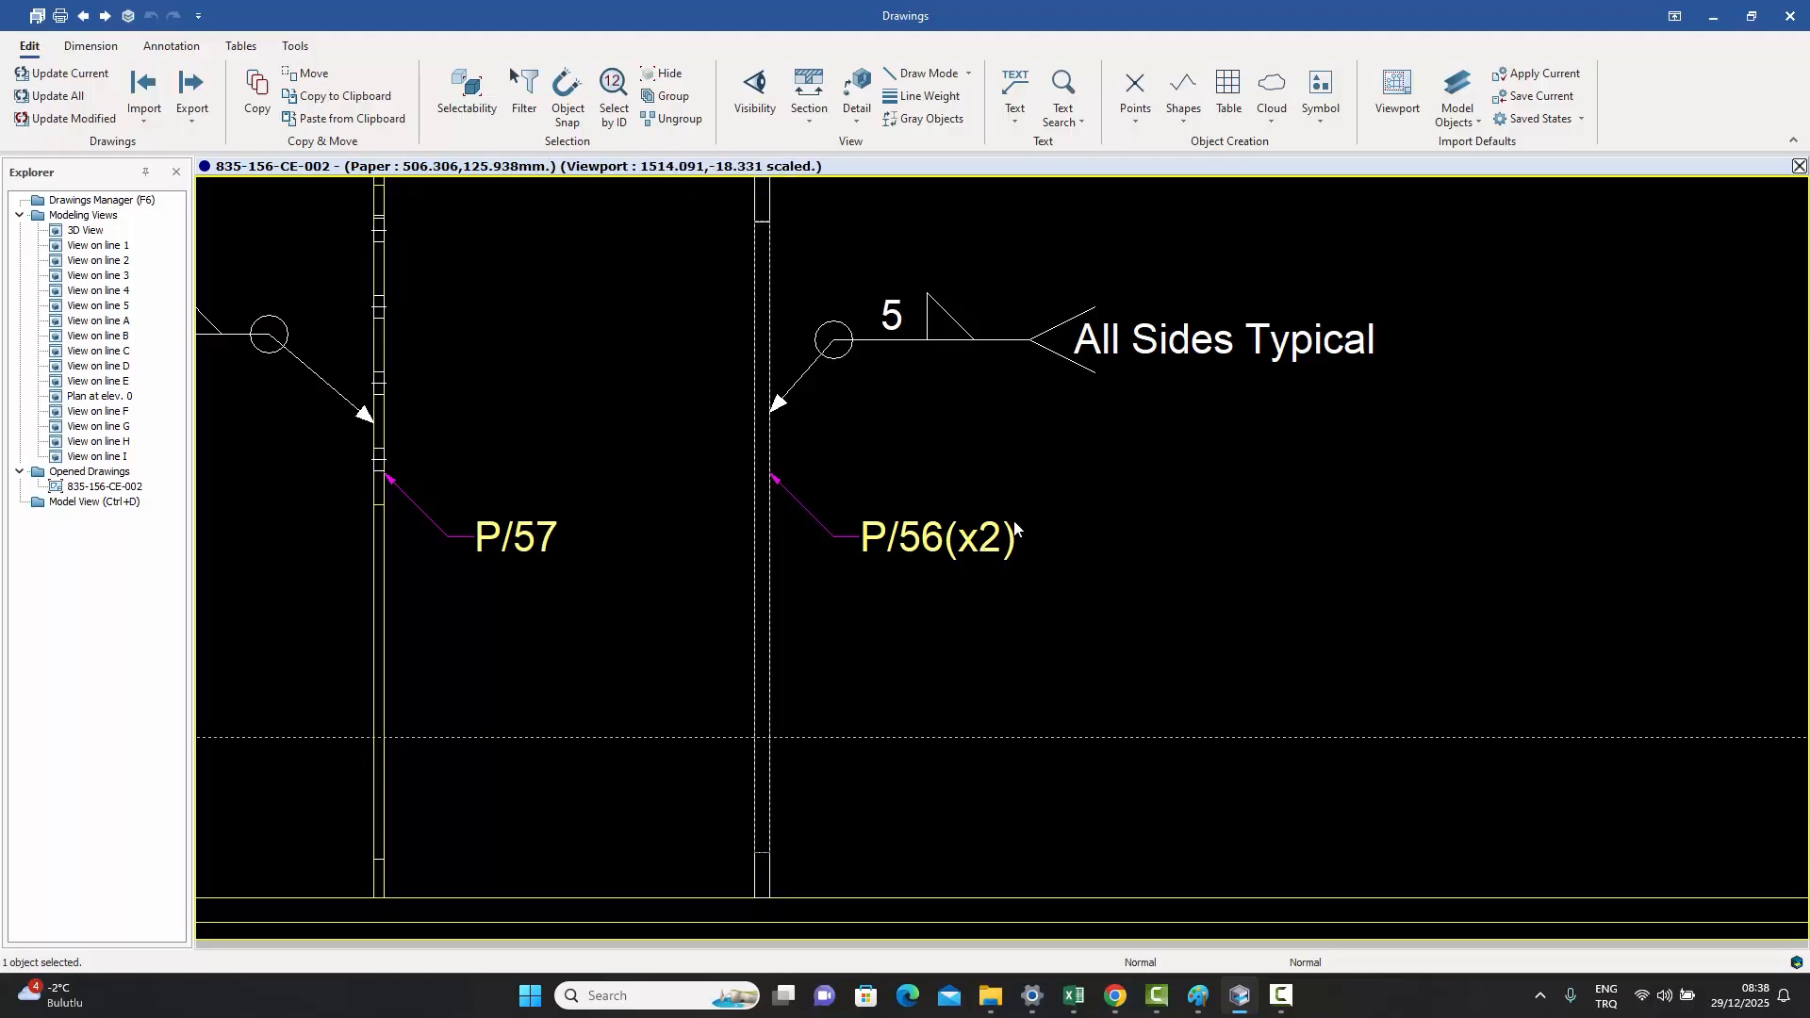
- Open the annotation settings for plates
click(172, 47)
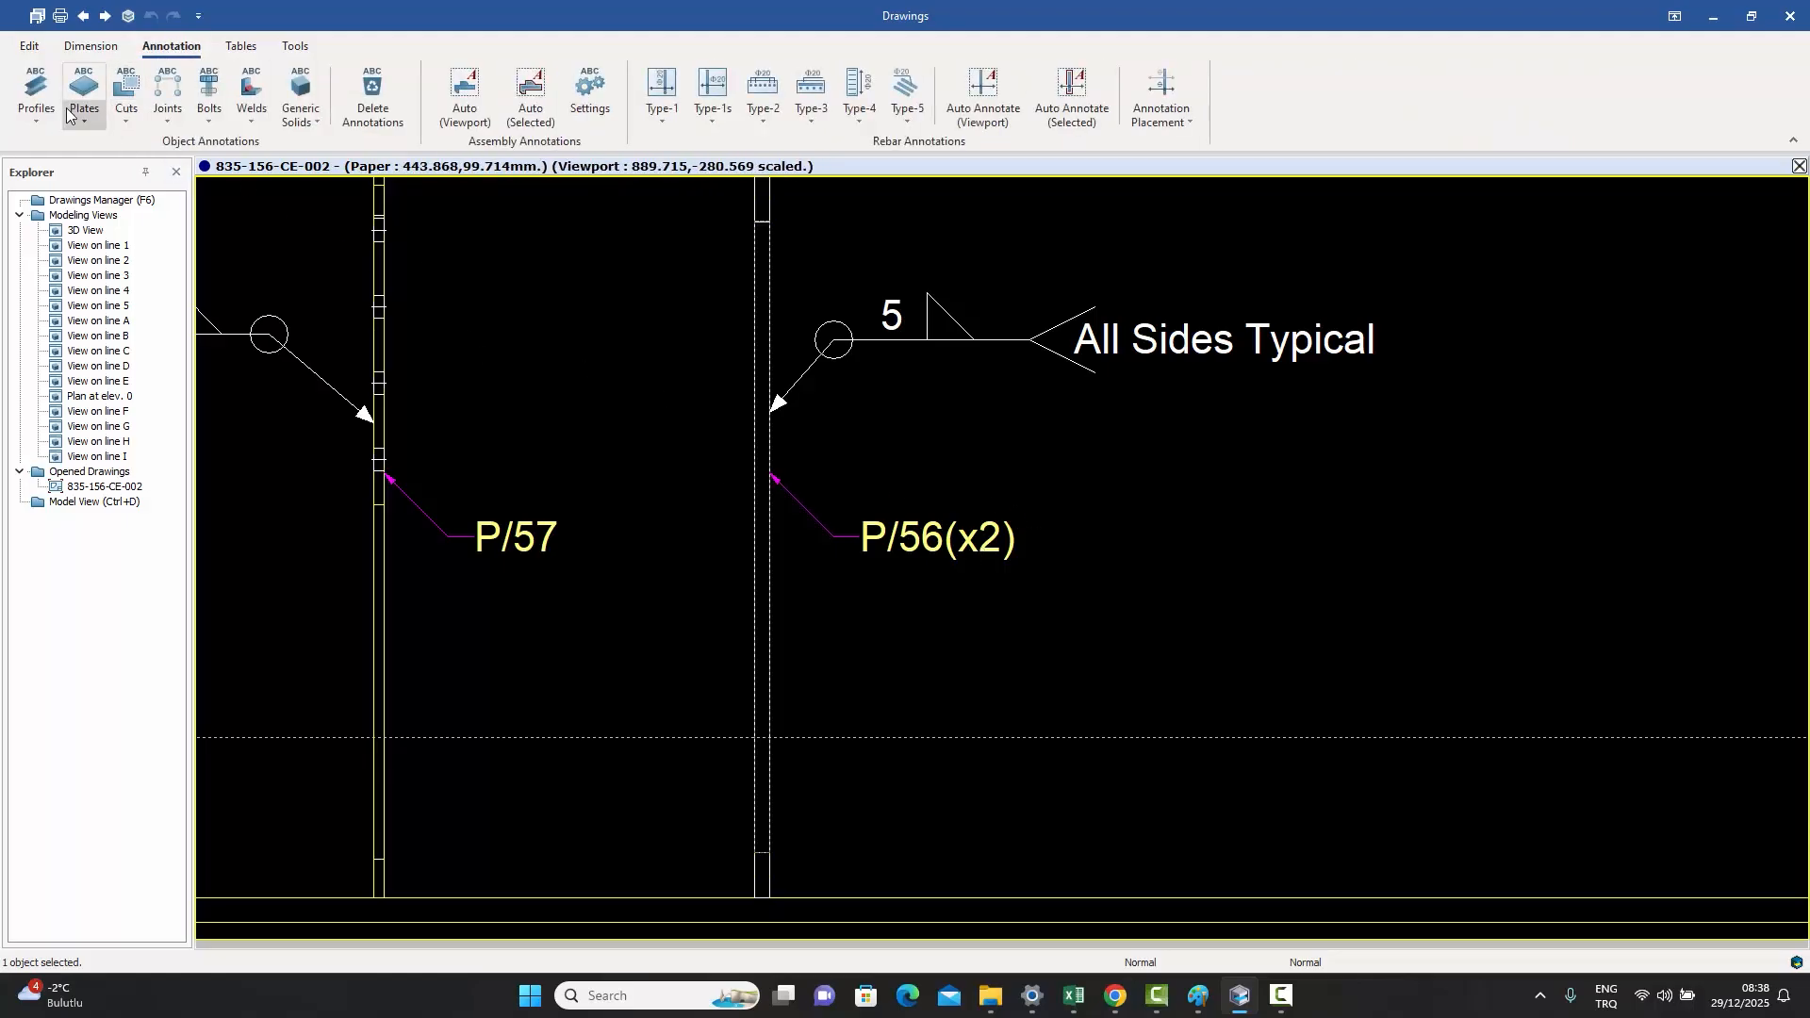
click(85, 115)
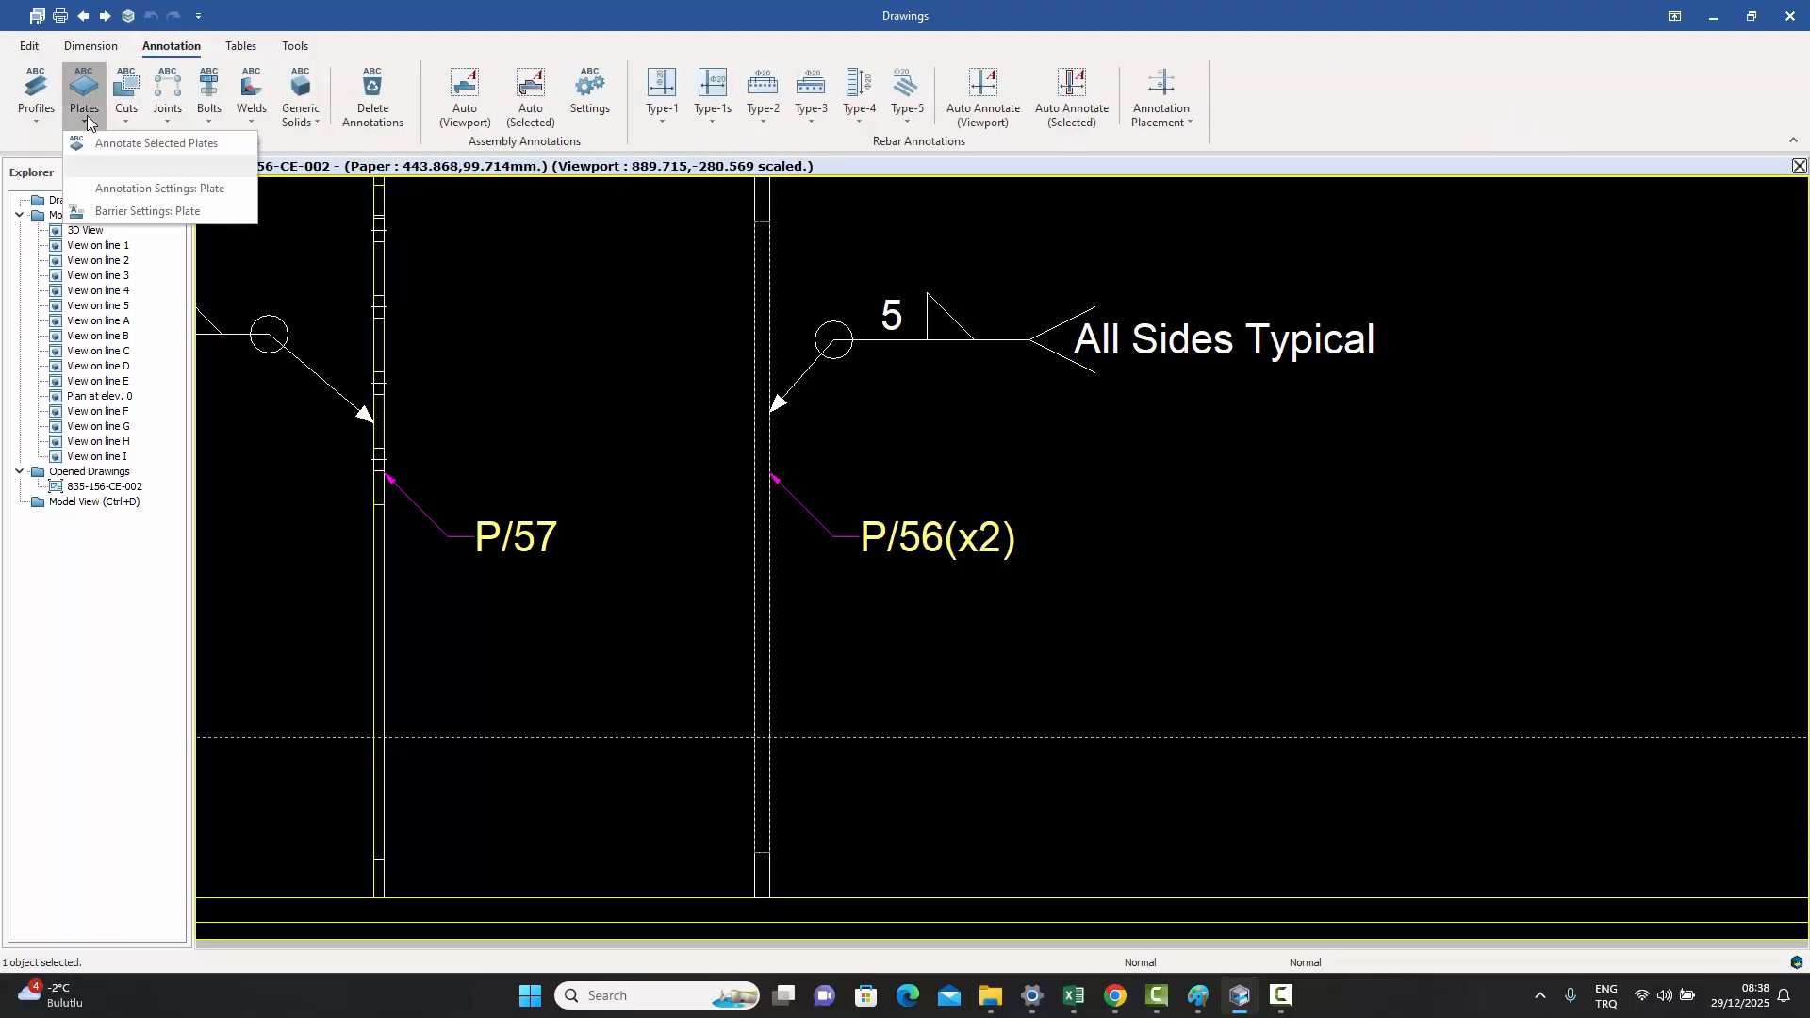
click(117, 187)
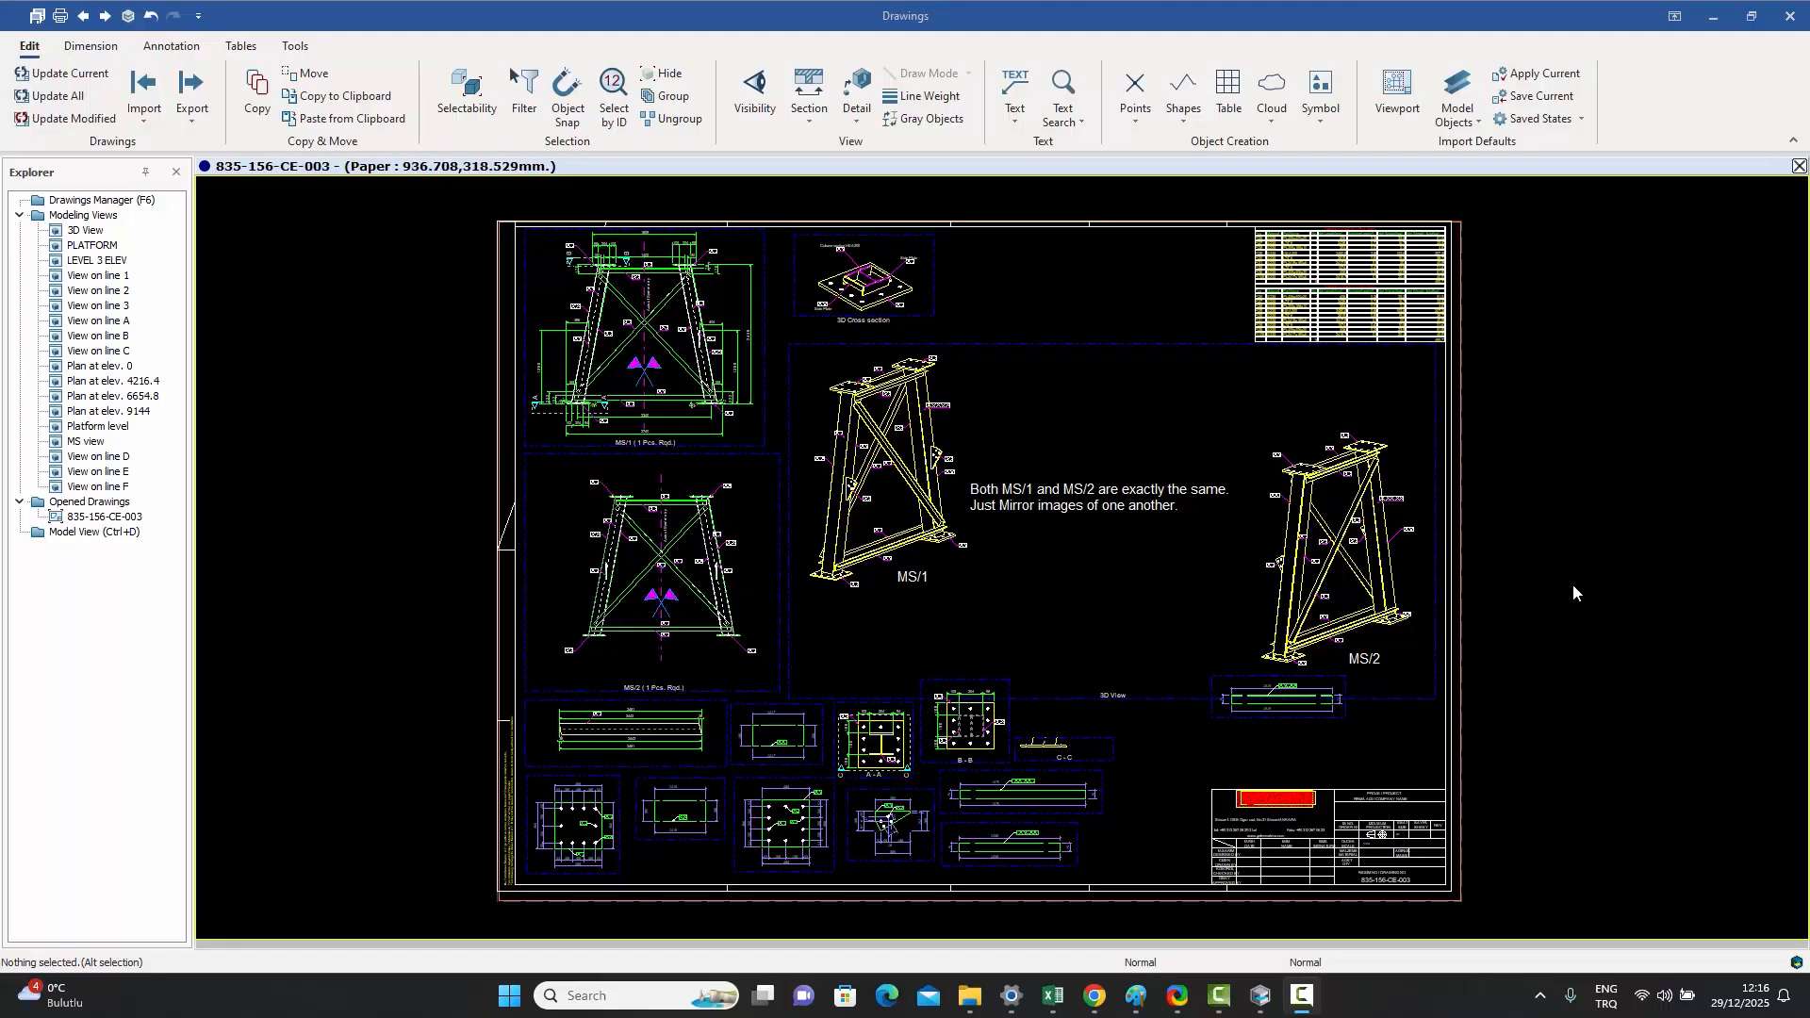
- Examine the MS/1 and MS/2 assembly views in drawing 835-156-CE-003, including the symmetry axis and the MS/1 base dimensions
middle_drag(1568, 577, 1575, 587)
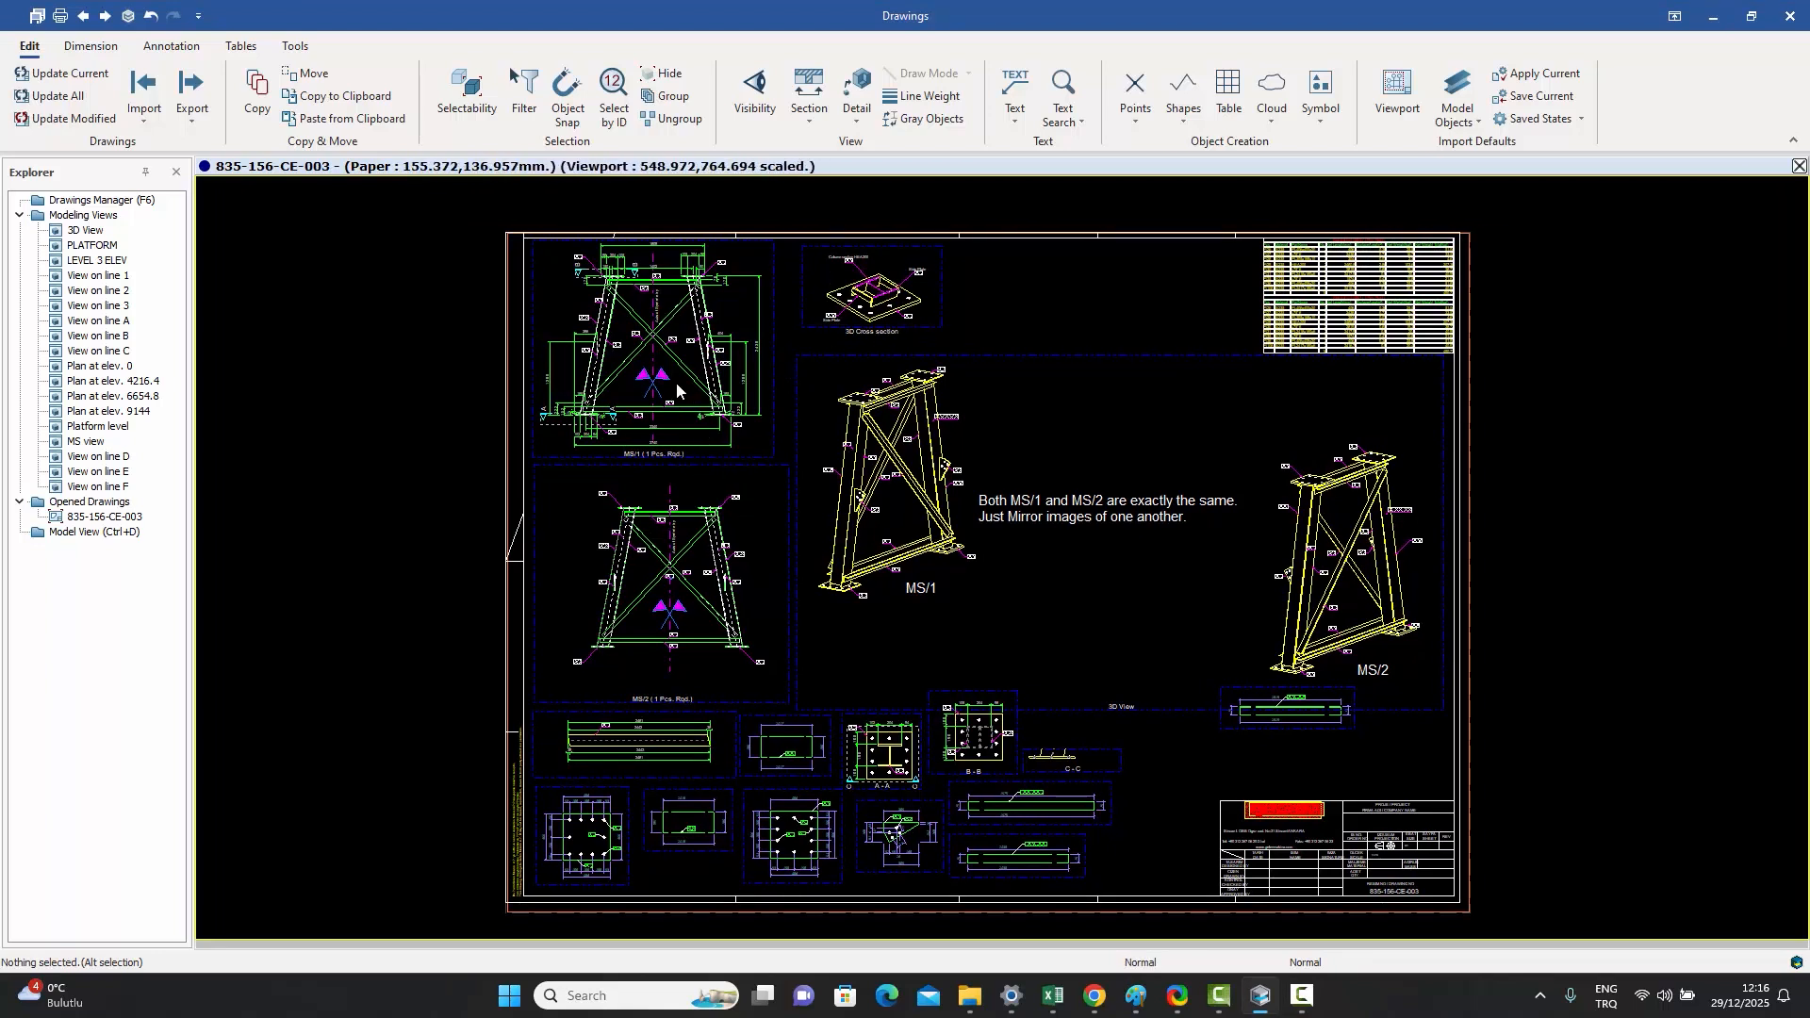
scroll(635, 284, up, 1)
scroll(636, 284, up, 2)
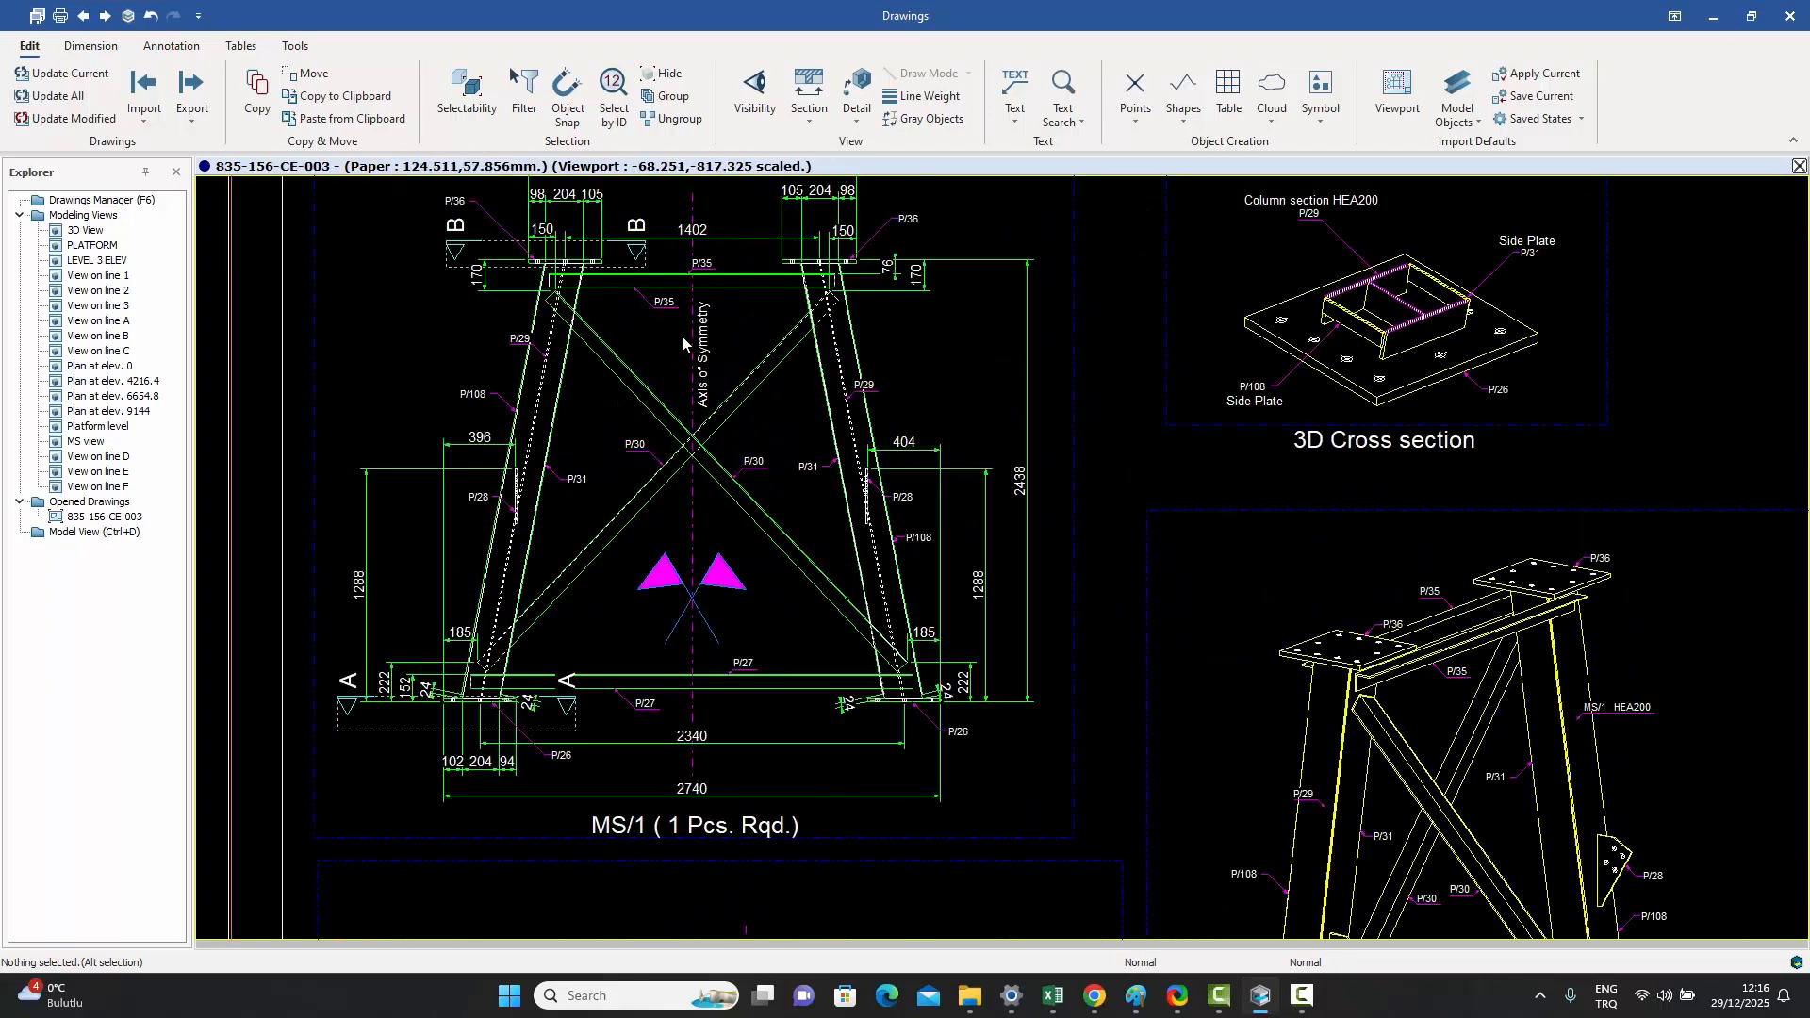
scroll(566, 611, up, 1)
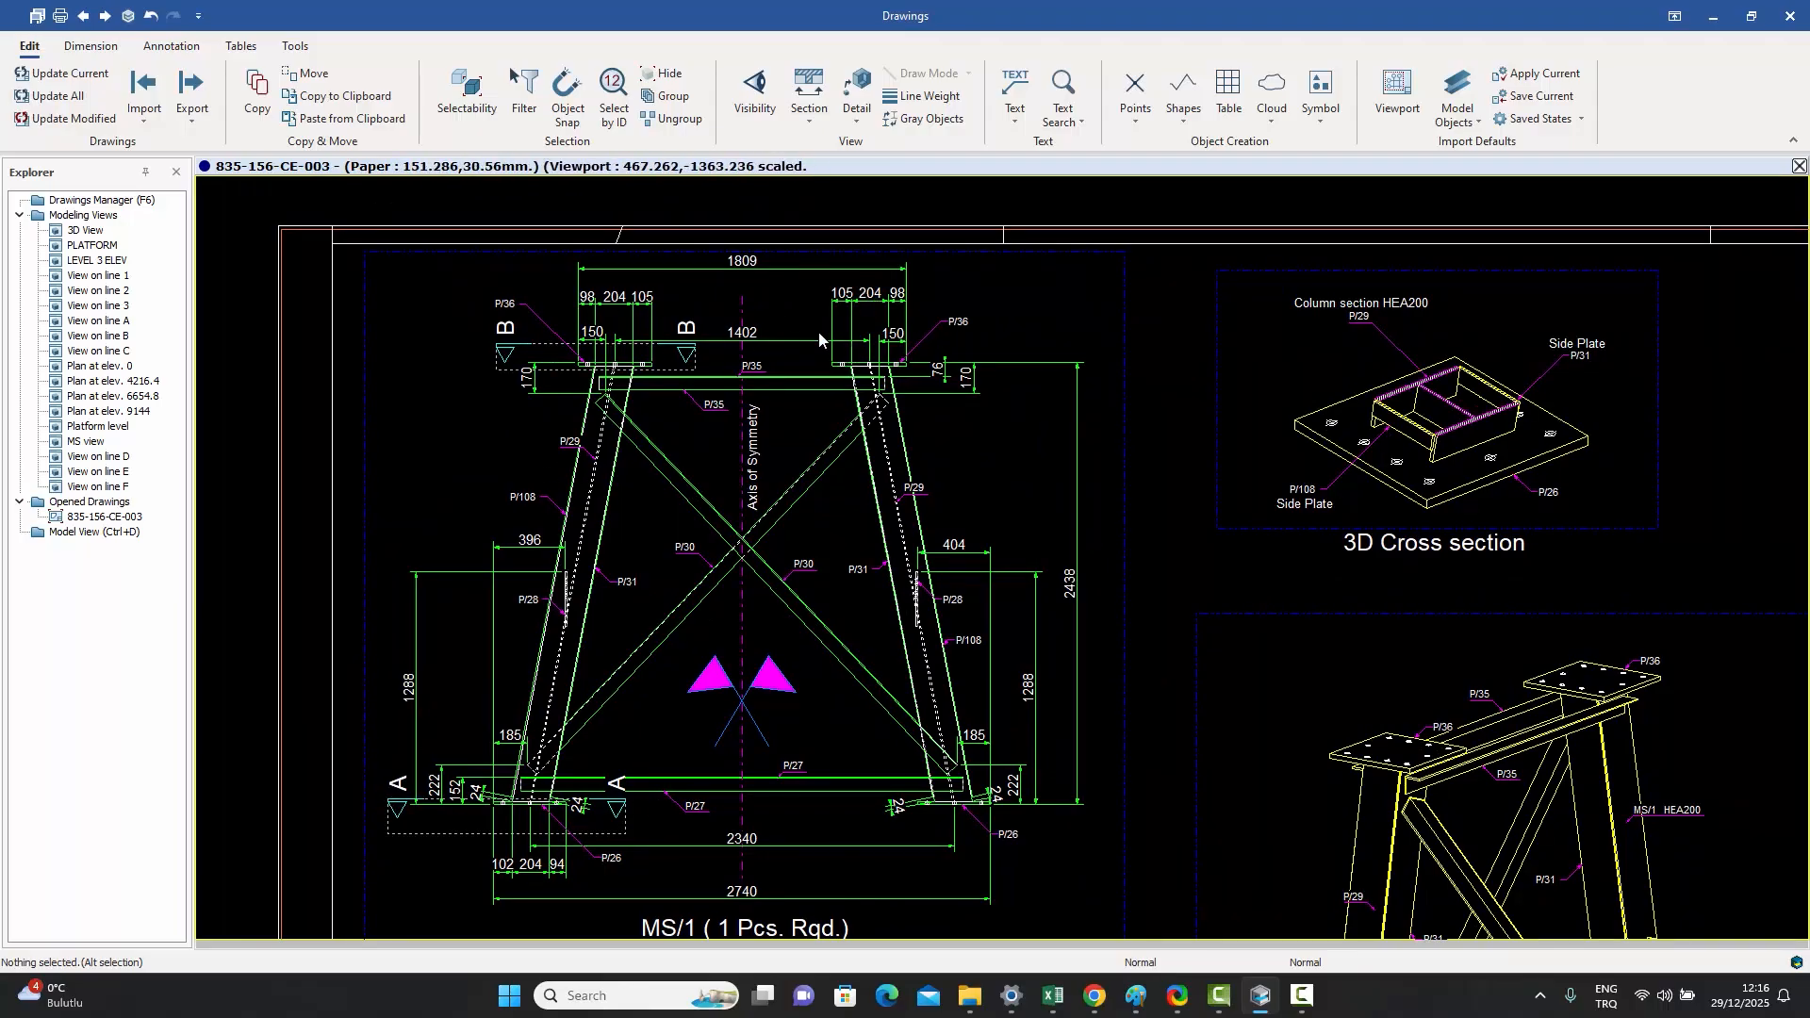
scroll(841, 358, down, 3)
scroll(820, 517, up, 3)
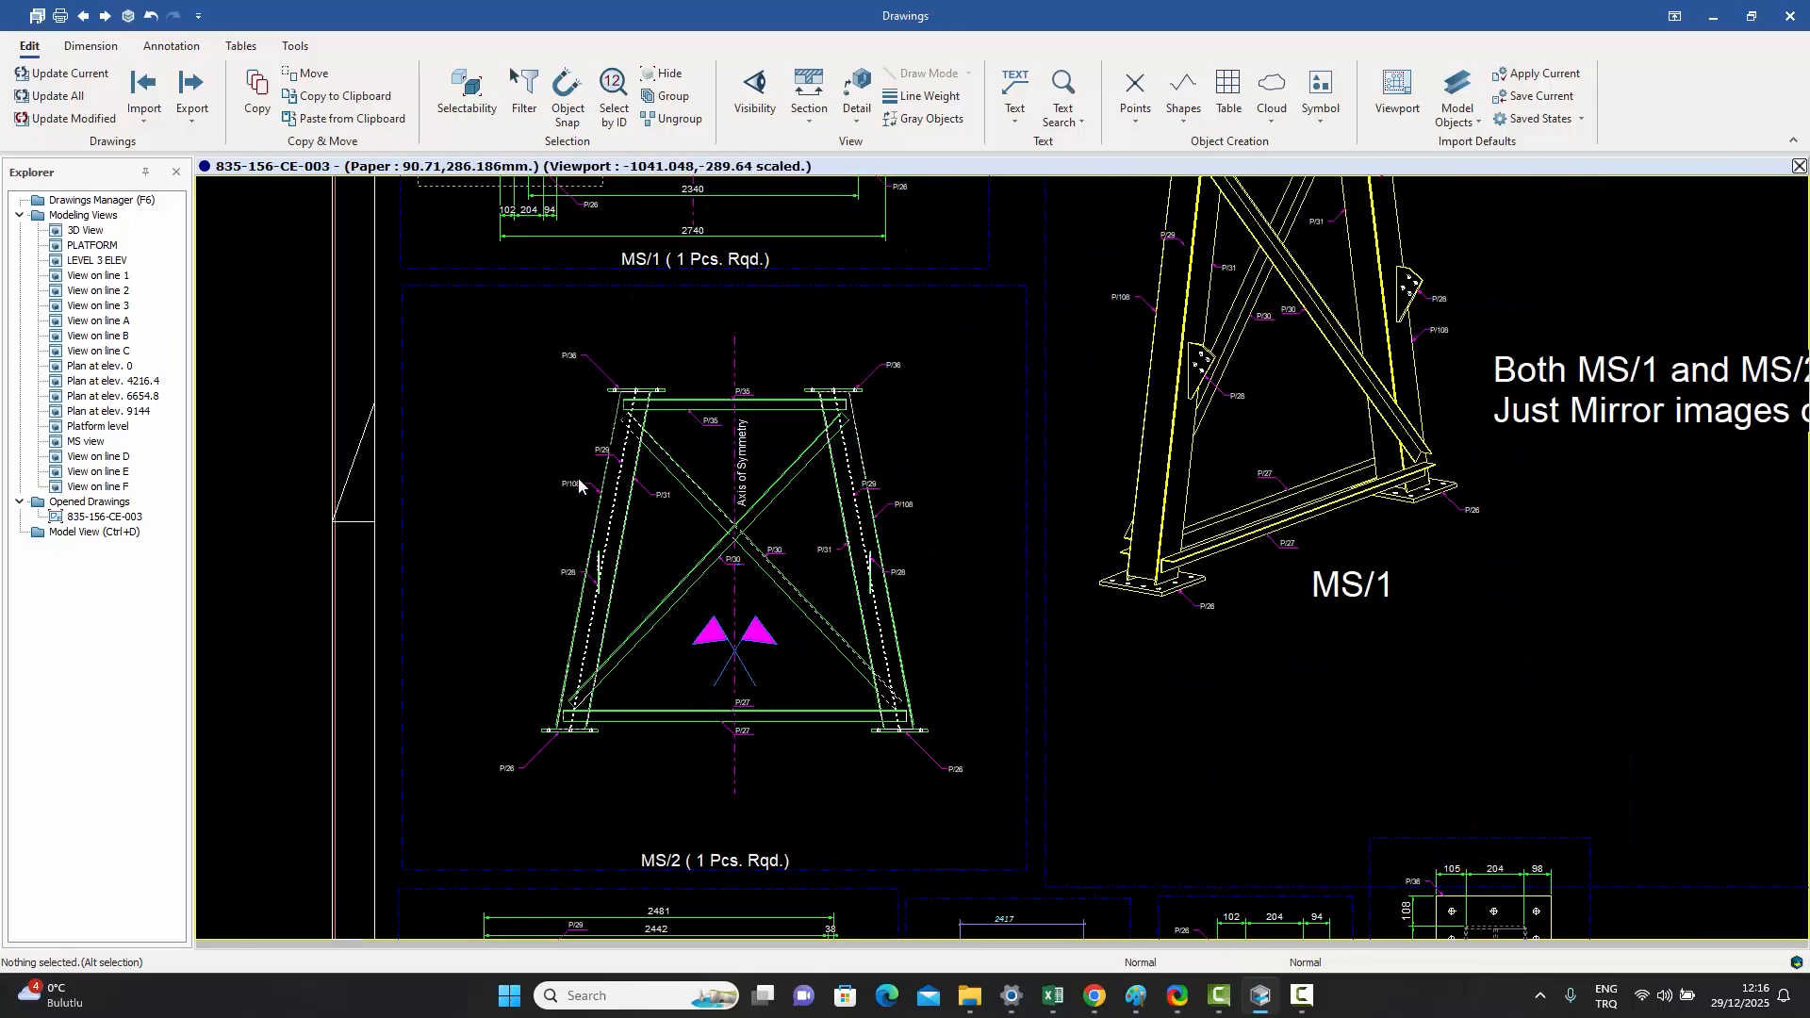
scroll(722, 447, down, 1)
scroll(722, 447, down, 2)
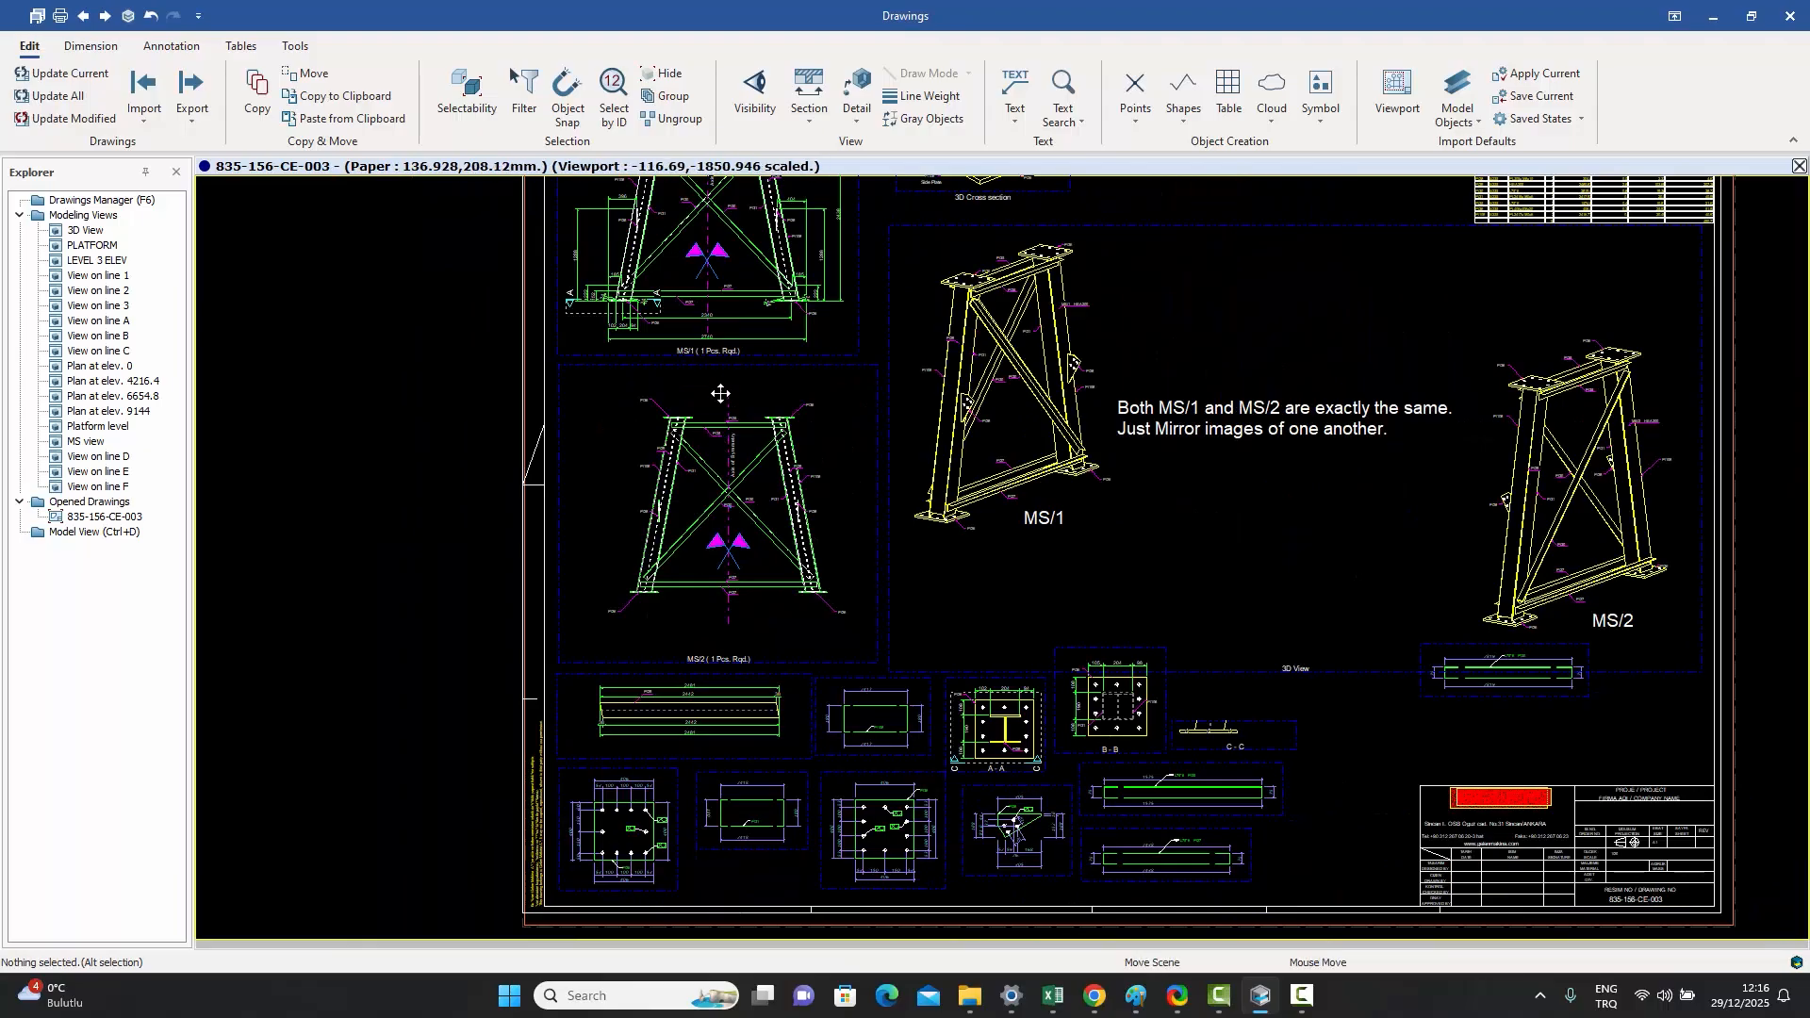
middle_drag(634, 362, 650, 467)
scroll(650, 467, up, 4)
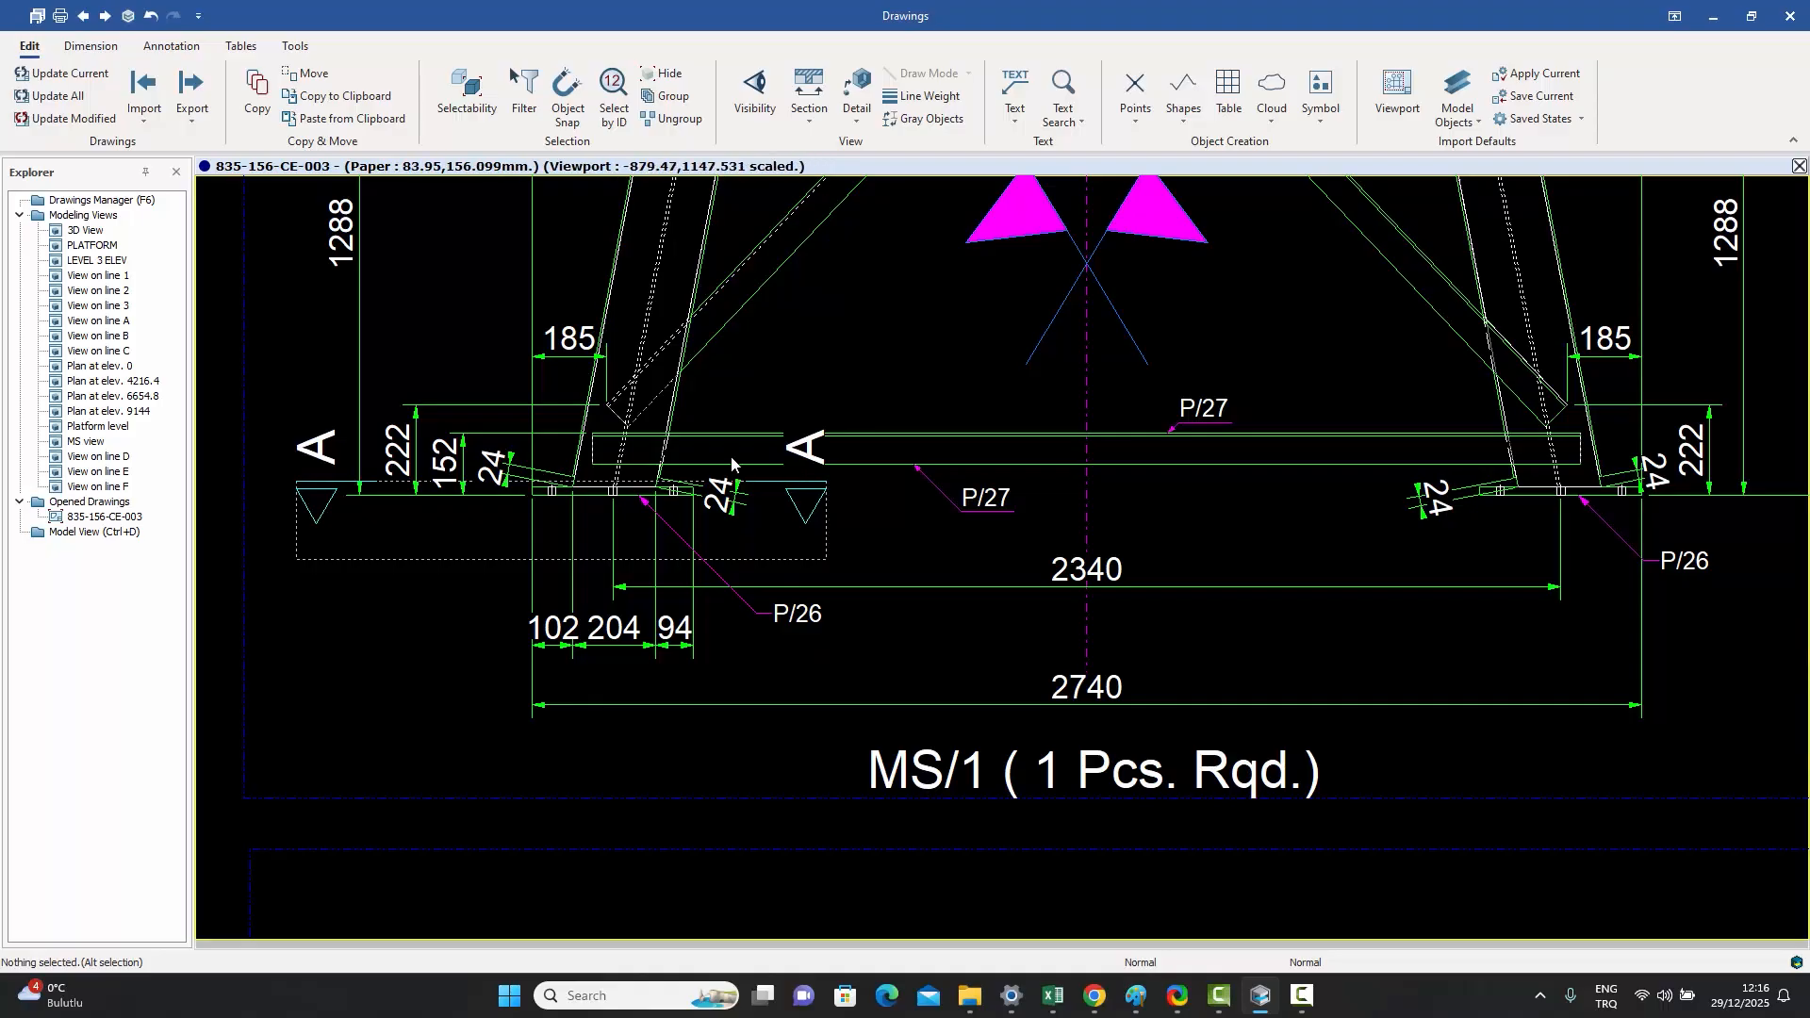
- Examine how the section A marks on MS/1 relate to view A-A and how section C-C is cut from it, selecting the C mark and A-A viewport
scroll(754, 310, down, 5)
scroll(976, 557, up, 6)
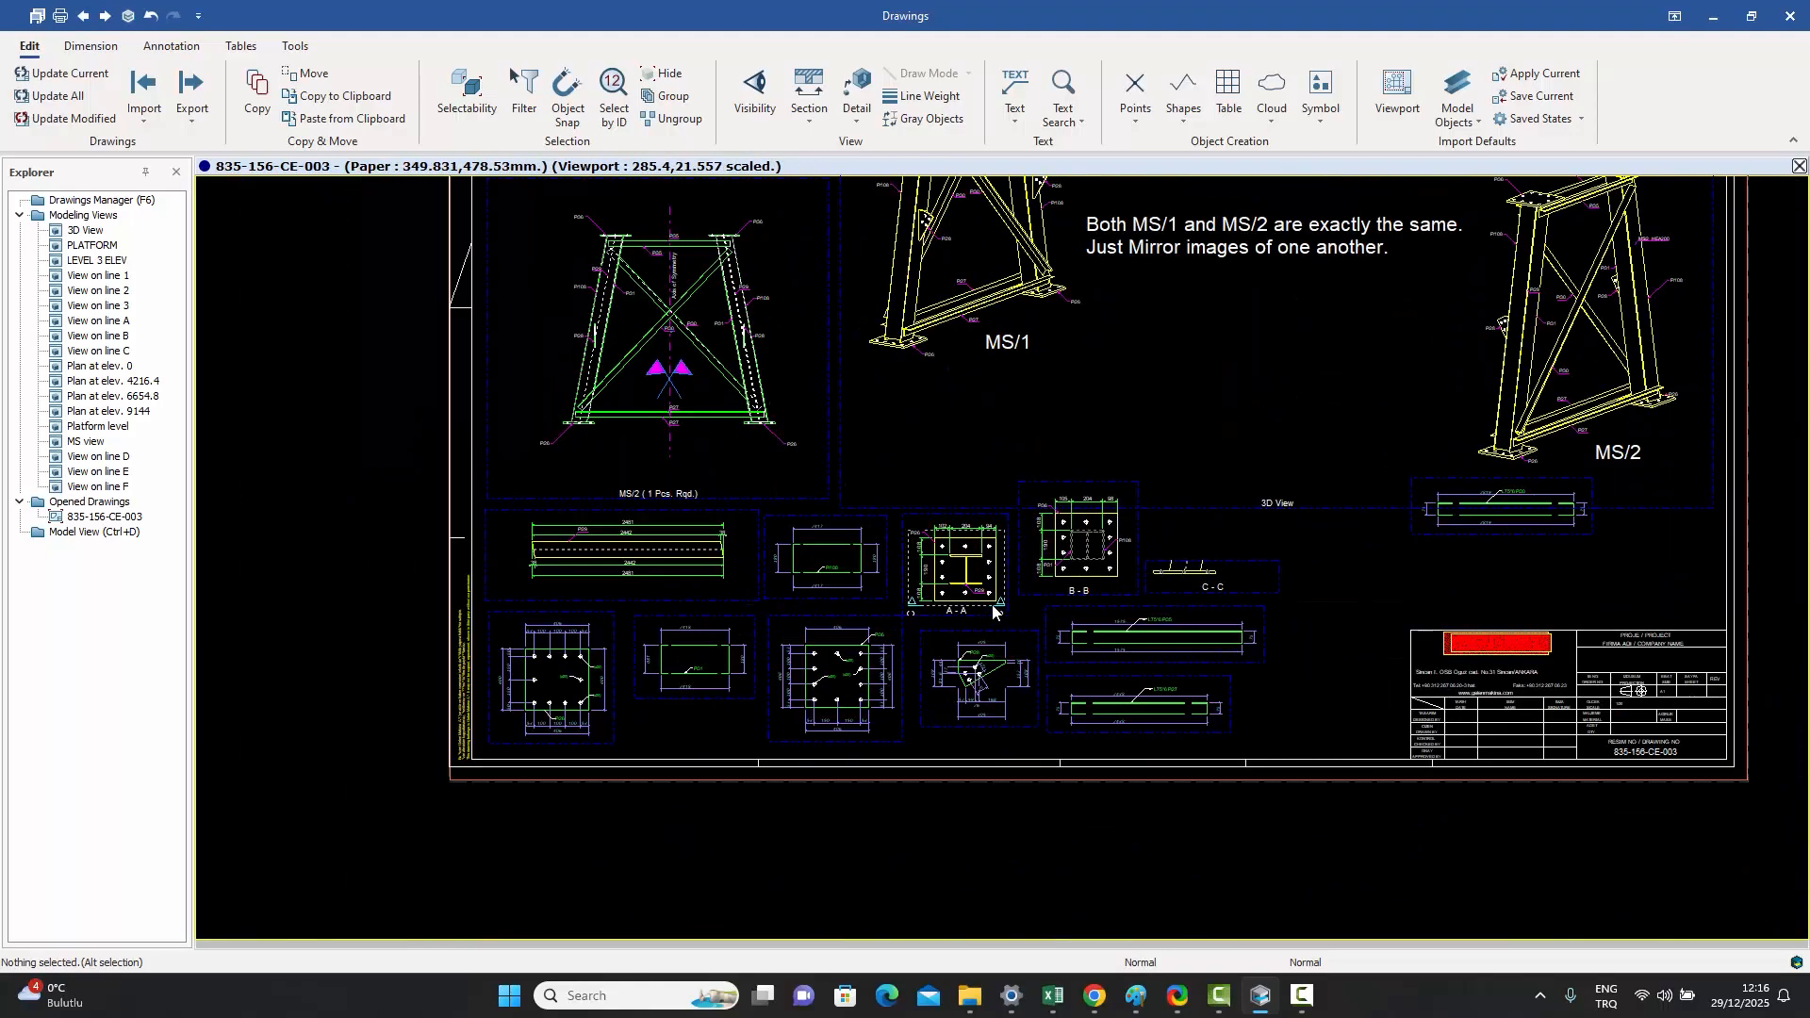
scroll(1028, 543, down, 2)
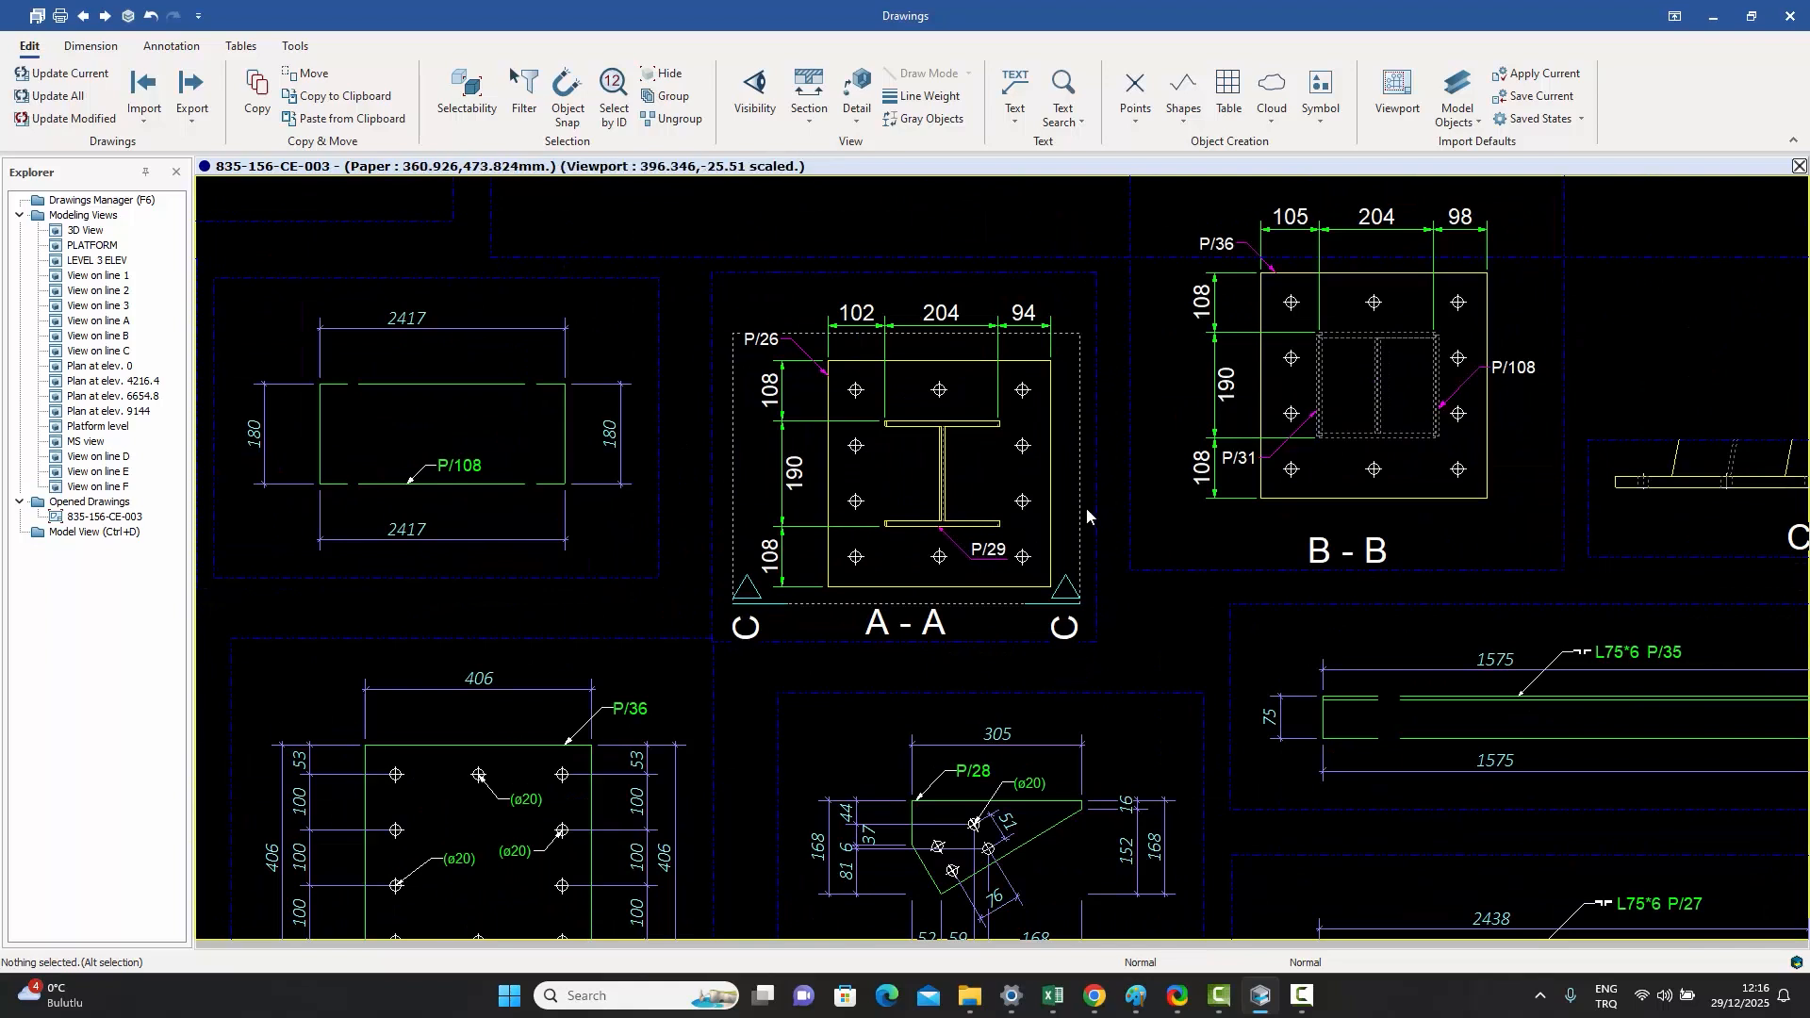
click(765, 610)
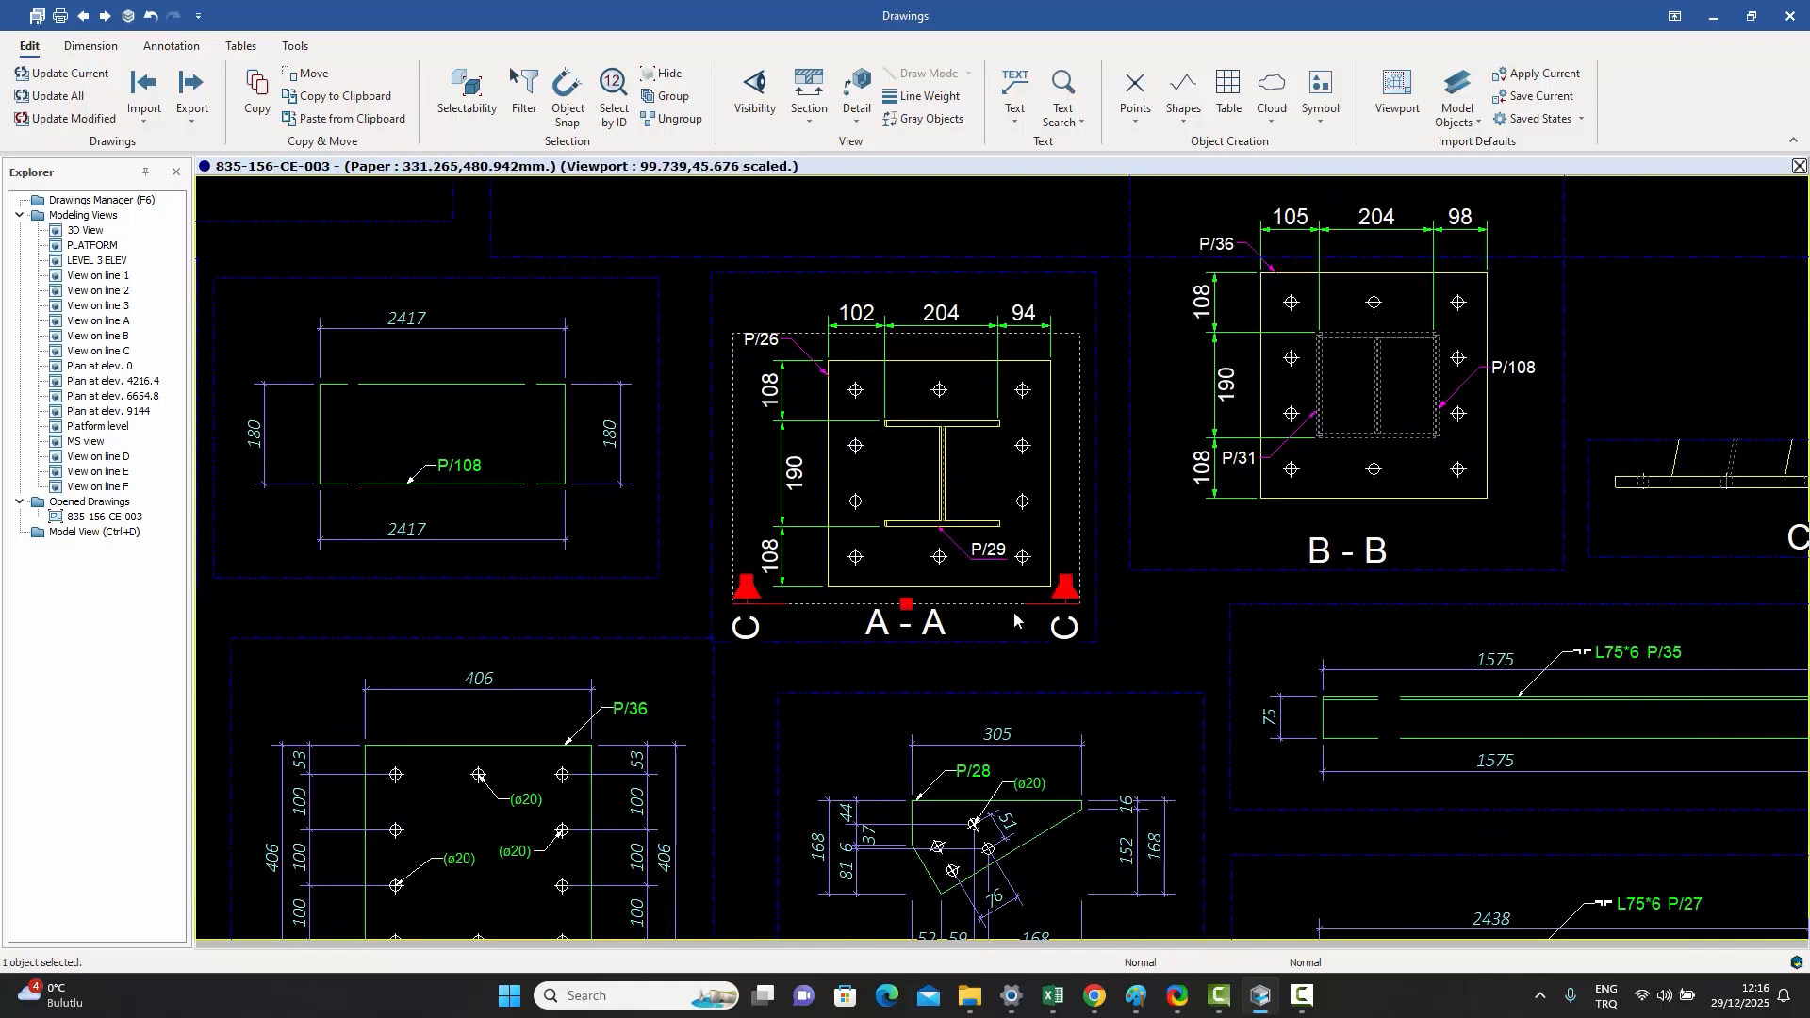
click(962, 264)
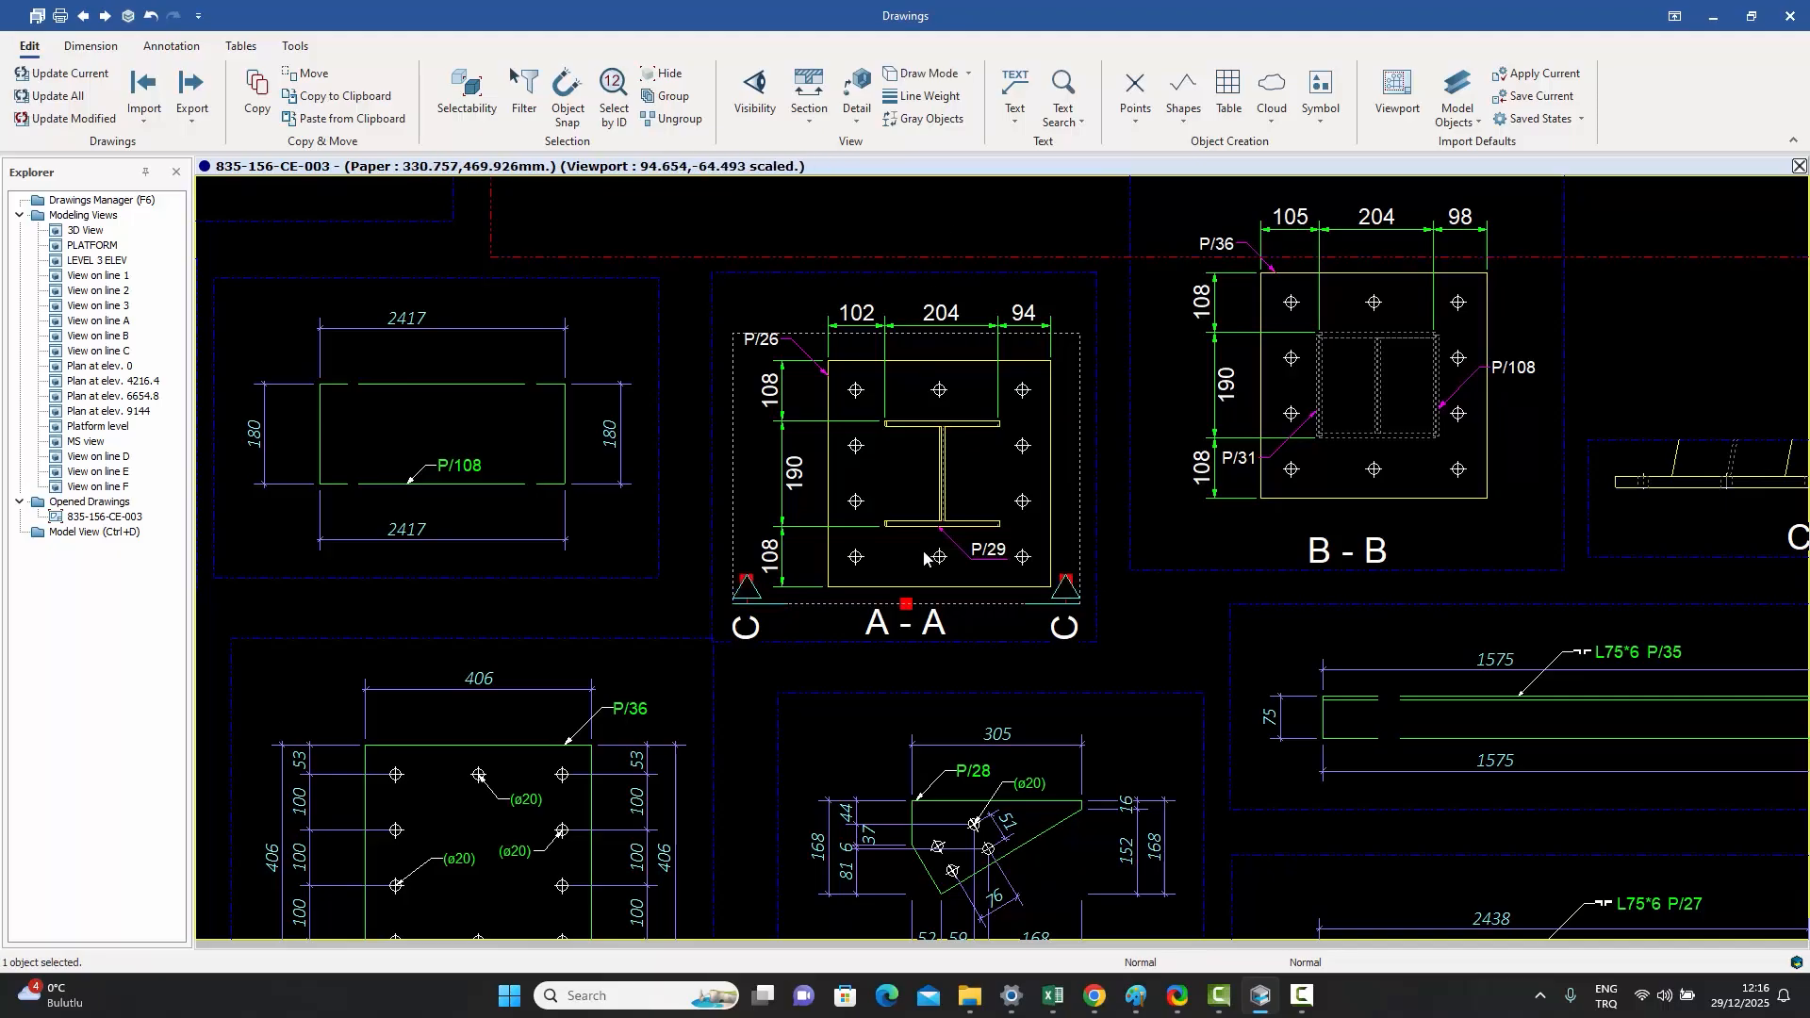
scroll(924, 559, down, 8)
scroll(698, 281, up, 5)
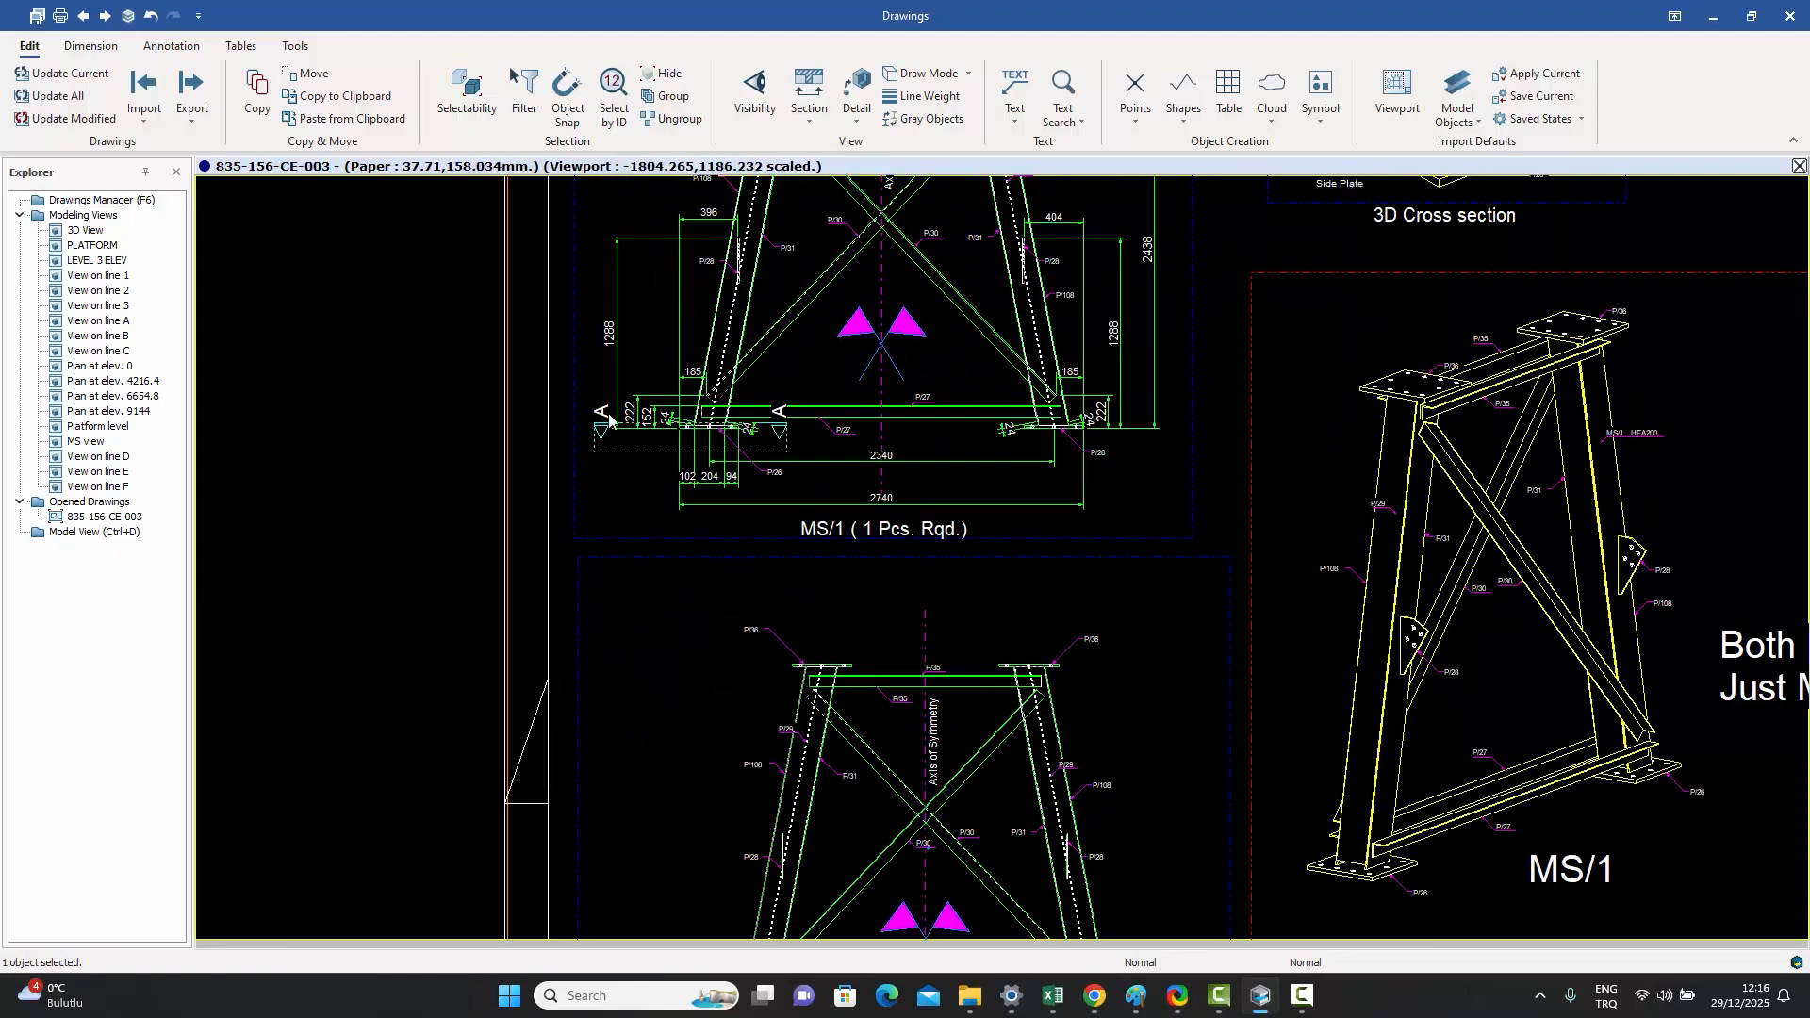
scroll(789, 428, down, 5)
scroll(1026, 718, up, 5)
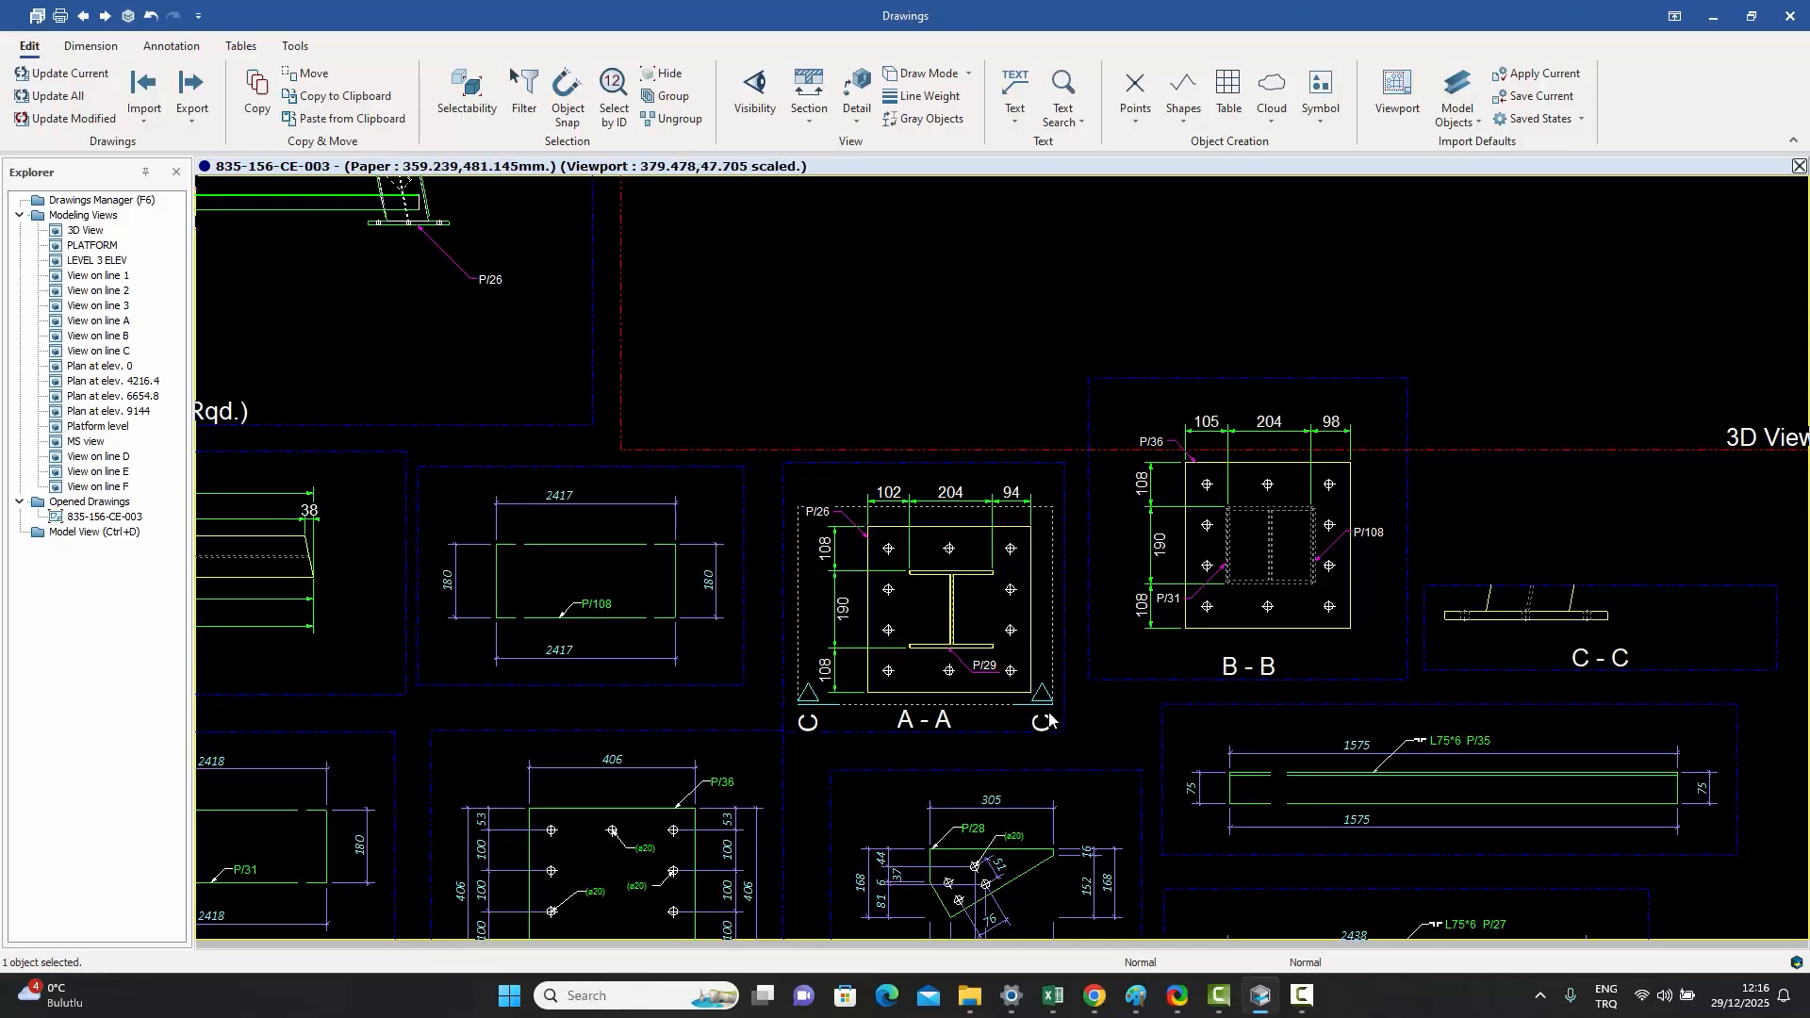
scroll(1011, 694, down, 5)
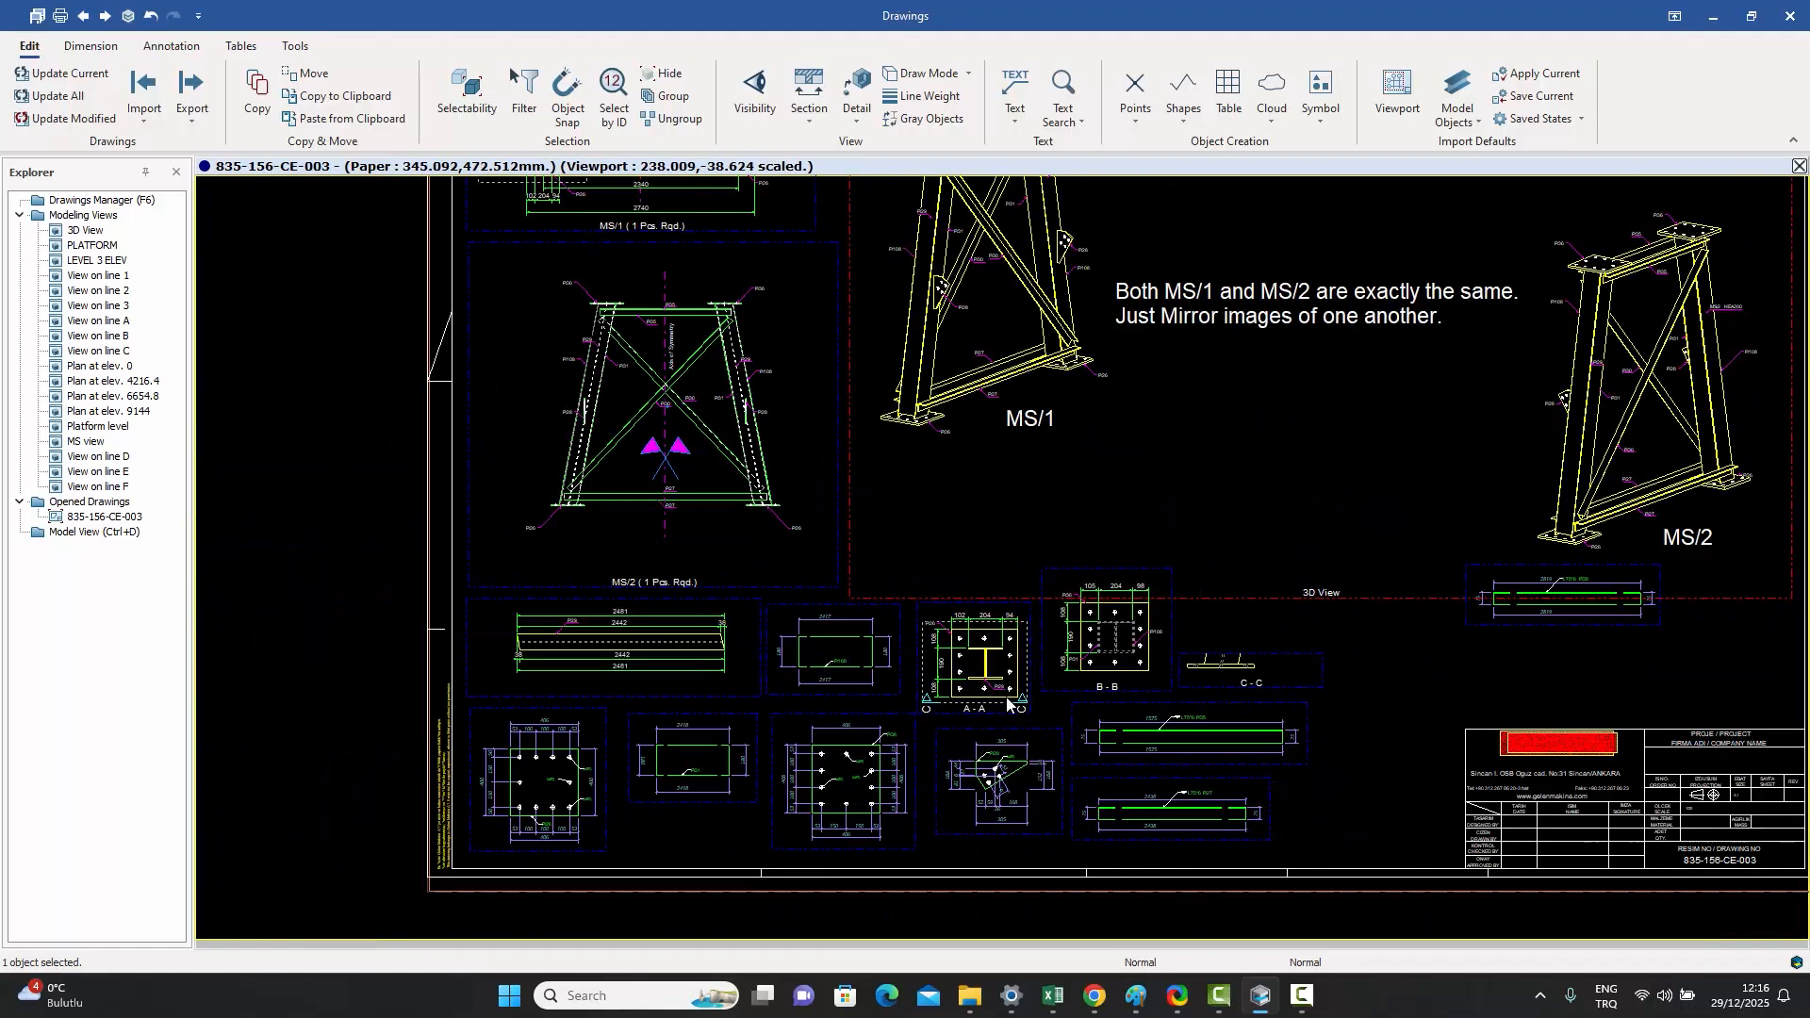
scroll(816, 472, up, 3)
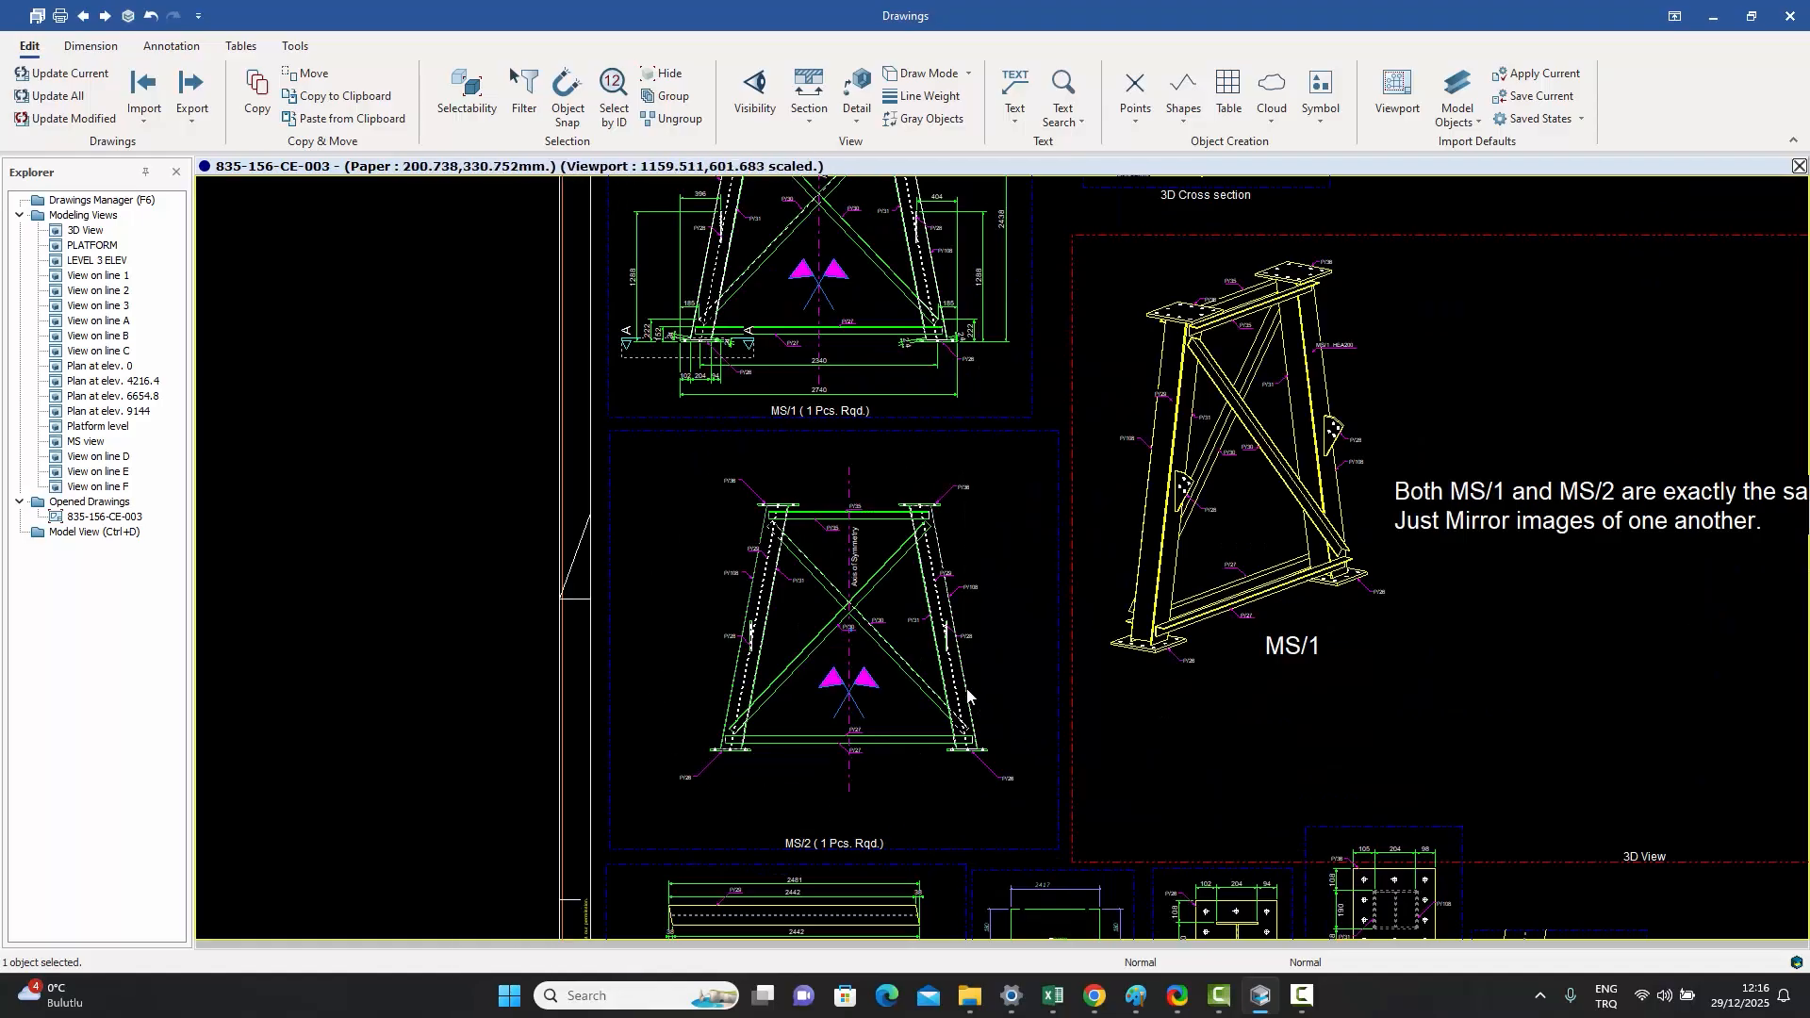
scroll(962, 693, down, 3)
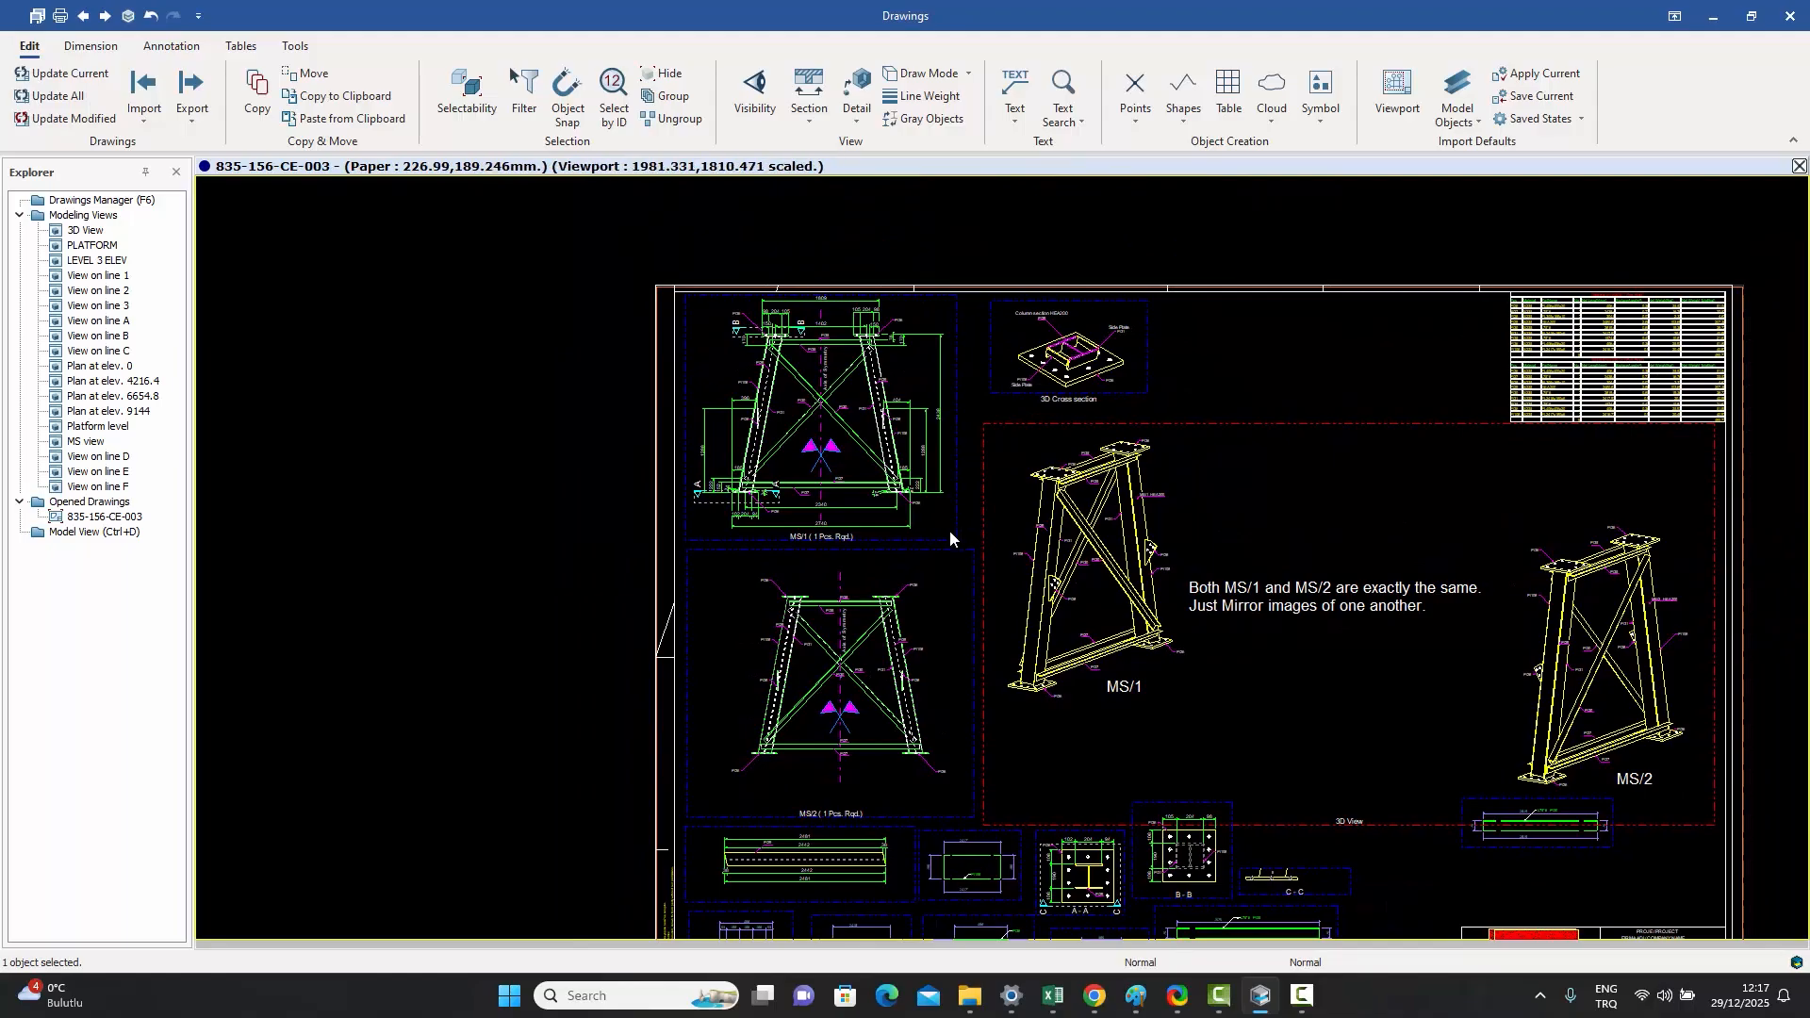
- Select the MS/1 front view's objects, narrow the selection to all dimensions, and add the section A mark at its base
drag(948, 530, 694, 298)
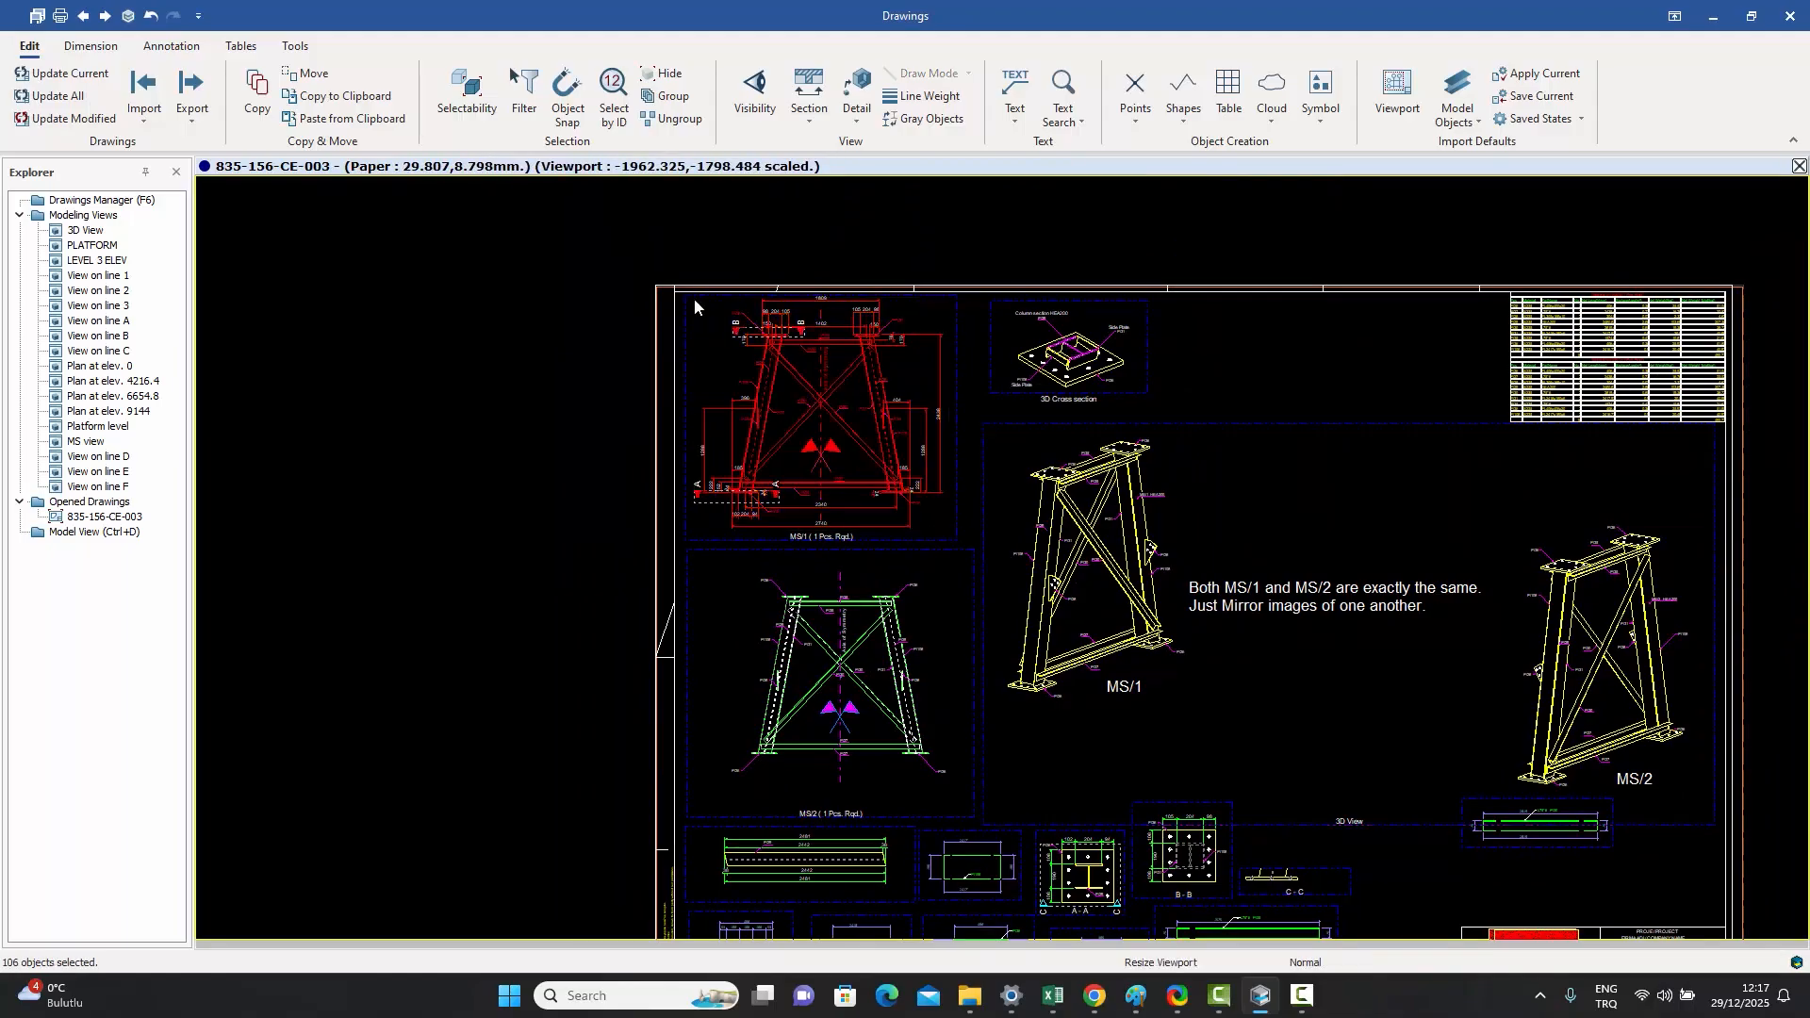
double_click(885, 381)
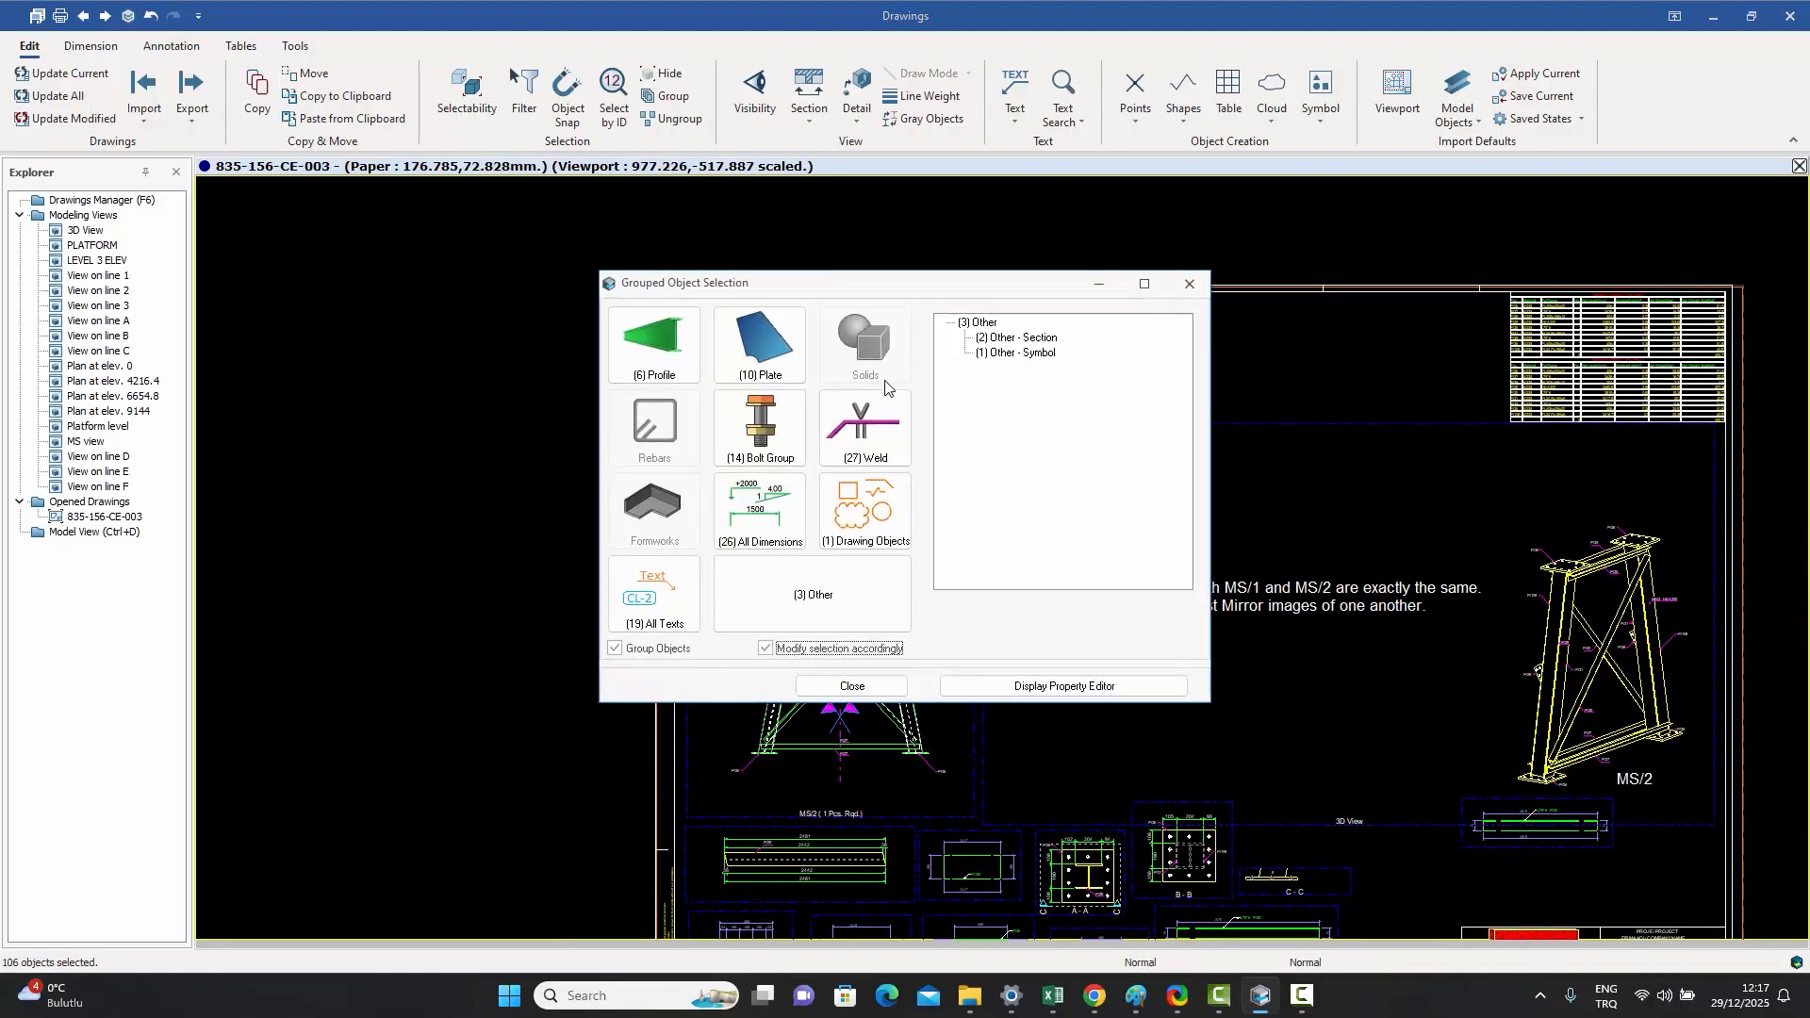
click(766, 508)
click(1009, 323)
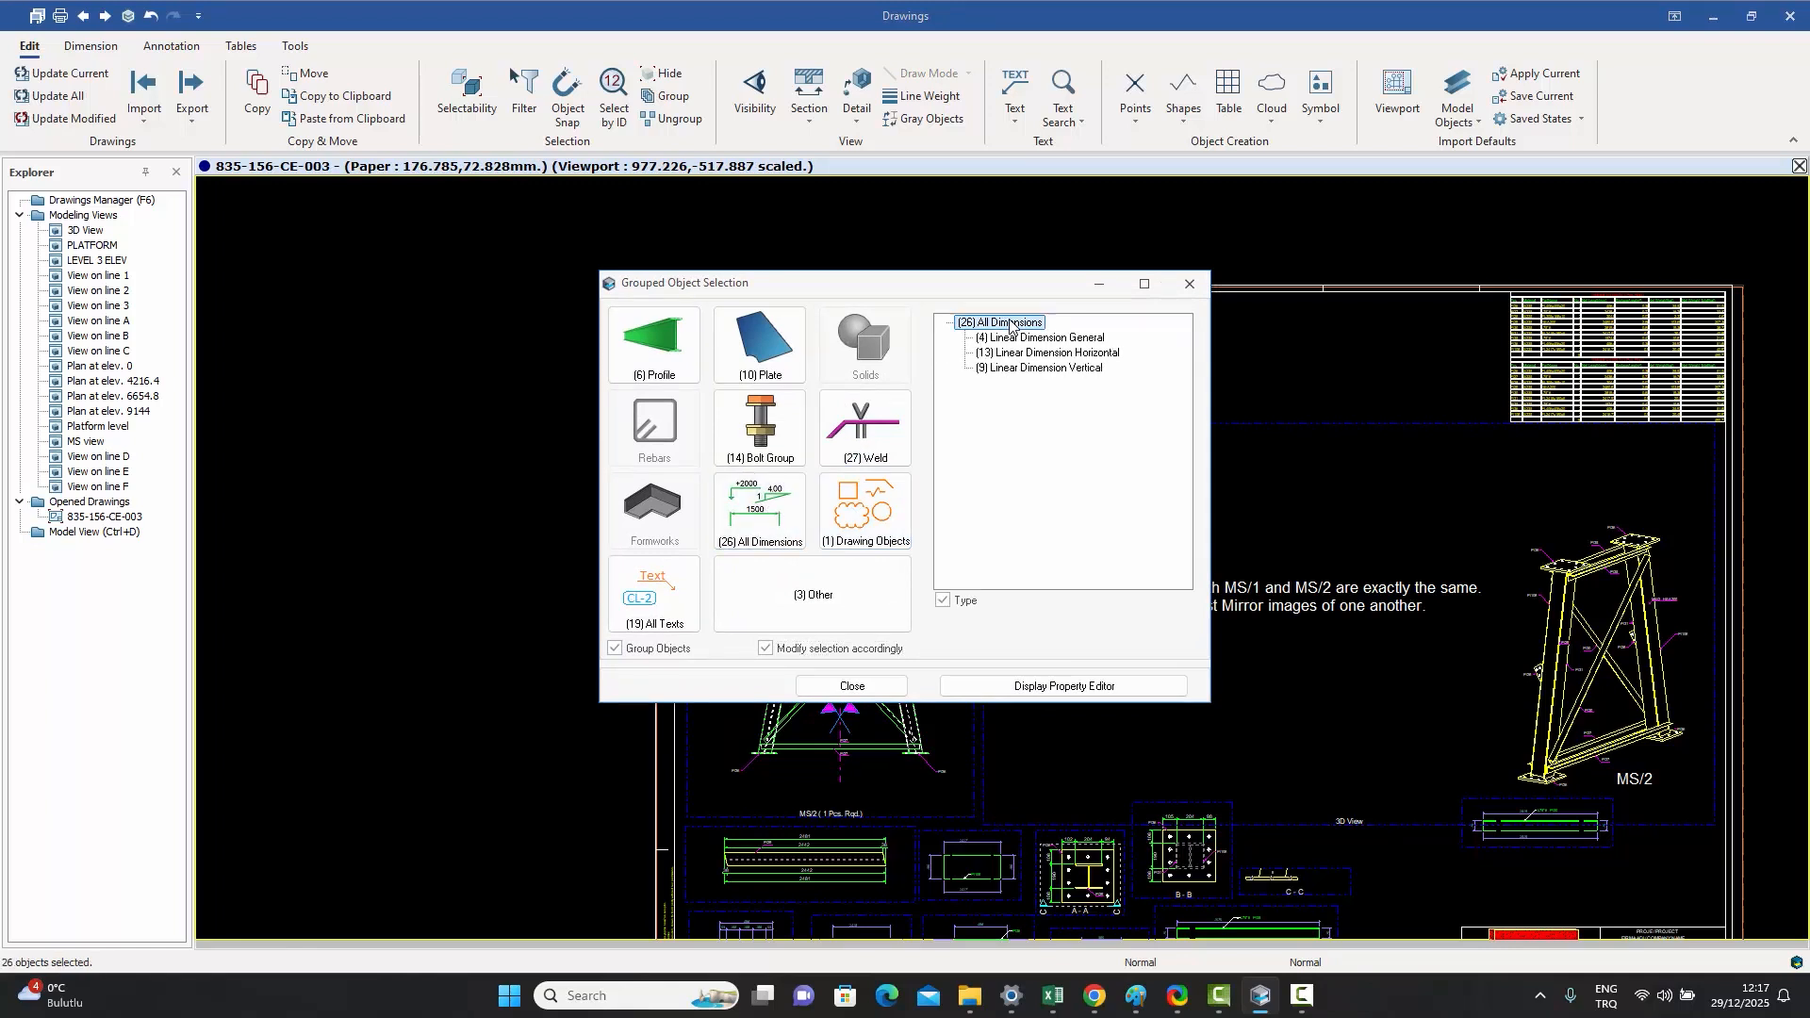
click(1190, 284)
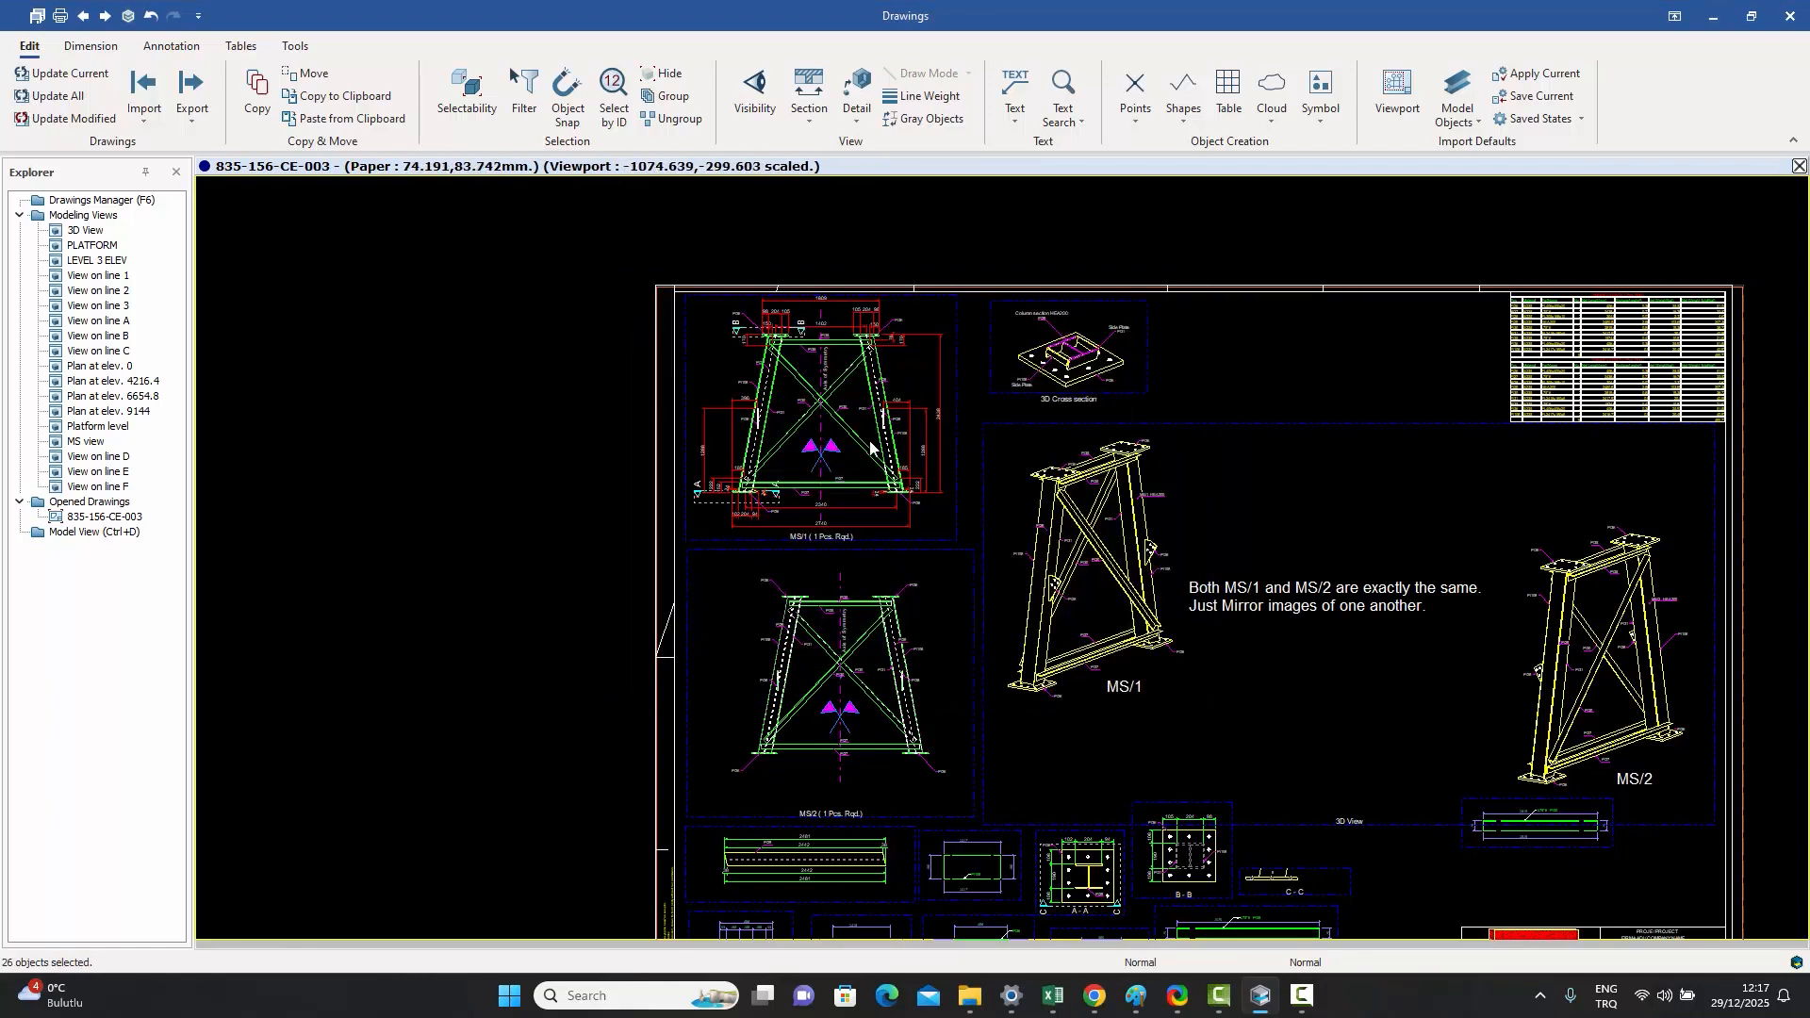
scroll(650, 514, up, 5)
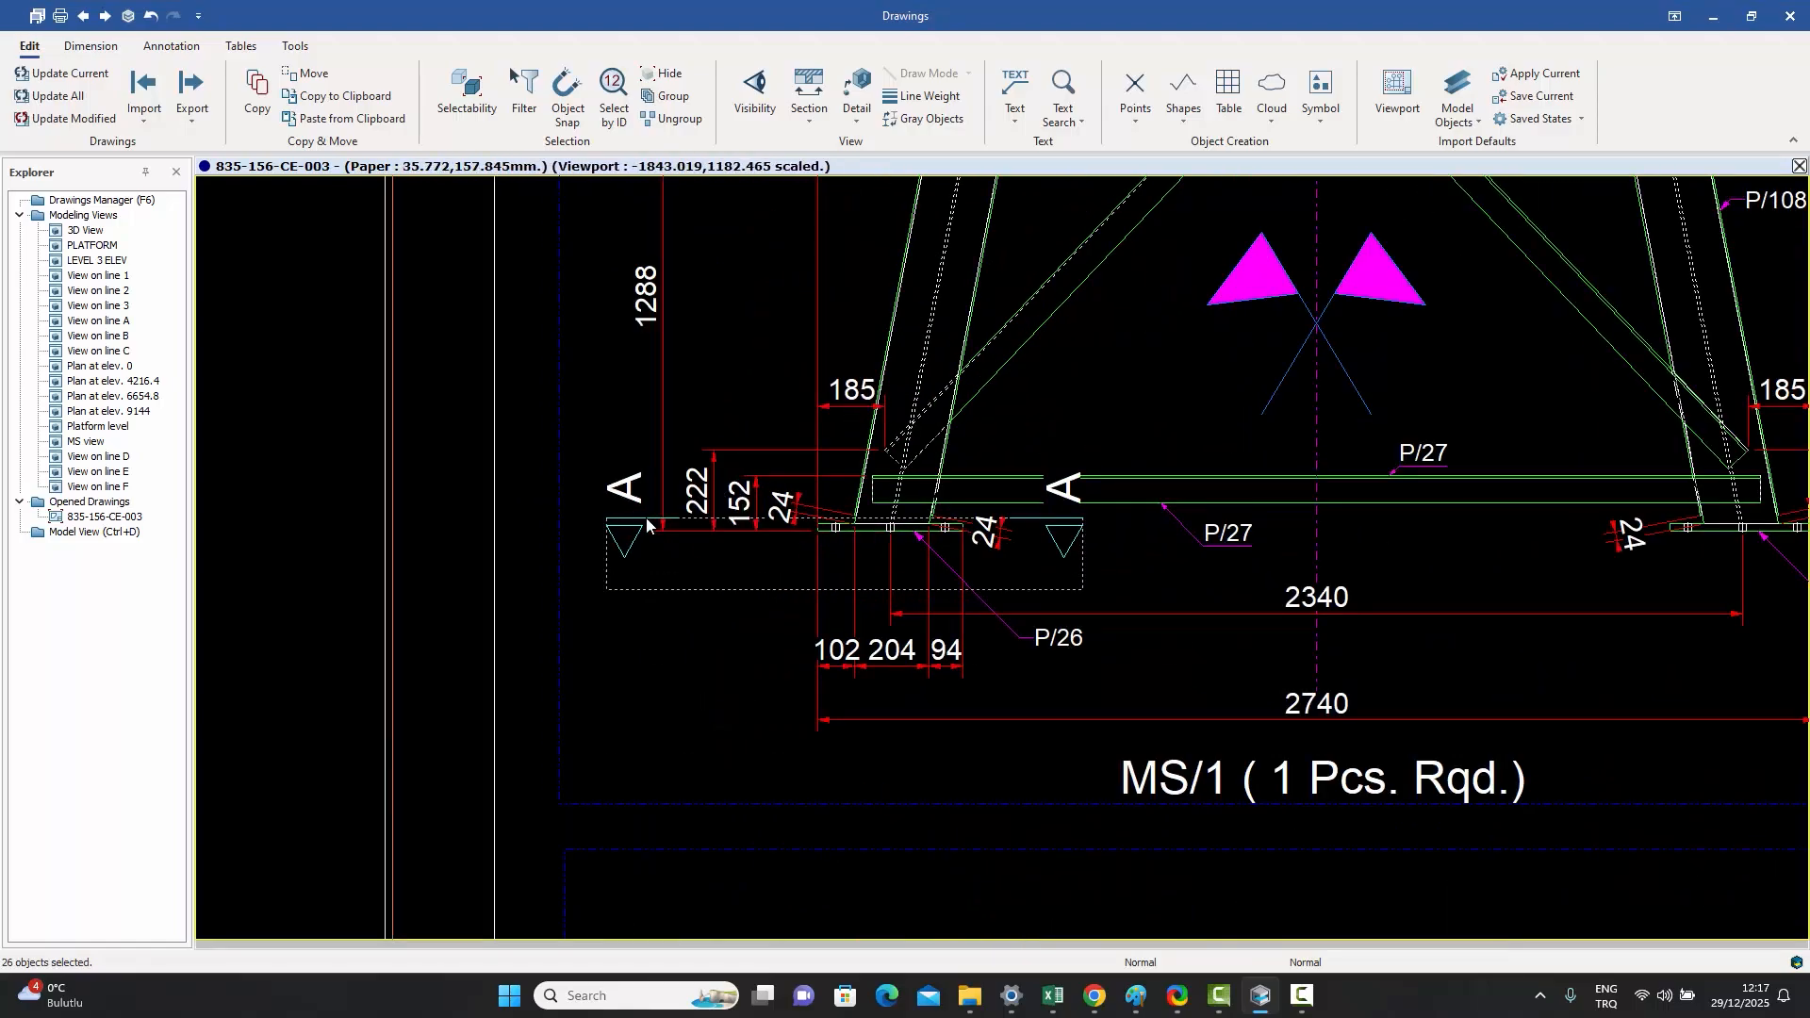
click(647, 525)
- Copy the selected MS/1 dimensions and section mark to the clipboard, using the lower-left corner of the left P/26 base plate as base point
scroll(649, 517, down, 5)
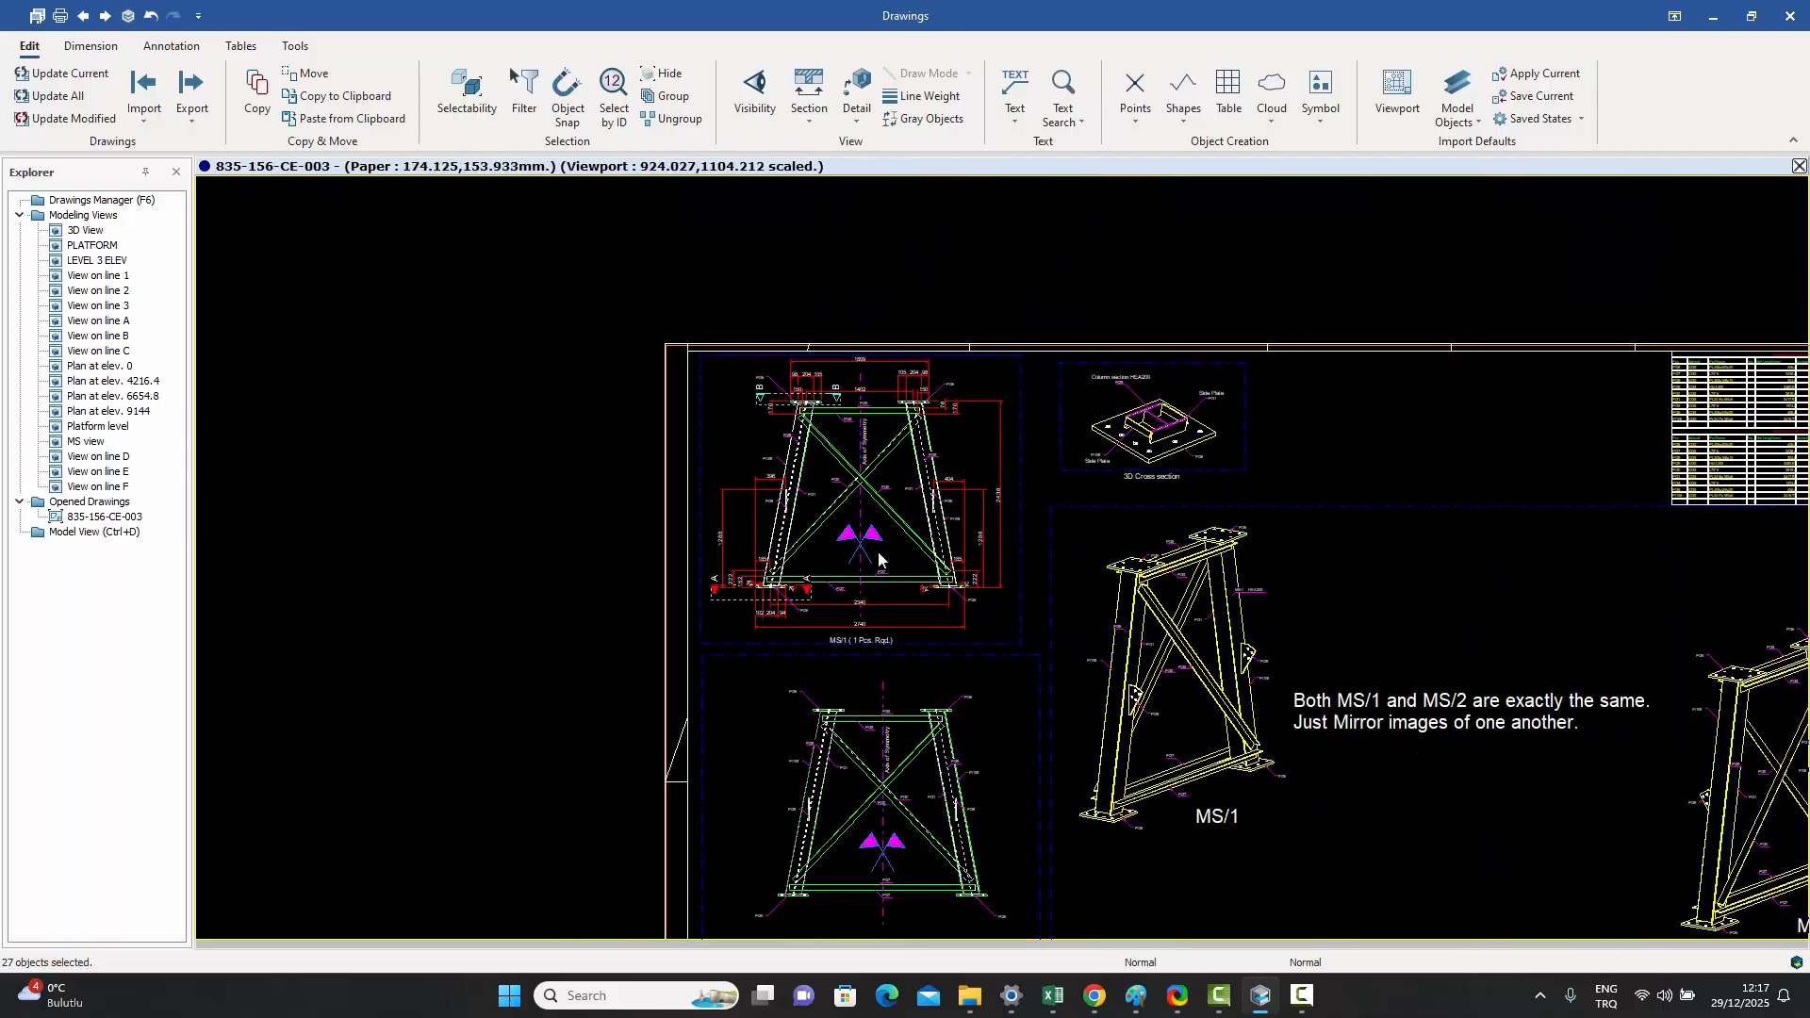
scroll(825, 576, down, 2)
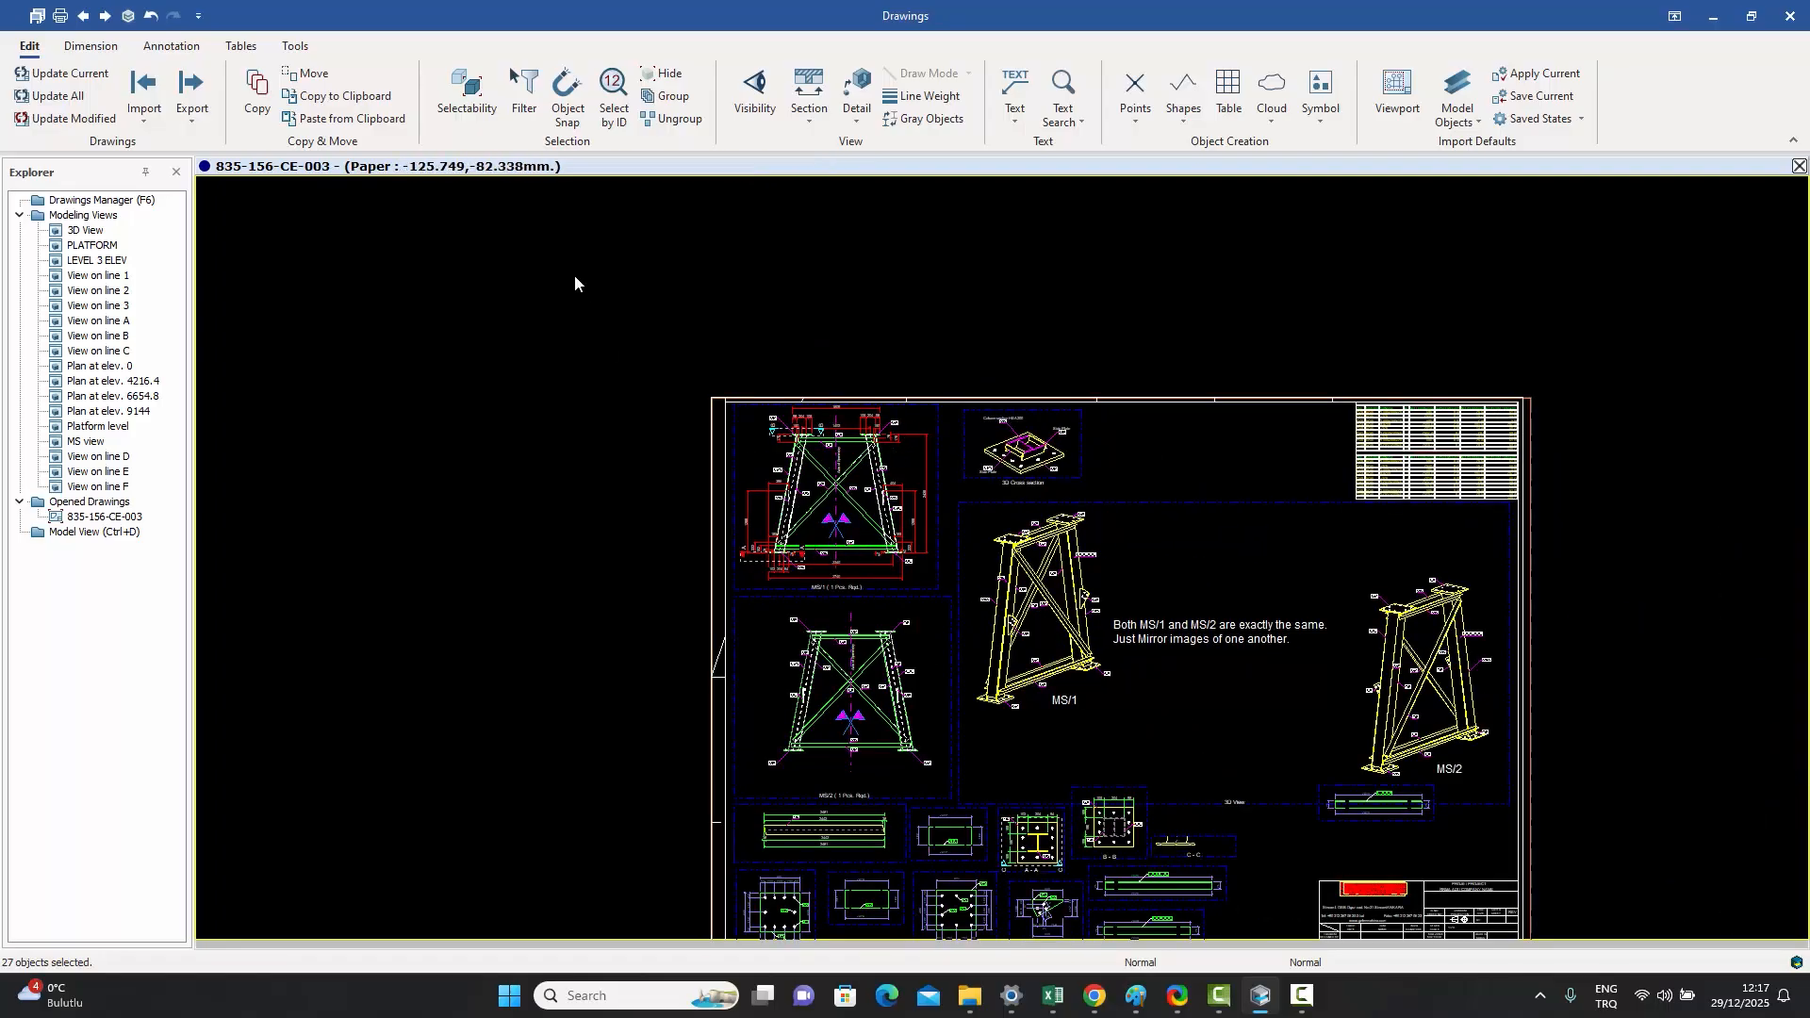
click(344, 97)
scroll(811, 569, up, 8)
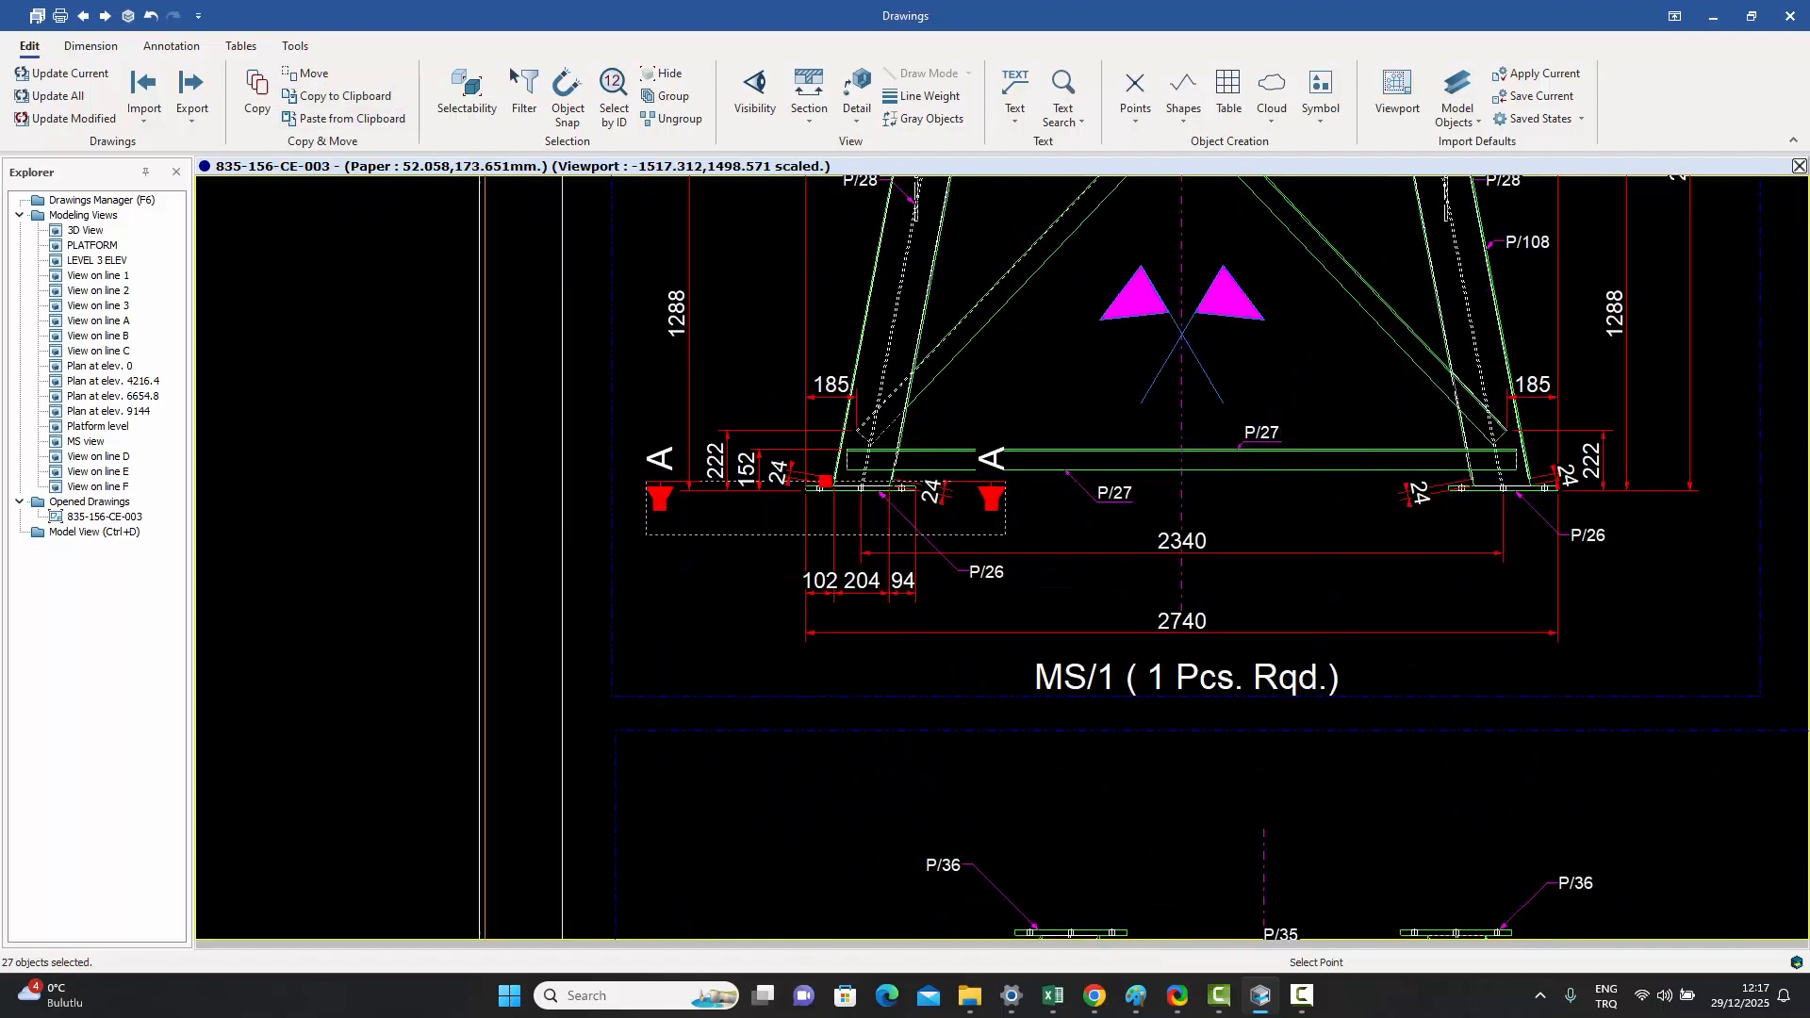
scroll(839, 451, up, 5)
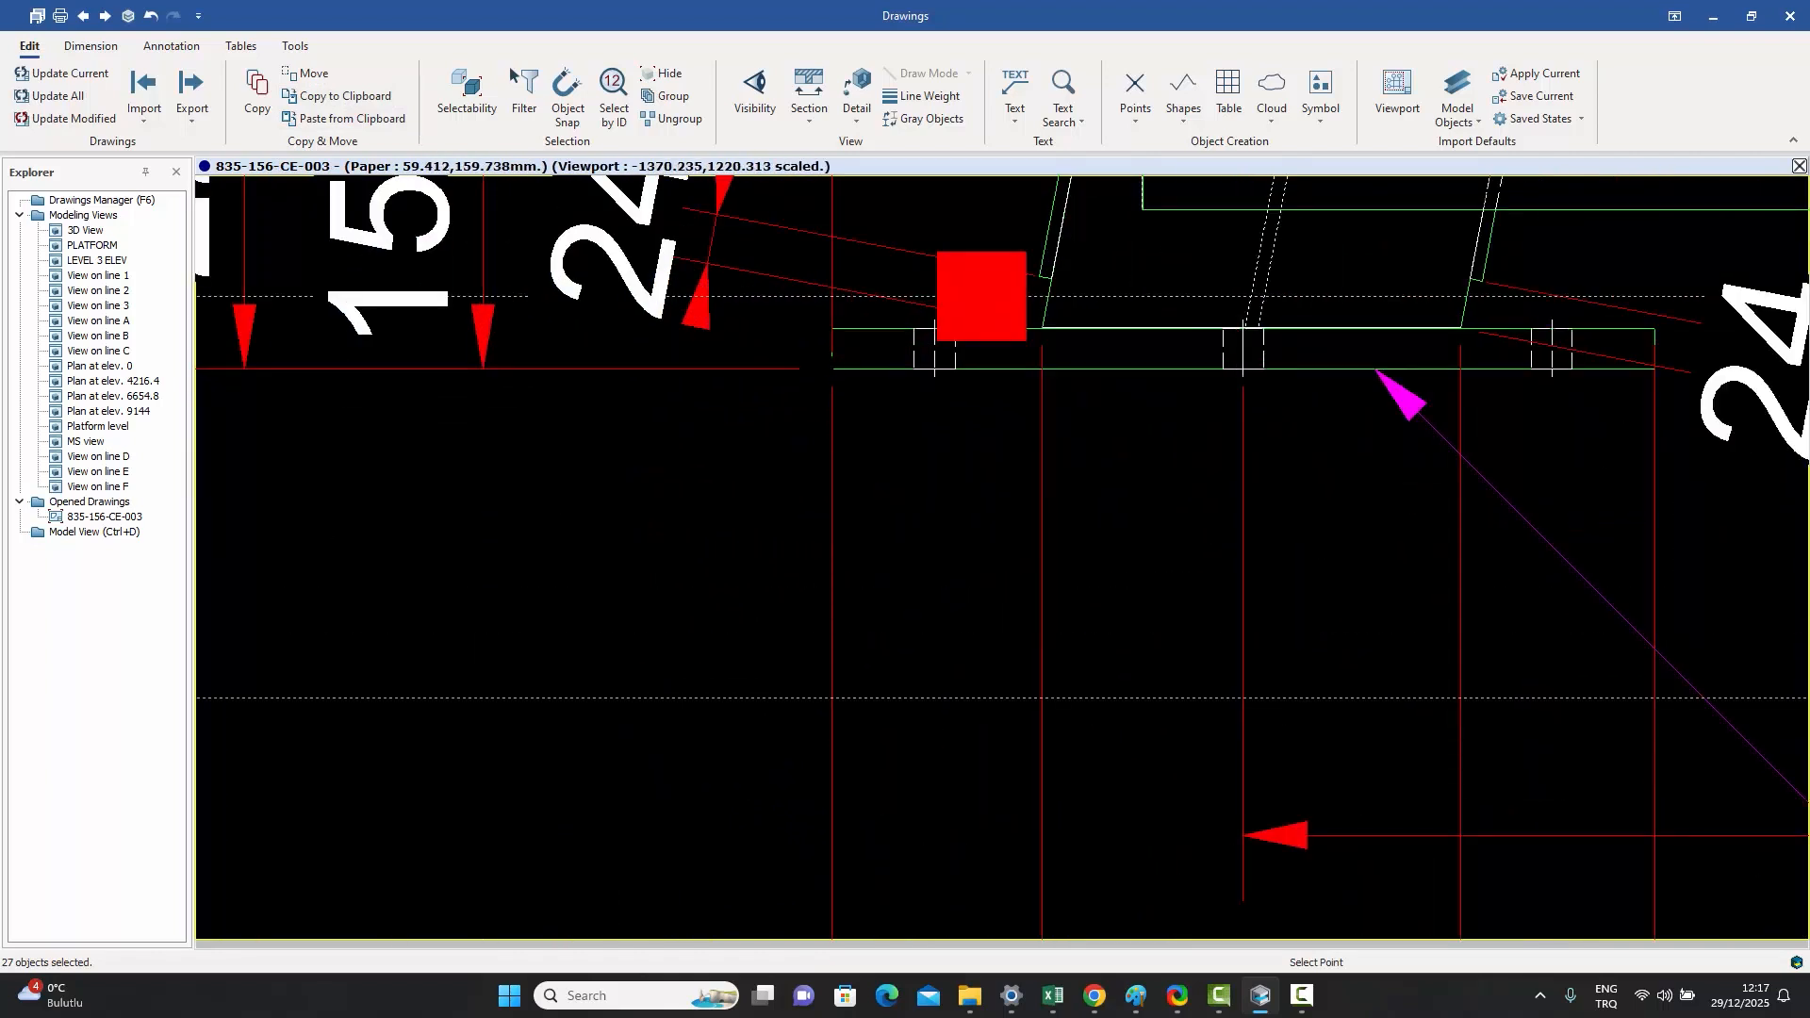
click(831, 369)
- Paste the copied dimensions and section mark into the MS/2 view at the lower-left corner of its left P/26 base plate
scroll(832, 375, down, 4)
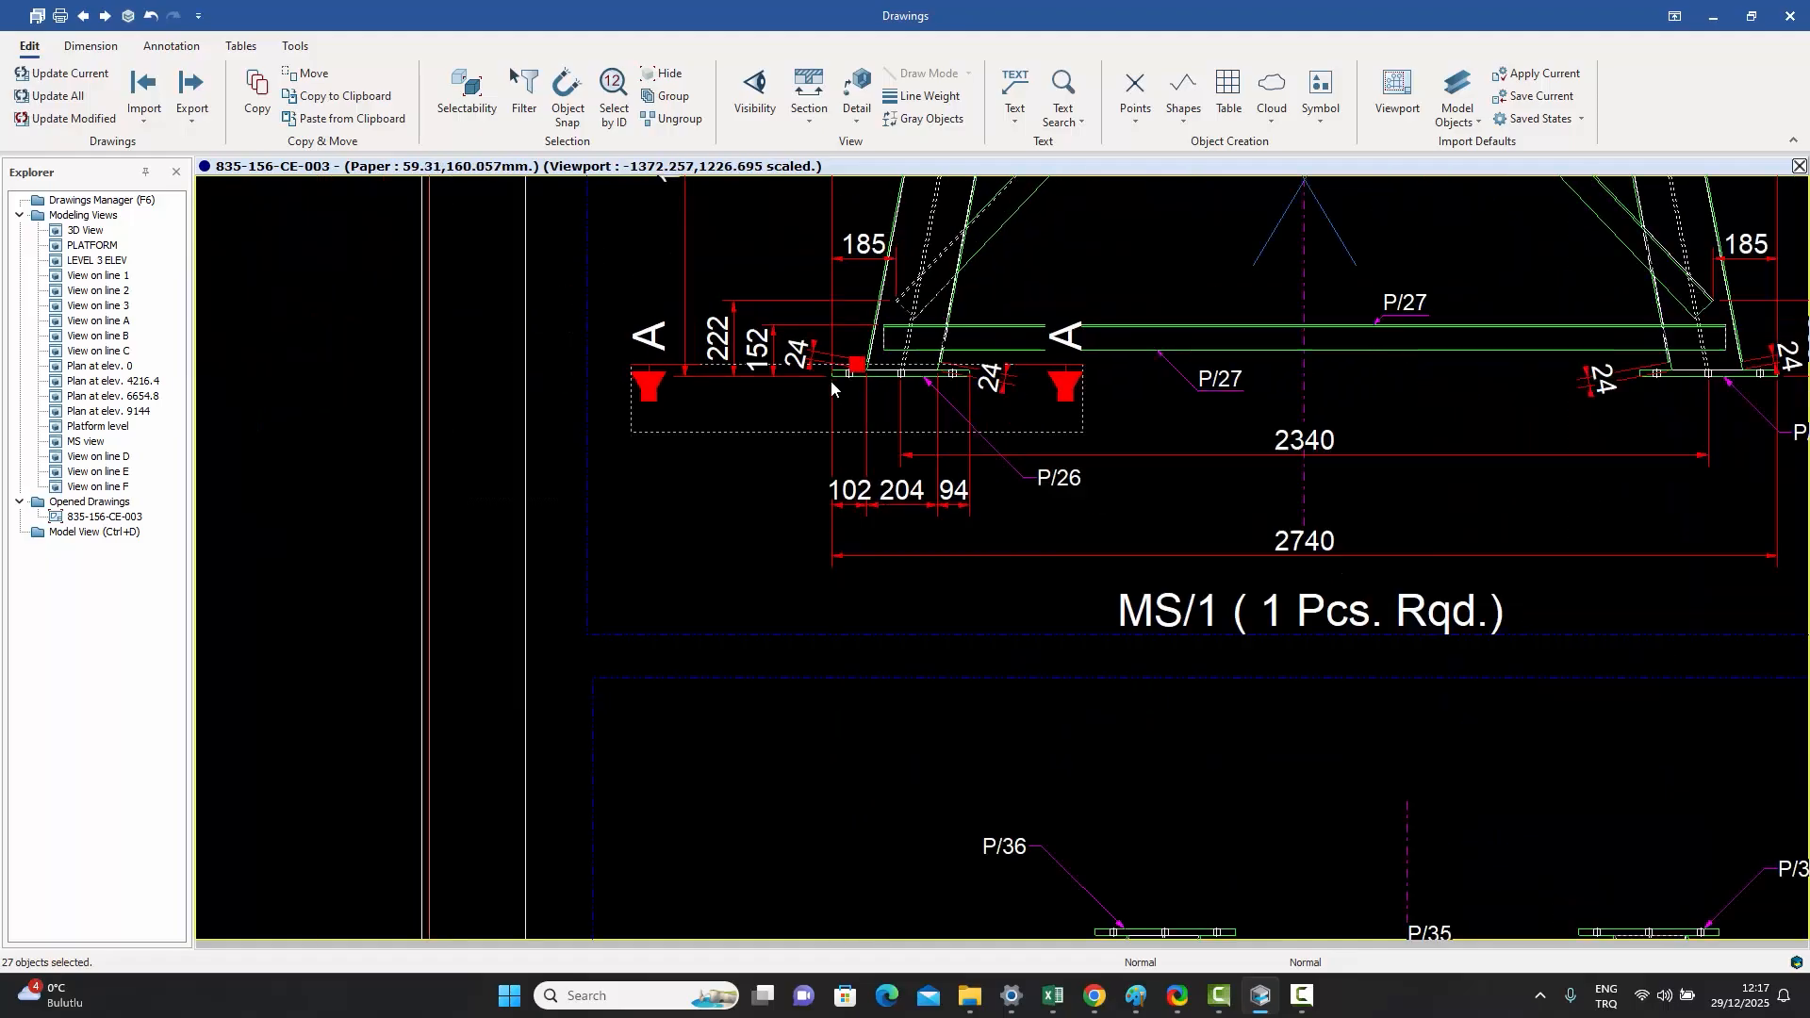
scroll(832, 381, down, 6)
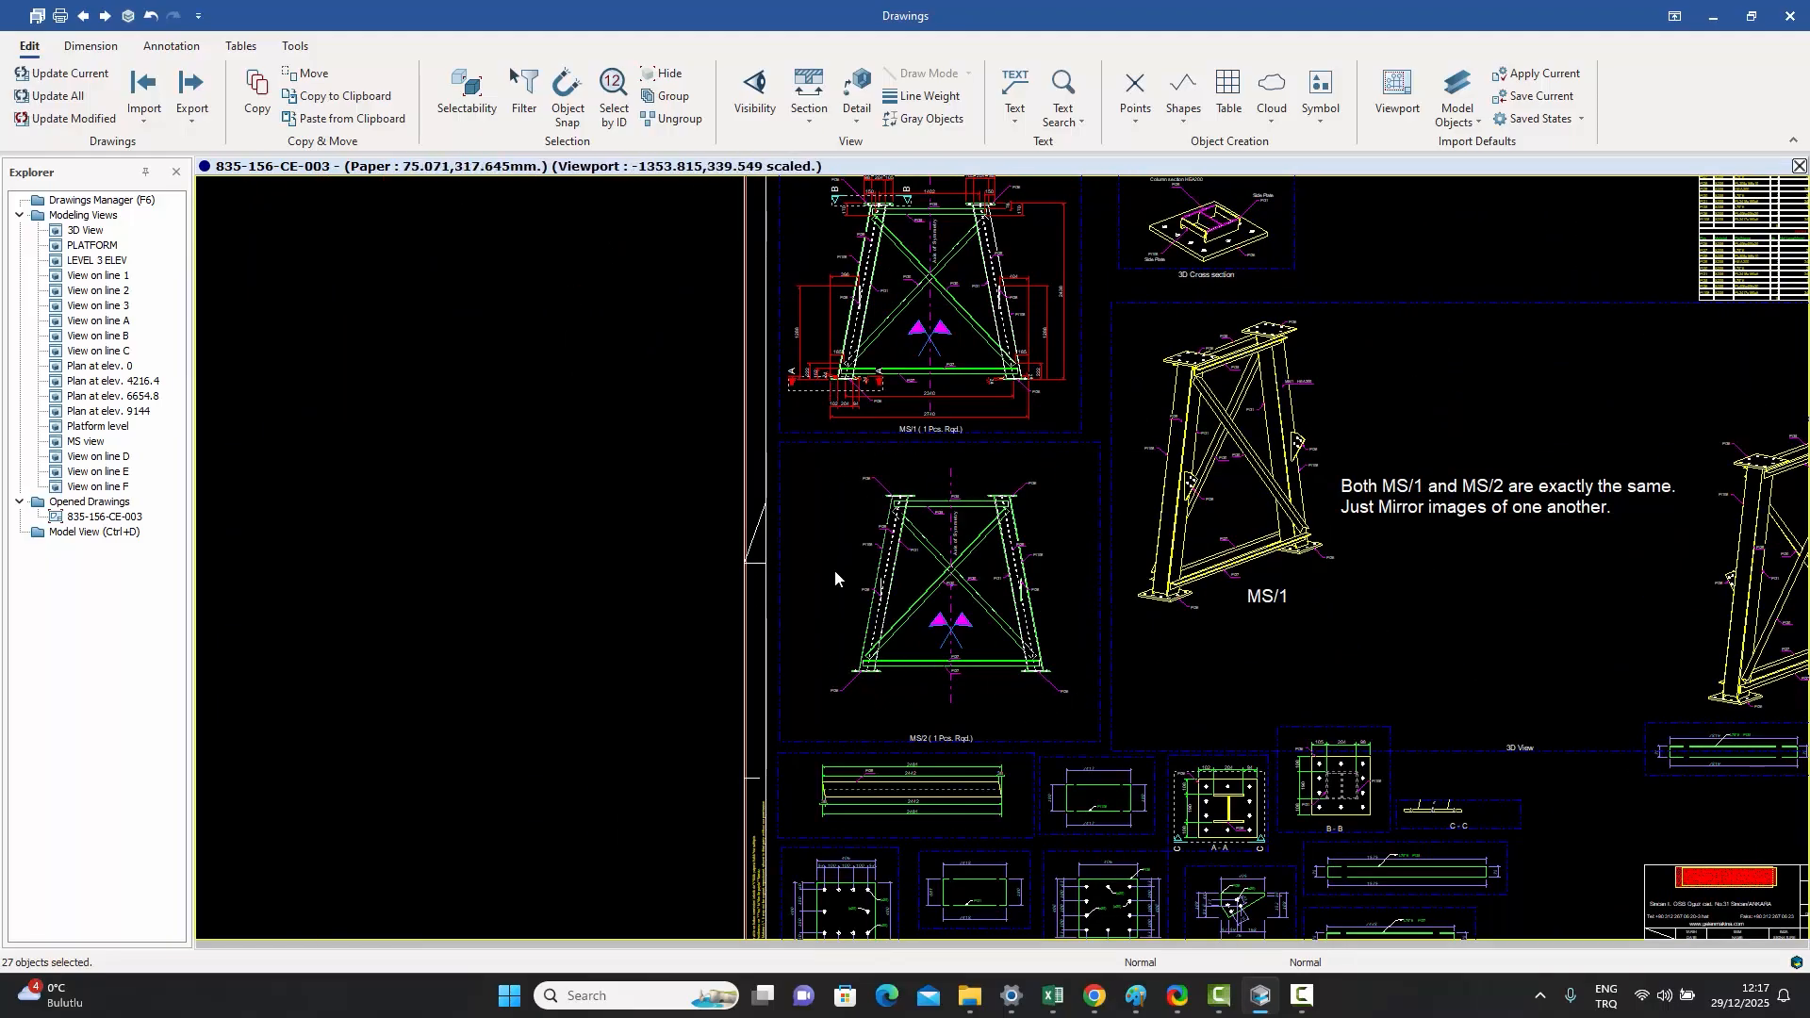
scroll(999, 707, up, 1)
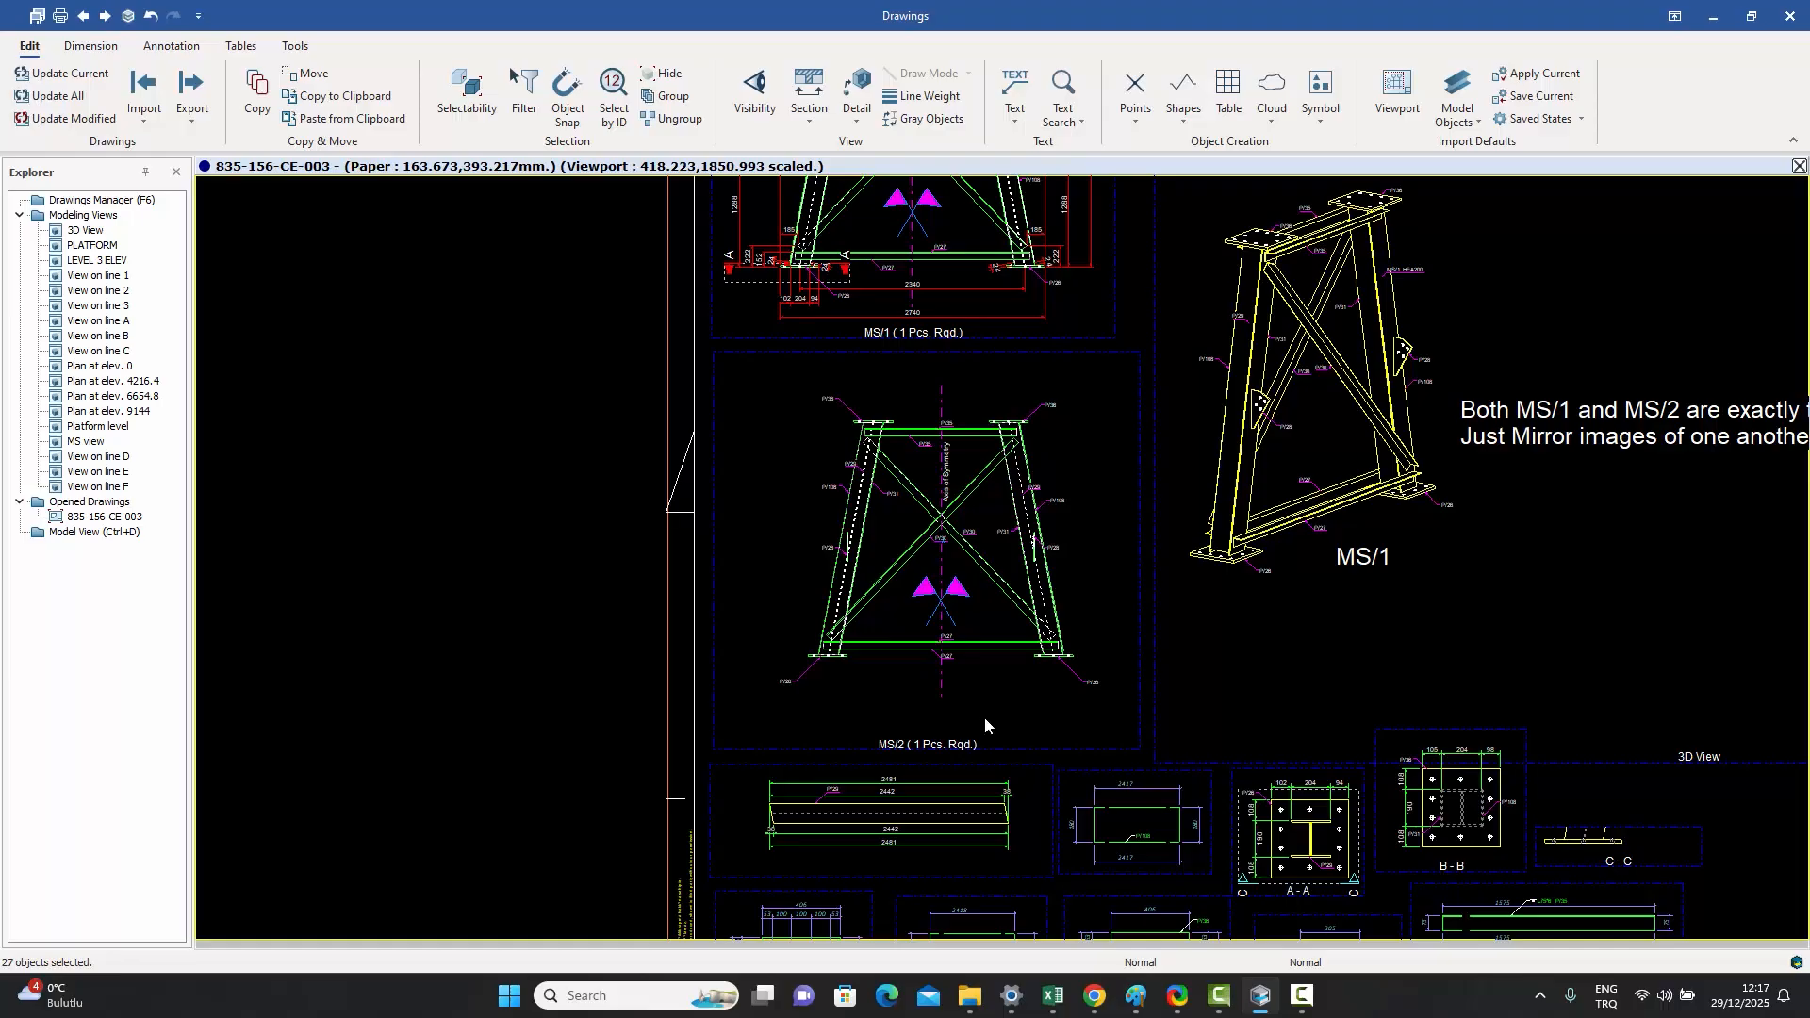
click(347, 120)
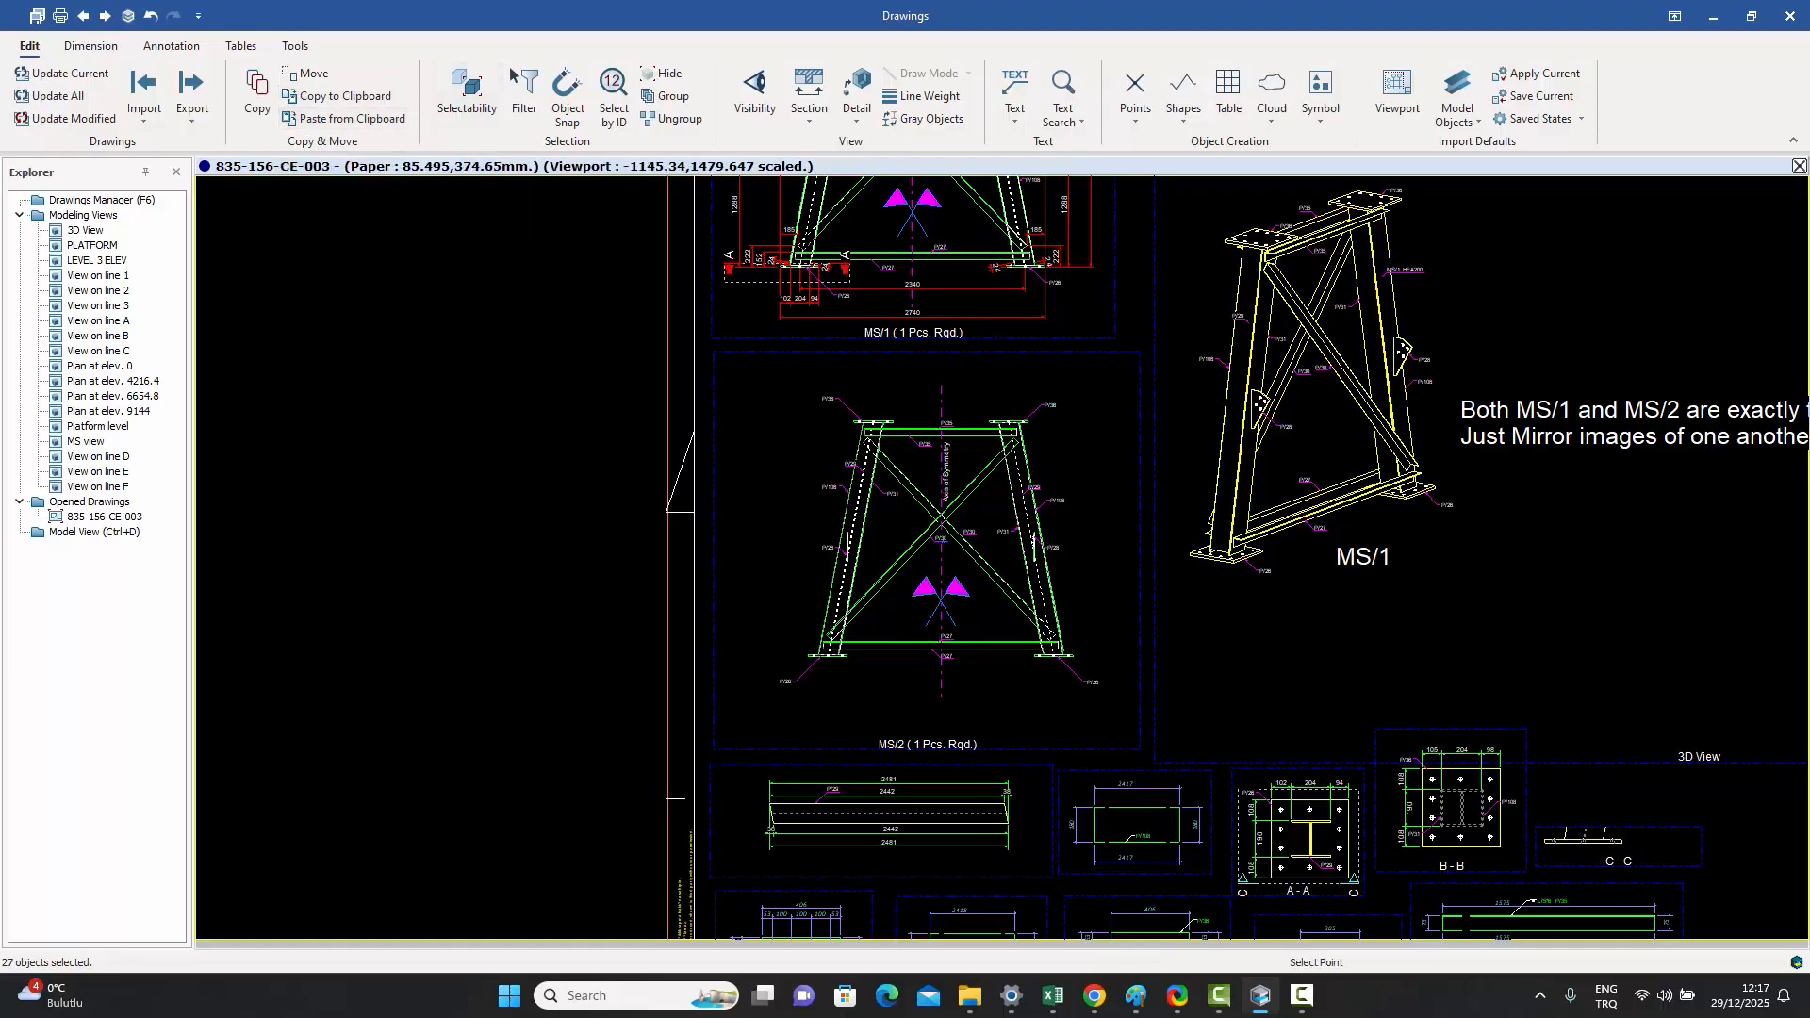
scroll(826, 674, up, 5)
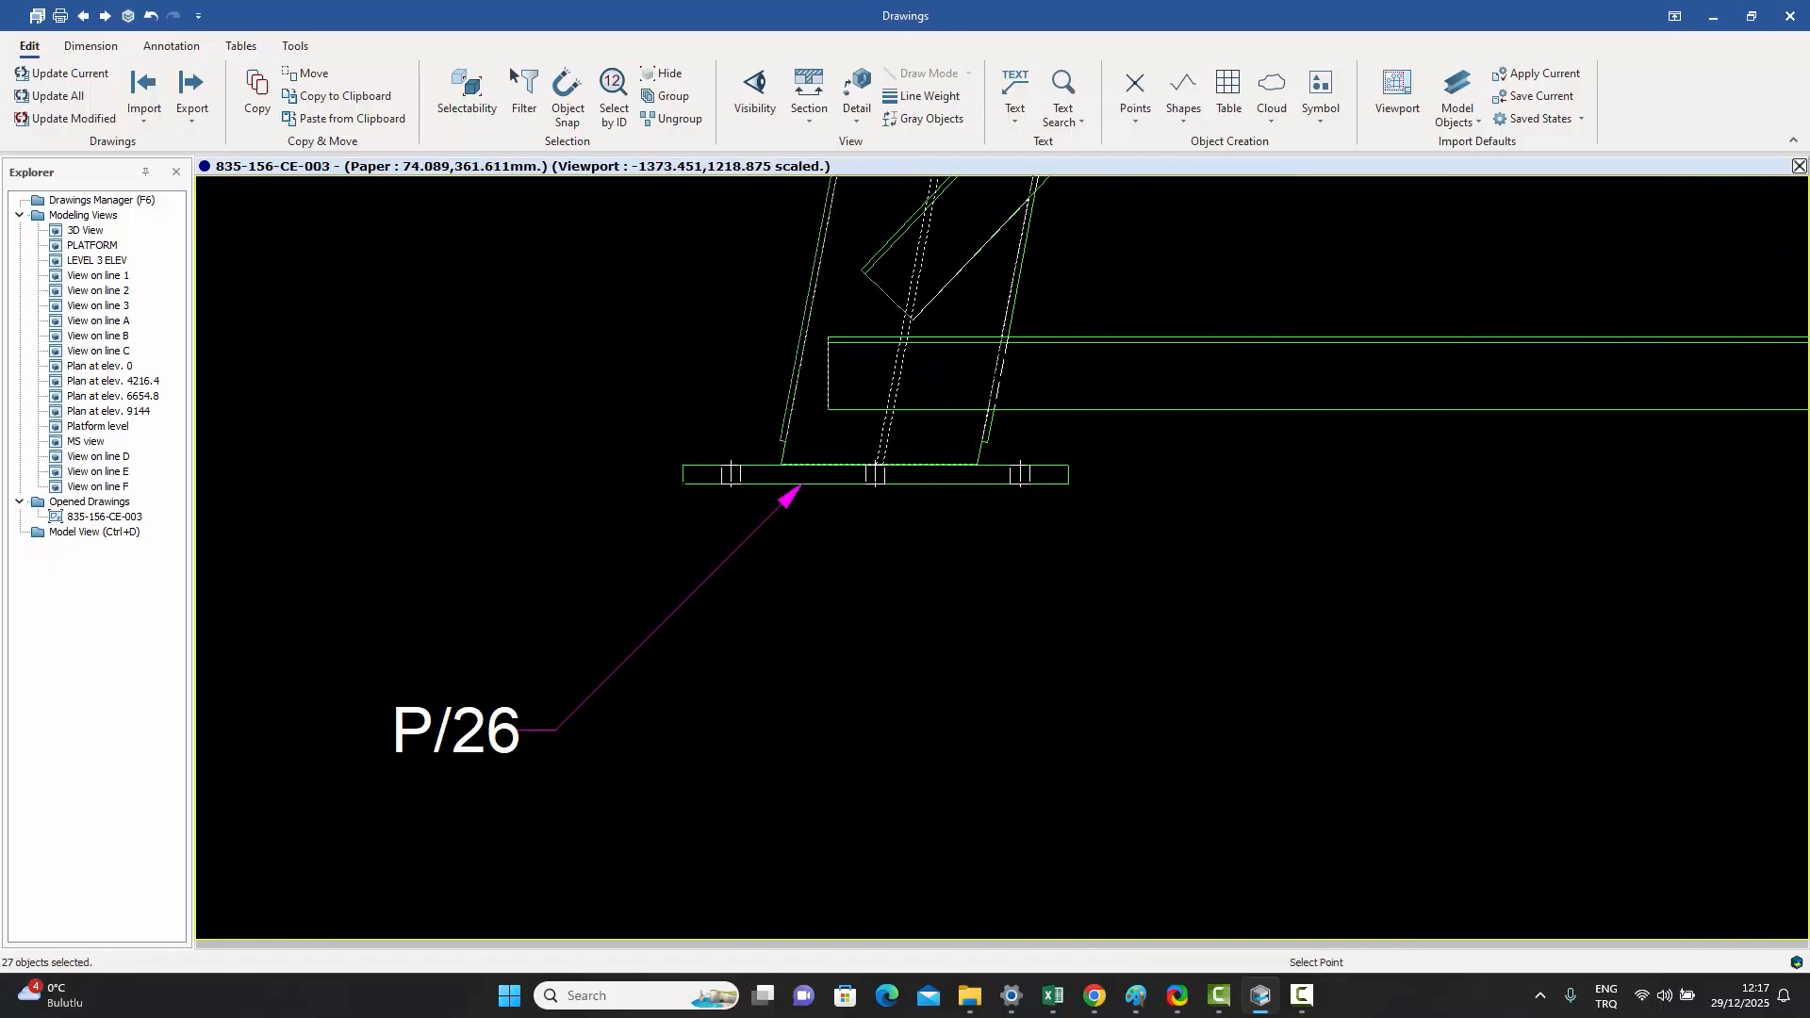
click(681, 485)
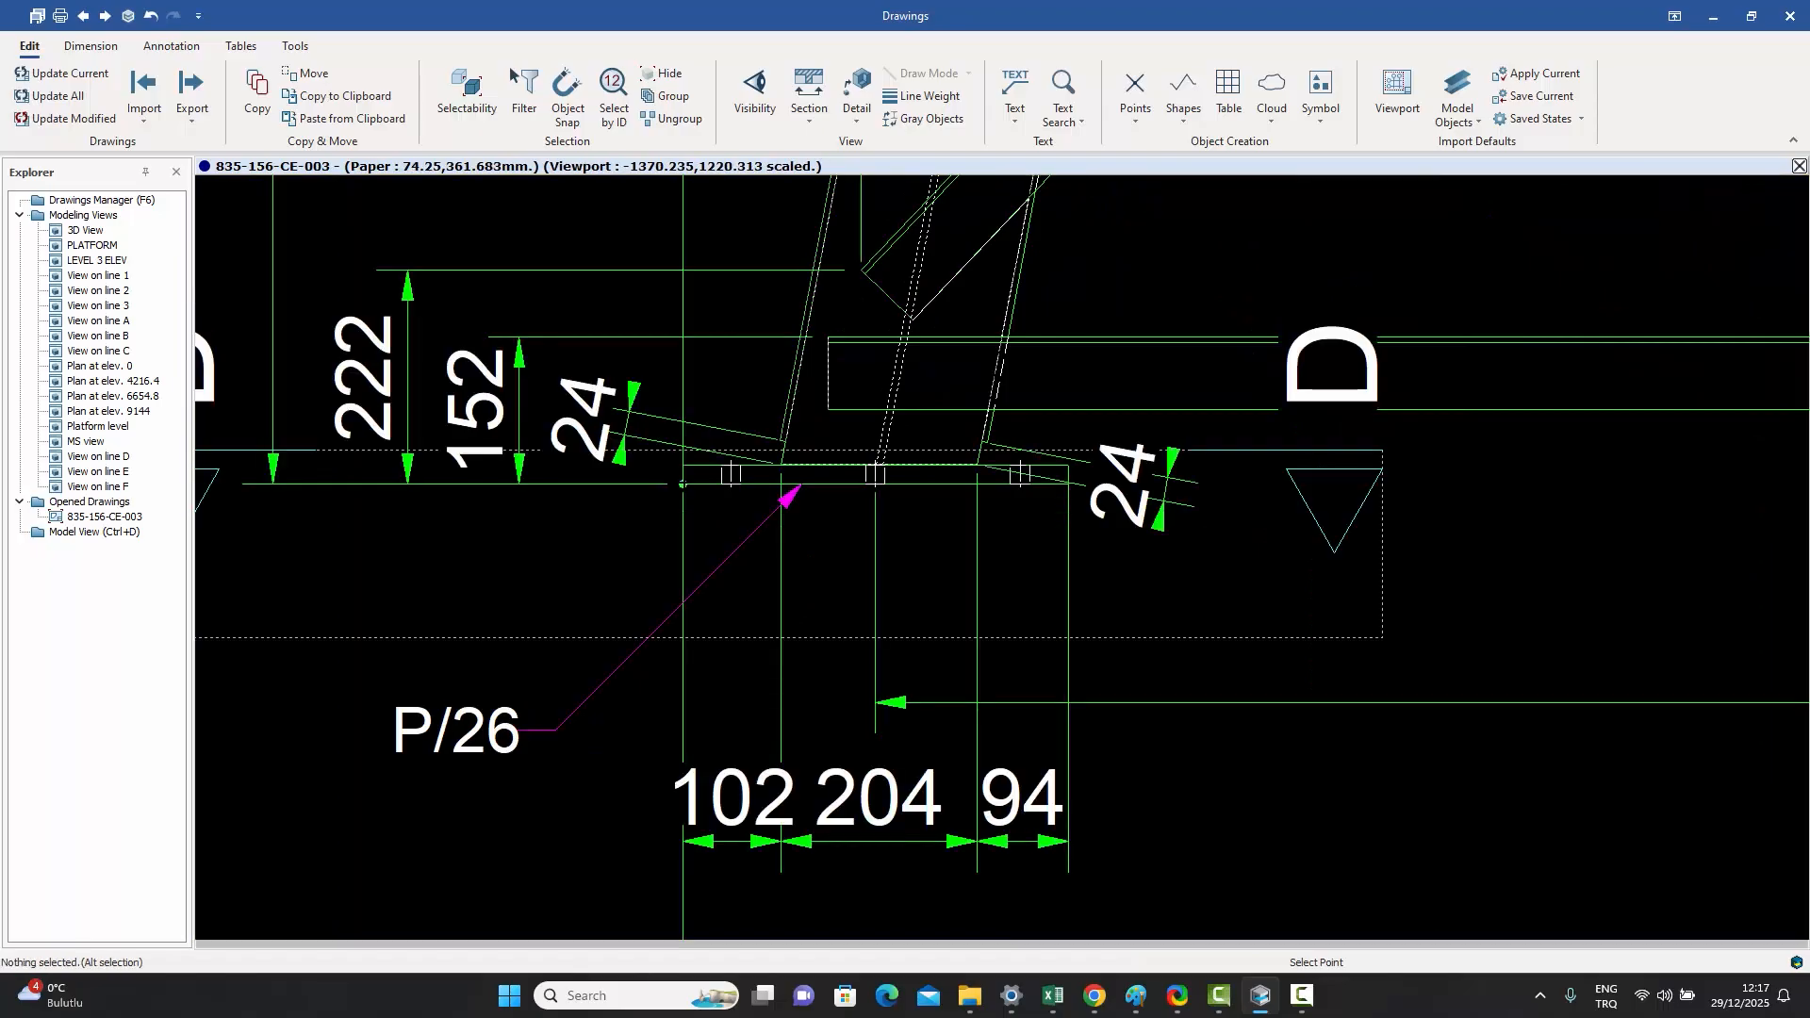
- Review the pasted dimensions on MS/2 and the section views D-D and E-E outside the sheet, comparing them with sections A-A and C-C
scroll(689, 498, down, 10)
scroll(689, 497, down, 5)
scroll(761, 444, up, 5)
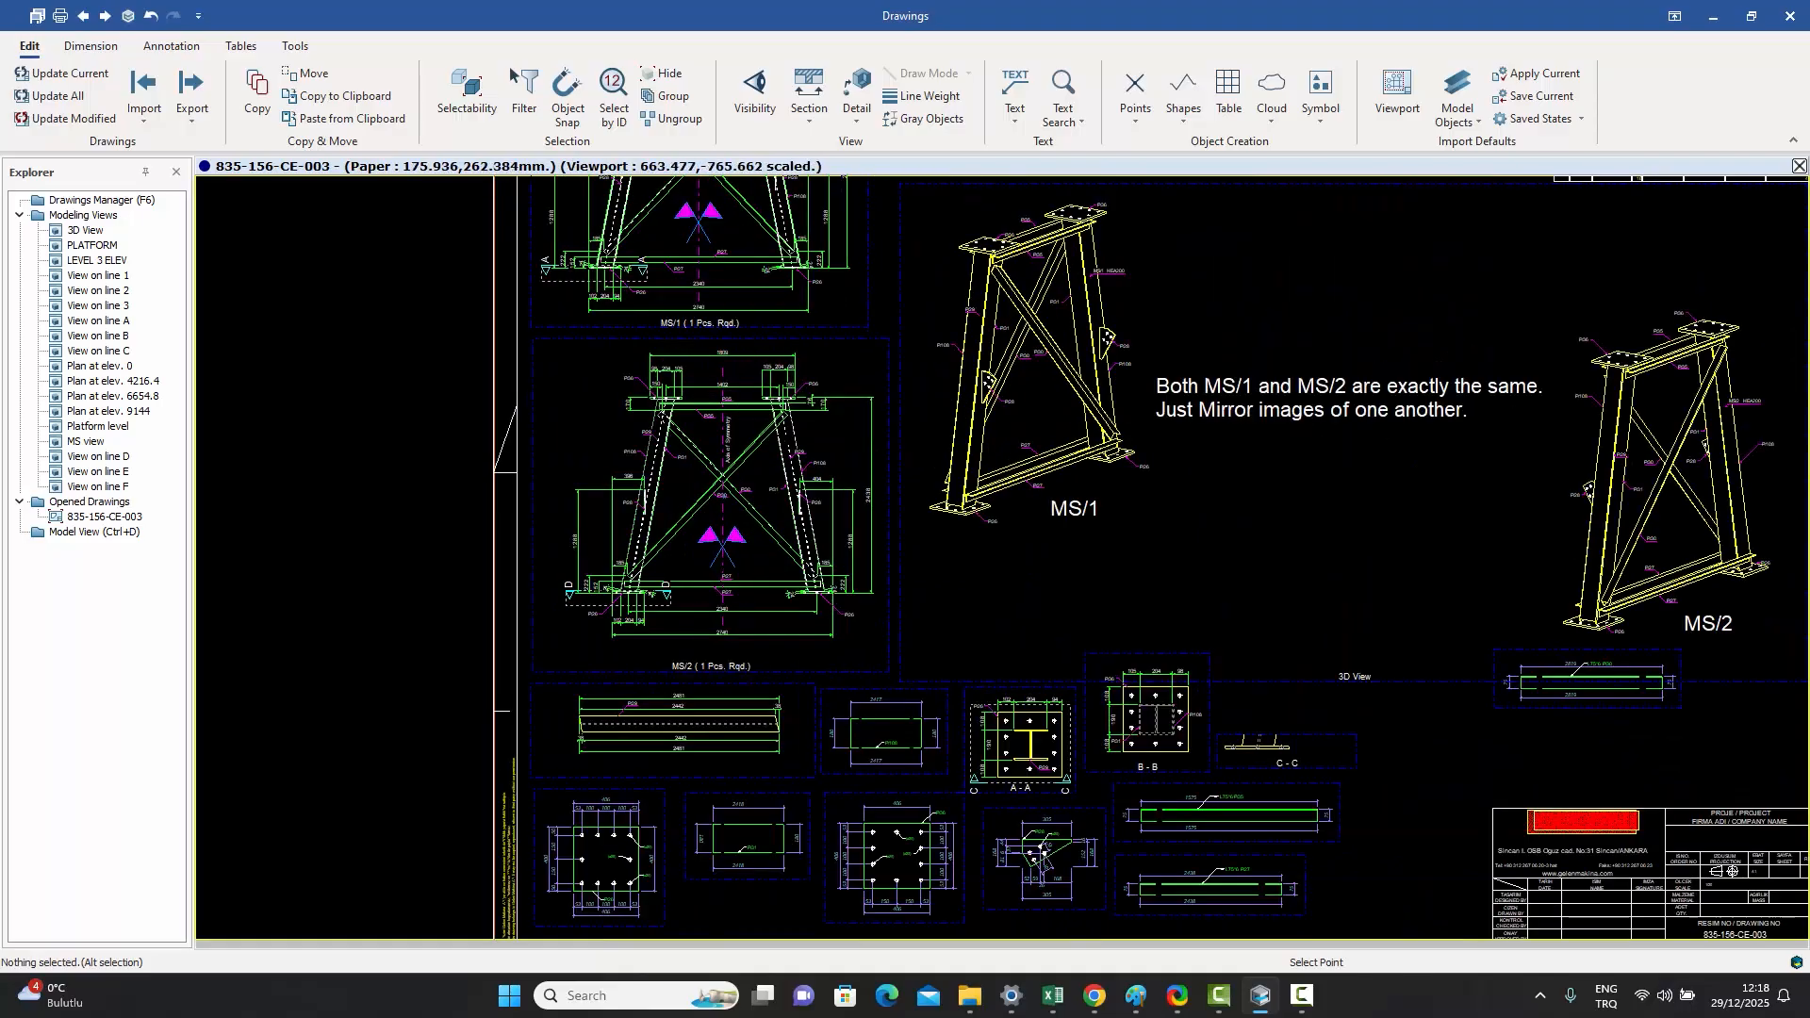
scroll(639, 613, up, 5)
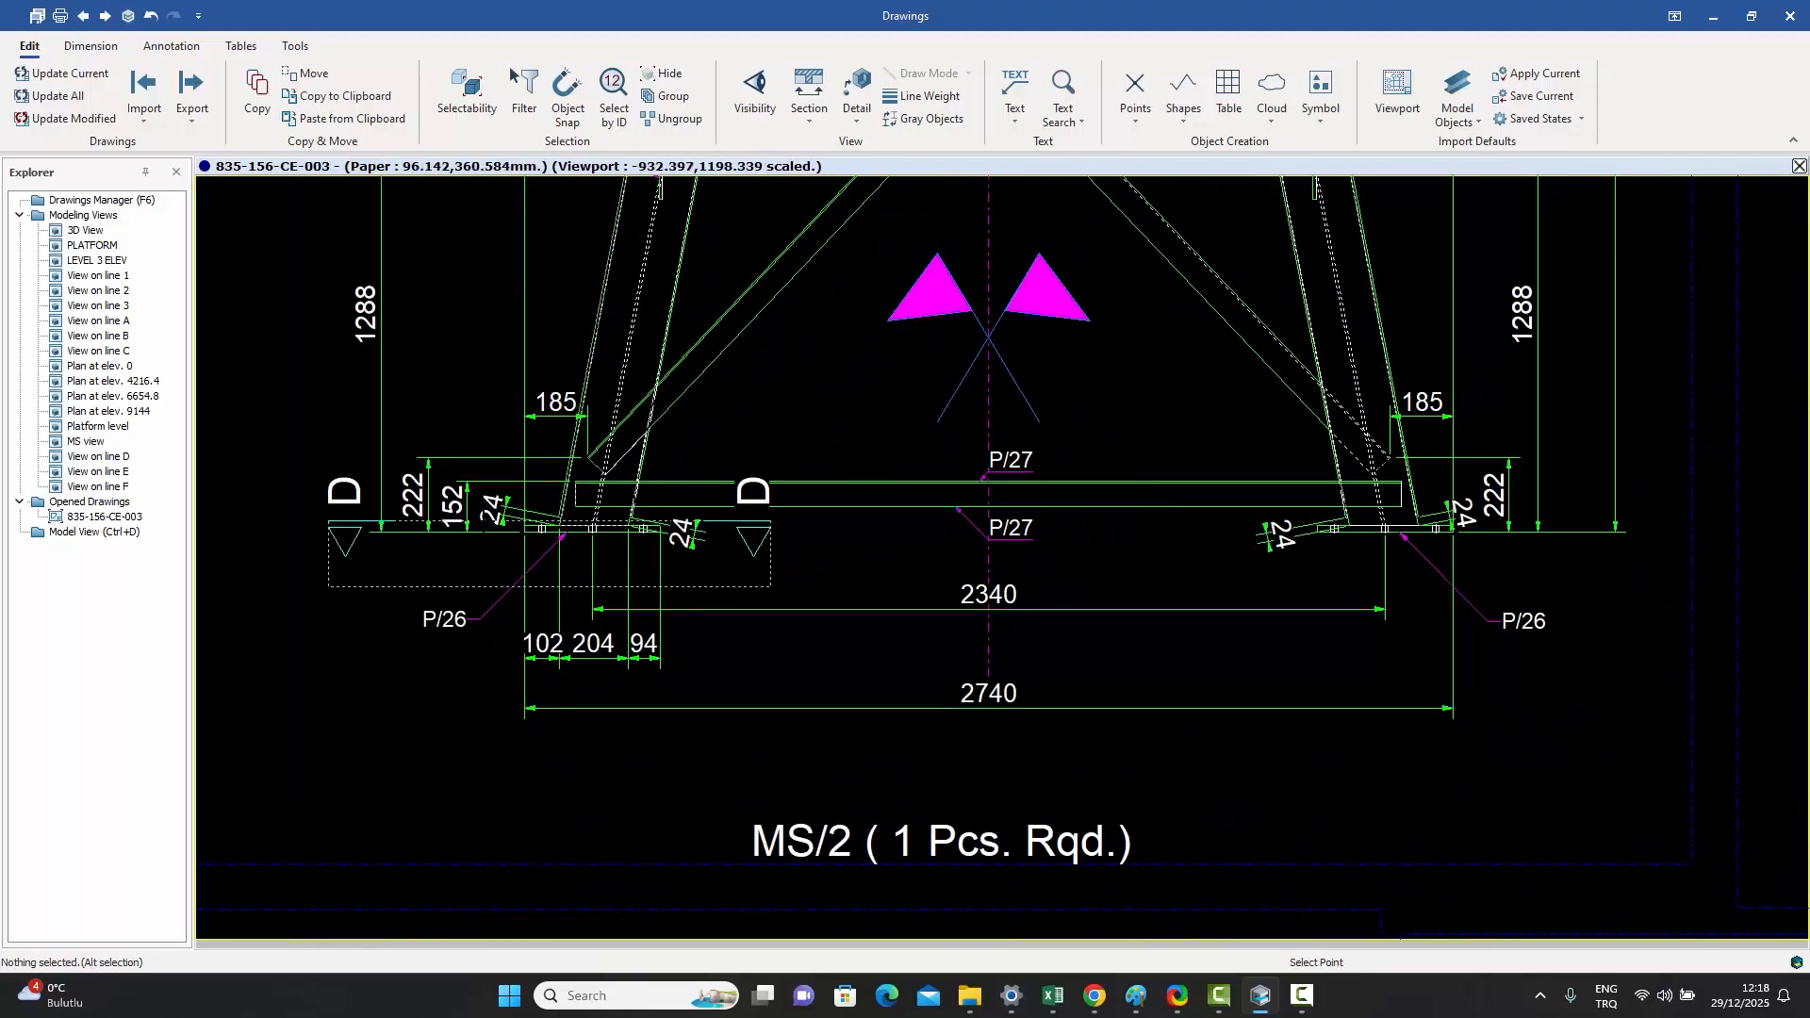
scroll(744, 482, down, 6)
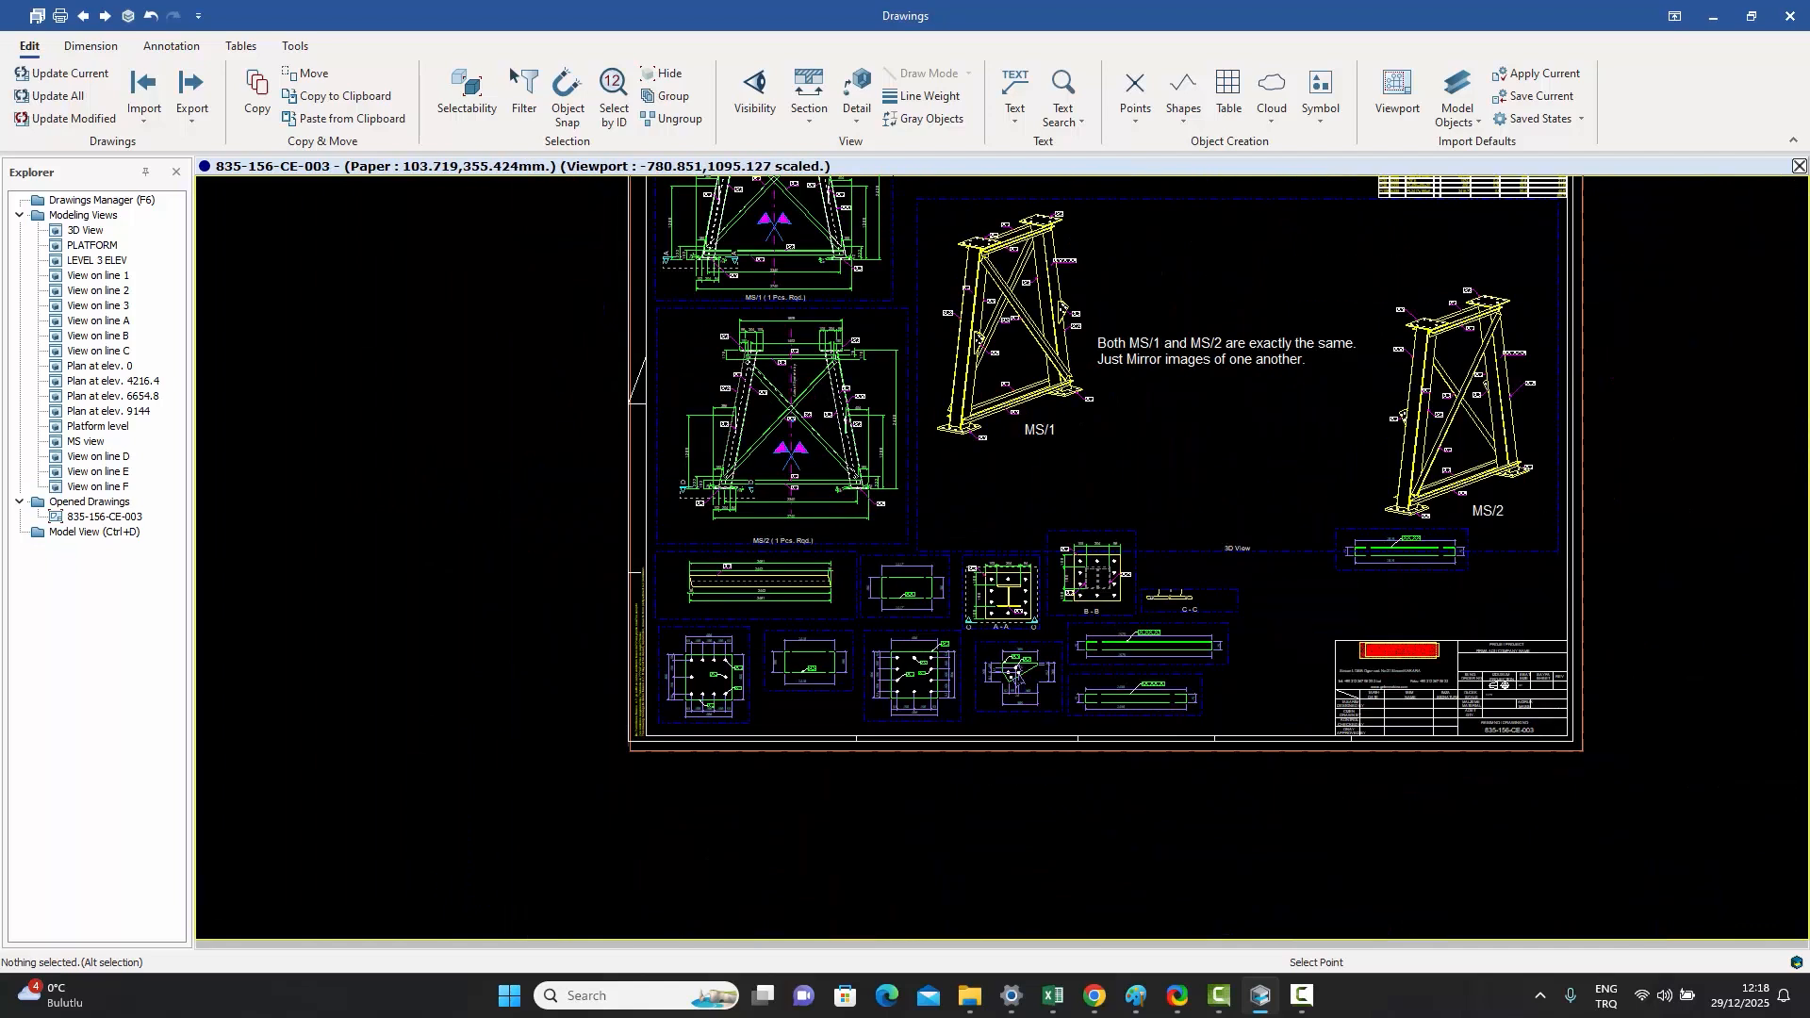
scroll(755, 499, down, 3)
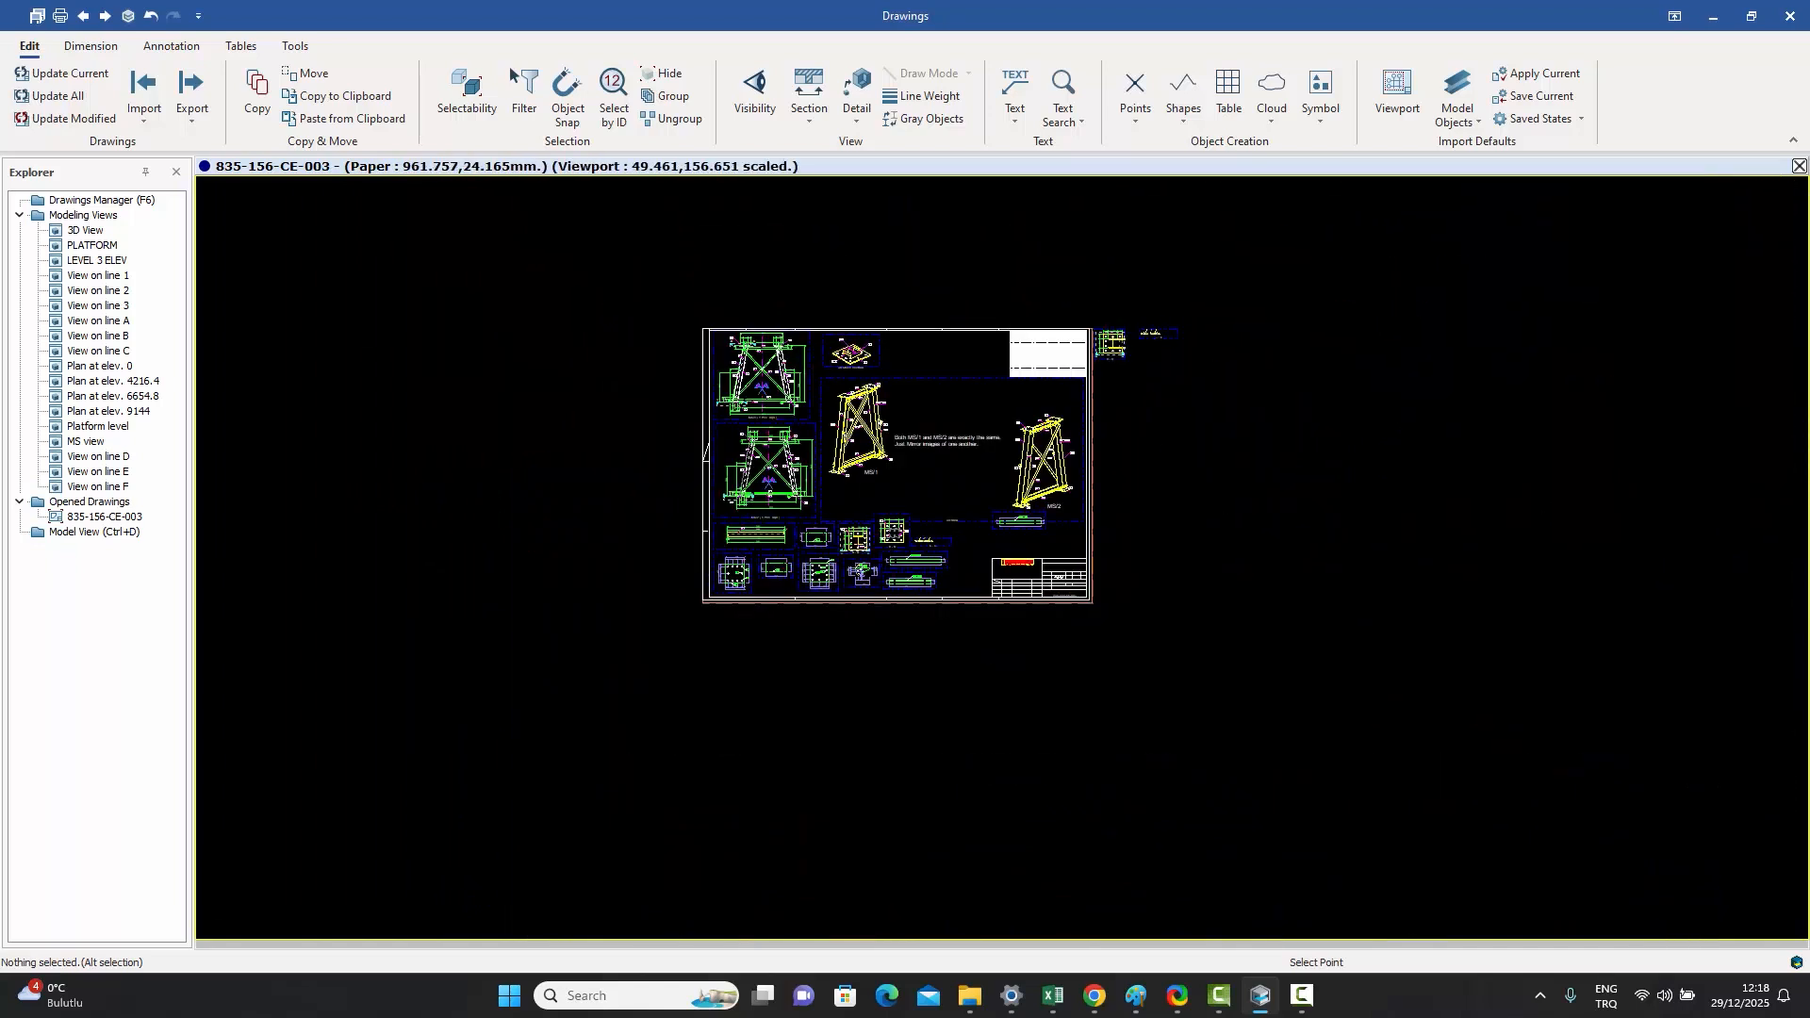
scroll(1121, 332, up, 2)
scroll(1114, 345, up, 4)
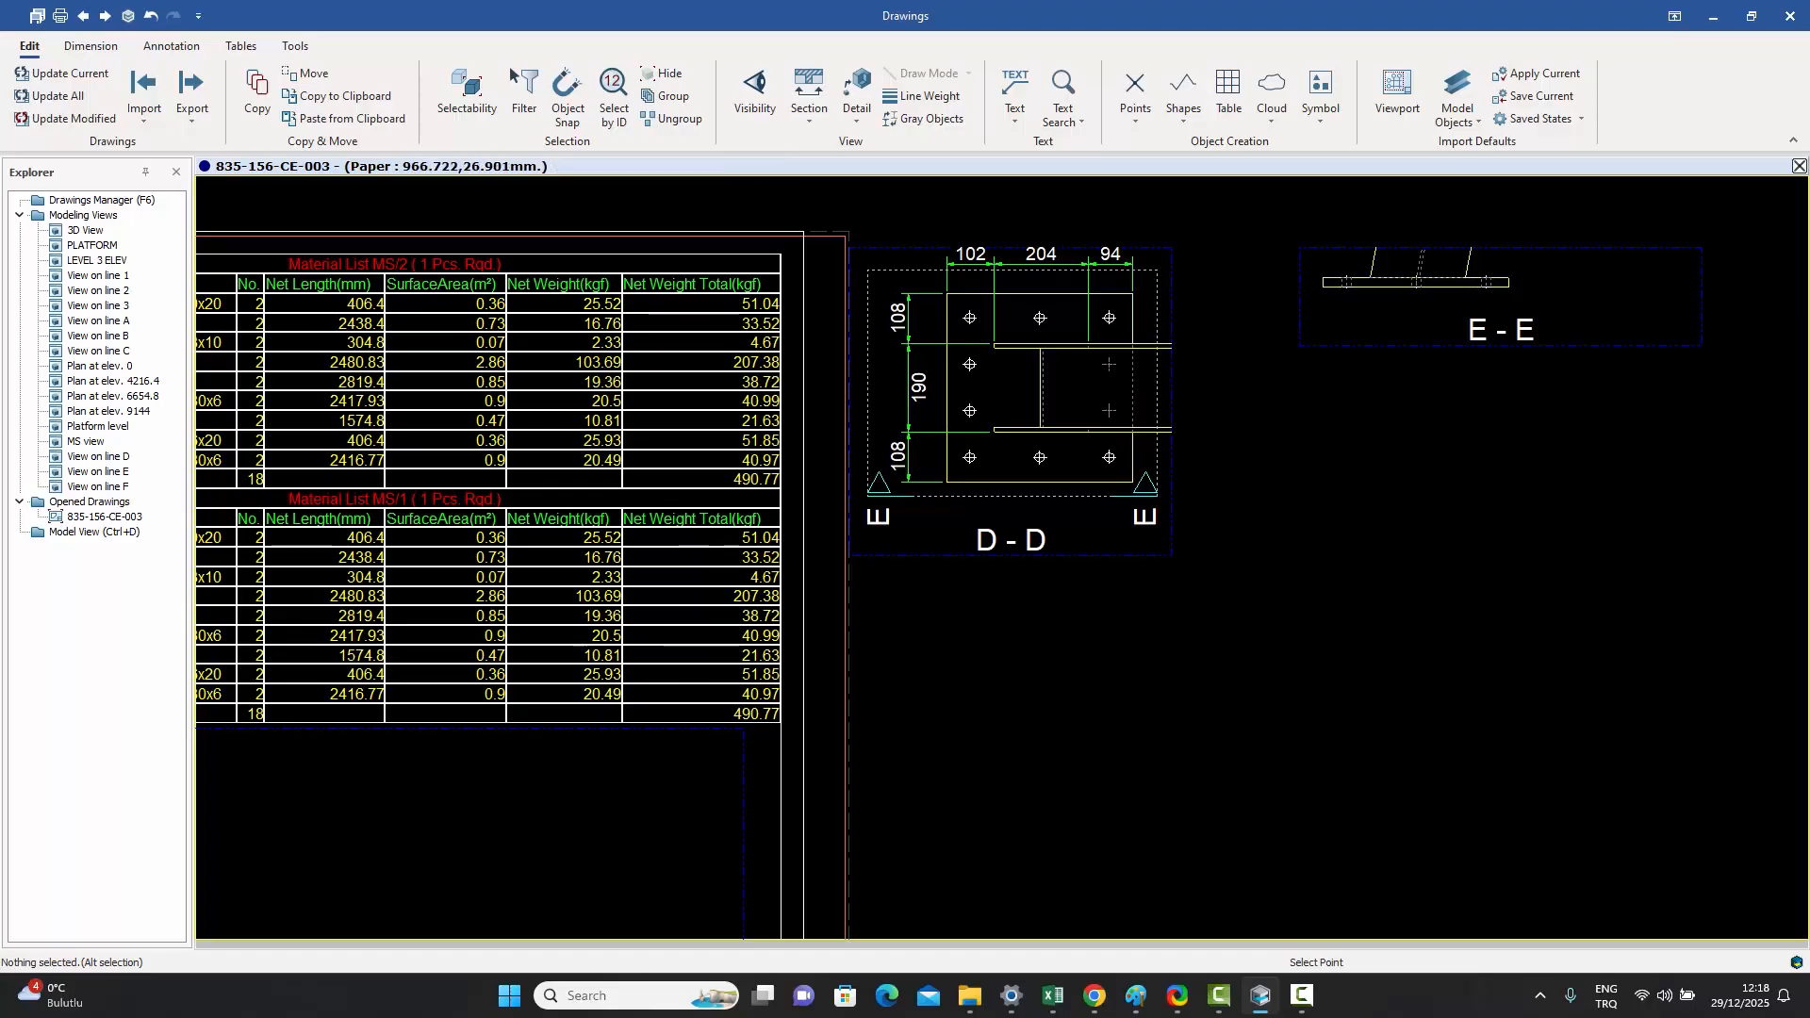
scroll(1358, 413, down, 6)
scroll(943, 727, up, 5)
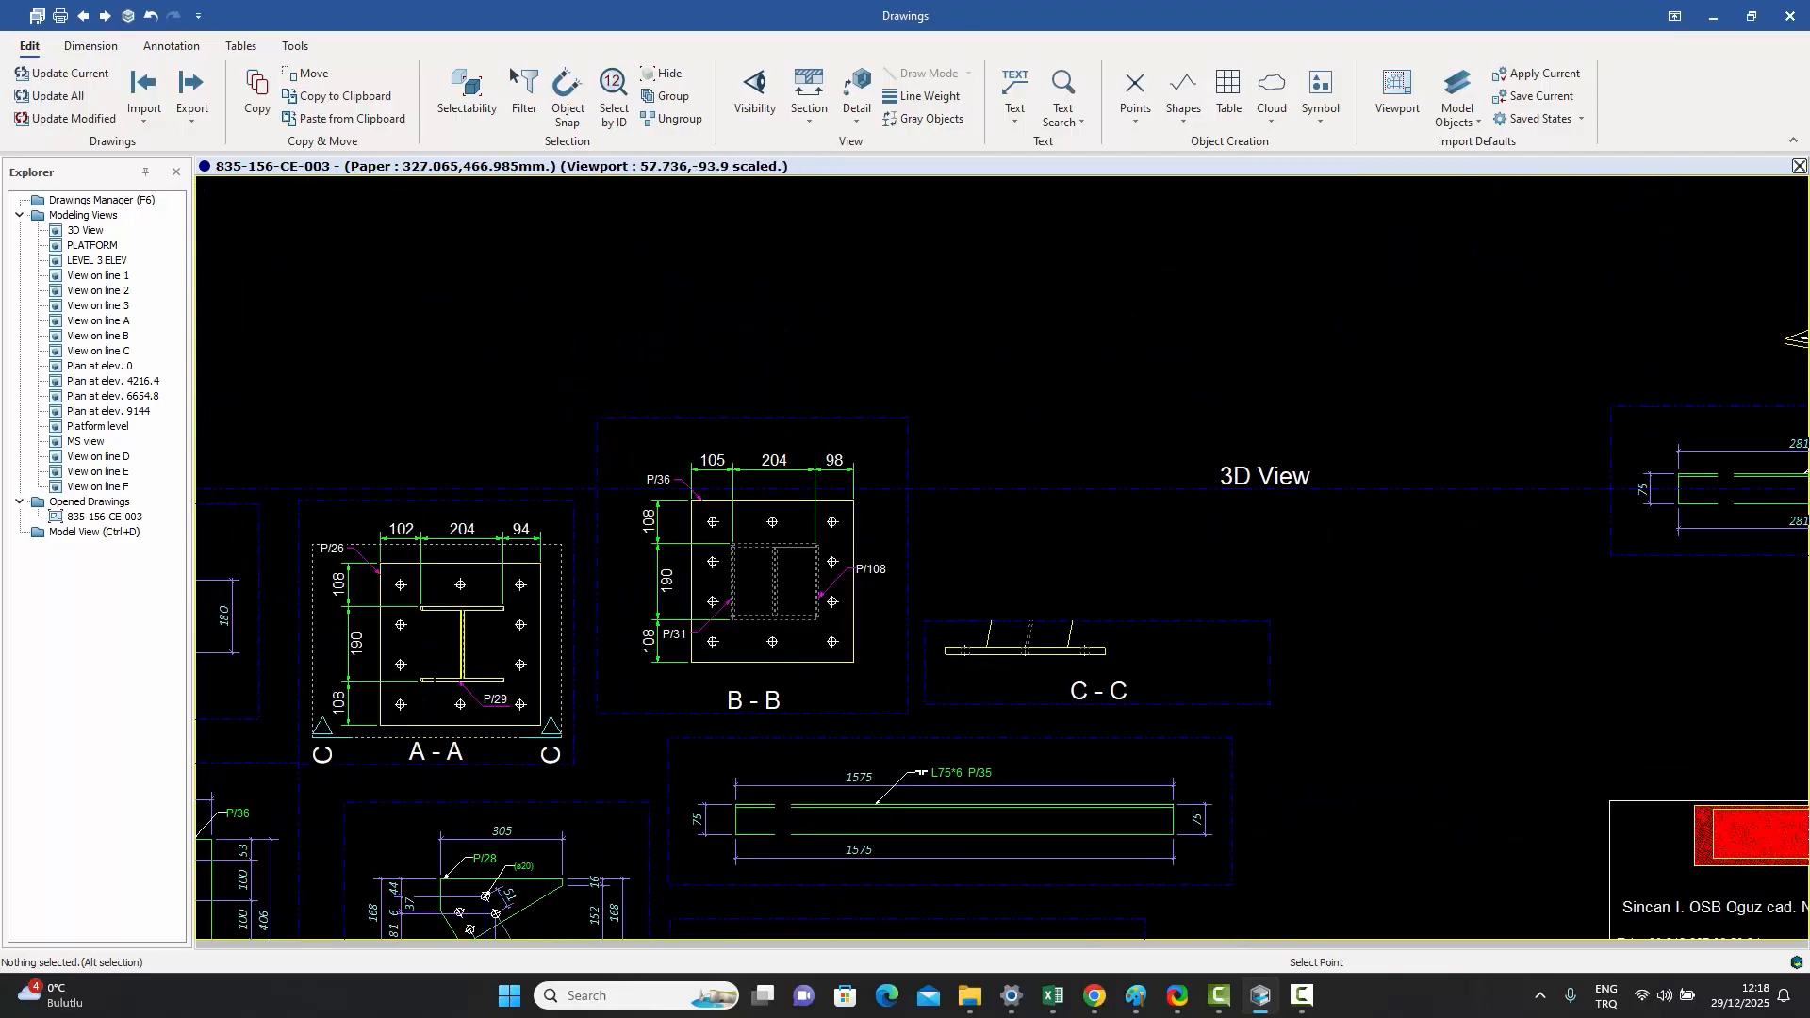
scroll(754, 625, down, 5)
scroll(777, 616, down, 1)
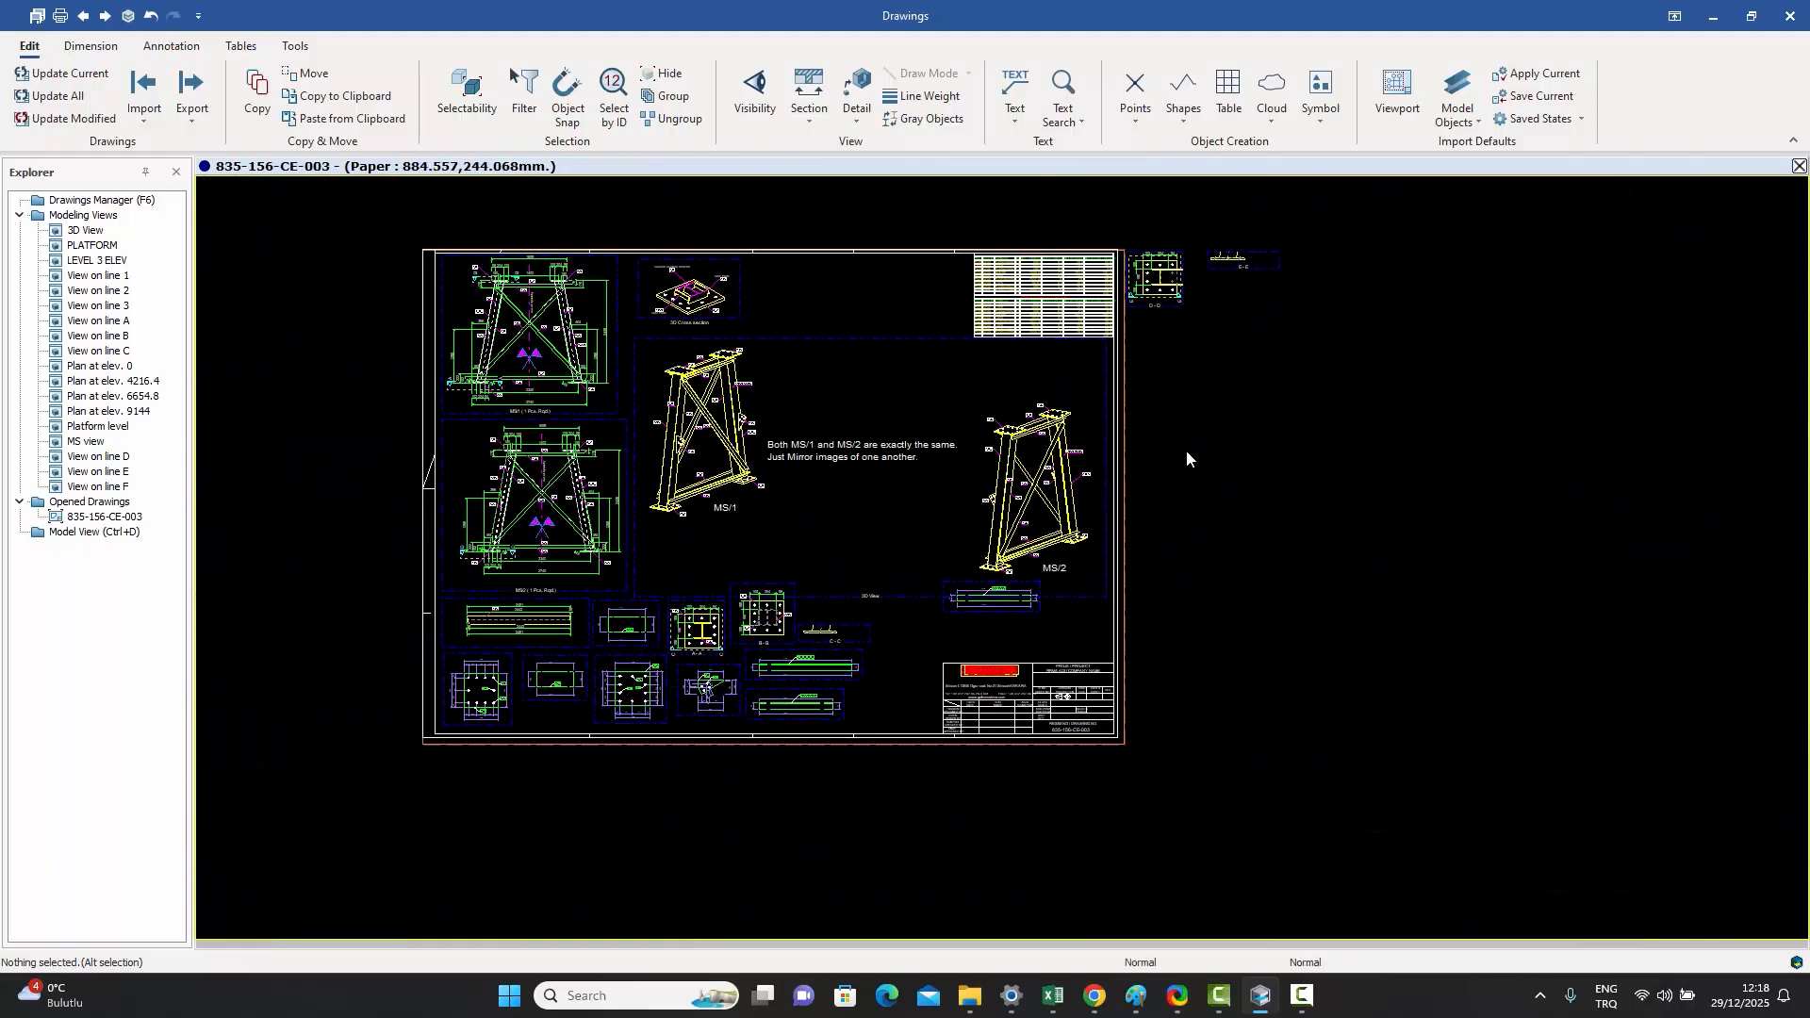
- Move section view D-D onto the sheet below the 3D view, and place section view E-E beneath it beside the title block
click(1157, 310)
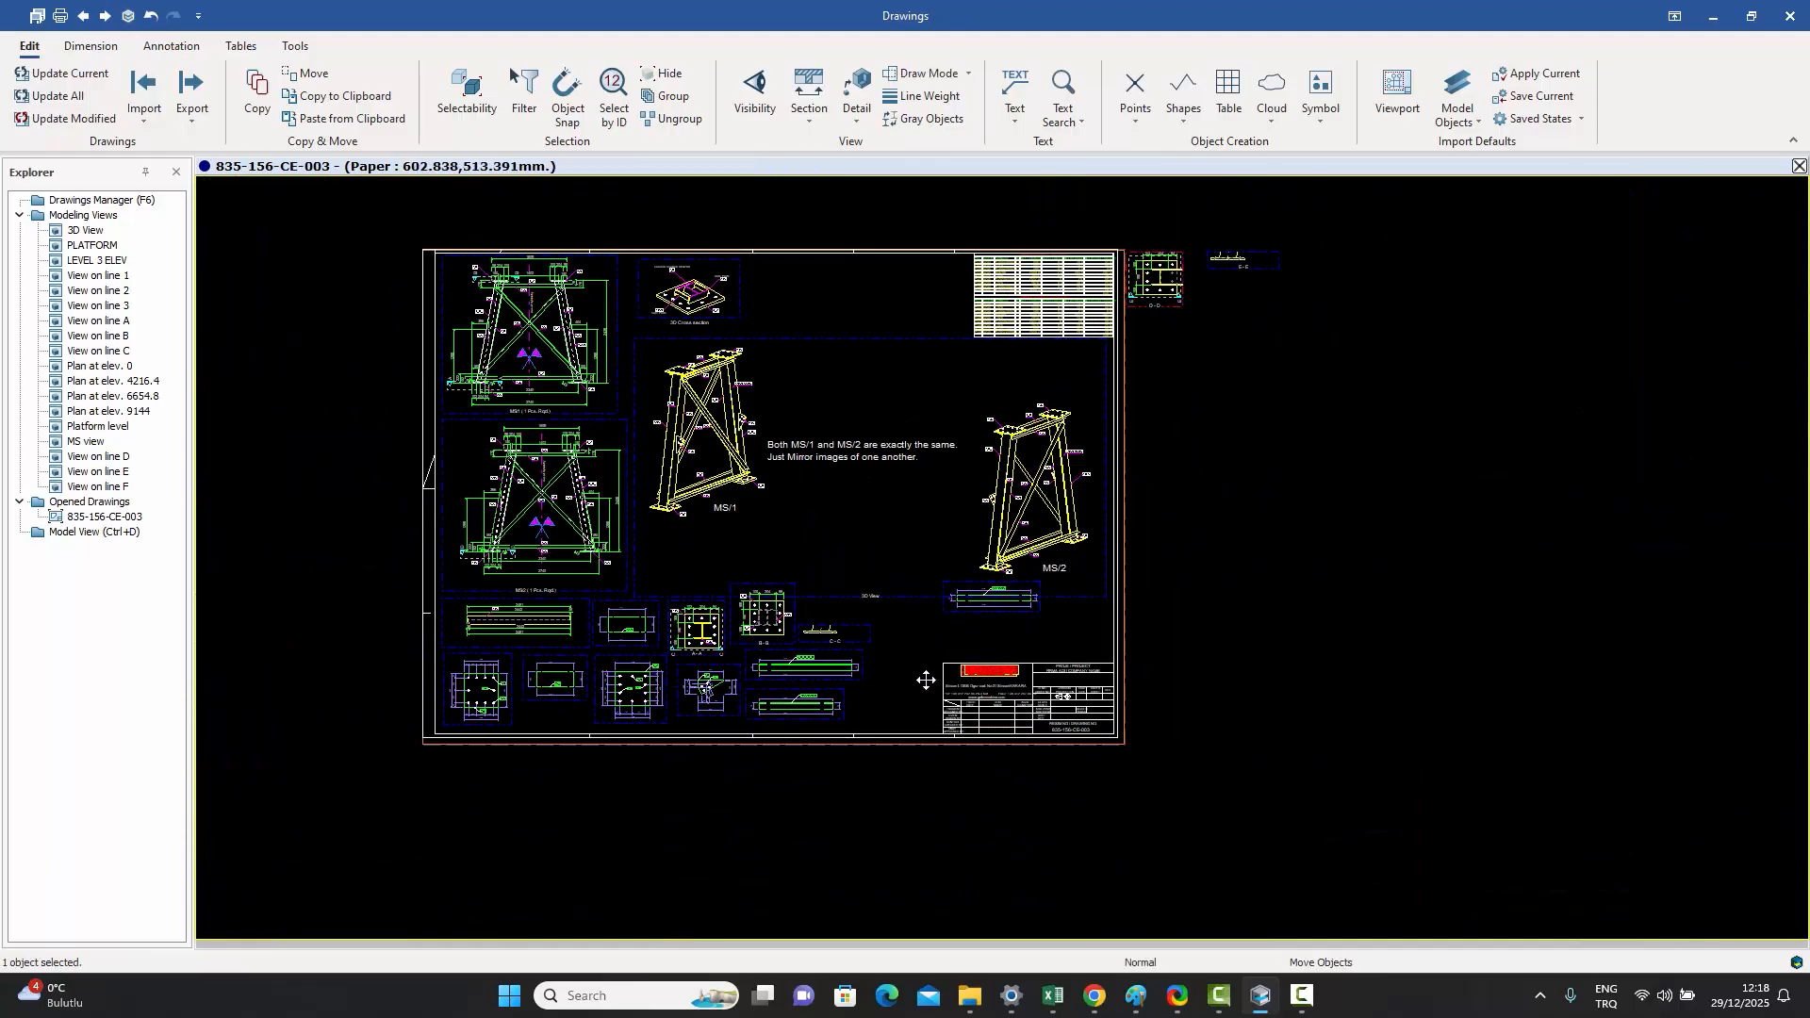
click(975, 621)
click(1246, 271)
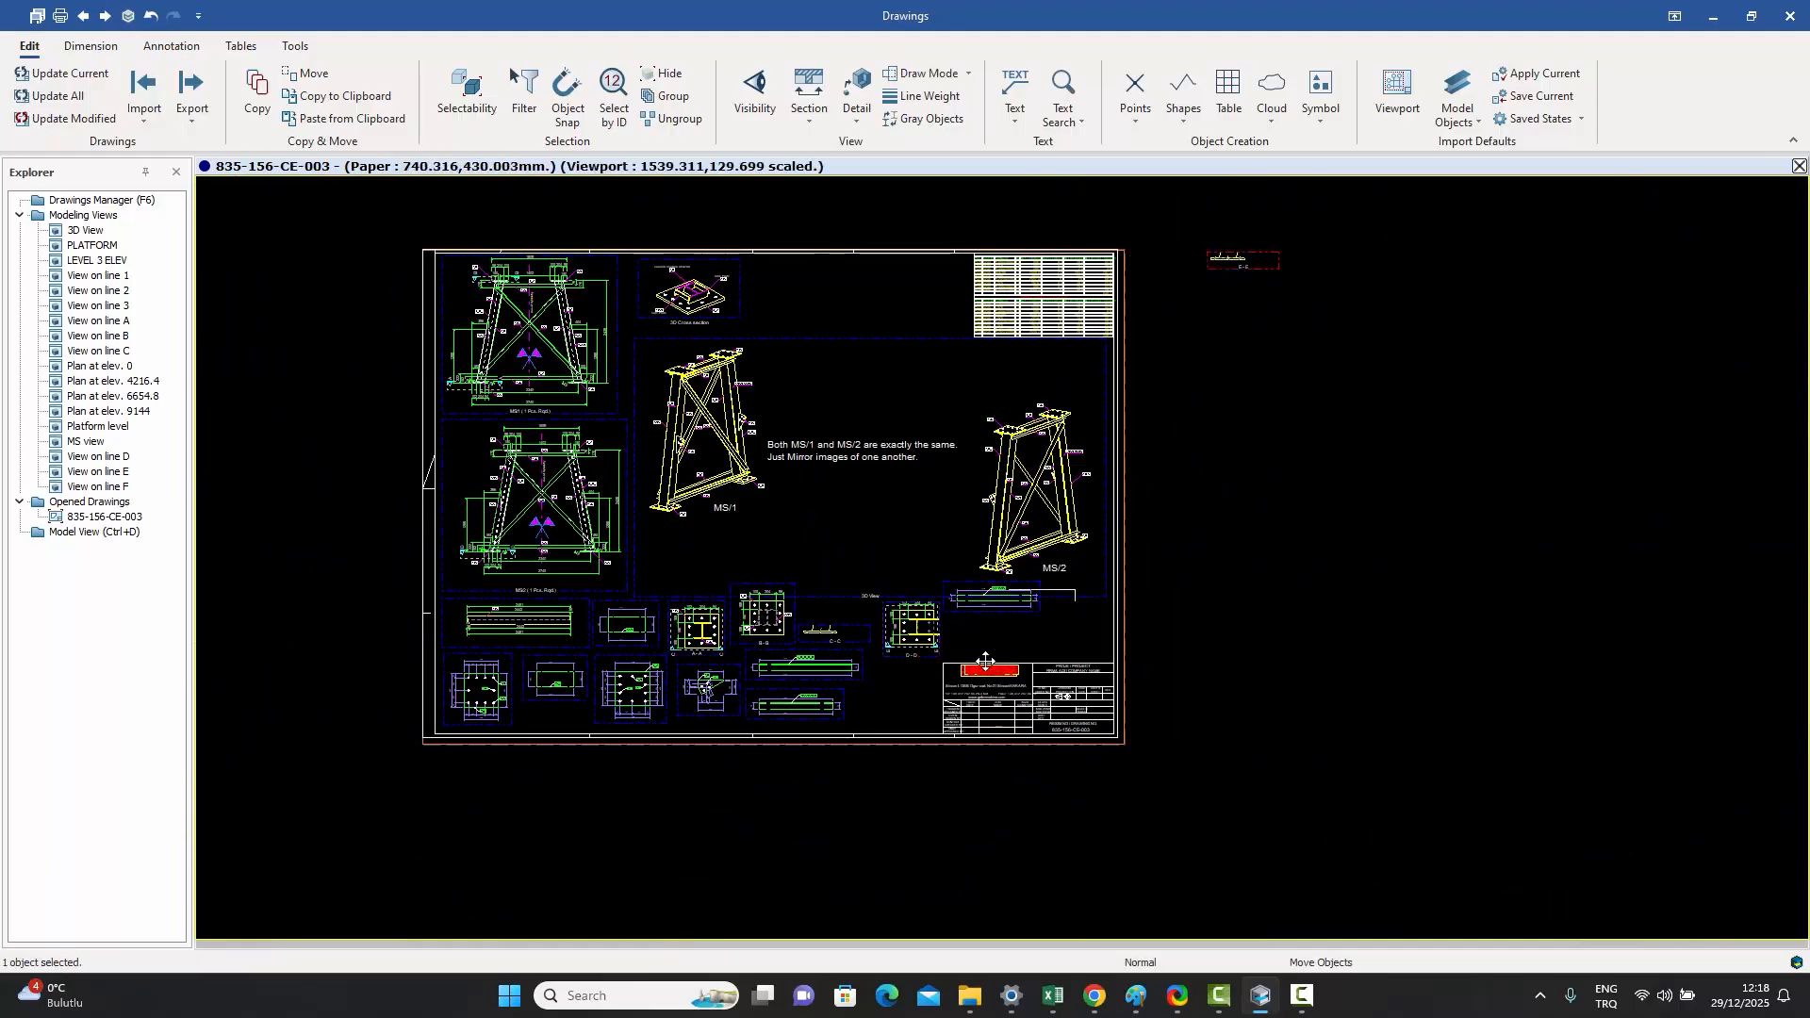
click(904, 703)
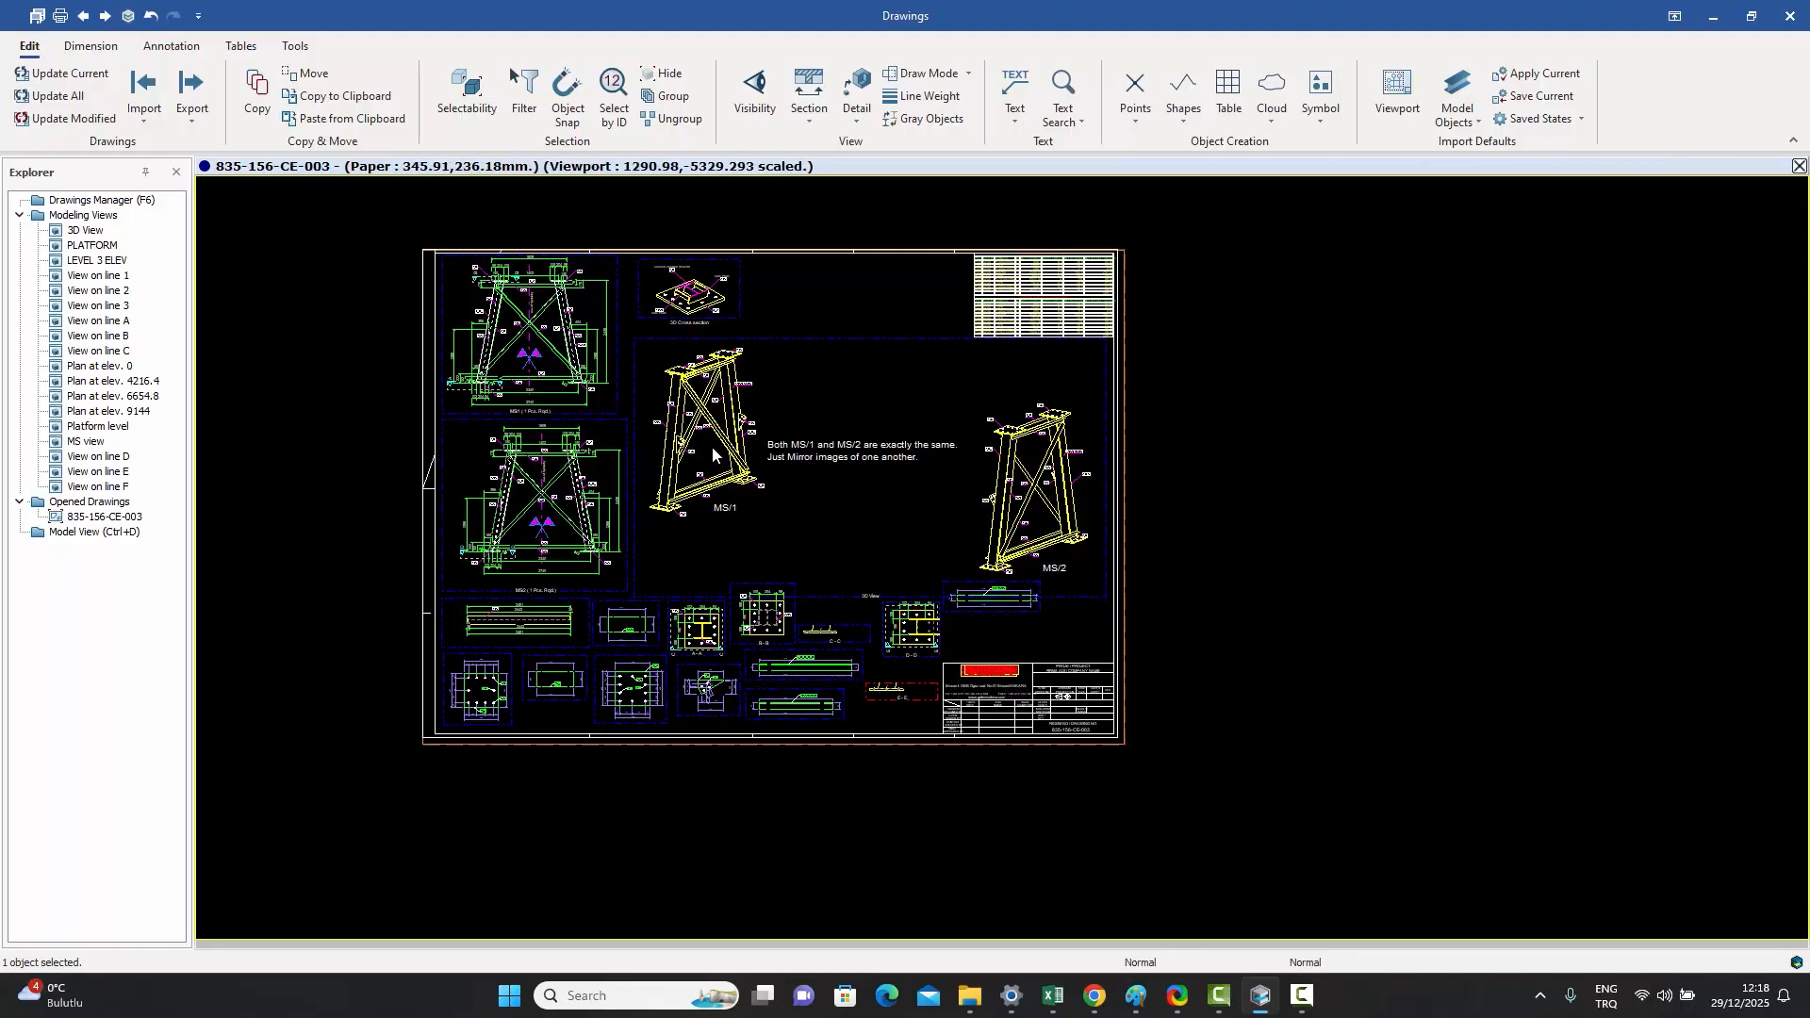
scroll(719, 669, up, 1)
scroll(718, 669, up, 3)
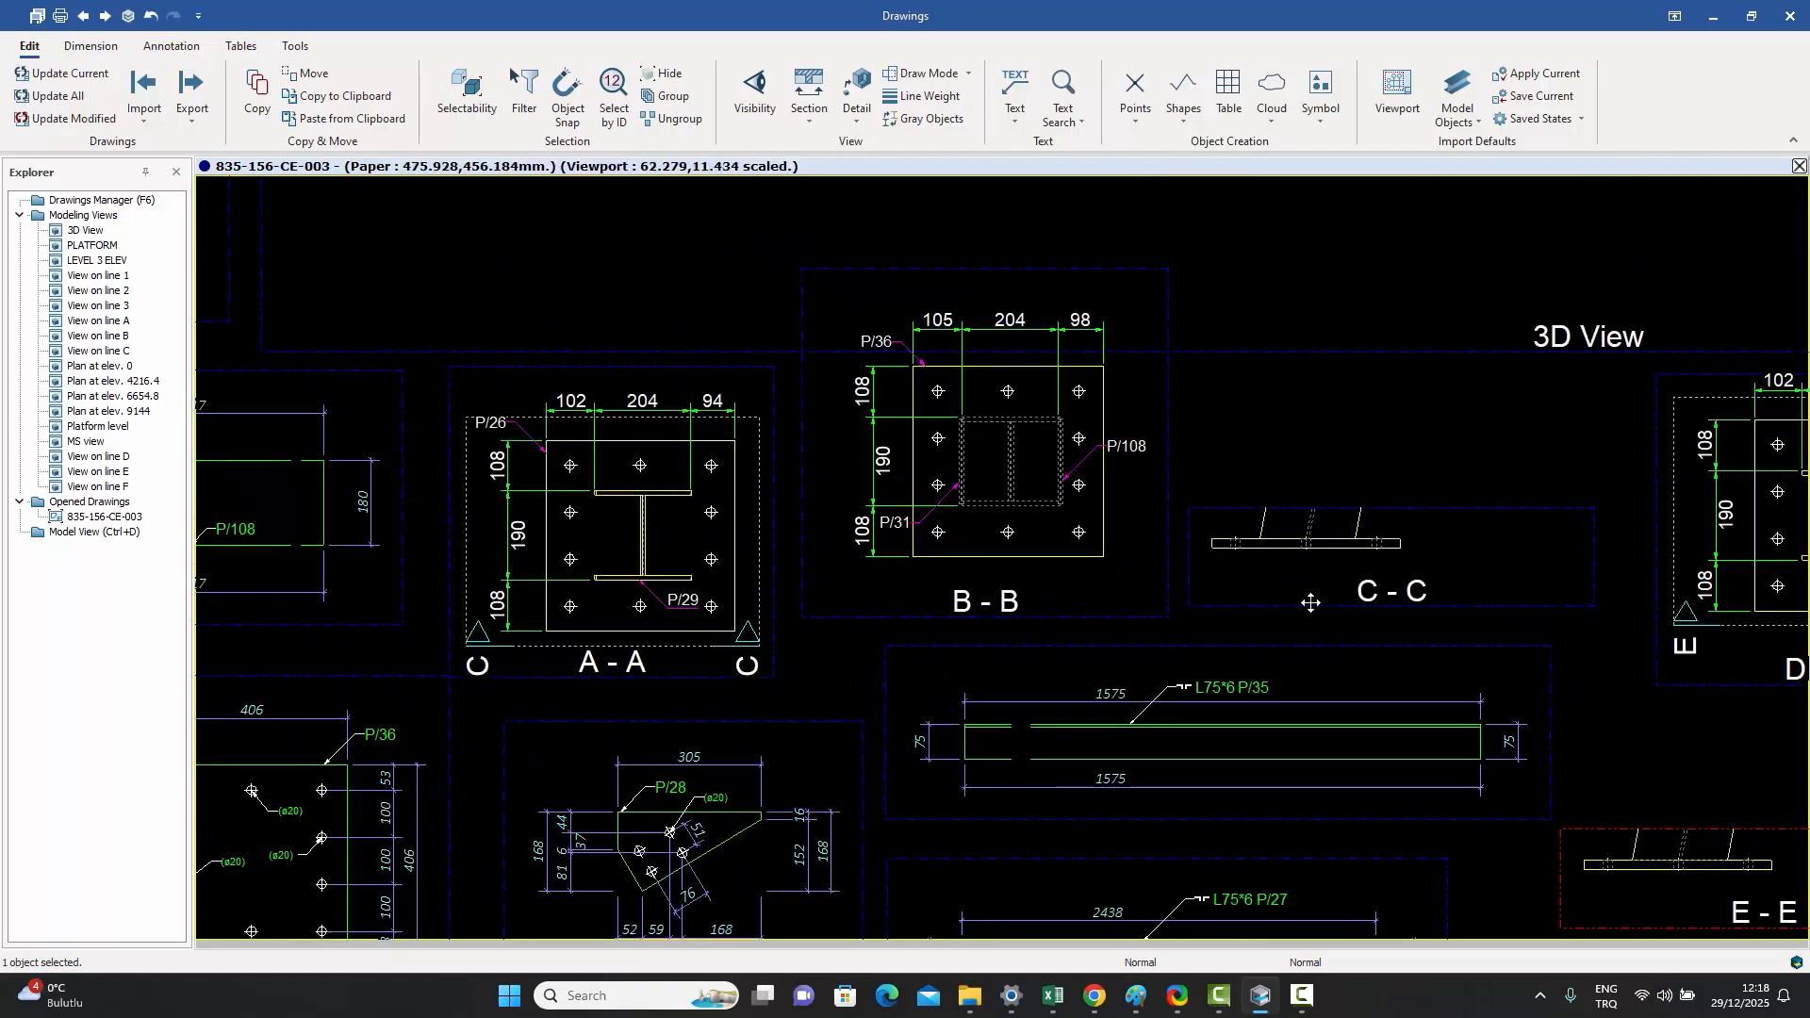
scroll(1311, 596, down, 5)
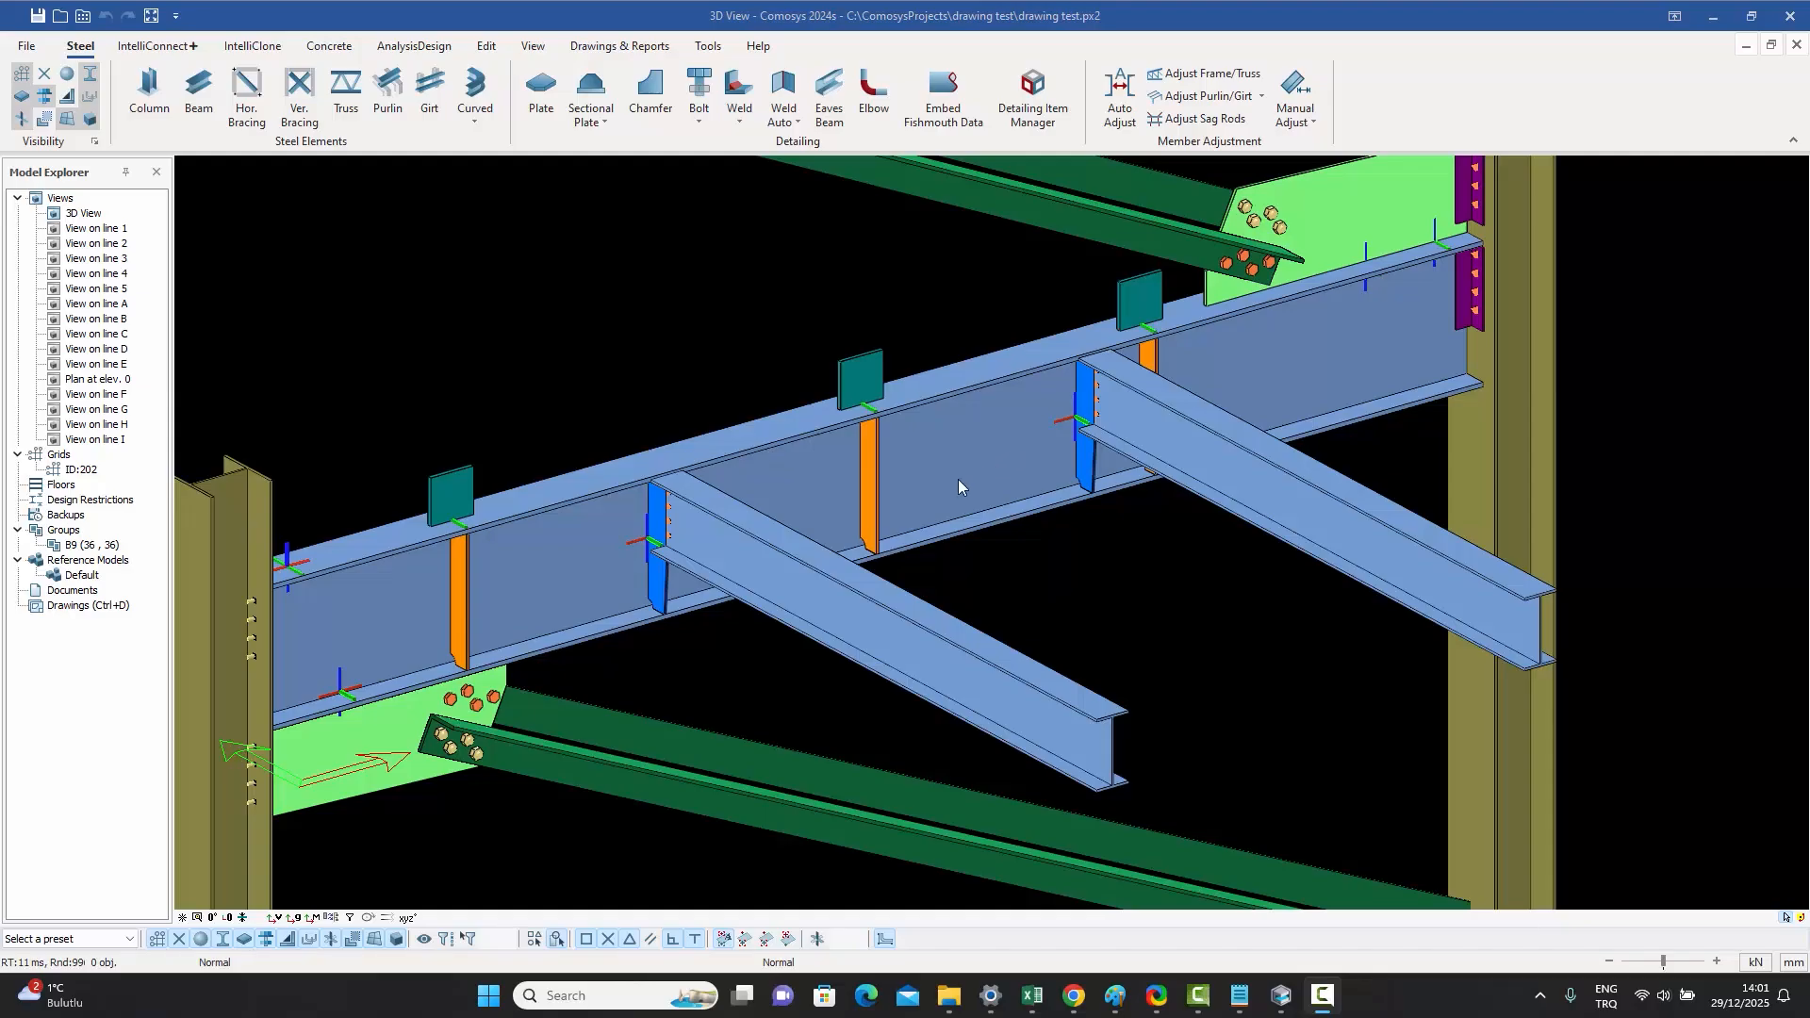
- Select the whole assembly of the main beam and show only that assembly in the 3D view
click(942, 455)
right_click(943, 455)
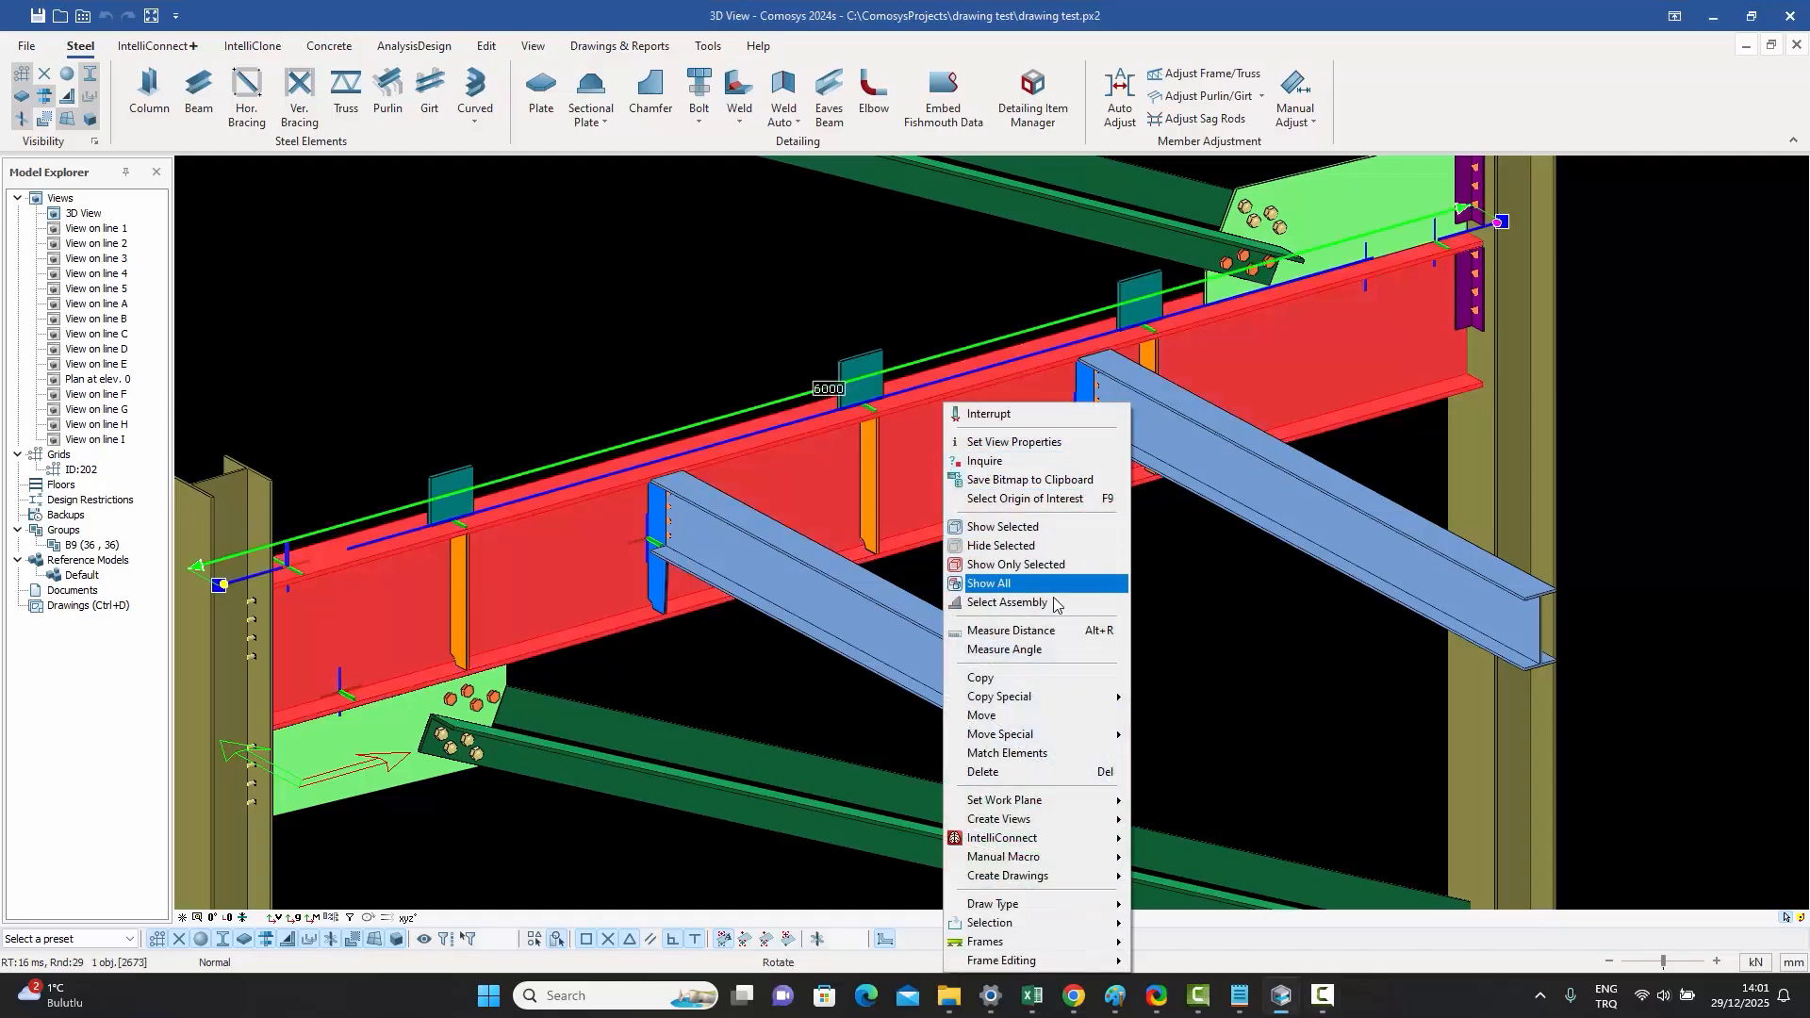
click(990, 608)
right_click(928, 306)
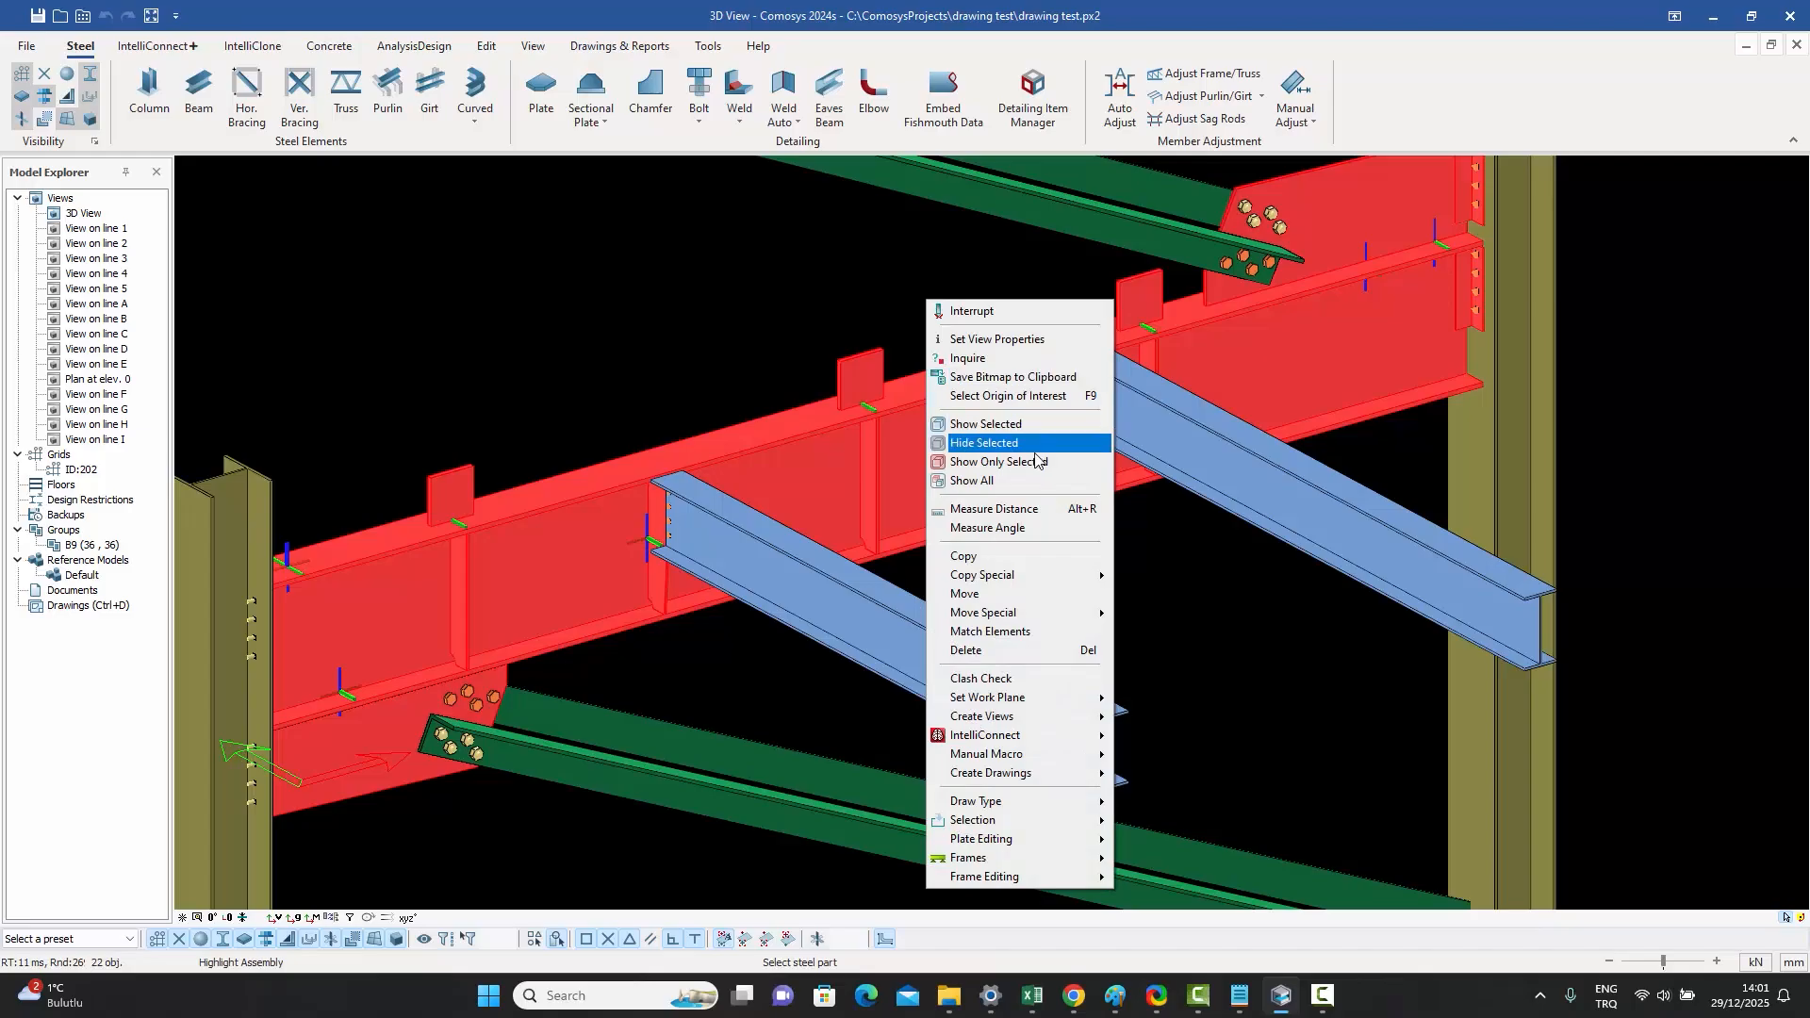
click(990, 464)
right_click(924, 289)
click(943, 297)
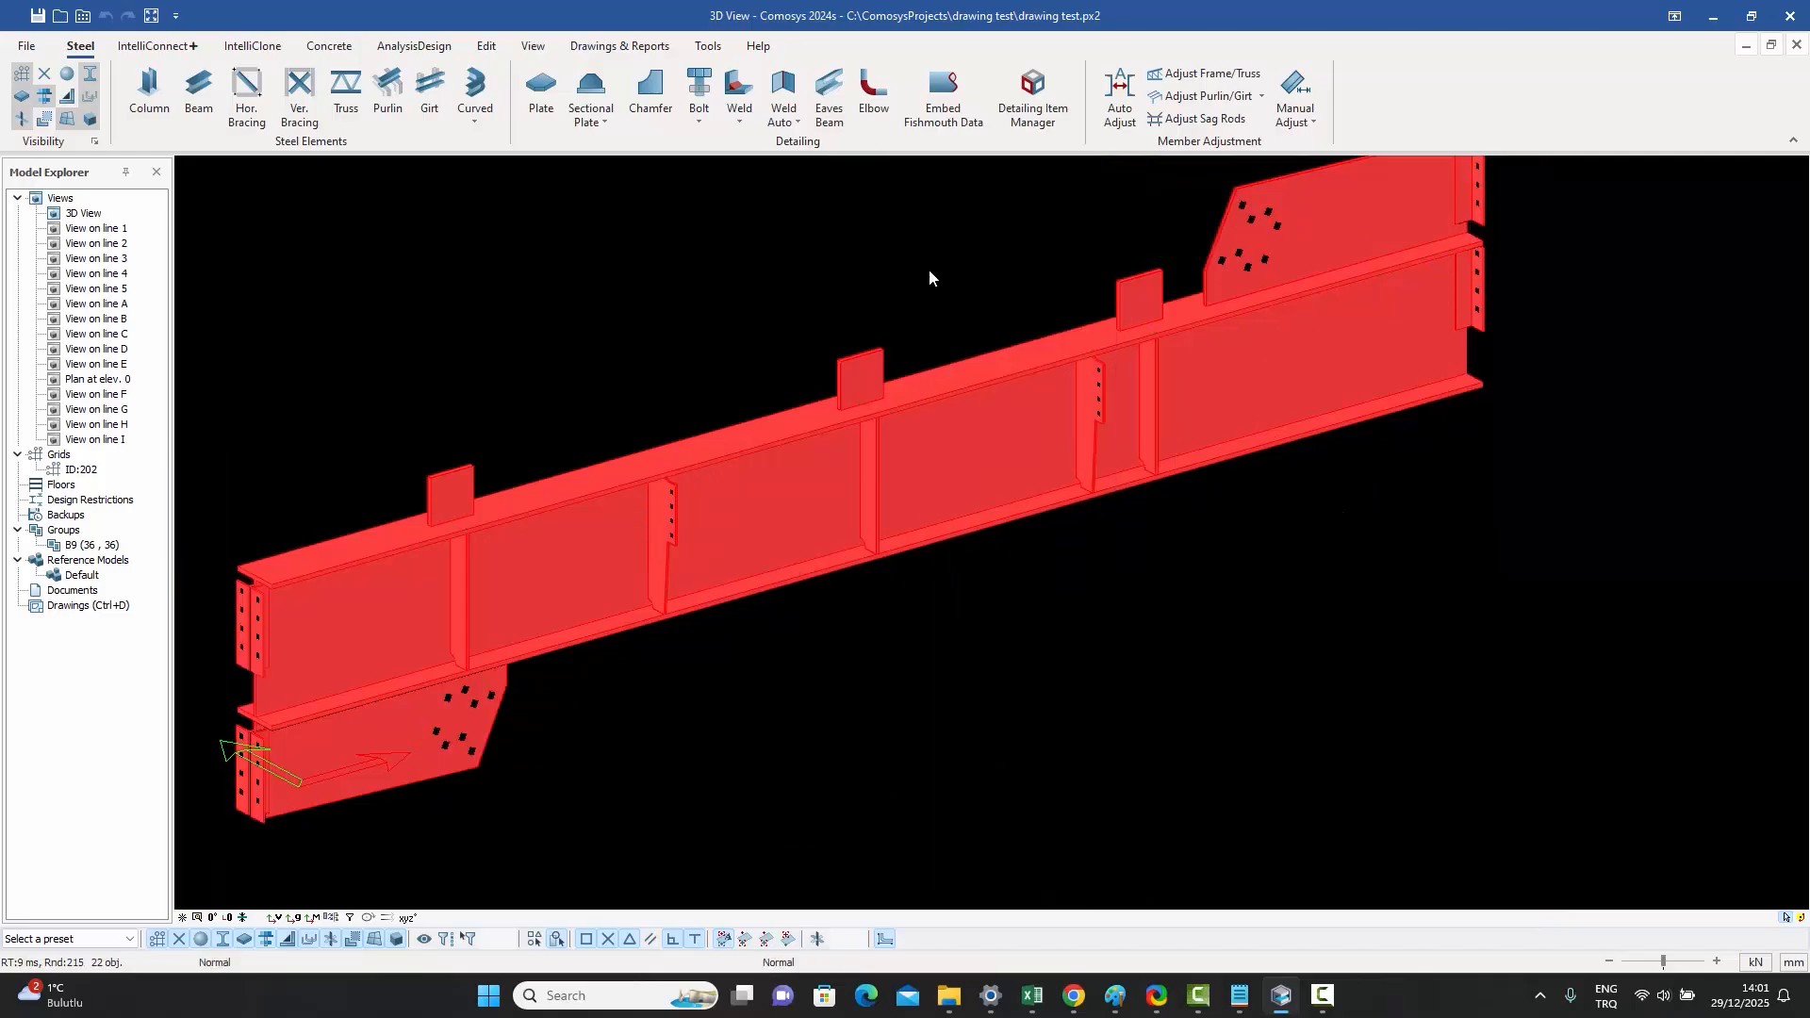
click(929, 269)
- Examine the stiffeners, gusset plates and bolt-holed connection plates along the isolated beam assembly
scroll(1133, 364, up, 4)
scroll(1072, 387, up, 1)
scroll(1072, 386, down, 4)
scroll(1072, 377, up, 5)
scroll(511, 604, down, 4)
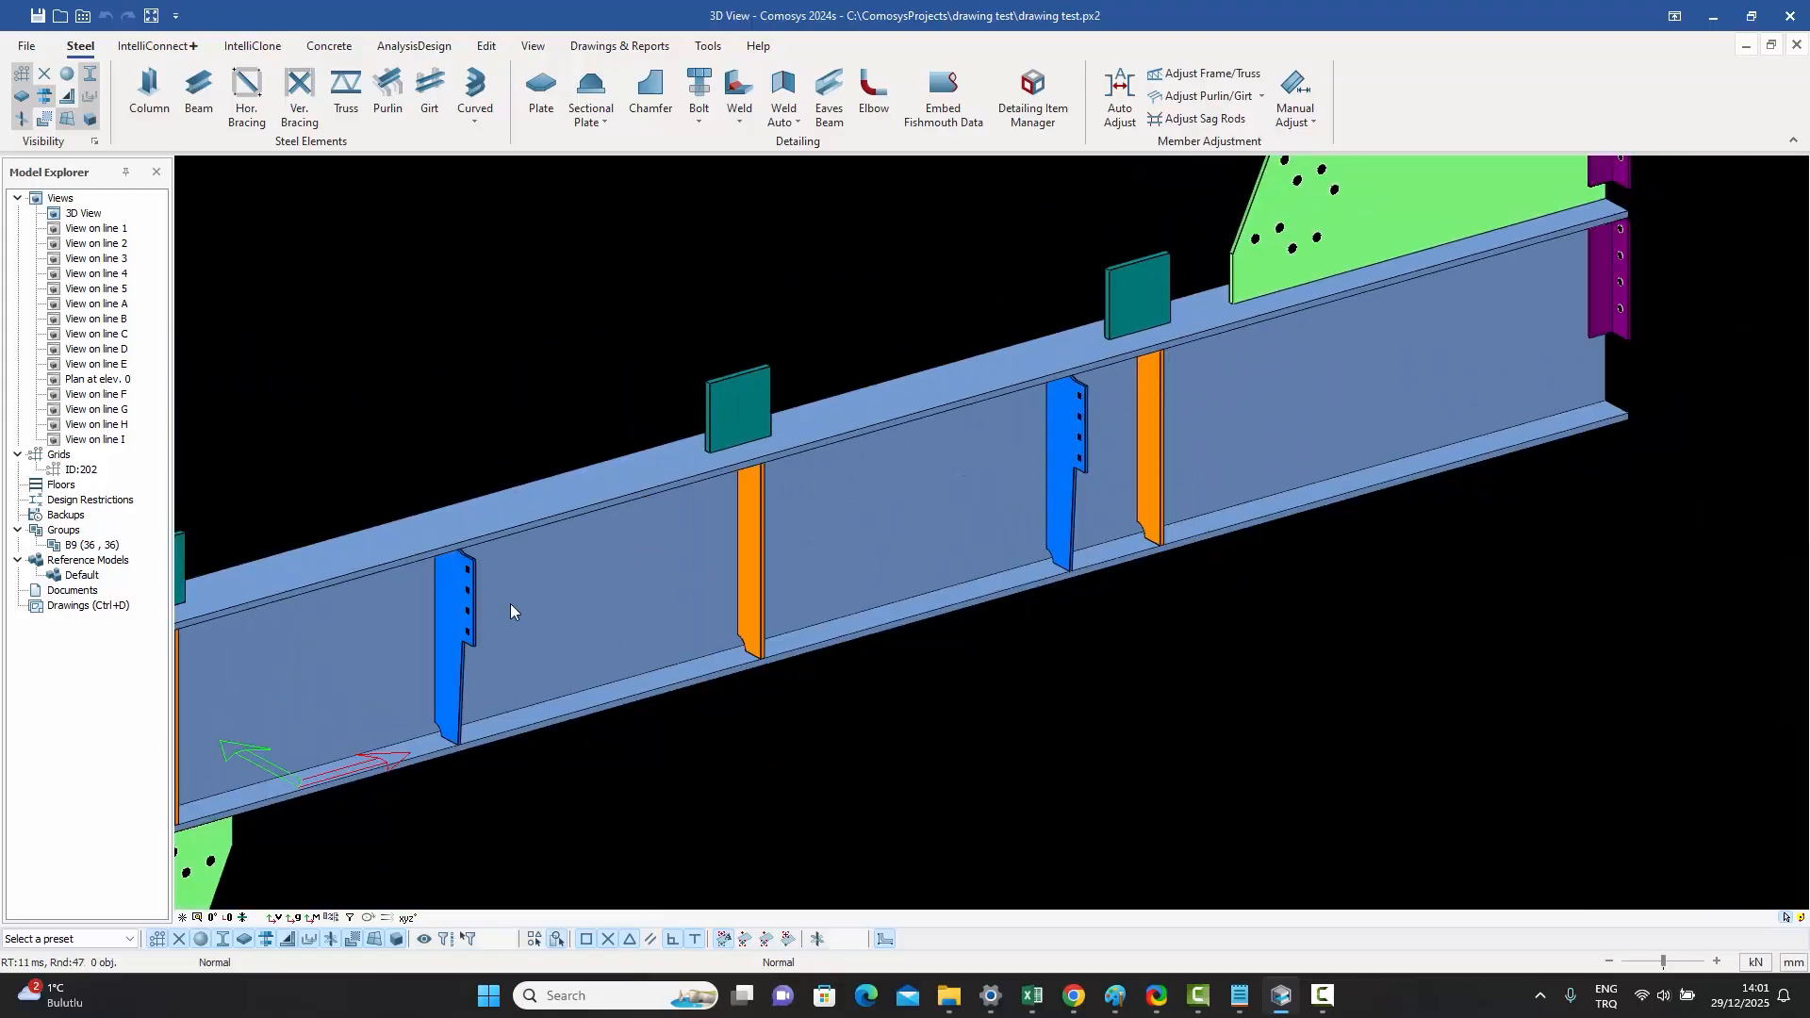
scroll(475, 573, up, 4)
scroll(556, 527, down, 3)
scroll(761, 394, down, 3)
middle_drag(760, 394, 826, 374)
scroll(823, 277, up, 2)
- Show all model elements again and inspect the secondary beam bolted to the main beam's blue connection plate
right_click(844, 276)
click(896, 401)
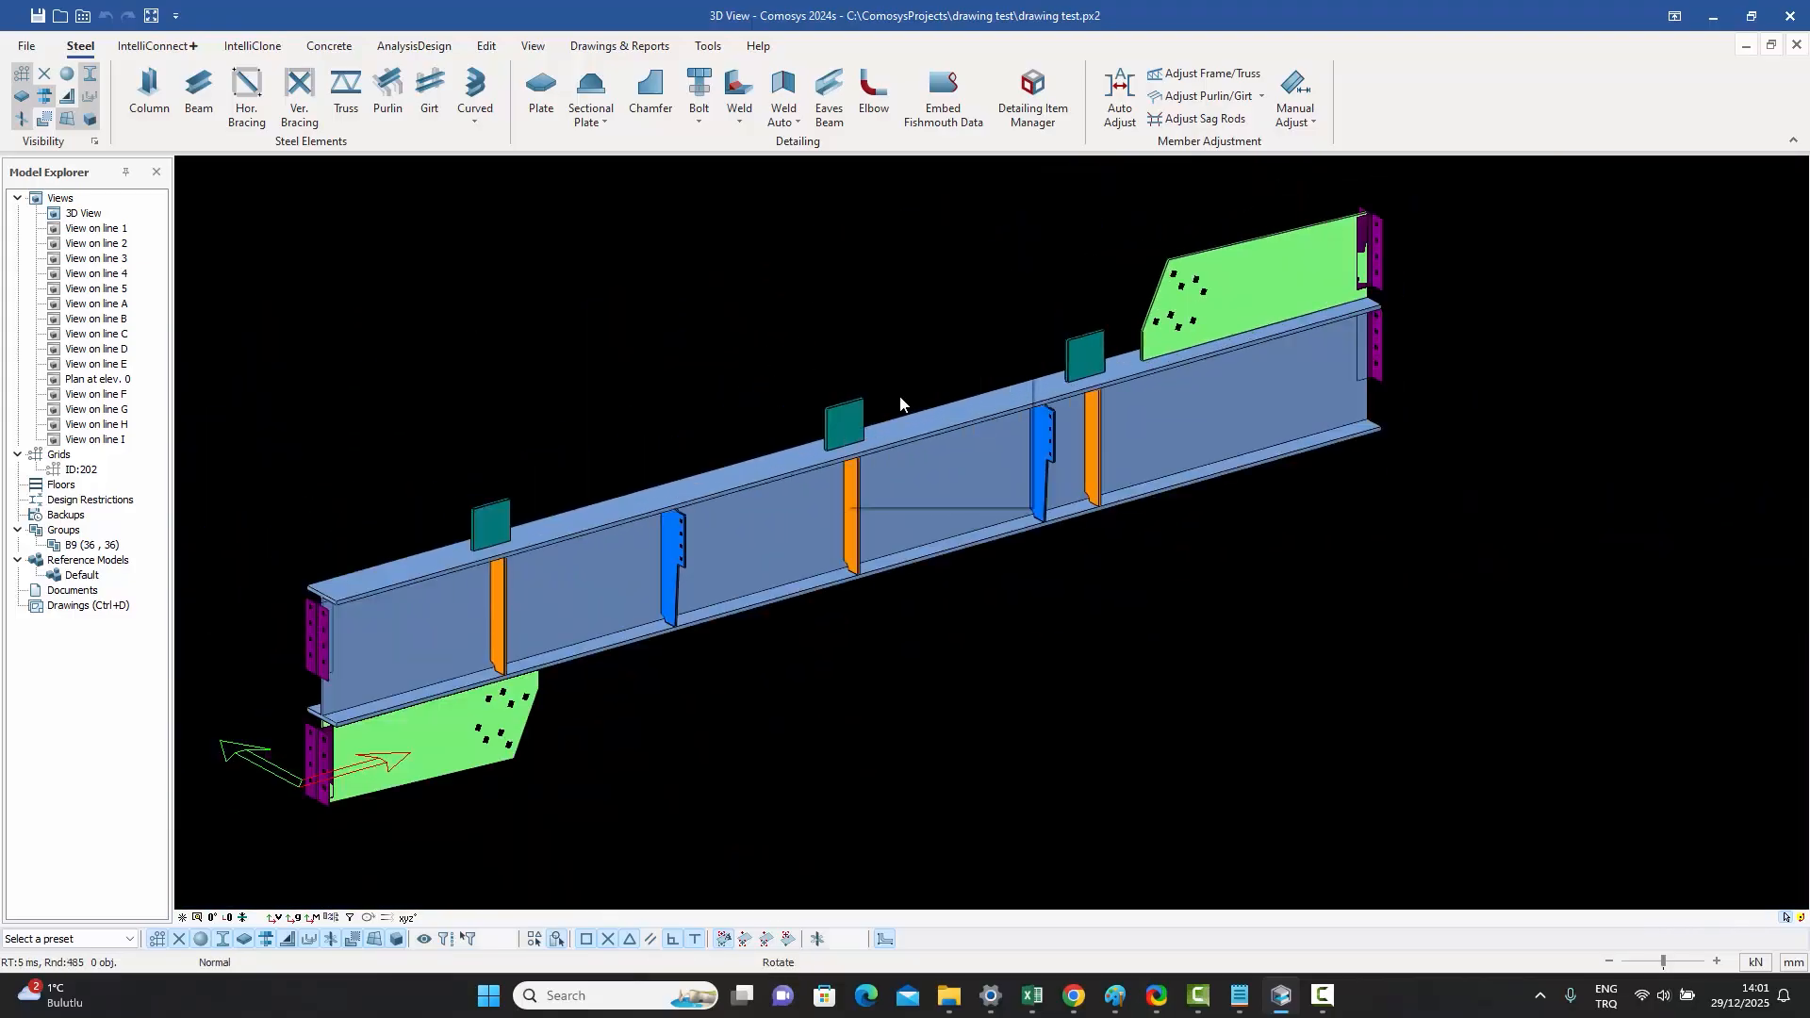
scroll(1045, 448, up, 3)
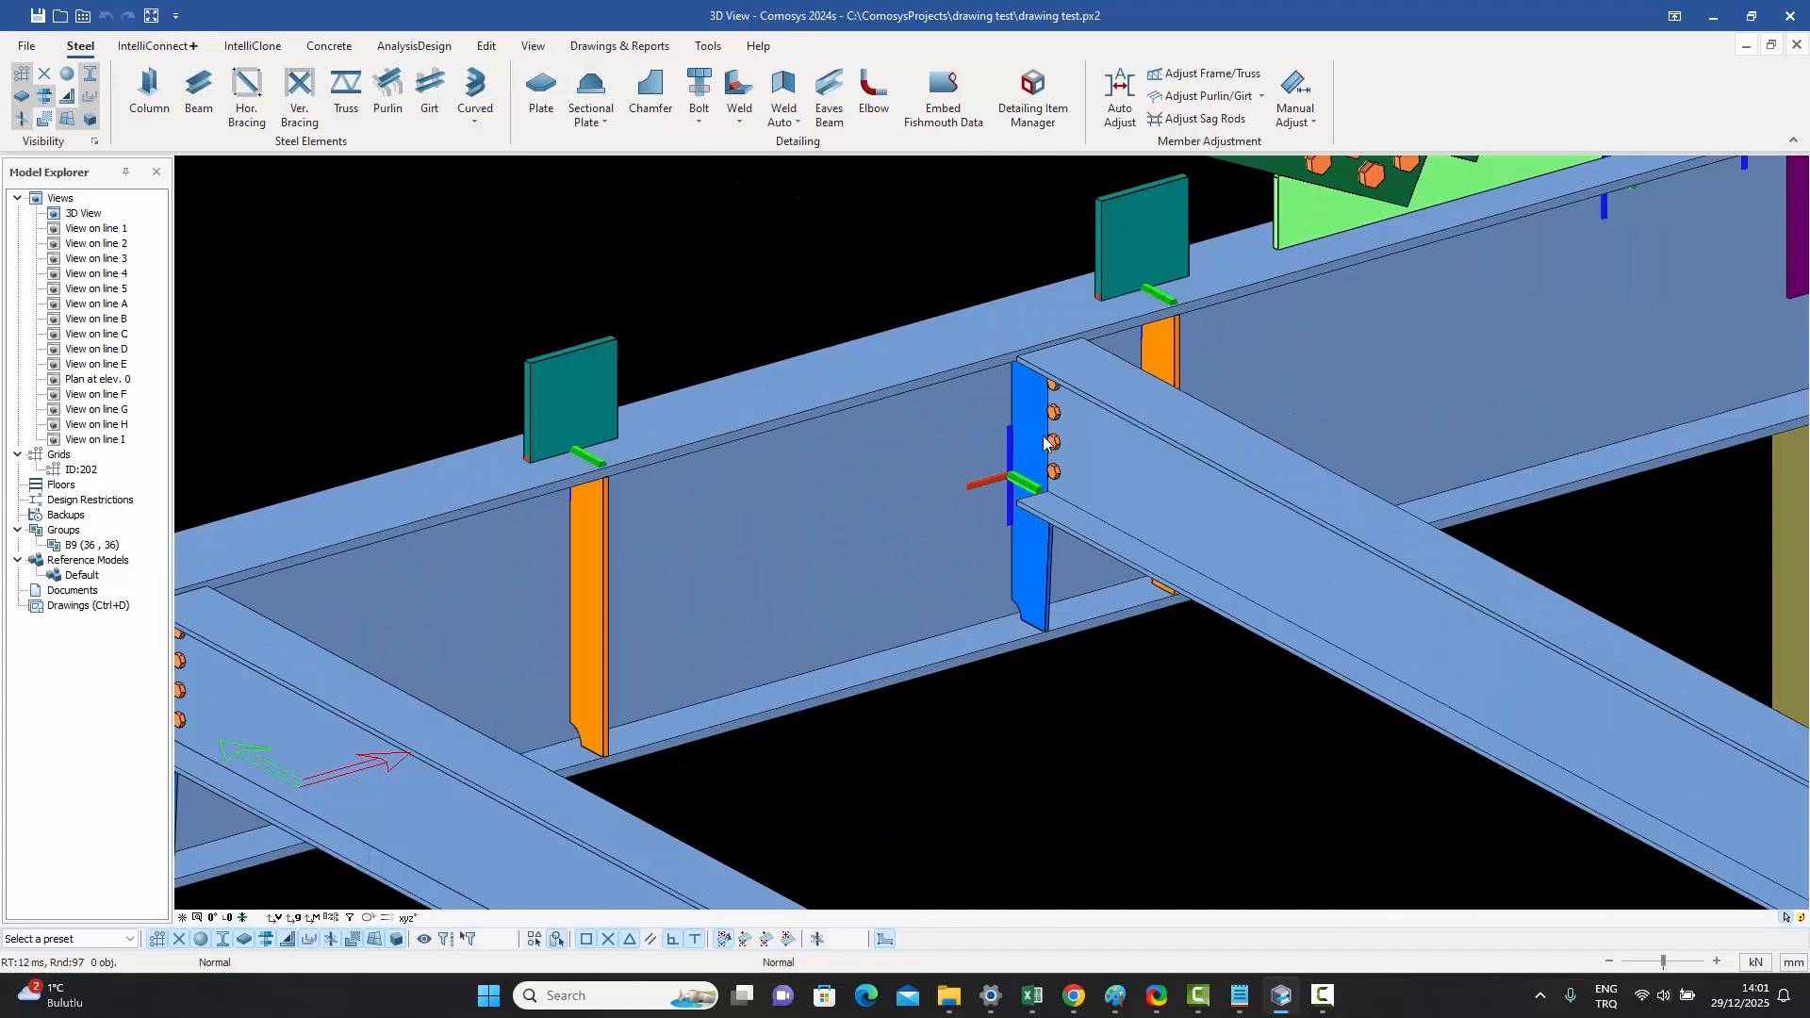
click(1044, 442)
click(1165, 475)
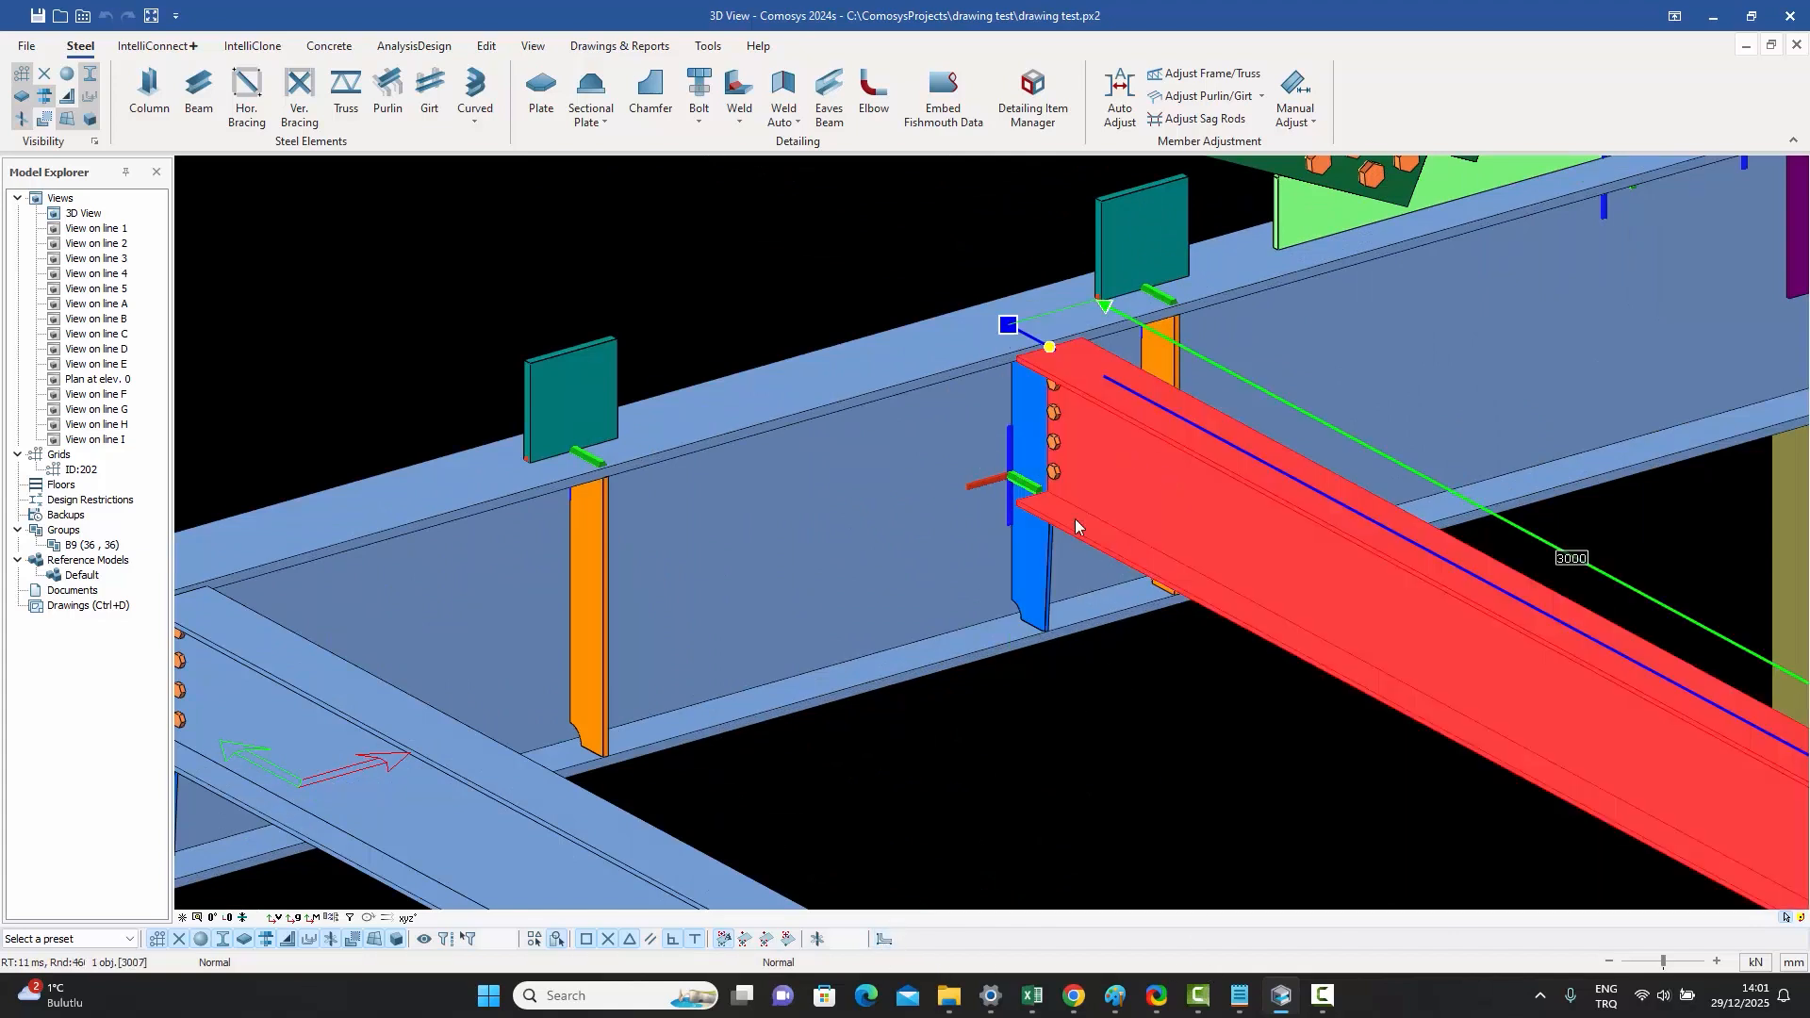
- Inspect the bolts joining the secondary beam to the blue plate from the opposite side, and return to the overall view of the main beam
middle_drag(1069, 416, 679, 425)
click(1023, 625)
middle_drag(908, 592, 378, 586)
scroll(1397, 436, up, 3)
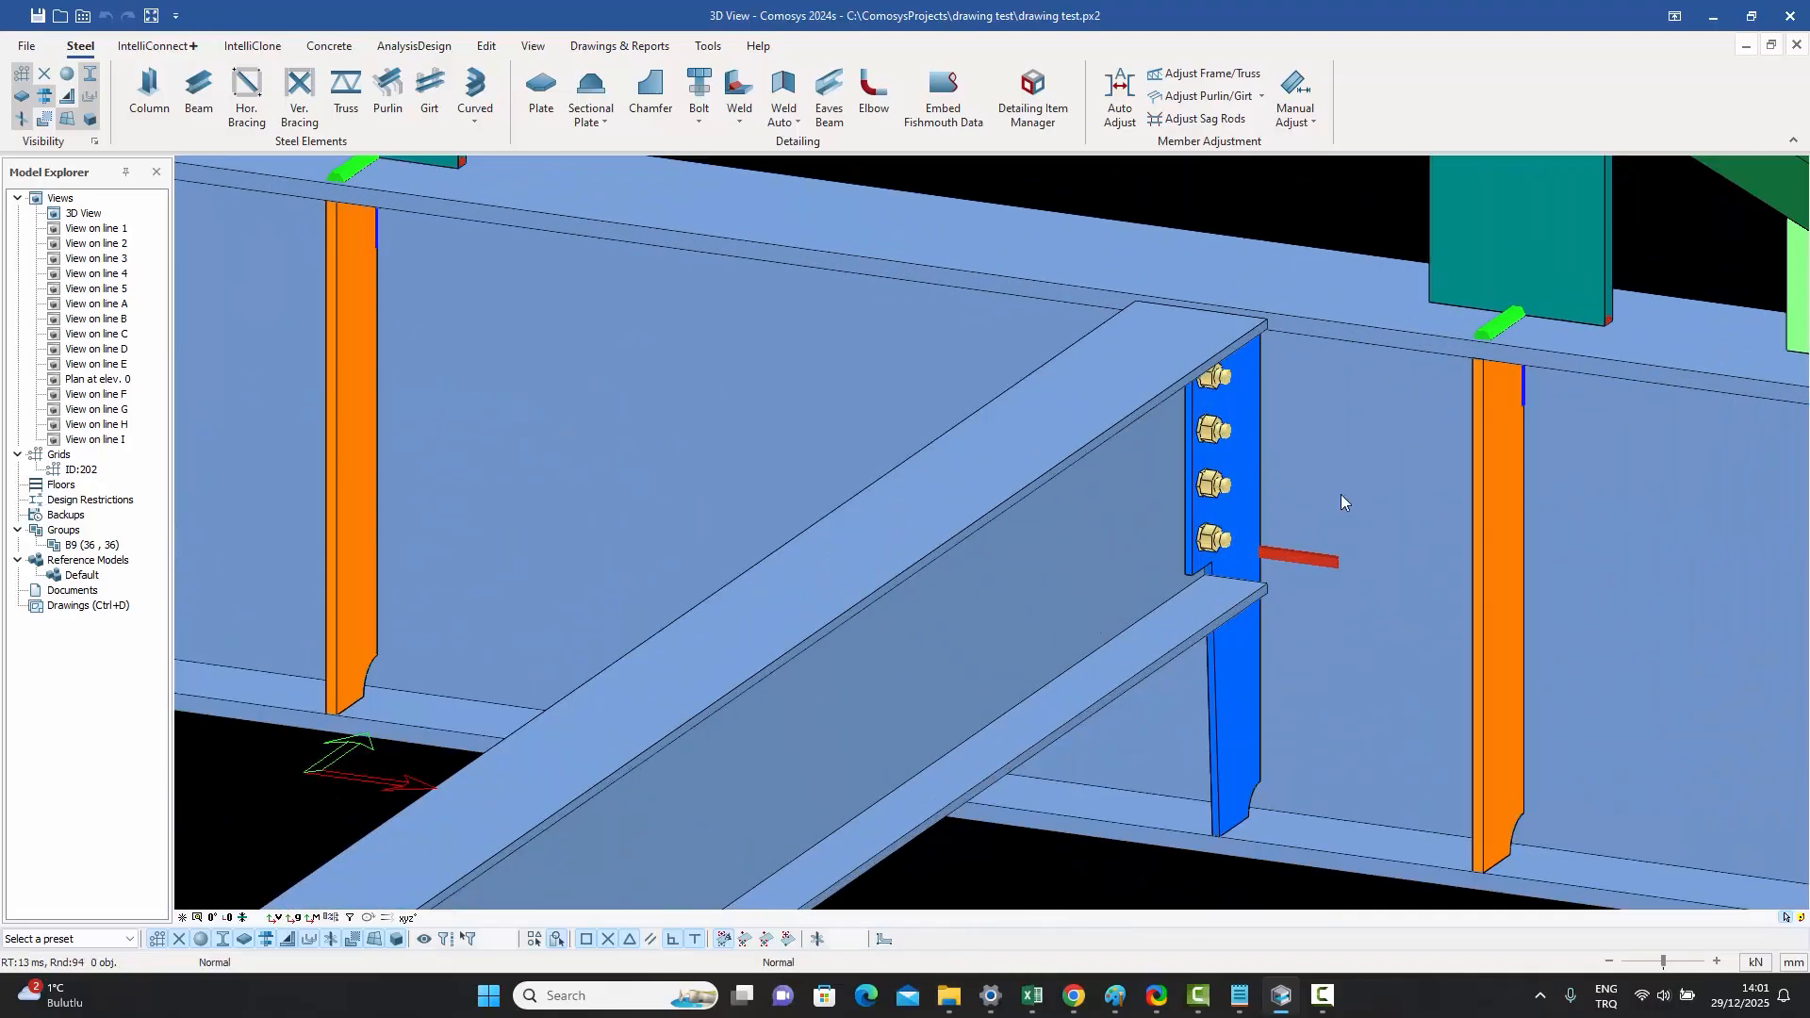
scroll(1342, 496, down, 3)
scroll(571, 377, up, 3)
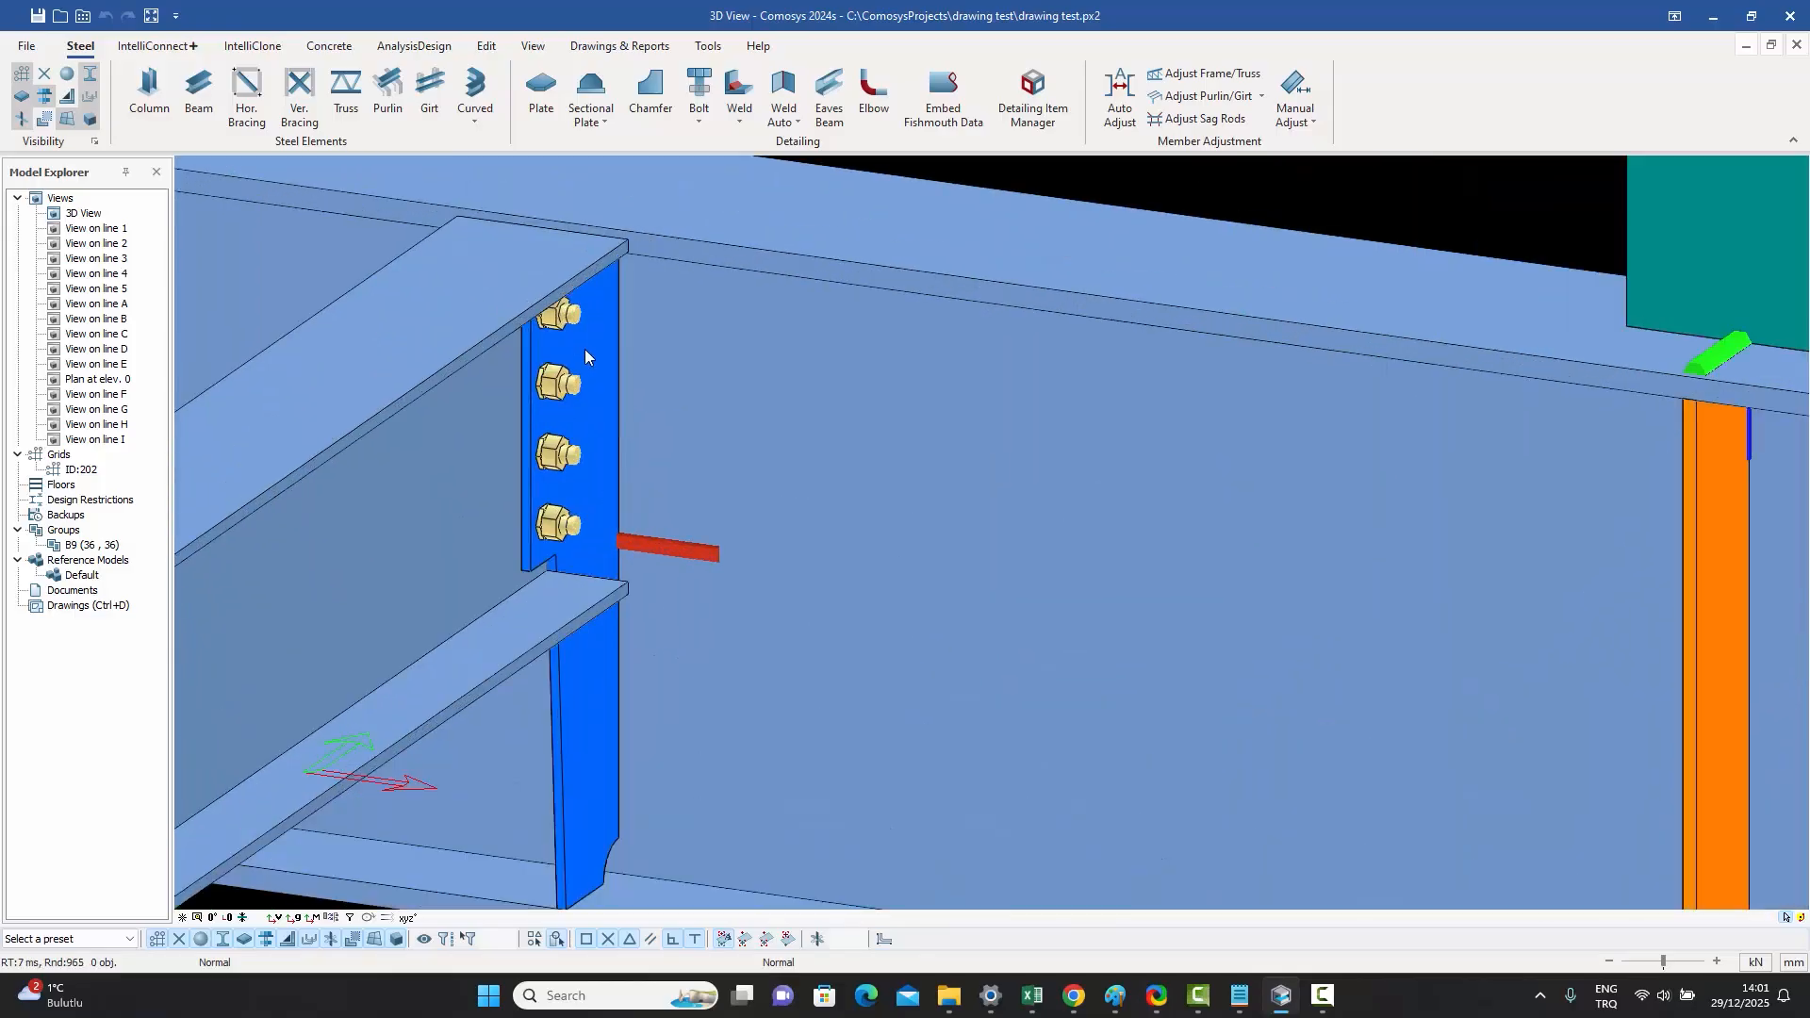
click(568, 324)
scroll(766, 426, down, 4)
shift+middle_drag(775, 505, 1178, 512)
middle_drag(952, 458, 910, 588)
shift+middle_drag(910, 589, 910, 560)
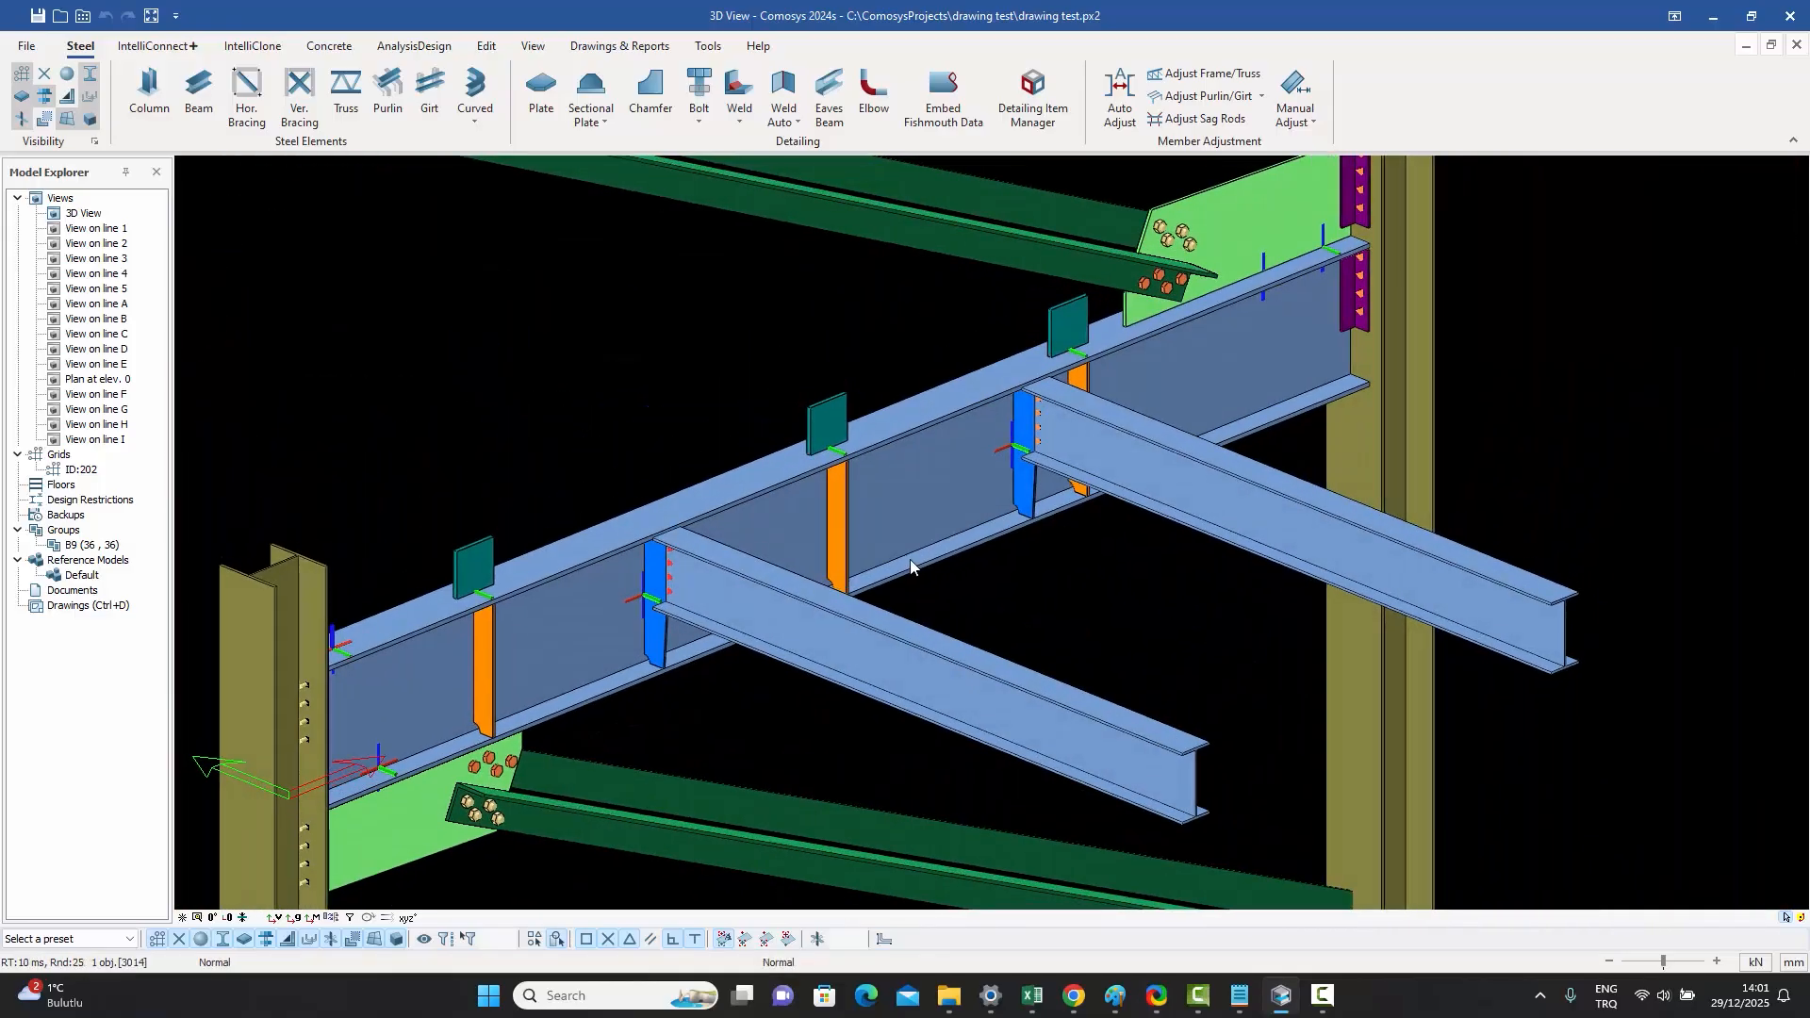
shift+middle_drag(967, 475, 930, 466)
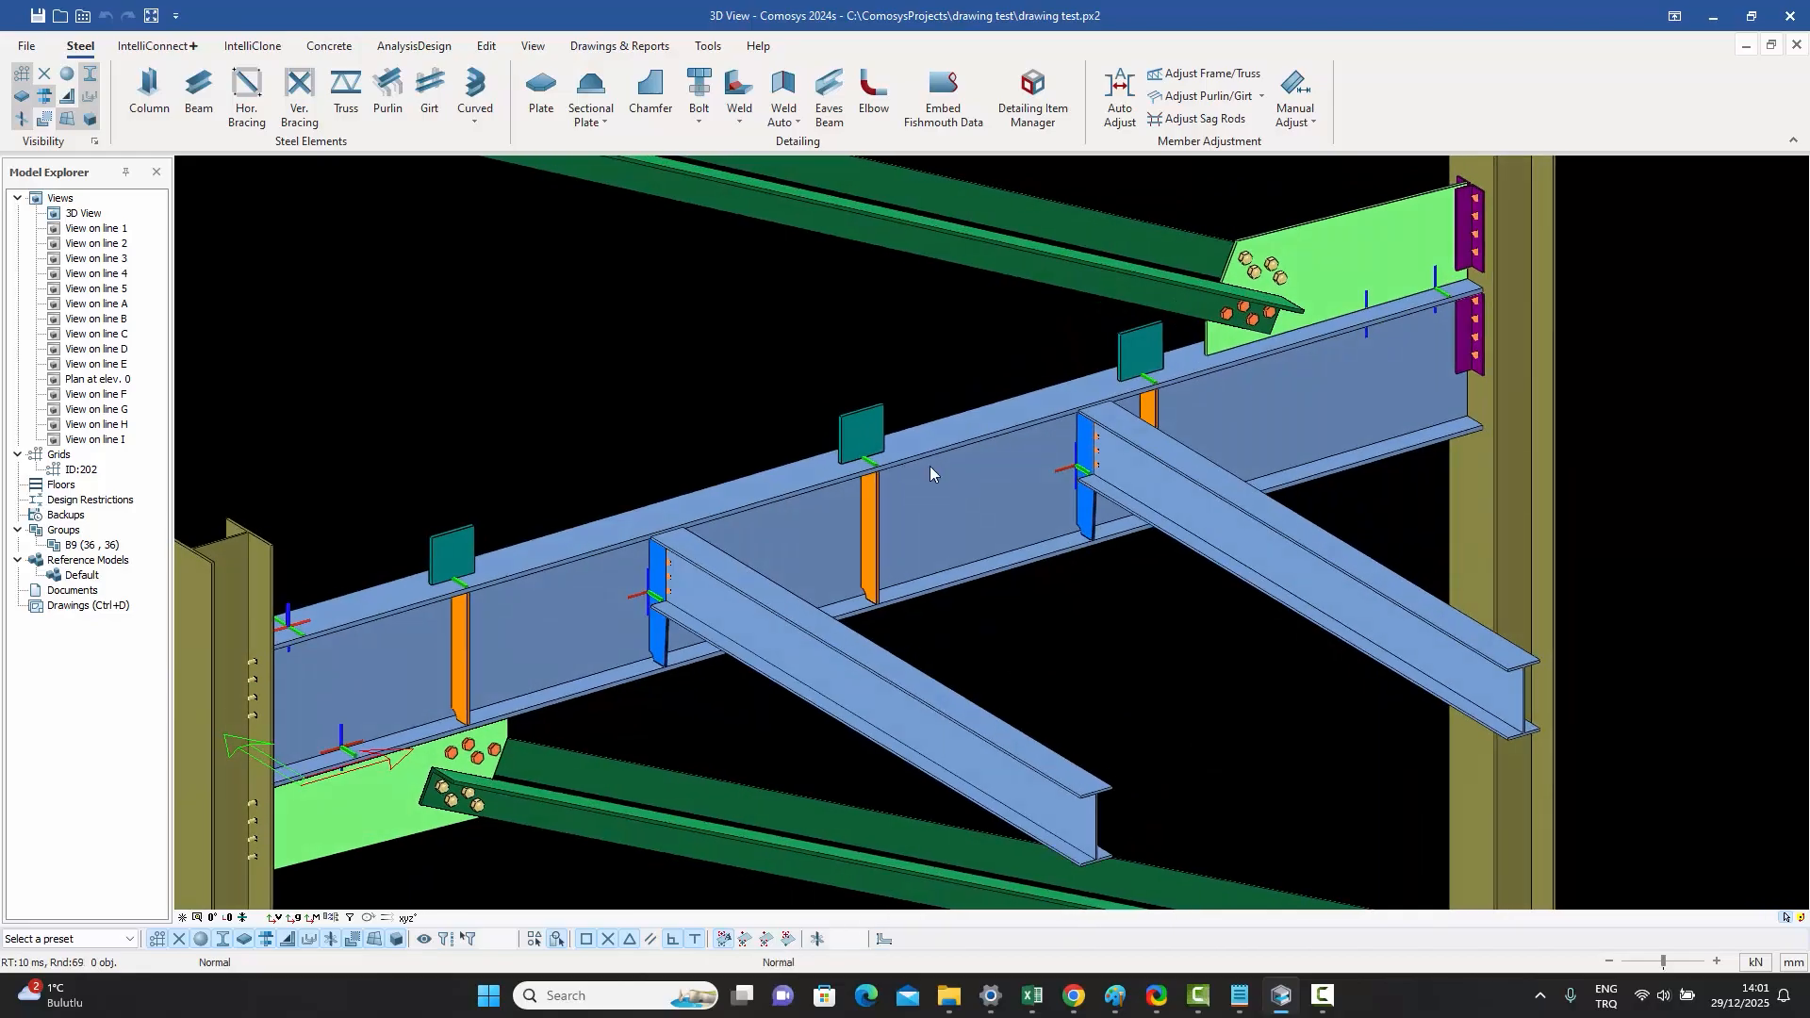
- Open drawing 835-156-CE-002 from the Drawings Manager and close the manager
click(82, 606)
double_click(95, 200)
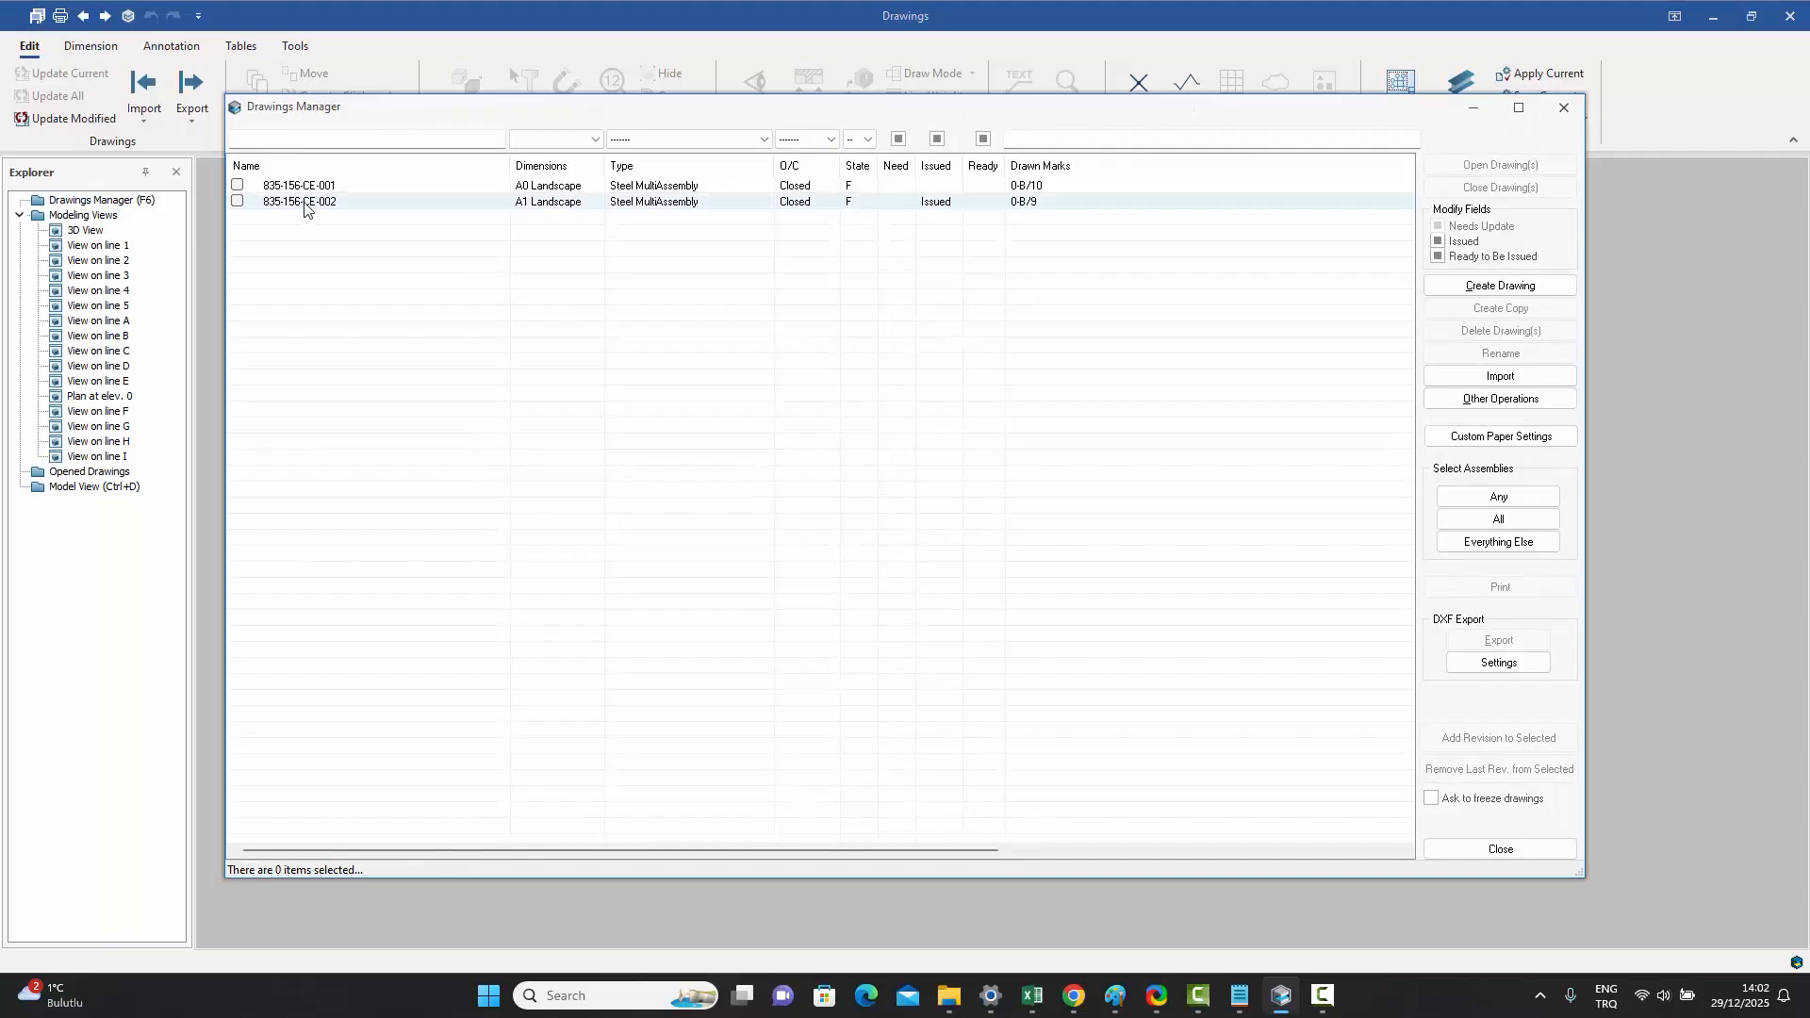
double_click(305, 204)
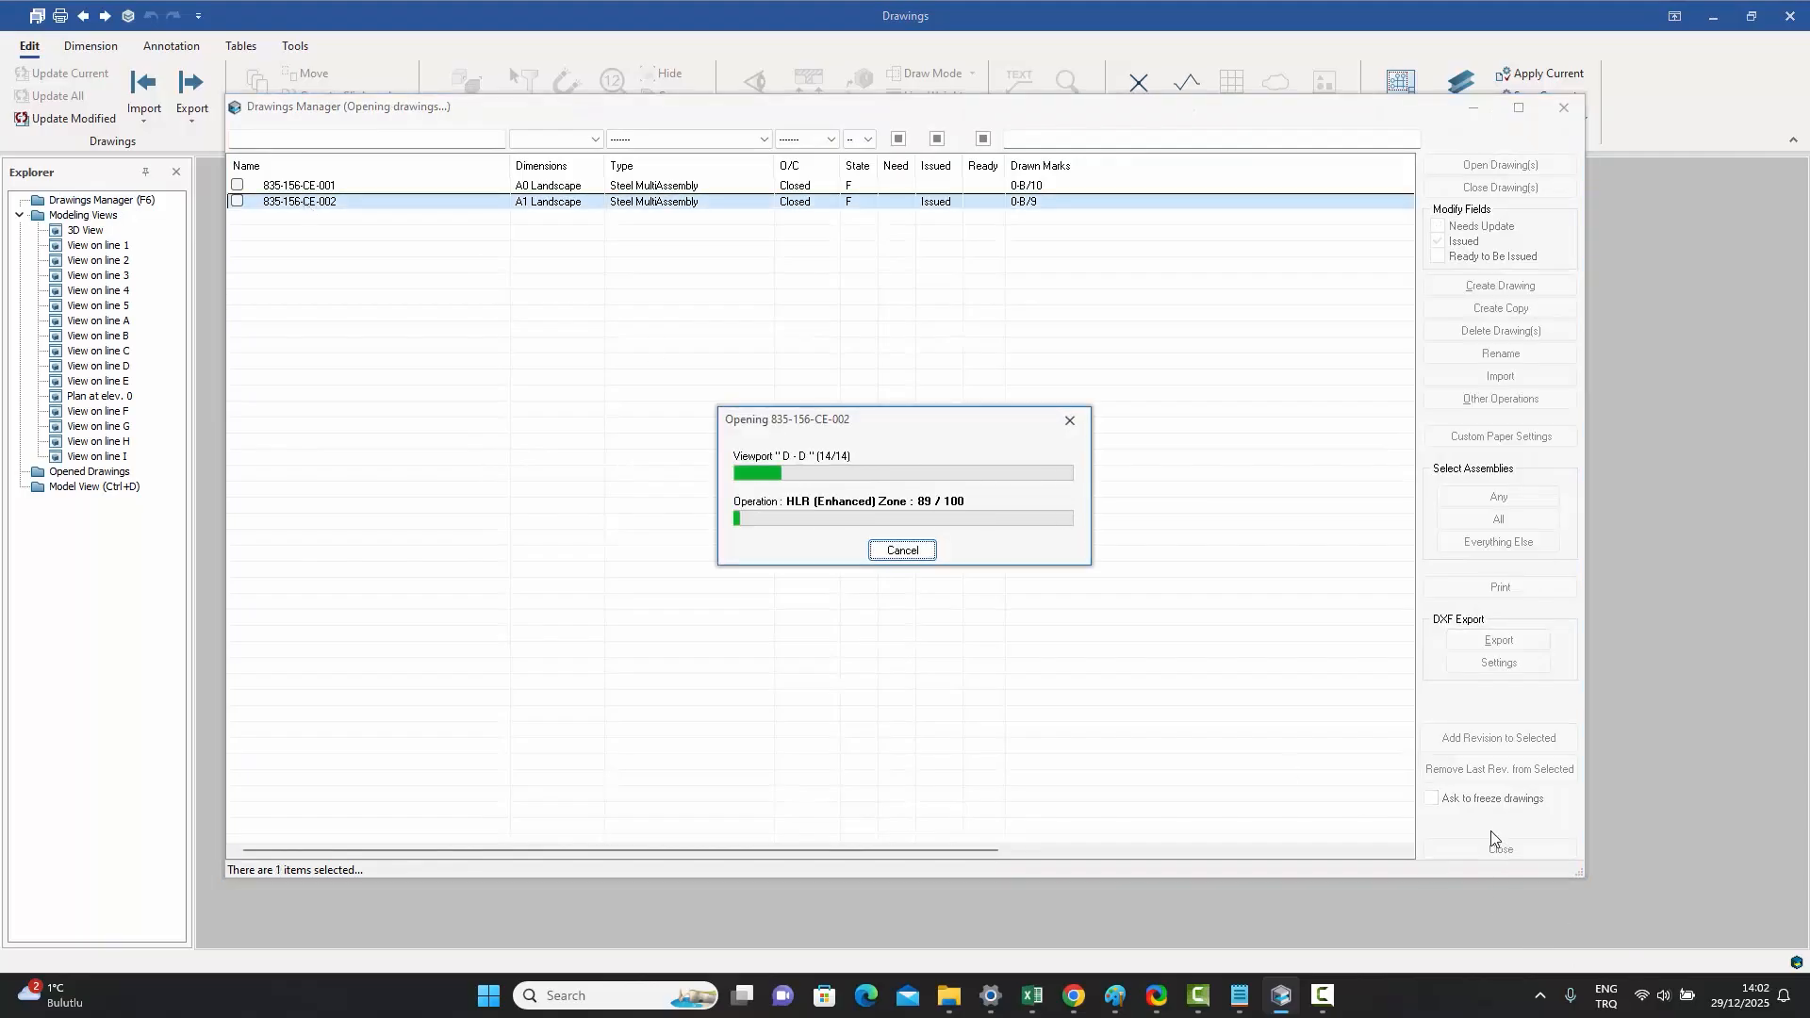
click(1485, 849)
- Examine plates P/57 and P/56 with their weld symbols in the B/9 main view of the drawing
scroll(936, 522, up, 2)
middle_drag(935, 522, 1043, 415)
scroll(1038, 419, up, 3)
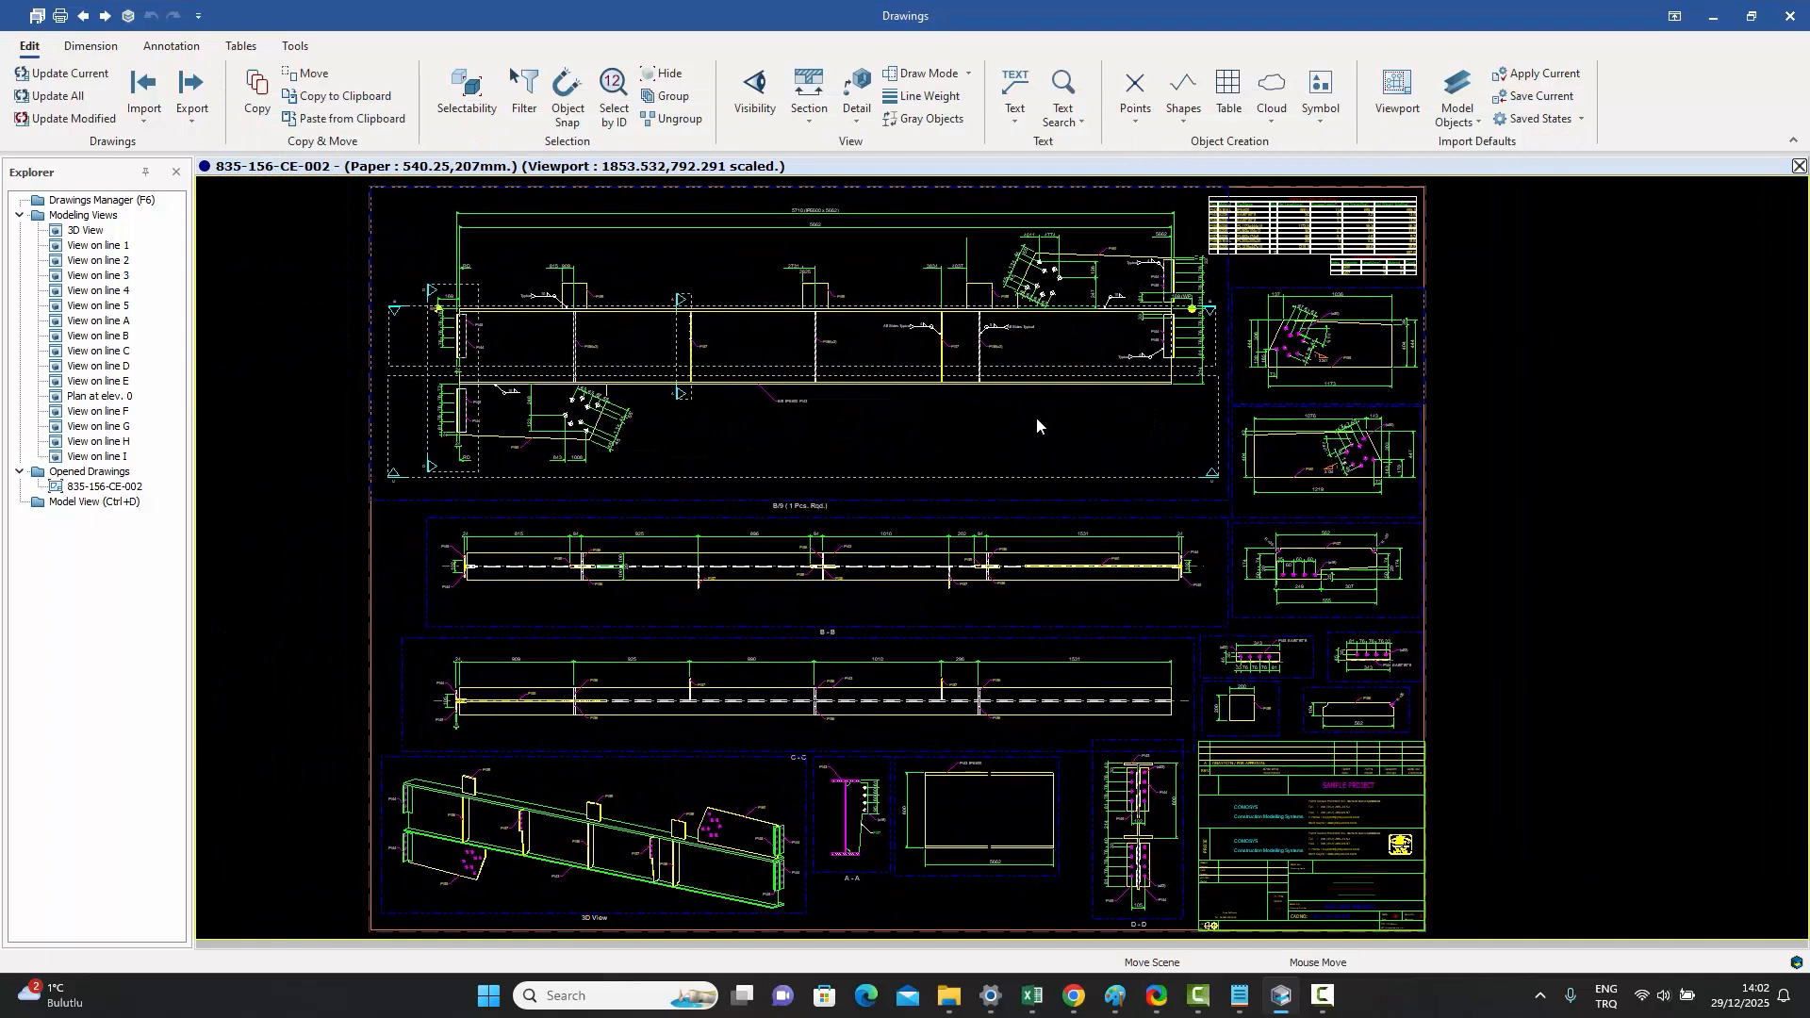
scroll(997, 330, up, 4)
scroll(778, 286, up, 1)
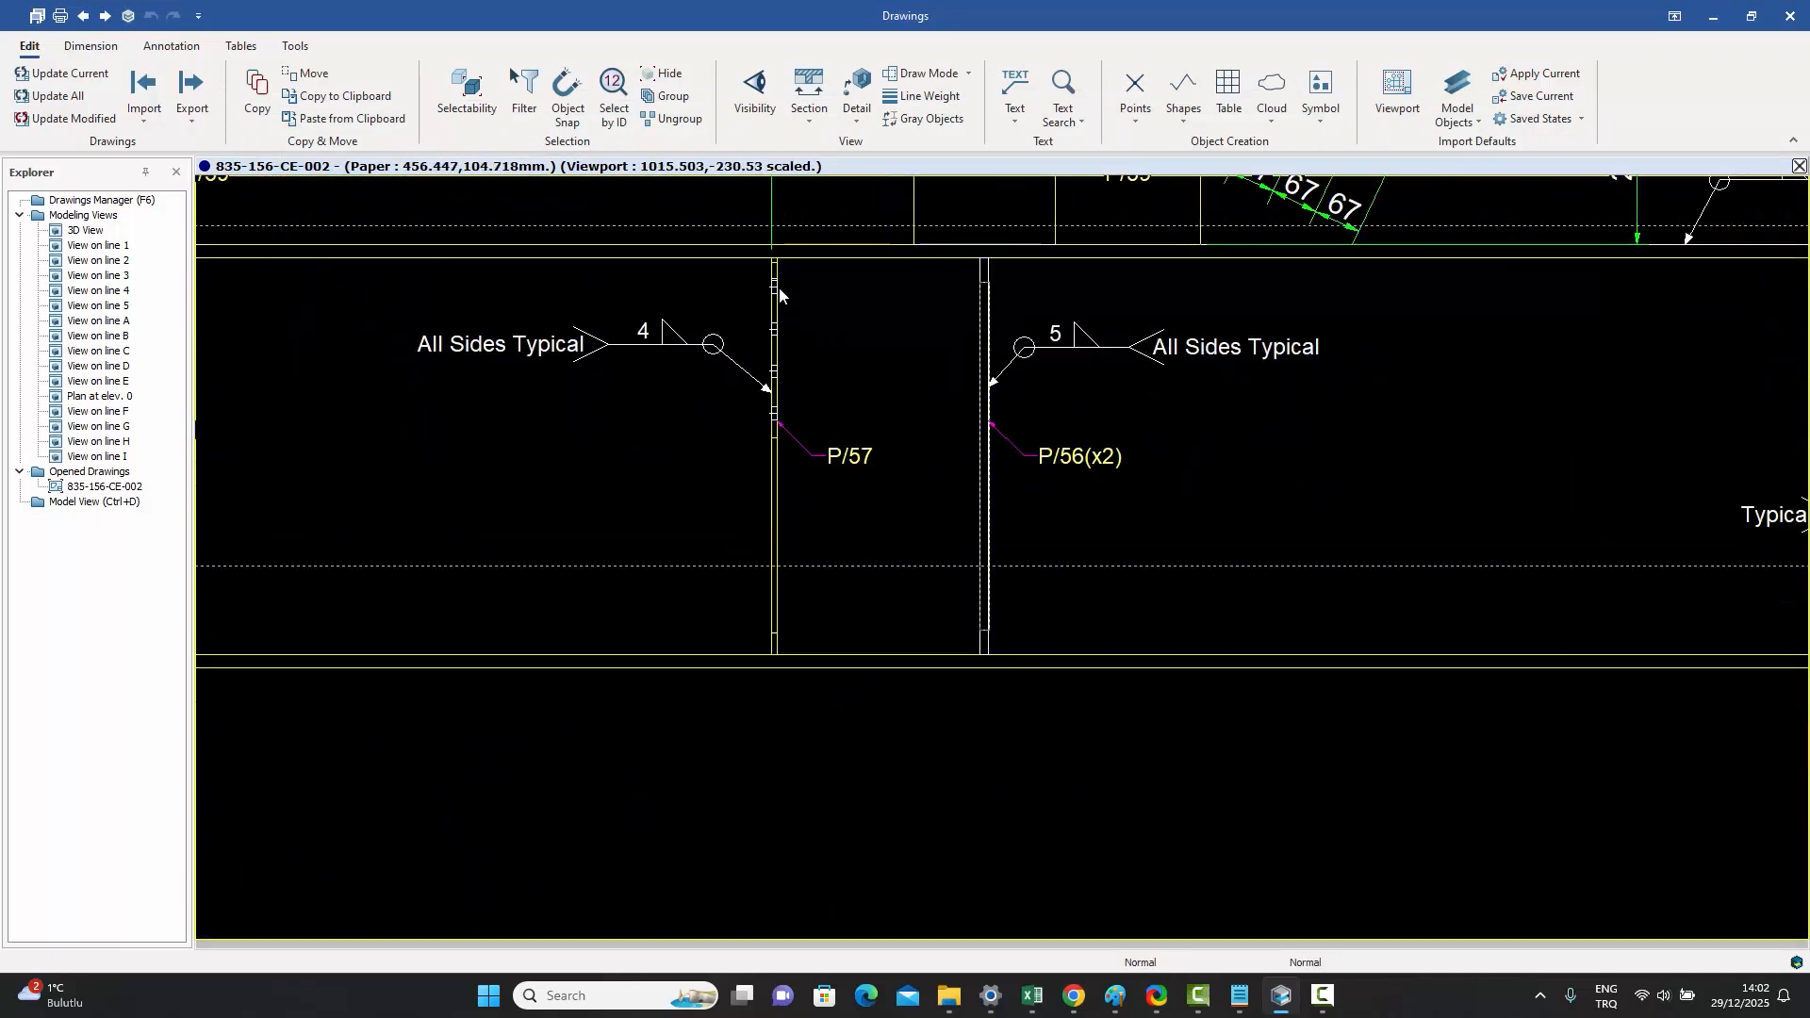
scroll(780, 282, up, 1)
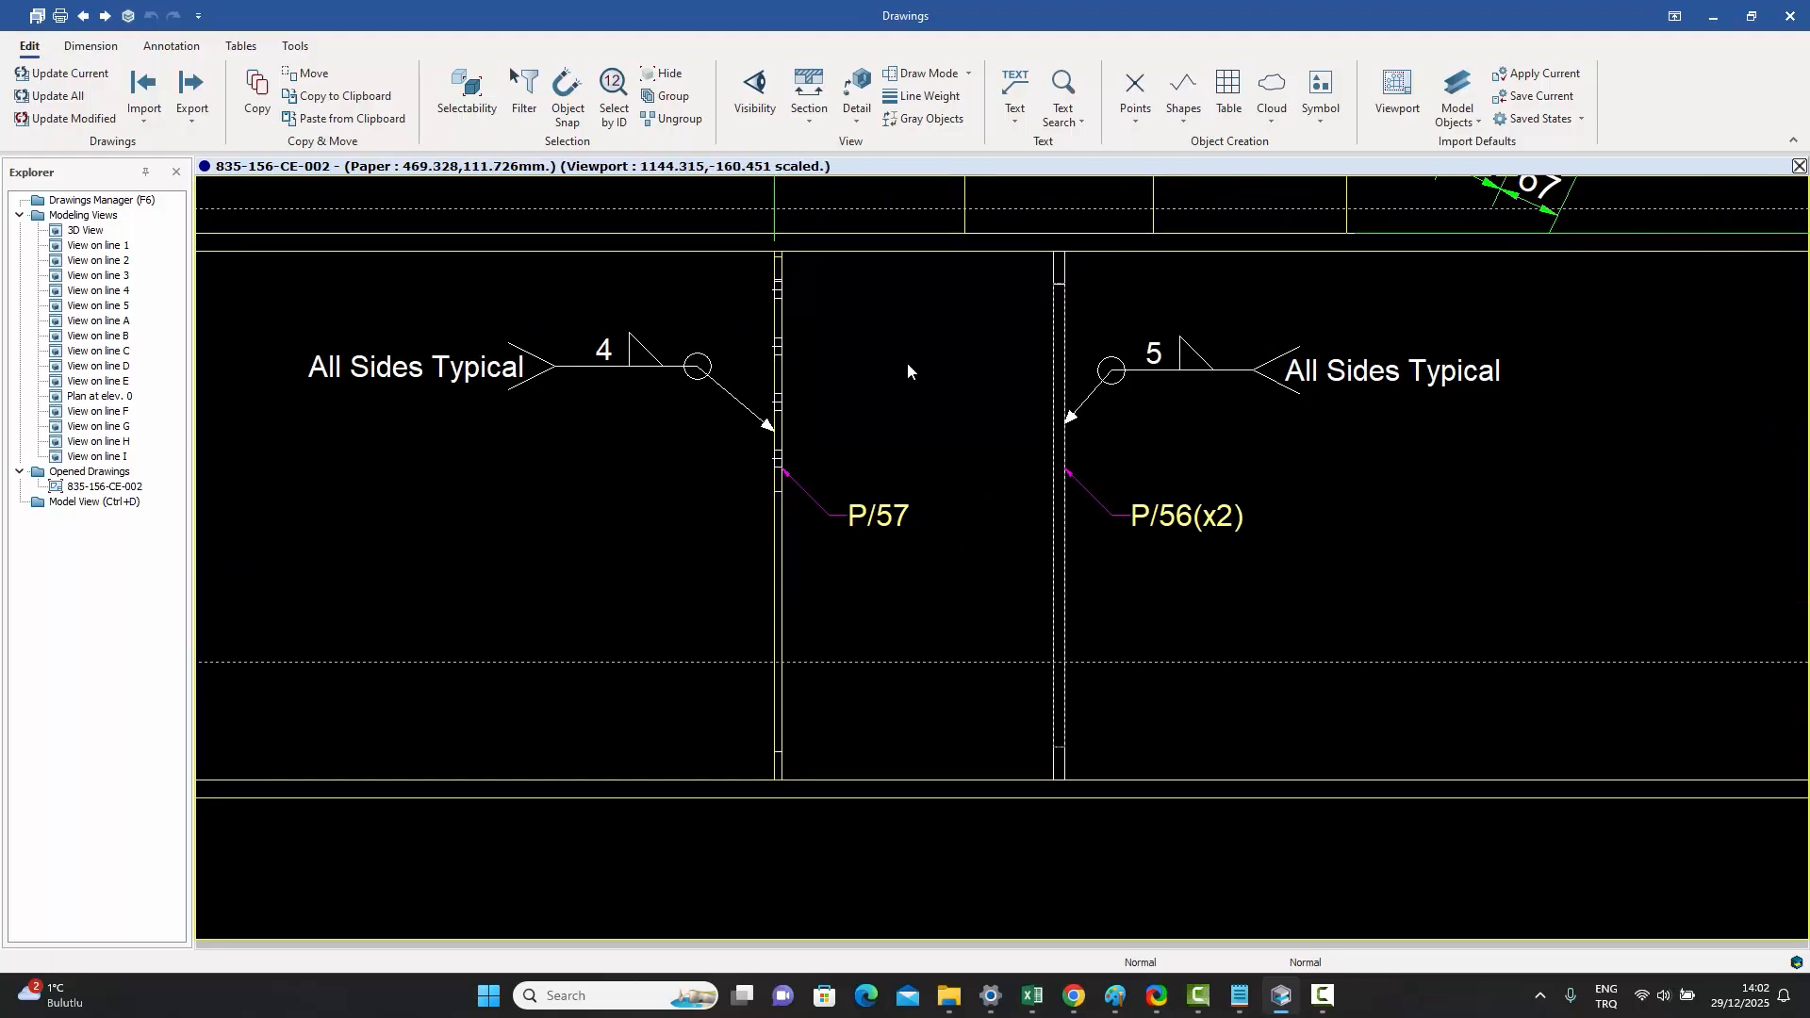
scroll(907, 362, down, 6)
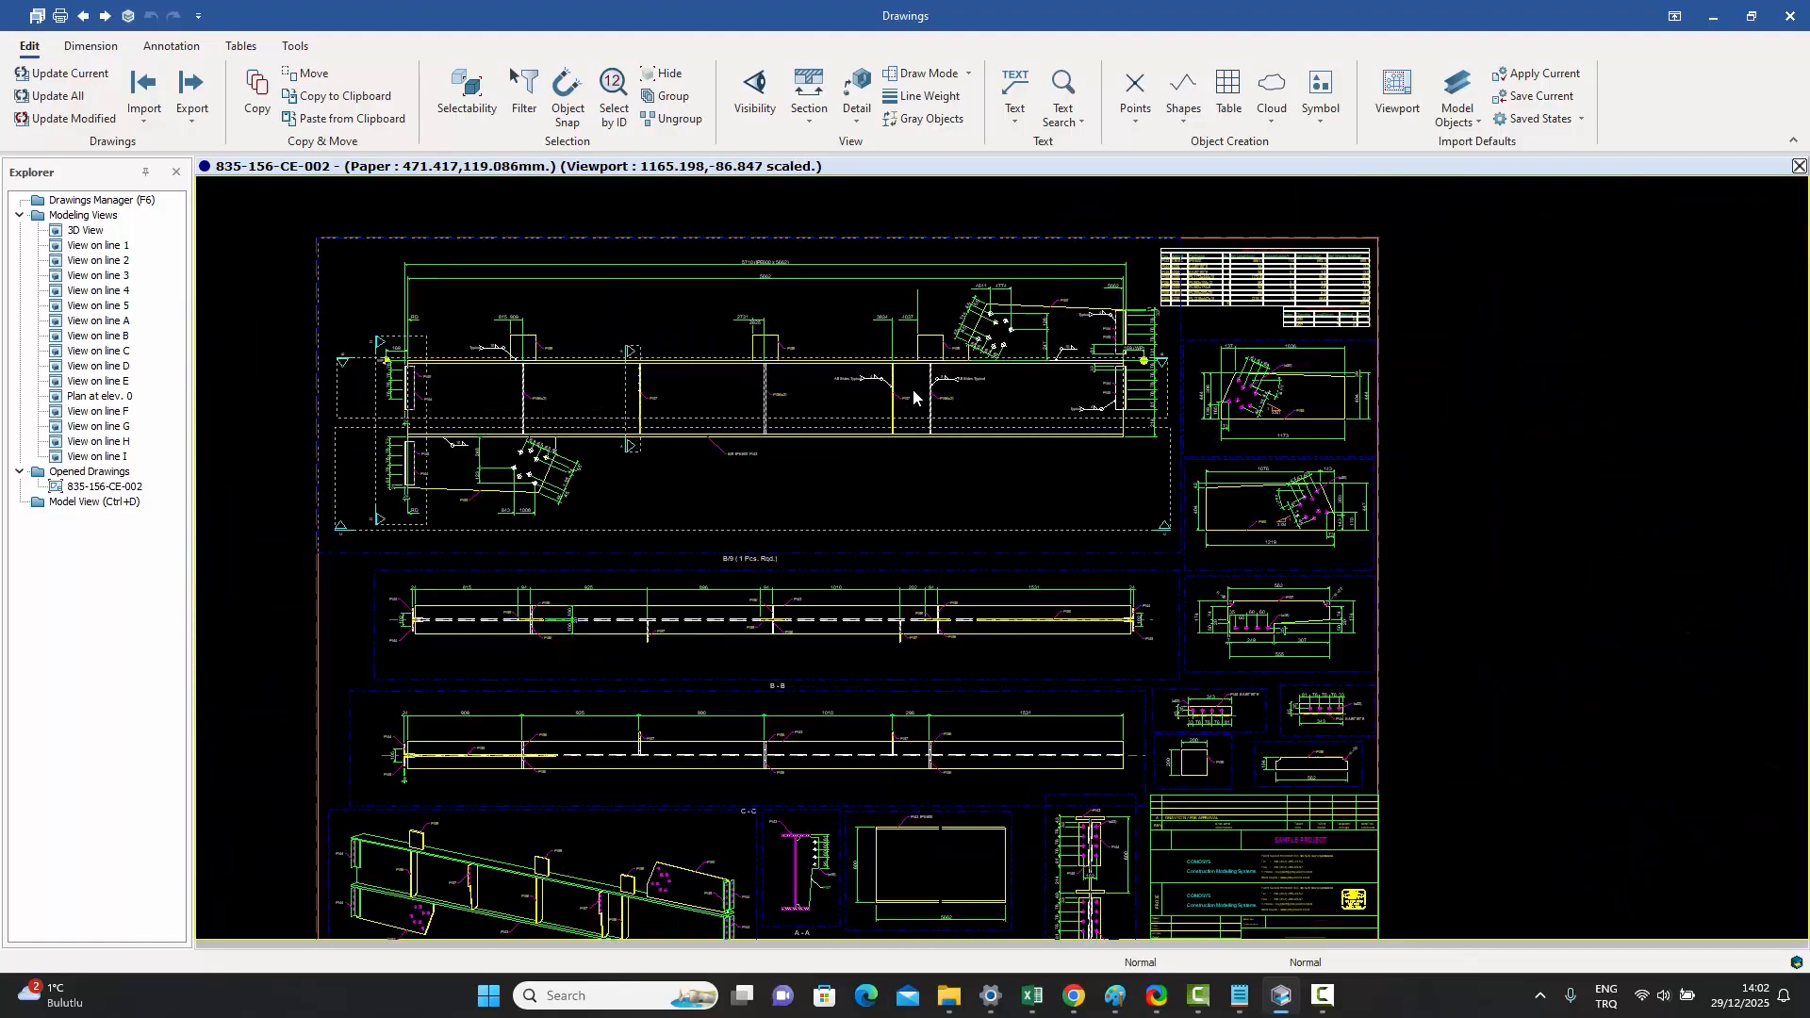
middle_drag(939, 440, 933, 465)
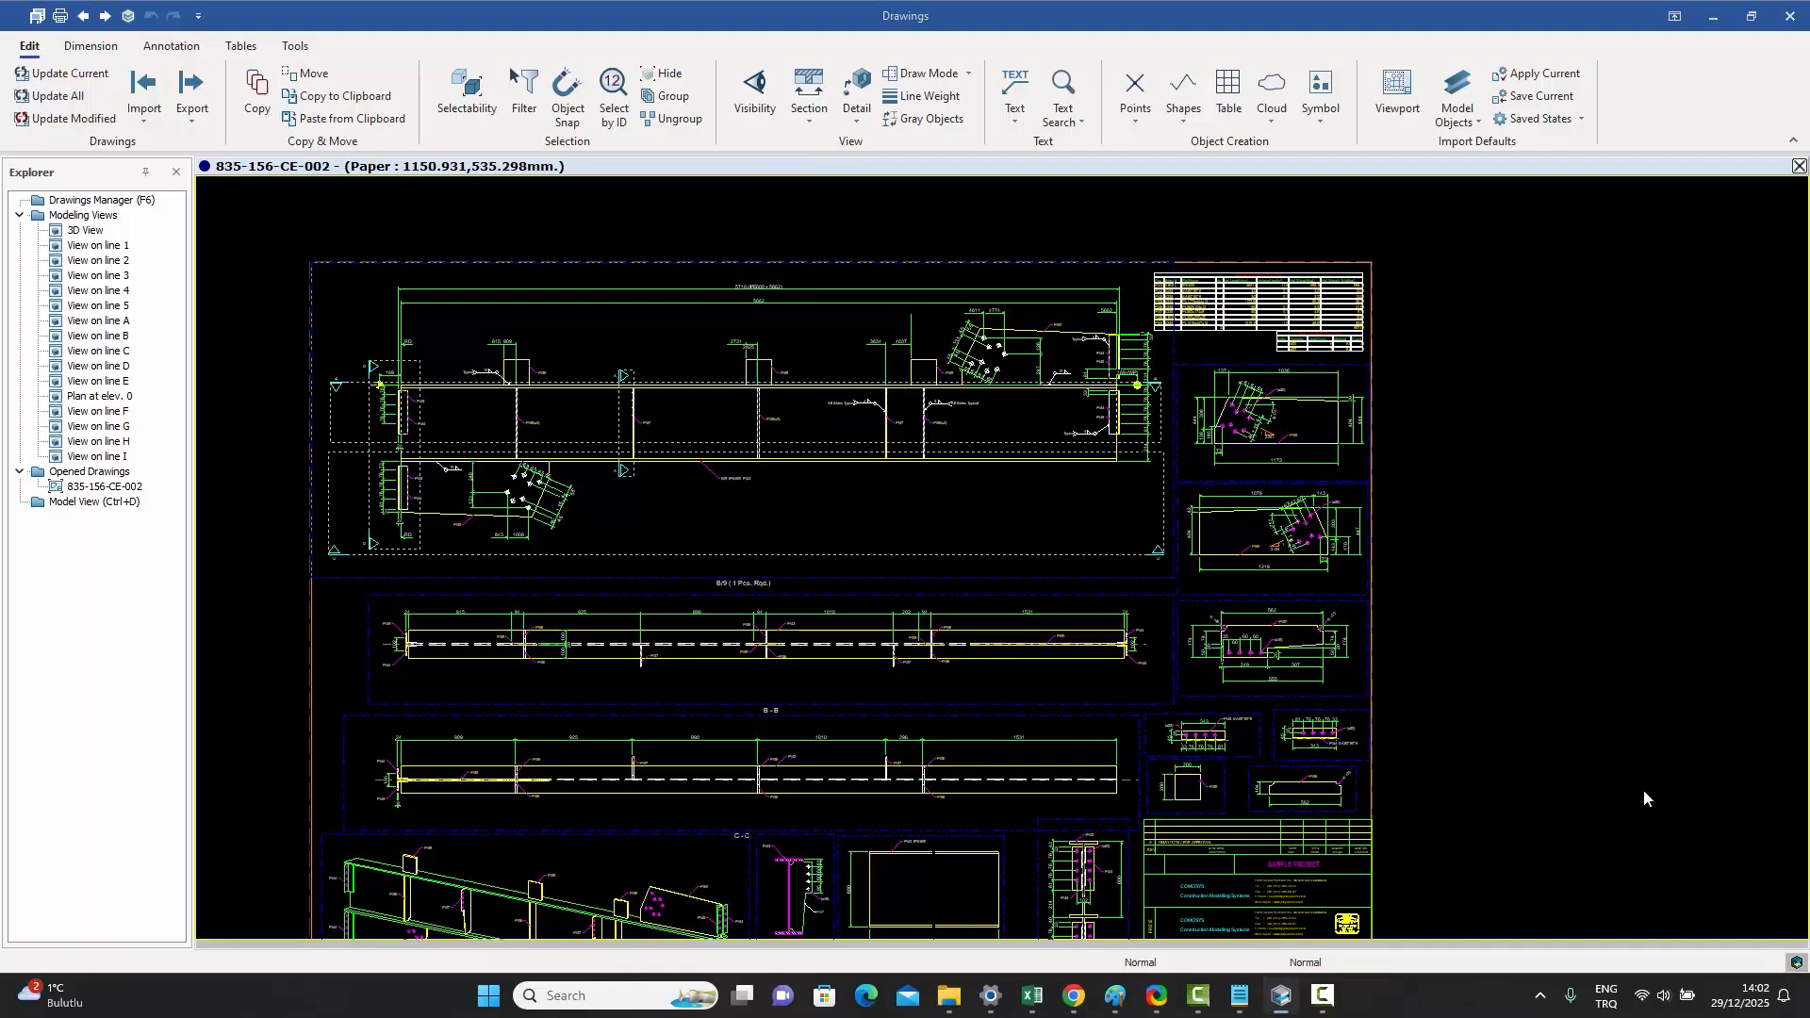
- Return to the model window and open the DEFAULT setting of the assembly drawing macro
click(1797, 964)
click(616, 47)
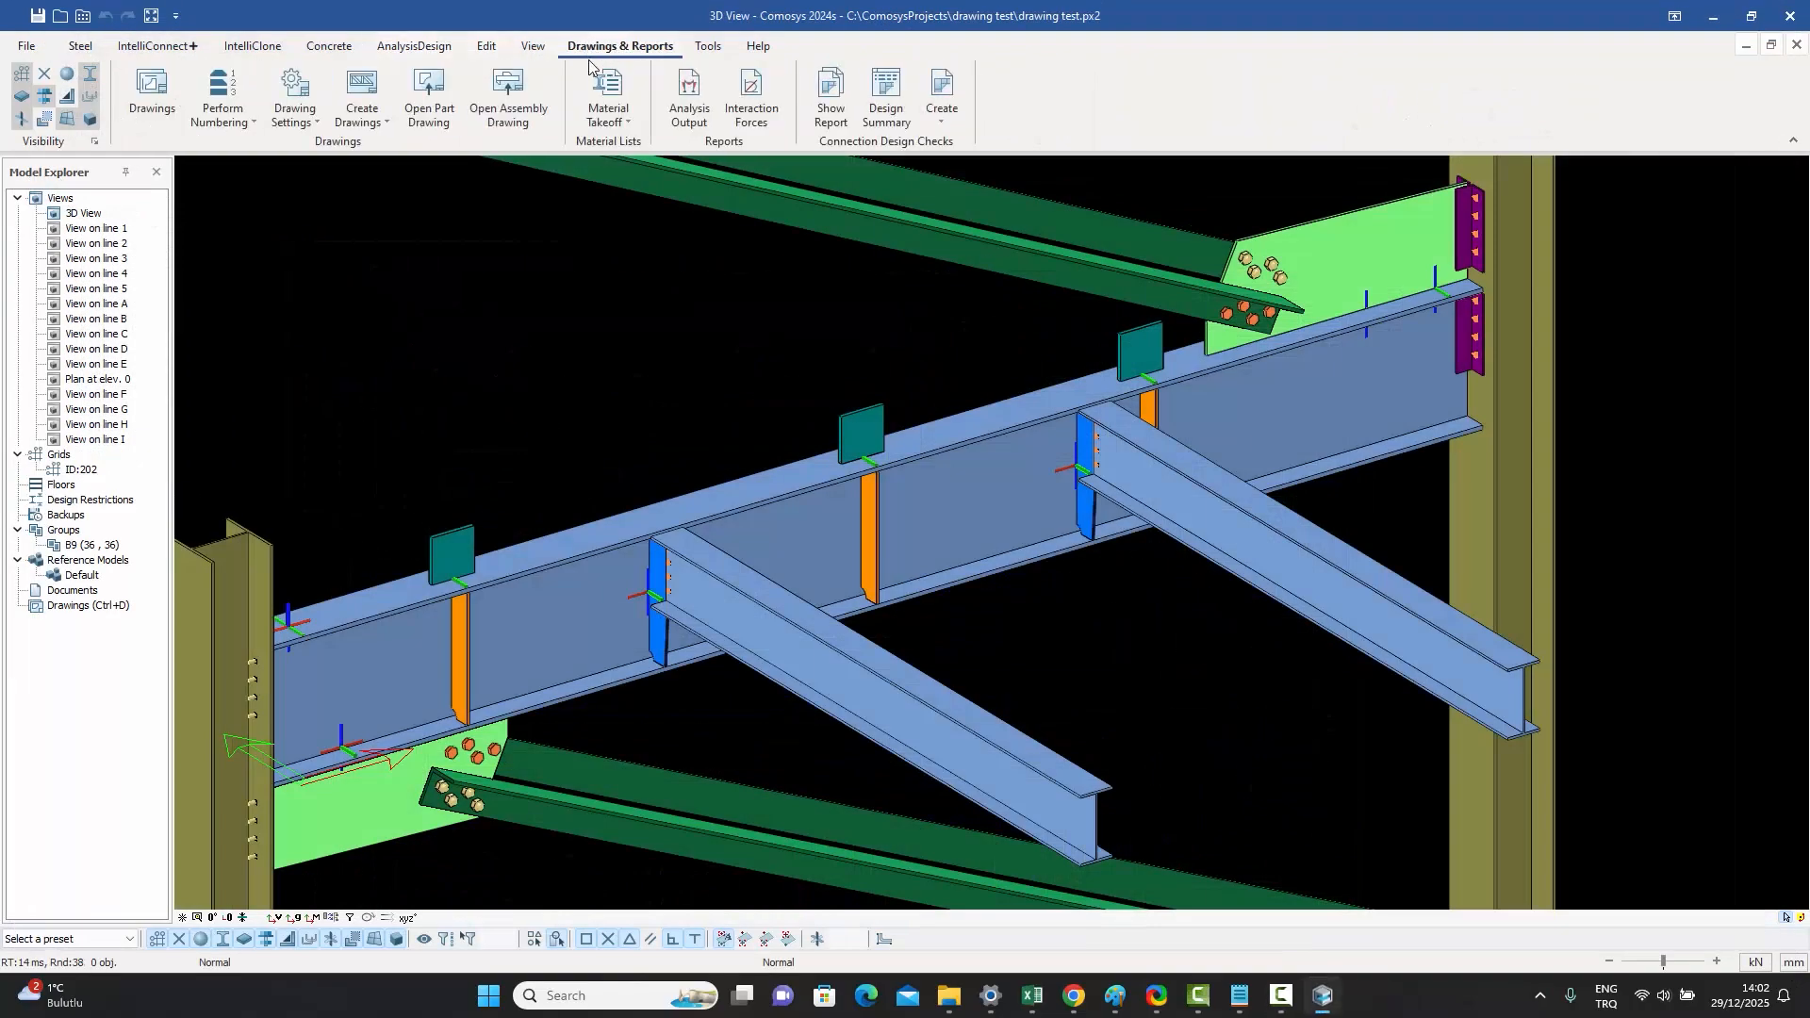
click(304, 112)
click(320, 143)
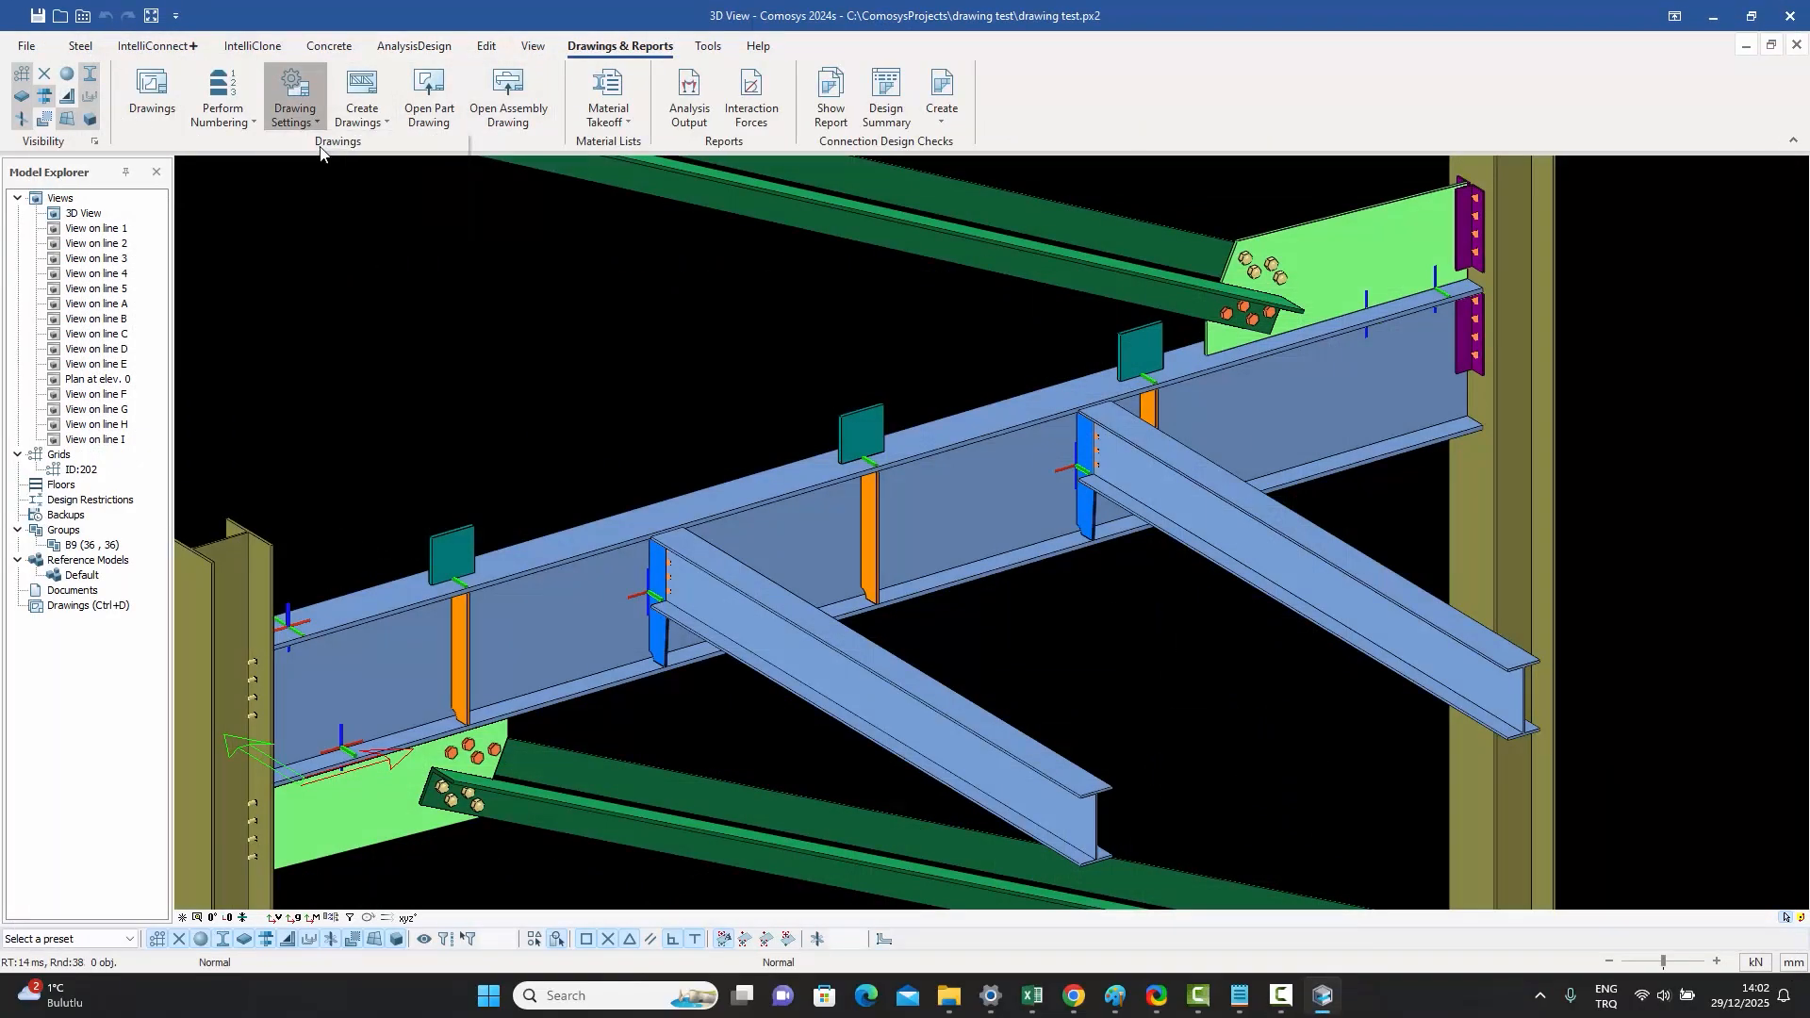
double_click(79, 132)
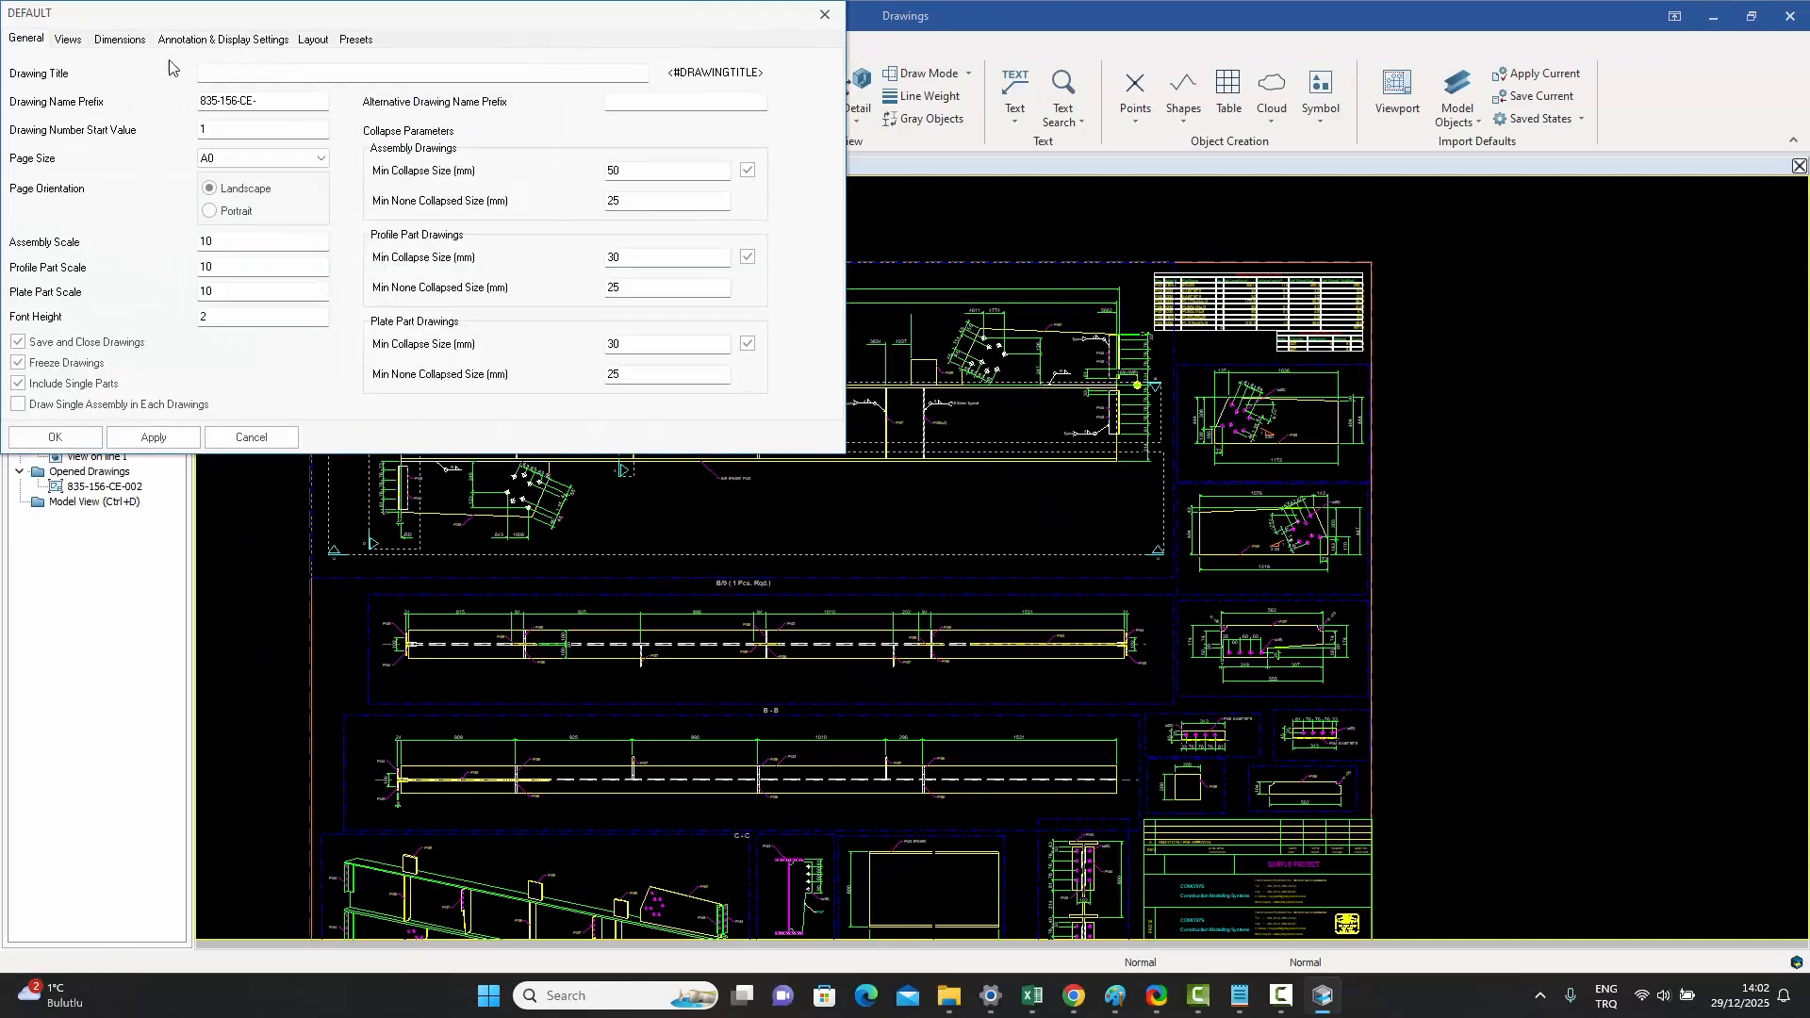
- Review the DEFAULT setting's dimension and view options, close the drawing settings, and cancel the prompt to save active drawings
click(123, 43)
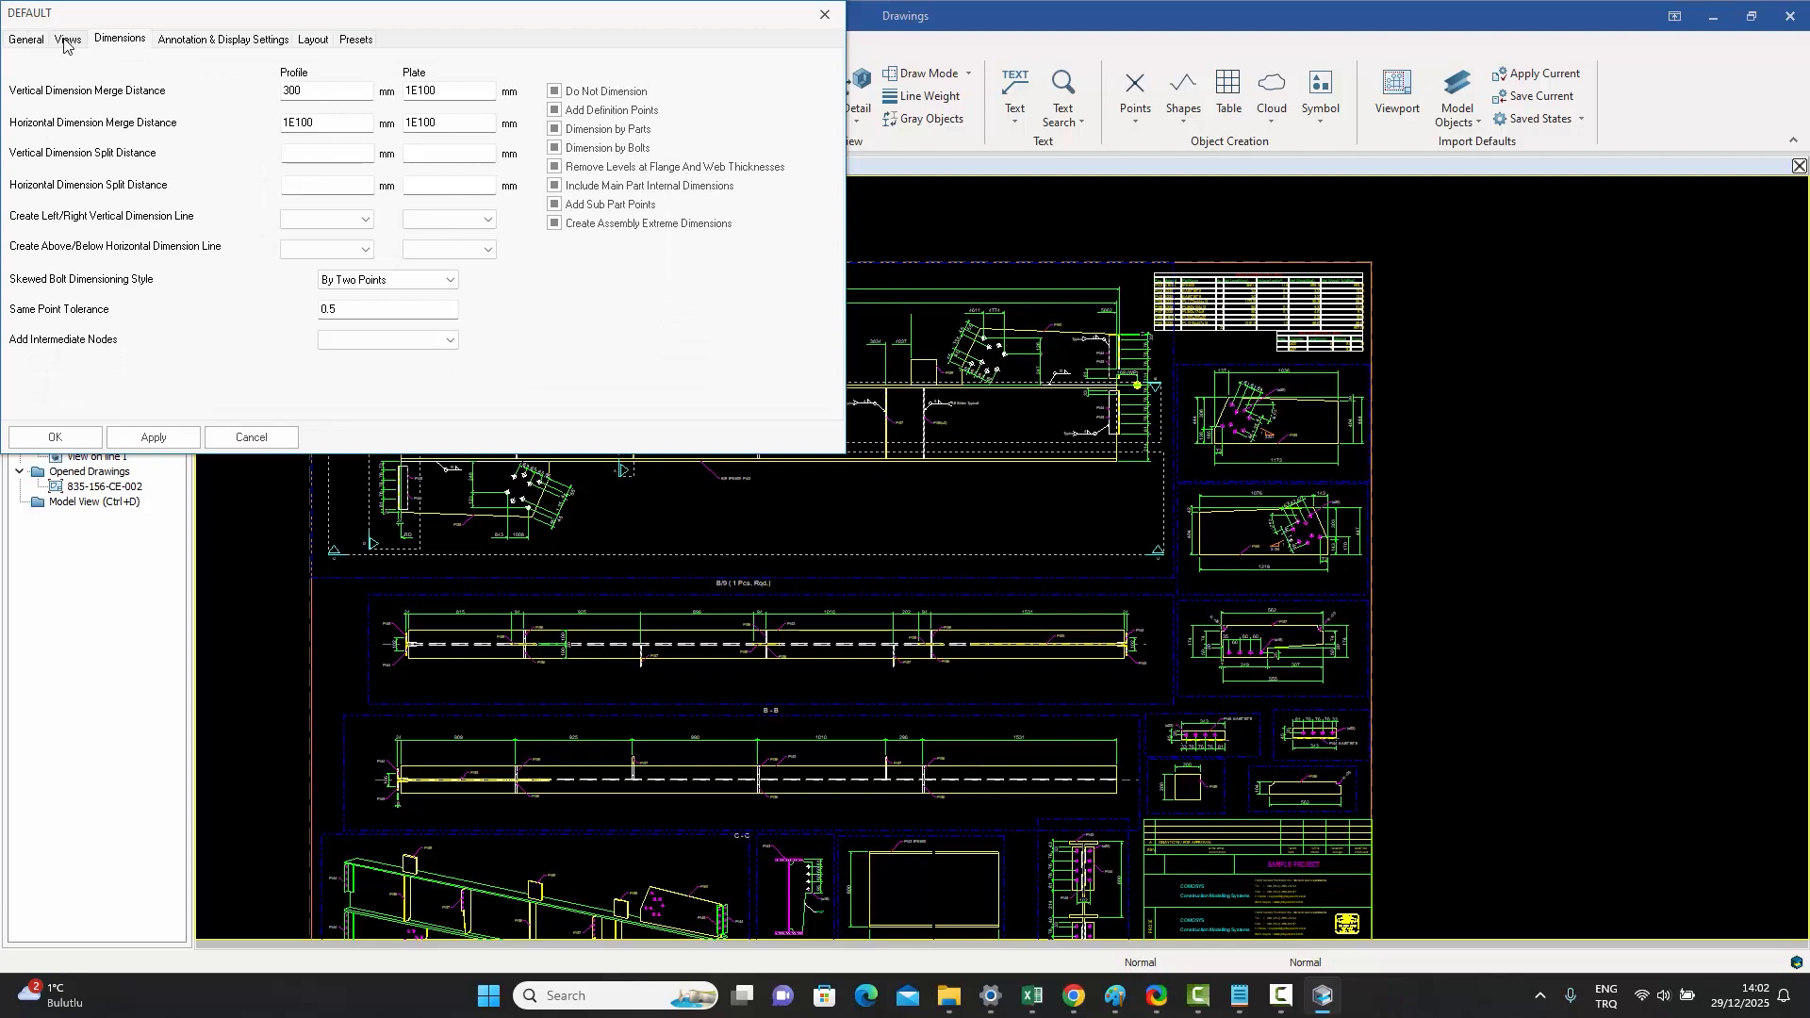
click(66, 42)
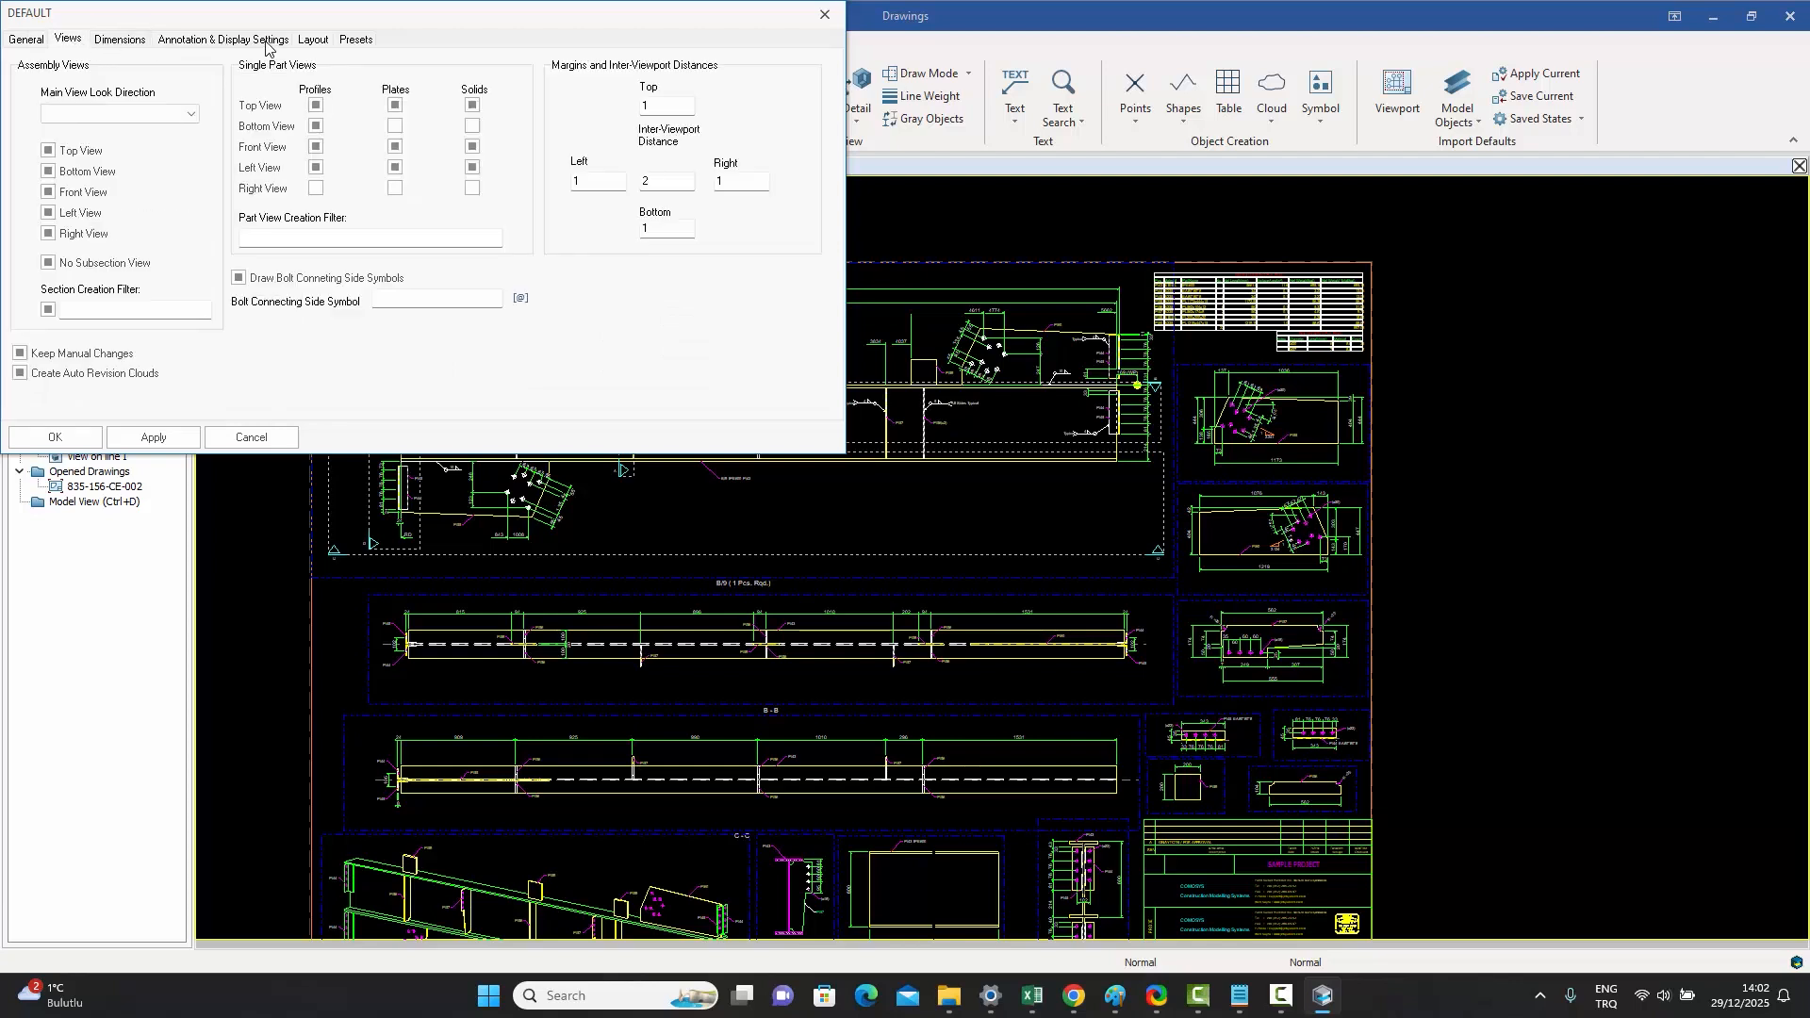
click(120, 43)
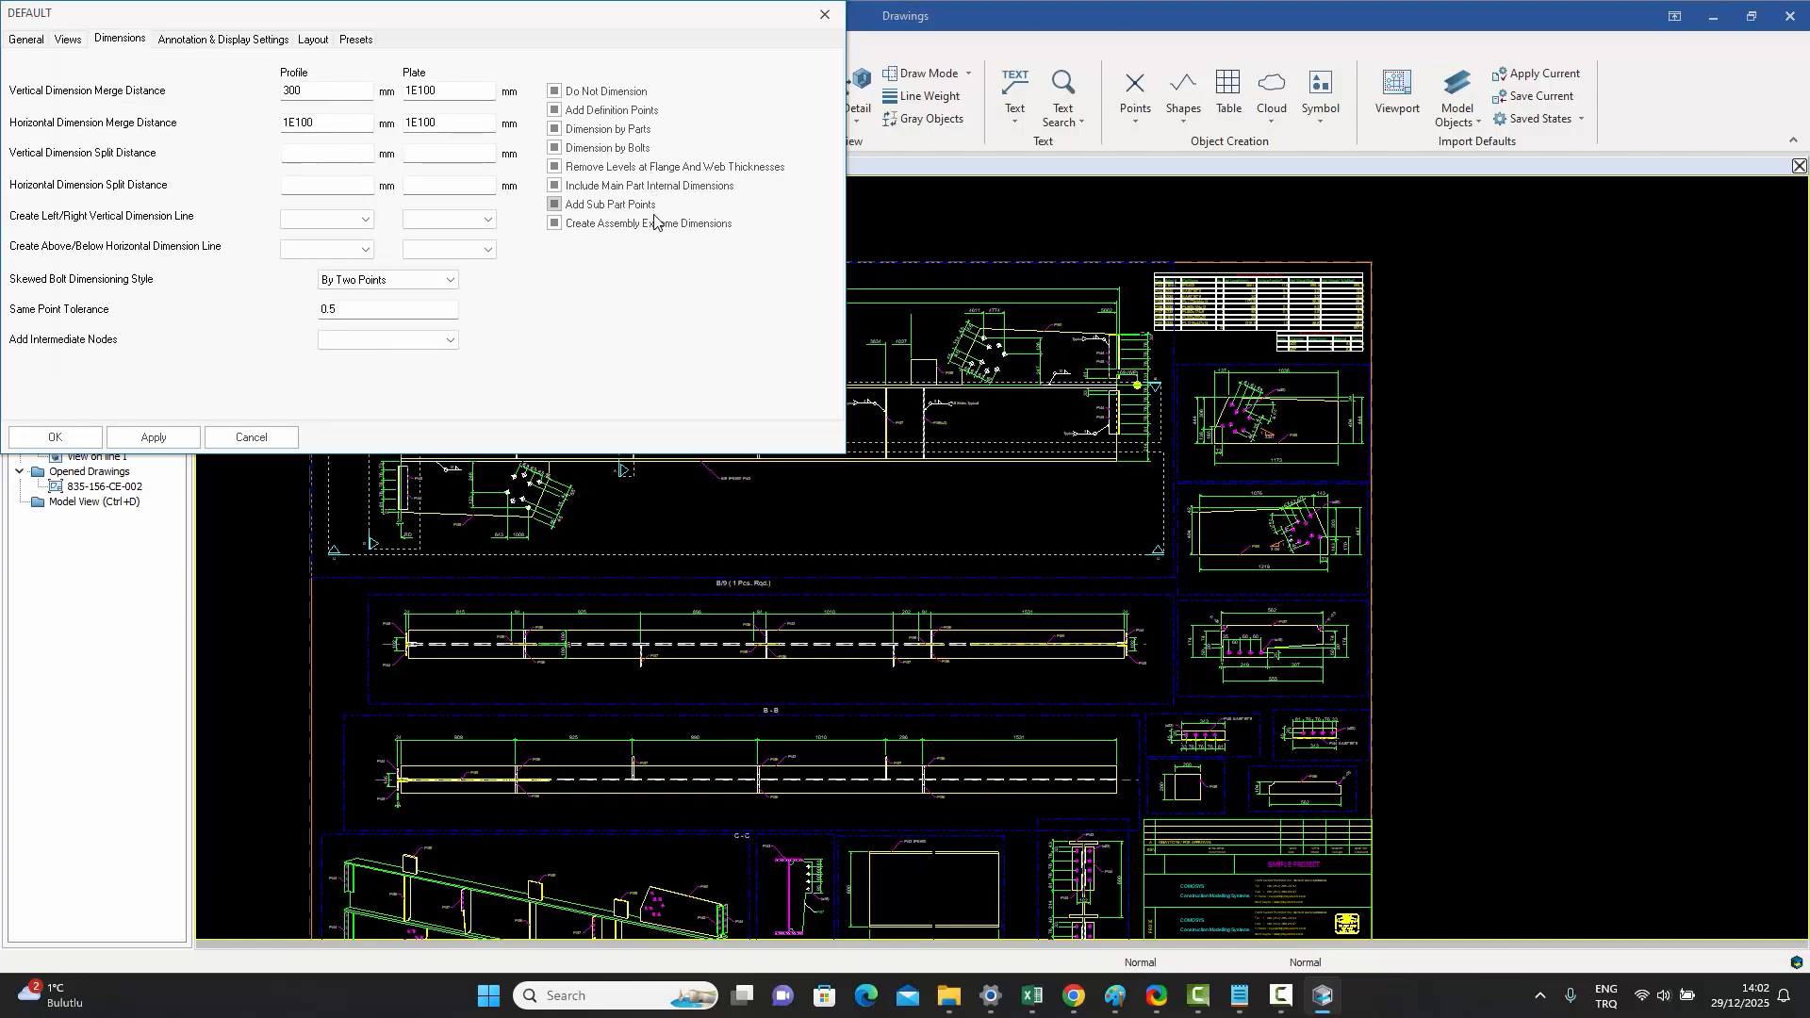
click(67, 40)
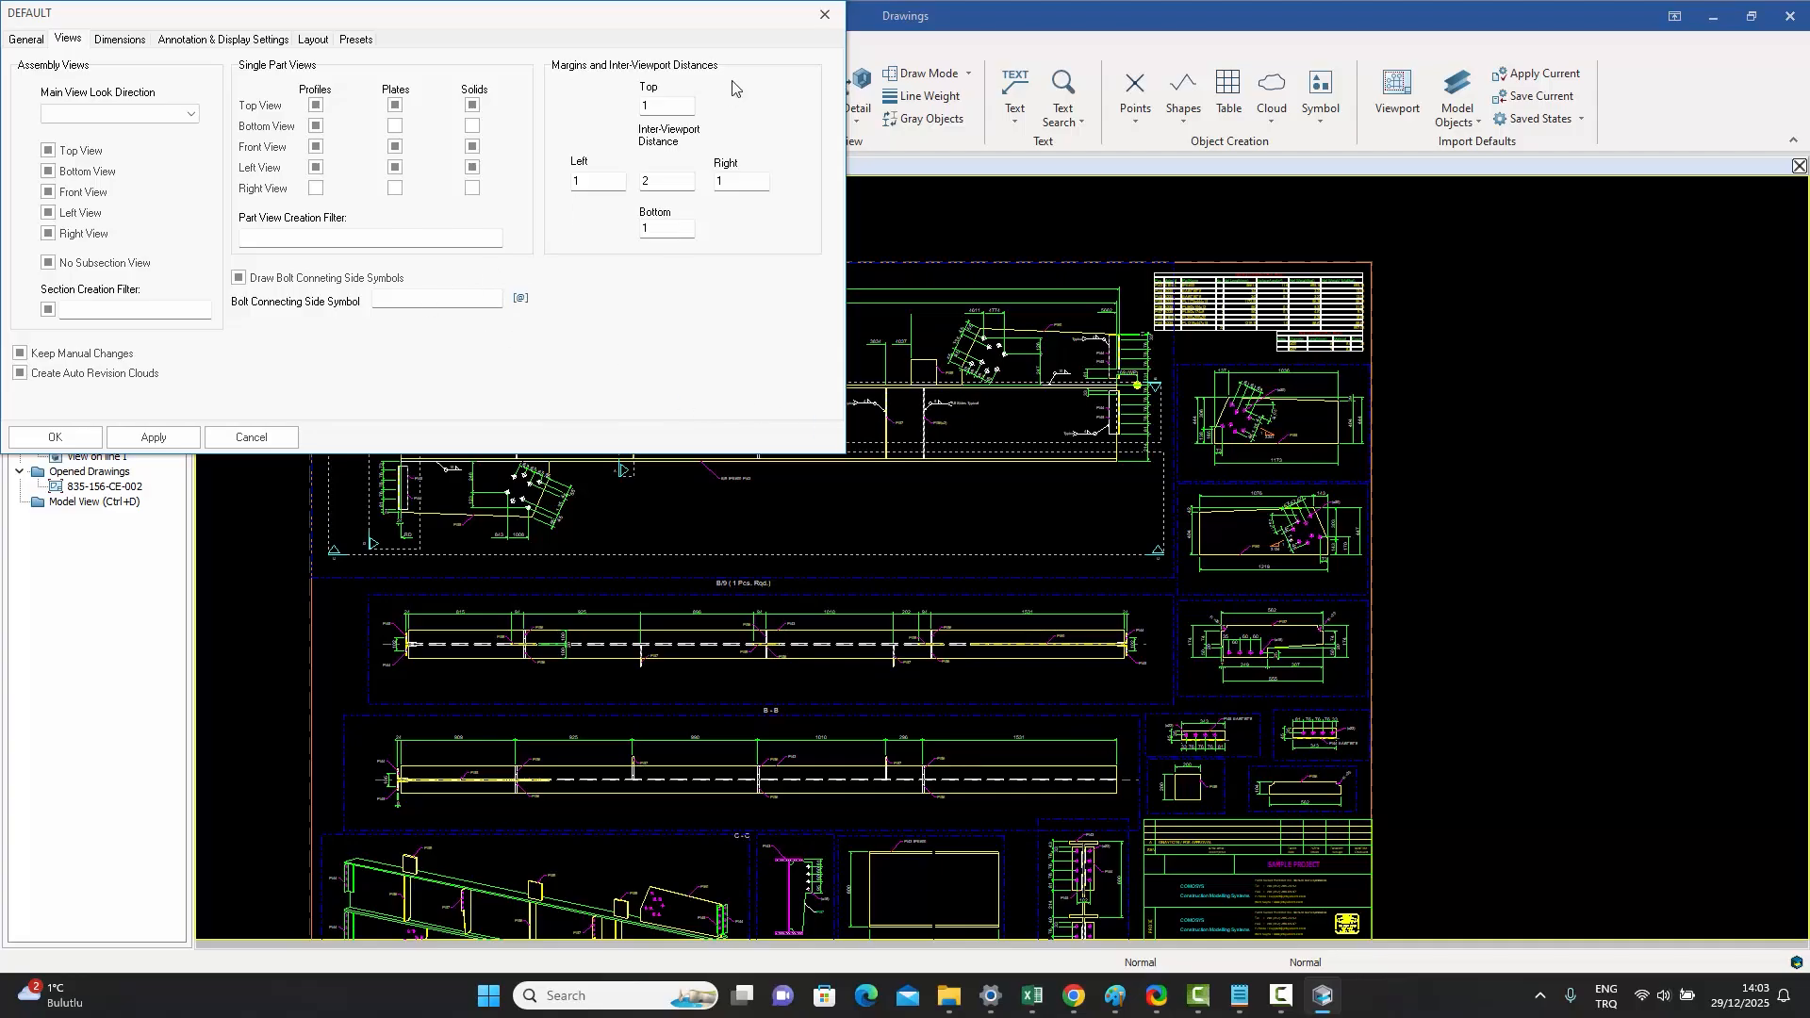
click(825, 14)
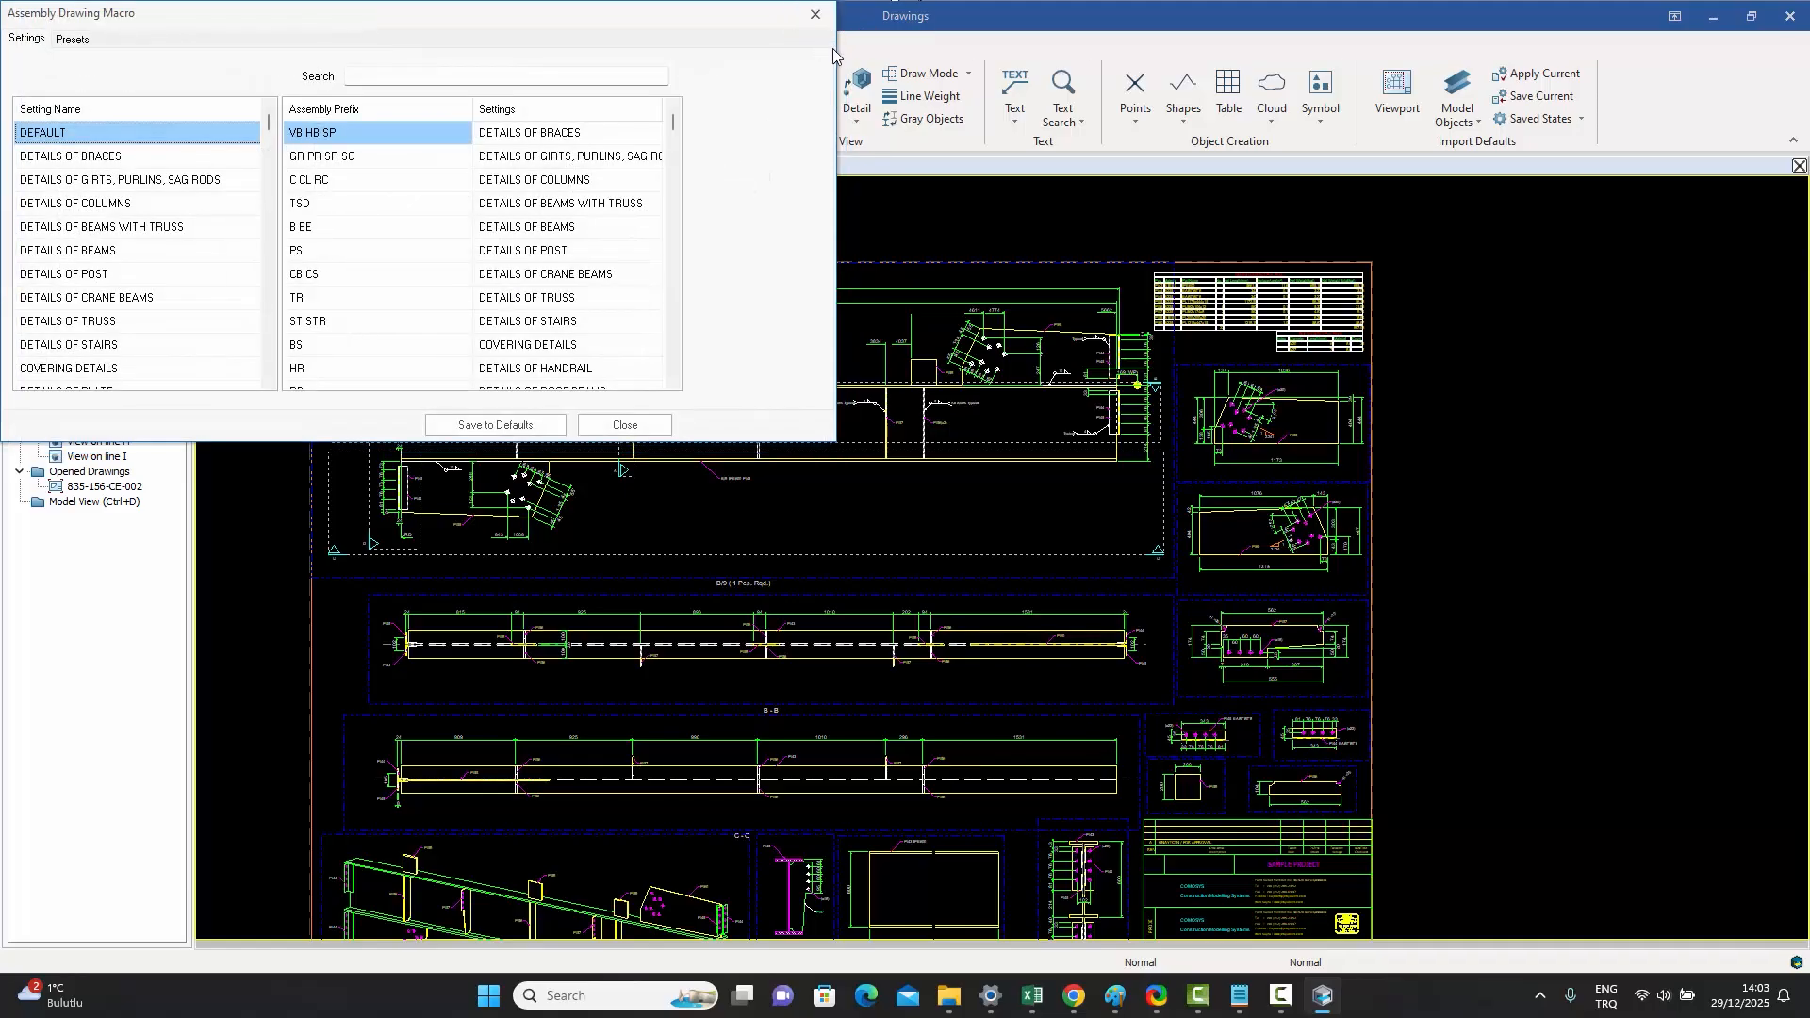
click(622, 425)
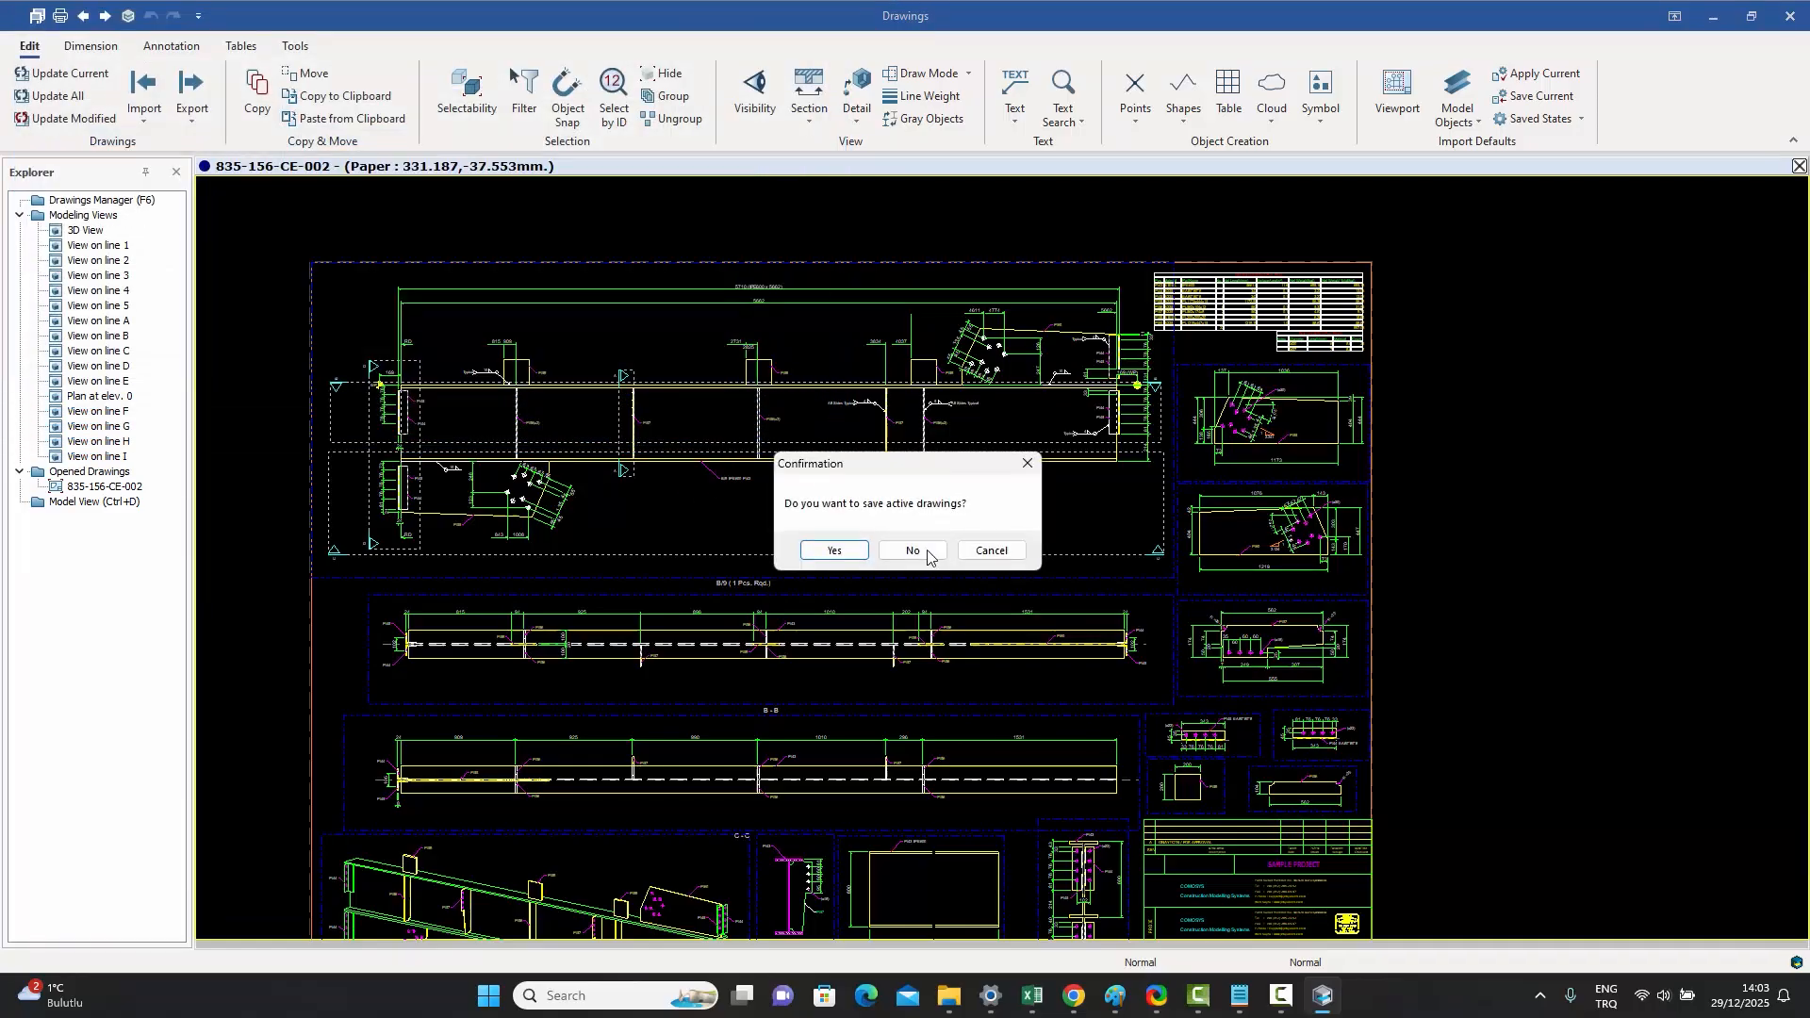
click(991, 551)
- Examine the bolt holes of plate P/57 in the B/9 front view
scroll(901, 382, up, 2)
scroll(905, 387, down, 1)
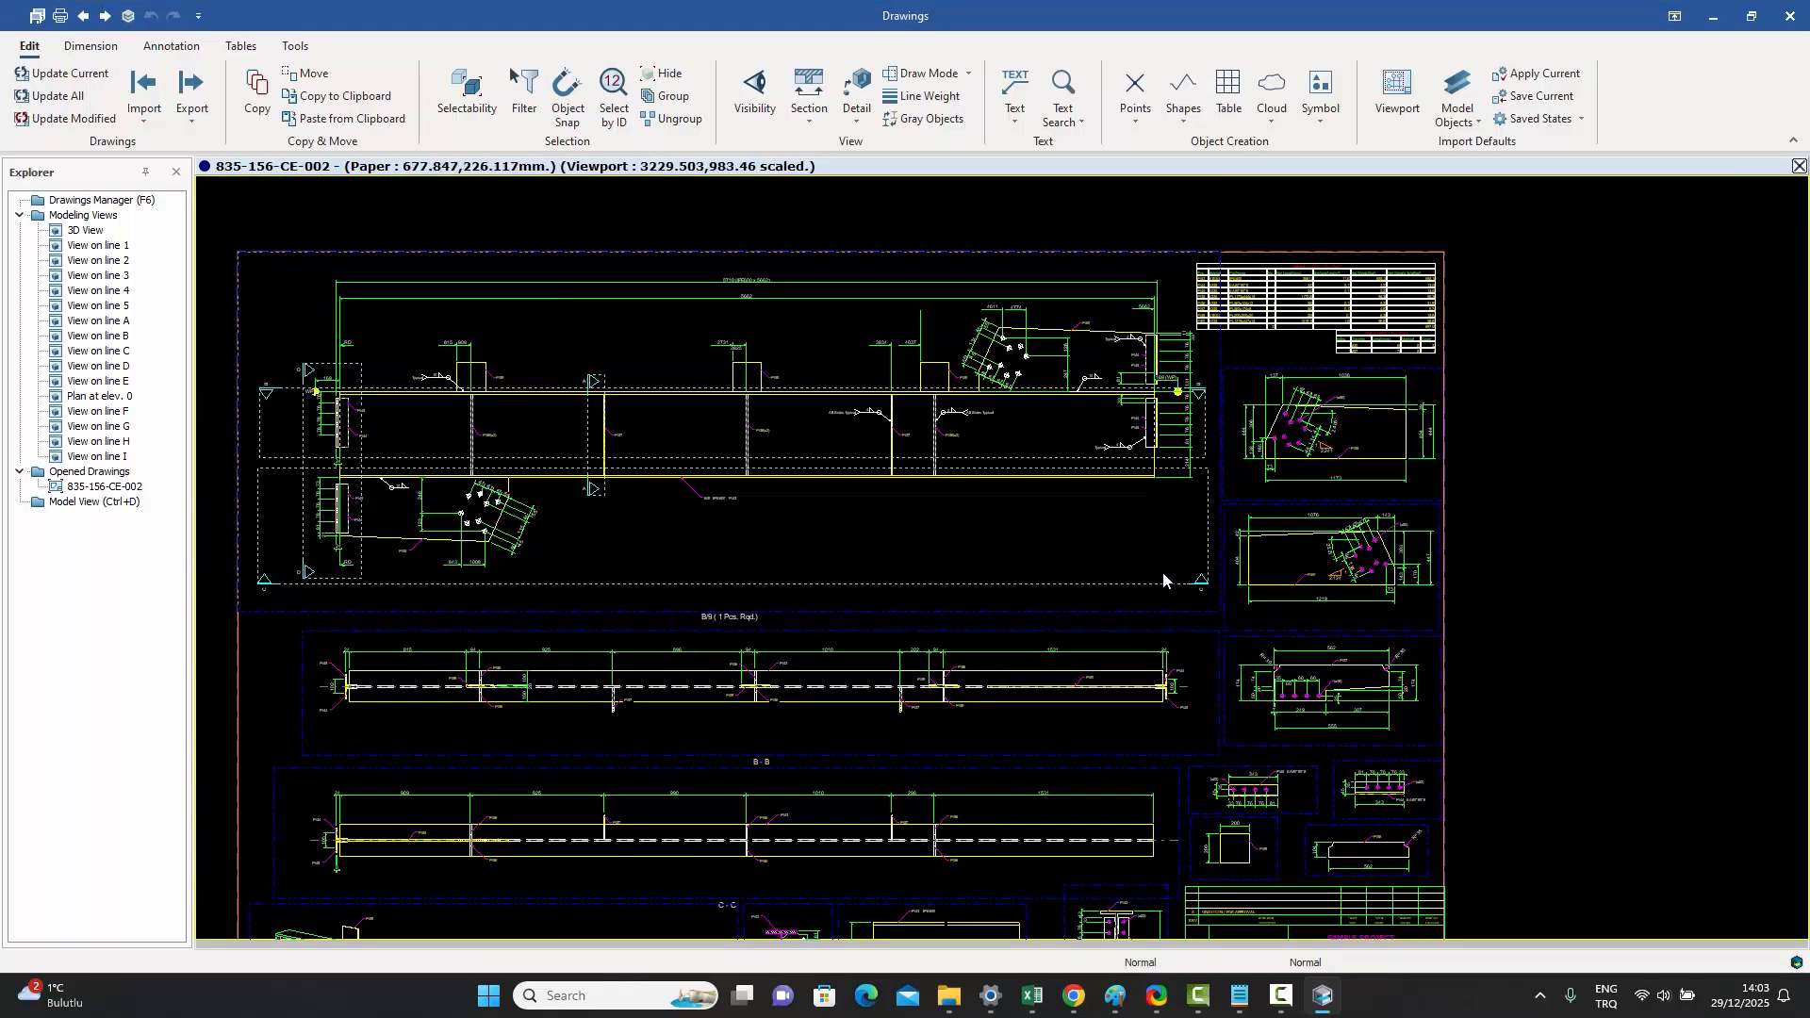
scroll(897, 436, up, 4)
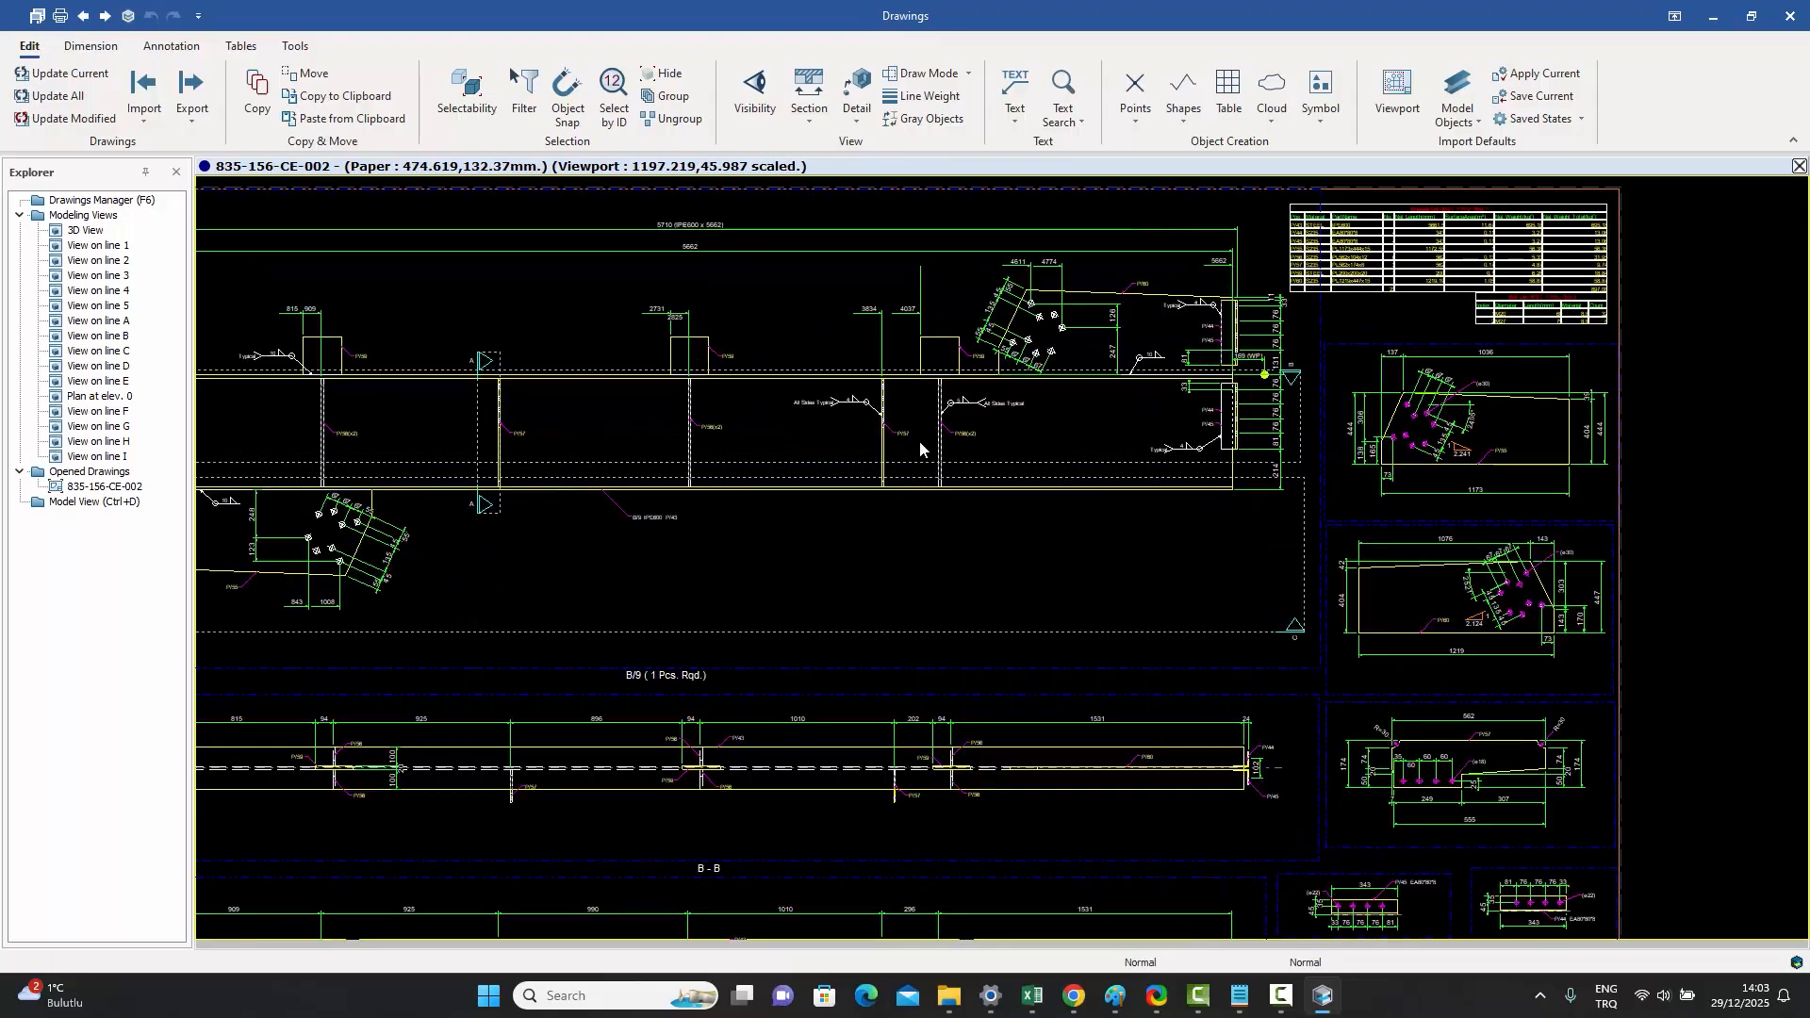
scroll(792, 351, up, 2)
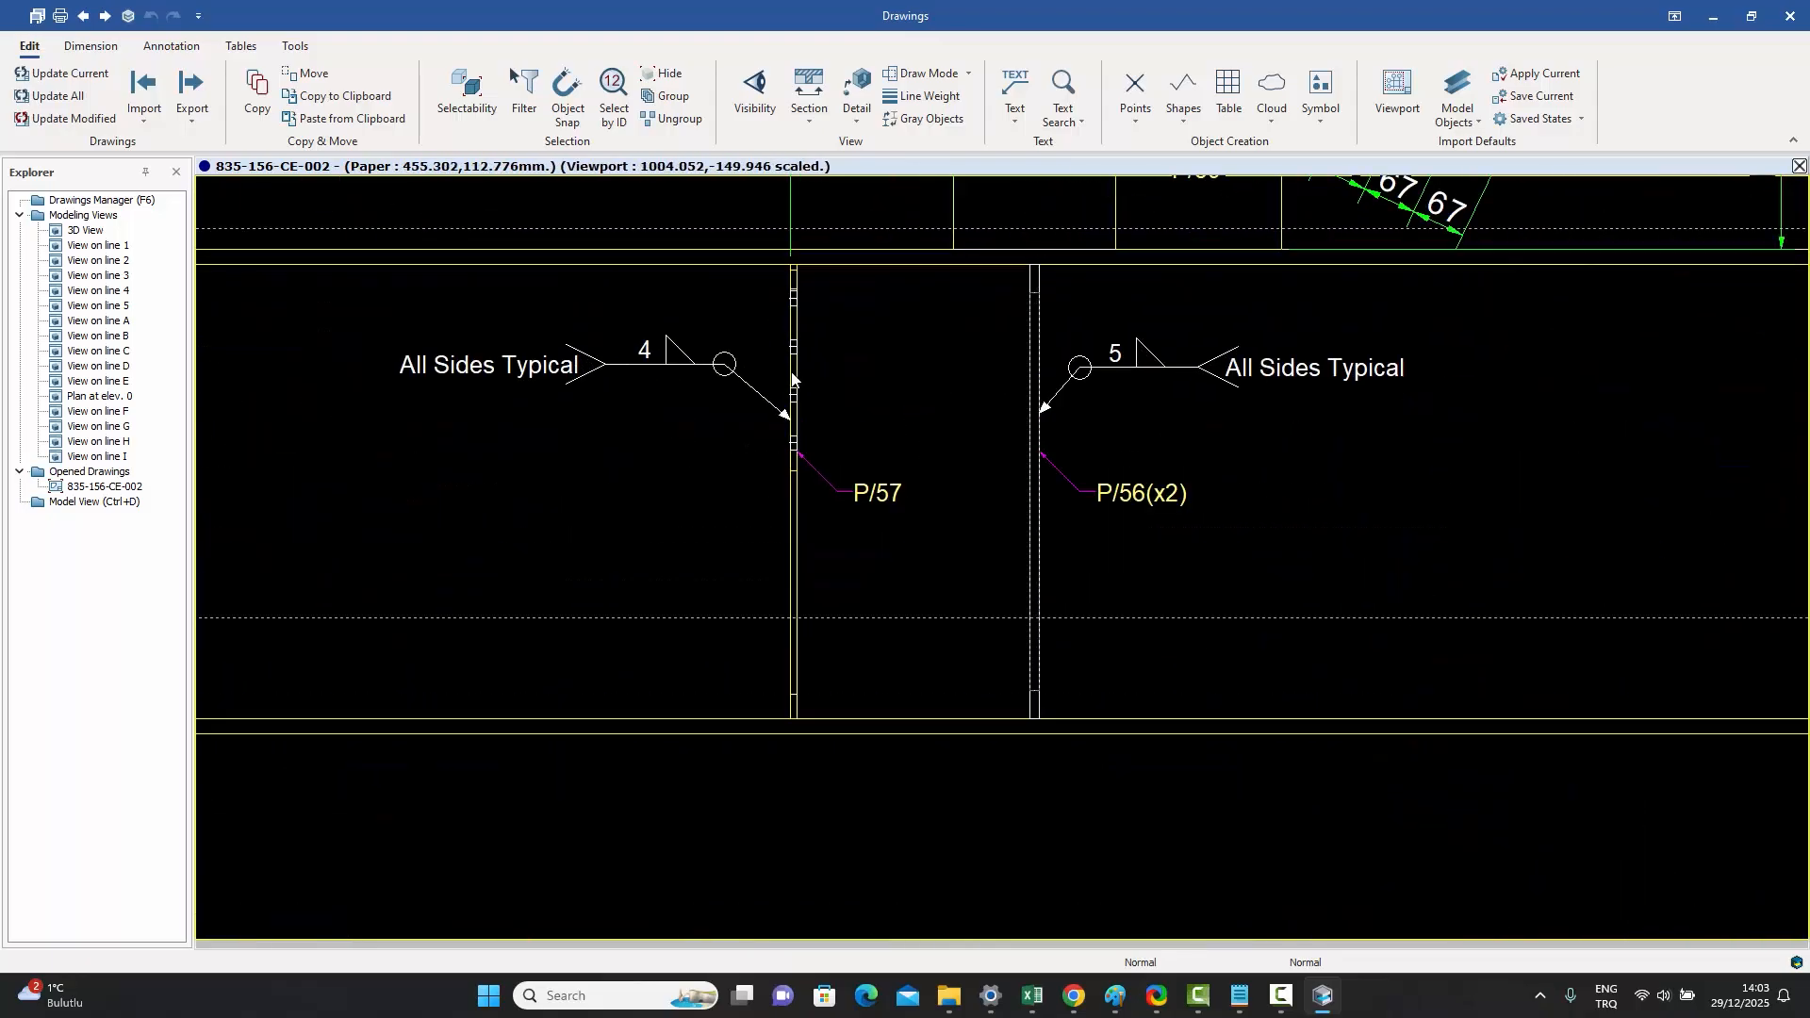
scroll(754, 347, down, 4)
scroll(712, 318, down, 5)
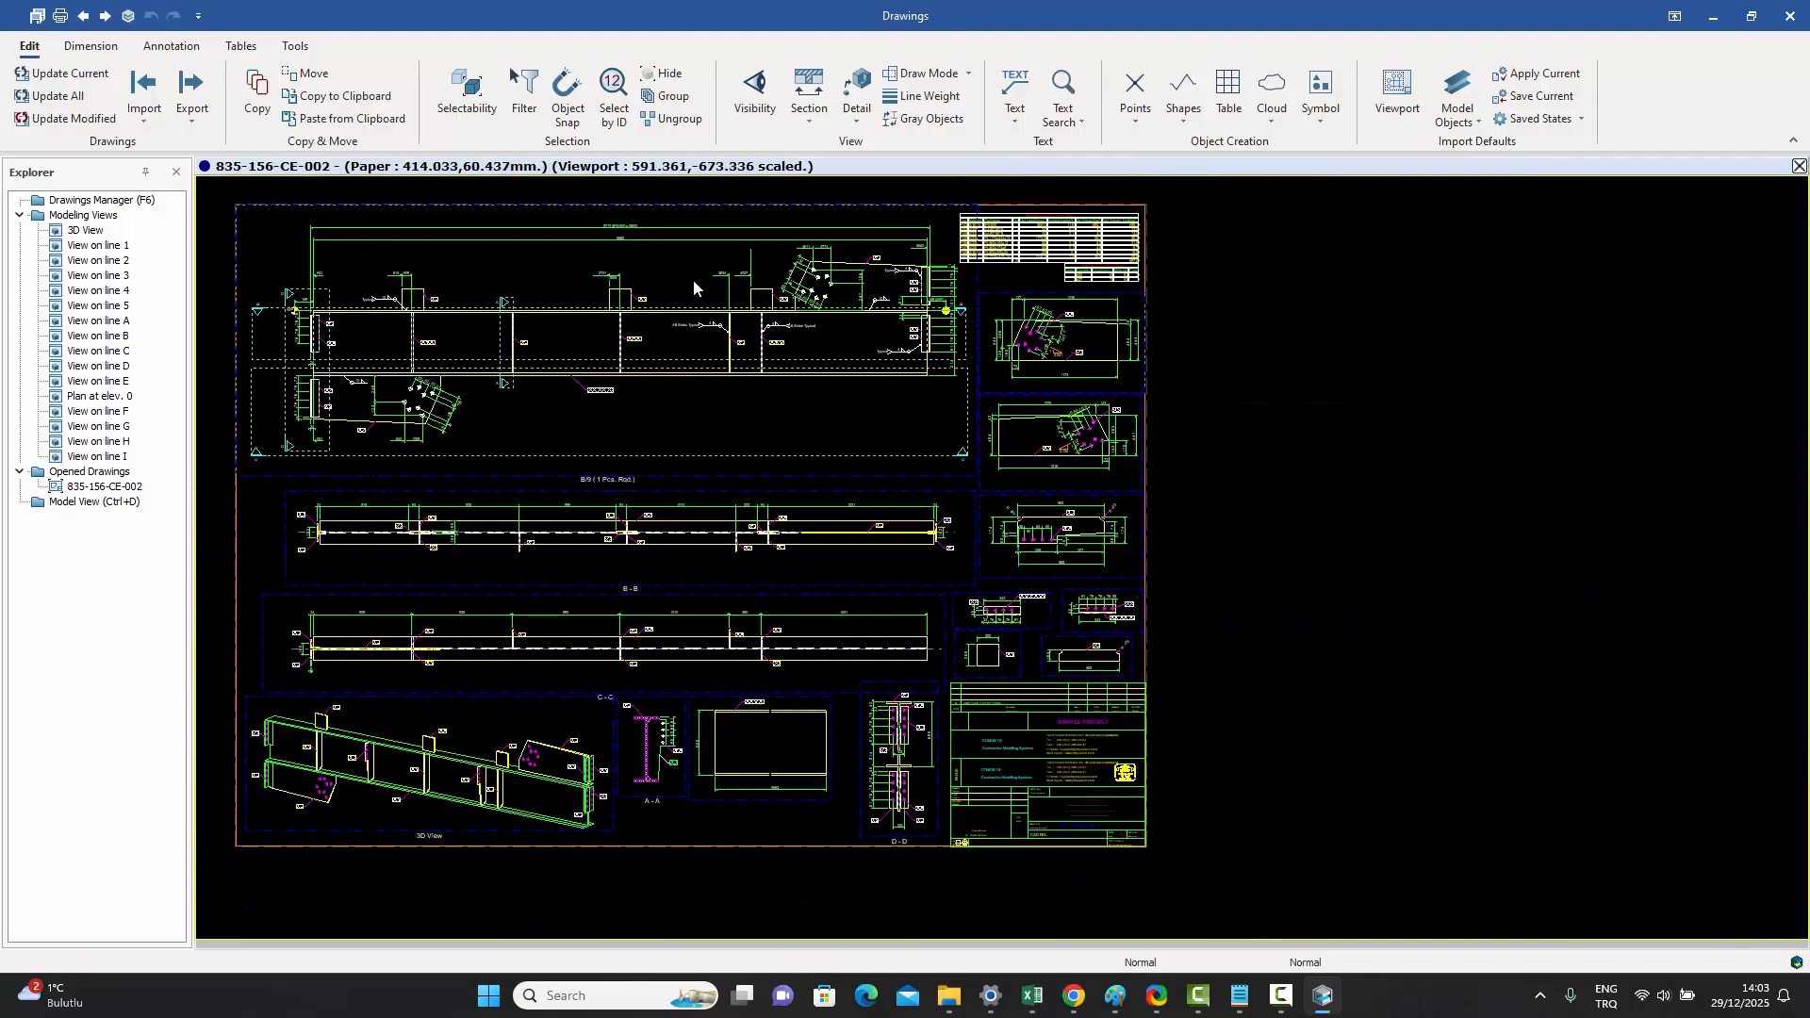
- Enable drawing of bolt connecting side marks in the detailing properties of the B/9 main viewport
double_click(270, 233)
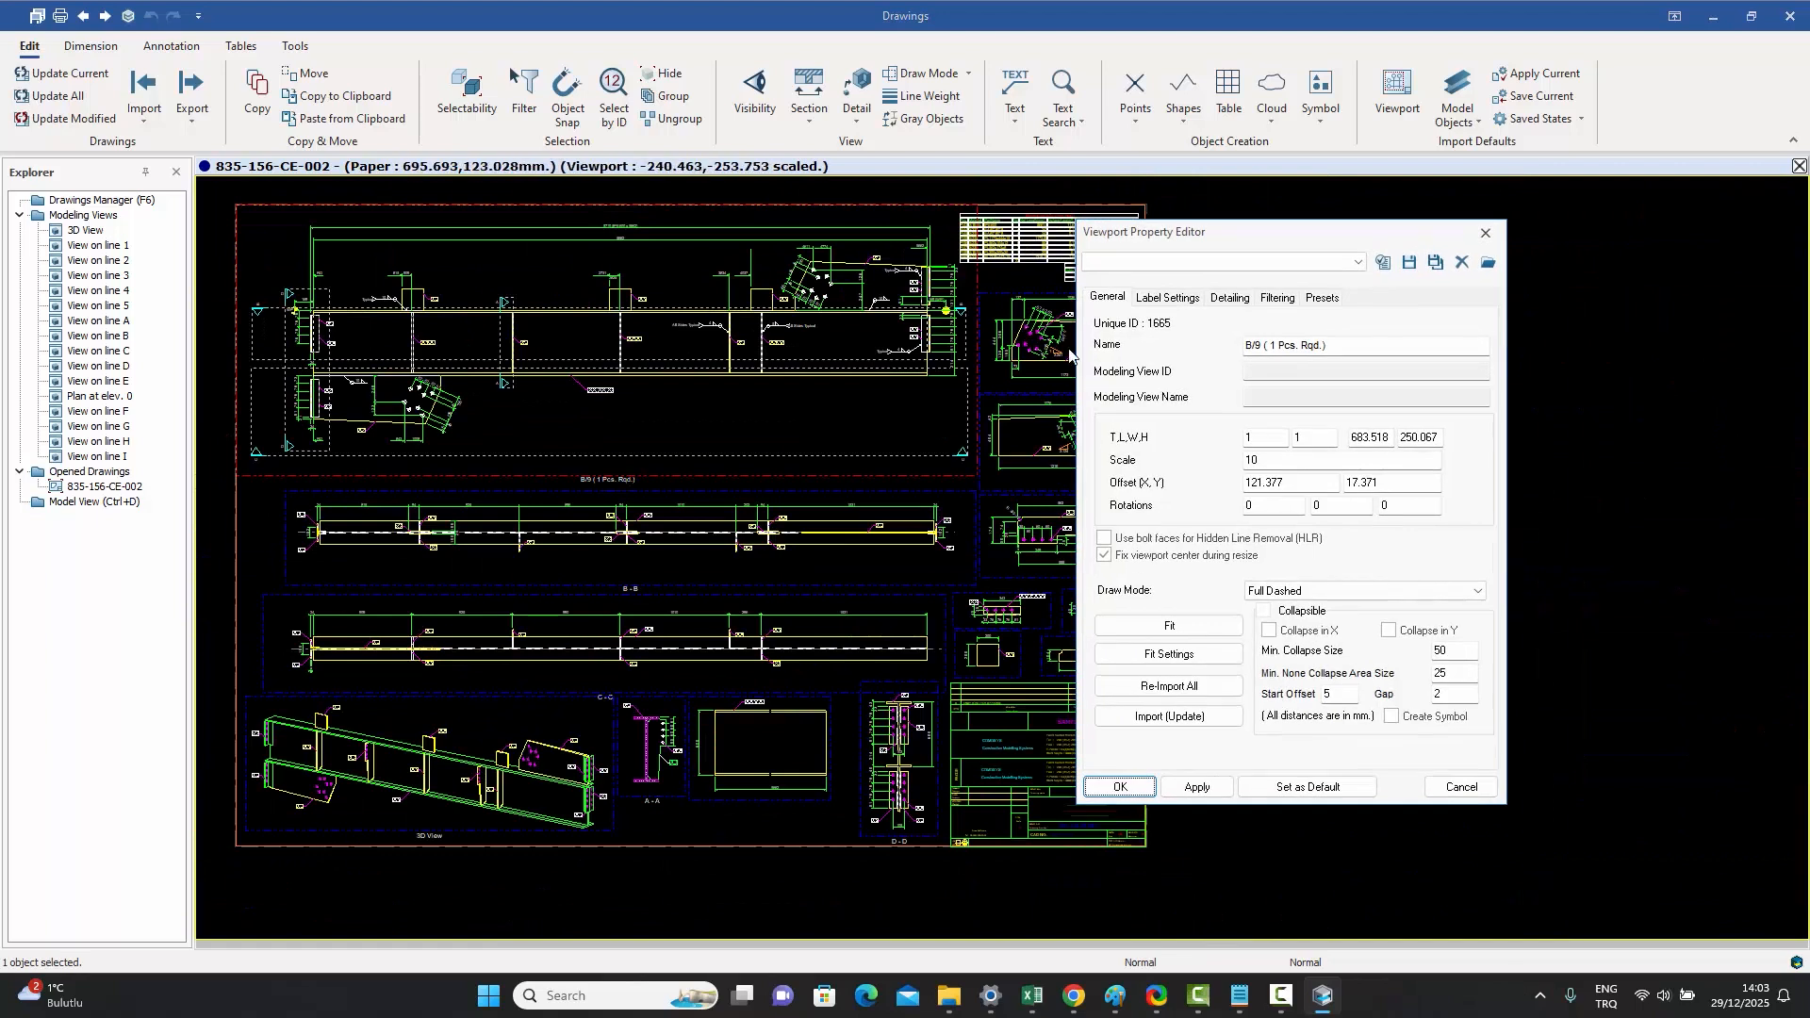
click(1283, 299)
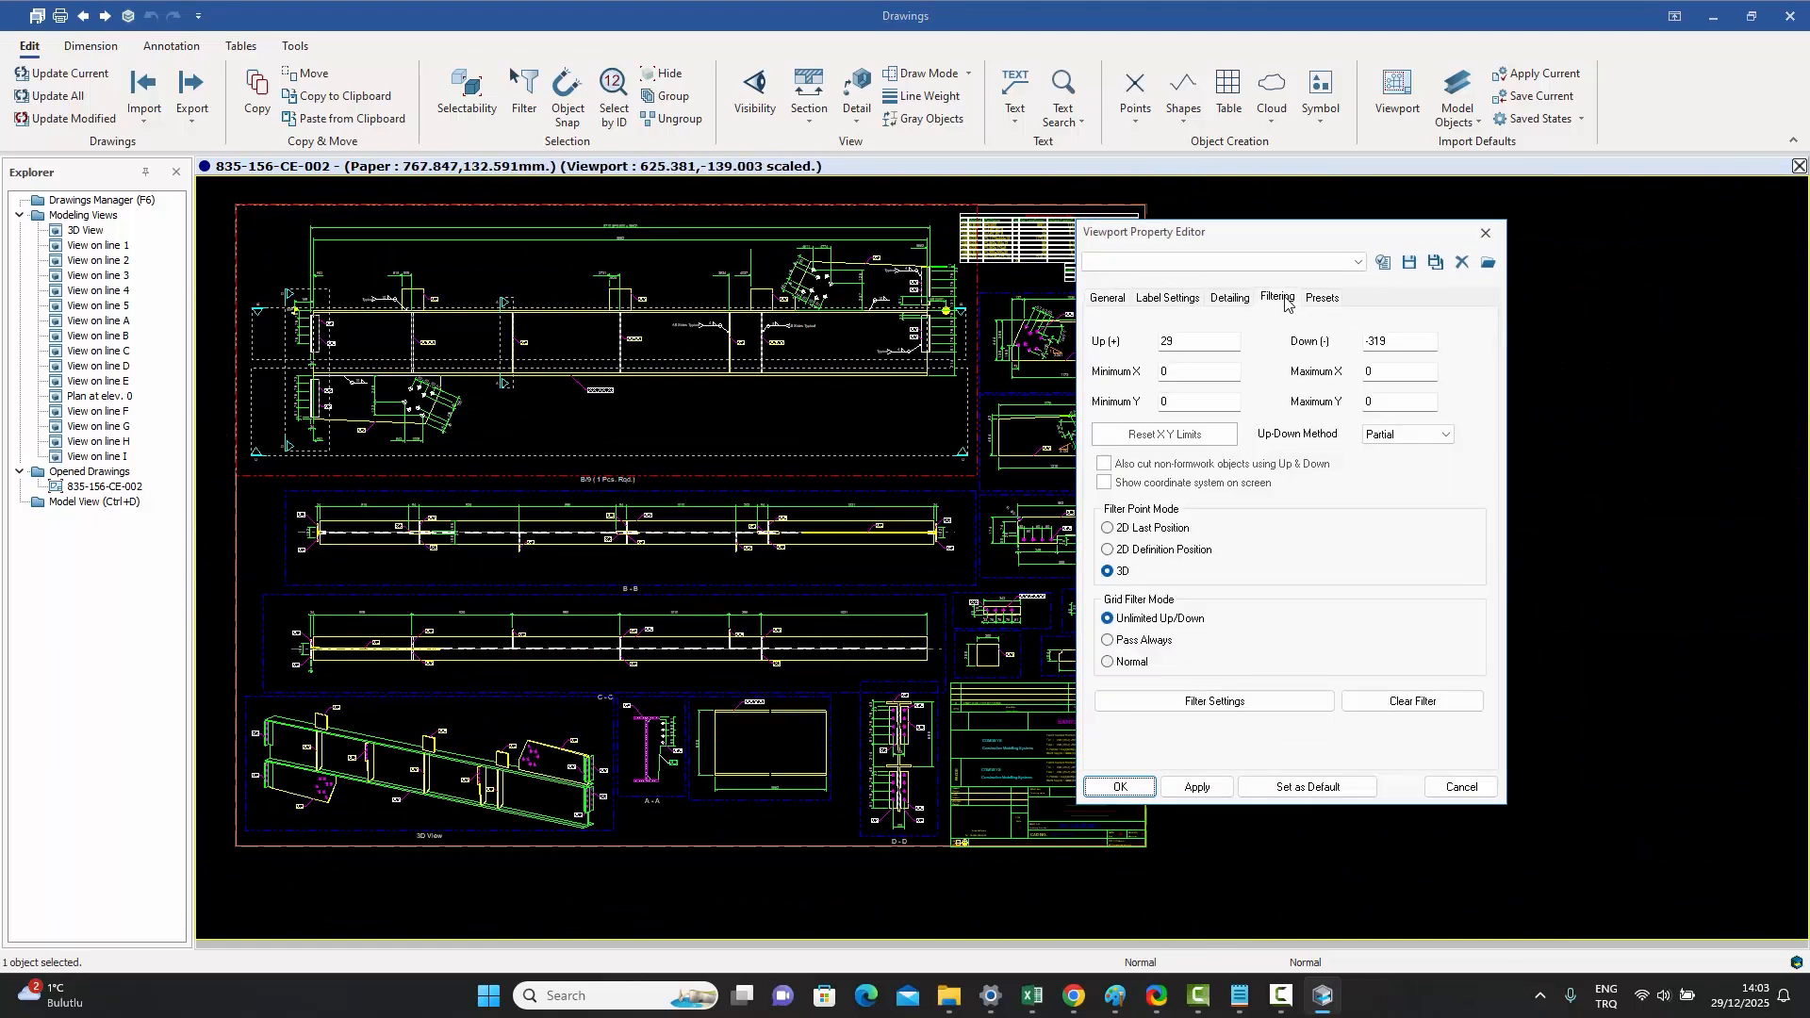
click(1231, 299)
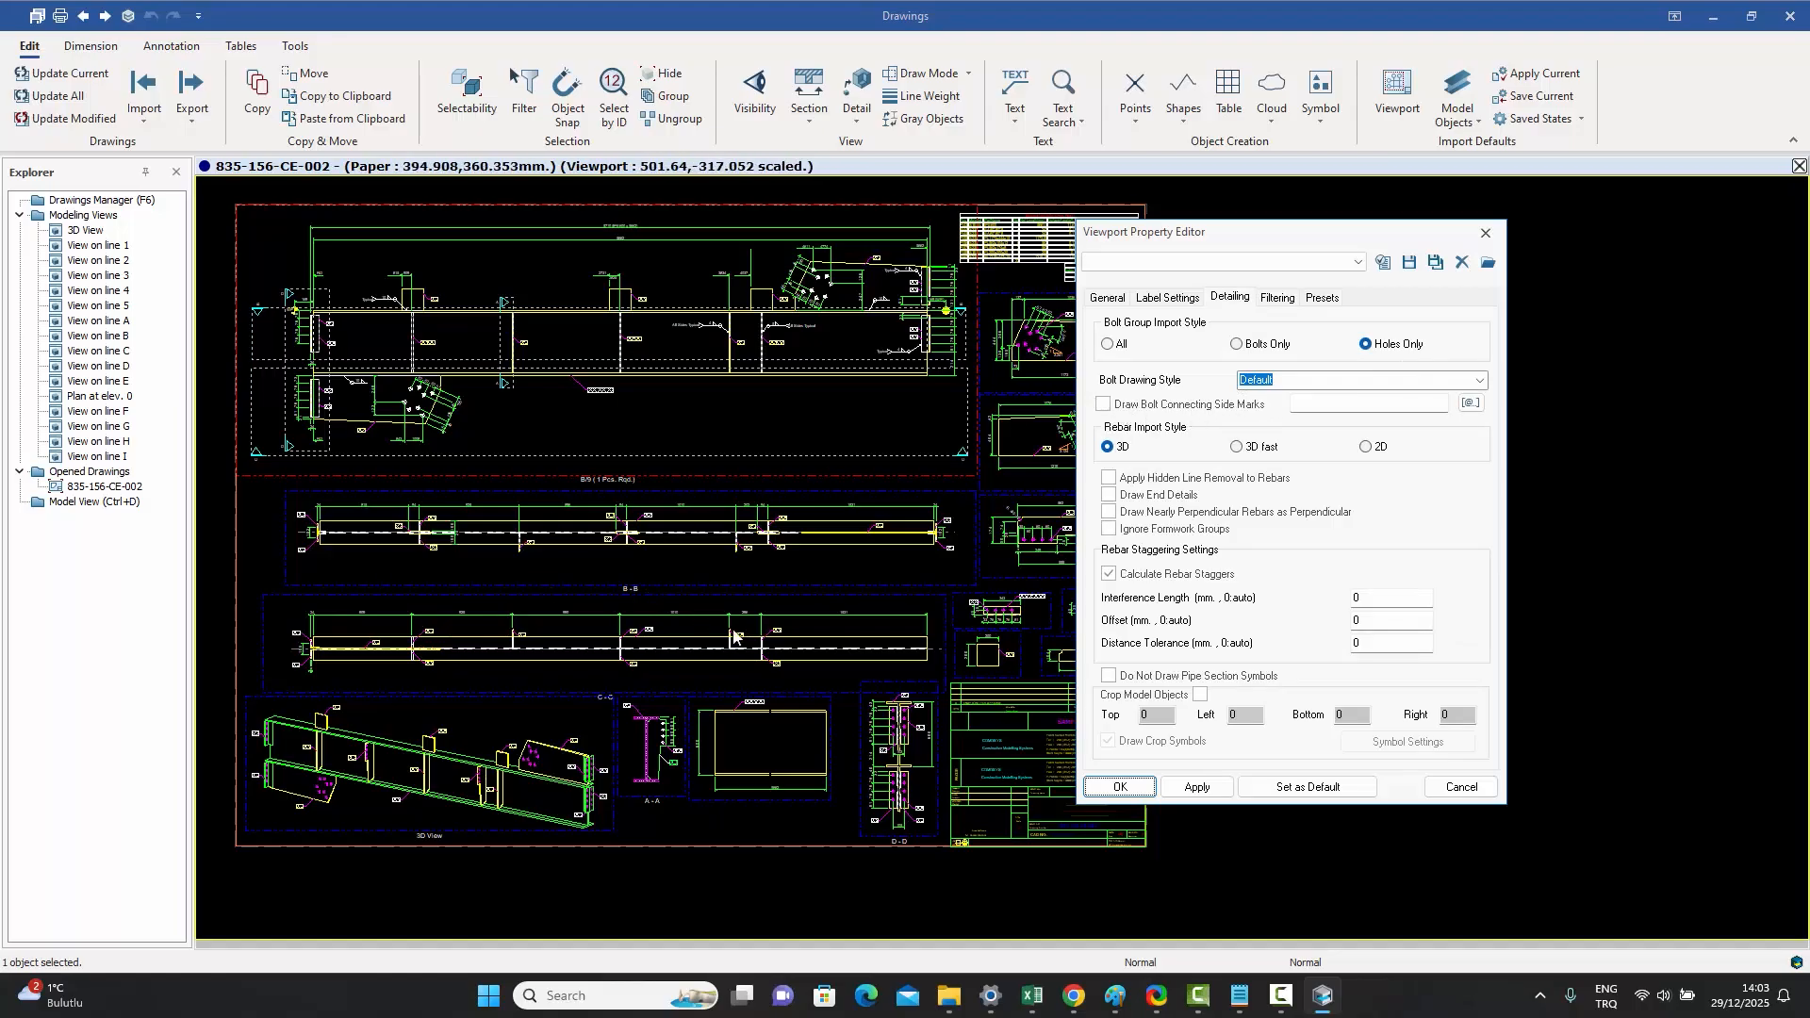
click(1101, 405)
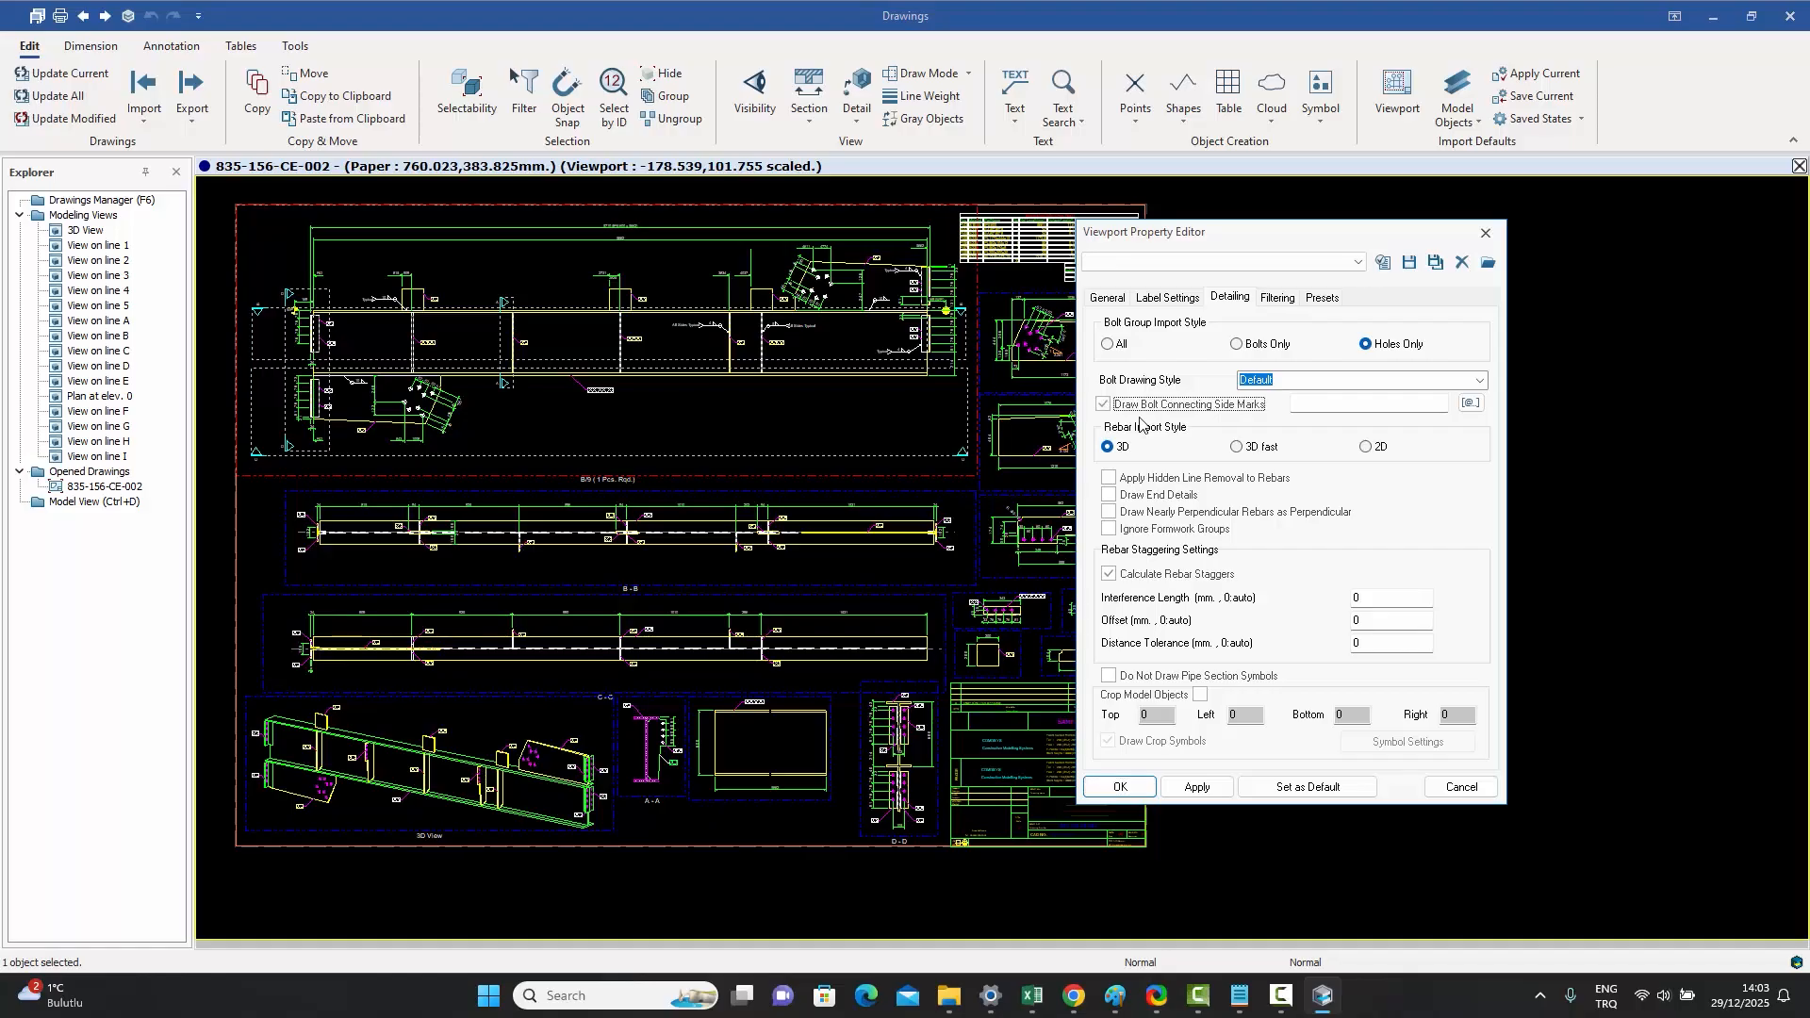
- Assign symbol 6 from the company symbol file MiscSym.txt to the bolt connecting side marks and accept the viewport properties
click(1471, 404)
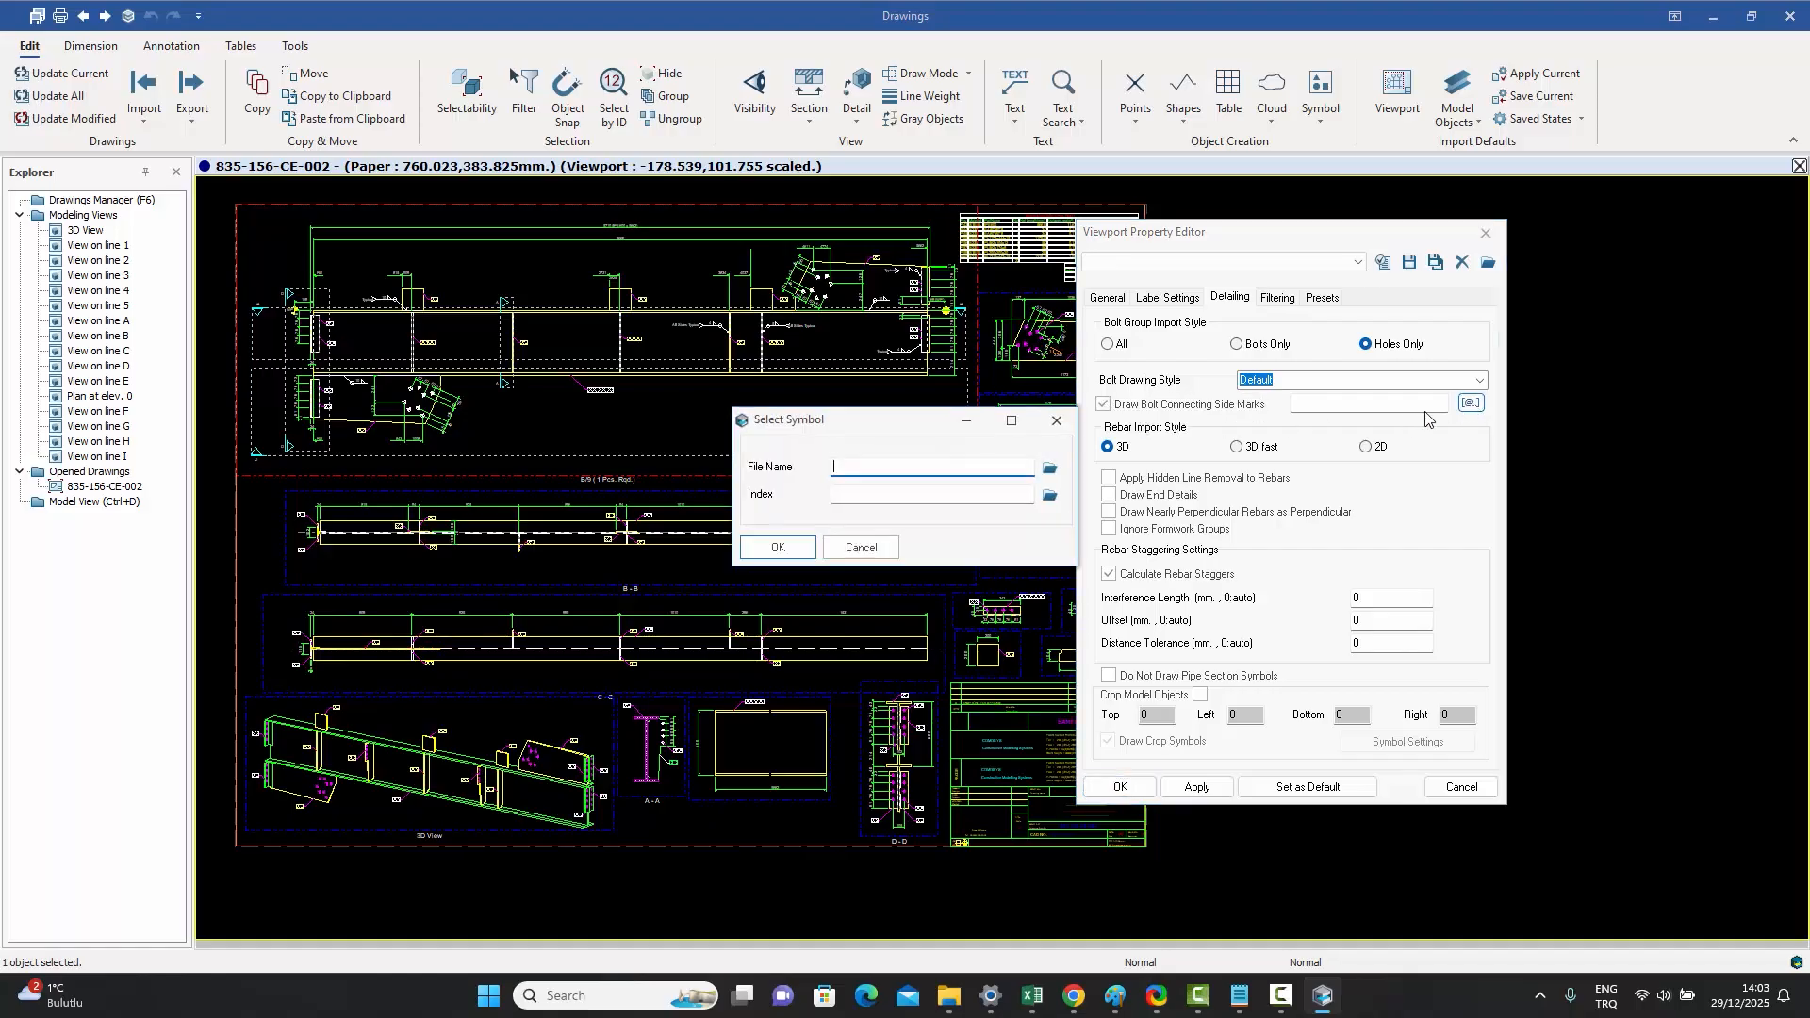
click(1051, 471)
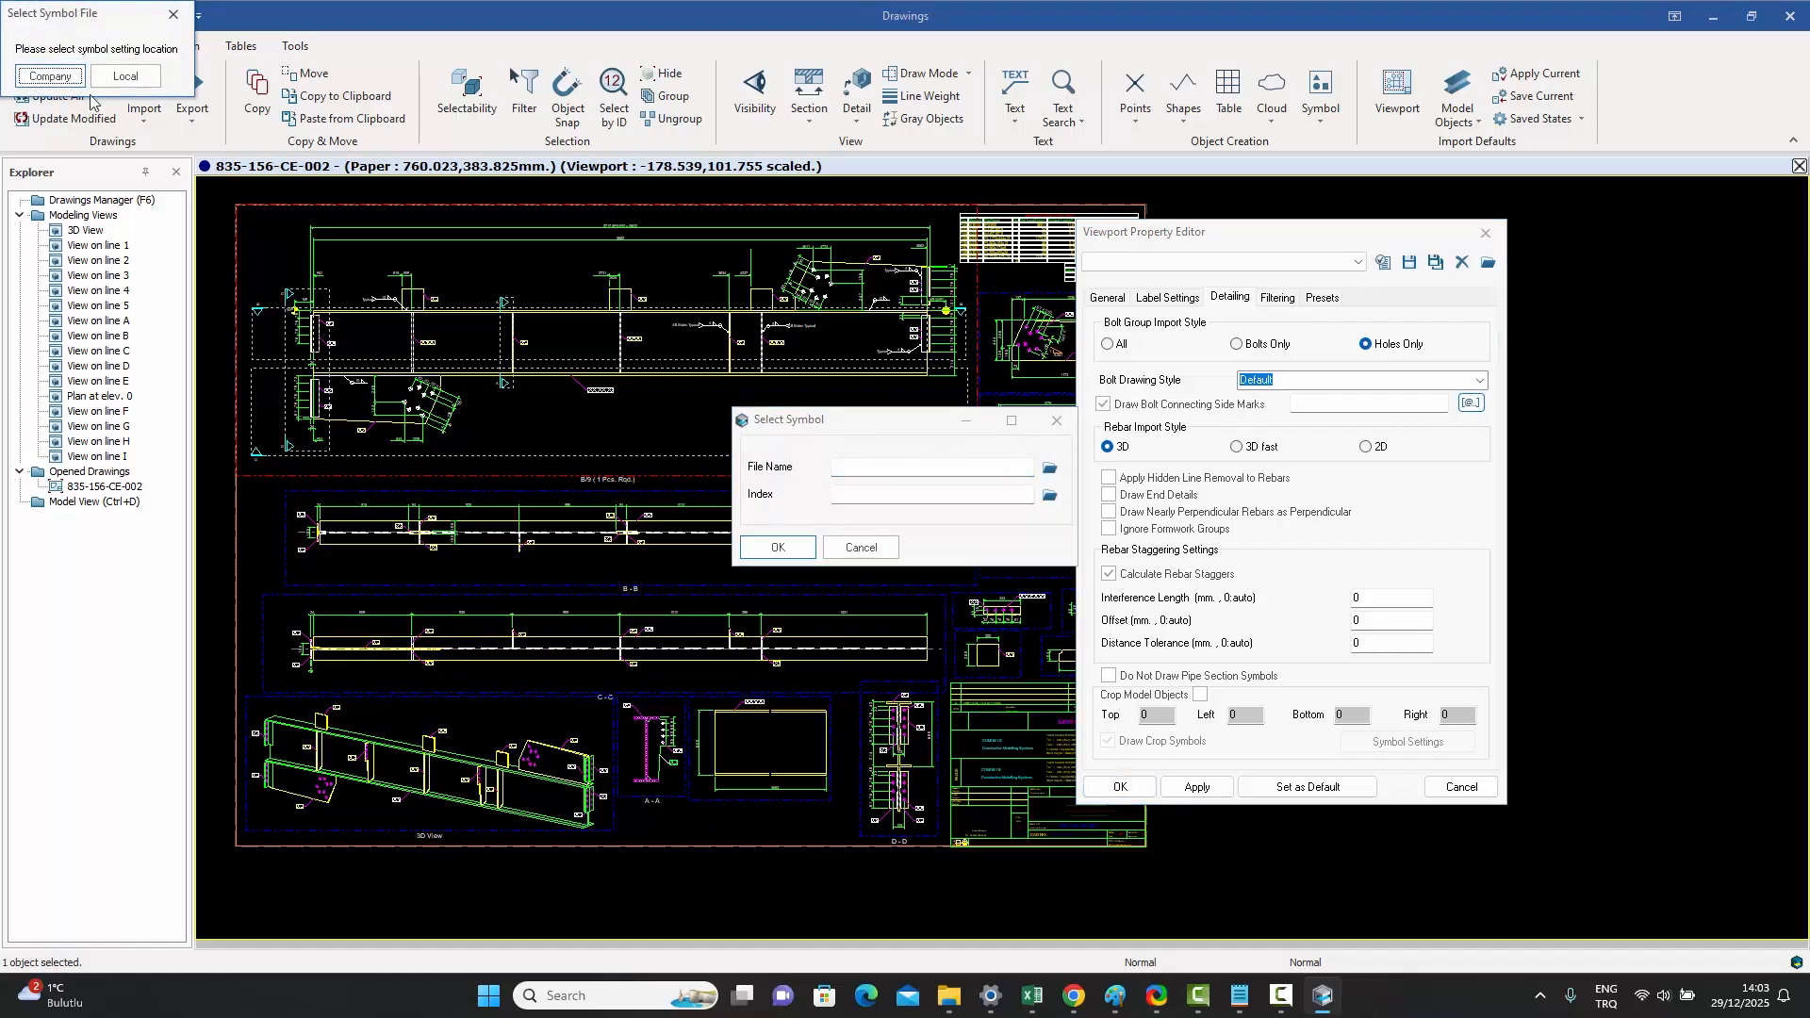
click(50, 76)
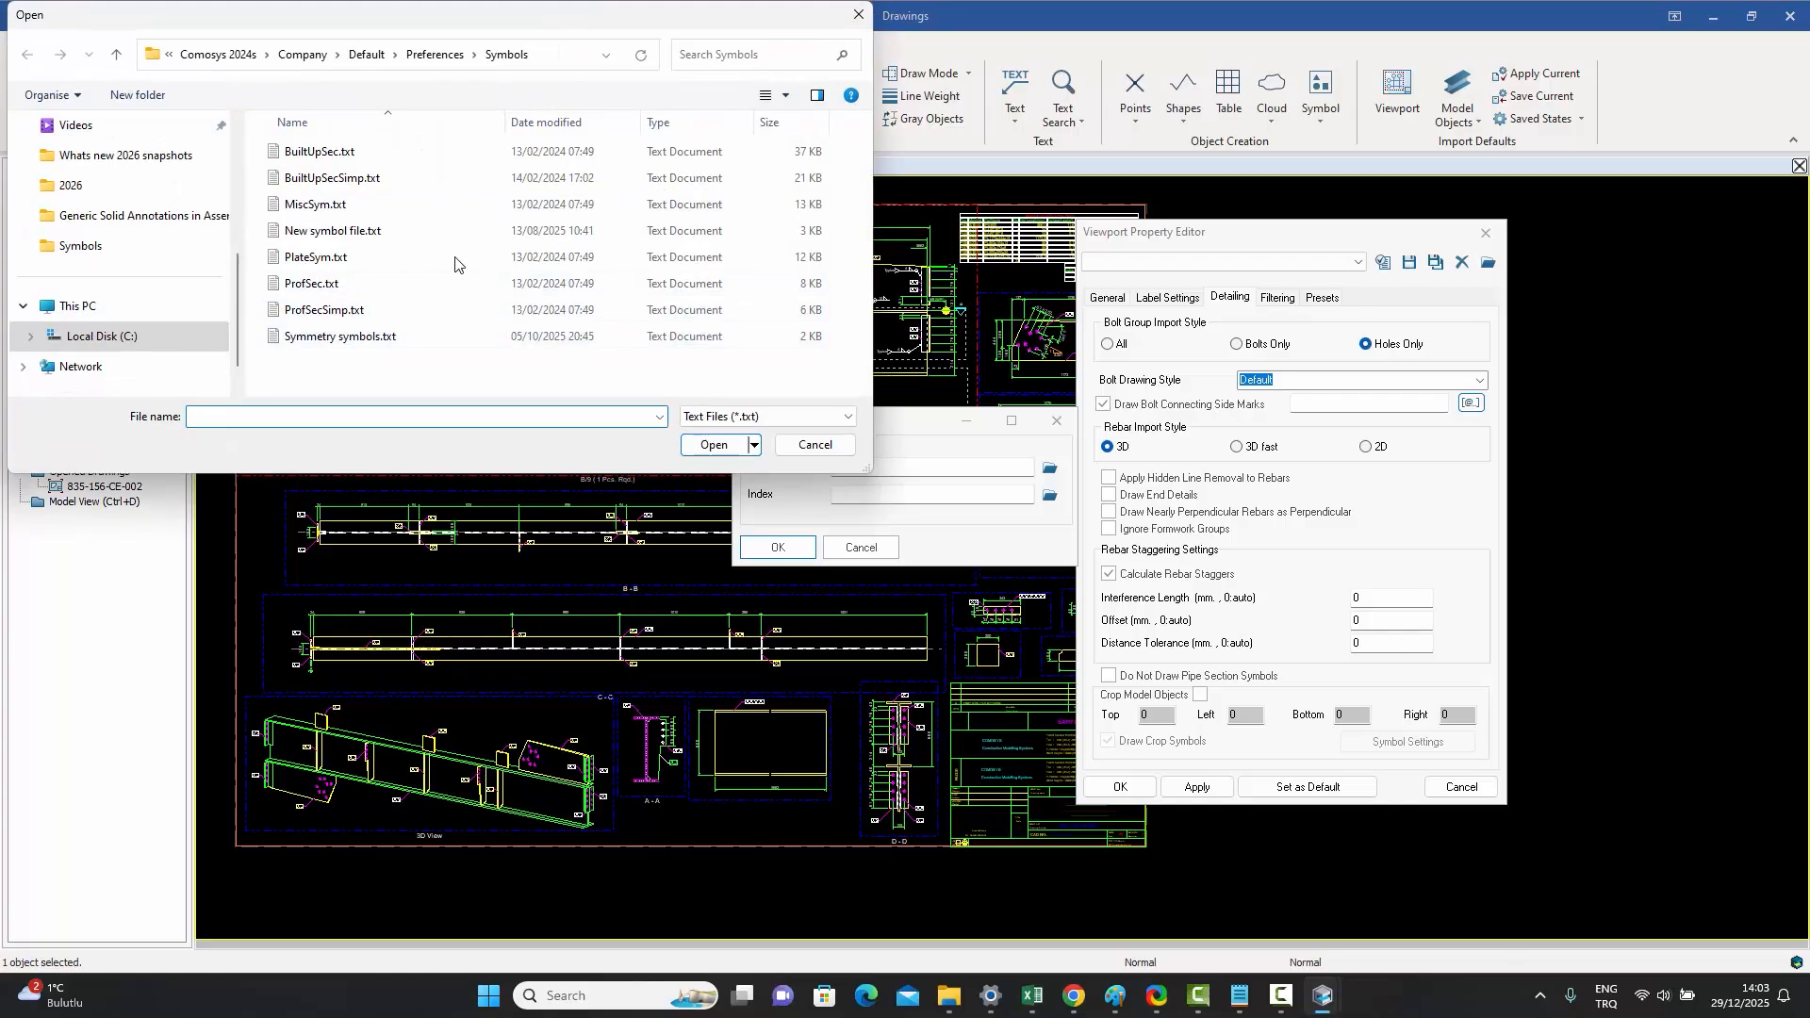
click(339, 206)
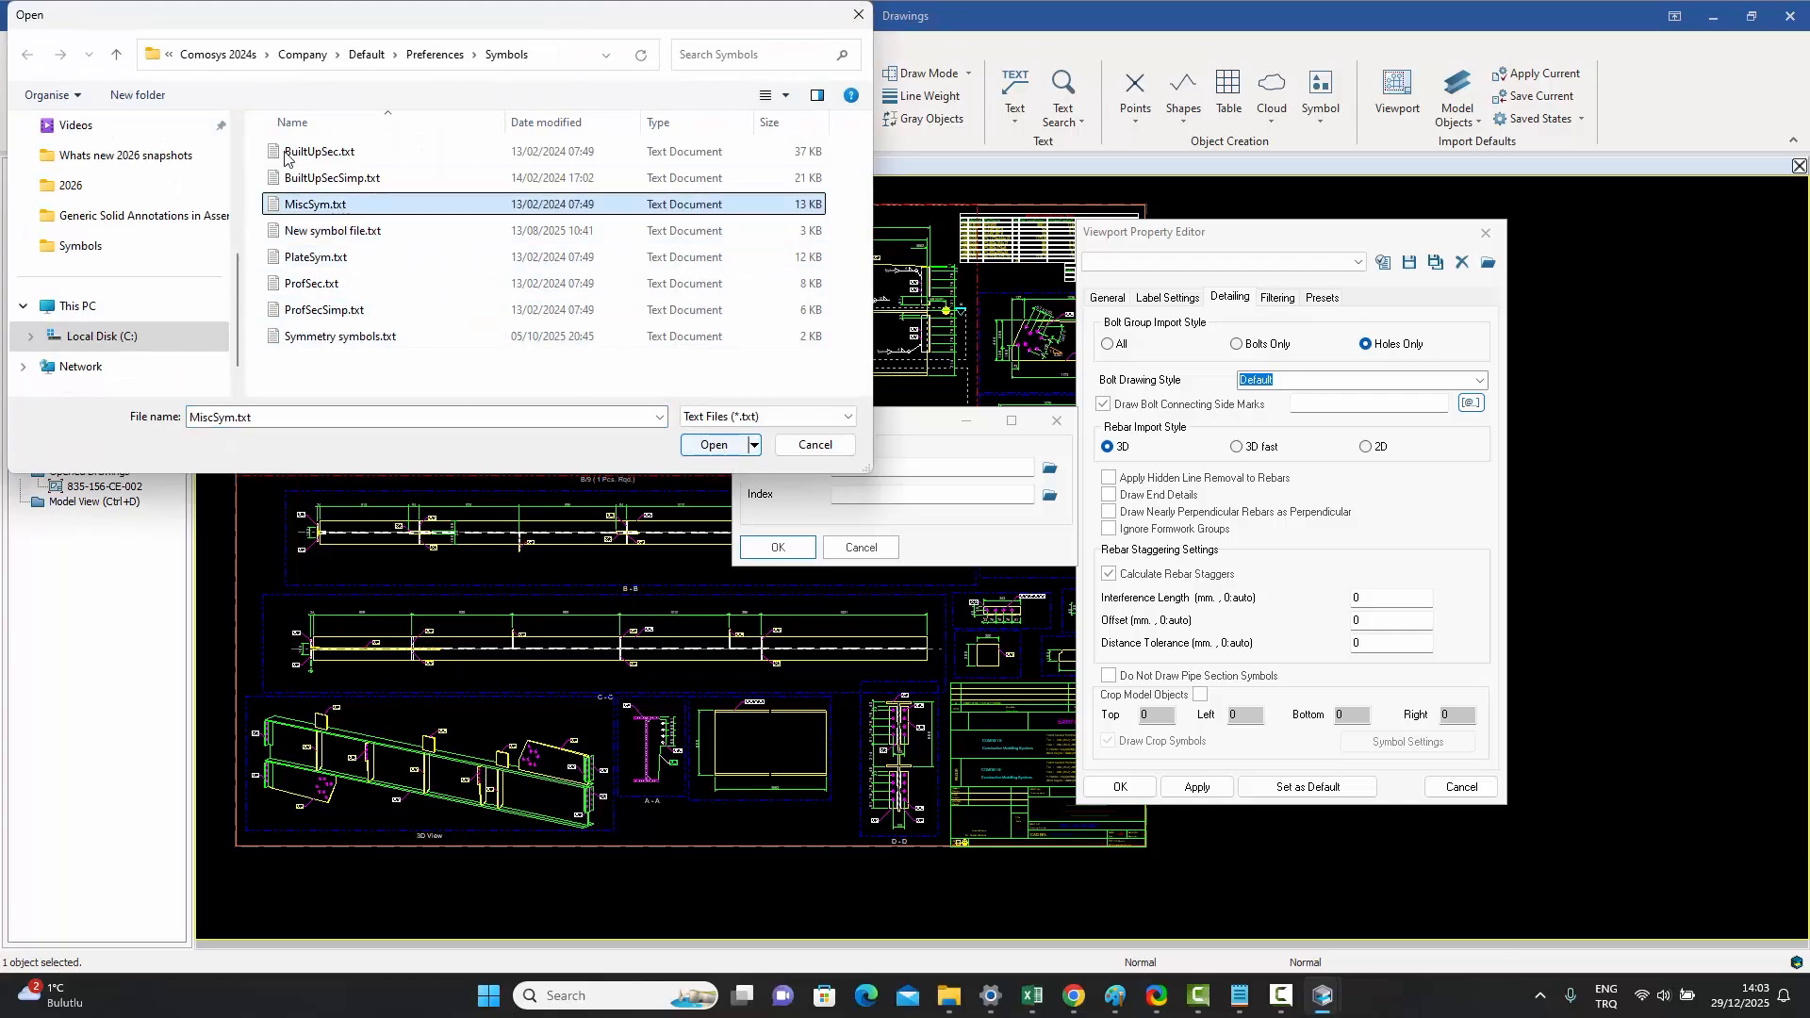
click(715, 444)
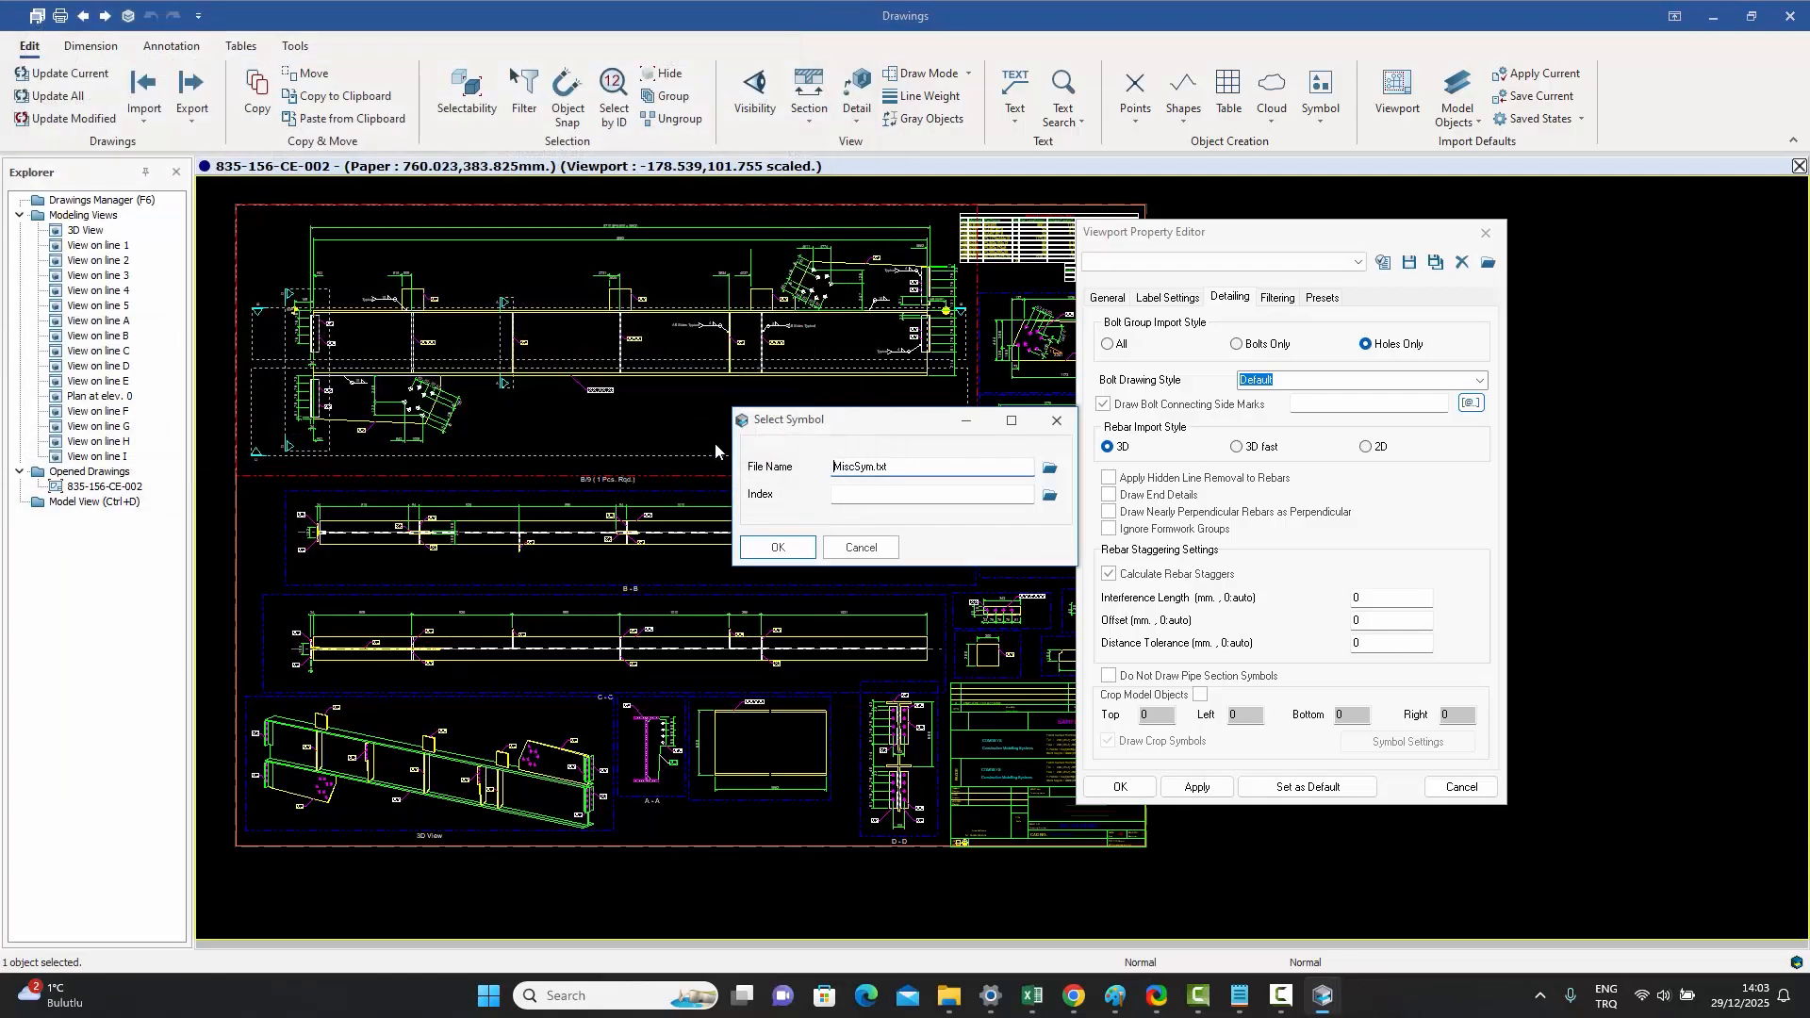
click(1051, 496)
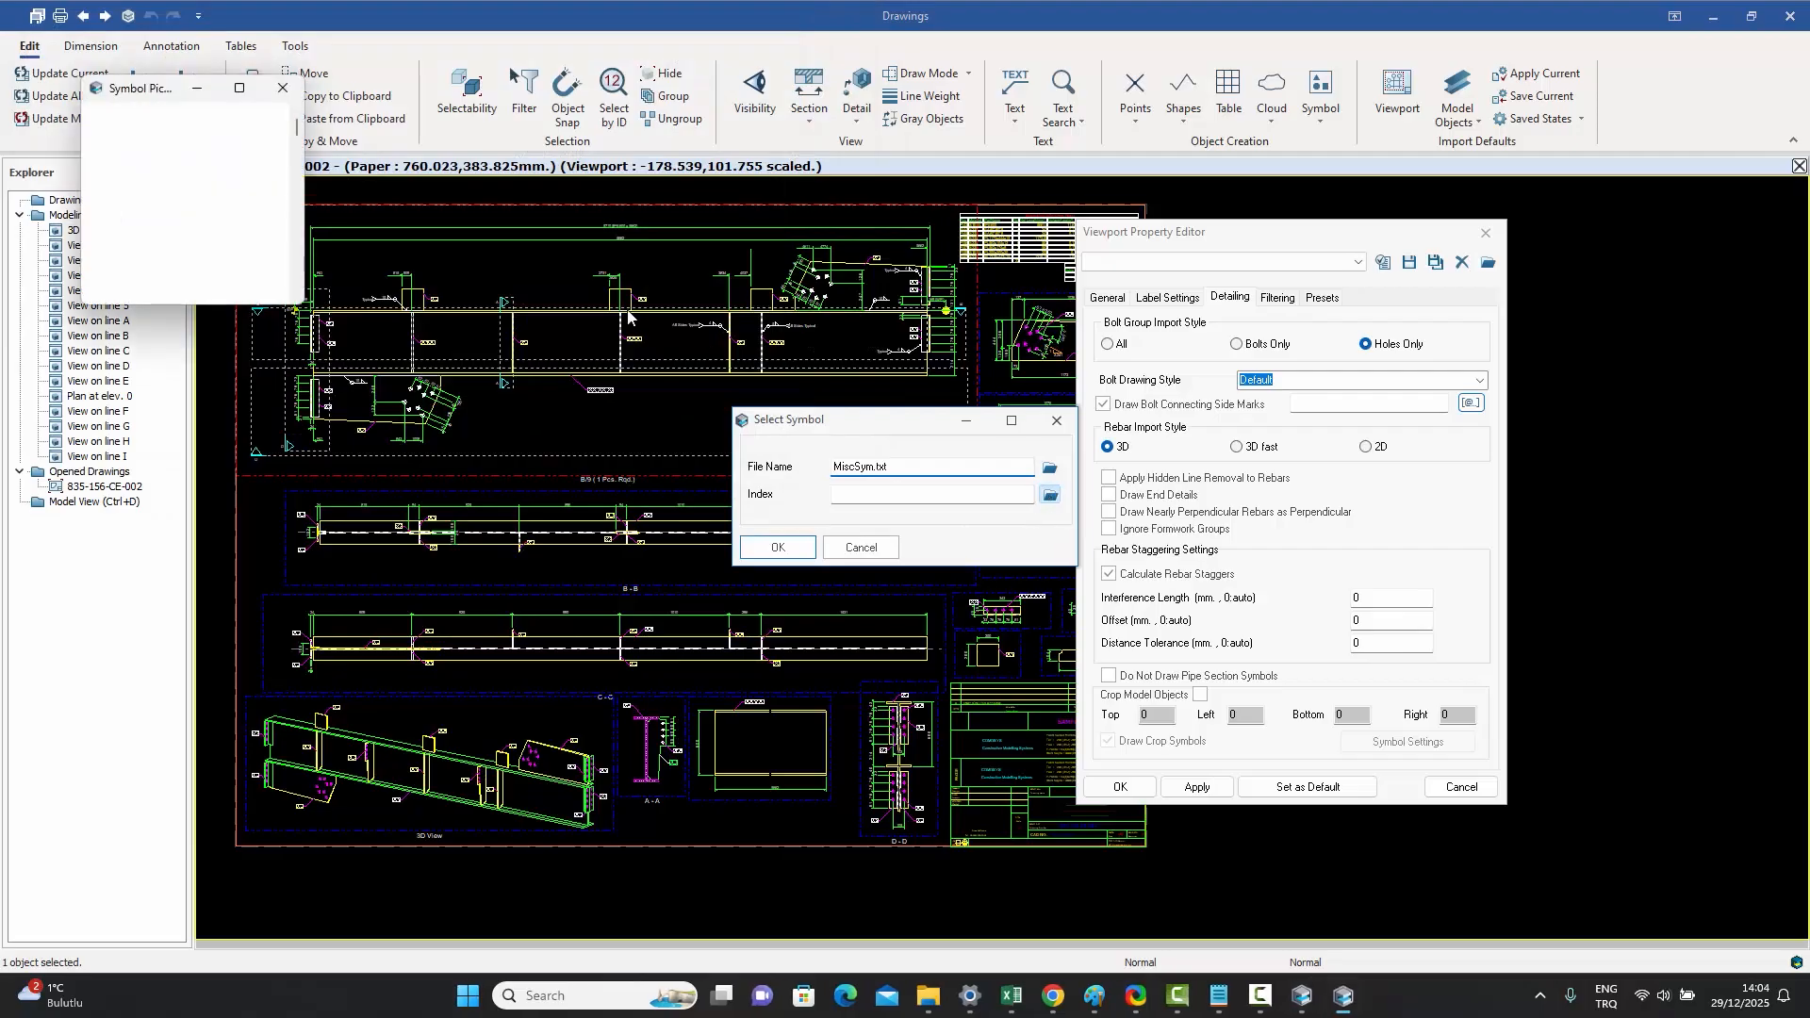
click(217, 132)
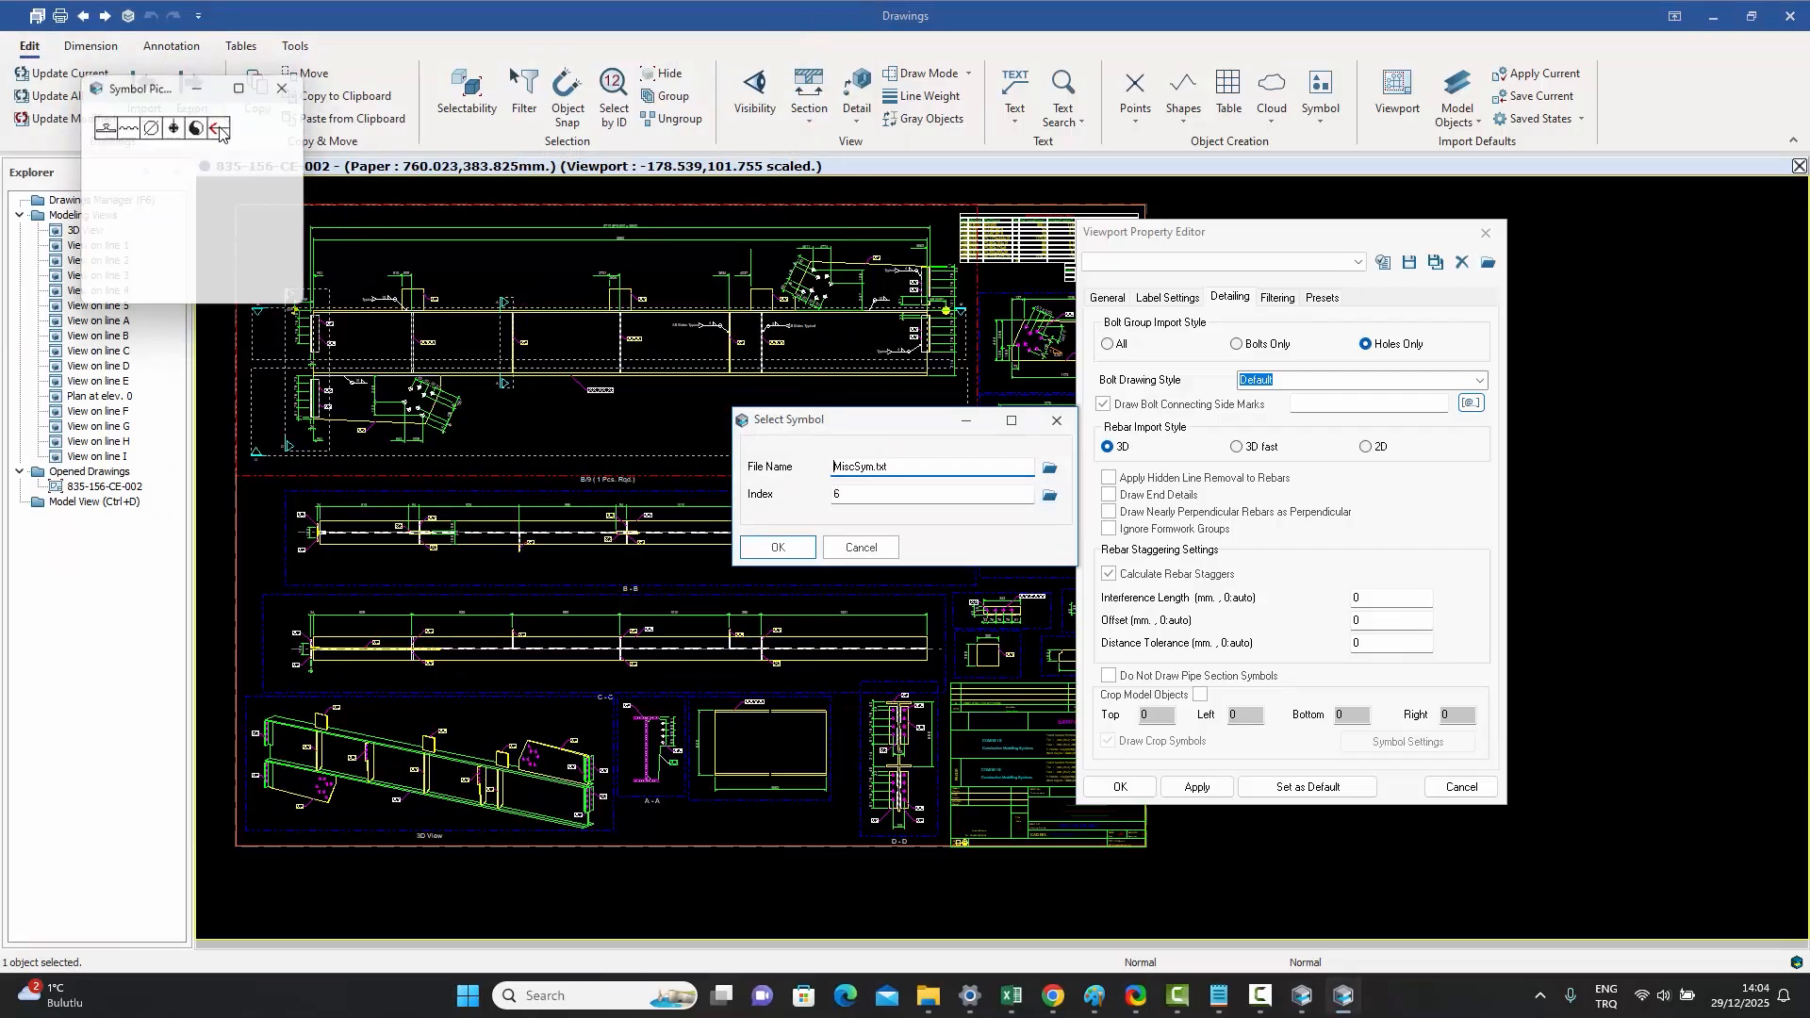
click(775, 549)
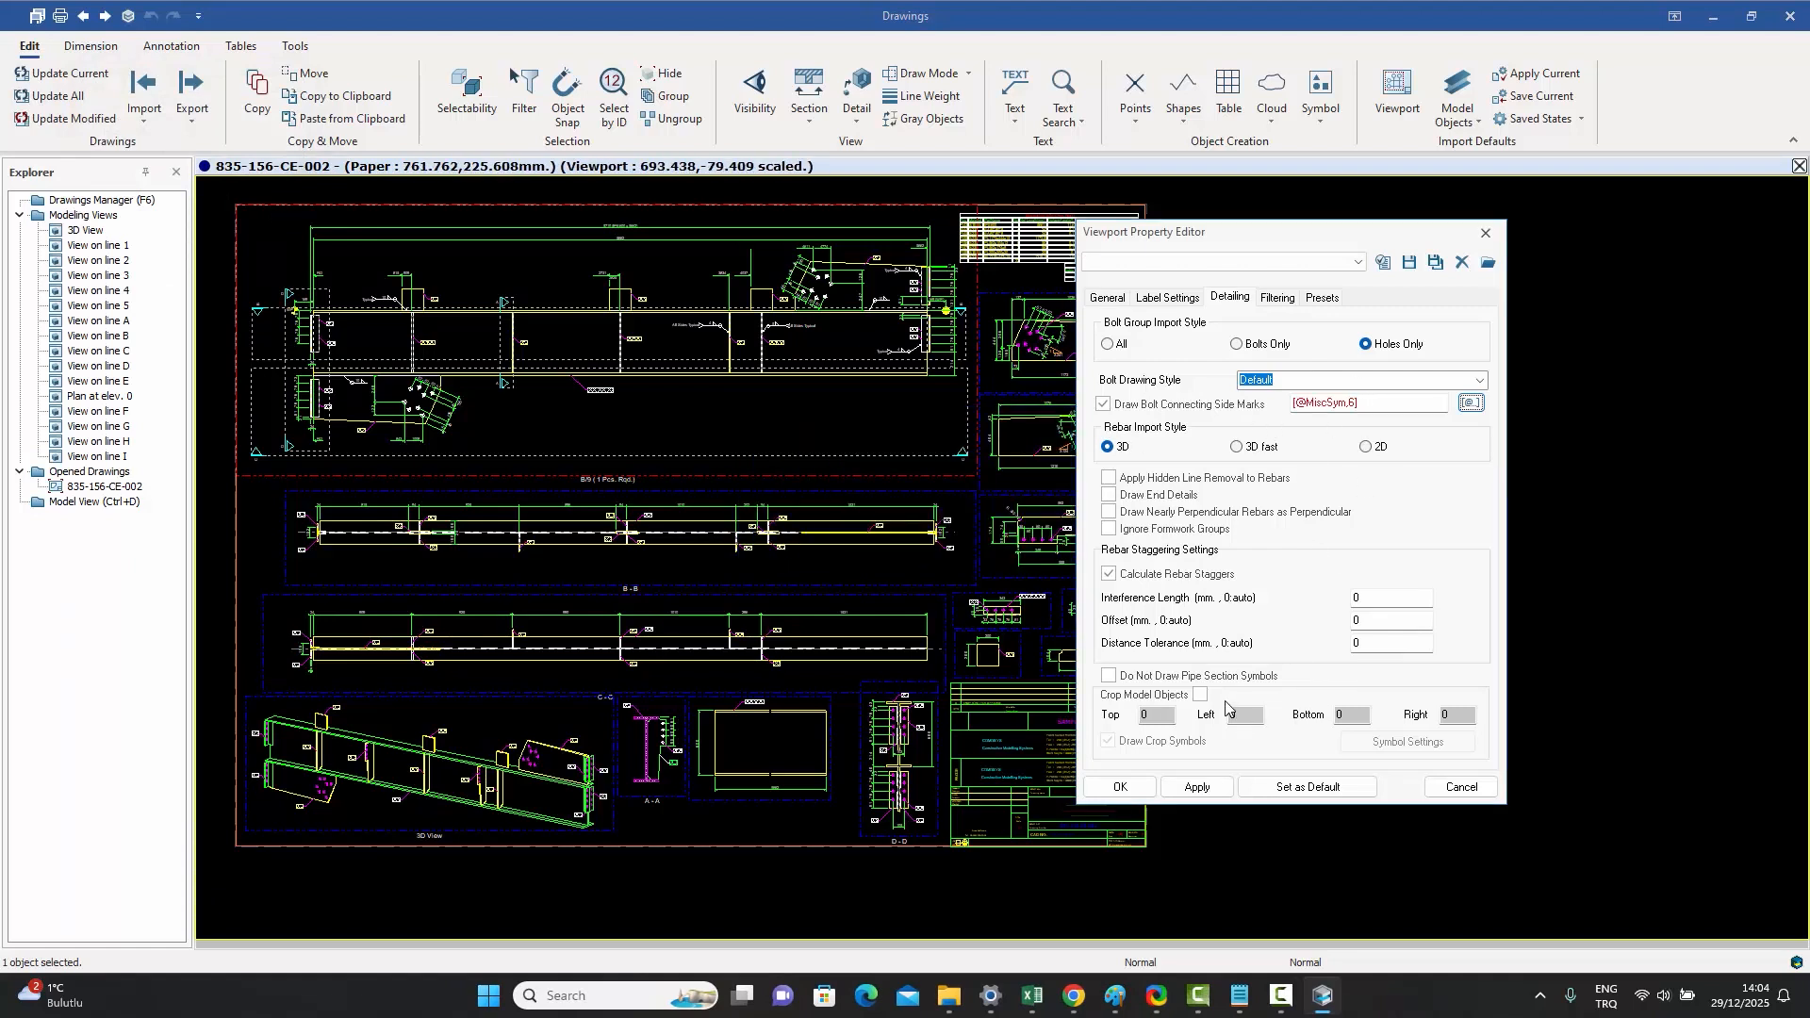
click(1122, 787)
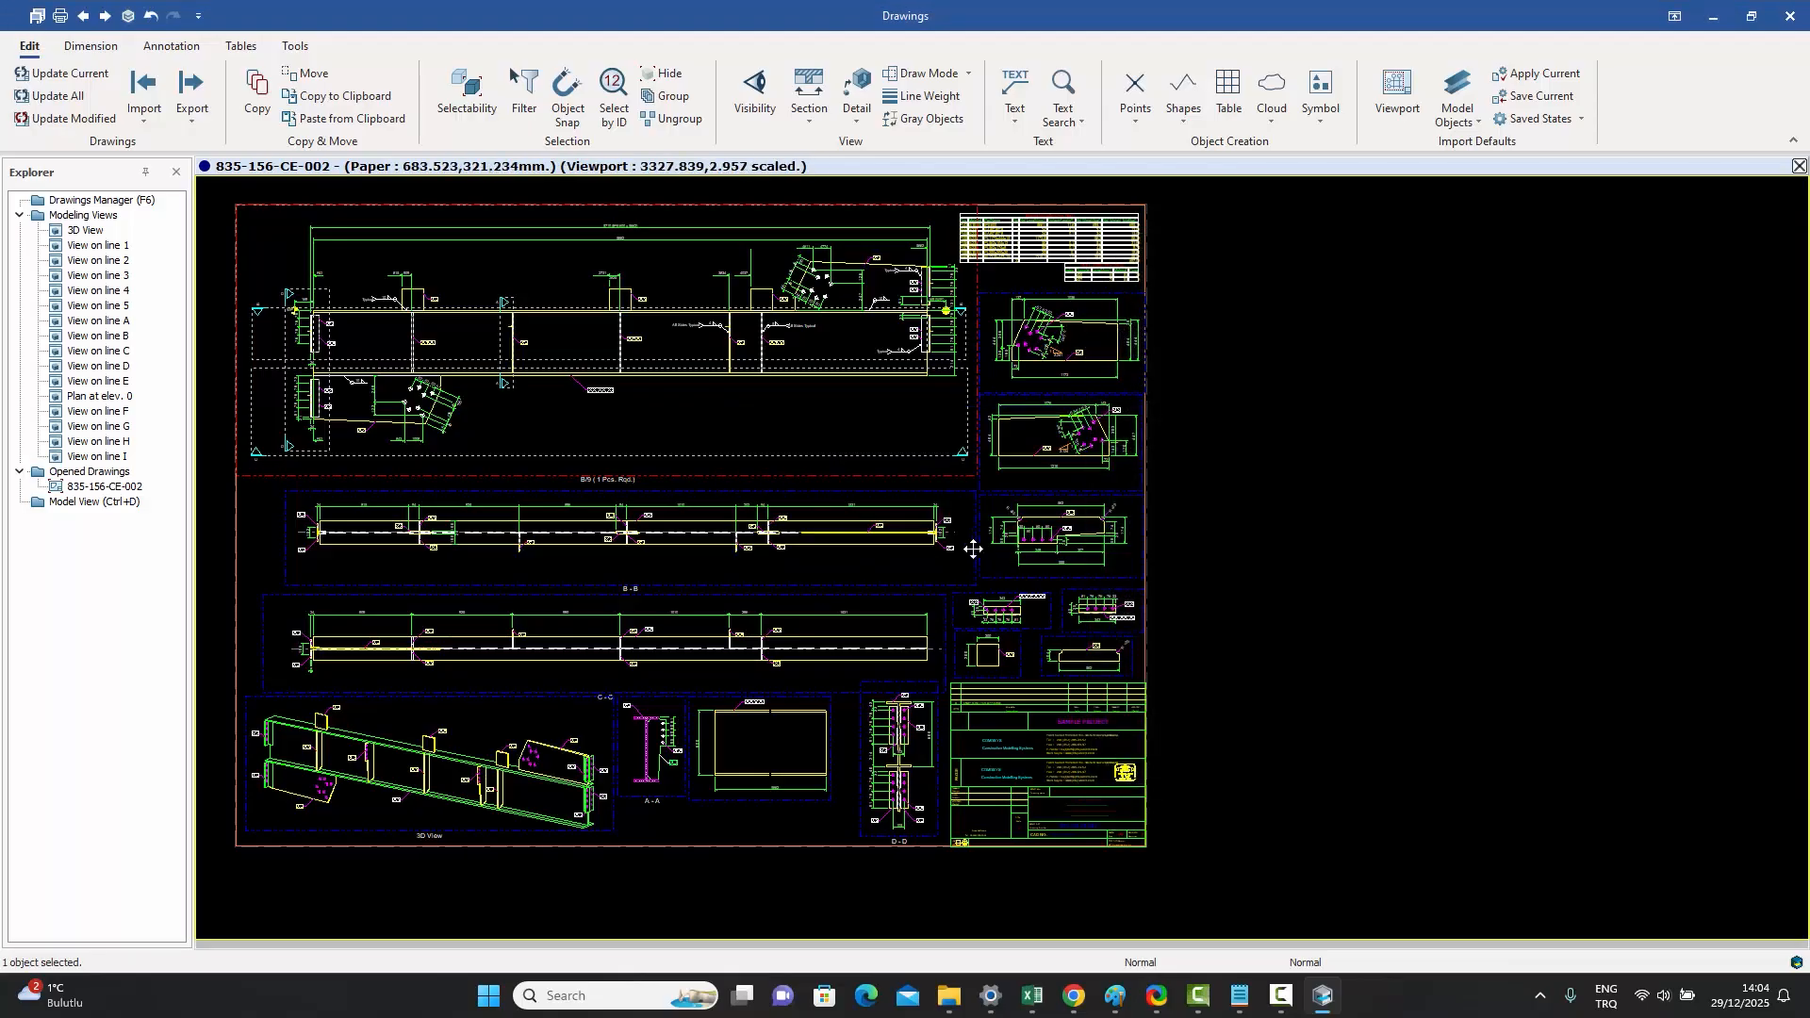
- Examine the bolt connecting side marks at the P/57 plates and along the beam in the B/9 view
scroll(730, 327, up, 10)
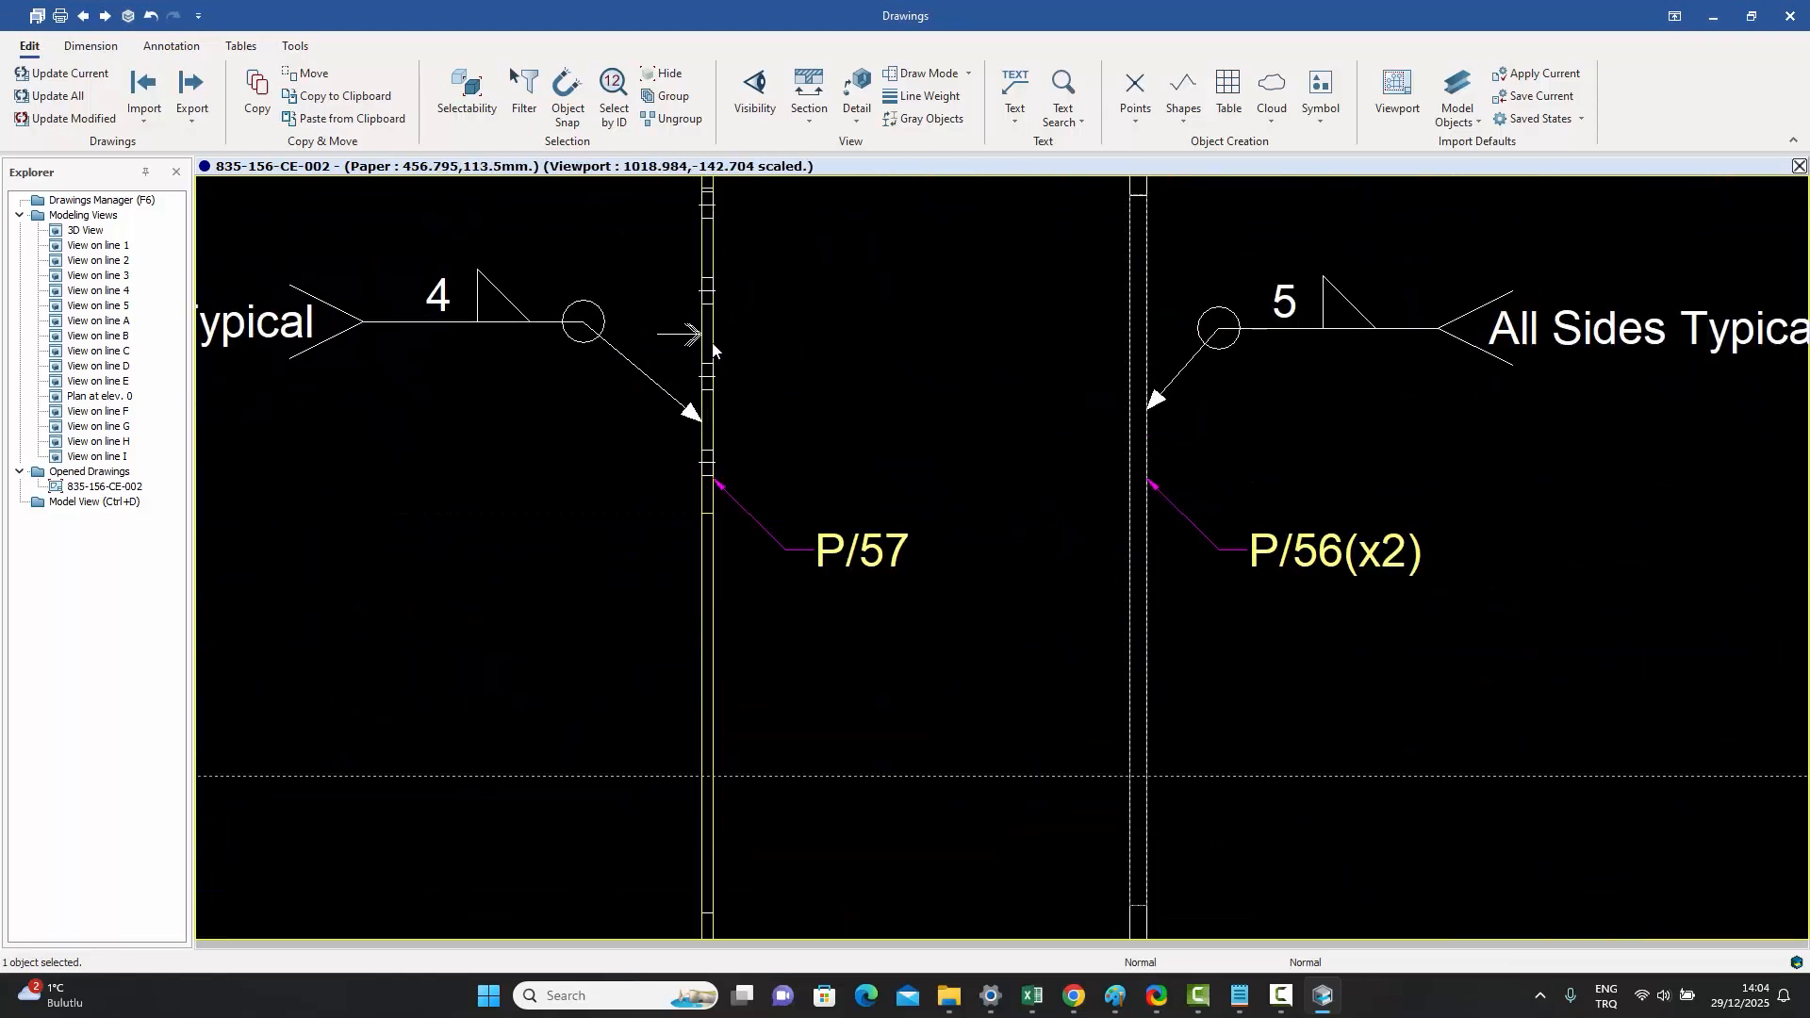
scroll(714, 349, up, 4)
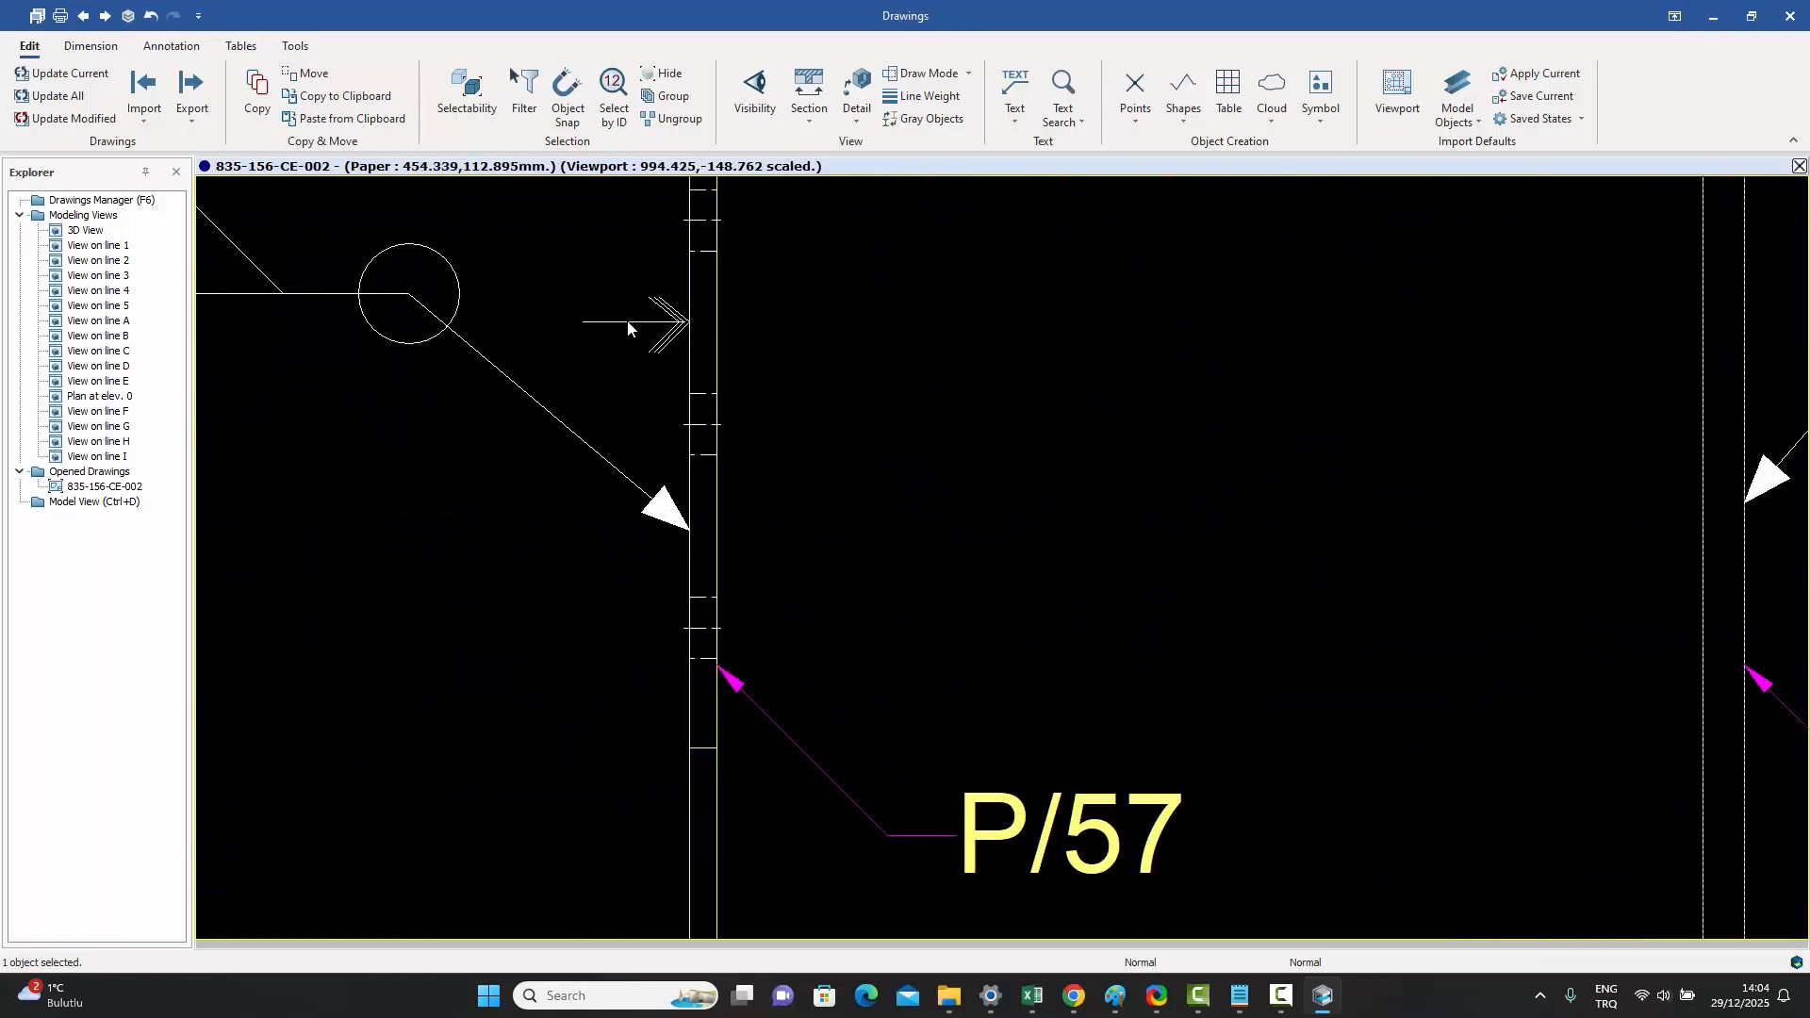
scroll(663, 324, up, 3)
scroll(657, 327, down, 5)
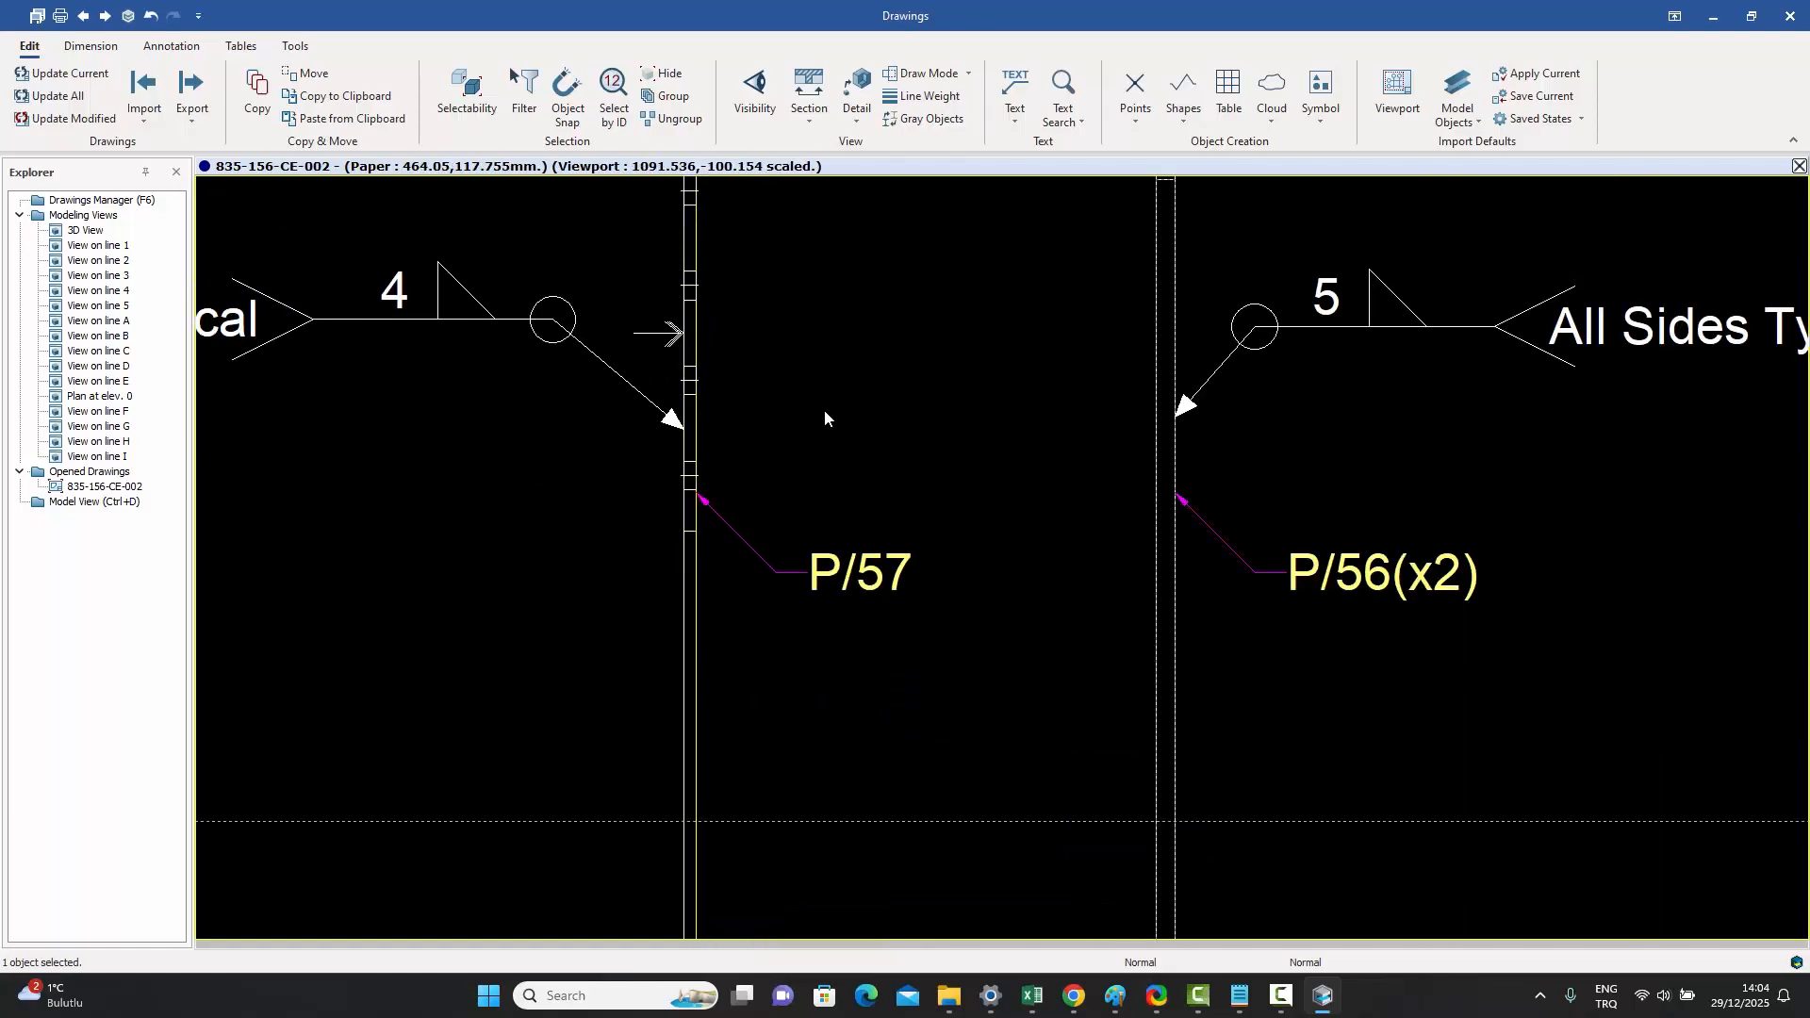
scroll(824, 409, down, 5)
mouse_move(885, 455)
middle_down()
mouse_move(1128, 460)
mouse_move(1058, 485)
middle_up()
scroll(1124, 461, down, 3)
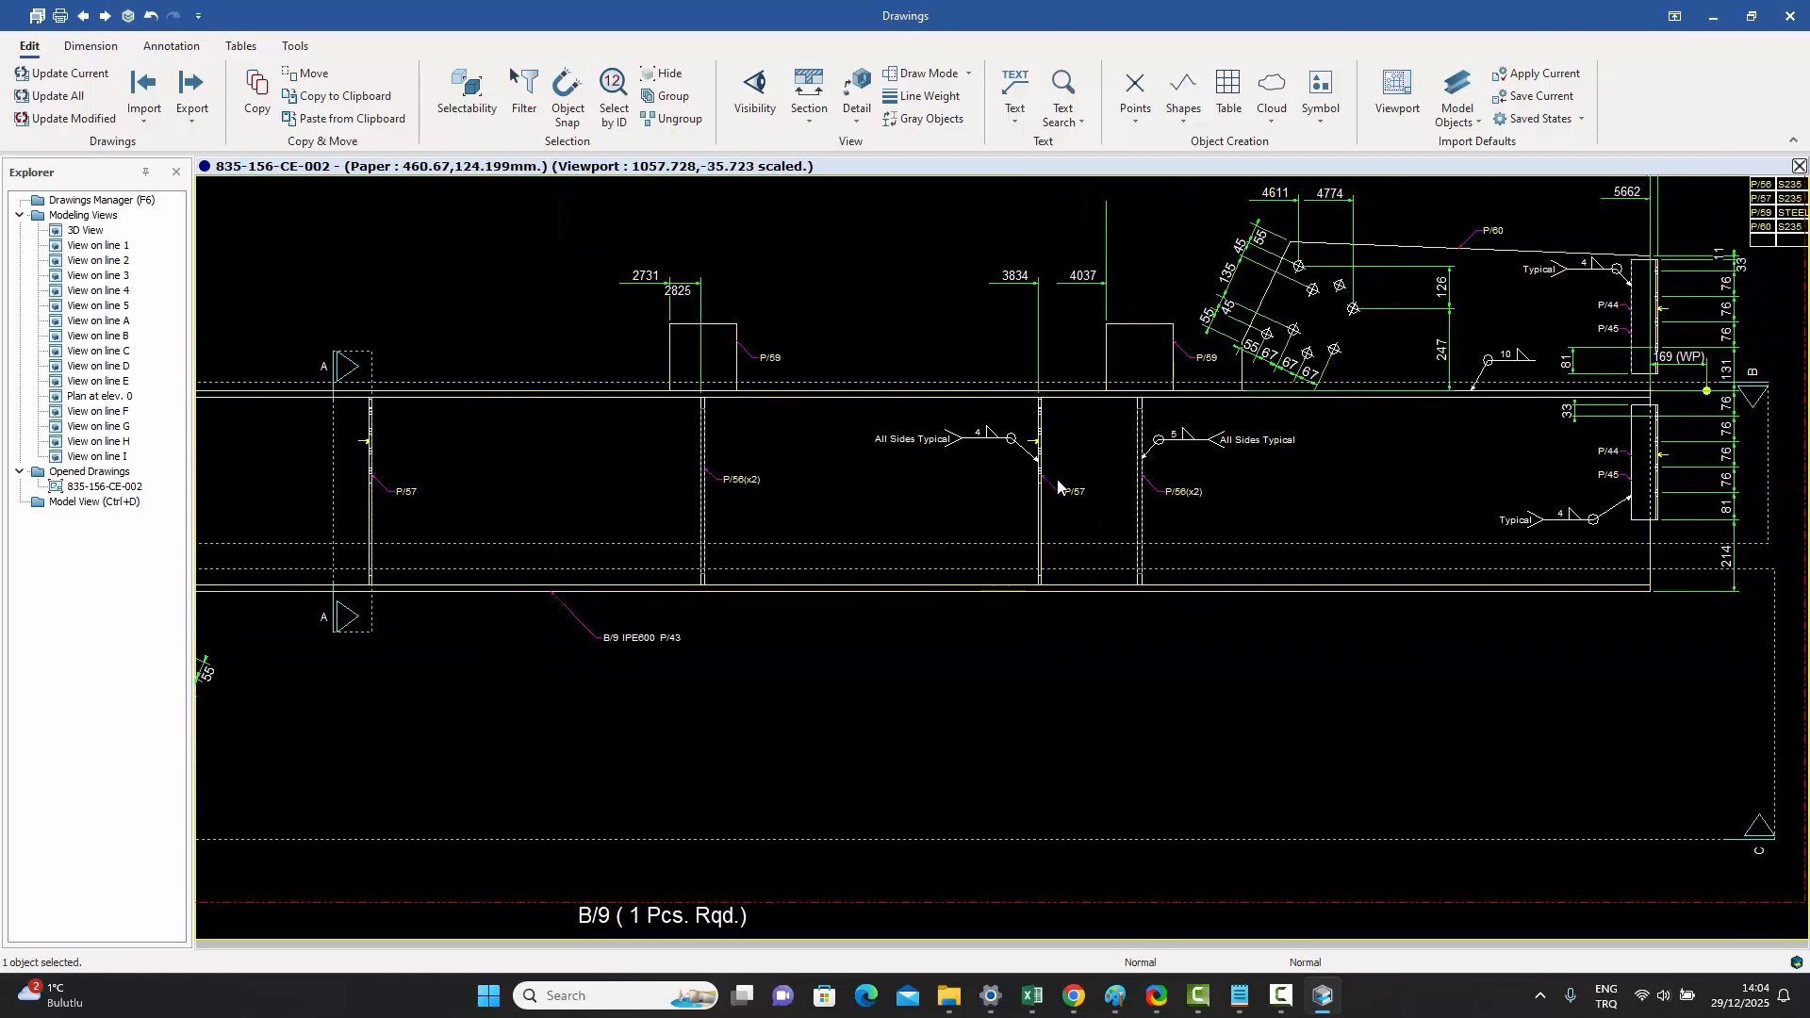
scroll(1073, 463, up, 5)
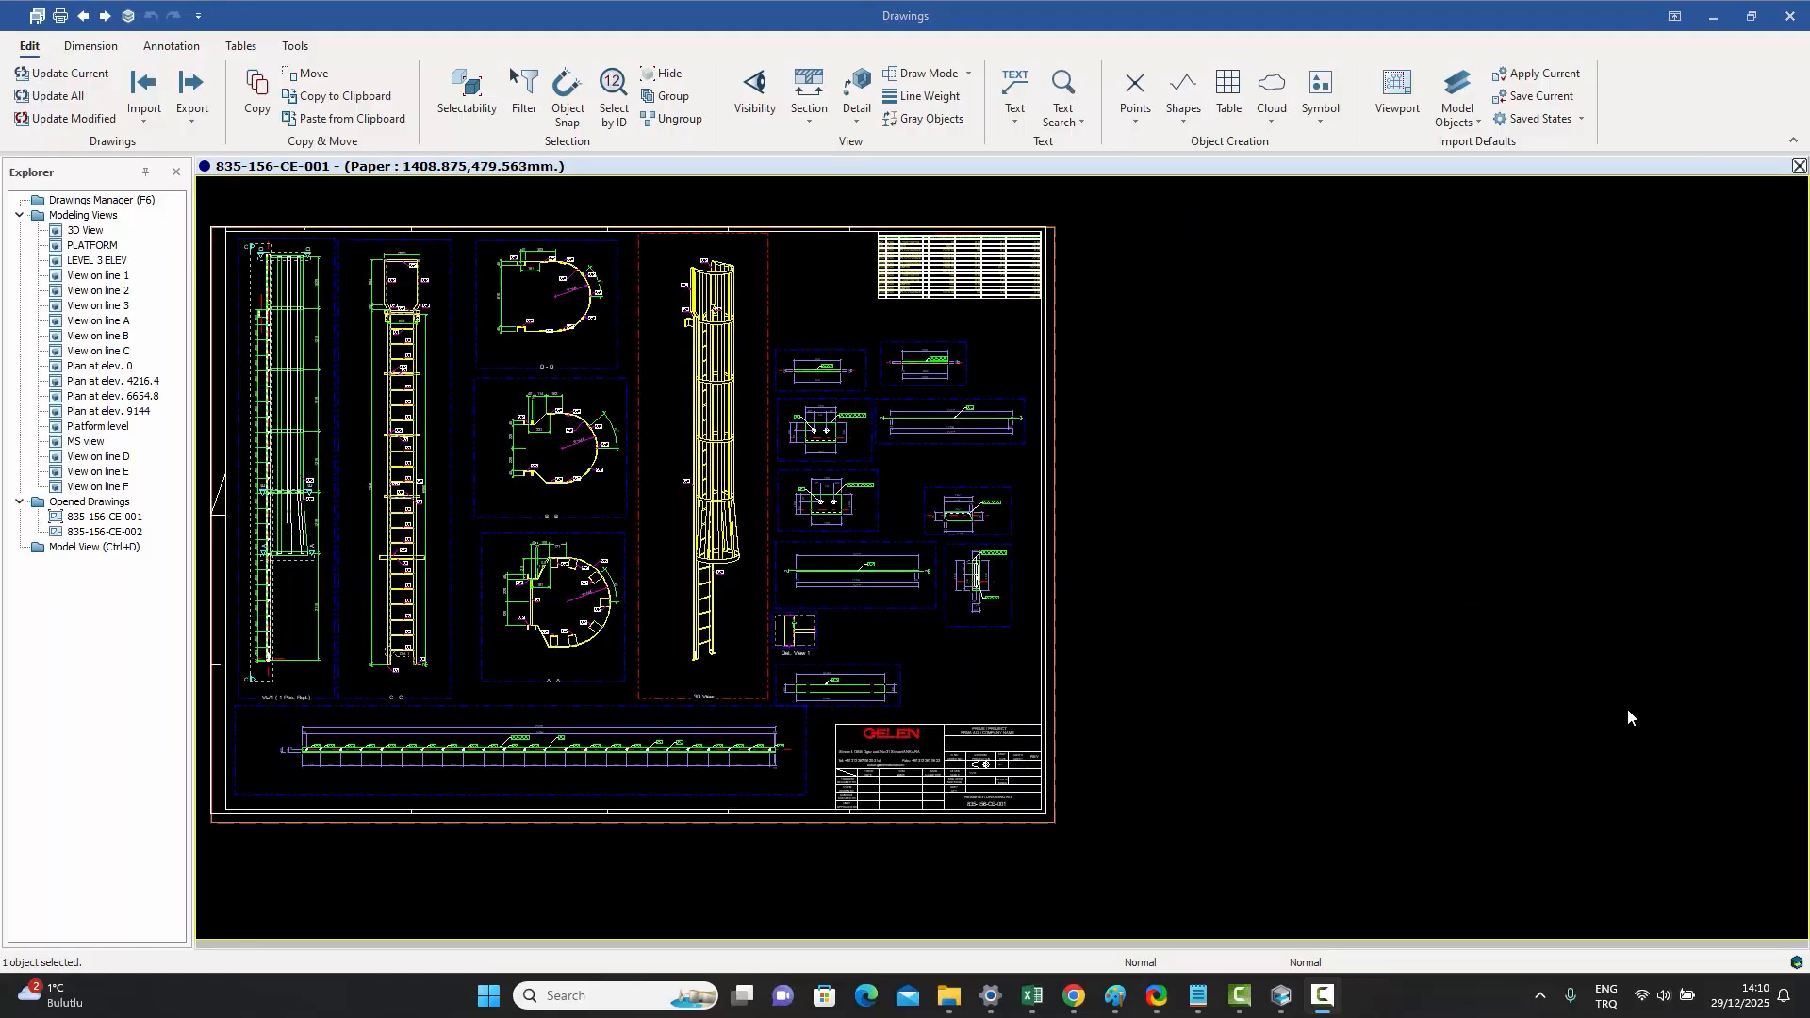
- Review the project's list in the Drawings Manager and look through the open drawings 835-156-CE-002 and 835-156-CE-001
middle_drag(1380, 555, 1415, 563)
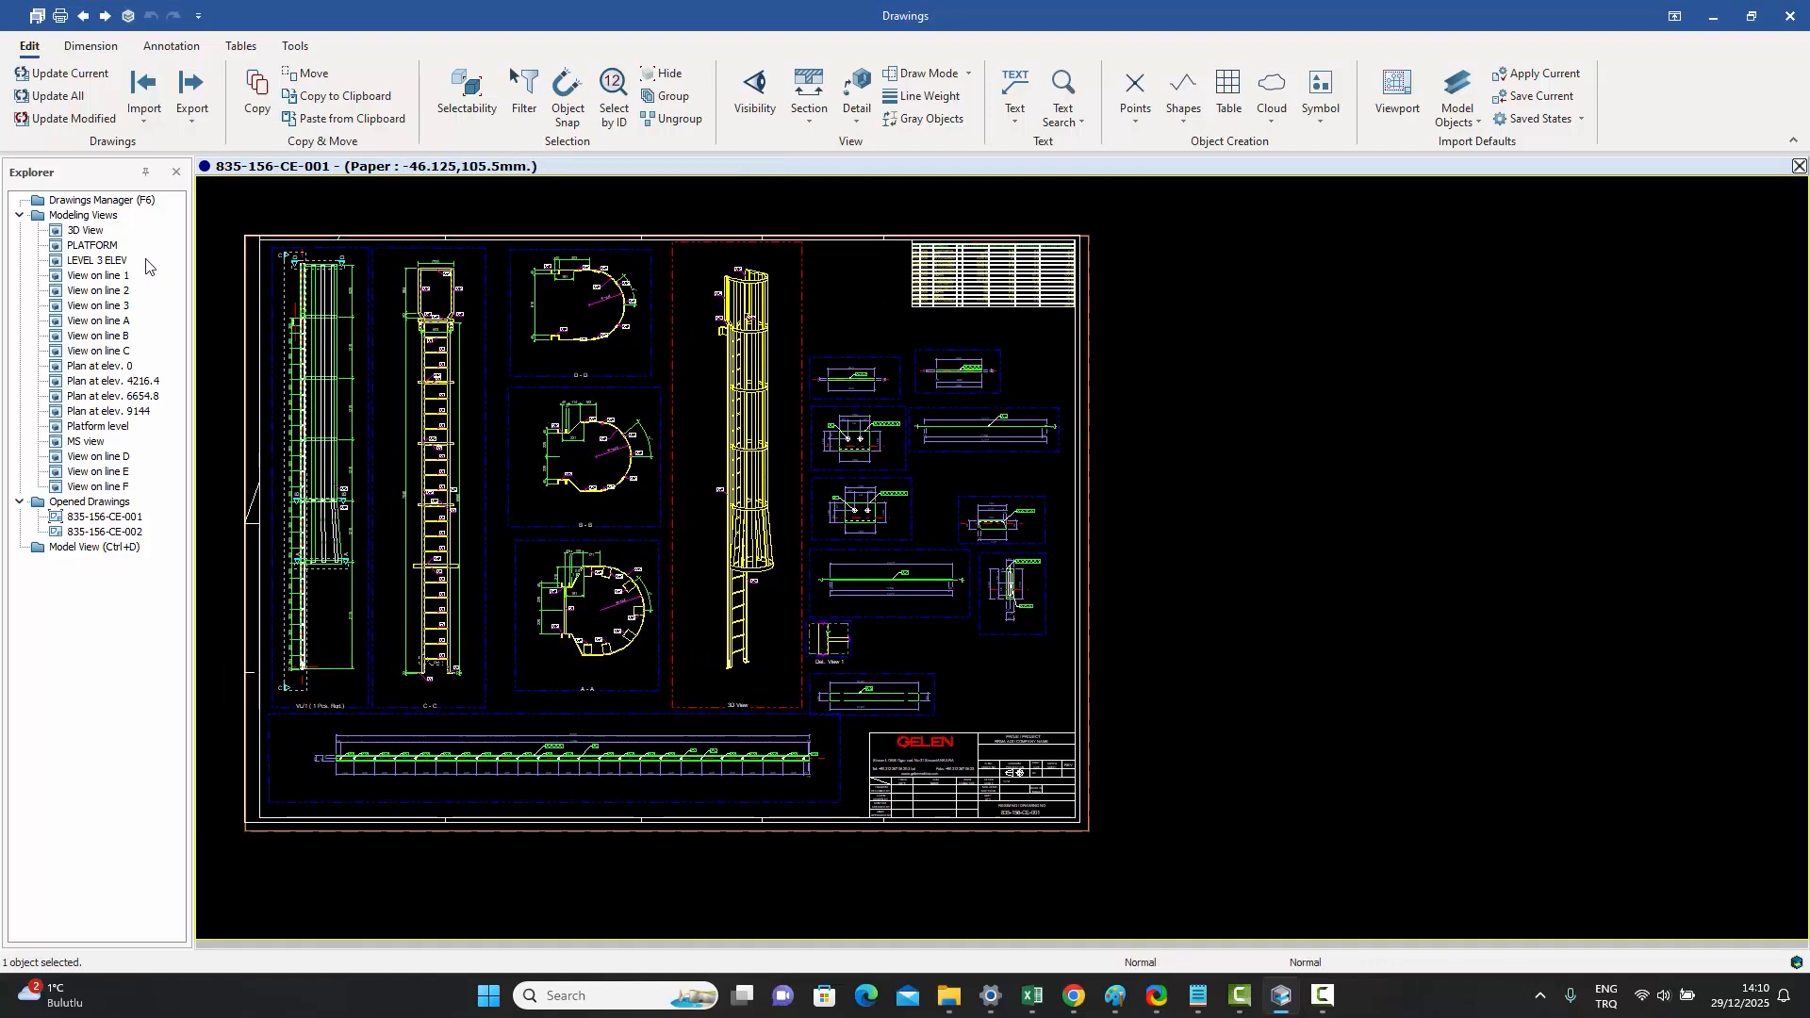
double_click(106, 201)
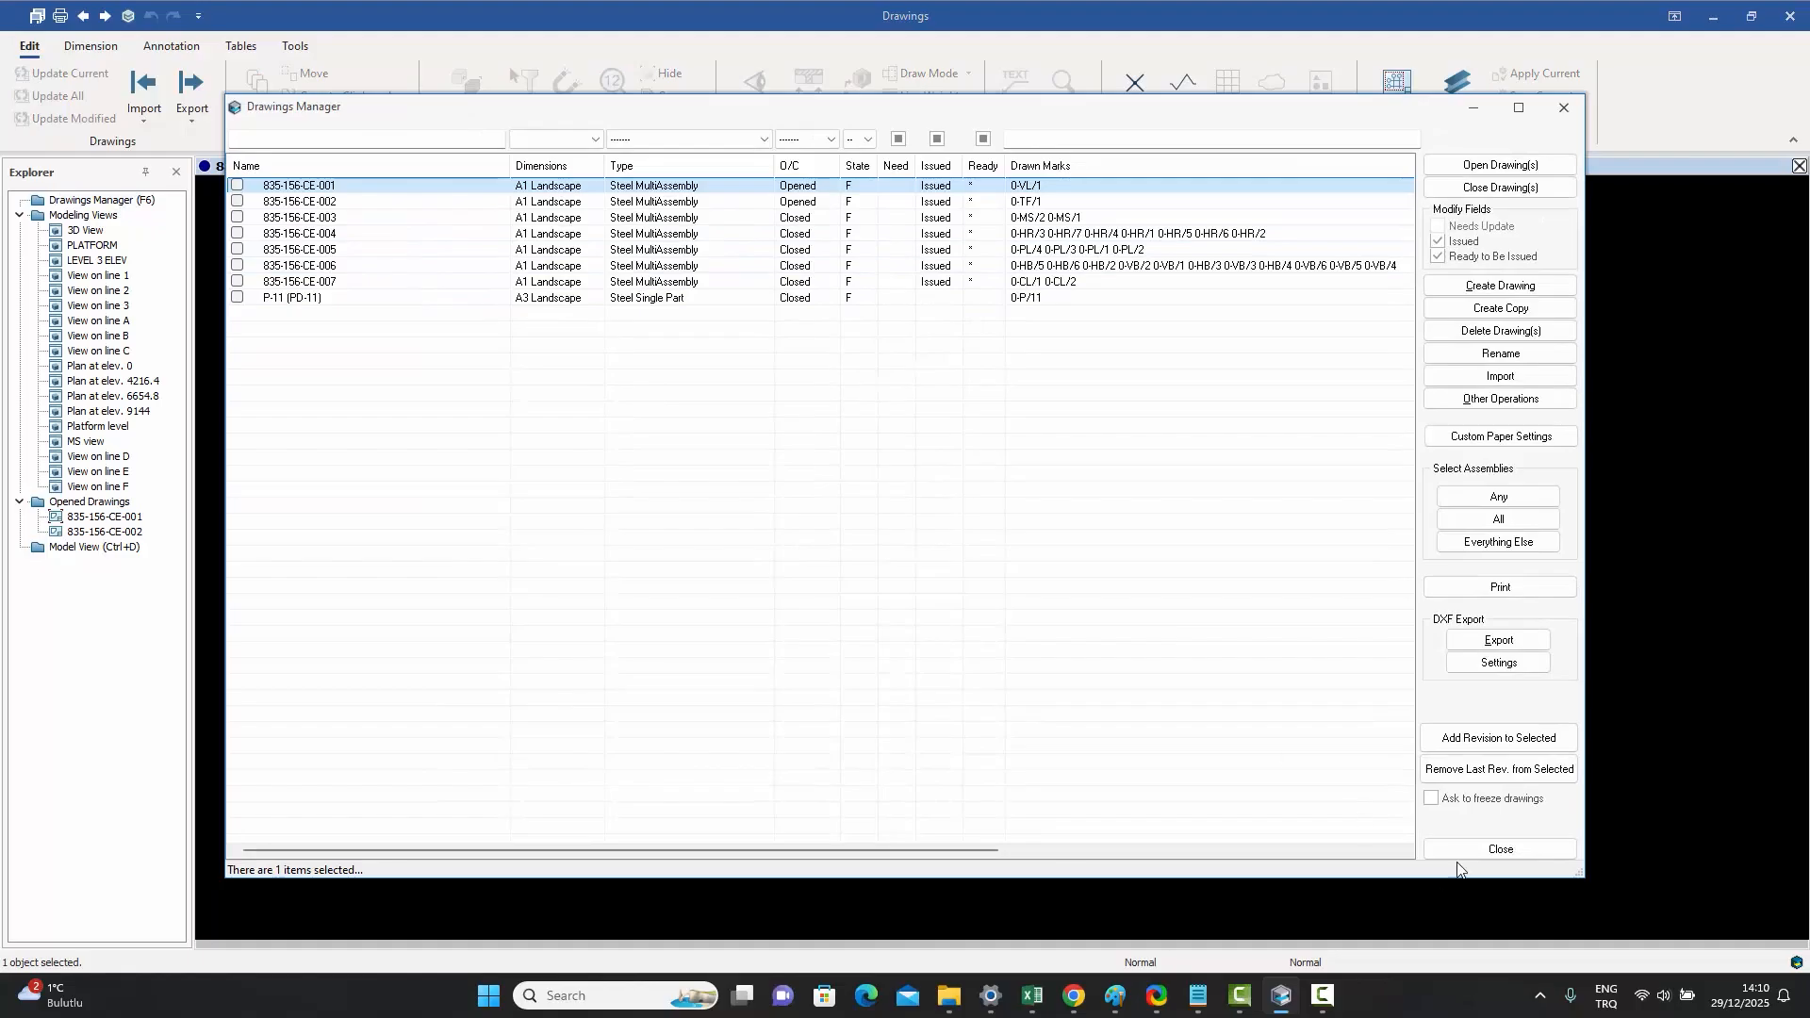
click(1462, 854)
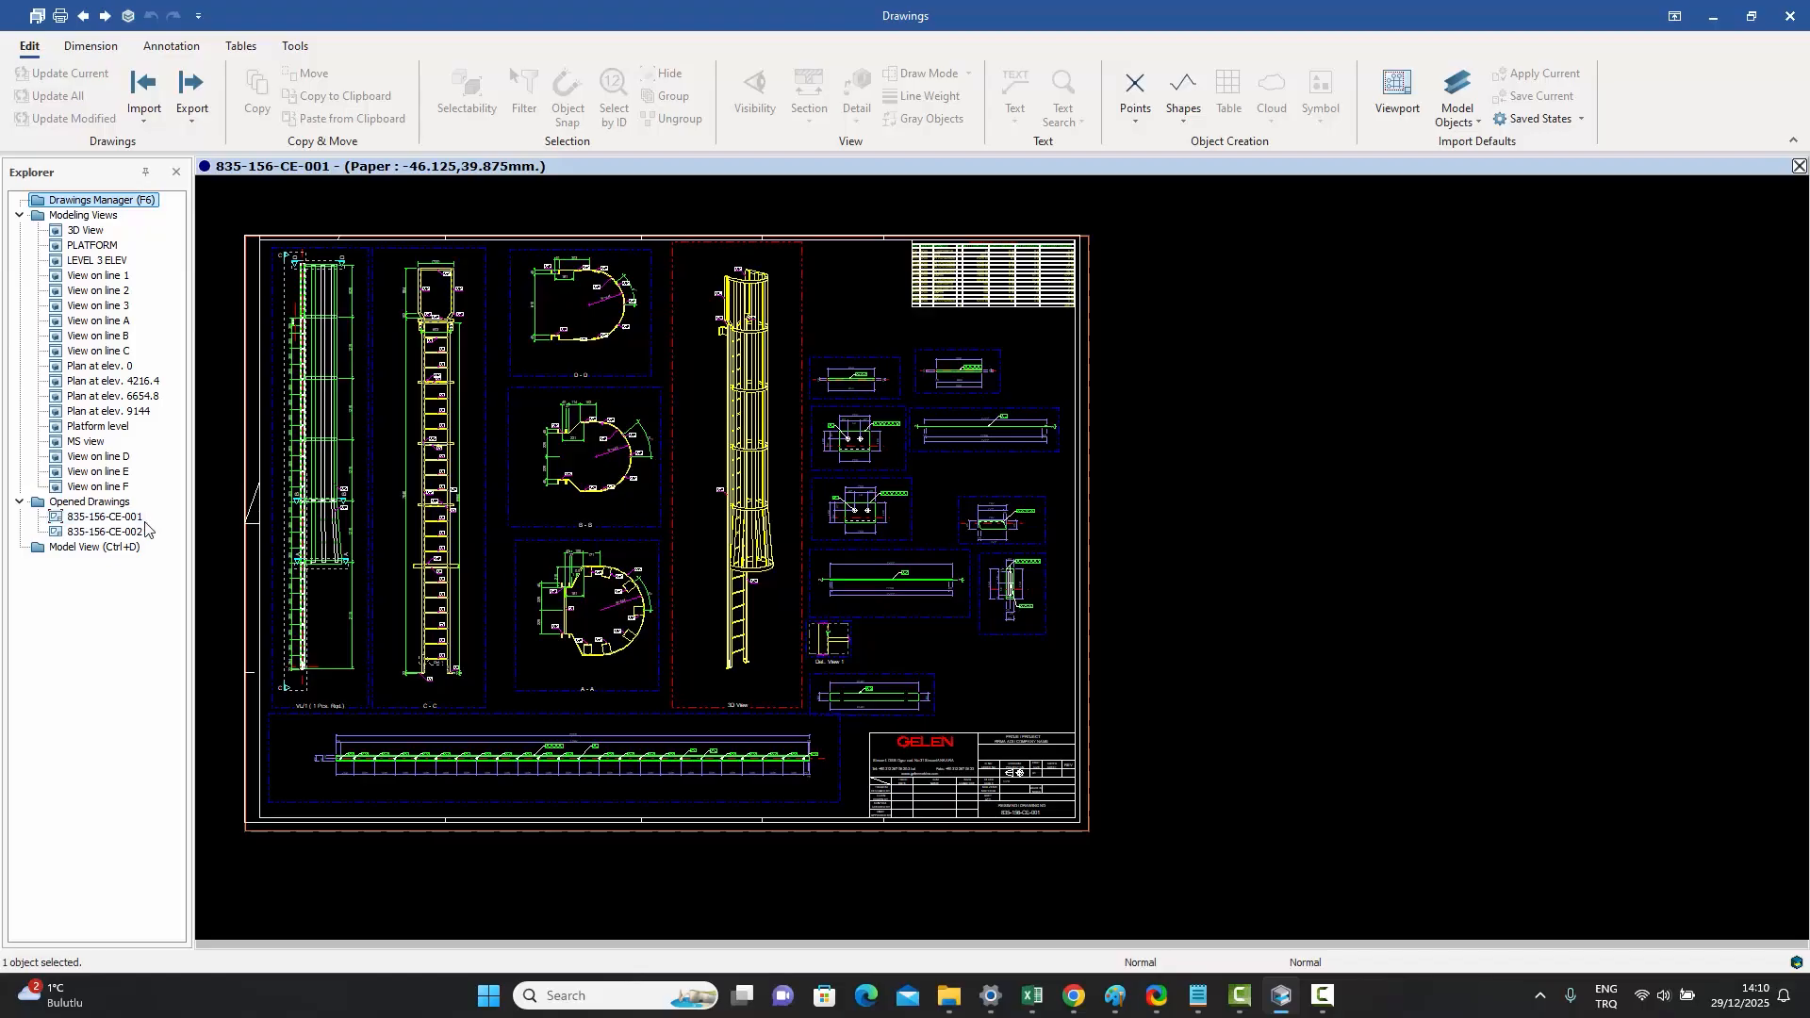
mouse_move(548, 533)
middle_down()
mouse_move(571, 537)
mouse_move(523, 563)
middle_up()
click(1214, 446)
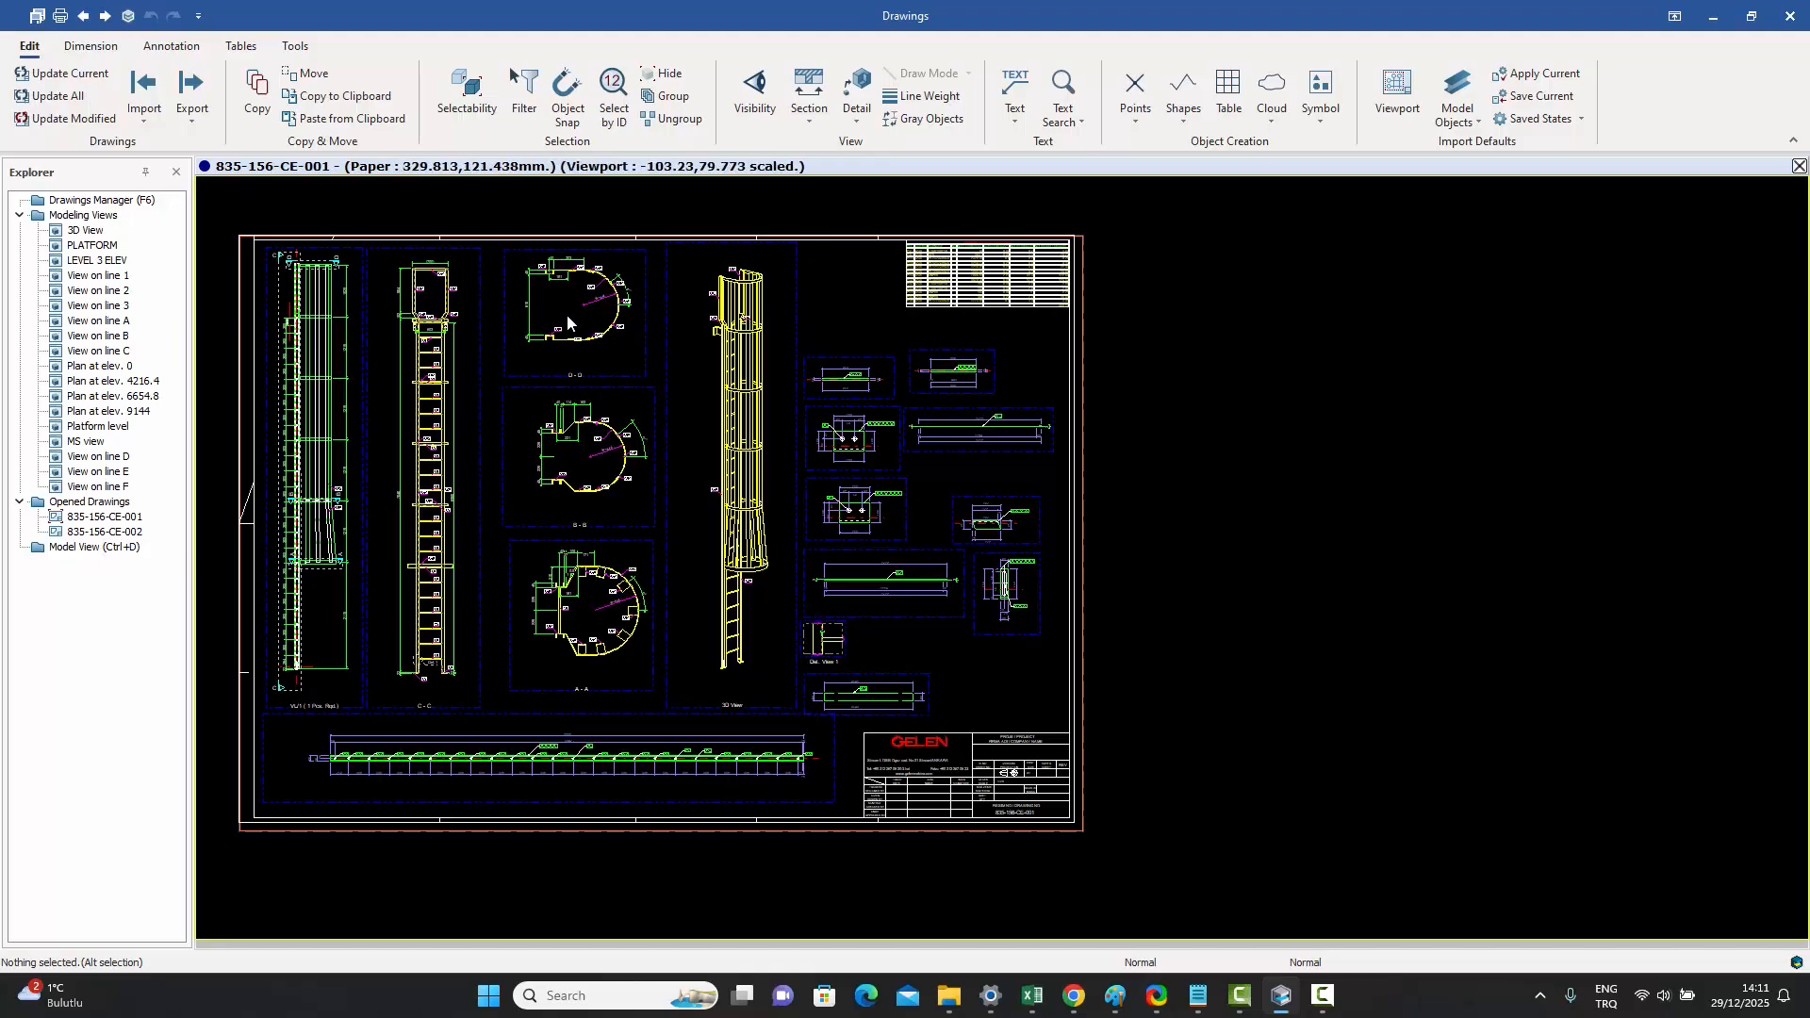
double_click(112, 533)
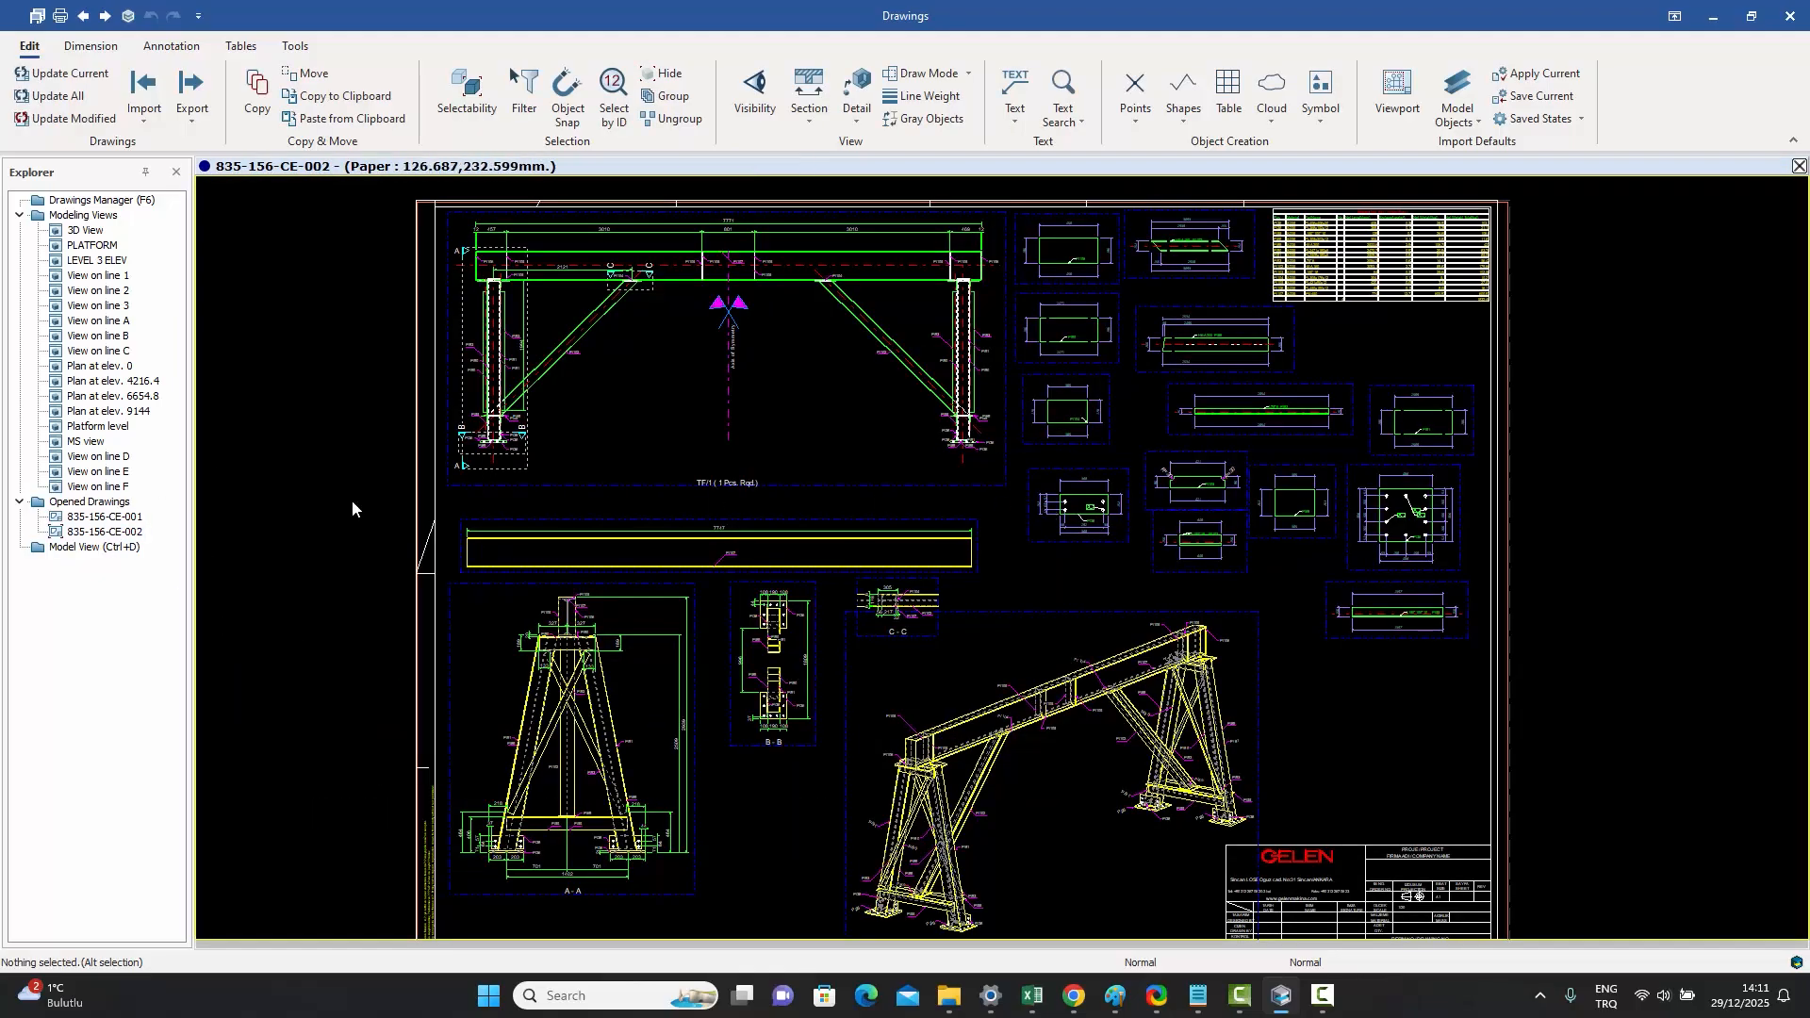
double_click(90, 517)
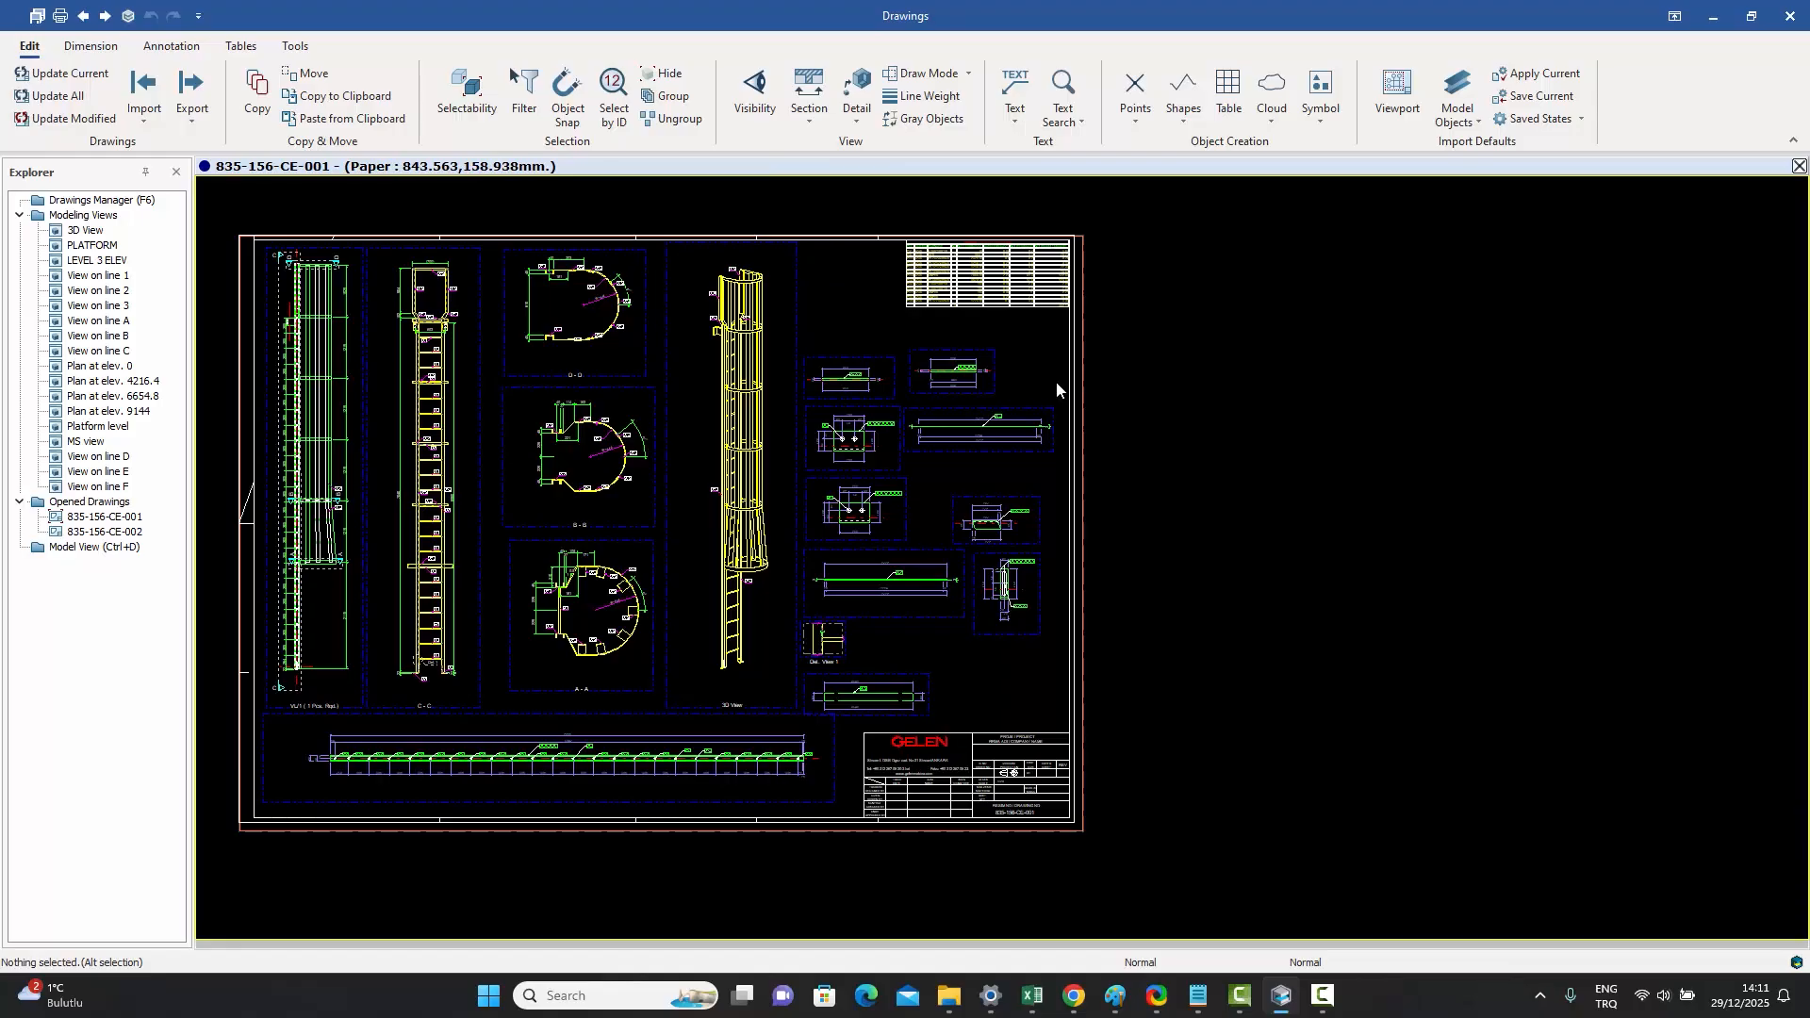
- Tile drawings 835-156-CE-001 and 835-156-CE-002 vertically as two windows and show each full sheet in its window
click(205, 167)
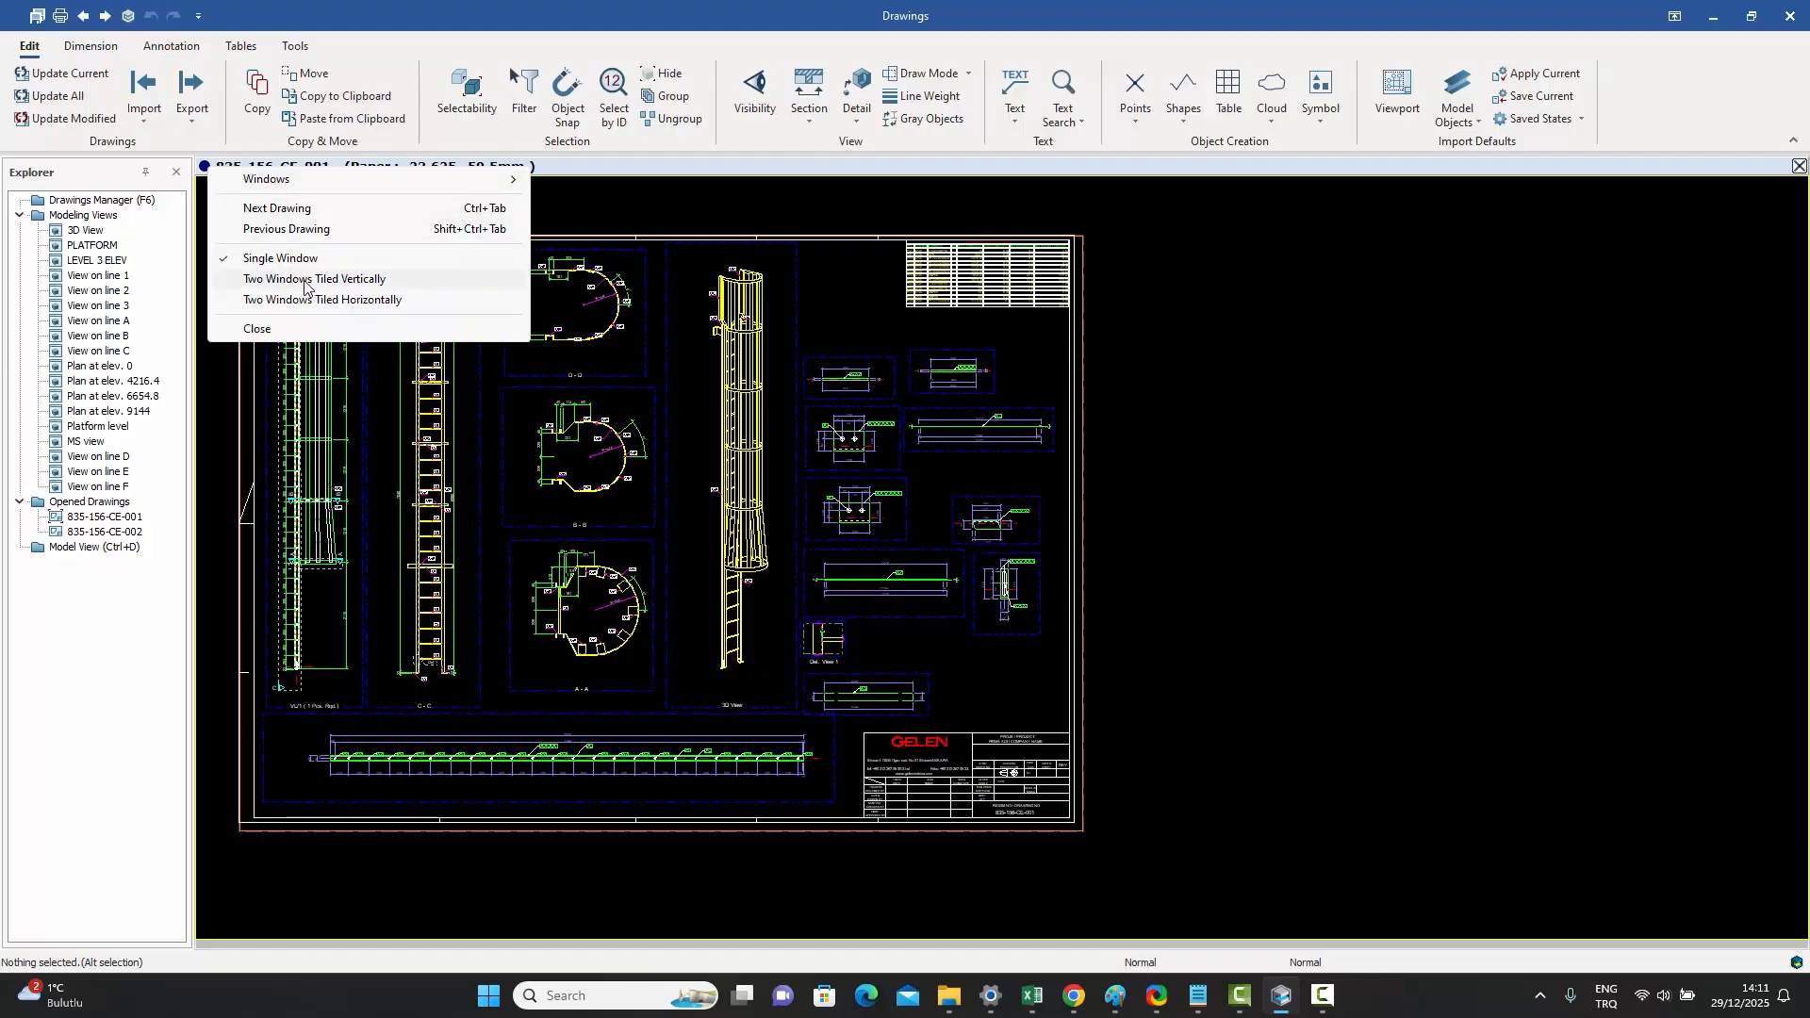
click(355, 279)
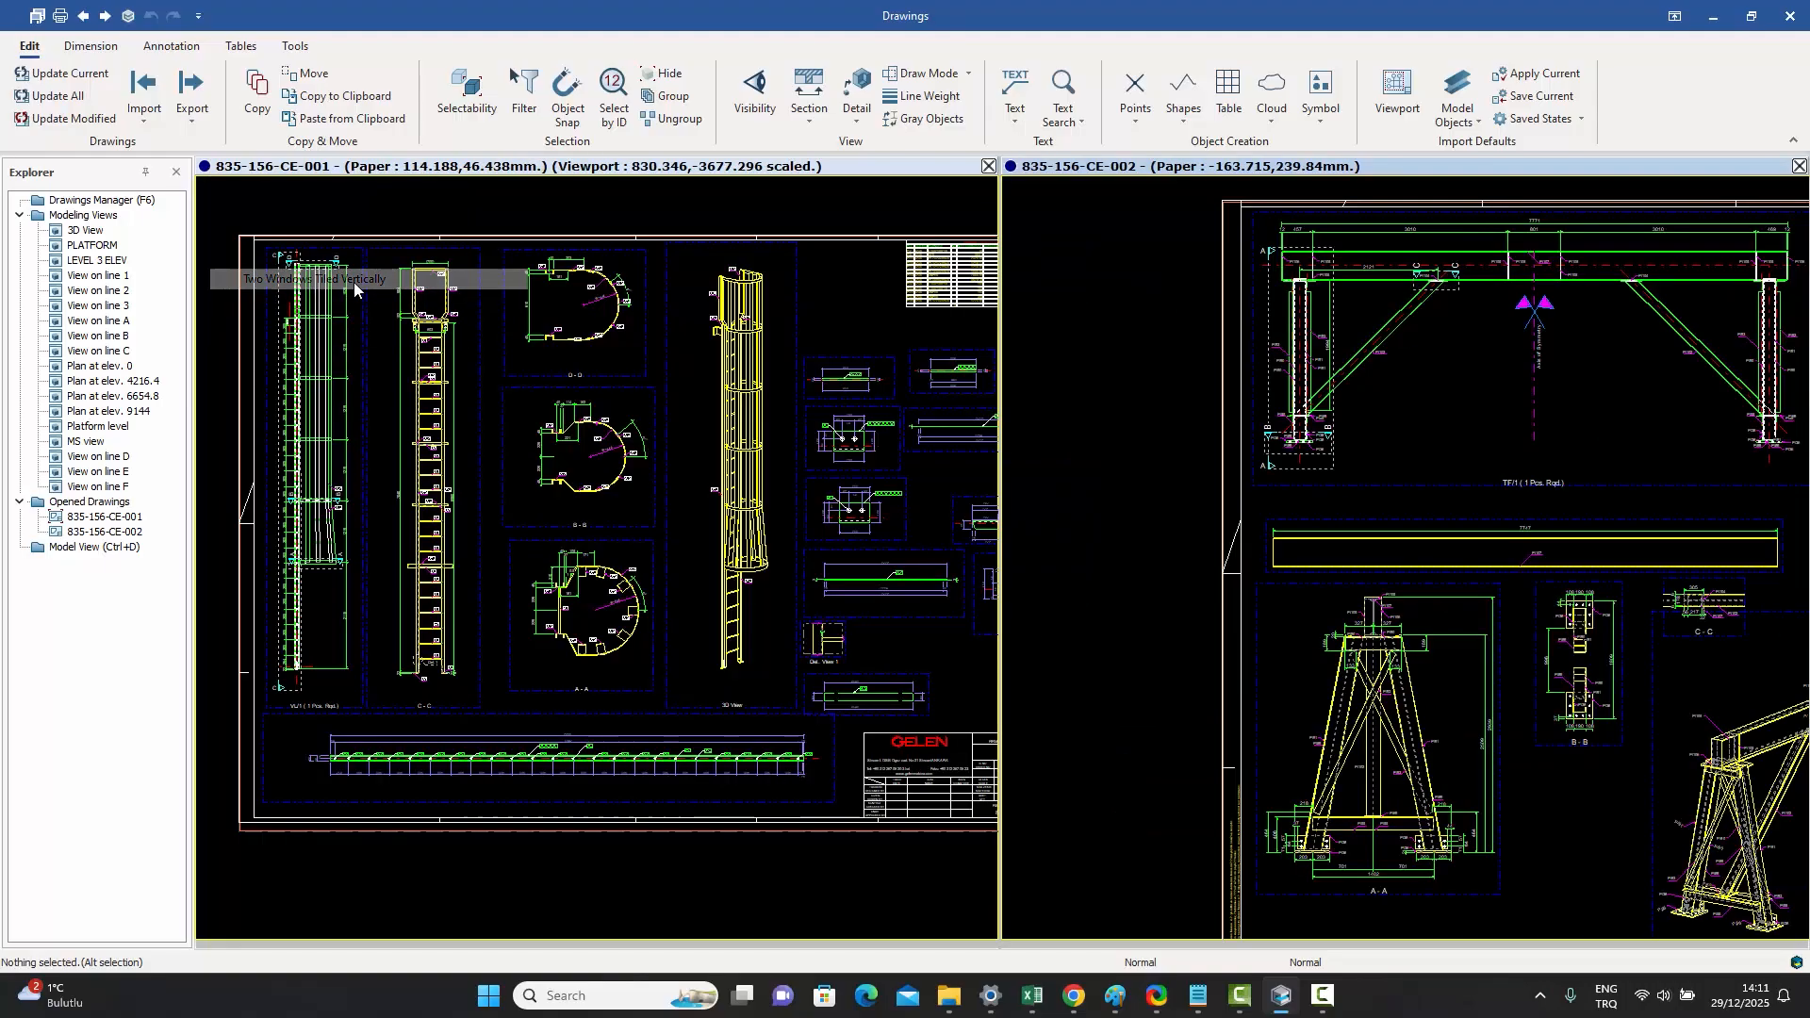
click(1104, 405)
scroll(1114, 407, down, 3)
middle_drag(1443, 485, 1380, 479)
scroll(1377, 480, up, 1)
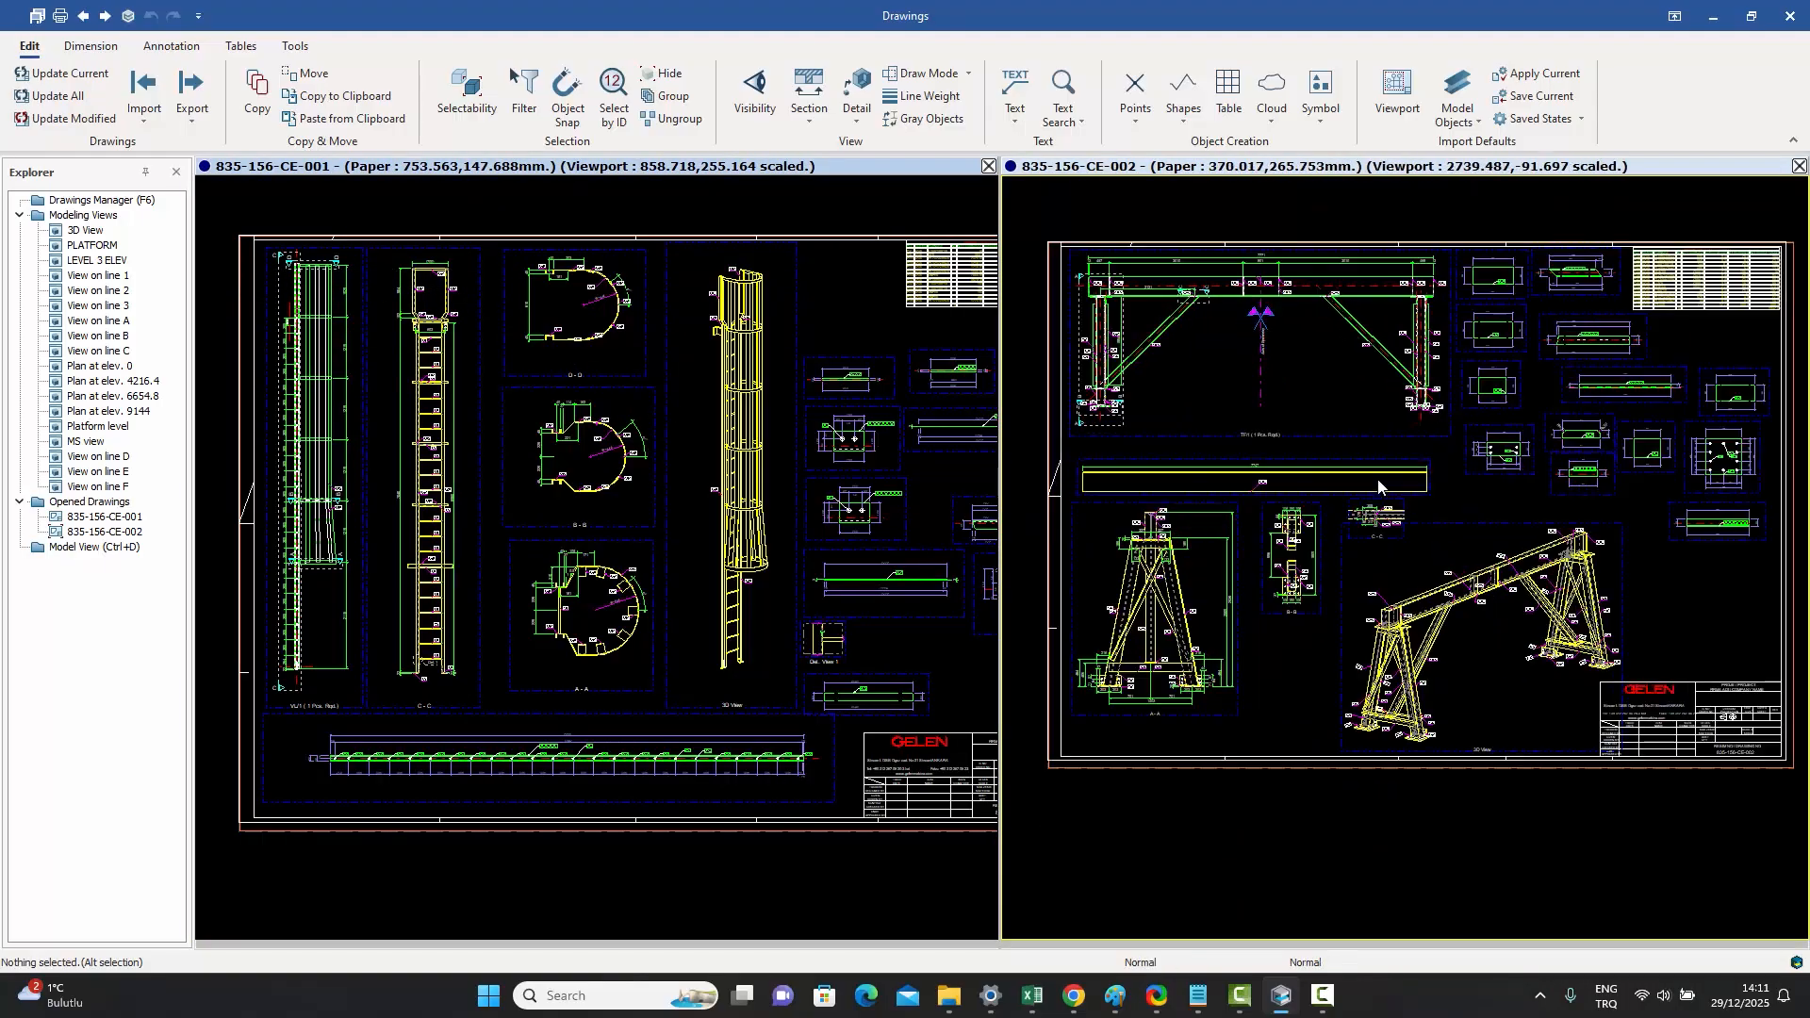
scroll(810, 429, down, 2)
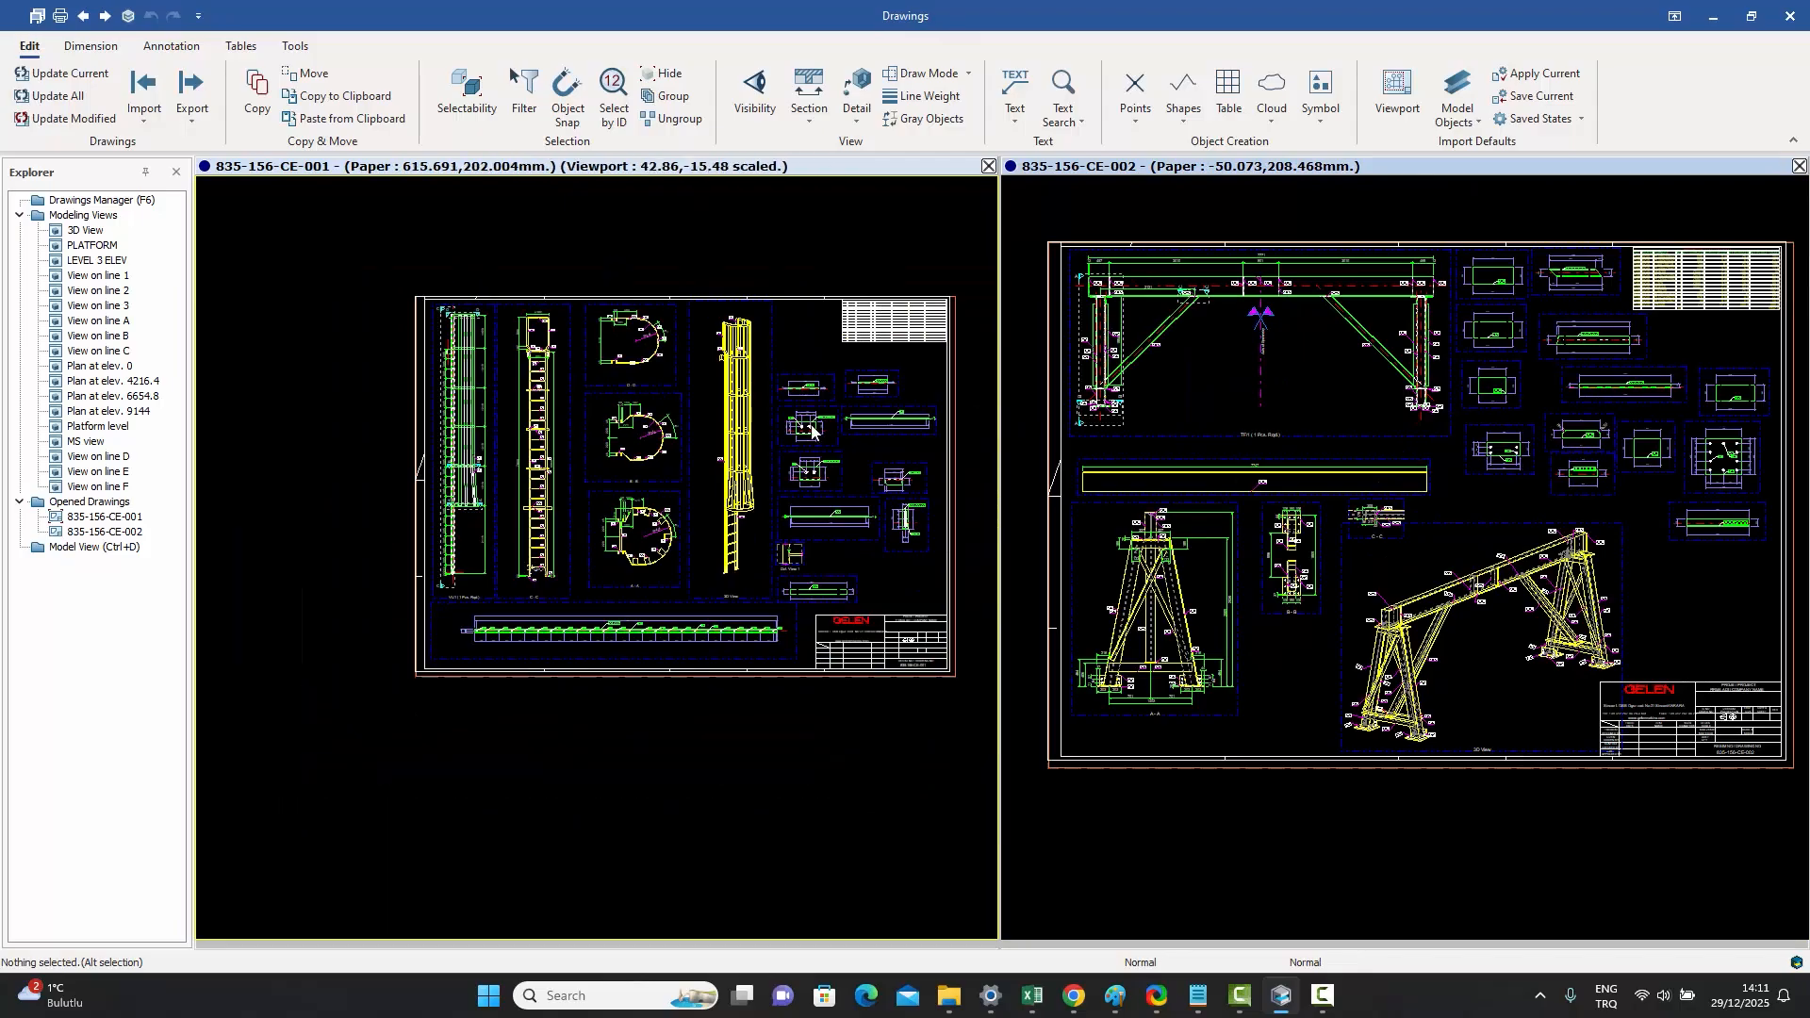
middle_drag(811, 429, 737, 425)
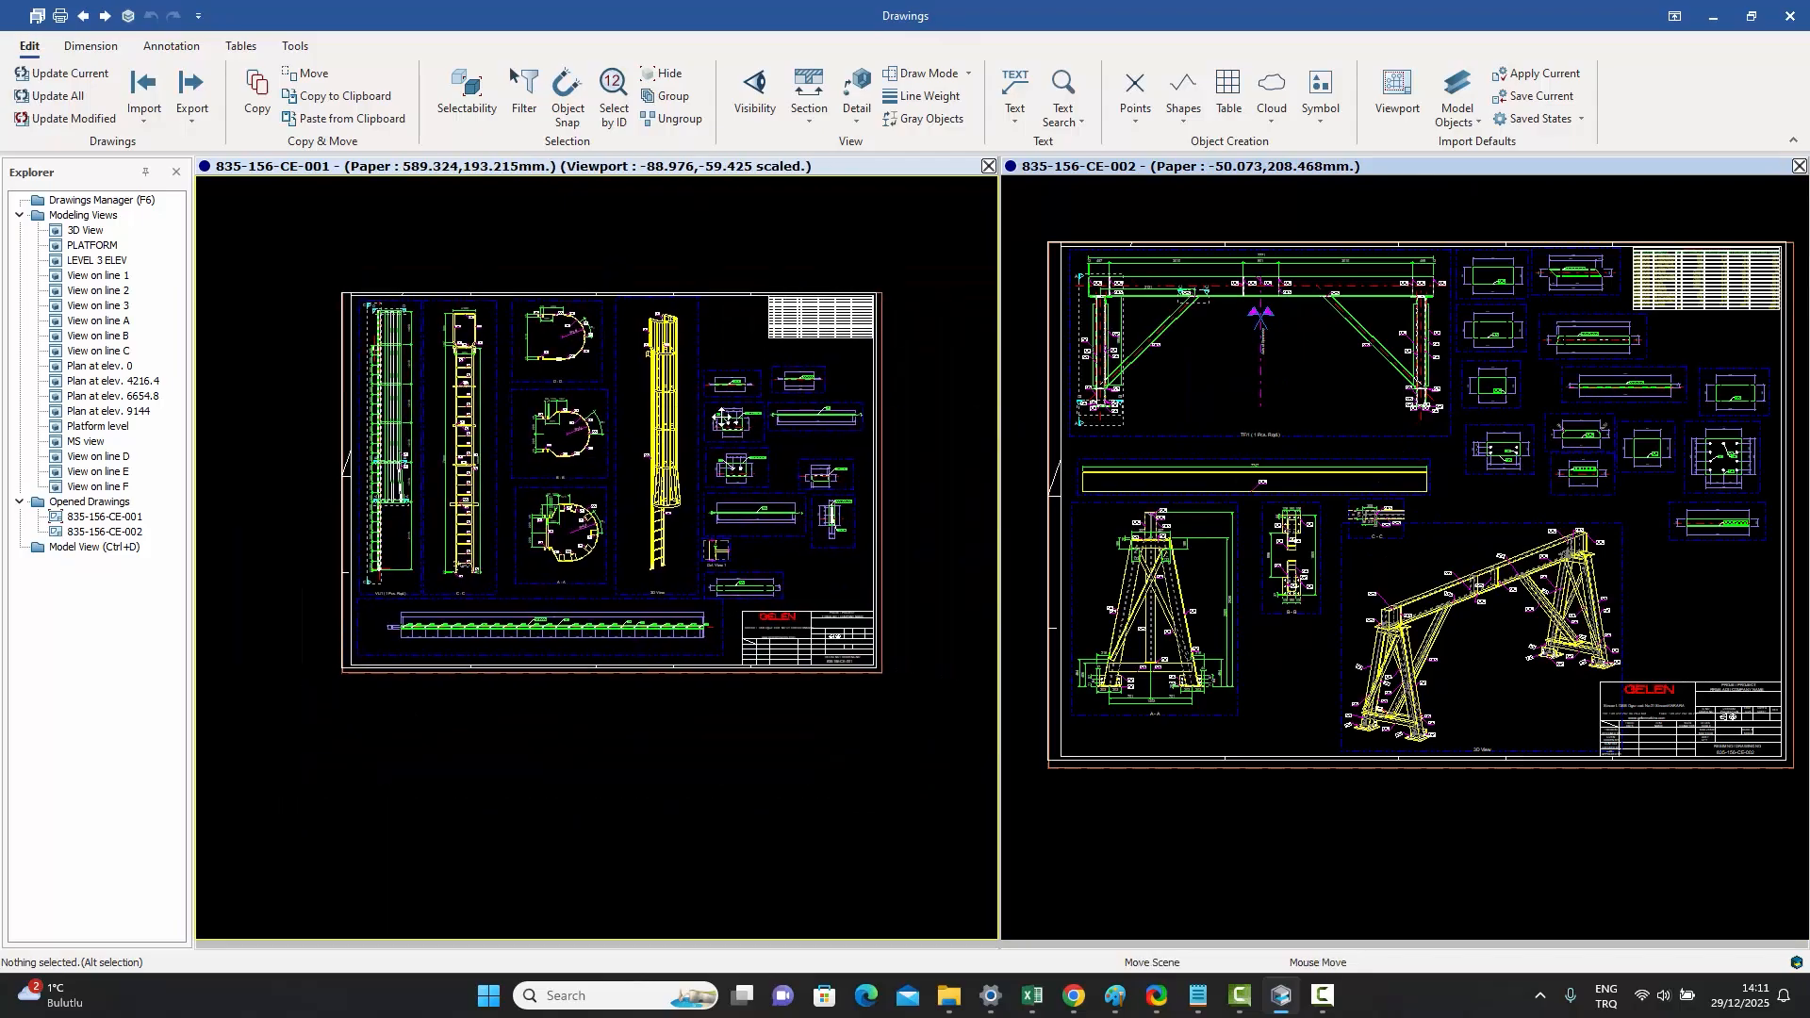
- Examine the TF/1 view of 835-156-CE-002 up close and compare both sheets side by side
click(1242, 377)
scroll(1135, 286, up, 6)
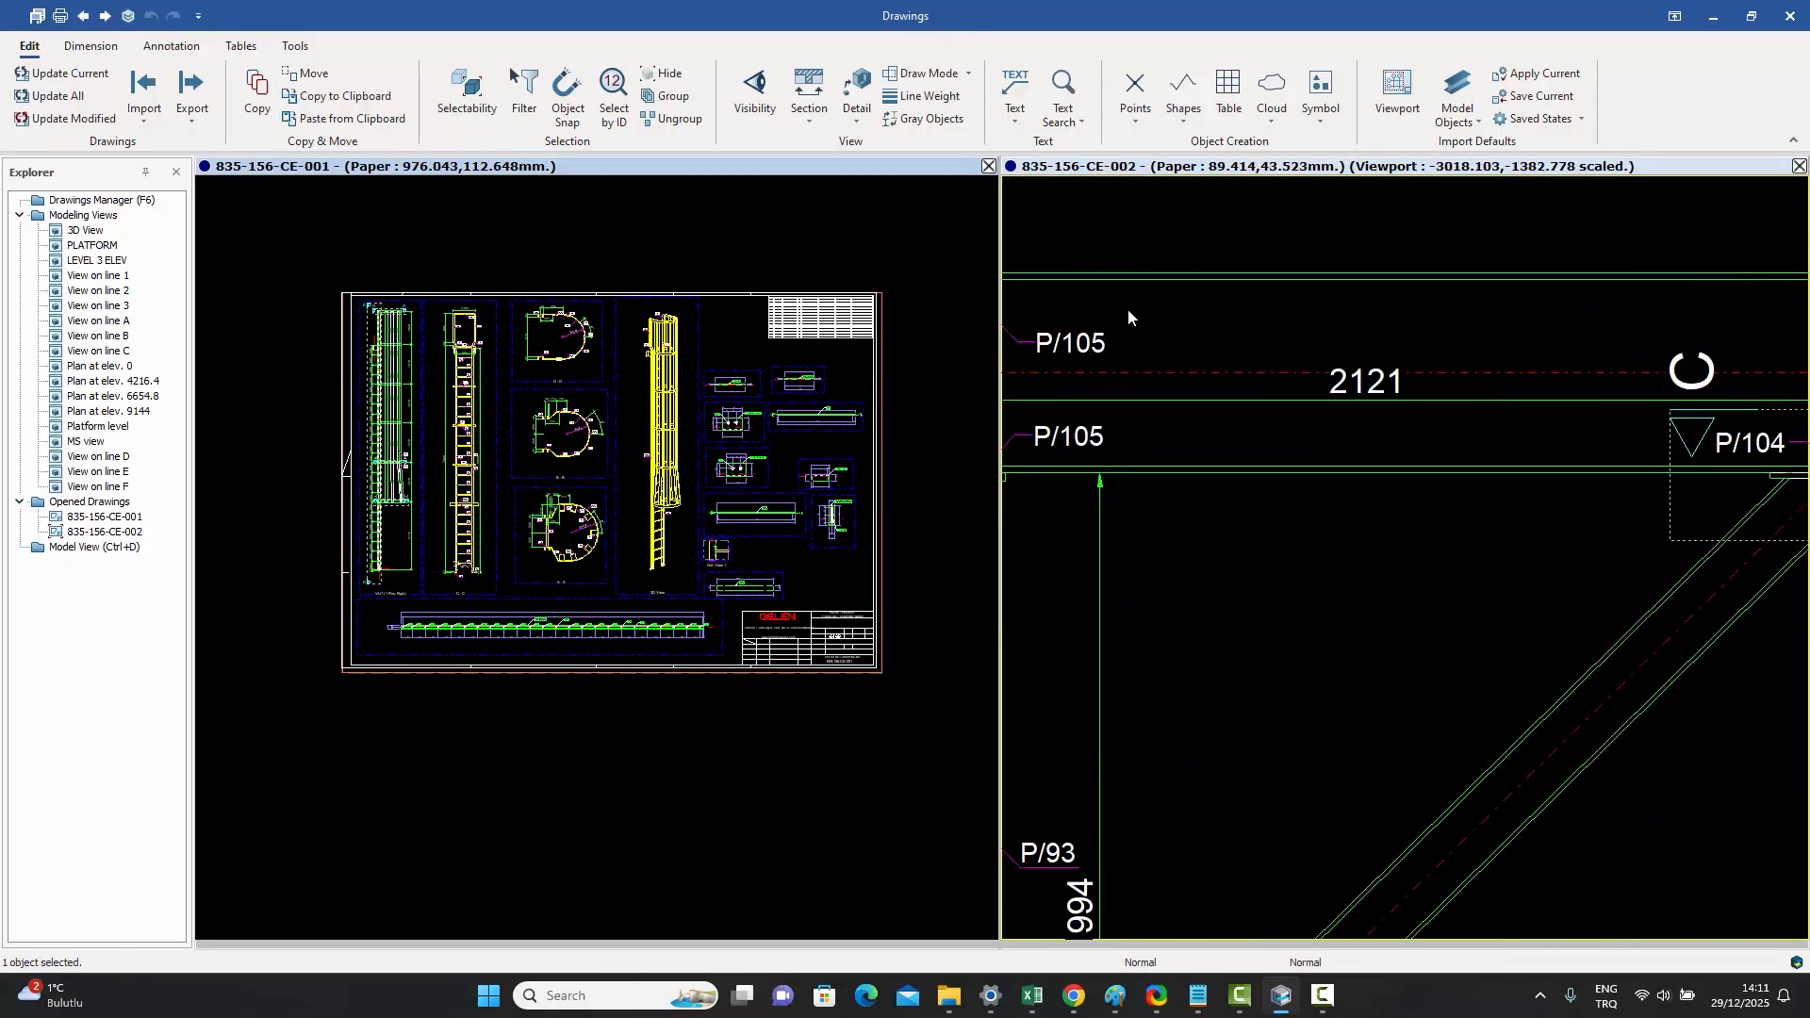
scroll(1304, 430, down, 4)
scroll(1321, 451, up, 2)
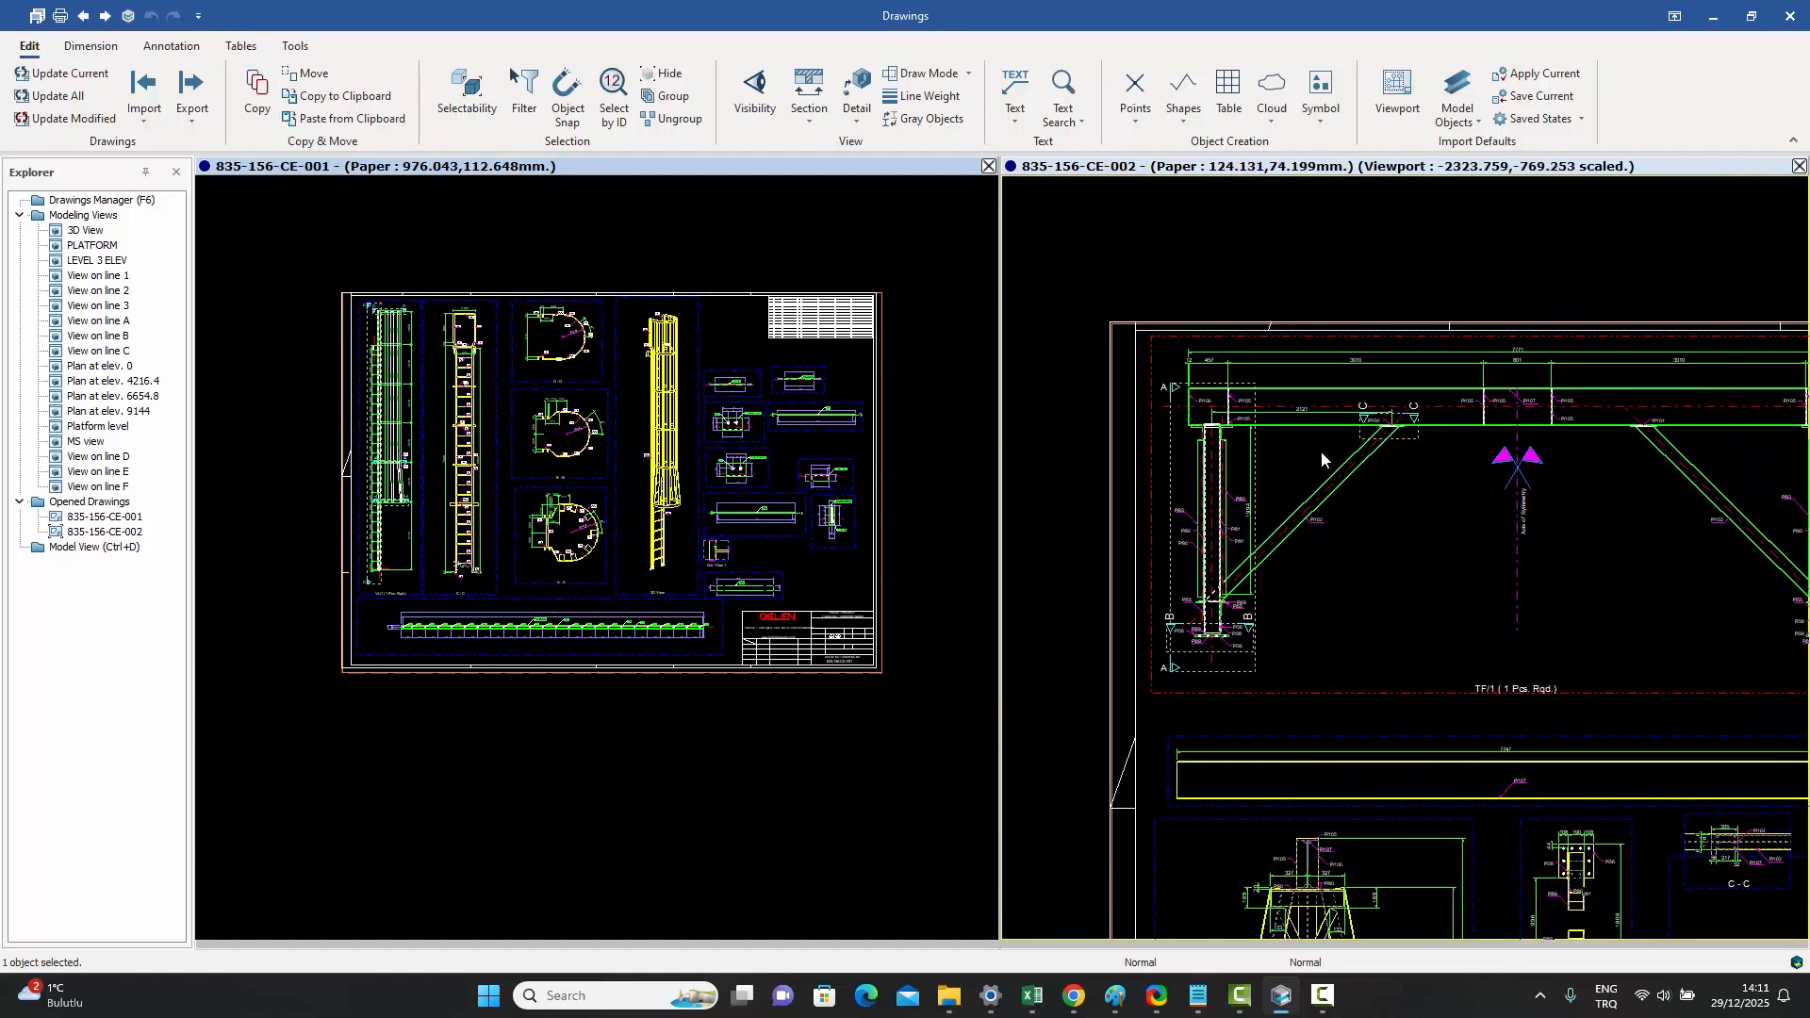
scroll(1321, 451, down, 3)
scroll(562, 280, up, 8)
scroll(562, 279, down, 8)
middle_drag(613, 367, 578, 421)
click(1177, 270)
scroll(1177, 274, down, 2)
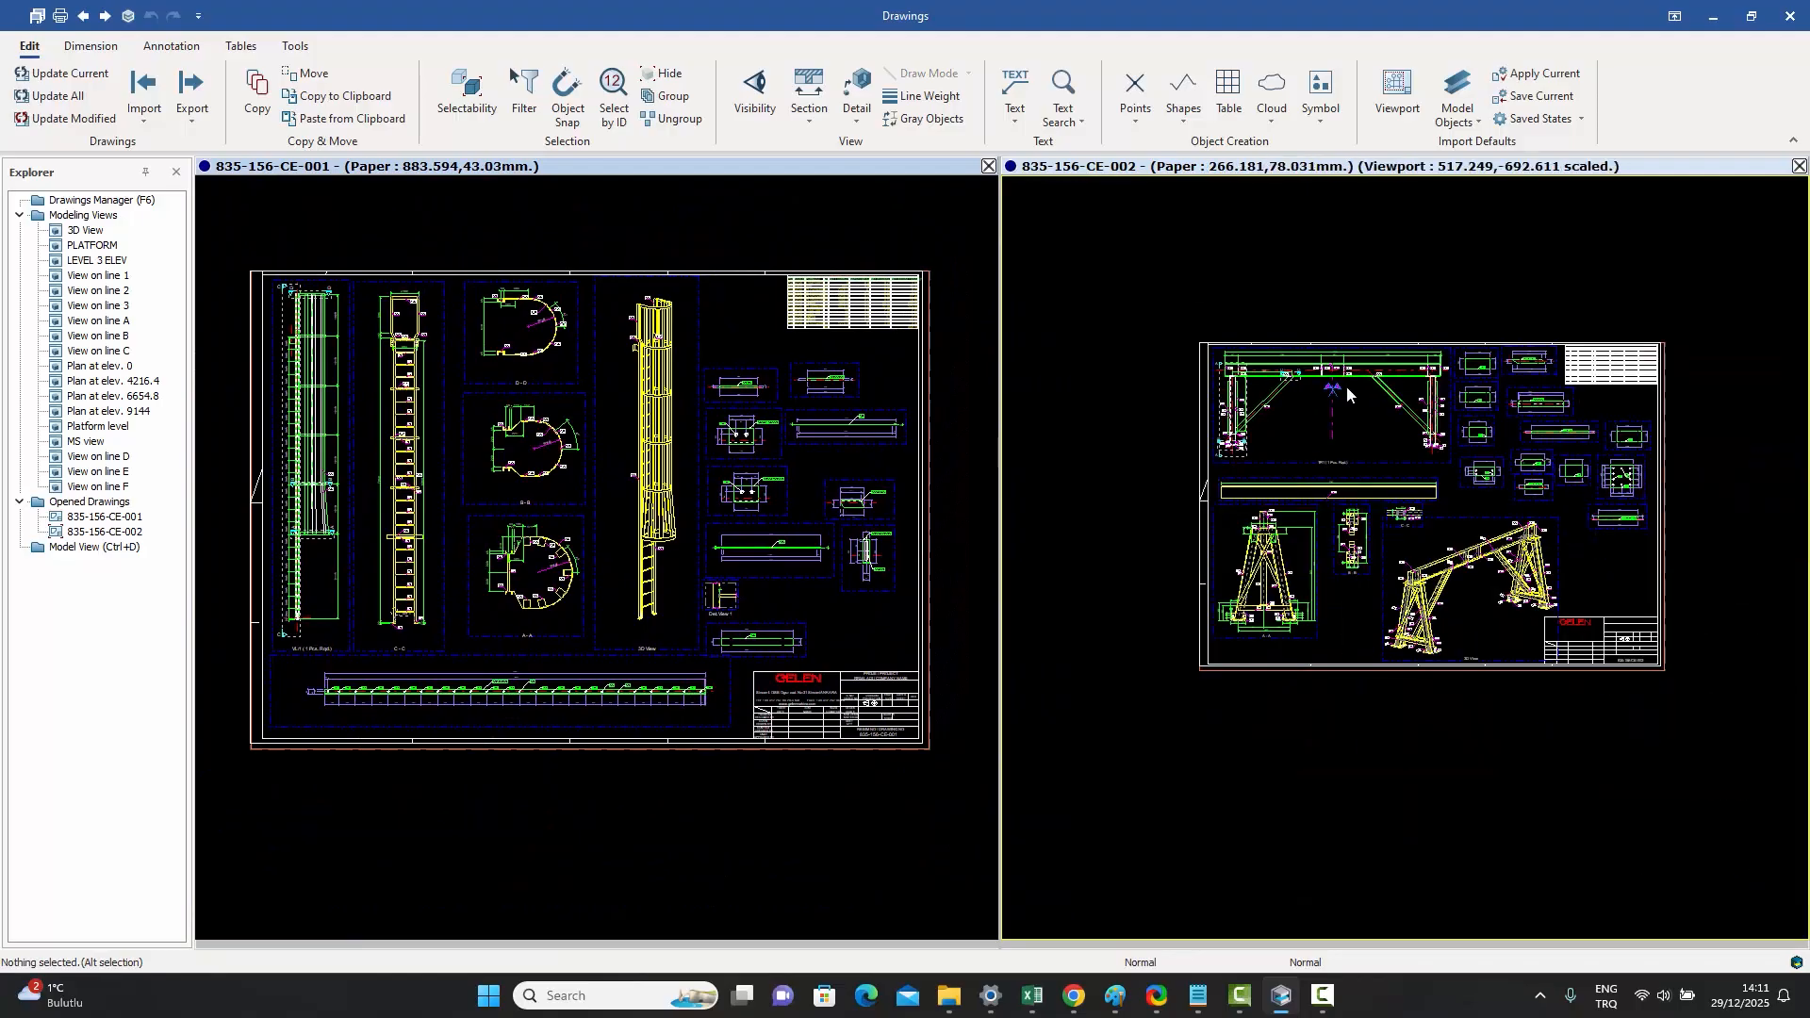
scroll(1328, 358, up, 2)
middle_drag(1342, 366, 1344, 363)
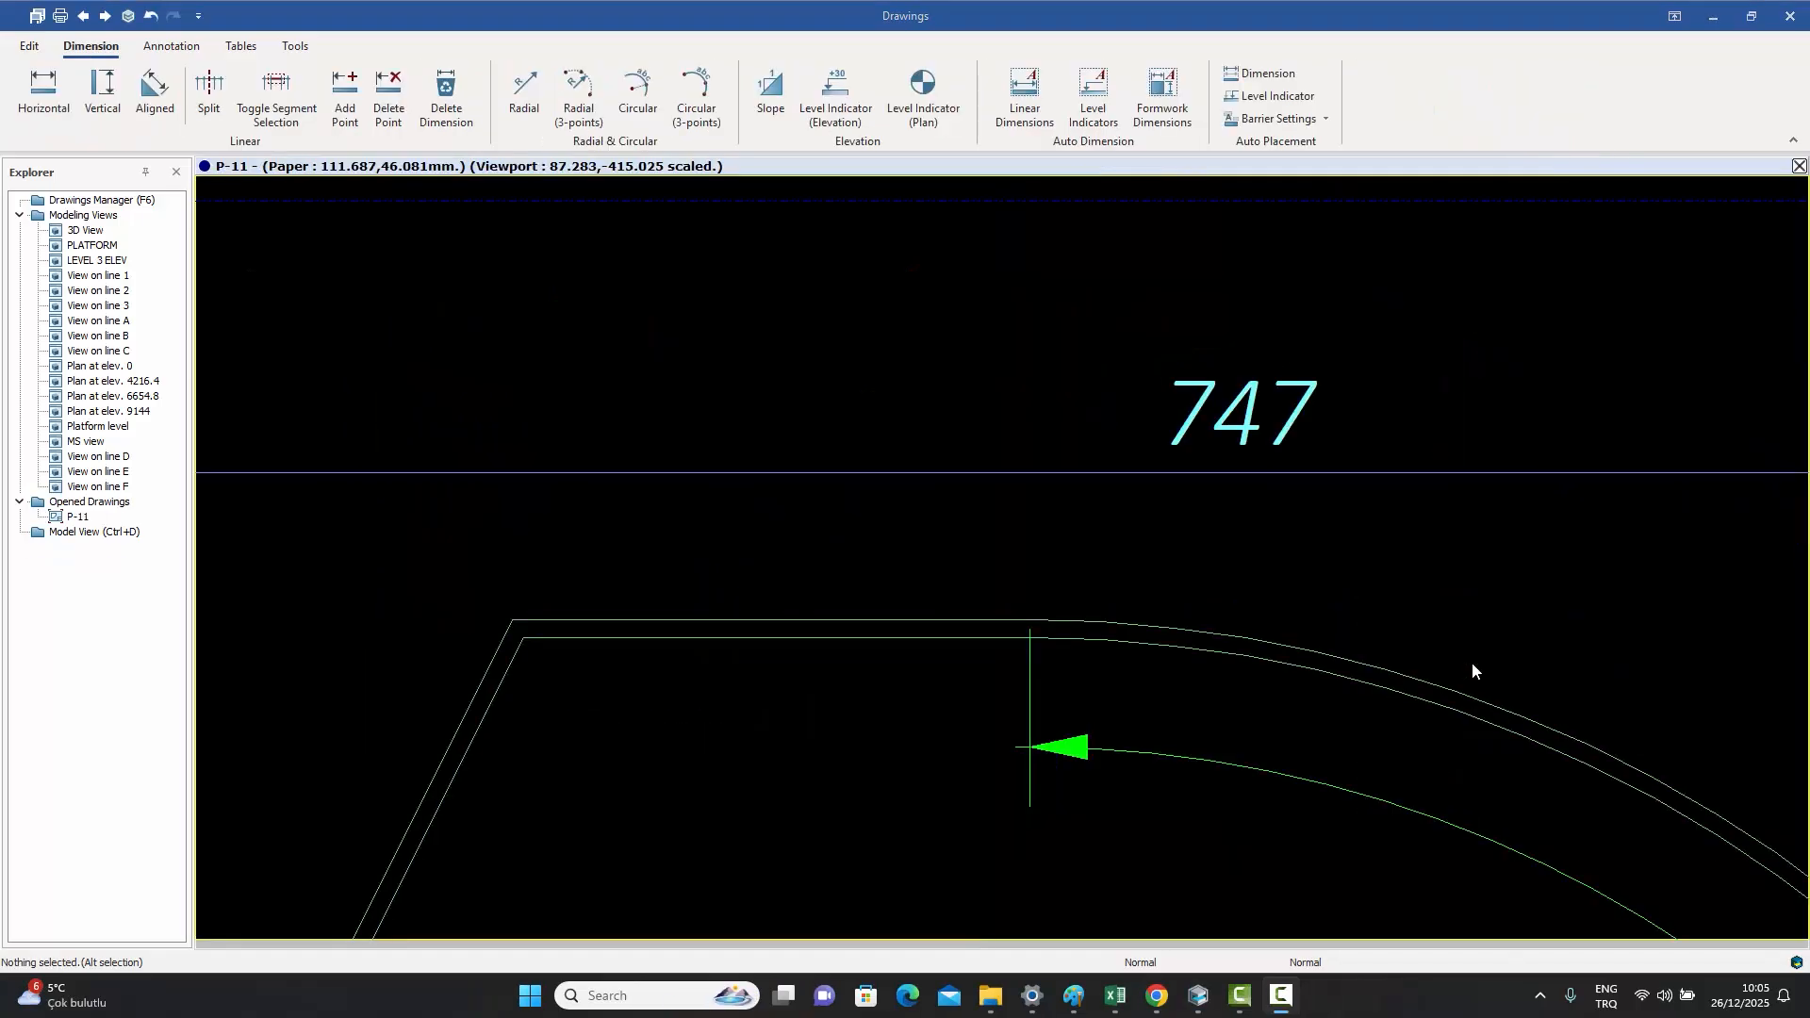
- Add a chained horizontal dimension along the straight upper edge of the plate in P-11, starting at its sloped corner and placed above the edge
middle_drag(930, 387, 925, 357)
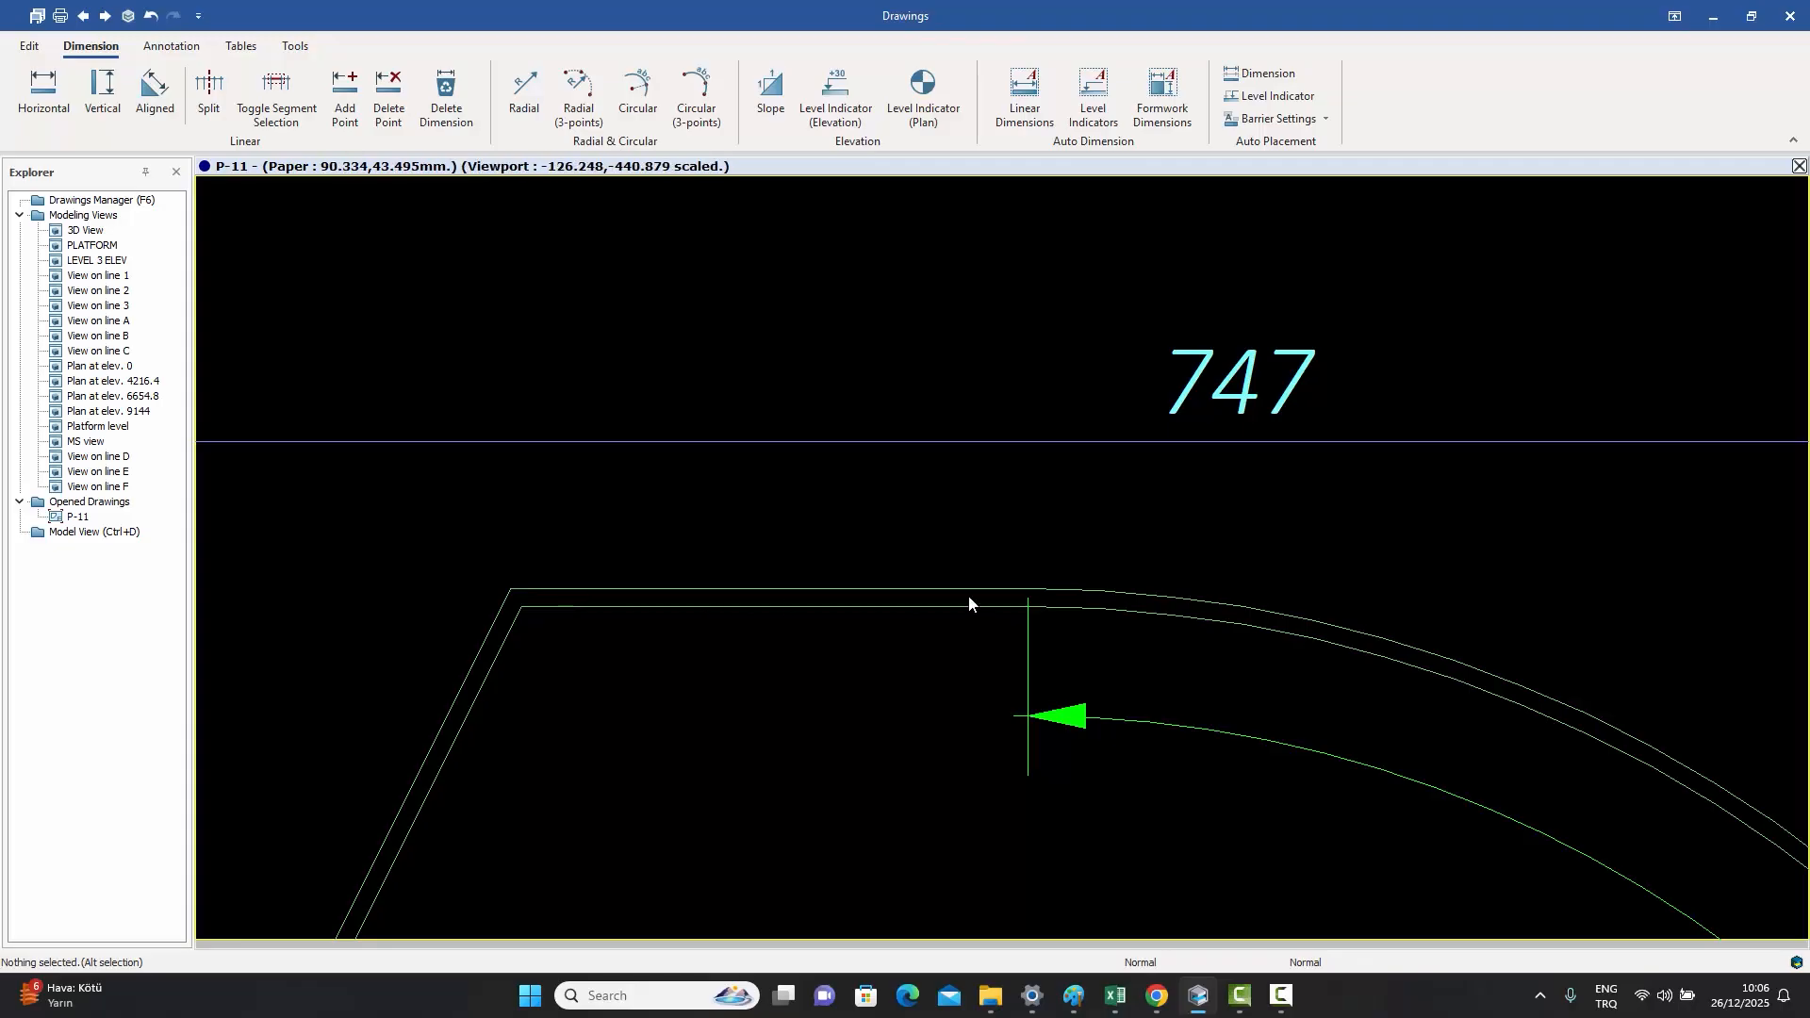
click(46, 95)
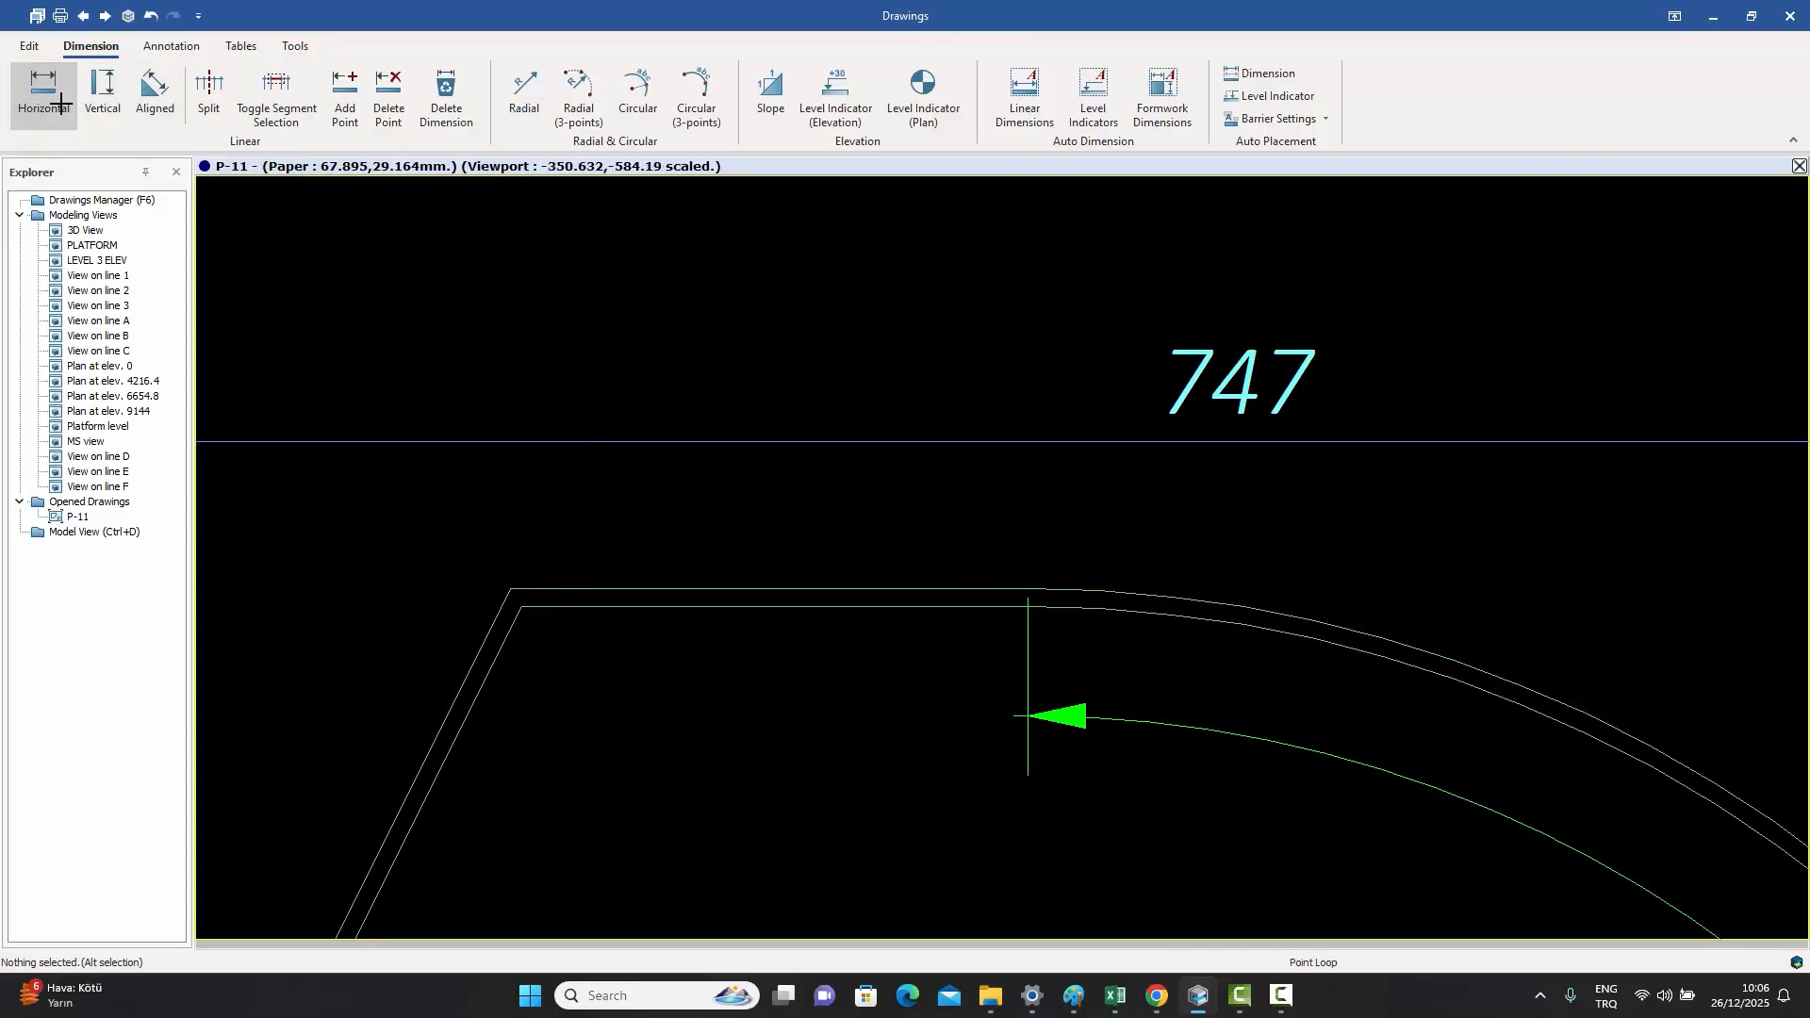
click(510, 589)
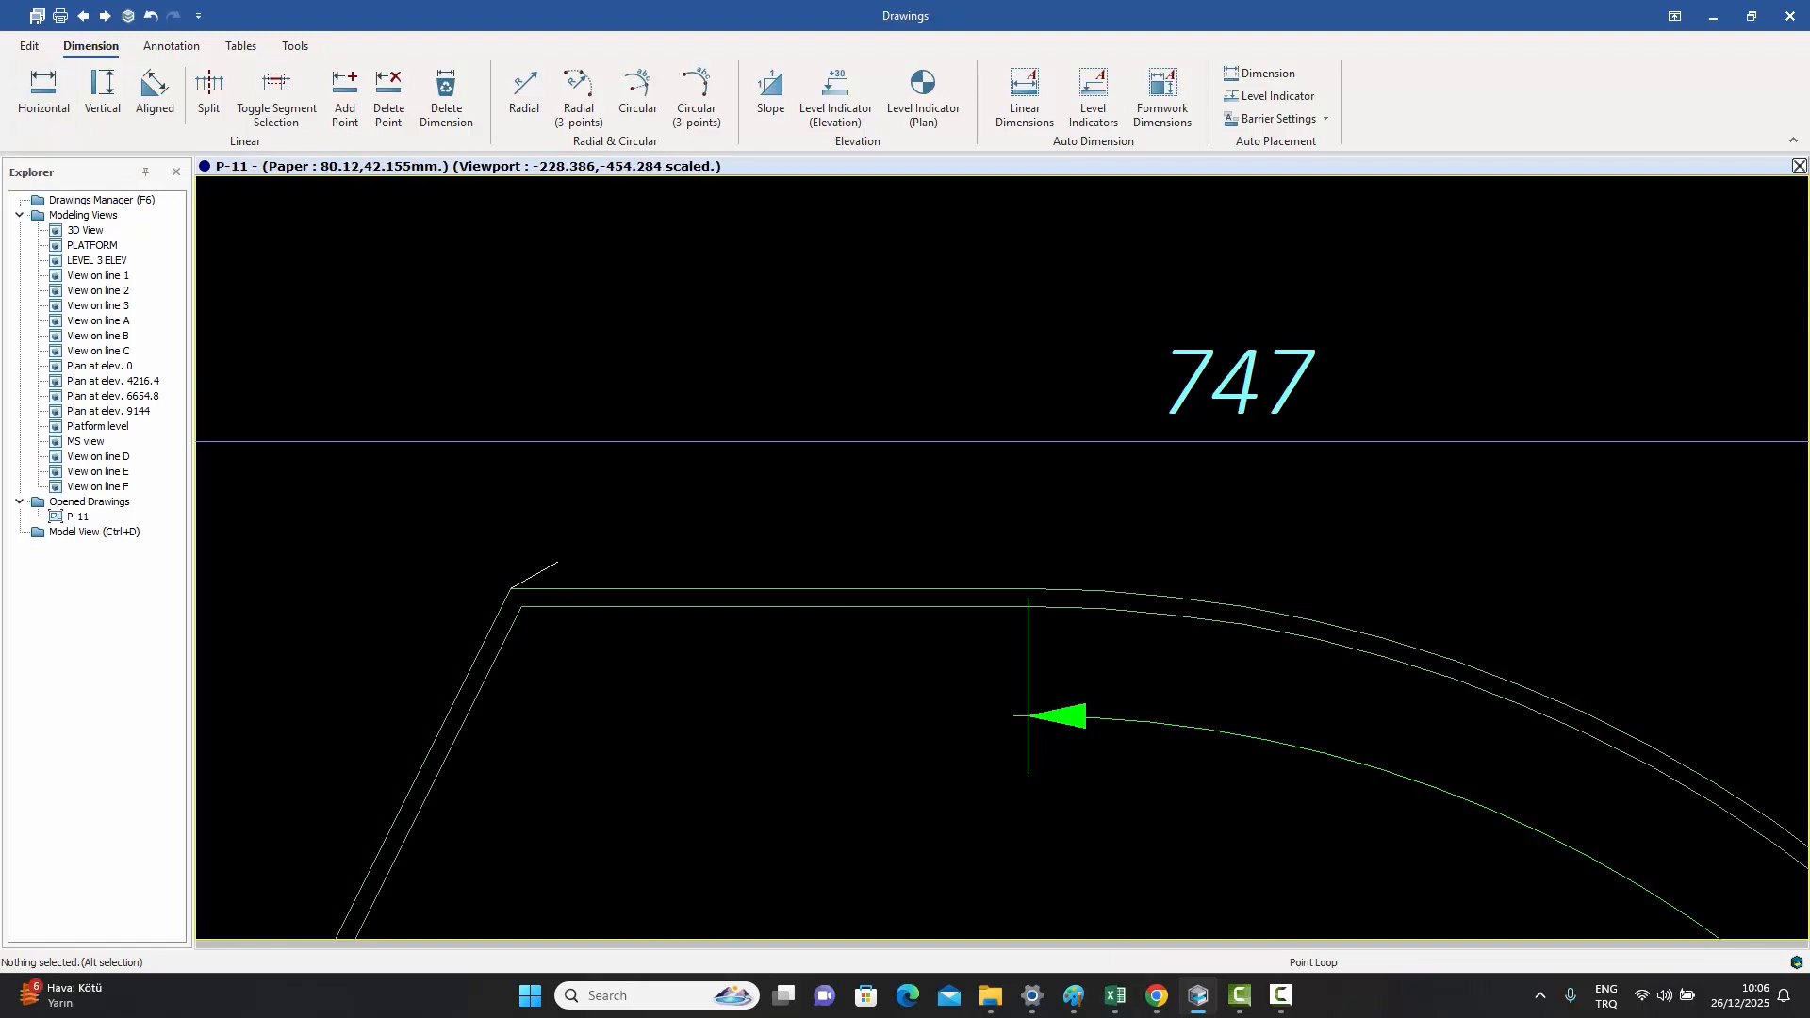
click(551, 588)
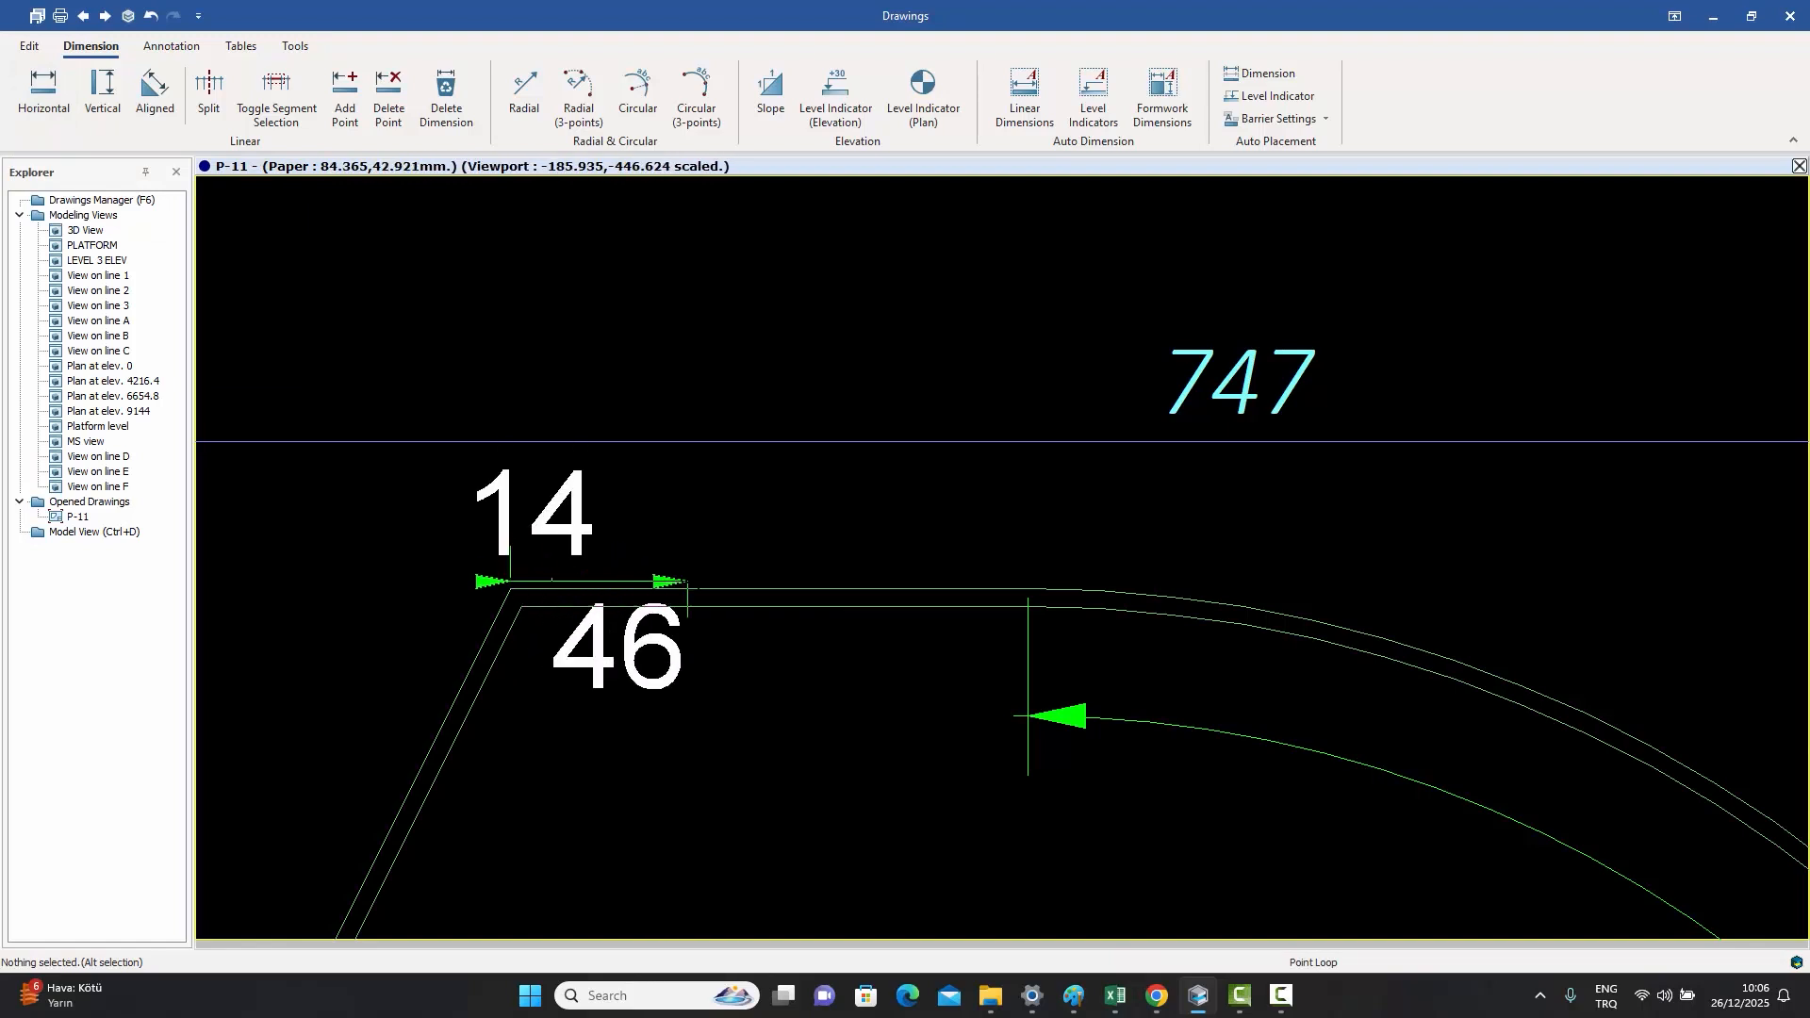
click(839, 594)
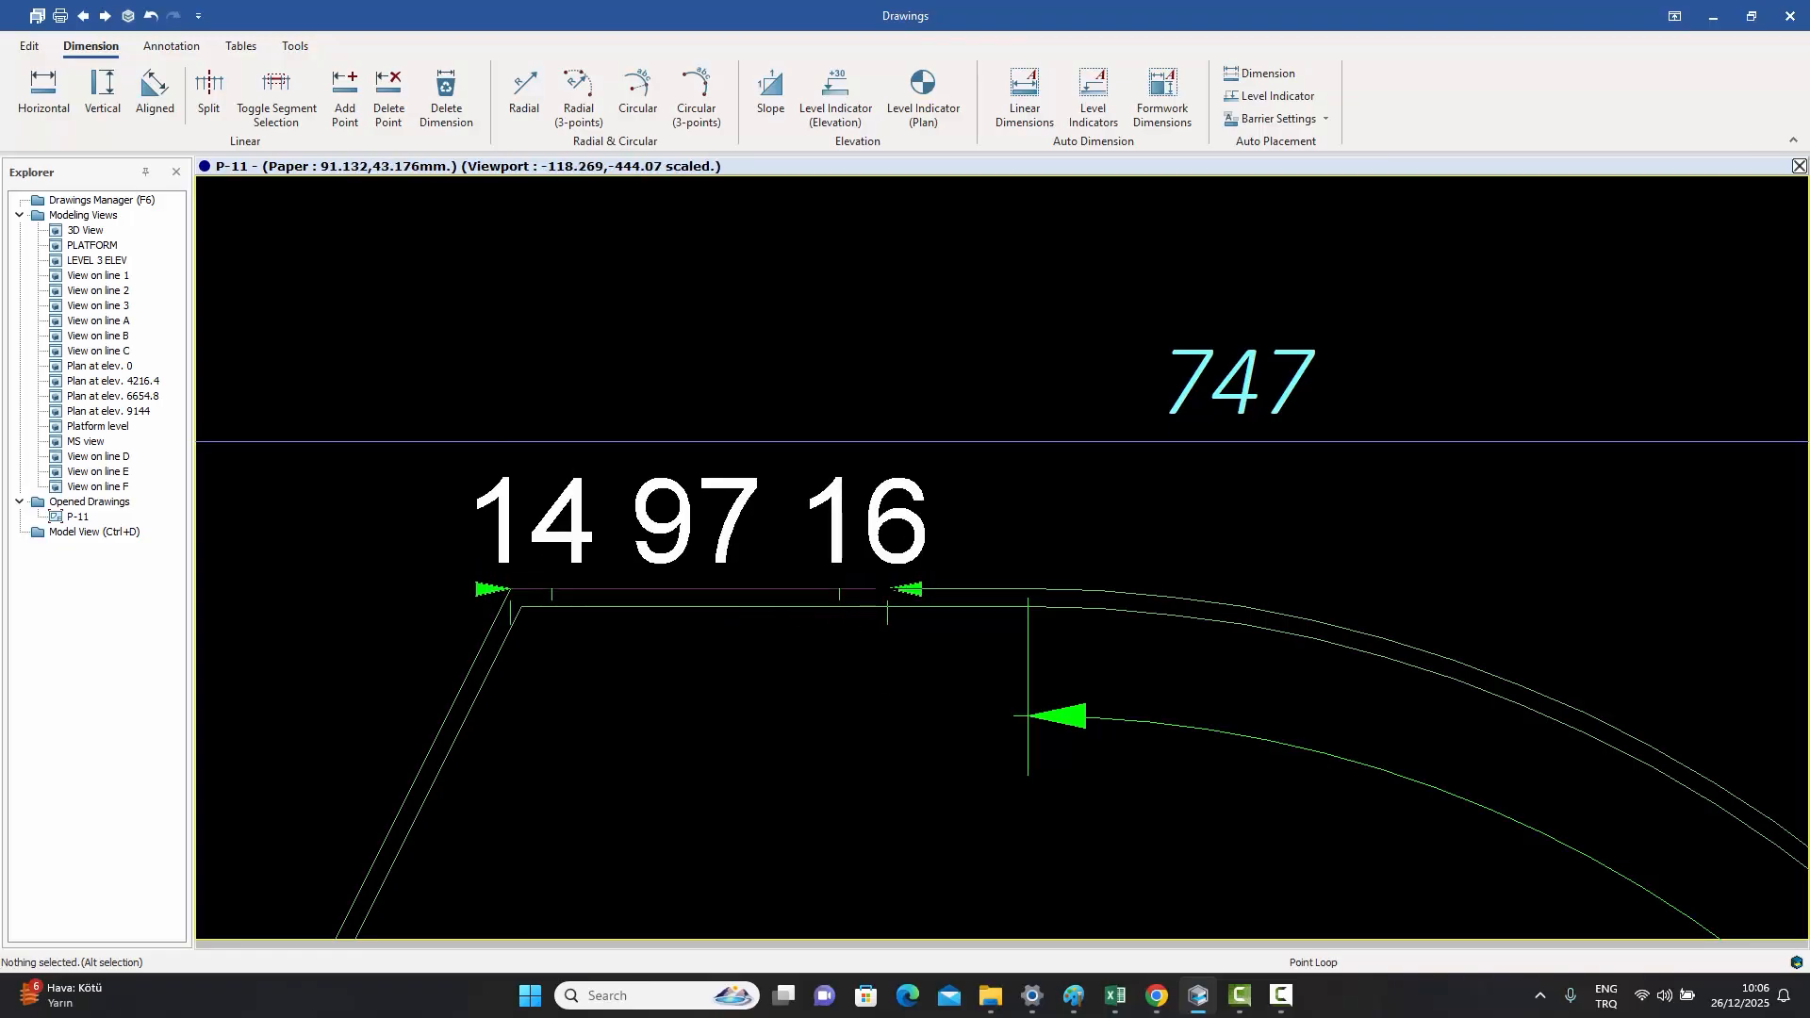
click(886, 590)
click(1004, 335)
right_click(1004, 334)
click(1005, 339)
middle_drag(941, 379, 953, 445)
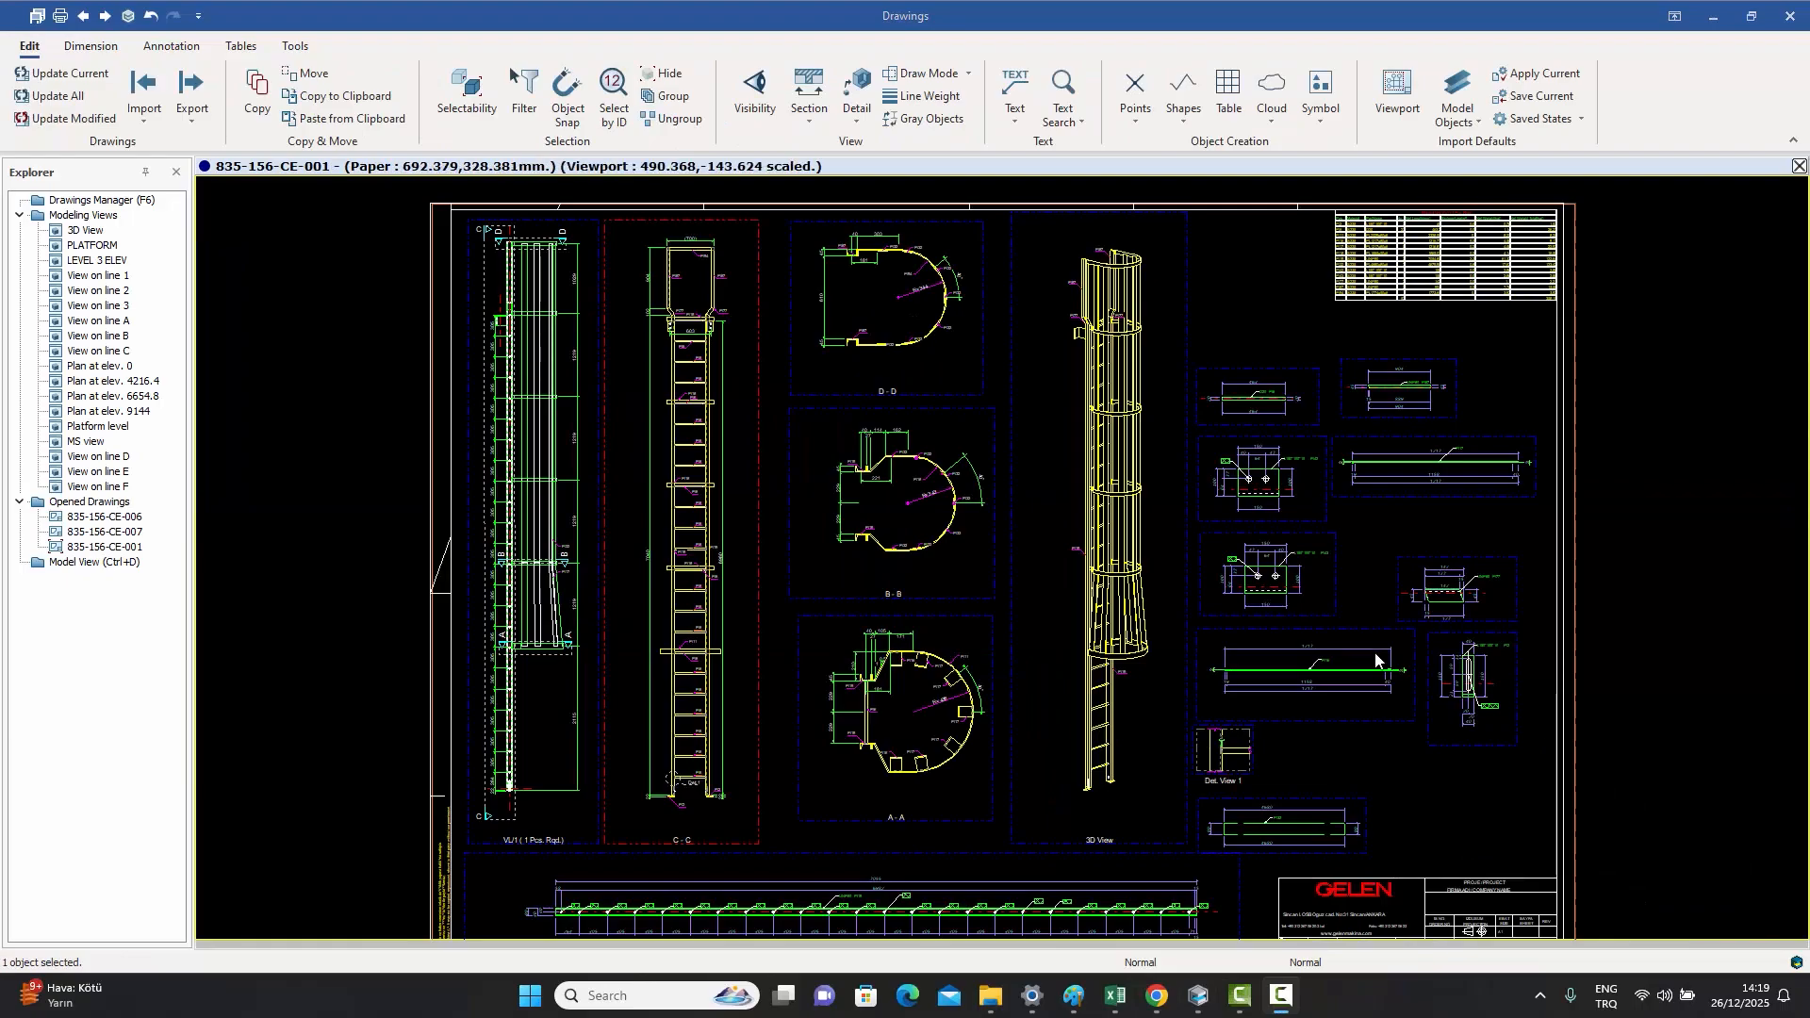
- Set the text style of the P/77 label on the outer side of the ladder in the C-C view of 835-156-CE-001 to Style 2
scroll(1364, 672, up, 3)
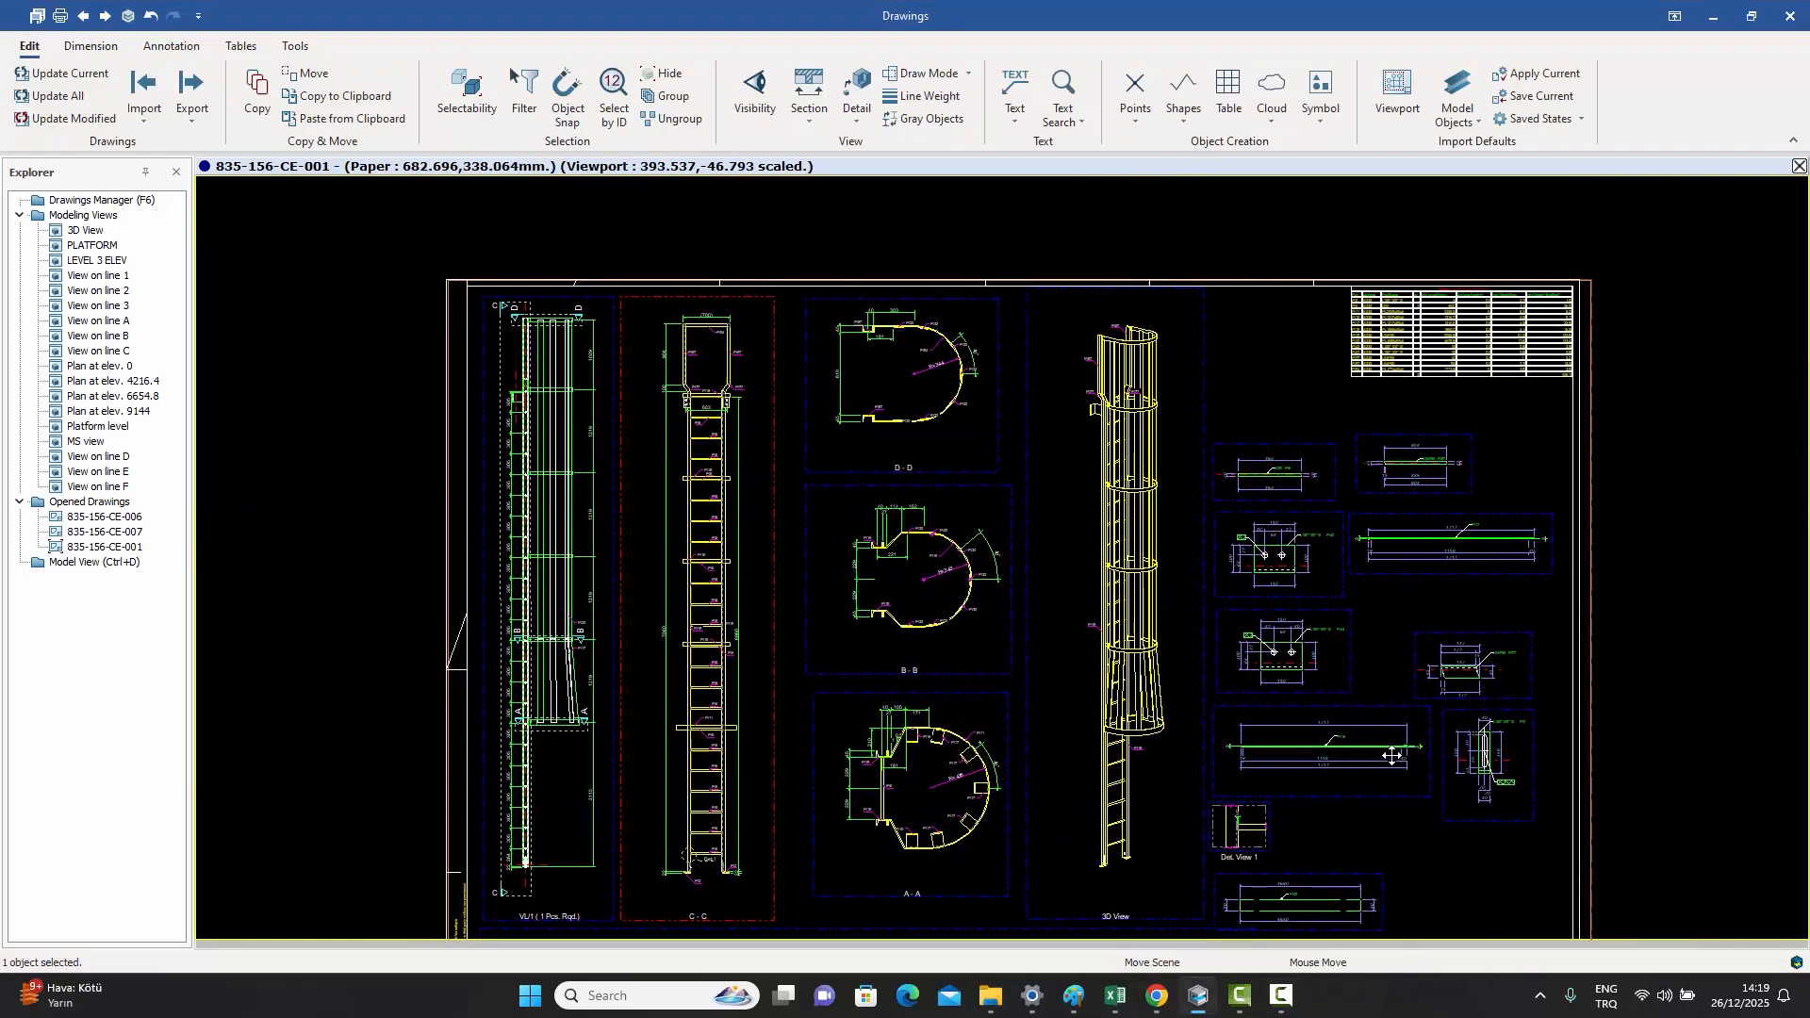
middle_drag(1318, 664, 1364, 685)
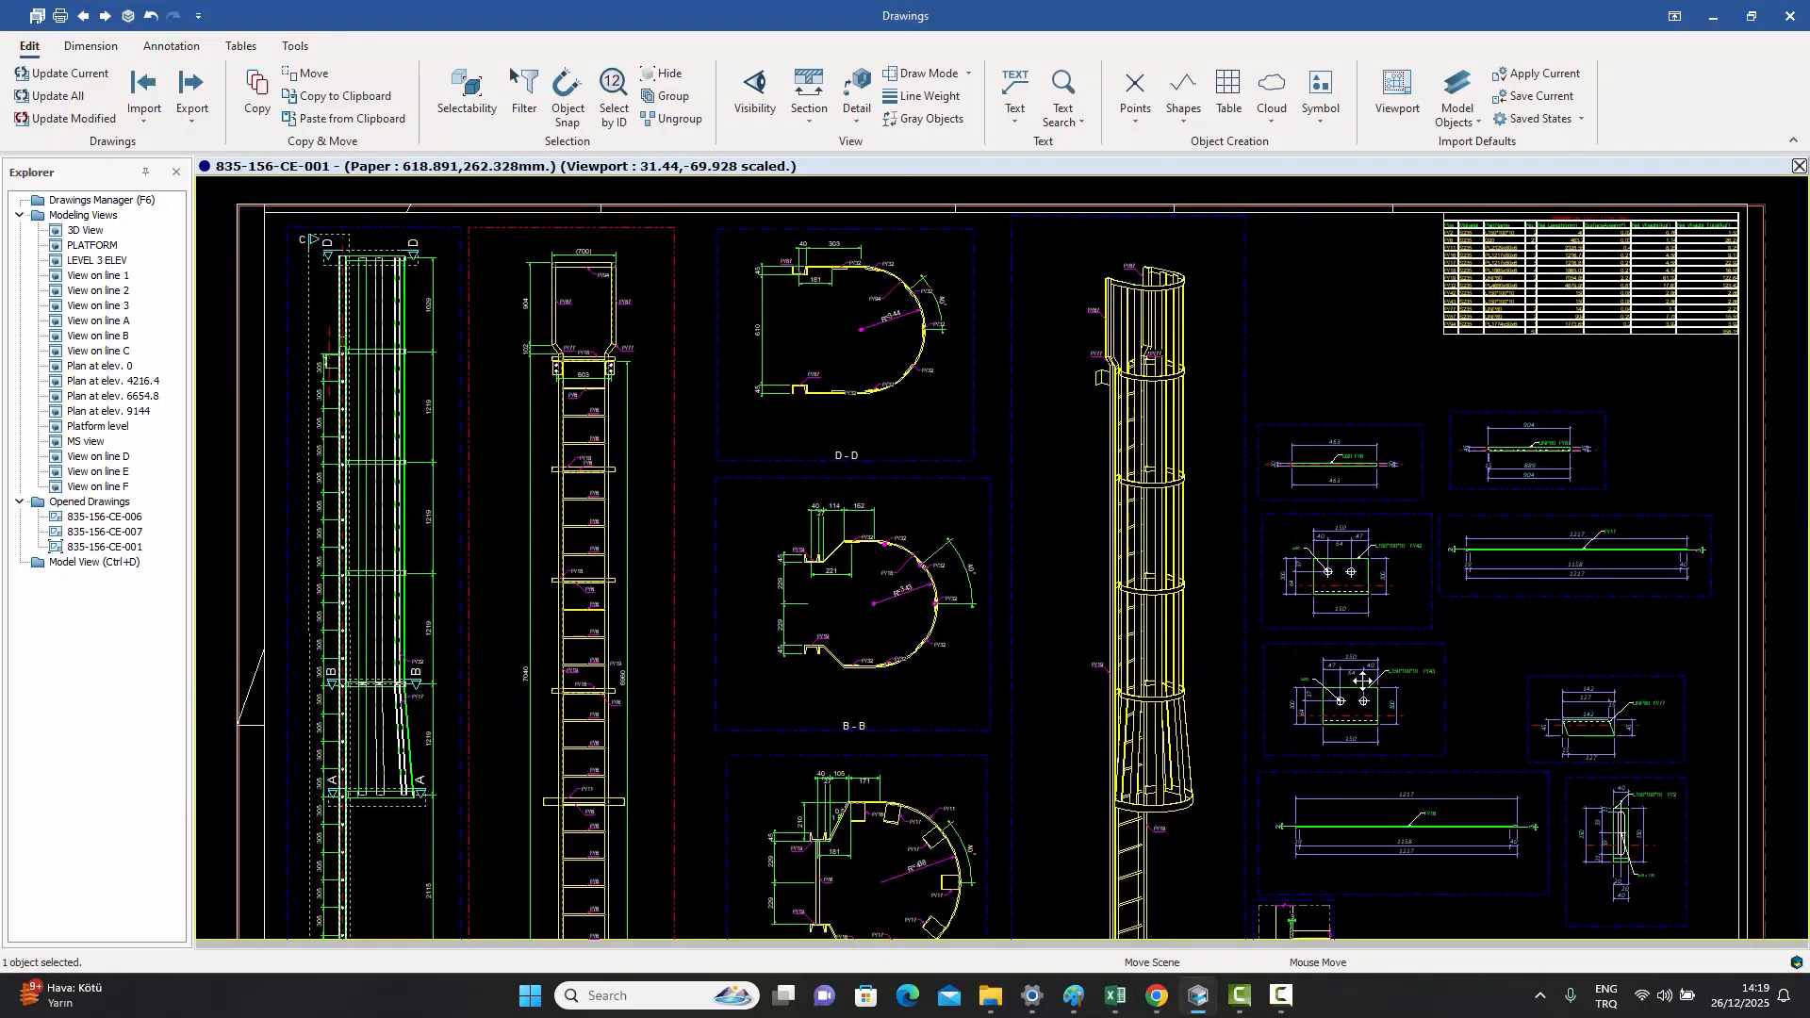
click(1335, 349)
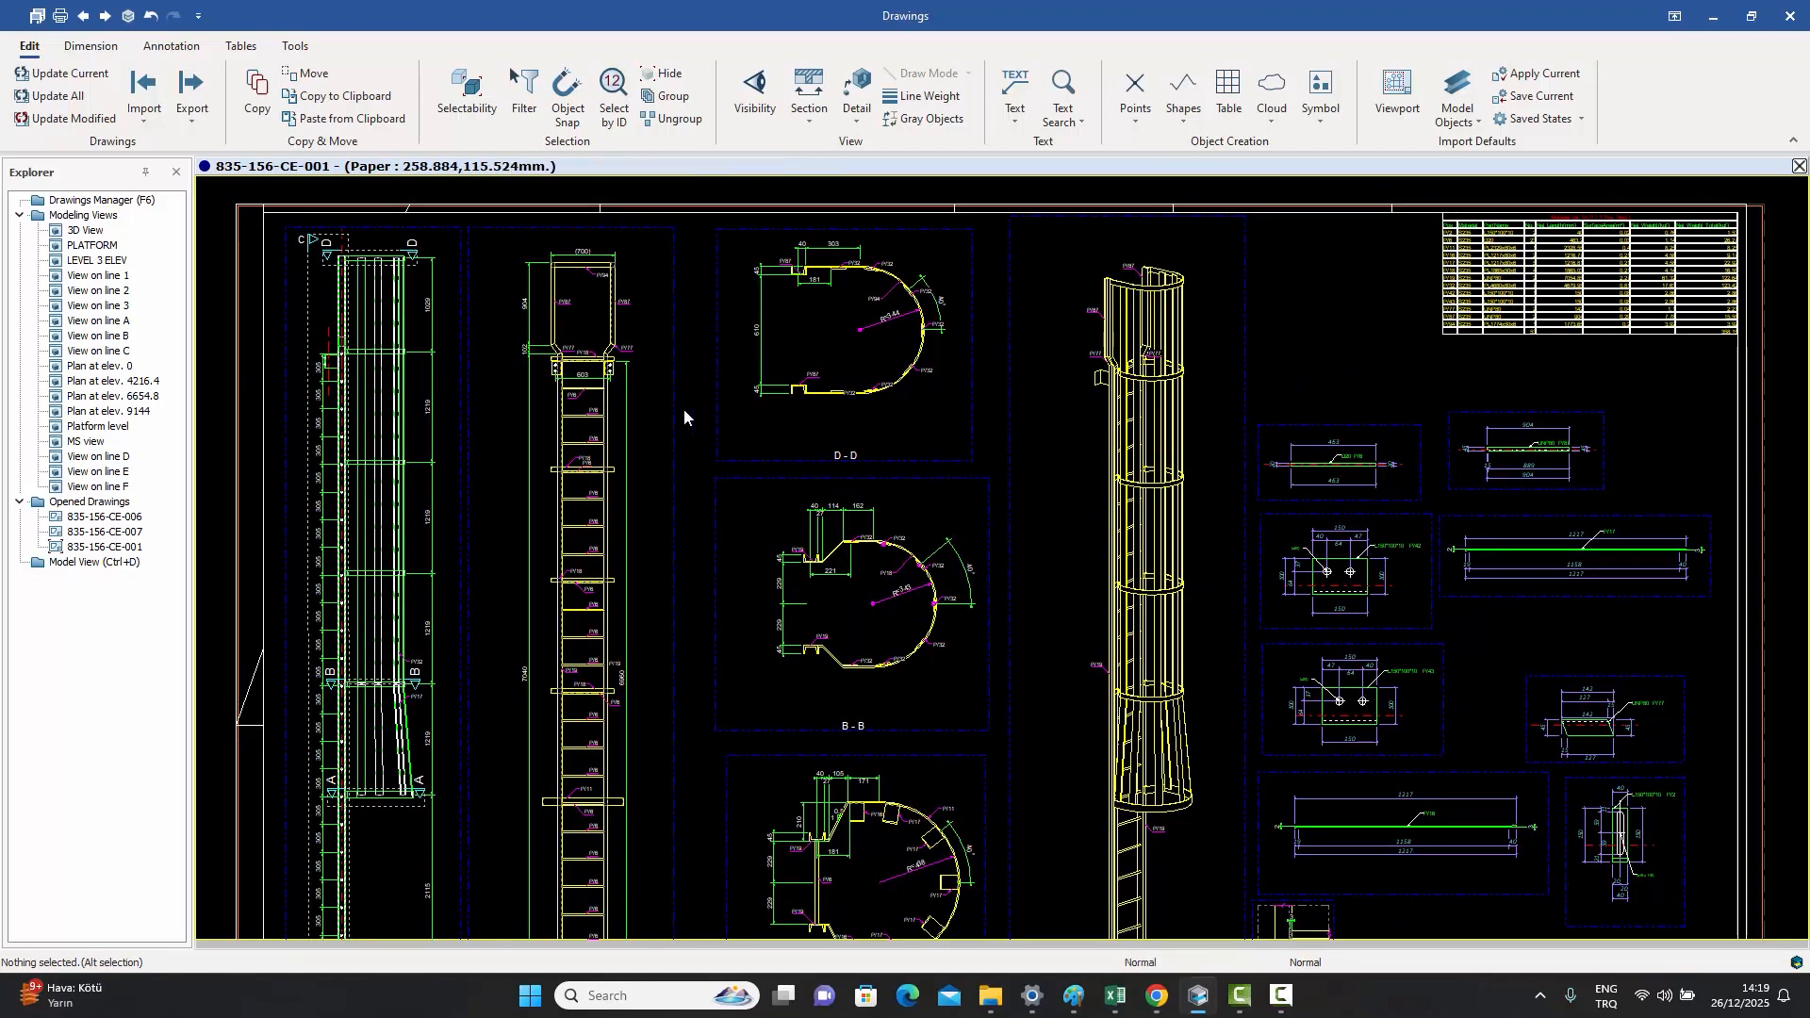
scroll(630, 364, up, 2)
scroll(630, 364, up, 4)
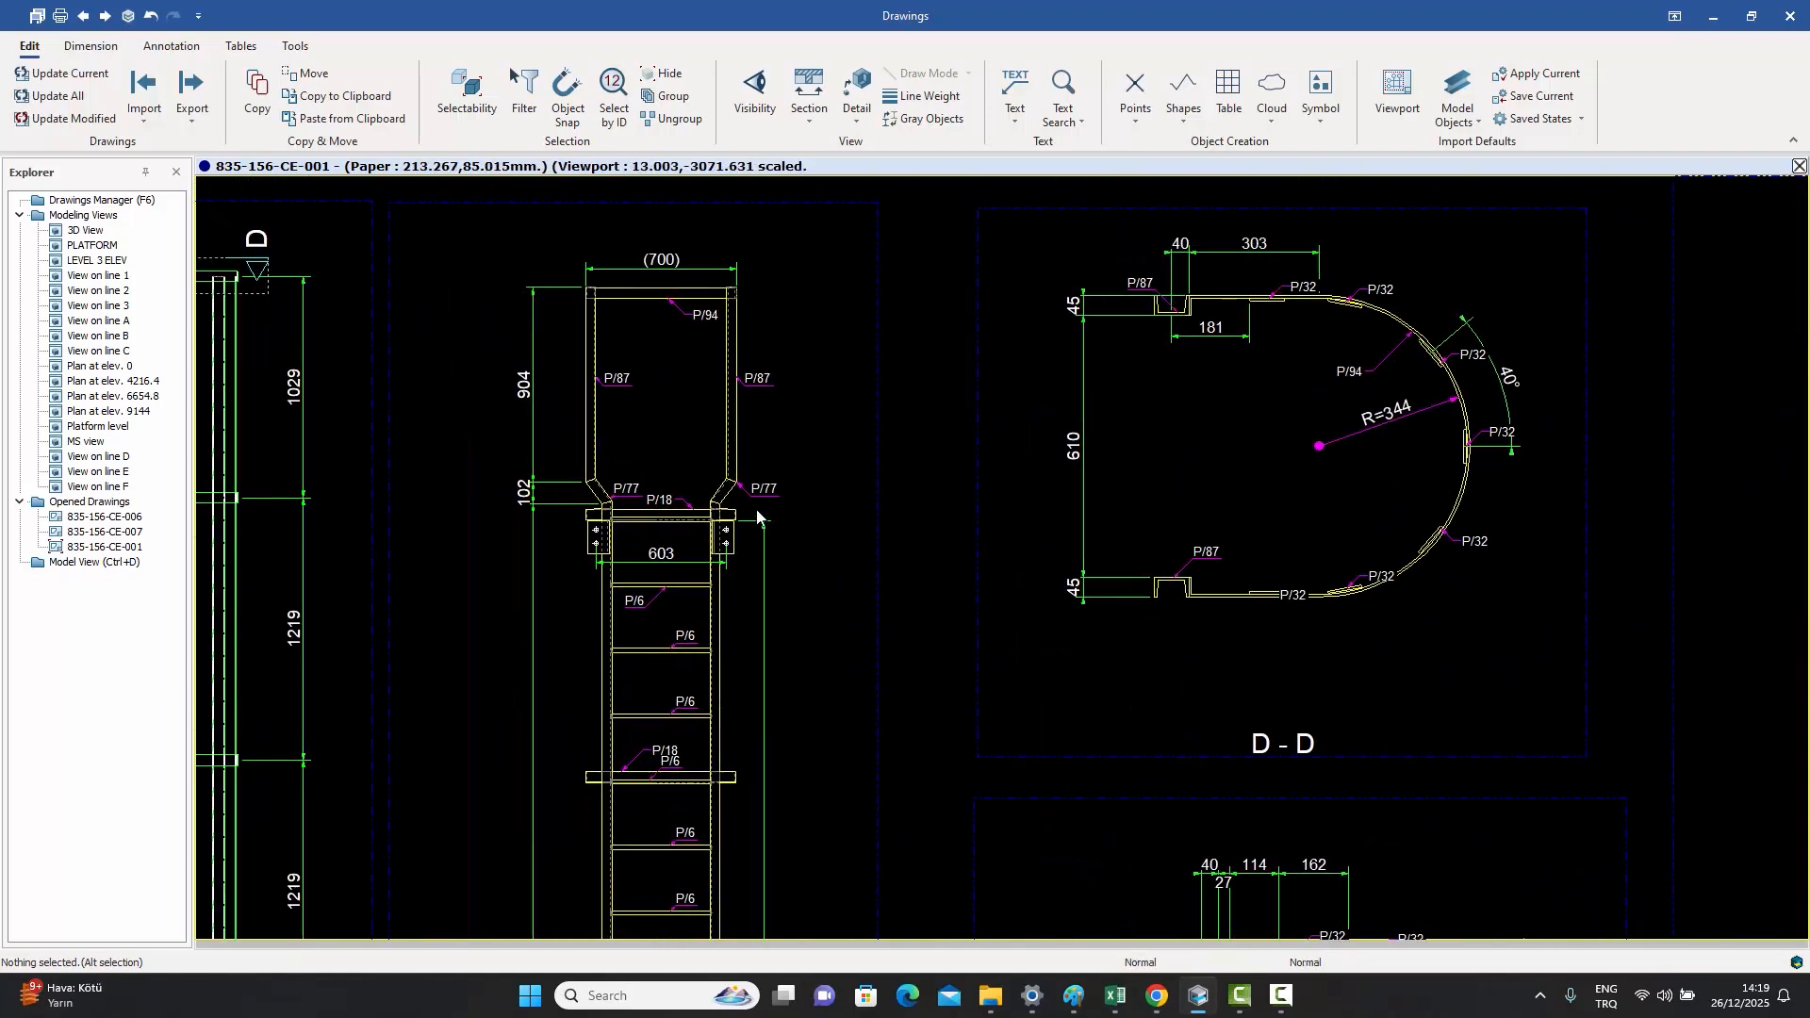
middle_drag(792, 486, 845, 590)
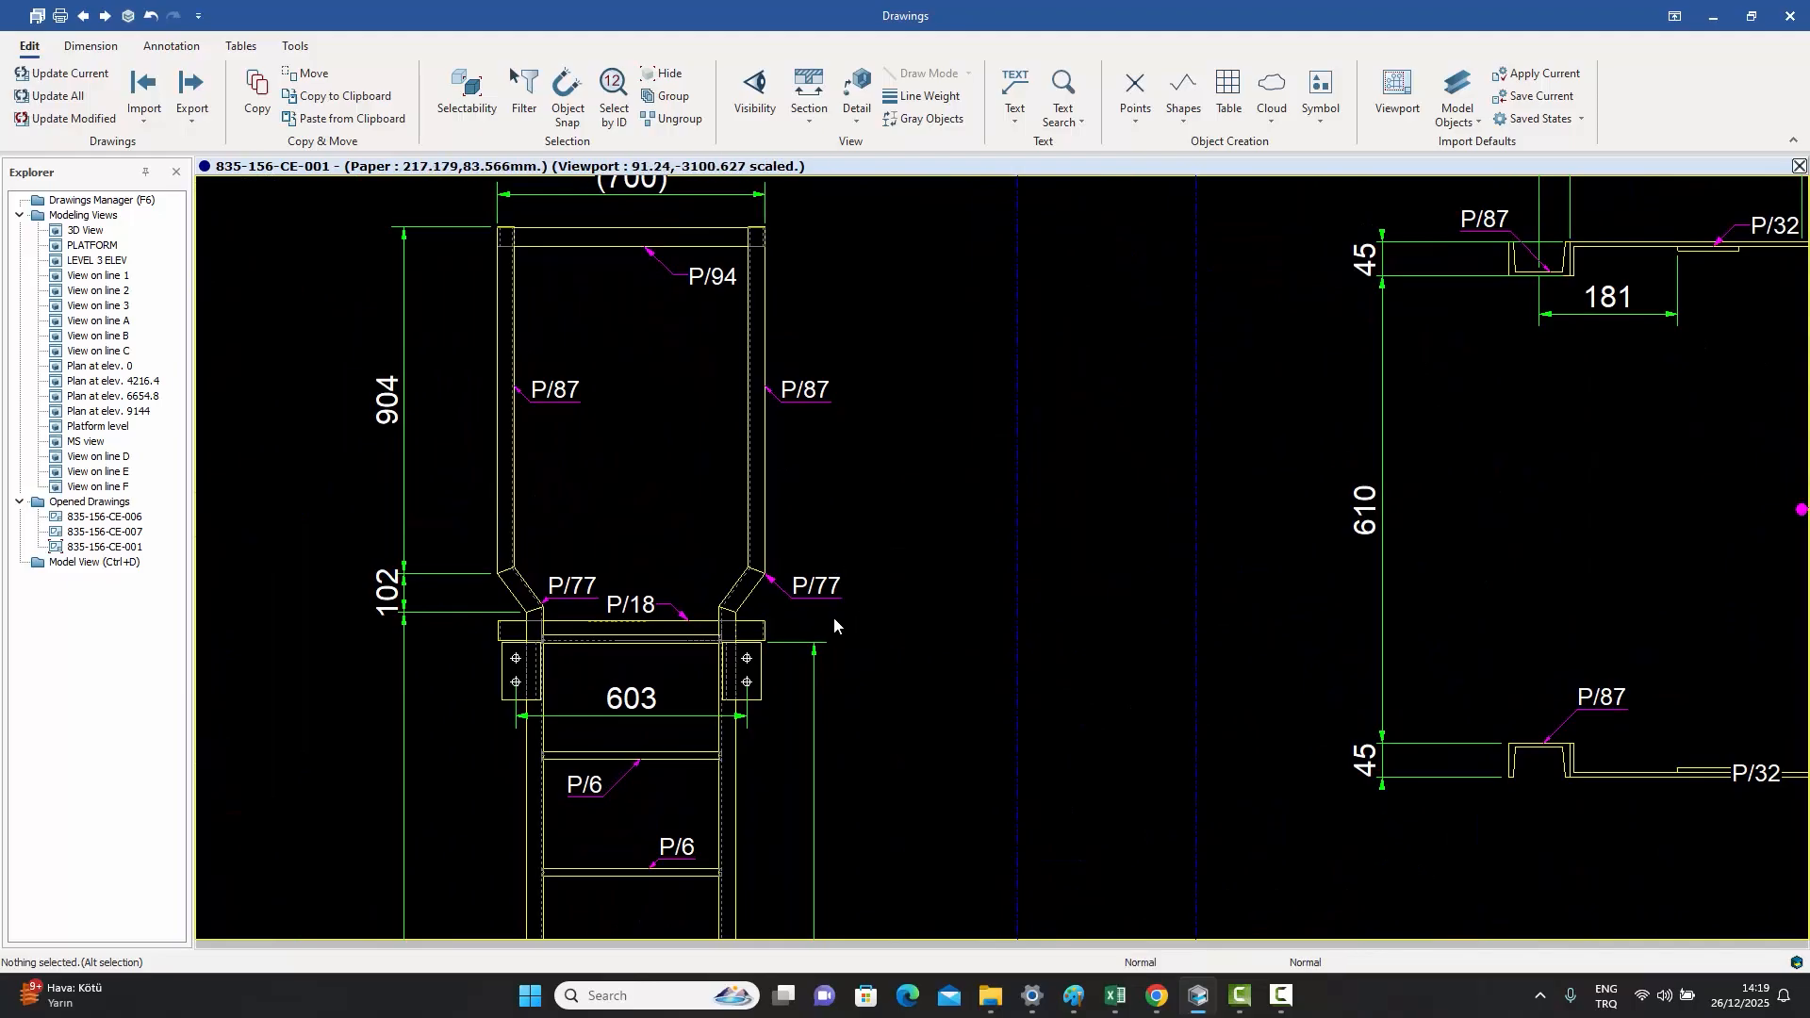
scroll(834, 615, up, 2)
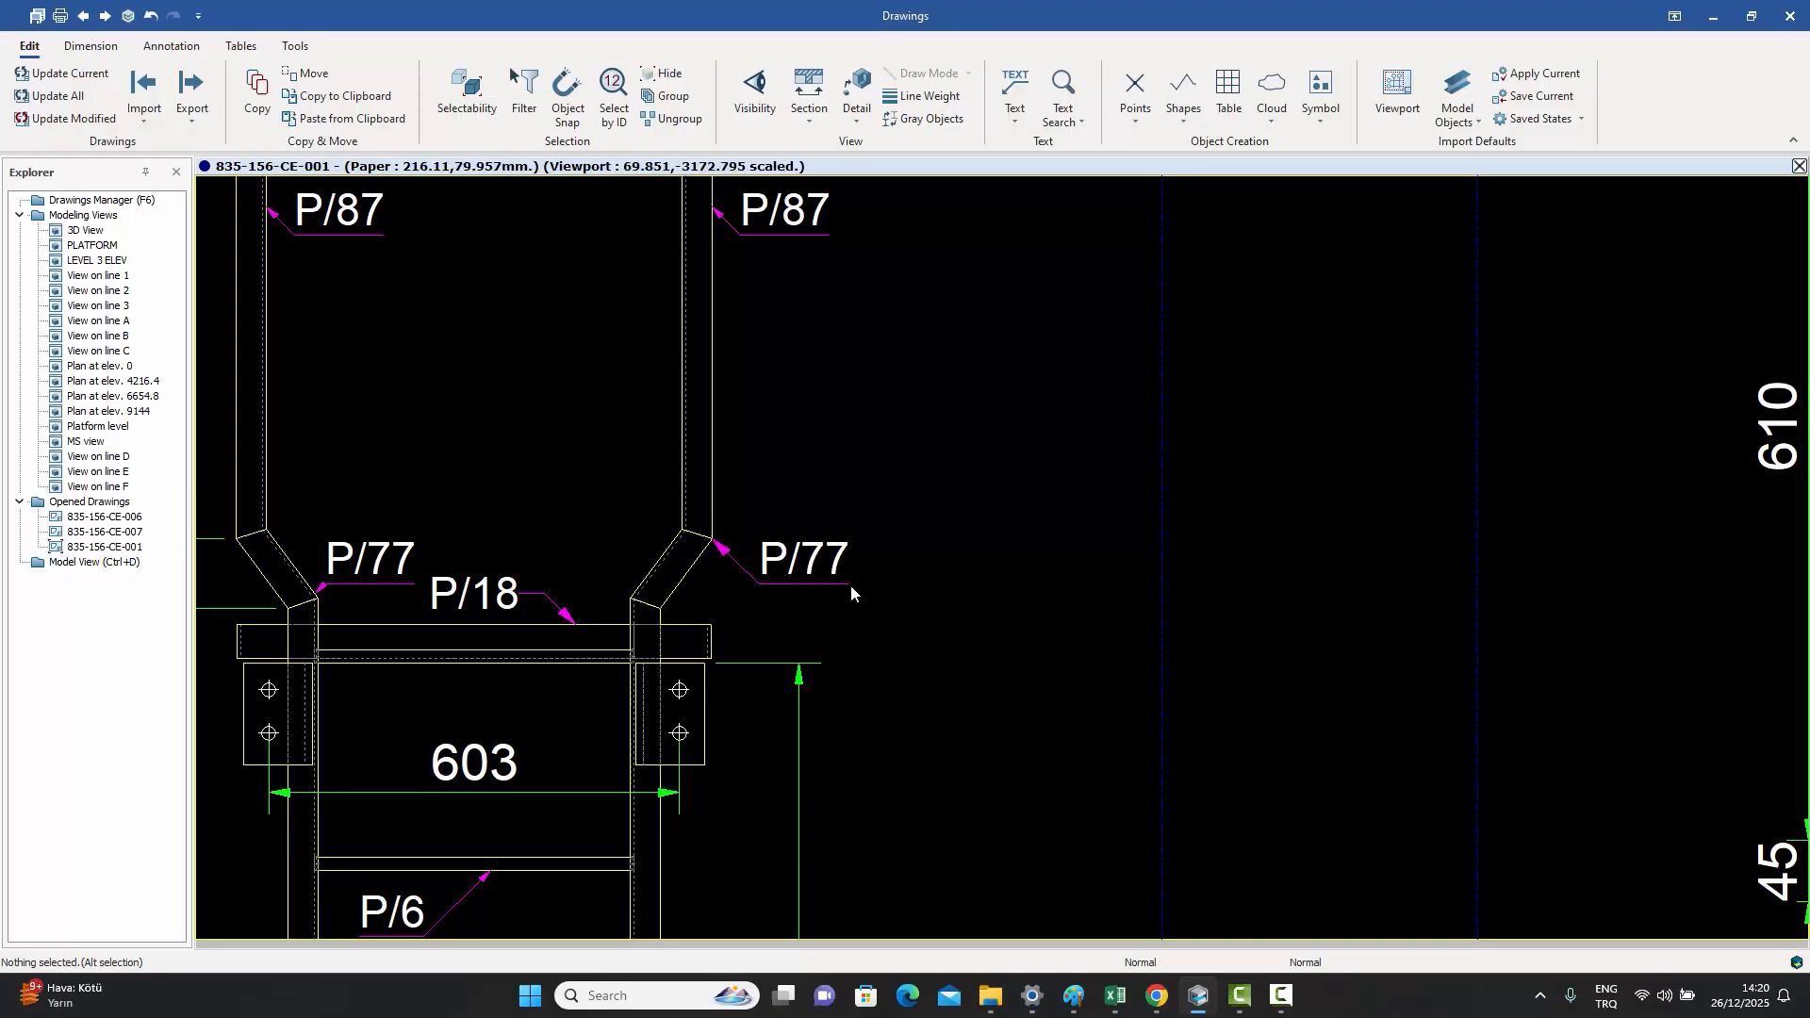
double_click(782, 583)
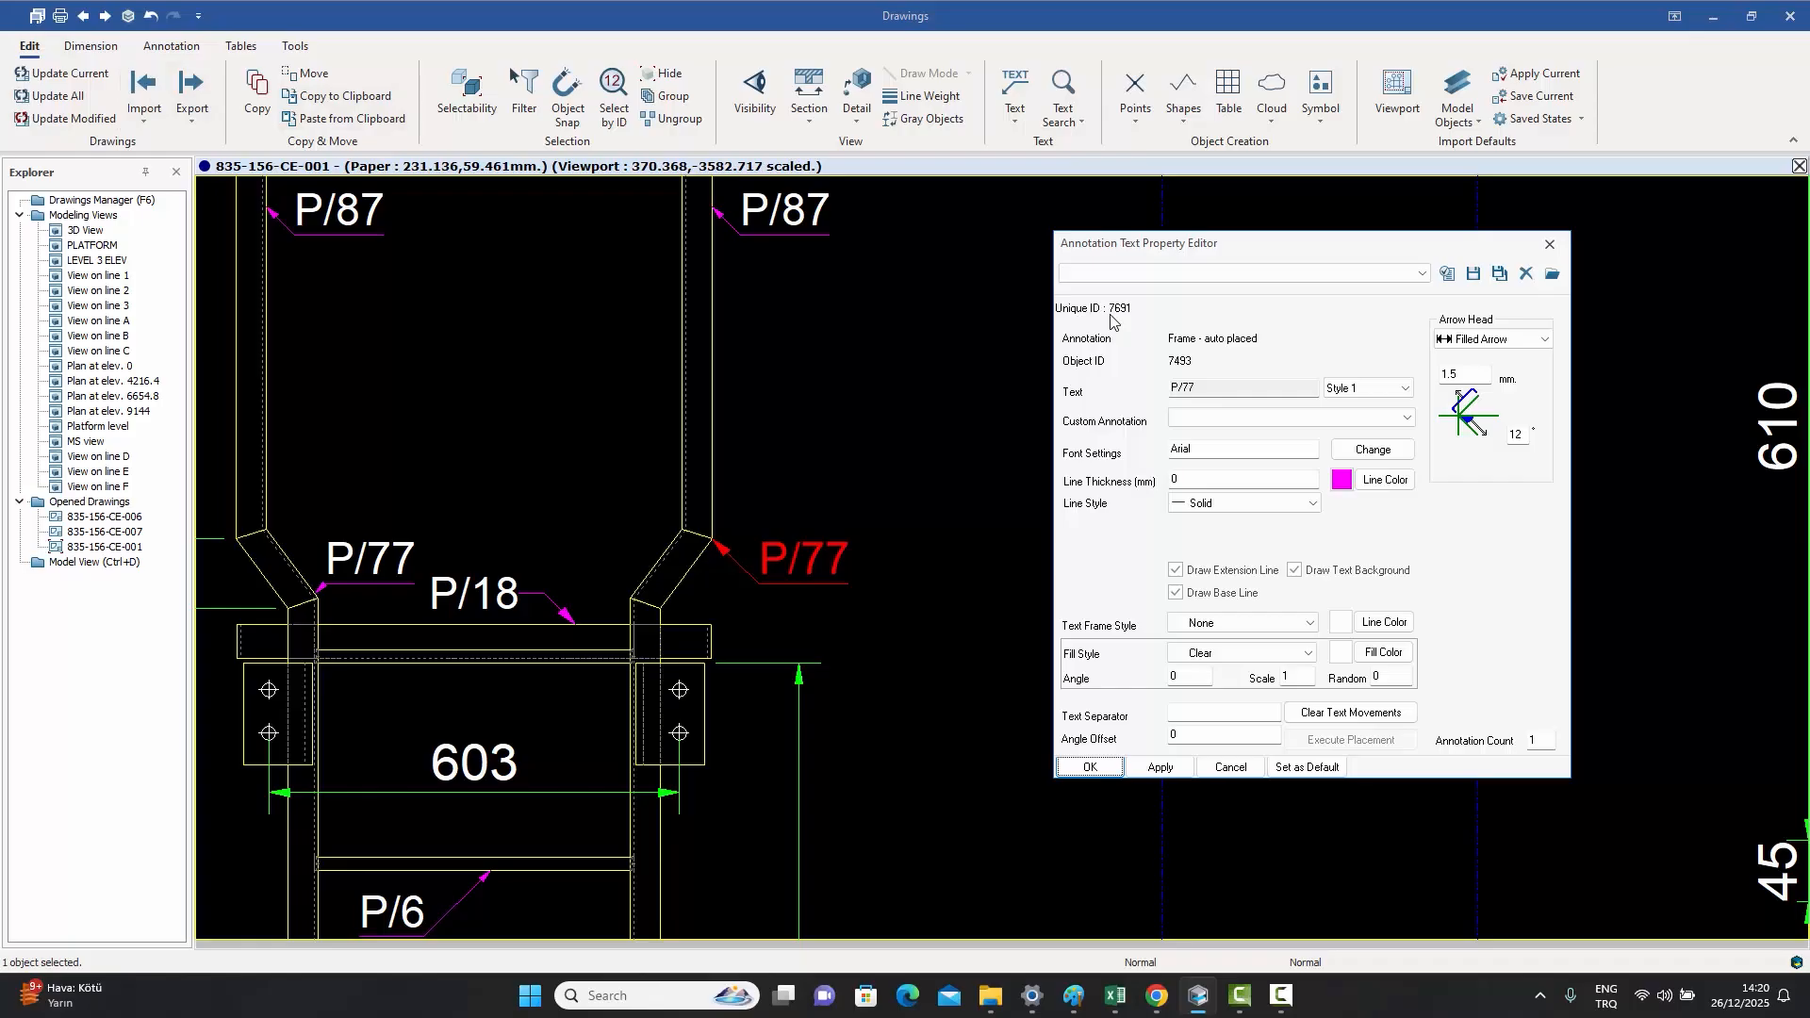
click(1393, 395)
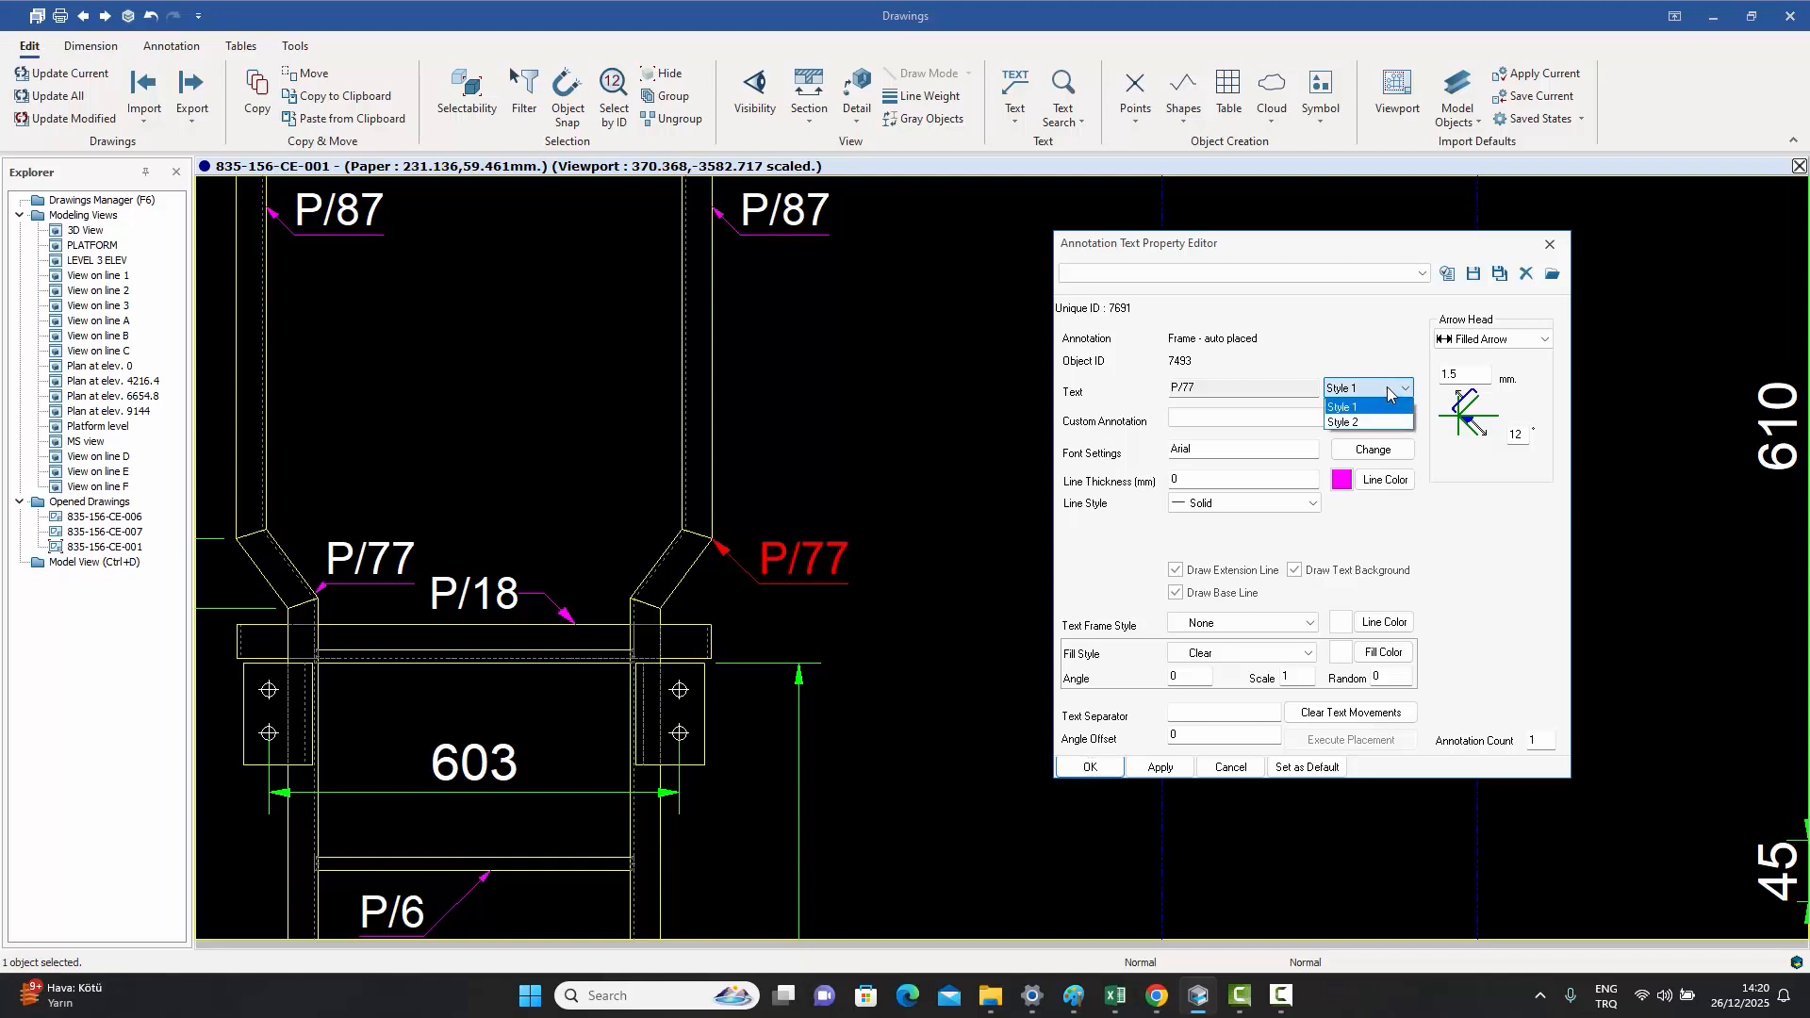
click(1351, 423)
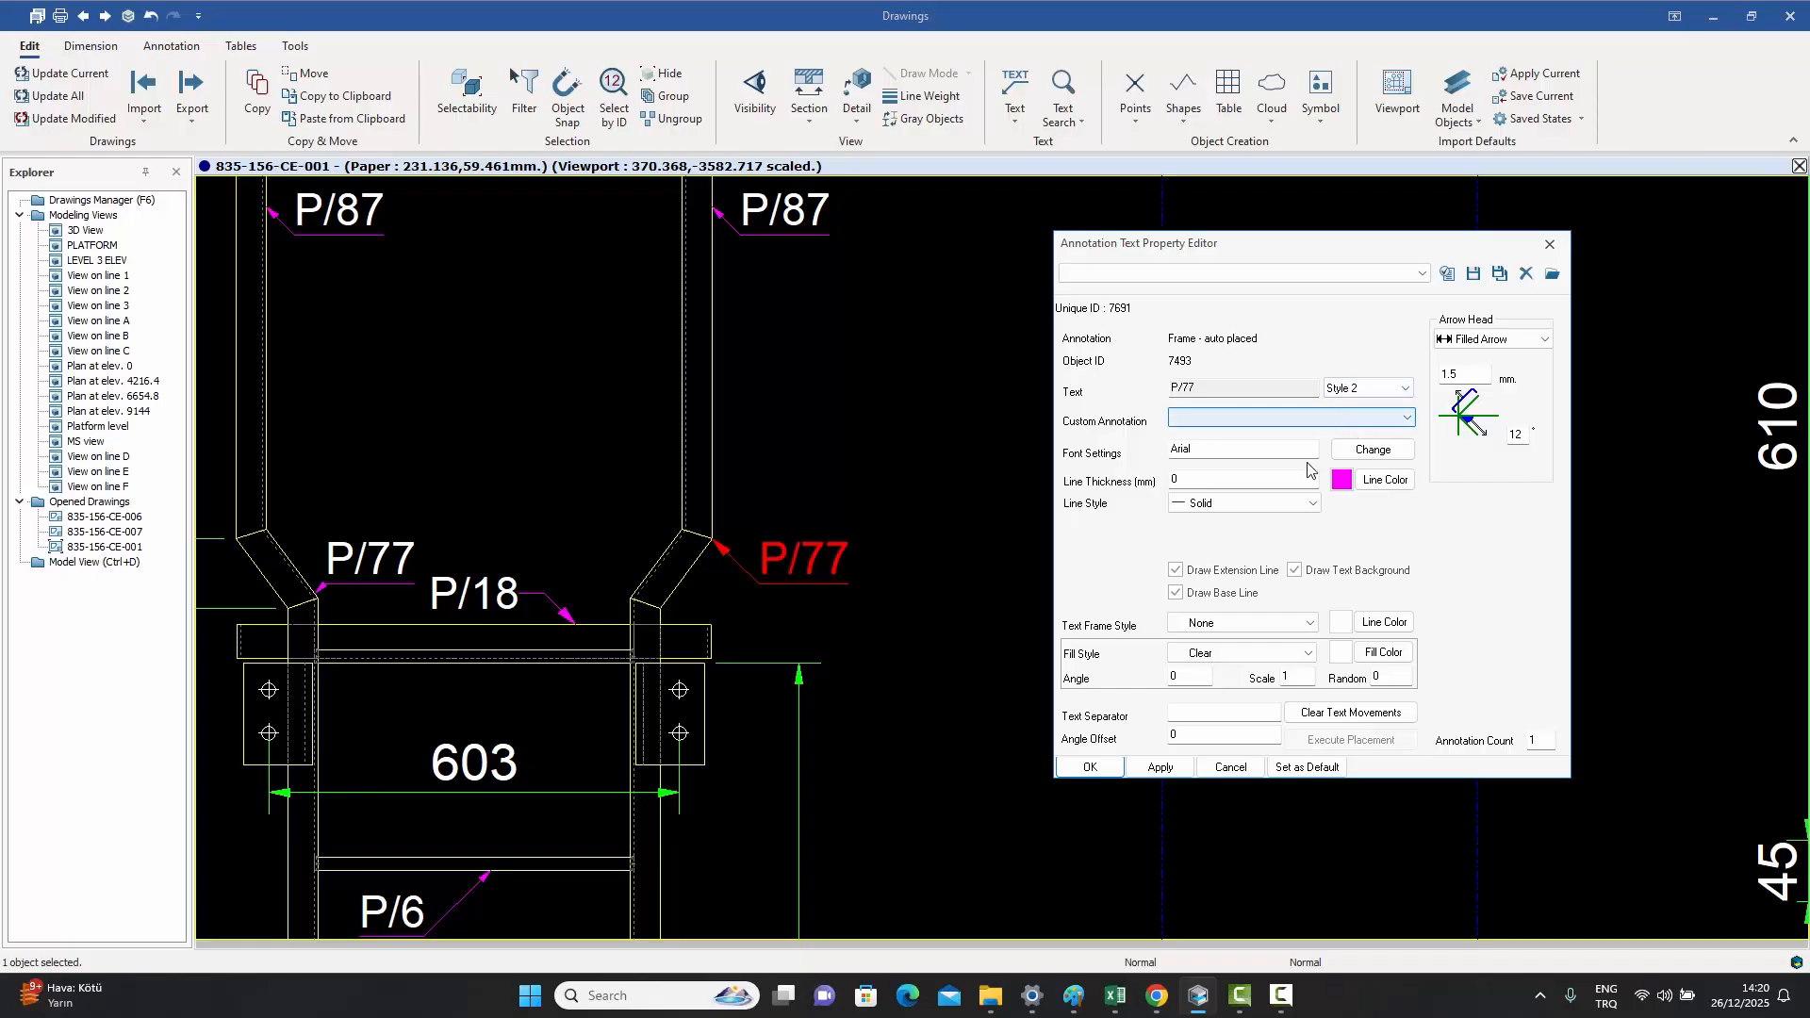
click(1159, 769)
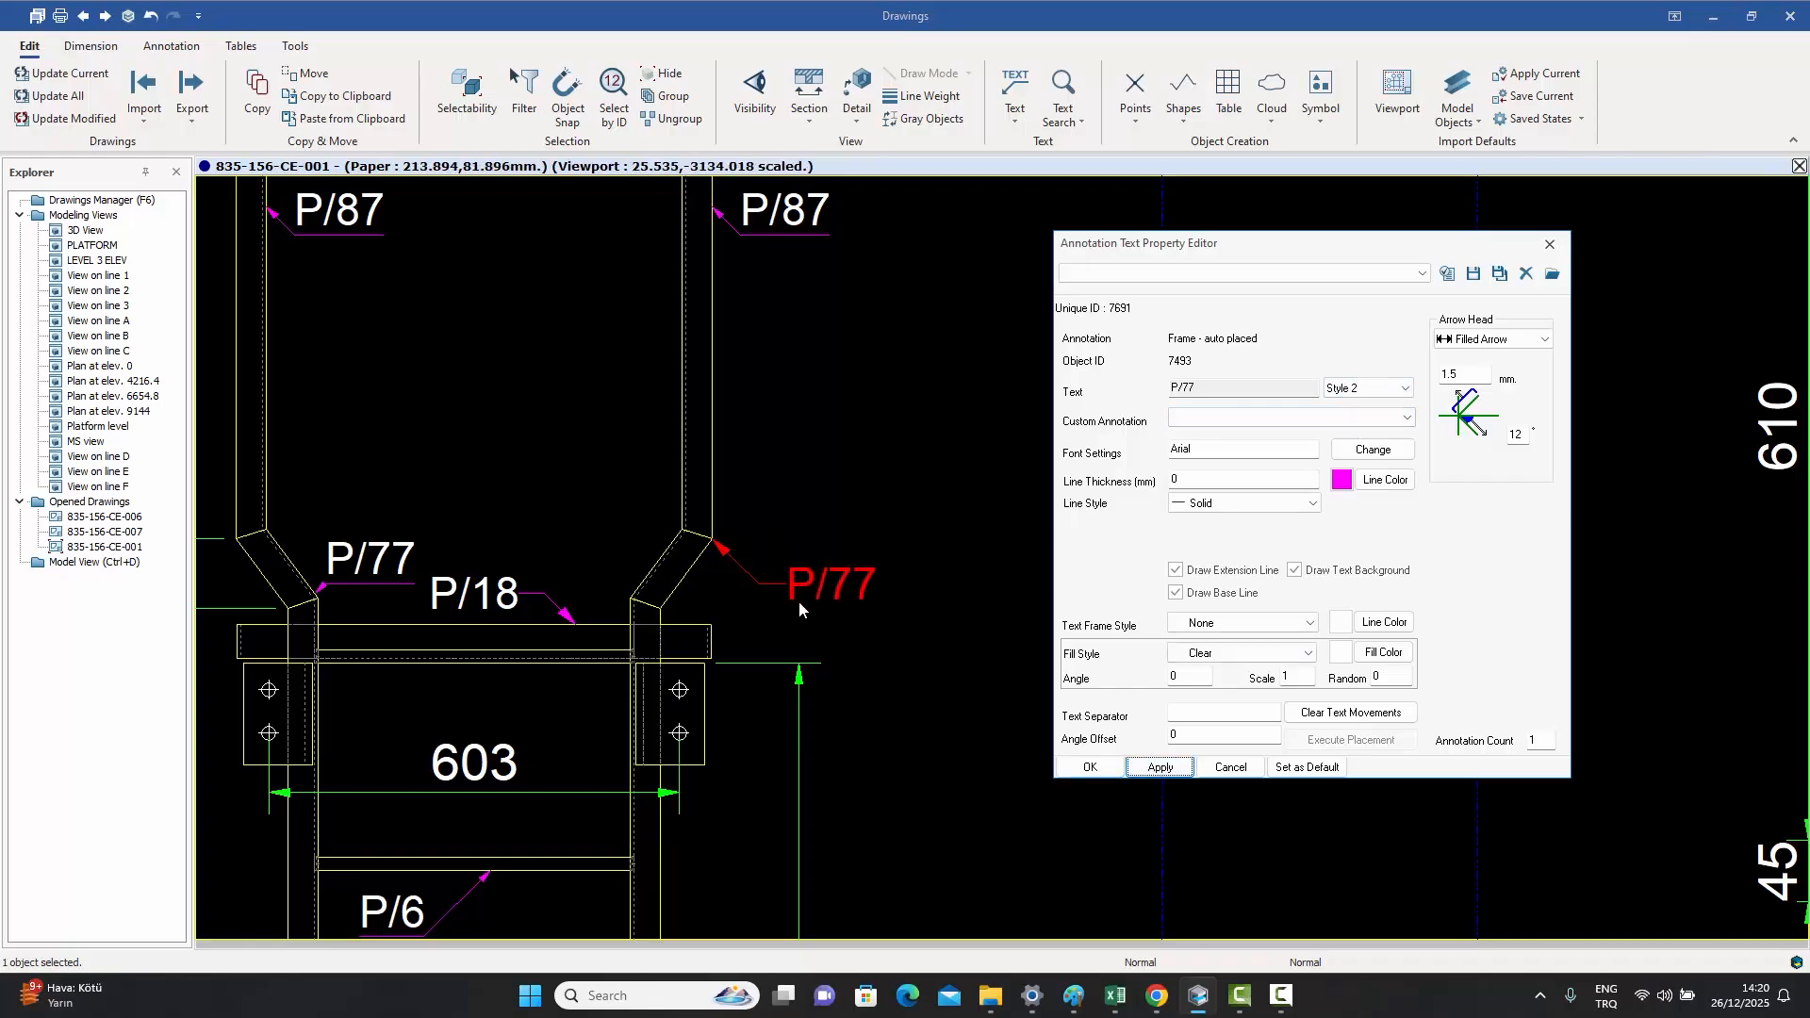
- Inspect the restyled P/77 label up close and open its arrow head type choices
scroll(825, 580, up, 3)
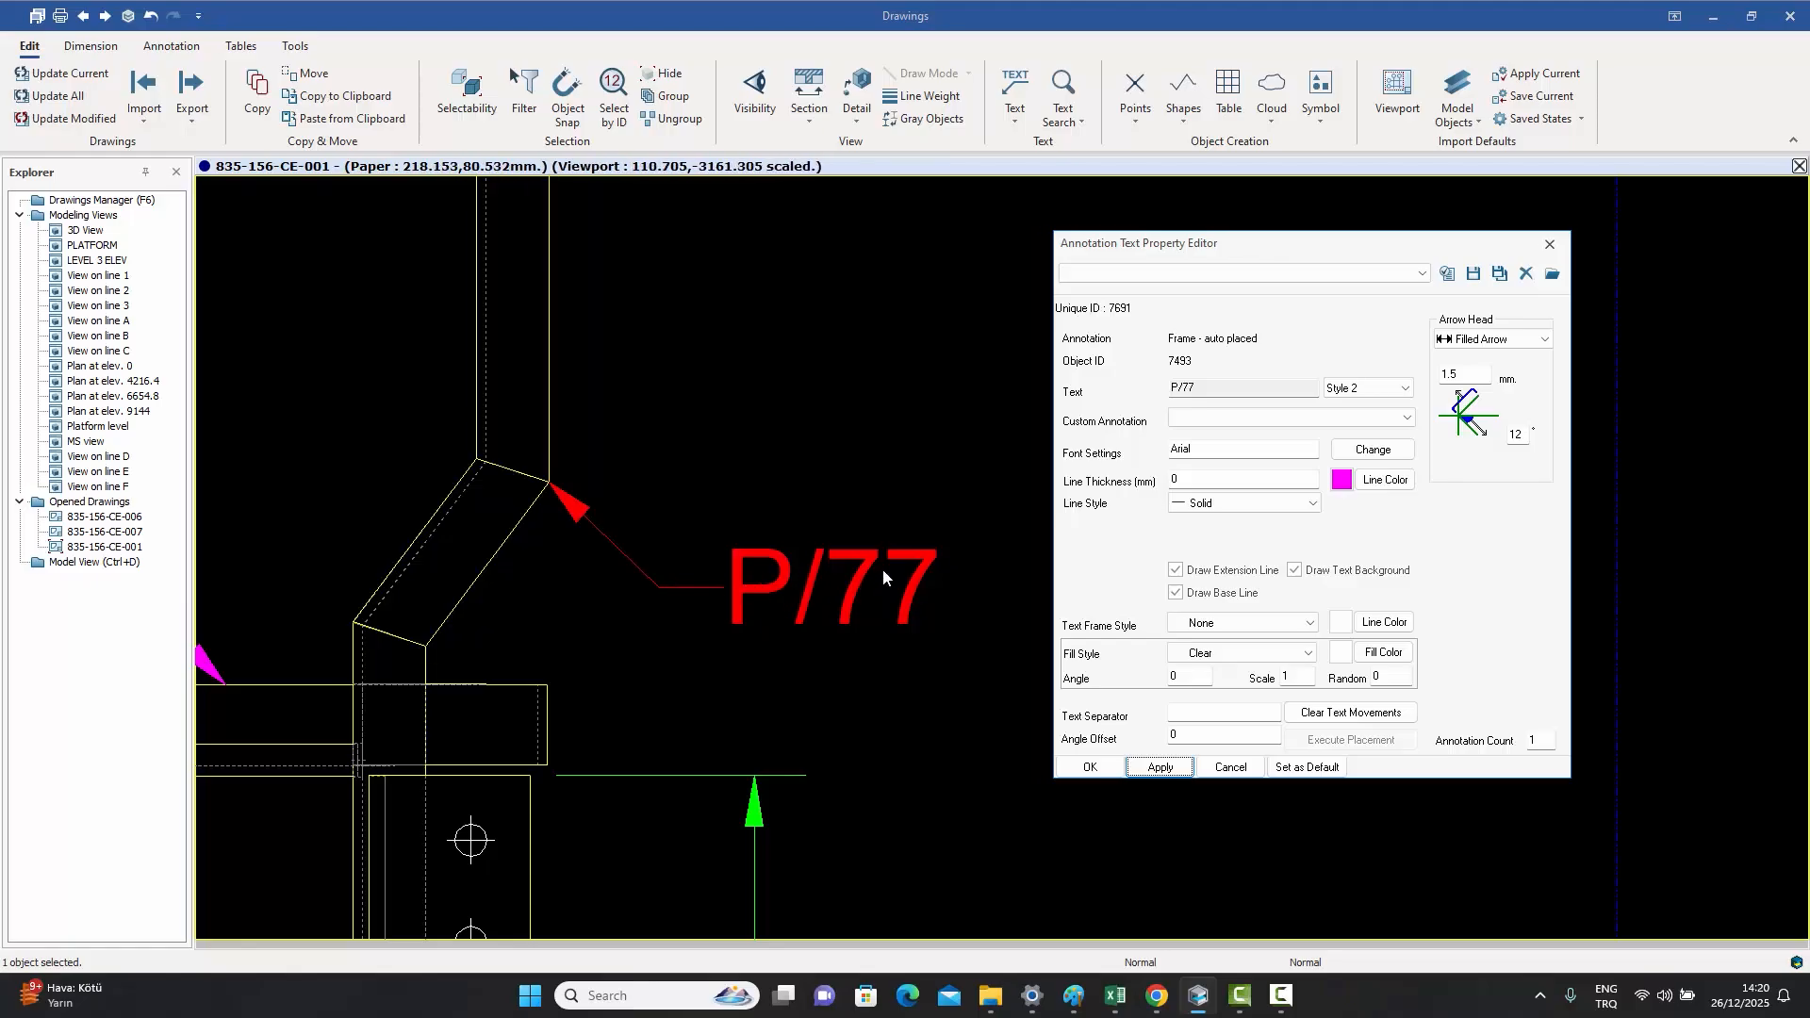
scroll(884, 498, down, 3)
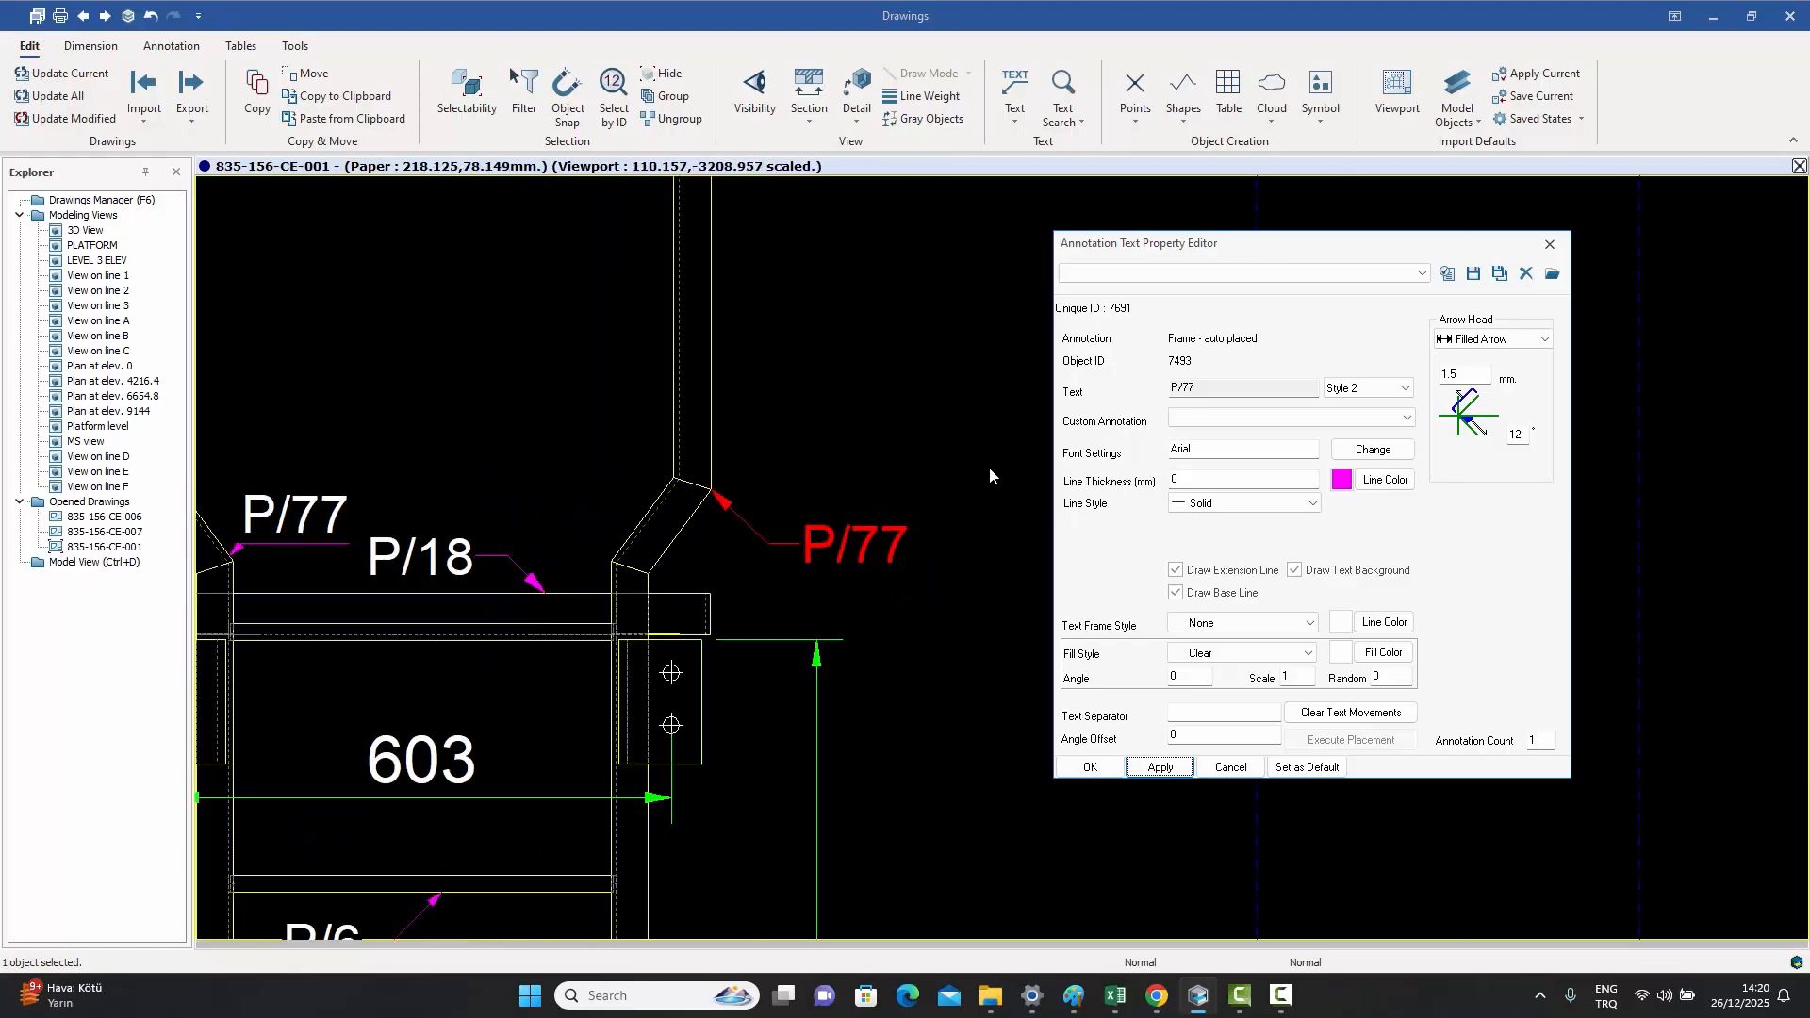
click(1507, 341)
click(1509, 347)
middle_drag(897, 502, 849, 464)
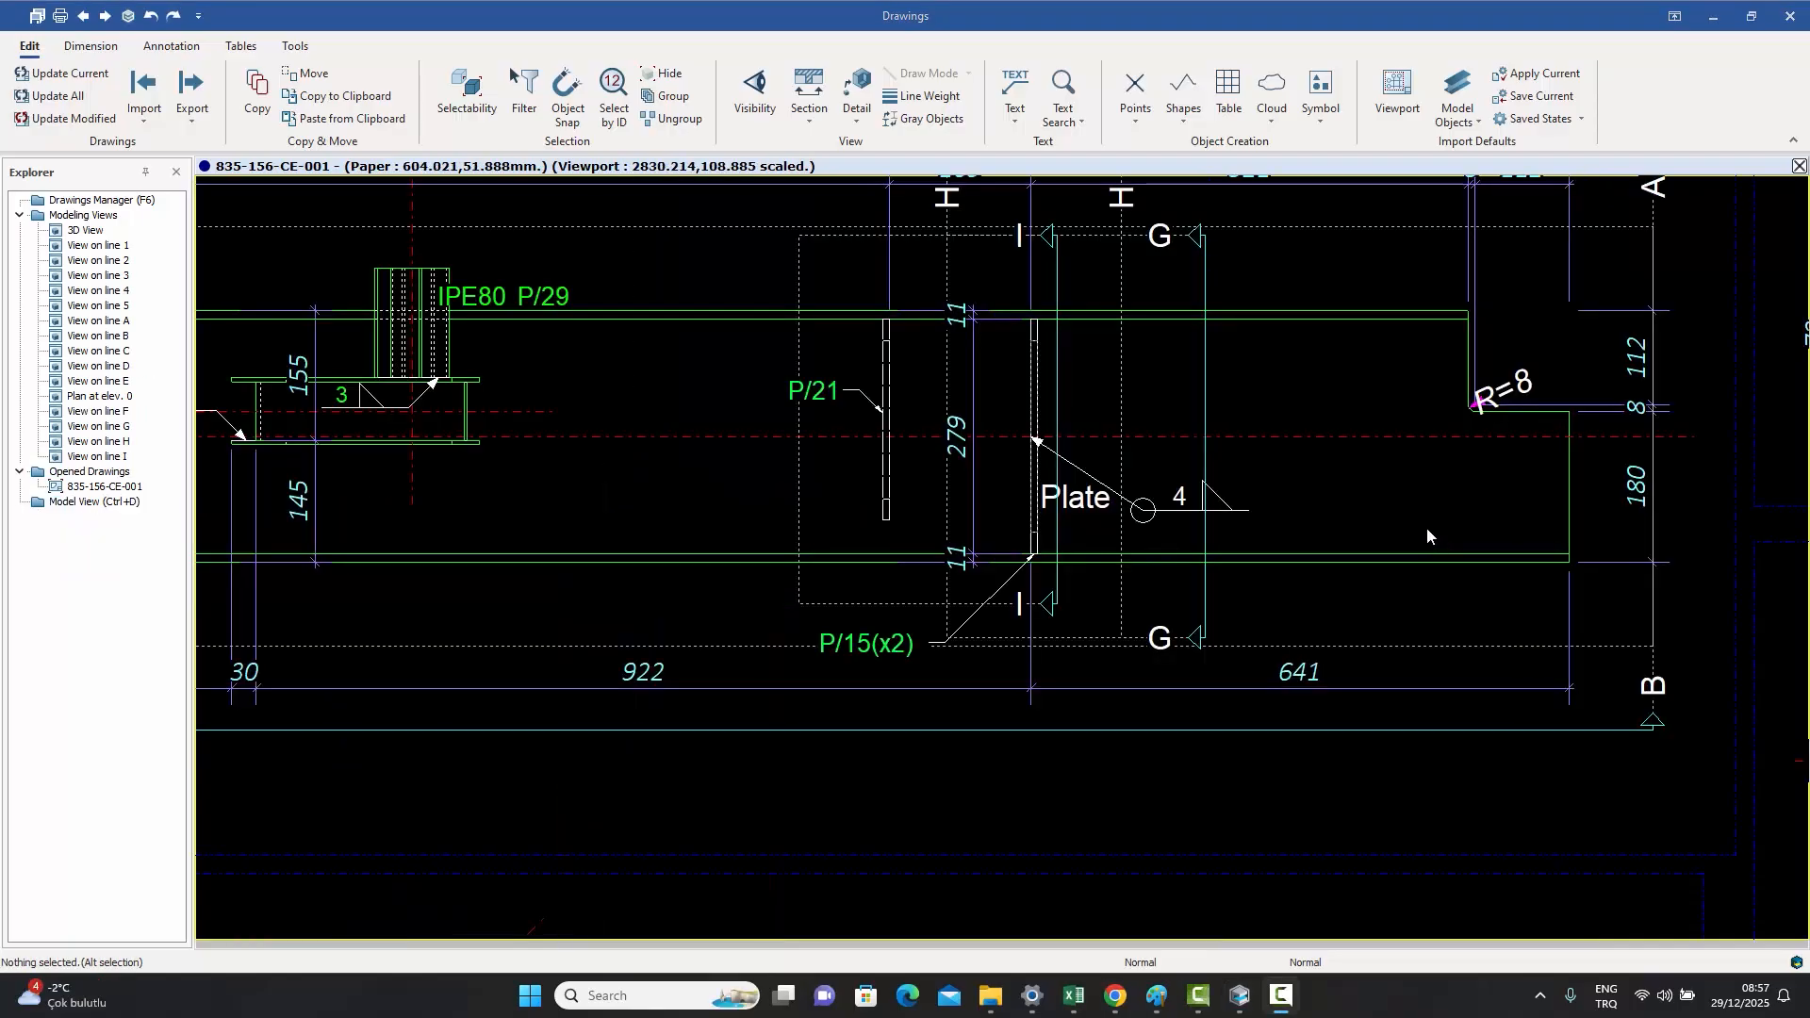
- Reshape the leader of the size 4 weld symbol at the P/15 plate with a bend above the Plate text and another near the arrow
scroll(1236, 514, up, 5)
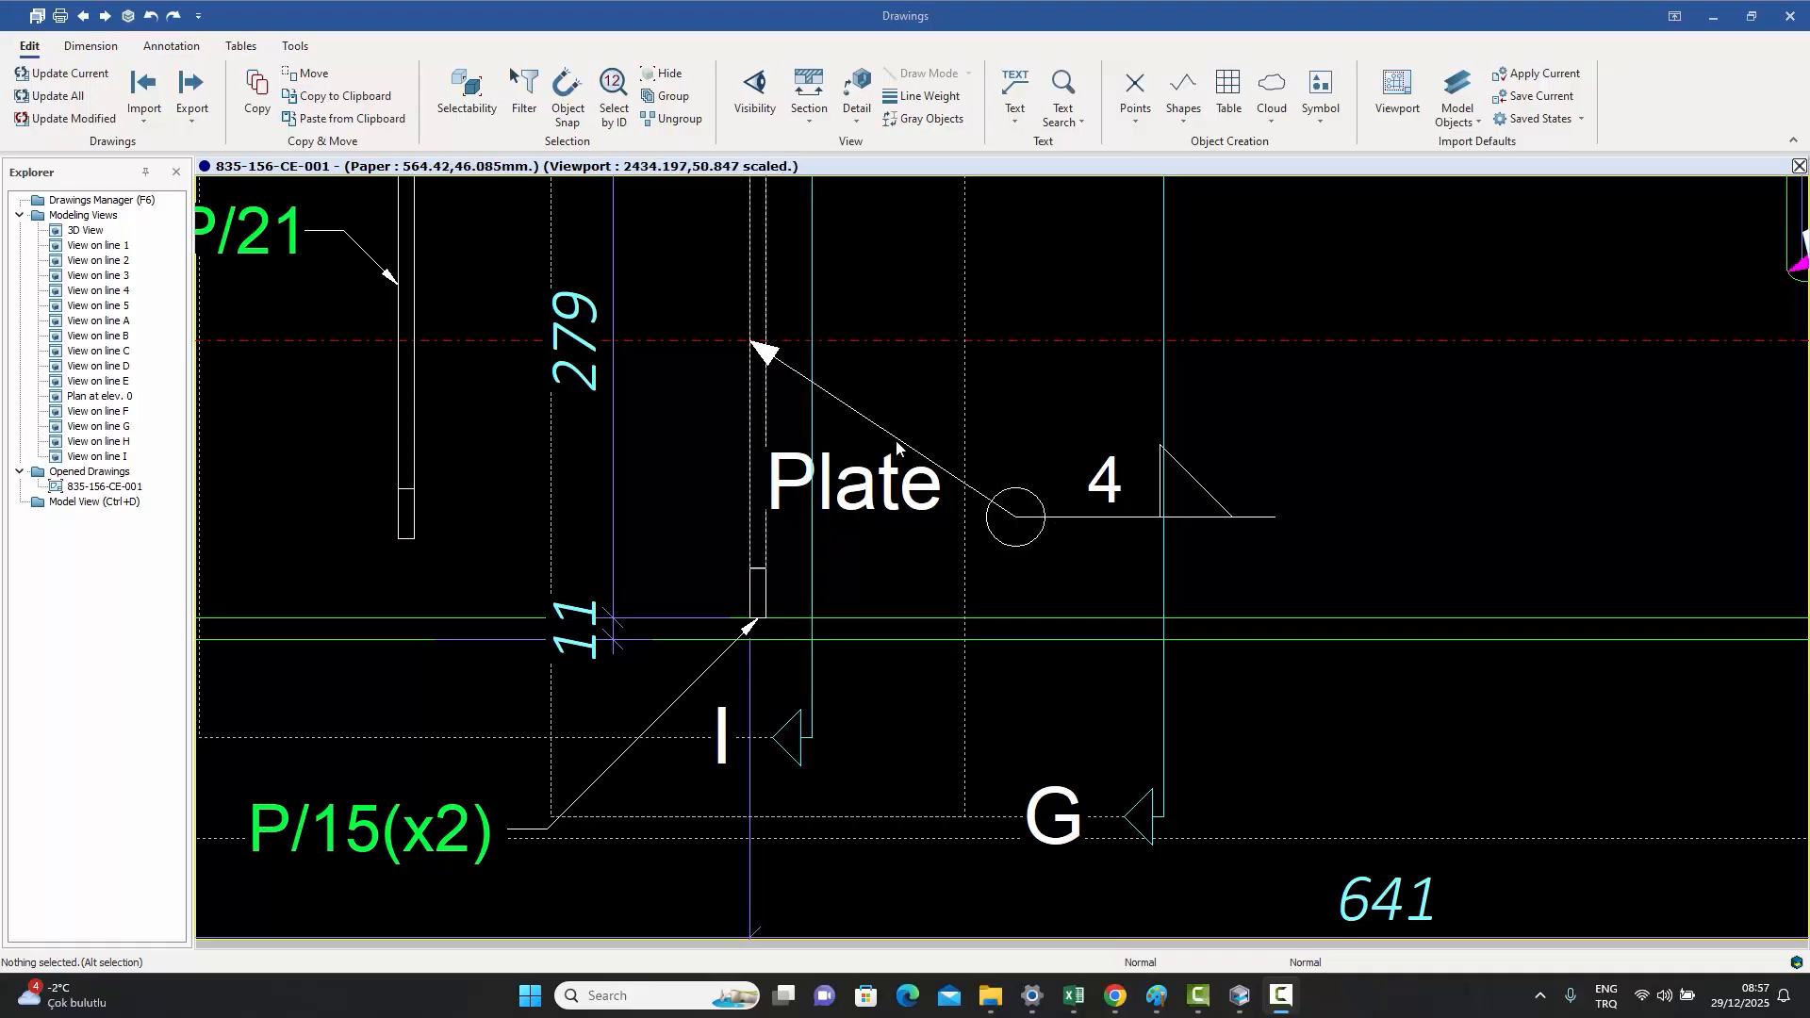
click(1091, 521)
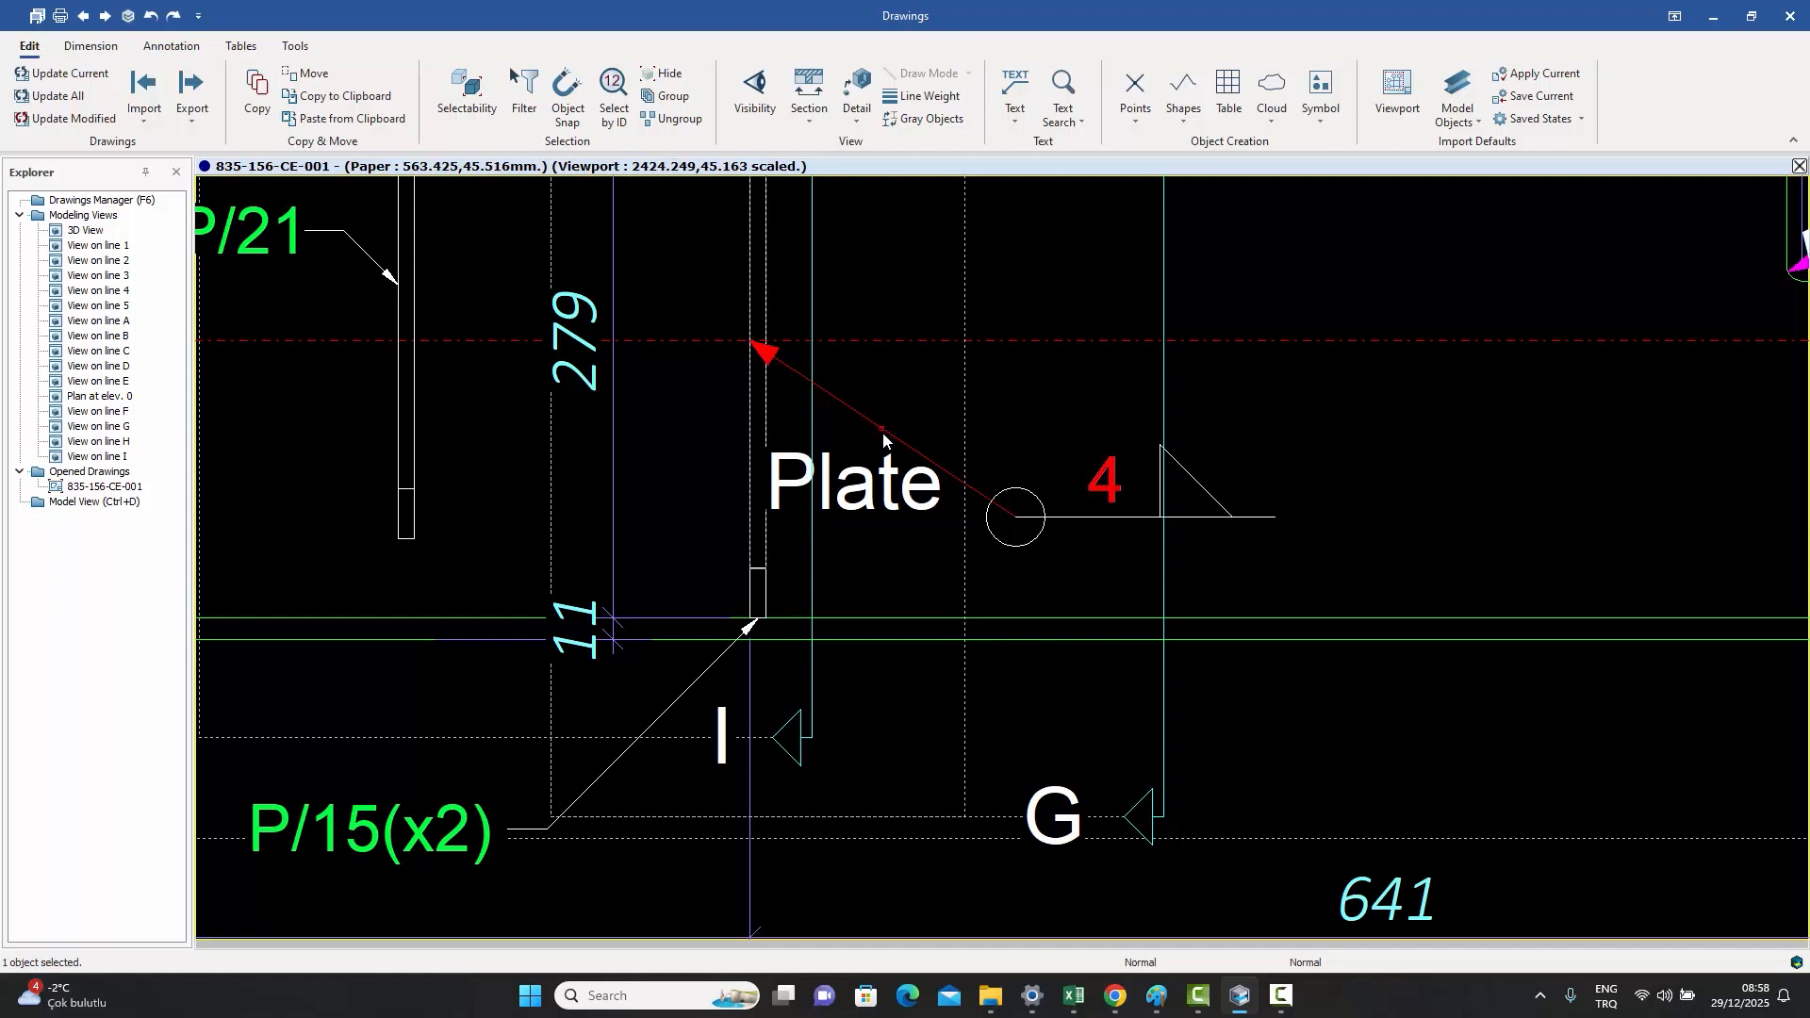
key(alt)
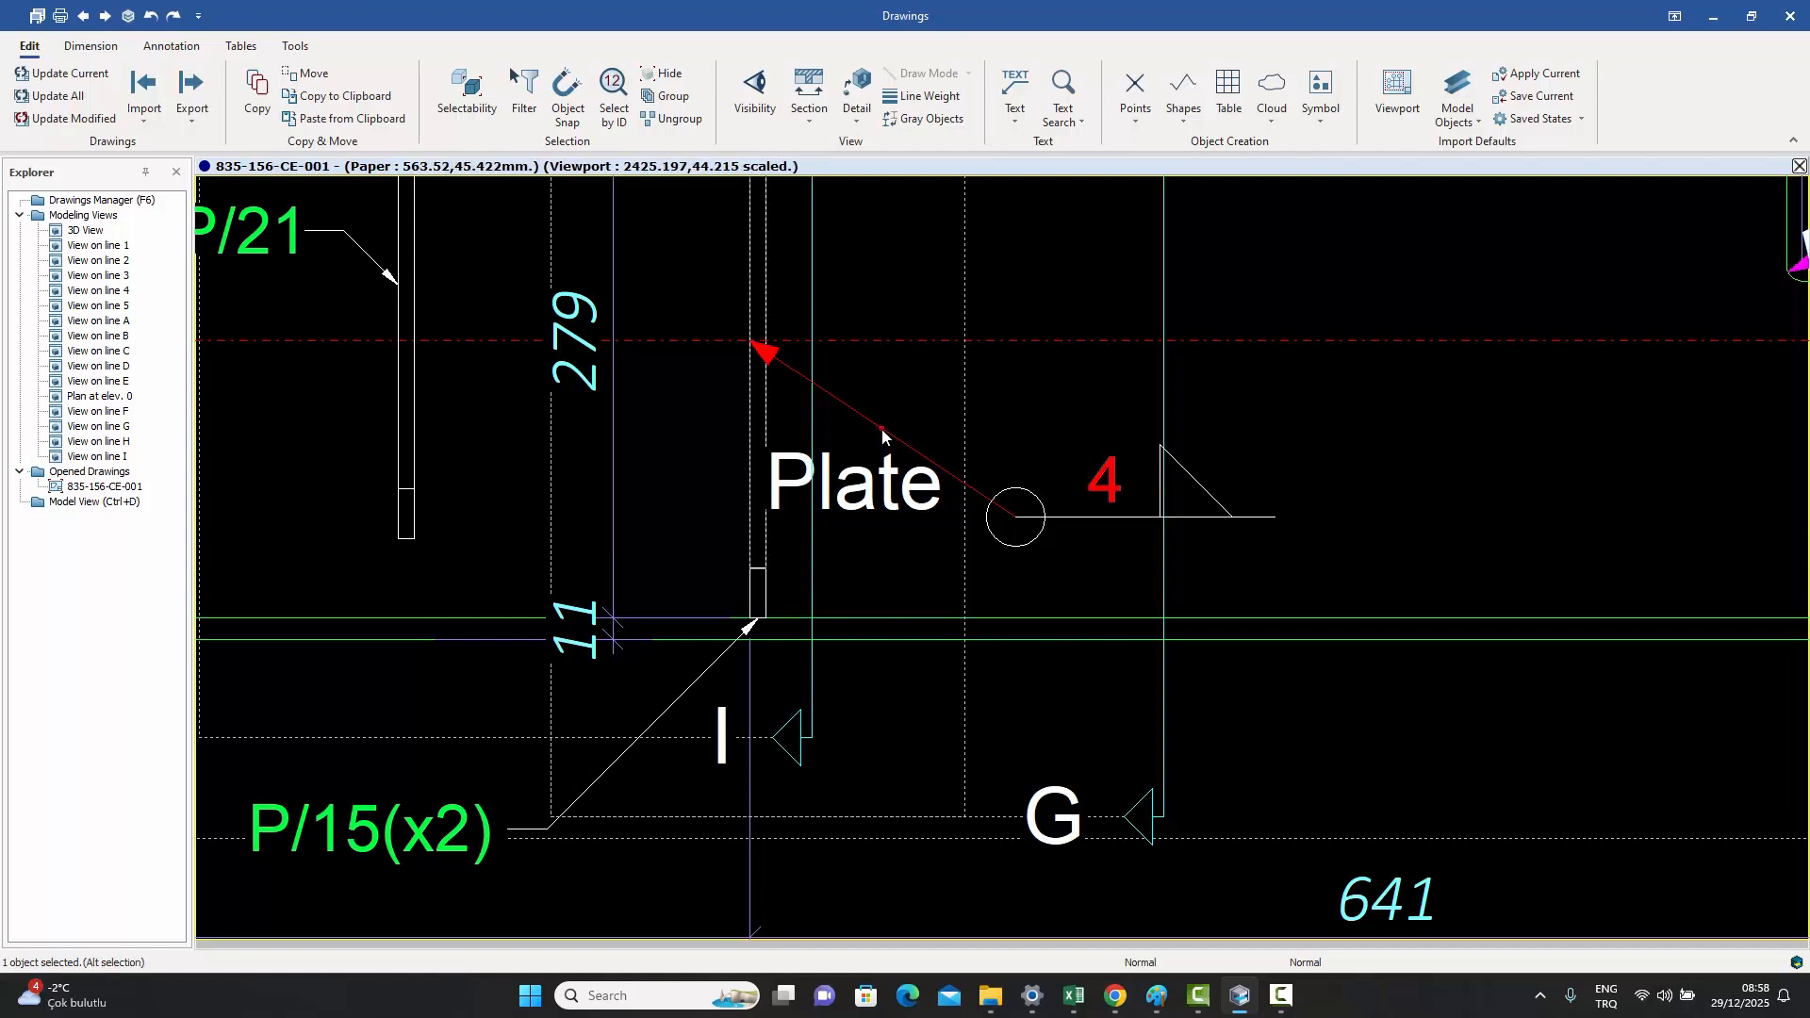
drag(882, 433, 903, 243)
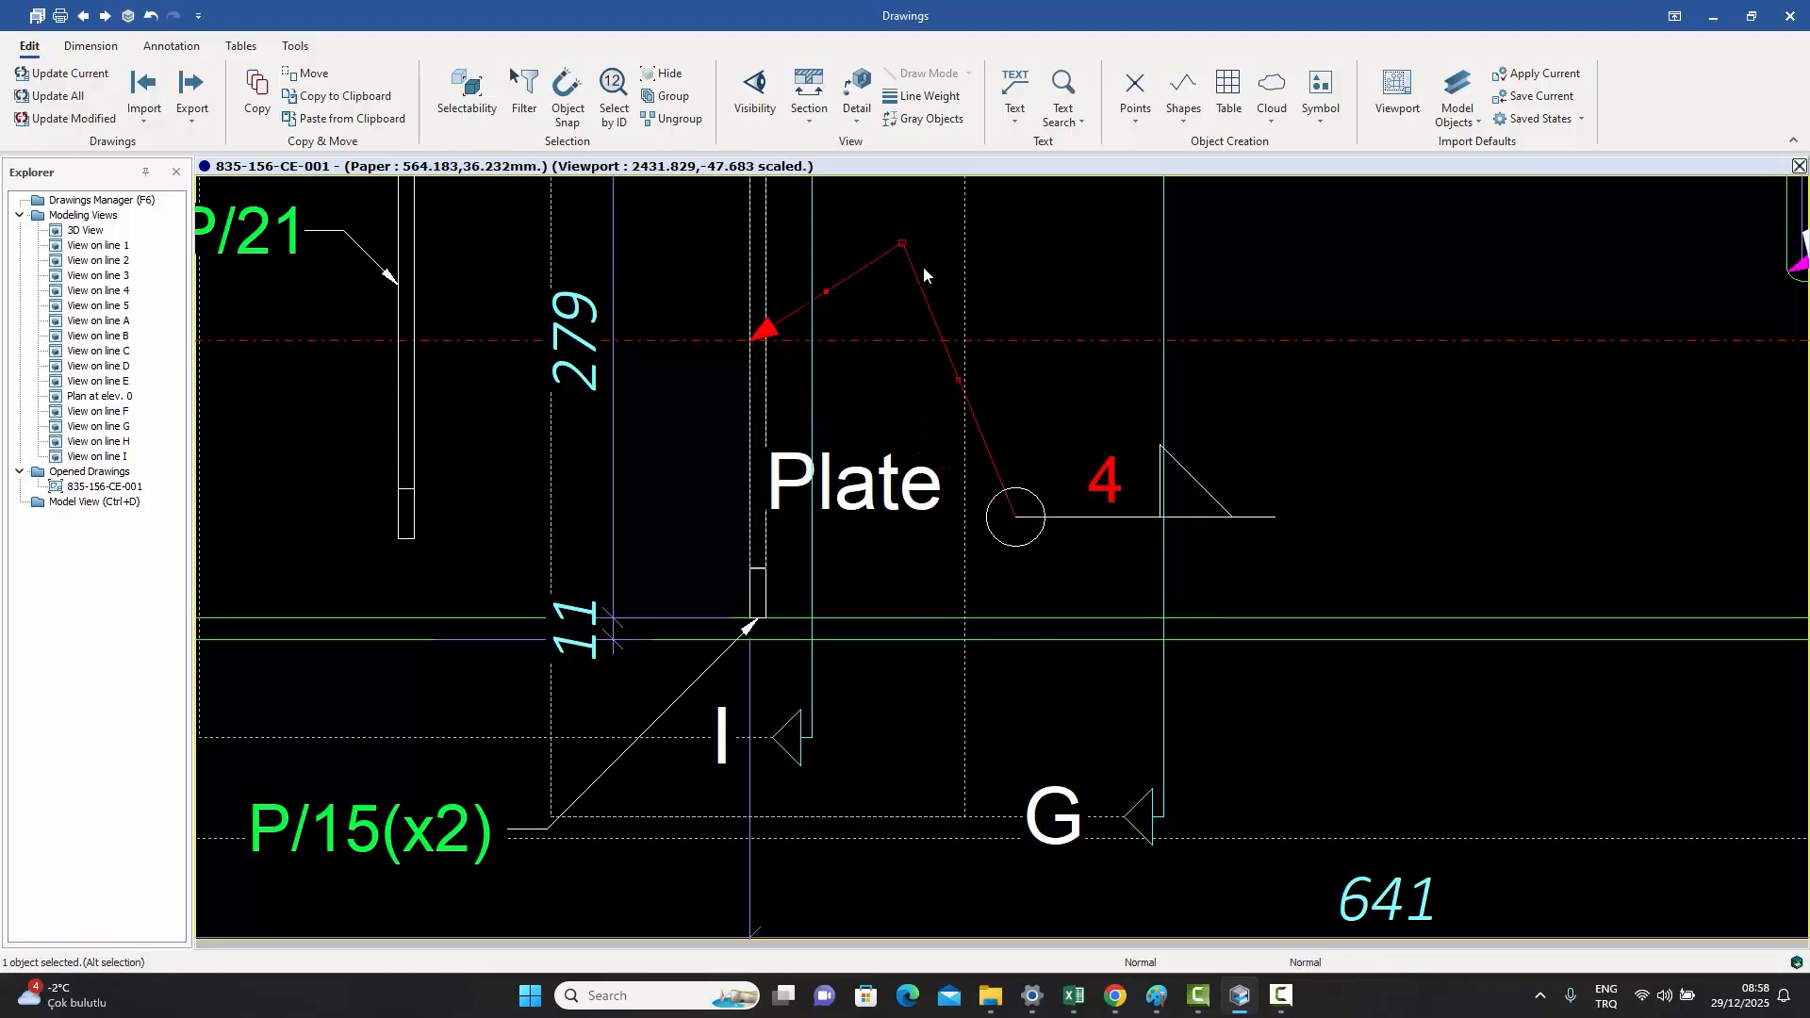
click(1055, 303)
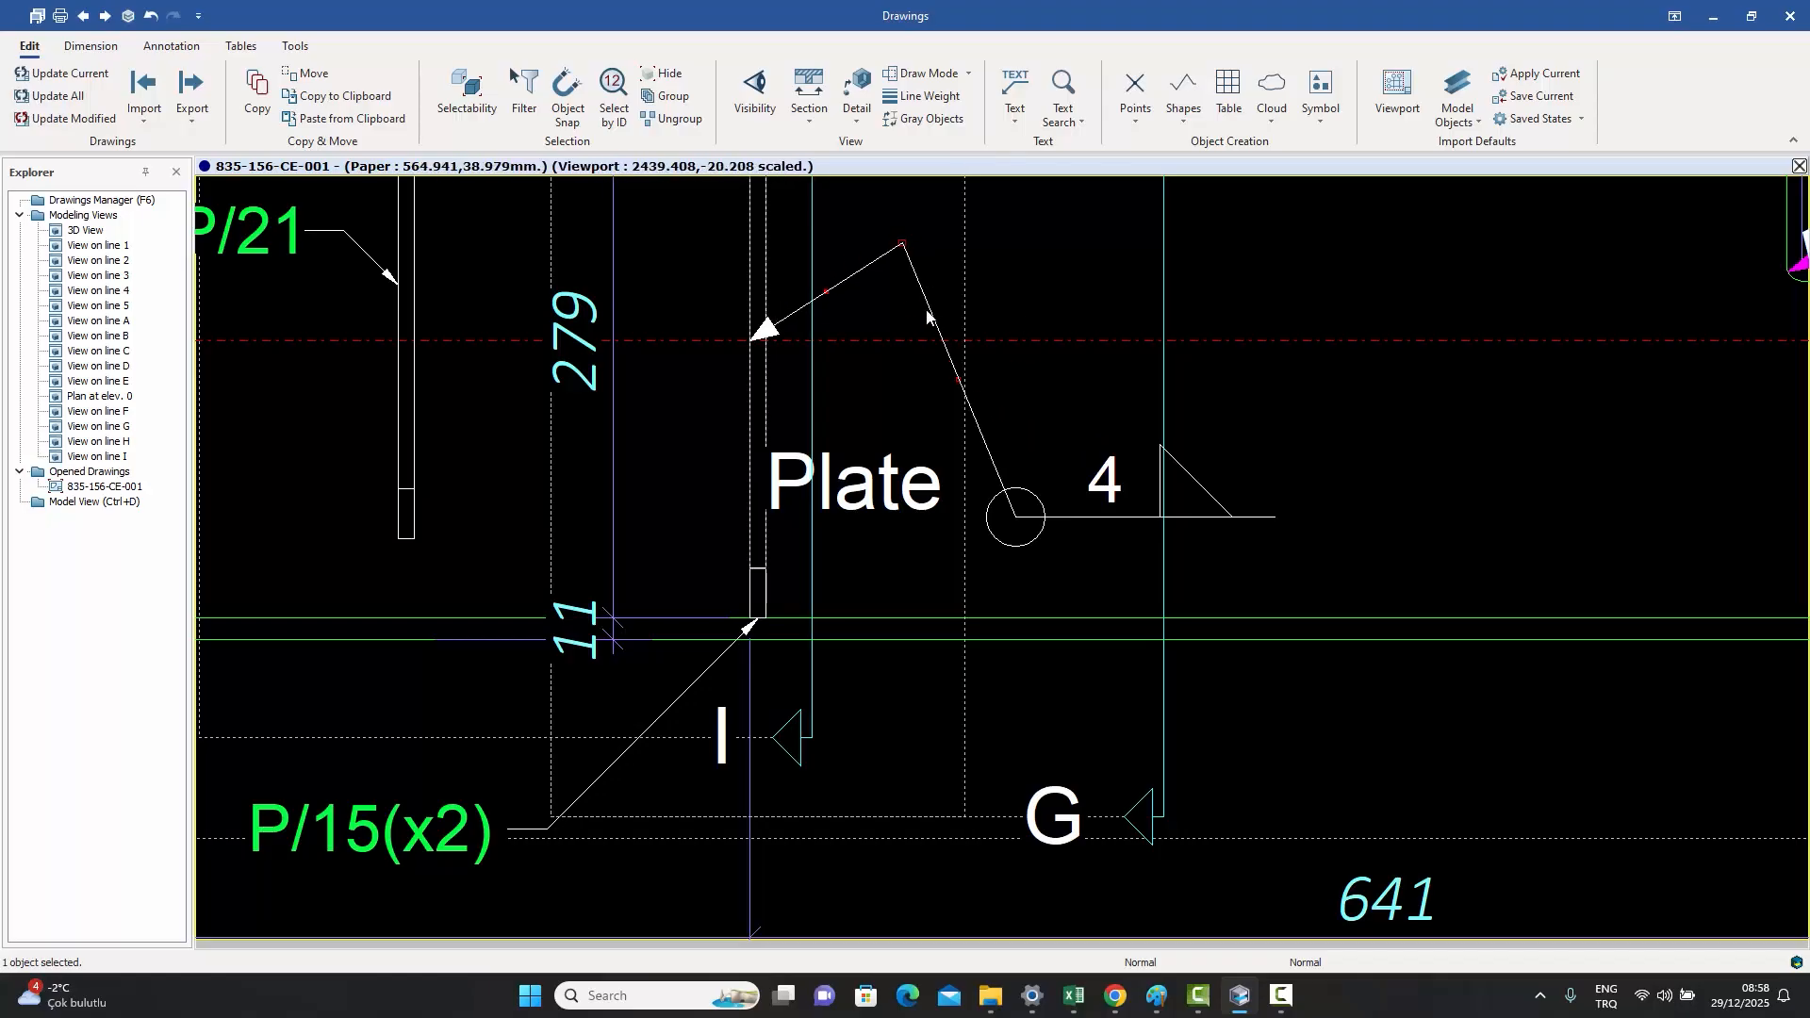
click(1056, 516)
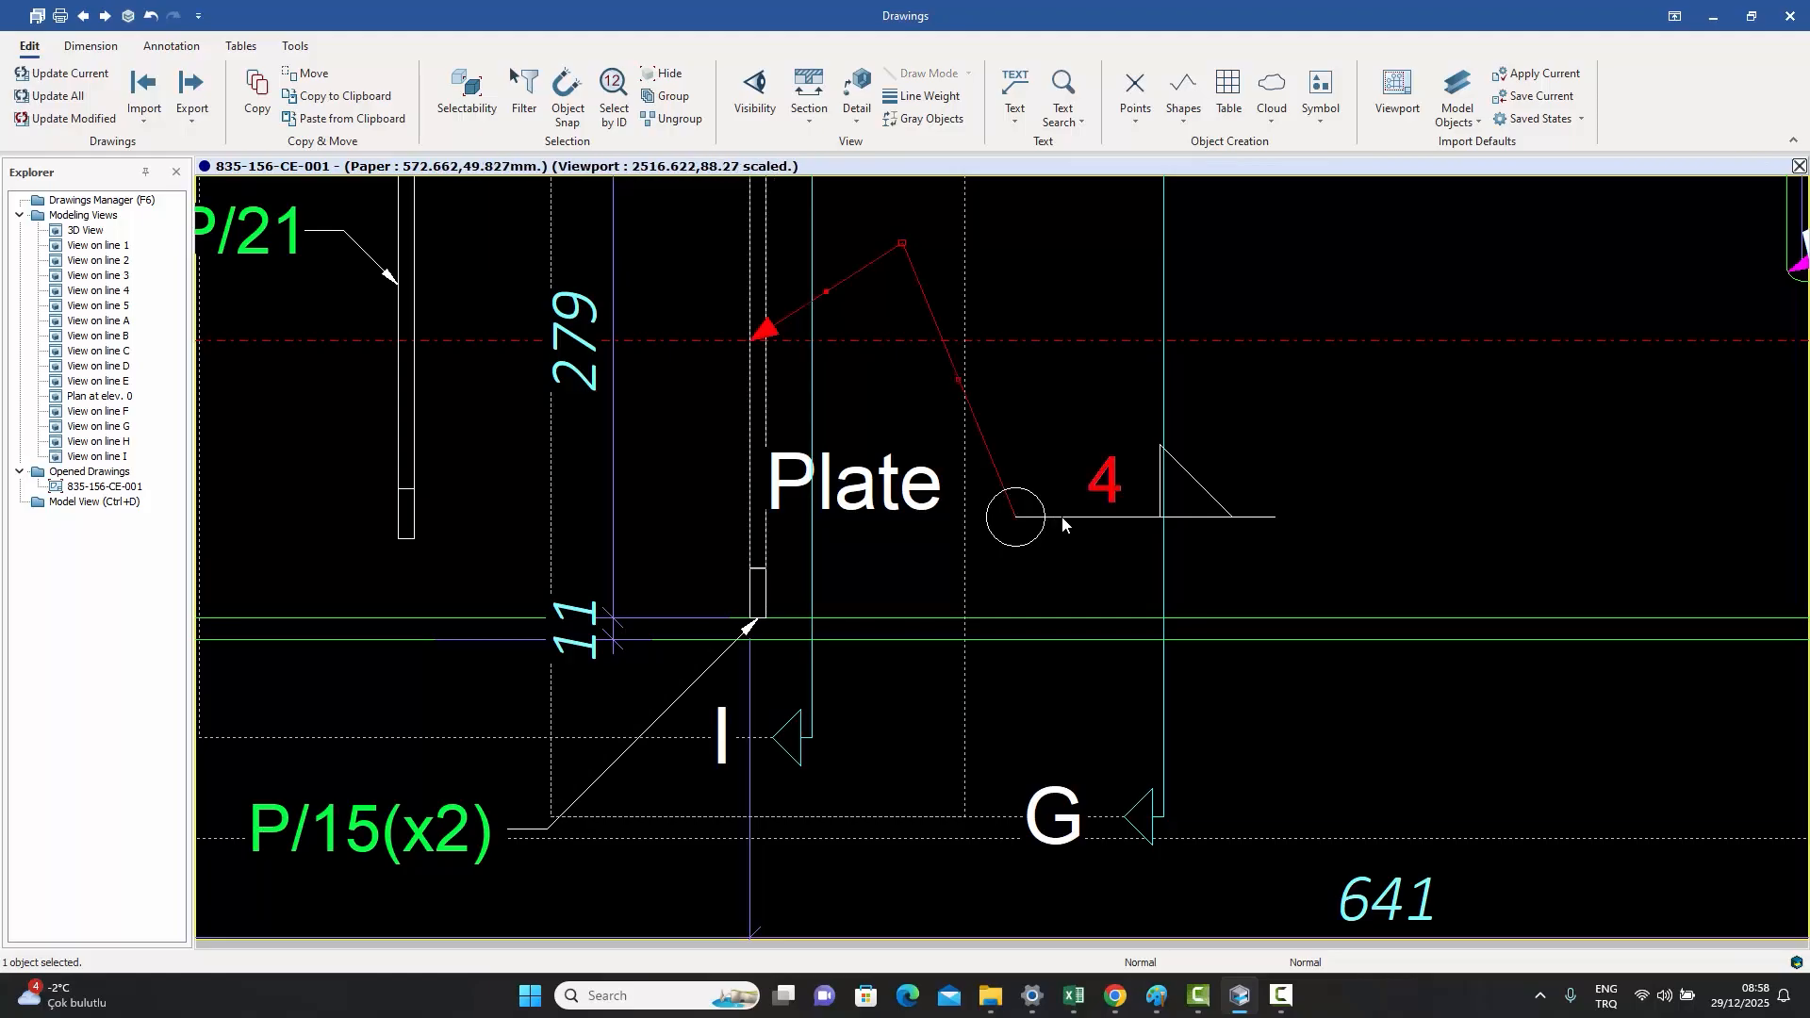
drag(826, 293, 855, 316)
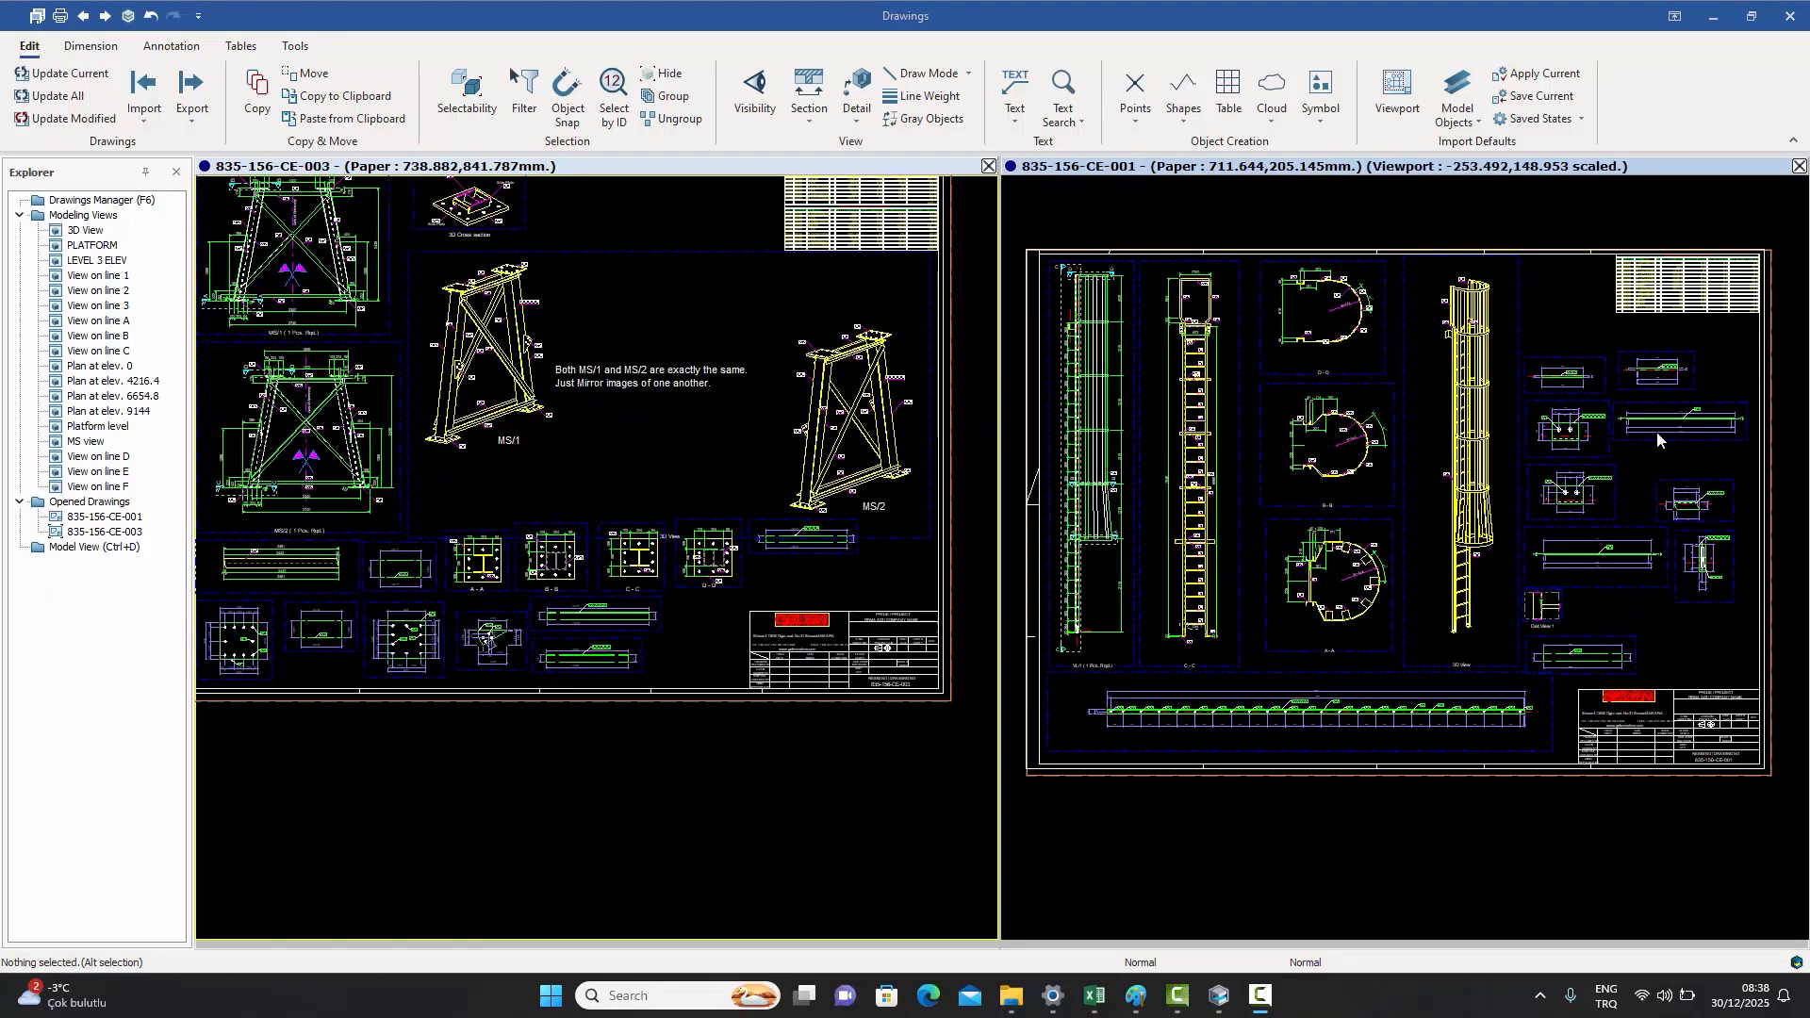
- Delete the L150*100*10 P/42 label from the angle's detail view in 835-156-CE-001, and undo the deletion
scroll(1663, 395, up, 5)
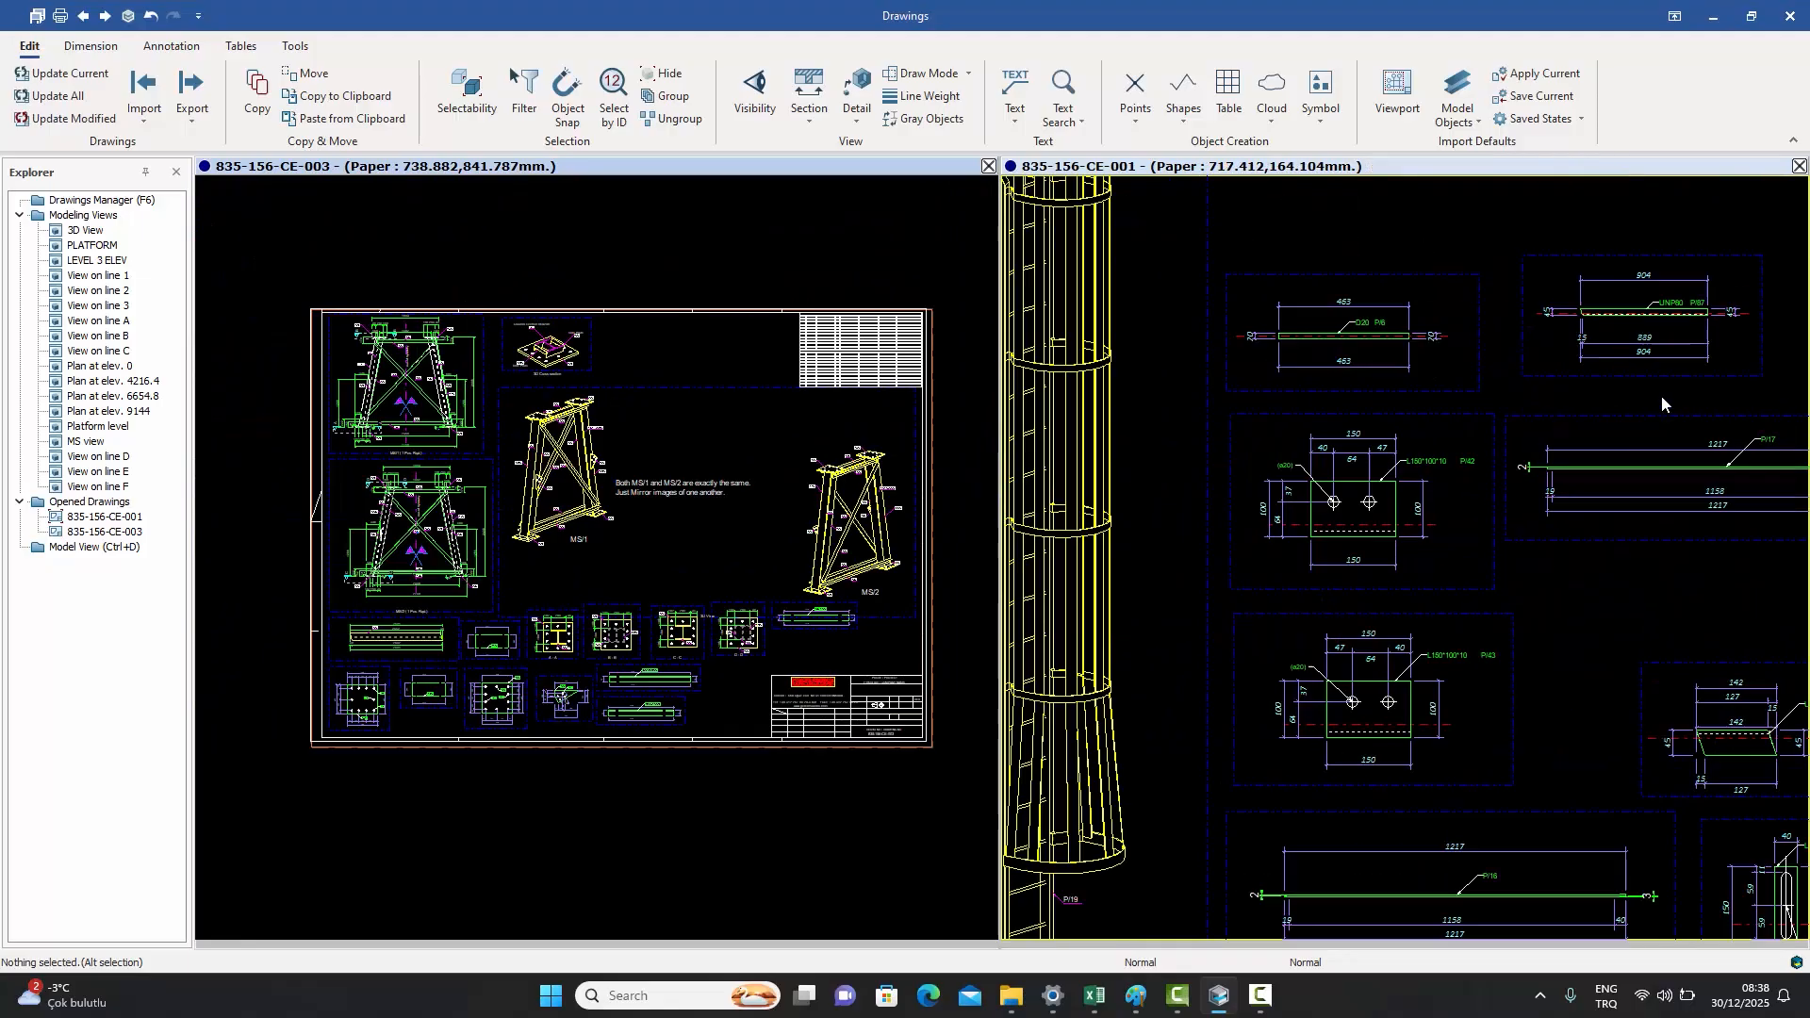
scroll(1455, 535, up, 2)
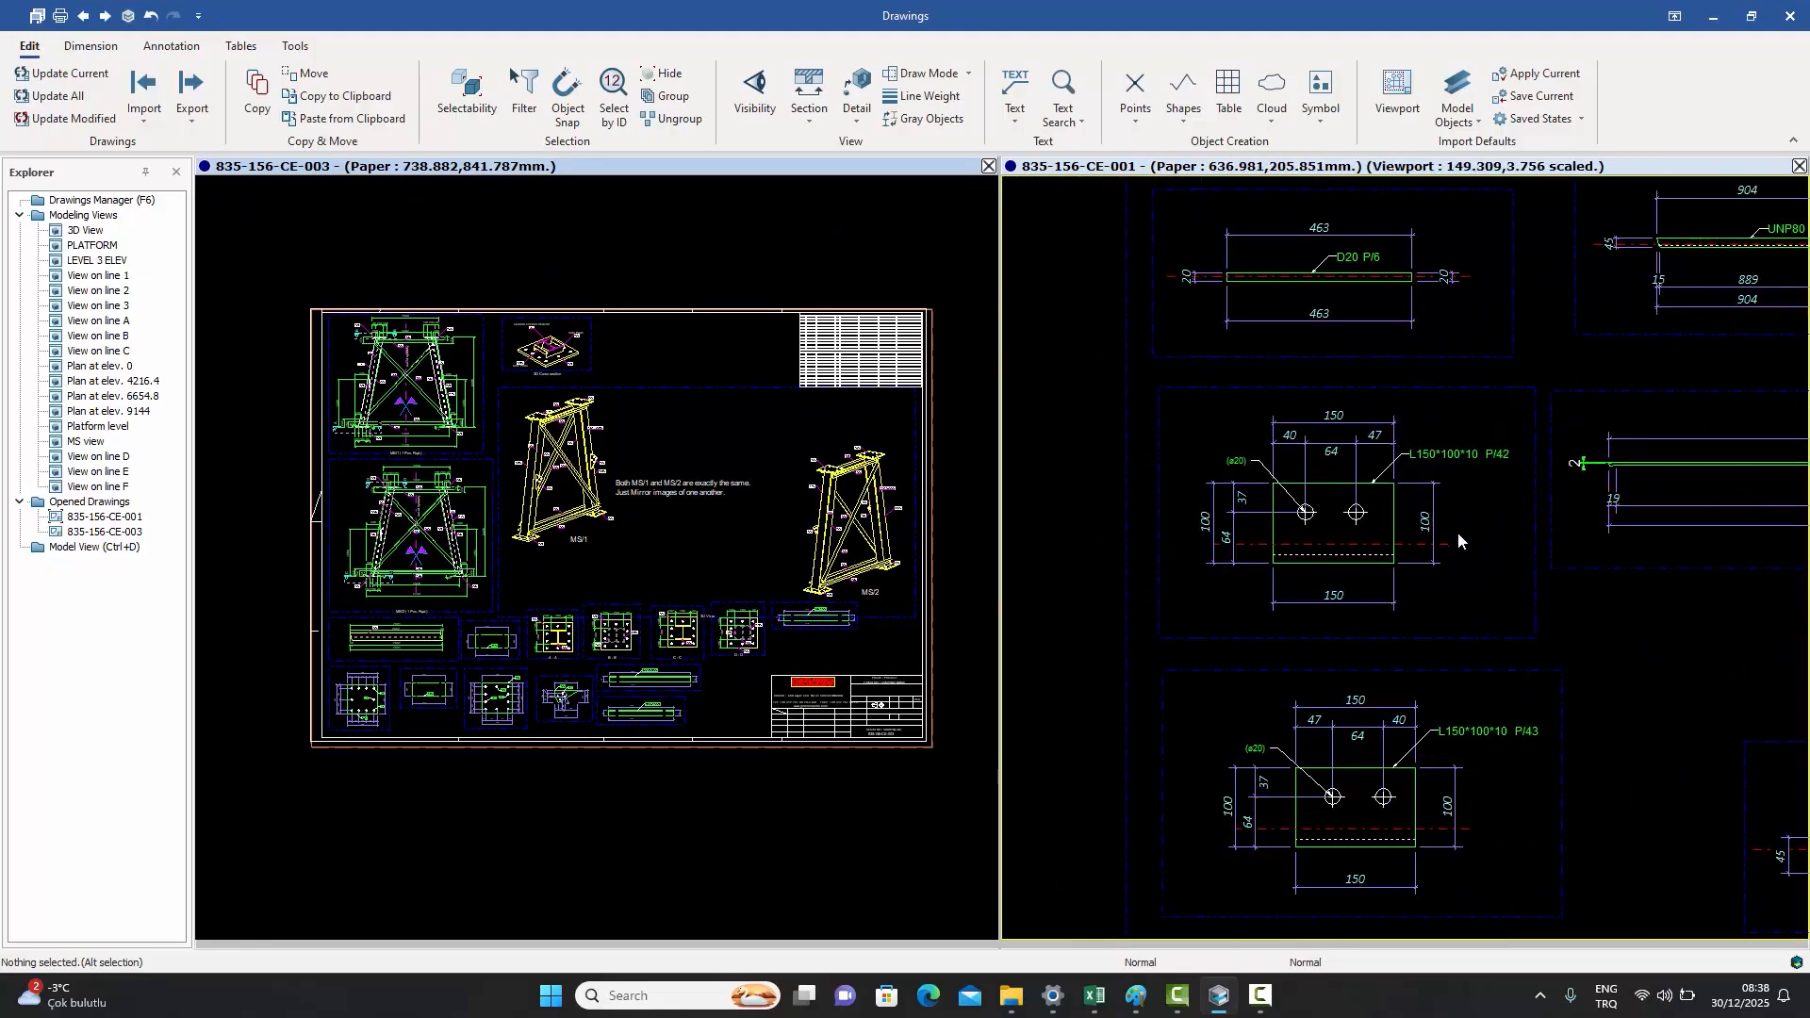
scroll(1461, 530, up, 1)
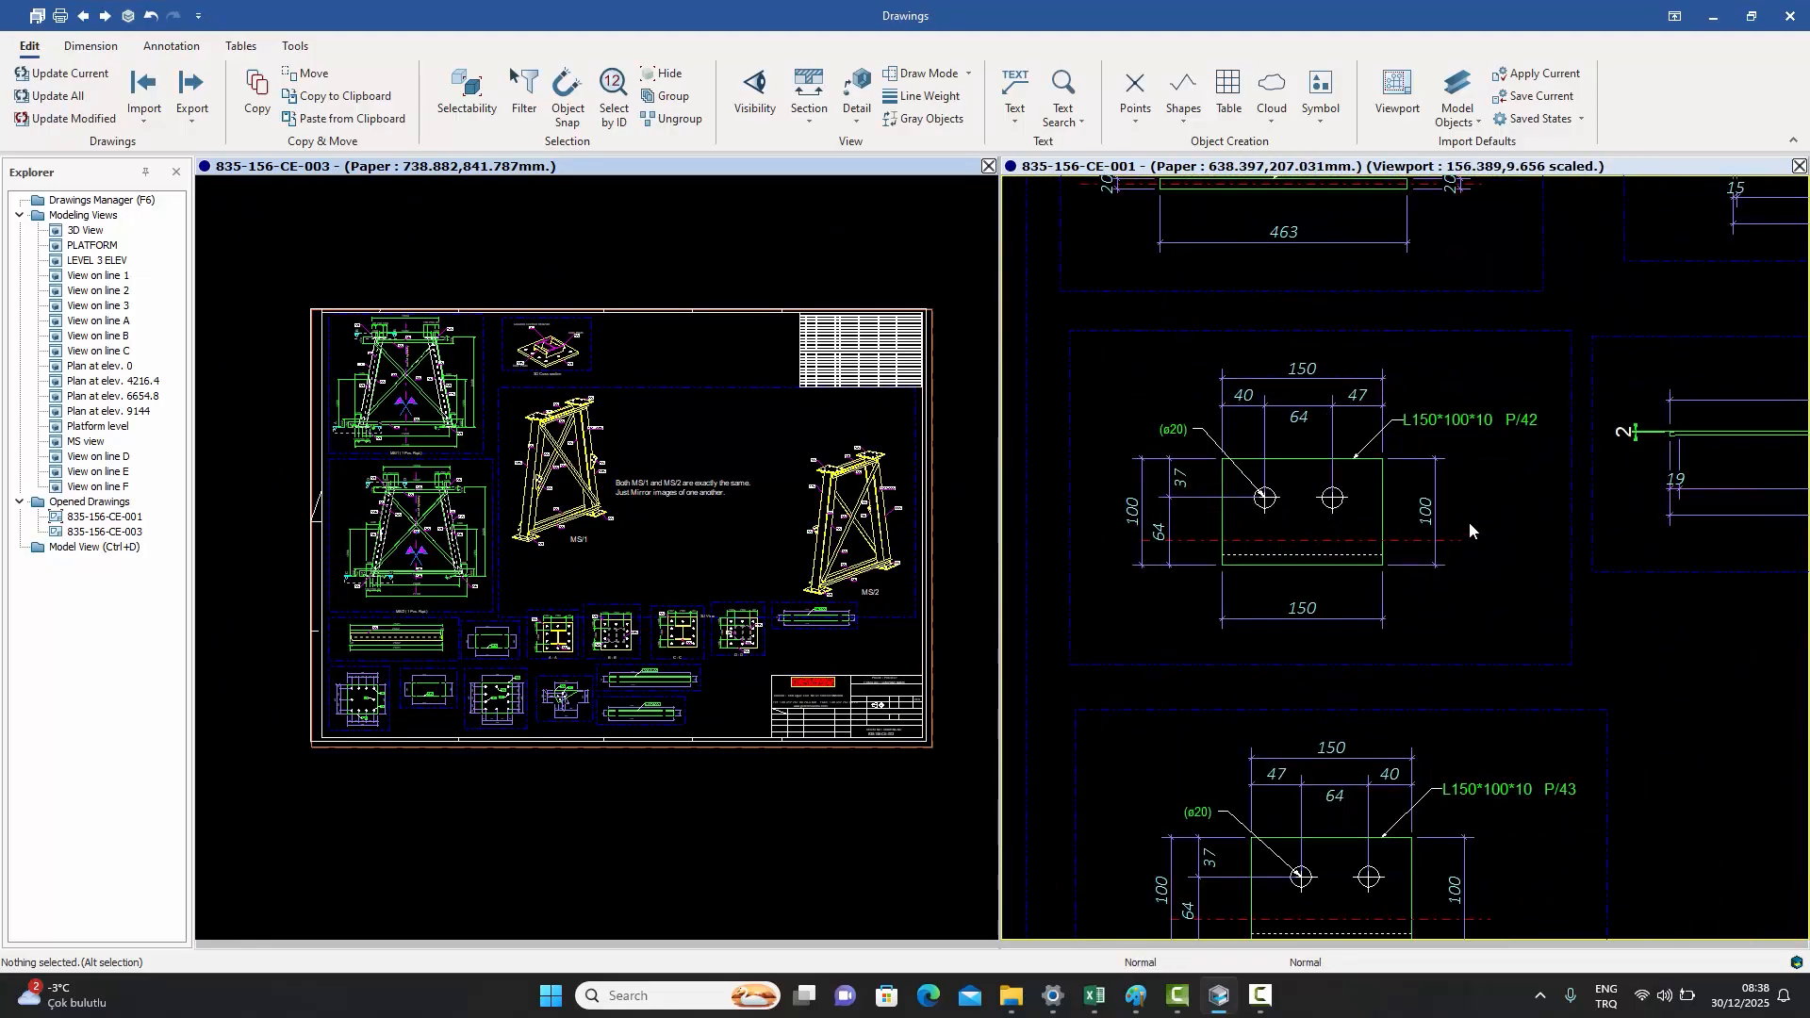
scroll(1469, 528, up, 2)
middle_drag(1483, 524, 1504, 543)
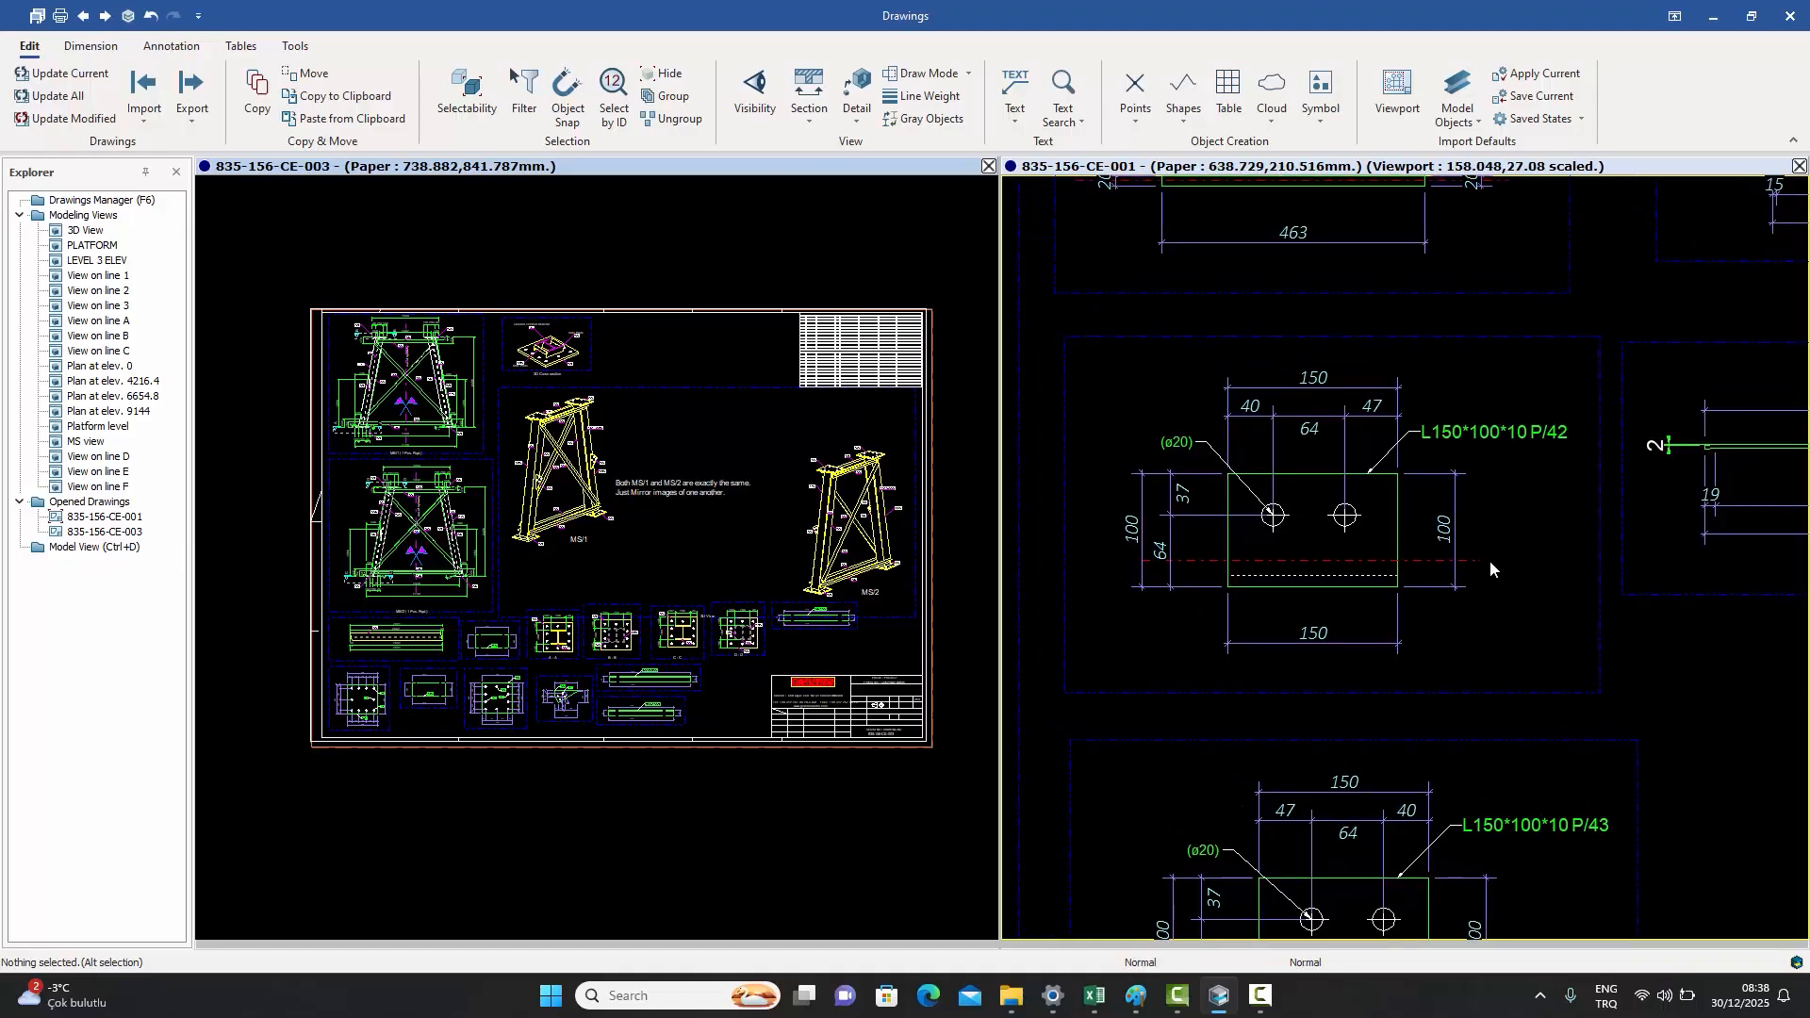
middle_drag(1490, 560, 1523, 562)
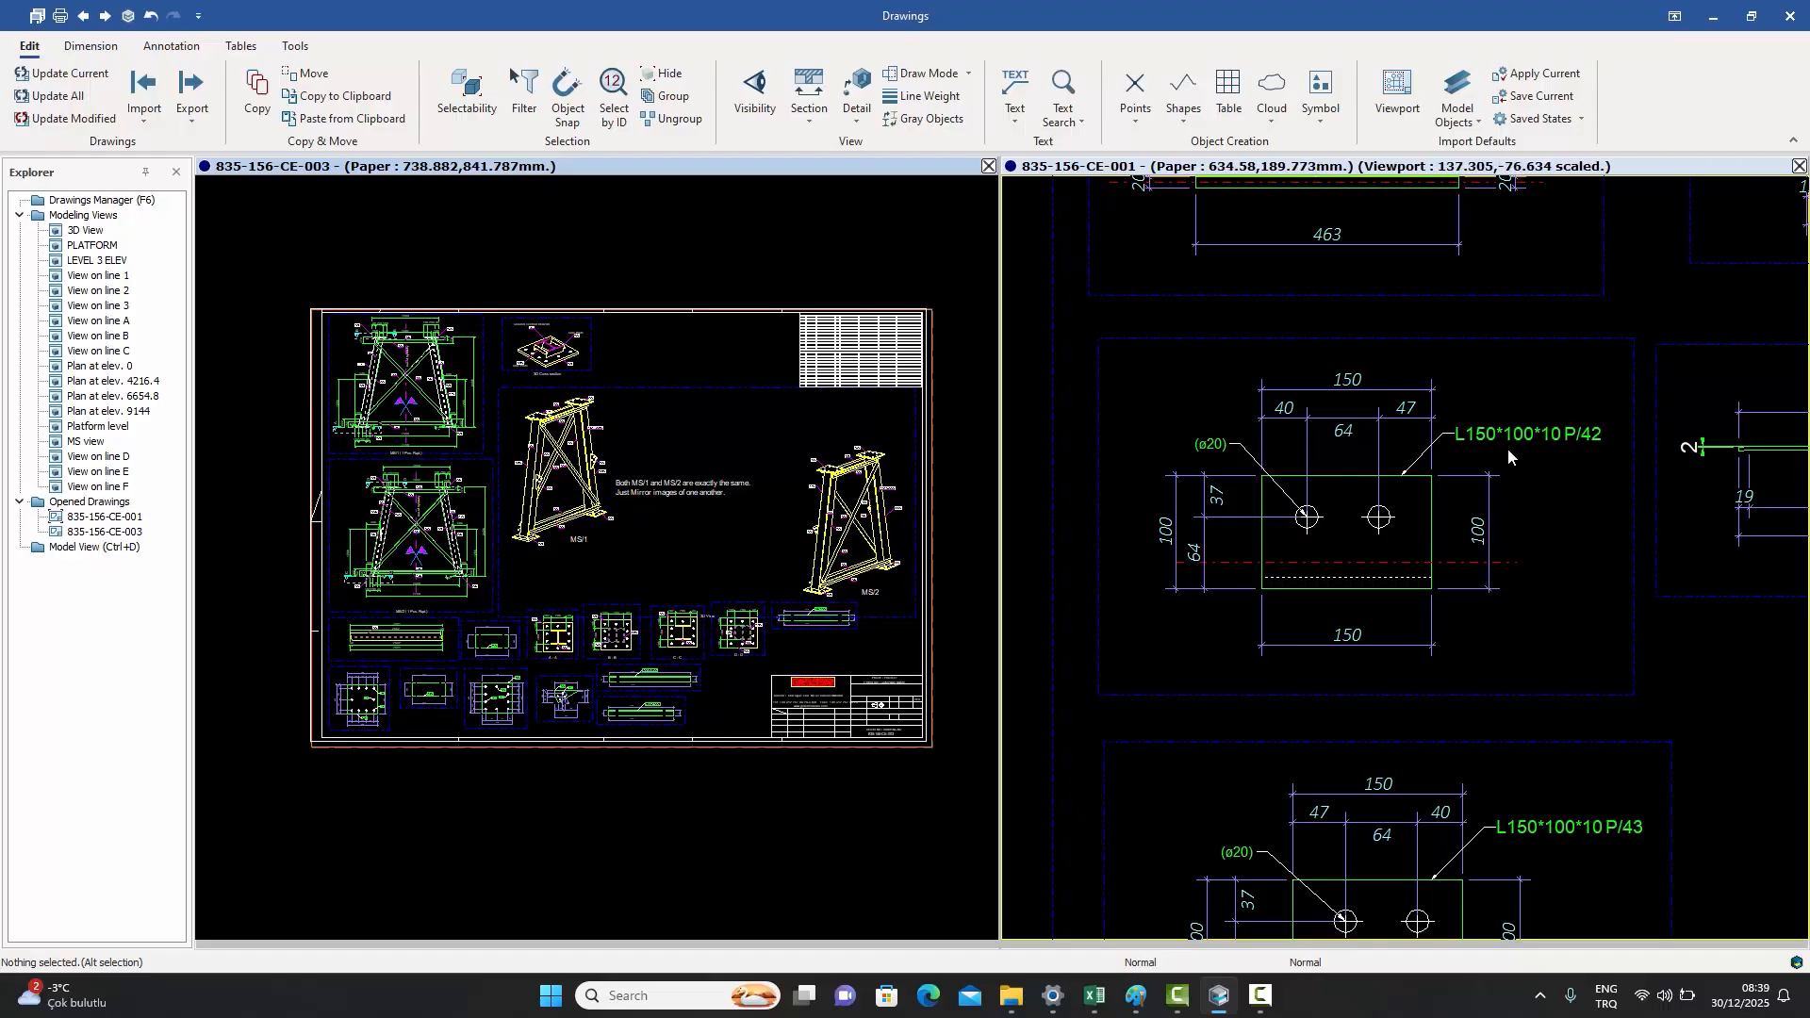
scroll(1508, 449, up, 3)
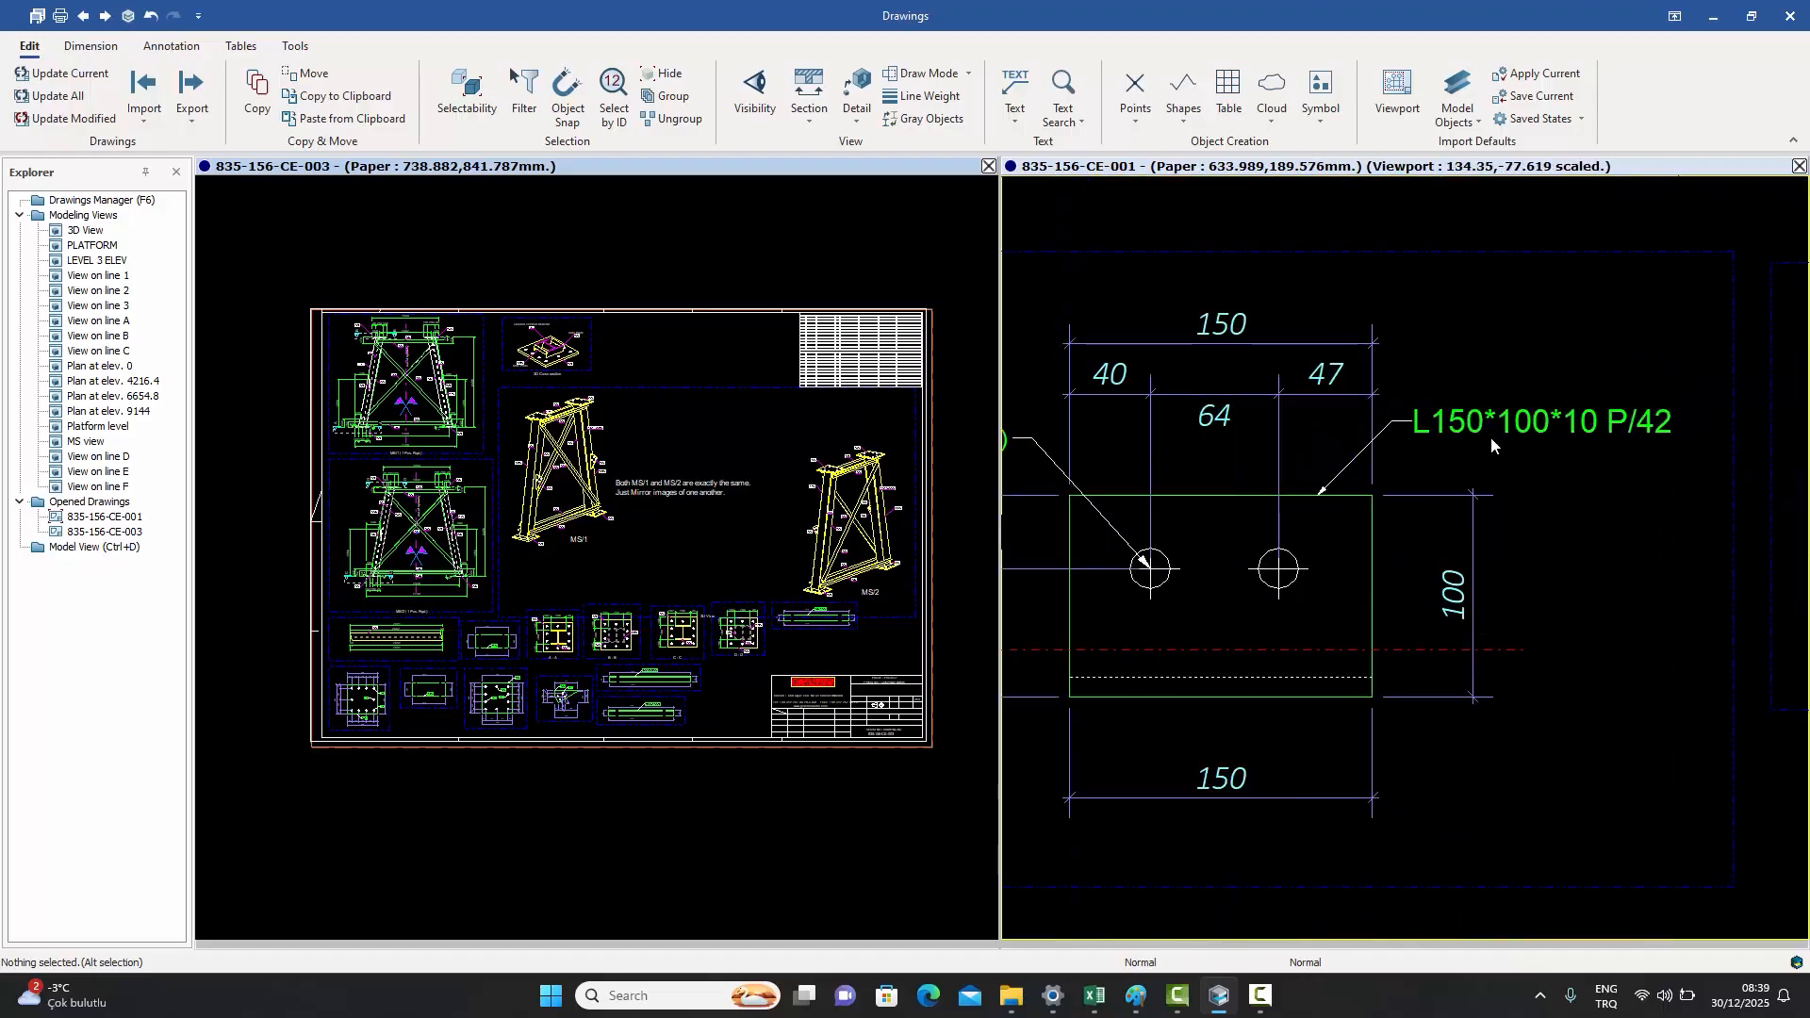
click(1360, 455)
key(Delete)
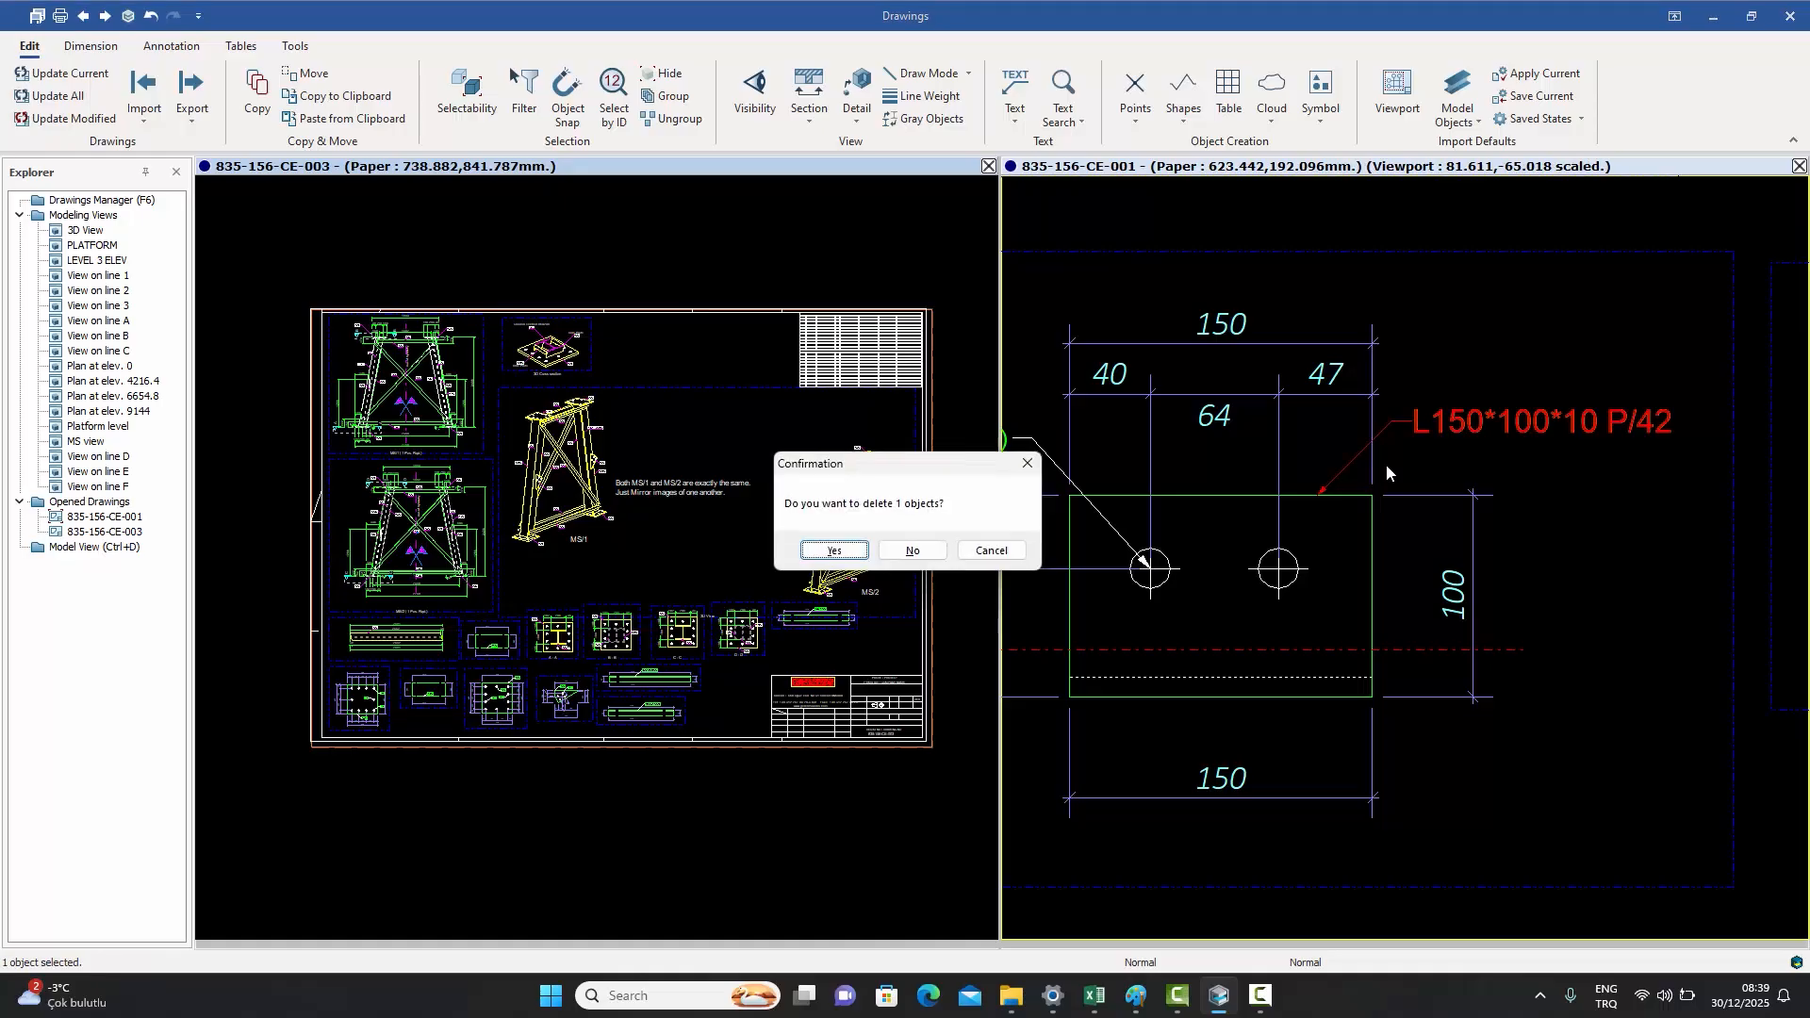
click(832, 551)
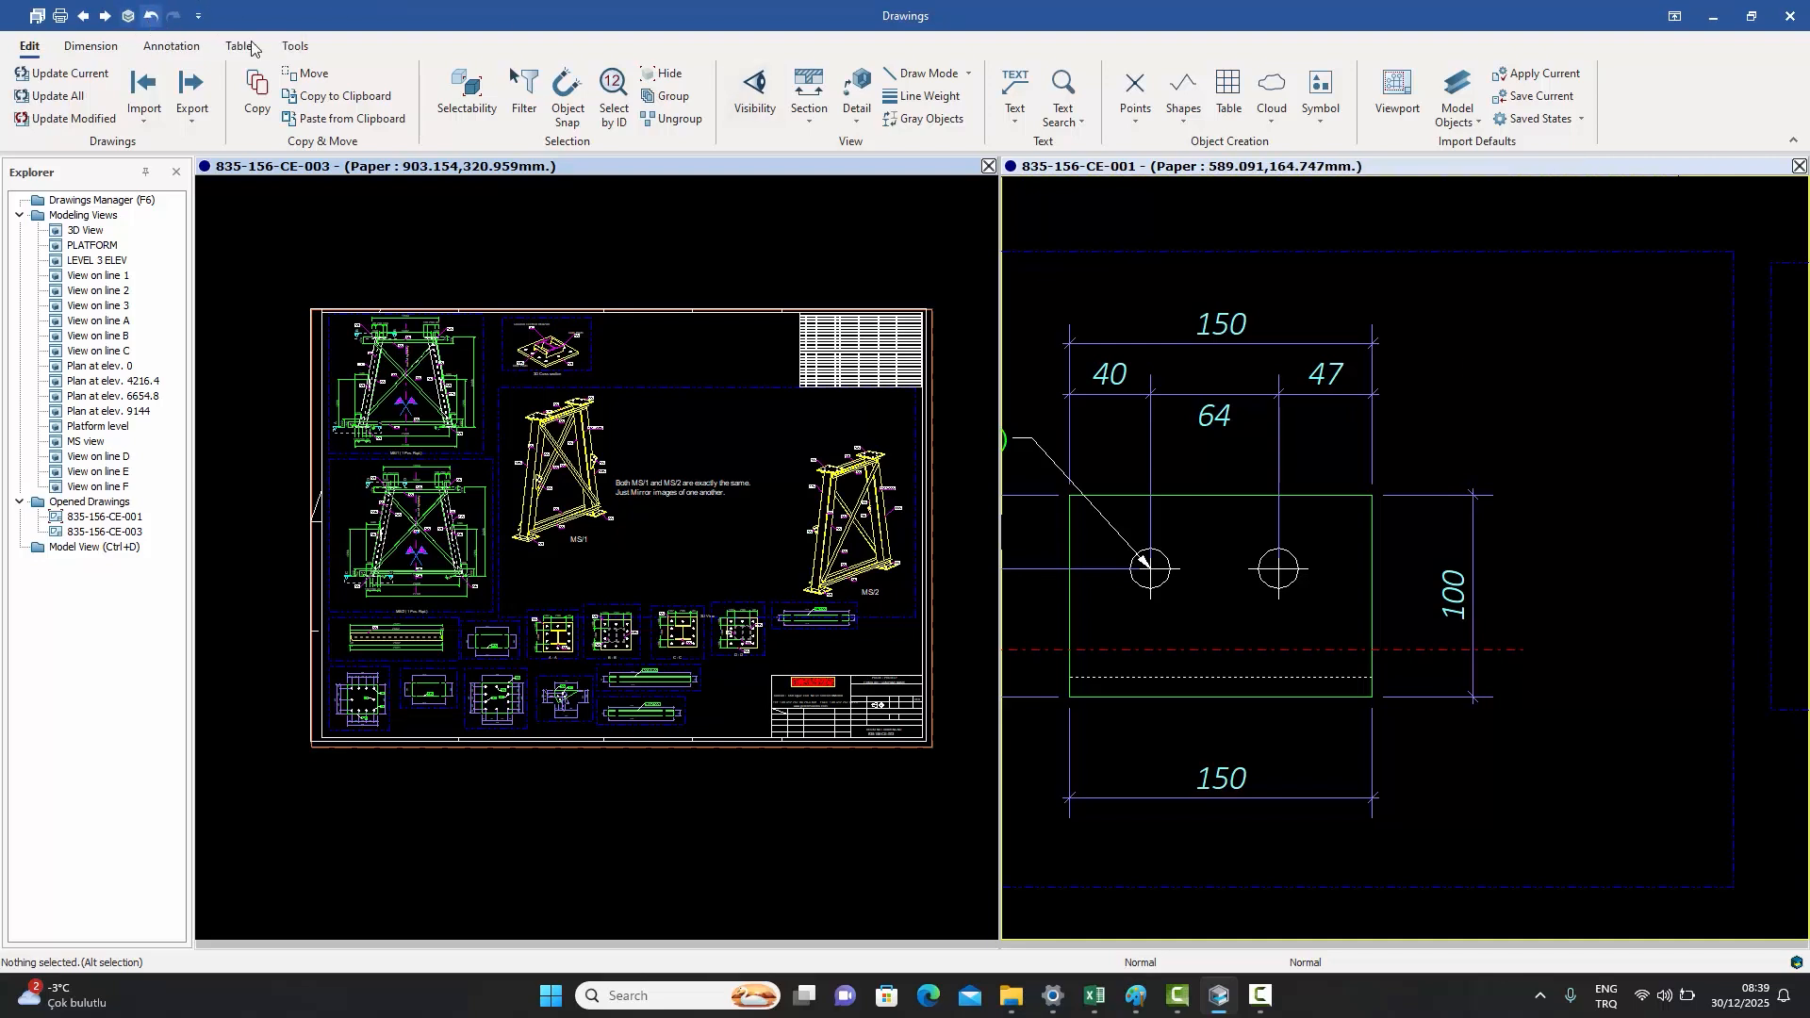
key(ctrl+z)
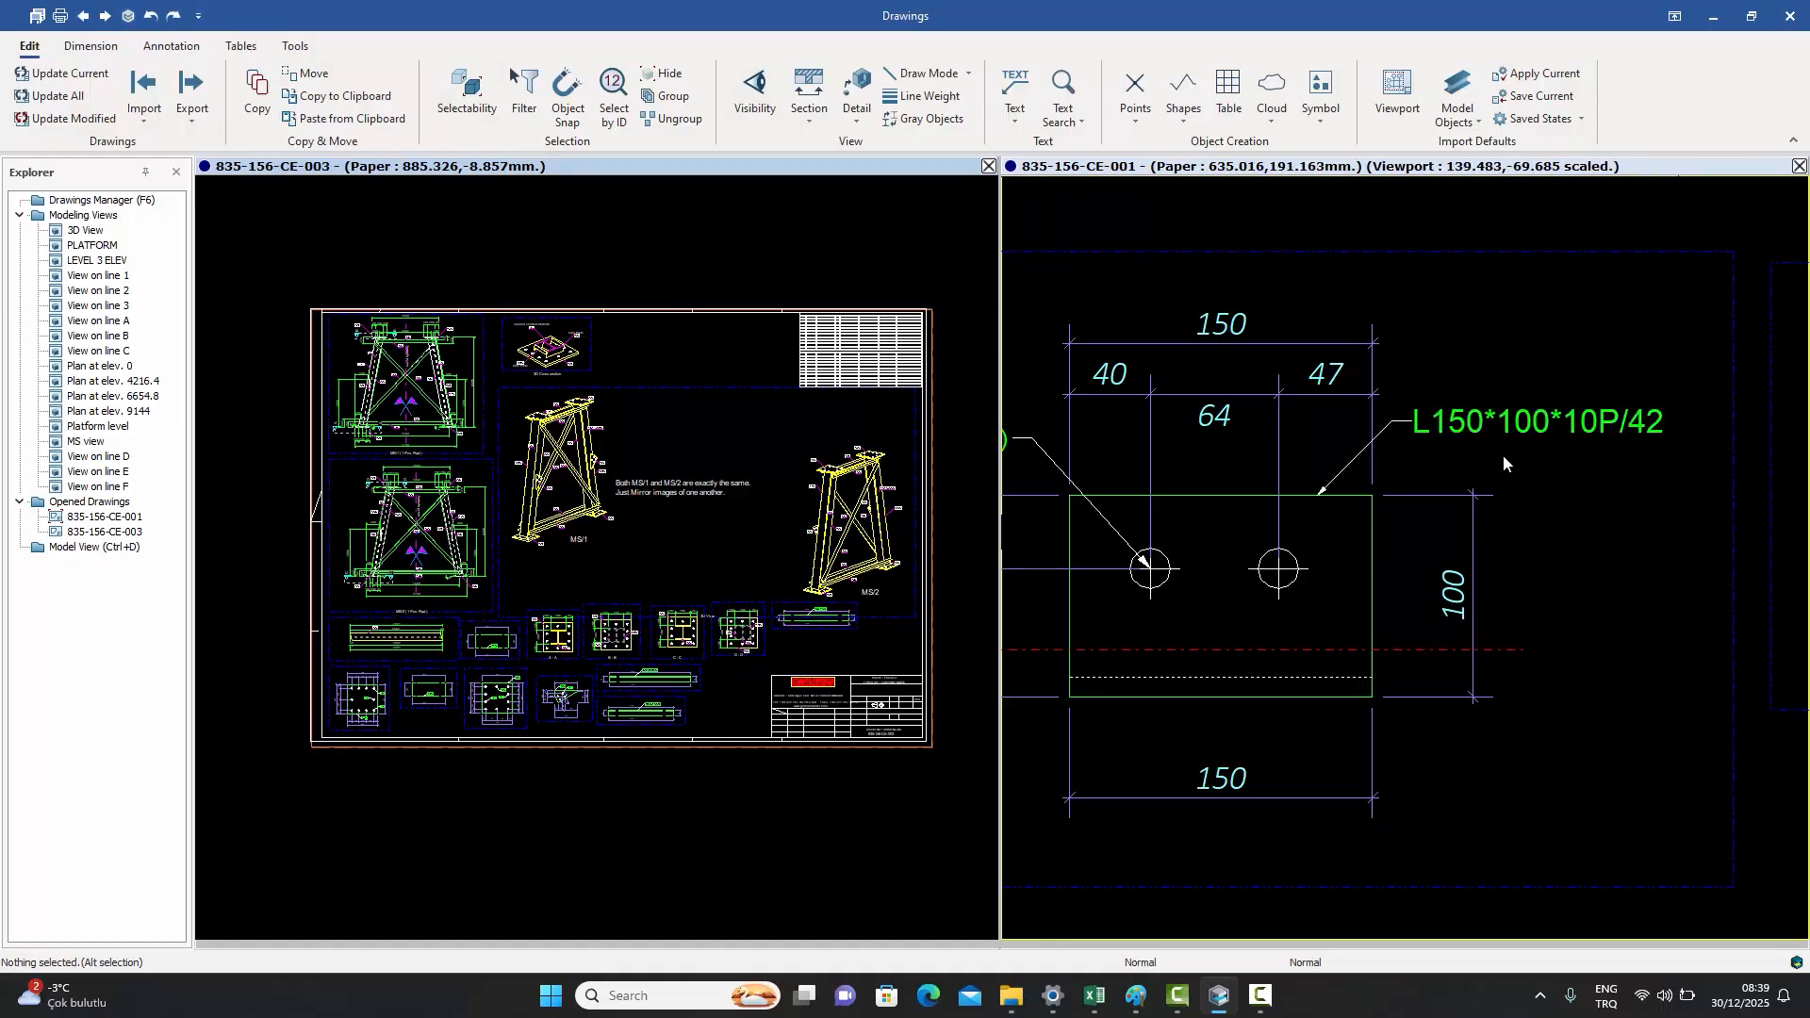
- Move the upper dimensions and the 100 height dimension away from the P/42 angle in its detail view, and undo both moves
click(1311, 393)
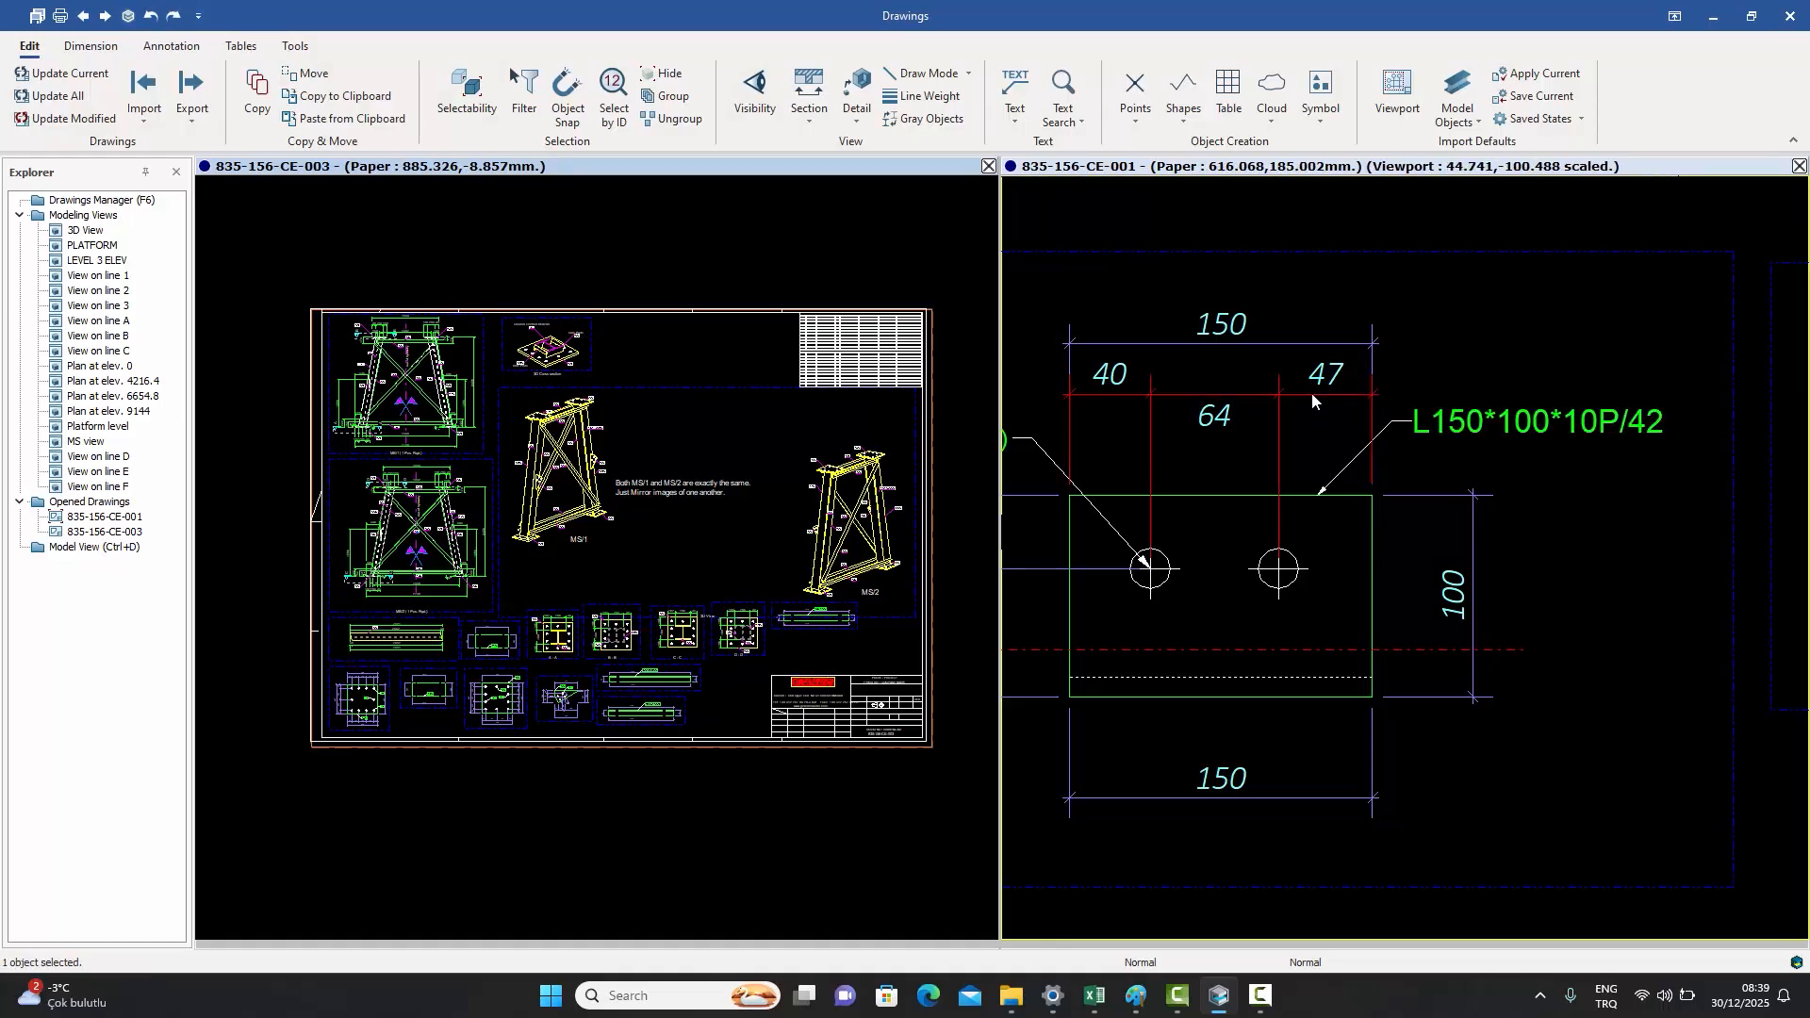
drag(1332, 424, 1320, 320)
click(1486, 549)
drag(1474, 540, 1537, 558)
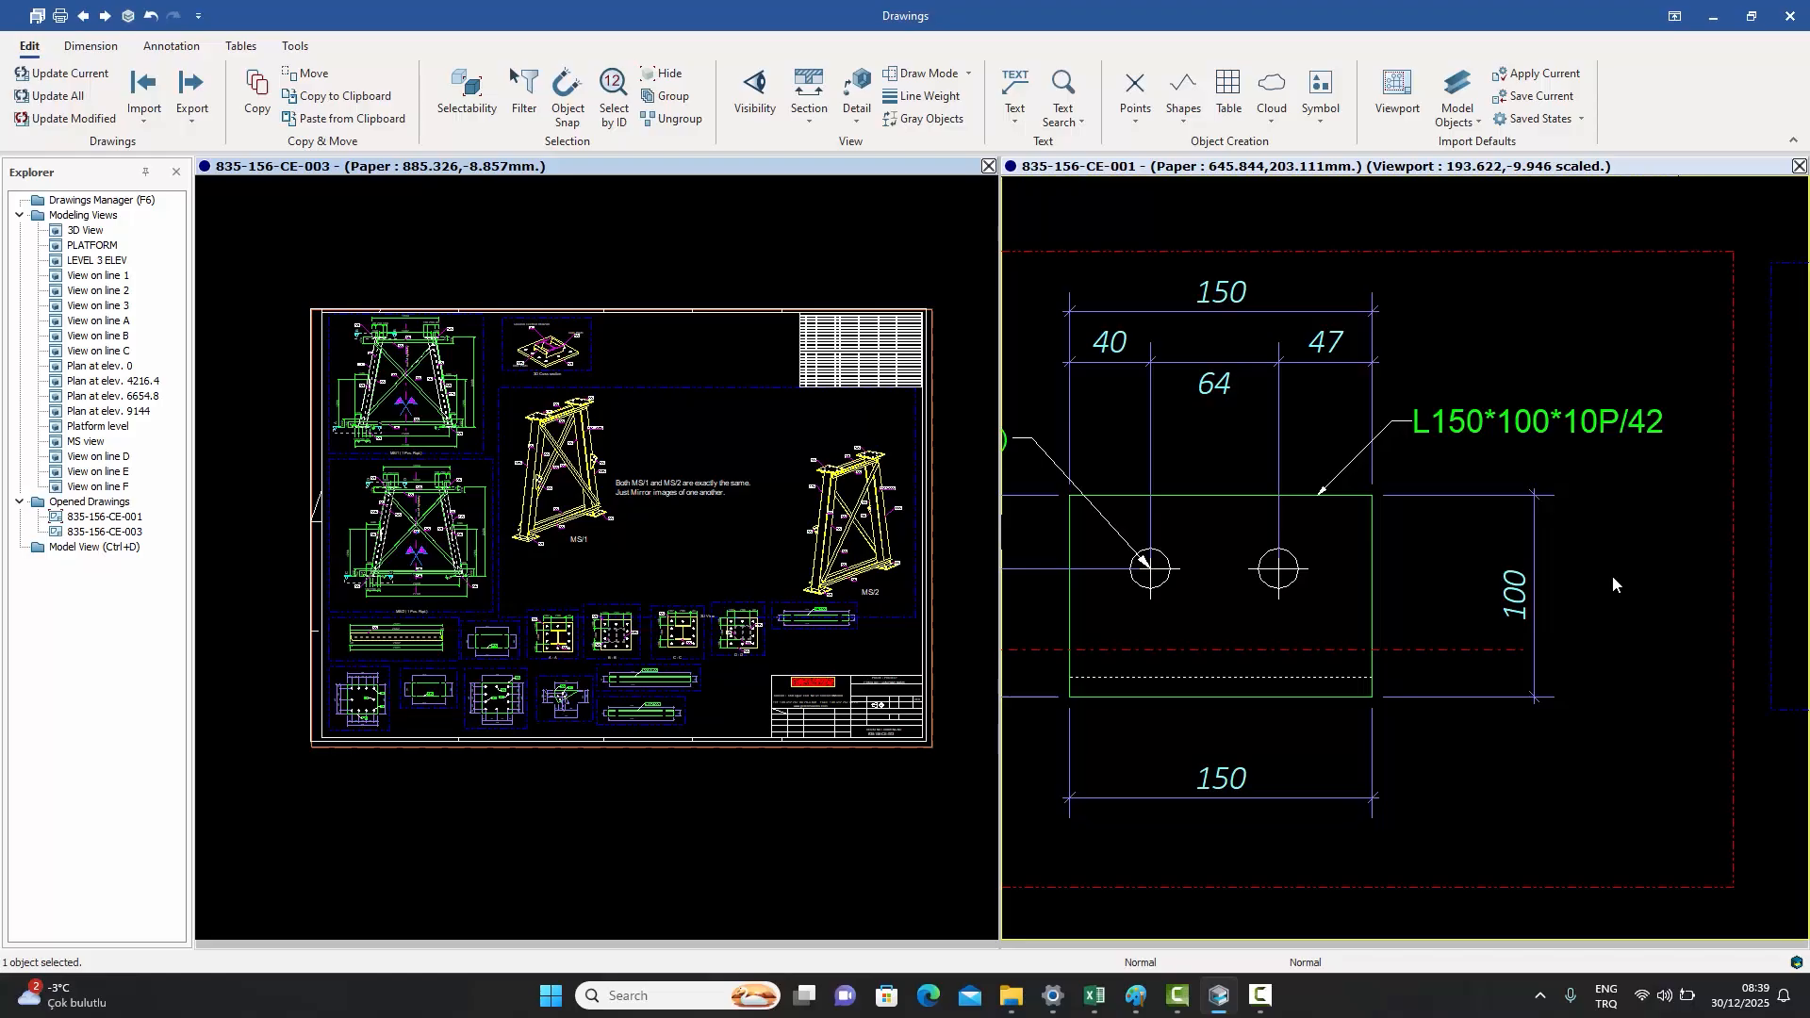
key(ctrl+z)
key(ctrl+z)
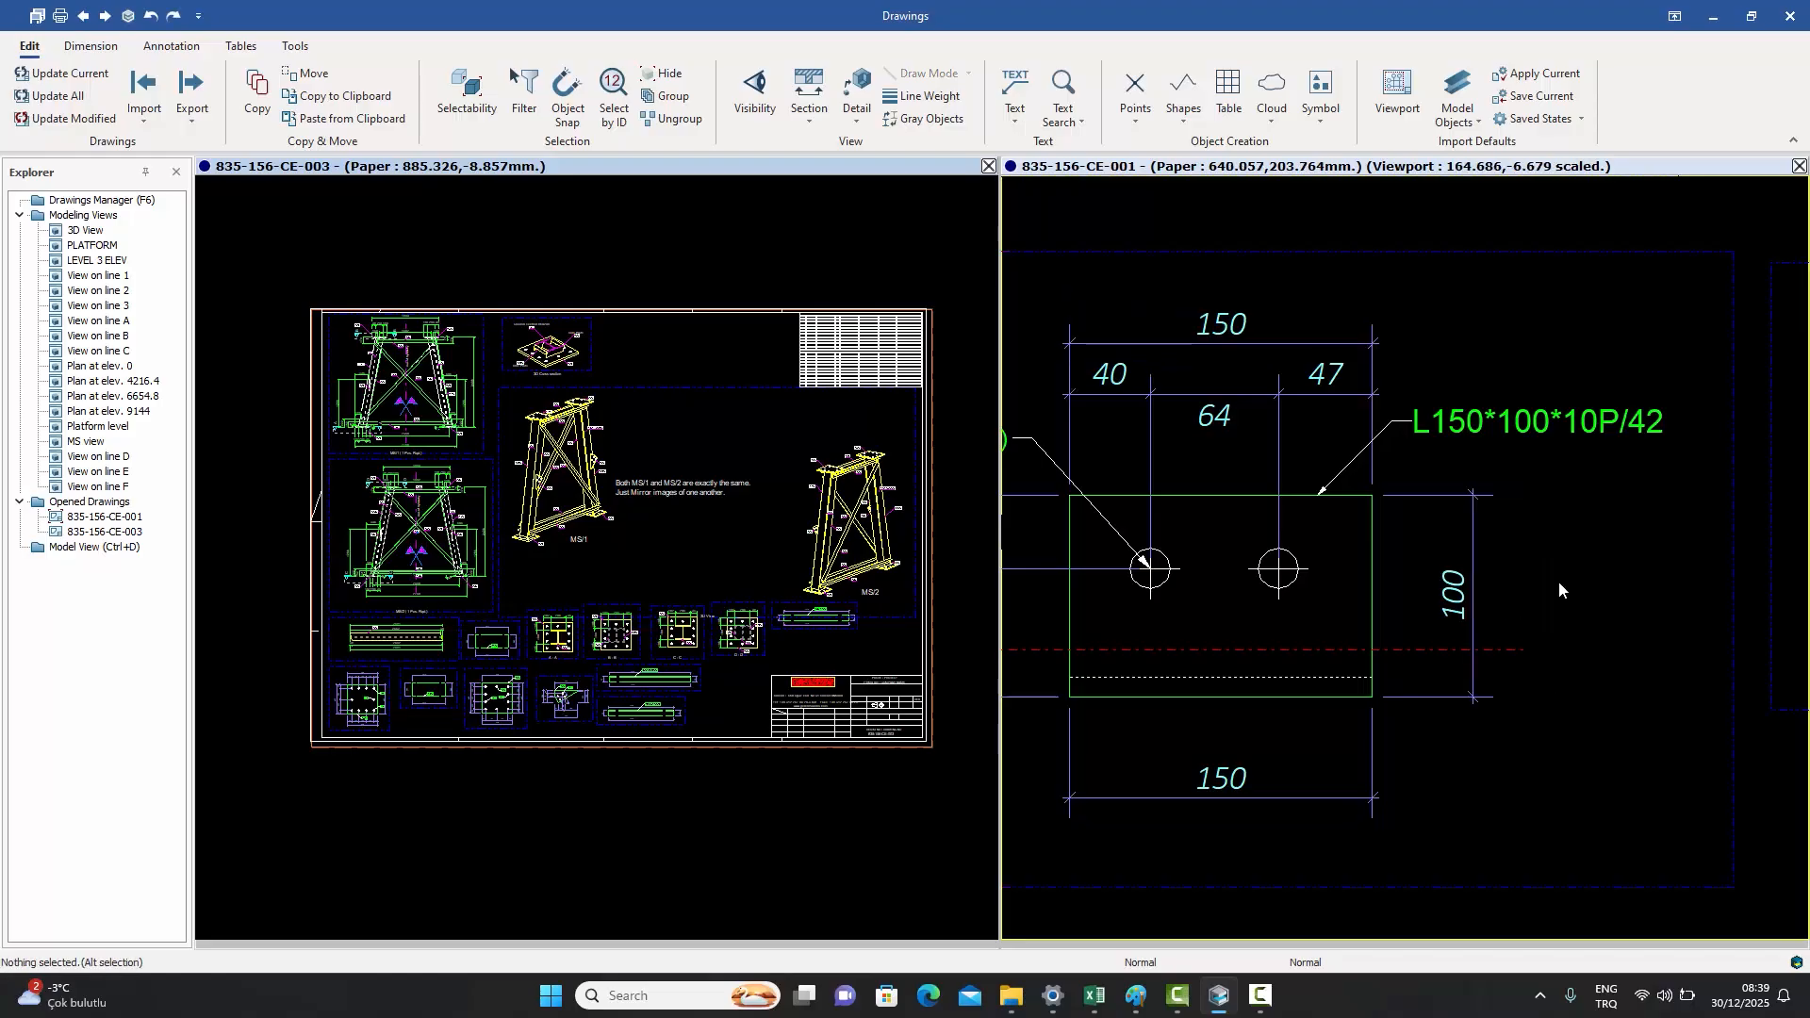
- Move five part views off the right side of the 835-156-CE-001 sheet, and undo the moves
scroll(1559, 580, down, 6)
middle_drag(1532, 596, 1442, 596)
scroll(1536, 536, up, 2)
click(1455, 480)
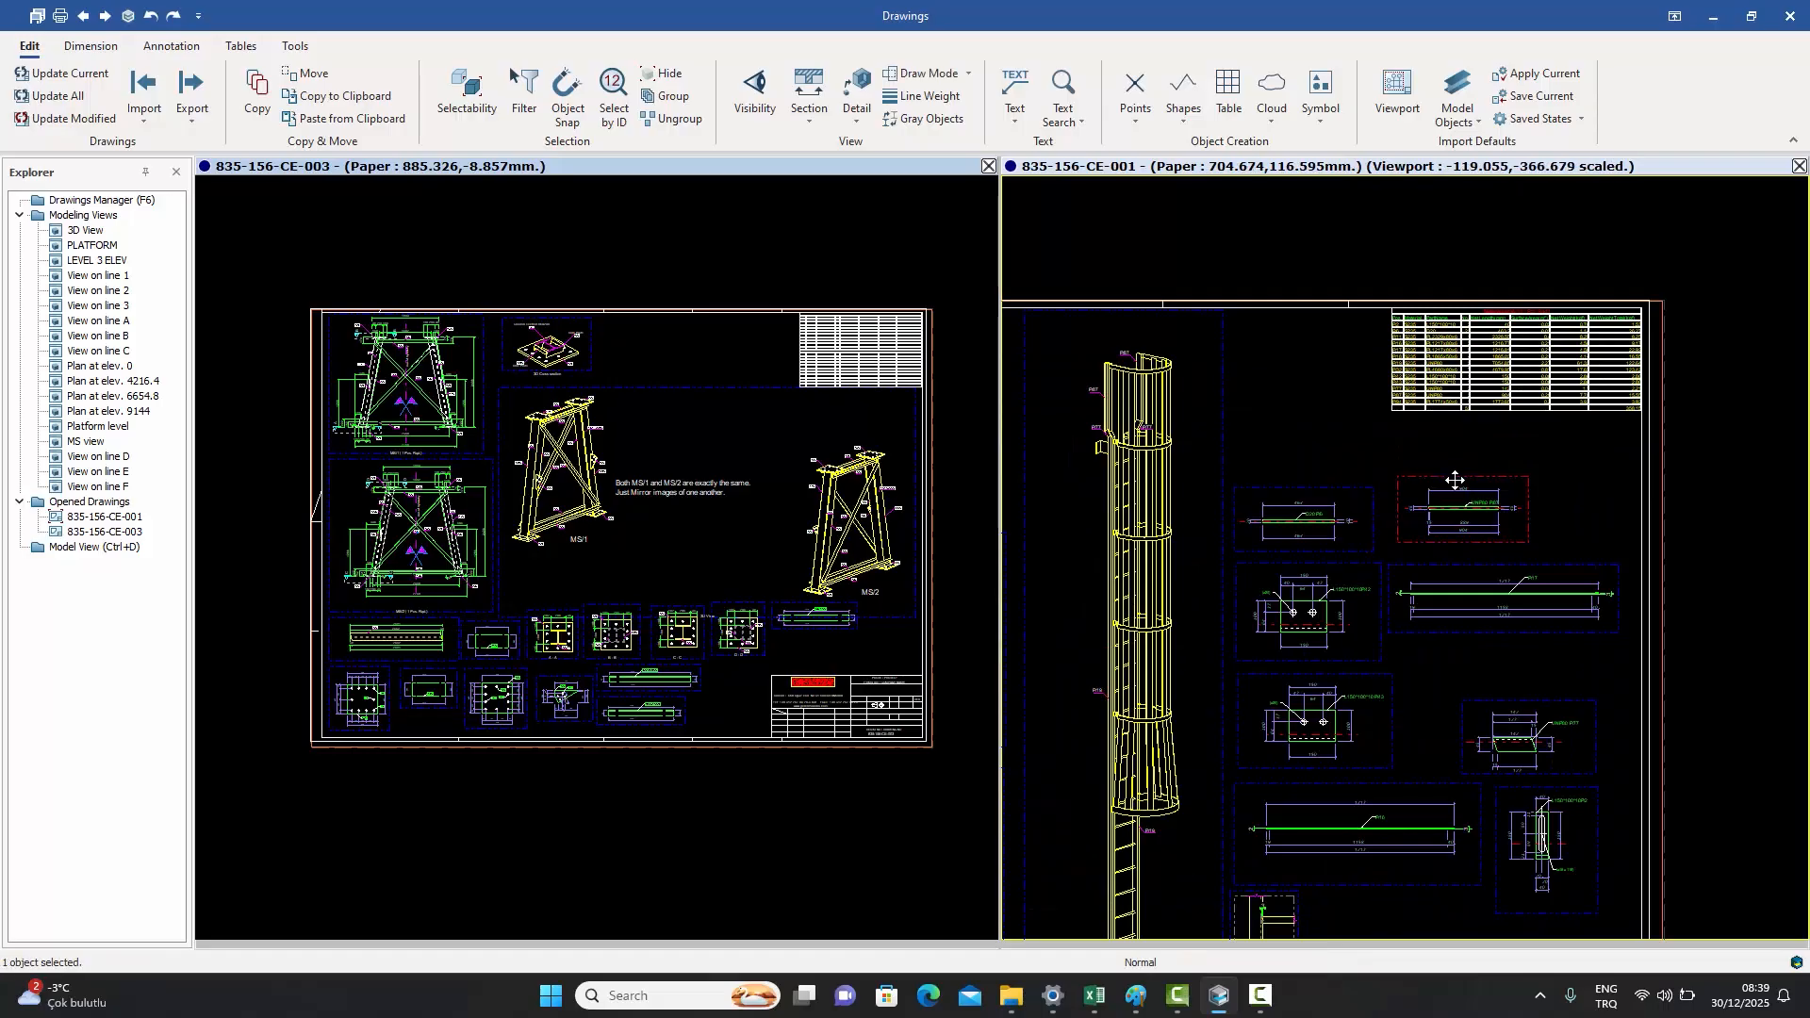
drag(1455, 480, 1752, 492)
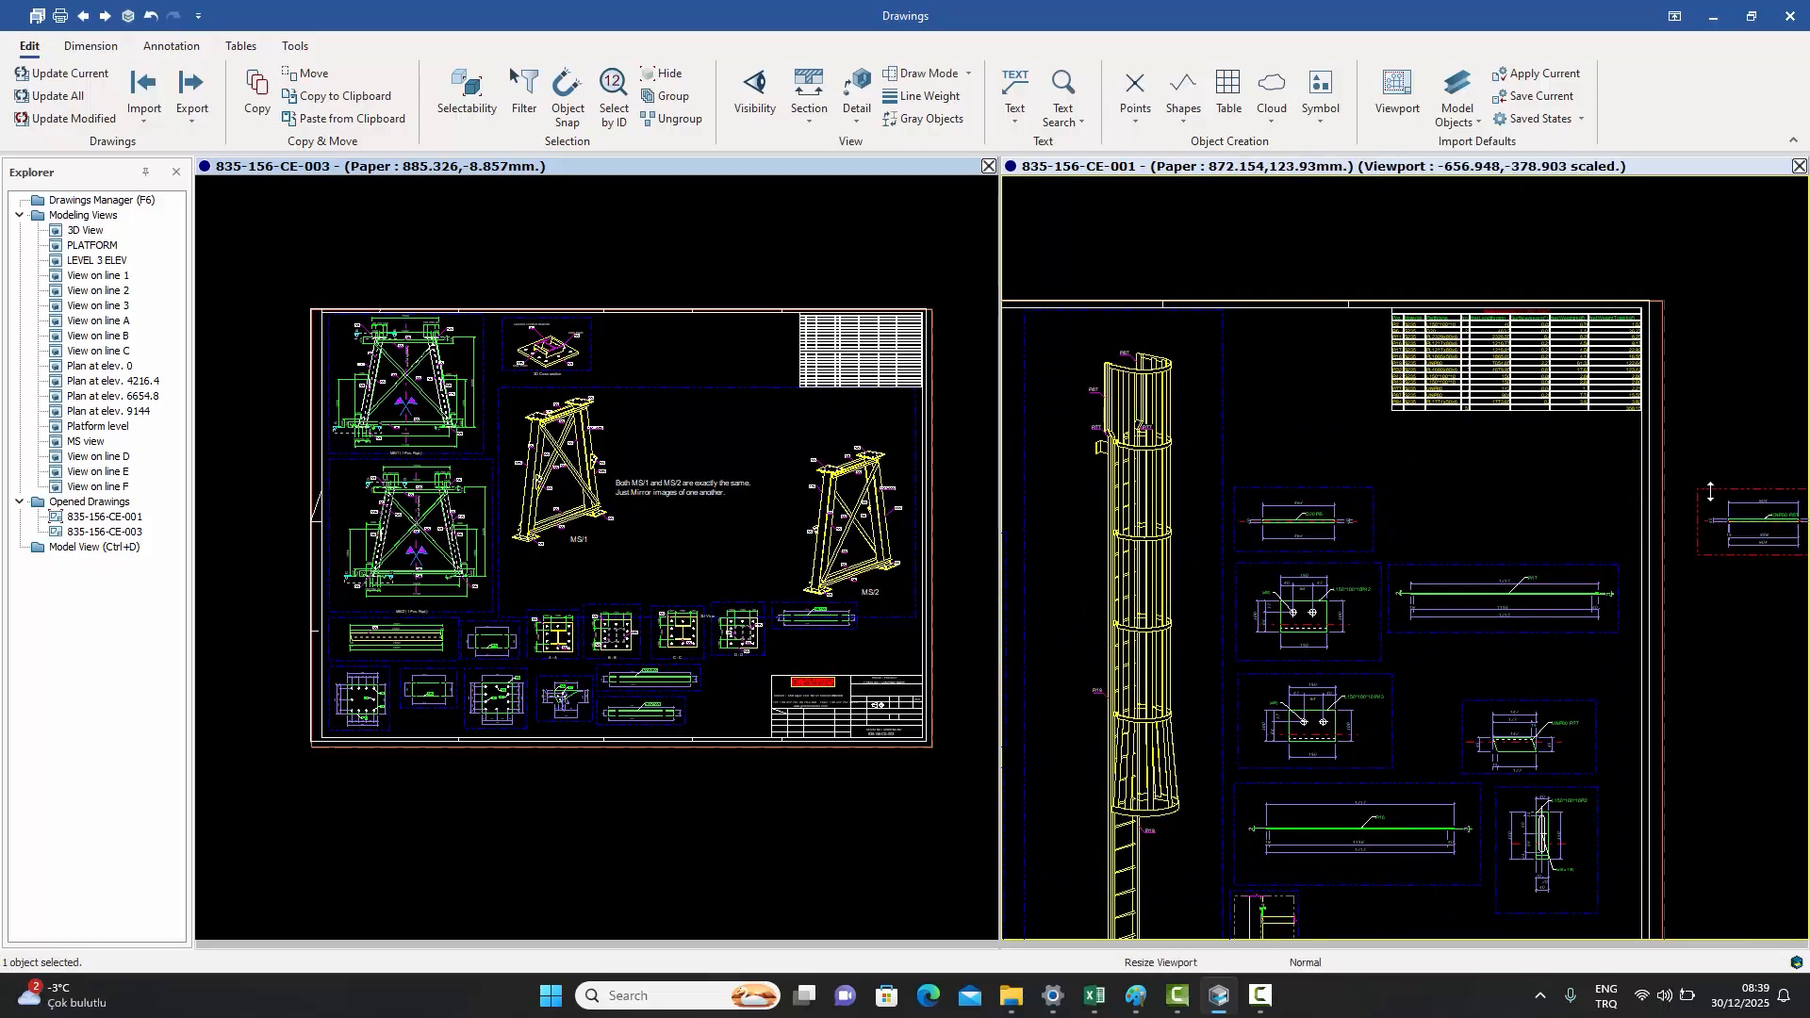
scroll(1523, 456, down, 3)
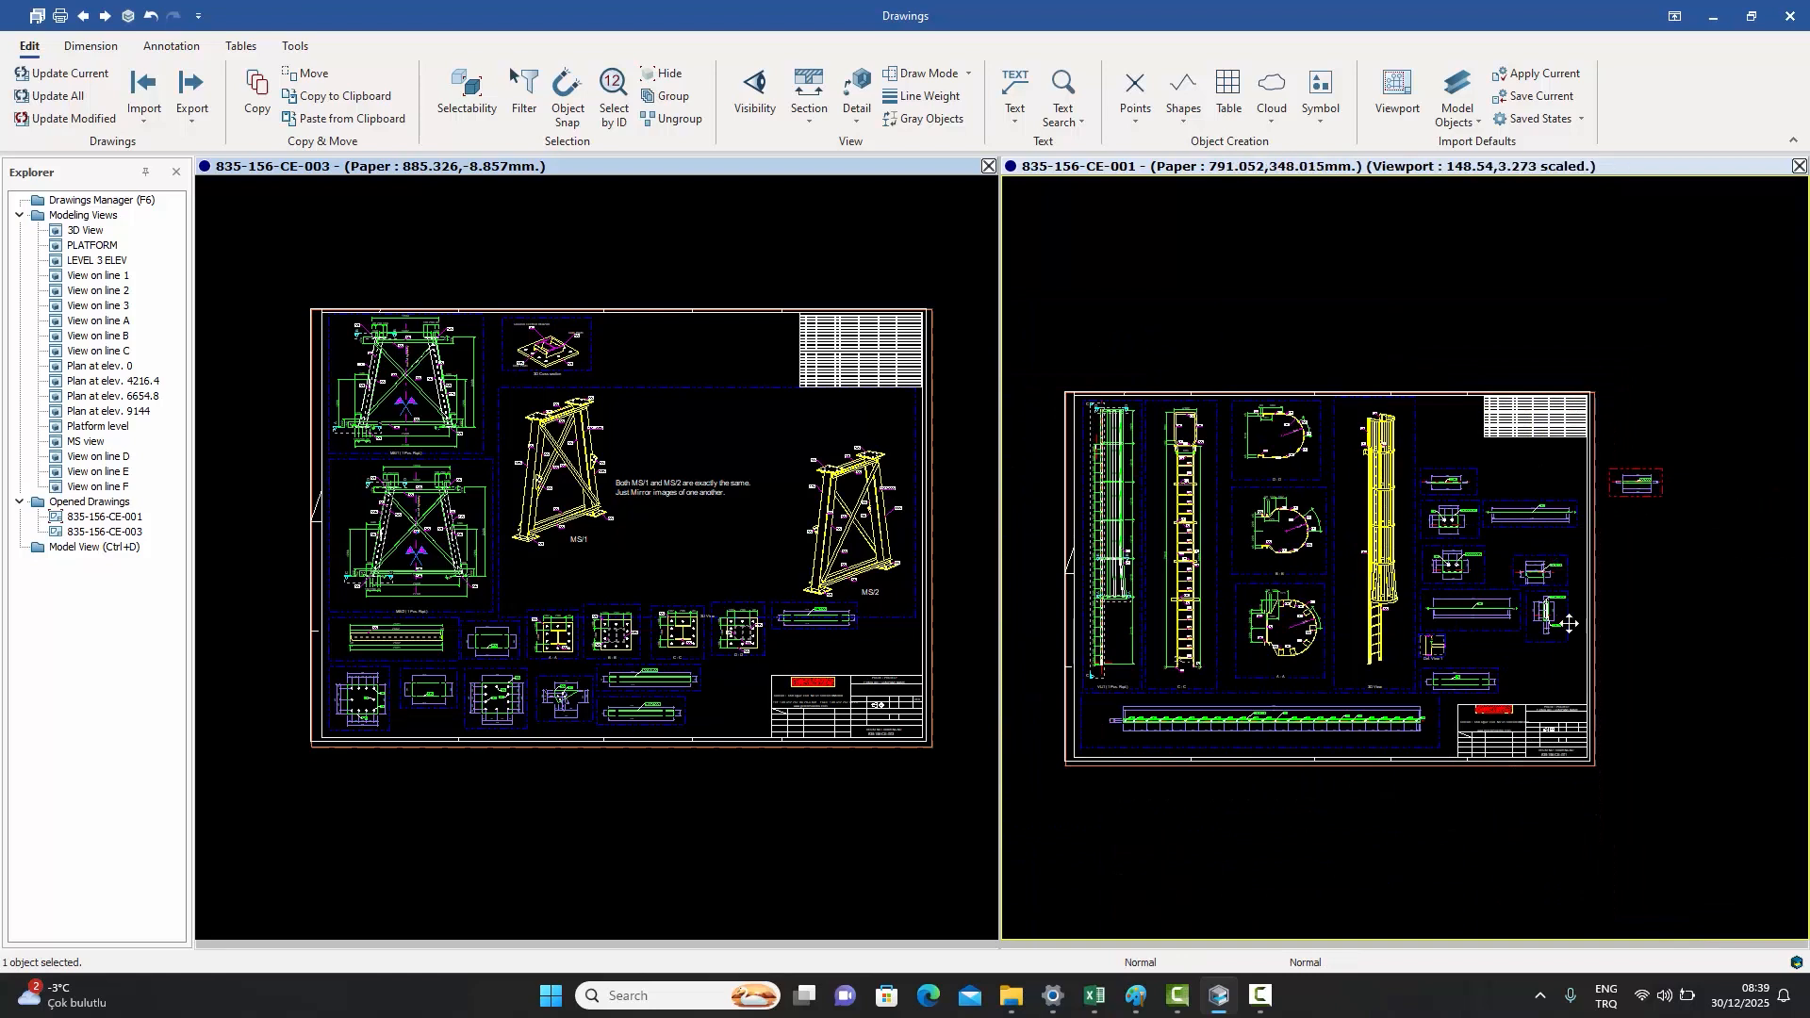
drag(1560, 665, 1716, 496)
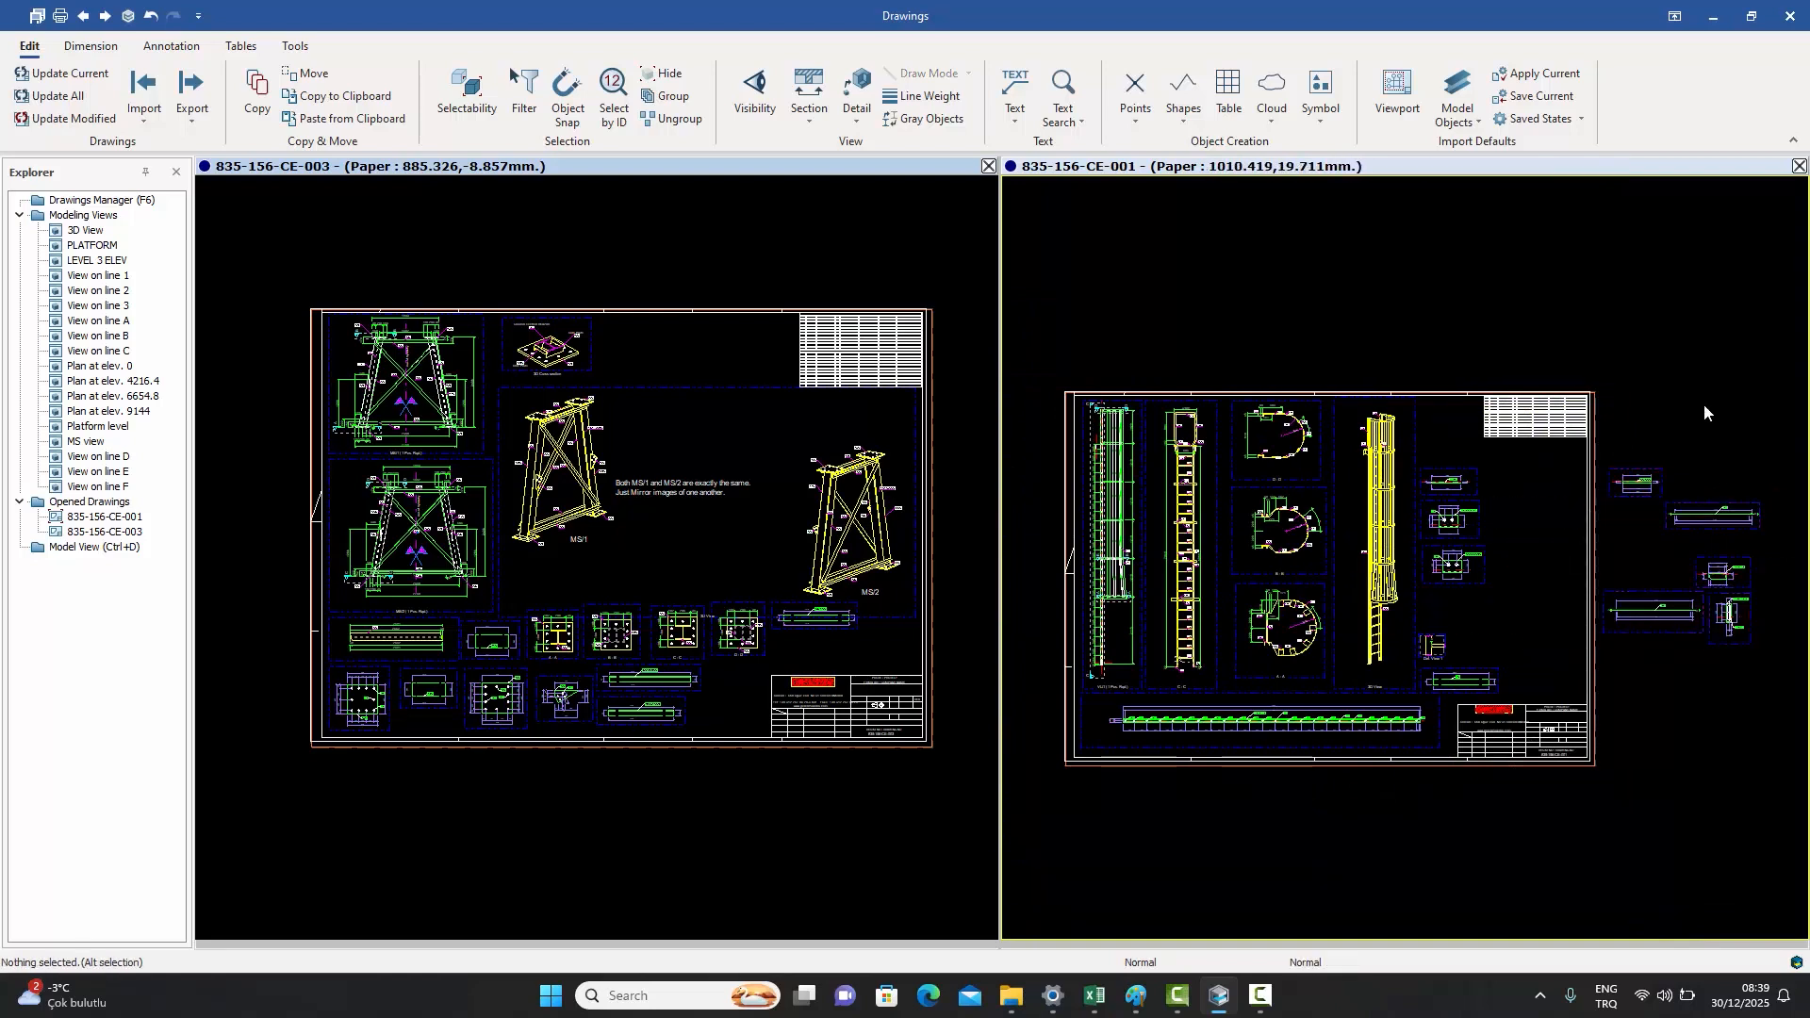
key(ctrl+z)
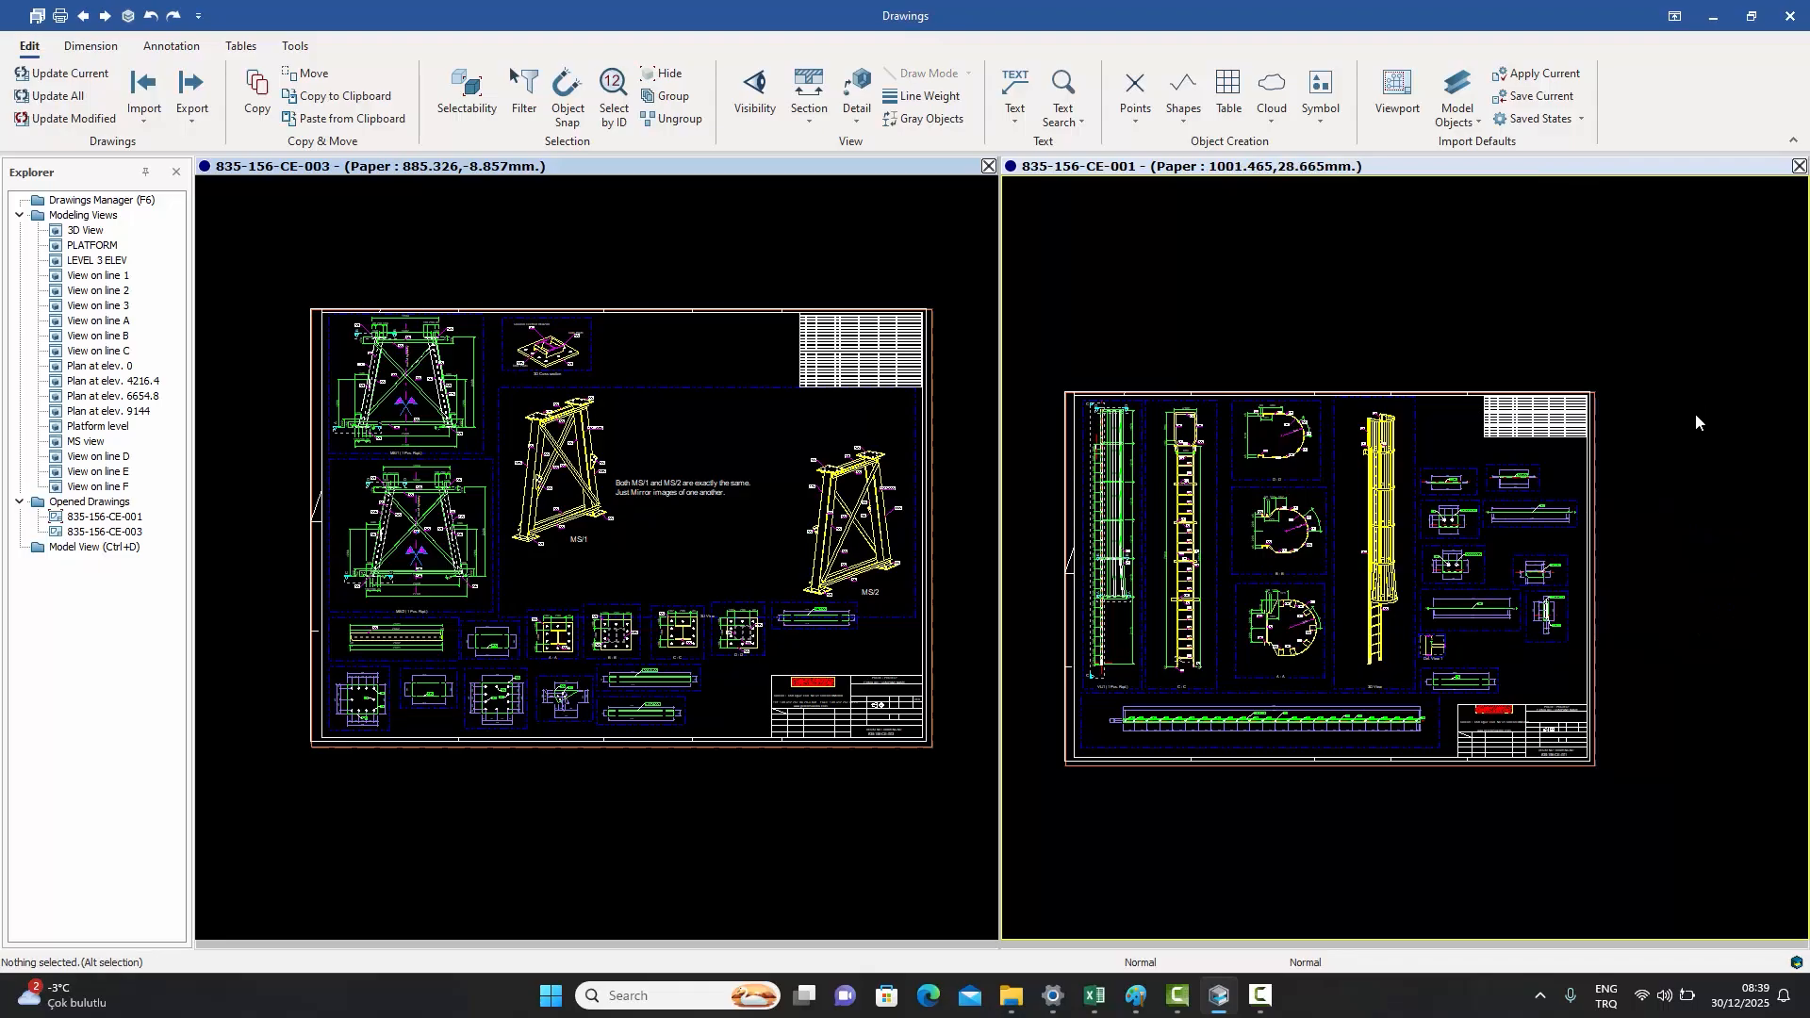
- Delete five part views on the right side of 835-156-CE-001 together with their viewports, and undo the deletion
drag(1558, 660, 1520, 463)
key(Delete)
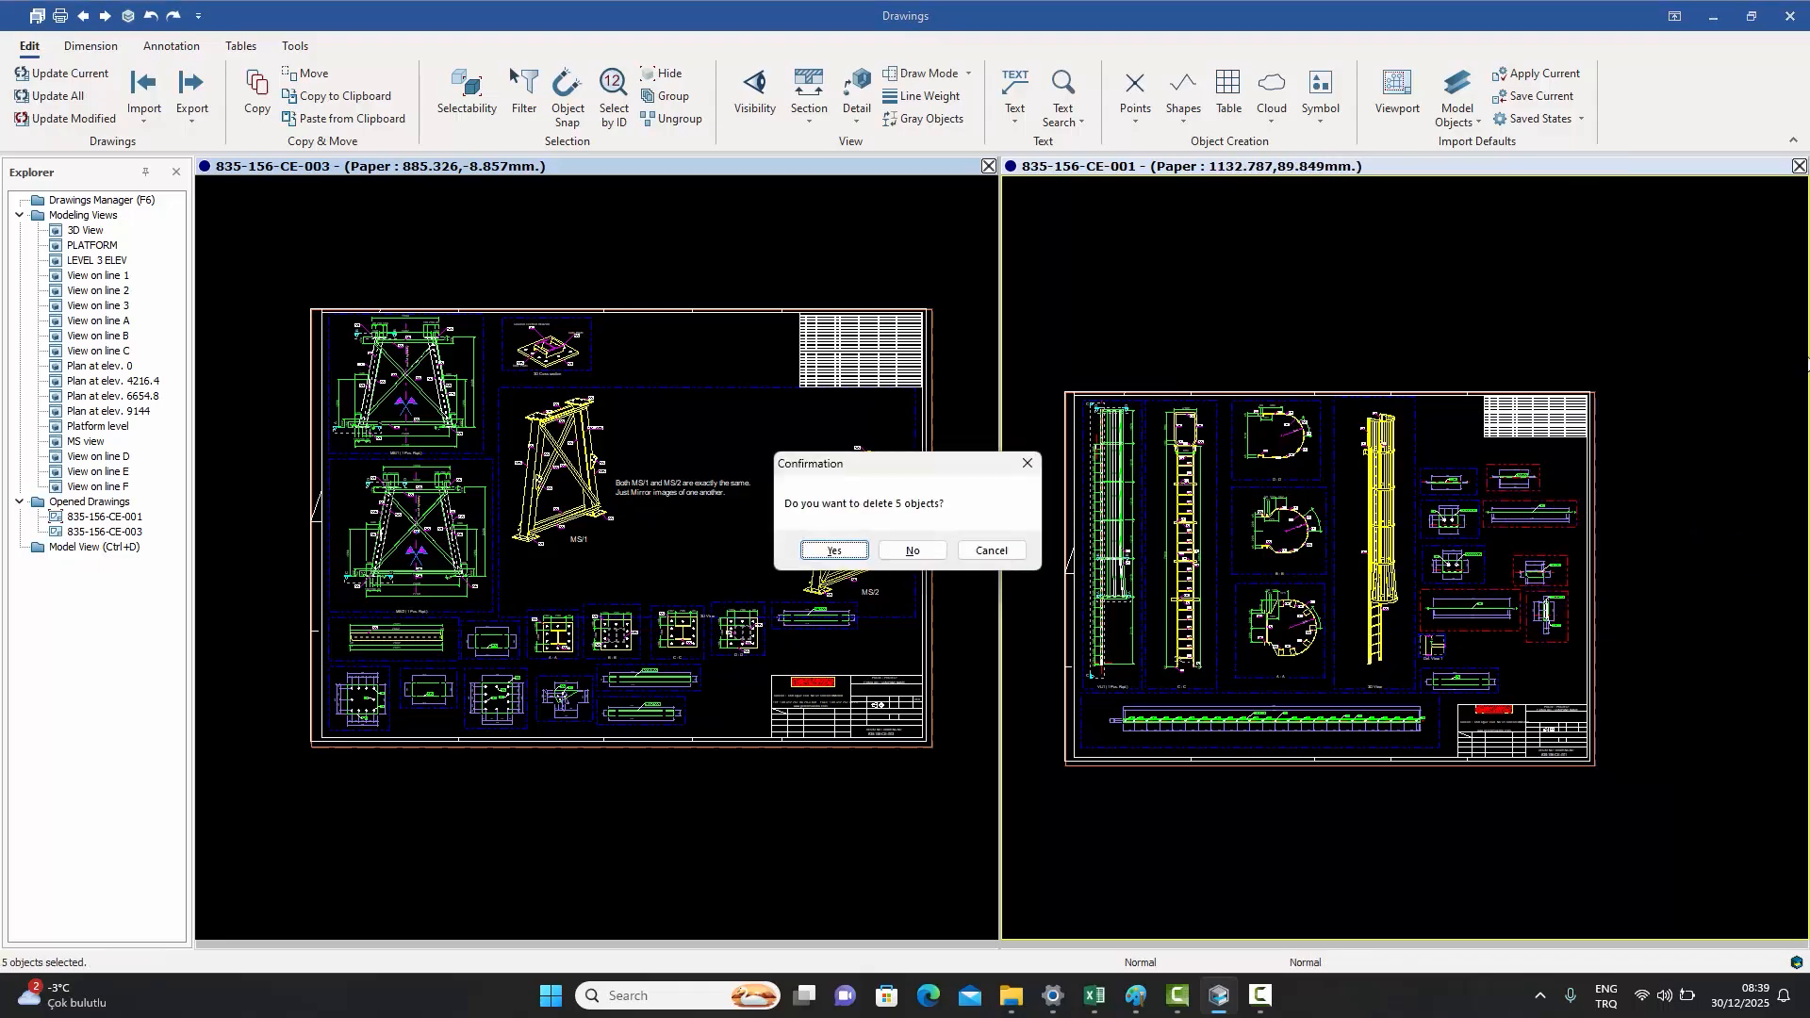
click(834, 549)
click(893, 550)
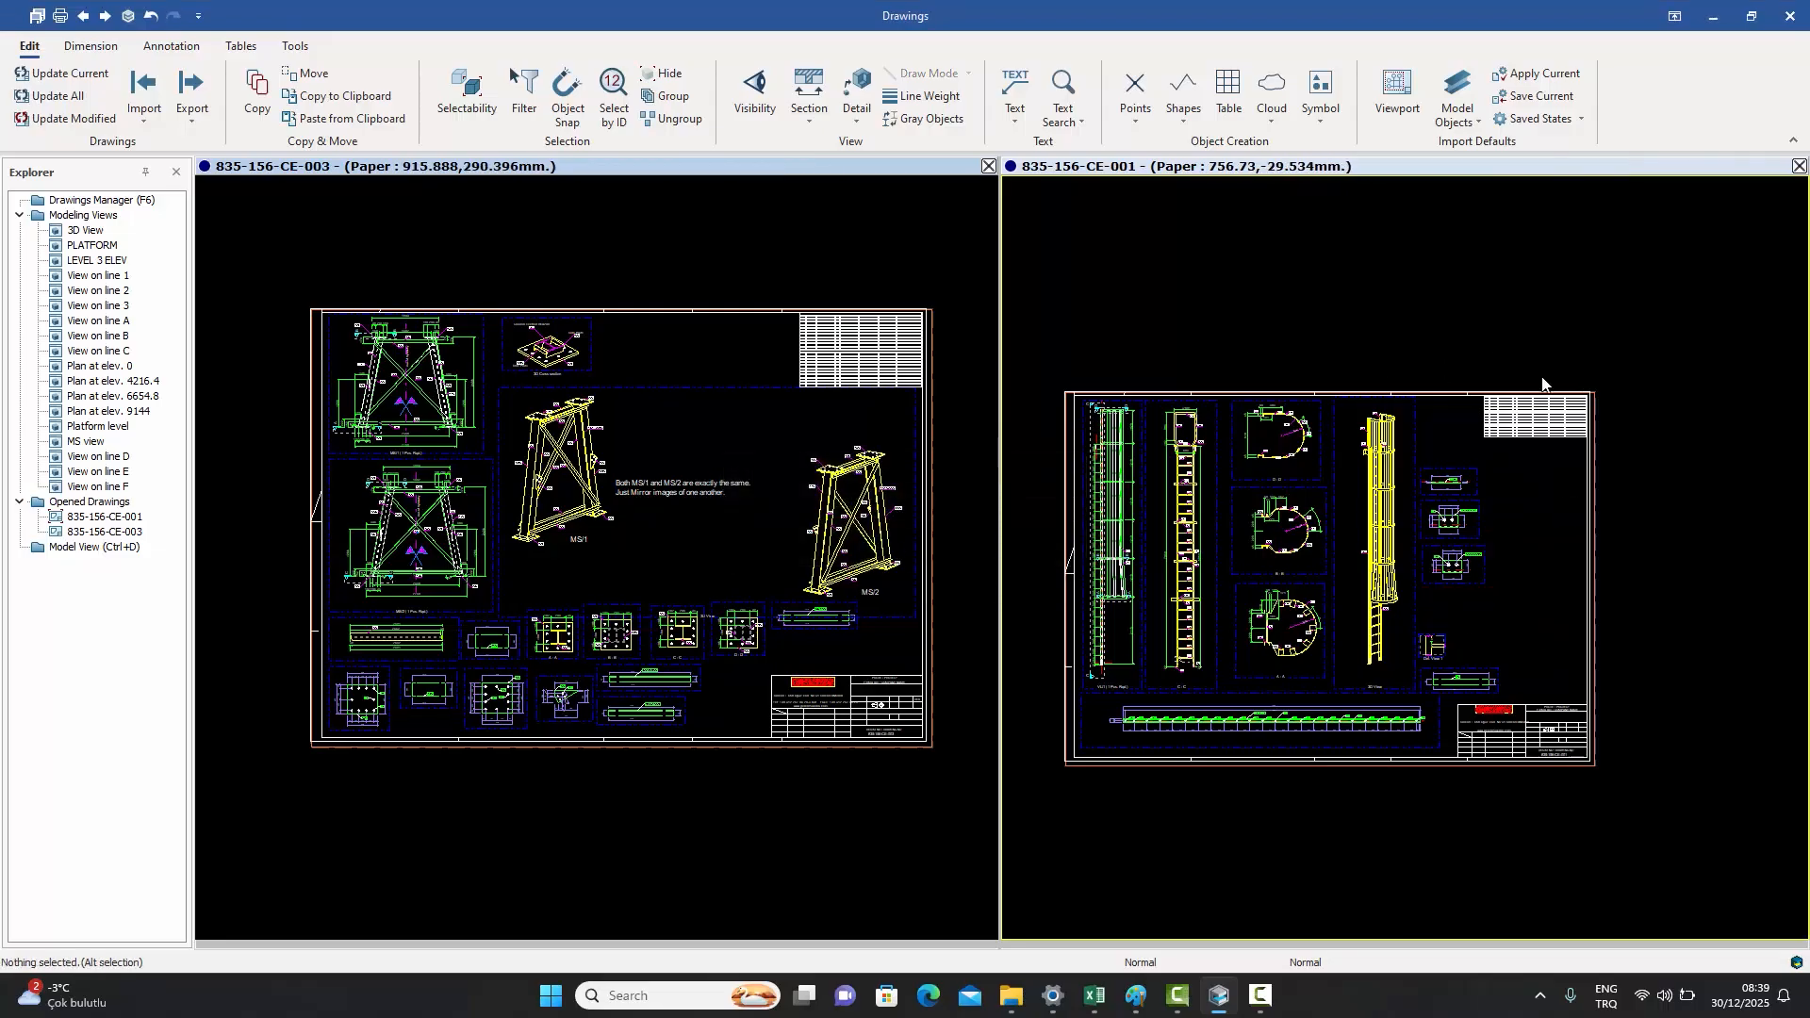
key(ctrl+z)
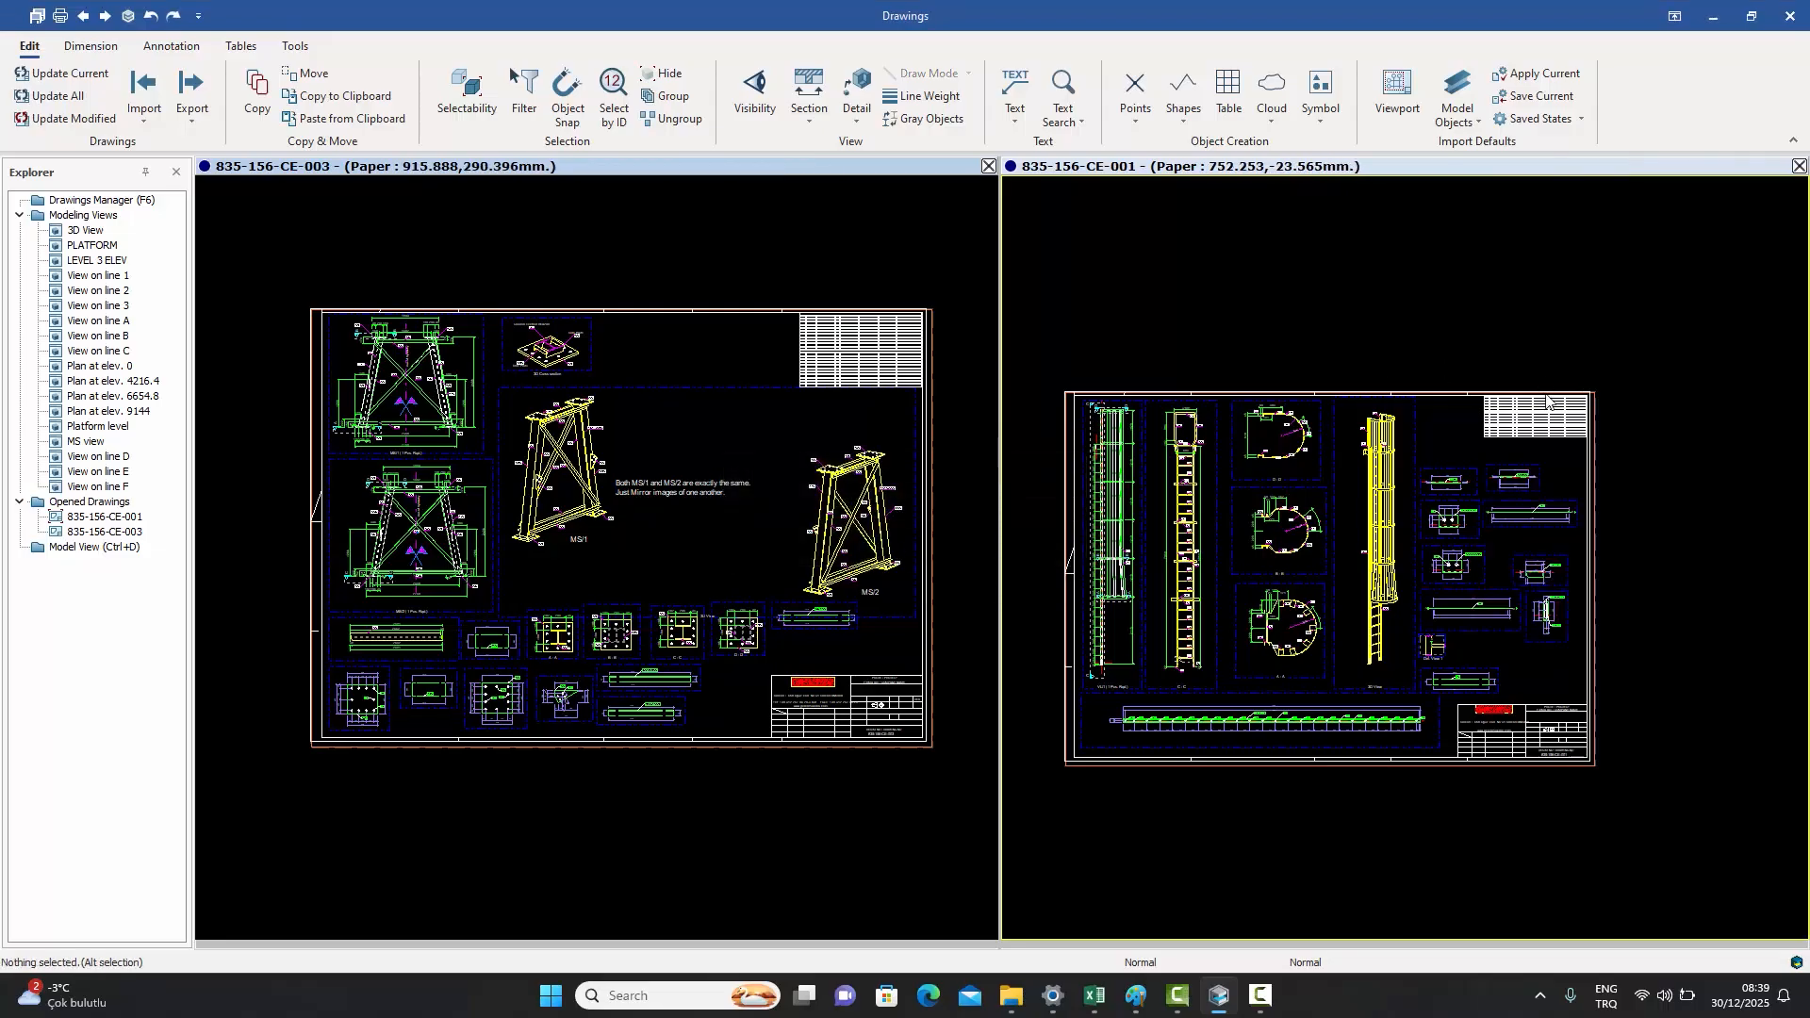
- Delete the parts table in the upper right corner of the 835-156-CE-001 sheet
scroll(1413, 581, up, 2)
middle_drag(1414, 581, 1525, 570)
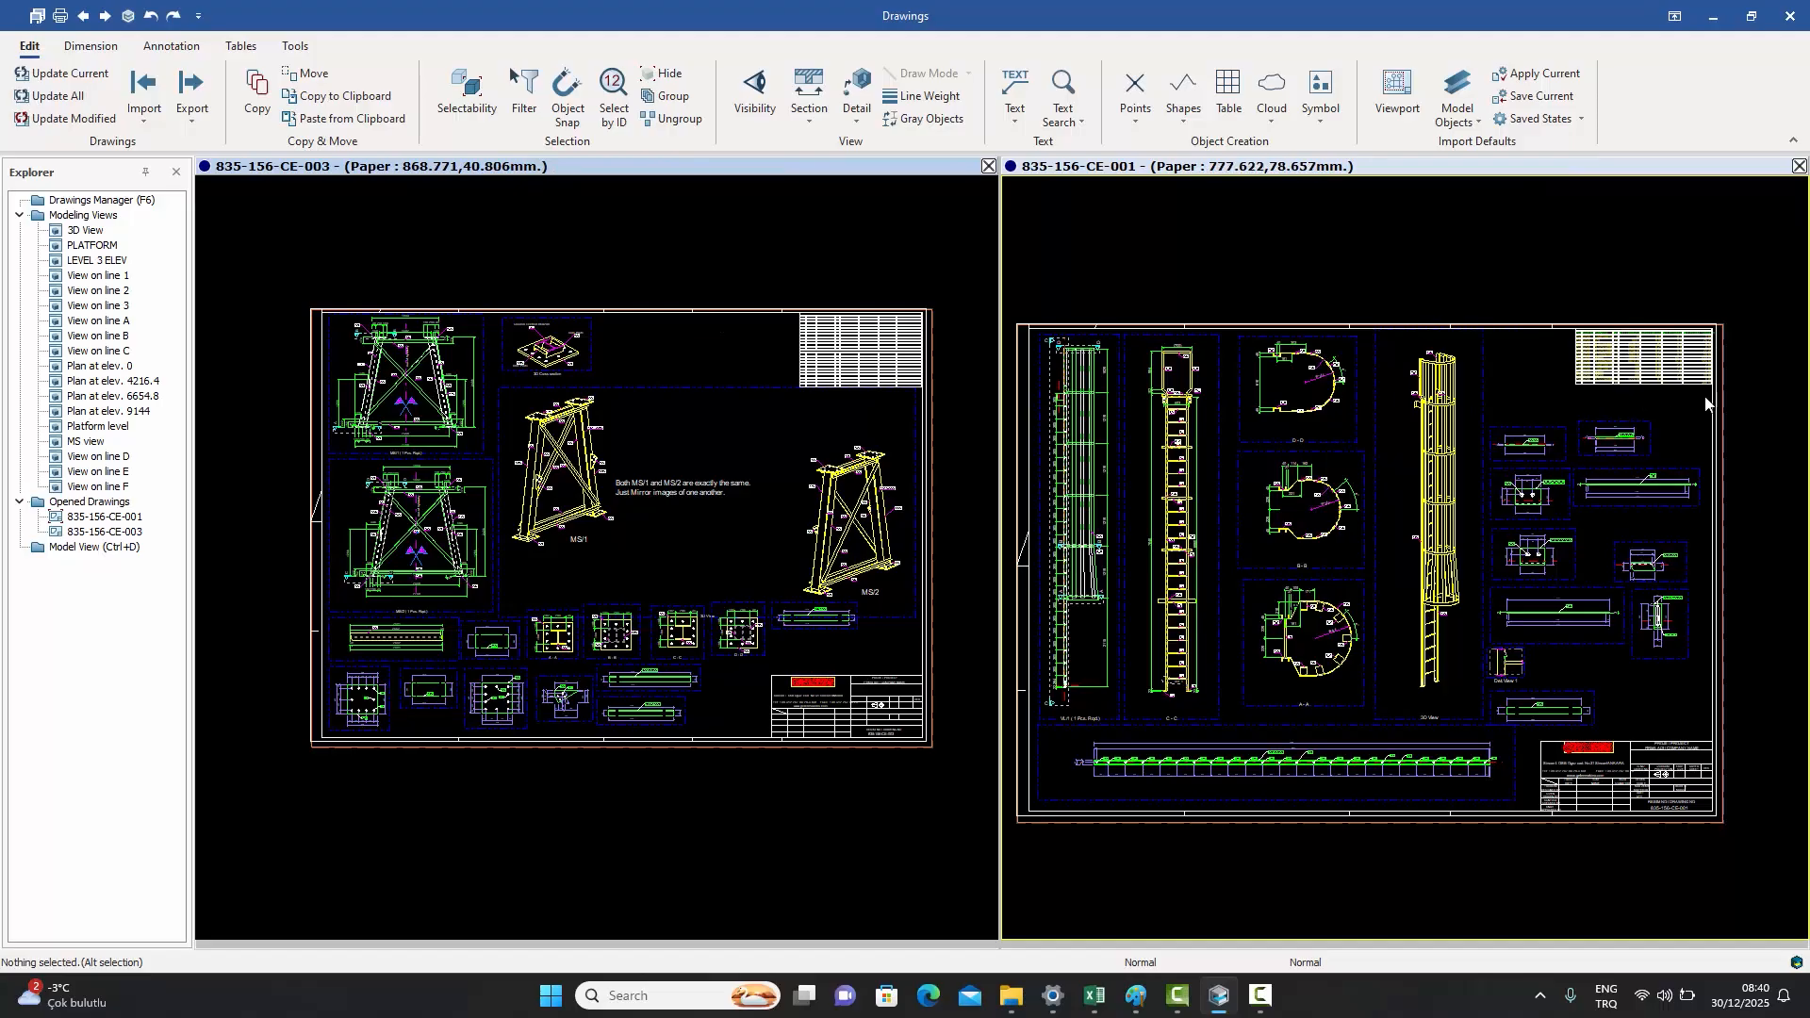
mouse_move(1733, 393)
mouse_down()
mouse_move(1547, 303)
mouse_move(1544, 321)
mouse_up()
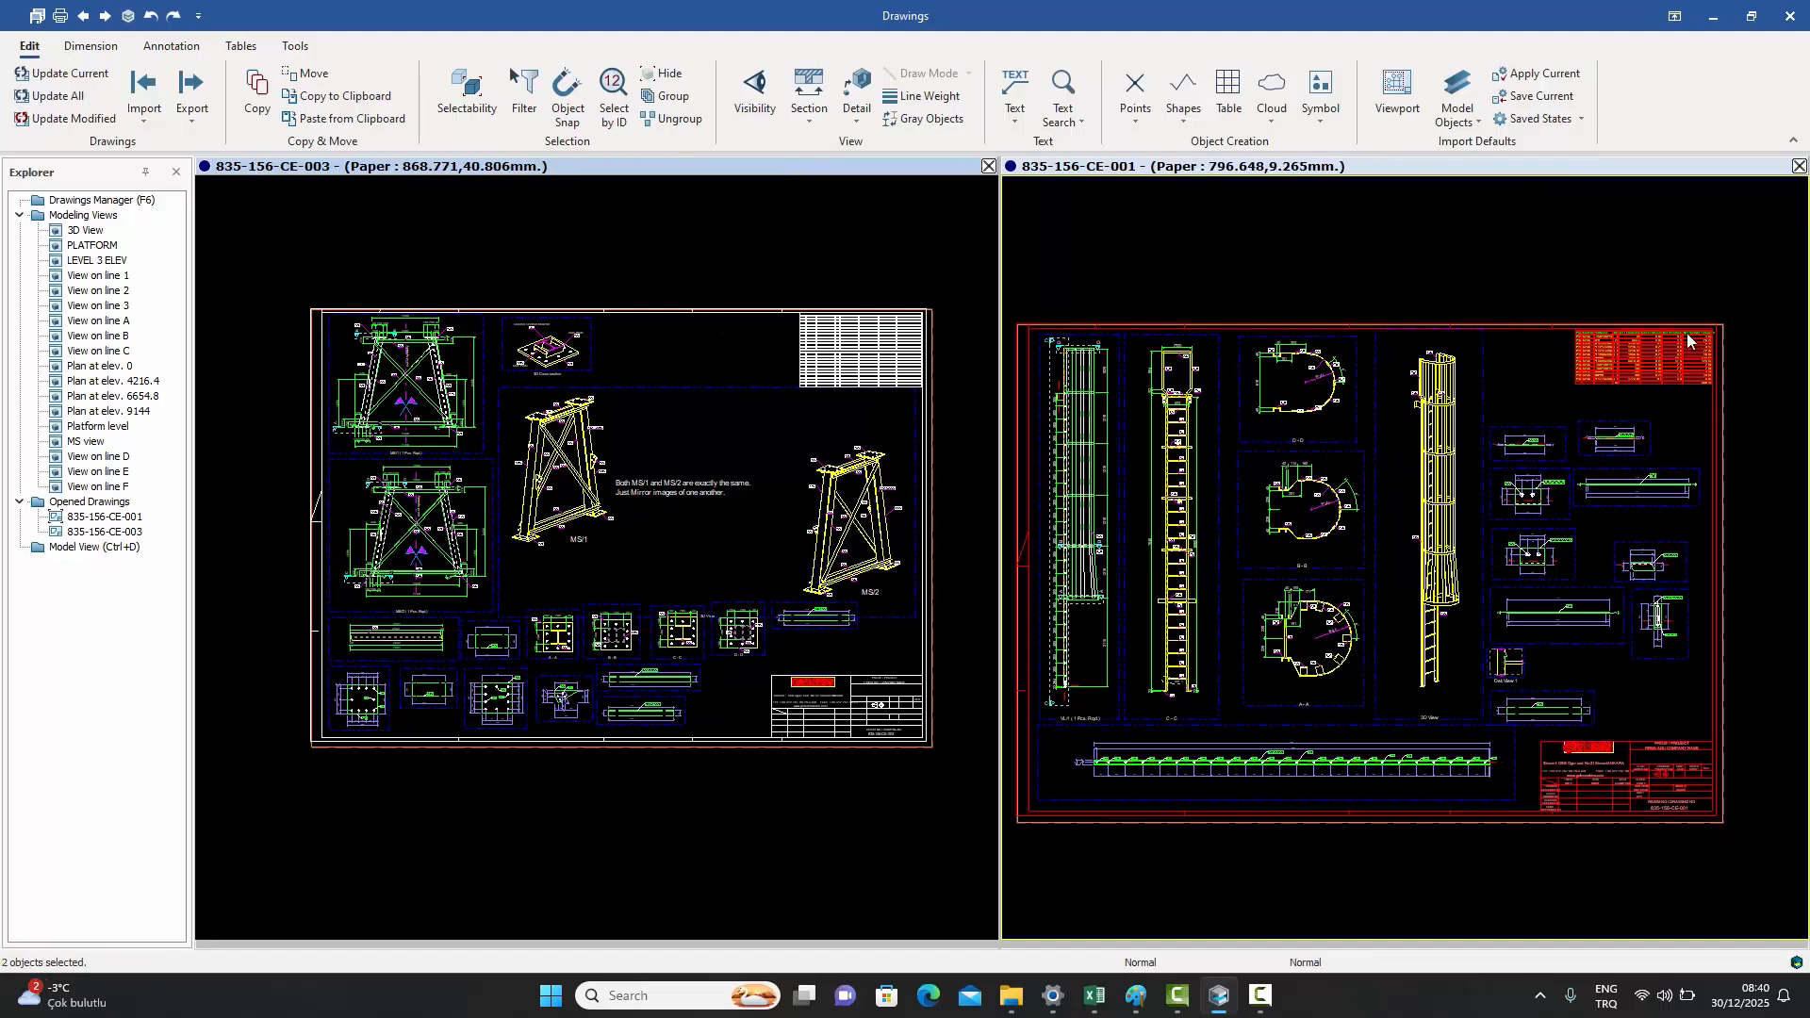
drag(1664, 403, 1576, 367)
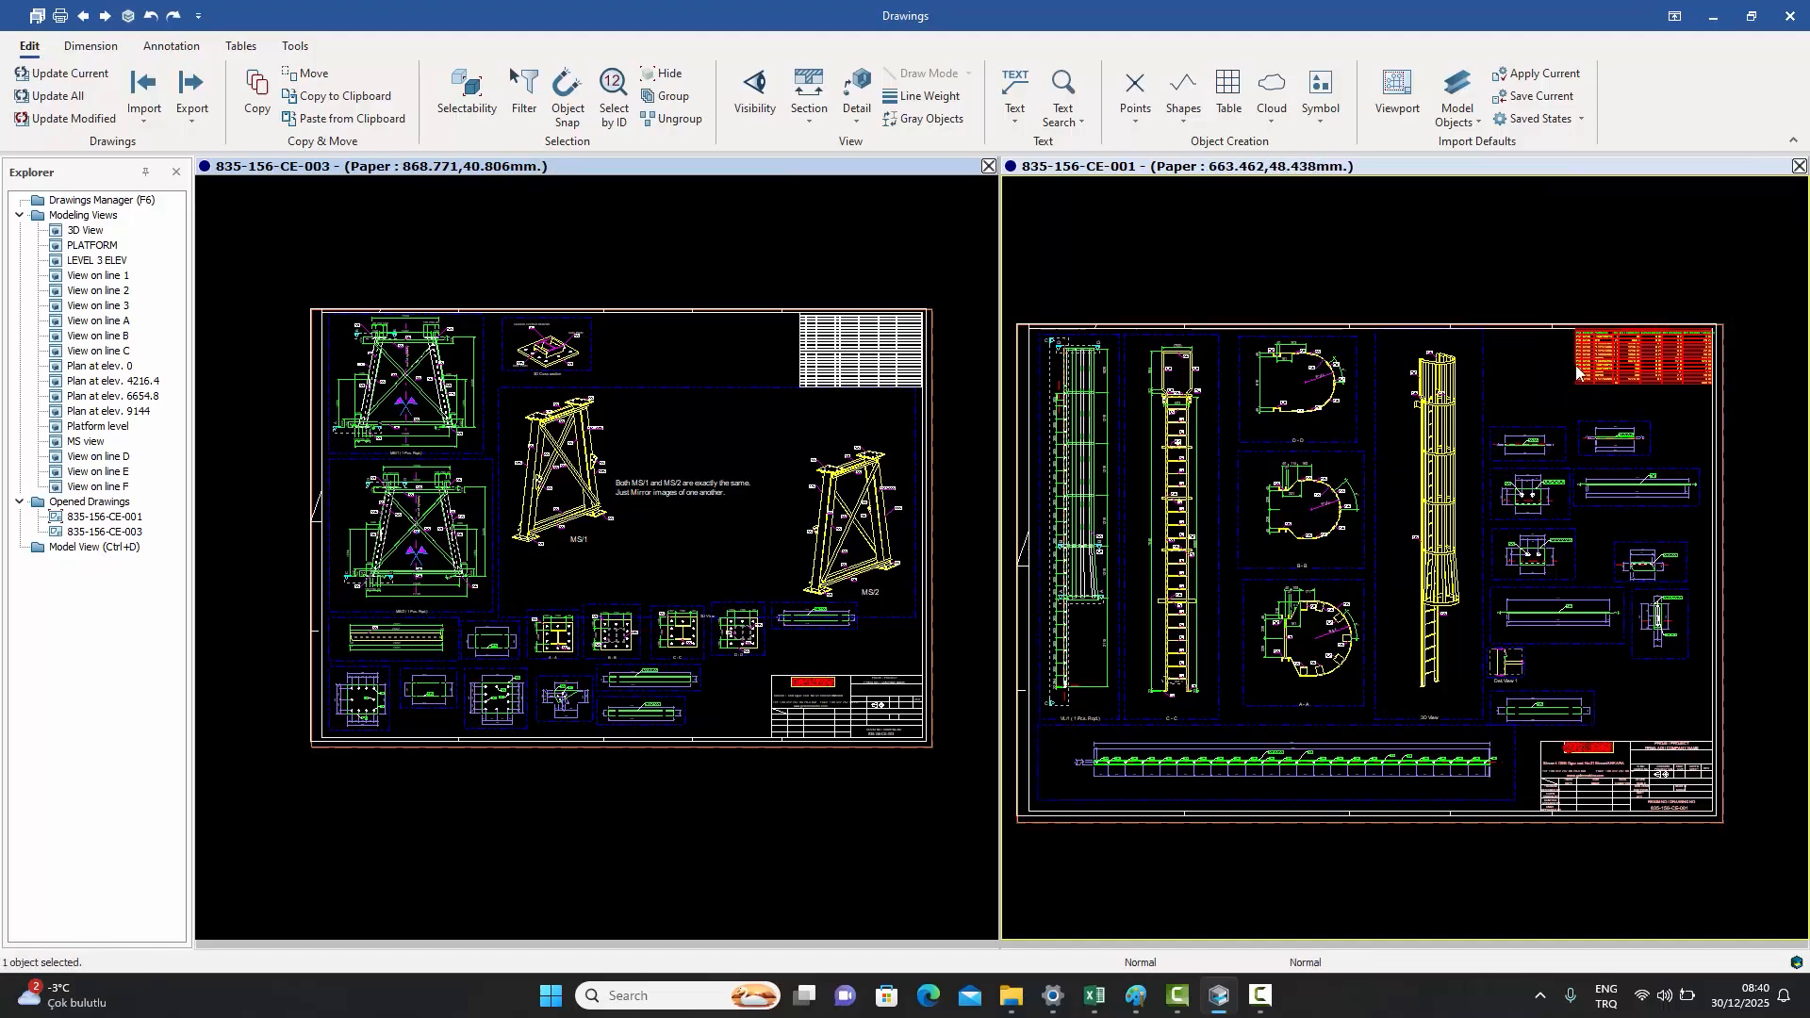
key(Delete)
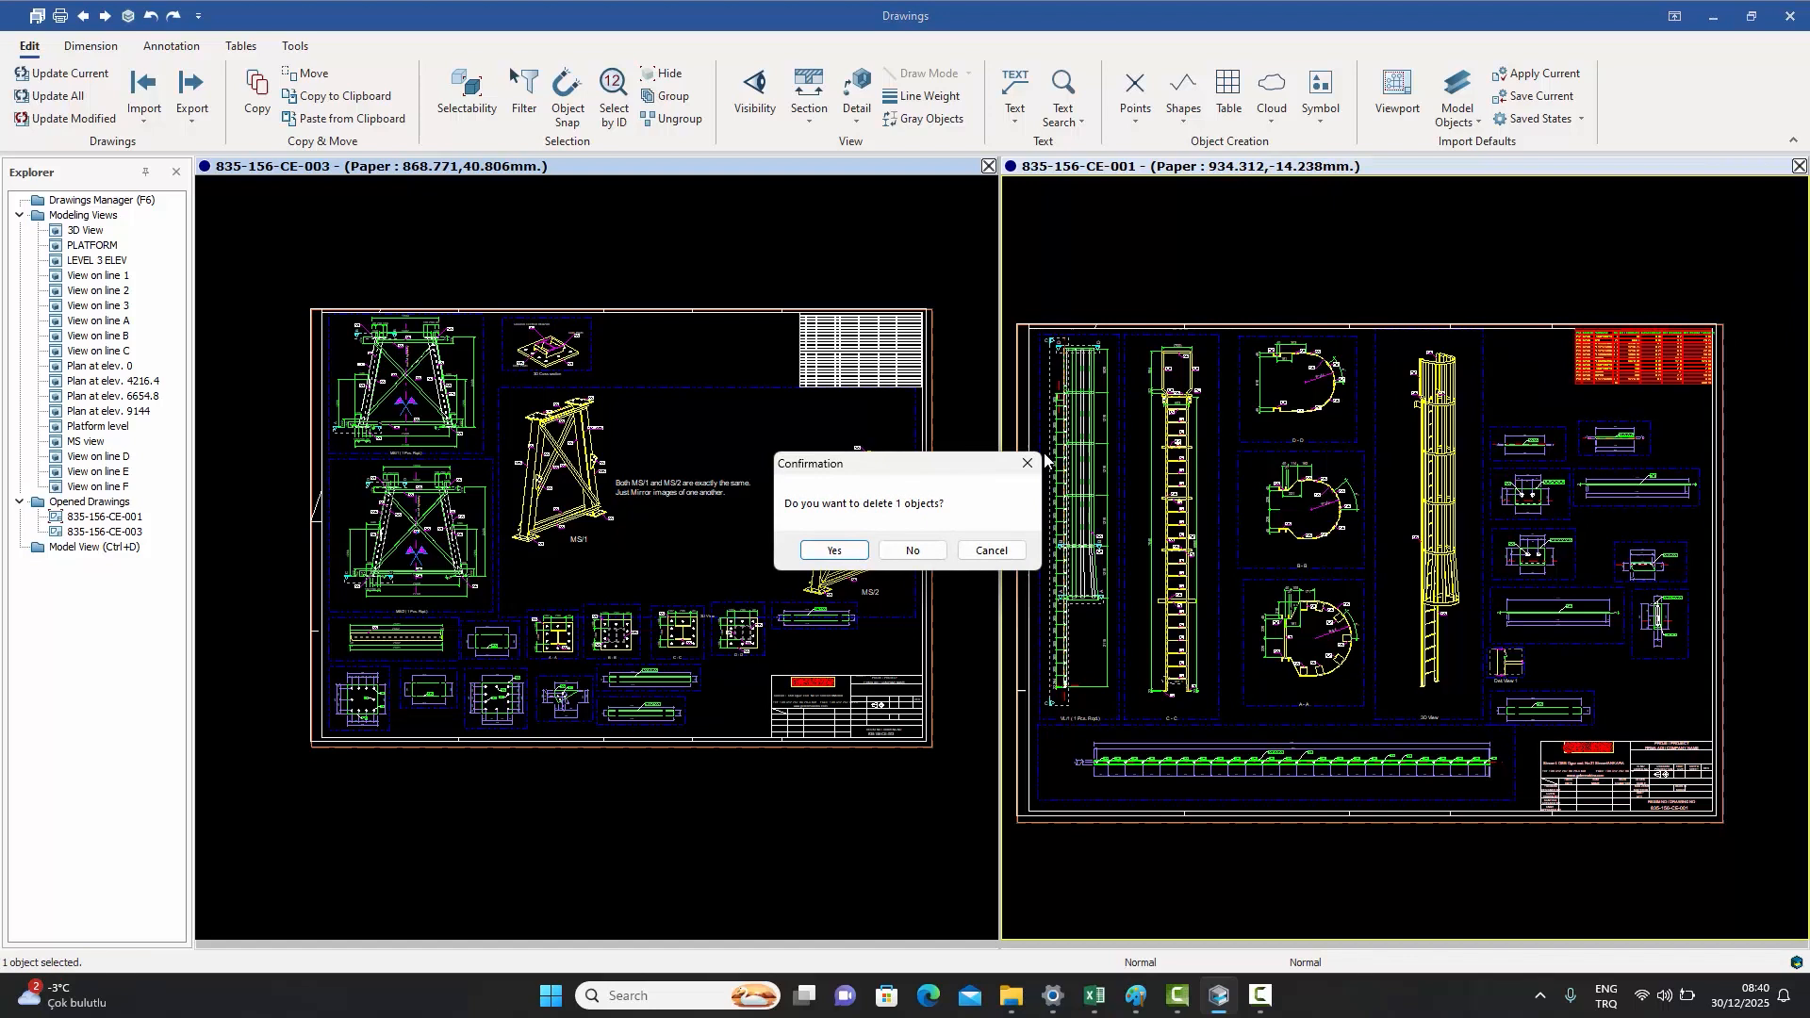
click(835, 549)
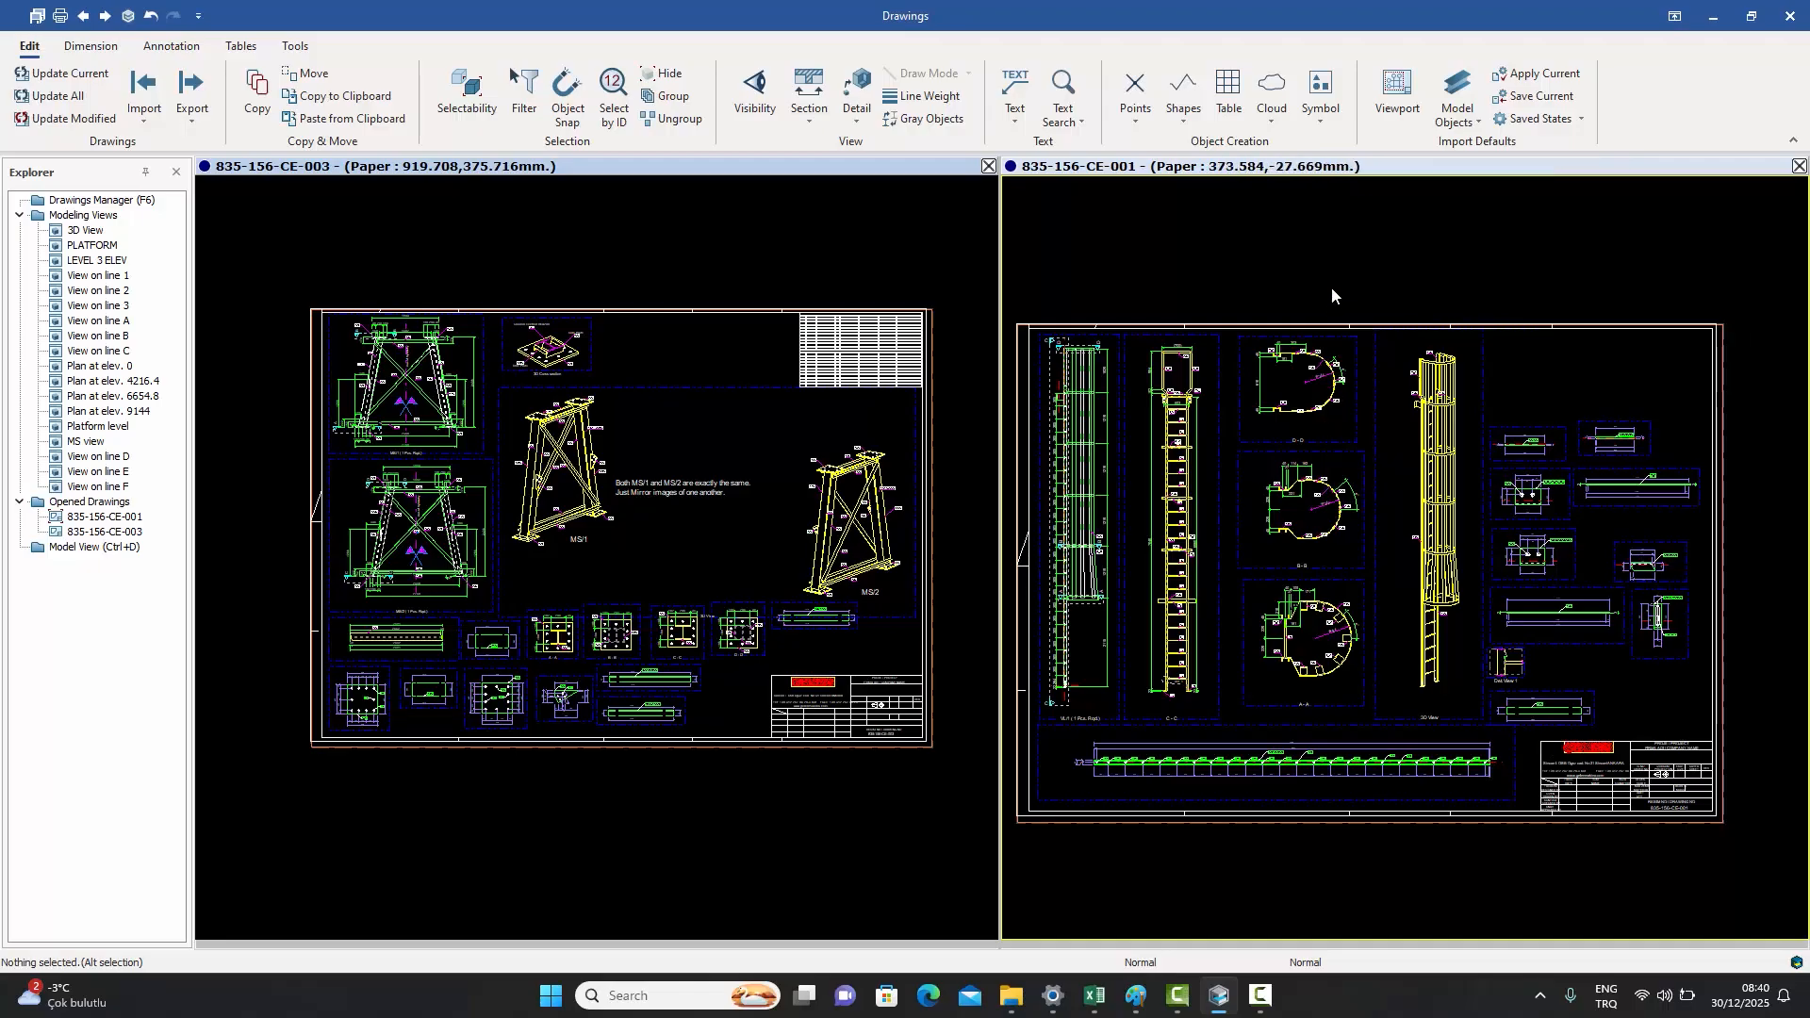
- Delete the two uppermost part views below the former table area of 835-156-CE-001, including their viewports
drag(1686, 453, 1524, 400)
key(Delete)
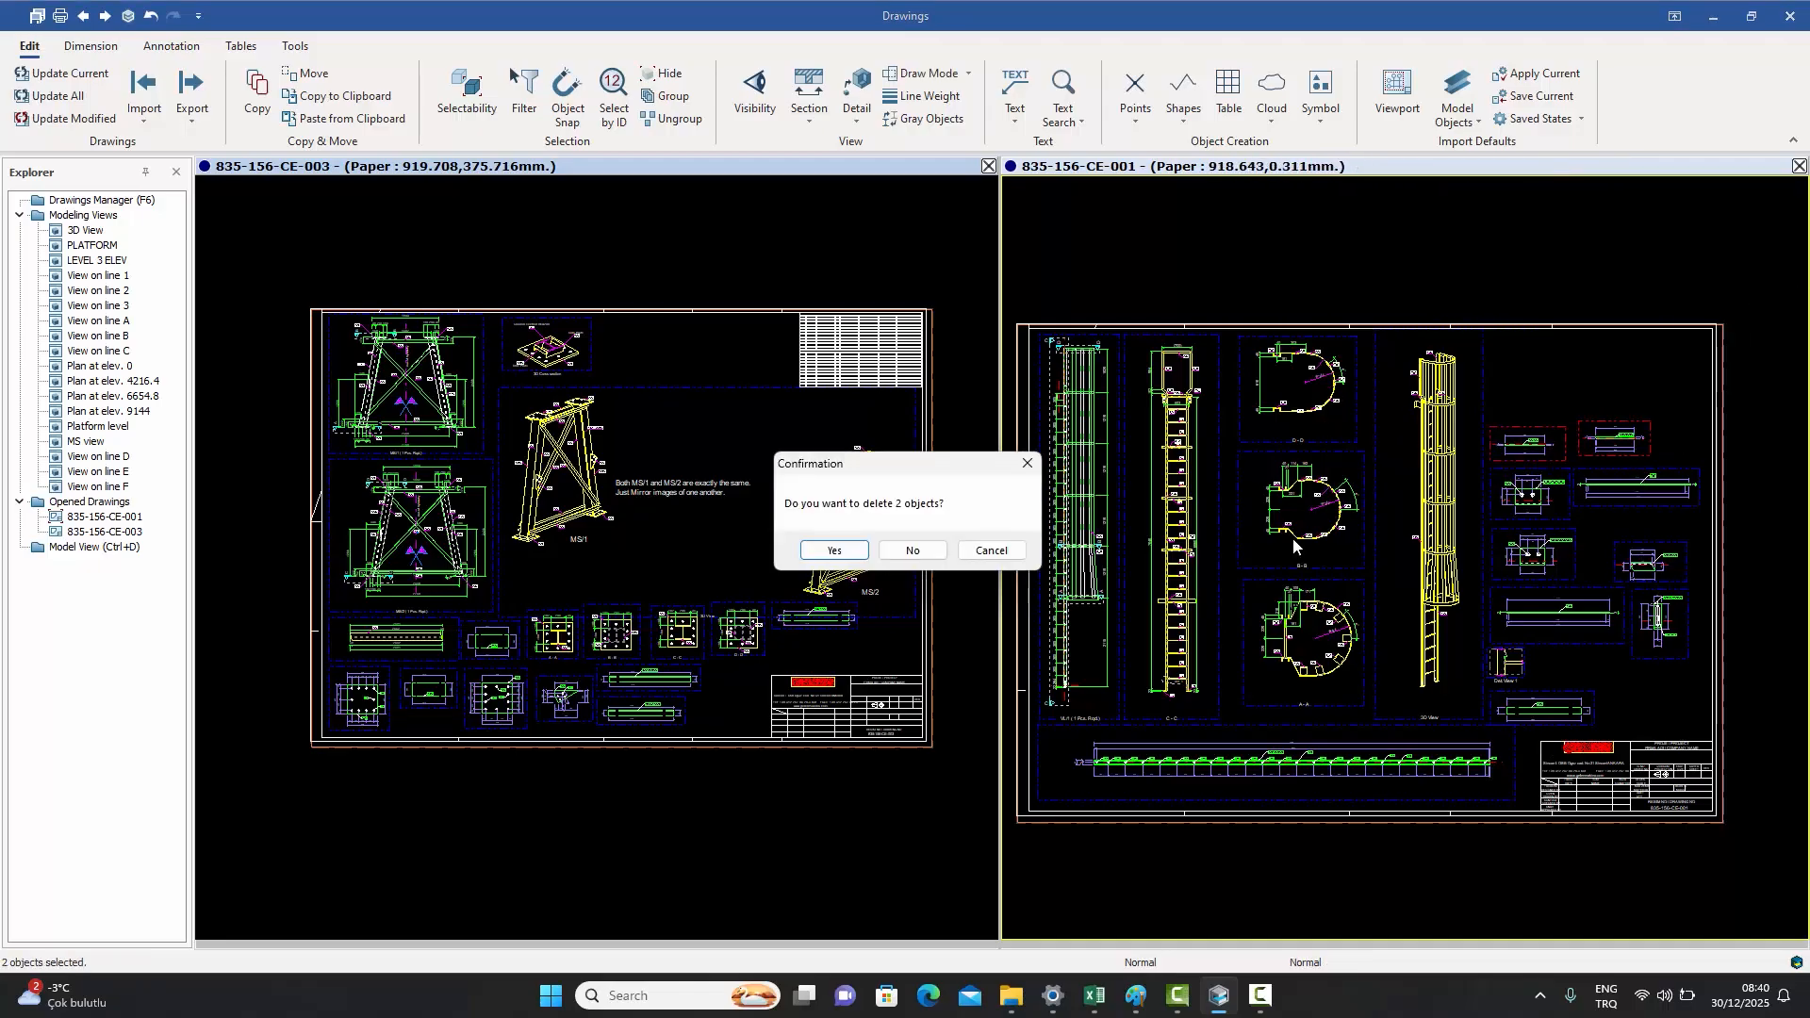
click(834, 552)
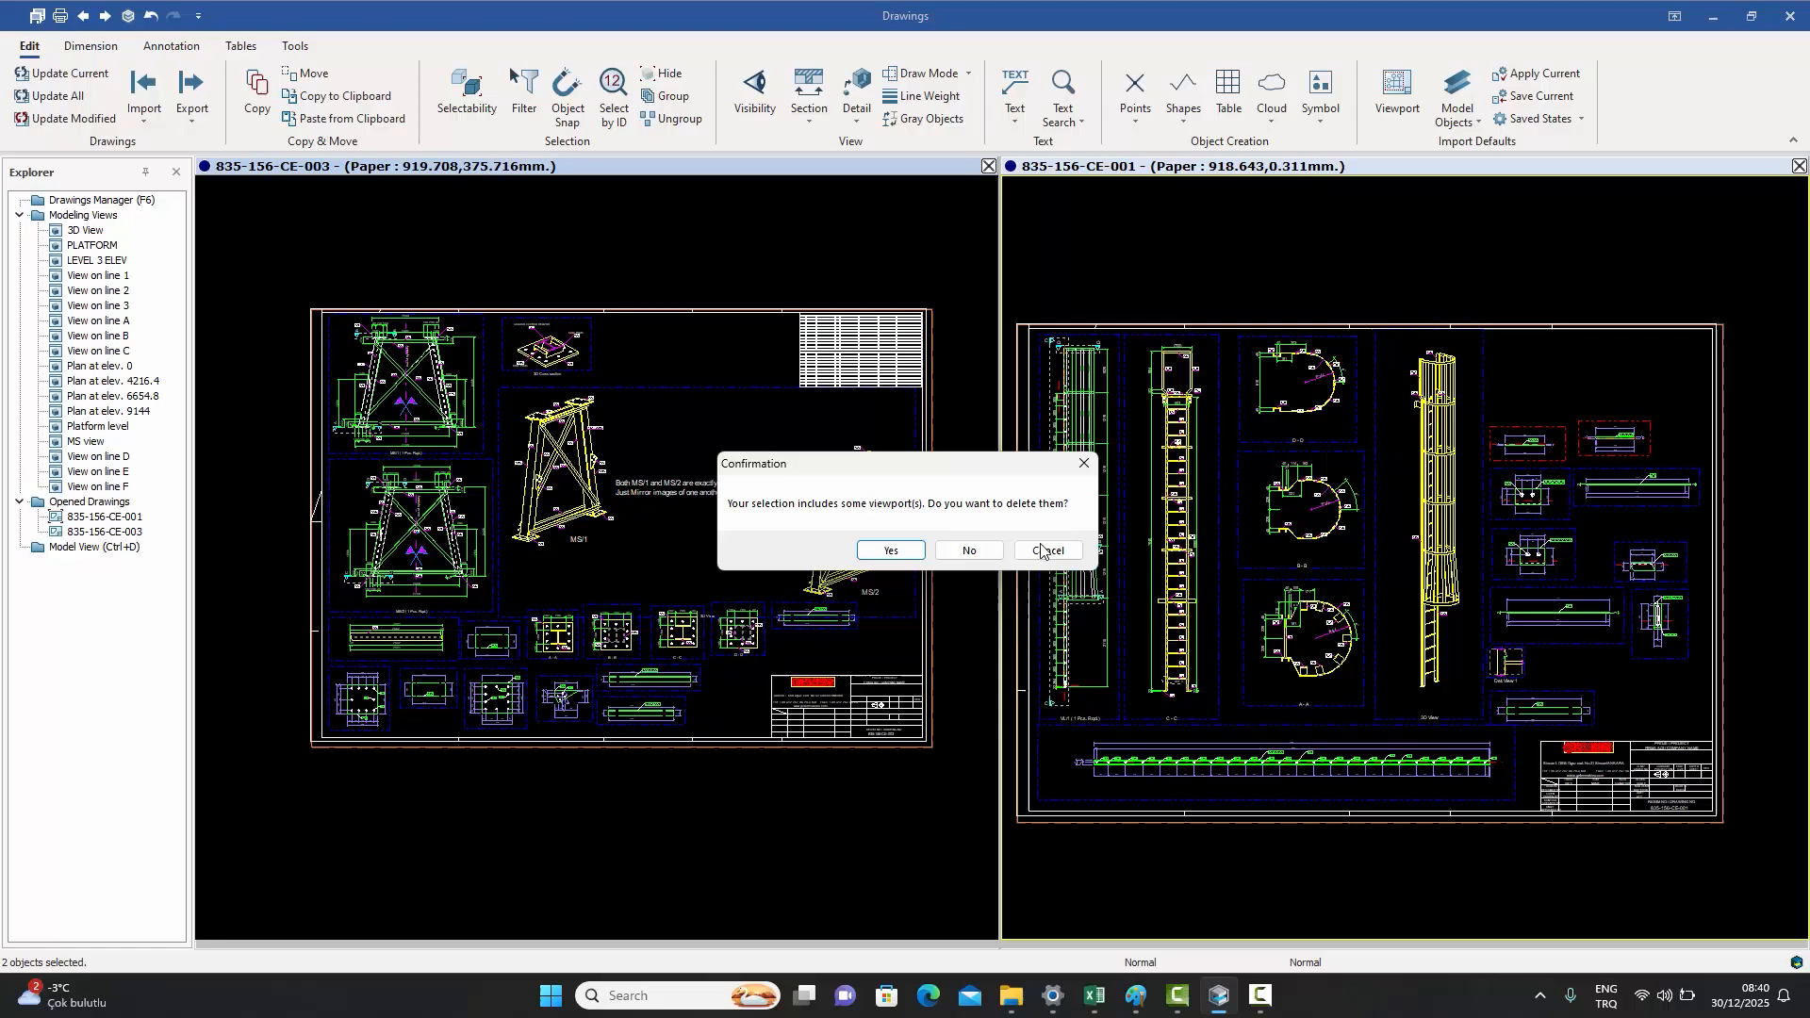
click(888, 551)
- Reposition the dimensions and labels around the lower two-hole angle view in 835-156-CE-001
scroll(1531, 541, up, 5)
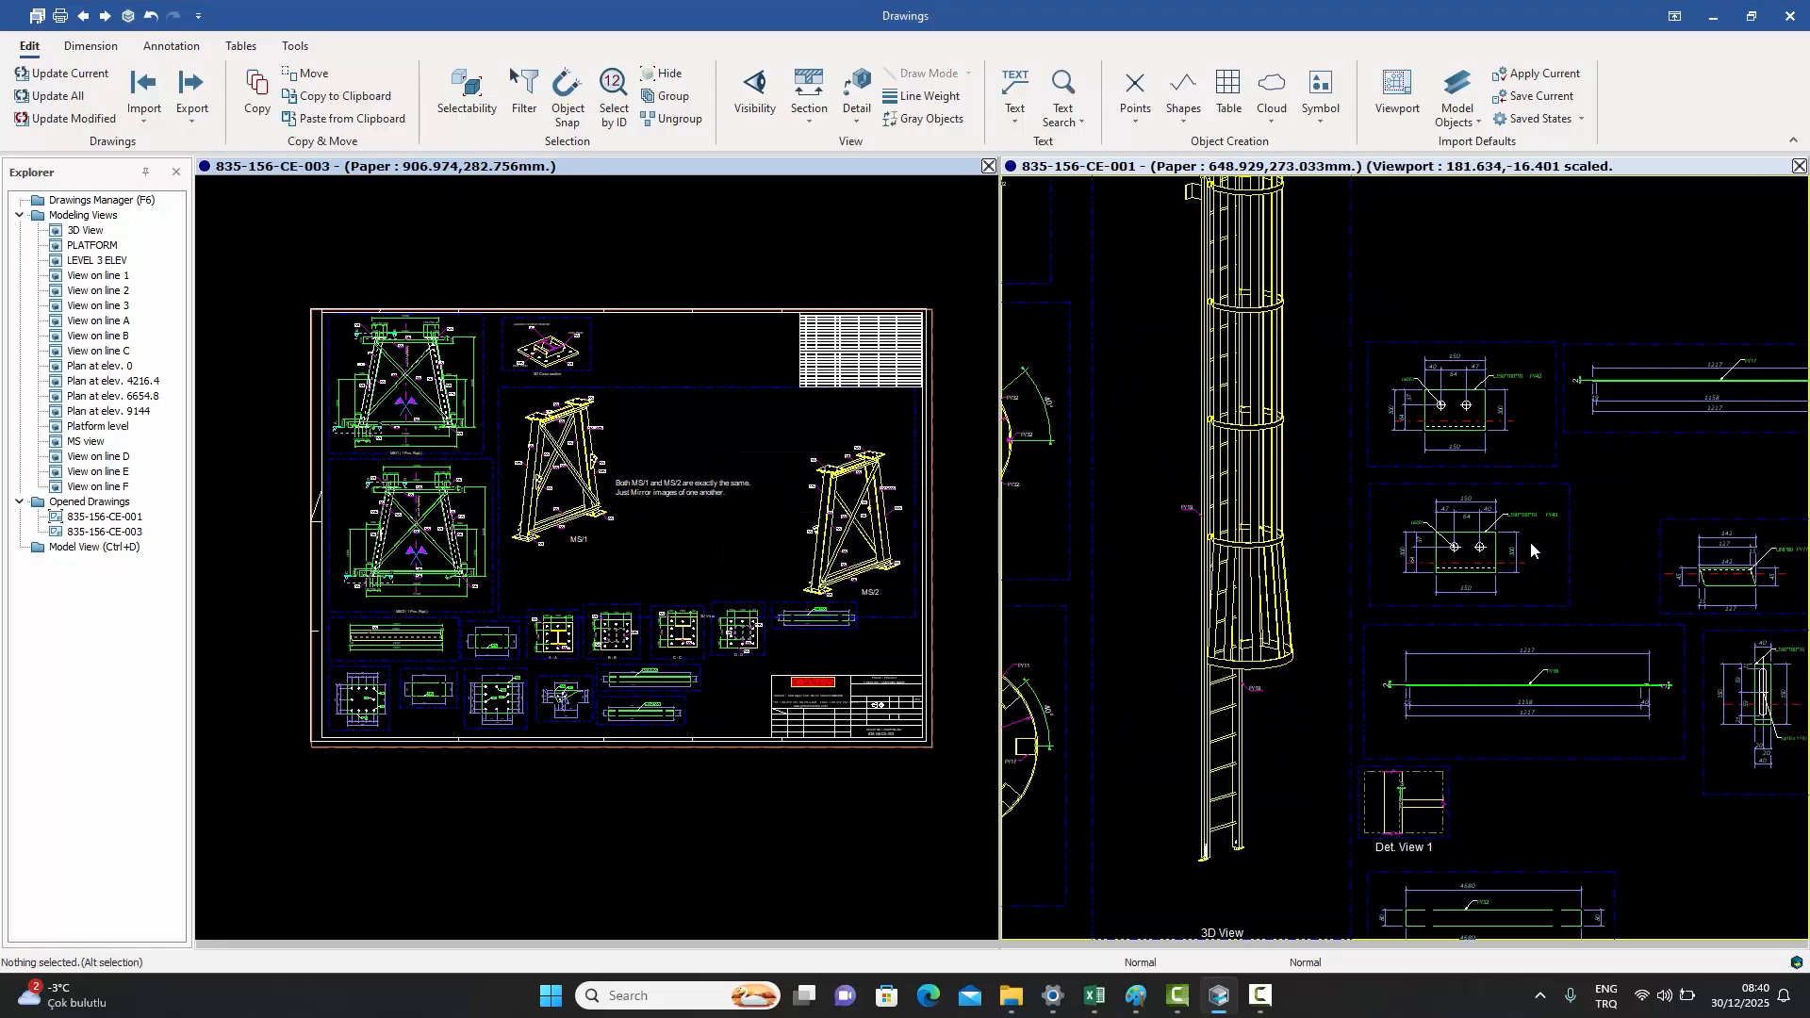
scroll(1476, 517, up, 3)
drag(1417, 501, 1352, 394)
click(1190, 523)
drag(1190, 523, 1139, 479)
click(1643, 481)
mouse_move(1610, 488)
mouse_down()
mouse_move(1622, 502)
mouse_move(1596, 505)
mouse_up()
scroll(1485, 472, down, 6)
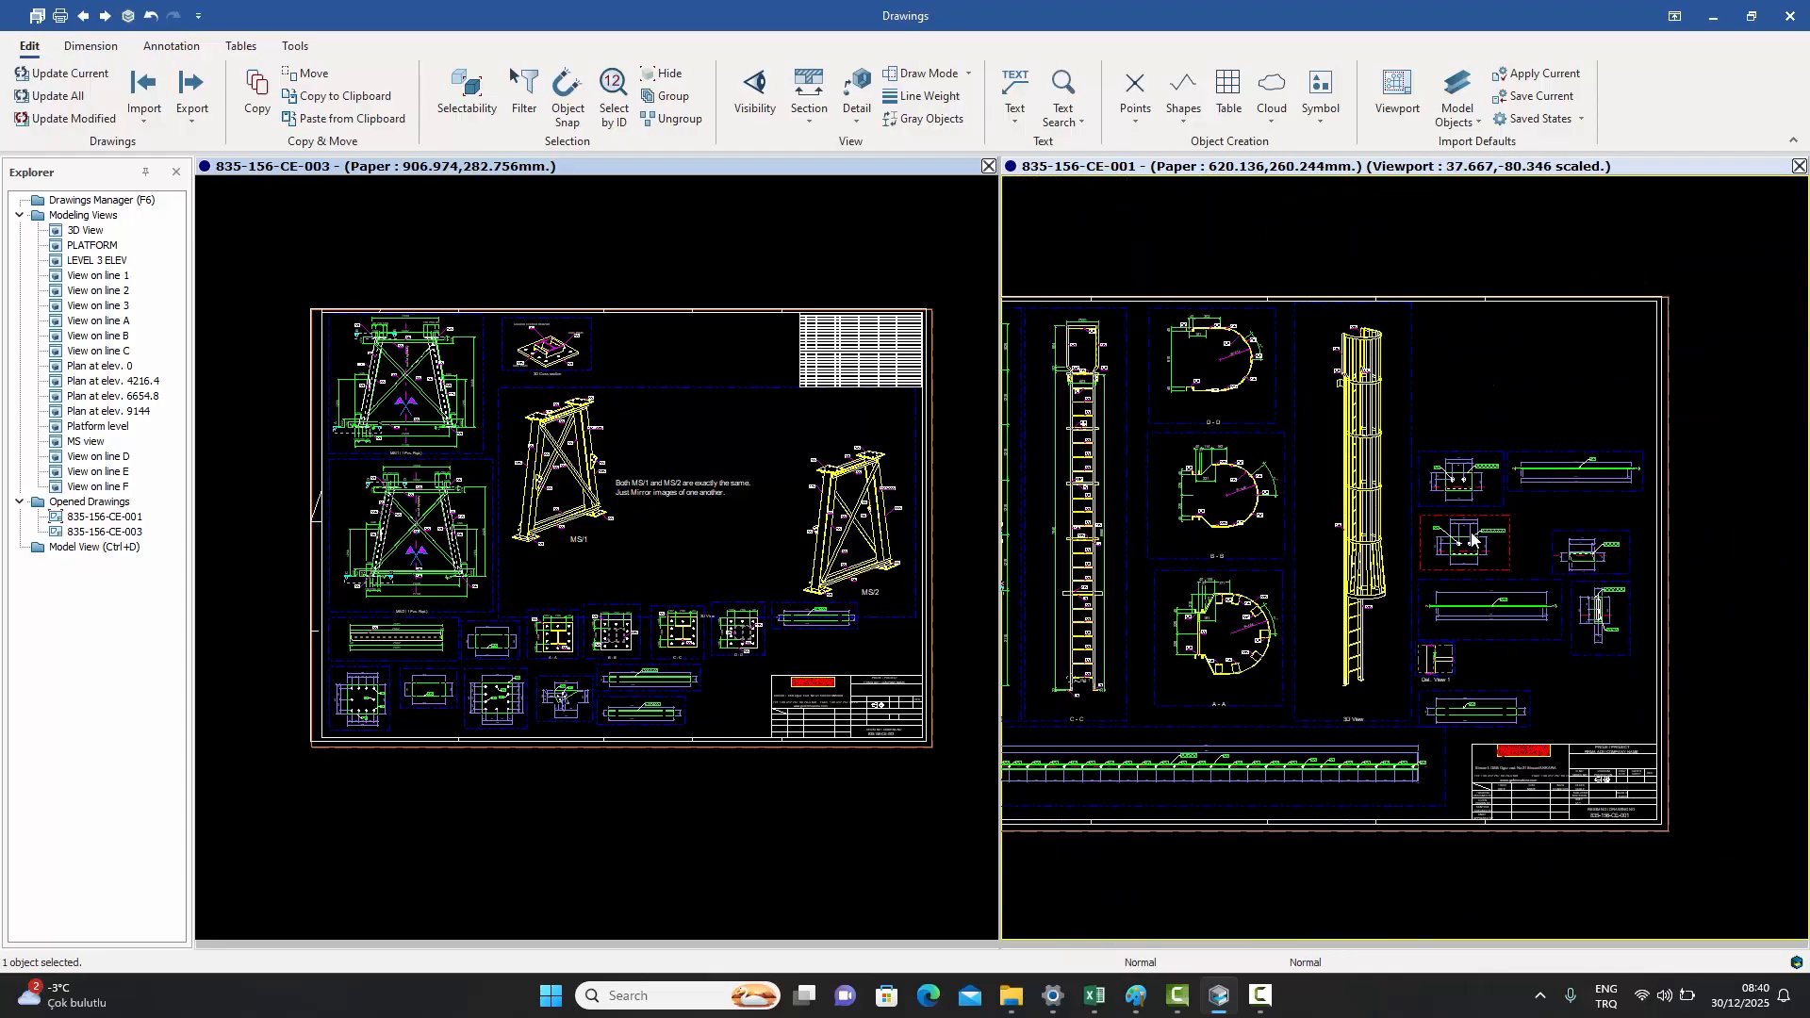
scroll(1513, 499, up, 3)
middle_drag(1503, 489, 1552, 432)
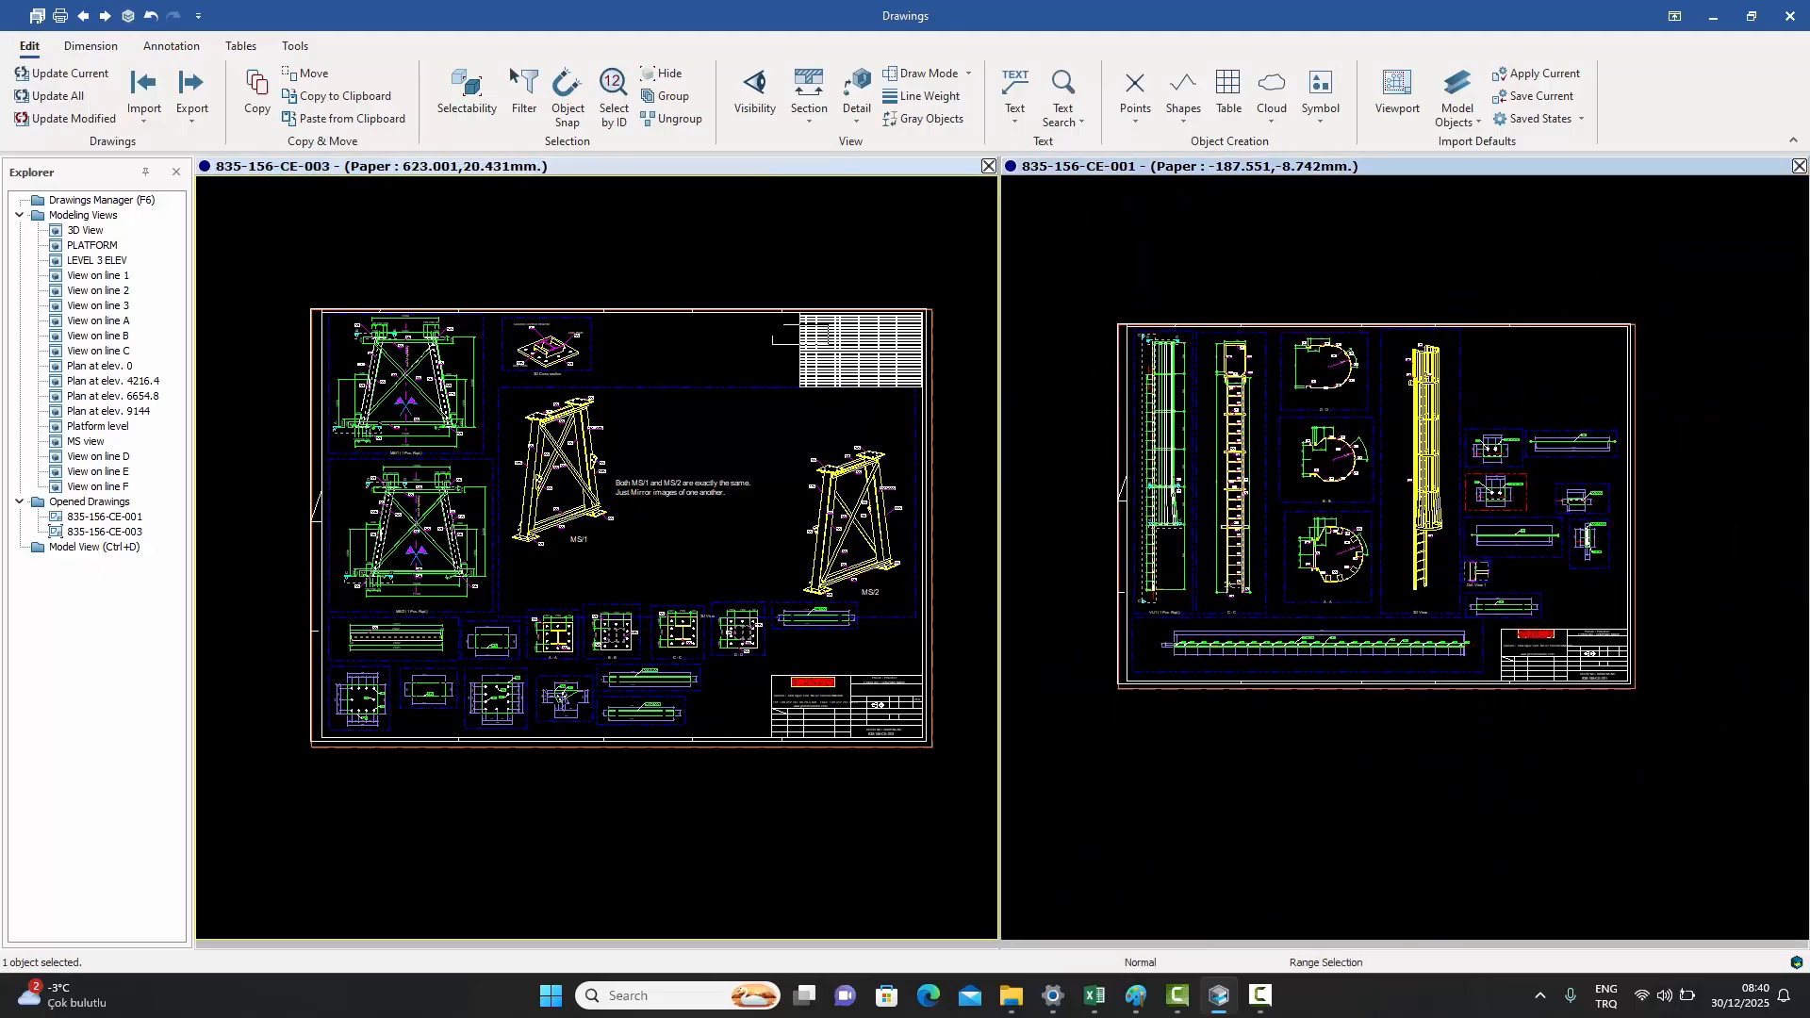
- Delete the upper parts table and the two long part views beside the title block in 835-156-CE-003, including their viewports
key(Delete)
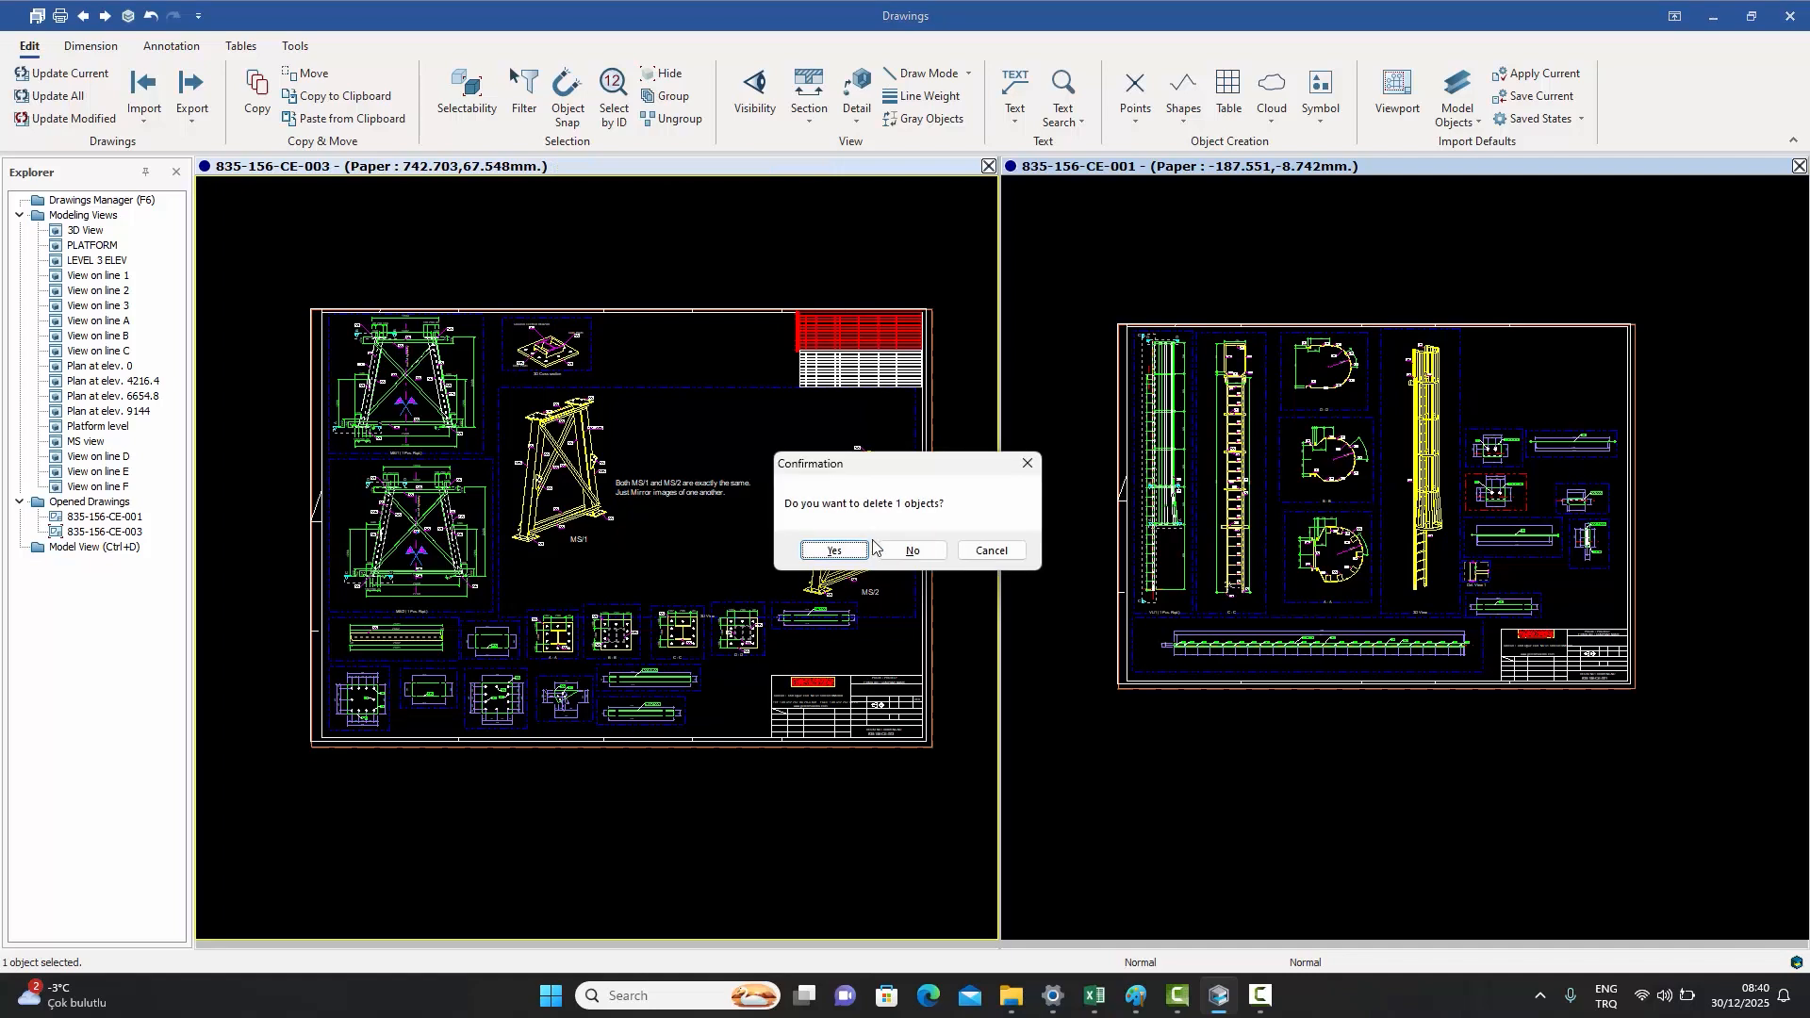
click(828, 550)
drag(724, 725, 632, 682)
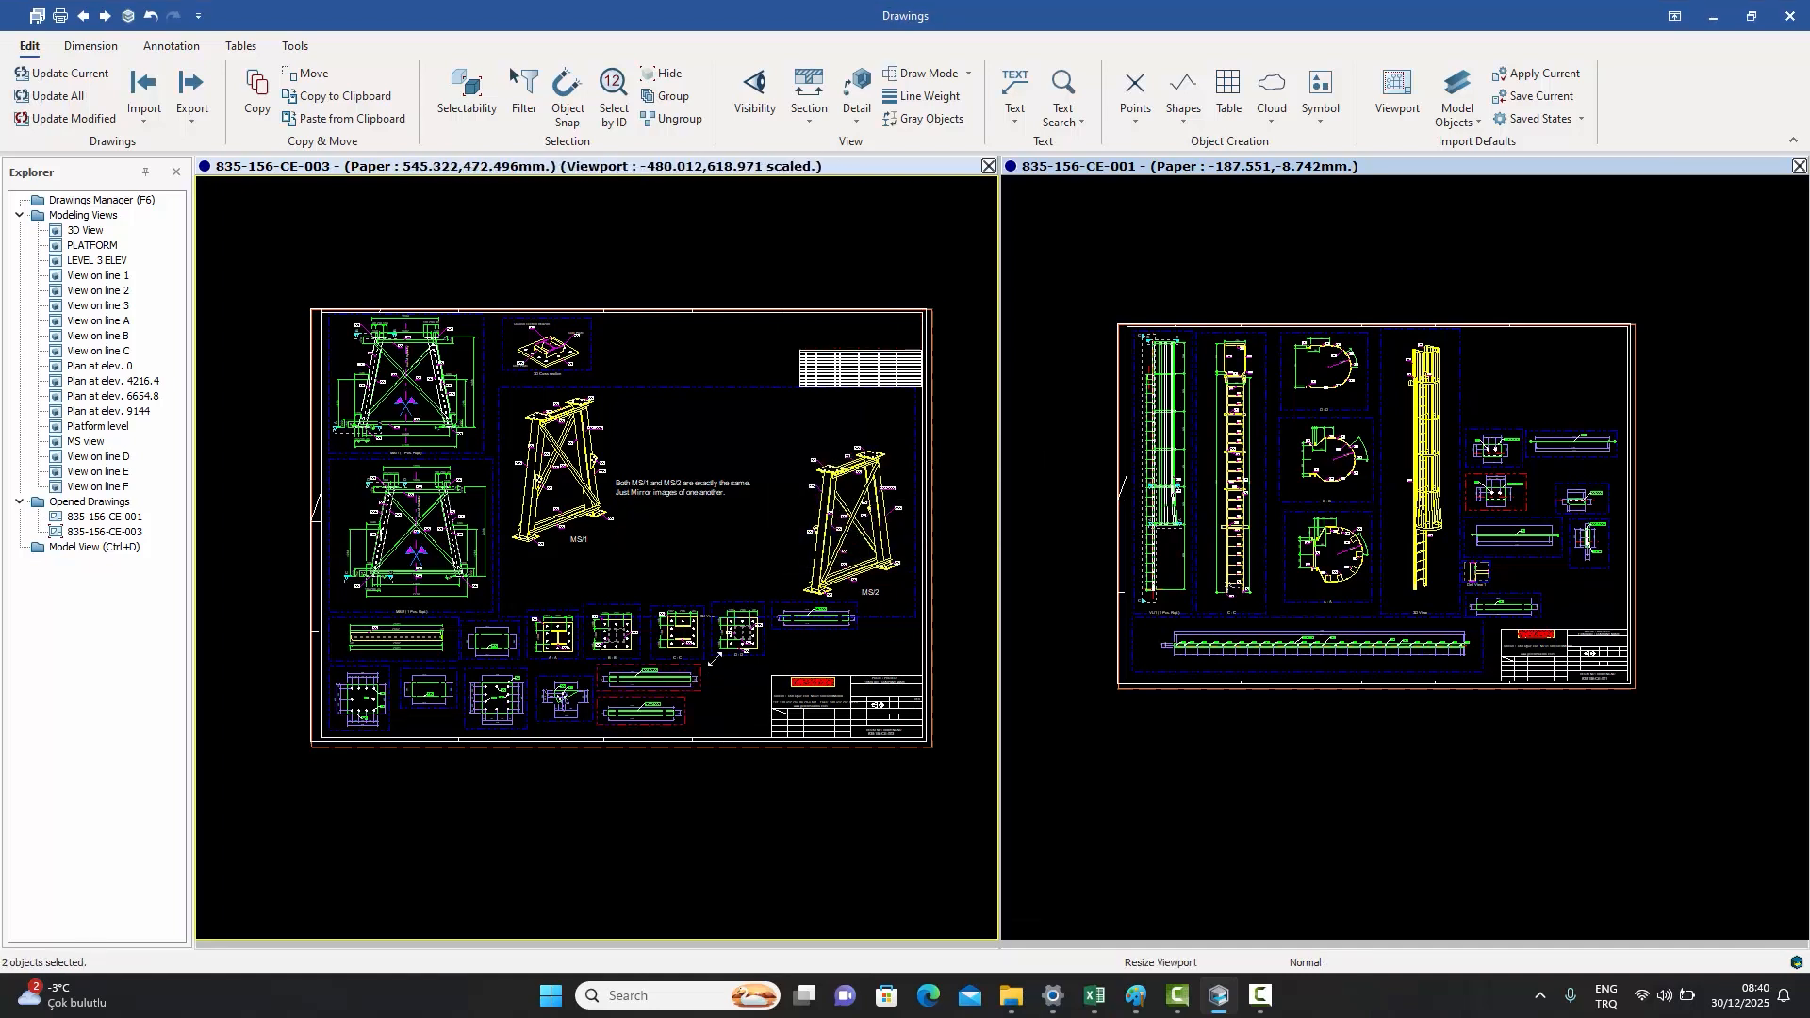
key(Delete)
click(834, 553)
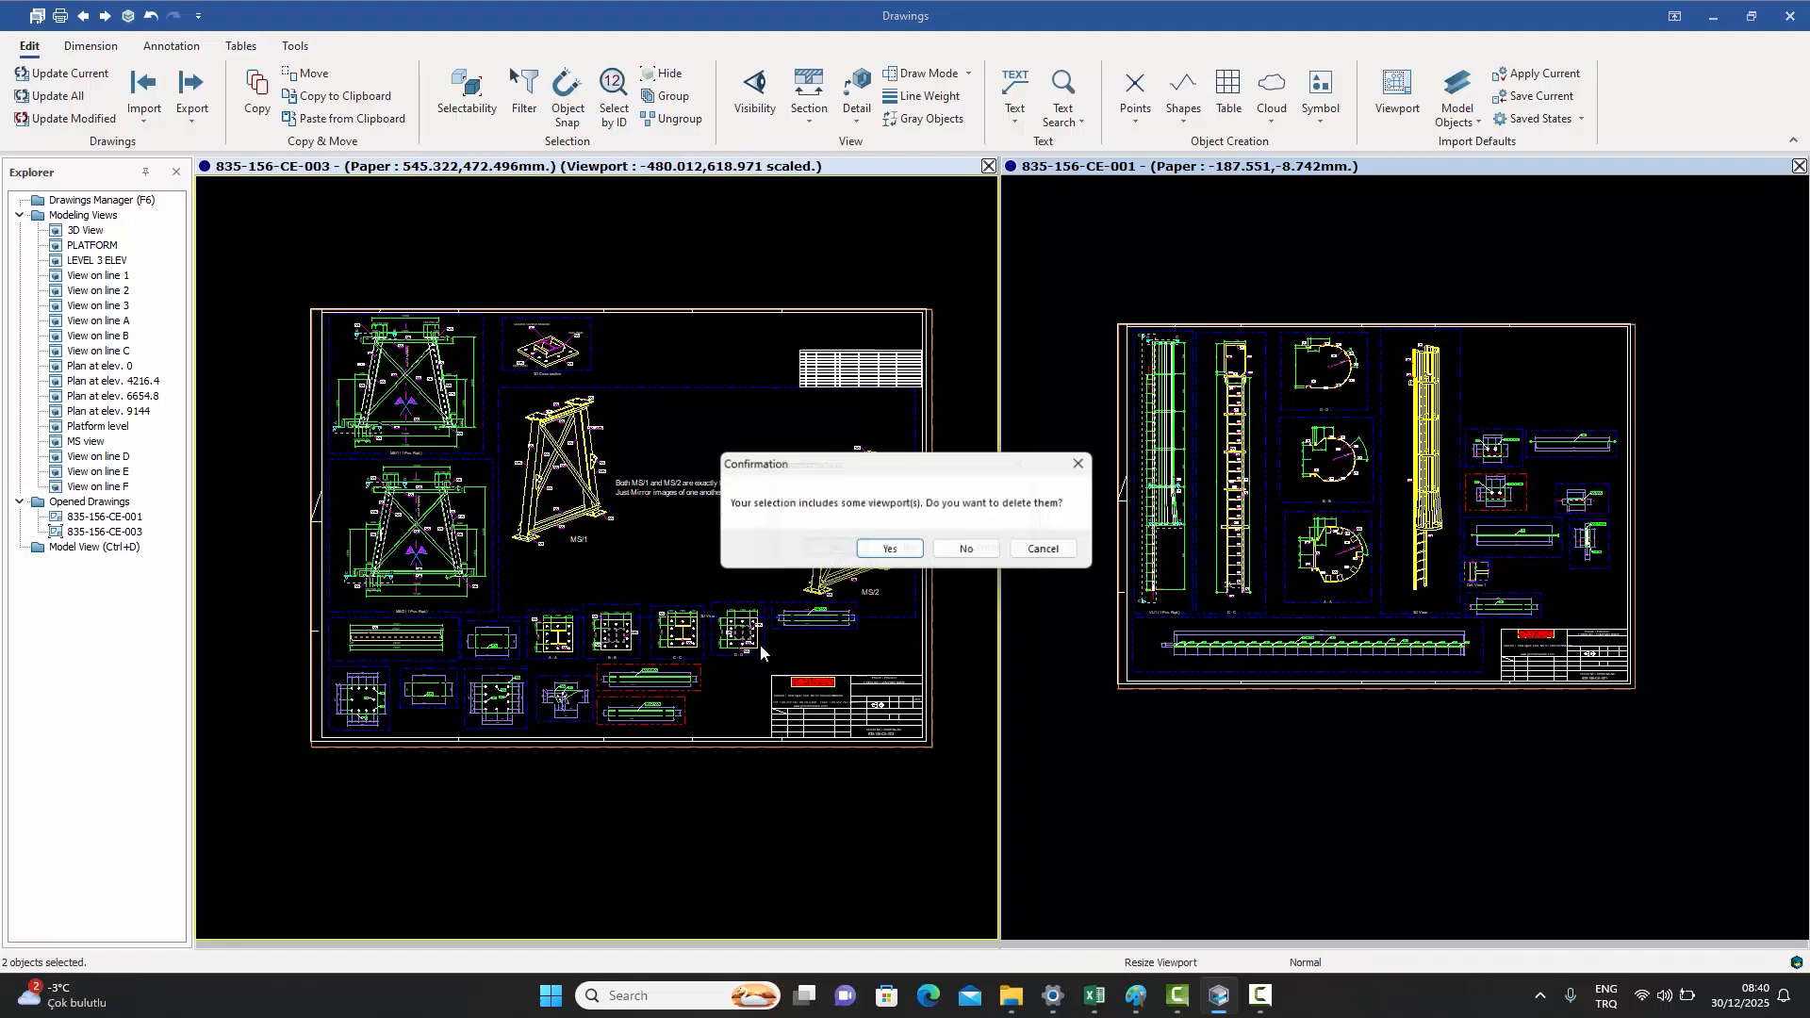
click(891, 554)
- Move the P/26 label and the upper 102-204-94 dimension outward in the C-C view of 835-156-CE-003
scroll(687, 666, up, 6)
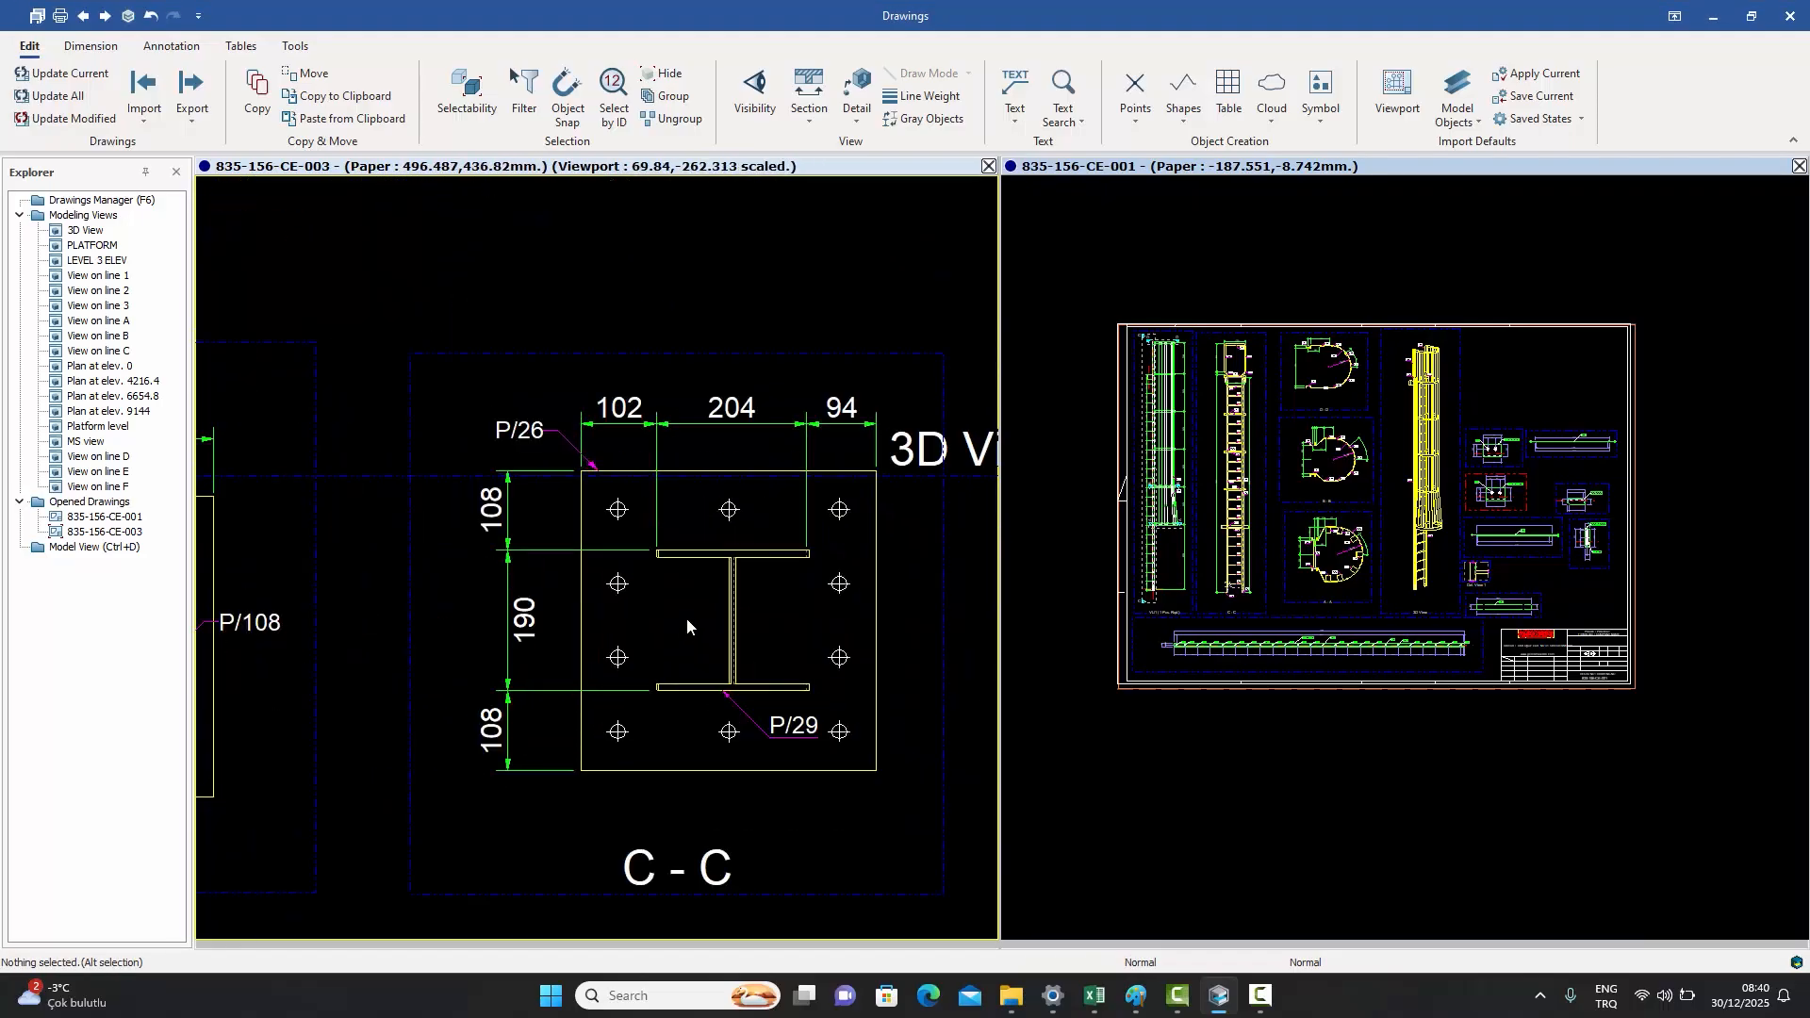
click(539, 436)
drag(538, 433, 486, 408)
drag(637, 427, 640, 403)
scroll(622, 528, down, 8)
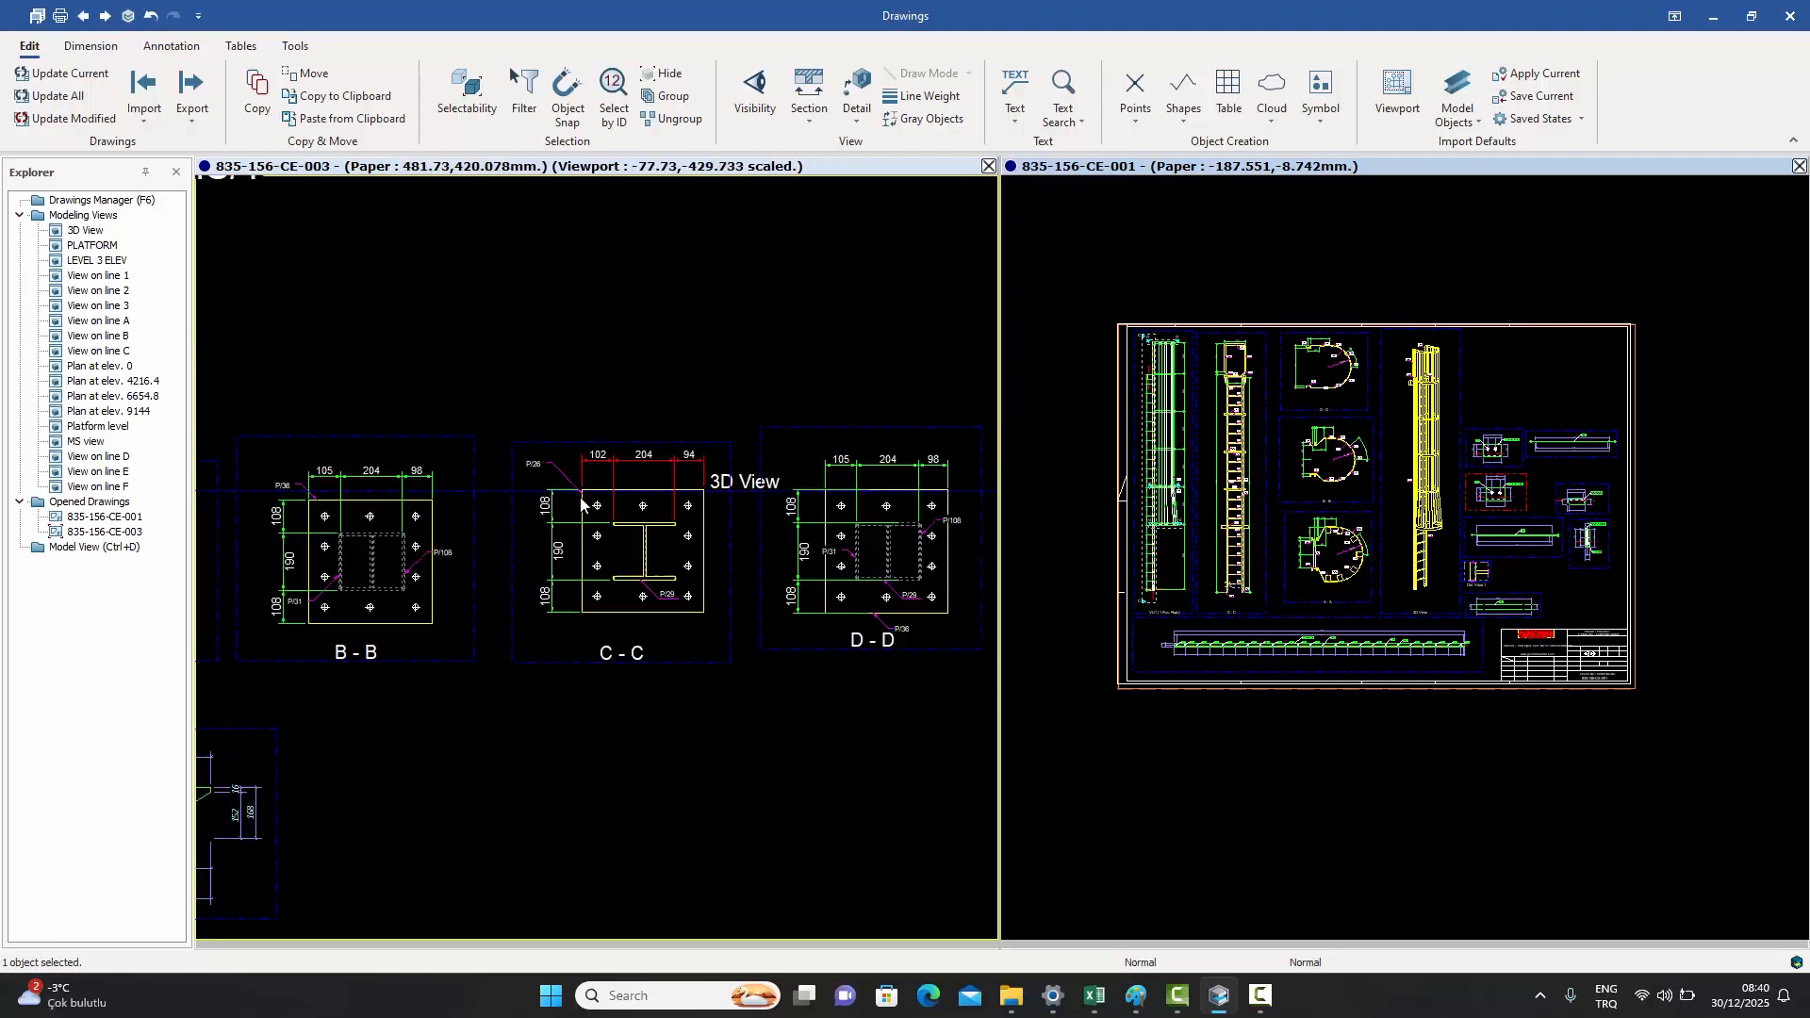
scroll(613, 550, down, 2)
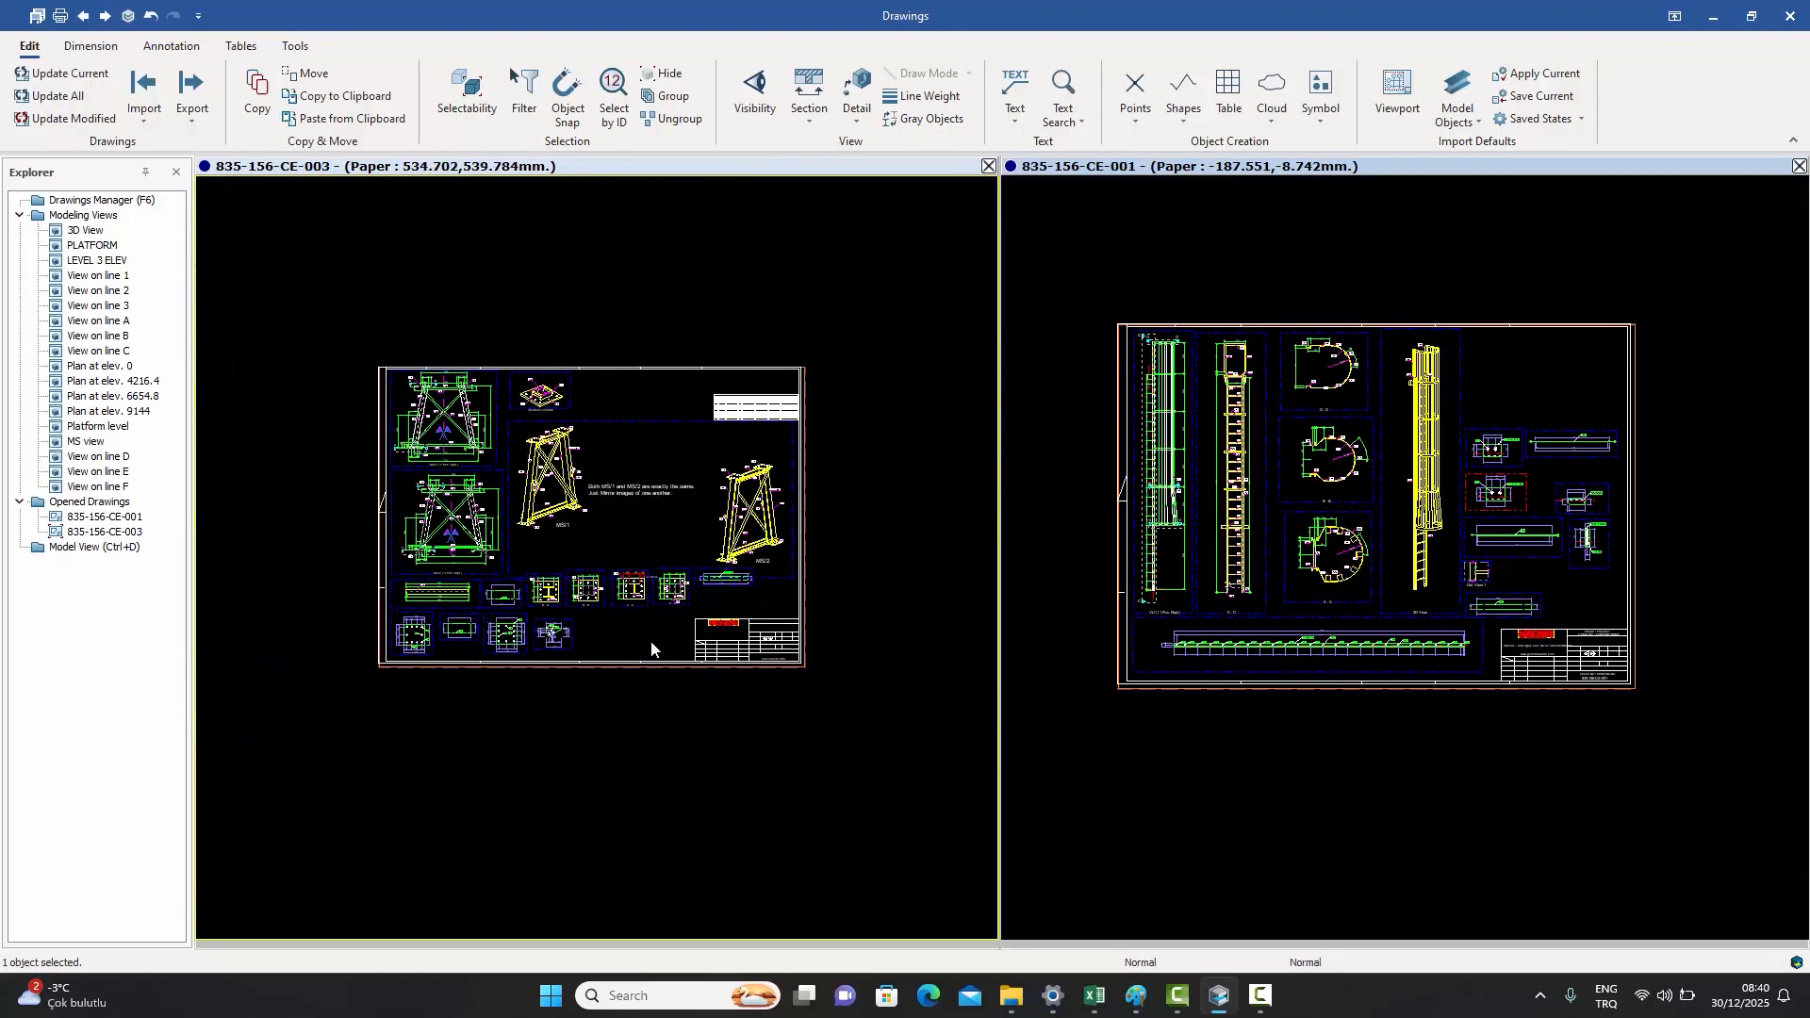
scroll(664, 624, up, 2)
middle_drag(658, 627, 696, 611)
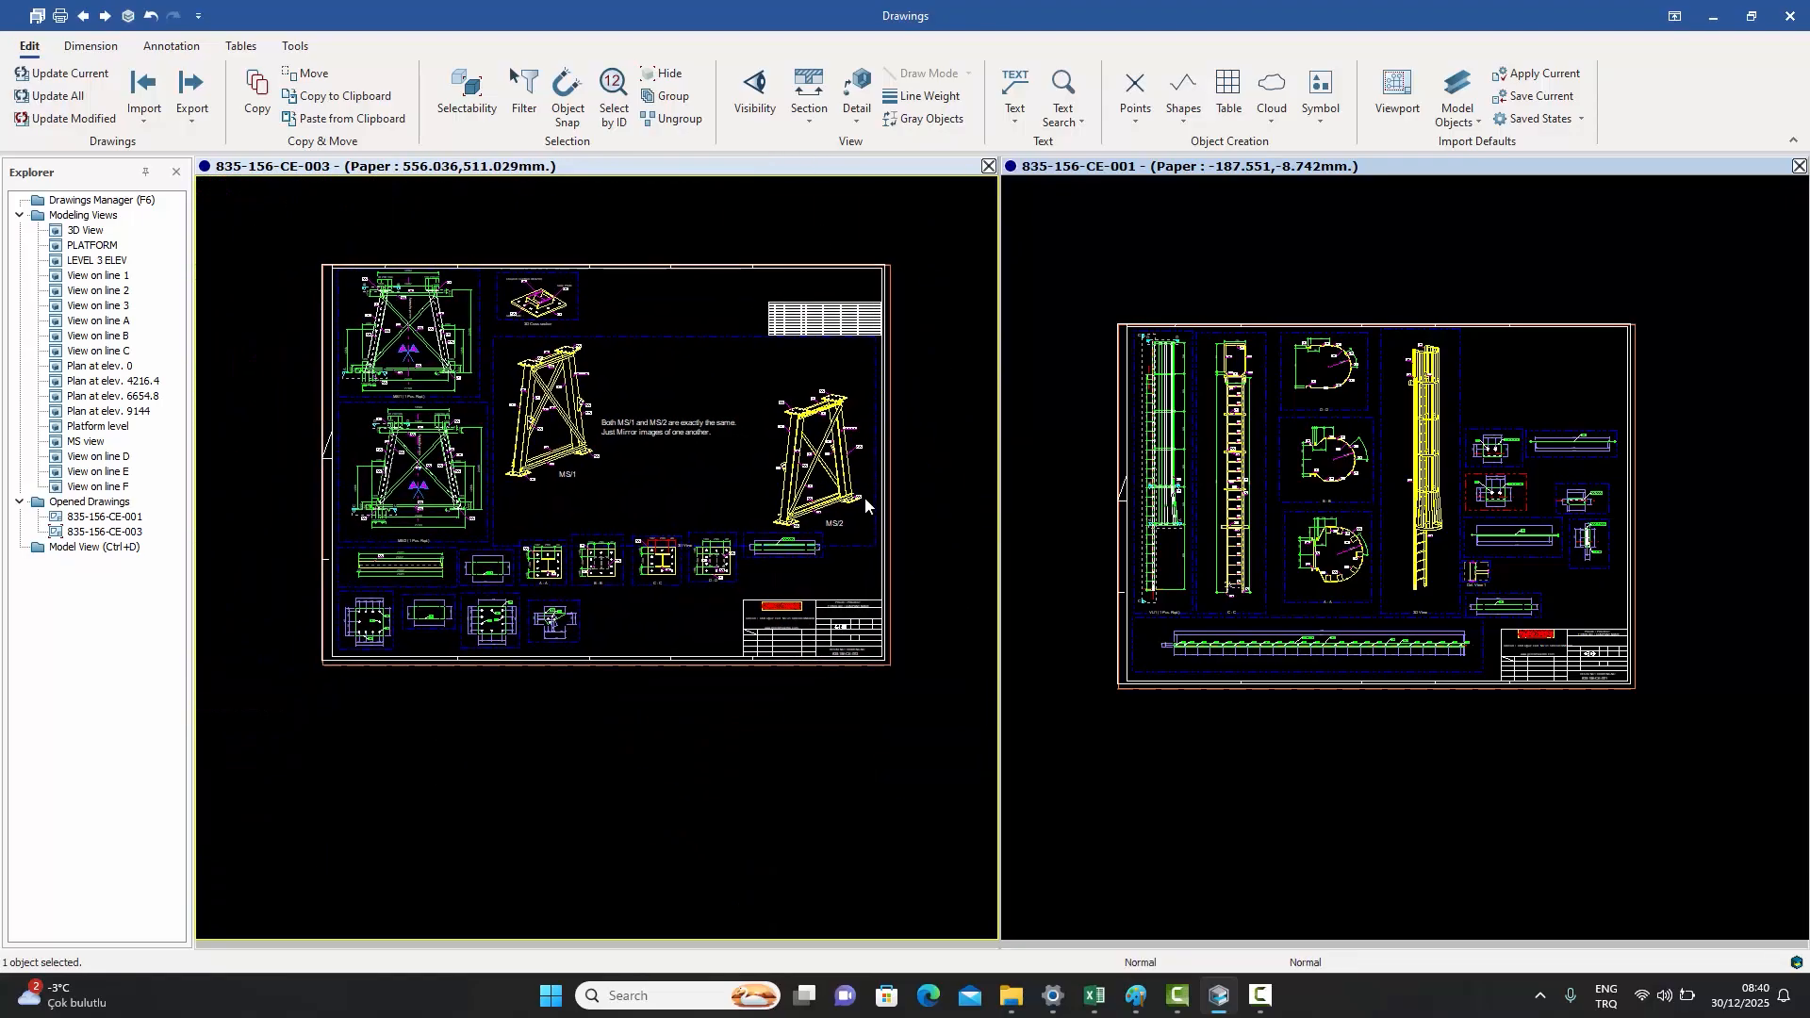
- Undo the recent edits in 835-156-CE-001 and 835-156-CE-003 to restore the deleted tables and part views
click(1240, 242)
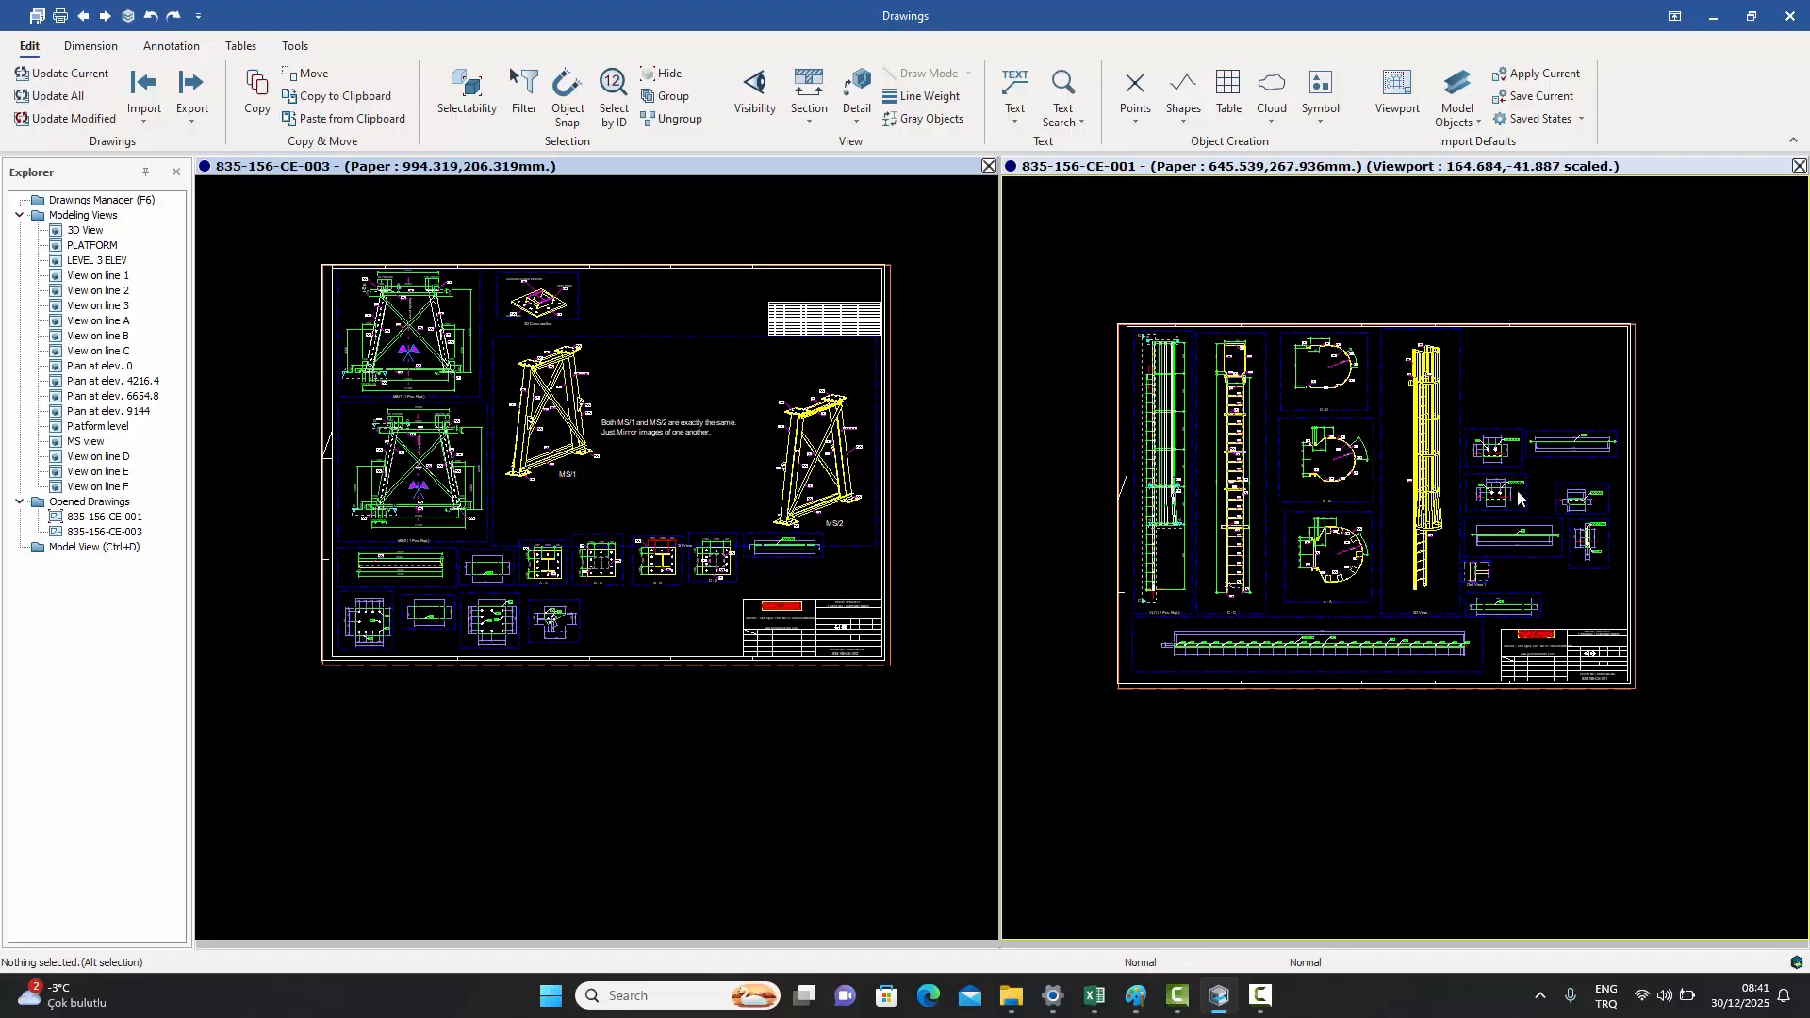
key(ctrl+z)
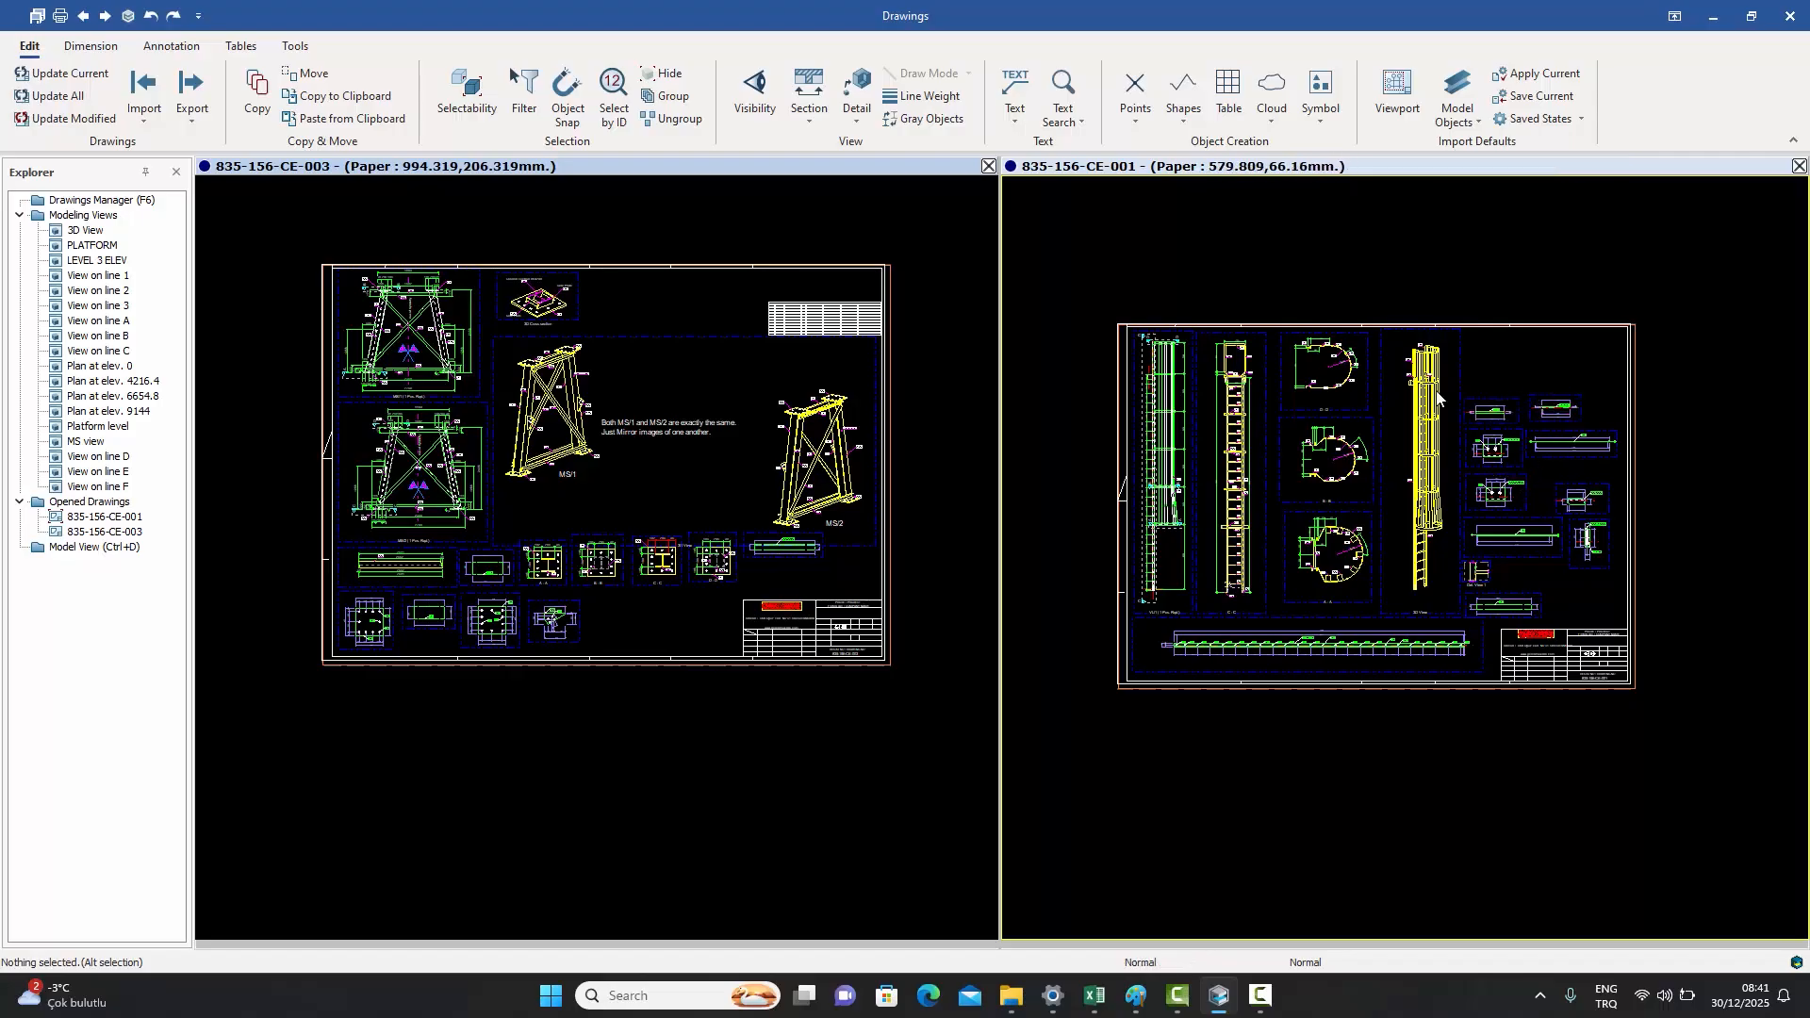
key(ctrl+z)
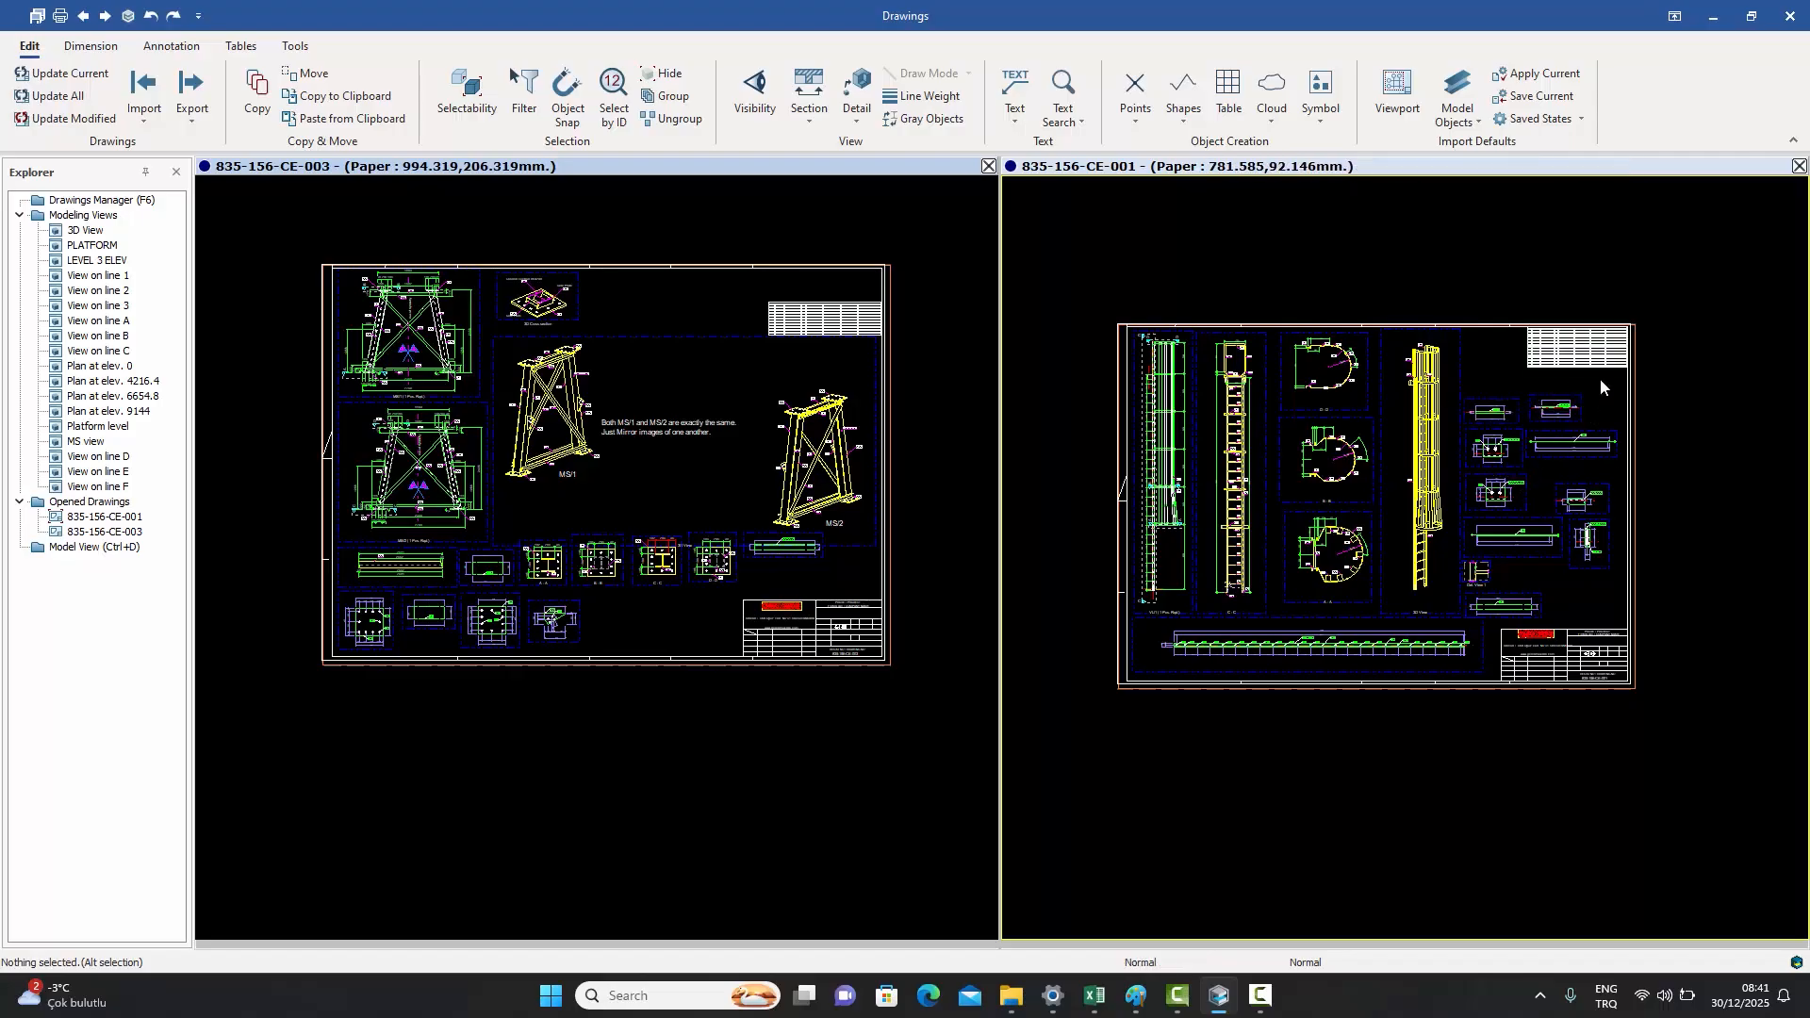
key(ctrl+z)
scroll(1499, 542, up, 4)
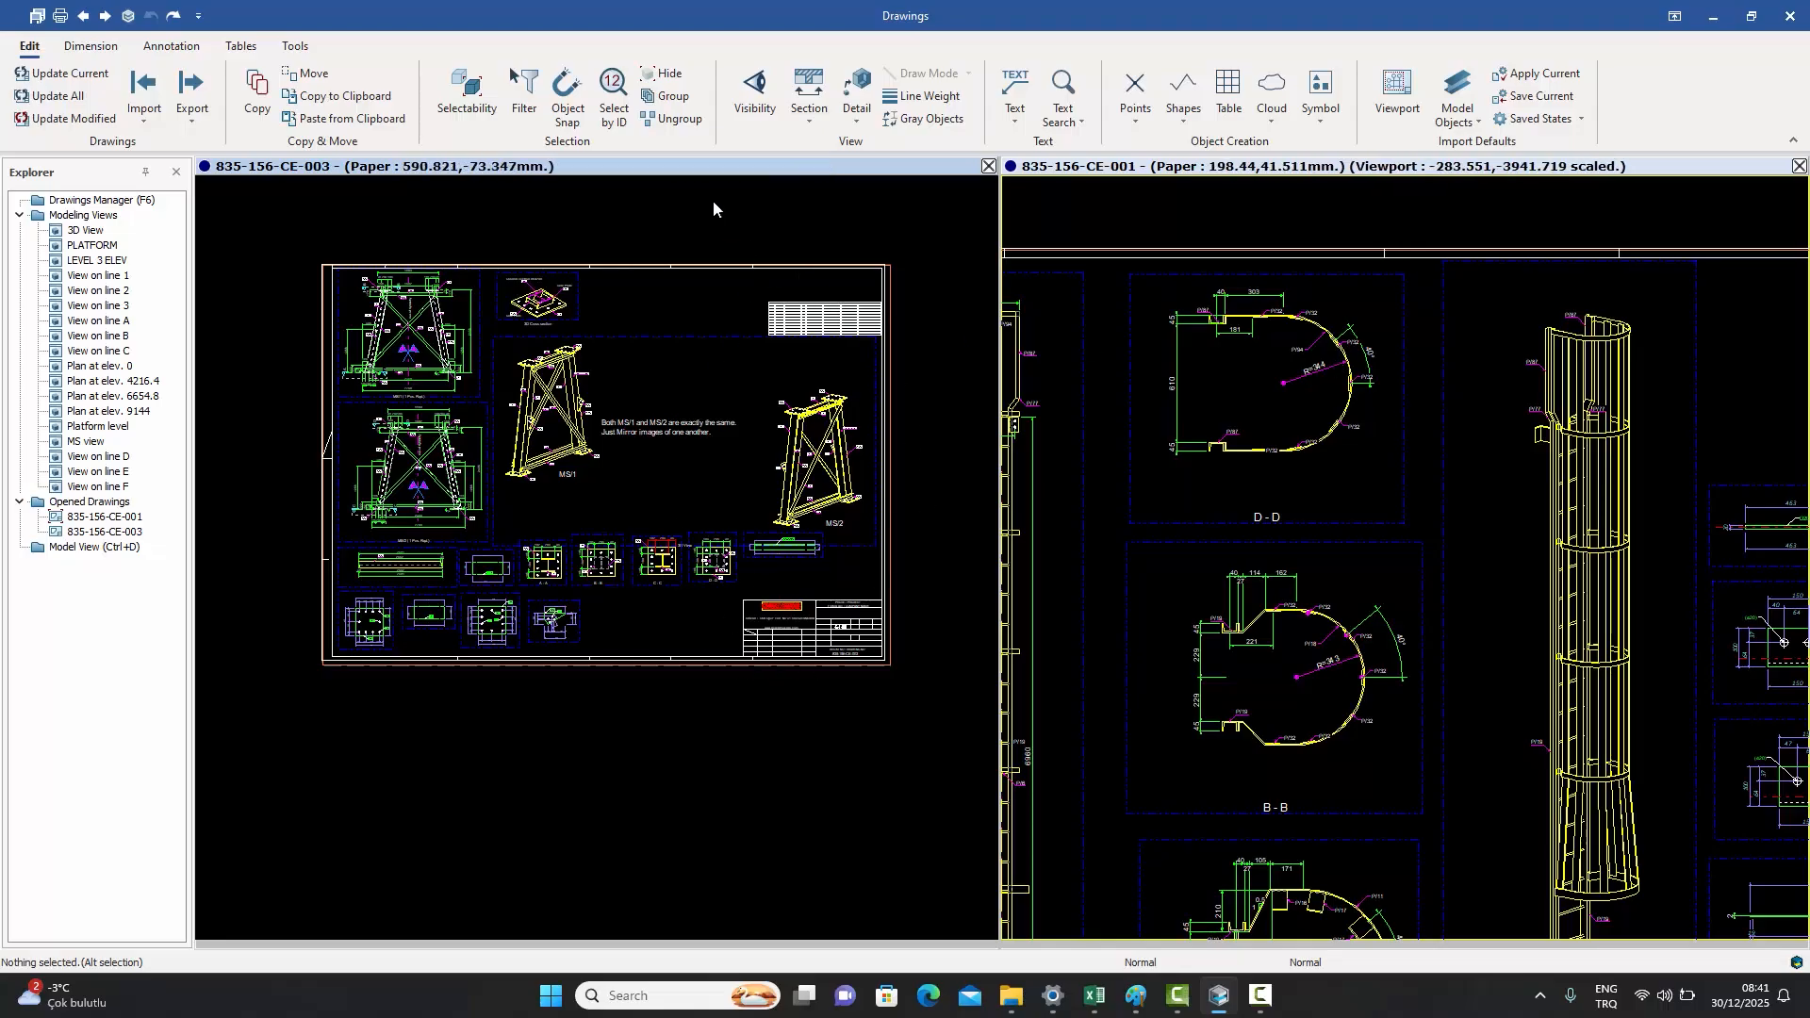
click(682, 186)
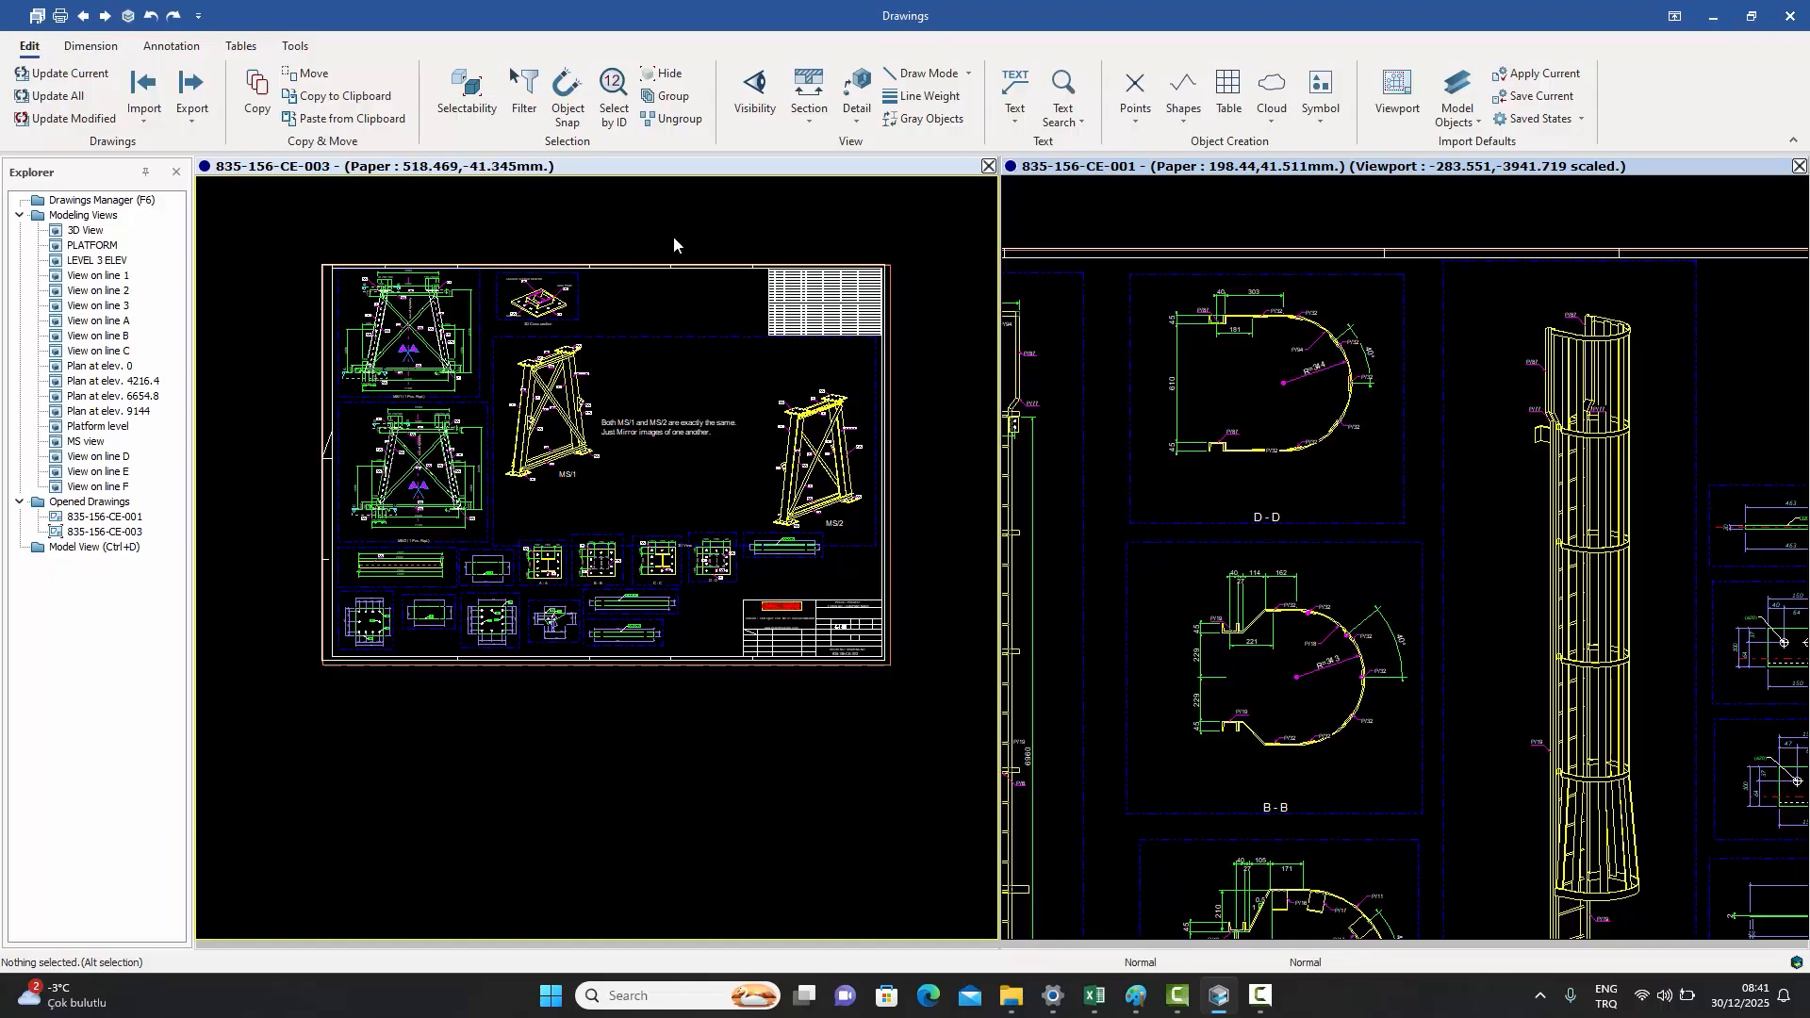
- Open the Drawings Manager, select drawing 835-156-CE-005 in the list, and close the manager
double_click(62, 202)
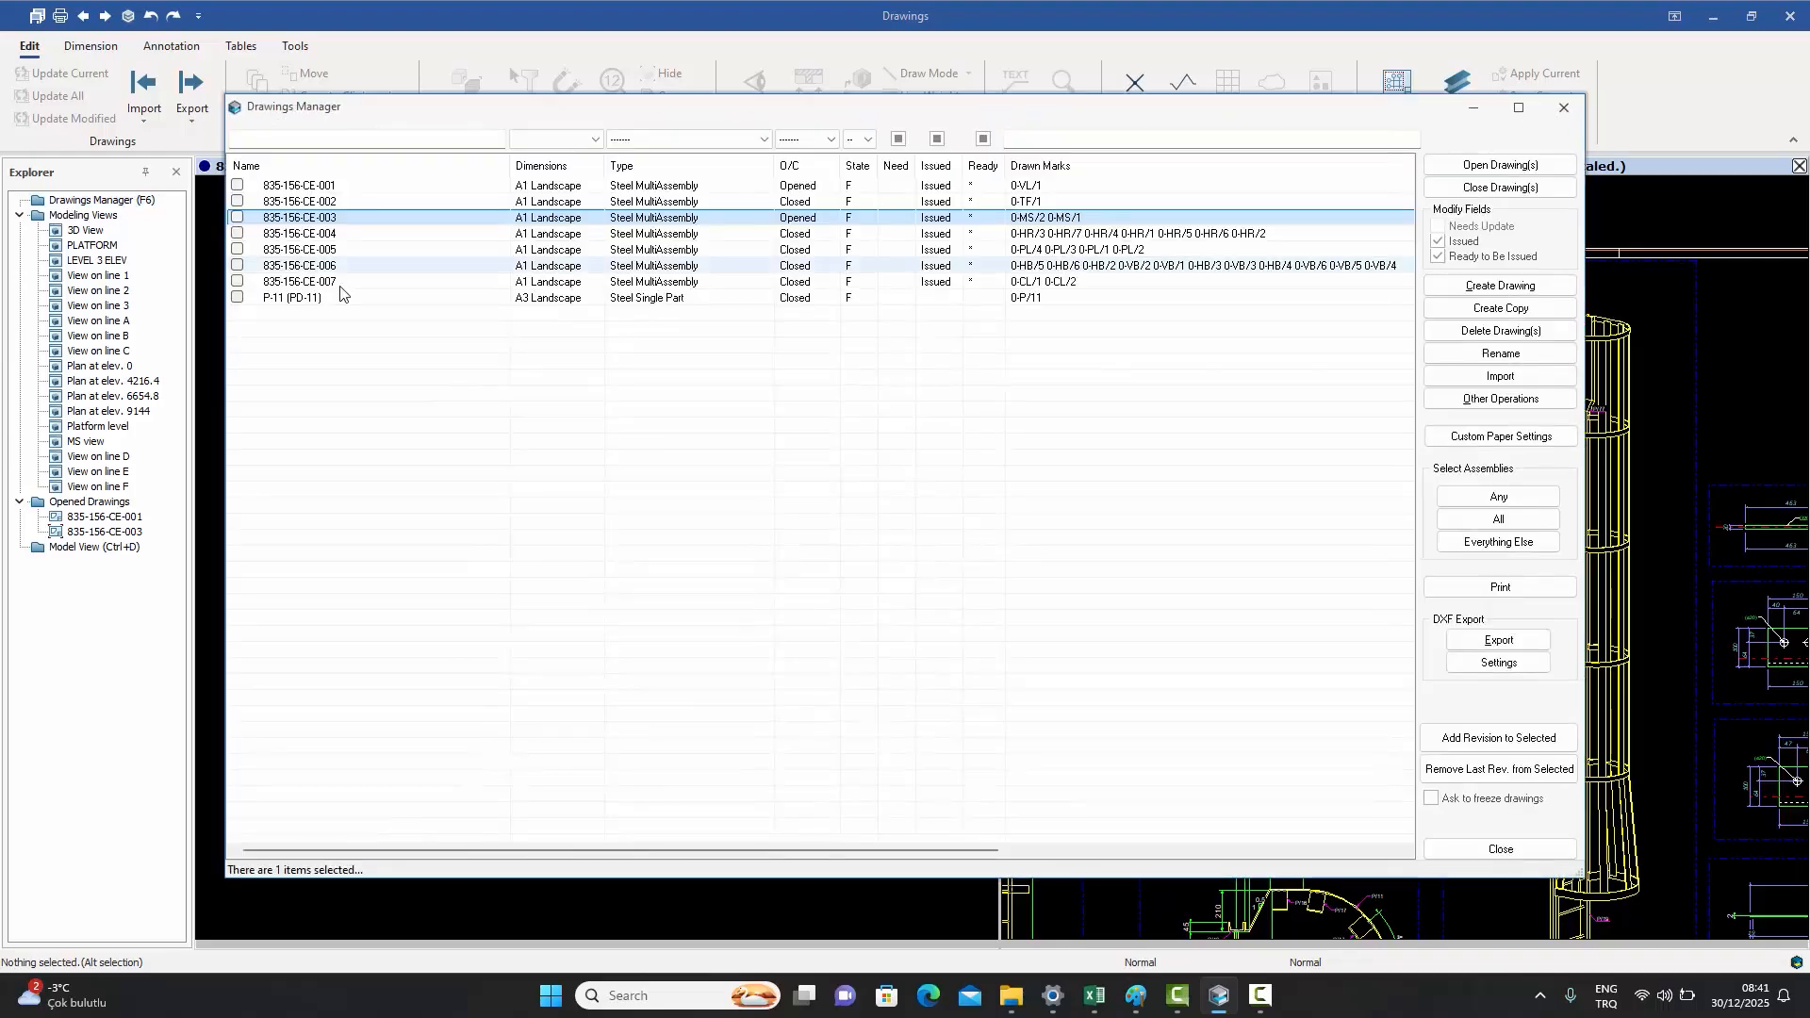
click(346, 251)
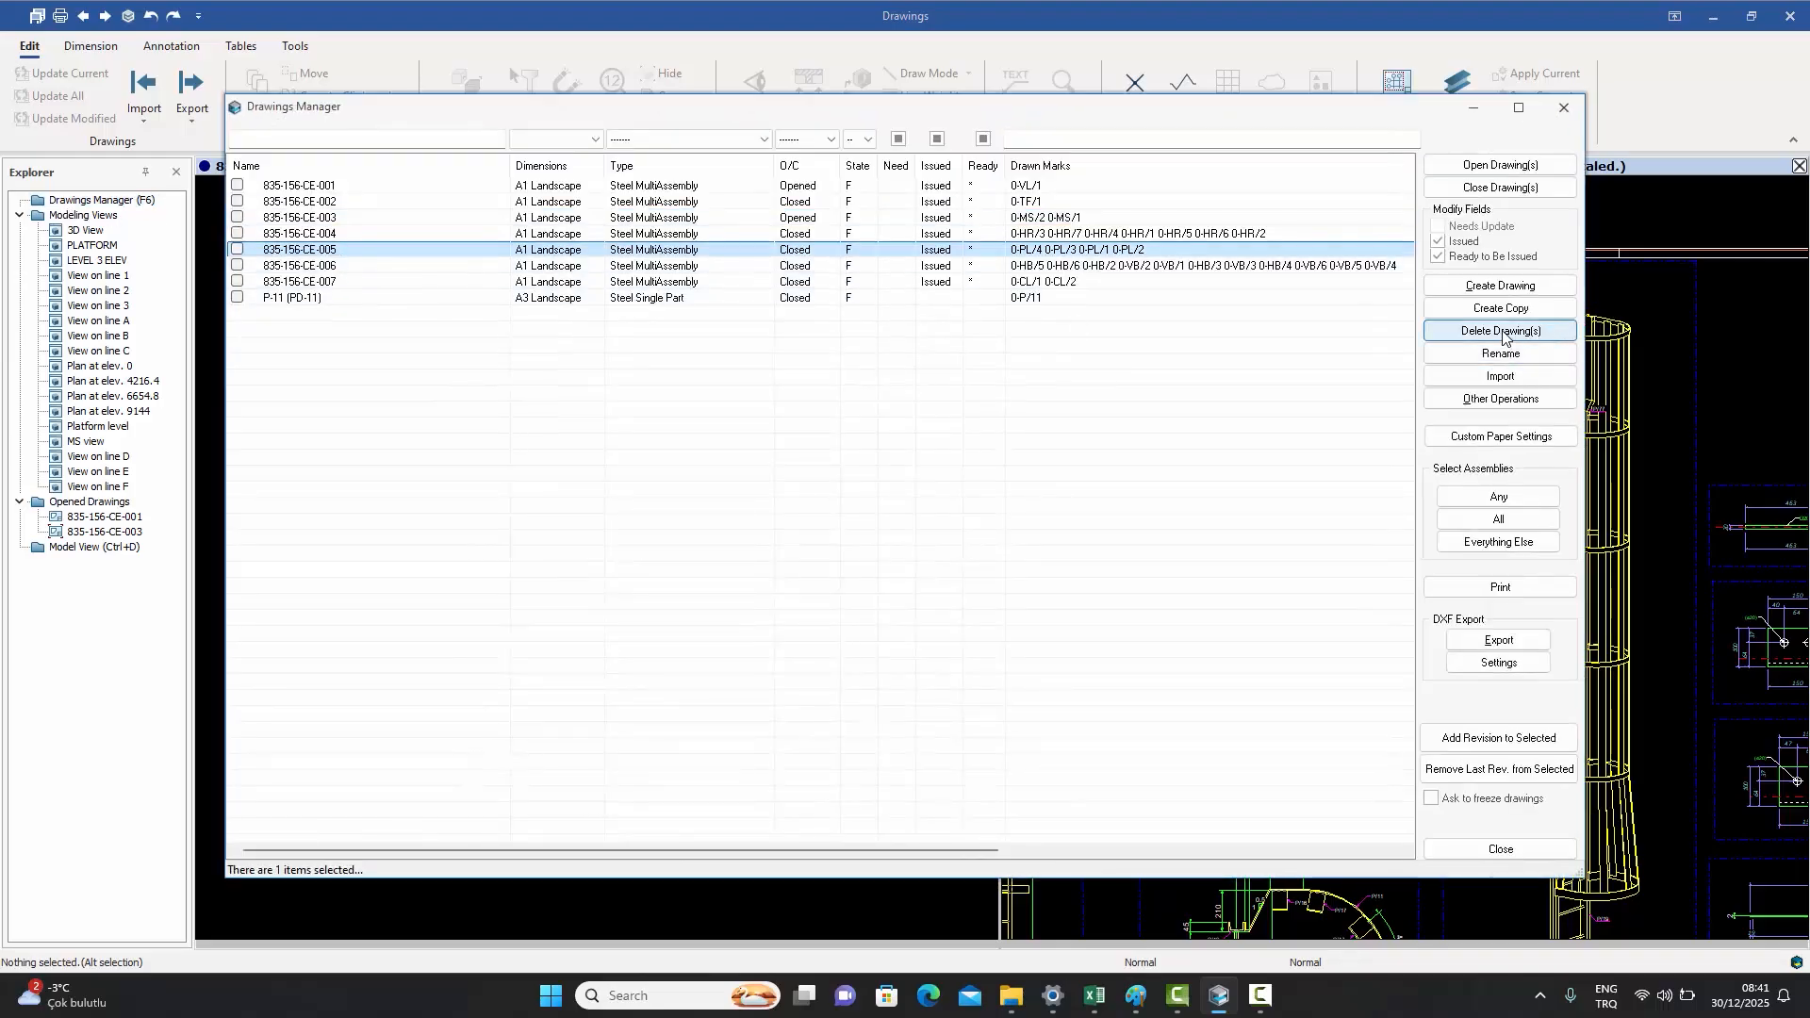
click(1566, 110)
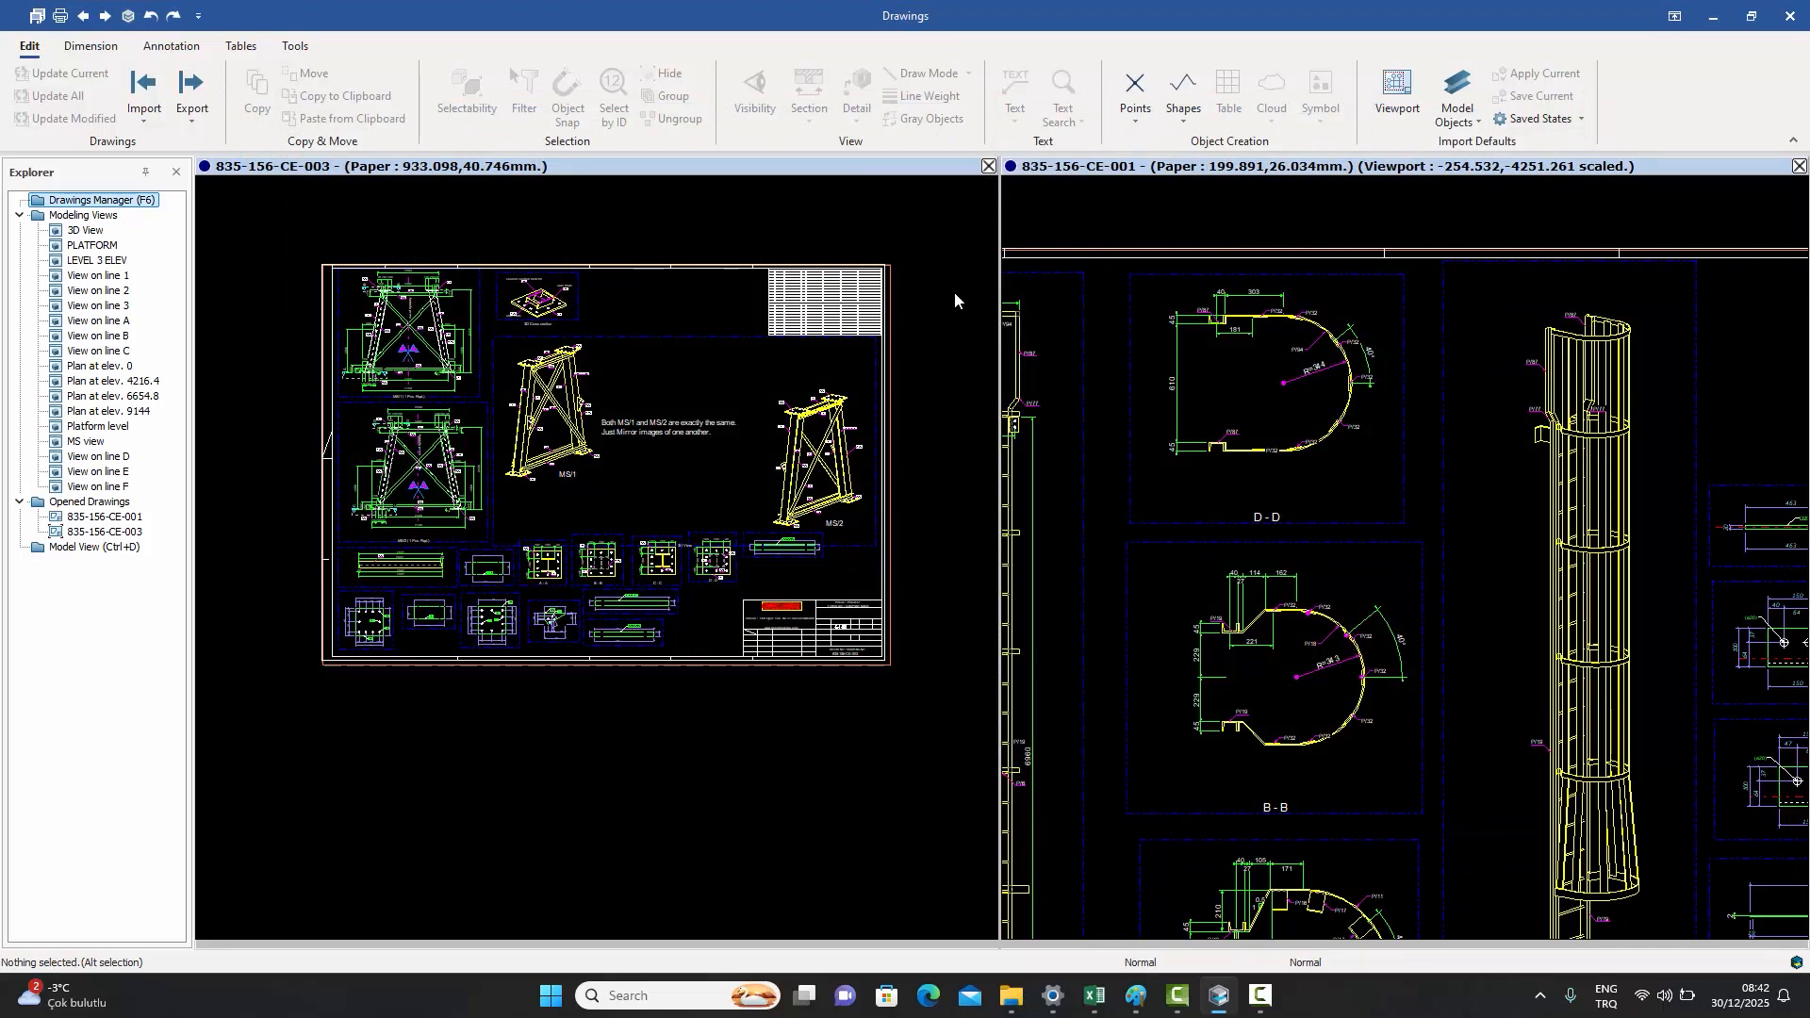
click(782, 223)
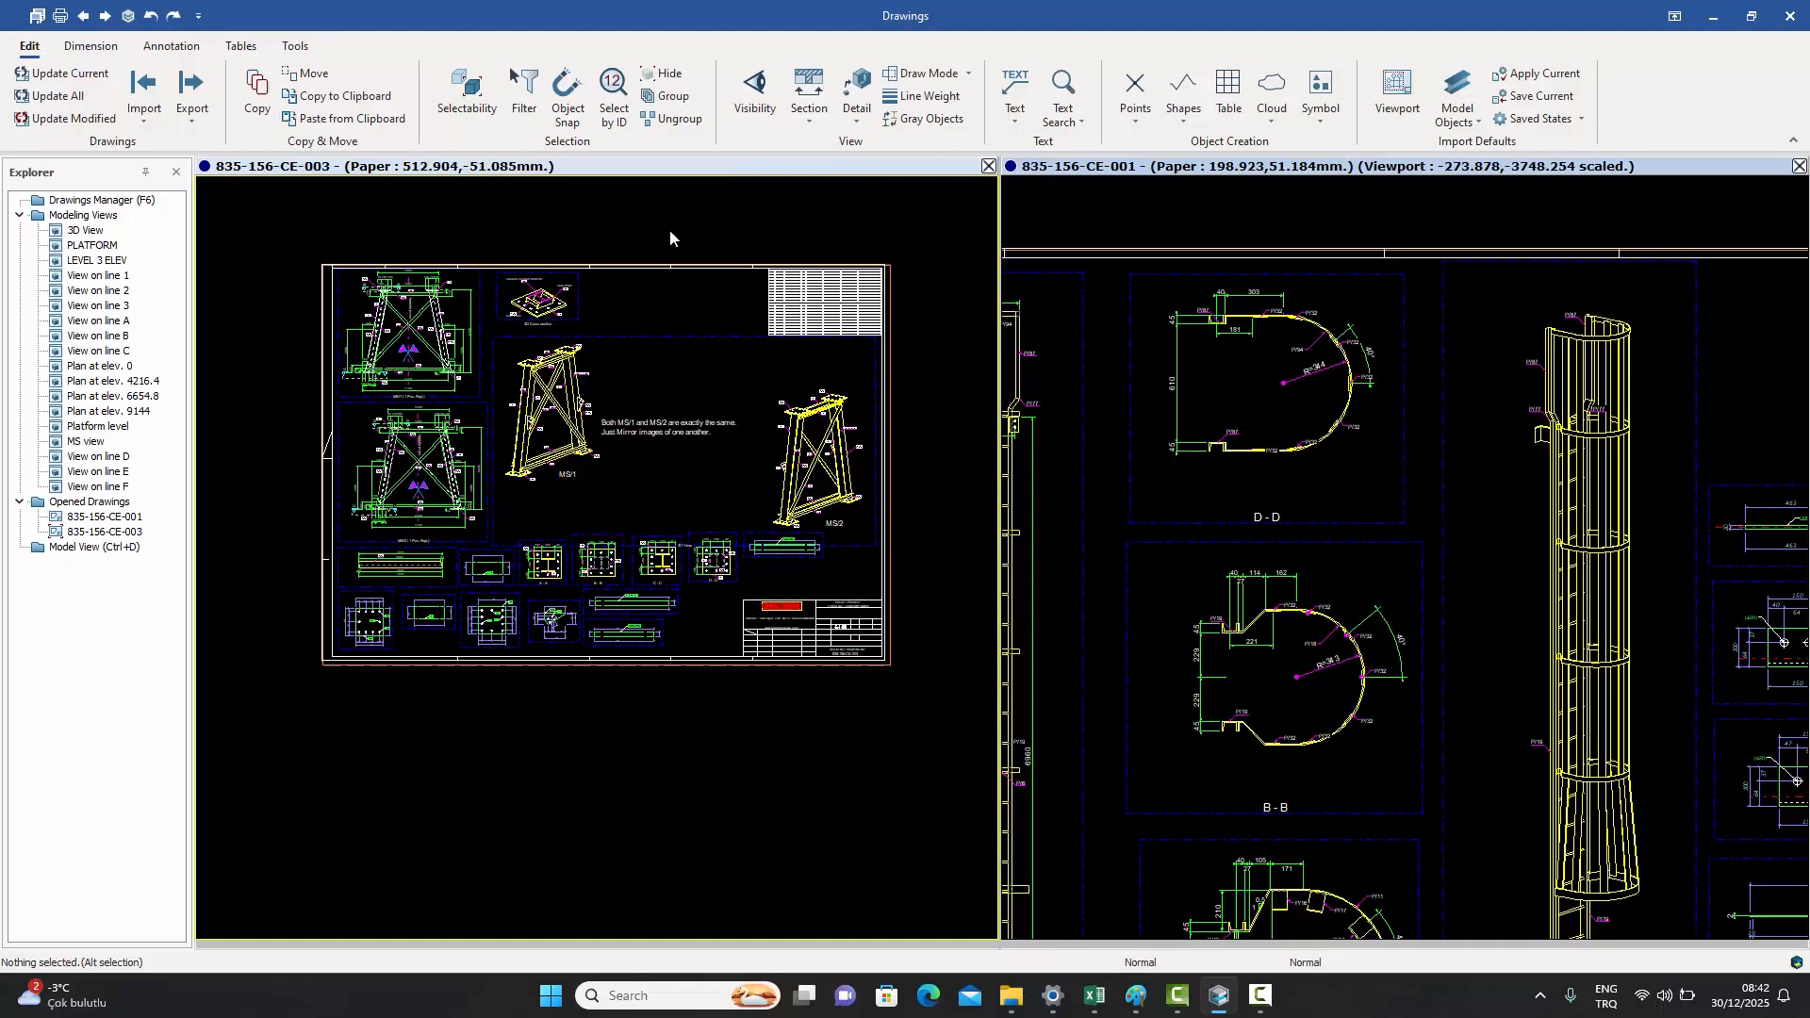
scroll(642, 275, up, 1)
scroll(422, 348, up, 4)
middle_drag(422, 349, 816, 488)
scroll(733, 479, up, 1)
mouse_move(698, 533)
middle_down()
mouse_move(703, 430)
mouse_move(723, 421)
middle_up()
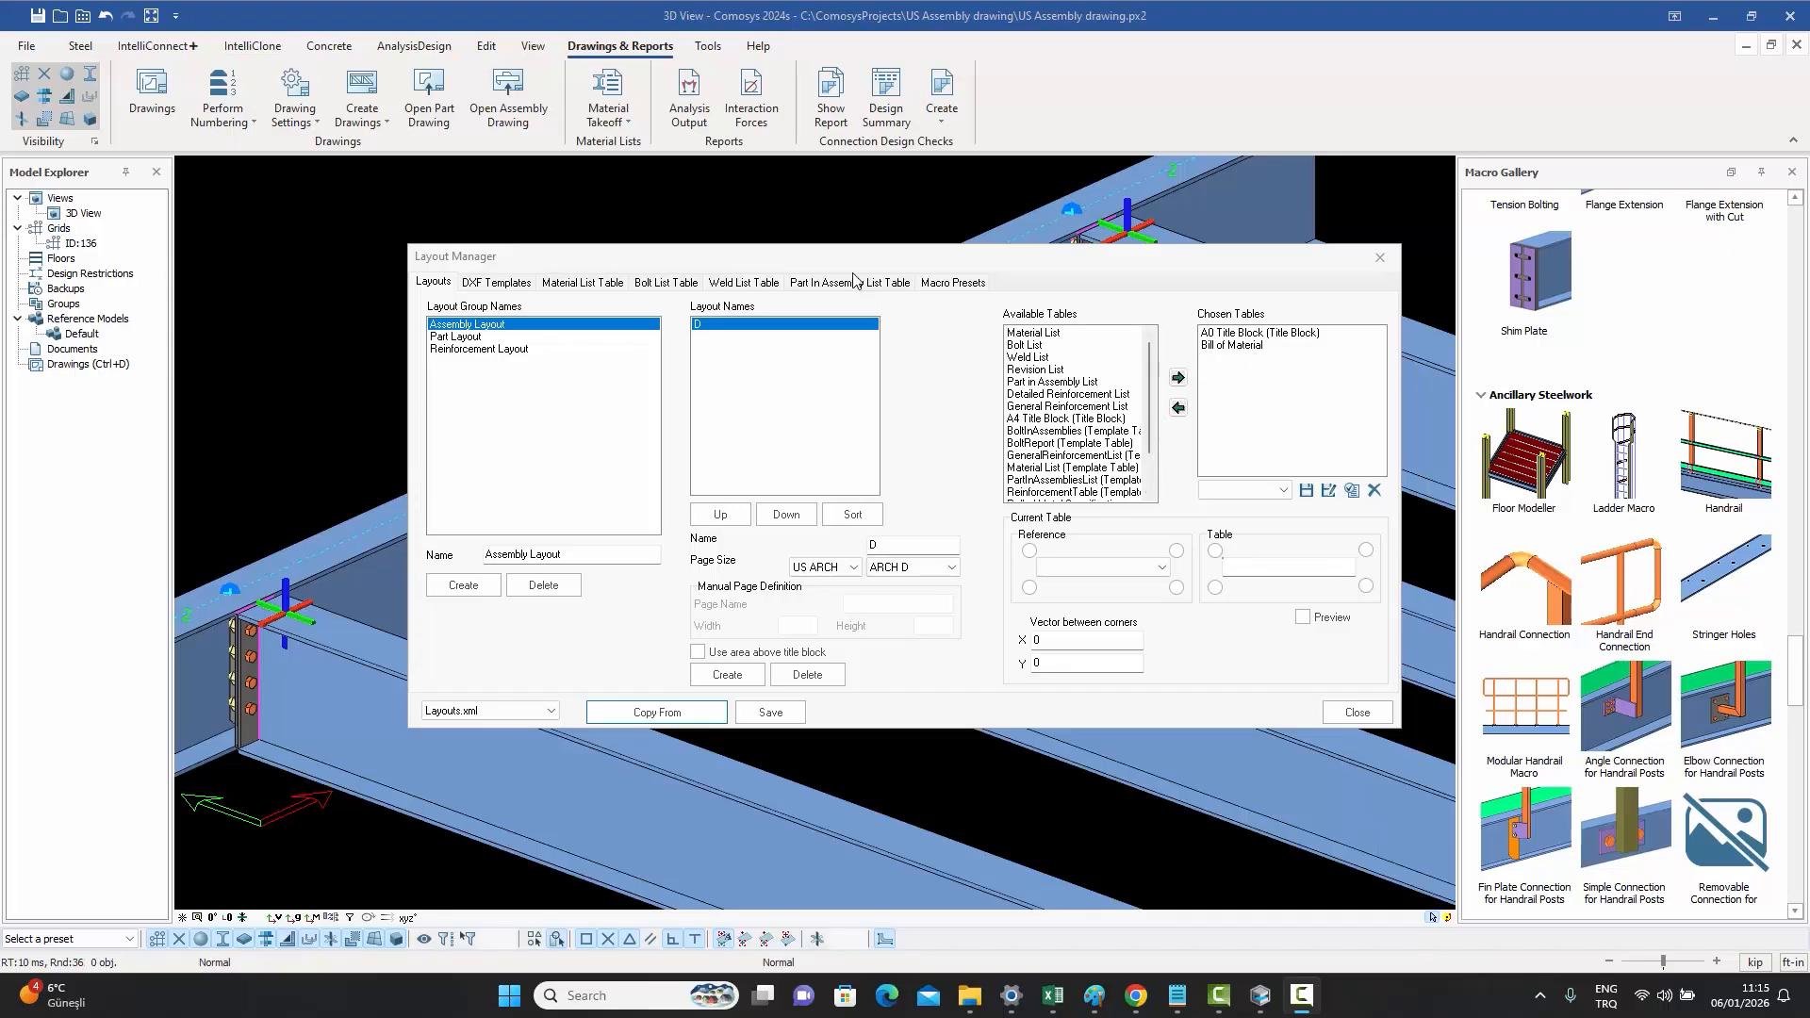
- Examine the available tables for the Assembly Layout in the Layout Manager and the chosen Bill of Material table in drawing PR-0001-001
drag(822, 262, 788, 240)
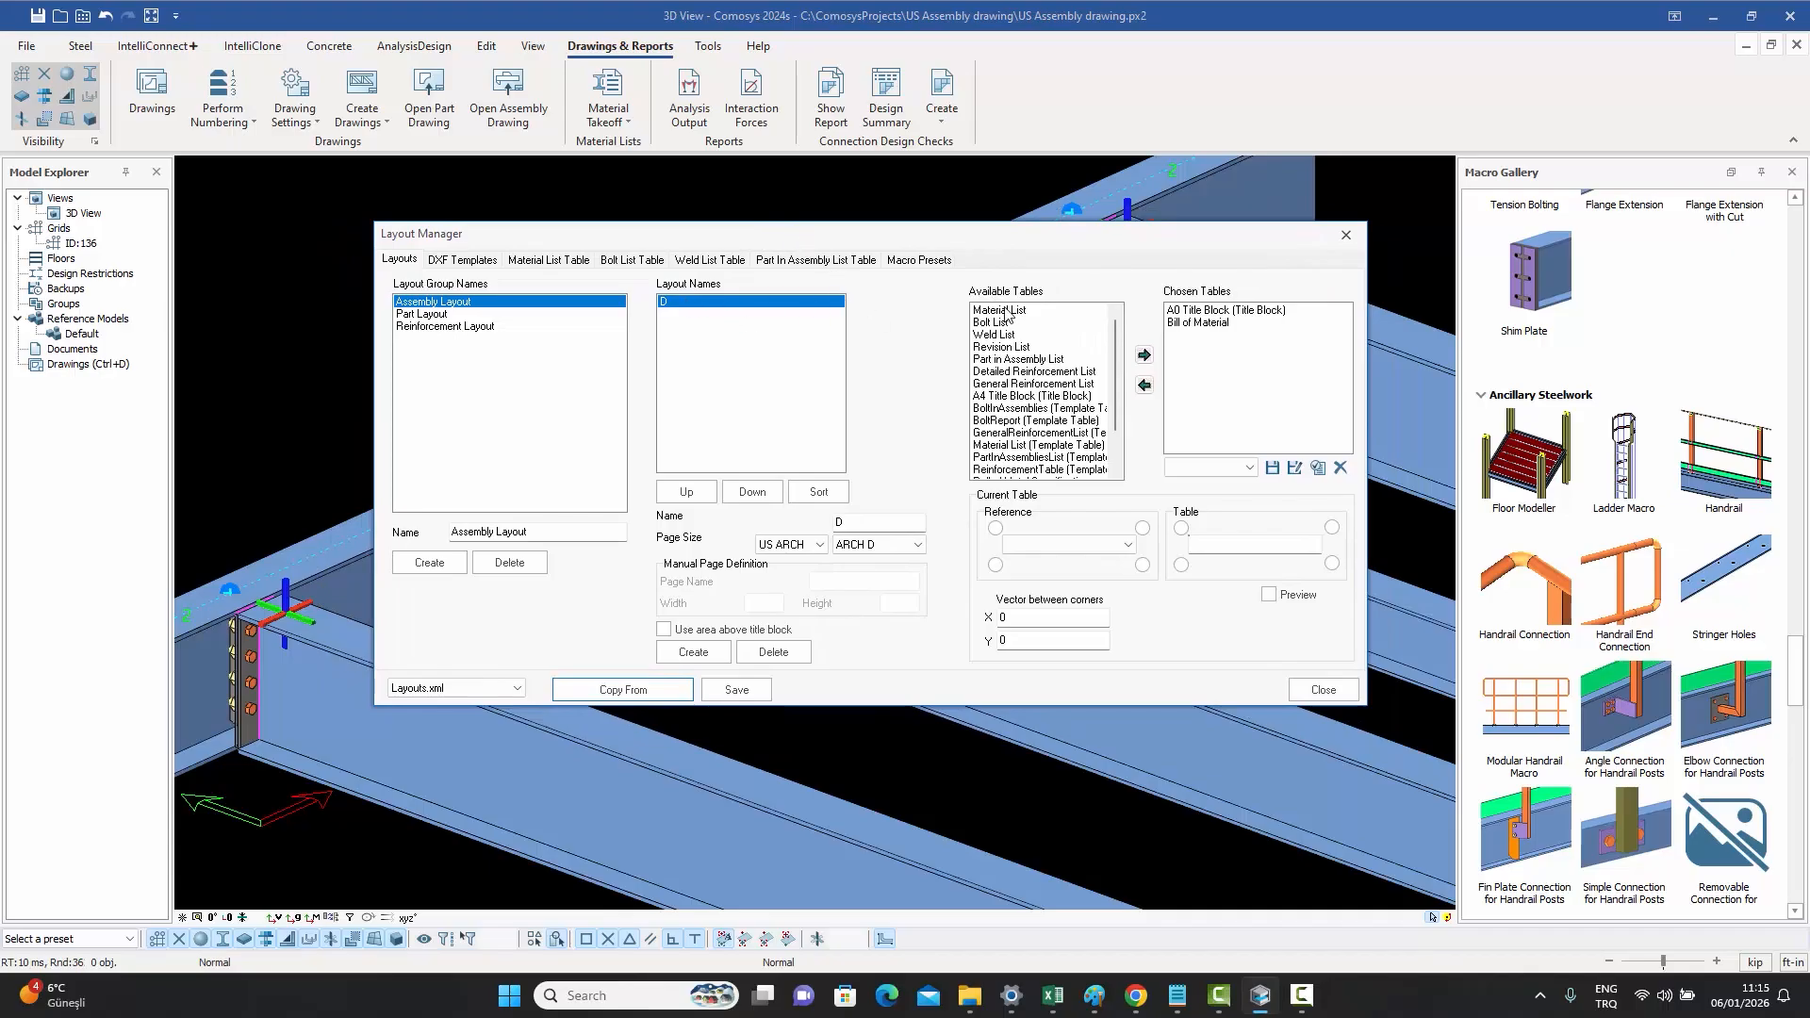
mouse_move(1117, 349)
mouse_down()
mouse_move(1120, 400)
mouse_move(1119, 335)
mouse_up()
scroll(1109, 387, down, 1)
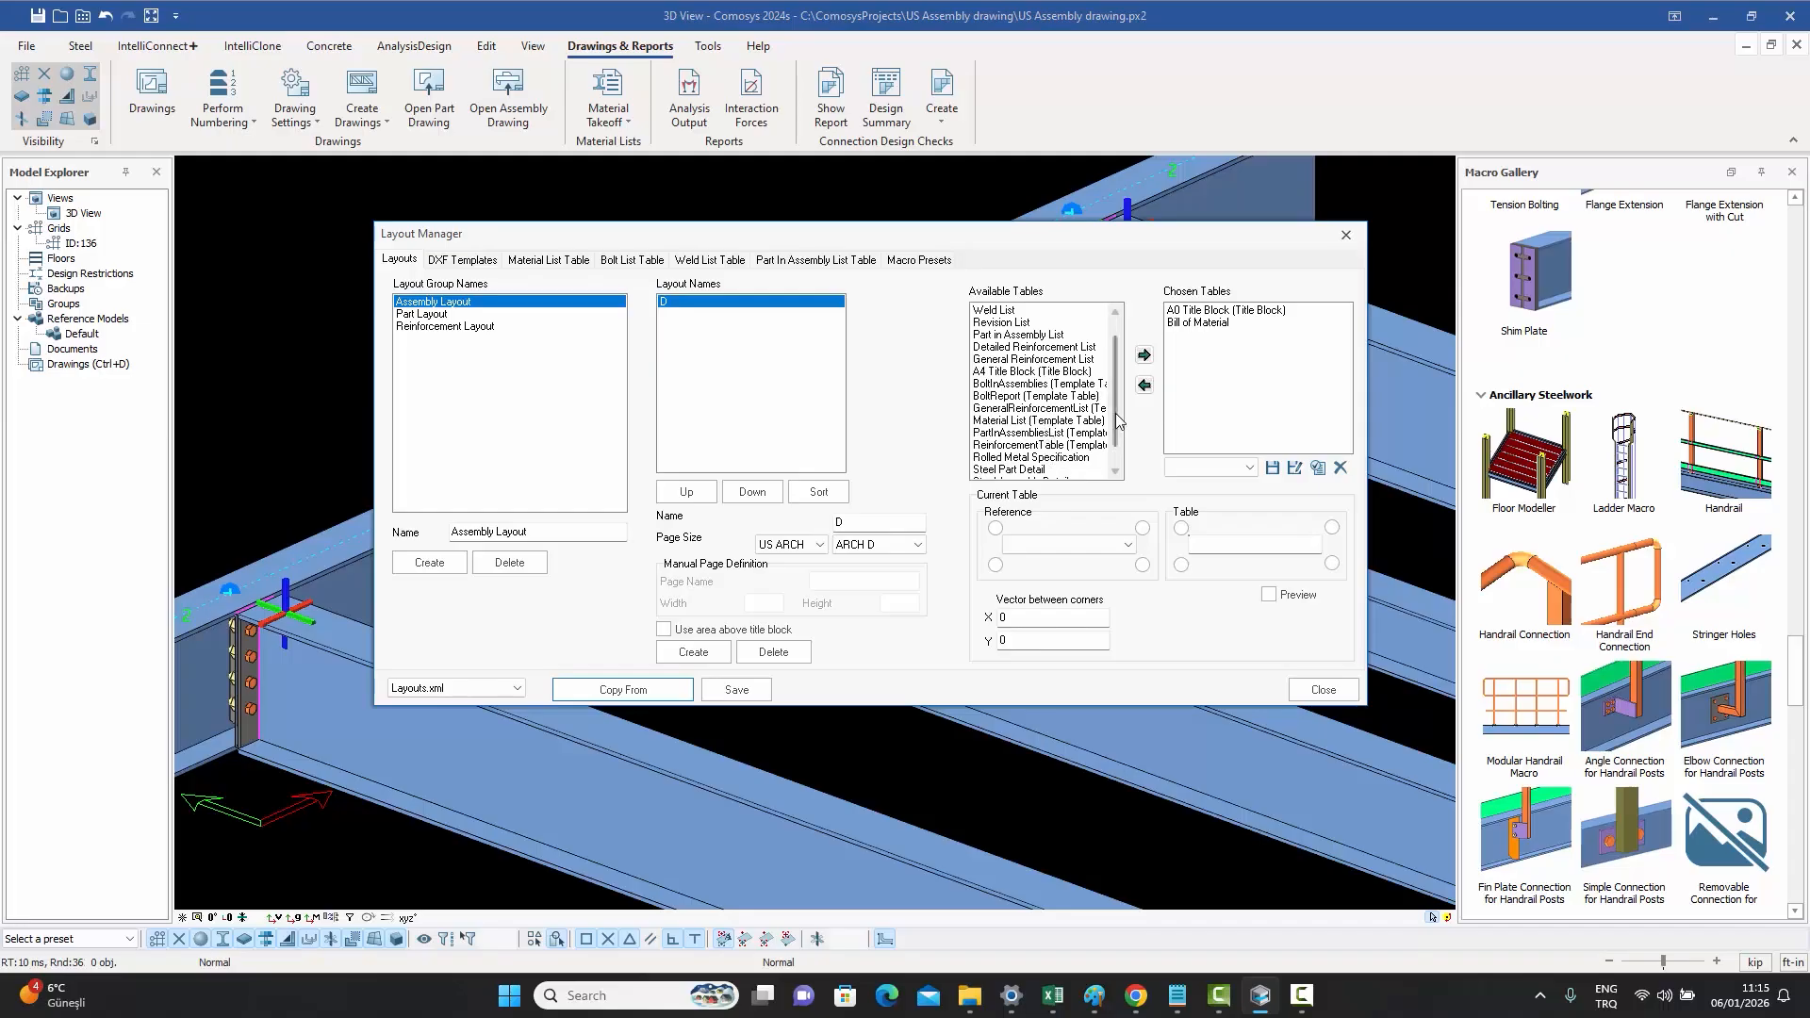
drag(1118, 421, 1118, 434)
scroll(1120, 451, up, 1)
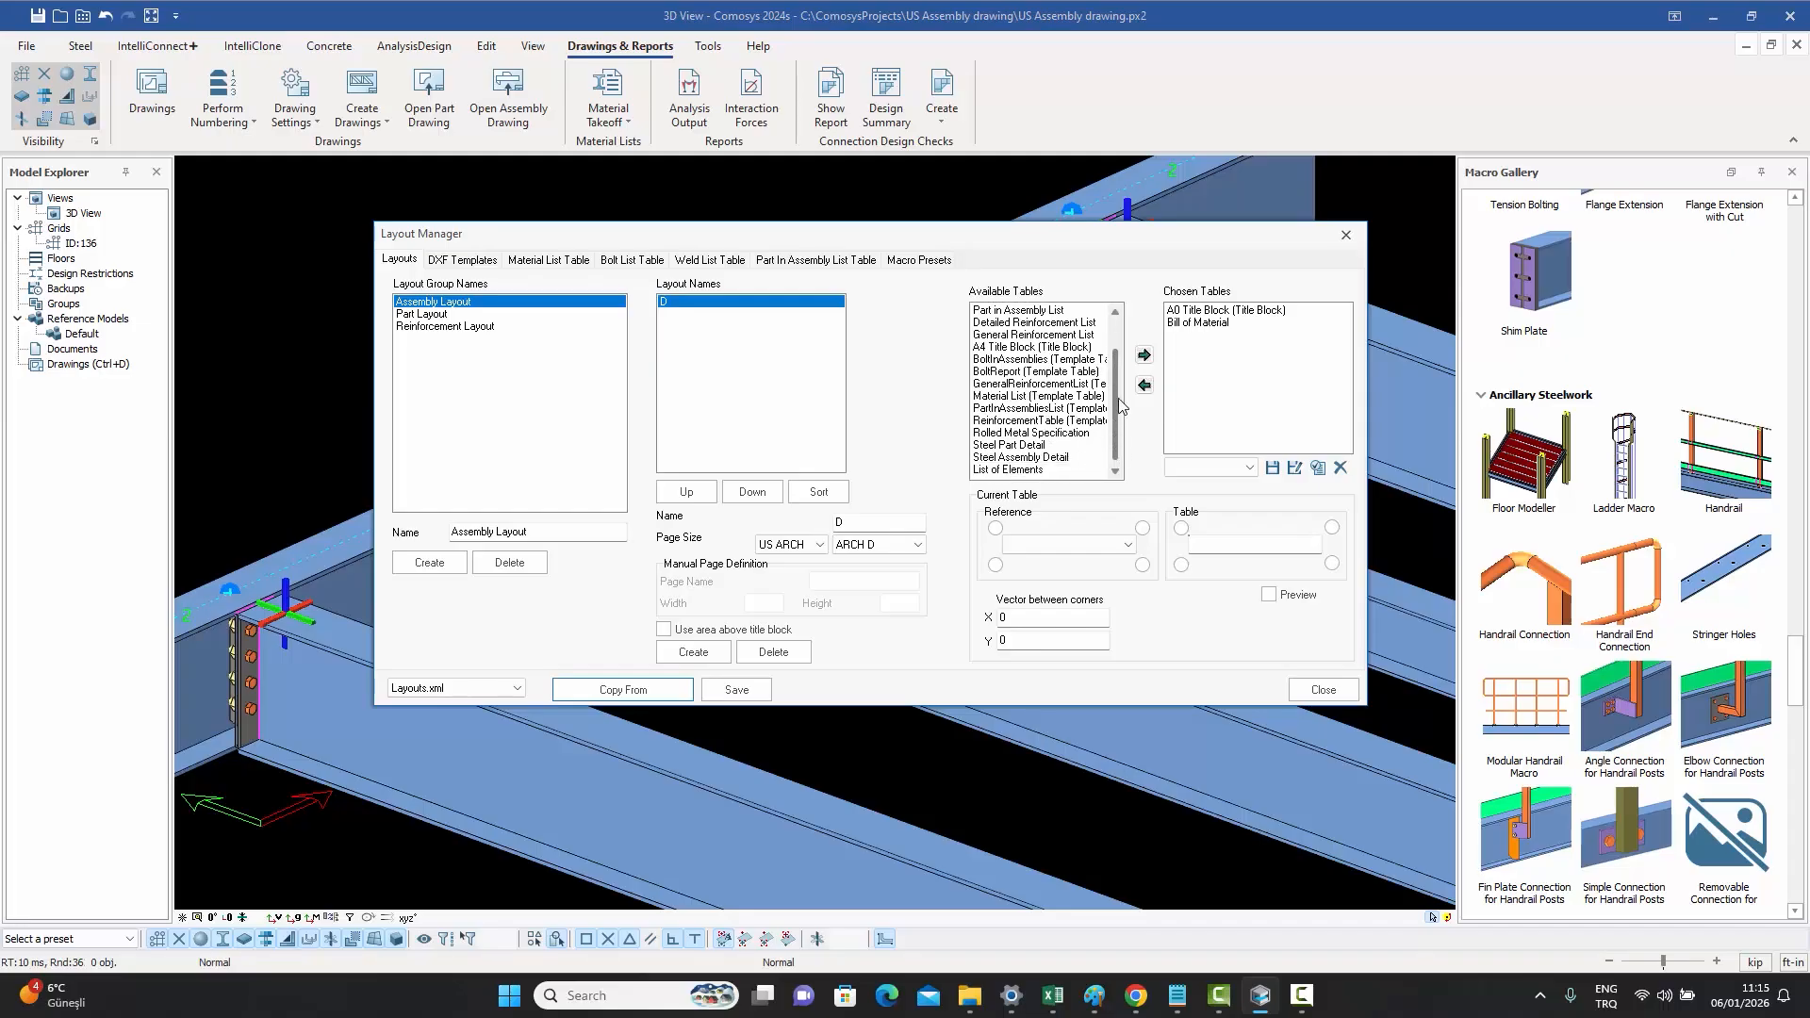
scroll(1120, 451, up, 1)
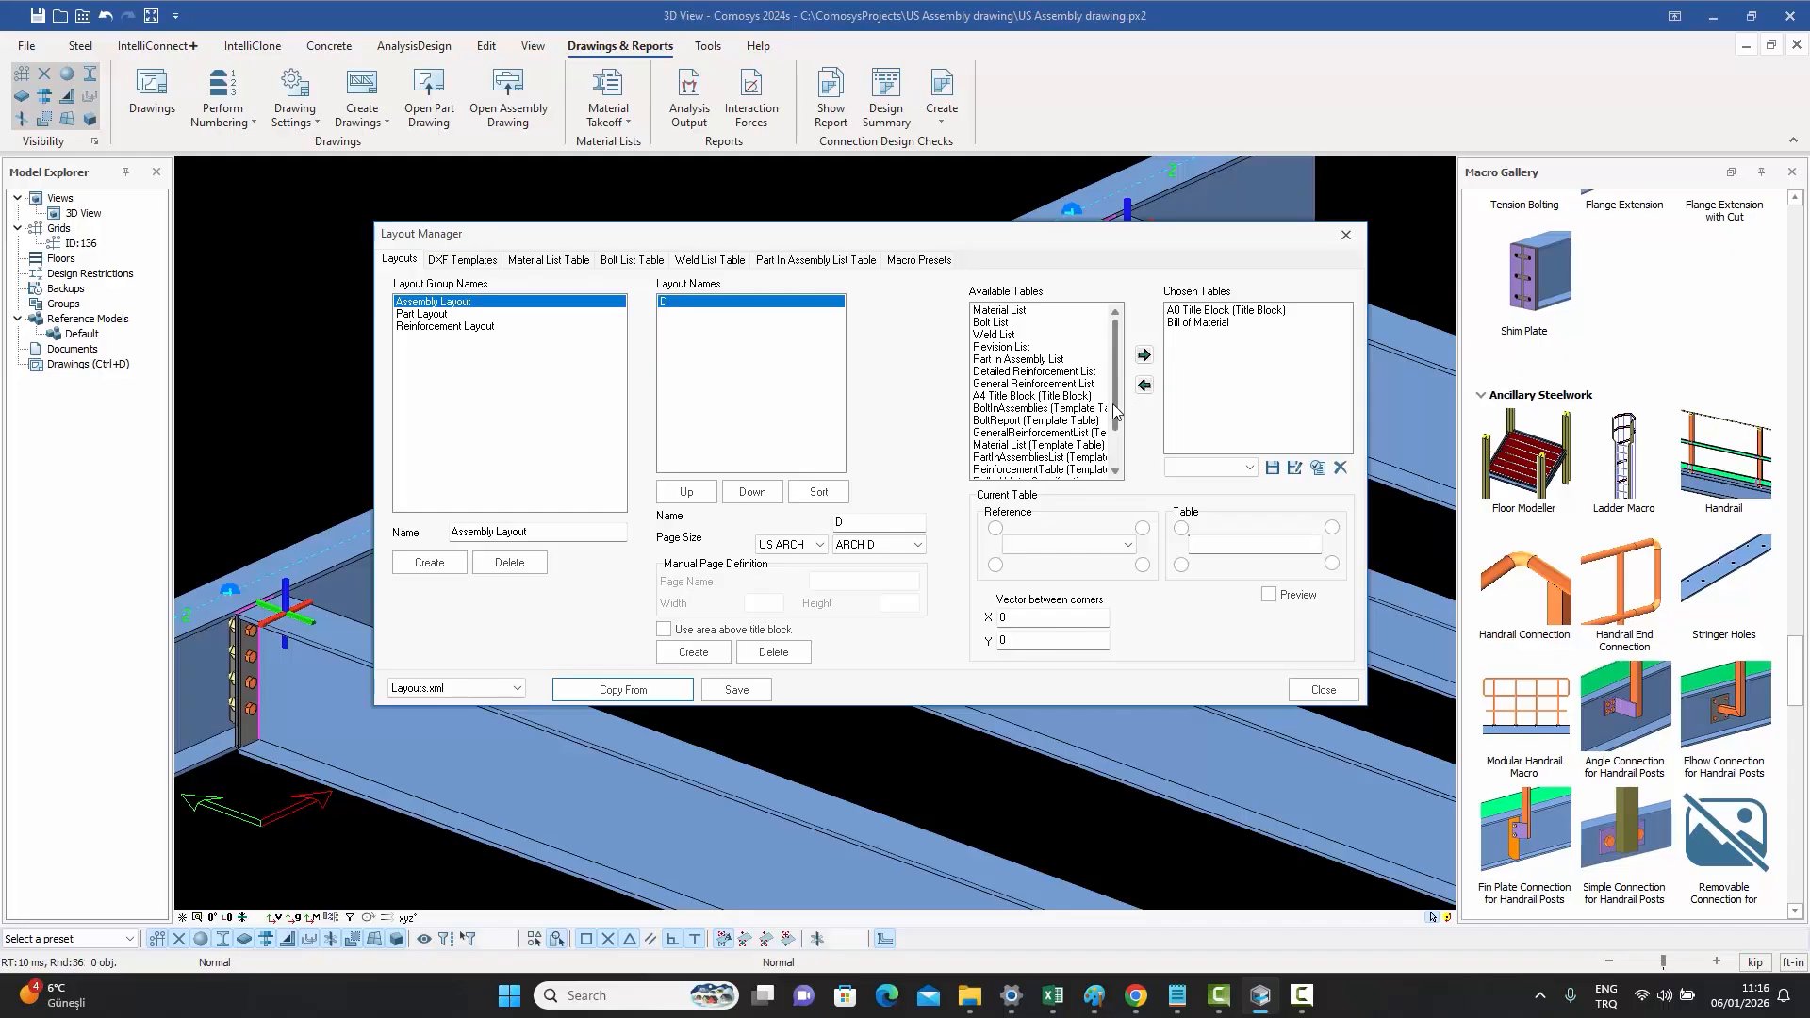
scroll(1115, 415, down, 2)
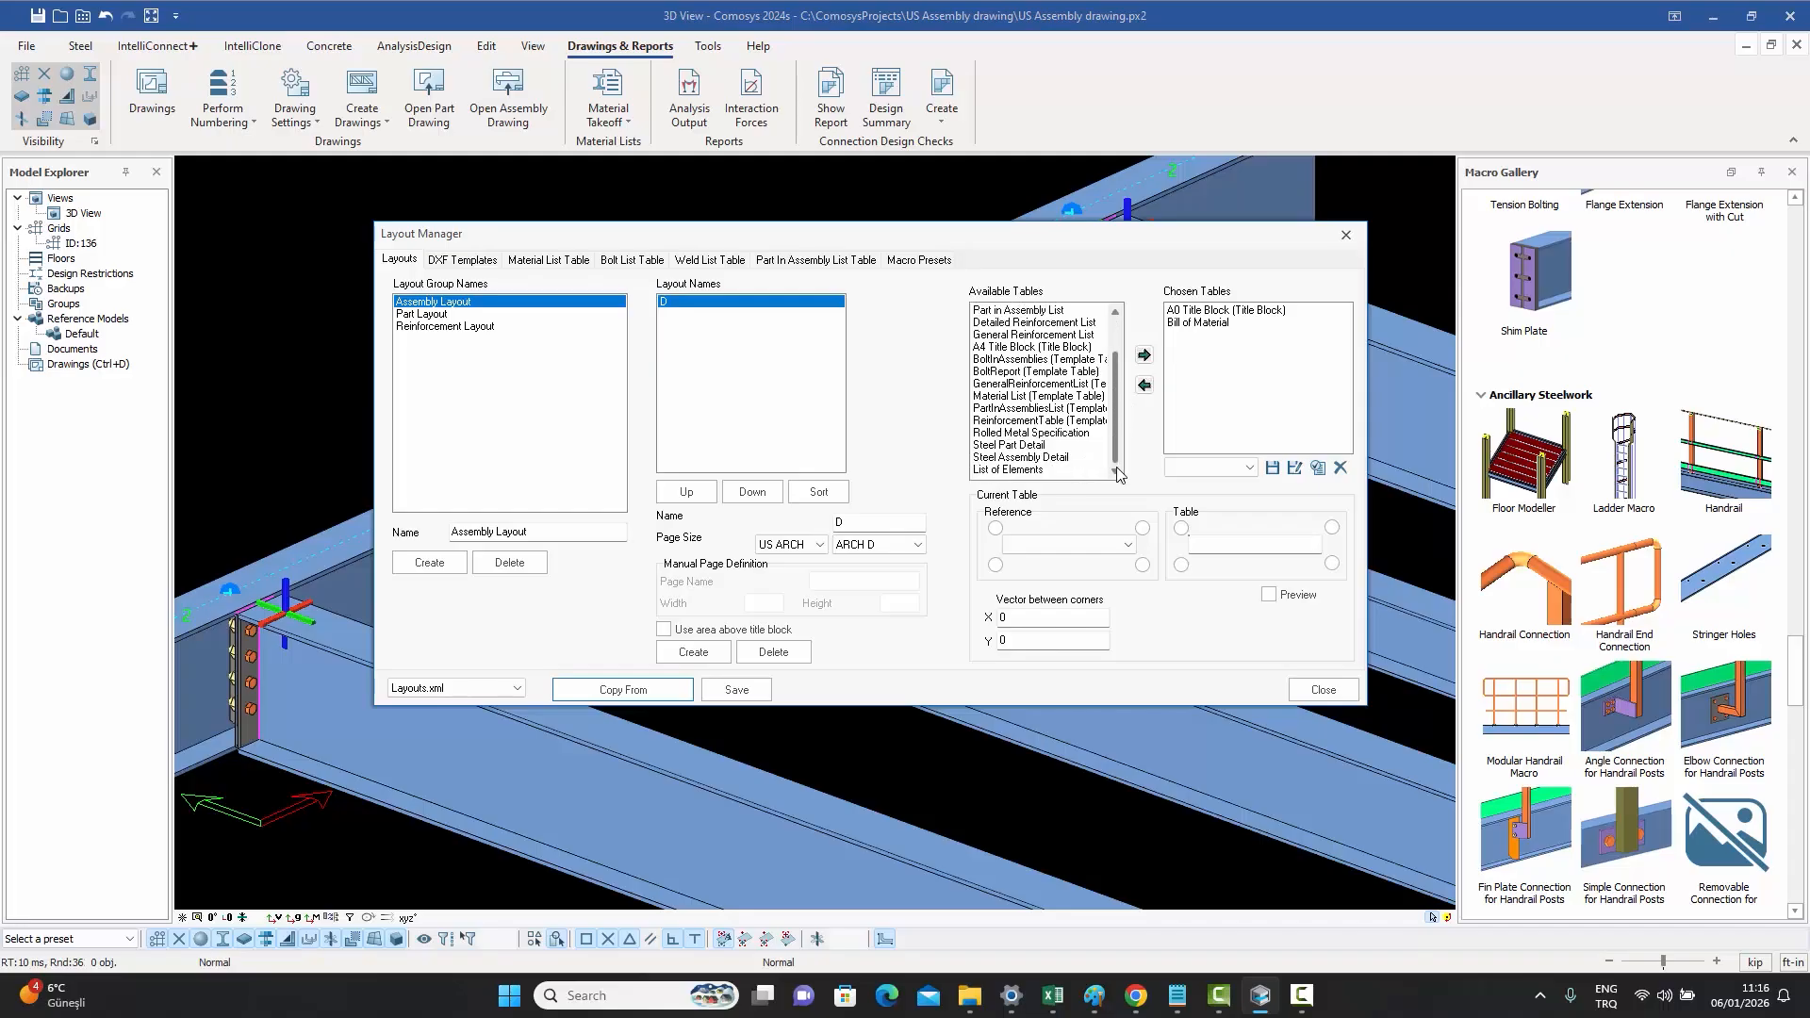
click(1205, 323)
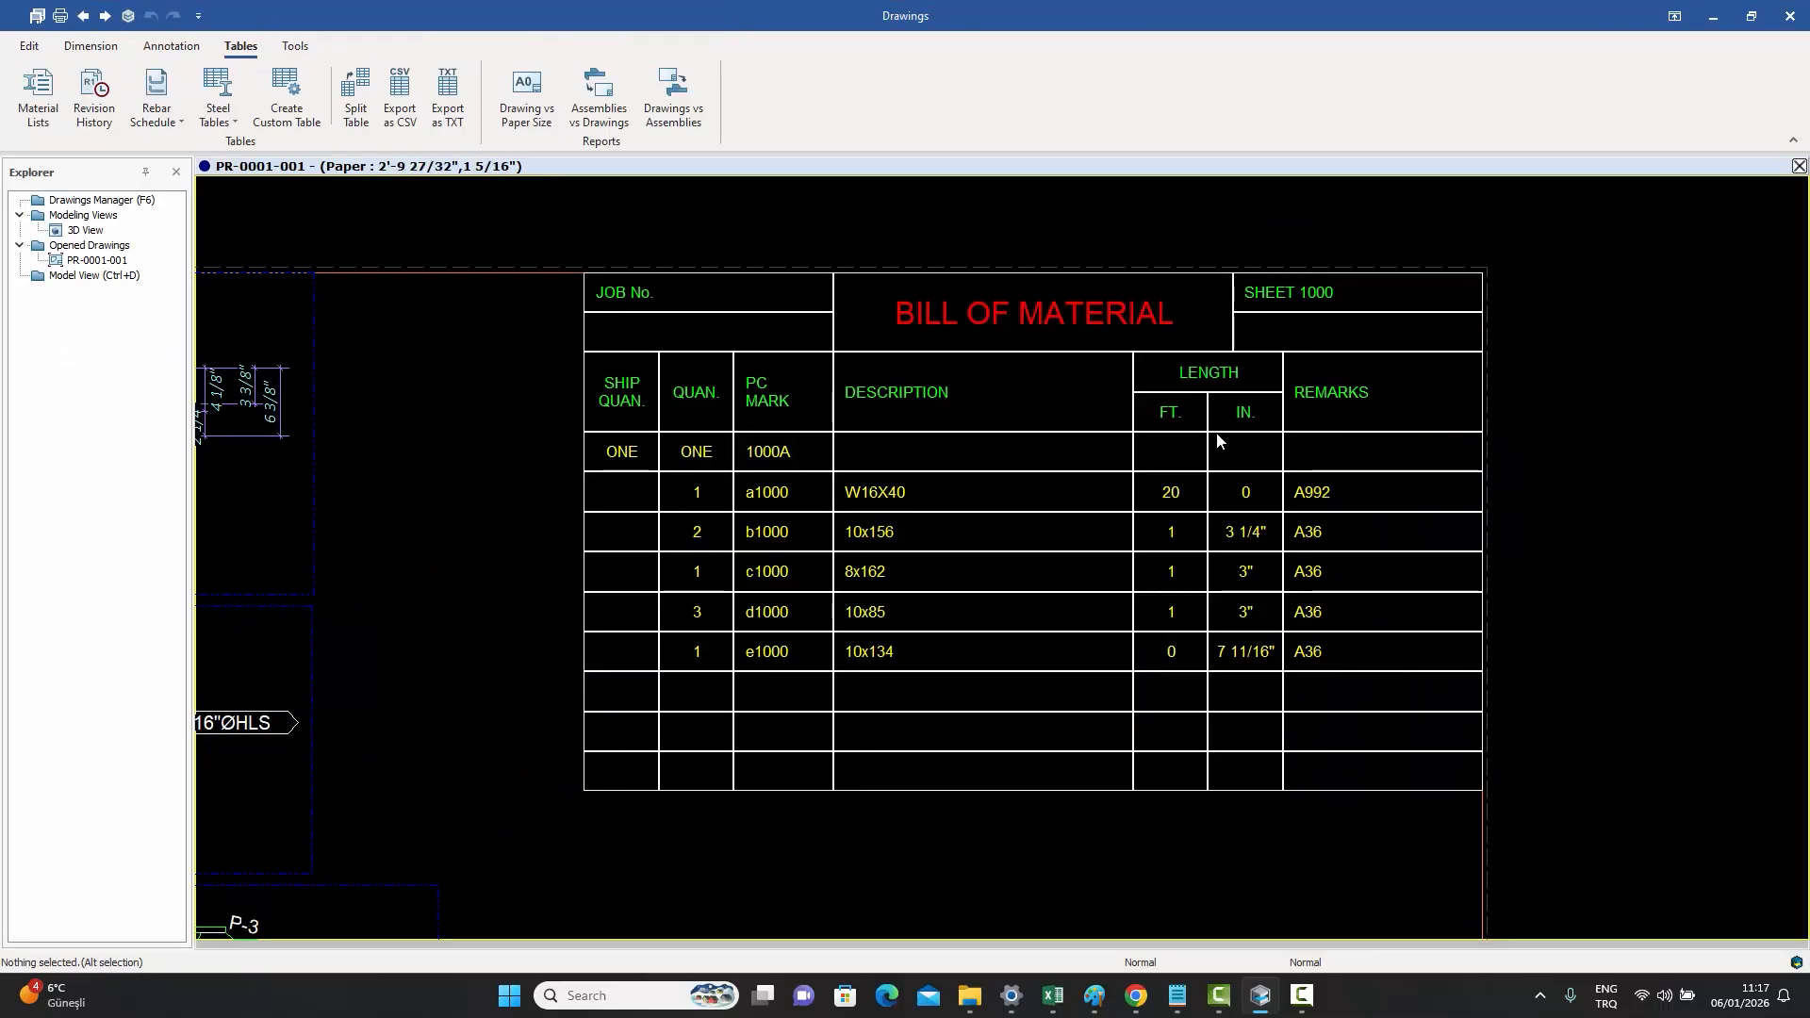
scroll(1216, 439, up, 2)
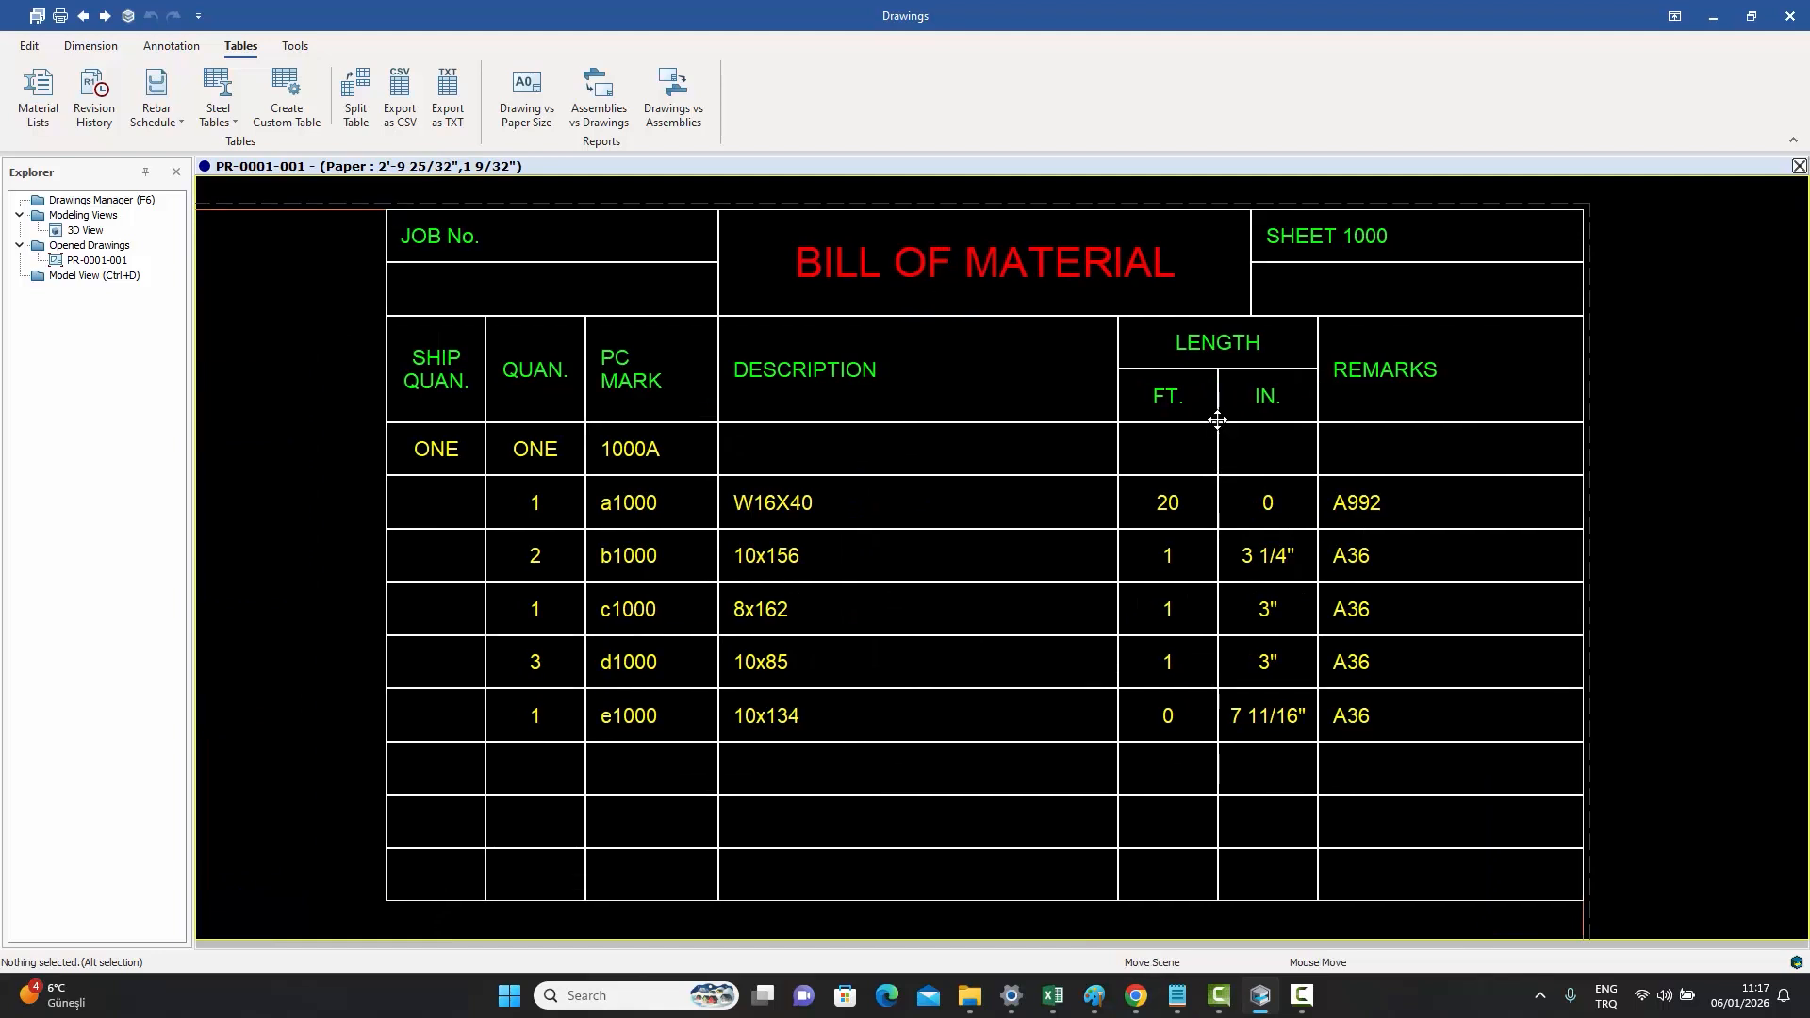
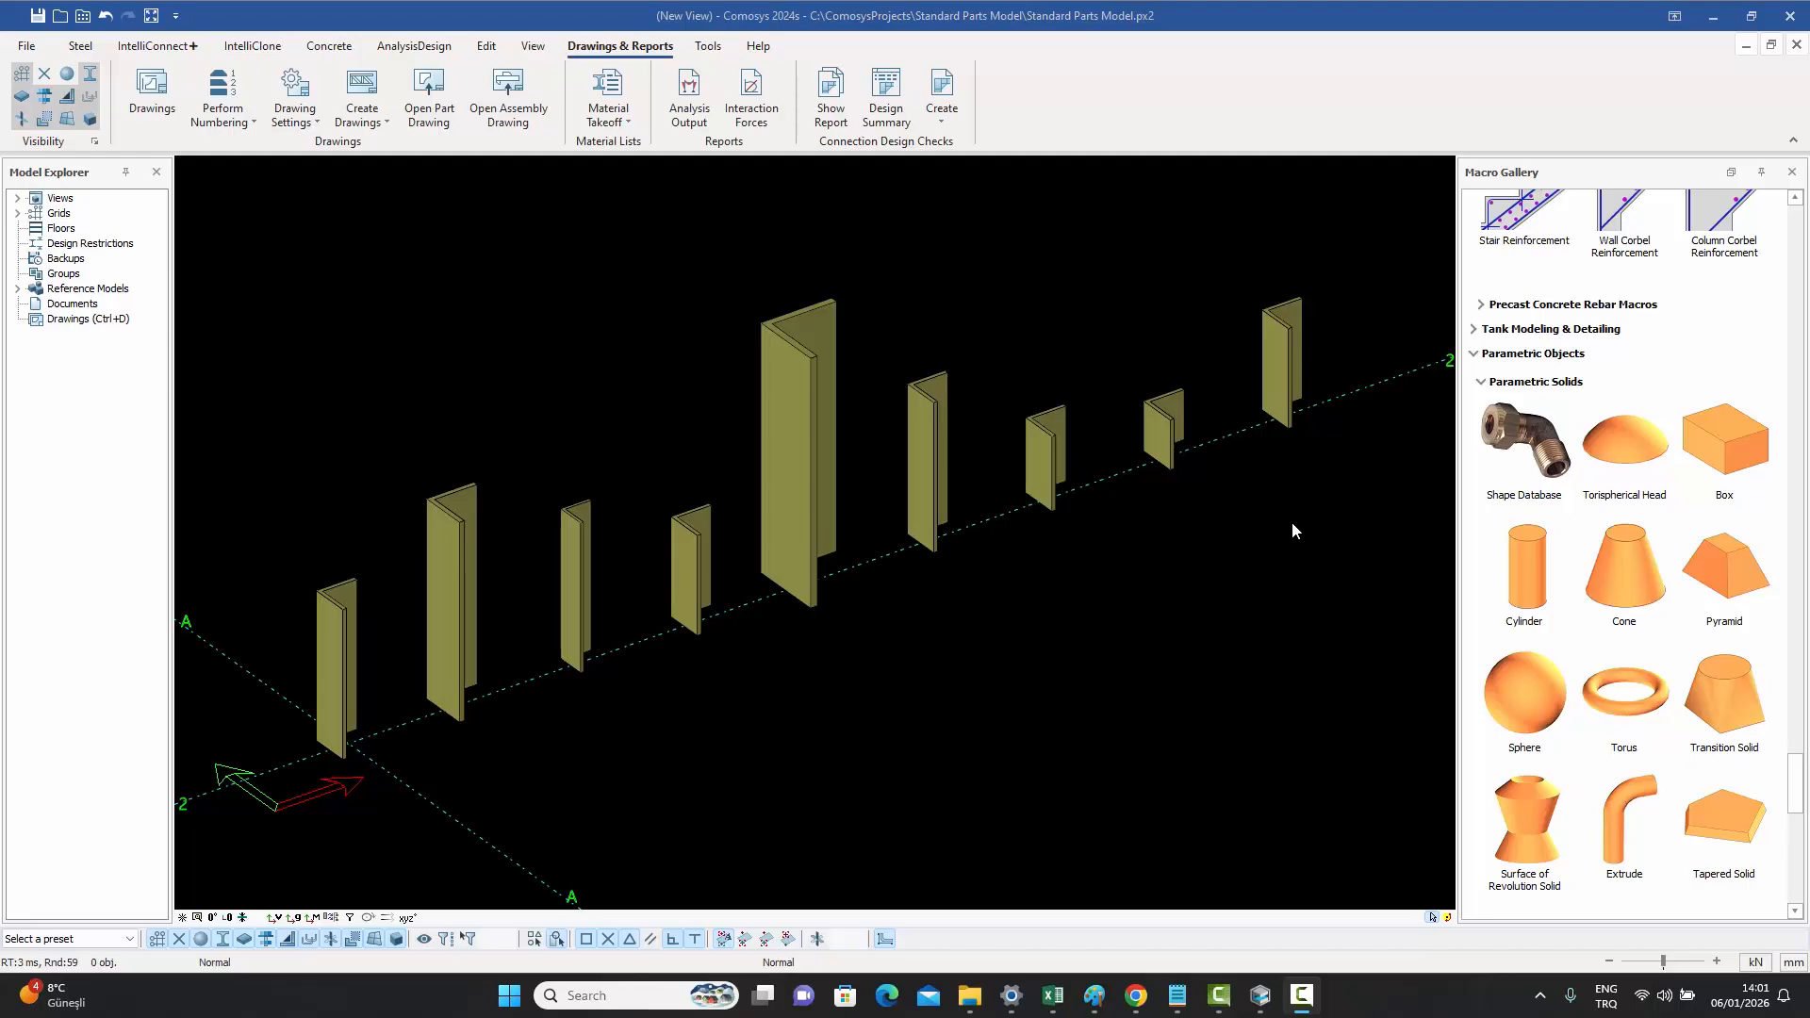
- Select the second and third angle profiles in turn to inspect them in the standard parts model, and clear the selection
middle_drag(1202, 529, 1214, 525)
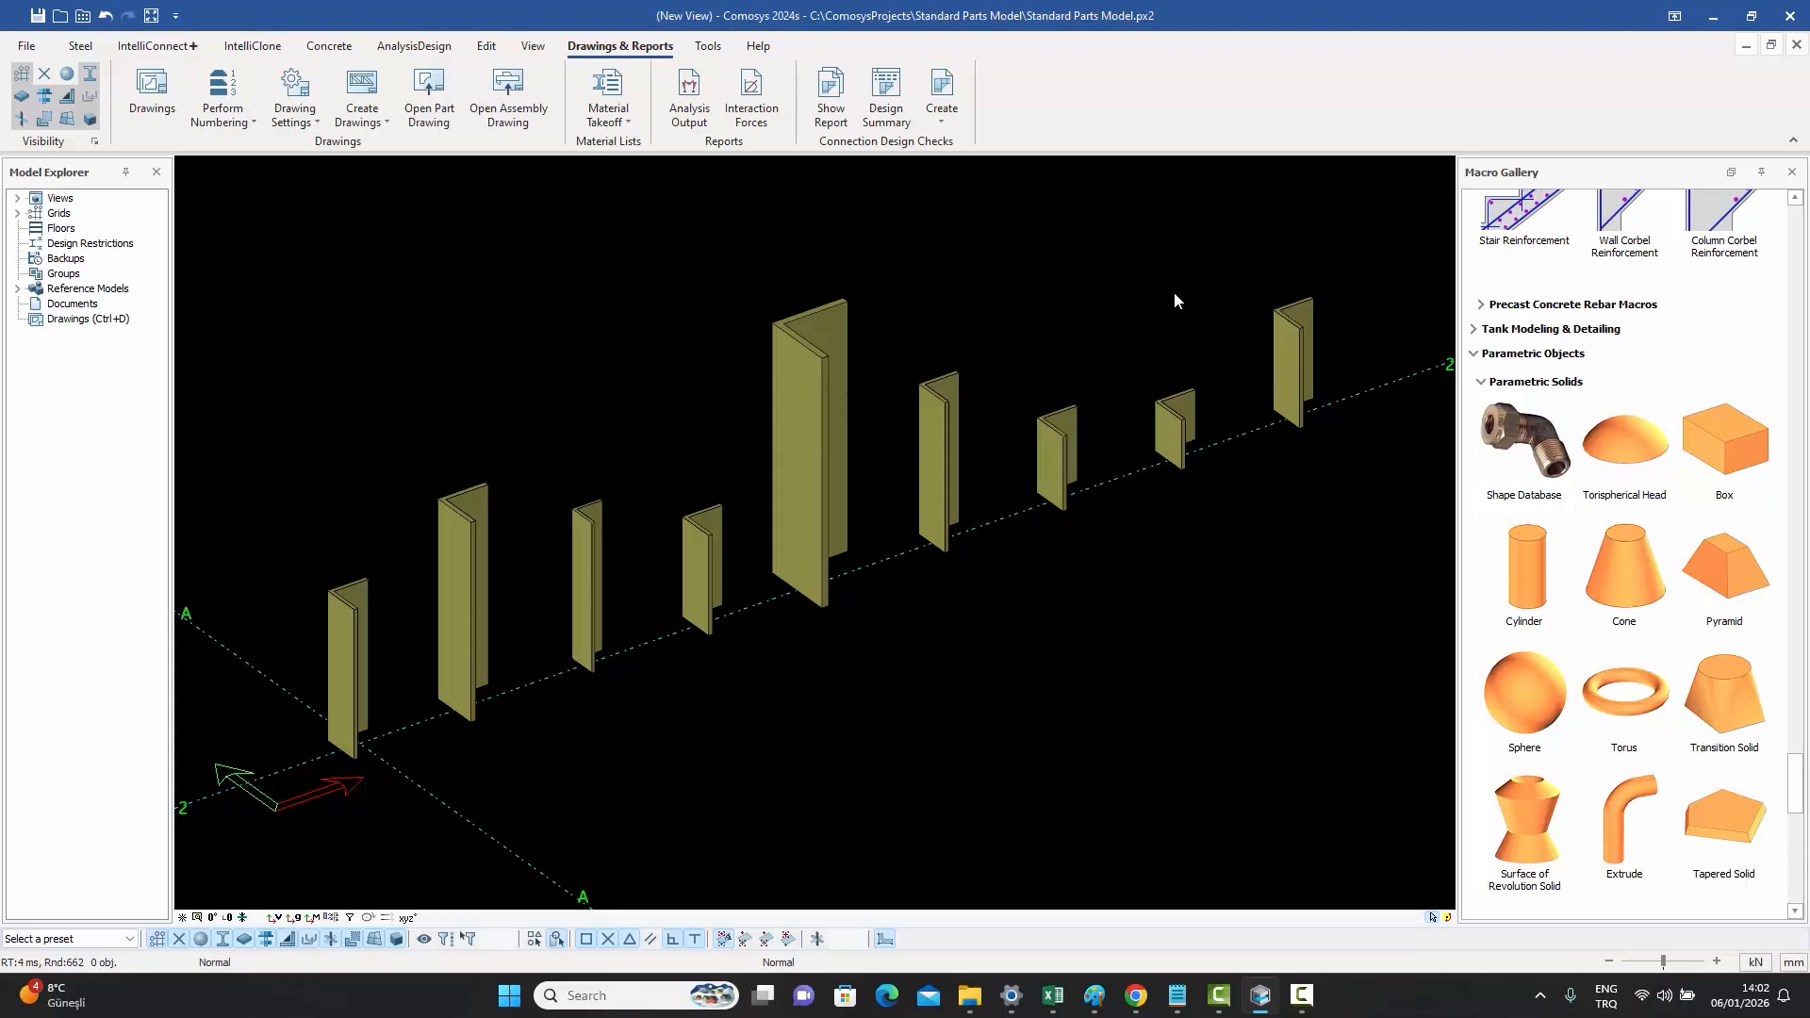
middle_drag(1140, 285, 1150, 278)
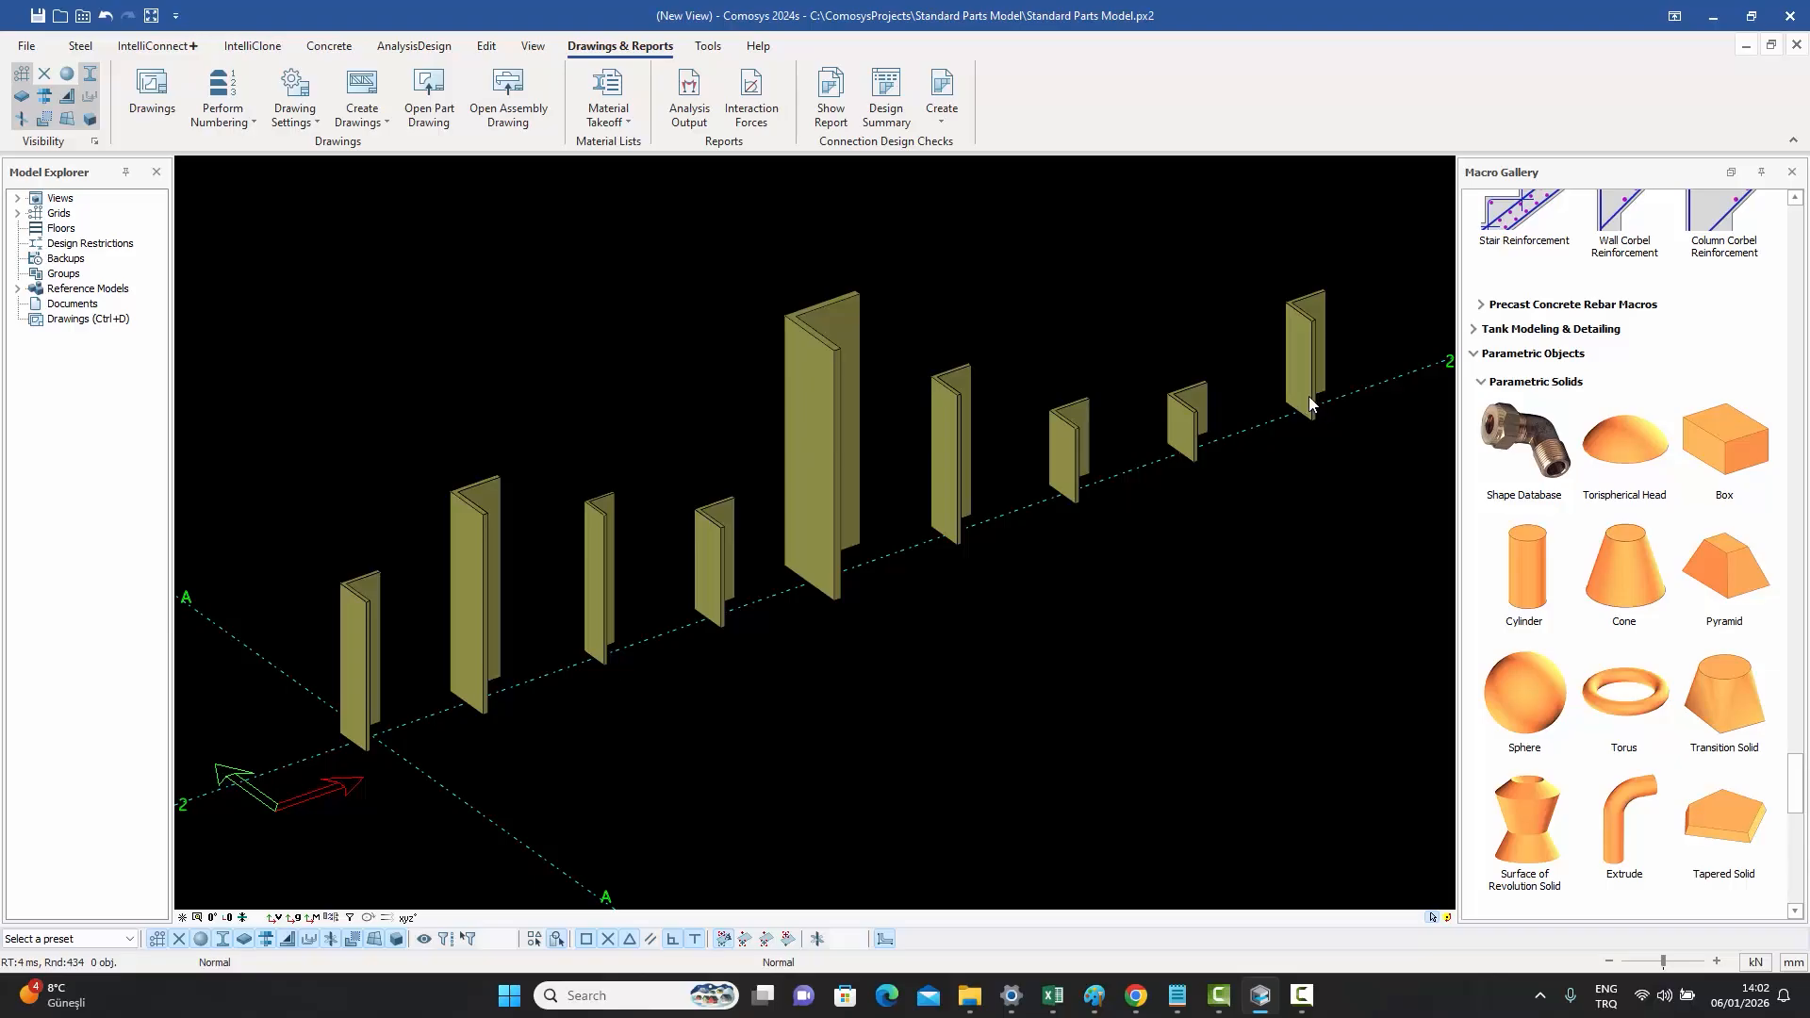
click(472, 564)
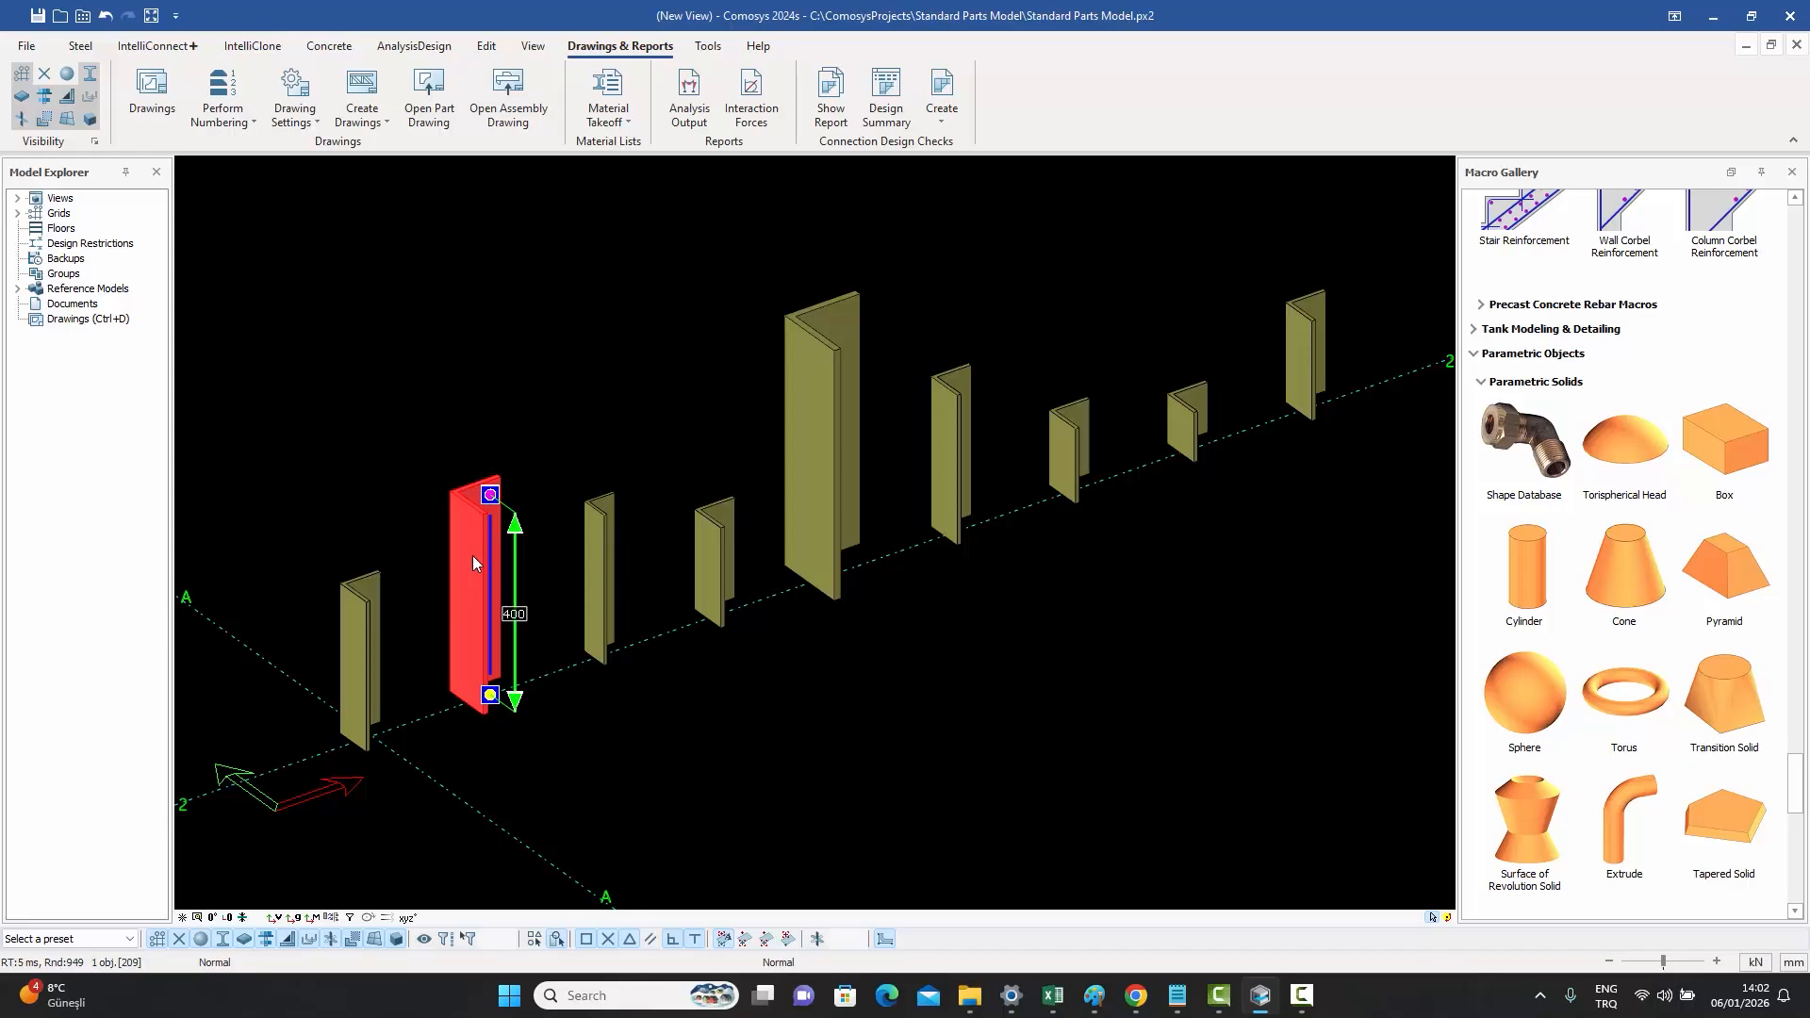
click(591, 561)
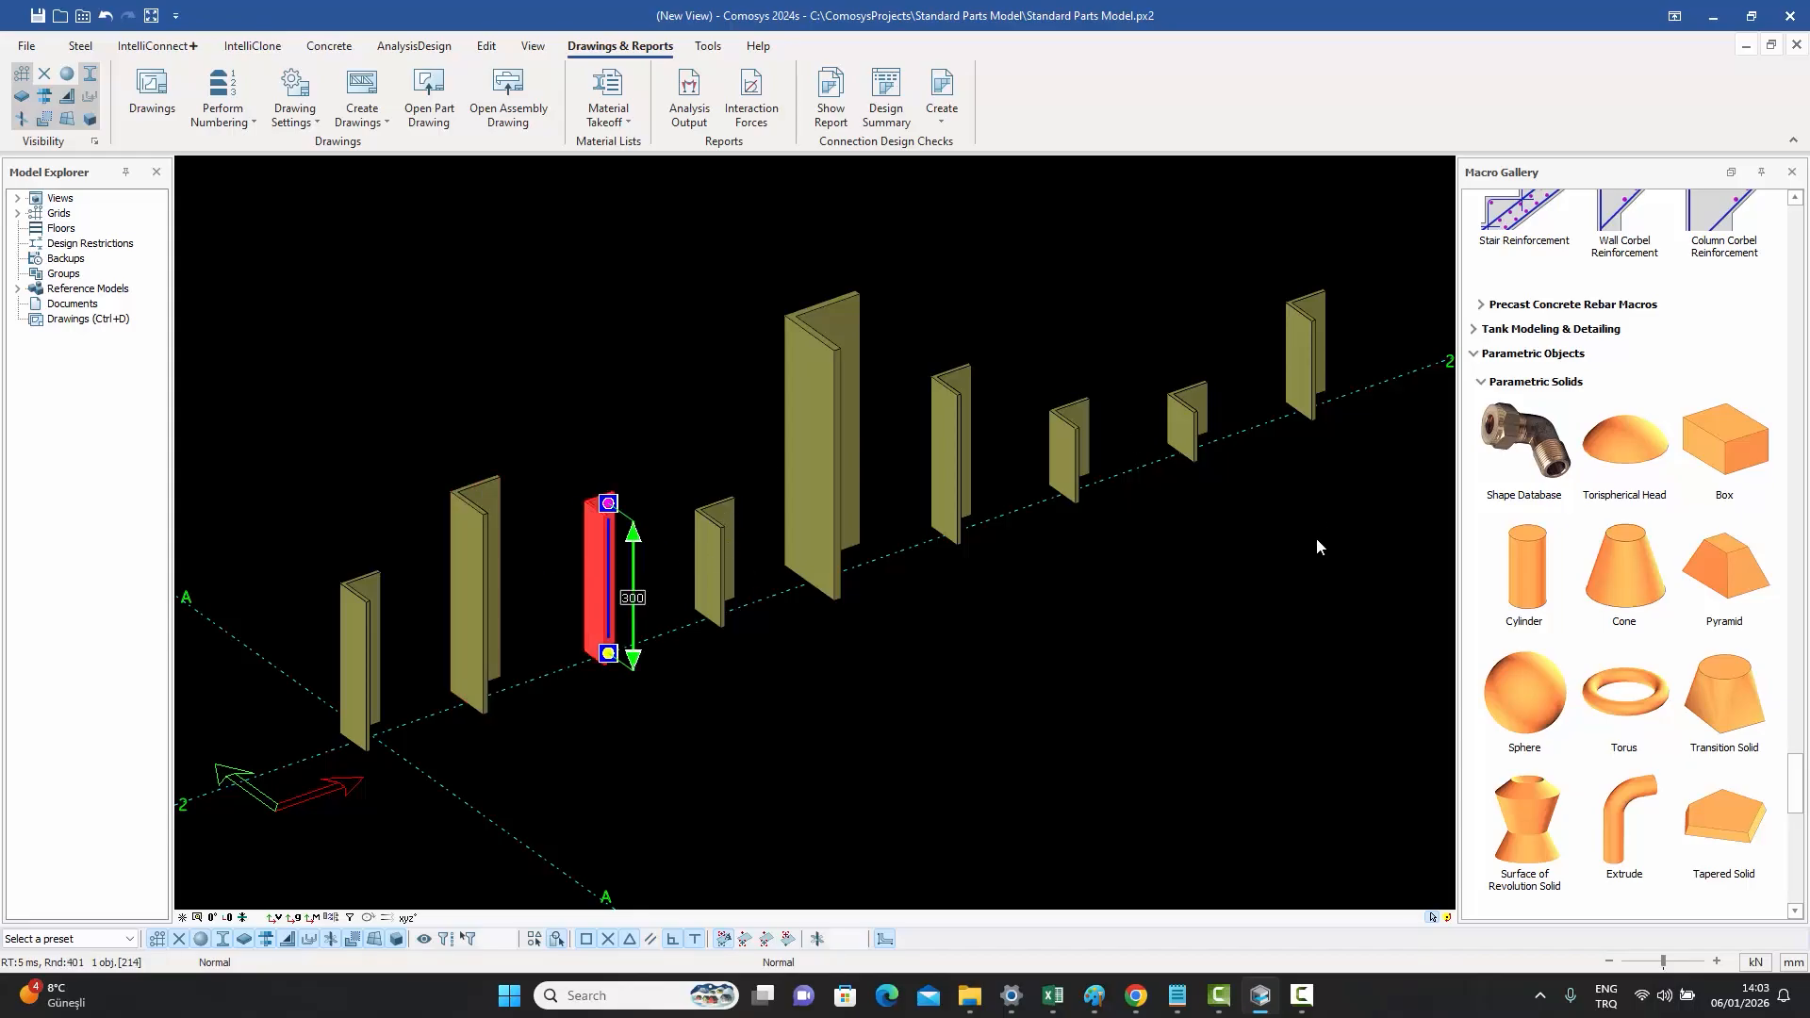
click(1283, 561)
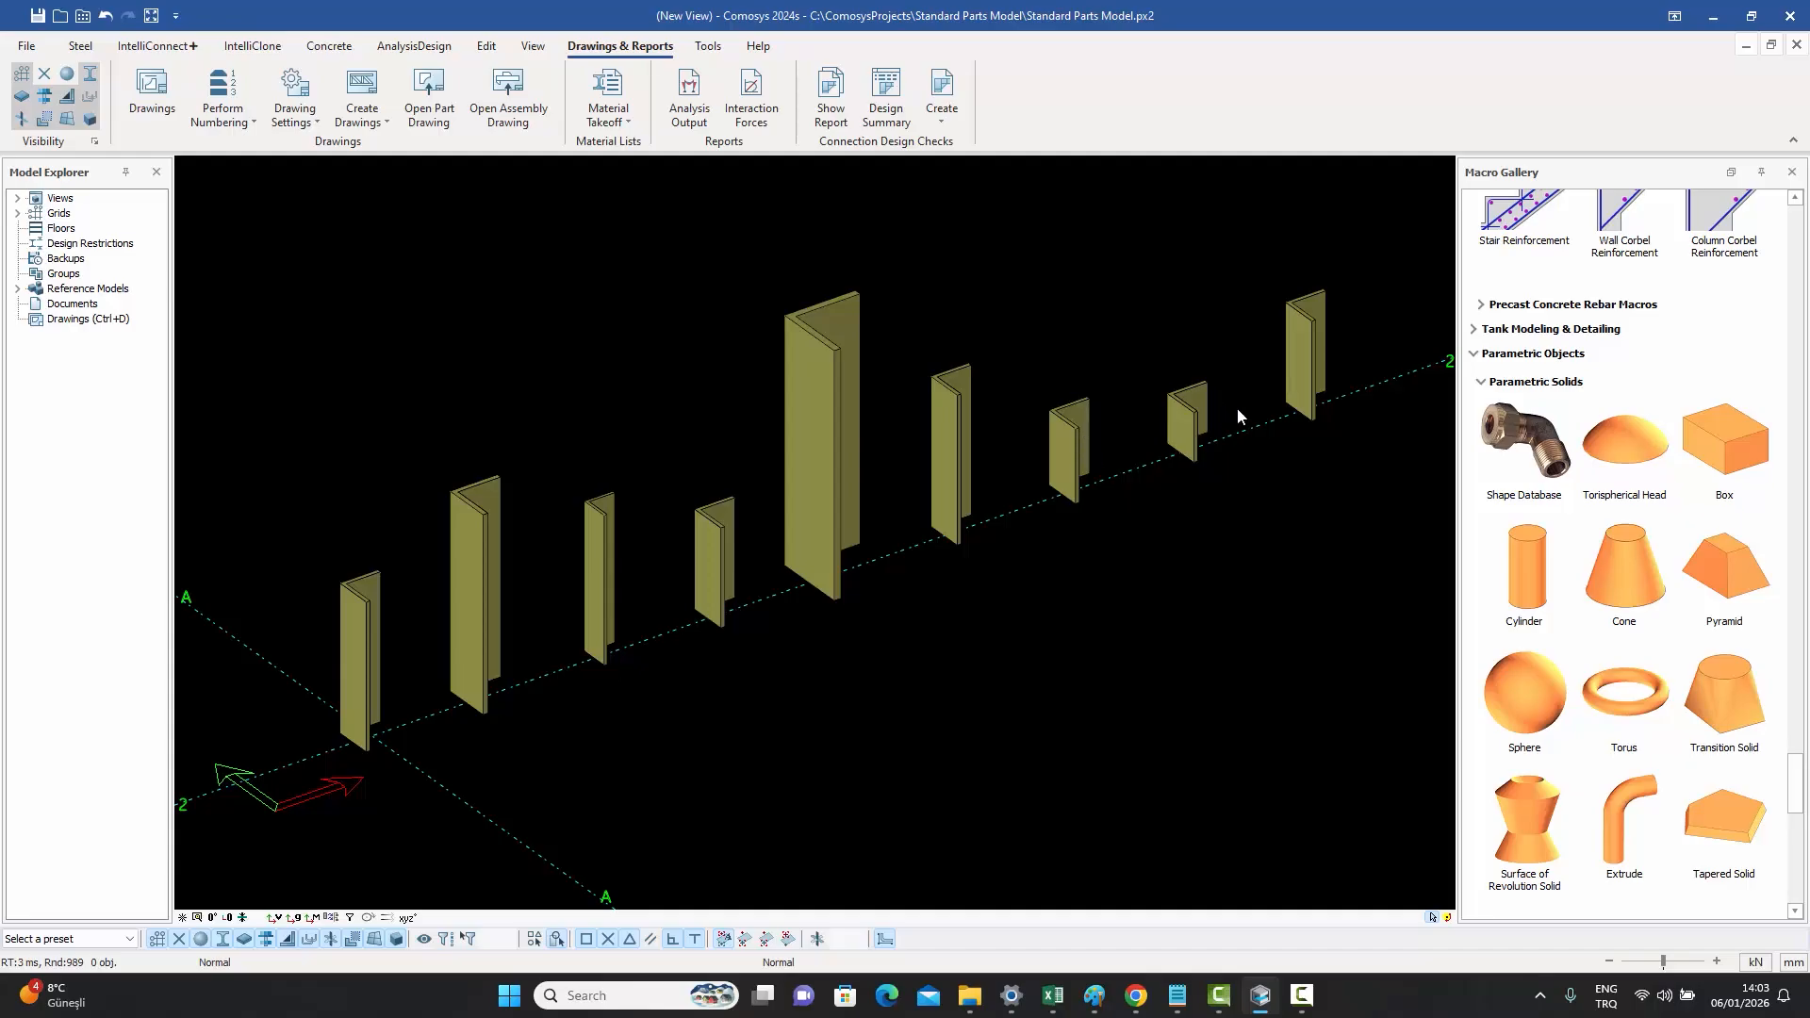
- Check the detailing definitions and numbering prefixes of the tallest angle profile, closing its properties without changes
double_click(799, 425)
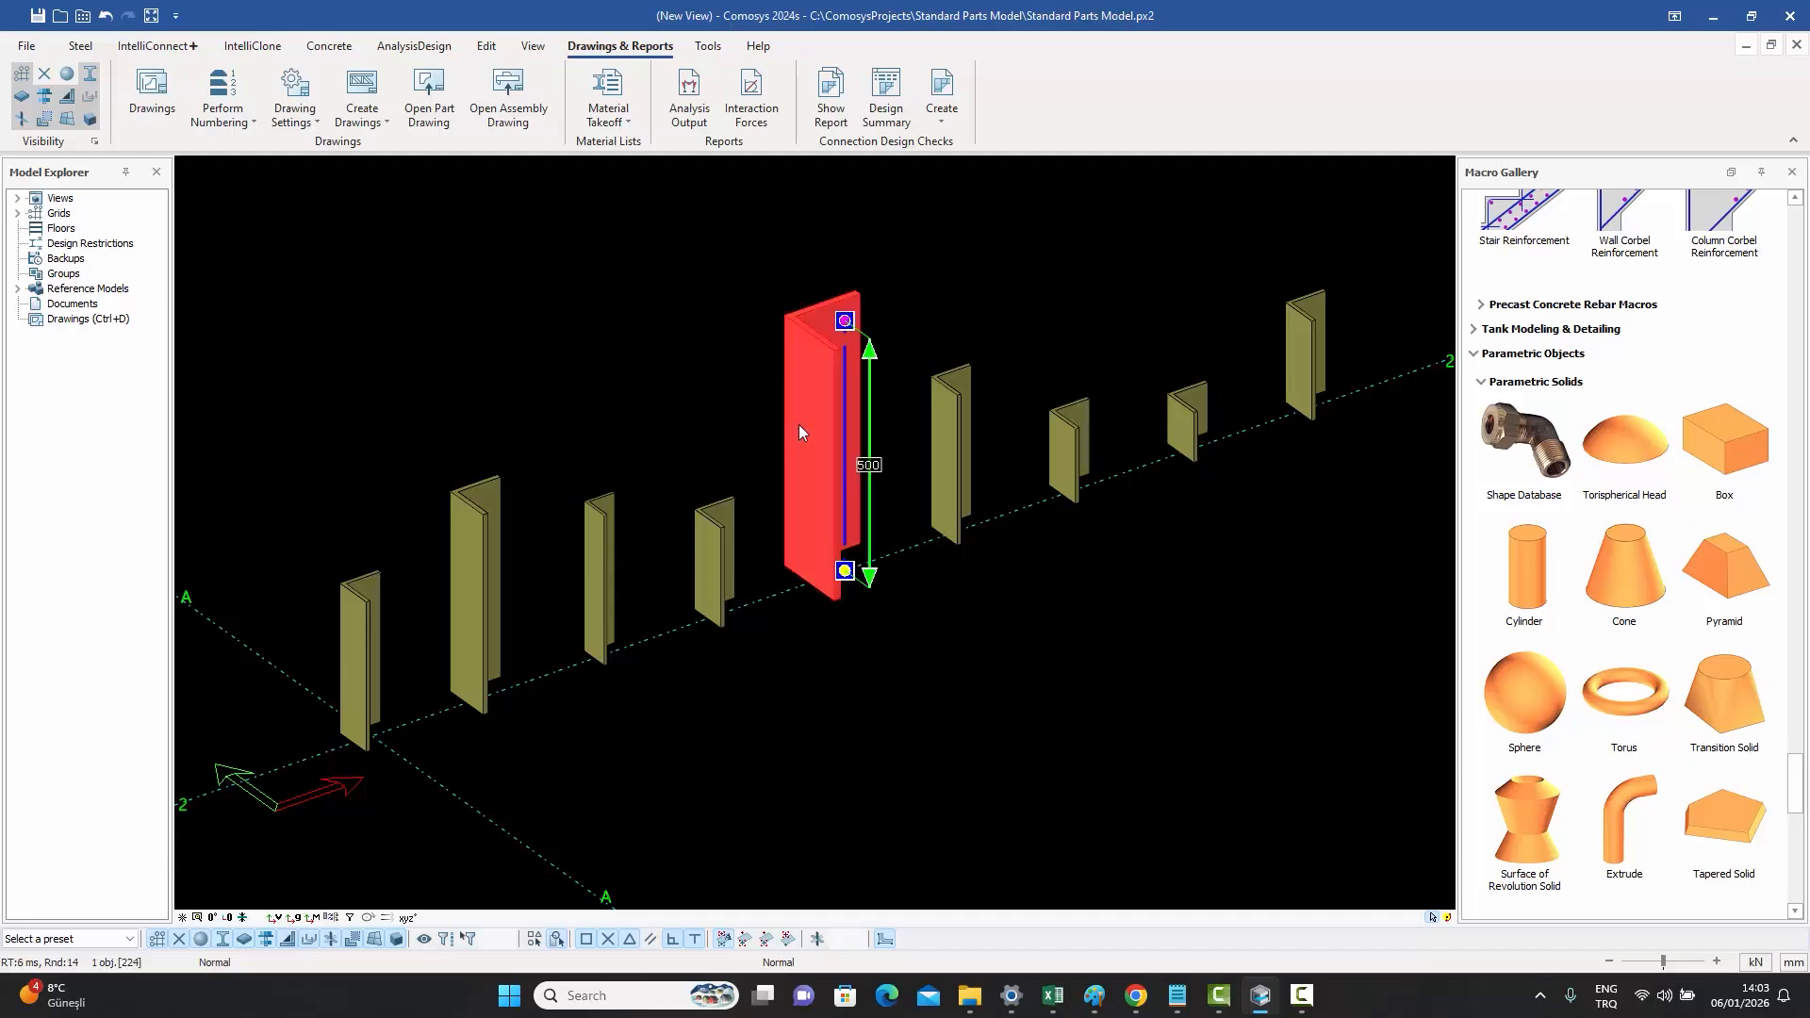
double_click(762, 413)
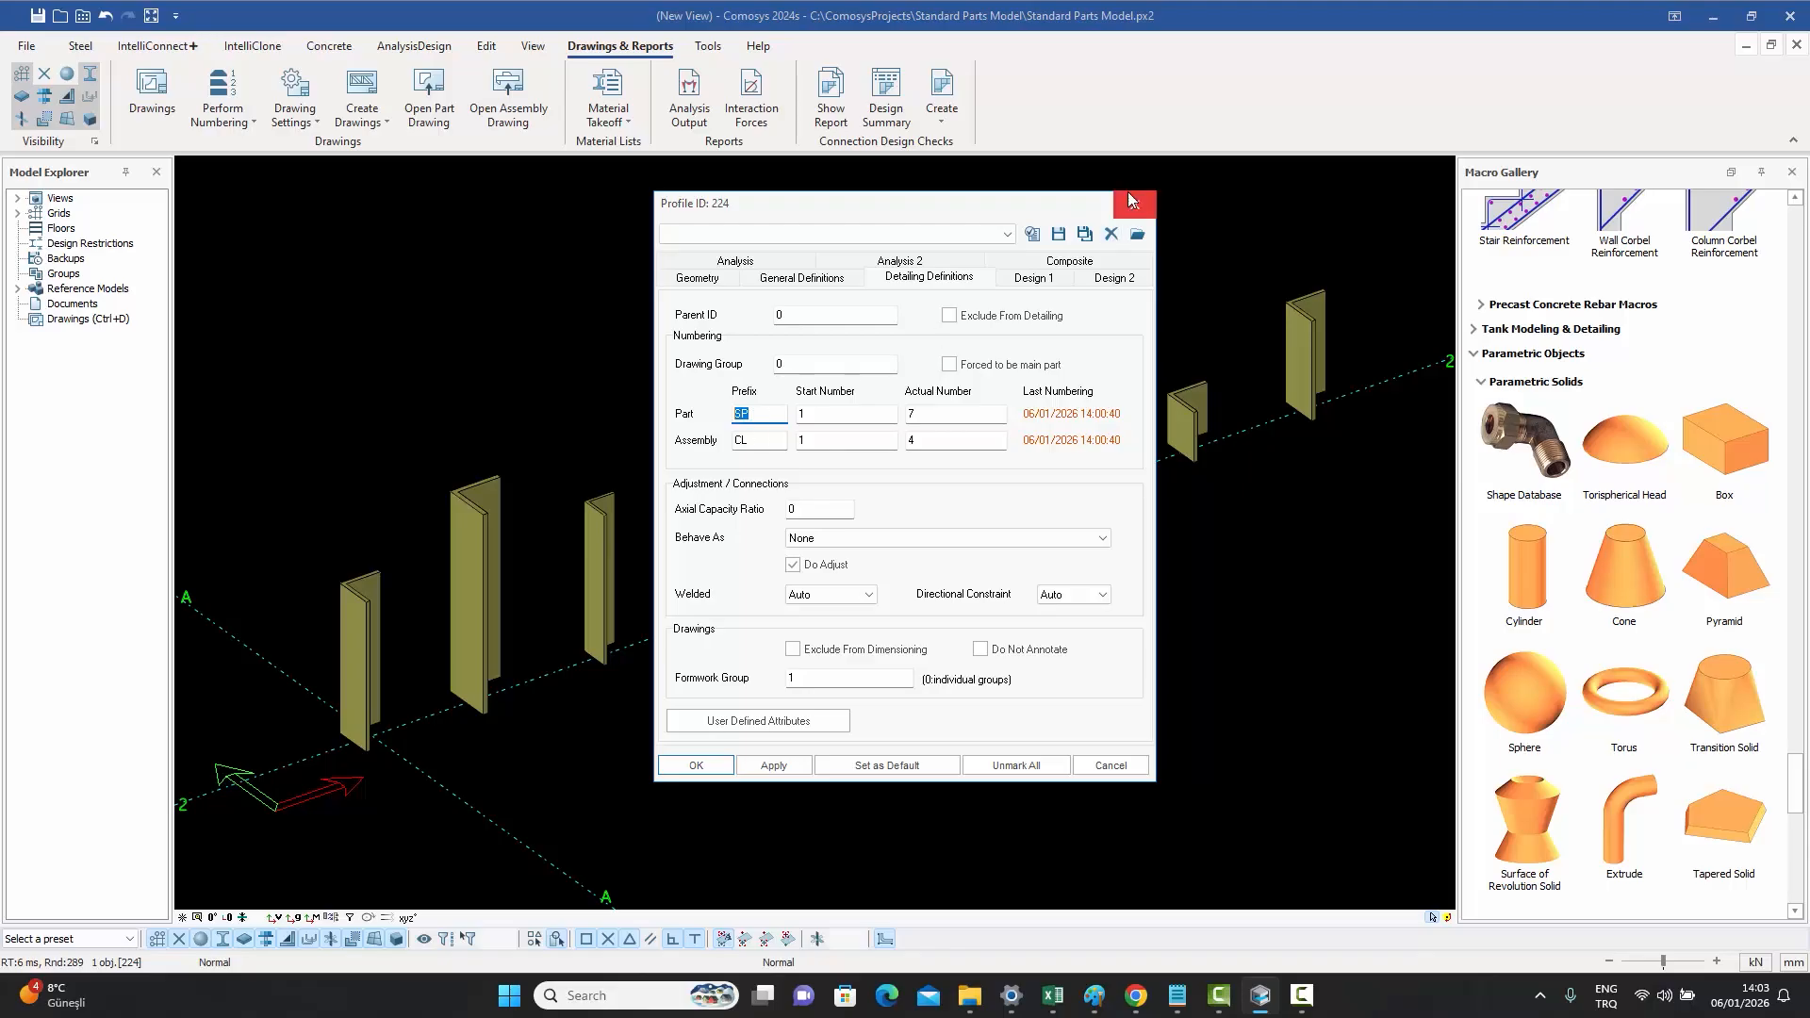
click(1134, 205)
click(960, 252)
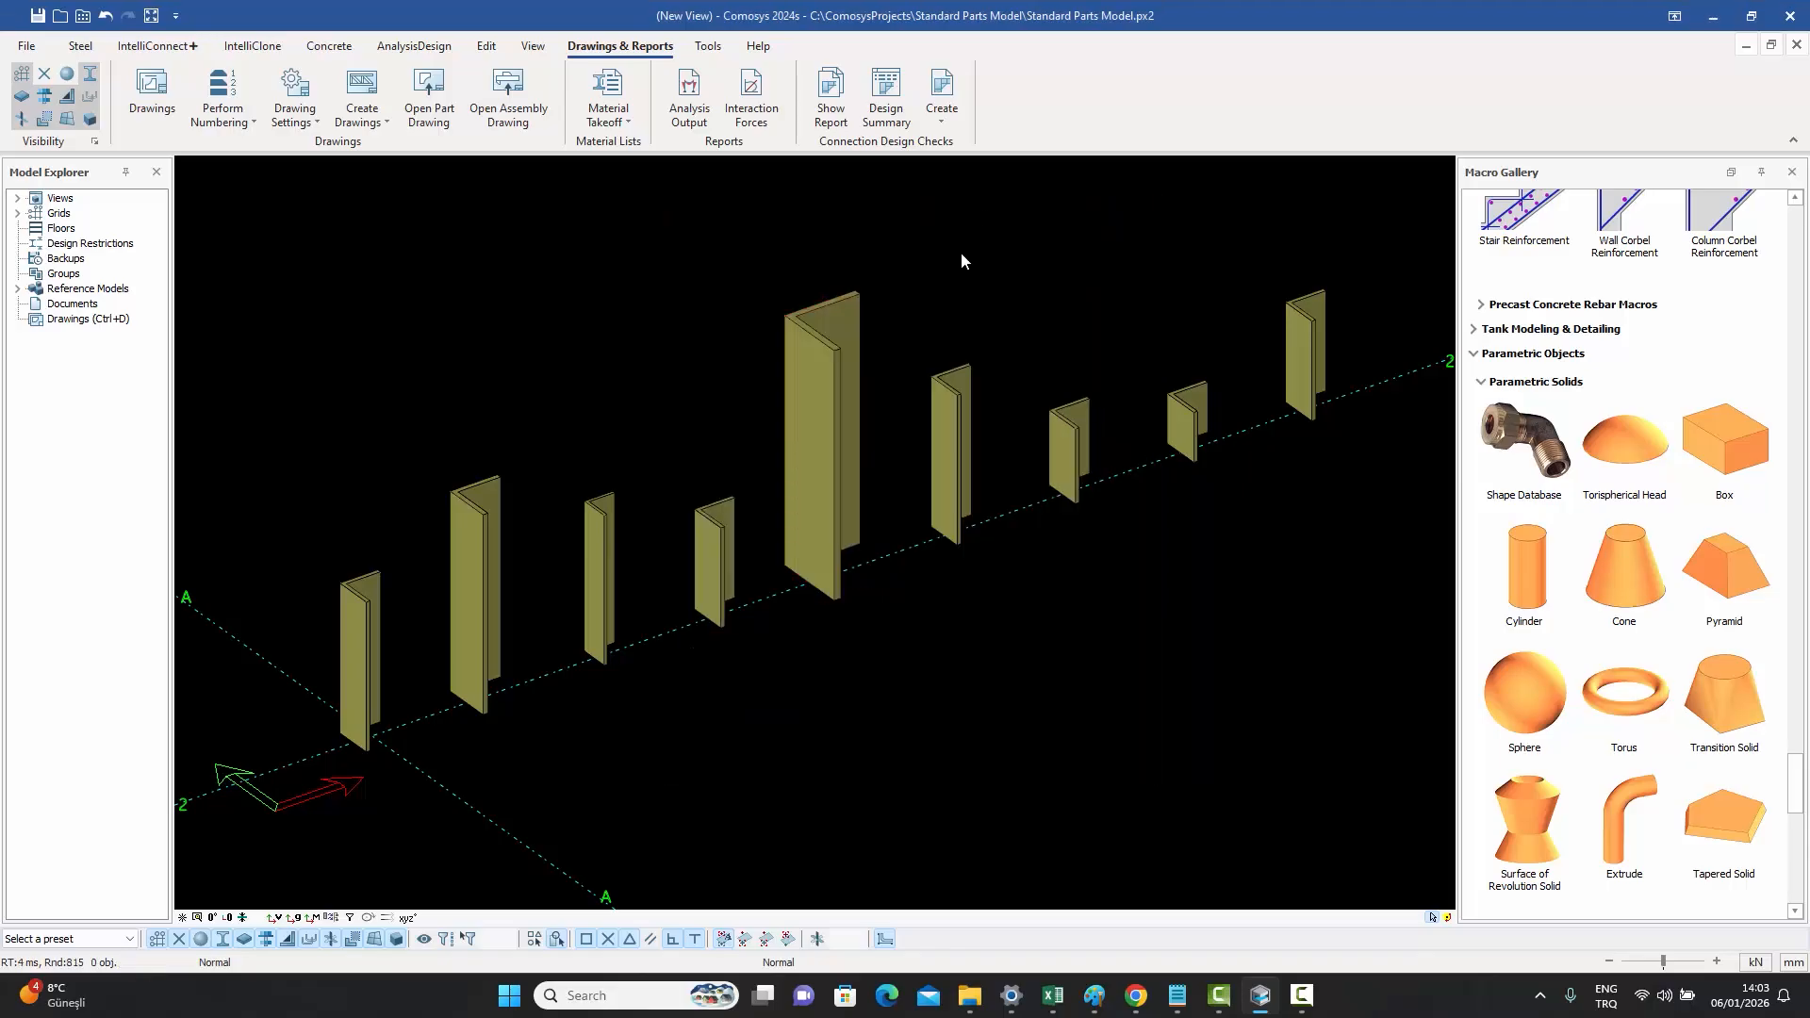
- Create the standard part numbering input file (.nbi) from the advanced numbering options, and close the dialog
click(244, 123)
click(241, 159)
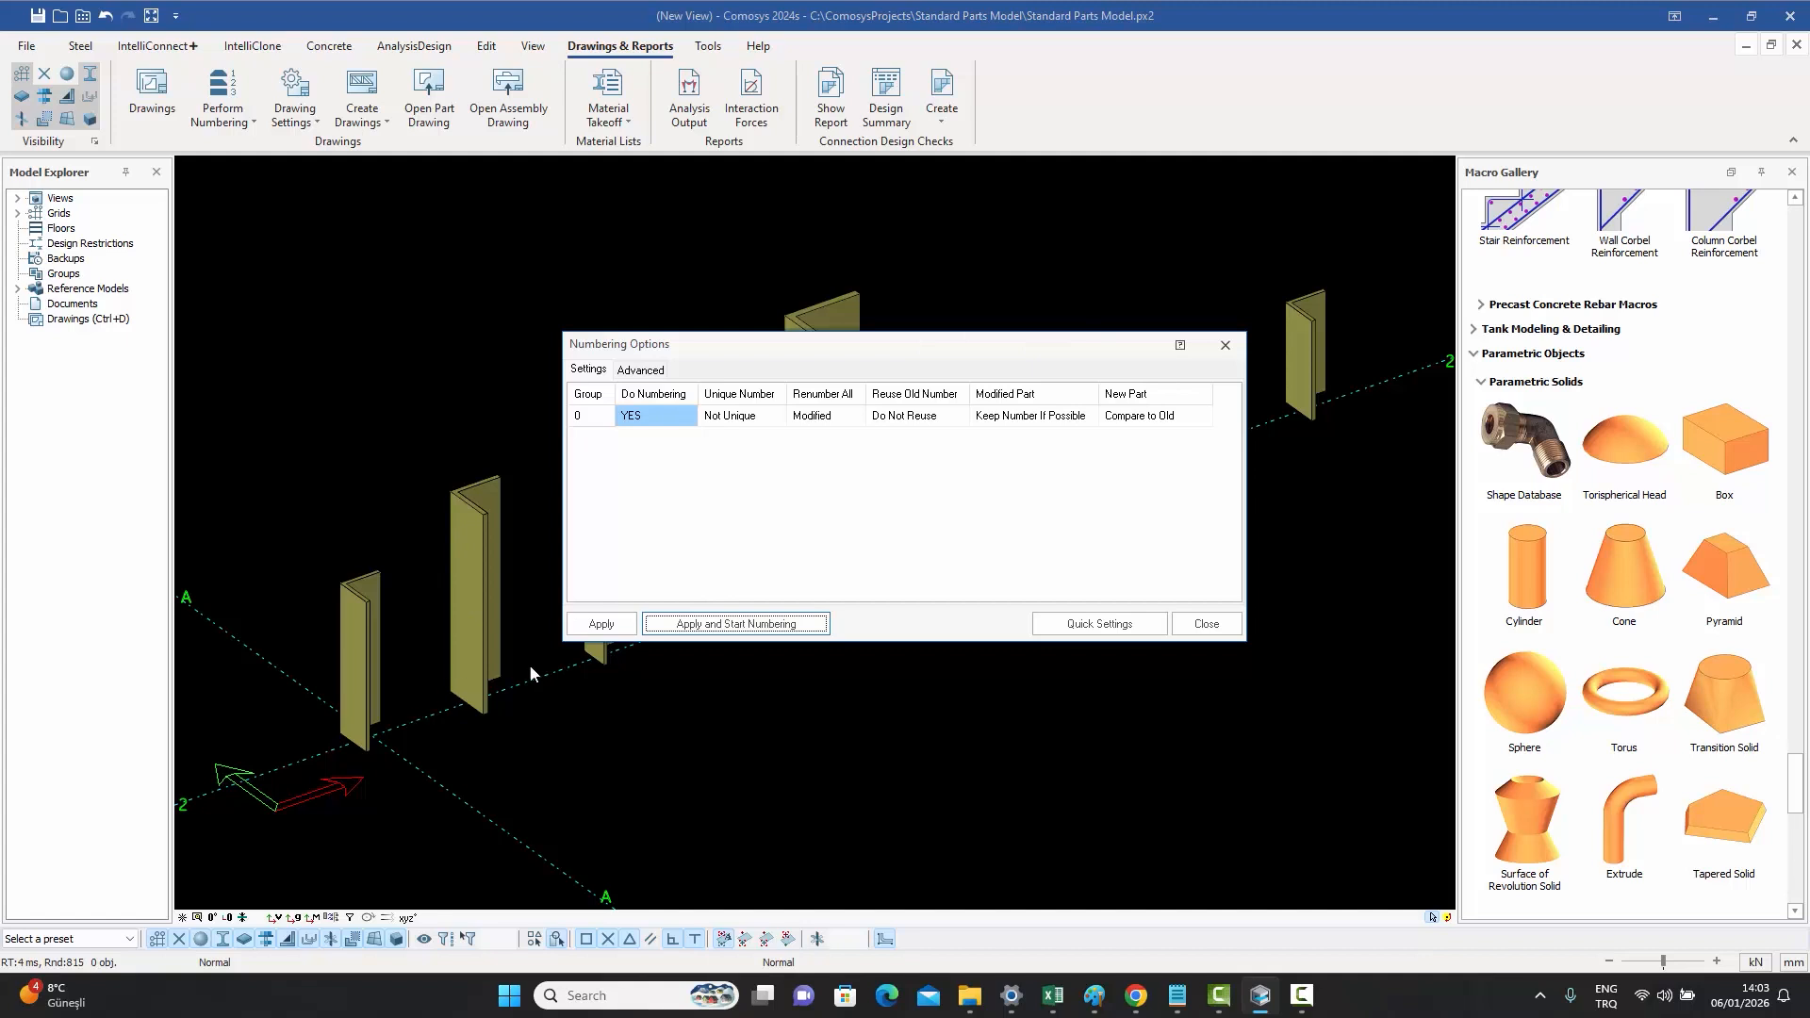
click(650, 371)
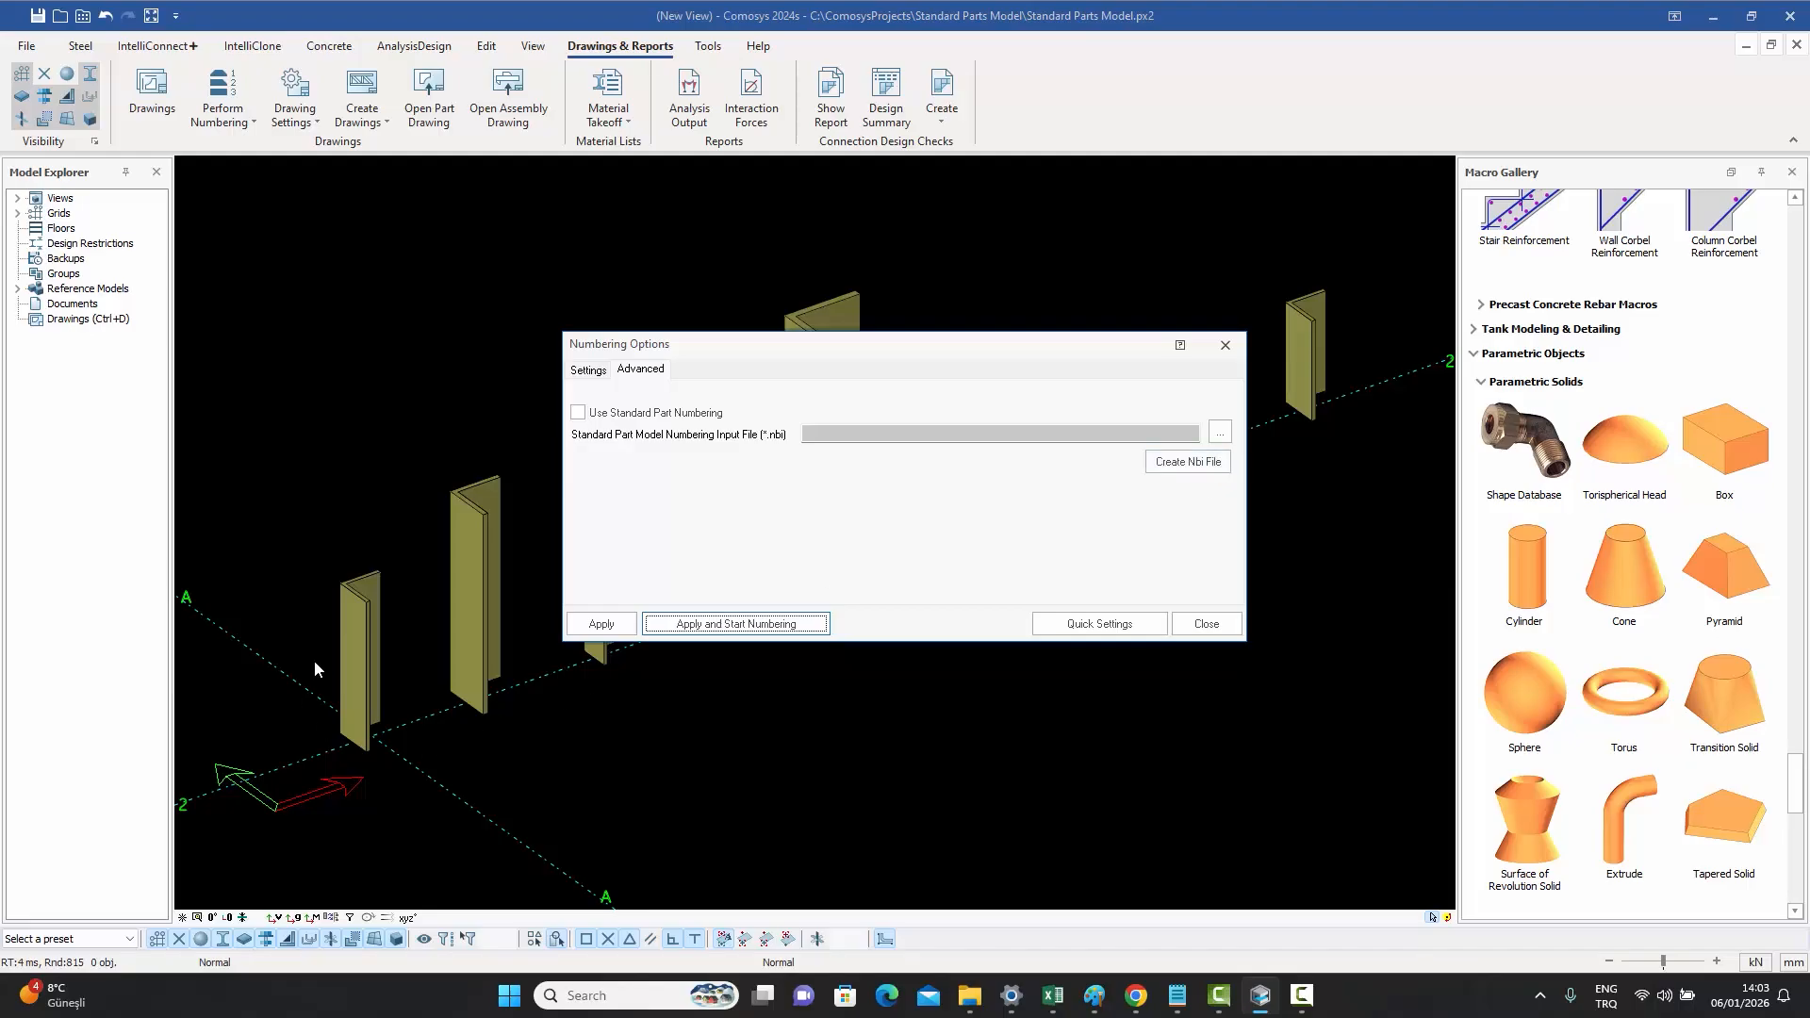
click(1186, 464)
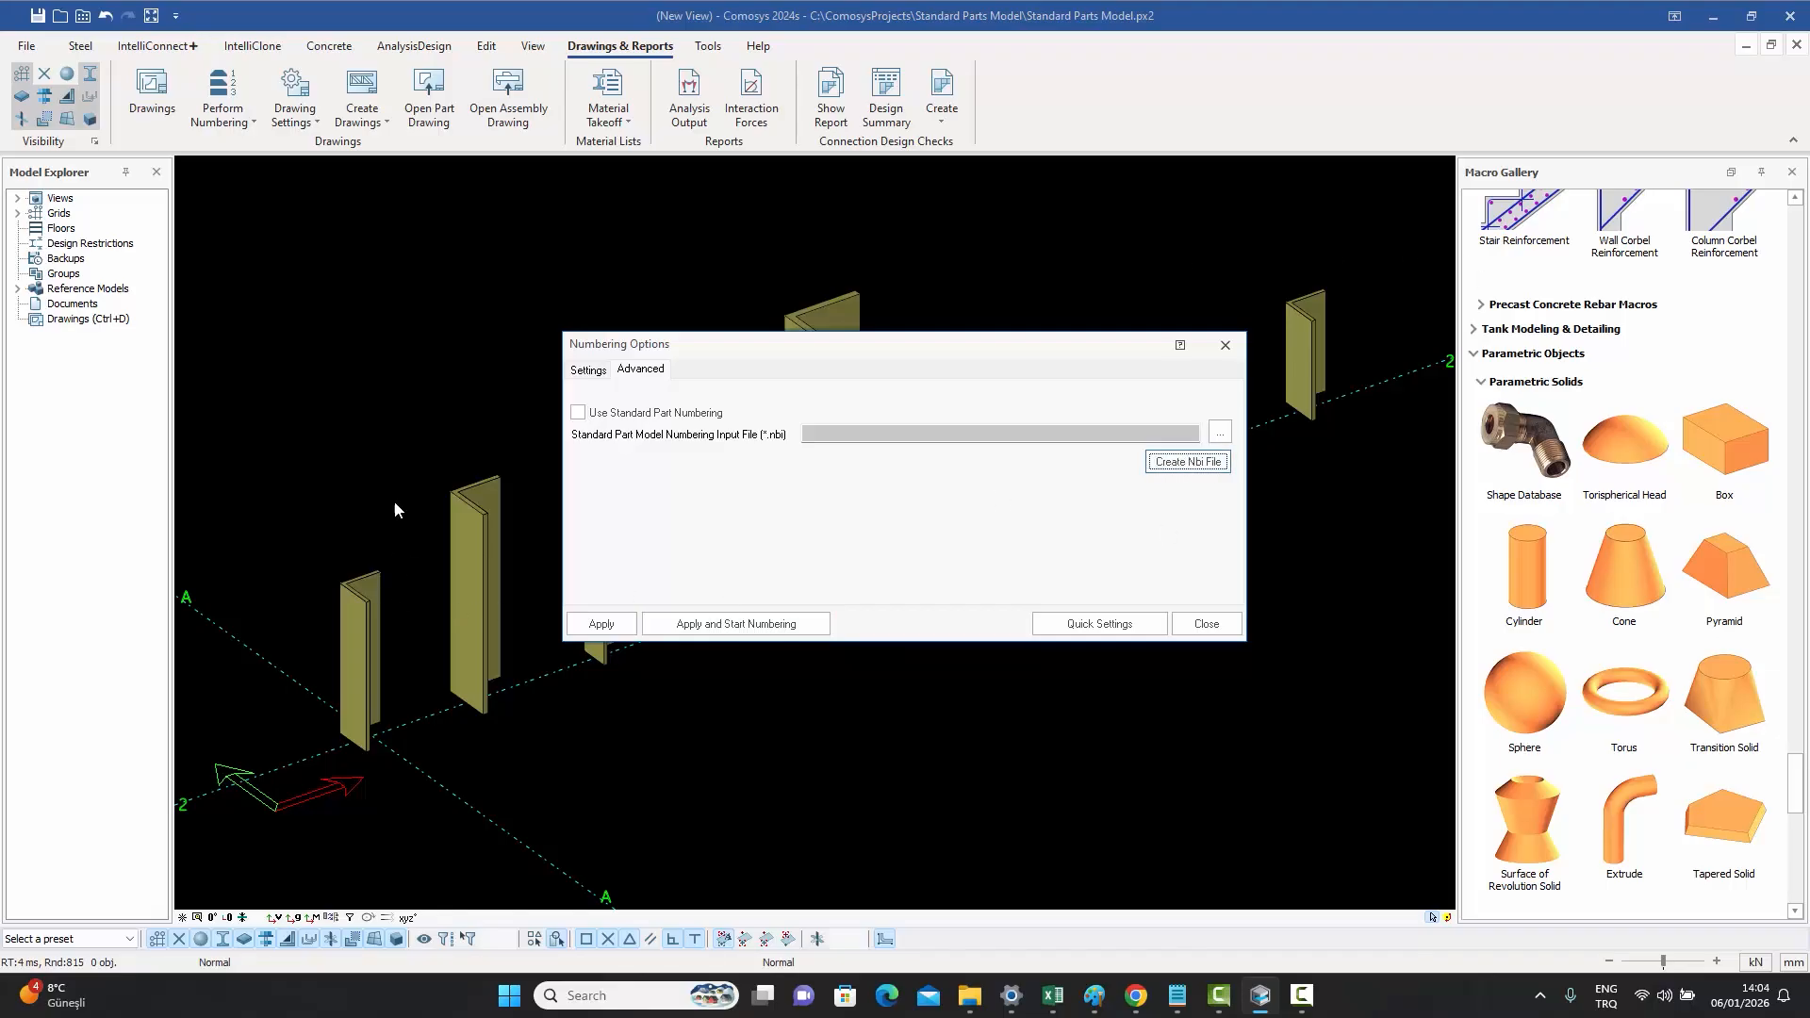
click(1195, 627)
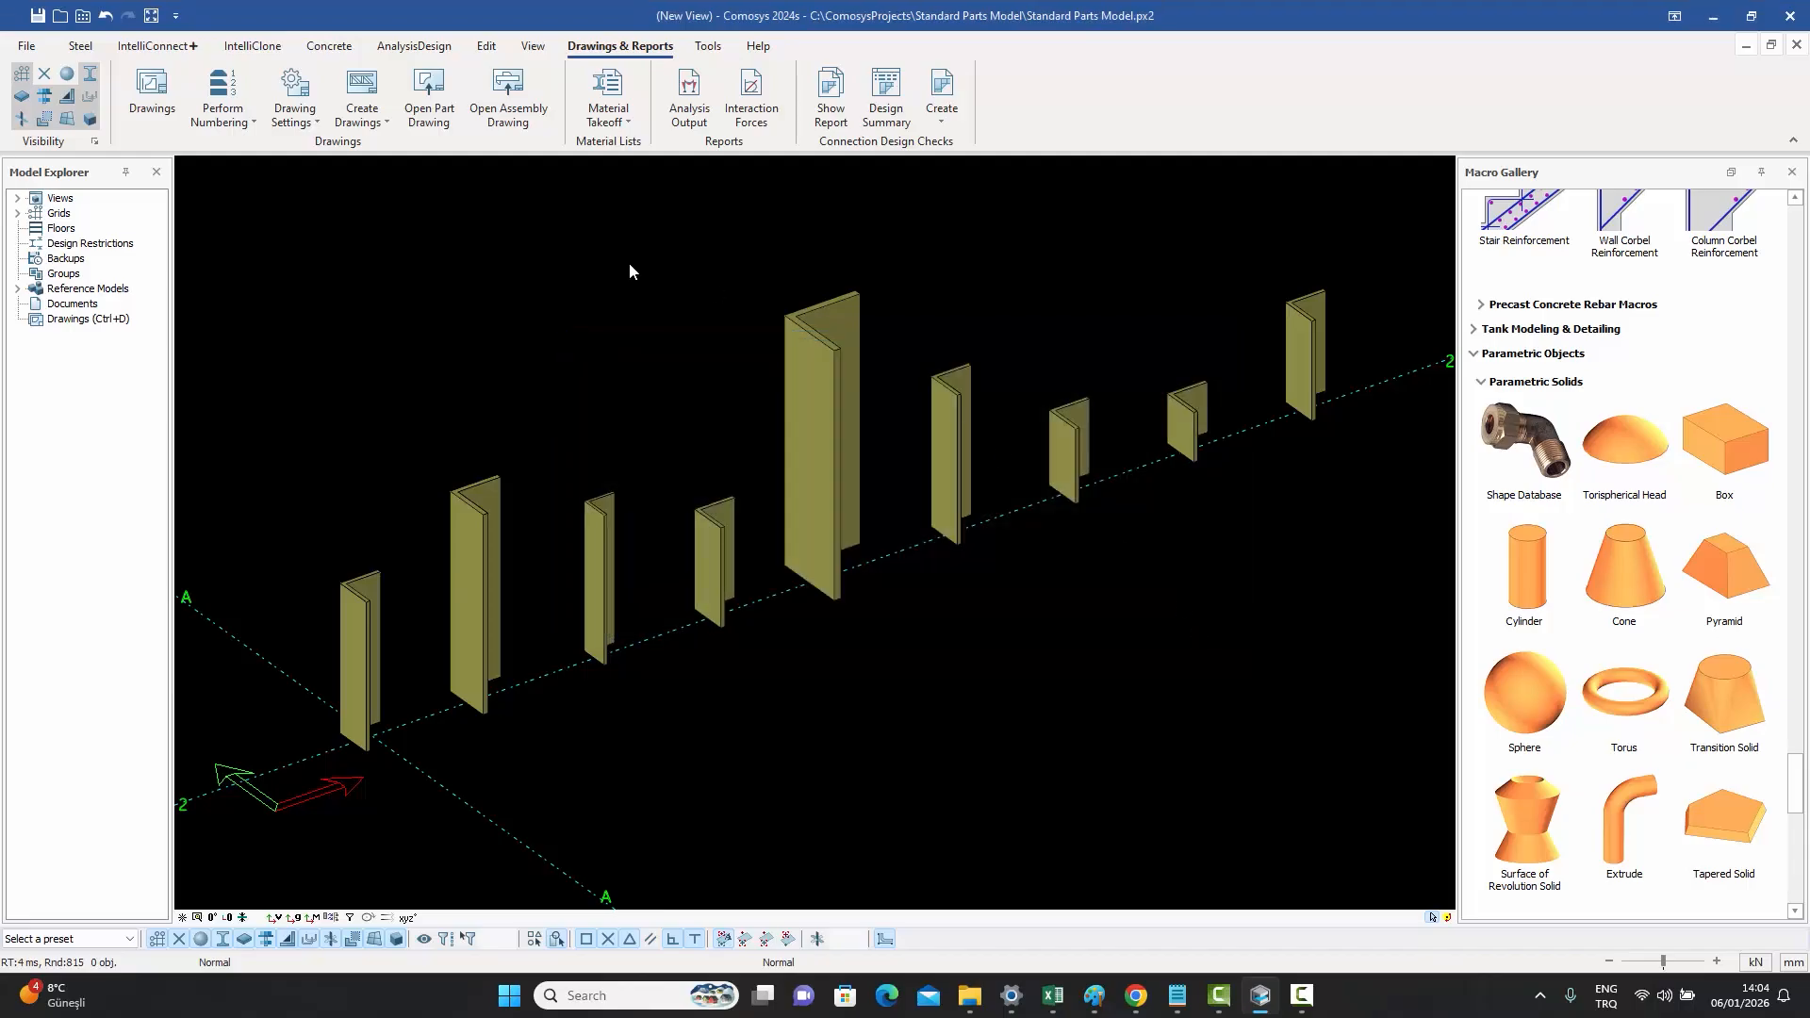
- Look in the Standard Parts Model project's NumberingData folder for SPM_Standard Parts Model_0.nbi, and close the folder window
click(60, 17)
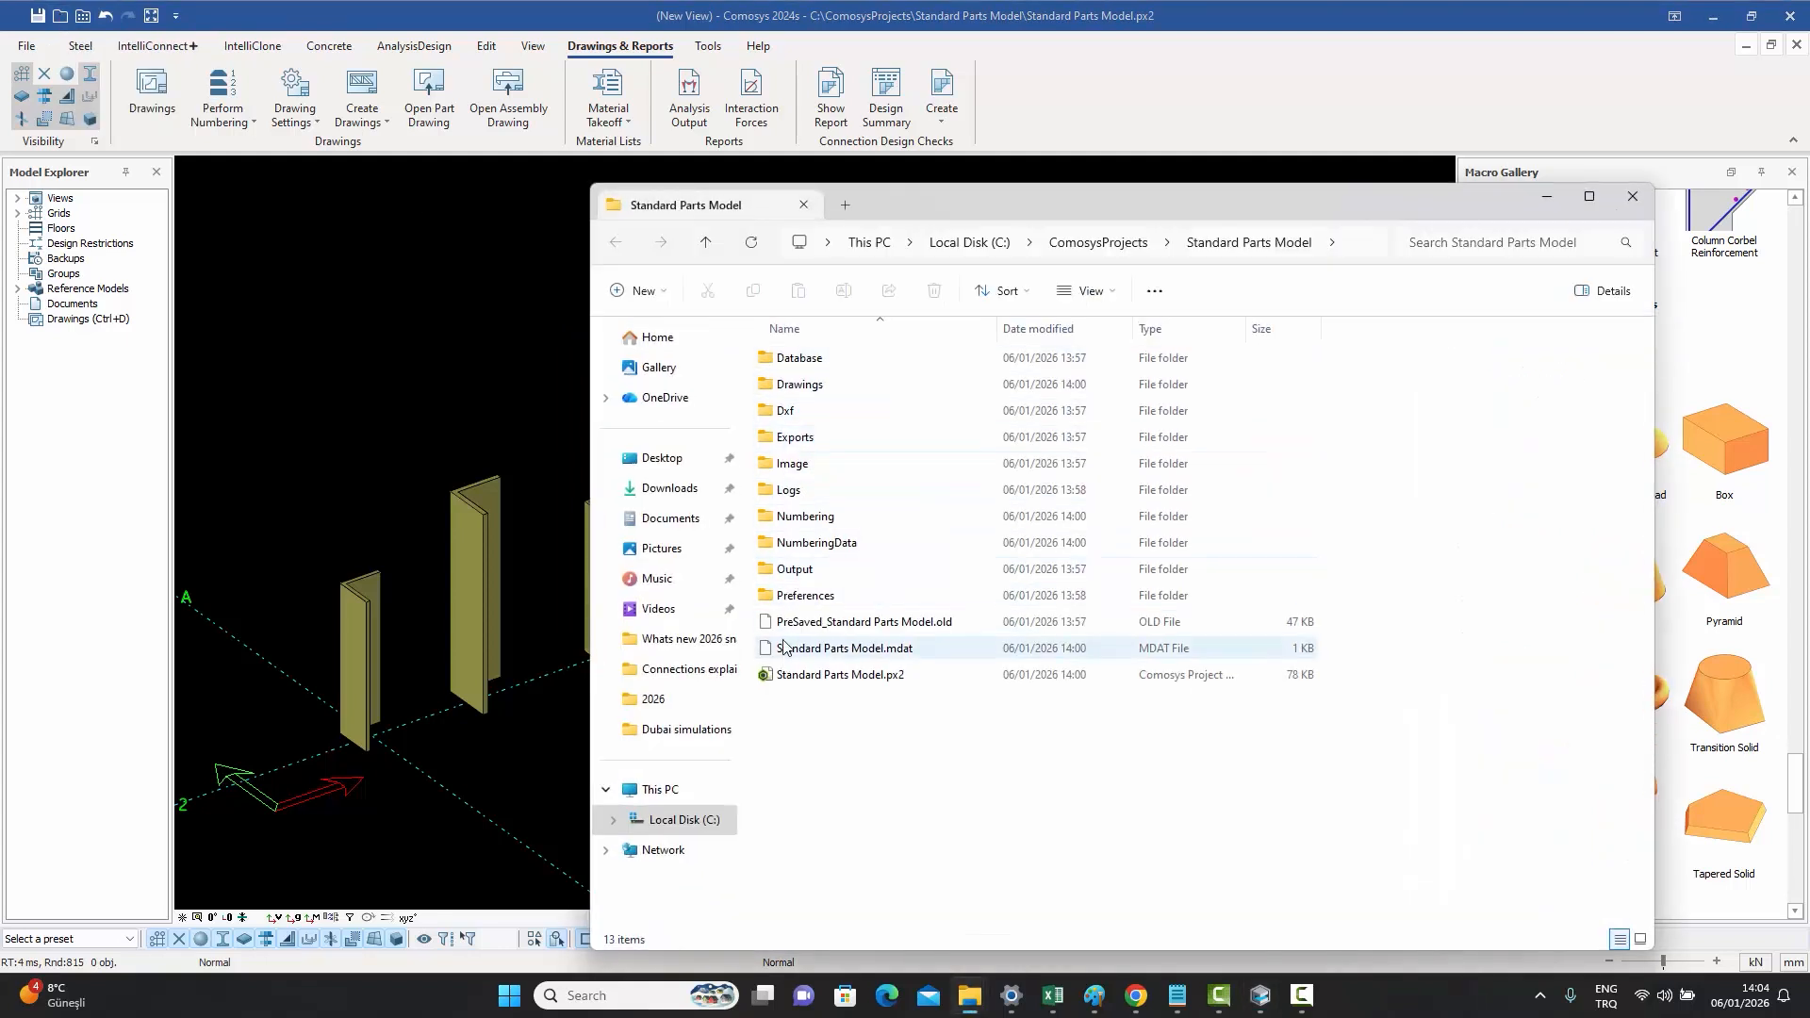
double_click(824, 544)
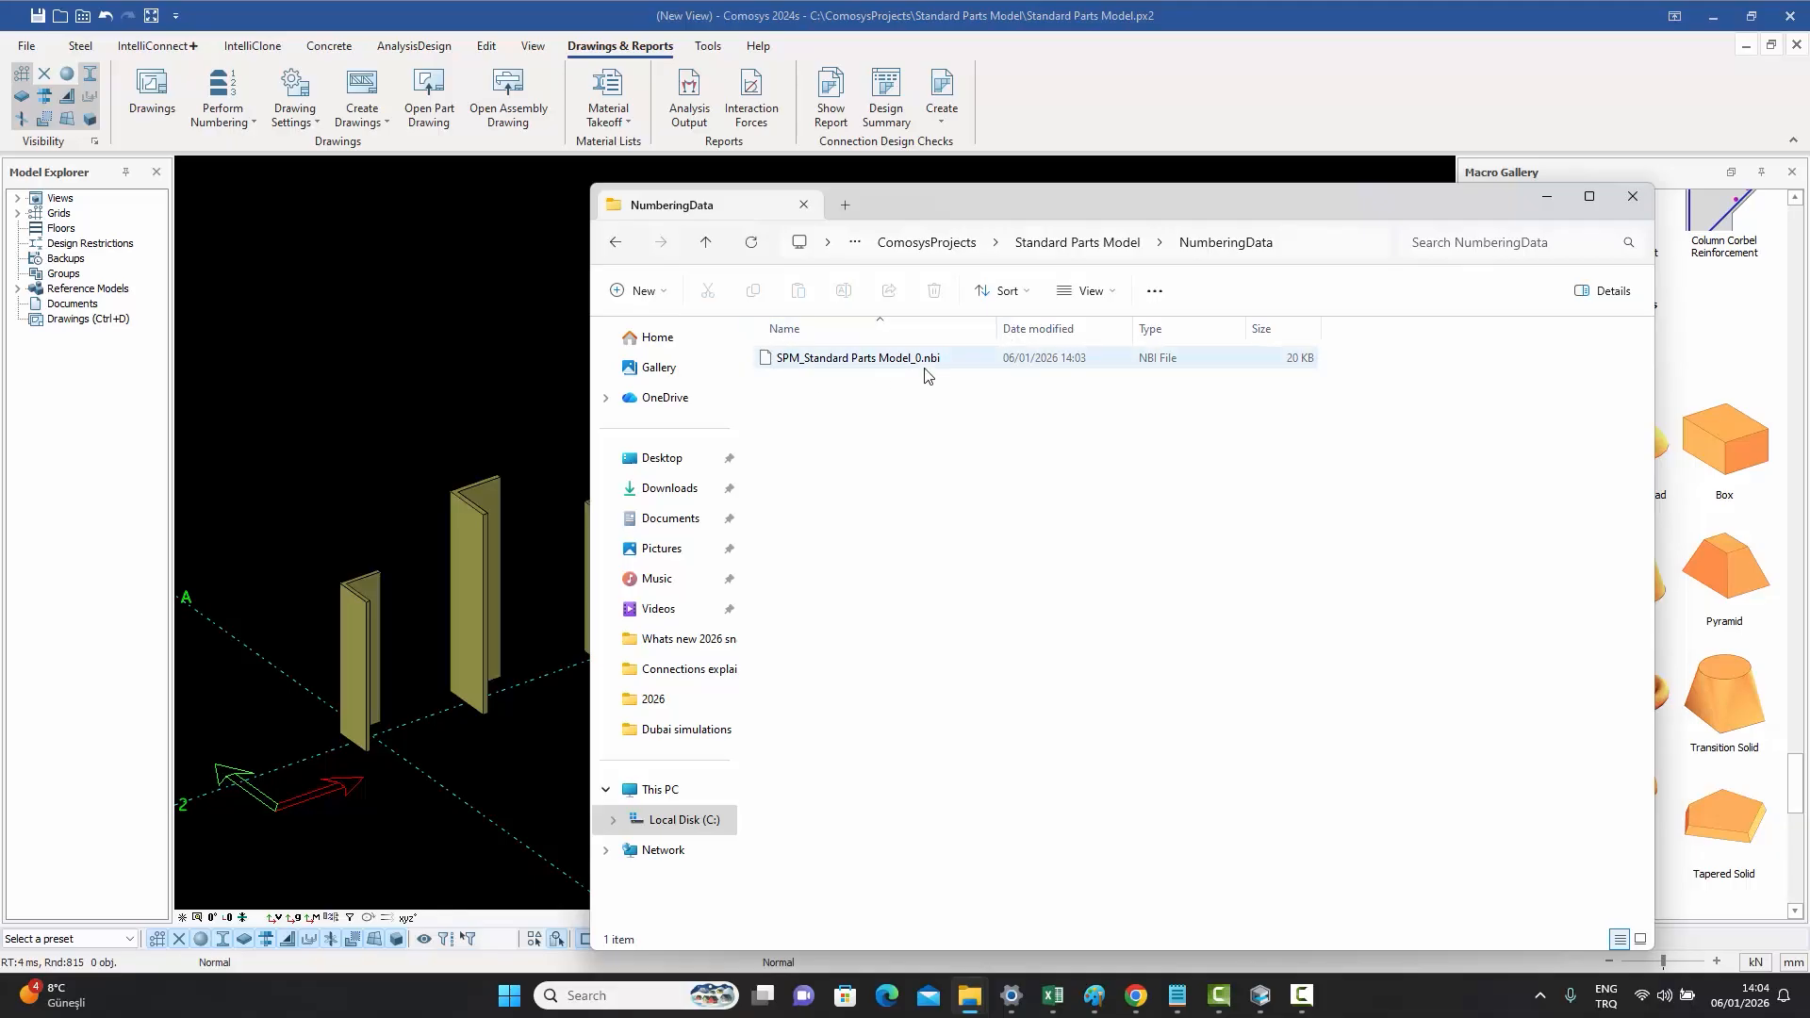
click(1634, 201)
- Open the recent project drawing test.px2 and update its conflicting UDA definitions from the preference files
click(25, 46)
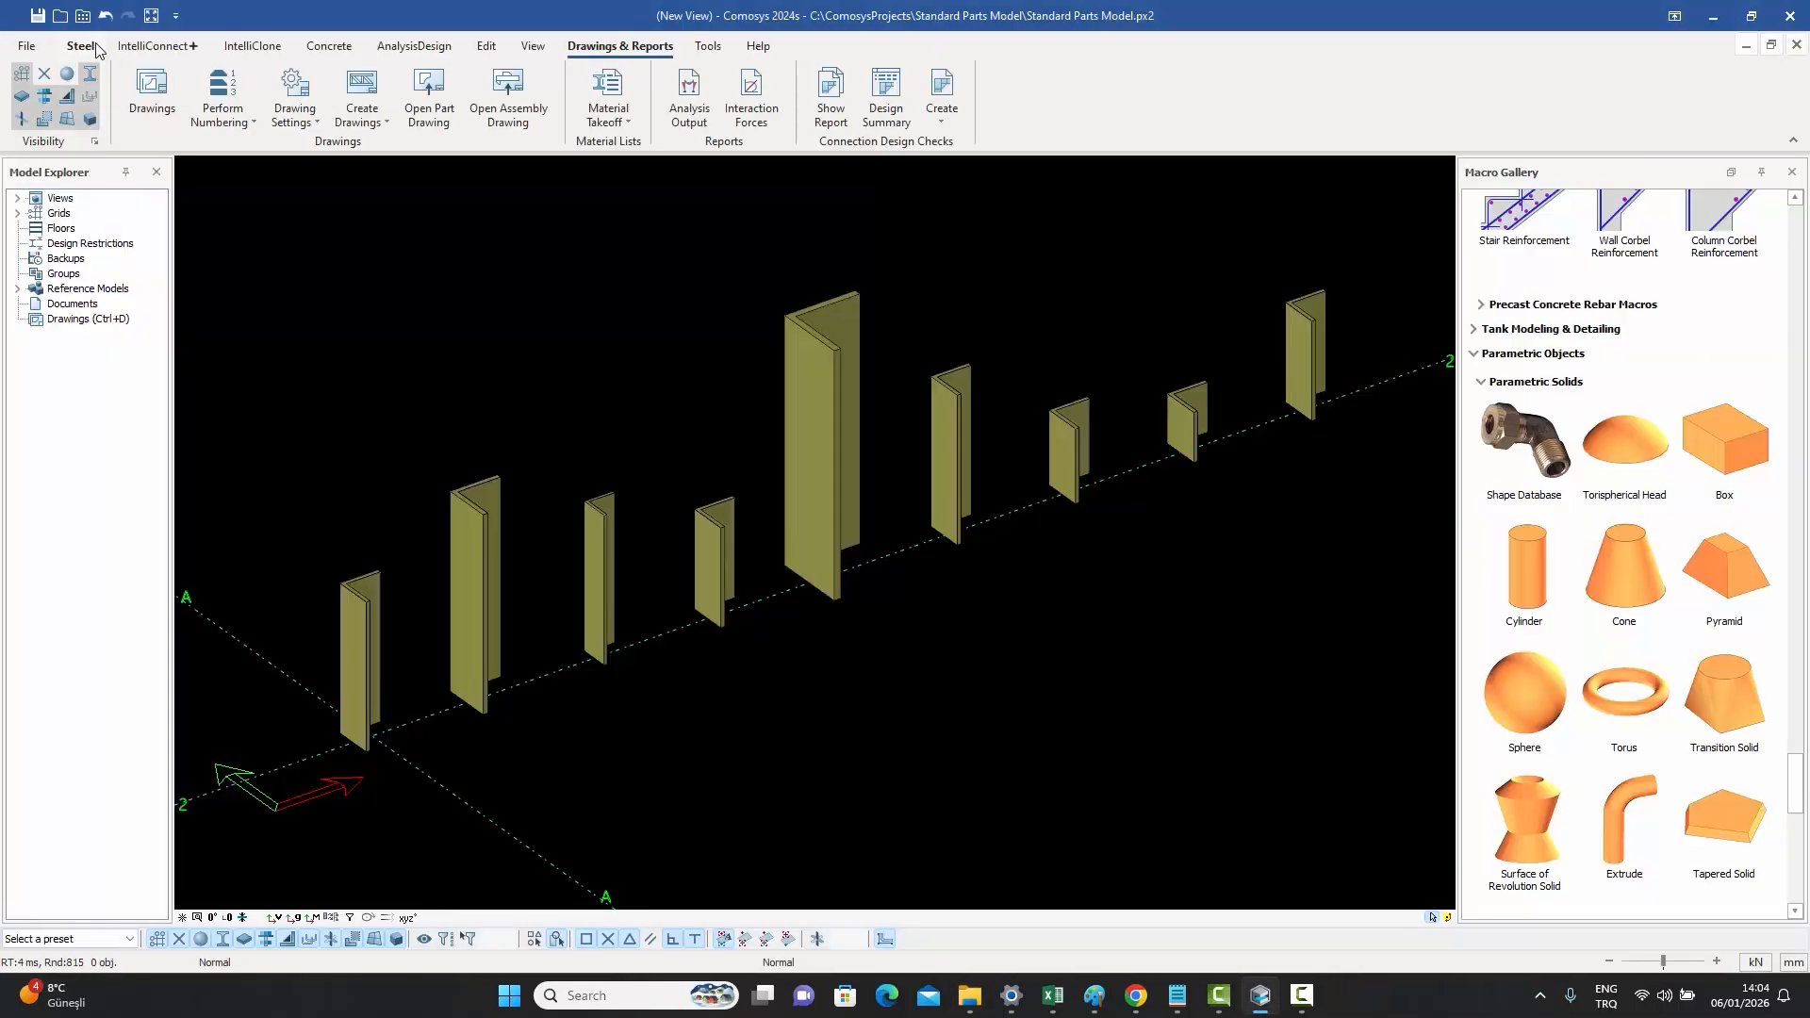
click(24, 49)
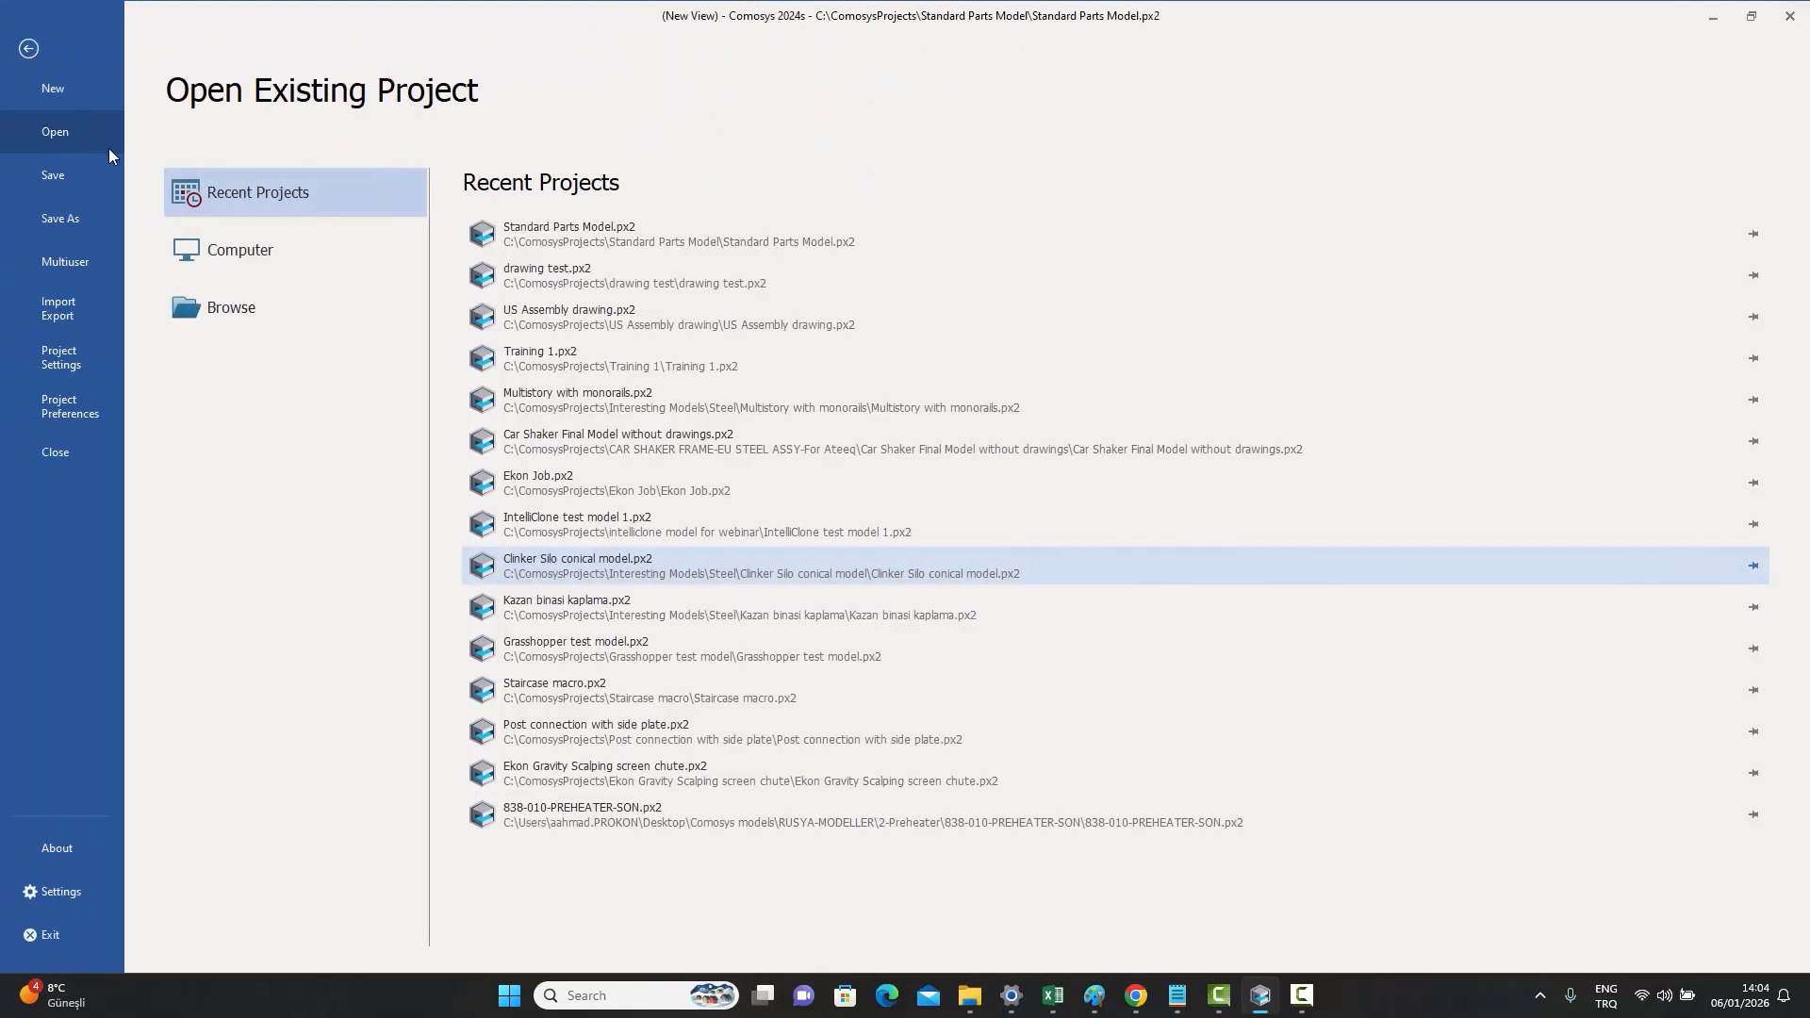
click(586, 275)
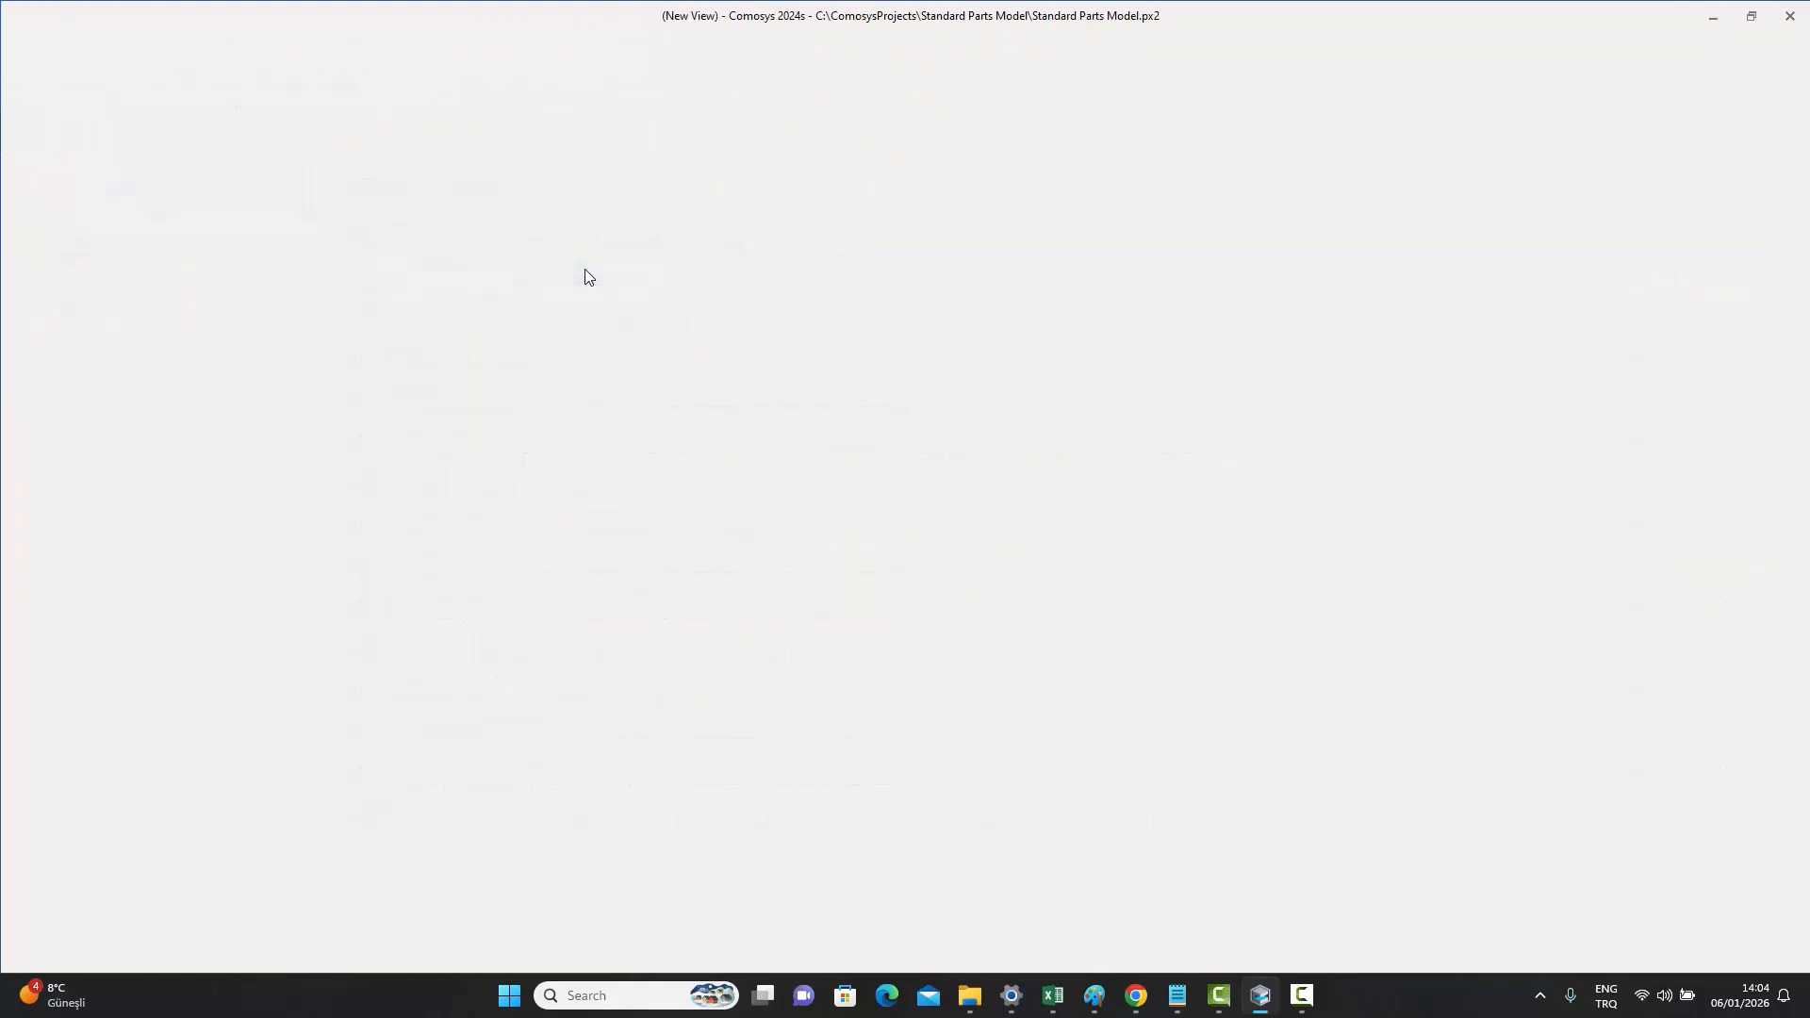
click(962, 555)
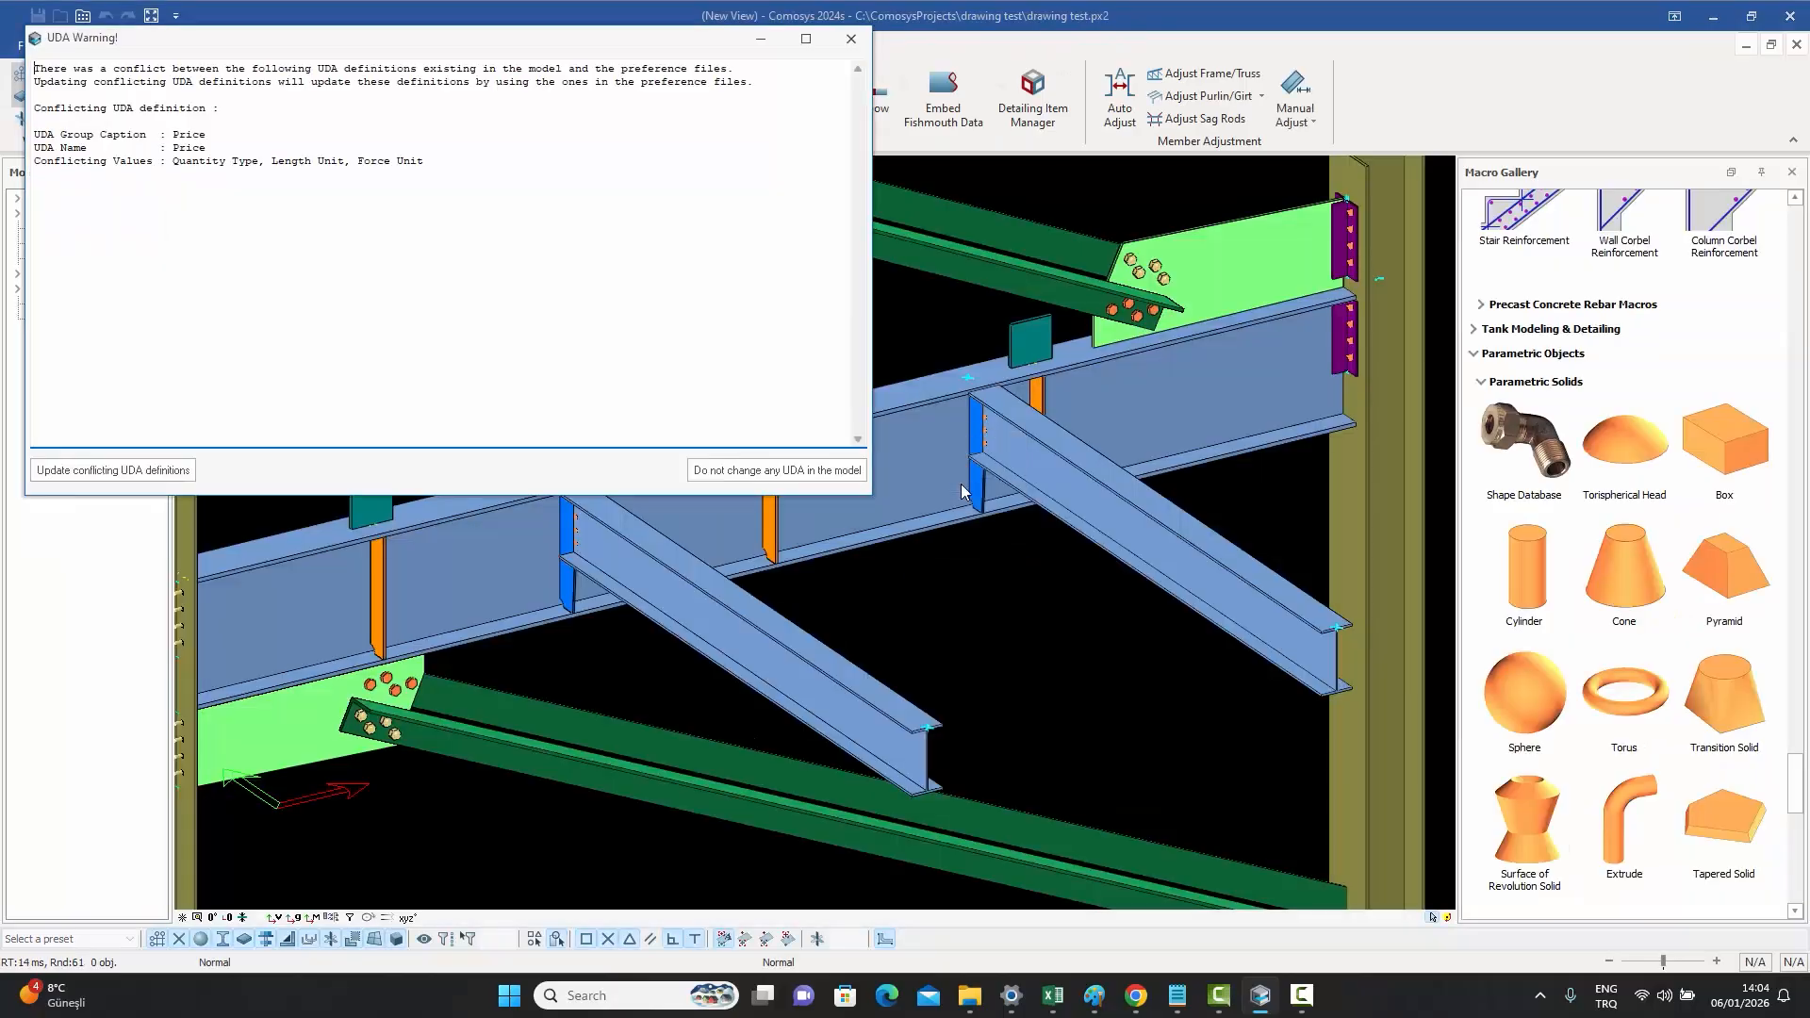
click(85, 470)
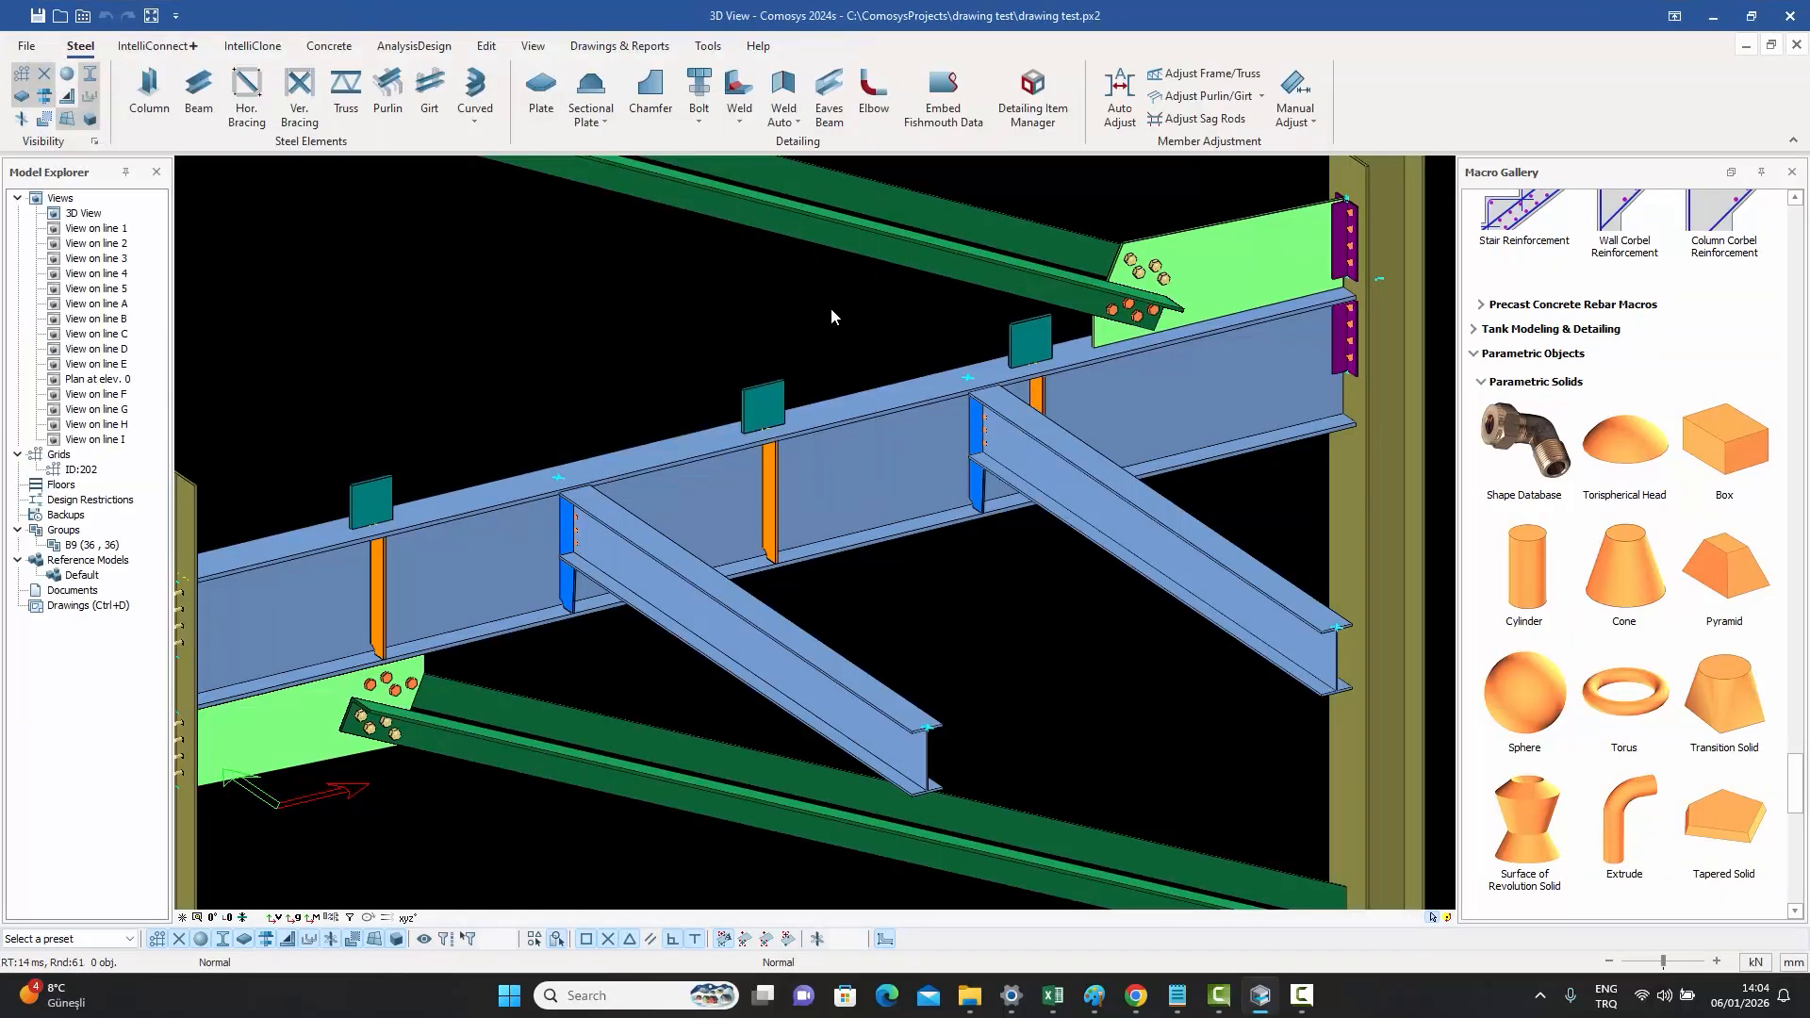
- Open the advanced numbering options for the drawing test project and enable Use Standard Part Numbering
middle_drag(851, 353, 974, 334)
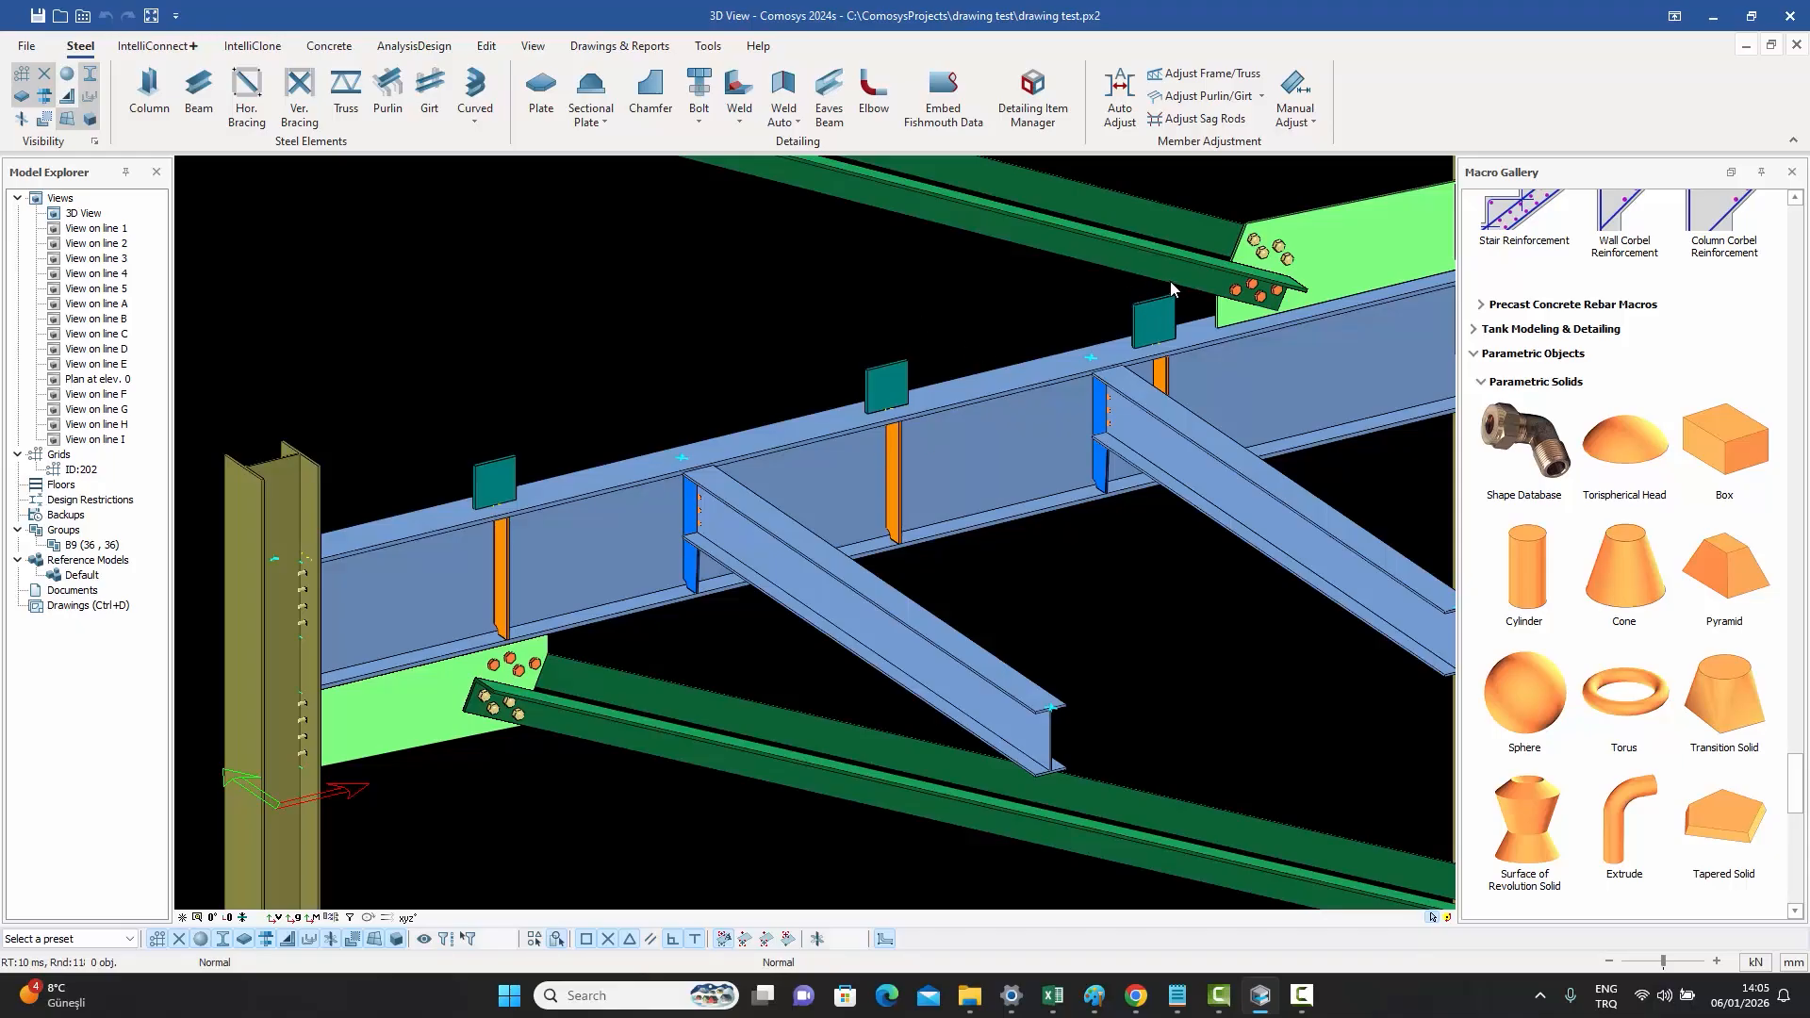
click(619, 45)
click(222, 103)
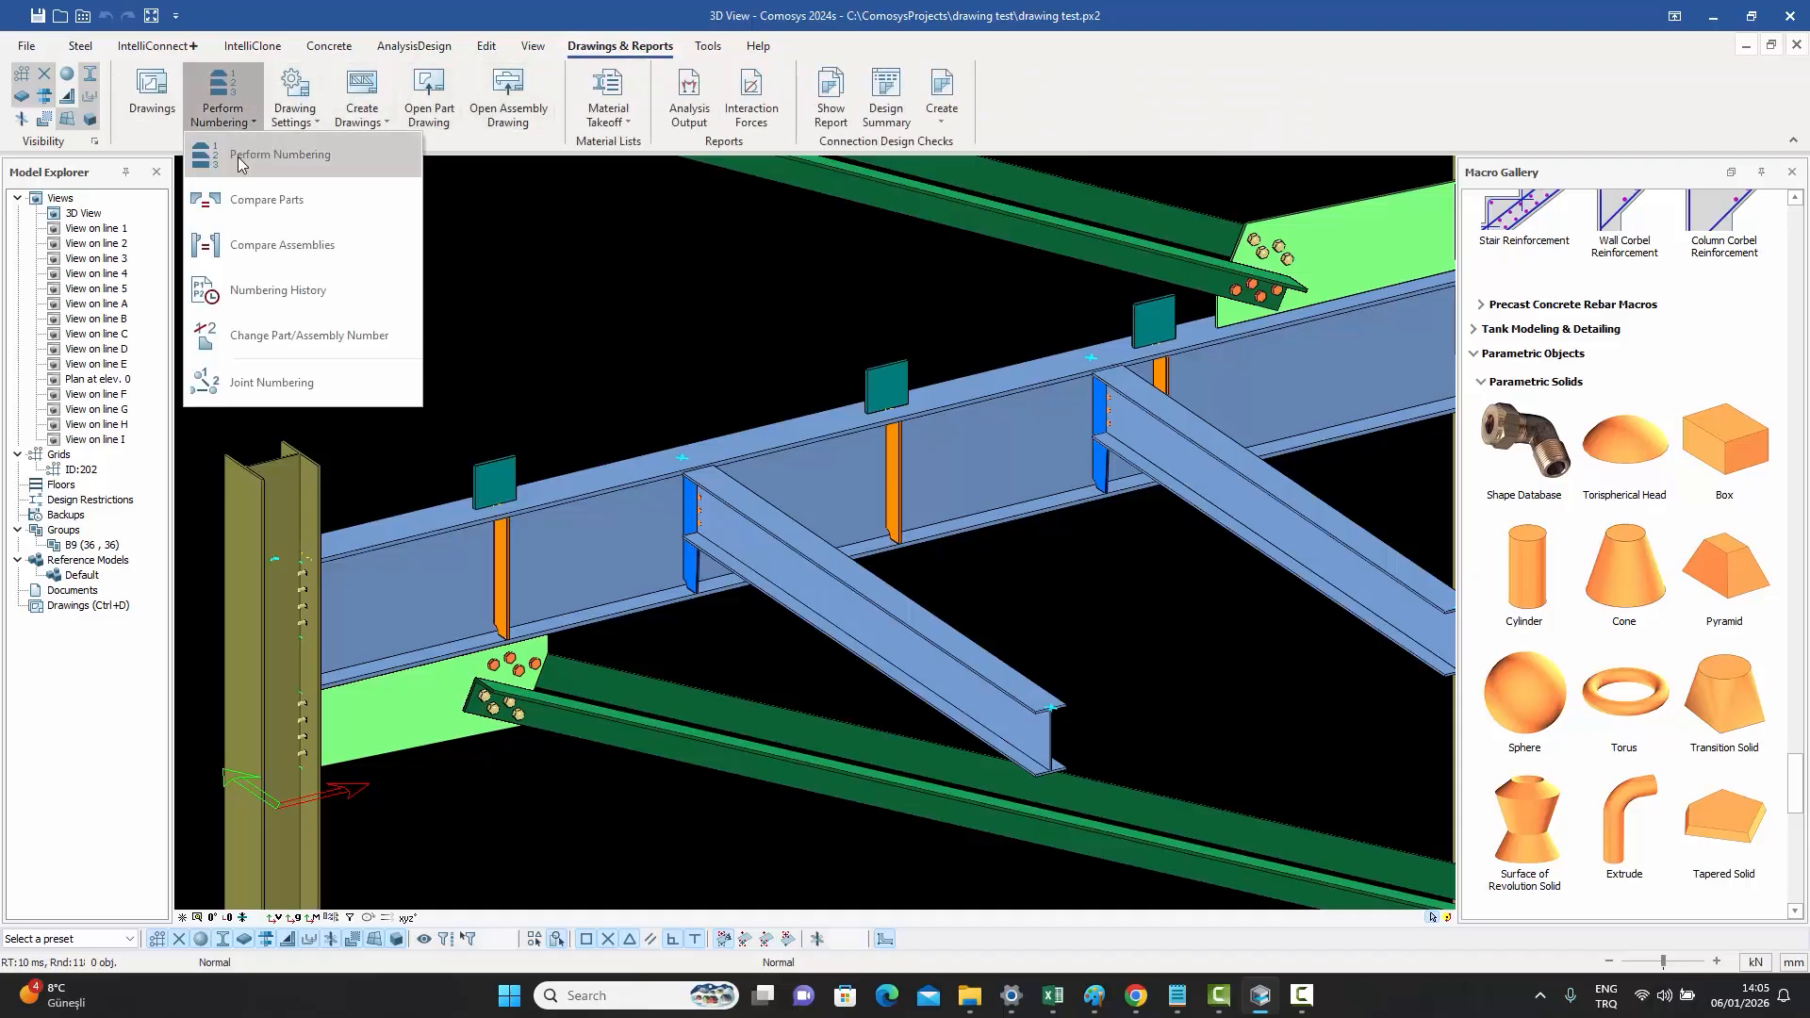
click(238, 157)
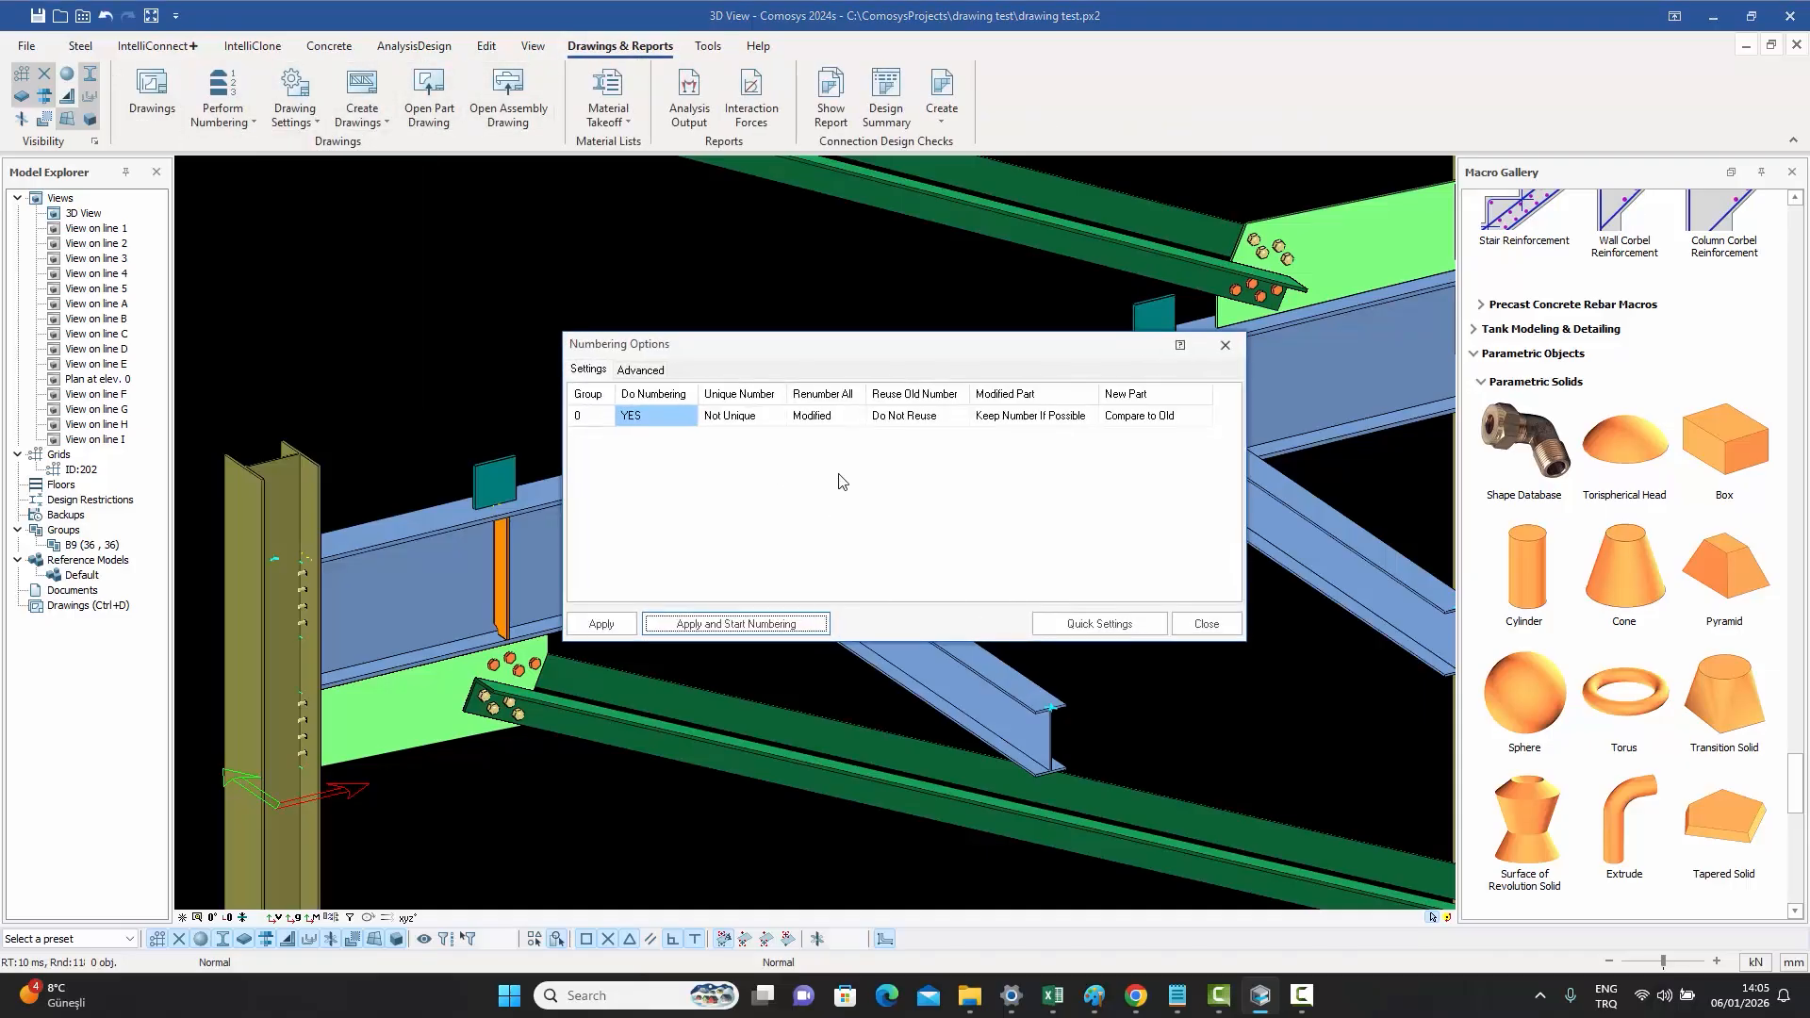
click(648, 376)
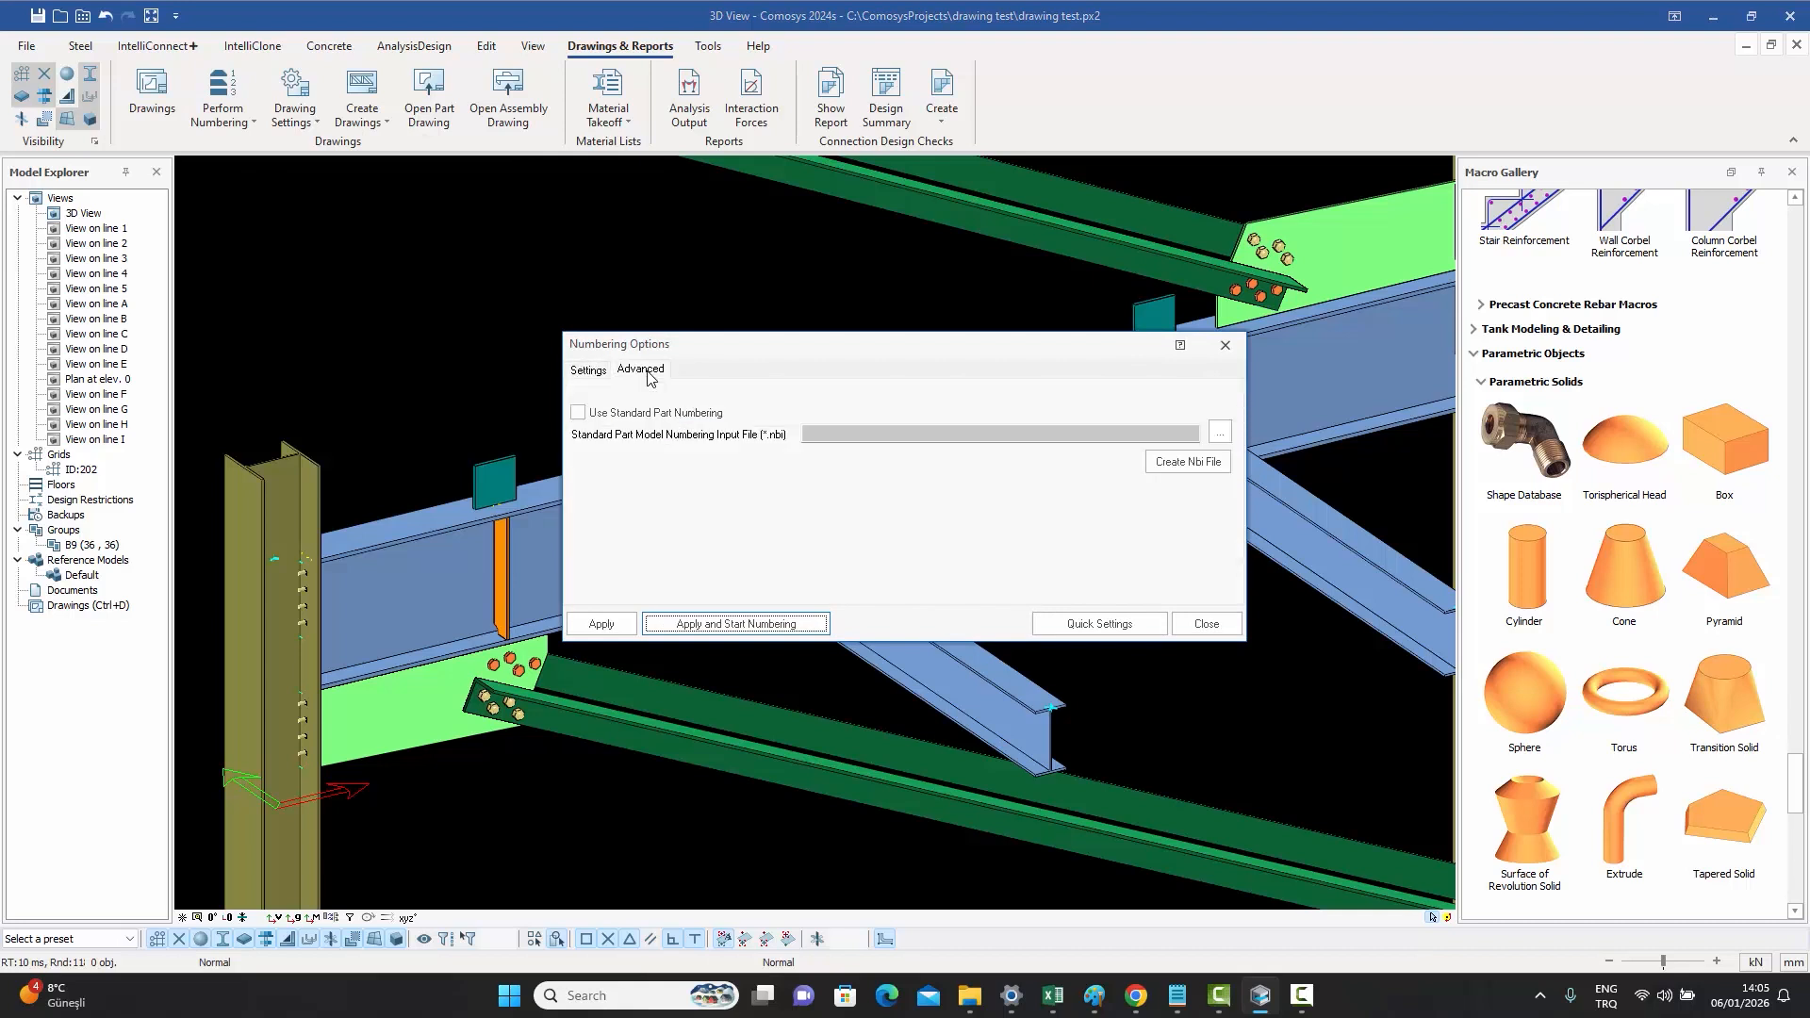
click(580, 417)
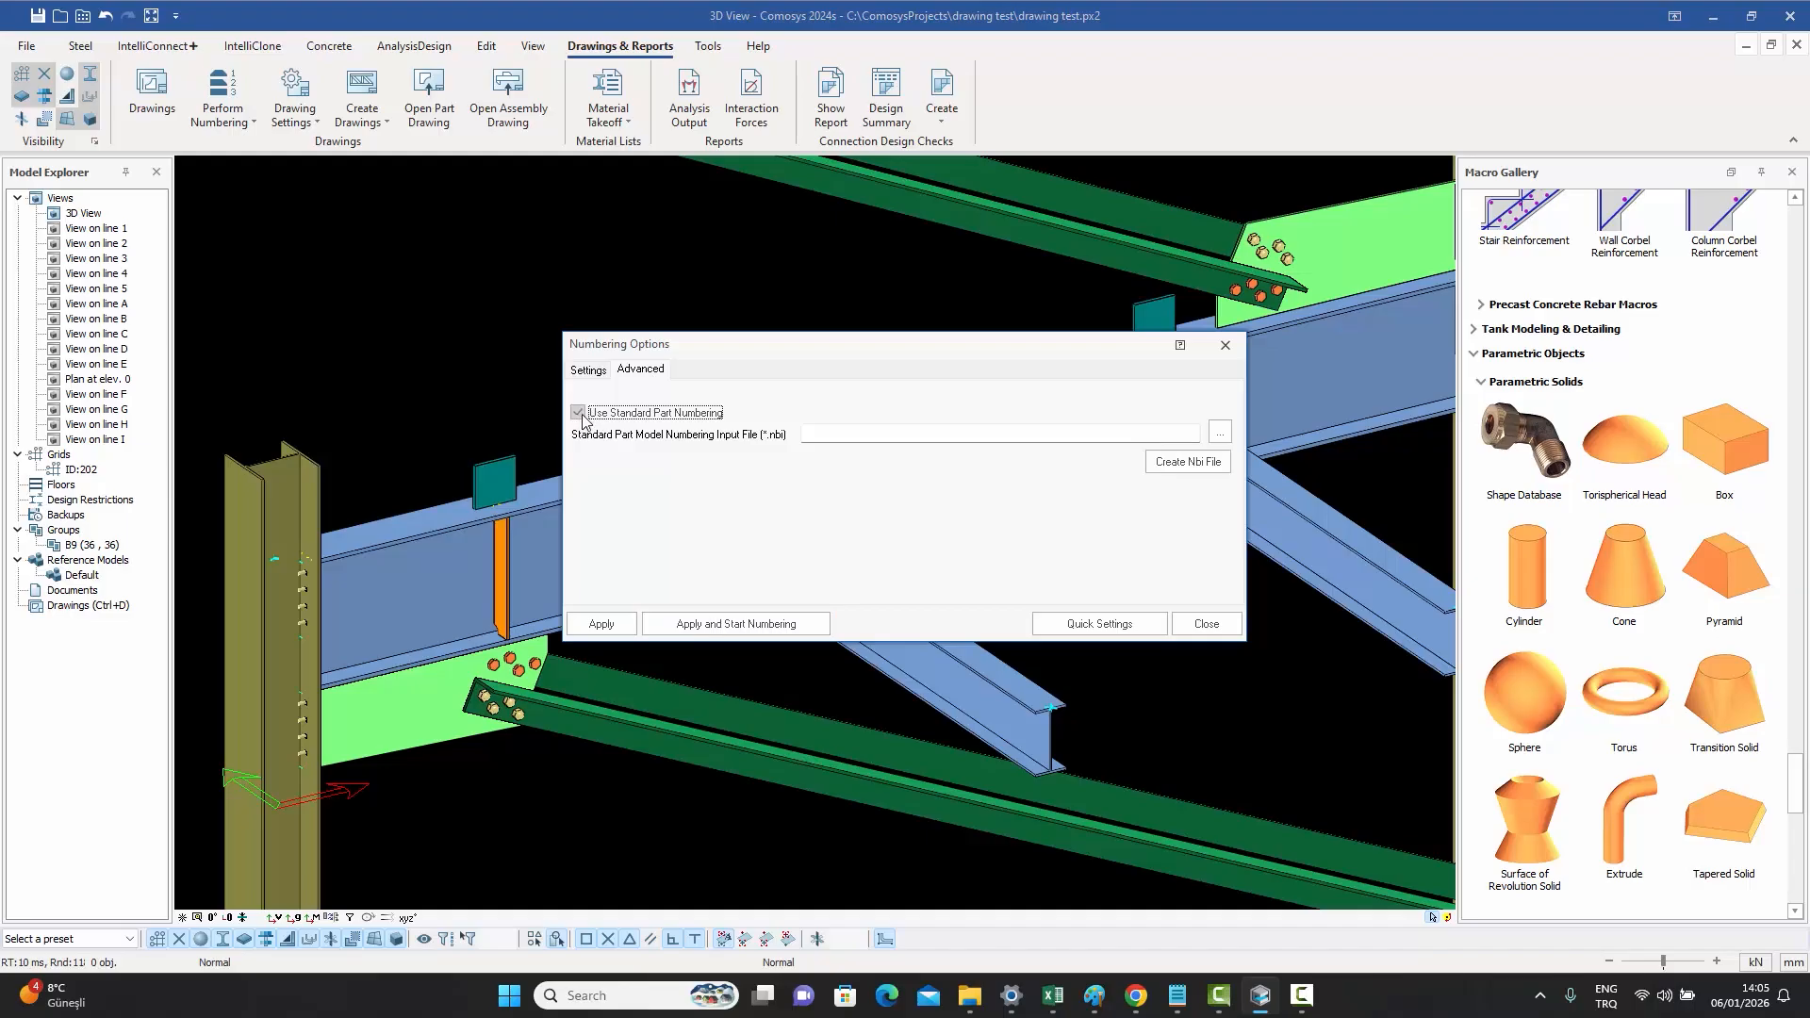
- Browse for the standard part model numbering input file in the Standard Parts Model folder under ComosysProjects
click(1221, 433)
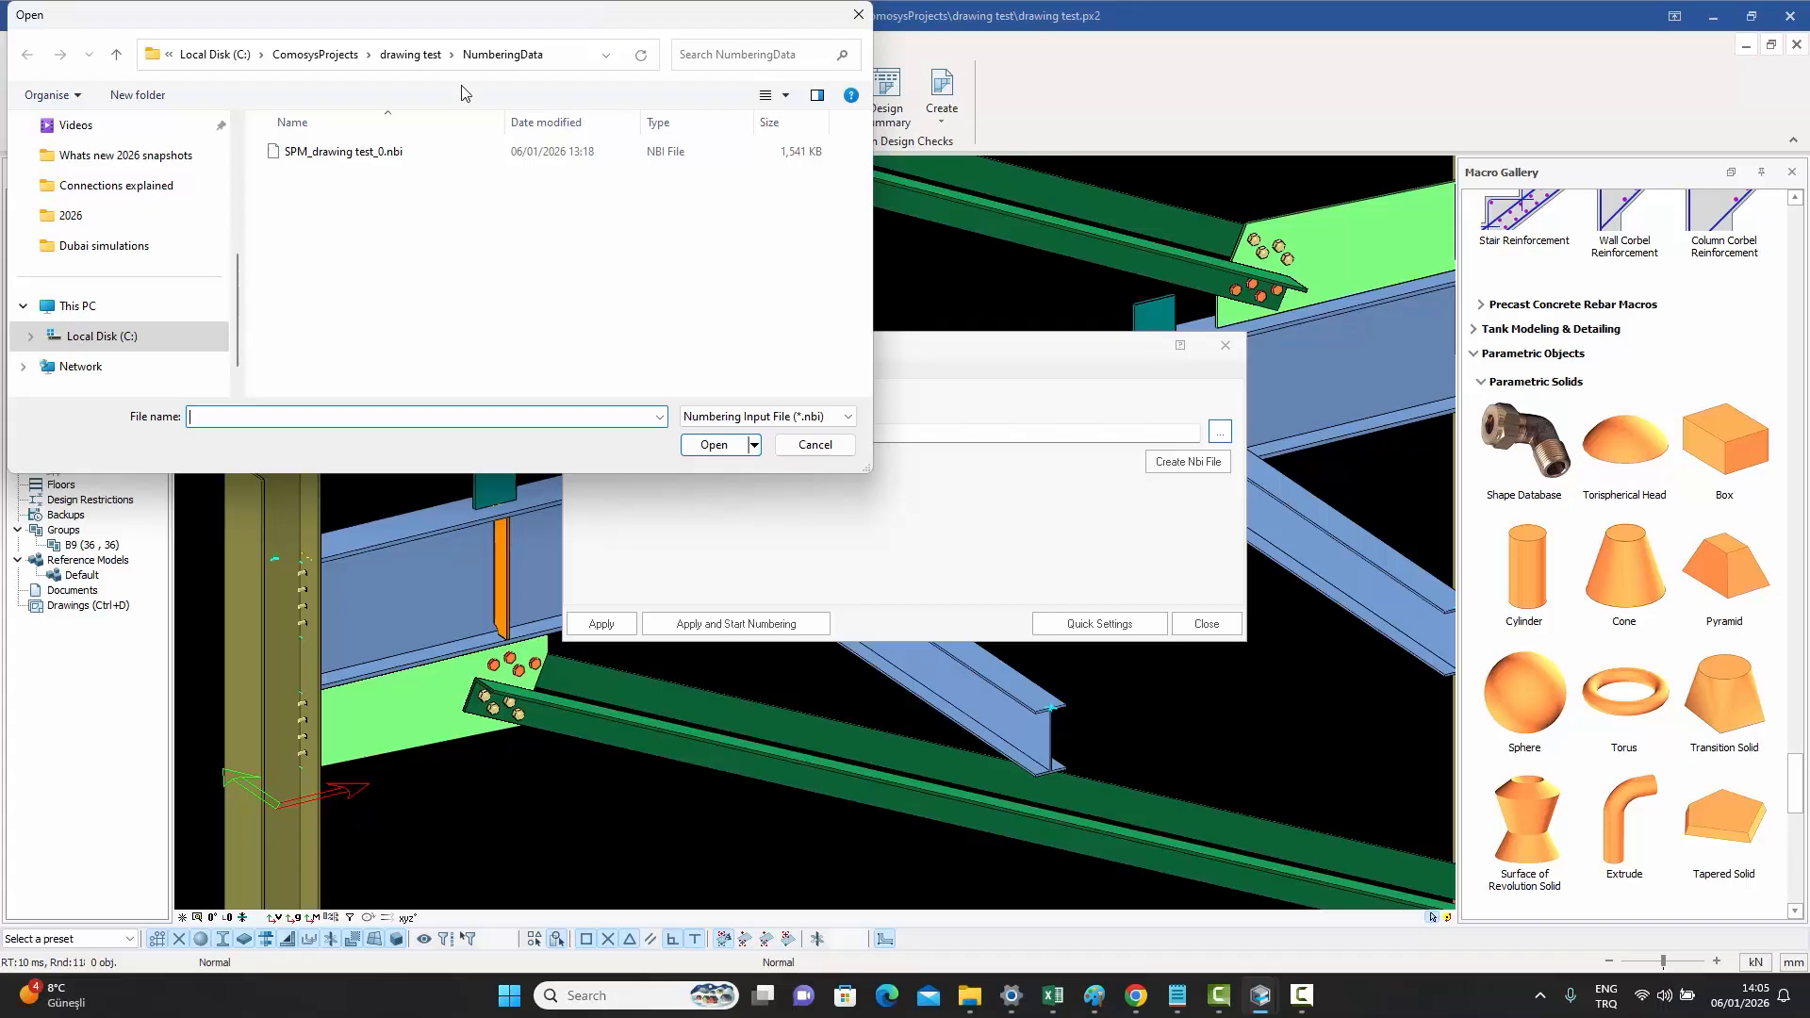
click(314, 55)
scroll(439, 288, down, 5)
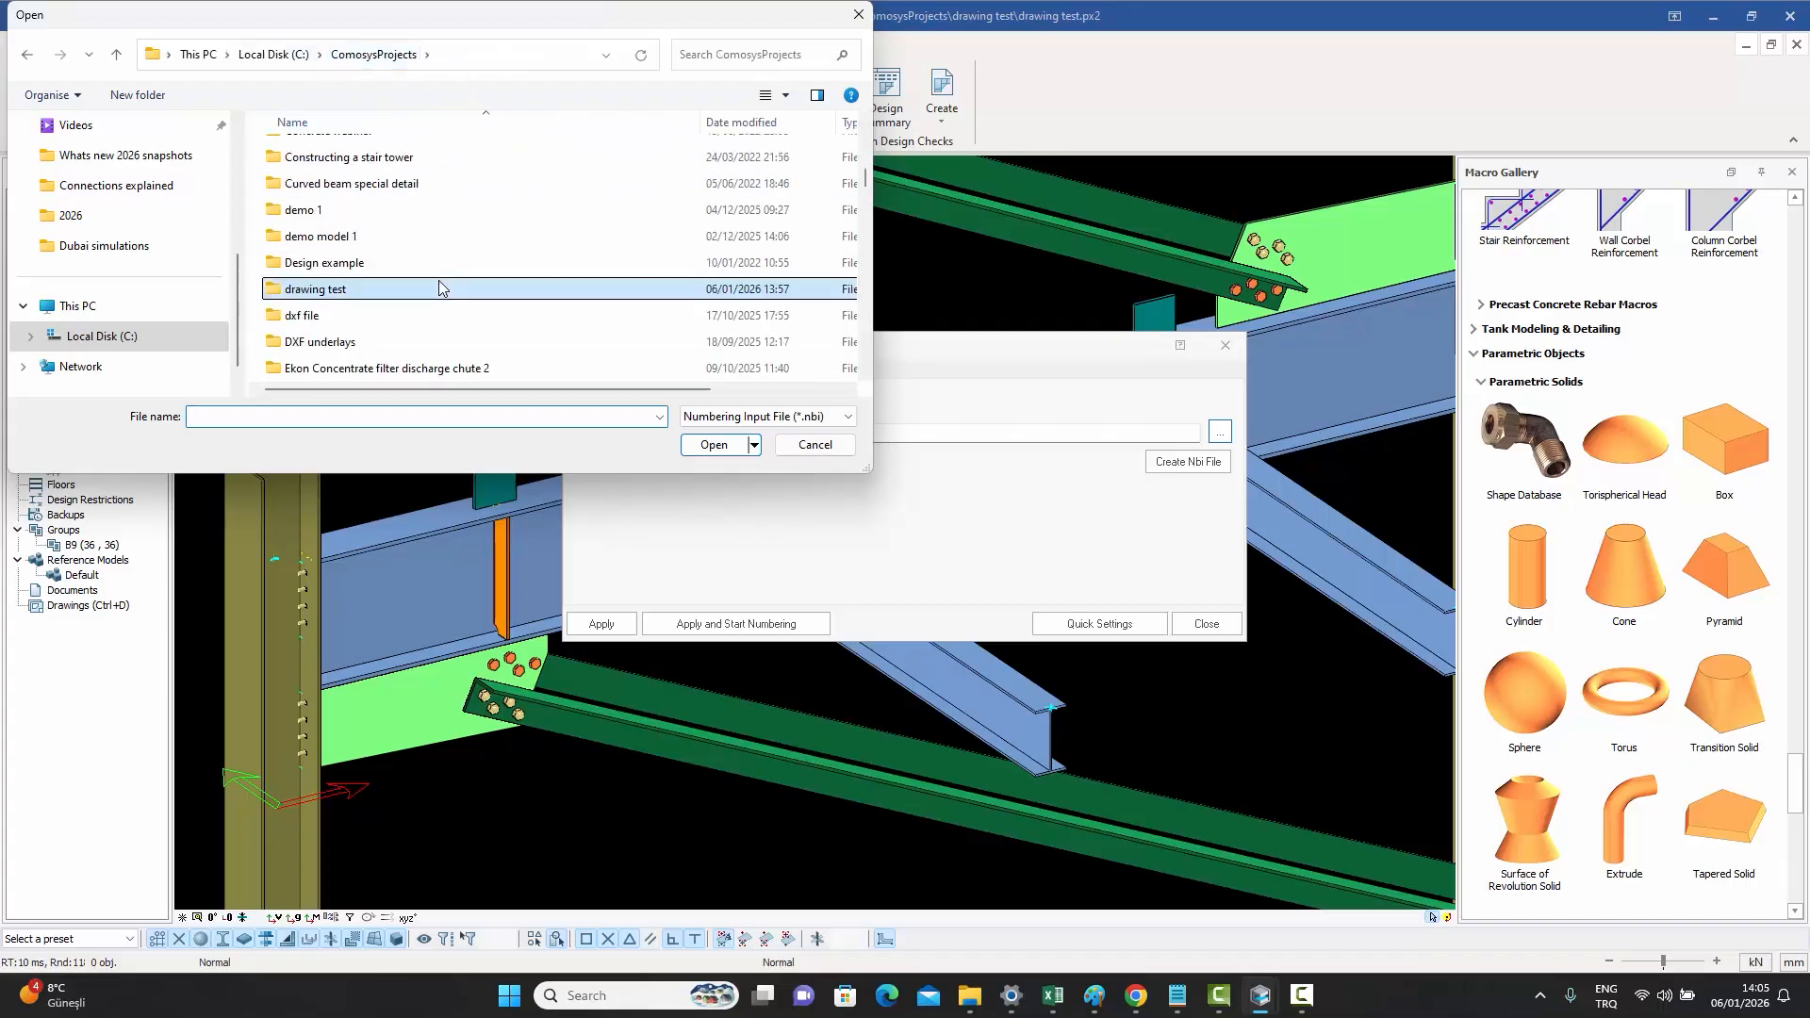
scroll(439, 287, down, 1)
text(stan)
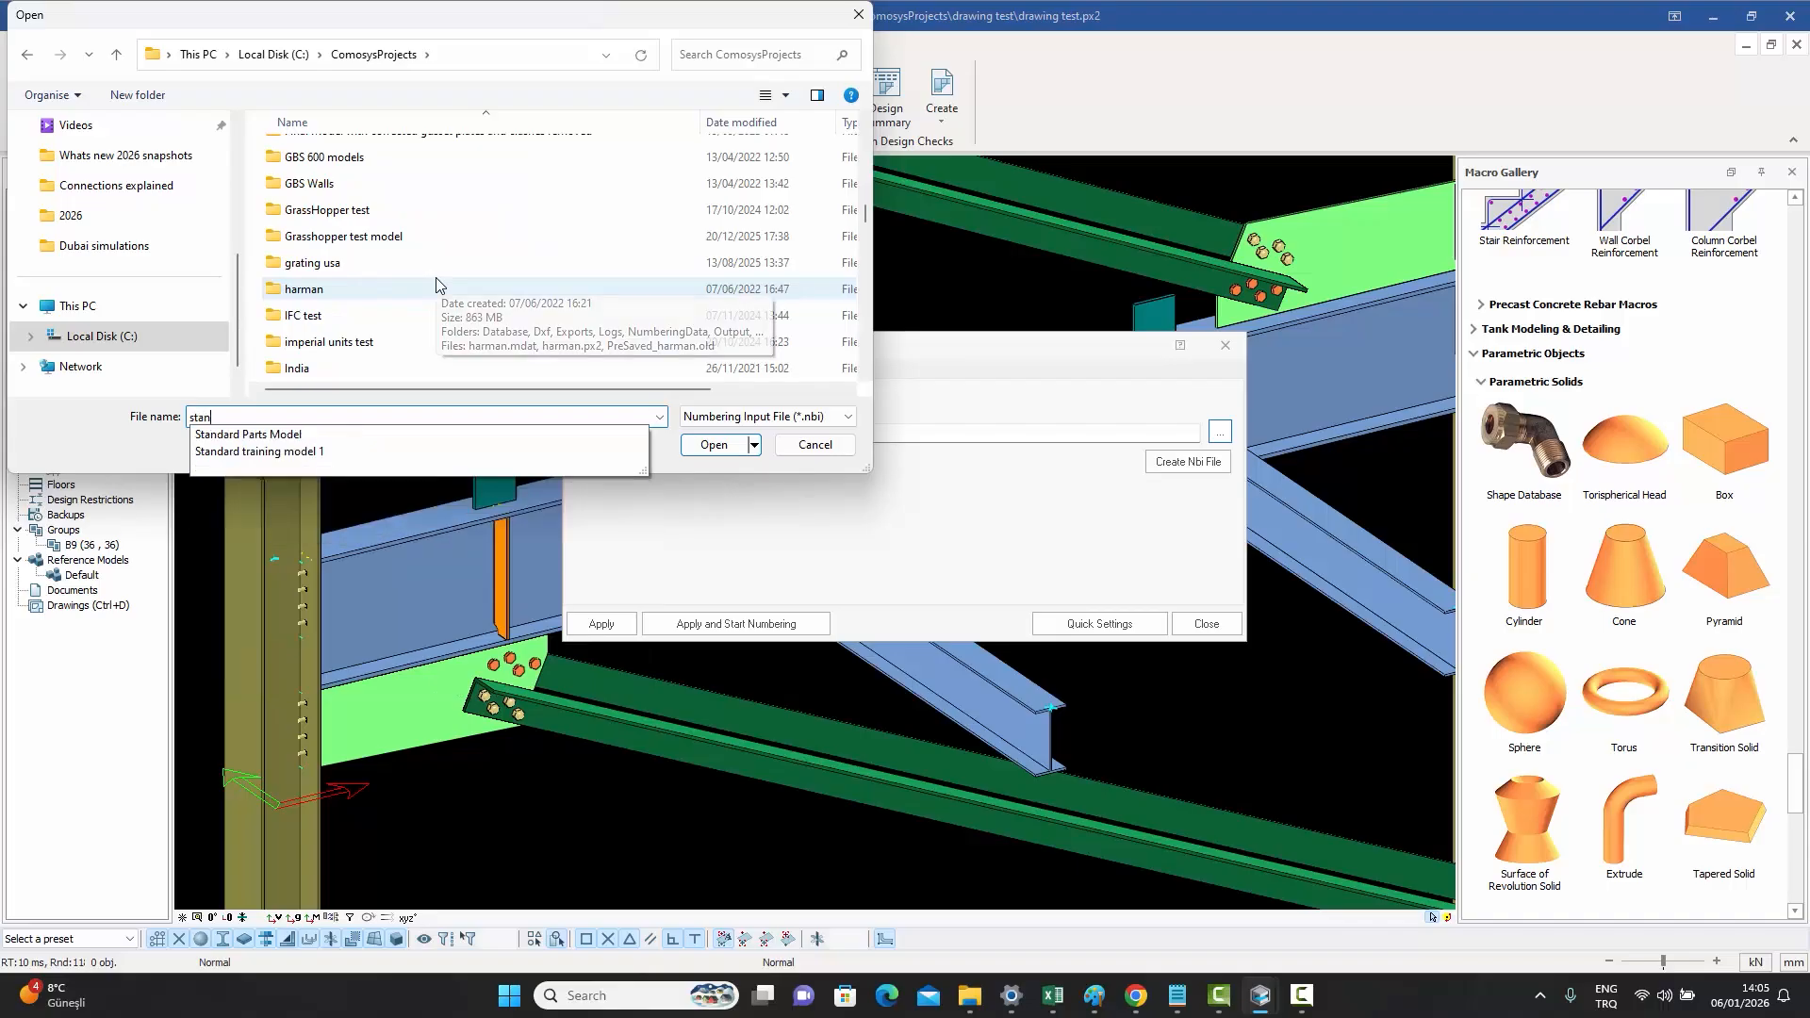
key(Down)
key(Return)
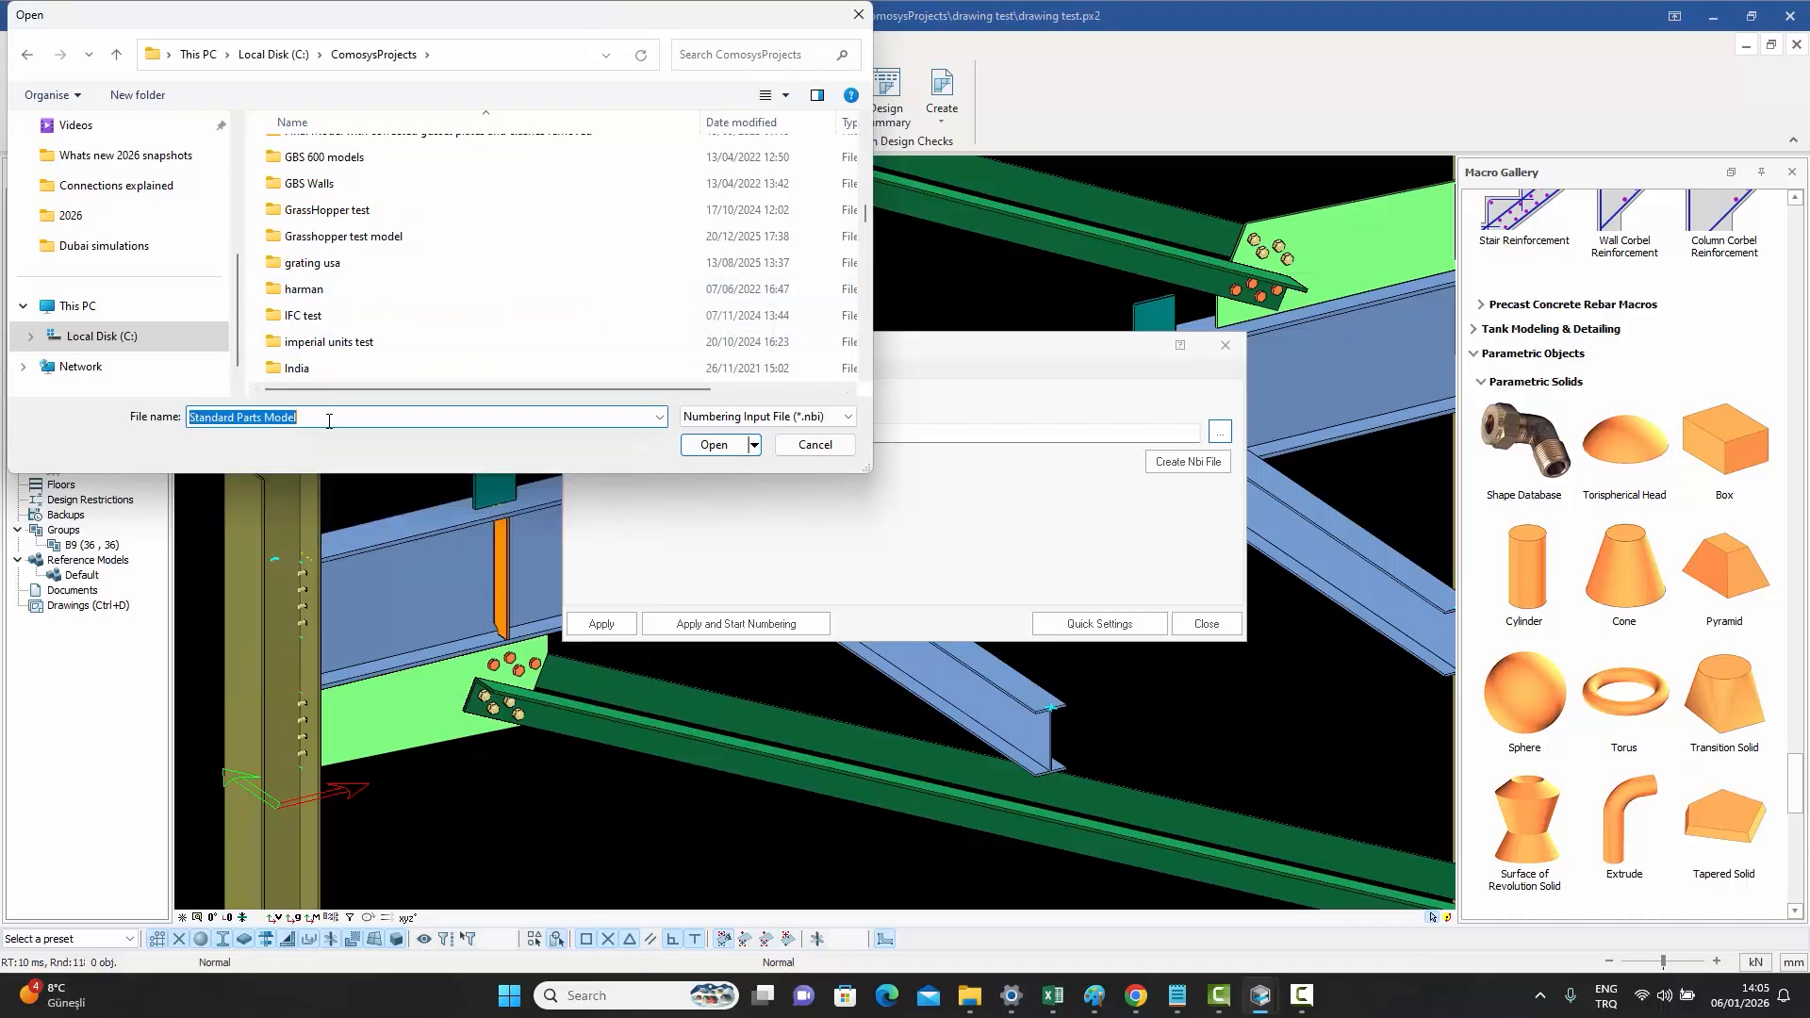
scroll(354, 309, down, 3)
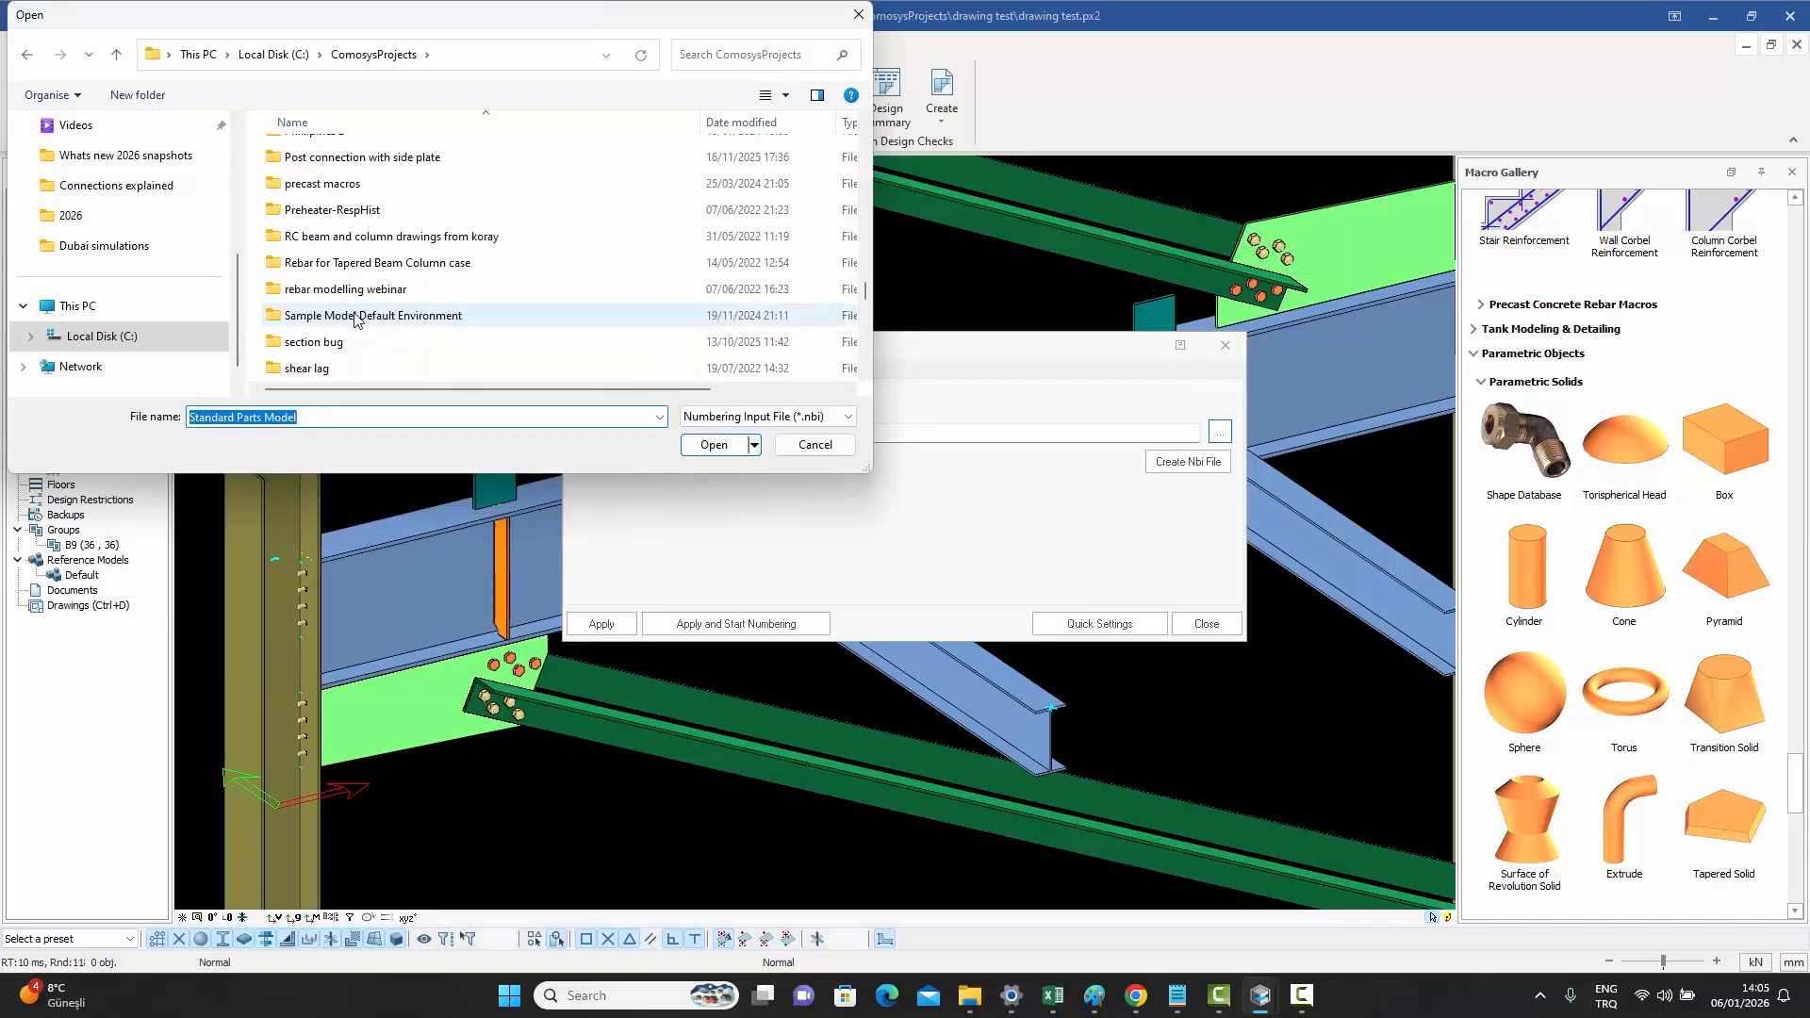
click(356, 315)
scroll(358, 320, down, 2)
scroll(357, 321, down, 1)
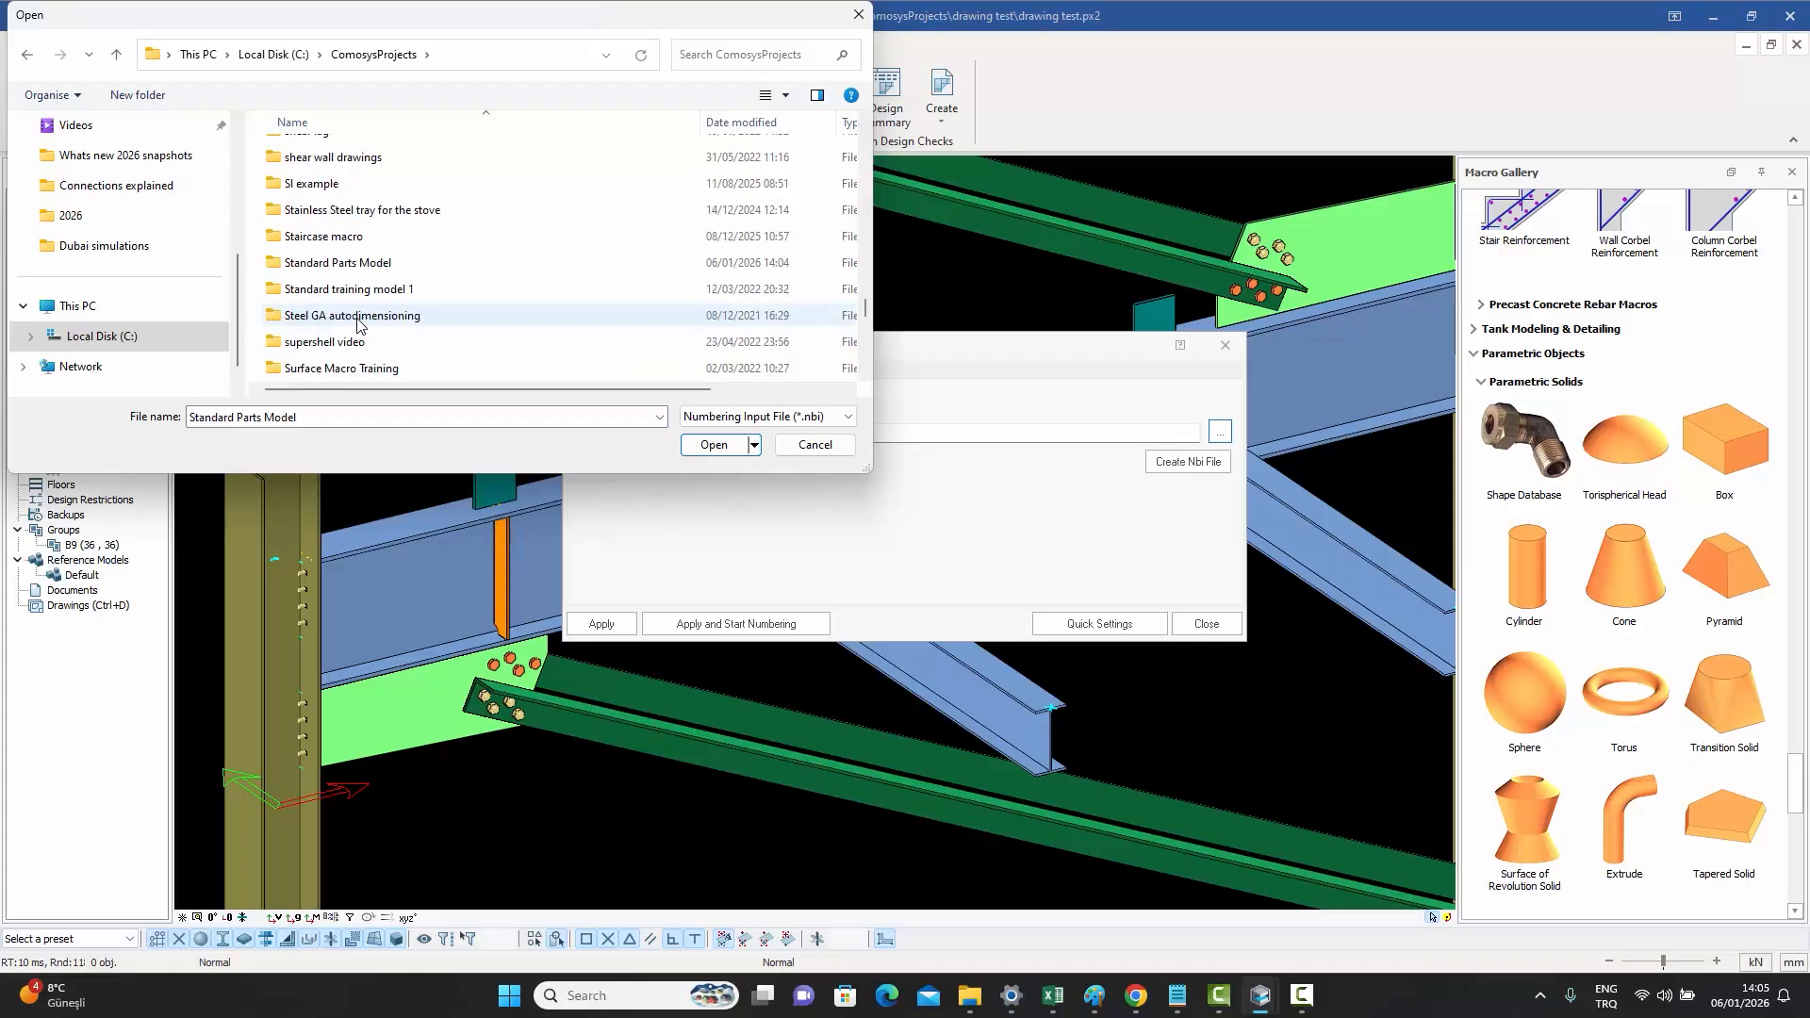
double_click(350, 263)
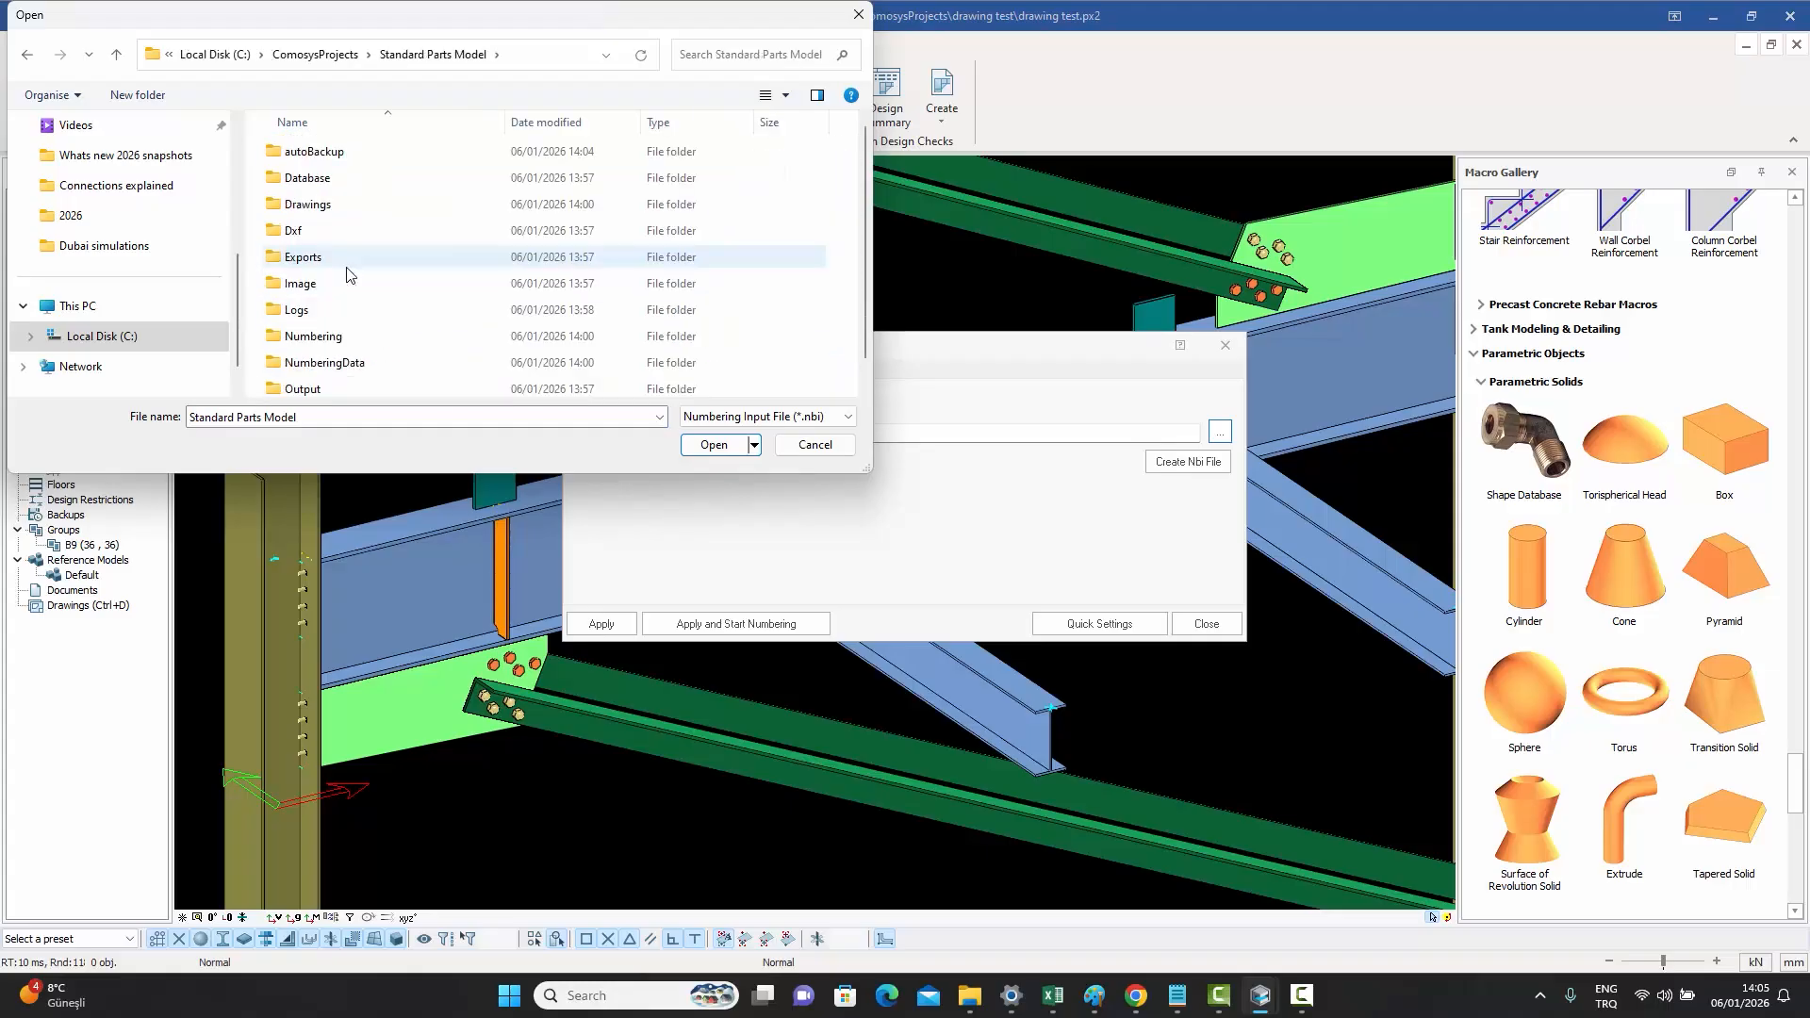
- Load SPM_Standard Parts Model_0.nbi from the NumberingData folder as the numbering input file, and return to the main numbering settings
scroll(351, 301, down, 1)
double_click(349, 337)
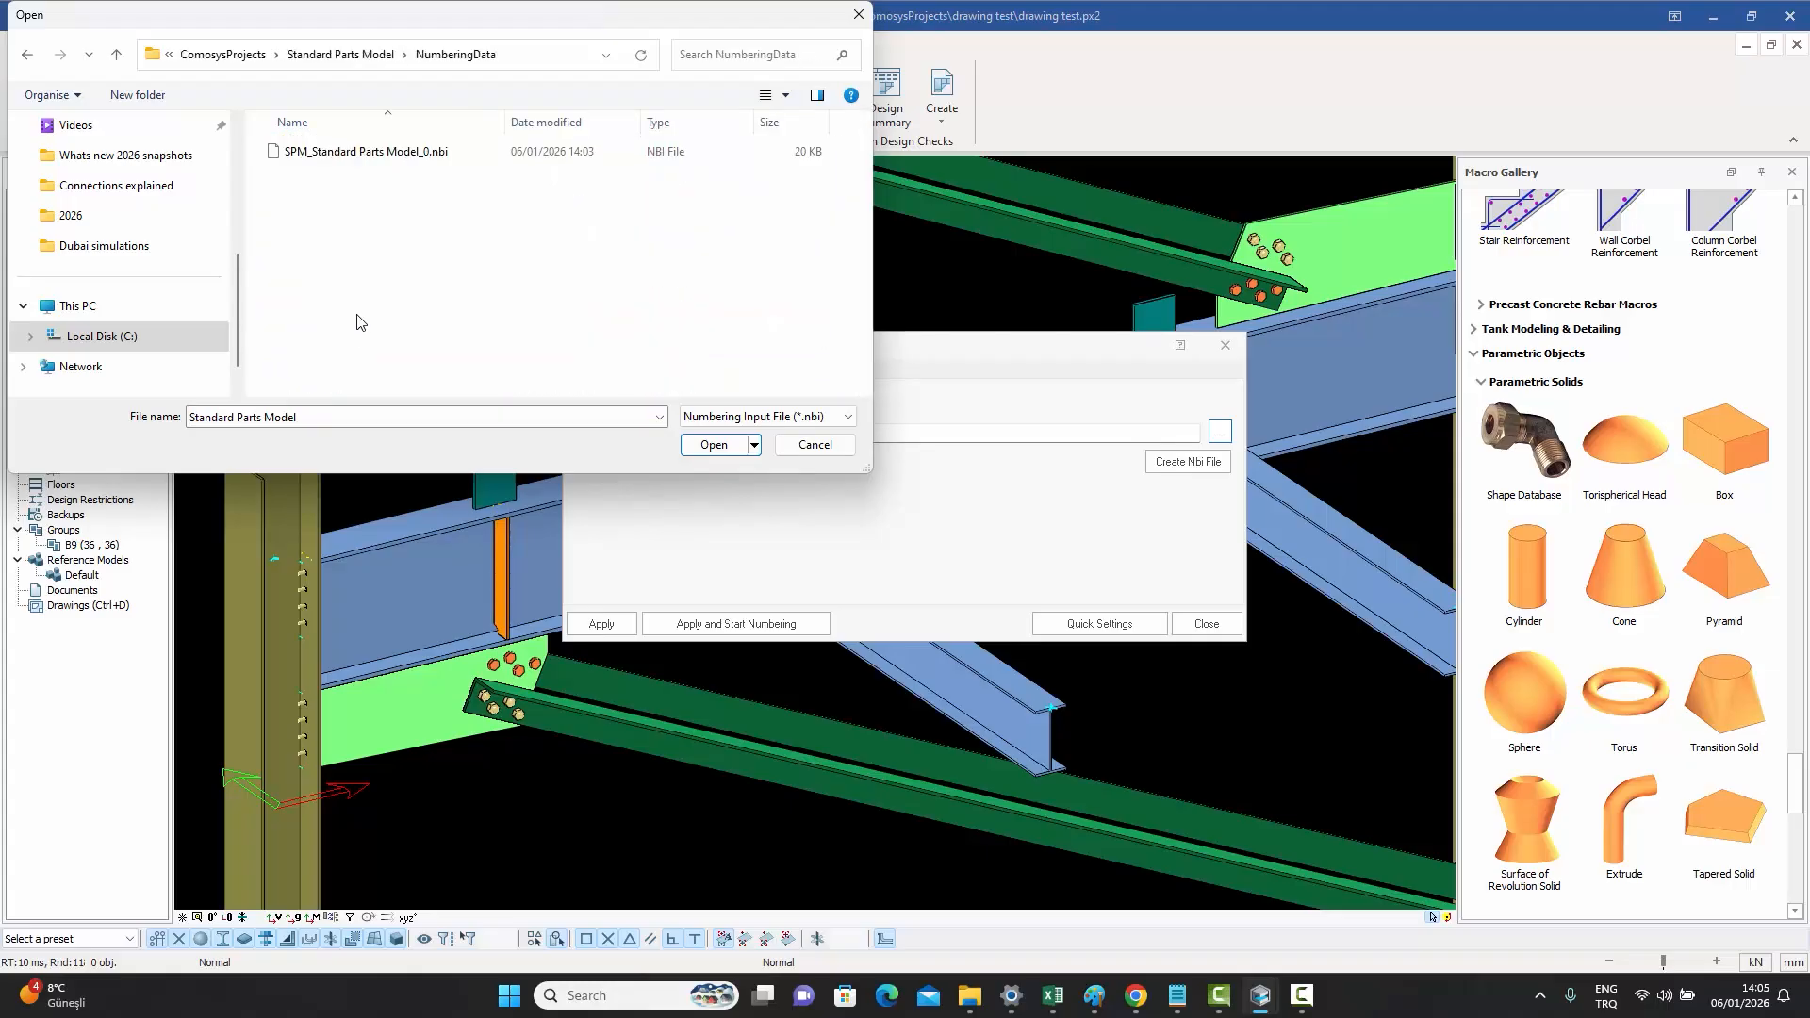
click(375, 153)
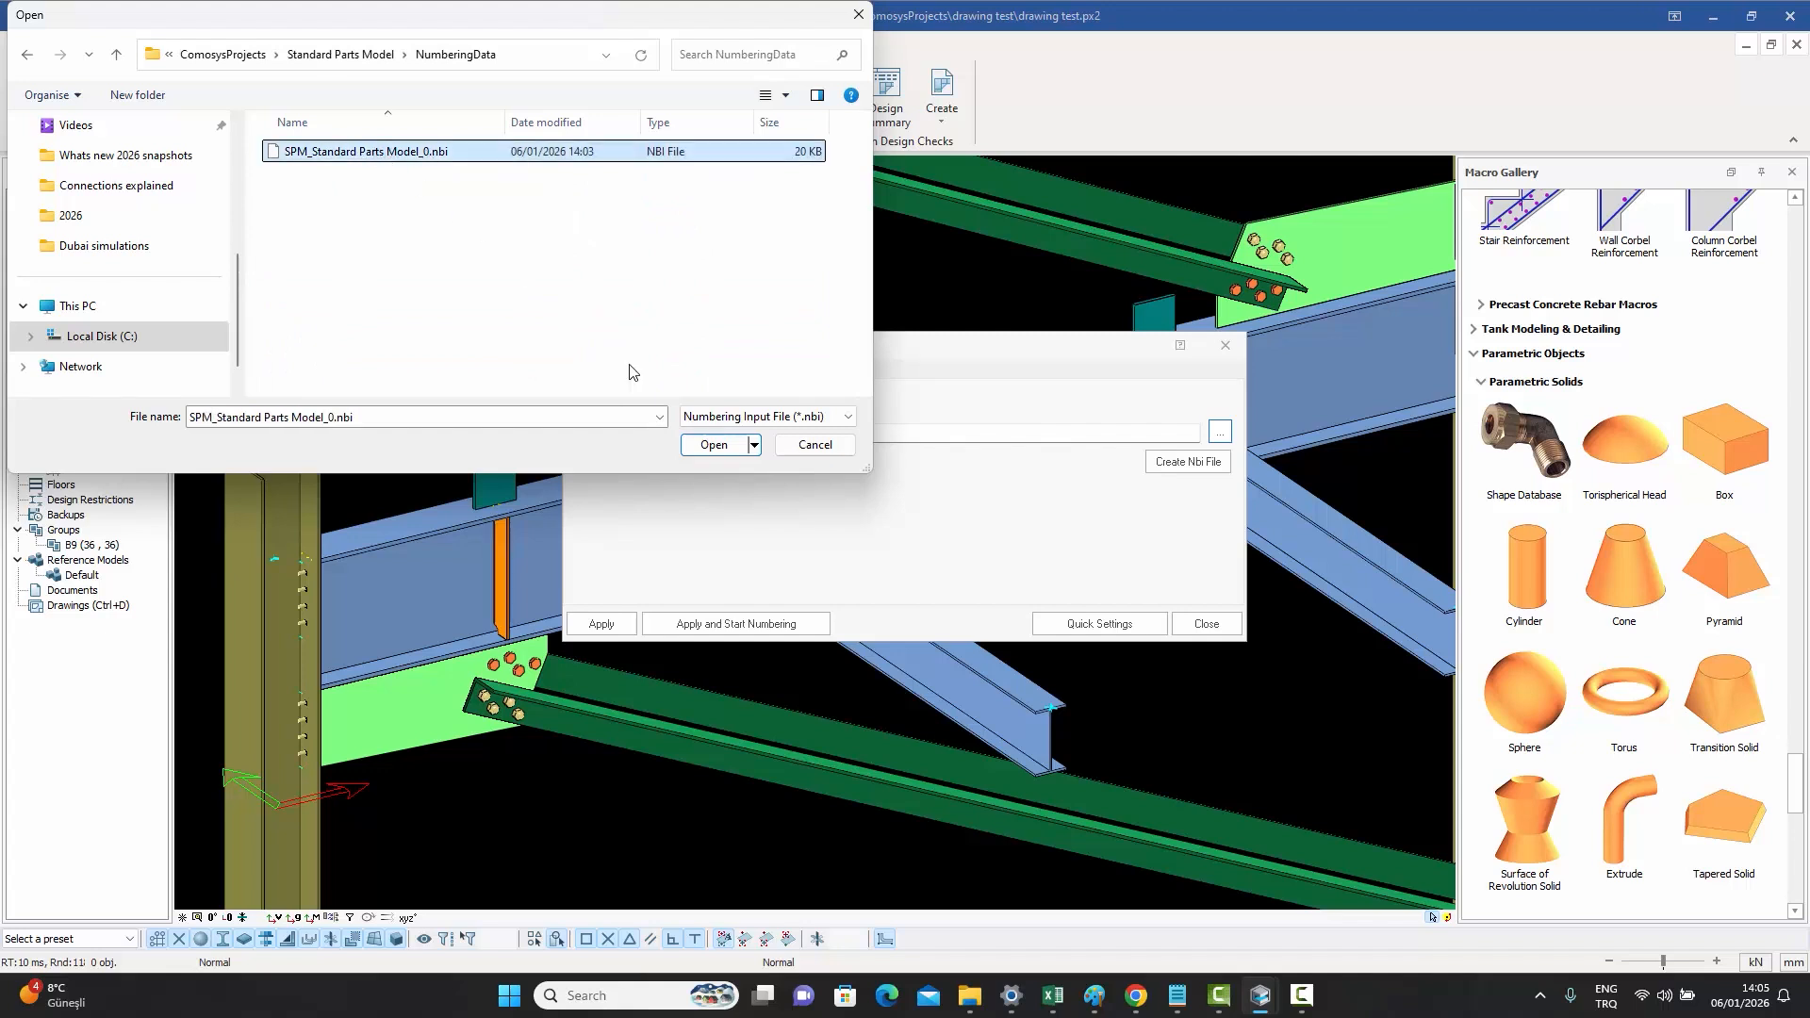
click(714, 444)
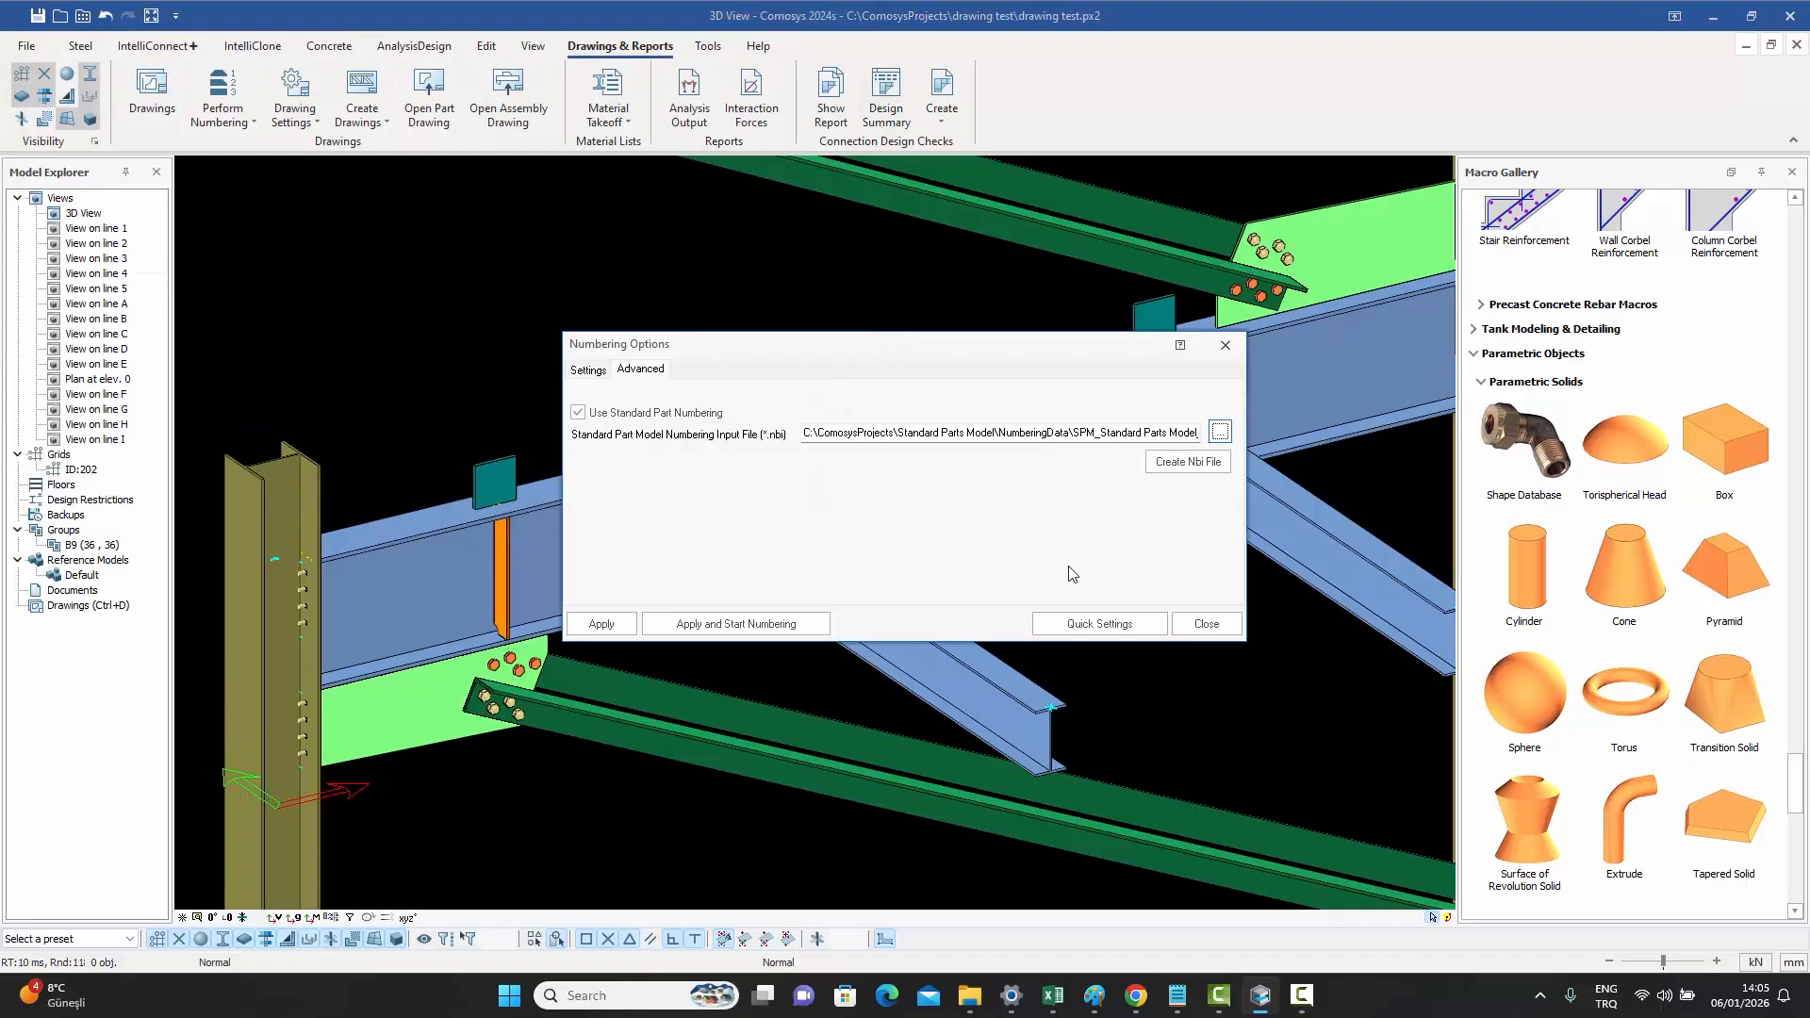
click(601, 370)
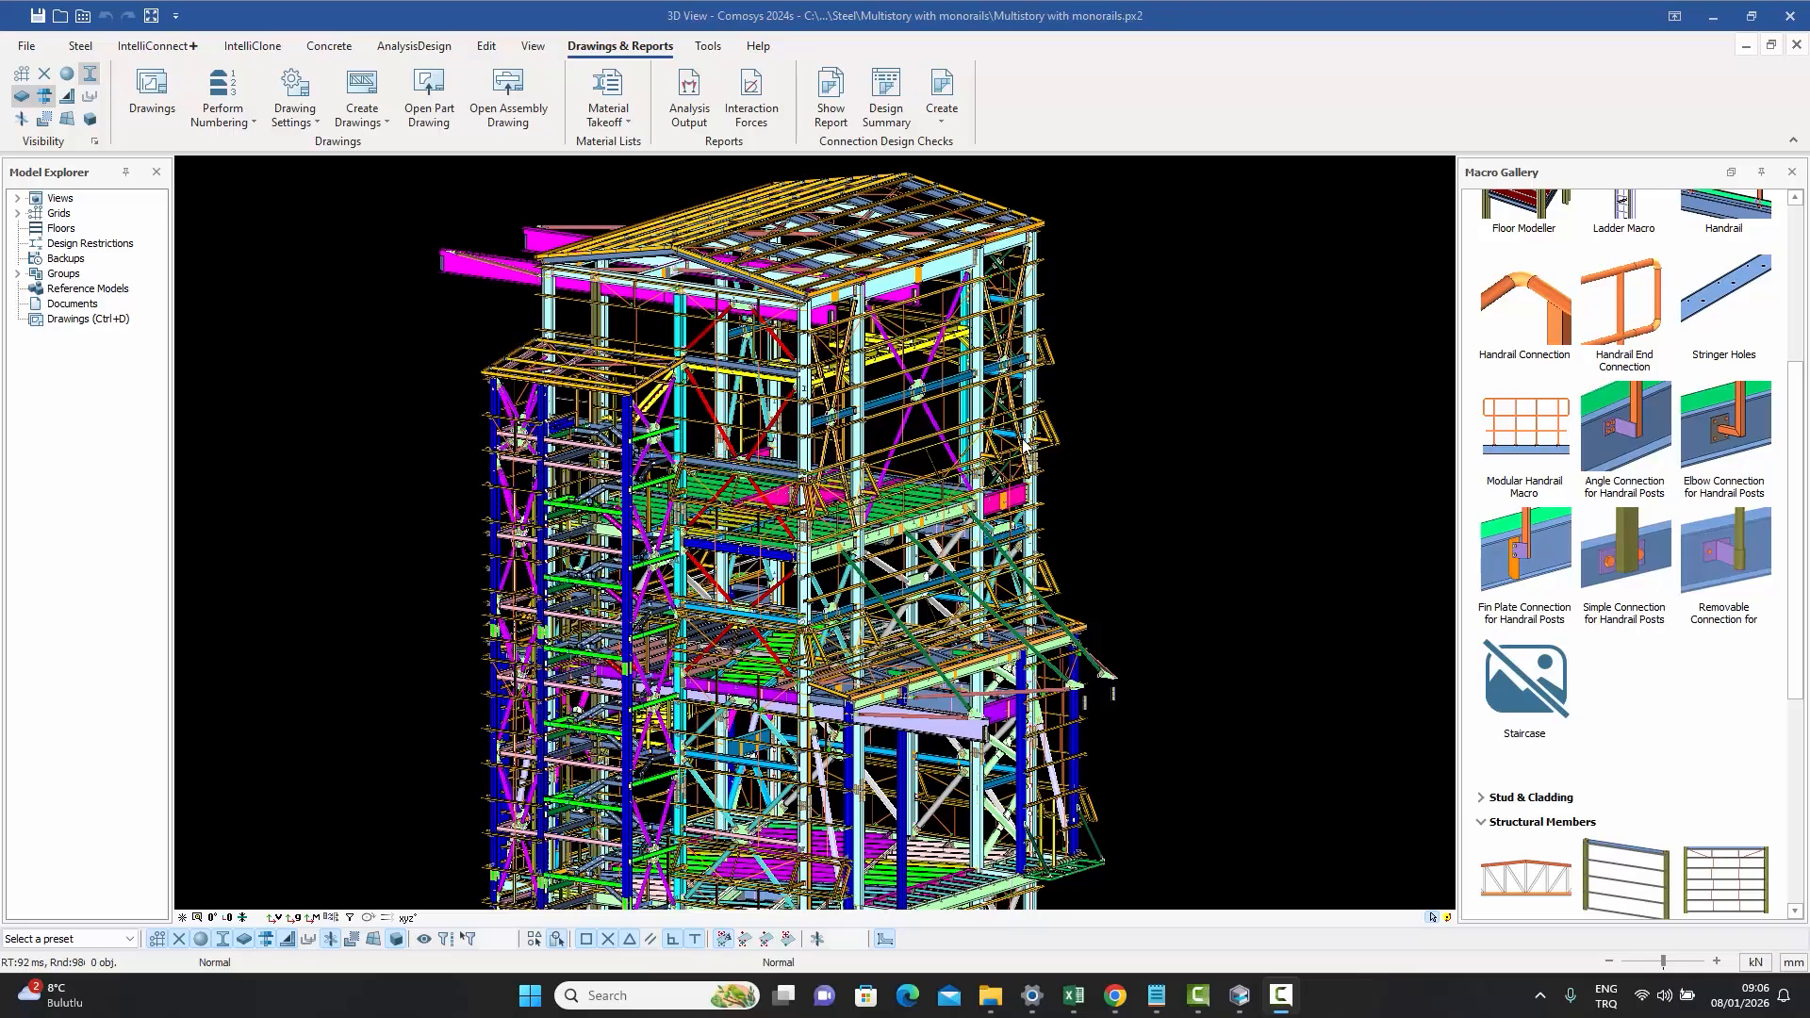
- Open the assembly drawing settings of the Multistory with monorails model and move the dialog to the middle of the workspace
click(316, 123)
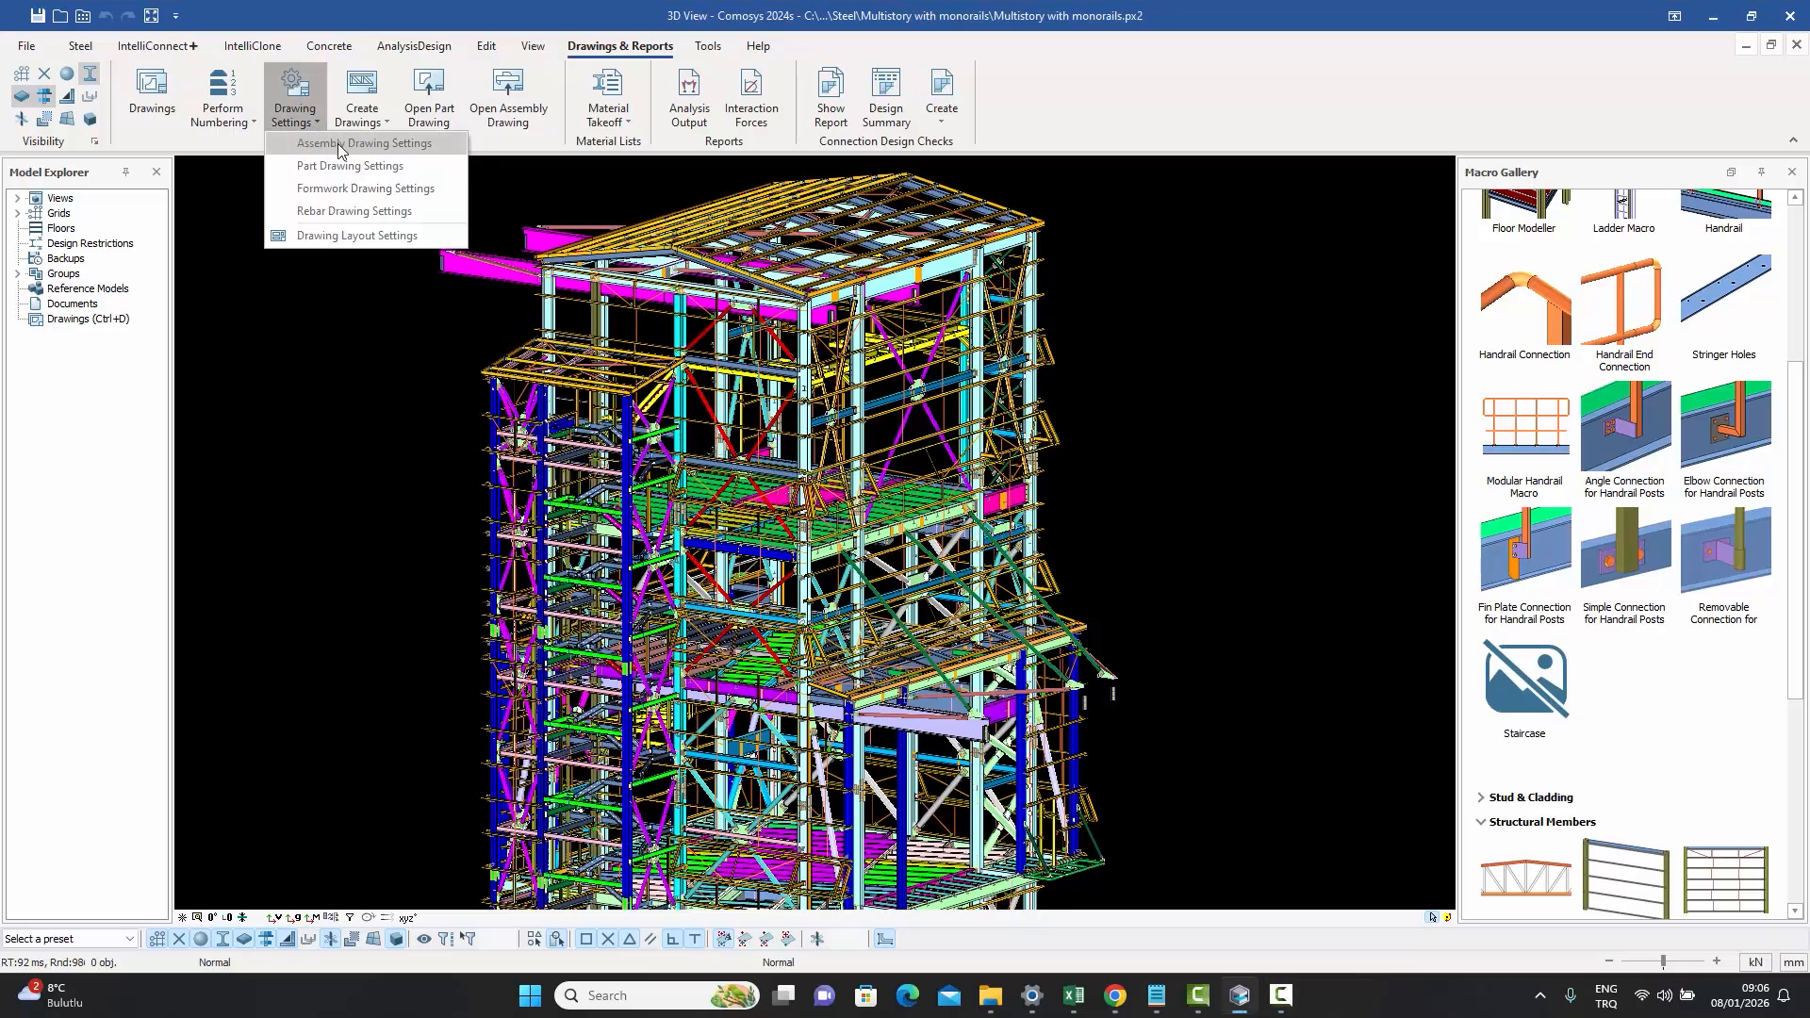
click(416, 147)
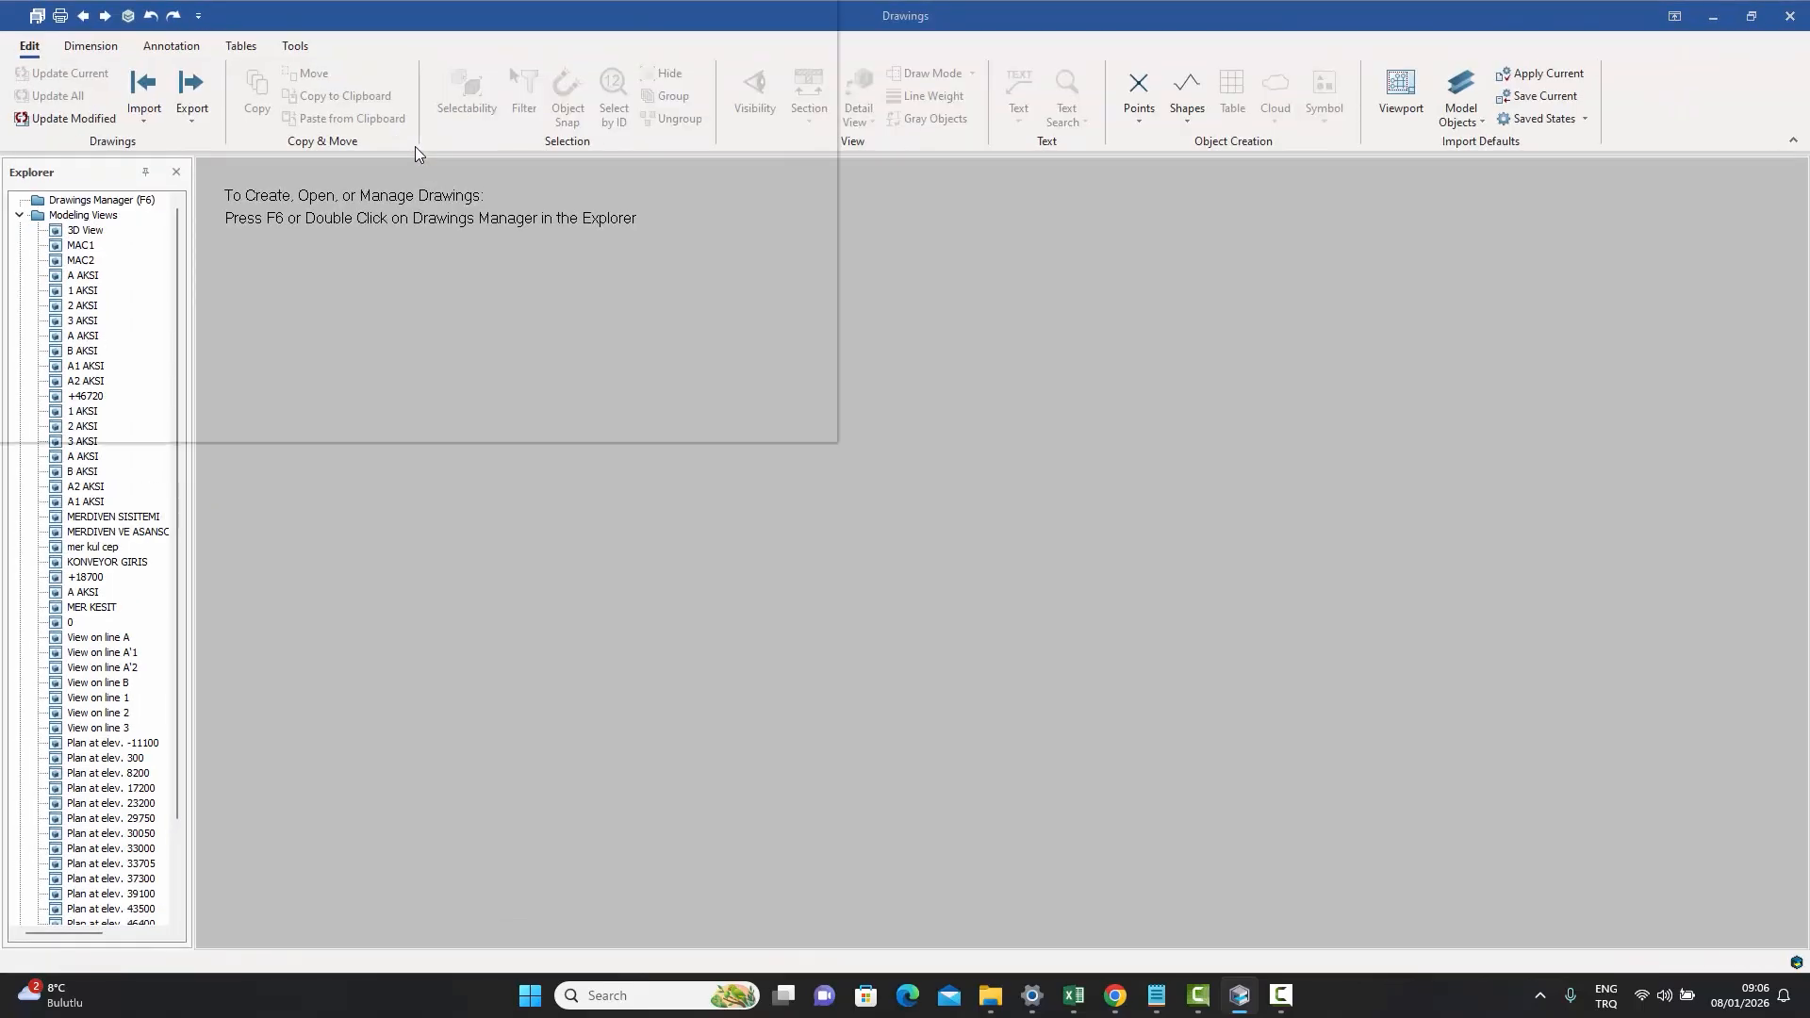
drag(416, 16, 842, 287)
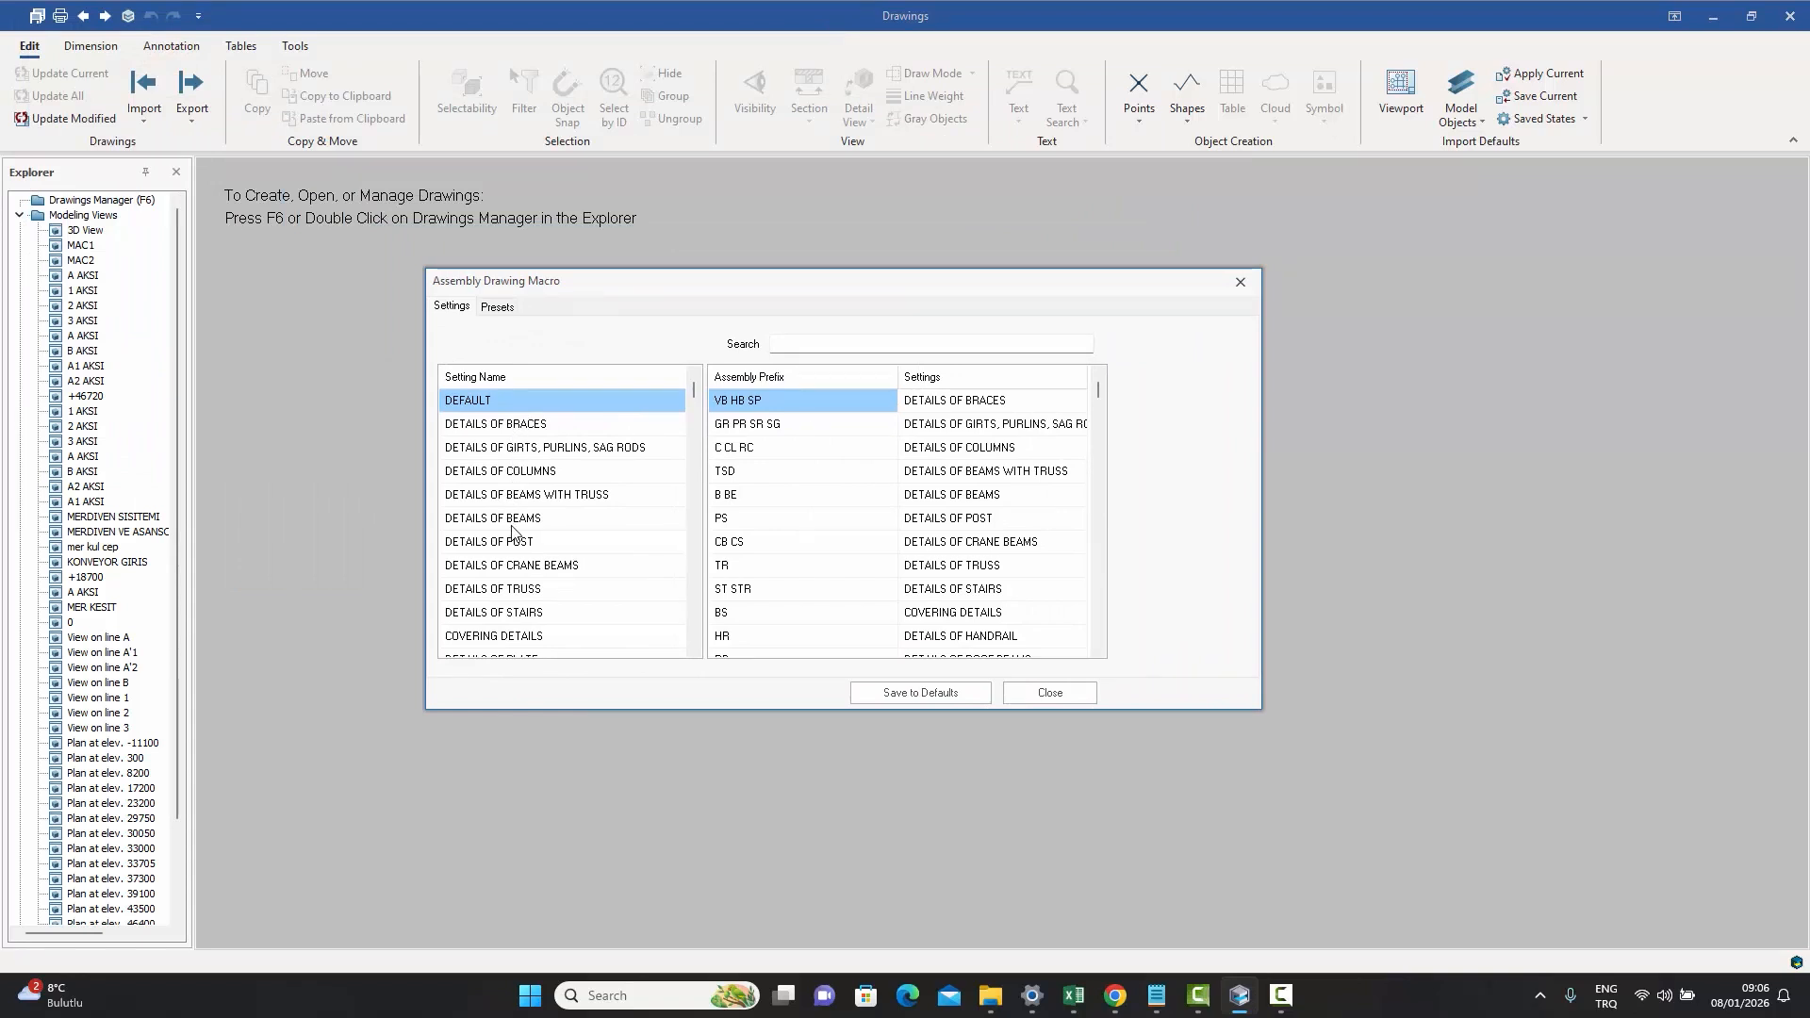
- Compare the general settings of DETAILS OF BRACES, DETAILS OF COLUMNS and DETAILS OF BEAMS, closing each without changes
double_click(509, 424)
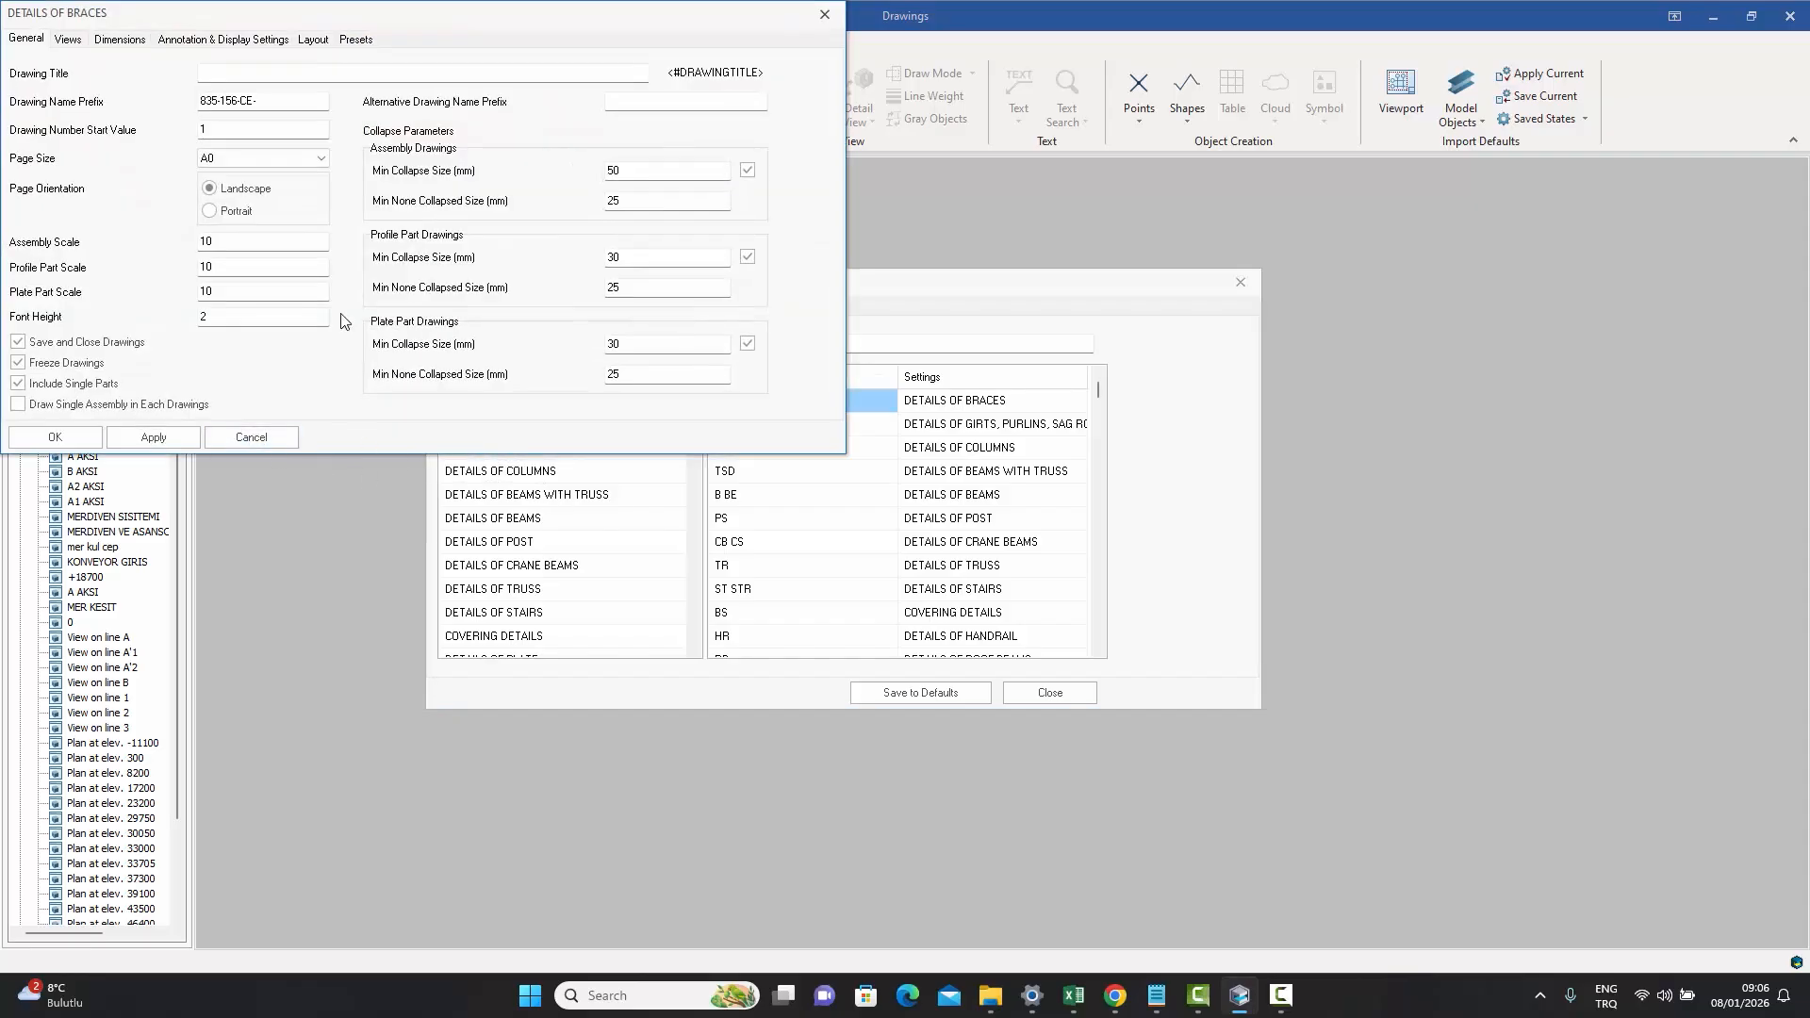
click(825, 15)
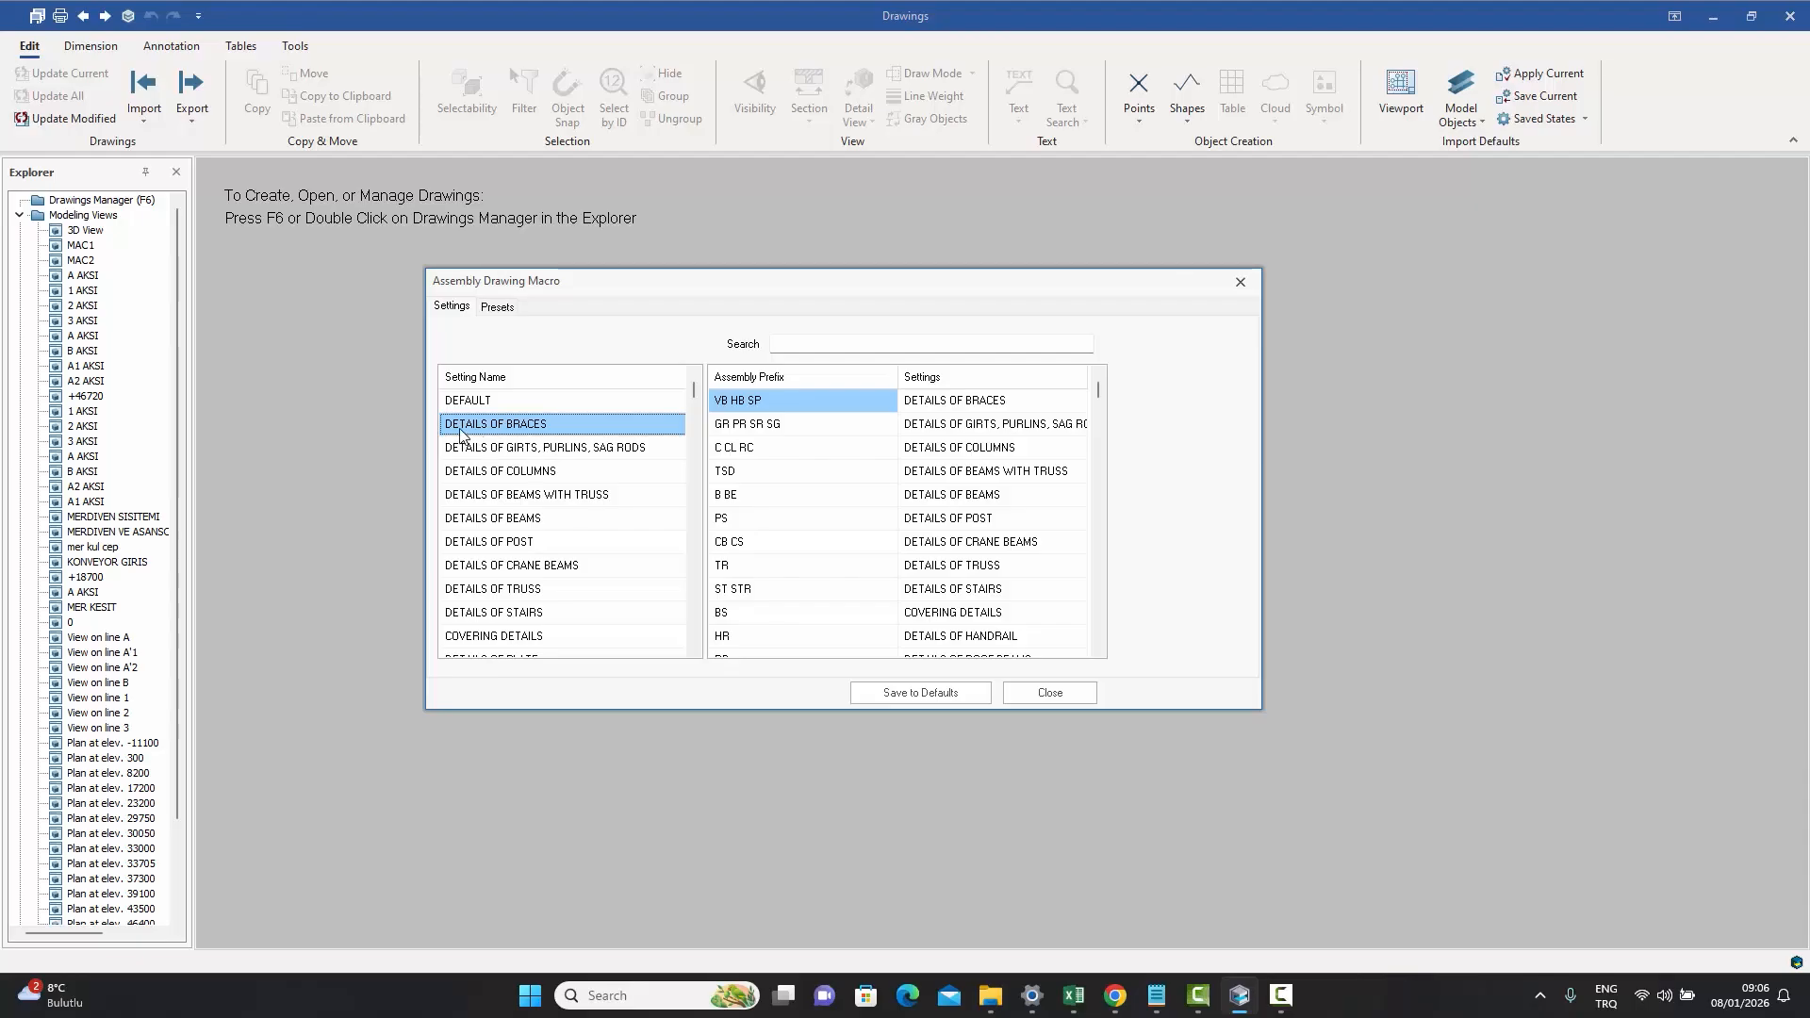
double_click(511, 472)
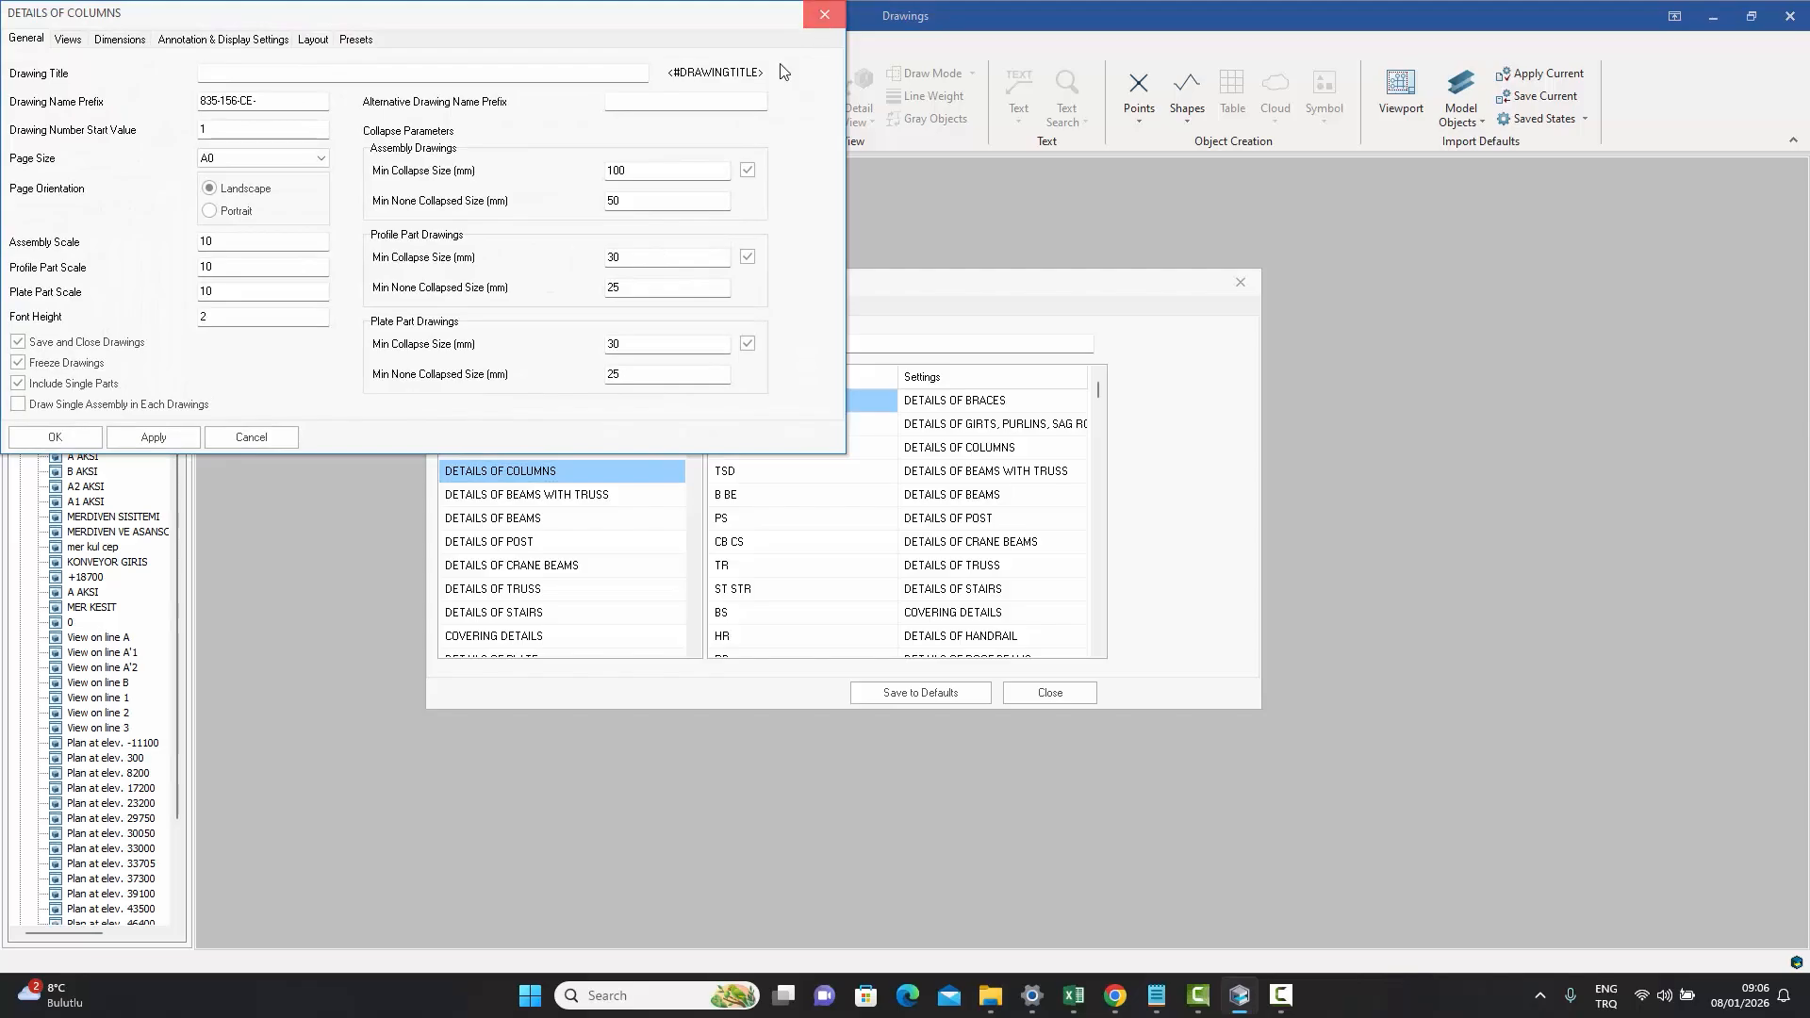
click(825, 15)
click(520, 521)
double_click(520, 521)
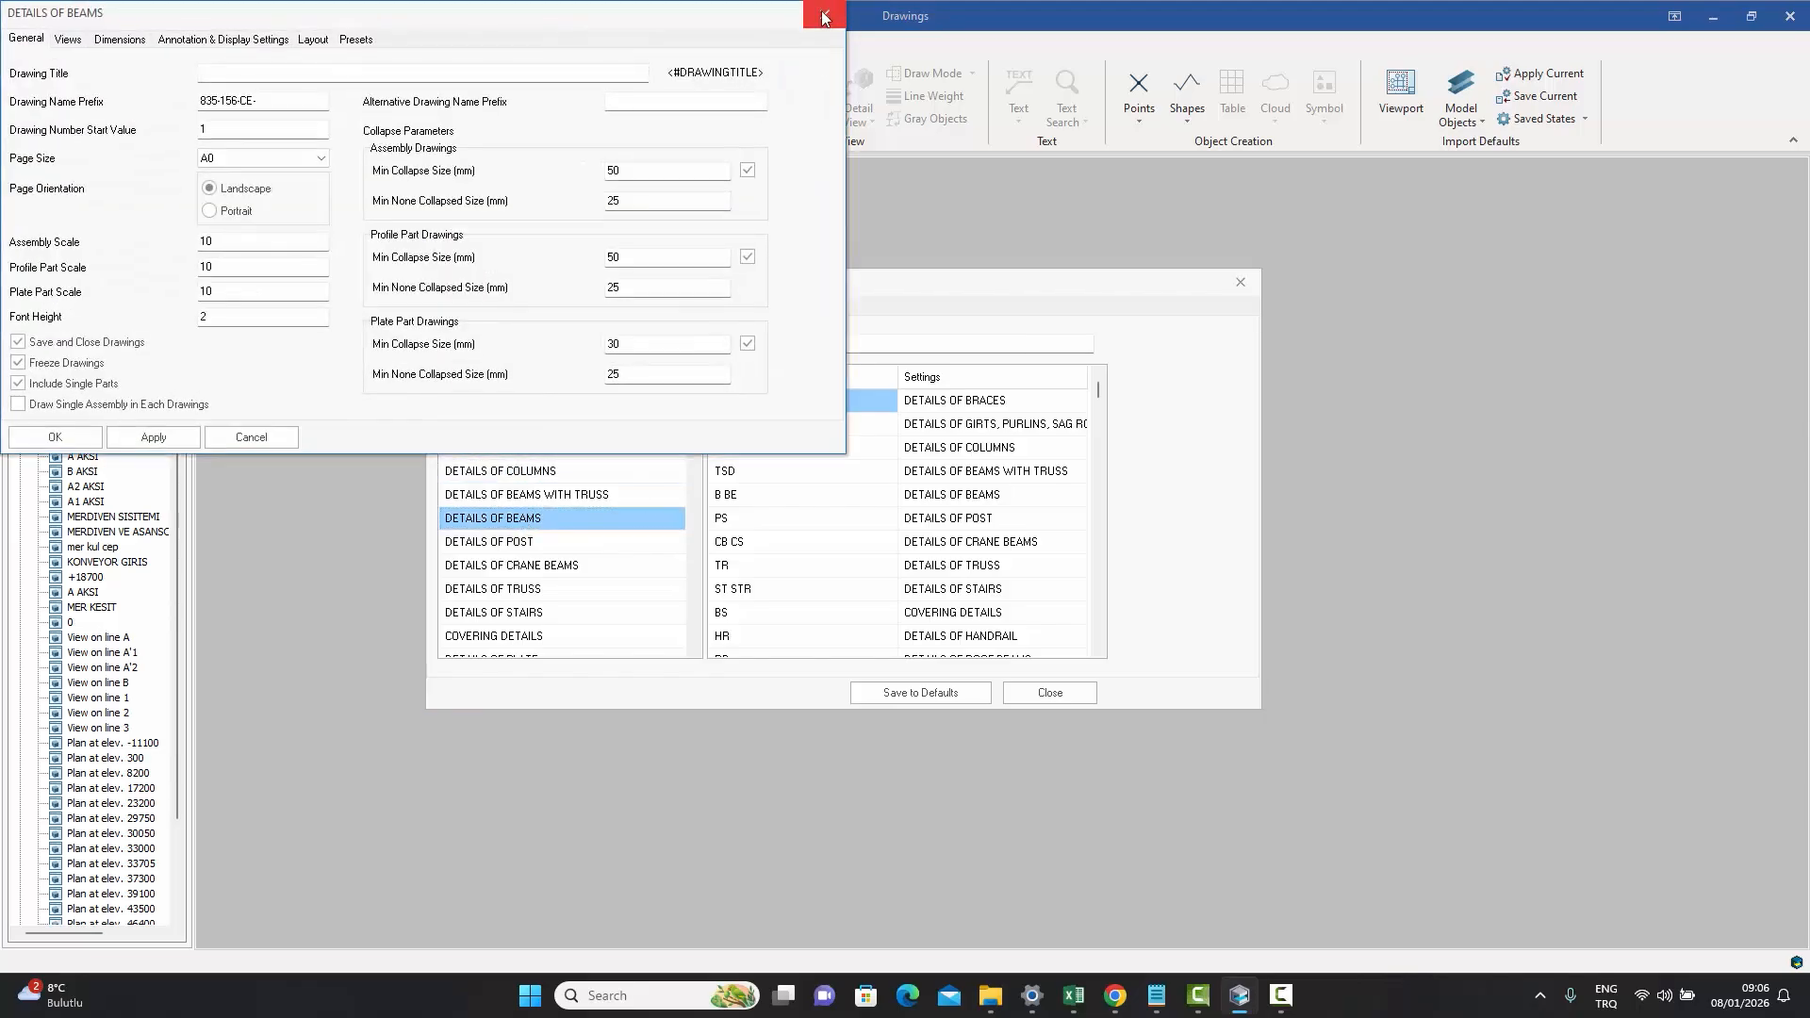
click(825, 14)
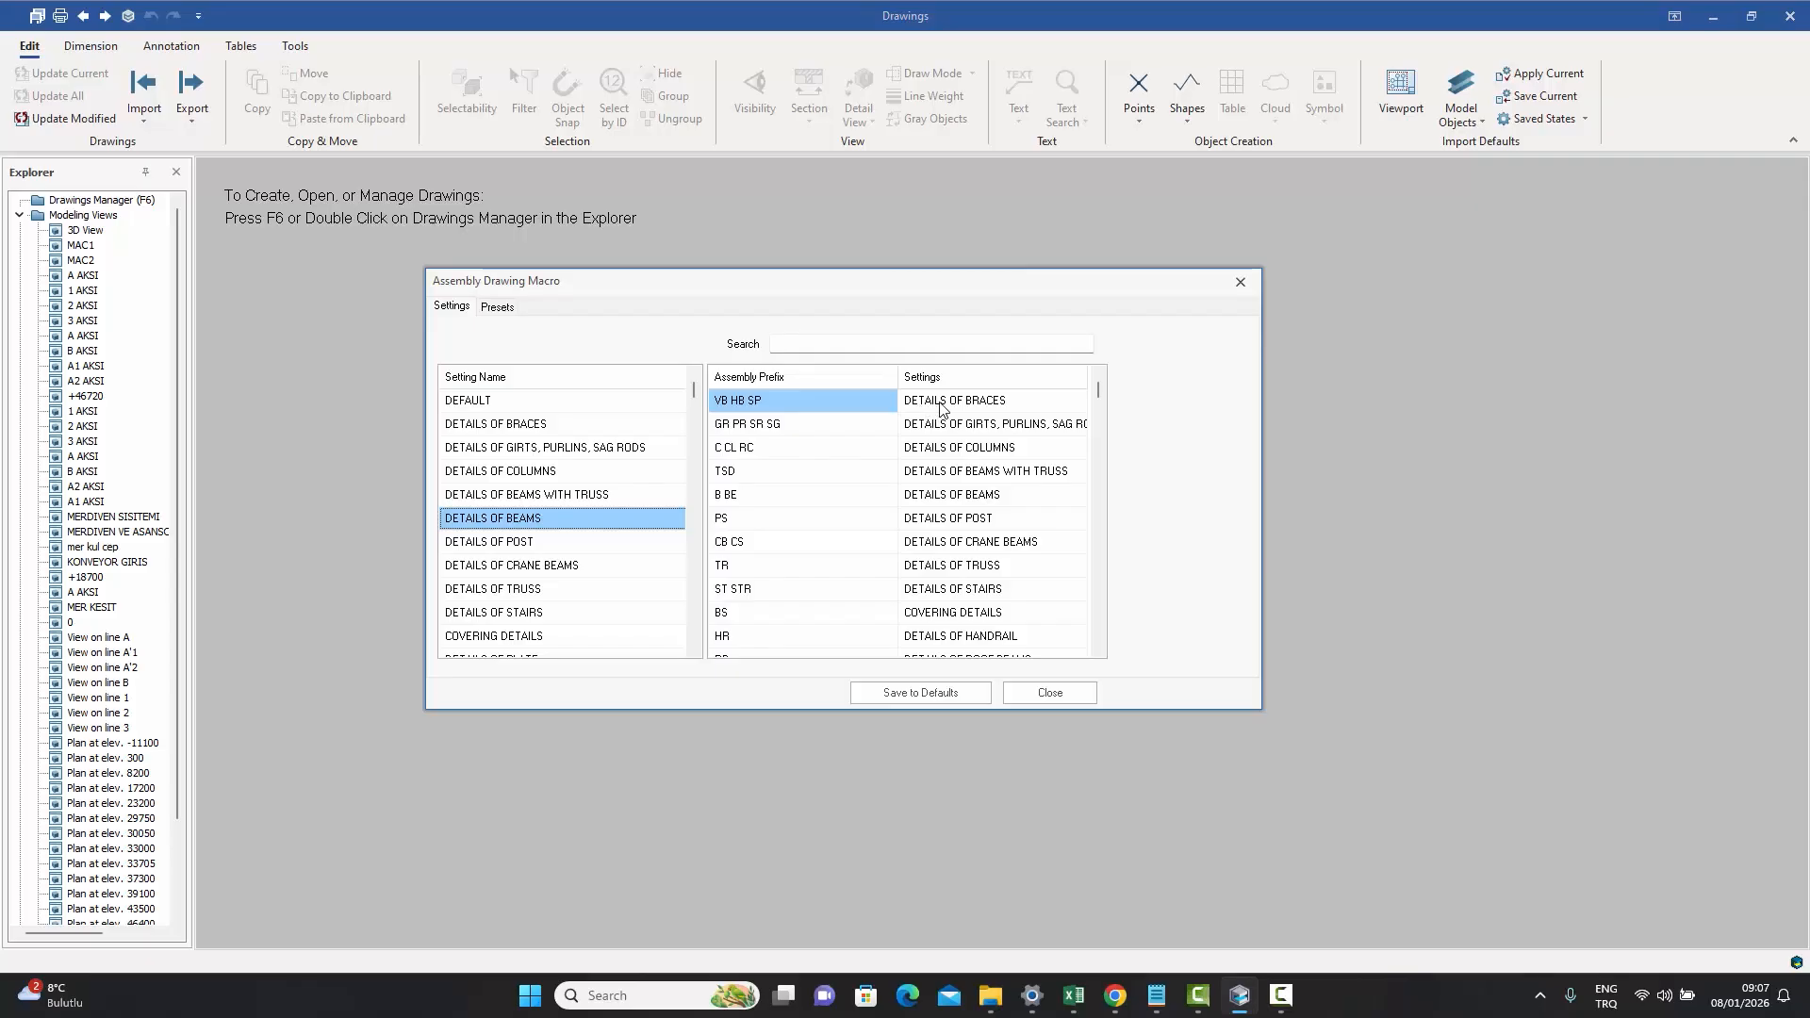
double_click(499, 427)
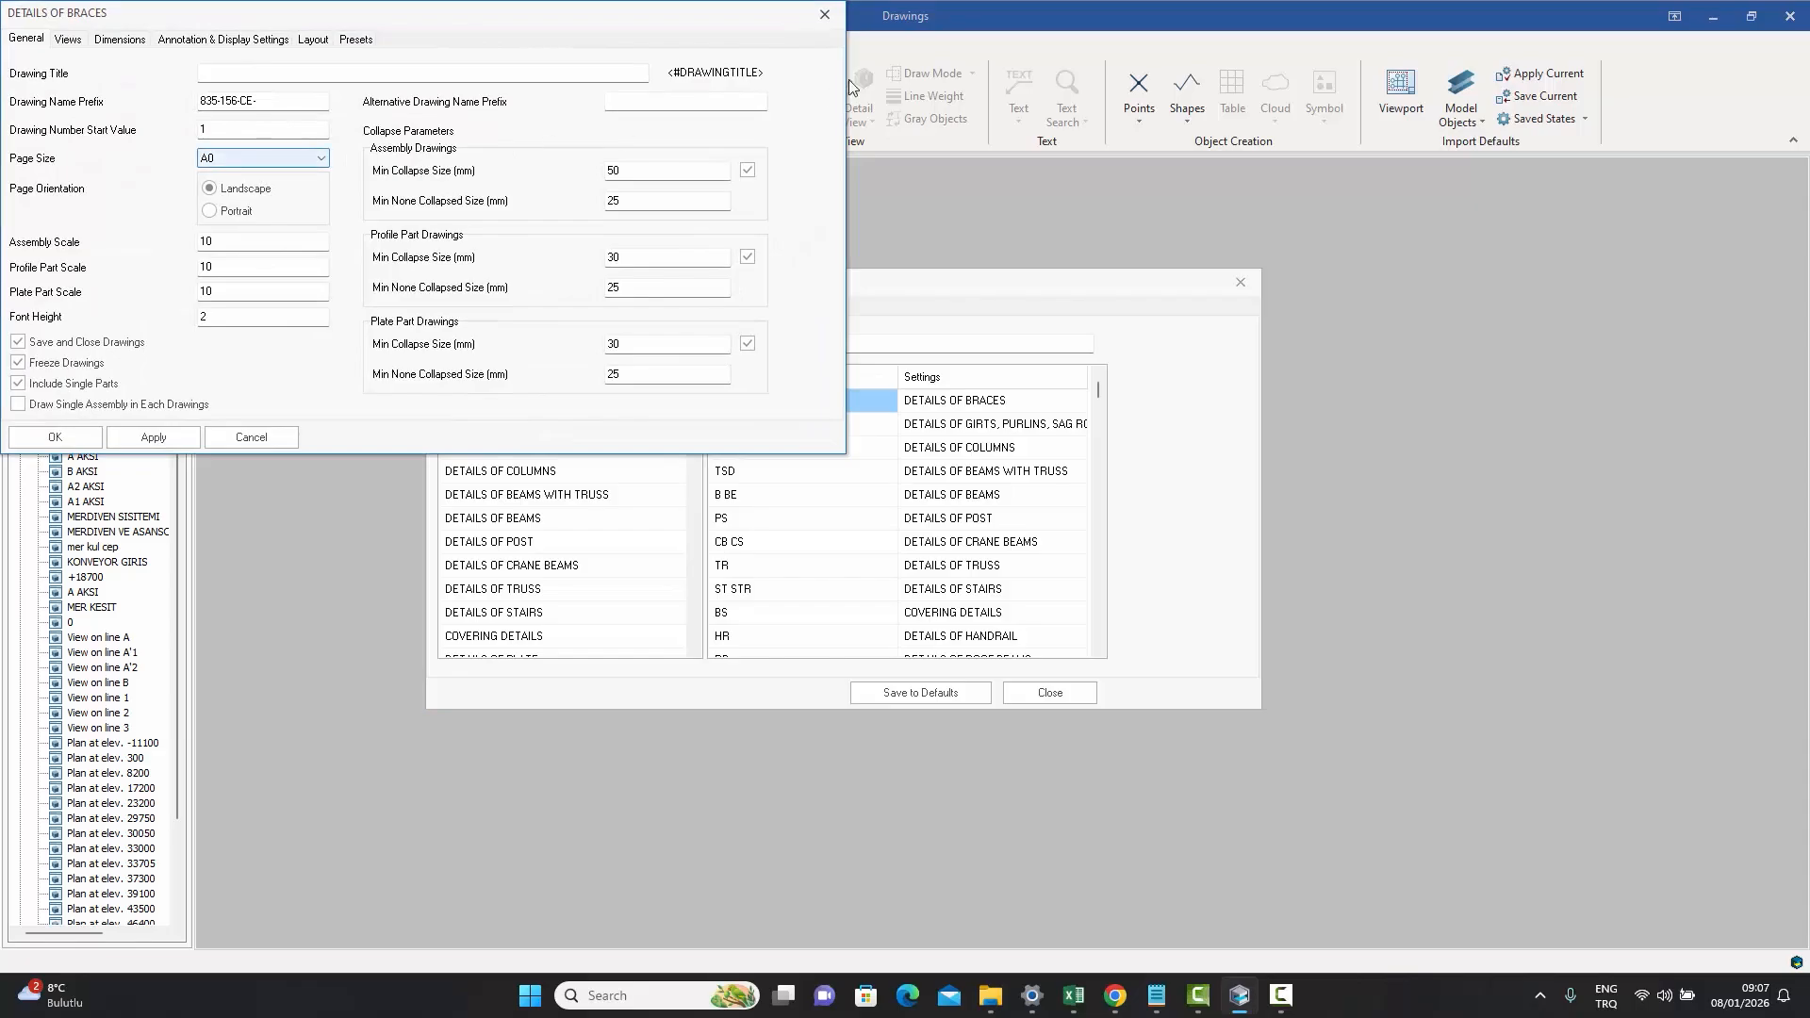
click(825, 15)
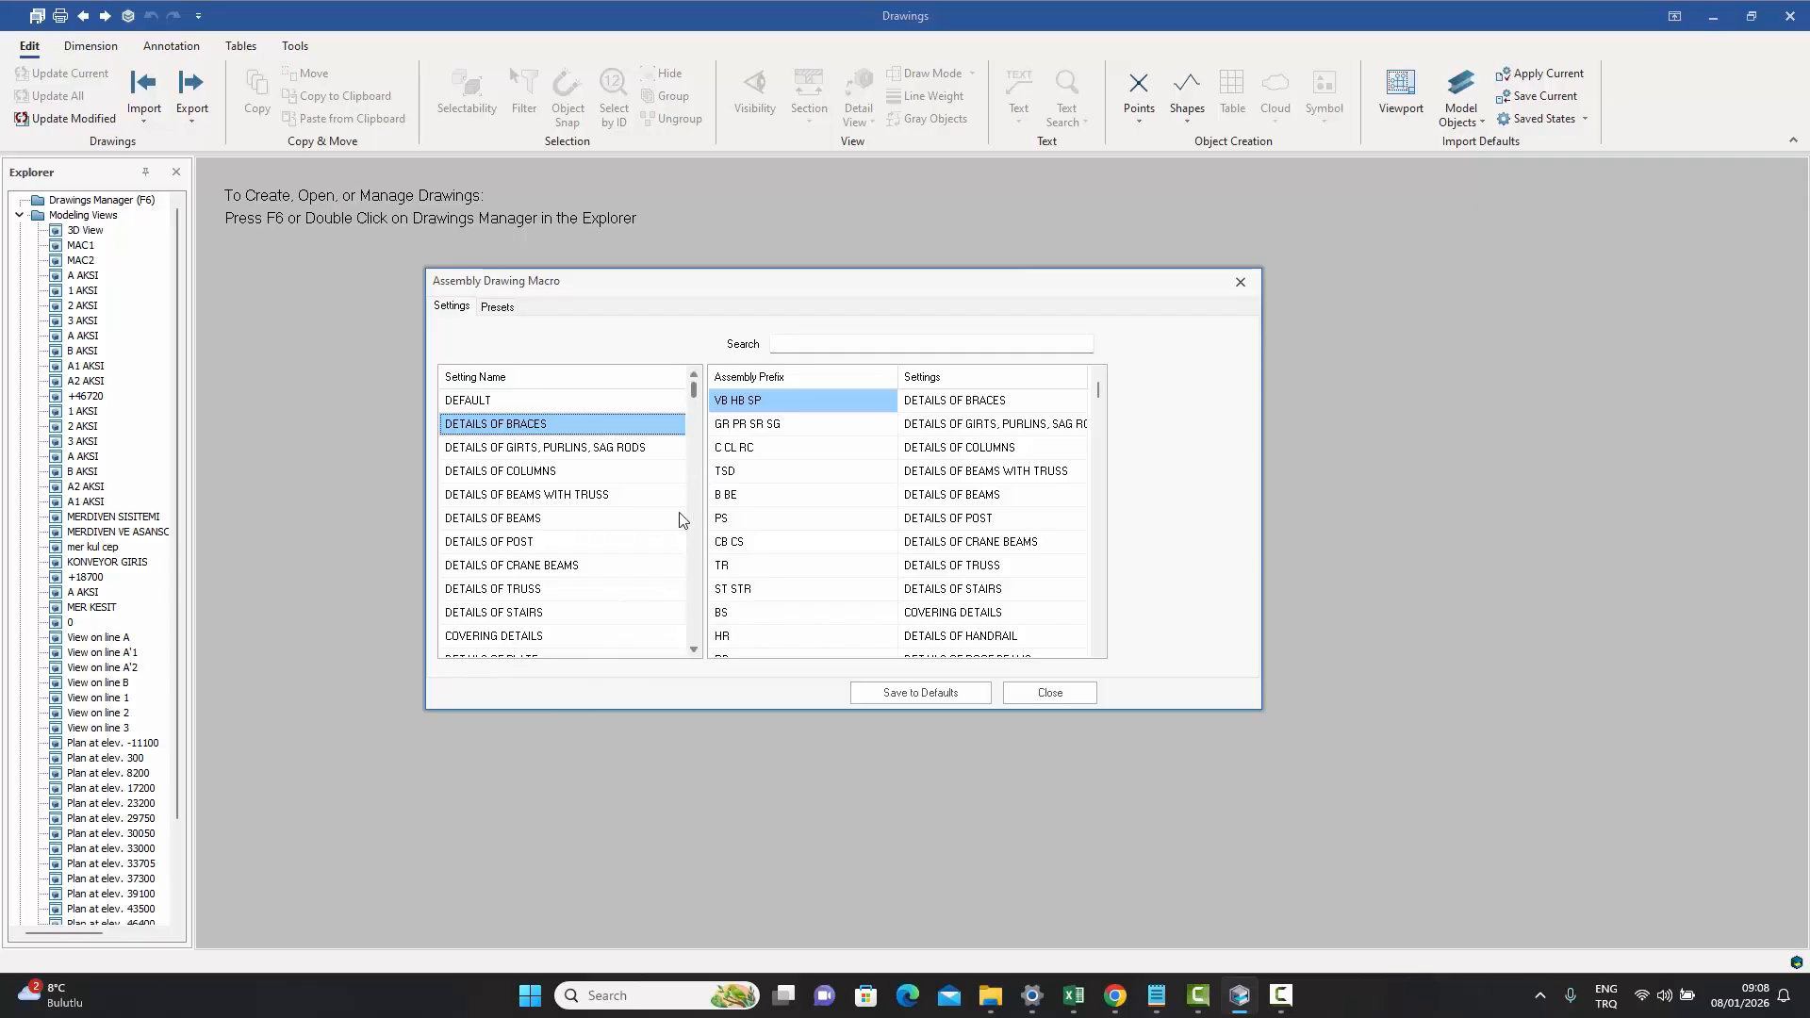
- Look through the list of assembly drawing settings, and open the DEFAULT setting to examine its macro presets
click(693, 591)
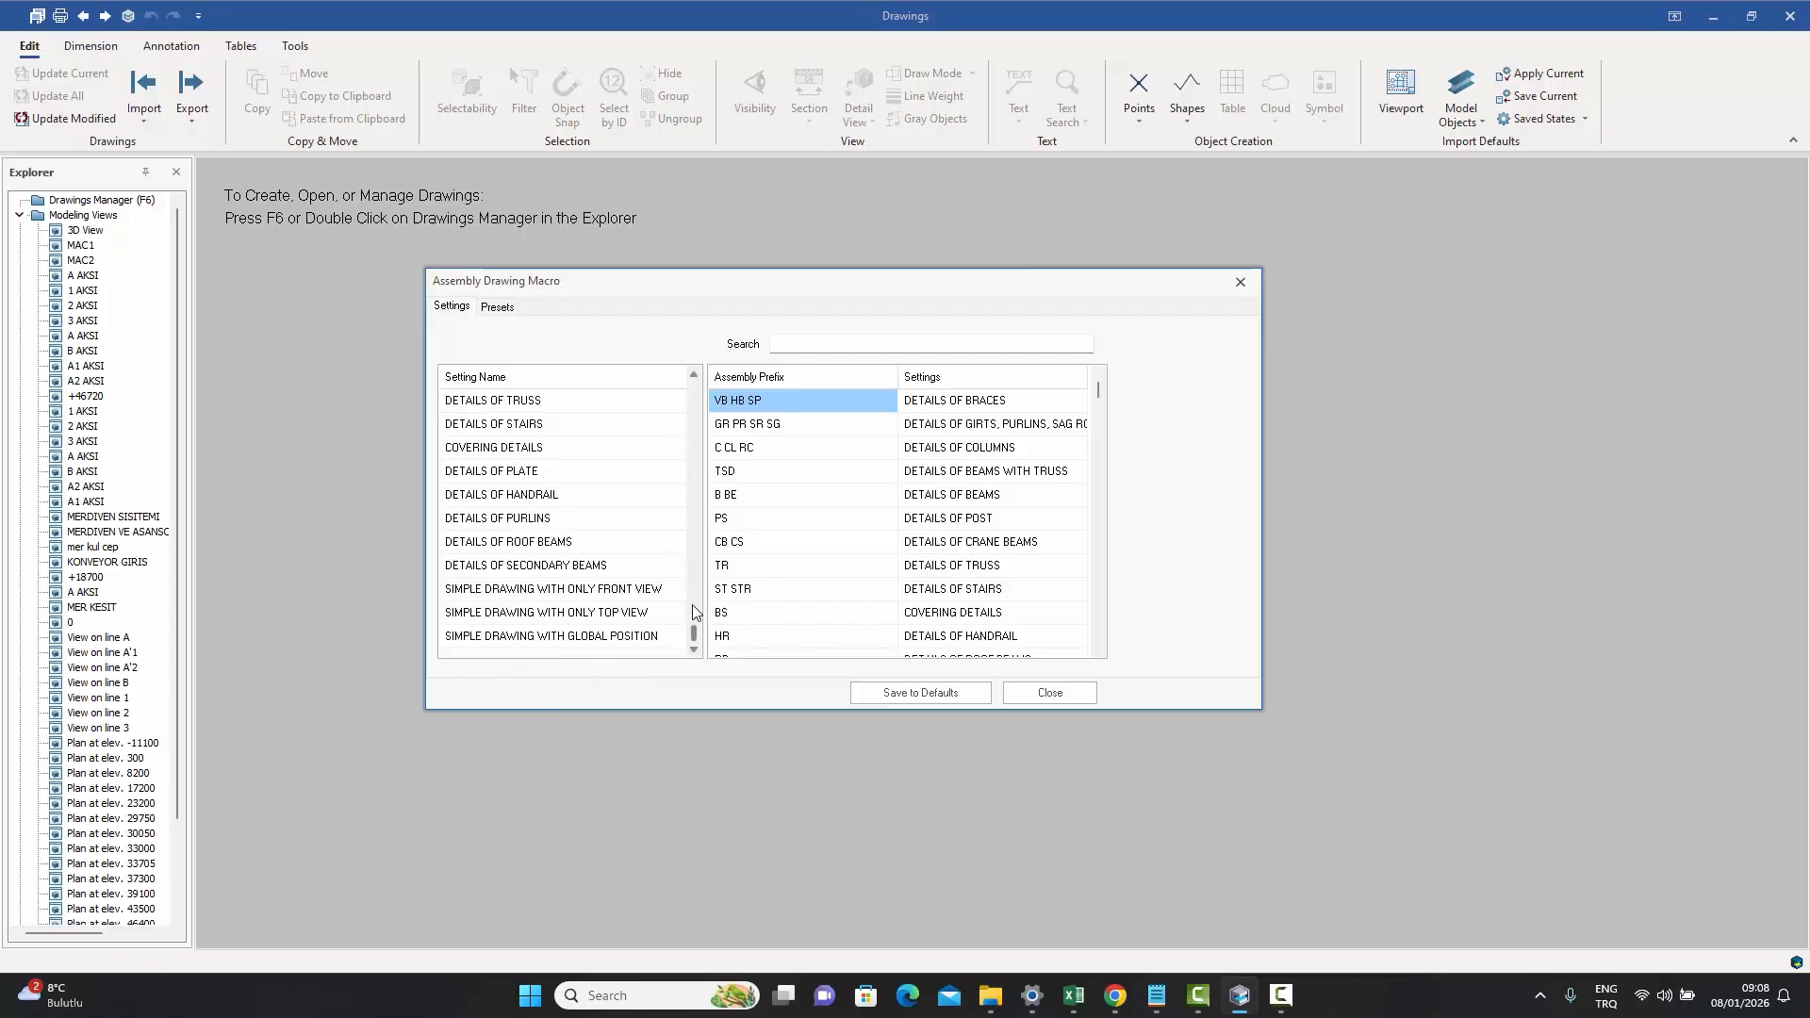
click(694, 376)
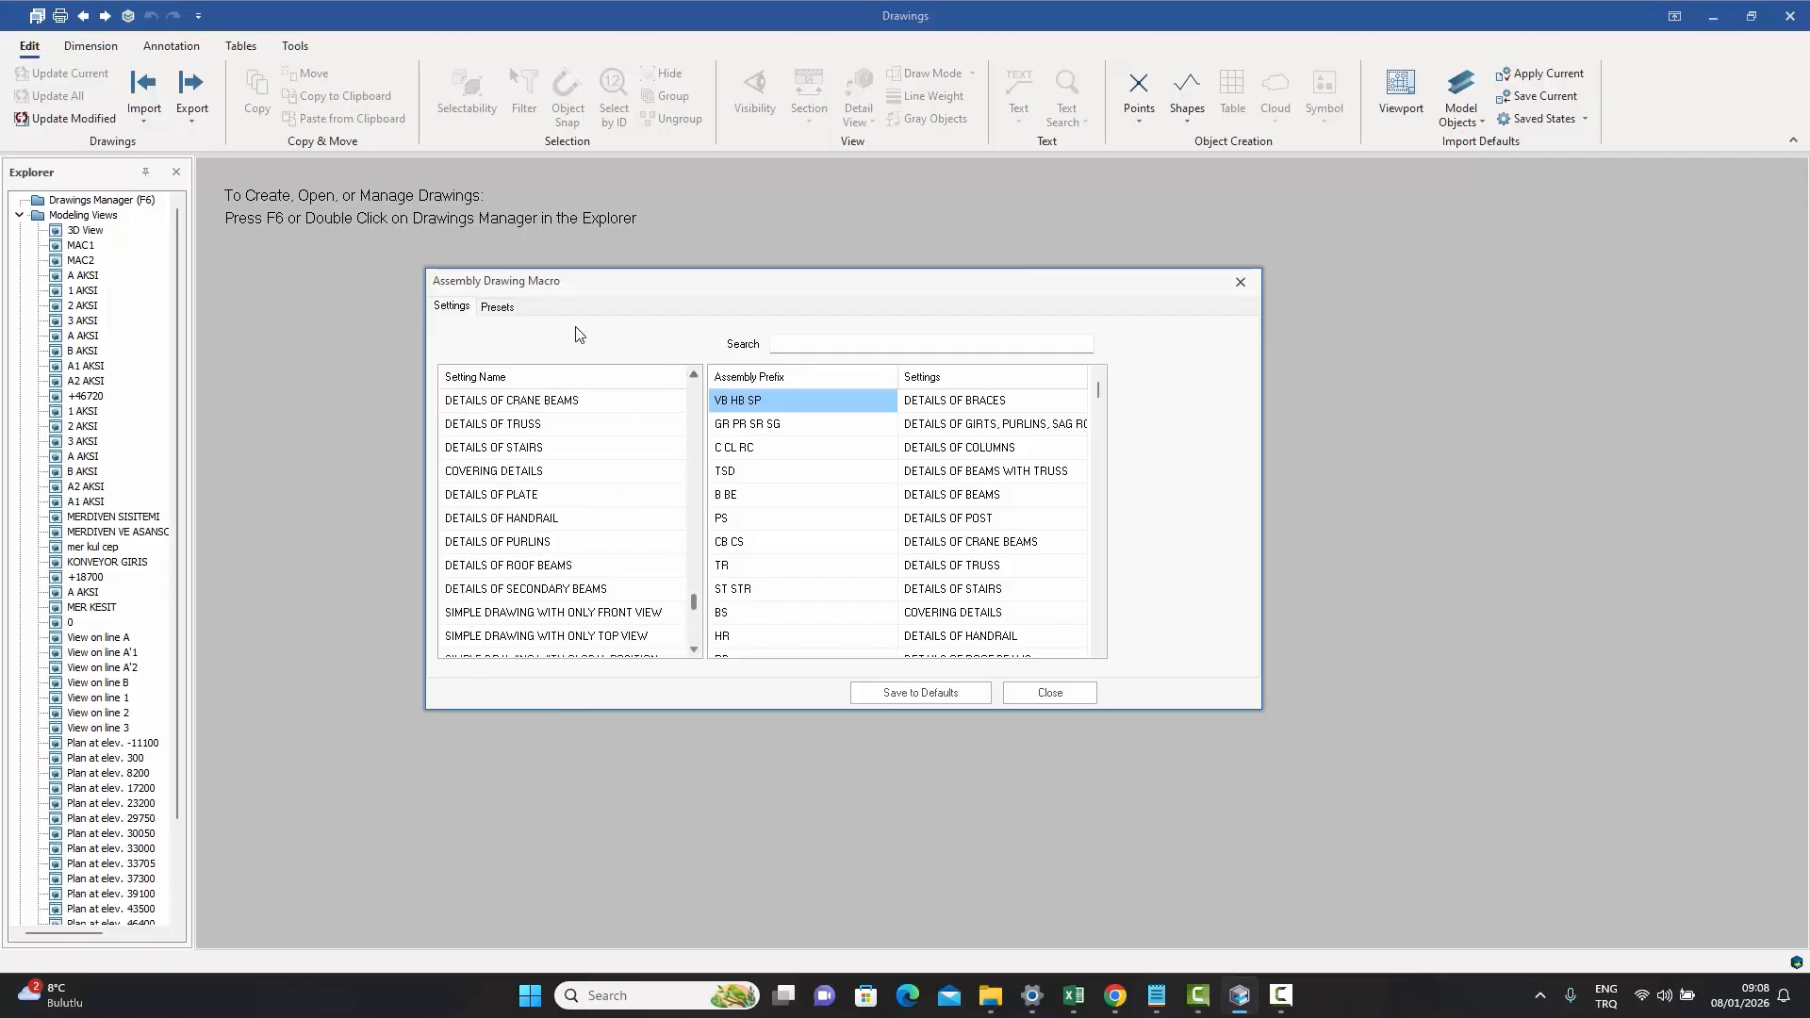
click(693, 421)
double_click(504, 403)
drag(349, 19, 642, 167)
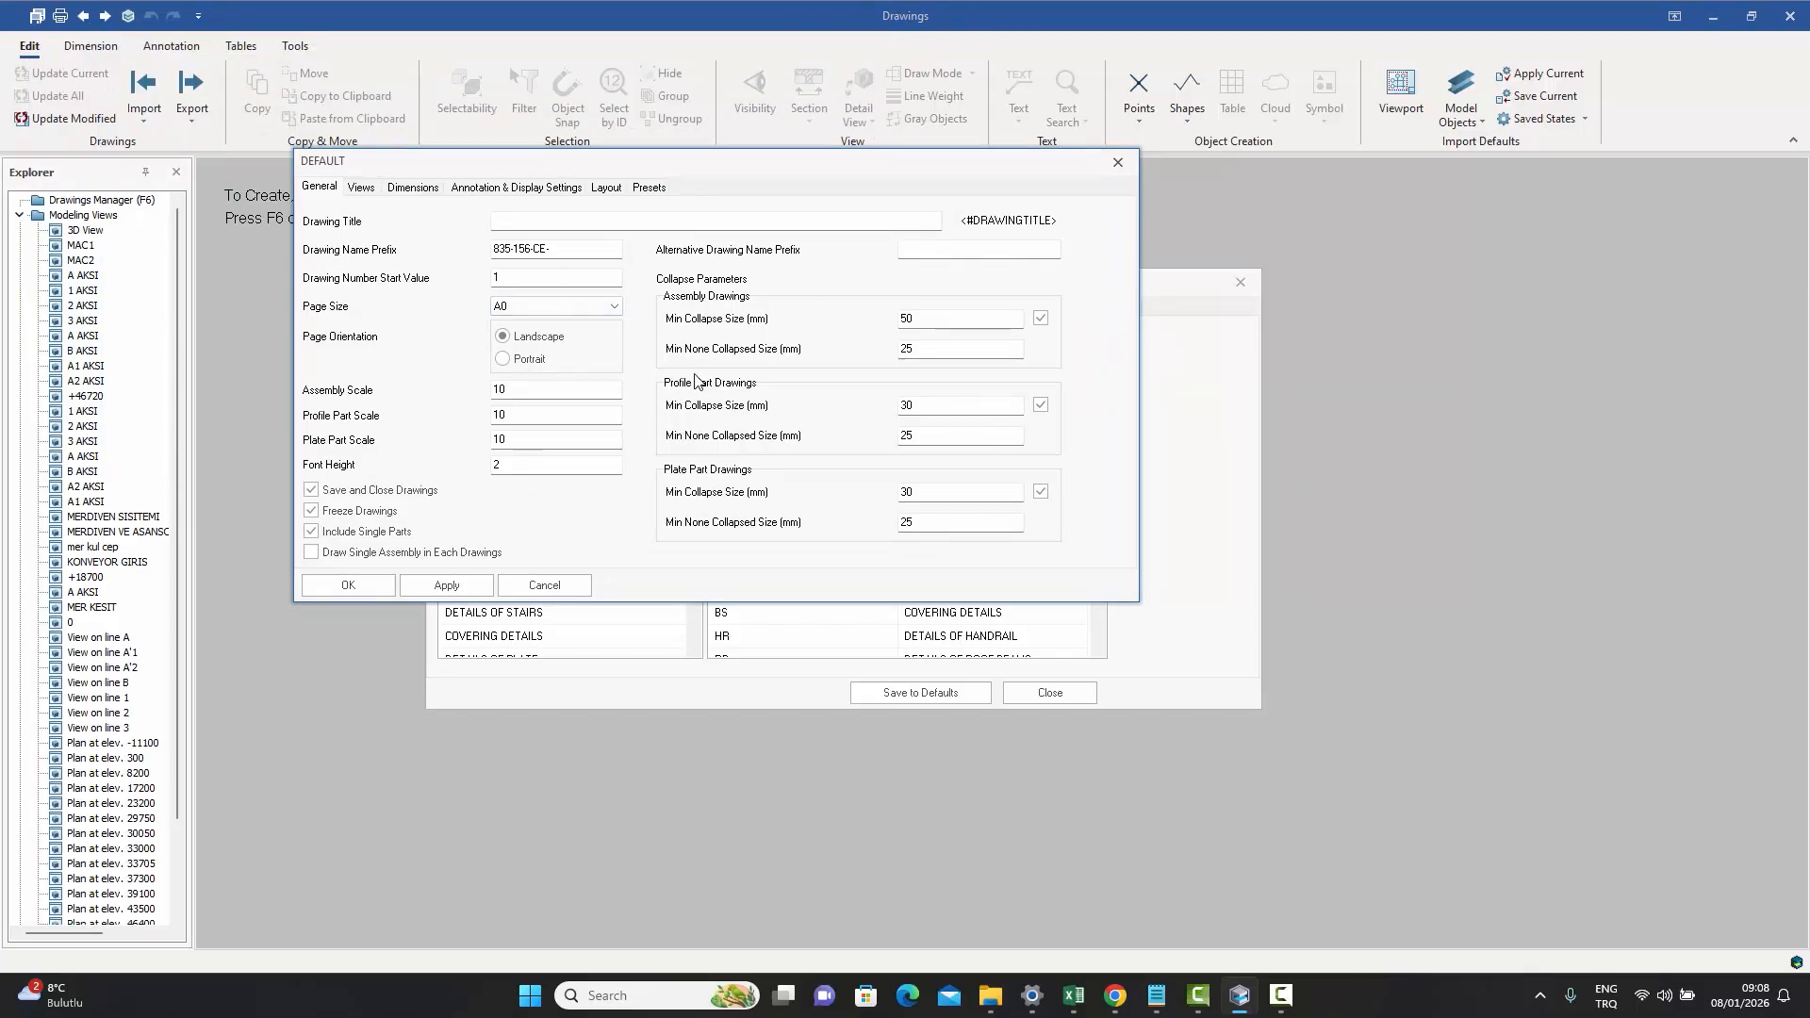
click(650, 189)
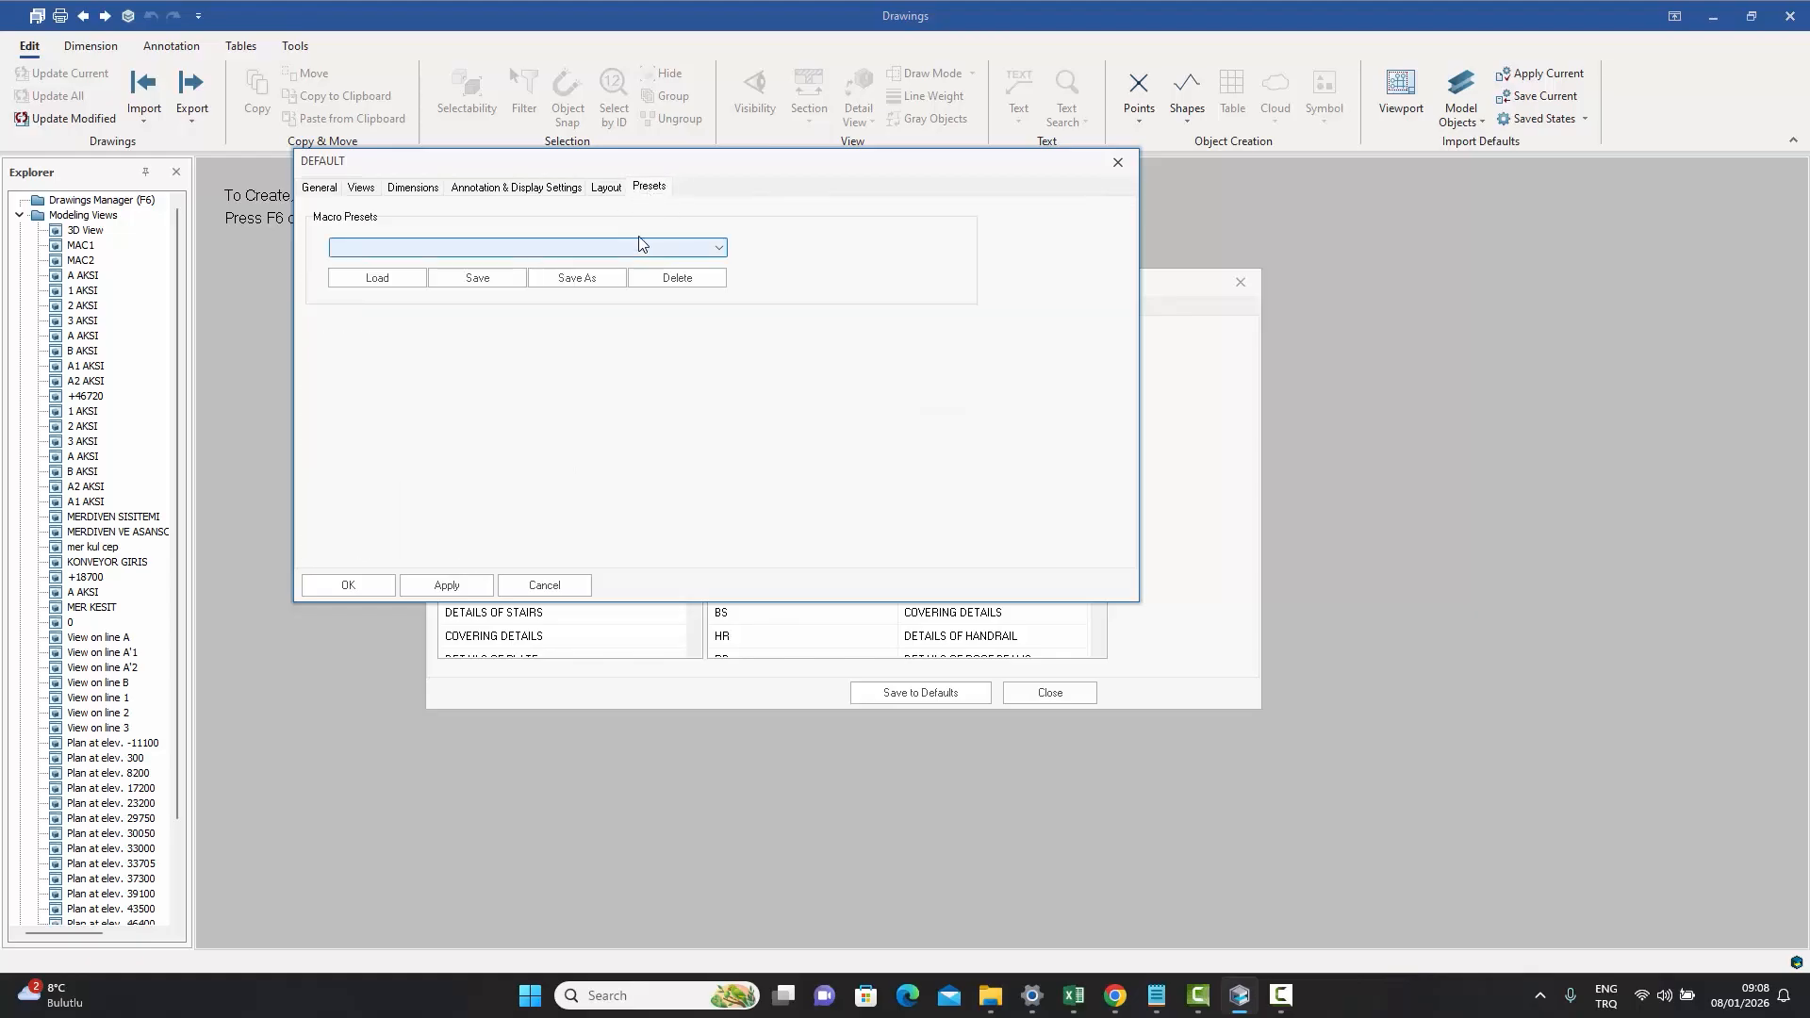
drag(646, 168, 1177, 170)
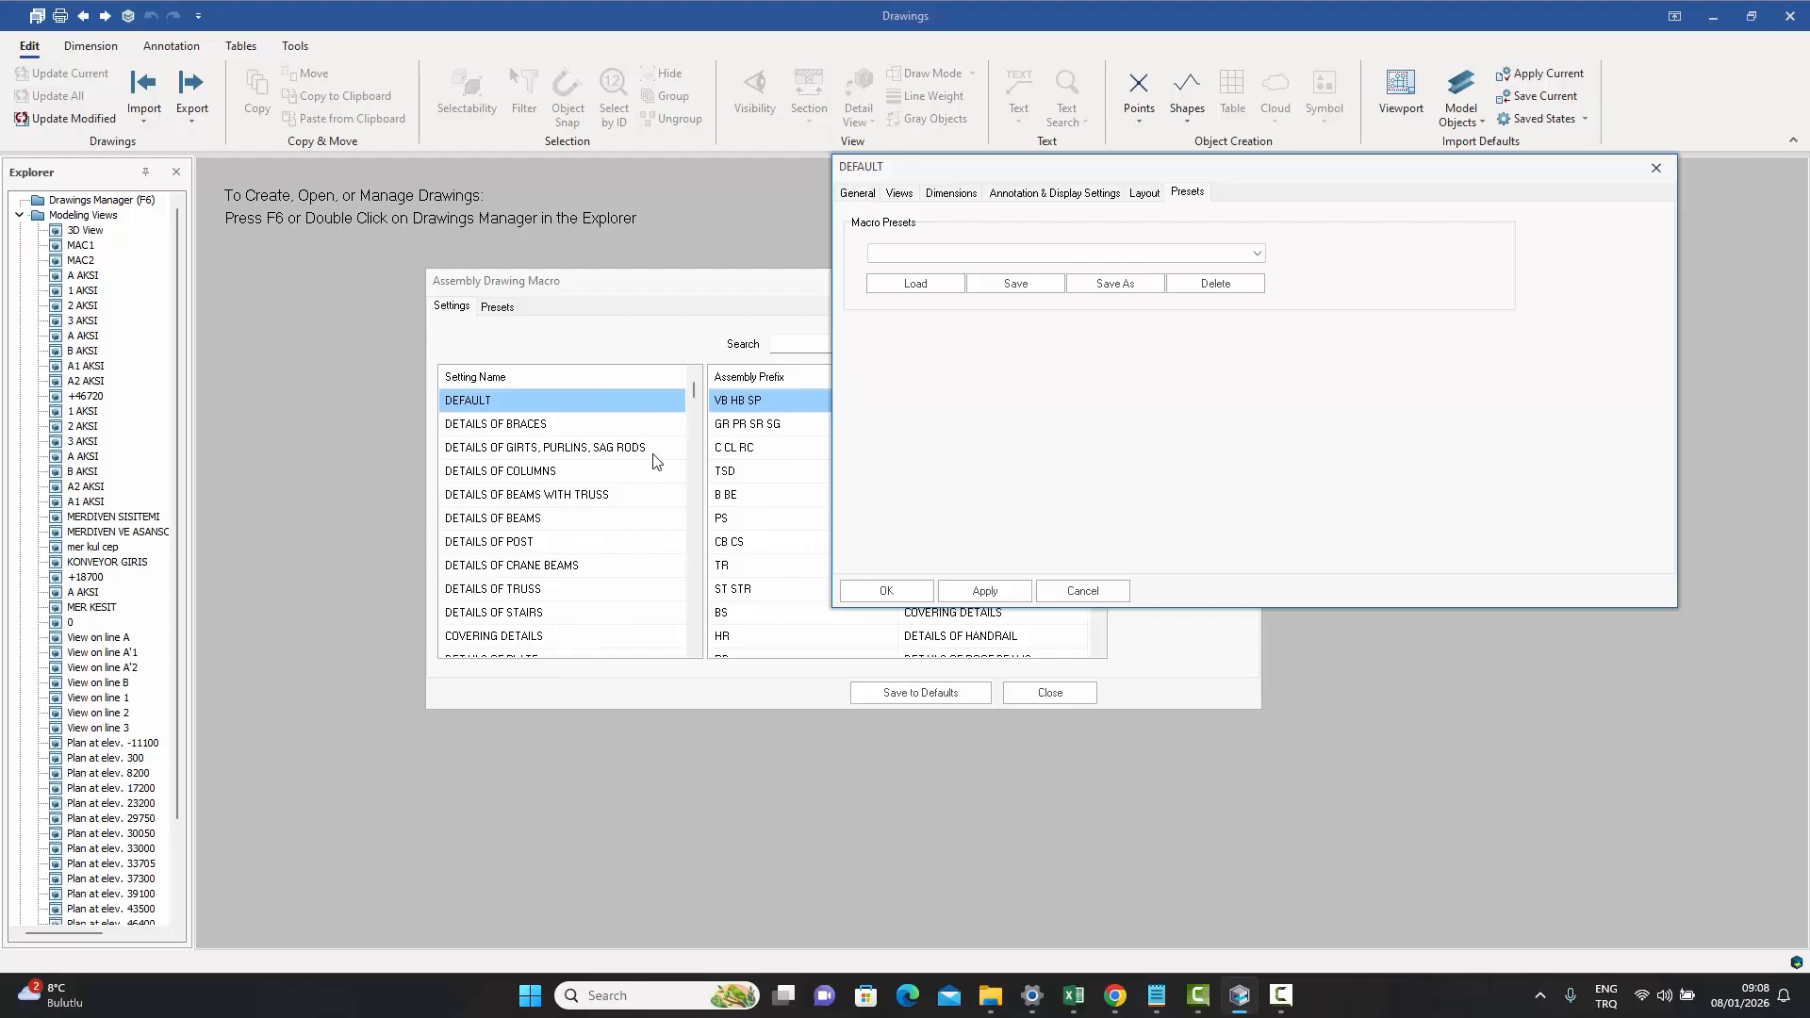
drag(1126, 177, 1031, 187)
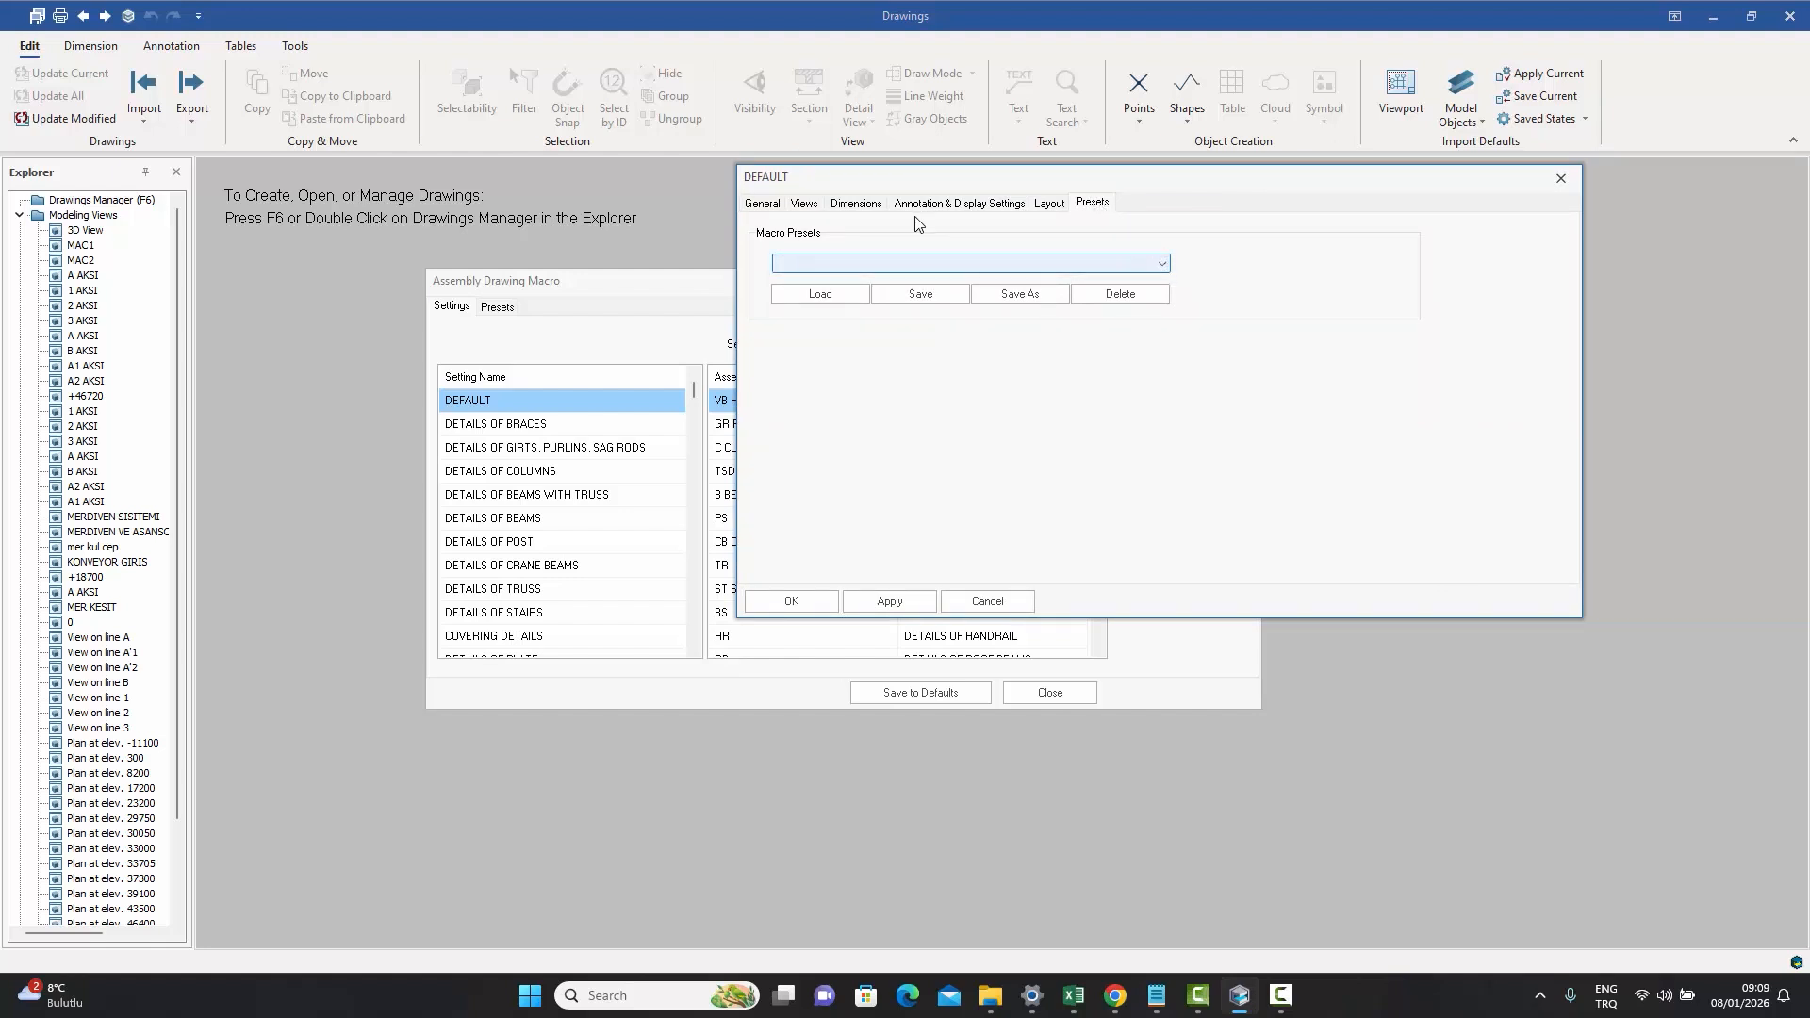
- Review the view, dimension, annotation and general options of the DEFAULT assembly drawing setting
click(805, 203)
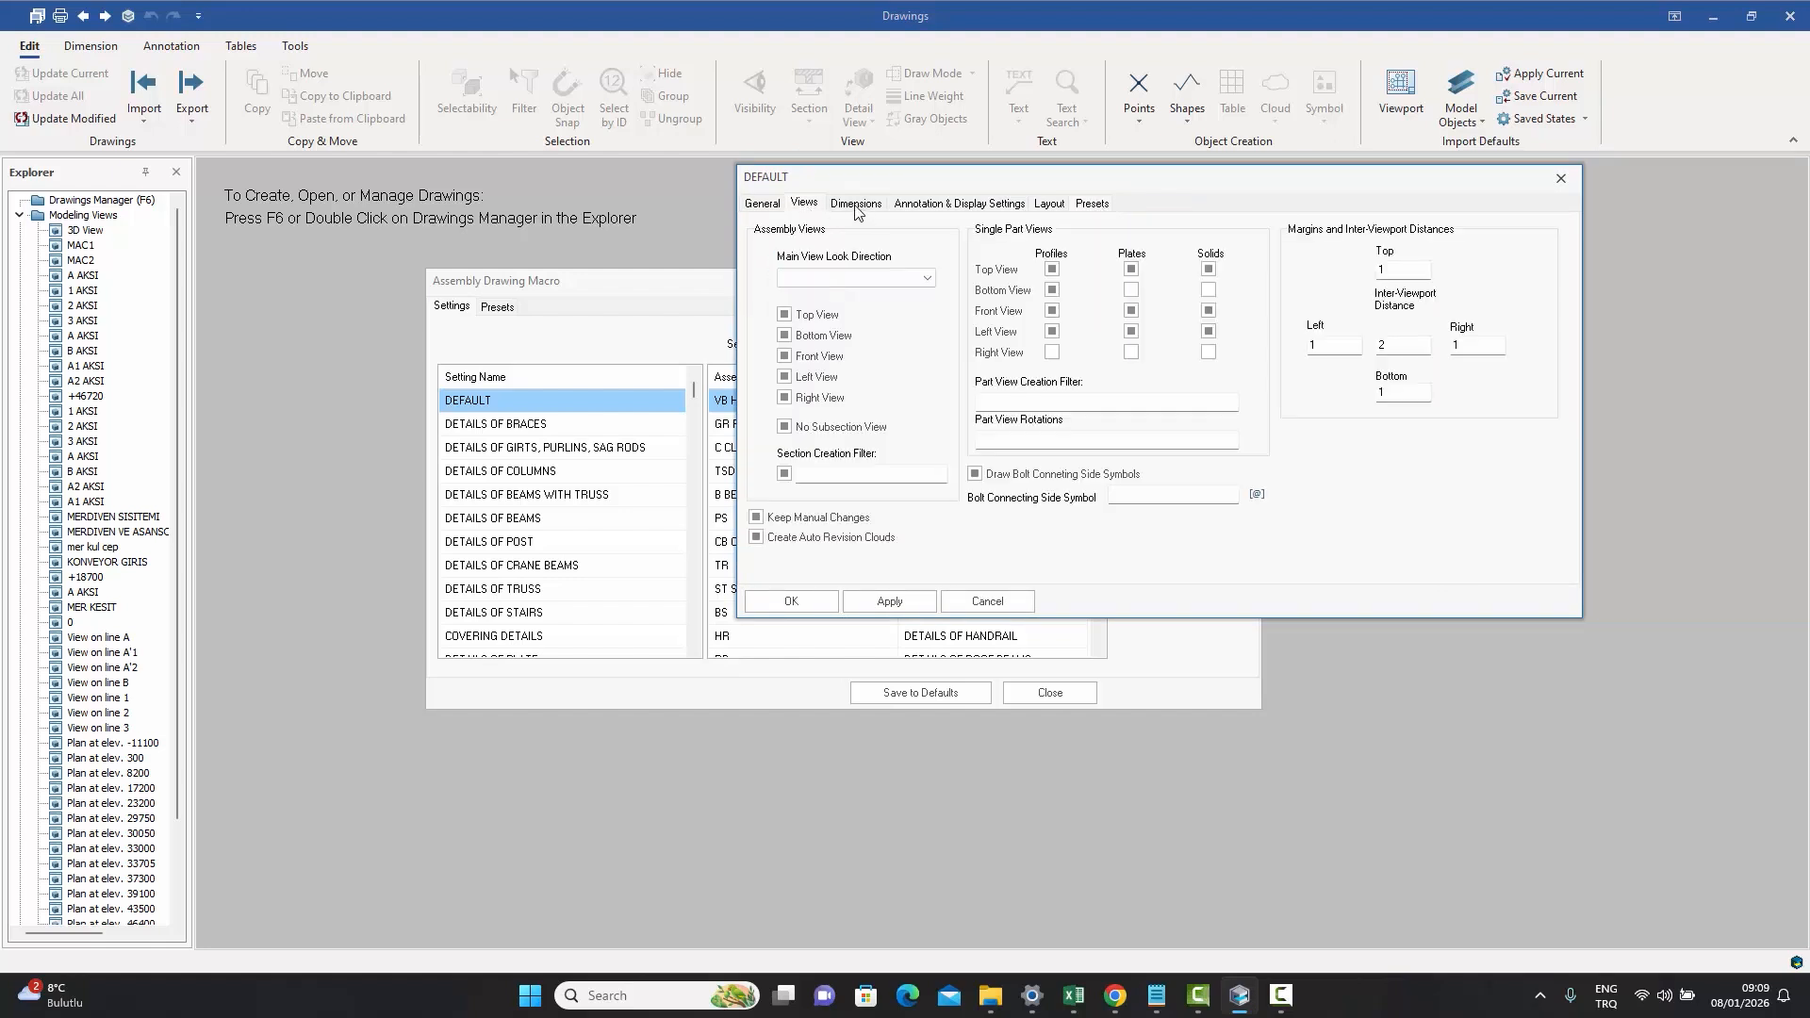
click(857, 205)
click(804, 204)
click(856, 204)
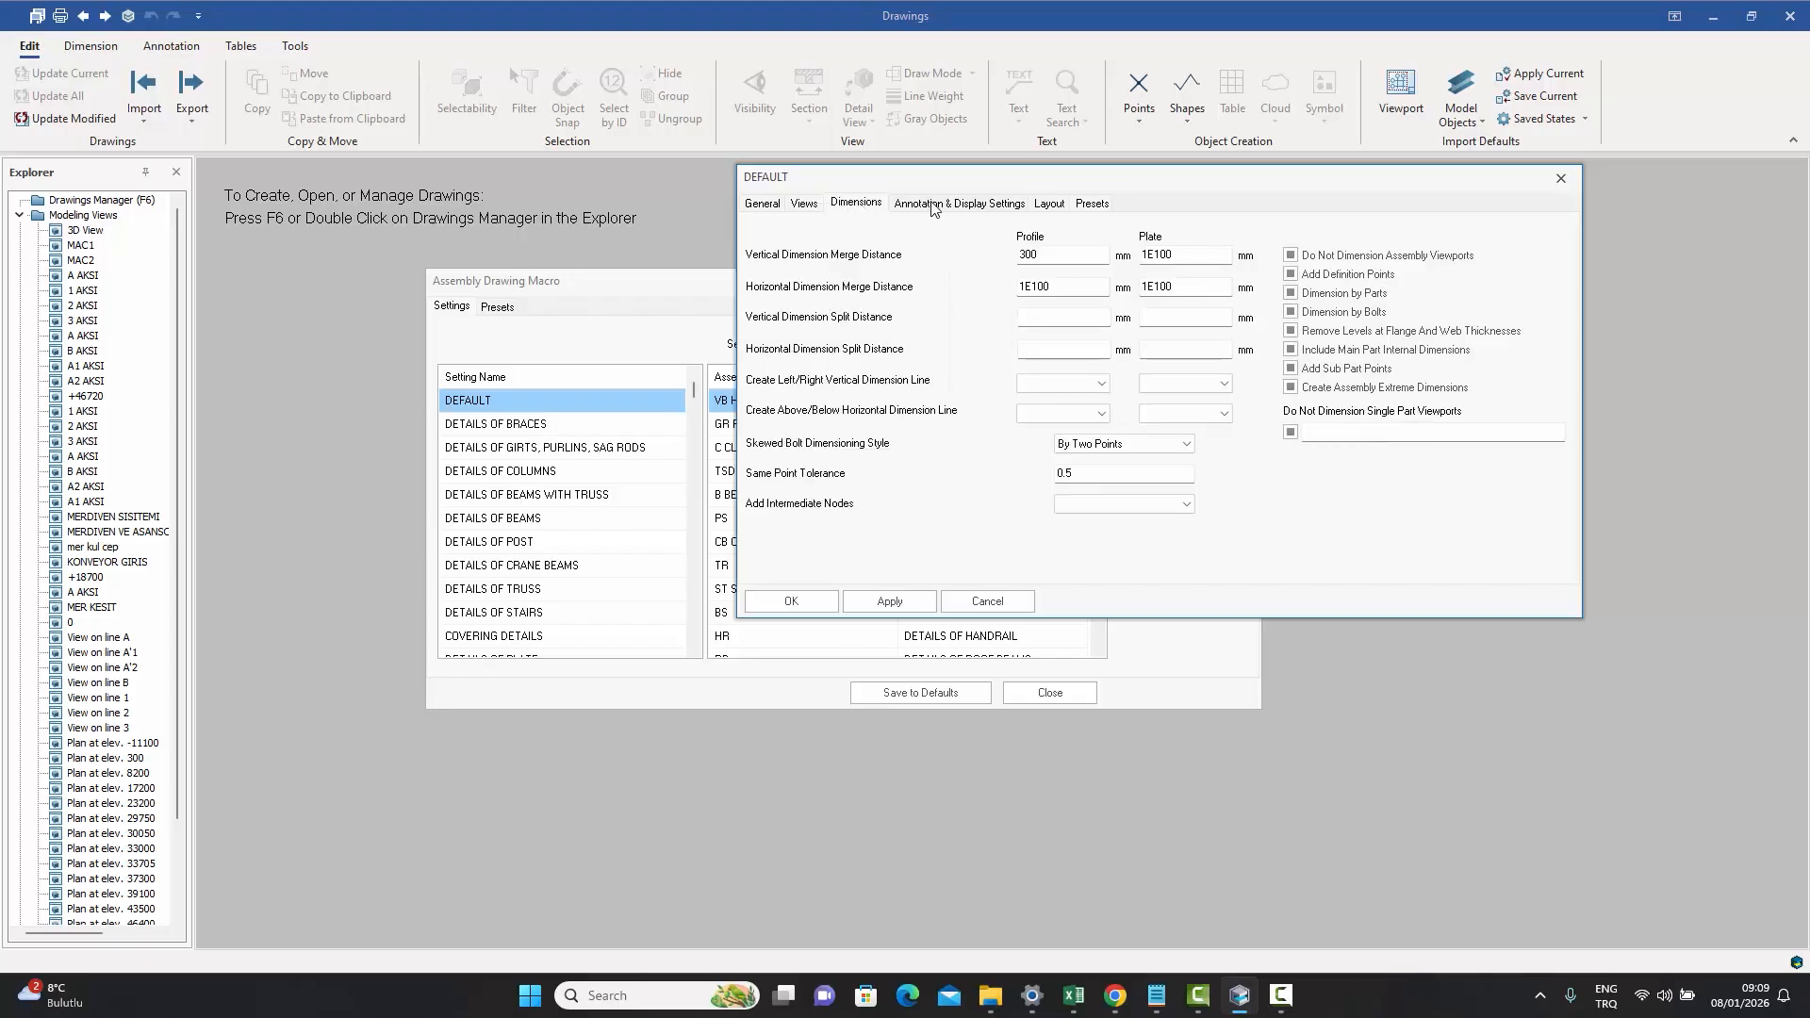
click(898, 204)
click(760, 205)
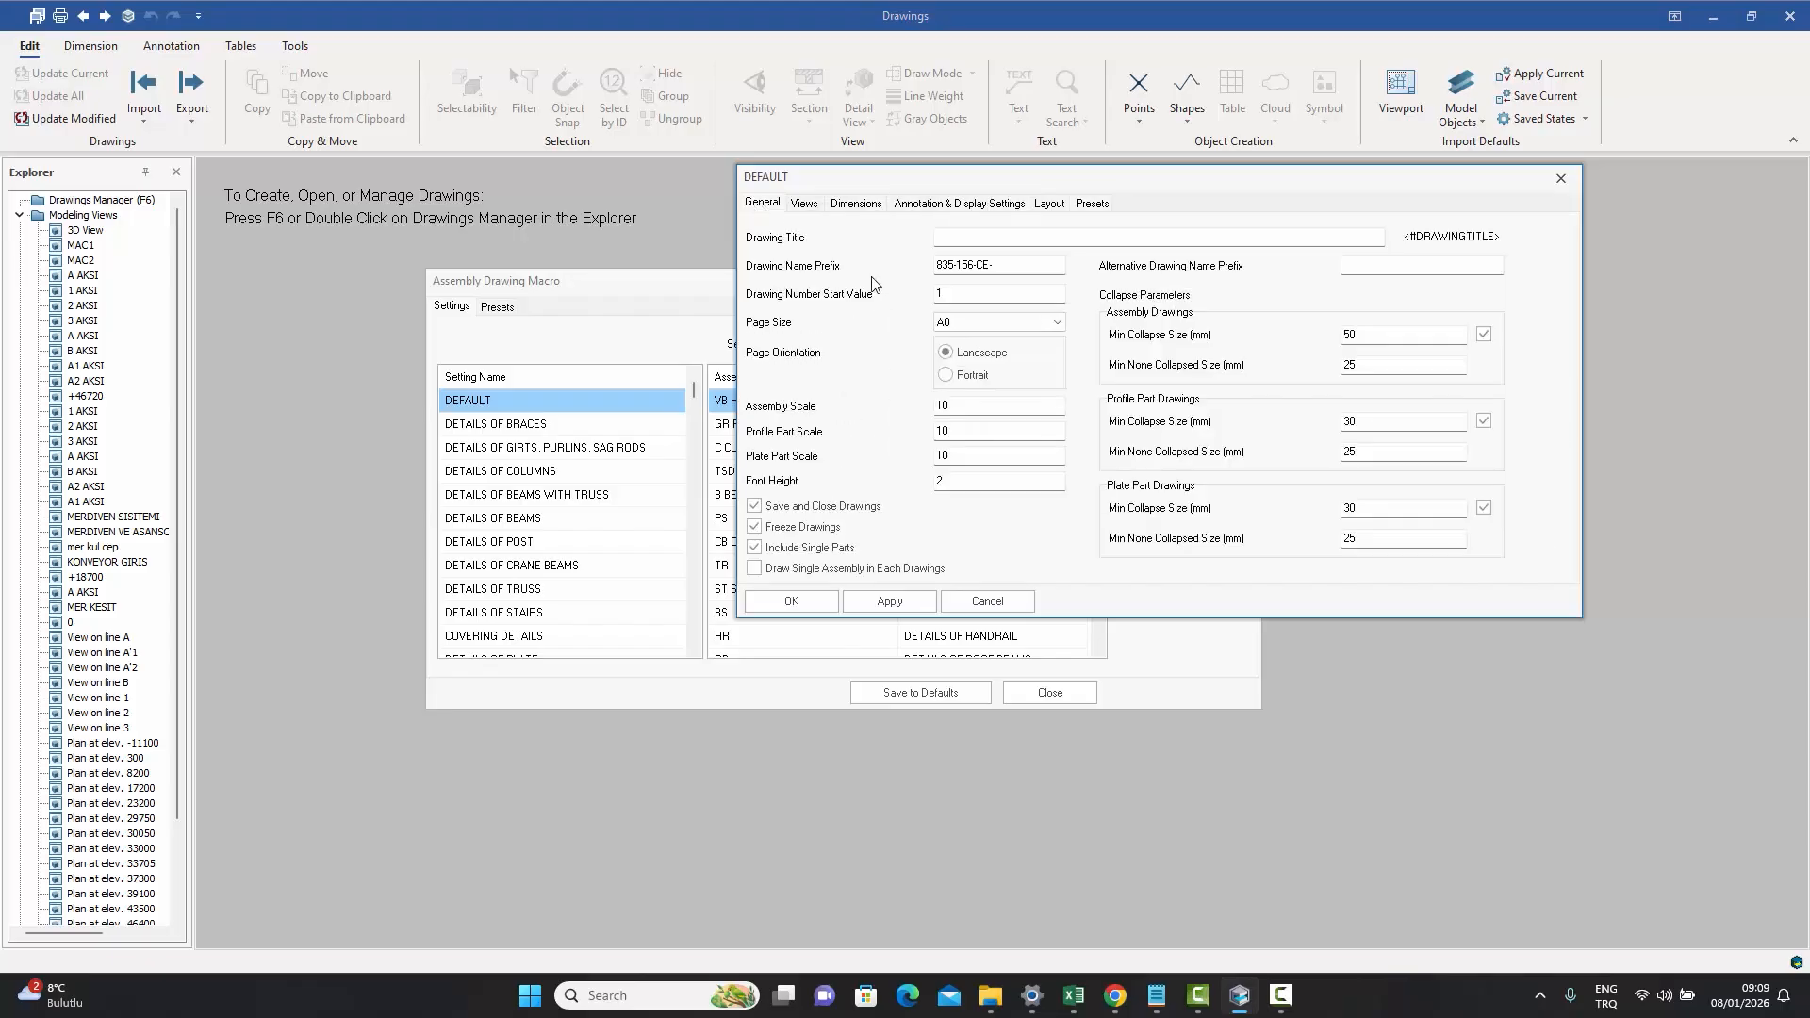
- Examine the macro presets available for the DEFAULT assembly drawing setting, including the beam, channel ladder and top view presets
click(1100, 209)
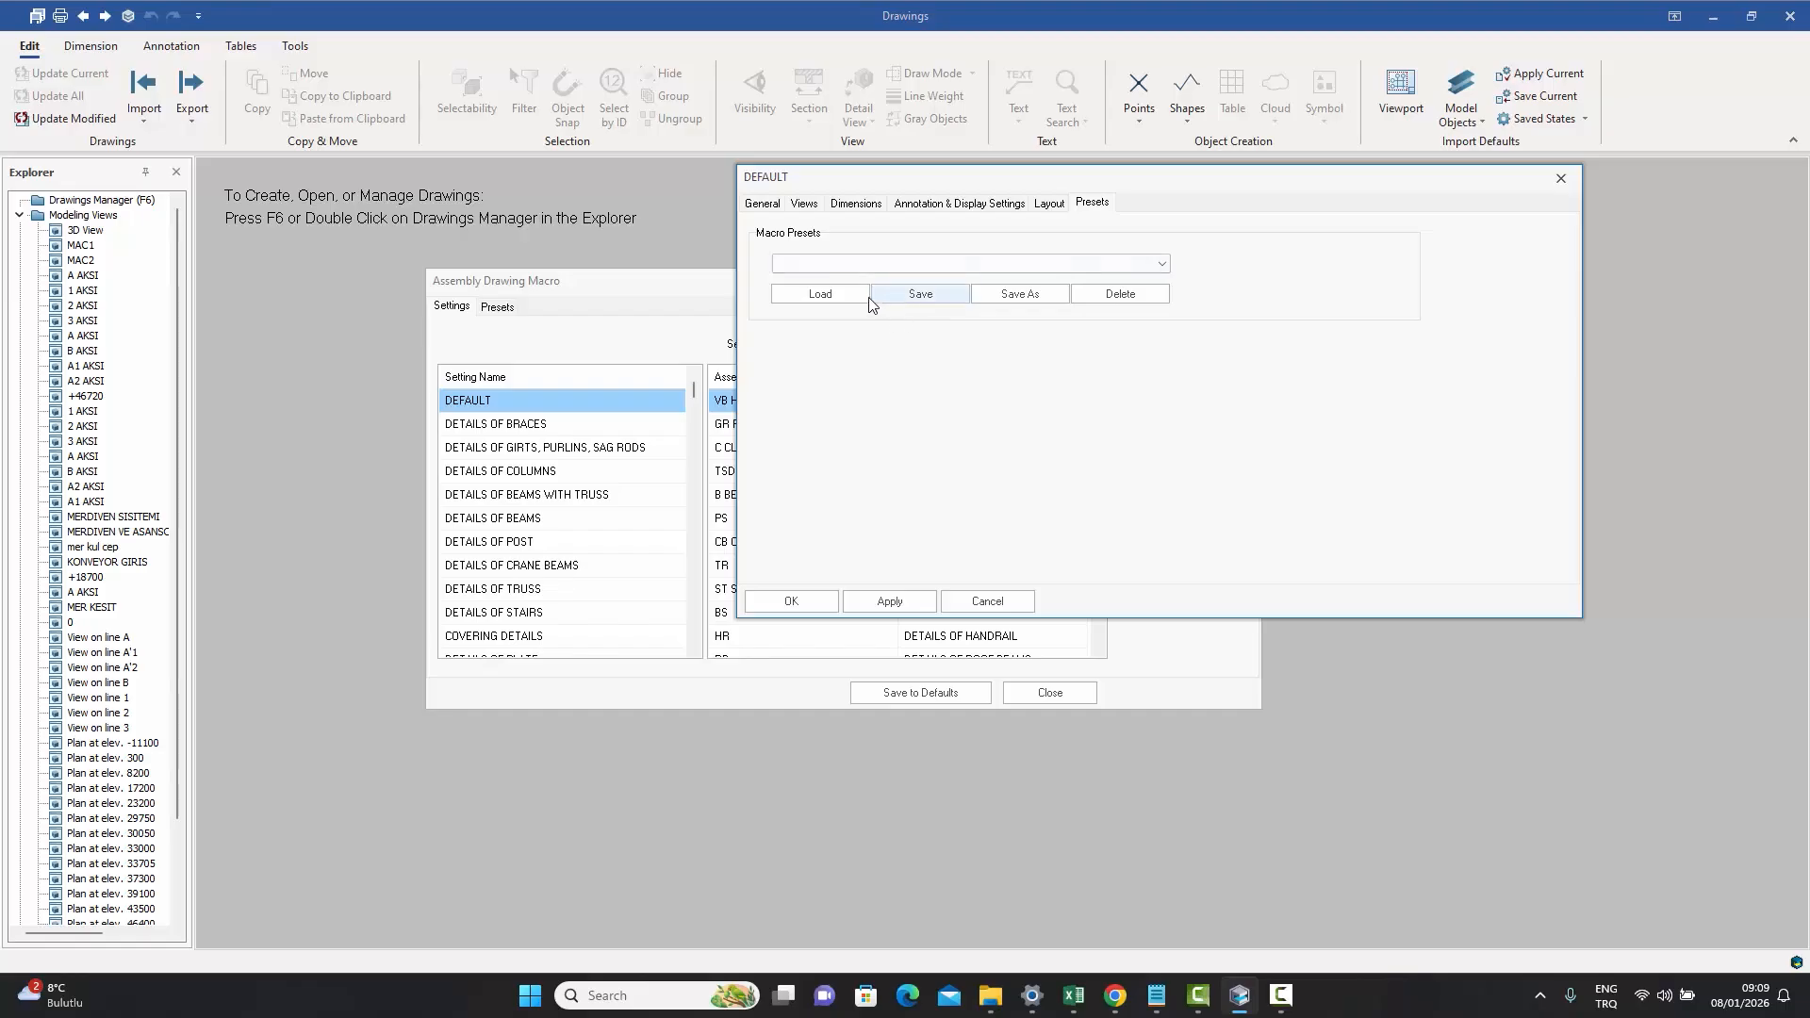
click(1163, 265)
mouse_move(1164, 302)
mouse_down()
mouse_move(1154, 285)
mouse_move(1154, 319)
mouse_up()
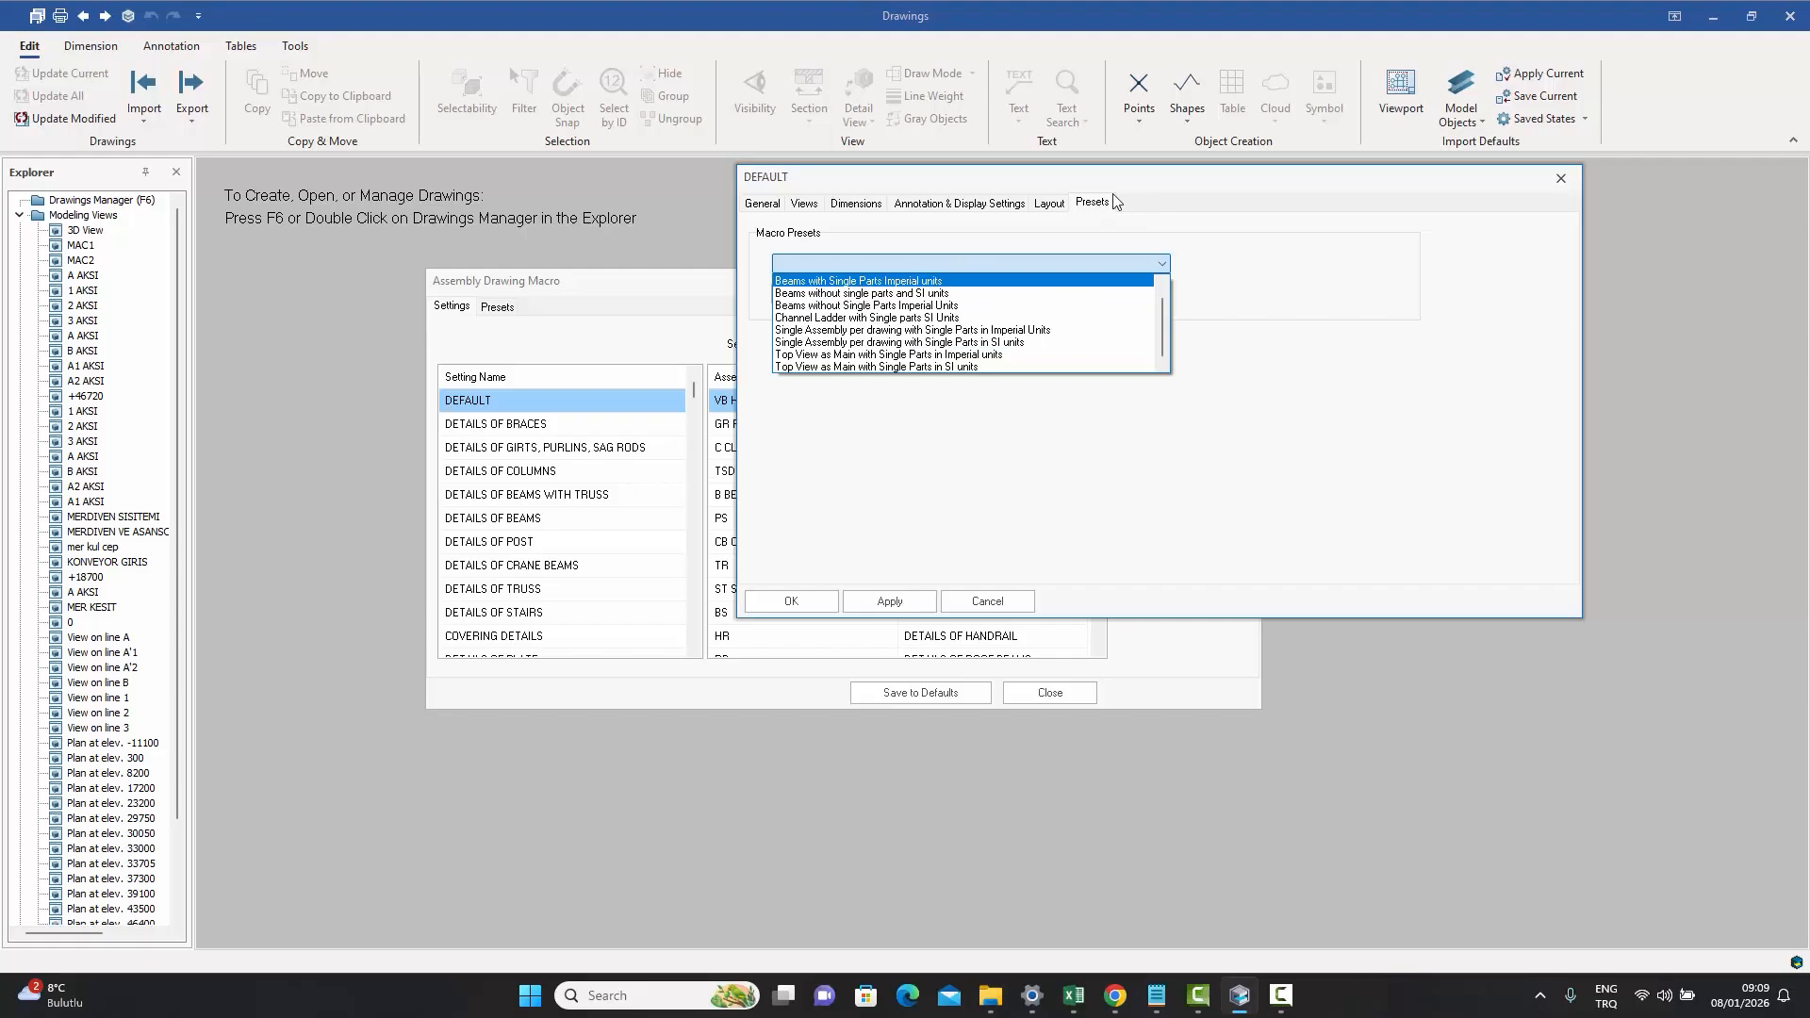
click(1085, 187)
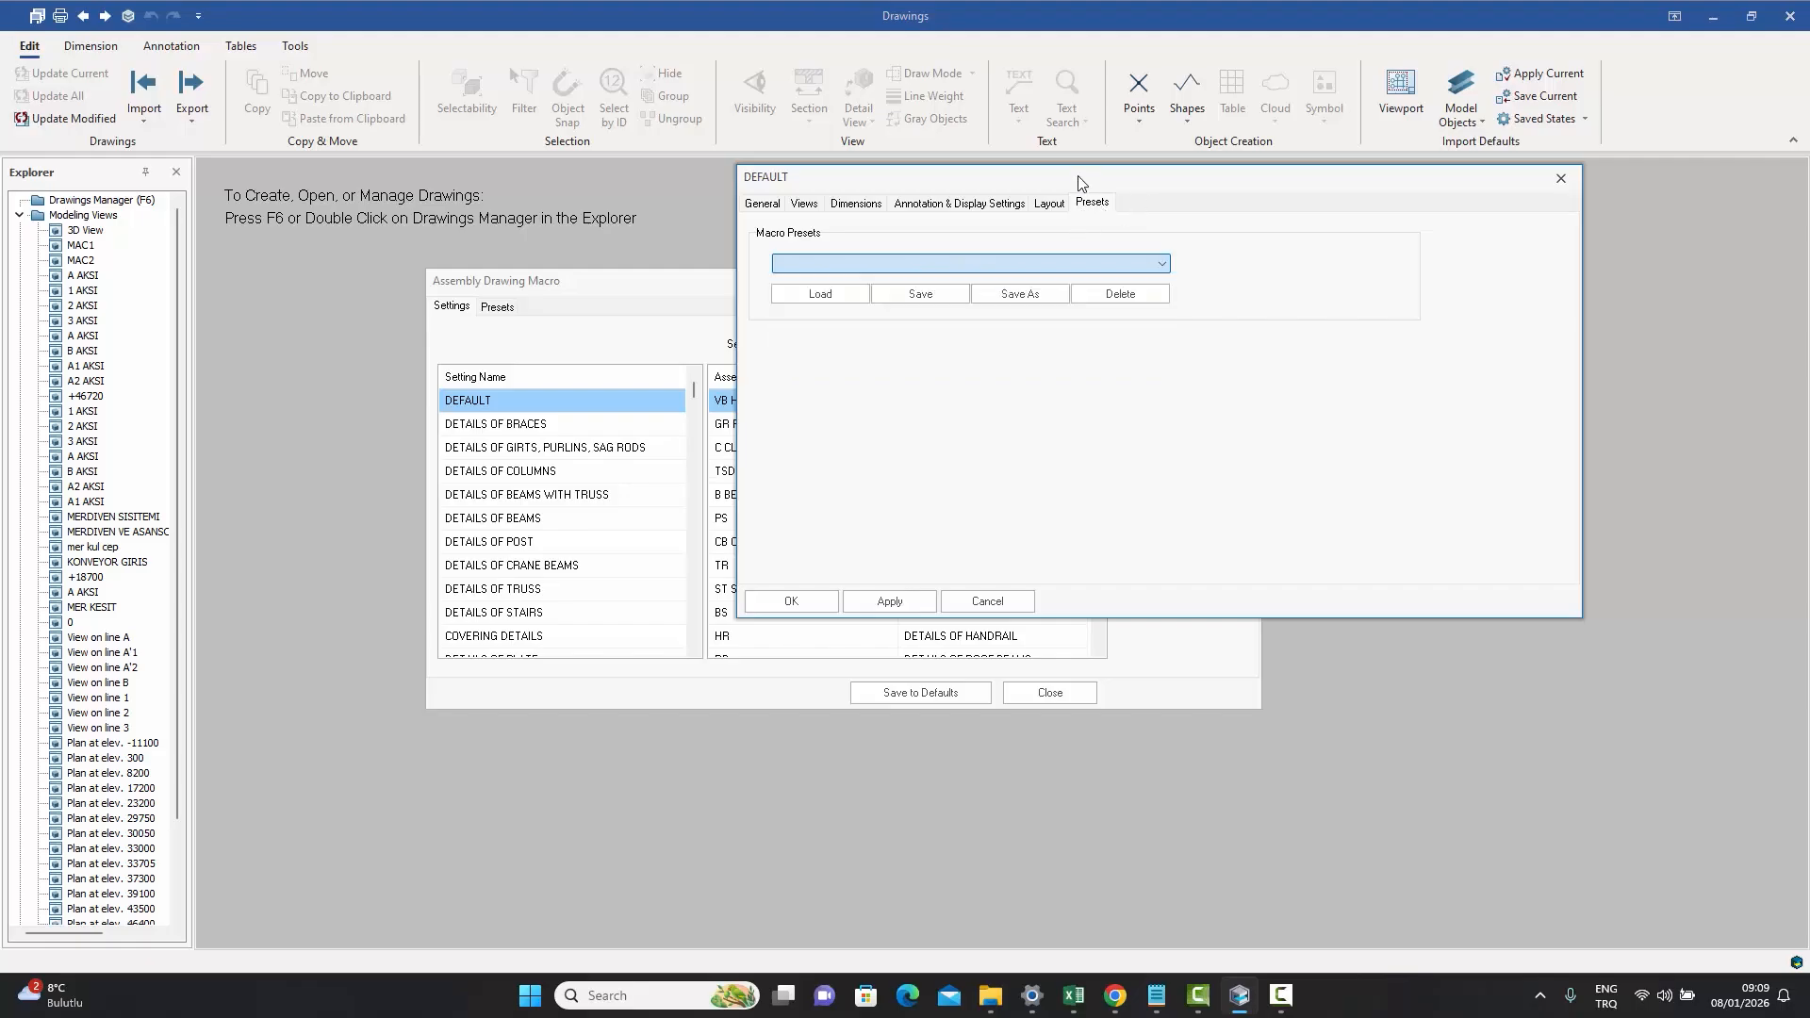
click(1086, 264)
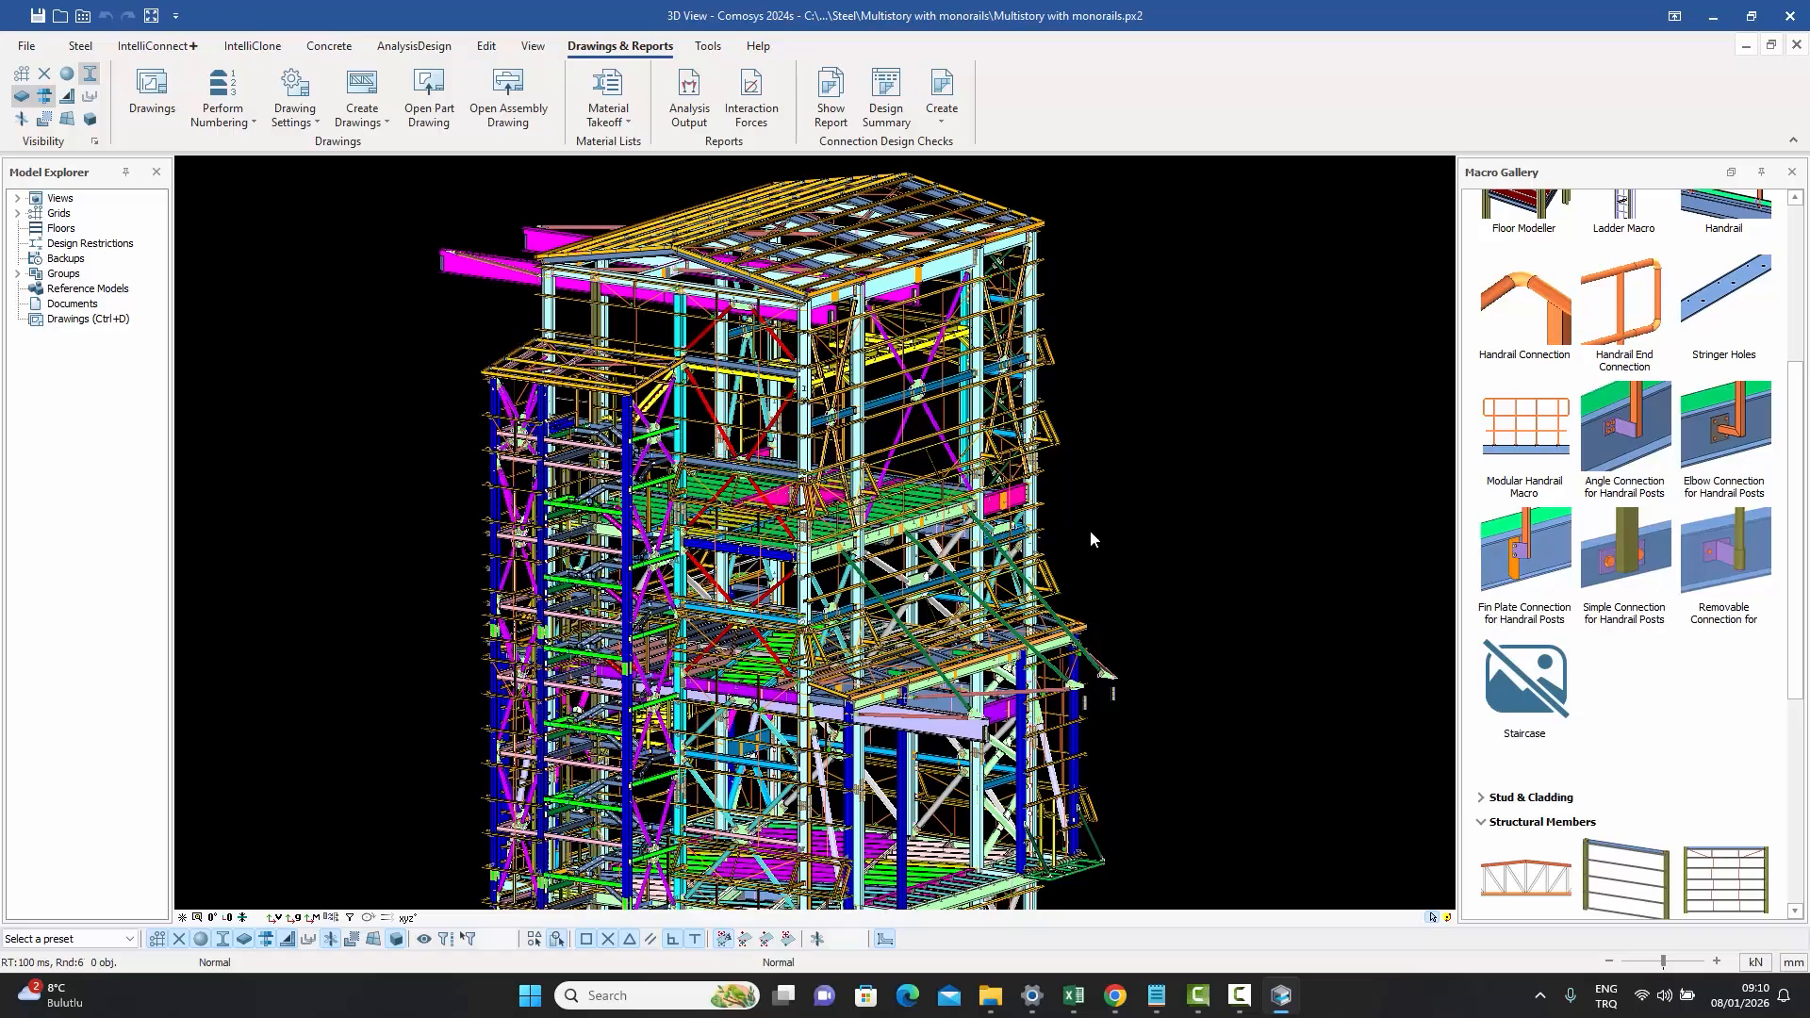
drag(1090, 532, 820, 232)
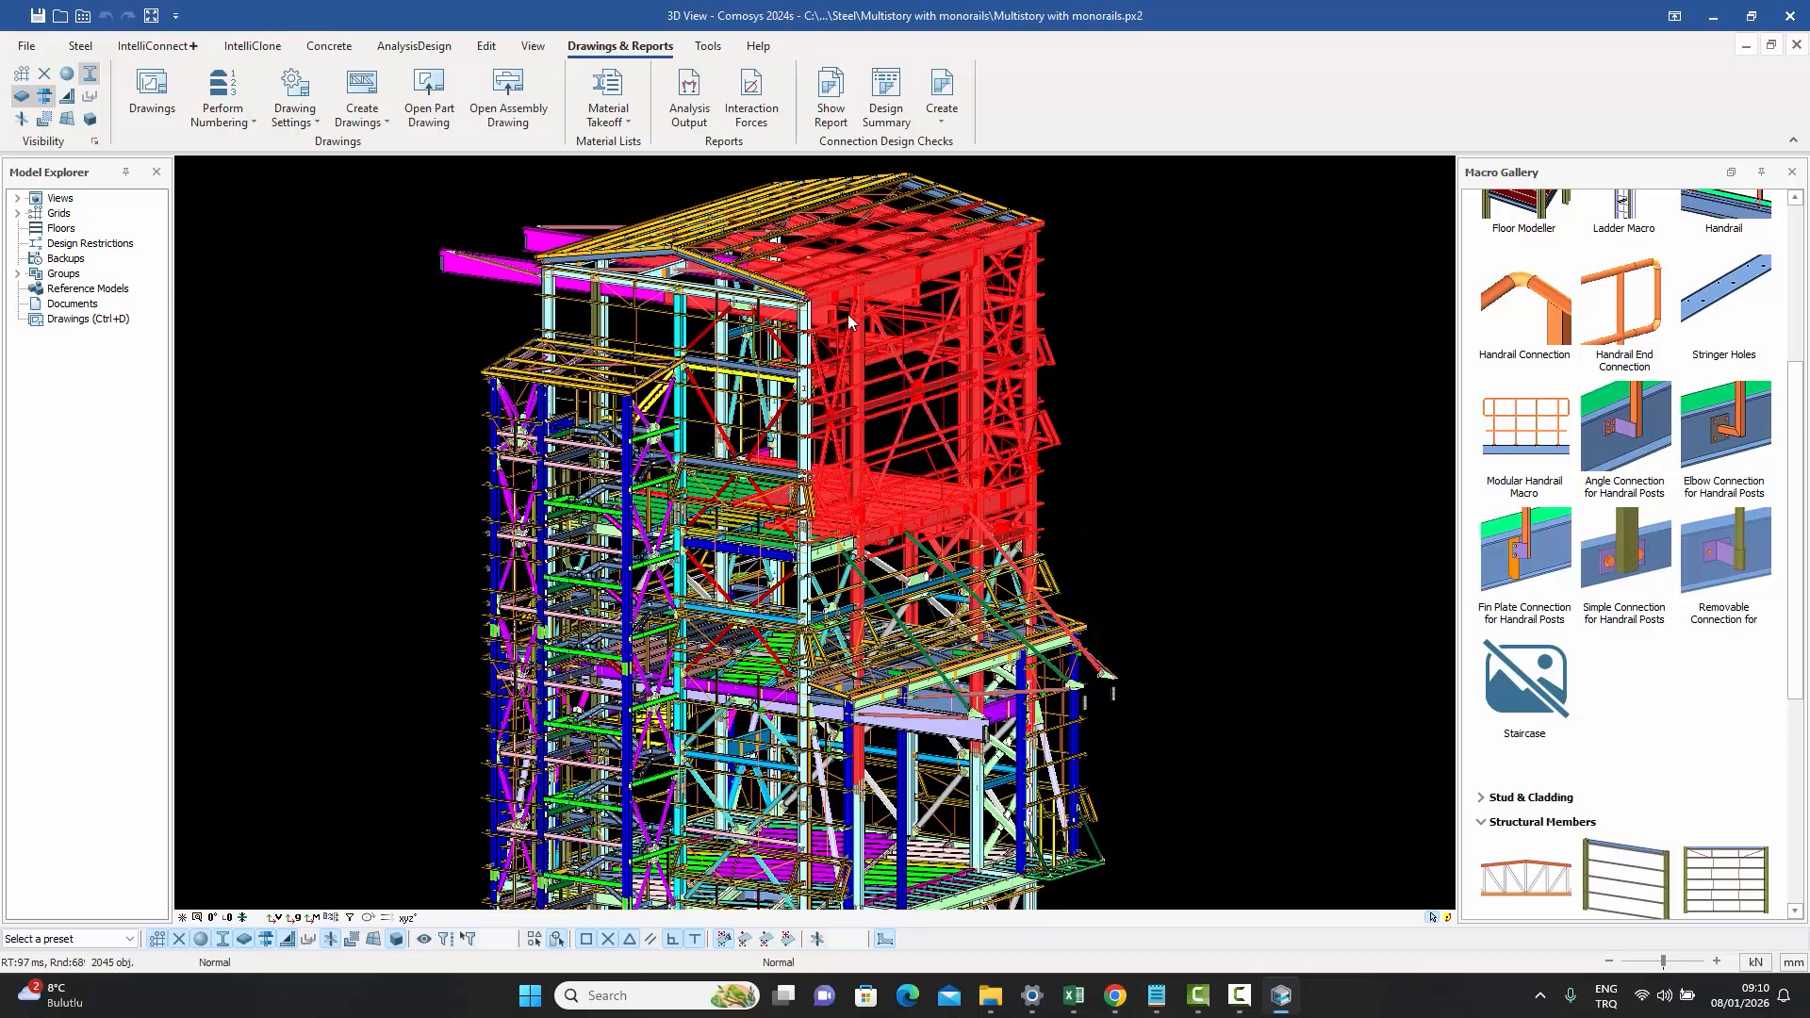
right_click(977, 339)
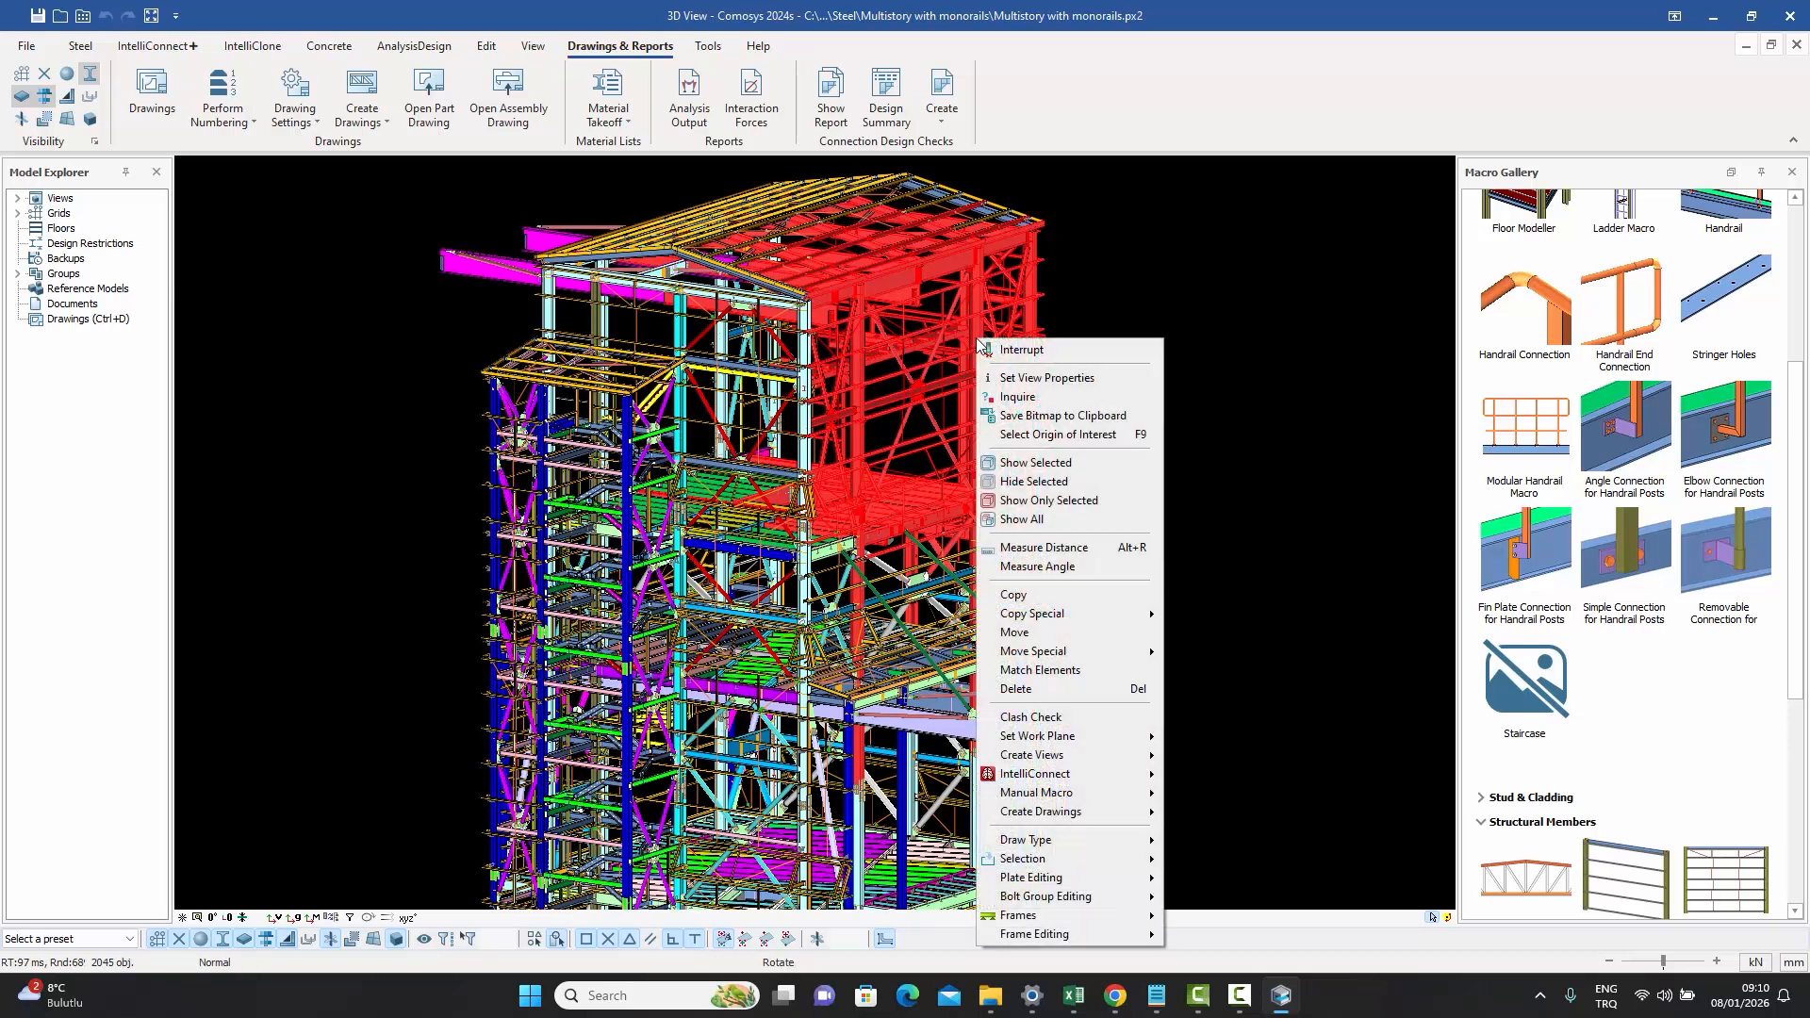
mouse_move(1056, 813)
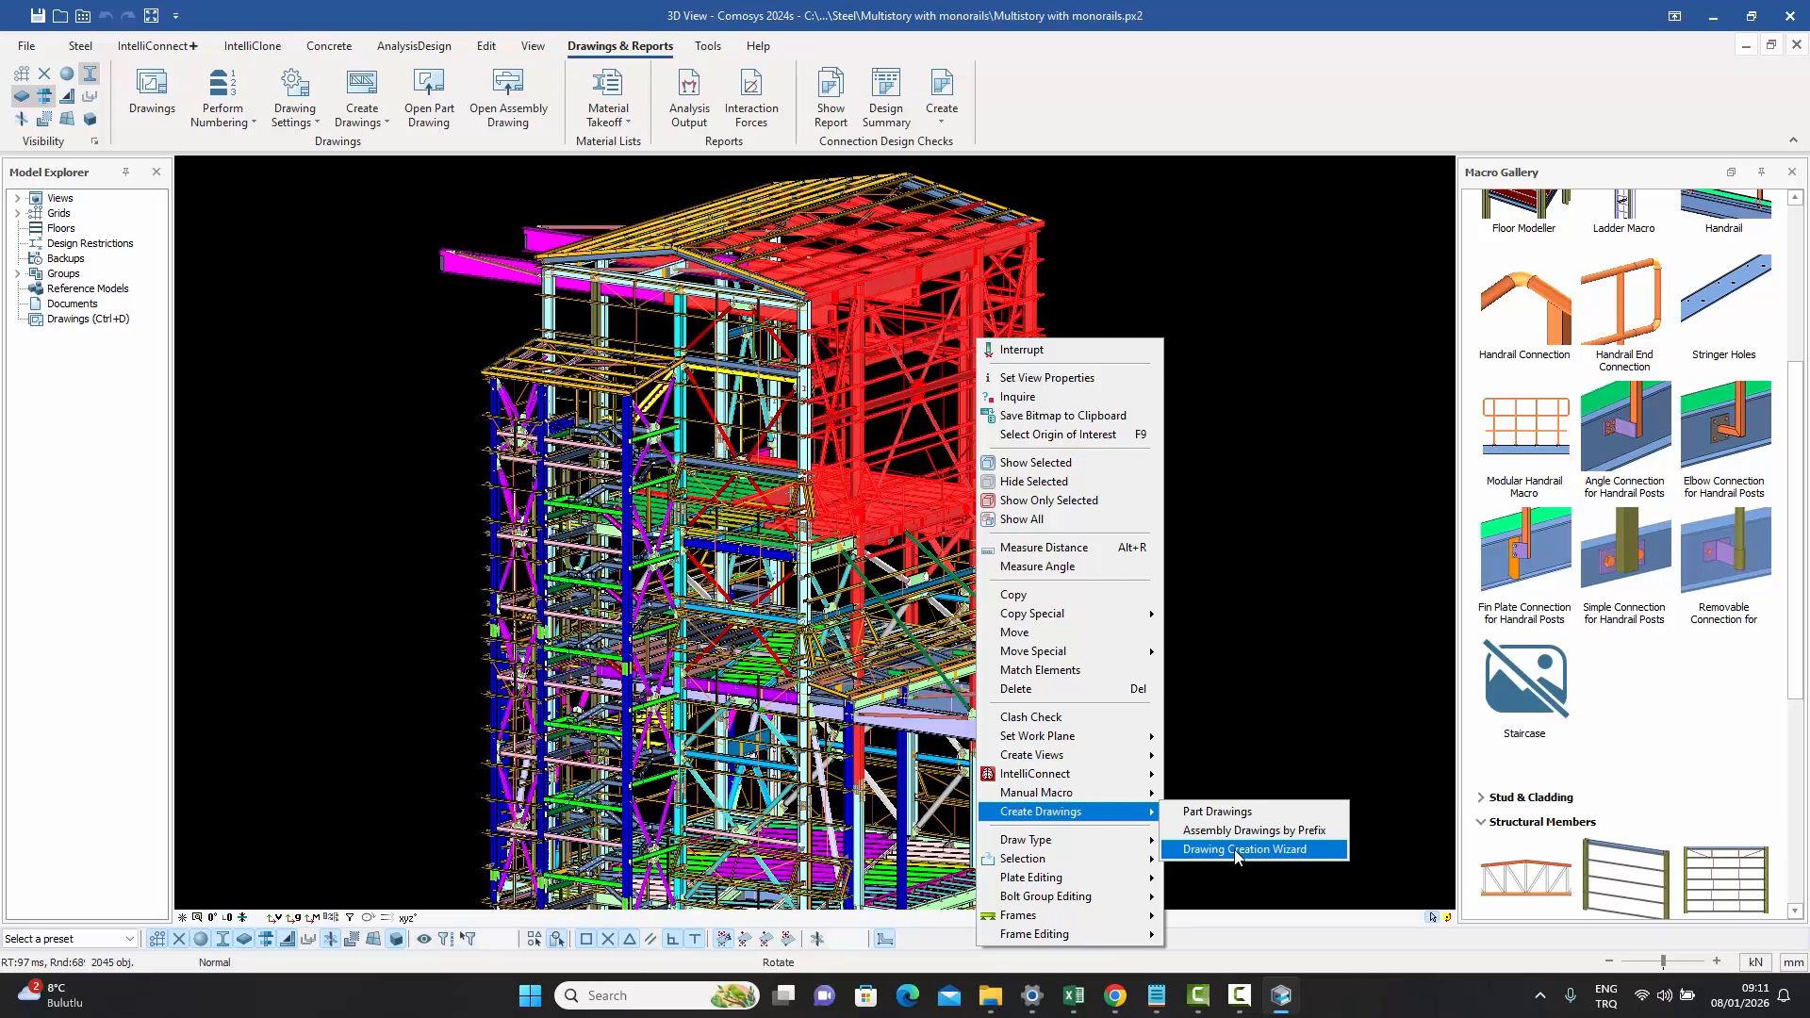
click(1156, 211)
- Select the upper storeys and roof of the building in the 3D view and open the Drawing Creation Wizard for them
scroll(1124, 579, down, 2)
middle_drag(1123, 682, 1105, 581)
drag(1091, 464, 914, 235)
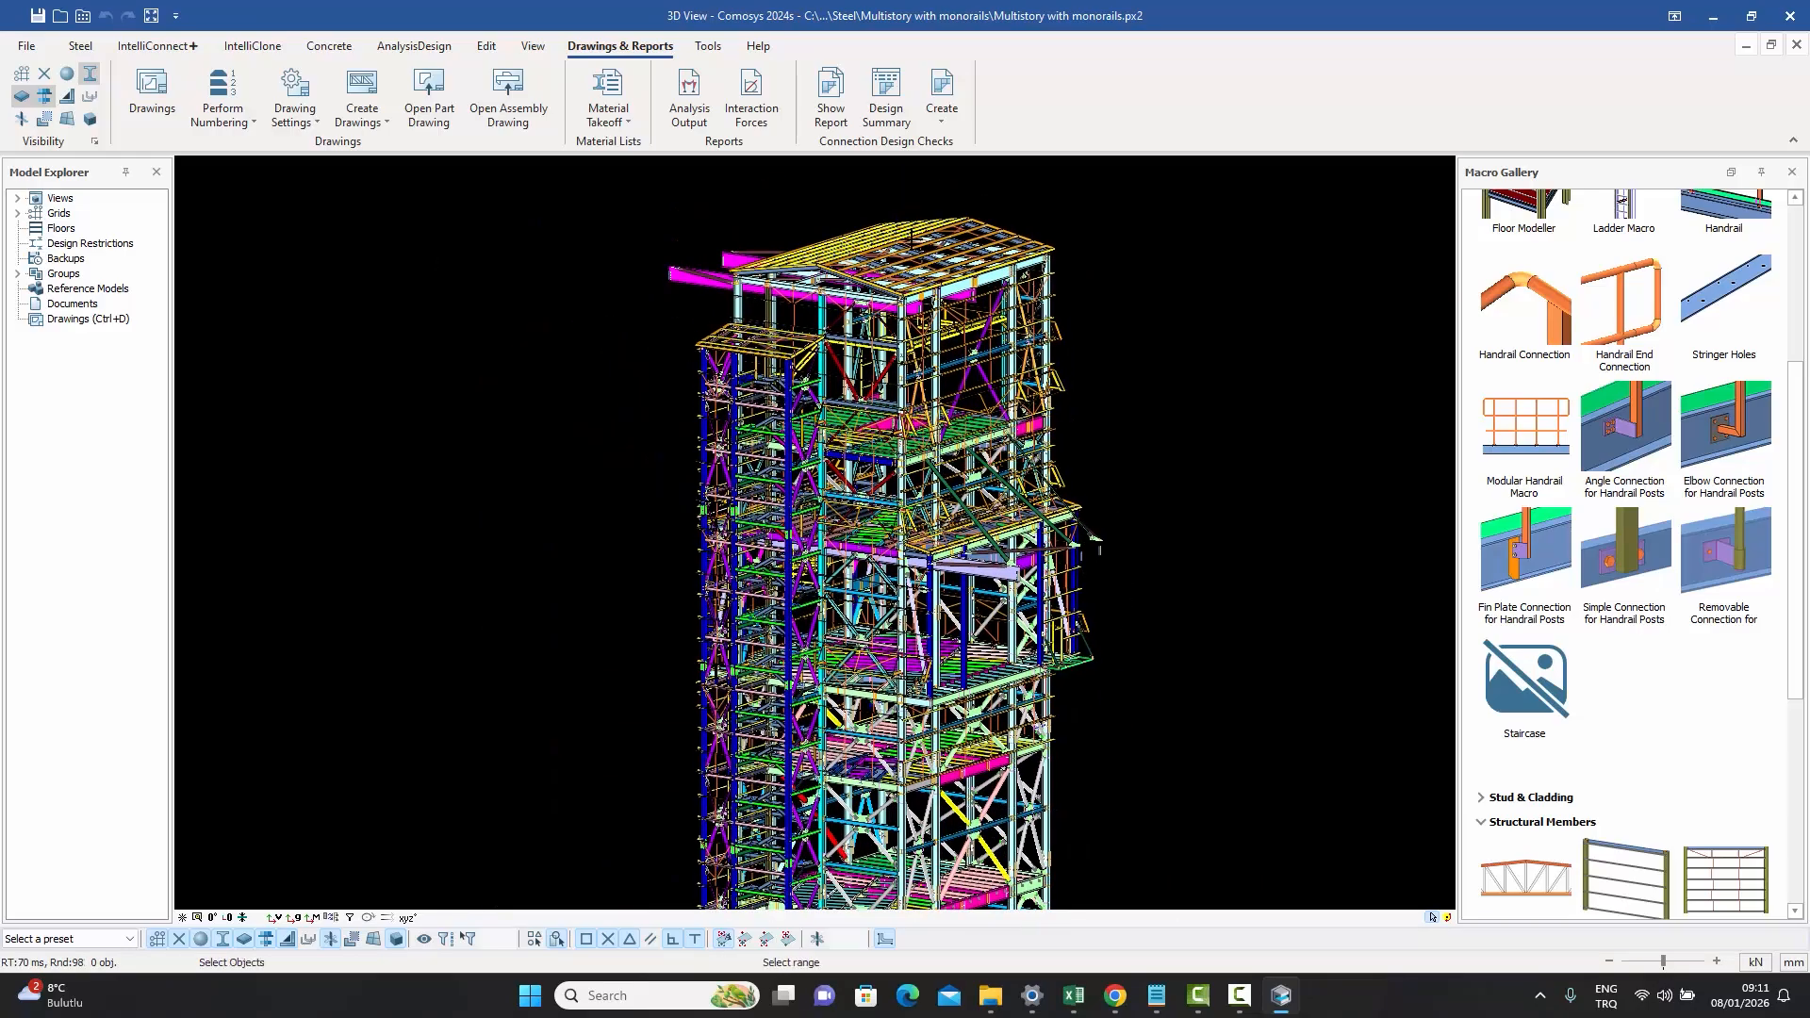
right_click(959, 263)
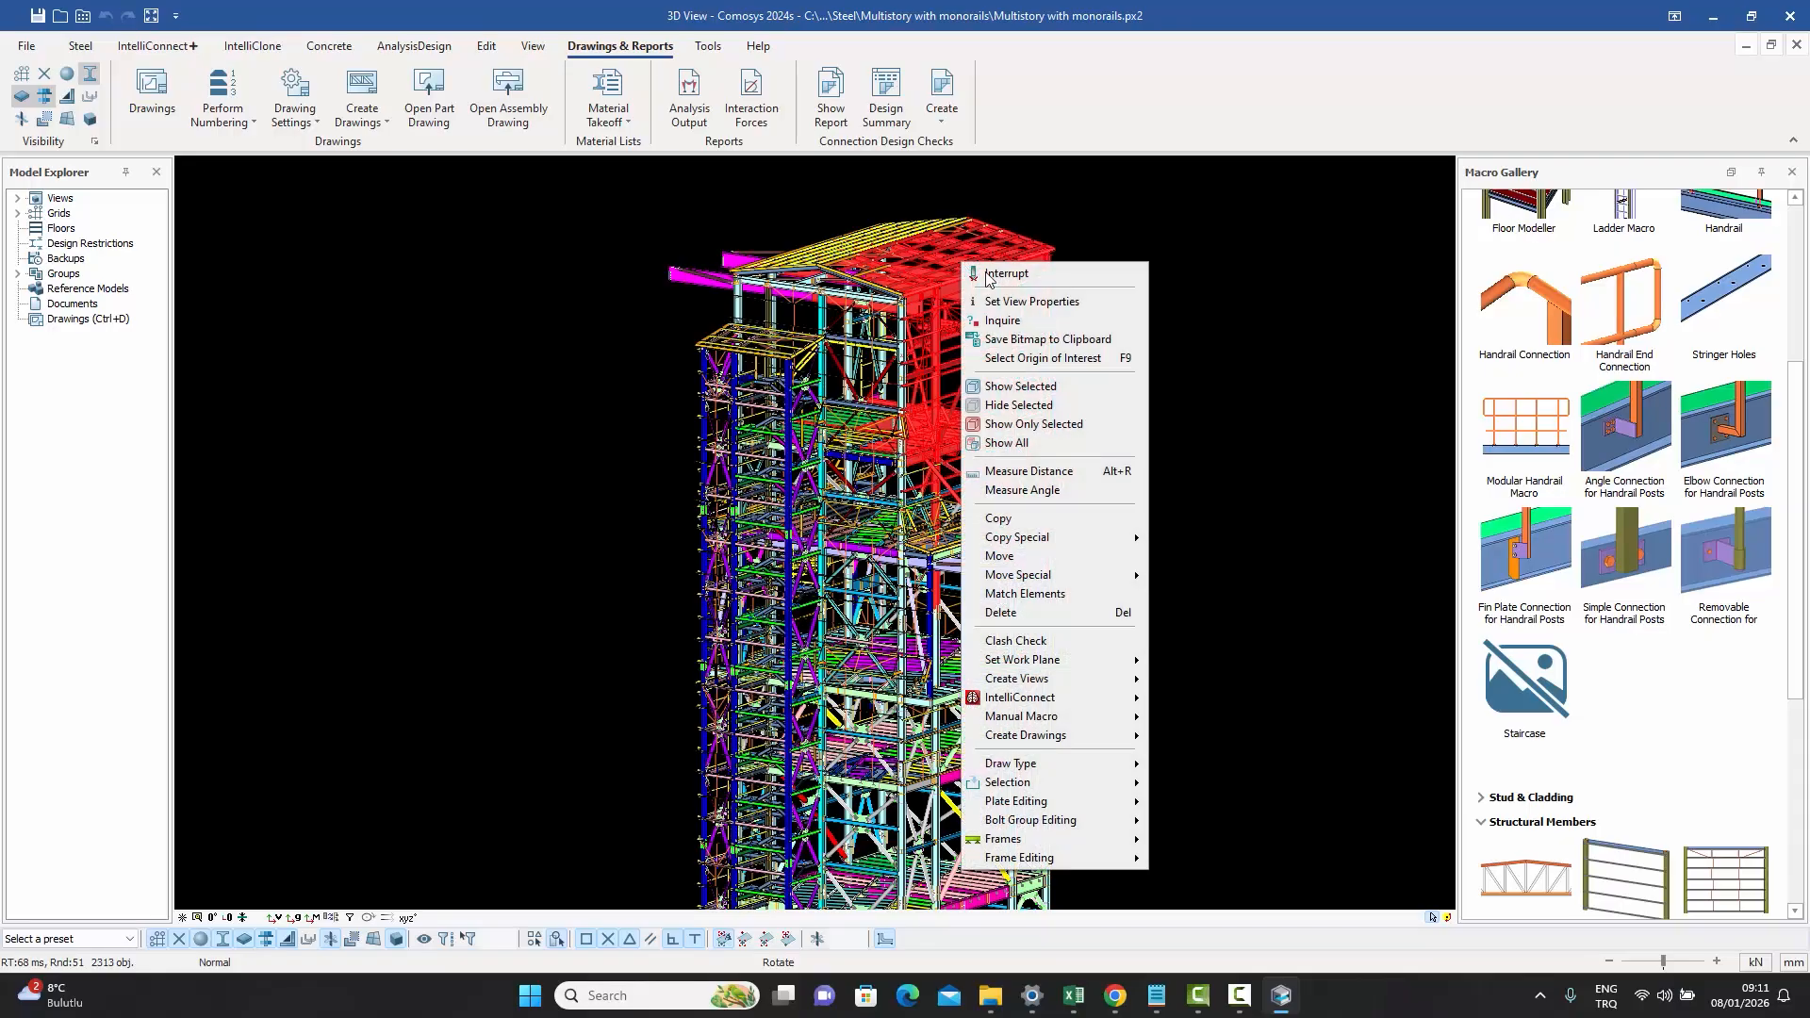
mouse_move(1048, 739)
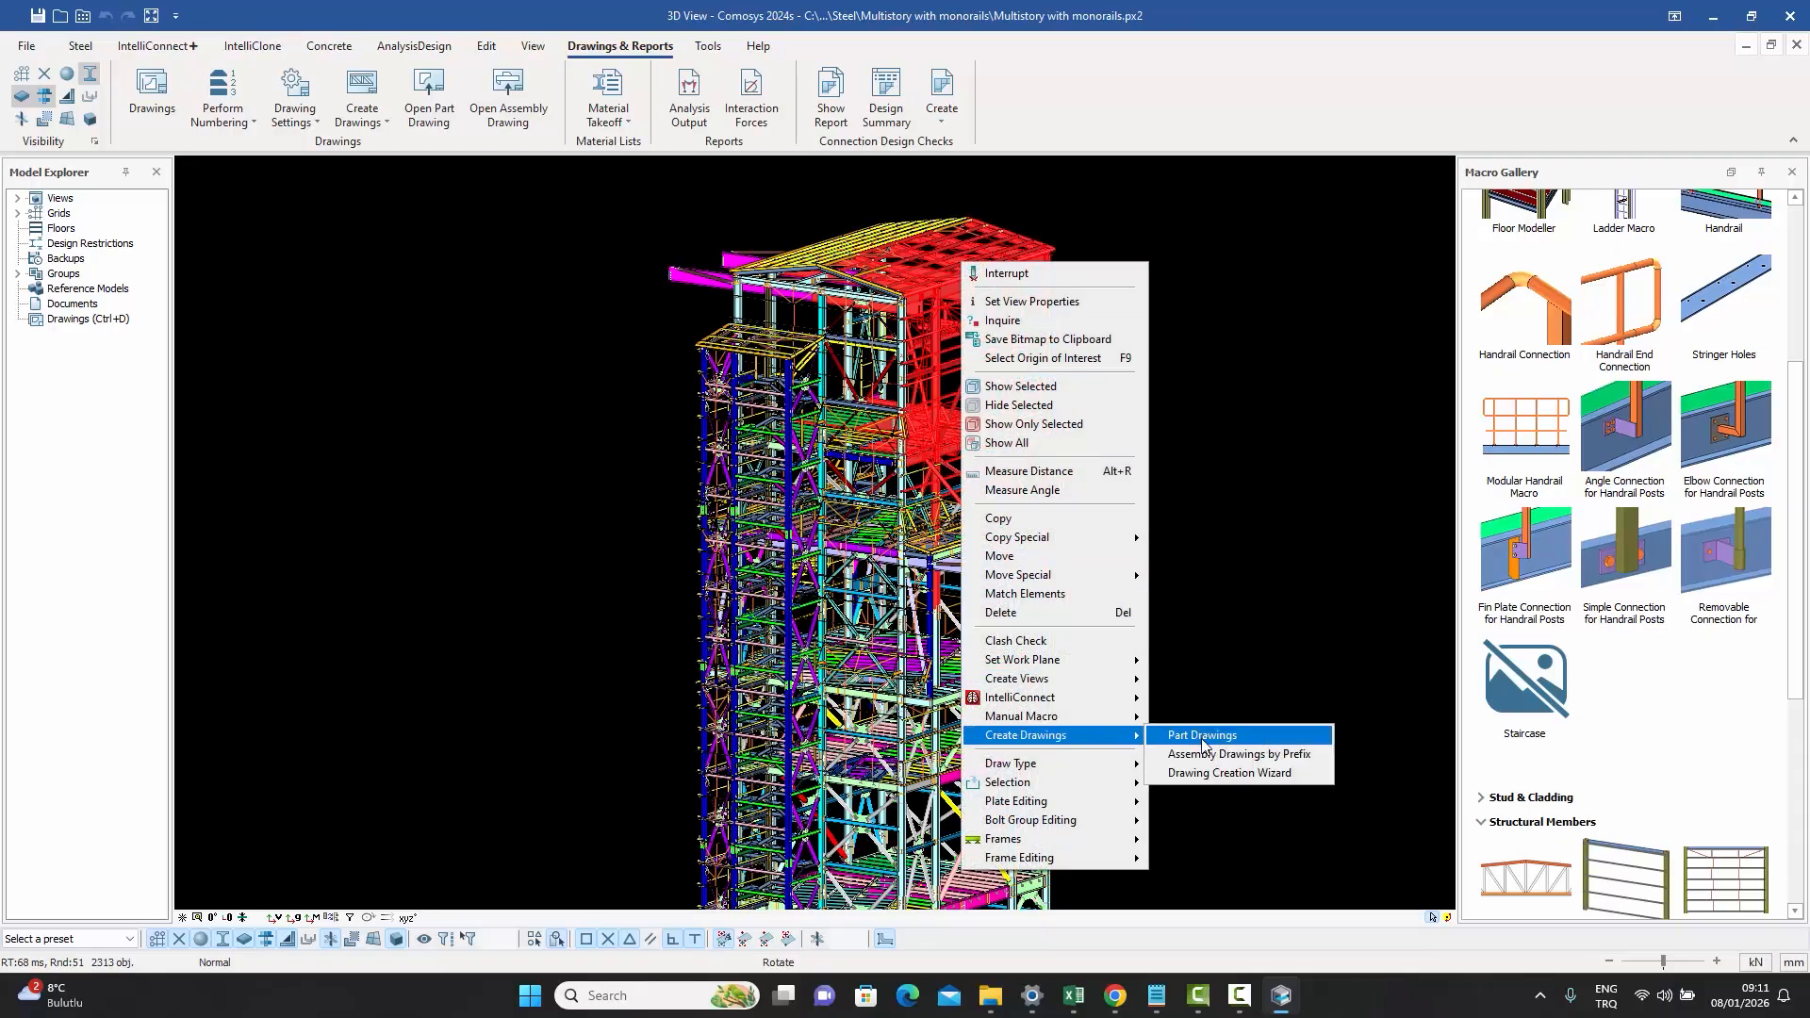
click(1201, 774)
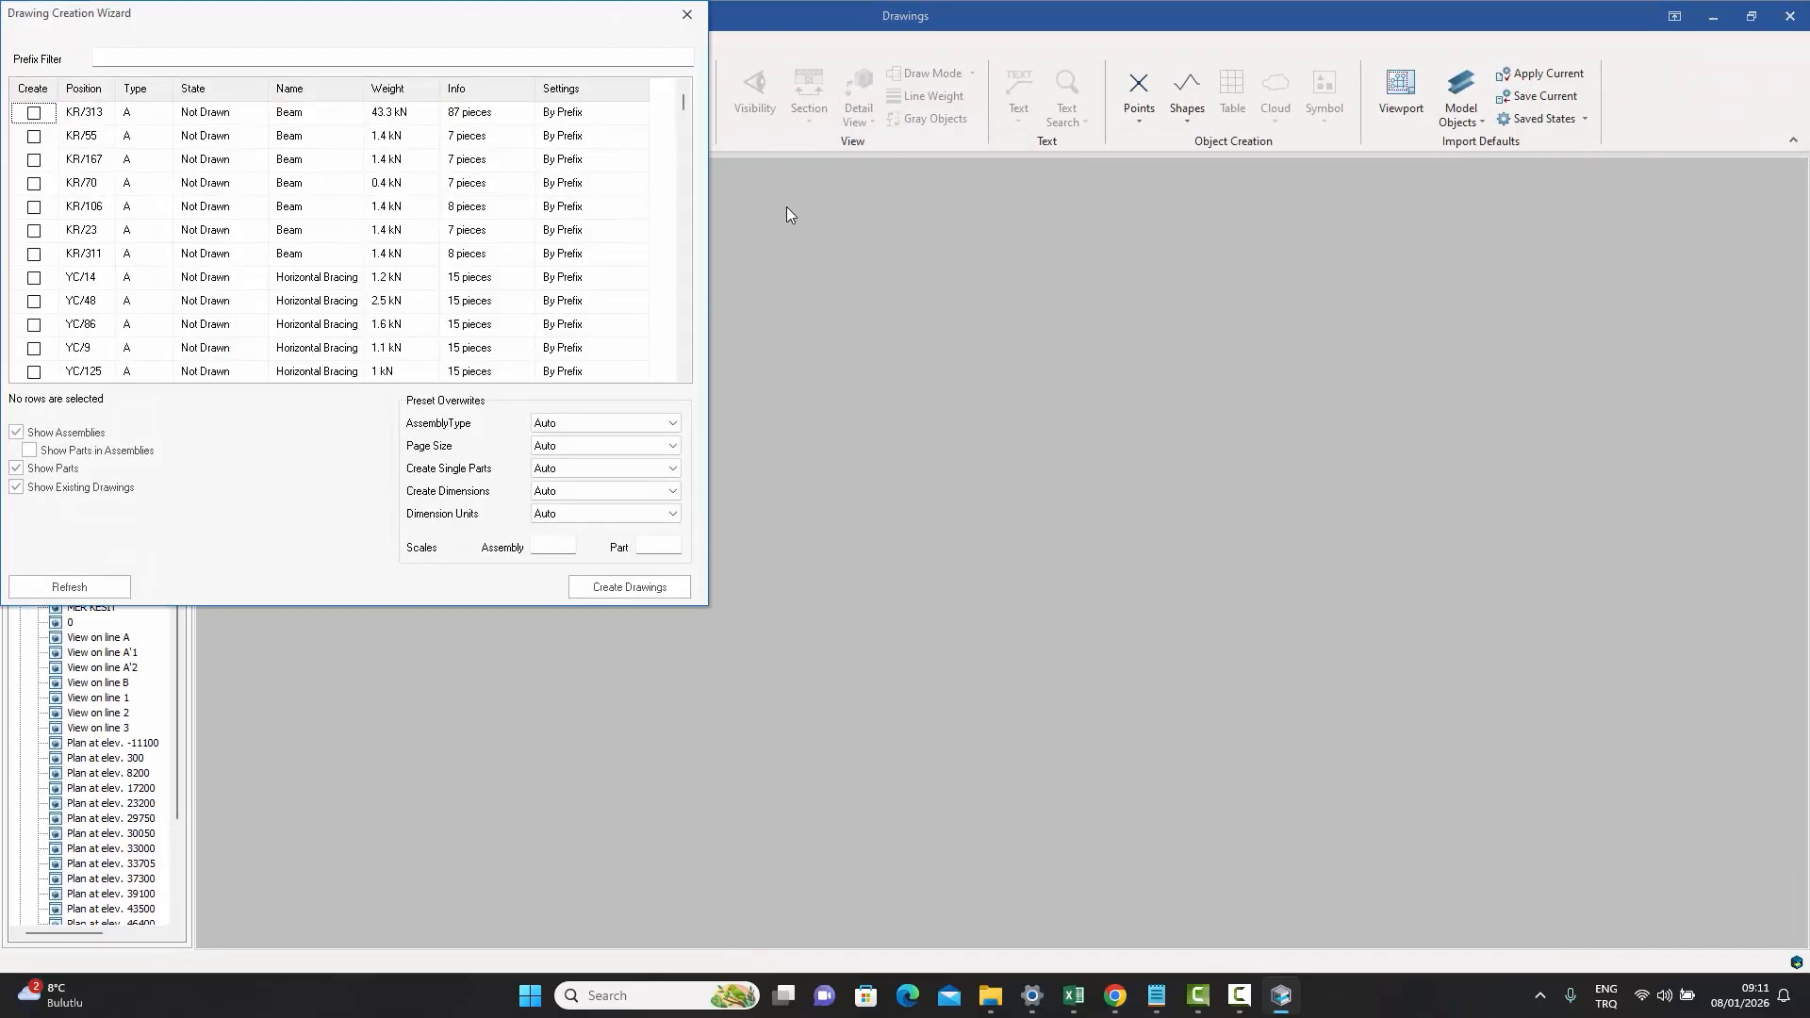
- Close the Drawings window and arrange the Drawing Creation Wizard and the model side by side
click(1789, 26)
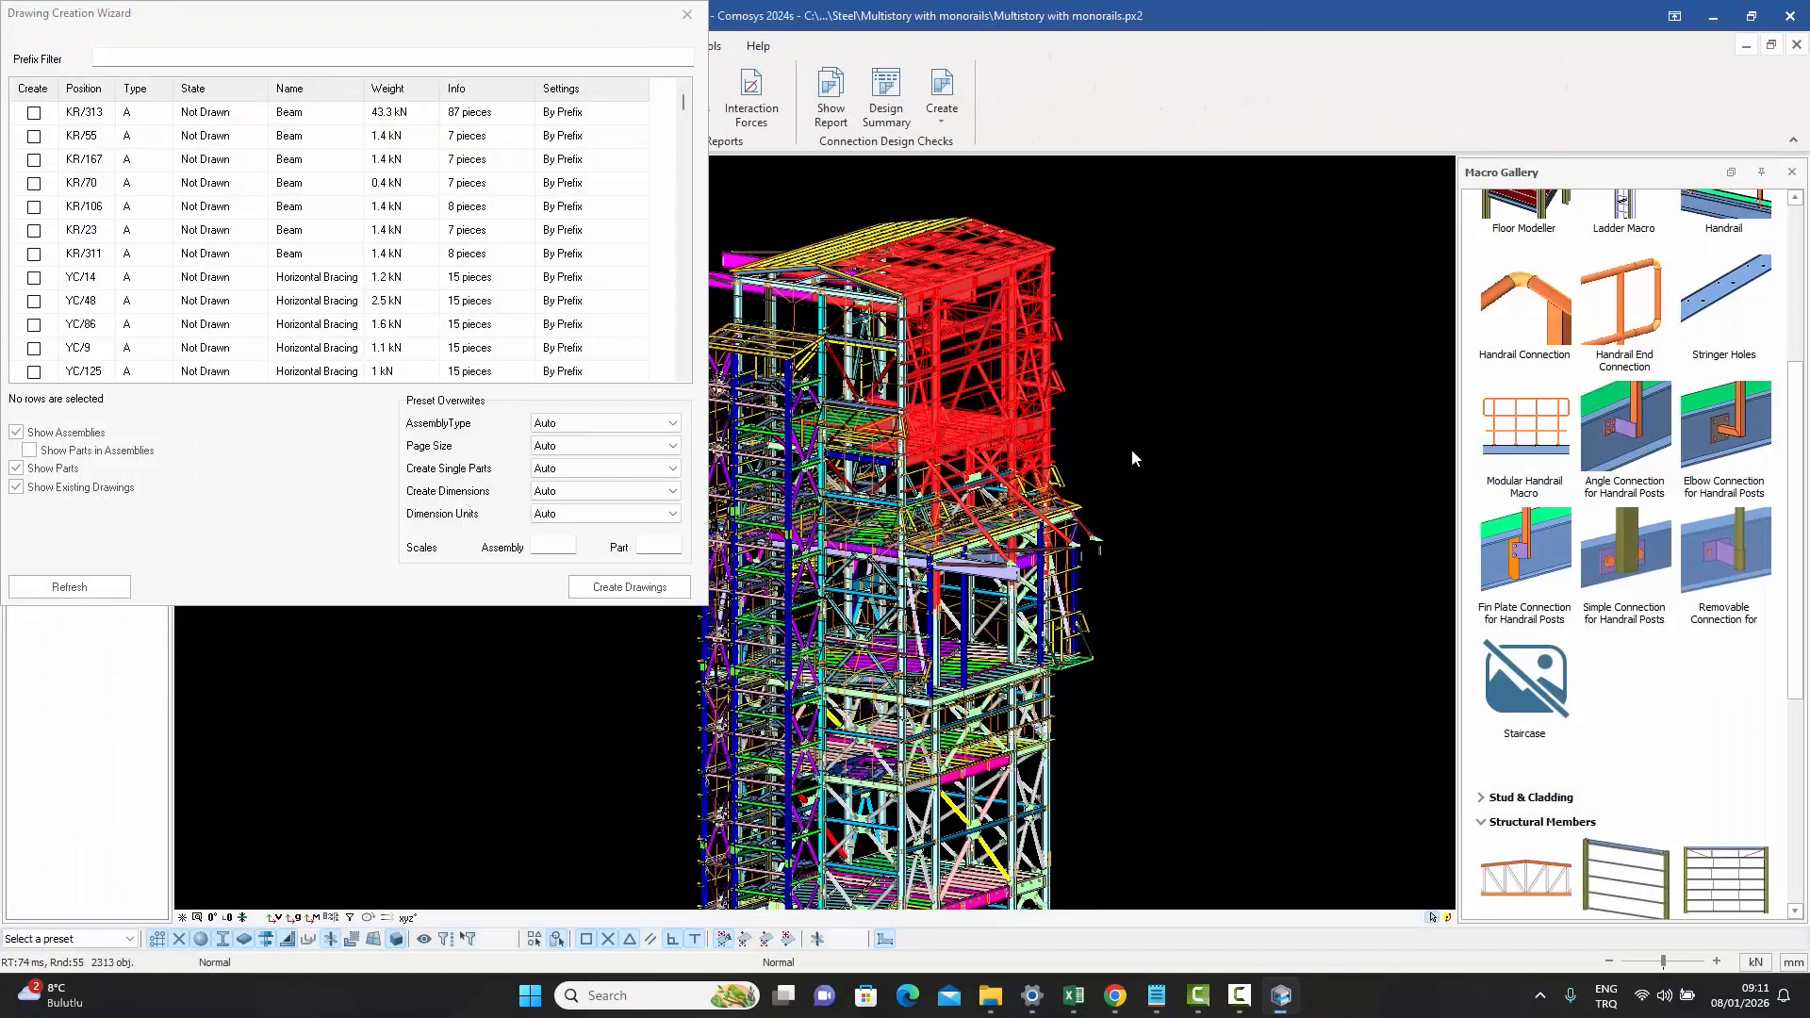
mouse_move(448, 19)
mouse_down()
mouse_move(884, 115)
mouse_move(1477, 154)
mouse_move(1383, 143)
mouse_up()
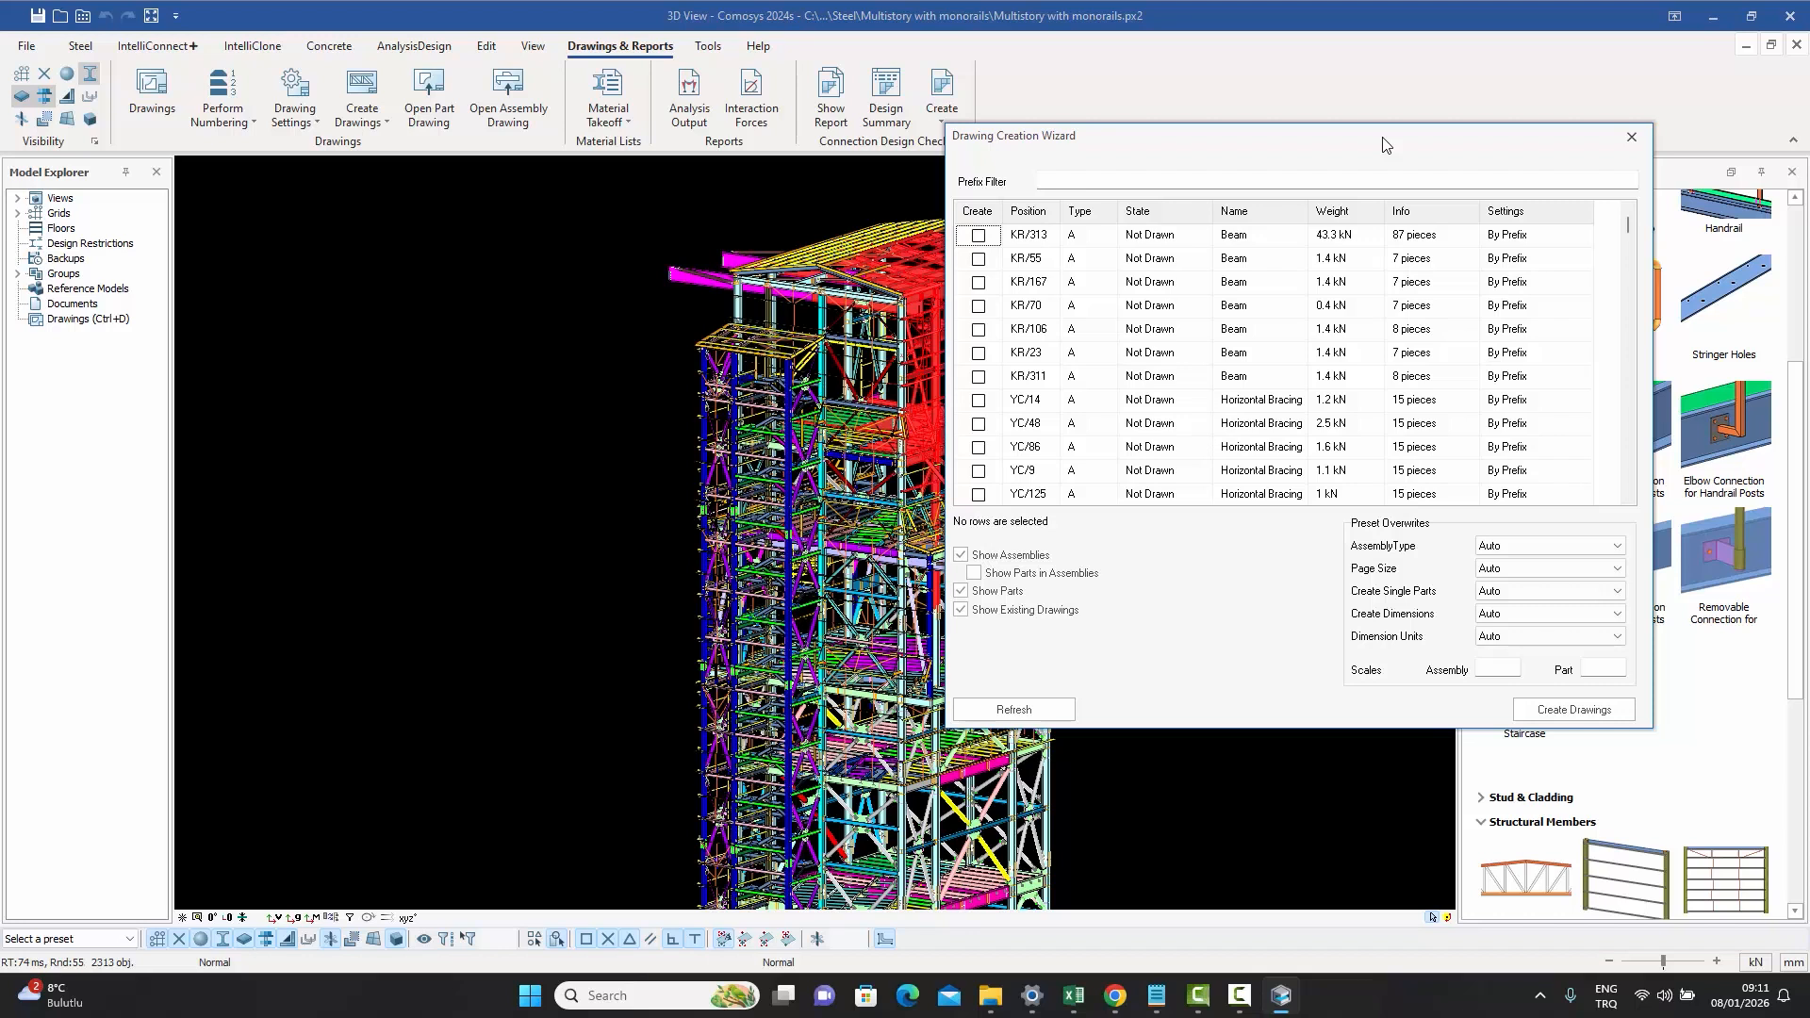
drag(1330, 144, 1377, 134)
middle_drag(849, 392, 515, 402)
drag(1210, 129, 1165, 122)
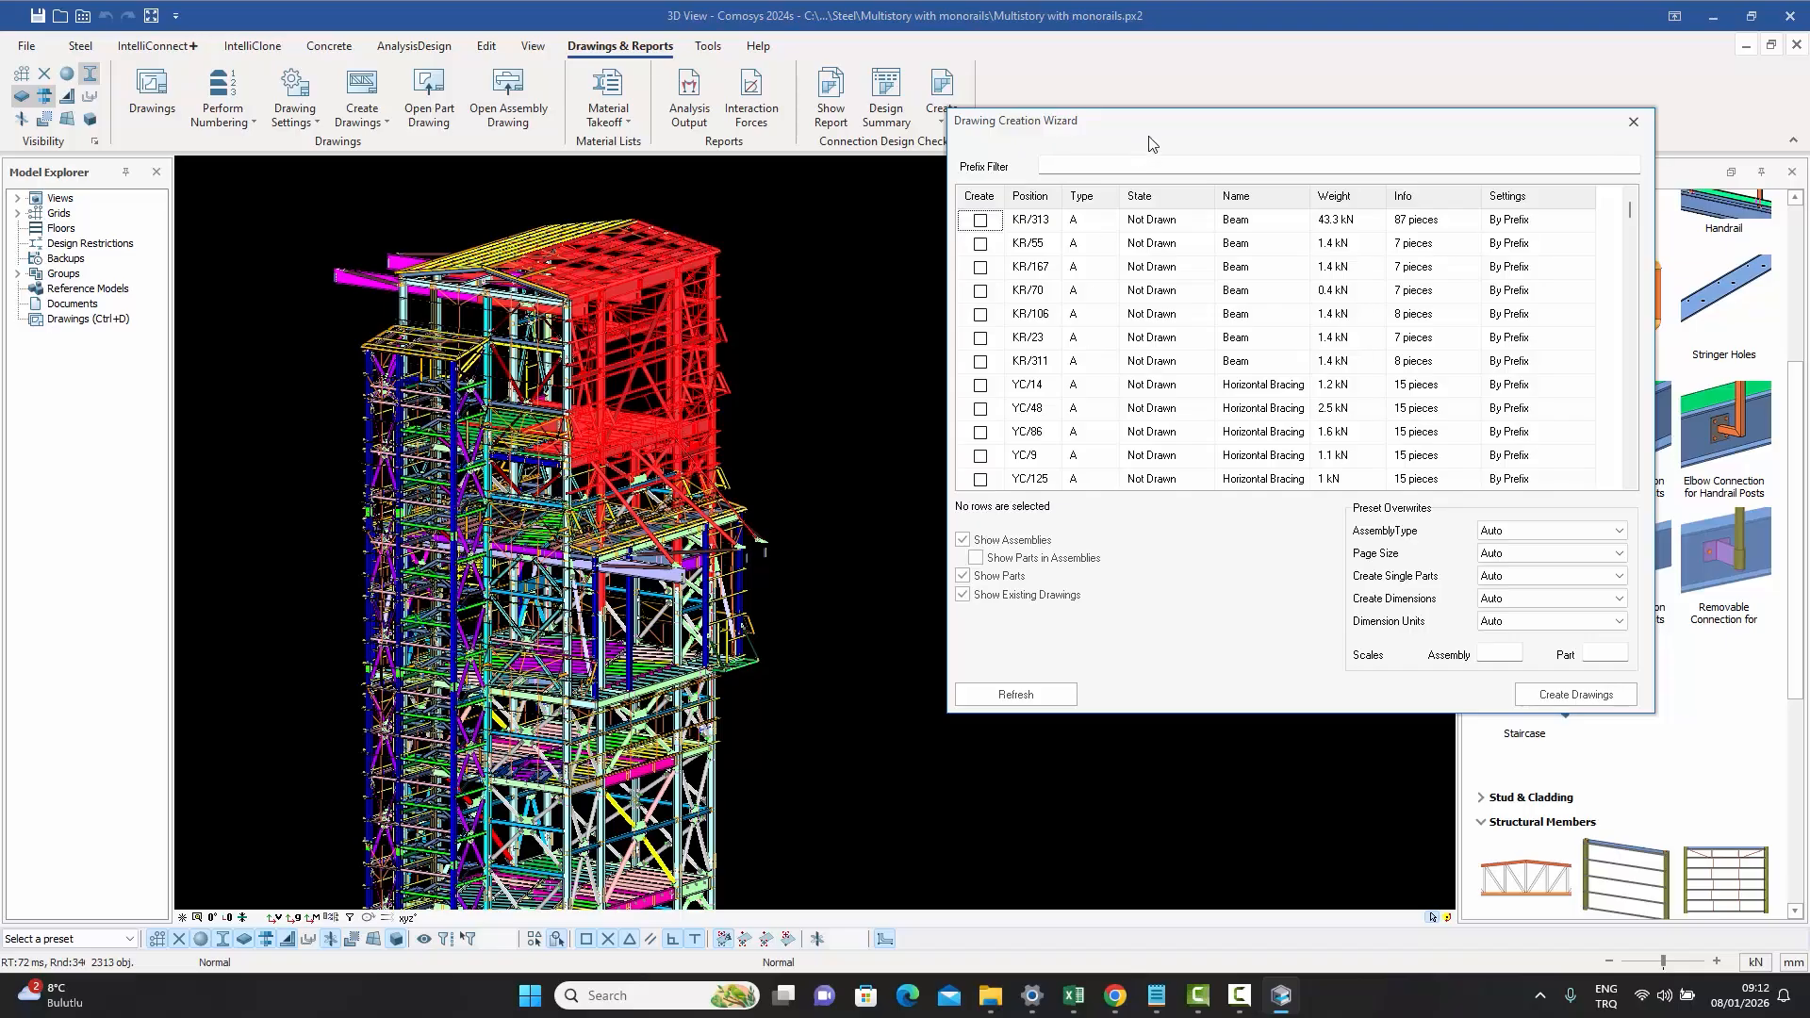
drag(1157, 120, 1132, 138)
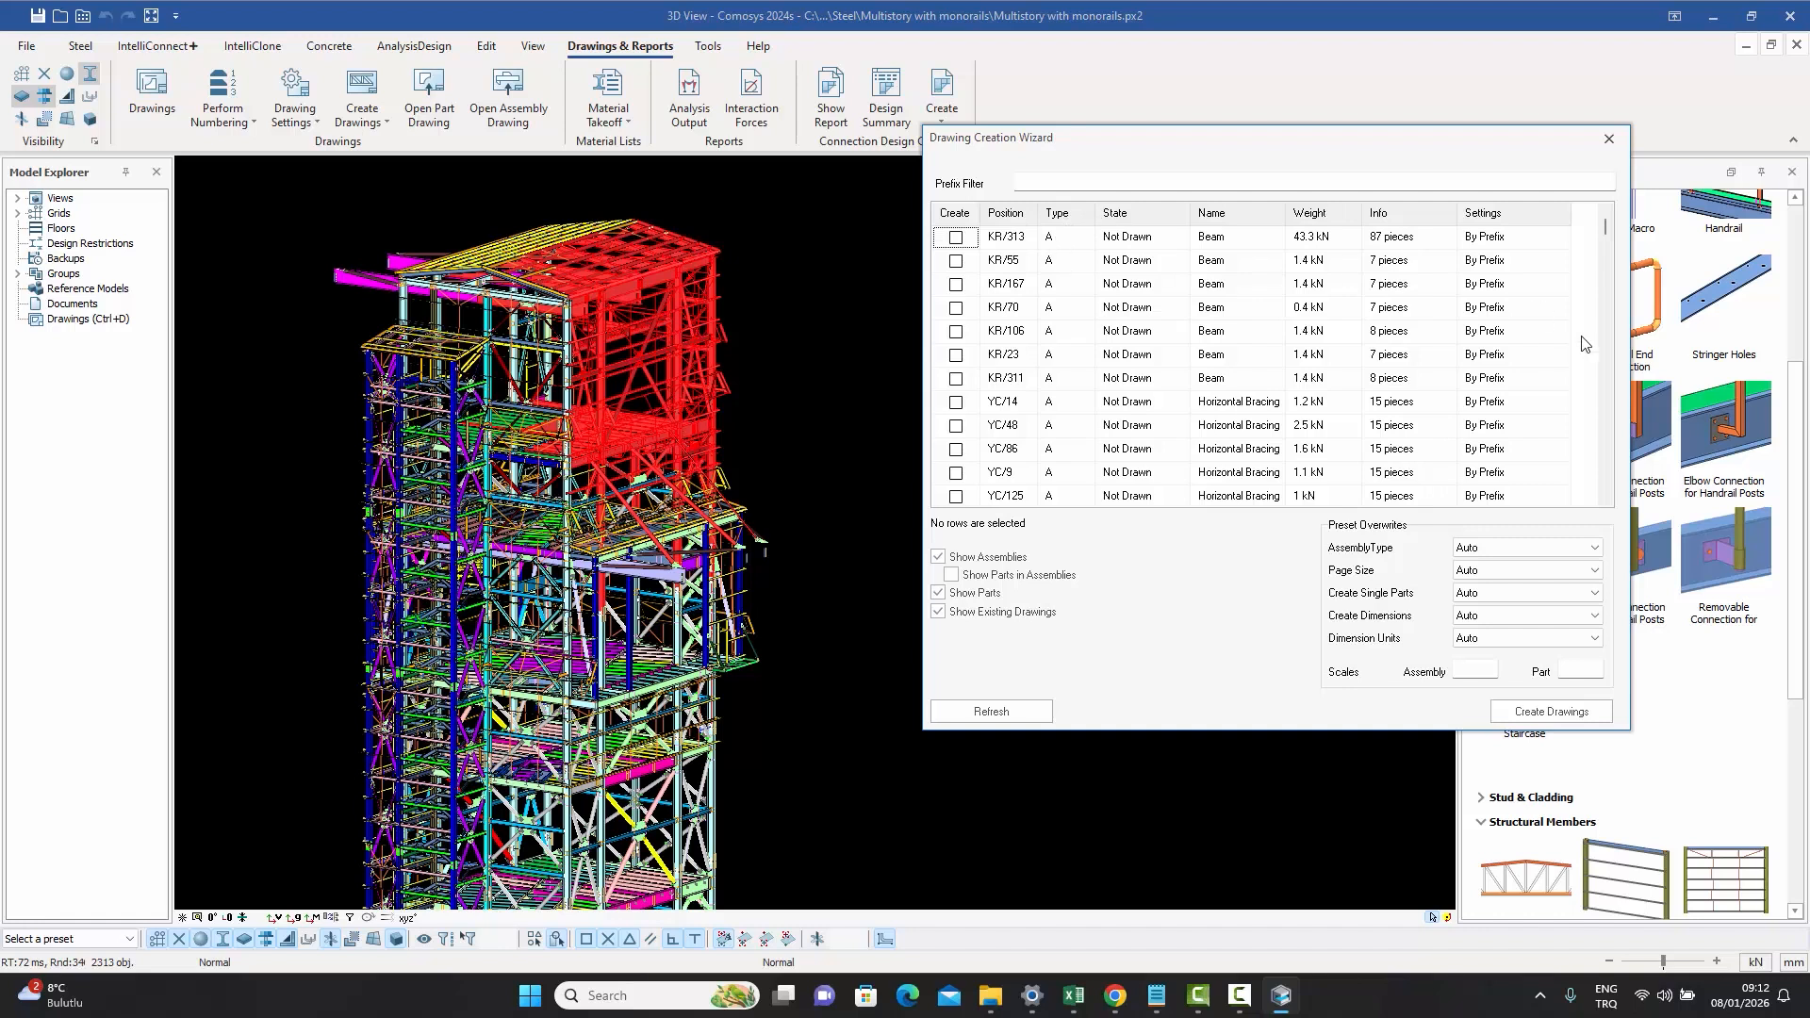
- Look through the wizard's list of assemblies and single parts, including their types, names, weights and drawing settings
scroll(1609, 441, down, 5)
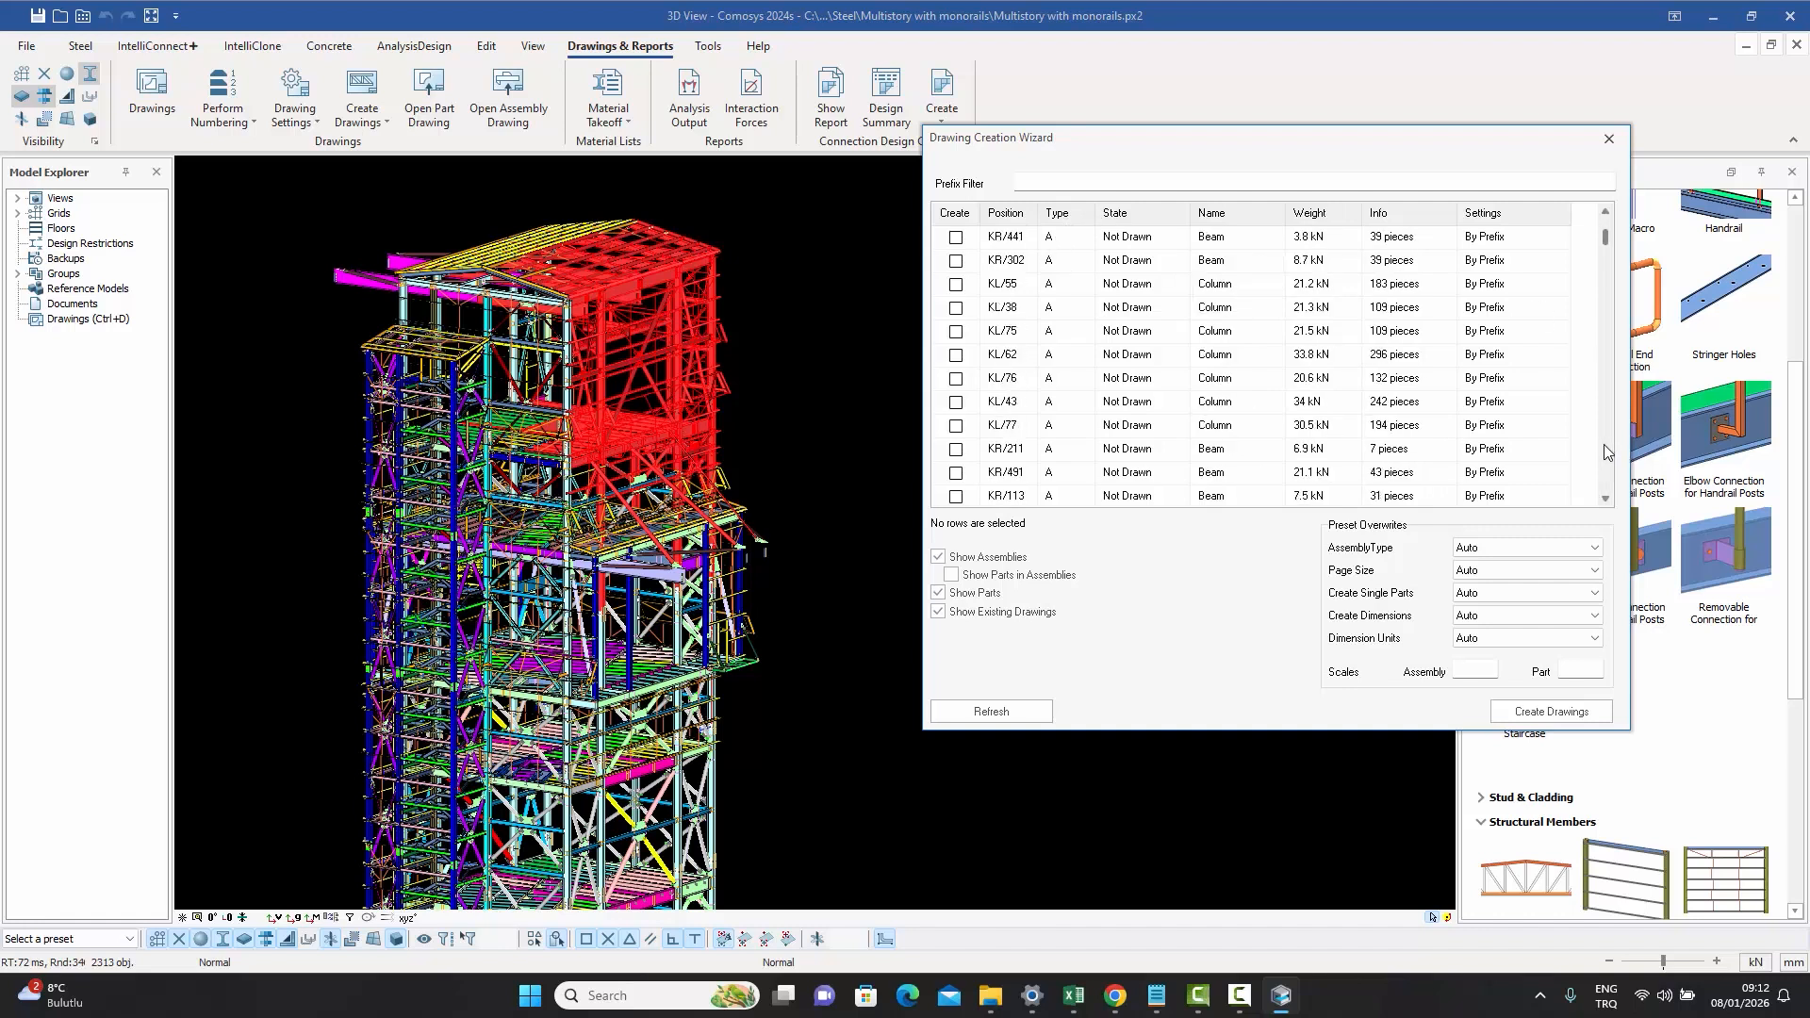
scroll(1607, 501, down, 5)
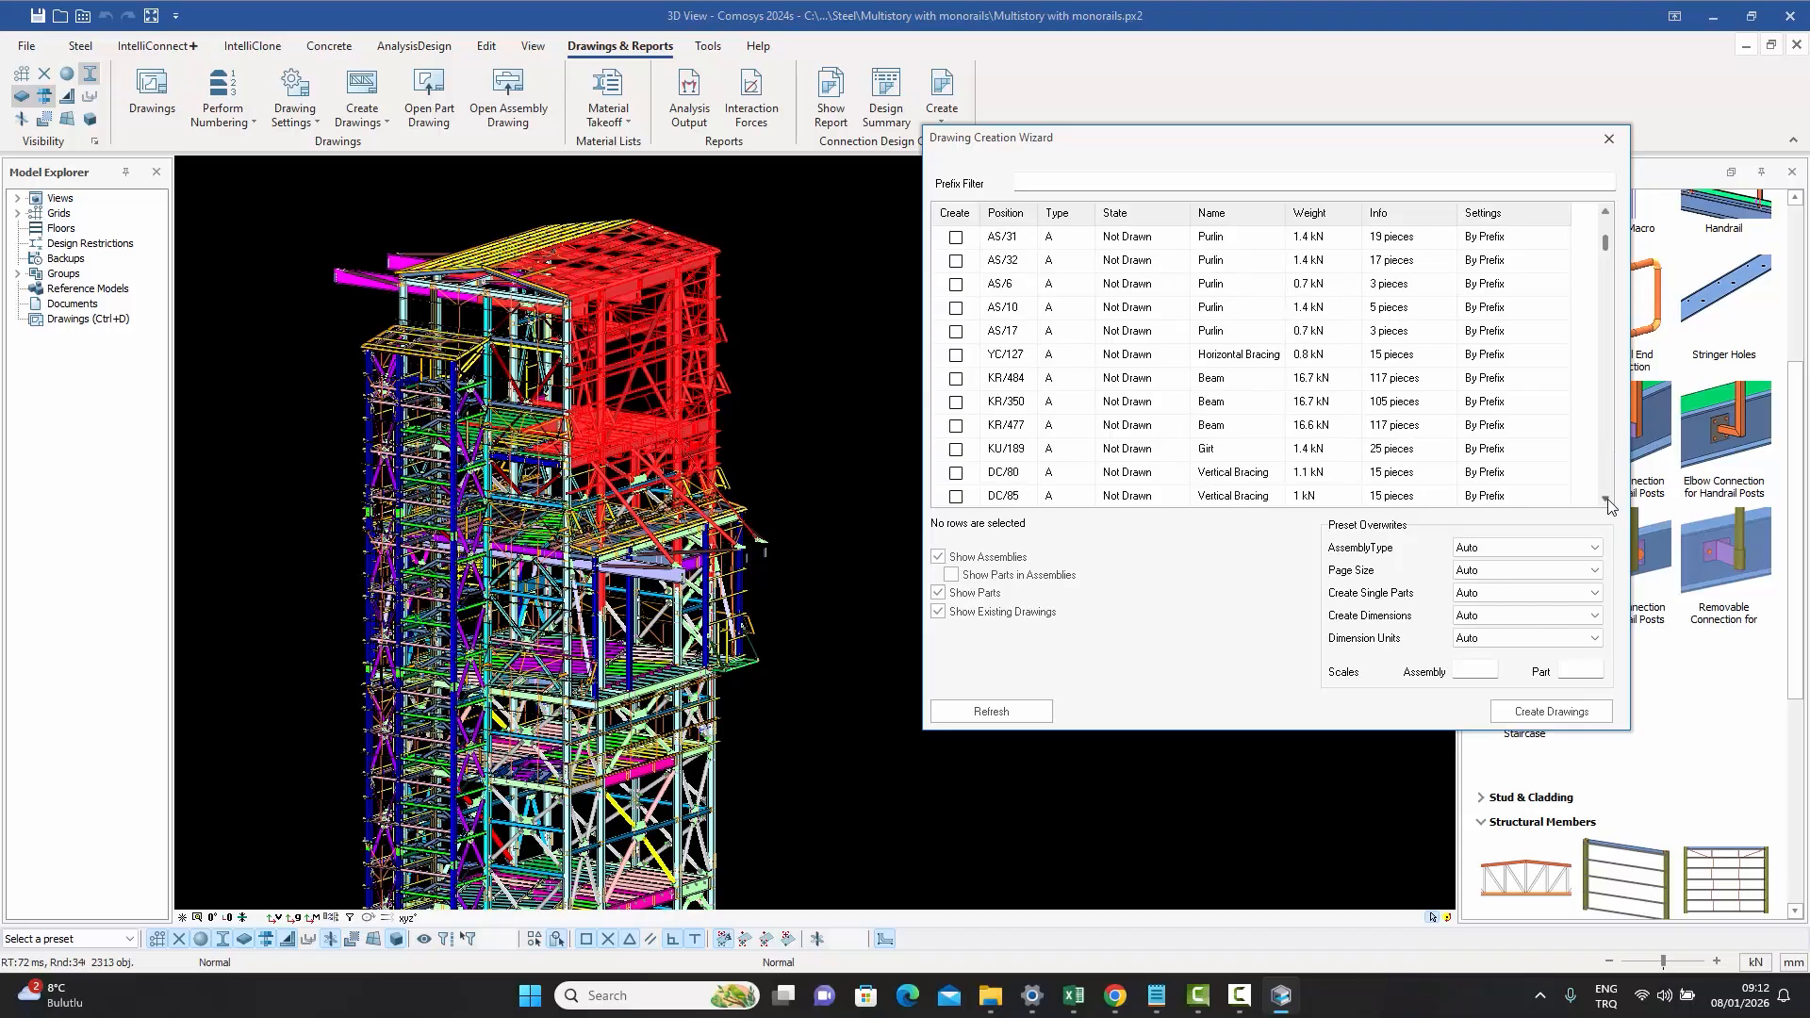
scroll(1609, 506, down, 5)
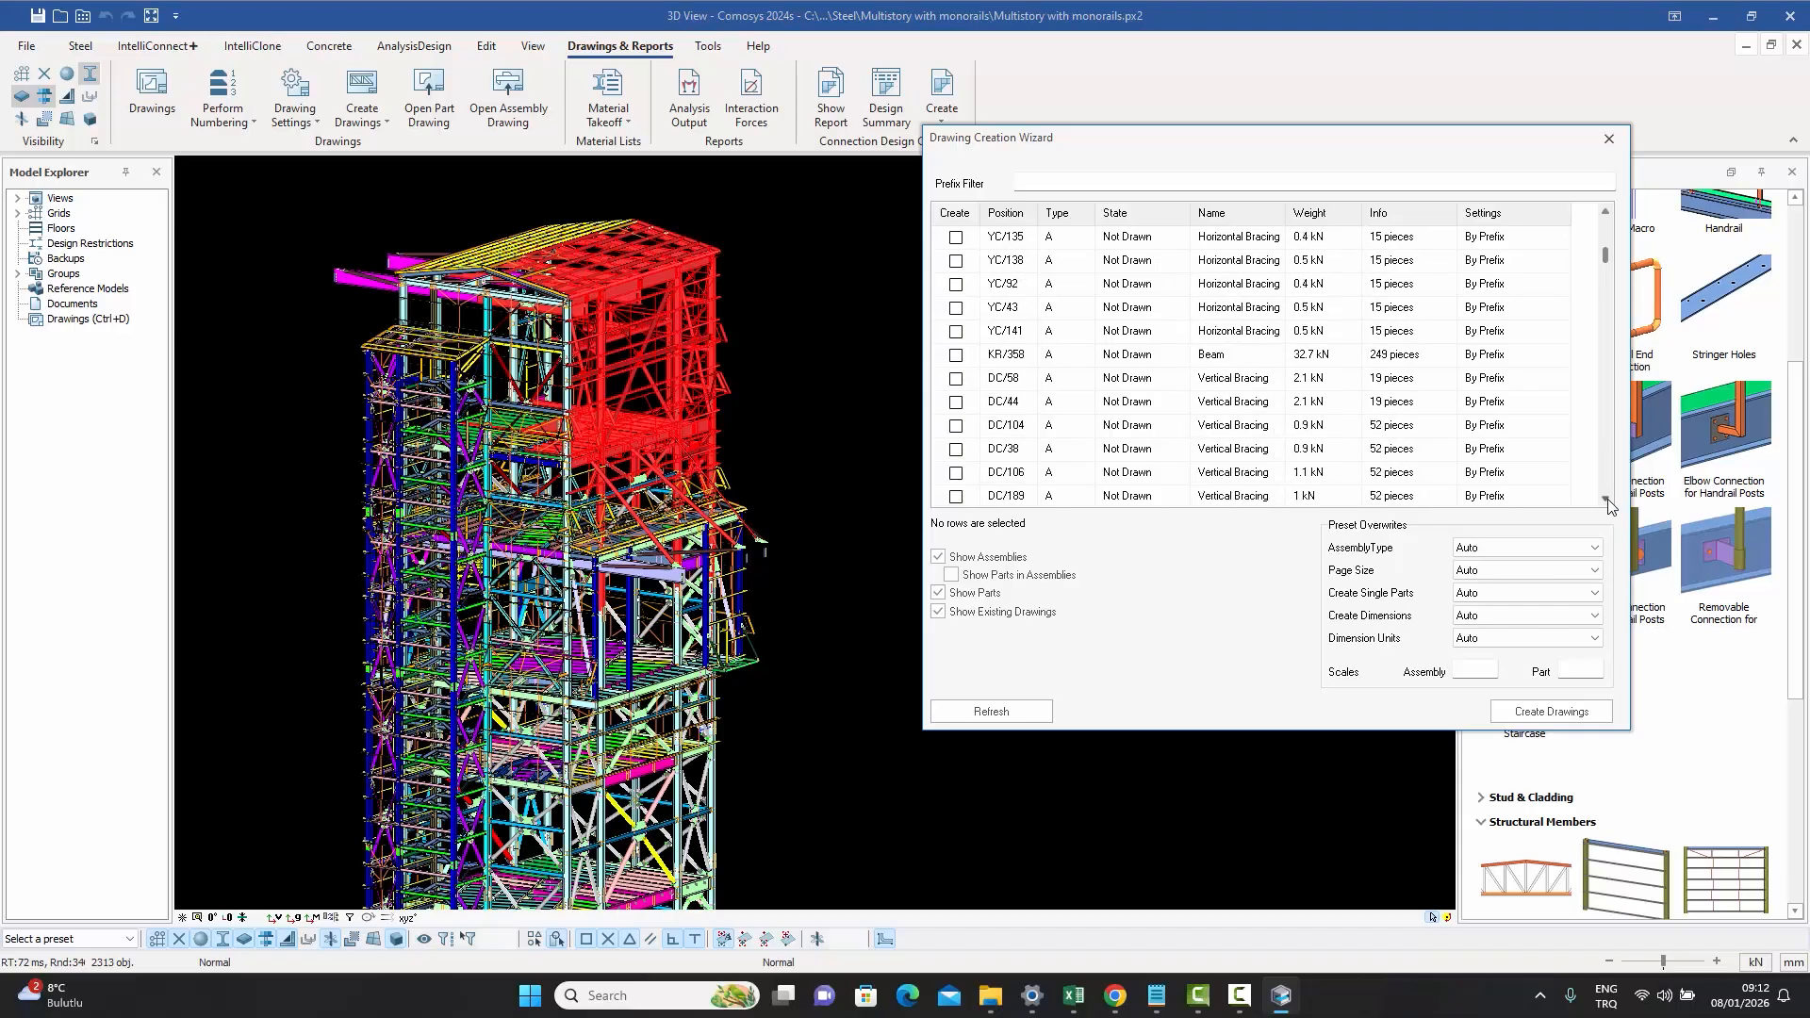
scroll(1608, 505, down, 5)
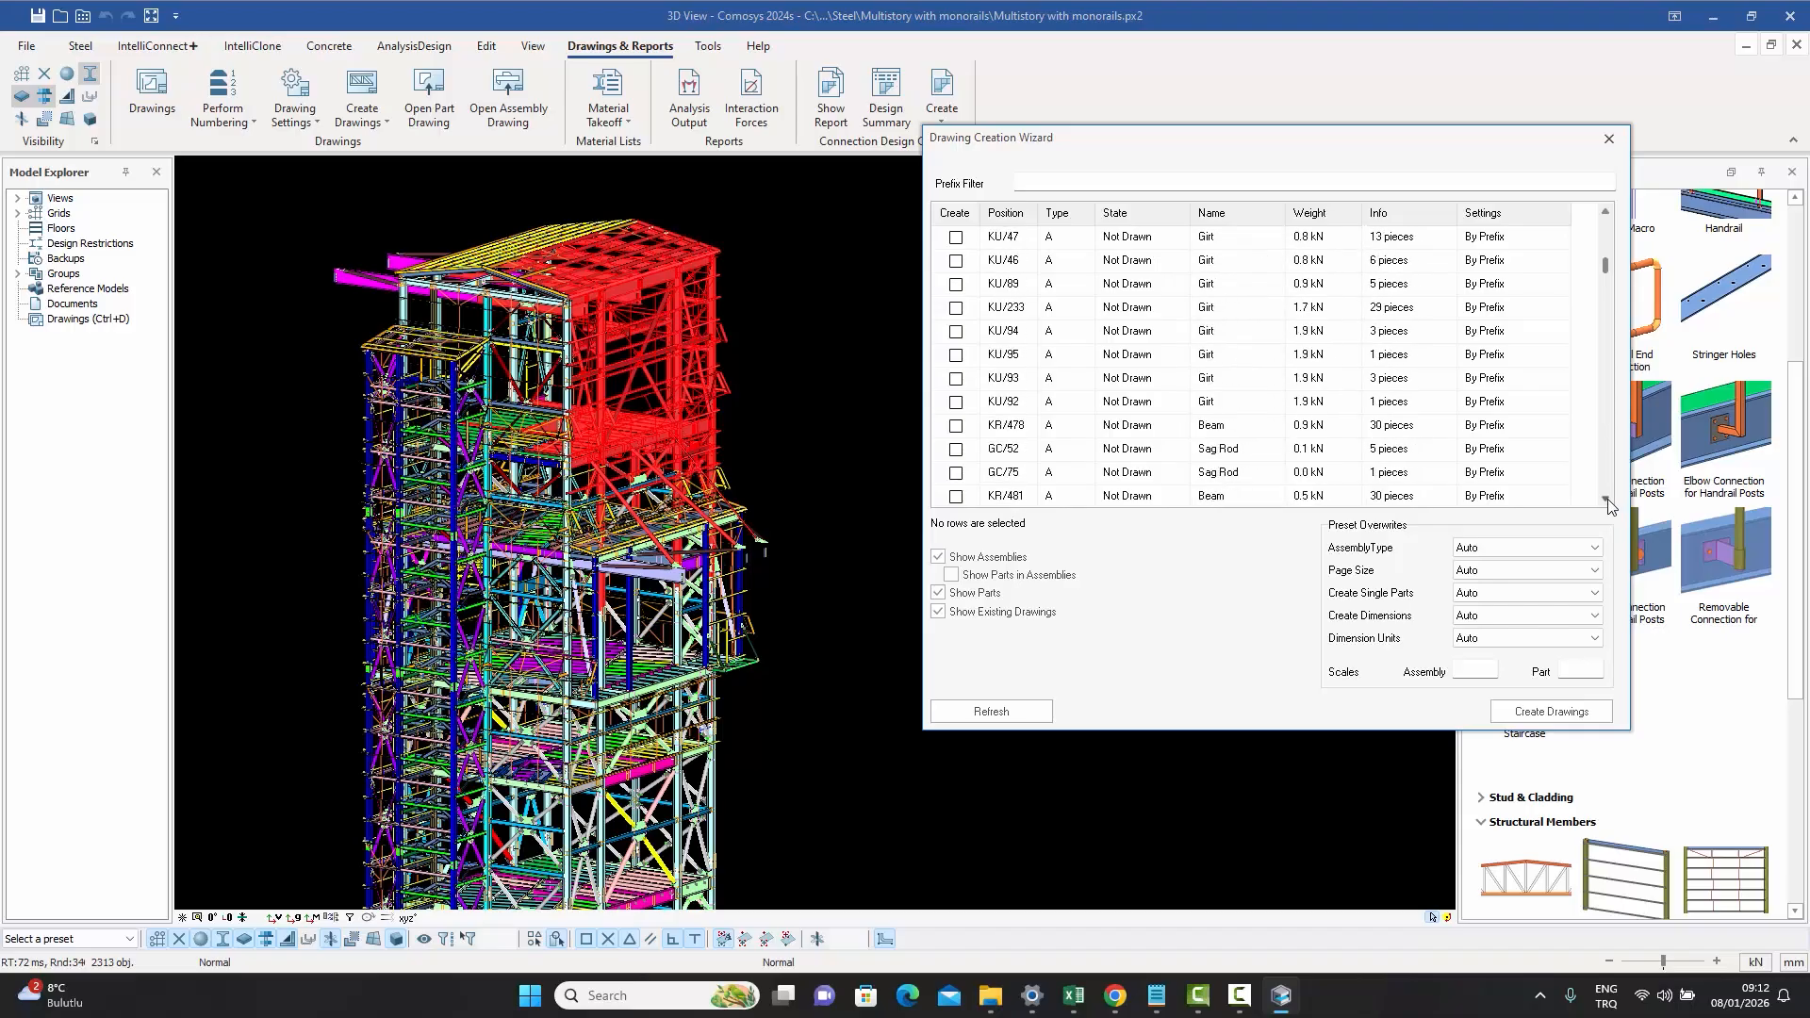
scroll(1609, 506, down, 5)
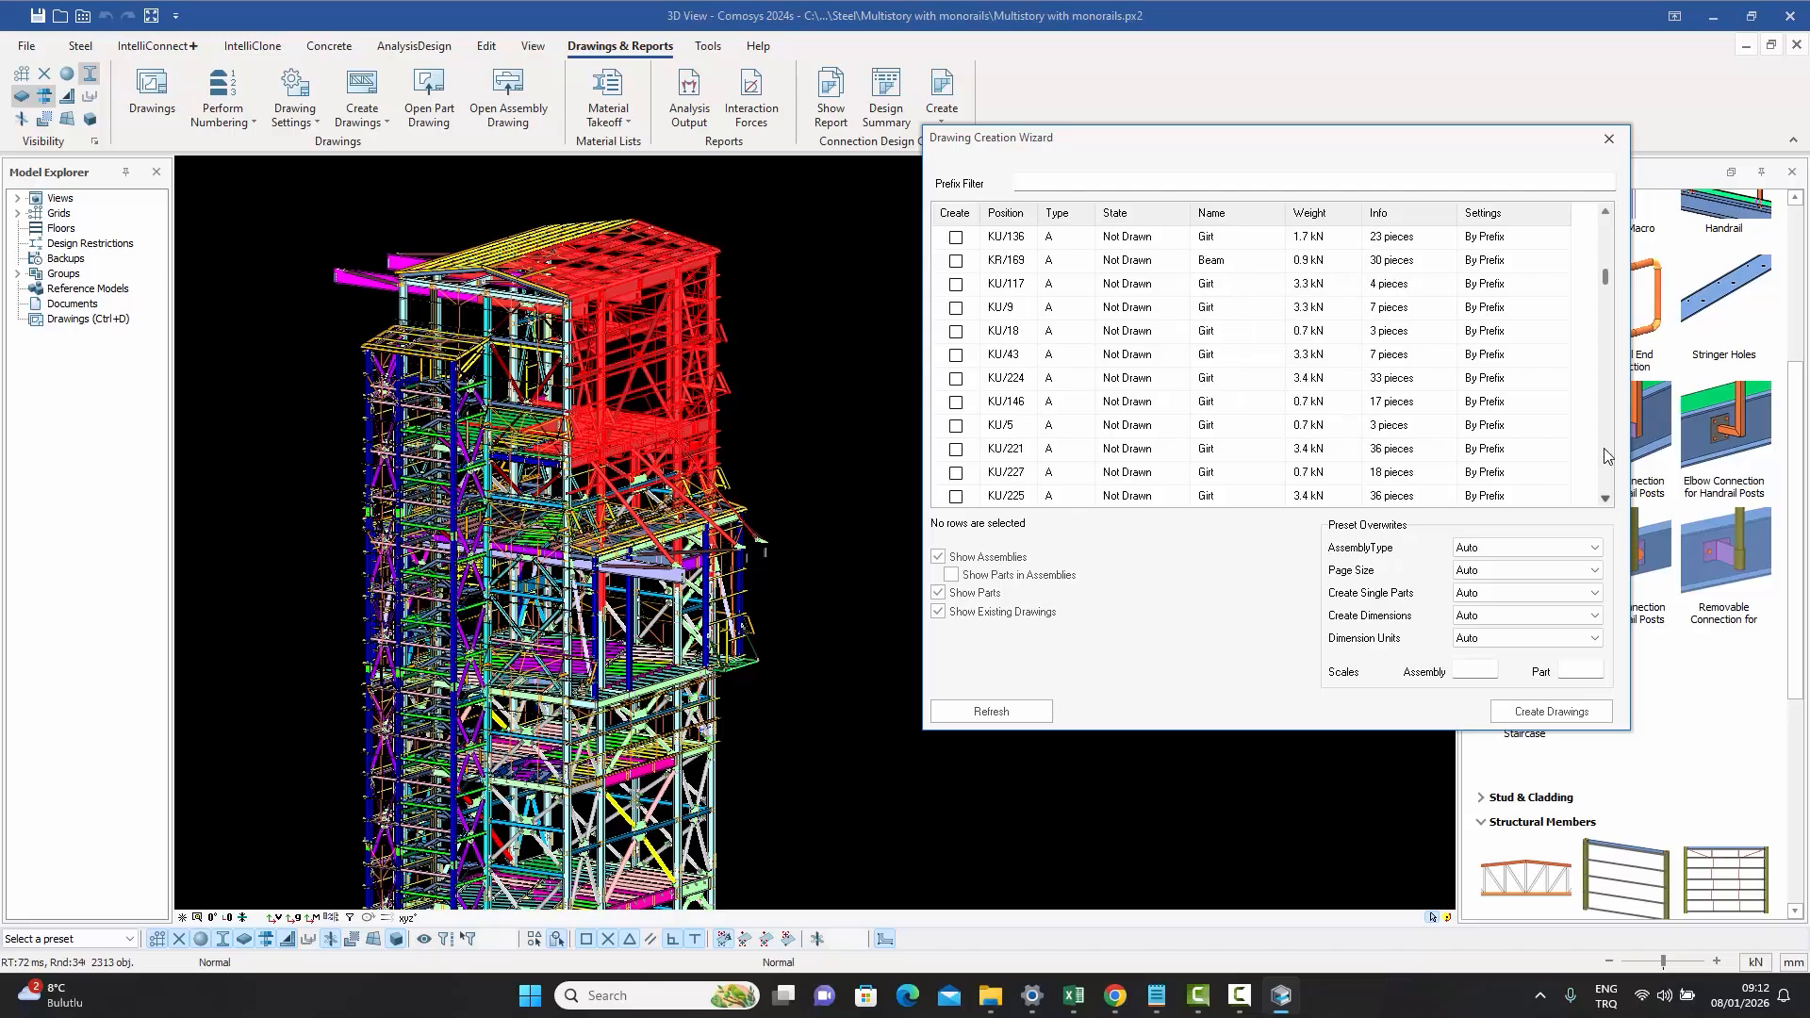
scroll(1608, 429, down, 5)
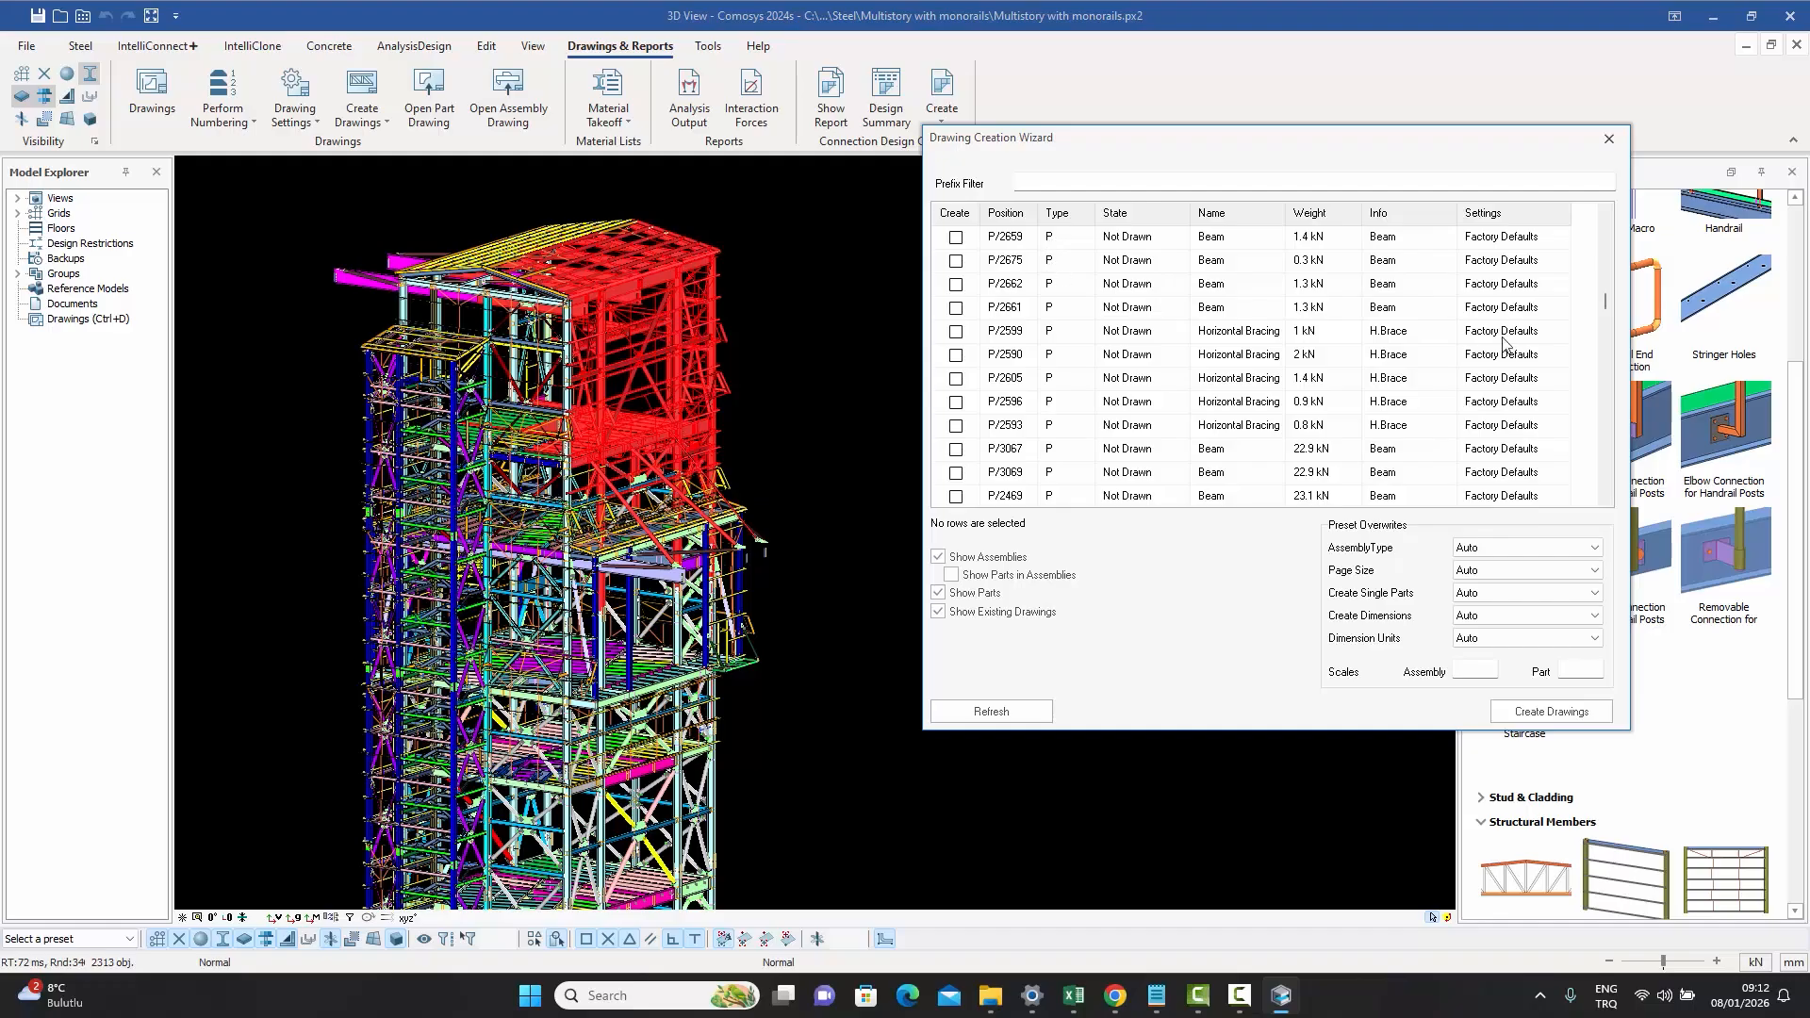
scroll(1611, 481, down, 5)
scroll(1608, 467, down, 5)
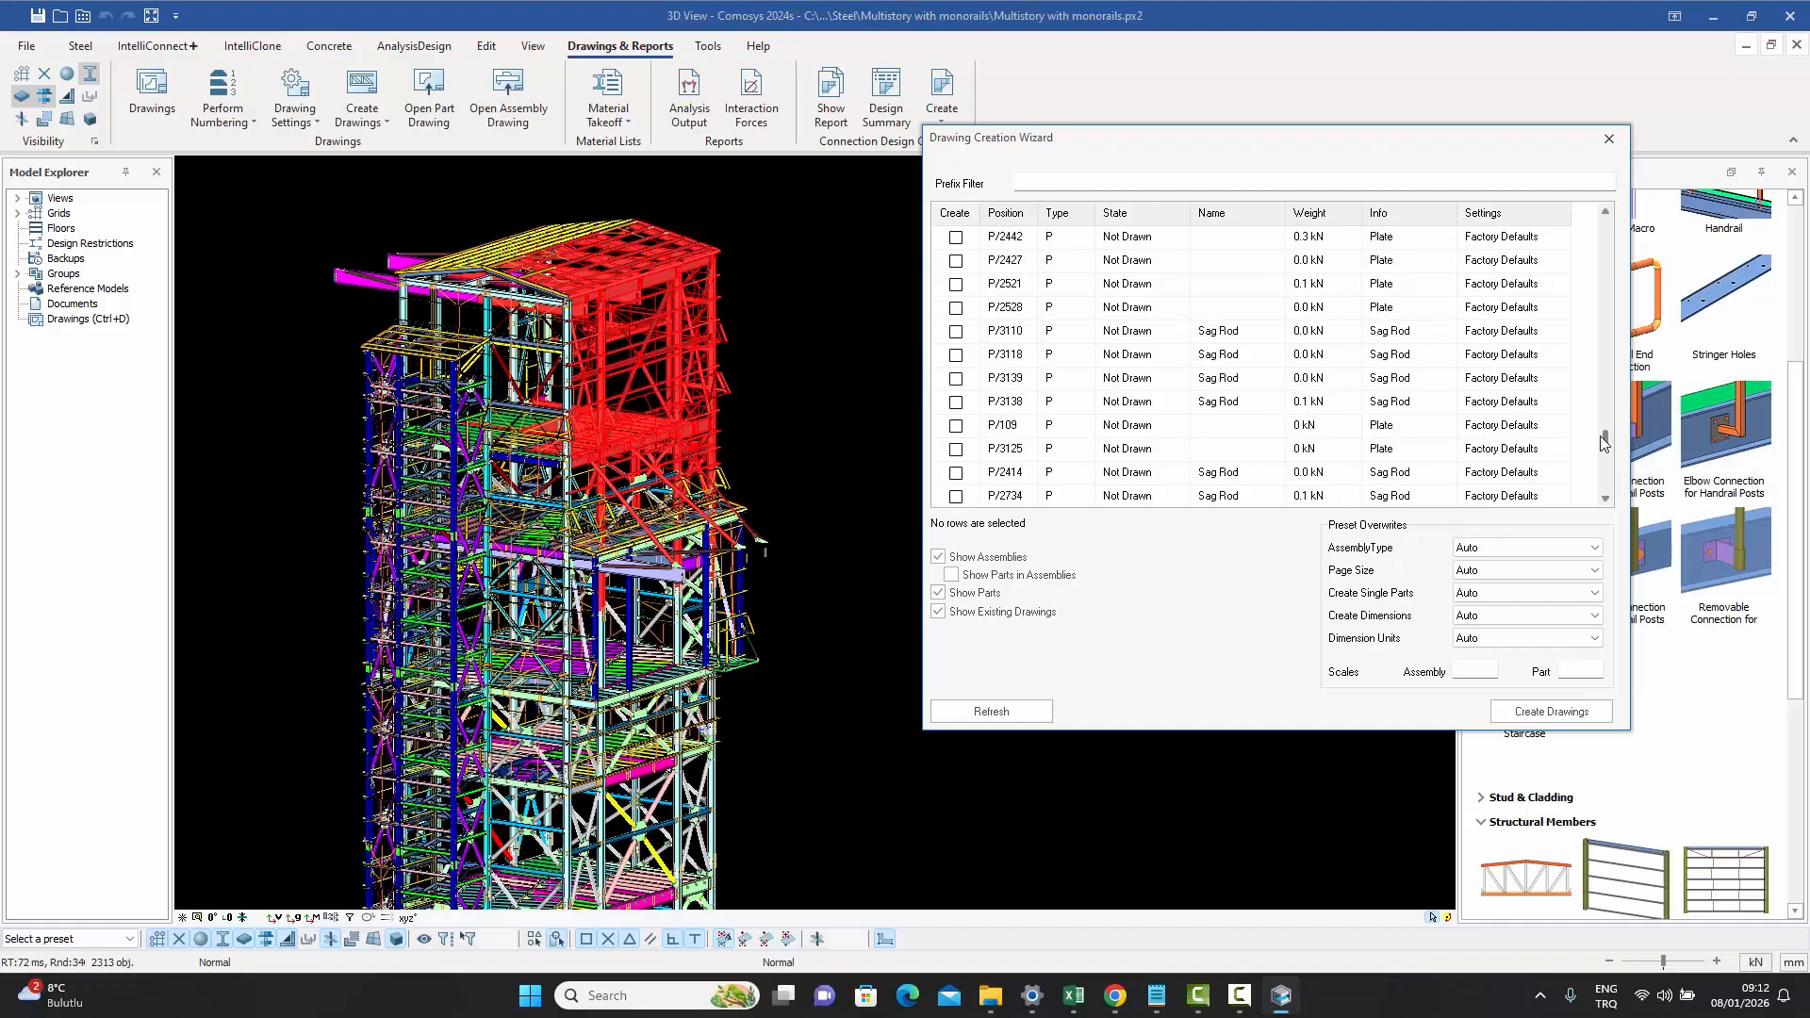
scroll(1072, 484, up, 15)
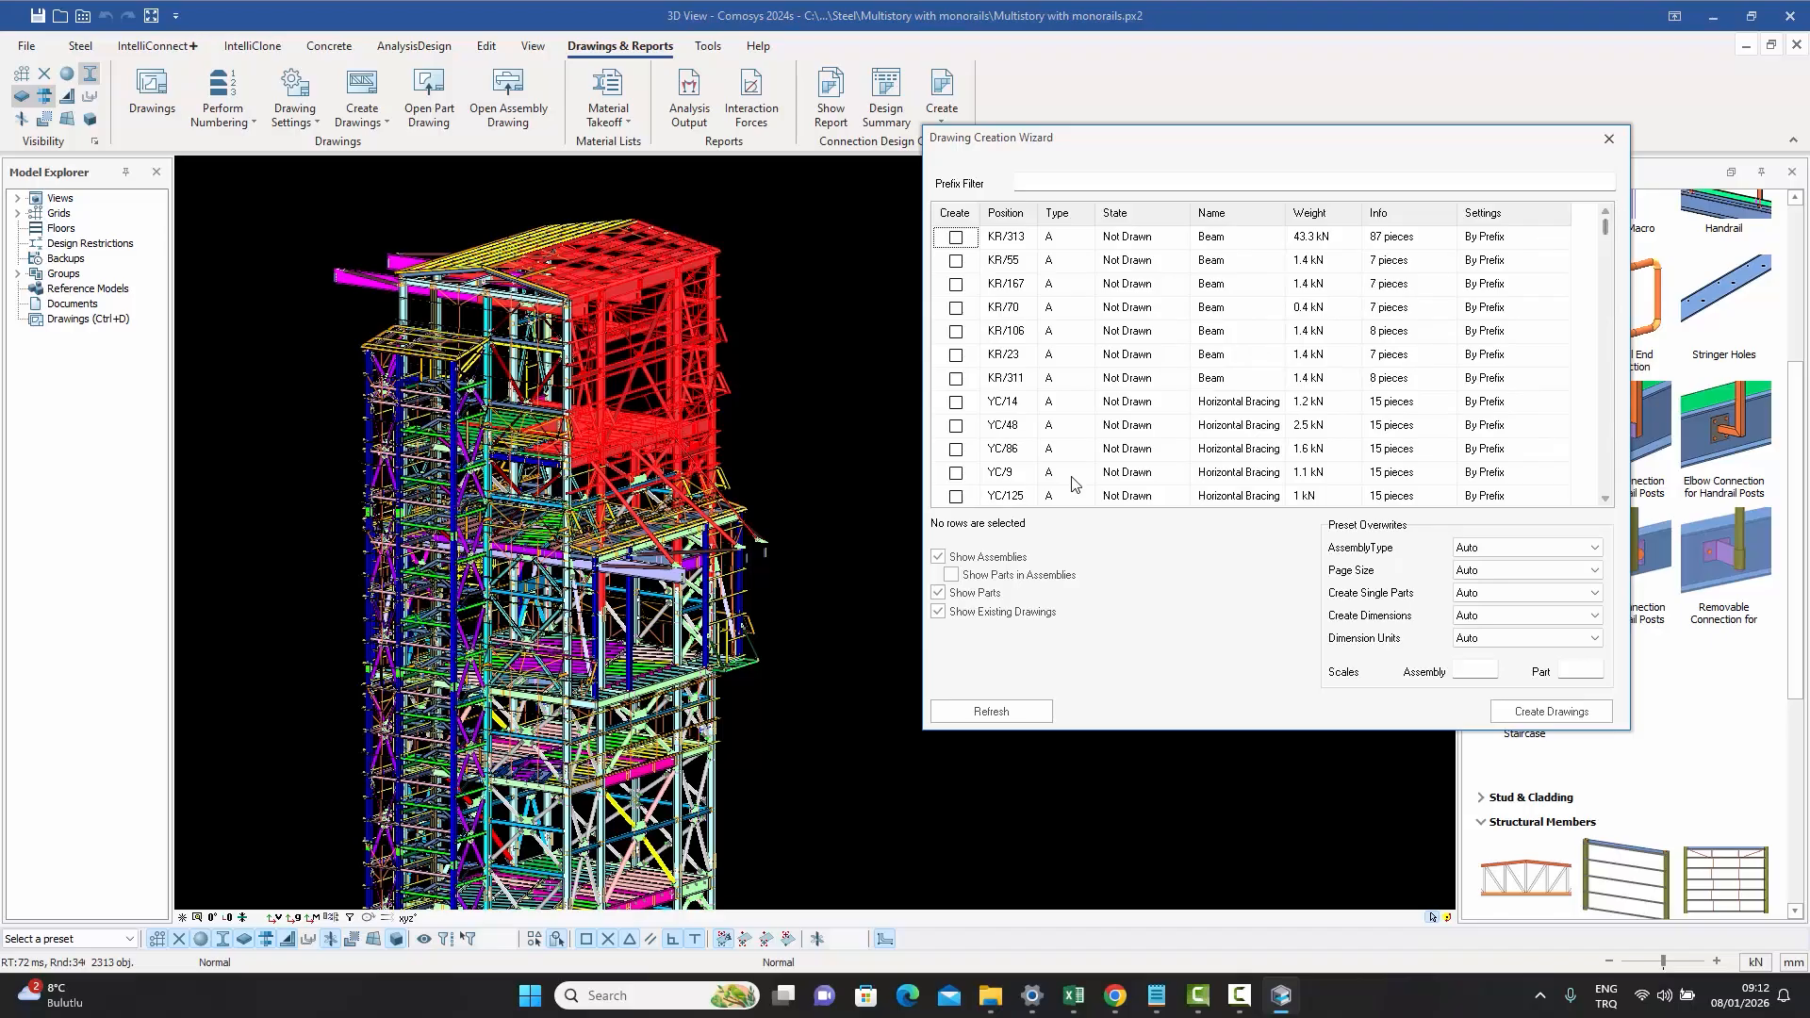
- Exclude single parts from the wizard's list, check the remaining assemblies, and include the parts again
click(938, 595)
mouse_move(1609, 238)
mouse_down()
mouse_move(1609, 467)
mouse_move(1634, 306)
mouse_move(1609, 233)
mouse_up()
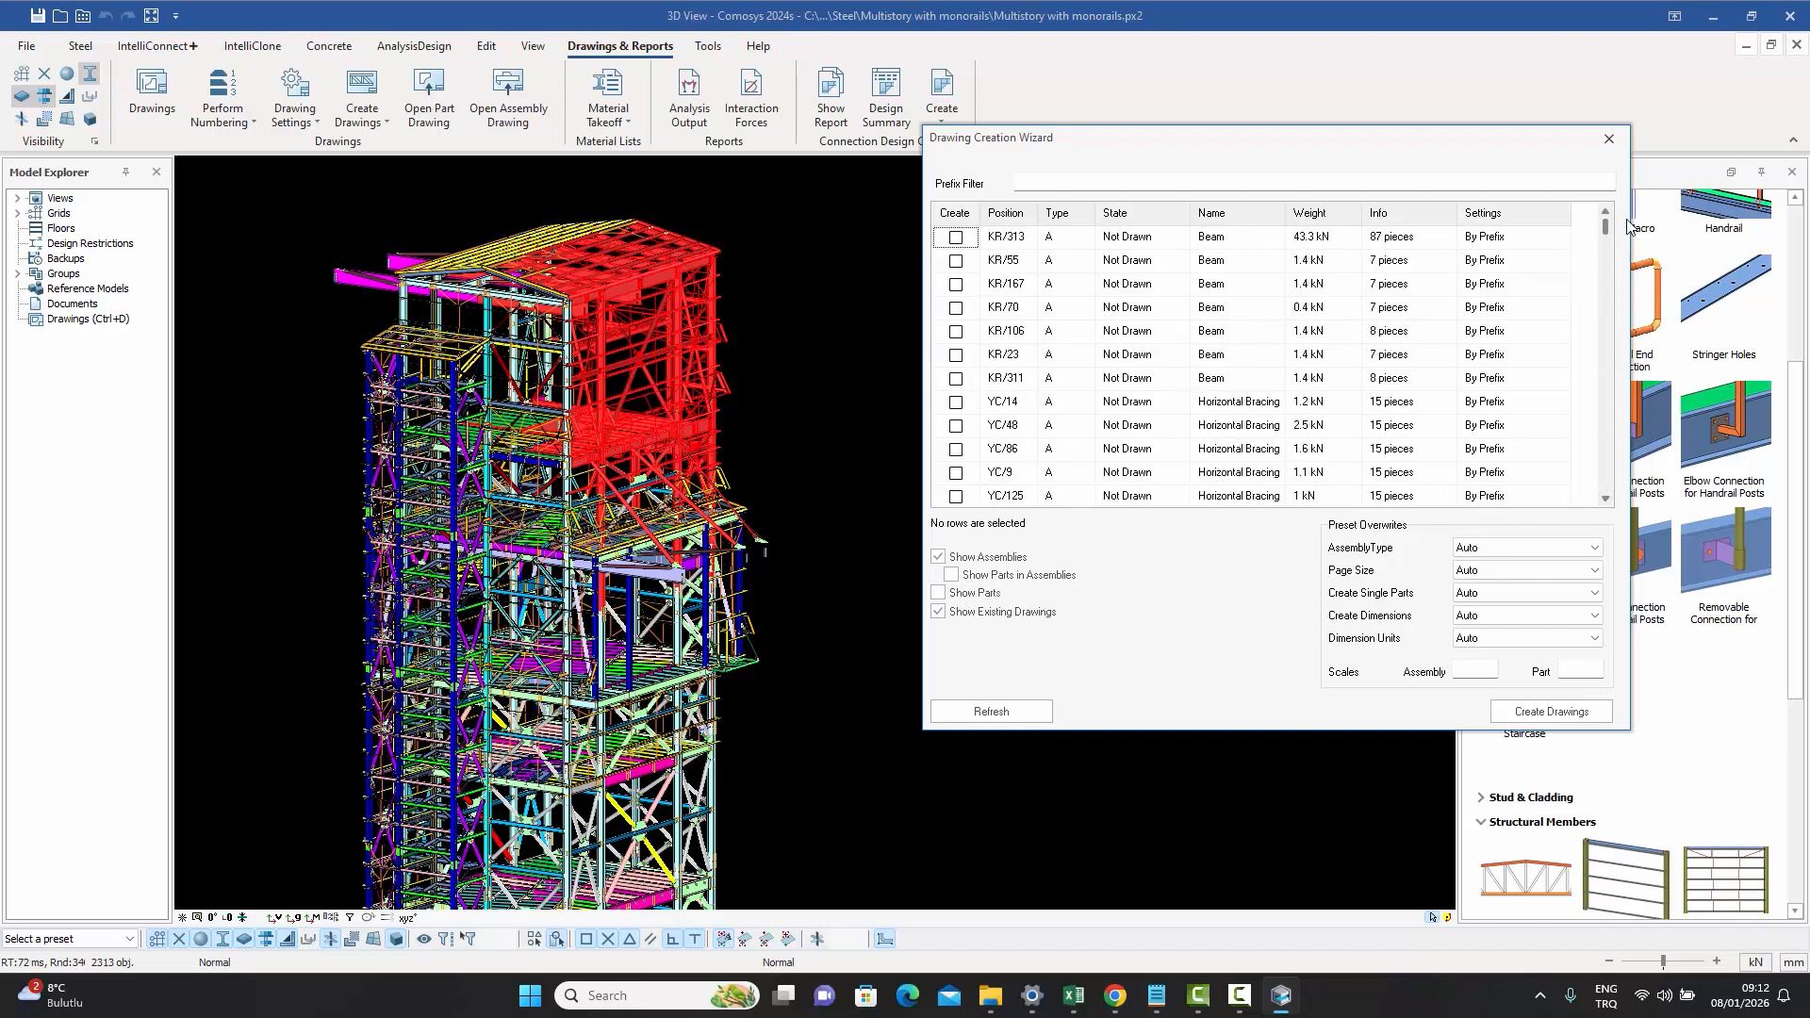
click(940, 596)
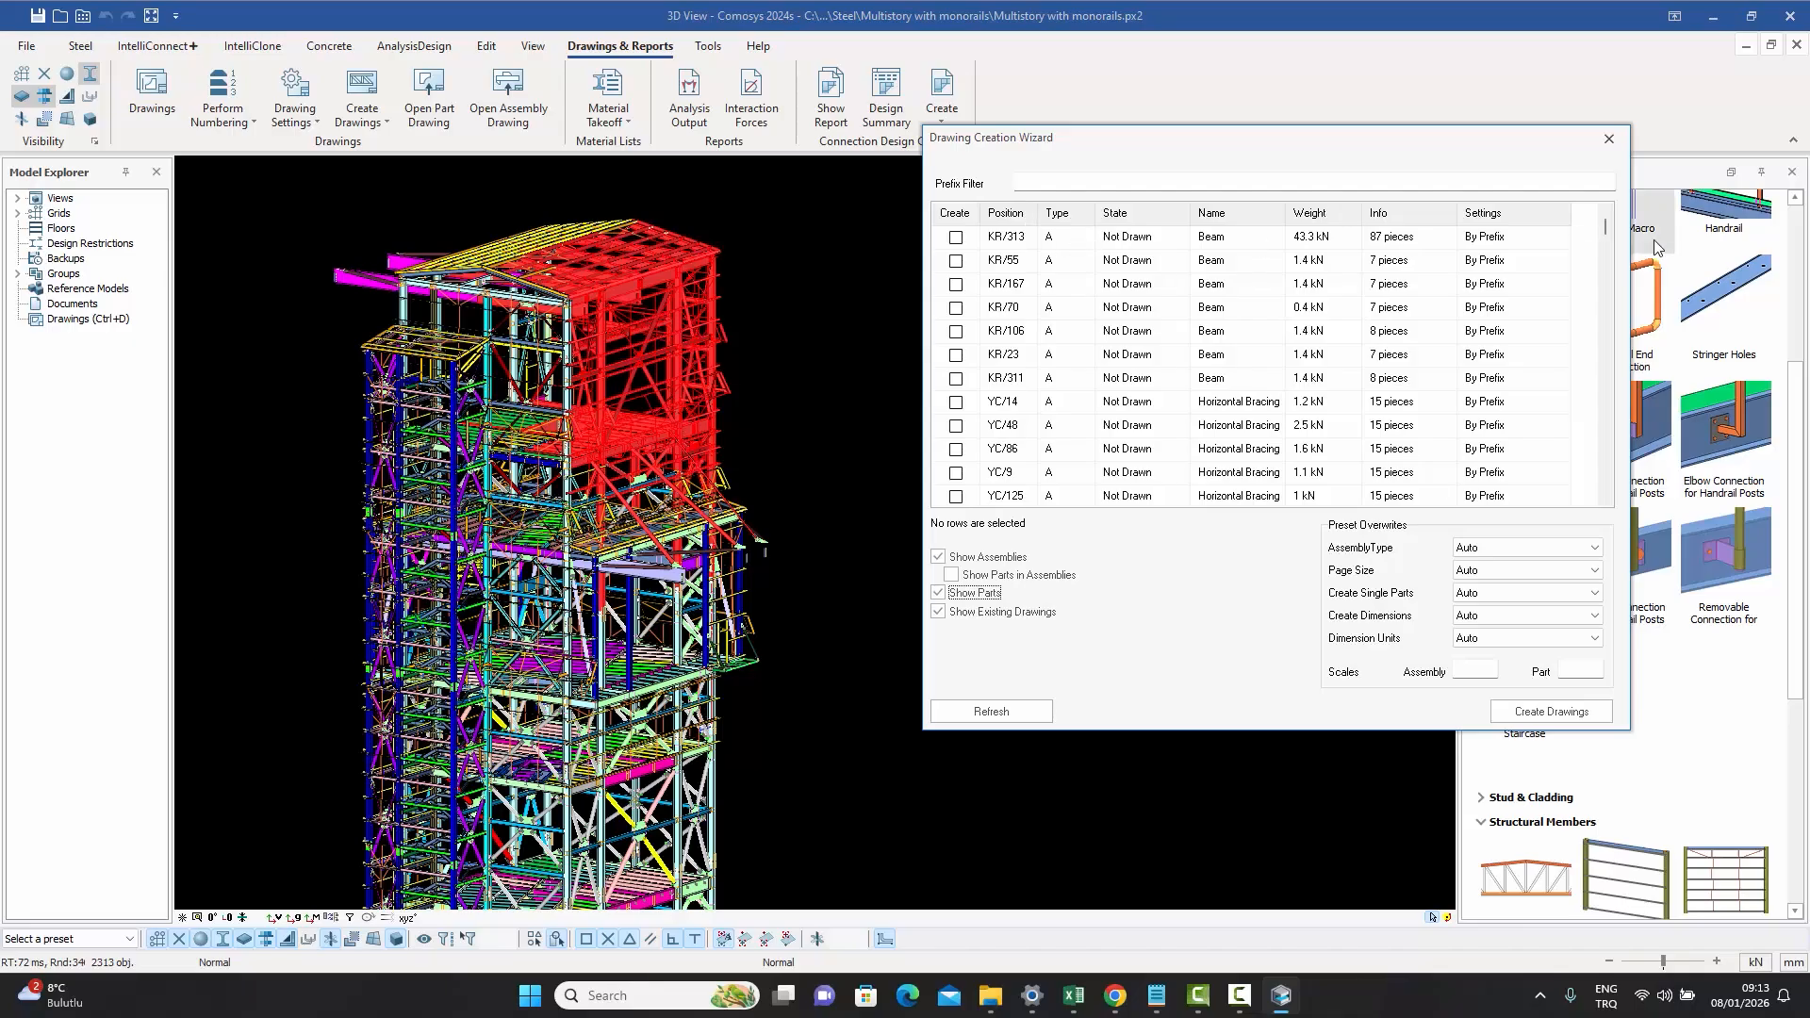
click(1608, 231)
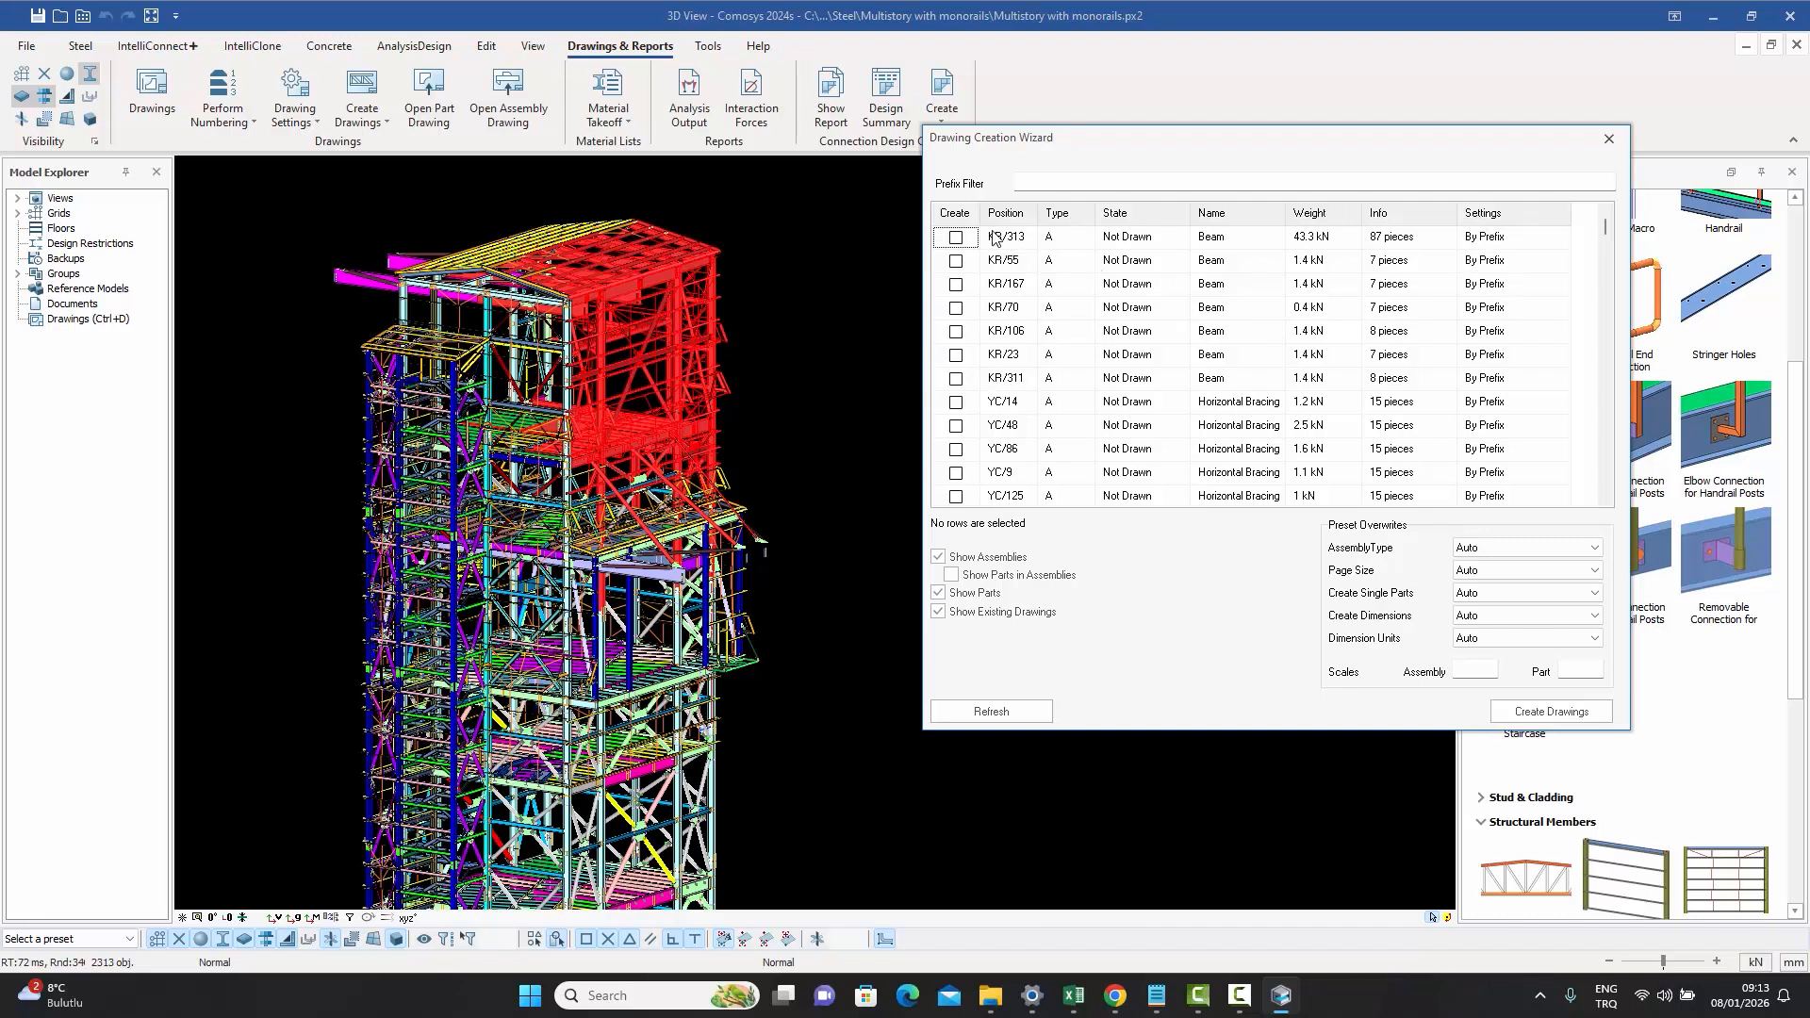
- Assign the Beams with Single Parts preset to assemblies KR/313, KR/55 and KR/167
drag(1007, 241, 1005, 286)
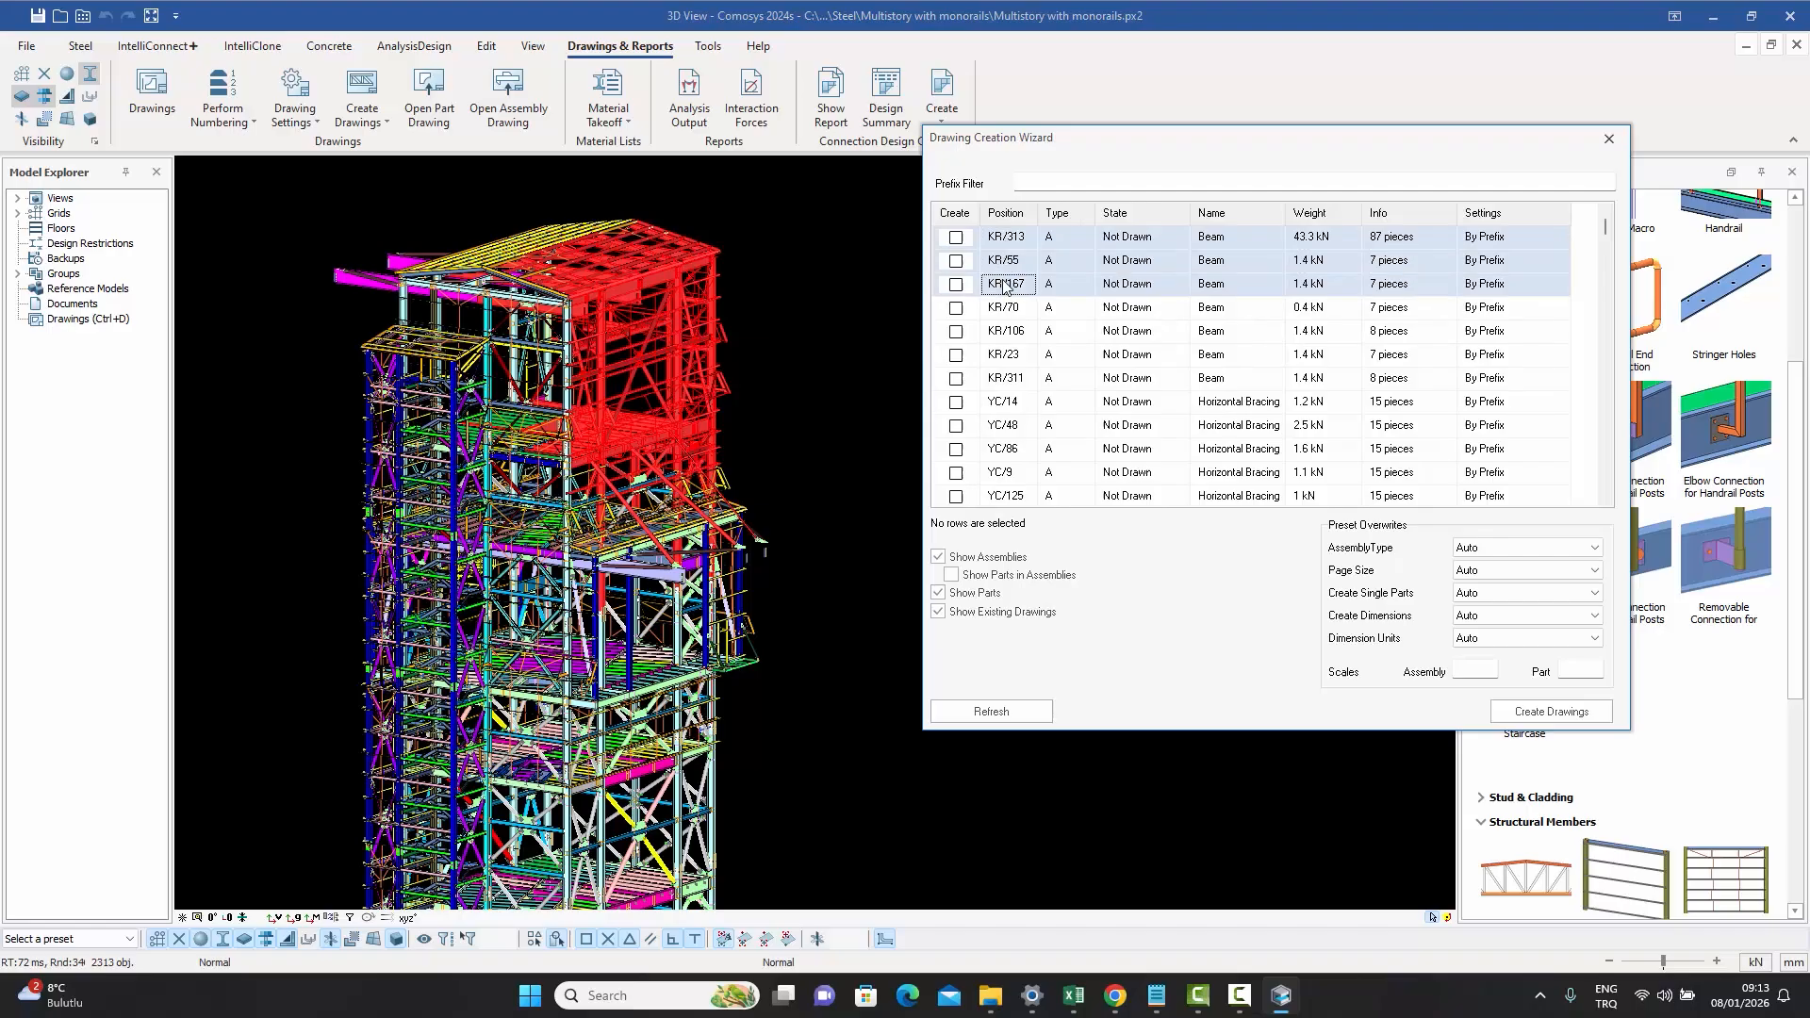
click(1535, 236)
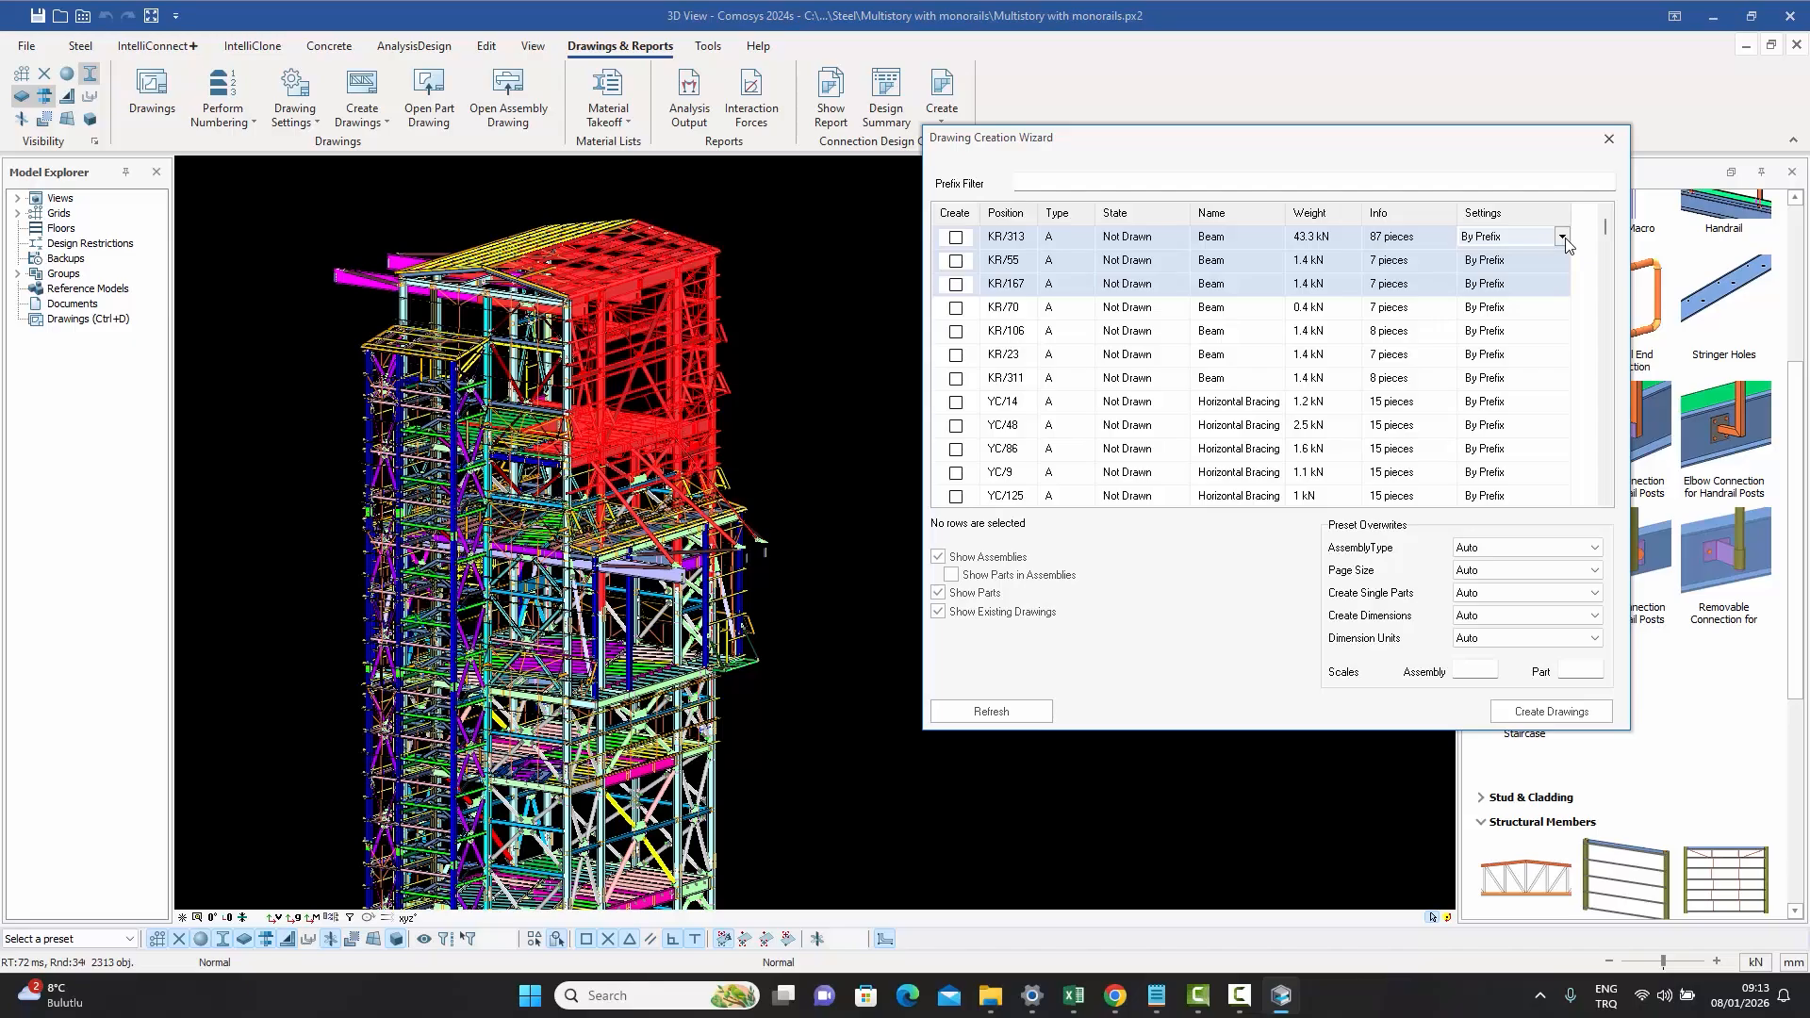
click(1563, 238)
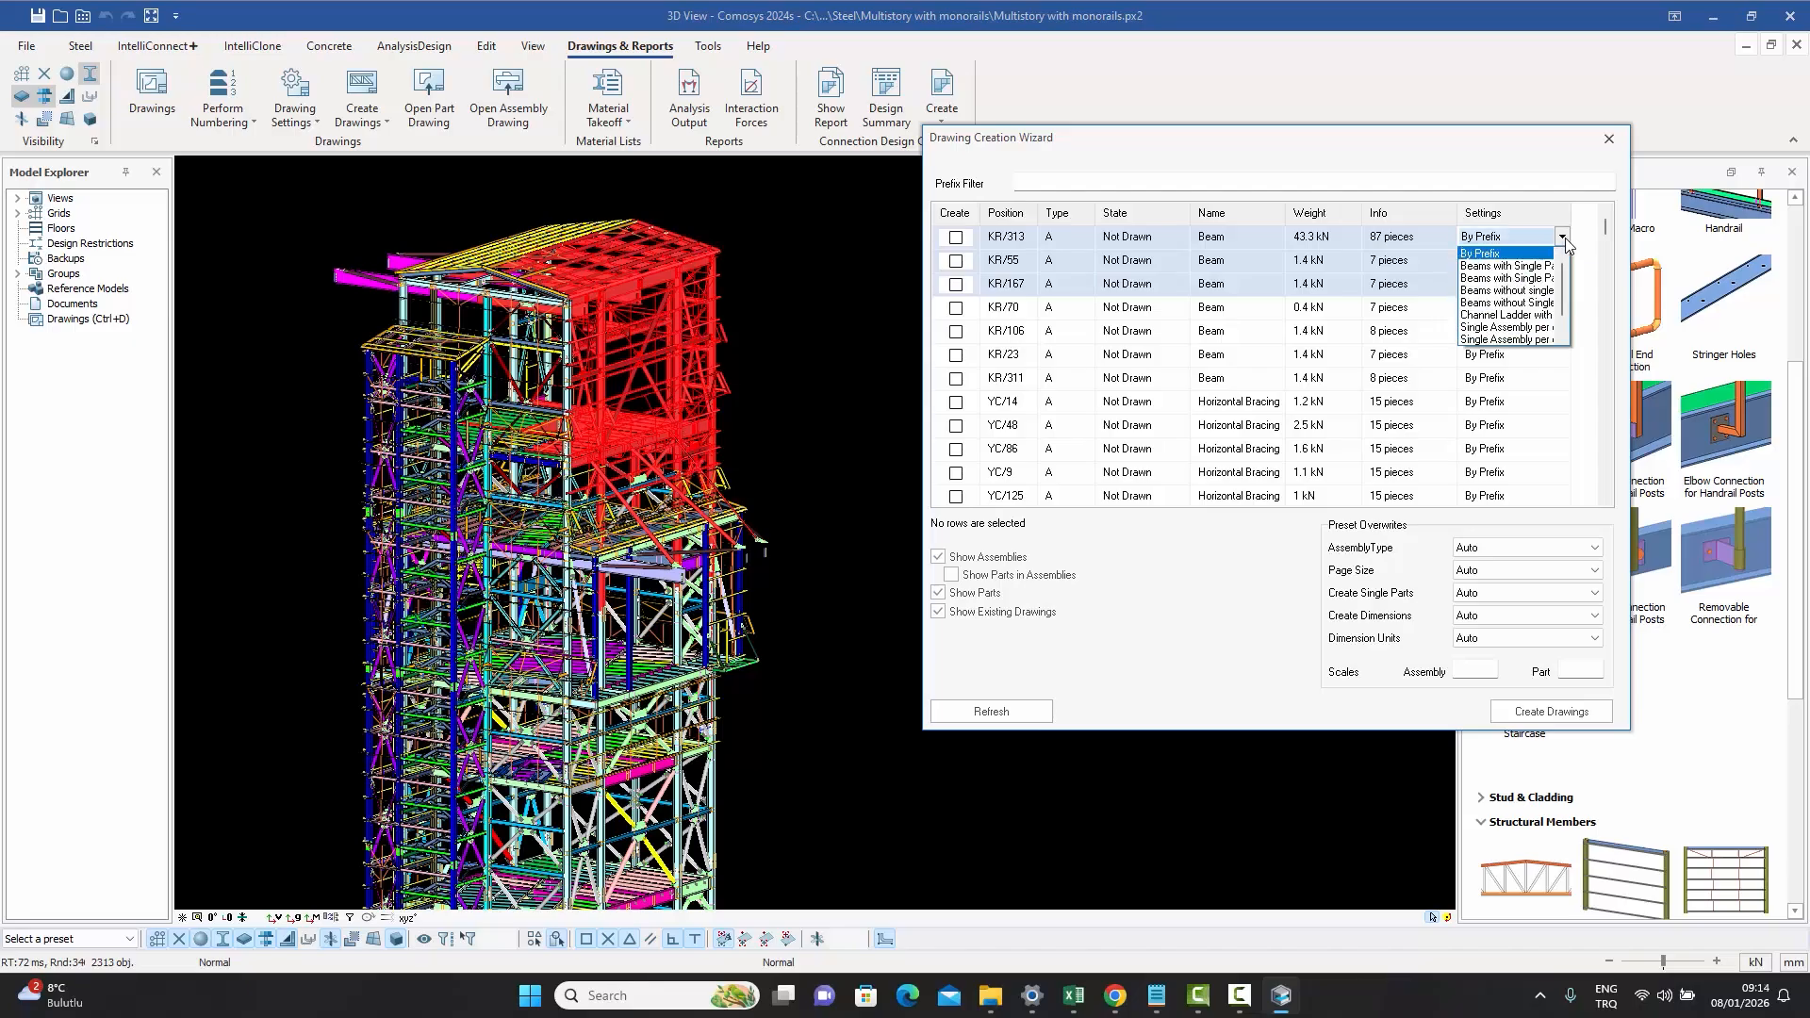
click(1506, 267)
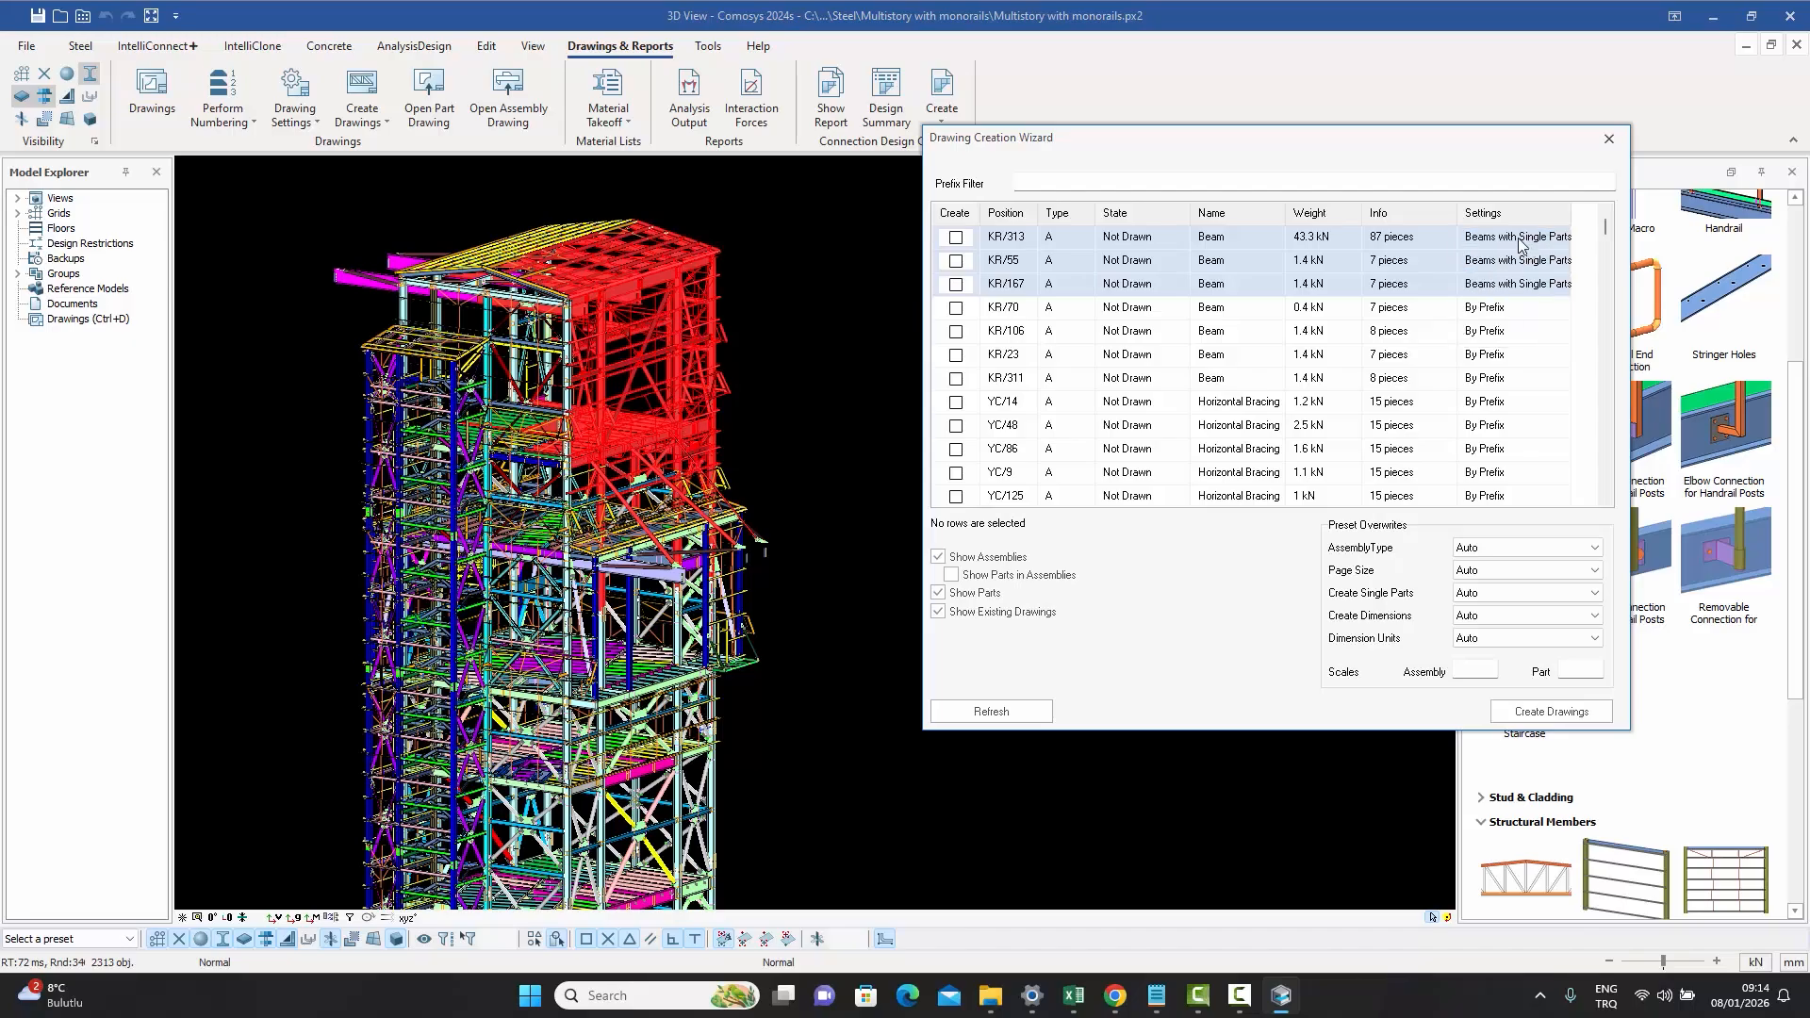
- Assign the Beams without single parts and SI units preset to assemblies KR/70, KR/106, KR/23 and KR/311
click(1014, 311)
click(1016, 332)
drag(1007, 311, 1011, 382)
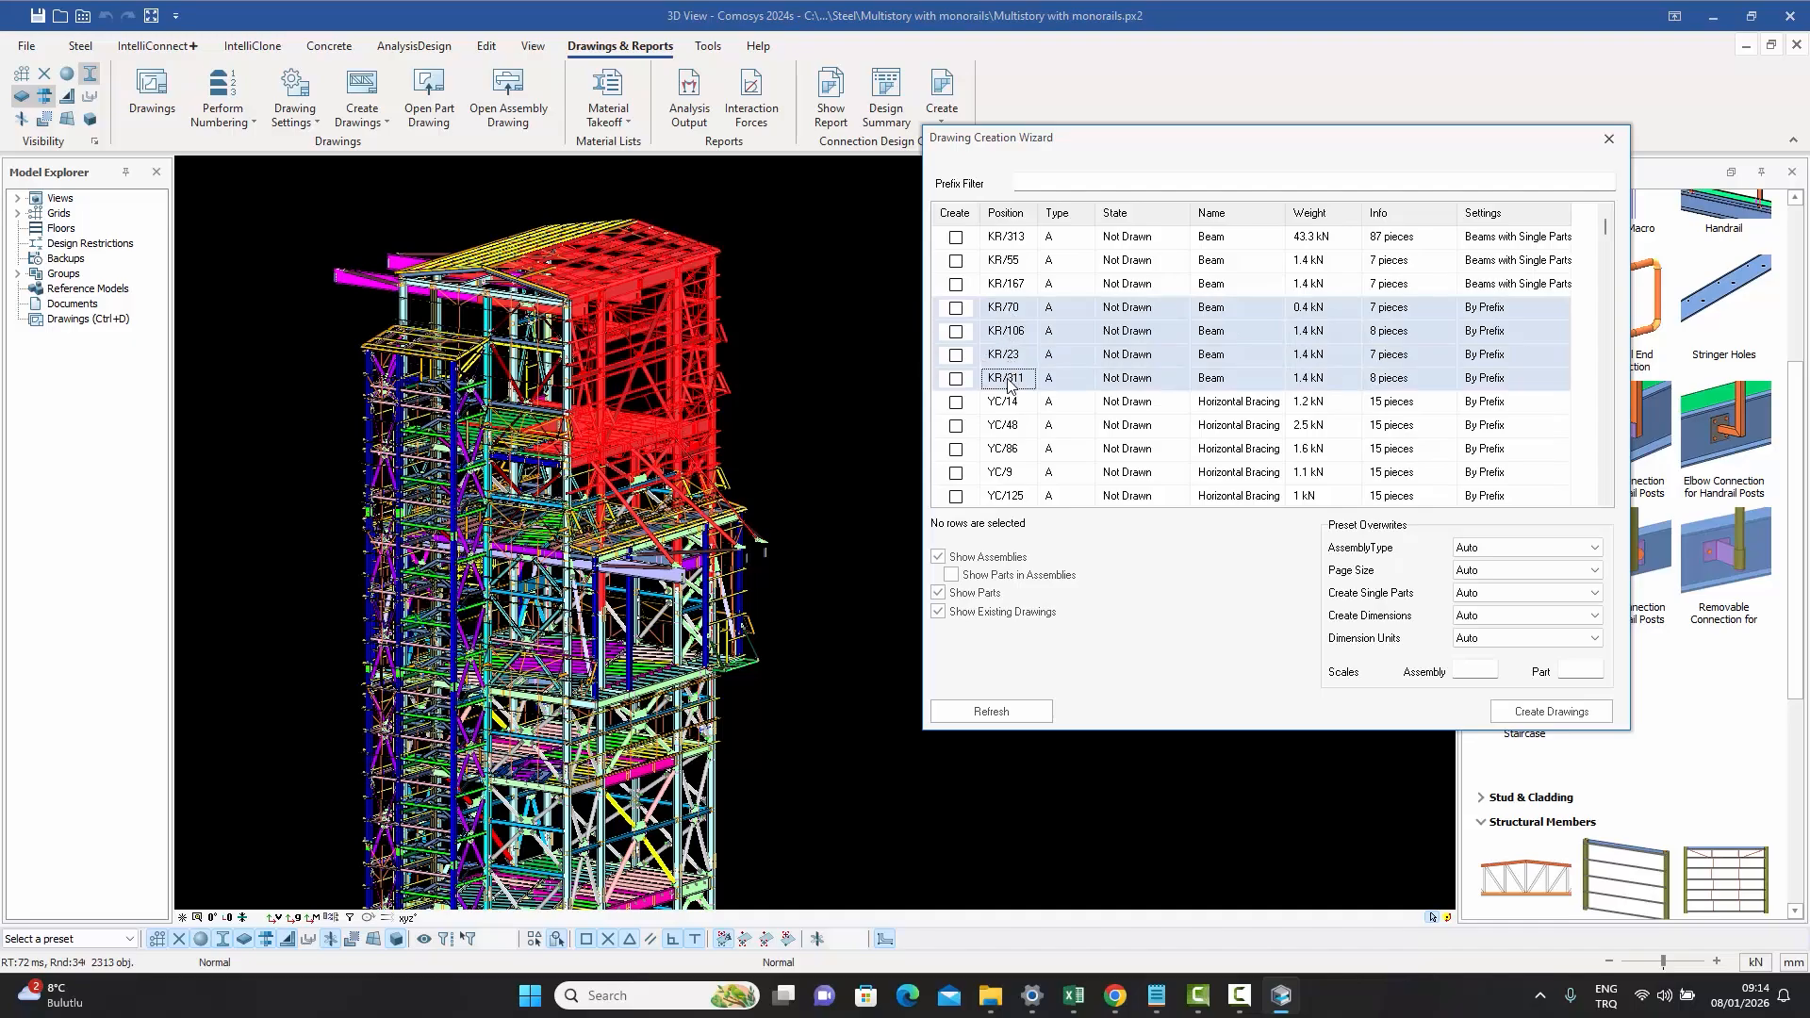
click(1530, 307)
click(1563, 307)
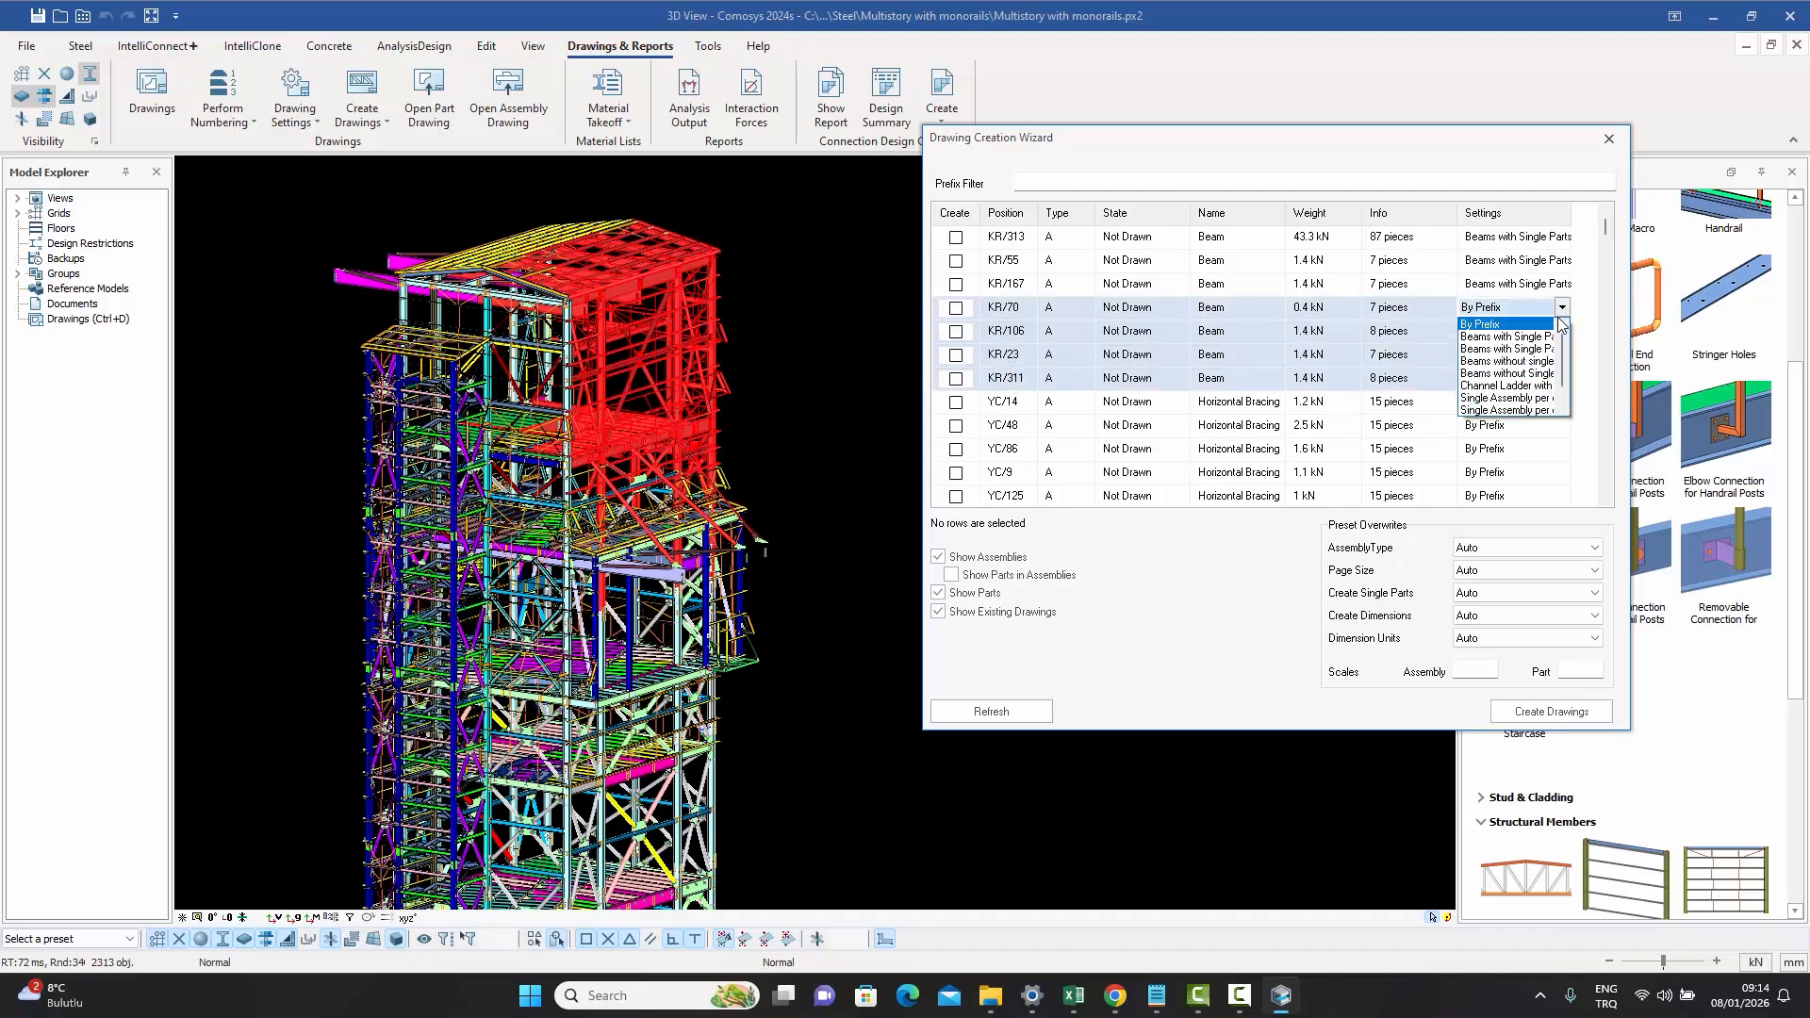
click(1527, 361)
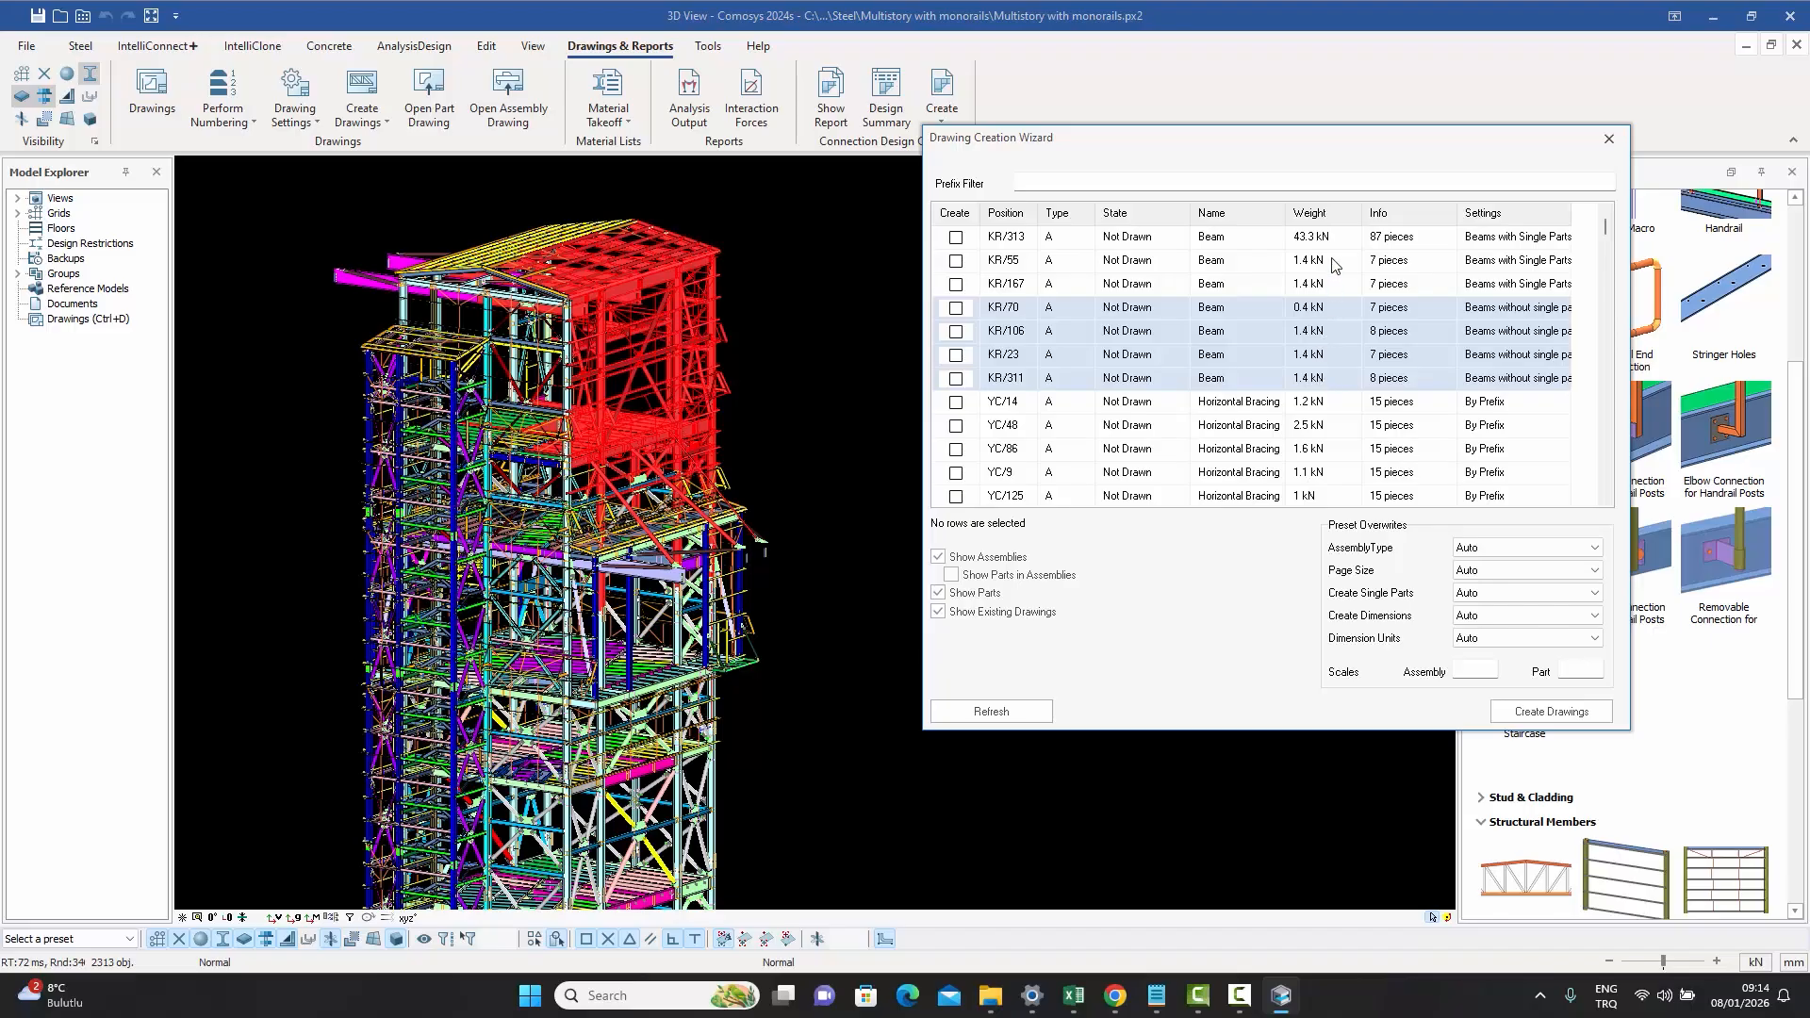
- Change the drawing settings of assembly KR/313 to the Beams without Single Parts preset
click(1019, 239)
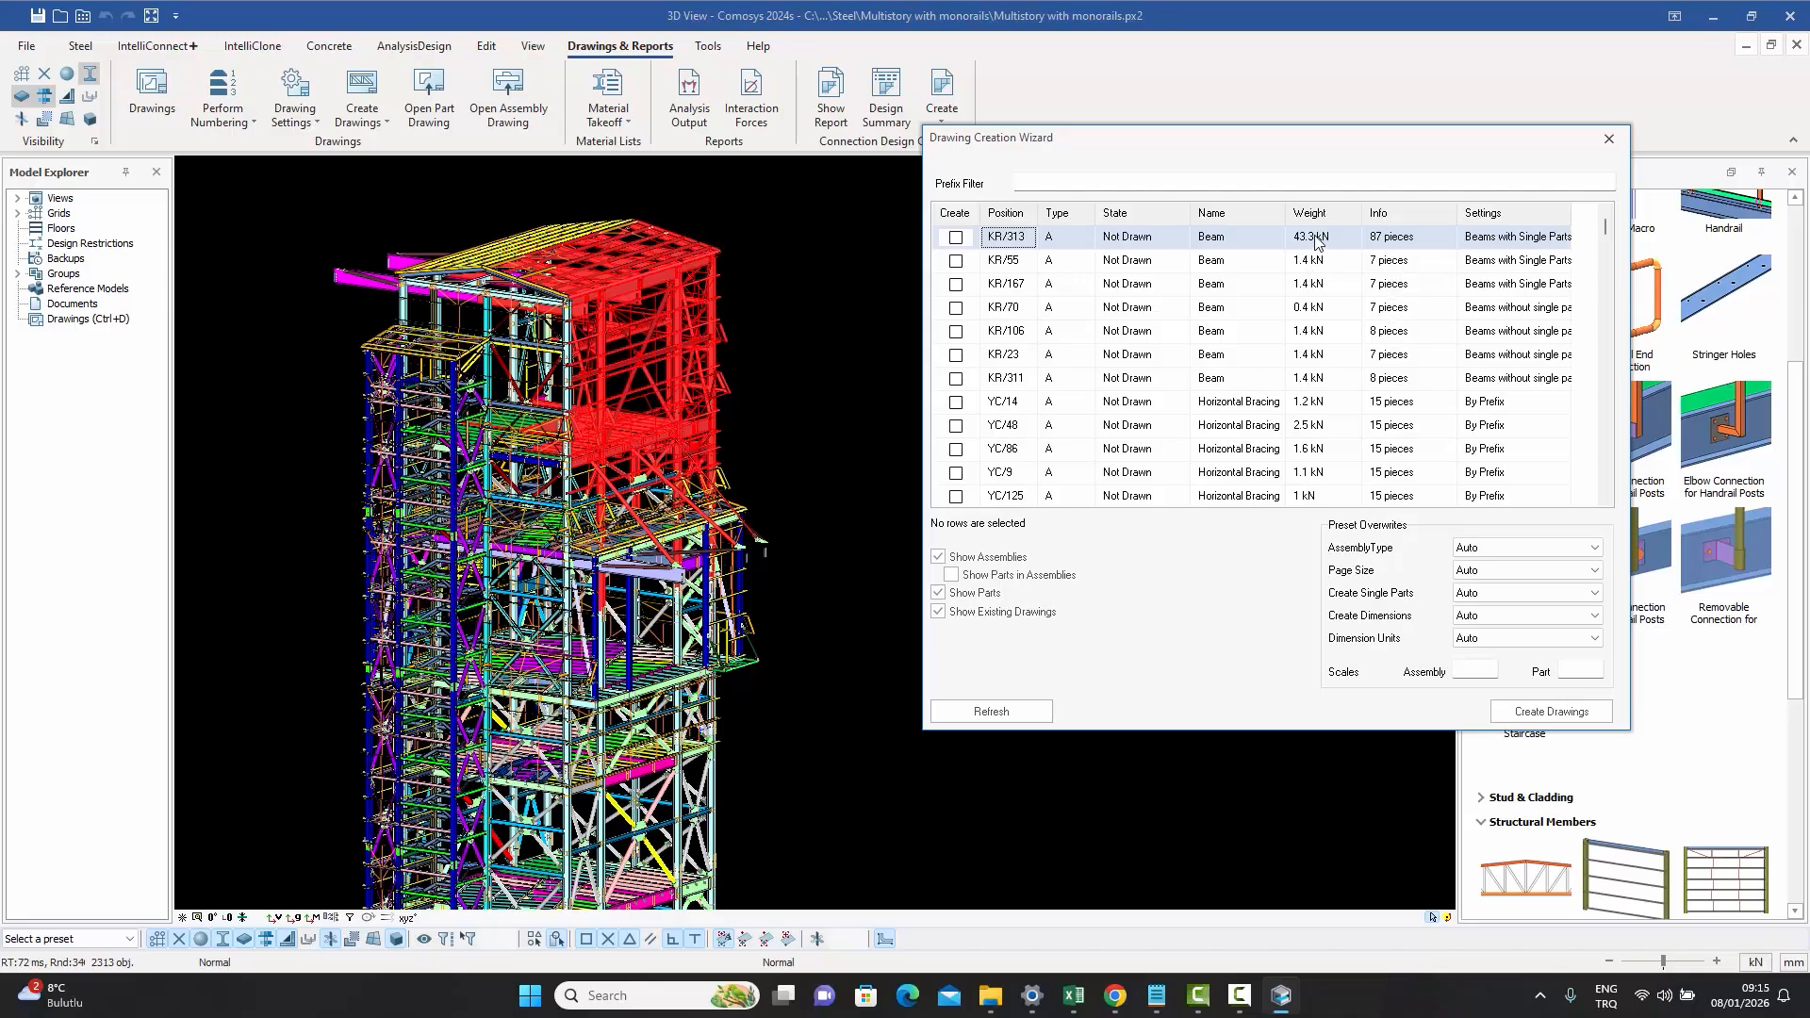
click(1527, 238)
click(1564, 238)
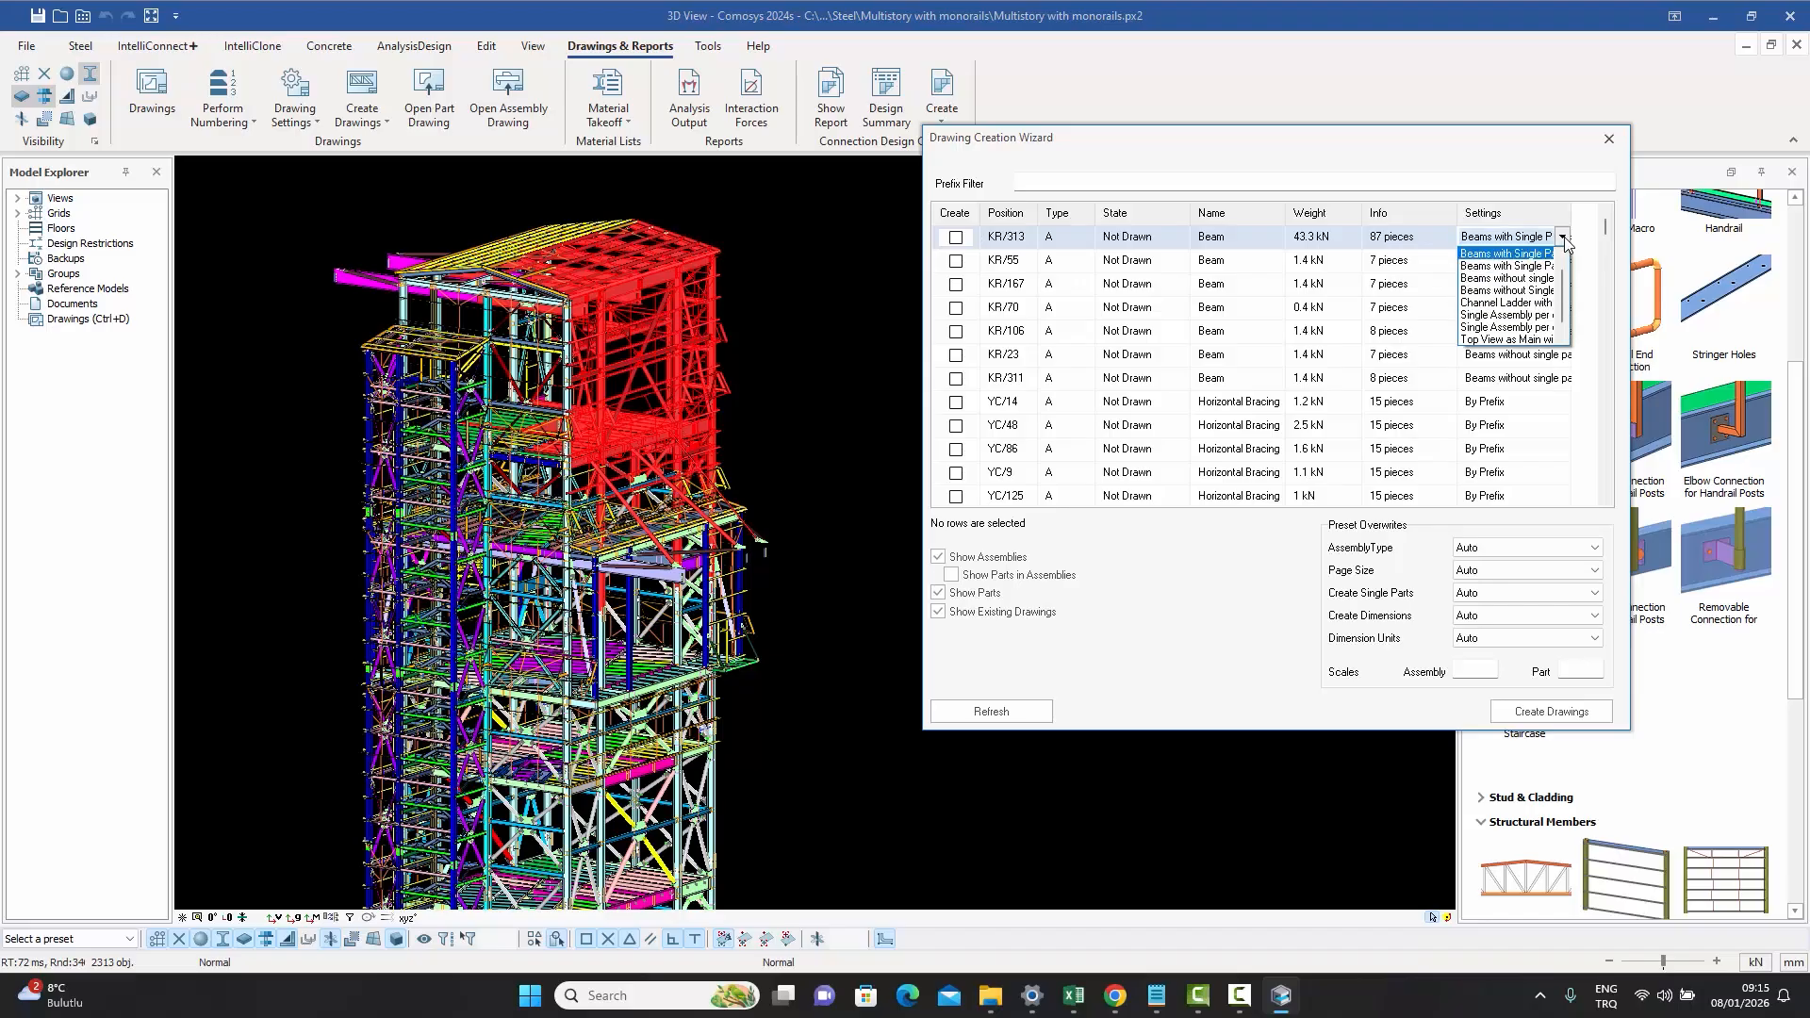
click(1526, 265)
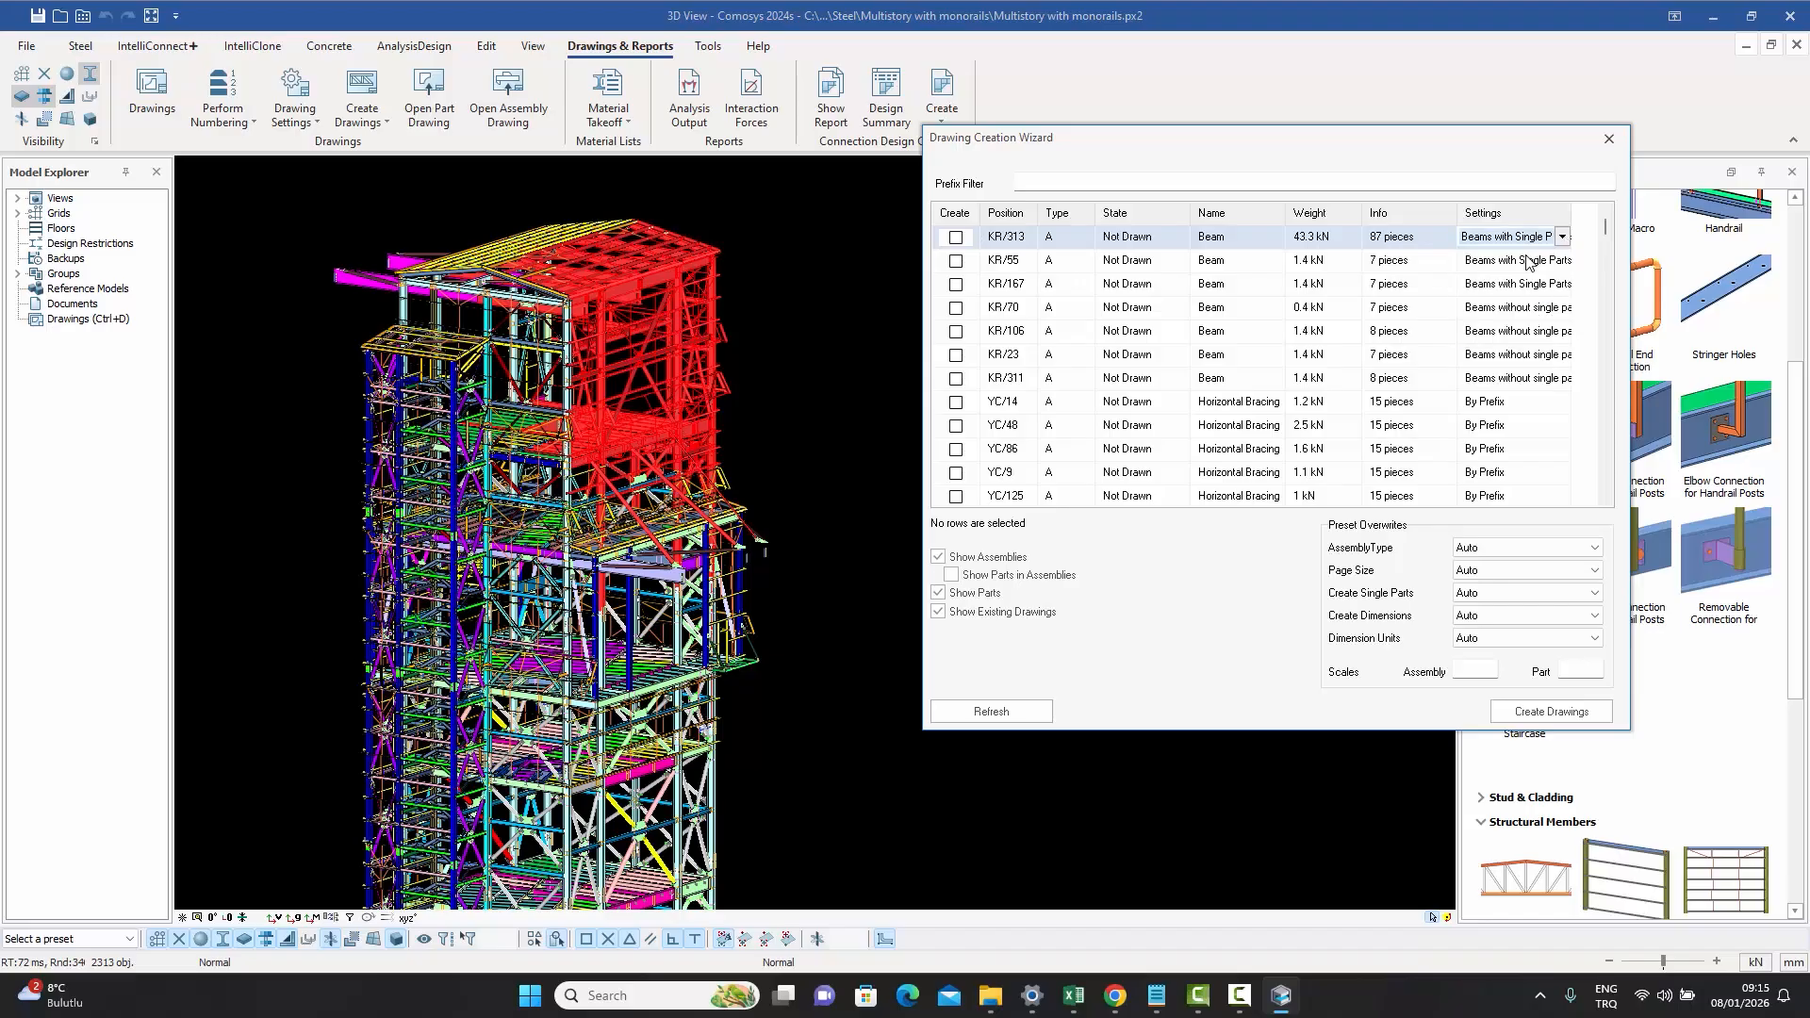
click(1561, 237)
click(1521, 291)
- Mark assemblies KR/313, KR/55, KR/167, KR/70, KR/106 and KR/23 for drawing creation
click(956, 239)
click(956, 261)
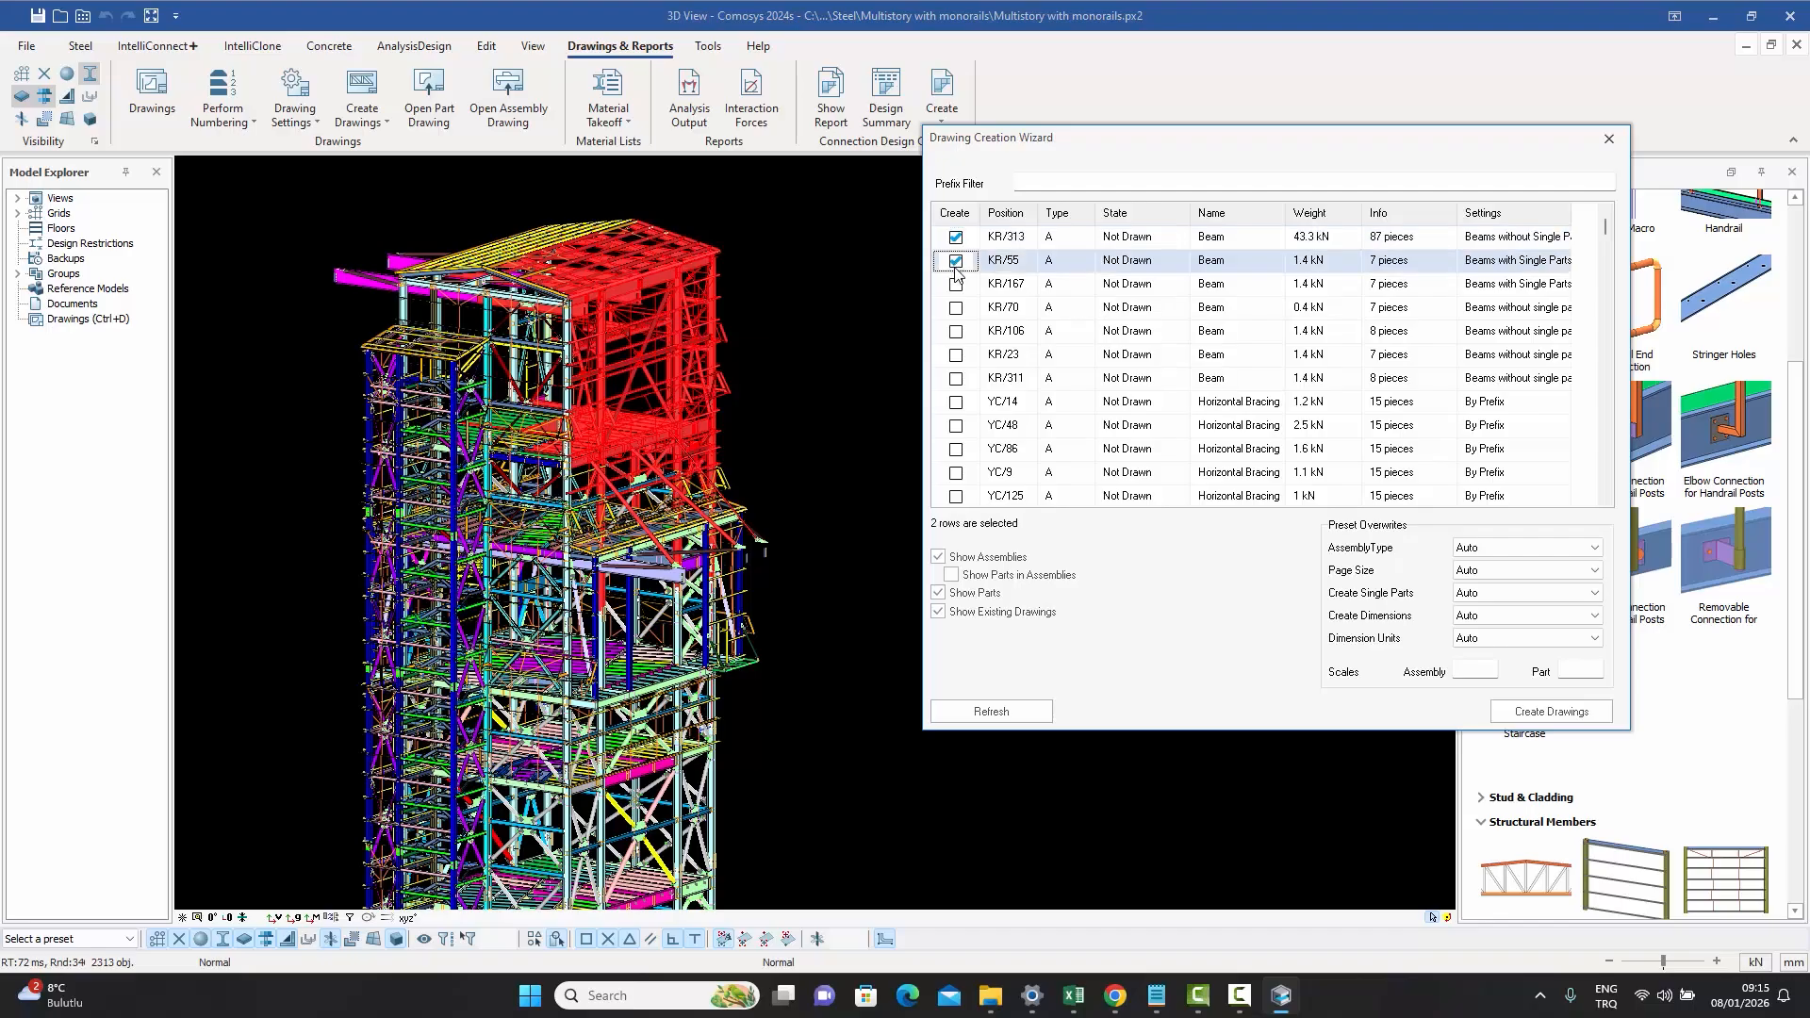
click(956, 283)
click(956, 307)
click(956, 331)
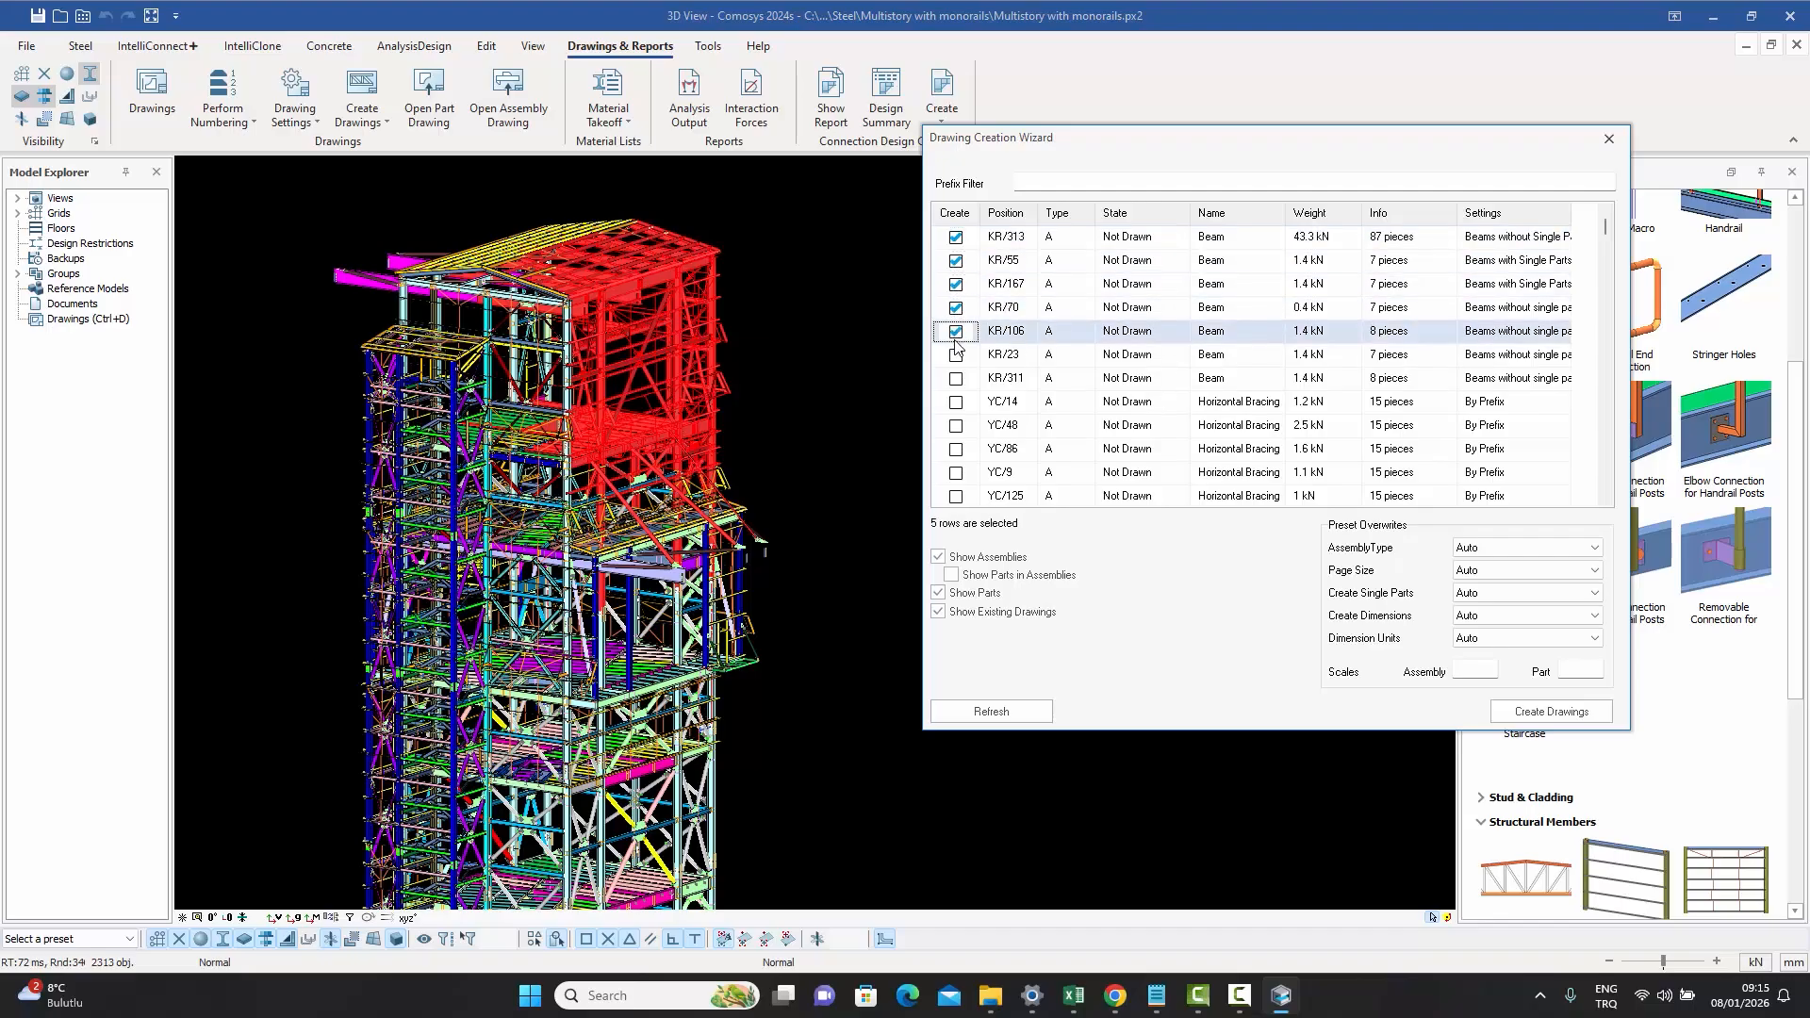
click(956, 354)
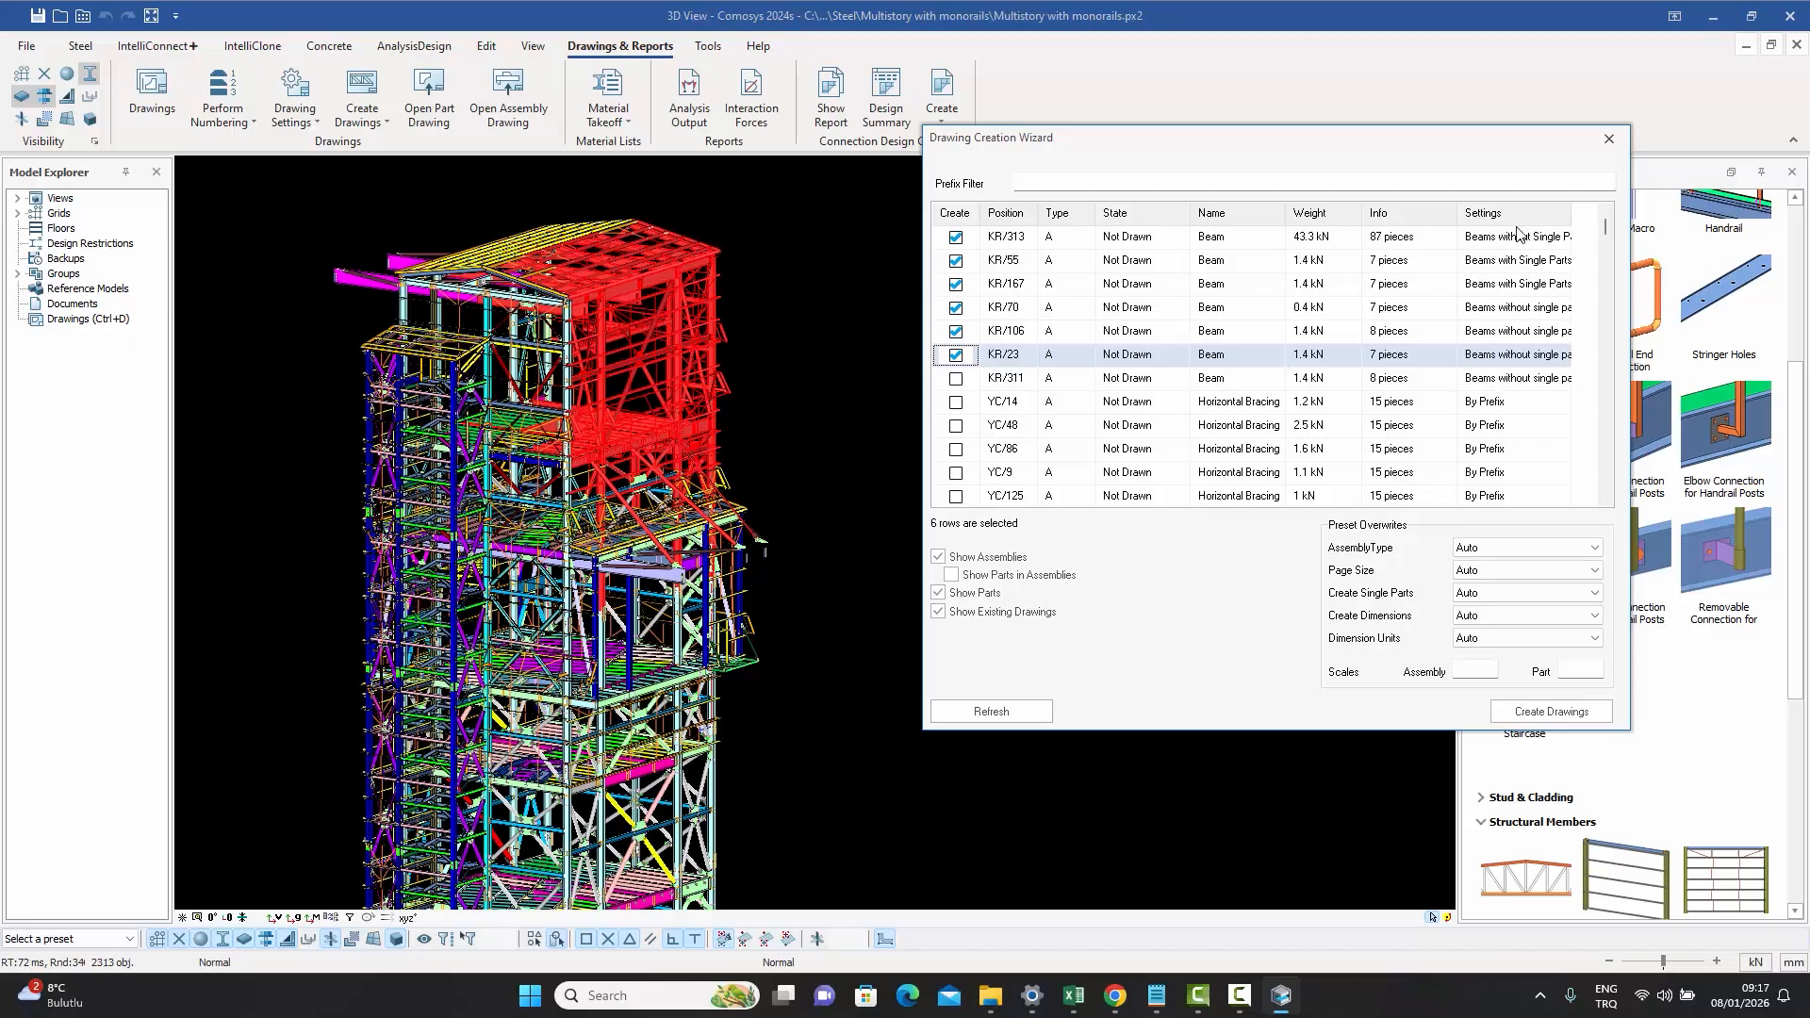
- Override the presets with page size B0 and set single parts to Create
click(1499, 572)
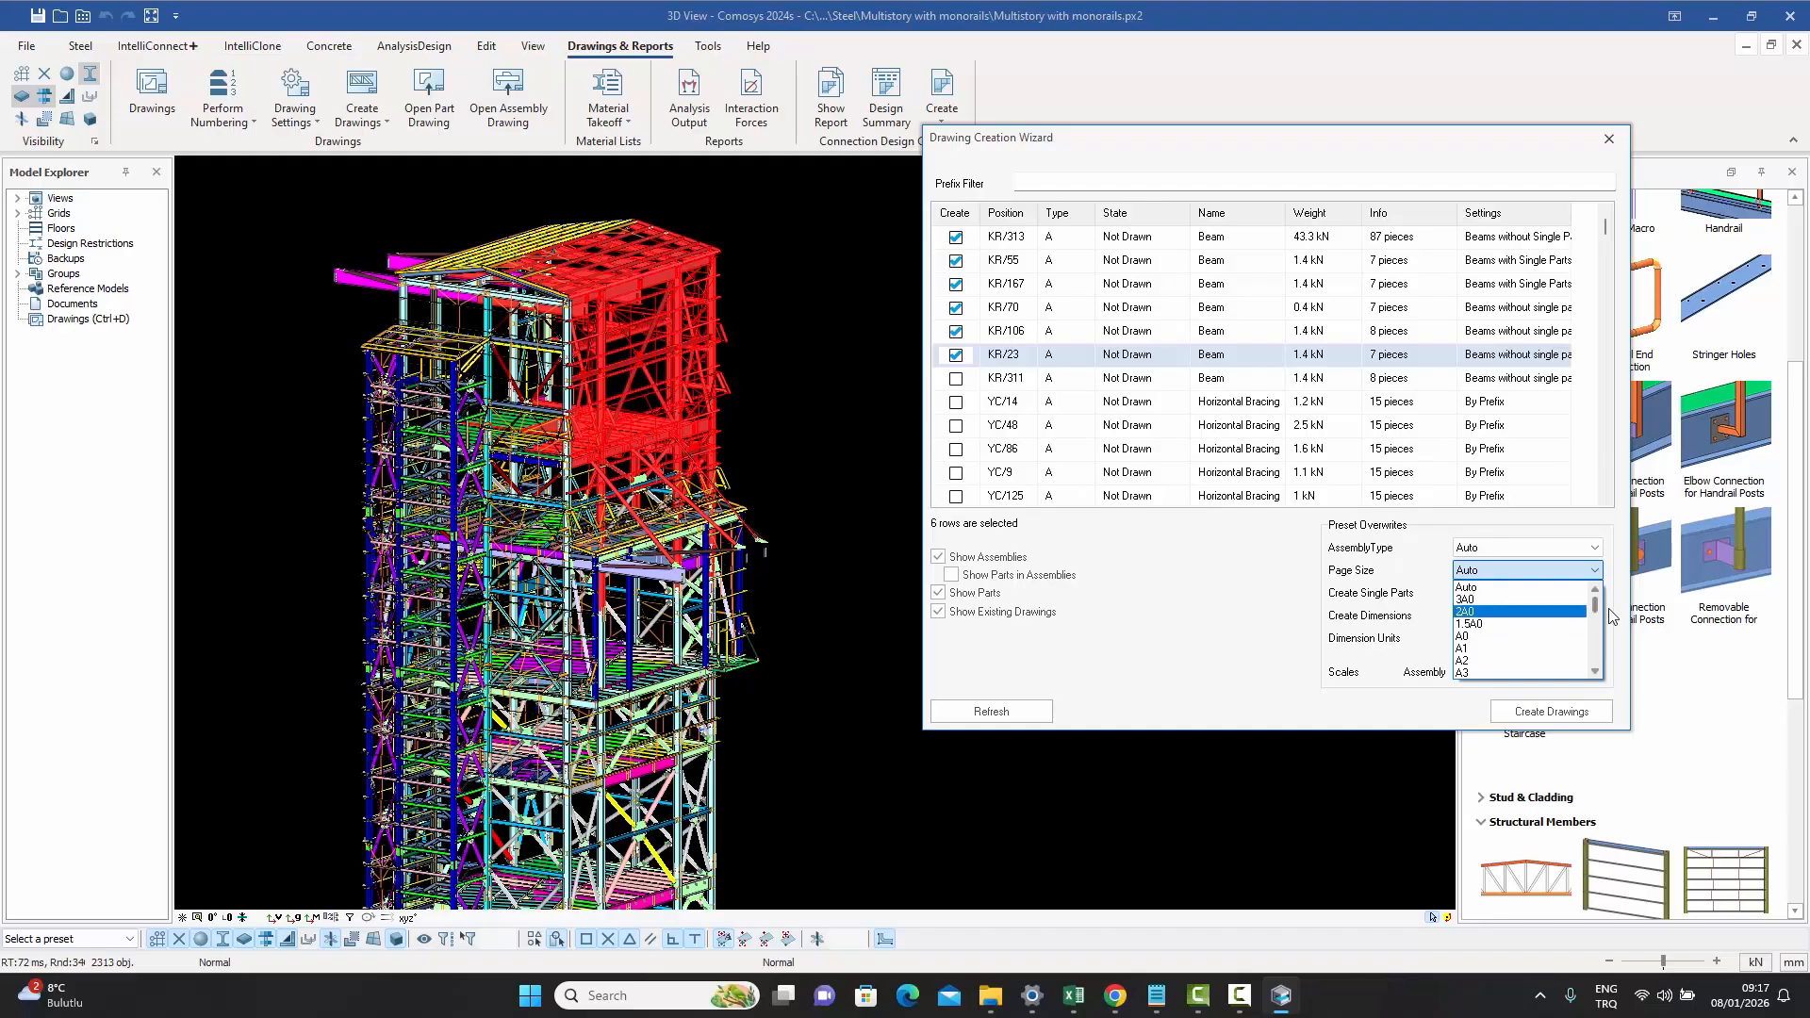
drag(1595, 605, 1593, 628)
click(1516, 612)
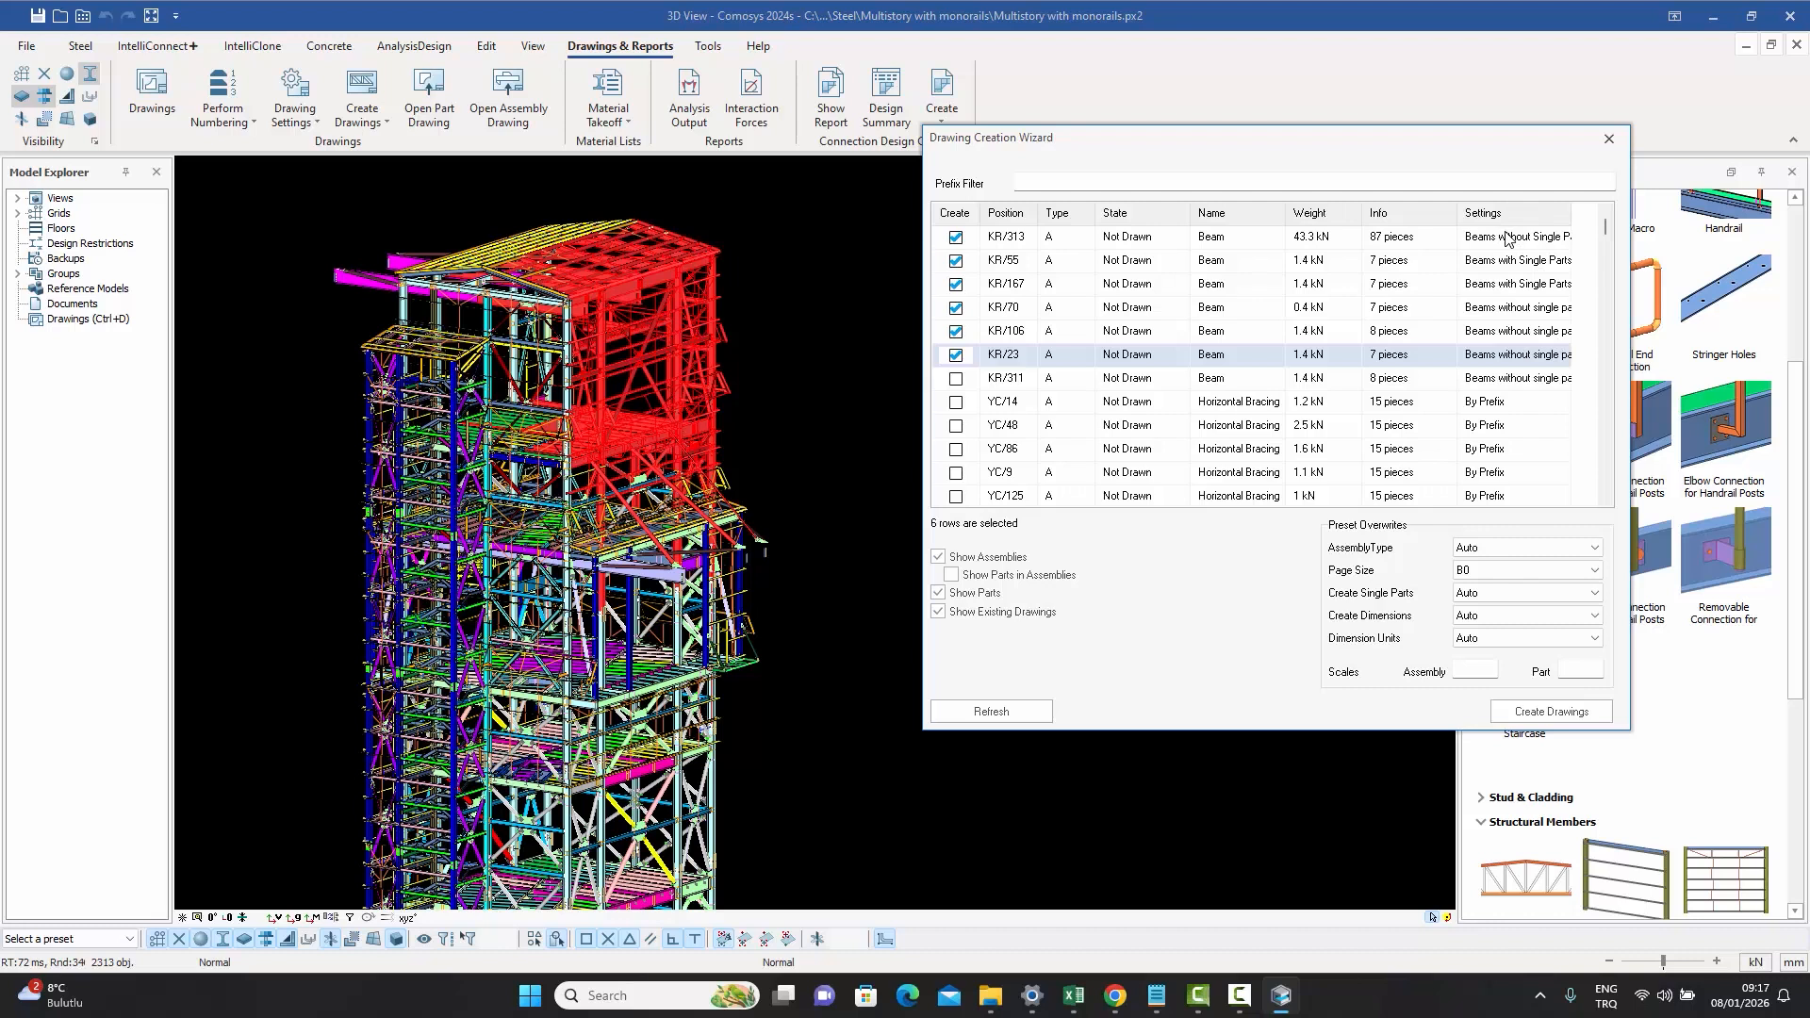
click(1492, 594)
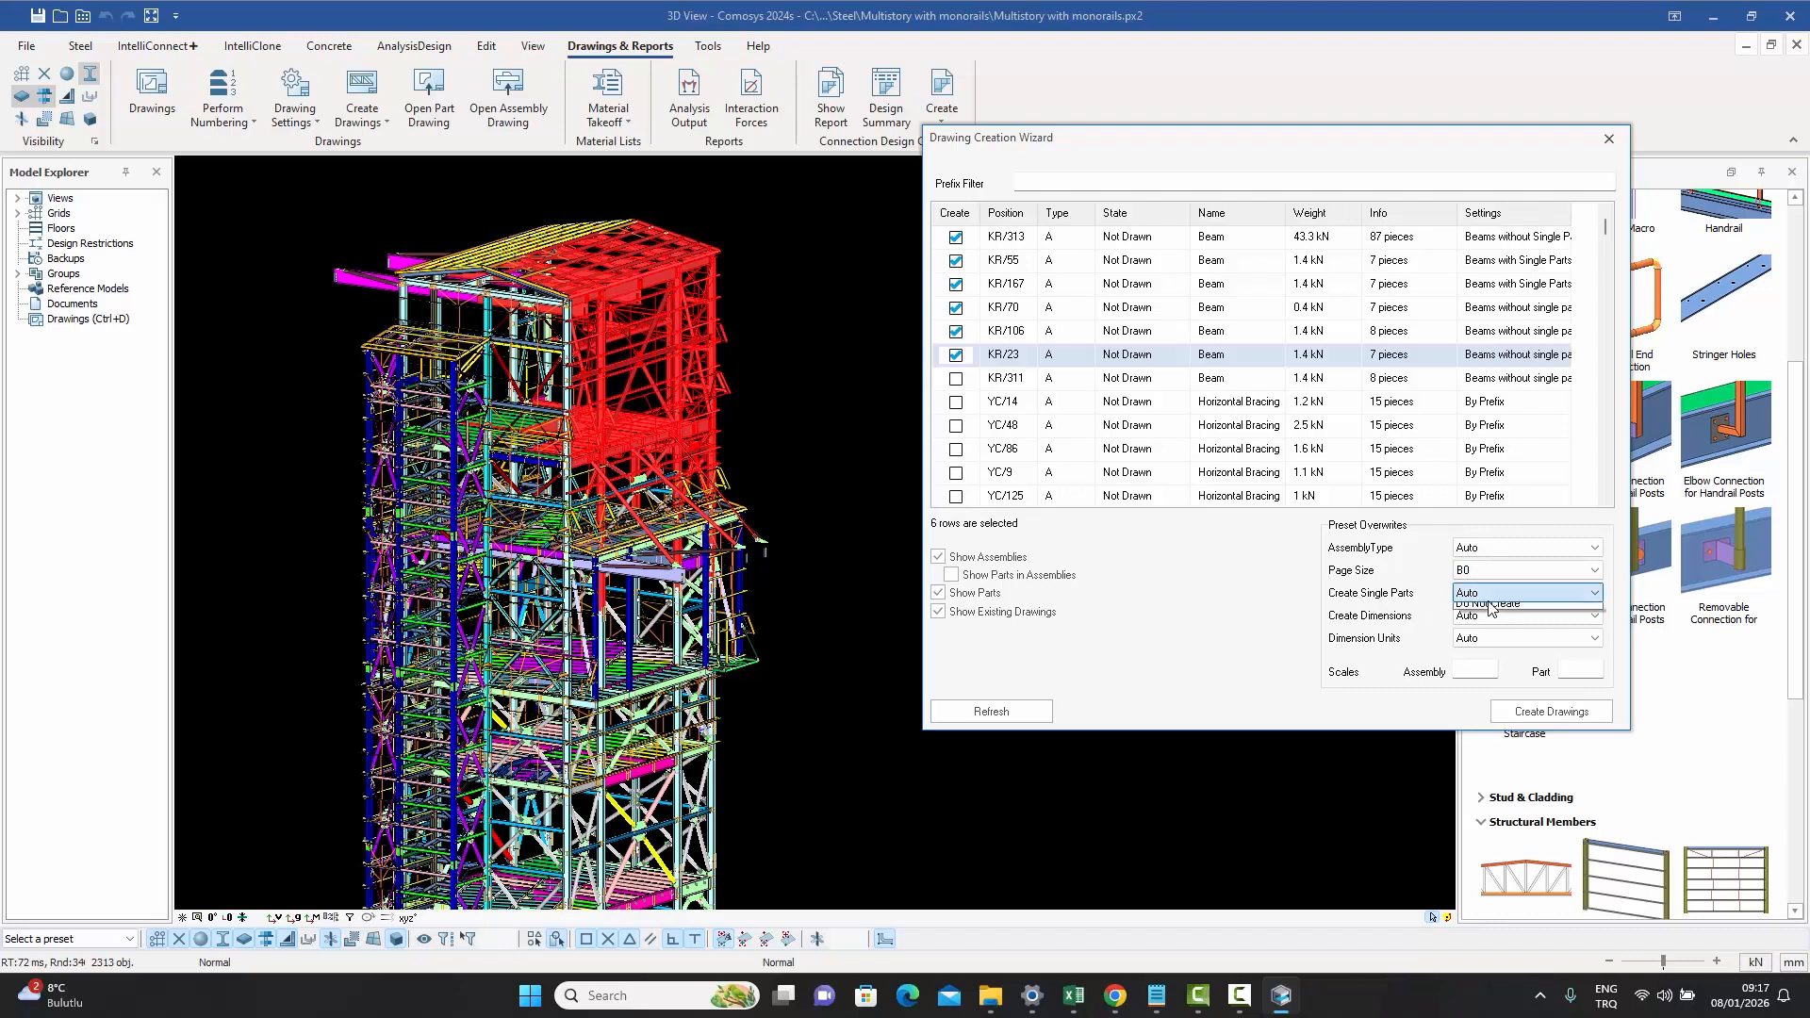
click(1484, 626)
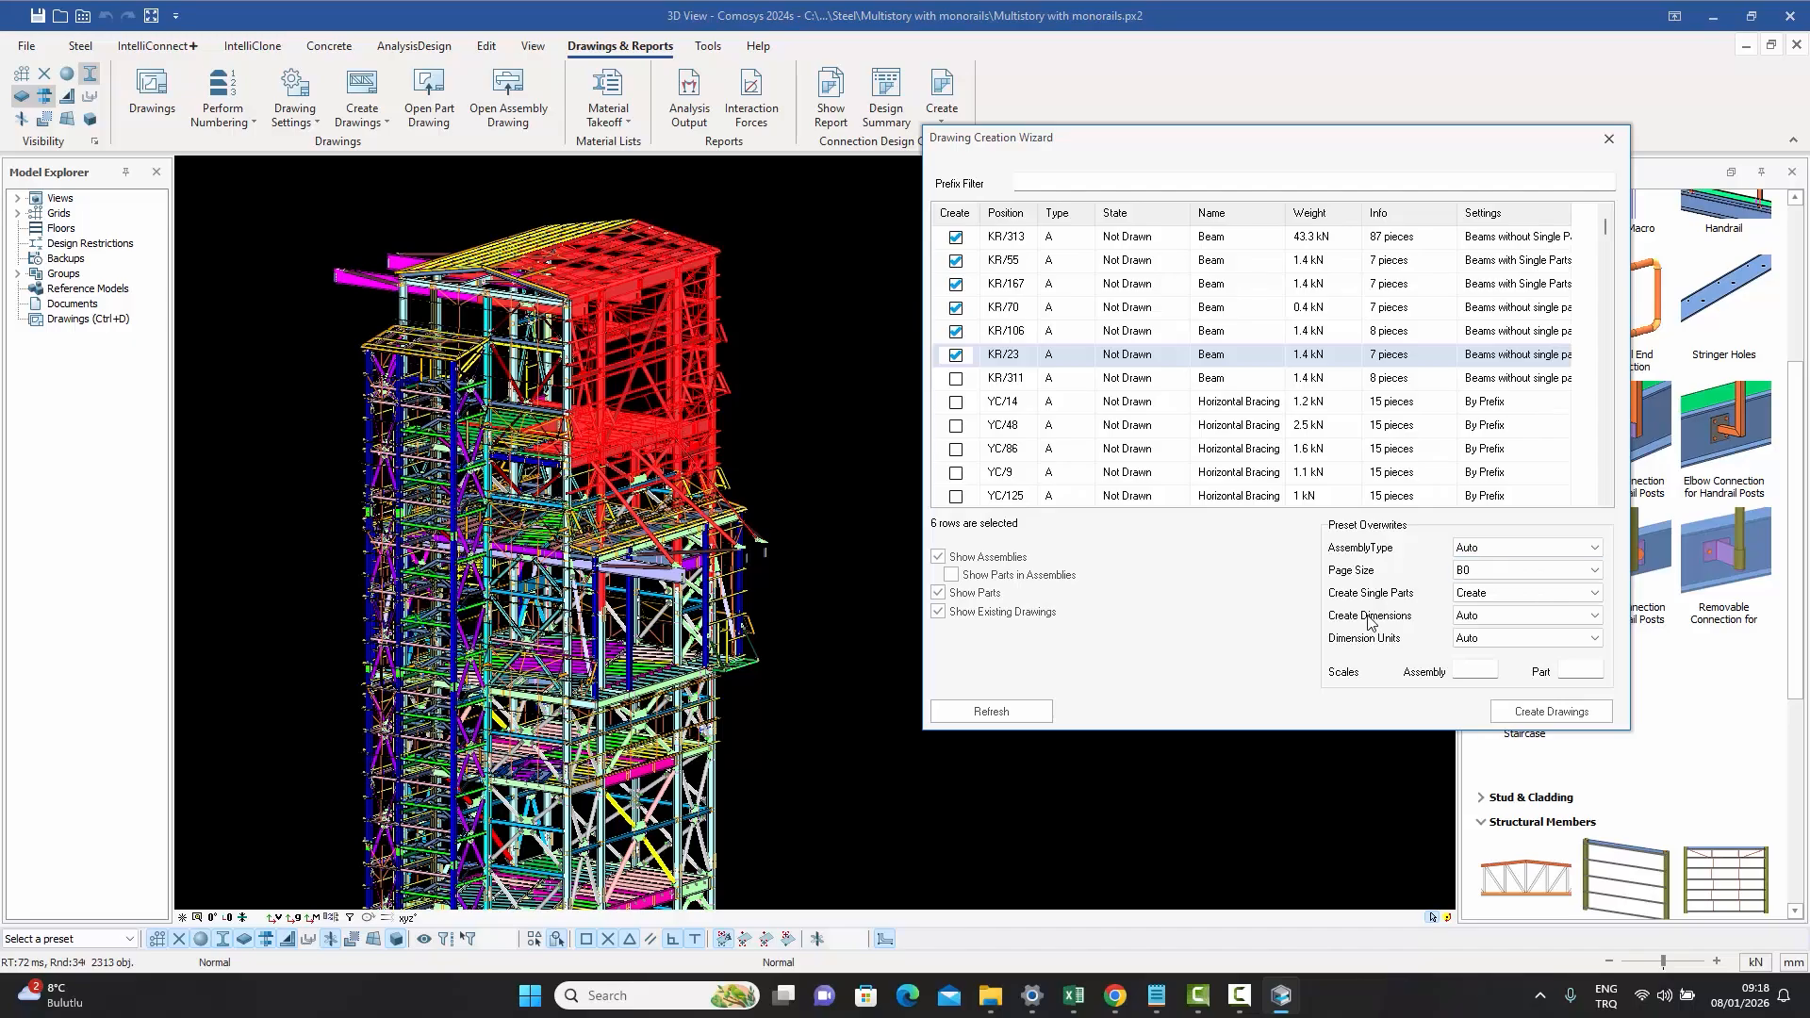
- Override the presets by setting dimensions to Do Not Create and dimension units to Imperial
click(1490, 619)
click(1490, 657)
click(1484, 642)
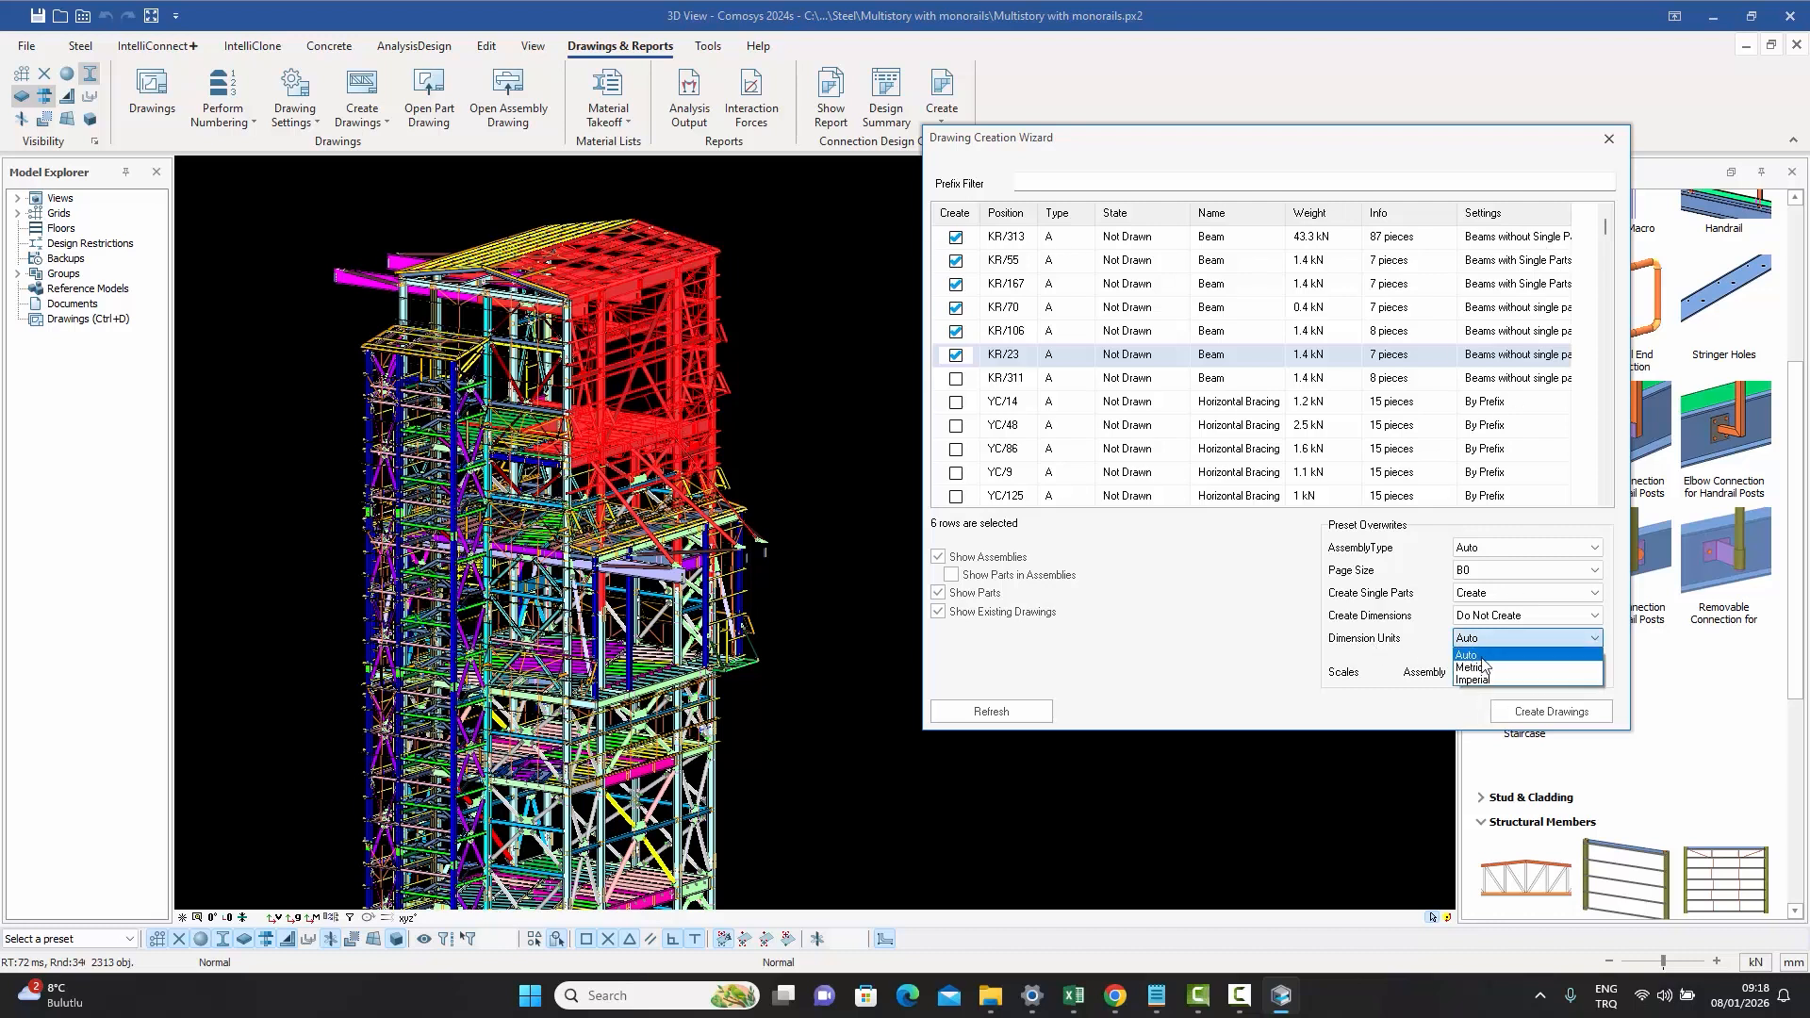
click(1478, 680)
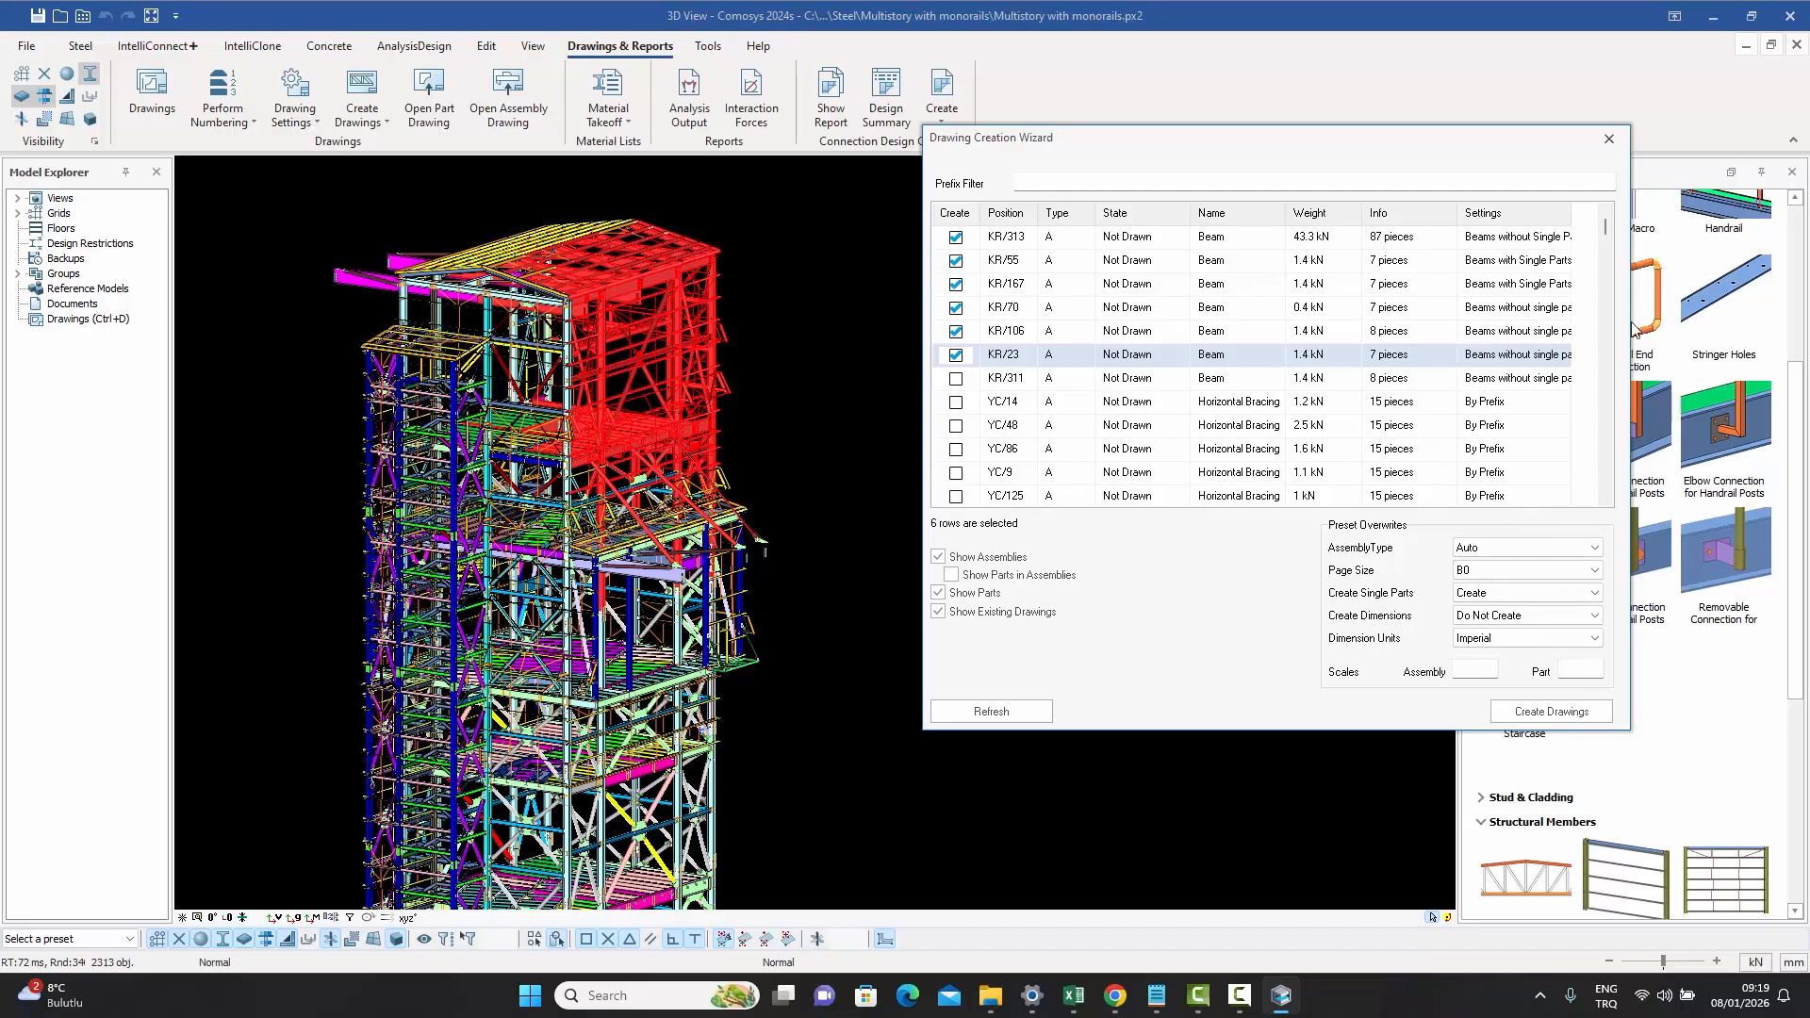
drag(1607, 235, 1587, 510)
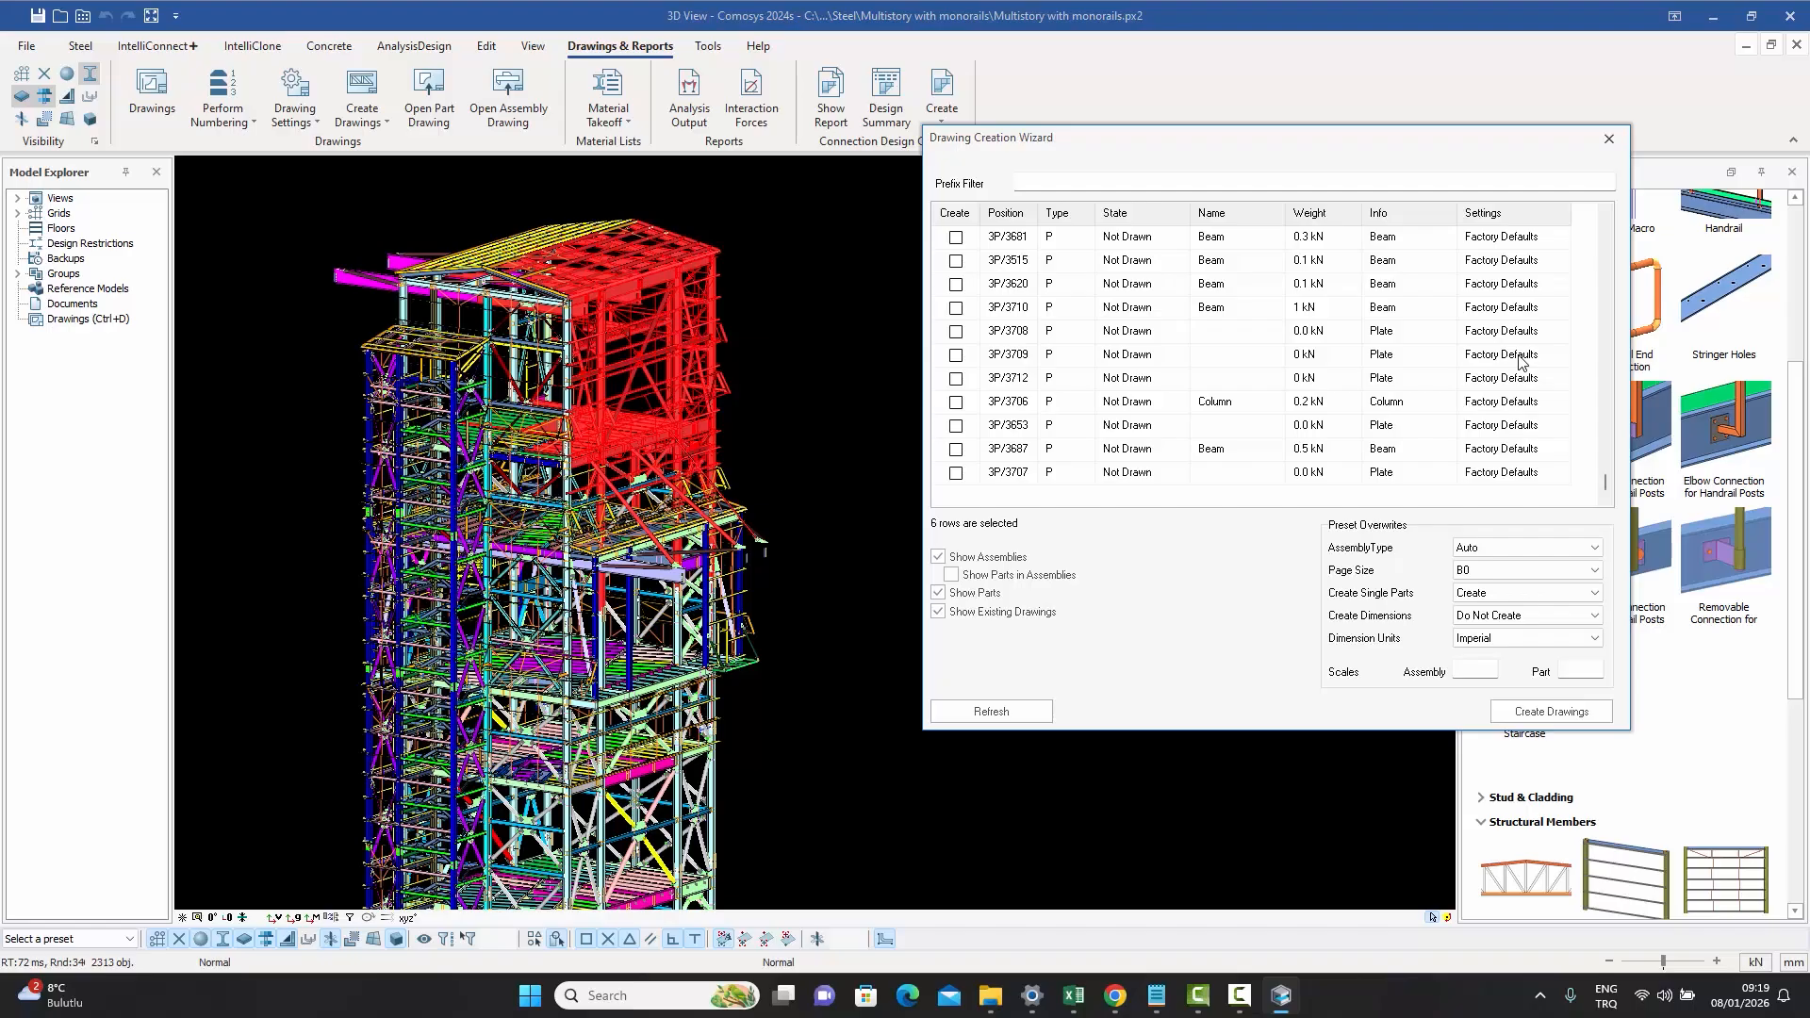
drag(1608, 489, 1610, 225)
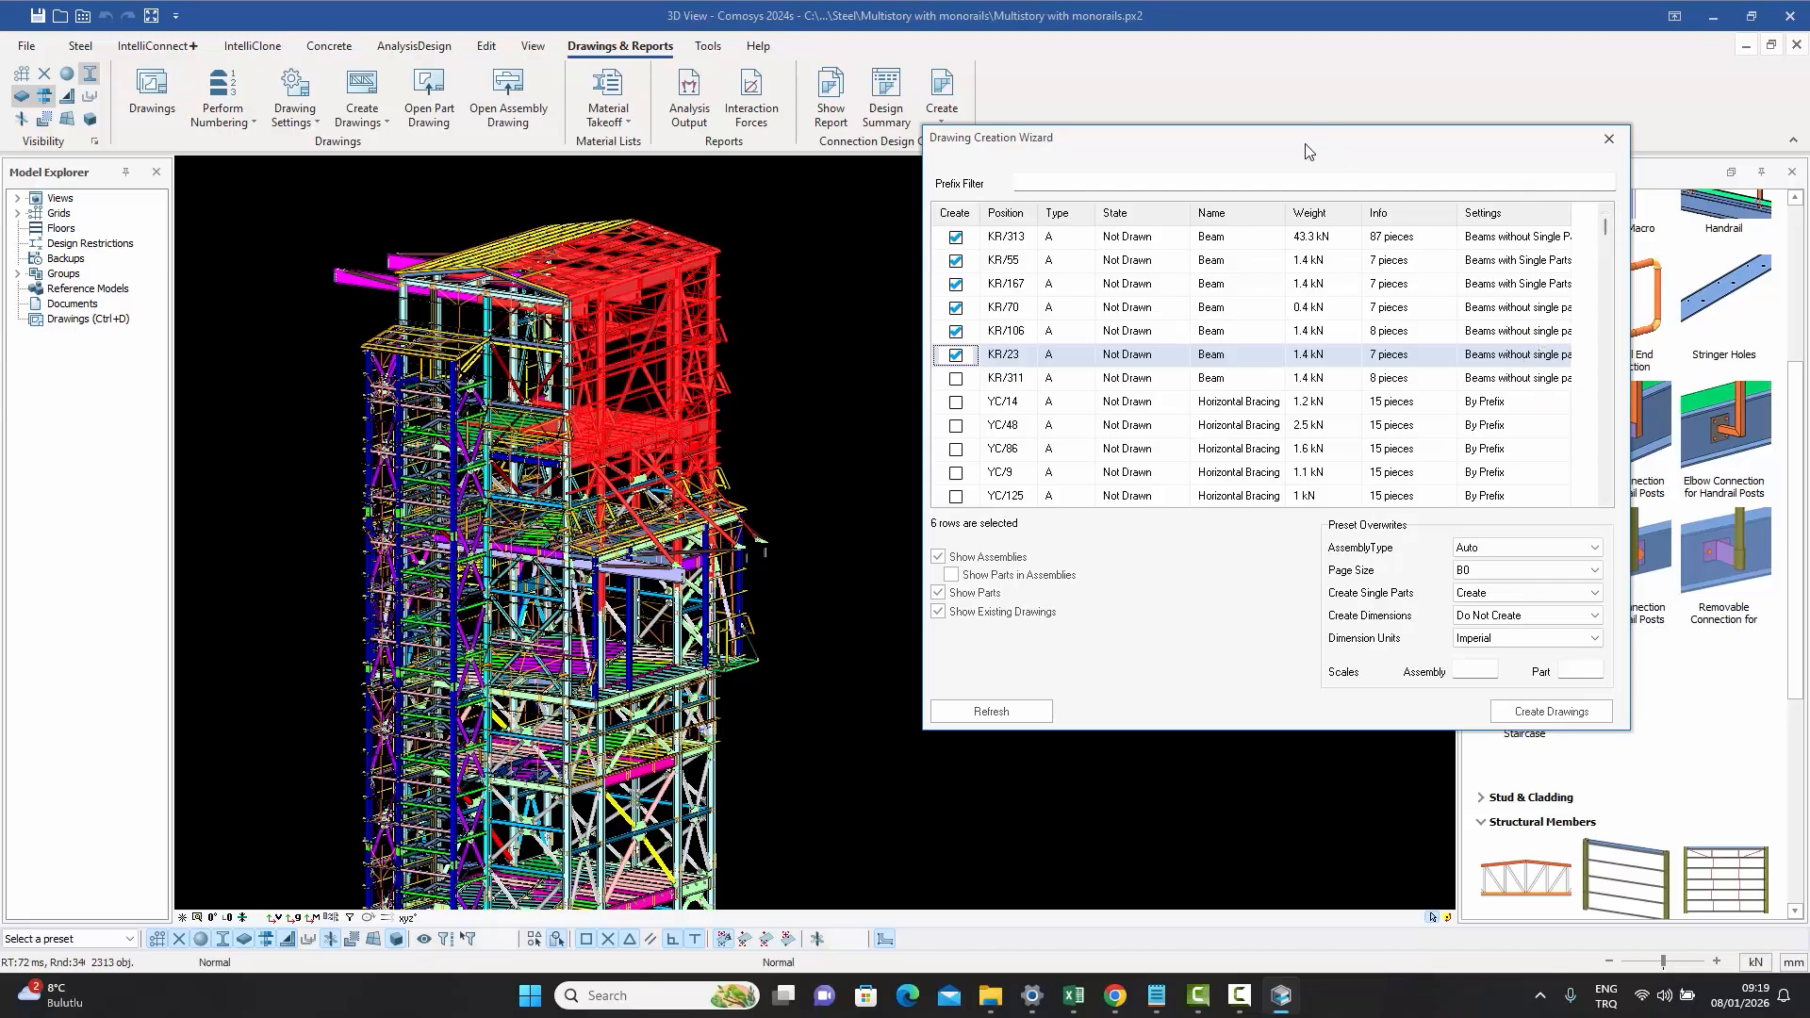
drag(1307, 146, 1247, 166)
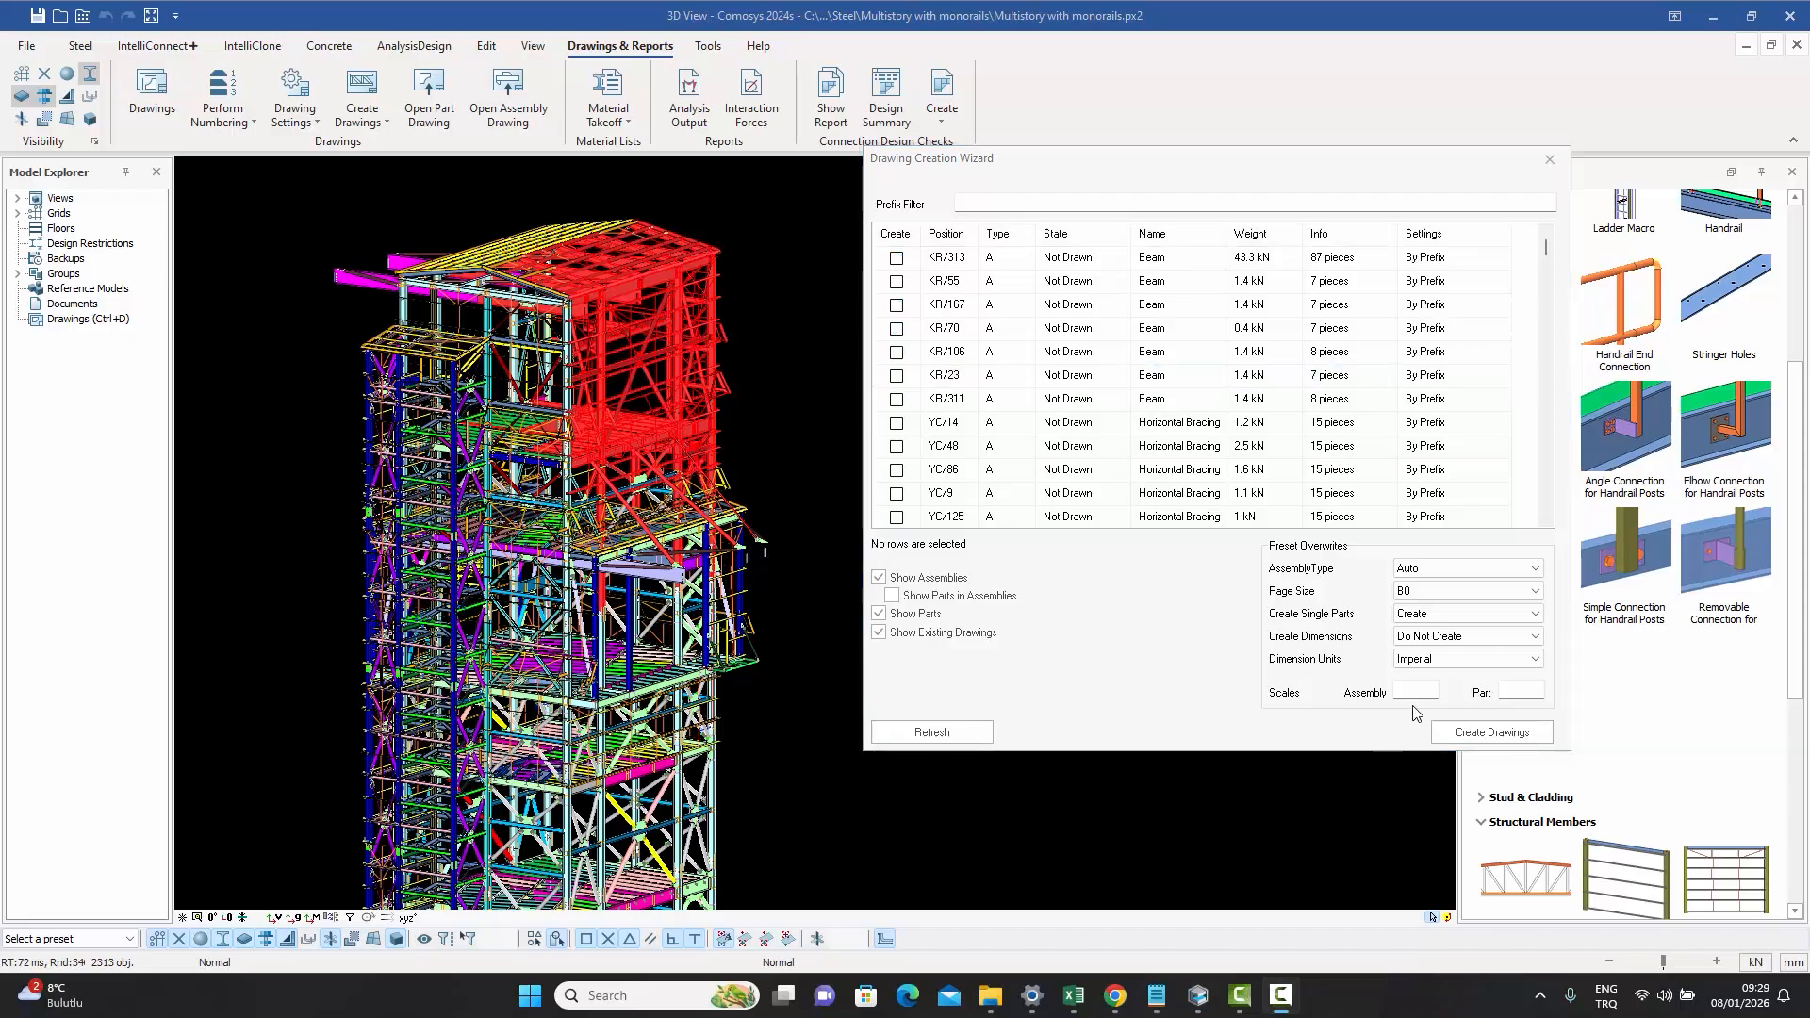
- Filter the wizard's list to the prefix KU and check the filtered rows
click(1060, 200)
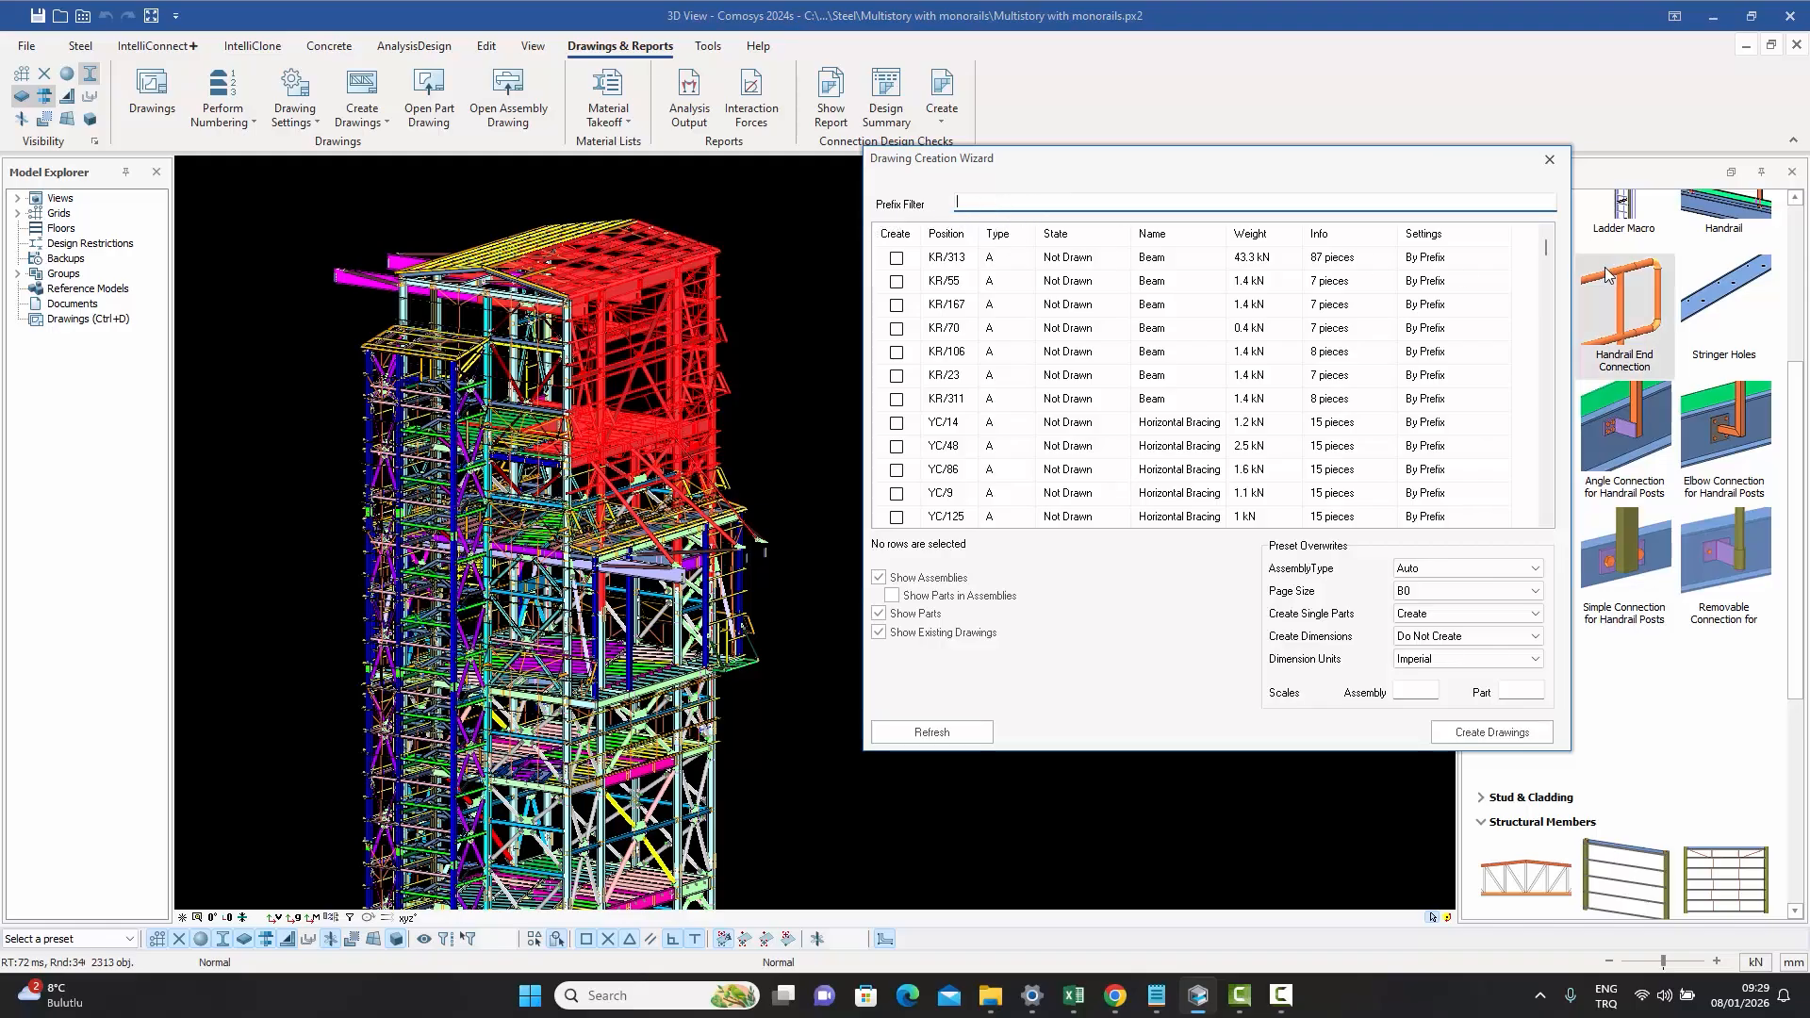
drag(1546, 252, 1543, 286)
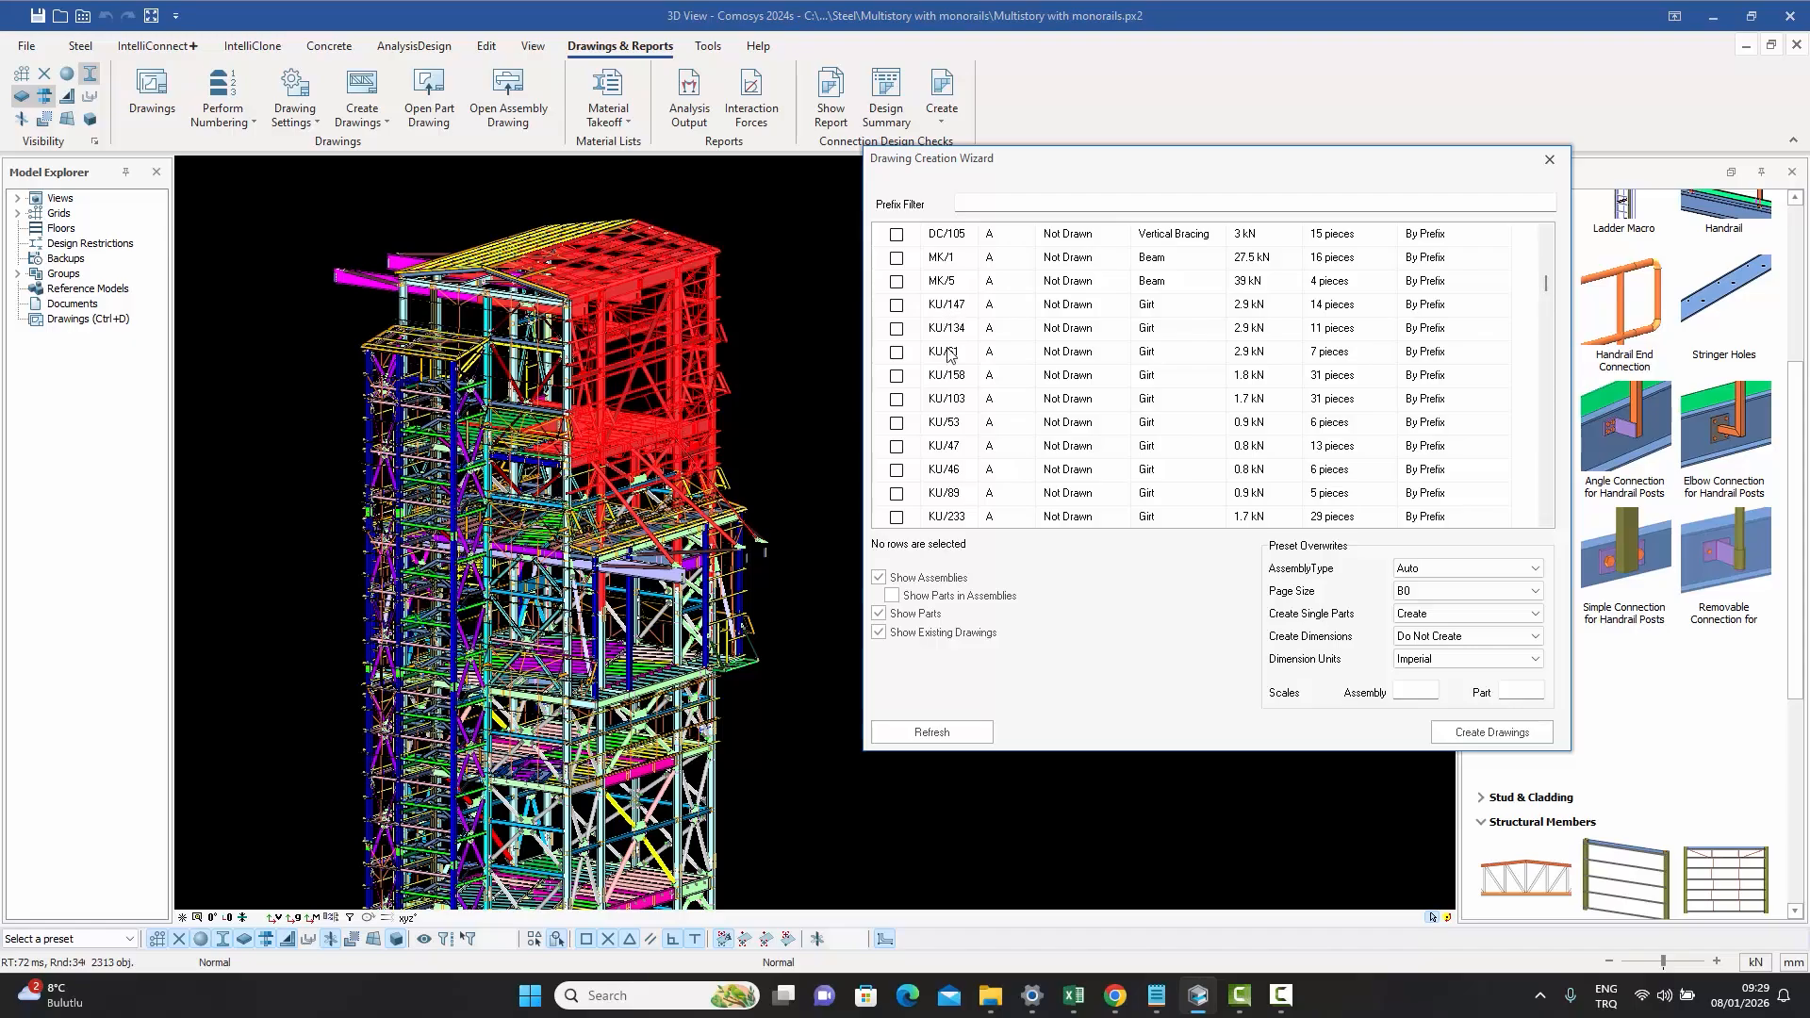
drag(1546, 284, 1551, 240)
click(1027, 205)
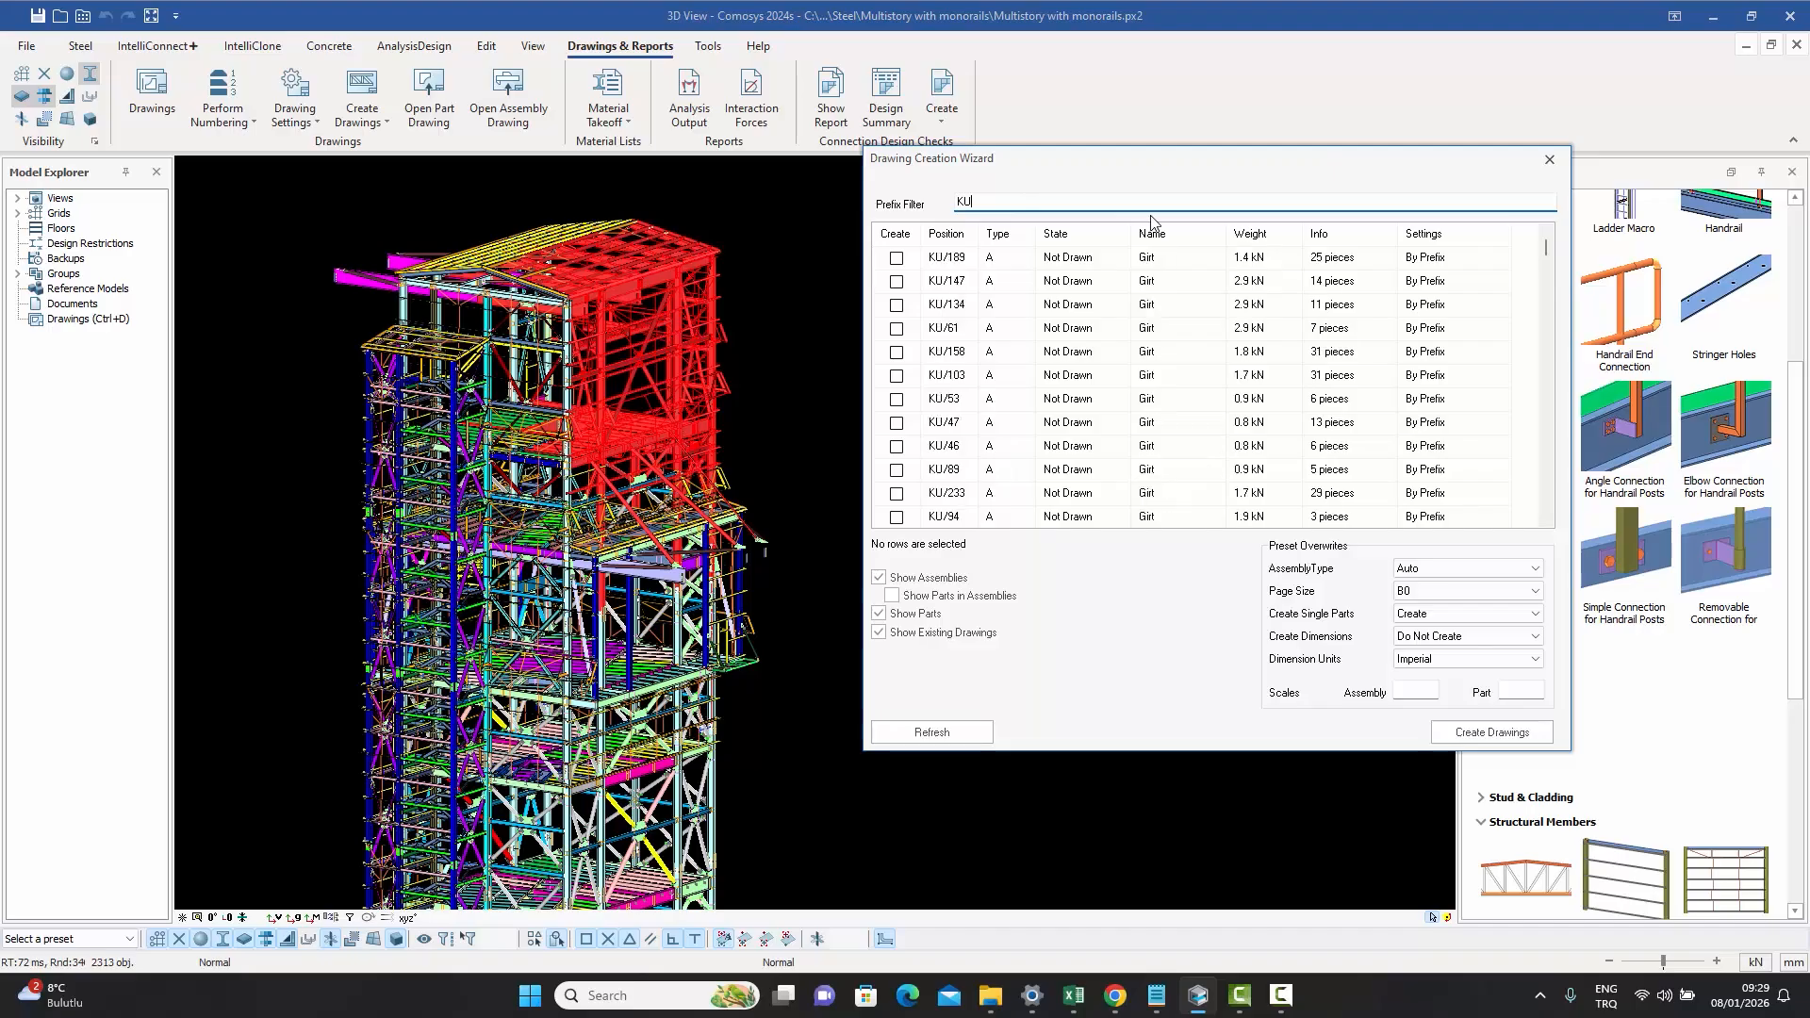
drag(1546, 356, 1530, 244)
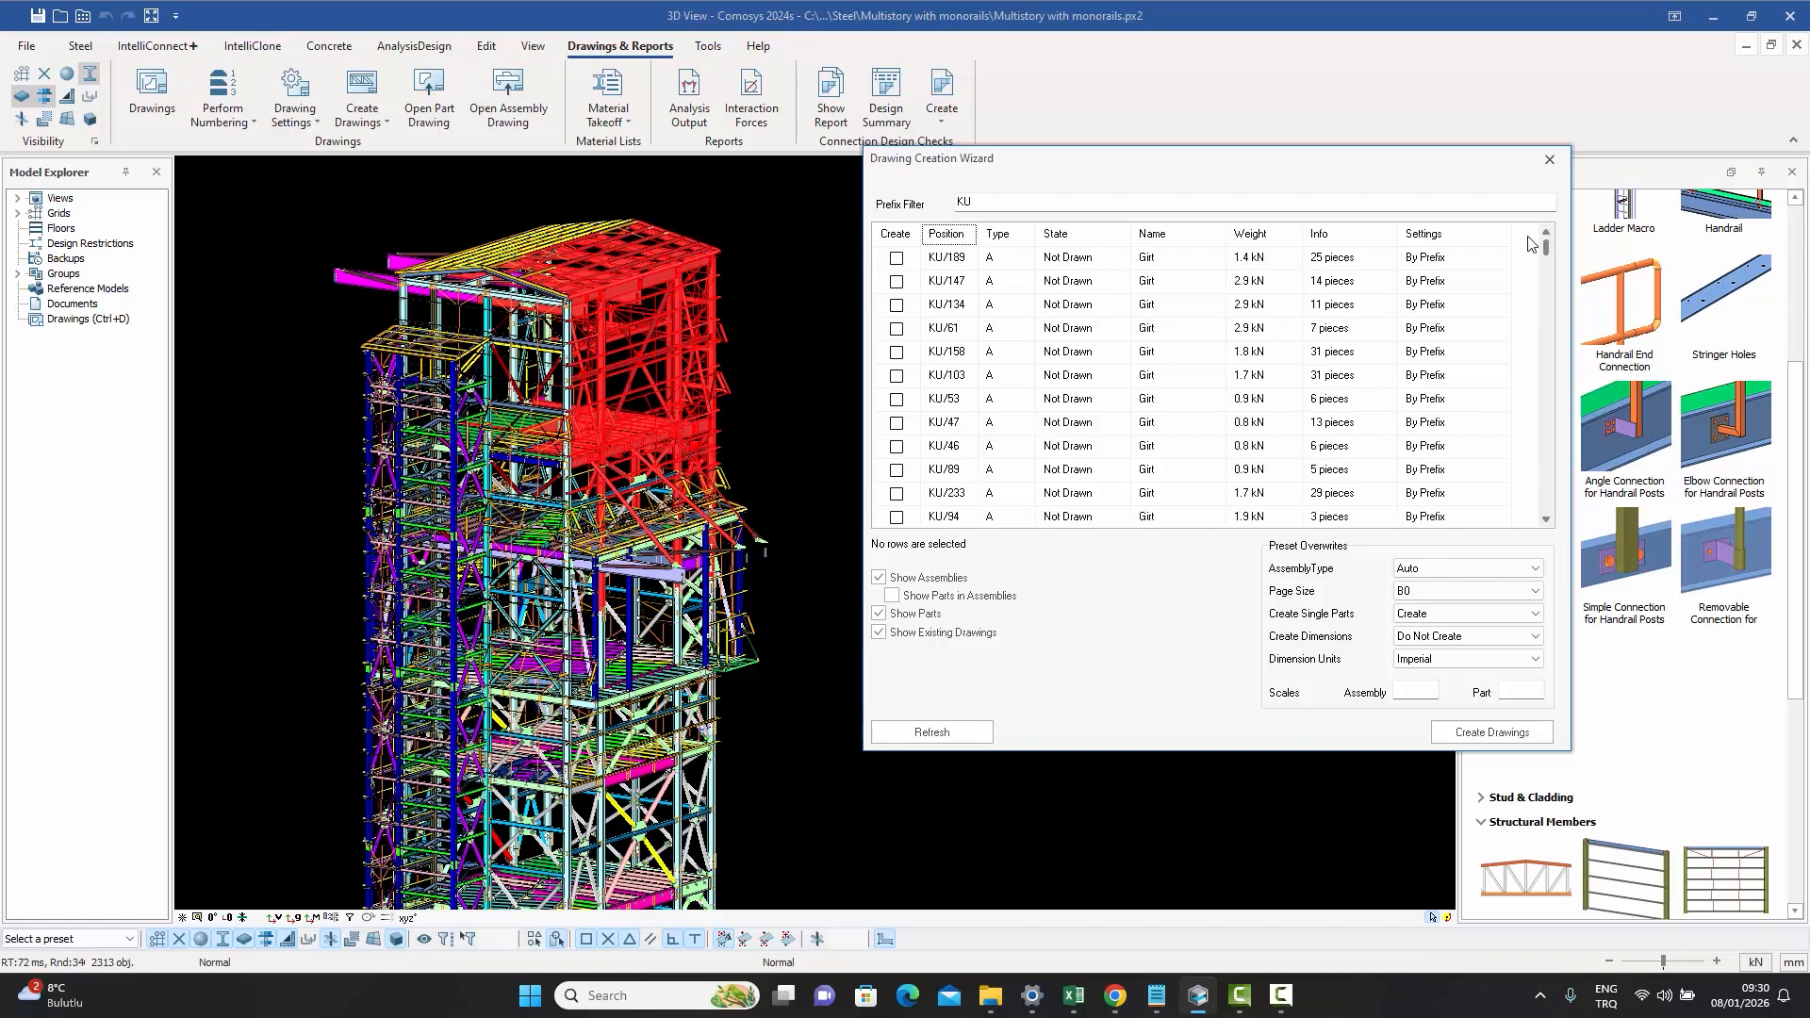
- Set the prefix filter to KR KU and look through the combined list of beams and girts
click(1006, 196)
key(BackSpace)
key(BackSpace)
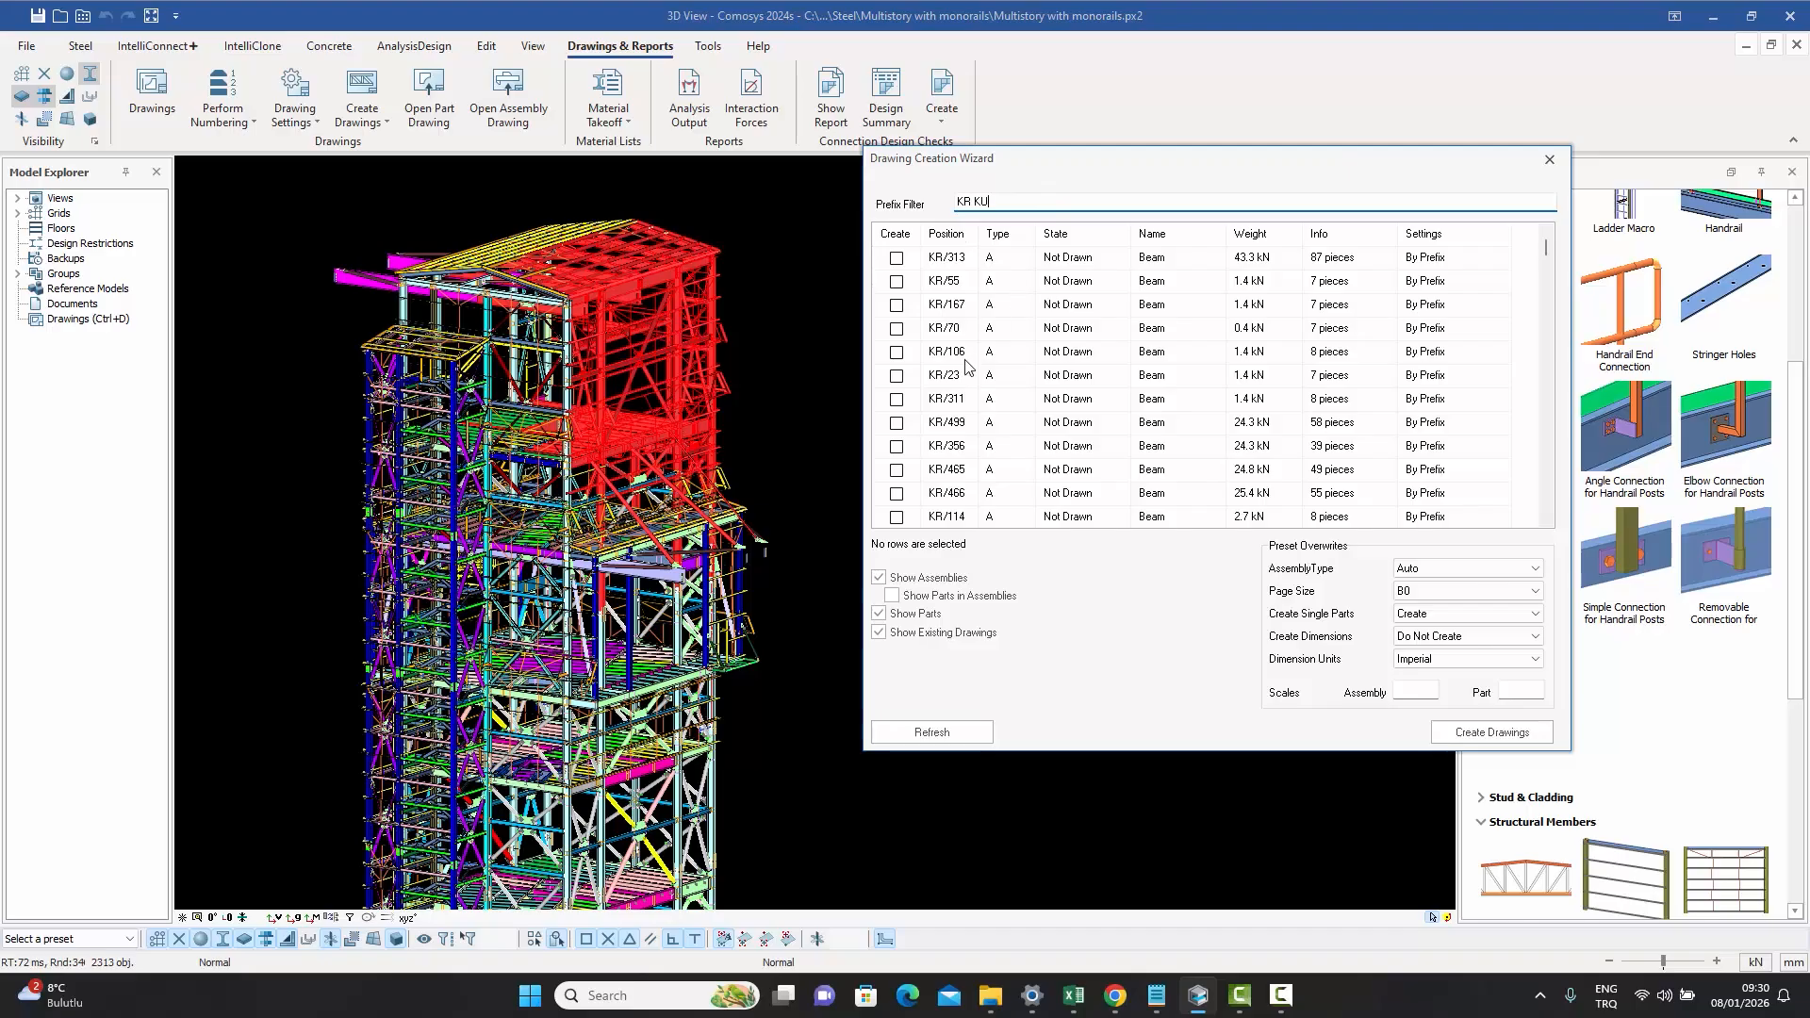
drag(1546, 251, 1538, 406)
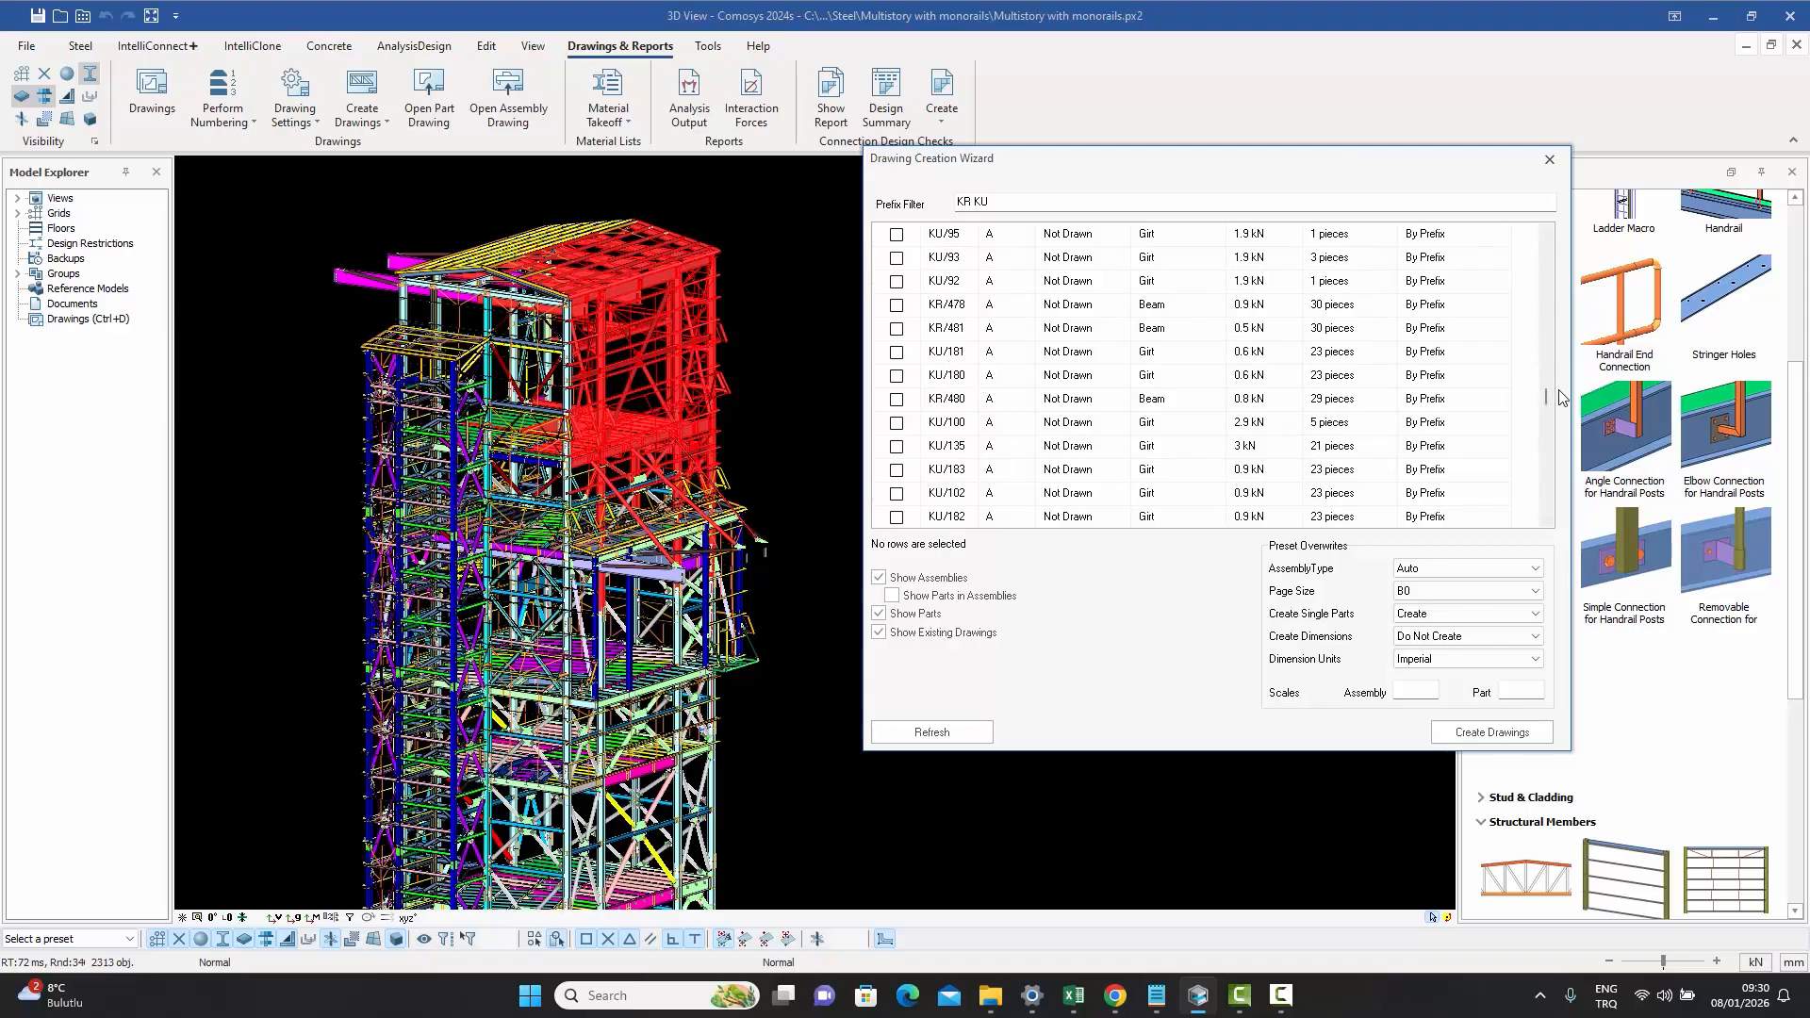
drag(1546, 401, 1449, 260)
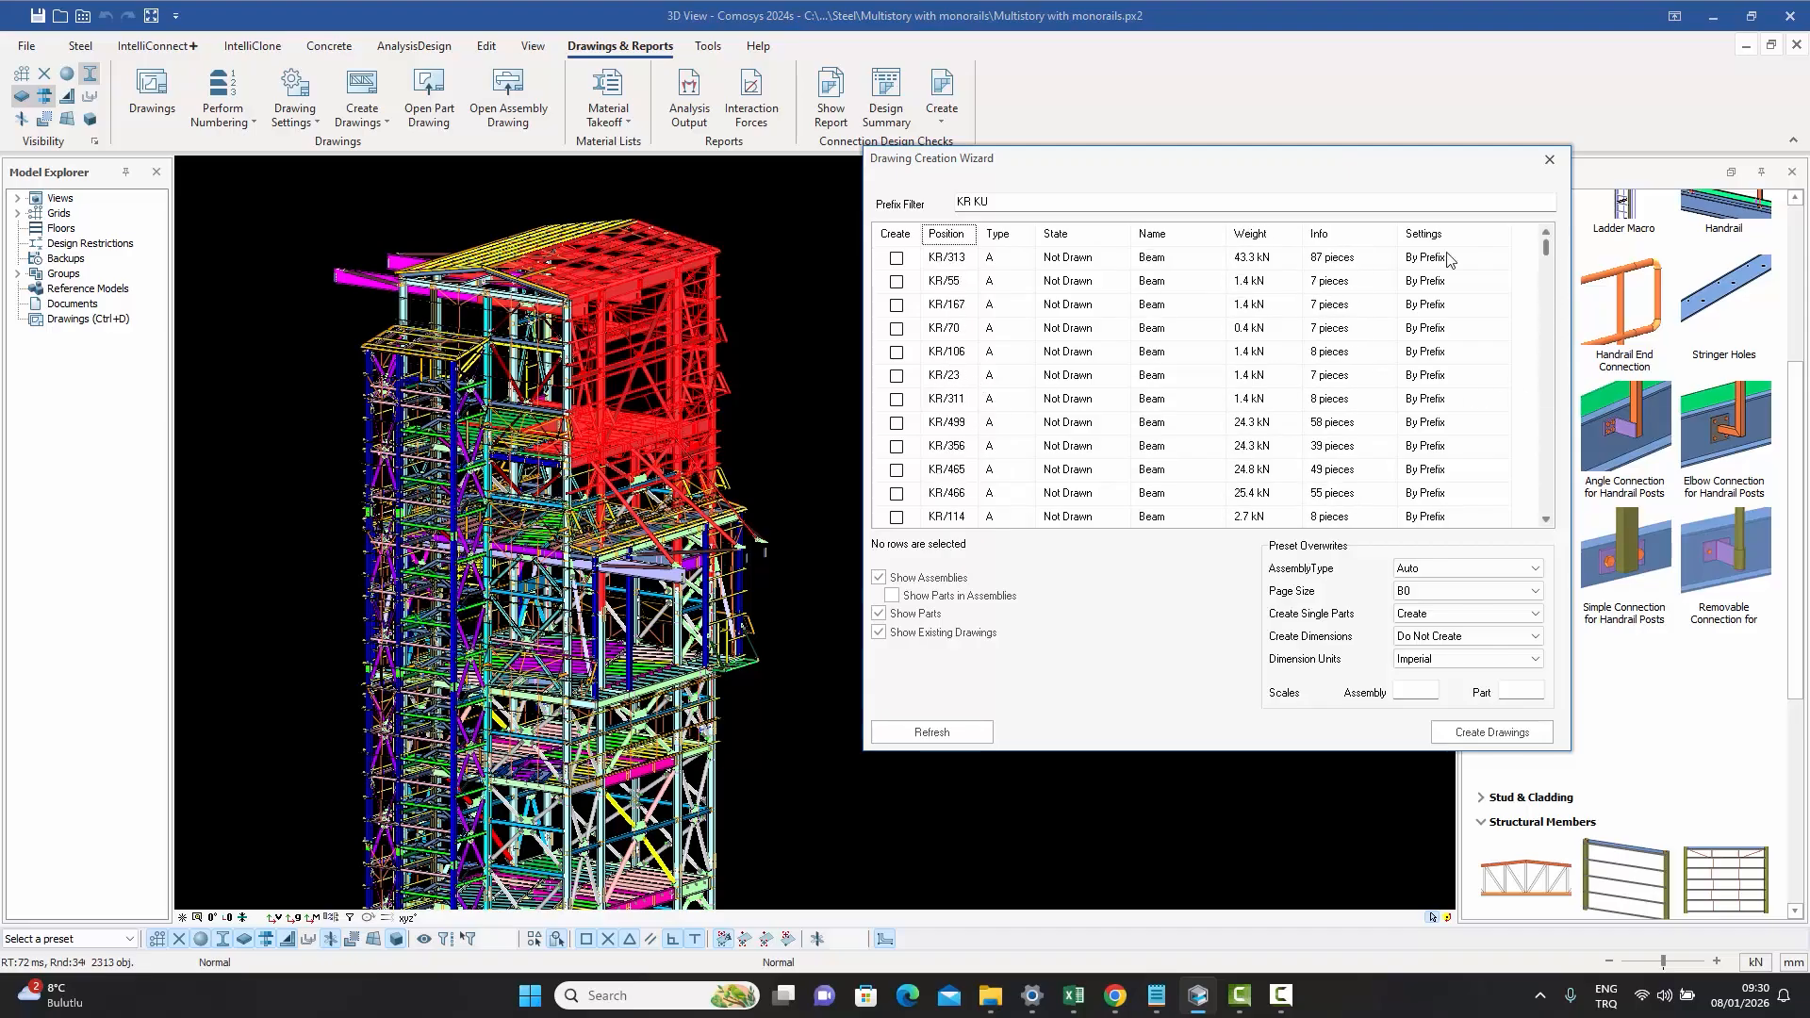
- Sort the filtered assemblies by position in descending order and check the sequence of KU and KR rows
click(945, 237)
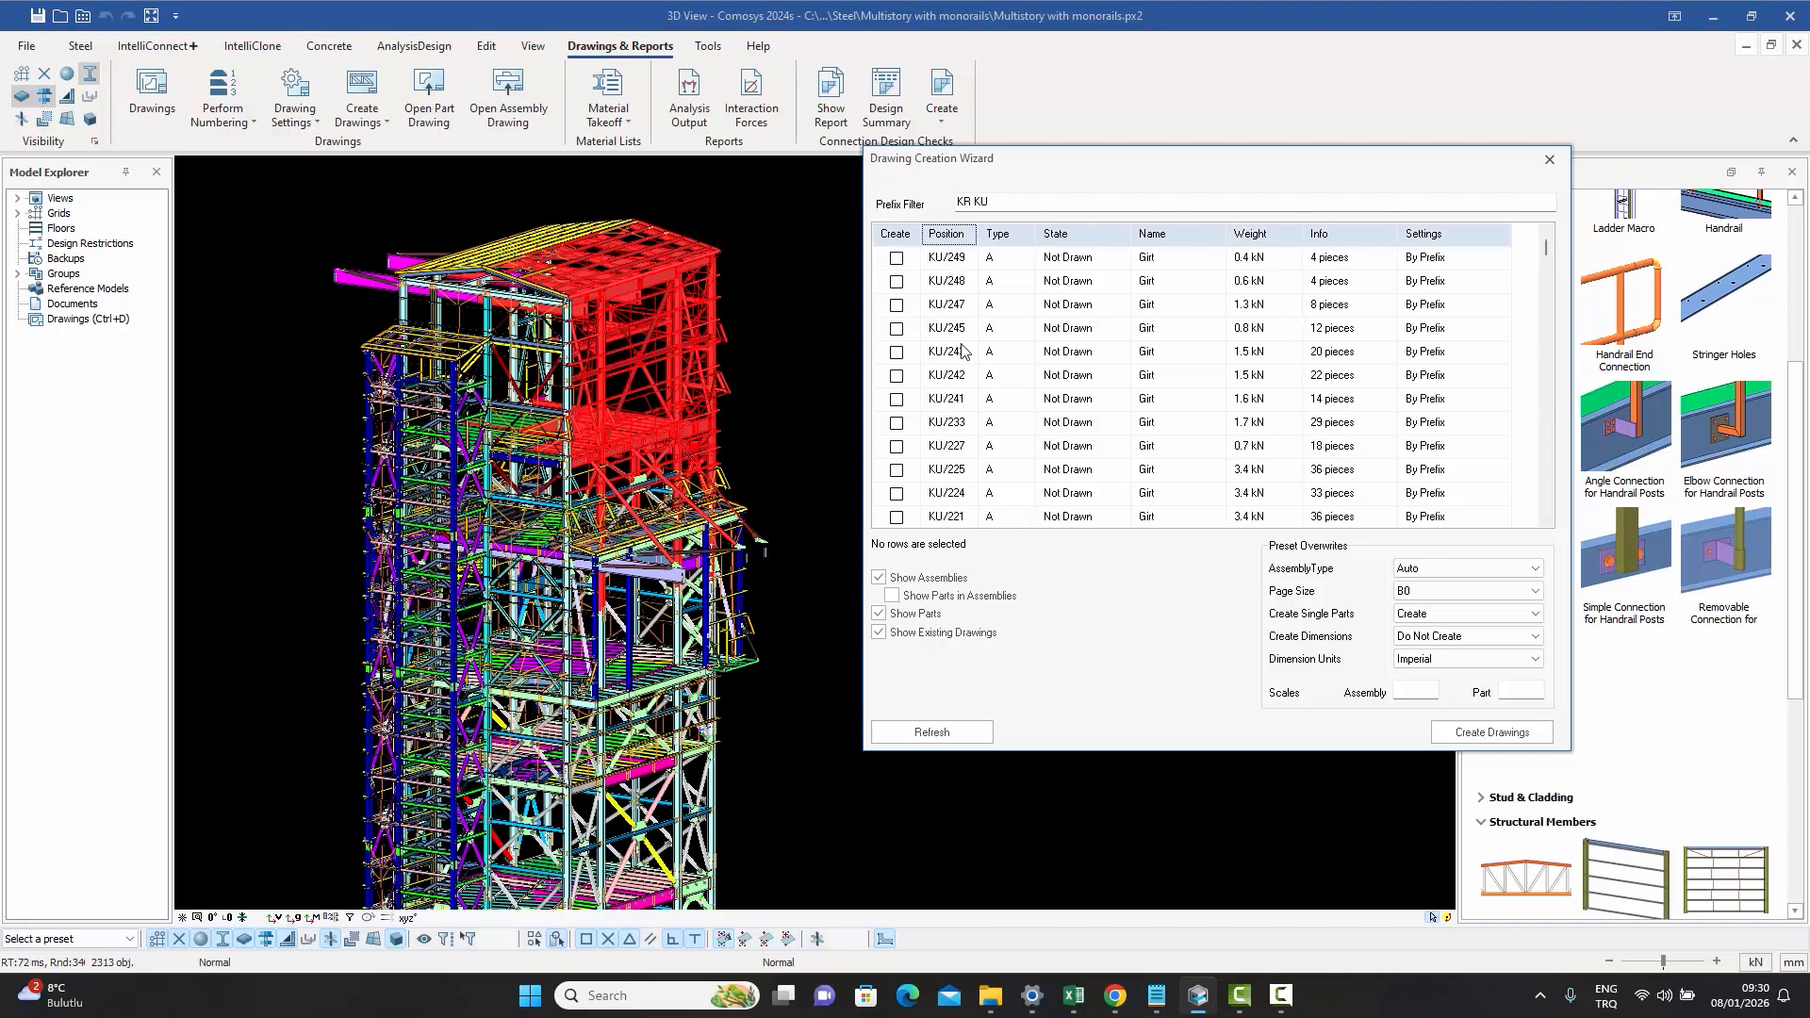
drag(1546, 251, 1541, 358)
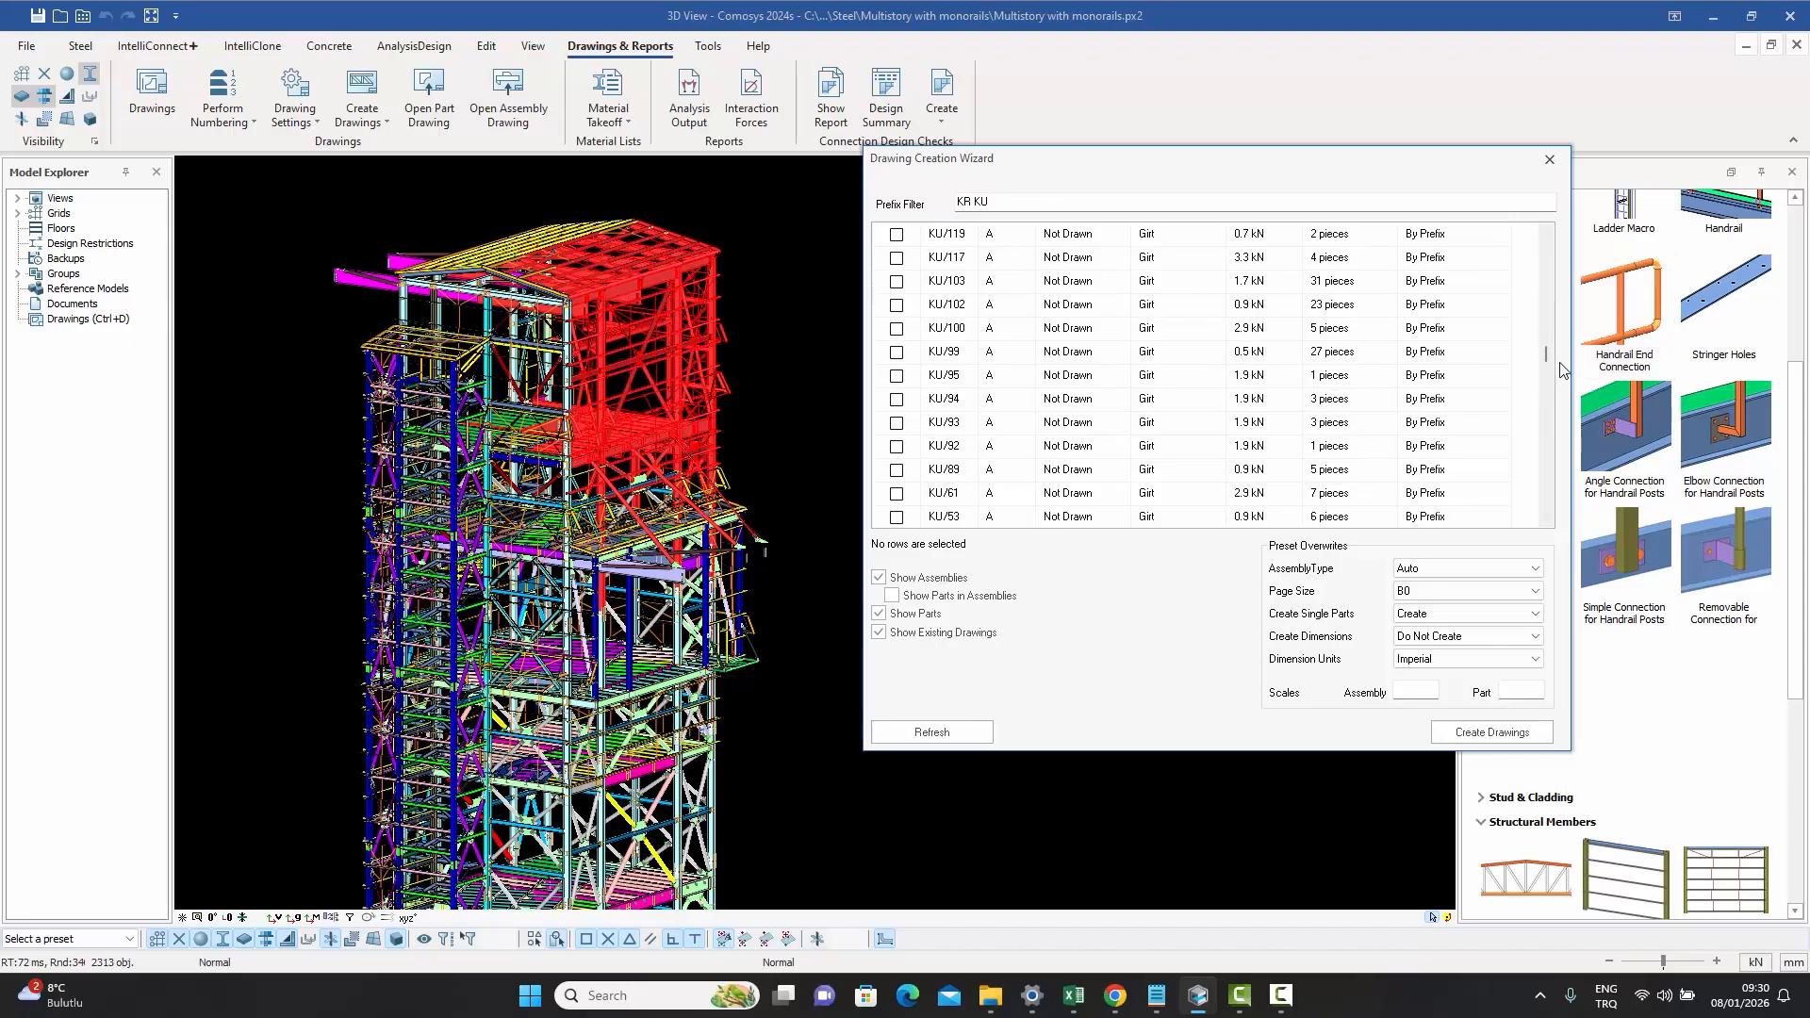
drag(1547, 366, 1540, 417)
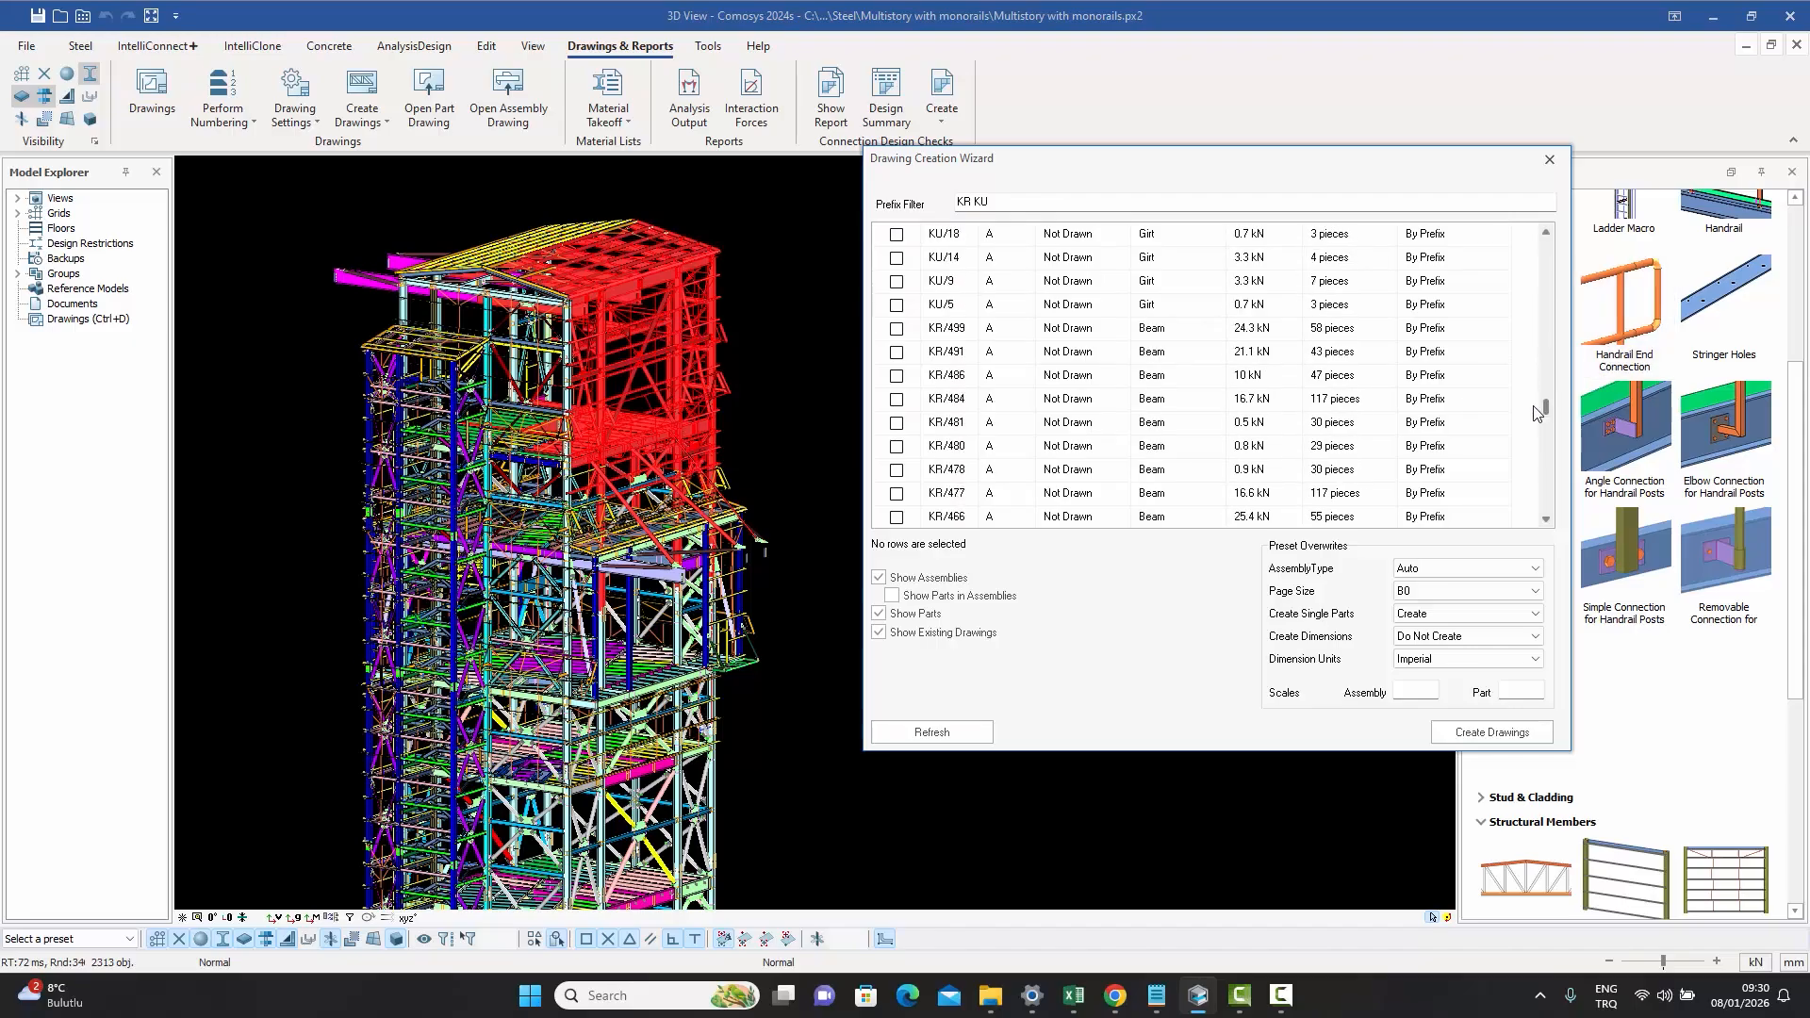